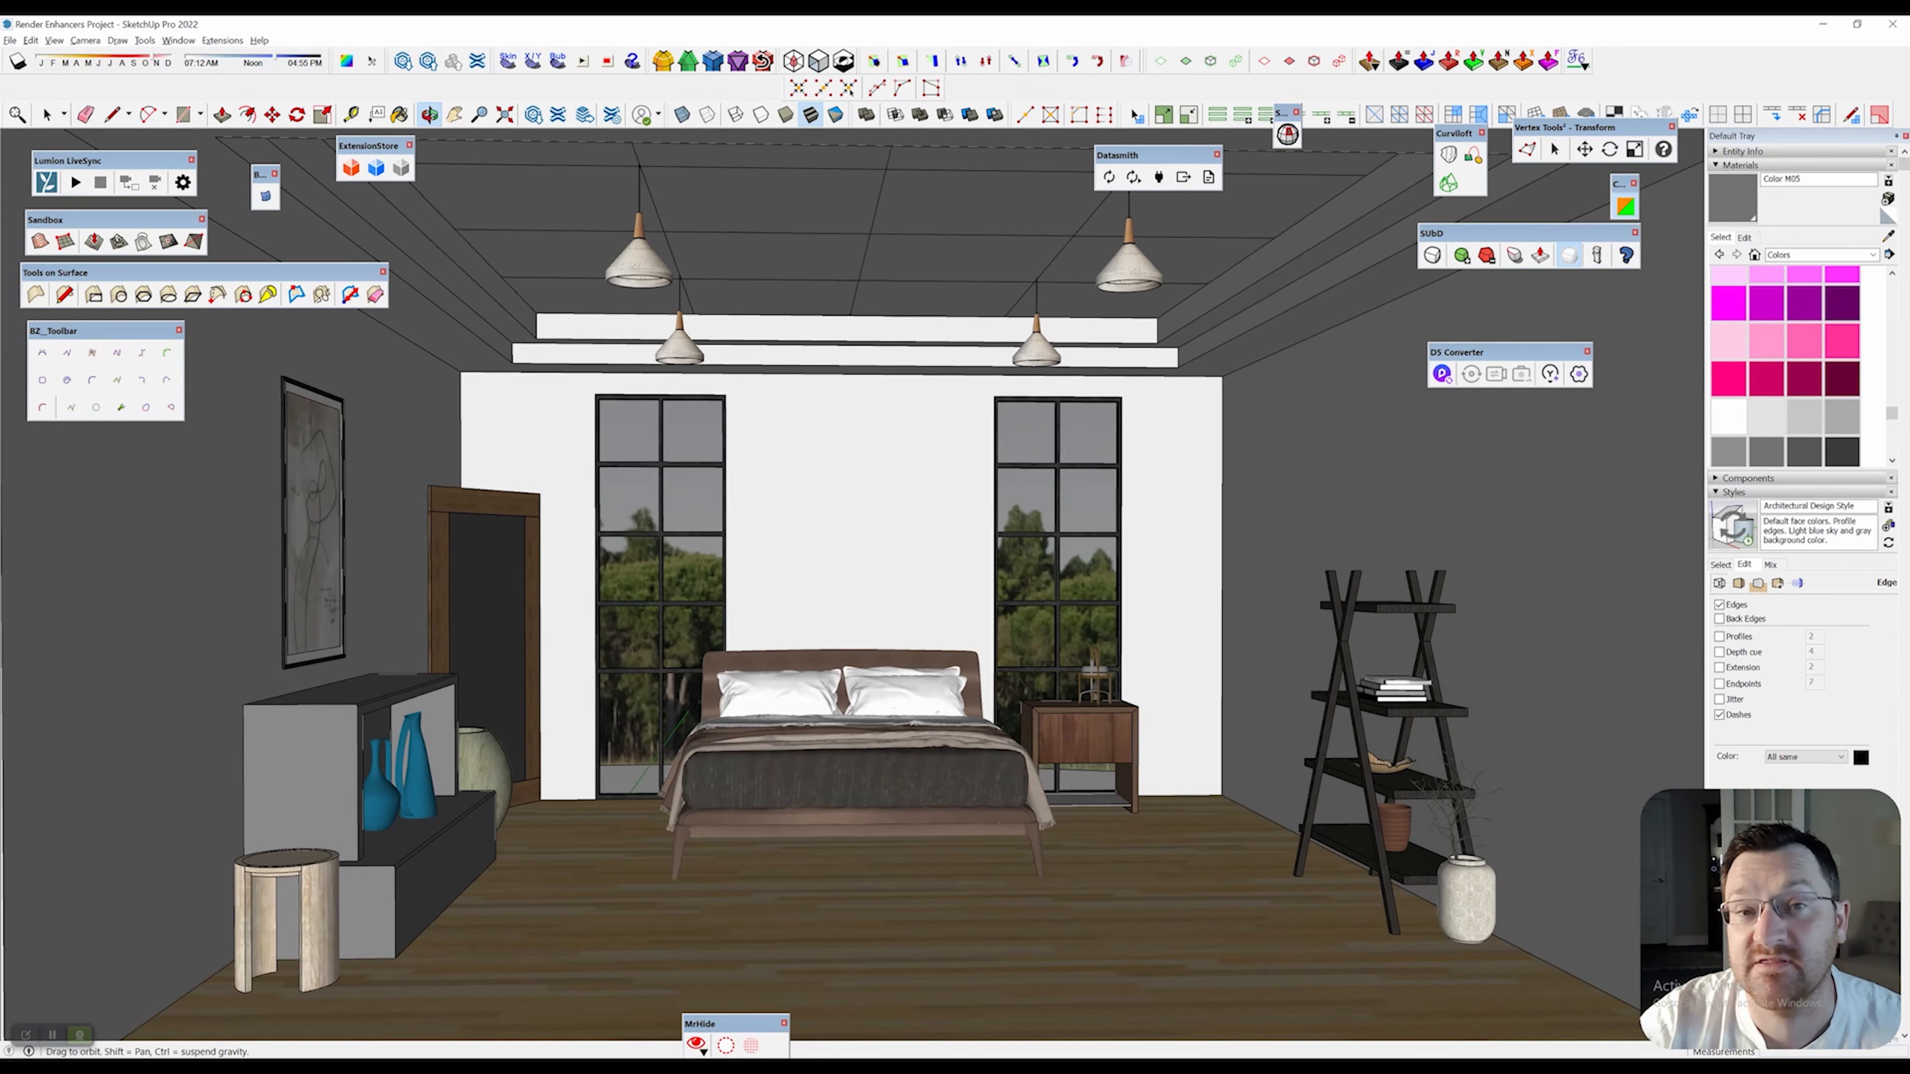
# Examine the bedroom model from outside and inside, including the scale figure, roof, forest backdrop and furnished interior.
pyautogui.moveTo(905, 557)
pyautogui.mouseDown(button='middle')
pyautogui.moveTo(905, 508)
pyautogui.moveTo(892, 575)
pyautogui.mouseUp(button='middle')
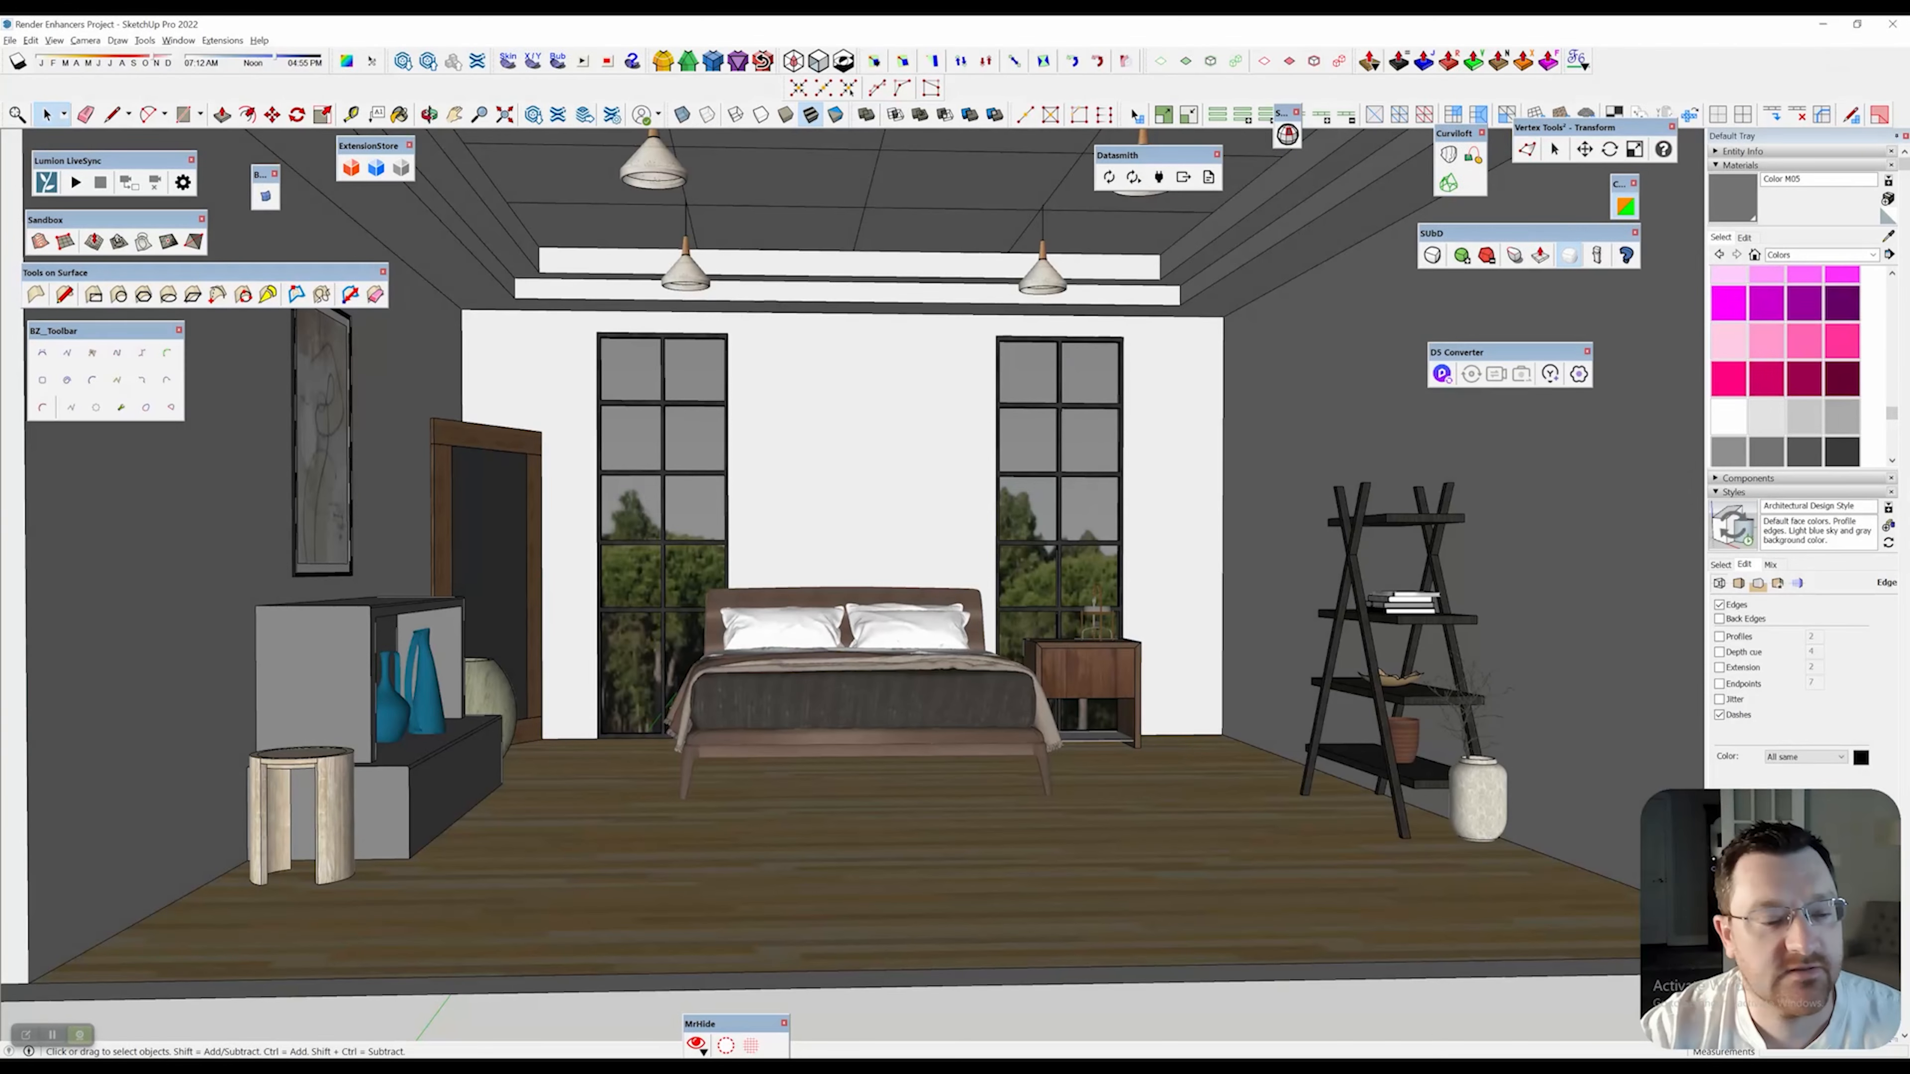
pyautogui.moveTo(902, 557); pyautogui.dragTo(1143, 575, button='middle')
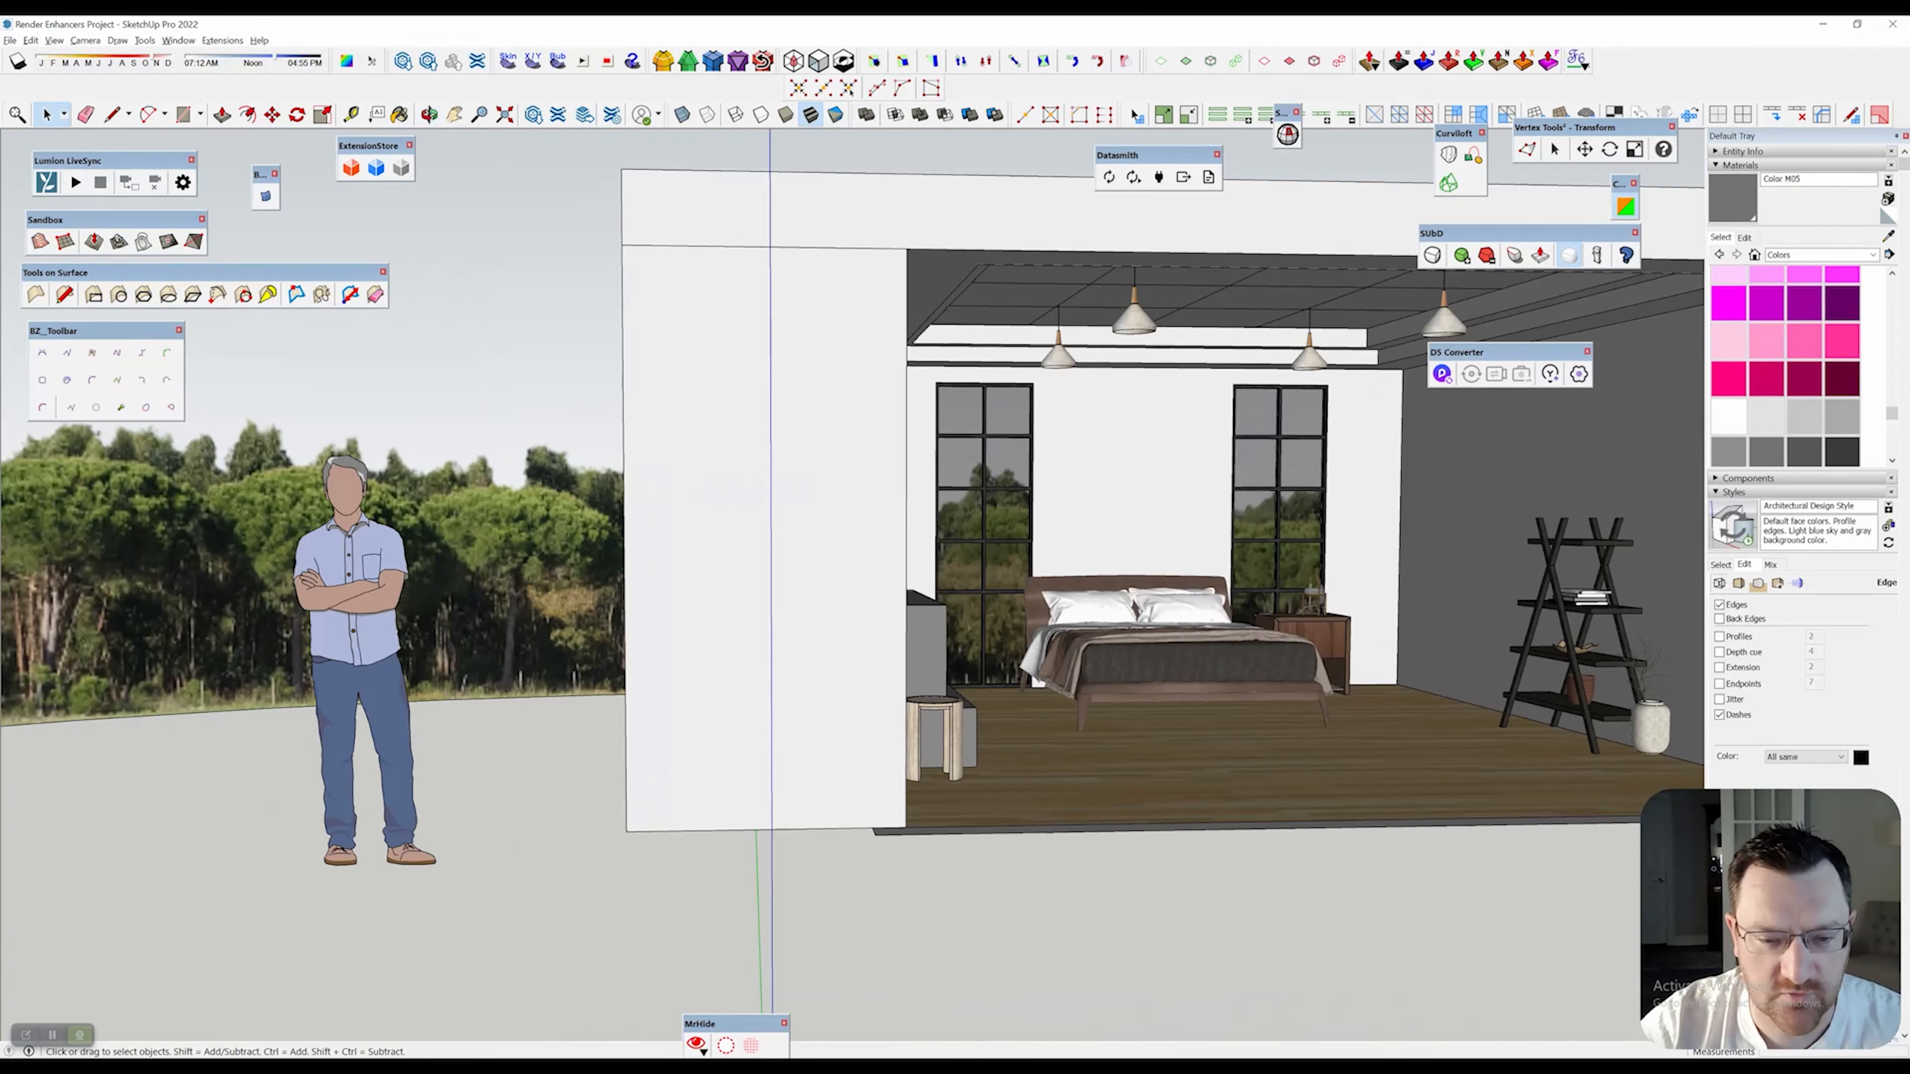
pyautogui.click(354, 632)
pyautogui.moveTo(977, 527); pyautogui.dragTo(843, 557, button='middle')
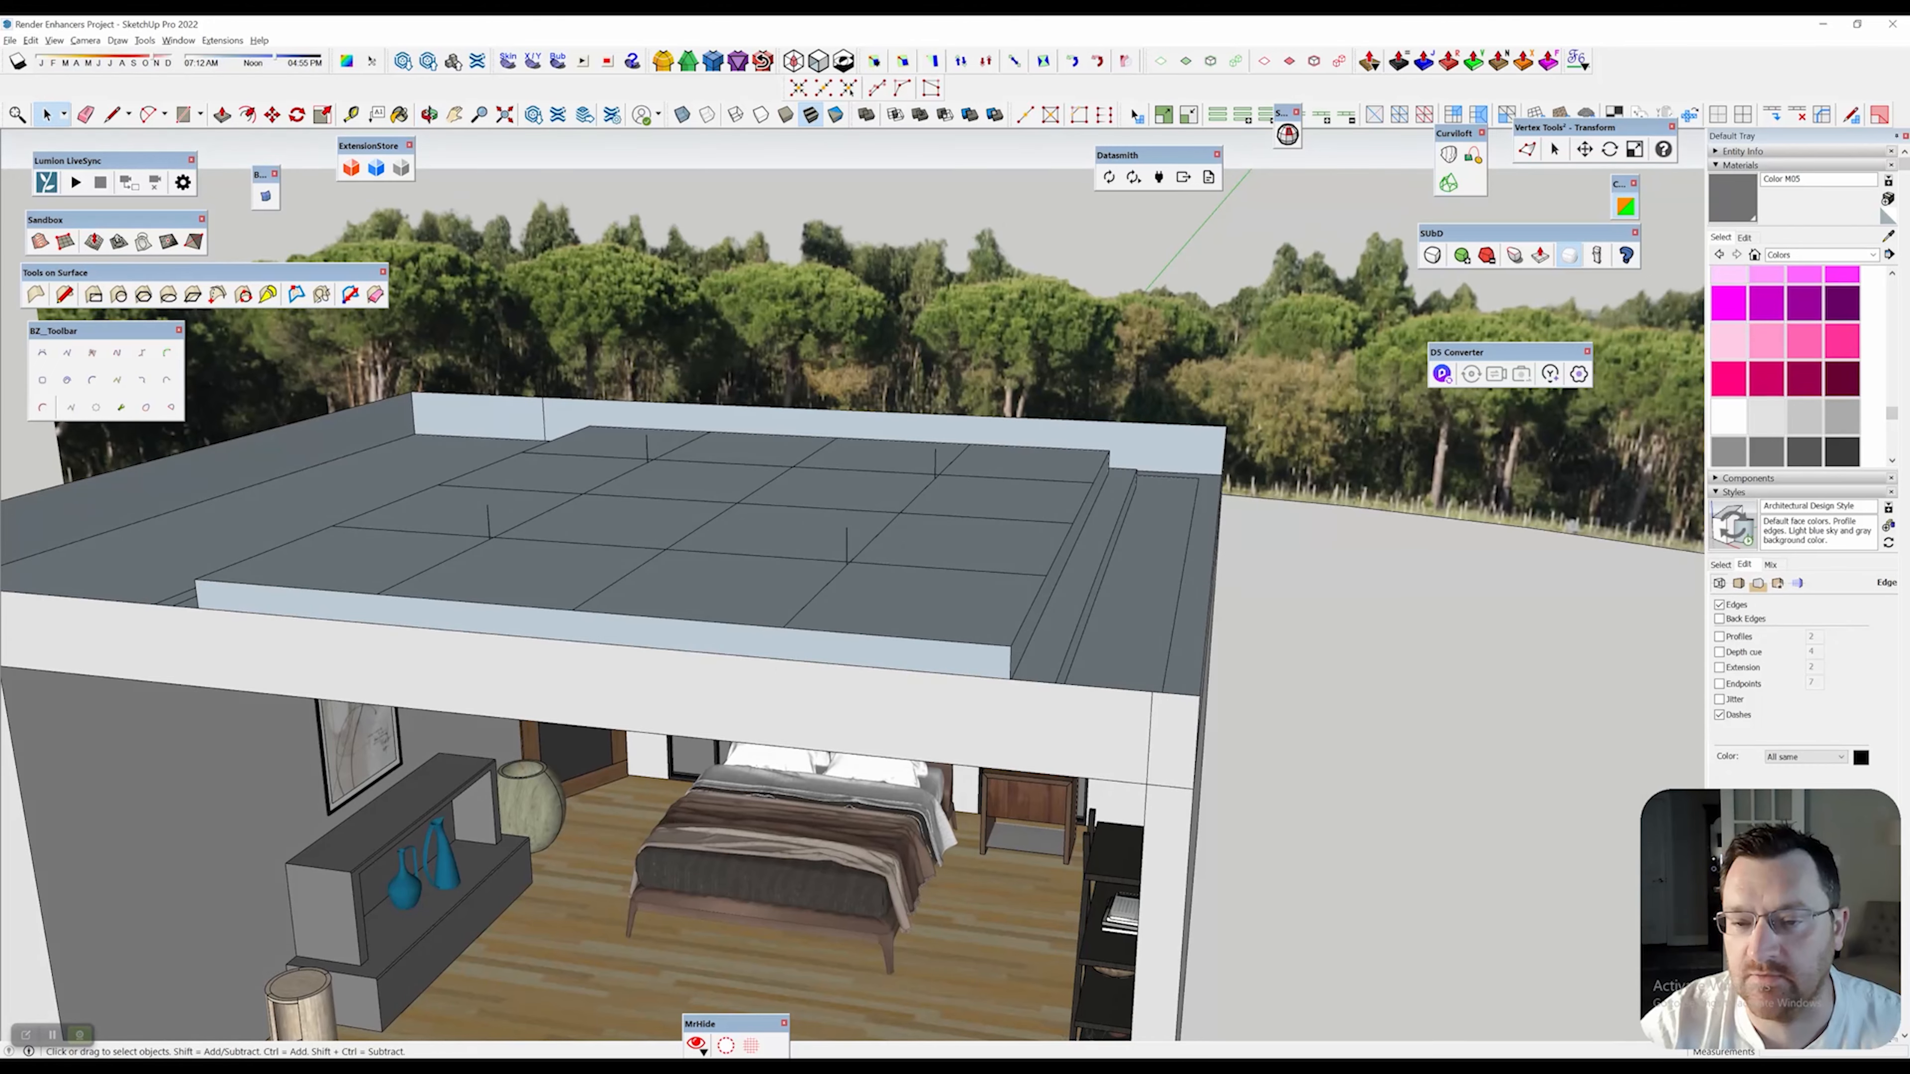
pyautogui.click(977, 339)
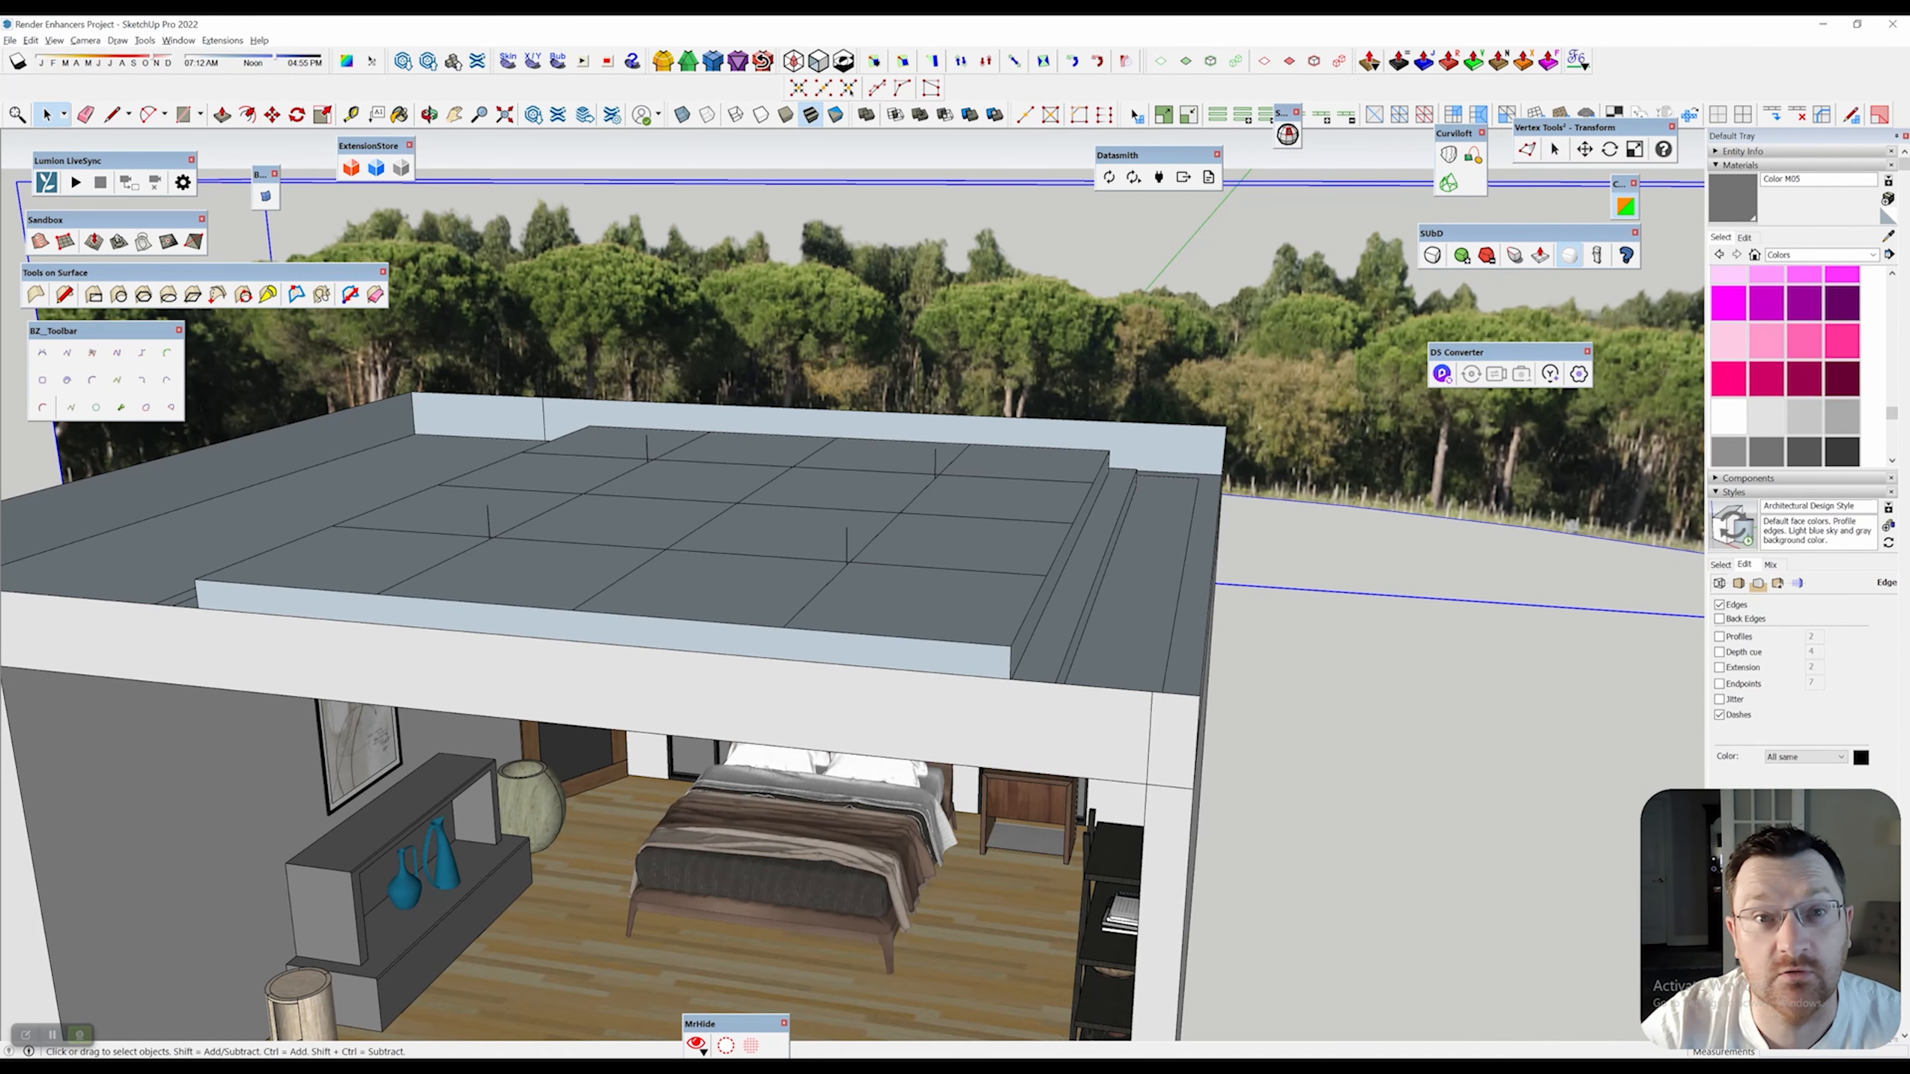
pyautogui.moveTo(1016, 511); pyautogui.dragTo(850, 527, button='middle')
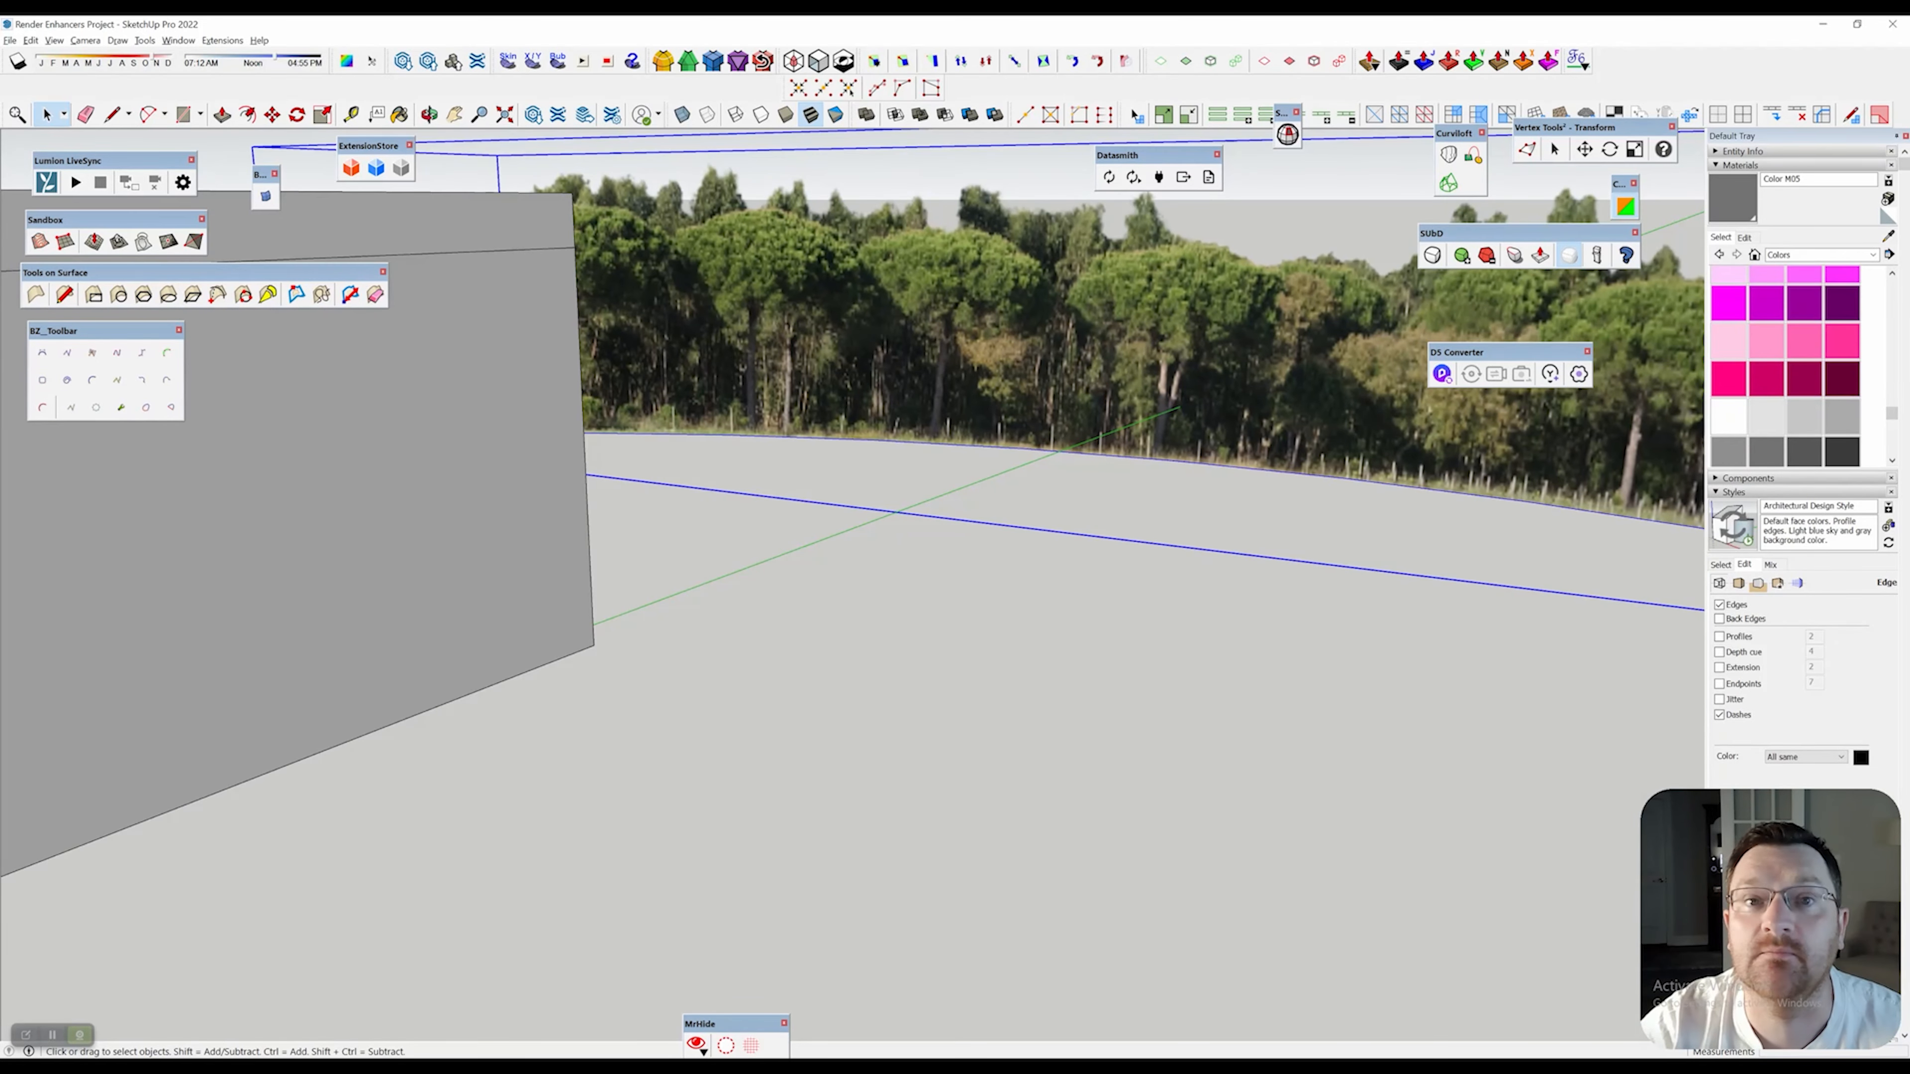
pyautogui.moveTo(759, 576); pyautogui.dragTo(1090, 677, button='middle')
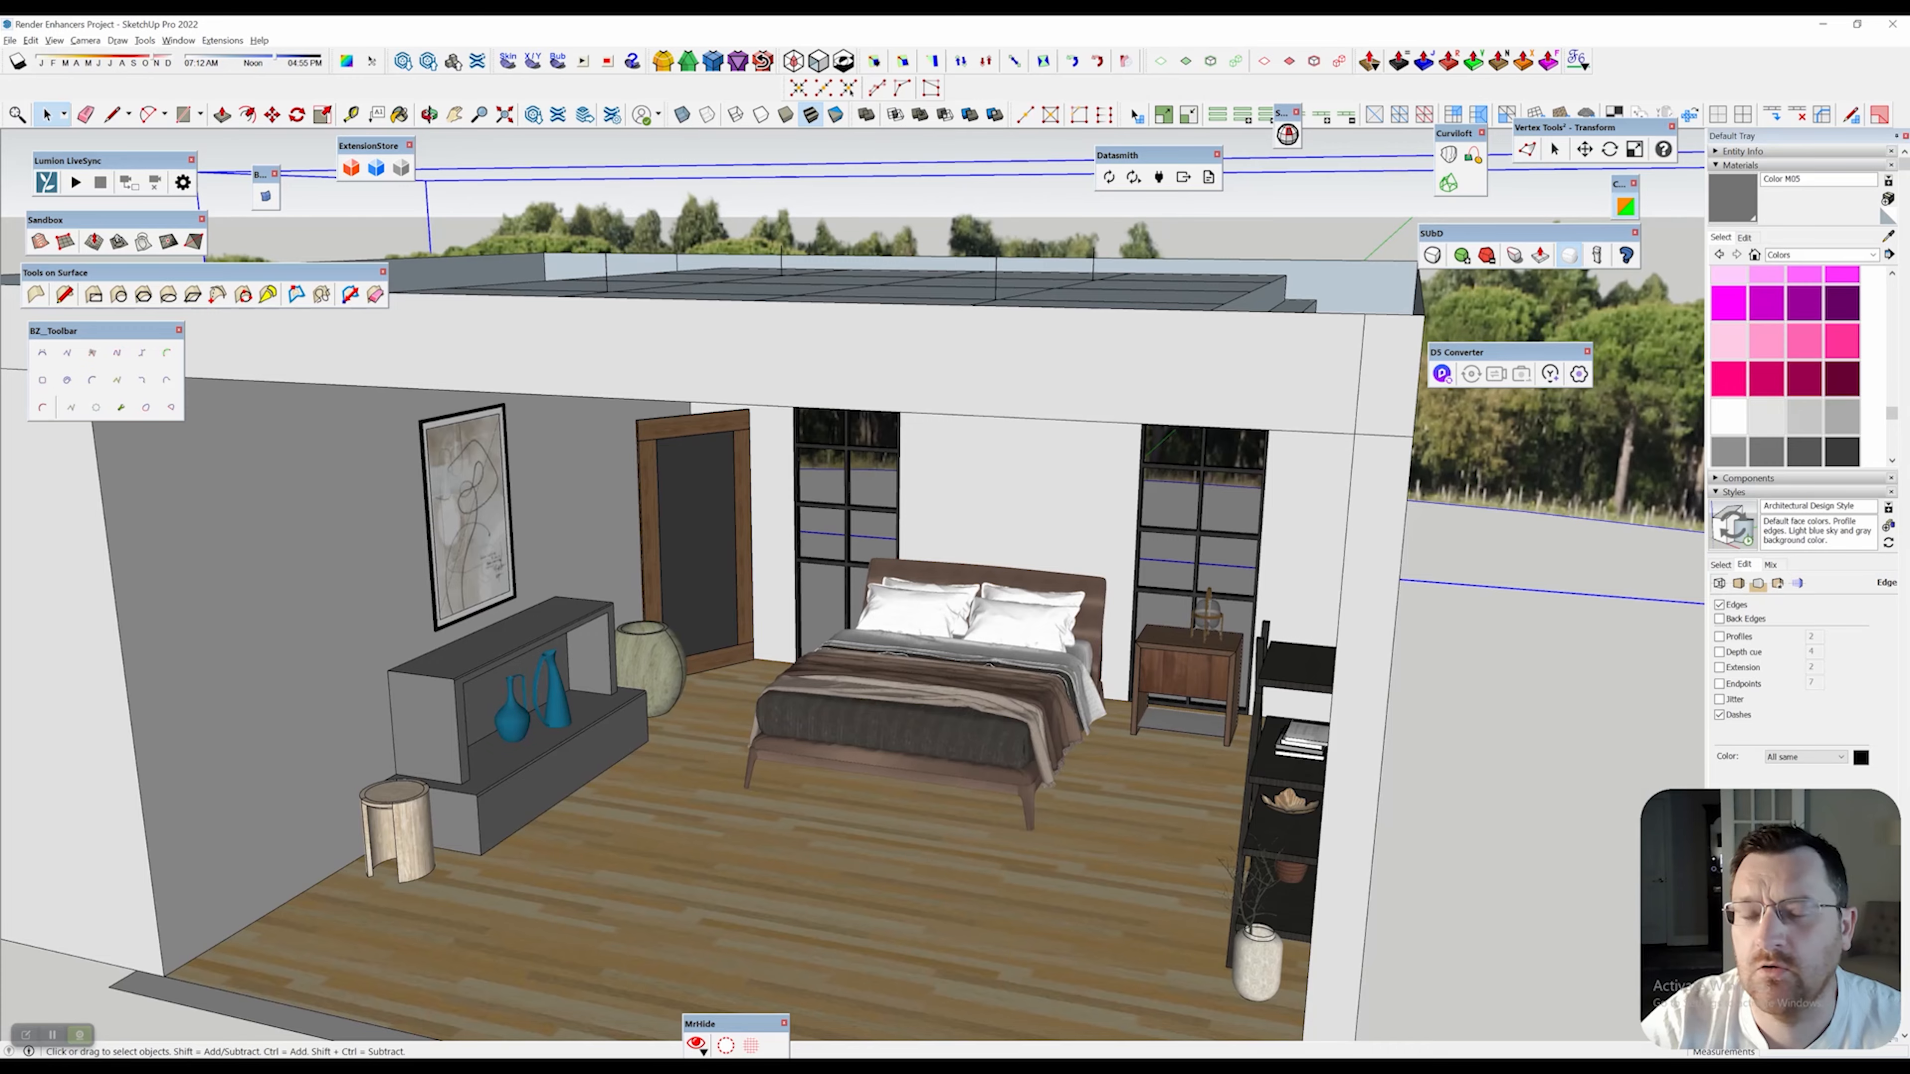
pyautogui.moveTo(955, 662); pyautogui.dragTo(1083, 504, button='middle')
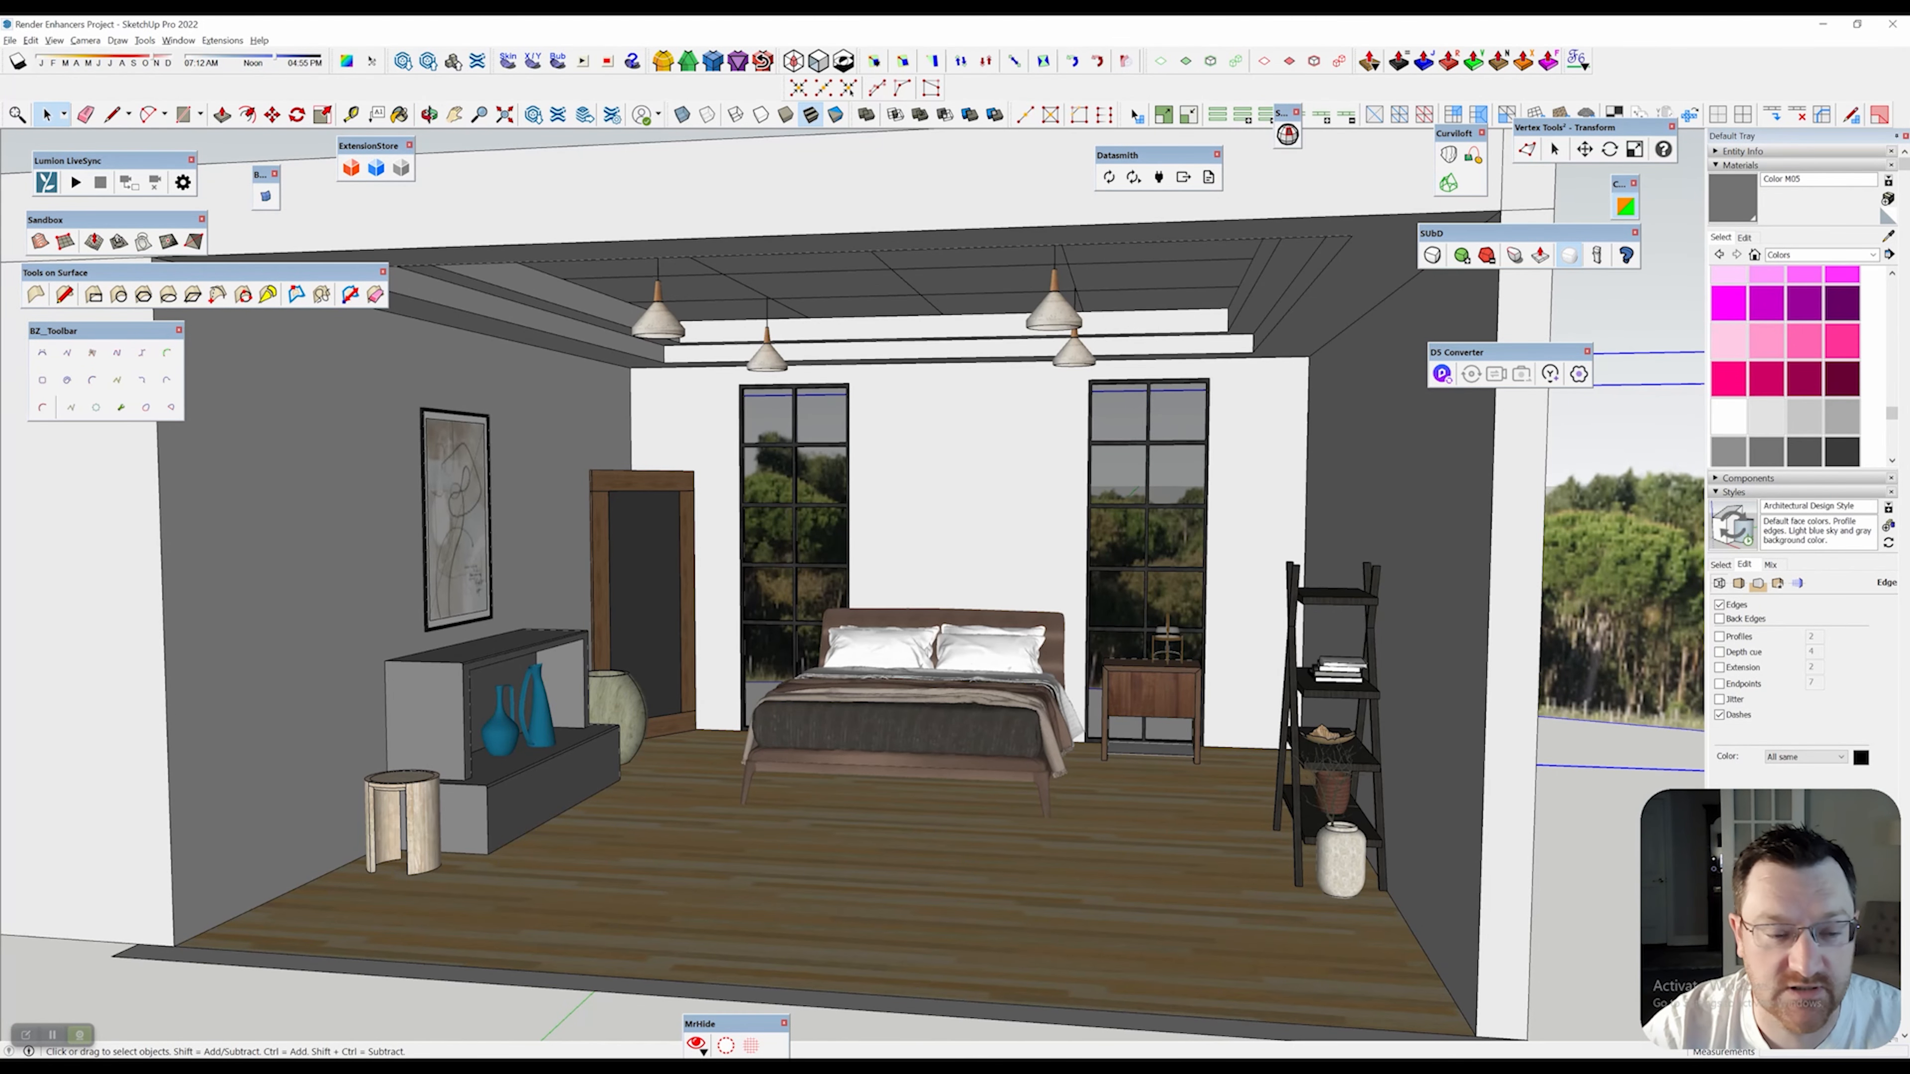
pyautogui.scroll(3, 797, 865)
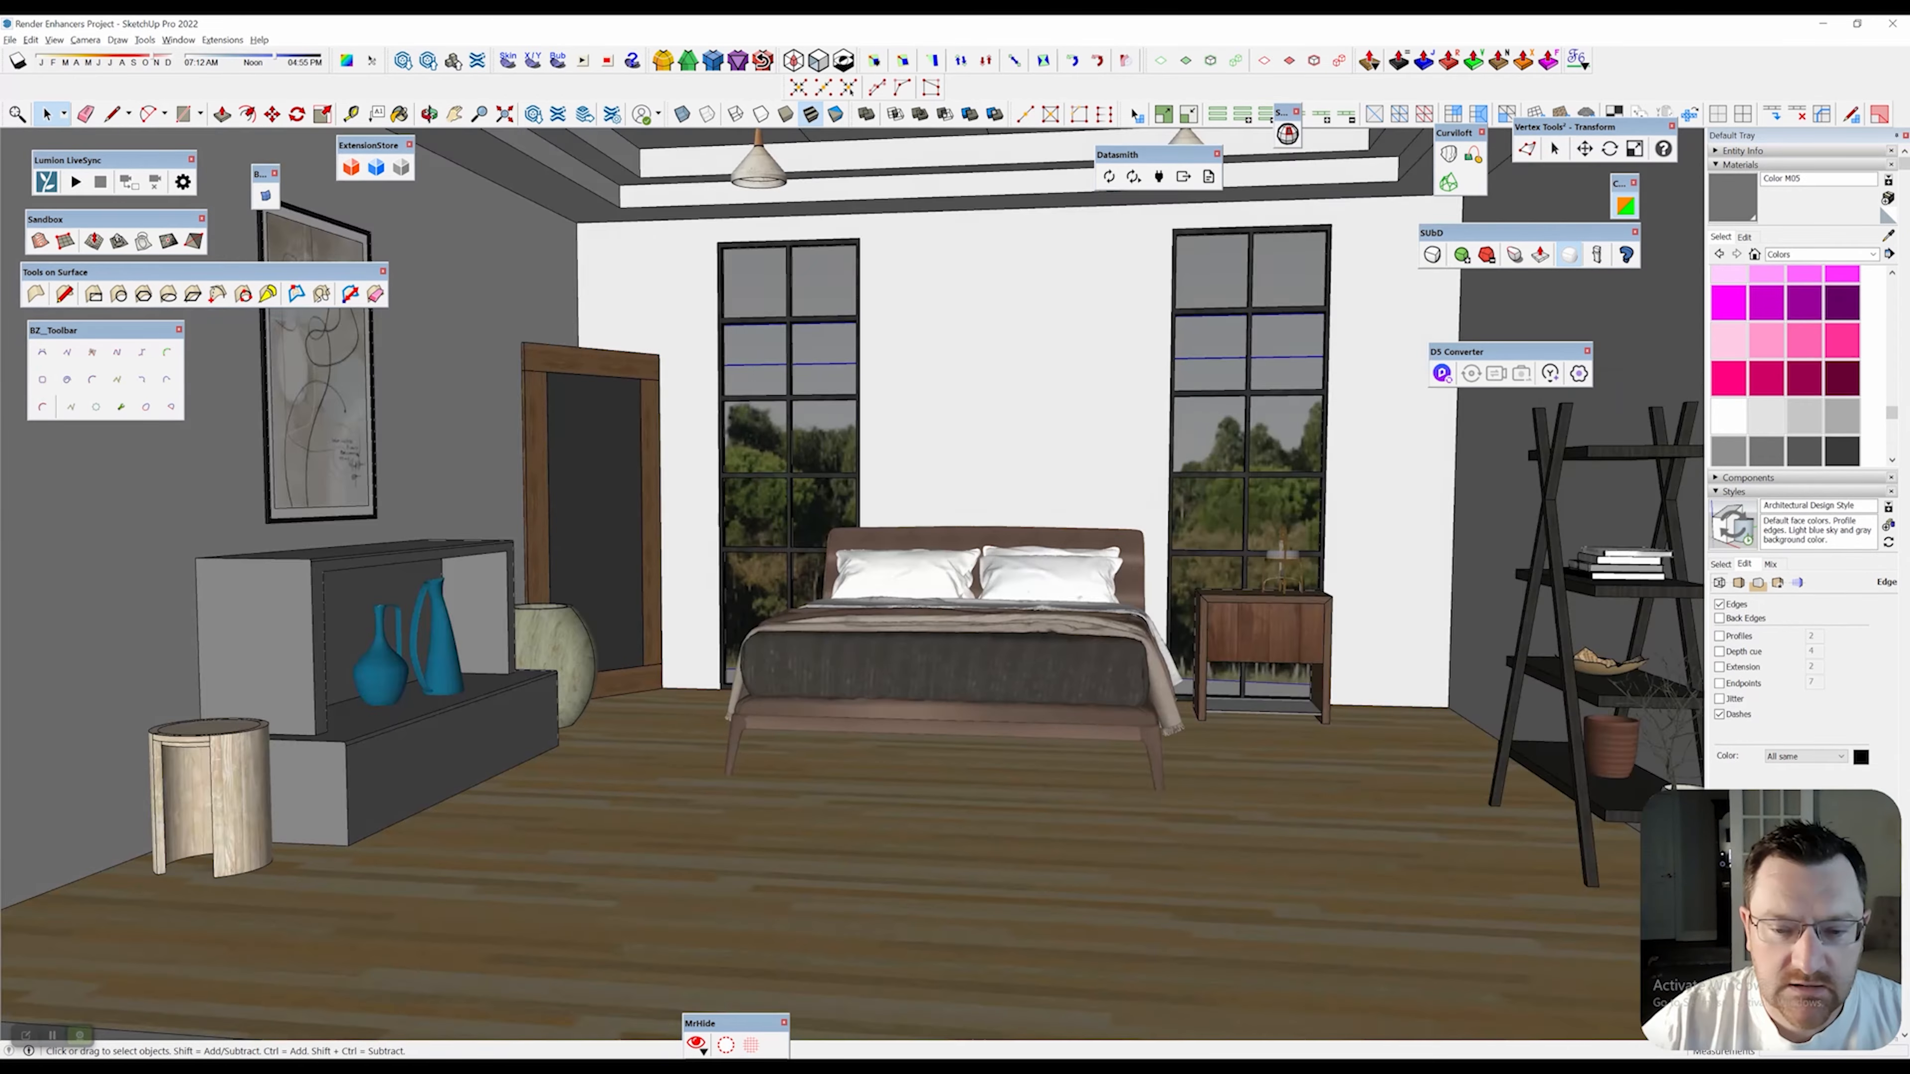
pyautogui.moveTo(797, 865); pyautogui.dragTo(865, 741, button='middle')
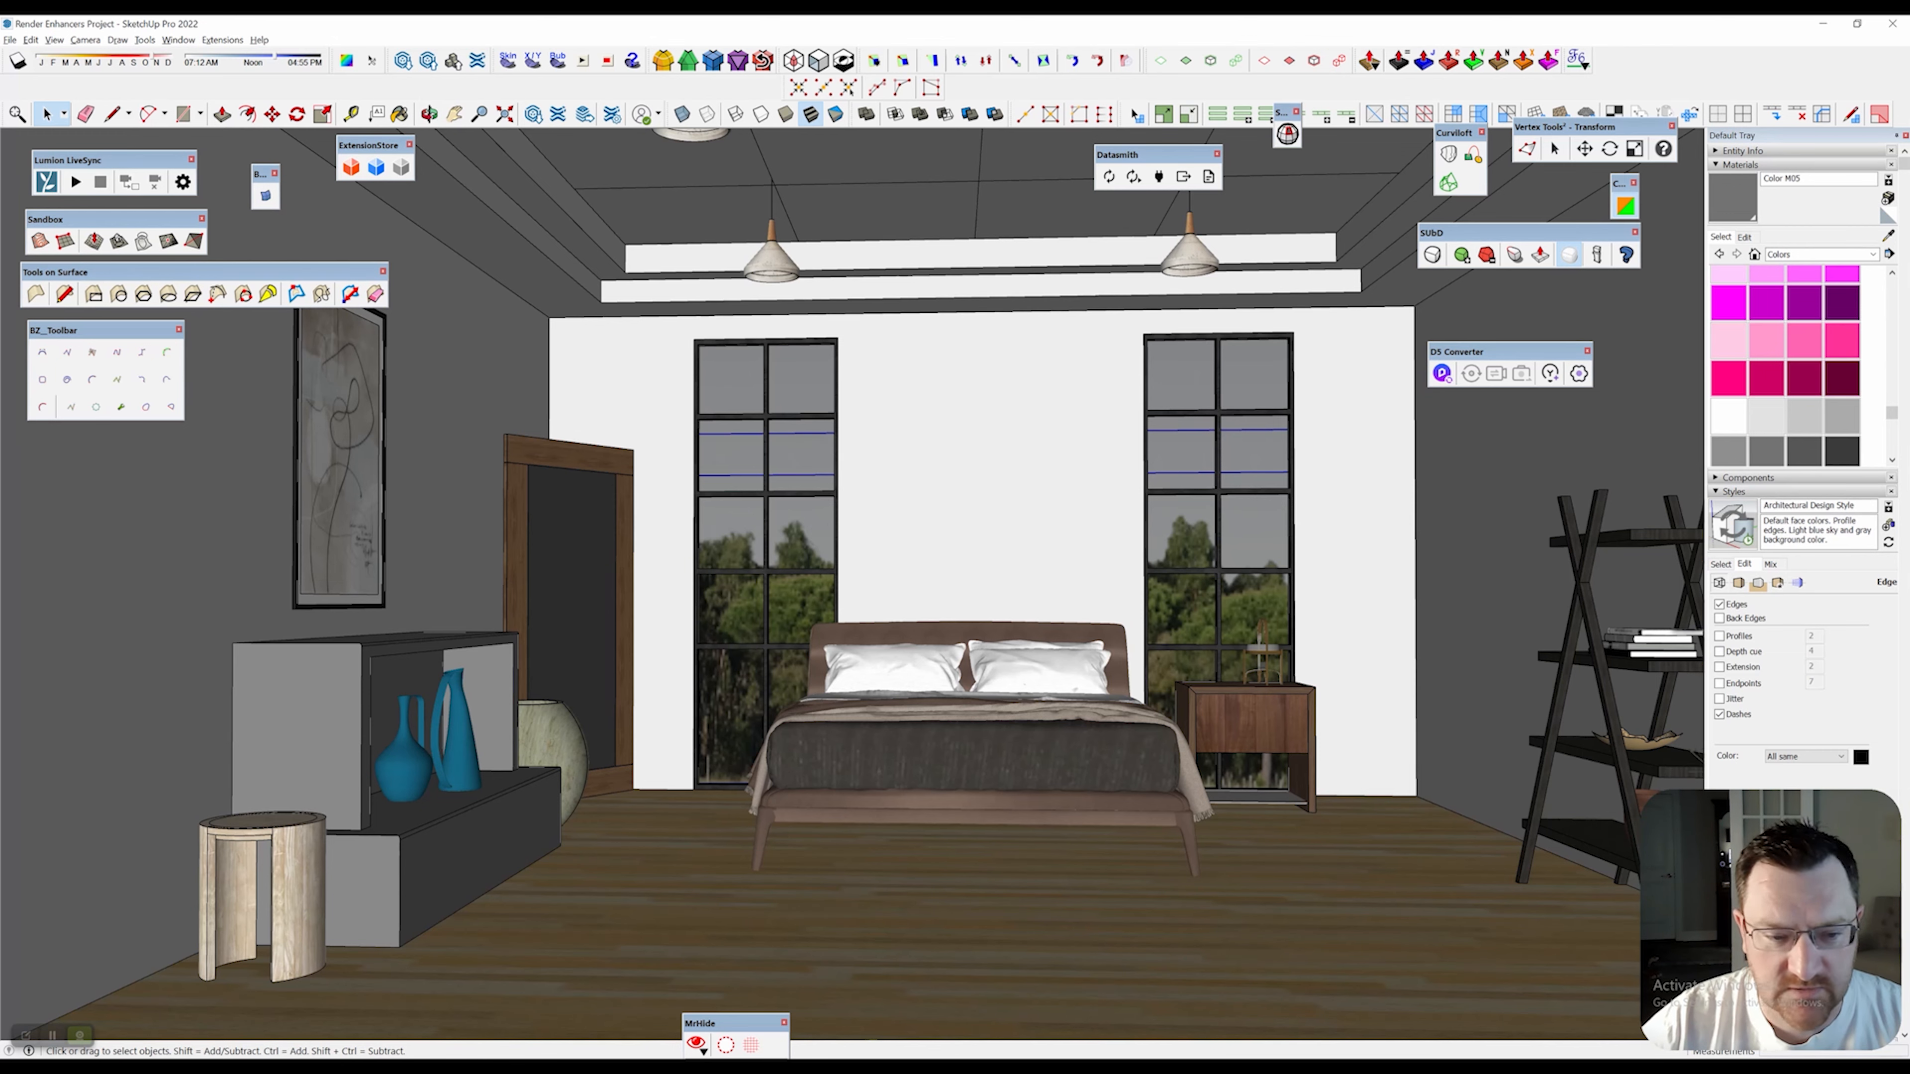
pyautogui.keyDown('shift'); pyautogui.moveTo(865, 740); pyautogui.dragTo(812, 729, button='middle'); pyautogui.keyUp('shift')
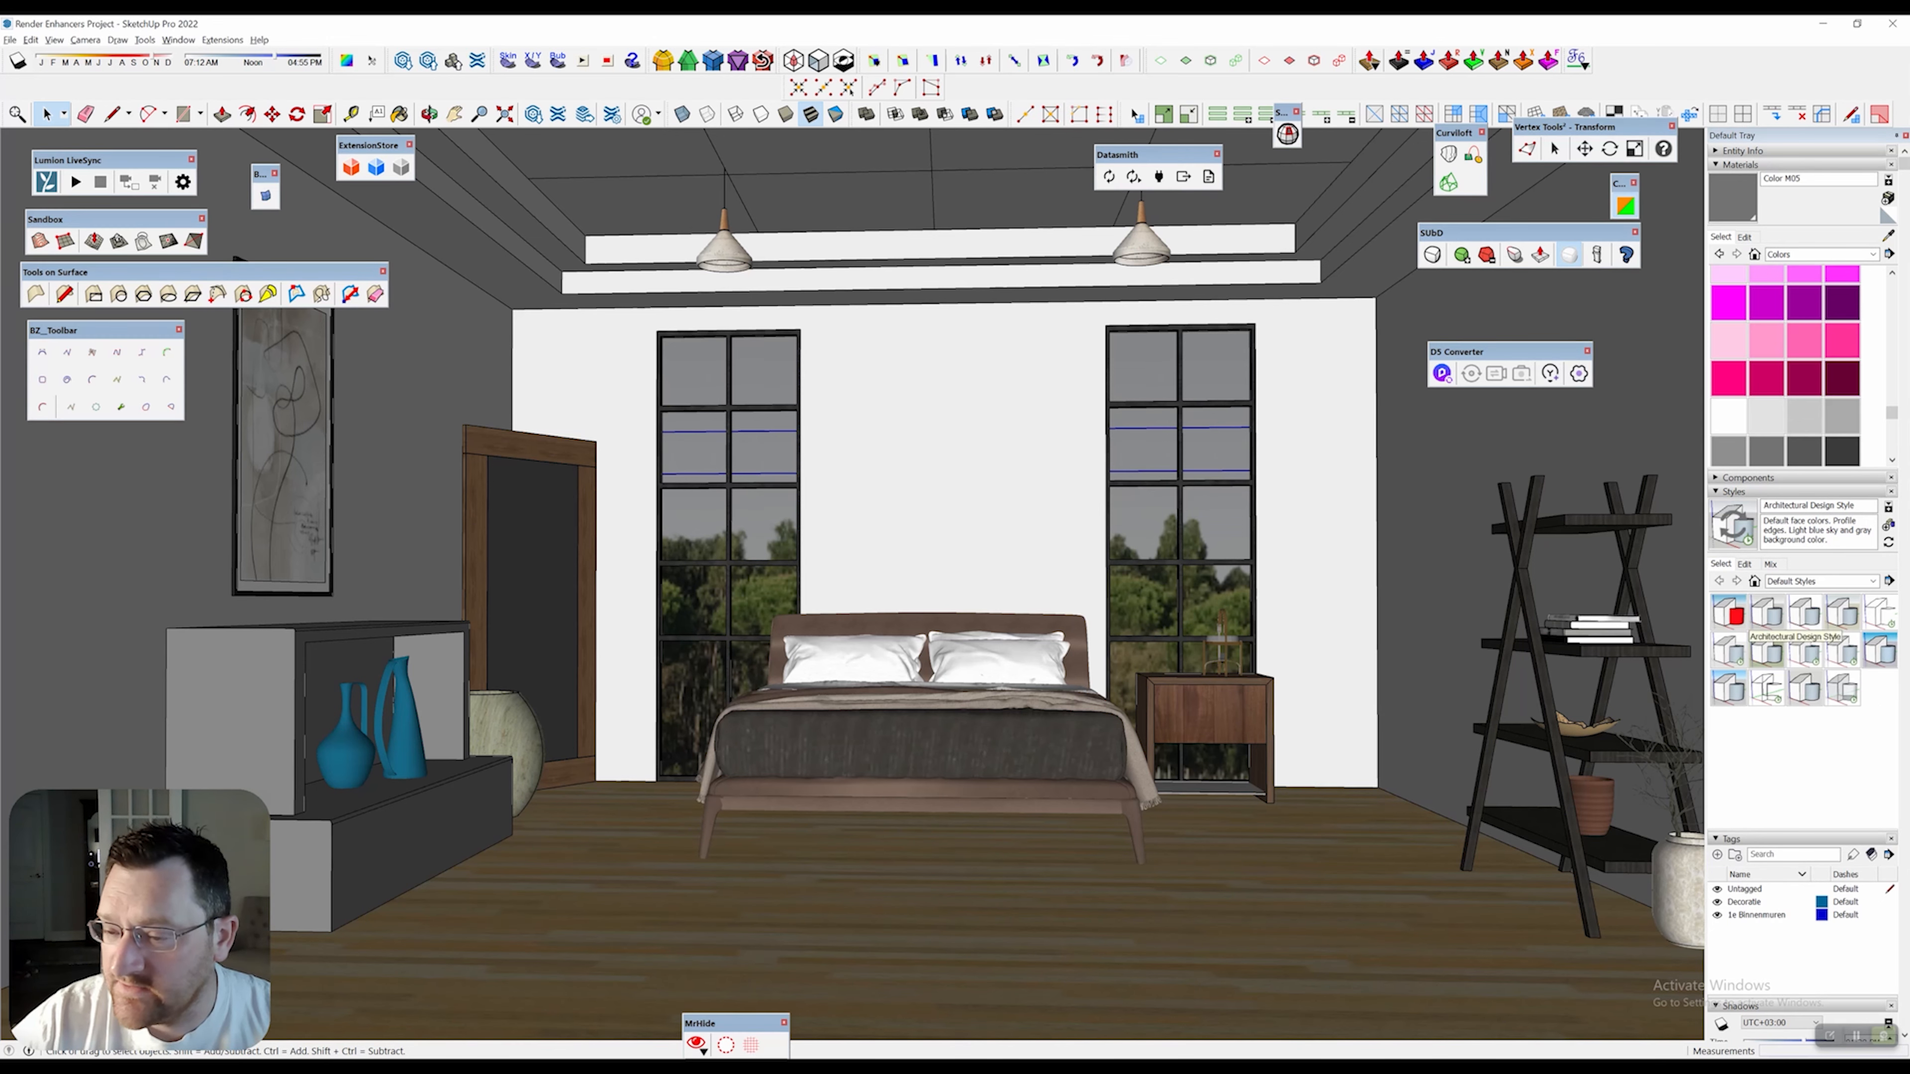
# Try the Chipboard with fine marker and Blueprint styles from the Assorted Styles collection on the bedroom.
pyautogui.click(1820, 581)
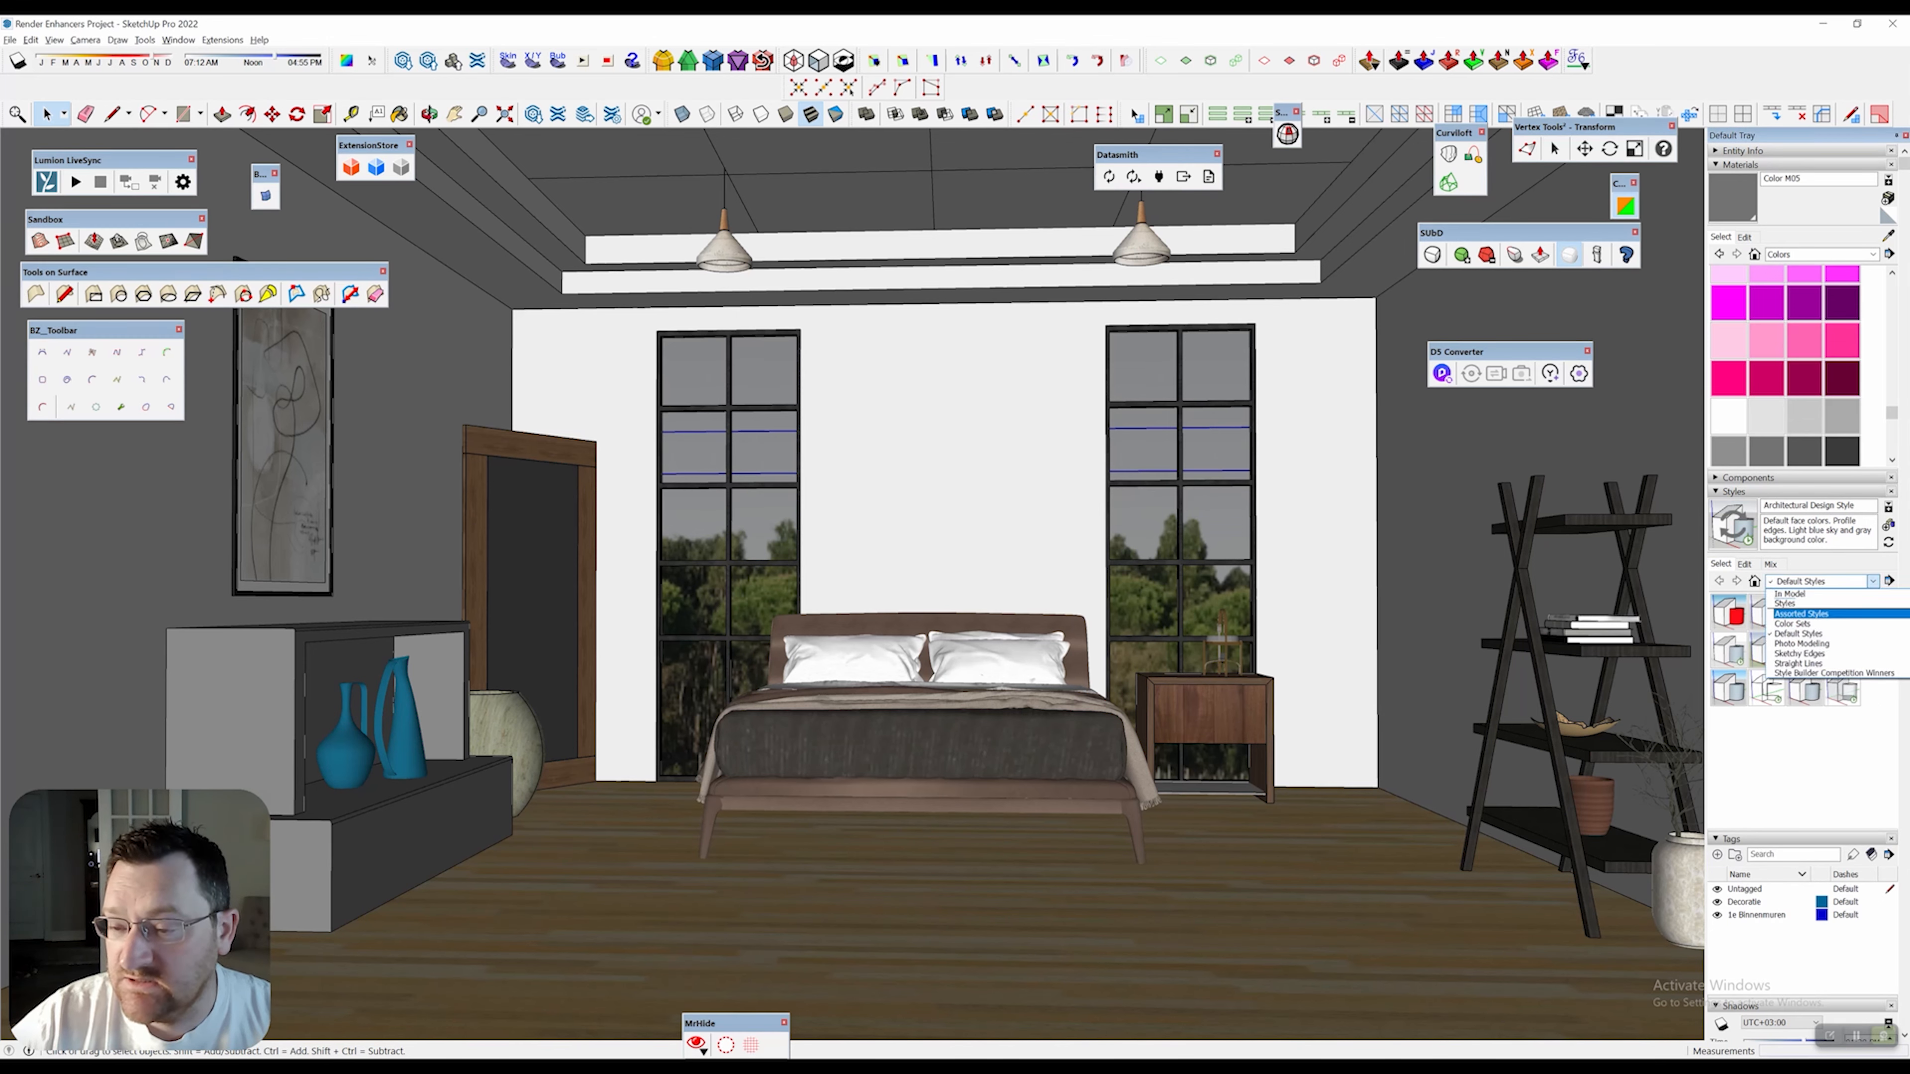
pyautogui.click(1793, 603)
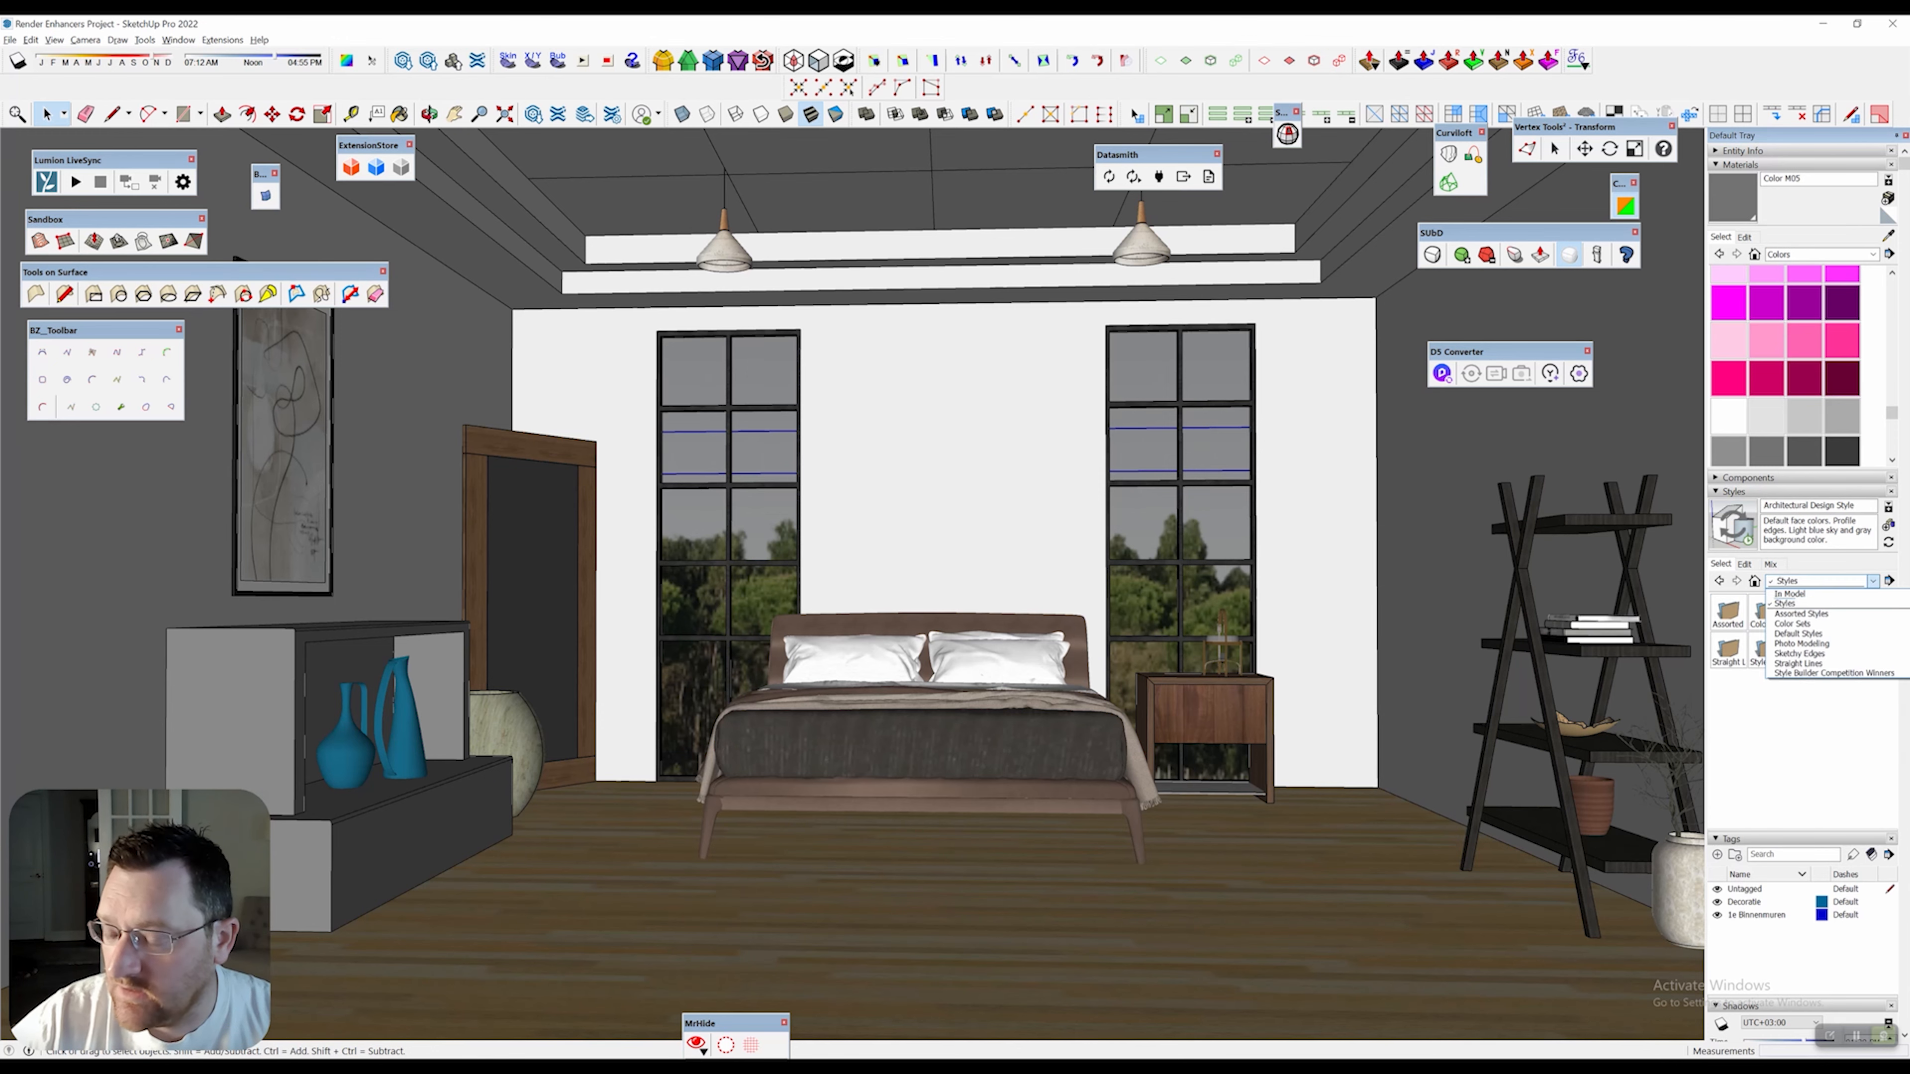
pyautogui.doubleClick(1728, 610)
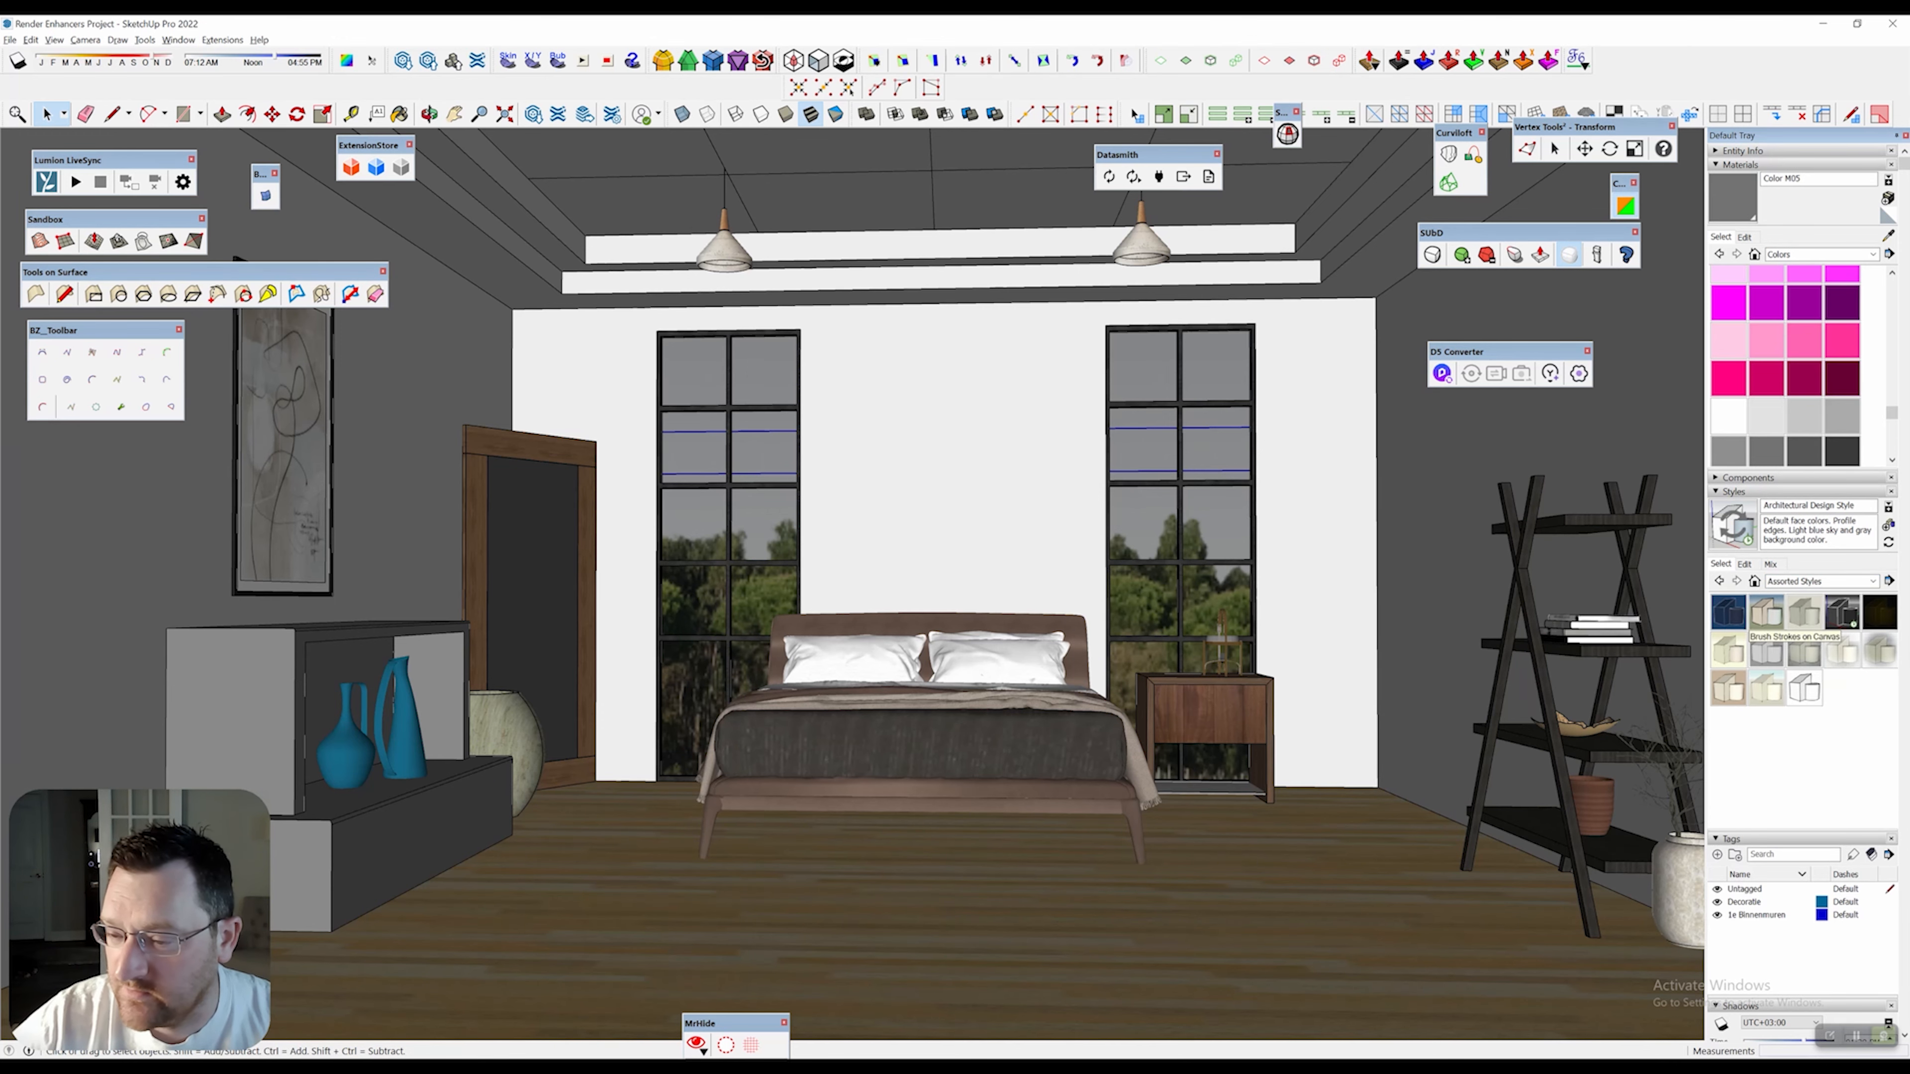
pyautogui.click(1805, 611)
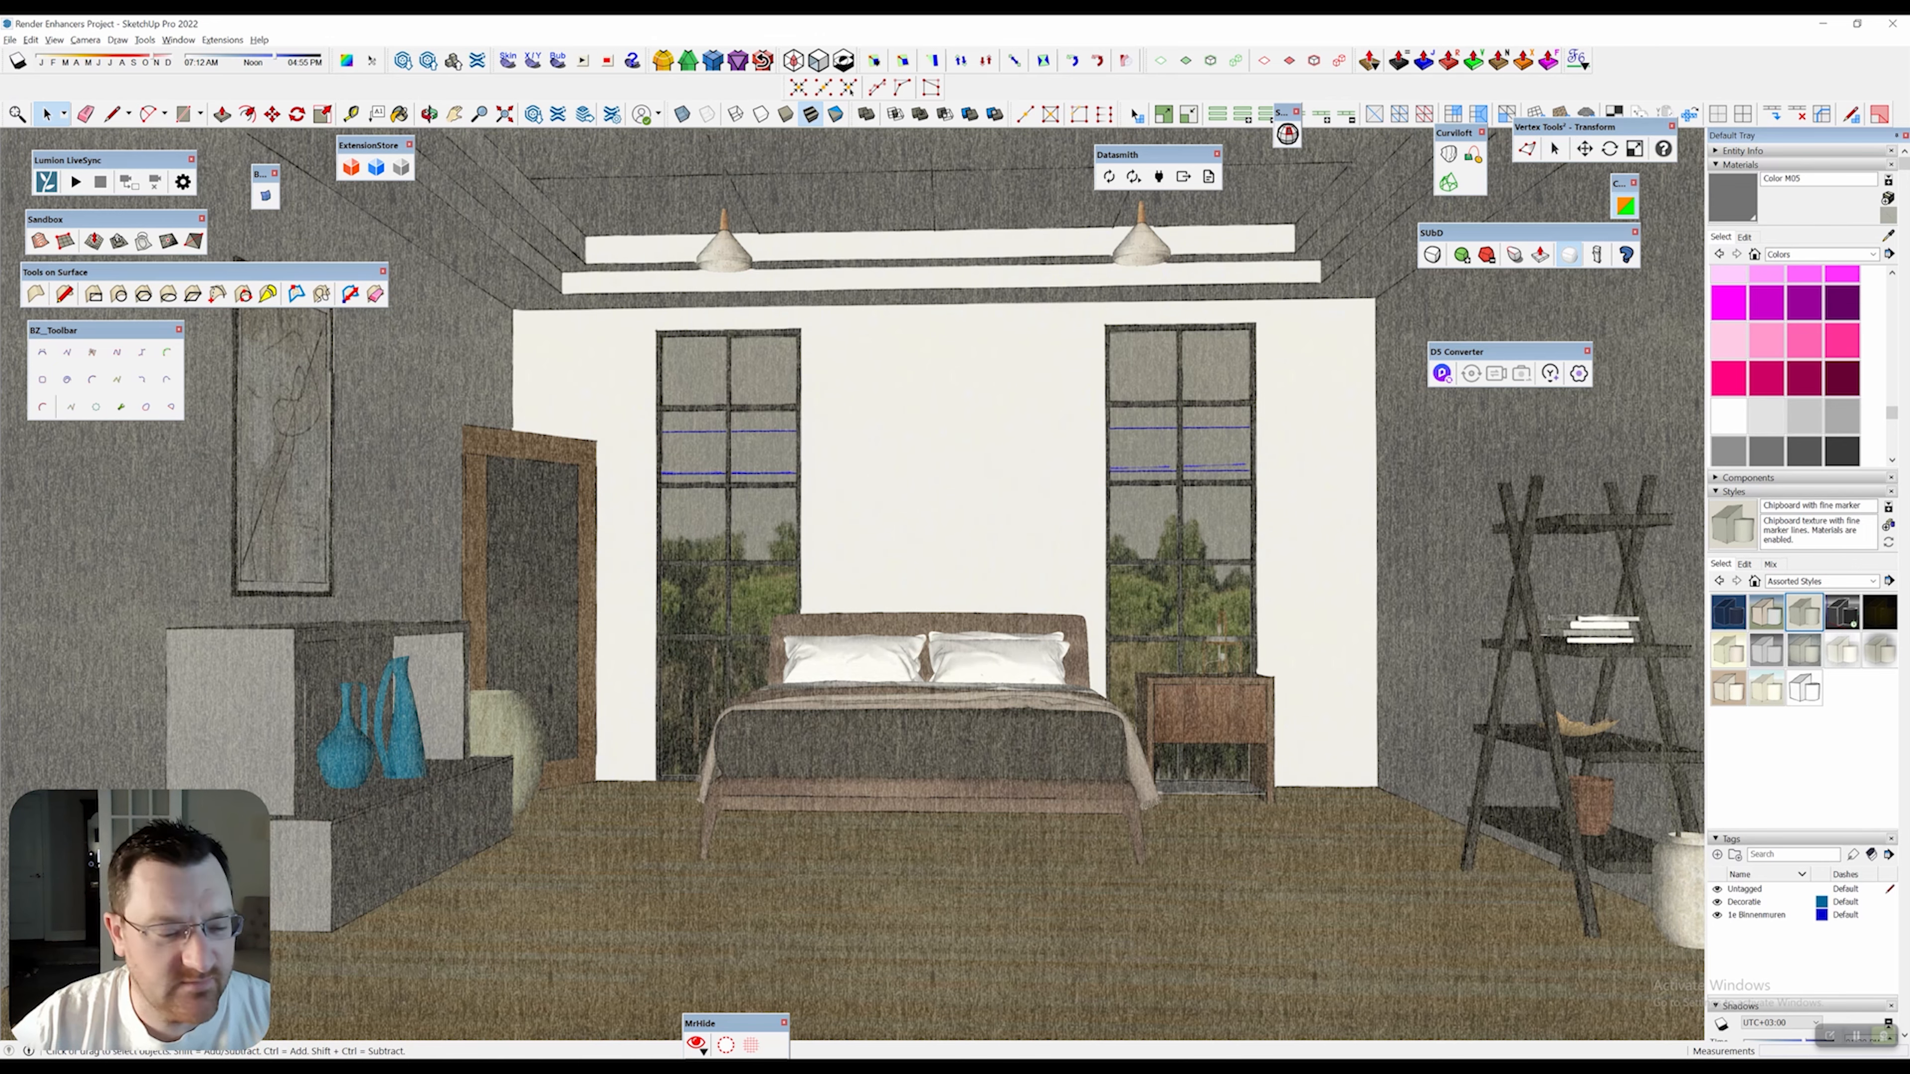
pyautogui.click(1728, 613)
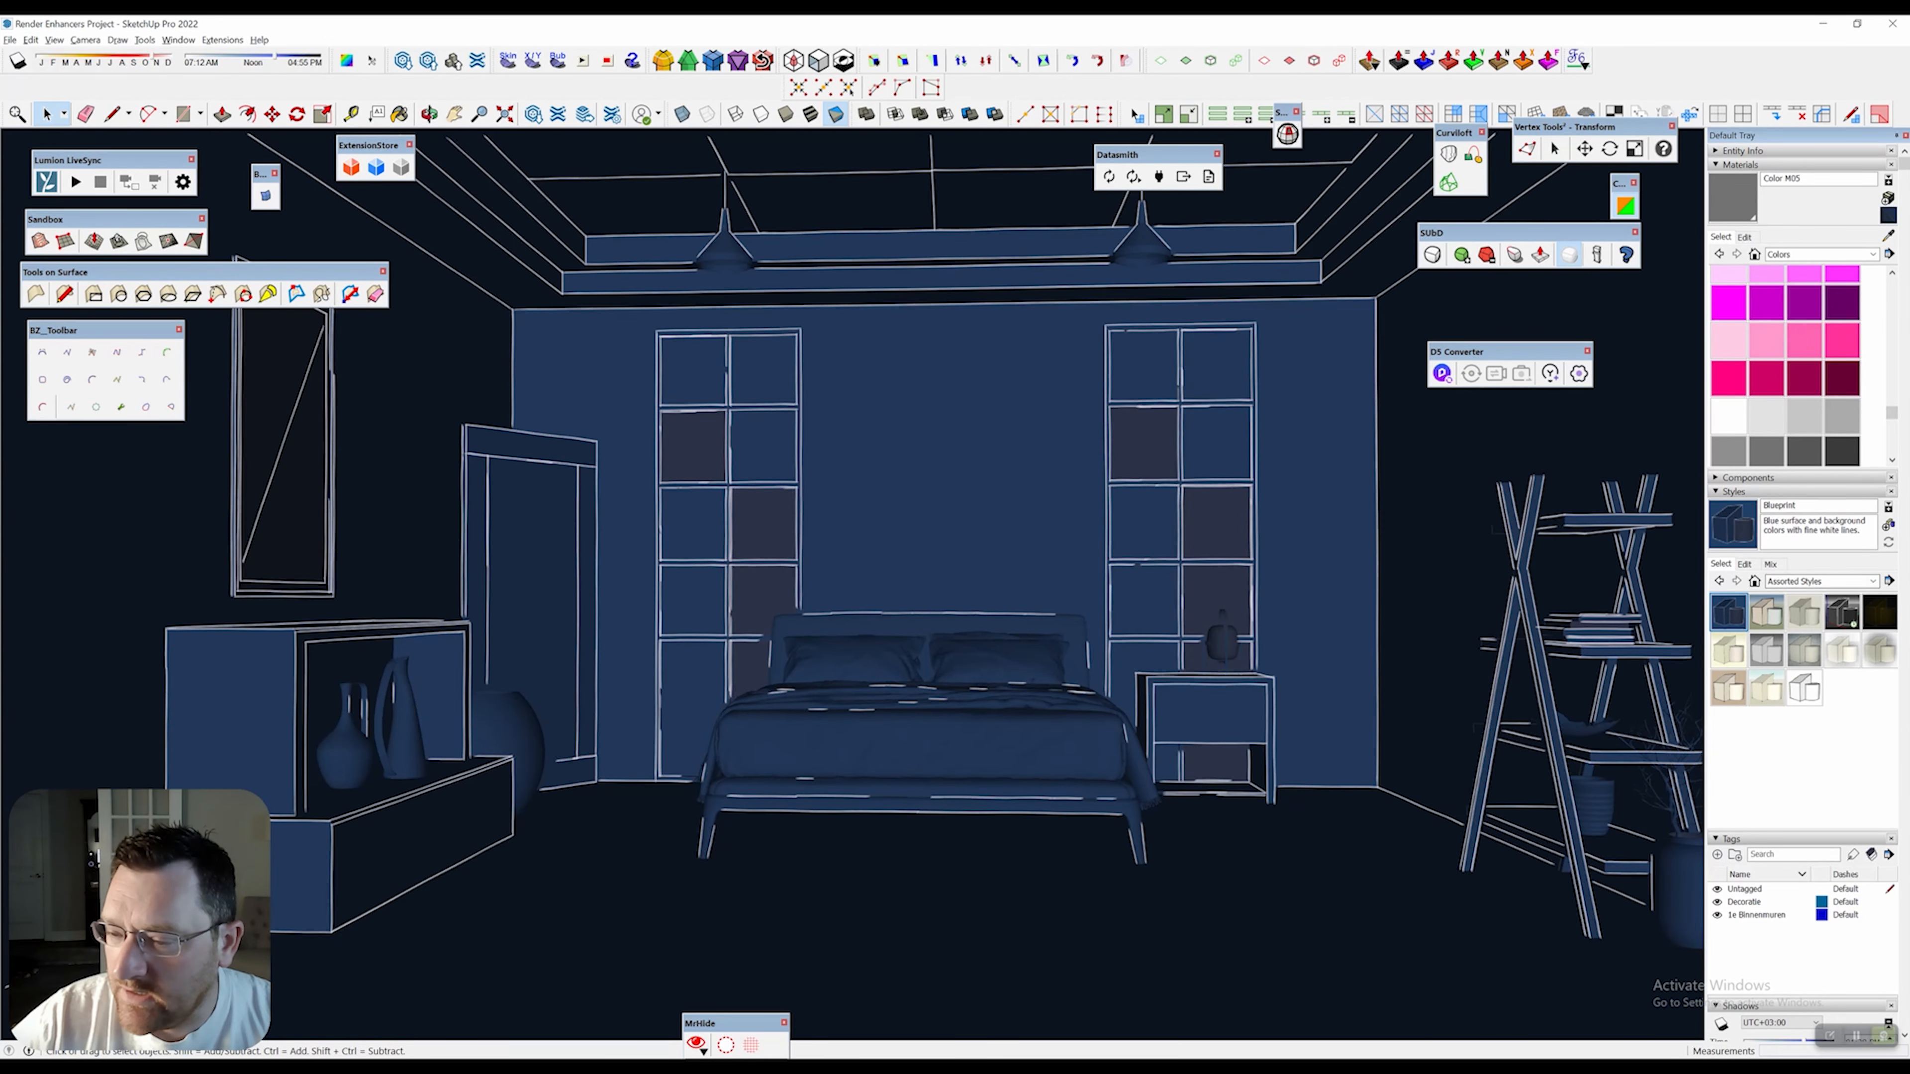
# Try the Shaded and Shaded with textures styles from the Default Styles collection and inspect the wall artwork.
pyautogui.click(1873, 581)
pyautogui.click(1870, 631)
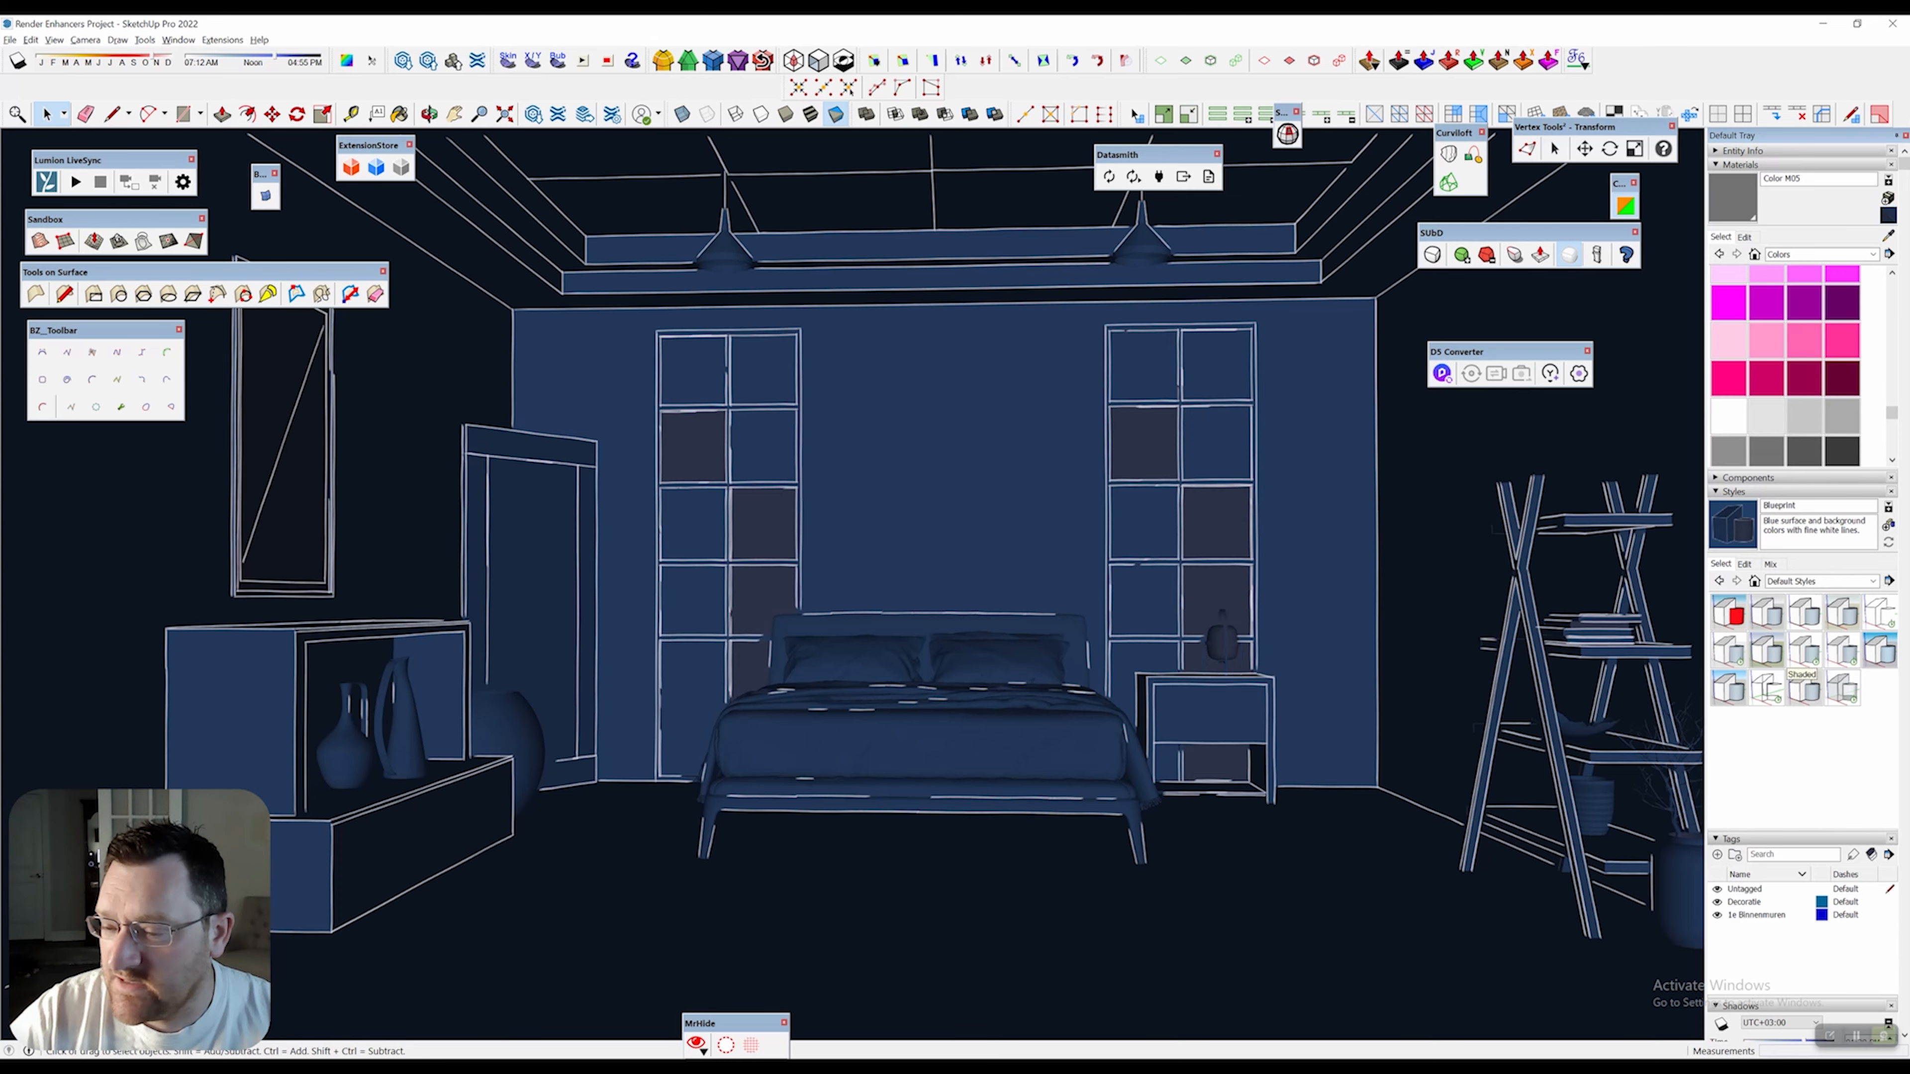
pyautogui.click(1805, 650)
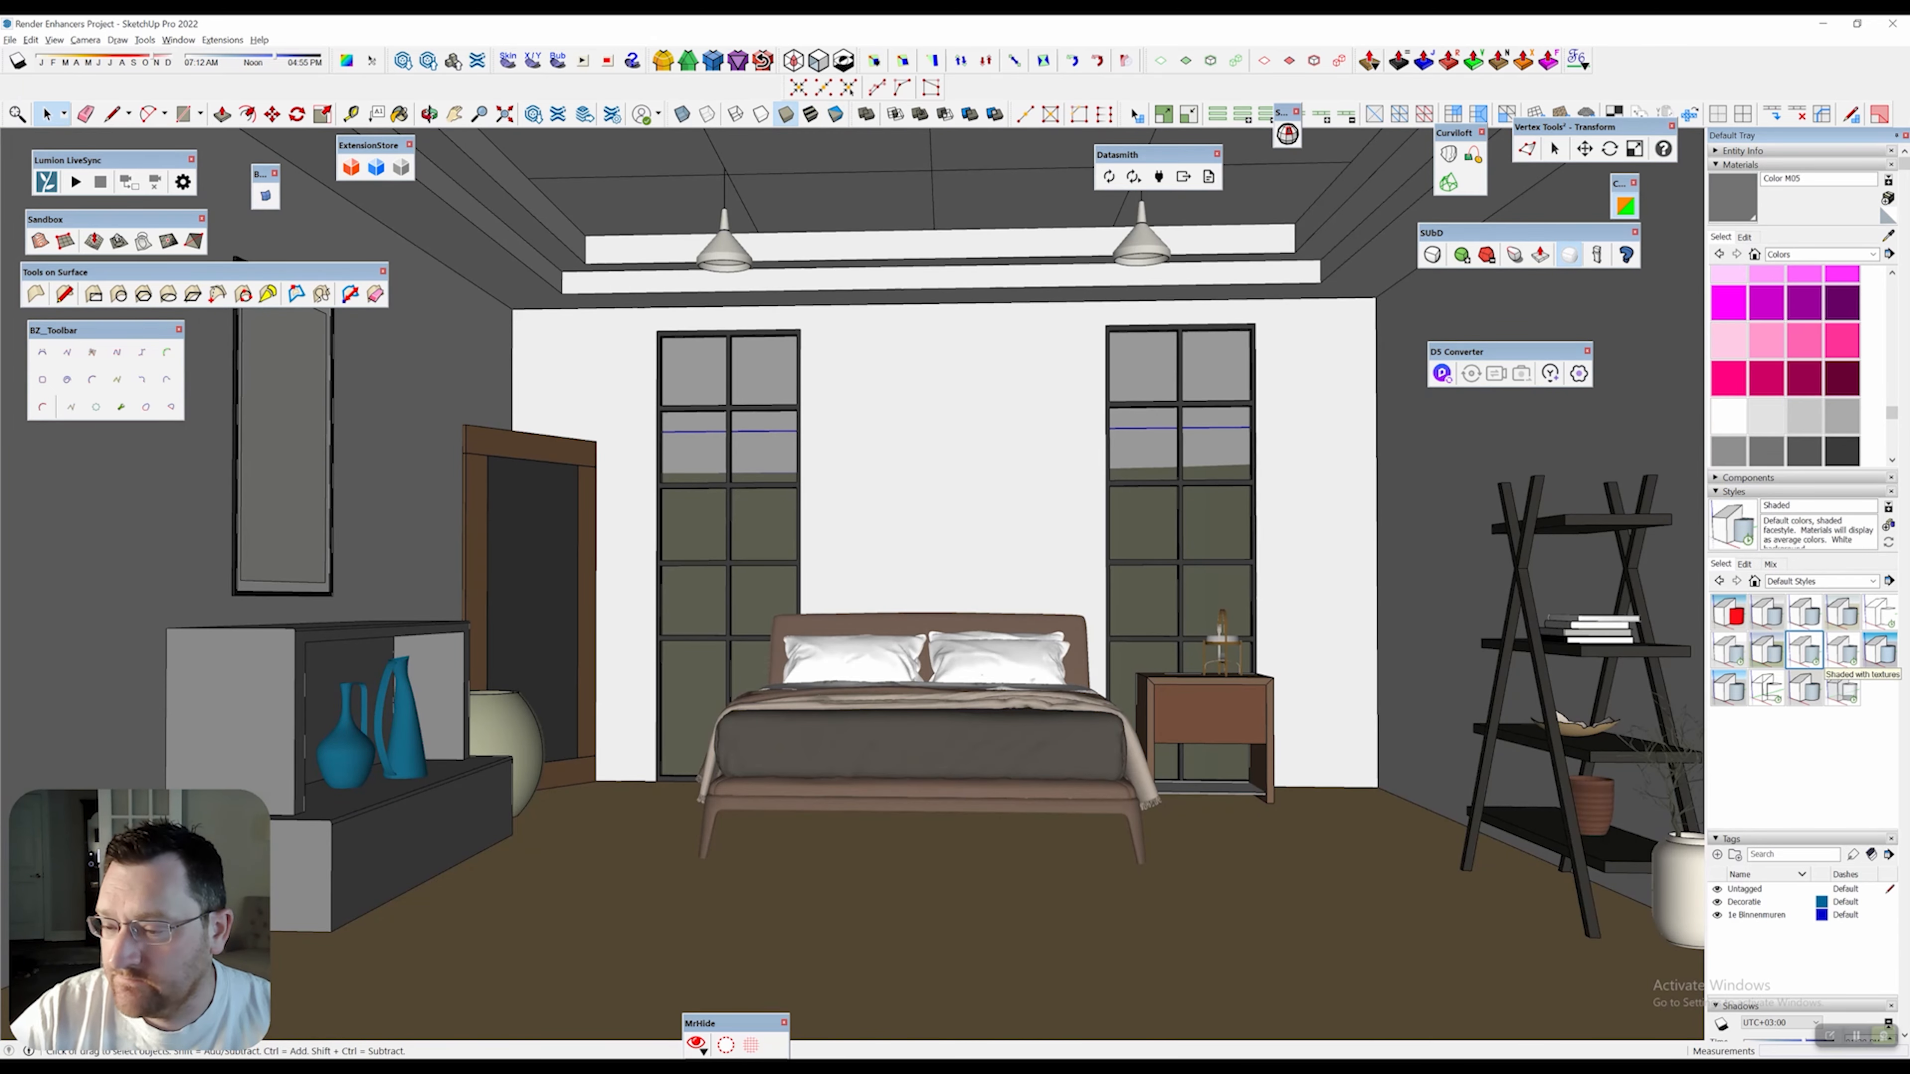
pyautogui.click(1843, 650)
pyautogui.moveTo(1053, 572); pyautogui.dragTo(752, 572, button='middle')
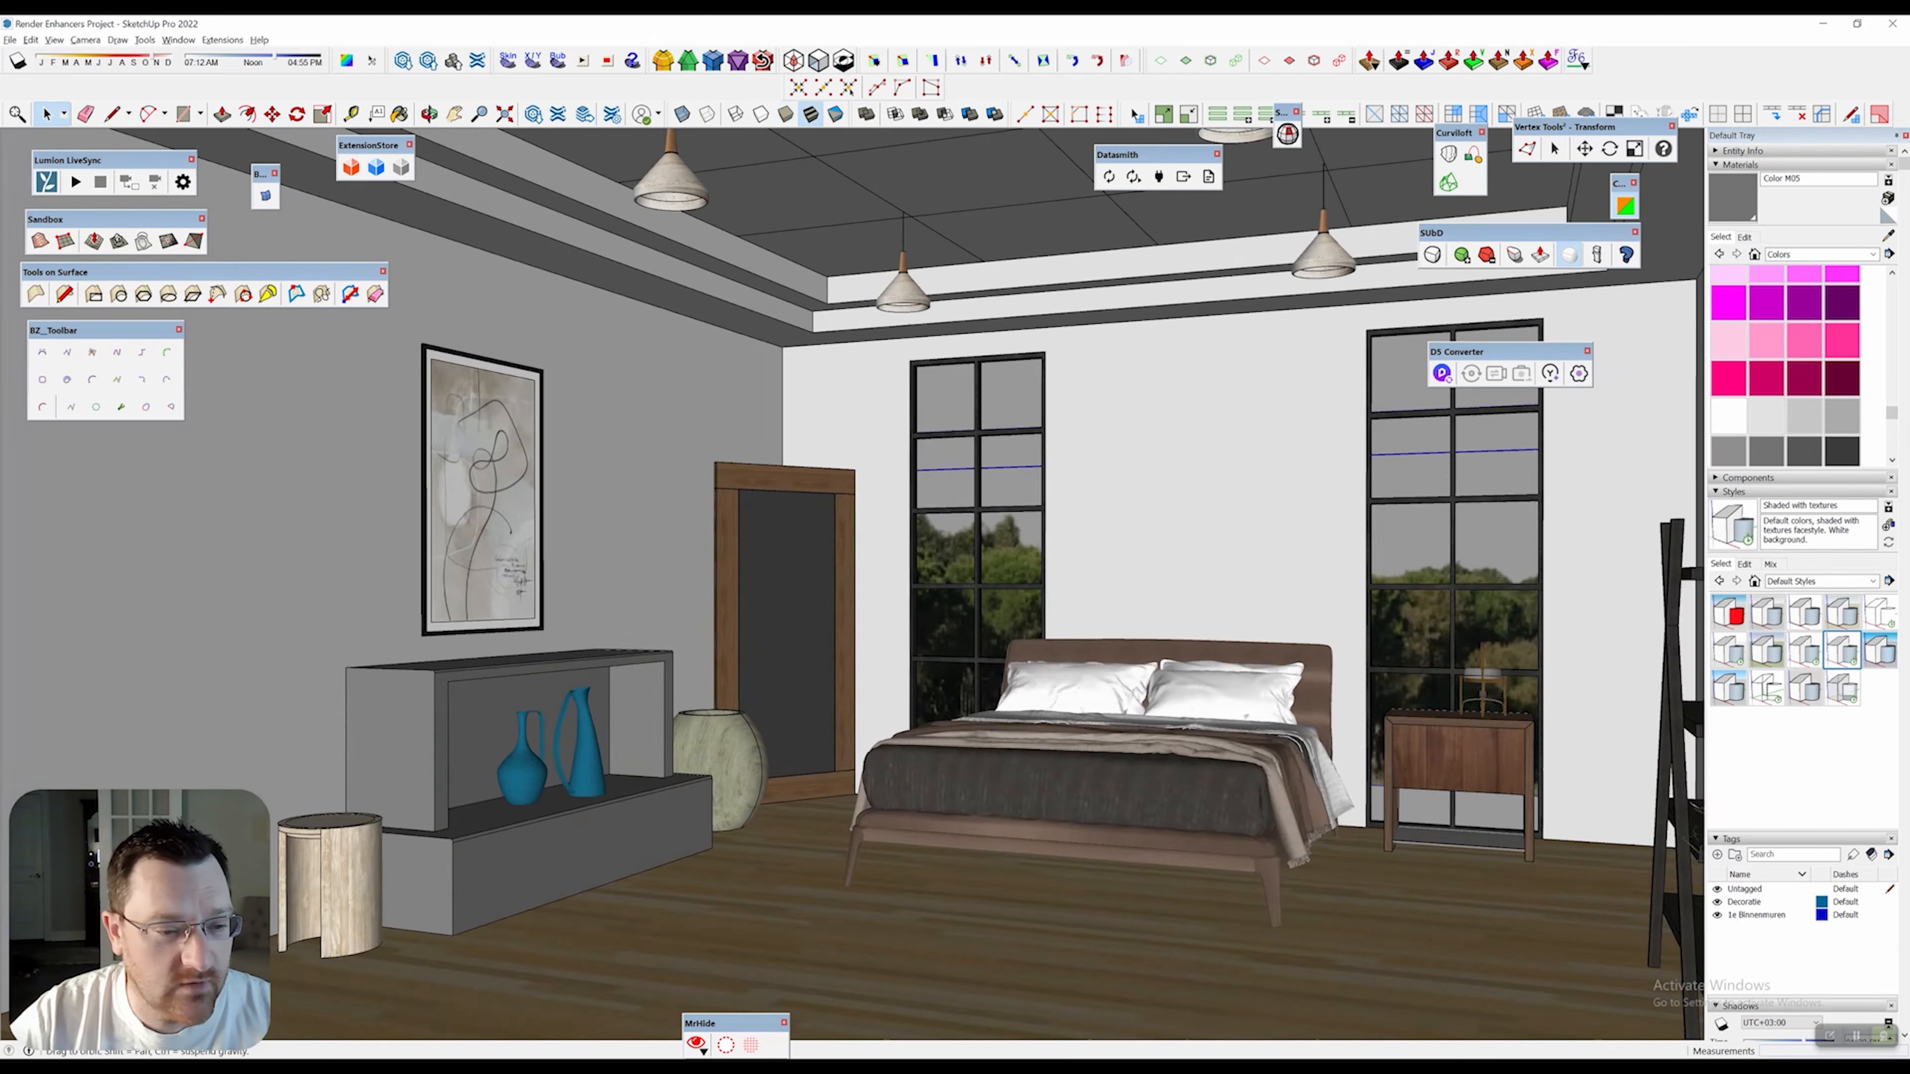
pyautogui.scroll(8, 677, 467)
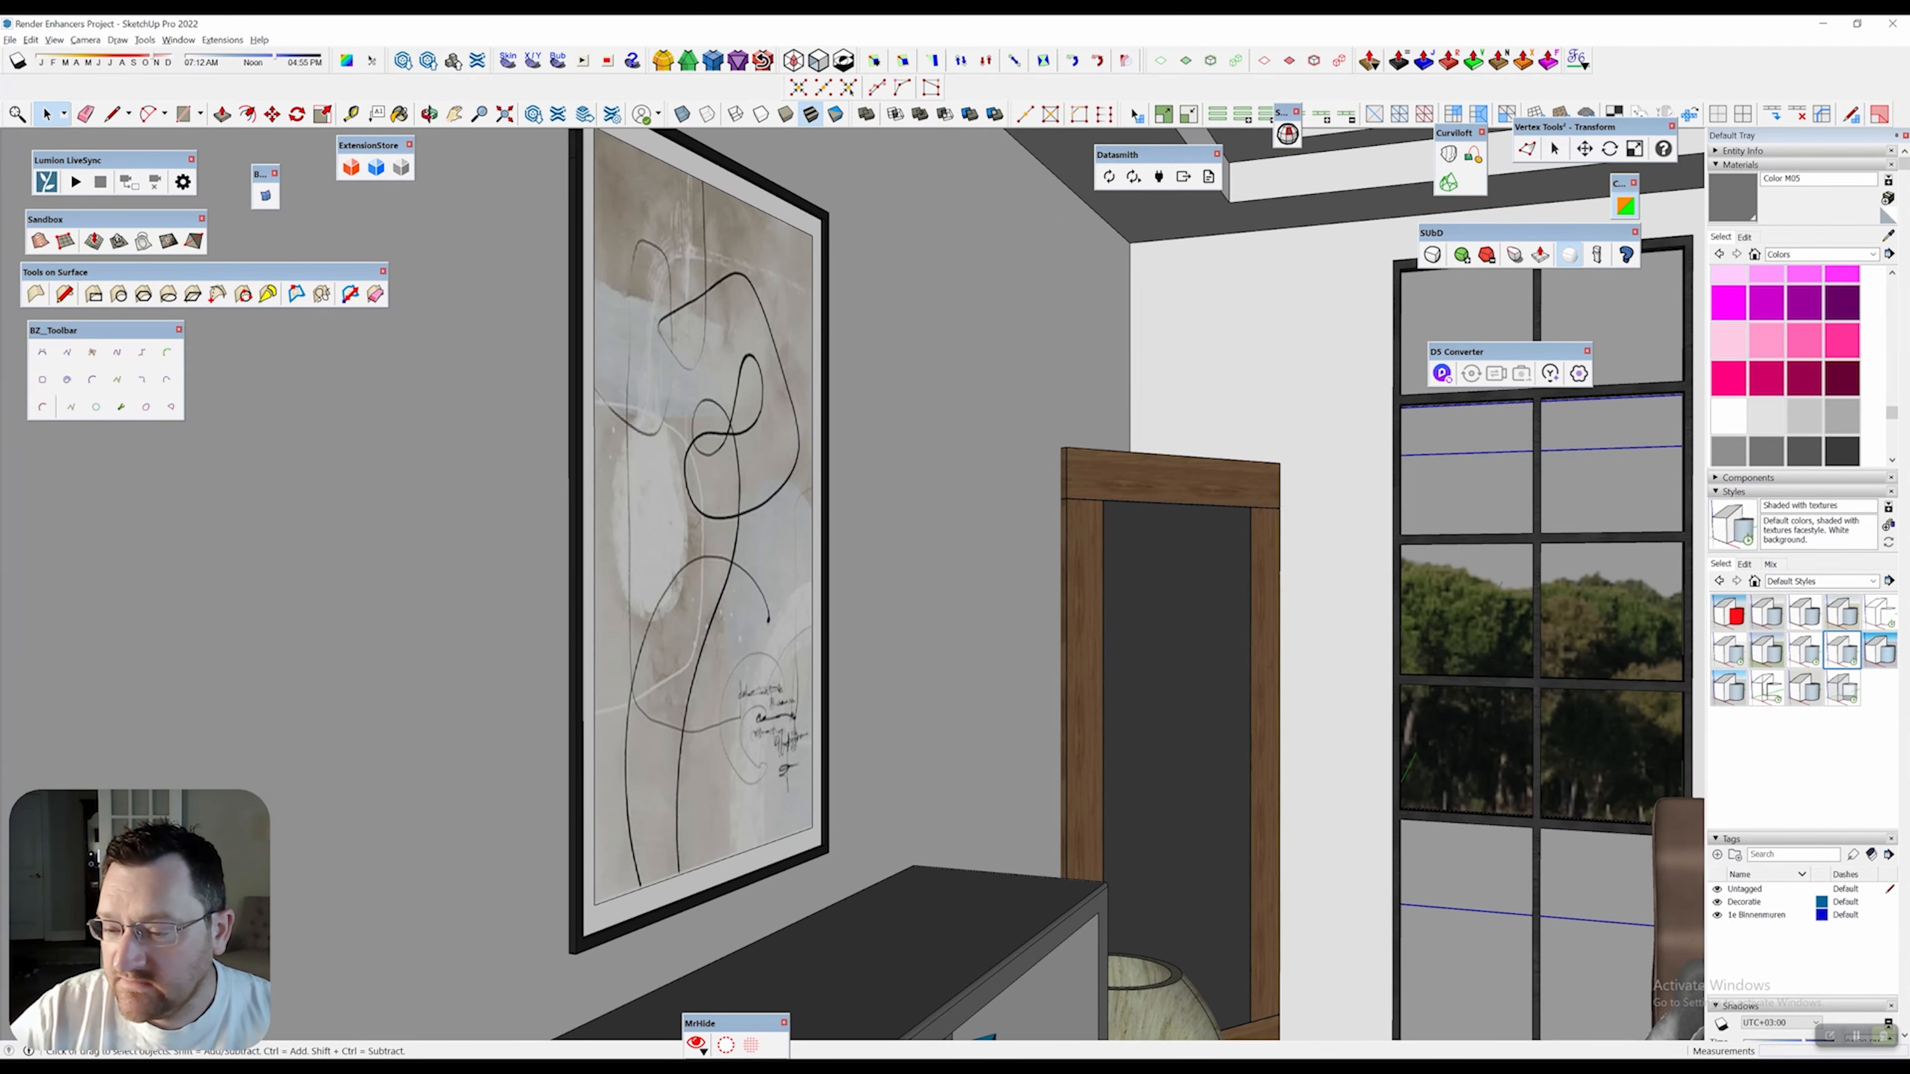
# Apply the Interior Design style to the model and view the whole bedroom with it.
pyautogui.click(1728, 651)
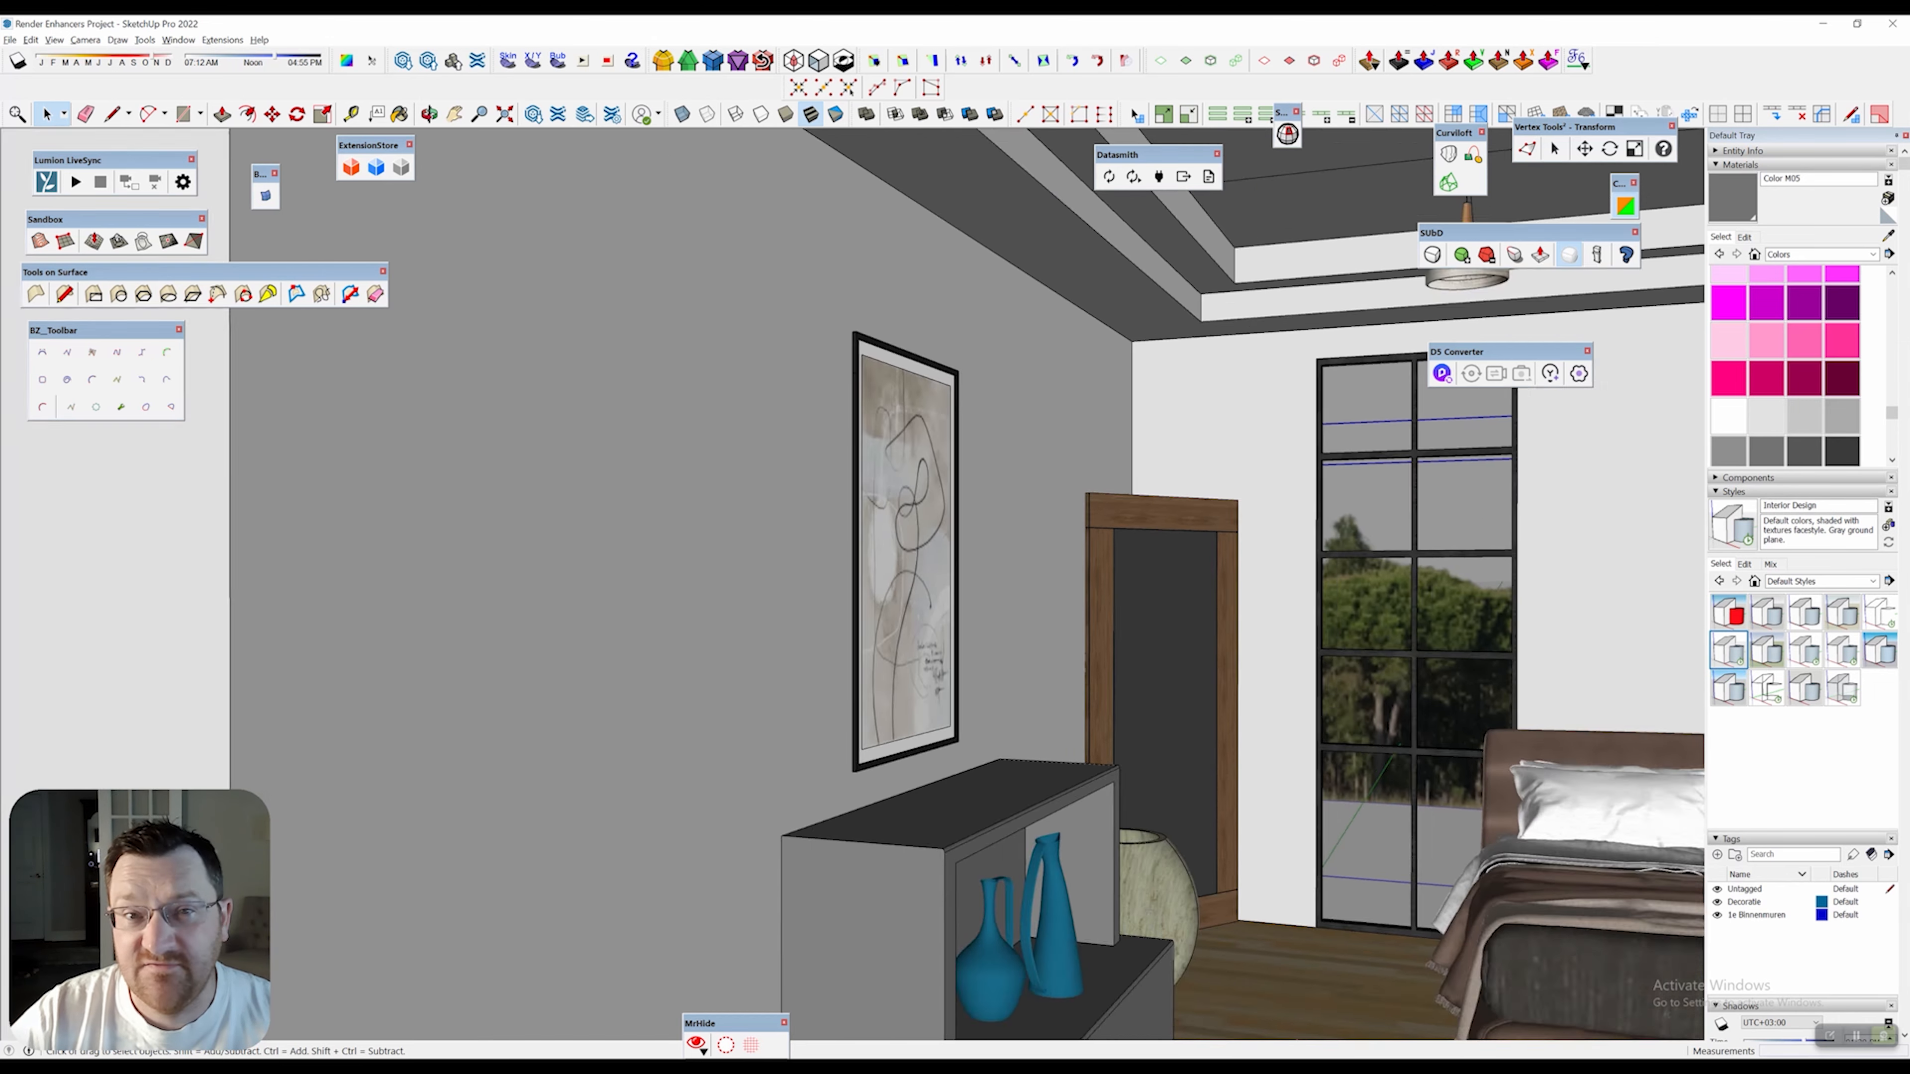
pyautogui.scroll(-5, 1064, 564)
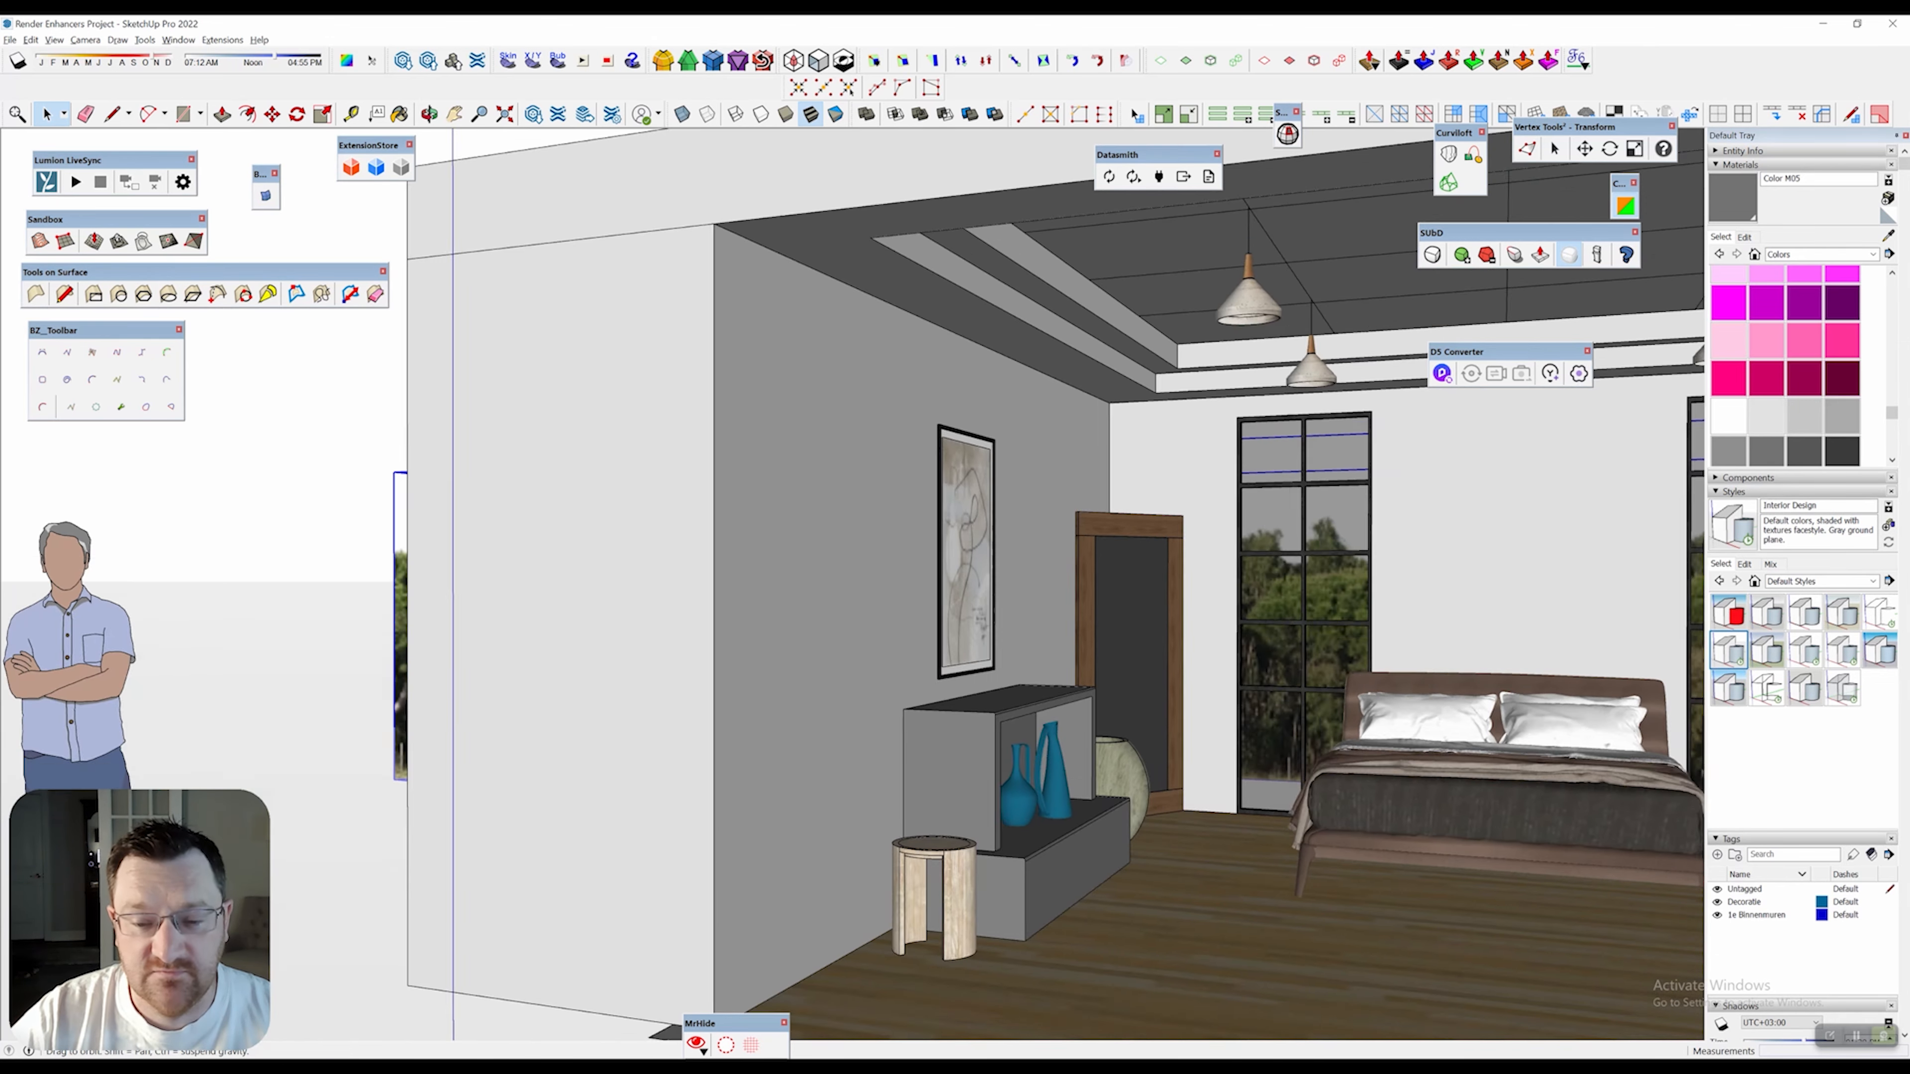
pyautogui.keyDown('shift'); pyautogui.moveTo(1064, 565); pyautogui.dragTo(921, 456, button='middle'); pyautogui.keyUp('shift')
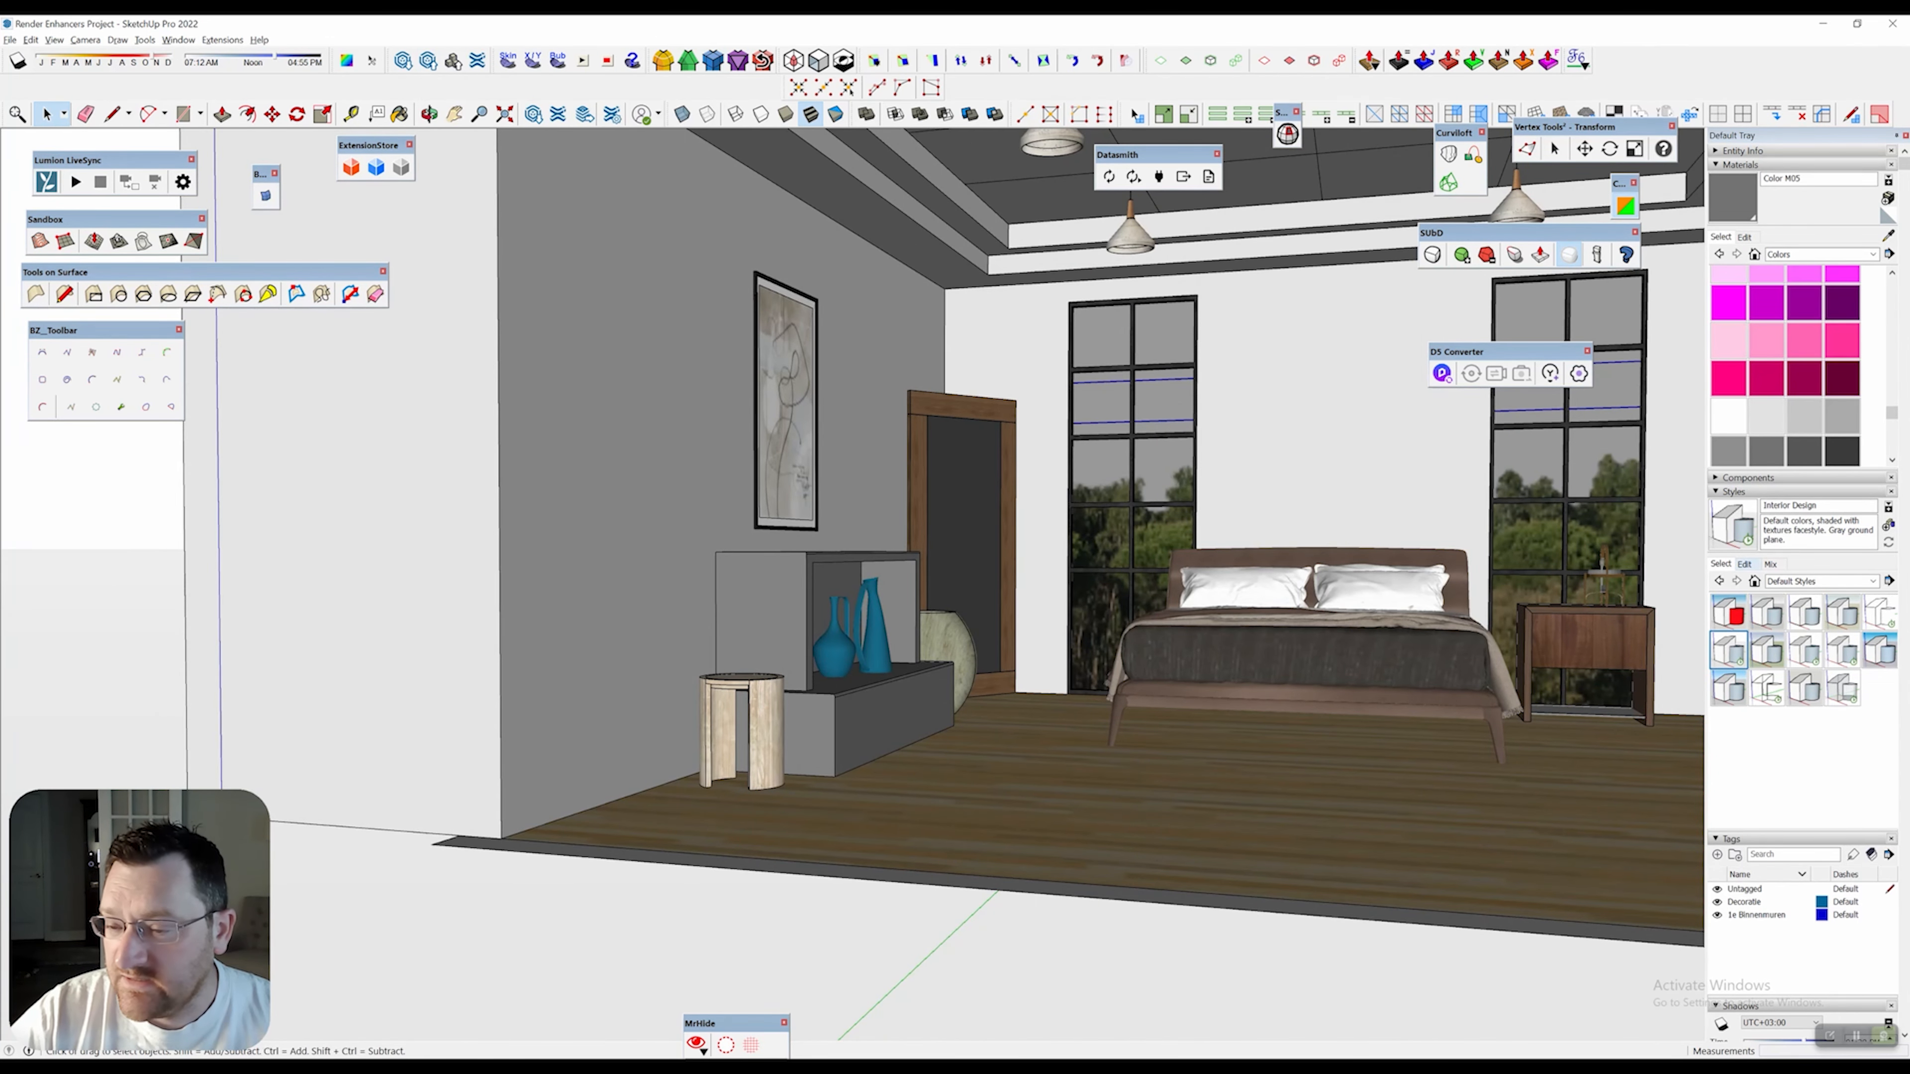
# Compare the room with profile edges switched on and off in the Interior Design style's edge settings.
pyautogui.click(1744, 564)
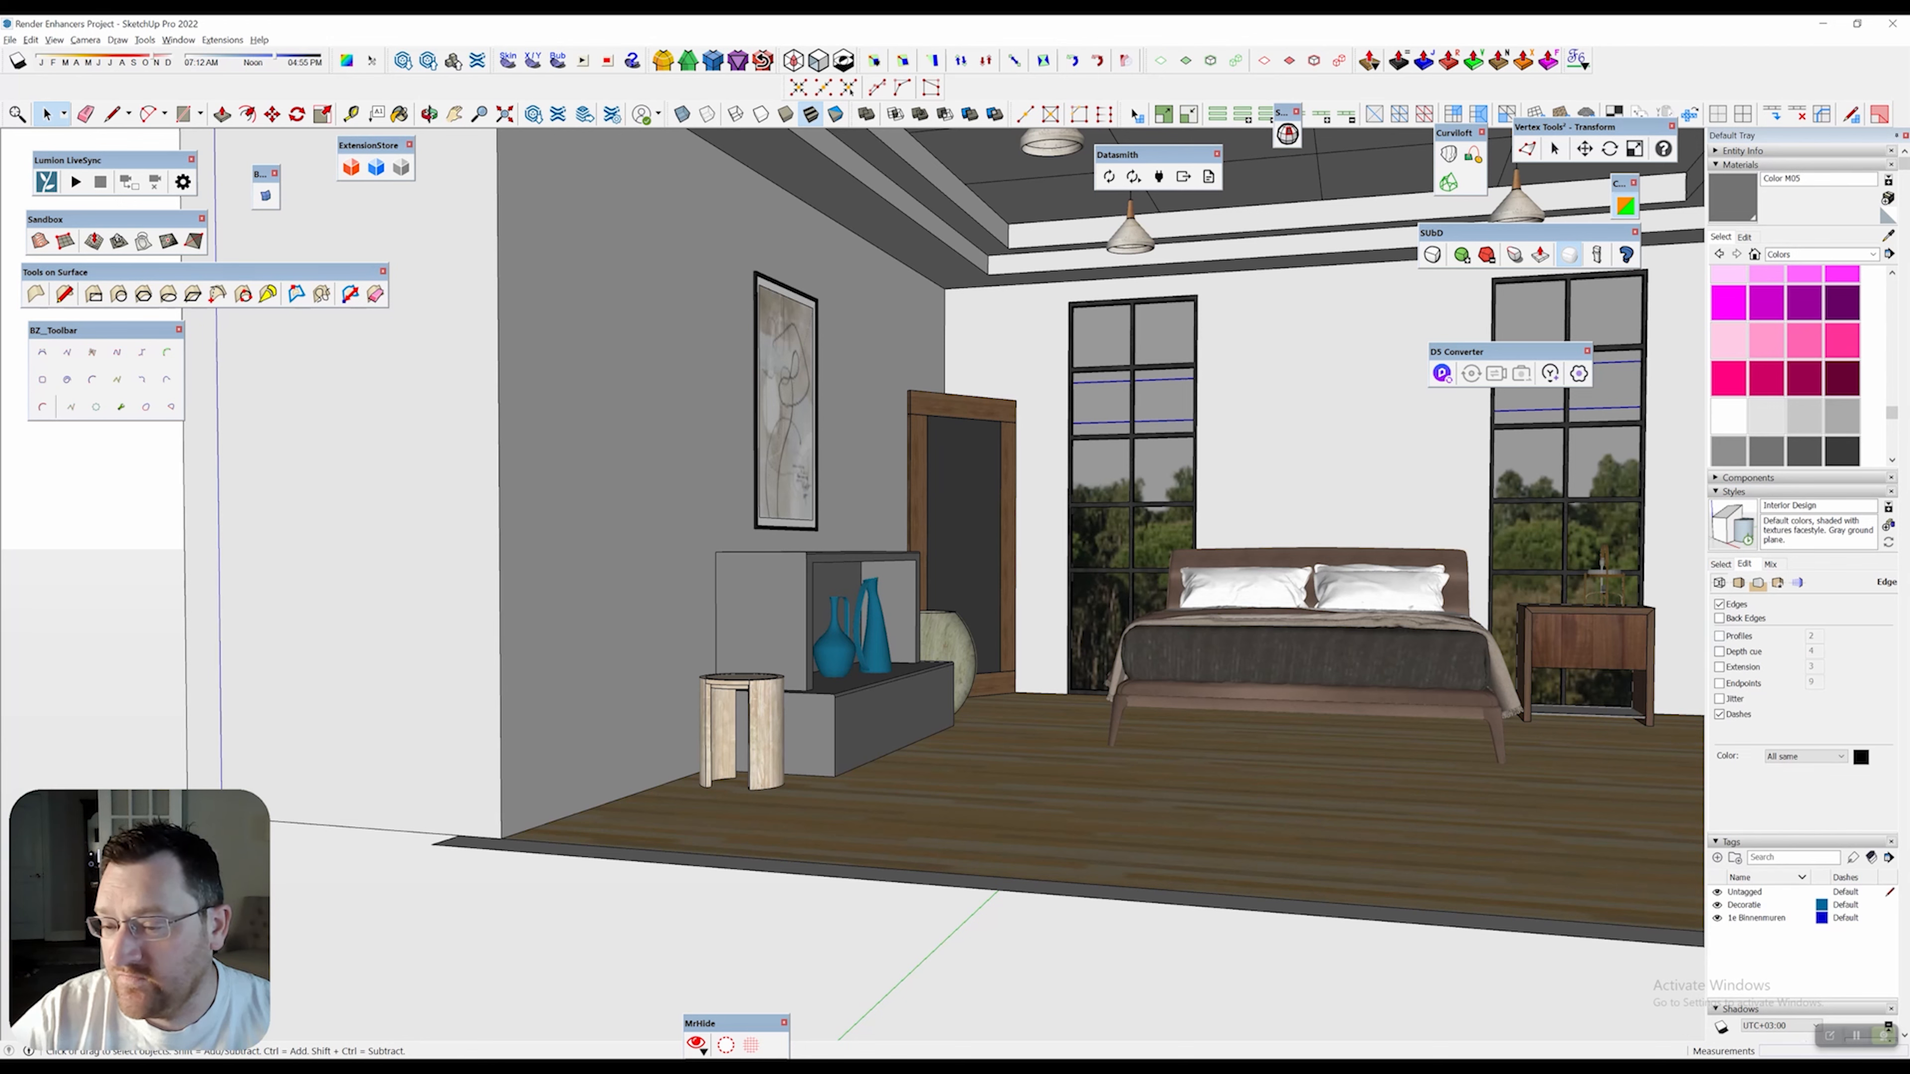
pyautogui.click(1720, 636)
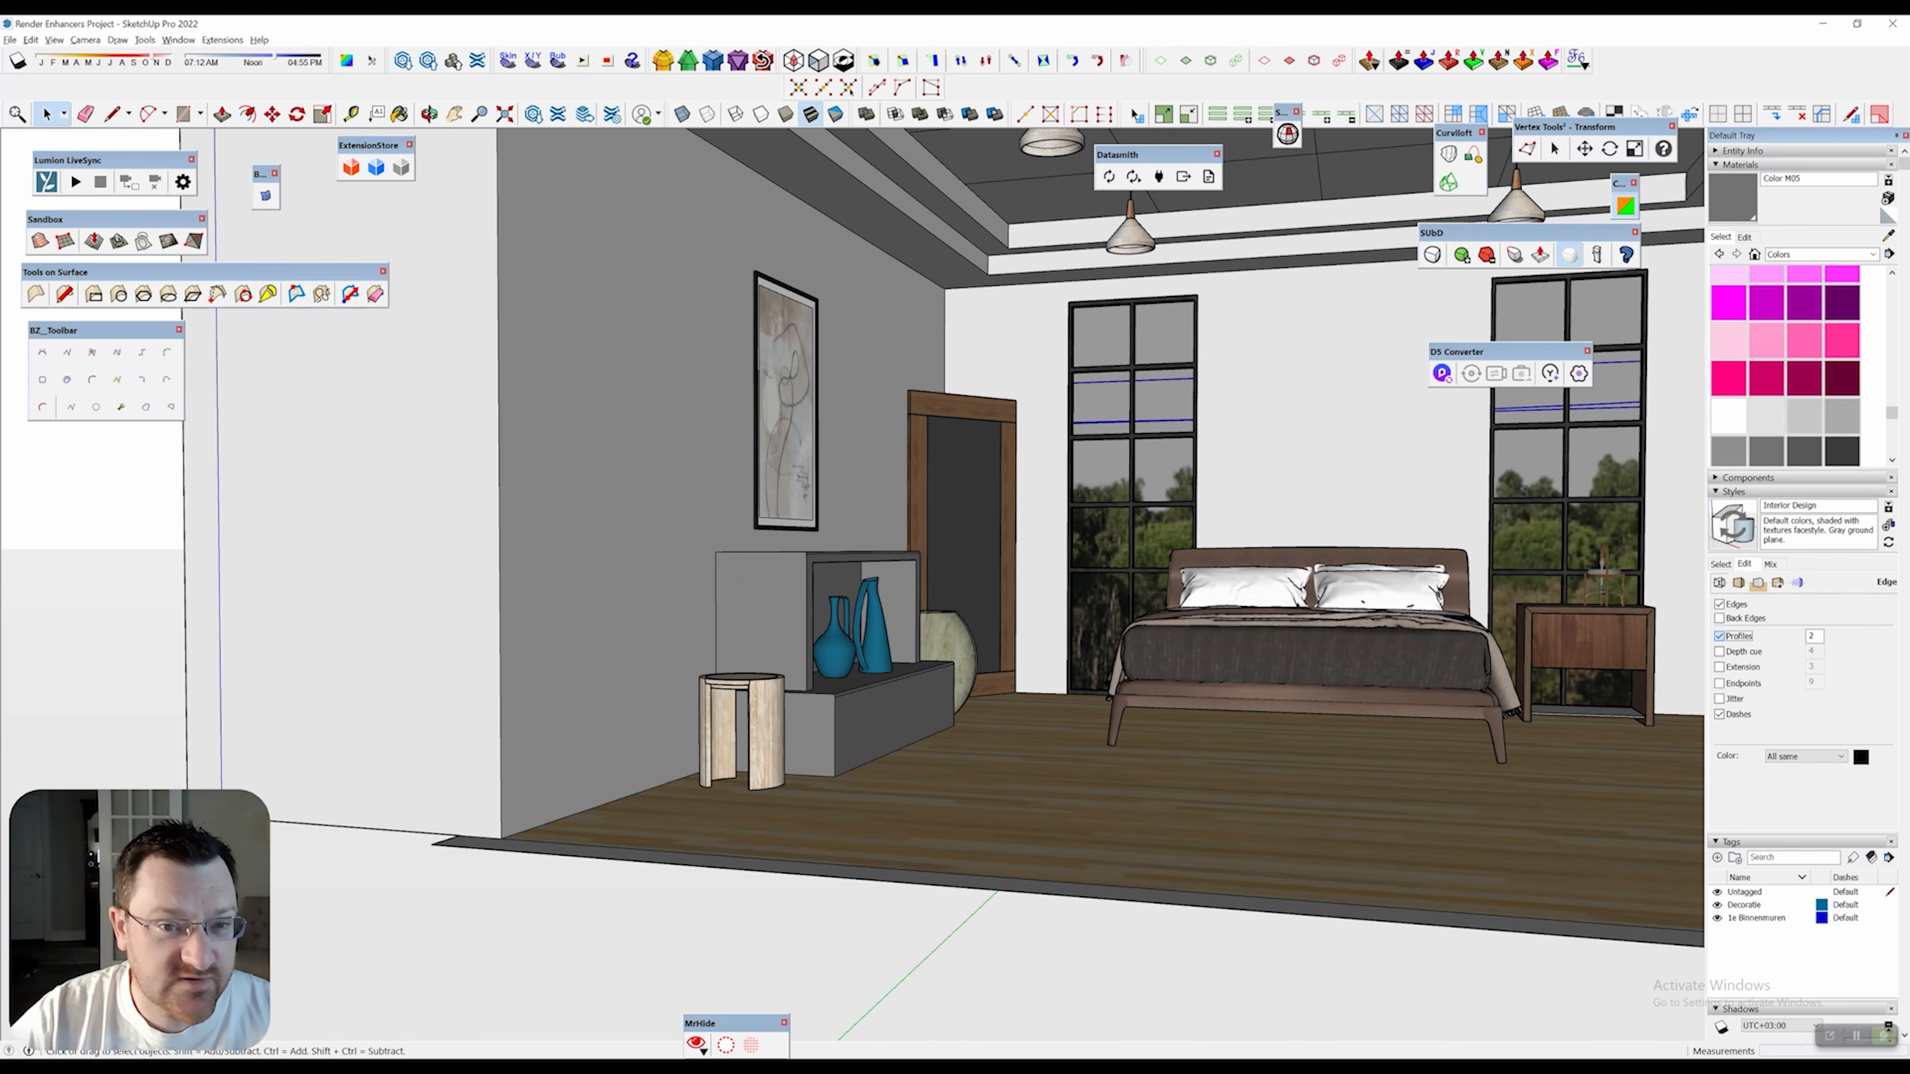
pyautogui.click(1720, 635)
pyautogui.moveTo(1279, 617); pyautogui.dragTo(1189, 619, button='middle')
pyautogui.scroll(1, 1150, 580)
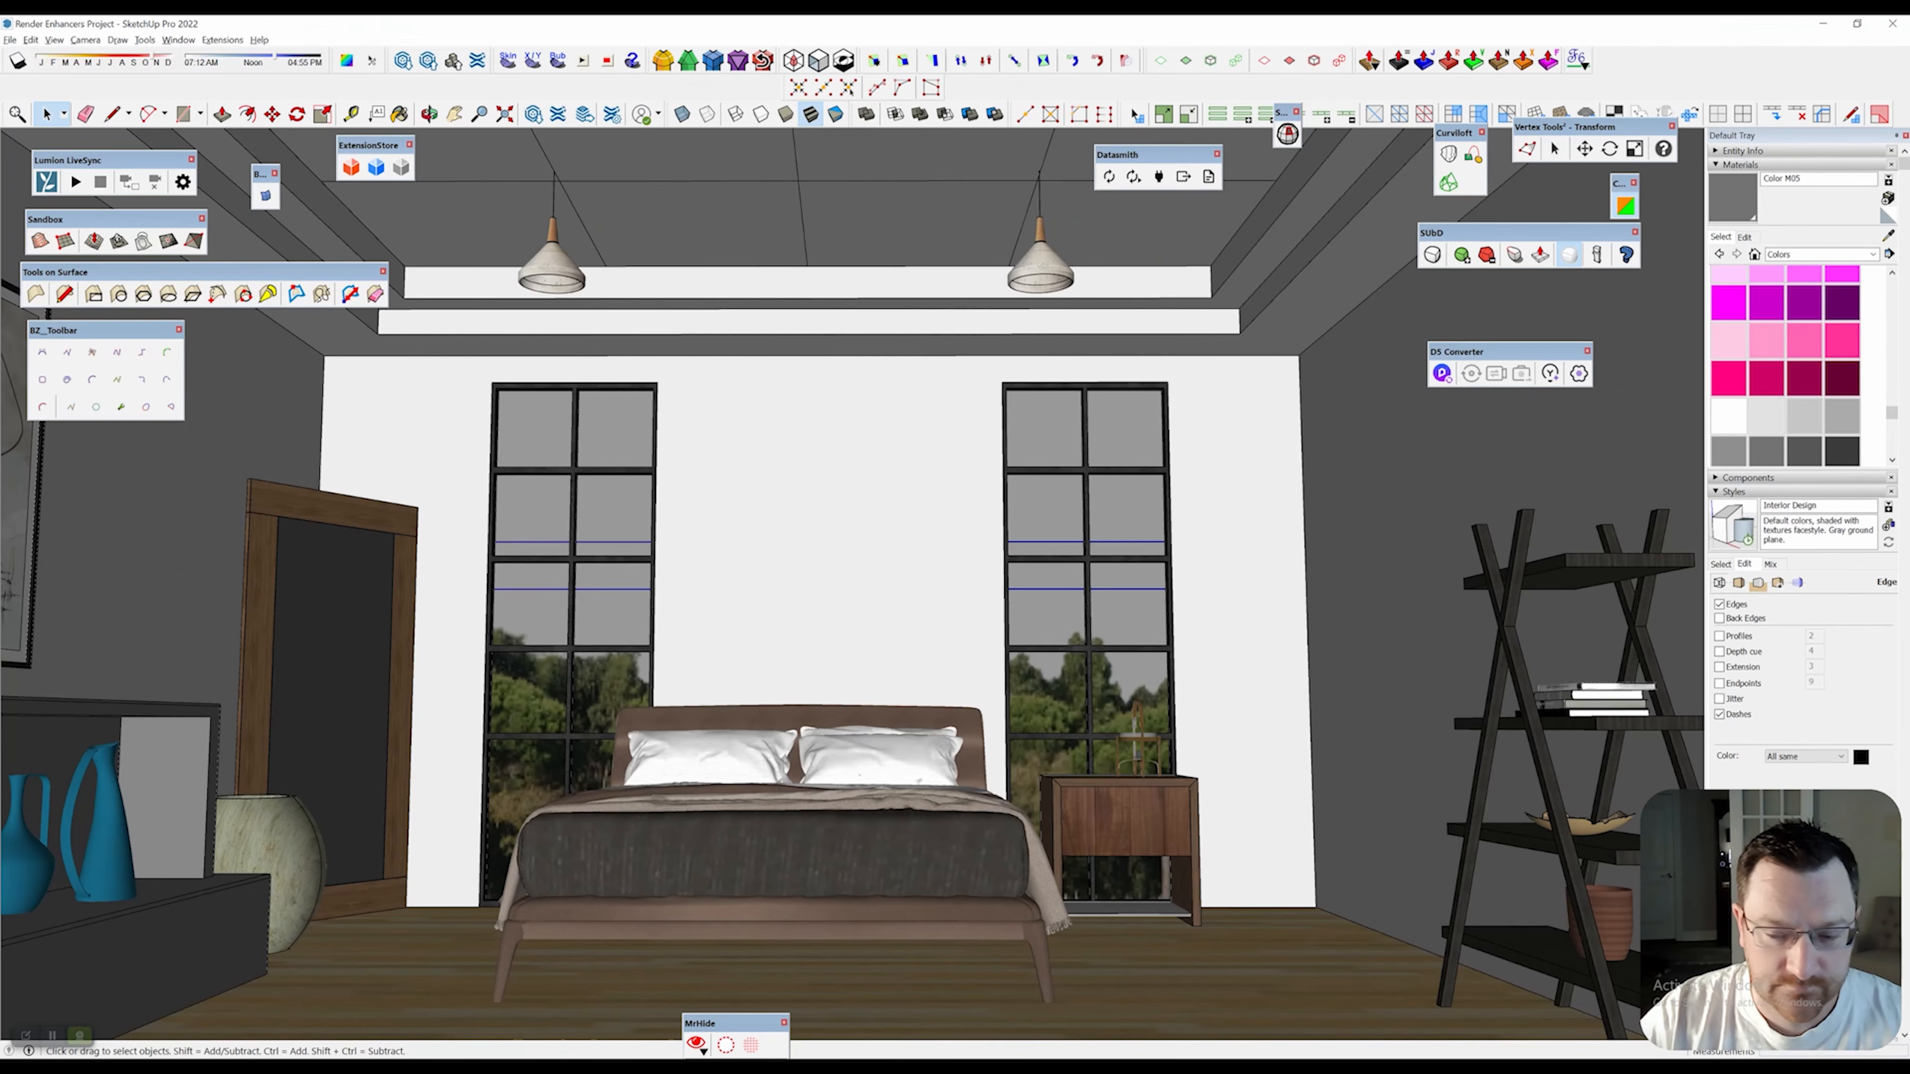
pyautogui.moveTo(865, 602); pyautogui.dragTo(1015, 606, button='middle')
pyautogui.keyDown('shift'); pyautogui.moveTo(639, 692); pyautogui.dragTo(652, 688, button='middle'); pyautogui.keyUp('shift')
pyautogui.scroll(3, 653, 688)
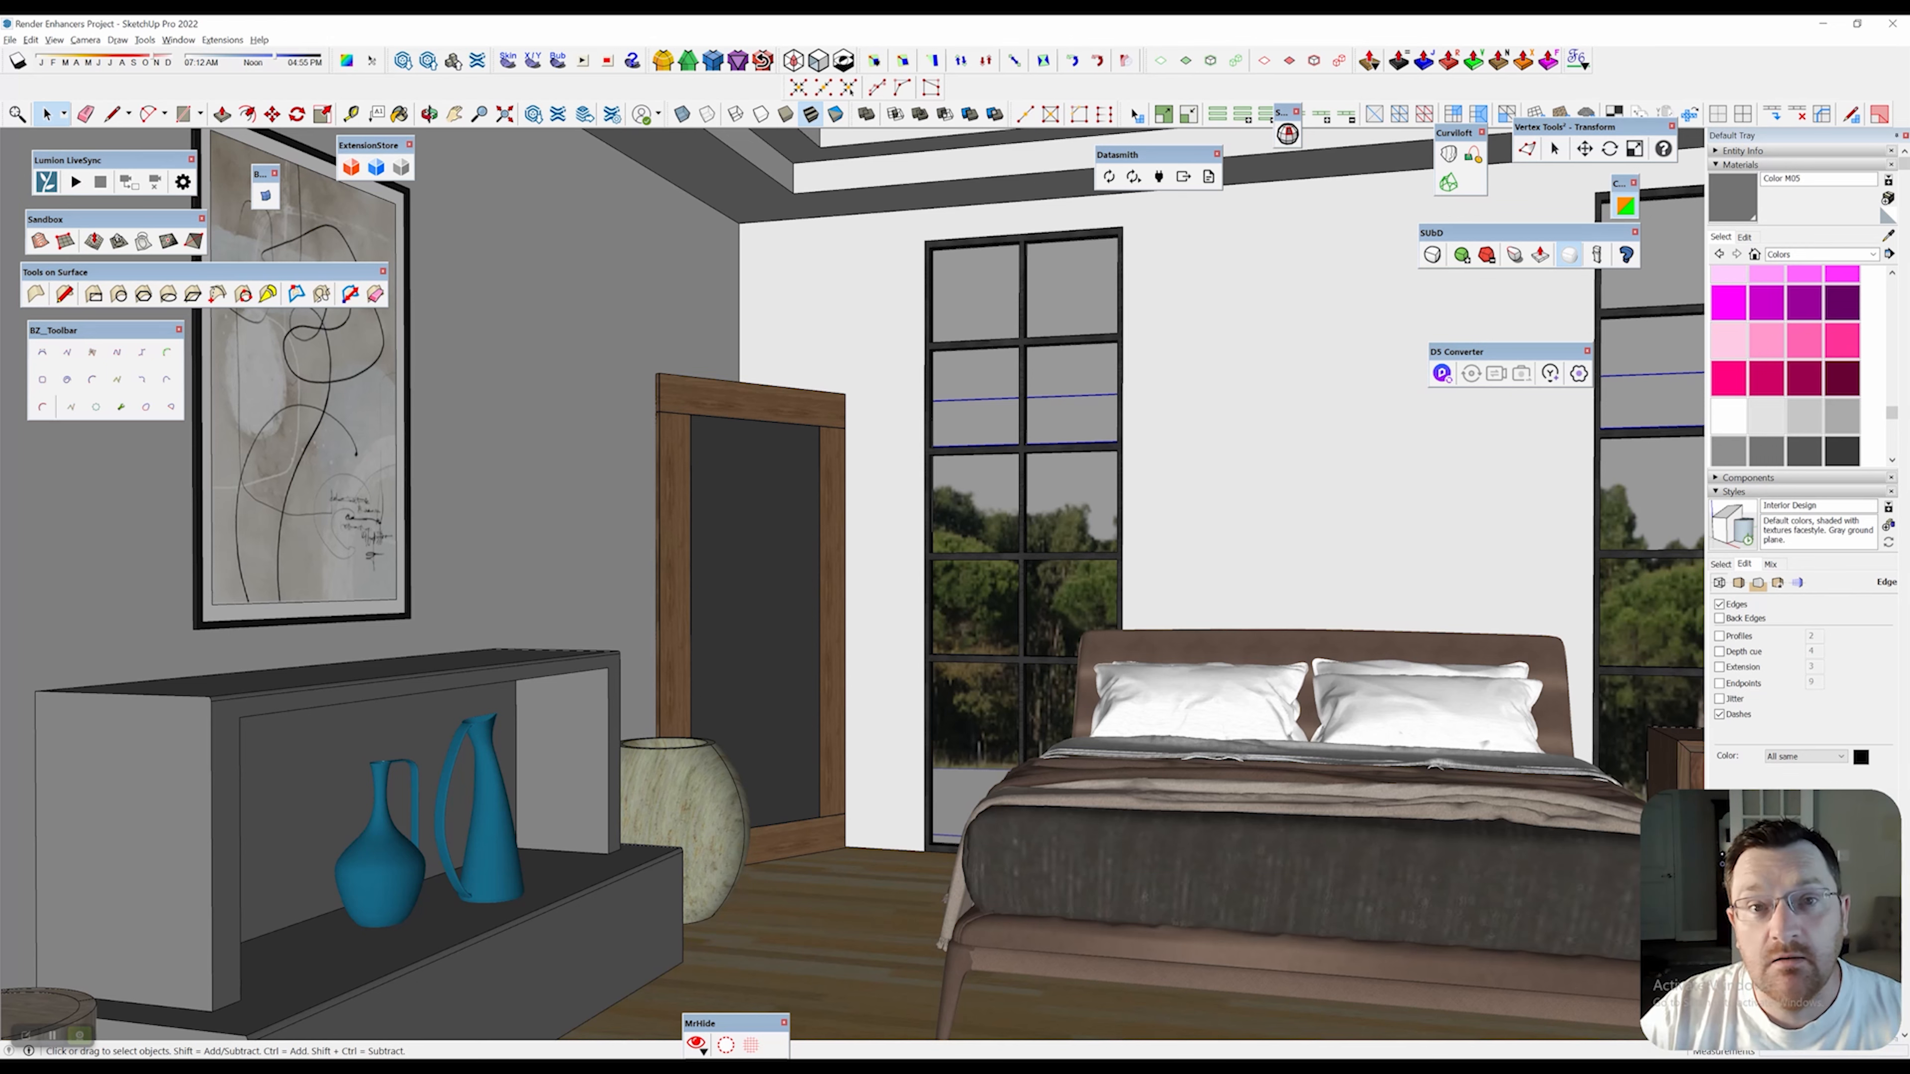
# Open the group containing the ladder shelf and the floor vase with branches for editing.
pyautogui.moveTo(865, 542); pyautogui.dragTo(729, 587, button='middle')
pyautogui.click(1128, 693)
pyautogui.scroll(3, 1128, 692)
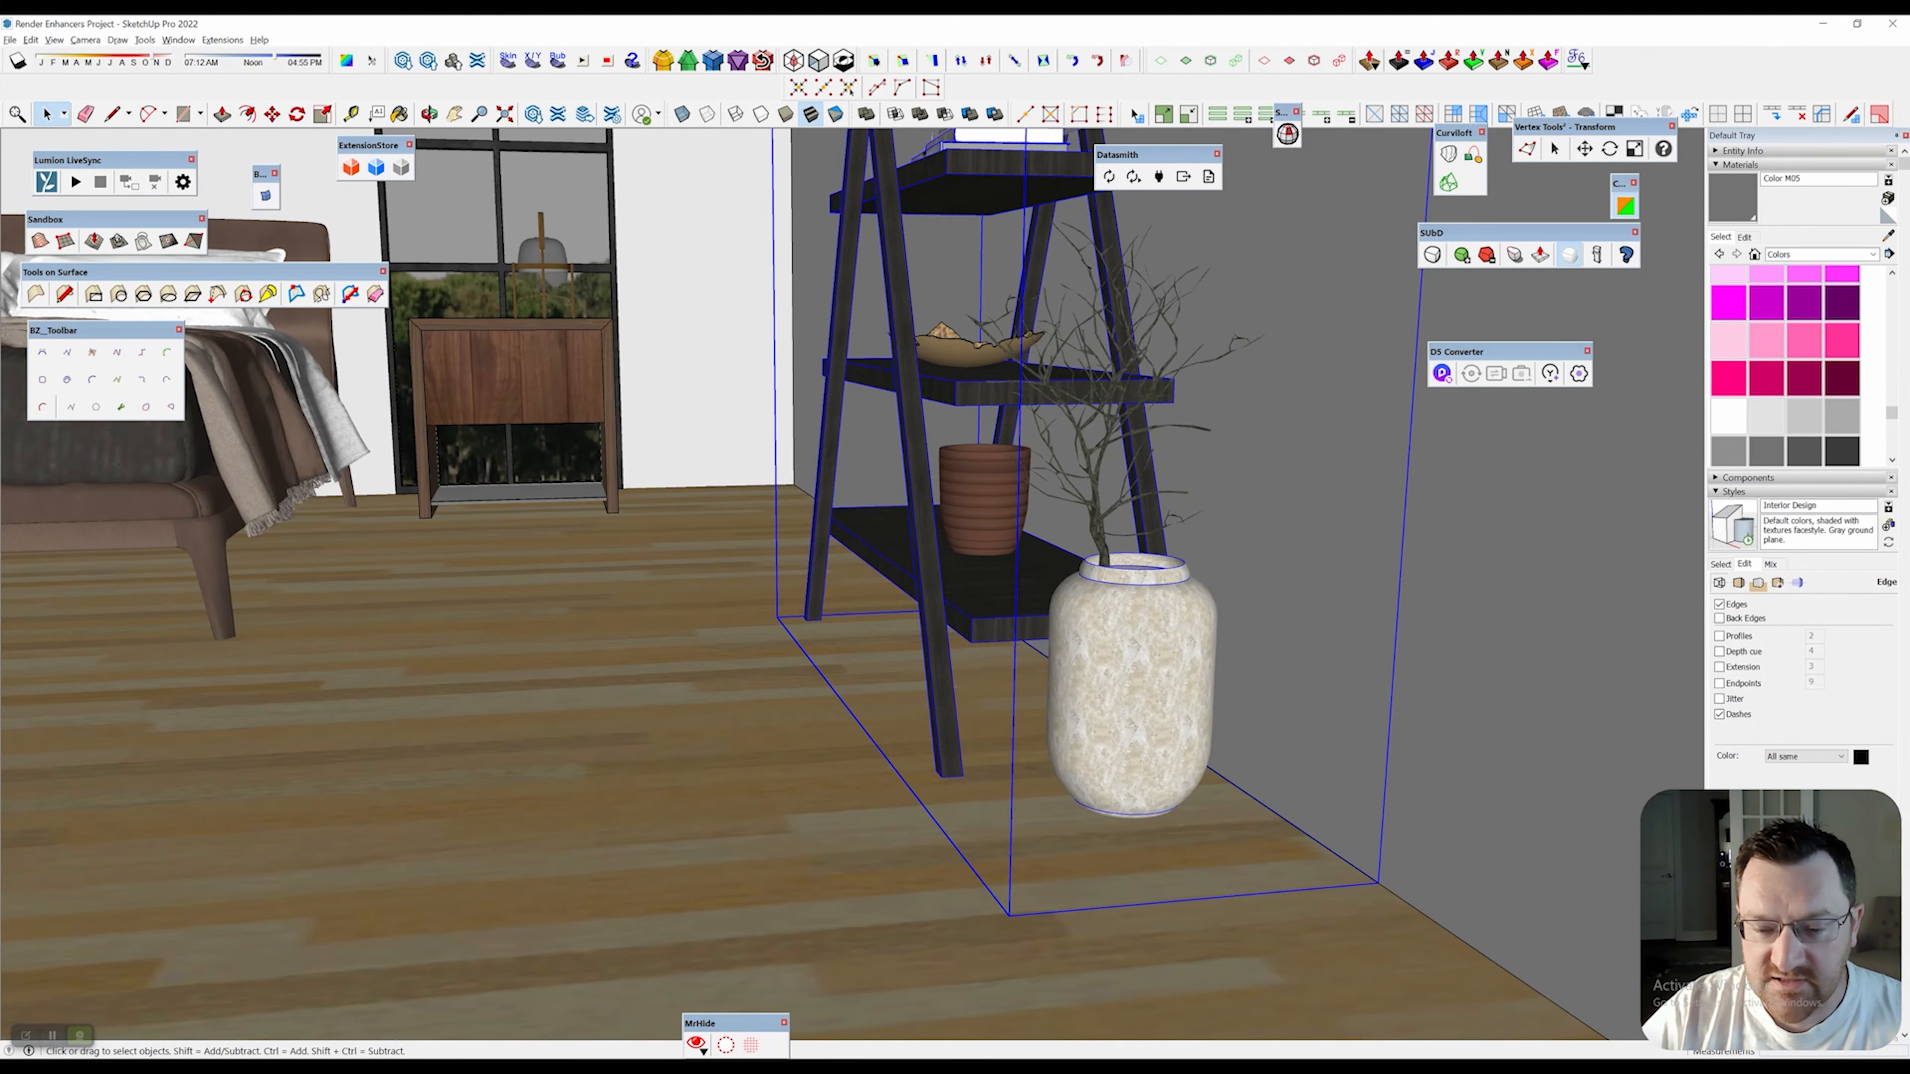
pyautogui.moveTo(1128, 692); pyautogui.dragTo(1098, 602, button='middle')
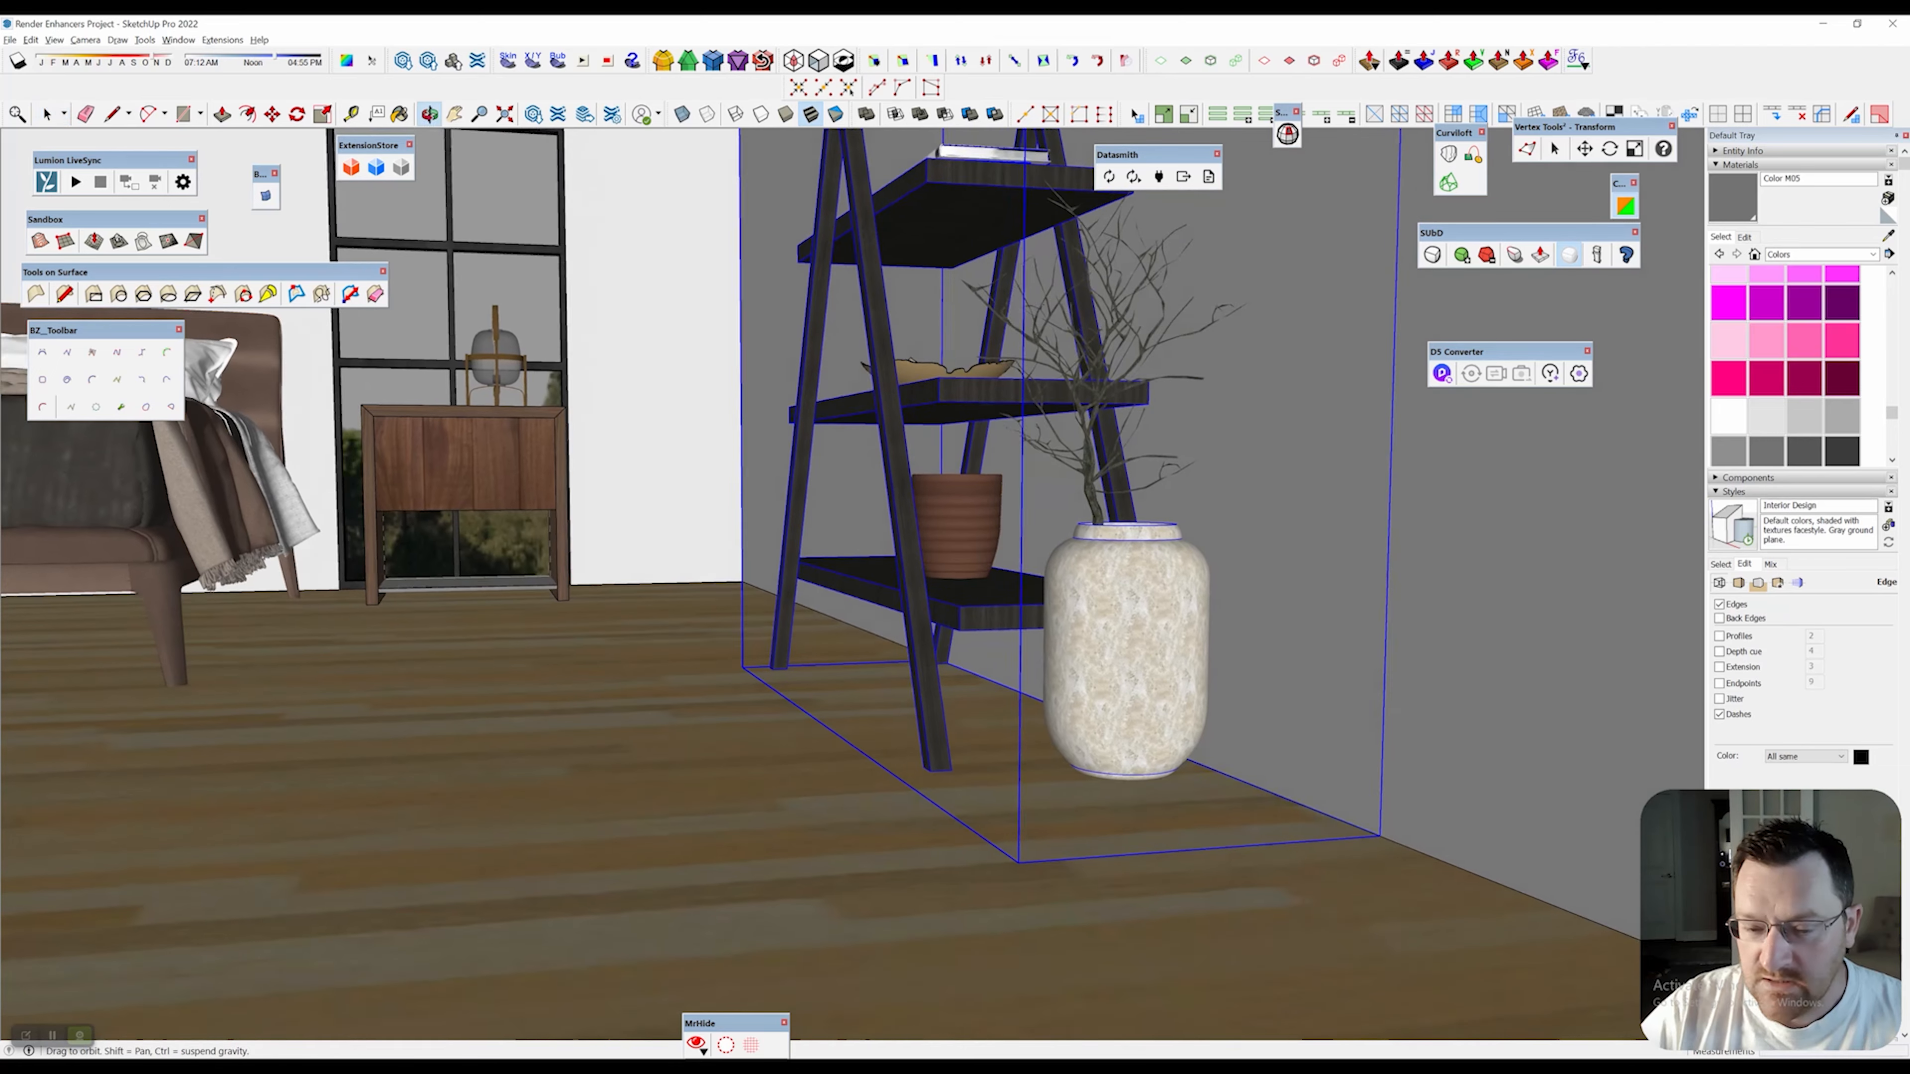
pyautogui.doubleClick(1117, 632)
# Move the floor vase with branches straight down so its base sits on the floor, and leave the group.
pyautogui.click(1117, 633)
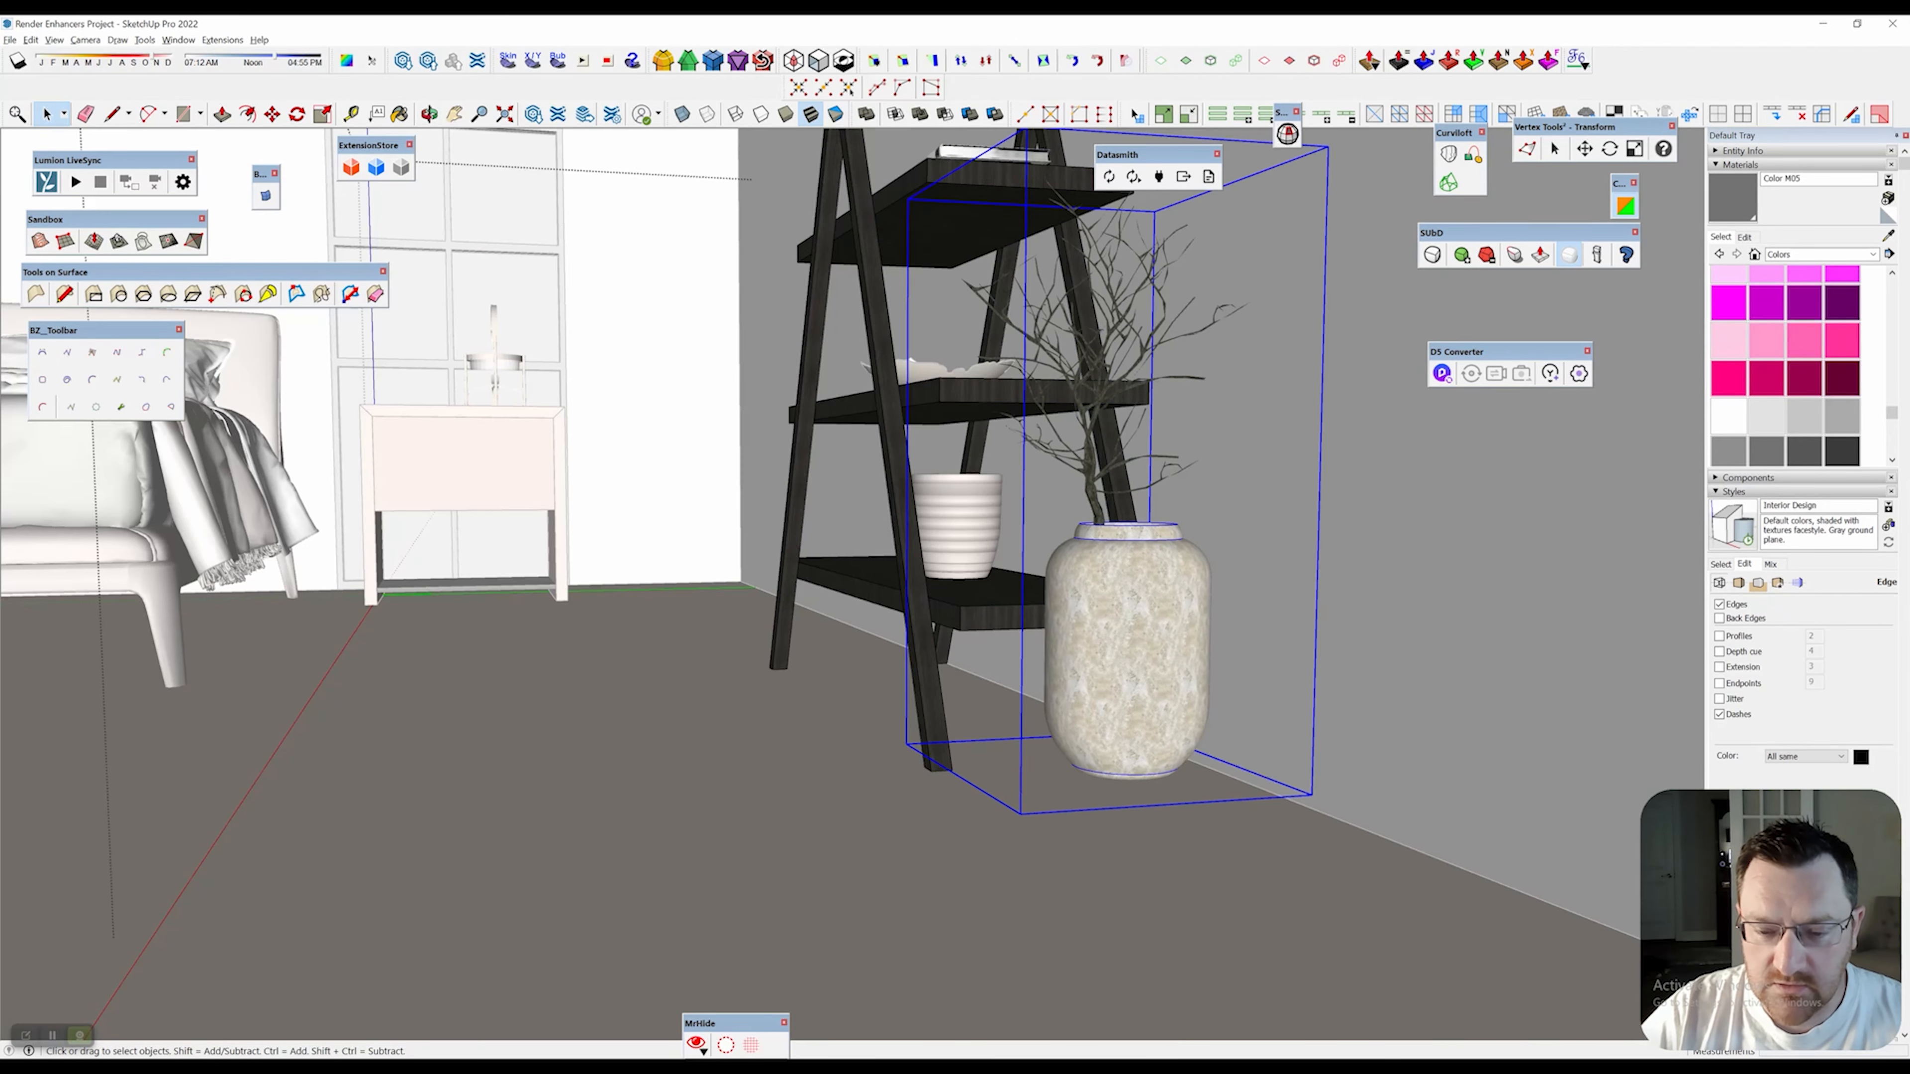
pyautogui.press('m')
pyautogui.moveTo(1096, 692); pyautogui.dragTo(1125, 662, button='middle')
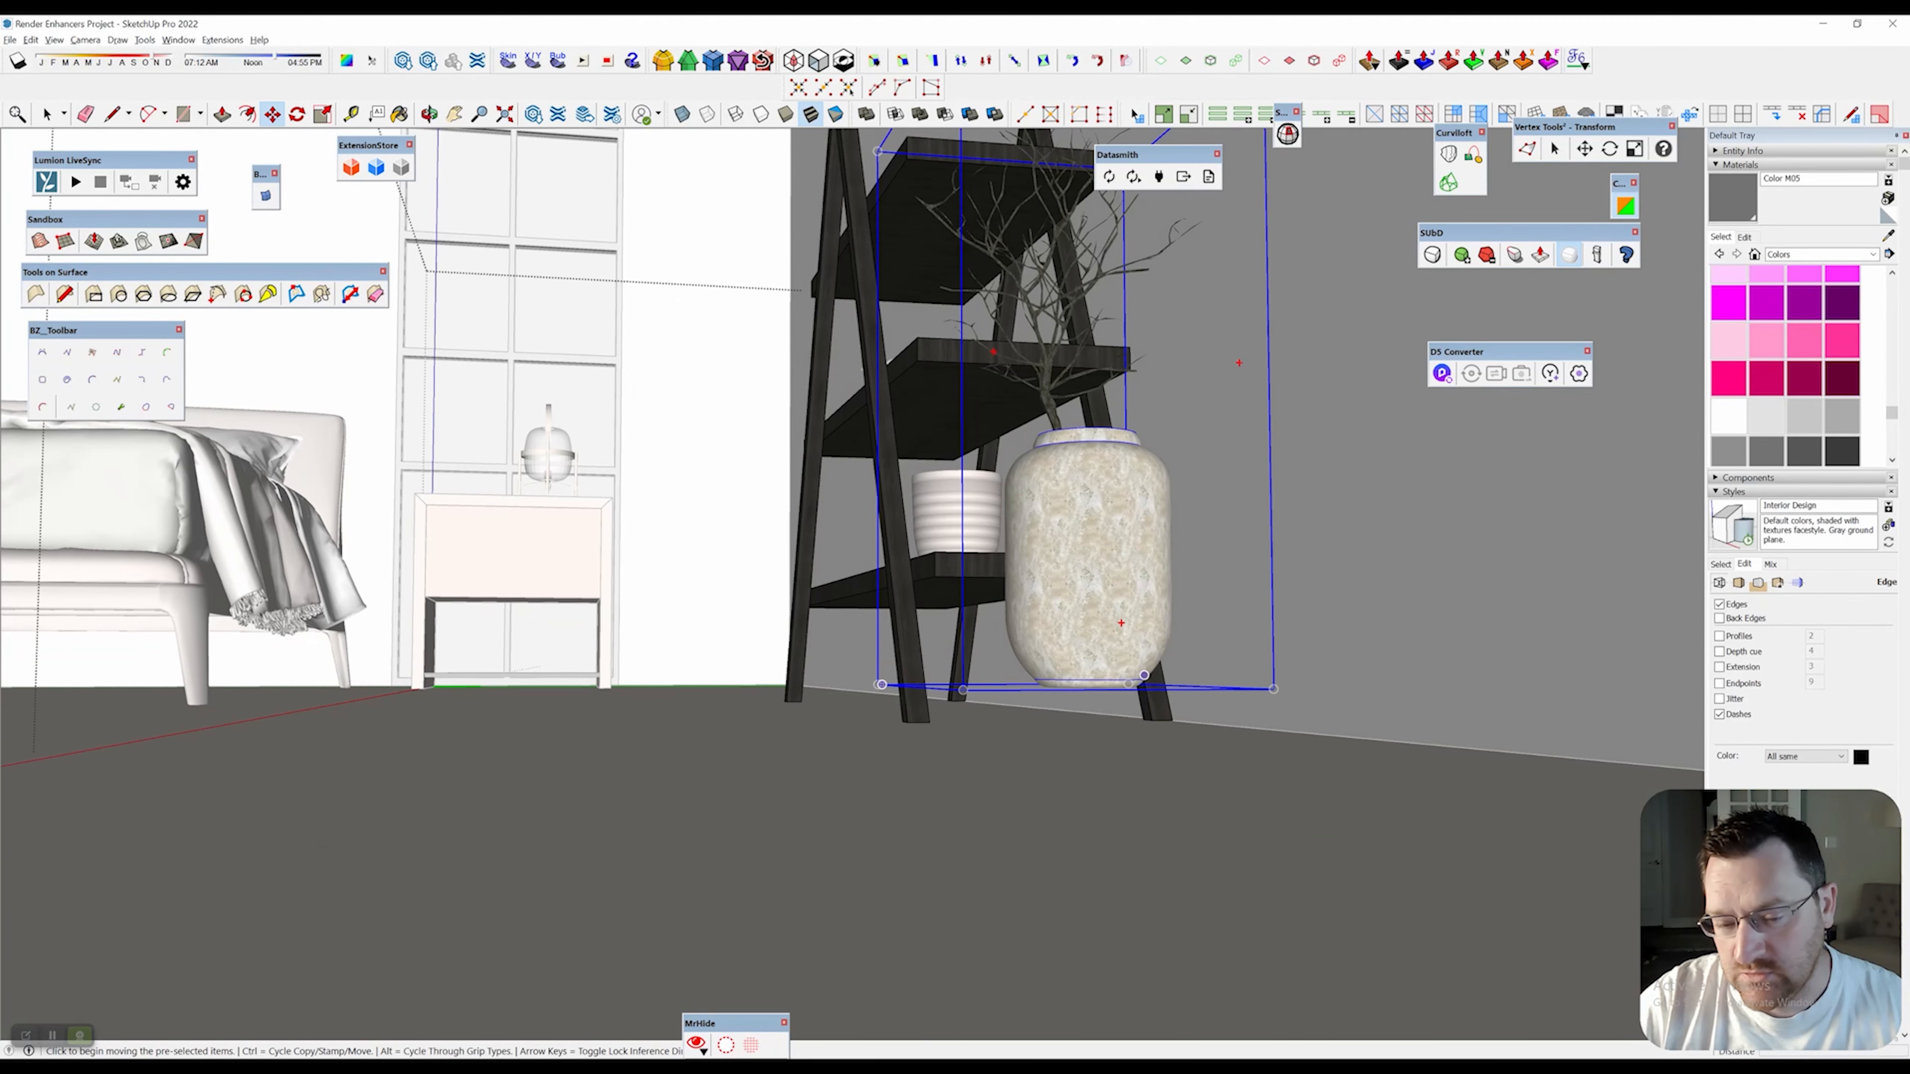
pyautogui.click(1127, 684)
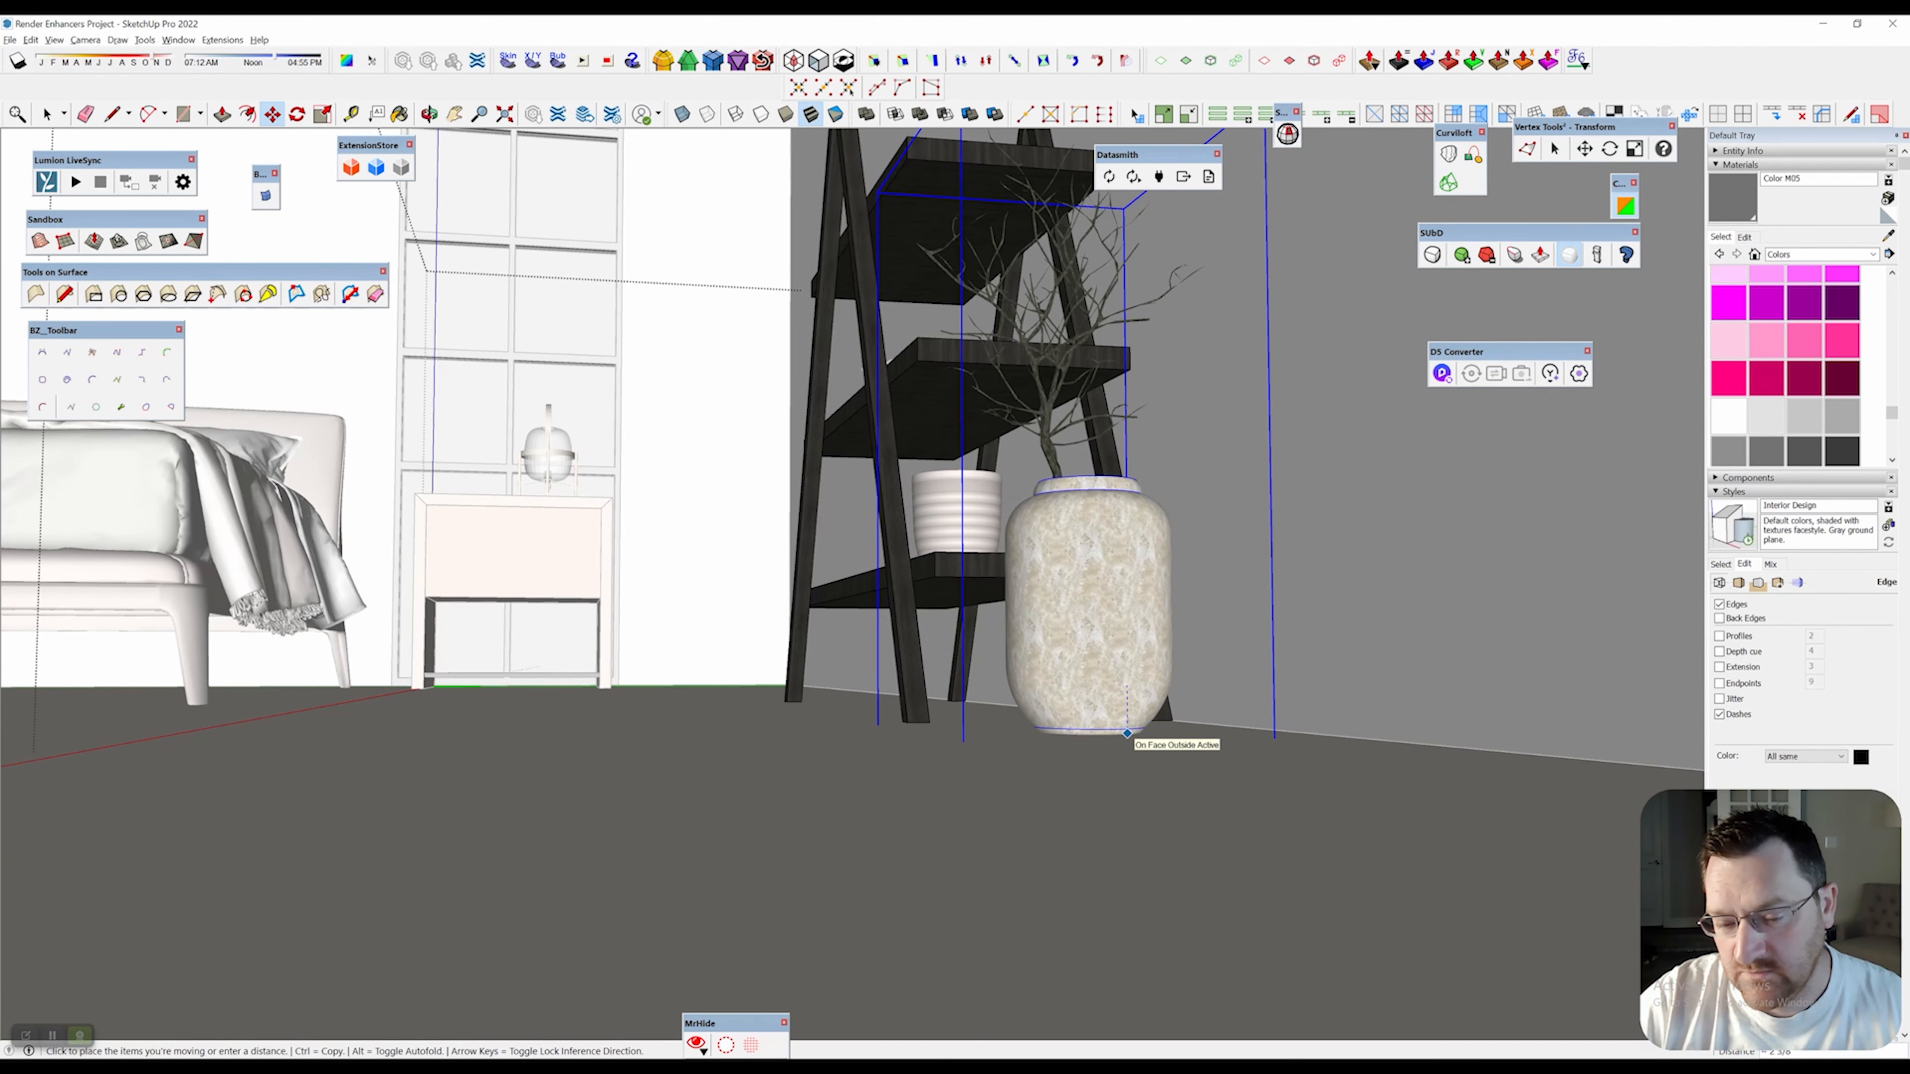
pyautogui.scroll(-6, 1233, 933)
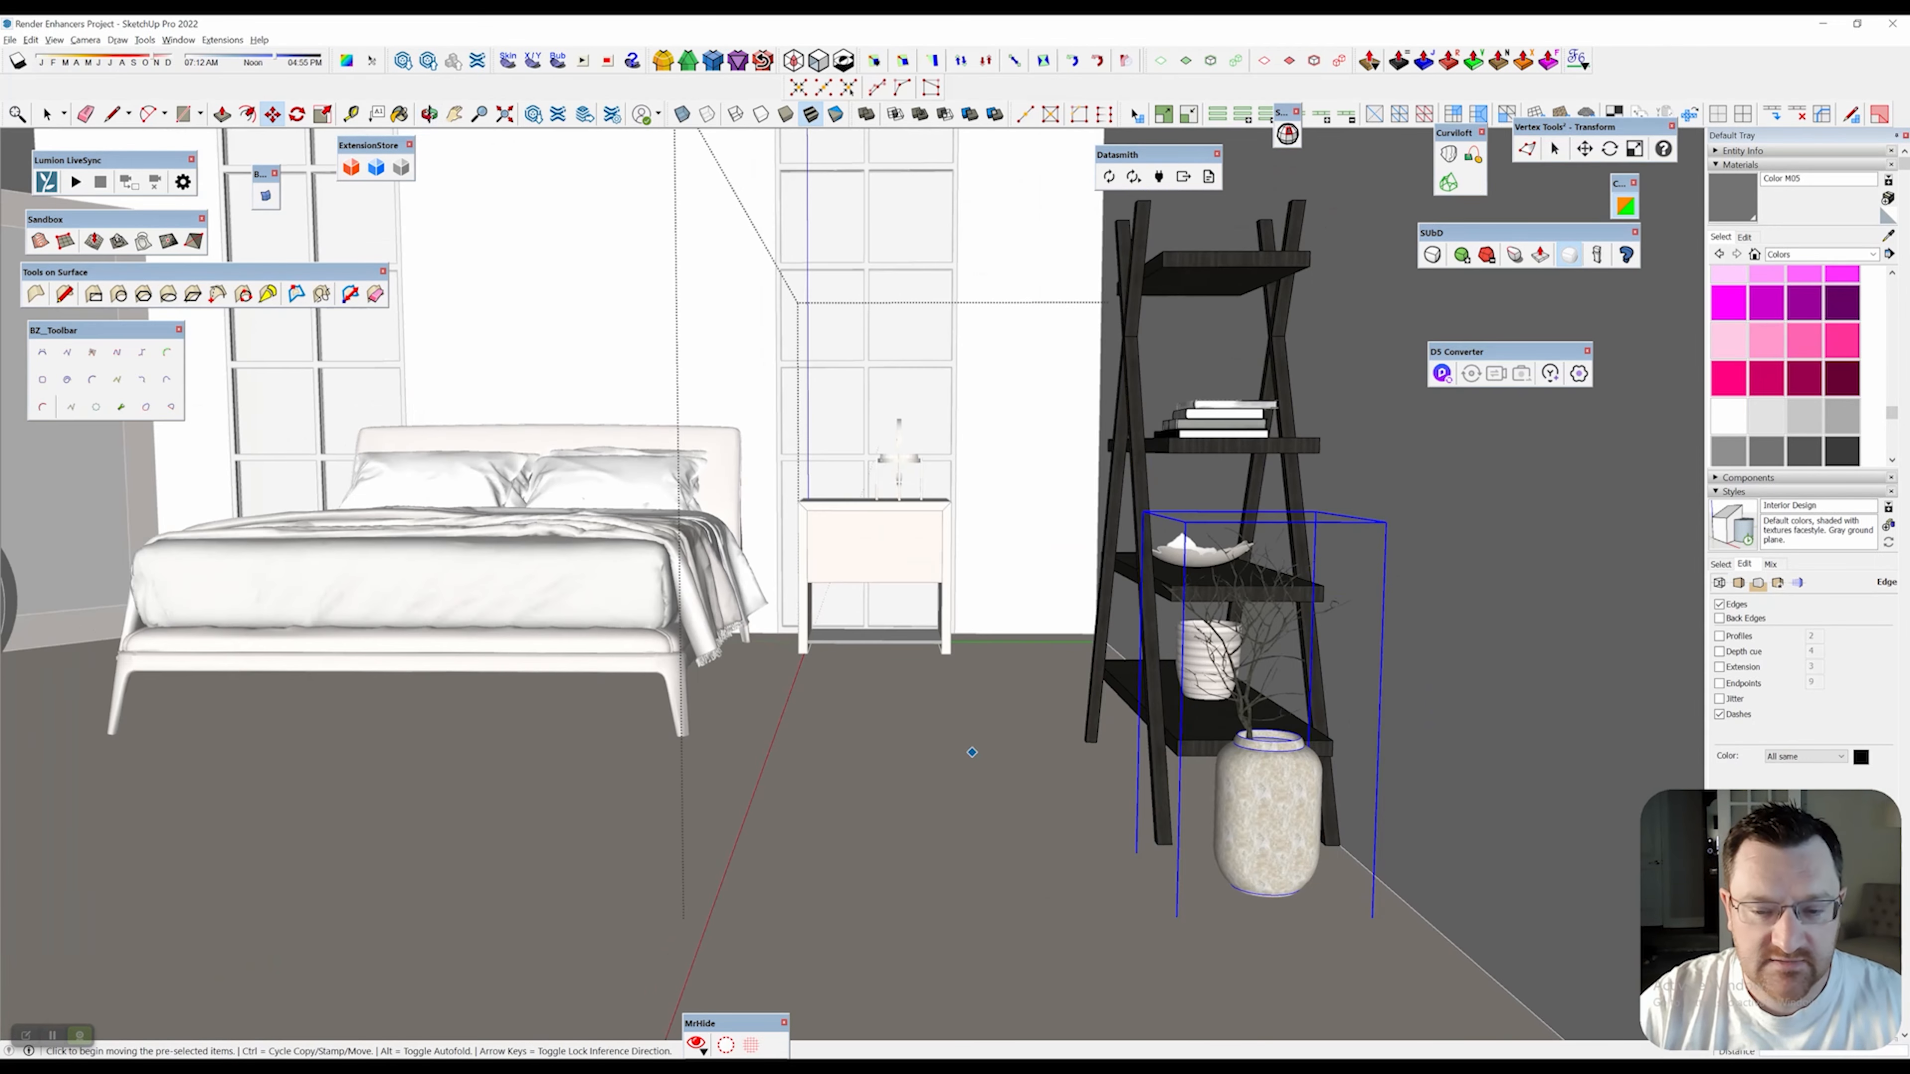
pyautogui.press('space')
pyautogui.keyDown('shift'); pyautogui.moveTo(1173, 798); pyautogui.dragTo(1346, 908, button='middle'); pyautogui.keyUp('shift')
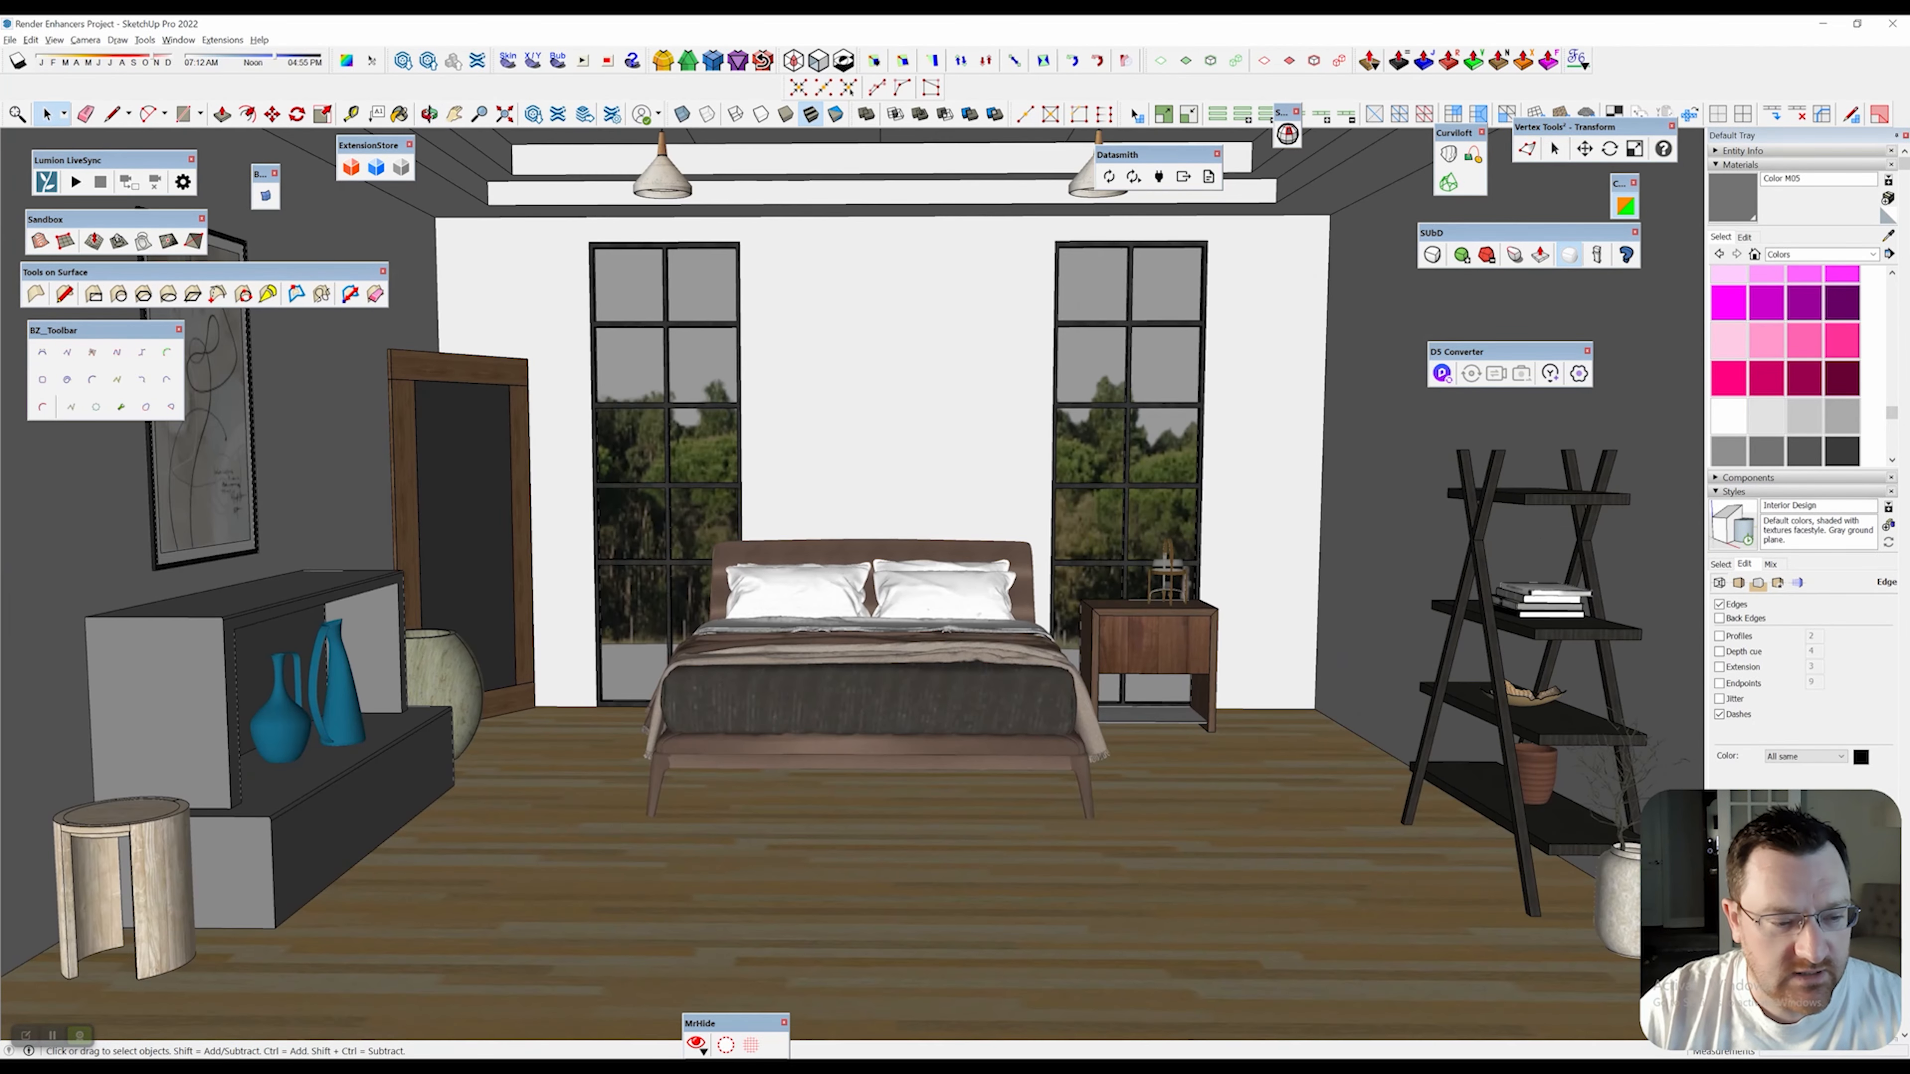
pyautogui.press('space')
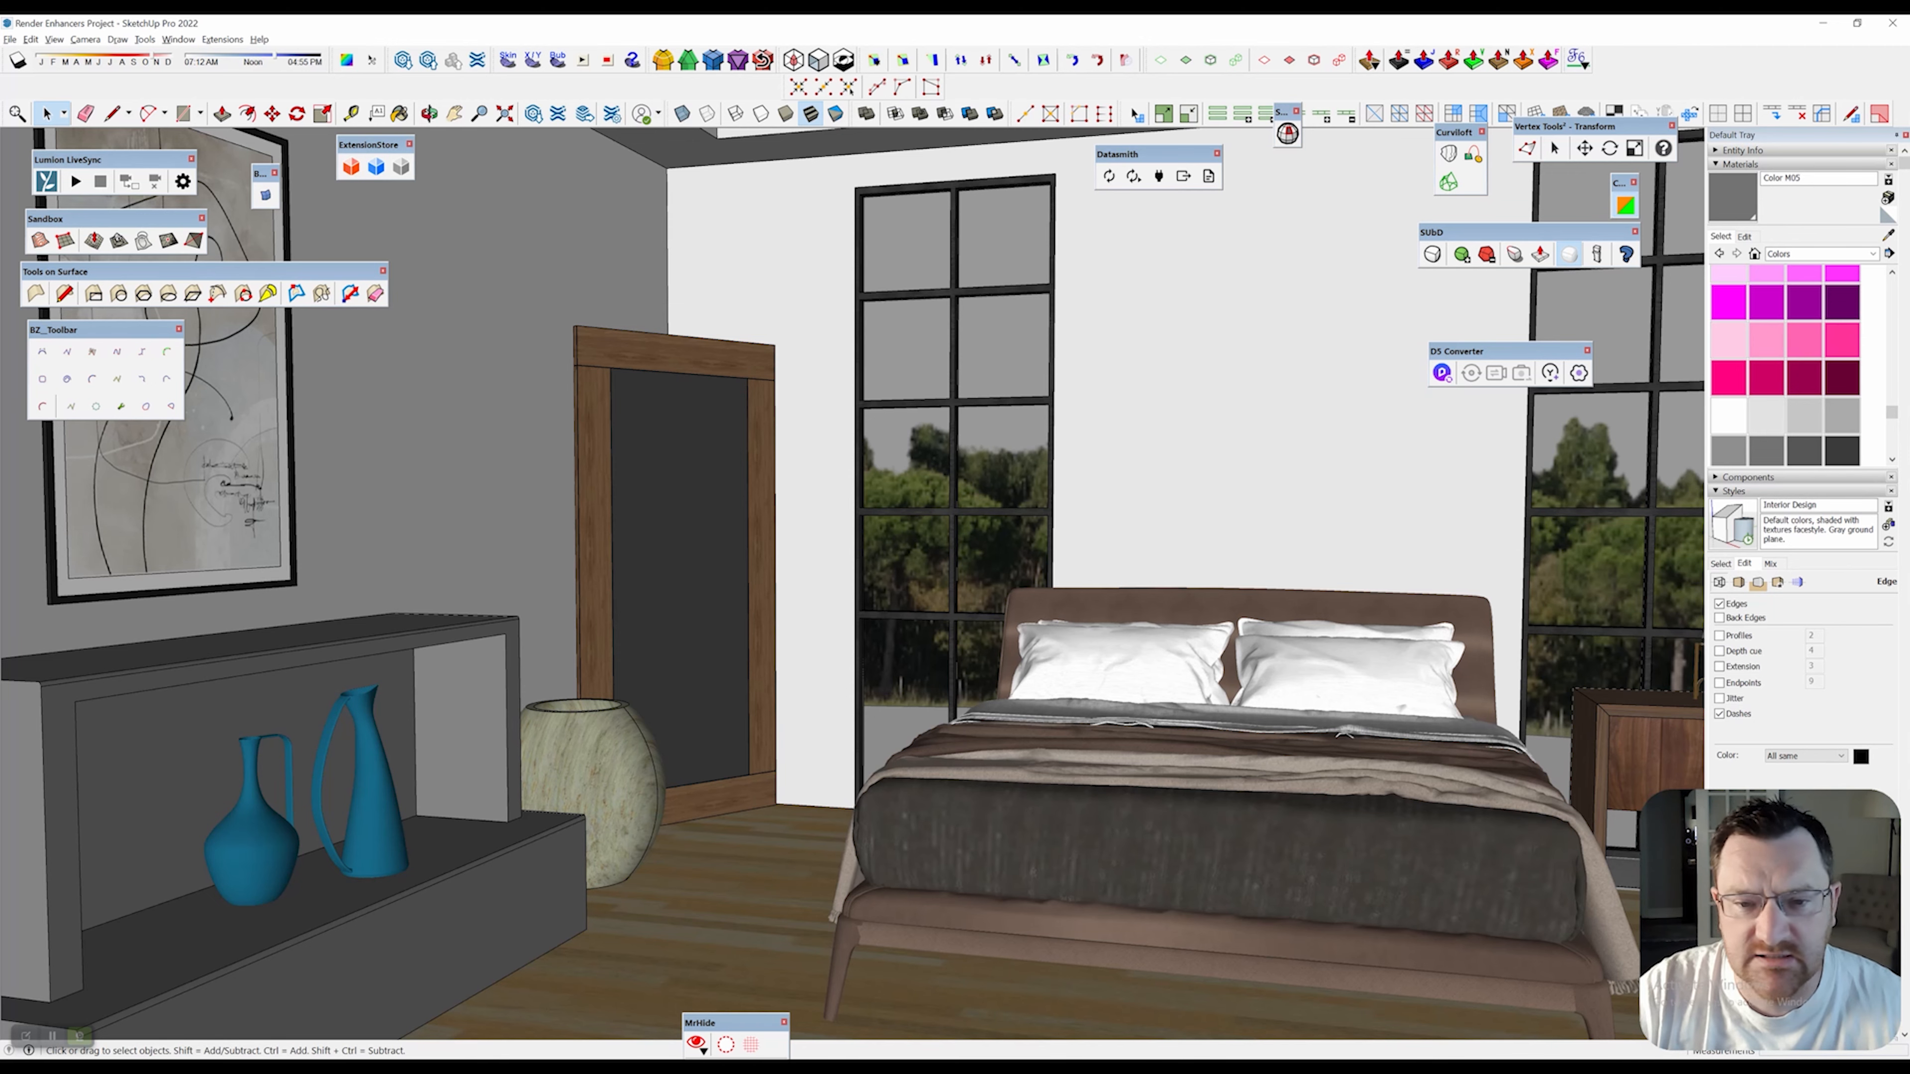
pyautogui.moveTo(977, 587)
pyautogui.mouseDown(button='middle')
pyautogui.moveTo(767, 583)
pyautogui.moveTo(895, 583)
pyautogui.mouseUp(button='middle')
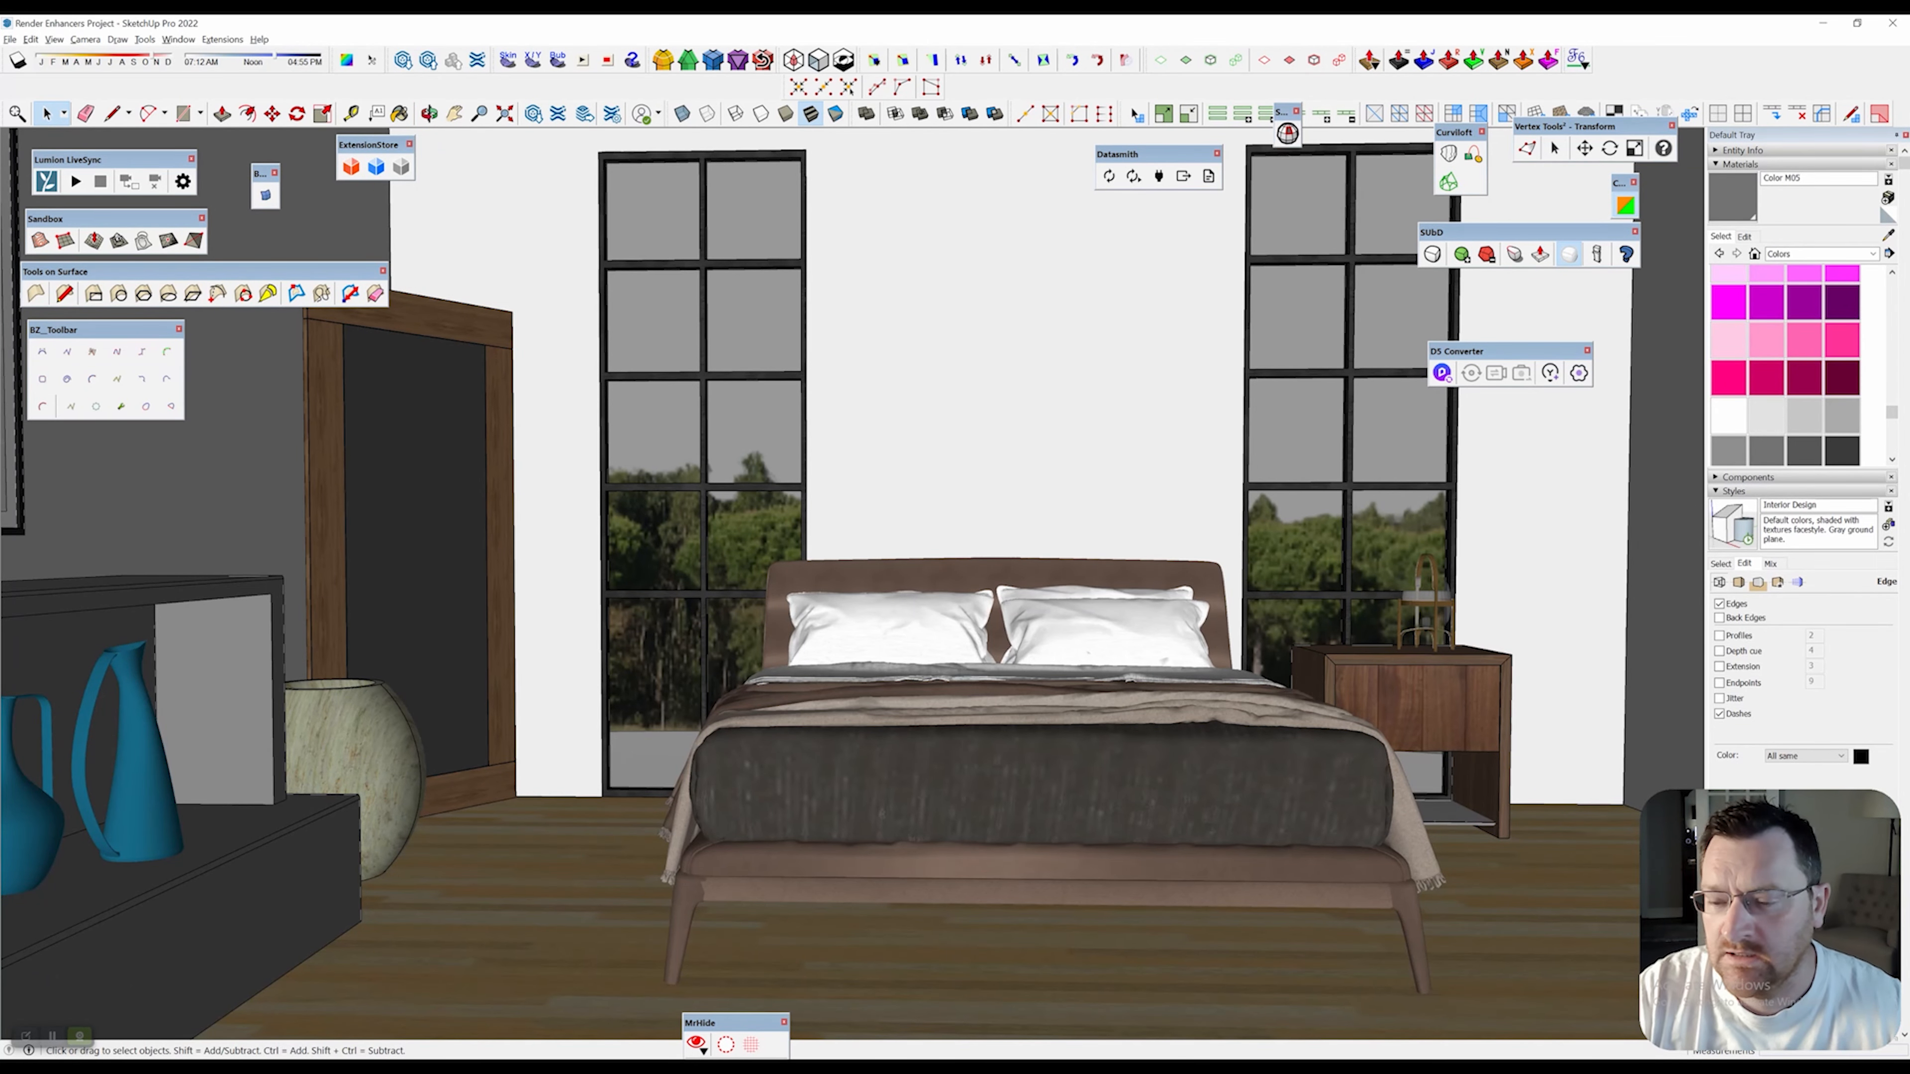
# Search the Extension Warehouse for resizer, view the Material Resizer extension's page, and close the warehouse.
pyautogui.scroll(-5, 977, 587)
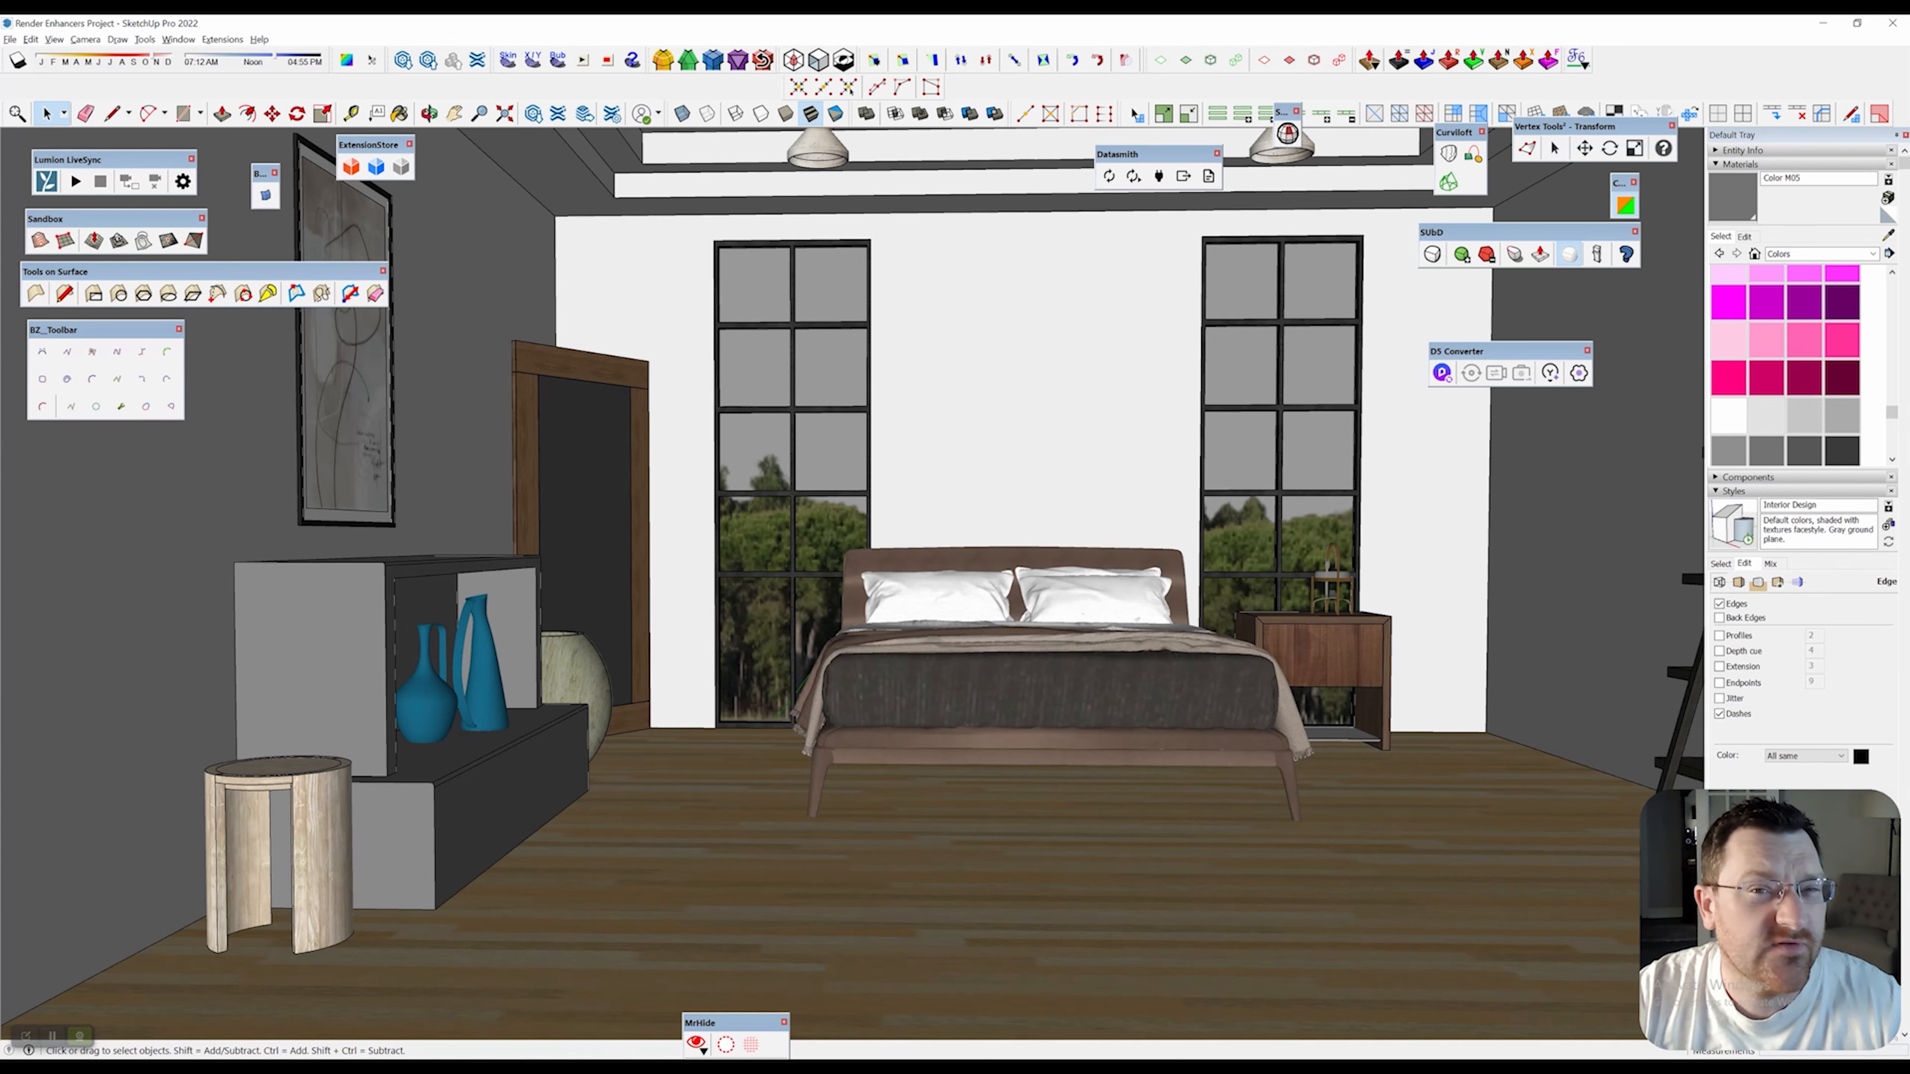
pyautogui.moveTo(977, 587)
pyautogui.keyDown('shift'); pyautogui.mouseDown(button='middle')
pyautogui.moveTo(899, 616)
pyautogui.moveTo(925, 619)
pyautogui.mouseUp(button='middle'); pyautogui.keyUp('shift')
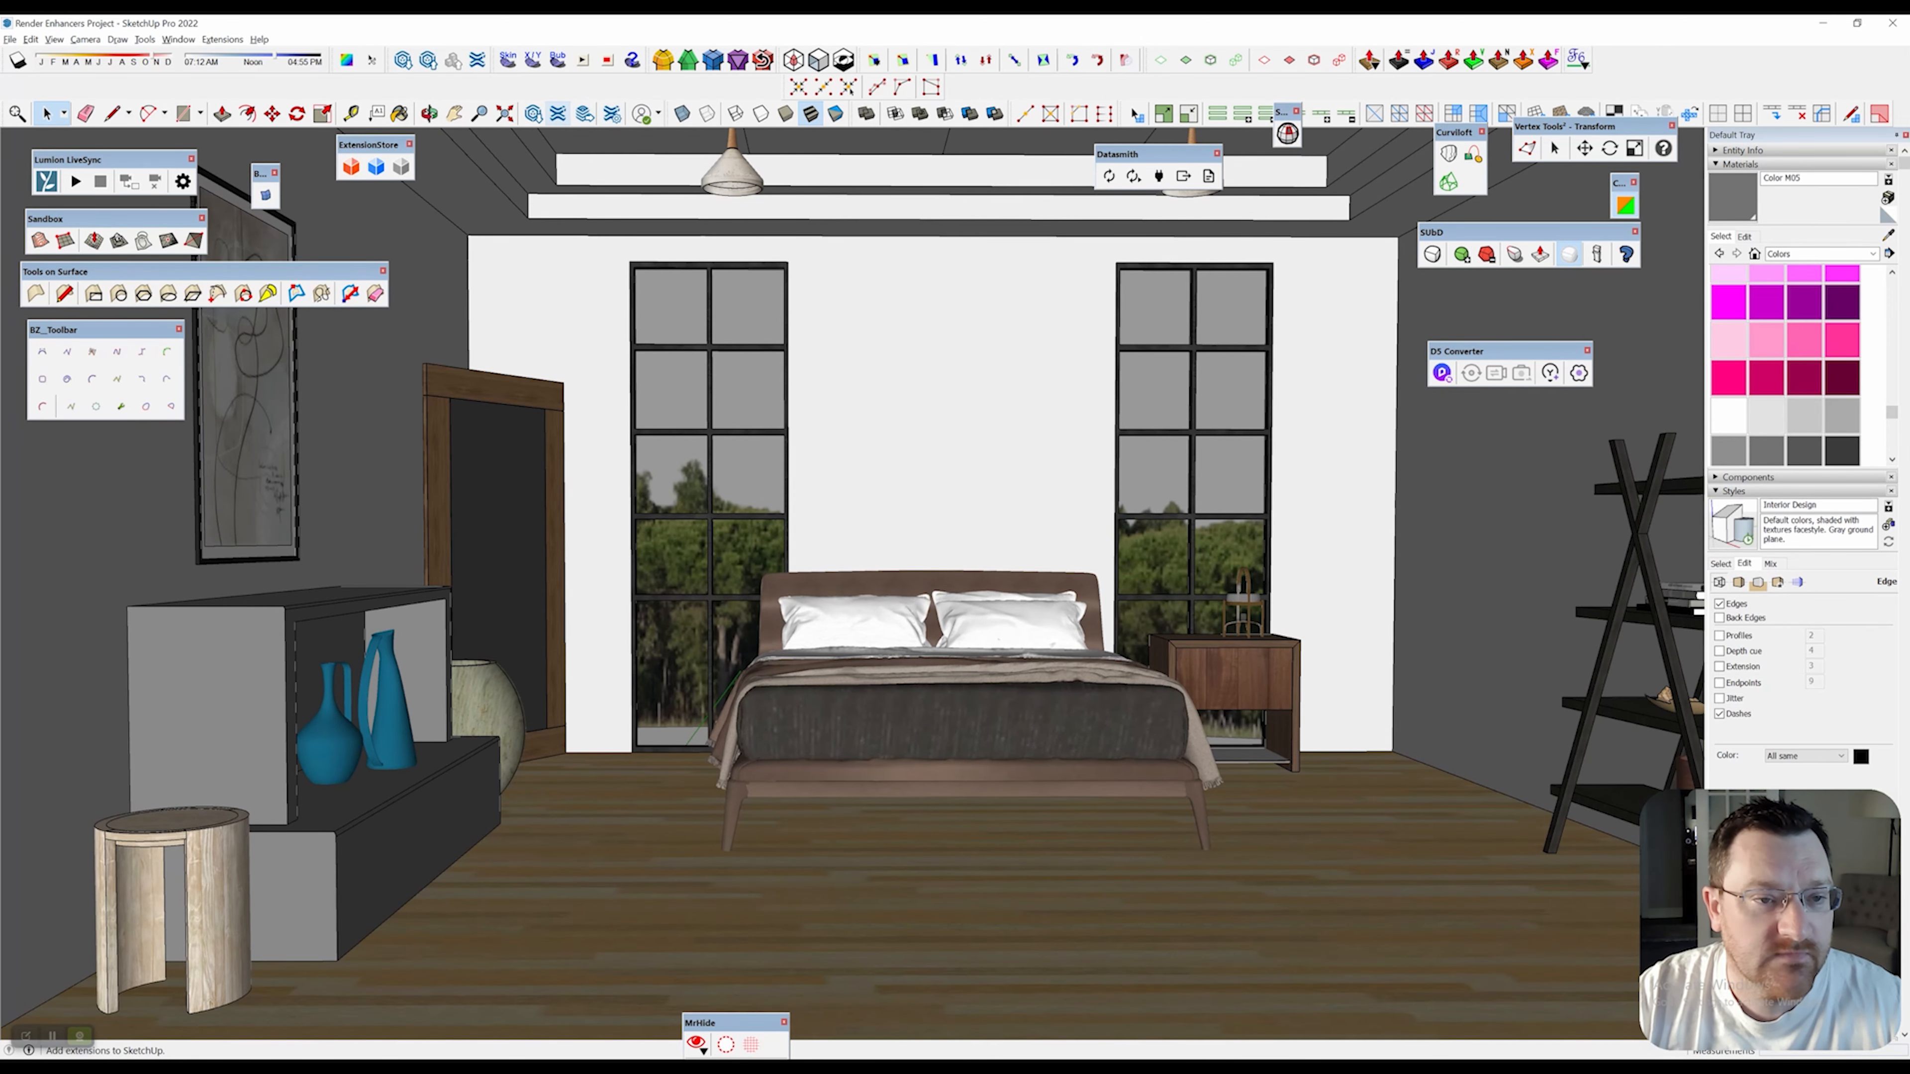
pyautogui.click(559, 113)
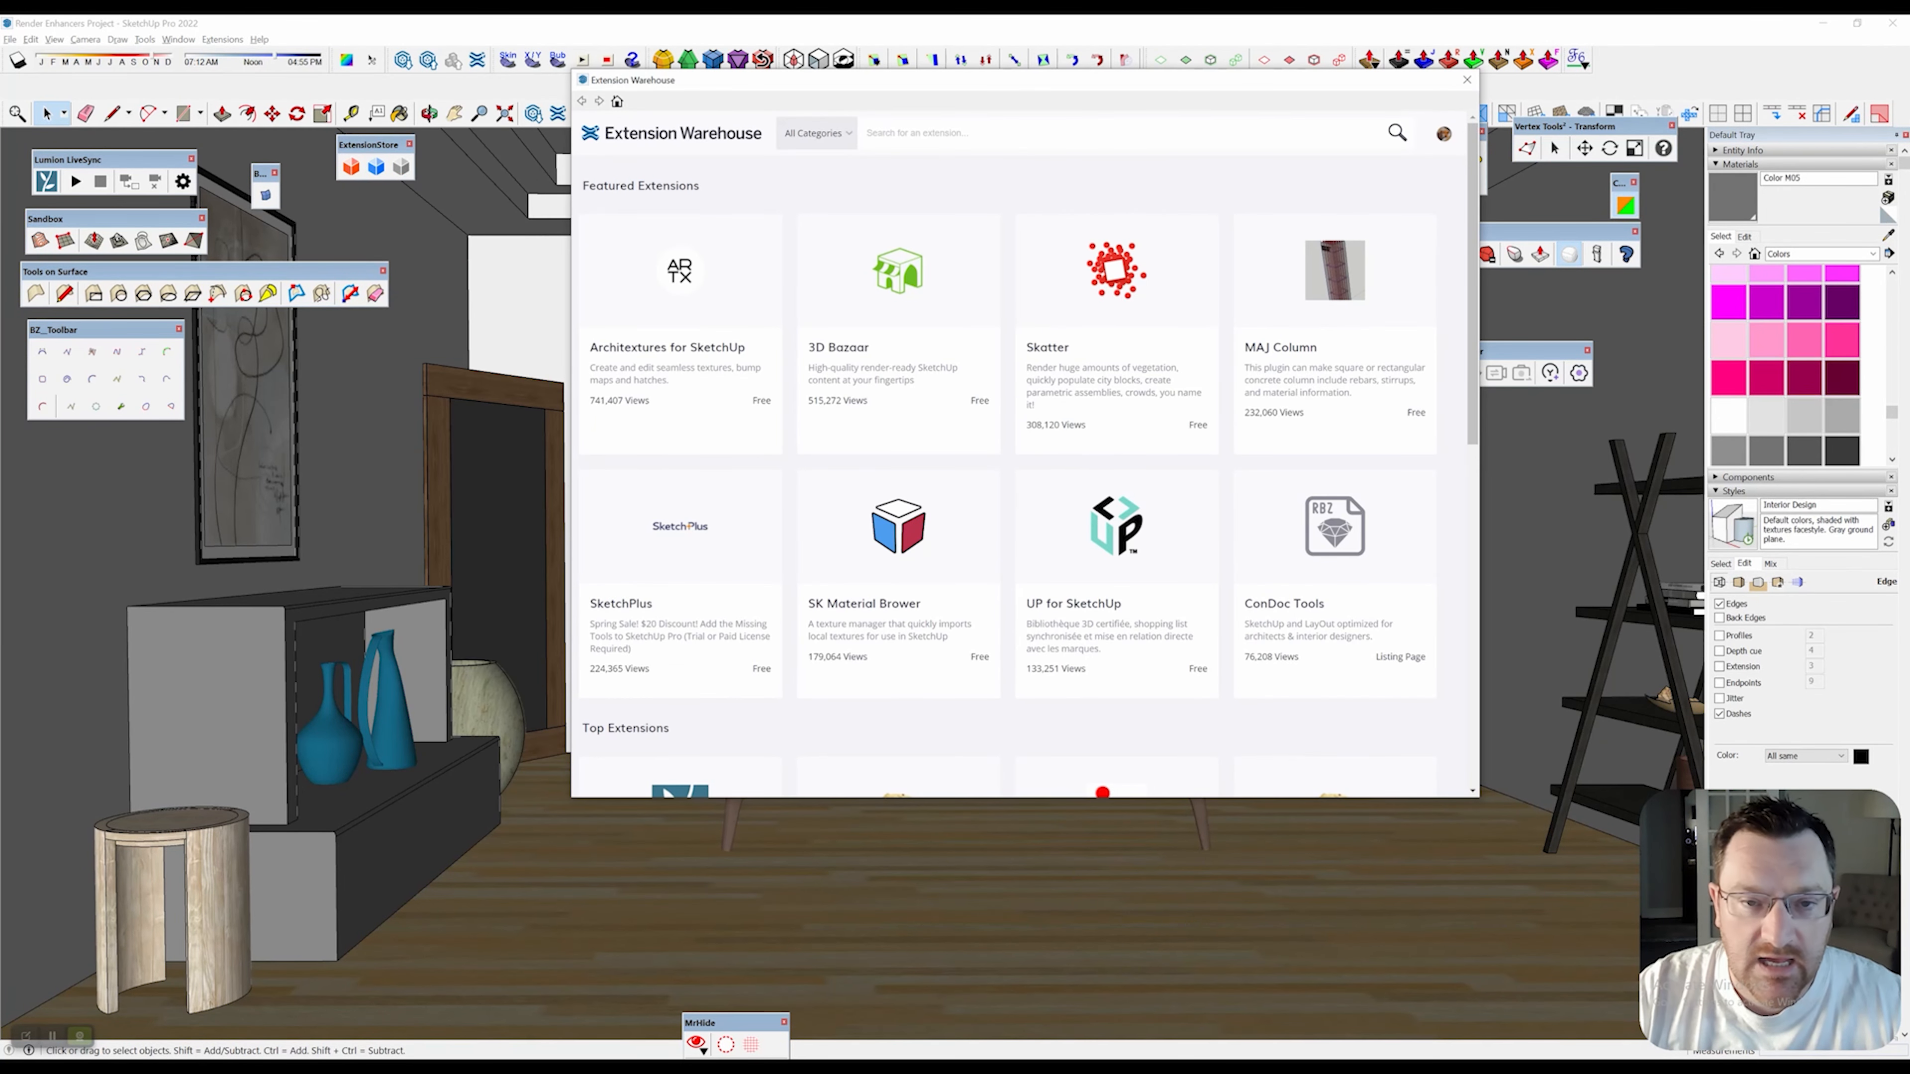
pyautogui.click(917, 133)
pyautogui.write('tes')
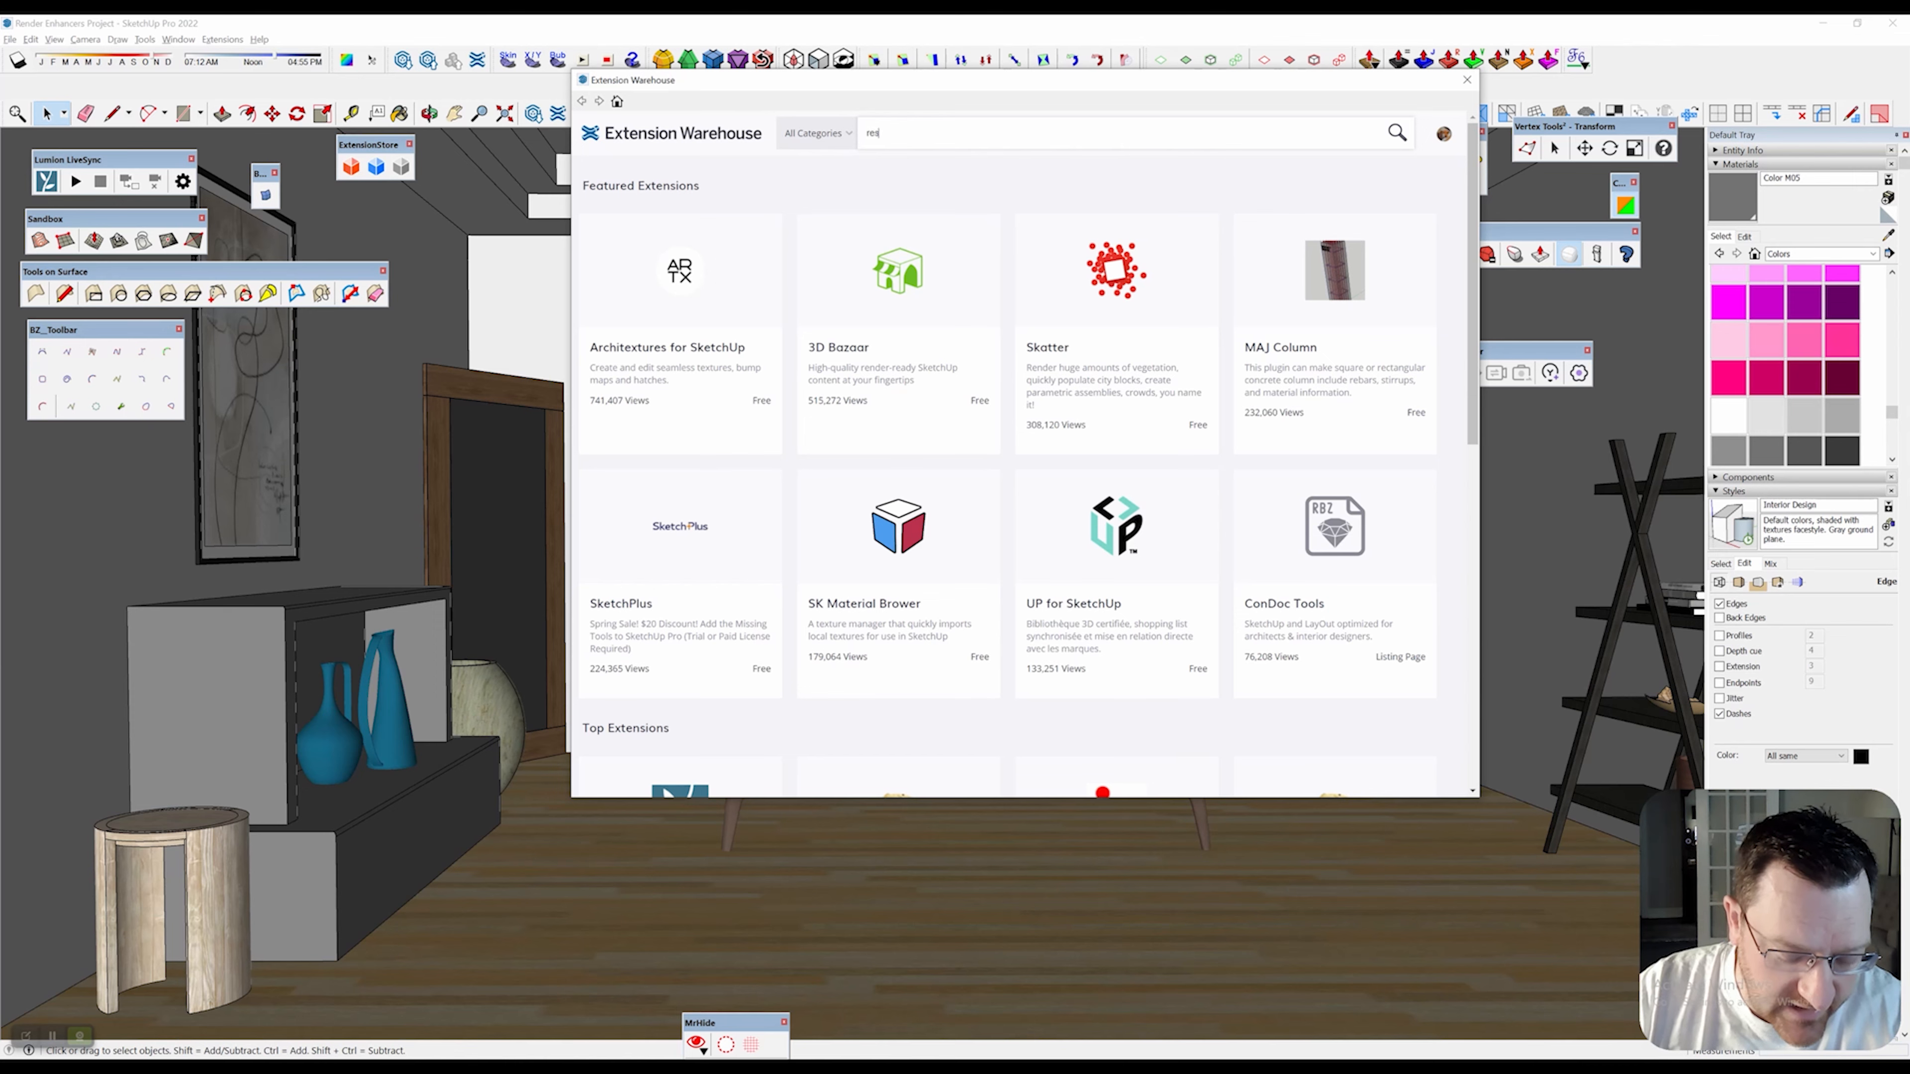
pyautogui.write('ii')
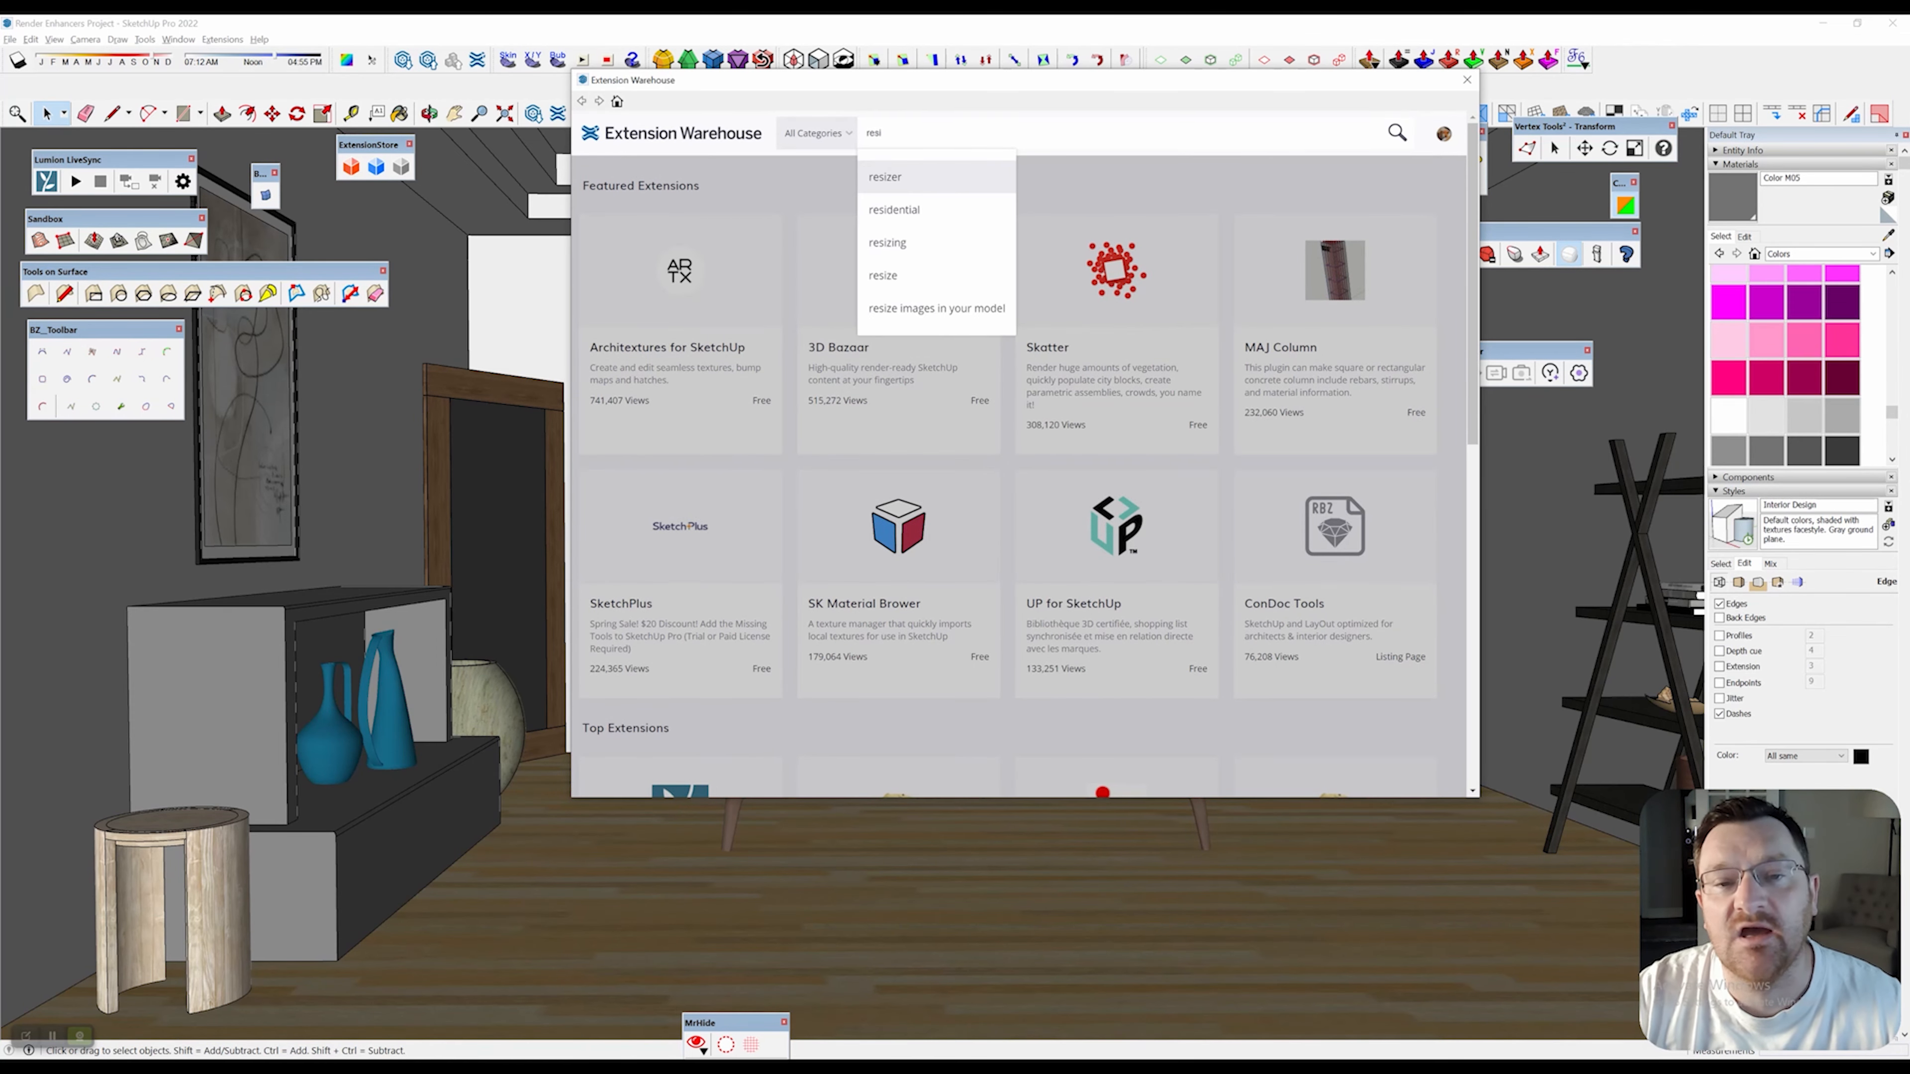
pyautogui.press('Return')
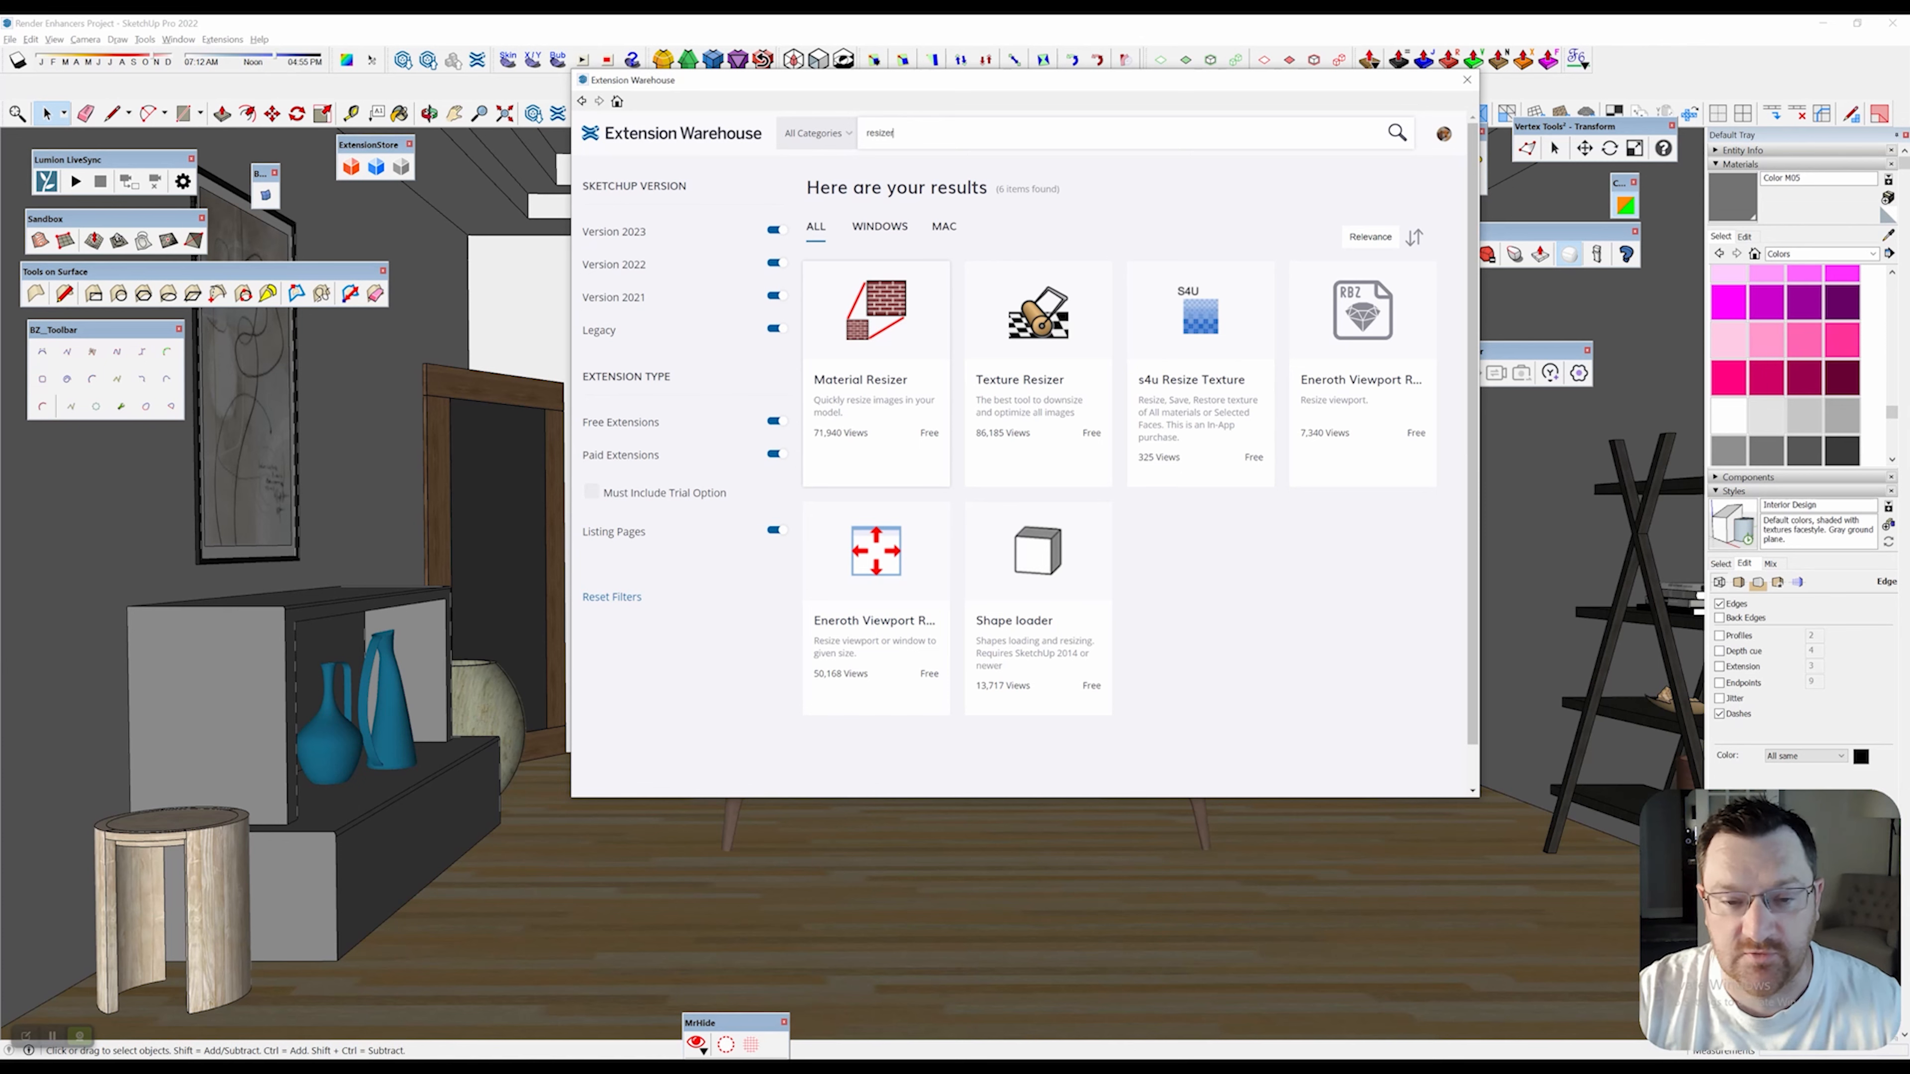
pyautogui.click(876, 361)
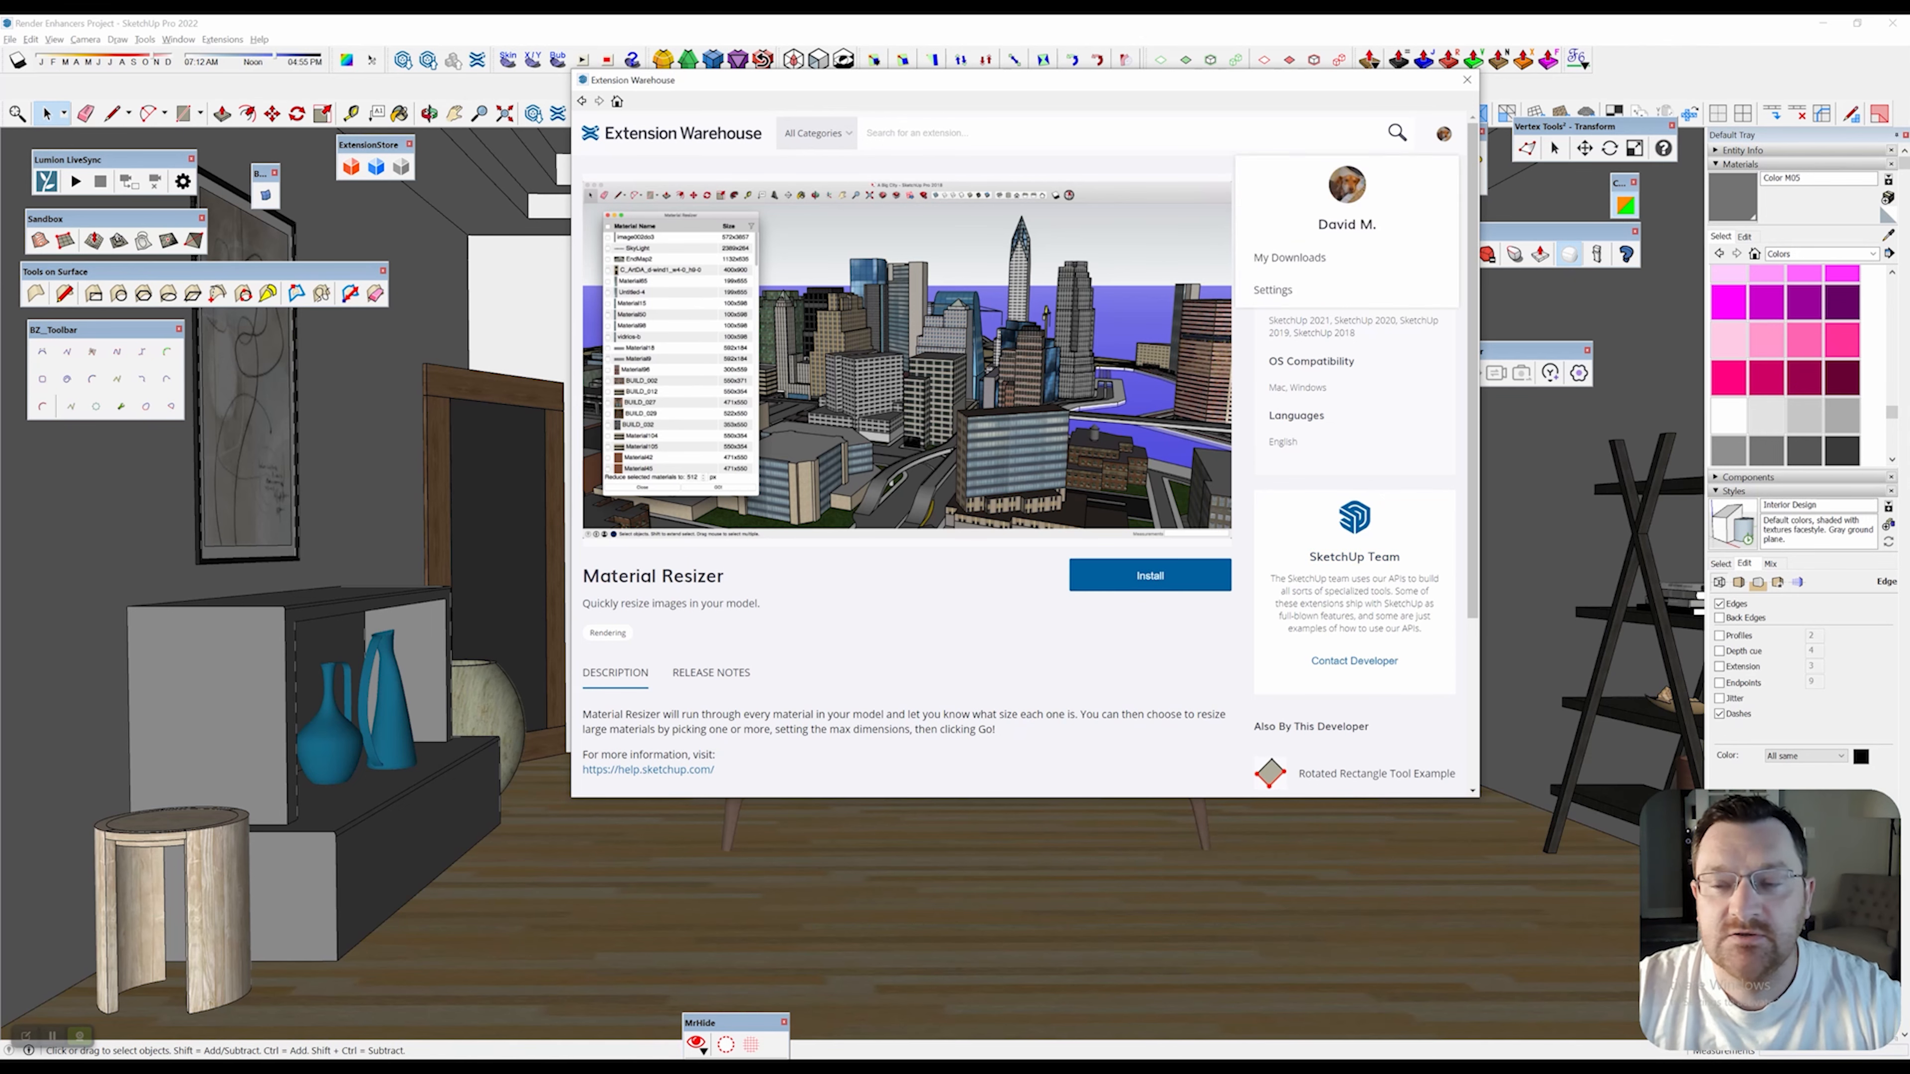
pyautogui.click(1466, 80)
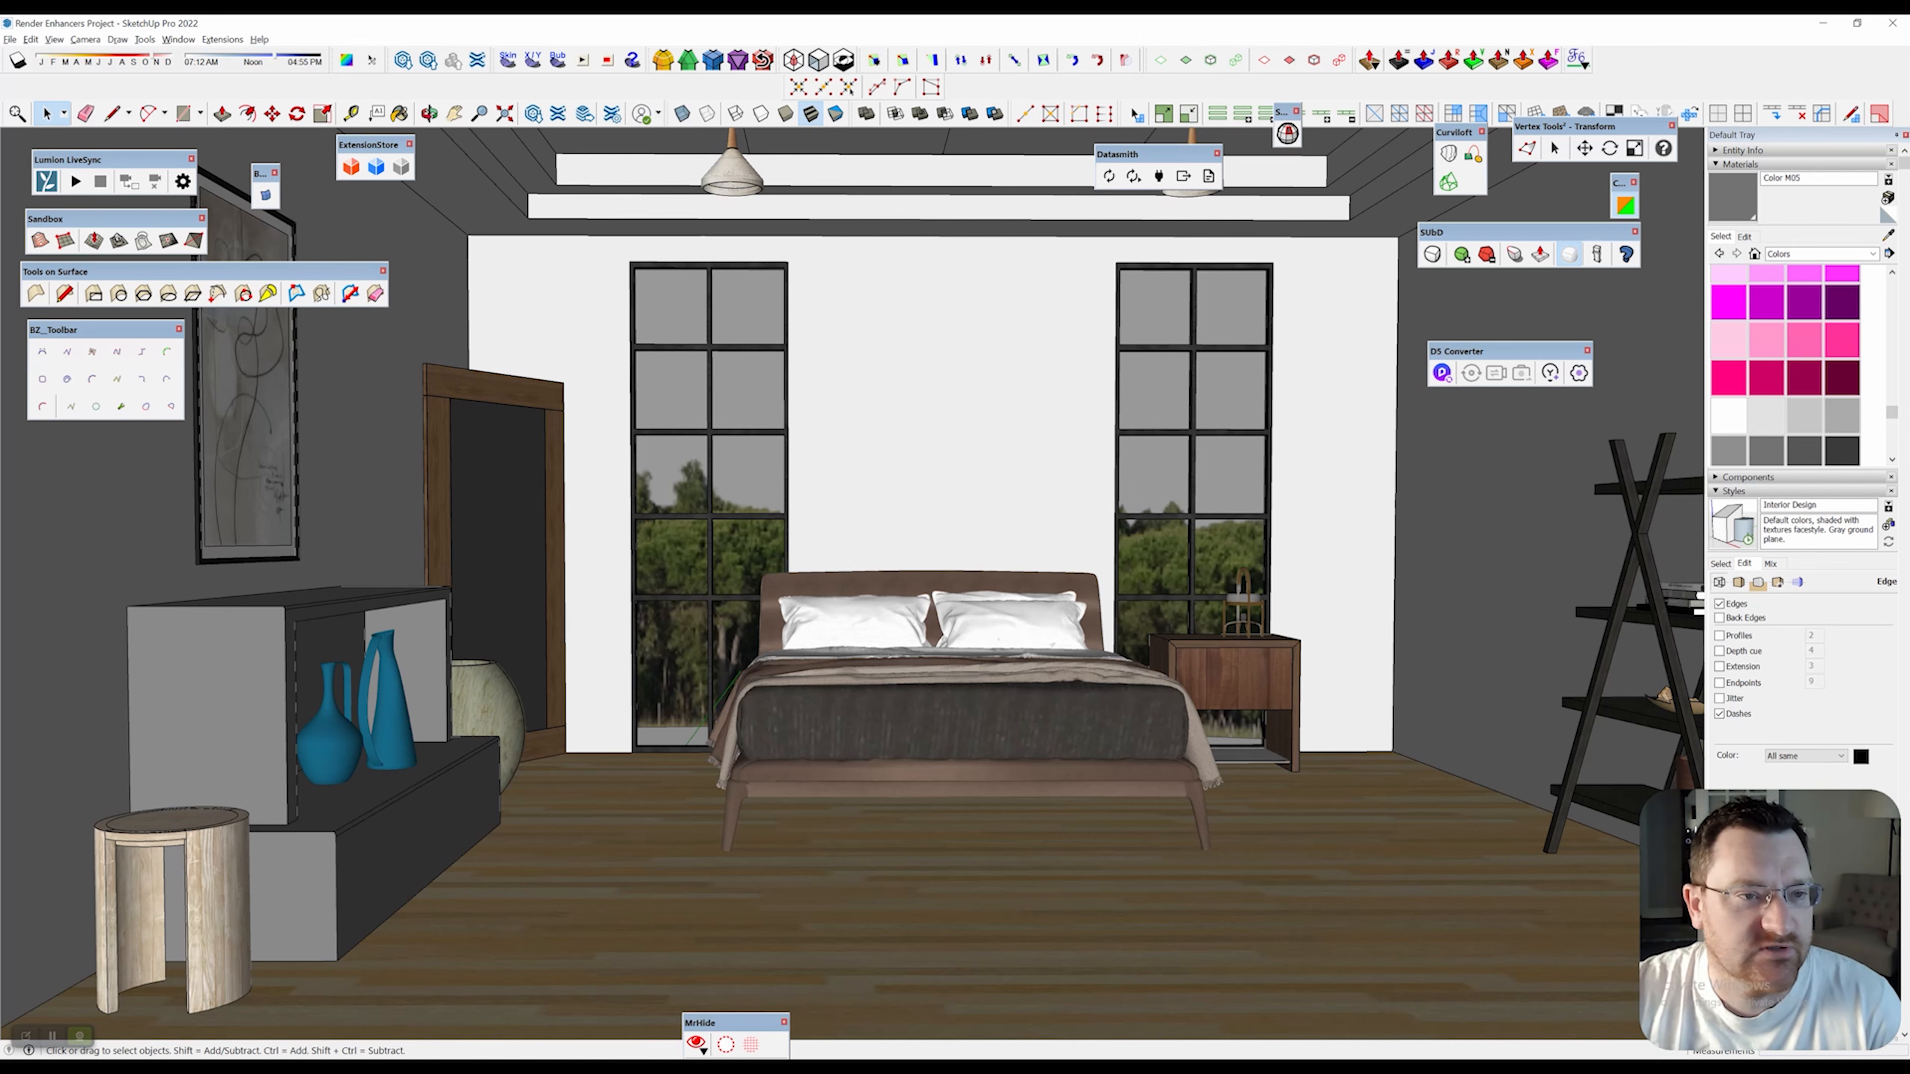
# Open Material Resizer in a wider window, select every material except BackdropTreelineTropical003_3K, and examine the listed texture sizes.
pyautogui.click(222, 39)
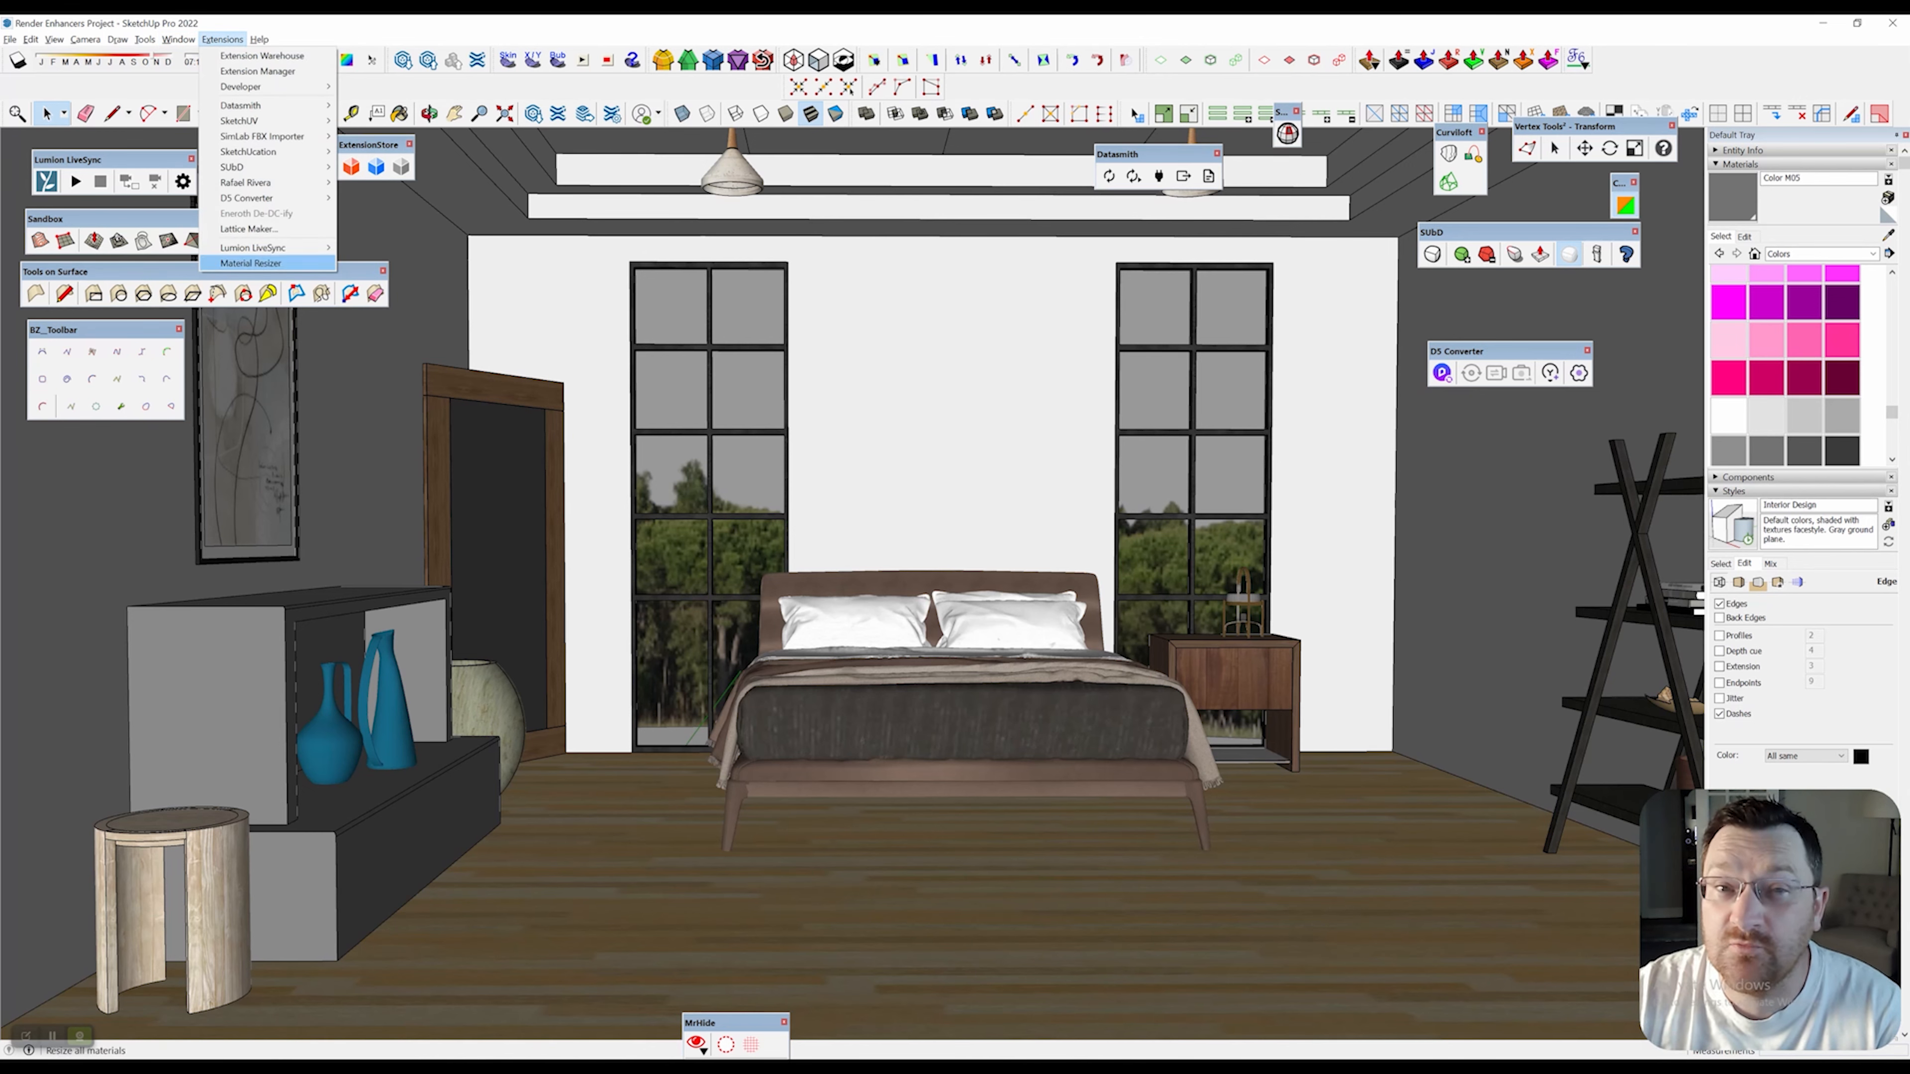
pyautogui.click(250, 263)
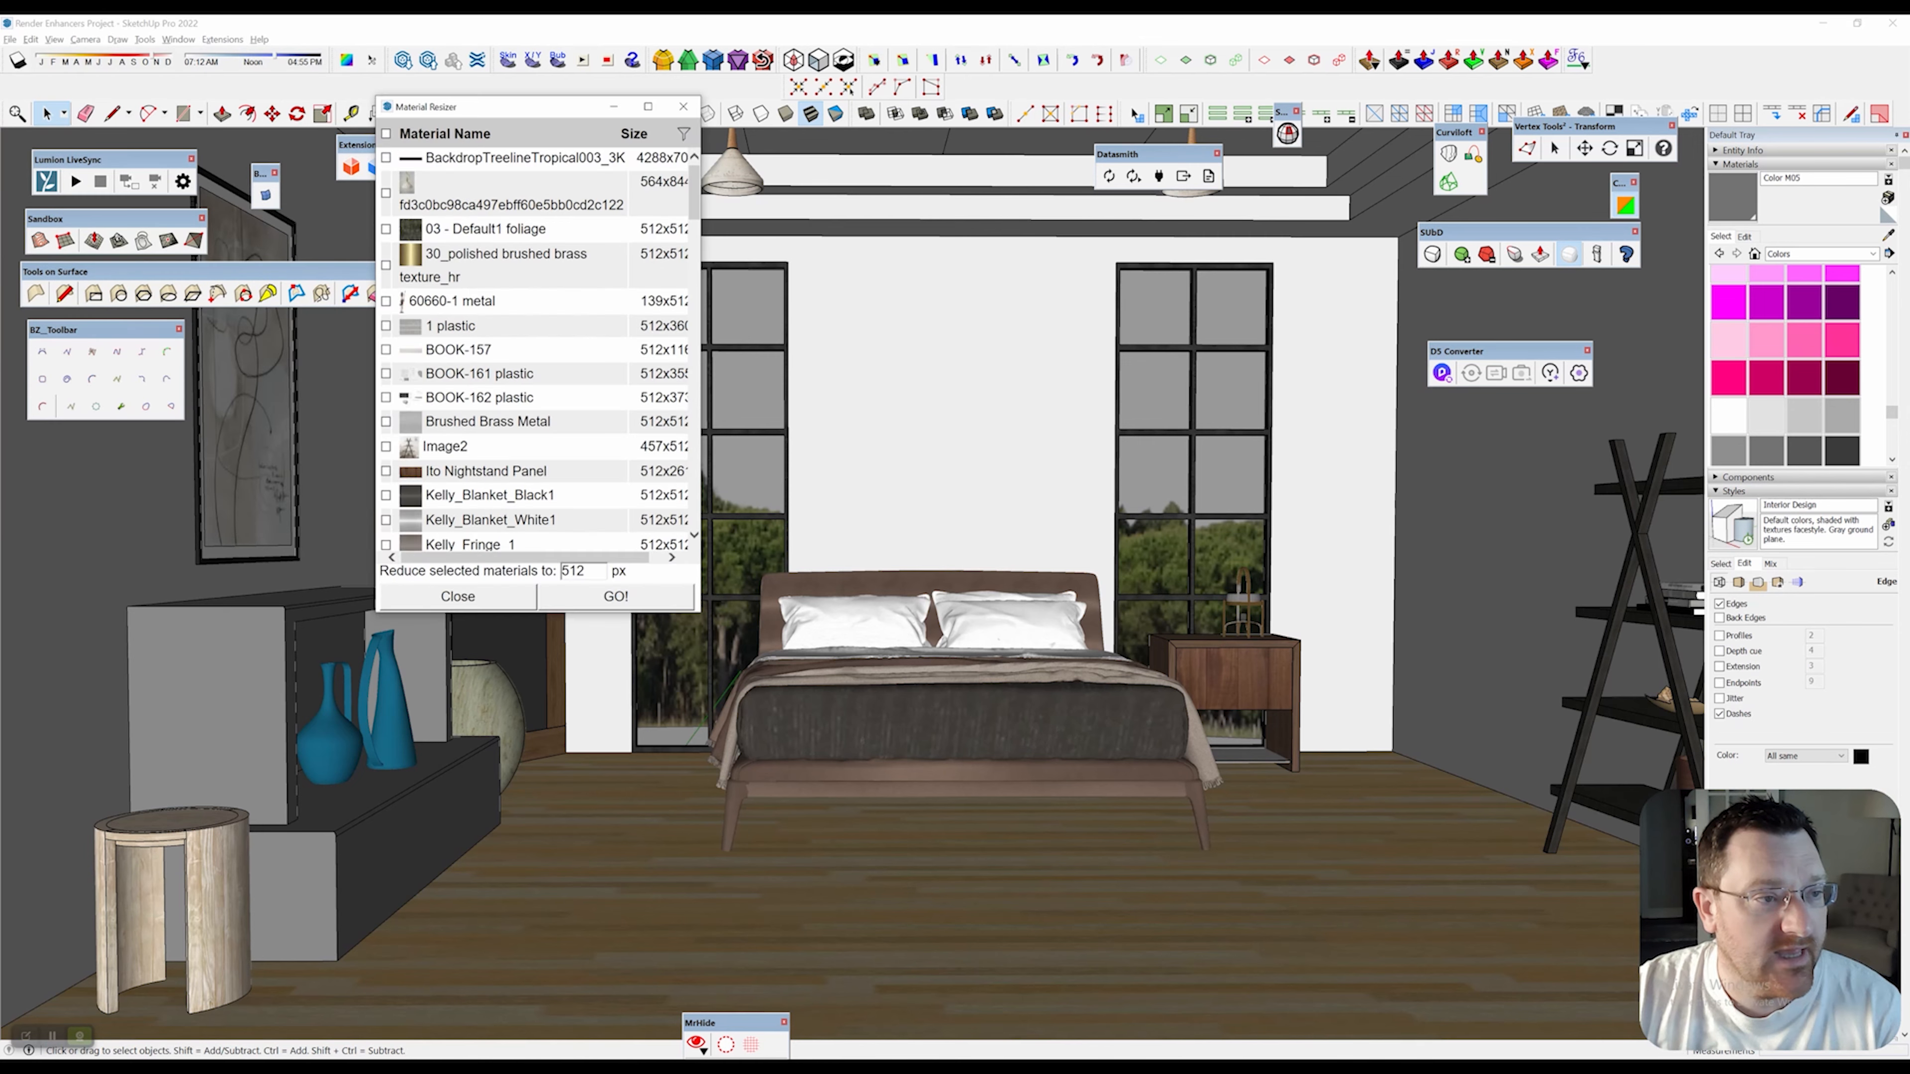
pyautogui.moveTo(526, 107); pyautogui.dragTo(738, 96)
pyautogui.moveTo(911, 345); pyautogui.dragTo(1410, 345)
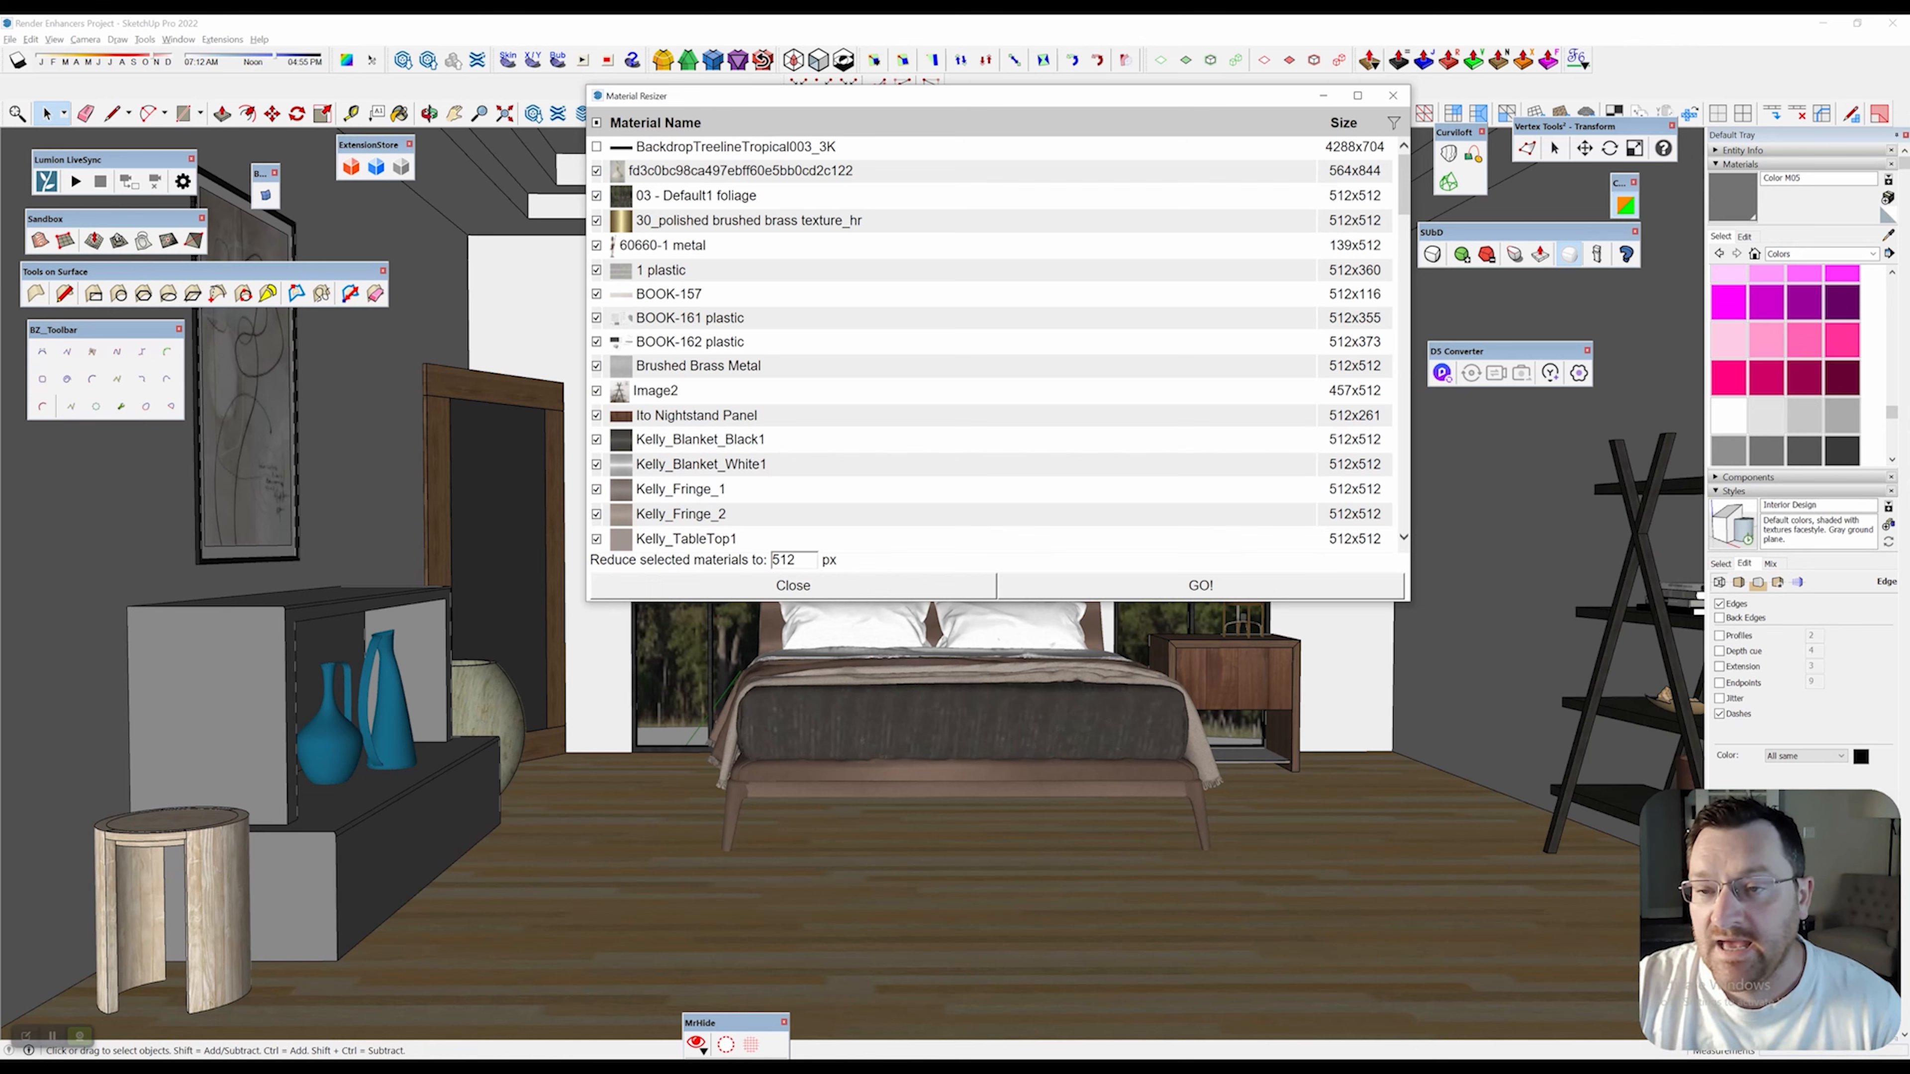
pyautogui.scroll(-20, 991, 342)
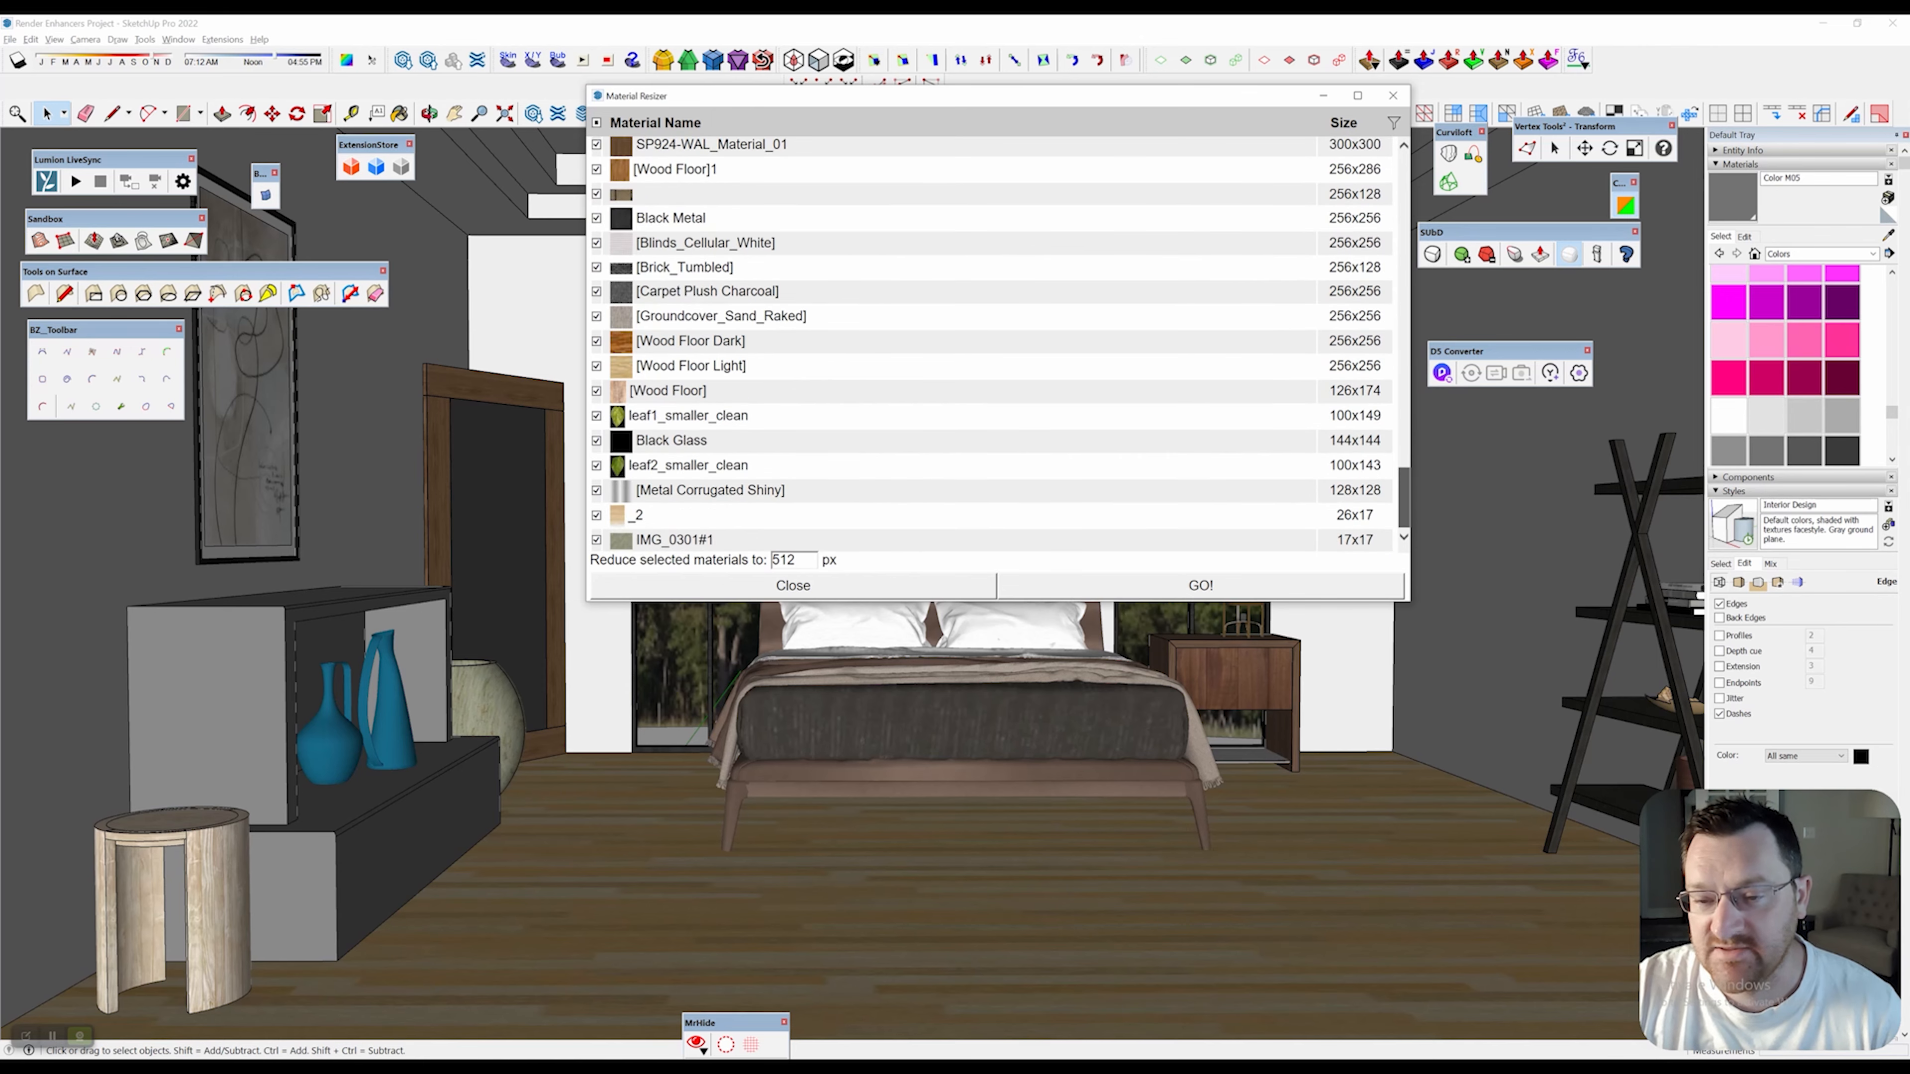
pyautogui.scroll(20, 992, 342)
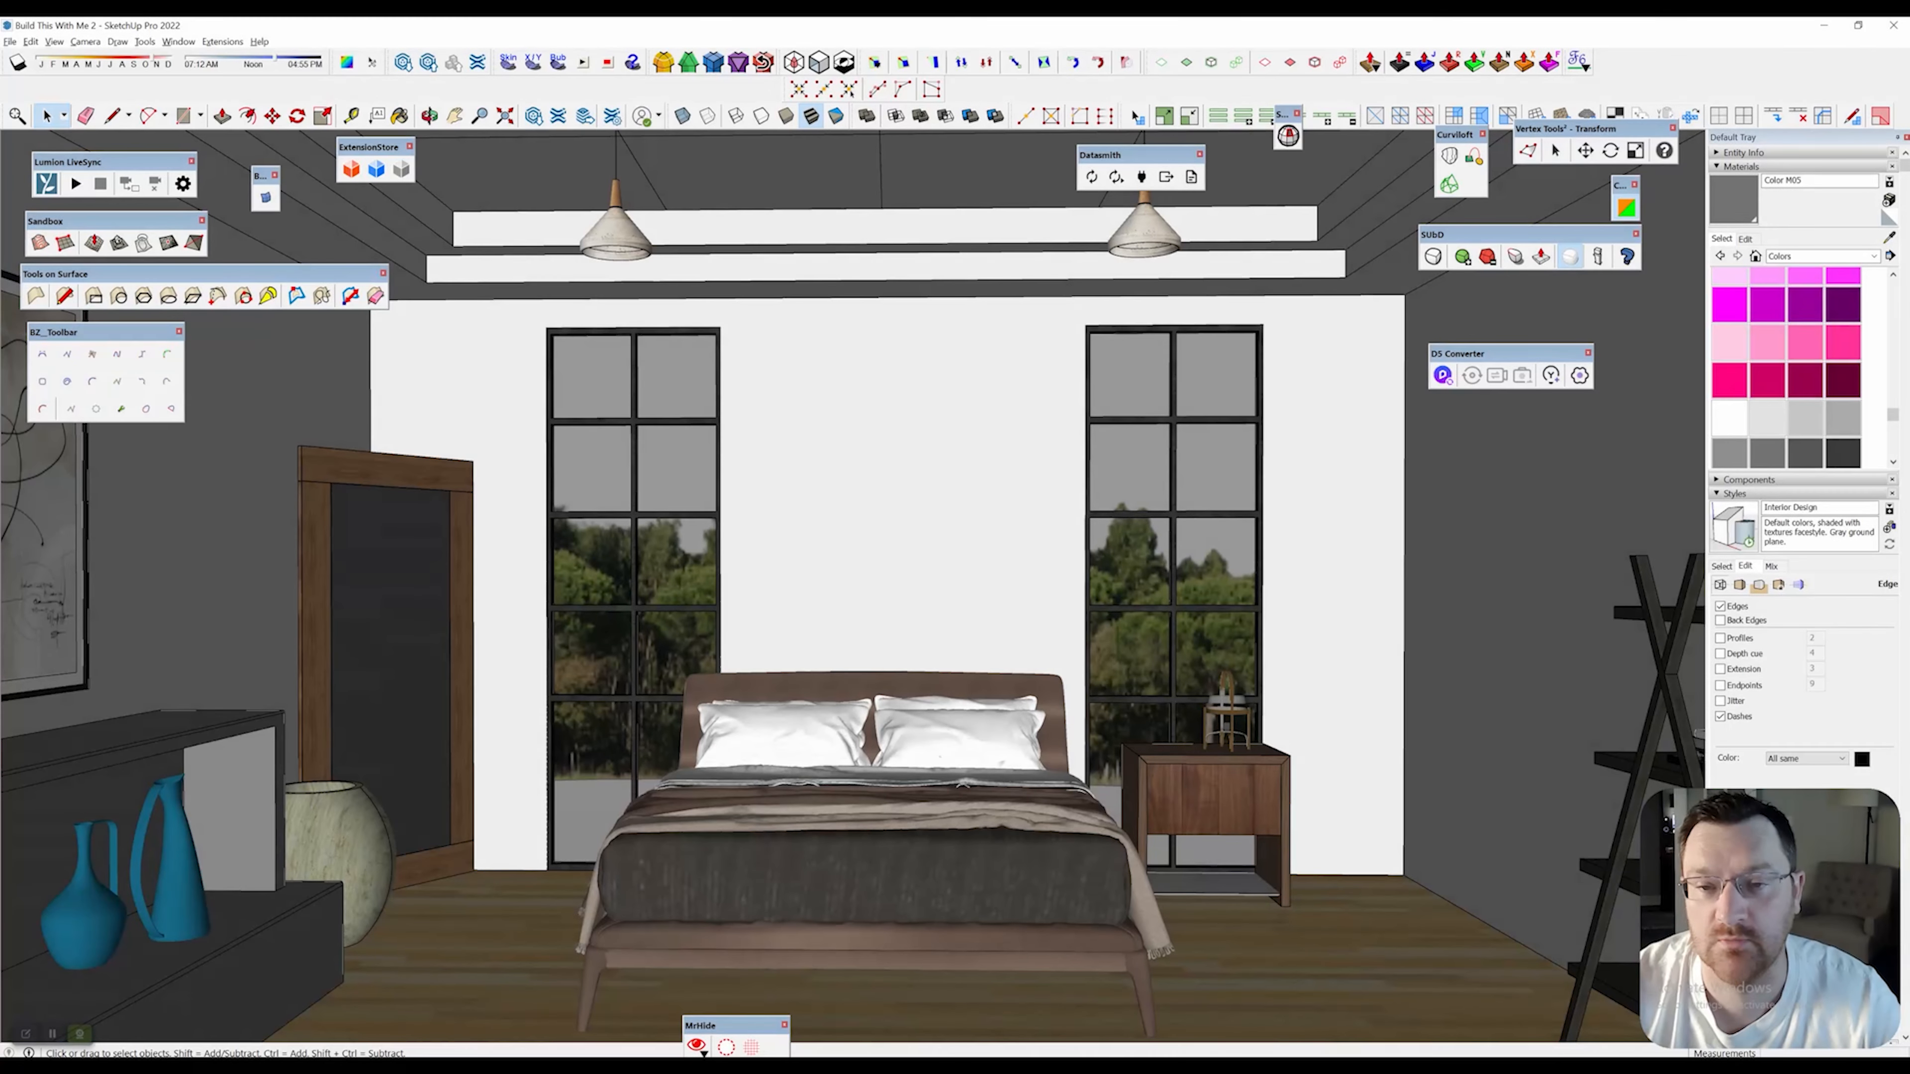
# Move the Datasmith toolbar aside, then find the SketchUp Pro exporter on the Twinmotion Plugins page in the browser.
pyautogui.moveTo(1105, 154); pyautogui.dragTo(951, 184)
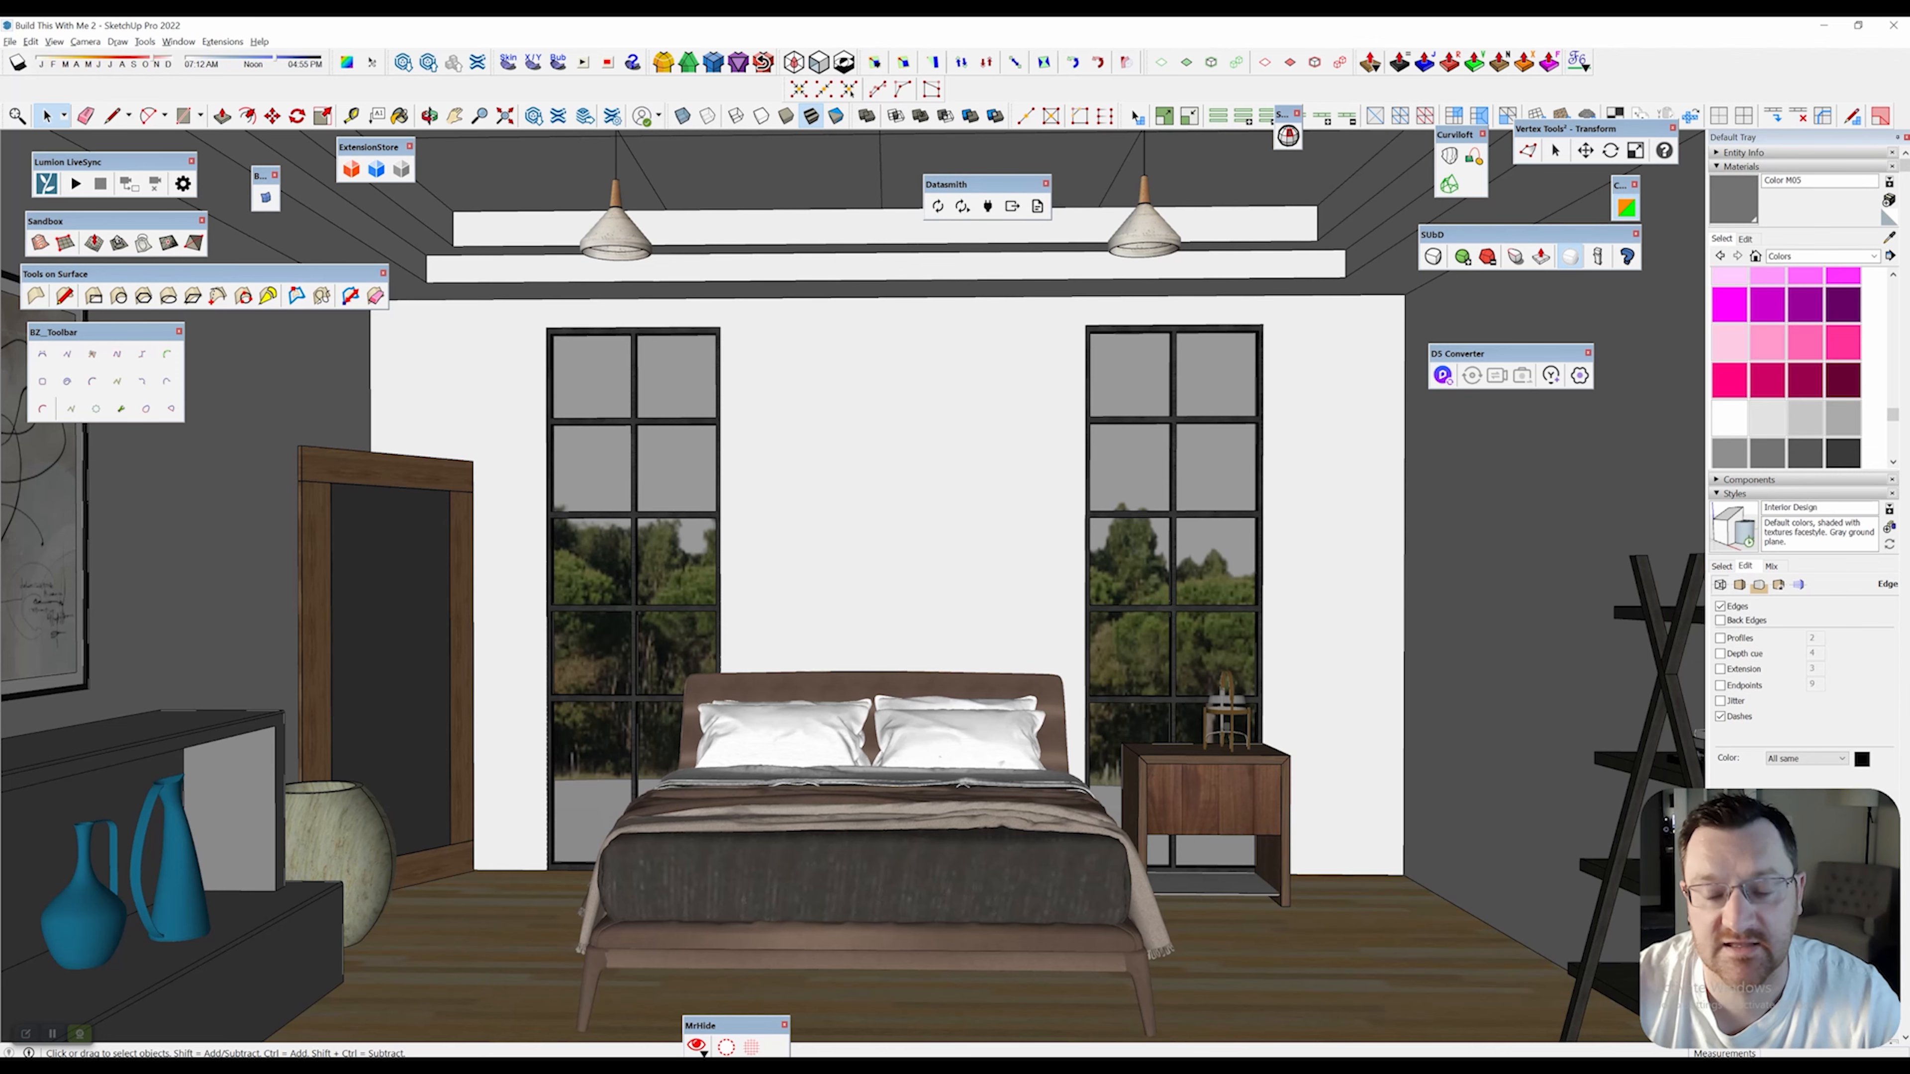
pyautogui.hotkey('alt', 'Tab')
pyautogui.hotkey('alt', 'Tab')
pyautogui.hotkey('alt', 'Tab')
pyautogui.hotkey('alt', 'Tab')
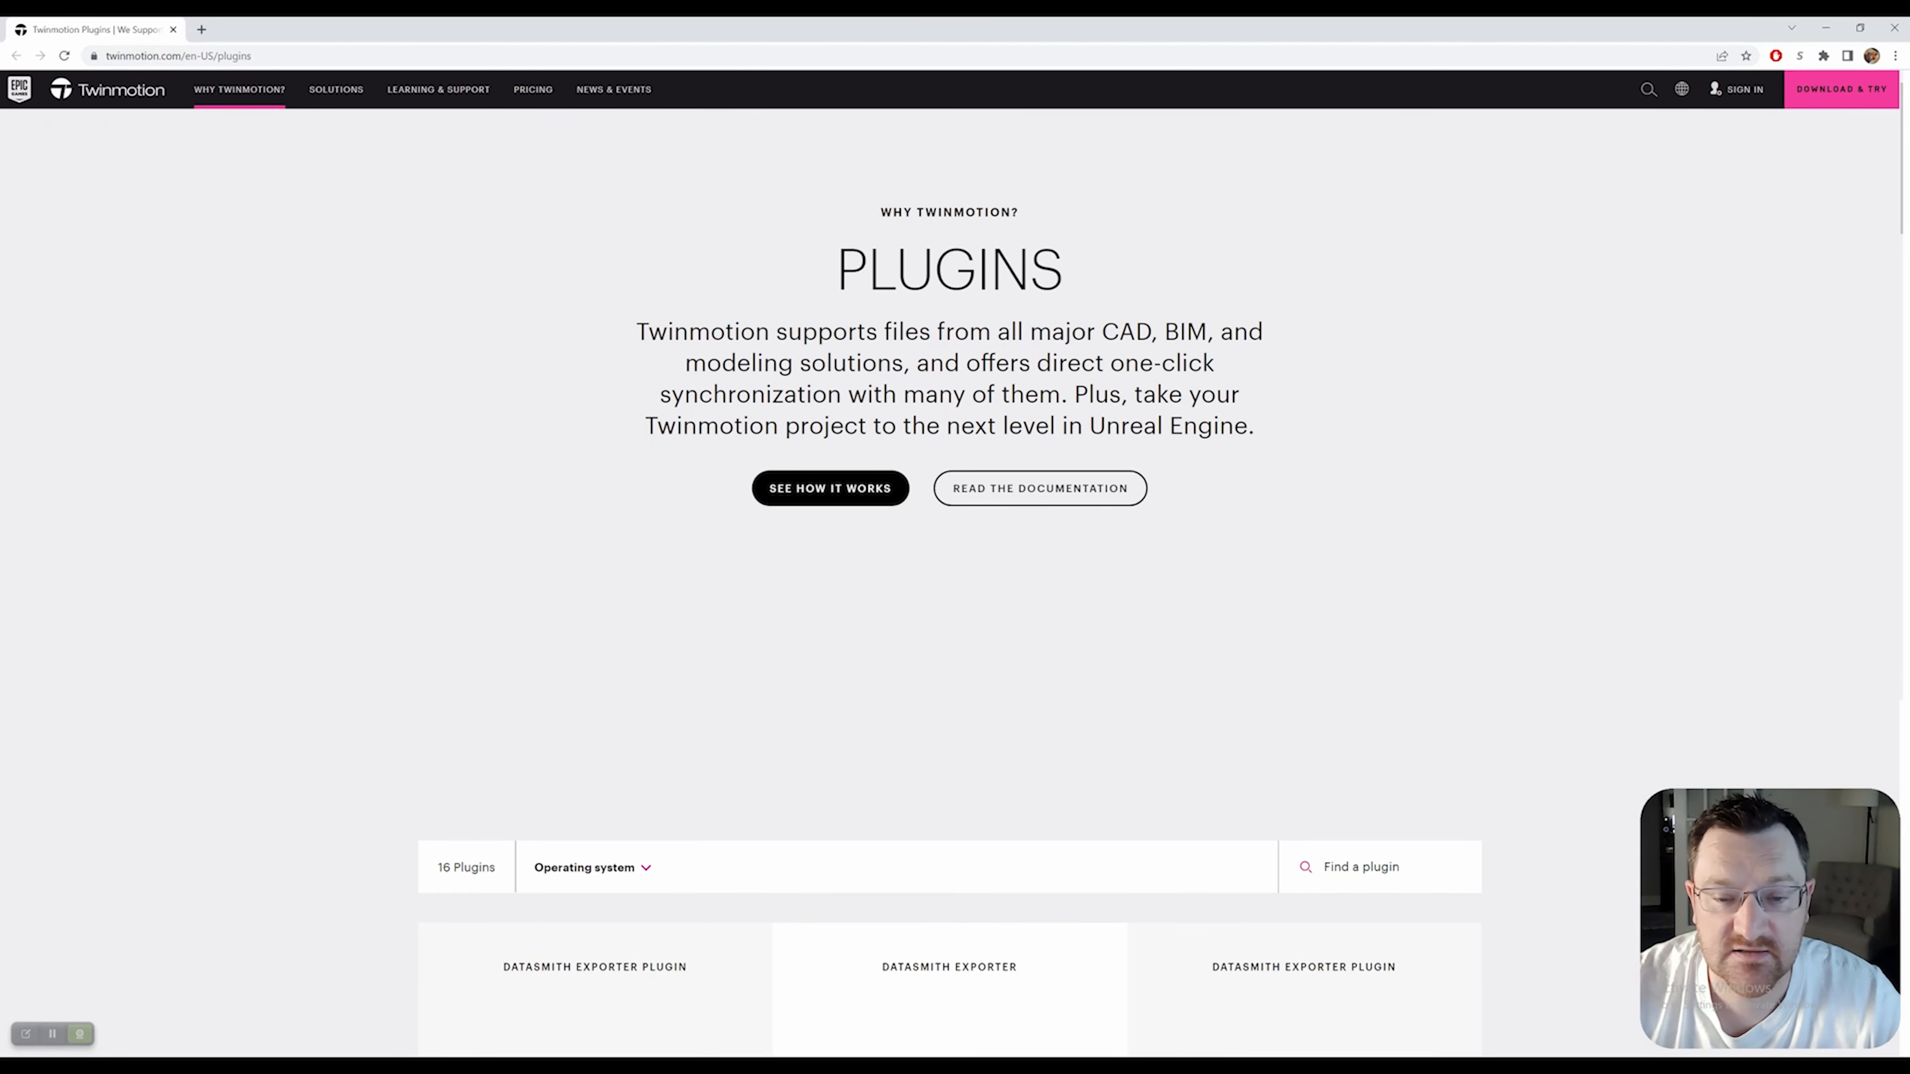
pyautogui.scroll(-10, 951, 564)
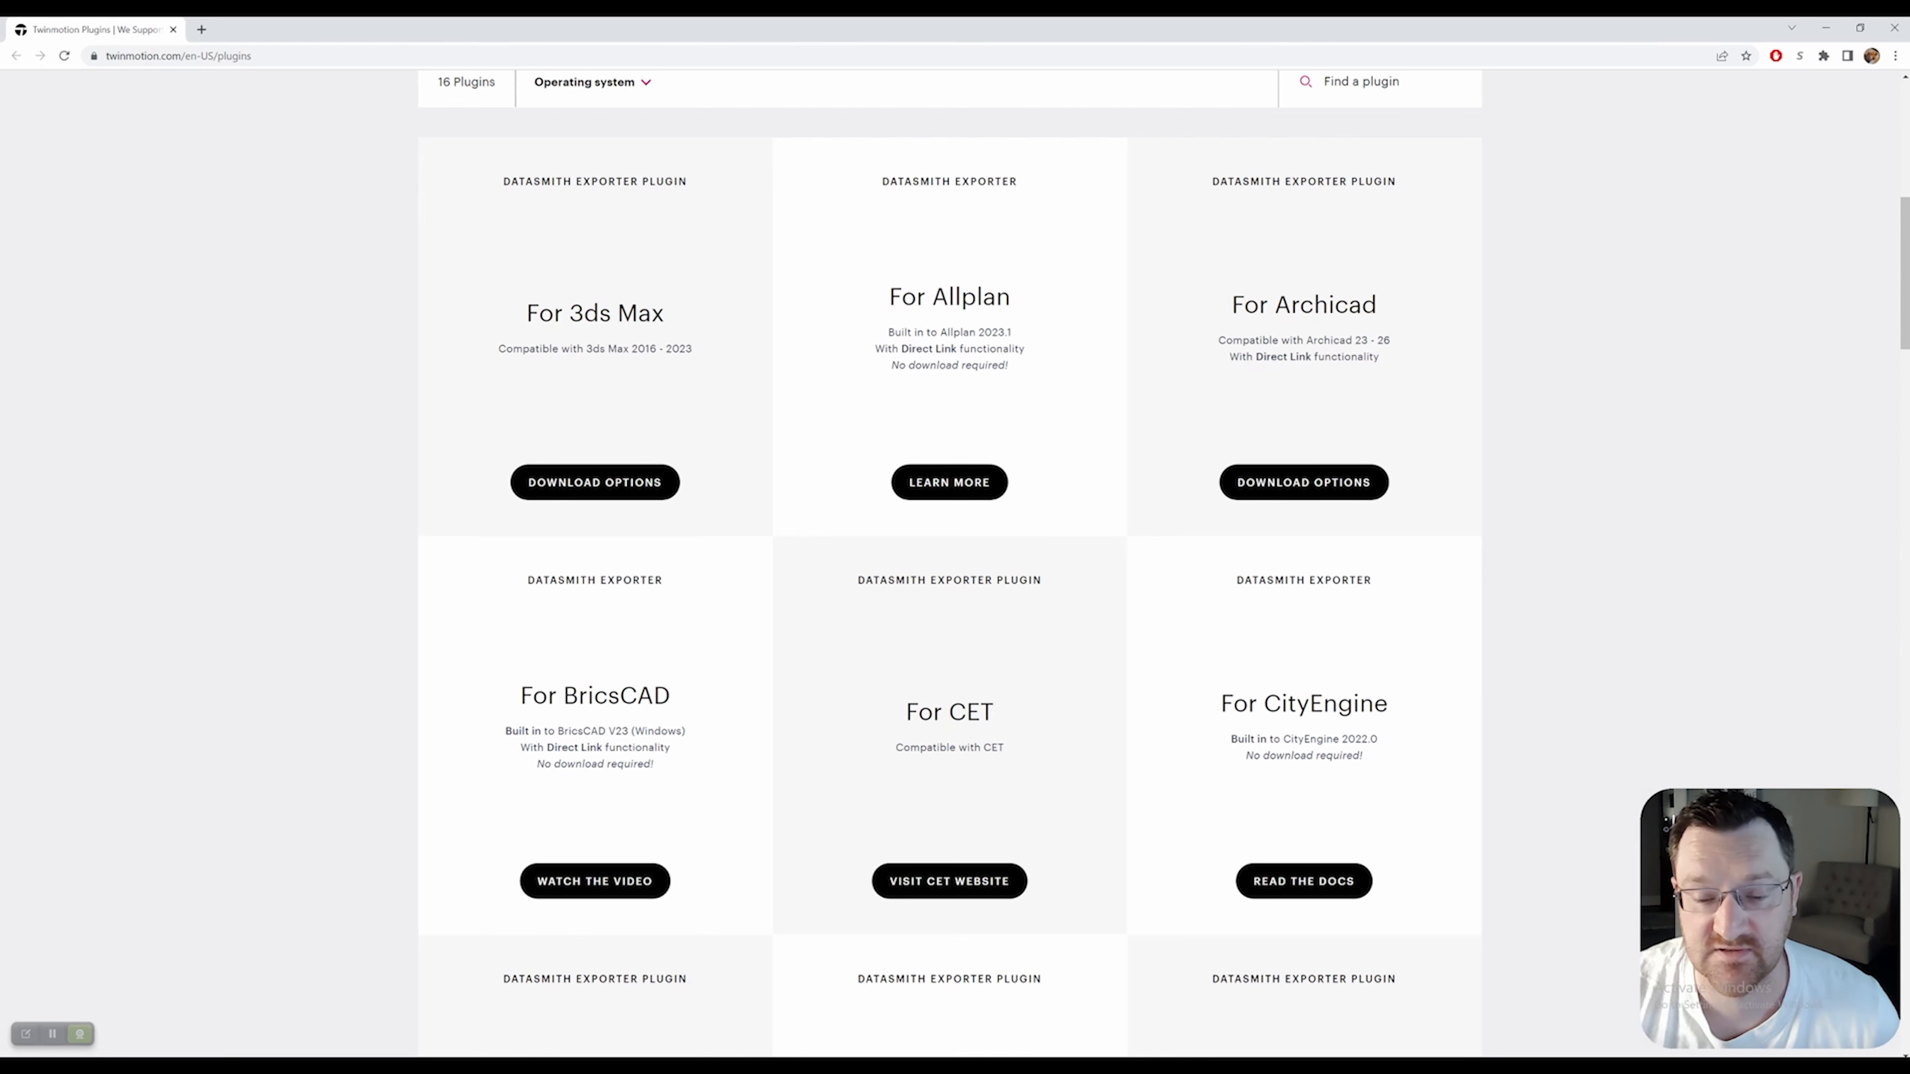
pyautogui.scroll(-11, 951, 564)
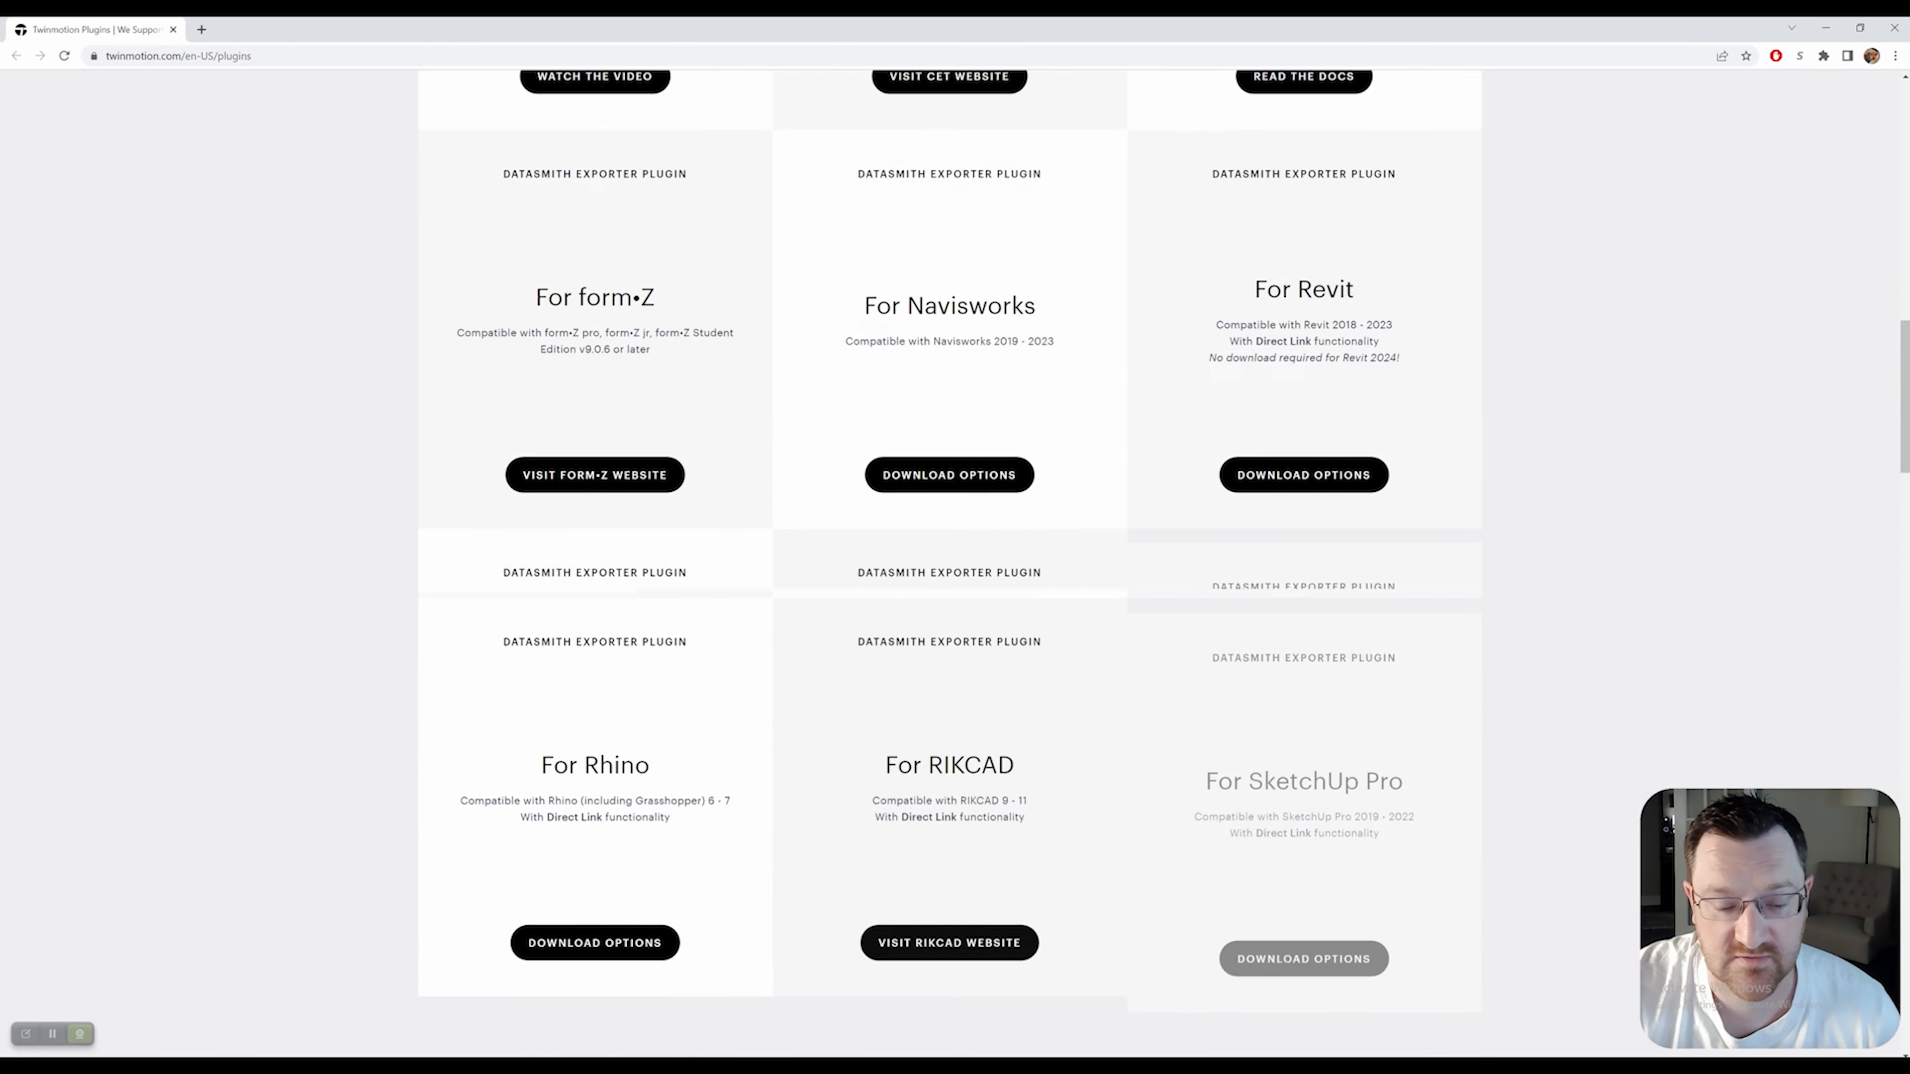
pyautogui.scroll(-6, 950, 564)
pyautogui.scroll(2, 951, 564)
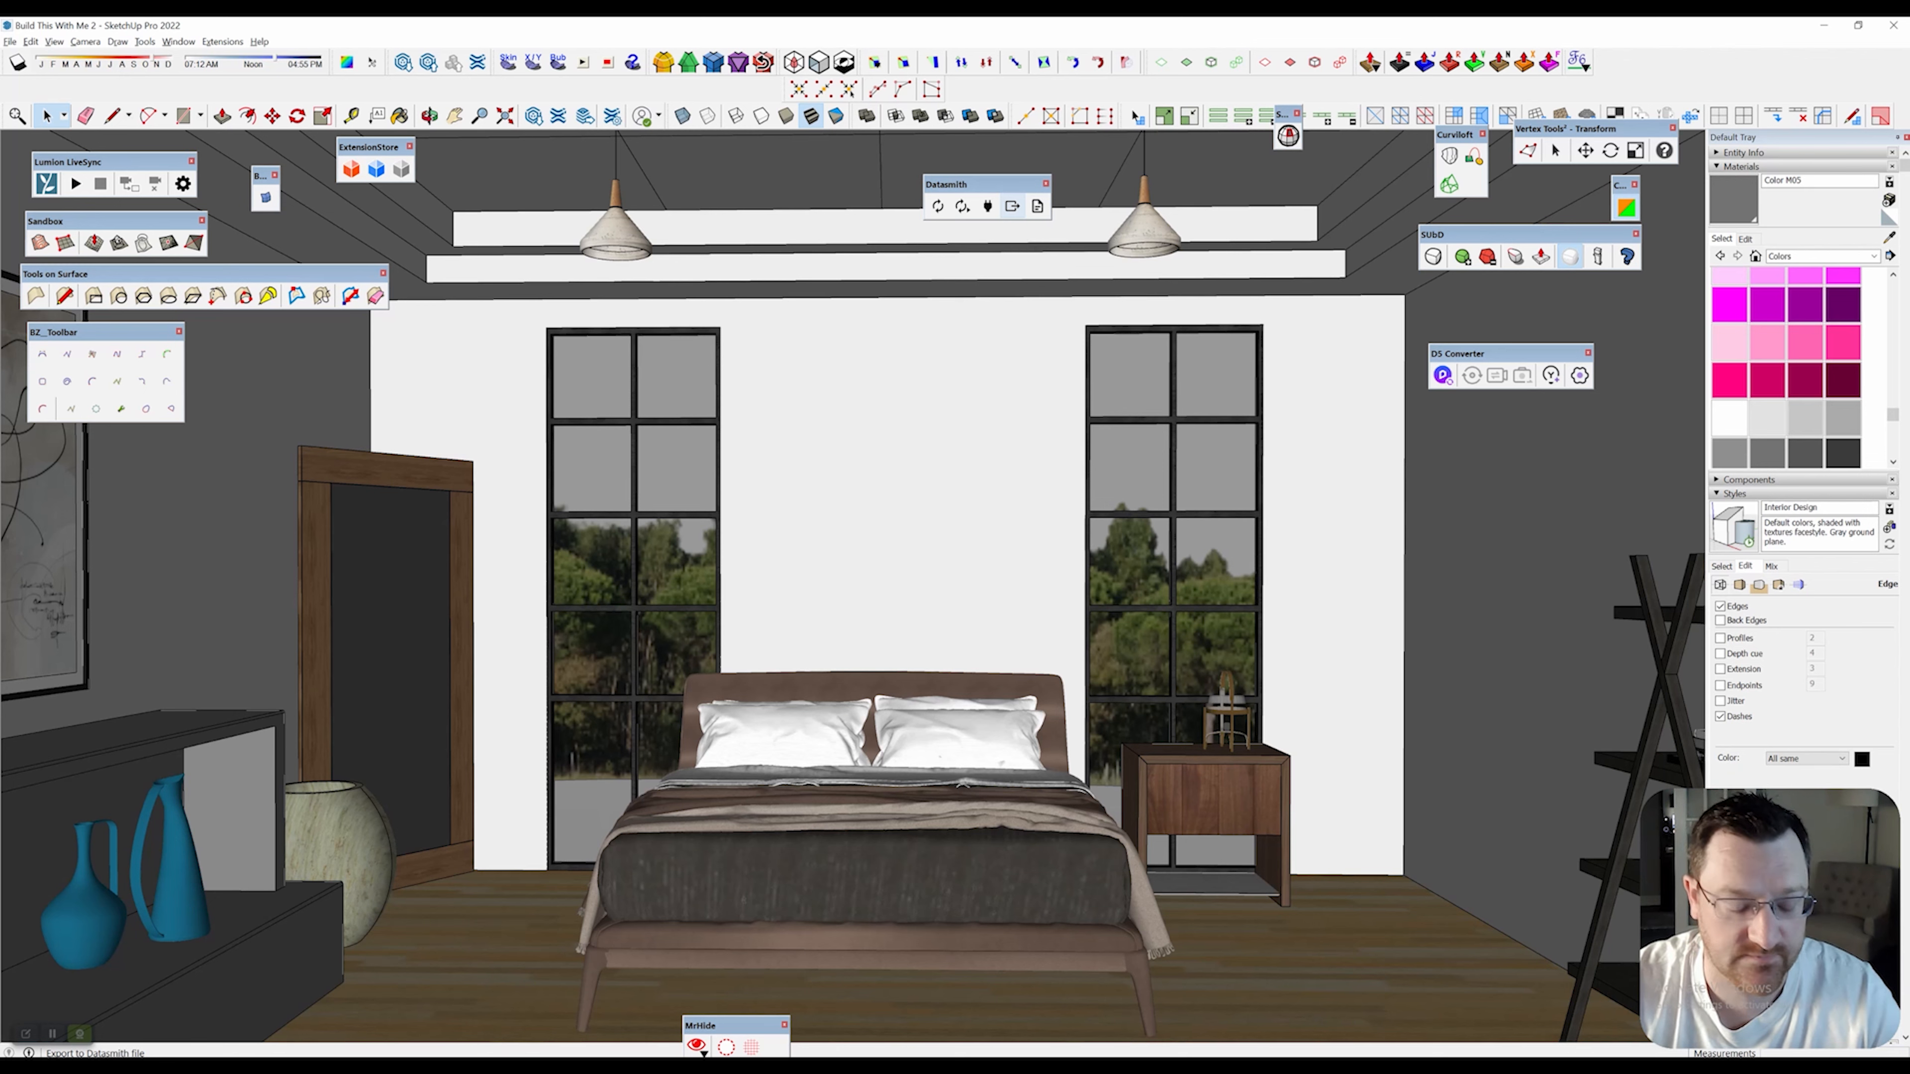
# Export the bedroom model to the Datasmith file Build This With Me 2.udatasmith in New folder.
pyautogui.click(1012, 206)
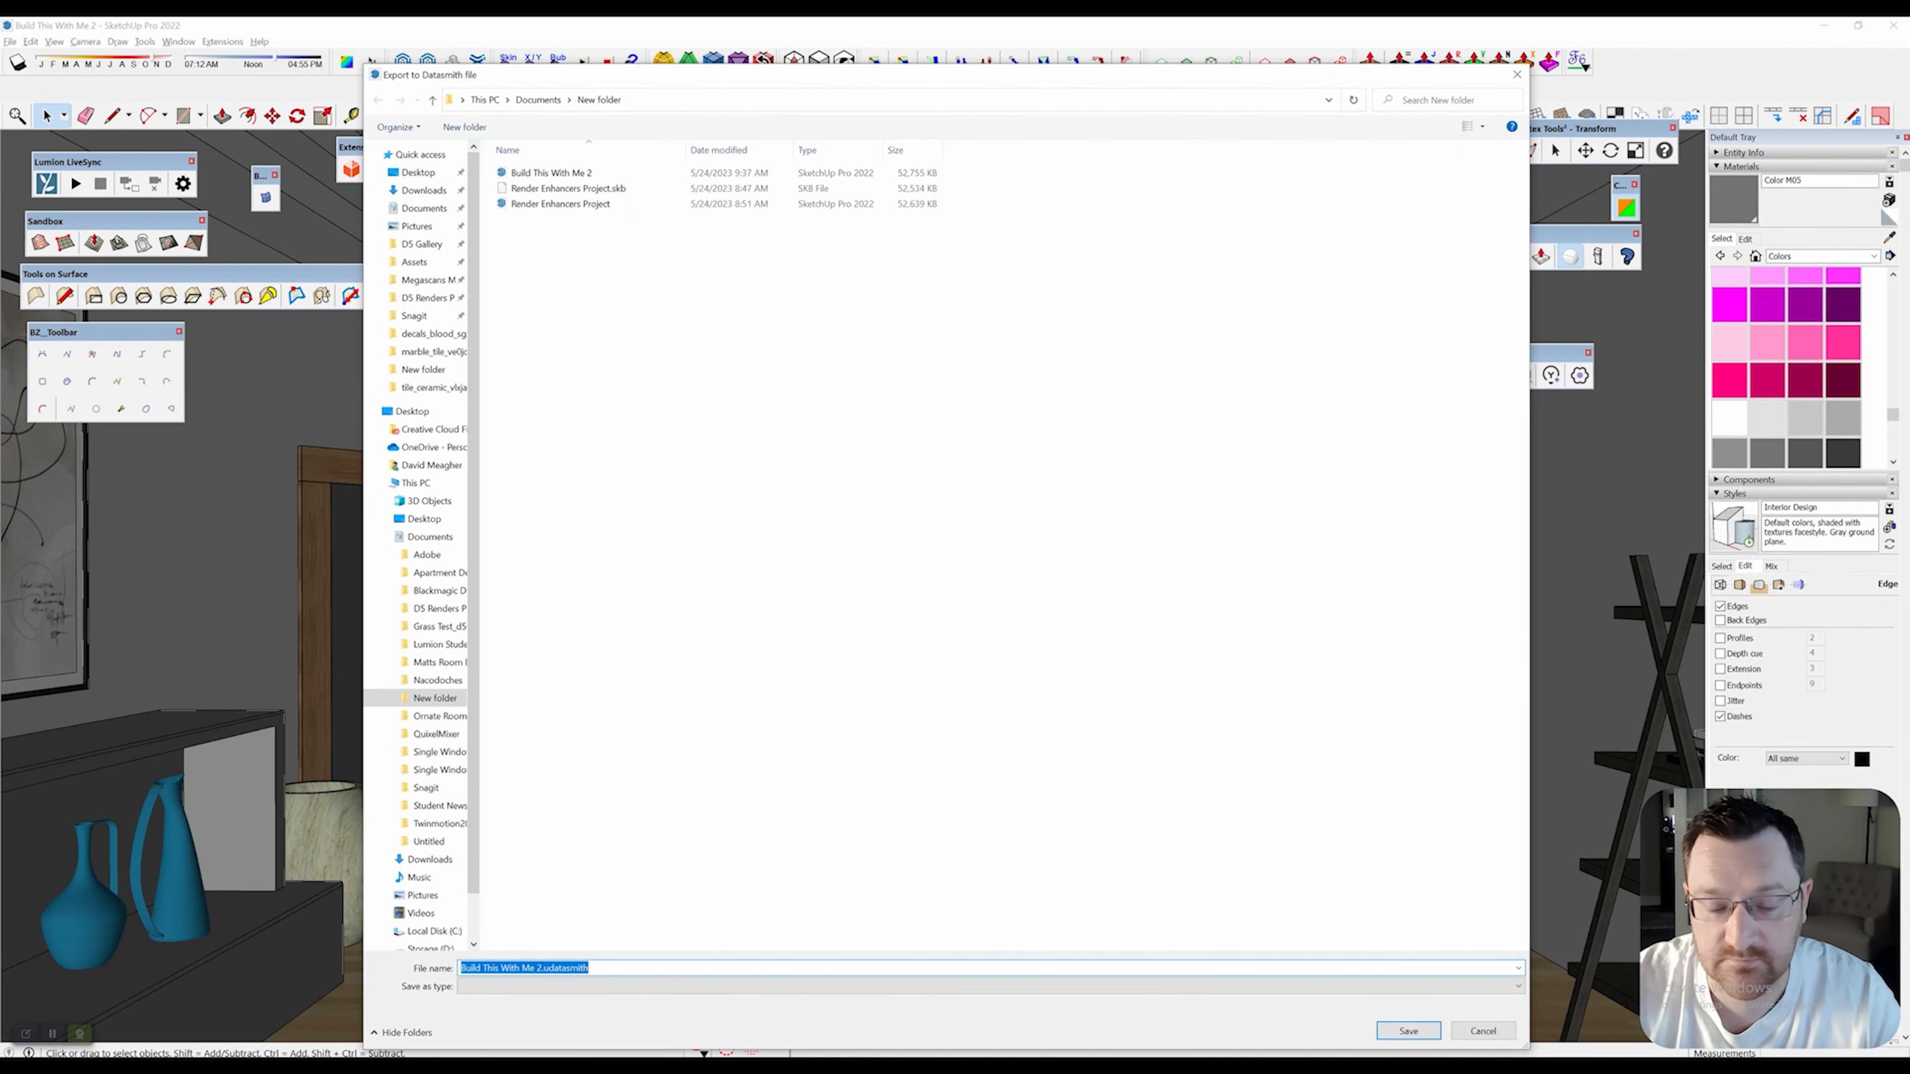
pyautogui.press('Return')
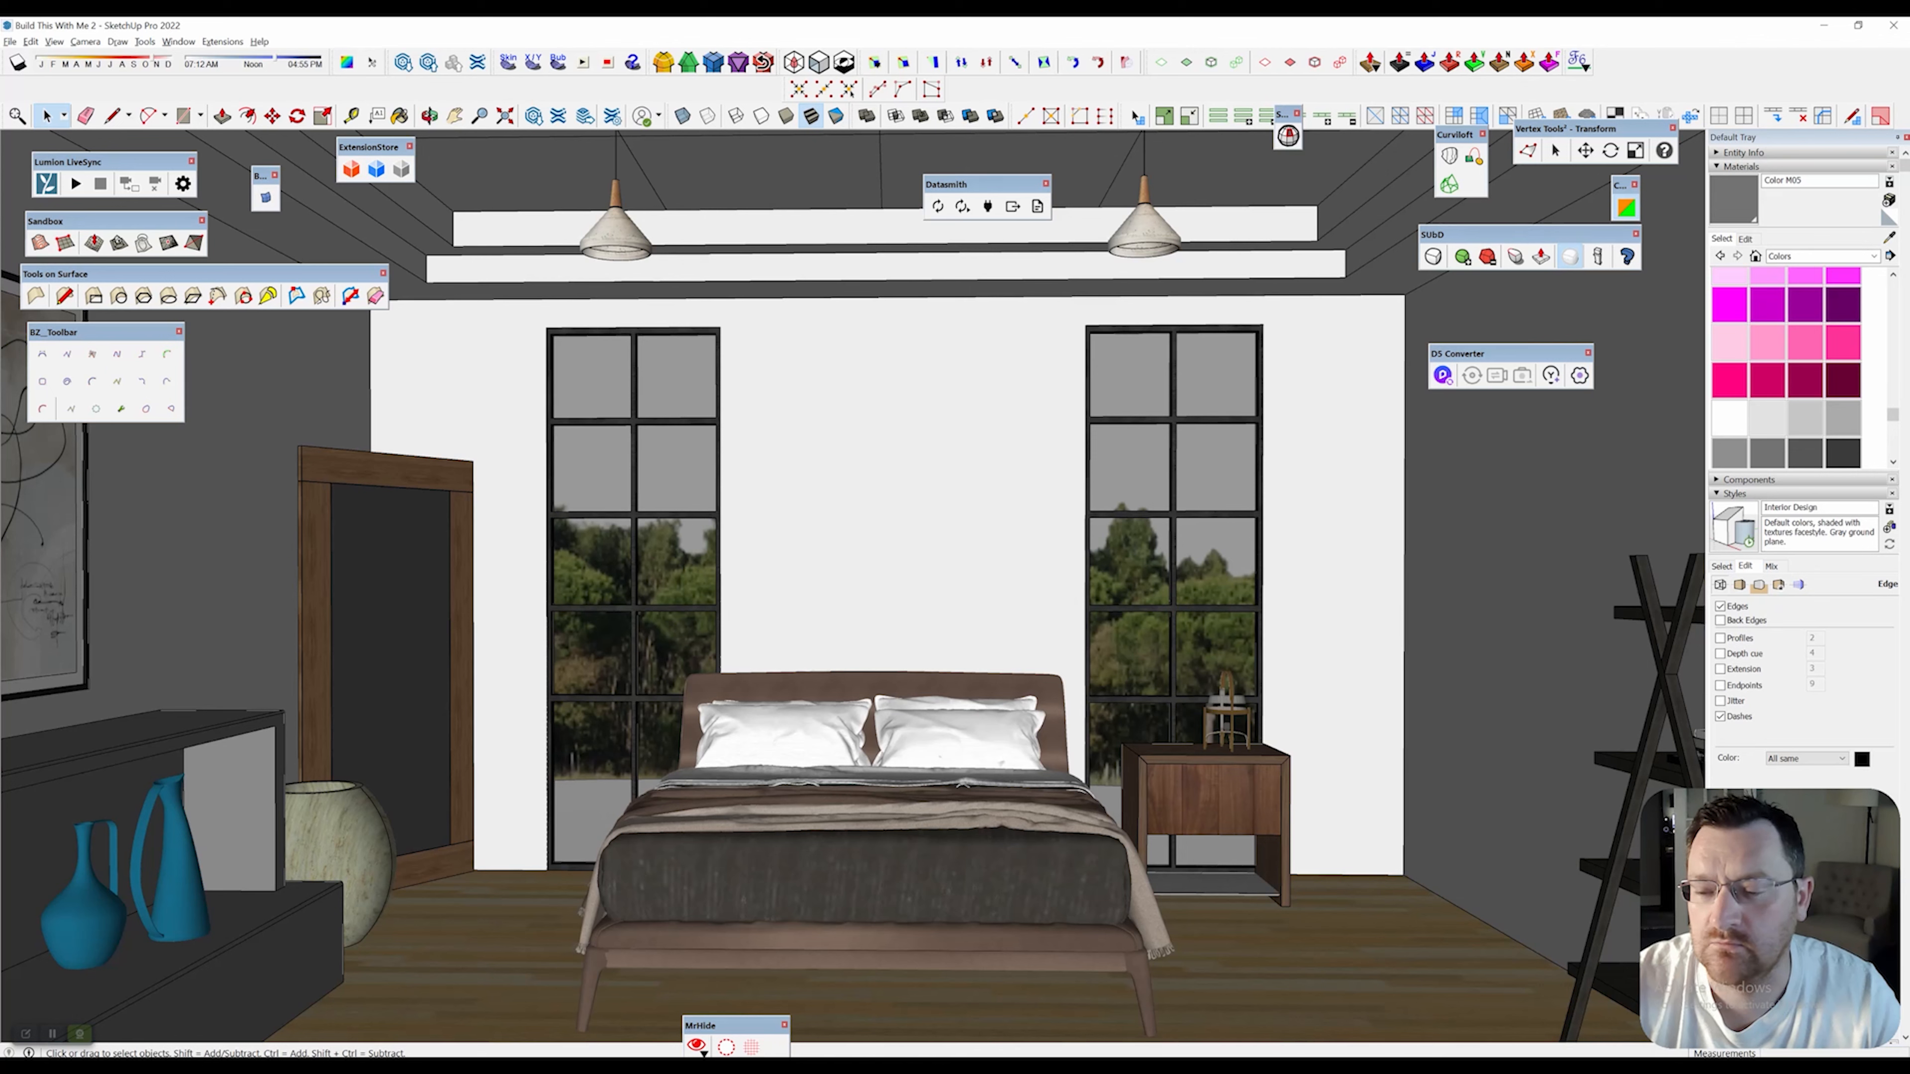
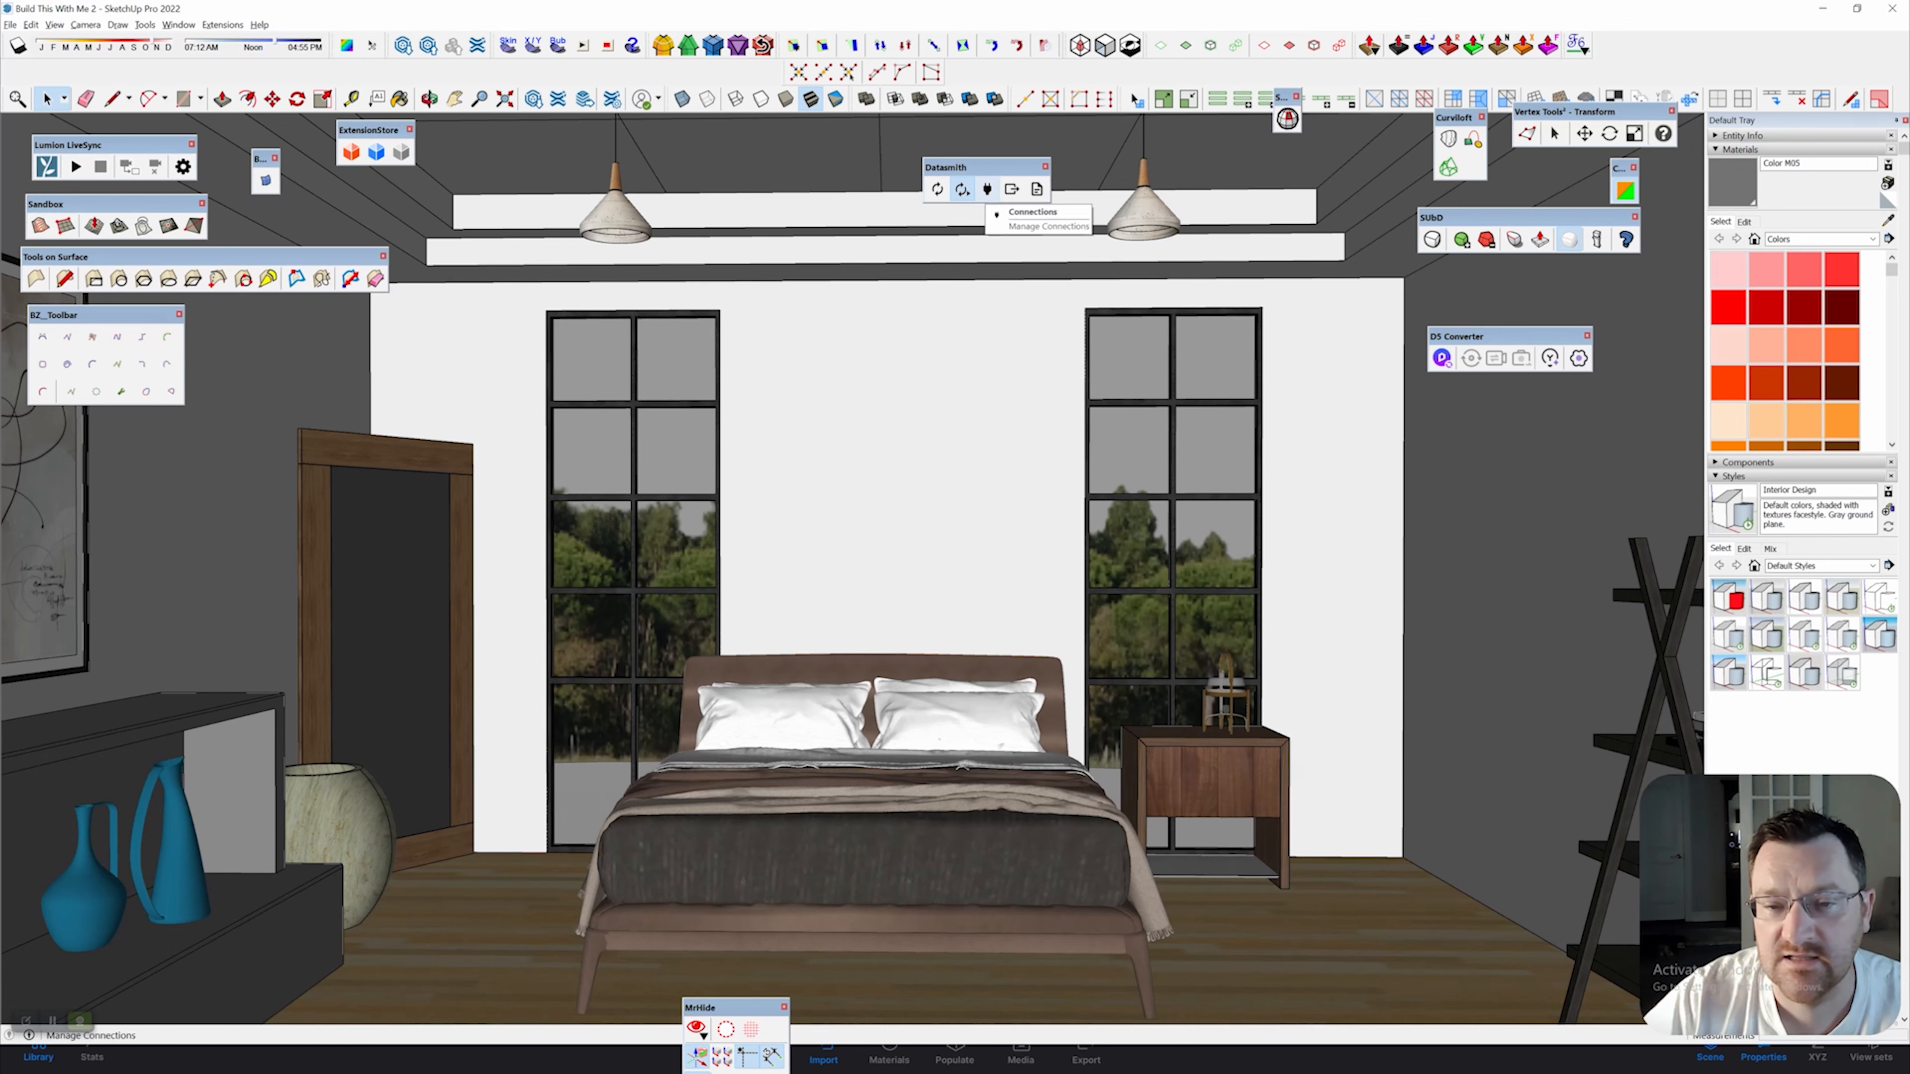
# Check the Datasmith Direct Link connection to Twinmotion and synchronize the bedroom model through it.
pyautogui.click(987, 190)
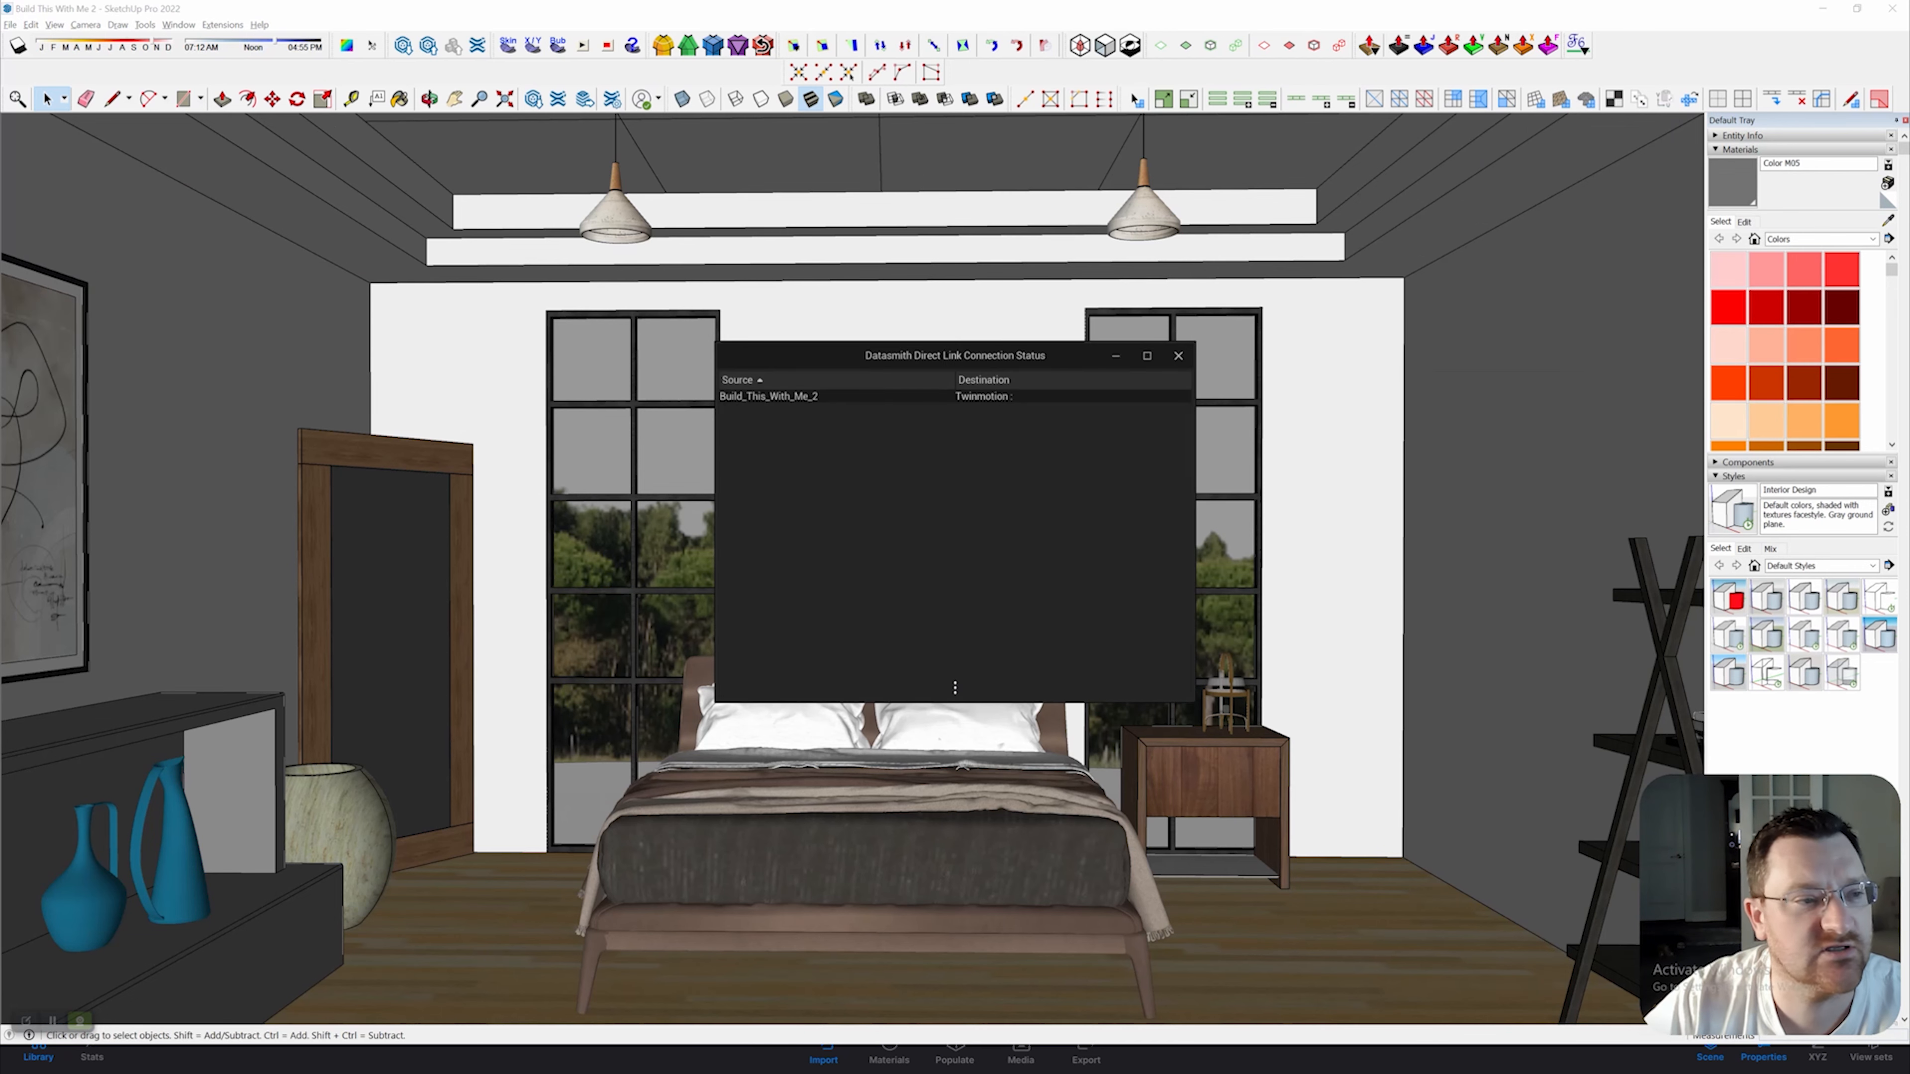
pyautogui.moveTo(854, 397)
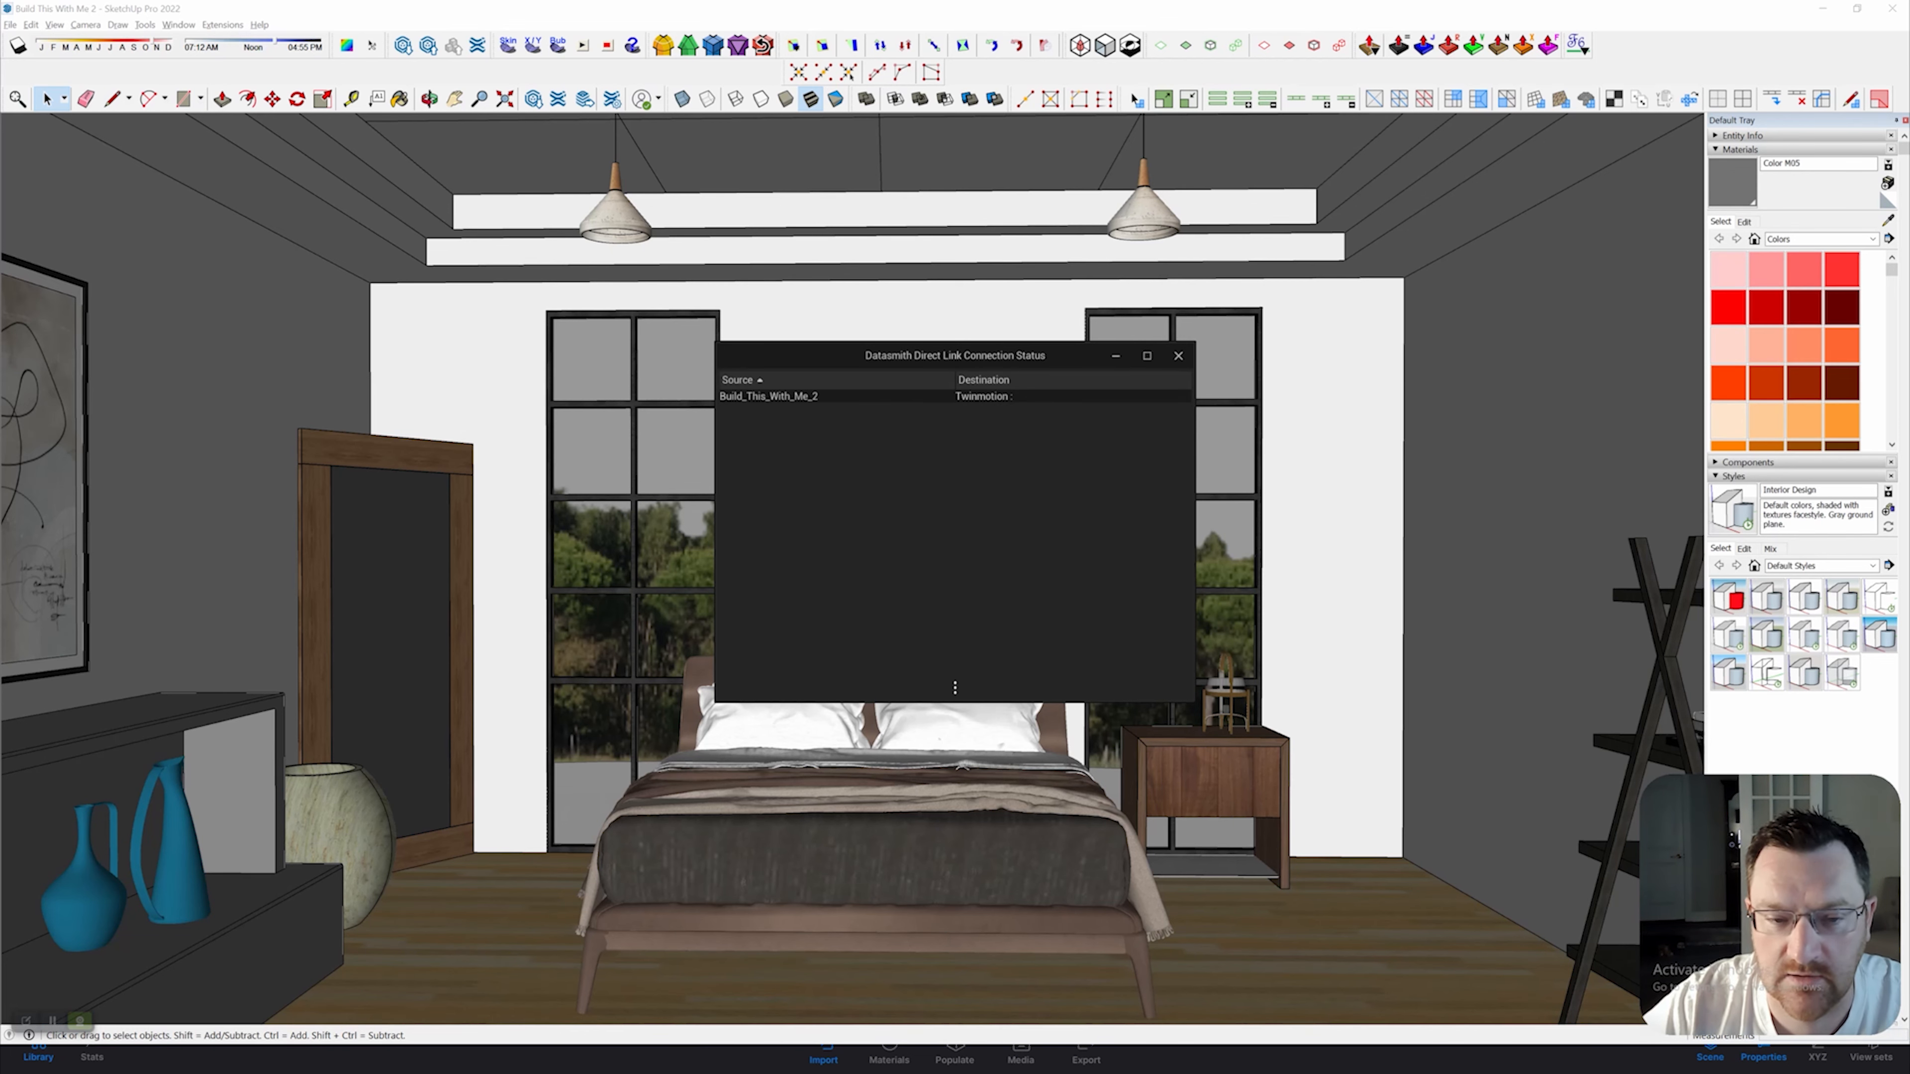
pyautogui.click(1178, 355)
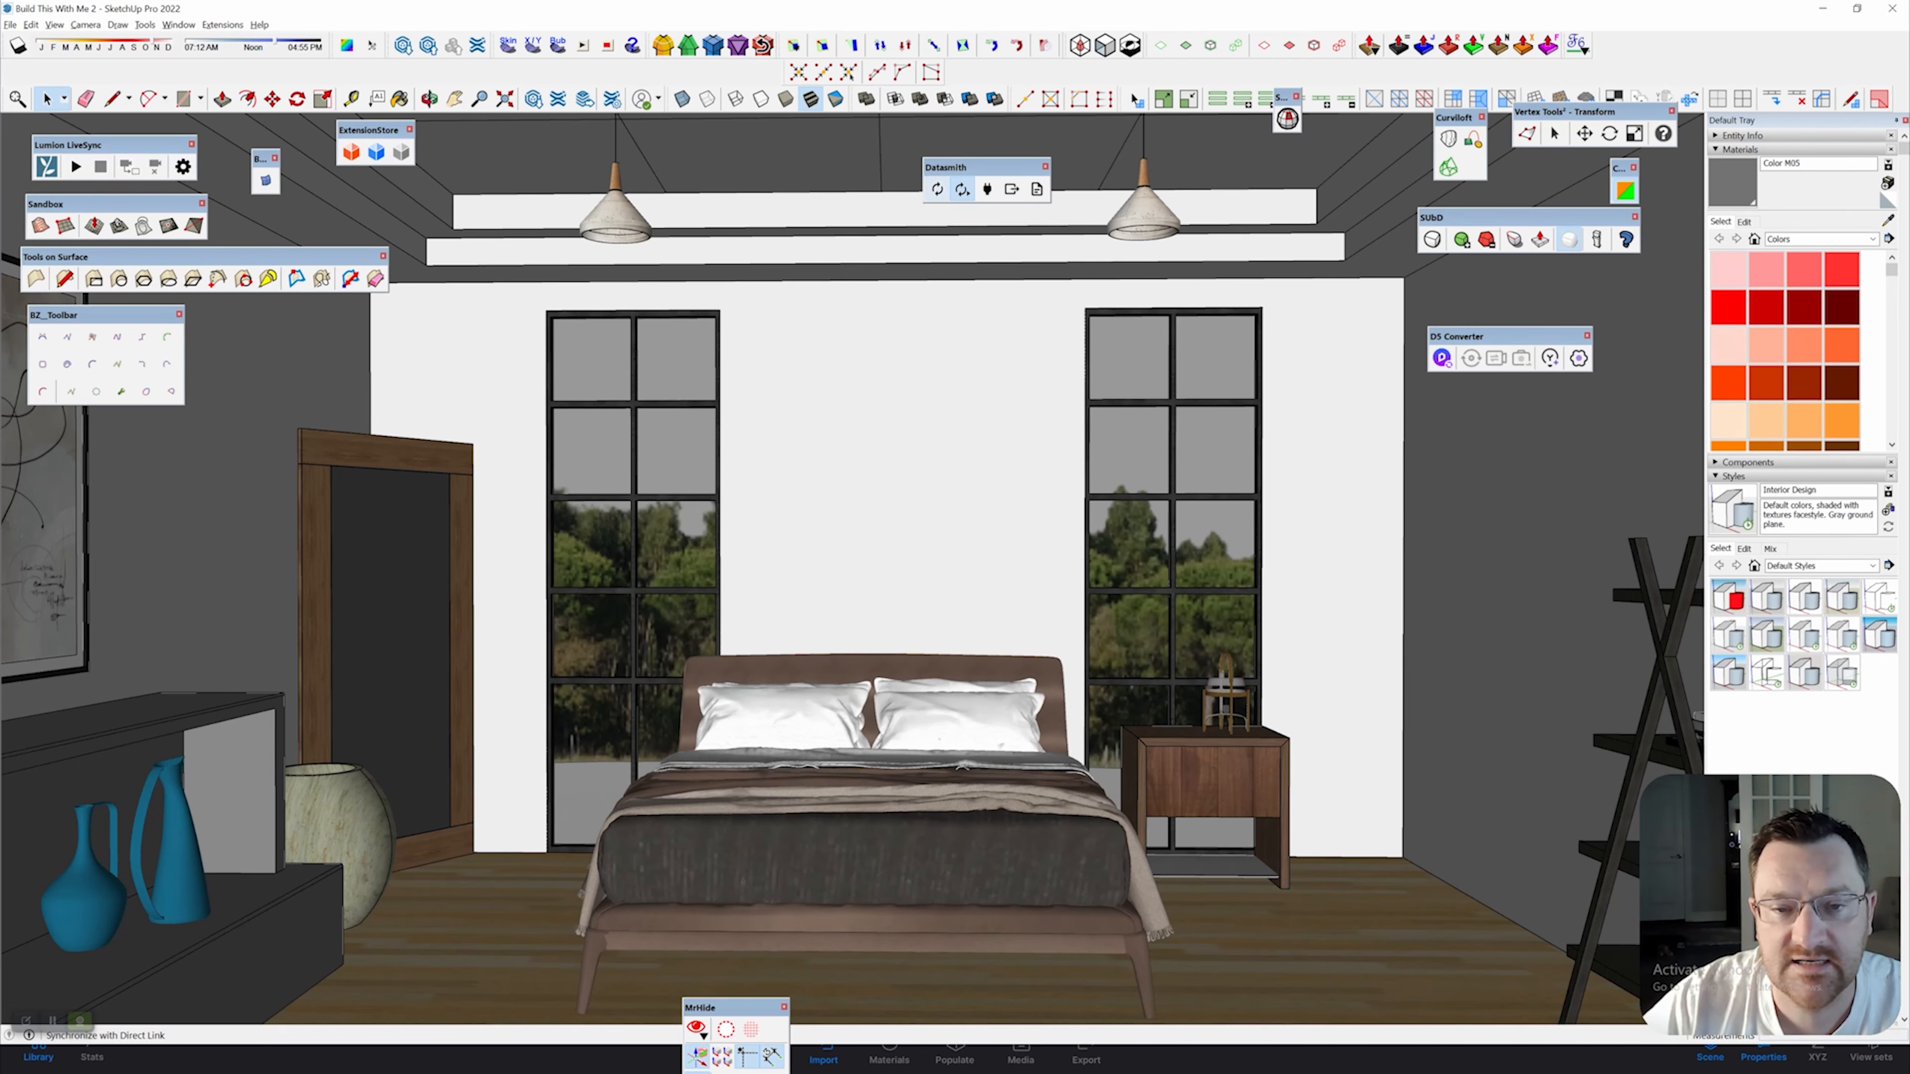
pyautogui.click(937, 190)
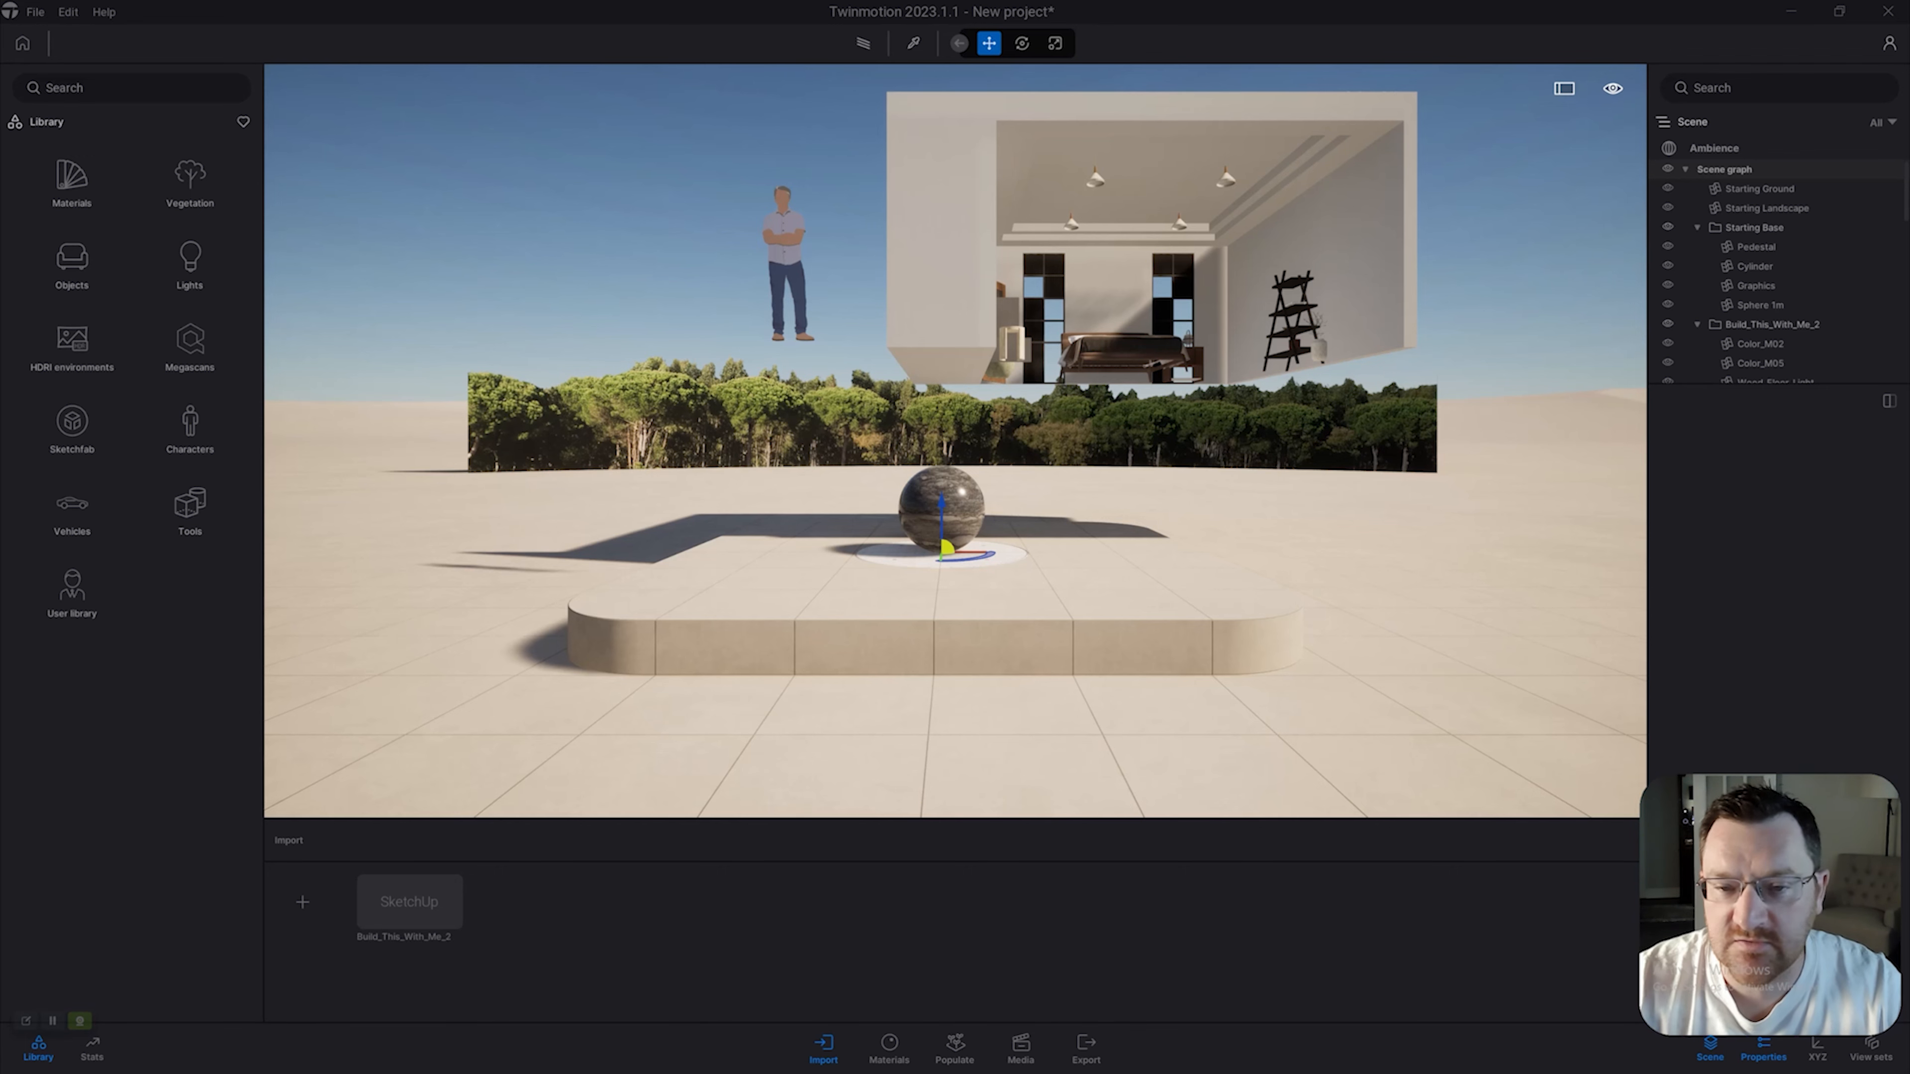
# Switch to Twinmotion and examine the imported bedroom model and its surroundings from different camera distances, heights and sides.
pyautogui.moveTo(955, 440); pyautogui.dragTo(830, 601, button='middle')
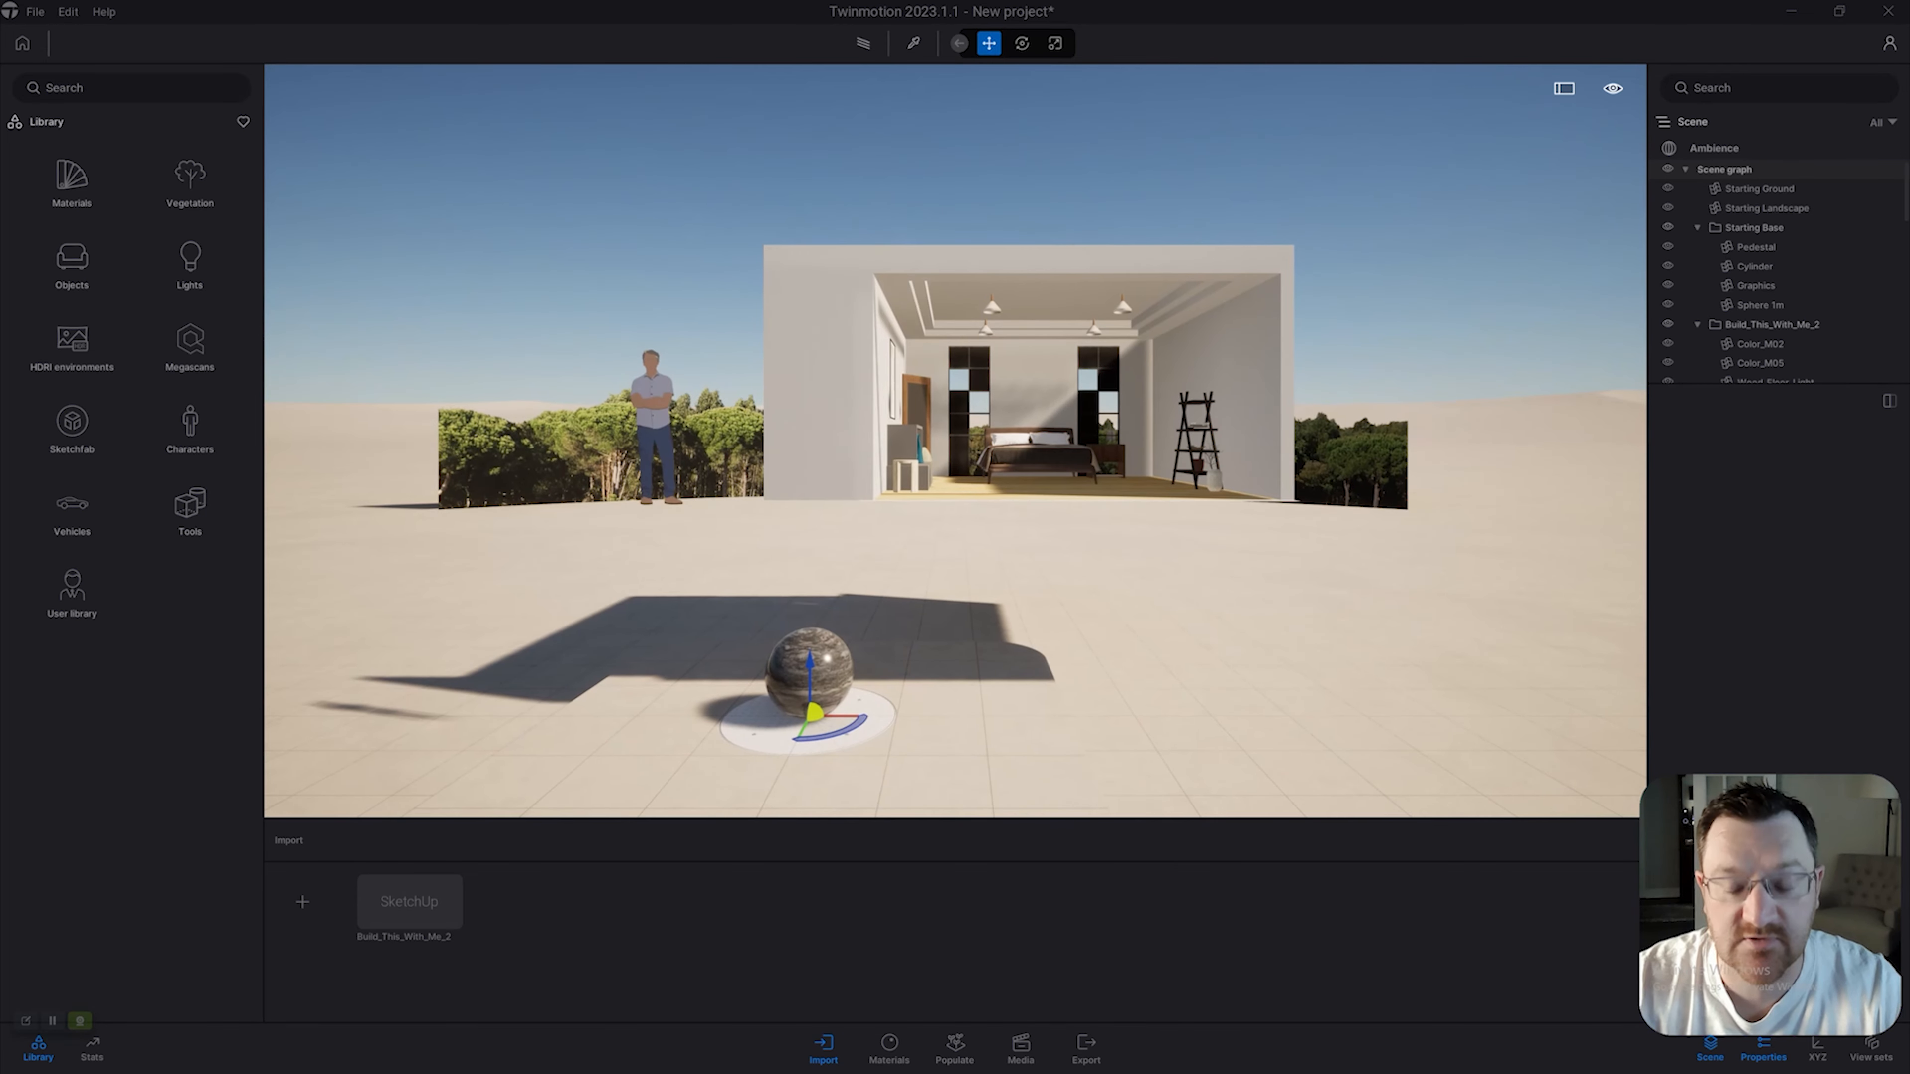
pyautogui.scroll(5, 956, 440)
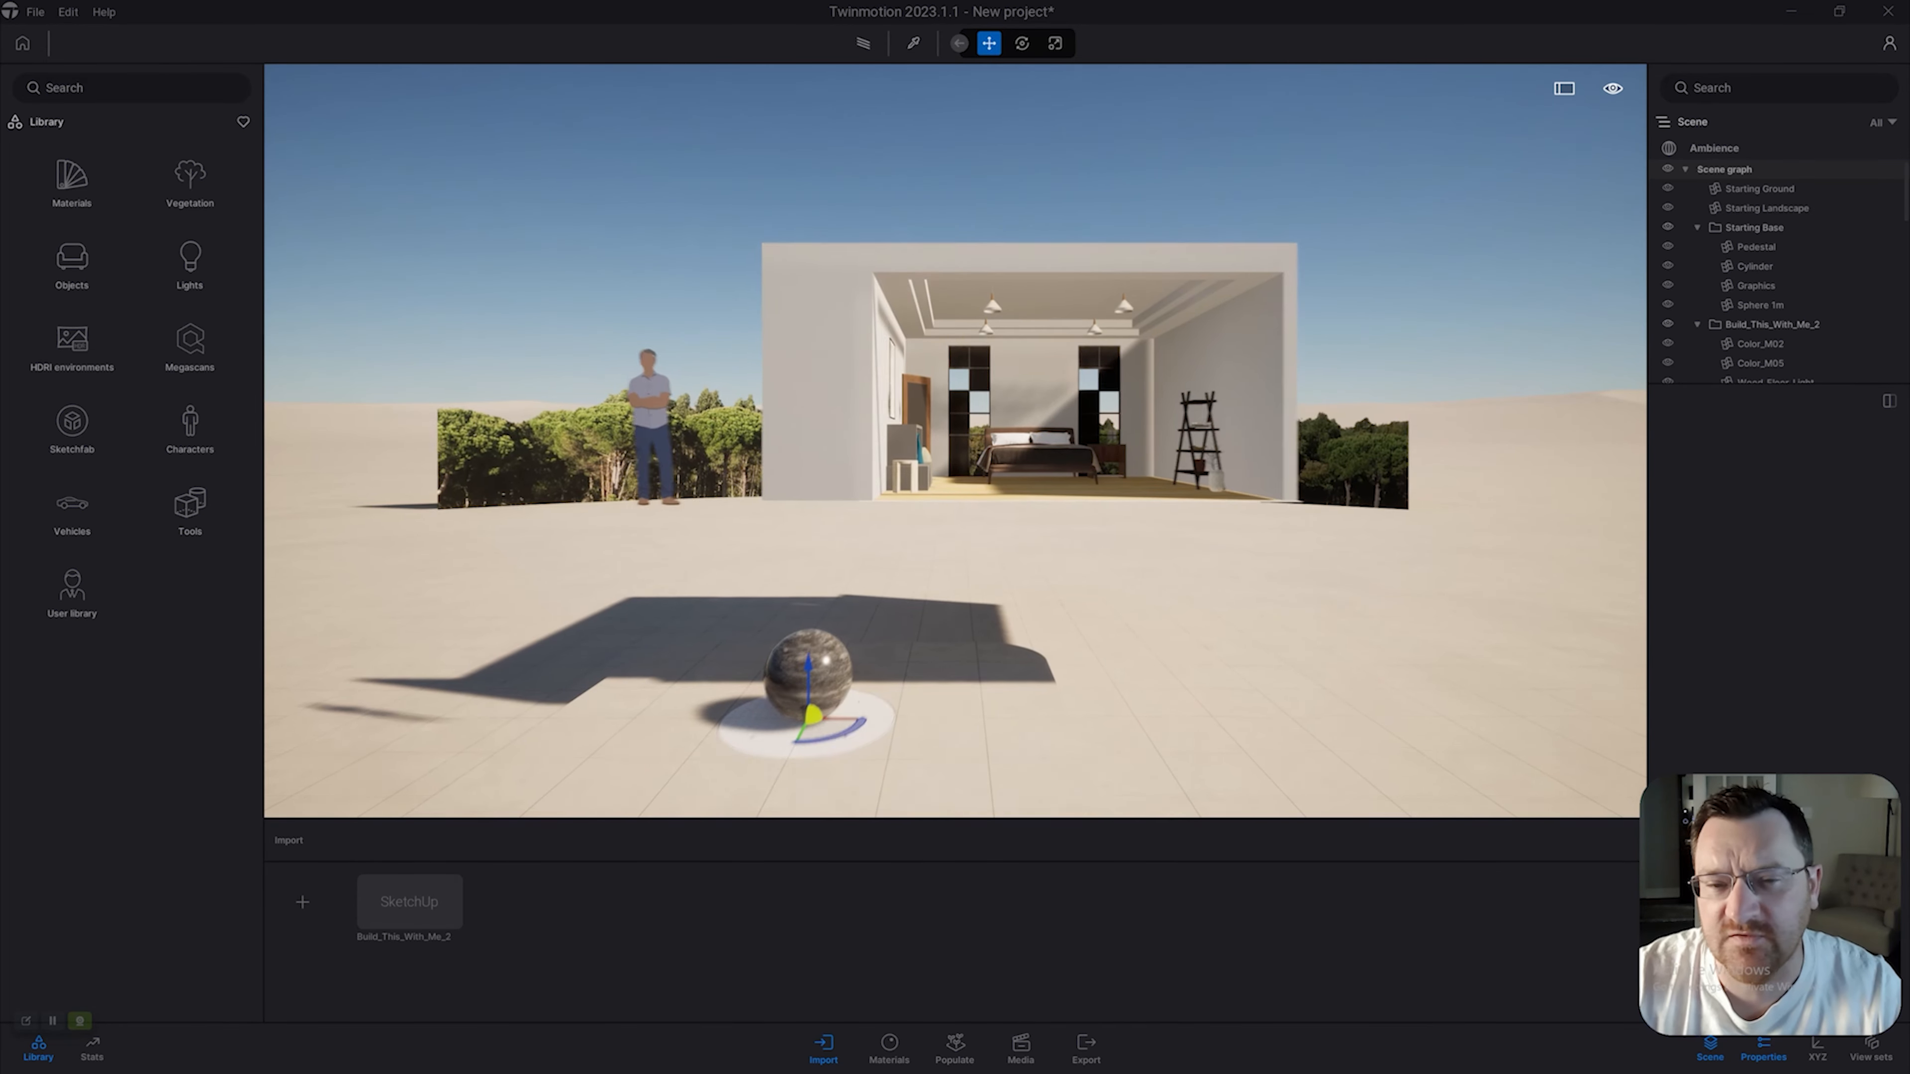
pyautogui.scroll(-4, 955, 441)
pyautogui.press('w')
pyautogui.press('a')
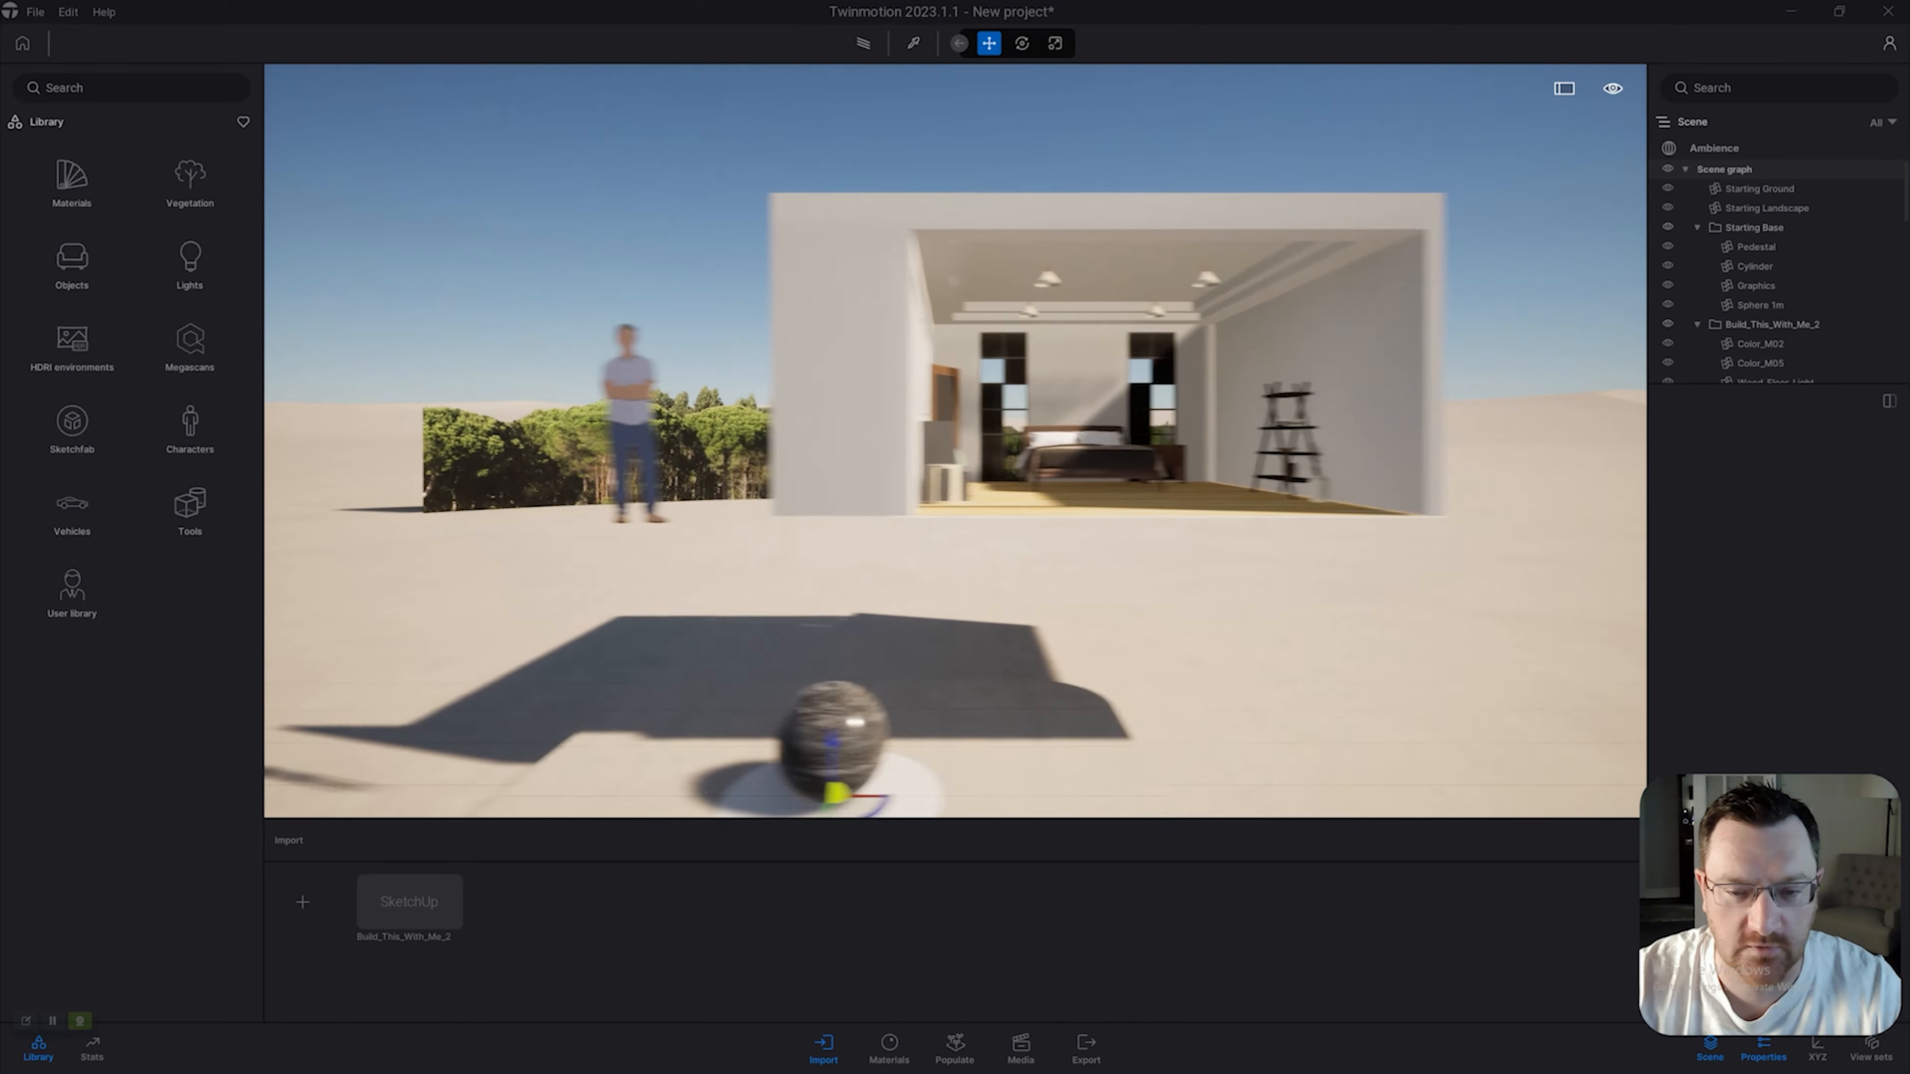
pyautogui.press('d')
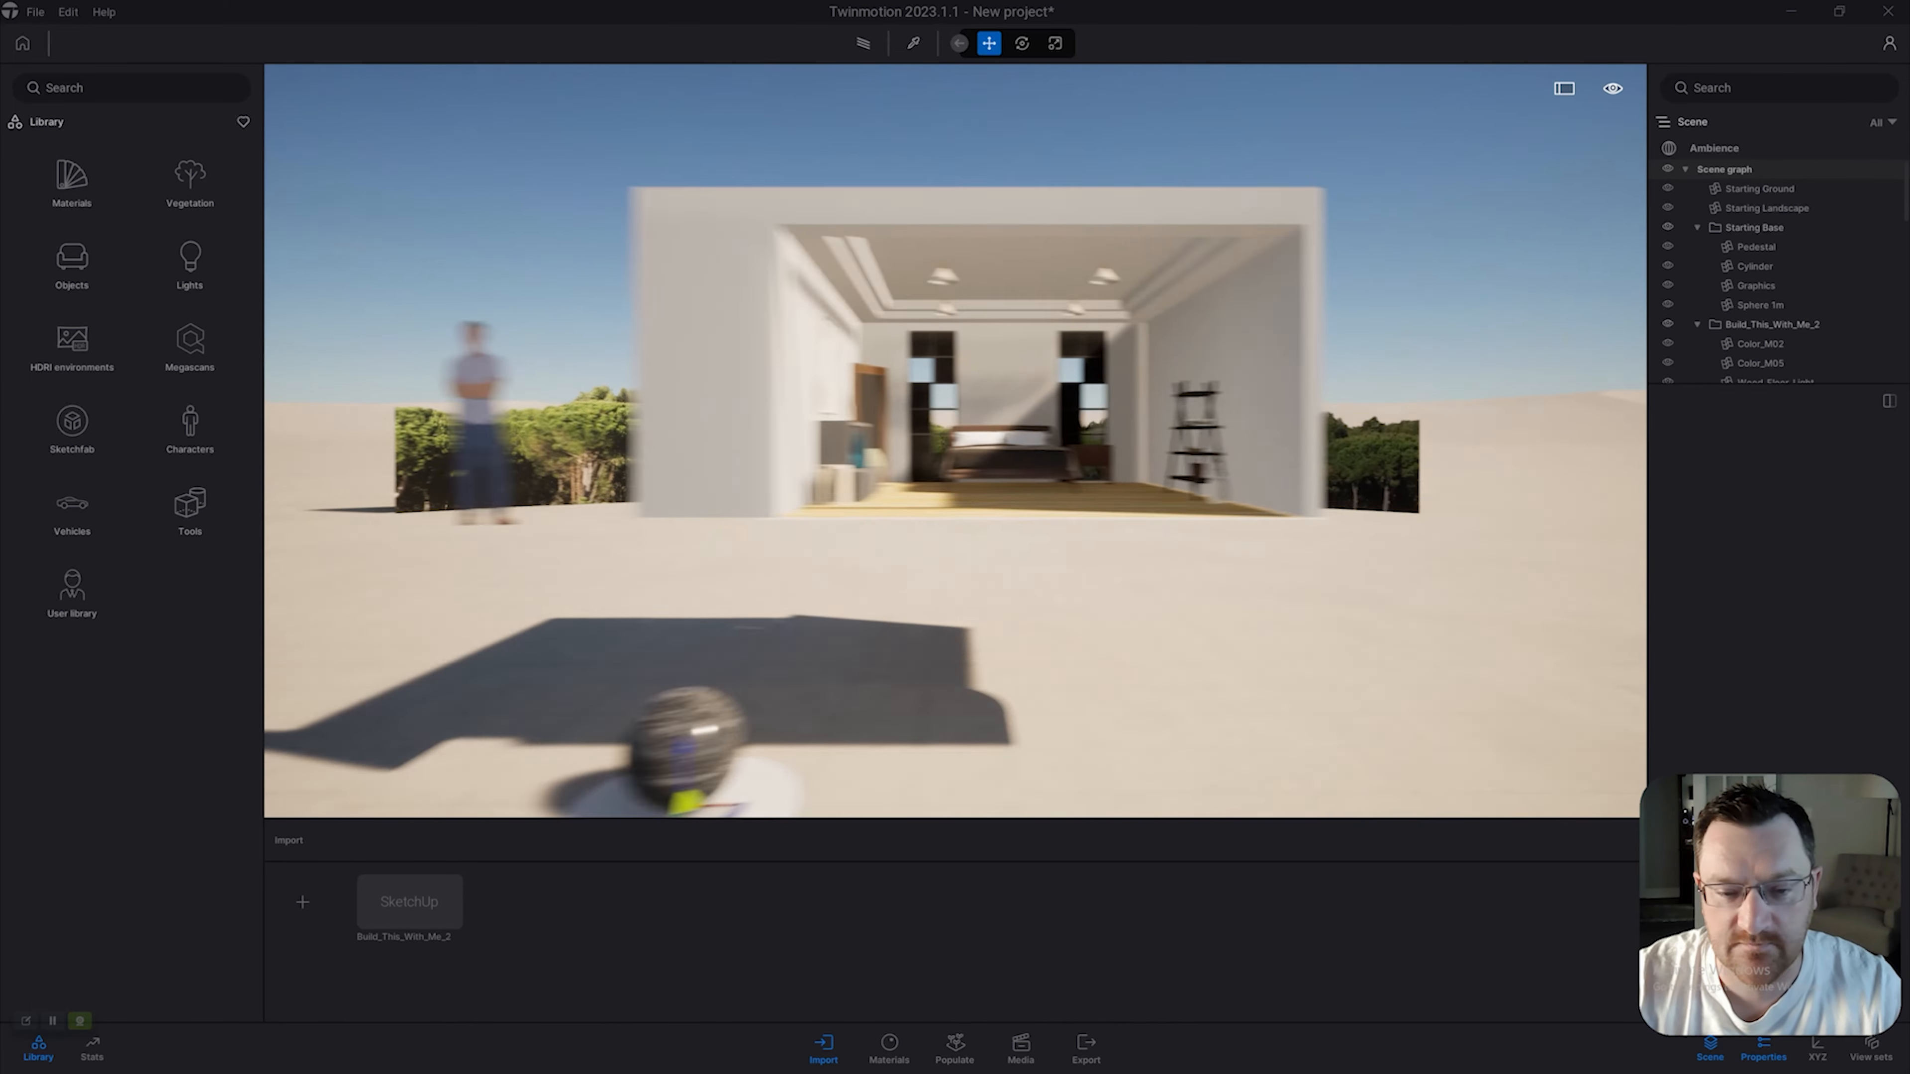
pyautogui.press('w')
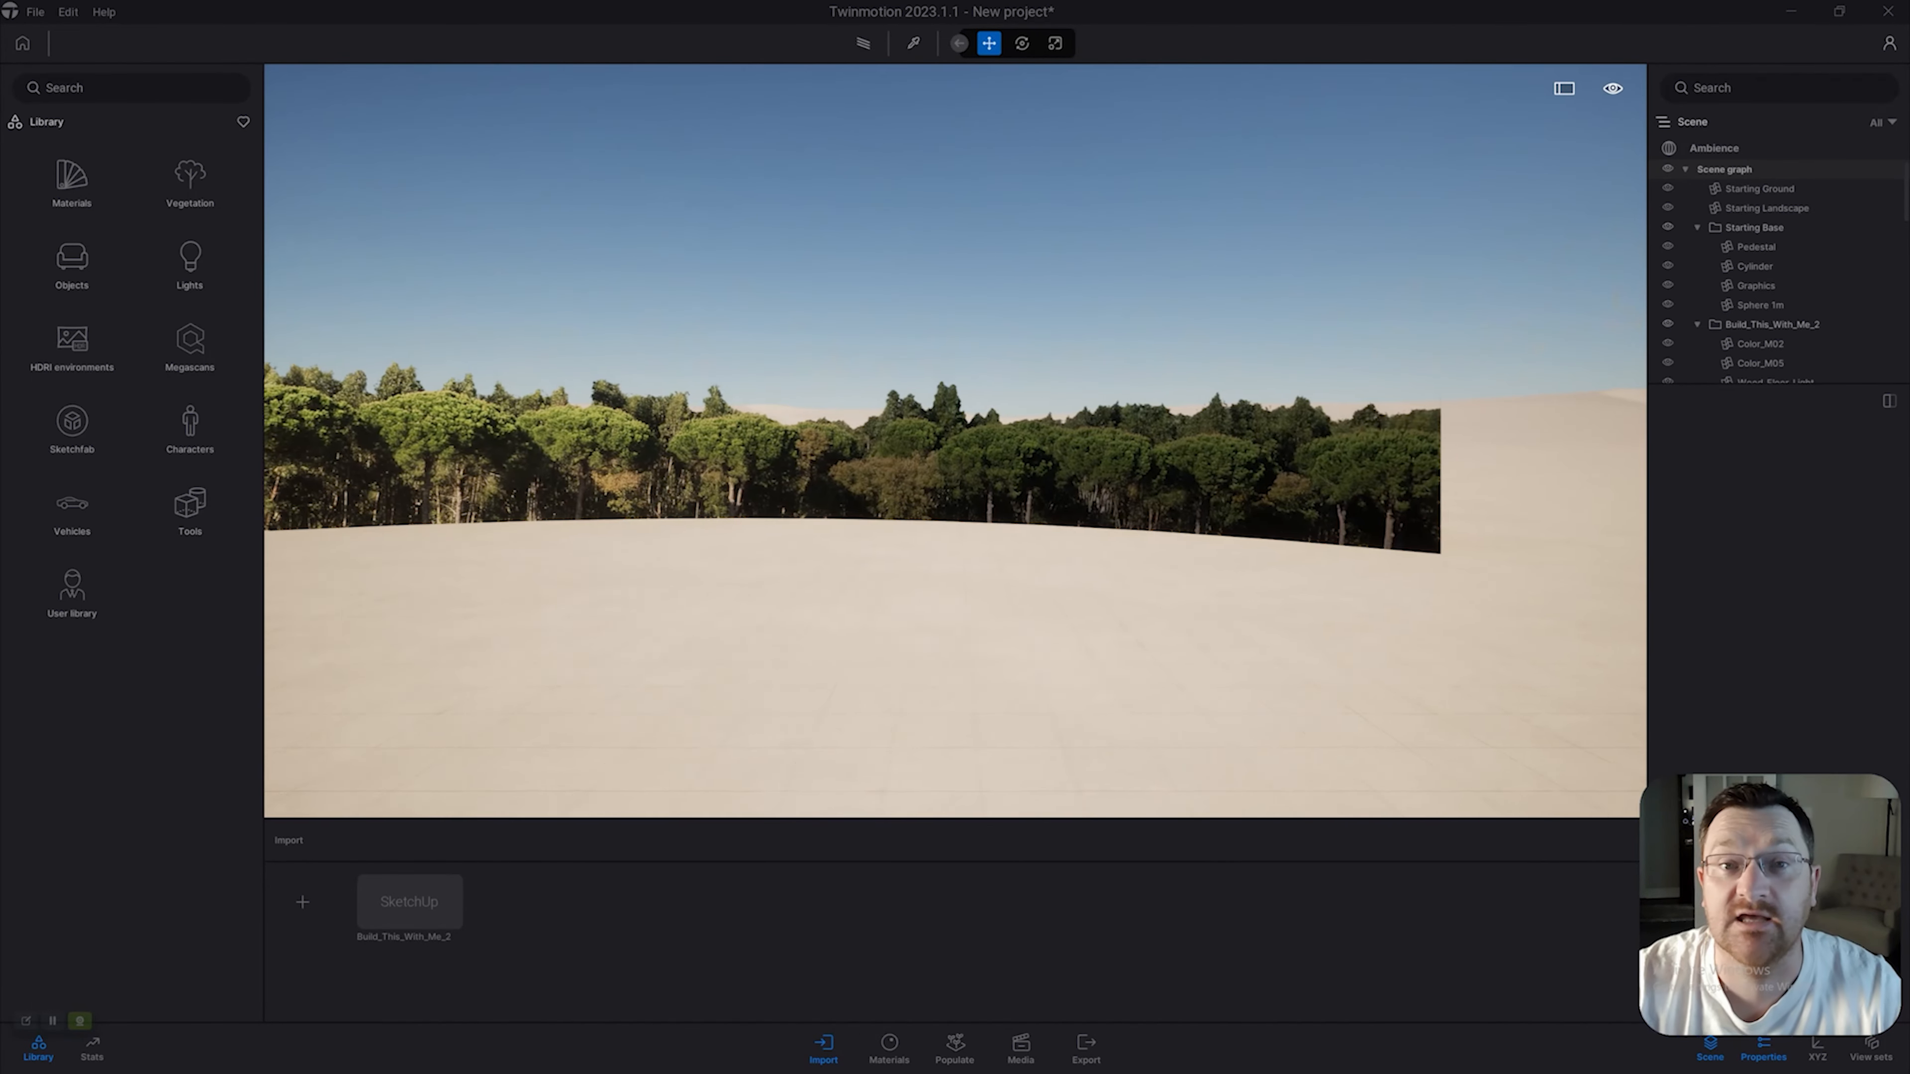
pyautogui.press('s')
pyautogui.press('a')
pyautogui.press('q')
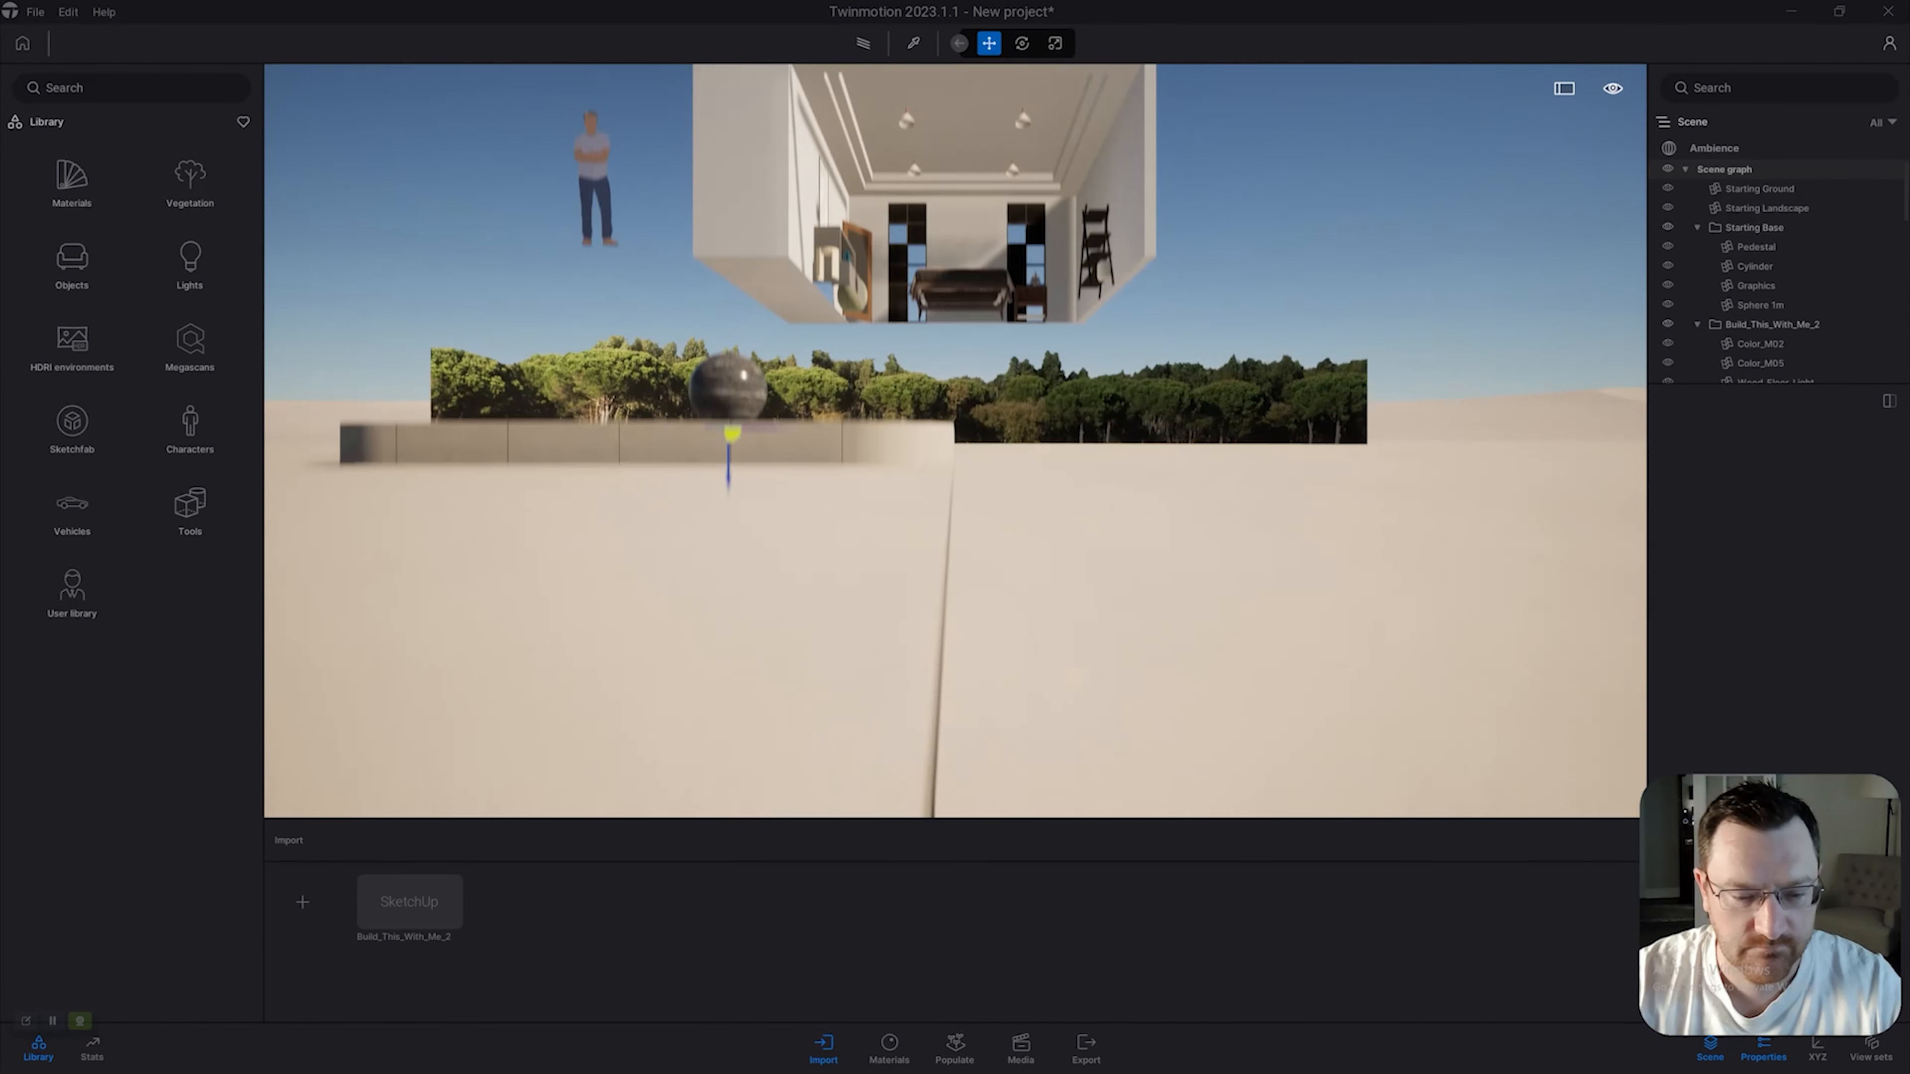
pyautogui.press('a')
pyautogui.press('e')
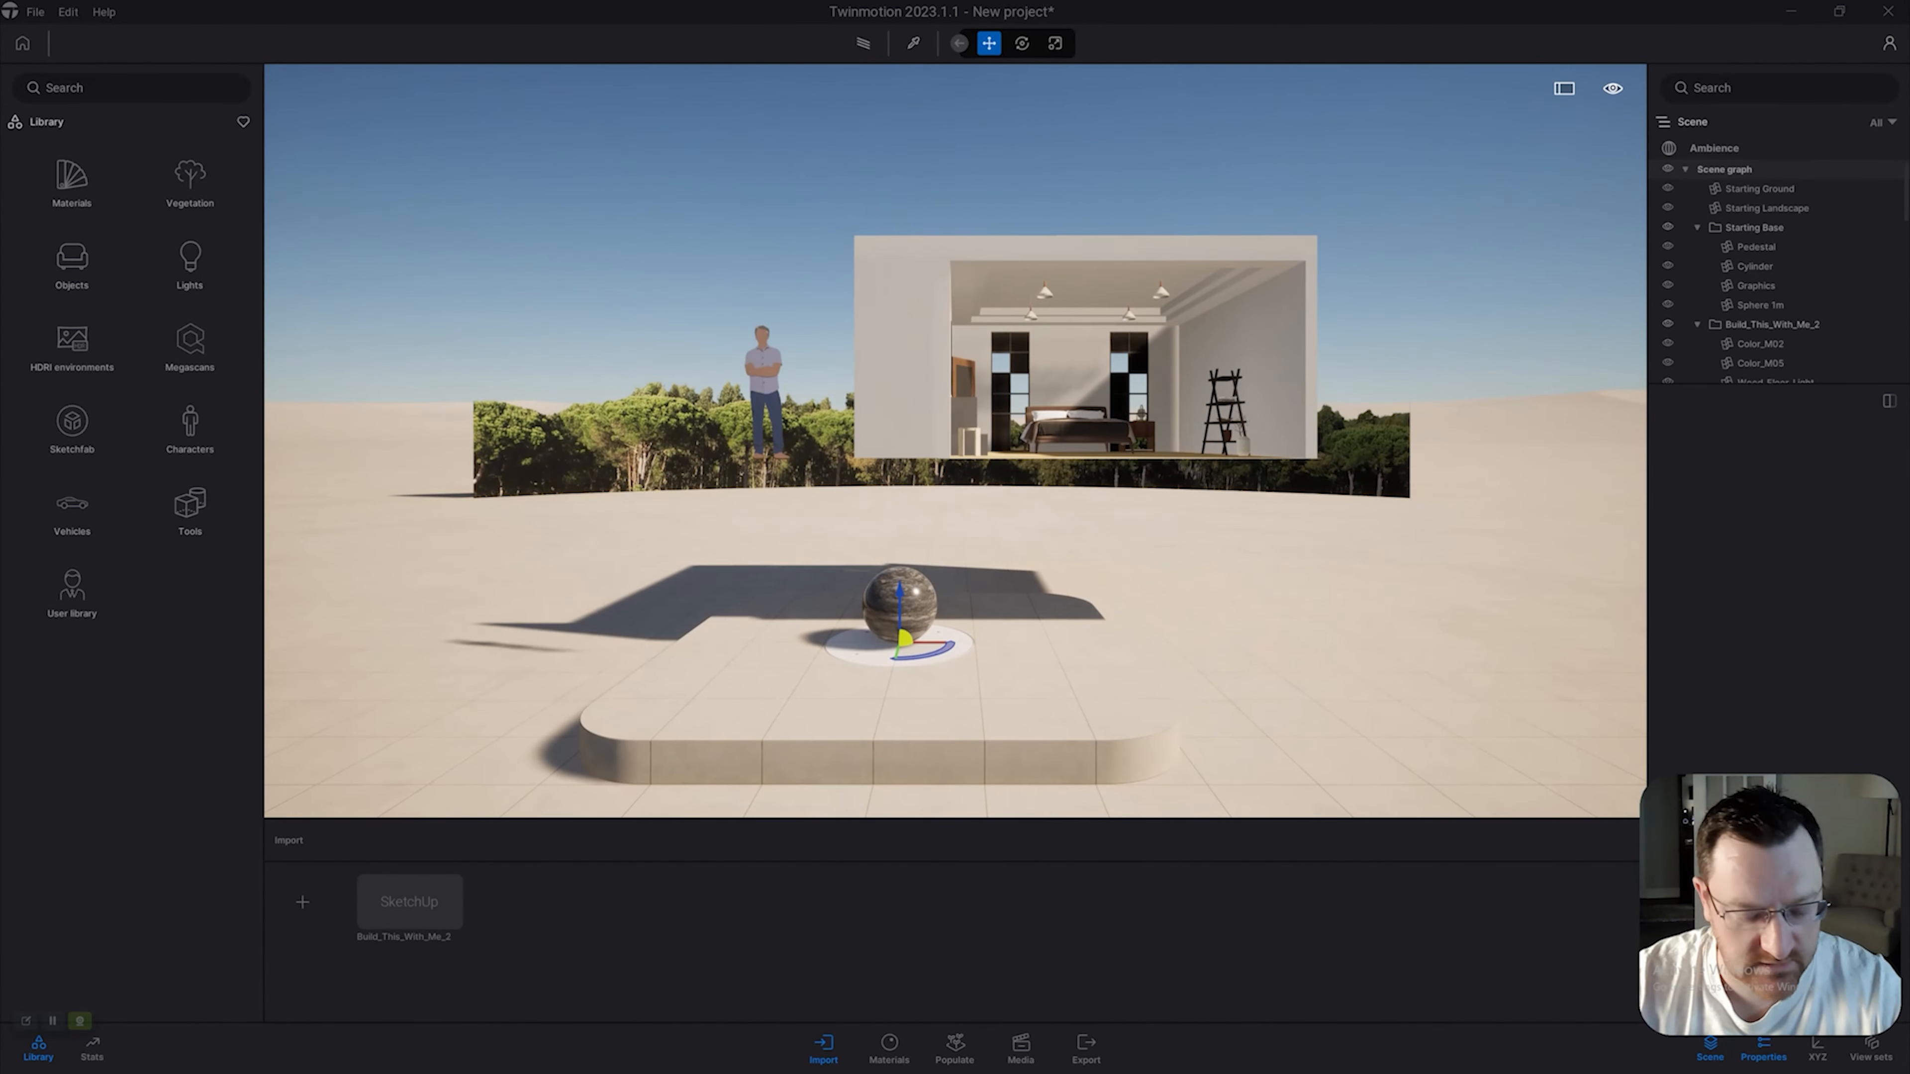
pyautogui.press('s')
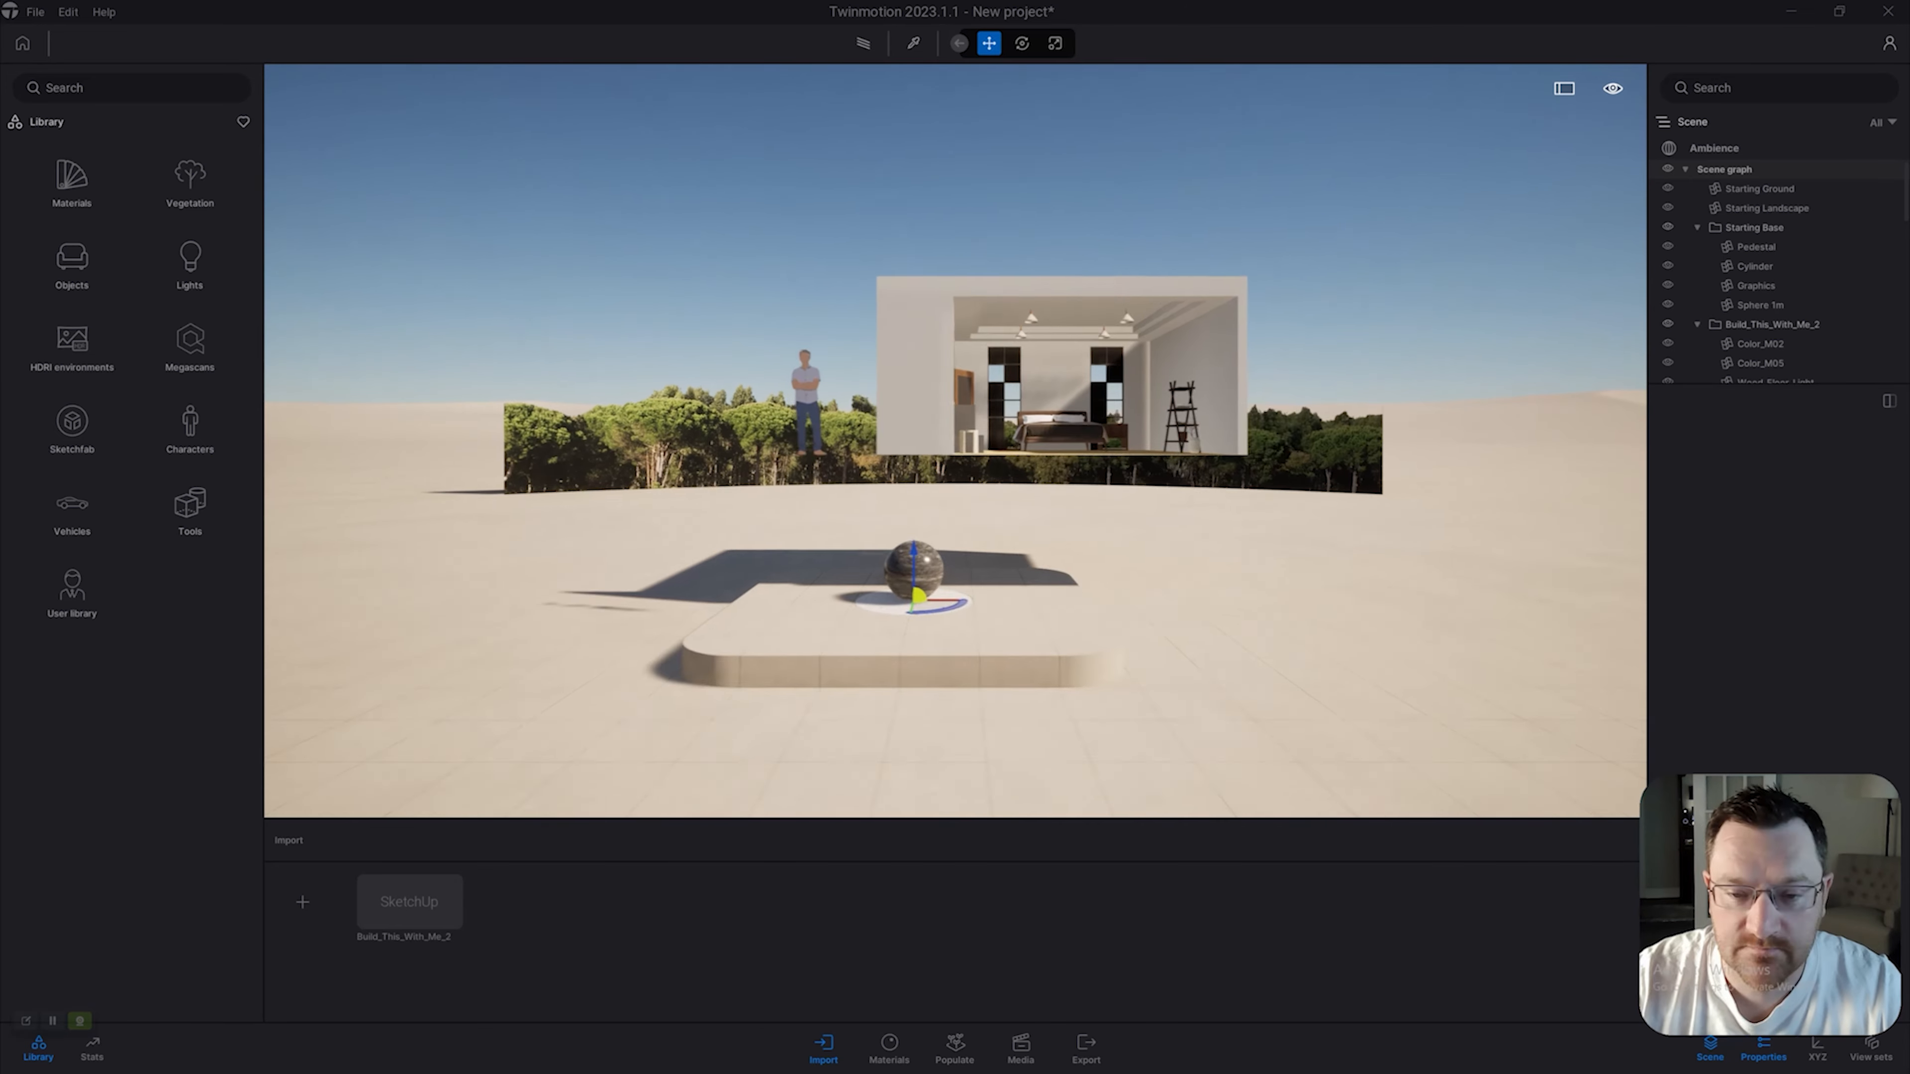
pyautogui.press('w')
pyautogui.press('e')
pyautogui.press('d')
pyautogui.press('e')
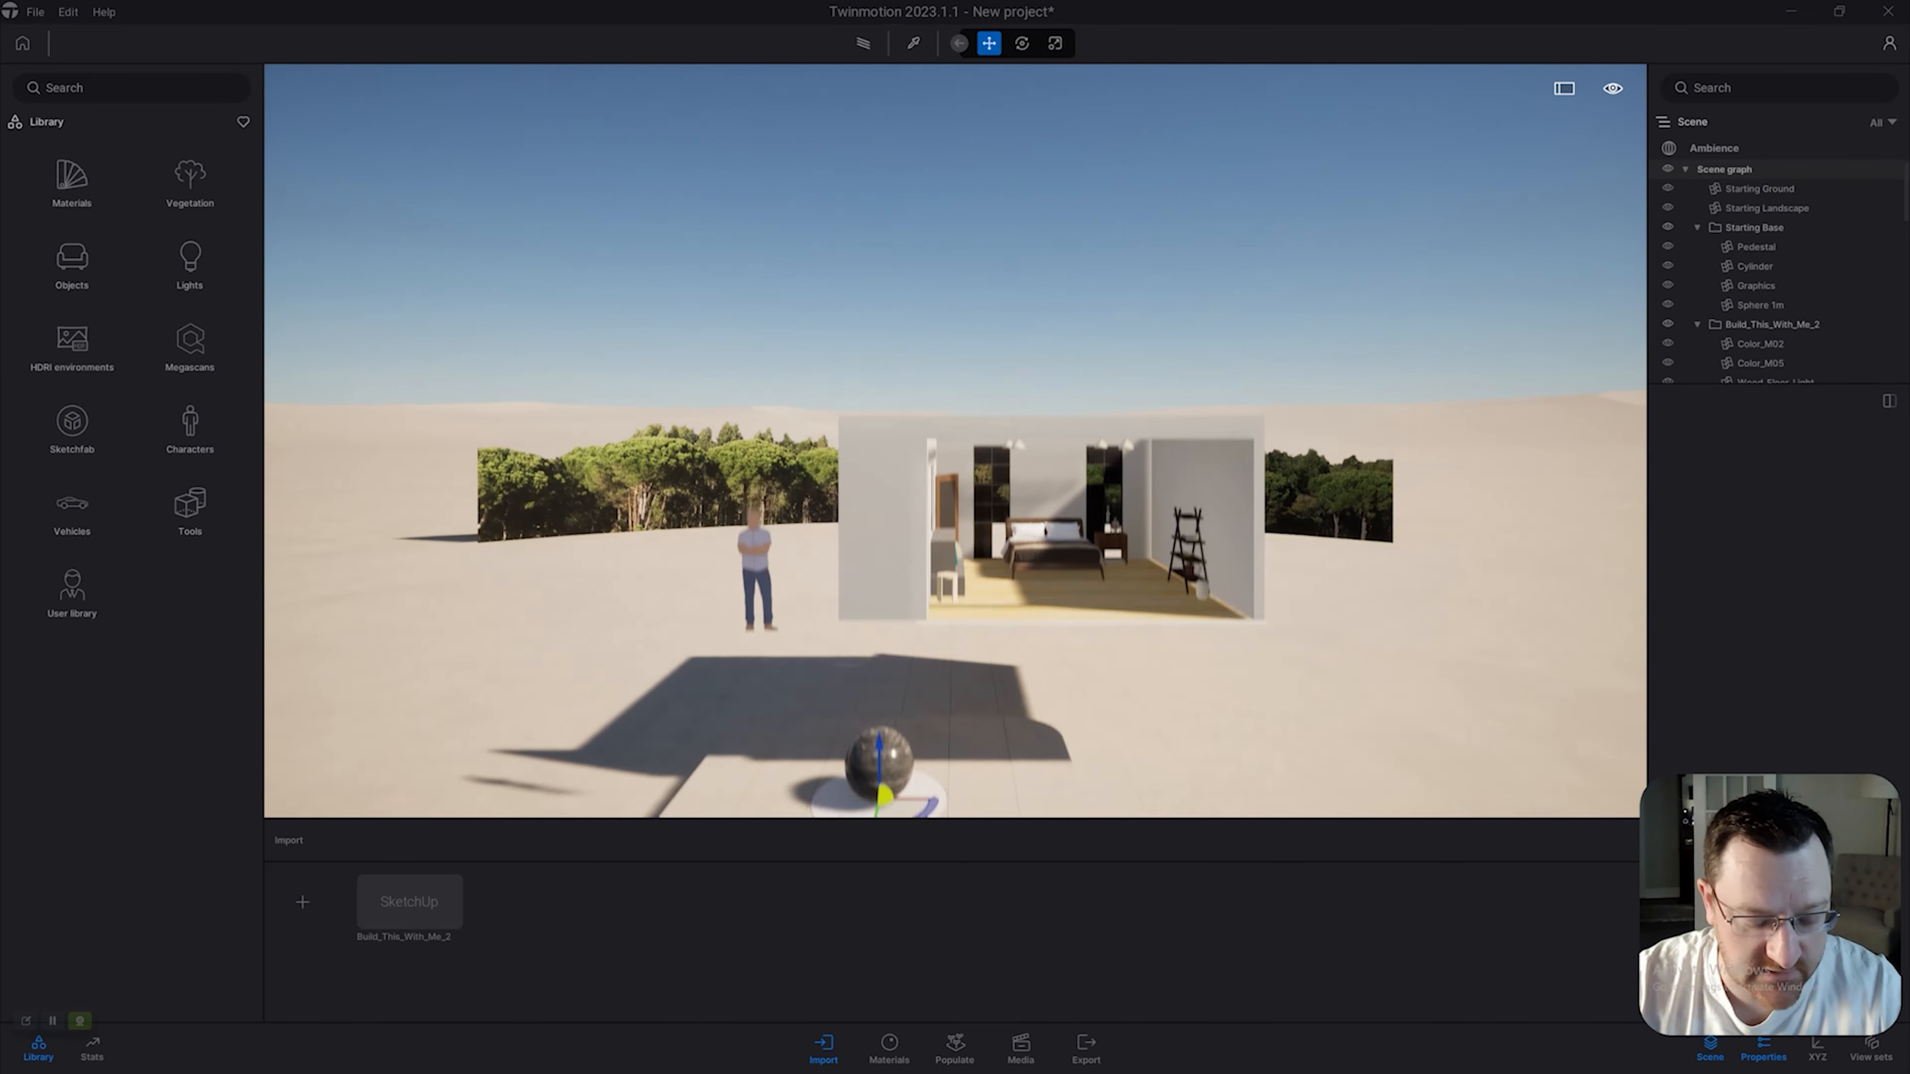
pyautogui.press('q')
pyautogui.press('e')
pyautogui.press('w')
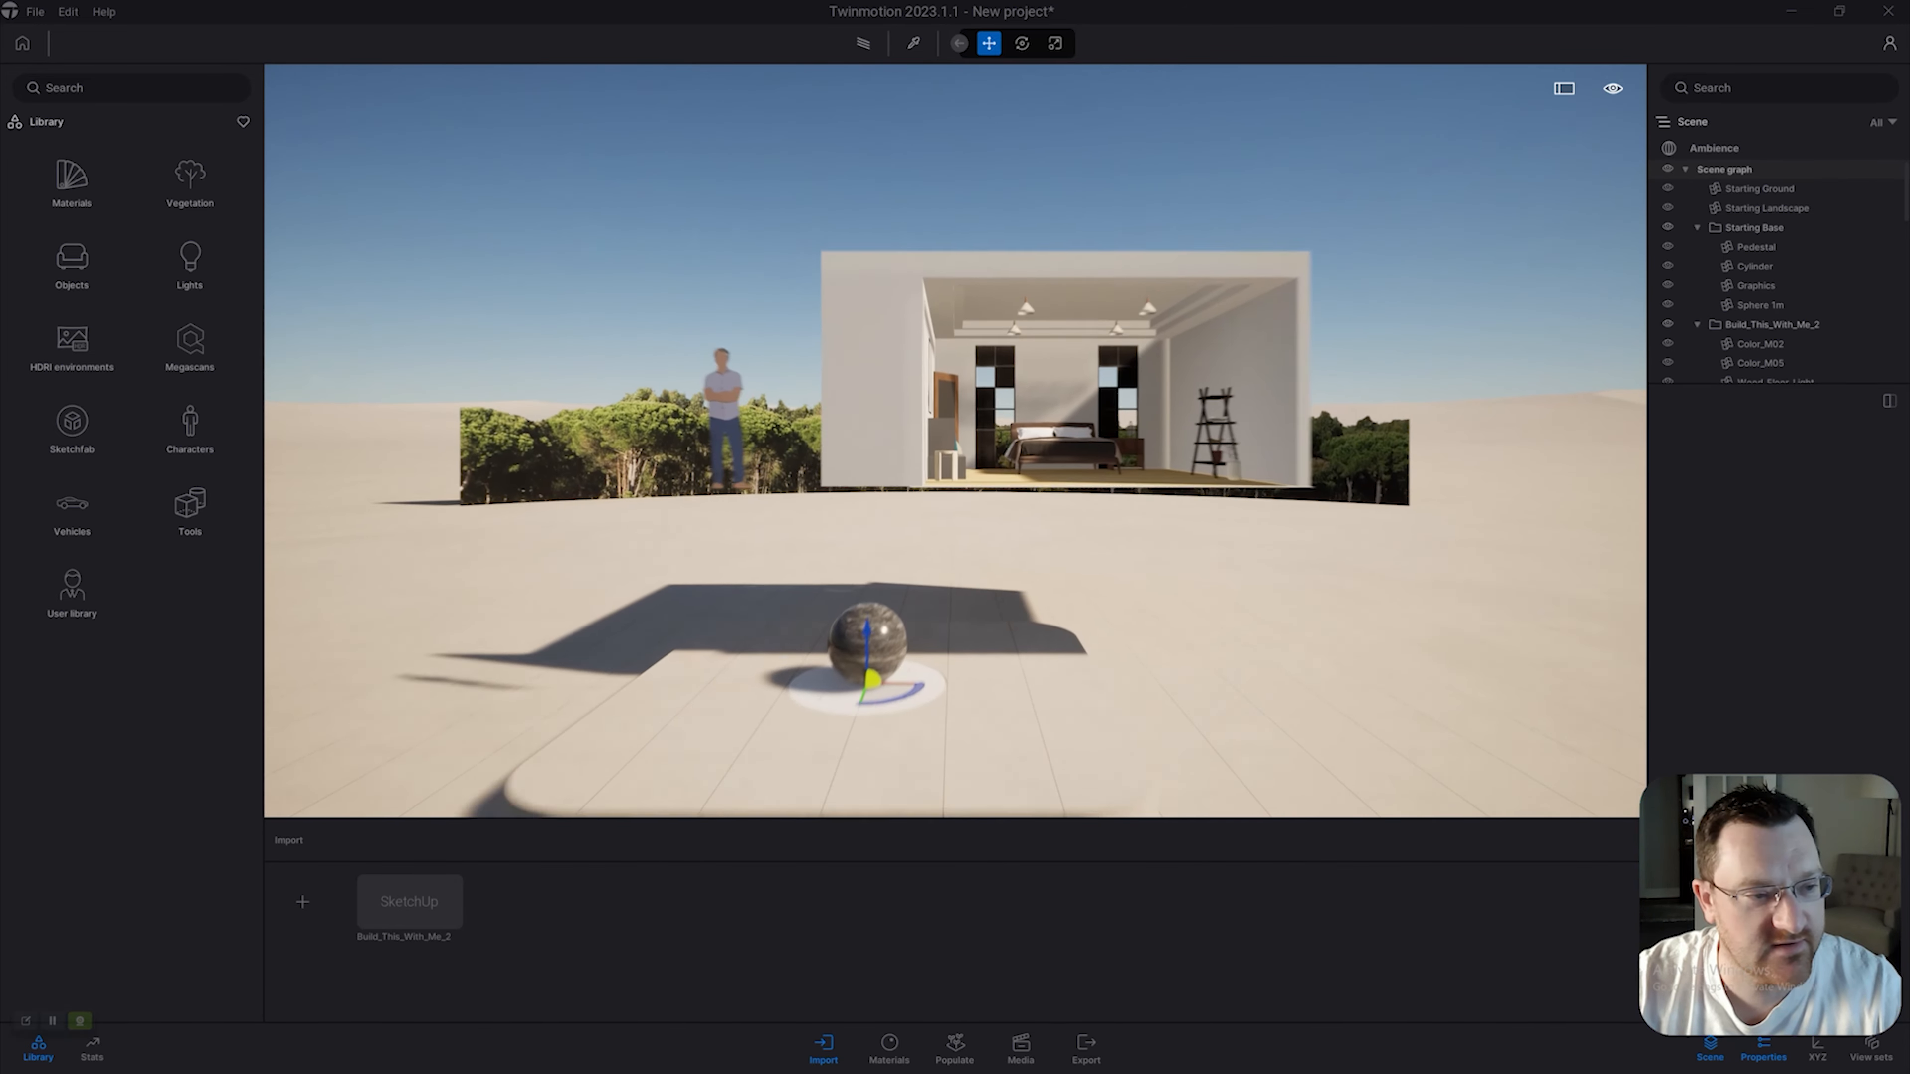
# View the bedroom model from the front with the starting pedestal and marble sphere in the foreground.
pyautogui.press('q')
pyautogui.press('s')
pyautogui.press('w')
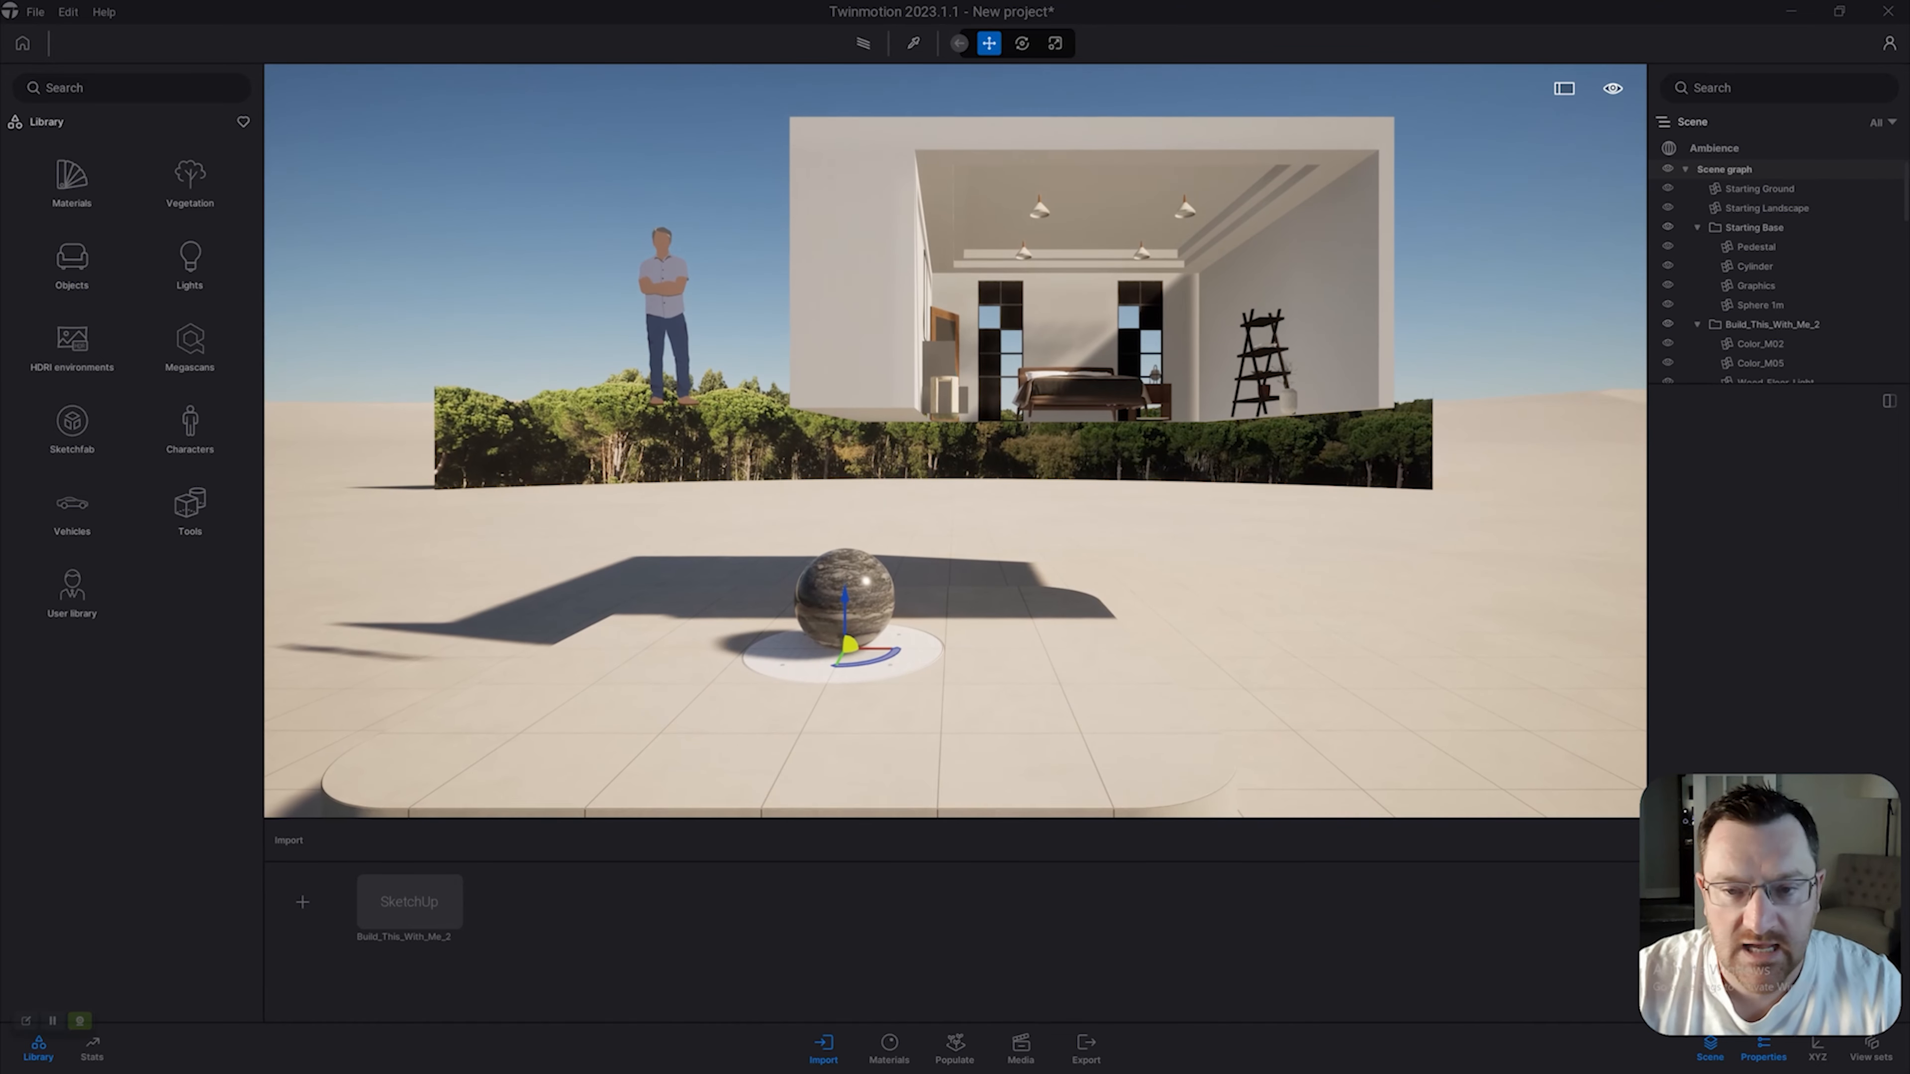
pyautogui.press('d')
pyautogui.press('s')
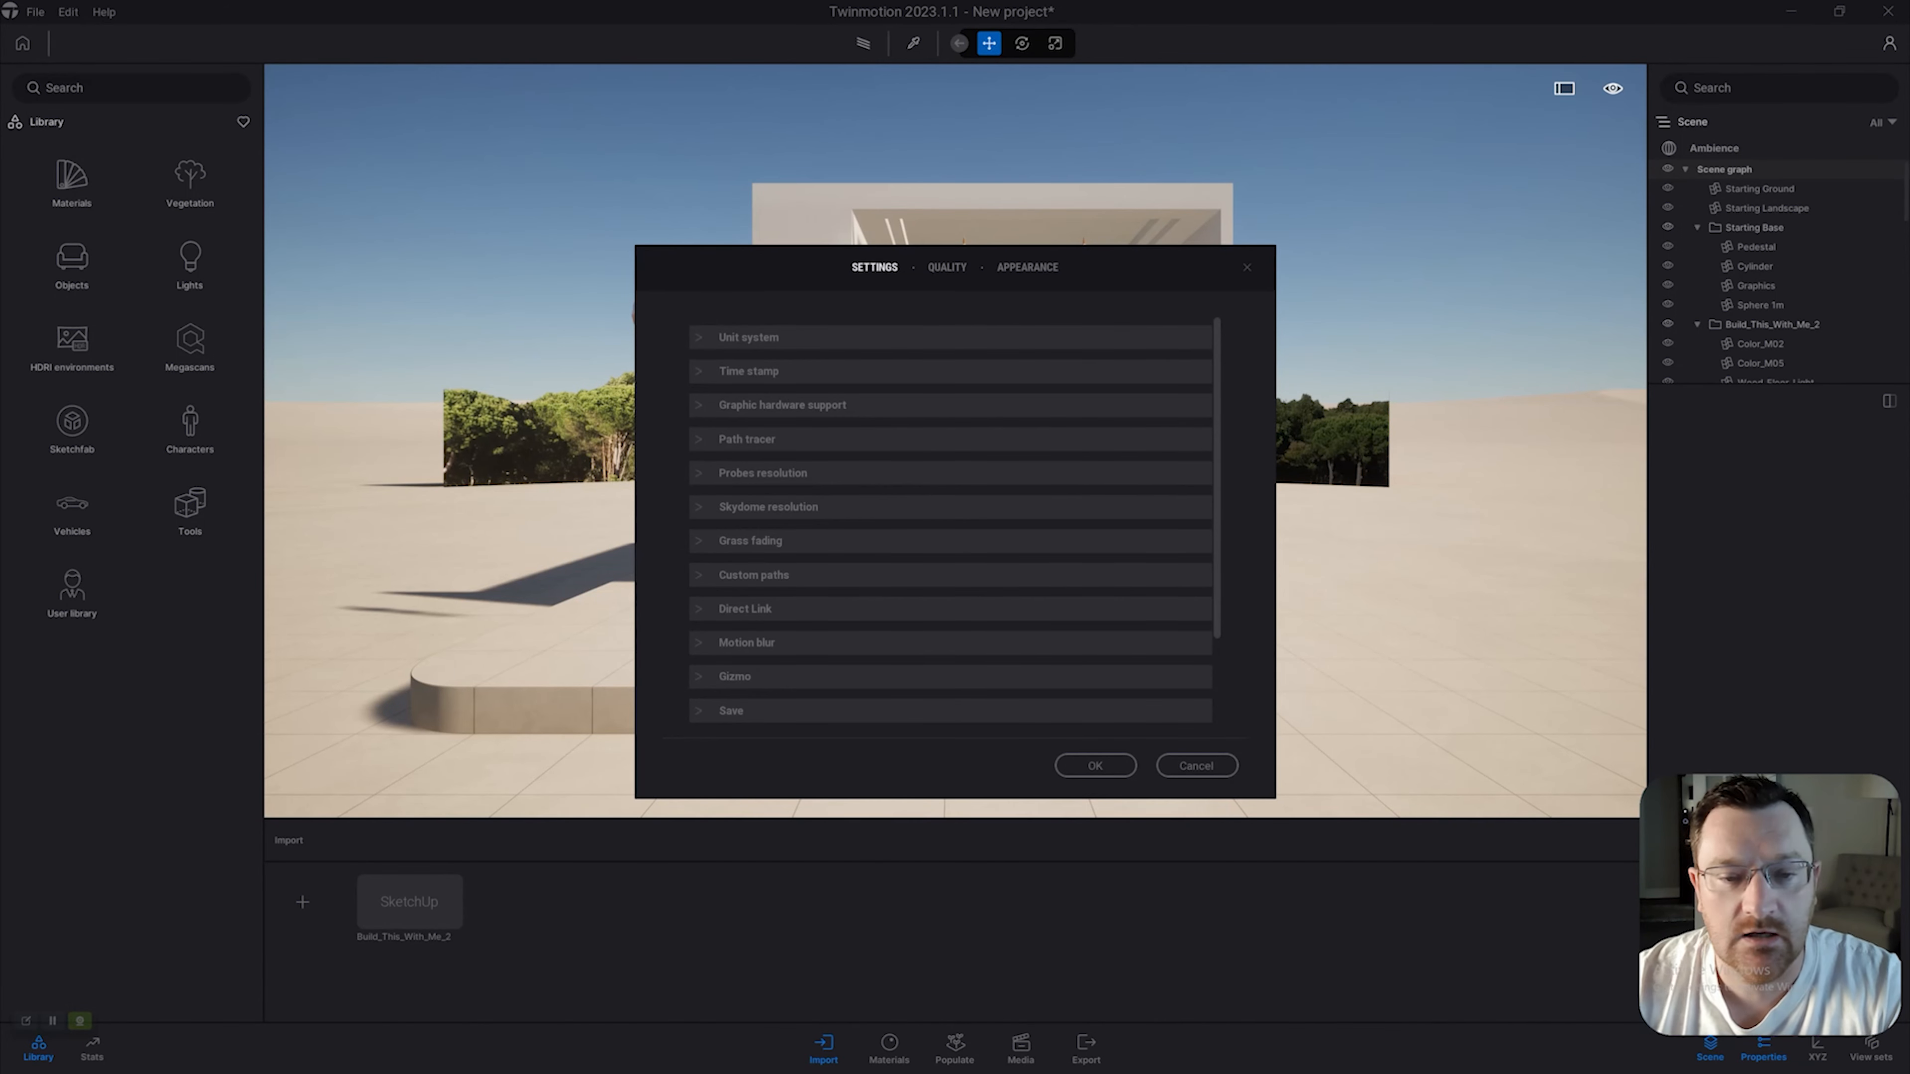
# Reopen the preferences and review the unit system, time stamp, graphic hardware support and path tracer preset settings.
pyautogui.click(1197, 765)
pyautogui.click(36, 11)
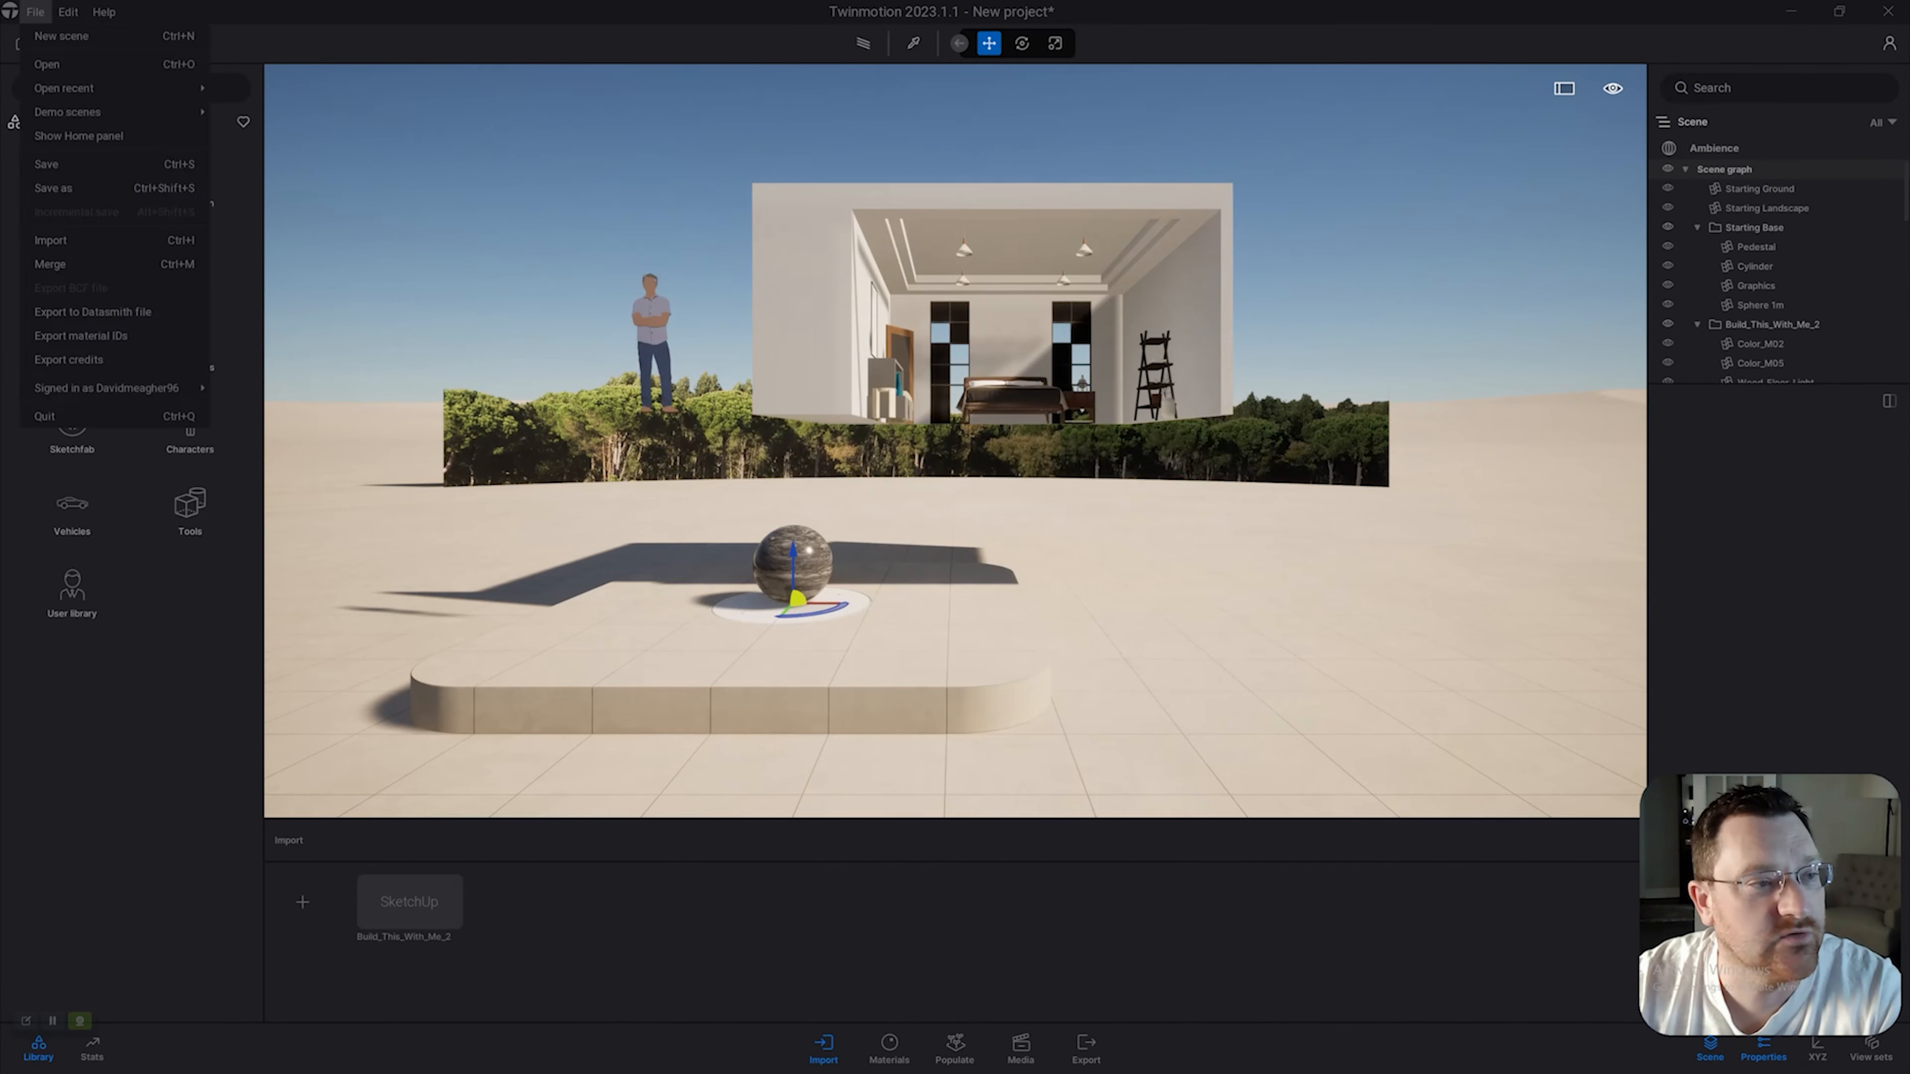
pyautogui.moveTo(69, 12)
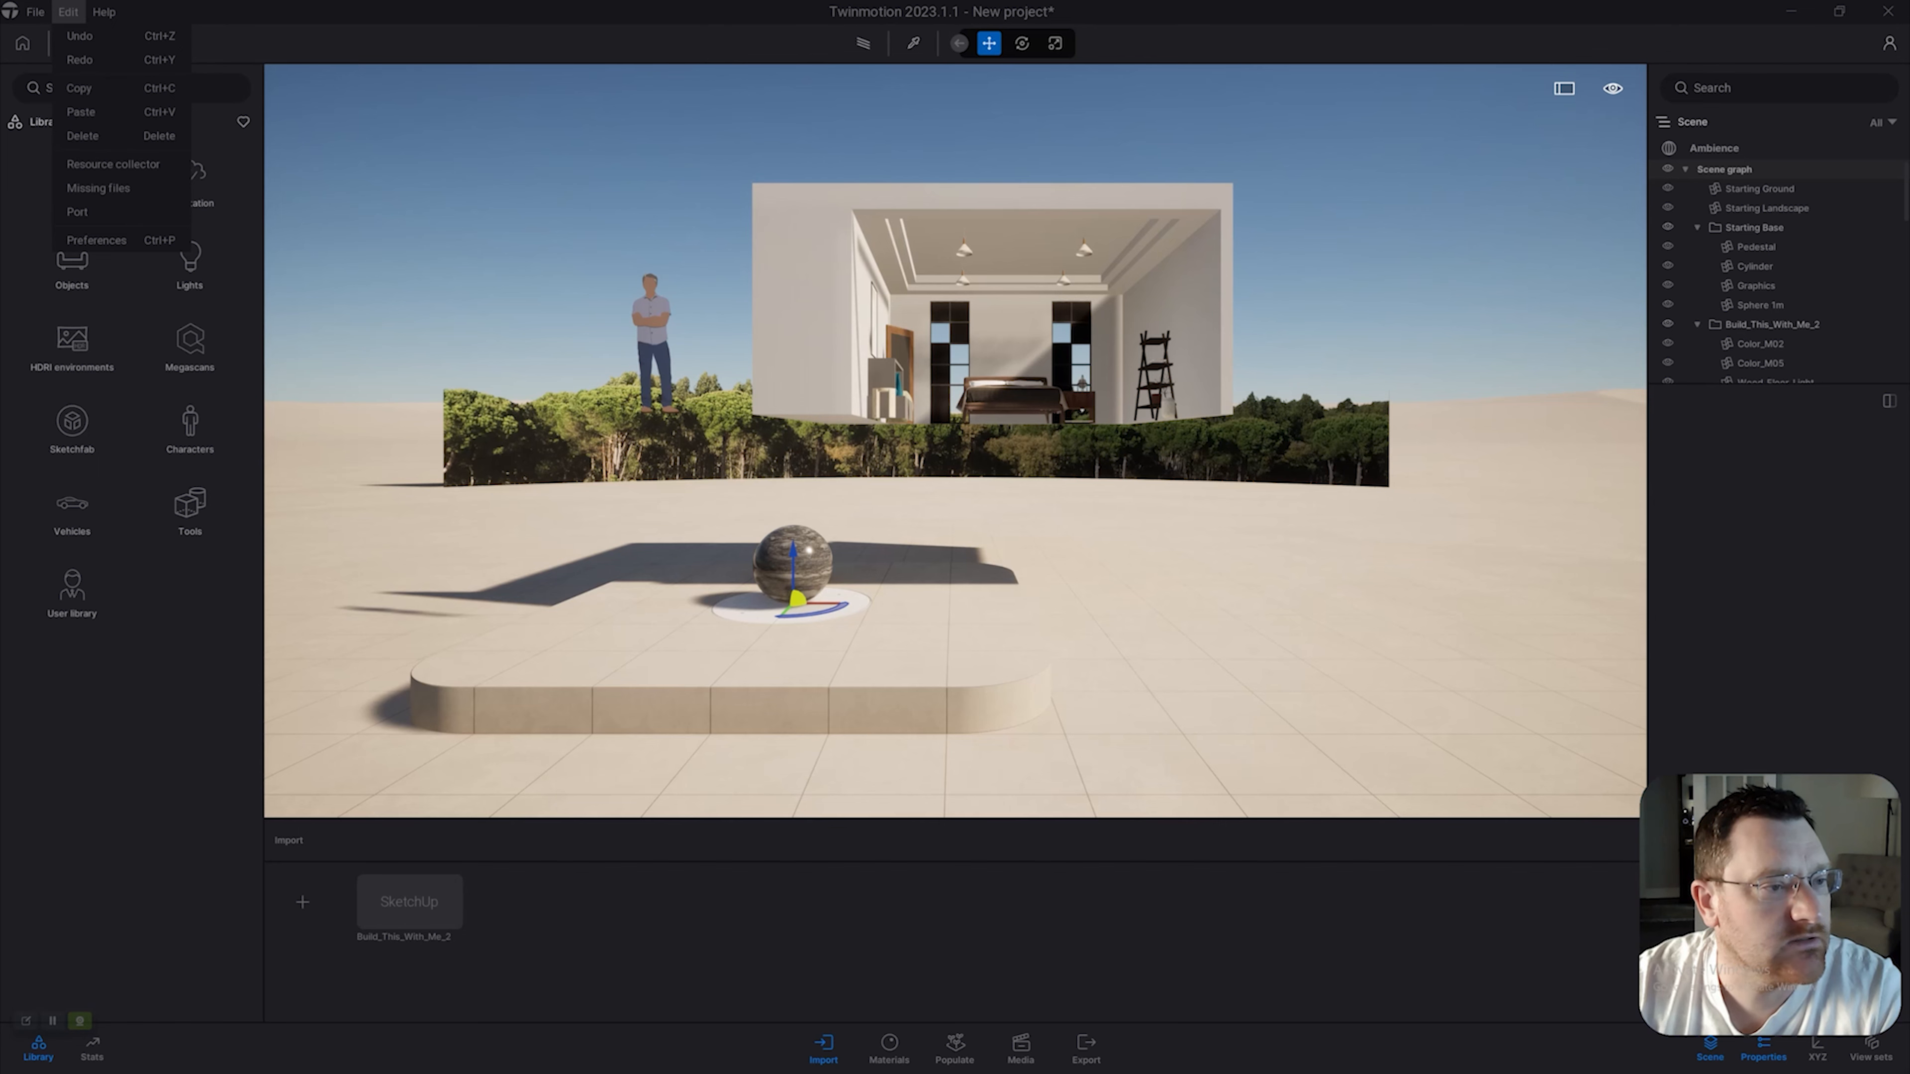
pyautogui.click(98, 240)
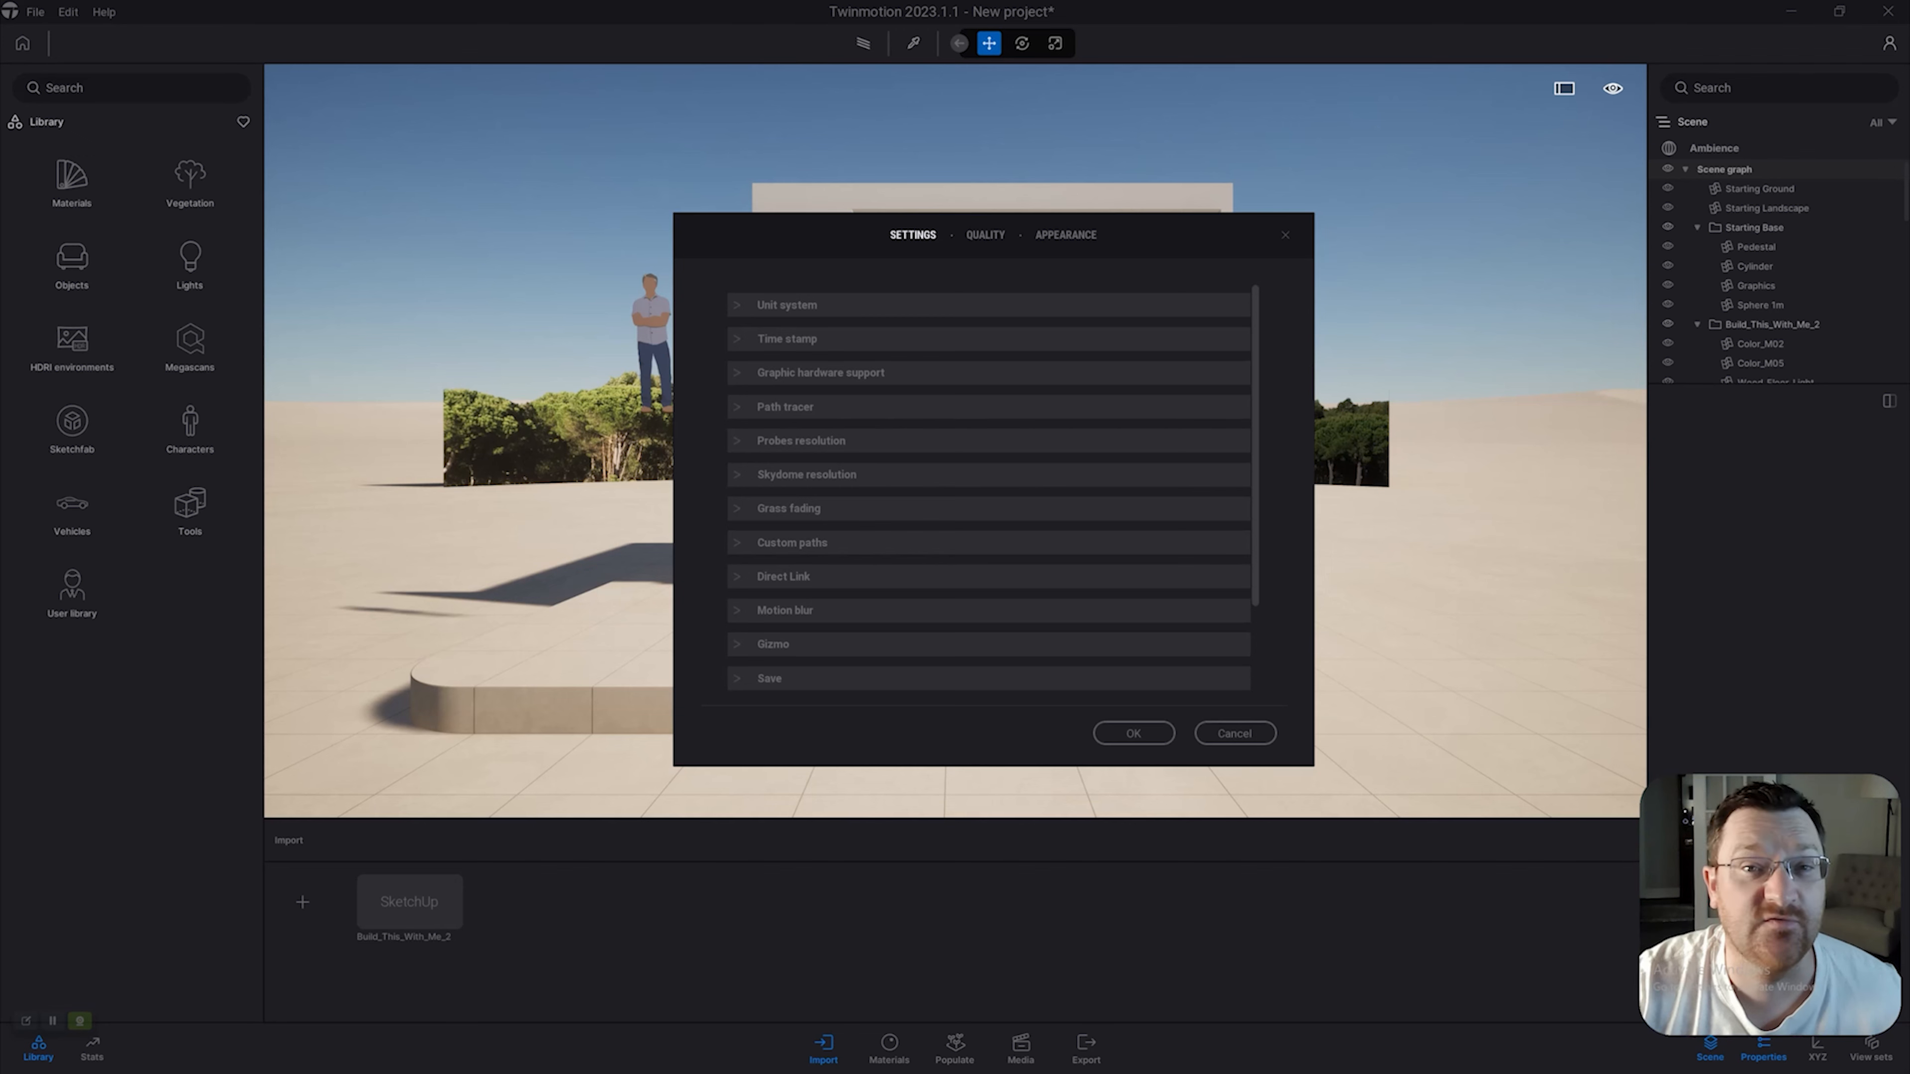
pyautogui.click(786, 305)
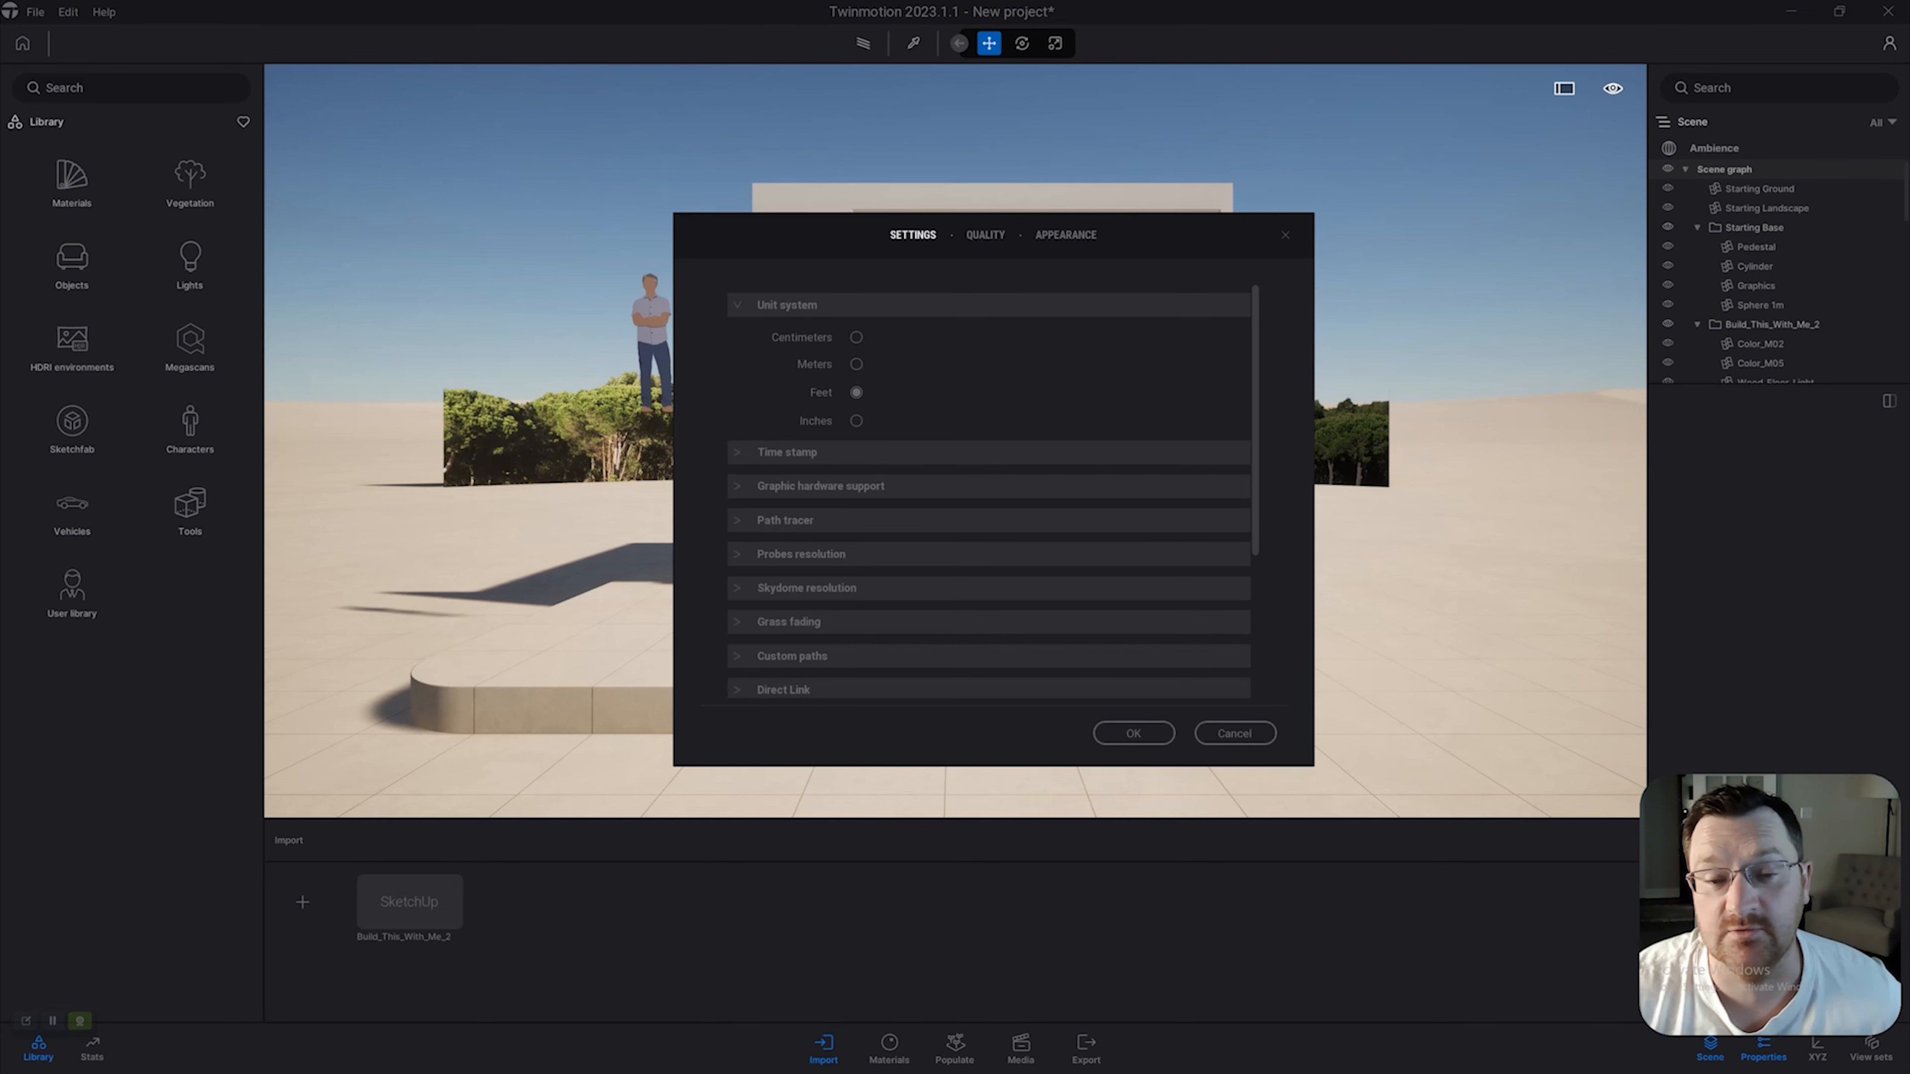
pyautogui.click(786, 452)
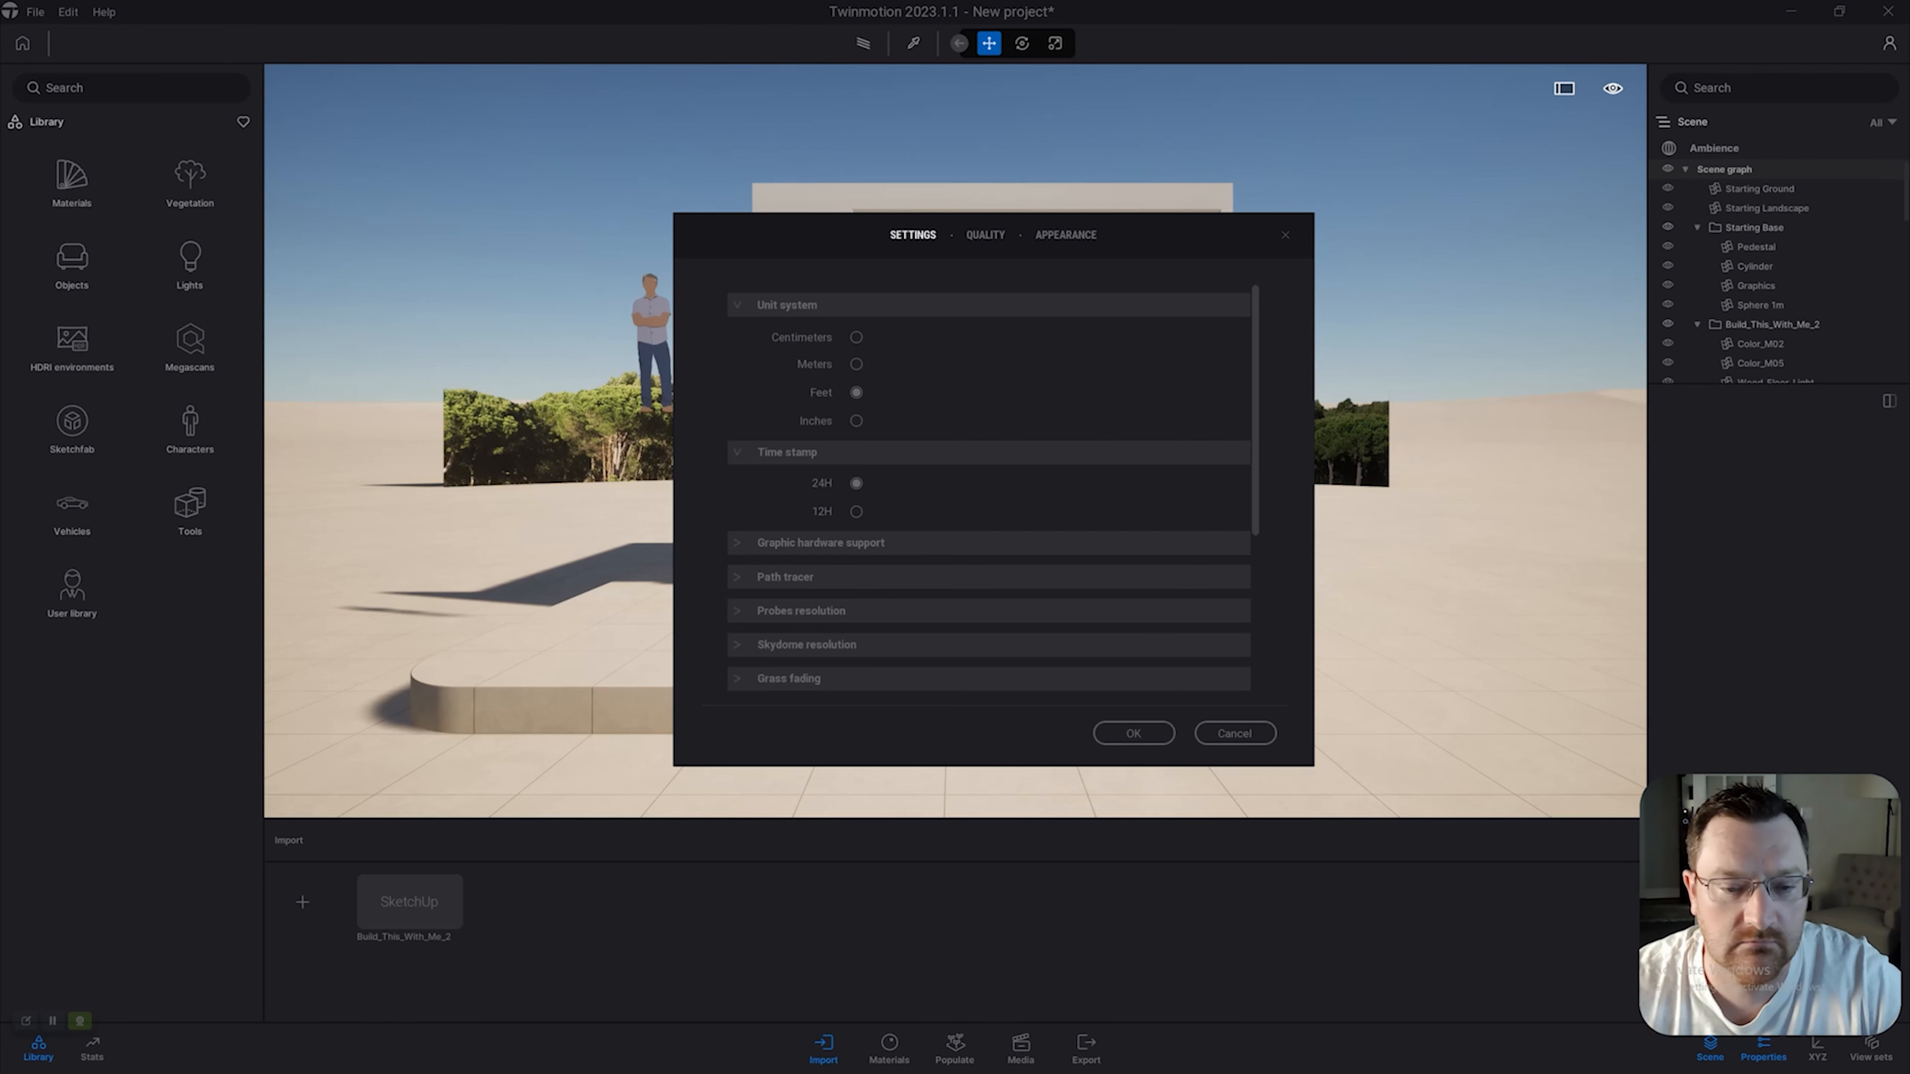
pyautogui.scroll(-1, 989, 489)
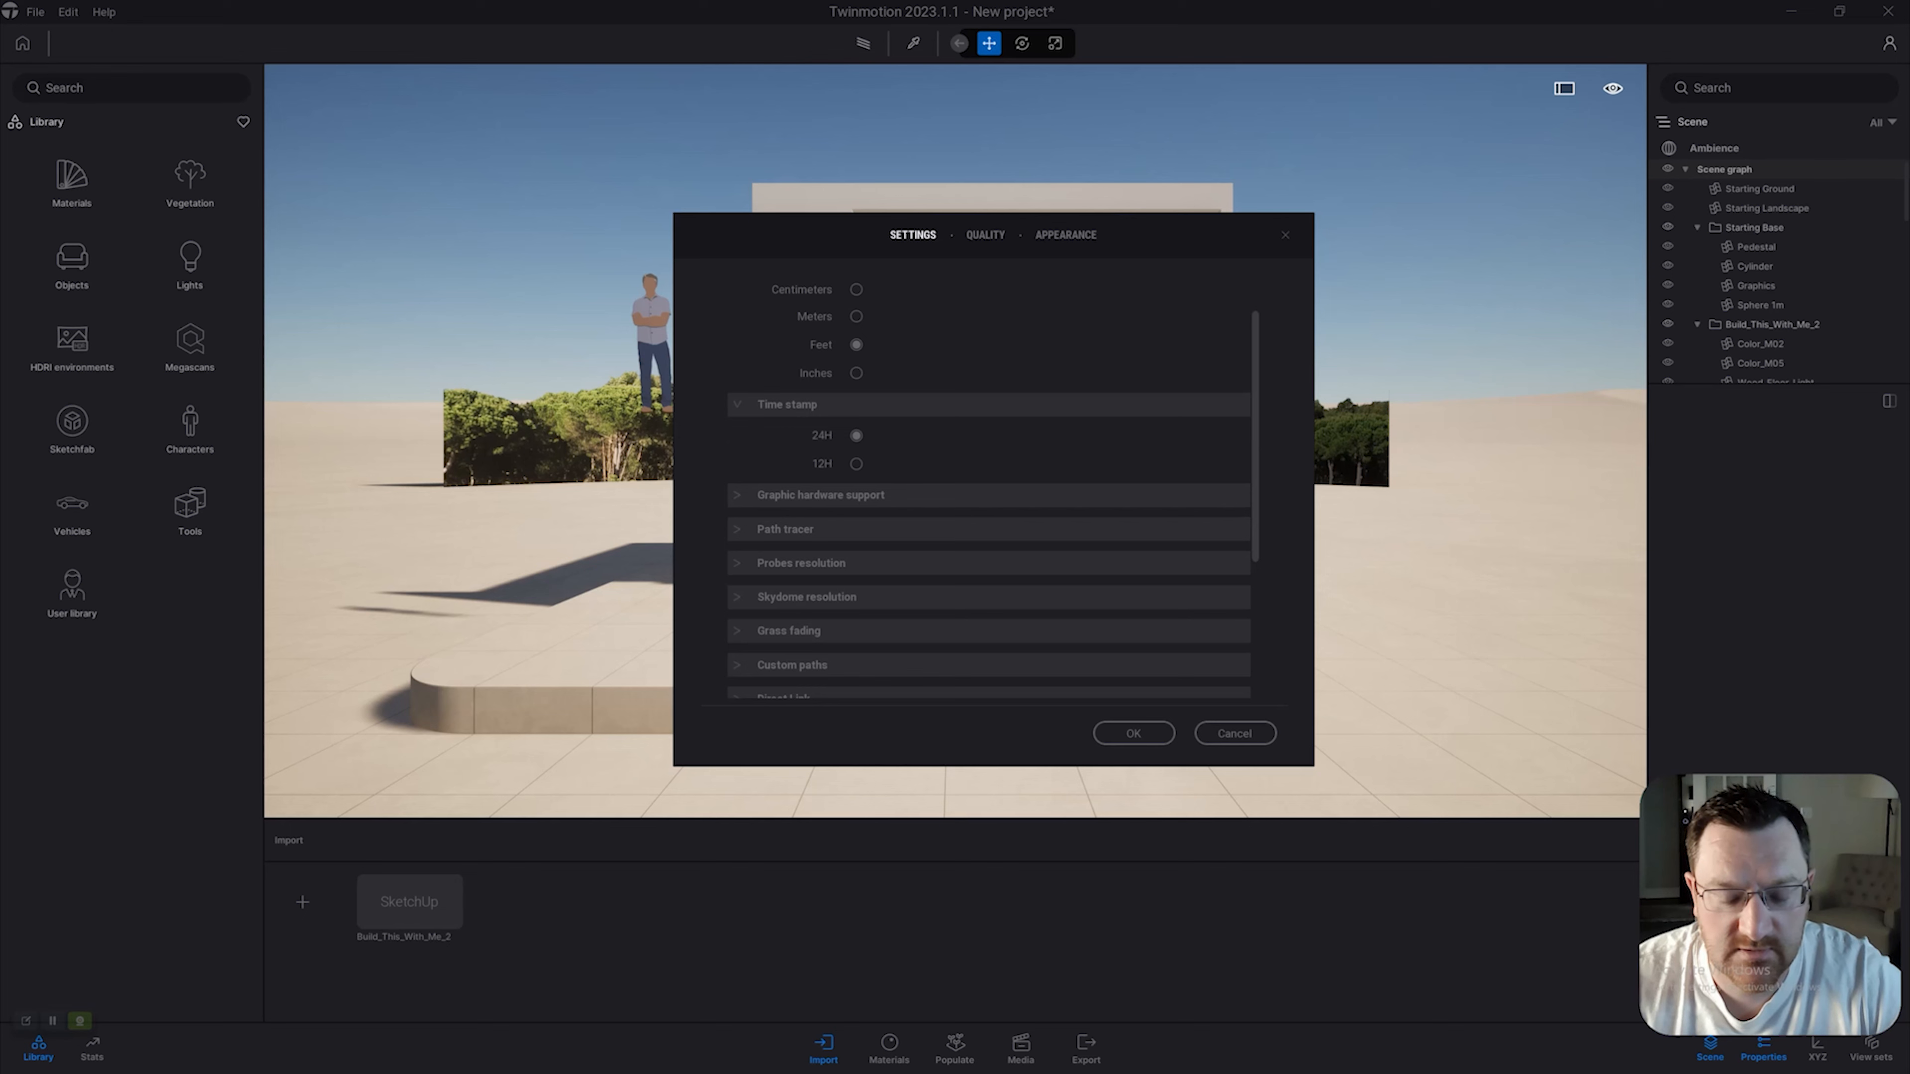
pyautogui.click(738, 495)
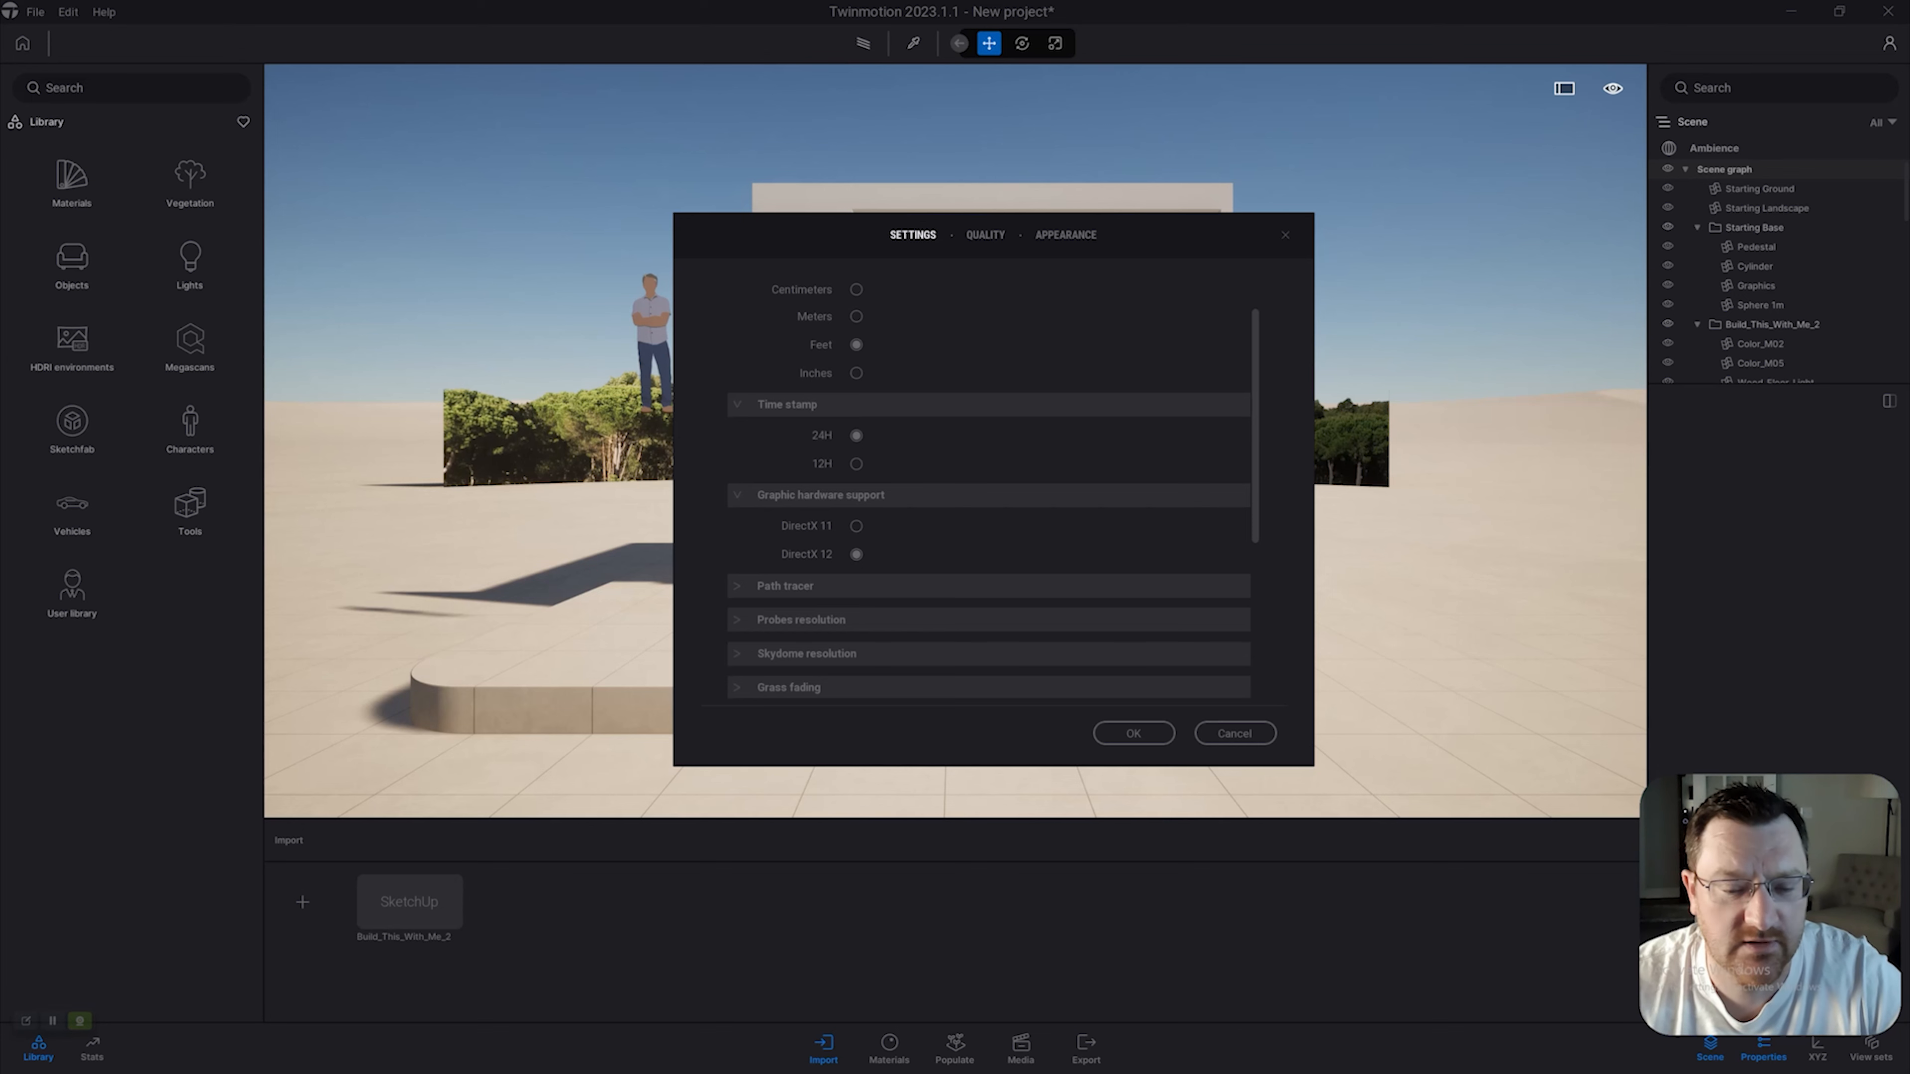
pyautogui.scroll(-2, 989, 489)
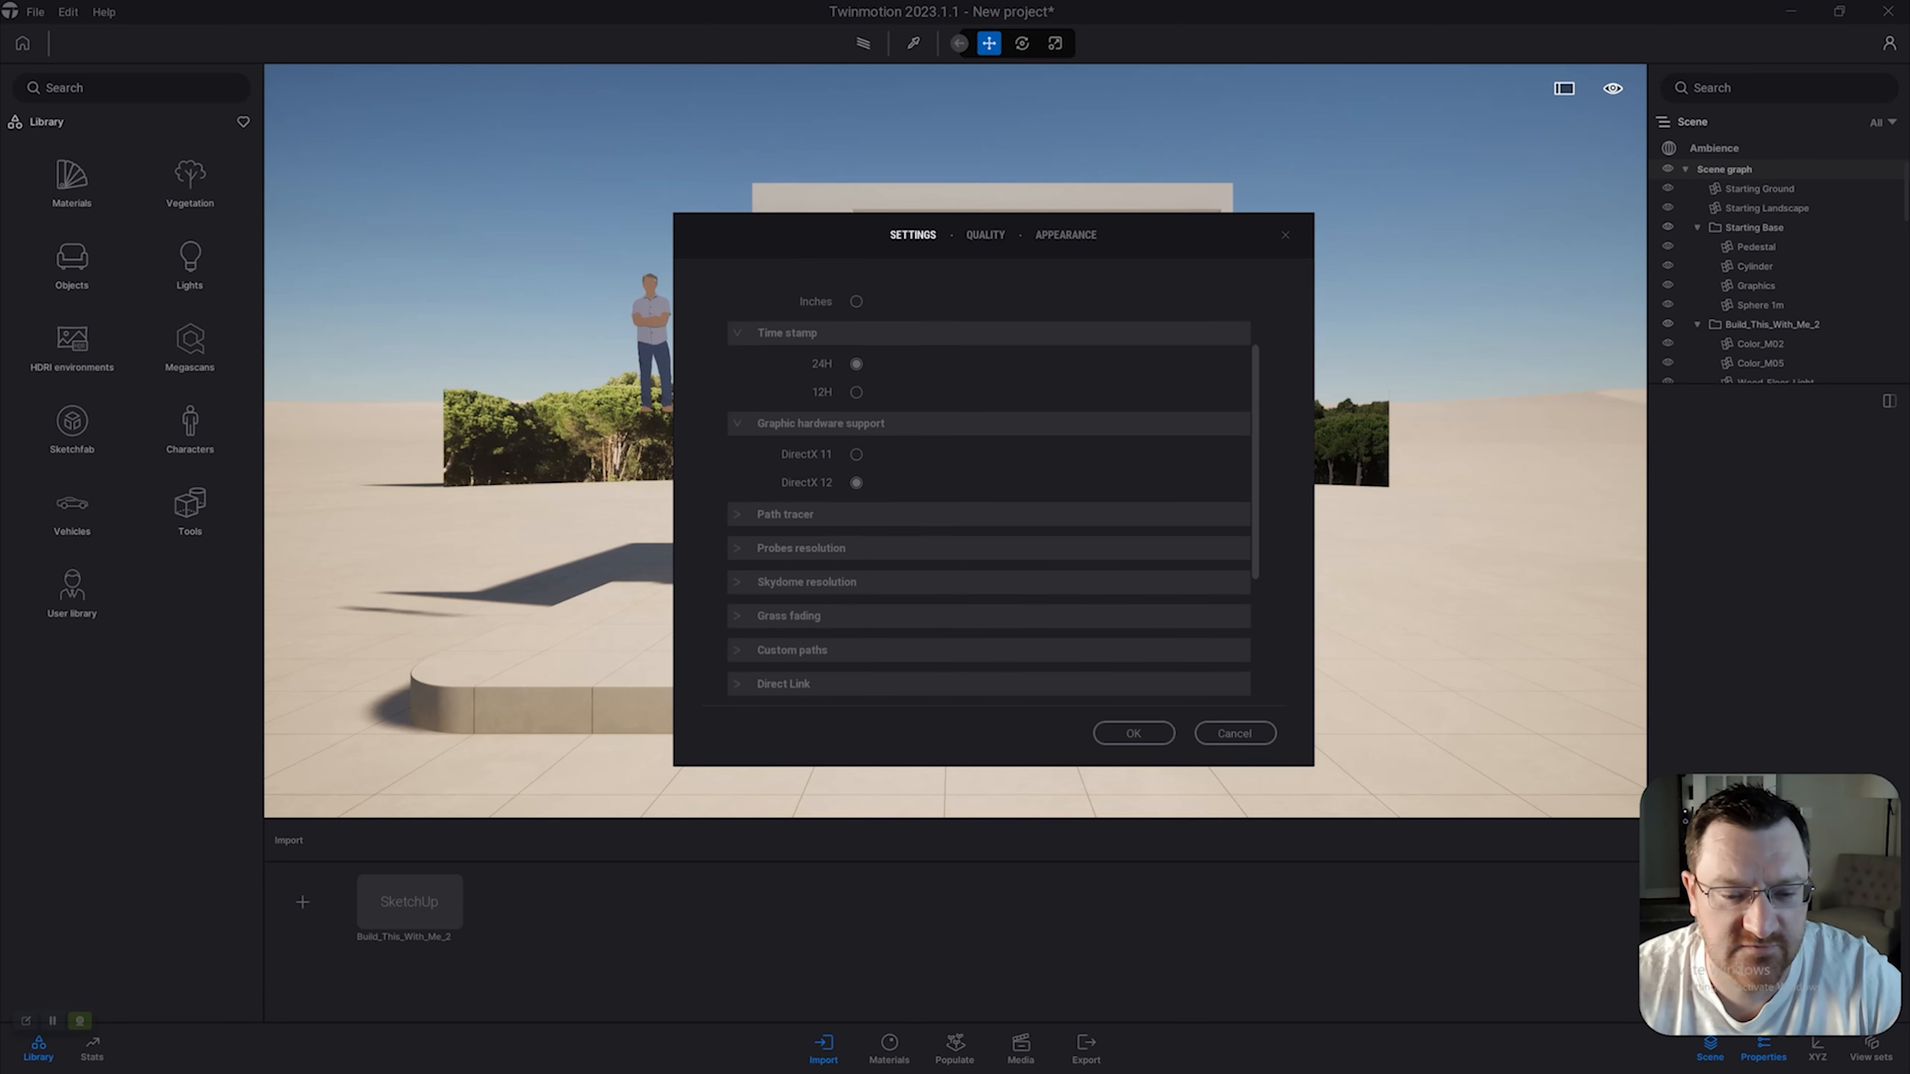
pyautogui.click(738, 515)
pyautogui.scroll(-8, 989, 489)
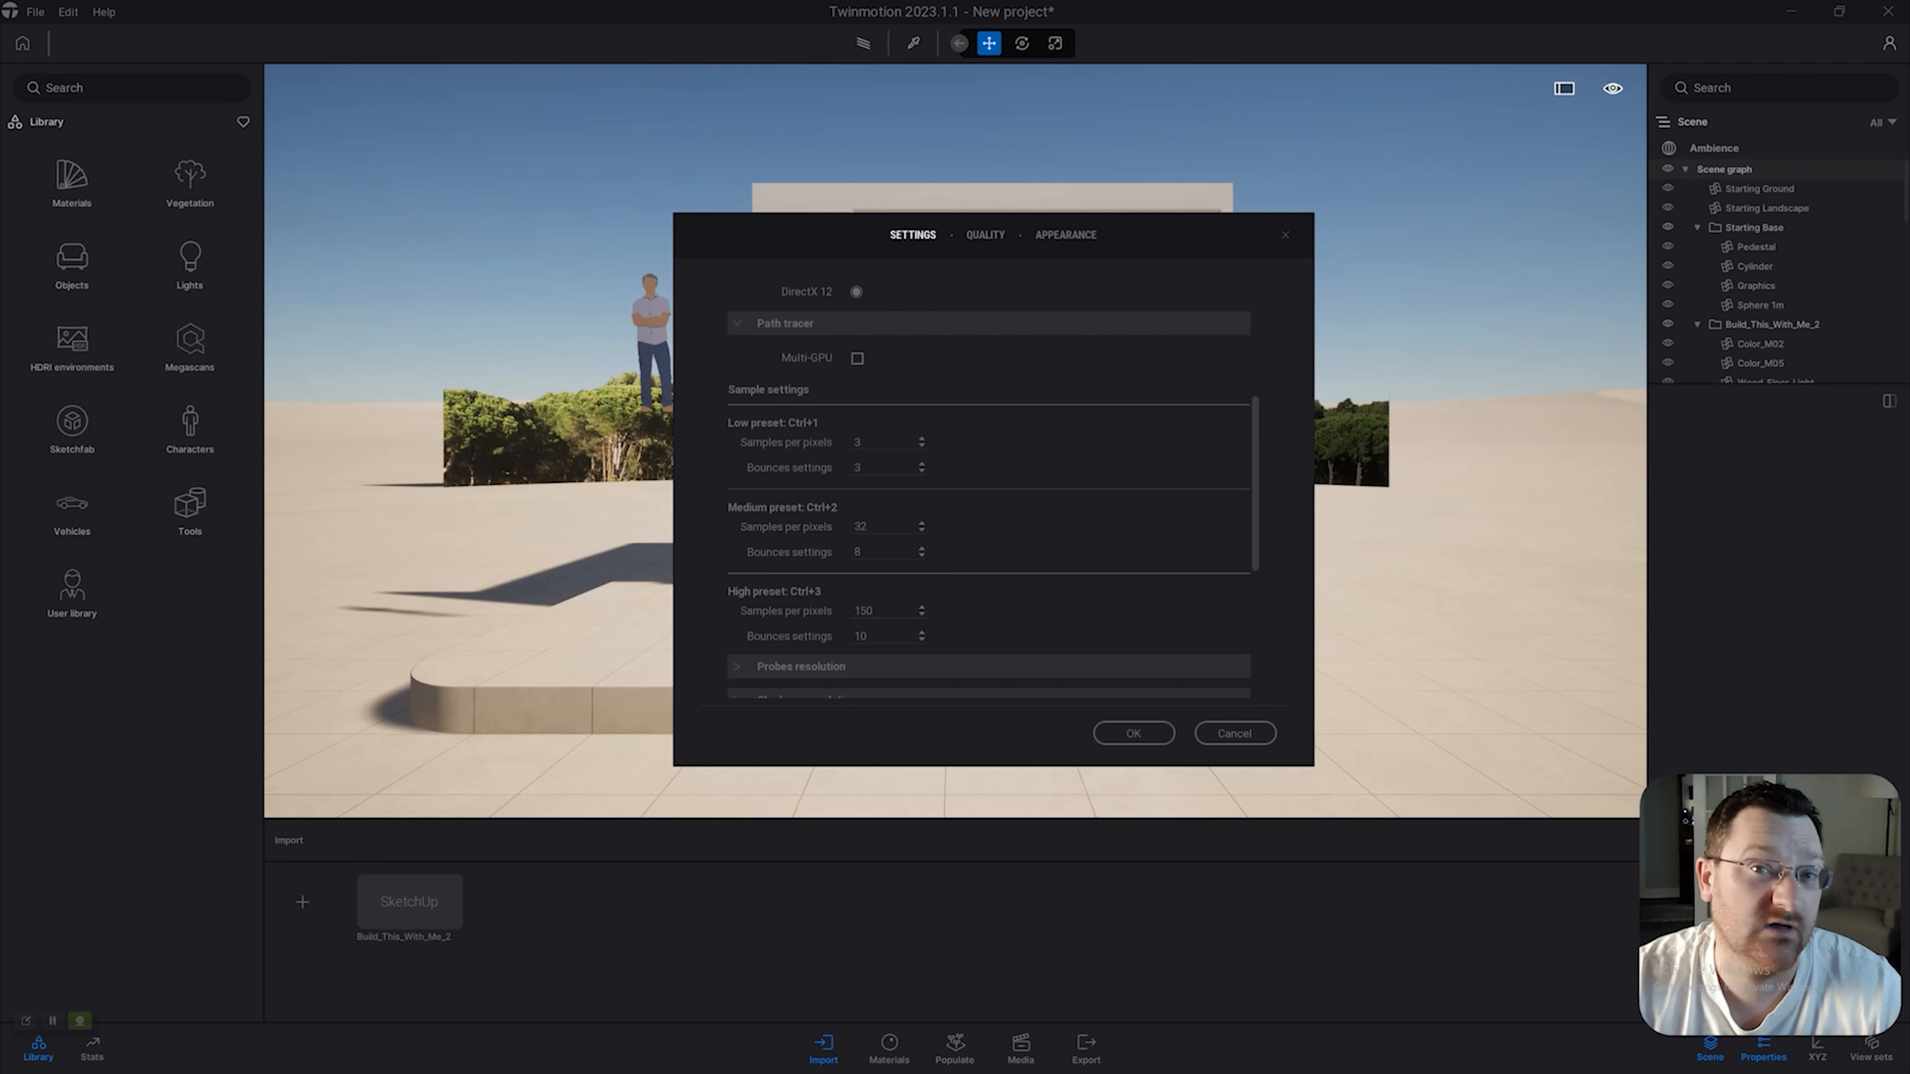
pyautogui.scroll(-3, 989, 489)
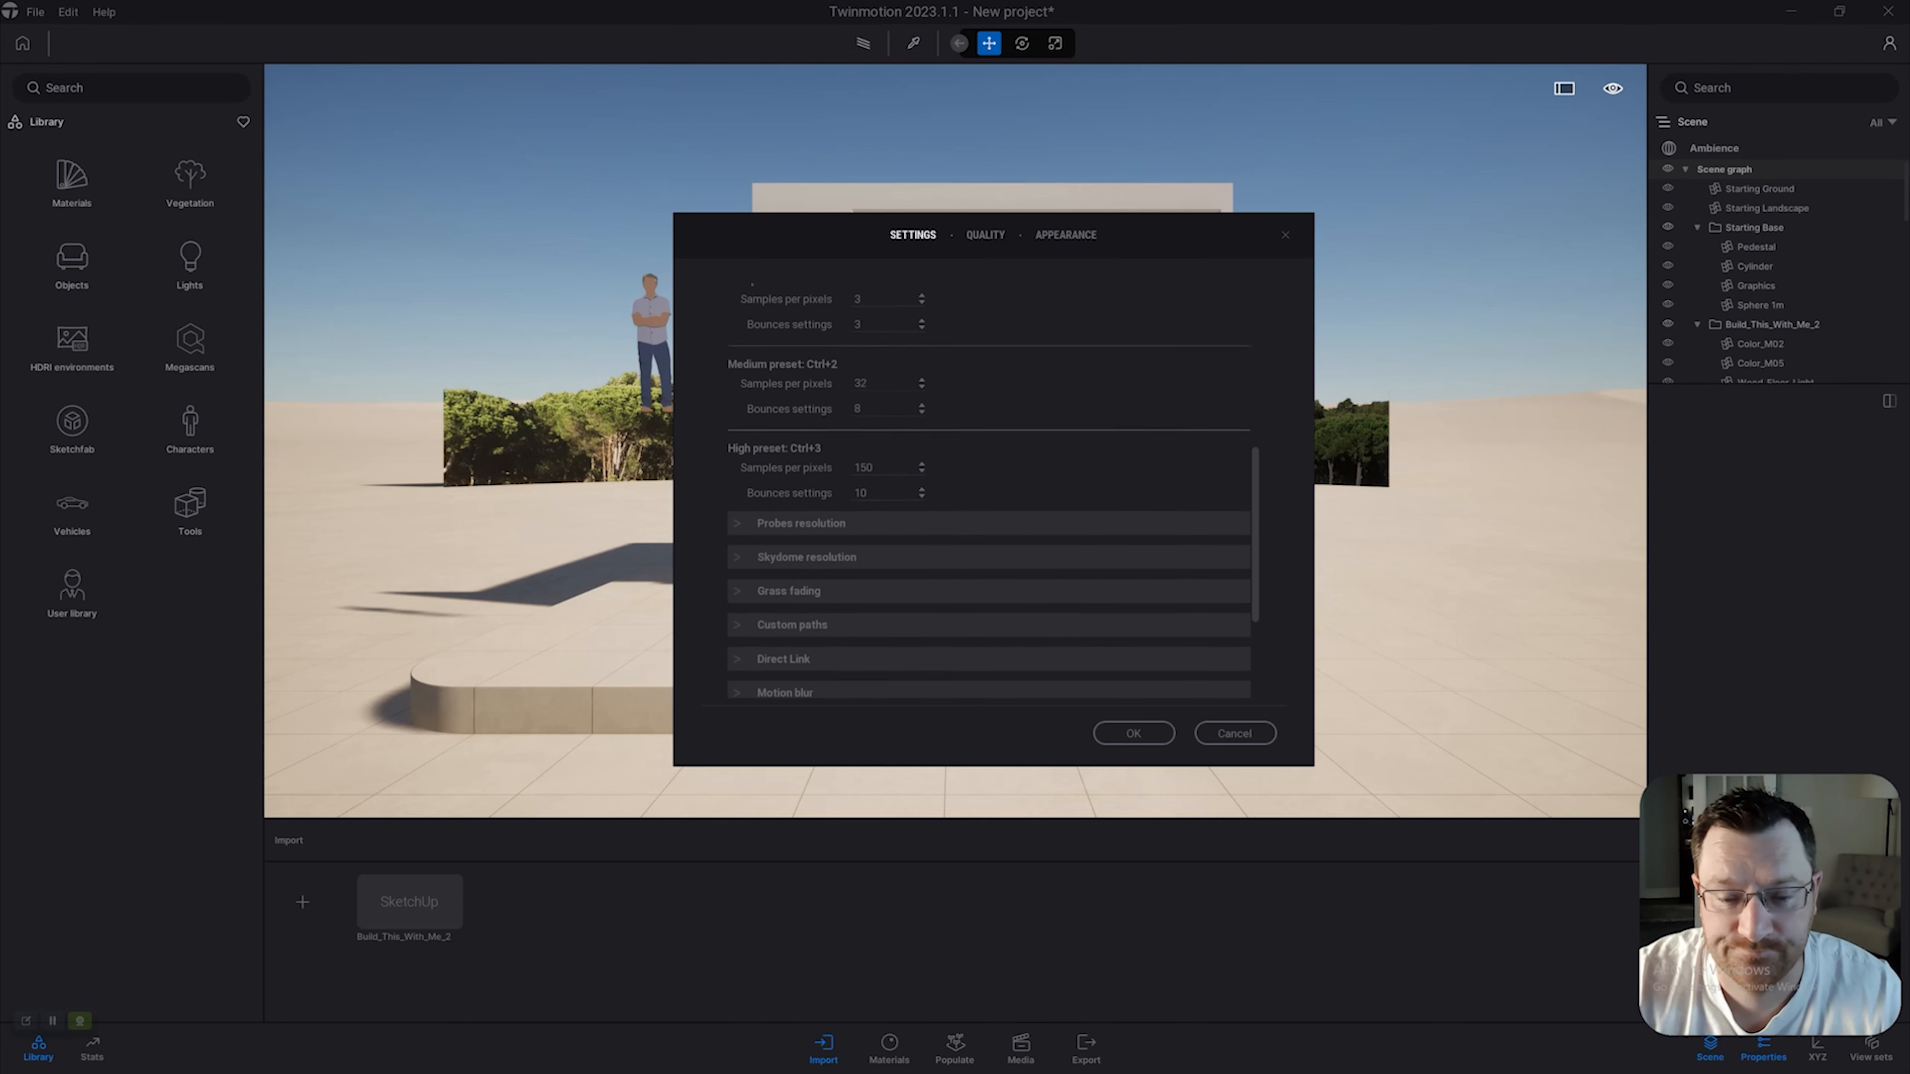
# Set the viewport probes resolution to 128 and check the choices for the export probes resolution.
pyautogui.click(738, 428)
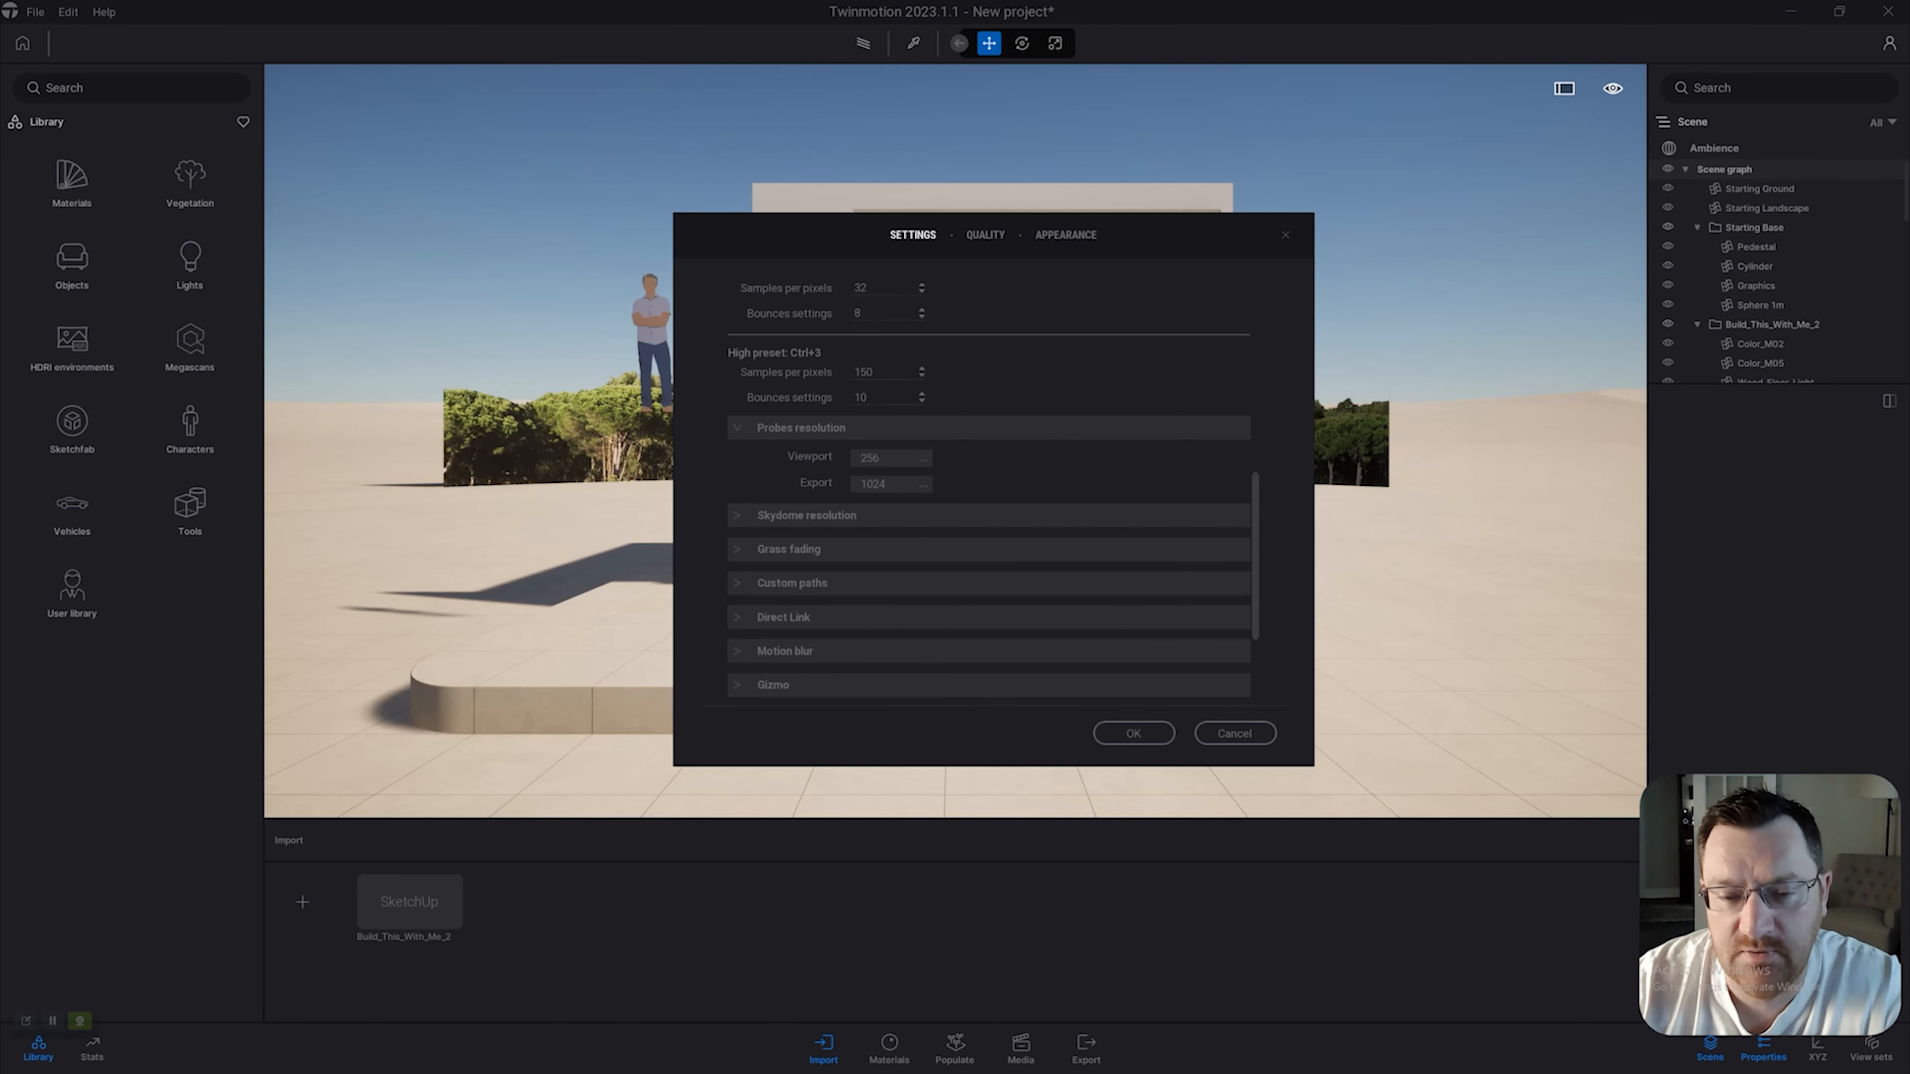
pyautogui.click(922, 458)
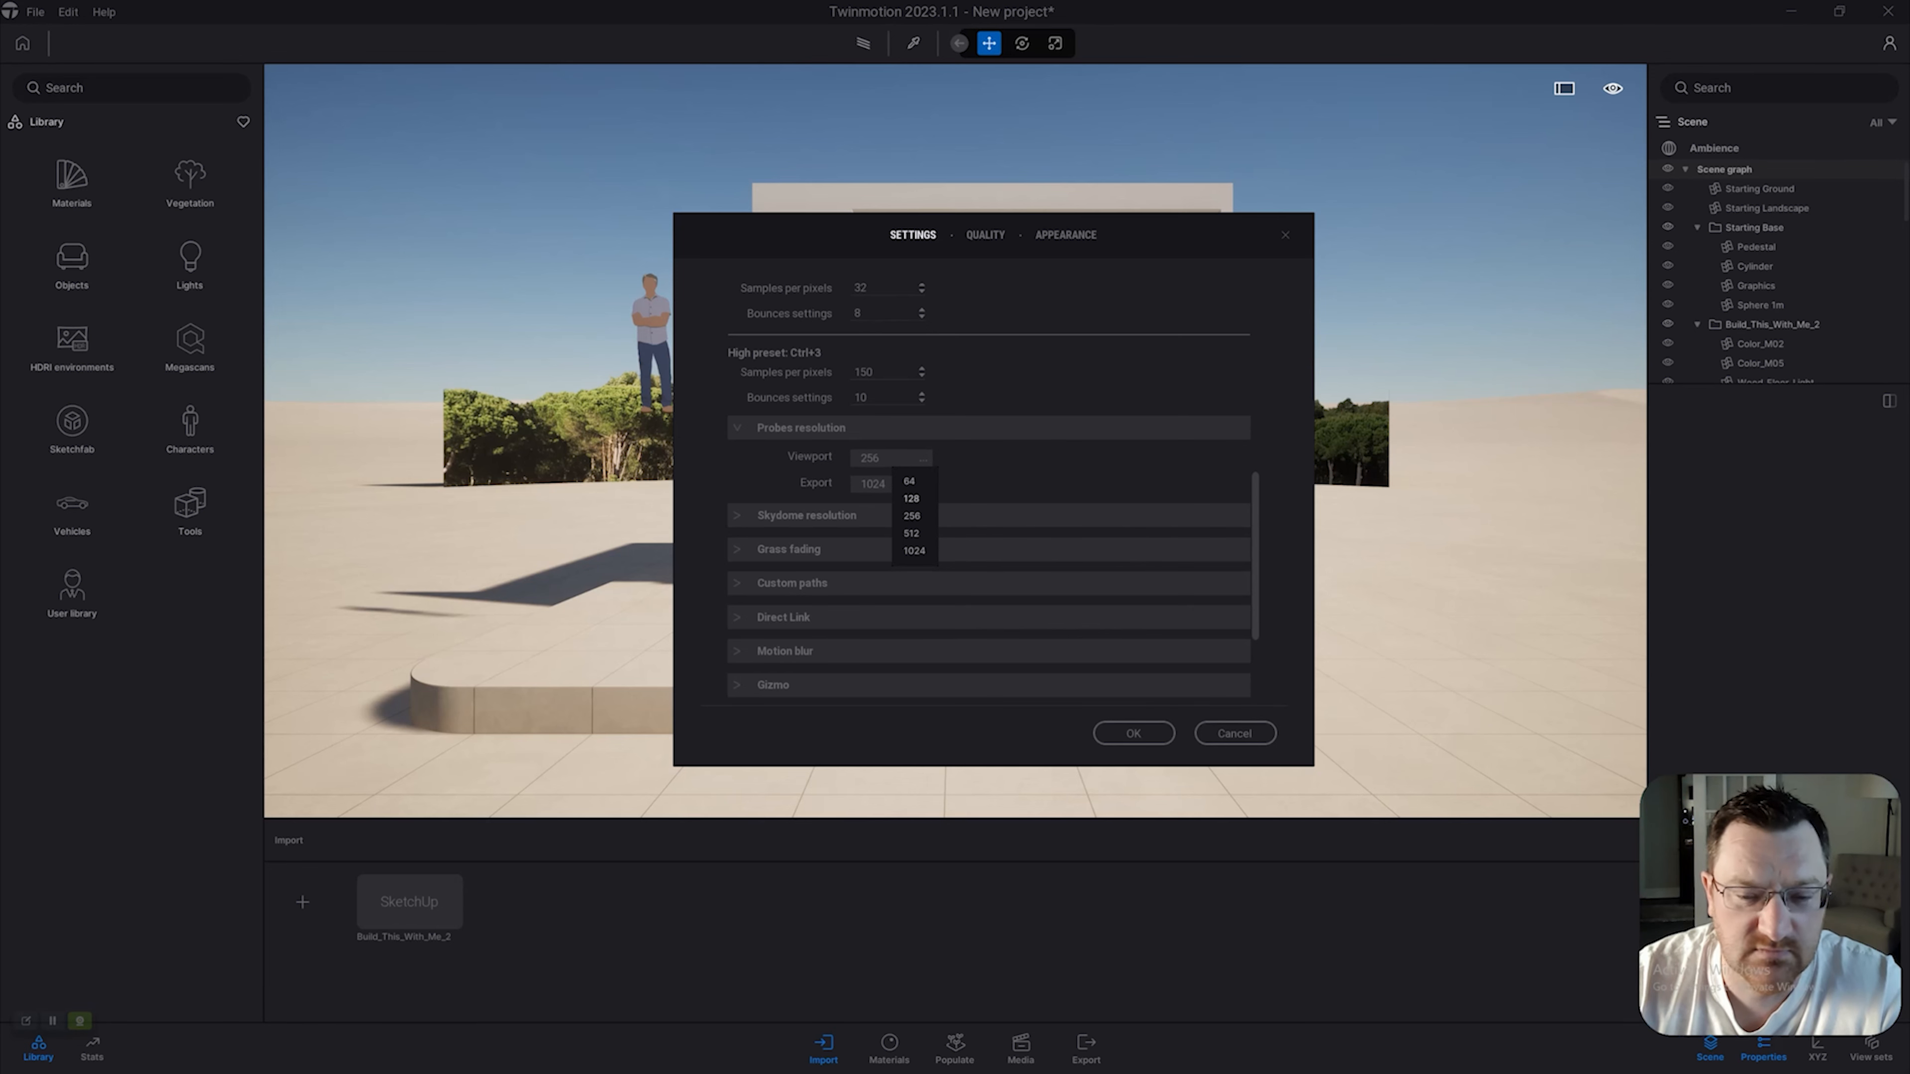
pyautogui.click(911, 498)
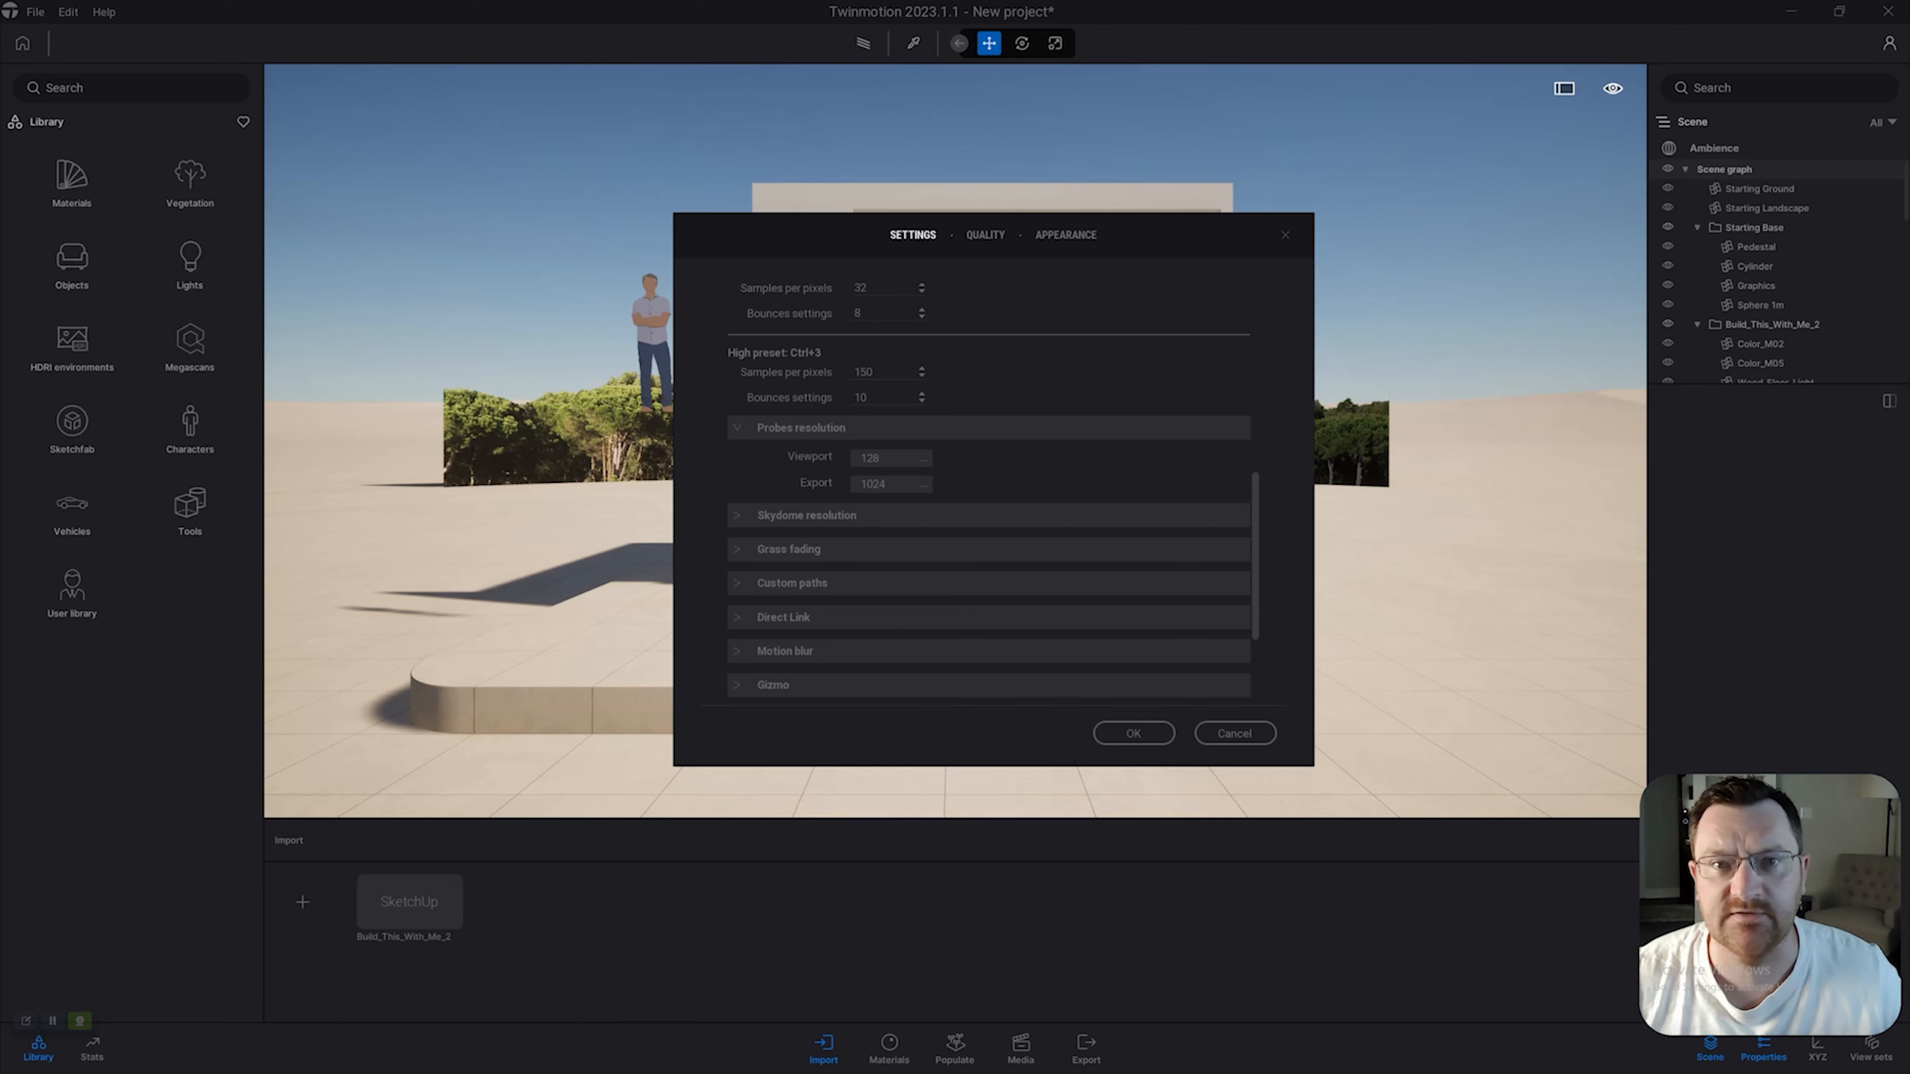
pyautogui.click(903, 485)
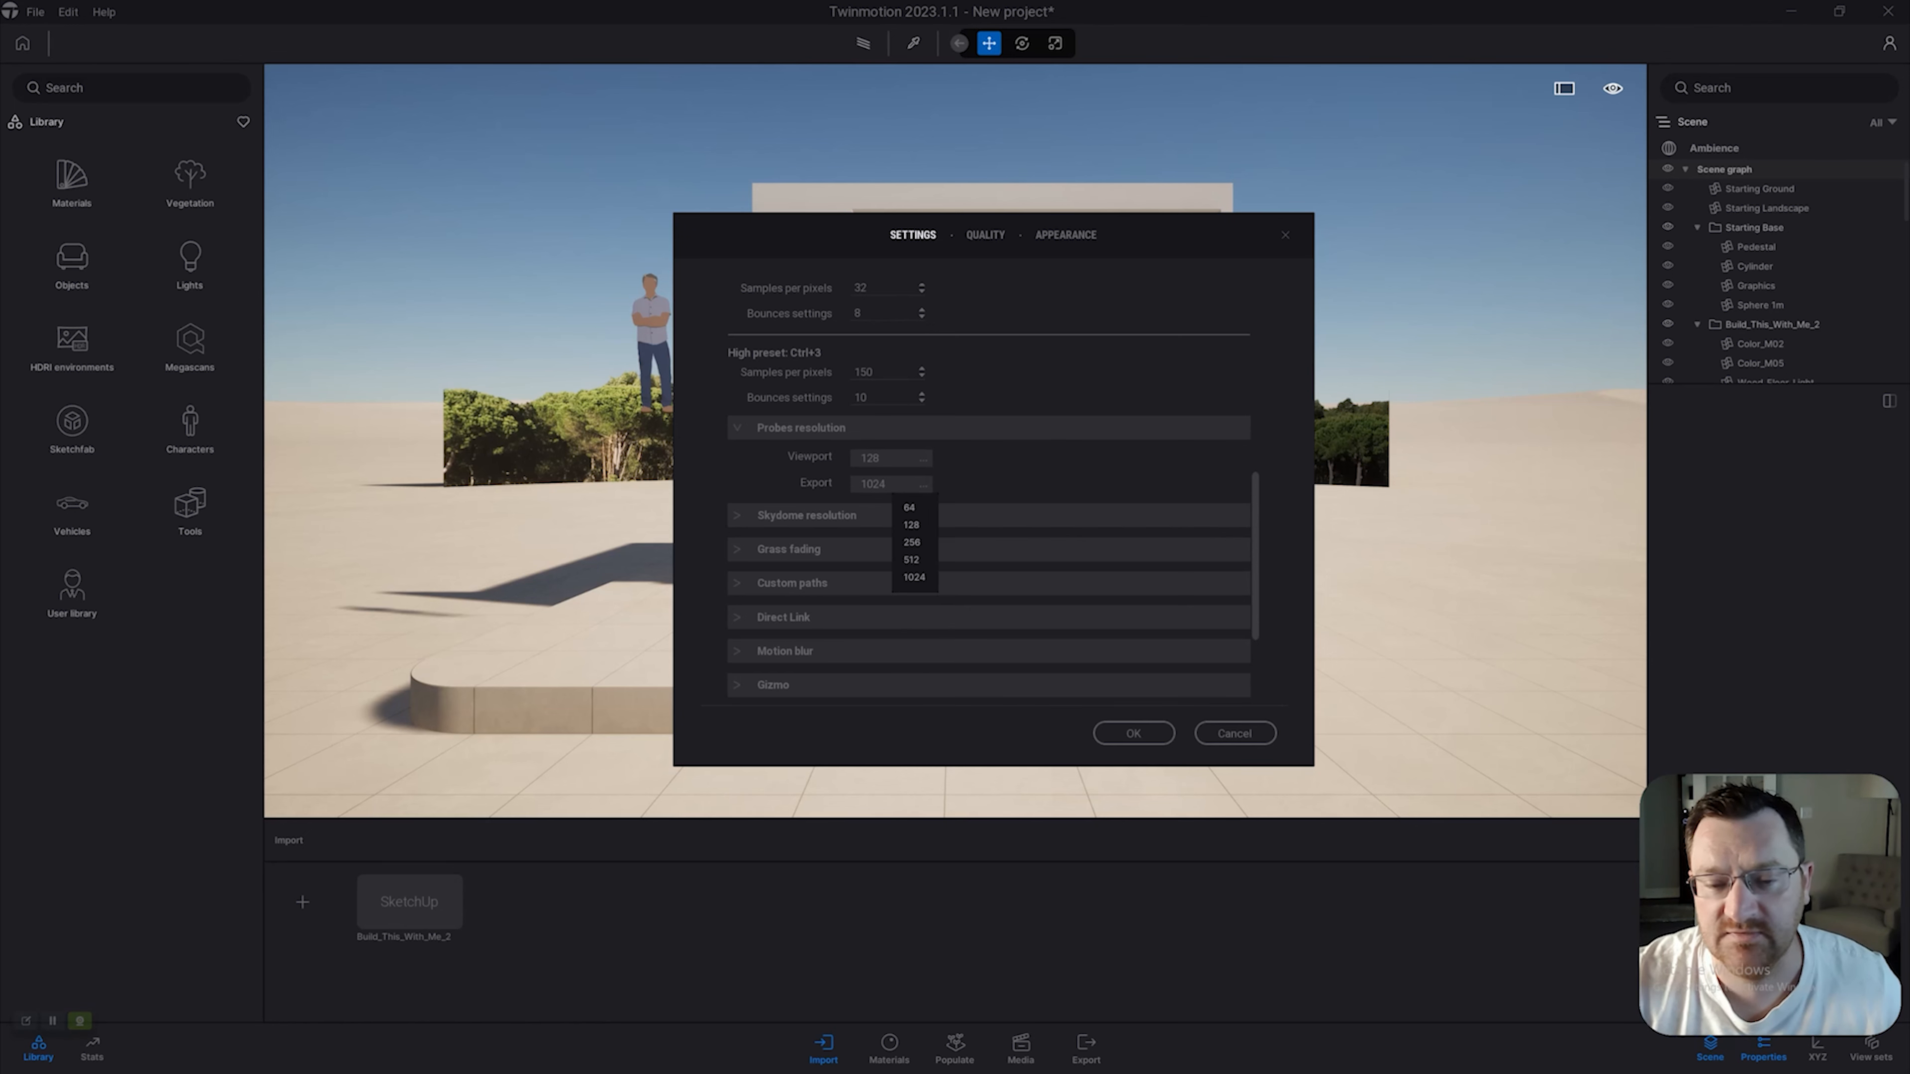
pyautogui.click(1068, 472)
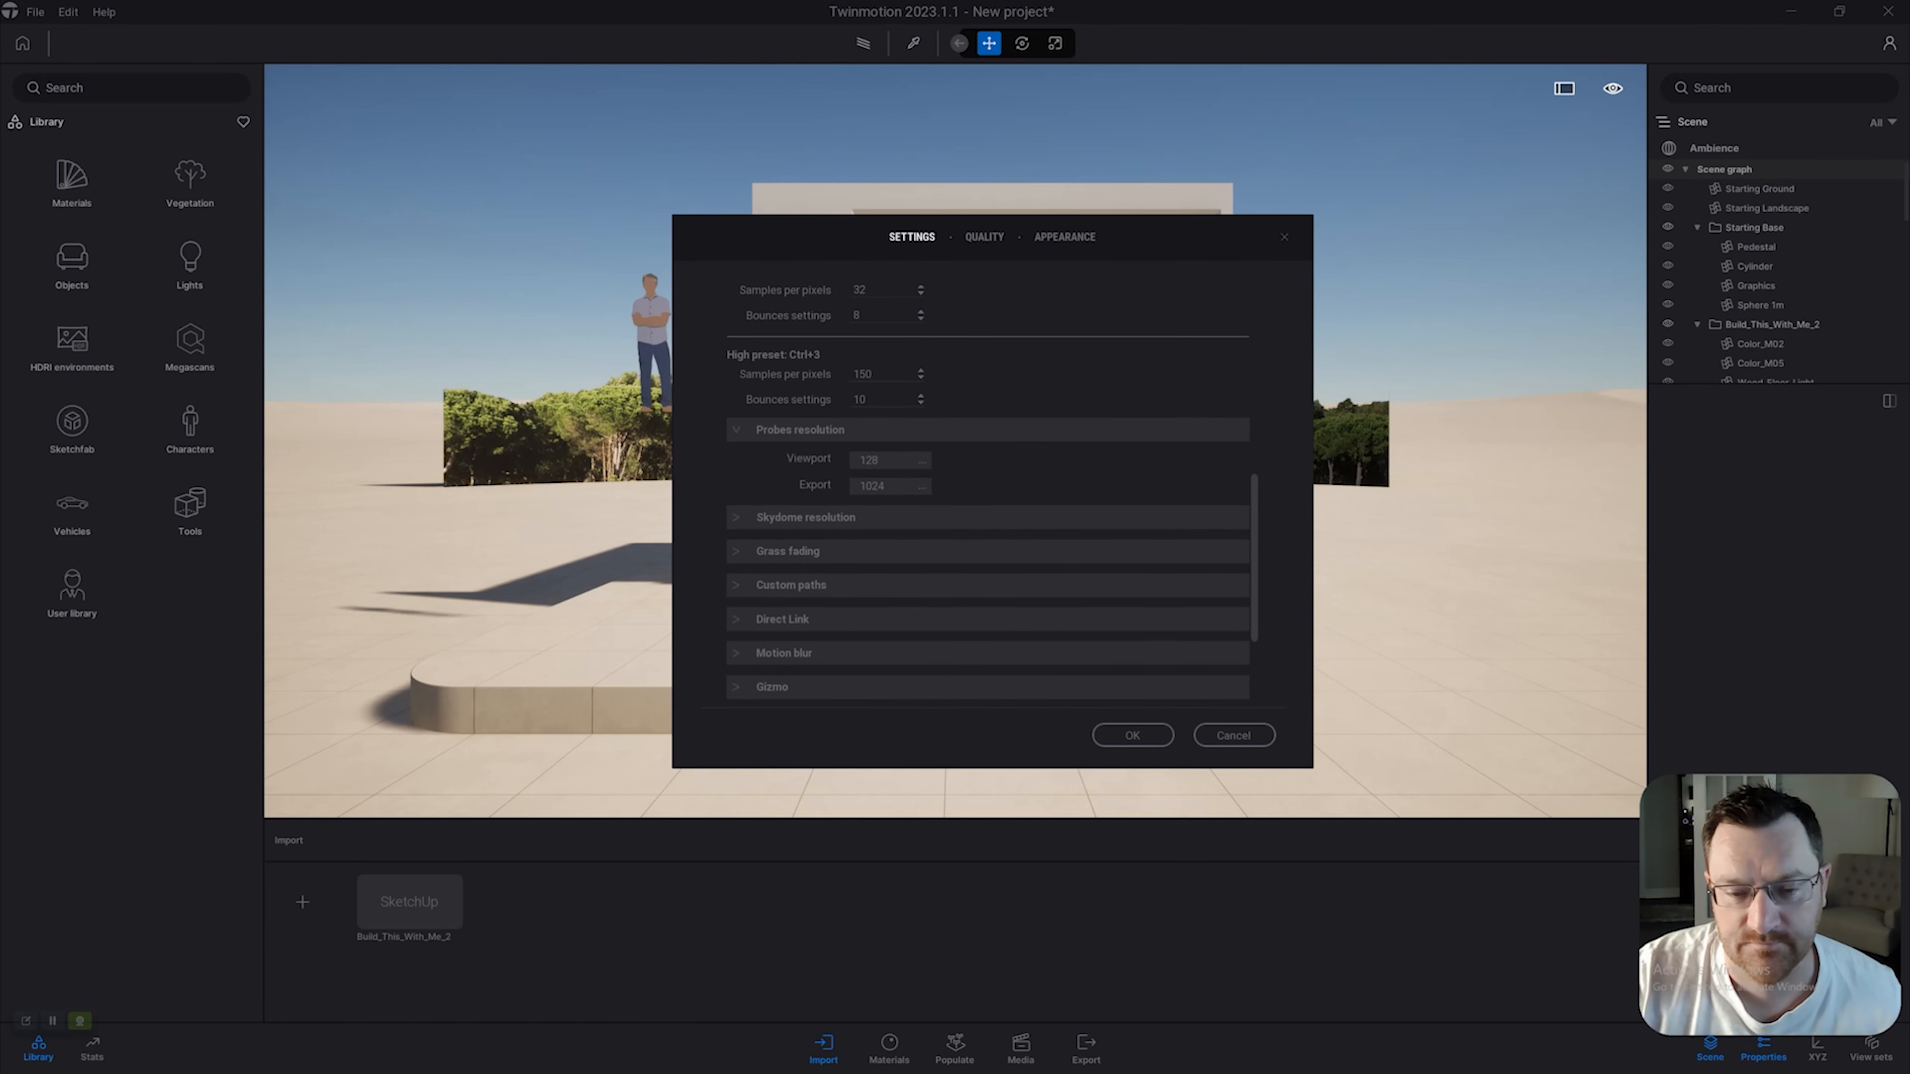
# Choose Low as the skydome viewport resolution and review the remaining probe and skydome resolution options.
pyautogui.click(737, 517)
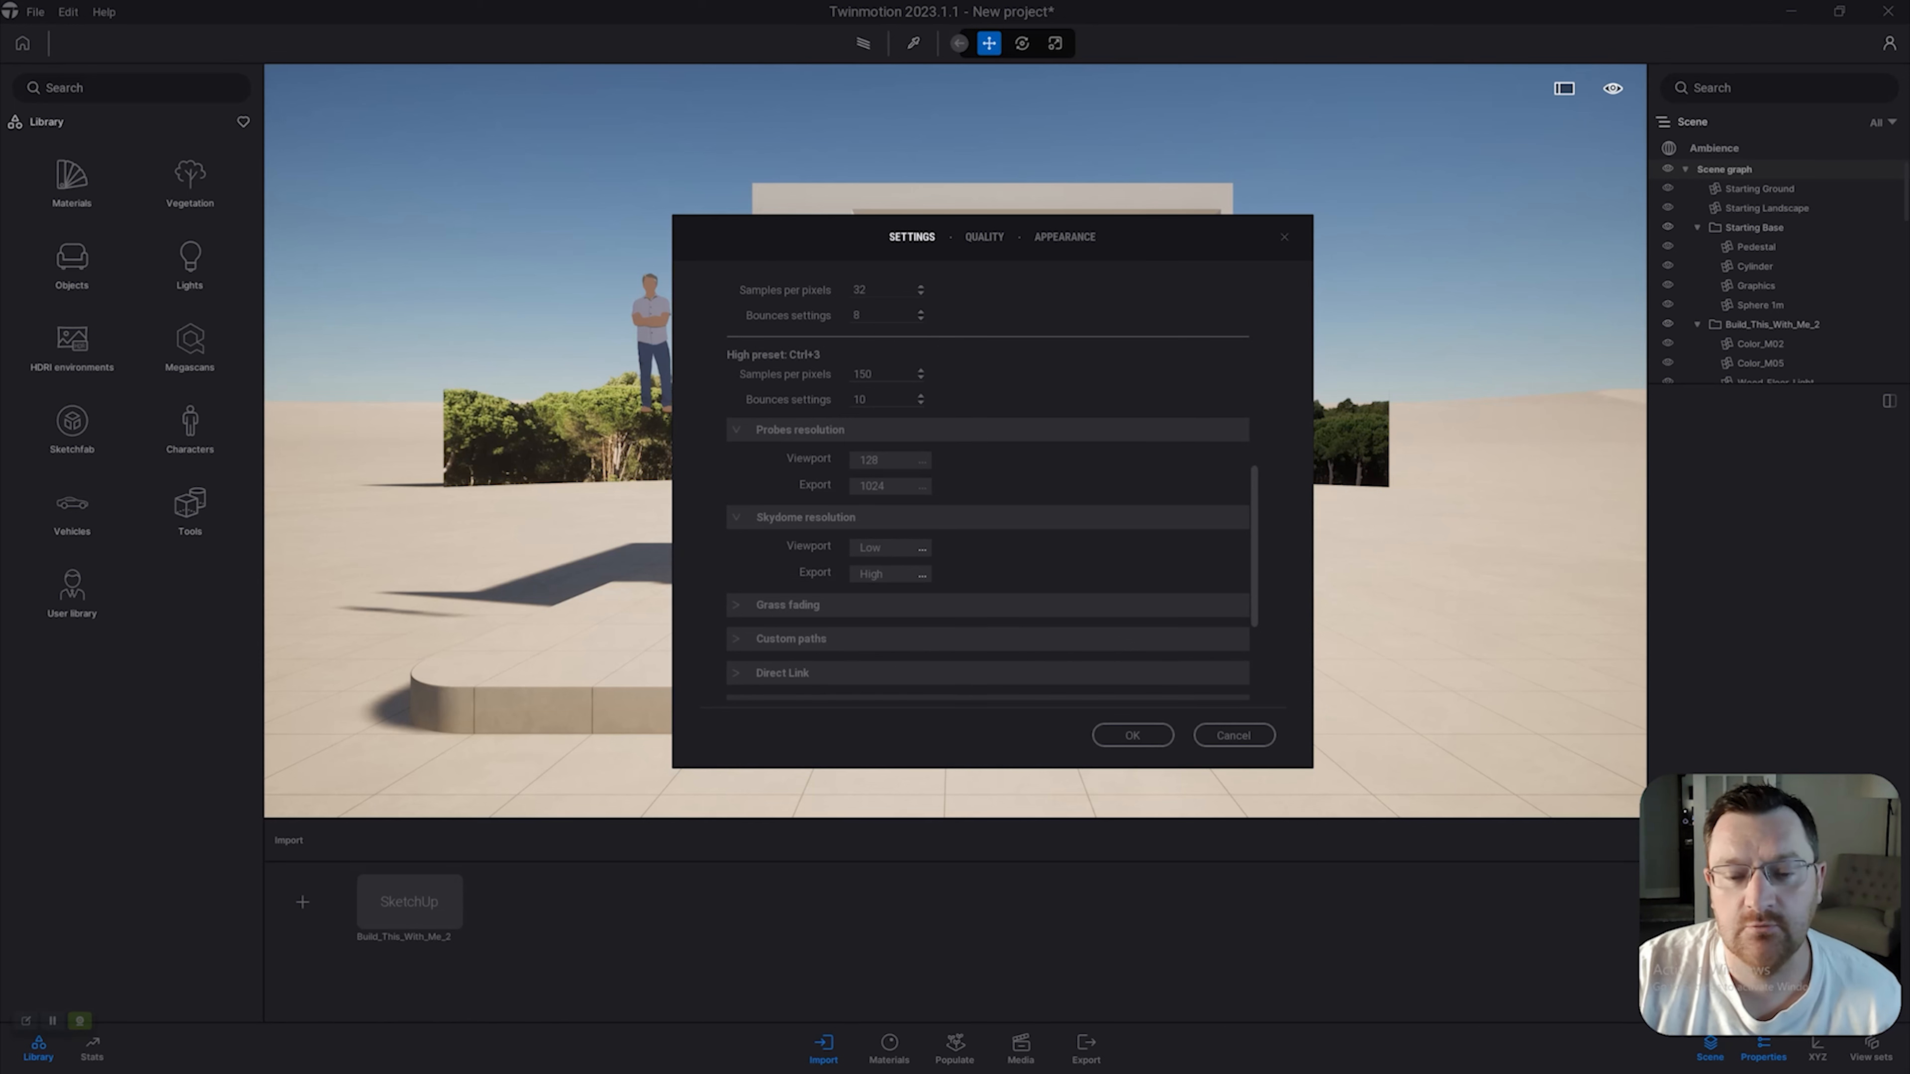
pyautogui.click(902, 574)
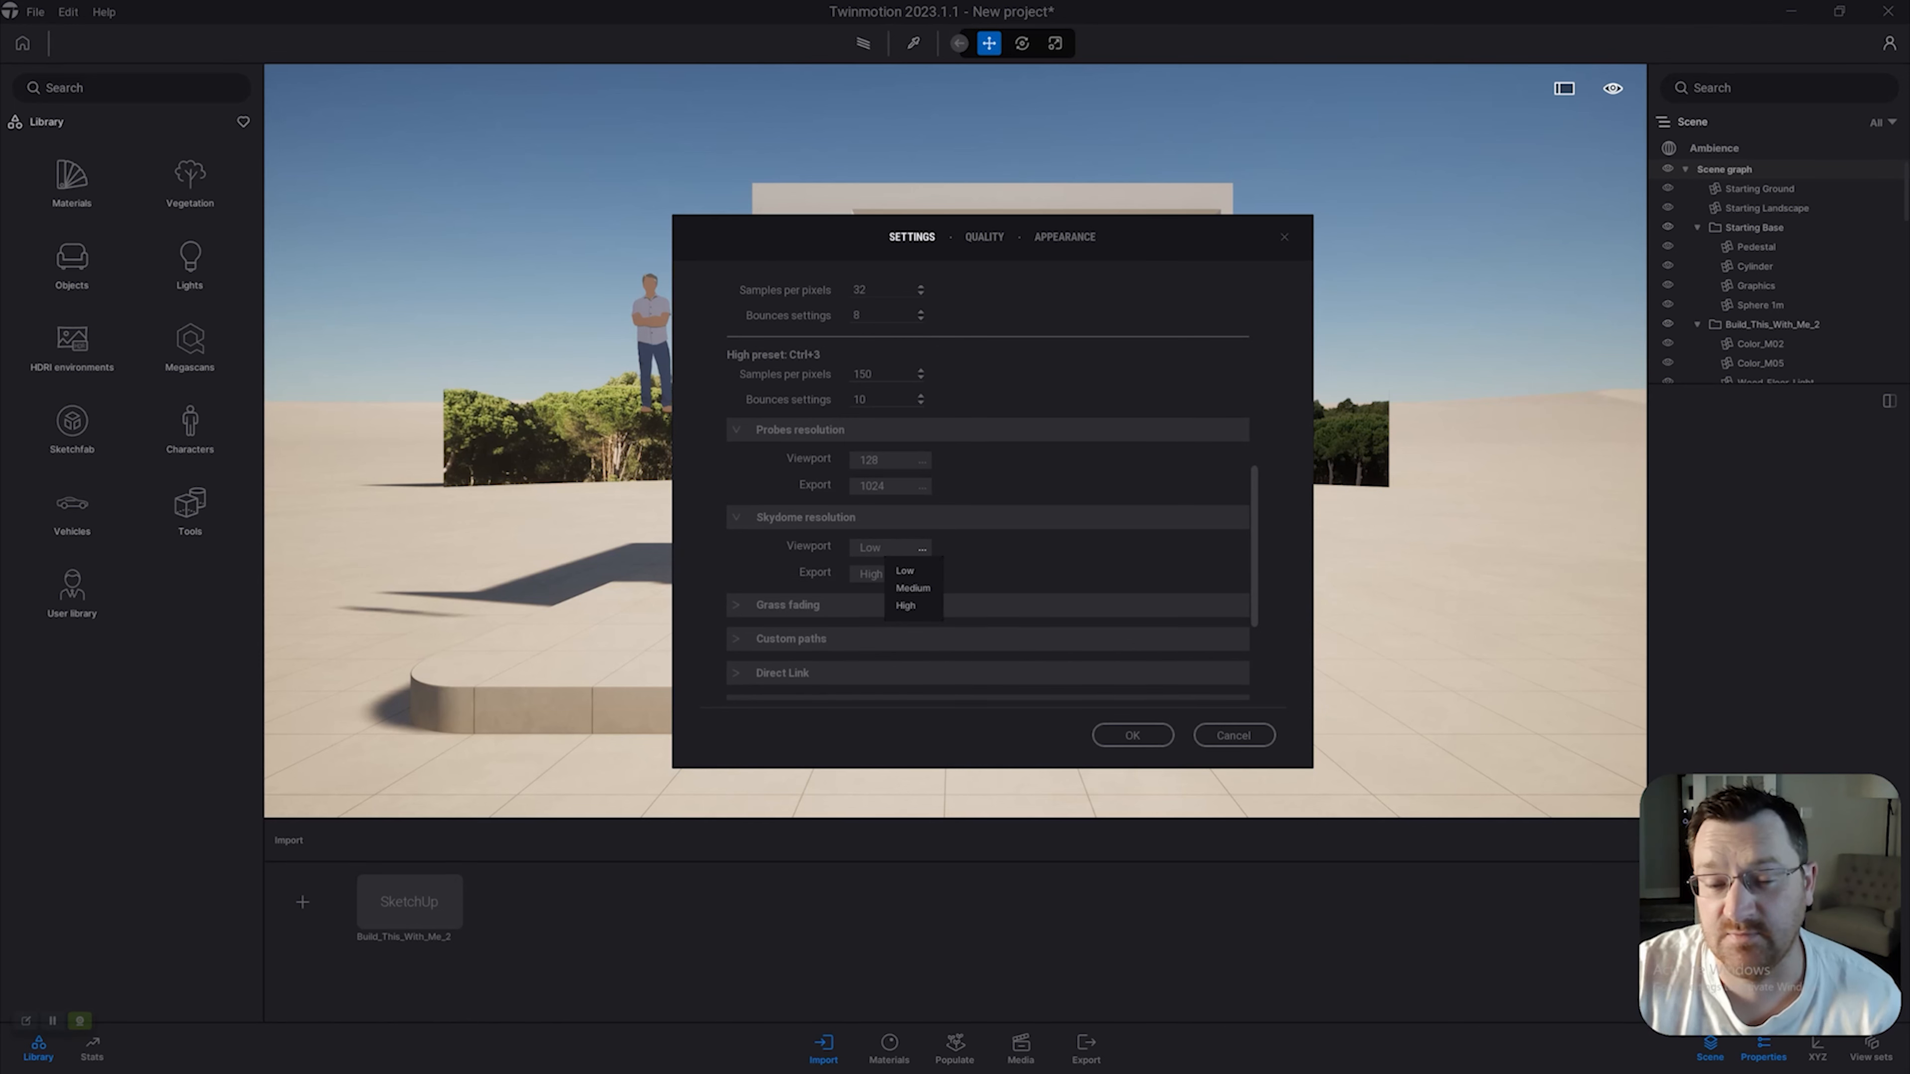
pyautogui.click(905, 572)
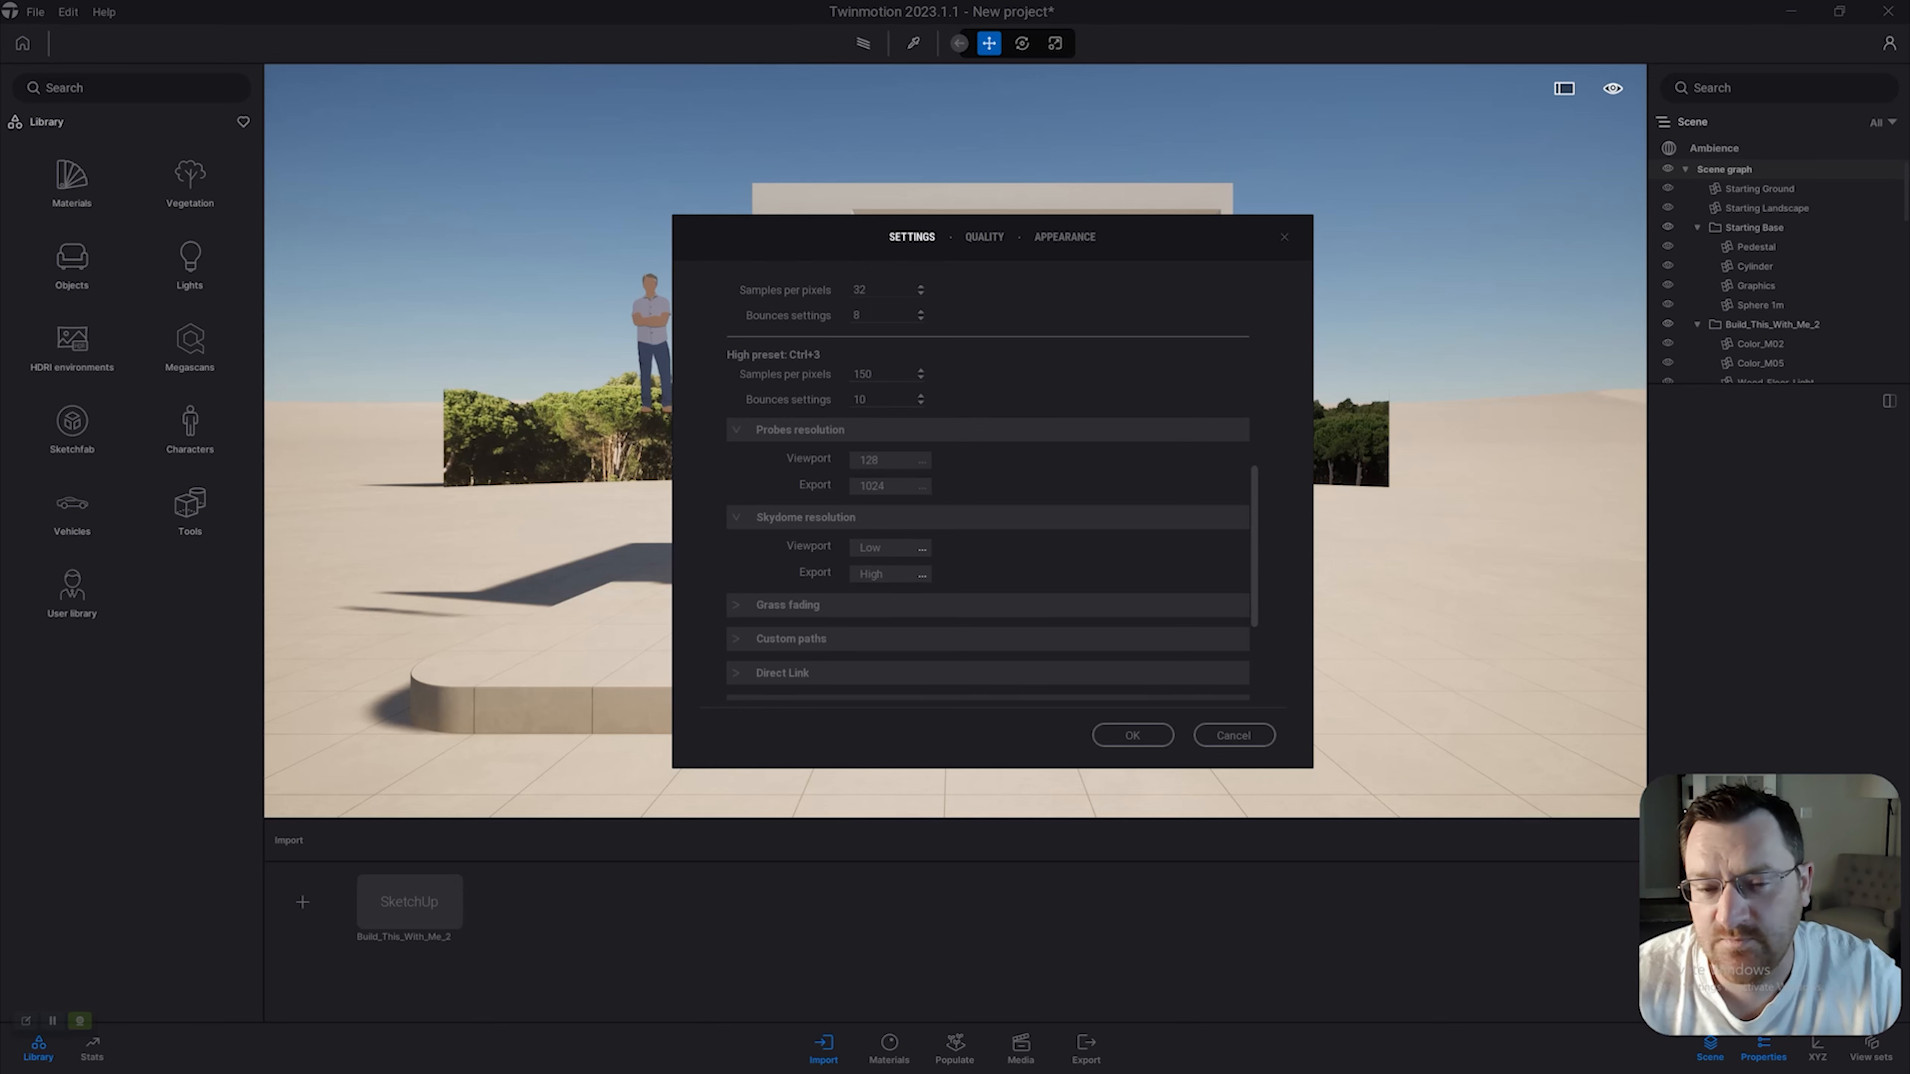
pyautogui.click(920, 460)
pyautogui.click(920, 461)
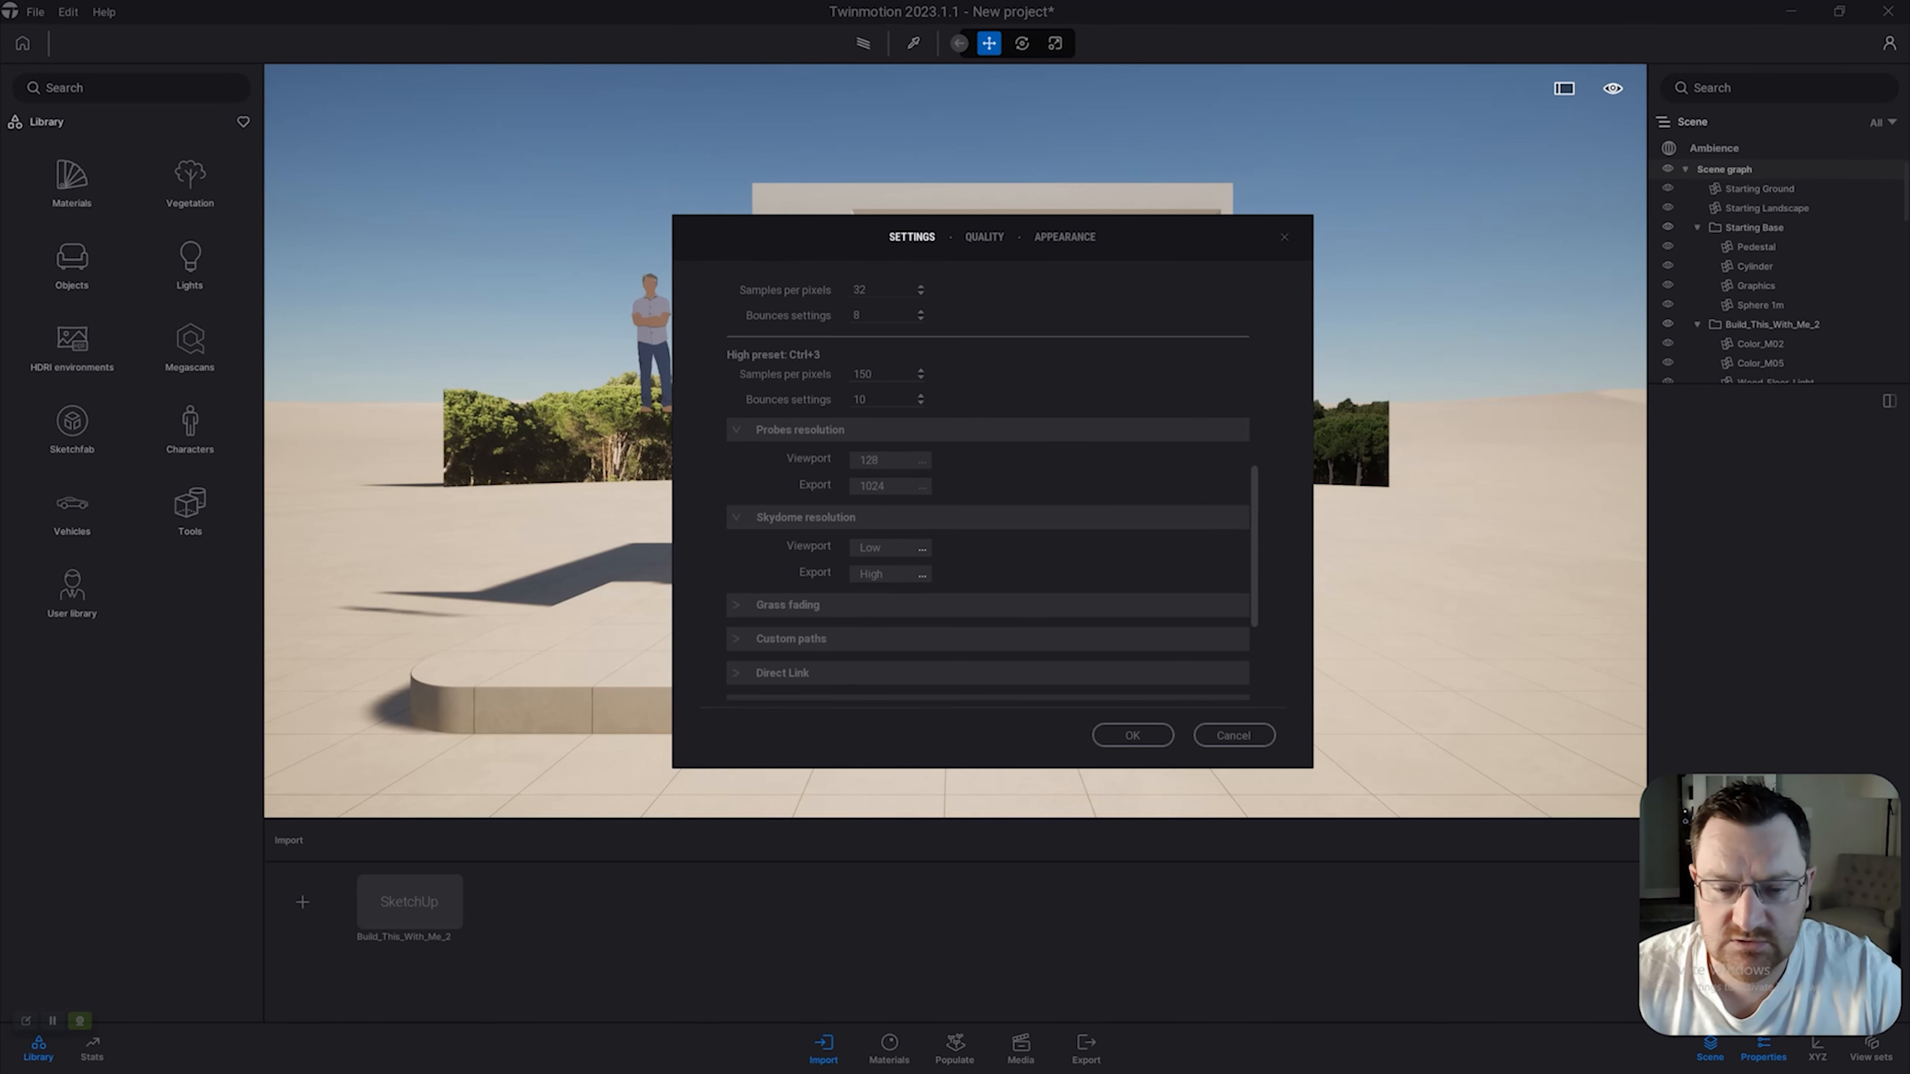
pyautogui.click(922, 549)
pyautogui.click(922, 549)
pyautogui.moveTo(922, 562); pyautogui.dragTo(993, 580)
pyautogui.click(921, 577)
pyautogui.scroll(-1, 993, 579)
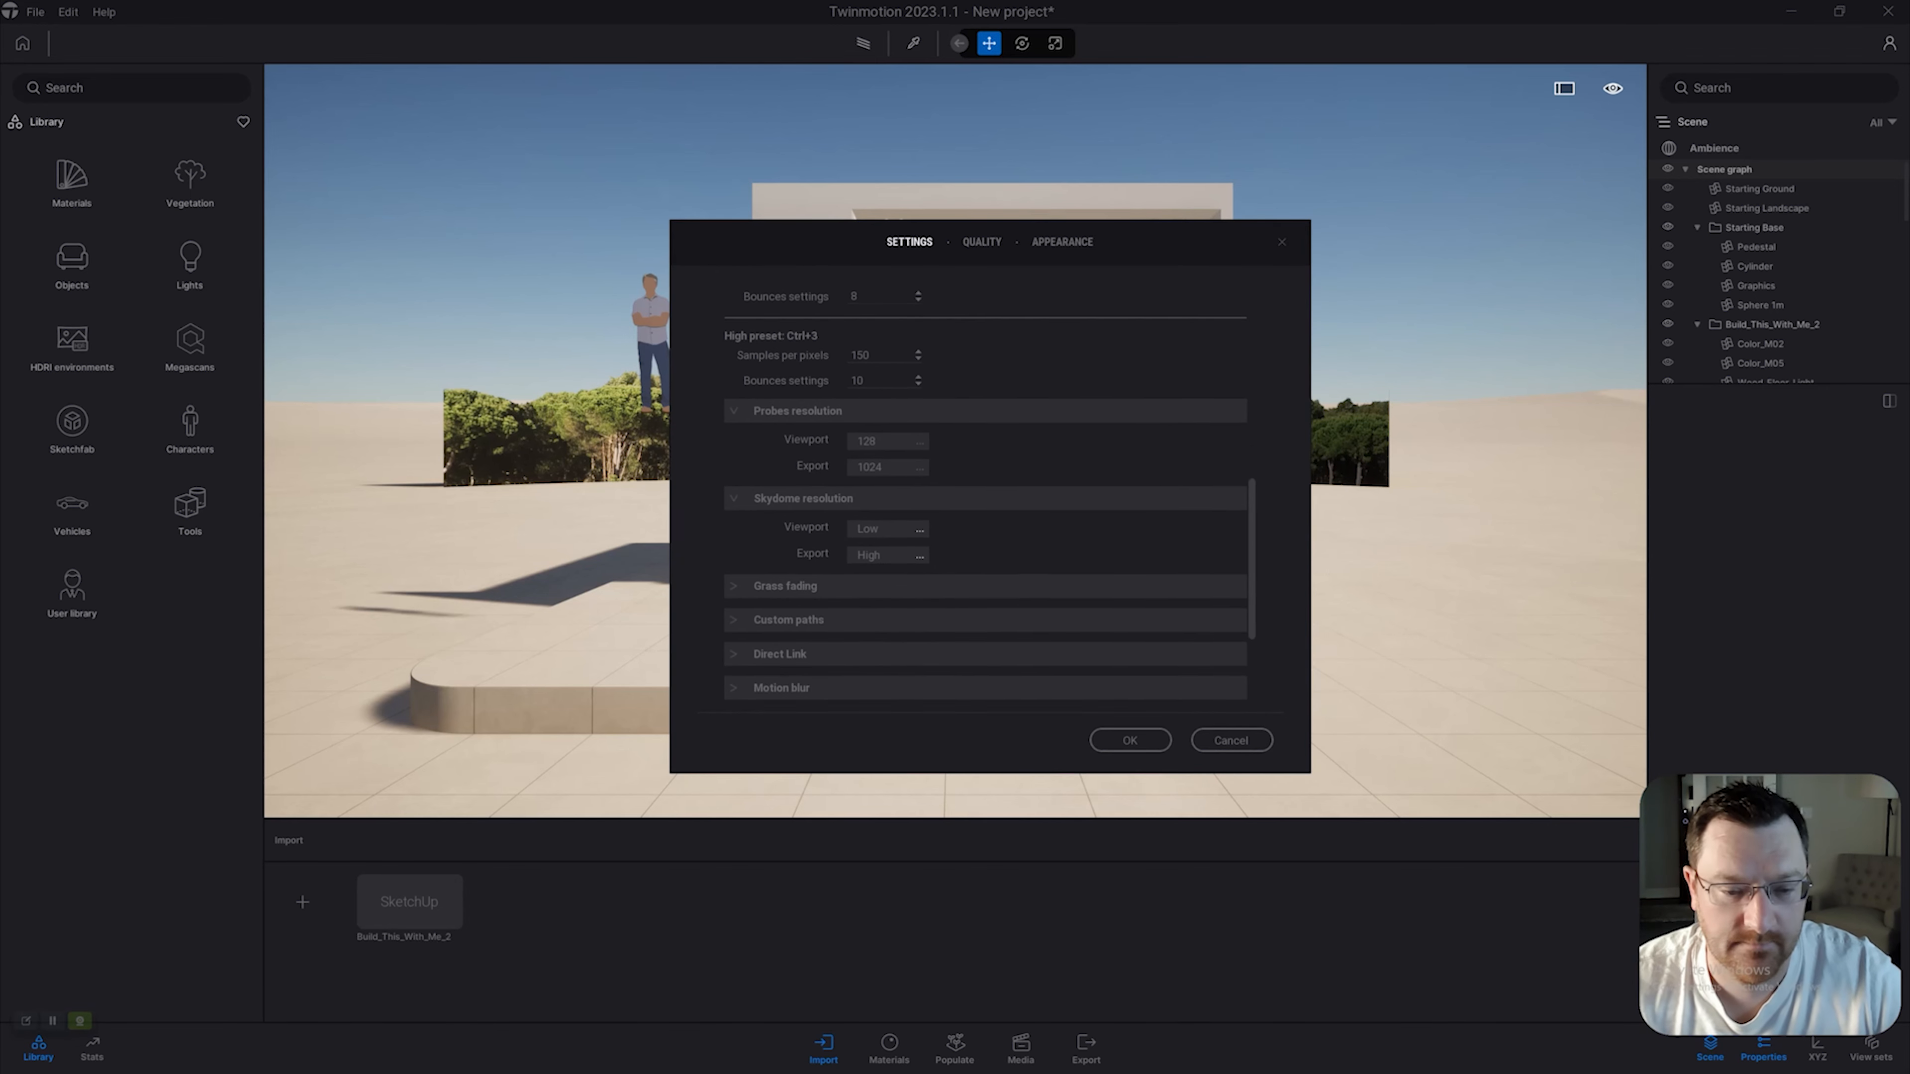
# Examine the grass fading options and the auto save interval, backup number and path in the preferences.
pyautogui.scroll(-1, 985, 573)
pyautogui.click(850, 539)
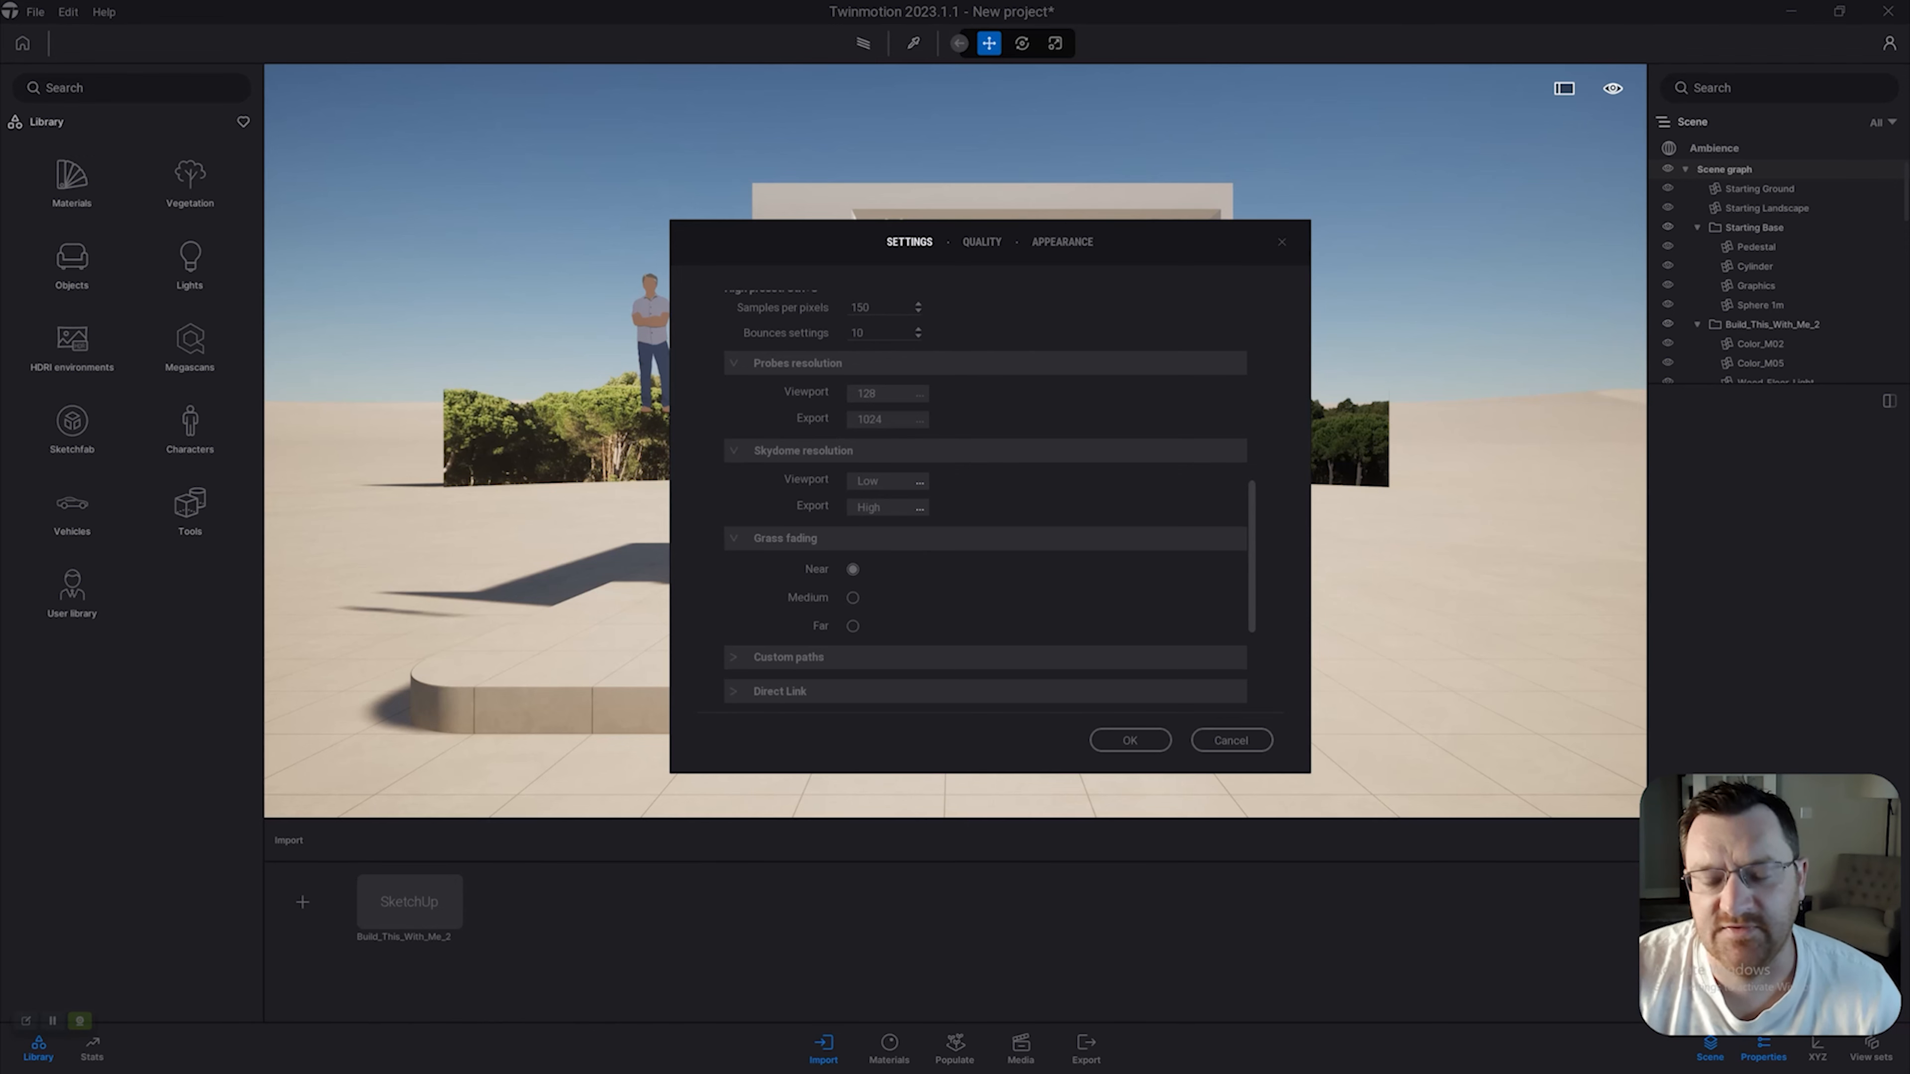
pyautogui.scroll(-2, 985, 489)
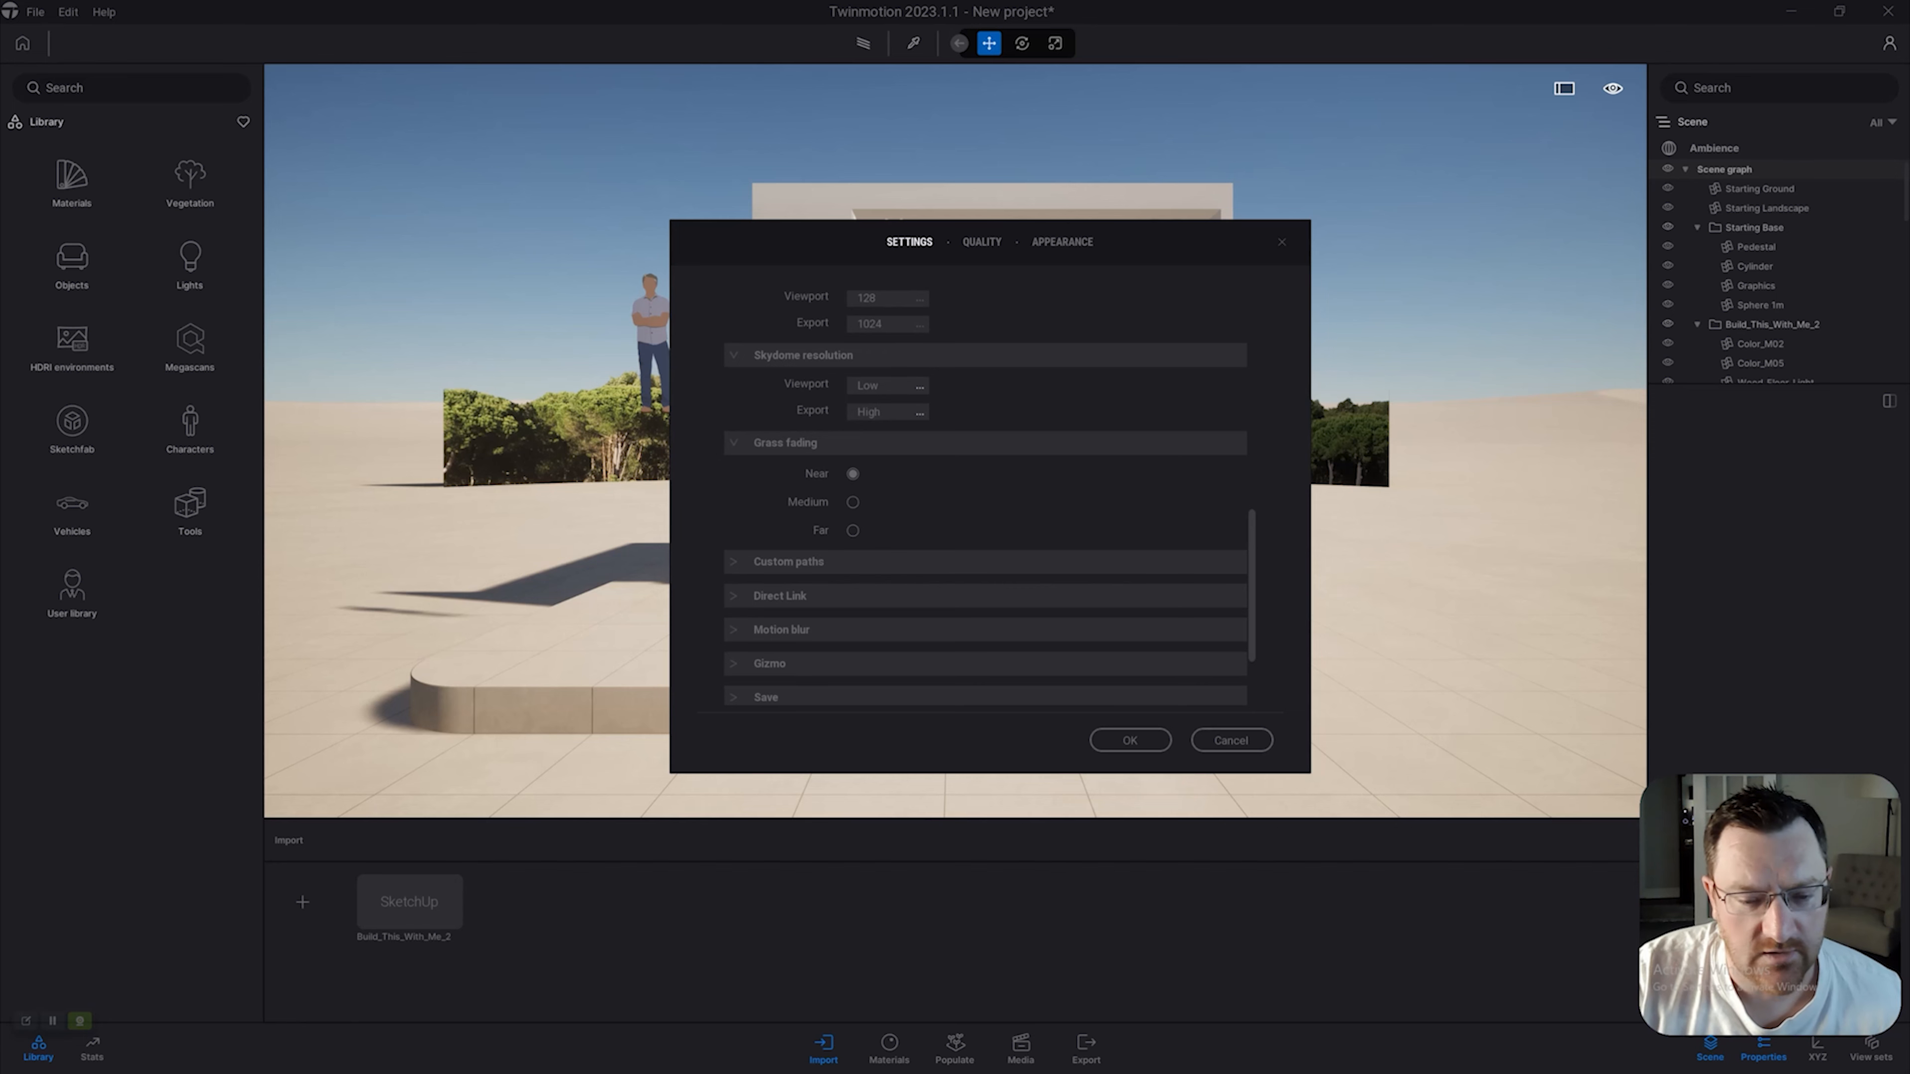
pyautogui.scroll(-2, 985, 489)
pyautogui.scroll(-1, 985, 489)
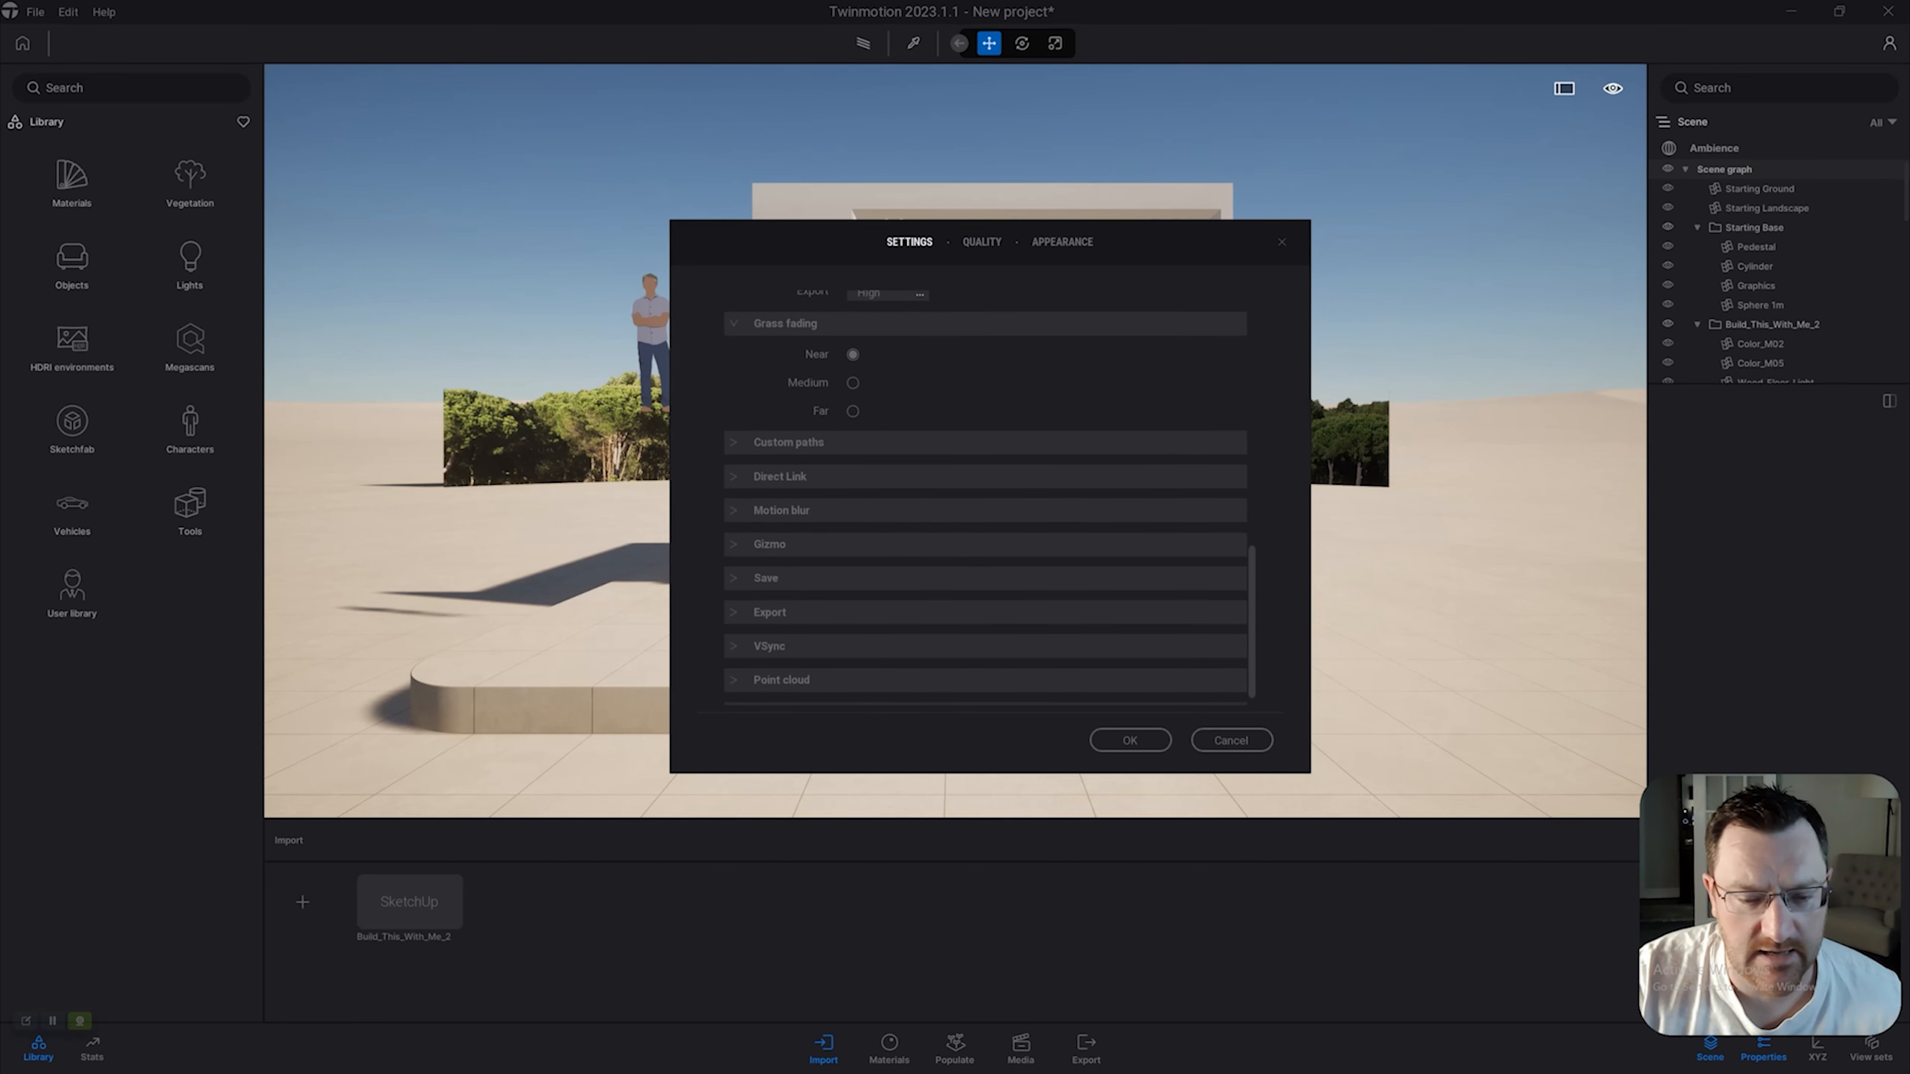
pyautogui.click(765, 578)
pyautogui.scroll(-2, 985, 497)
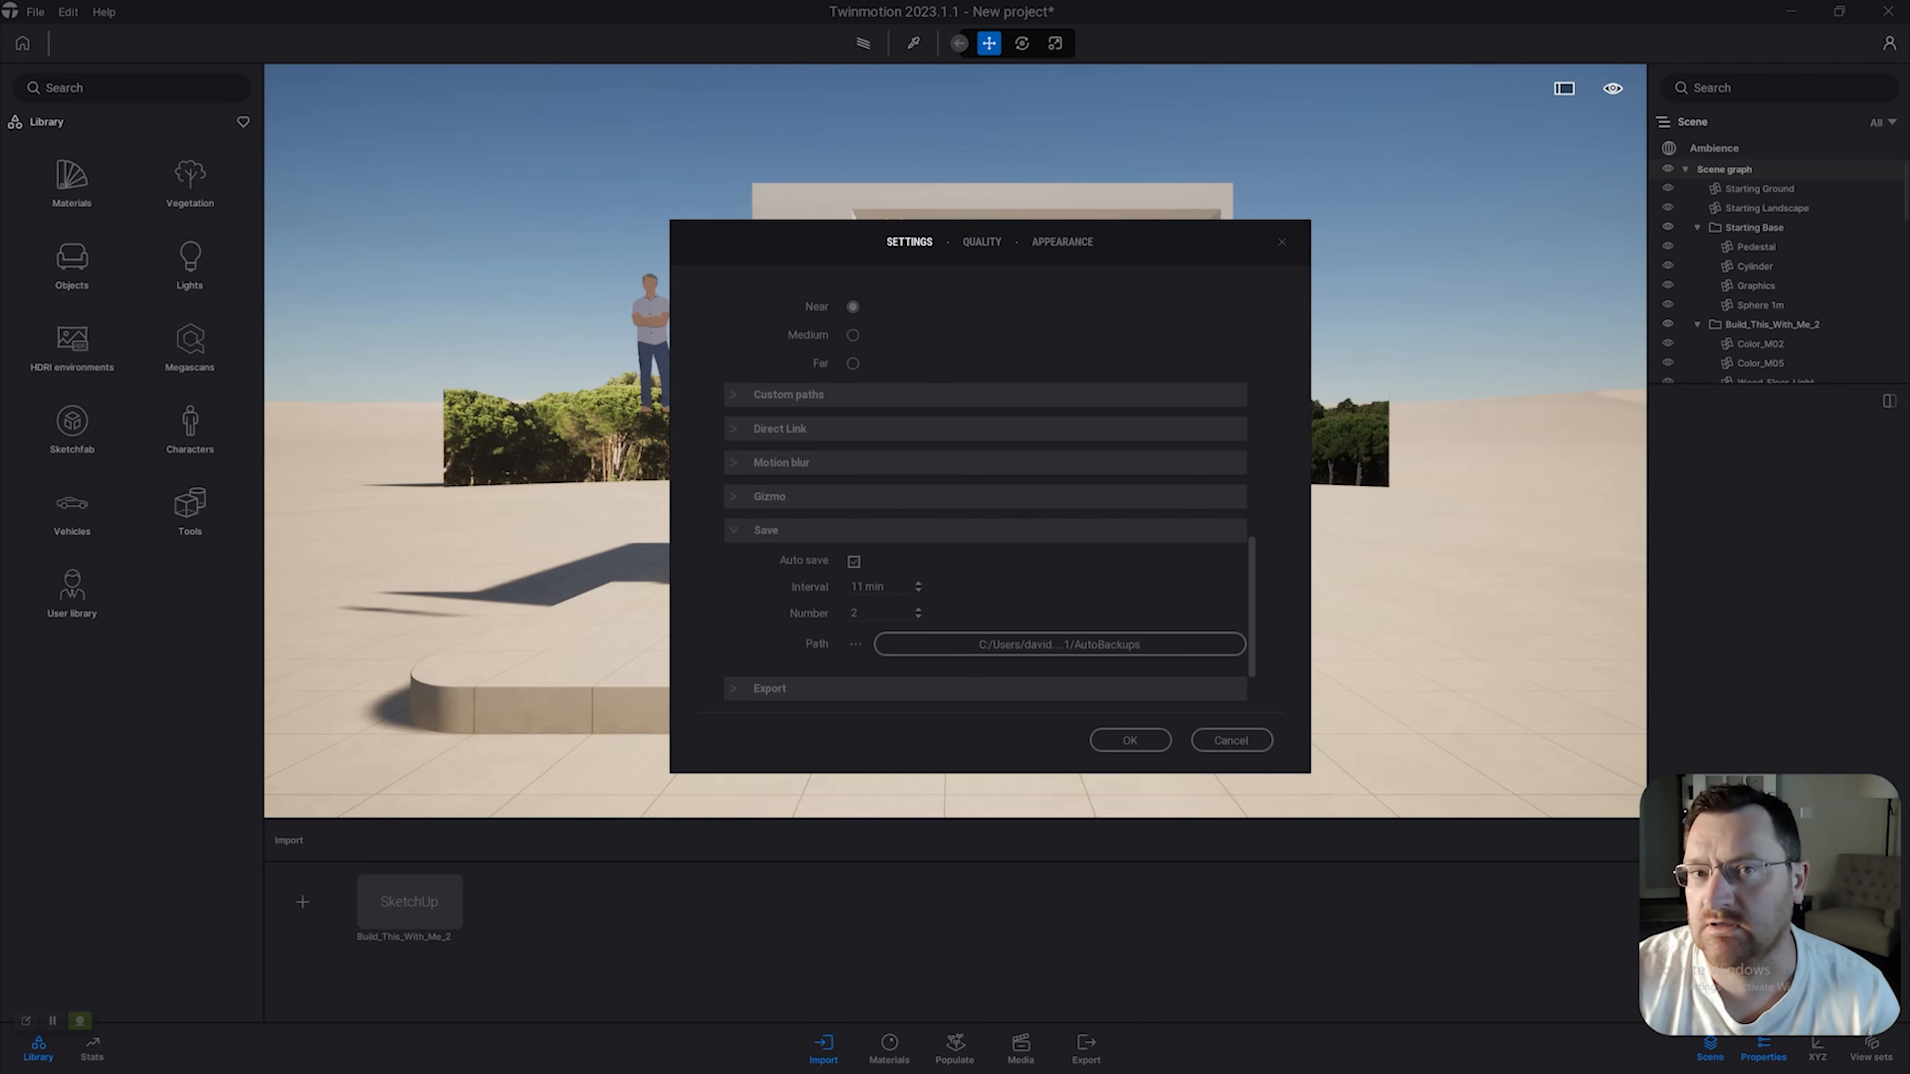
pyautogui.scroll(-2, 985, 489)
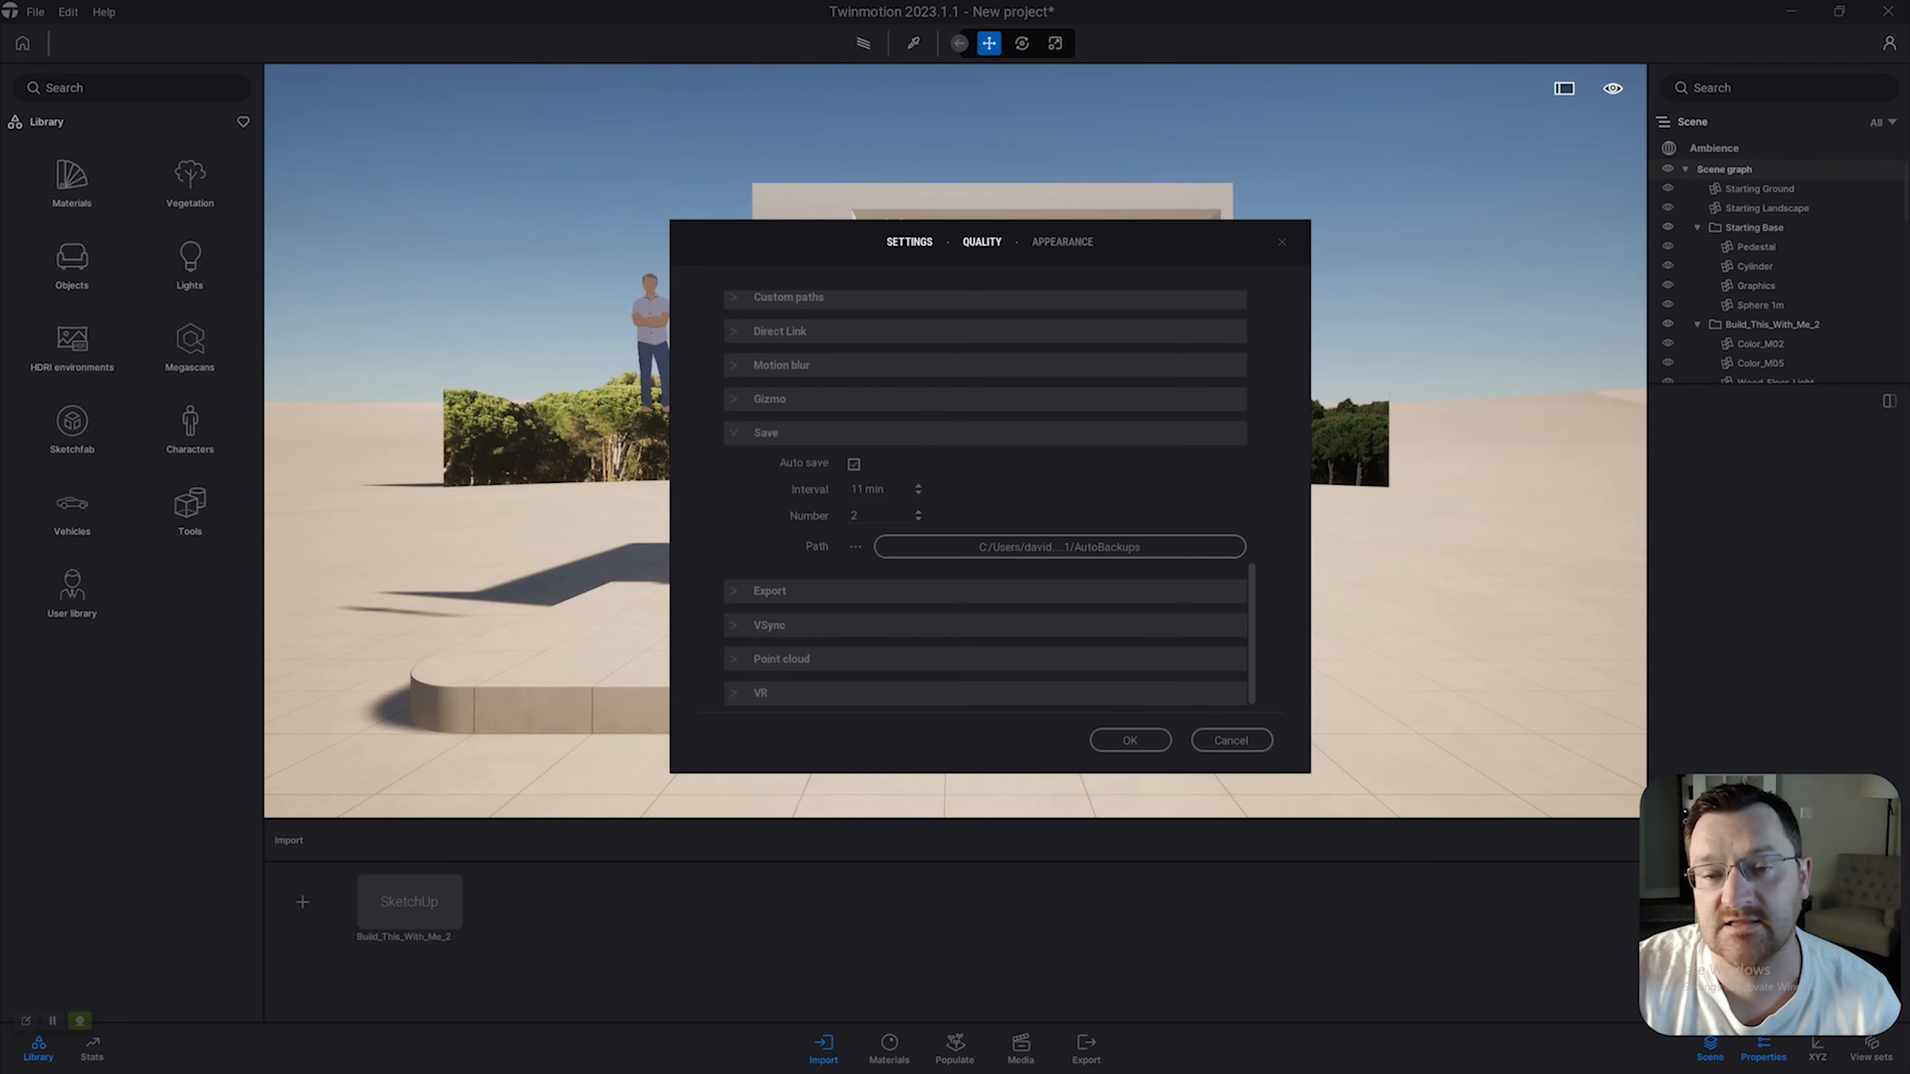
# Turn off automatic desktop quality, set all seven rendering features from Shadows to Point cloud to High, check the appearance options and apply the preferences.
pyautogui.click(982, 242)
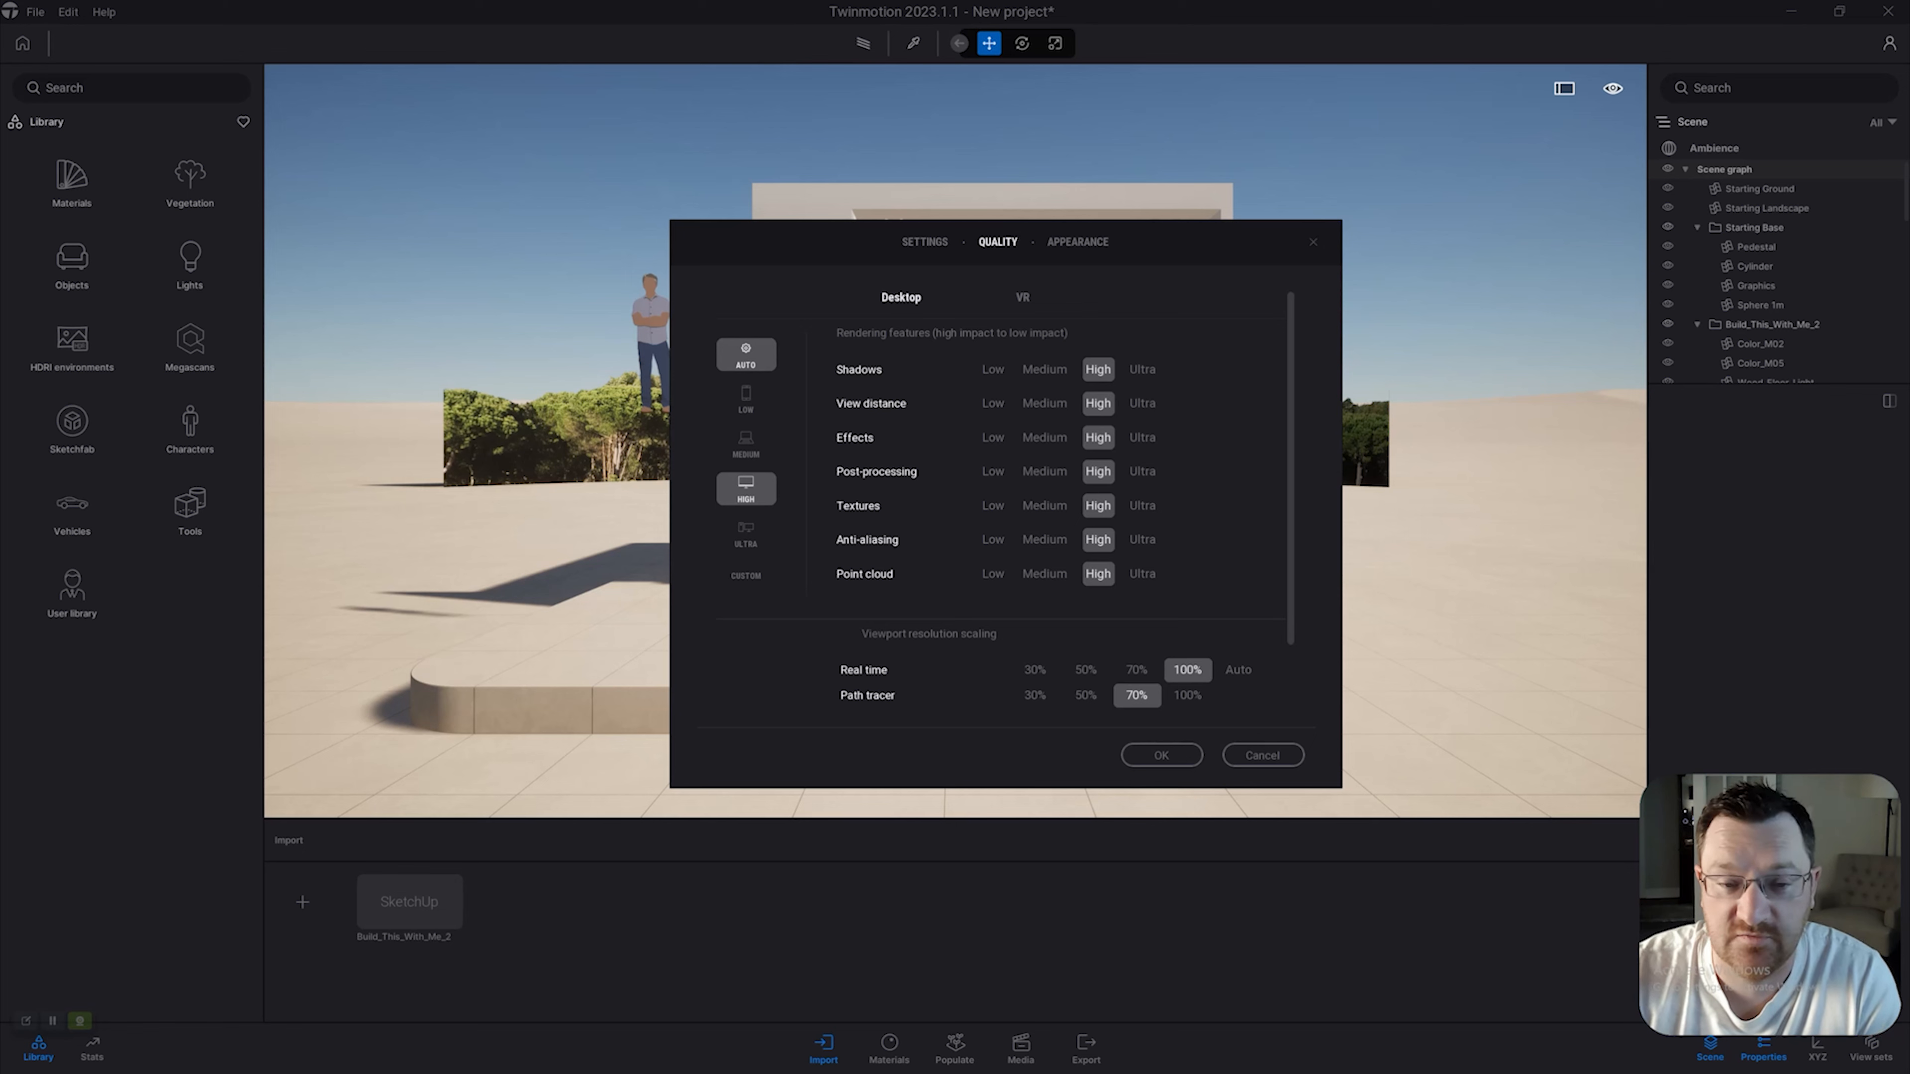
pyautogui.click(747, 354)
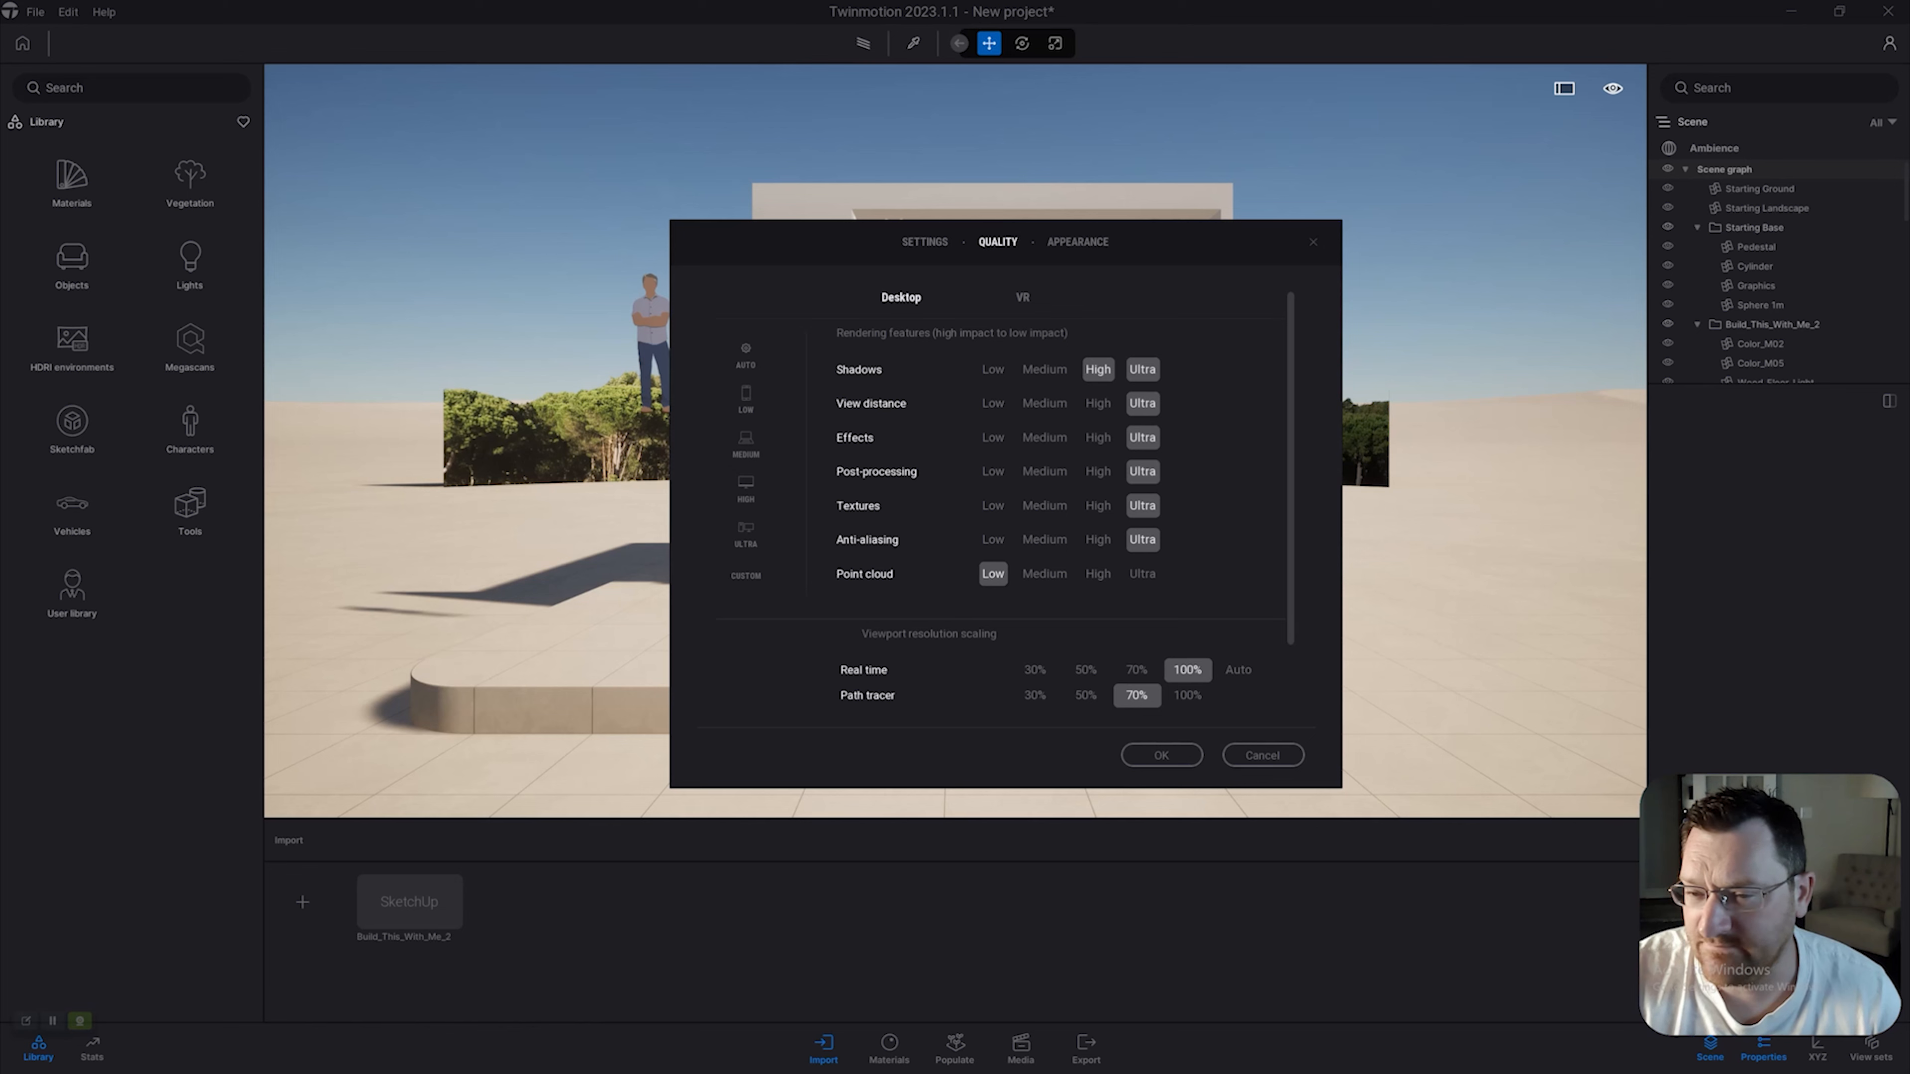
pyautogui.click(1098, 369)
pyautogui.click(1098, 404)
pyautogui.click(1098, 438)
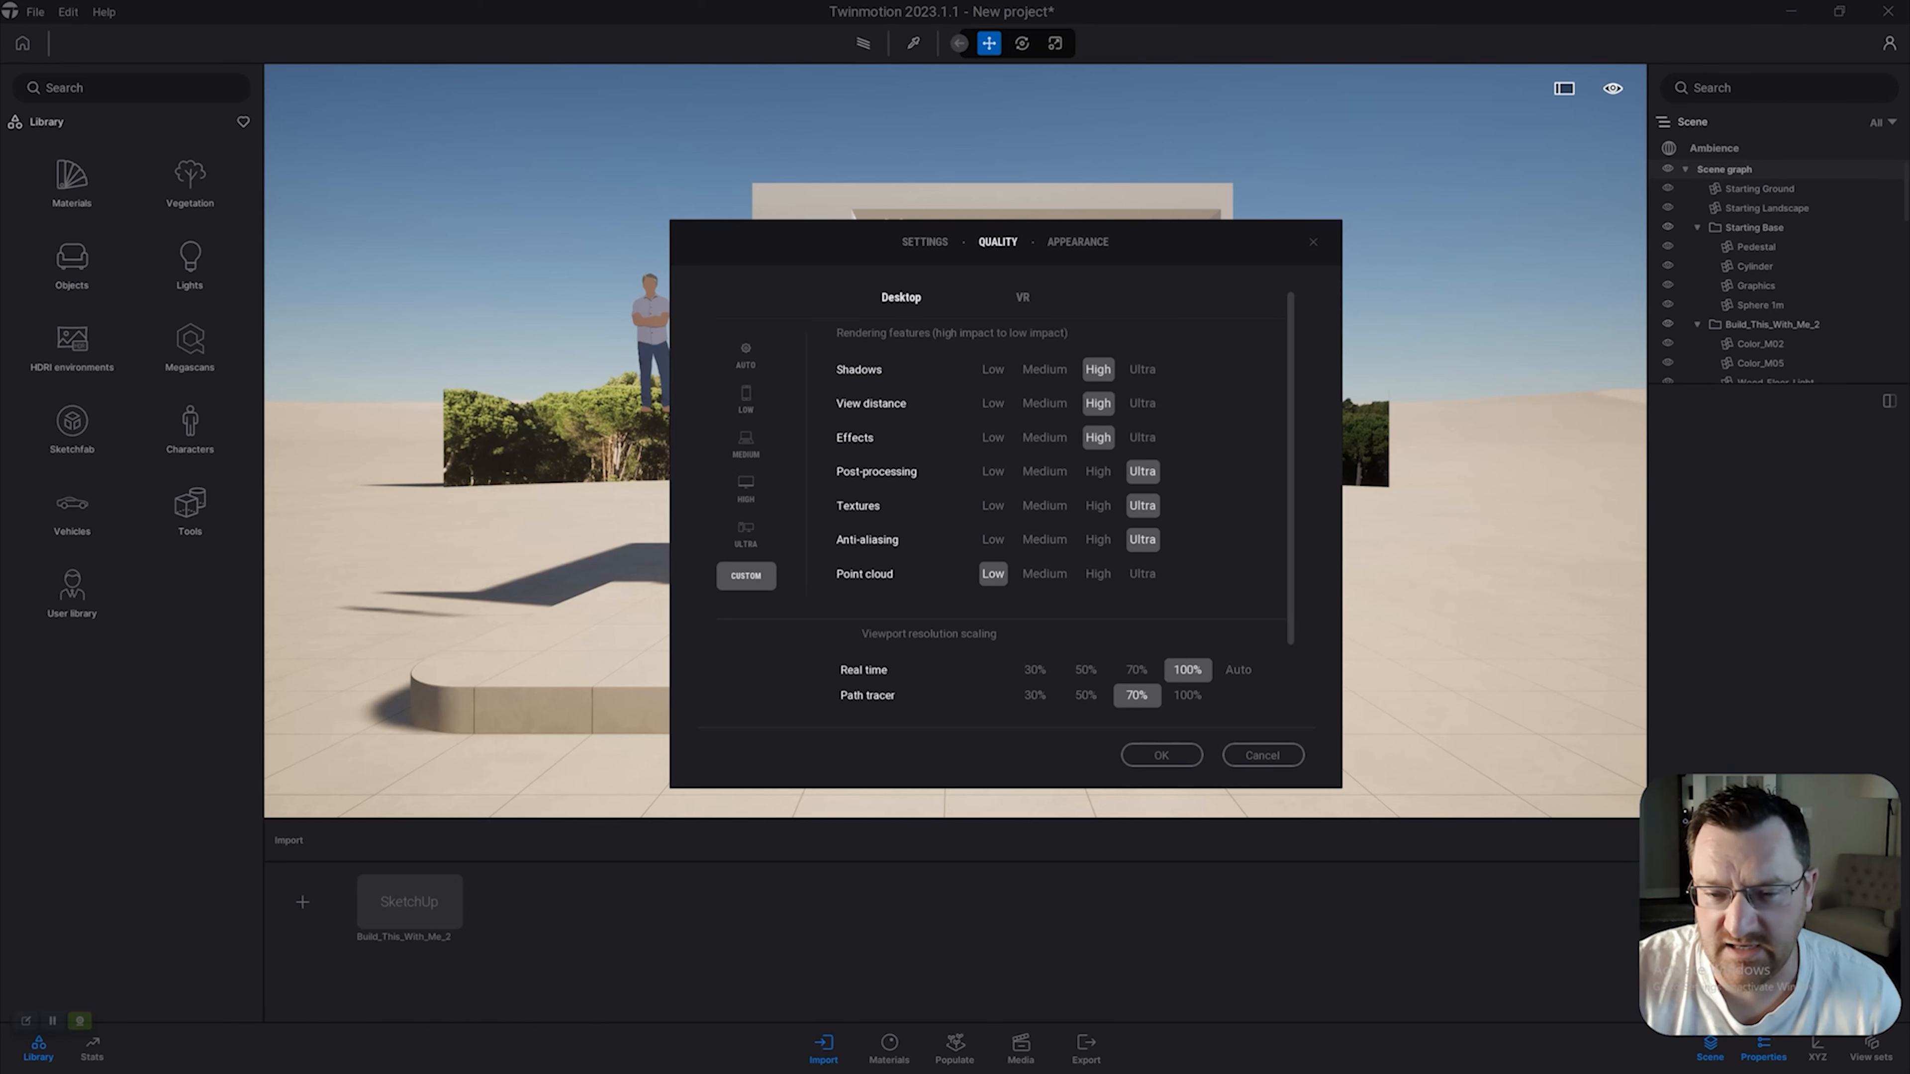
pyautogui.click(1098, 471)
pyautogui.click(1097, 506)
pyautogui.click(1097, 574)
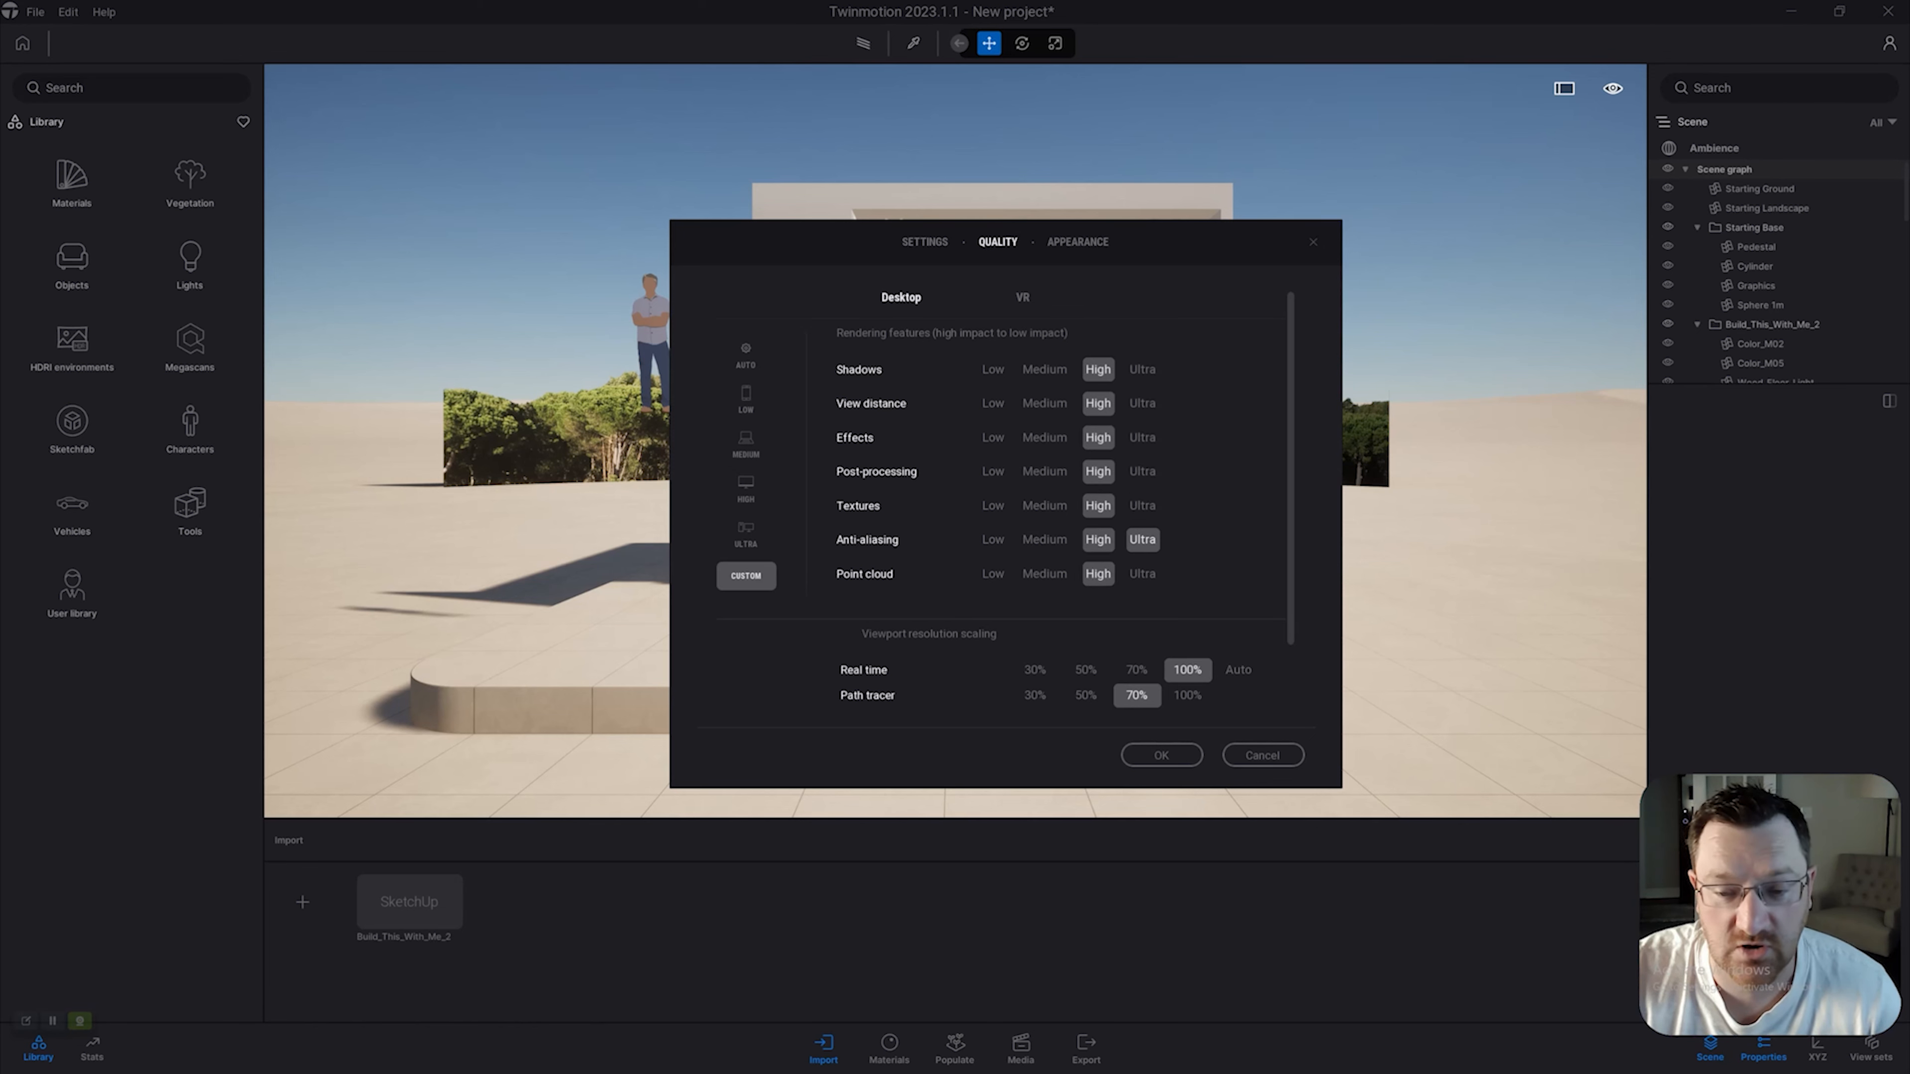
pyautogui.click(1098, 539)
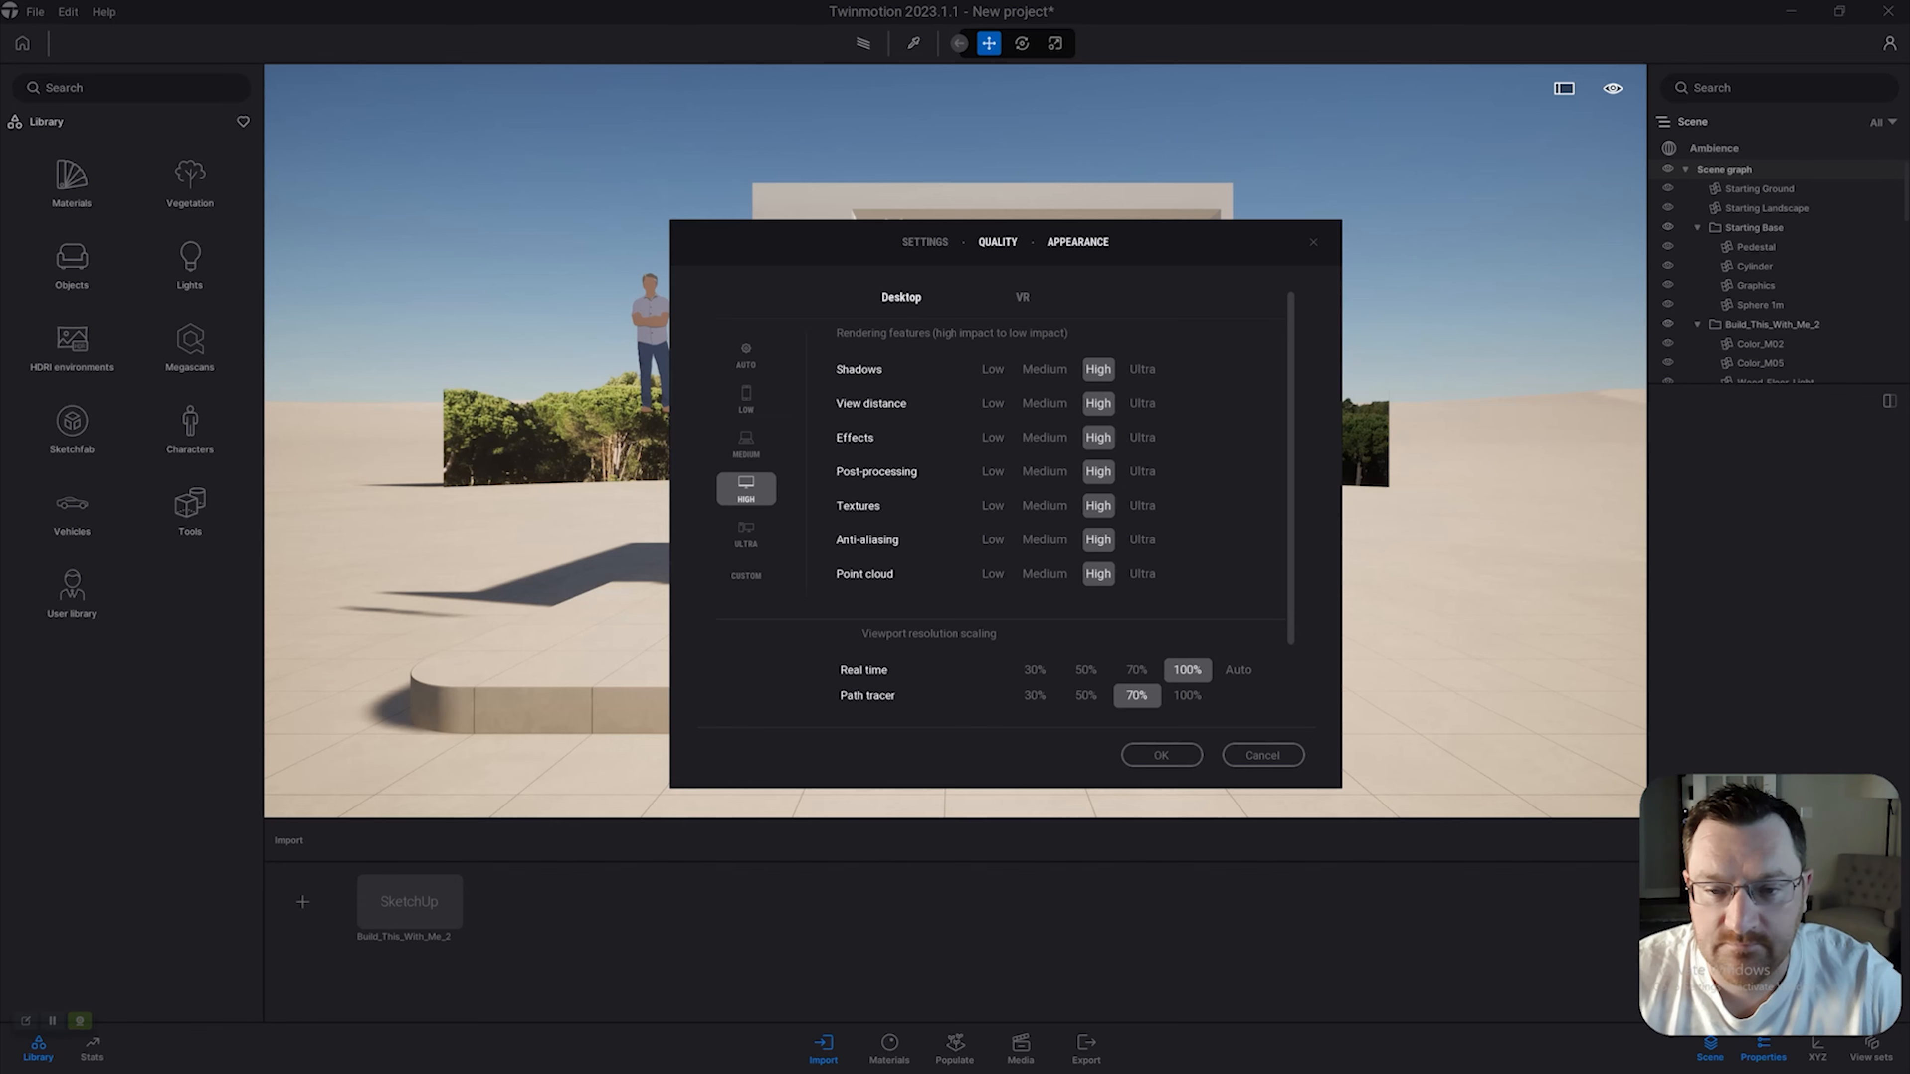
pyautogui.click(1078, 242)
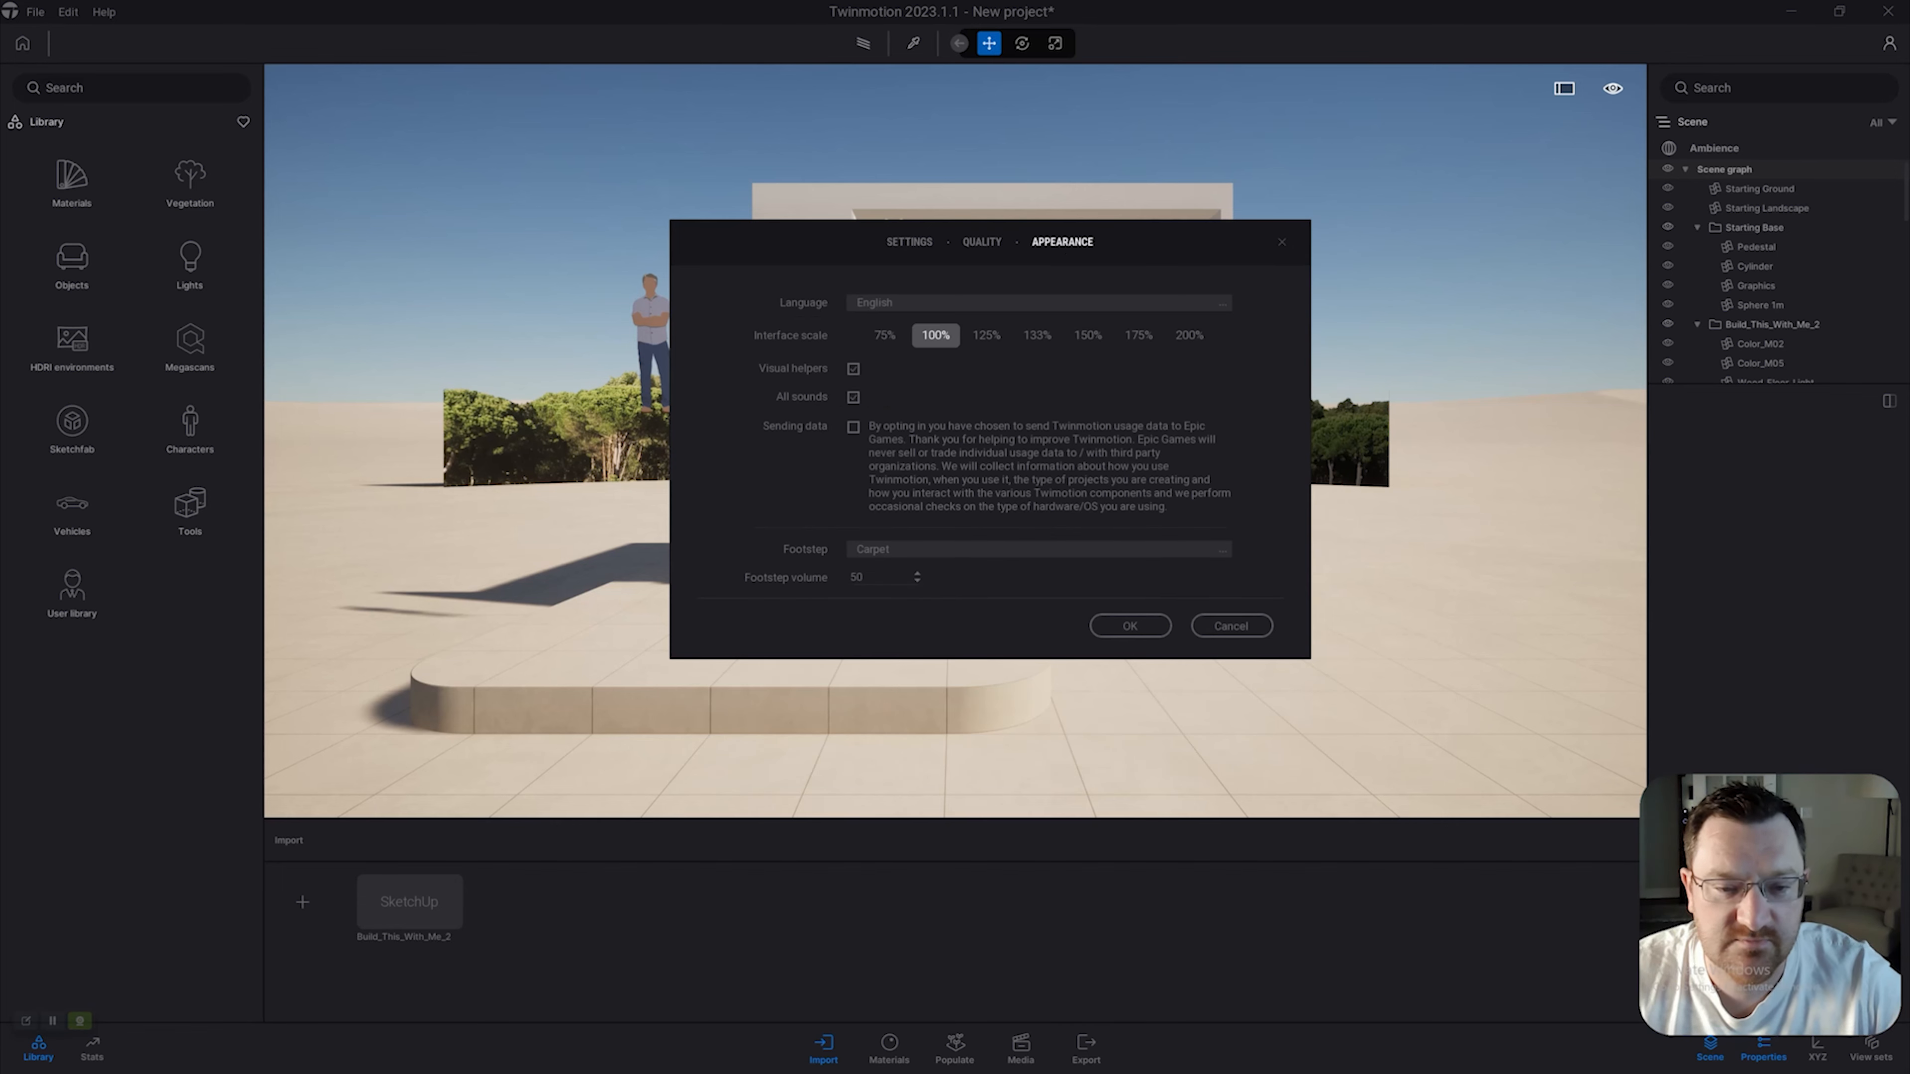
pyautogui.click(1130, 626)
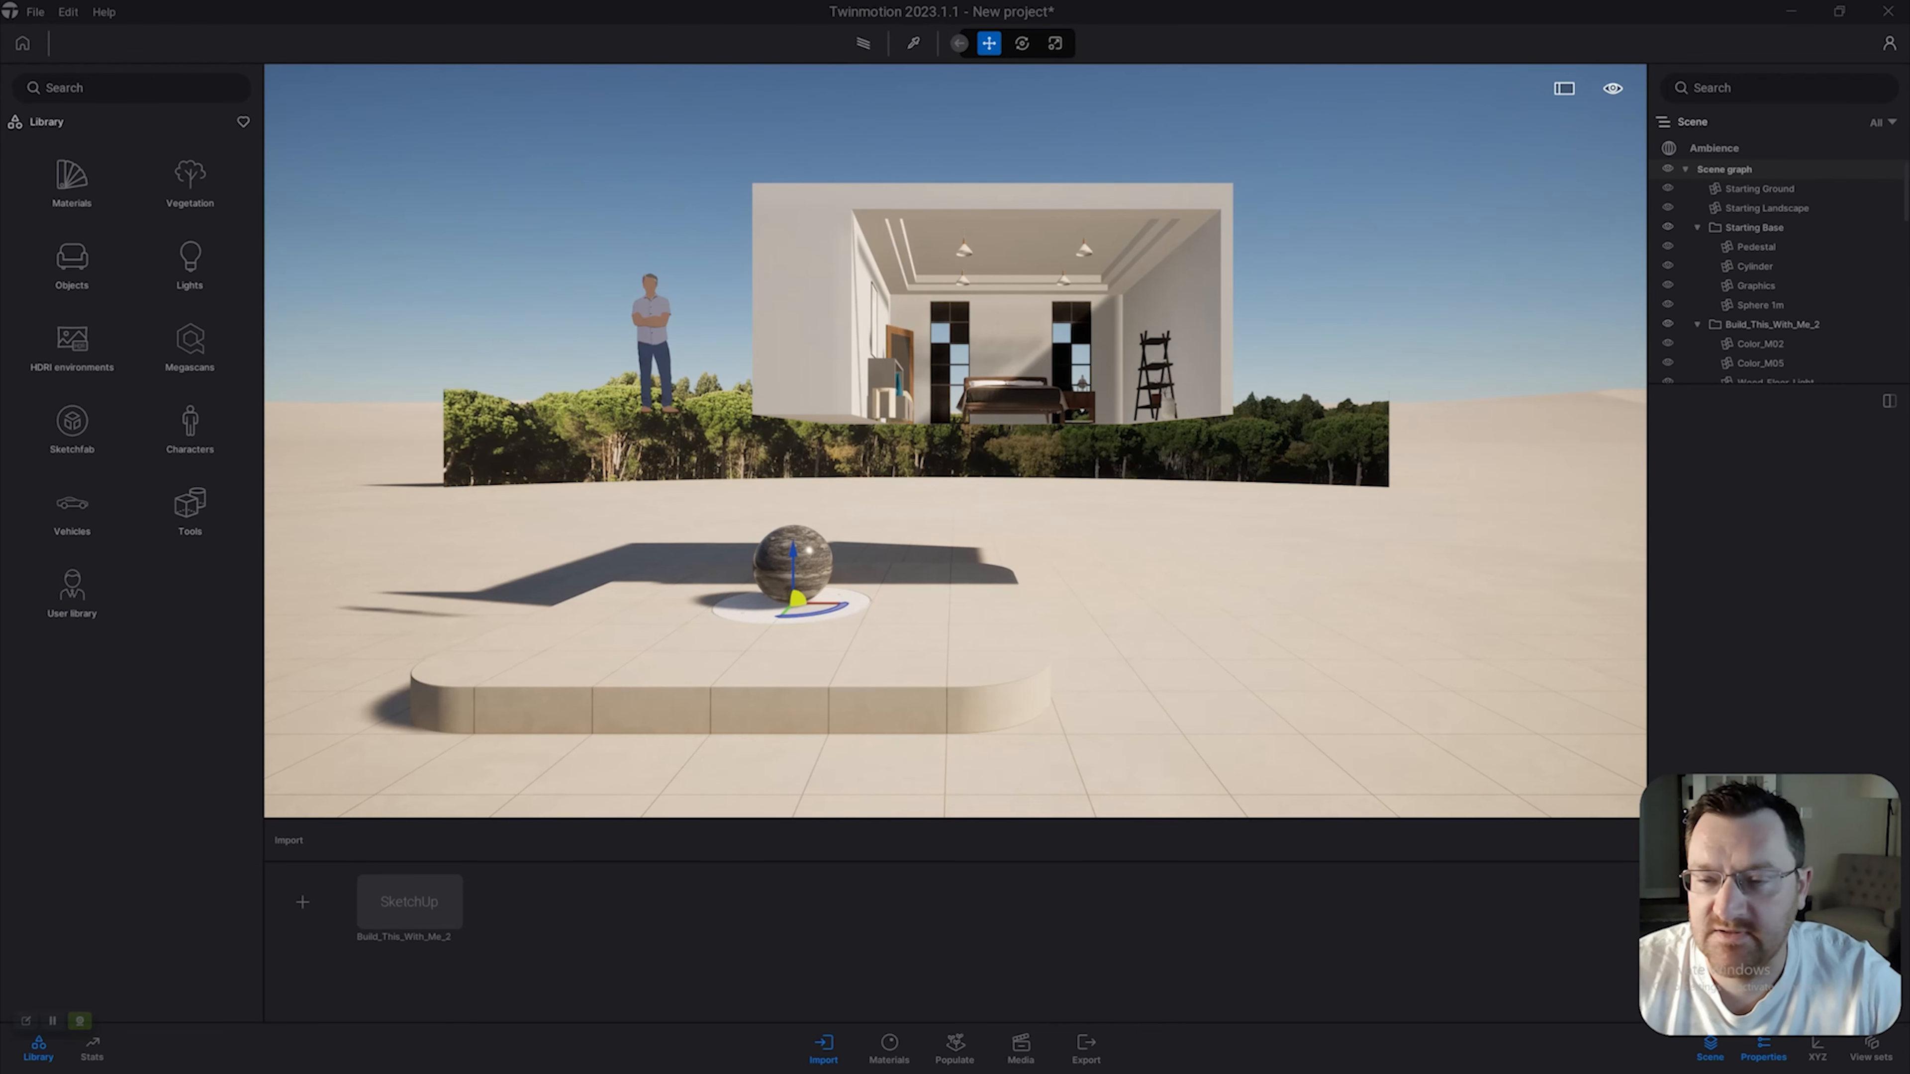
# Select the Pedestal object and look over the imported bedroom from outside, below and in front of the bed.
pyautogui.click(1756, 247)
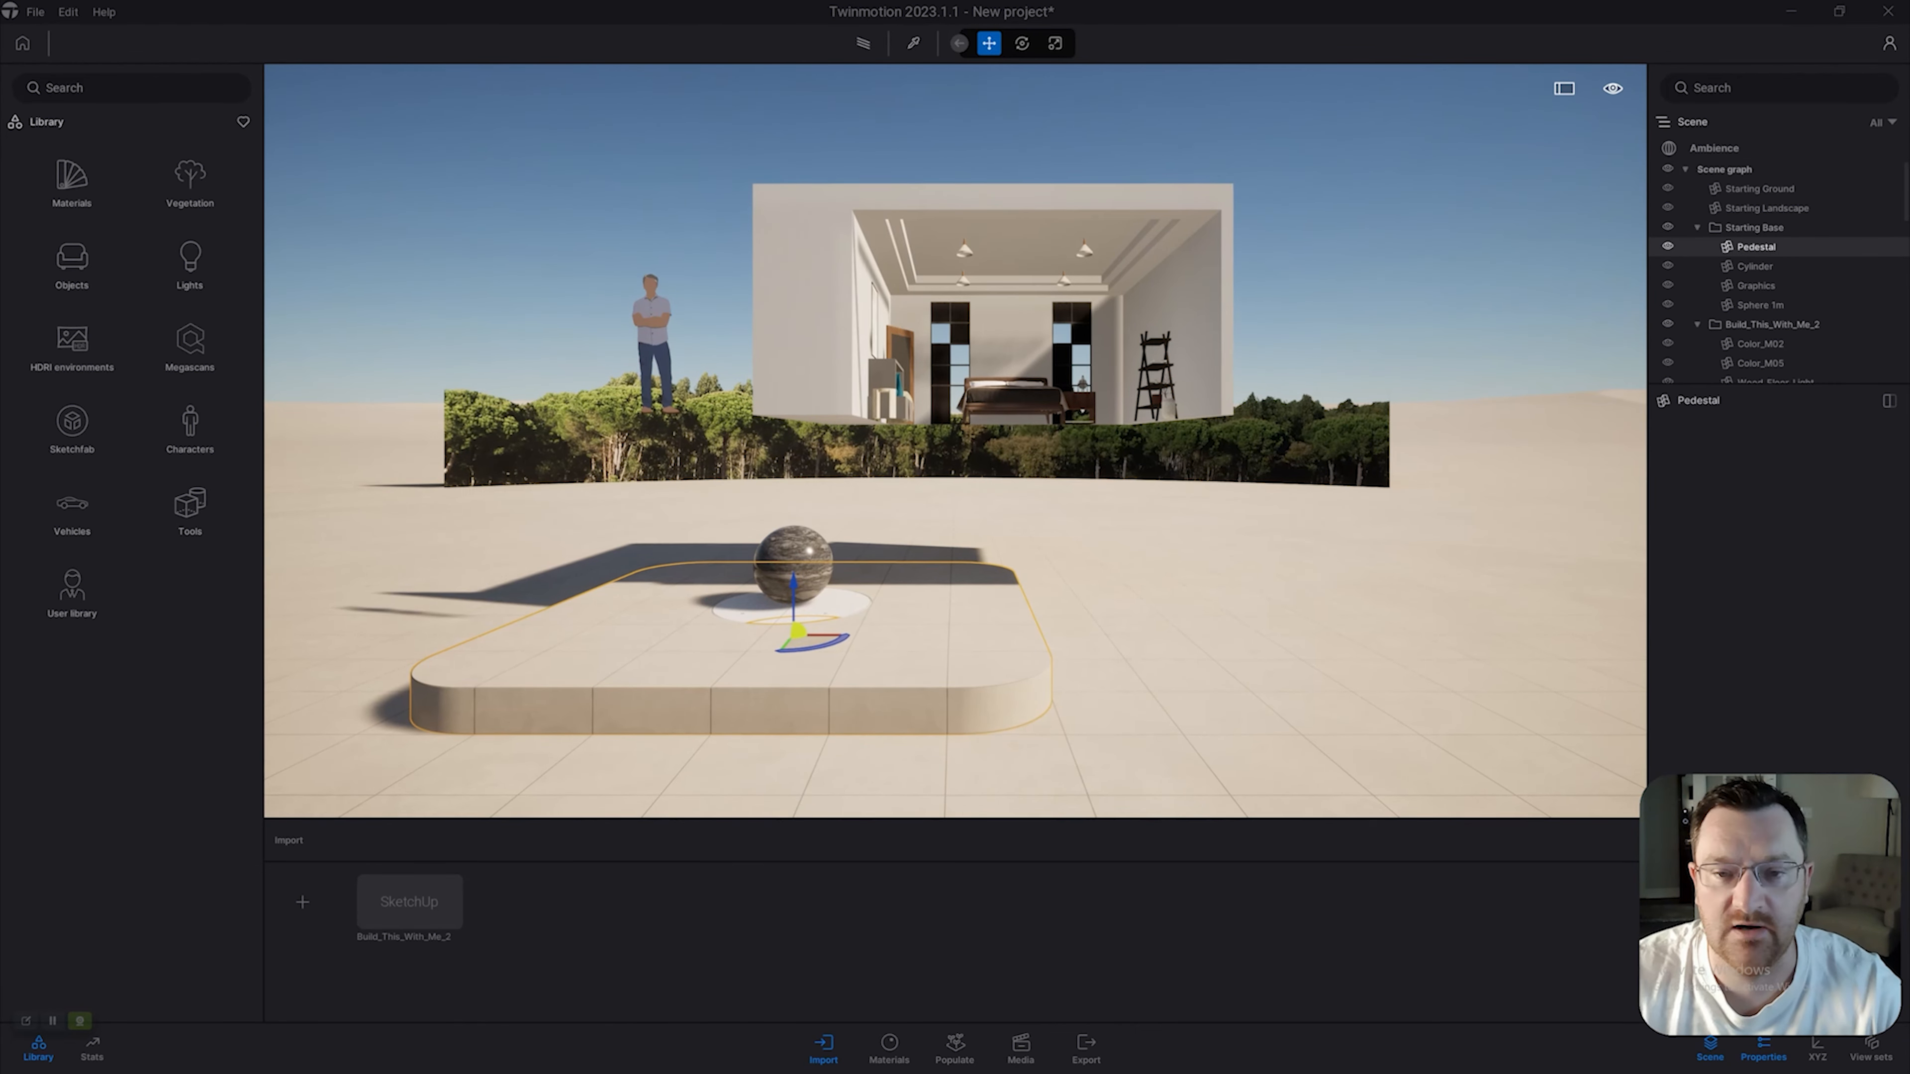
pyautogui.press('w')
pyautogui.press('e')
pyautogui.press('q')
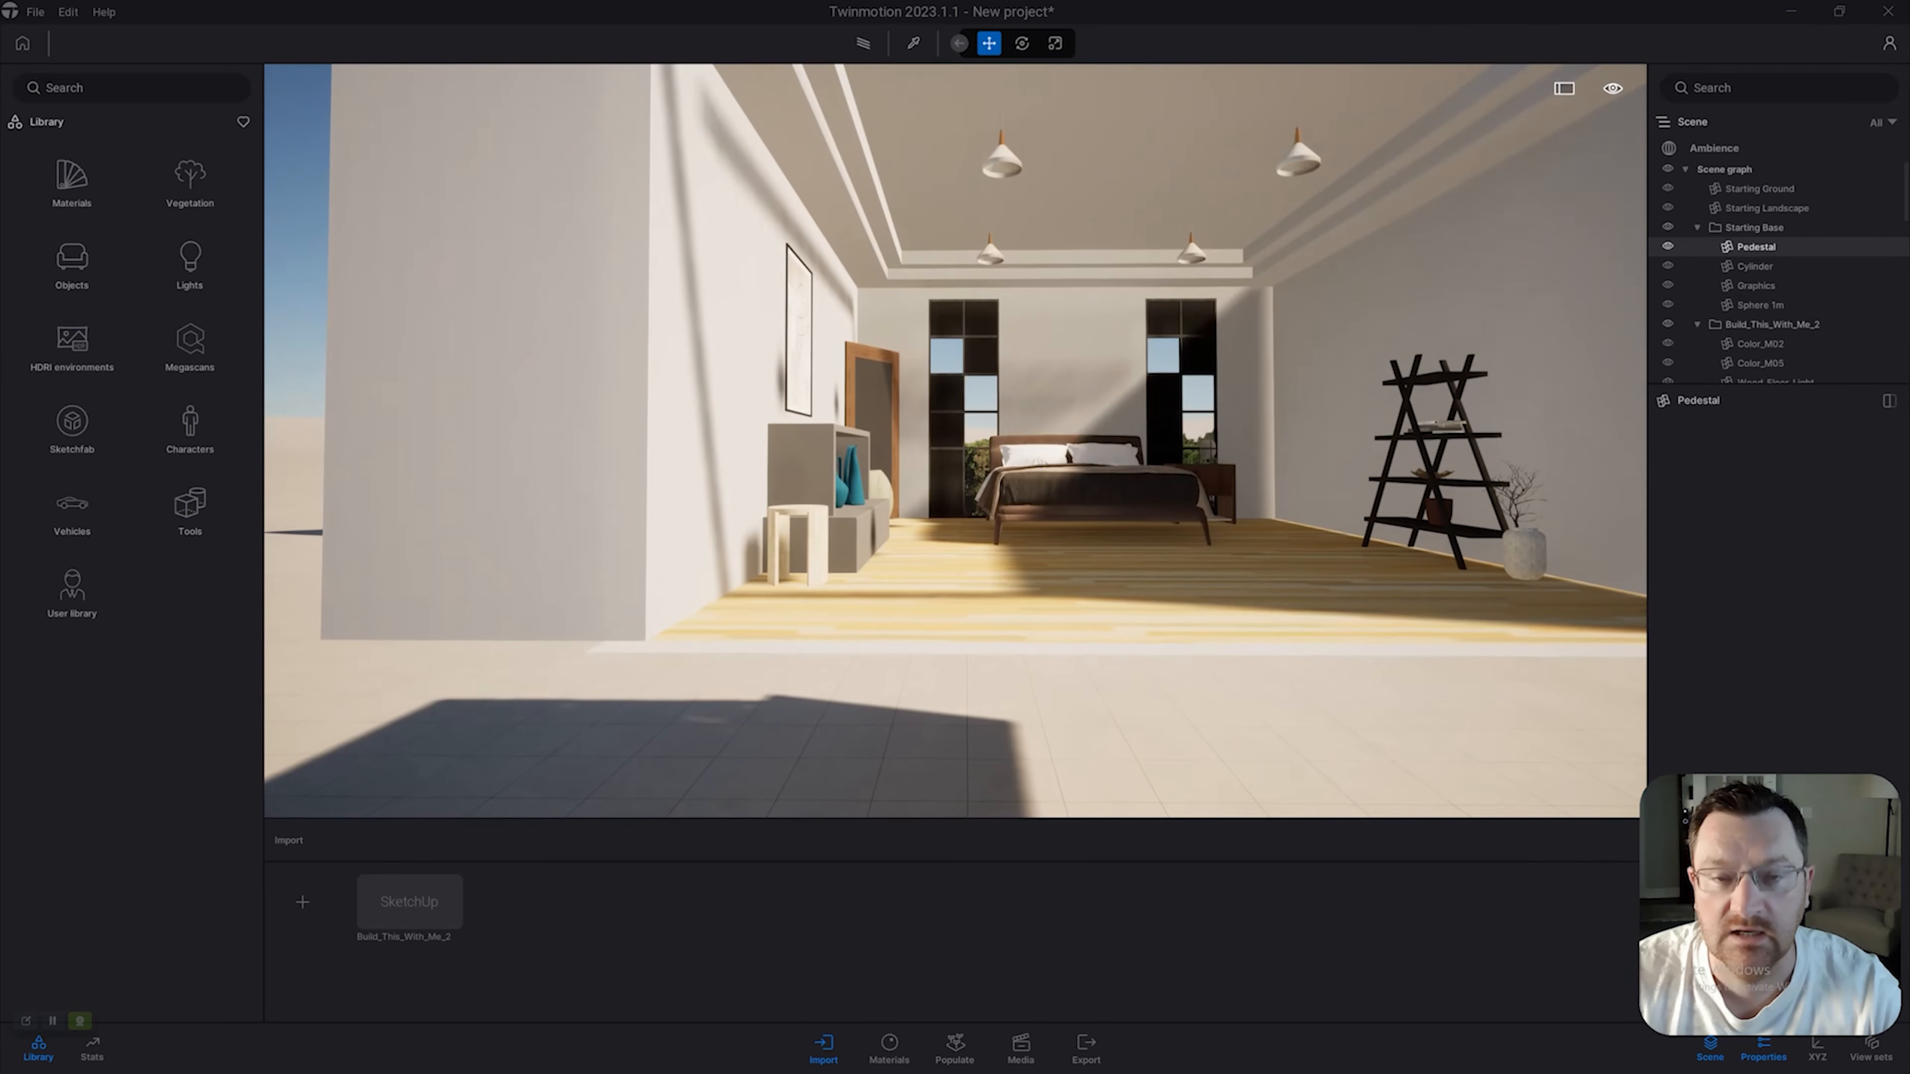
pyautogui.press('q')
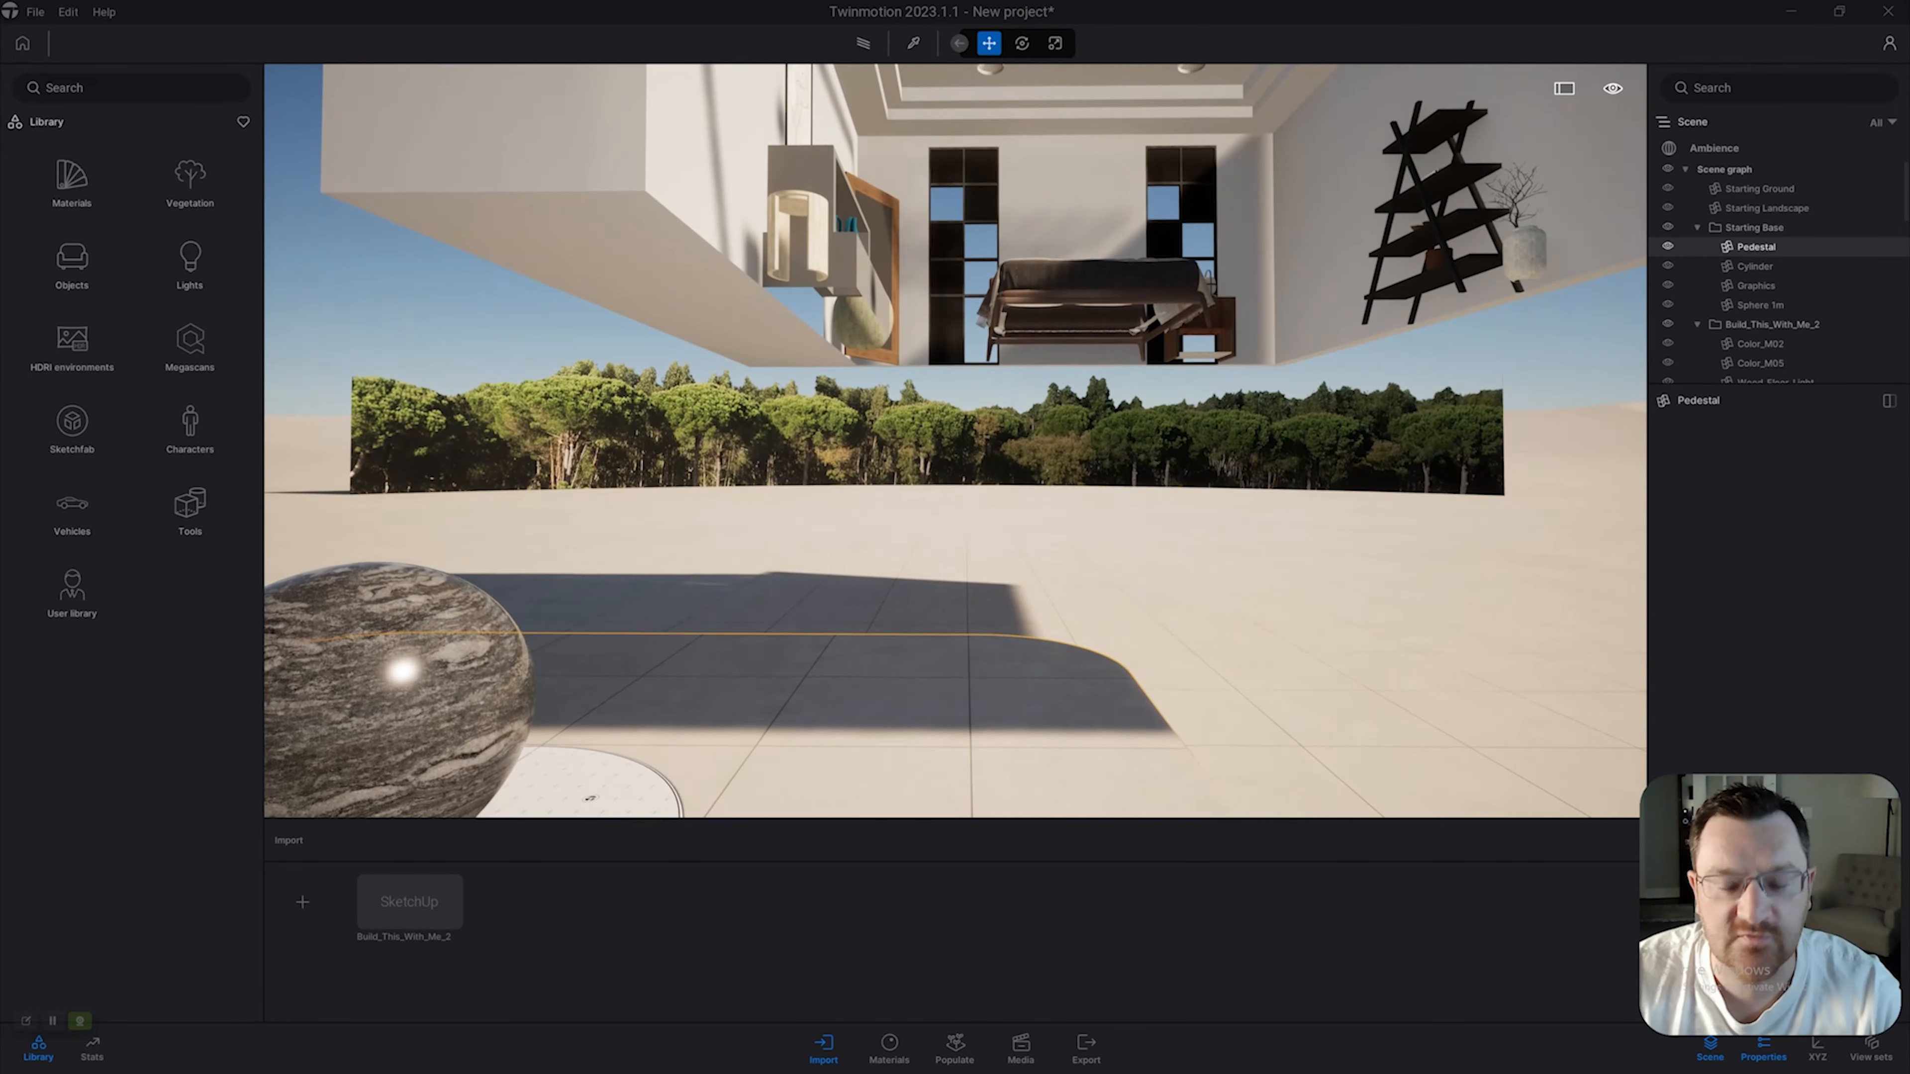
pyautogui.press('e')
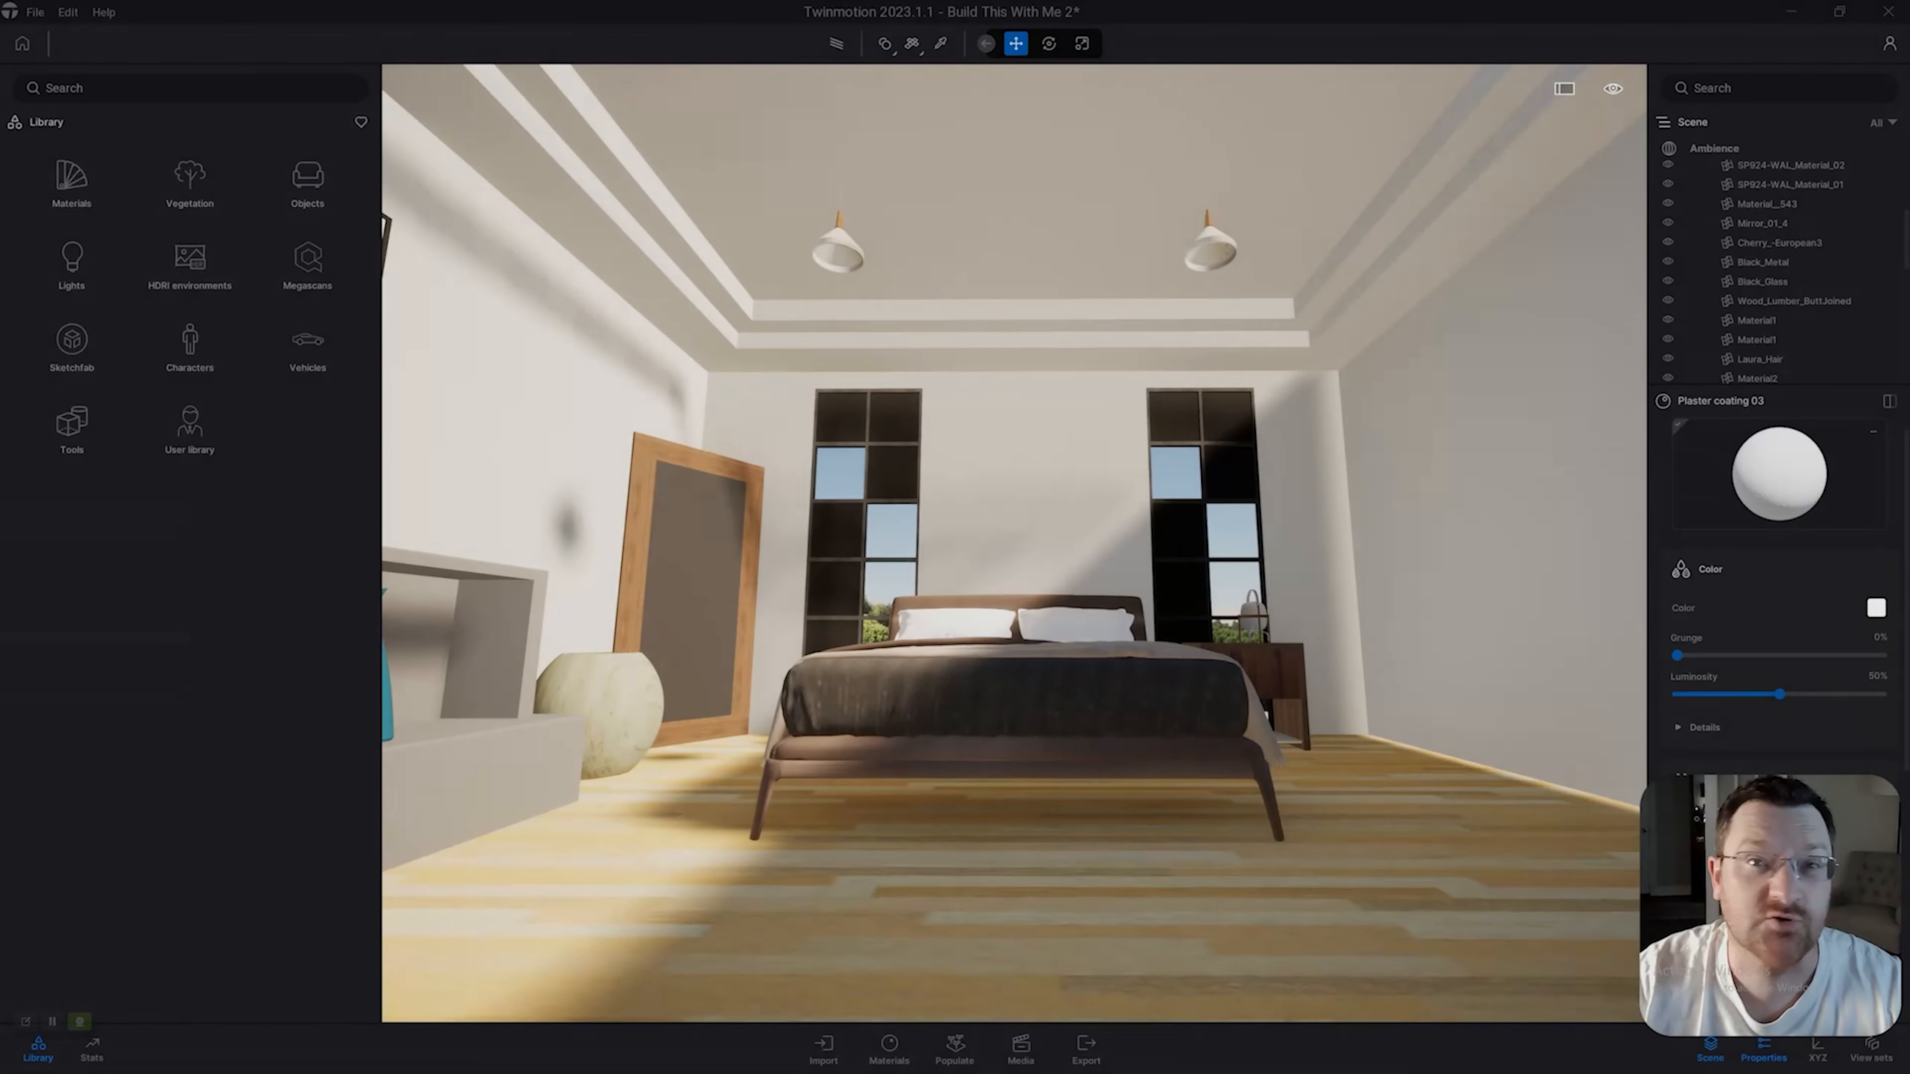
pyautogui.press('q')
pyautogui.press('e')
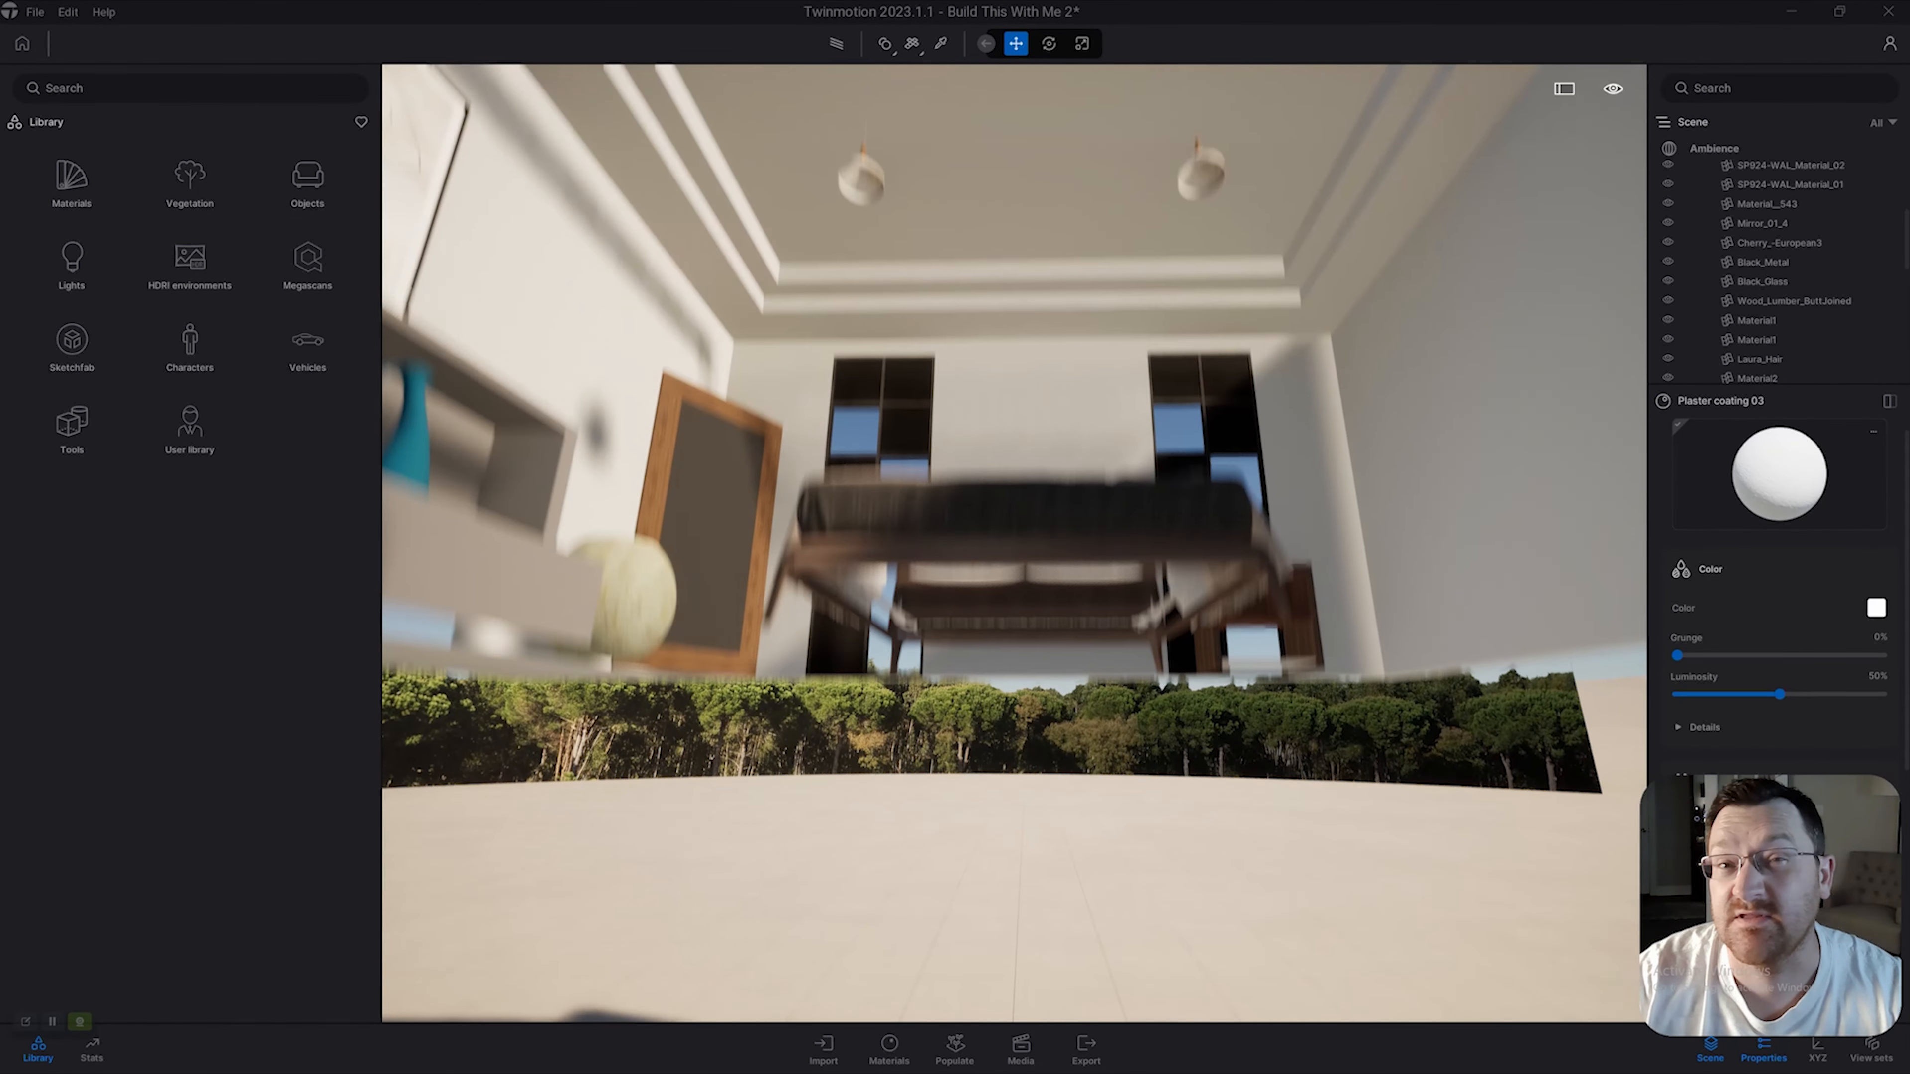
pyautogui.moveTo(1014, 543); pyautogui.dragTo(1014, 655, button='right')
pyautogui.press('w')
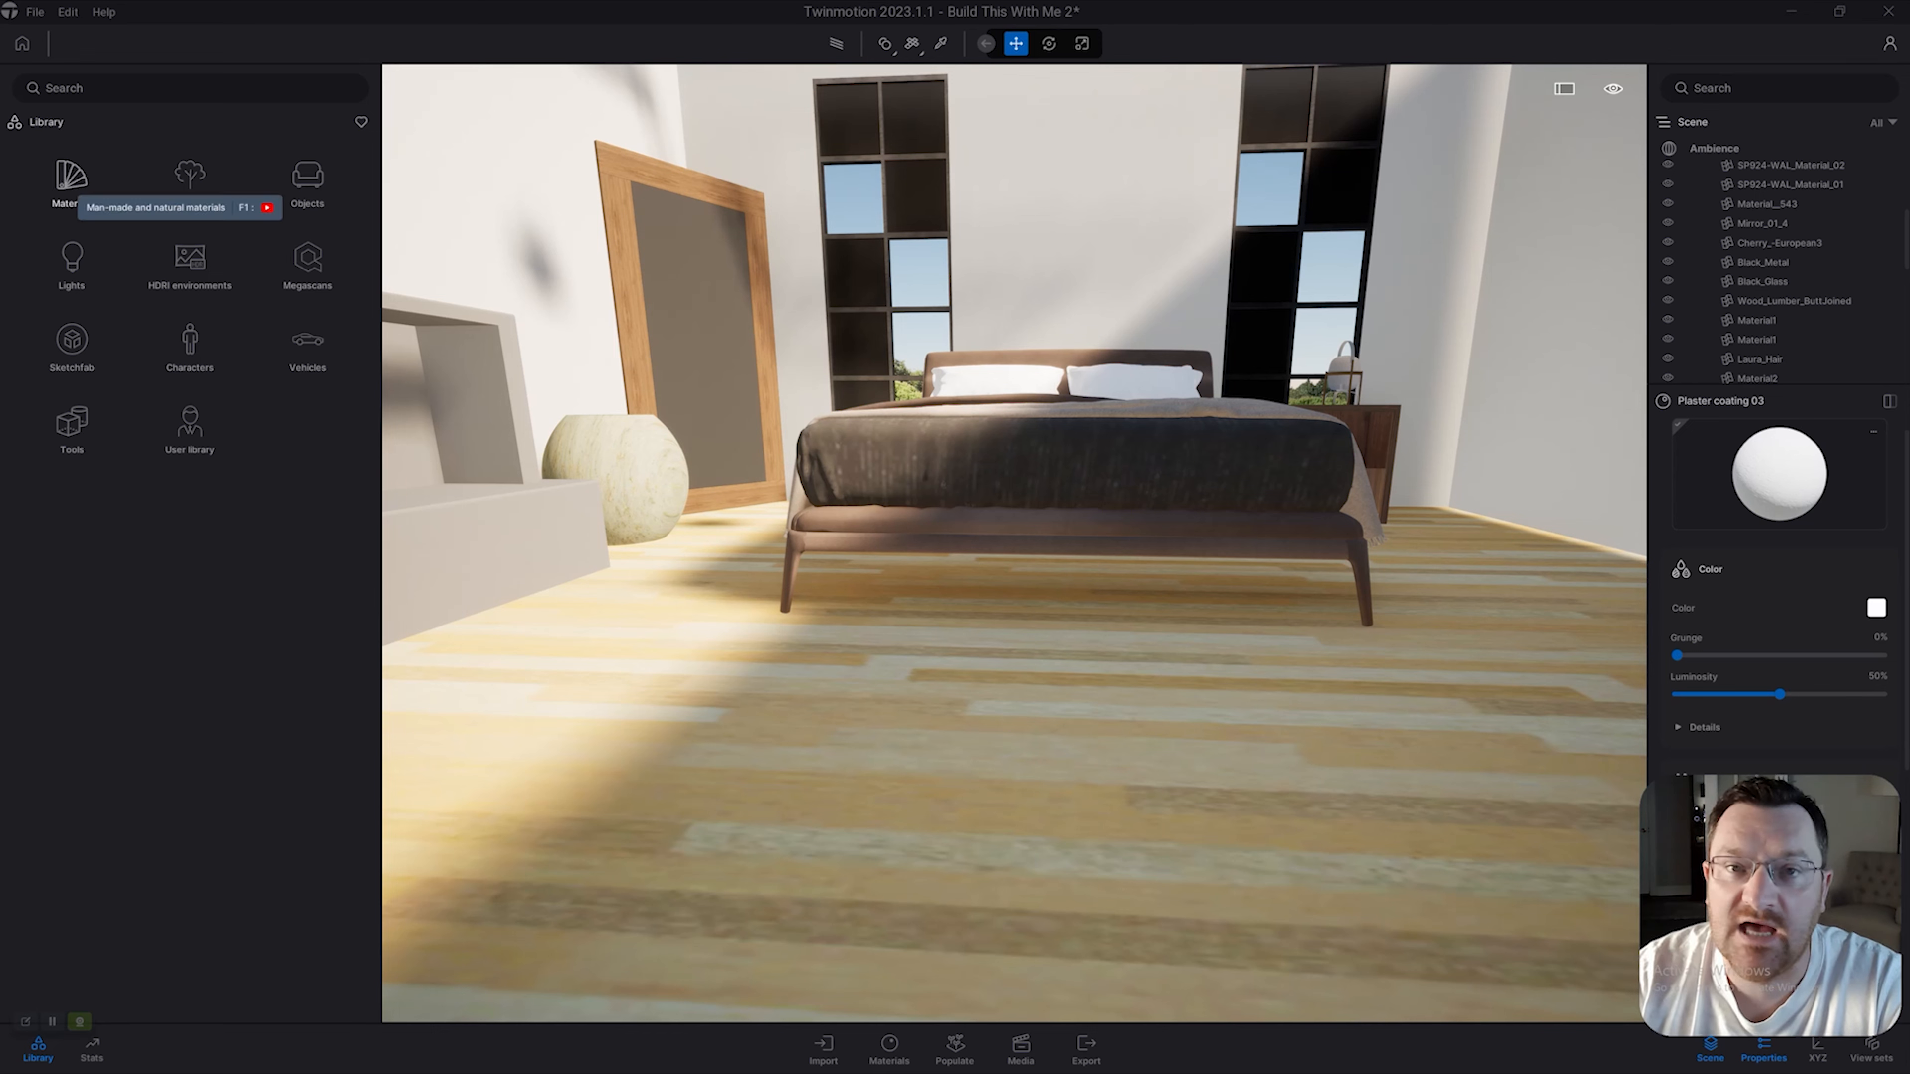
# Browse the library's Plastic materials and open the Wall coverings material collection.
pyautogui.click(71, 176)
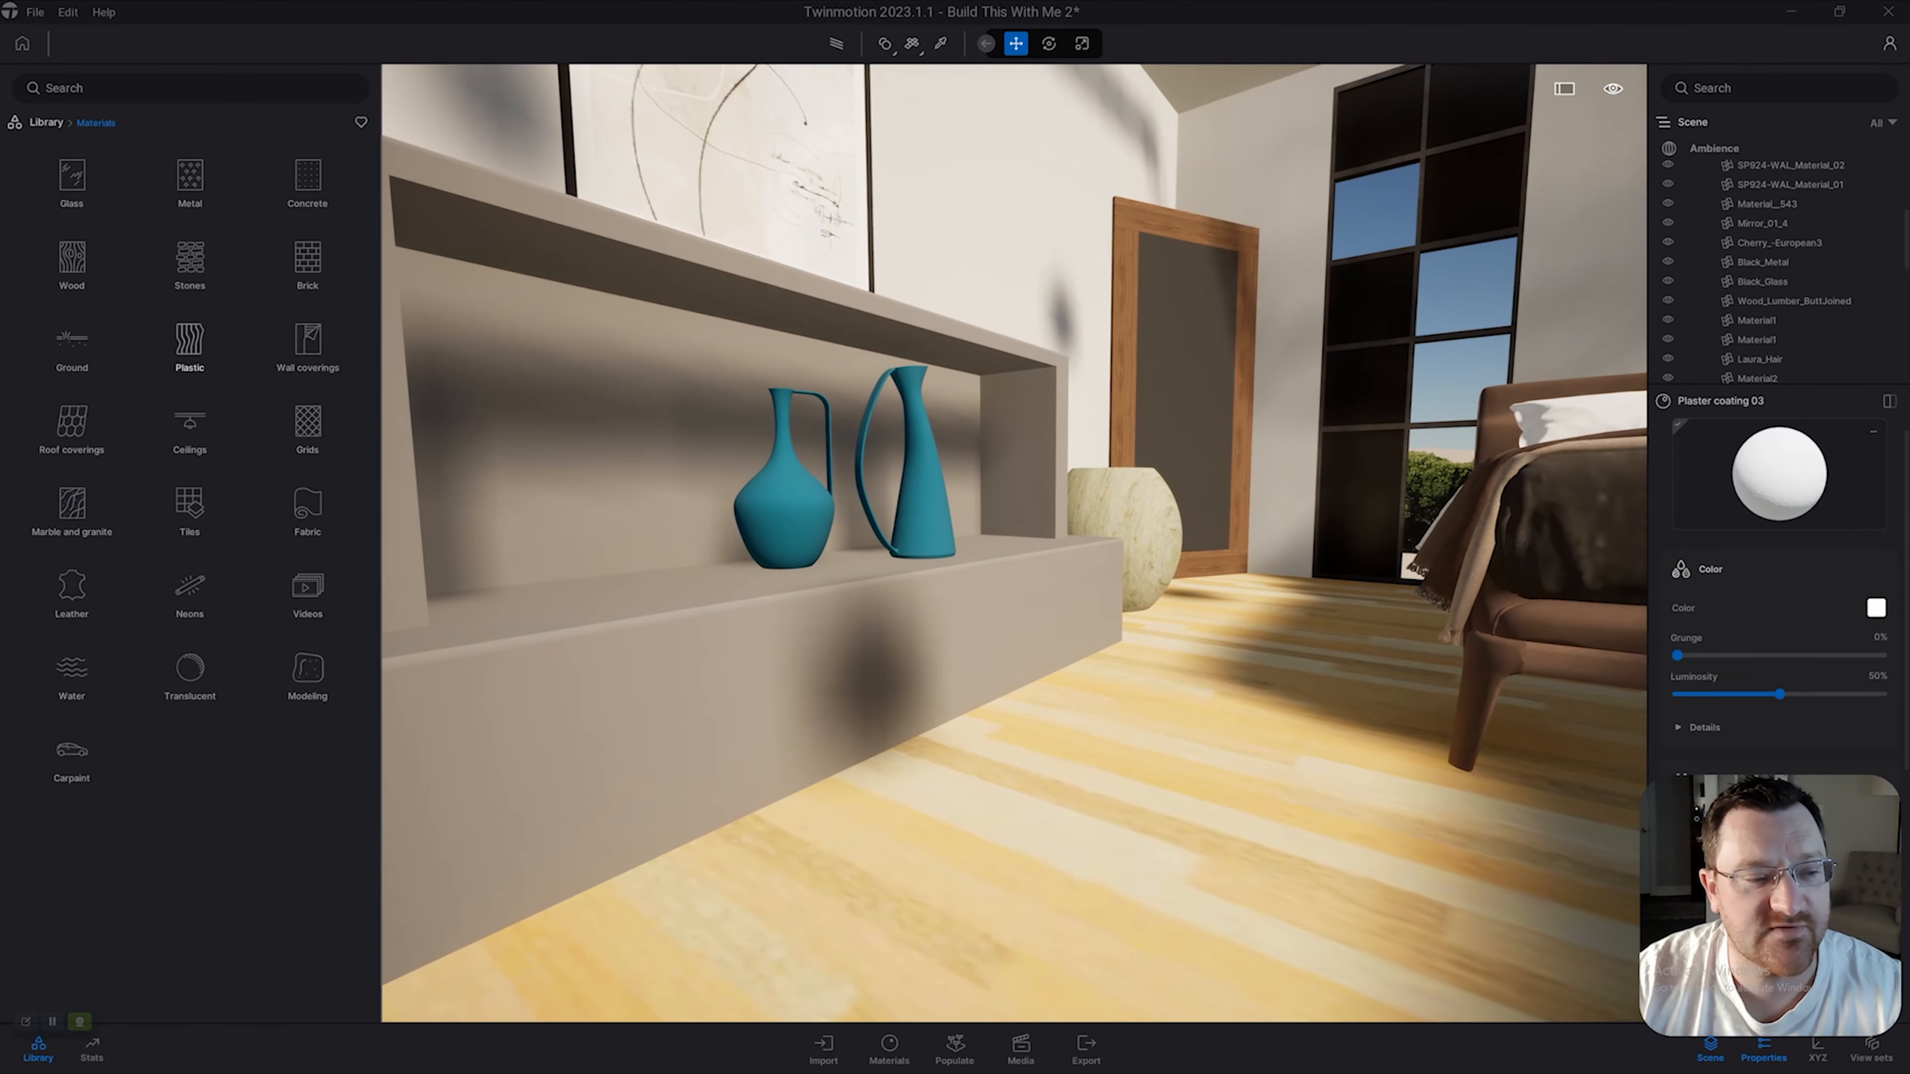
pyautogui.click(189, 340)
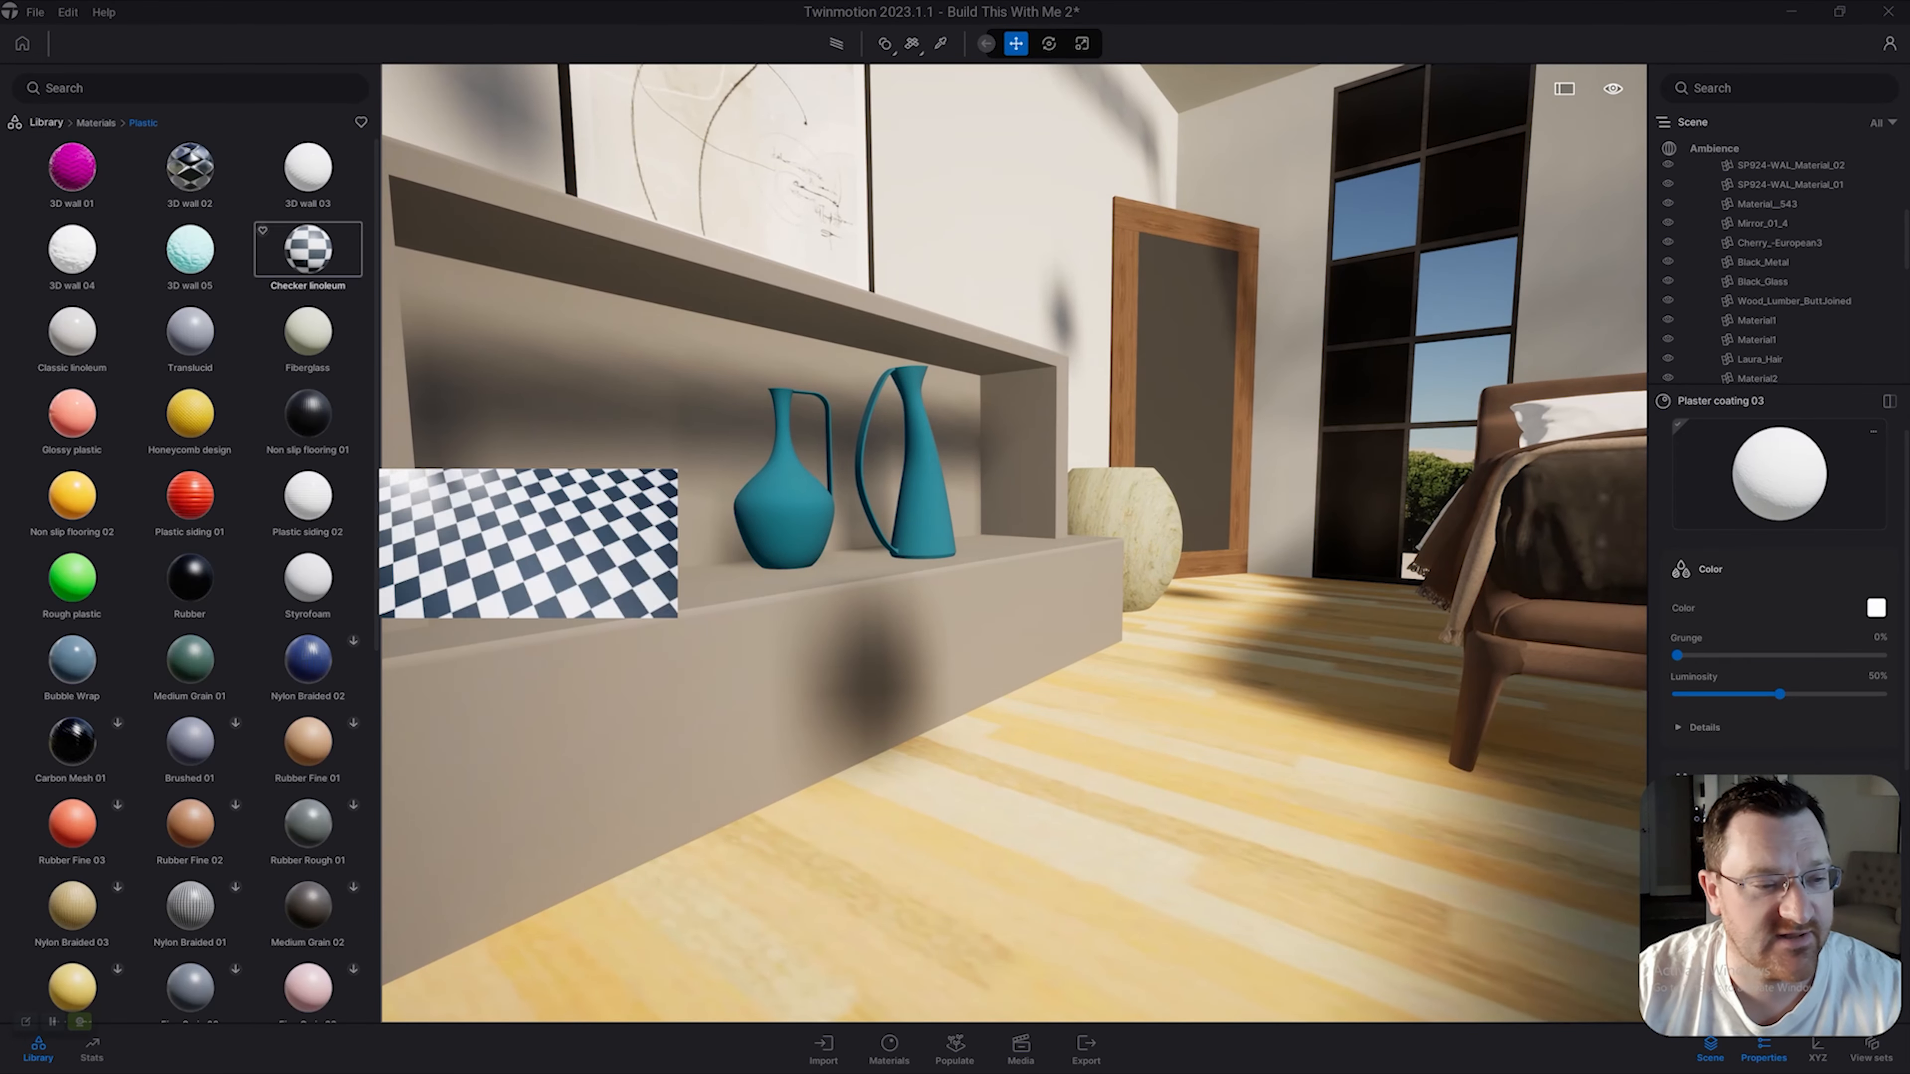
pyautogui.click(95, 123)
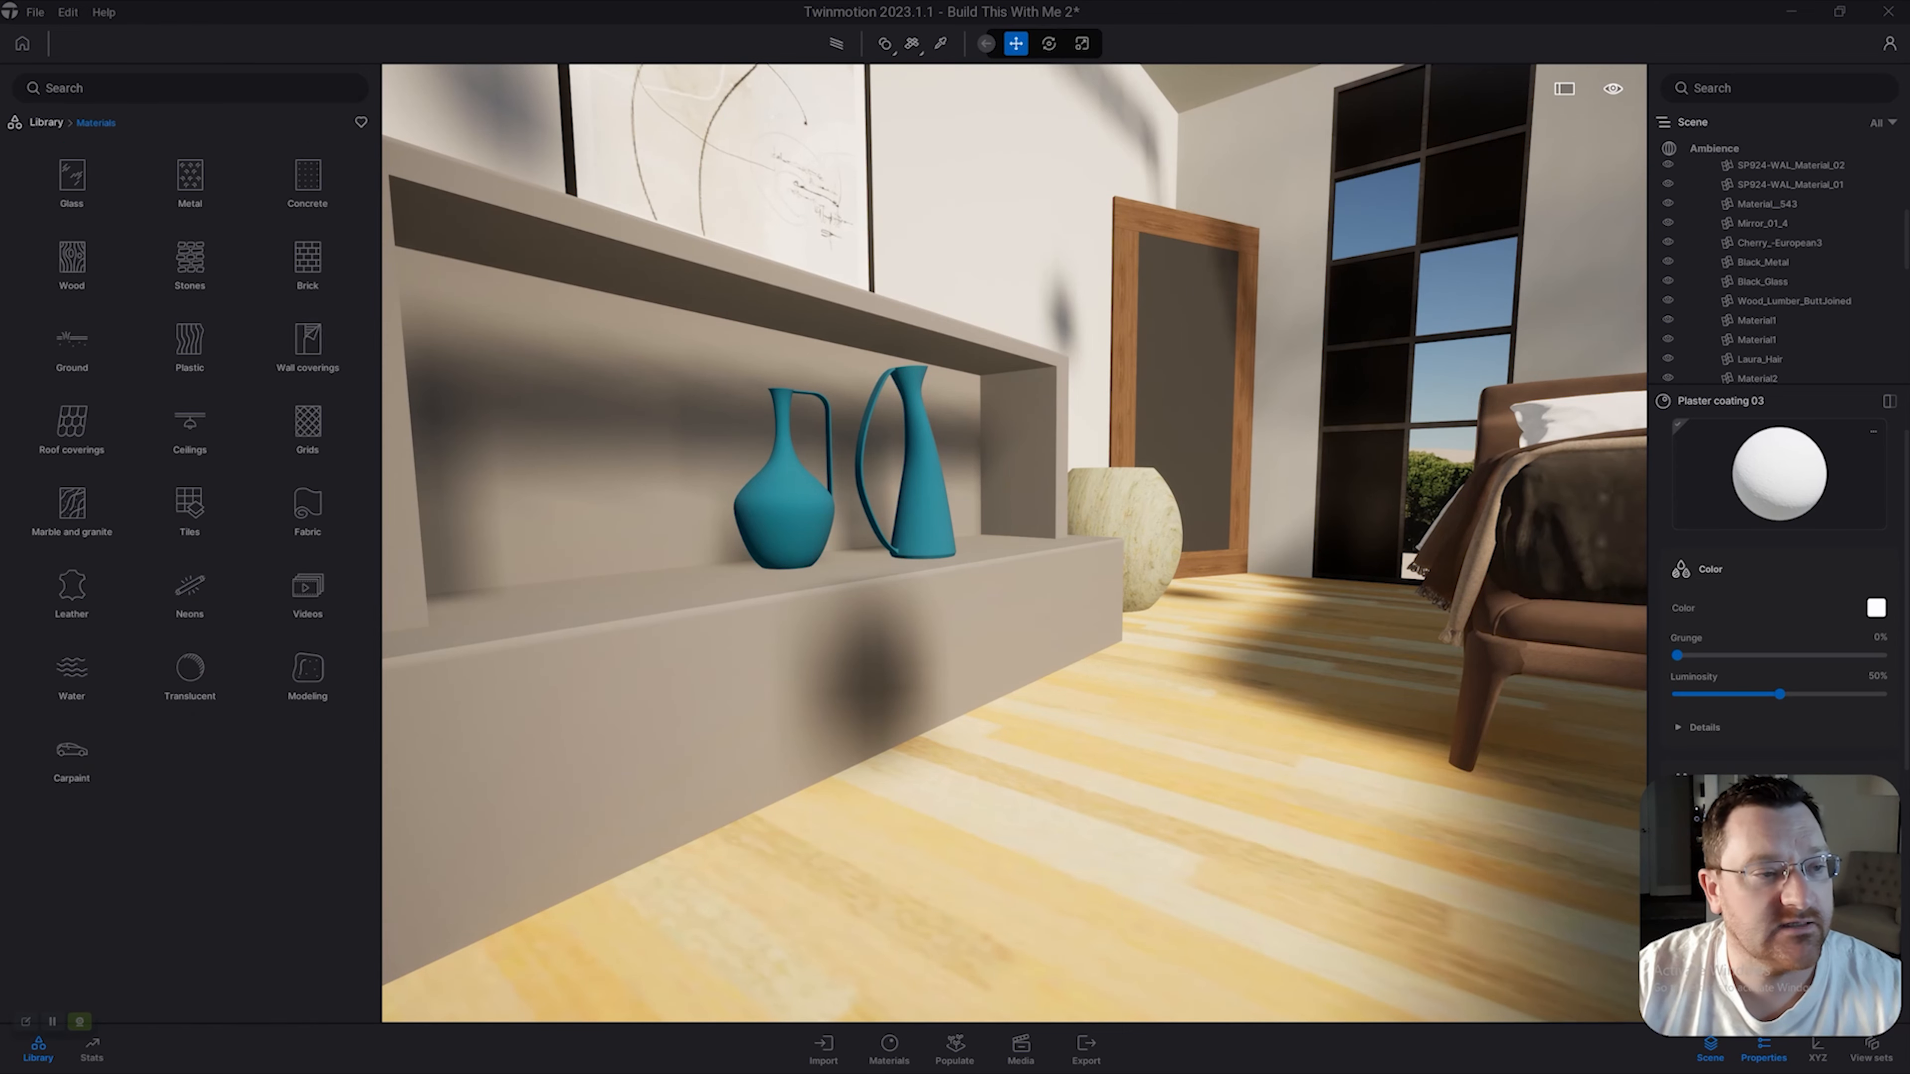
pyautogui.click(307, 331)
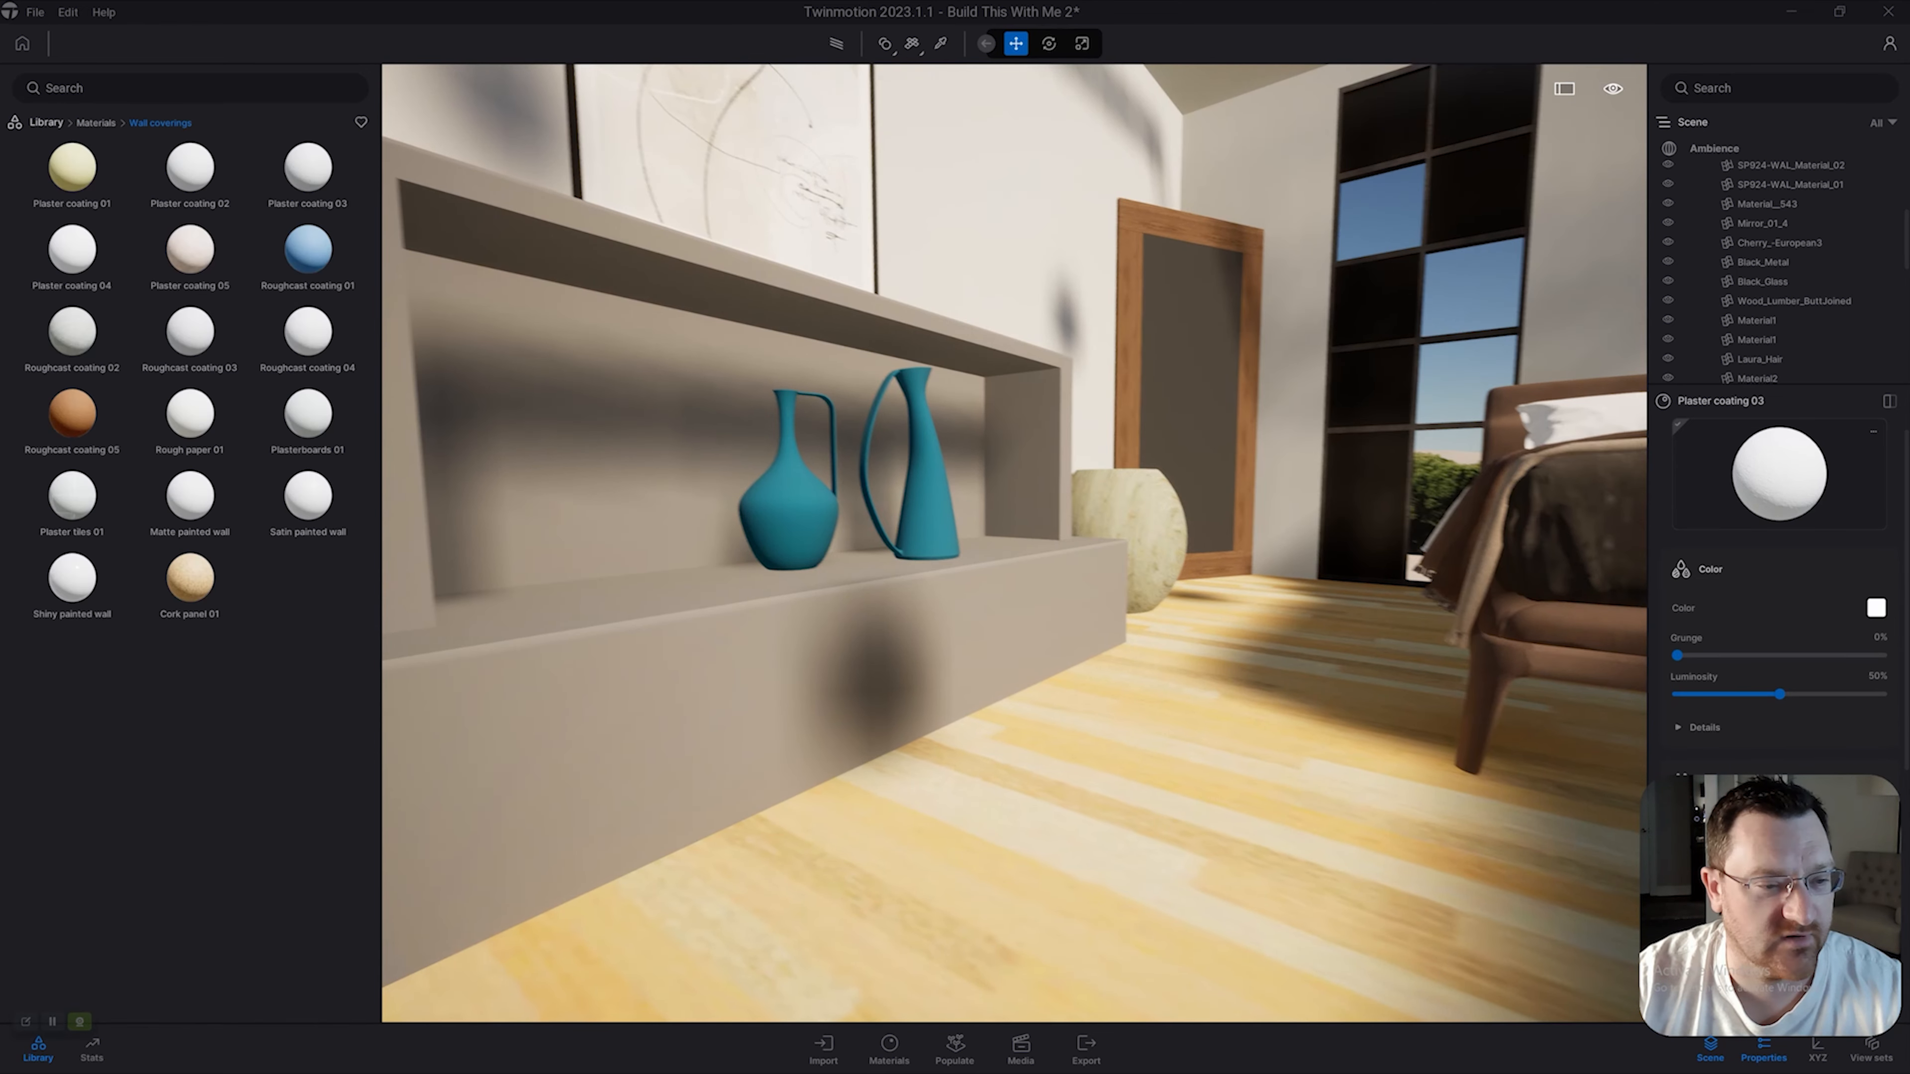
# Apply the Roughcast coating 04 material to the two blue vases on the shelf and inspect their surface up close.
pyautogui.moveTo(887, 541); pyautogui.dragTo(827, 520, button='right')
pyautogui.press('w')
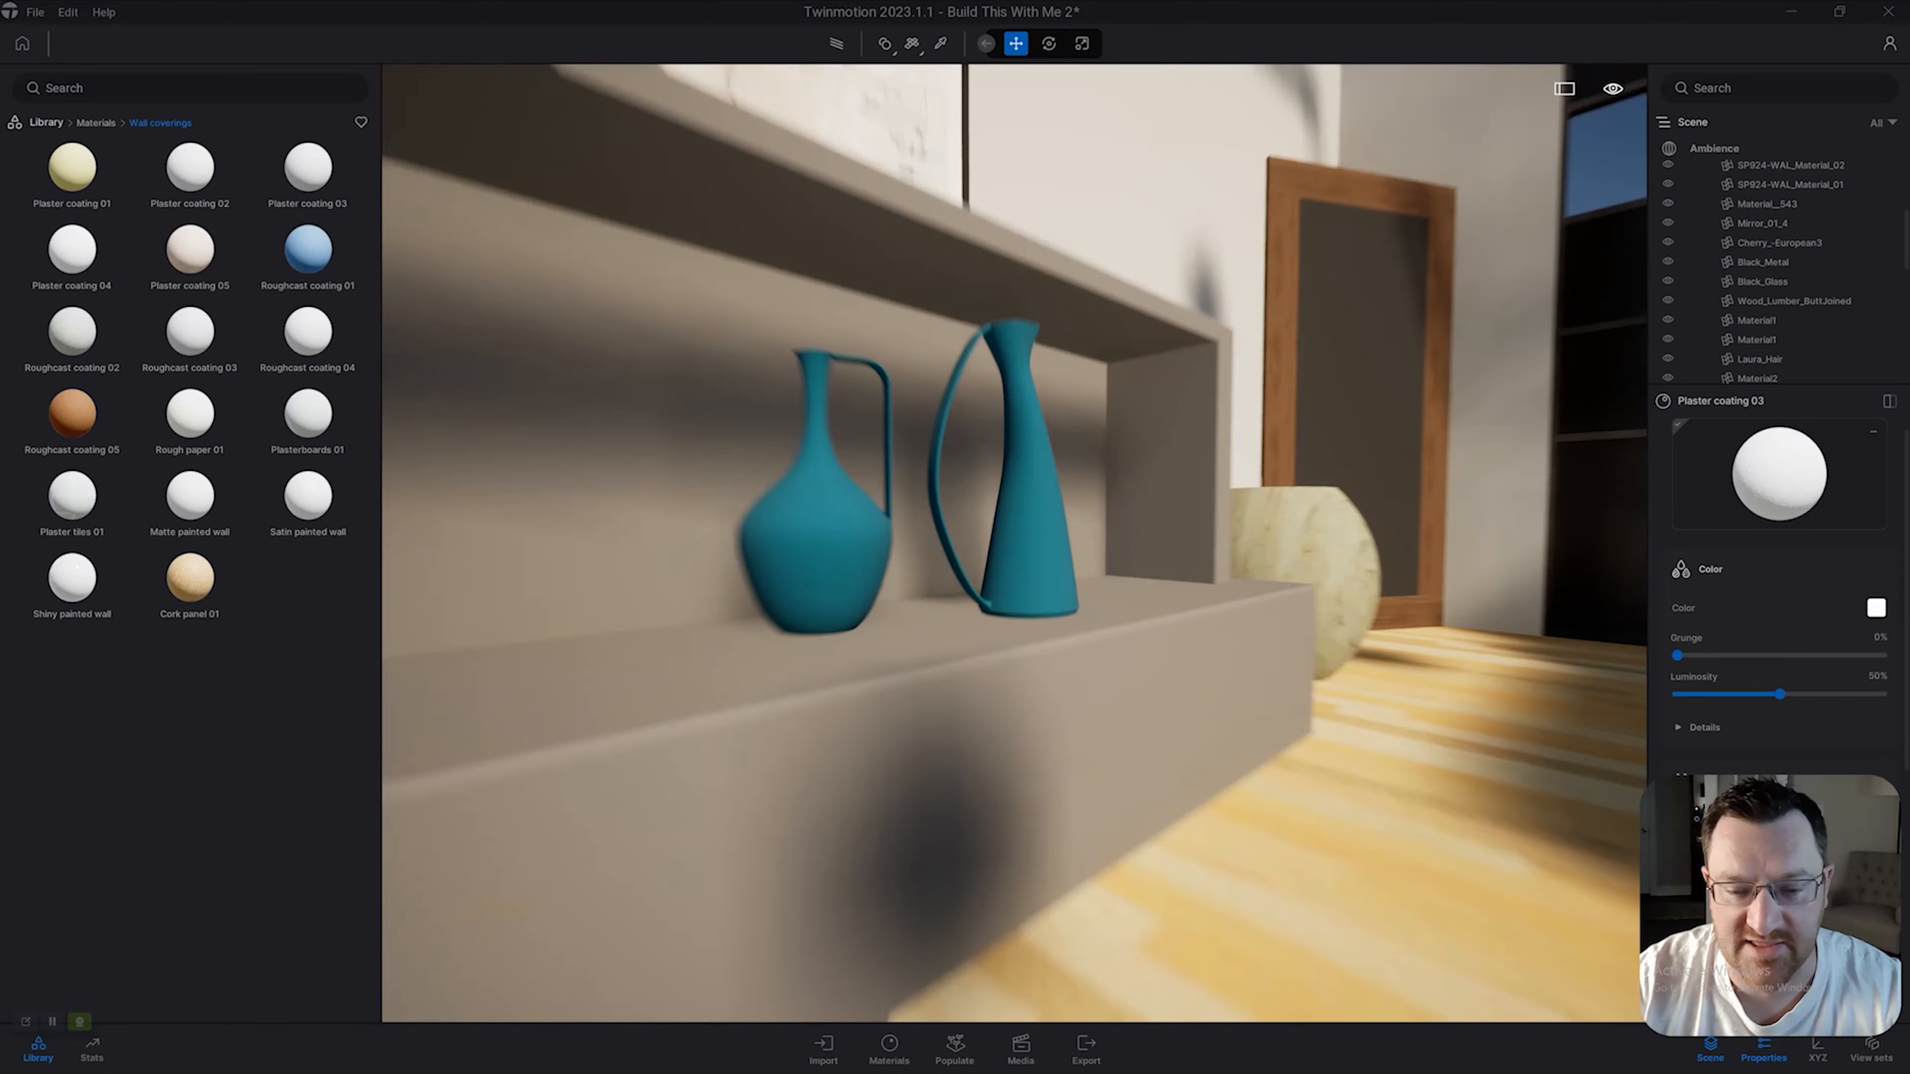
pyautogui.press('w')
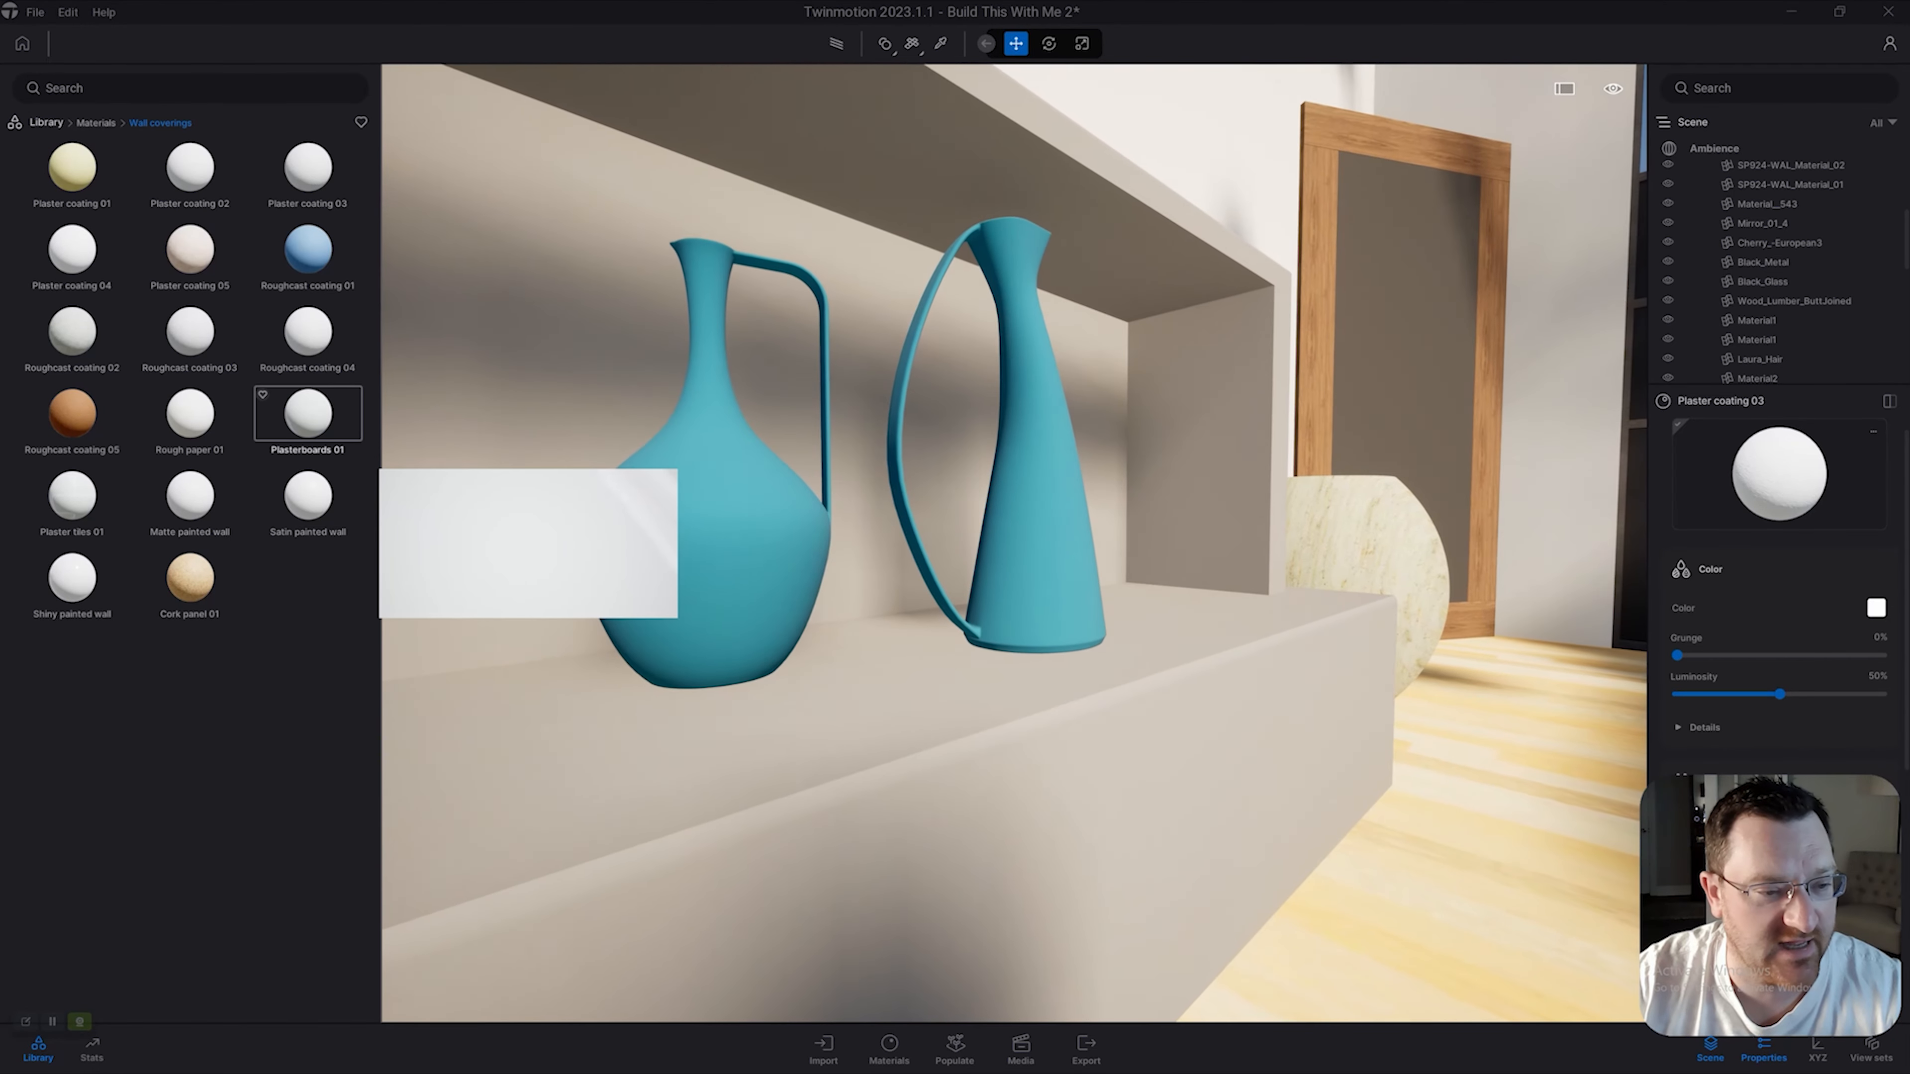
pyautogui.moveTo(308, 331); pyautogui.dragTo(714, 512)
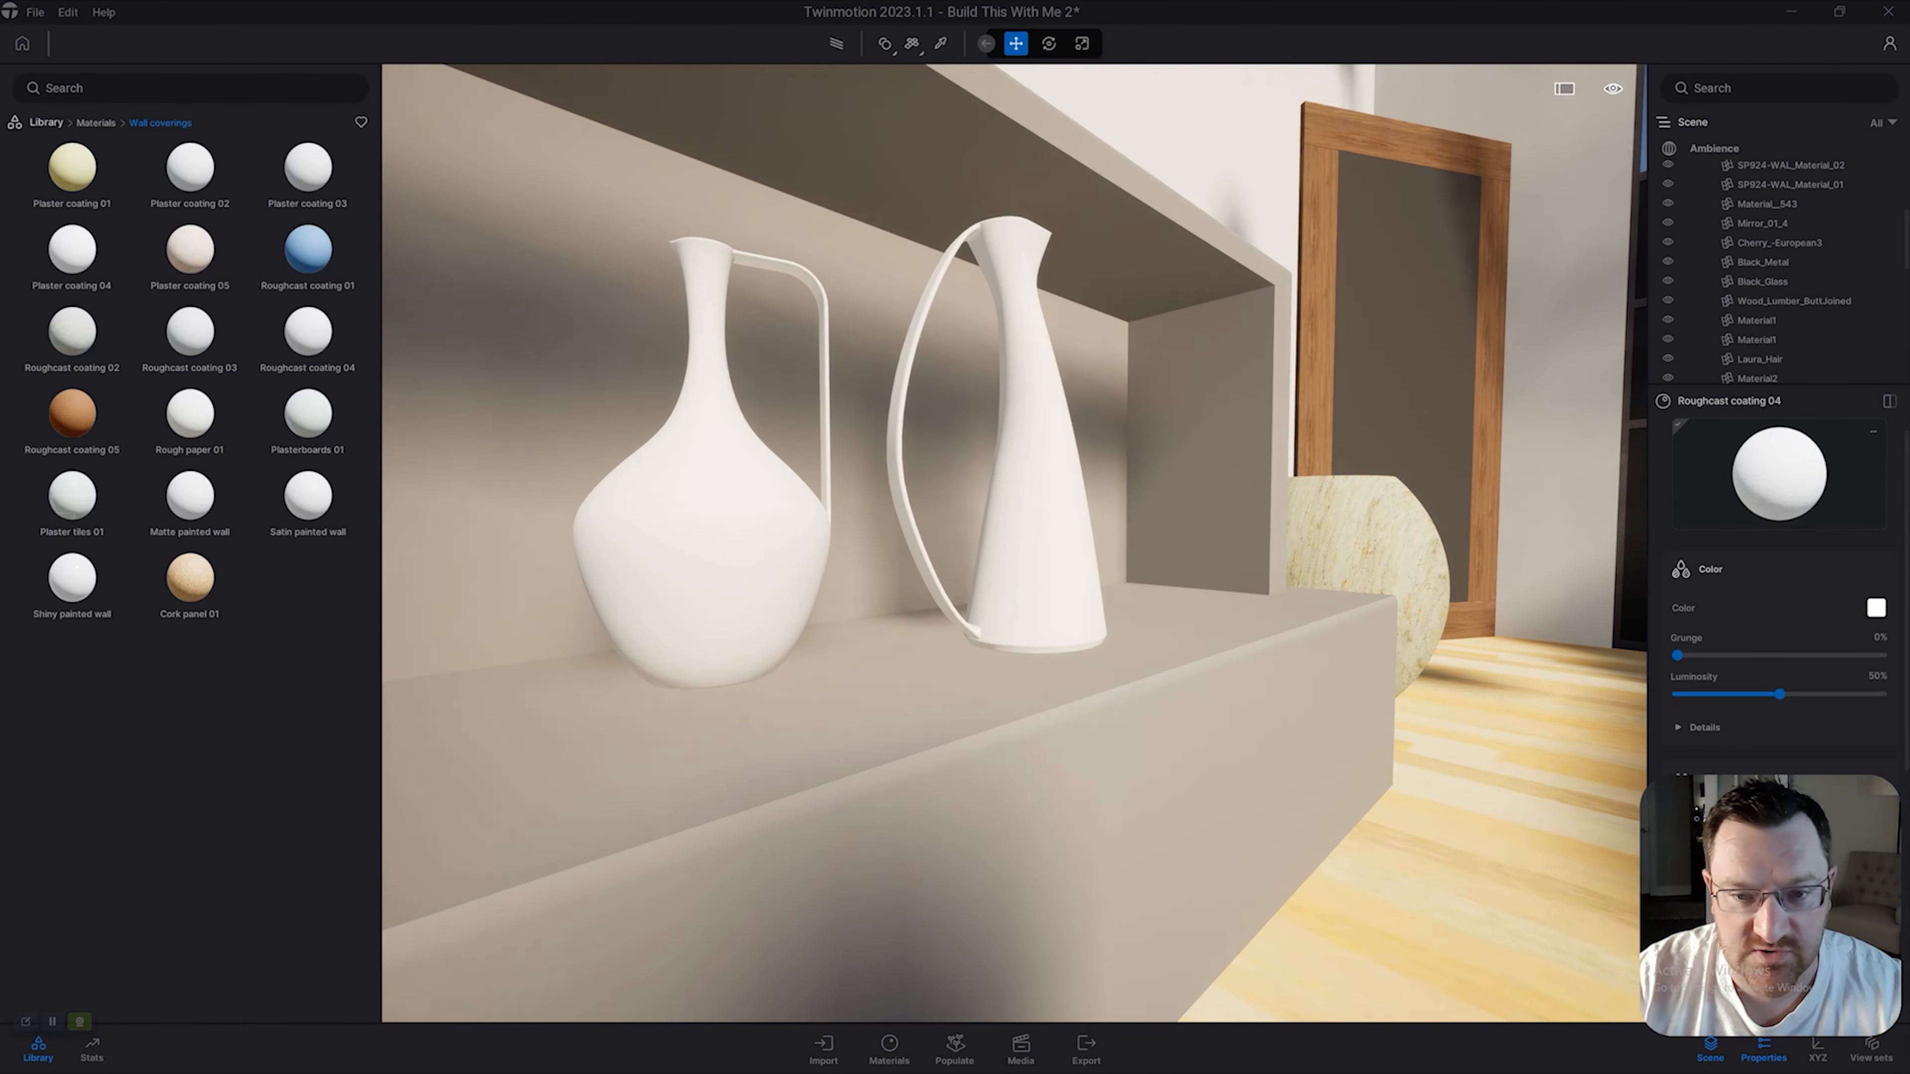
pyautogui.press('w')
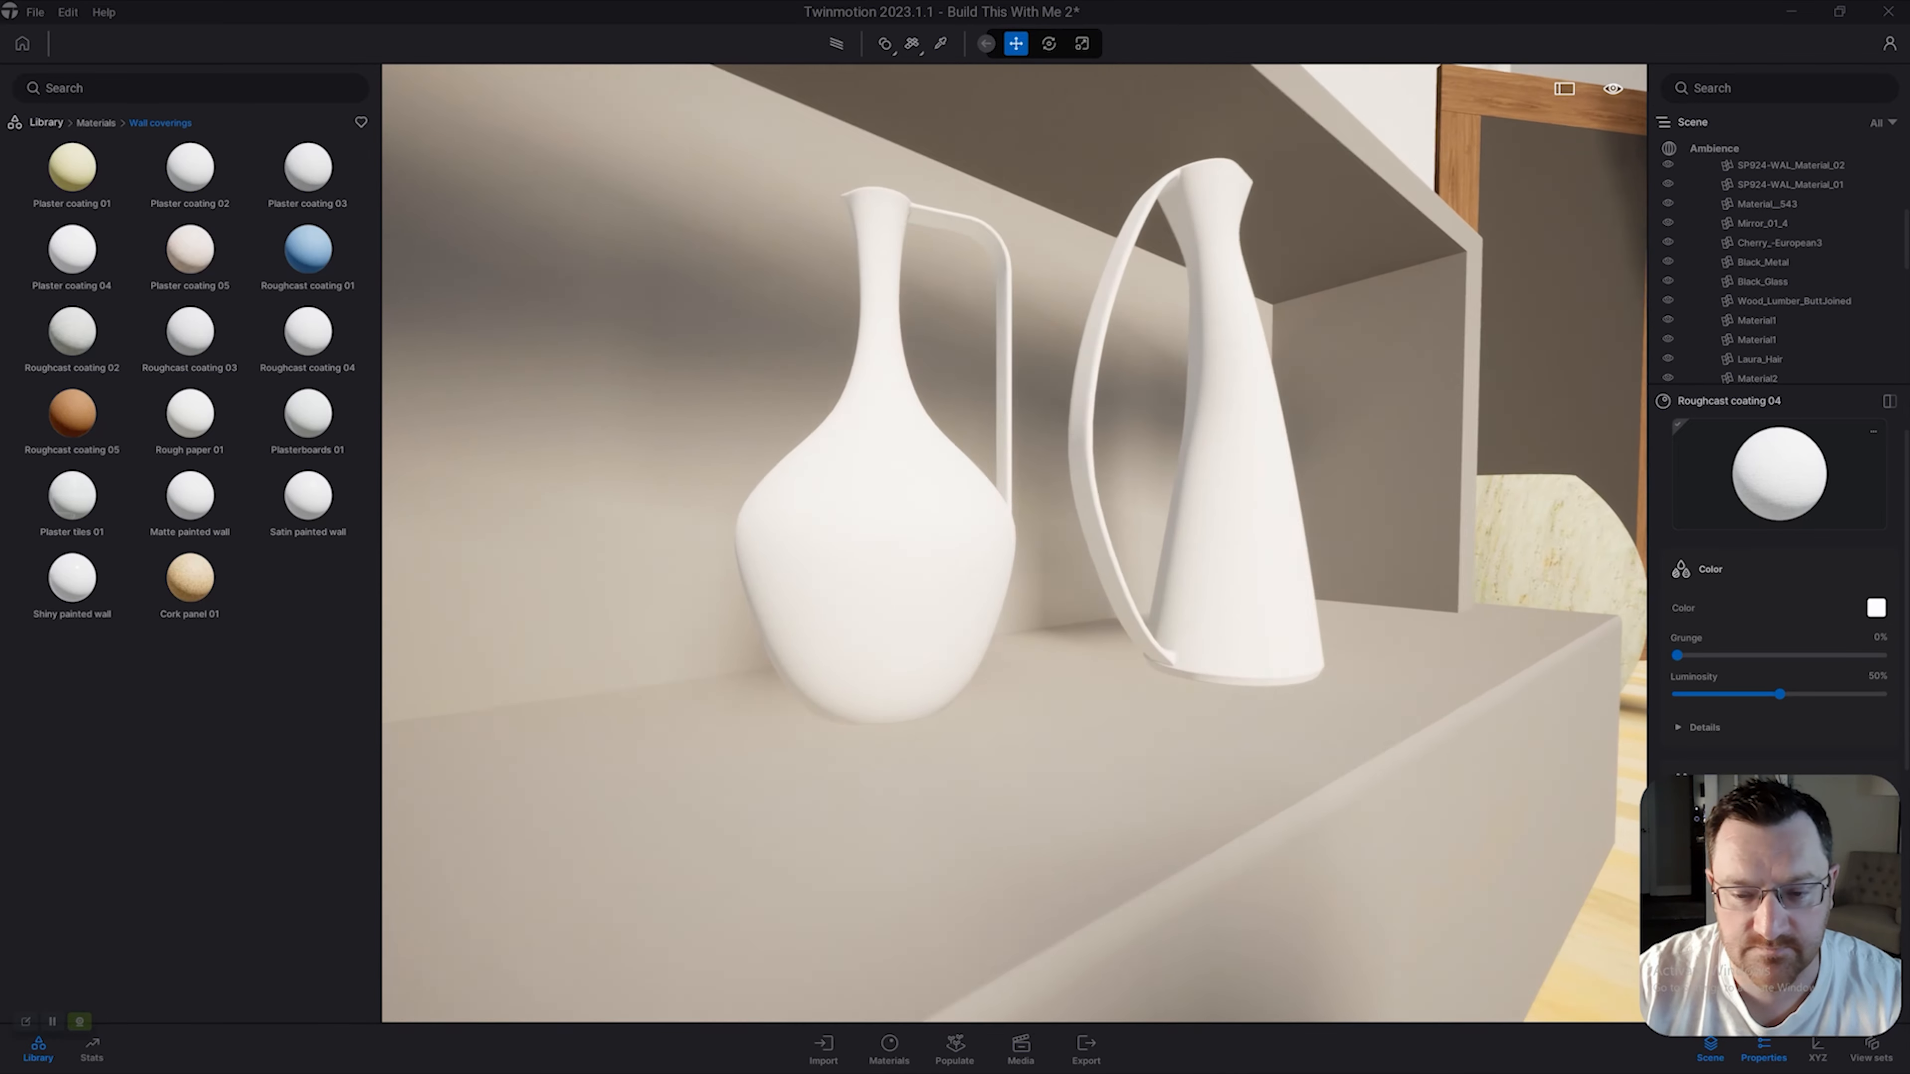
pyautogui.press('w')
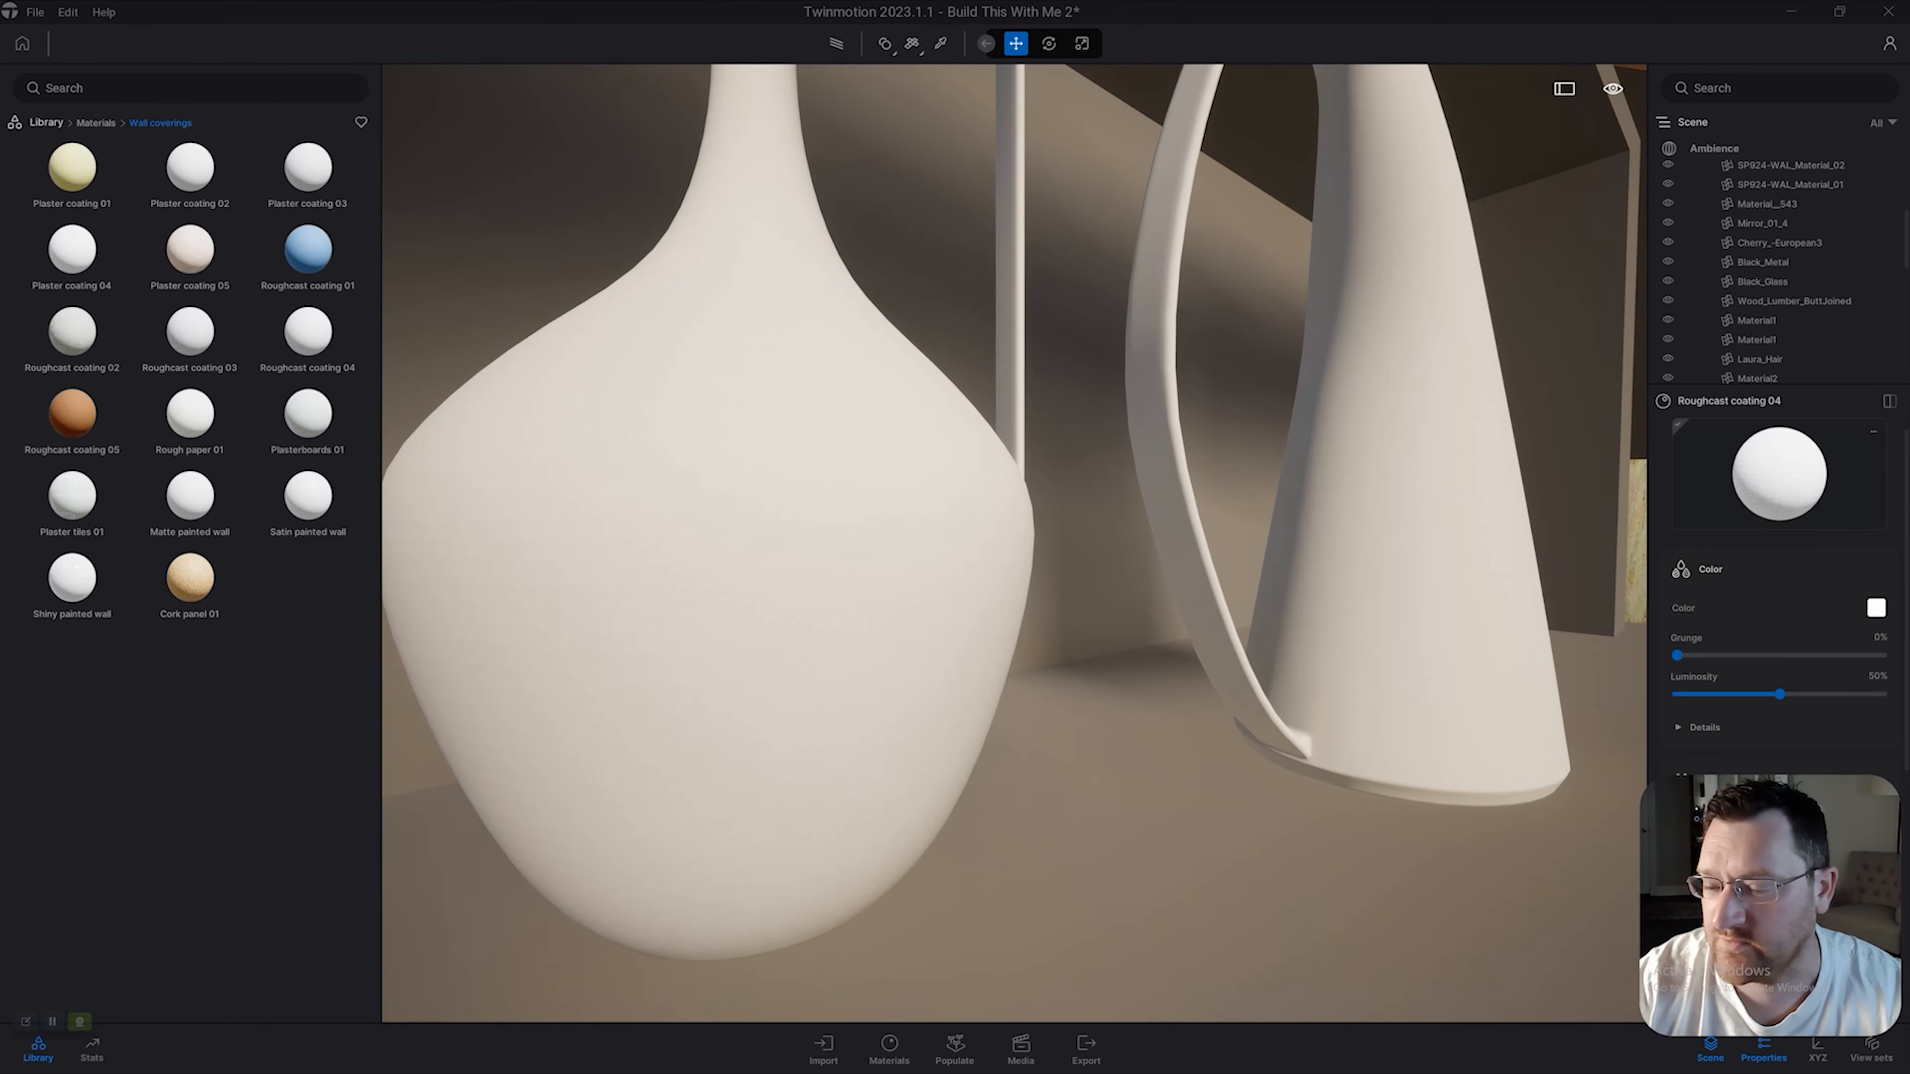
pyautogui.scroll(-5, 1014, 543)
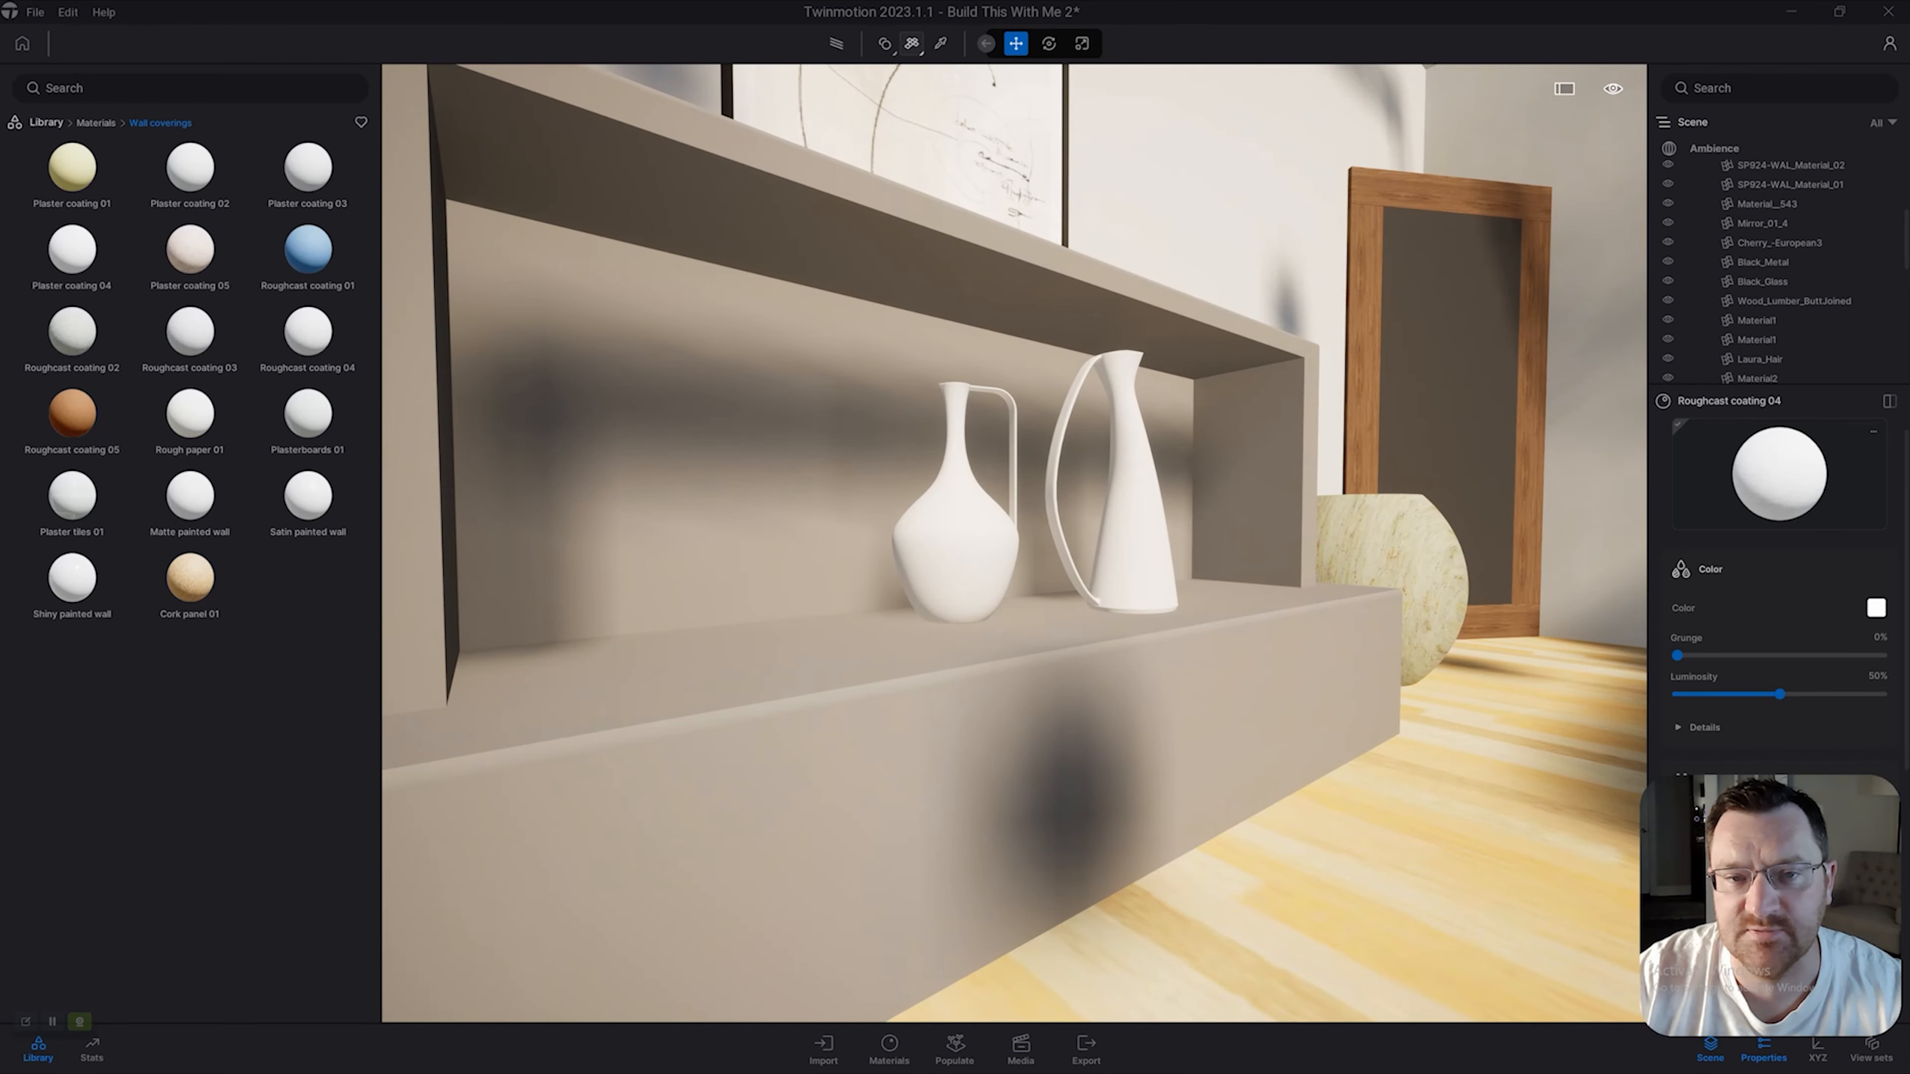
# Set the texture mapping mode to Cubic UVs, check the white vases again and review the other UV mapping options.
pyautogui.click(912, 43)
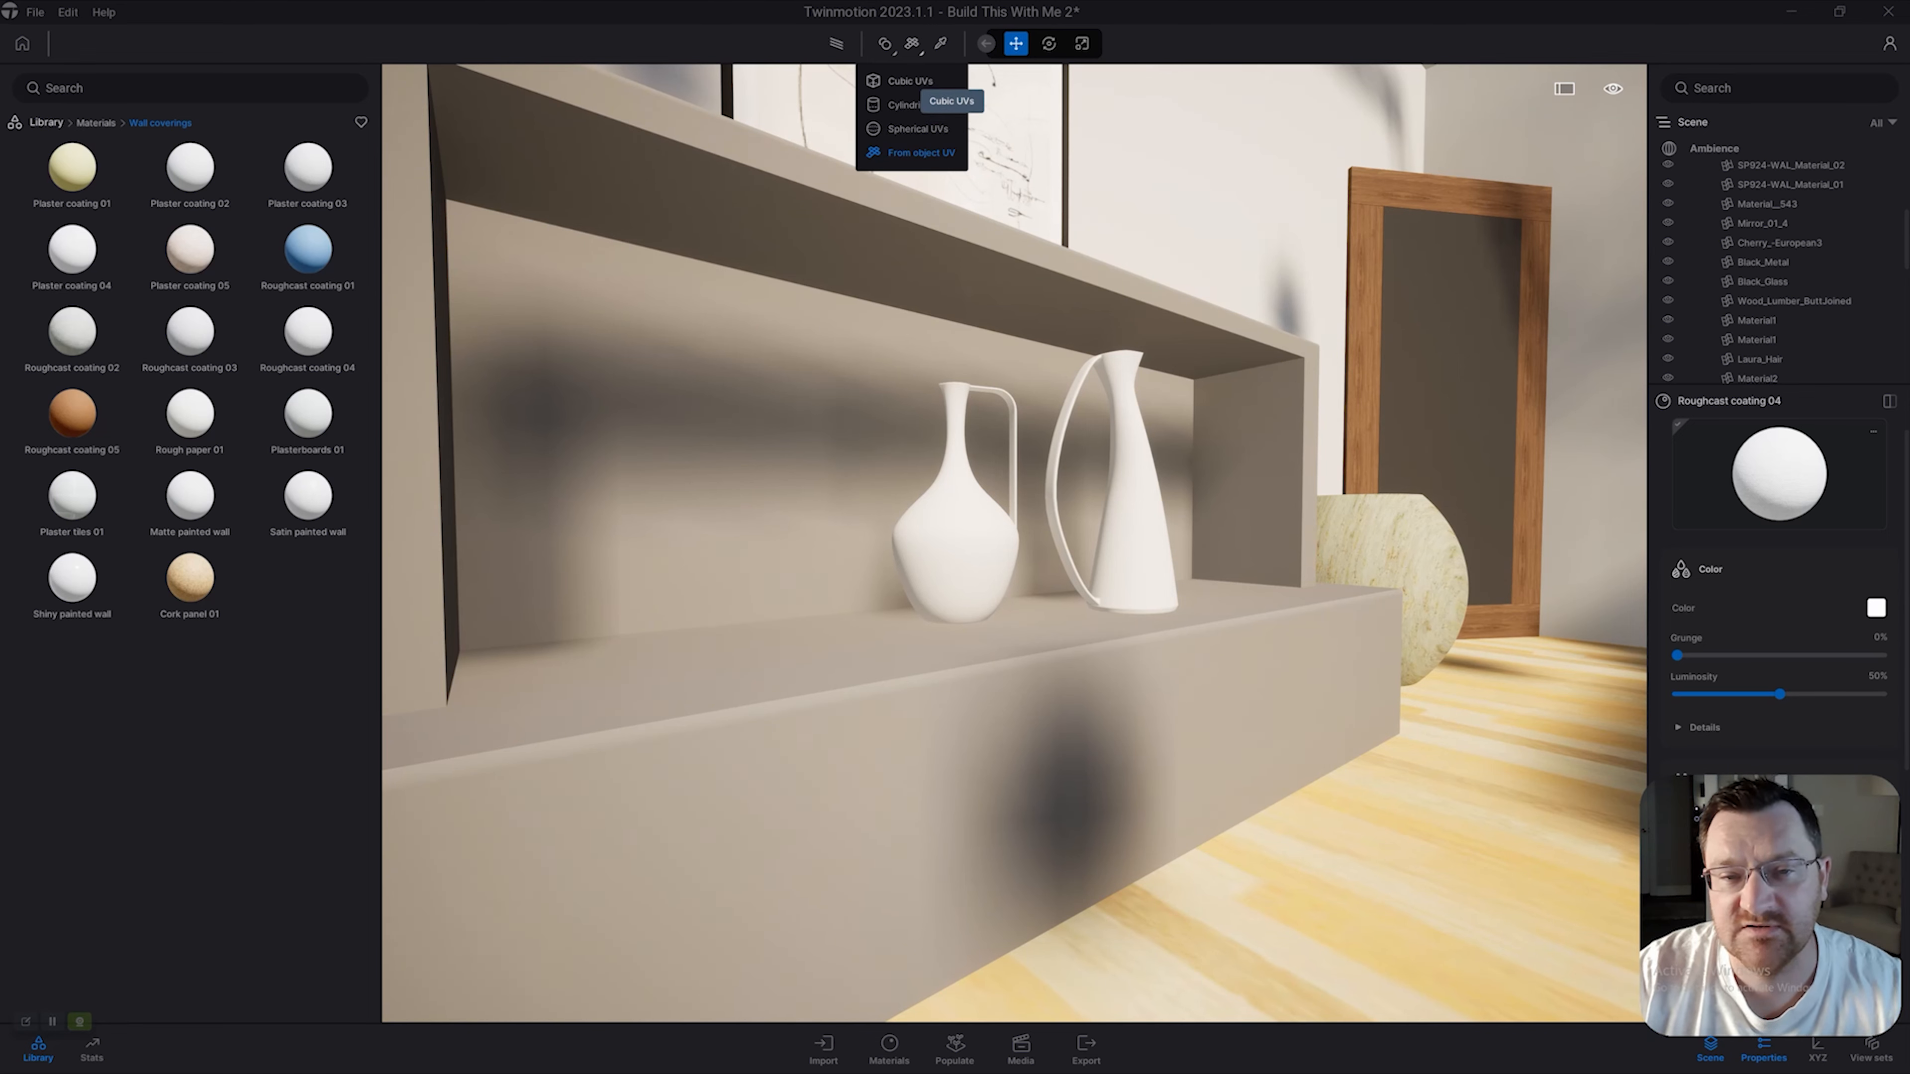
pyautogui.click(910, 80)
pyautogui.scroll(5, 1014, 543)
pyautogui.scroll(2, 1015, 543)
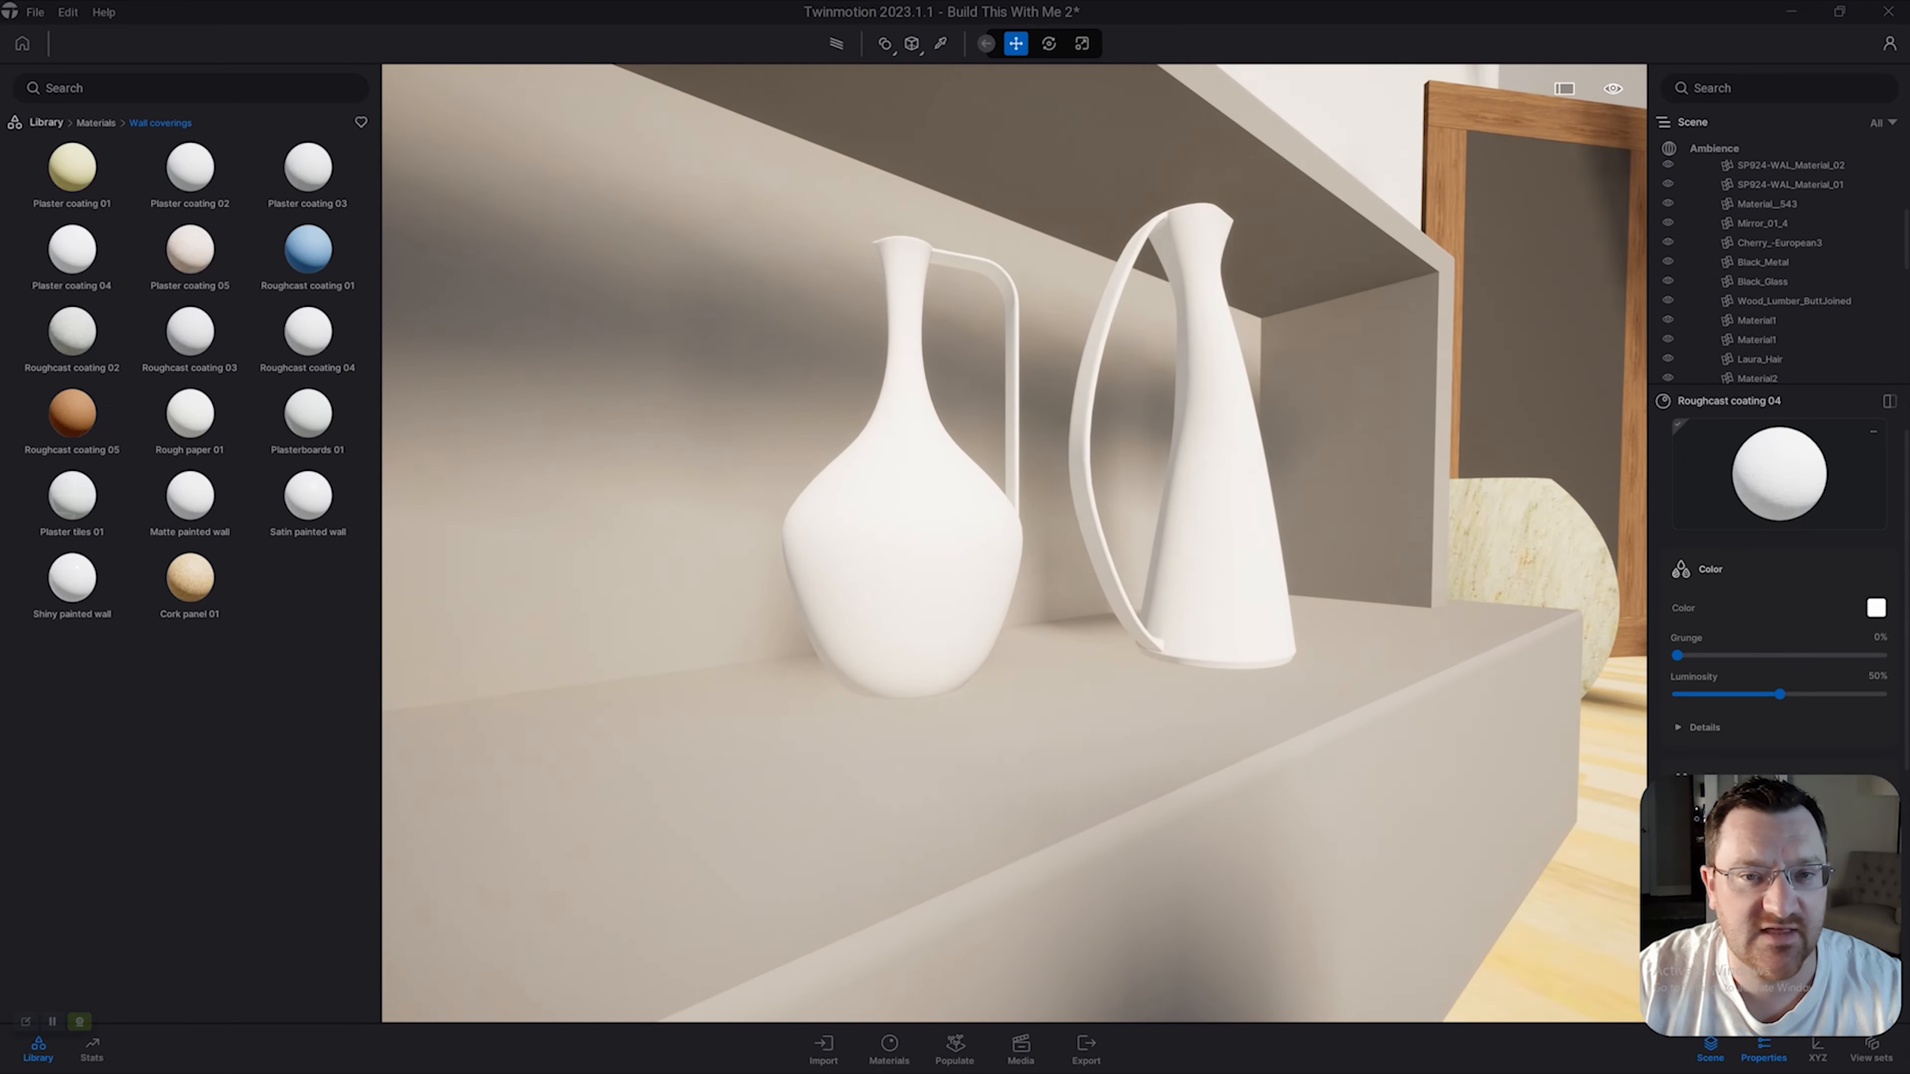
pyautogui.scroll(-4, 1014, 543)
pyautogui.moveTo(1014, 543); pyautogui.dragTo(1027, 602, button='right')
pyautogui.scroll(1, 1014, 543)
pyautogui.press('q')
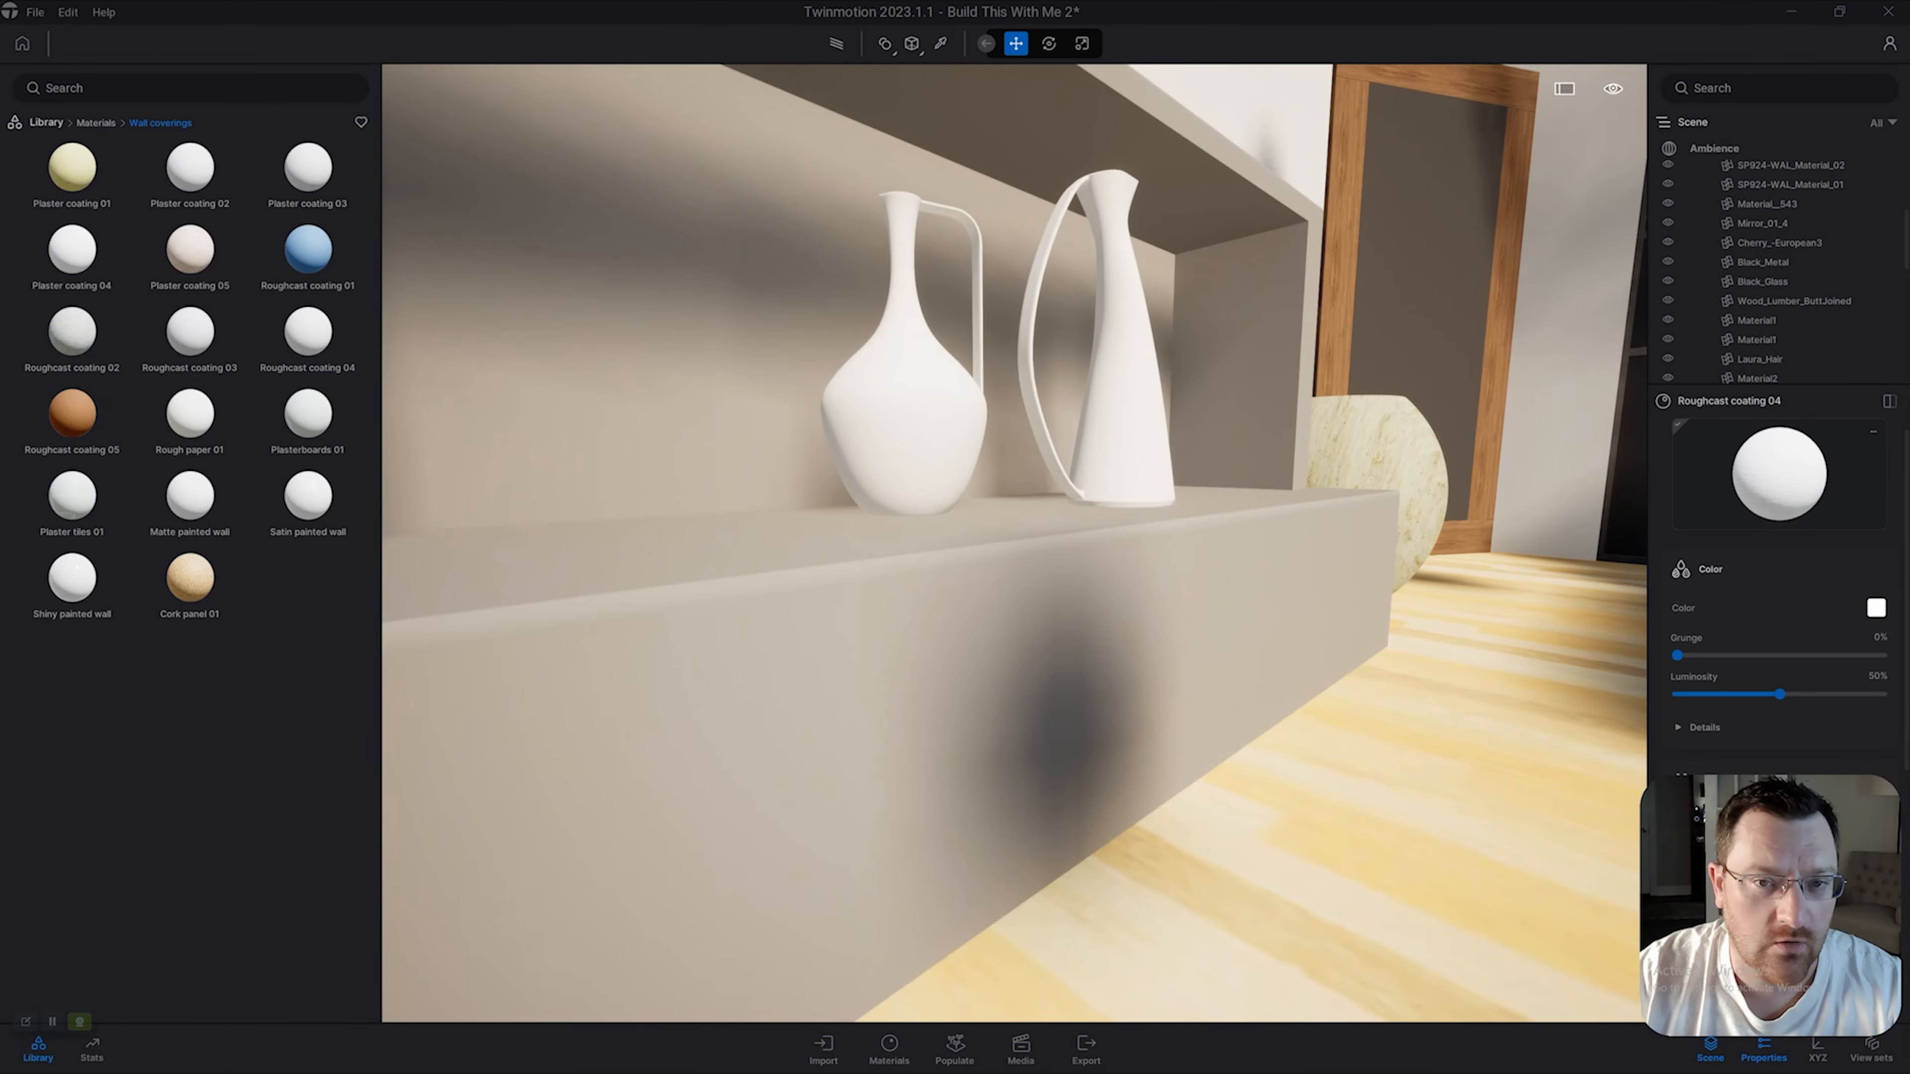
pyautogui.press('a')
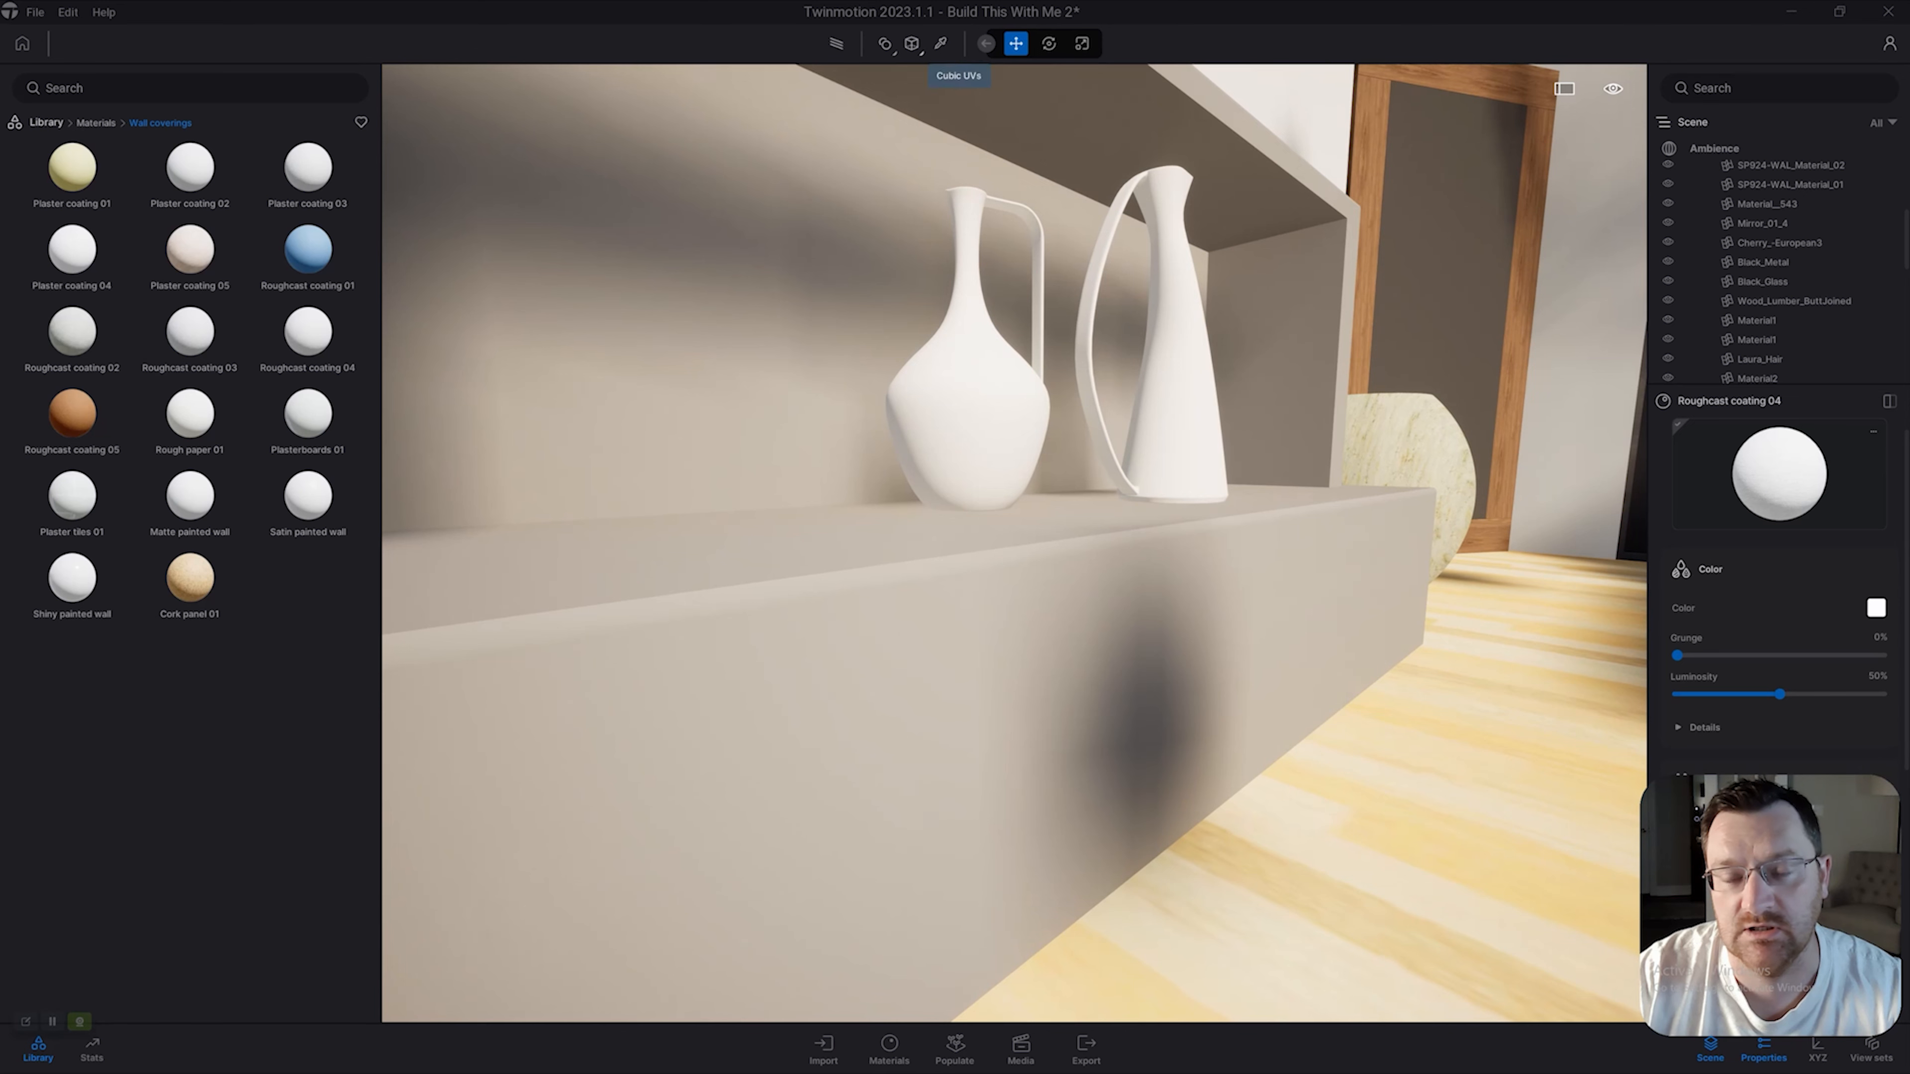
pyautogui.click(913, 43)
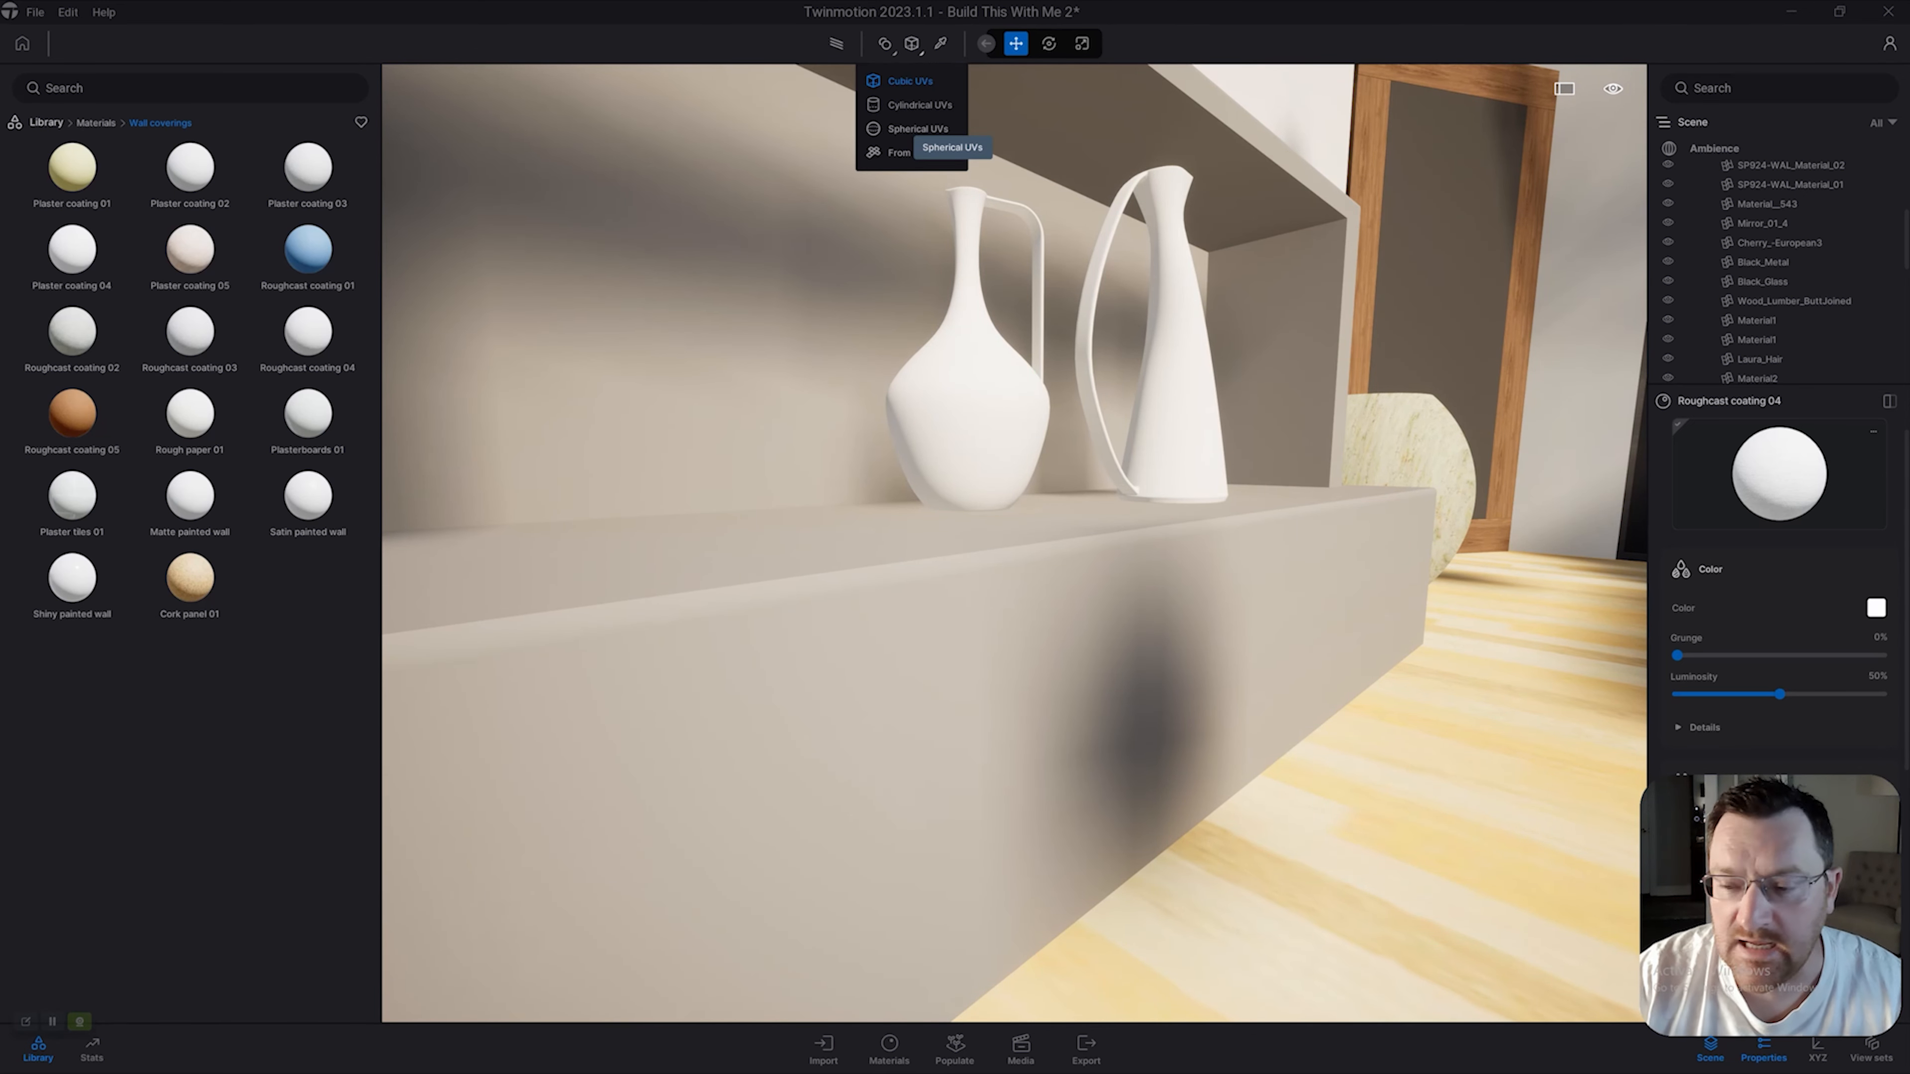
pyautogui.click(908, 129)
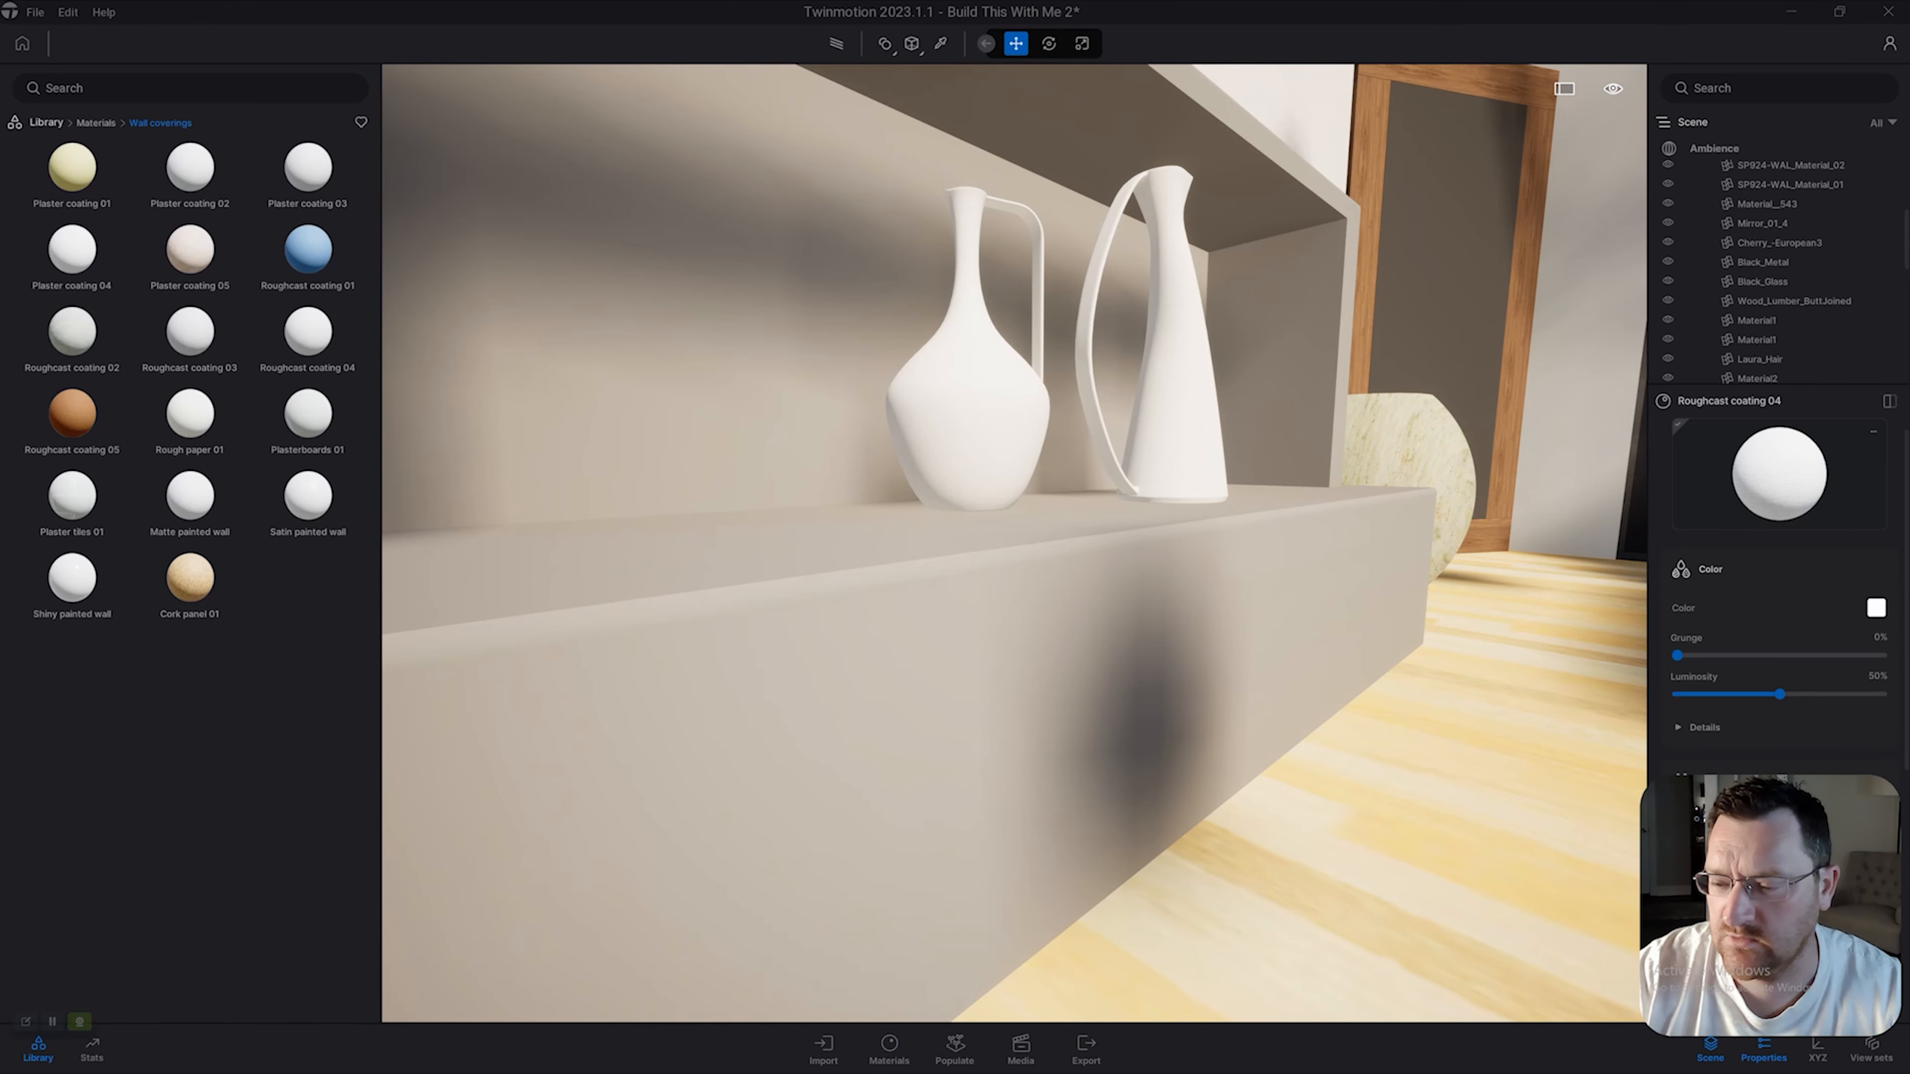
# Apply the Dirty brick 01 material from the Brick collection to the round granite vase beside the shelf.
pyautogui.press('s')
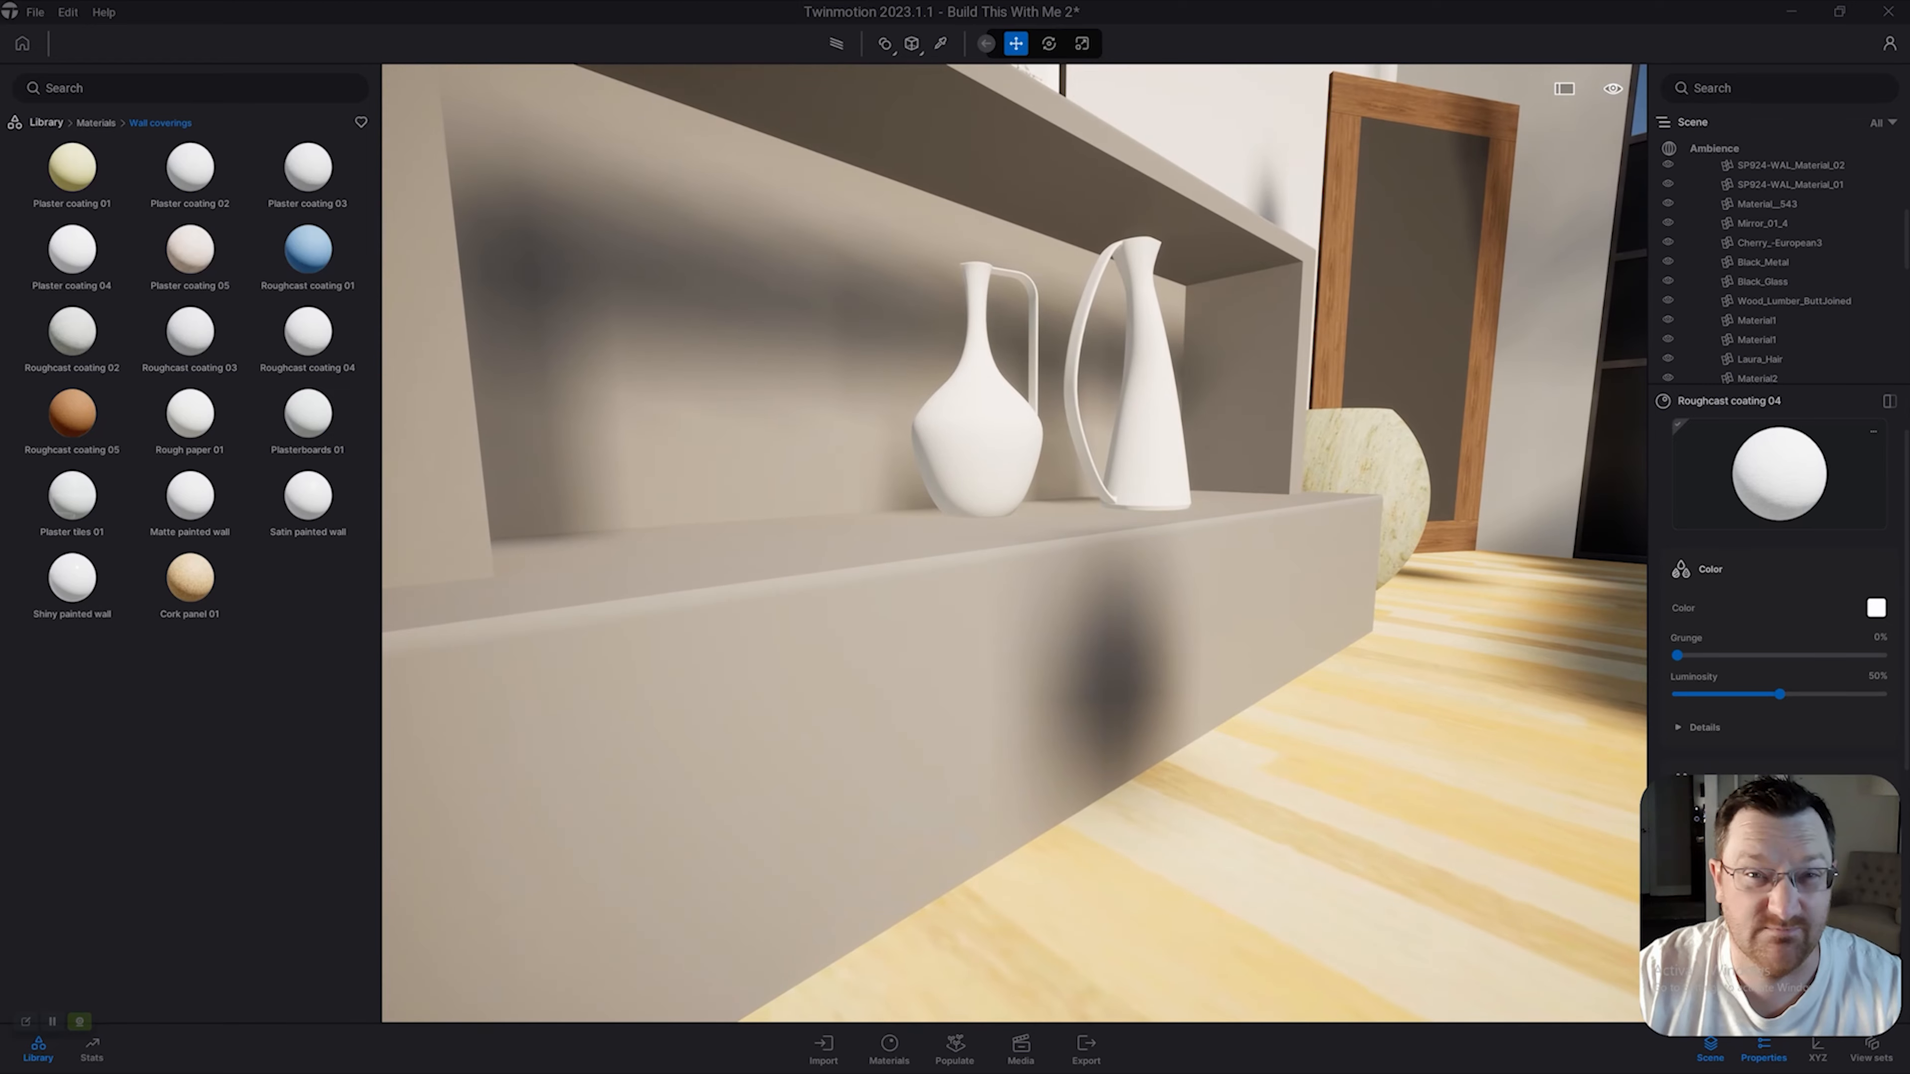
pyautogui.press('w')
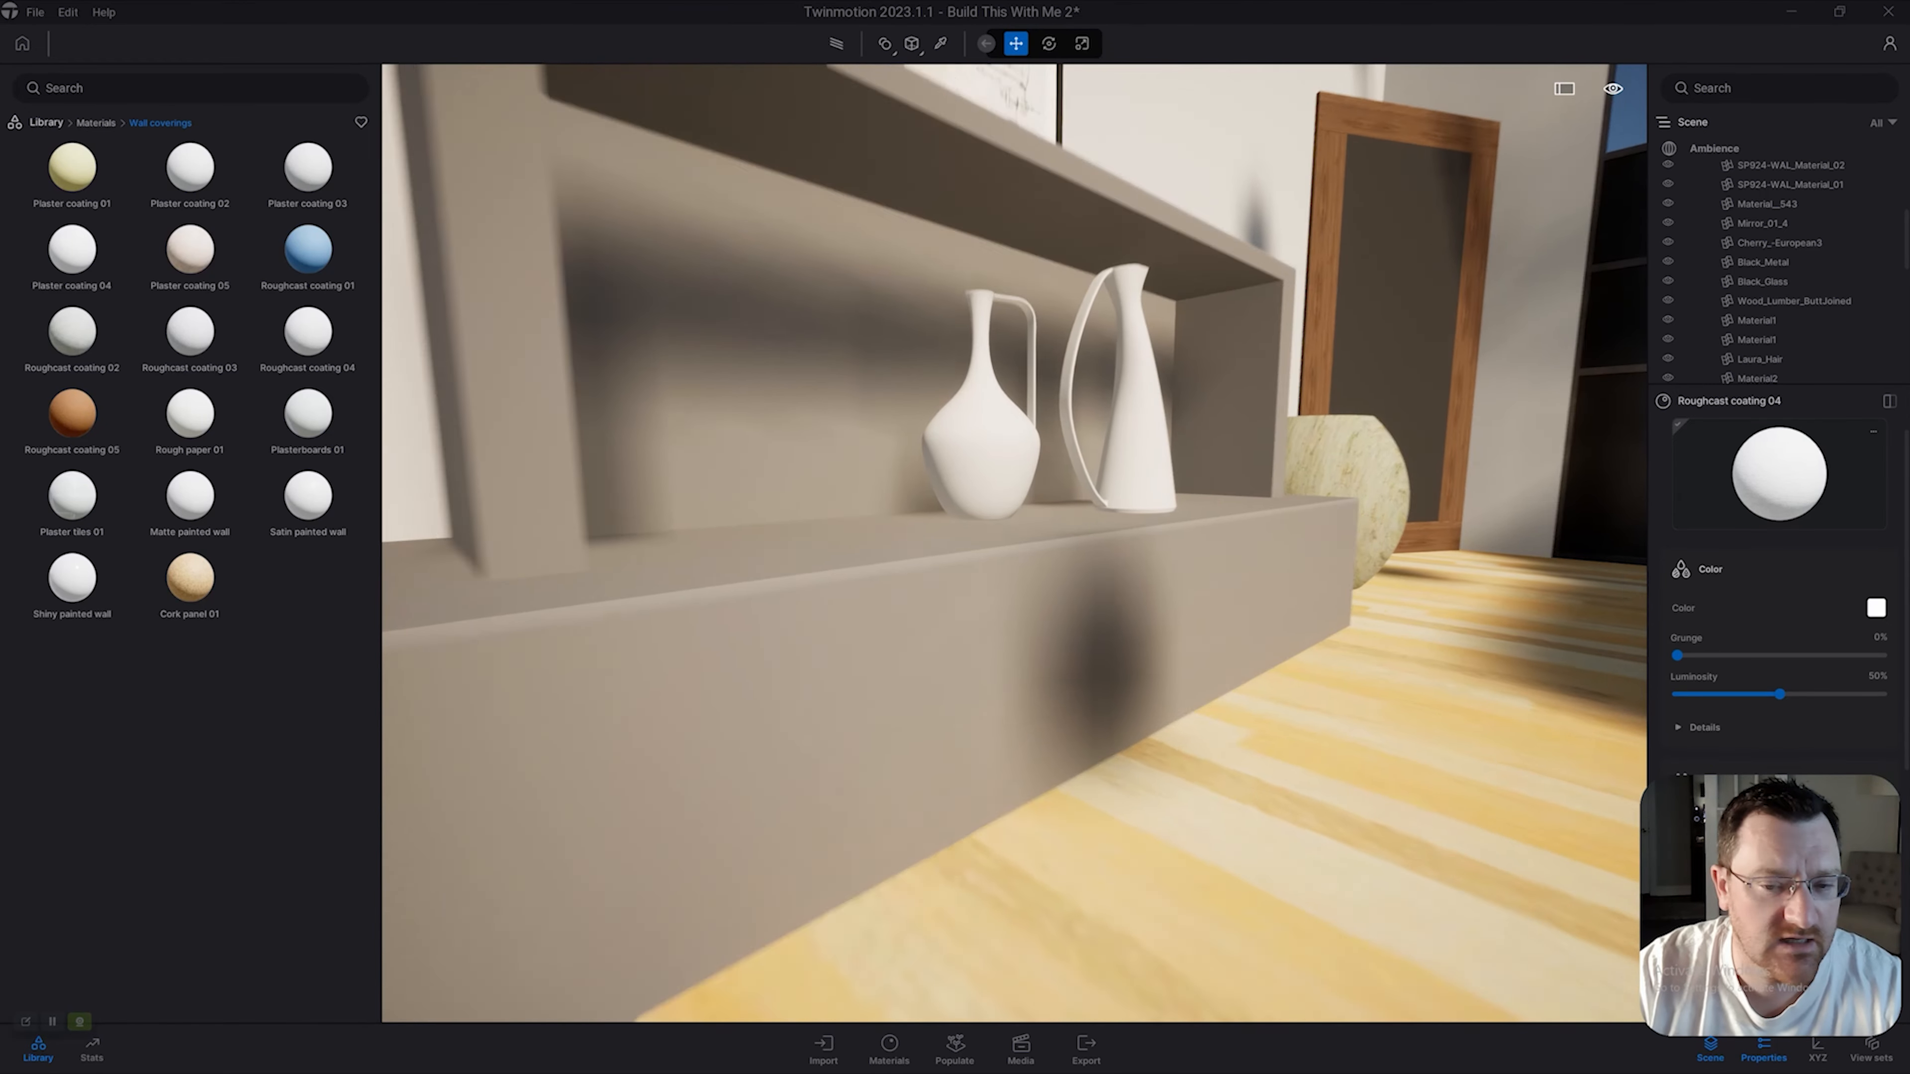
pyautogui.press('w')
pyautogui.press('e')
pyautogui.press('d')
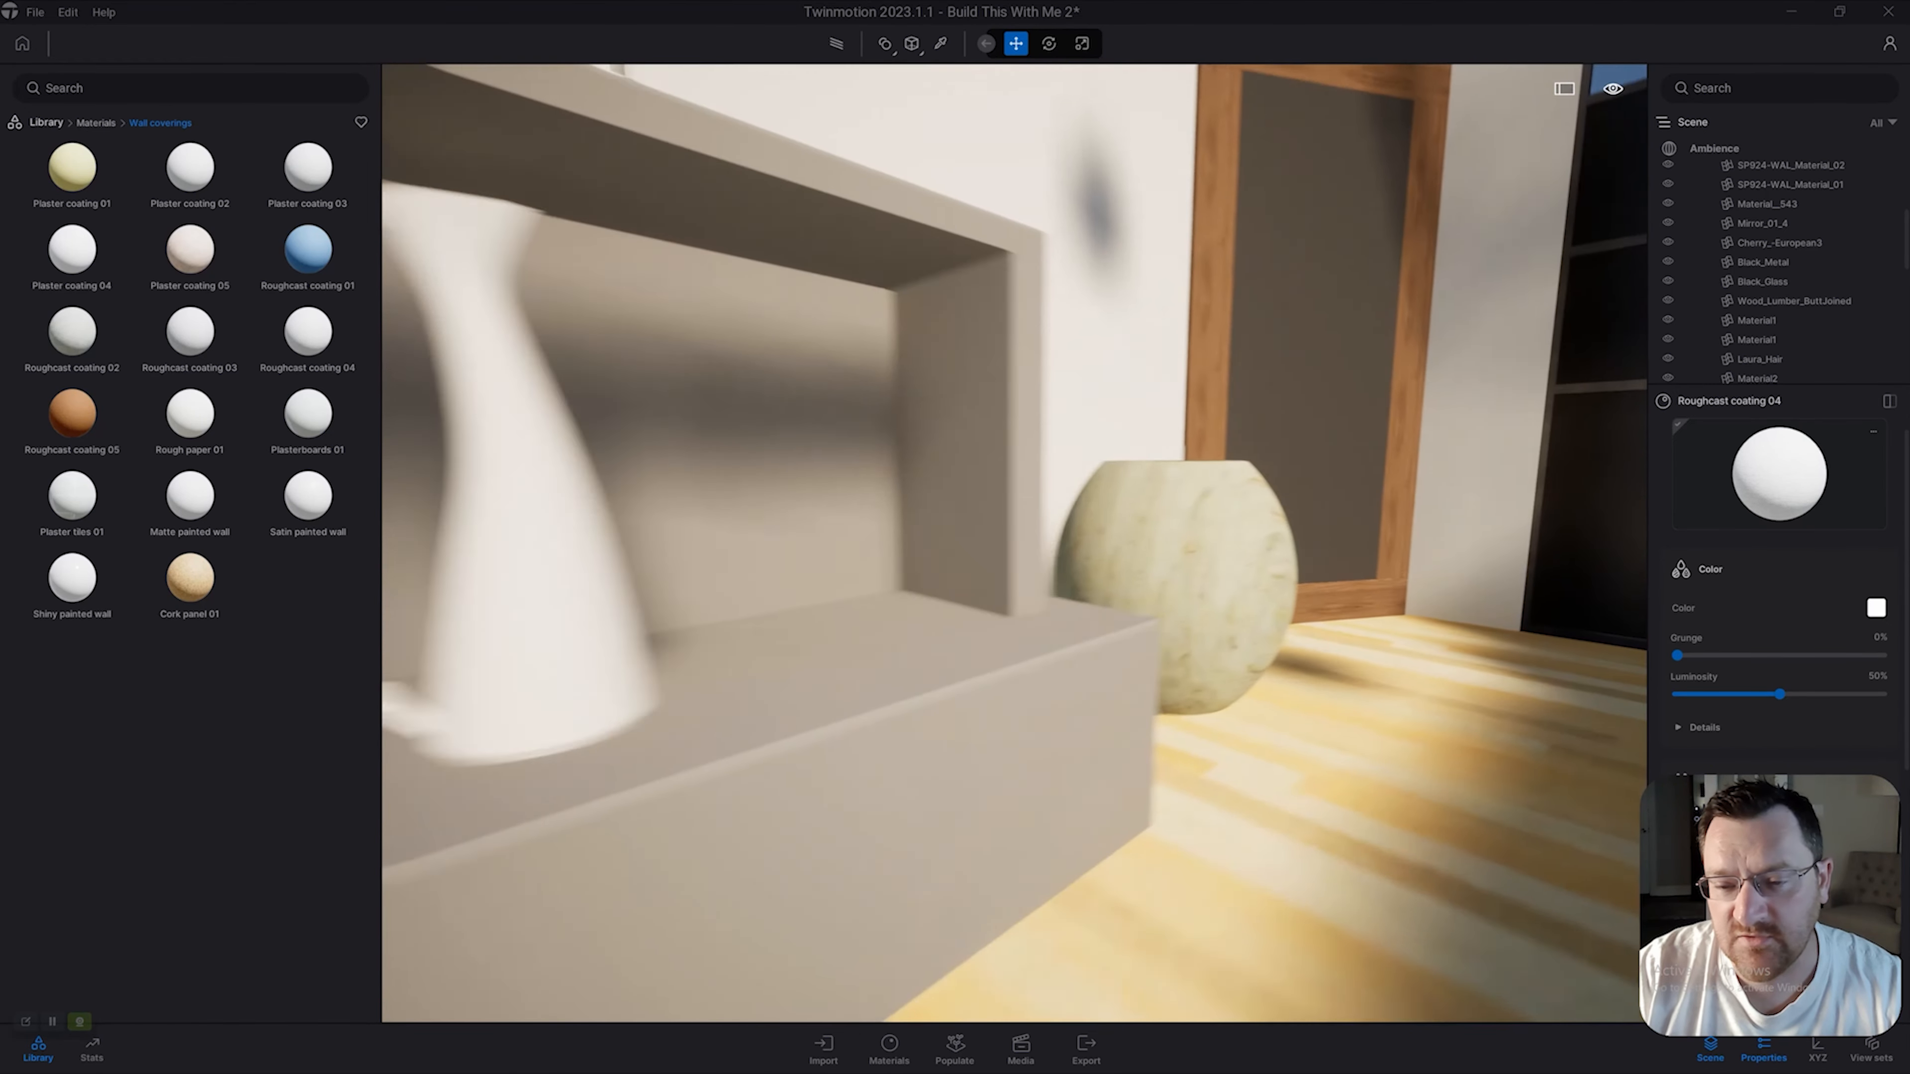
pyautogui.press('w')
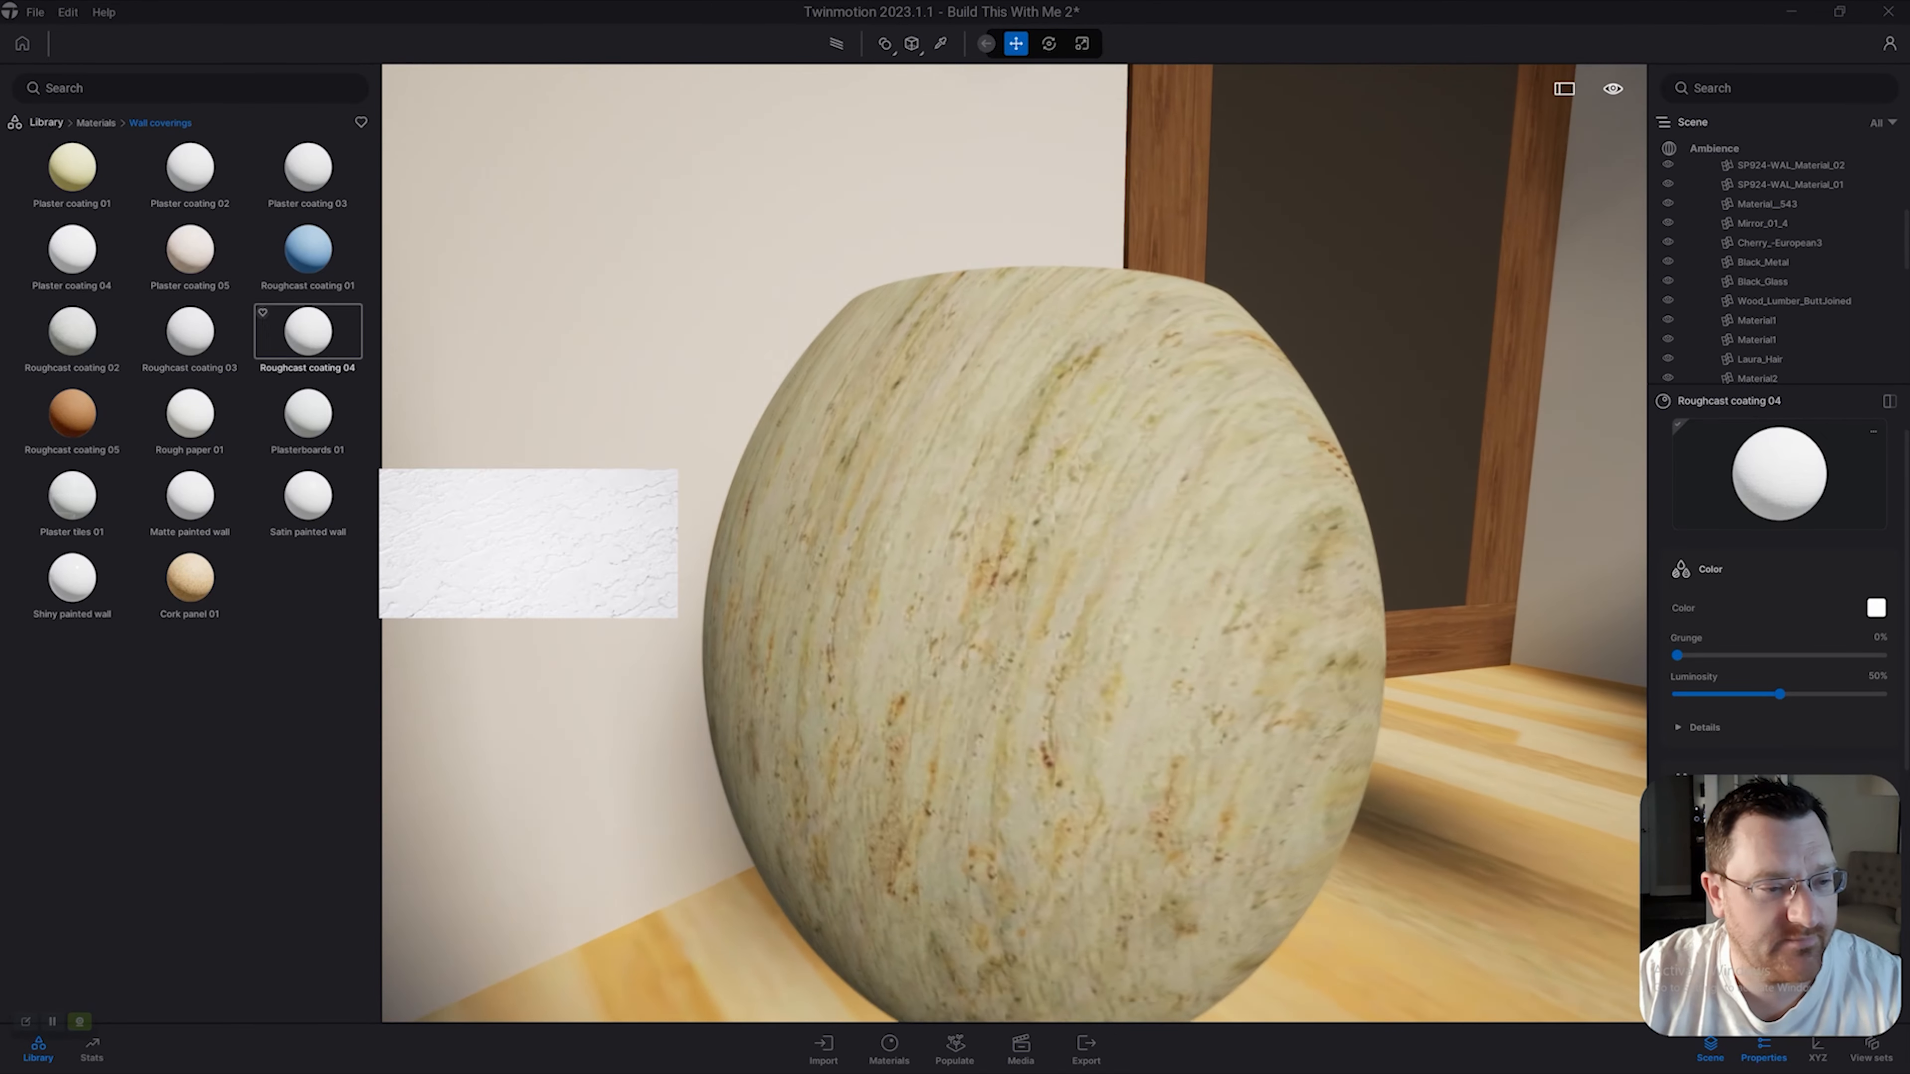
pyautogui.click(96, 122)
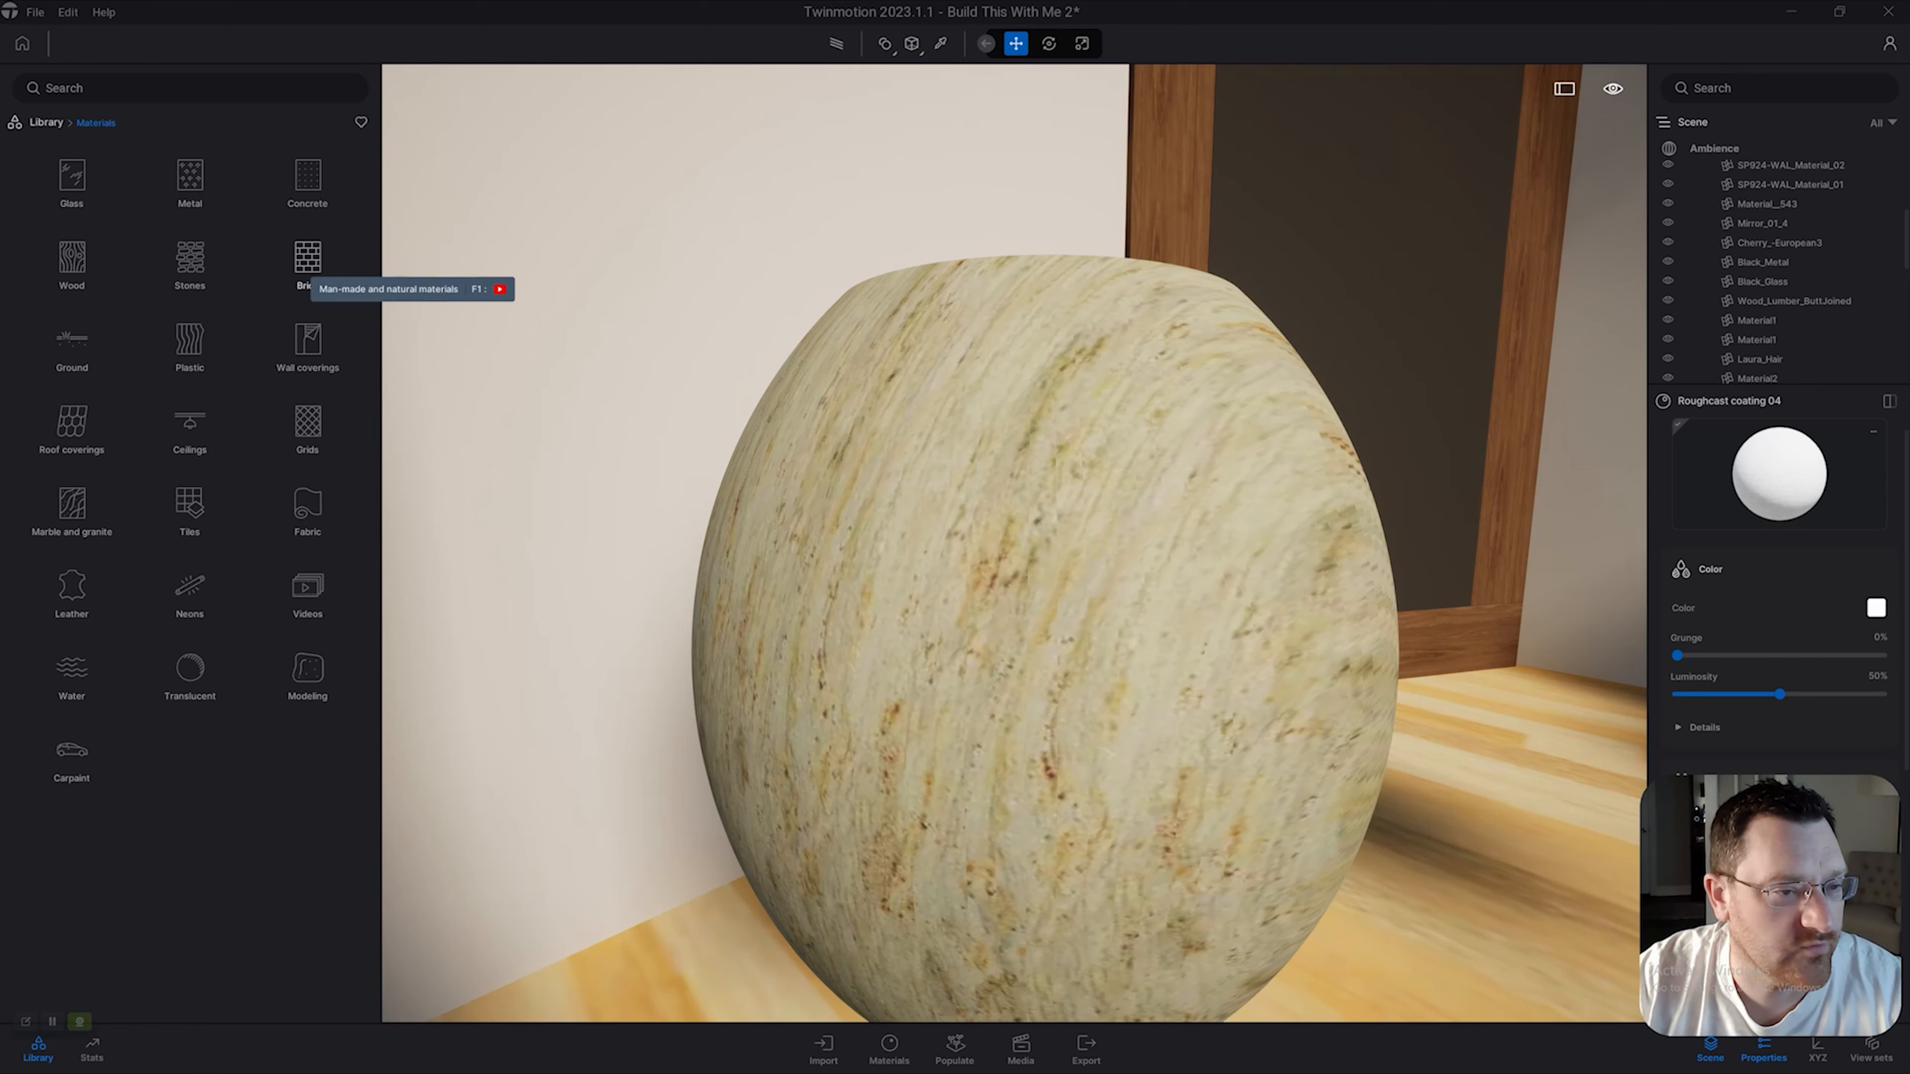
pyautogui.click(307, 260)
pyautogui.moveTo(307, 331)
pyautogui.moveTo(307, 331); pyautogui.dragTo(1016, 602)
pyautogui.scroll(-3, 1015, 602)
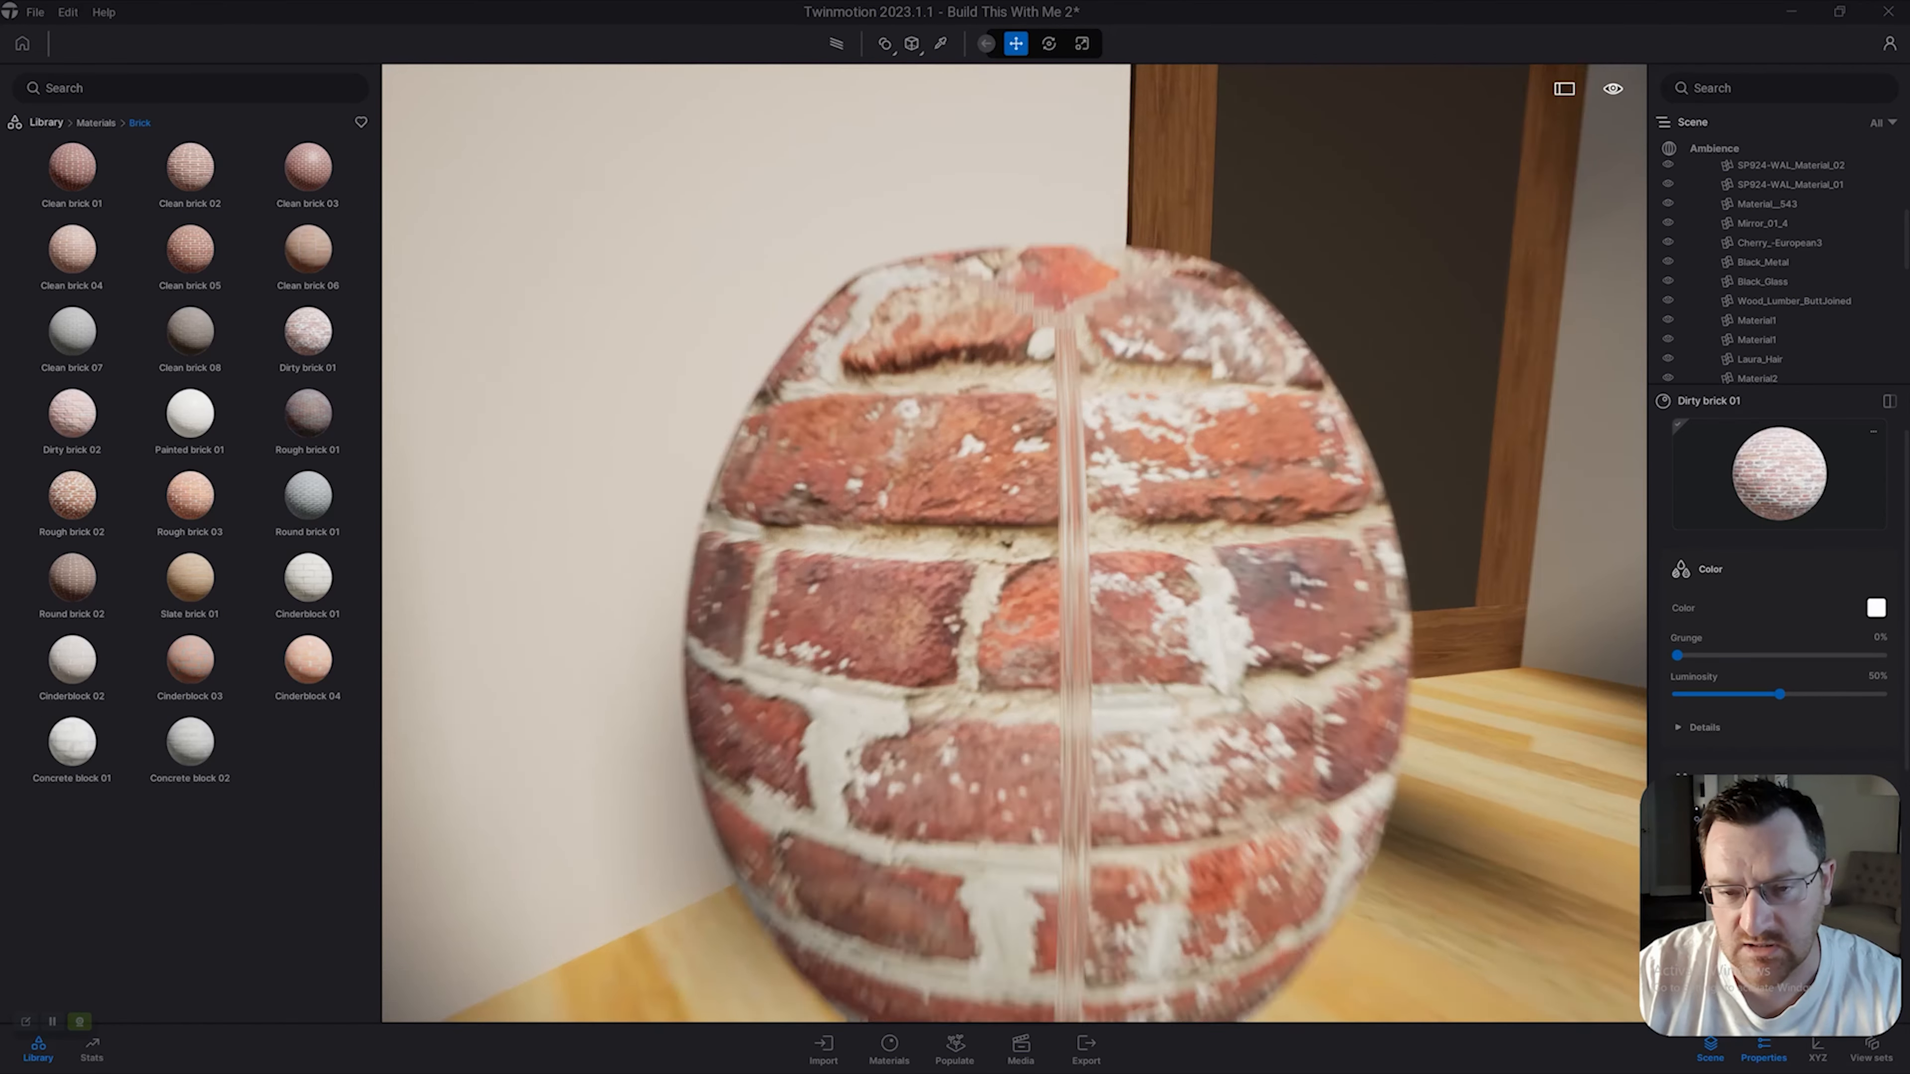
# Select the round vase, change the mapping mode to Spherical UVs and reapply Dirty brick 01 to it.
pyautogui.keyDown('shift'); pyautogui.moveTo(1016, 602); pyautogui.dragTo(1105, 617, button='middle'); pyautogui.keyUp('shift')
pyautogui.click(1106, 617)
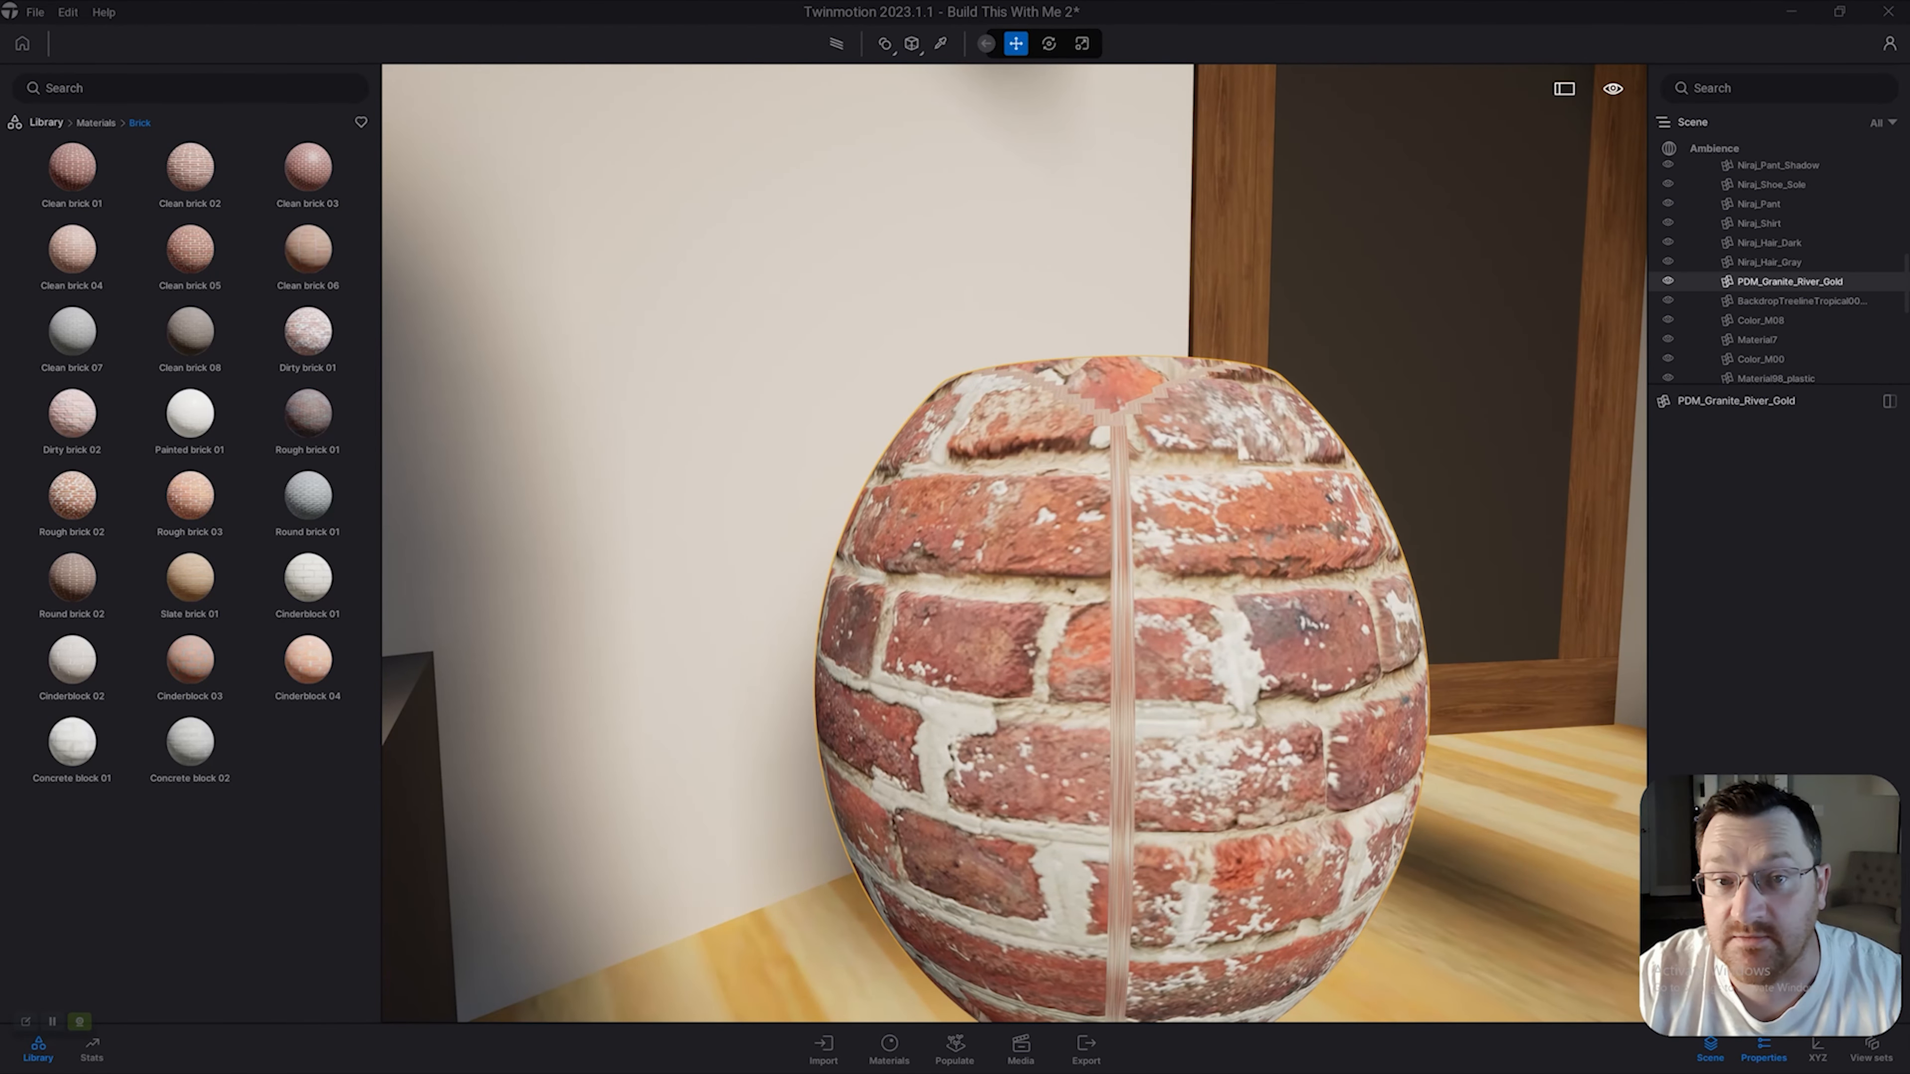
pyautogui.click(911, 43)
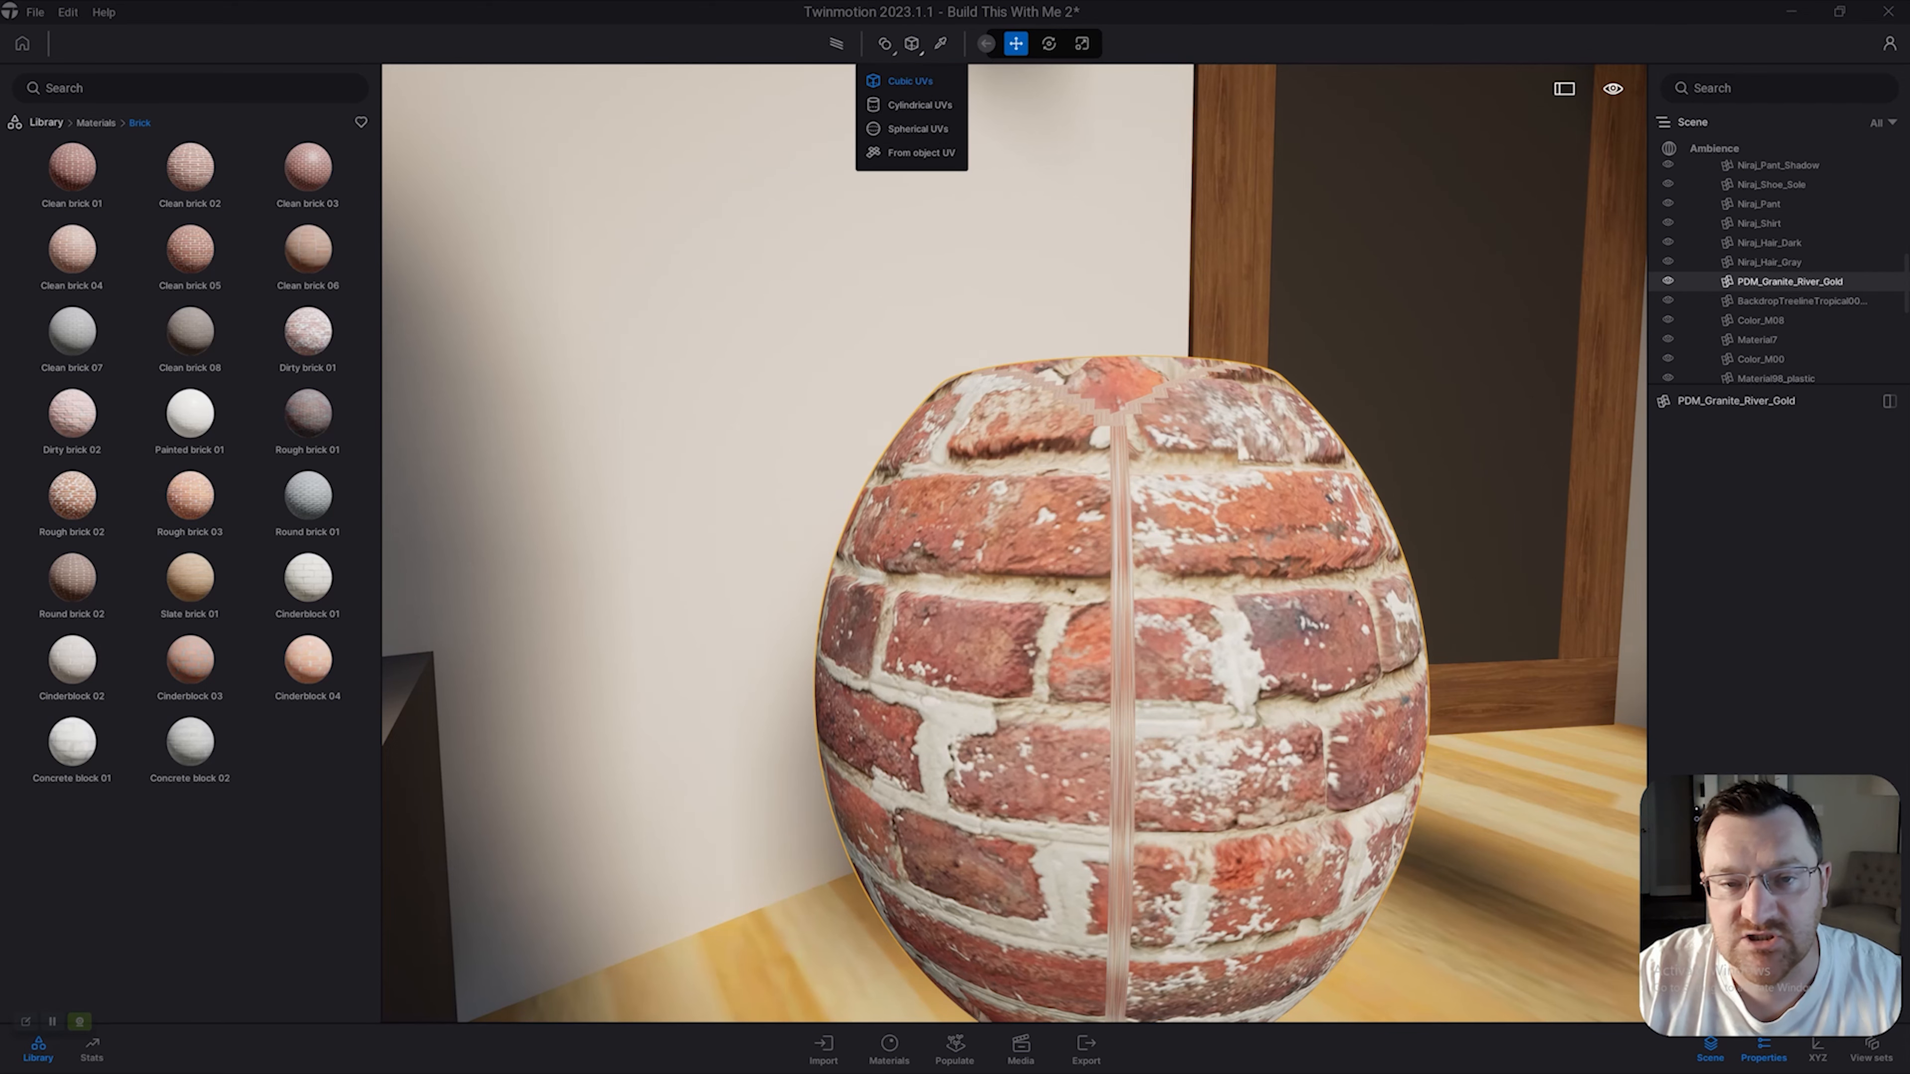
pyautogui.click(918, 129)
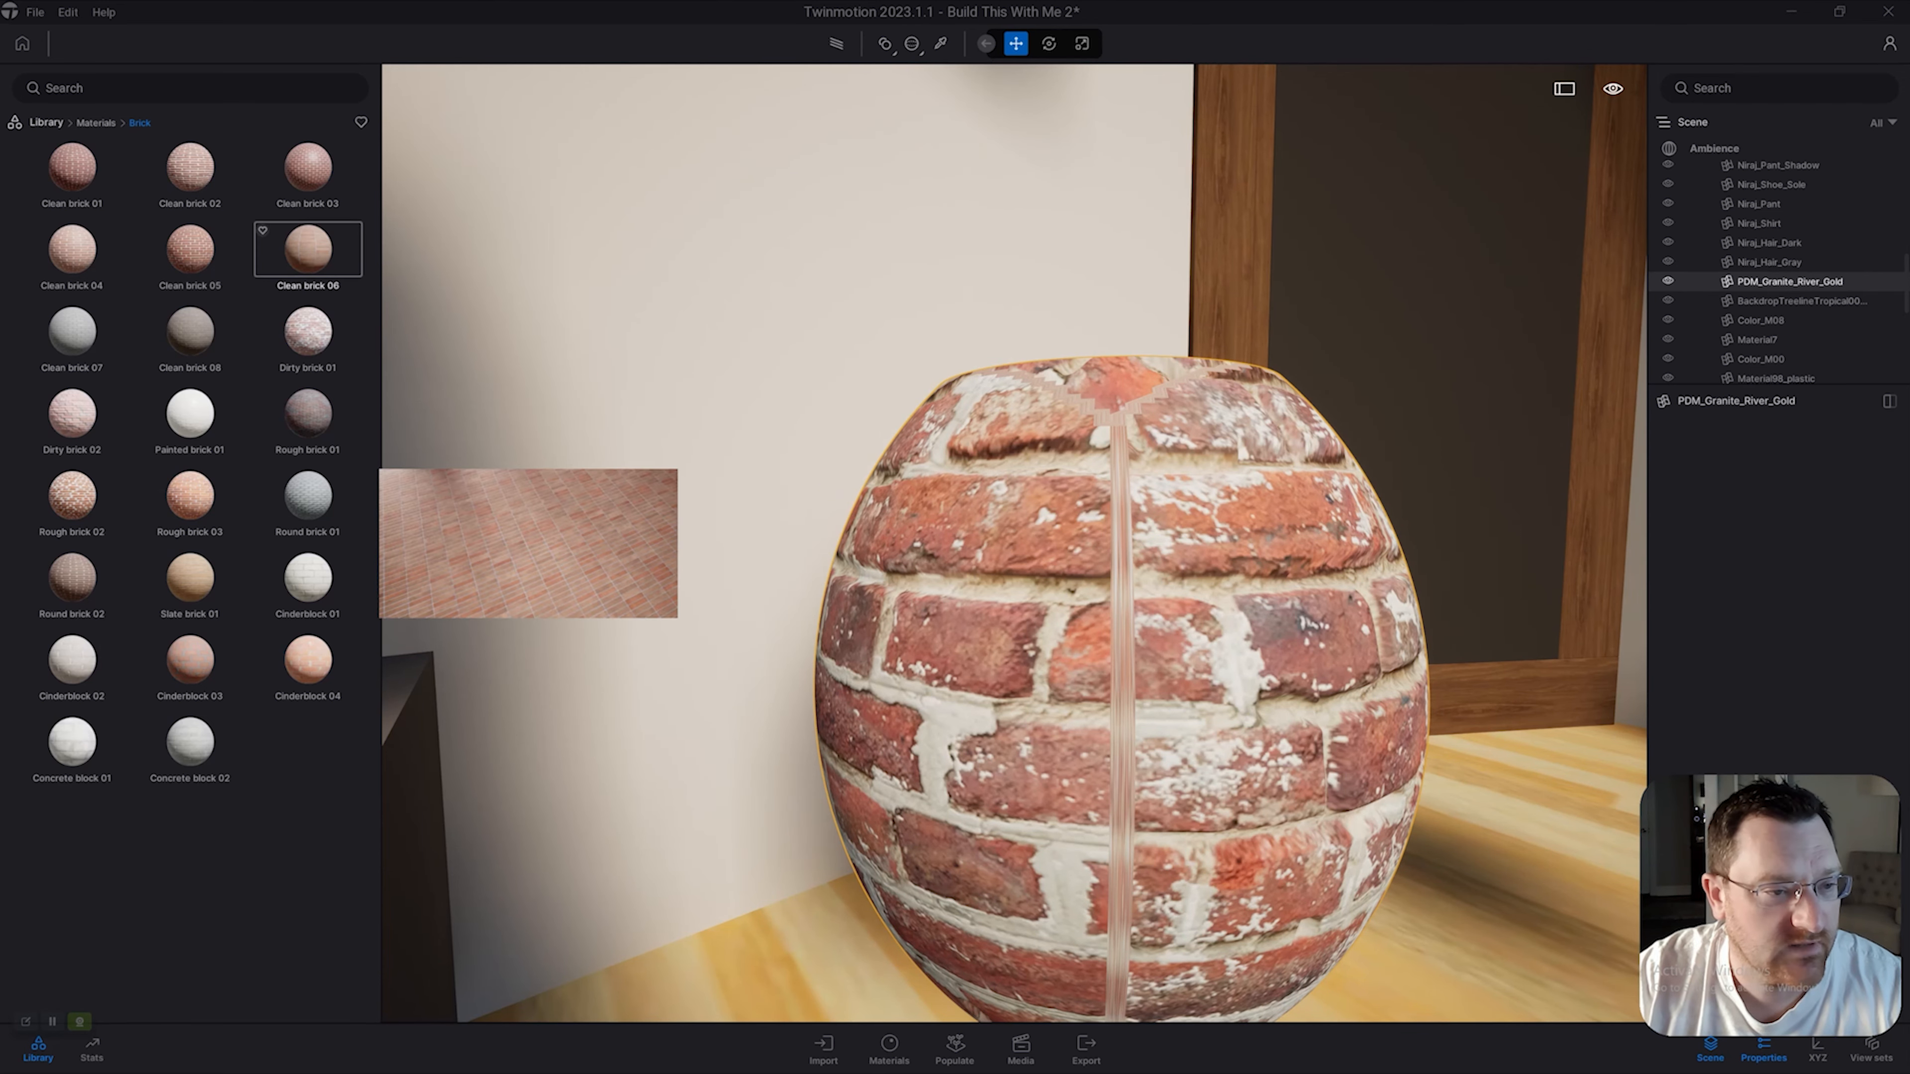
pyautogui.moveTo(308, 331); pyautogui.dragTo(993, 595)
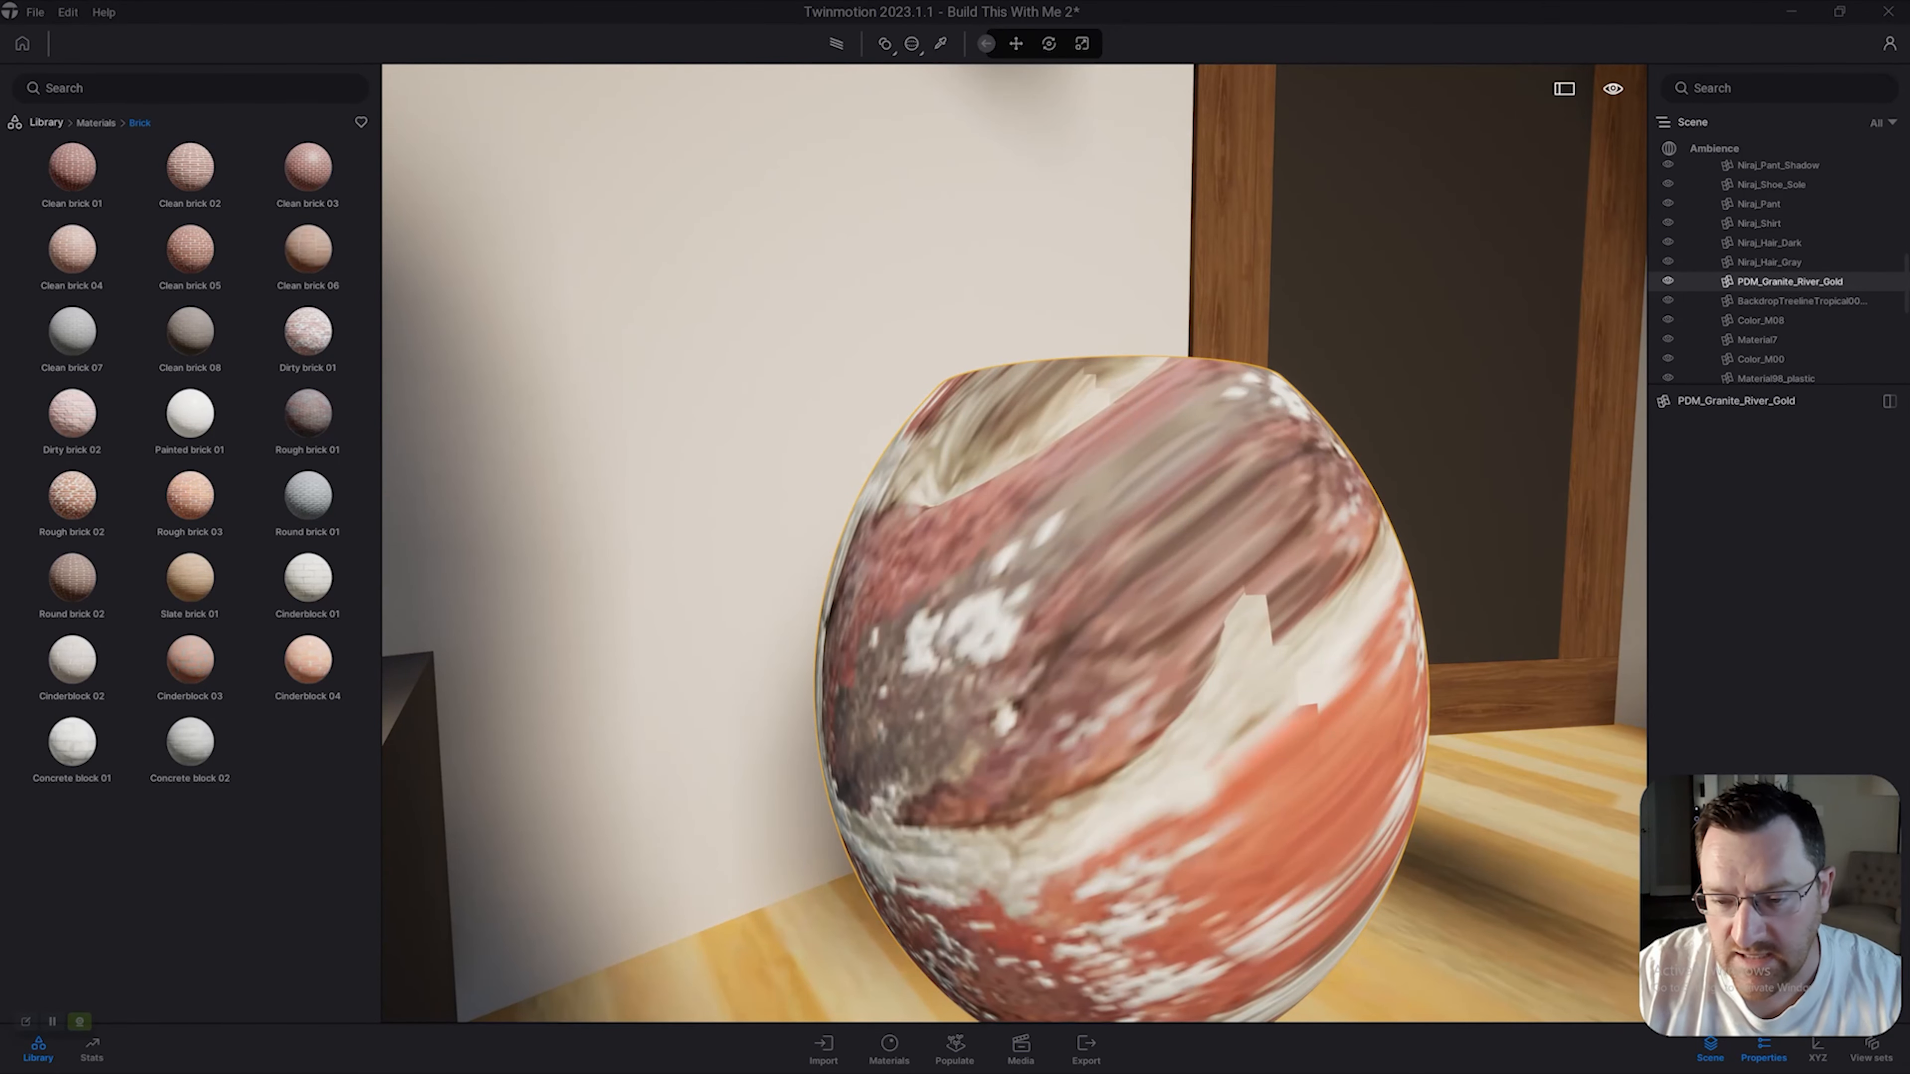
pyautogui.scroll(-3, 993, 595)
pyautogui.scroll(1, 993, 595)
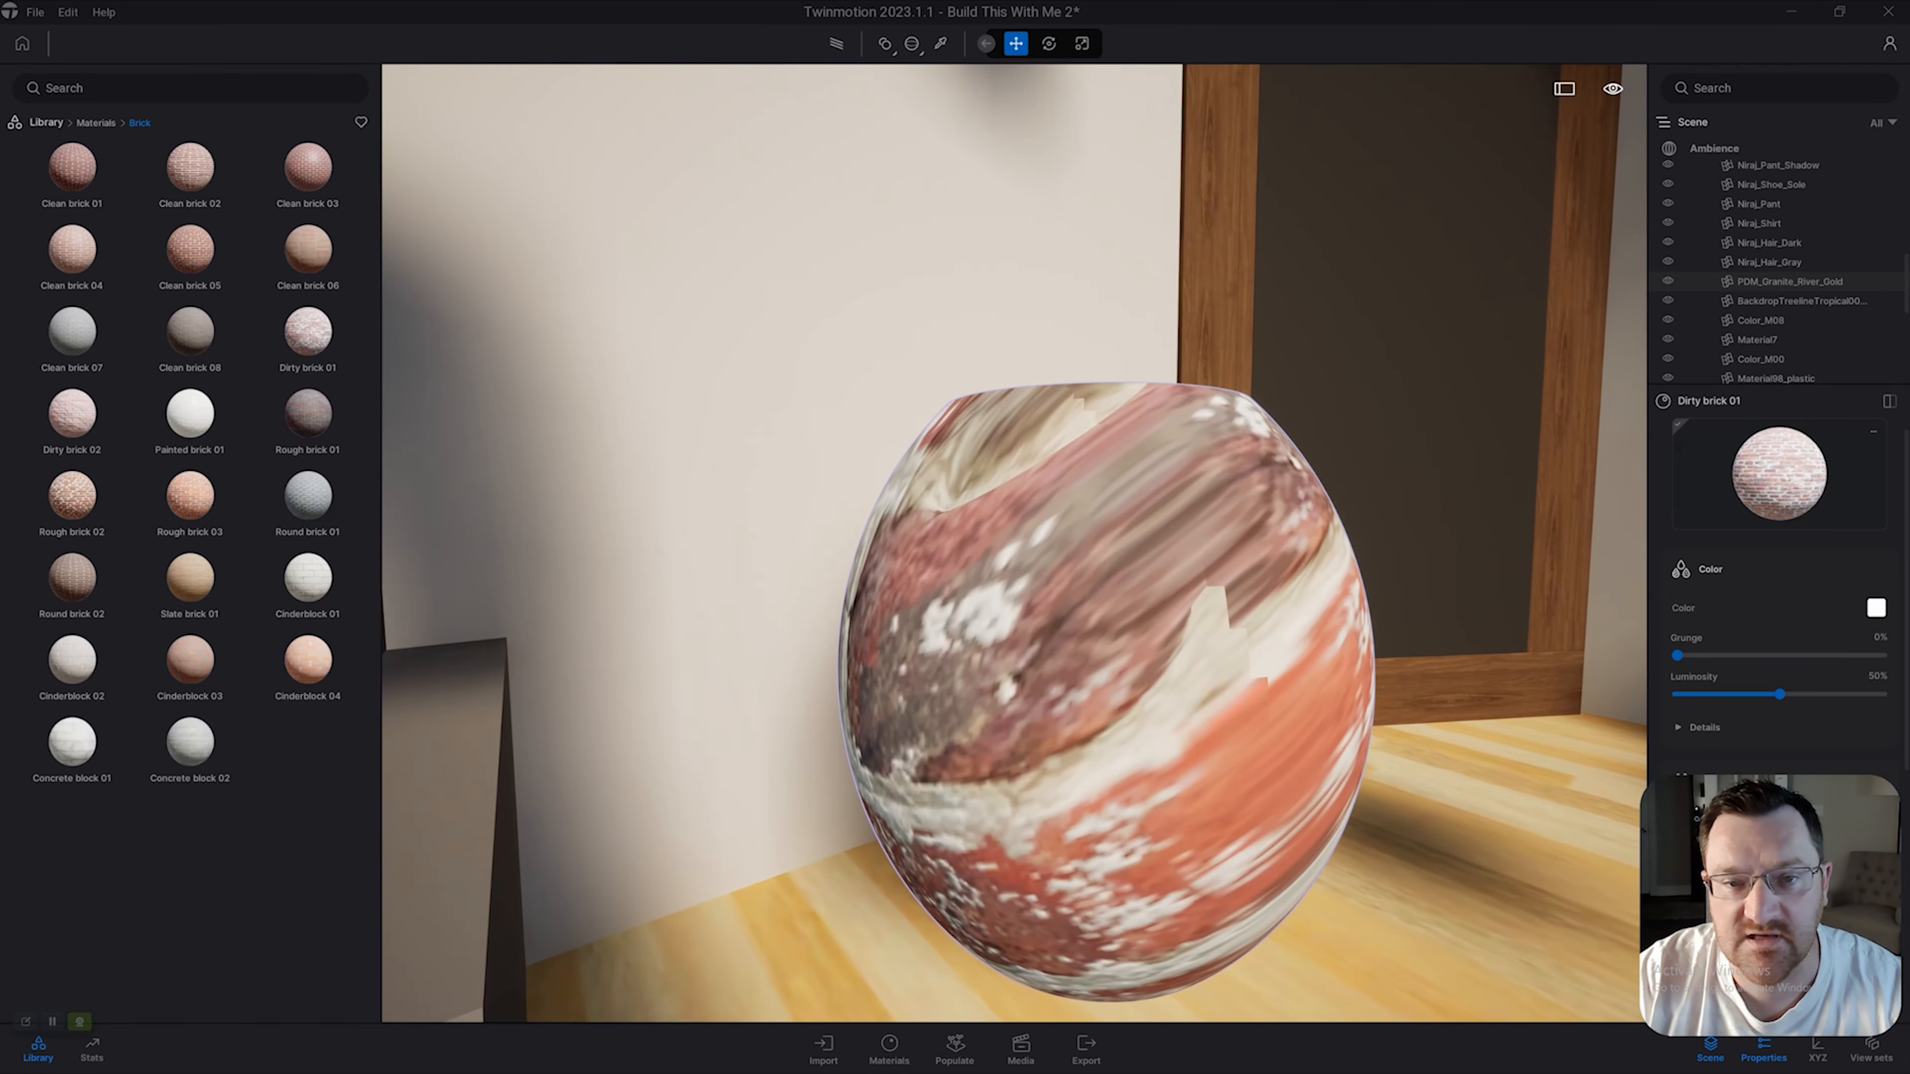
# Change the mapping mode to Cylindrical UVs and reapply Dirty brick 01 to the round vase.
pyautogui.click(915, 49)
pyautogui.click(917, 105)
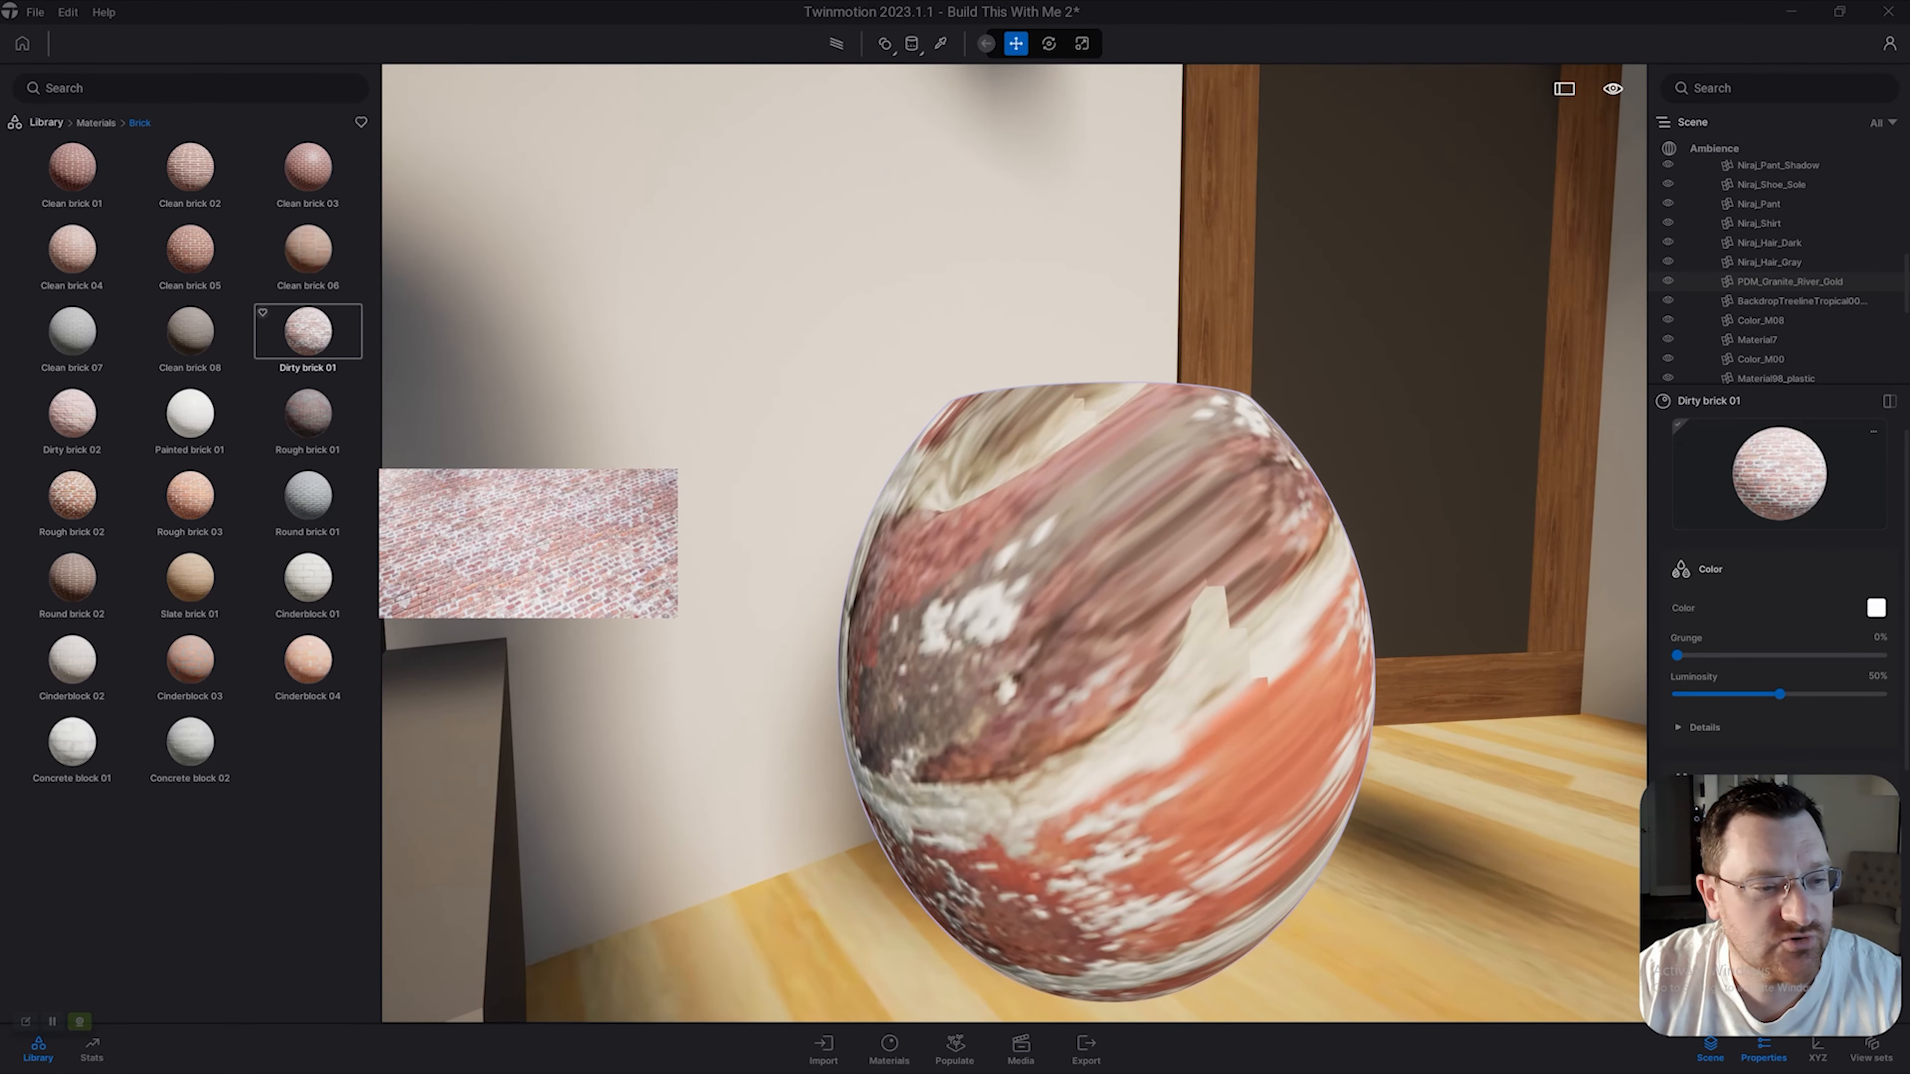
pyautogui.moveTo(307, 332); pyautogui.dragTo(1054, 602)
pyautogui.keyDown('shift'); pyautogui.moveTo(1053, 602); pyautogui.dragTo(1158, 595, button='middle'); pyautogui.keyUp('shift')
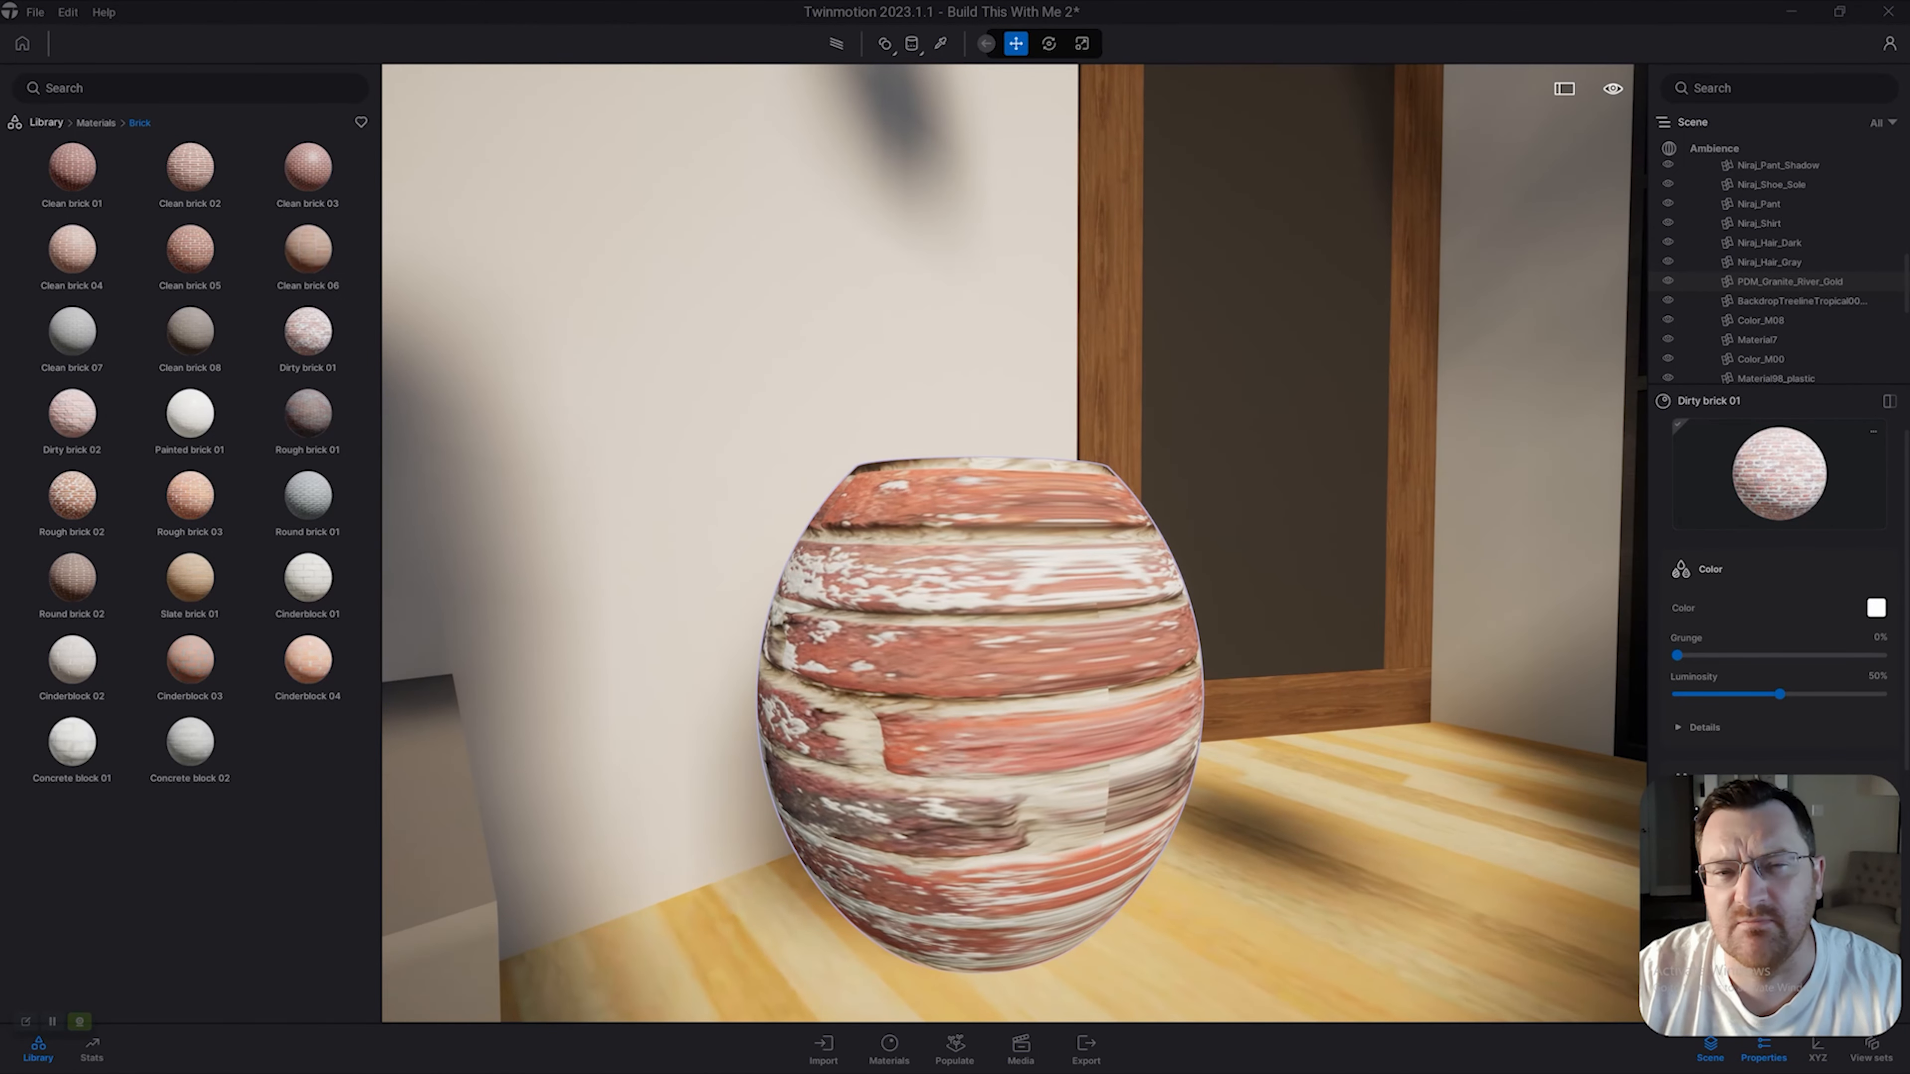
# Change the mapping mode to From object UV and reapply Dirty brick 01 to the round vase.
pyautogui.click(912, 43)
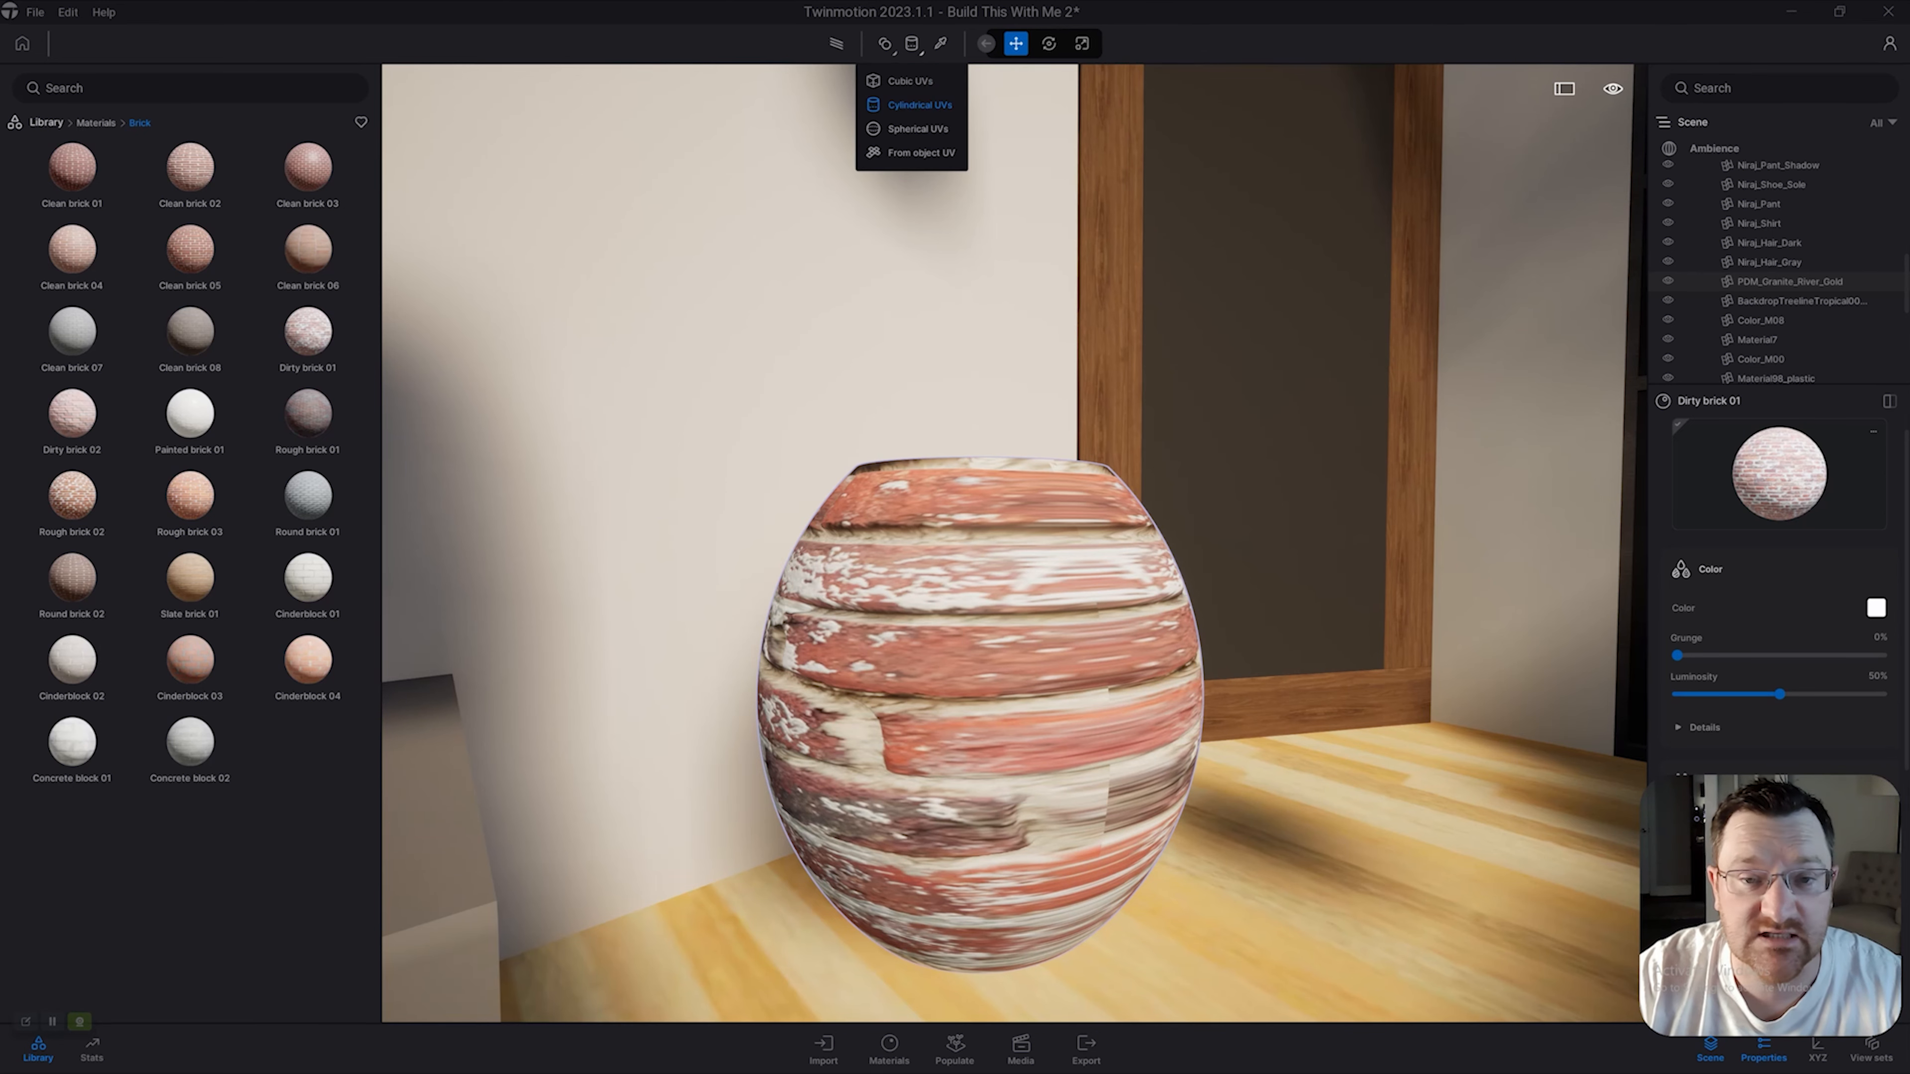
pyautogui.click(914, 154)
pyautogui.moveTo(307, 331); pyautogui.dragTo(902, 616)
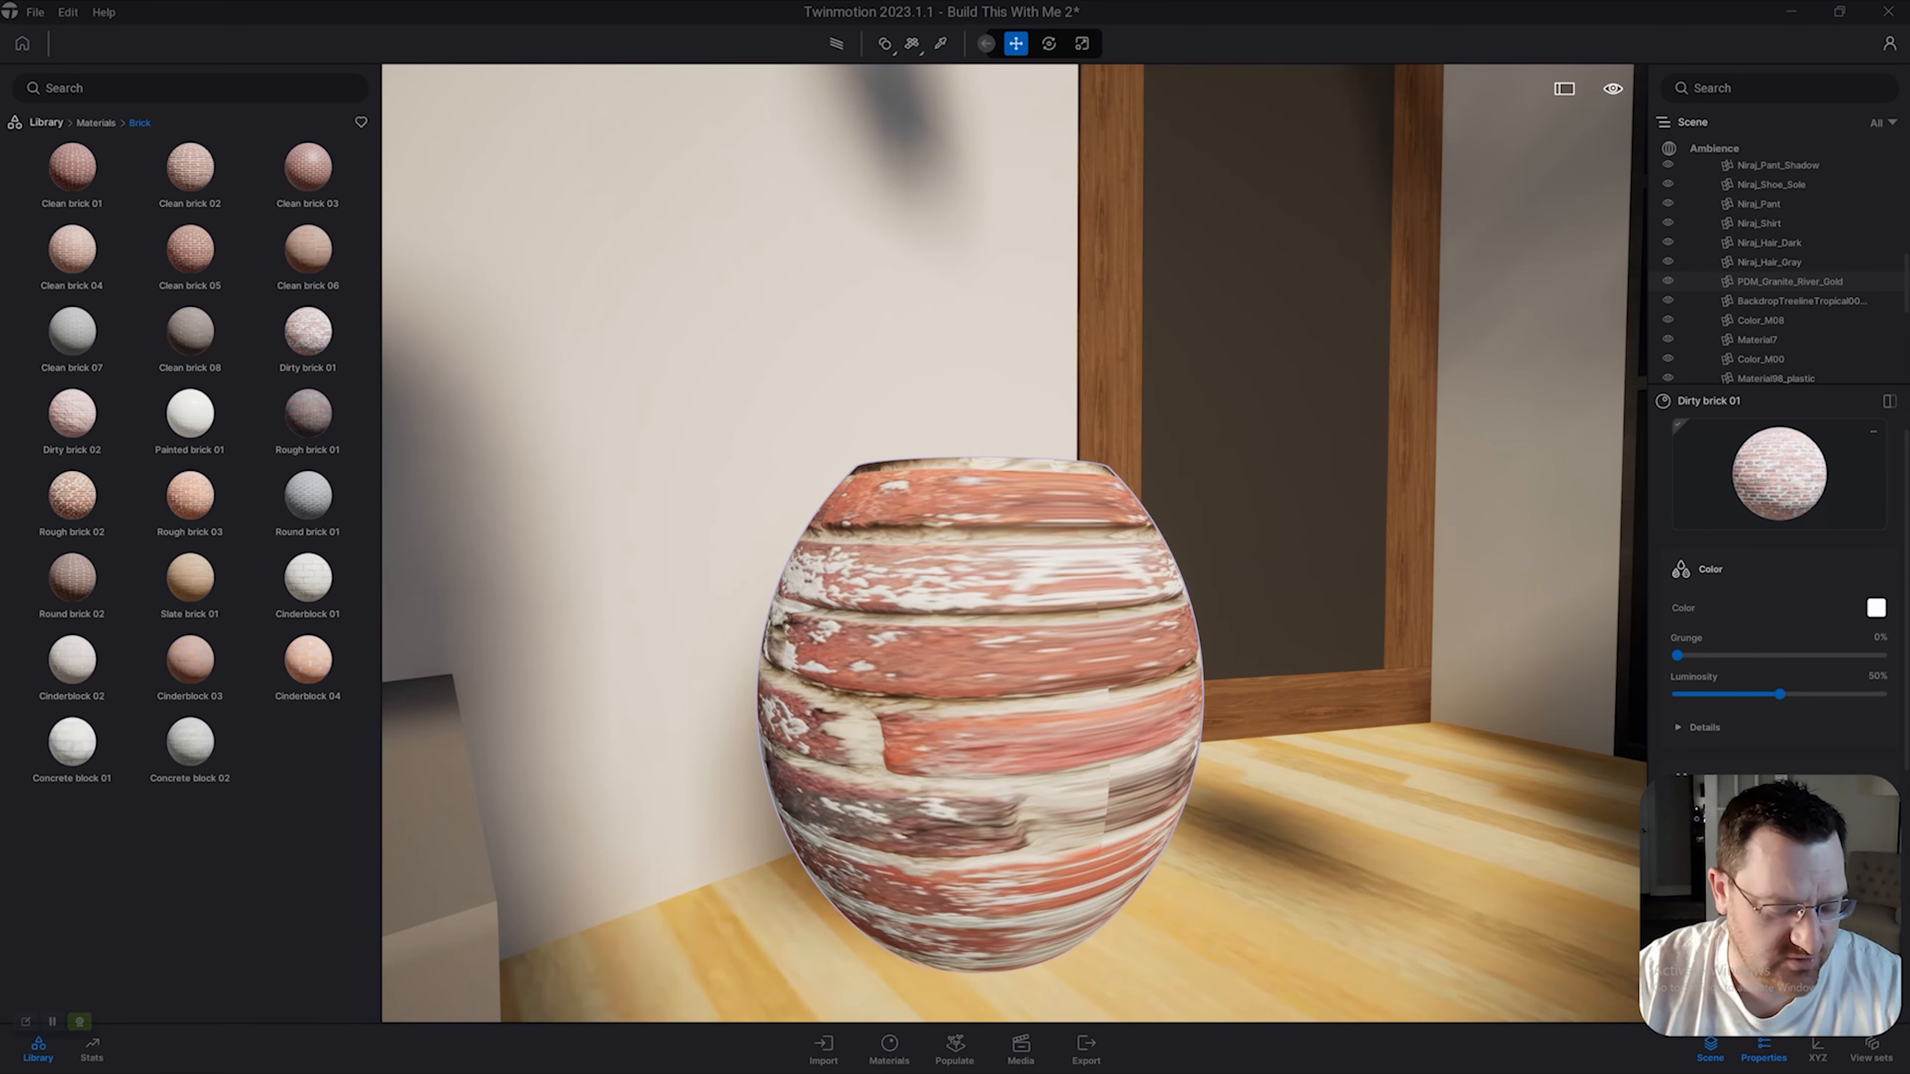
pyautogui.press('s')
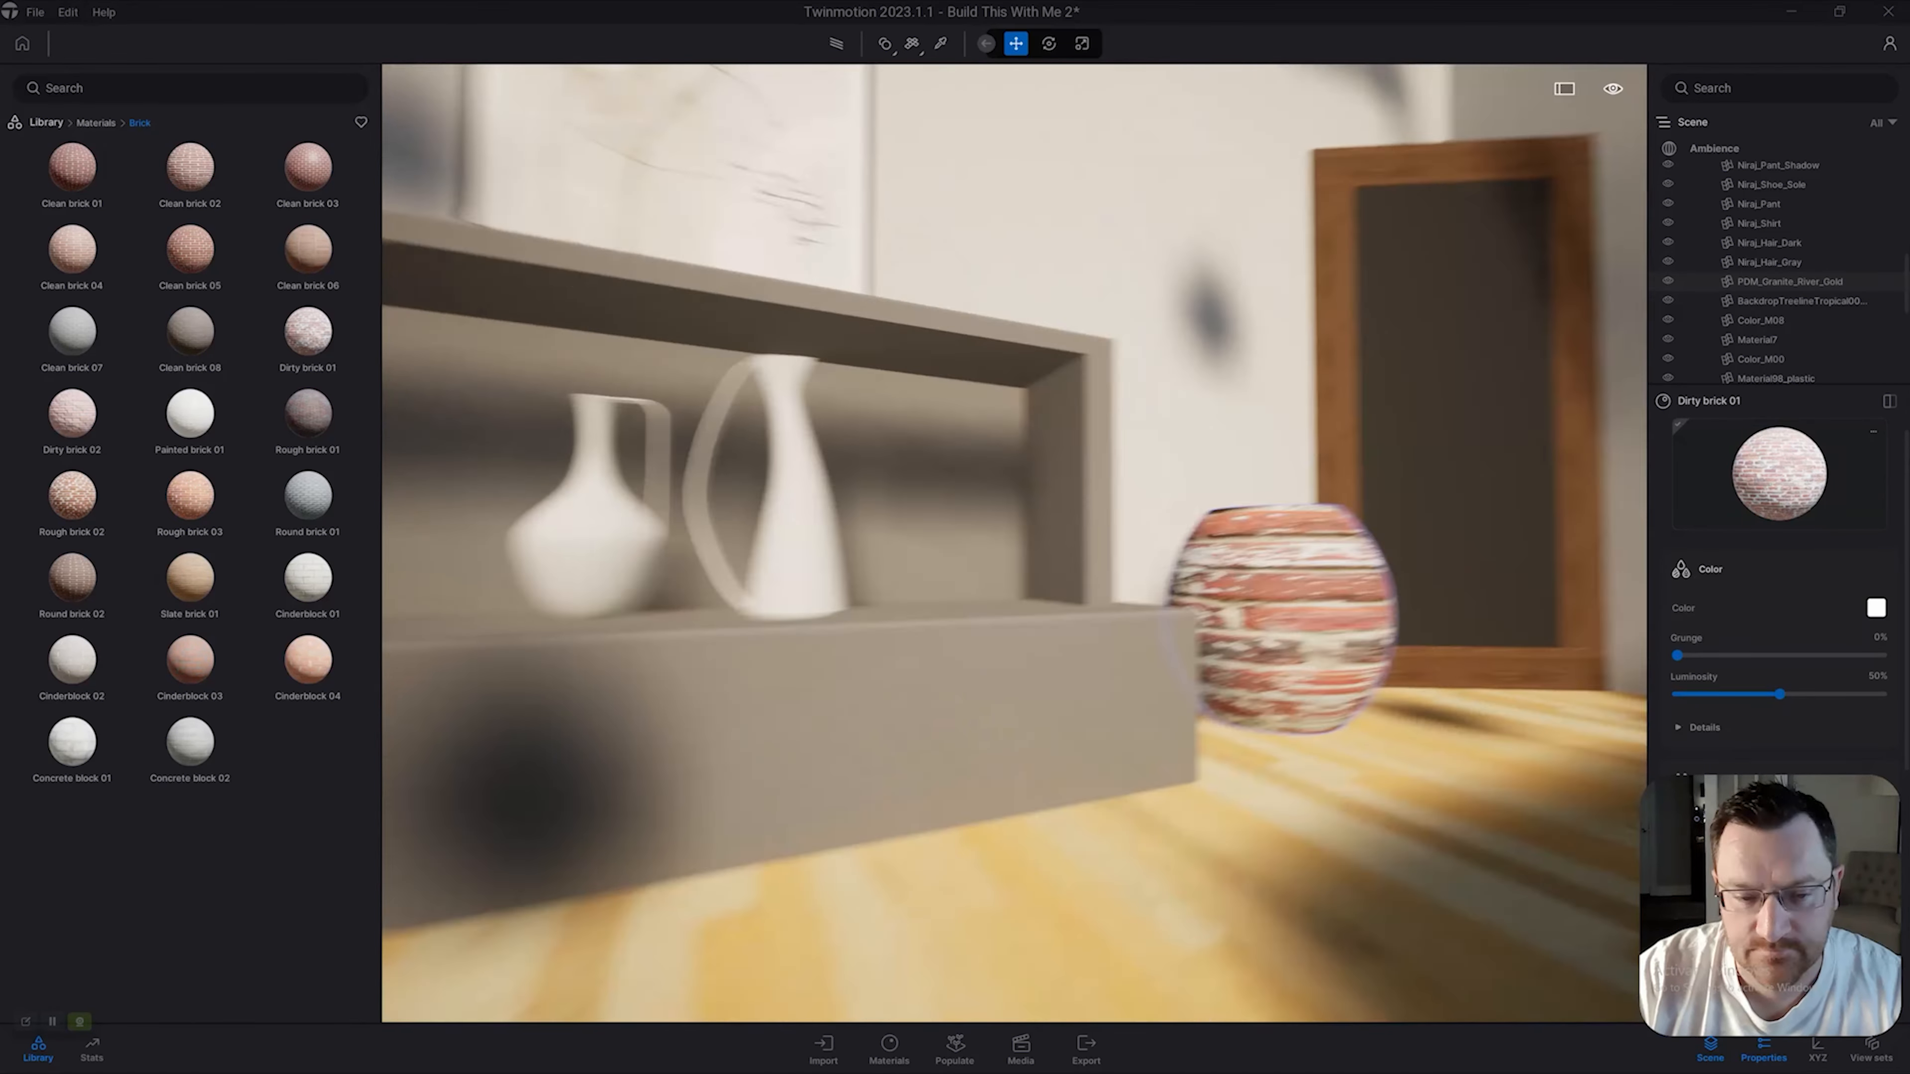
pyautogui.press('a')
pyautogui.press('e')
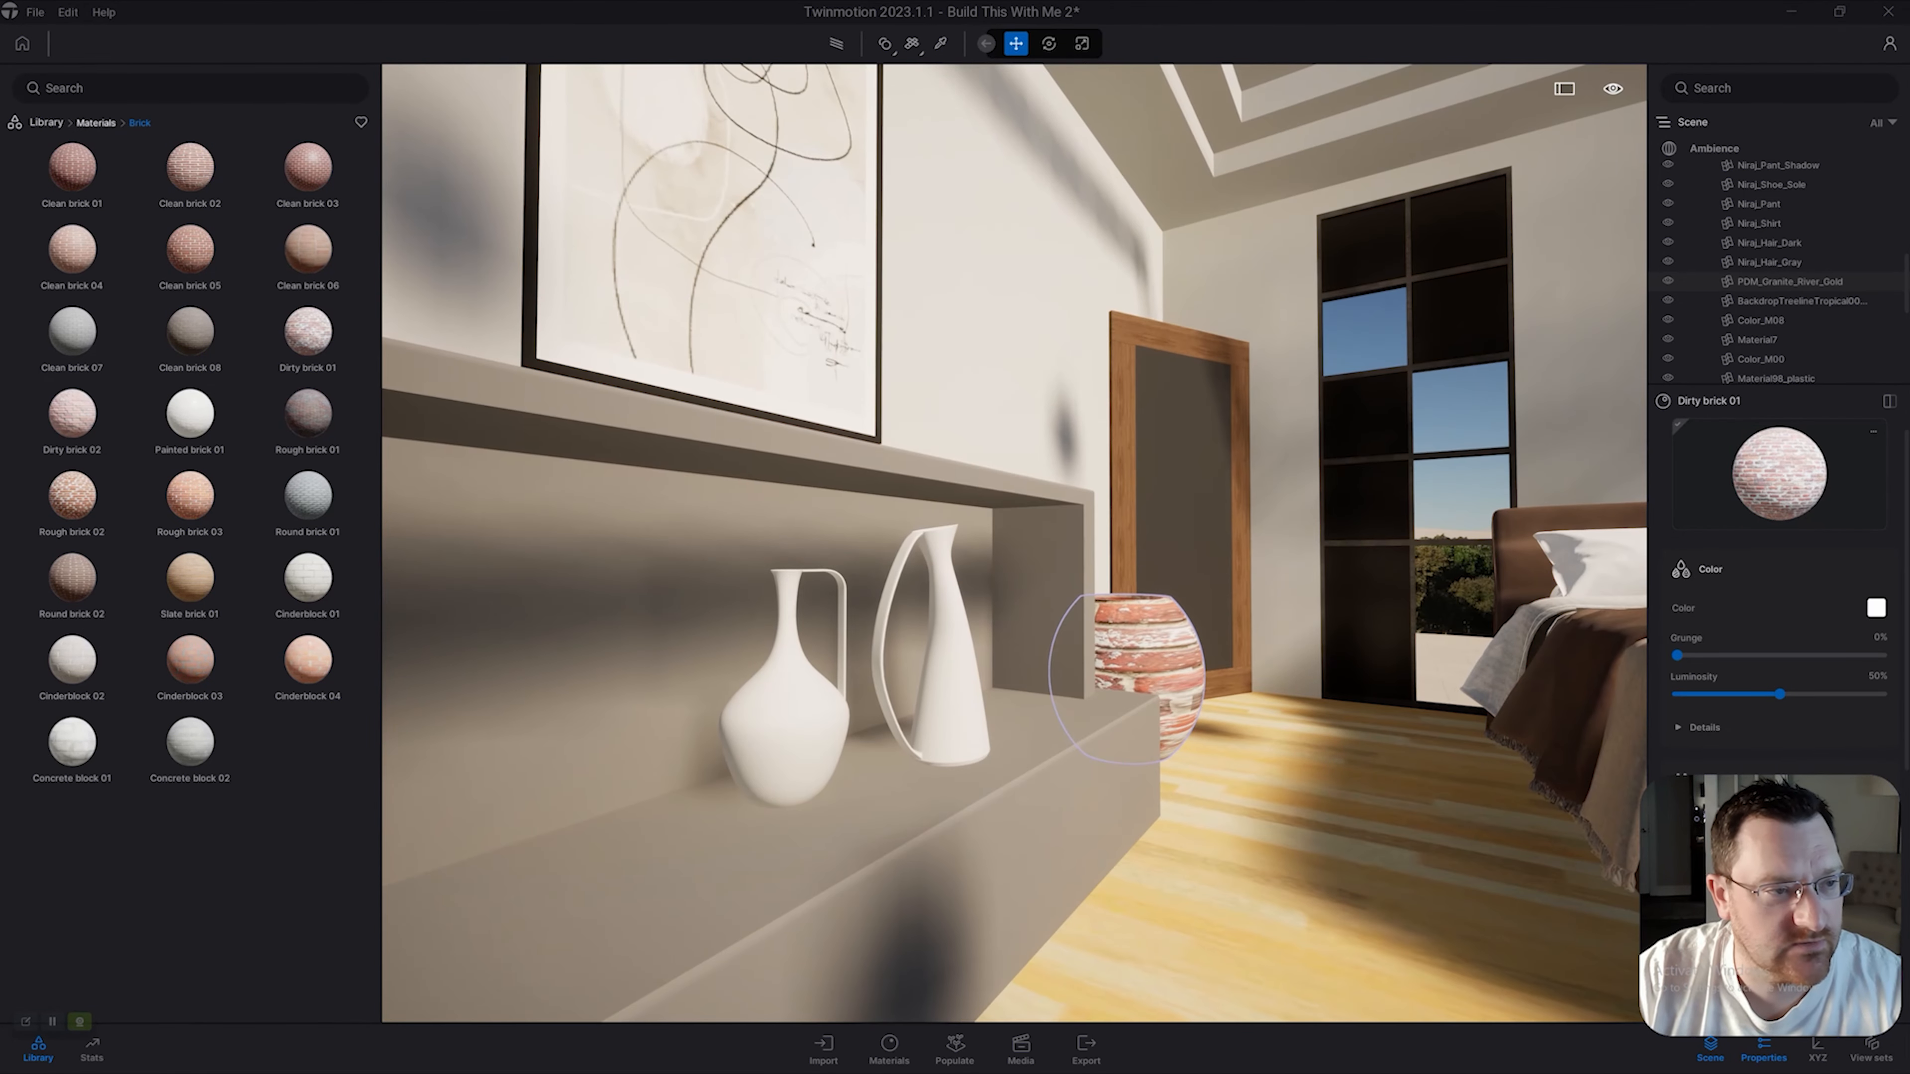
# Open the Surfaces collection of the Megascans library.
pyautogui.click(95, 123)
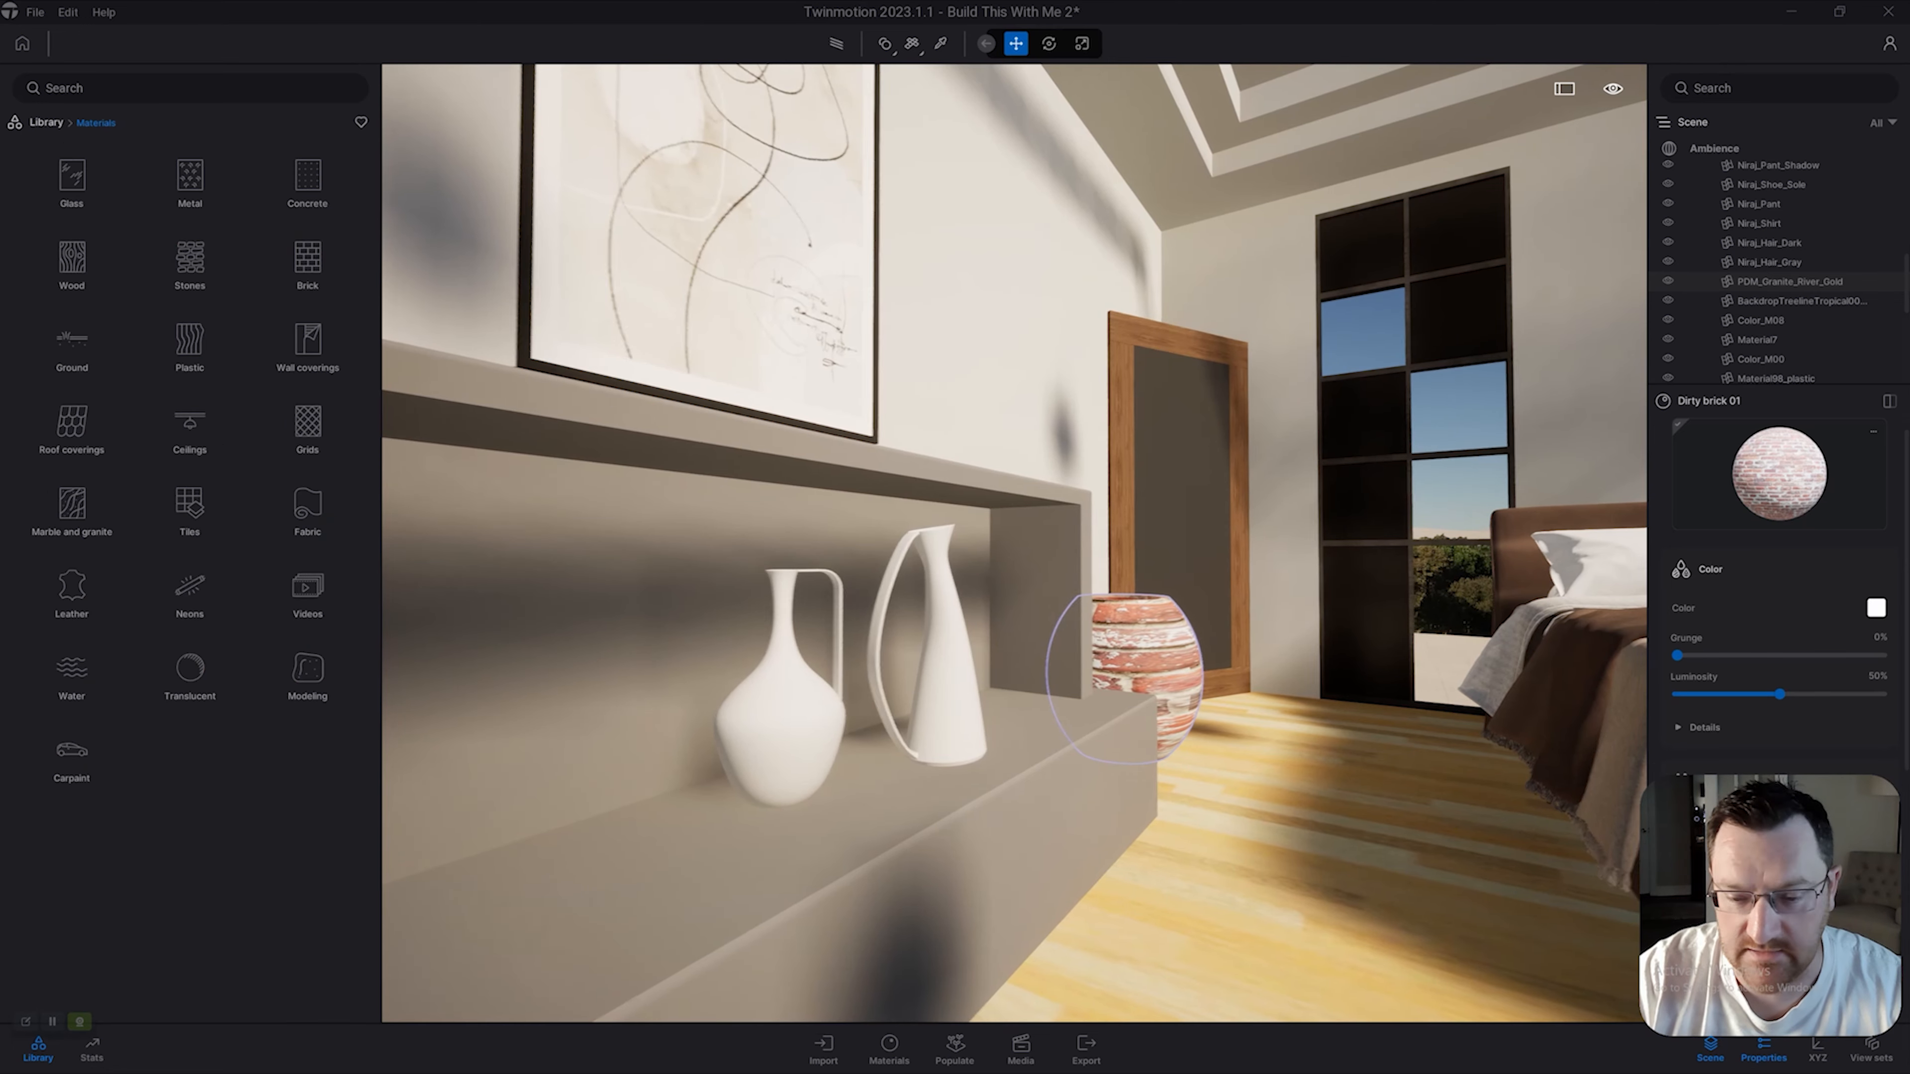
pyautogui.press('d')
pyautogui.press('s')
pyautogui.press('a')
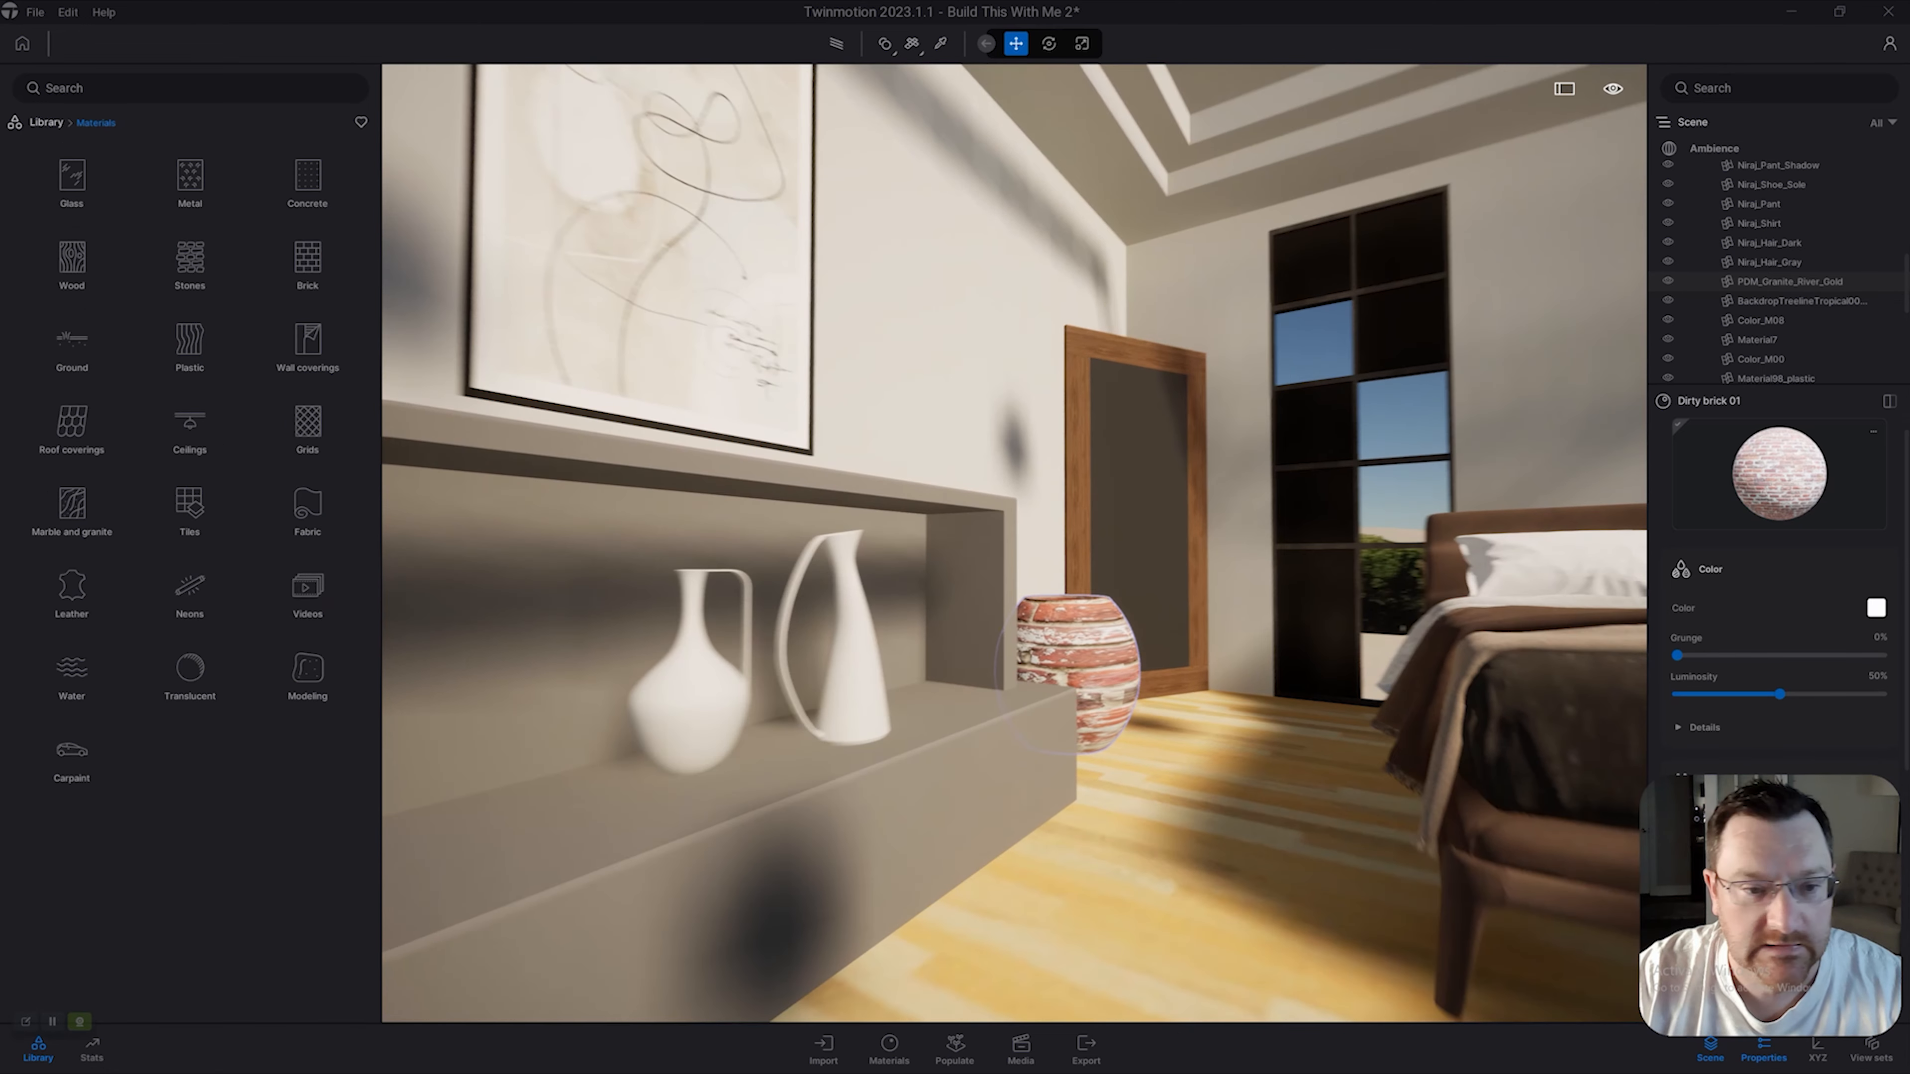
pyautogui.click(47, 122)
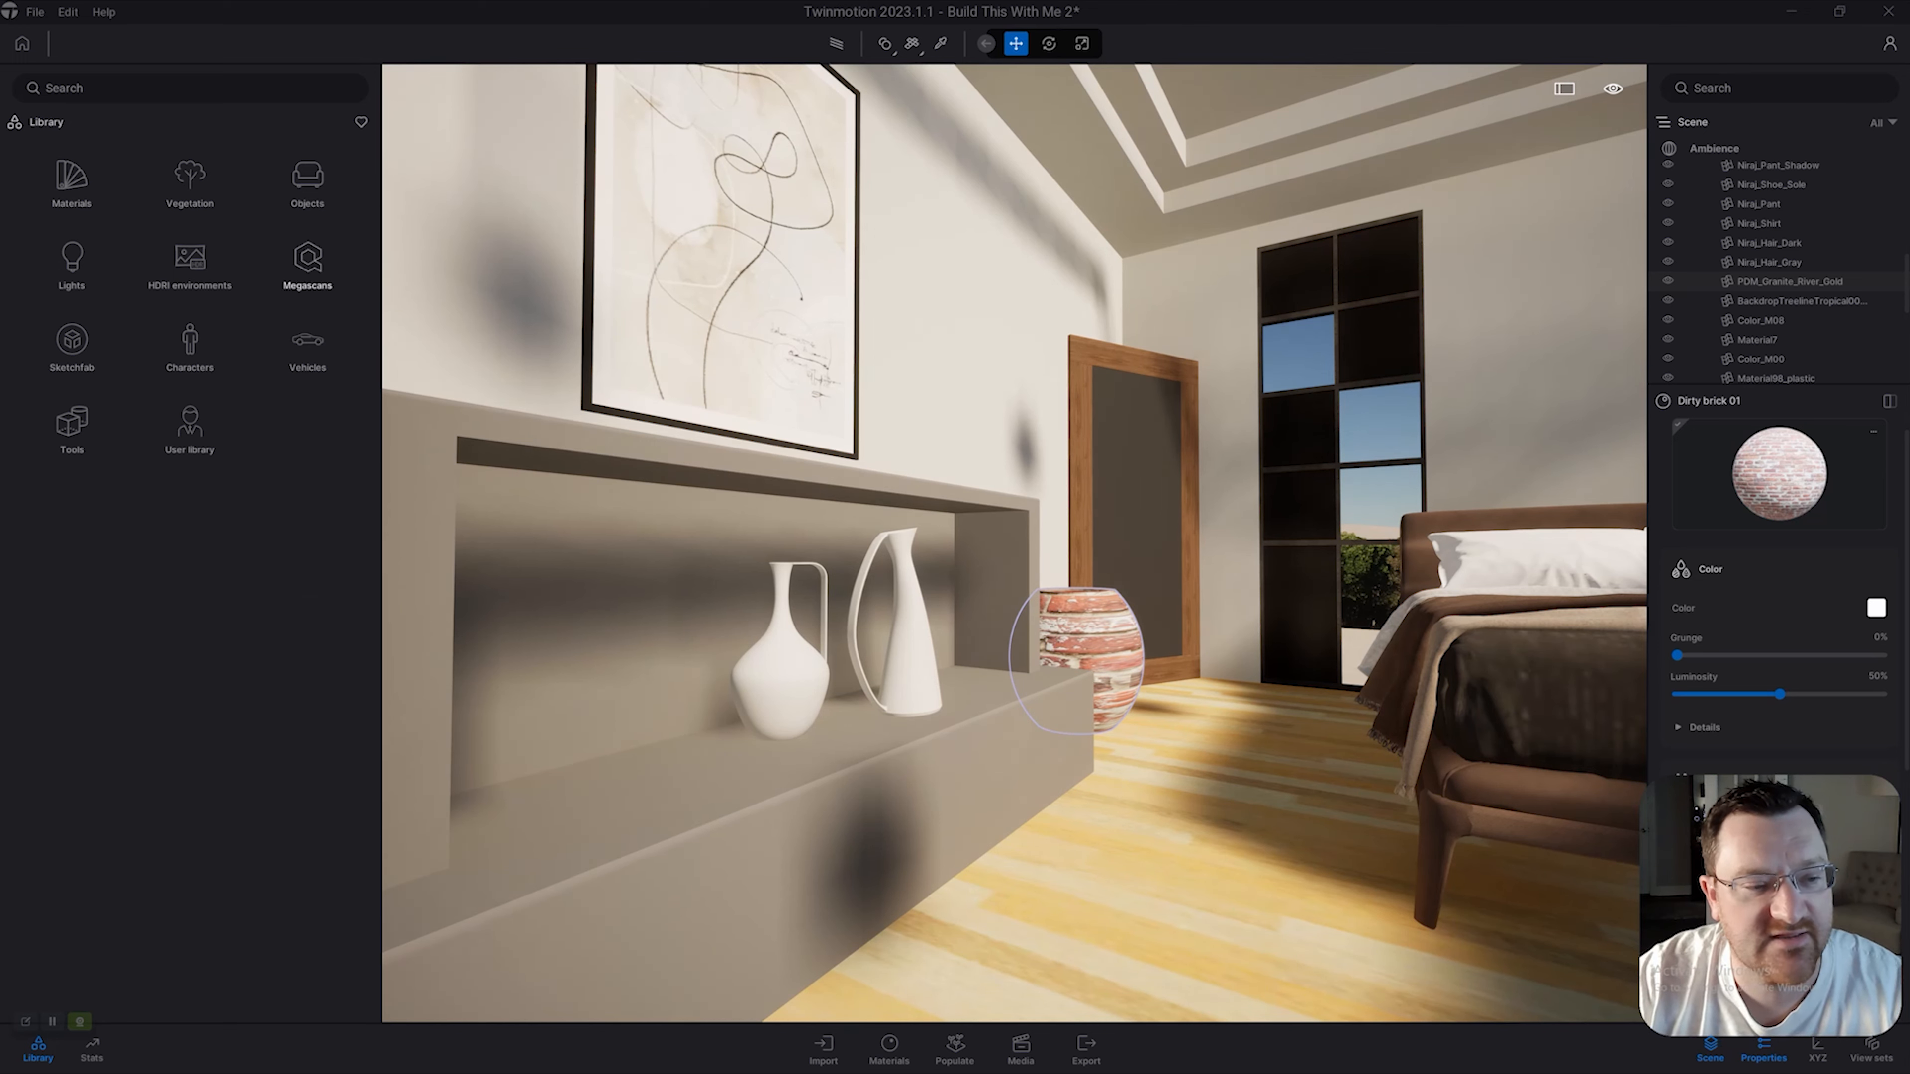
pyautogui.click(307, 264)
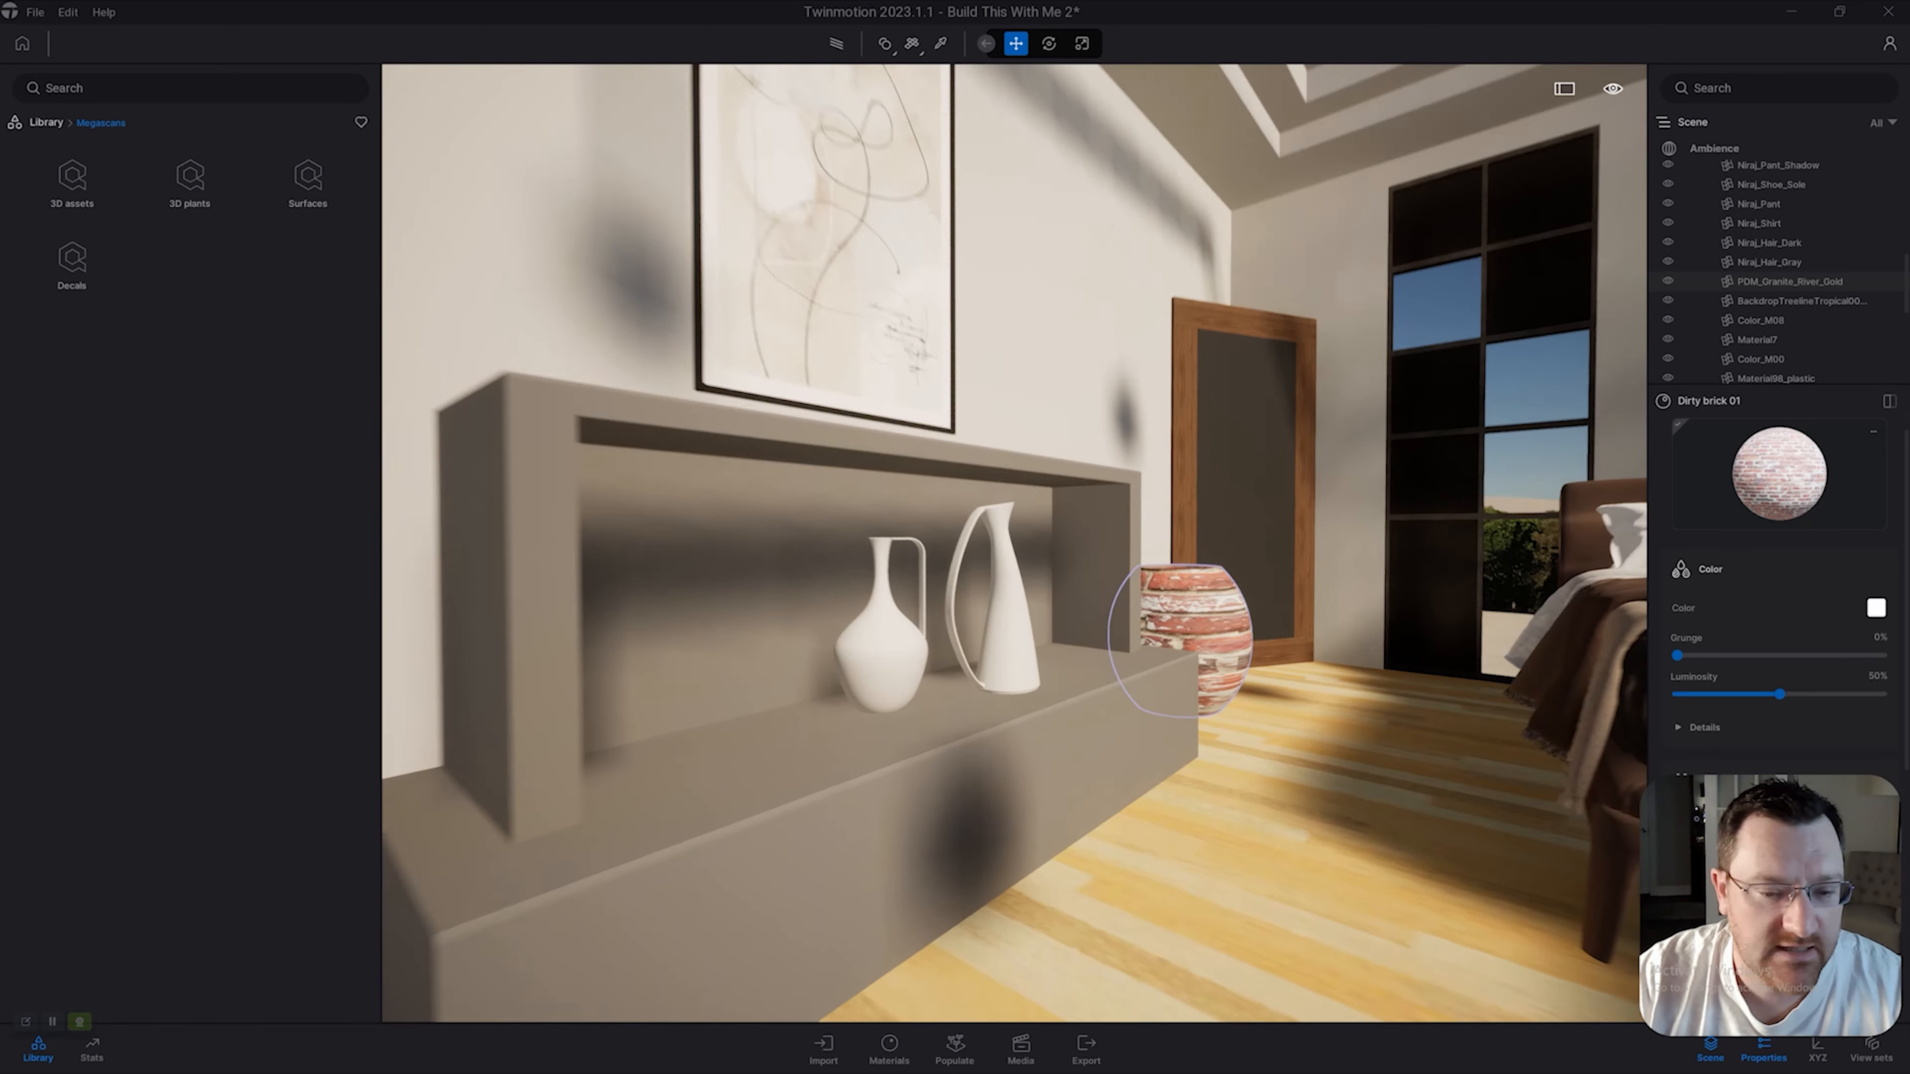
pyautogui.press('w')
pyautogui.press('q')
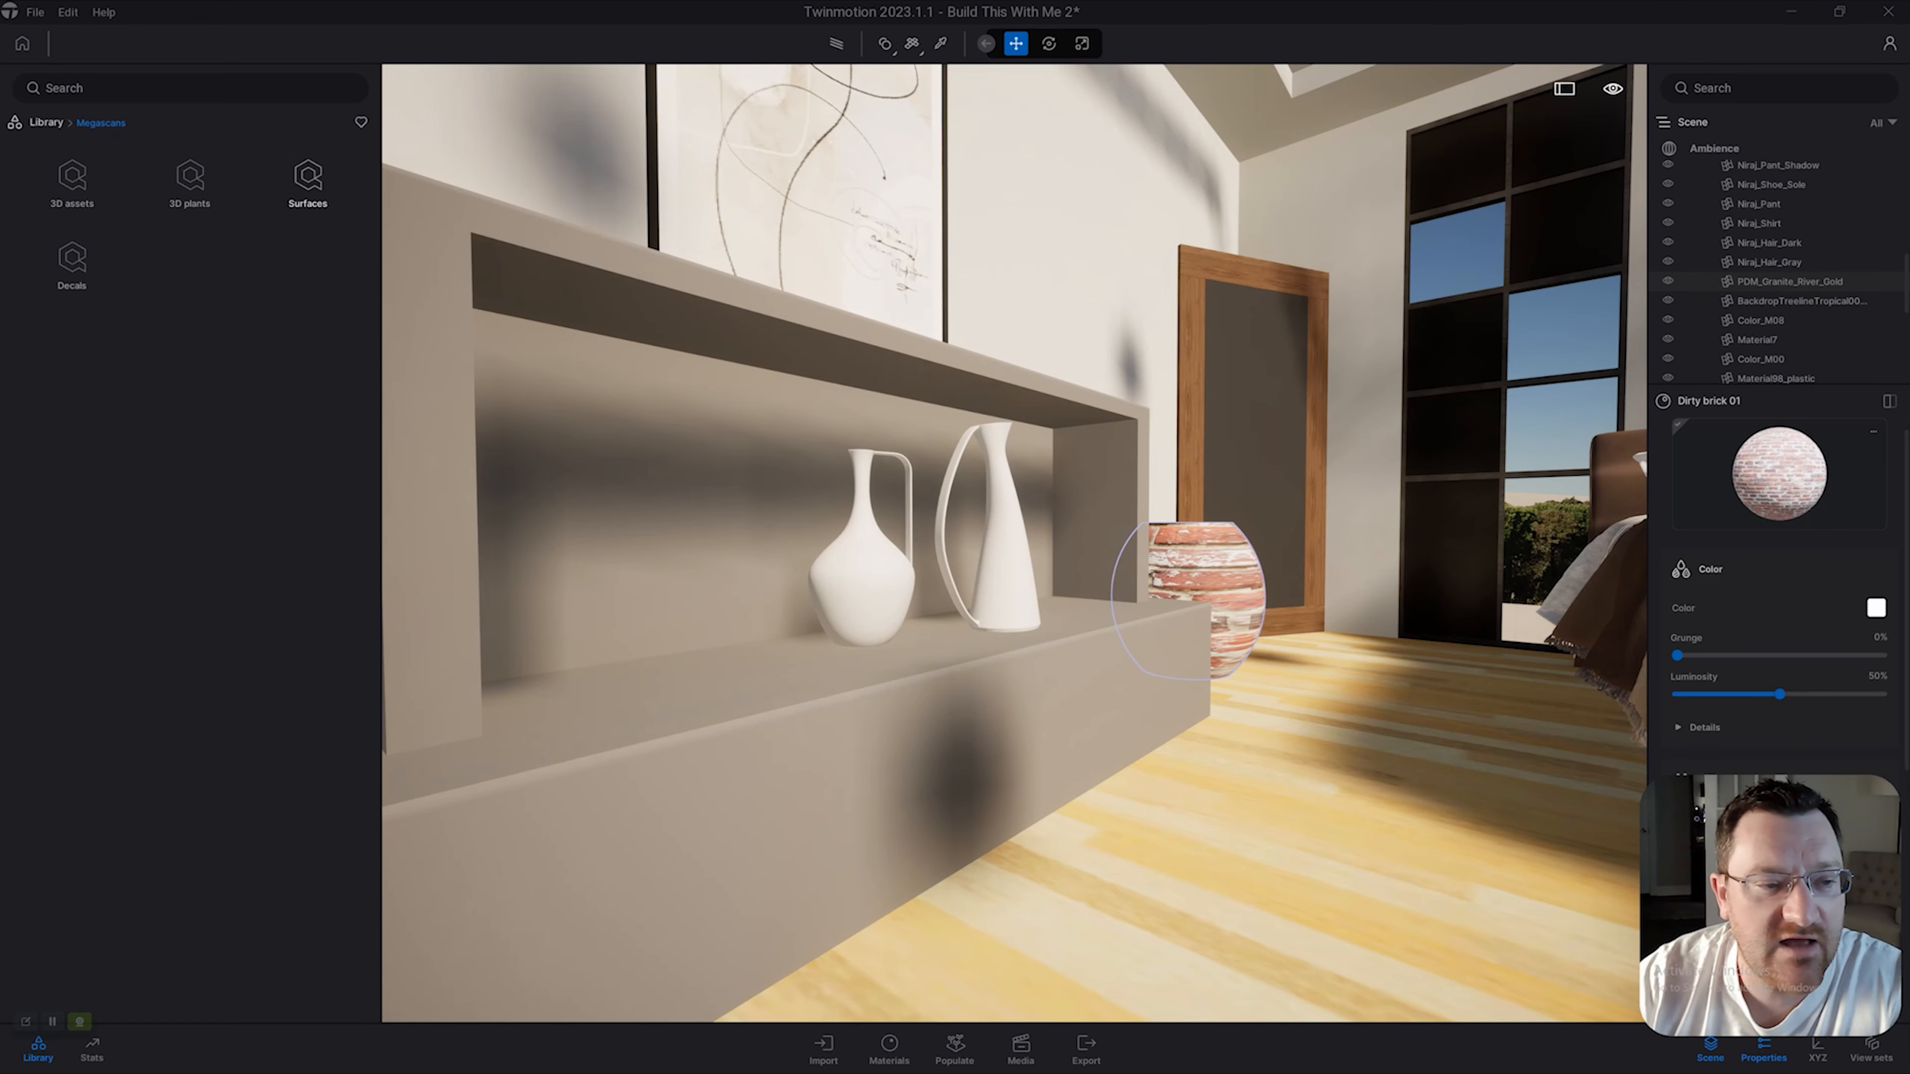
pyautogui.click(308, 180)
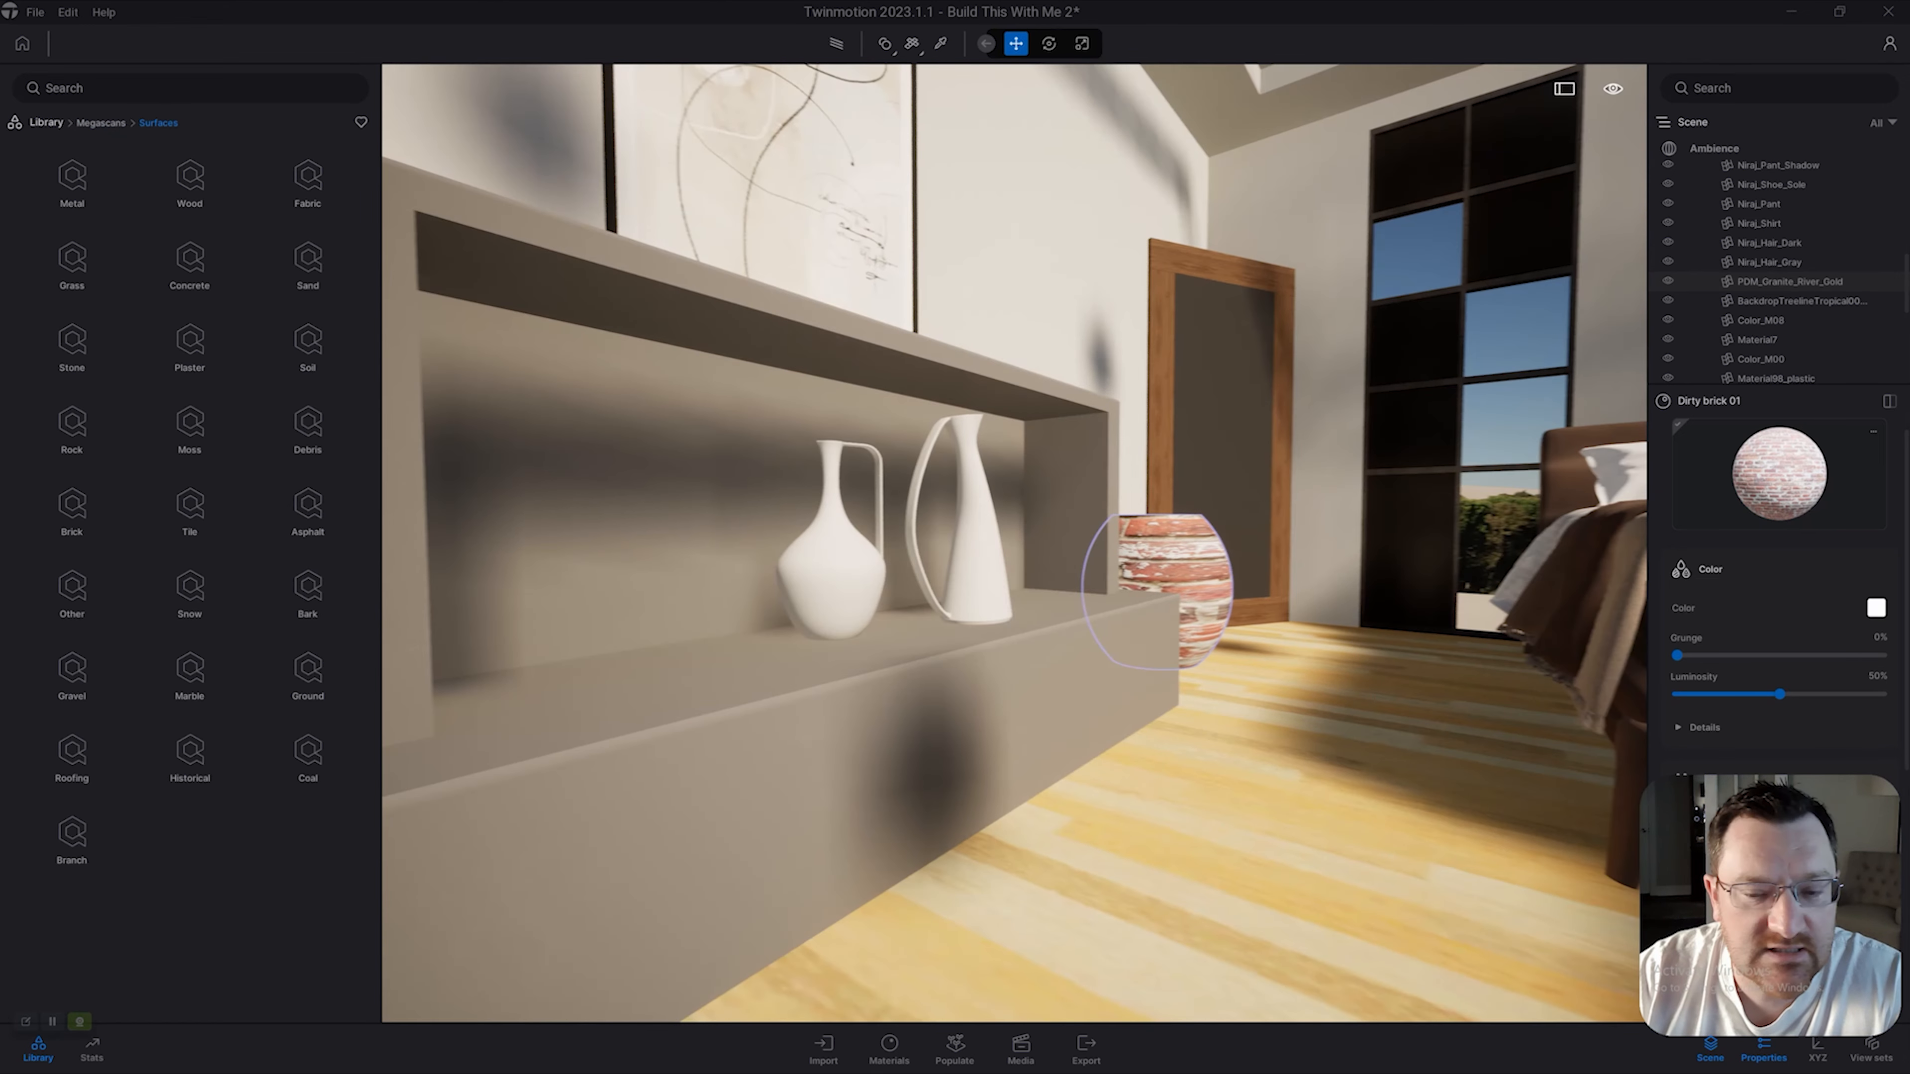
# Inspect the brick texture on the round vase and browse the Fresh plaster materials in the Megascans surfaces.
pyautogui.moveTo(1016, 542)
pyautogui.mouseDown(button='right')
pyautogui.moveTo(778, 543)
pyautogui.moveTo(1001, 546)
pyautogui.mouseUp(button='right')
pyautogui.press('d')
pyautogui.press('d')
pyautogui.press('w')
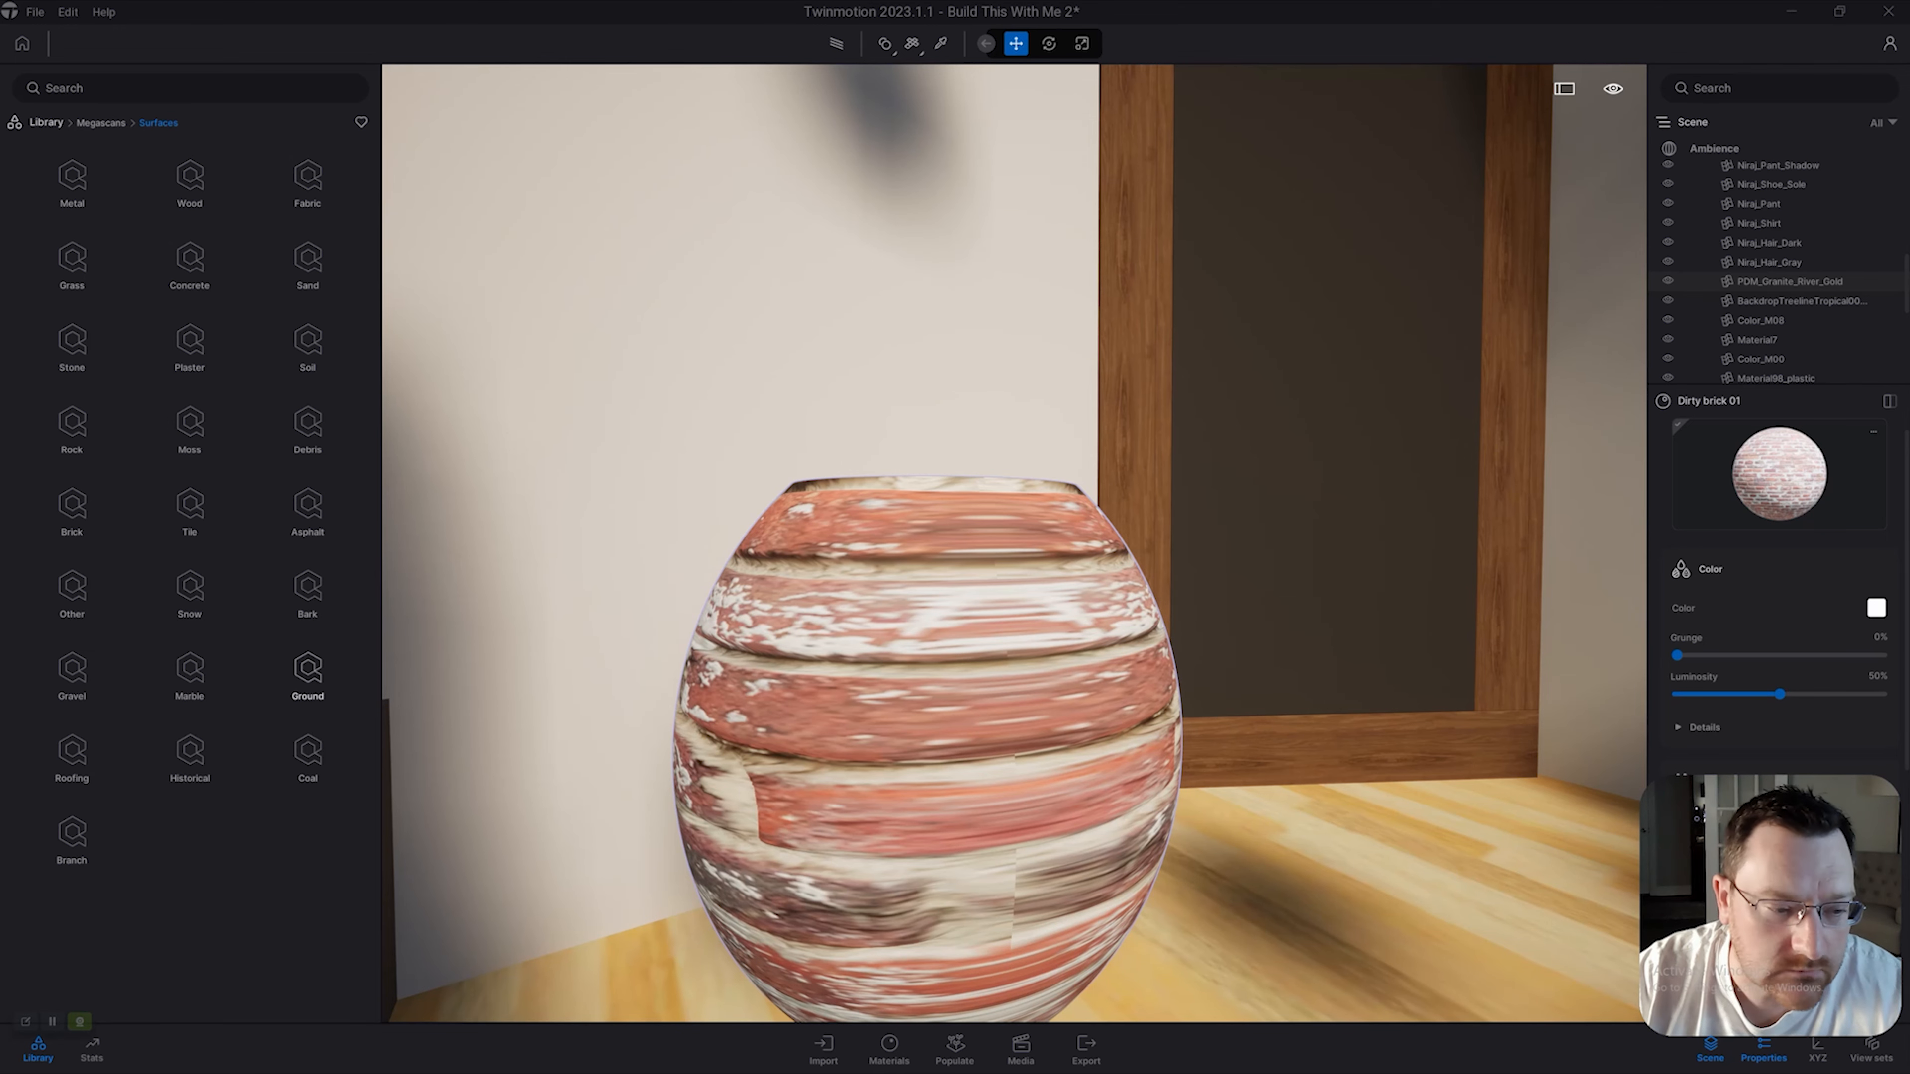
pyautogui.moveTo(1016, 543); pyautogui.dragTo(1053, 530, button='right')
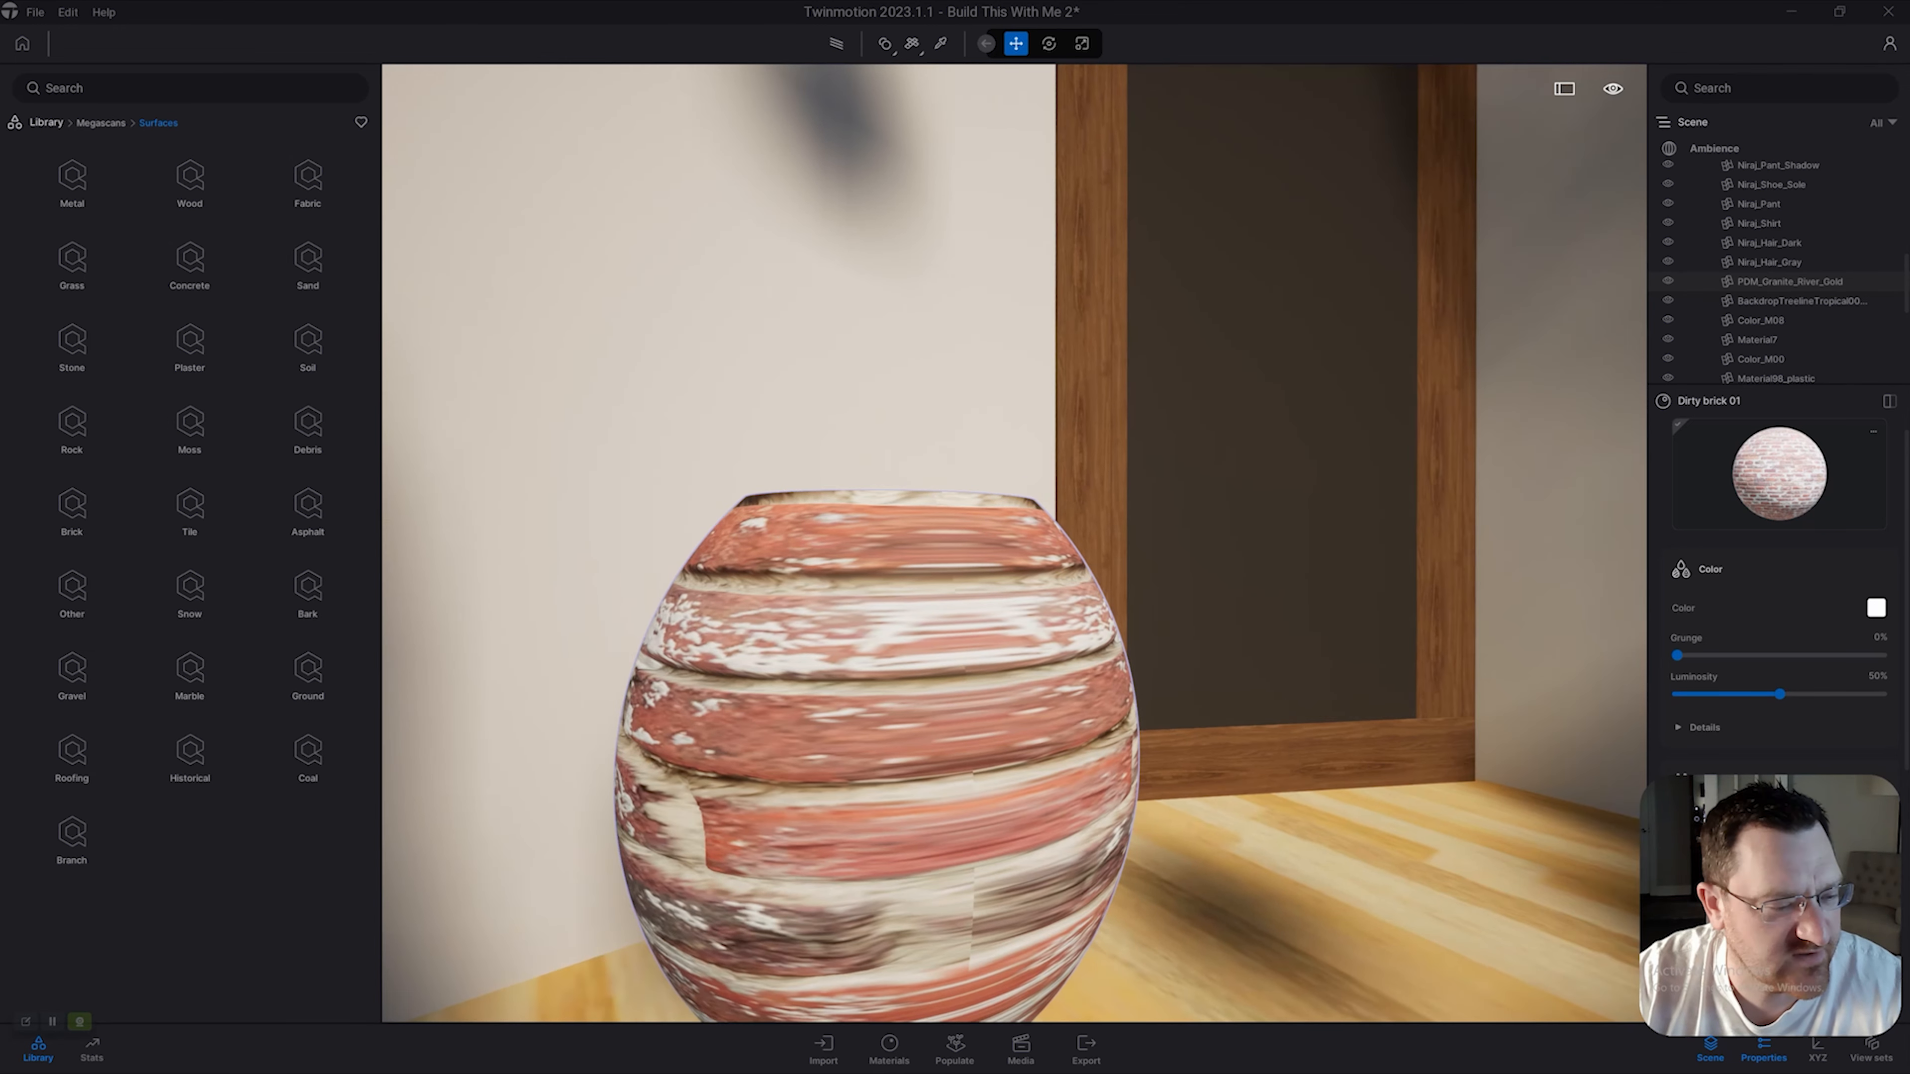
pyautogui.scroll(-1, 1015, 543)
pyautogui.scroll(1, 1015, 543)
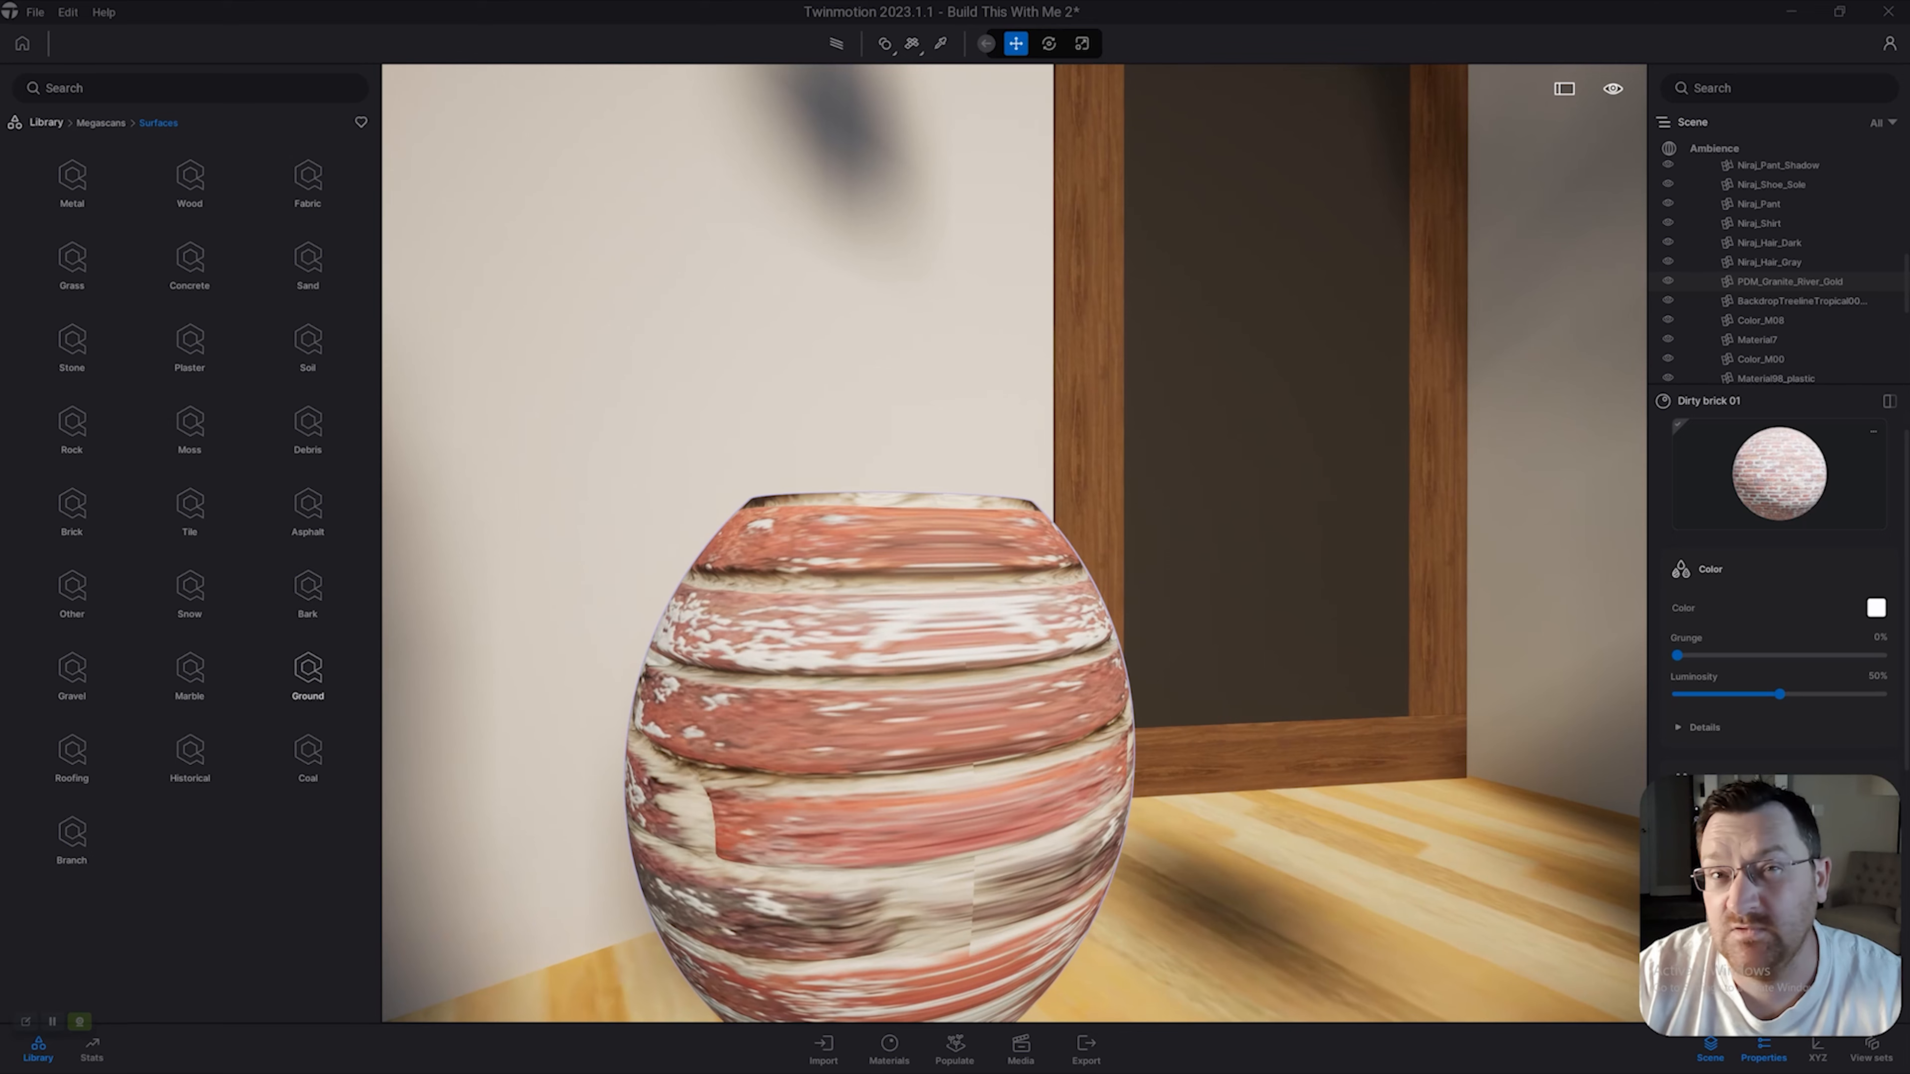
pyautogui.press('a')
pyautogui.press('w')
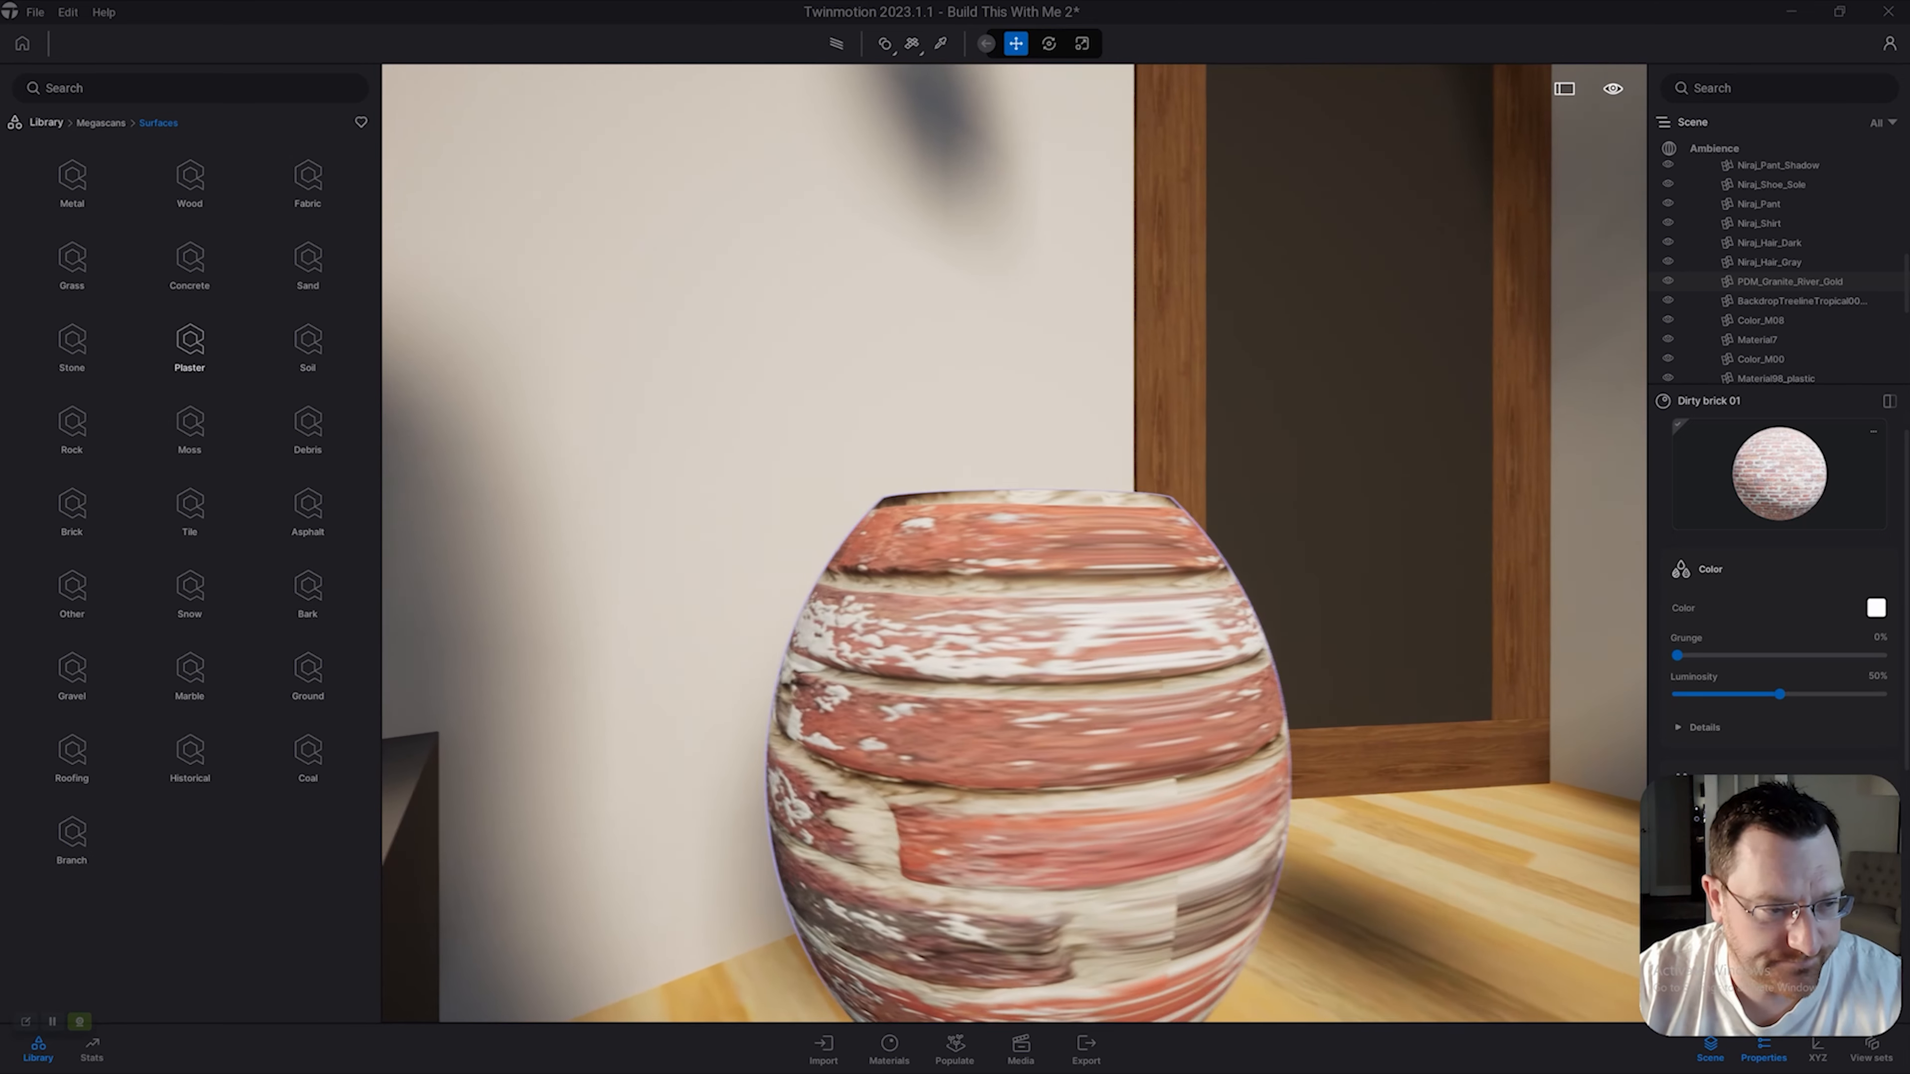
pyautogui.click(189, 347)
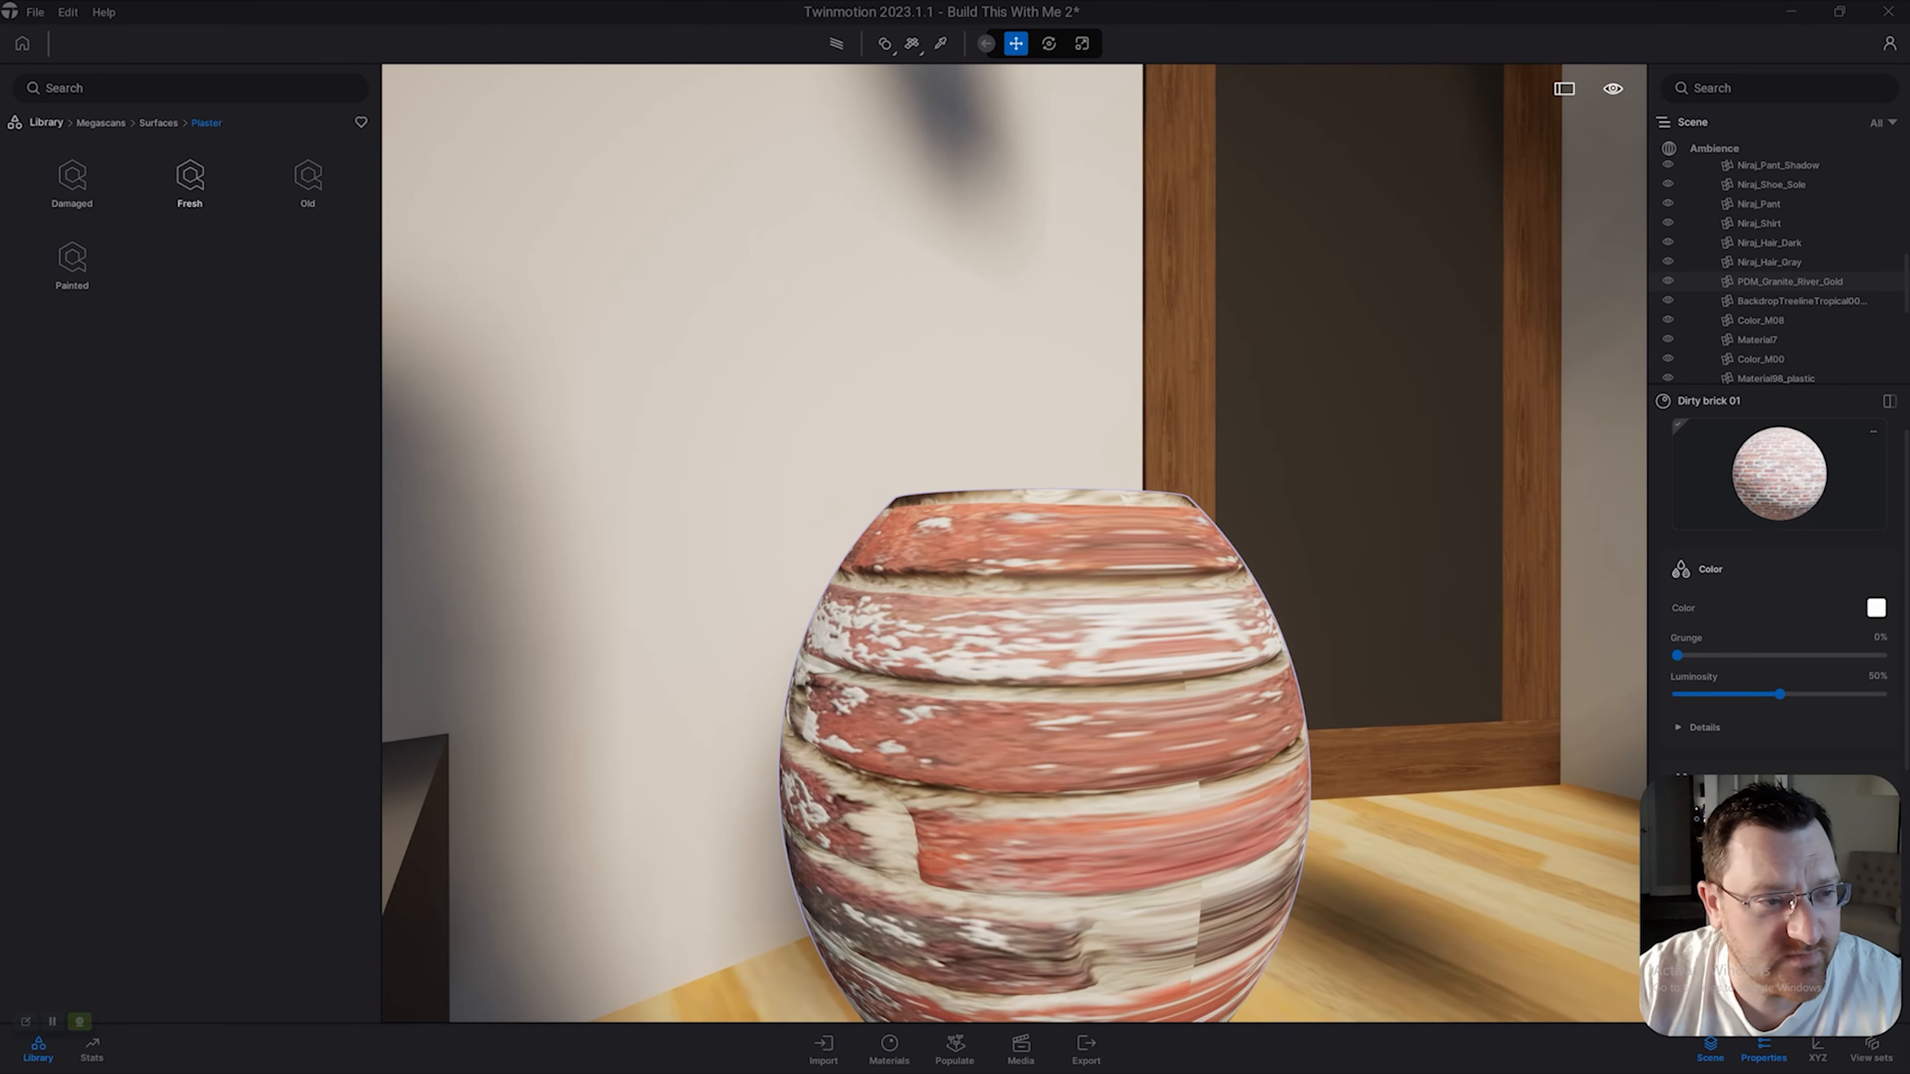
pyautogui.click(189, 180)
pyautogui.press('s')
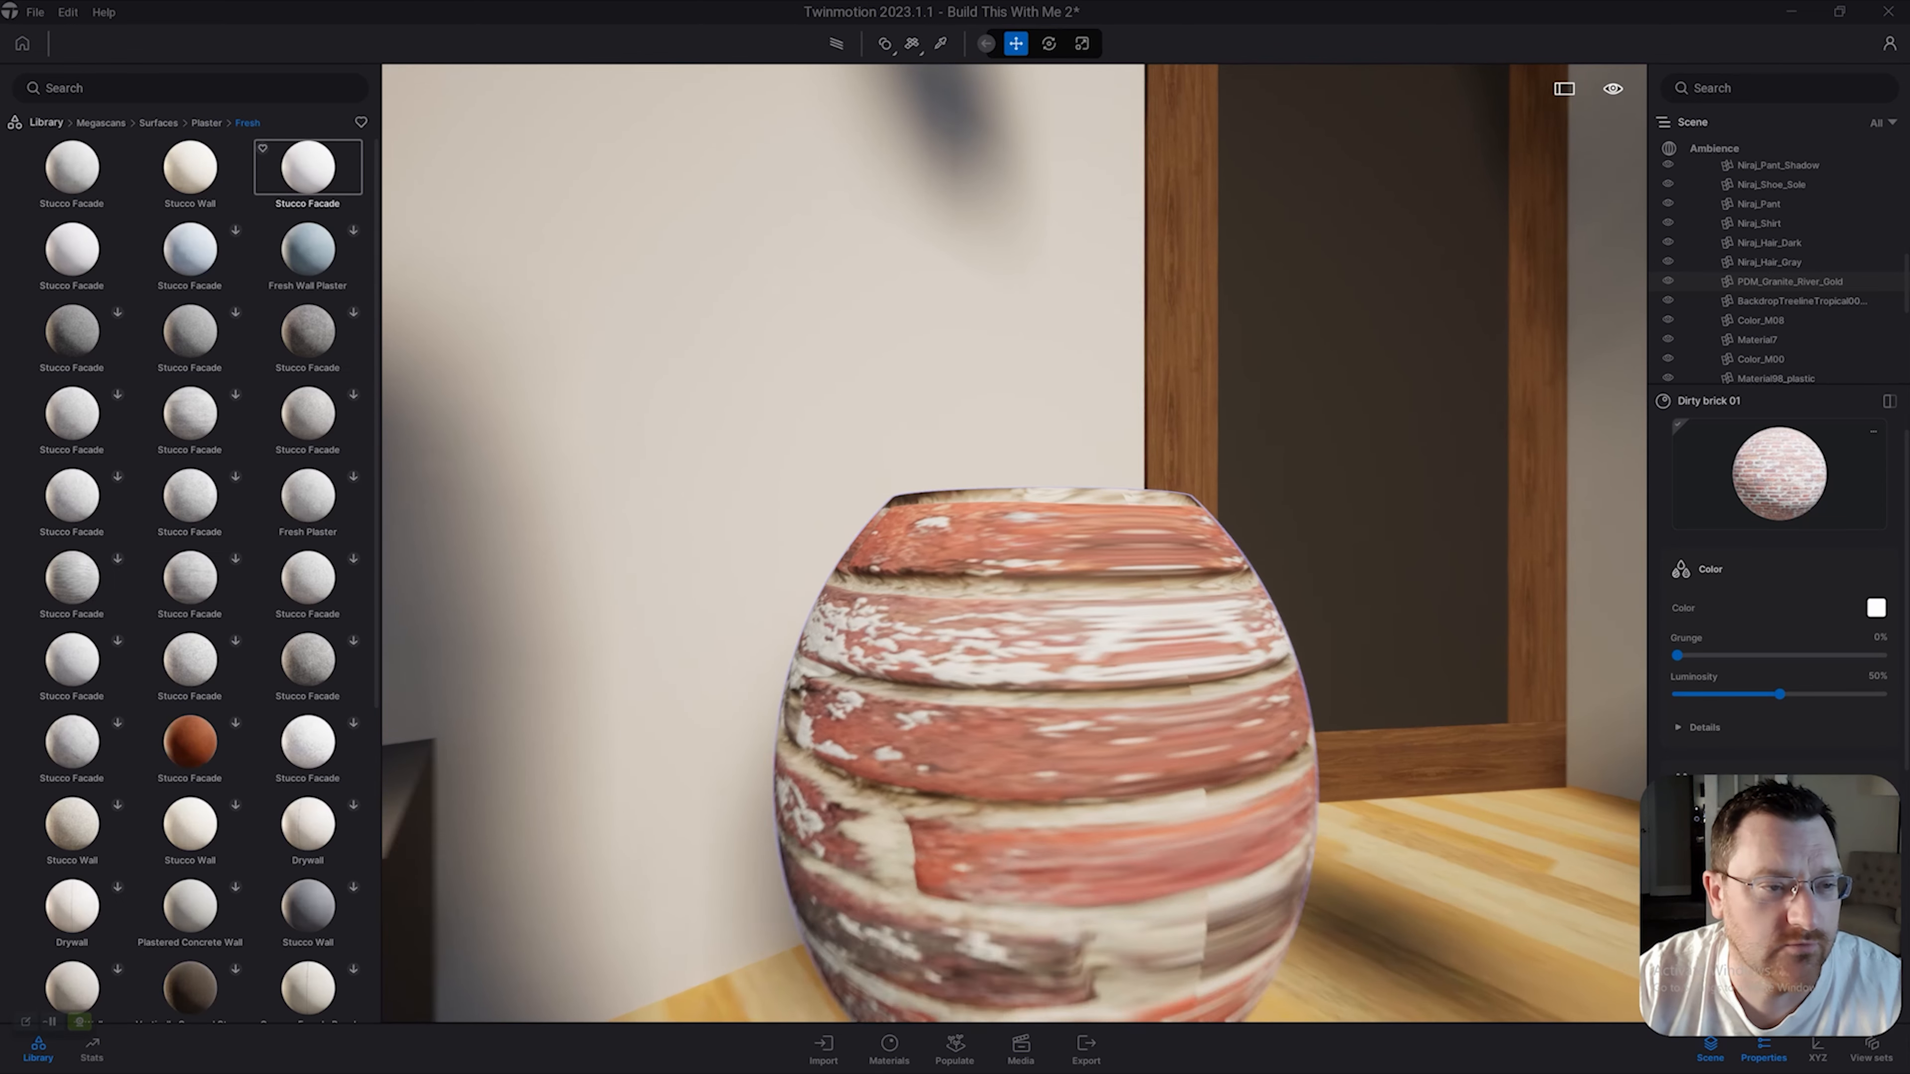
pyautogui.scroll(-5, 189, 808)
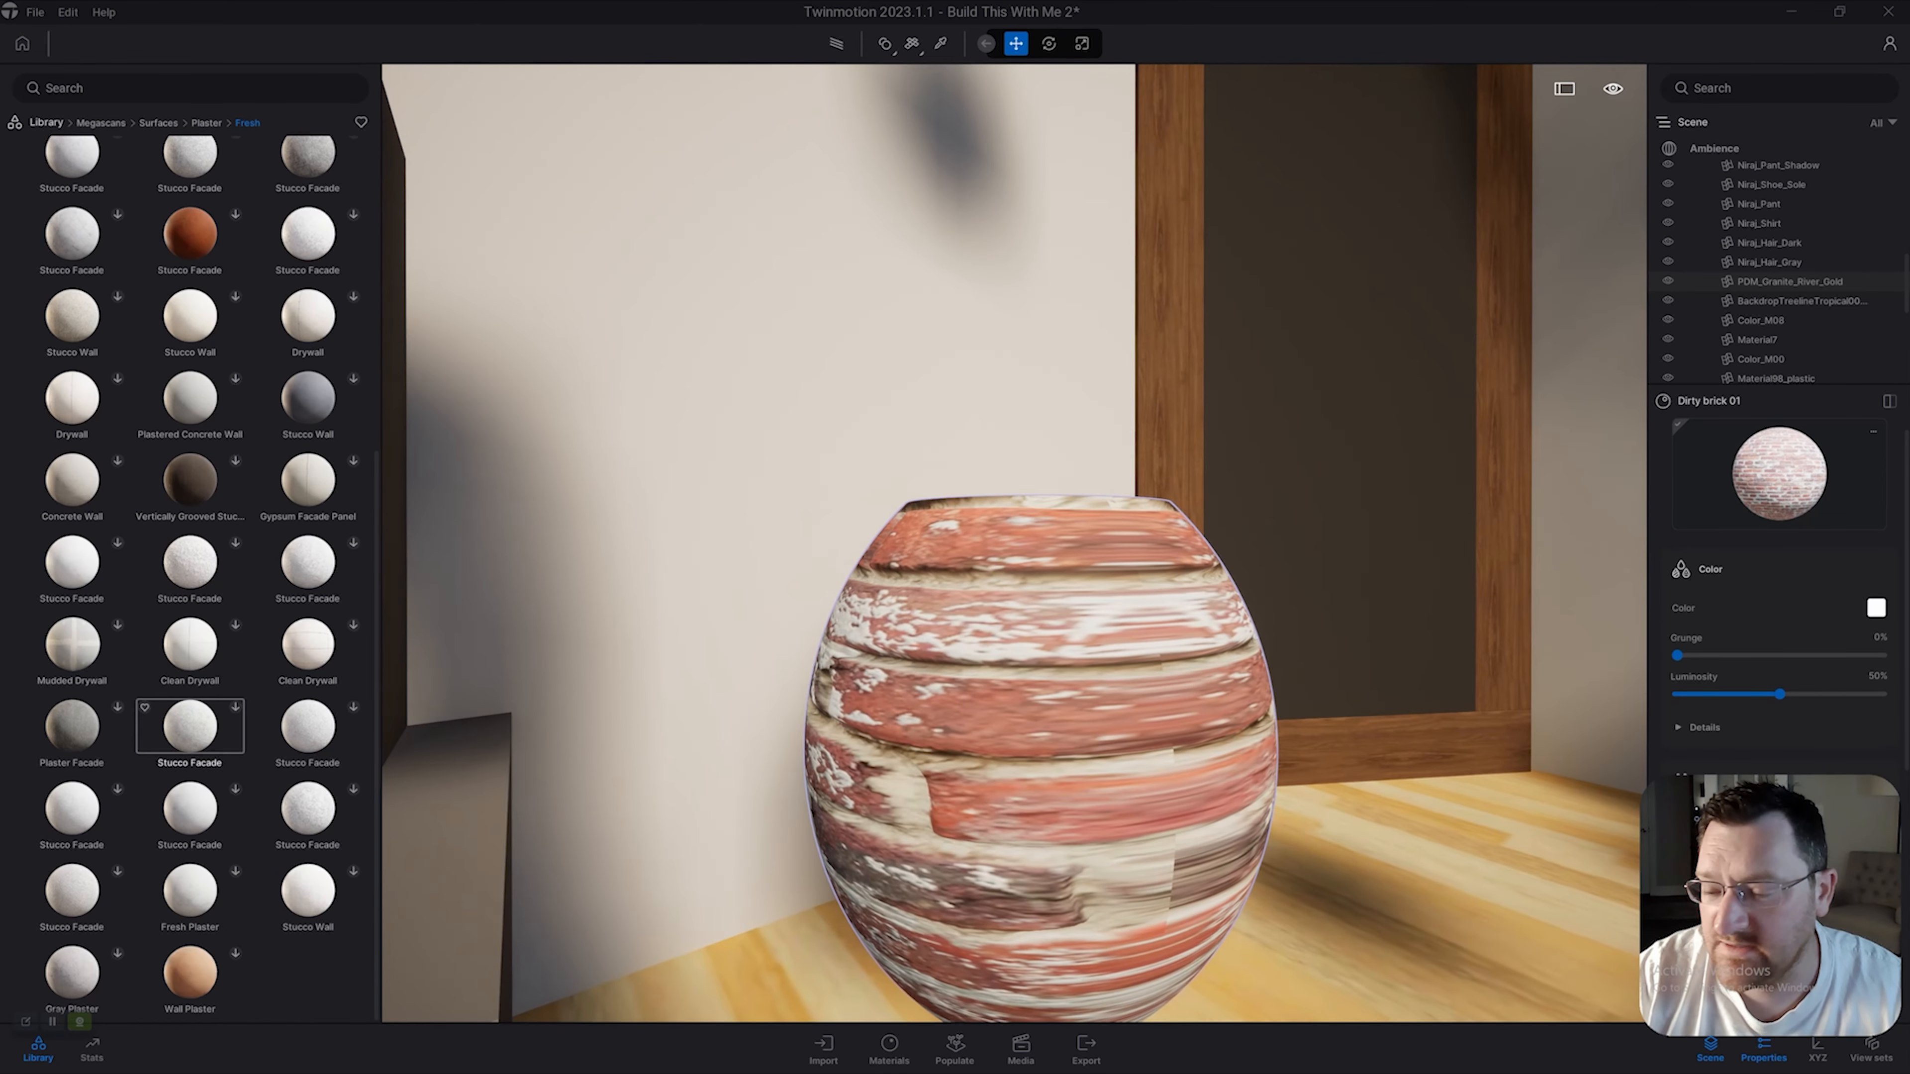
pyautogui.scroll(-4, 190, 807)
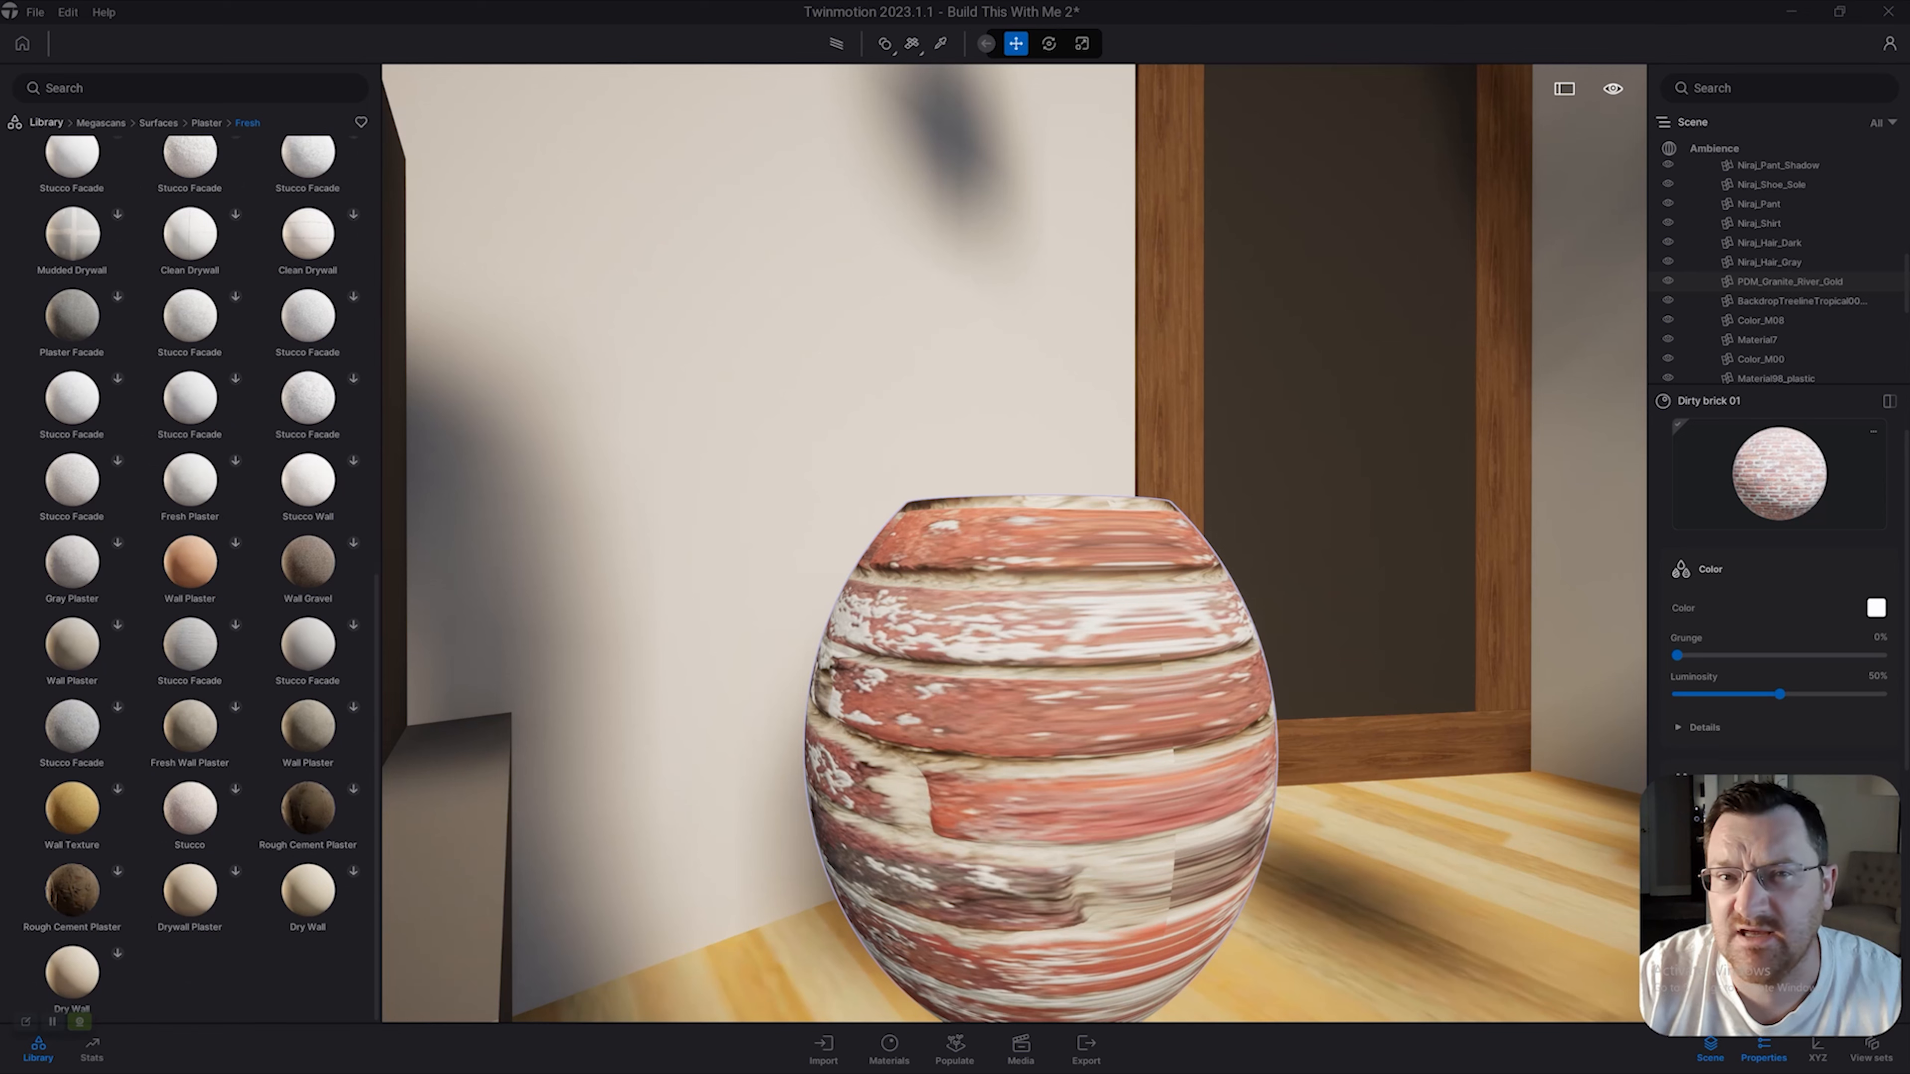
pyautogui.click(205, 123)
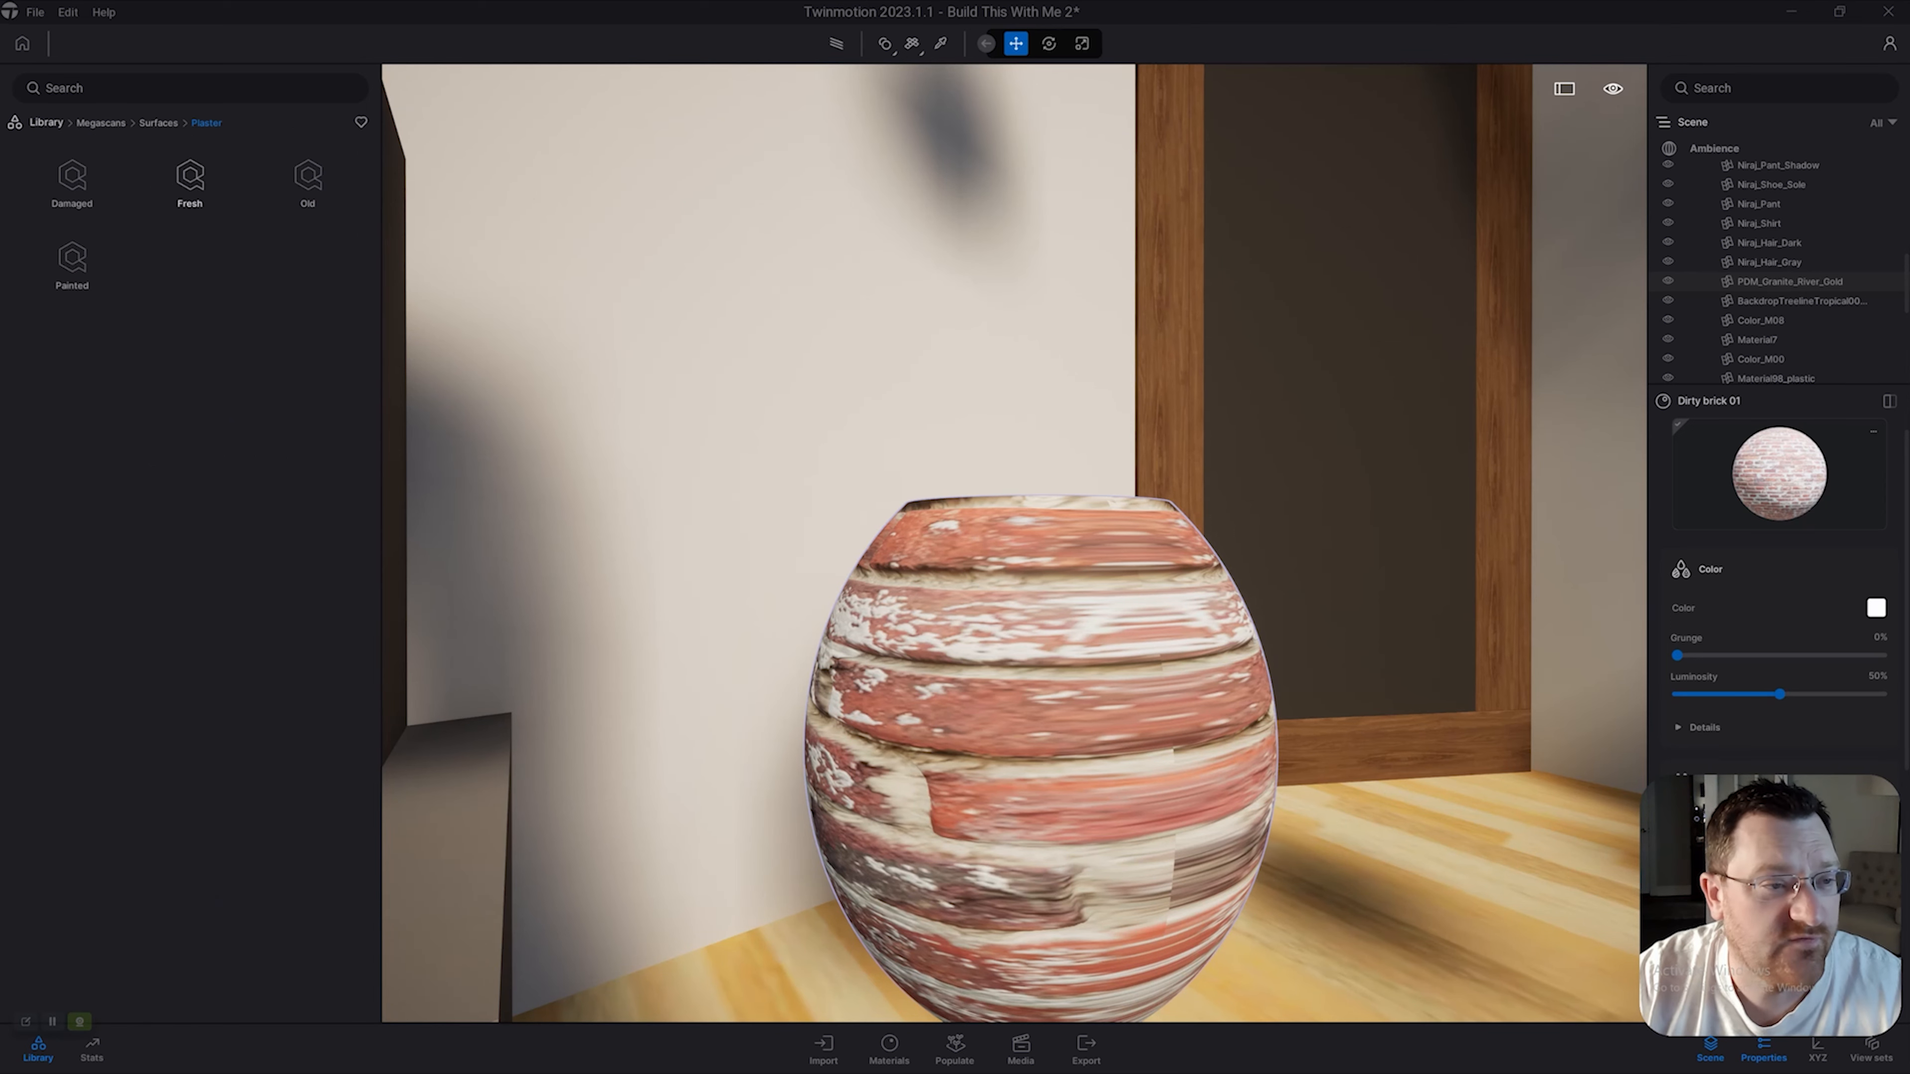
pyautogui.click(158, 123)
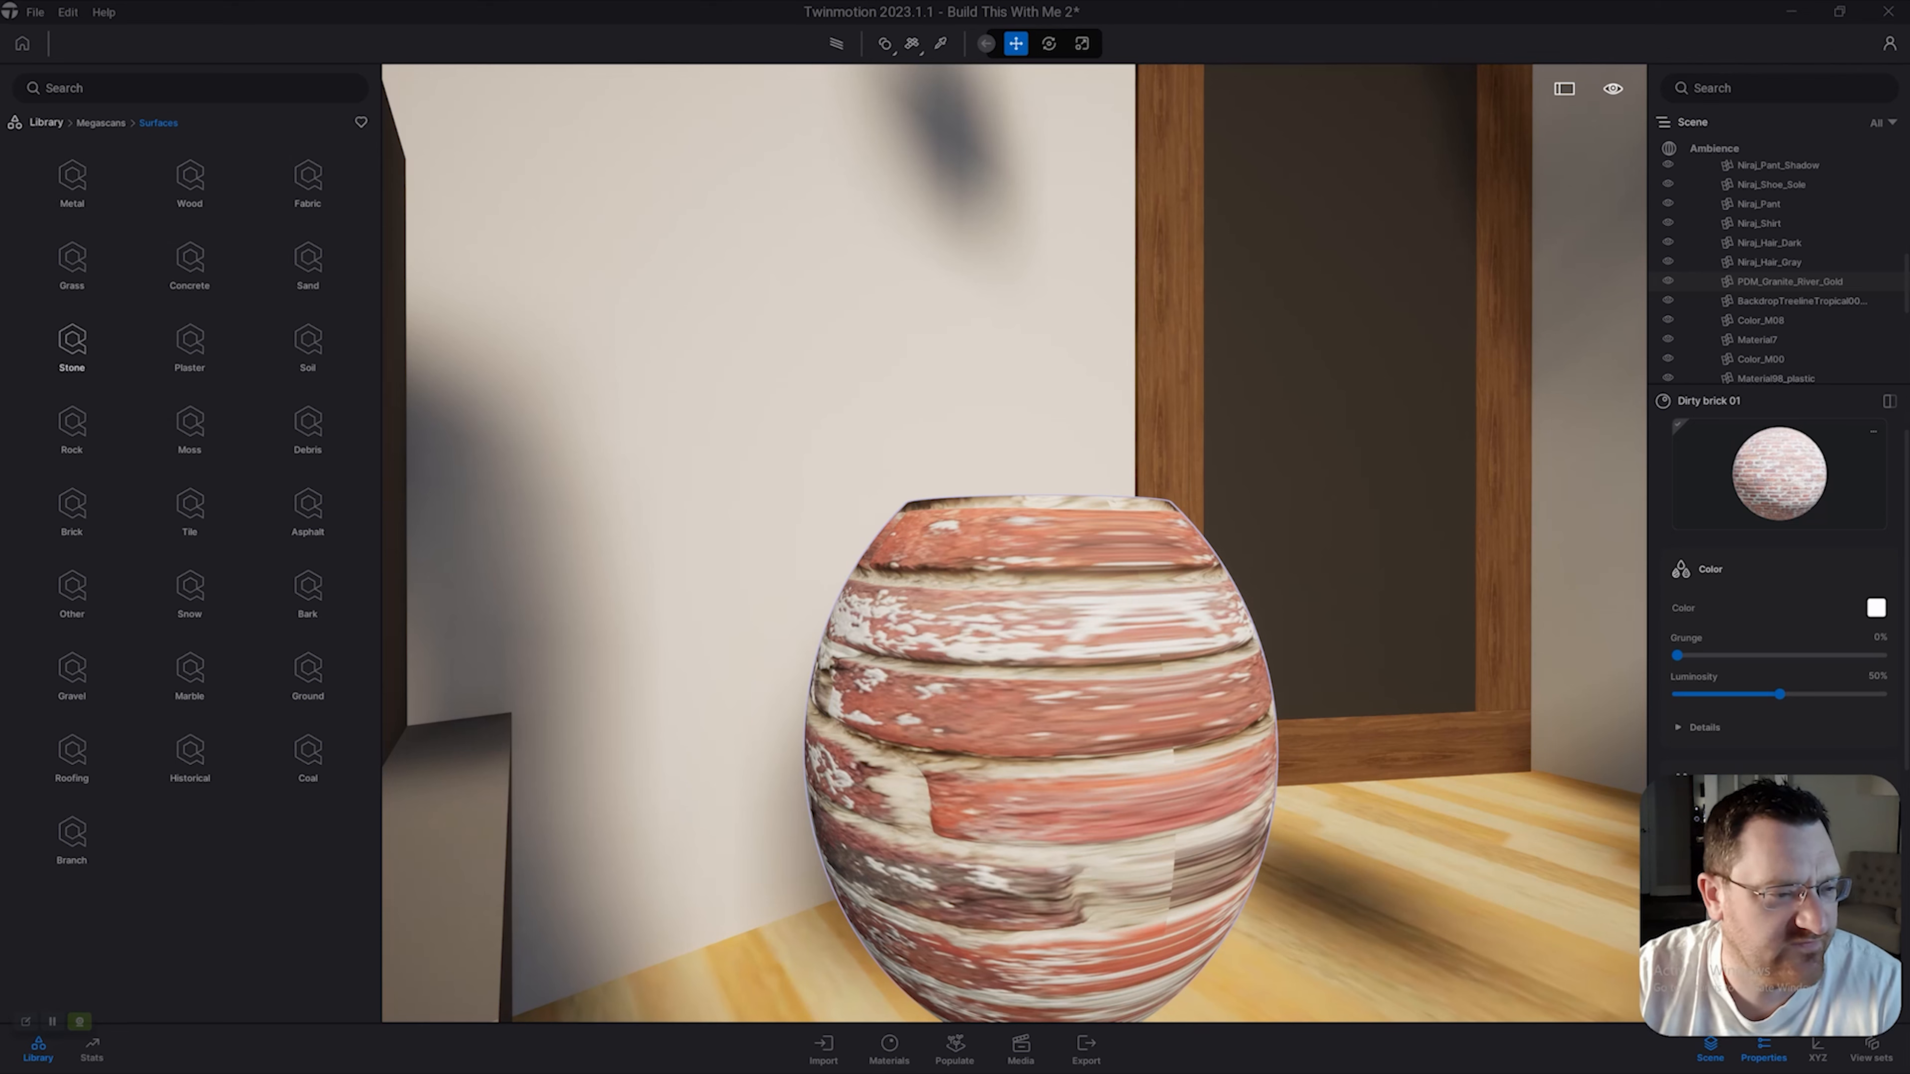
# Download a Rocky Ground material from the Megascans Rough rock surfaces and apply it to the round vase.
pyautogui.click(72, 426)
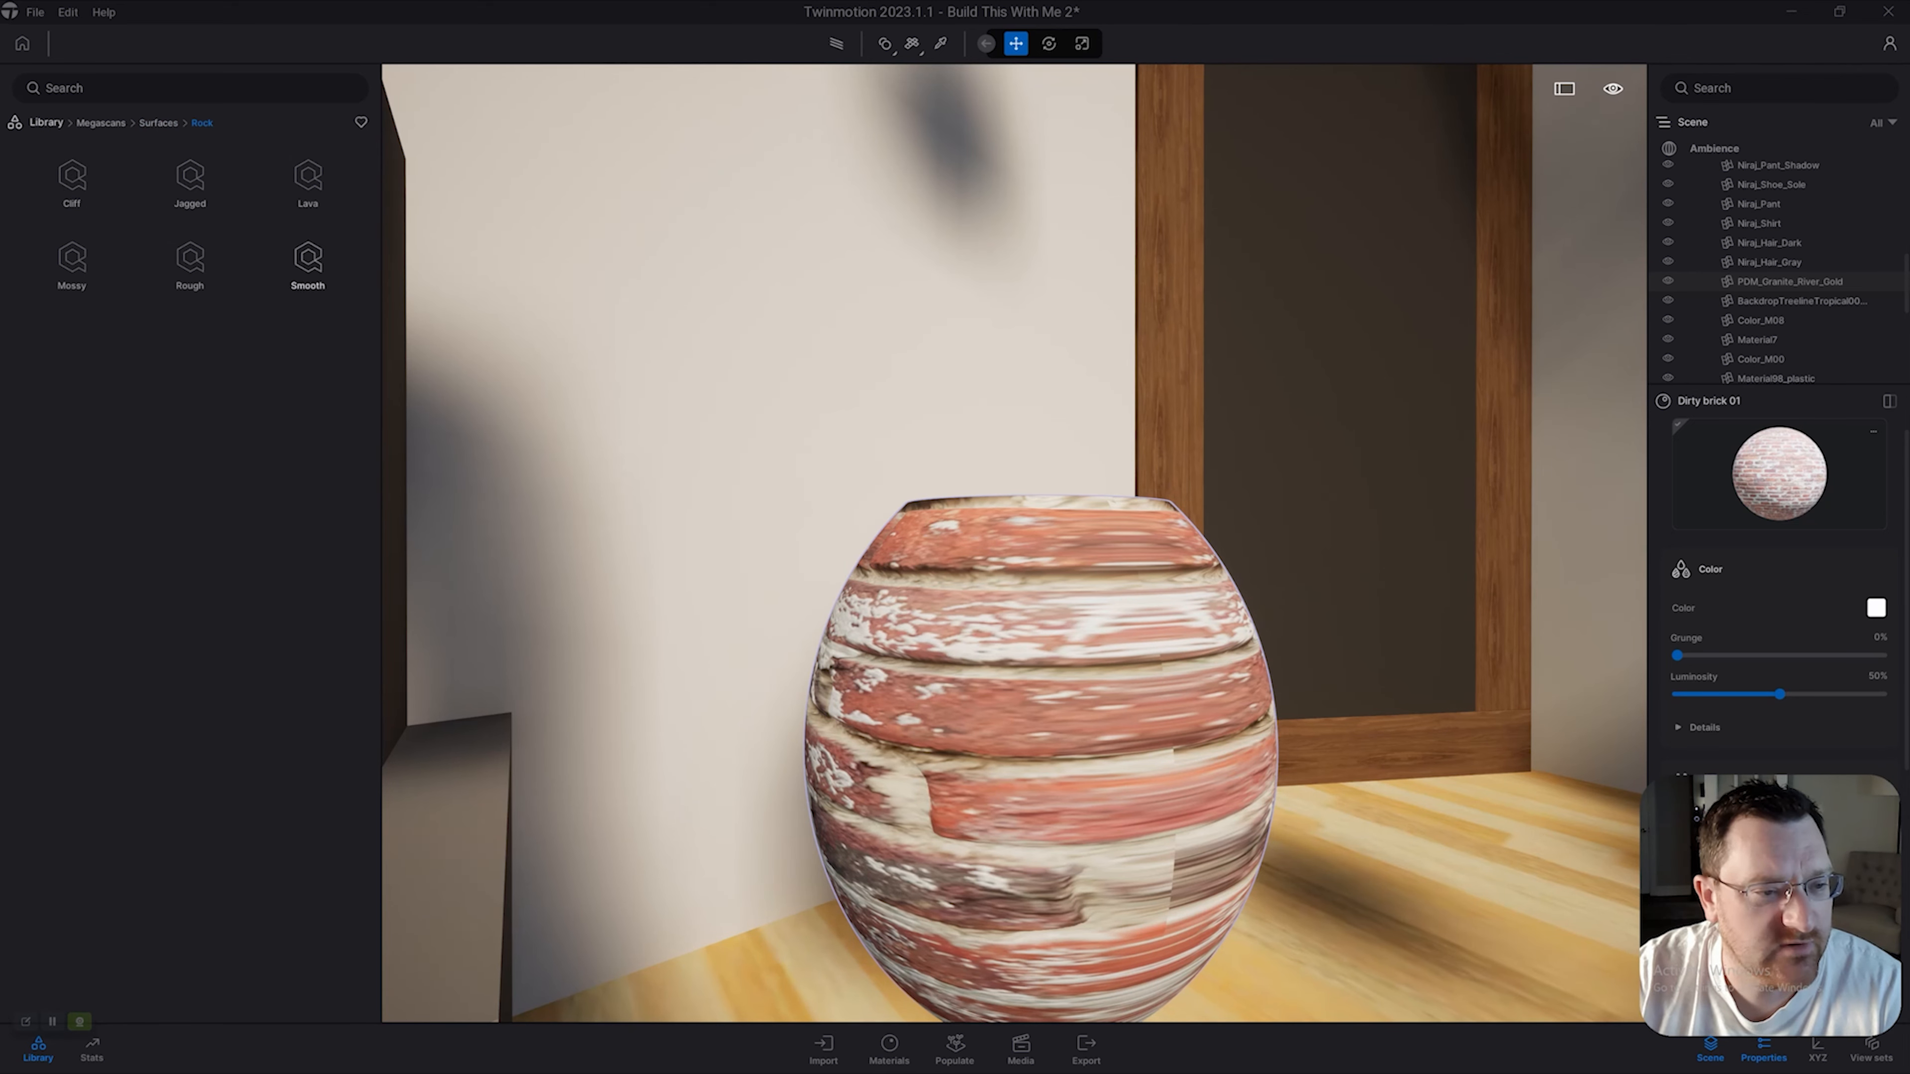
pyautogui.click(189, 259)
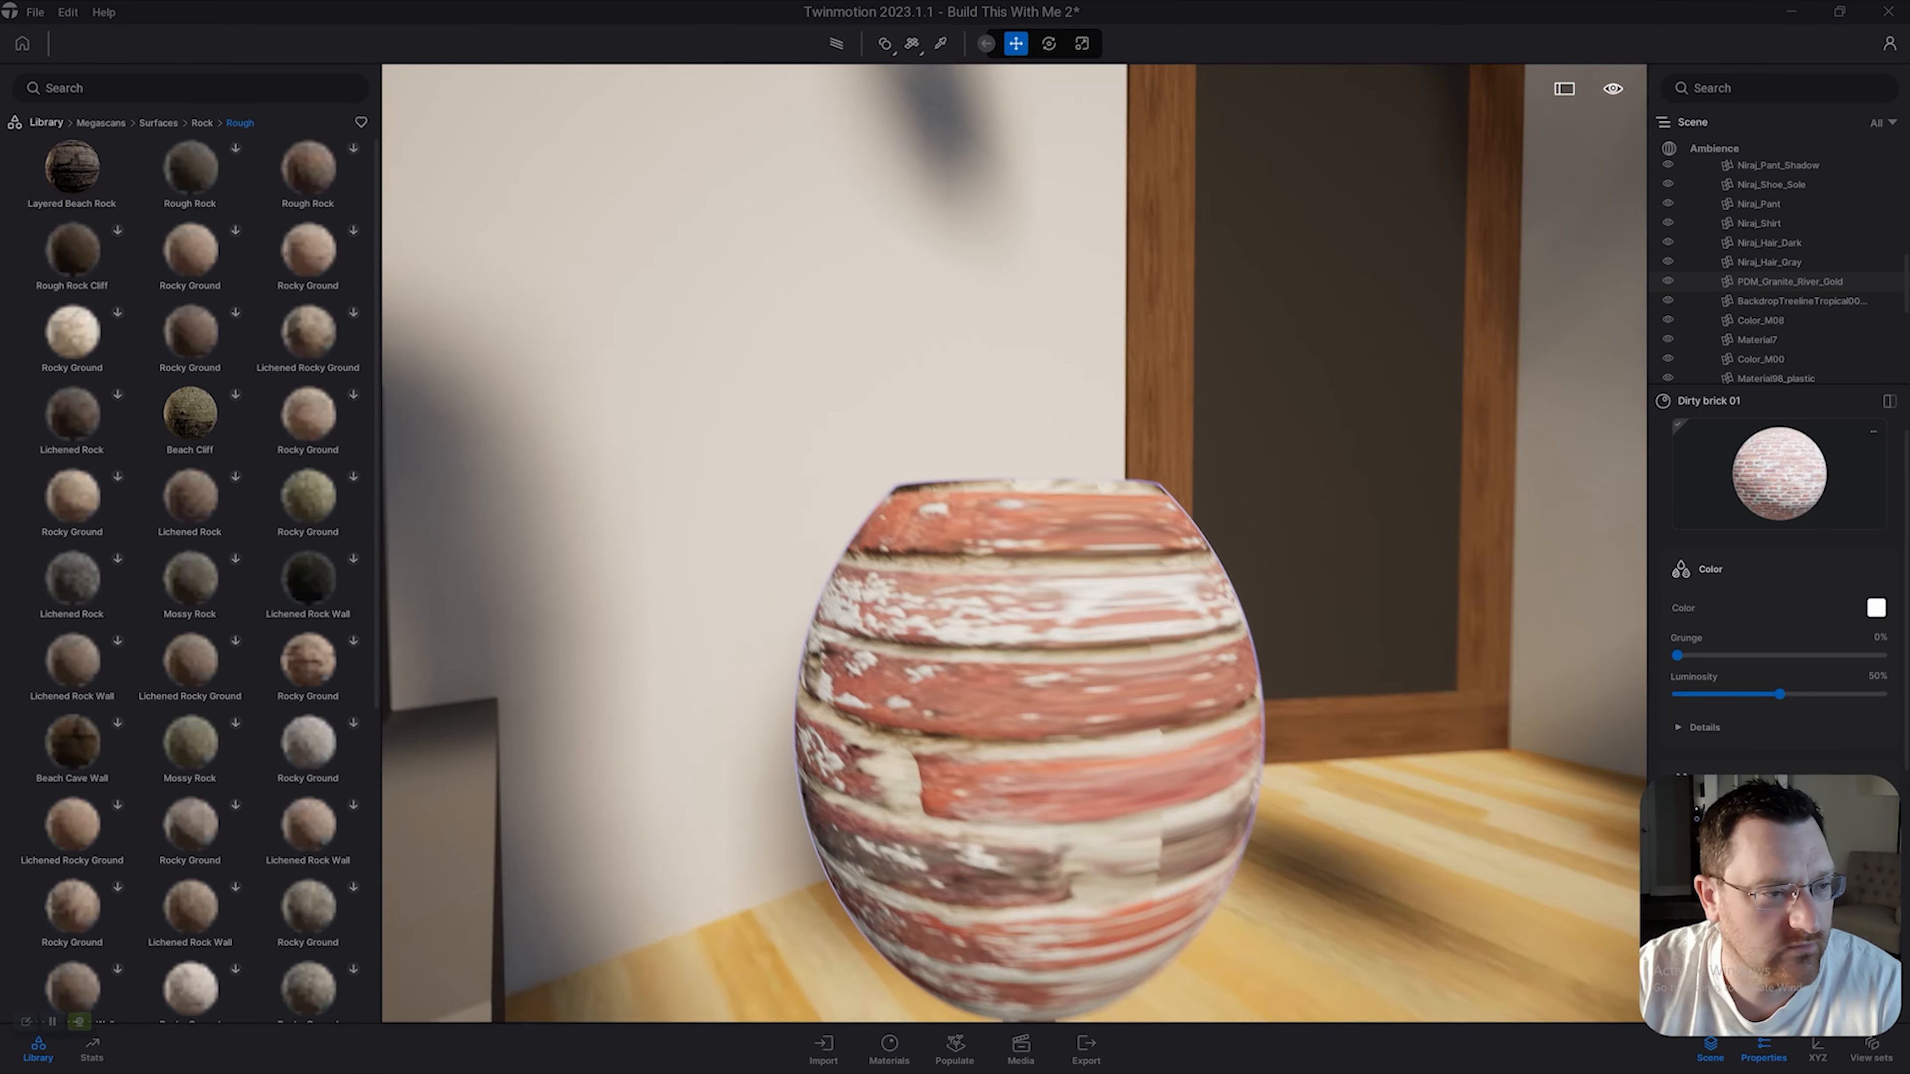
pyautogui.scroll(3, 1014, 543)
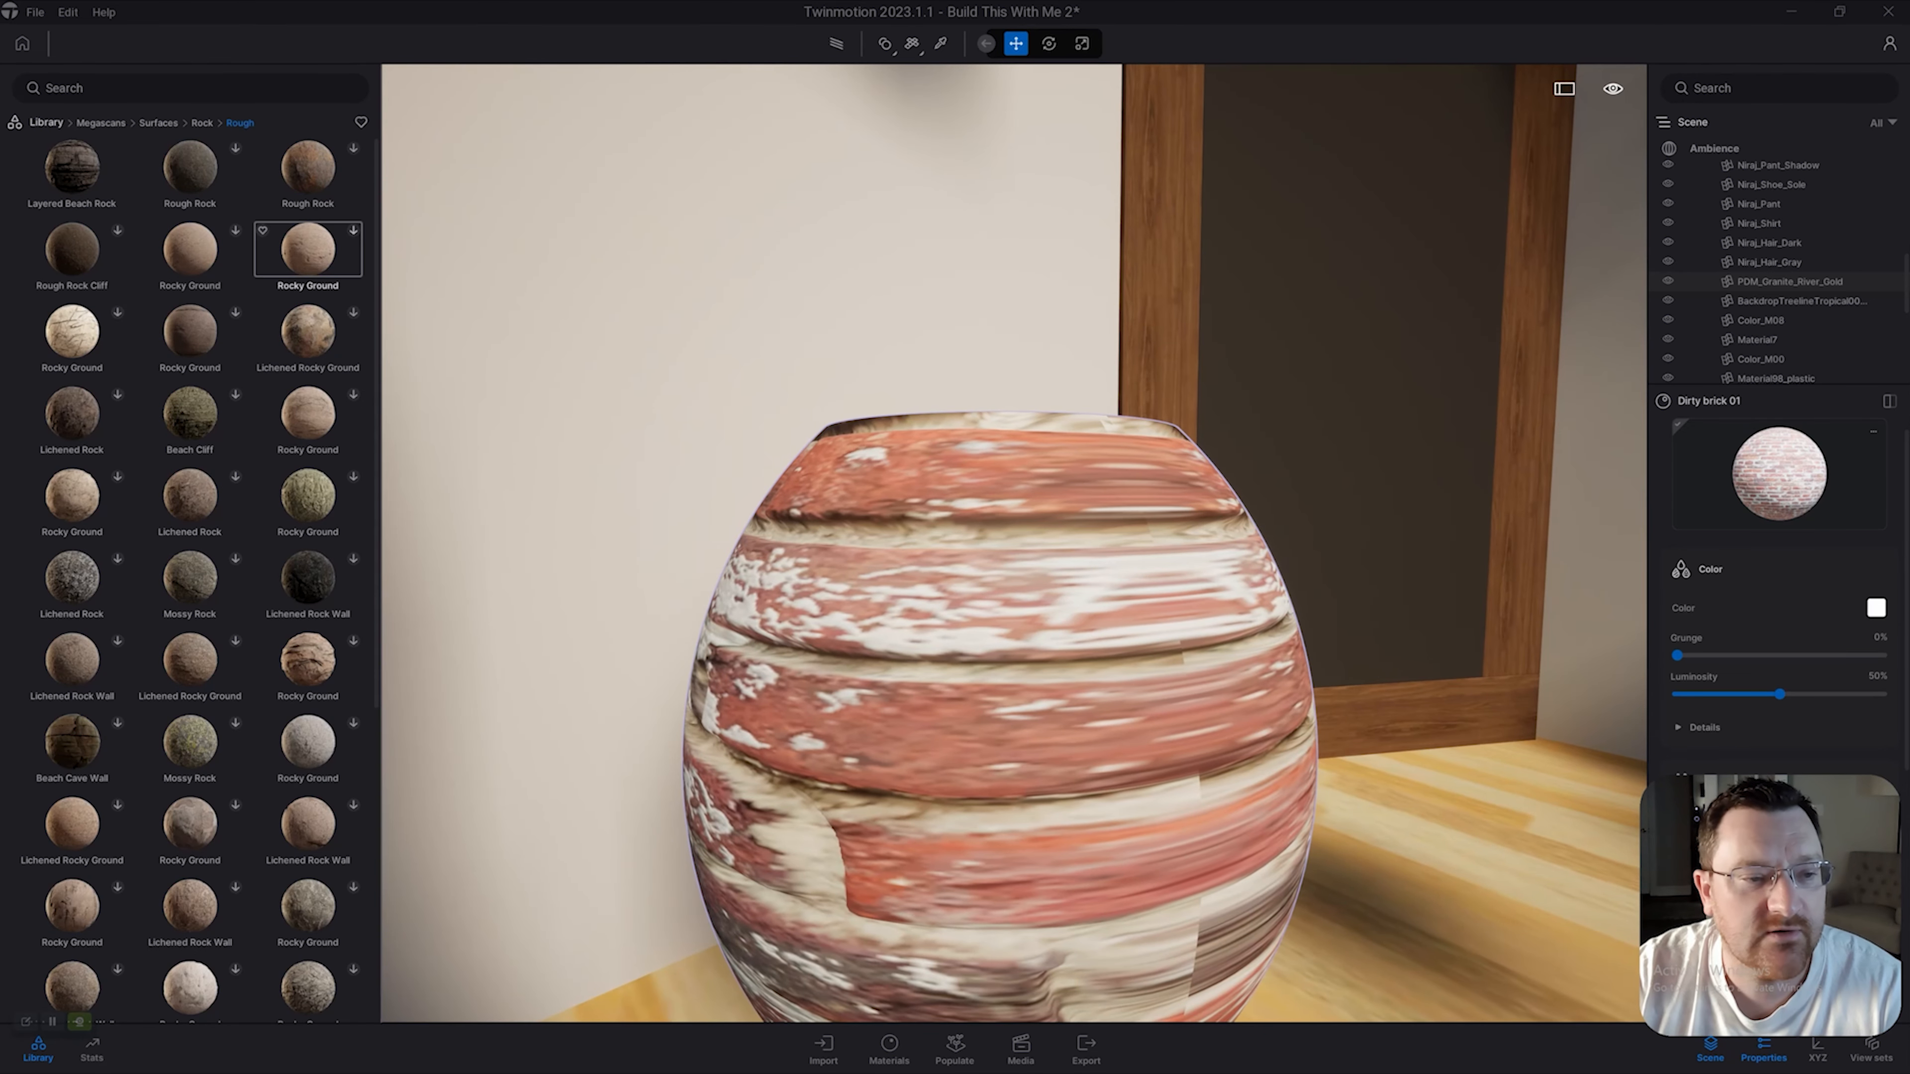
pyautogui.click(354, 230)
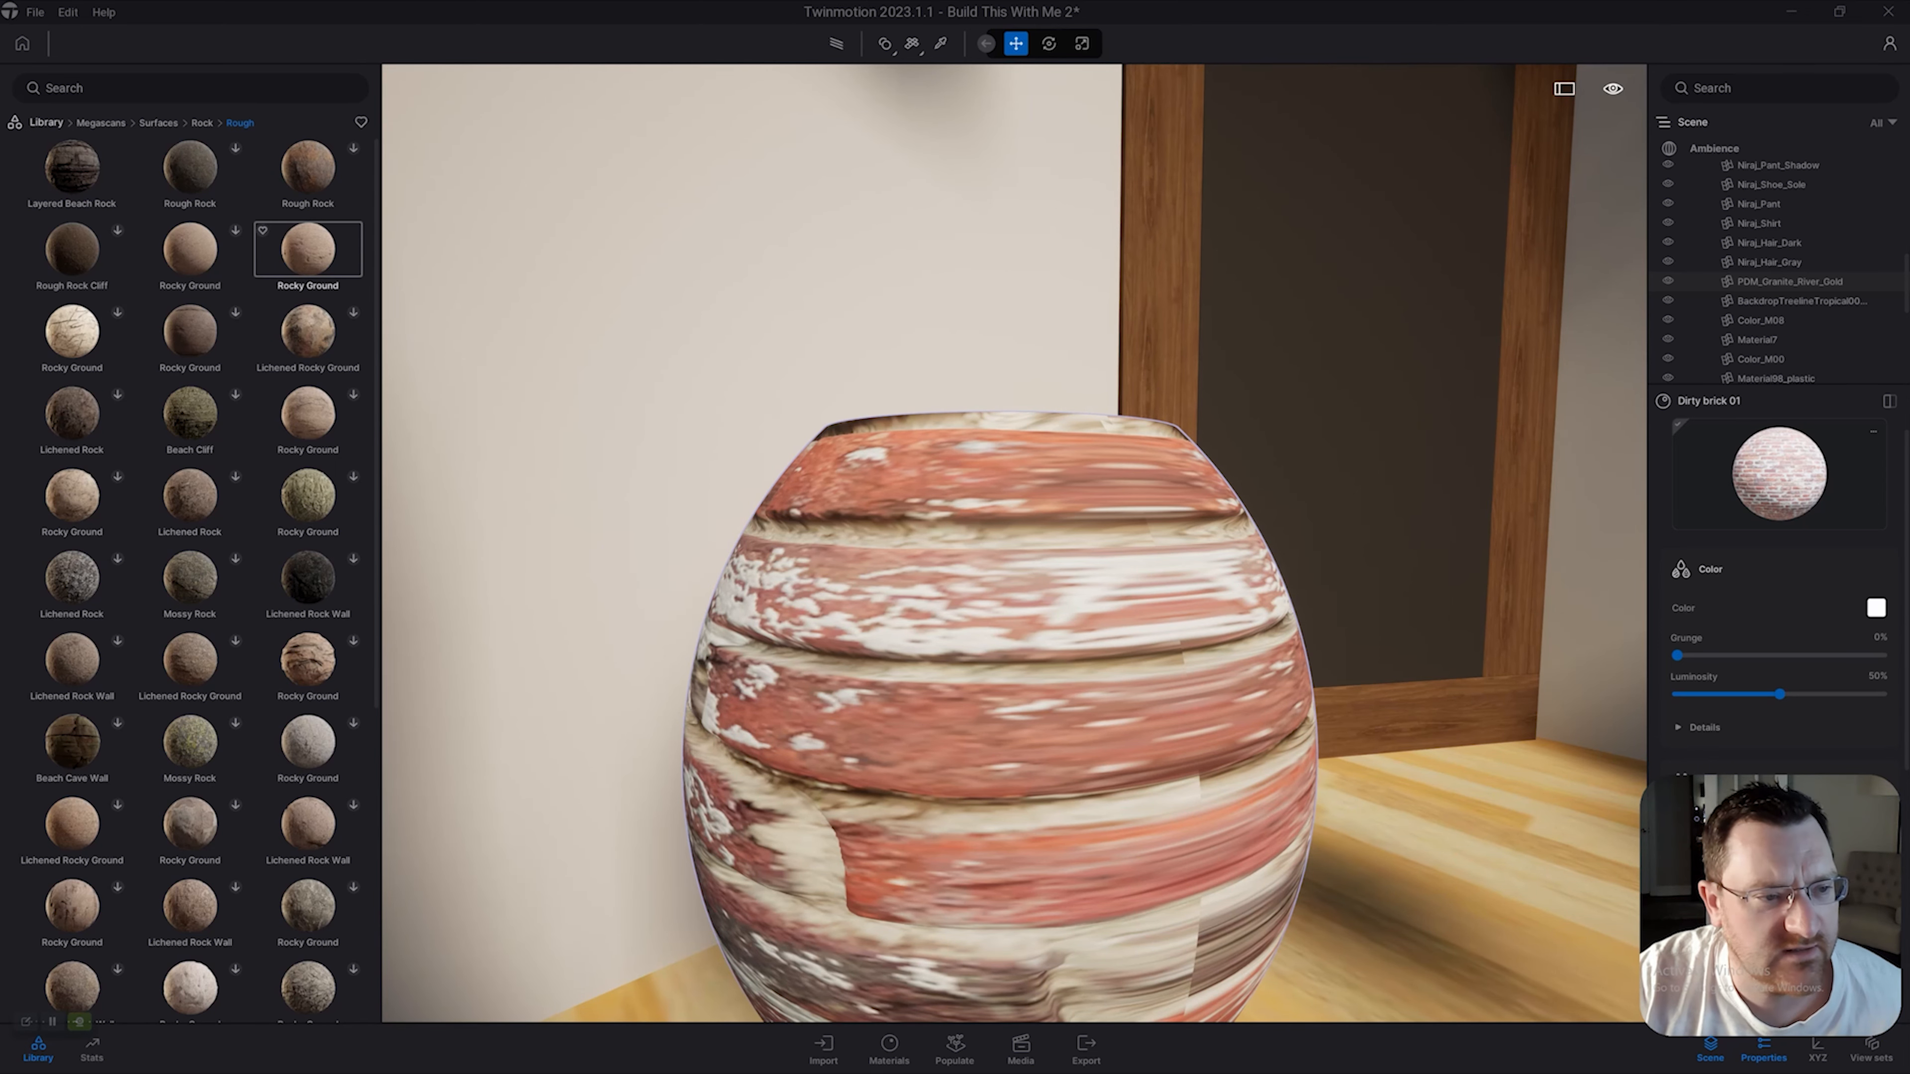
pyautogui.moveTo(308, 249); pyautogui.dragTo(1001, 602)
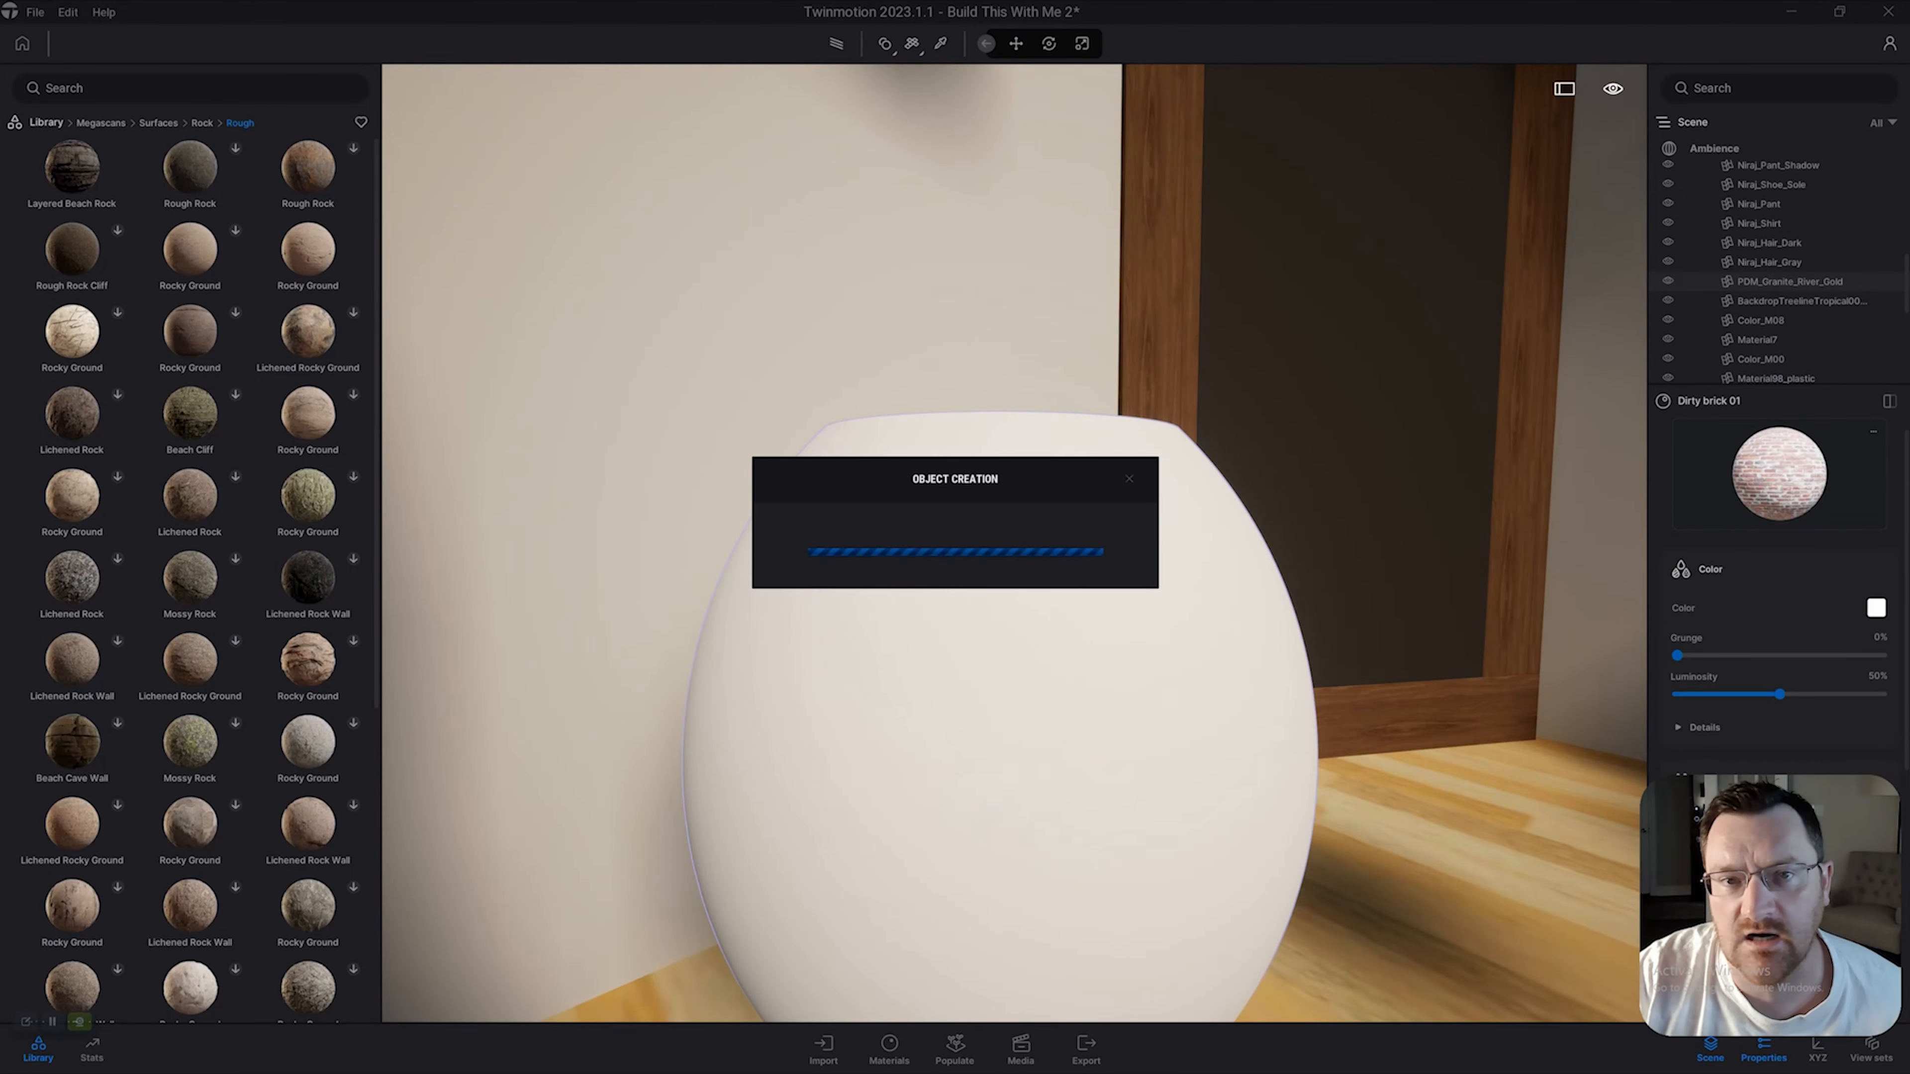
pyautogui.scroll(-5, 1000, 601)
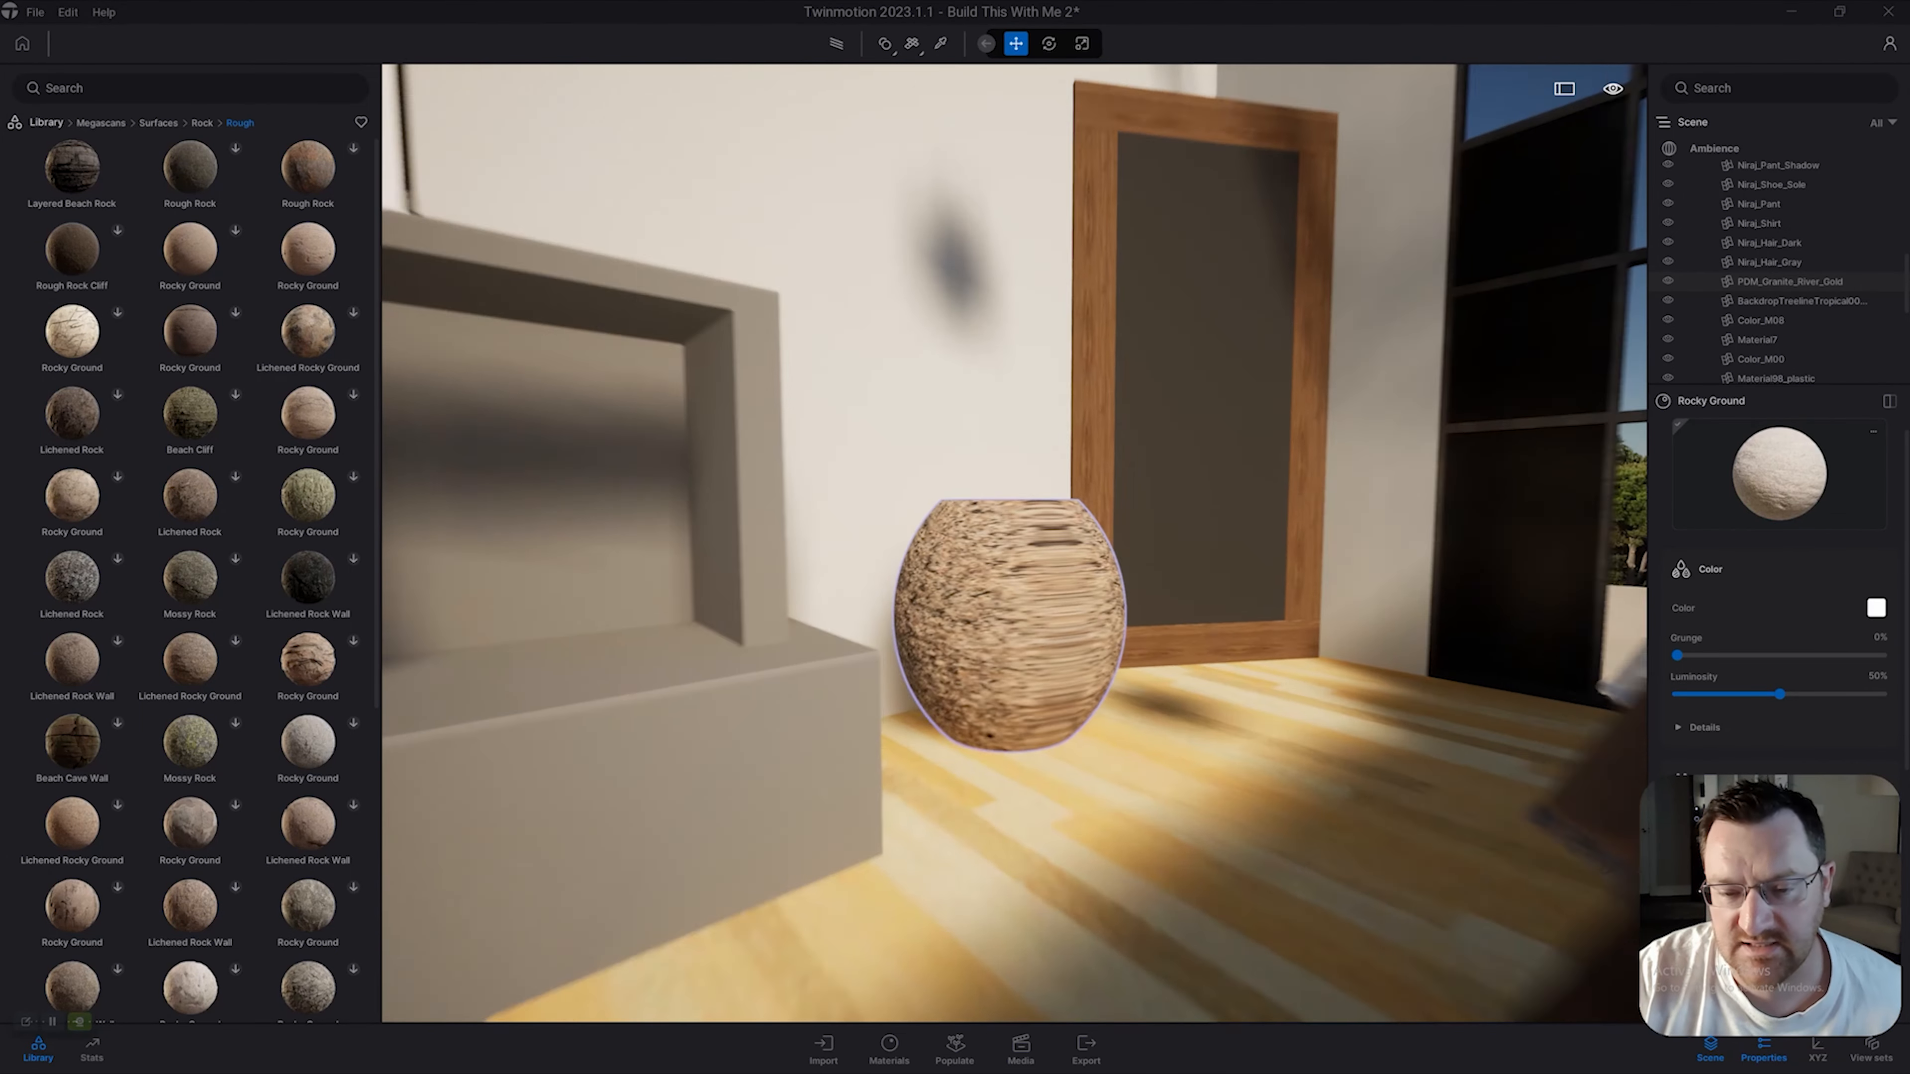
pyautogui.scroll(2, 1003, 602)
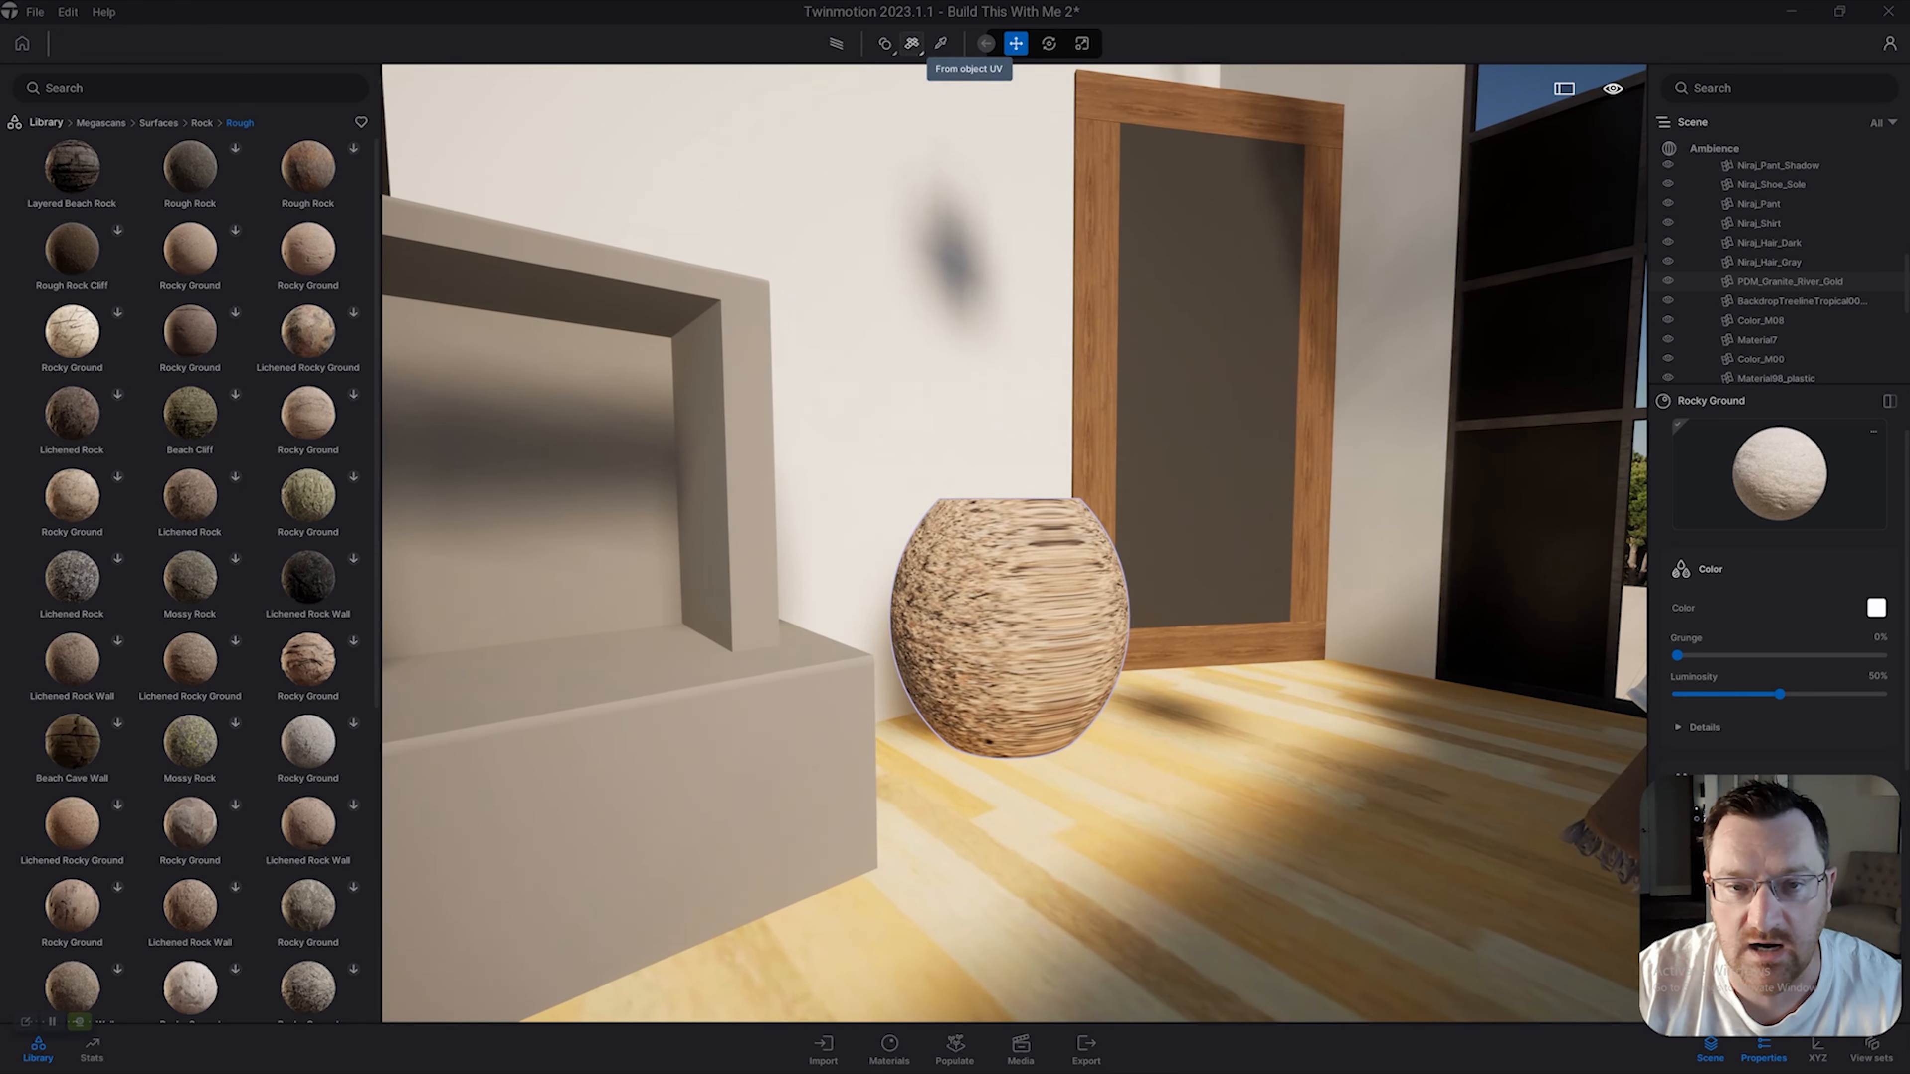
# Change the mapping mode to Cubic UVs and reapply the Rocky Ground material to the round vase.
pyautogui.click(913, 44)
pyautogui.click(912, 81)
pyautogui.press('w')
pyautogui.press('w')
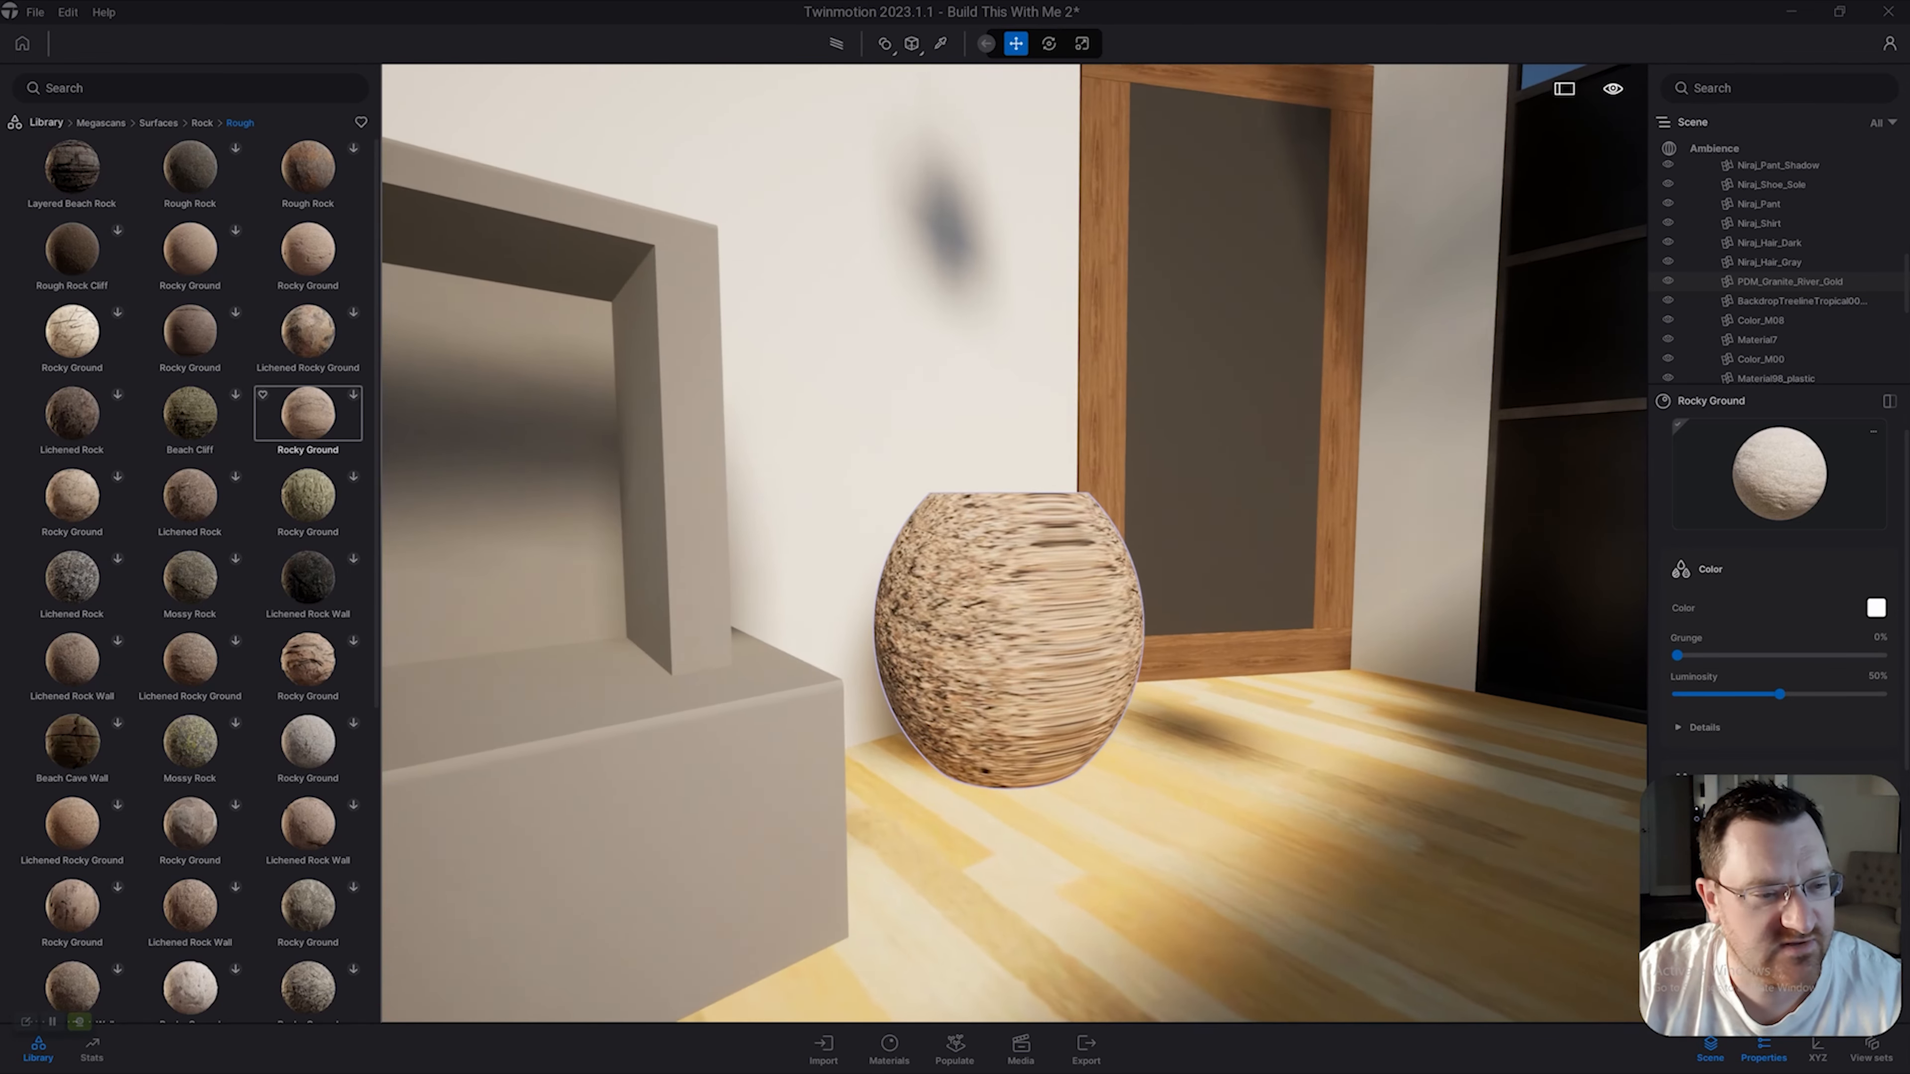
pyautogui.moveTo(308, 250); pyautogui.dragTo(996, 606)
pyautogui.moveTo(996, 605); pyautogui.dragTo(907, 414, button='right')
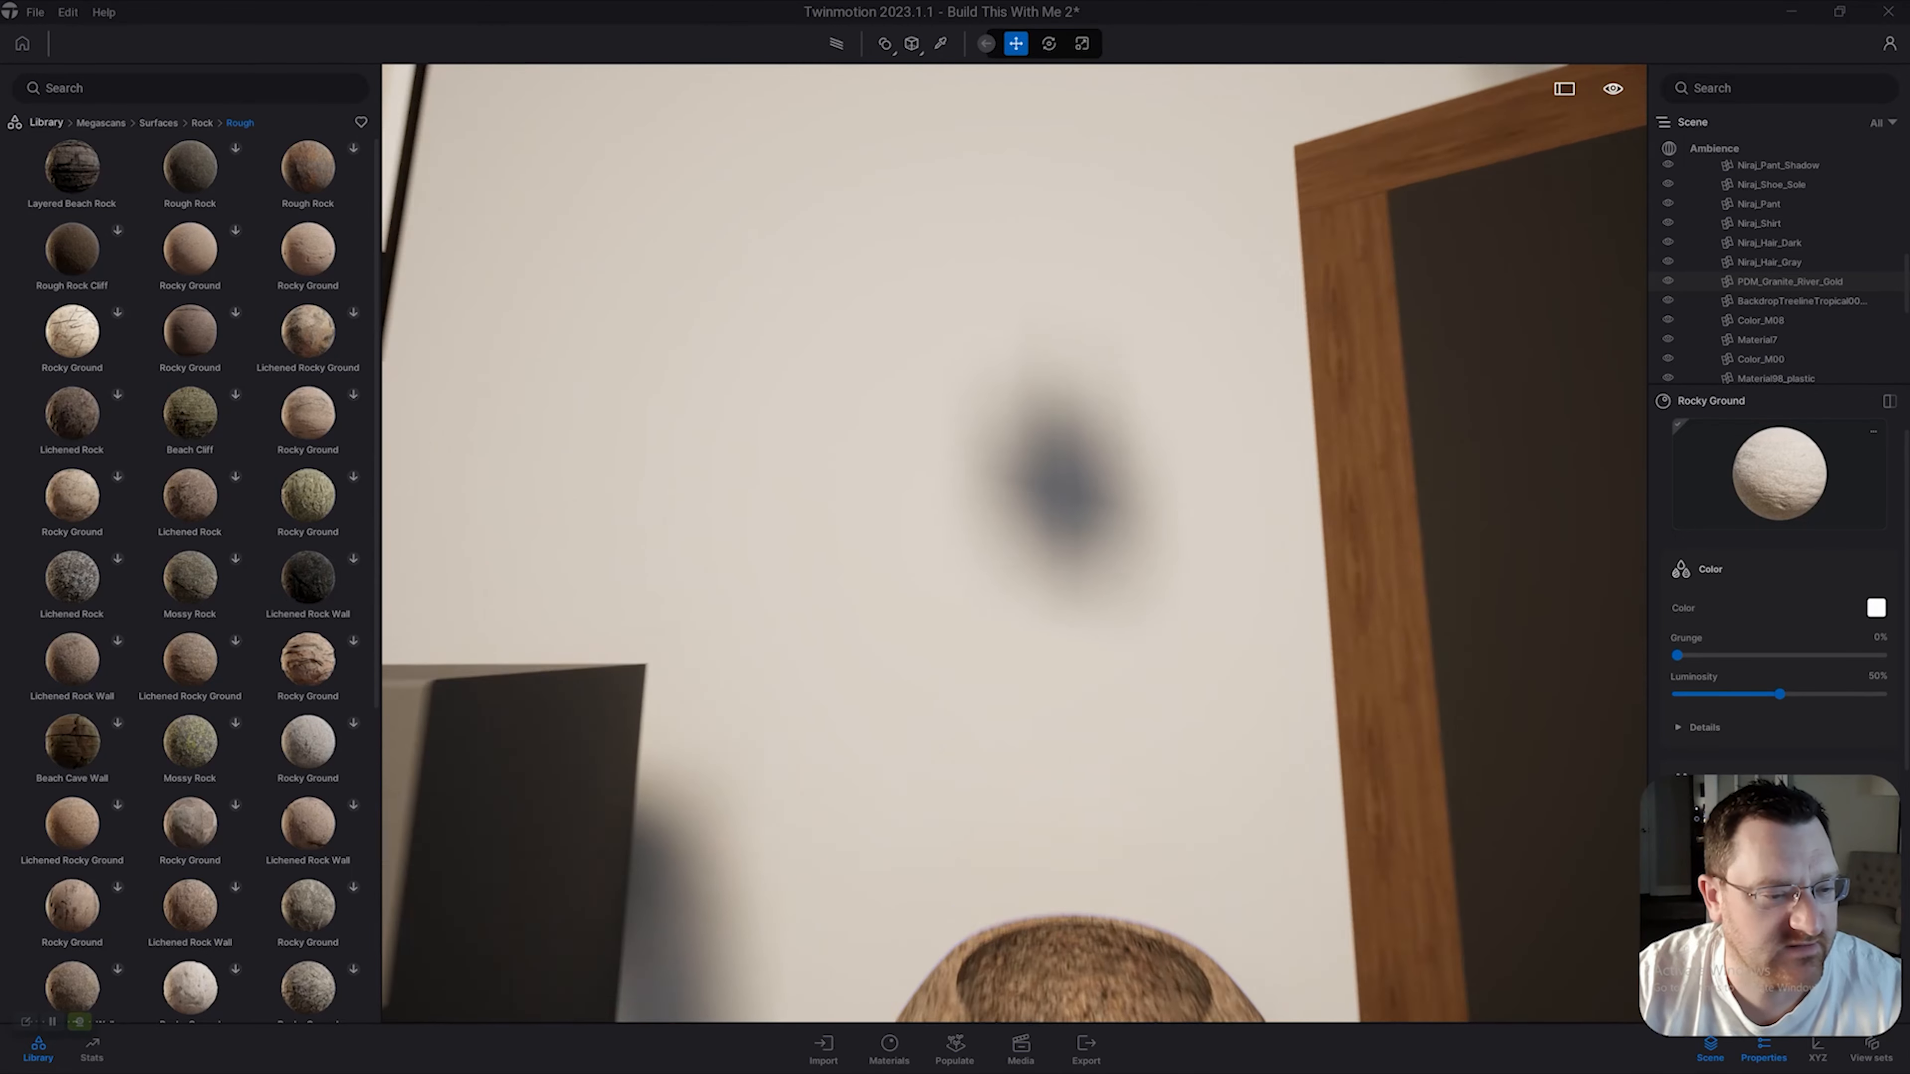
pyautogui.press('w')
# Apply the Rocky Ground material to the bedroom walls and ceiling and check it across the room.
pyautogui.moveTo(307, 249); pyautogui.dragTo(842, 436)
pyautogui.moveTo(842, 436); pyautogui.dragTo(666, 440, button='right')
pyautogui.press('s')
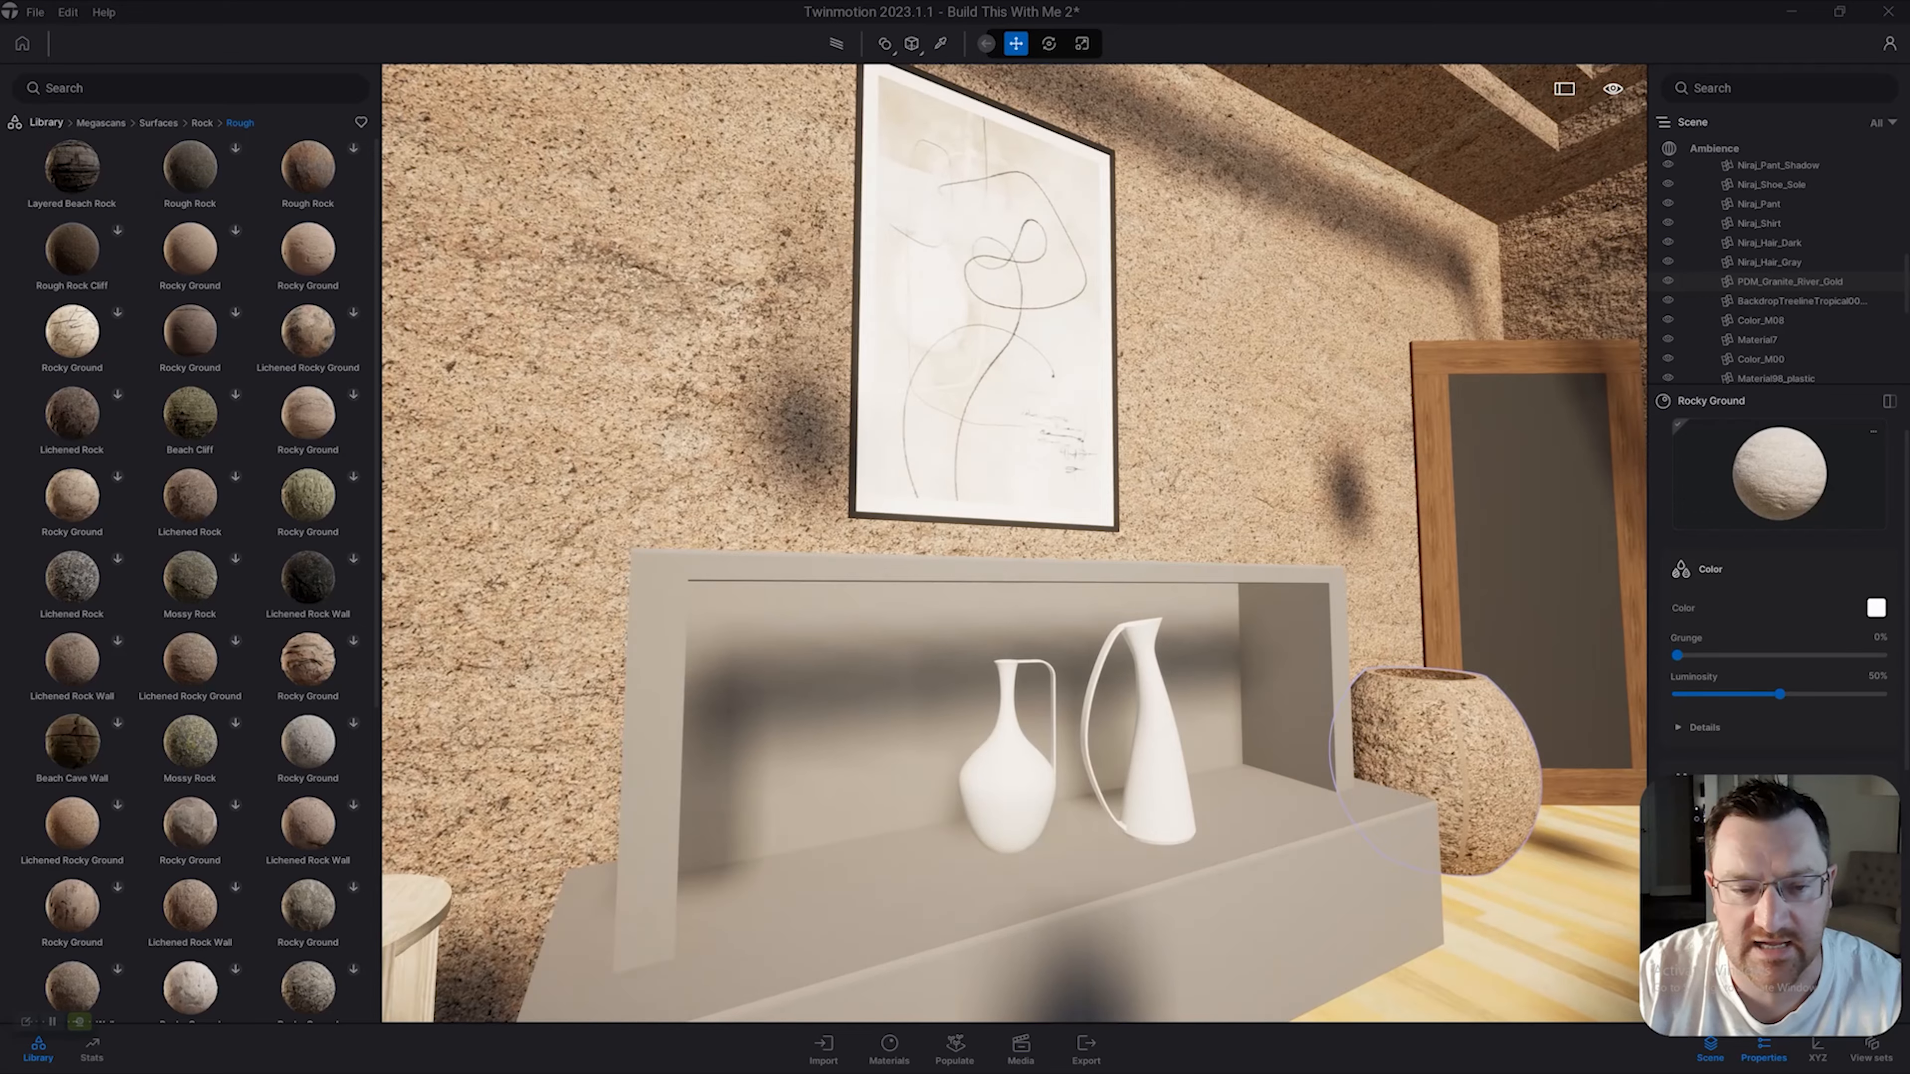
pyautogui.press('s')
pyautogui.moveTo(15, 579); pyautogui.dragTo(369, 560, button='right')
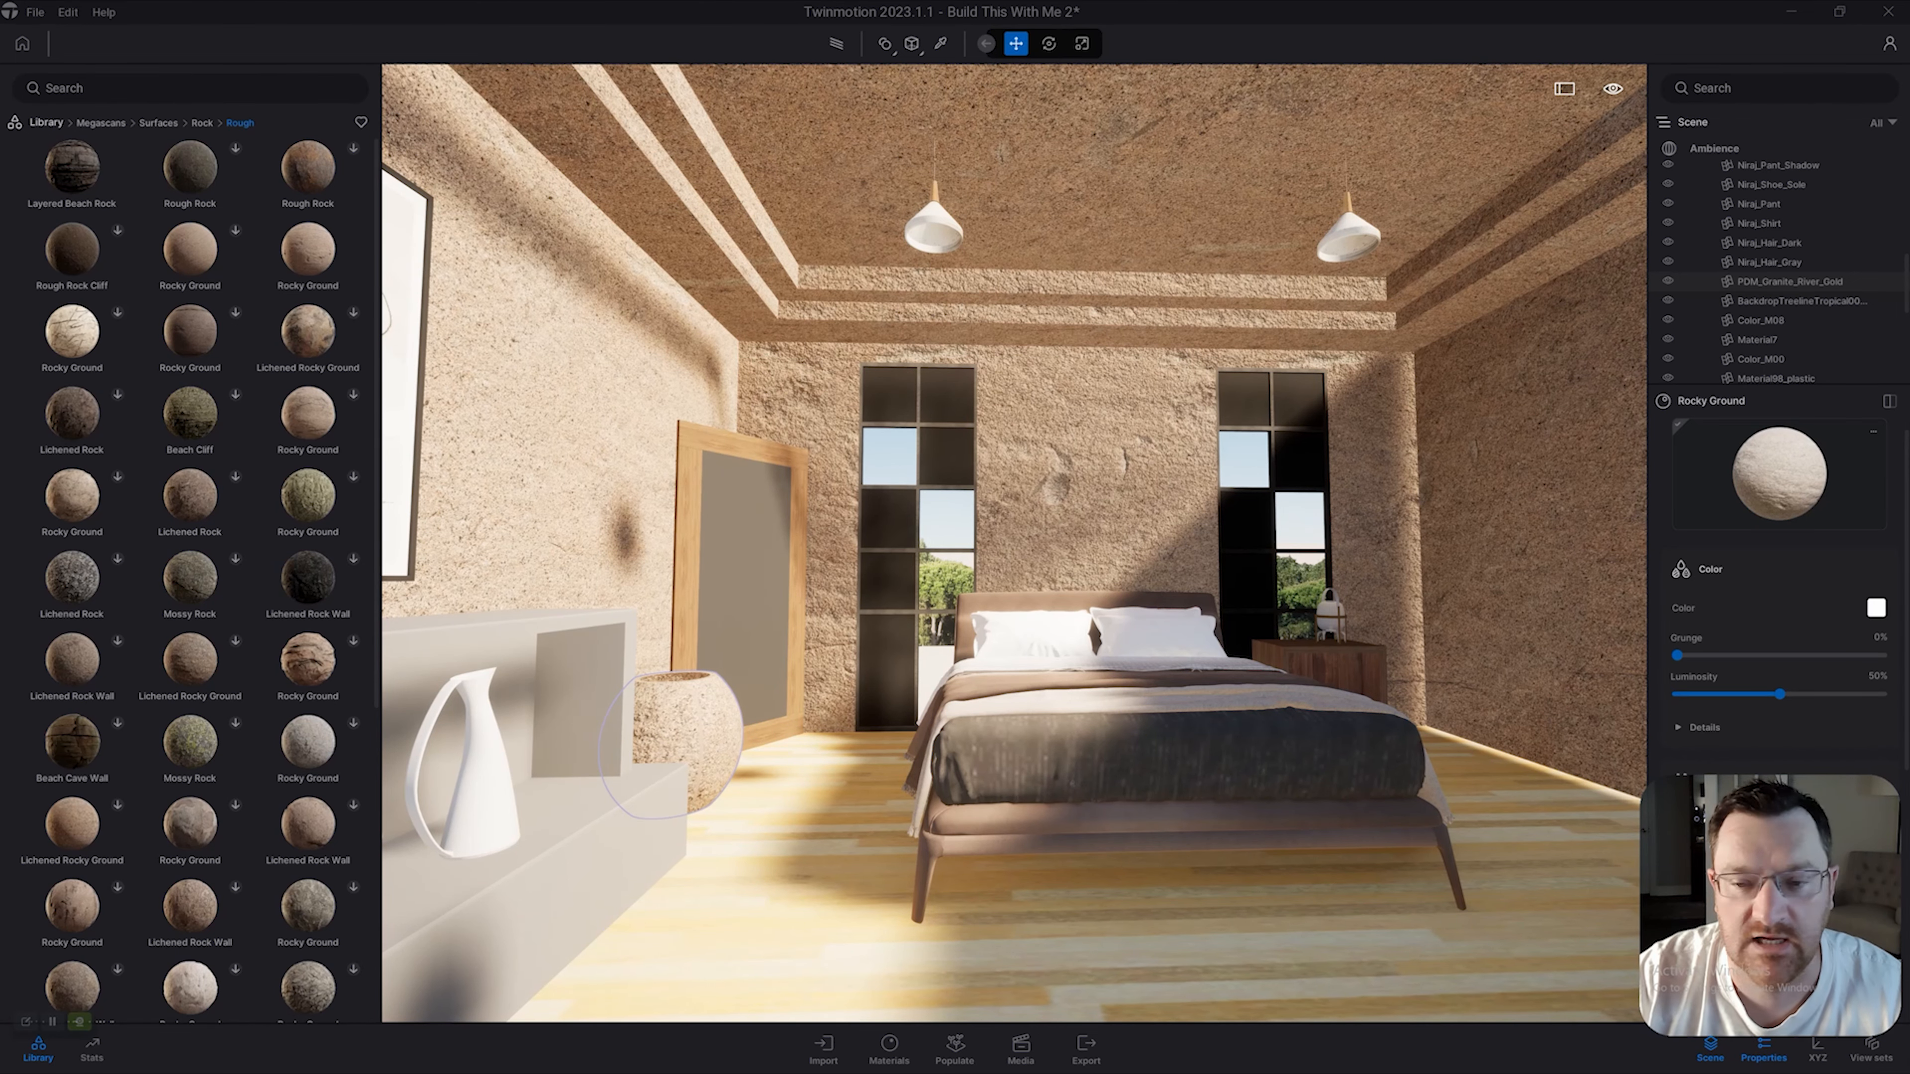
pyautogui.moveTo(601, 452); pyautogui.dragTo(639, 476, button='right')
# Return to the library's main categories and undo the Rocky Ground applications on the walls and round vase.
pyautogui.click(101, 123)
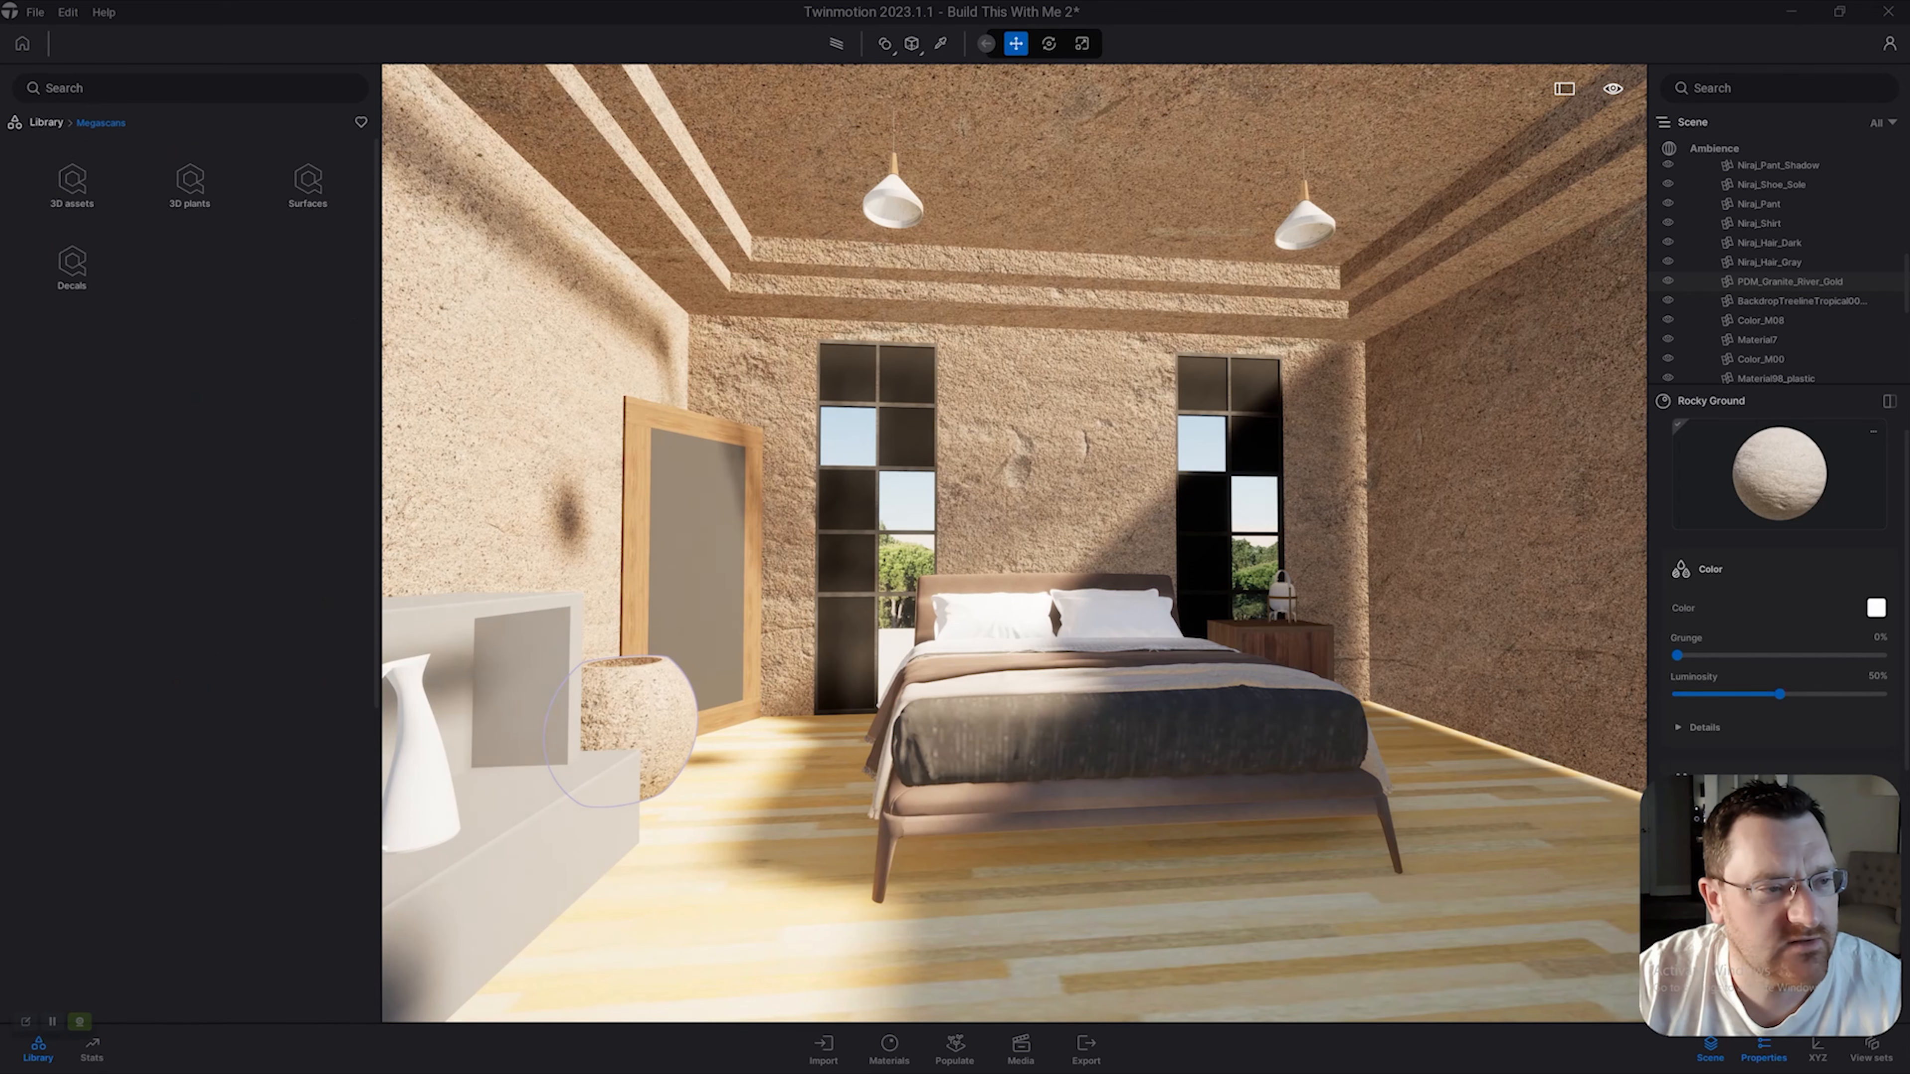
pyautogui.click(47, 123)
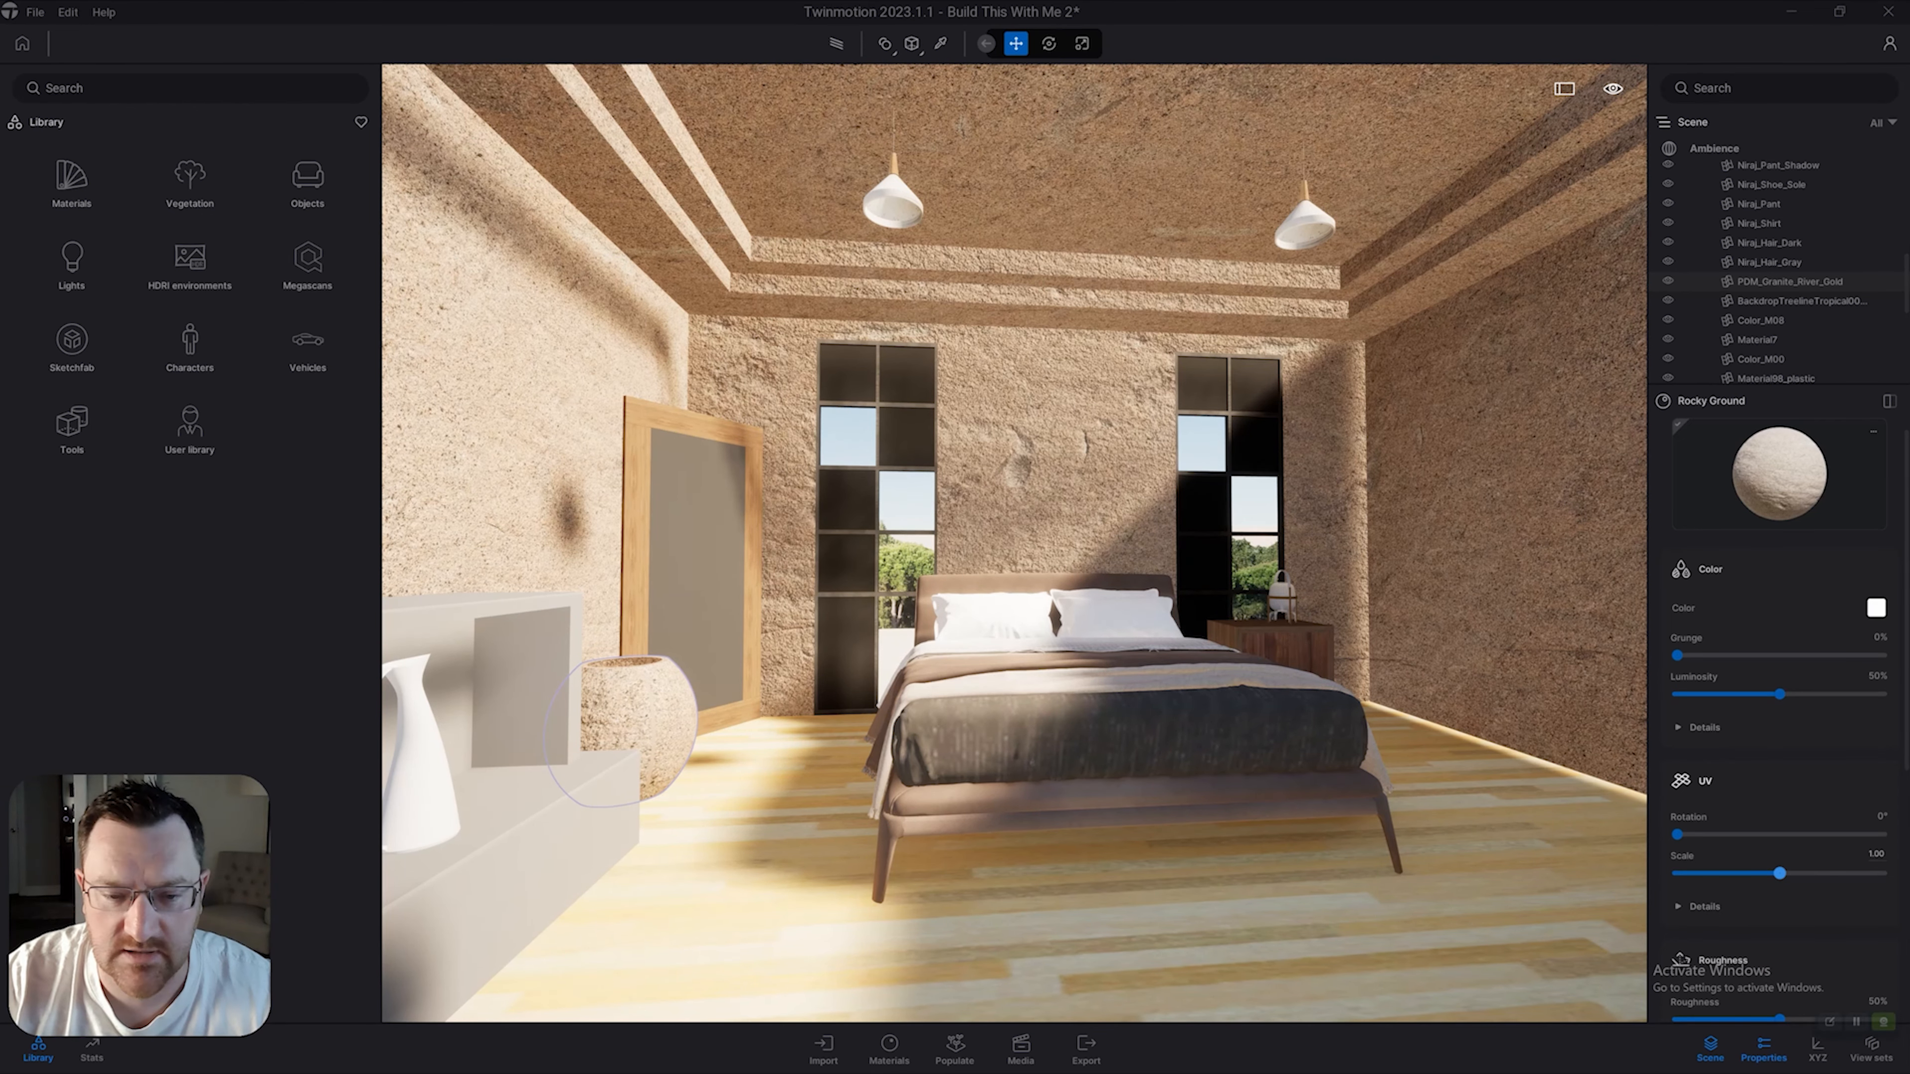
pyautogui.hotkey('ctrl', 'z')
pyautogui.hotkey('ctrl', 'z')
pyautogui.hotkey('ctrl', 'z')
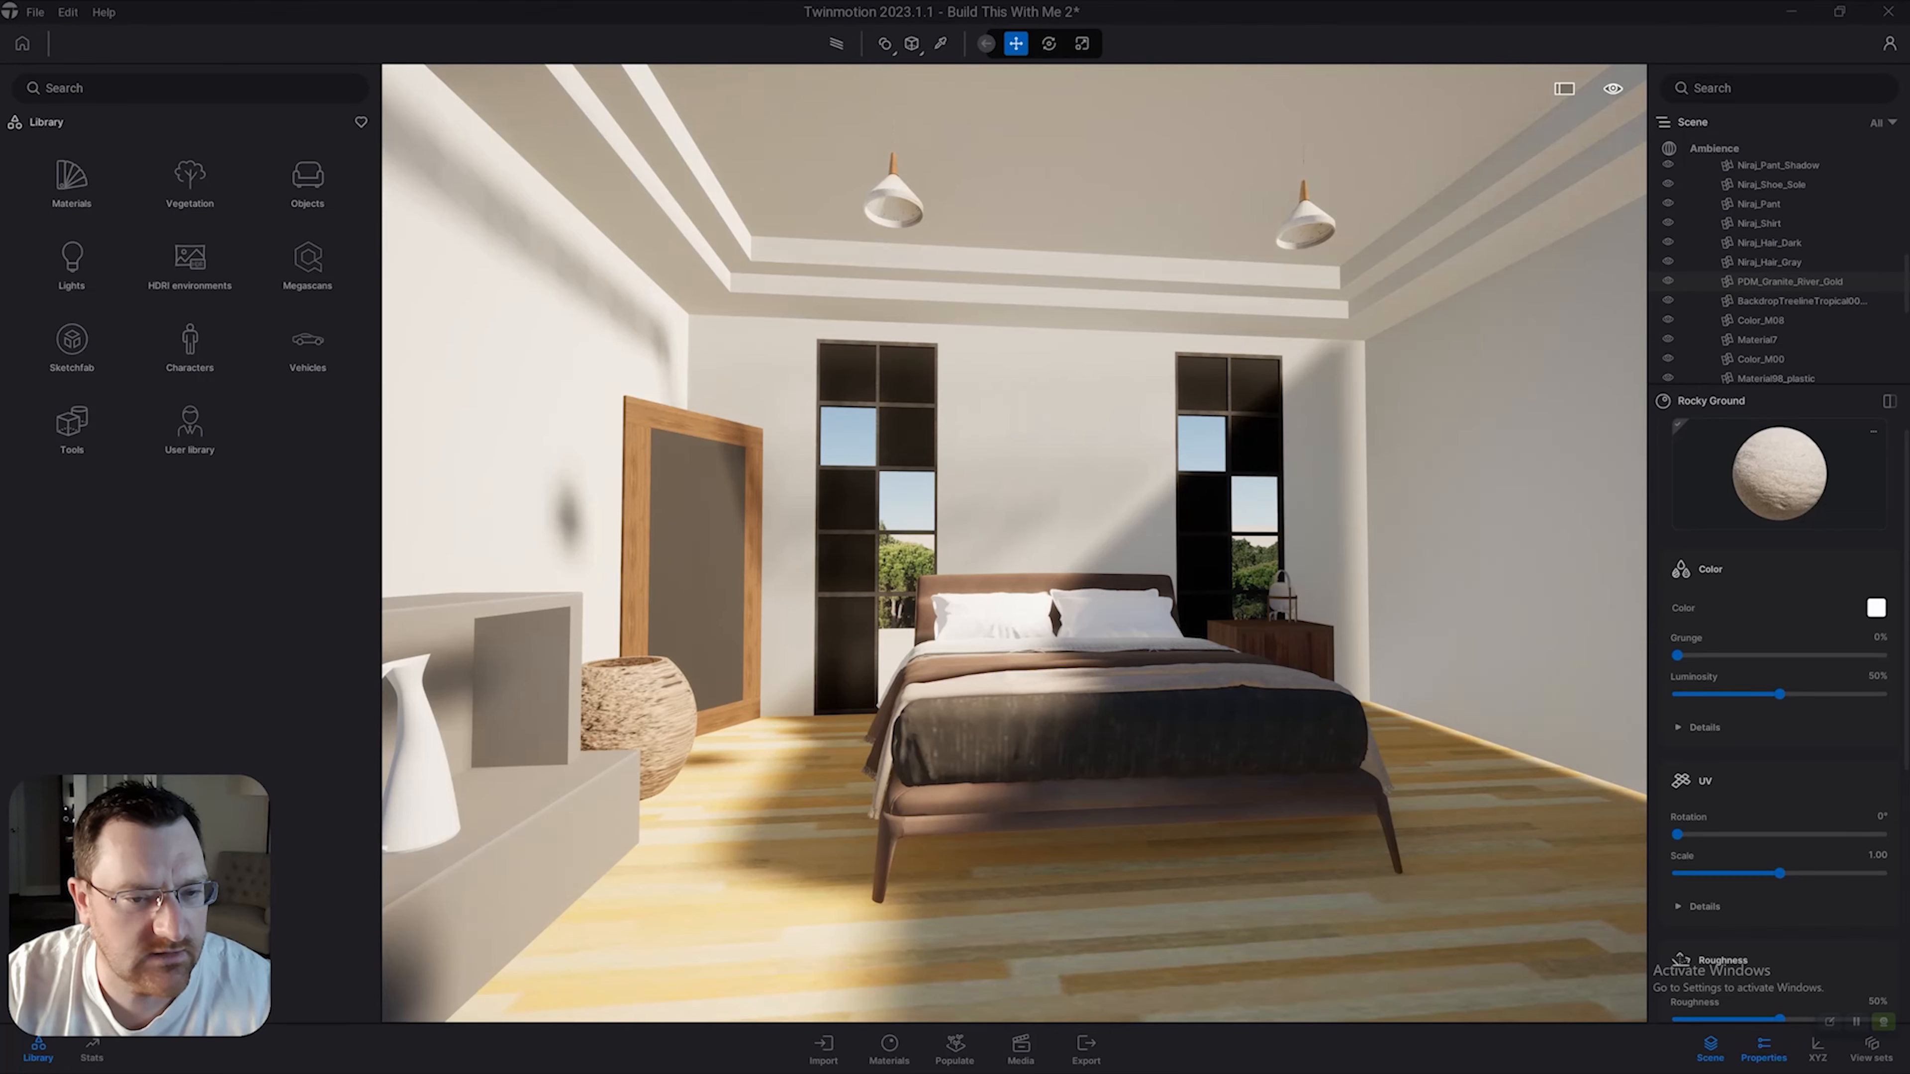
pyautogui.hotkey('ctrl', 'z')
pyautogui.hotkey('ctrl', 'z')
# Apply the Chestnut 01 A wood material from the library's Wood materials to the bedroom floor.
pyautogui.moveTo(1015, 543); pyautogui.dragTo(1241, 726, button='right')
pyautogui.click(72, 183)
pyautogui.moveTo(789, 512); pyautogui.dragTo(1001, 602, button='right')
pyautogui.press('w')
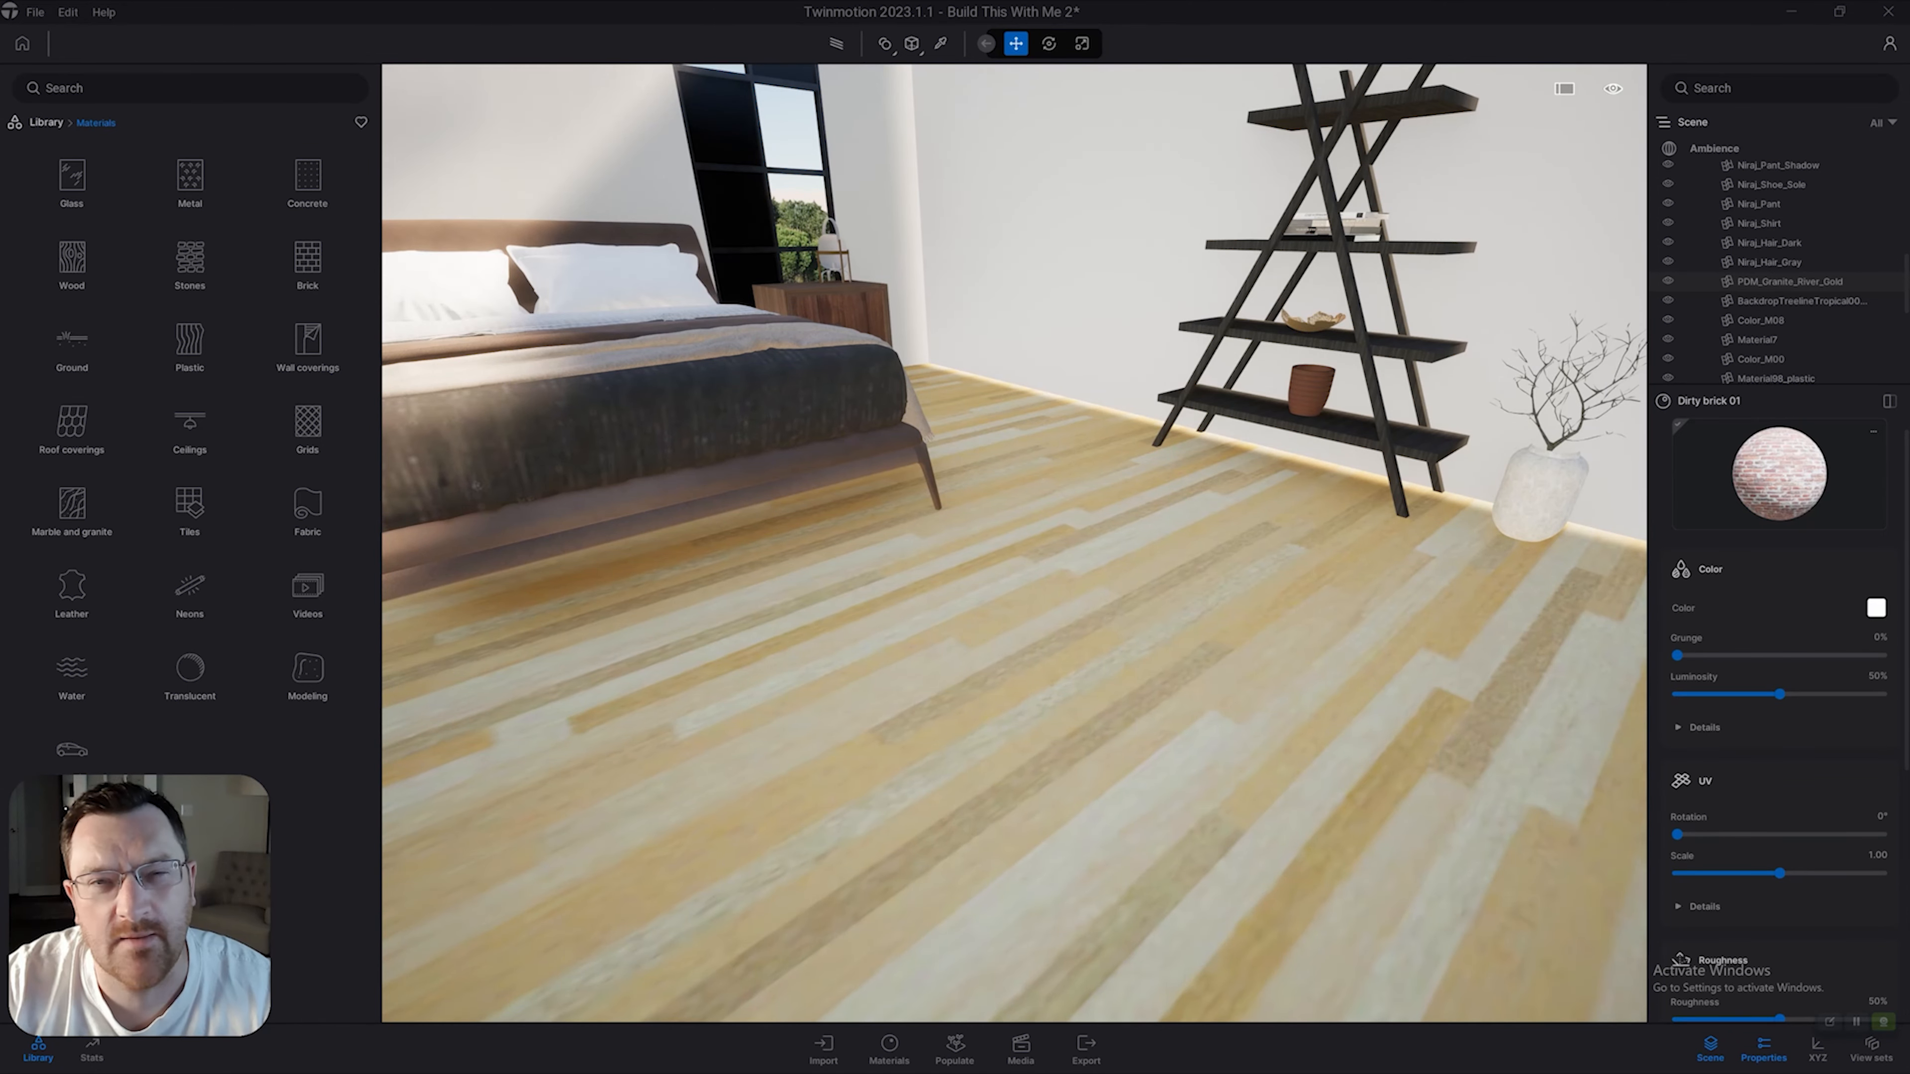
pyautogui.press('w')
pyautogui.click(72, 259)
pyautogui.press('w')
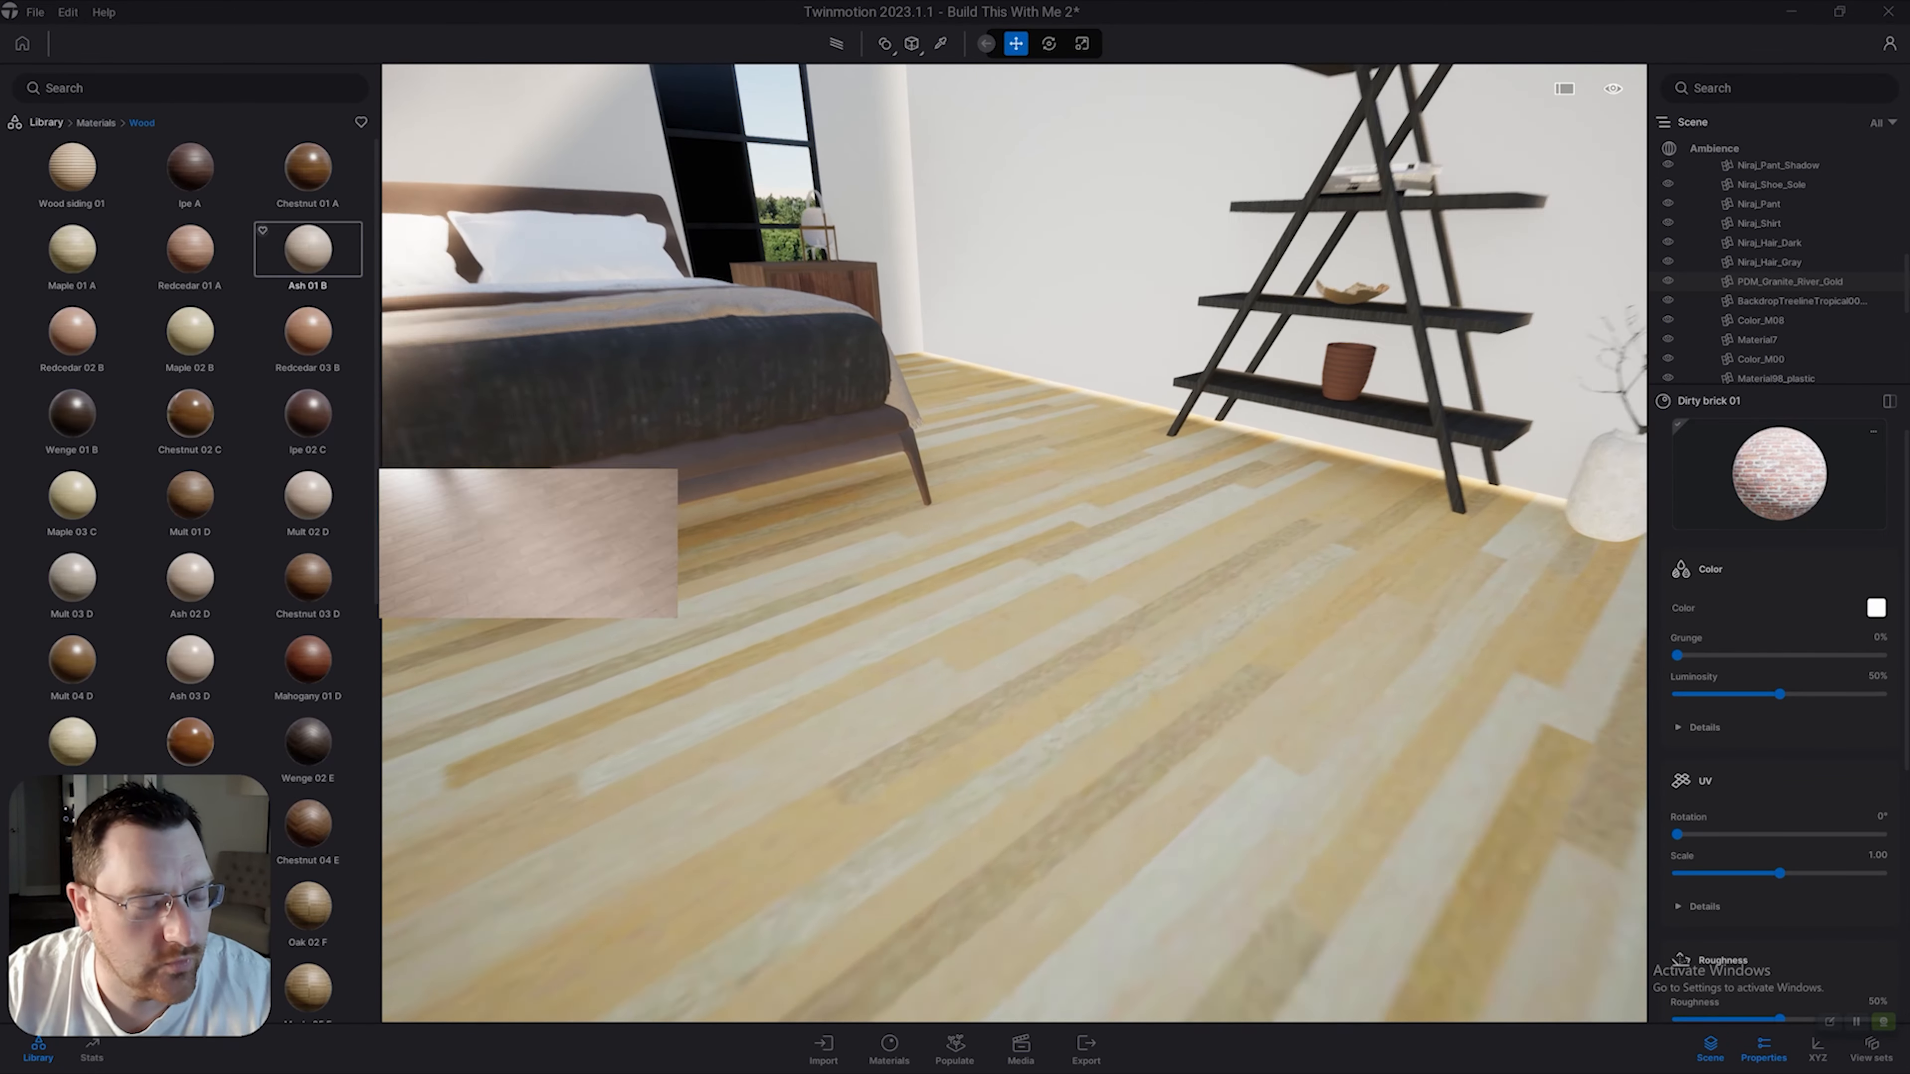
pyautogui.click(307, 167)
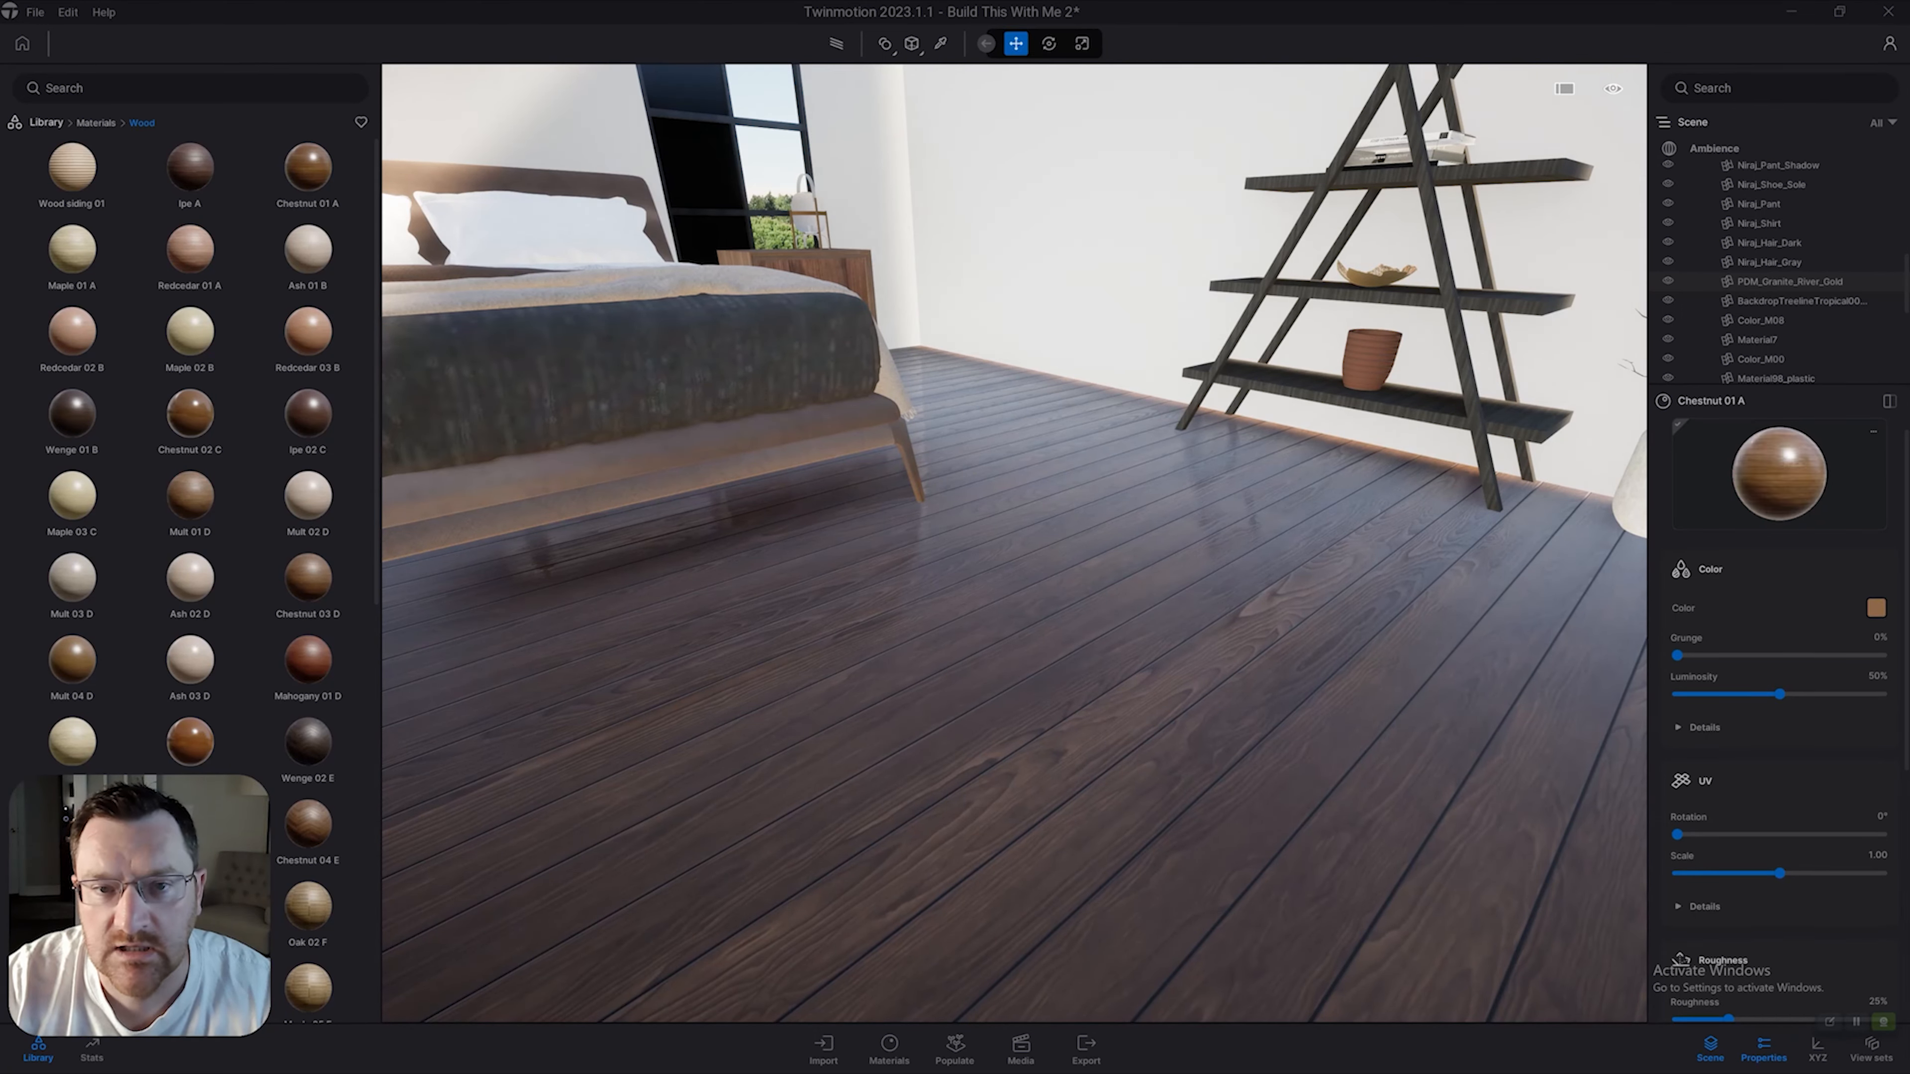
# Change the mapping mode to From object UV and reapply a dark wood material to the bedroom floor.
pyautogui.click(912, 44)
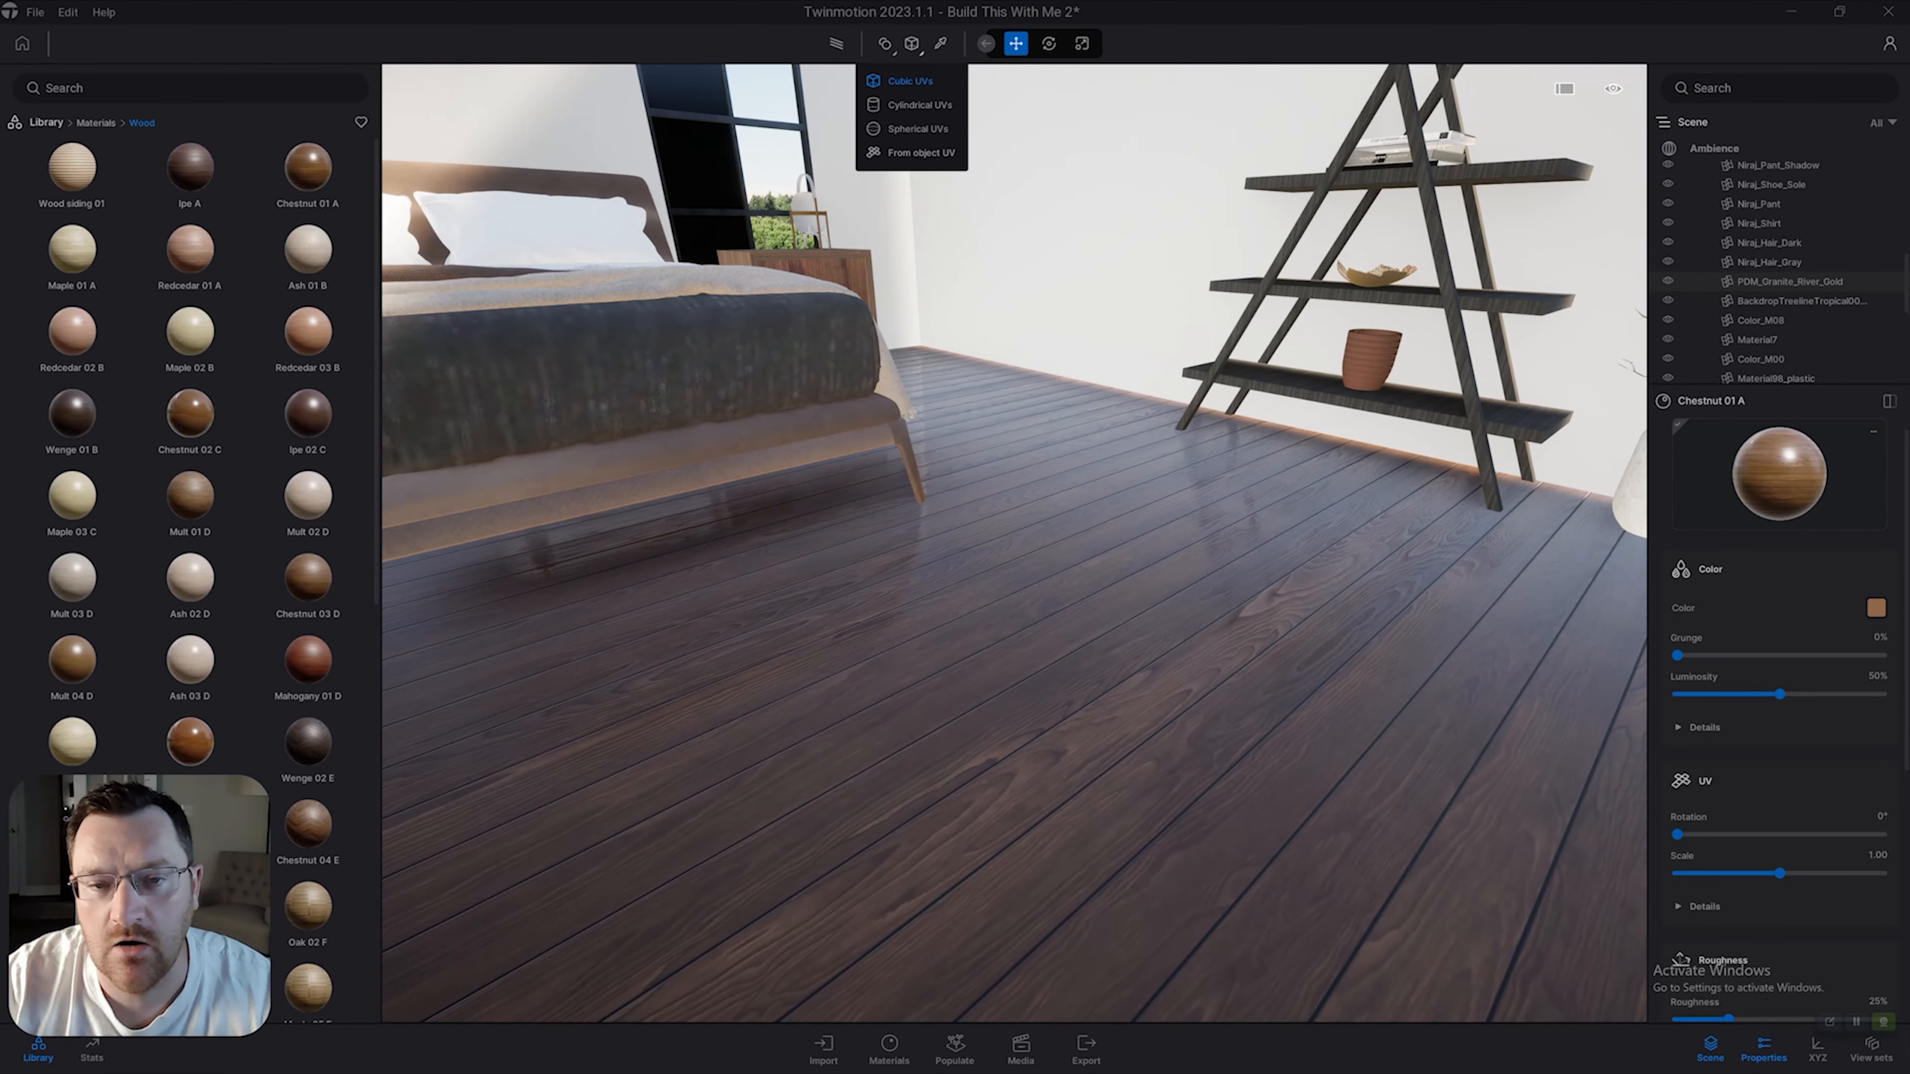
pyautogui.click(921, 153)
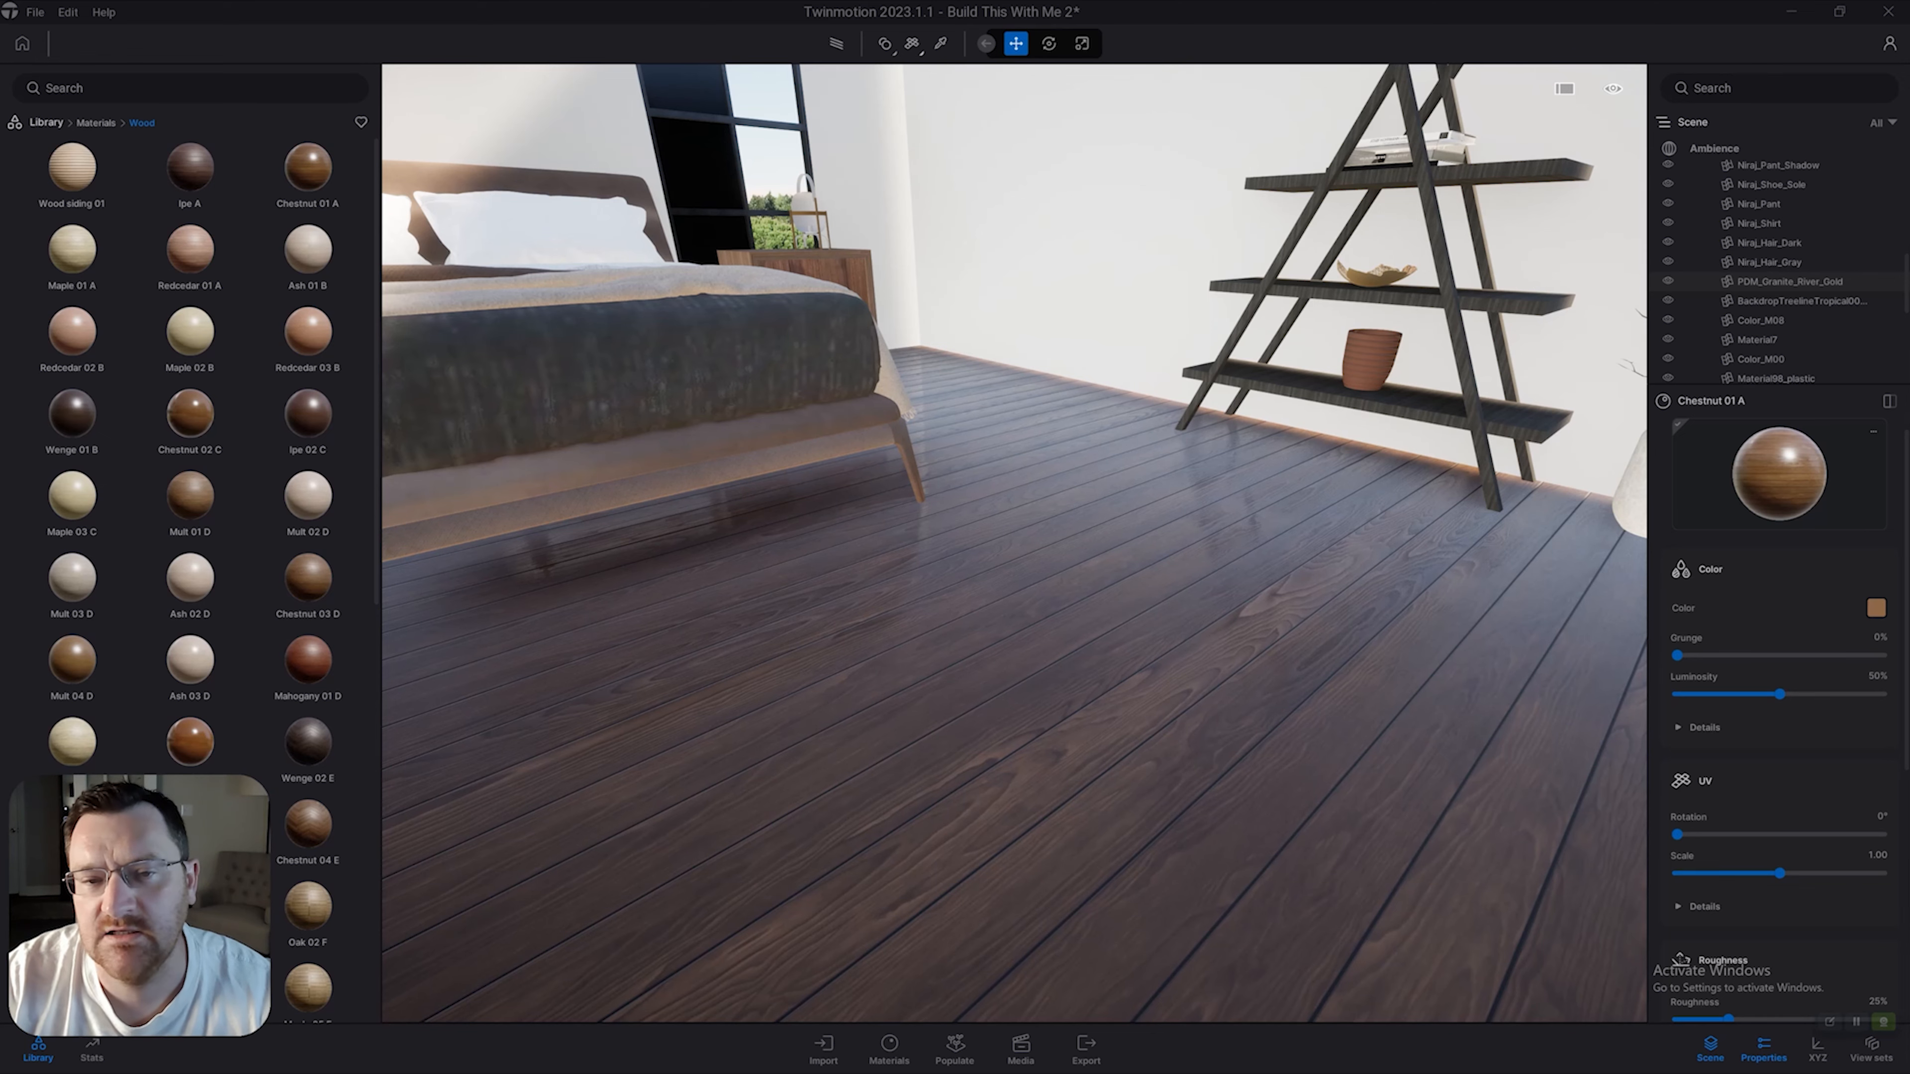
pyautogui.moveTo(190, 167); pyautogui.dragTo(782, 542)
pyautogui.scroll(2, 977, 572)
pyautogui.moveTo(977, 572); pyautogui.dragTo(978, 632, button='middle')
pyautogui.click(978, 639)
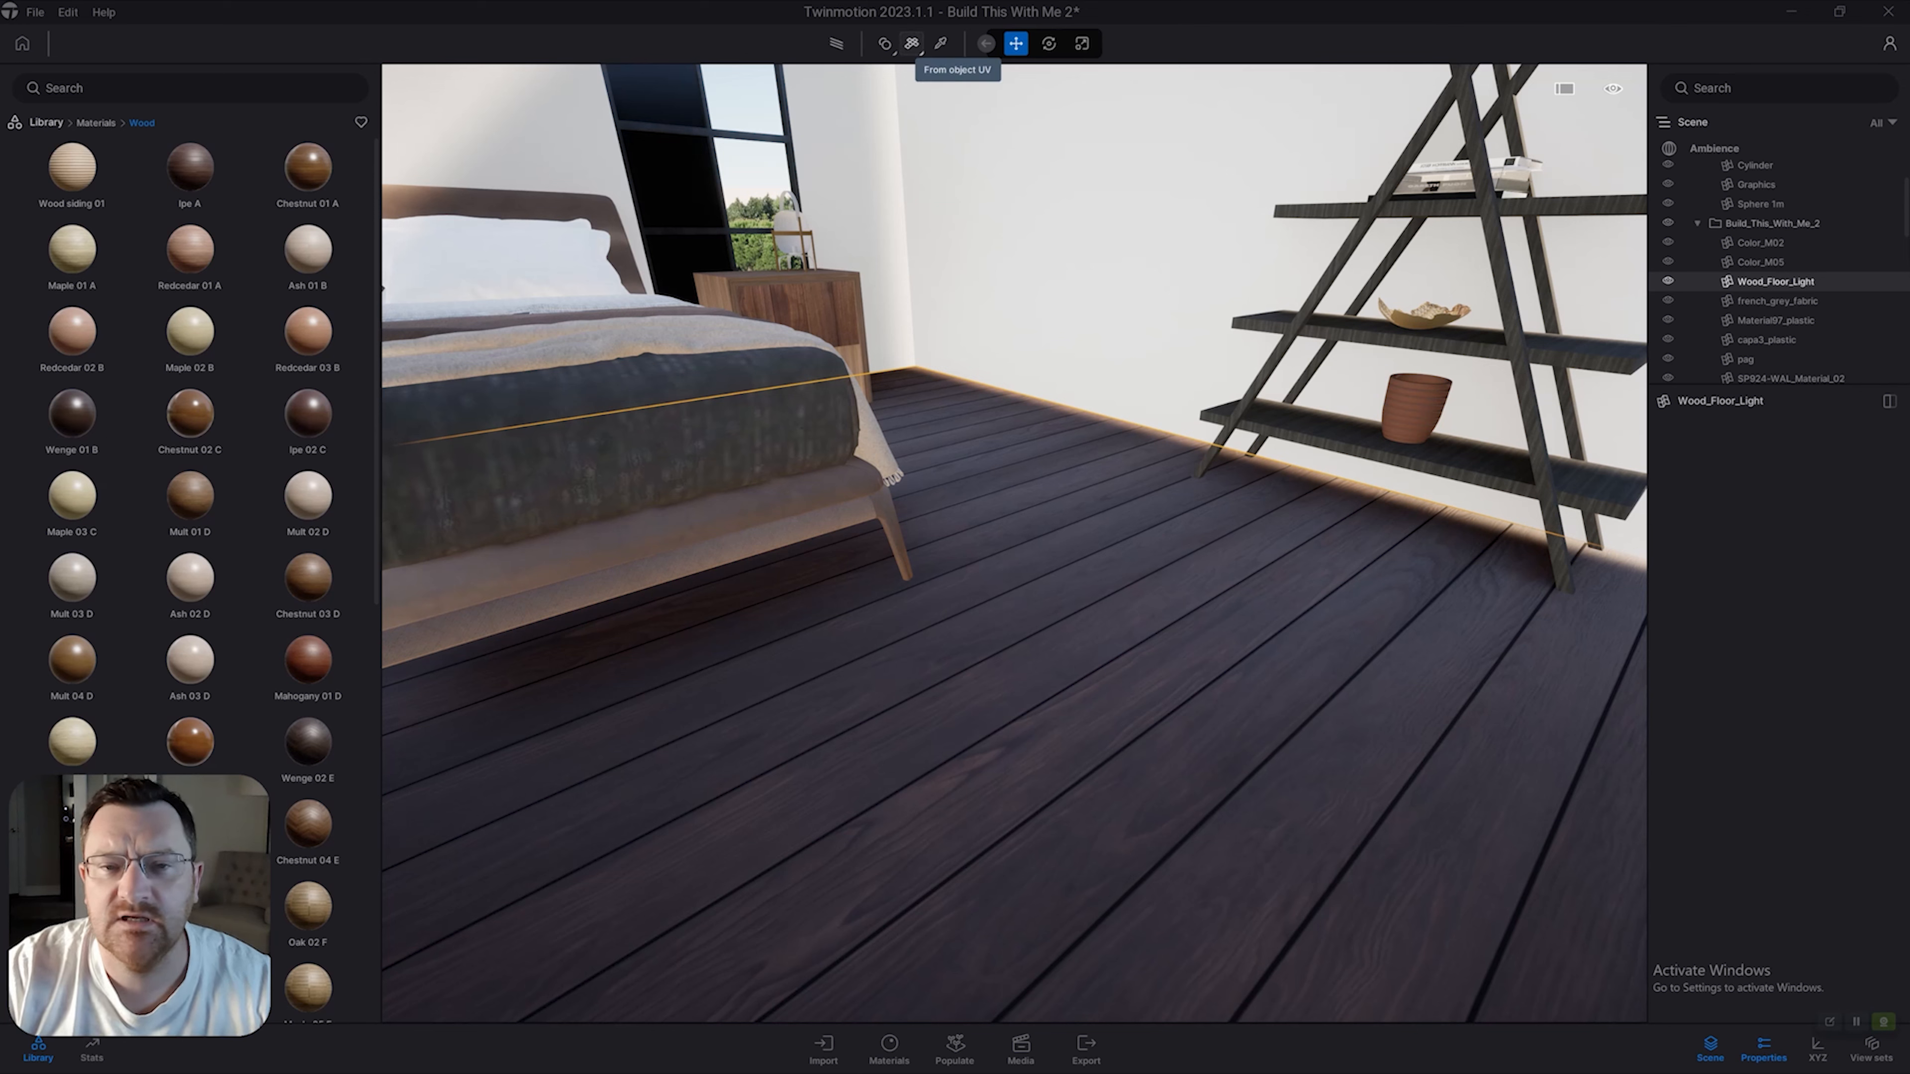
pyautogui.click(913, 44)
pyautogui.click(918, 152)
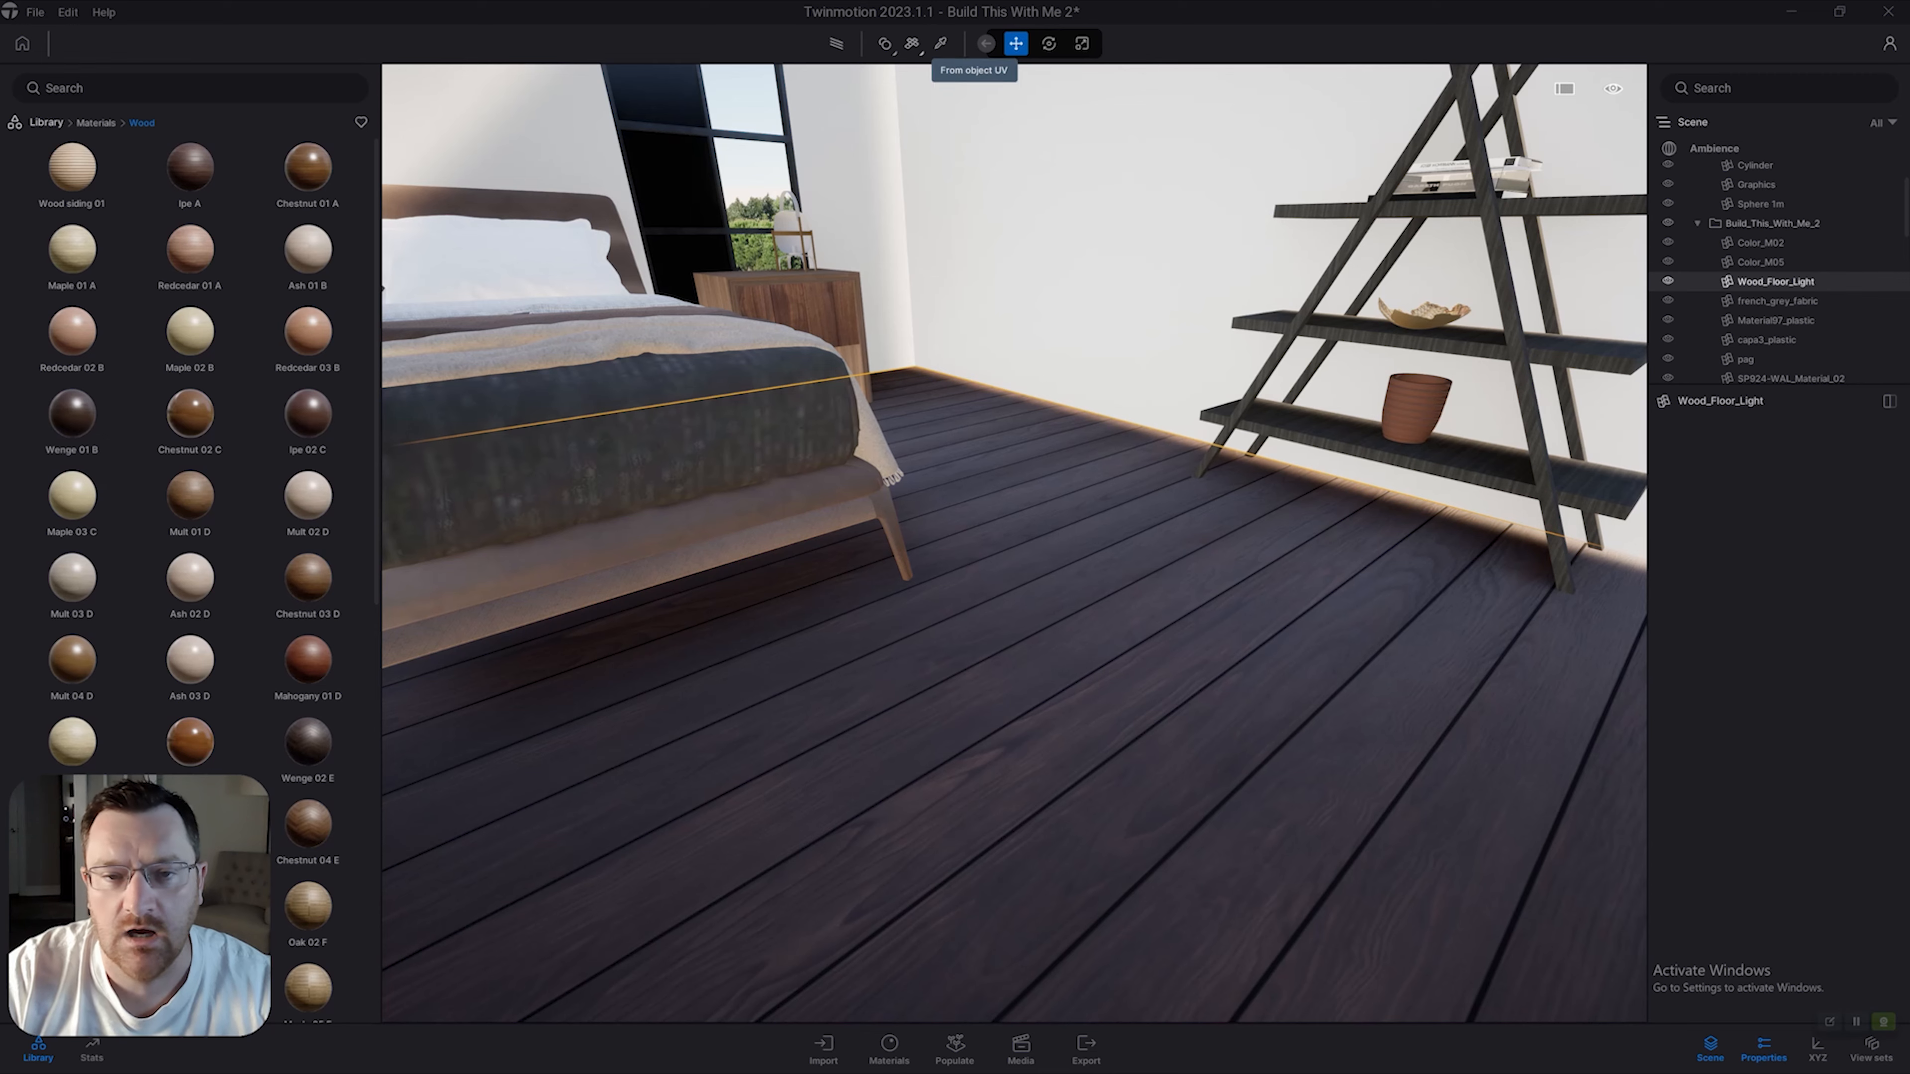
# Switch the mapping mode back to Cubic UVs and reapply Chestnut 01 A to the bedroom floor.
pyautogui.click(912, 44)
pyautogui.click(918, 82)
pyautogui.moveTo(307, 166); pyautogui.dragTo(849, 700)
pyautogui.press('w')
pyautogui.moveTo(849, 700); pyautogui.dragTo(918, 722, button='right')
pyautogui.press('w')
pyautogui.click(917, 723)
pyautogui.press('w')
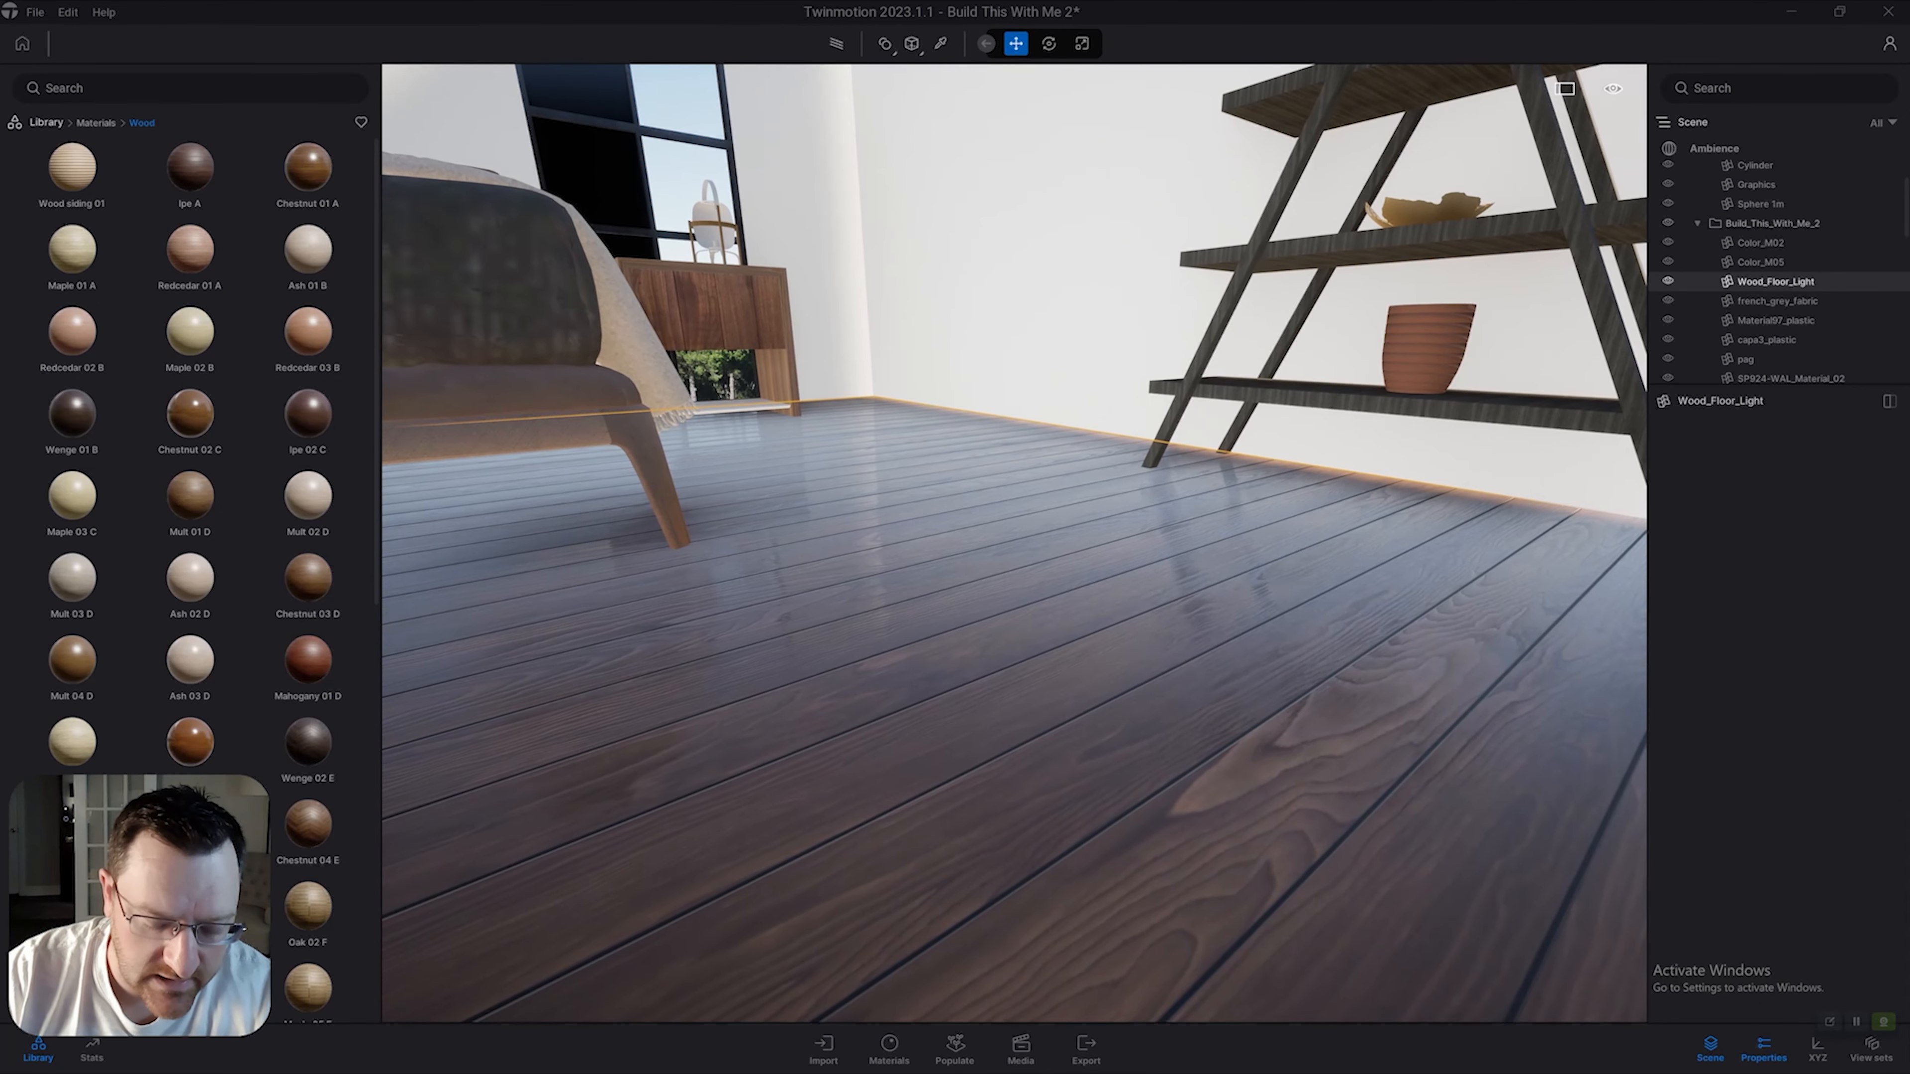
# Pick the floor's Chestnut 01 A material in the scene and set its Grunge to 100%.
pyautogui.press('t')
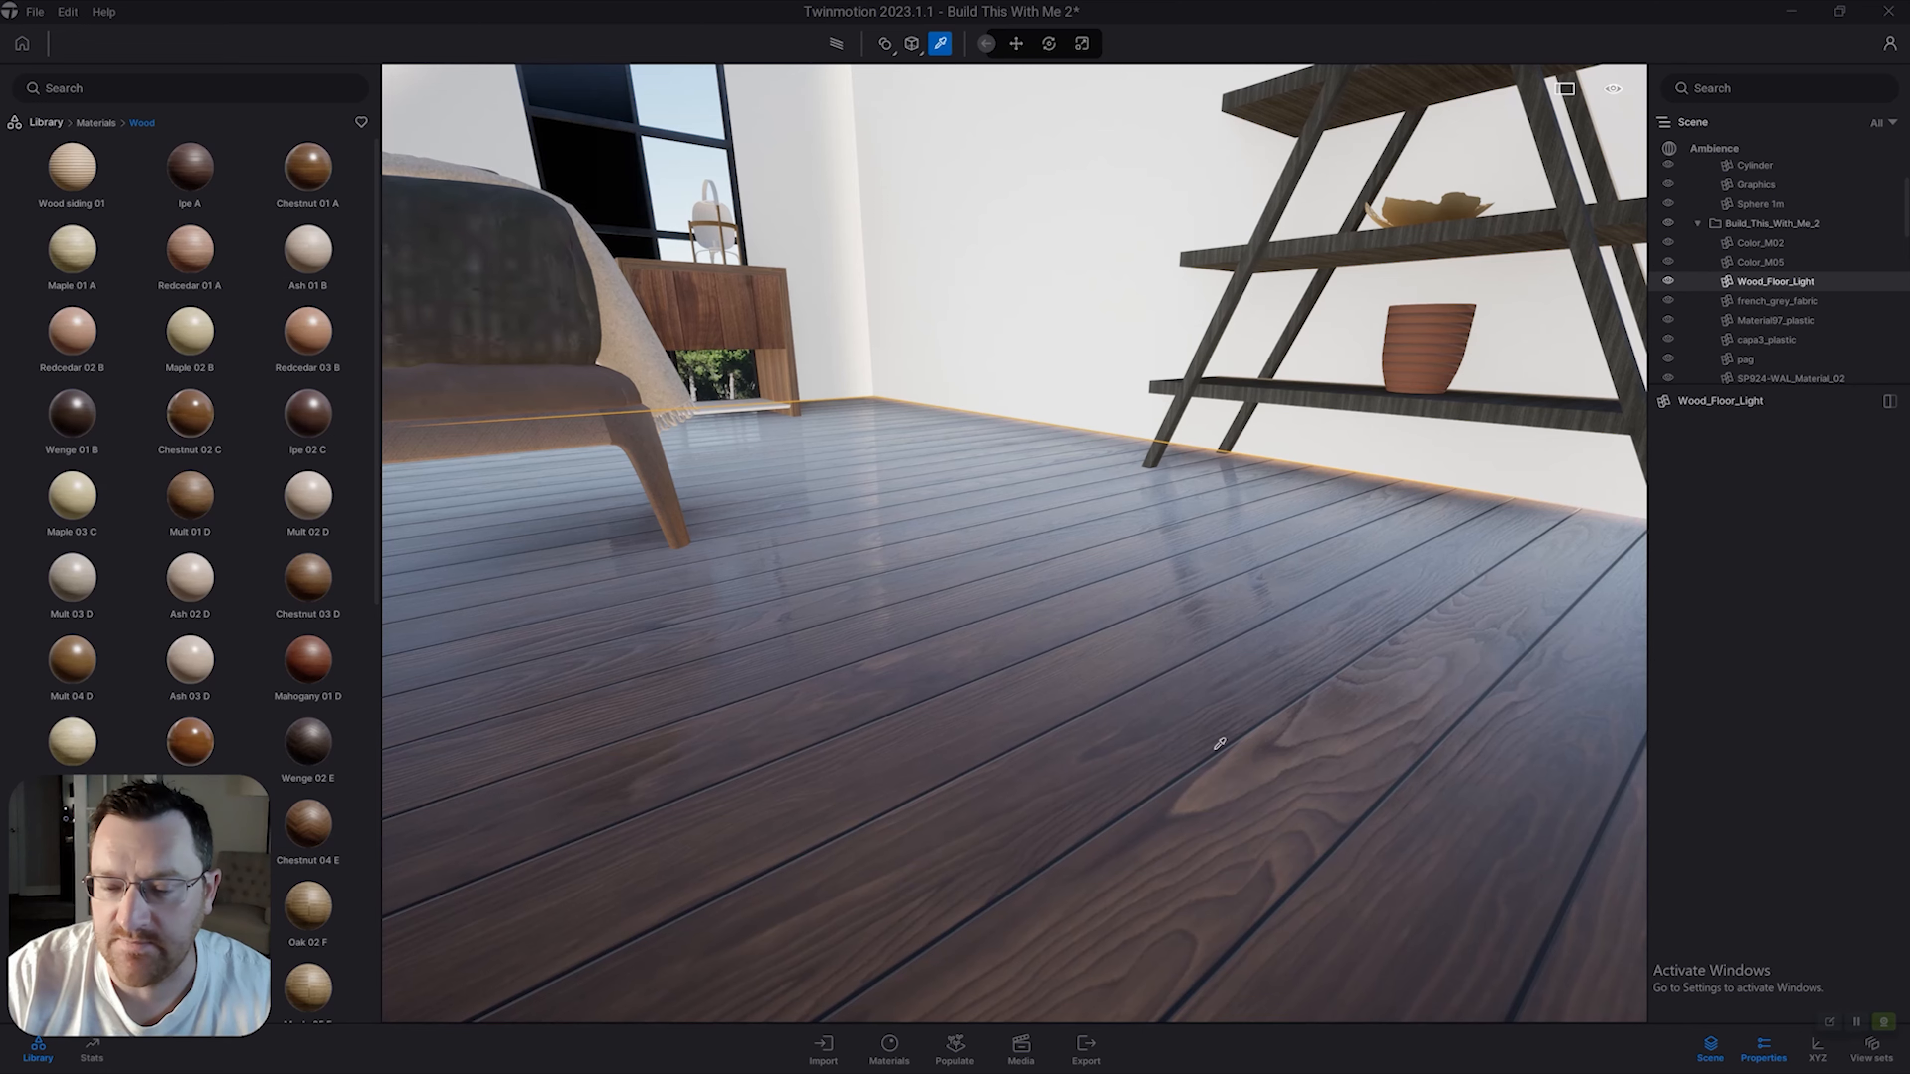
pyautogui.press('w')
pyautogui.click(1281, 628)
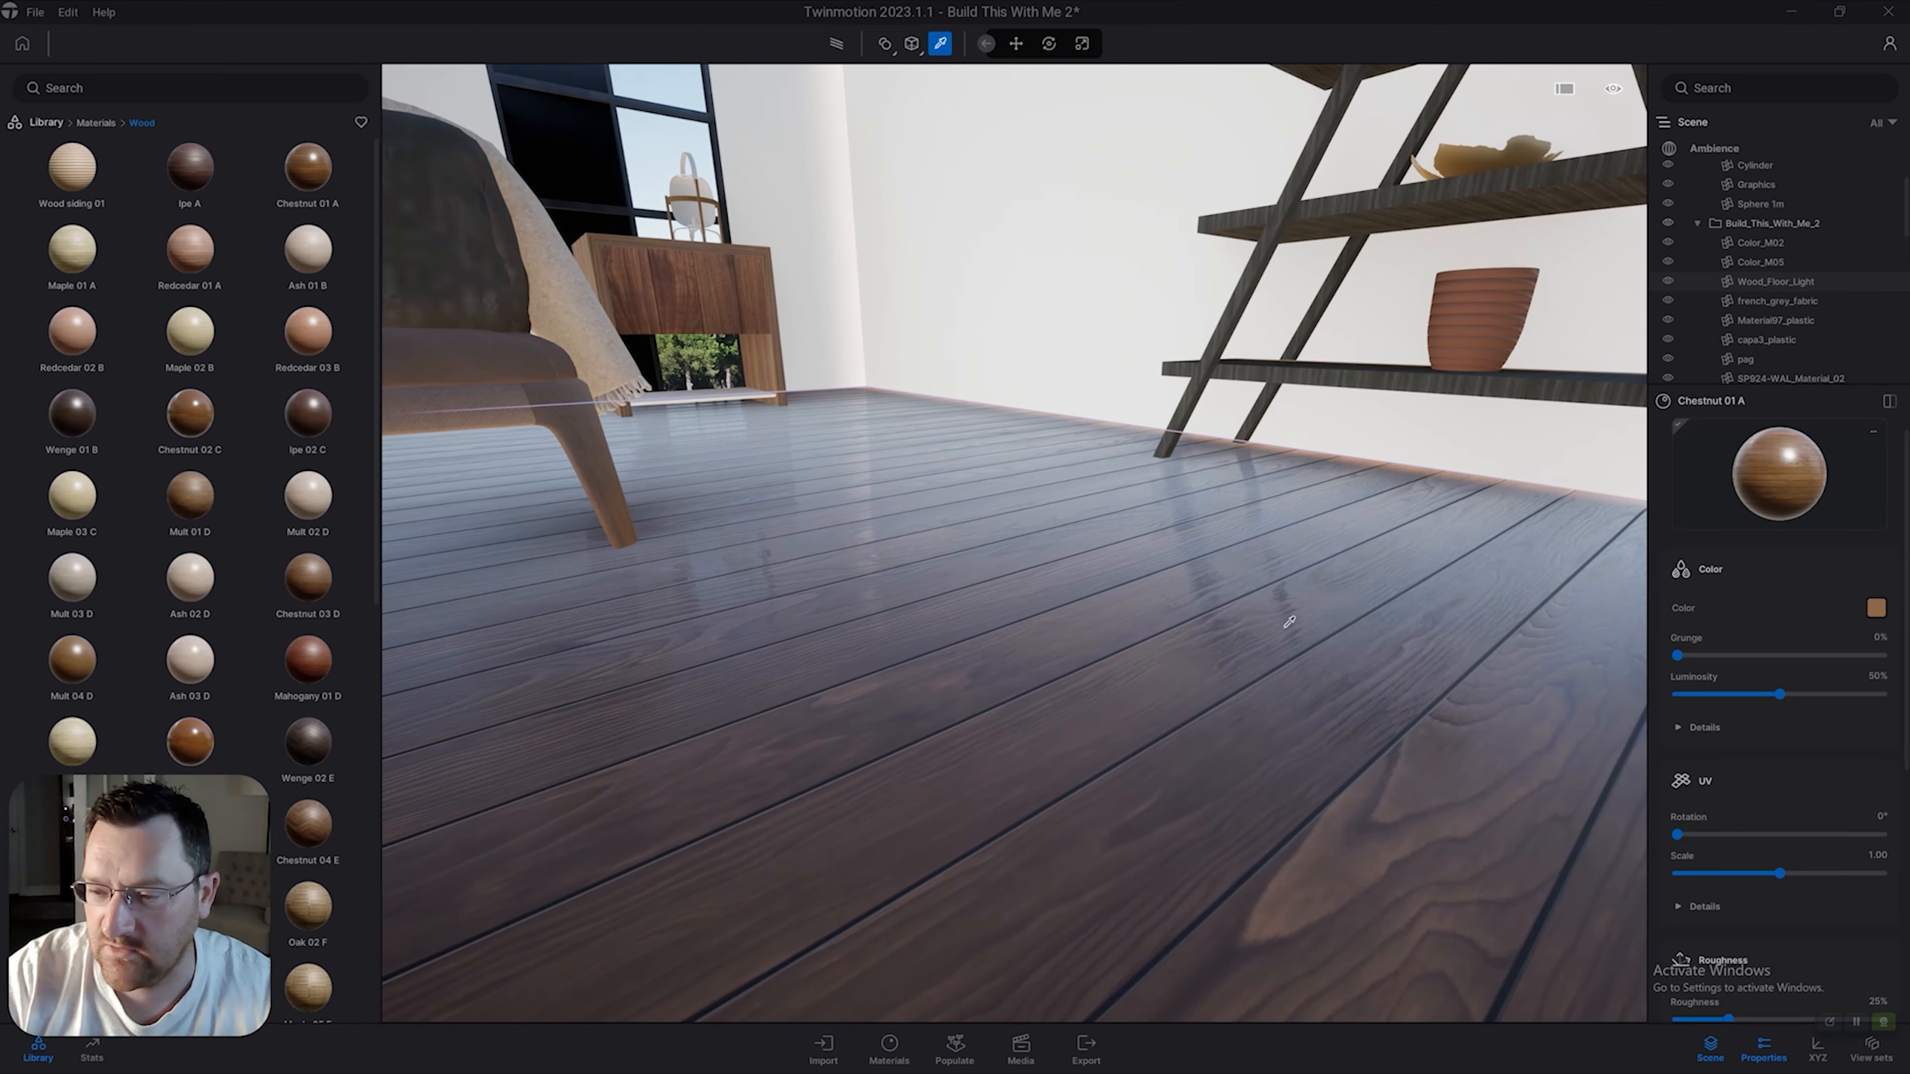
pyautogui.press('Escape')
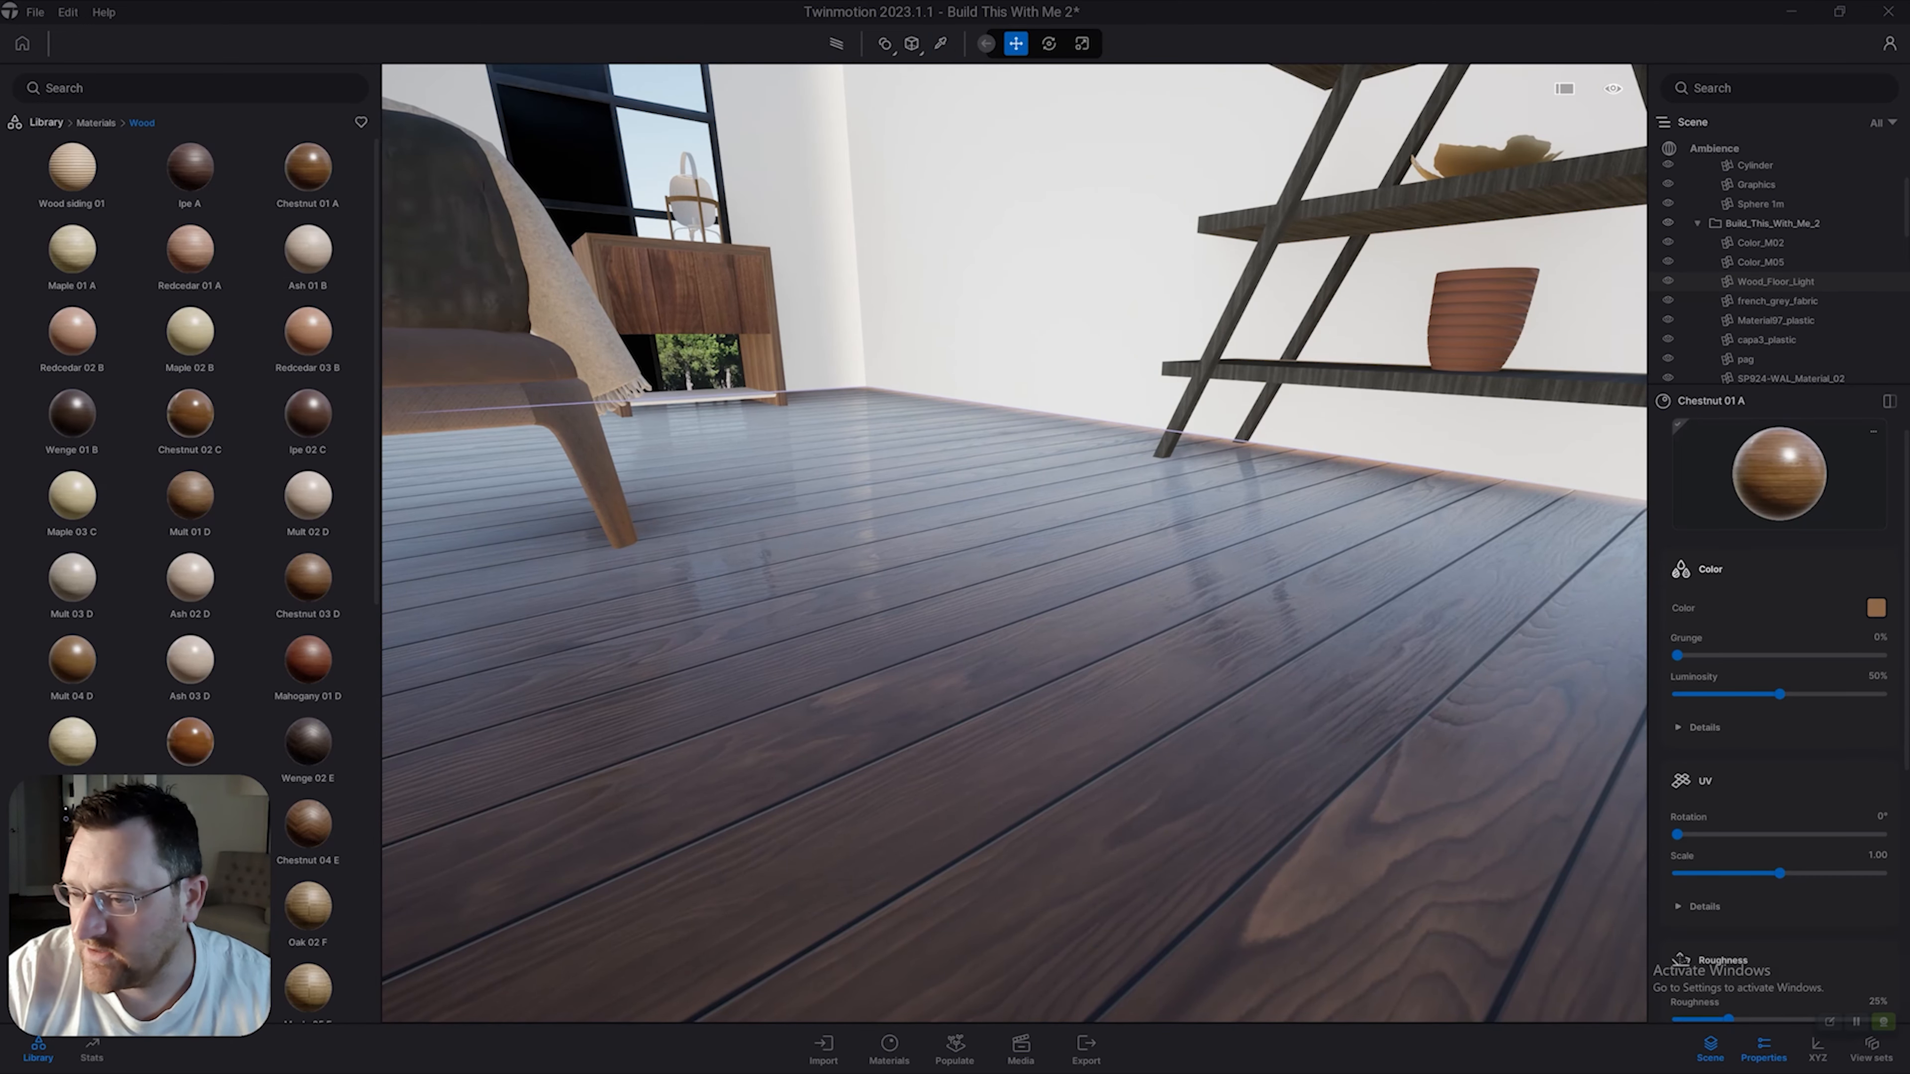
pyautogui.scroll(-1, 1778, 677)
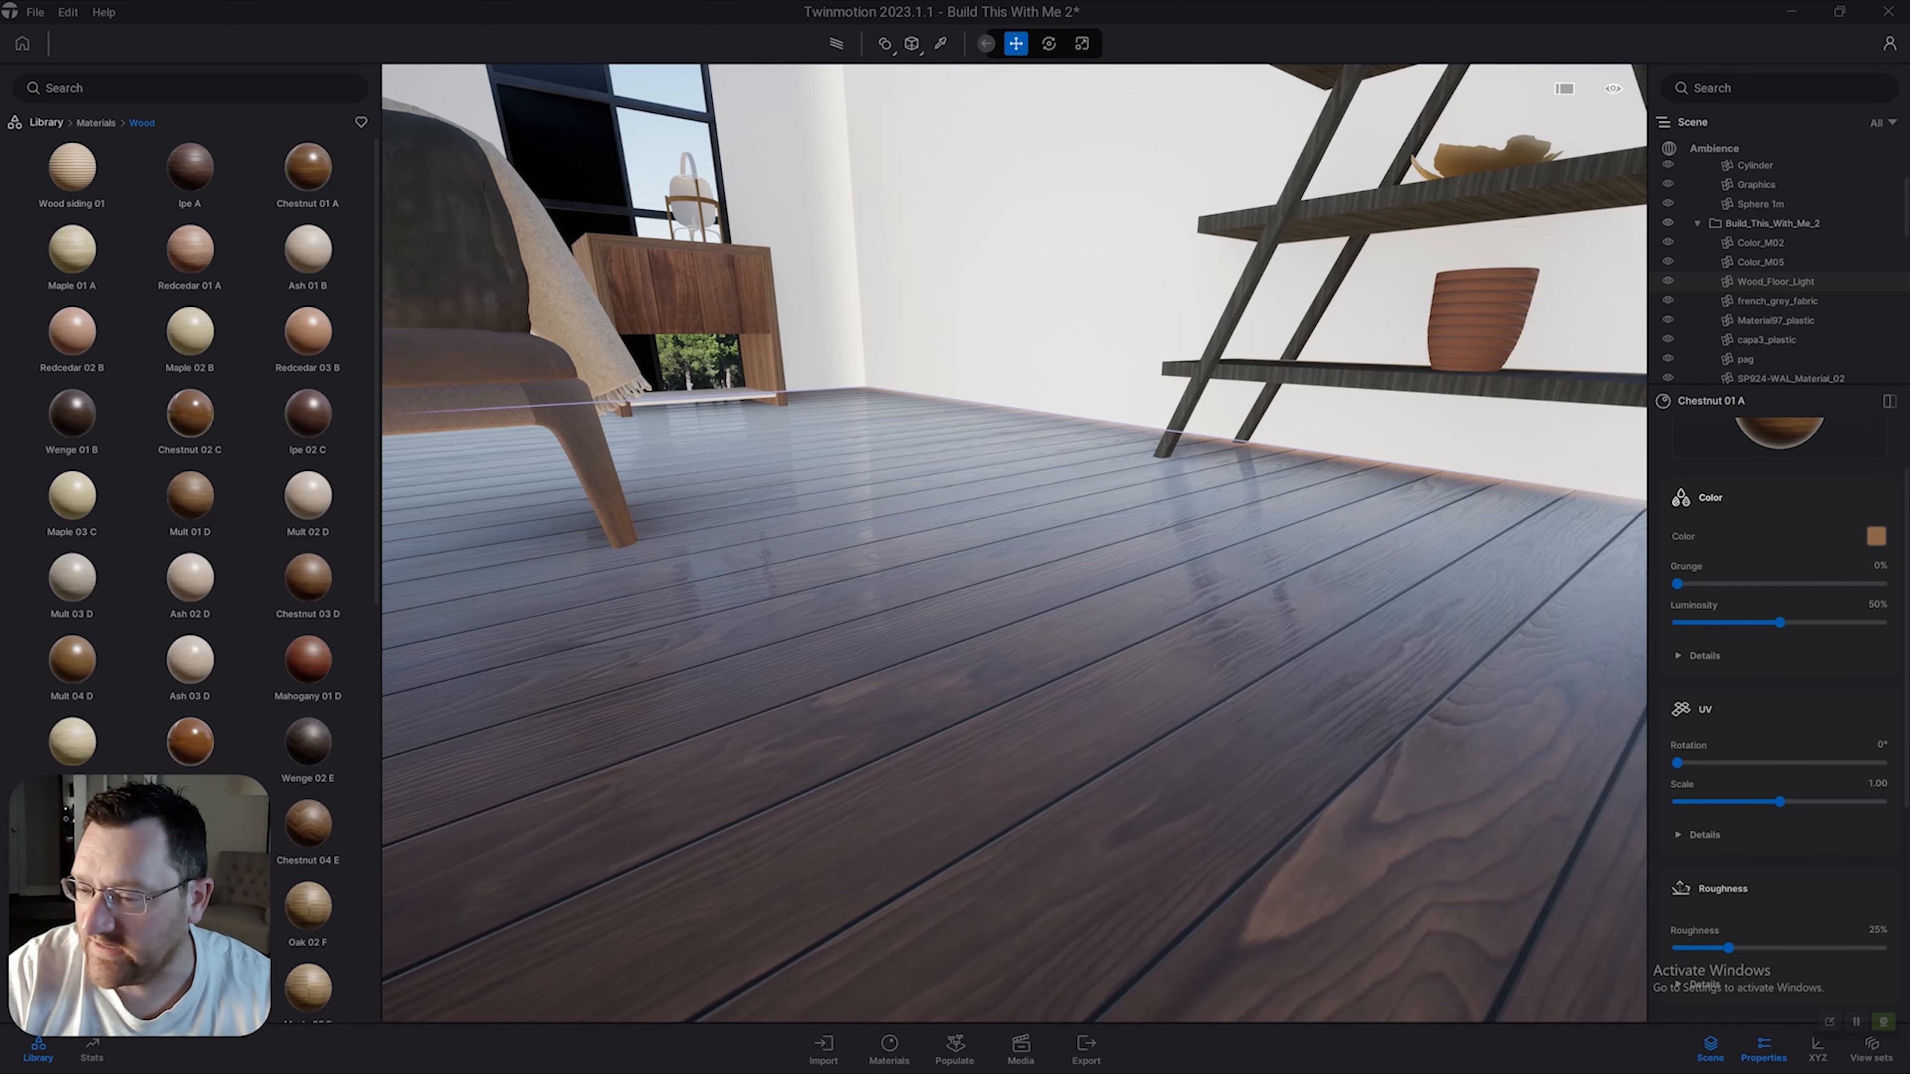
pyautogui.scroll(2, 1015, 543)
pyautogui.moveTo(1677, 584); pyautogui.dragTo(1881, 584)
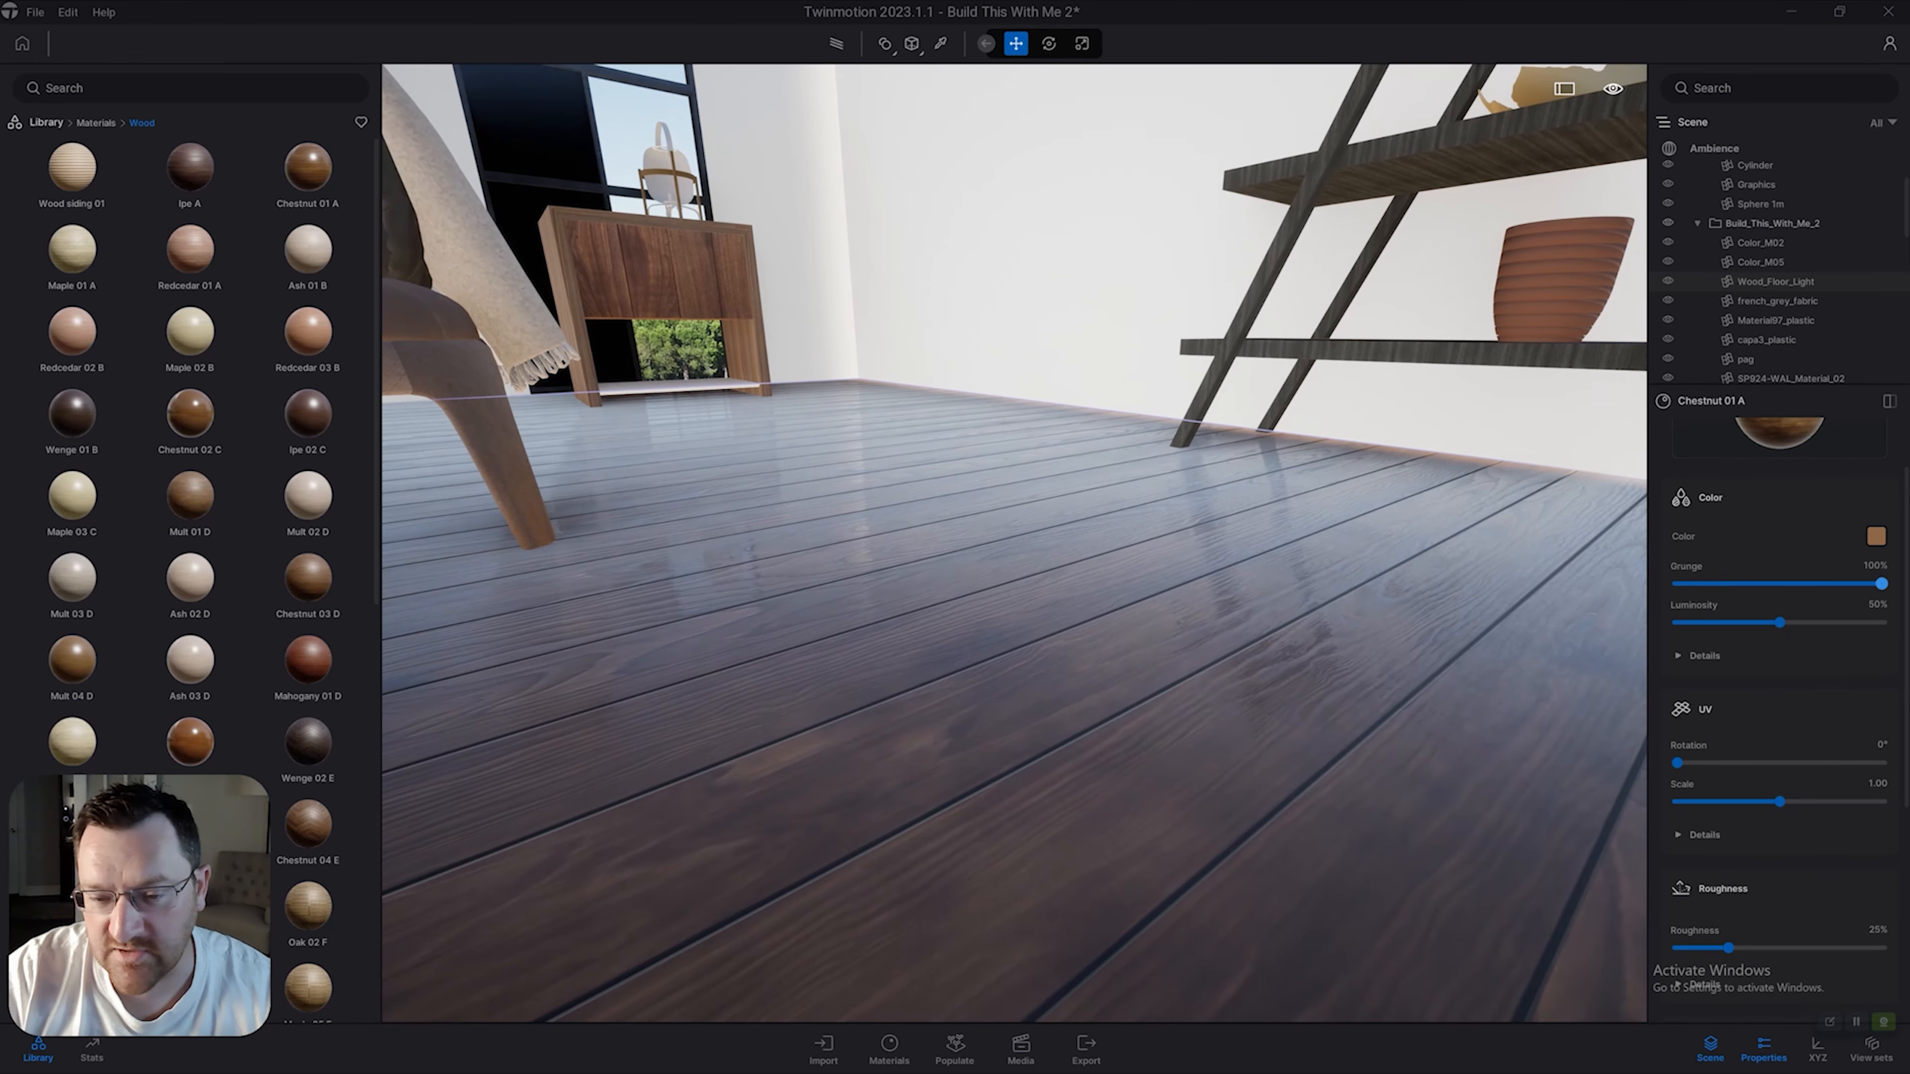
# Examine the grunge effect on the wood floor from closer and farther viewpoints around the bed.
pyautogui.scroll(-3, 1129, 564)
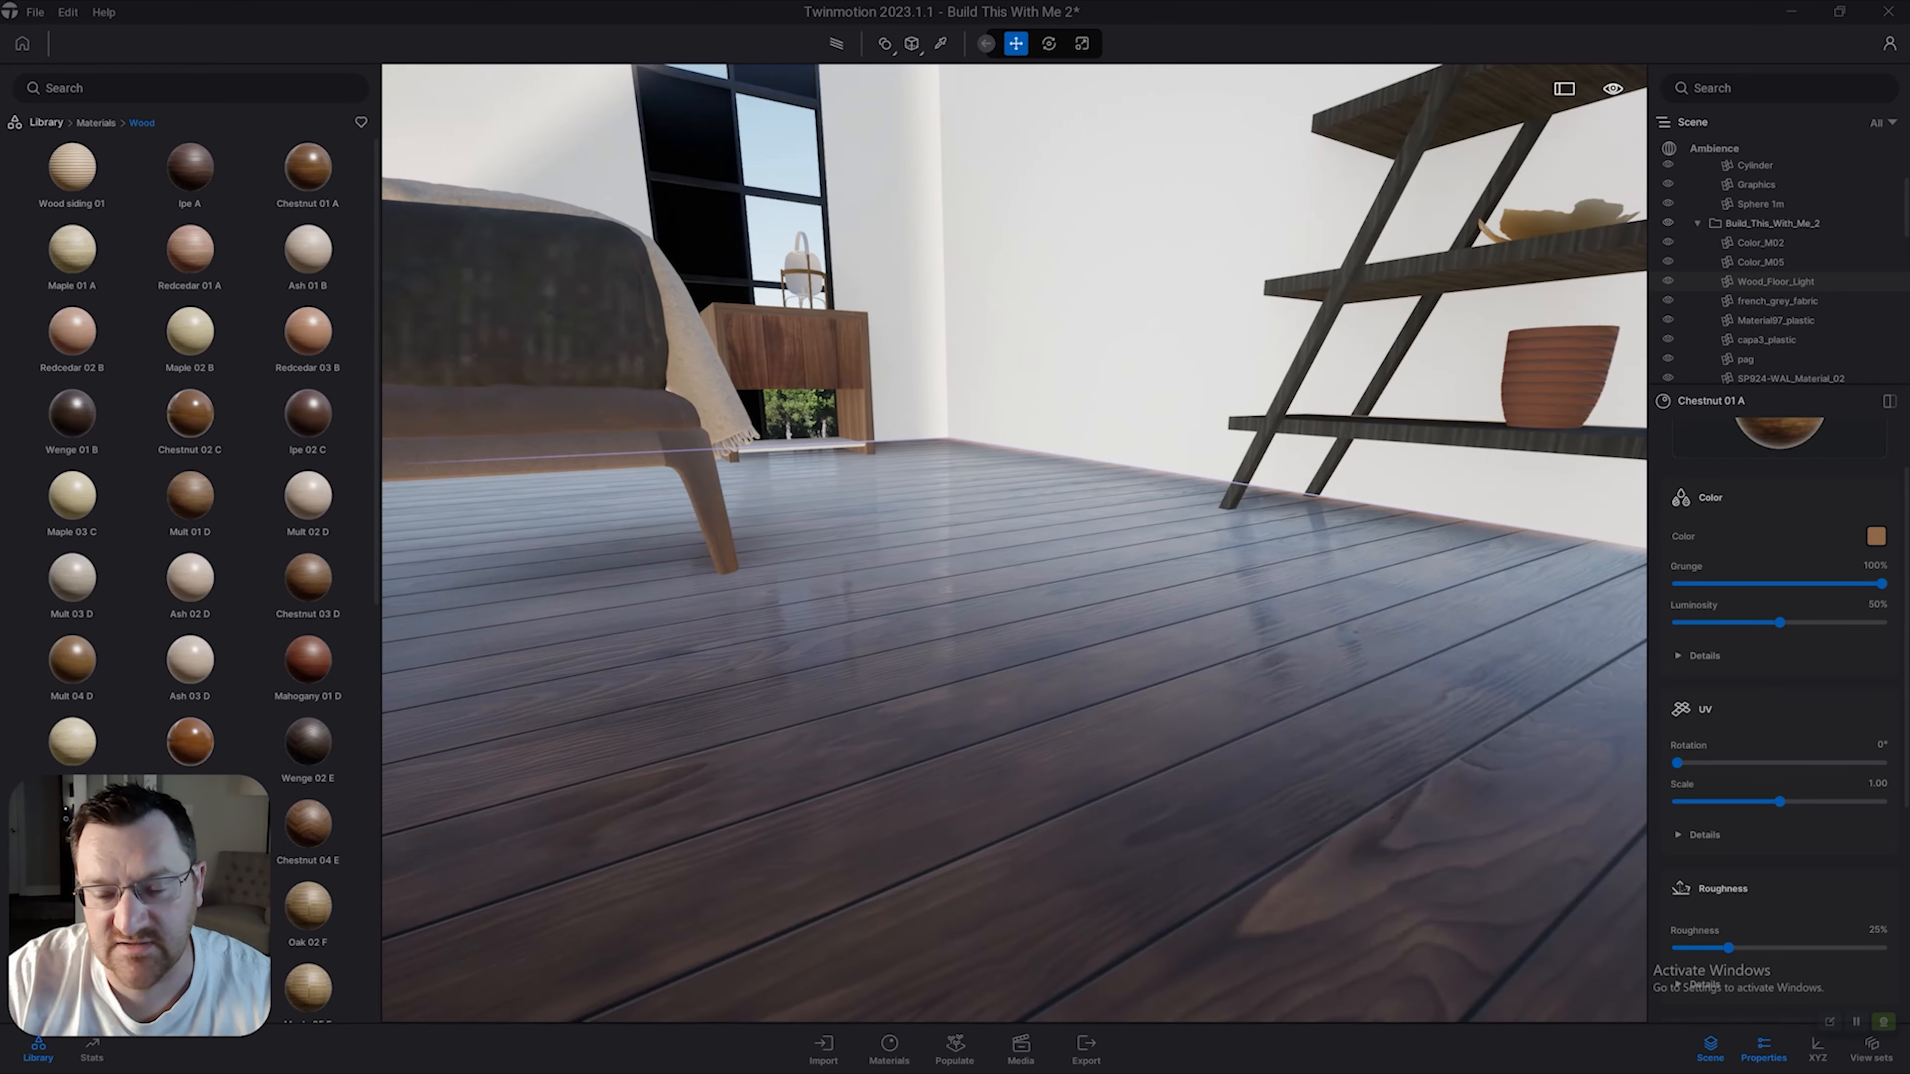
pyautogui.scroll(1, 1053, 527)
pyautogui.moveTo(1053, 527); pyautogui.dragTo(1053, 640, button='right')
pyautogui.scroll(2, 1053, 564)
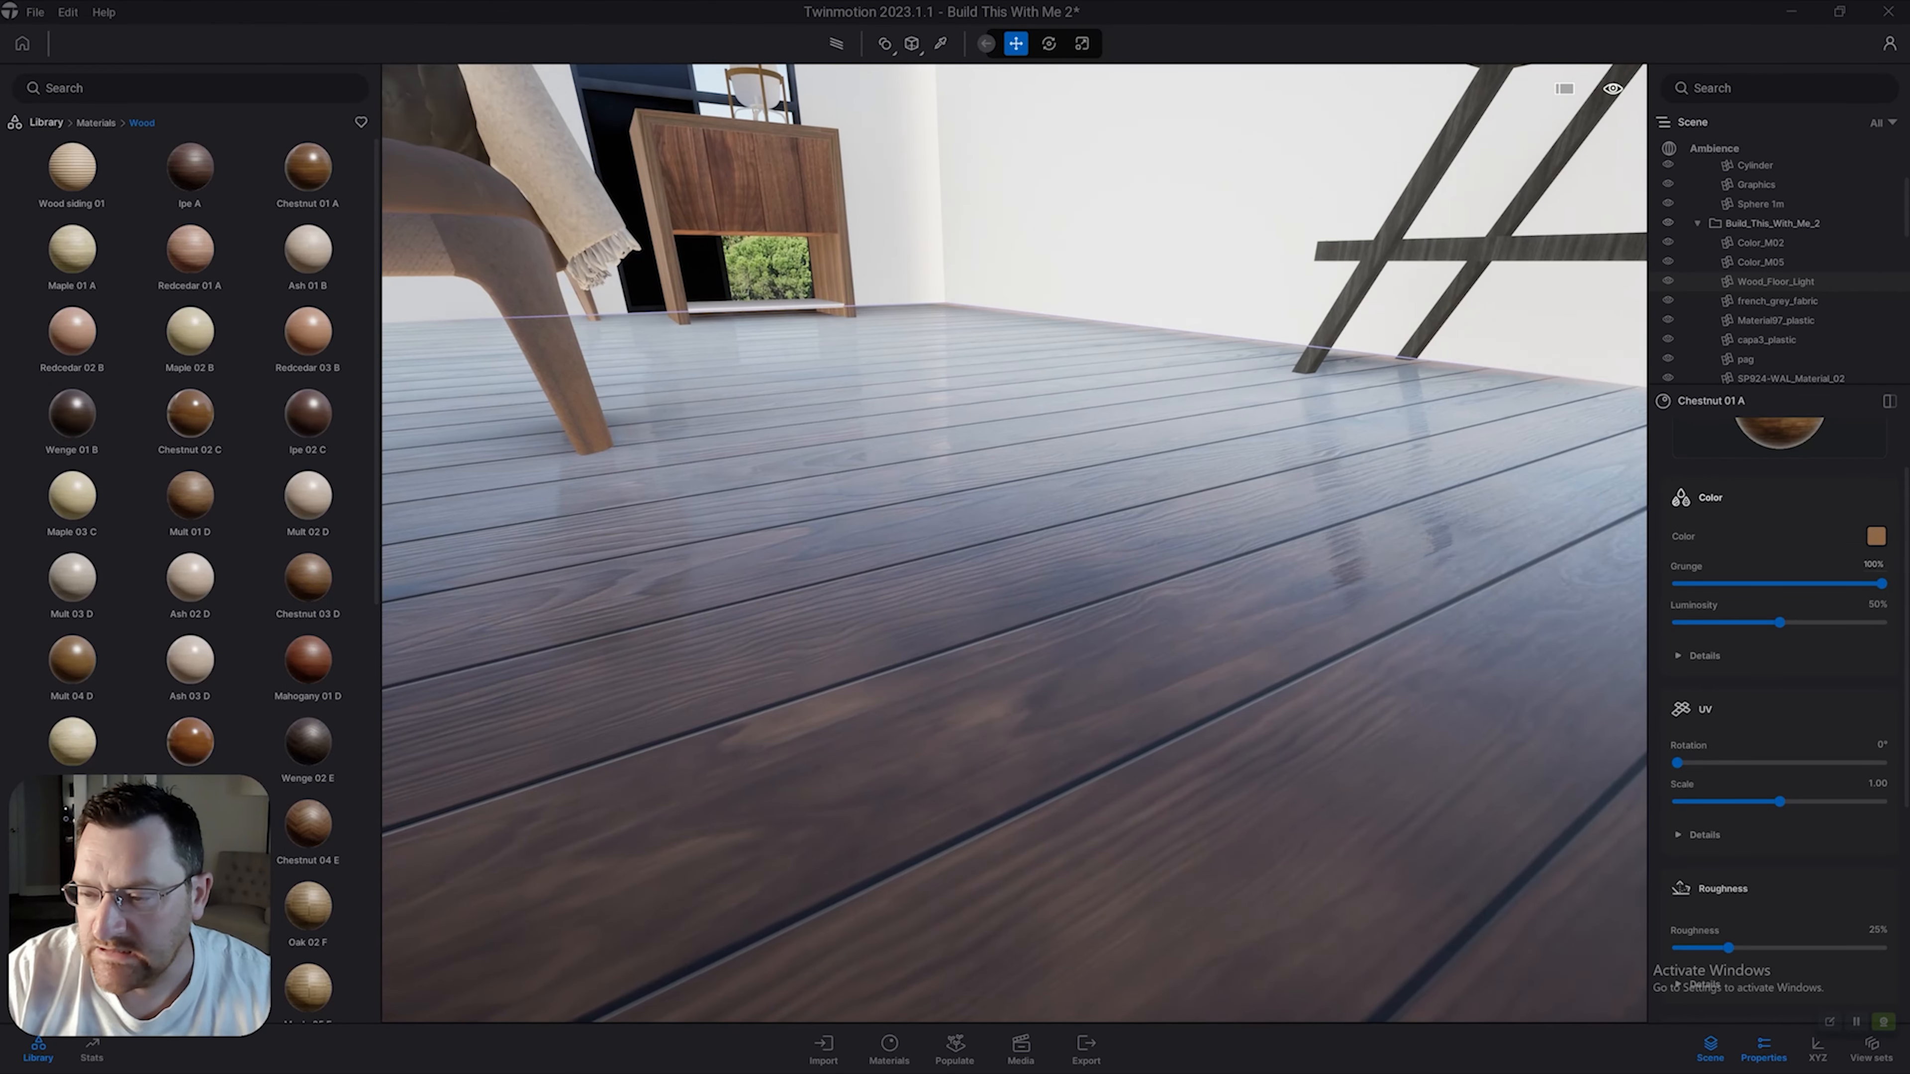
pyautogui.moveTo(1882, 584)
pyautogui.mouseDown()
pyautogui.moveTo(1677, 584)
pyautogui.moveTo(1882, 584)
pyautogui.mouseUp()
pyautogui.press('s')
pyautogui.moveTo(1053, 564); pyautogui.dragTo(1075, 503, button='right')
pyautogui.press('s')
pyautogui.press('w')
pyautogui.press('w')
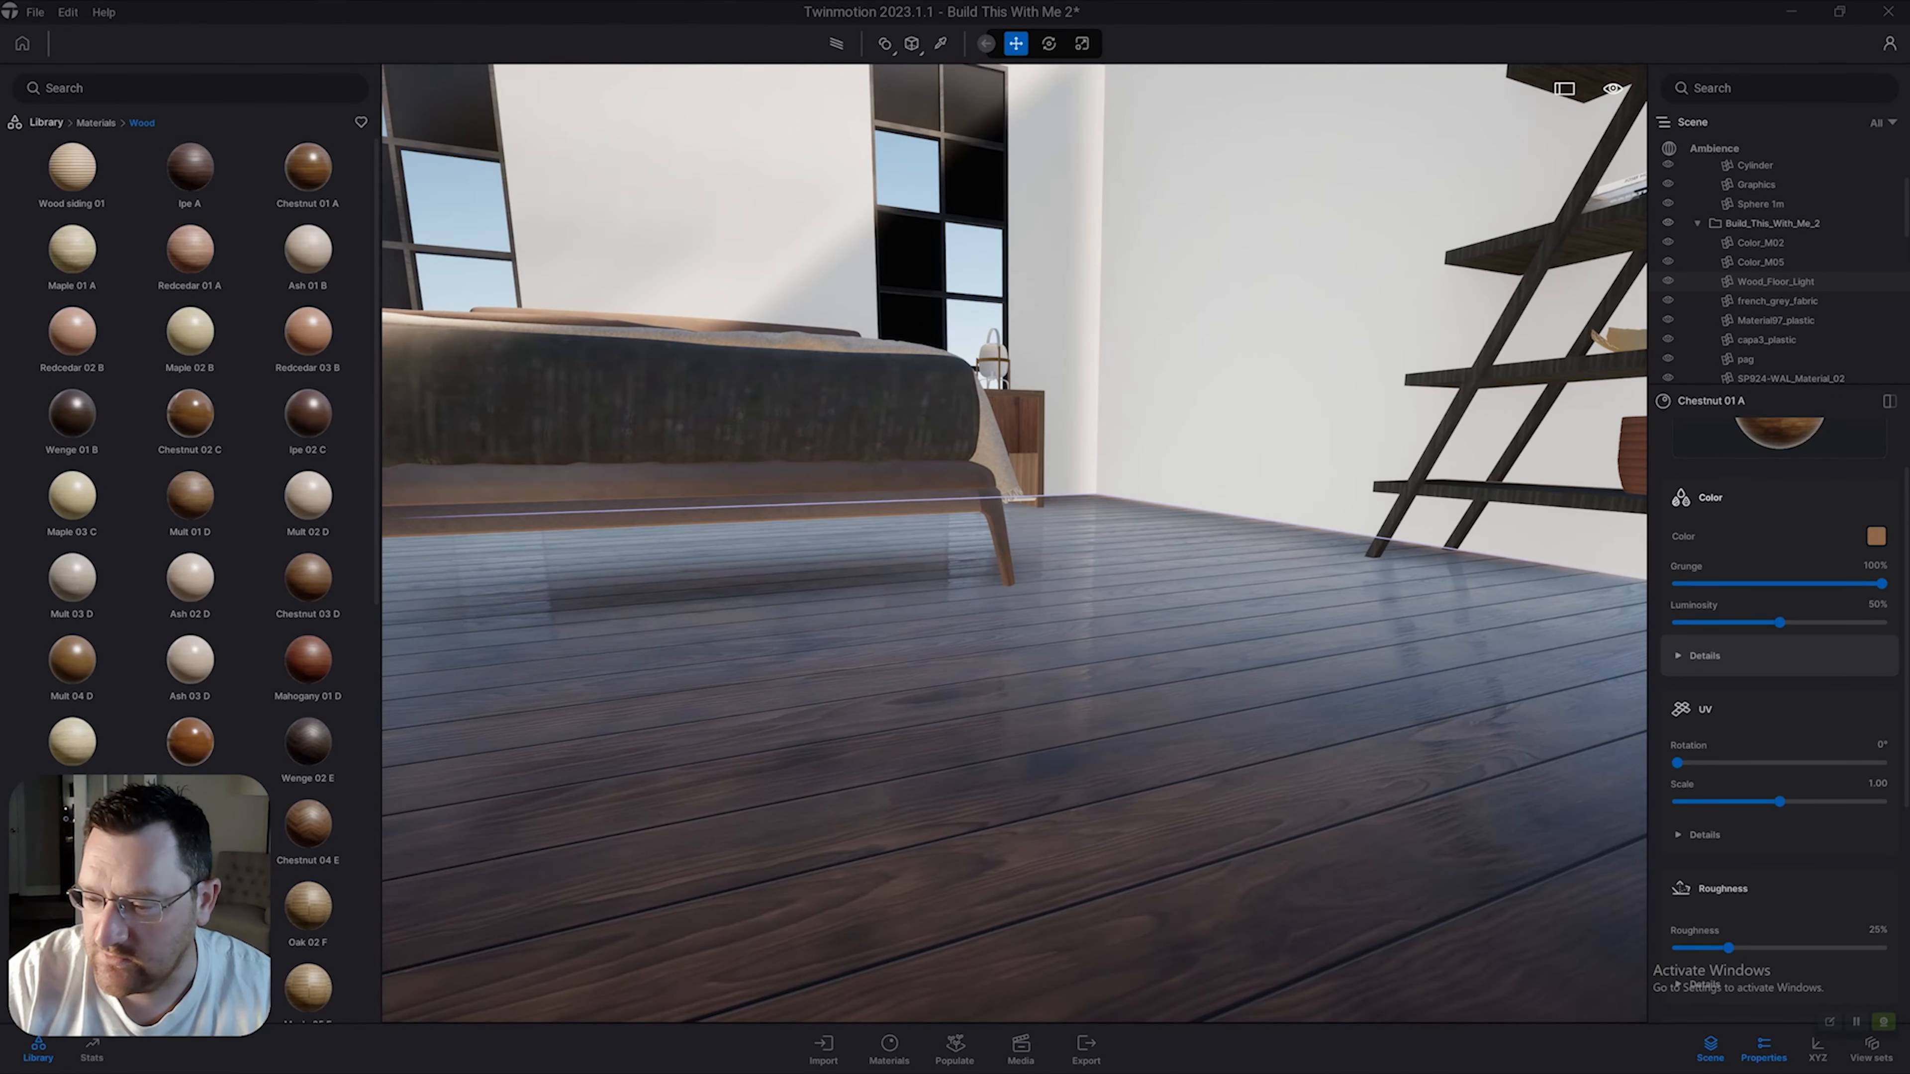
# Try a higher Gain in the floor material's color details, and reset it to 1.
pyautogui.click(1701, 655)
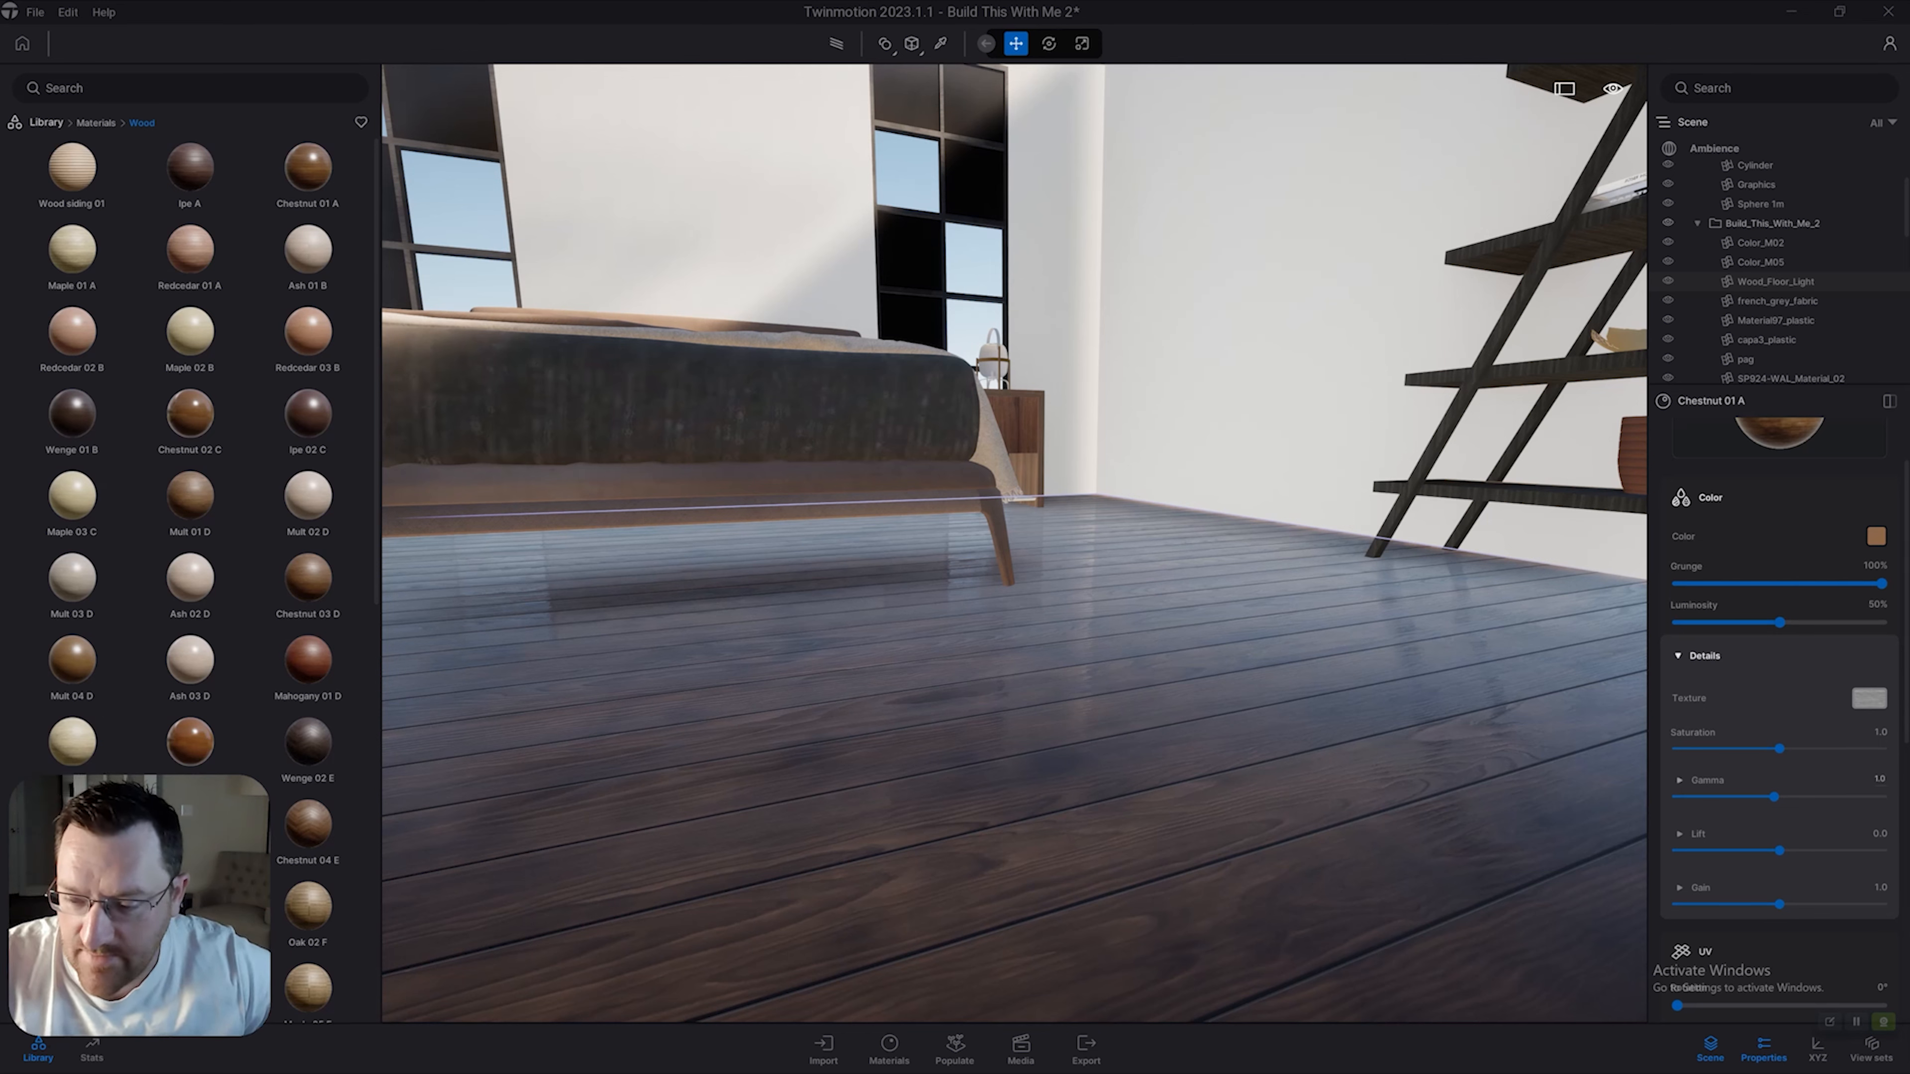
pyautogui.moveTo(1779, 905)
pyautogui.mouseDown()
pyautogui.moveTo(1727, 904)
pyautogui.moveTo(1838, 904)
pyautogui.moveTo(1807, 905)
pyautogui.mouseUp()
pyautogui.click(1879, 887)
pyautogui.write('1')
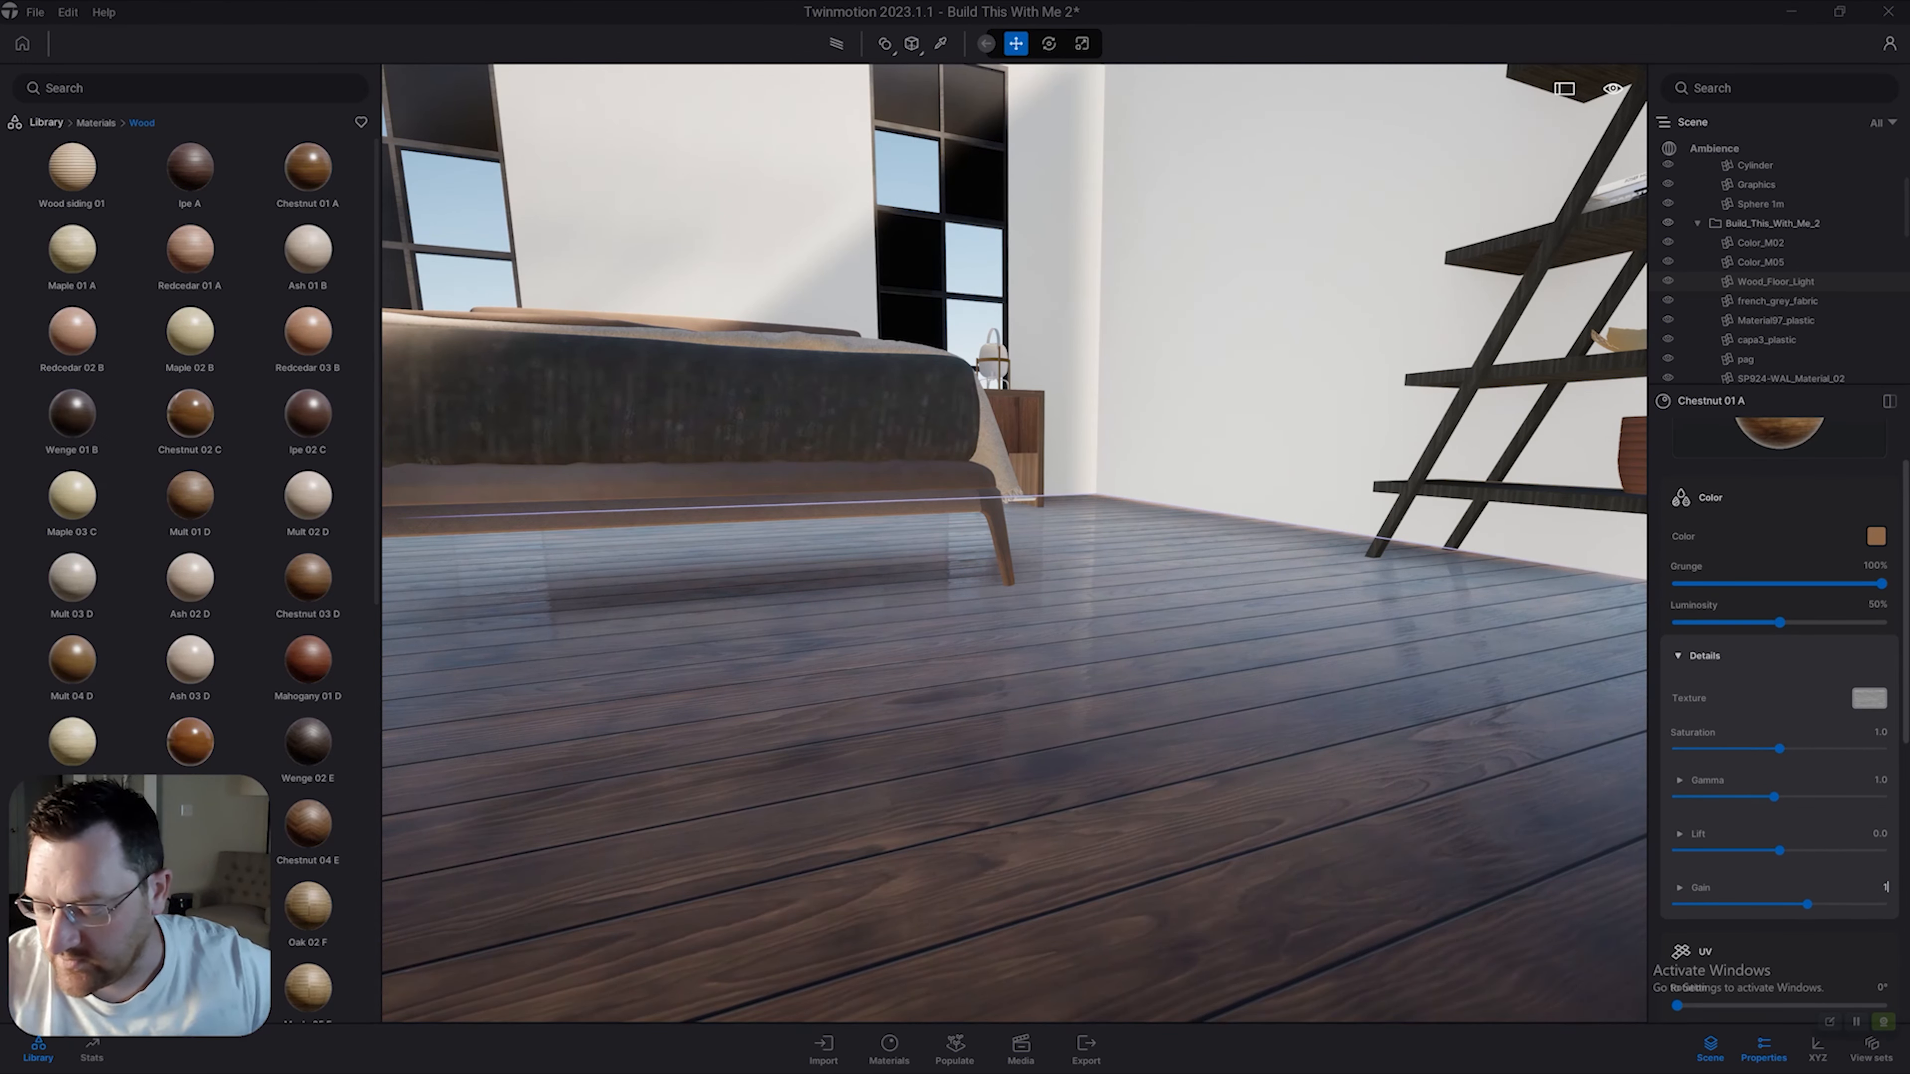
pyautogui.press('Return')
# Try rotating the floor material's texture by about 90°, and reset the rotation to 0°.
pyautogui.scroll(-5, 1779, 715)
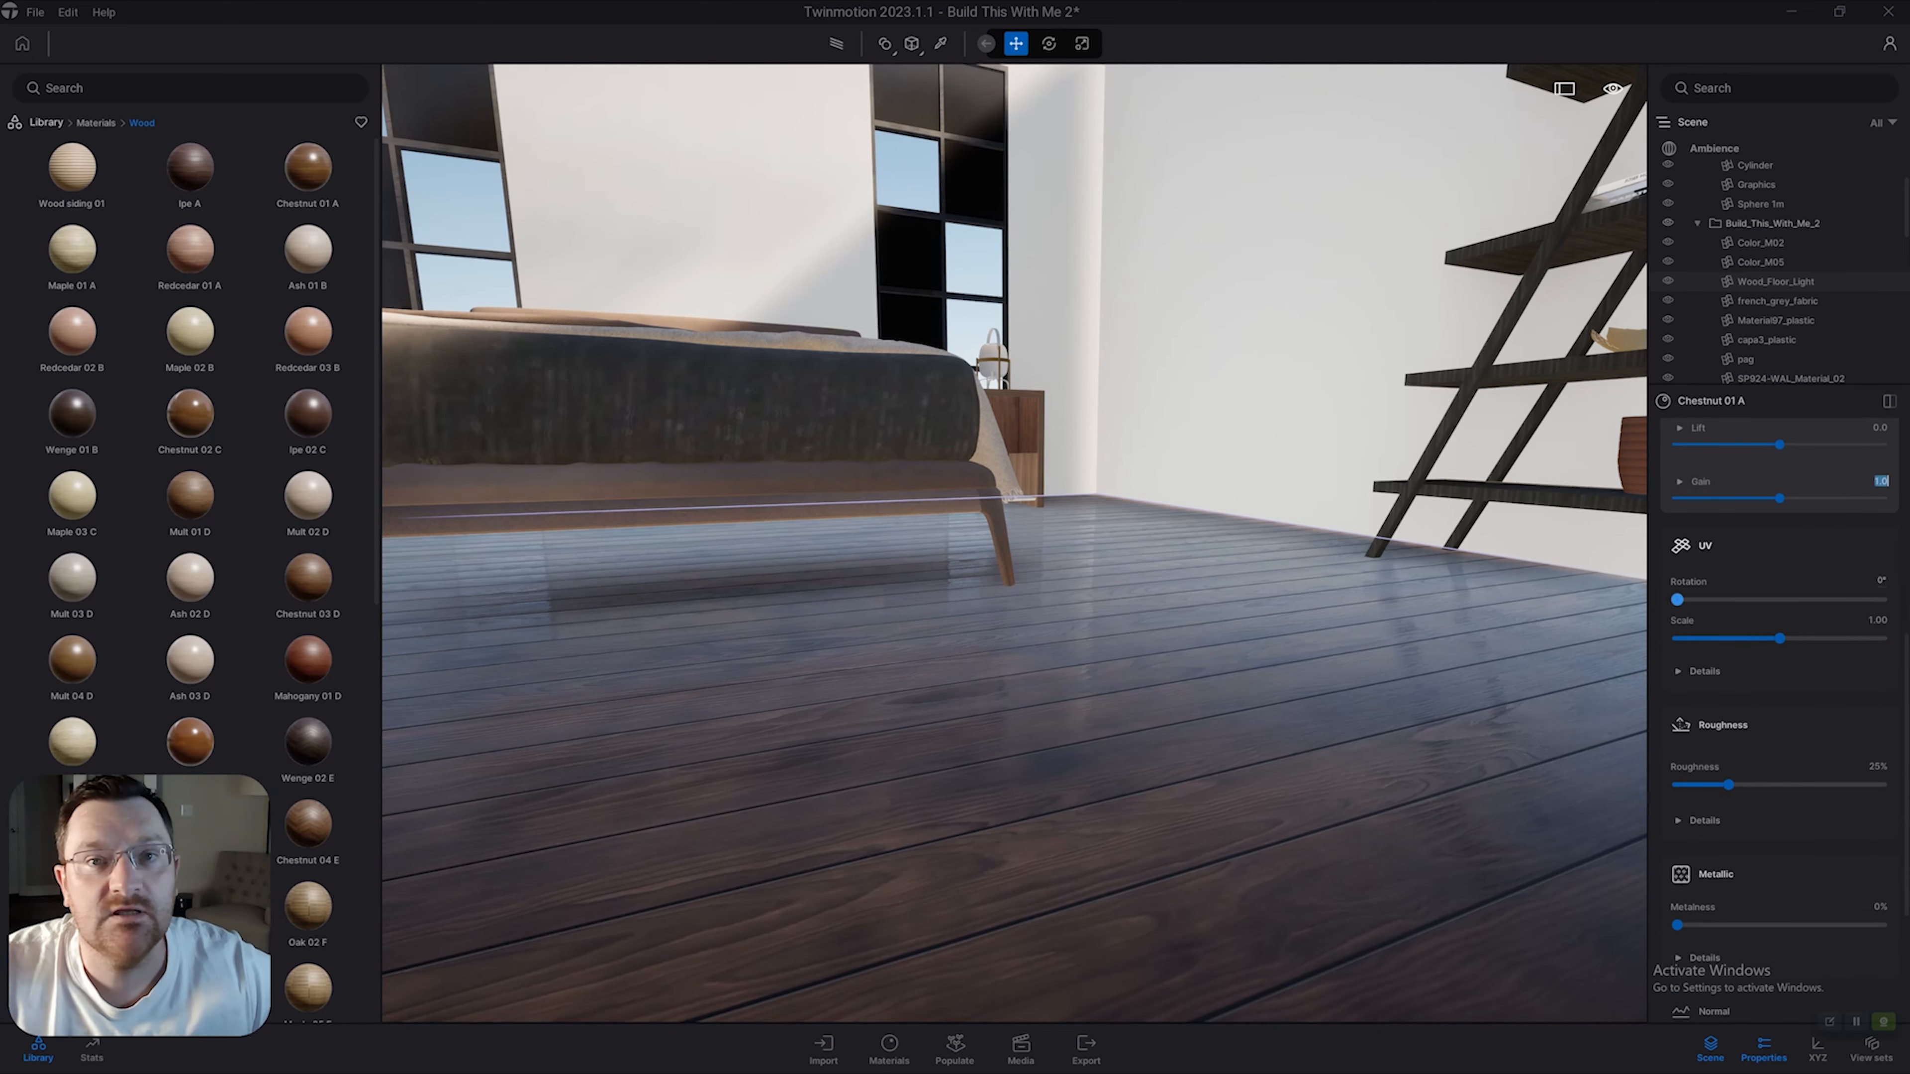
pyautogui.moveTo(1677, 600); pyautogui.dragTo(1729, 600)
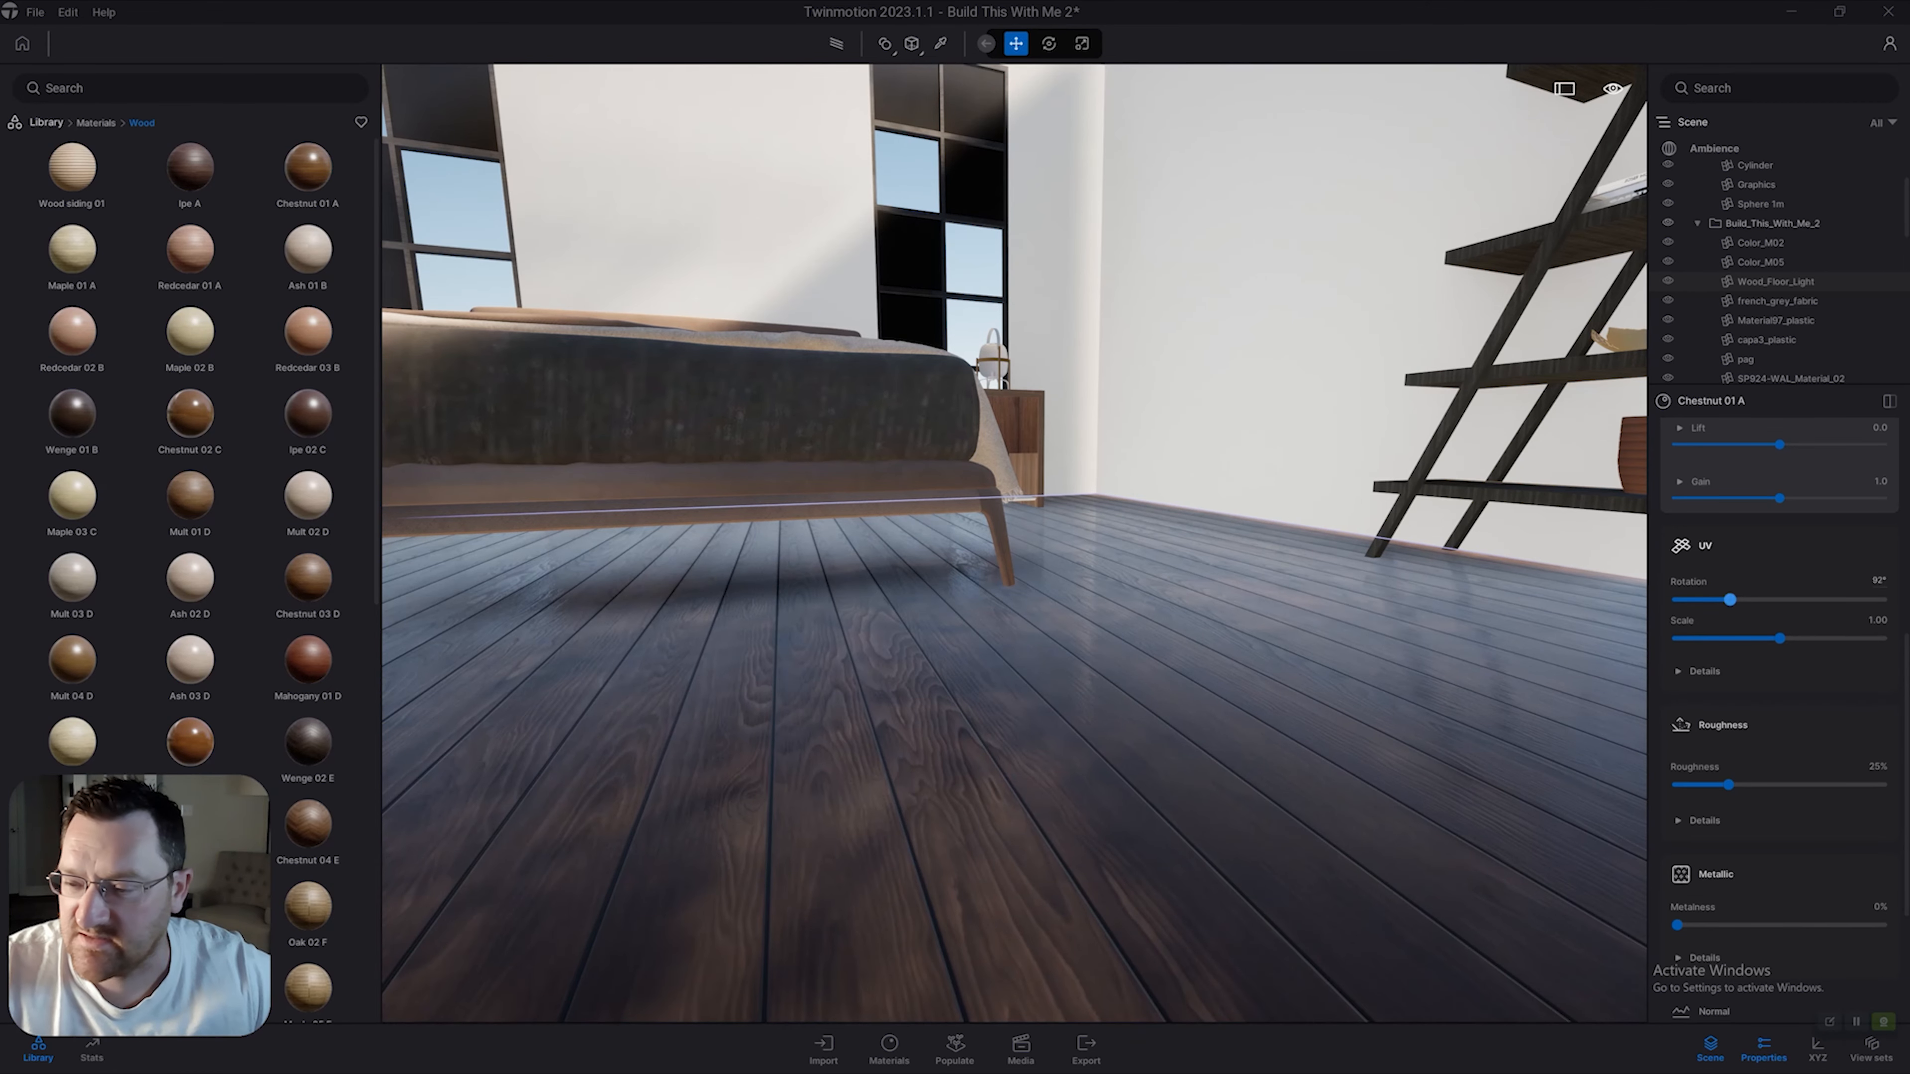
pyautogui.click(1883, 581)
pyautogui.write('0')
pyautogui.press('Return')
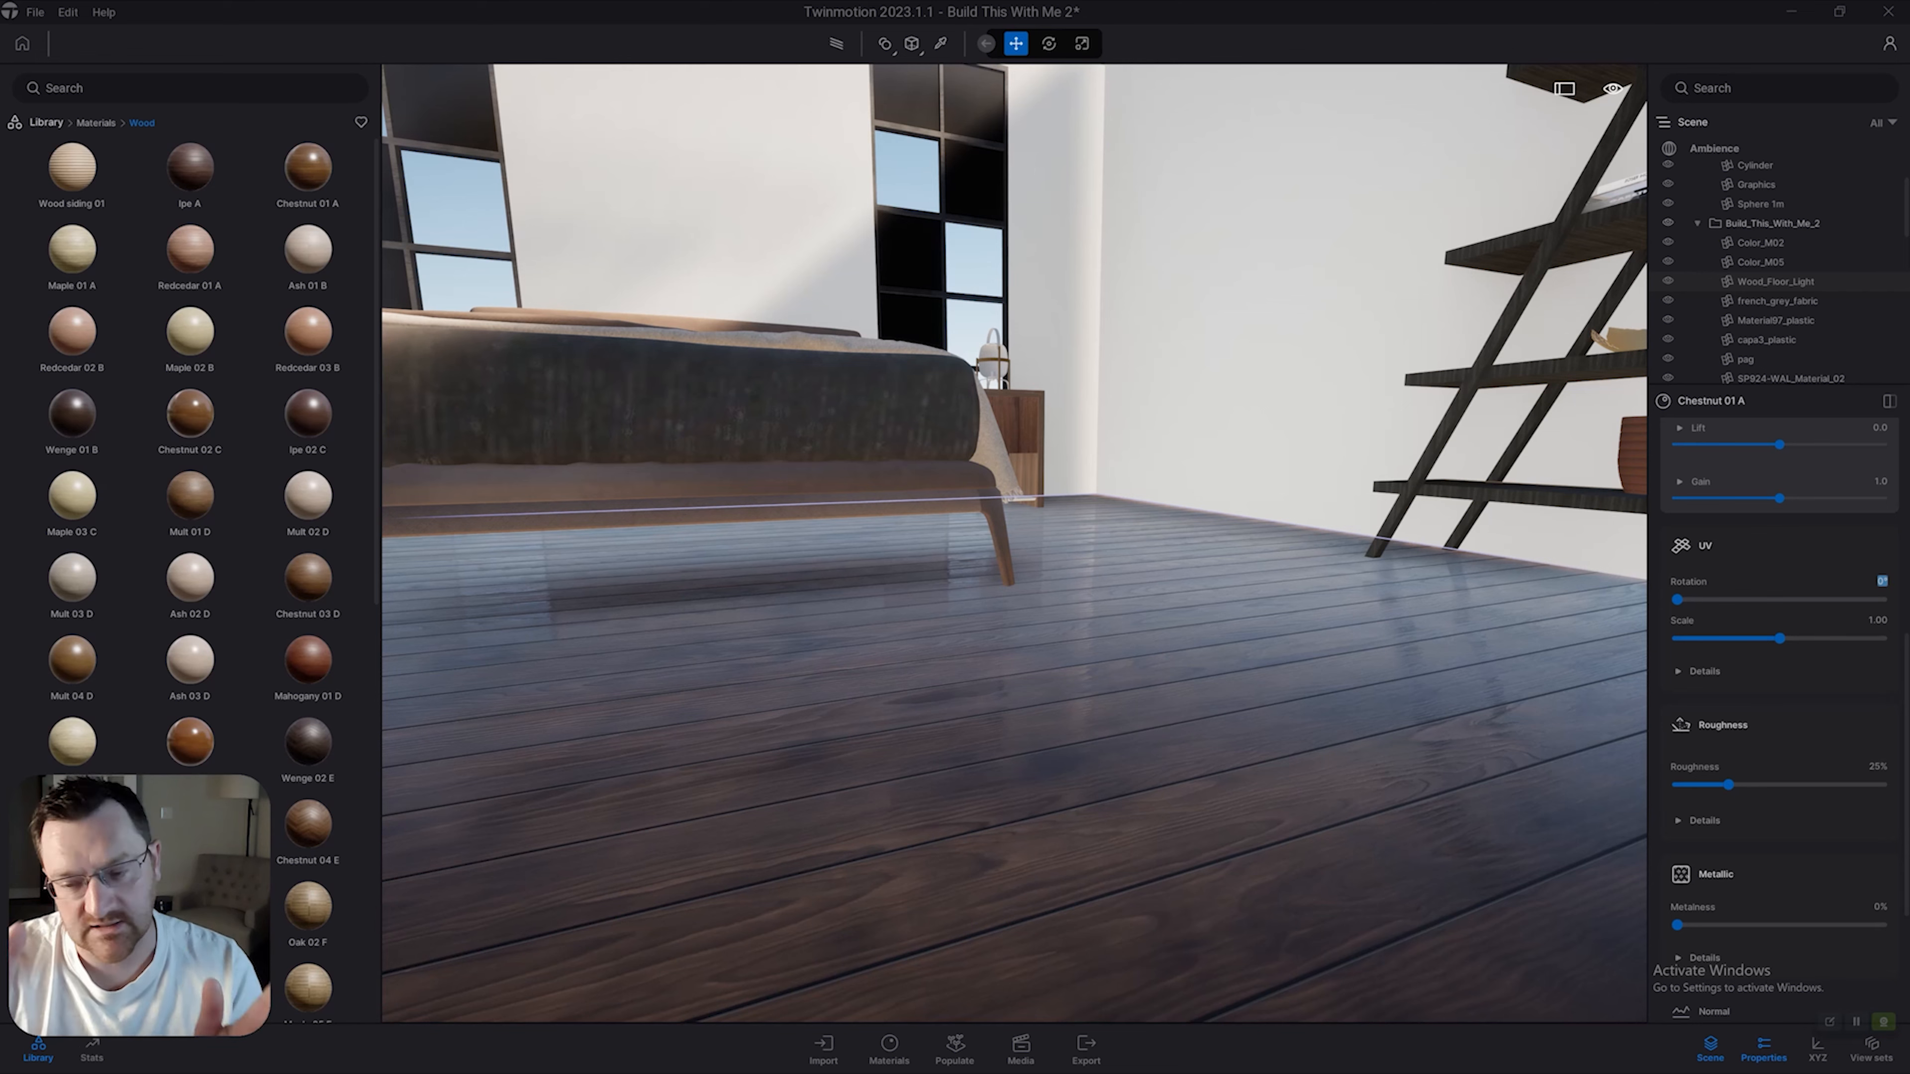
# Set the floor material's roughness to 23% and check the reflections near the bed legs.
pyautogui.moveTo(1128, 564); pyautogui.dragTo(940, 564, button='right')
pyautogui.press('w')
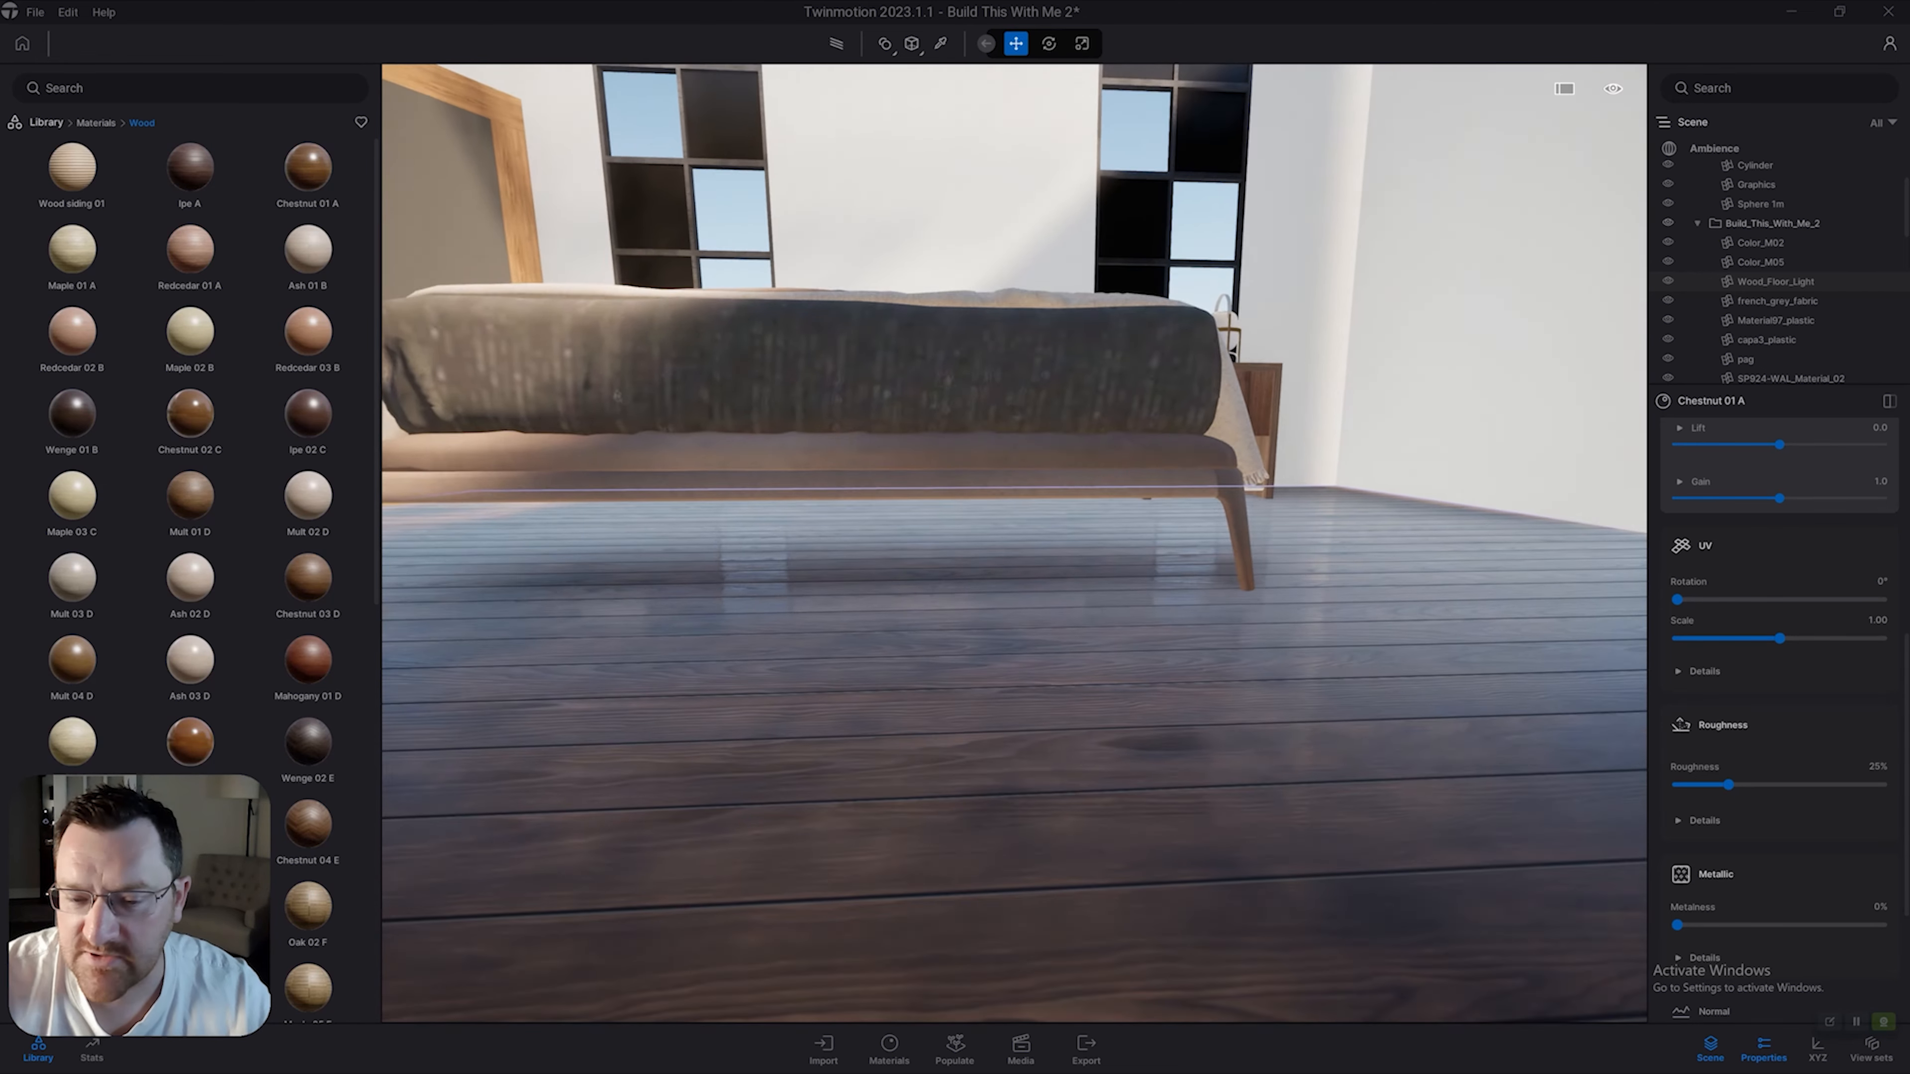
pyautogui.moveTo(1728, 785); pyautogui.dragTo(1724, 785)
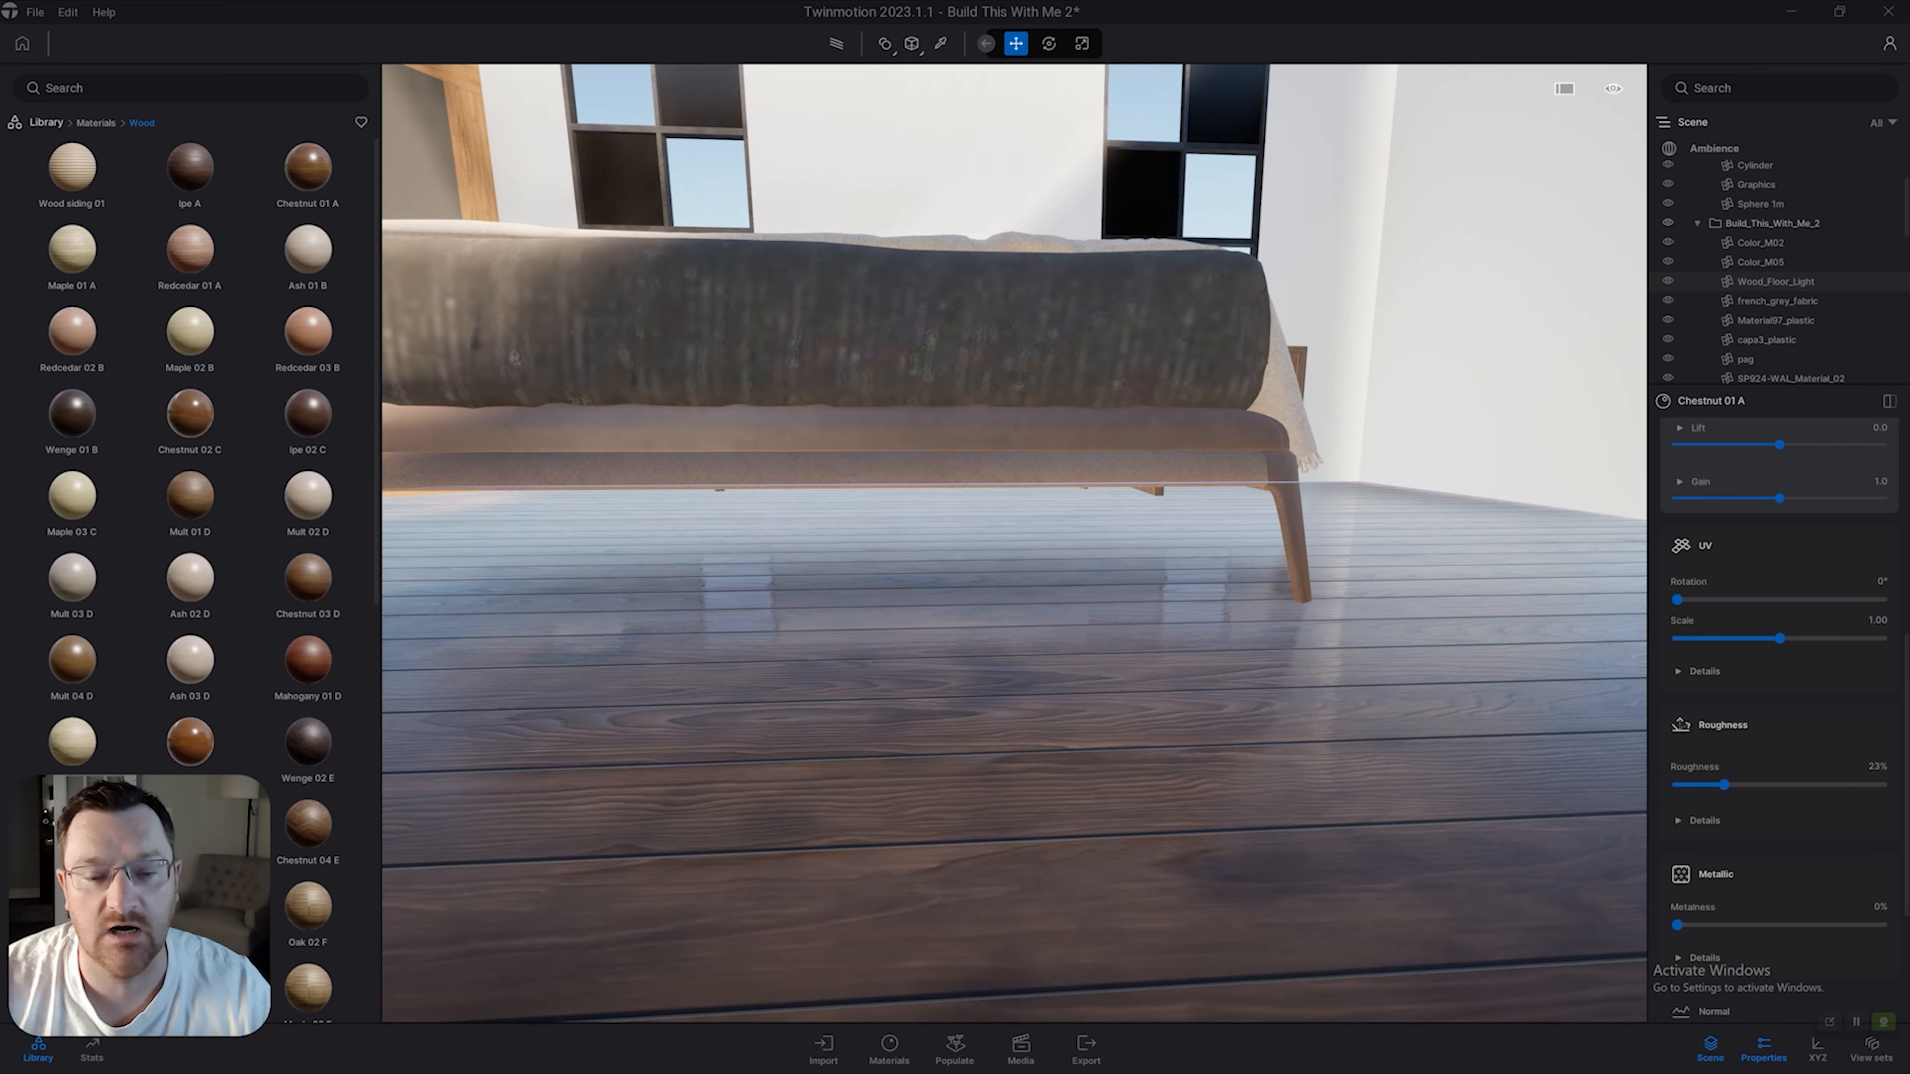
pyautogui.press('w')
pyautogui.press('q')
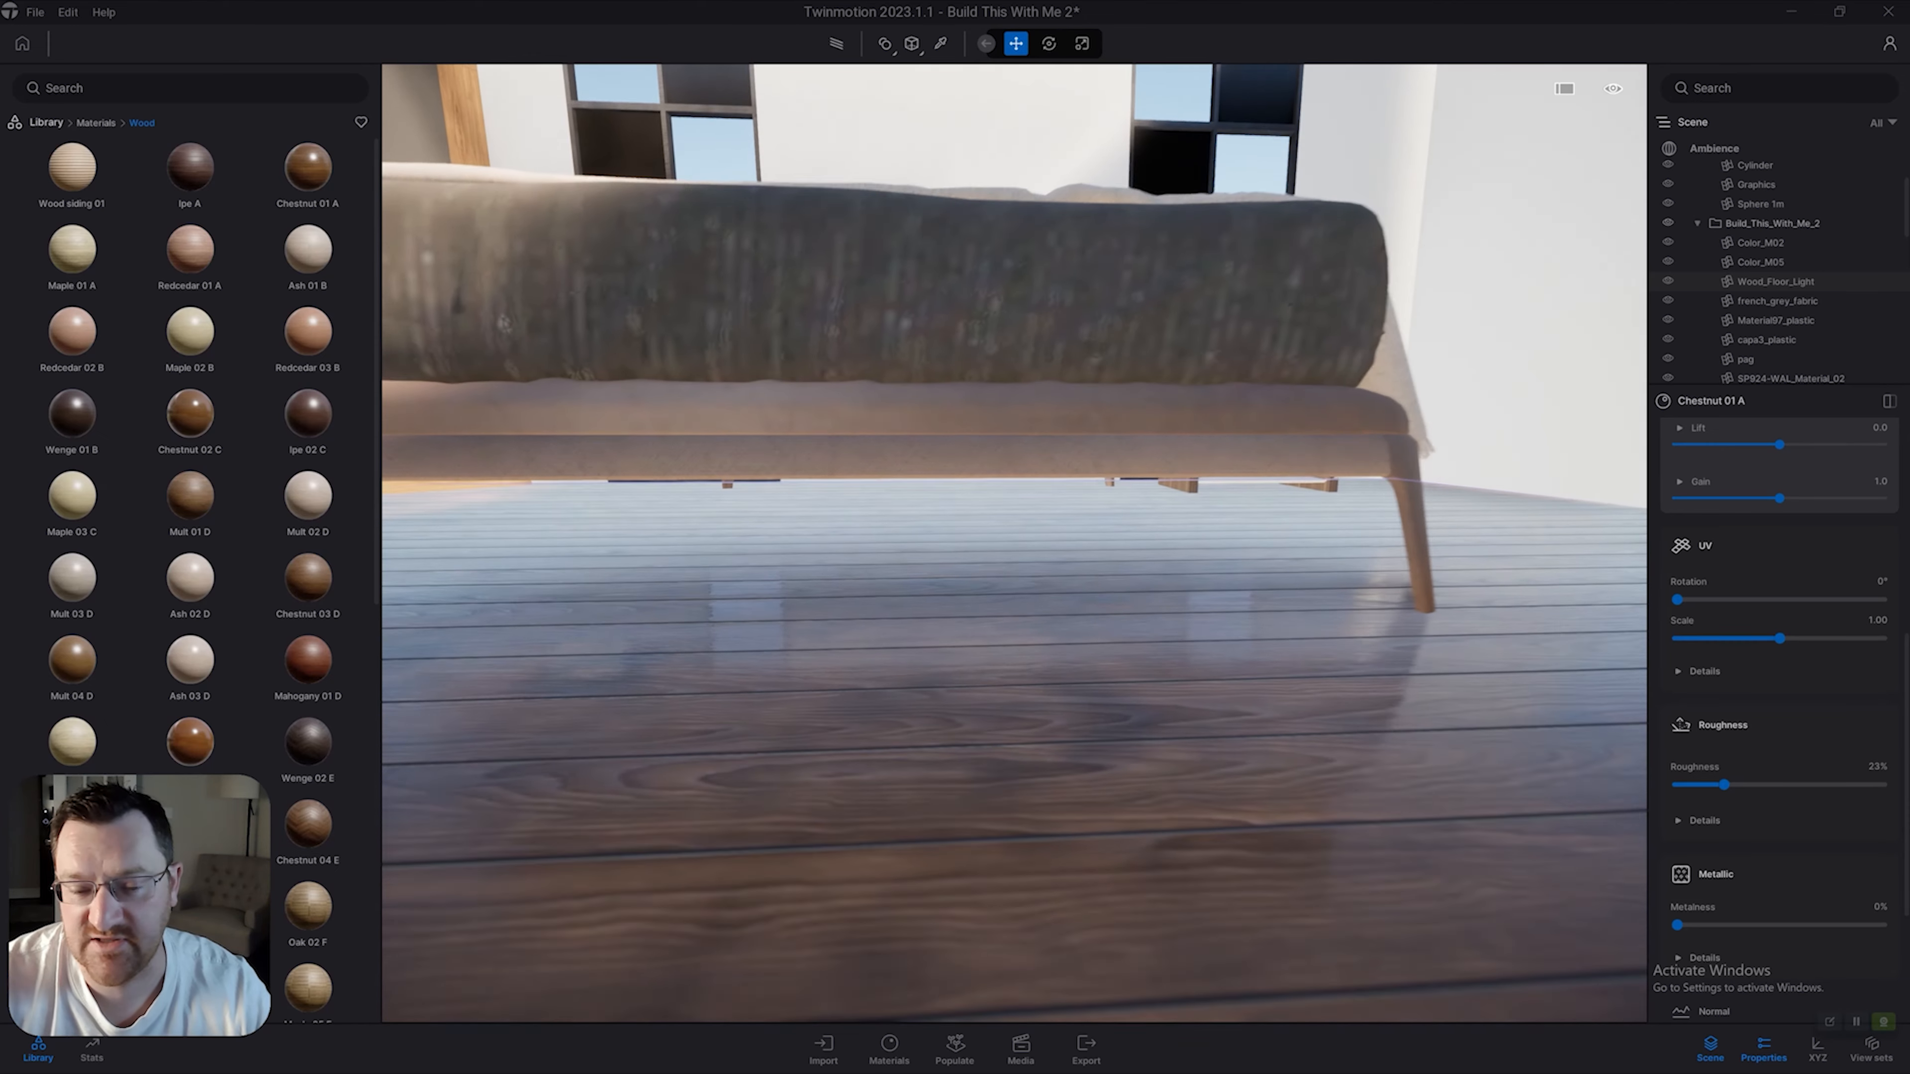
pyautogui.press('s')
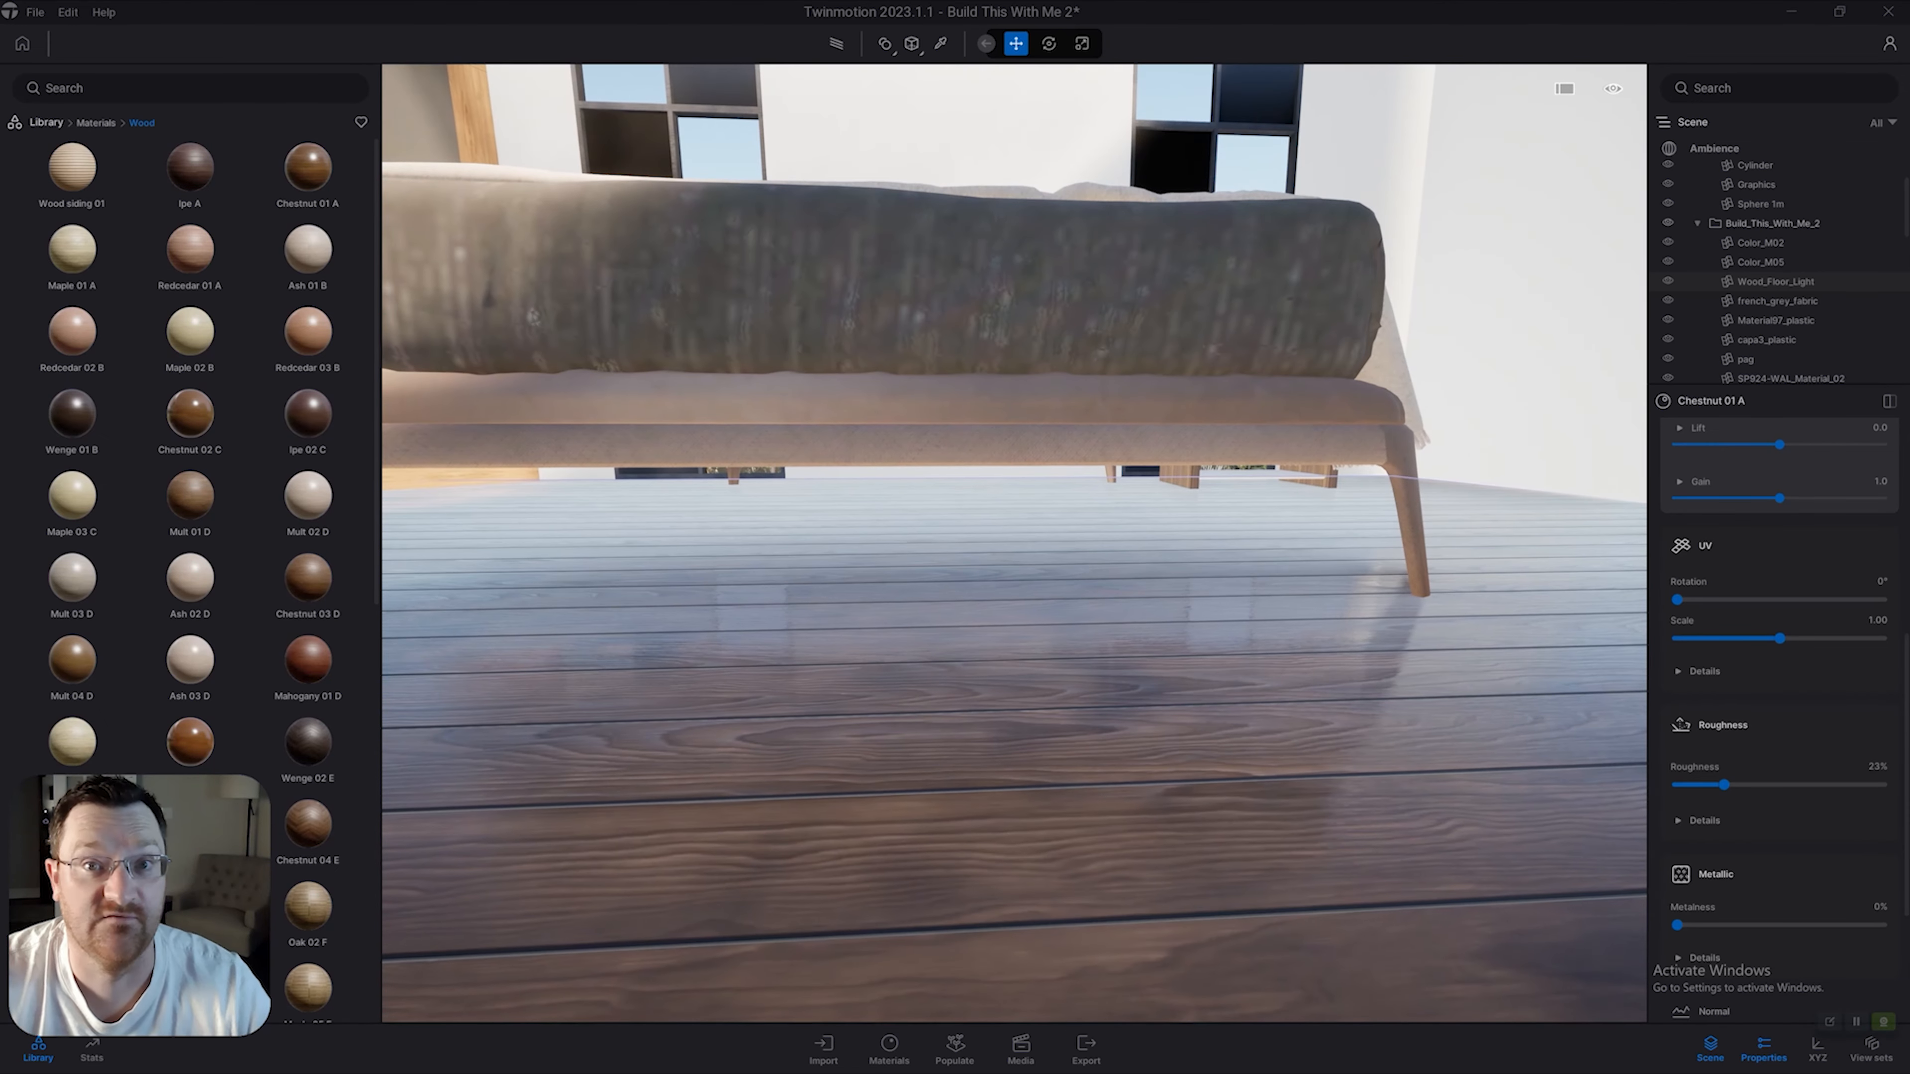
pyautogui.press('d')
pyautogui.press('w')
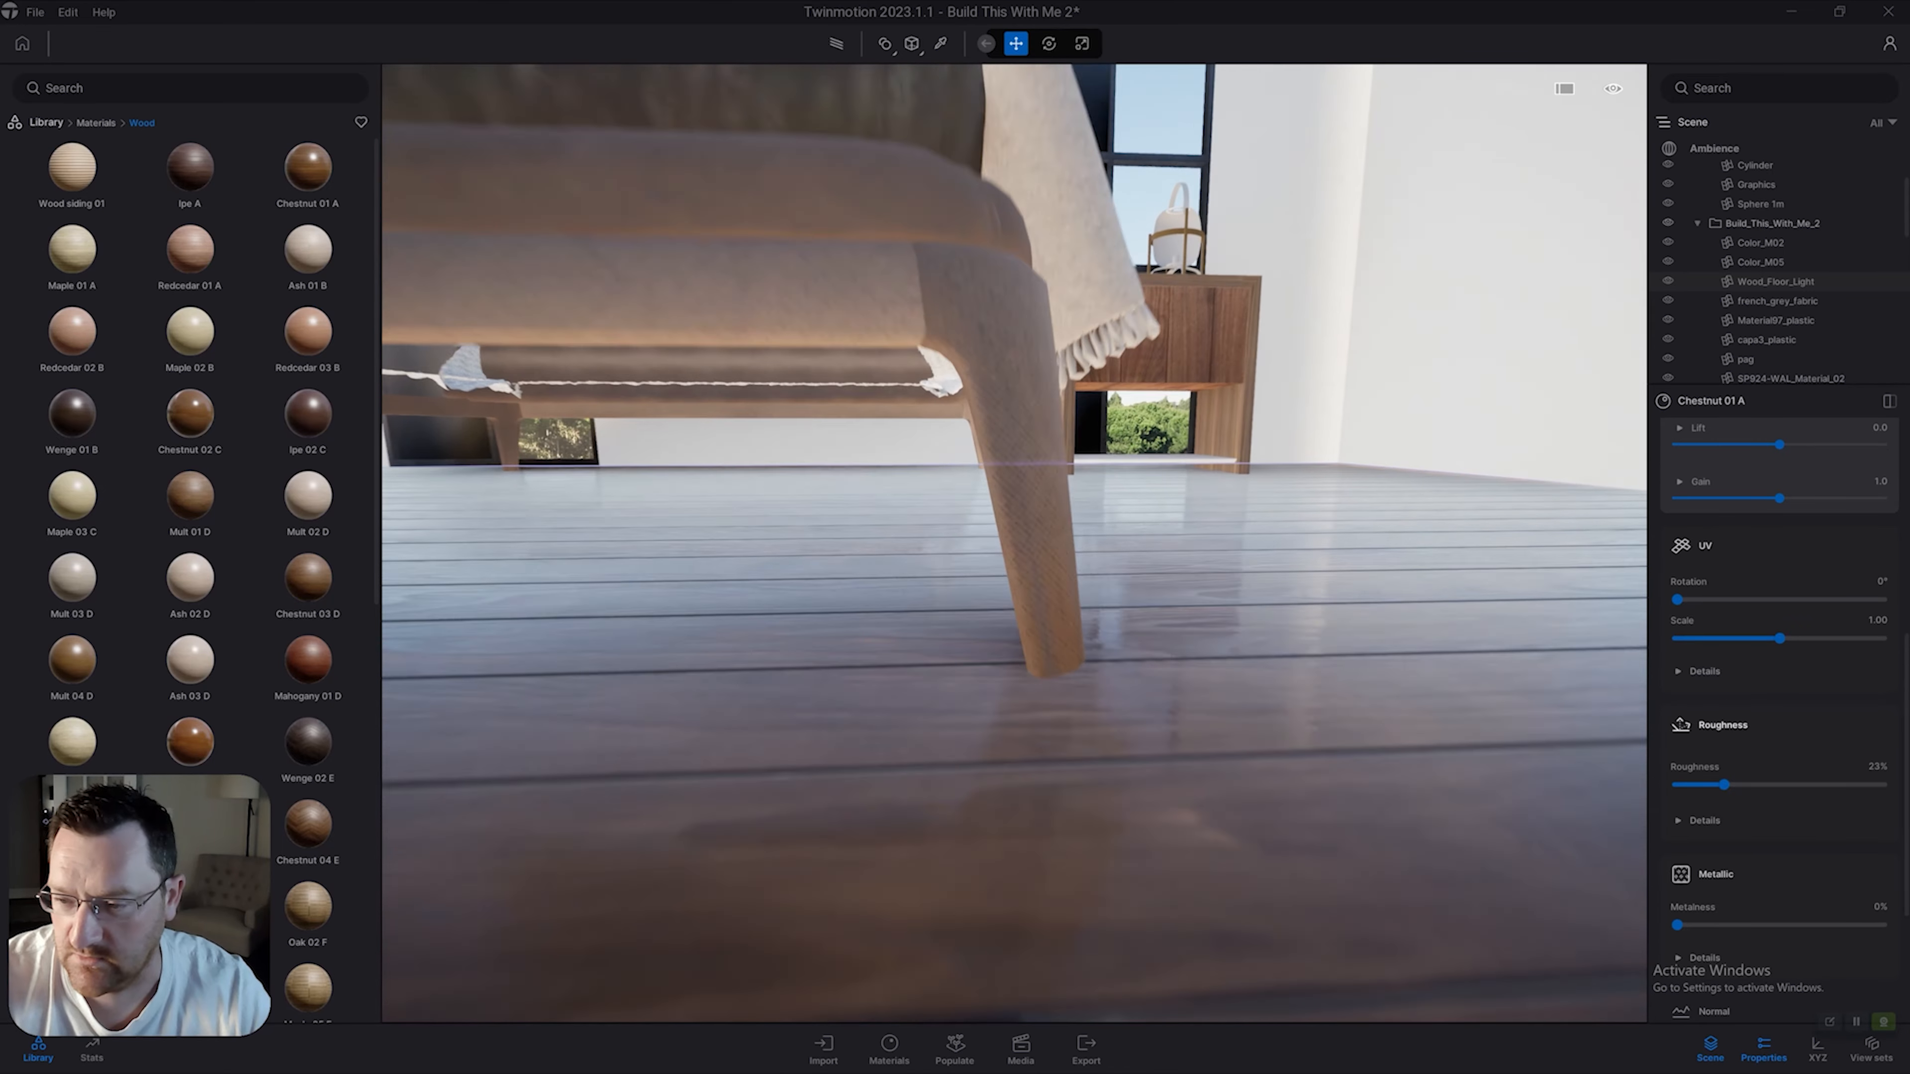
# Set the floor material's roughness to 32%, collapse its color details and expand its roughness details.
pyautogui.moveTo(1724, 785)
pyautogui.mouseDown()
pyautogui.moveTo(1881, 785)
pyautogui.moveTo(1744, 785)
pyautogui.mouseUp()
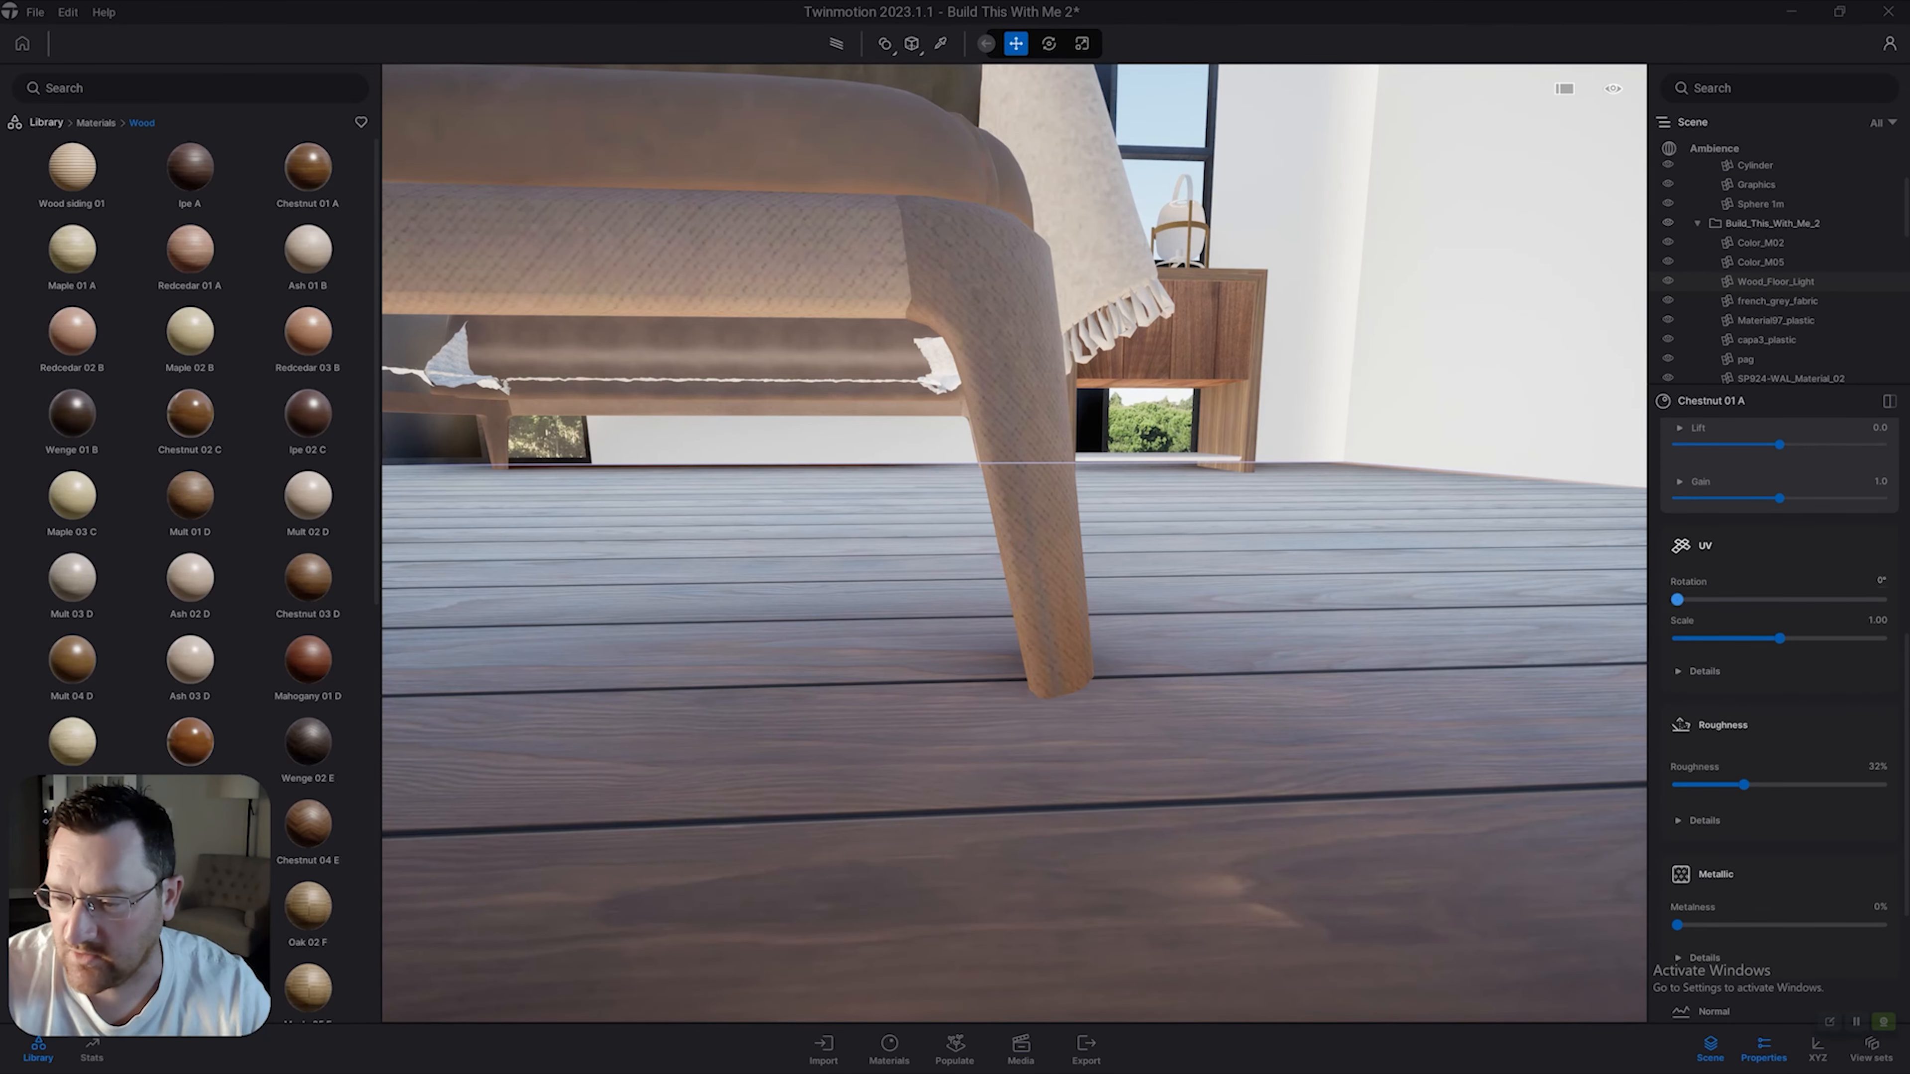
pyautogui.scroll(3, 1775, 602)
pyautogui.click(1679, 465)
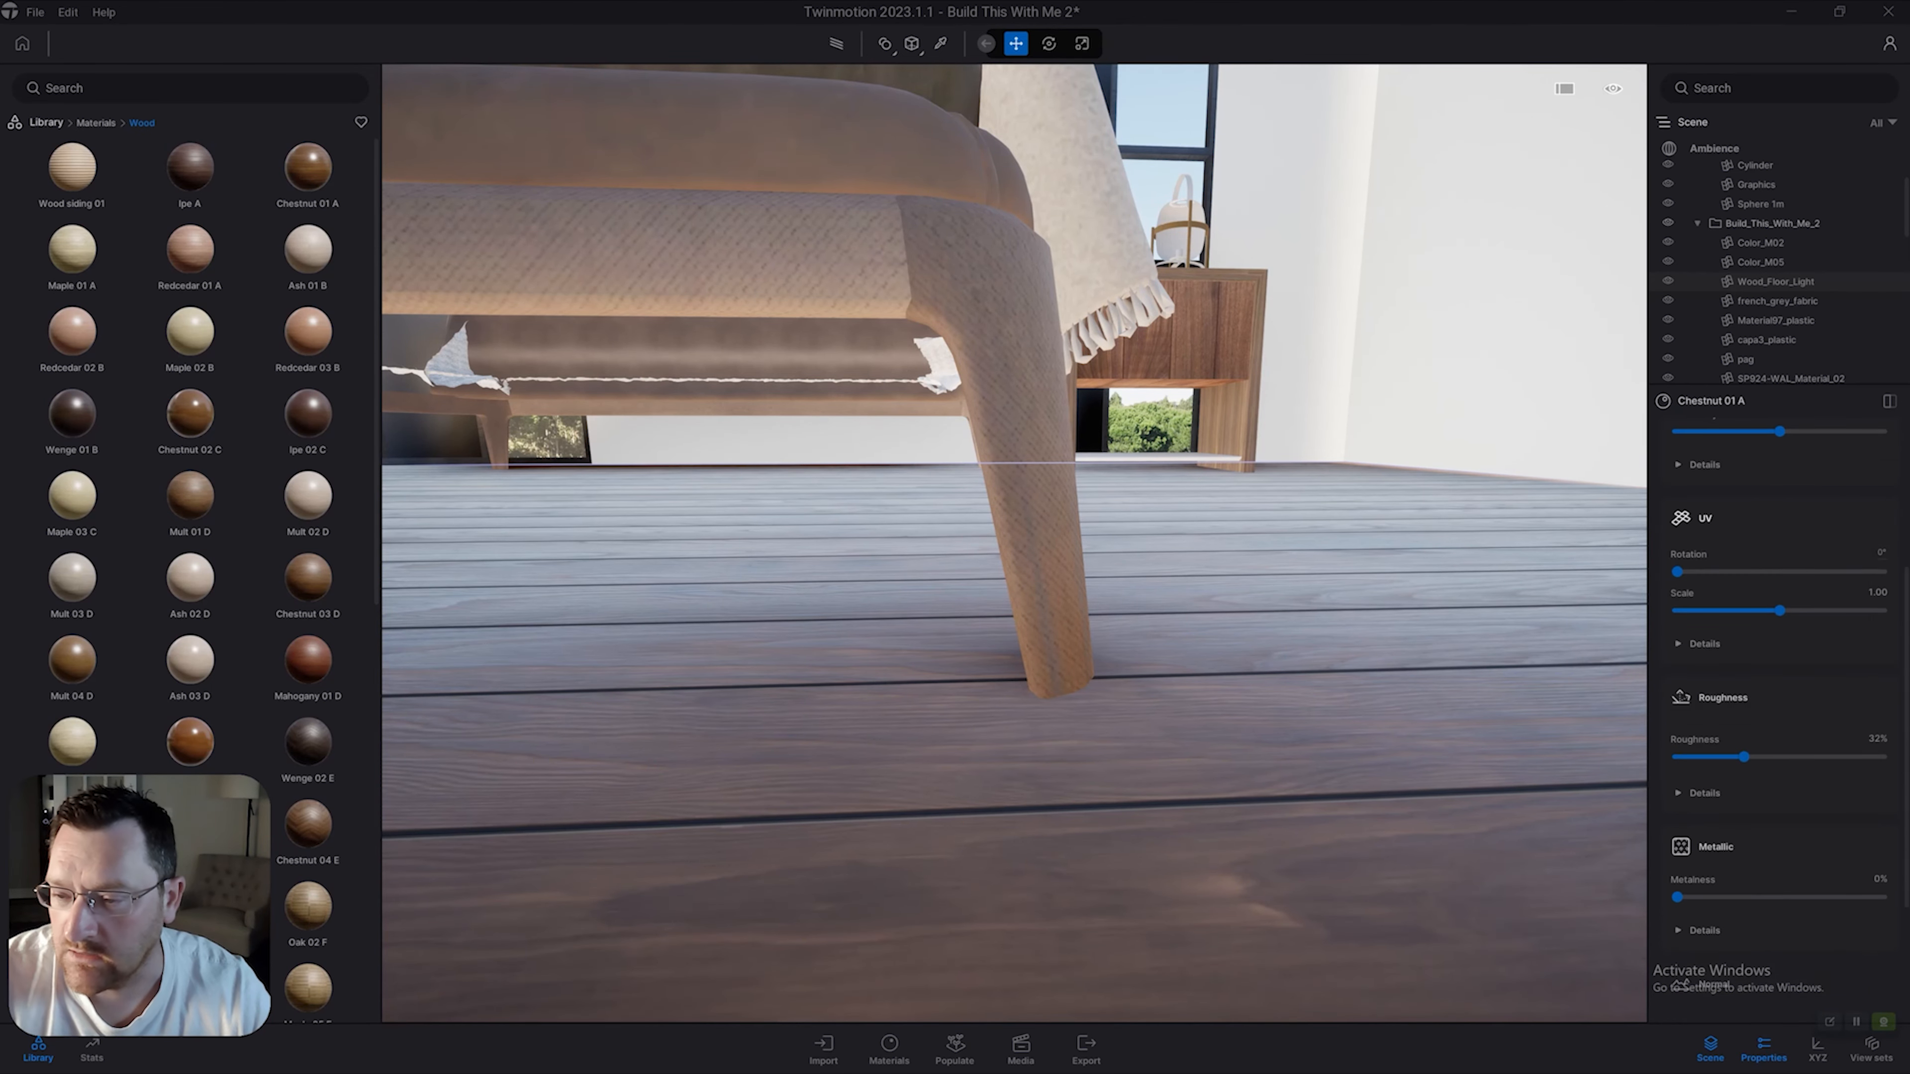
pyautogui.scroll(1, 1775, 526)
pyautogui.scroll(-5, 1271, 482)
pyautogui.moveTo(1271, 482); pyautogui.dragTo(1331, 602, button='middle')
pyautogui.scroll(-2, 1263, 601)
pyautogui.click(1678, 817)
pyautogui.keyDown('shift'); pyautogui.moveTo(1129, 602); pyautogui.dragTo(1211, 550, button='middle'); pyautogui.keyUp('shift')
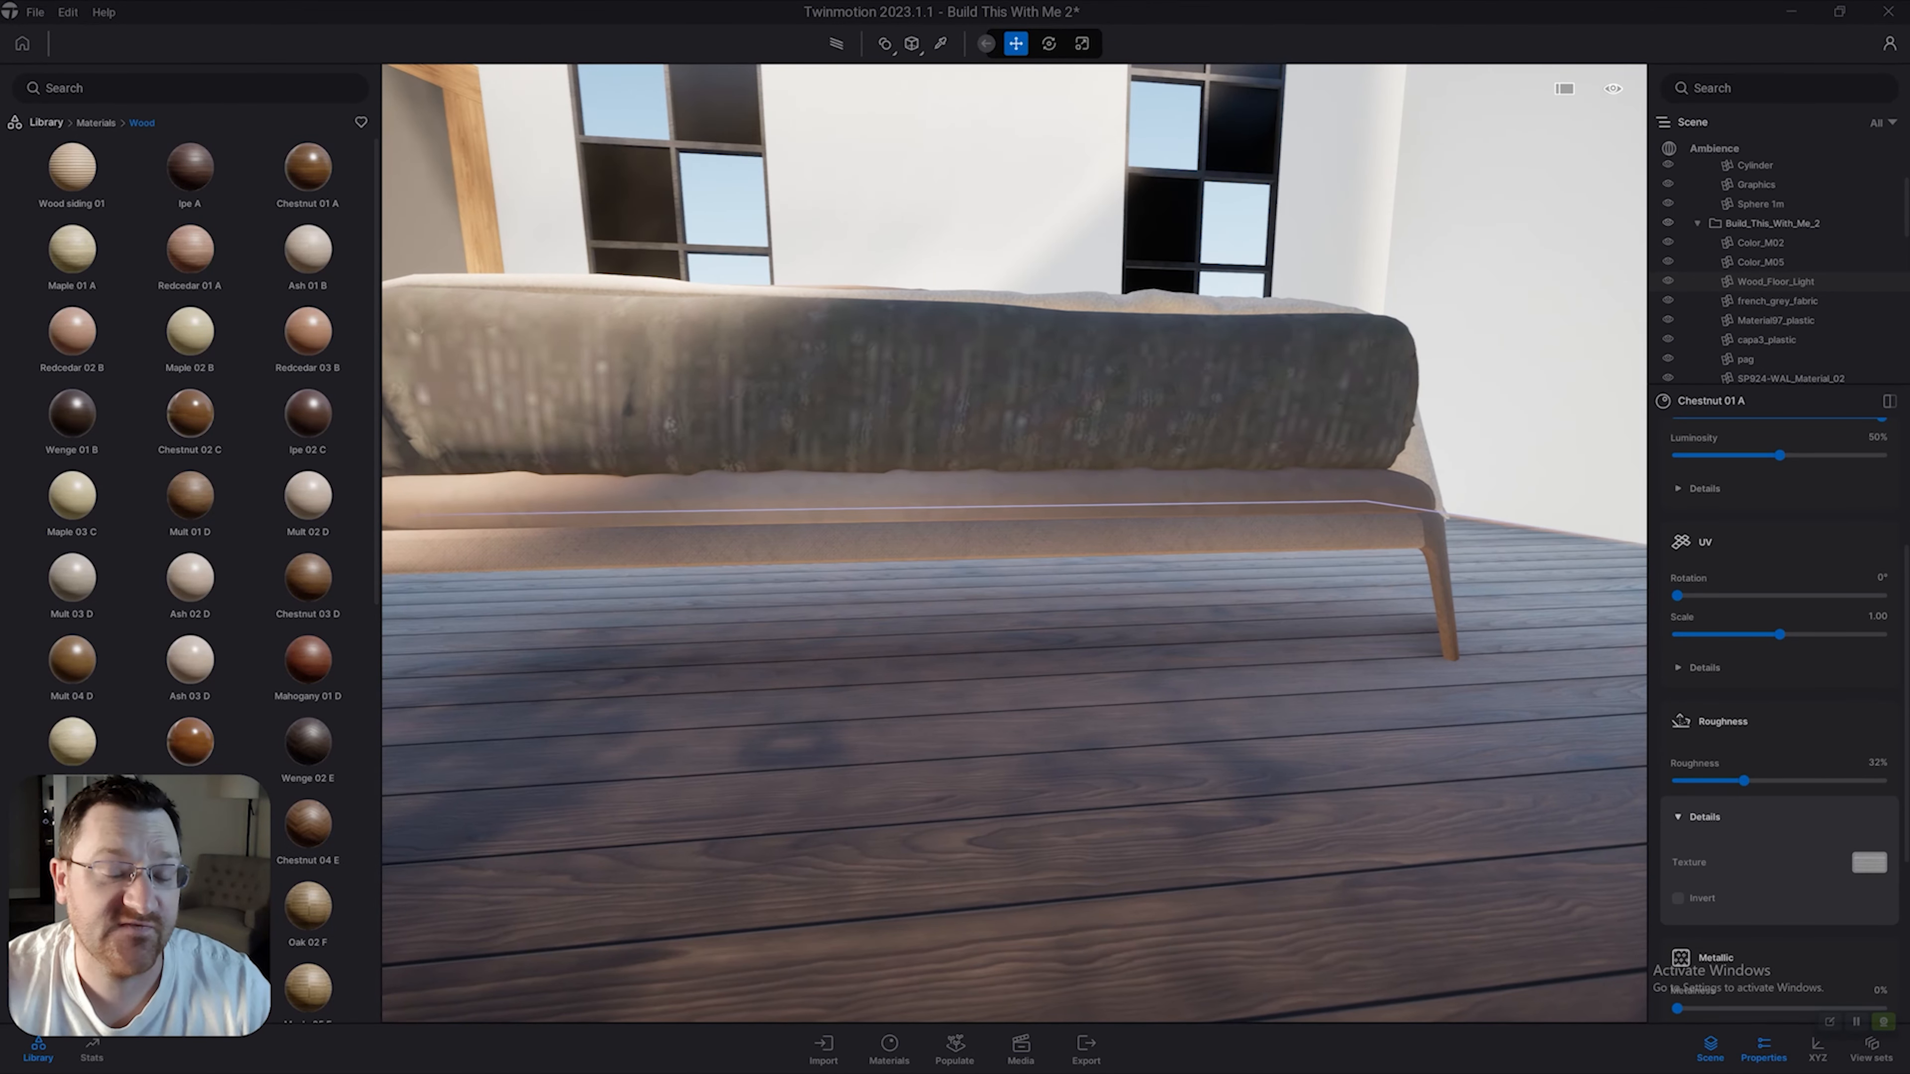
# View the floor at the foot of the bed, set its roughness to 0% and inspect the reflections.
pyautogui.scroll(-3, 1279, 572)
pyautogui.moveTo(1091, 587); pyautogui.dragTo(1279, 598, button='middle')
pyautogui.press('a')
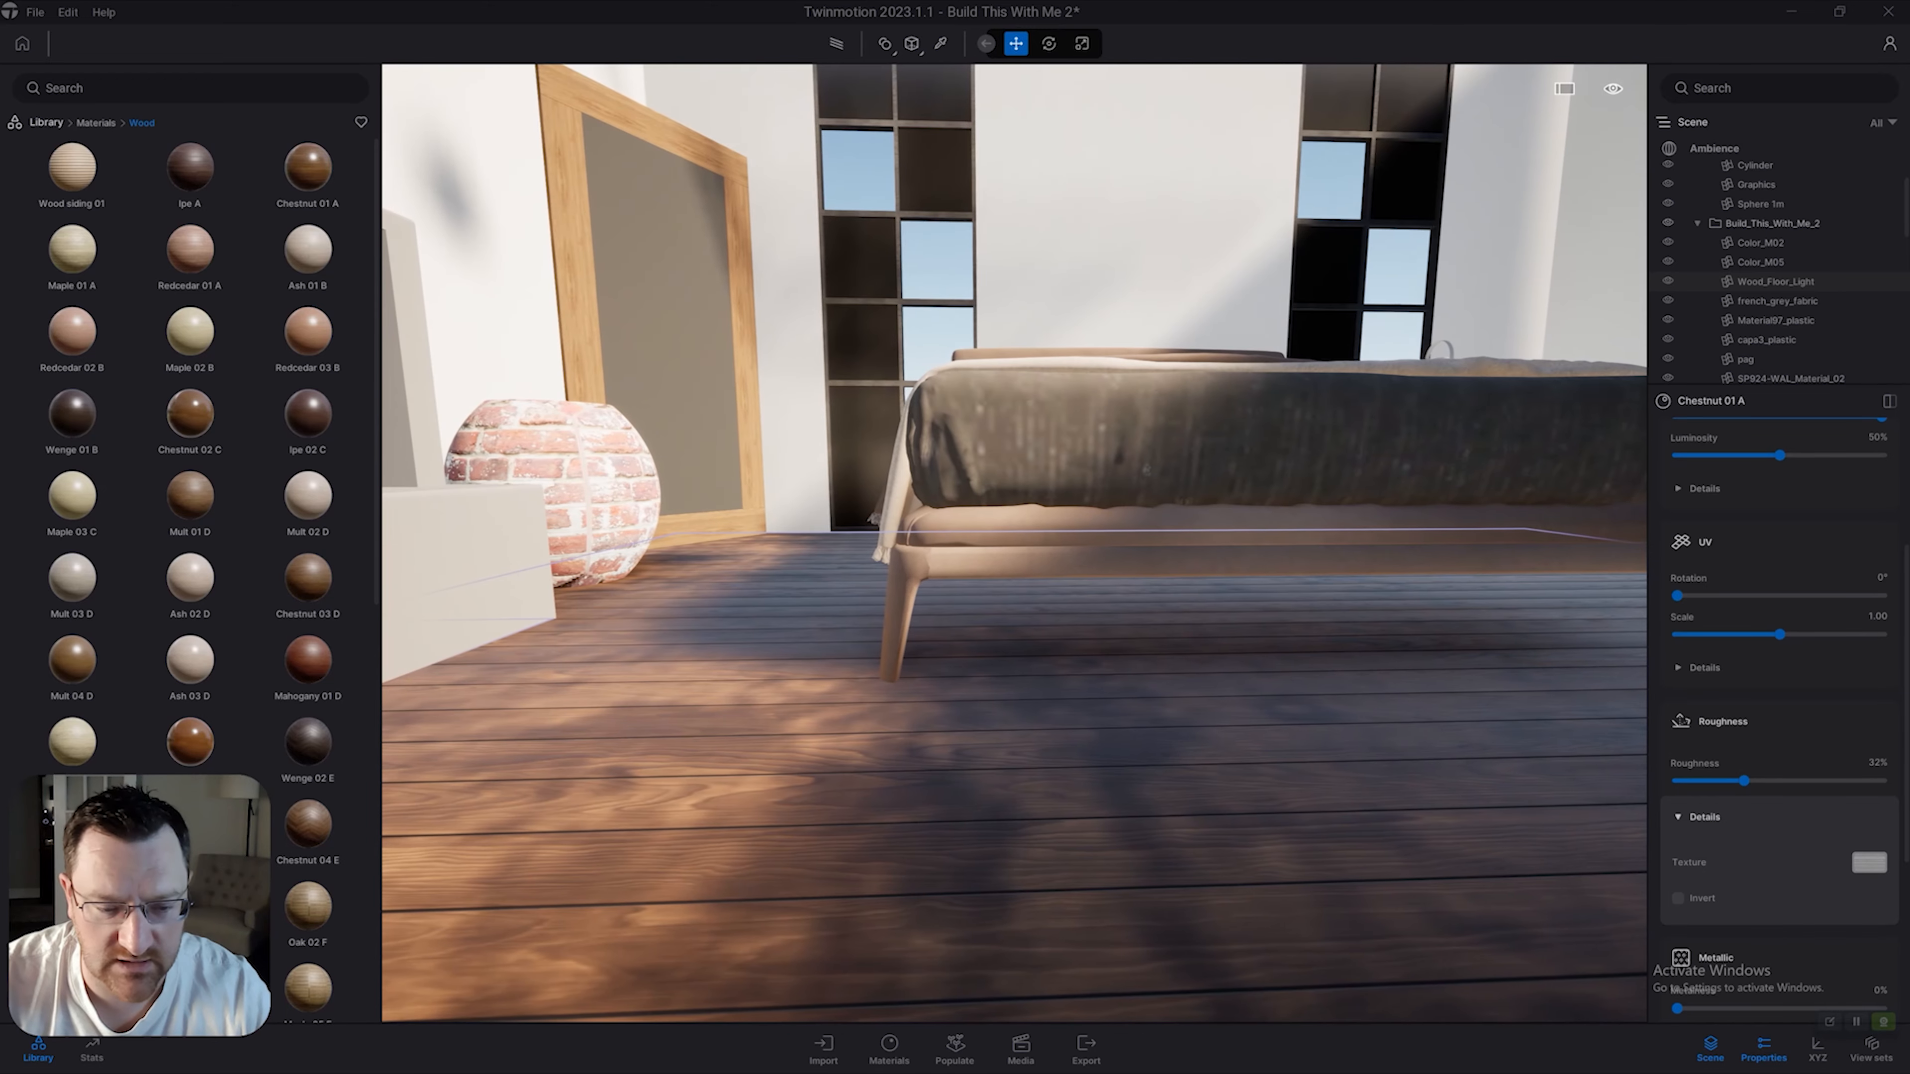
pyautogui.press('w')
pyautogui.press('s')
pyautogui.press('d')
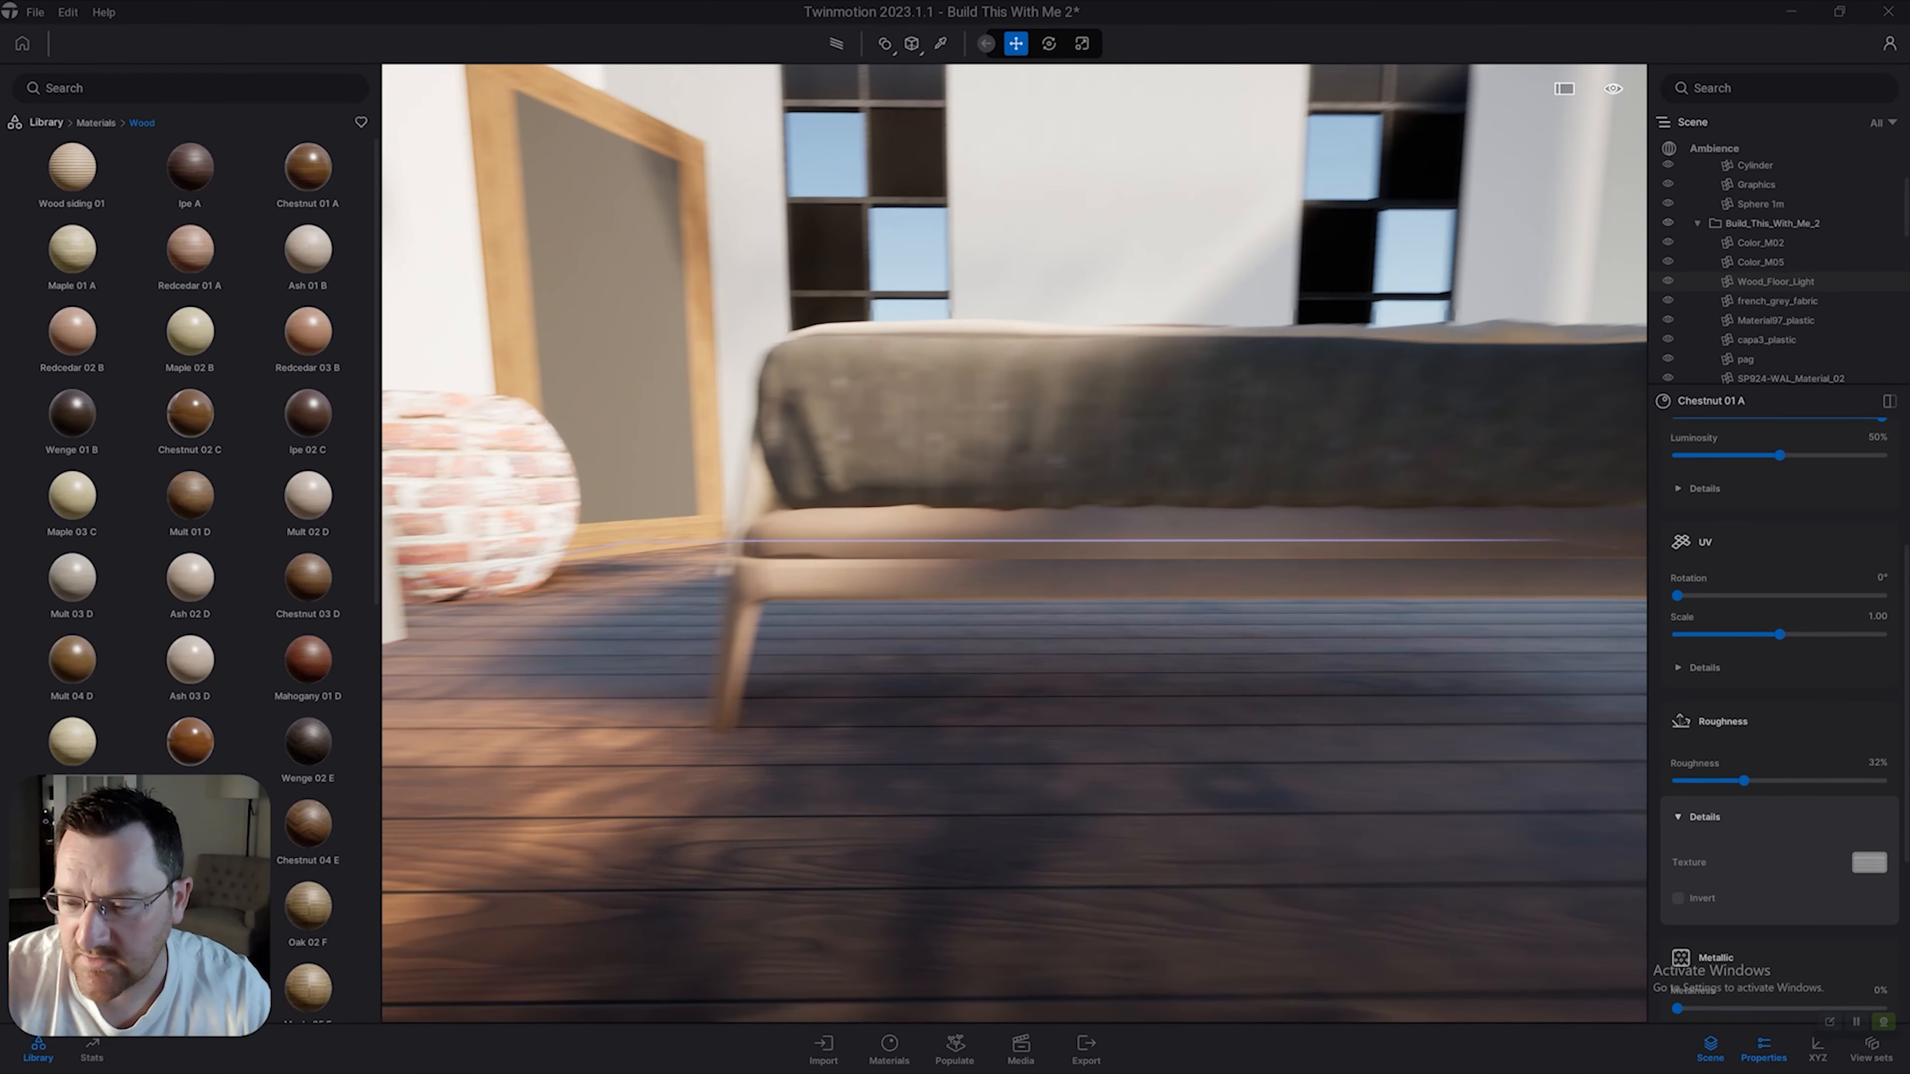
pyautogui.press('s')
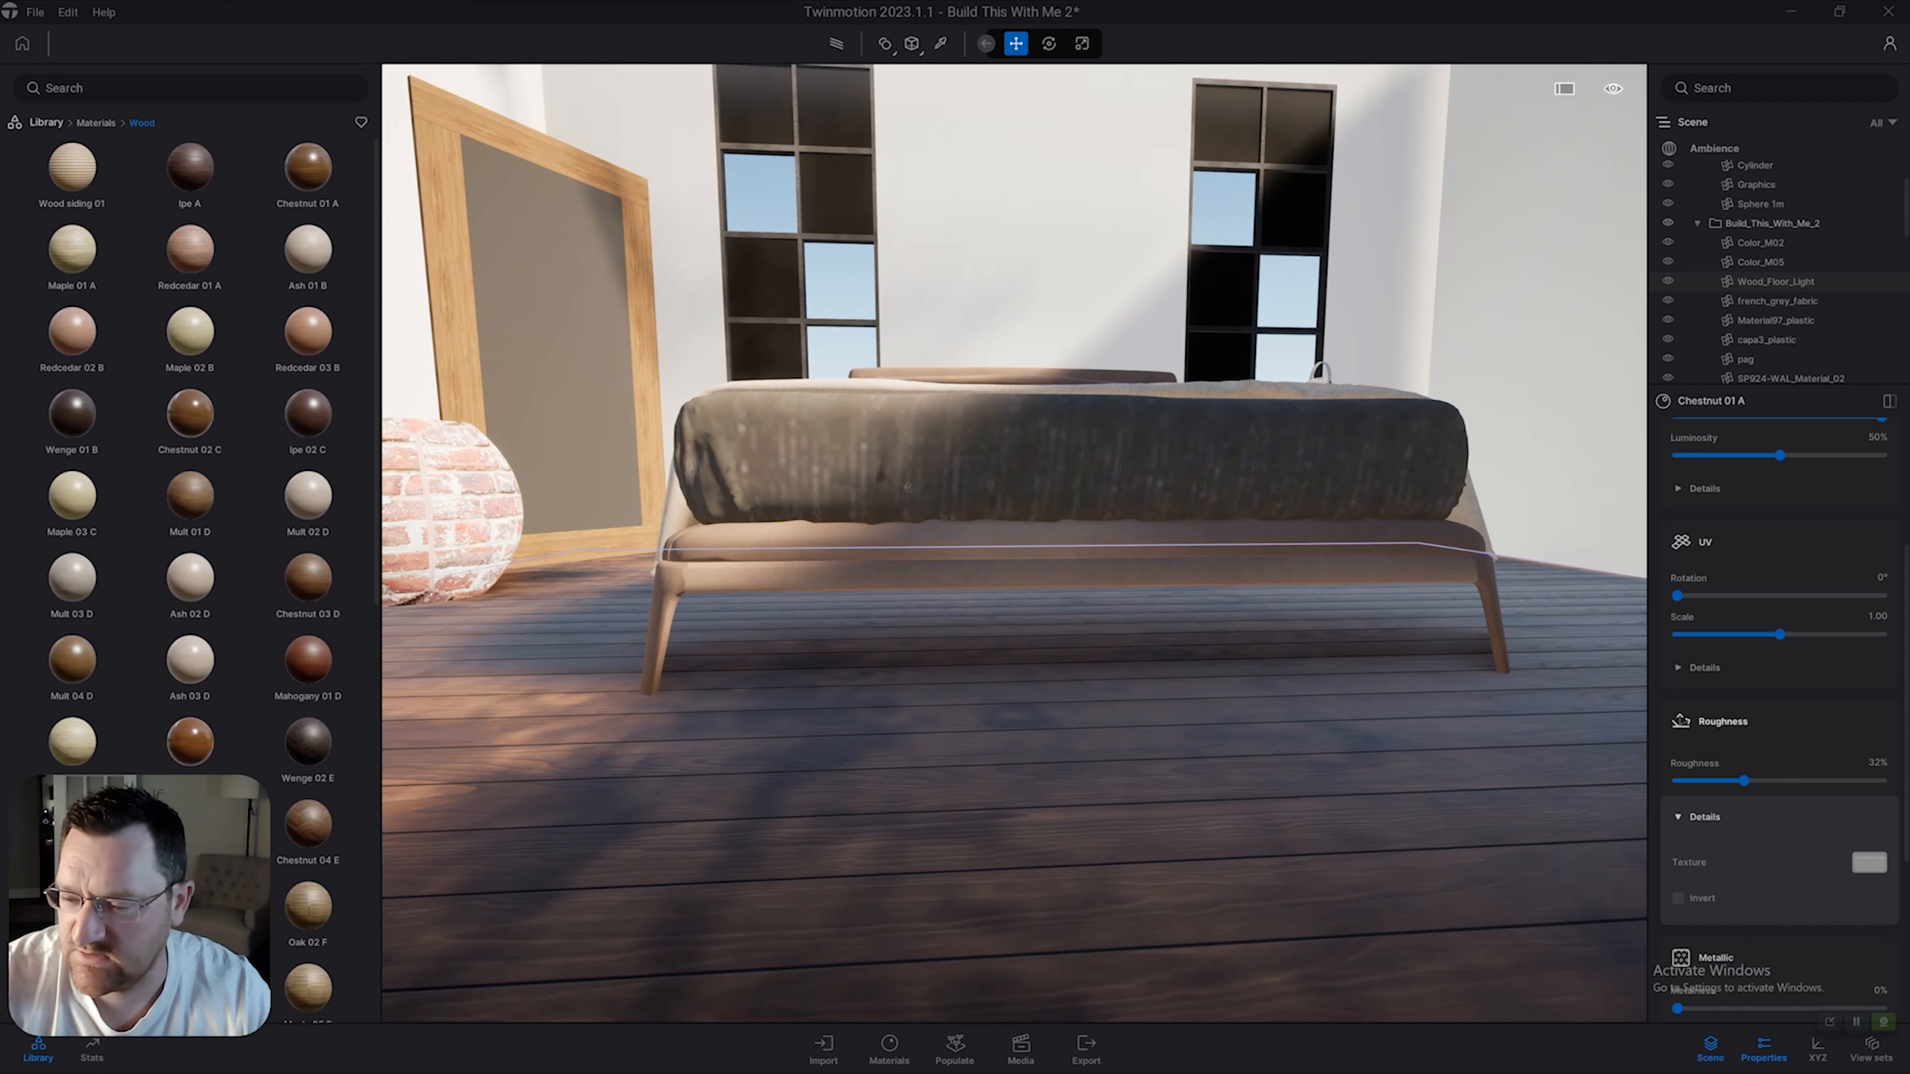
pyautogui.moveTo(1744, 781); pyautogui.dragTo(1677, 781)
pyautogui.scroll(-4, 1128, 543)
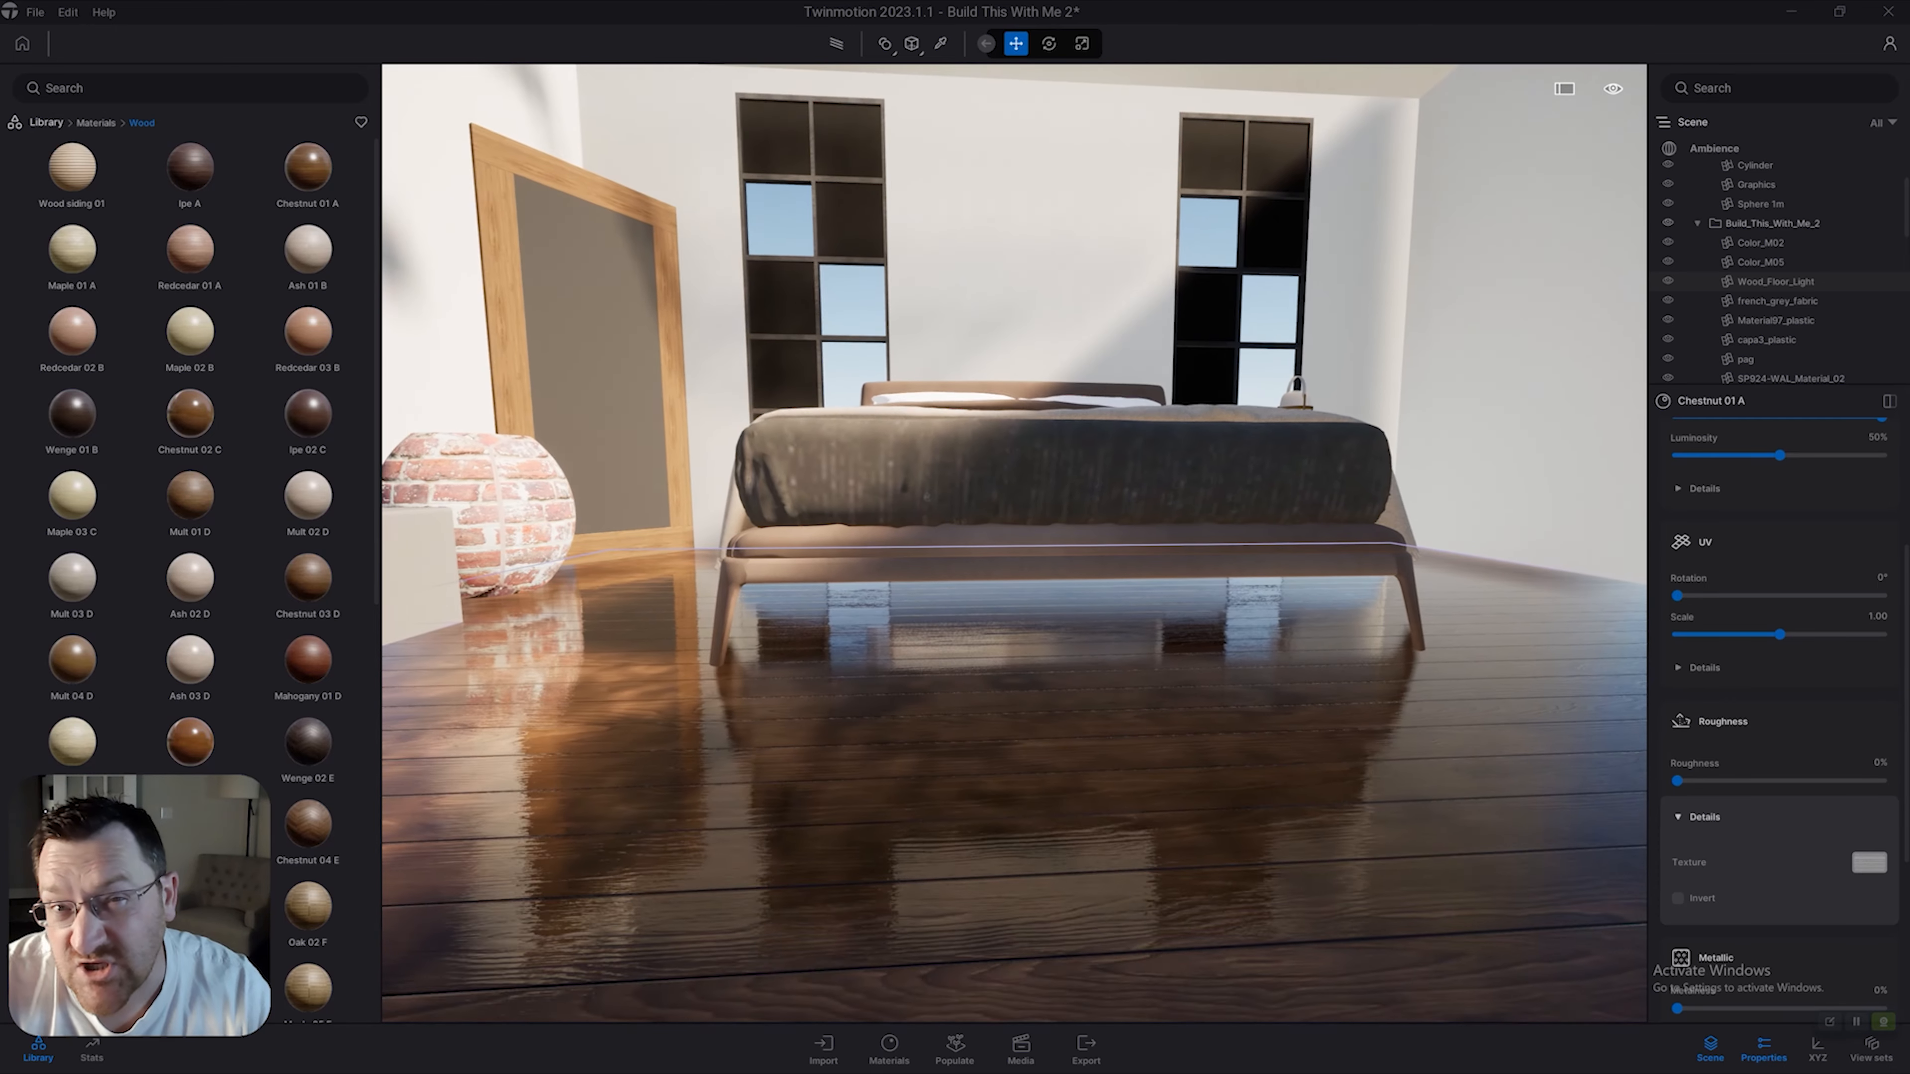
pyautogui.moveTo(1030, 519); pyautogui.dragTo(1084, 564, button='middle')
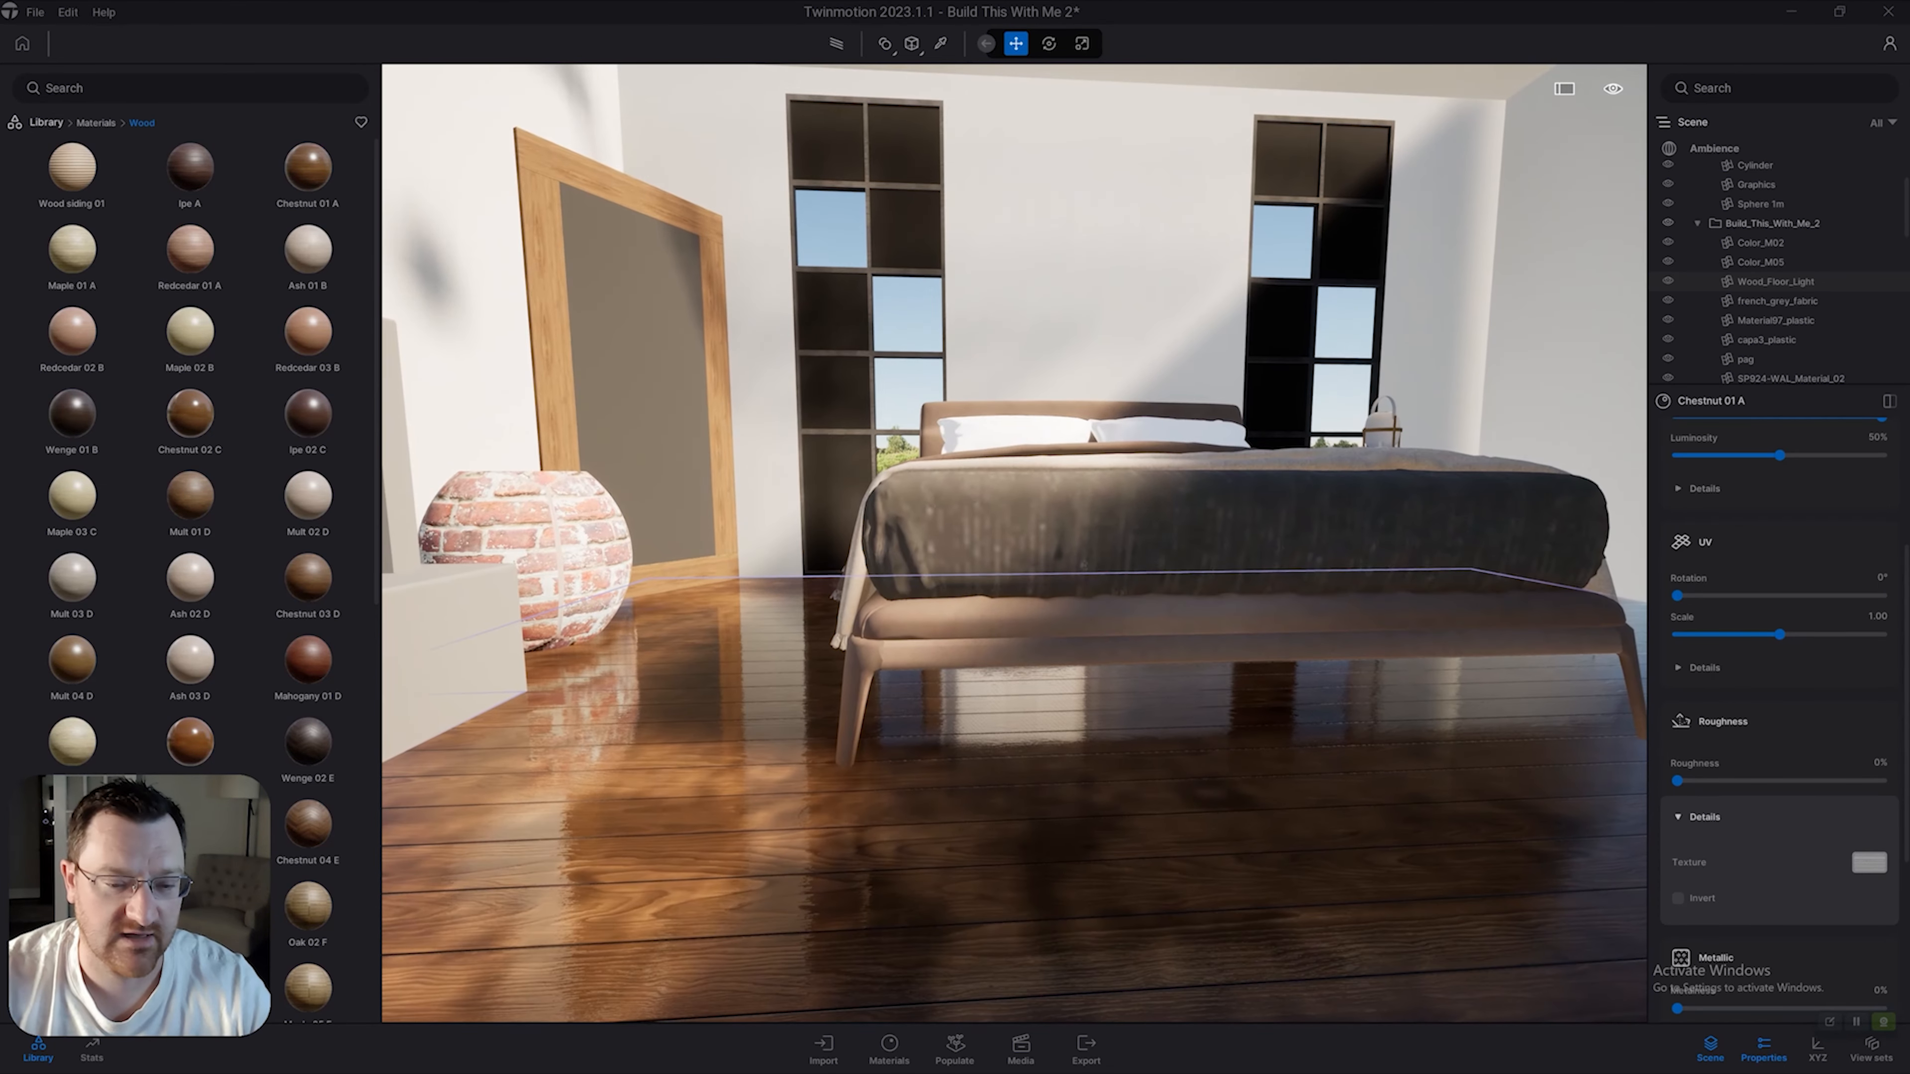
pyautogui.press('q')
pyautogui.press('w')
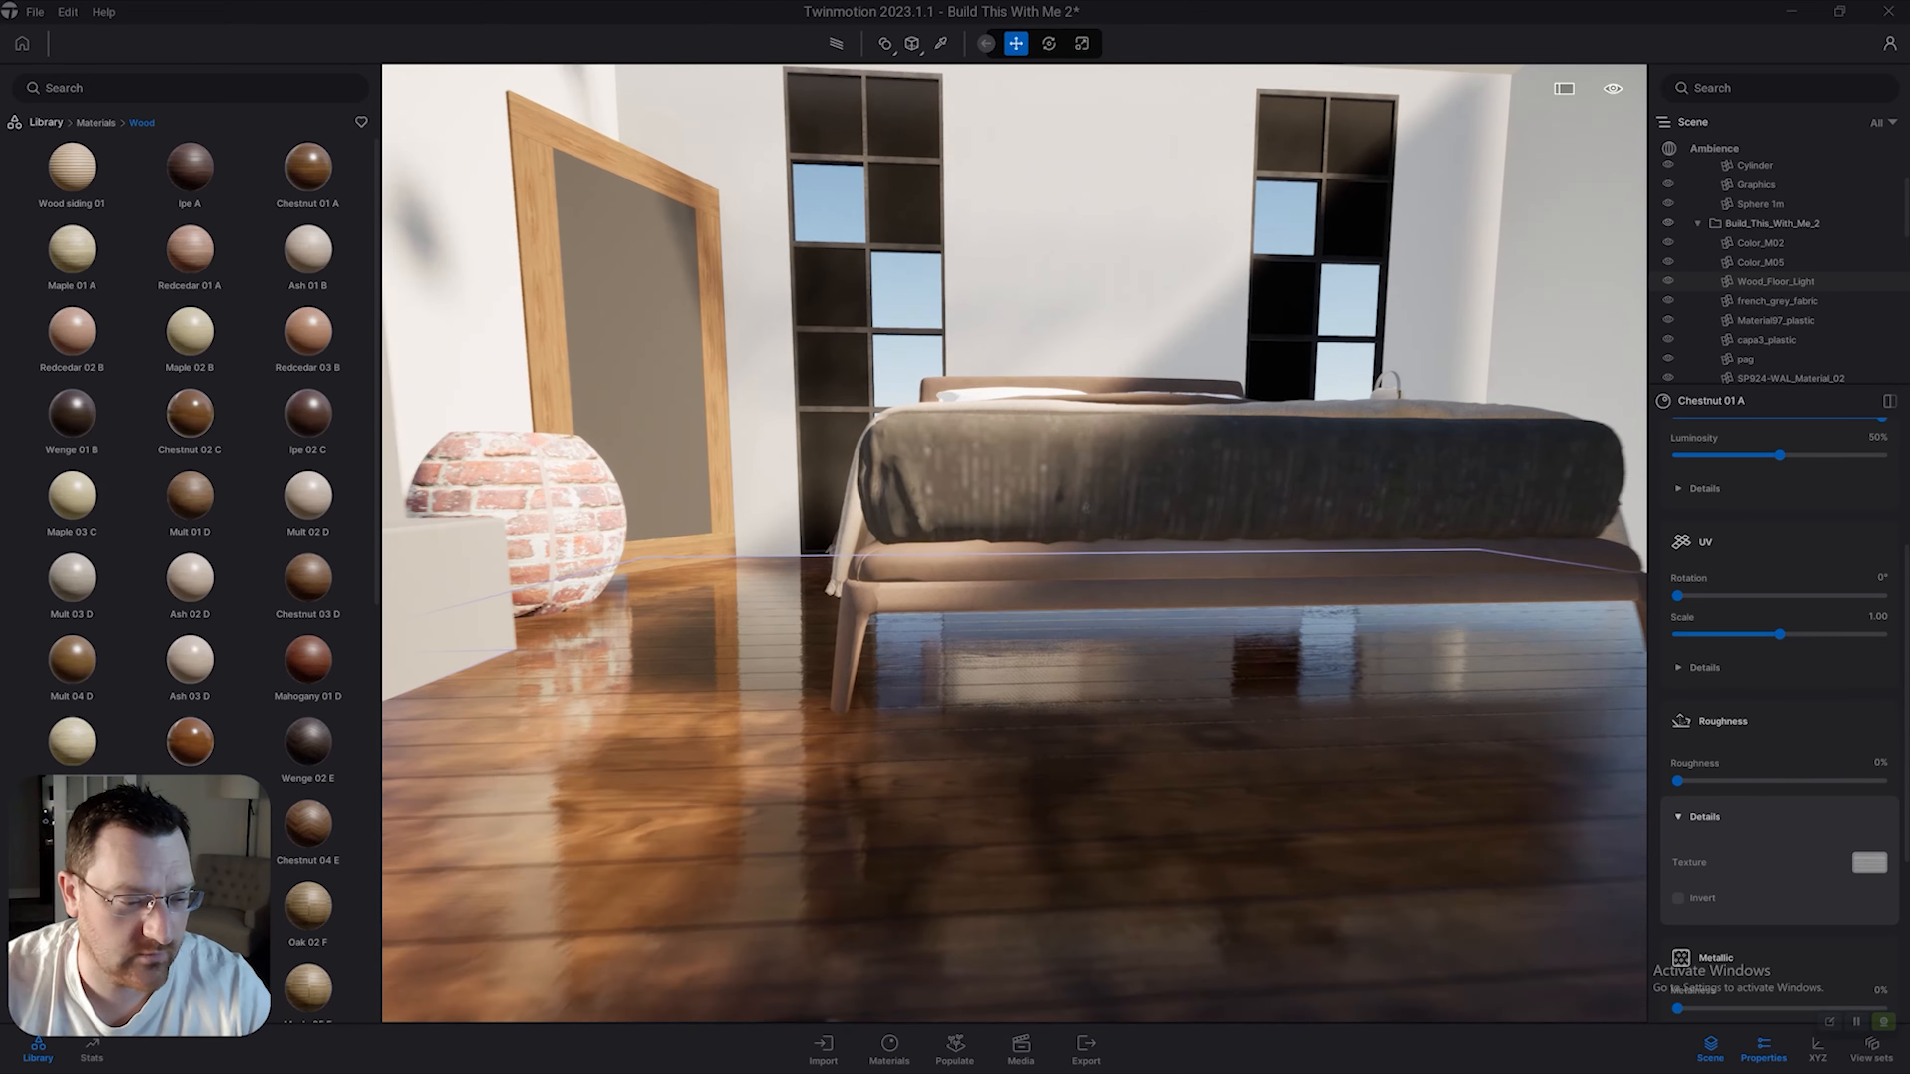
# Set the floor material's roughness to 25%.
pyautogui.press('a')
pyautogui.press('a')
pyautogui.press('d')
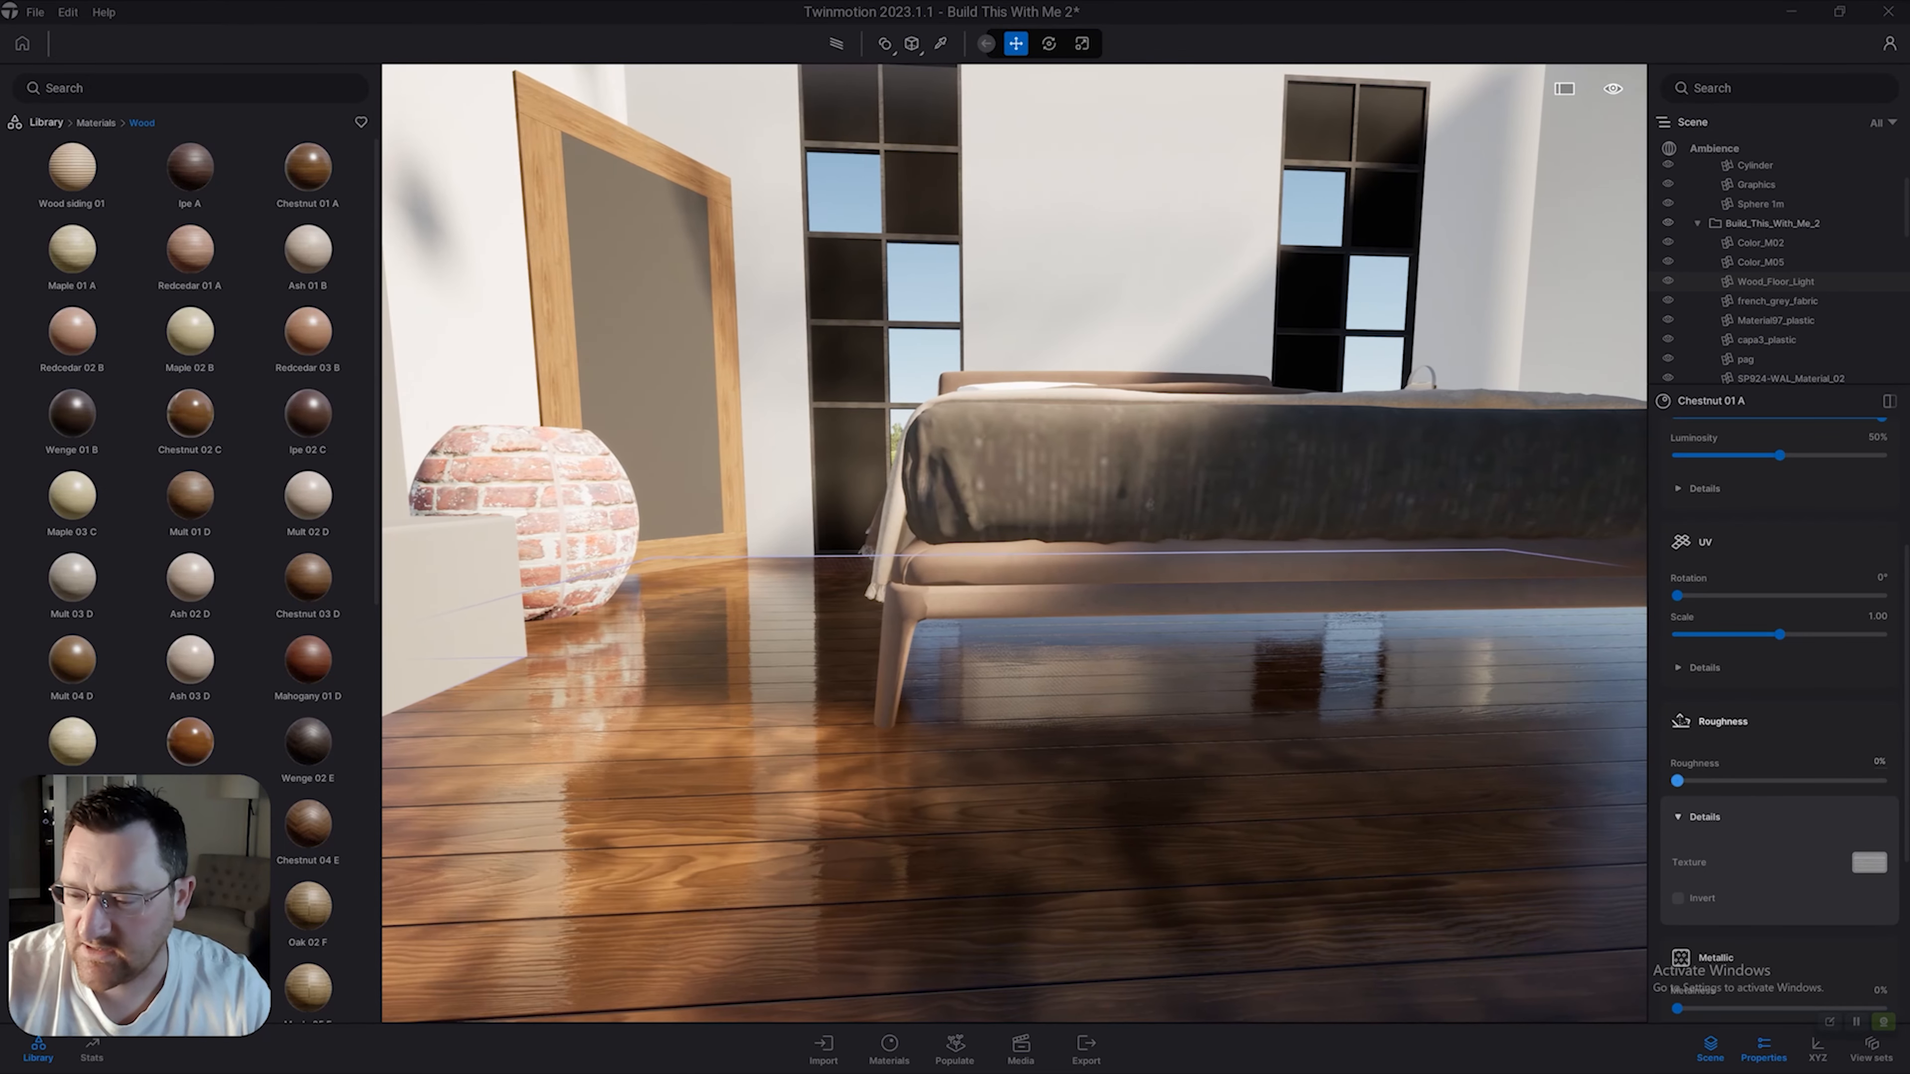
pyautogui.moveTo(1676, 781); pyautogui.dragTo(1731, 781)
pyautogui.scroll(-7, 1729, 781)
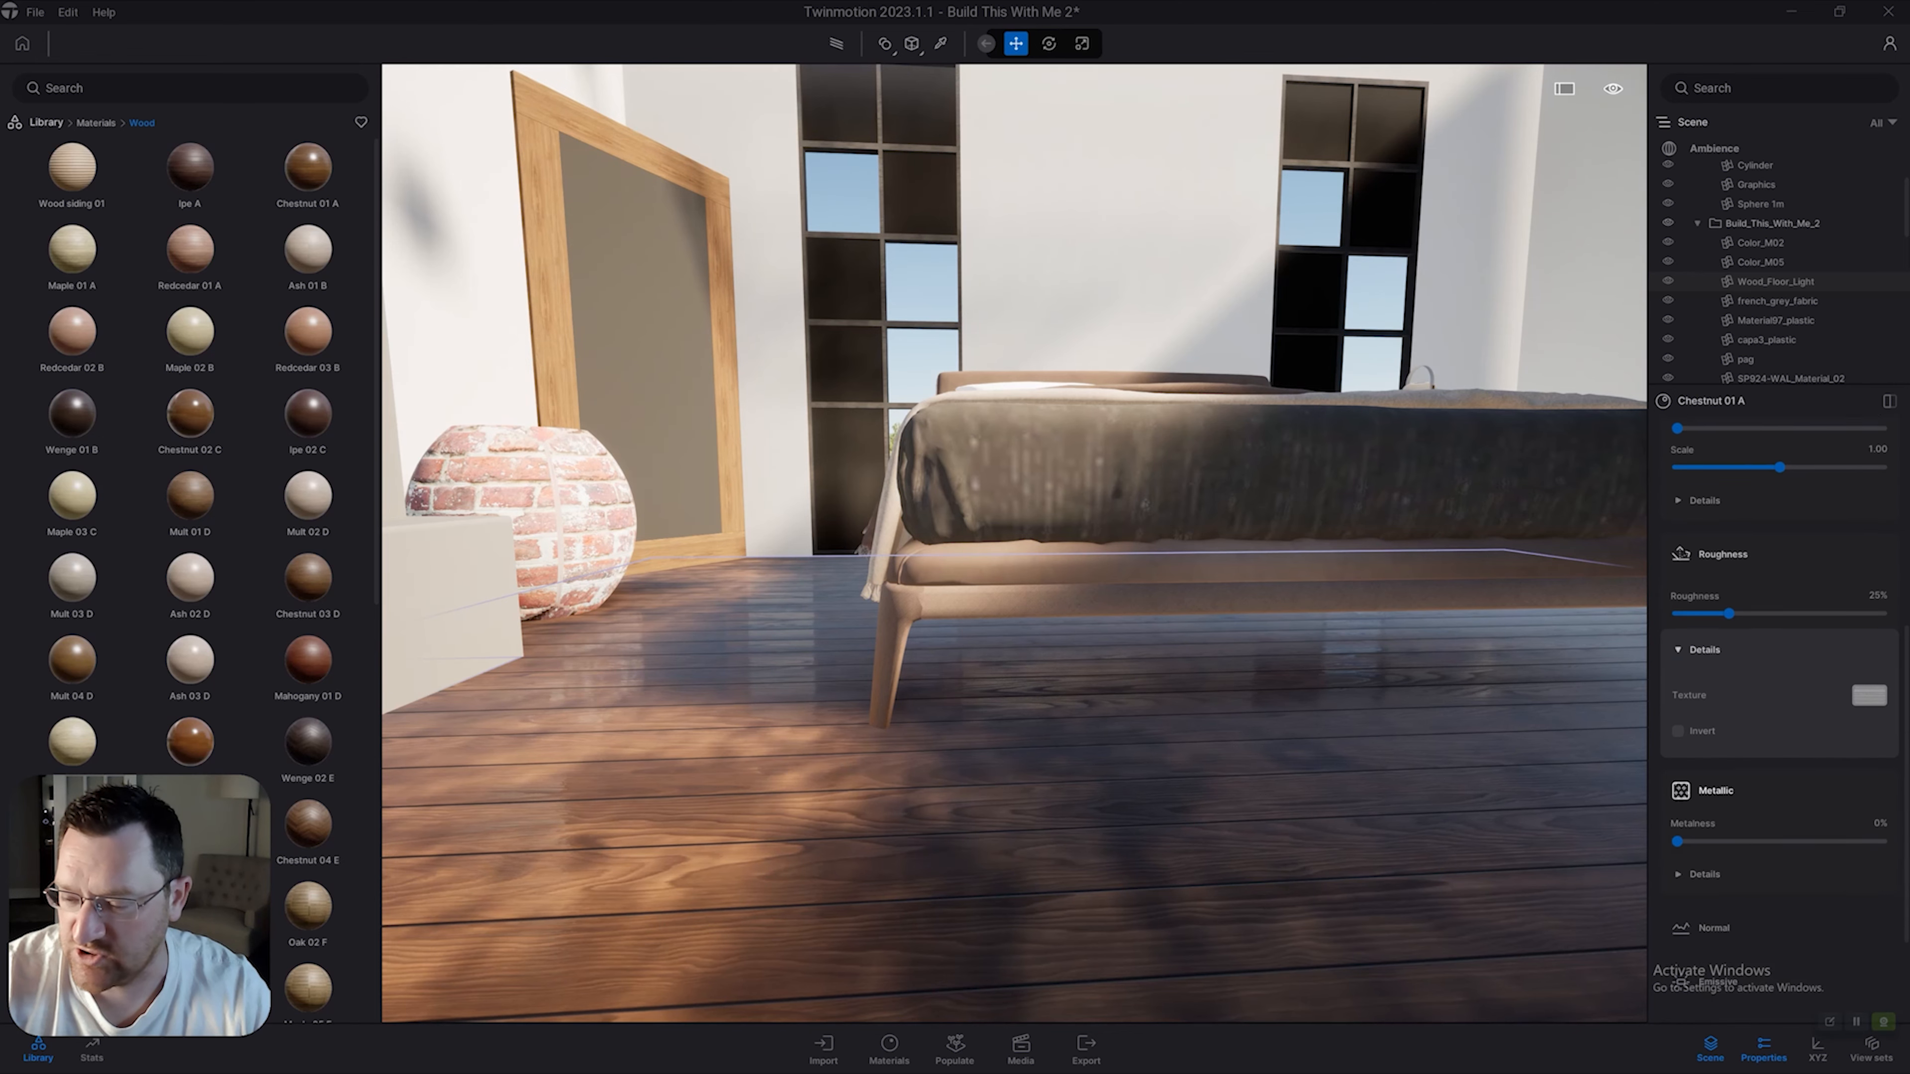
# Try a metalness of 100% on the floor material, and undo the change.
pyautogui.press('s')
pyautogui.press('d')
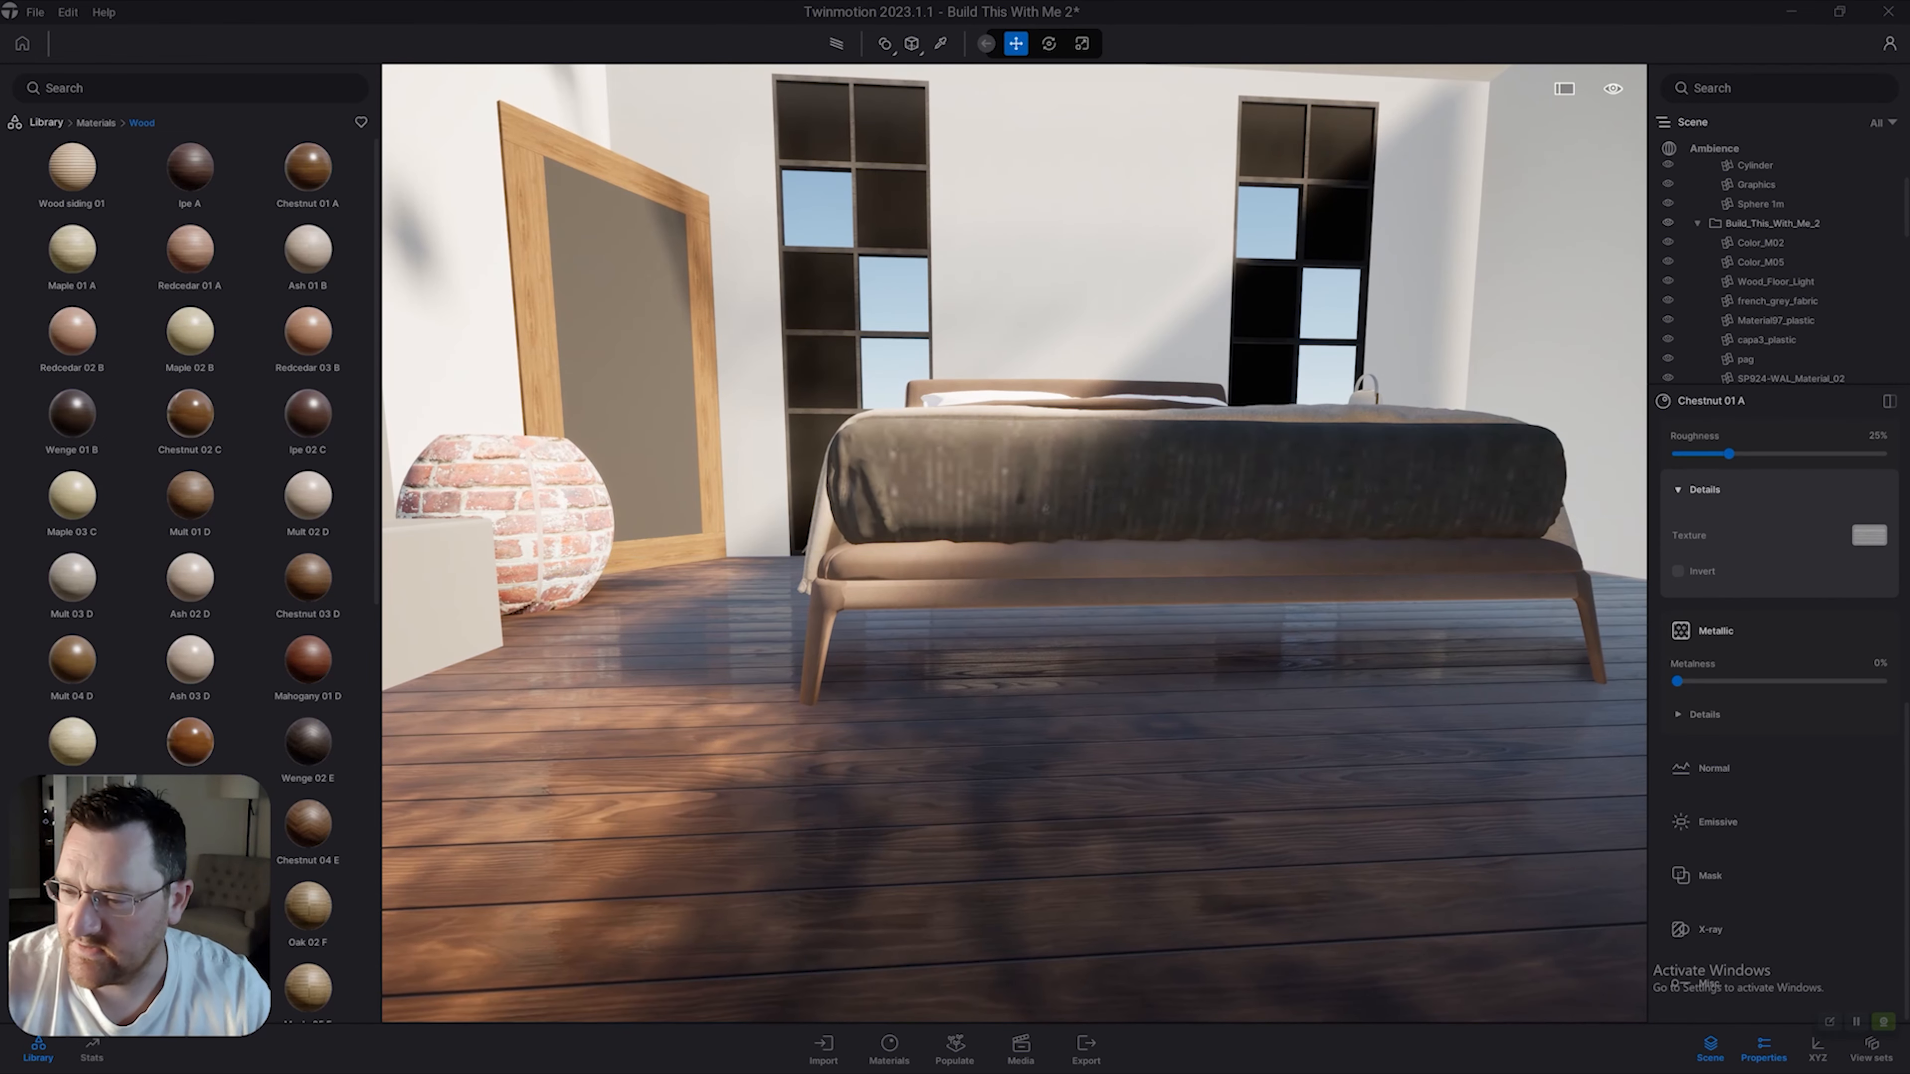
pyautogui.moveTo(1677, 681); pyautogui.dragTo(1884, 681)
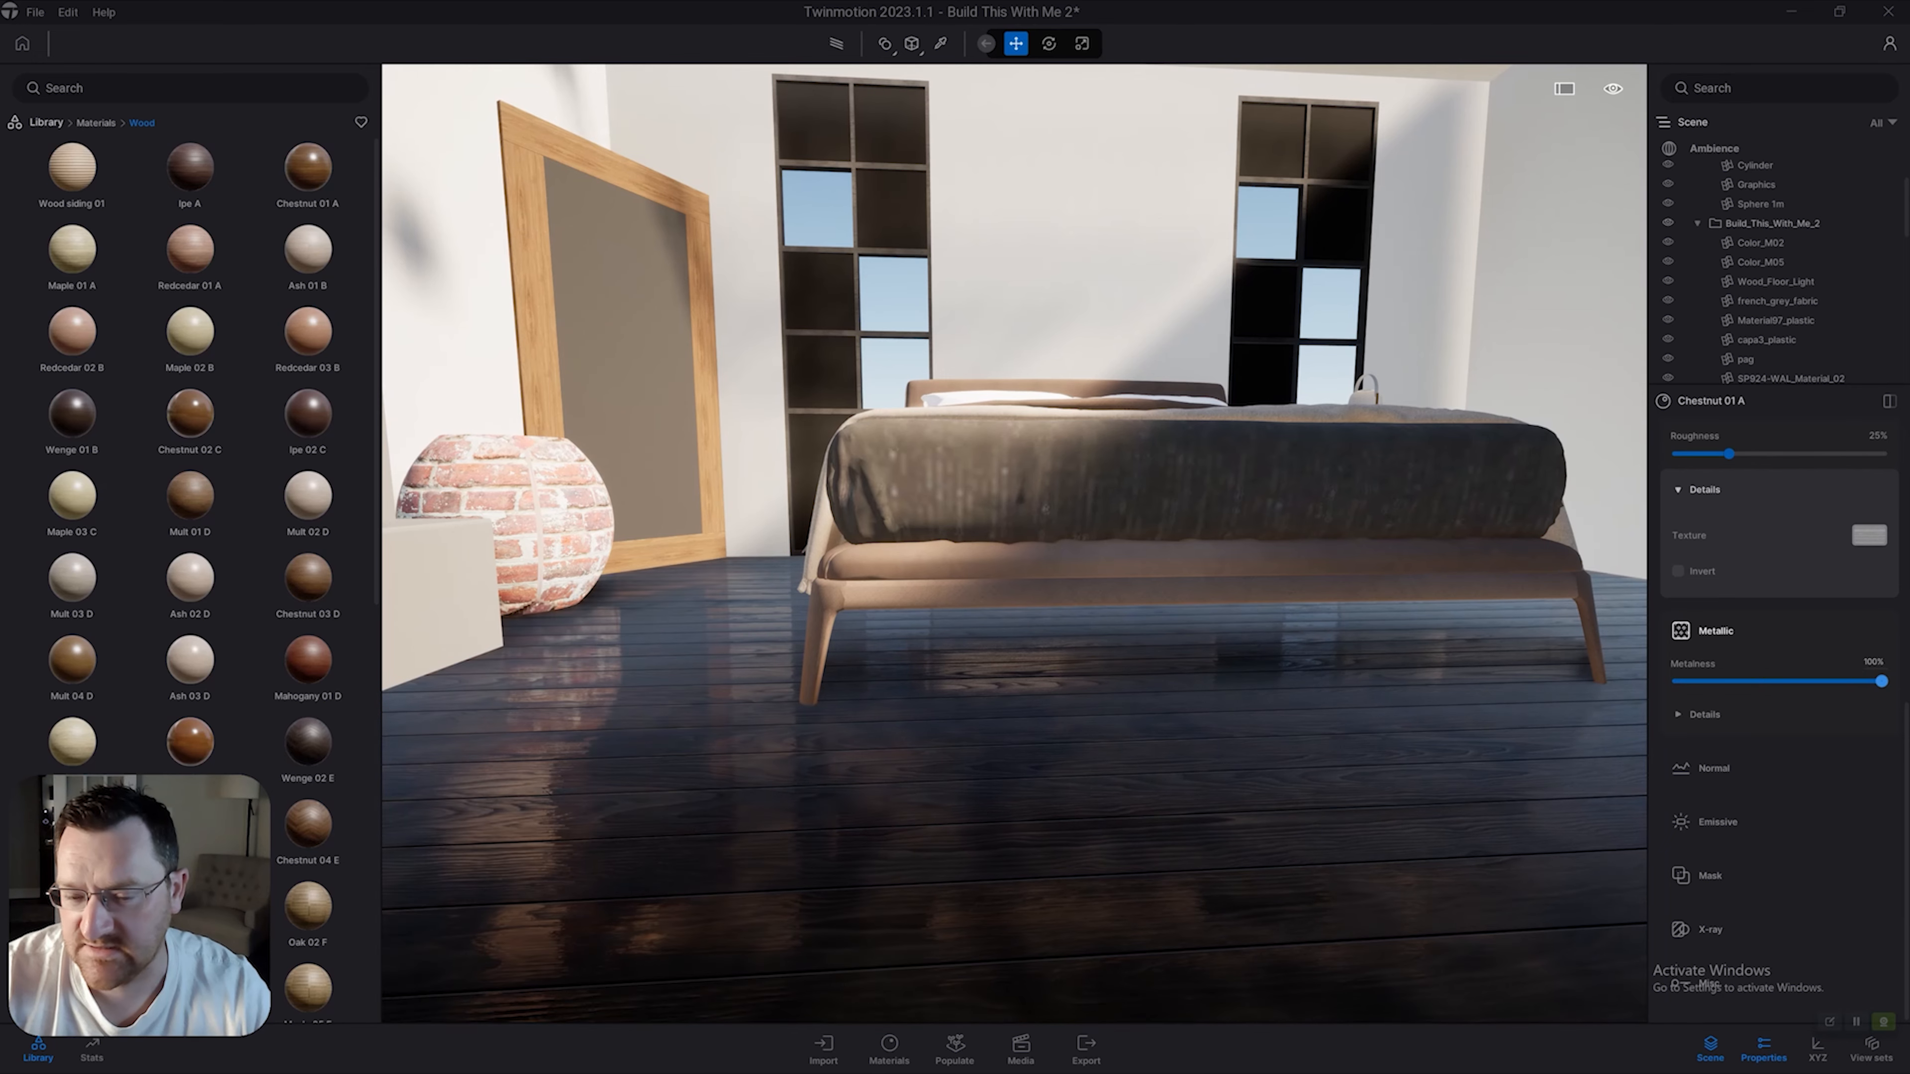
pyautogui.hotkey('ctrl', 'z')
# Apply the Slightly worn brass material from the Metal library category to the two vases on the wall shelf.
pyautogui.moveTo(1047, 511); pyautogui.dragTo(786, 500, button='right')
pyautogui.press('w')
pyautogui.click(97, 123)
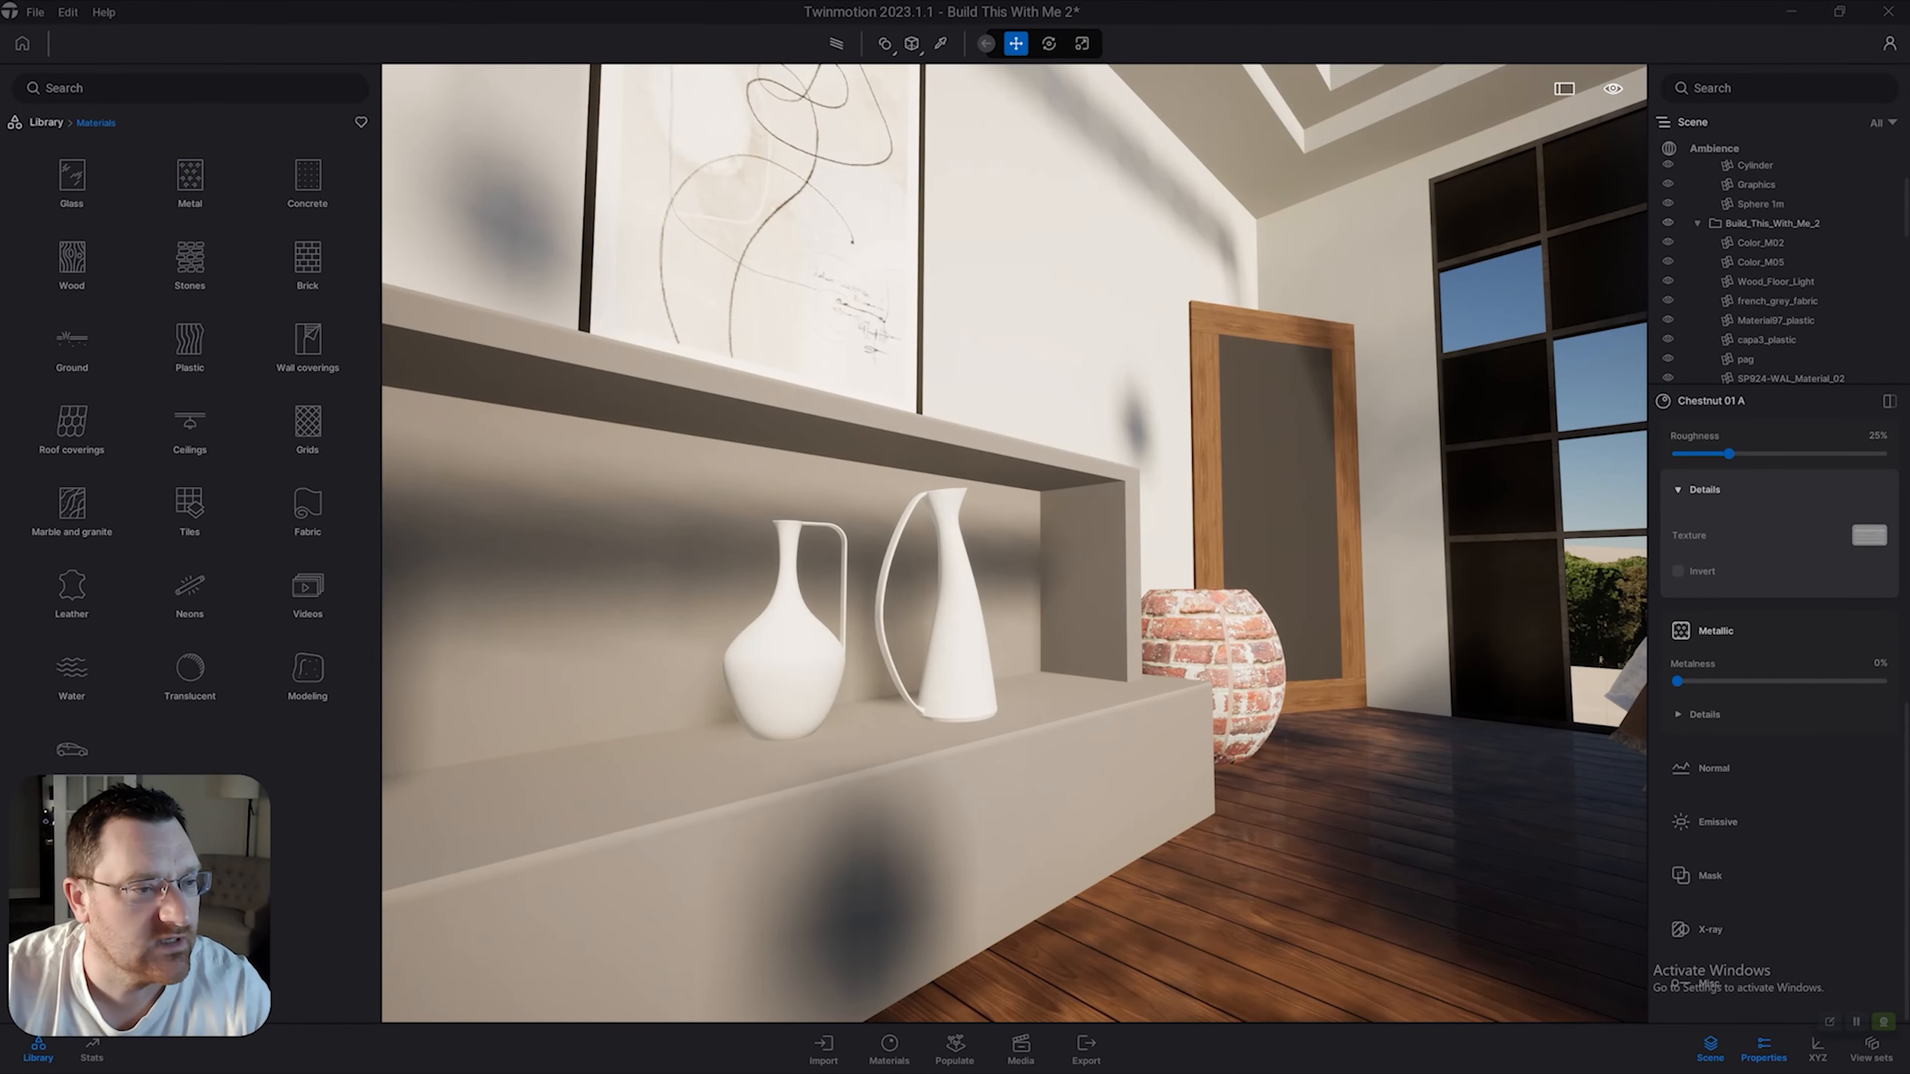
pyautogui.press('w')
pyautogui.press('a')
pyautogui.click(190, 177)
pyautogui.press('w')
pyautogui.moveTo(308, 169)
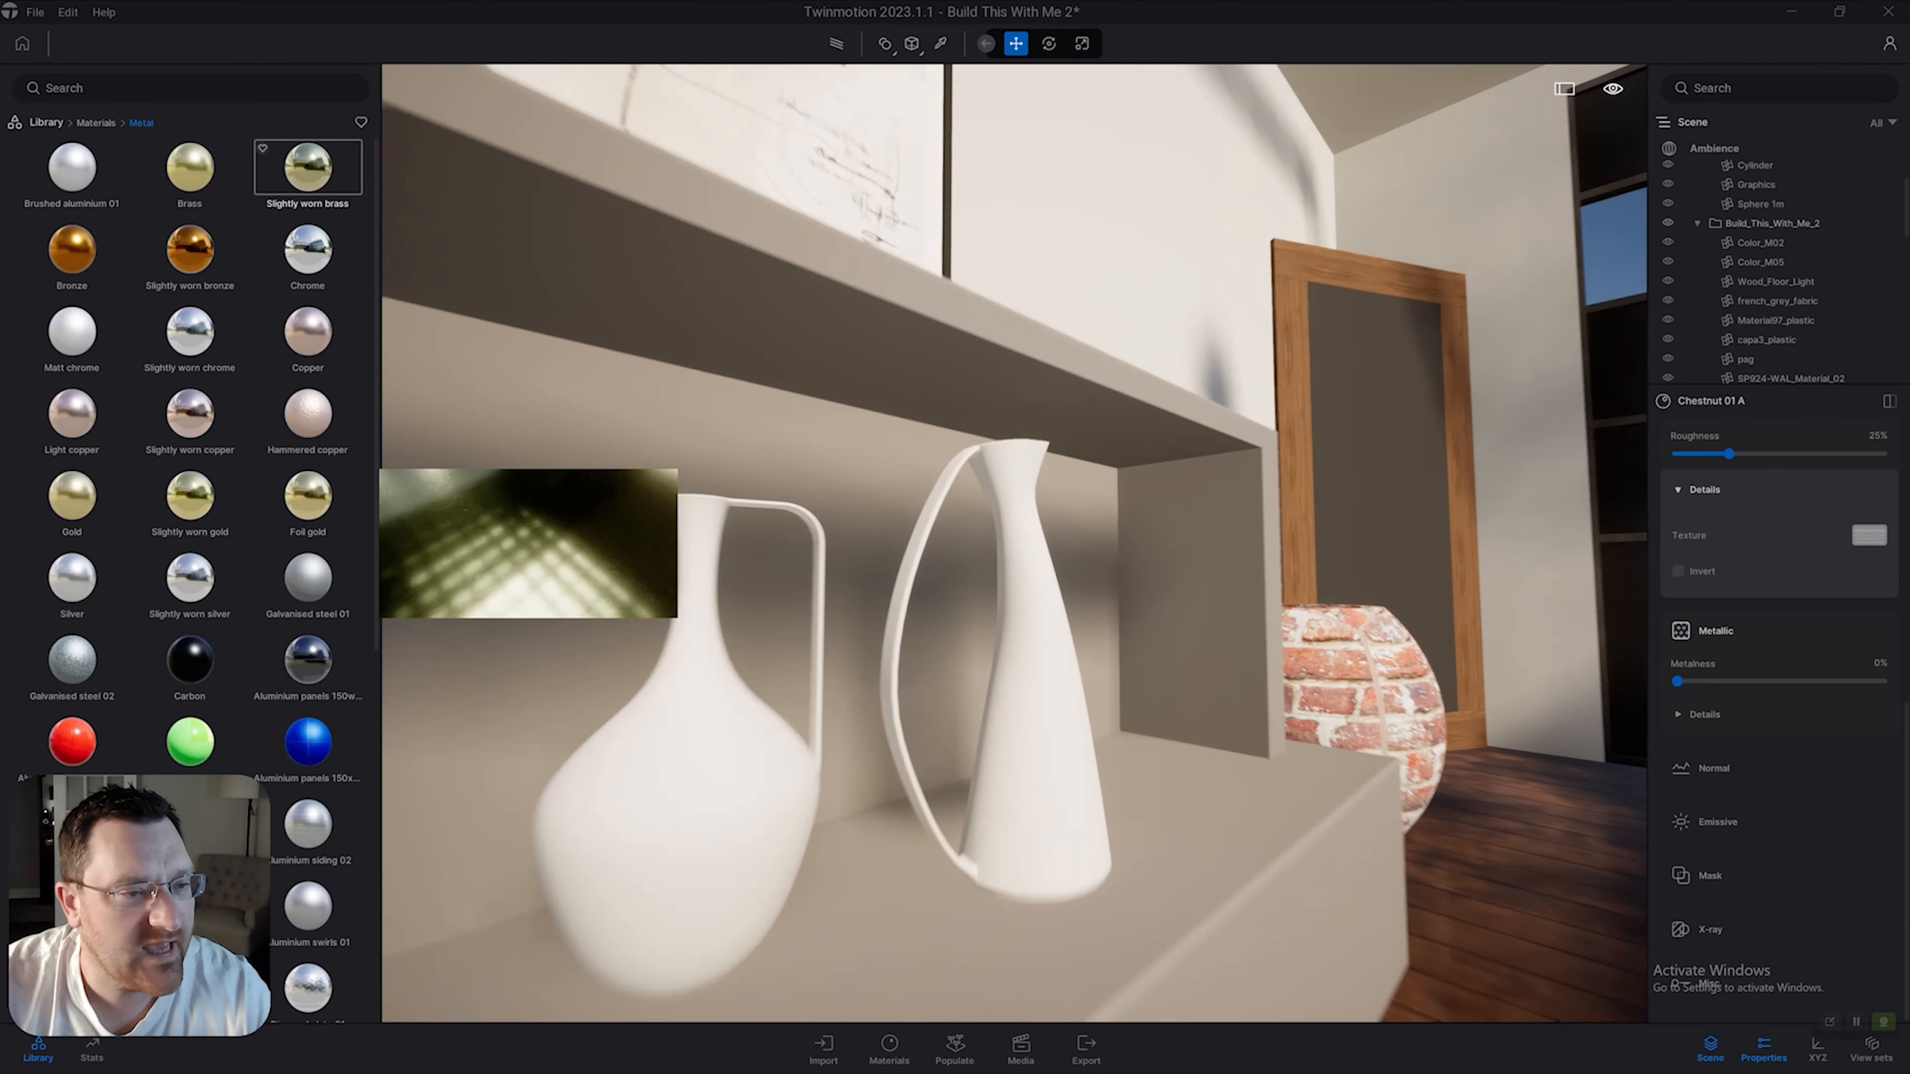
pyautogui.moveTo(307, 169); pyautogui.dragTo(797, 617)
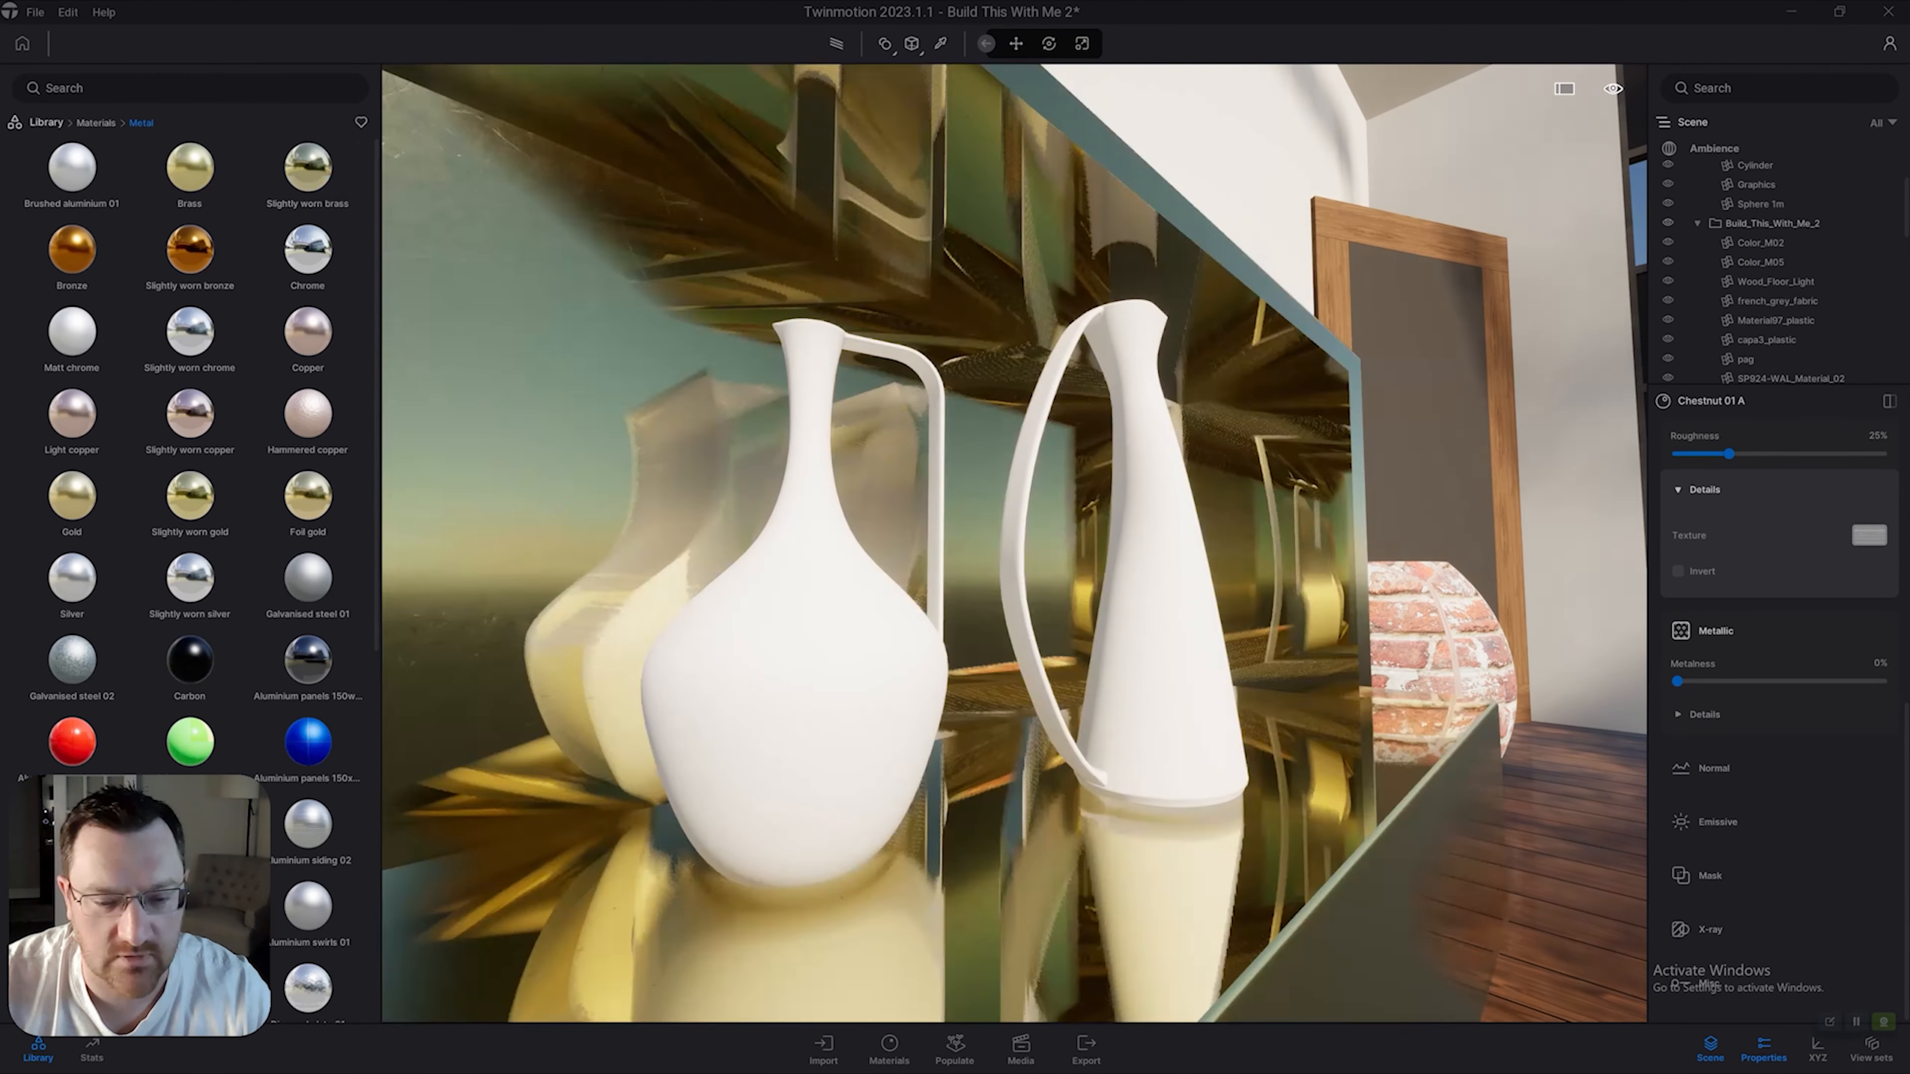
pyautogui.press('w')
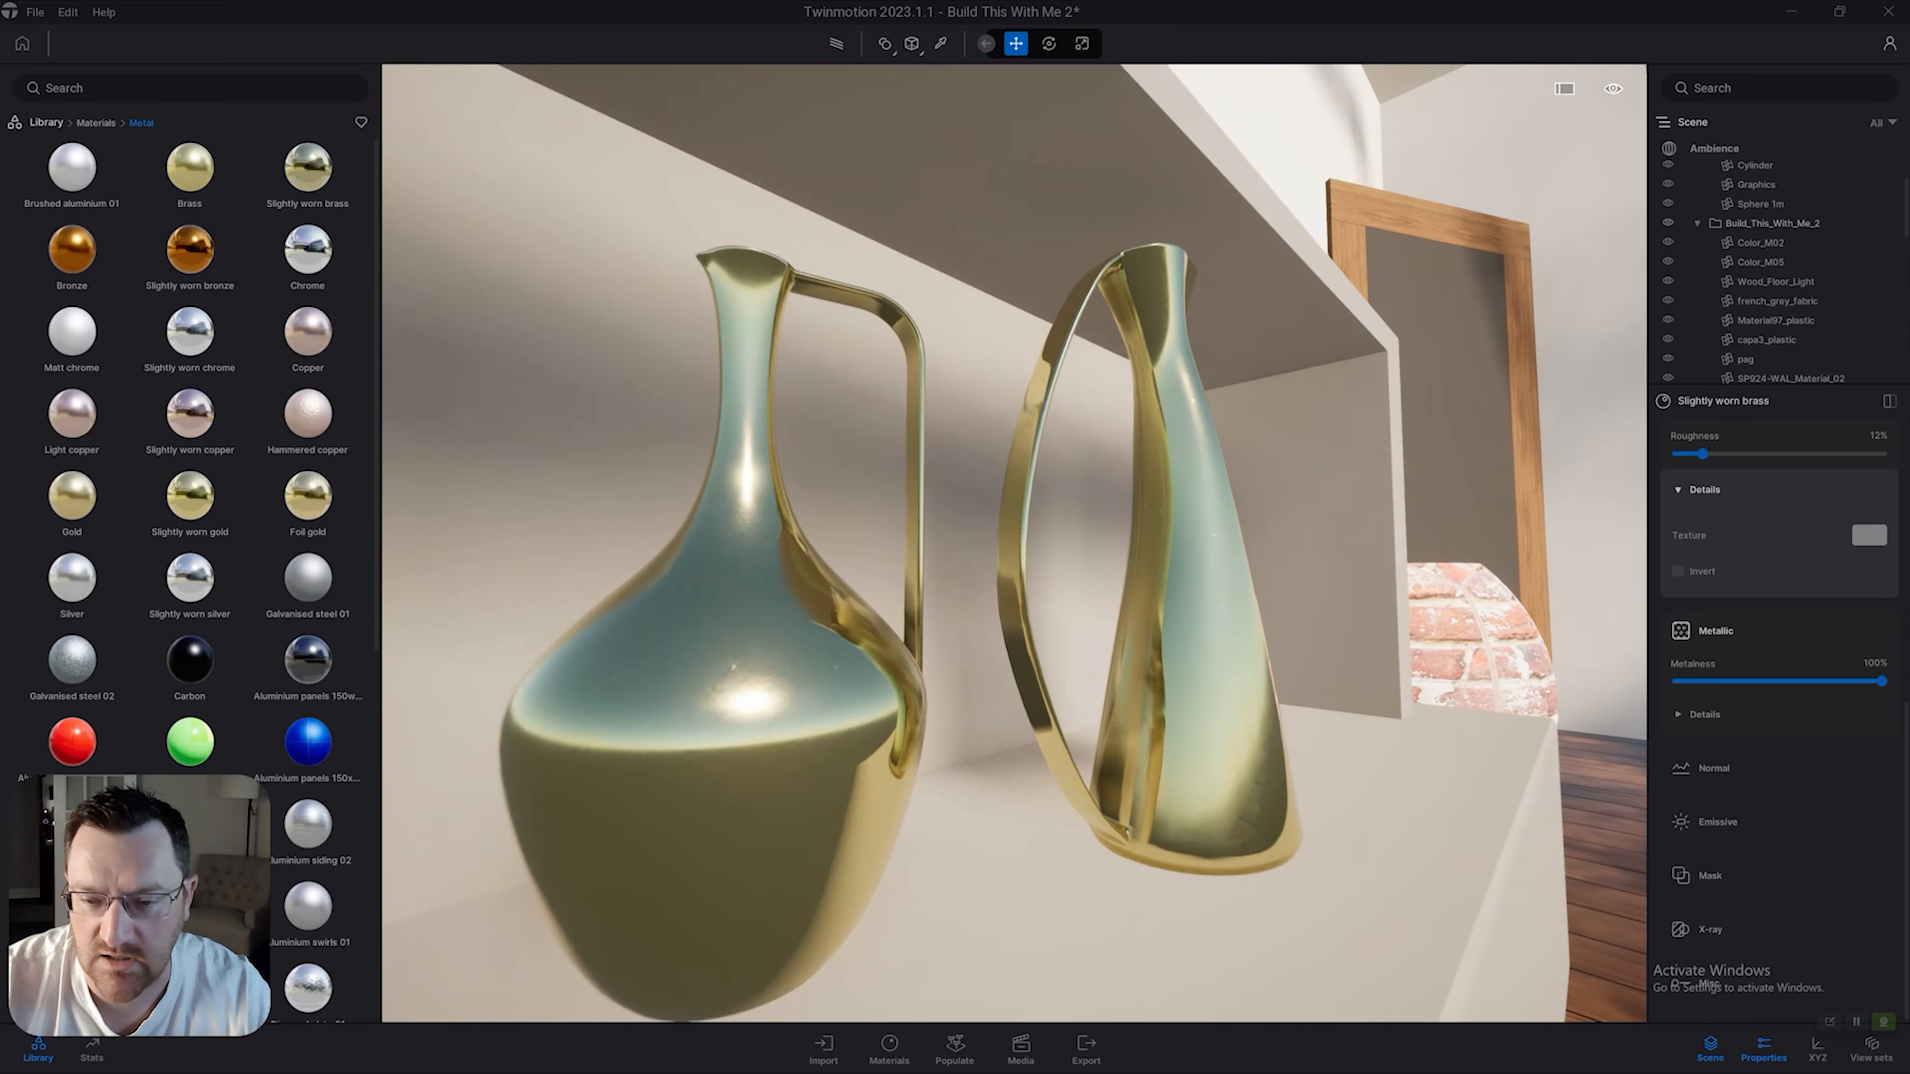
# Examine the brass reflections on the two vases from several distances.
pyautogui.moveTo(797, 617); pyautogui.dragTo(661, 617, button='right')
pyautogui.moveTo(1881, 681)
pyautogui.mouseDown()
pyautogui.moveTo(1677, 682)
pyautogui.moveTo(1882, 682)
pyautogui.mouseUp()
pyautogui.press('s')
pyautogui.press('s')
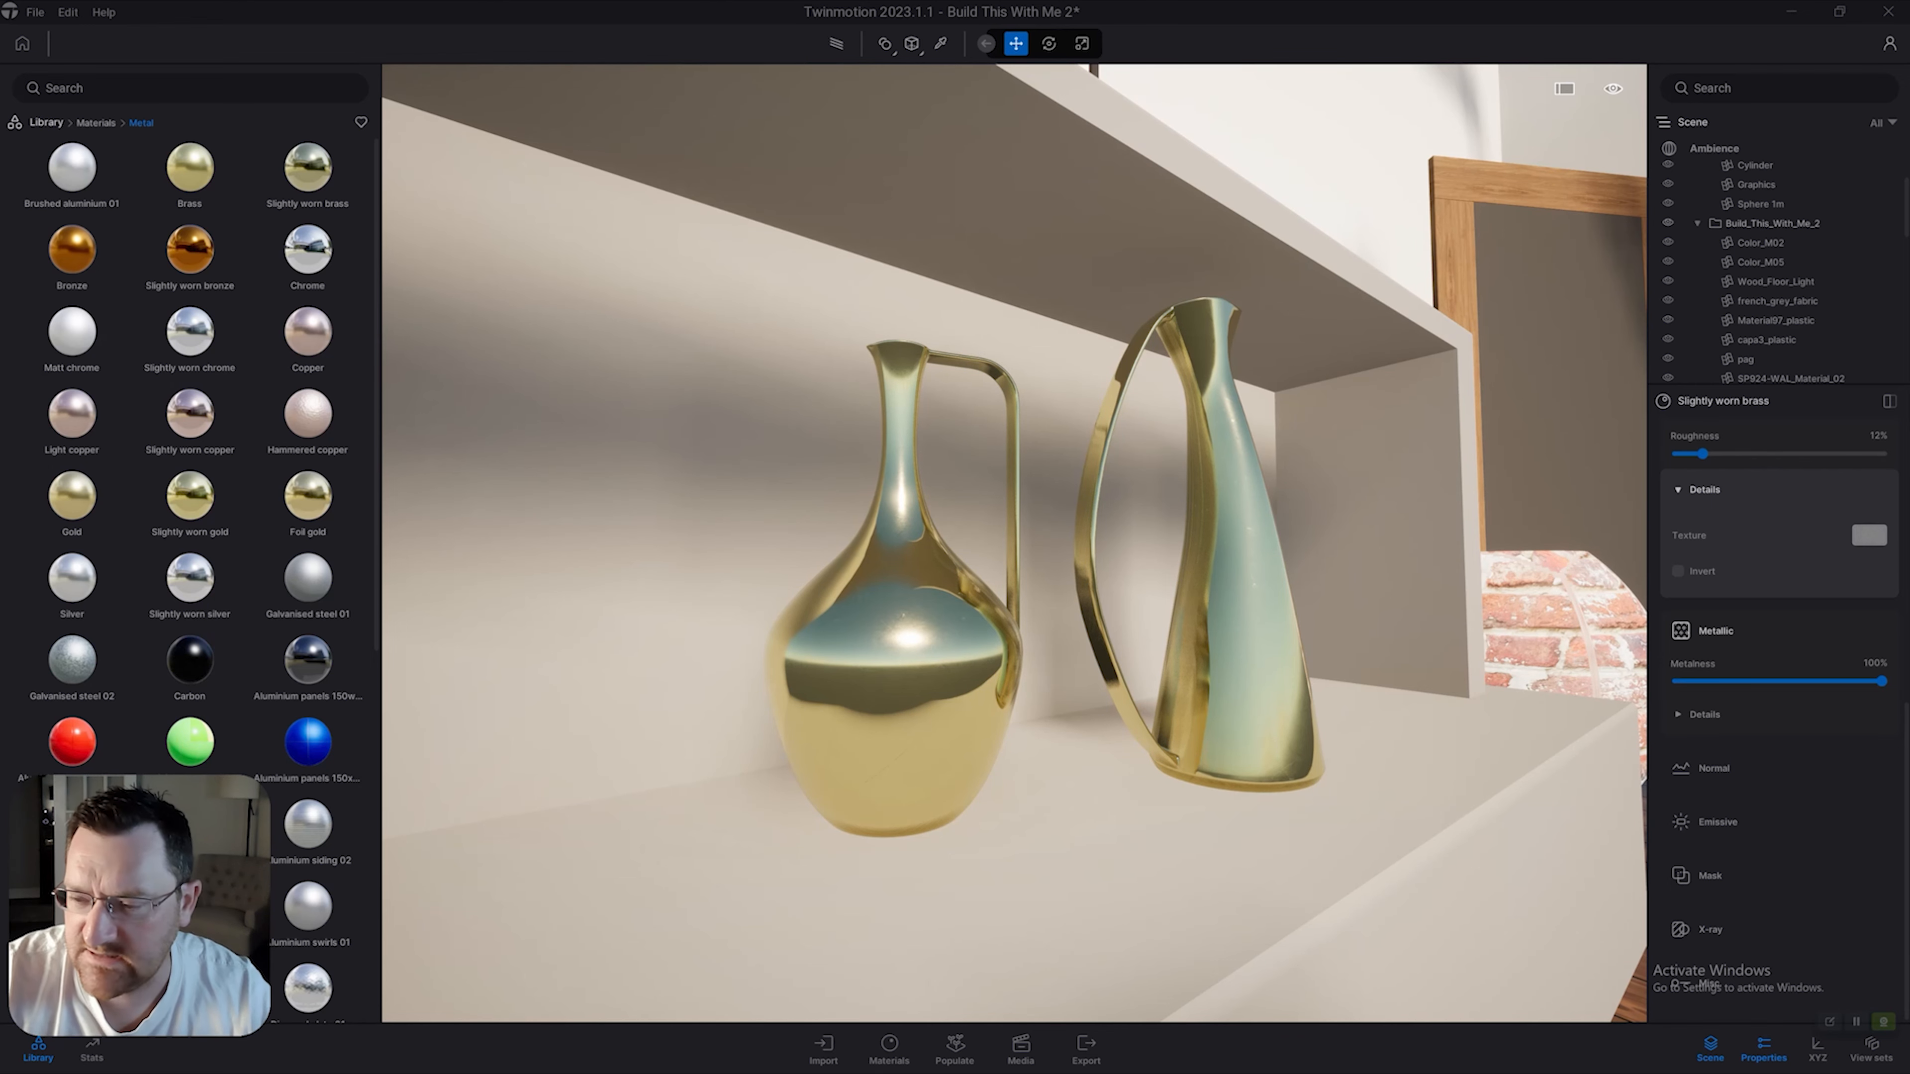
pyautogui.scroll(-3, 1014, 544)
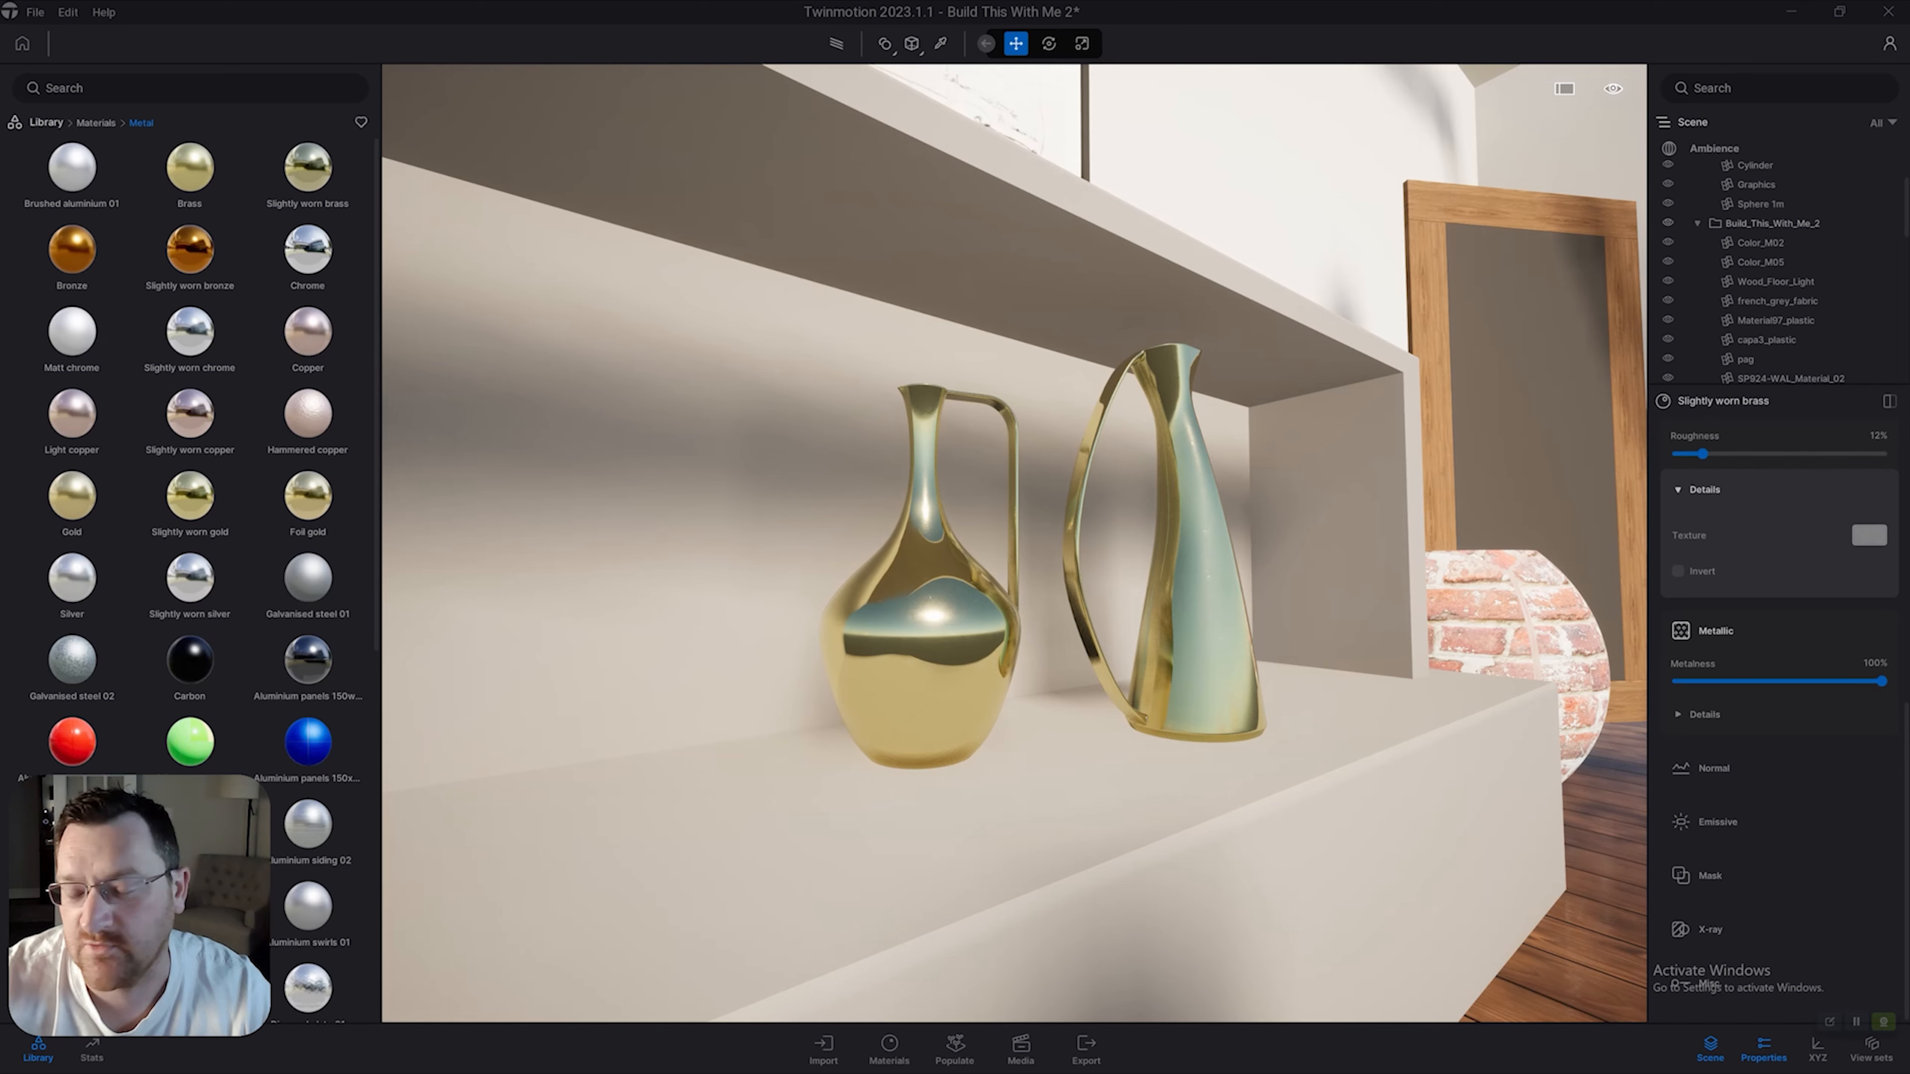
pyautogui.press('a')
pyautogui.press('w')
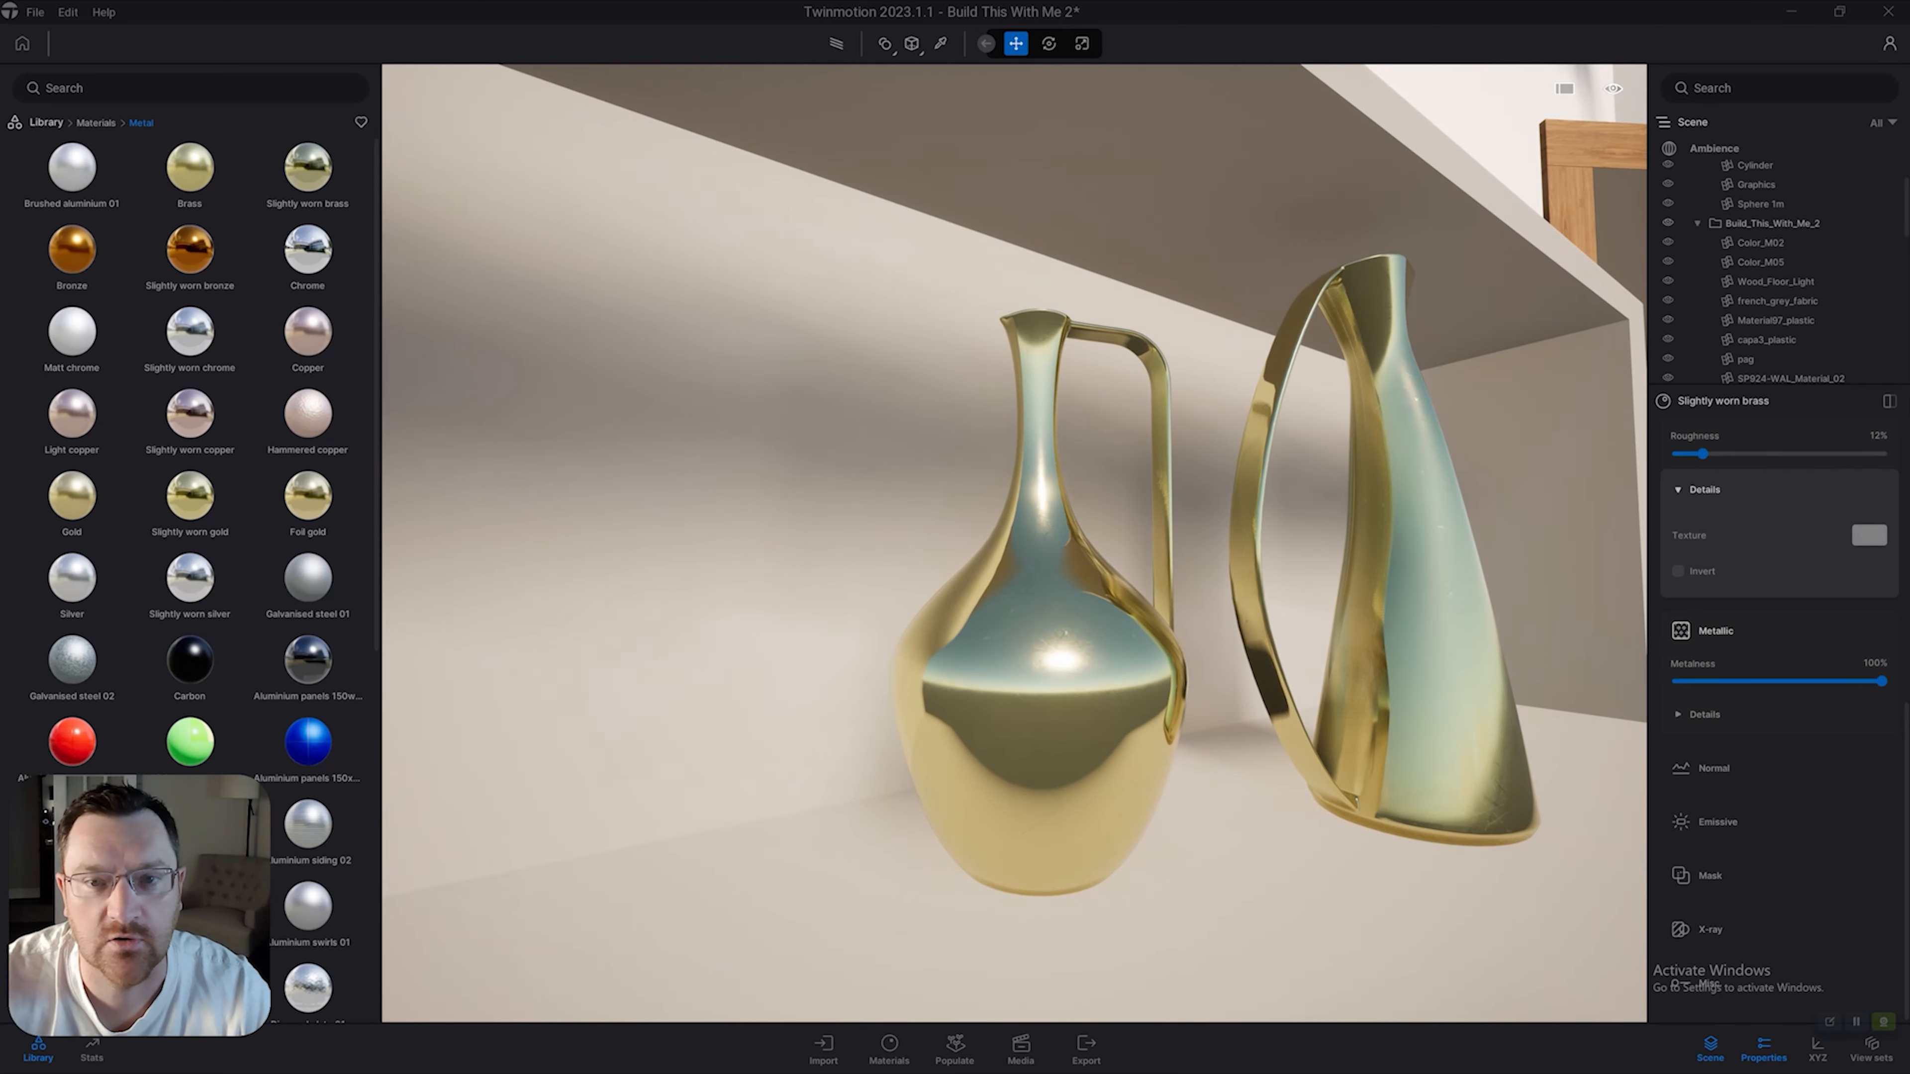
pyautogui.press('w')
pyautogui.press('s')
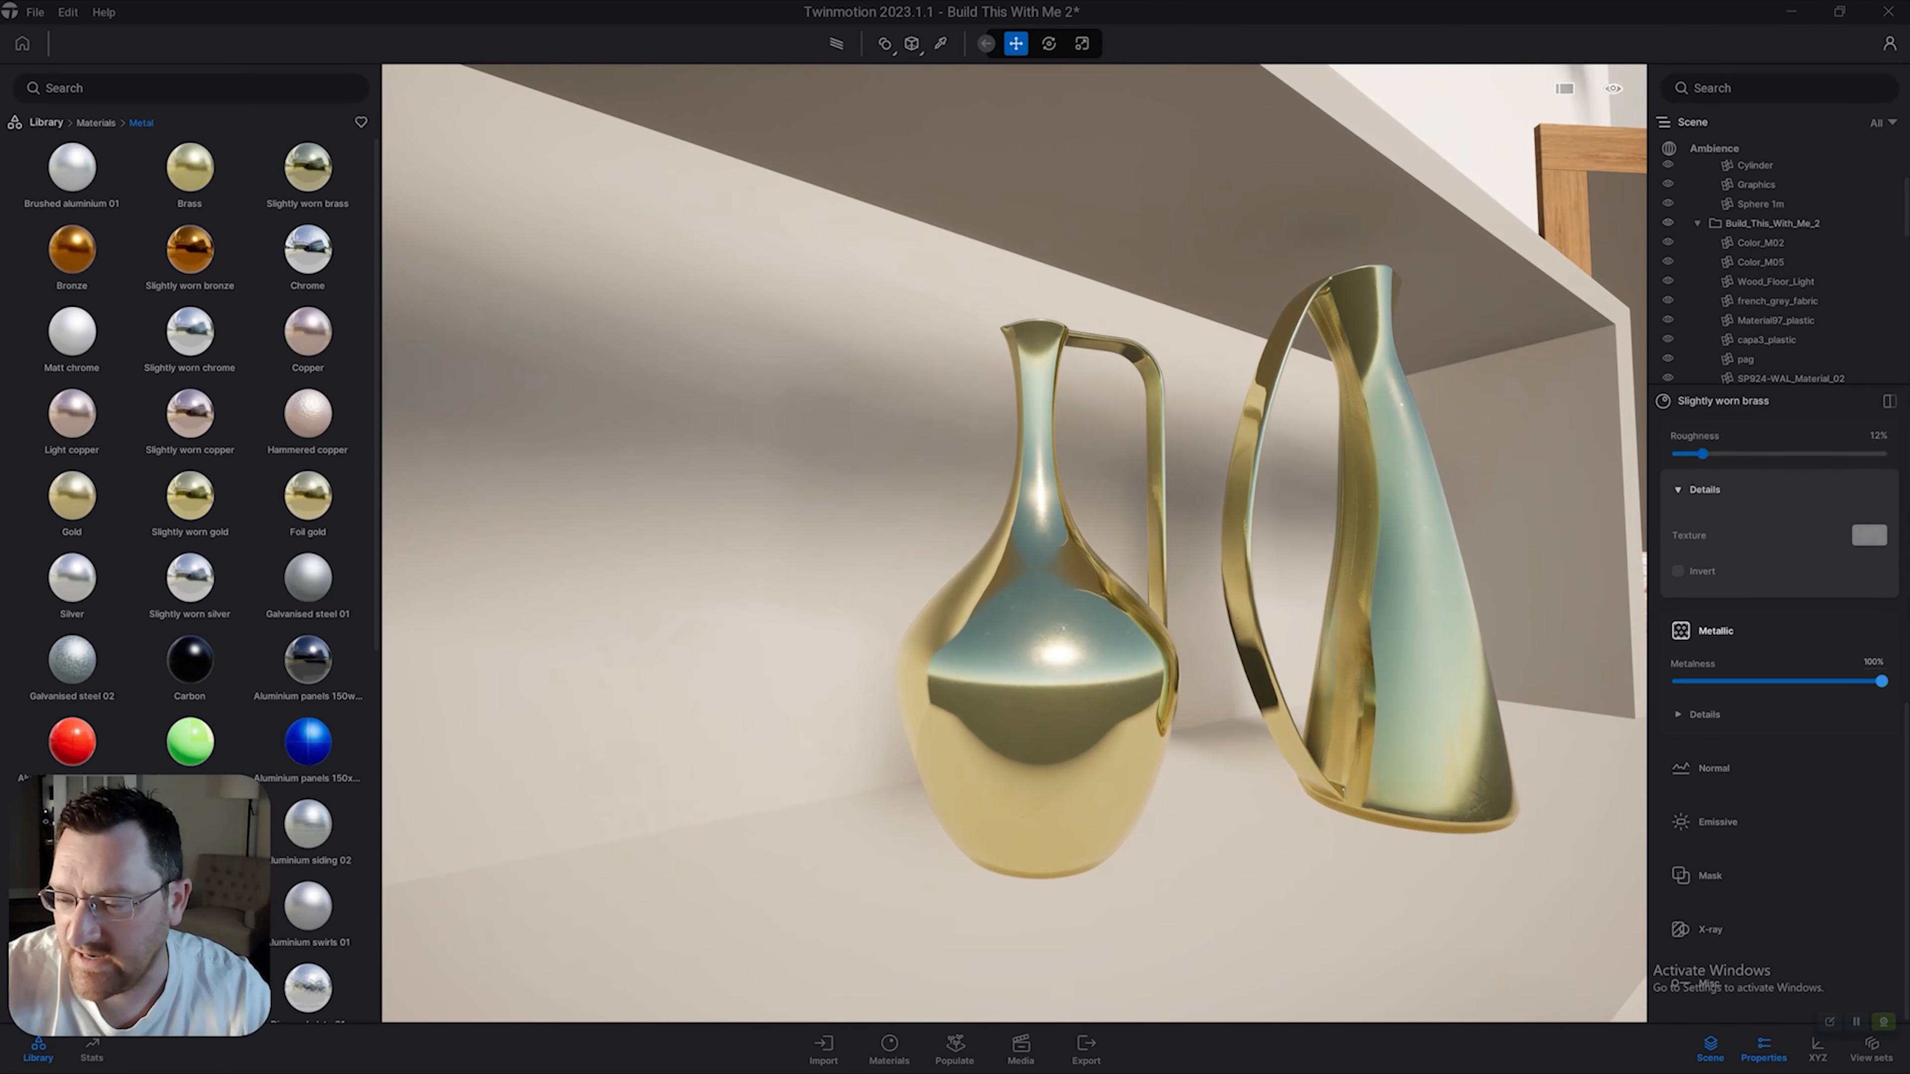
# Try a metalness of 0% on the brass material, and set it back to 100%.
pyautogui.moveTo(1881, 681); pyautogui.dragTo(1677, 681)
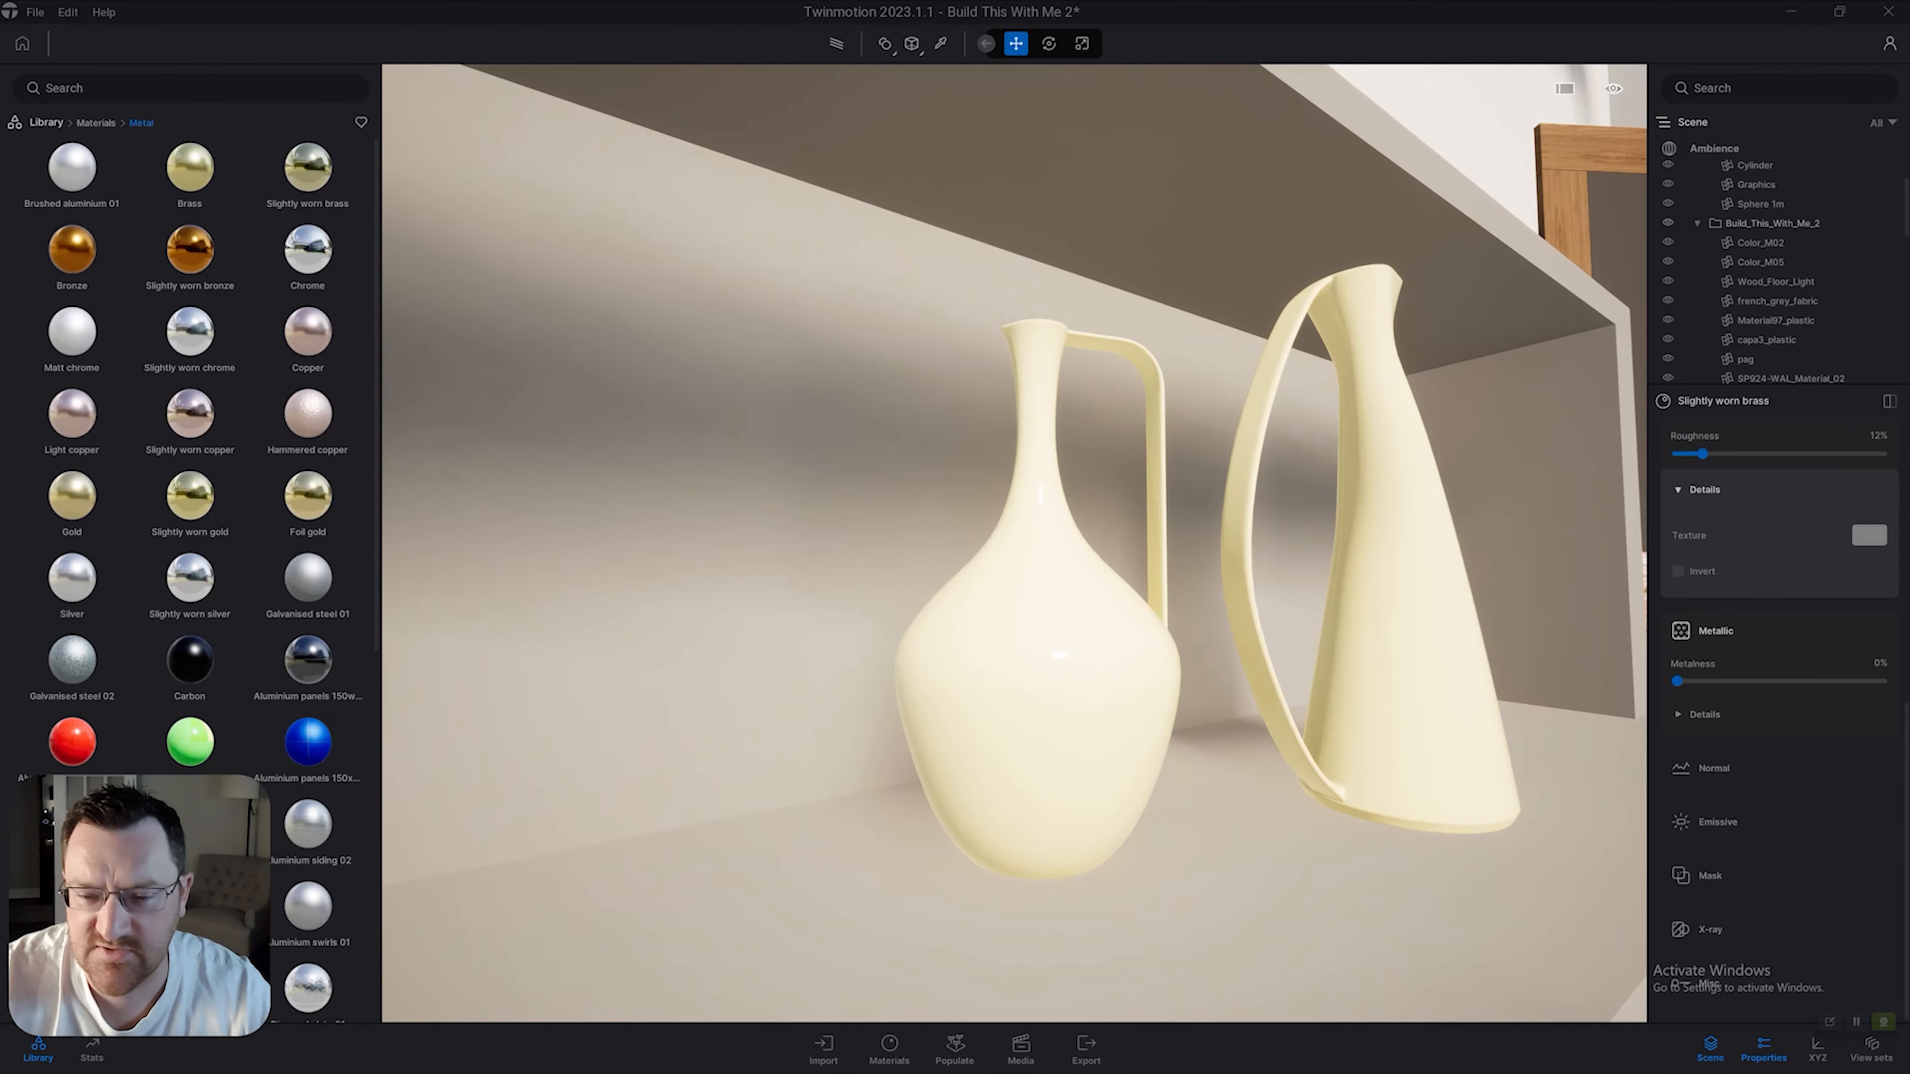
pyautogui.press('s')
pyautogui.press('w')
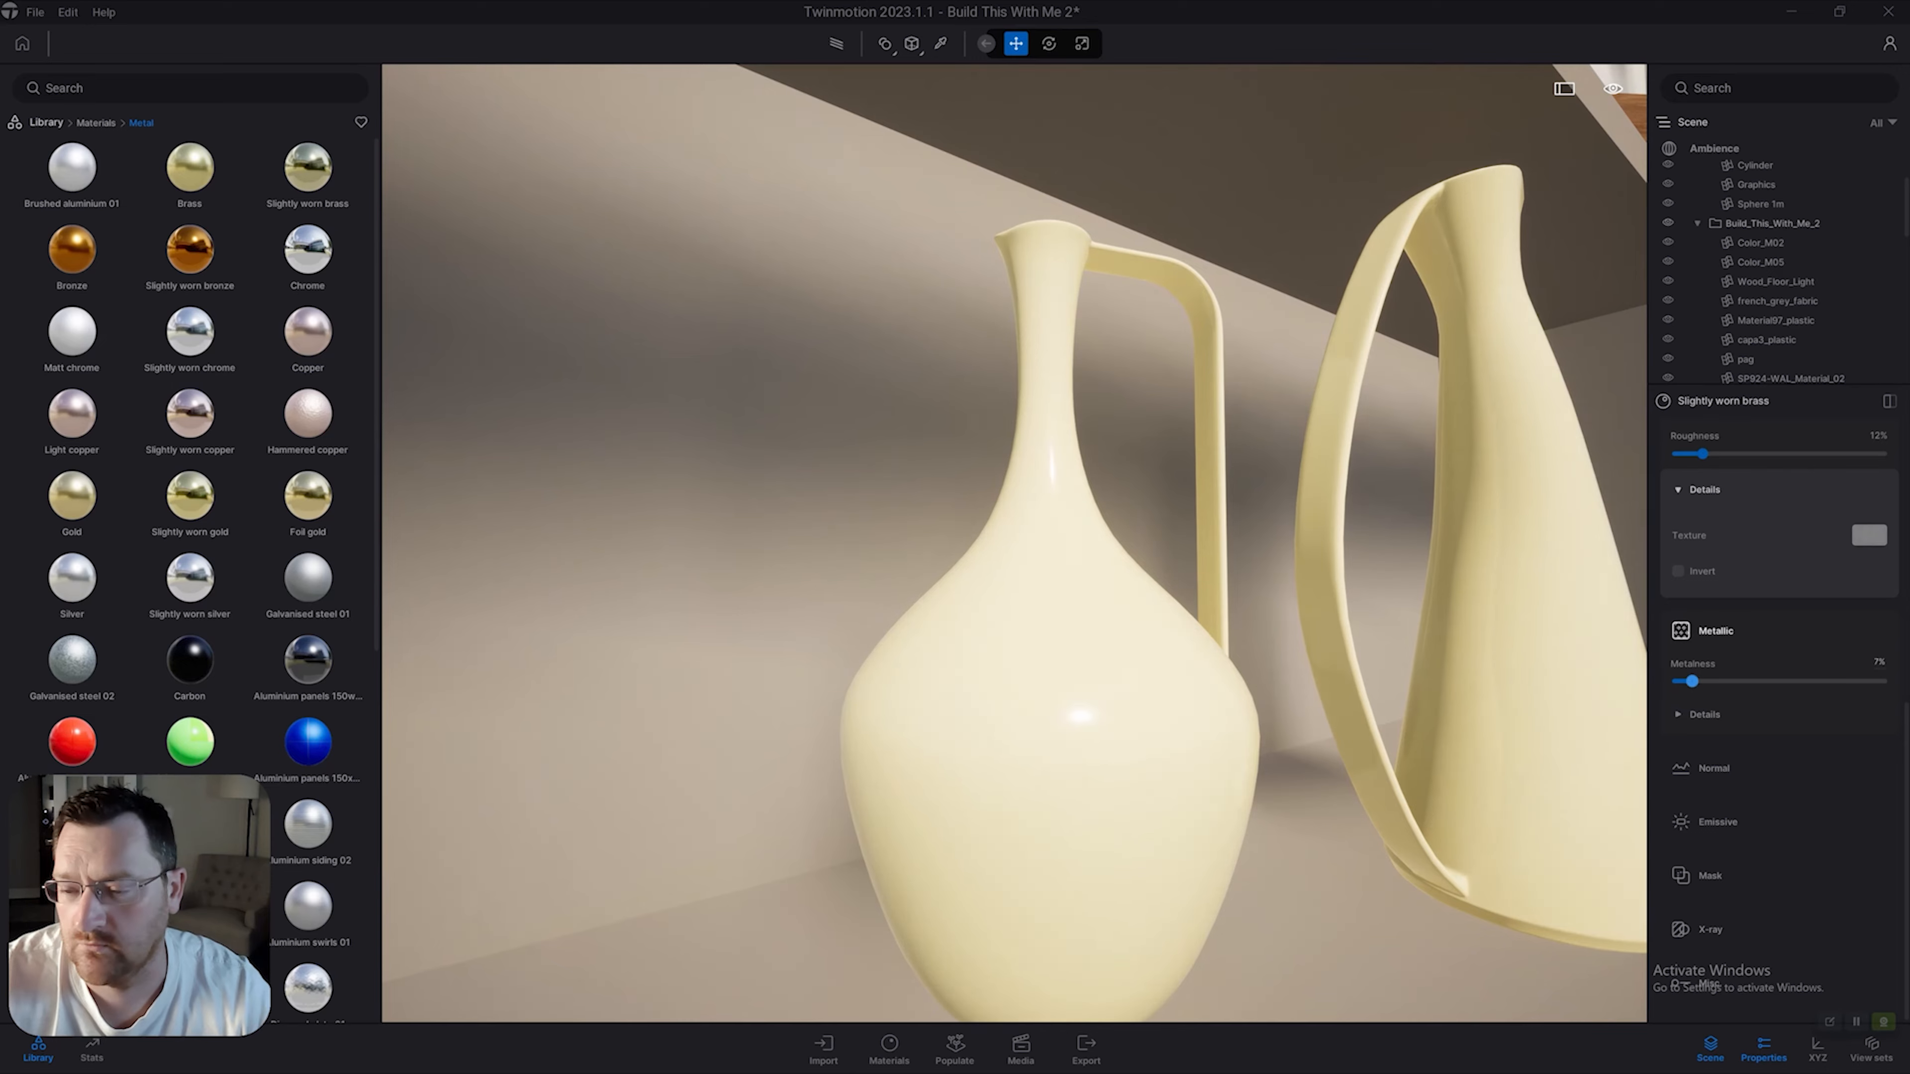
pyautogui.moveTo(1692, 681); pyautogui.dragTo(1882, 681)
pyautogui.press('s')
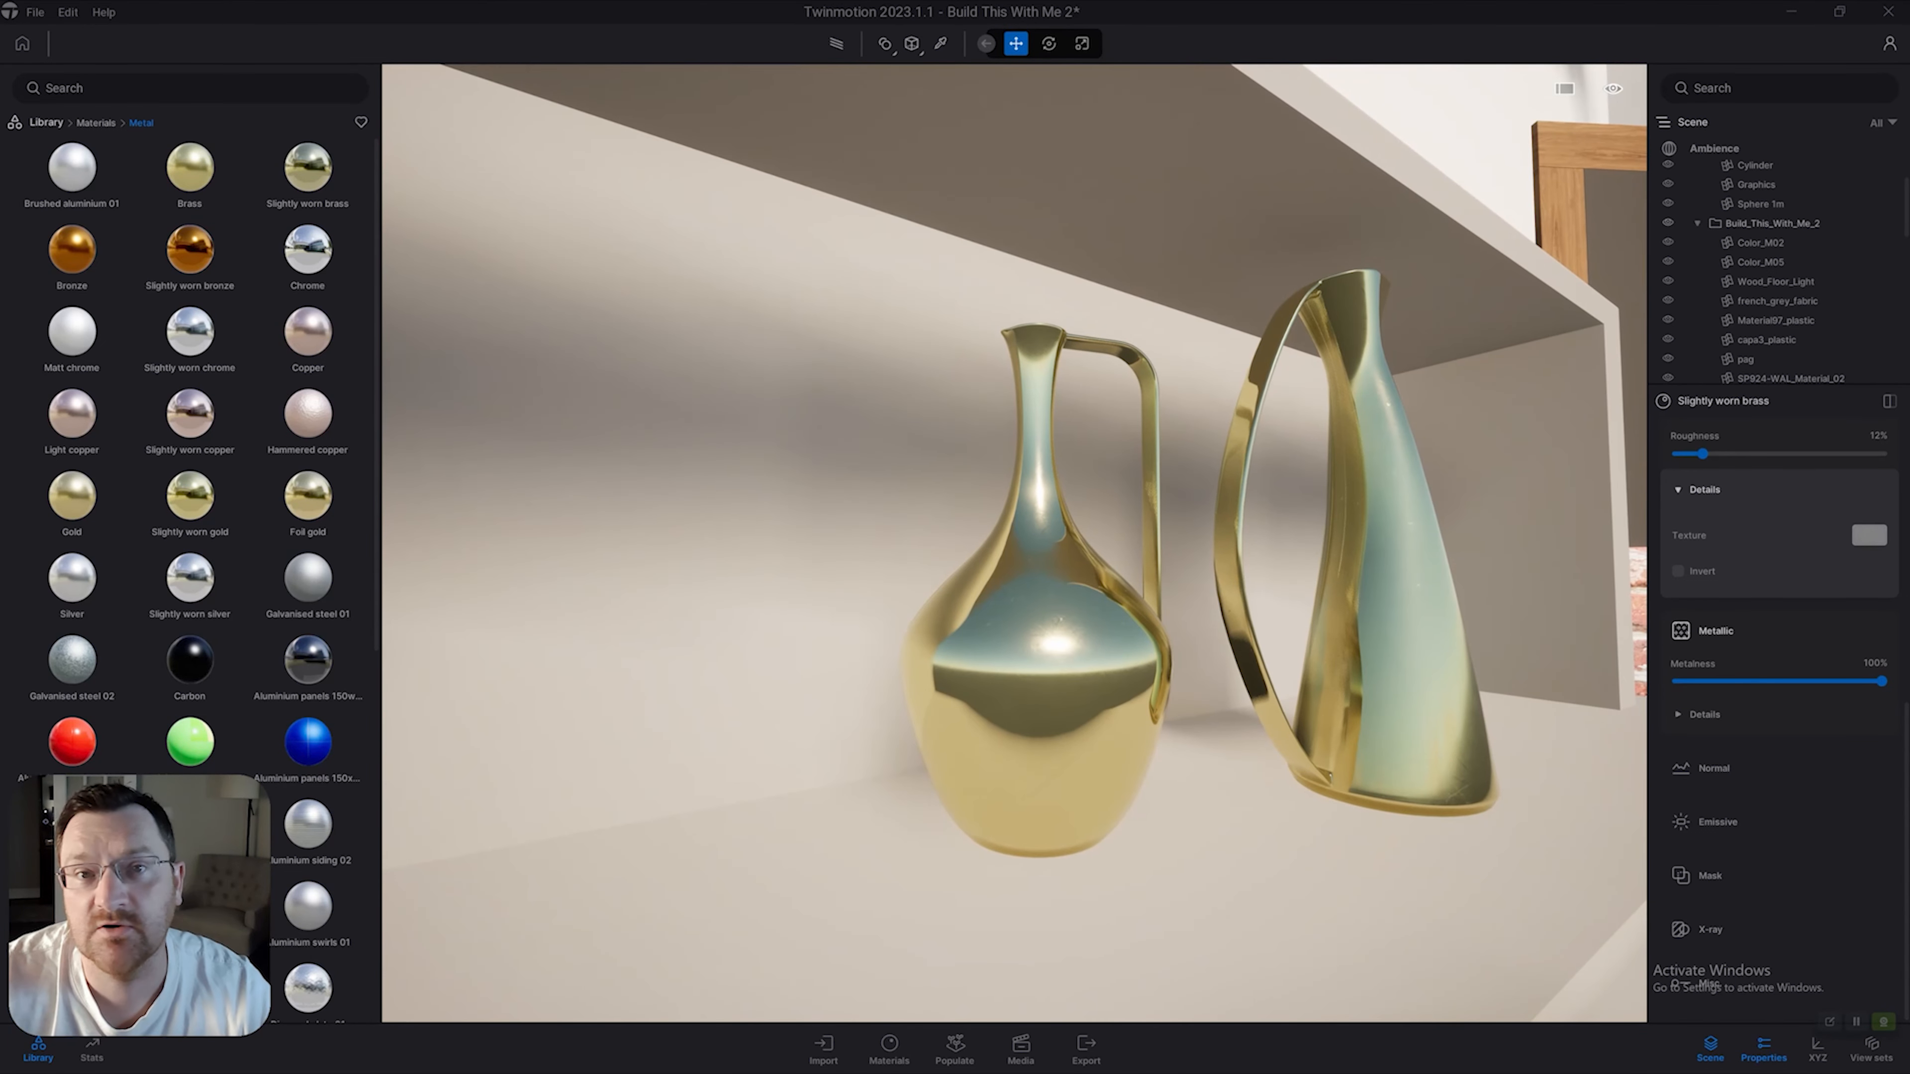
# Expand the brass material's normal settings and inspect the vases' surface up close.
pyautogui.press('w')
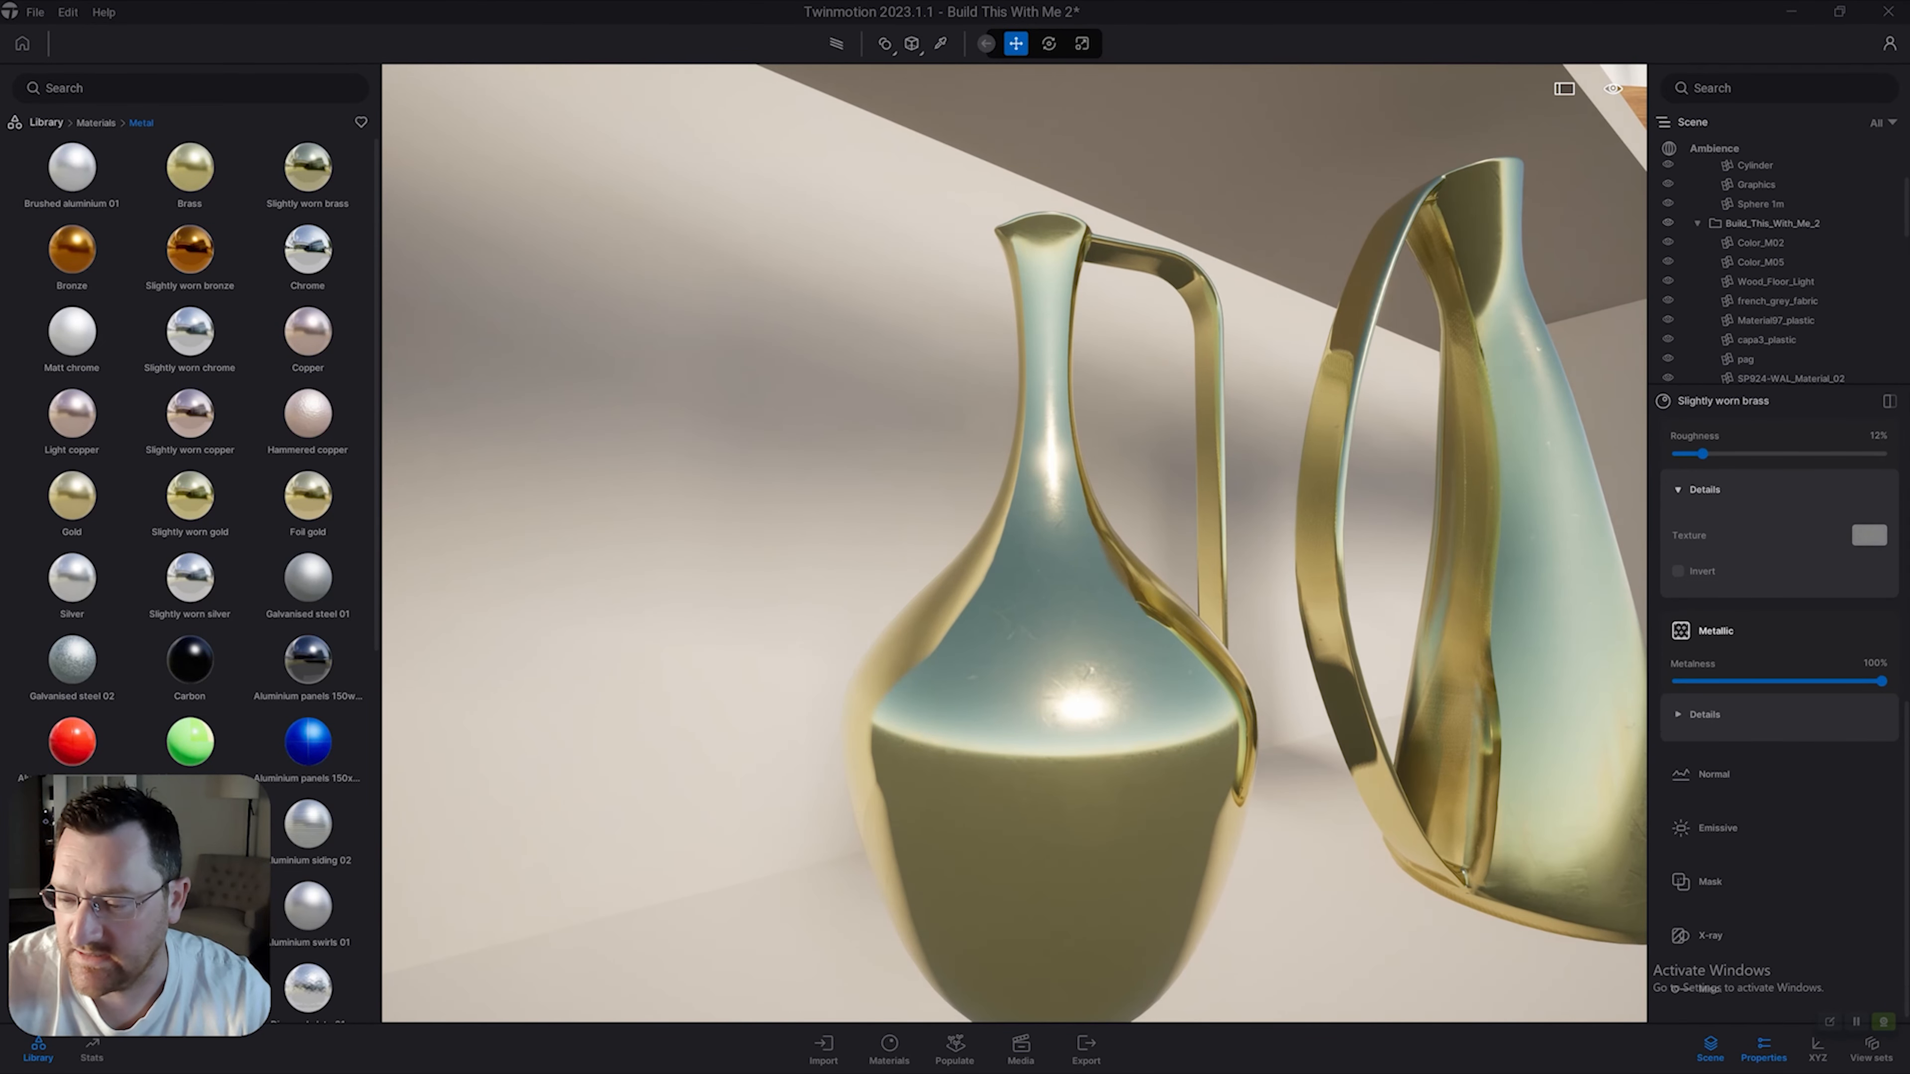
pyautogui.press('s')
pyautogui.press('w')
pyautogui.click(1713, 774)
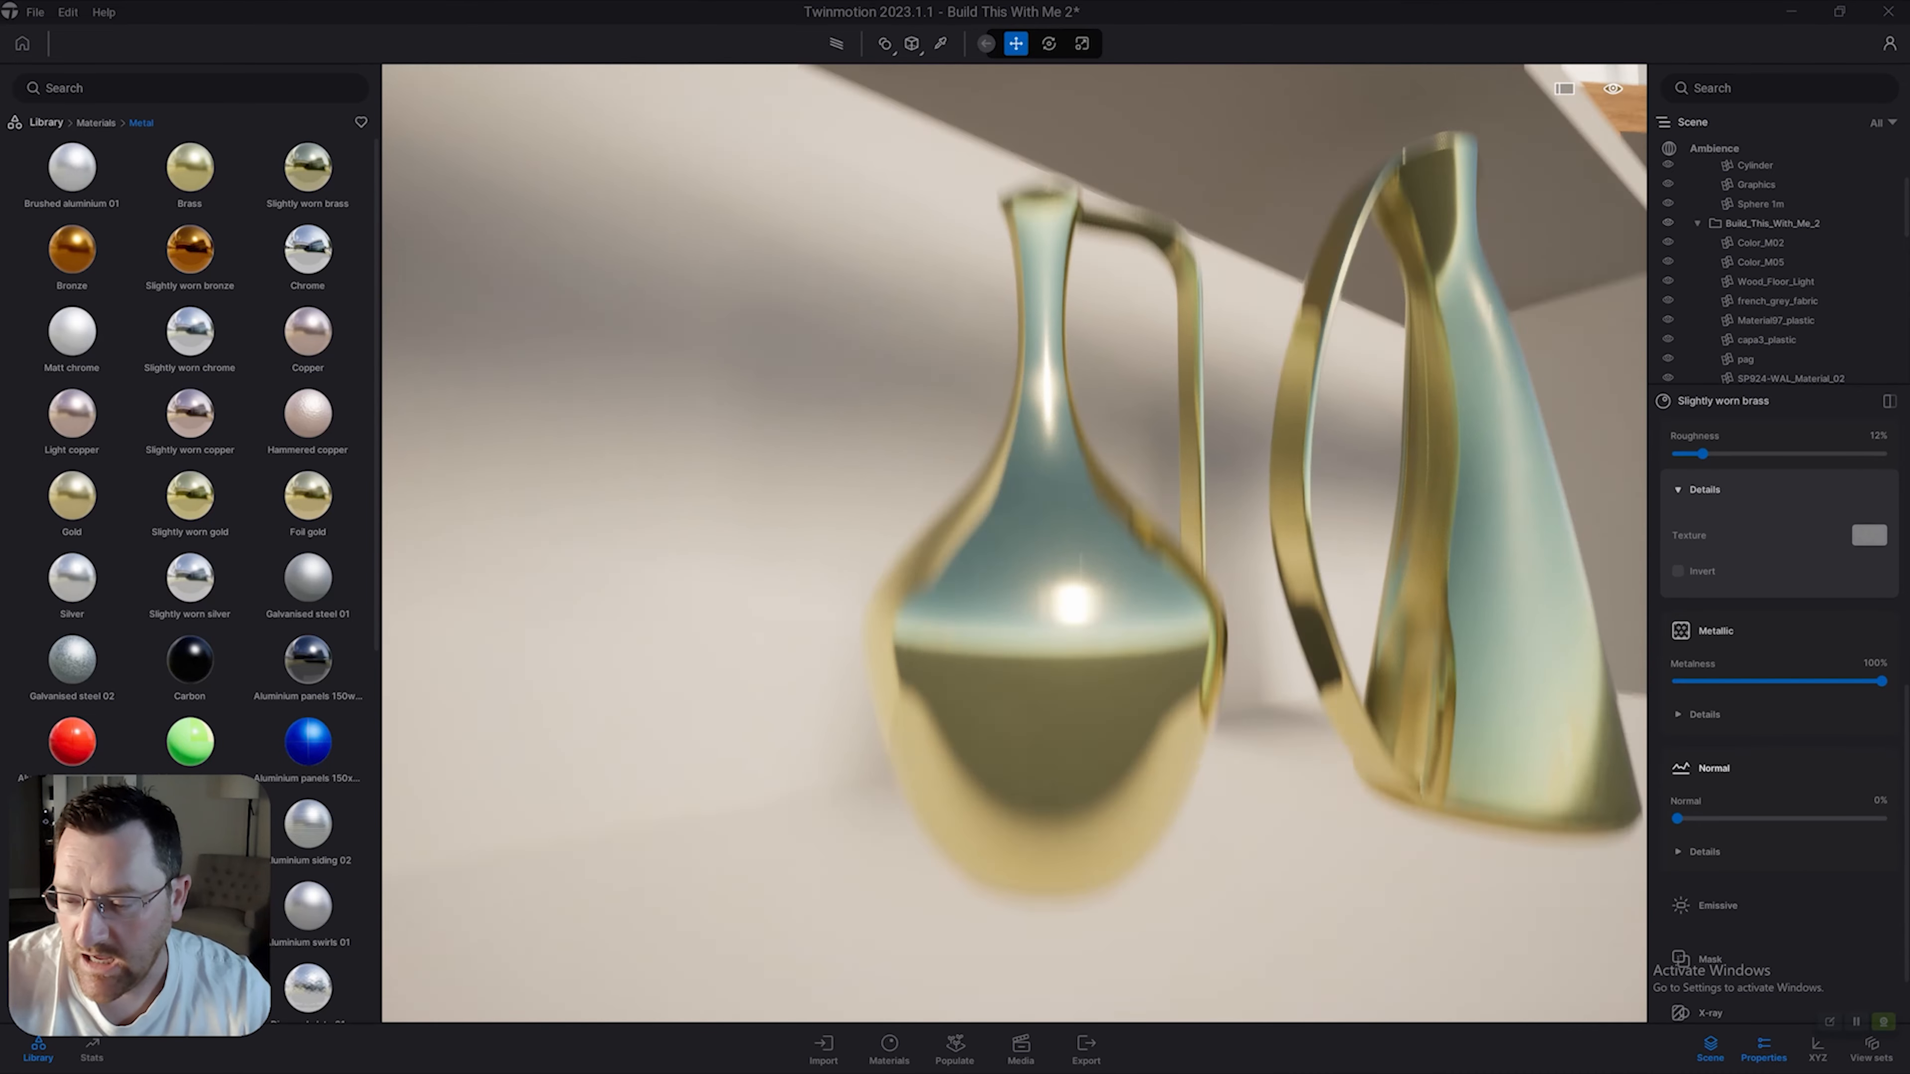
pyautogui.press('q')
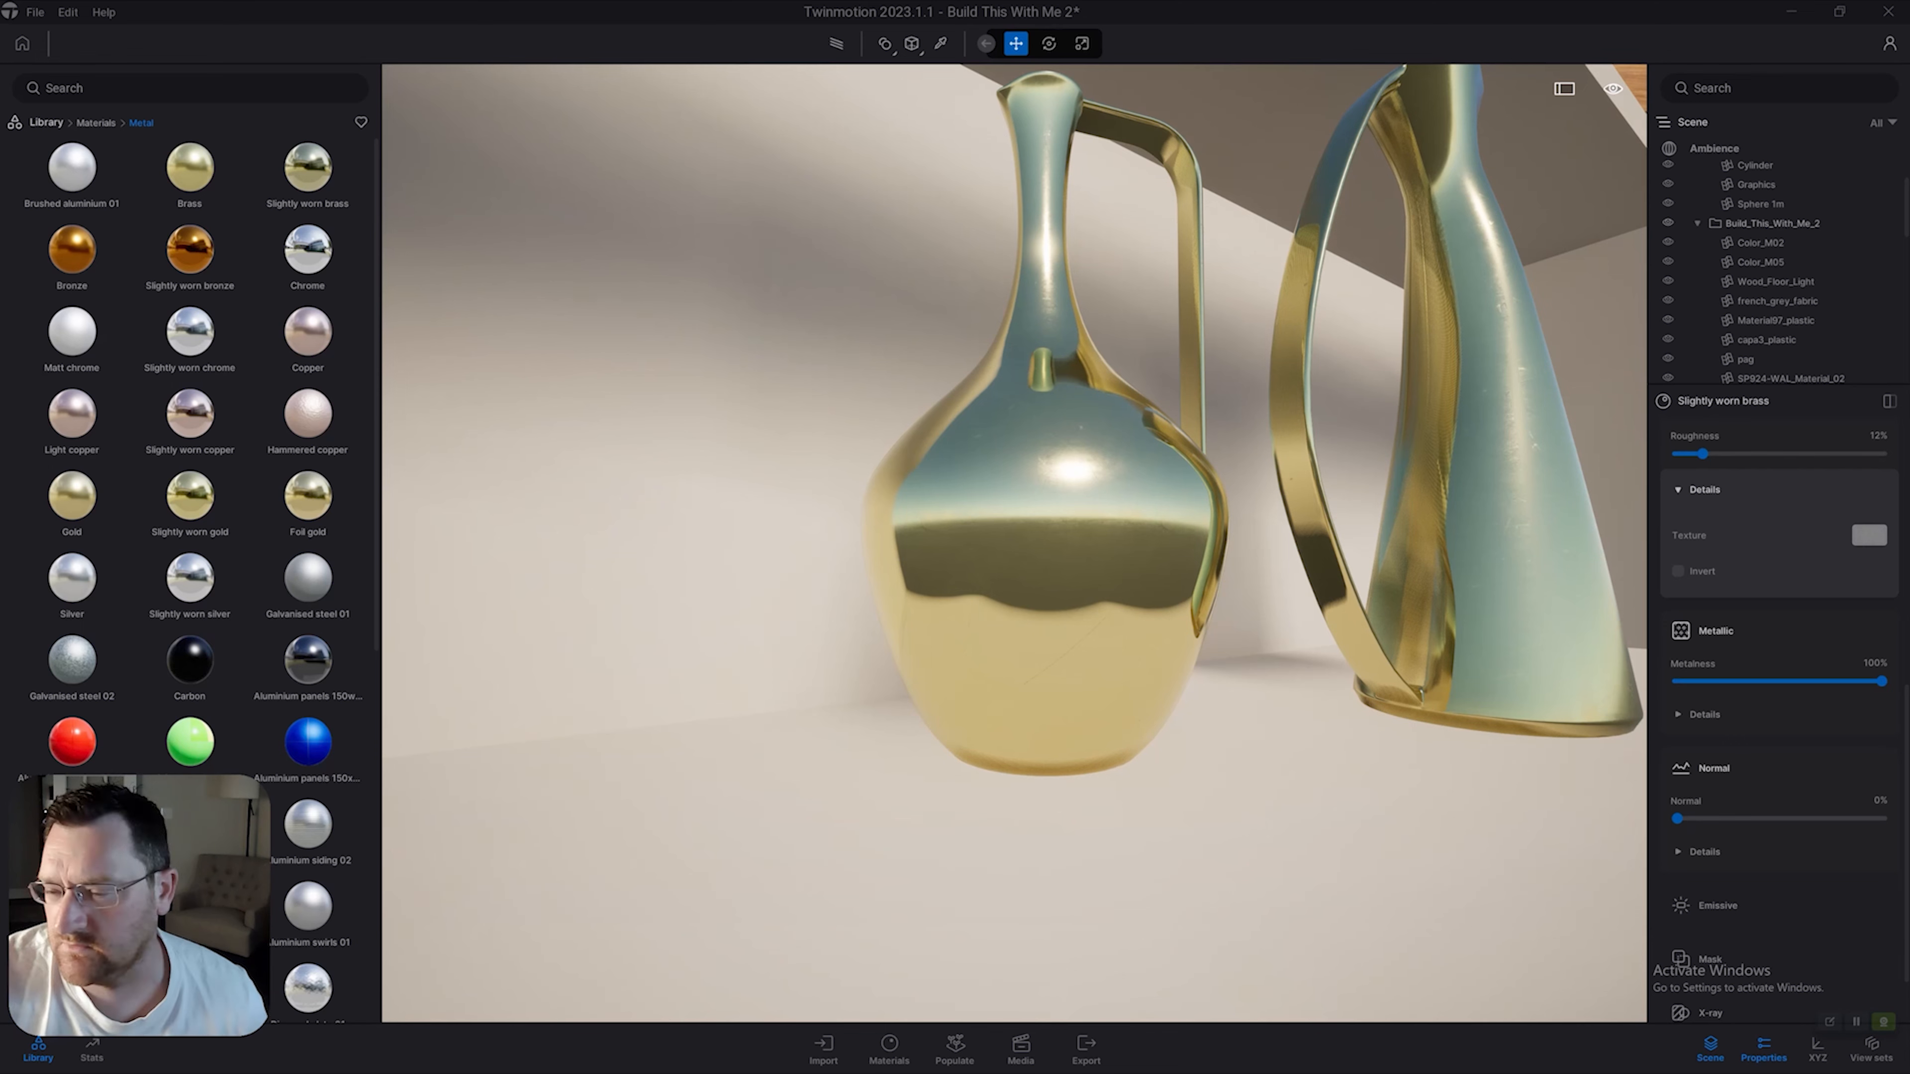
pyautogui.press('s')
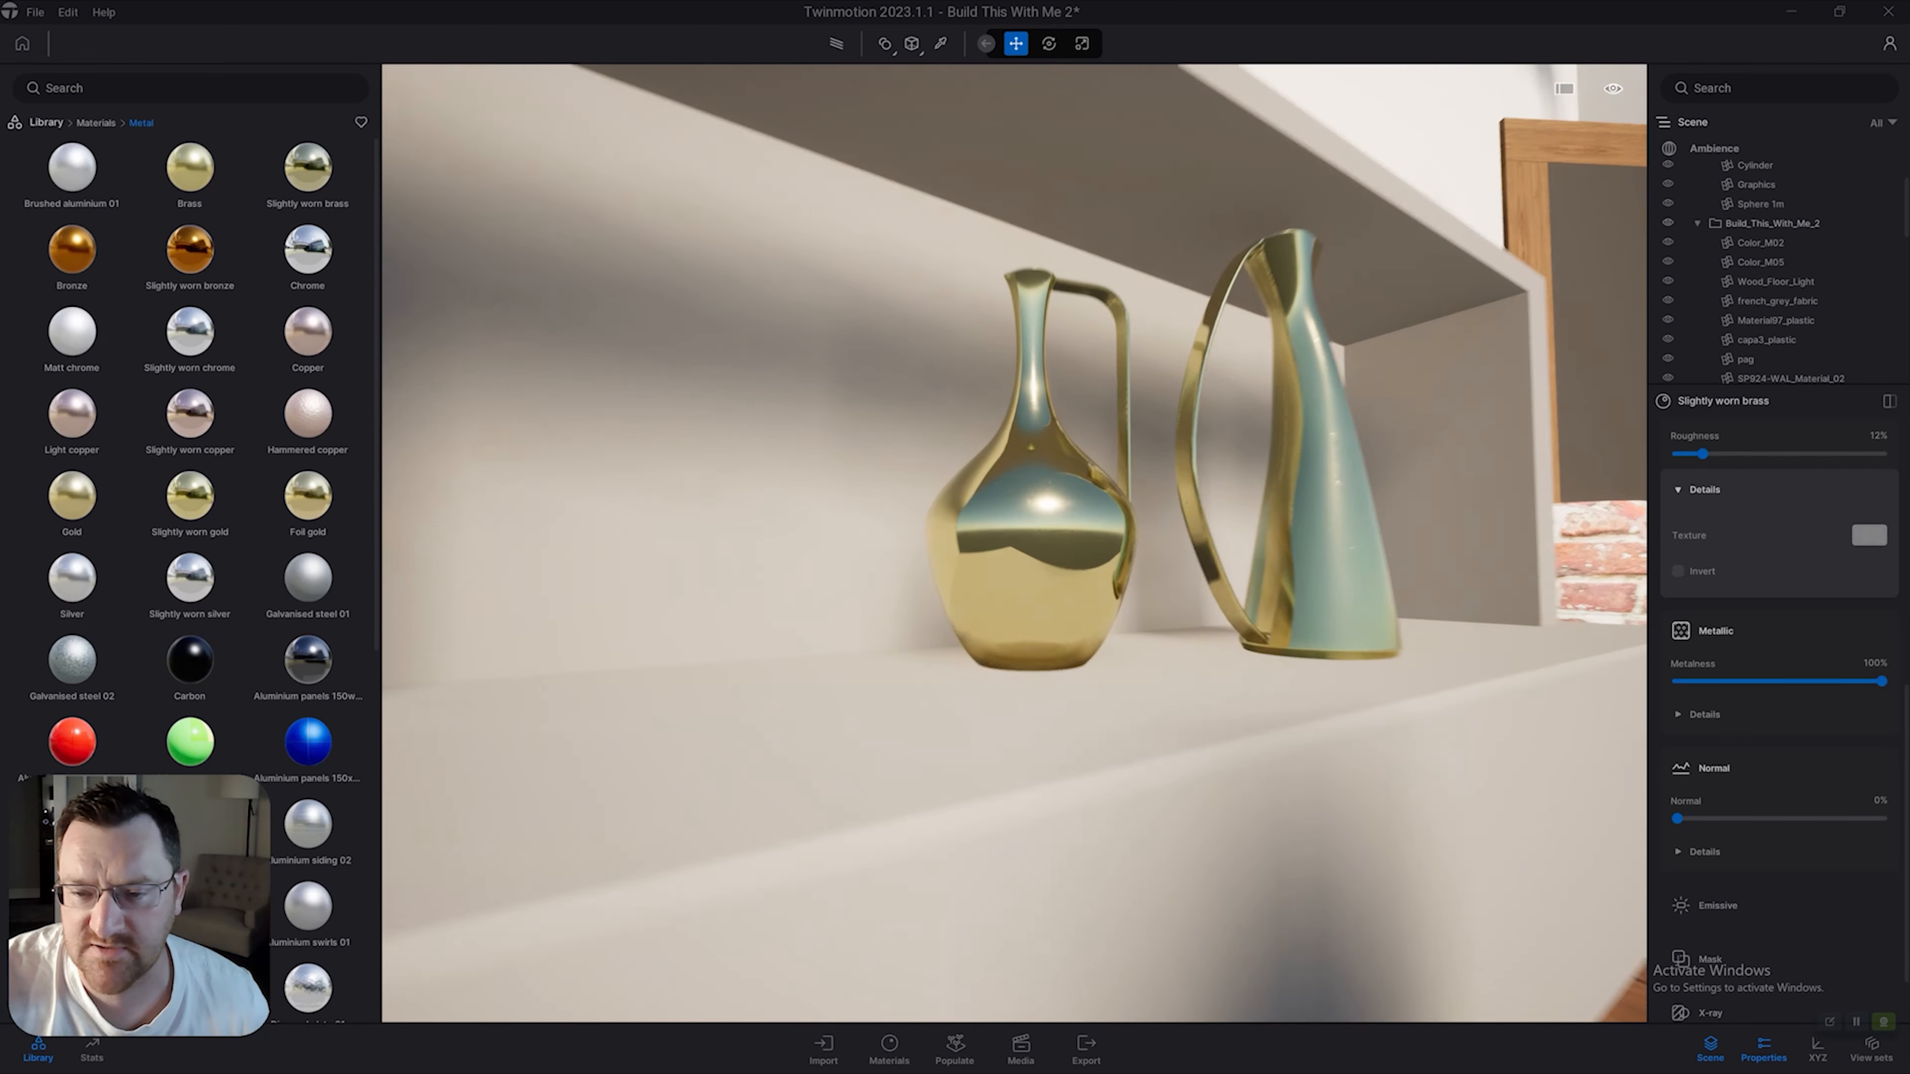
pyautogui.press('w')
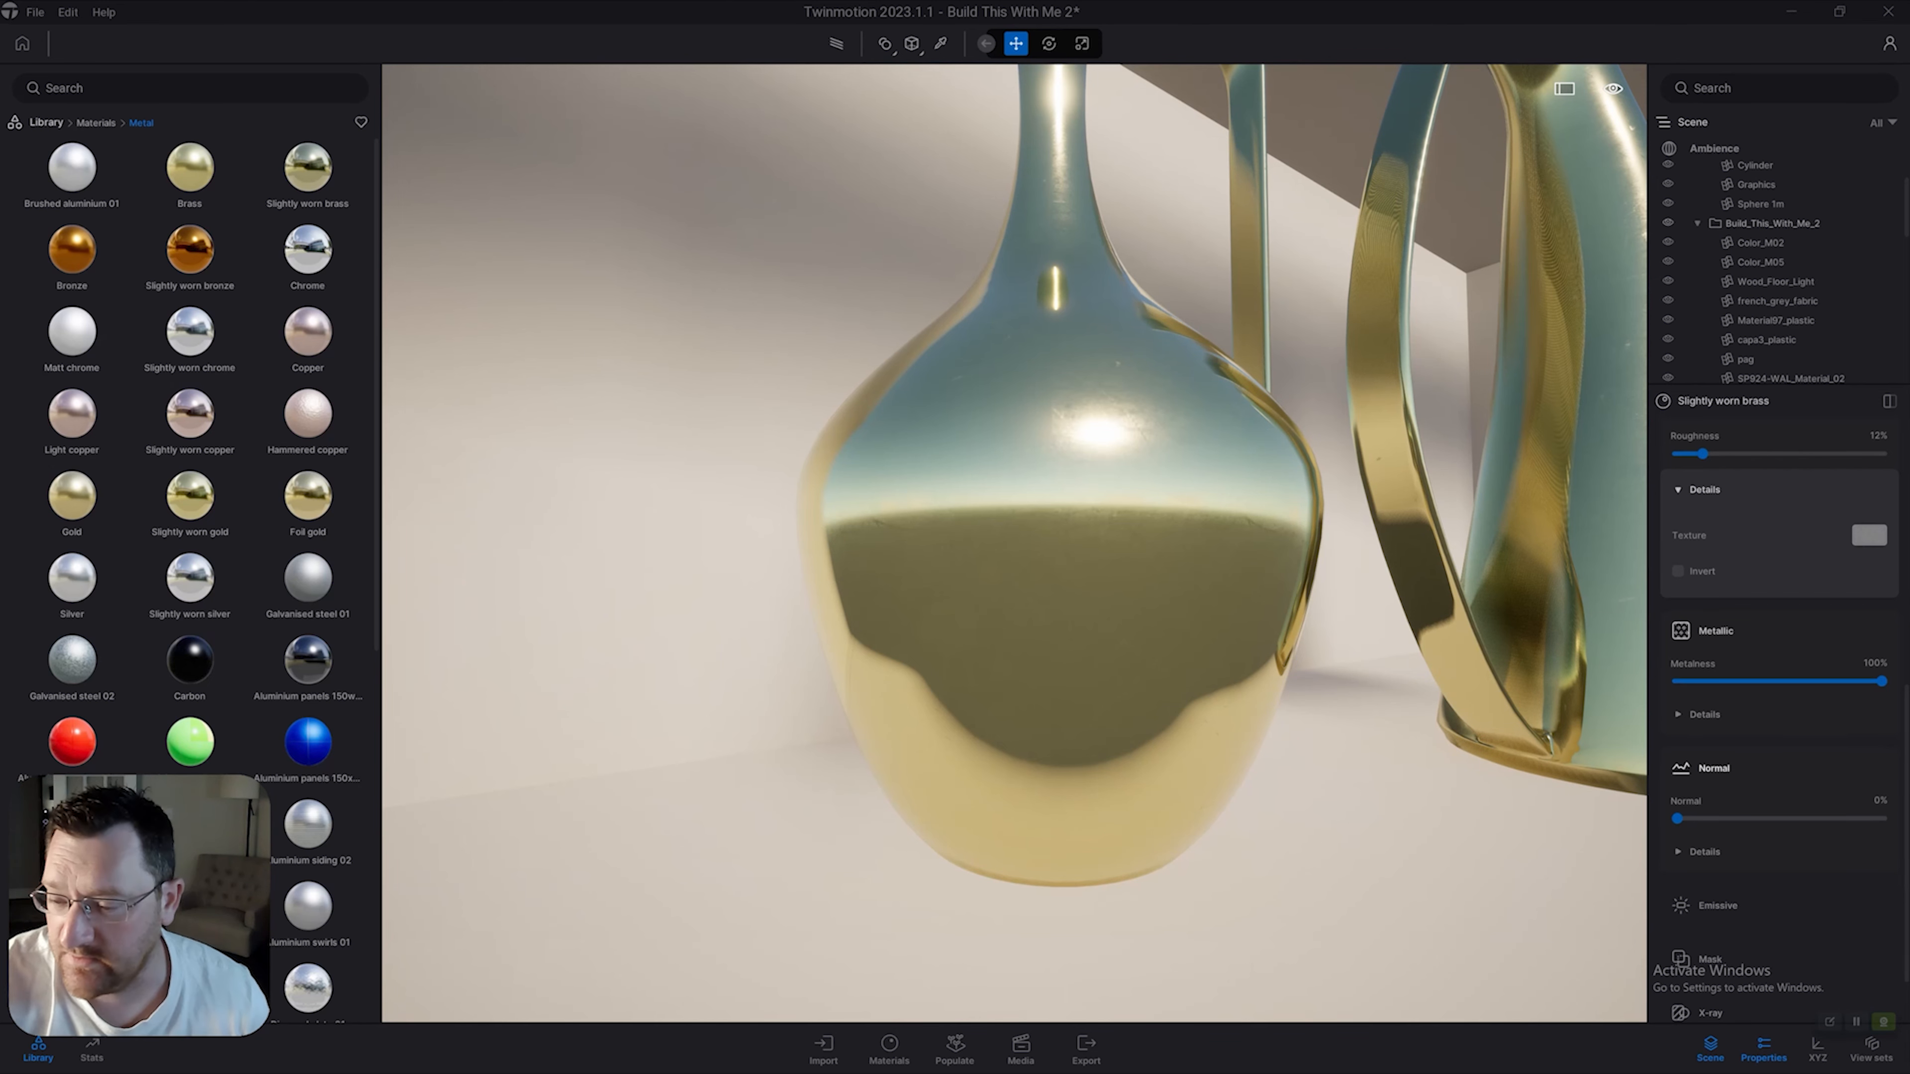
# Expand the brass material's emissive settings and view both vases on the shelf.
pyautogui.scroll(-2, 1779, 708)
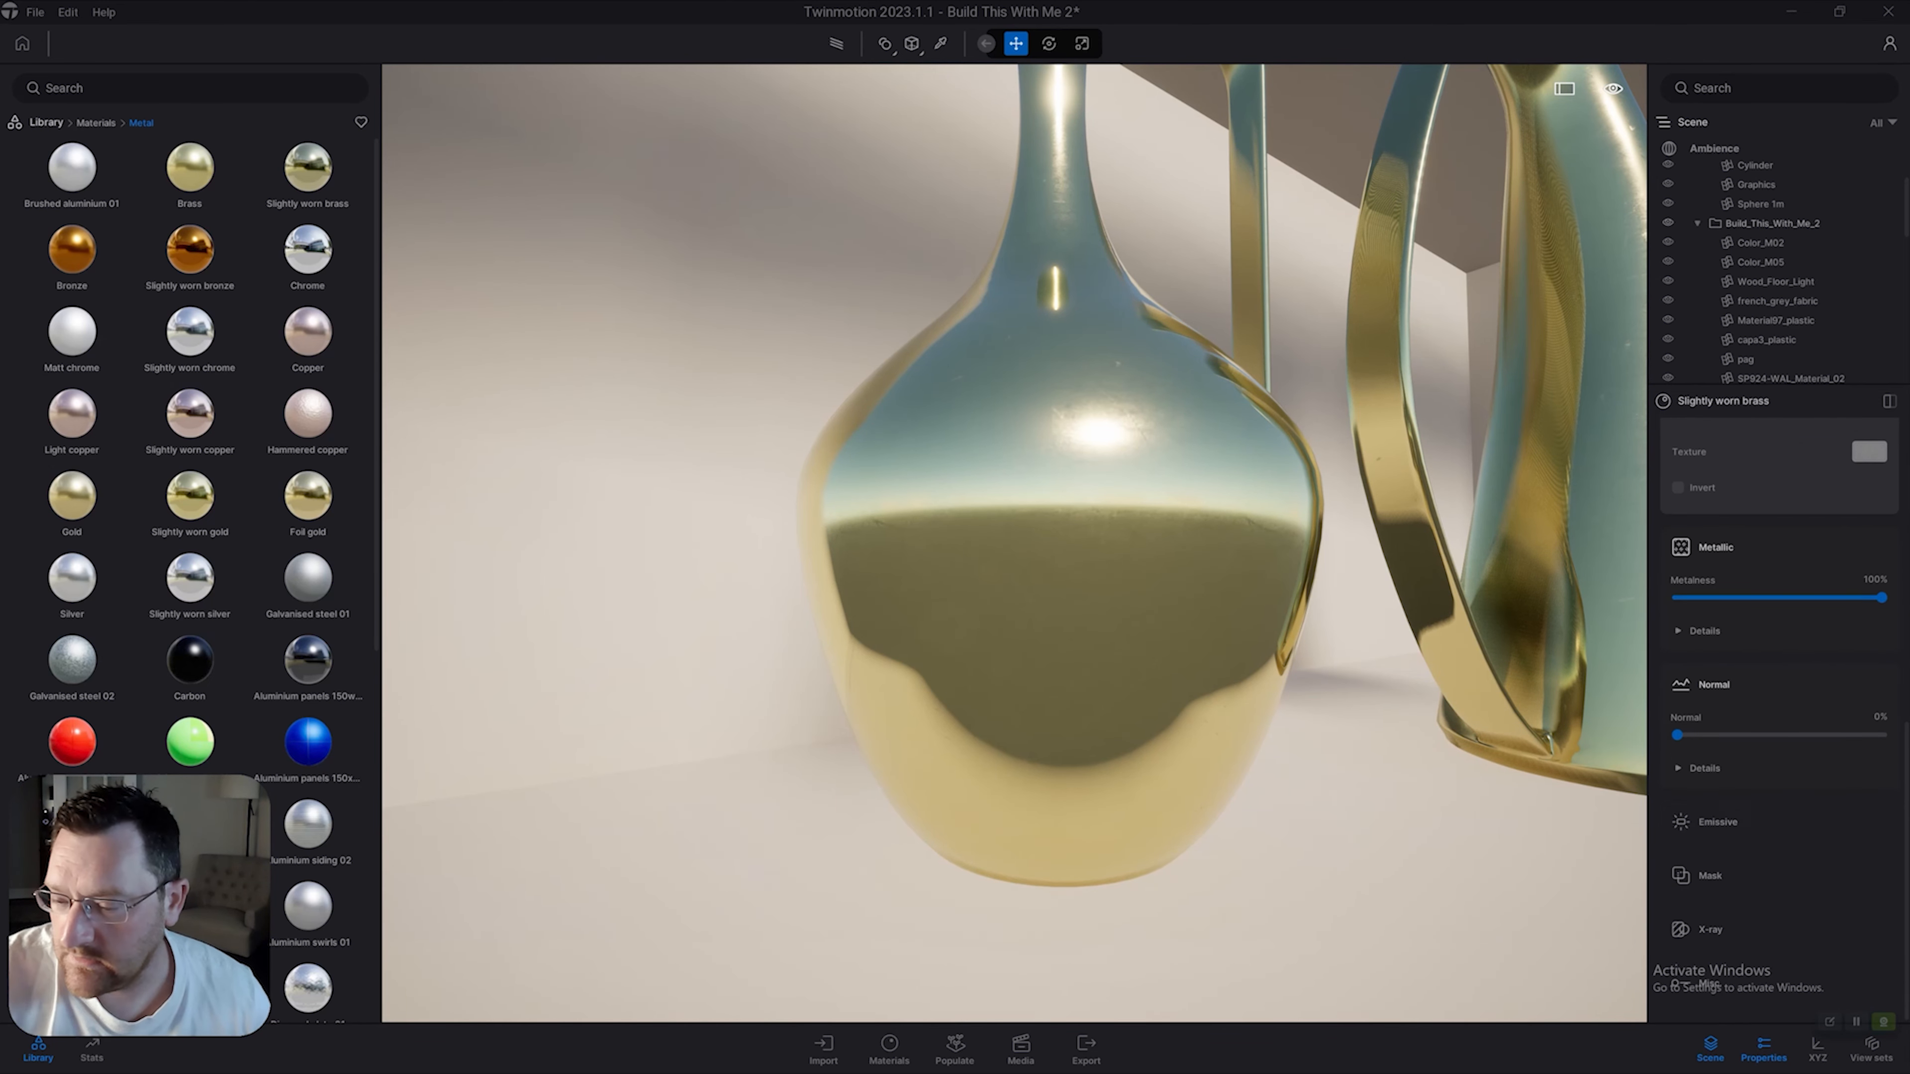
pyautogui.press('s')
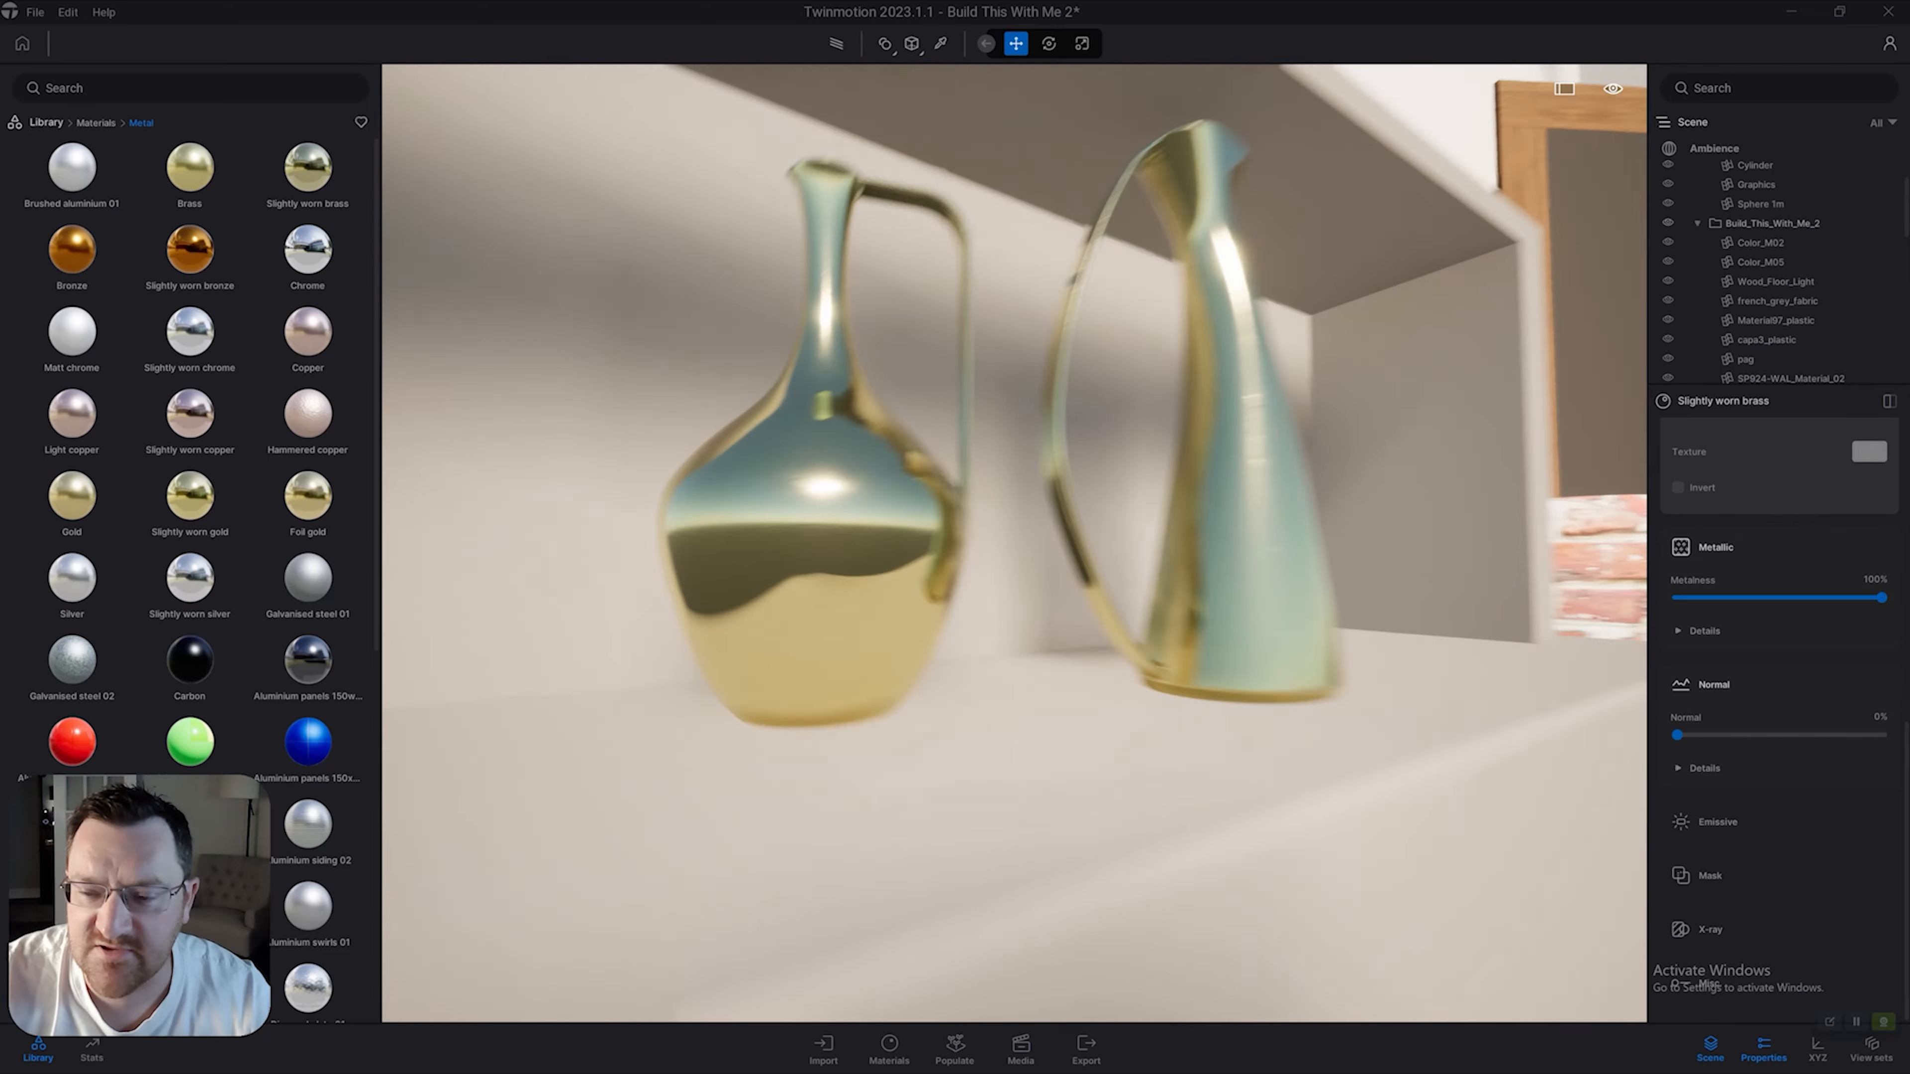
pyautogui.click(1718, 822)
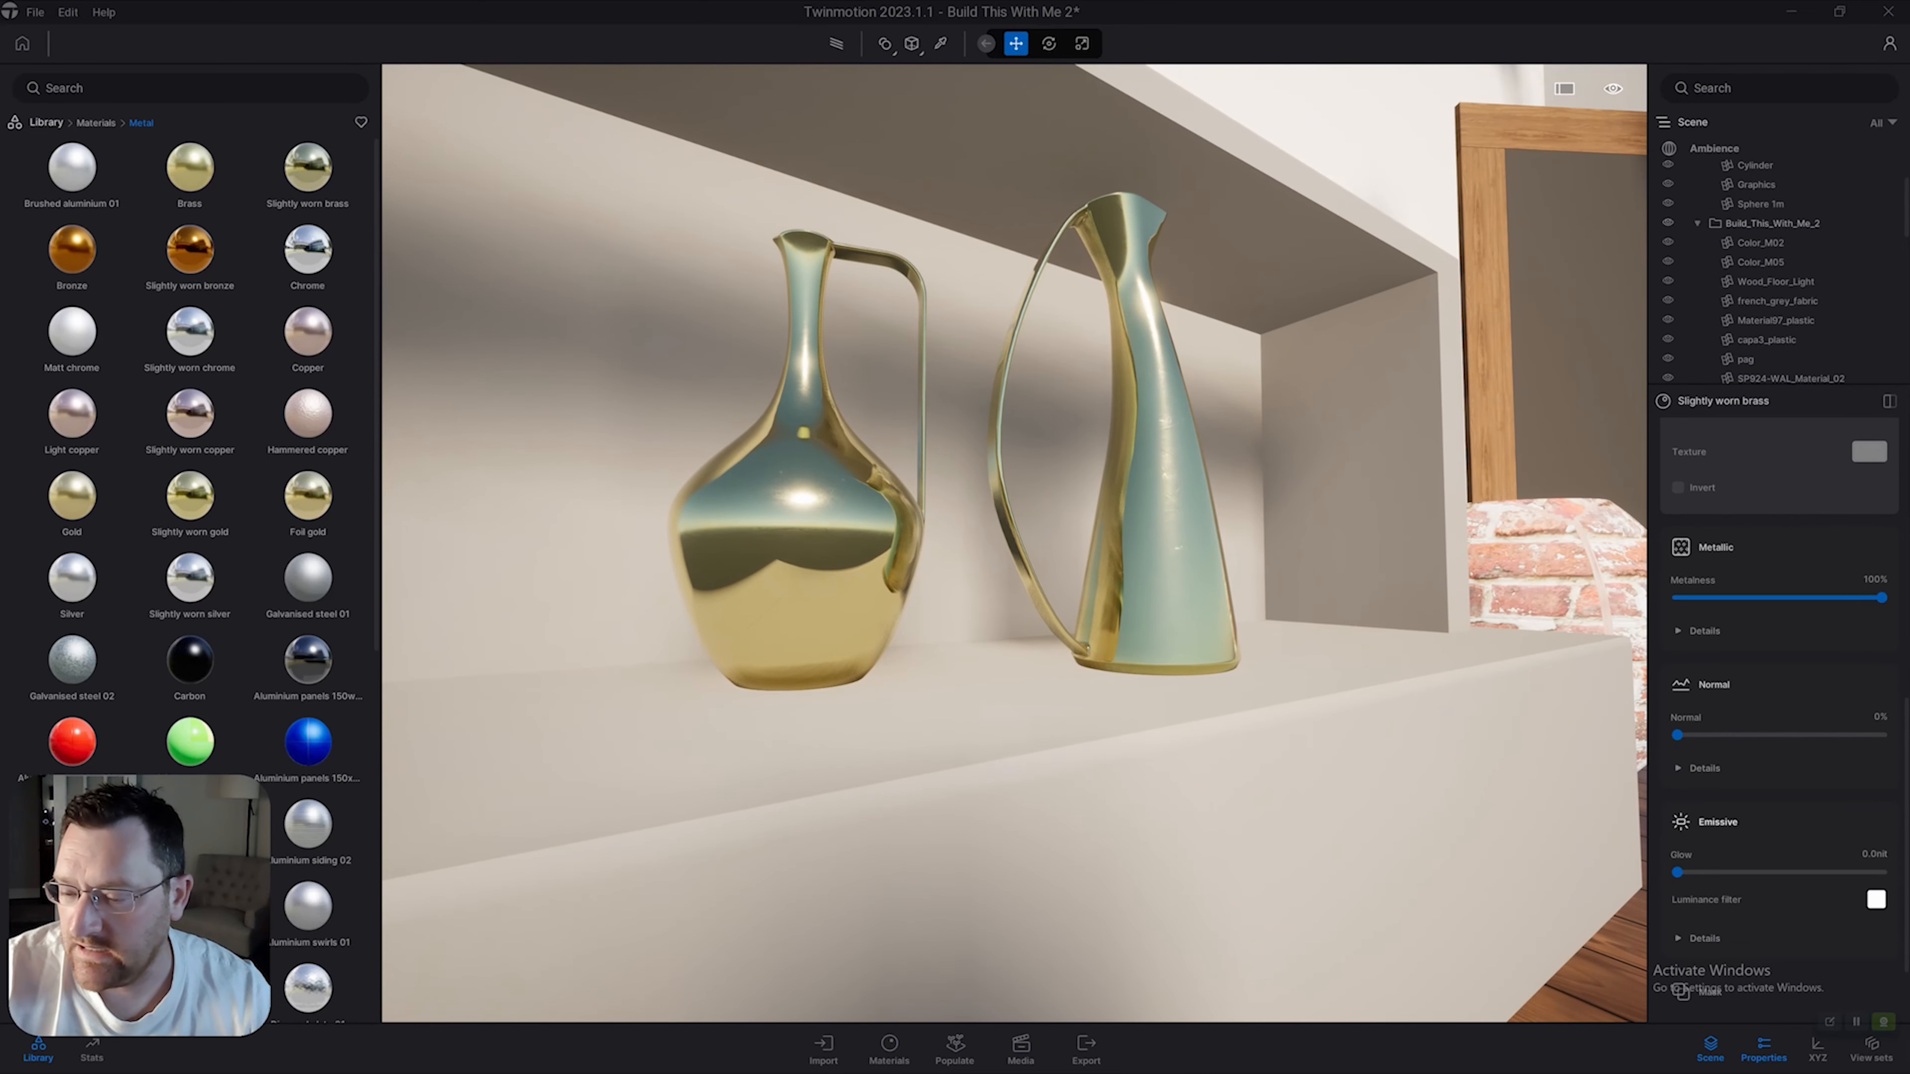
pyautogui.press('a')
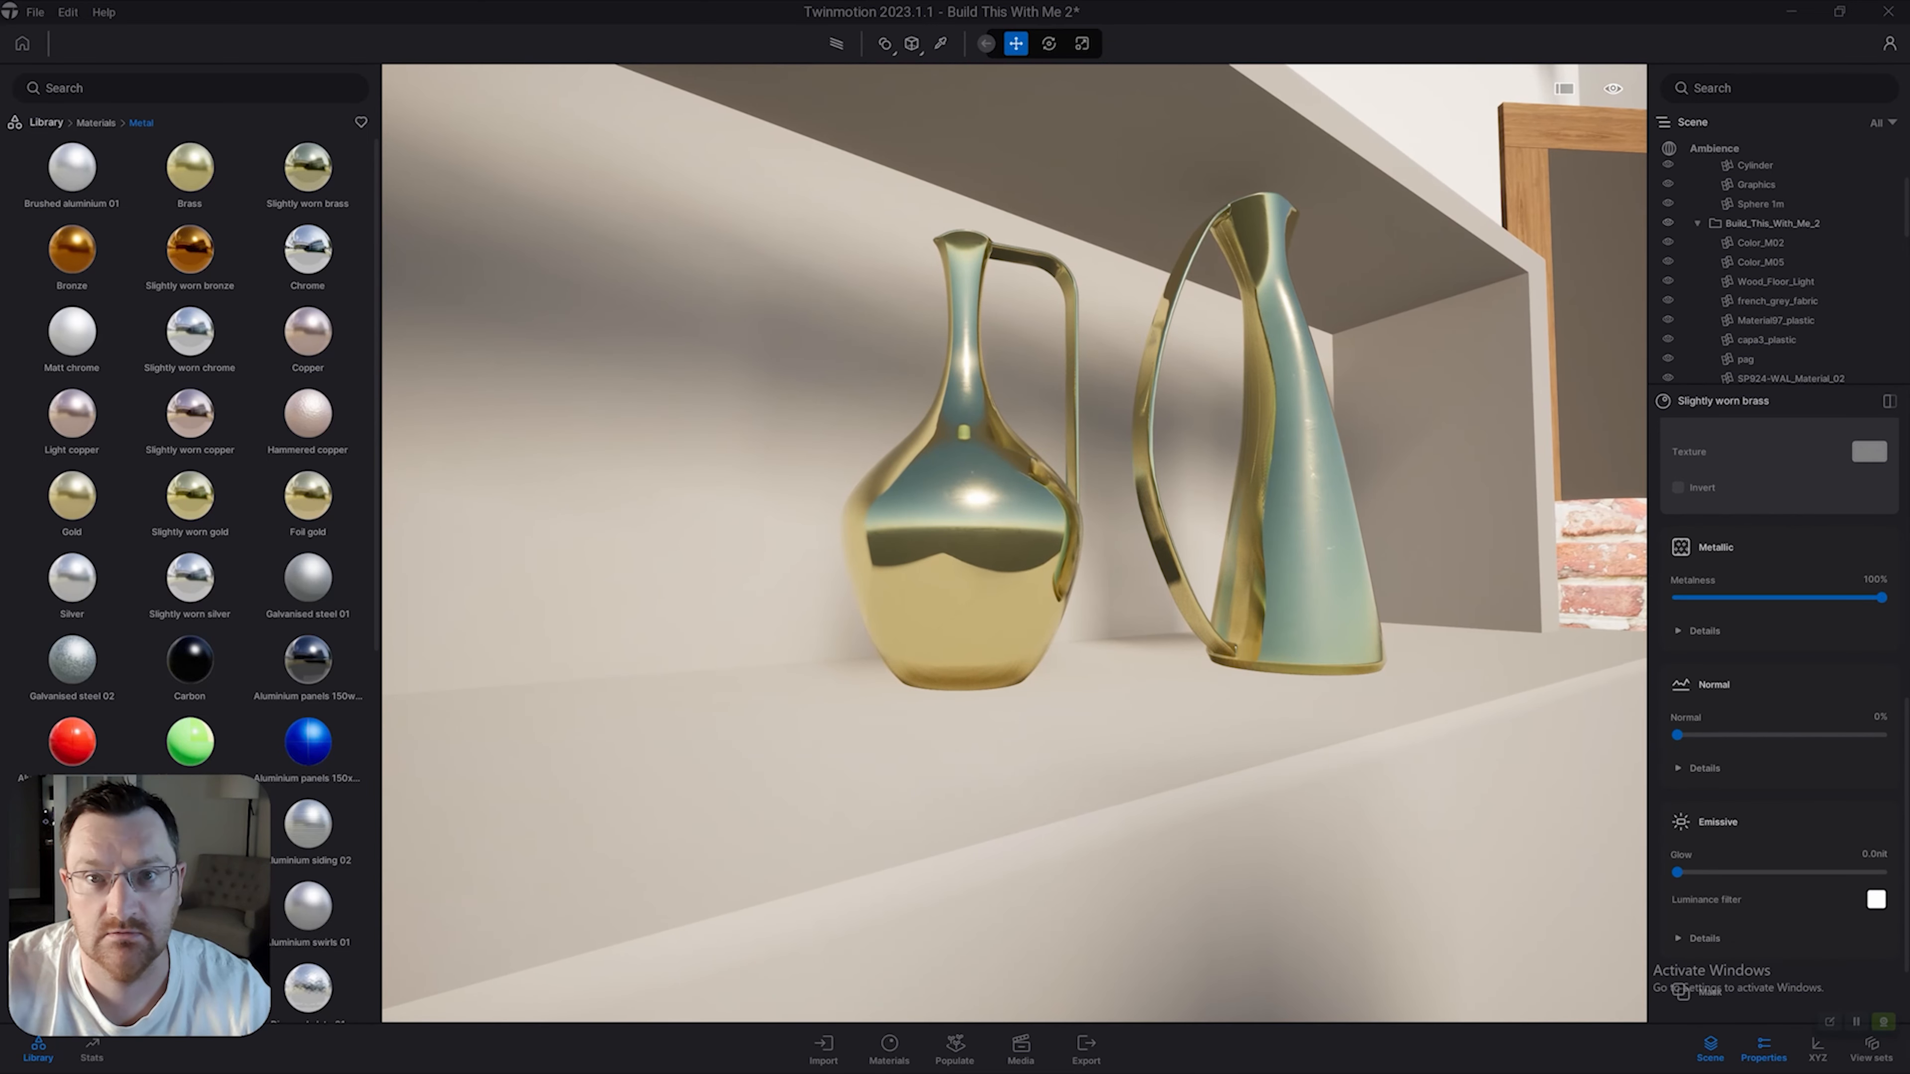
pyautogui.press('s')
pyautogui.moveTo(1016, 541); pyautogui.dragTo(669, 505, button='right')
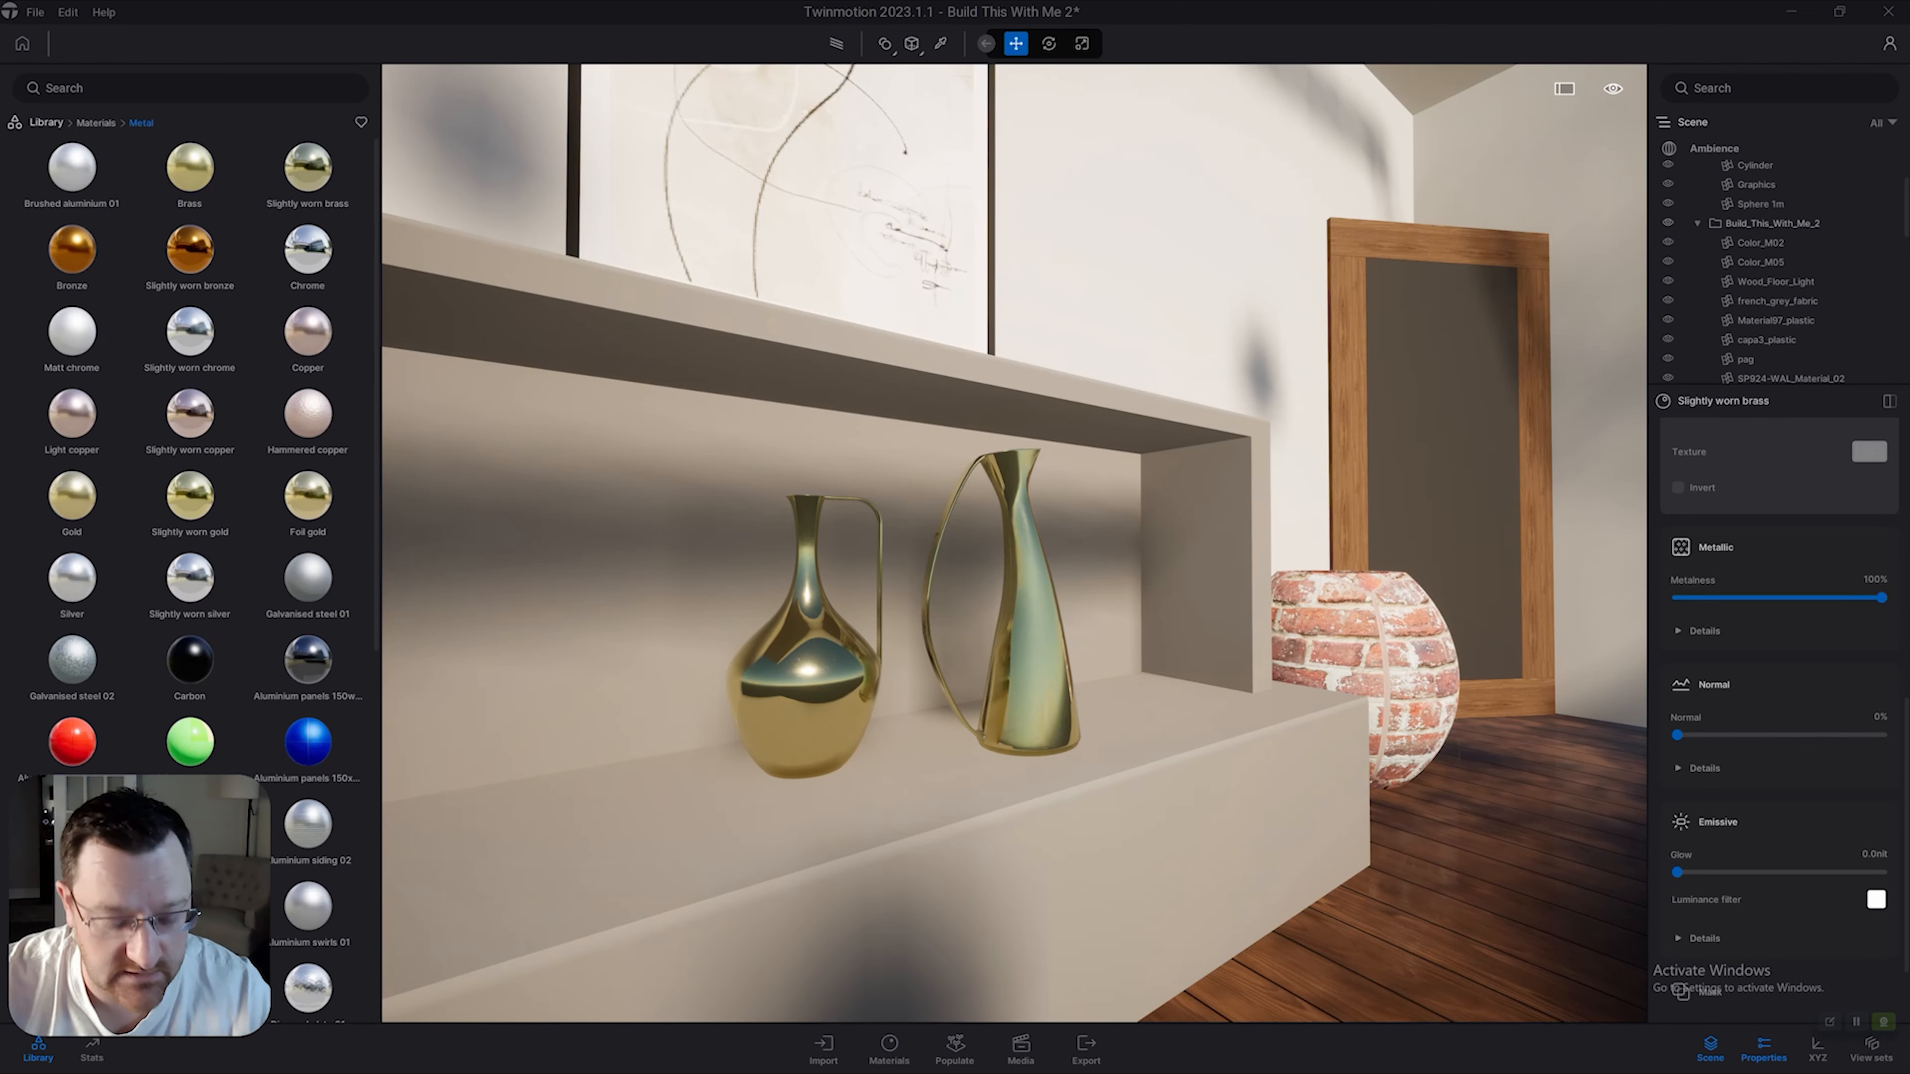
# Set the glow of the vases' brass material to about 90.4 nit.
pyautogui.press('w')
pyautogui.press('a')
pyautogui.moveTo(1677, 873); pyautogui.dragTo(1830, 873)
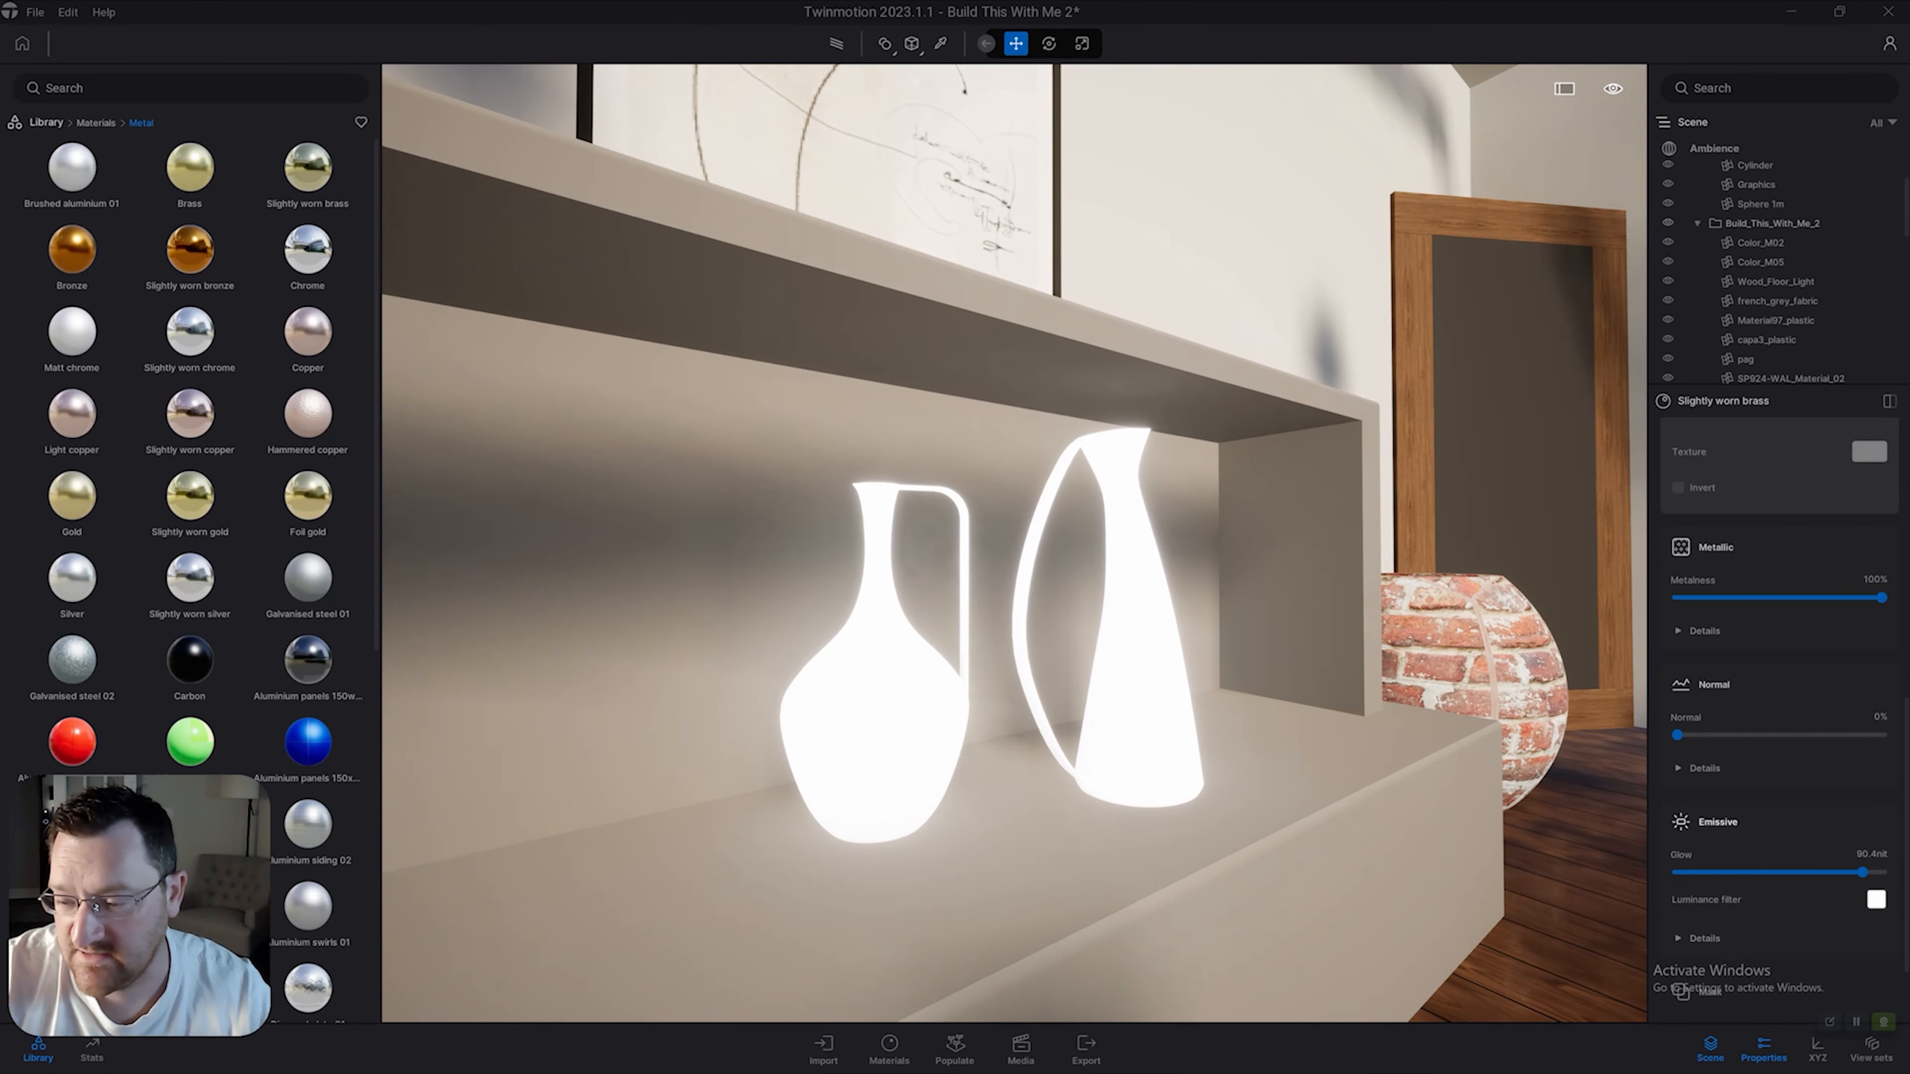
# Change the brass material's luminance filter color to a bright pink.
pyautogui.click(1875, 900)
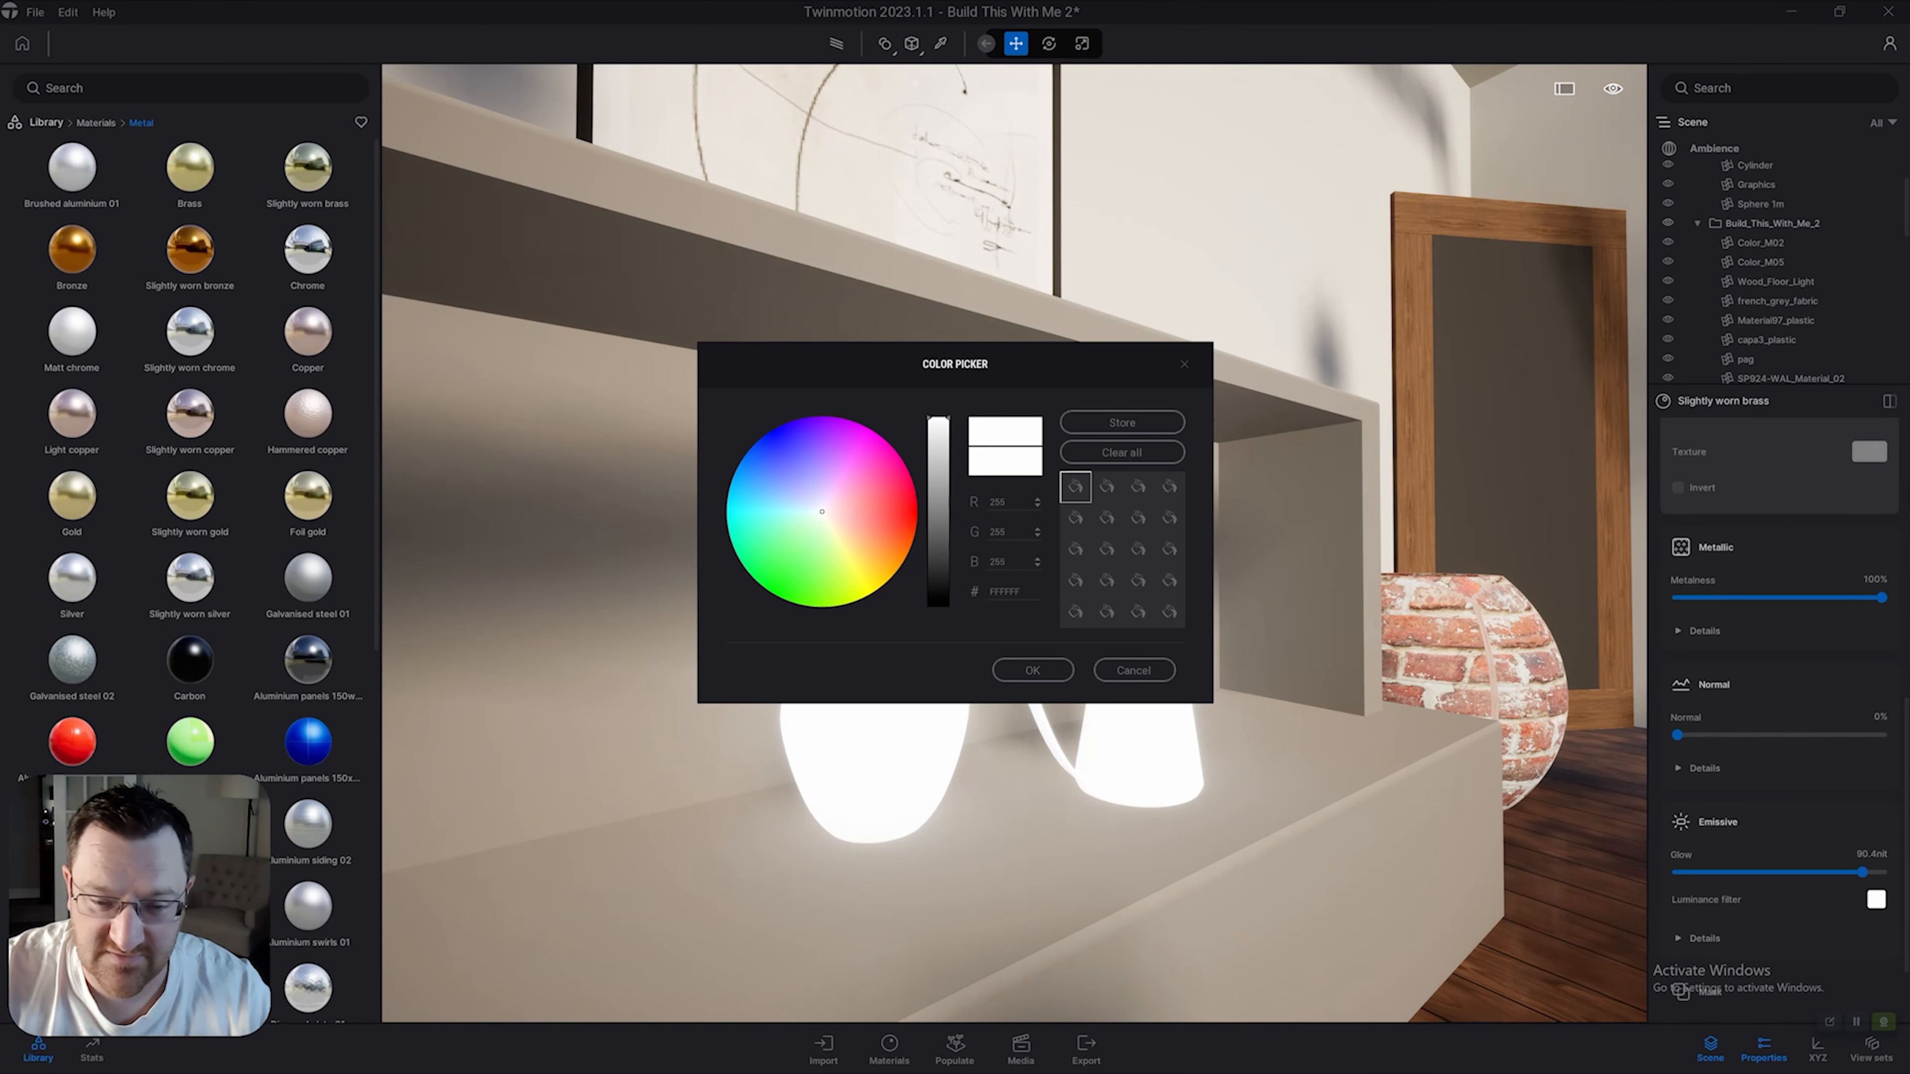
pyautogui.click(895, 504)
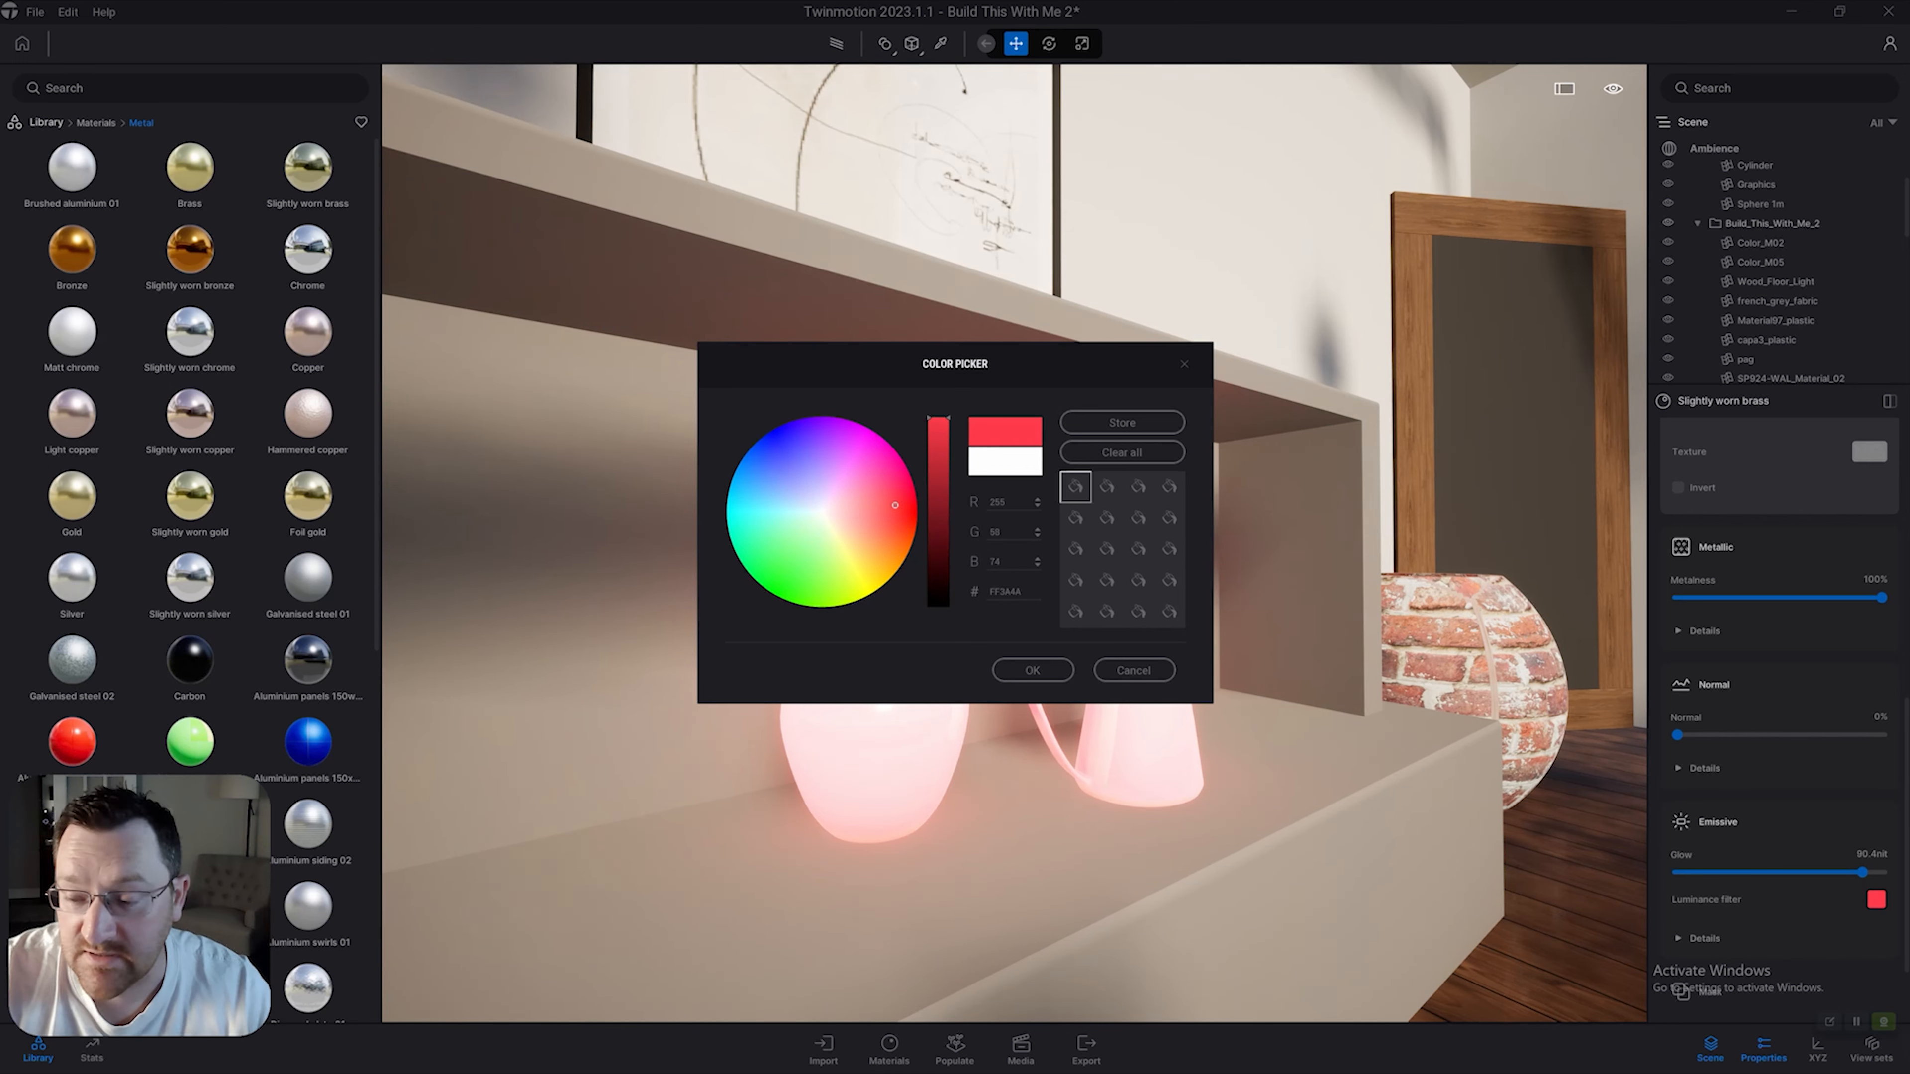
pyautogui.moveTo(886, 470); pyautogui.dragTo(870, 462)
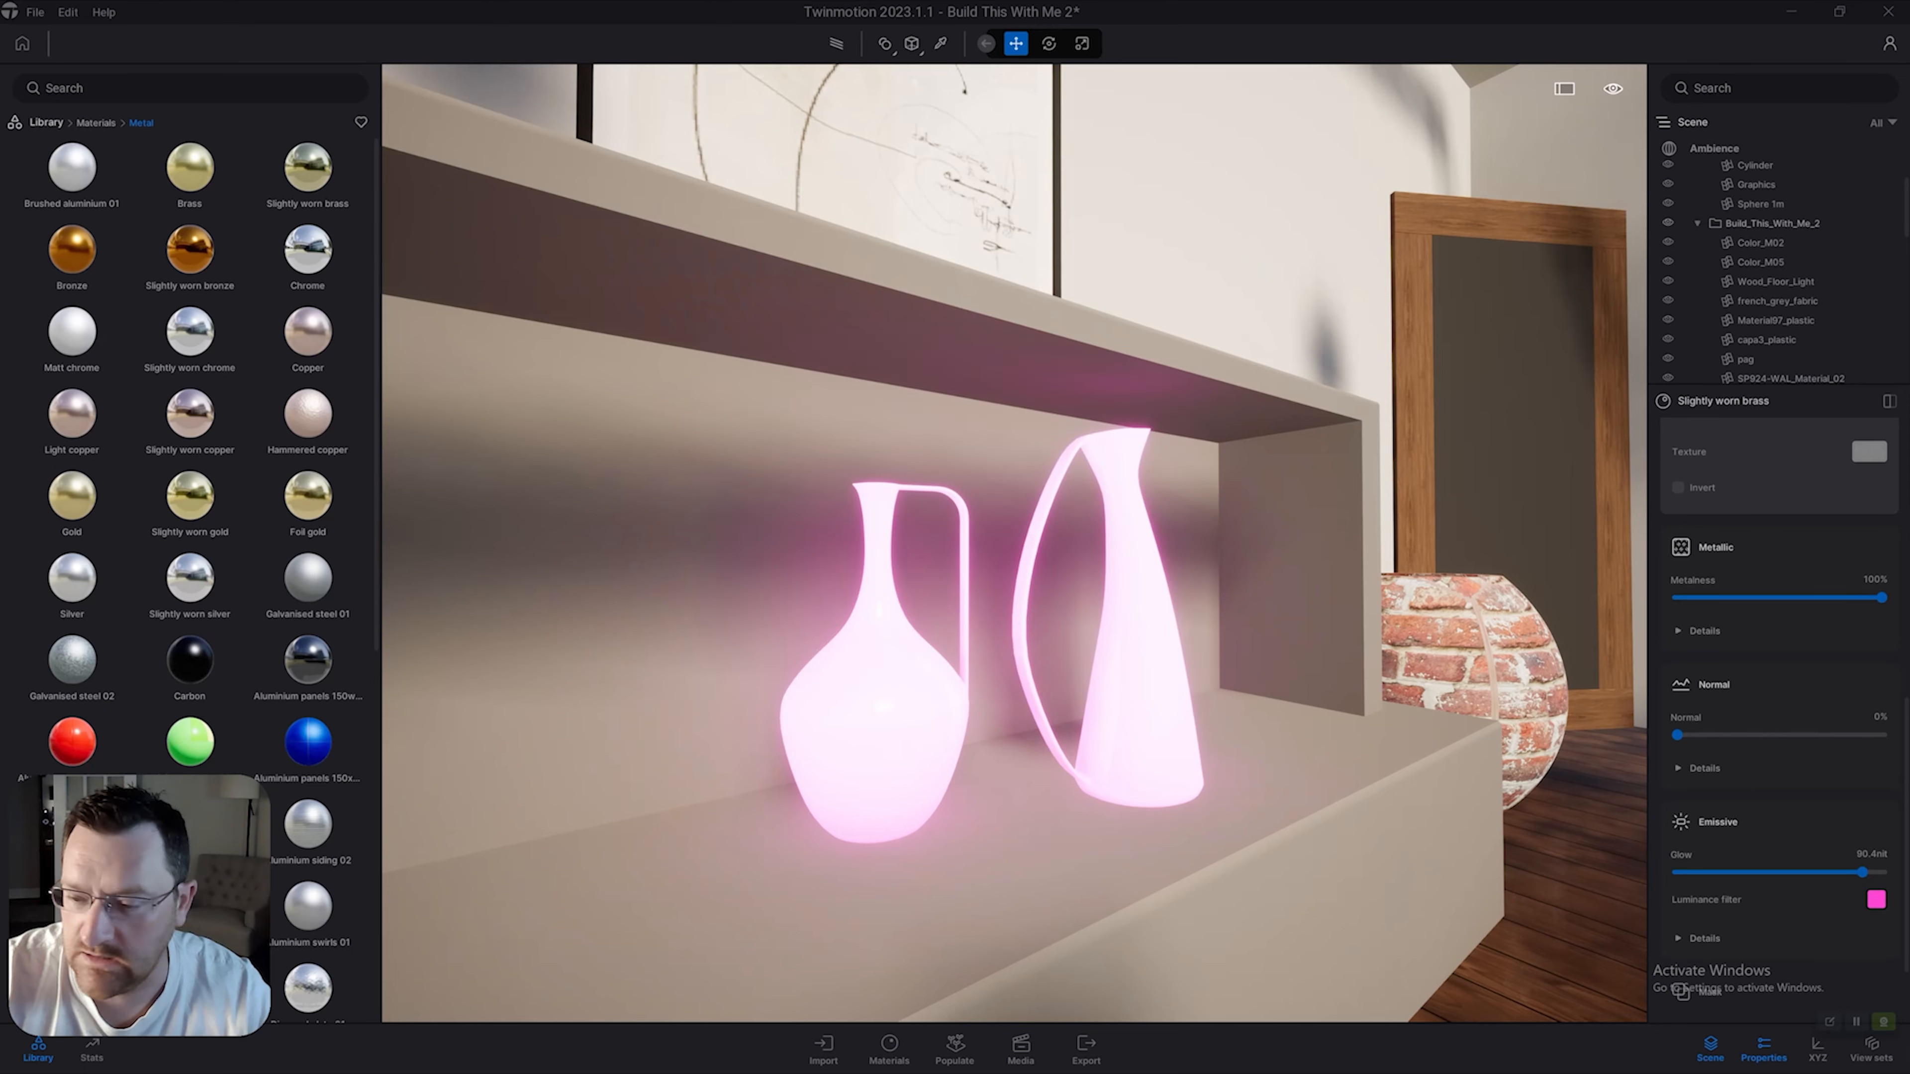
# Set the brass material's glow to 0.0 nit and check the vases on the shelf.
pyautogui.press('w')
pyautogui.moveTo(1863, 872); pyautogui.dragTo(1677, 872)
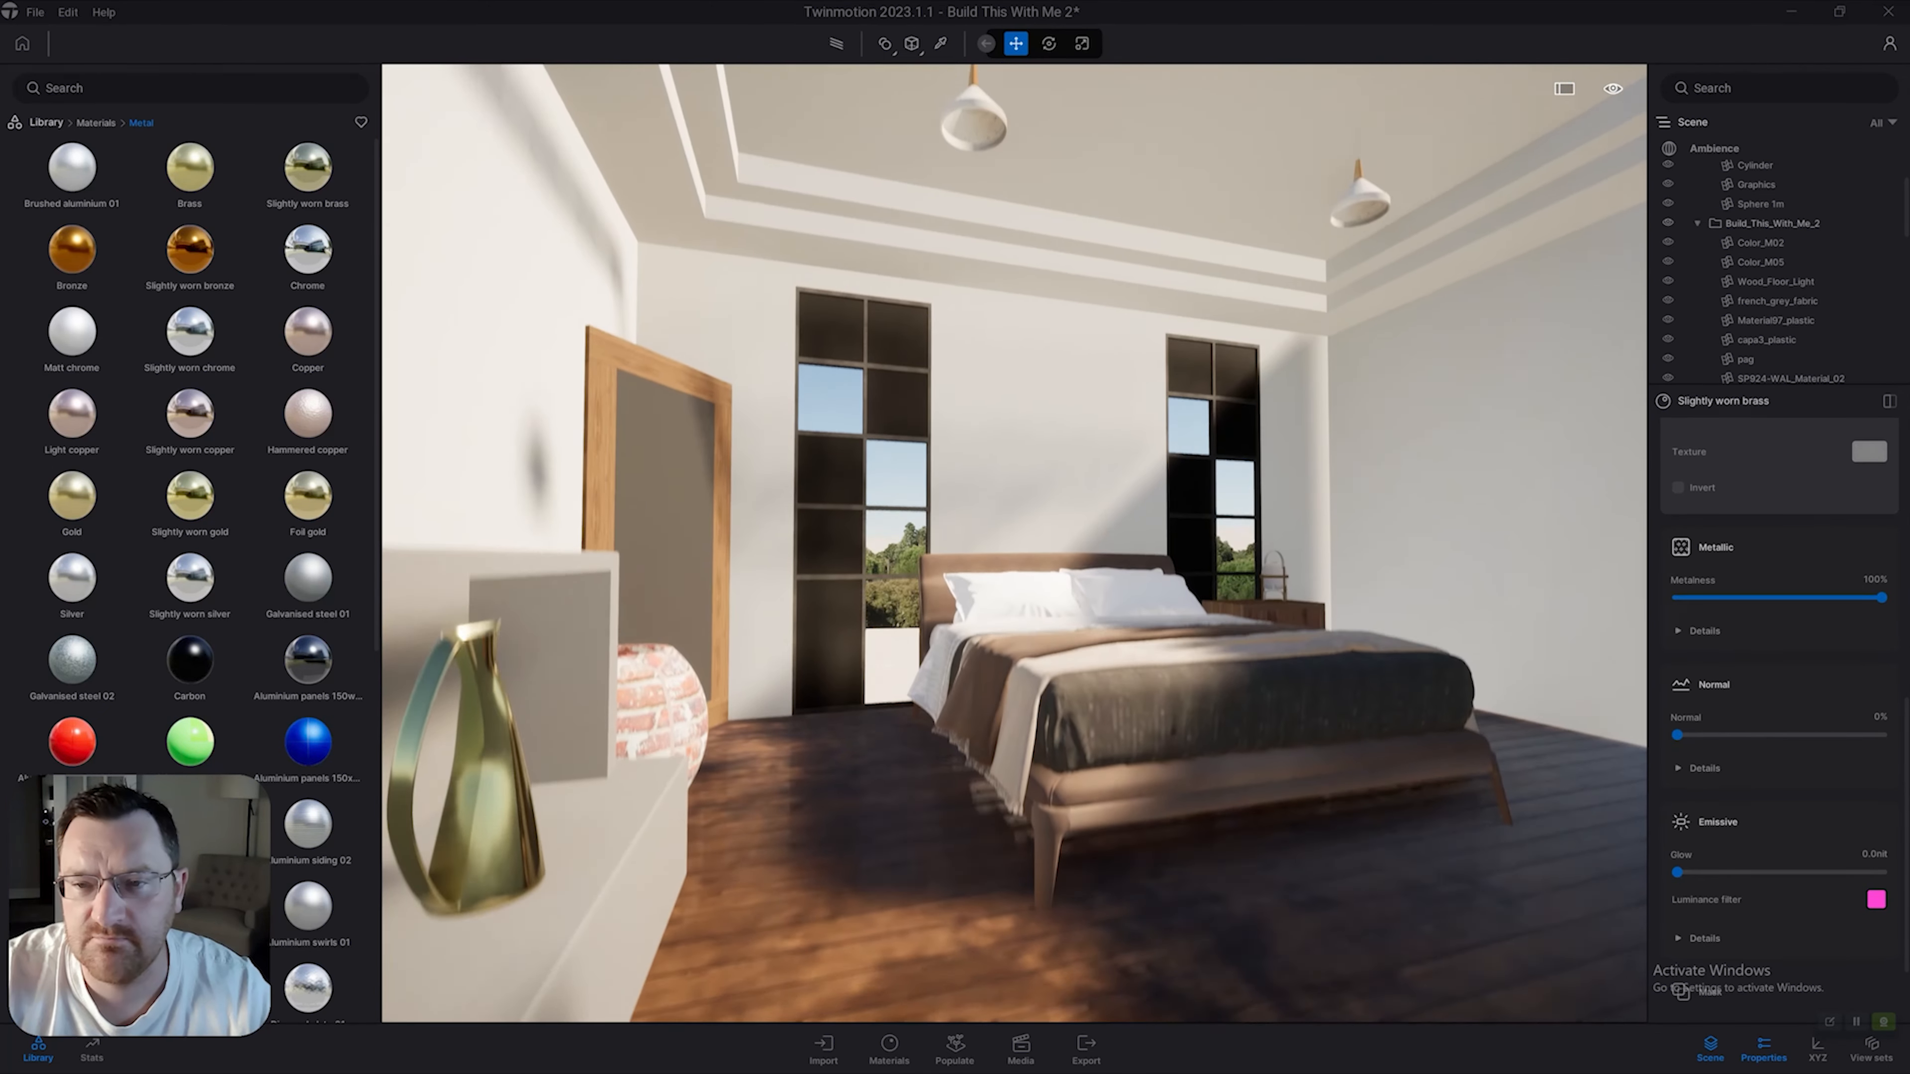
pyautogui.press('w')
pyautogui.moveTo(1015, 541); pyautogui.dragTo(639, 444, button='right')
pyautogui.press('s')
pyautogui.press('w')
pyautogui.press('s')
pyautogui.scroll(-3, 1778, 677)
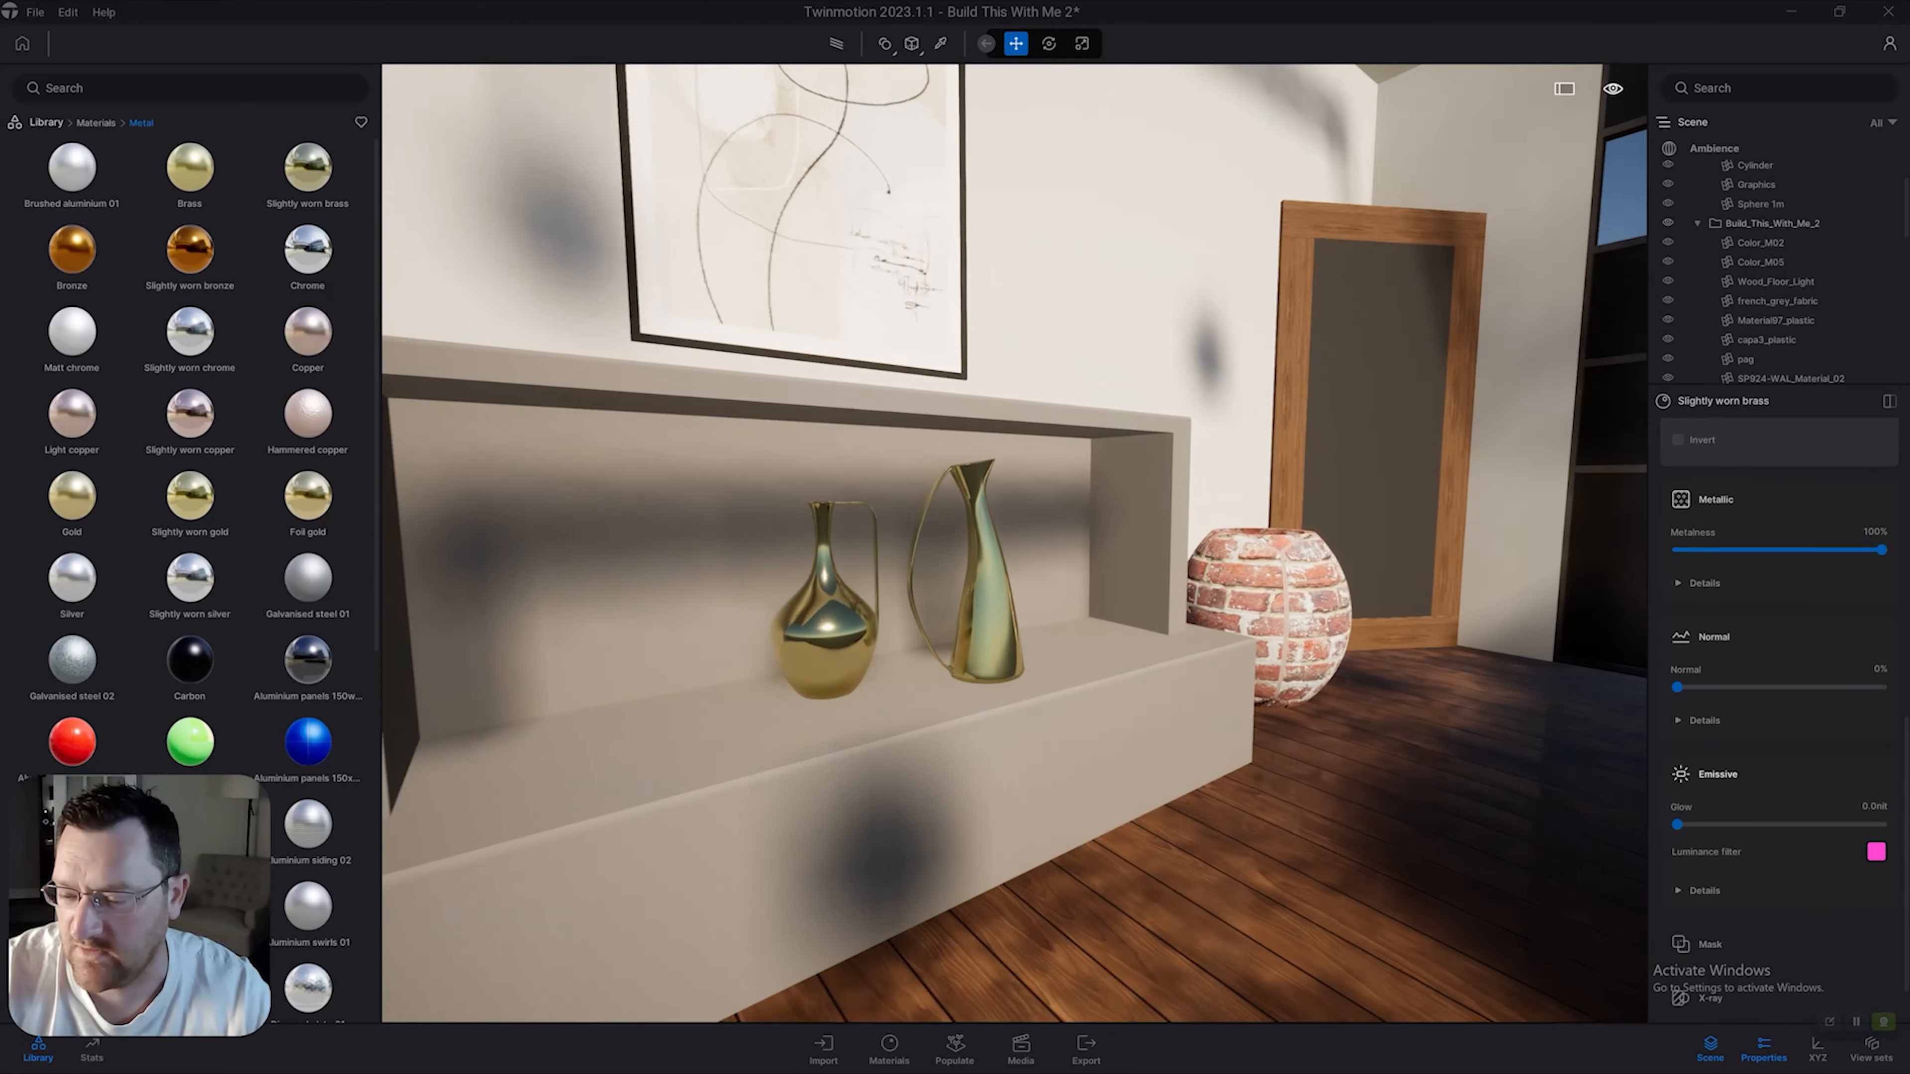
# Examine the vases, the wood floor and the bed from a low viewpoint facing the windows.
pyautogui.press('w')
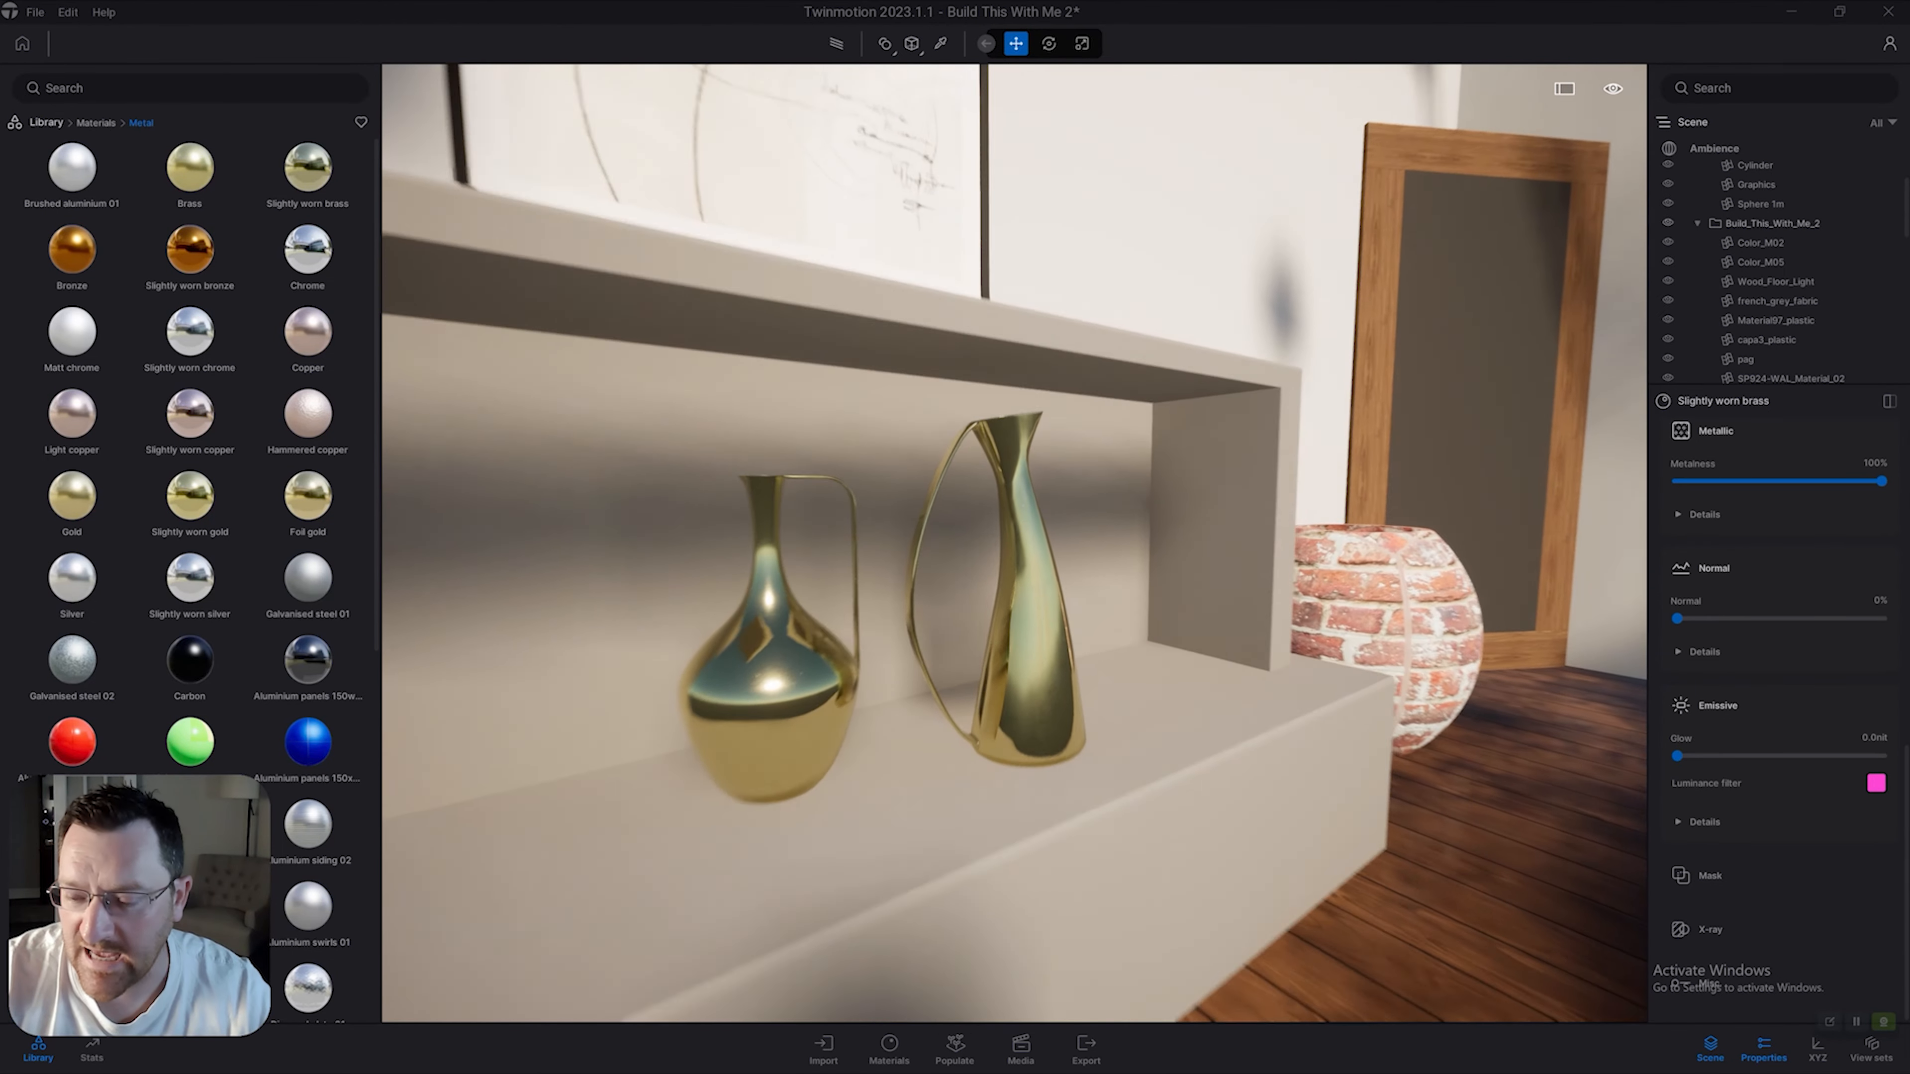
pyautogui.press('s')
pyautogui.moveTo(639, 443); pyautogui.dragTo(926, 406, button='right')
pyautogui.press('q')
pyautogui.press('s')
pyautogui.press('q')
pyautogui.press('e')
pyautogui.press('e')
pyautogui.press('a')
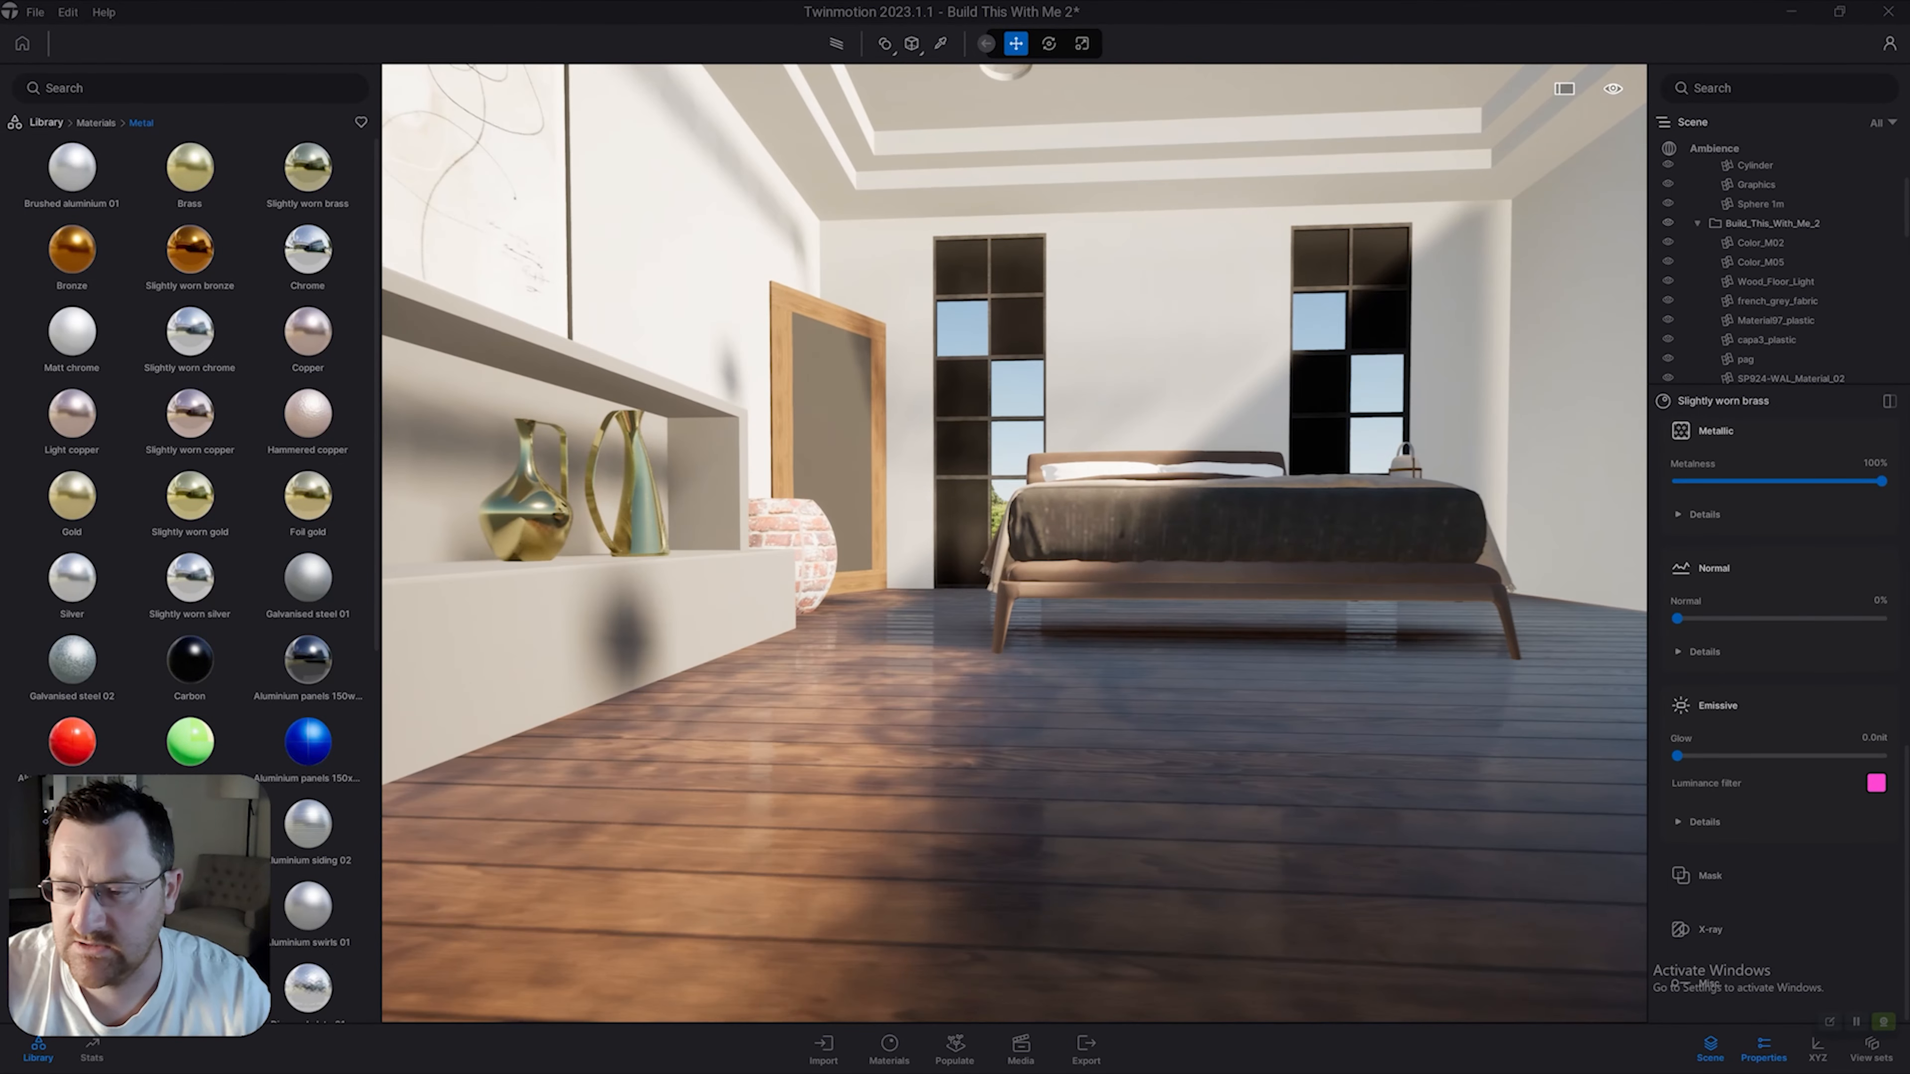
pyautogui.press('w')
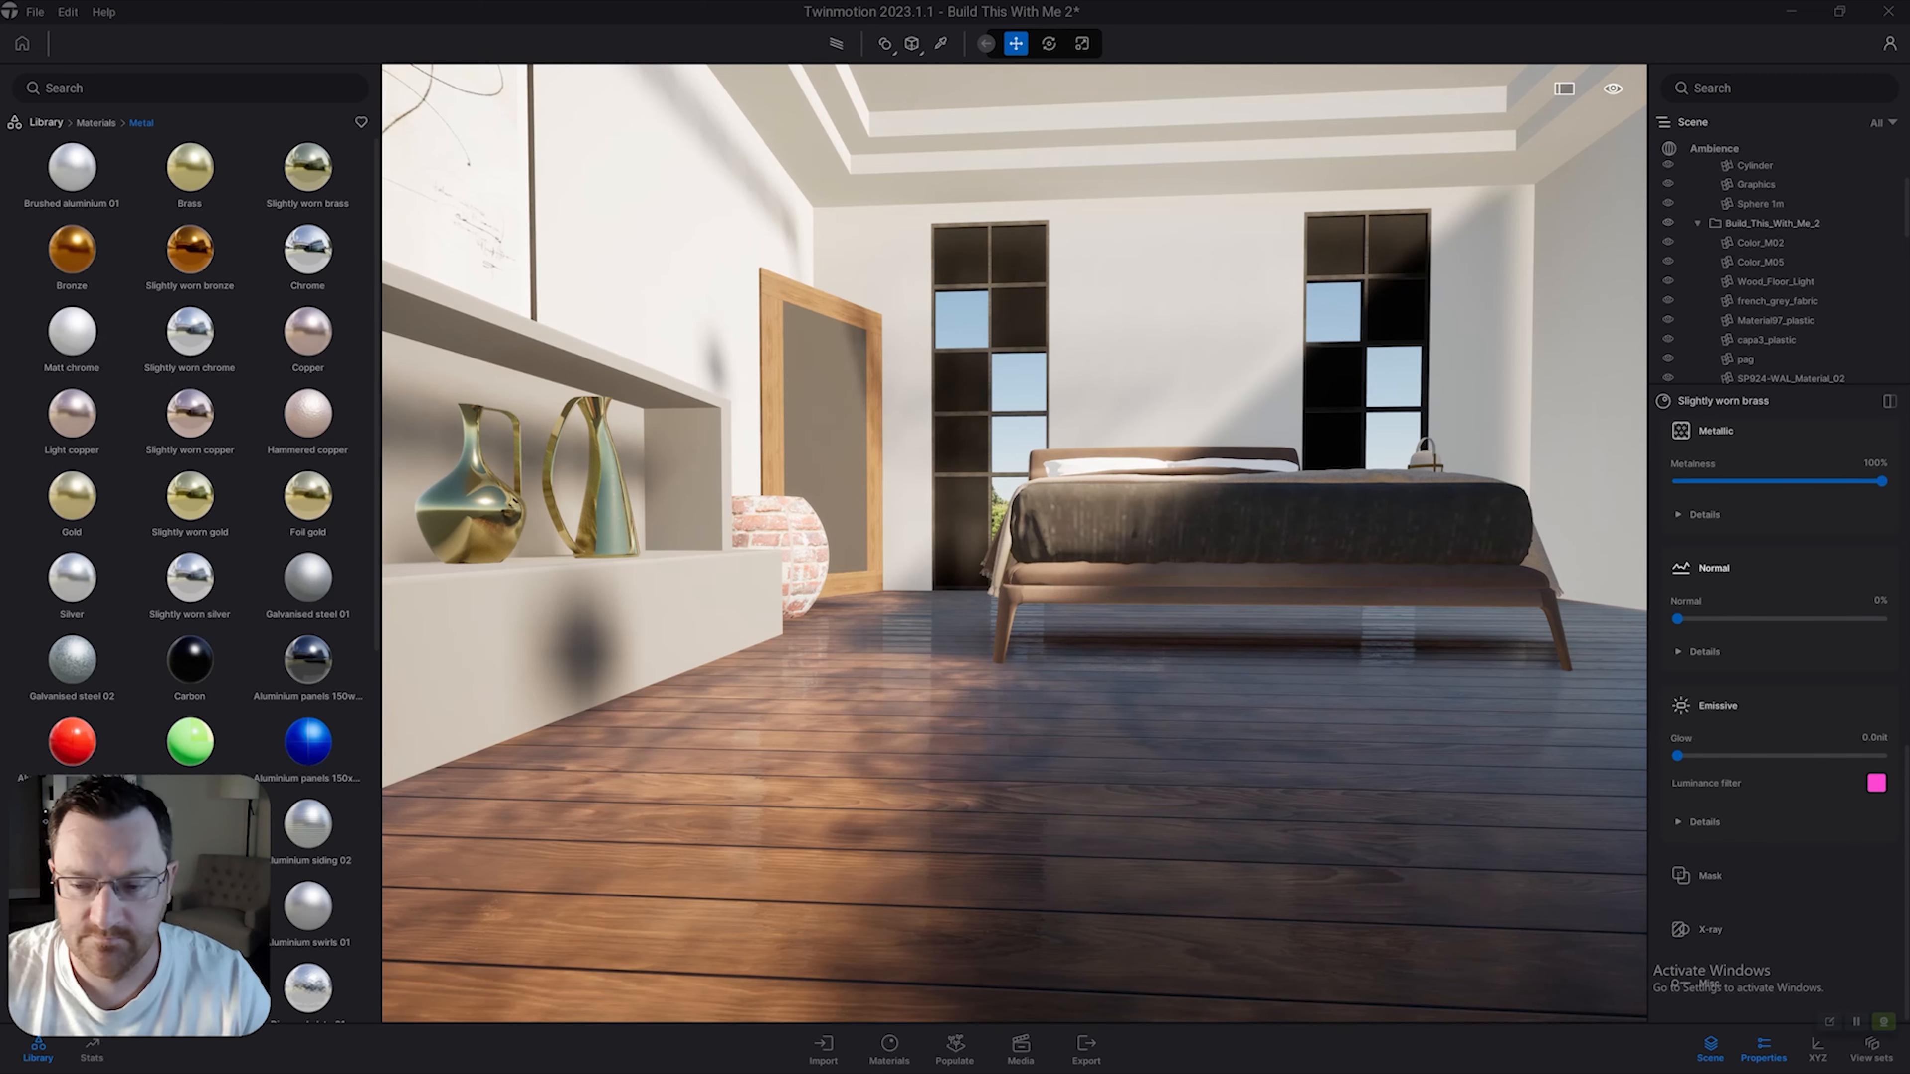
pyautogui.press('q')
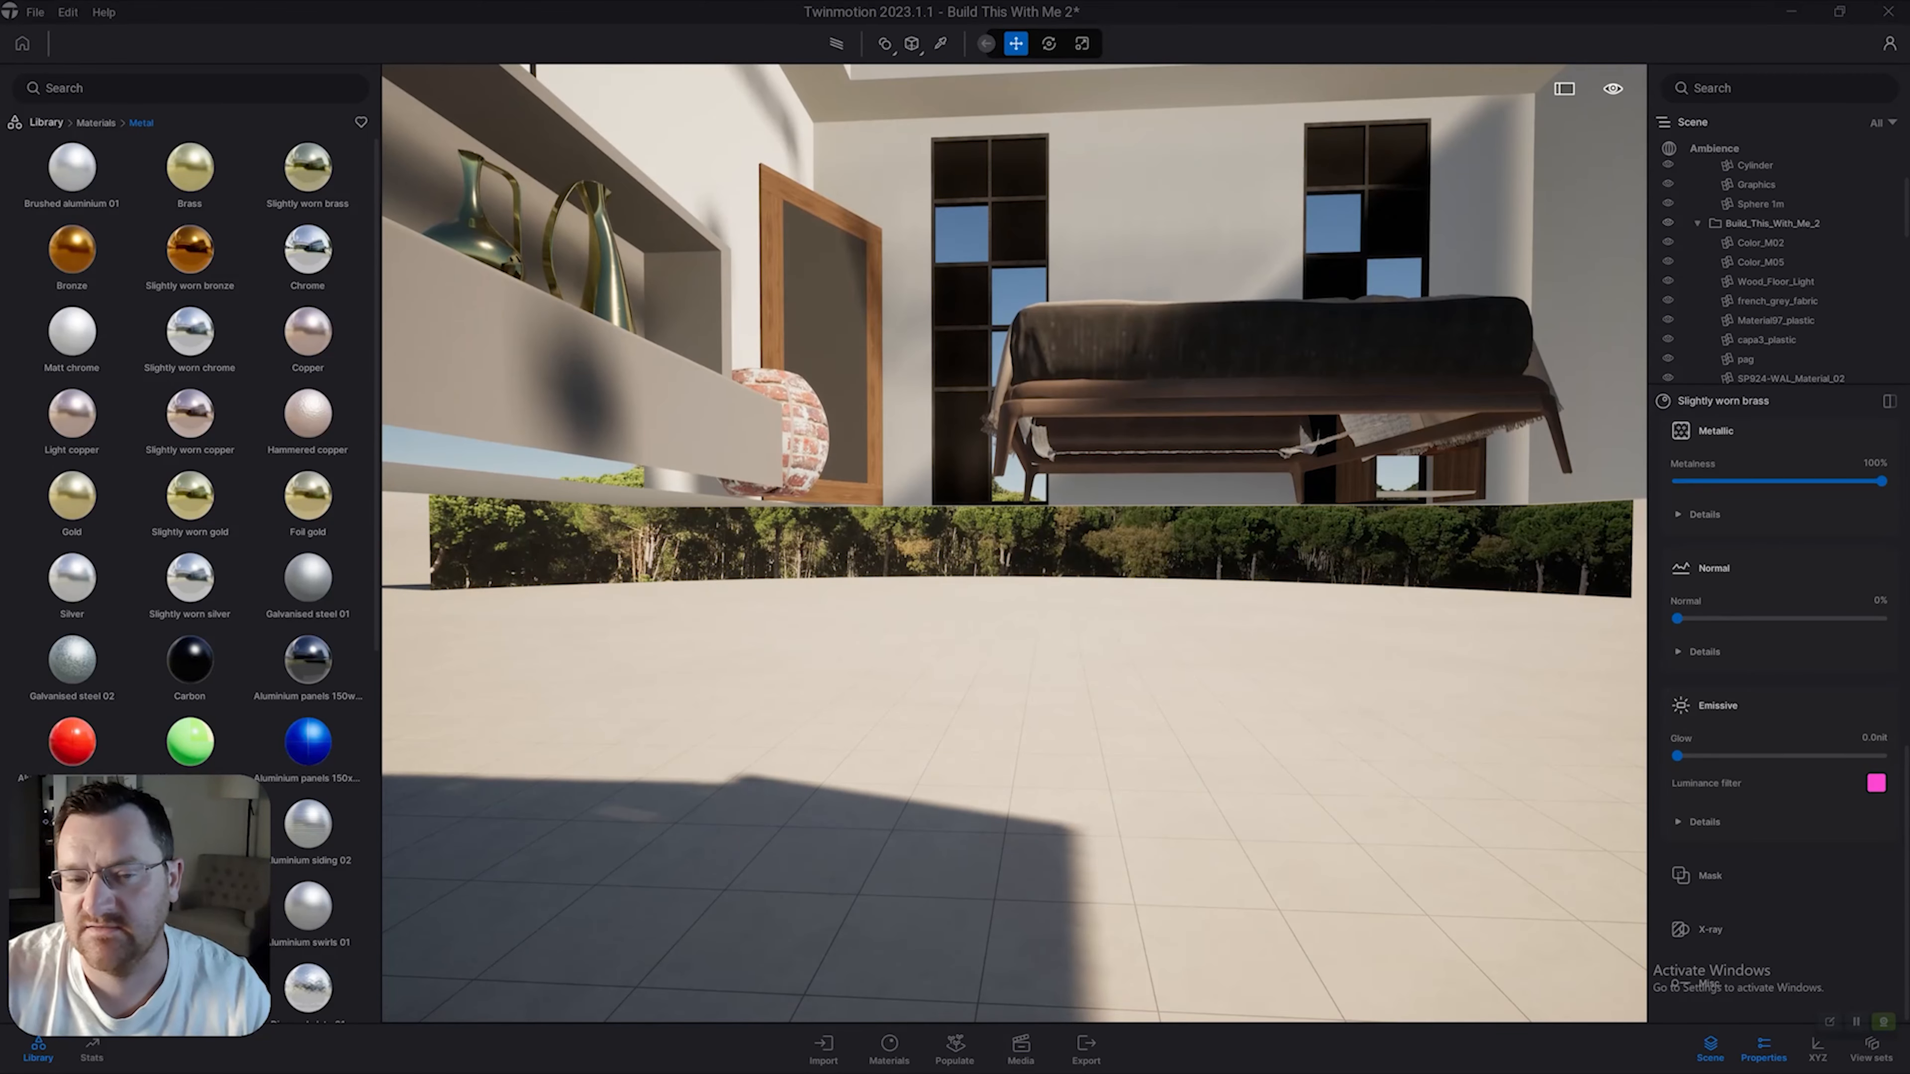
# Expand the miscellaneous settings of the vases' Slightly worn brass material and make it two-sided.
pyautogui.press('e')
pyautogui.press('q')
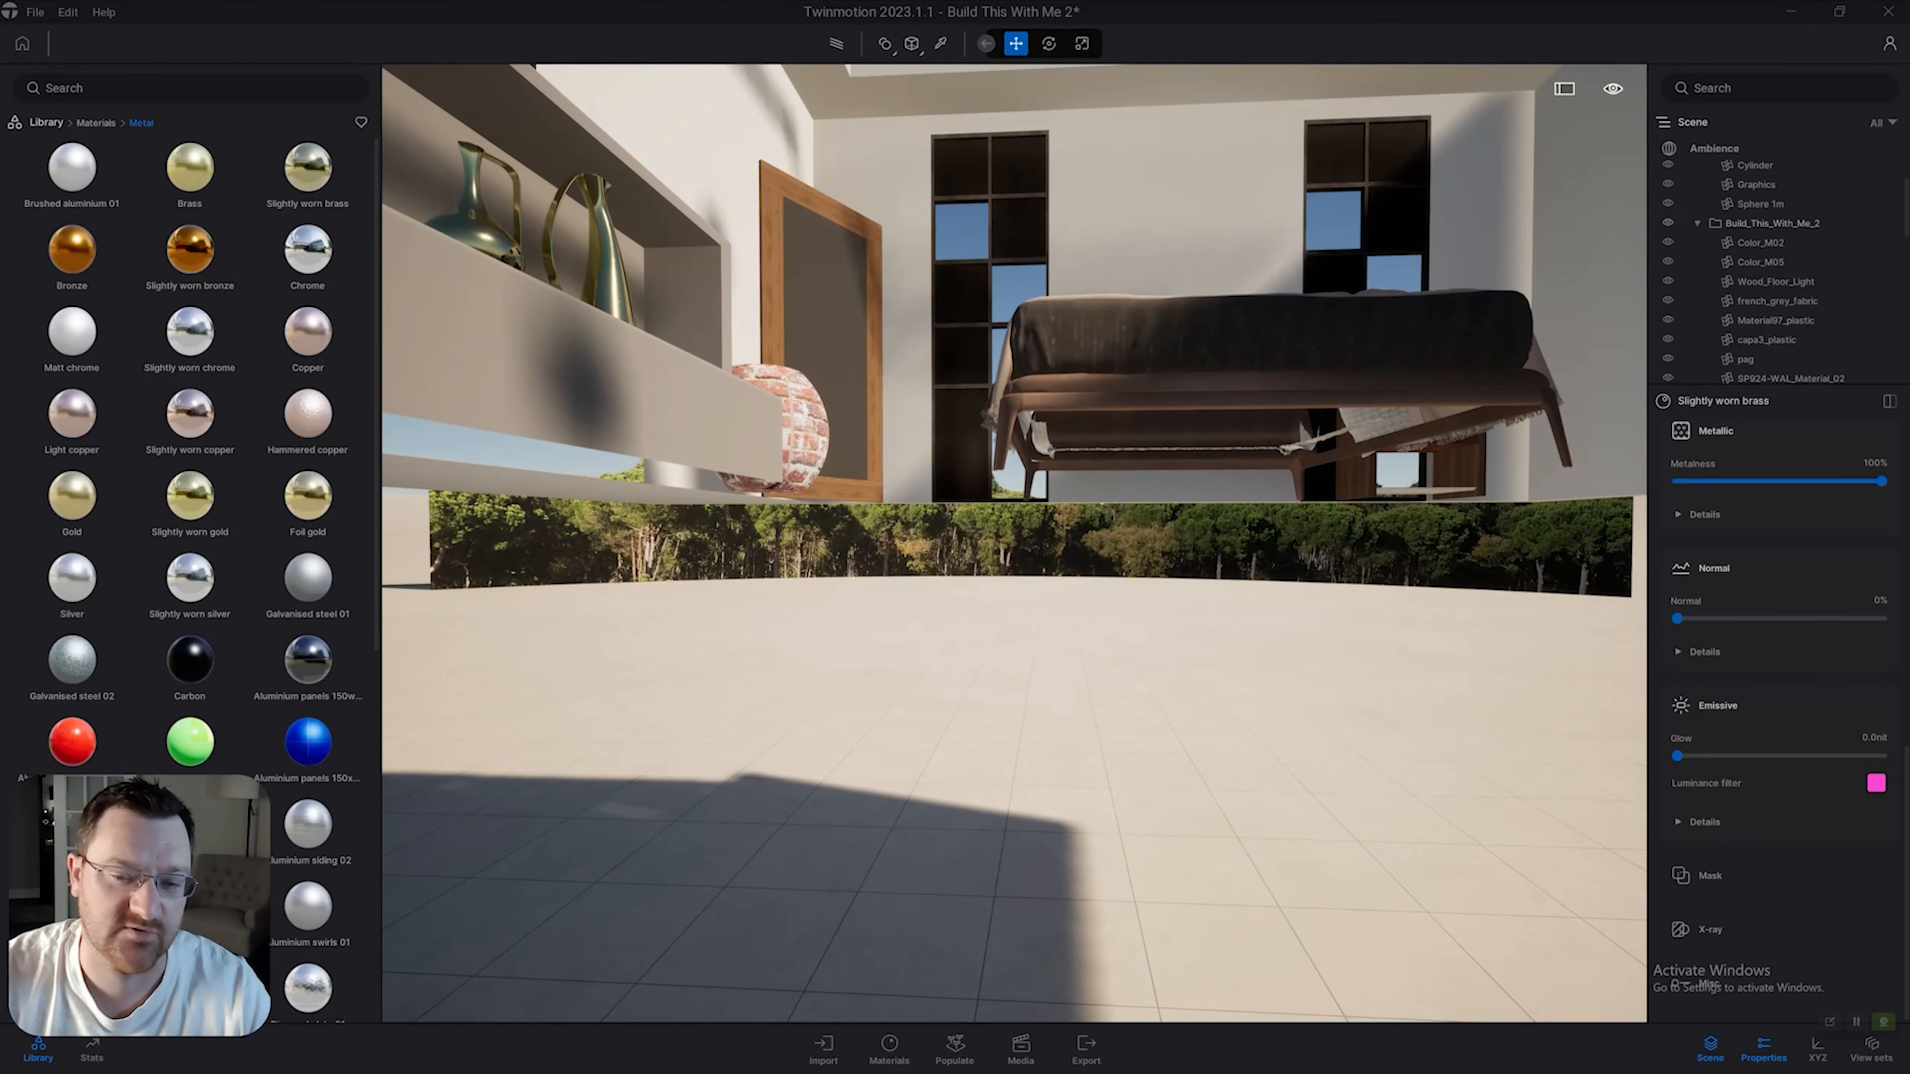
pyautogui.press('e')
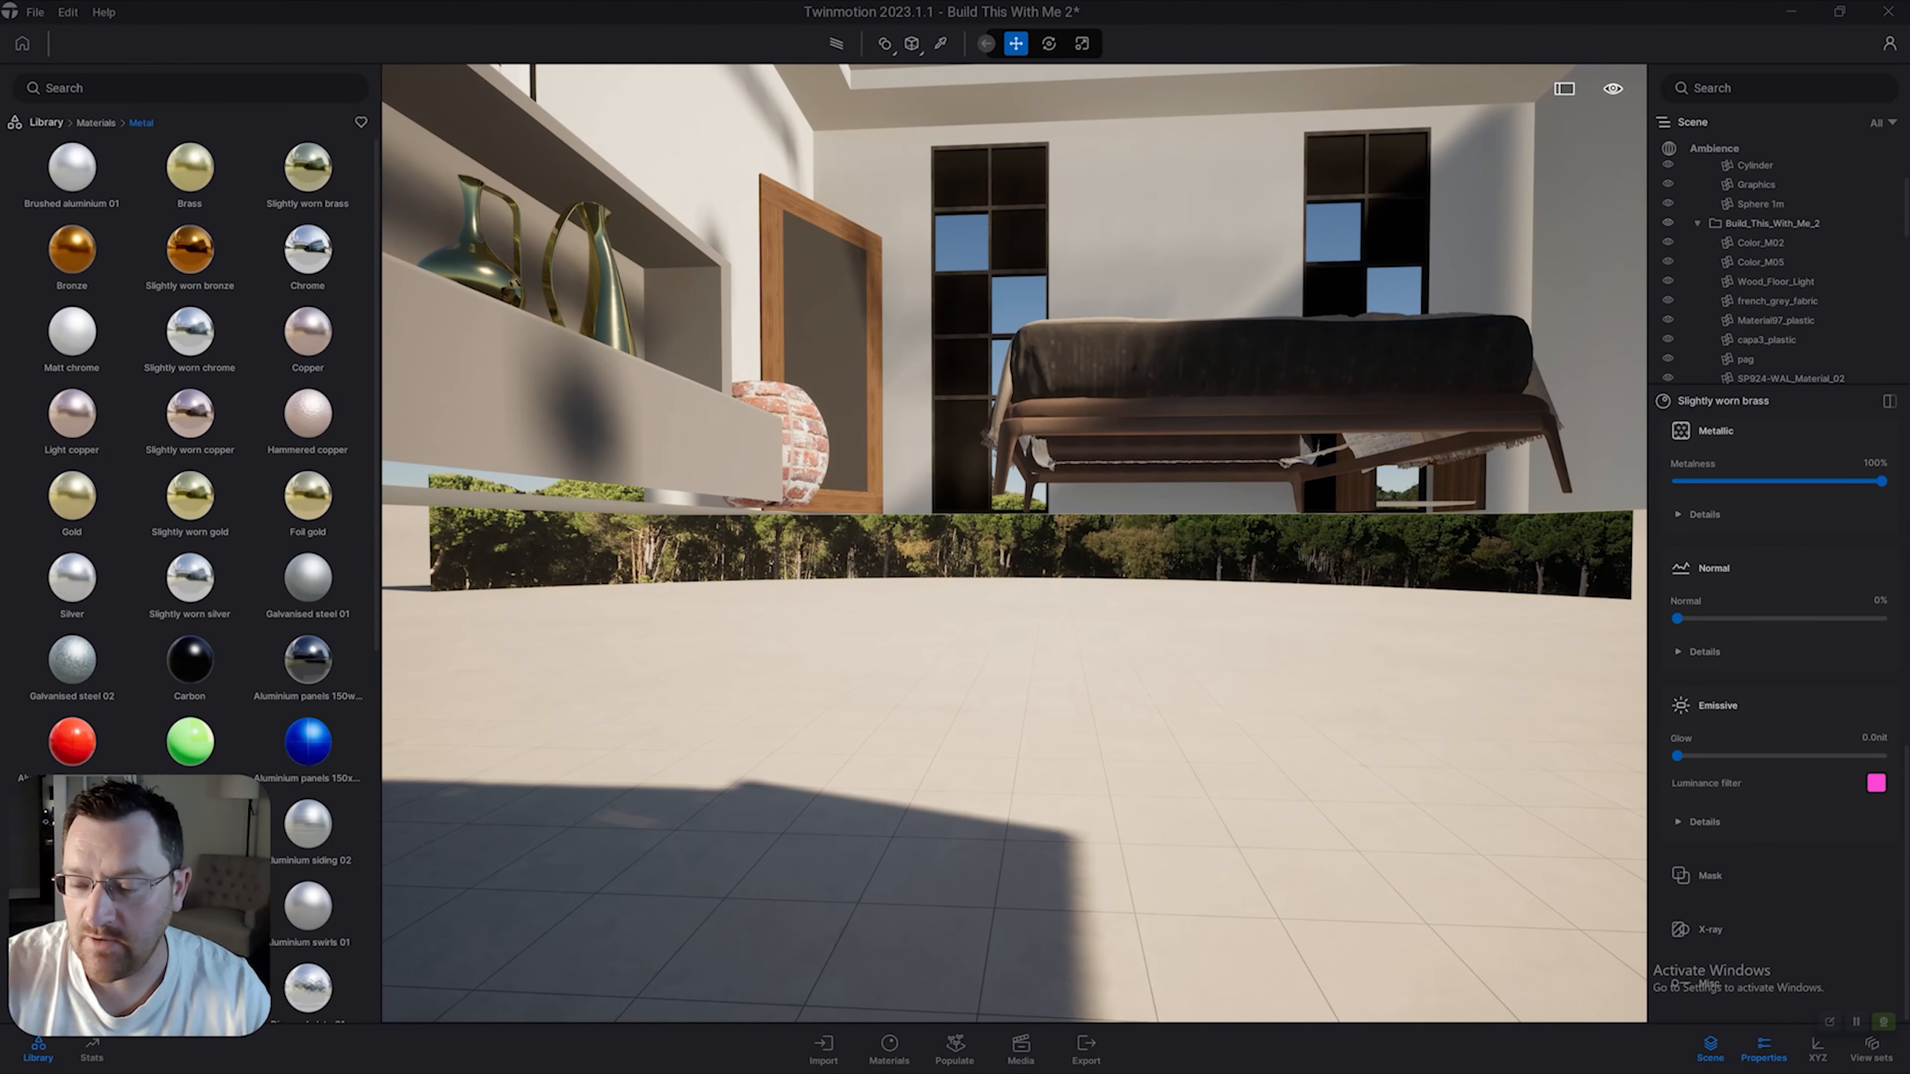
pyautogui.moveTo(1015, 541); pyautogui.dragTo(744, 444, button='right')
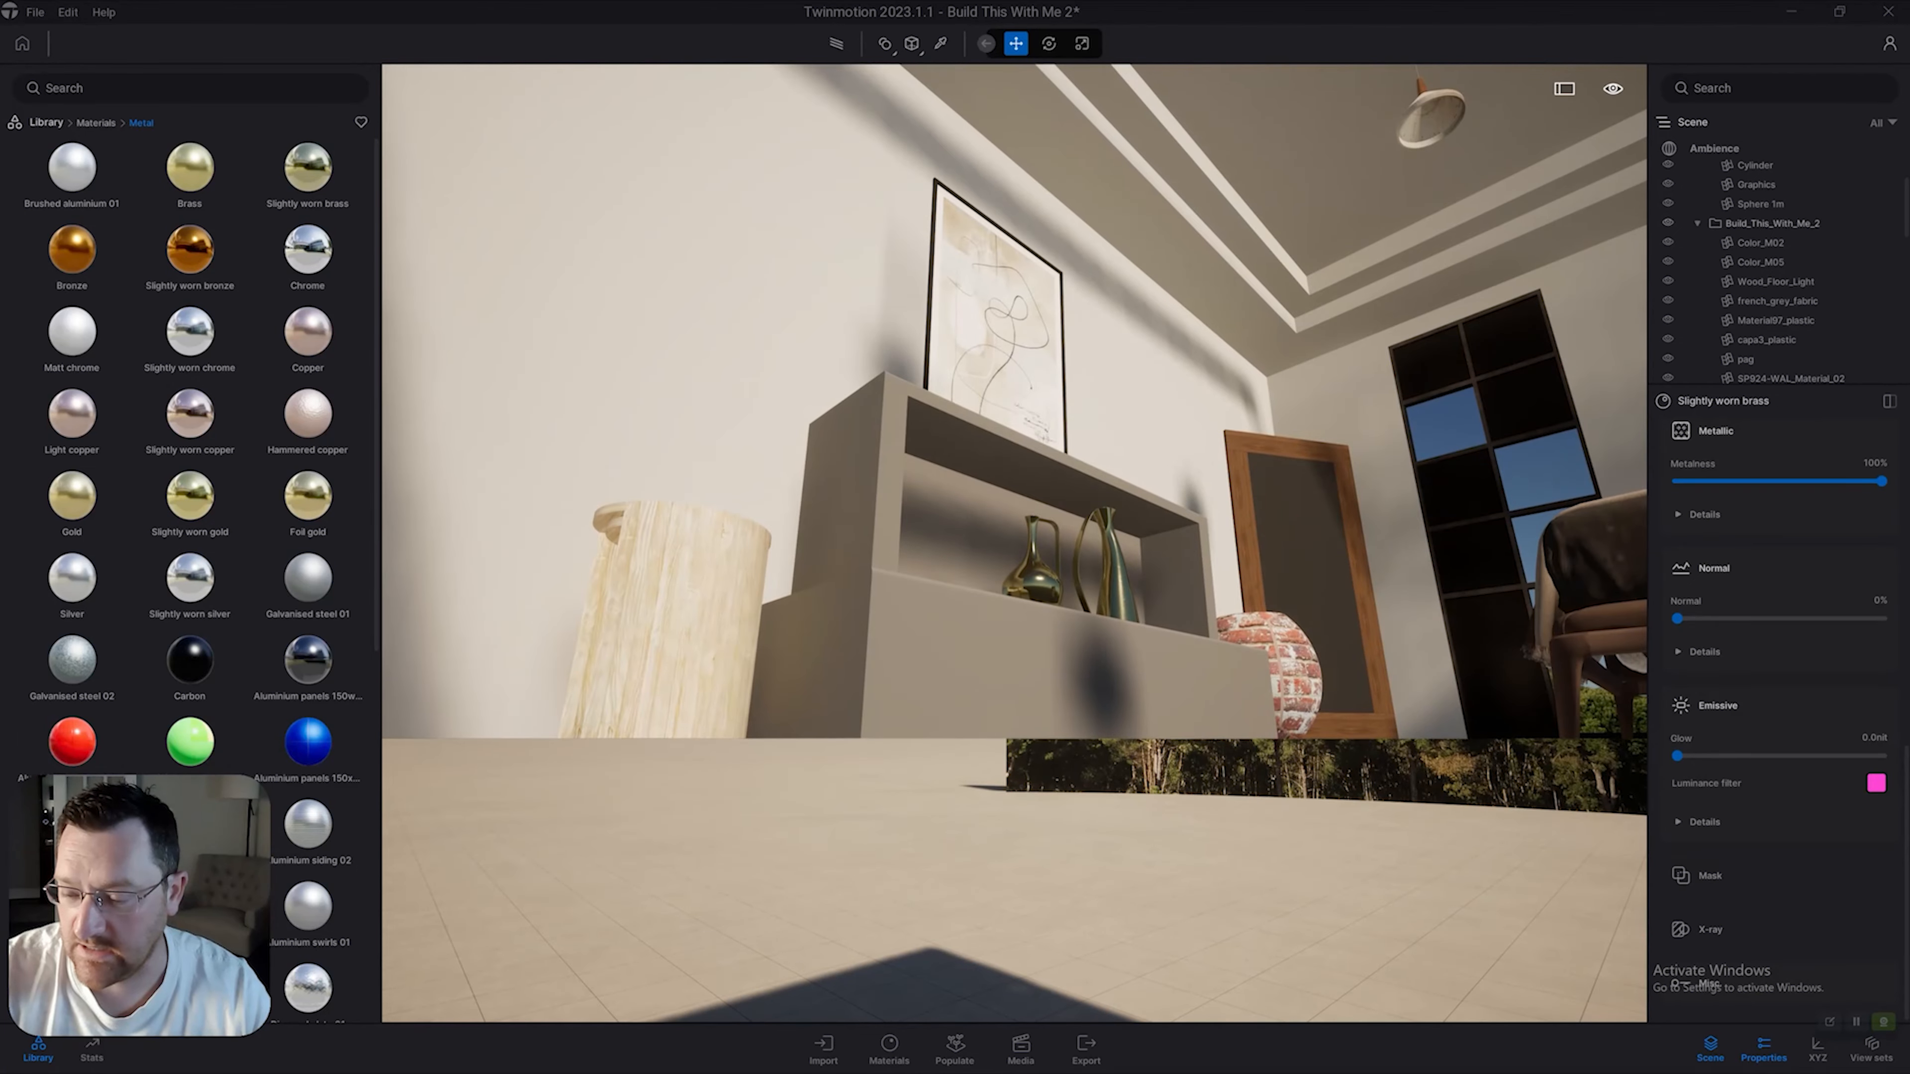
pyautogui.click(1709, 984)
pyautogui.scroll(-3, 1730, 948)
pyautogui.scroll(-1, 1775, 677)
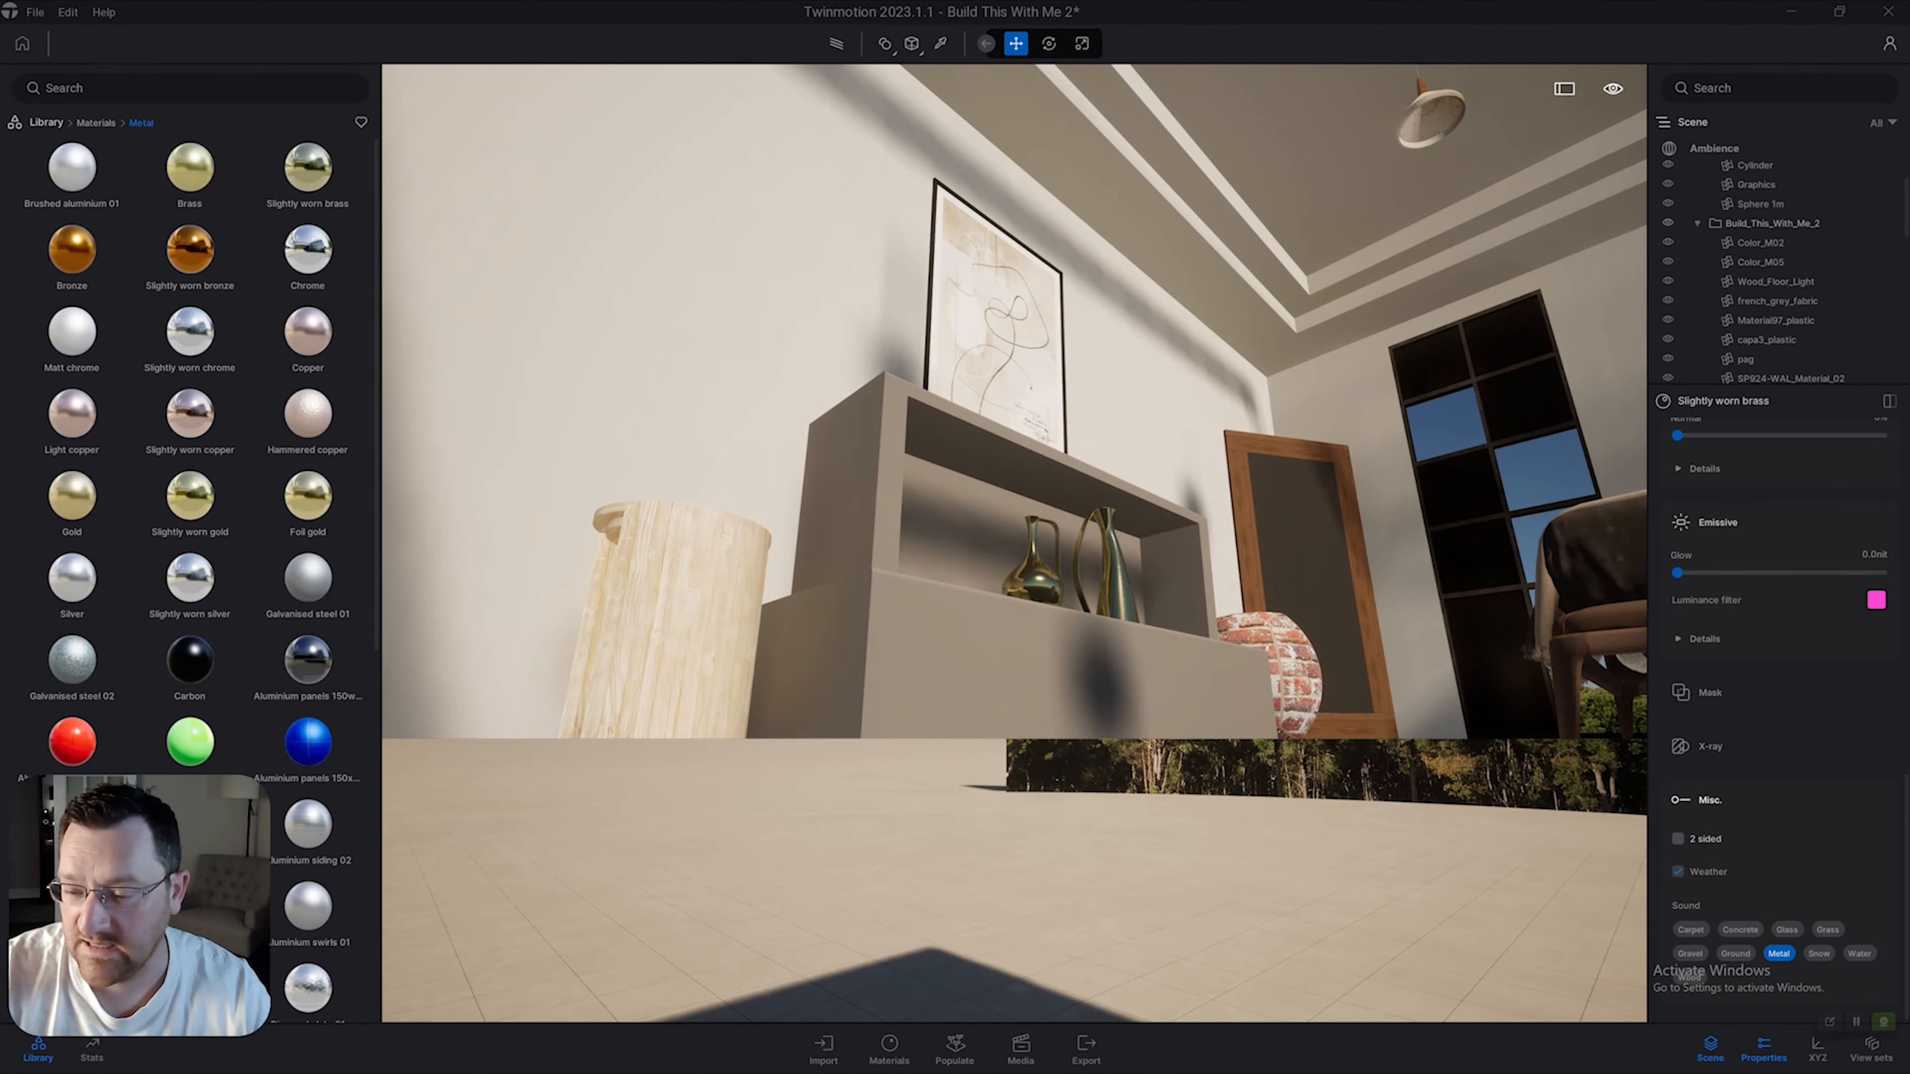
pyautogui.moveTo(1015, 542); pyautogui.dragTo(955, 594, button='right')
pyautogui.press('e')
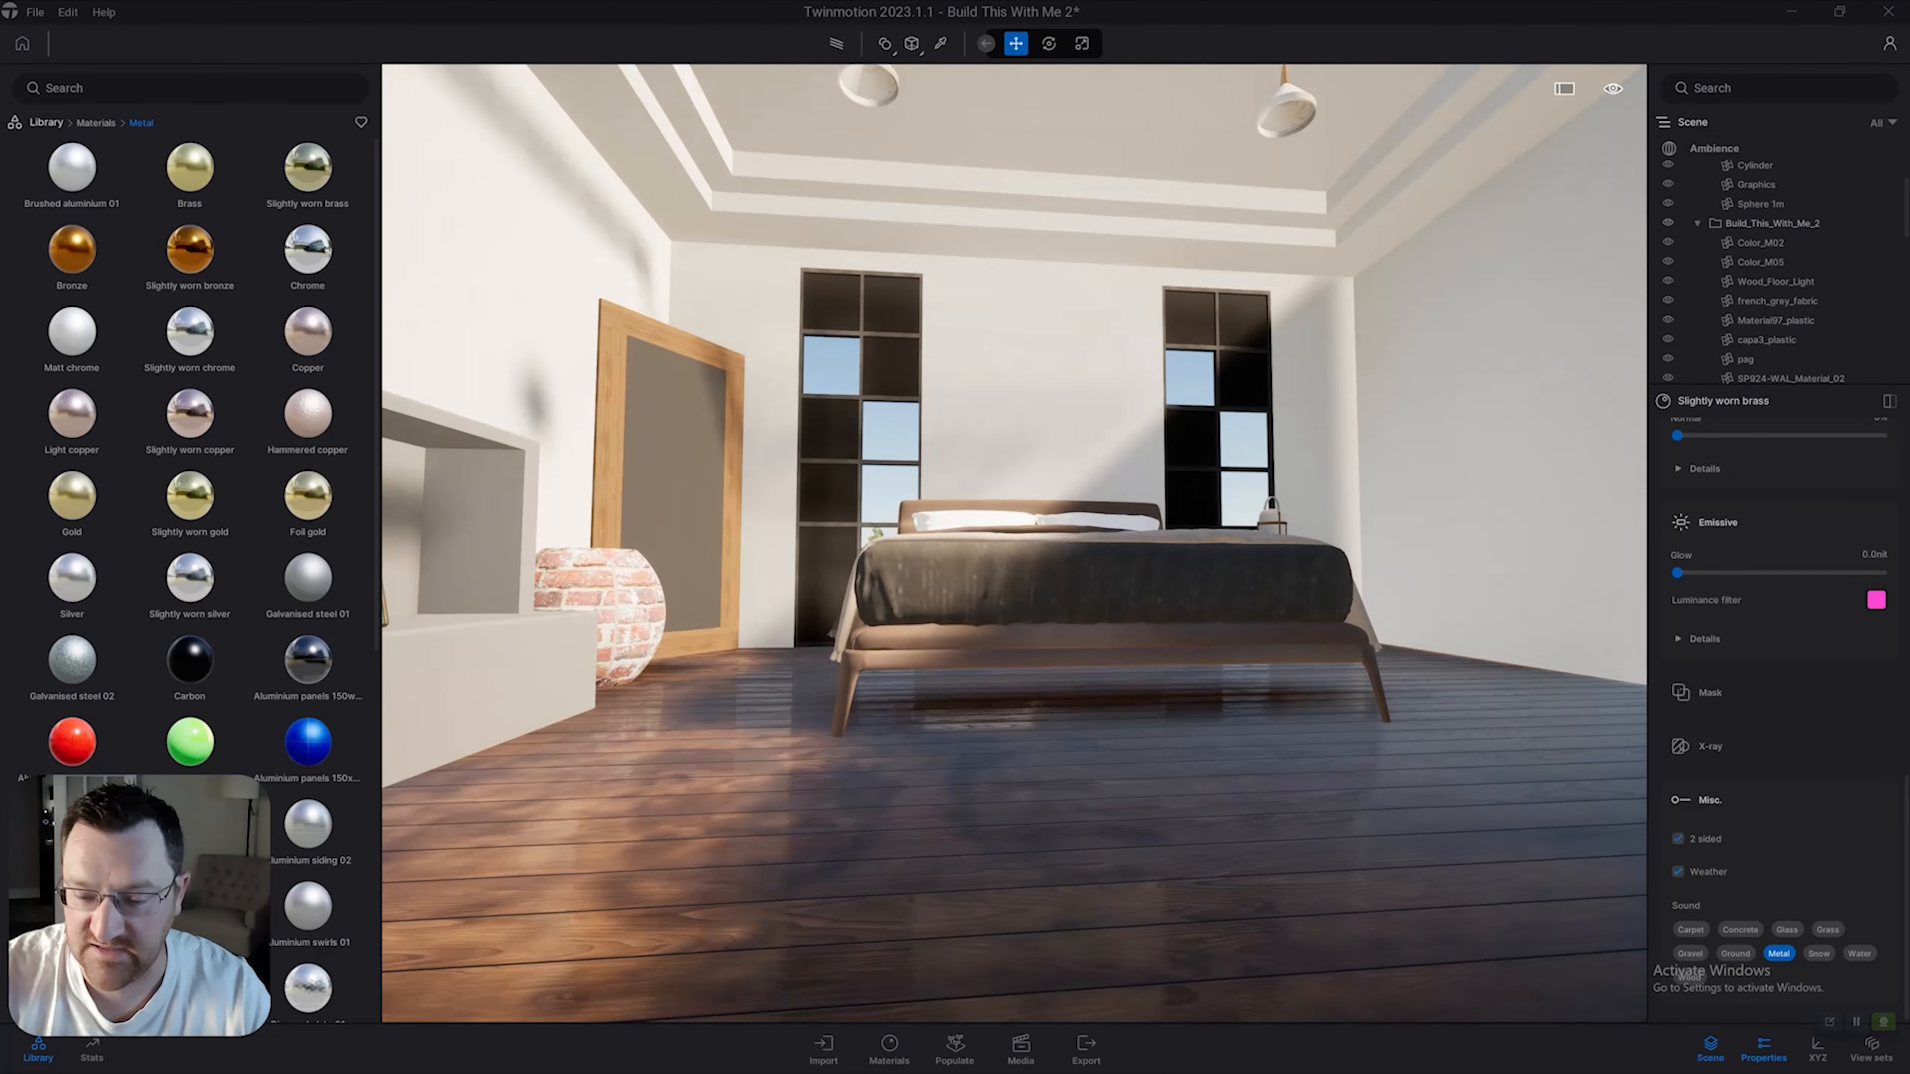
# Sample the wood floor's Chestnut 01 A material with the material picker and make it two-sided.
pyautogui.click(1015, 850)
pyautogui.press('w')
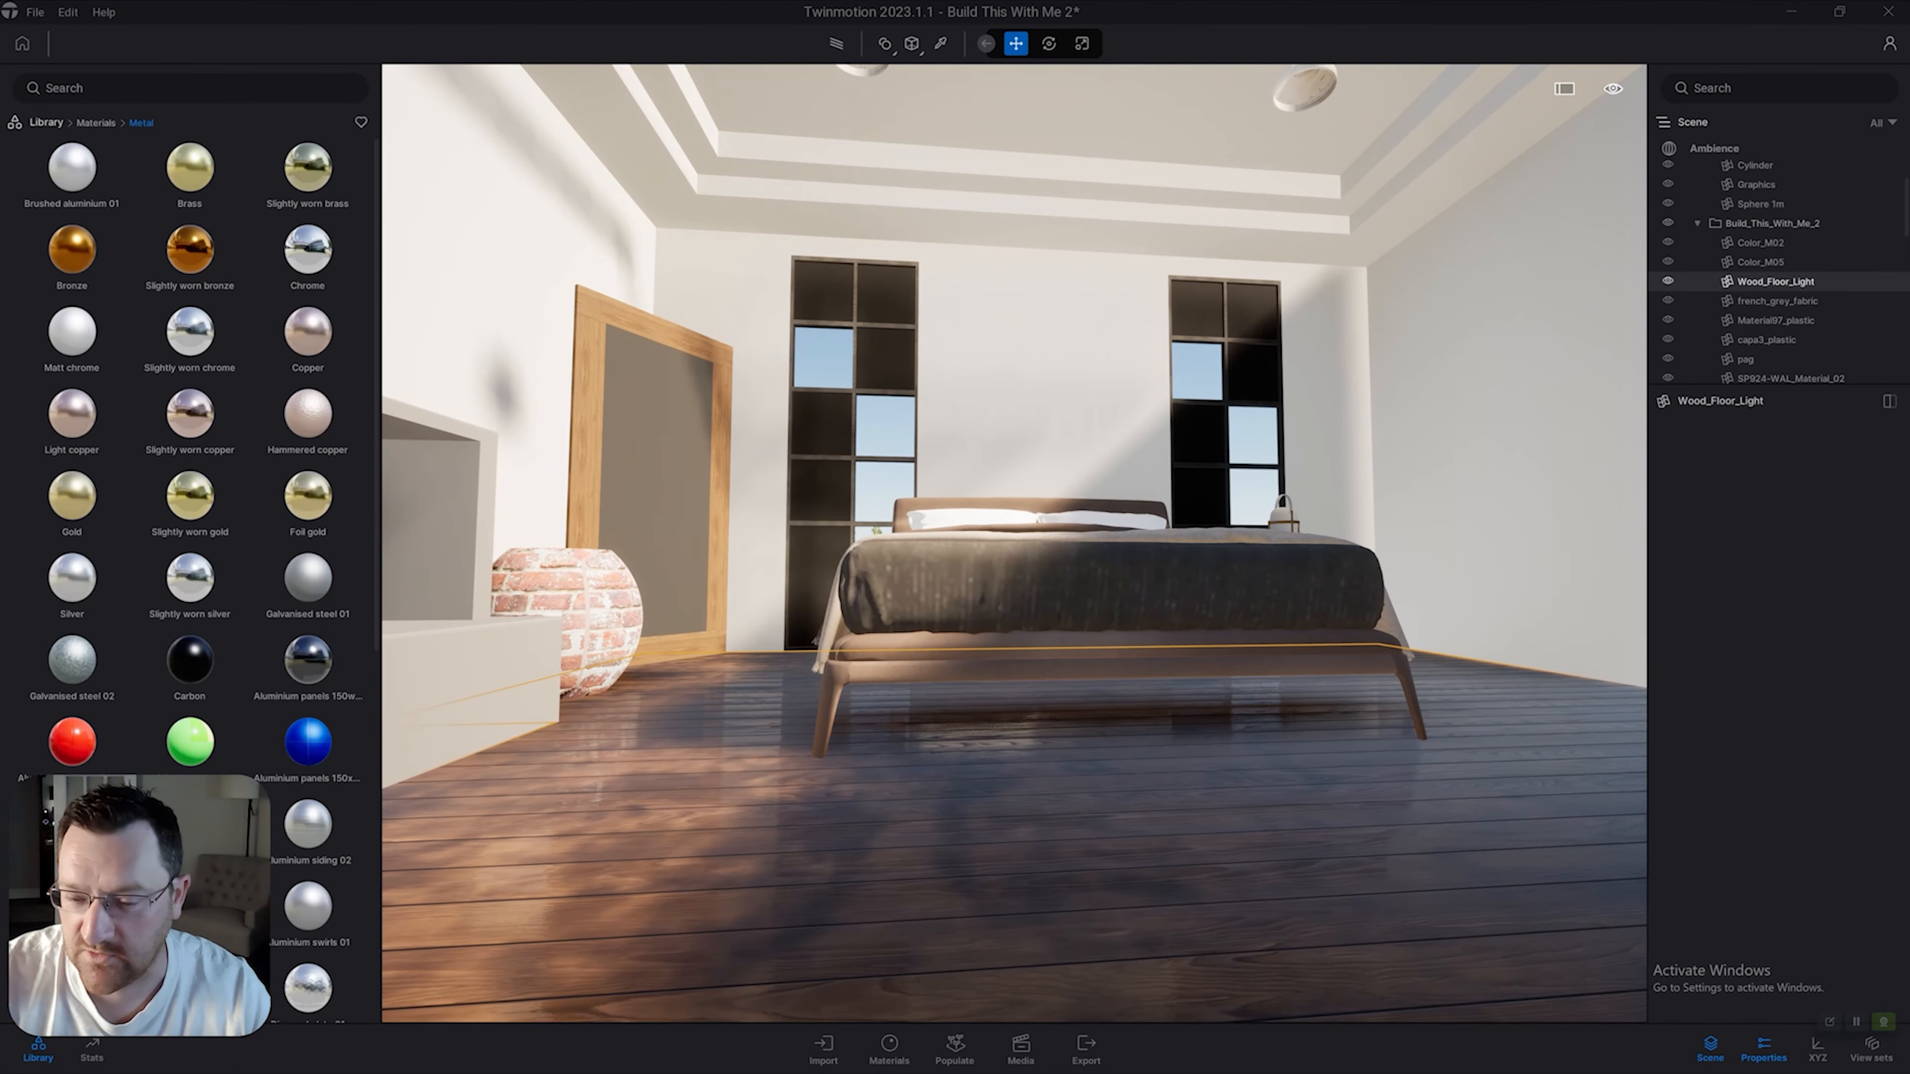
pyautogui.click(940, 44)
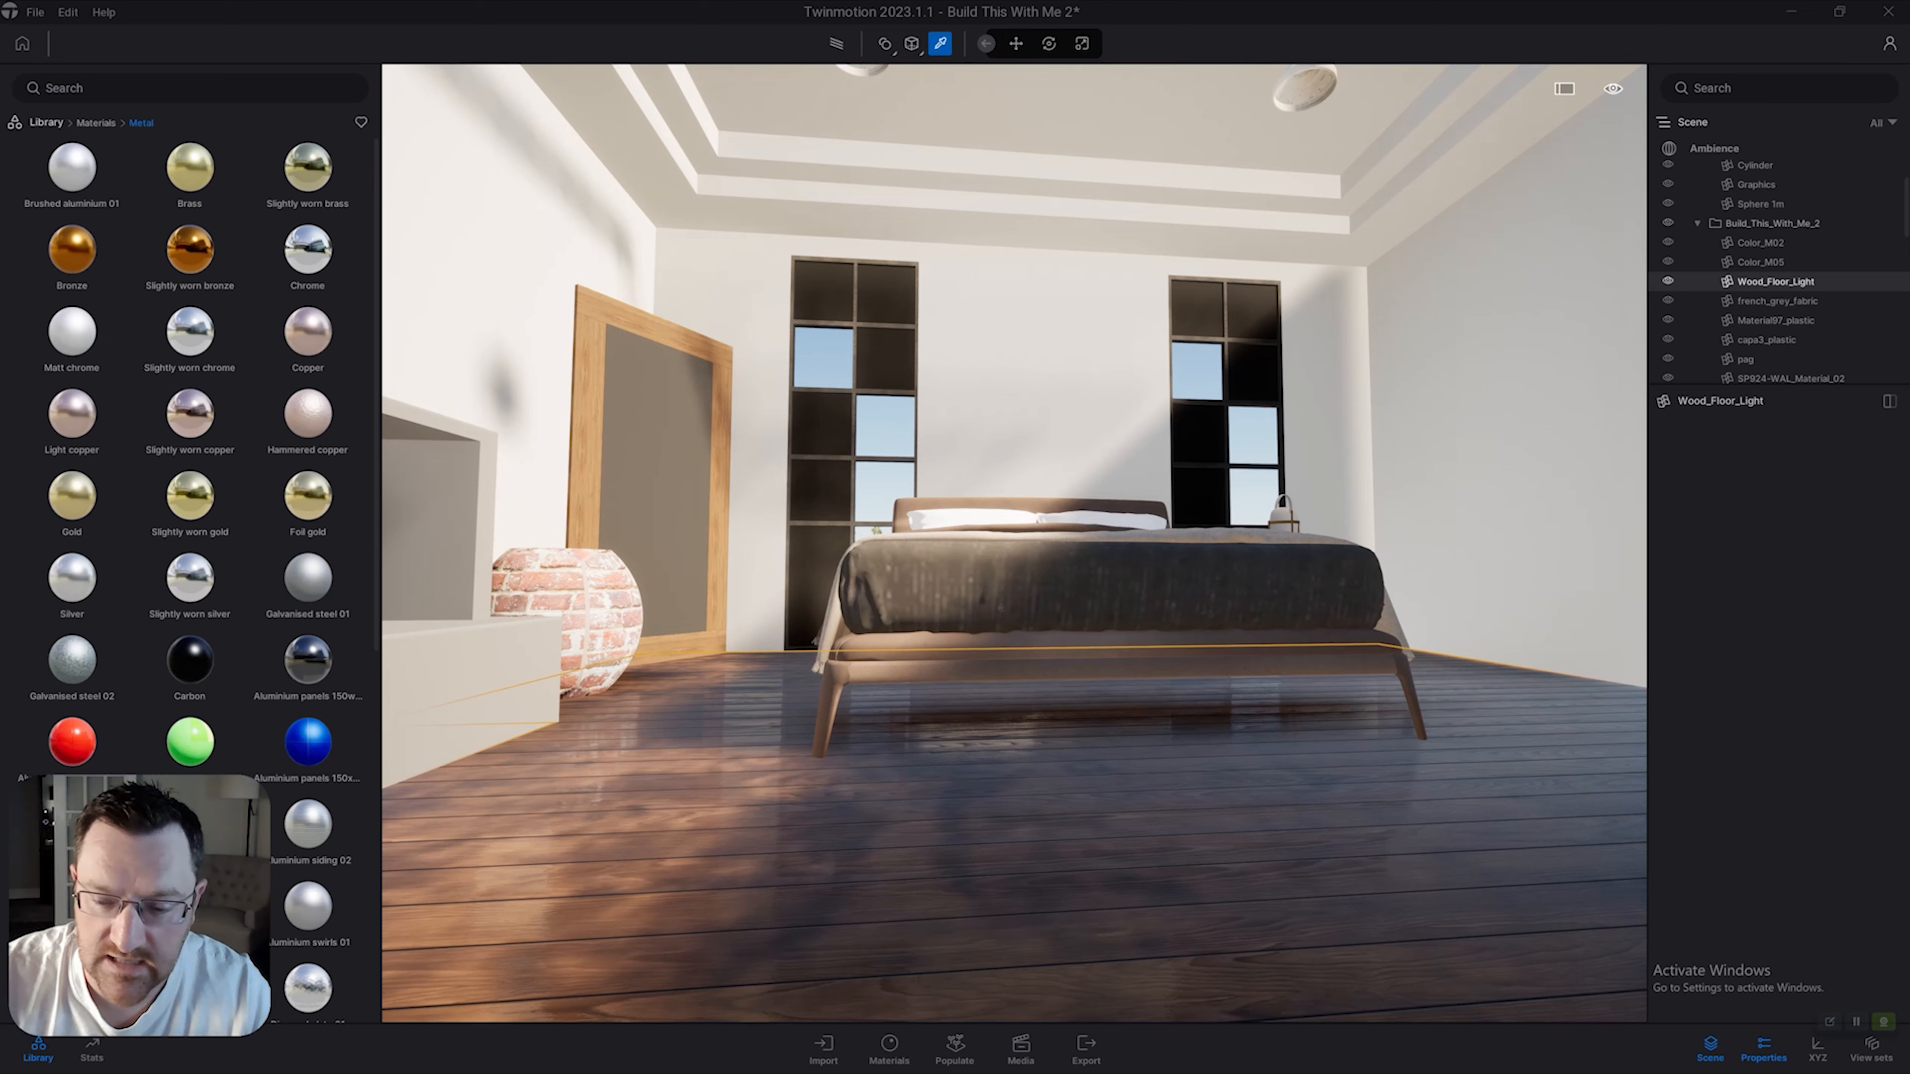
pyautogui.click(1167, 743)
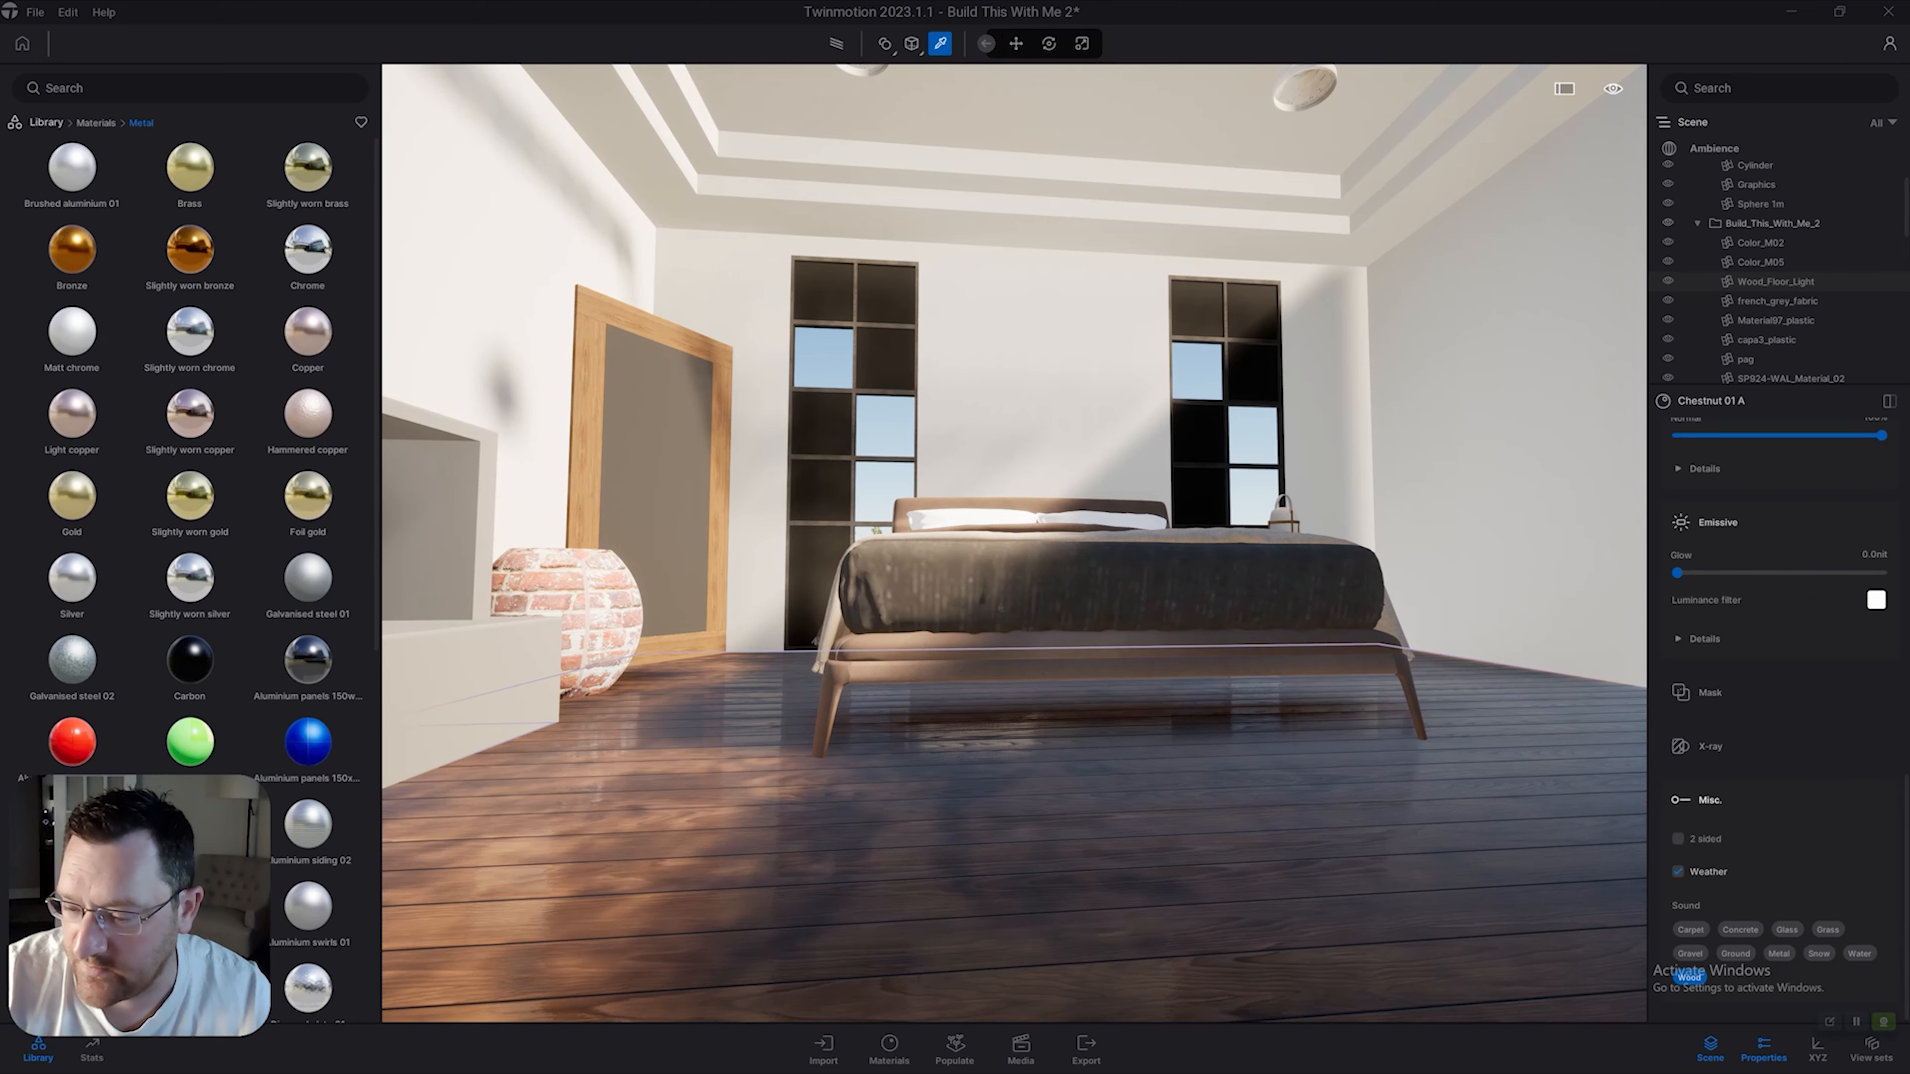
pyautogui.click(1678, 840)
# Examine the underside of the wood floor, then view the bed and floor from inside the room.
pyautogui.moveTo(1540, 841); pyautogui.dragTo(1519, 677, button='right')
pyautogui.press('q')
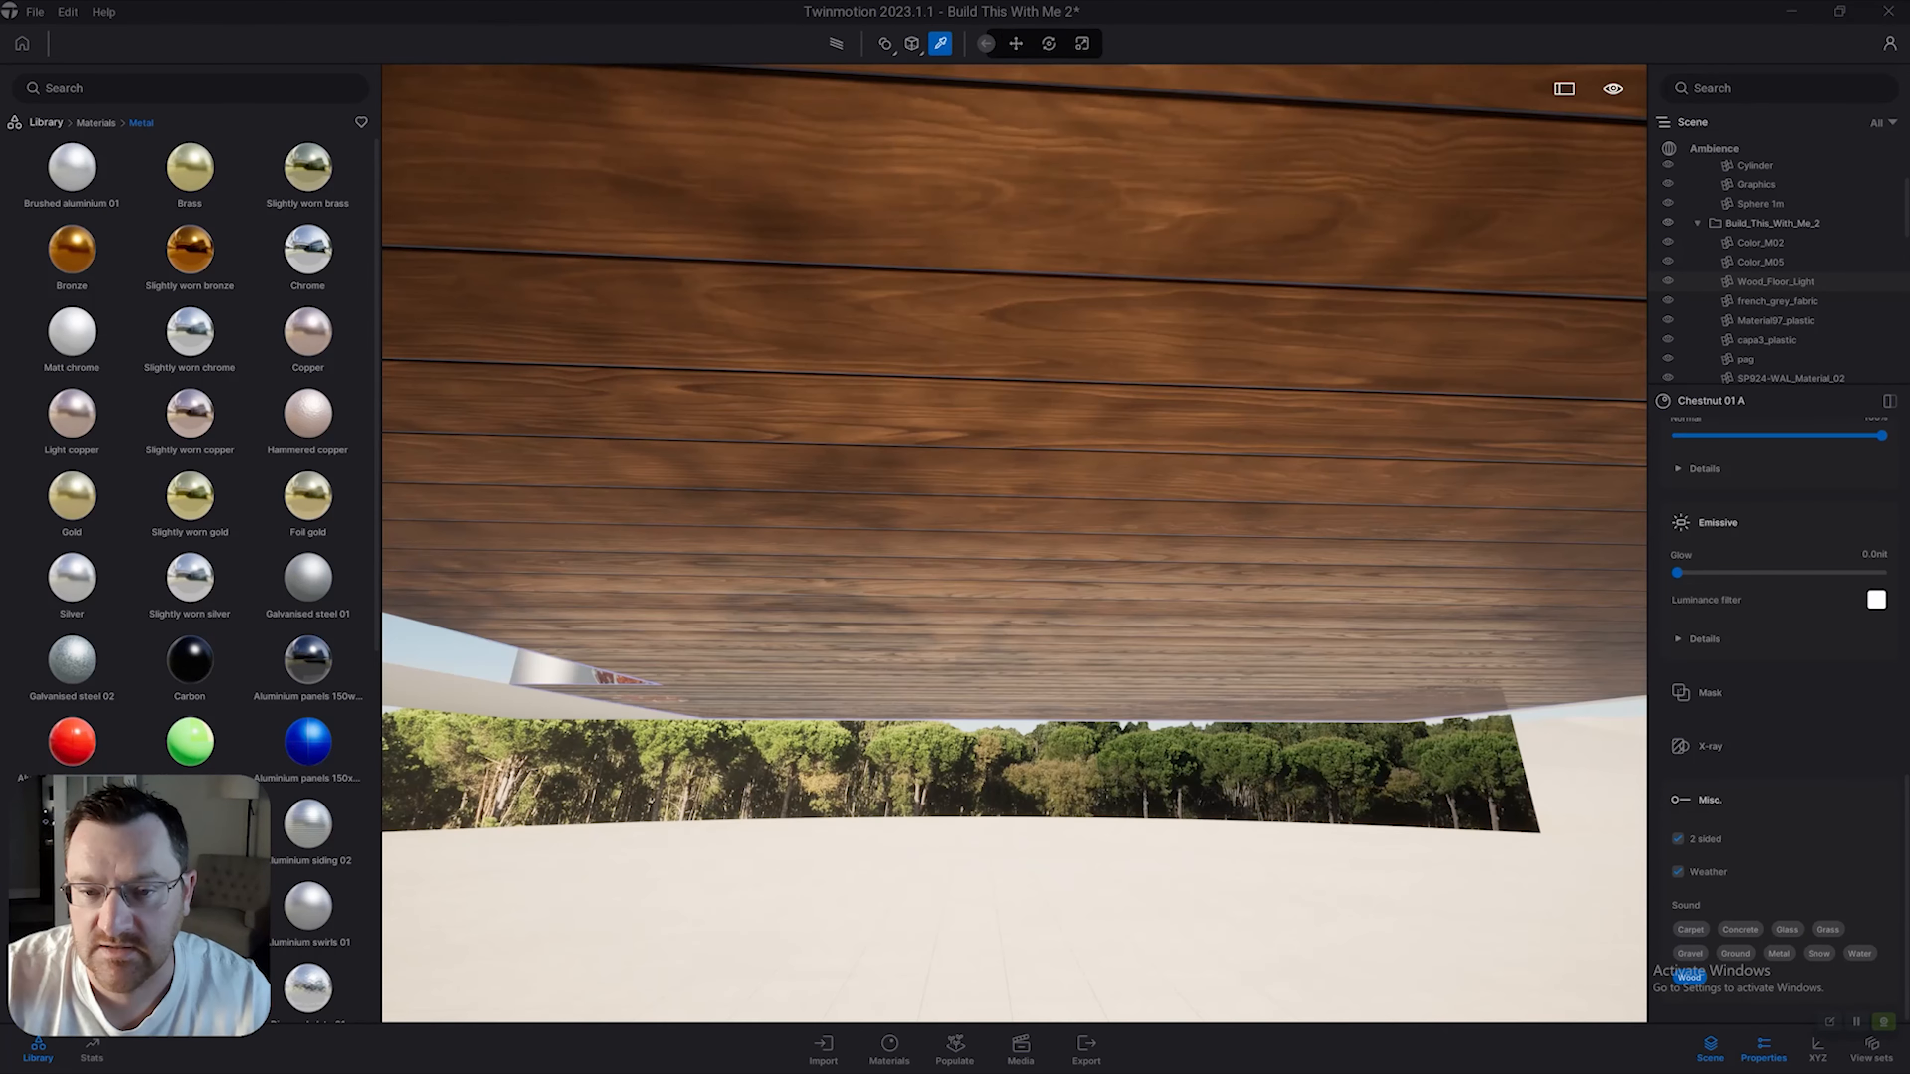
pyautogui.press('e')
pyautogui.press('q')
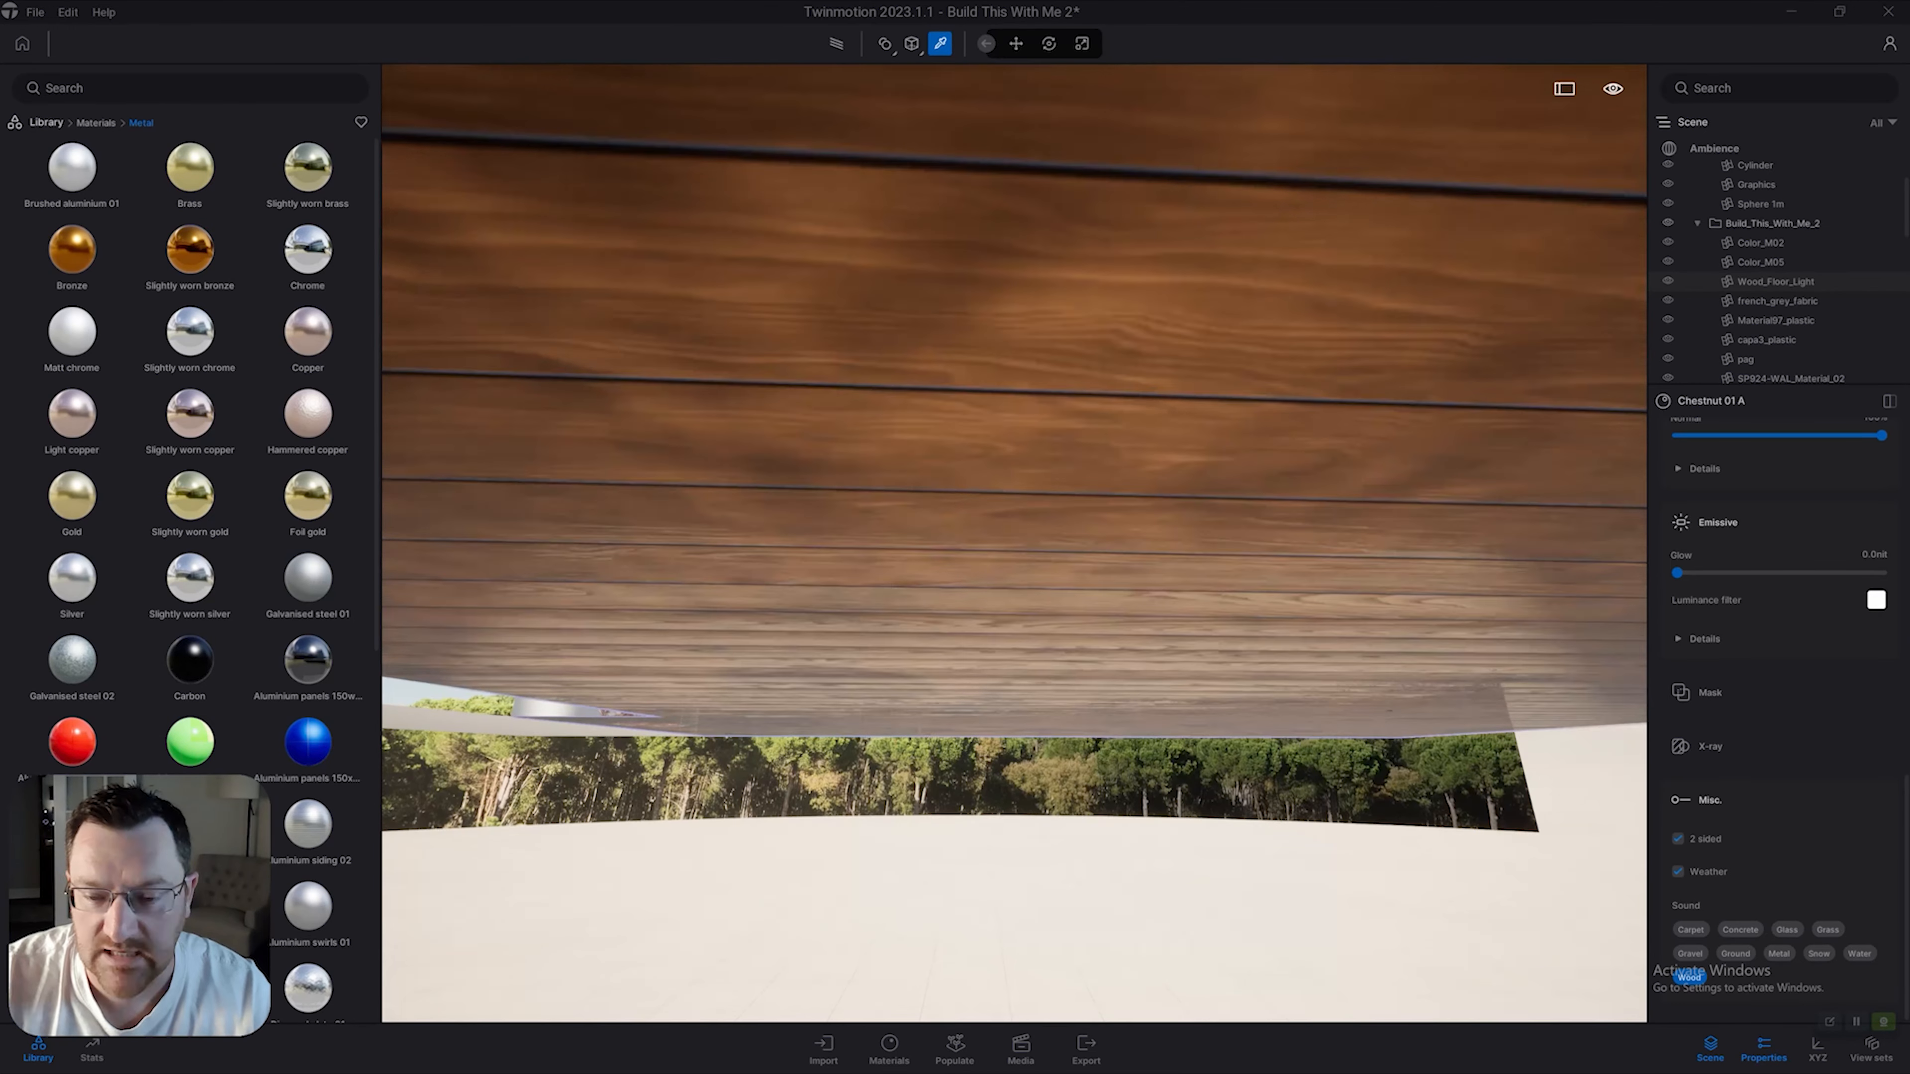
pyautogui.press('e')
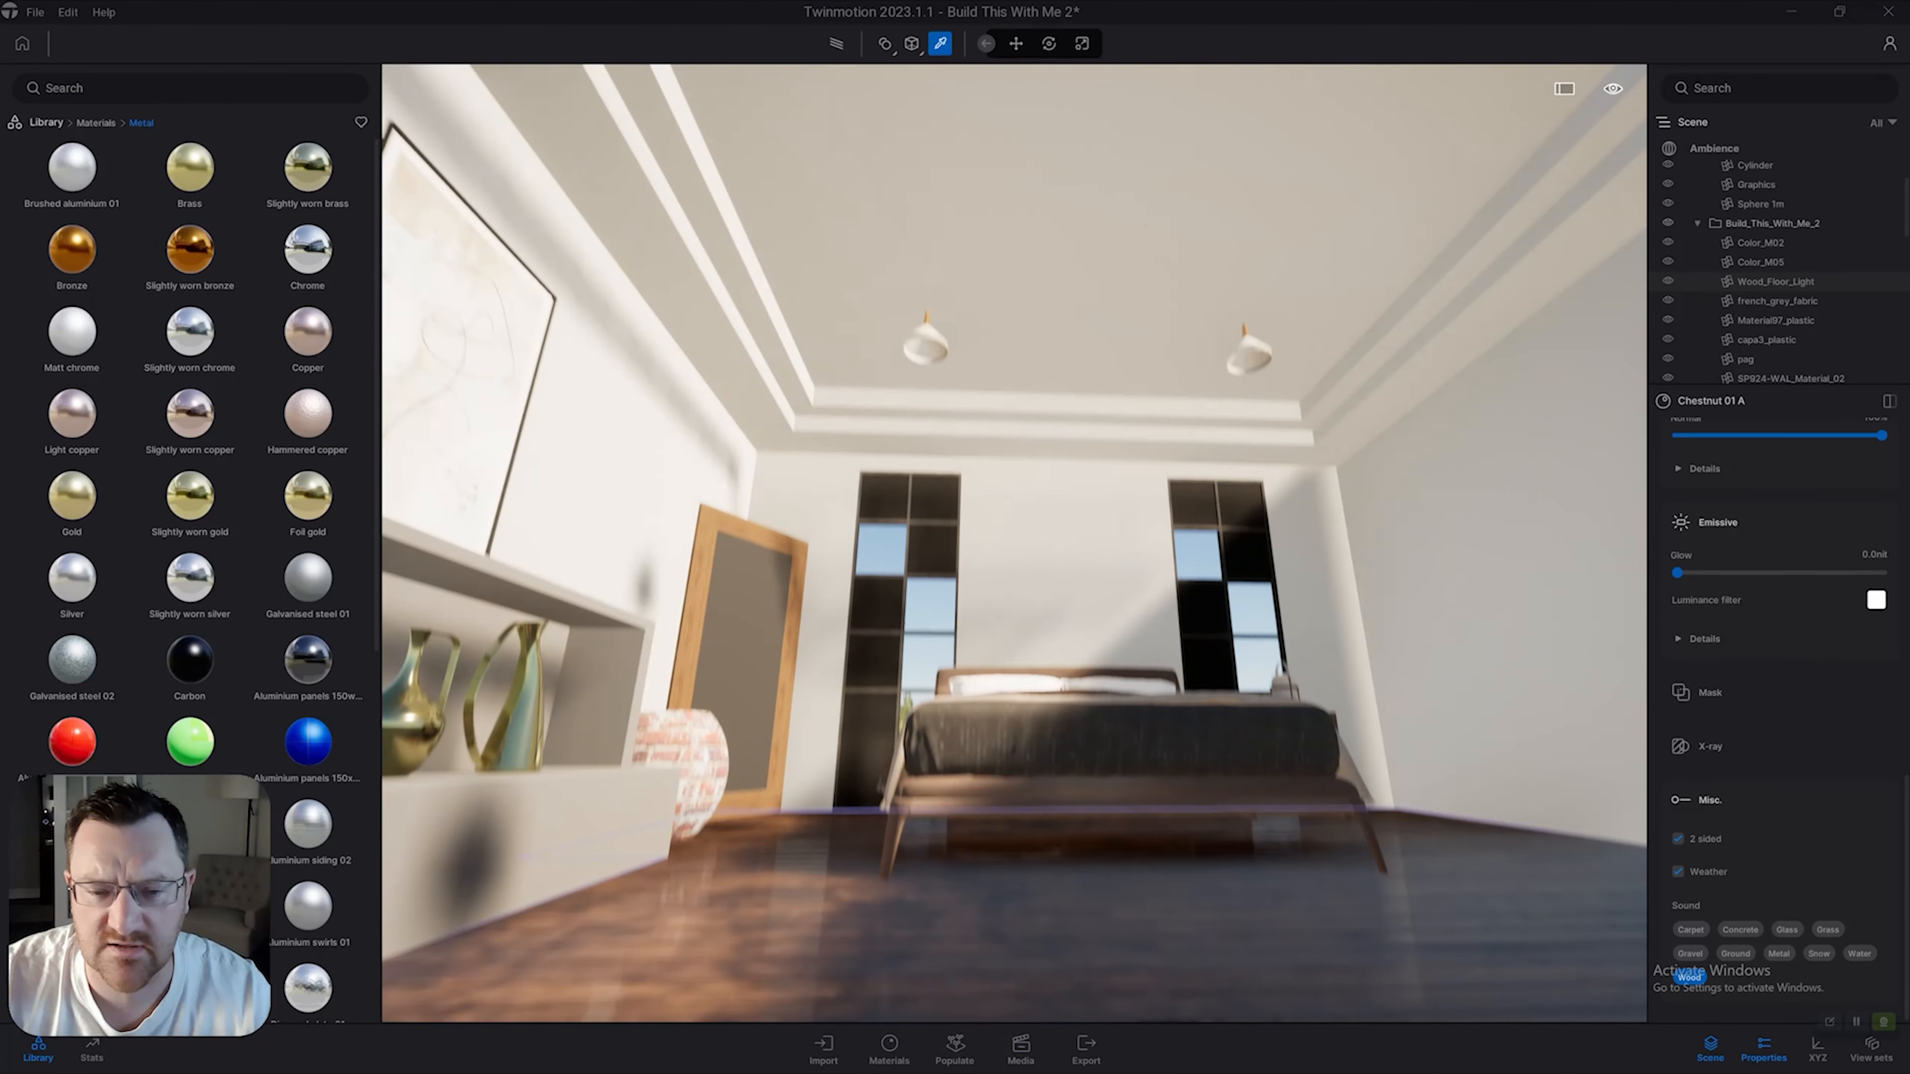
pyautogui.press('w')
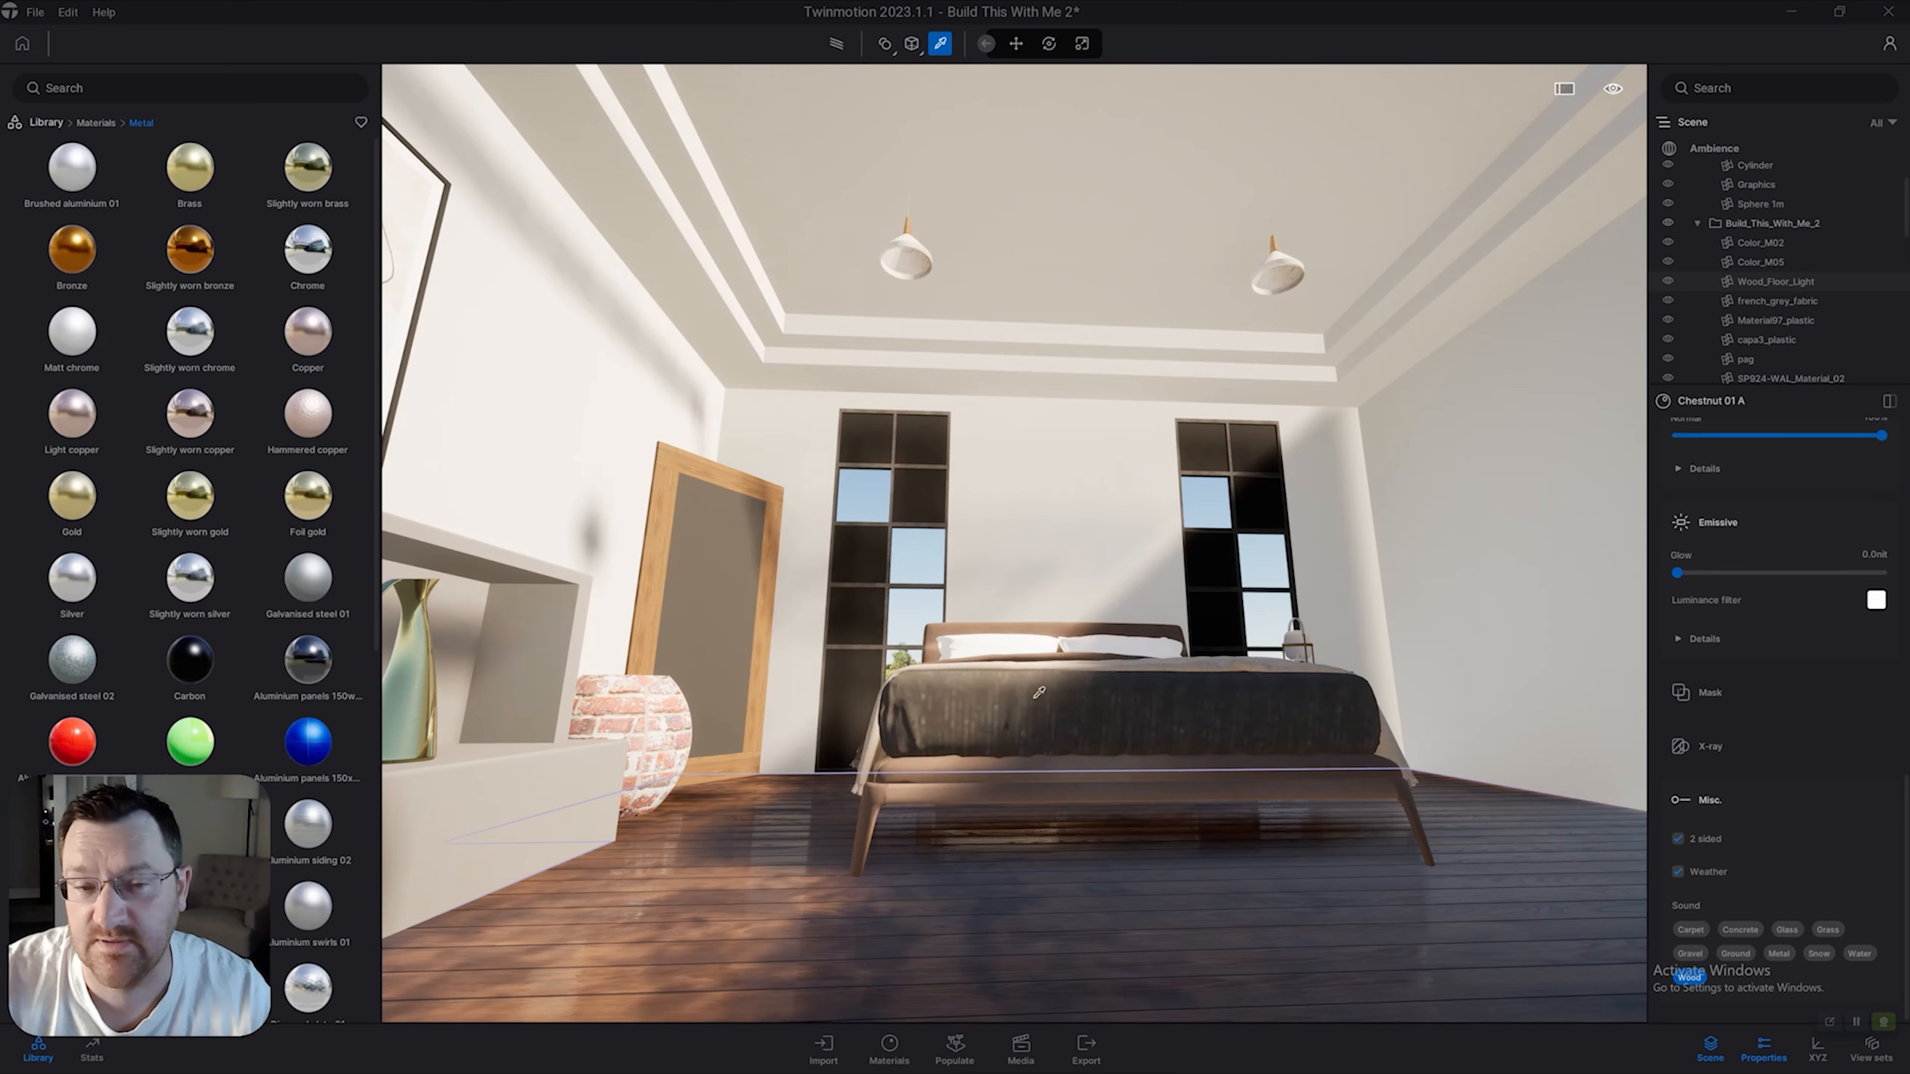
pyautogui.press('d')
pyautogui.press('s')
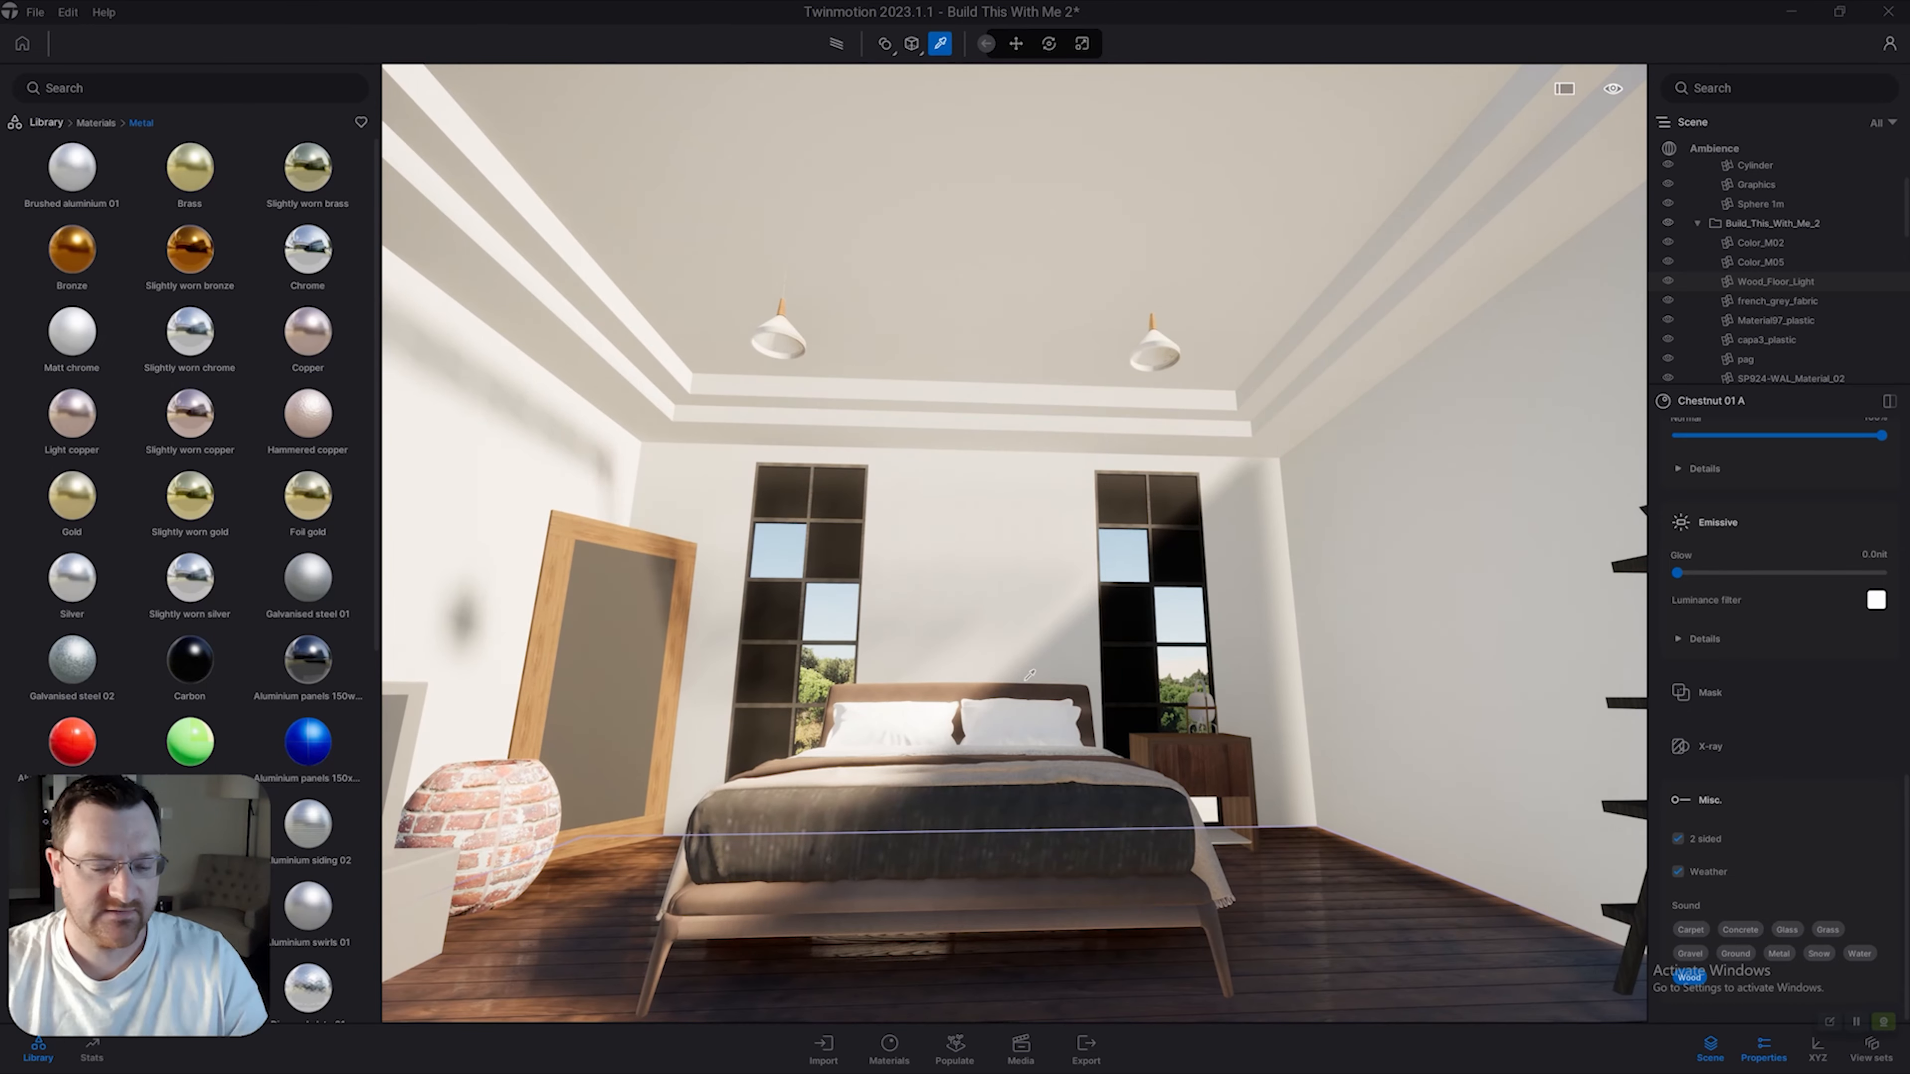
# Switch to SketchUp and inspect the original bedroom model.
pyautogui.hotkey('alt', 'Tab')
pyautogui.hotkey('alt', 'Tab')
pyautogui.press('e')
pyautogui.scroll(-4, 1029, 676)
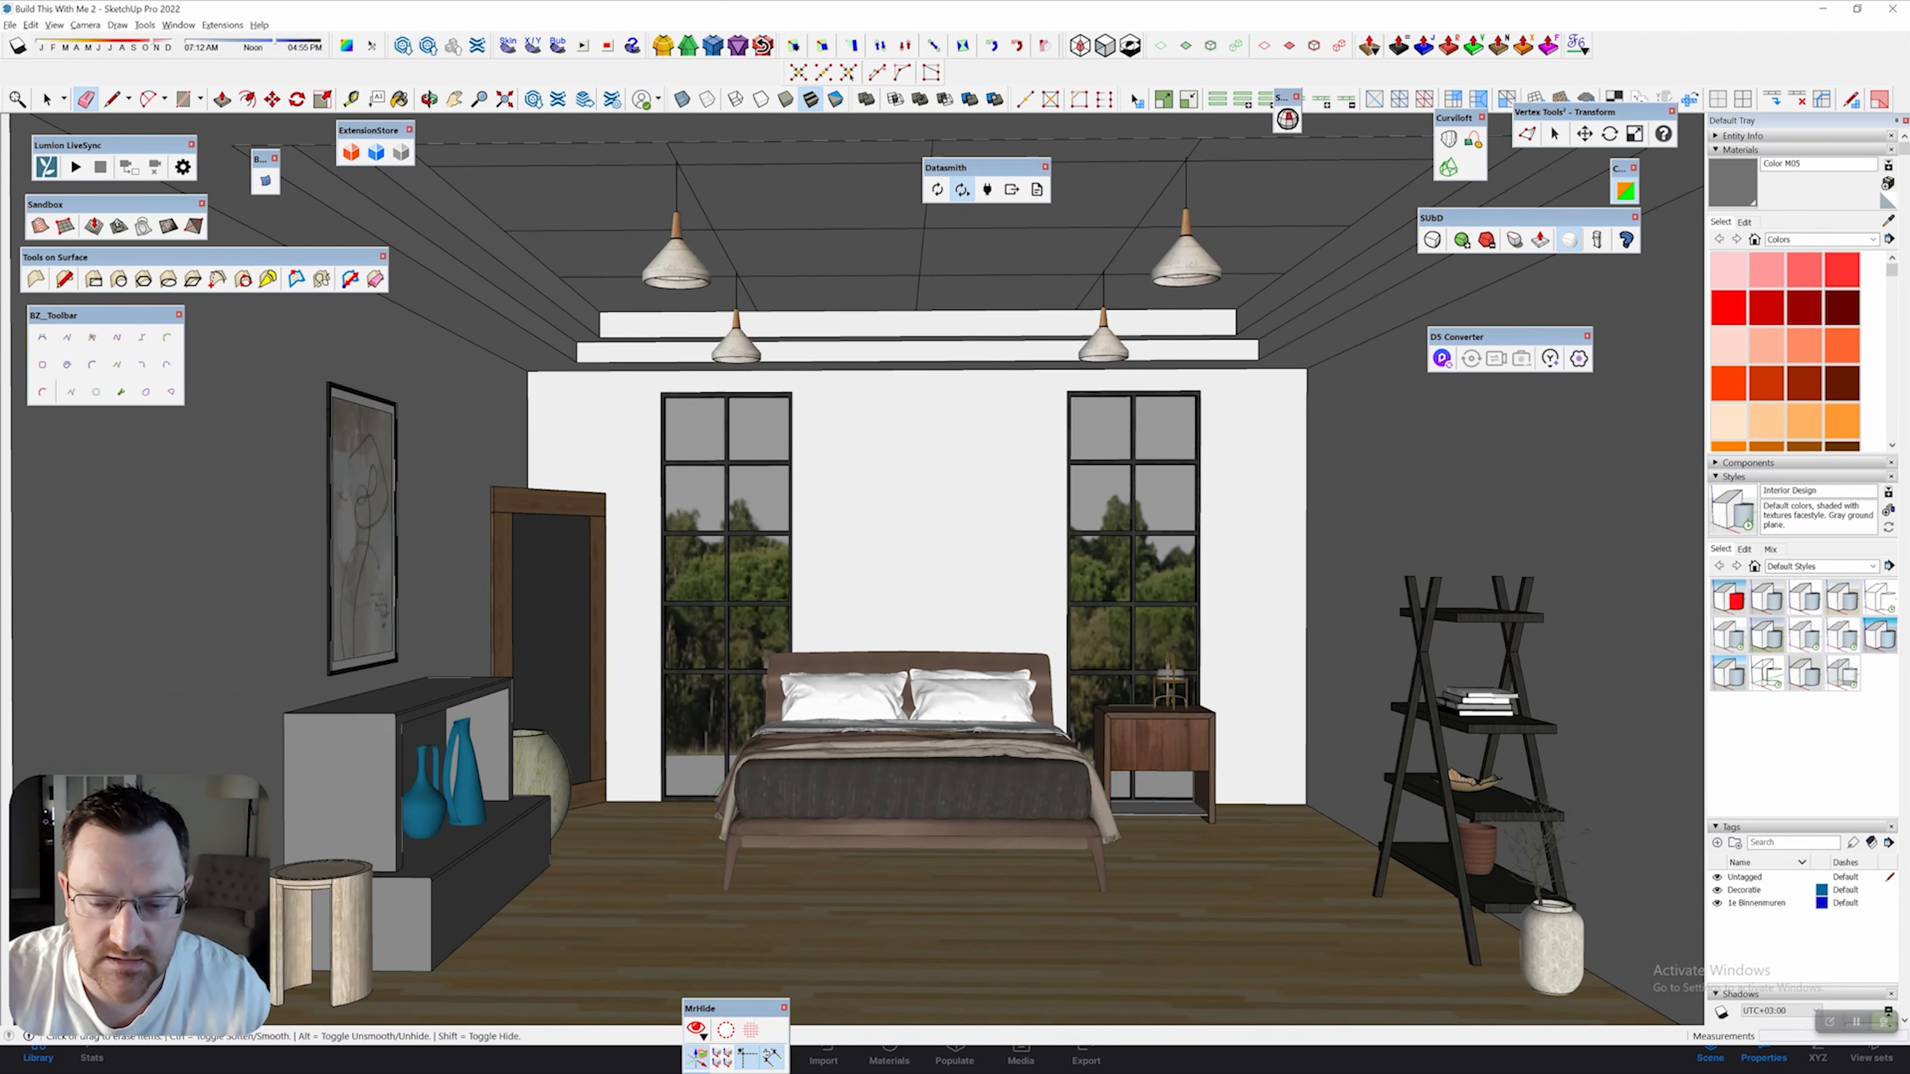
pyautogui.moveTo(1029, 675)
pyautogui.mouseDown(button='middle')
pyautogui.moveTo(1008, 685)
pyautogui.moveTo(1016, 399)
pyautogui.moveTo(1019, 648)
pyautogui.mouseUp(button='middle')
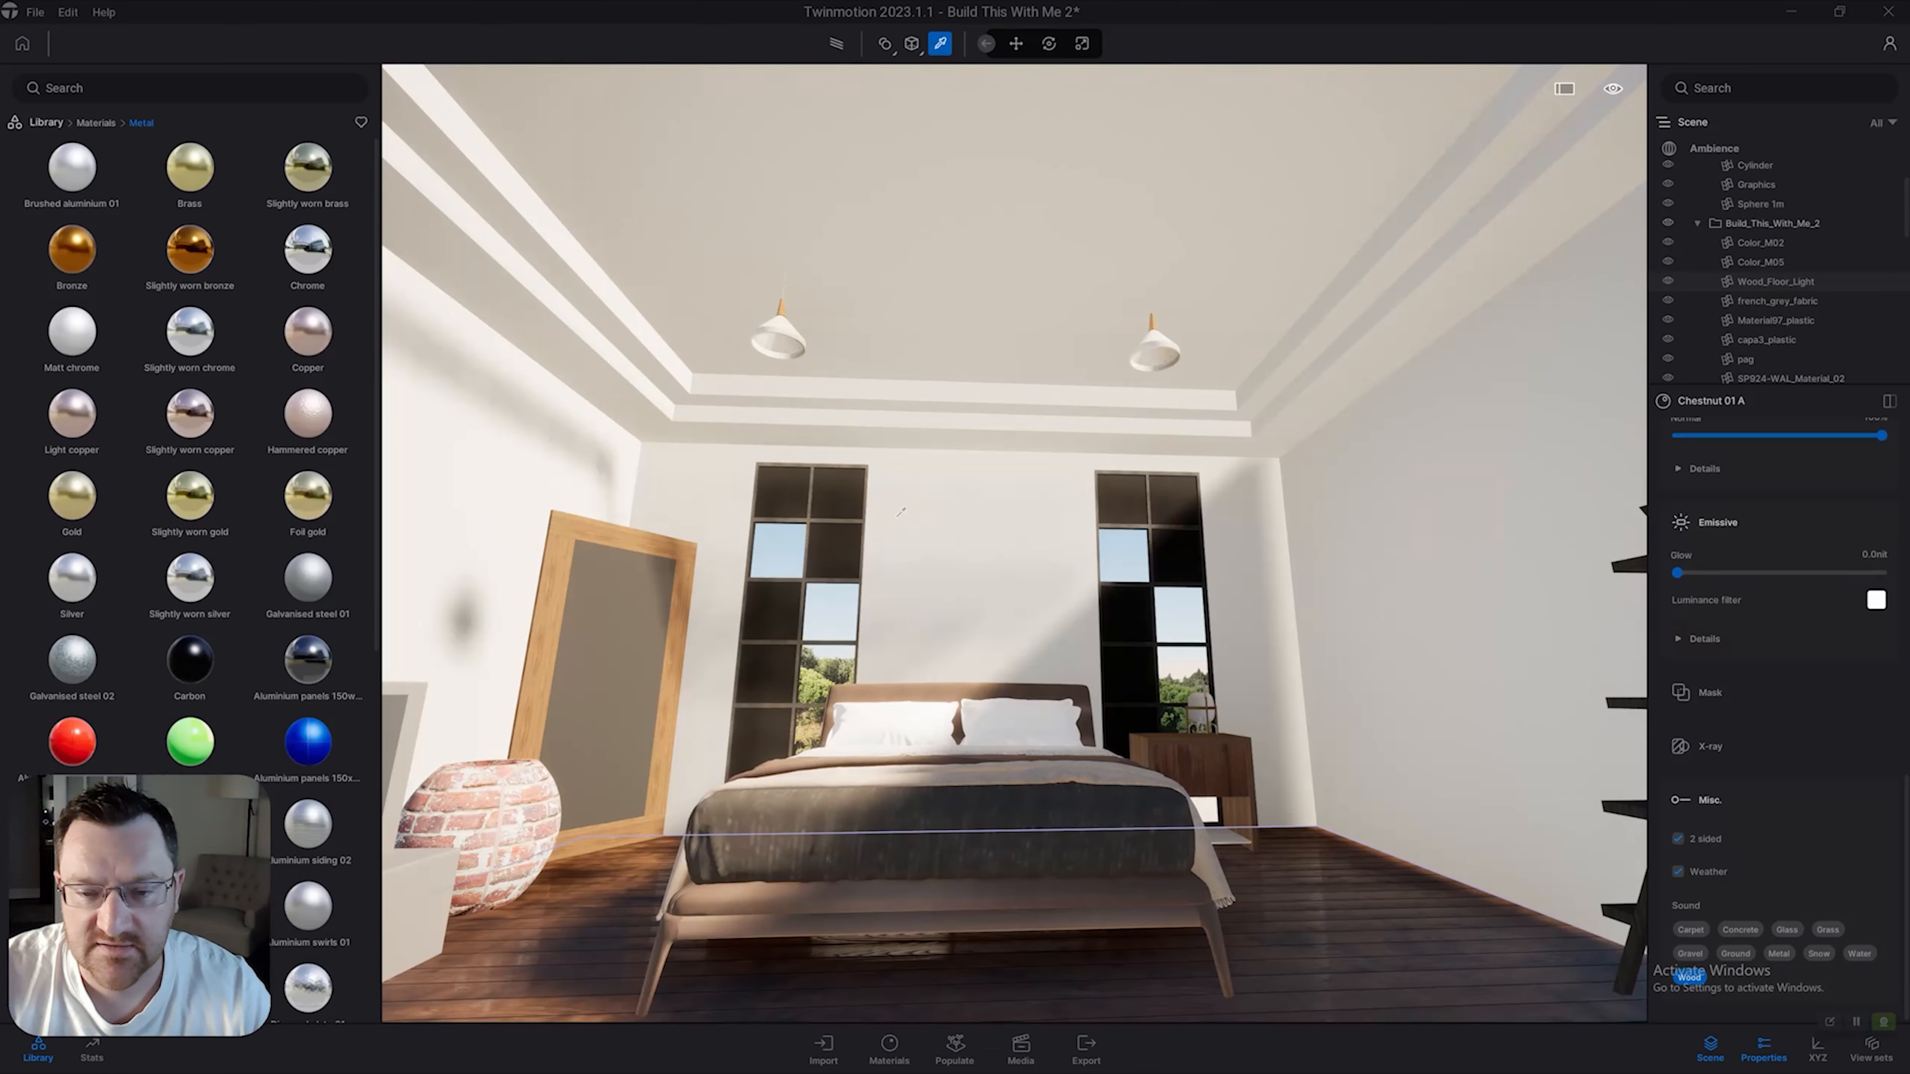
# Return to Twinmotion, leave the material picker, and examine the vases, wood floor and bed from several angles.
pyautogui.press('s')
pyautogui.moveTo(811, 474); pyautogui.dragTo(851, 495, button='right')
pyautogui.press('w')
pyautogui.press('a')
pyautogui.press('Escape')
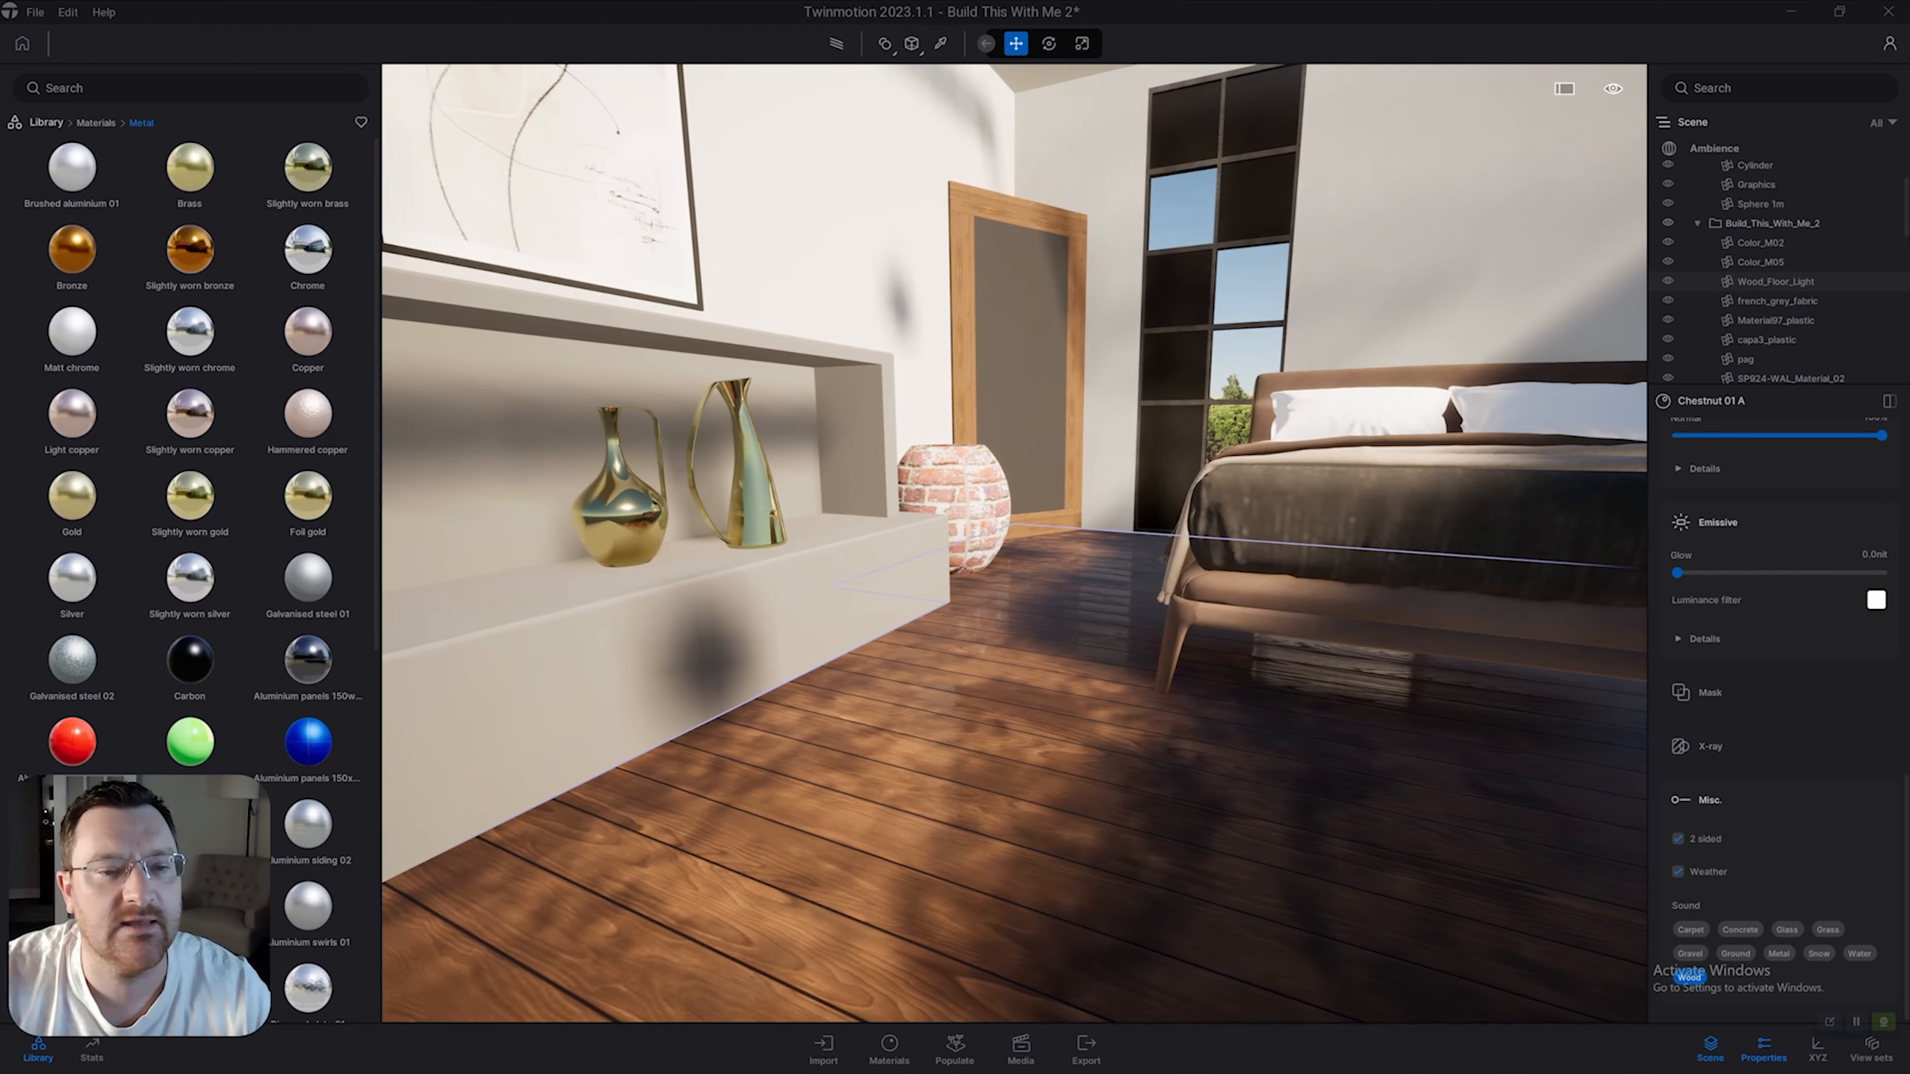
pyautogui.press('a')
pyautogui.press('a')
pyautogui.press('d')
pyautogui.moveTo(851, 495); pyautogui.dragTo(1015, 474, button='right')
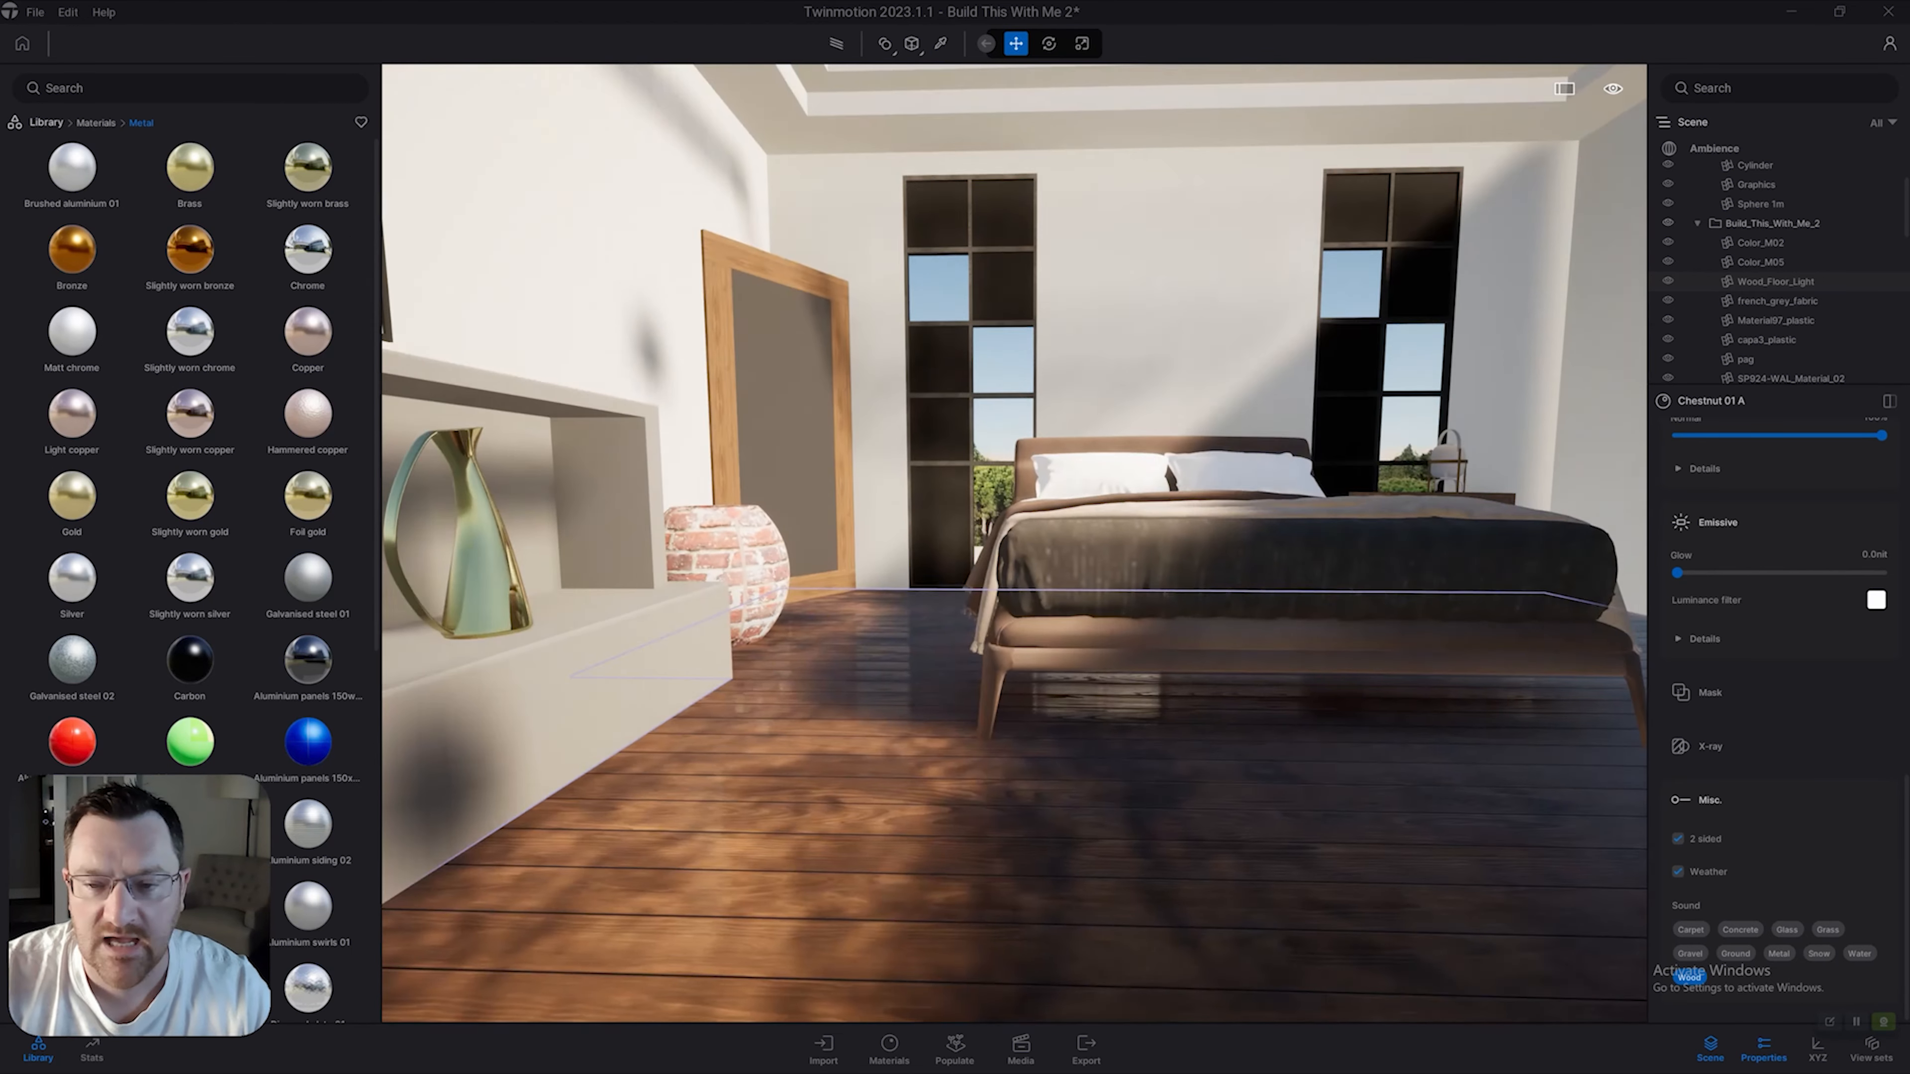
pyautogui.press('w')
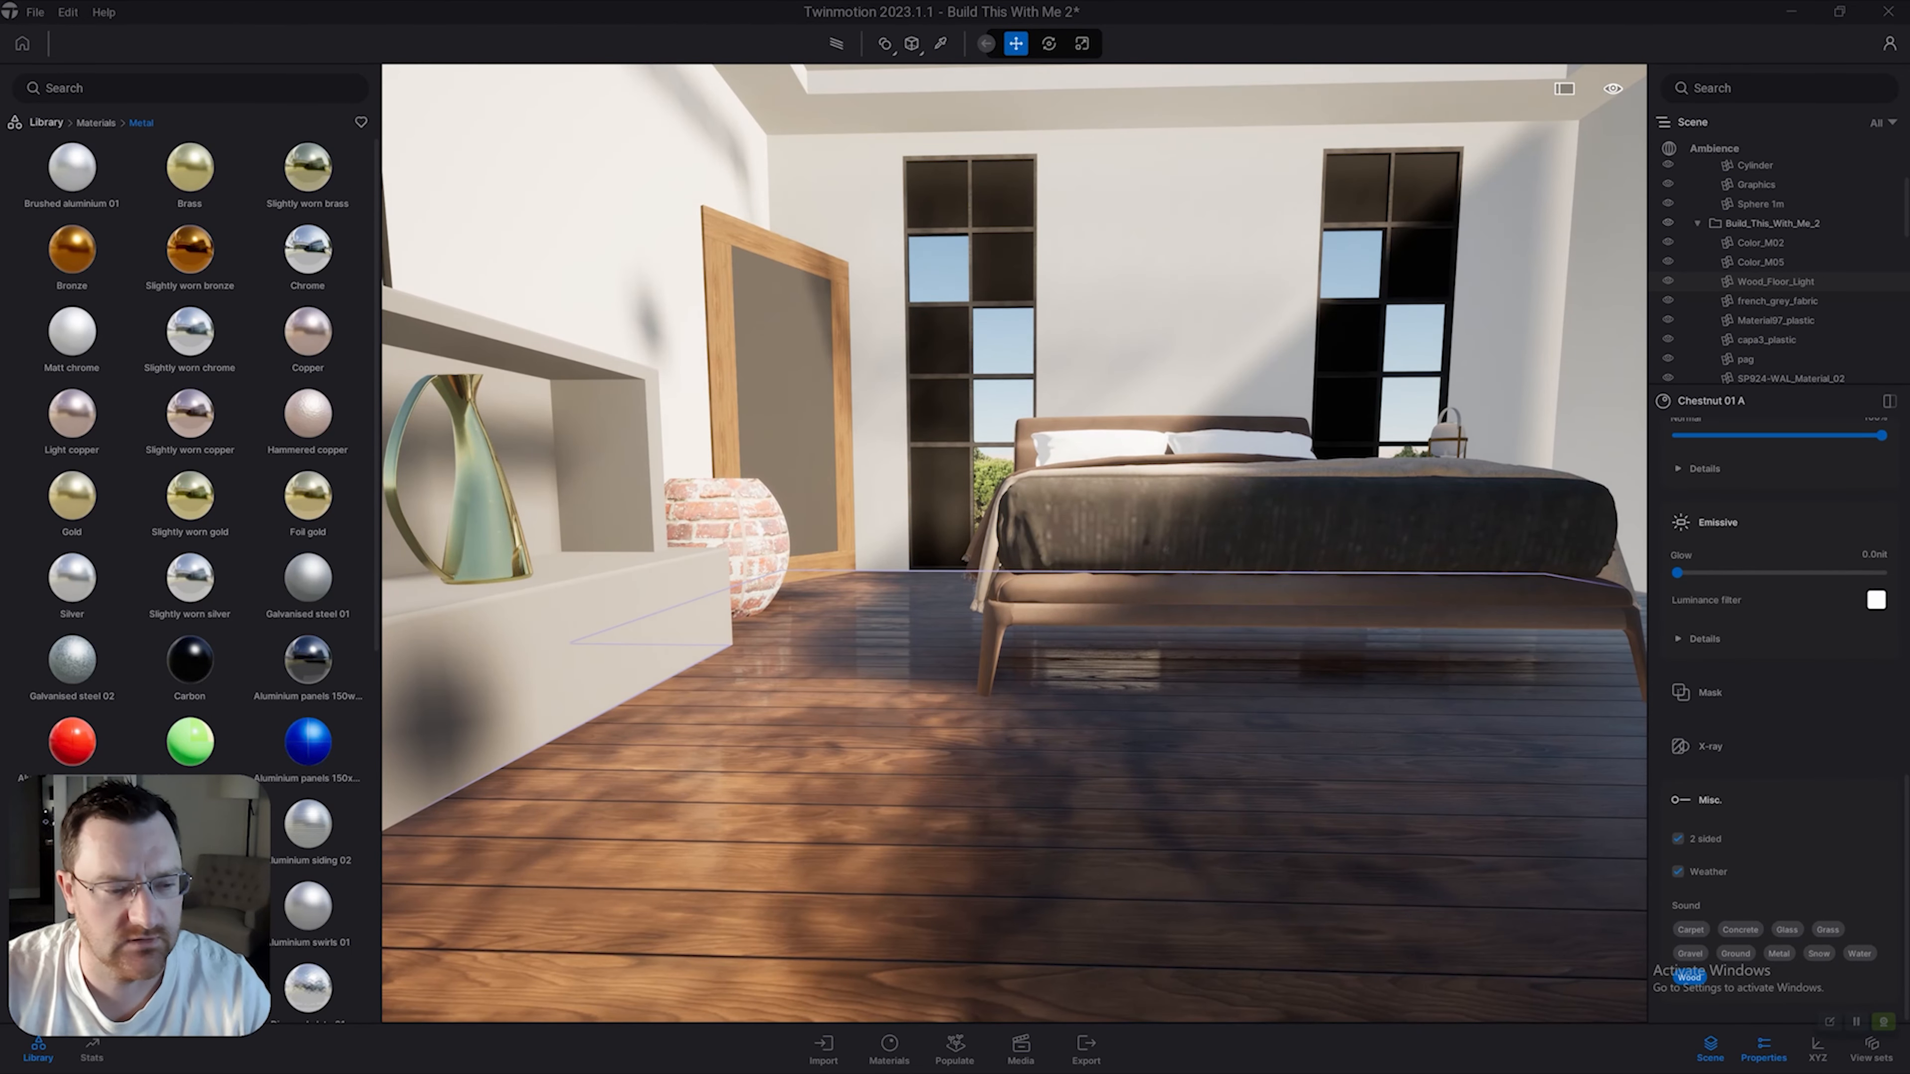
pyautogui.press('s')
pyautogui.moveTo(1015, 496)
pyautogui.mouseDown(button='right')
pyautogui.moveTo(850, 496)
pyautogui.moveTo(849, 557)
pyautogui.moveTo(782, 481)
pyautogui.moveTo(1000, 474)
pyautogui.moveTo(1015, 501)
pyautogui.mouseUp(button='right')
pyautogui.press('a')
pyautogui.press('s')
pyautogui.press('w')
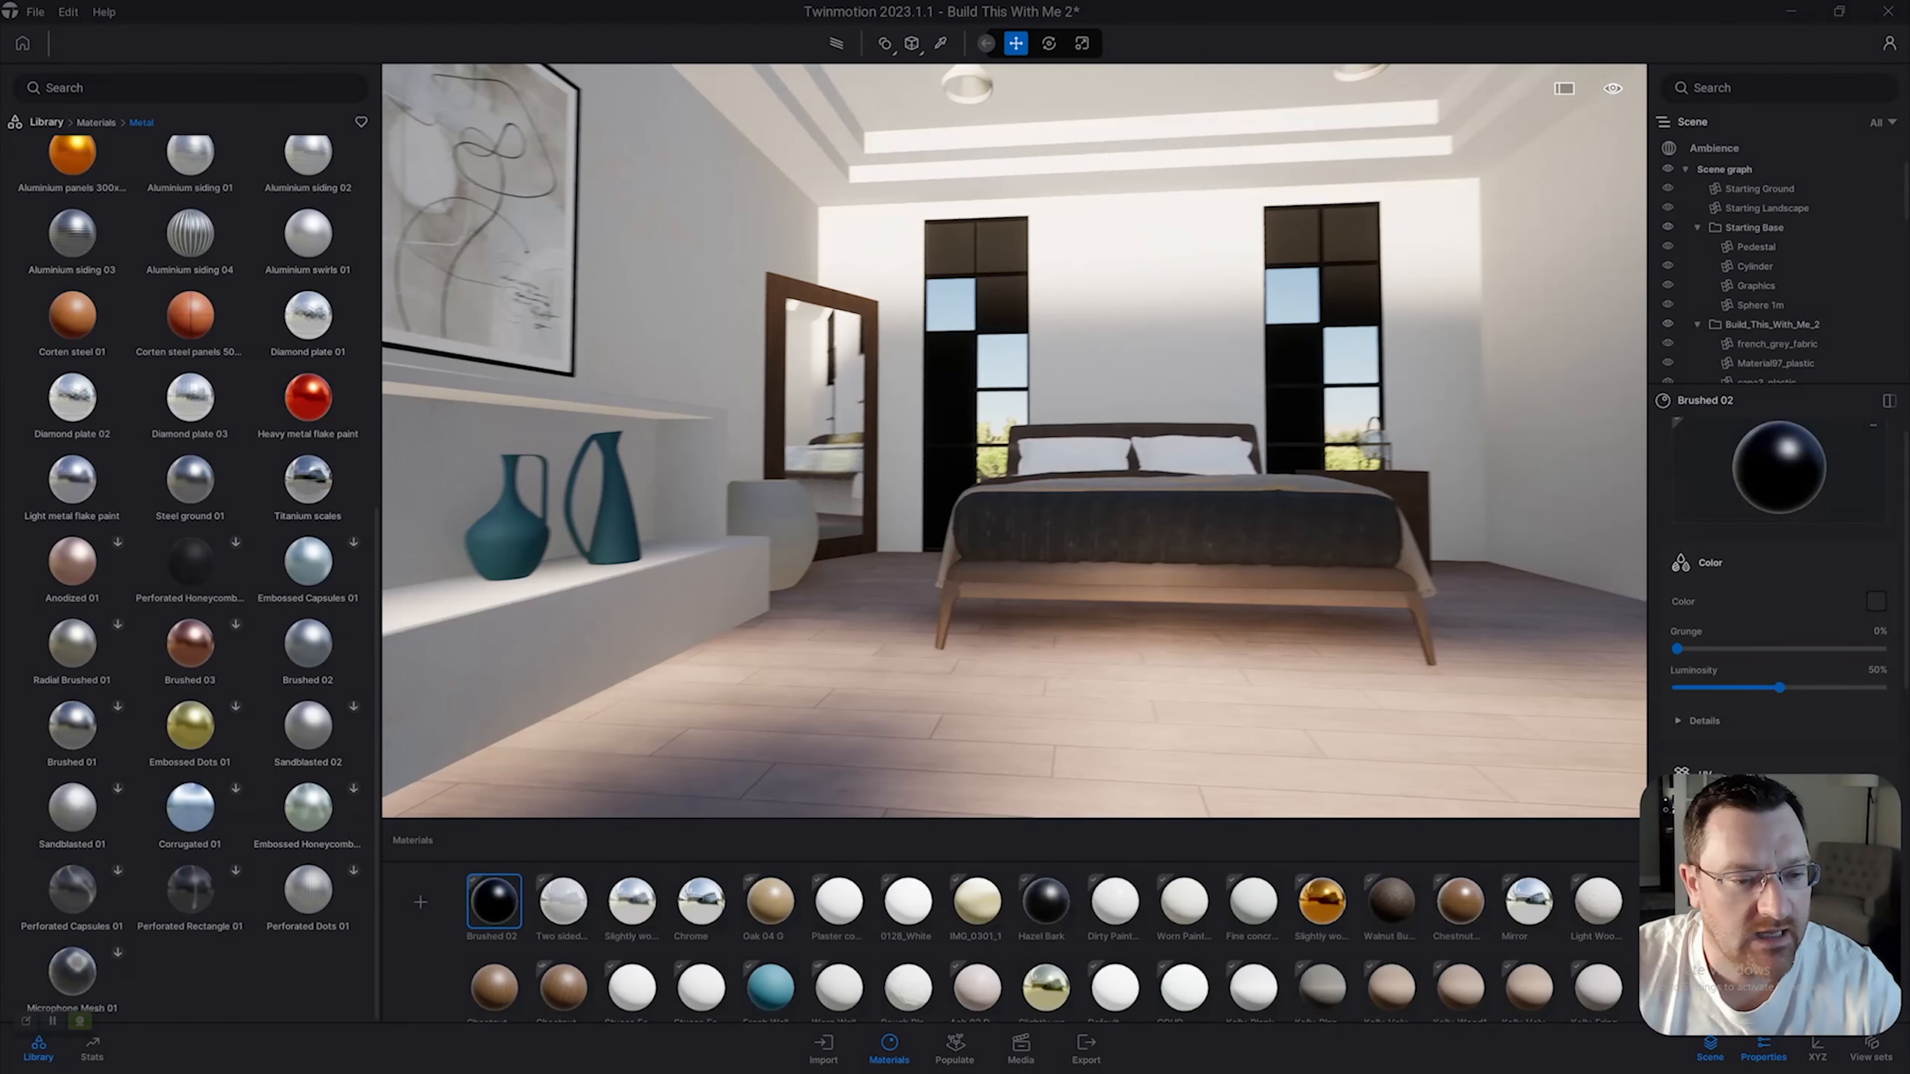
# Examine the bedroom's replacement materials on the floor, the mirror, the blue vases and the shelf unit.
pyautogui.moveTo(1013, 440)
pyautogui.mouseDown(button='right')
pyautogui.moveTo(973, 436)
pyautogui.moveTo(991, 428)
pyautogui.mouseUp(button='right')
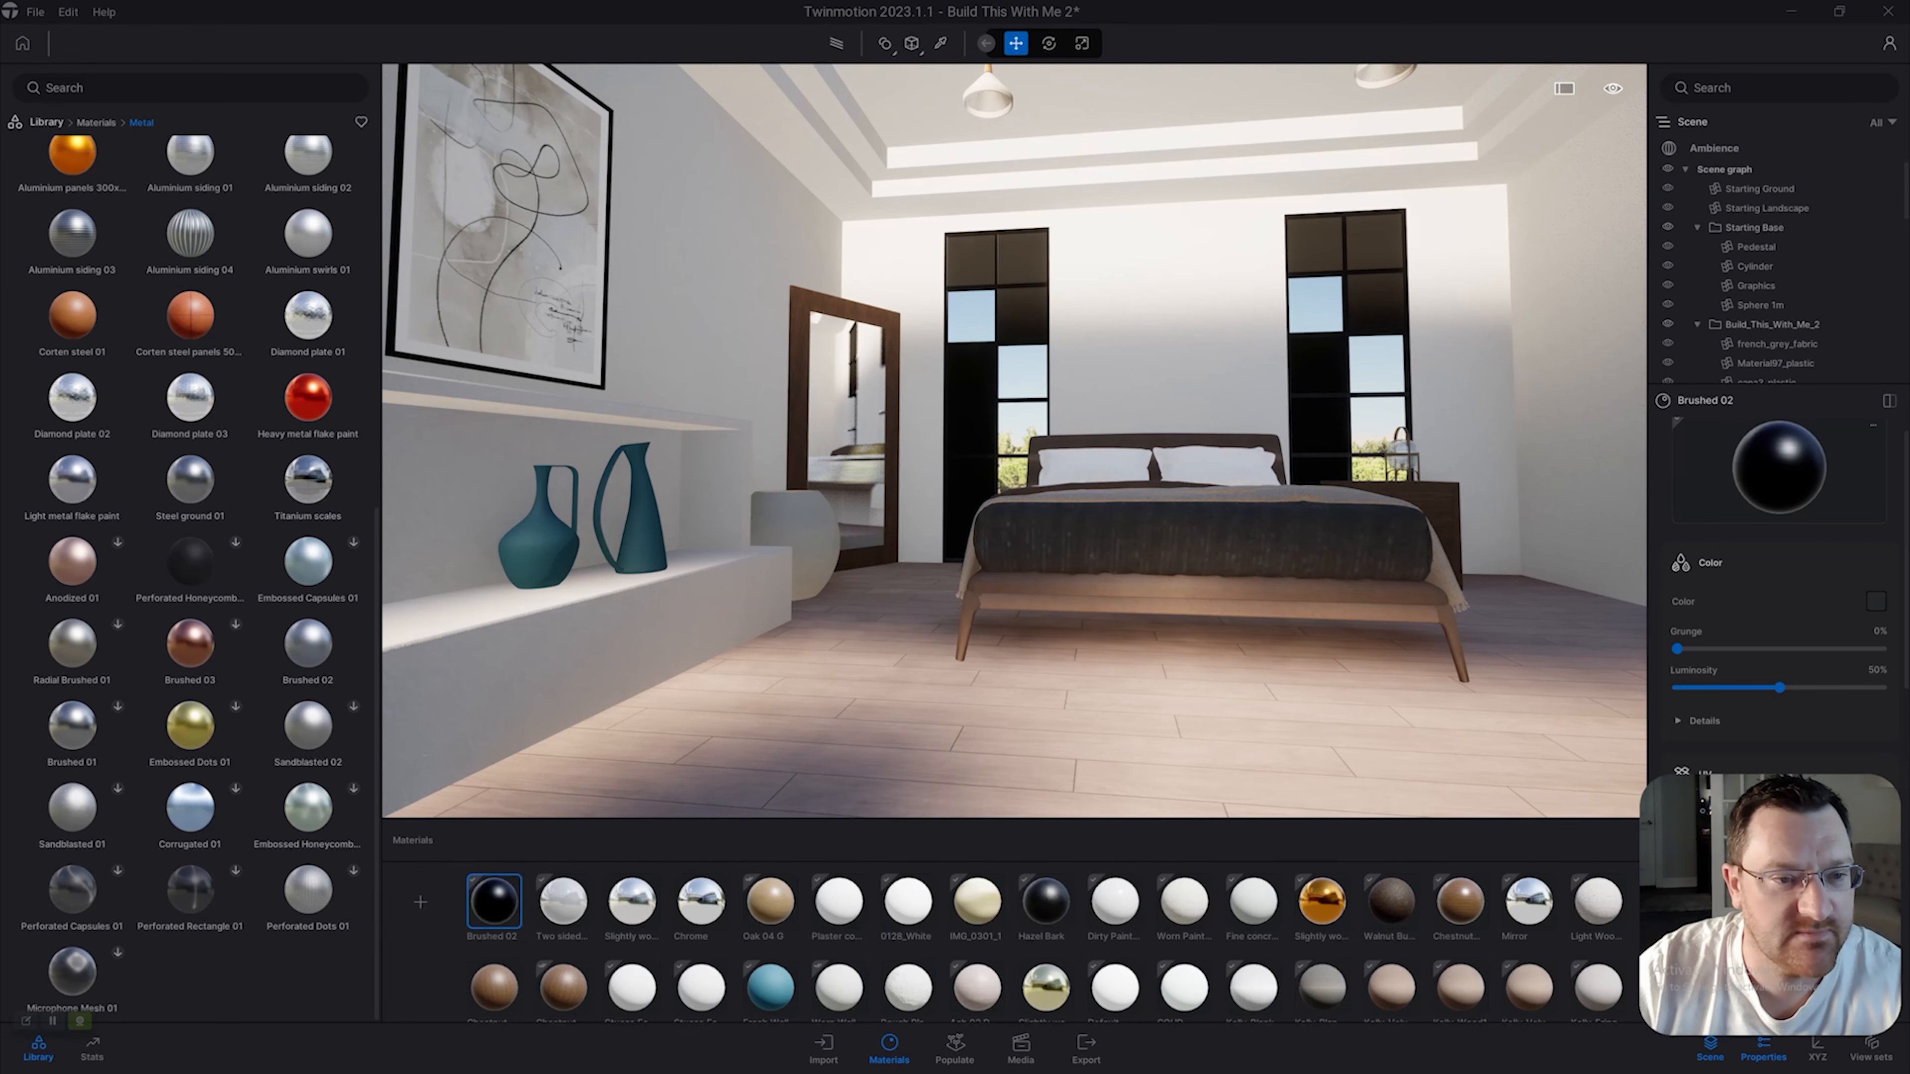
pyautogui.moveTo(1013, 440); pyautogui.dragTo(895, 405, button='right')
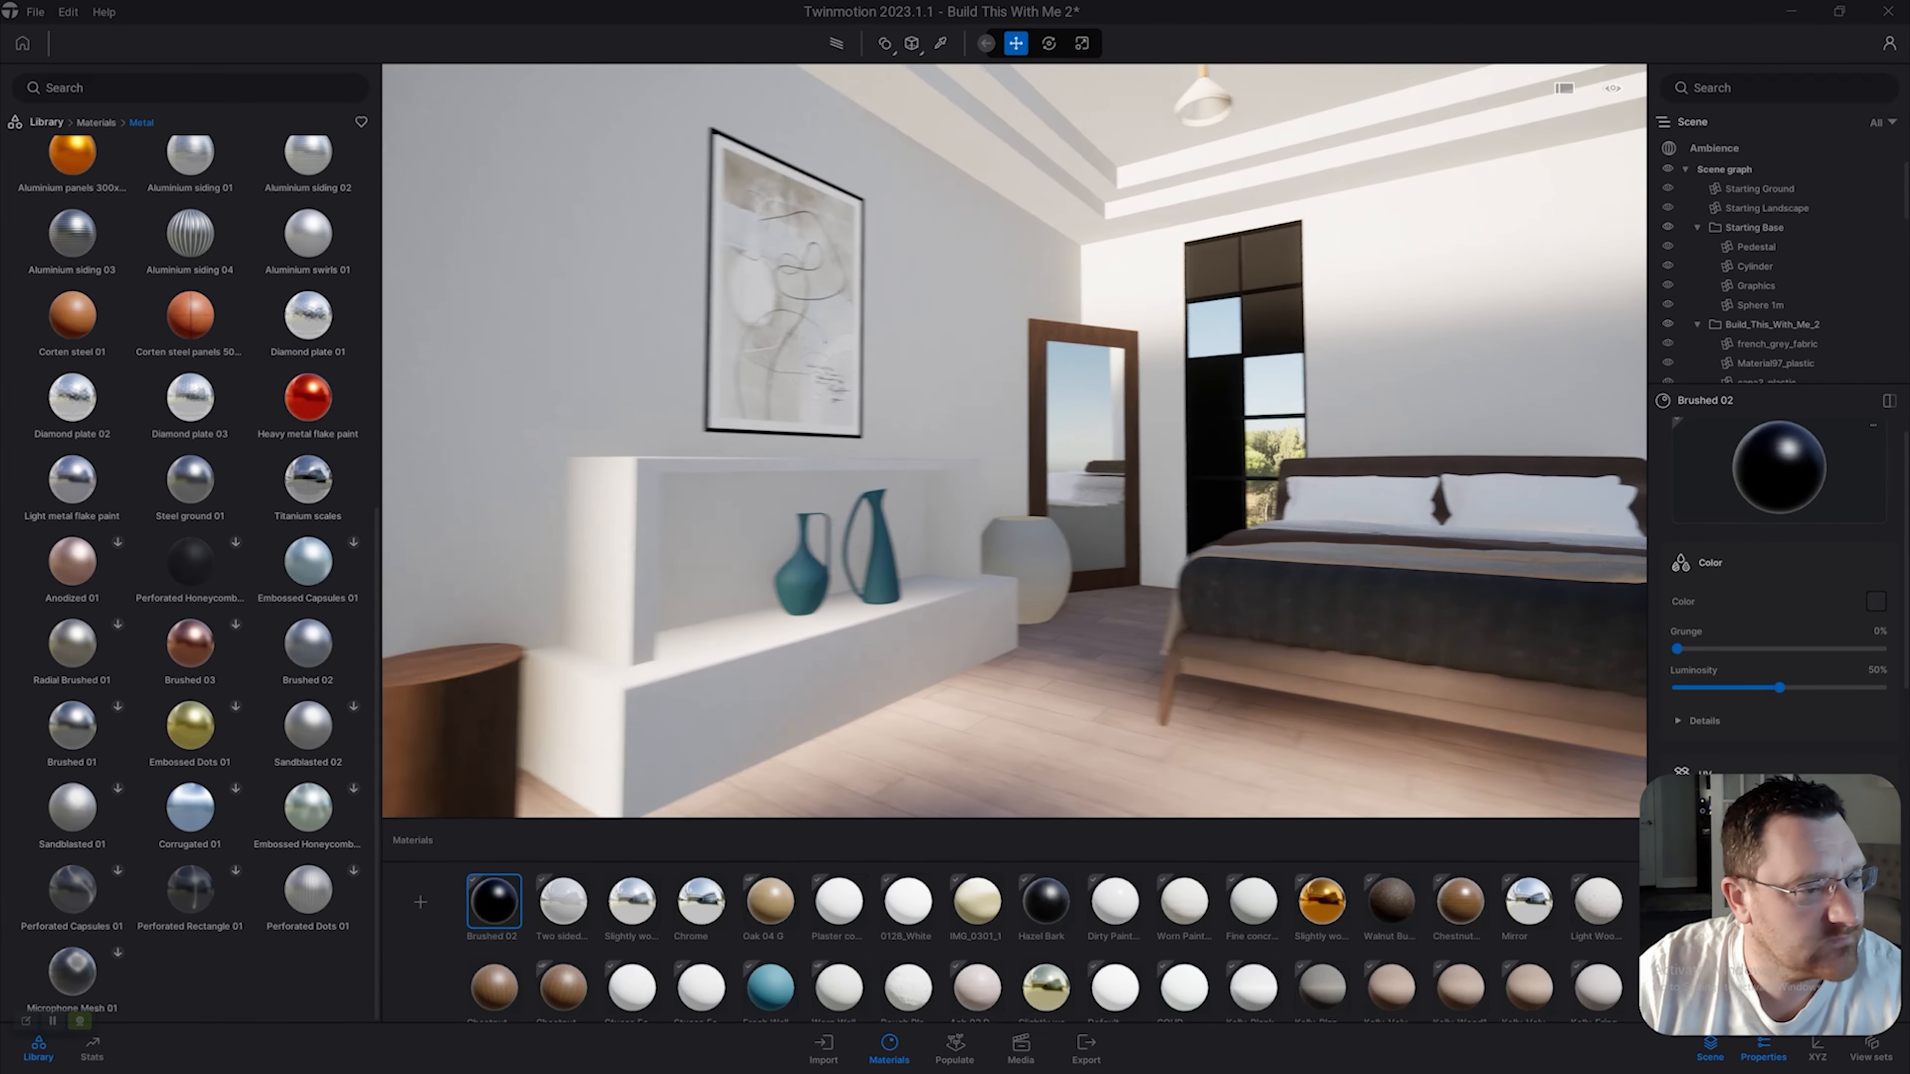
pyautogui.press('d')
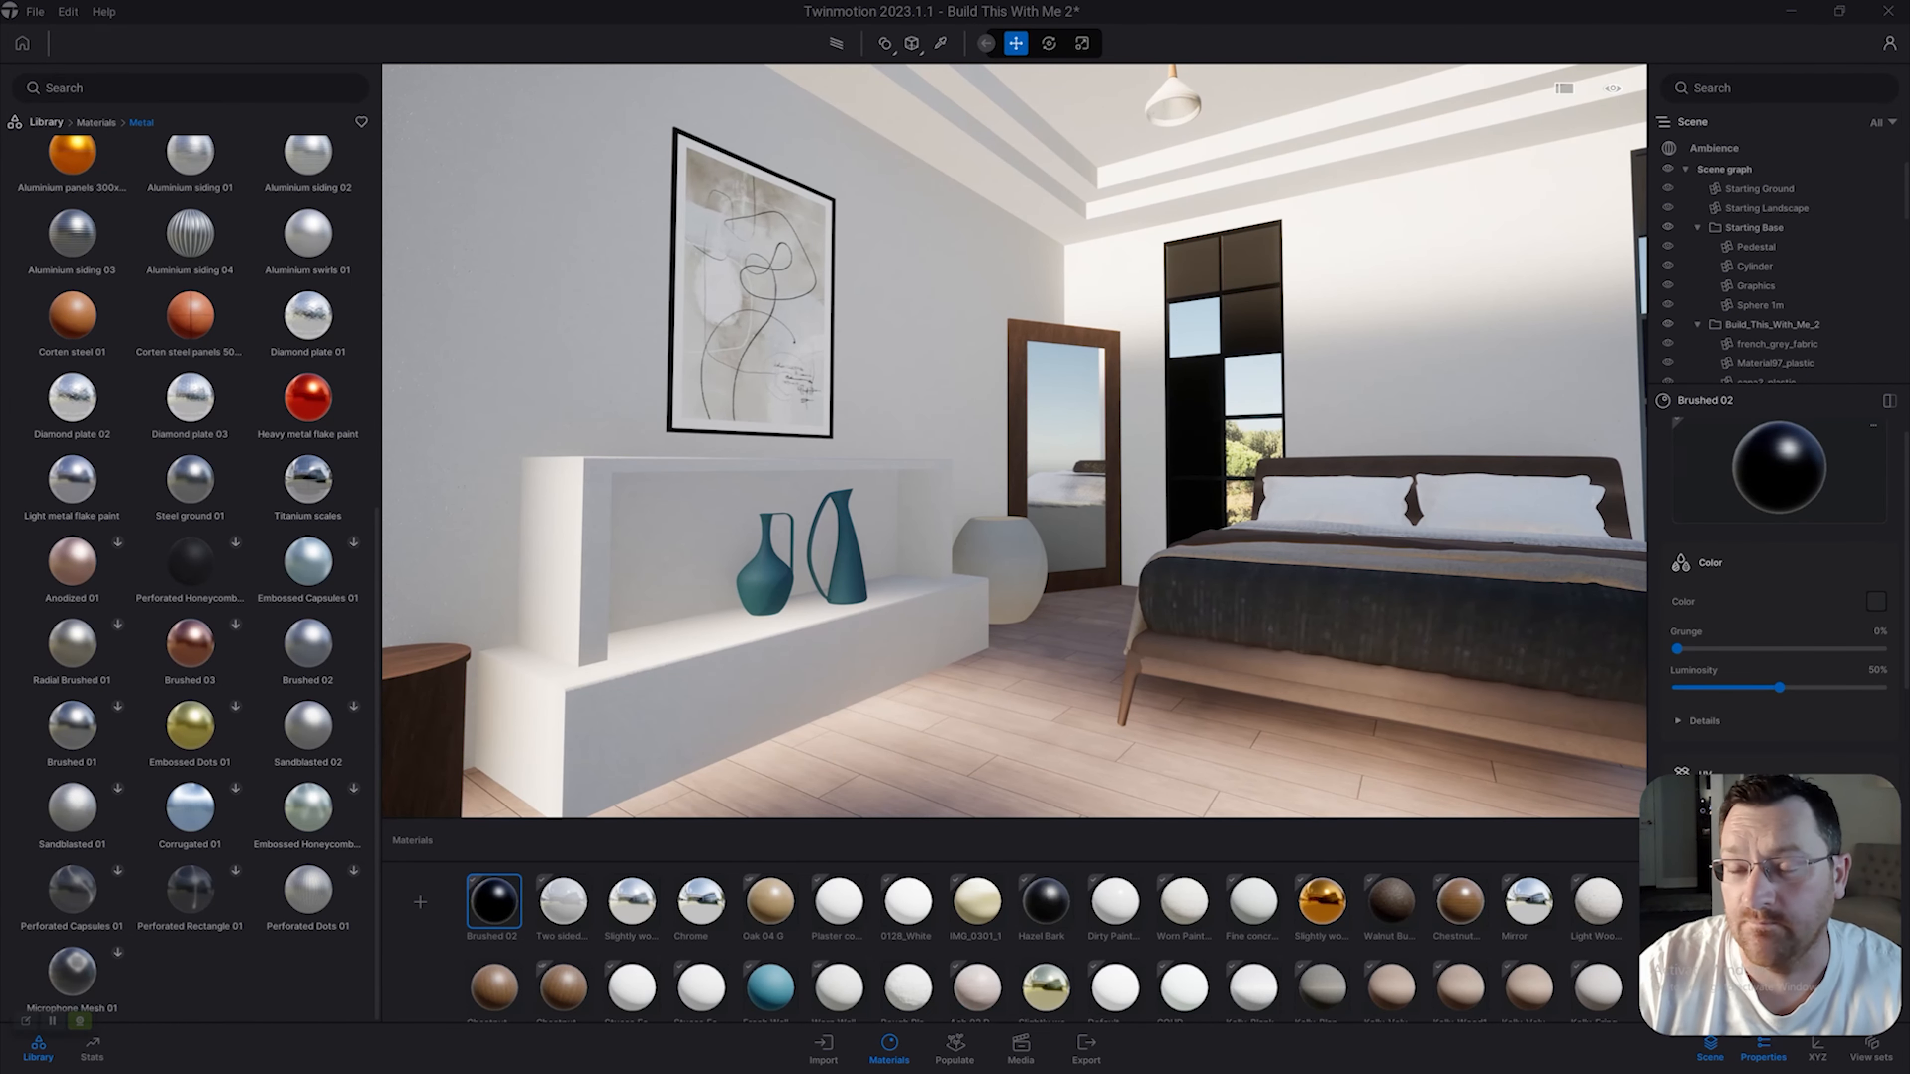
pyautogui.press('d')
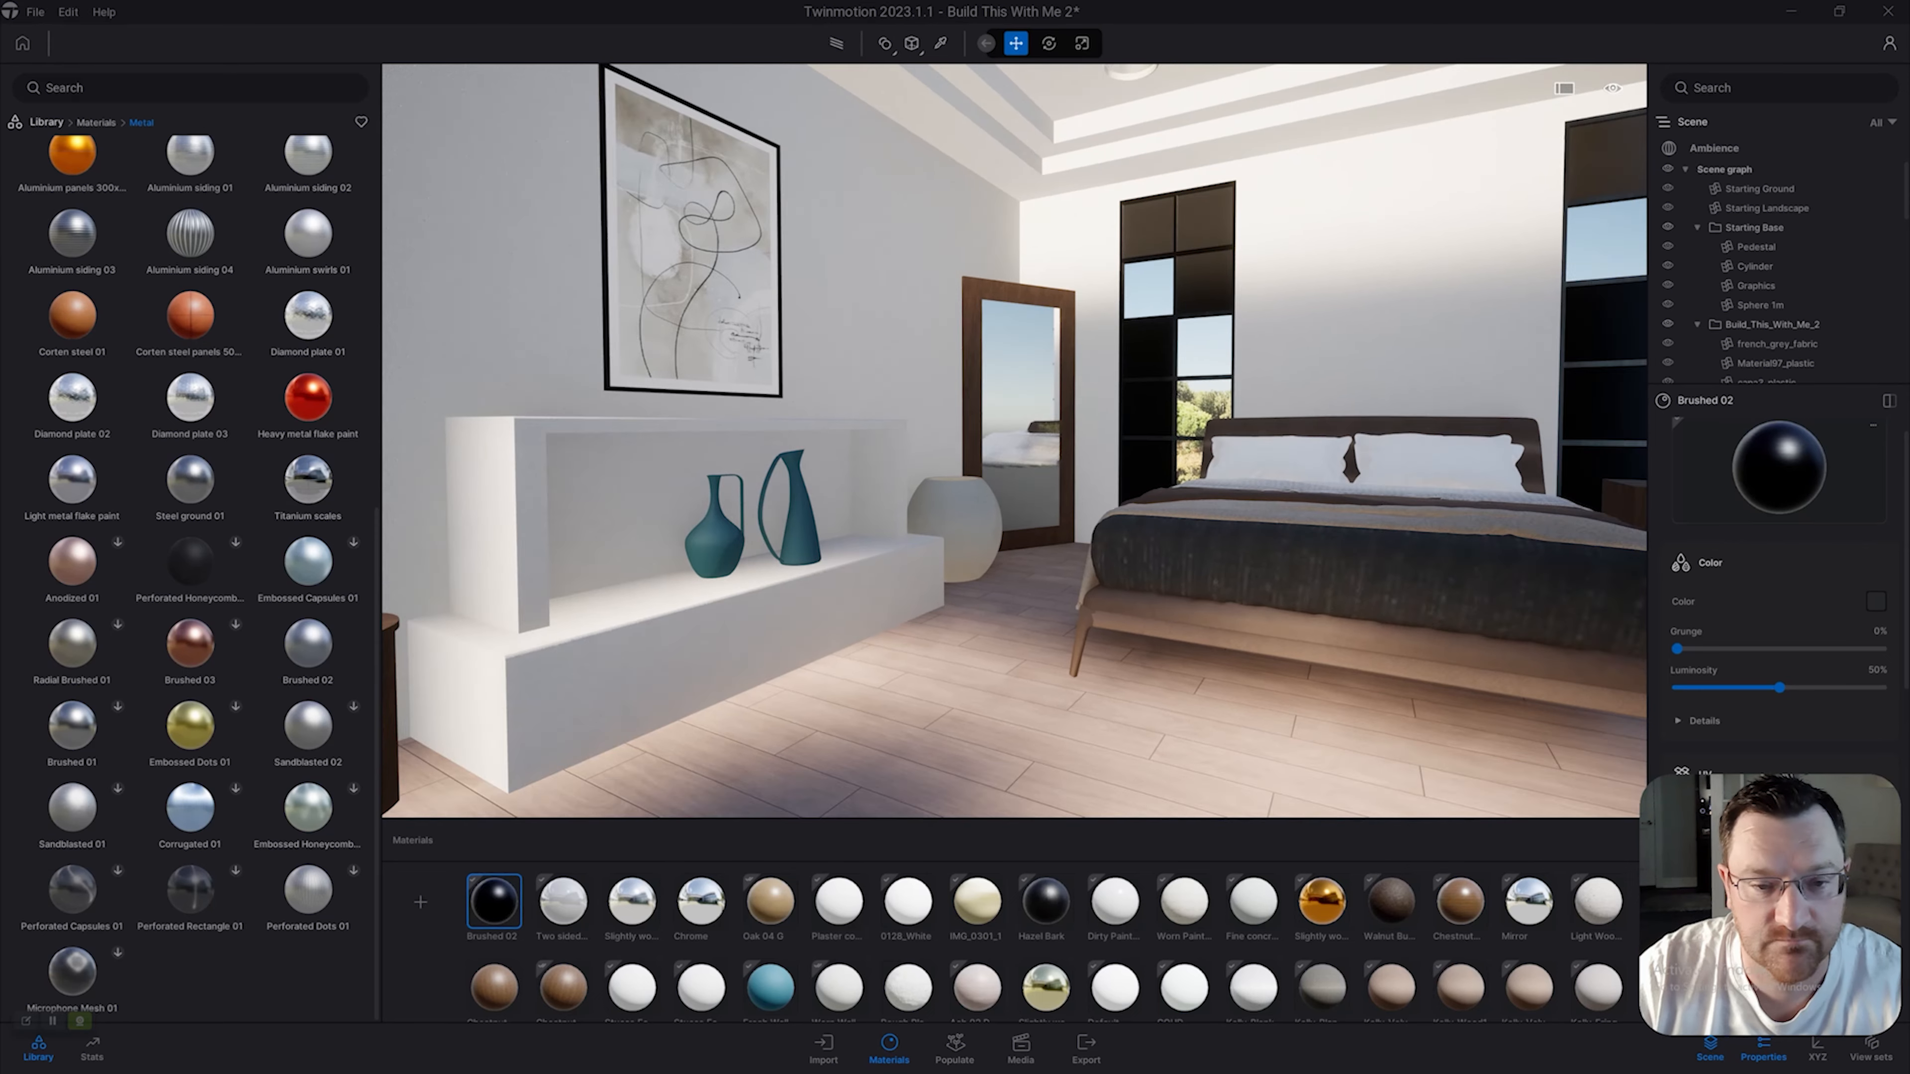
# Sample the floor's Ash 02 D material with the material picker.
pyautogui.moveTo(1014, 440); pyautogui.dragTo(1353, 670, button='right')
pyautogui.press('t')
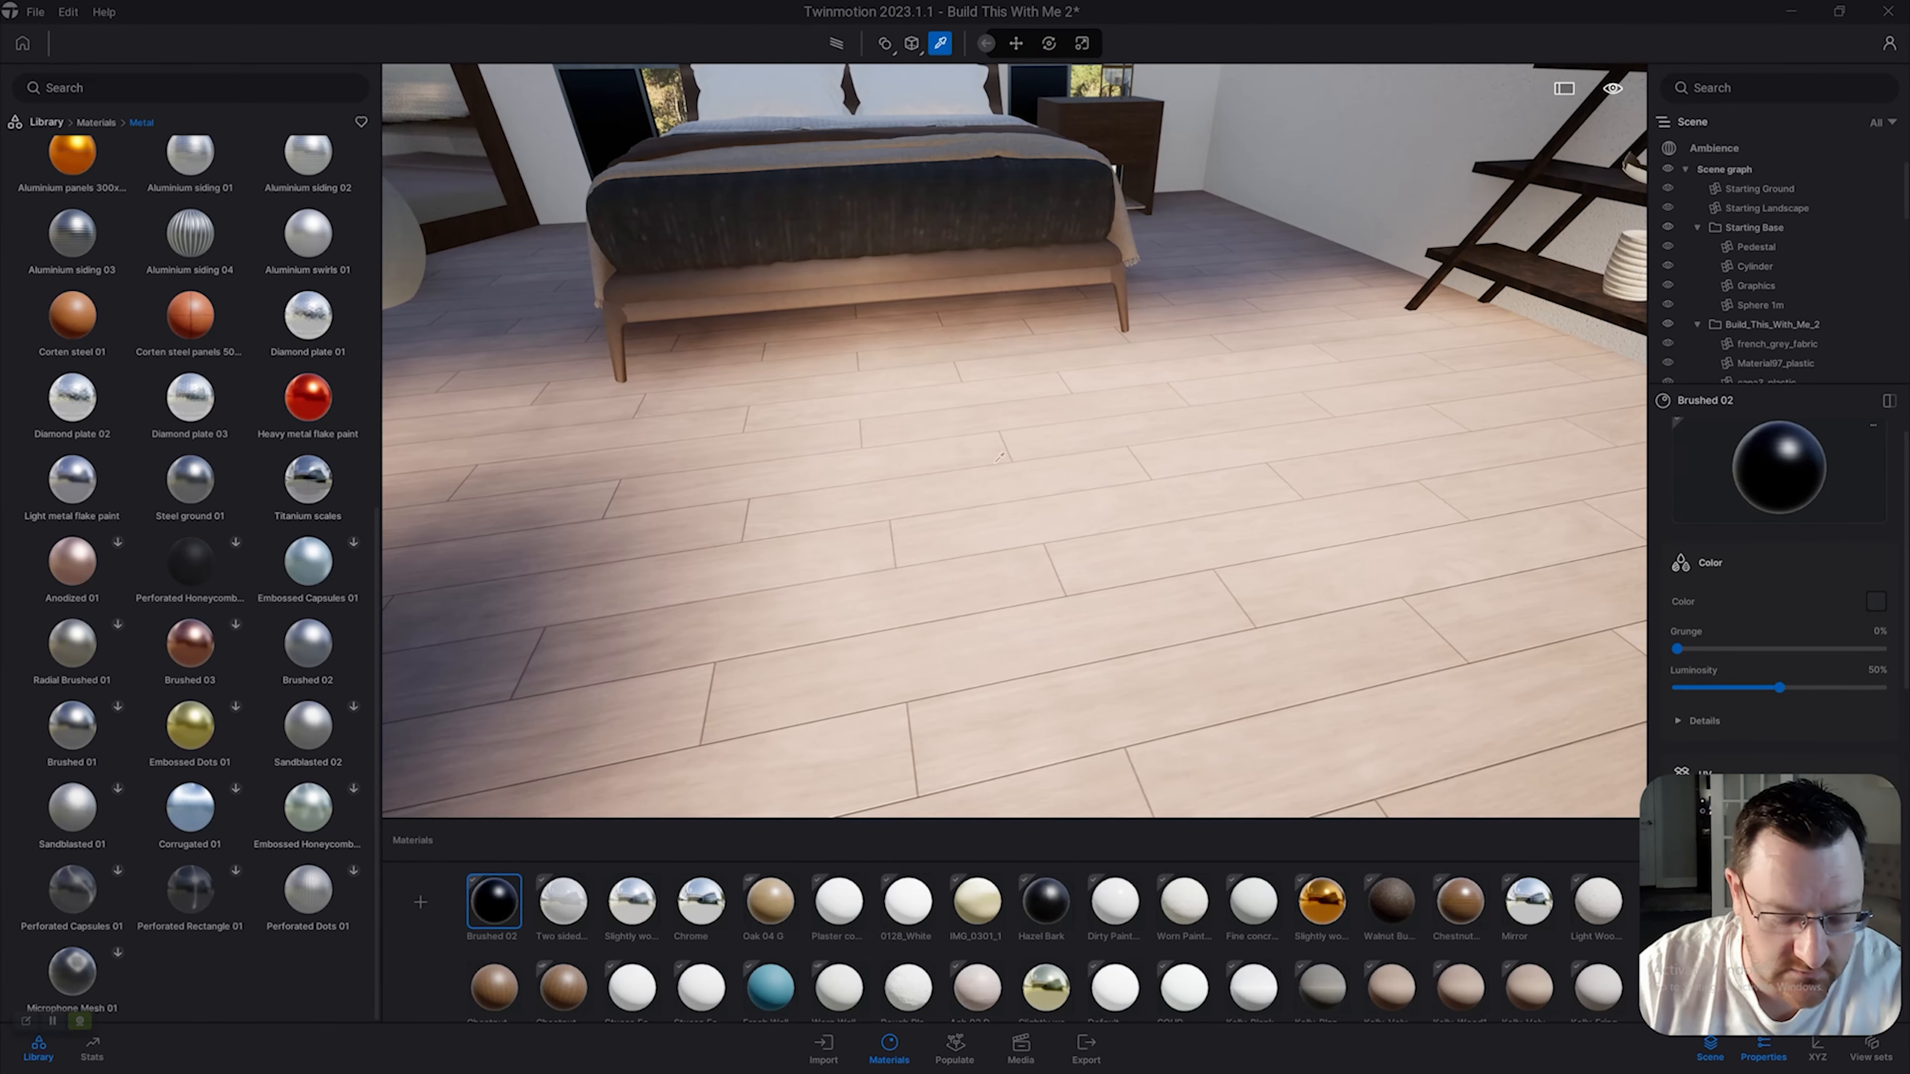
pyautogui.click(788, 592)
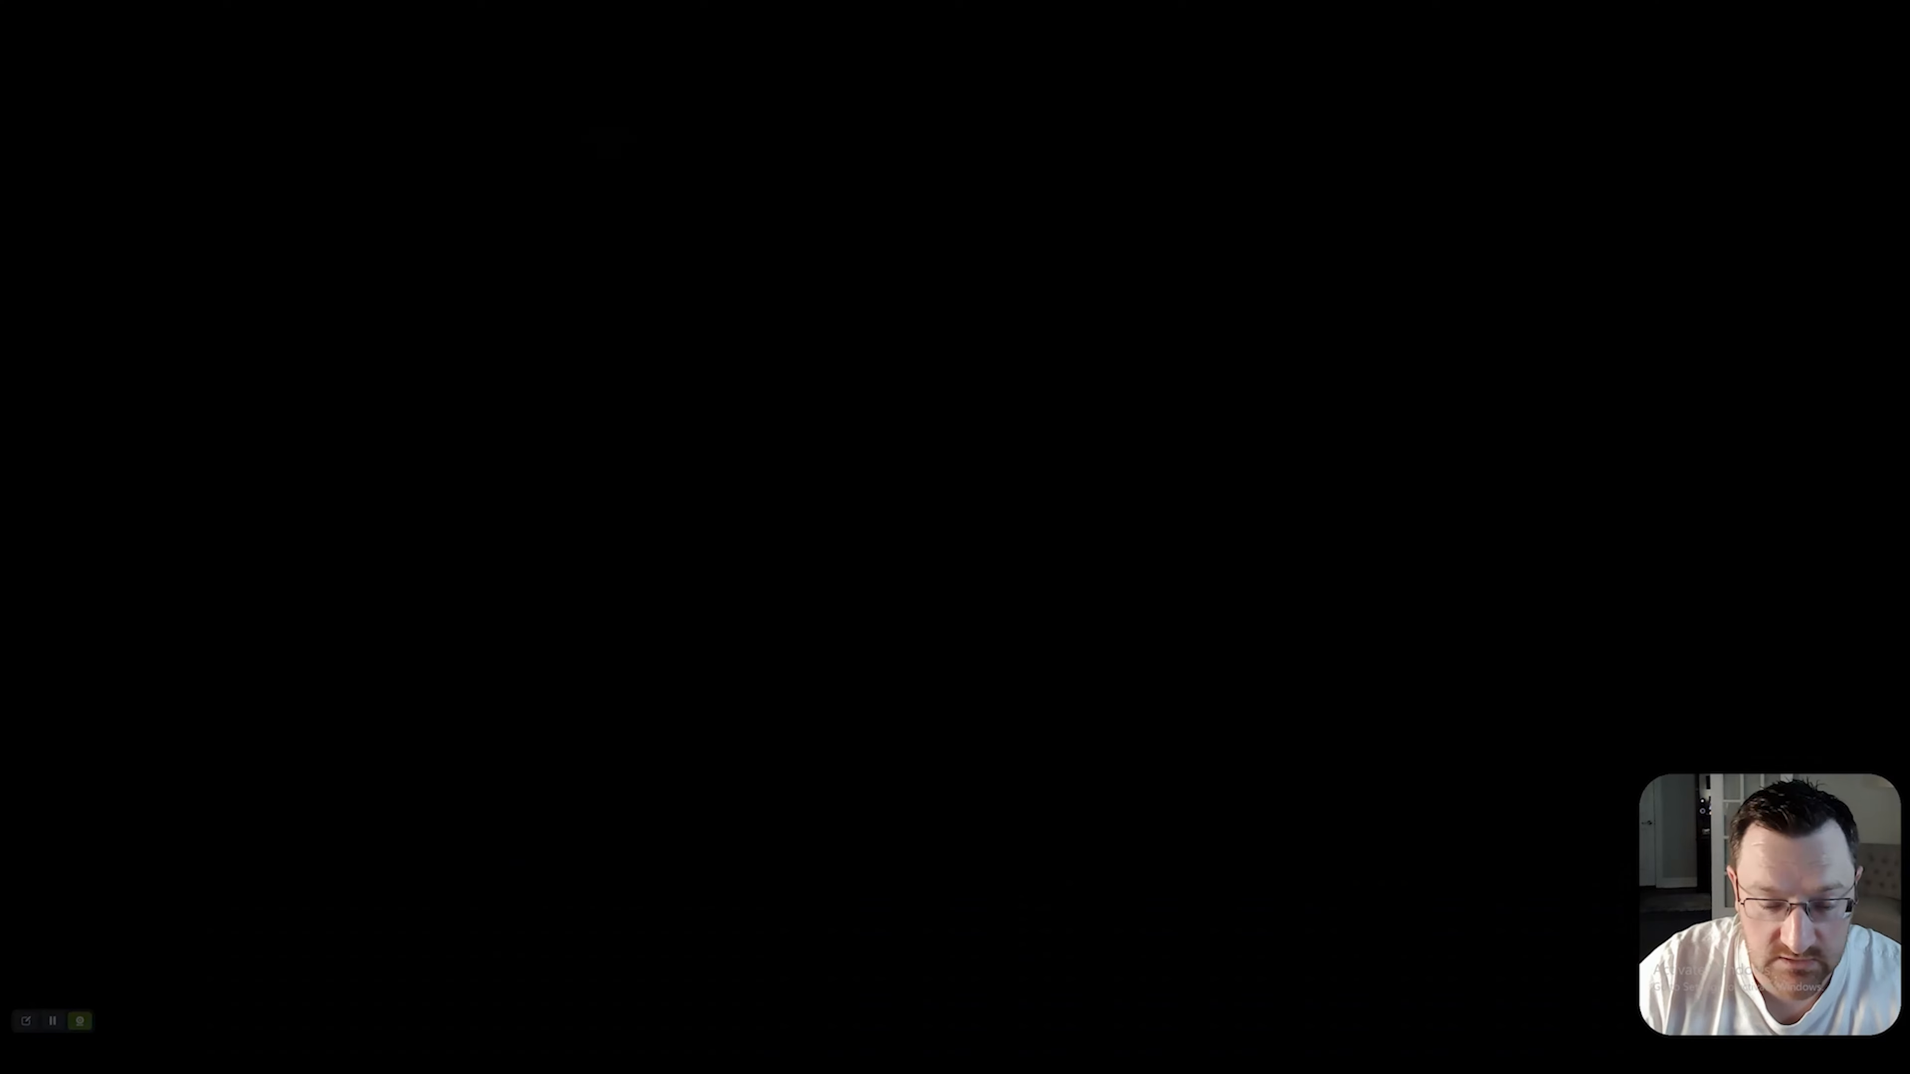
# Delete the Black_Metal material from the scene's materials.
pyautogui.scroll(-2, 1298, 705)
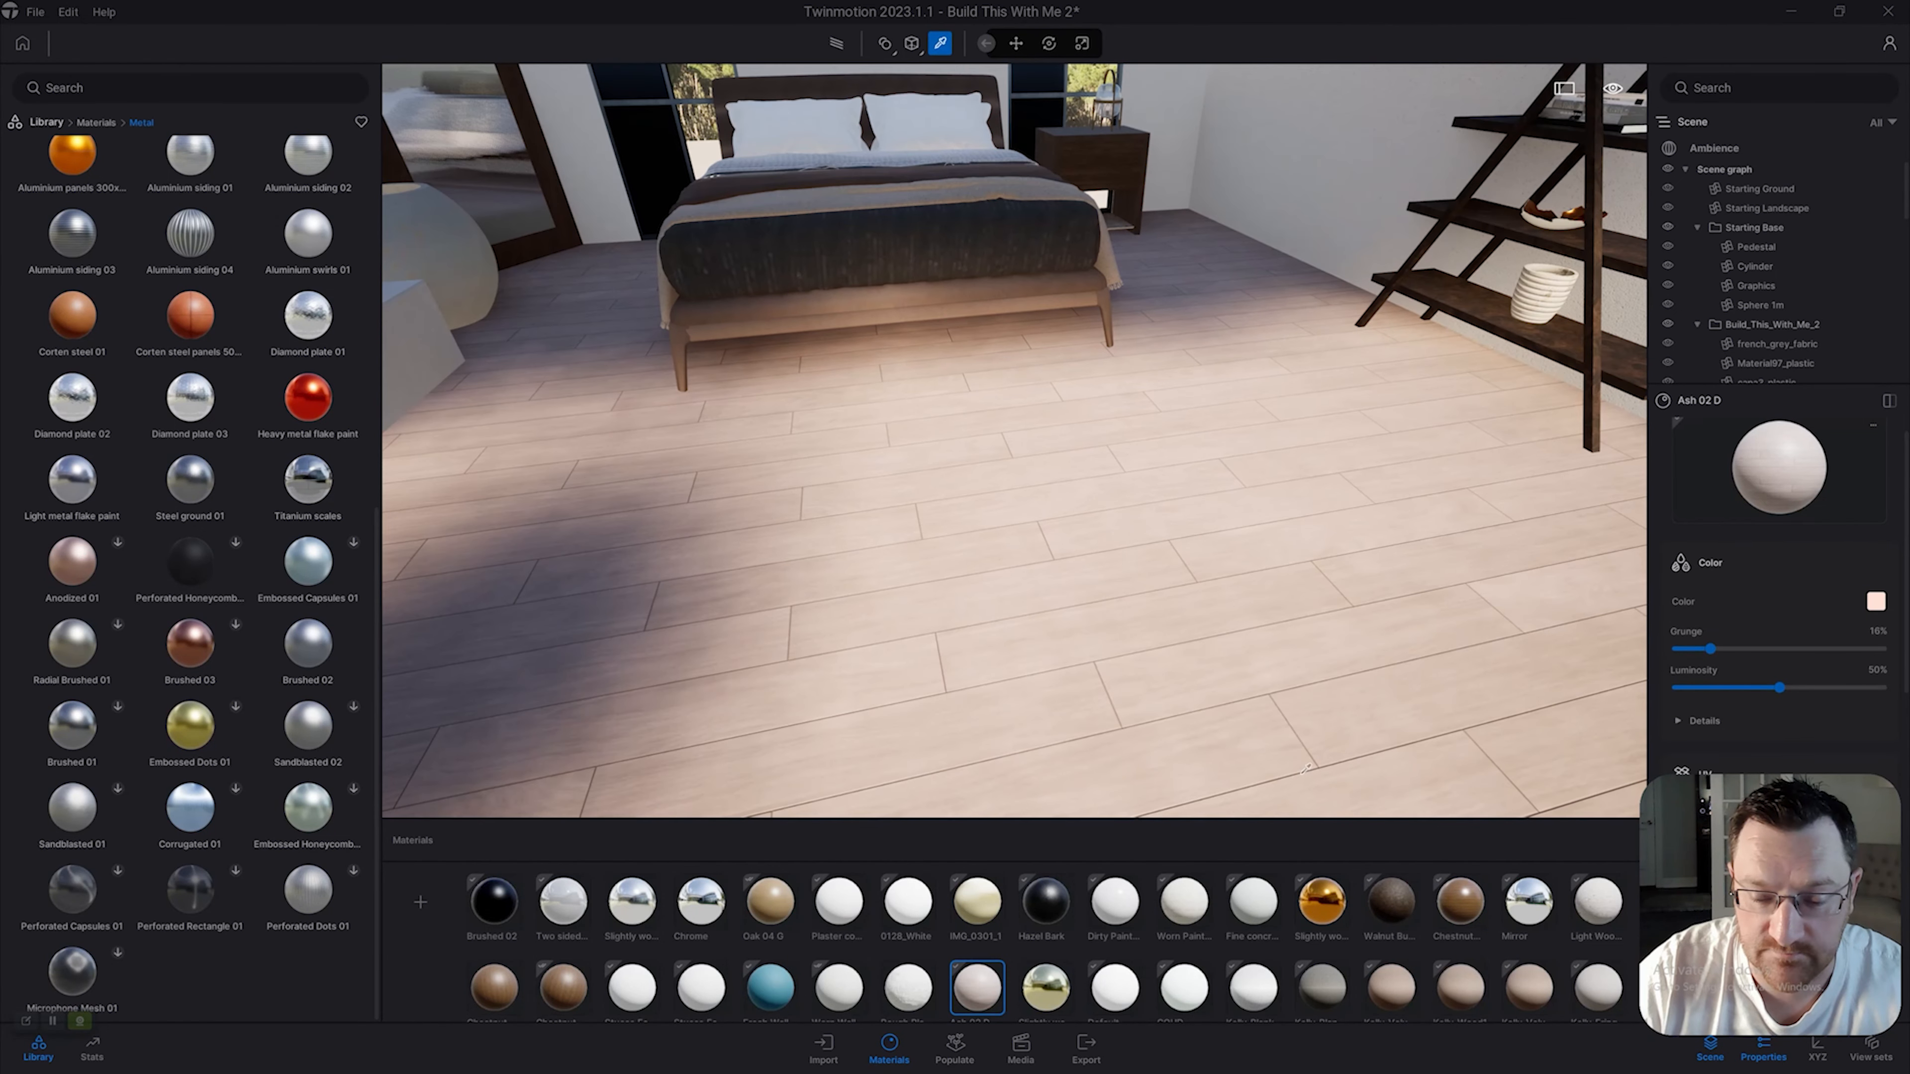
pyautogui.scroll(-2, 1250, 955)
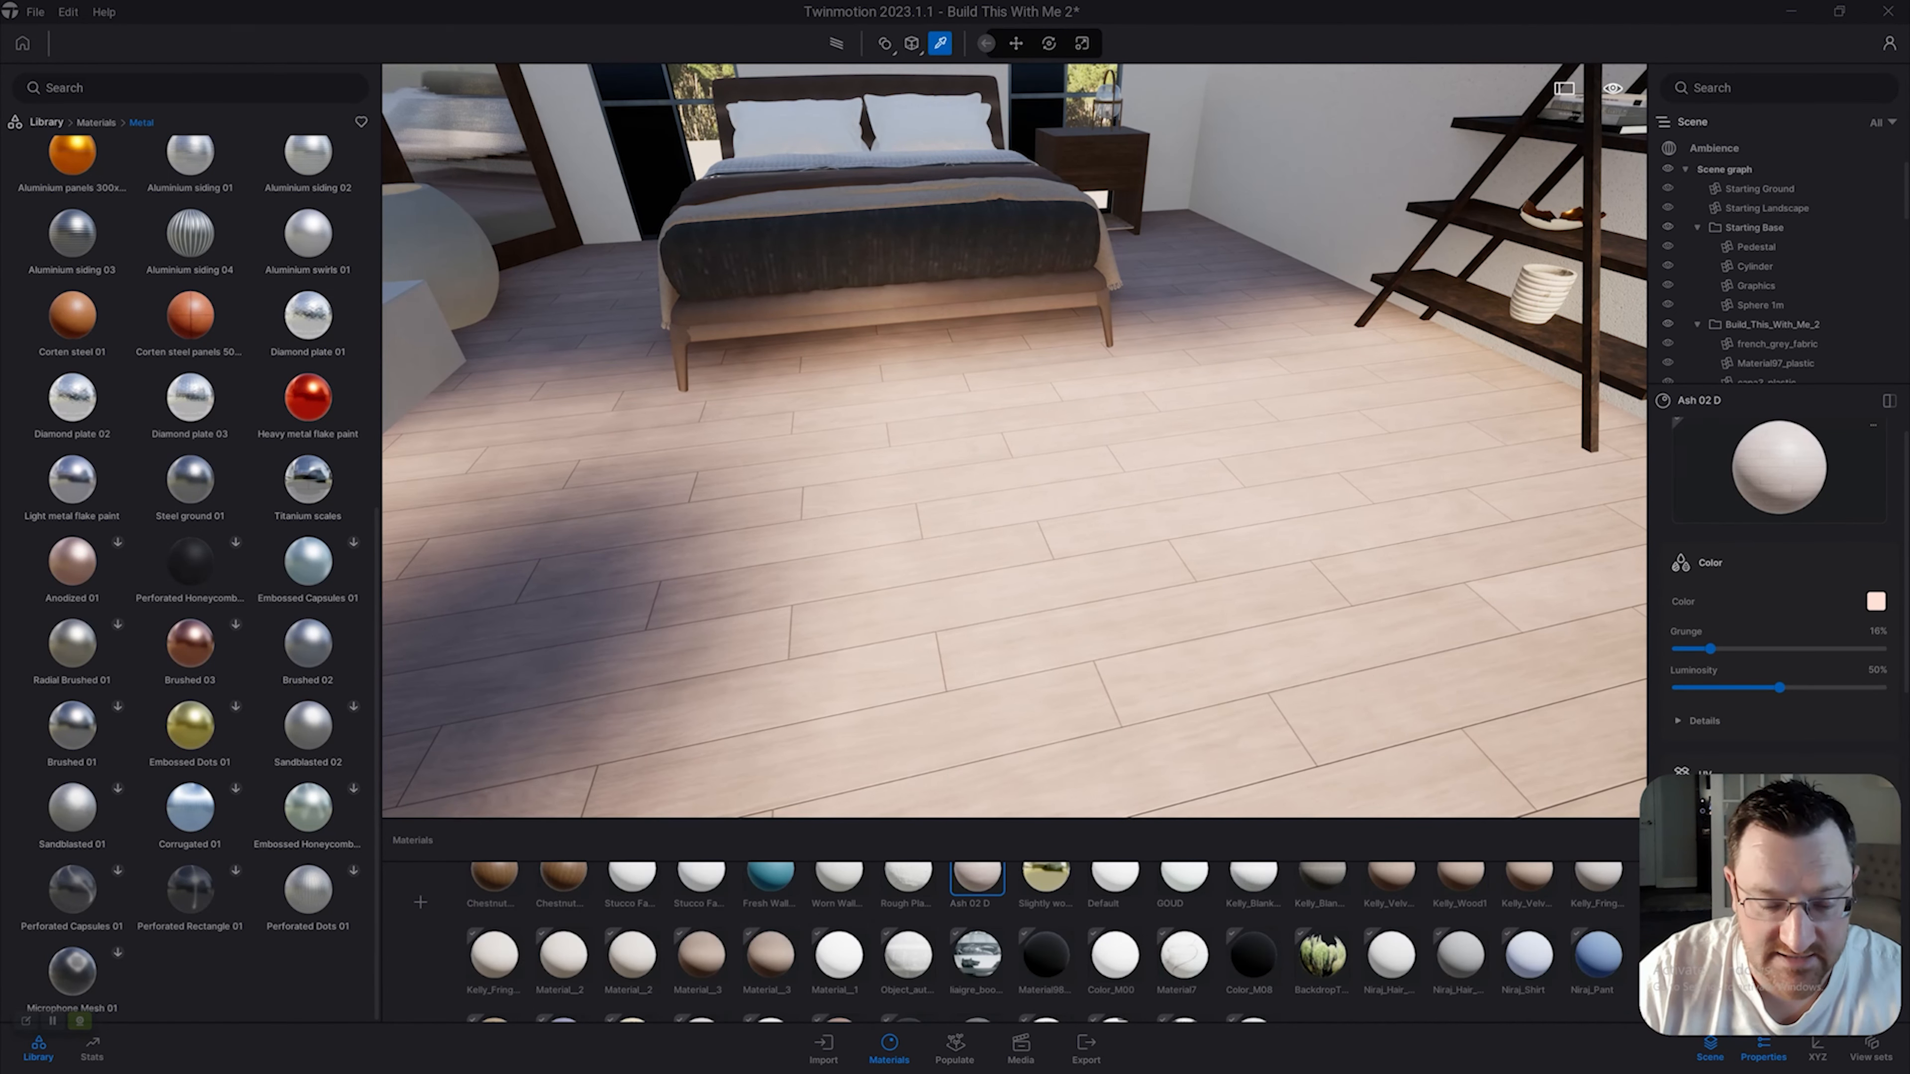
pyautogui.scroll(-2, 1250, 926)
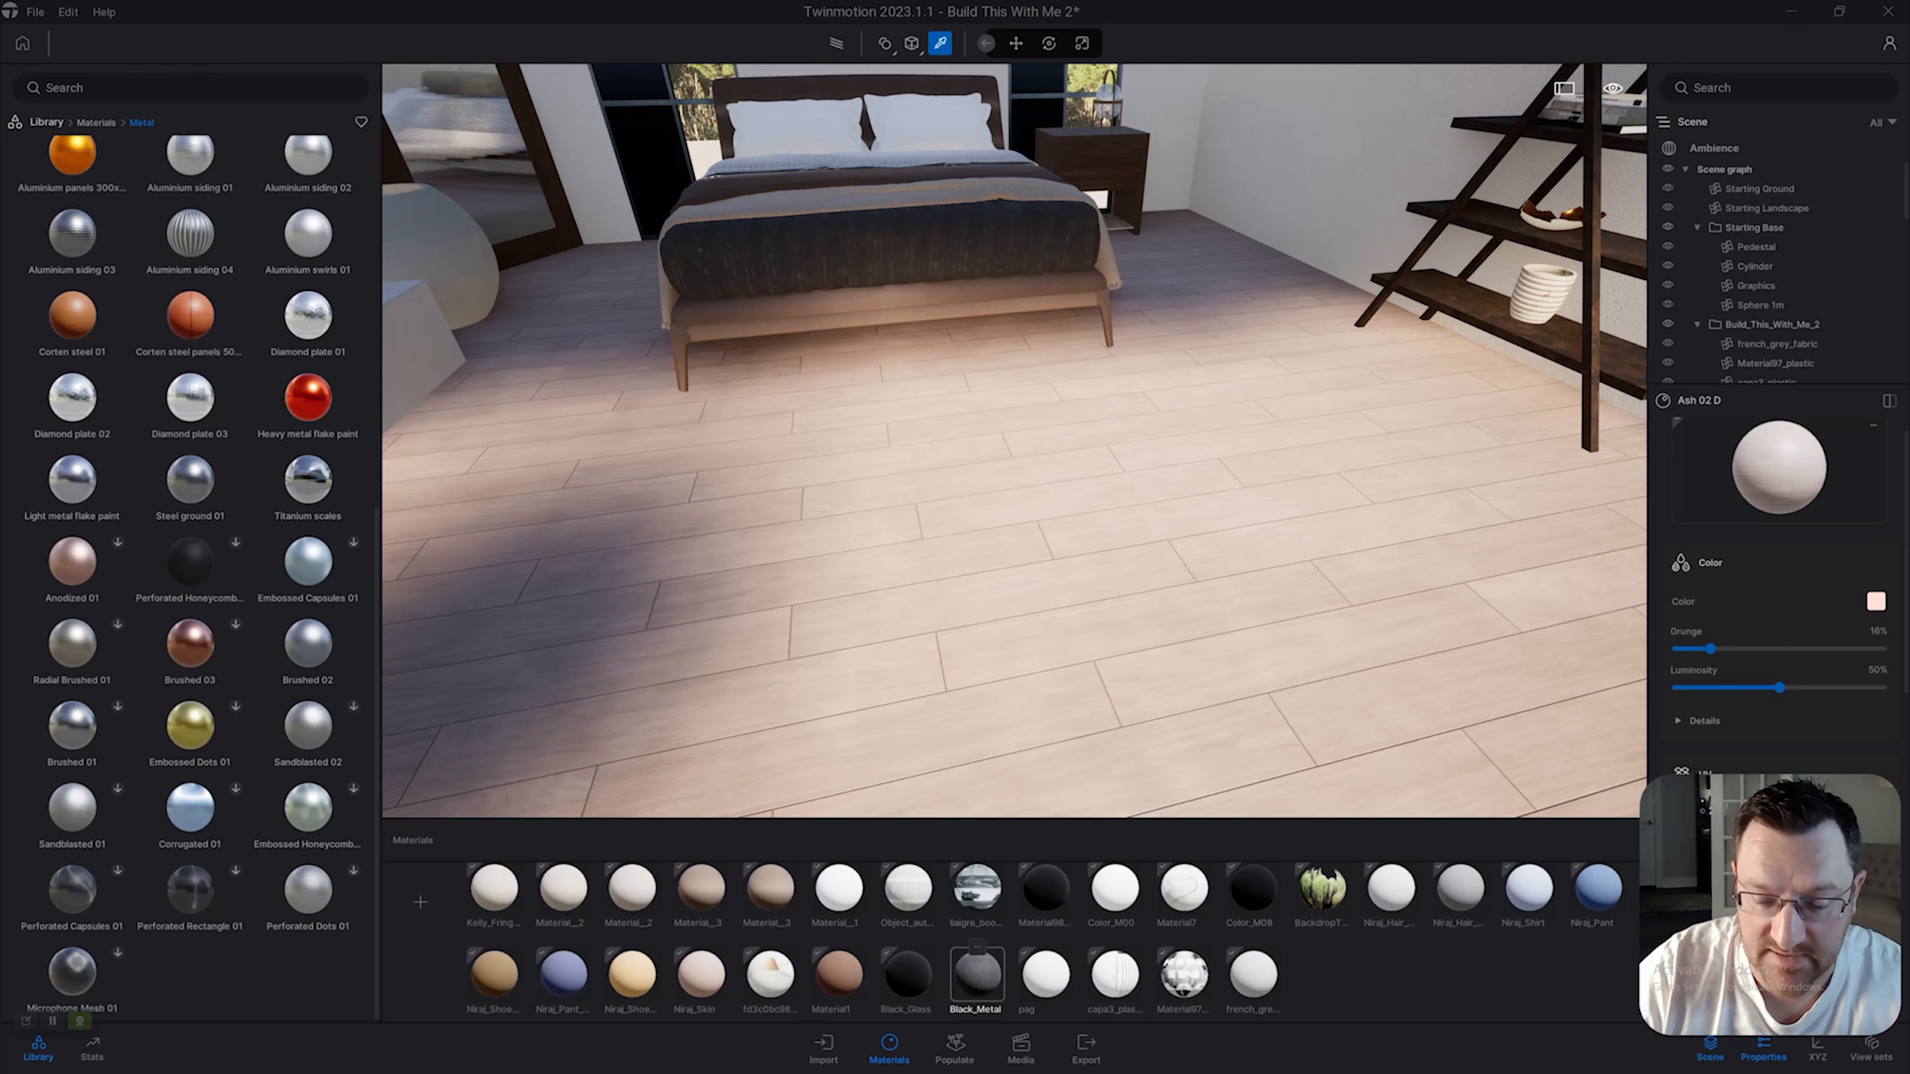
pyautogui.rightClick(976, 971)
pyautogui.click(951, 898)
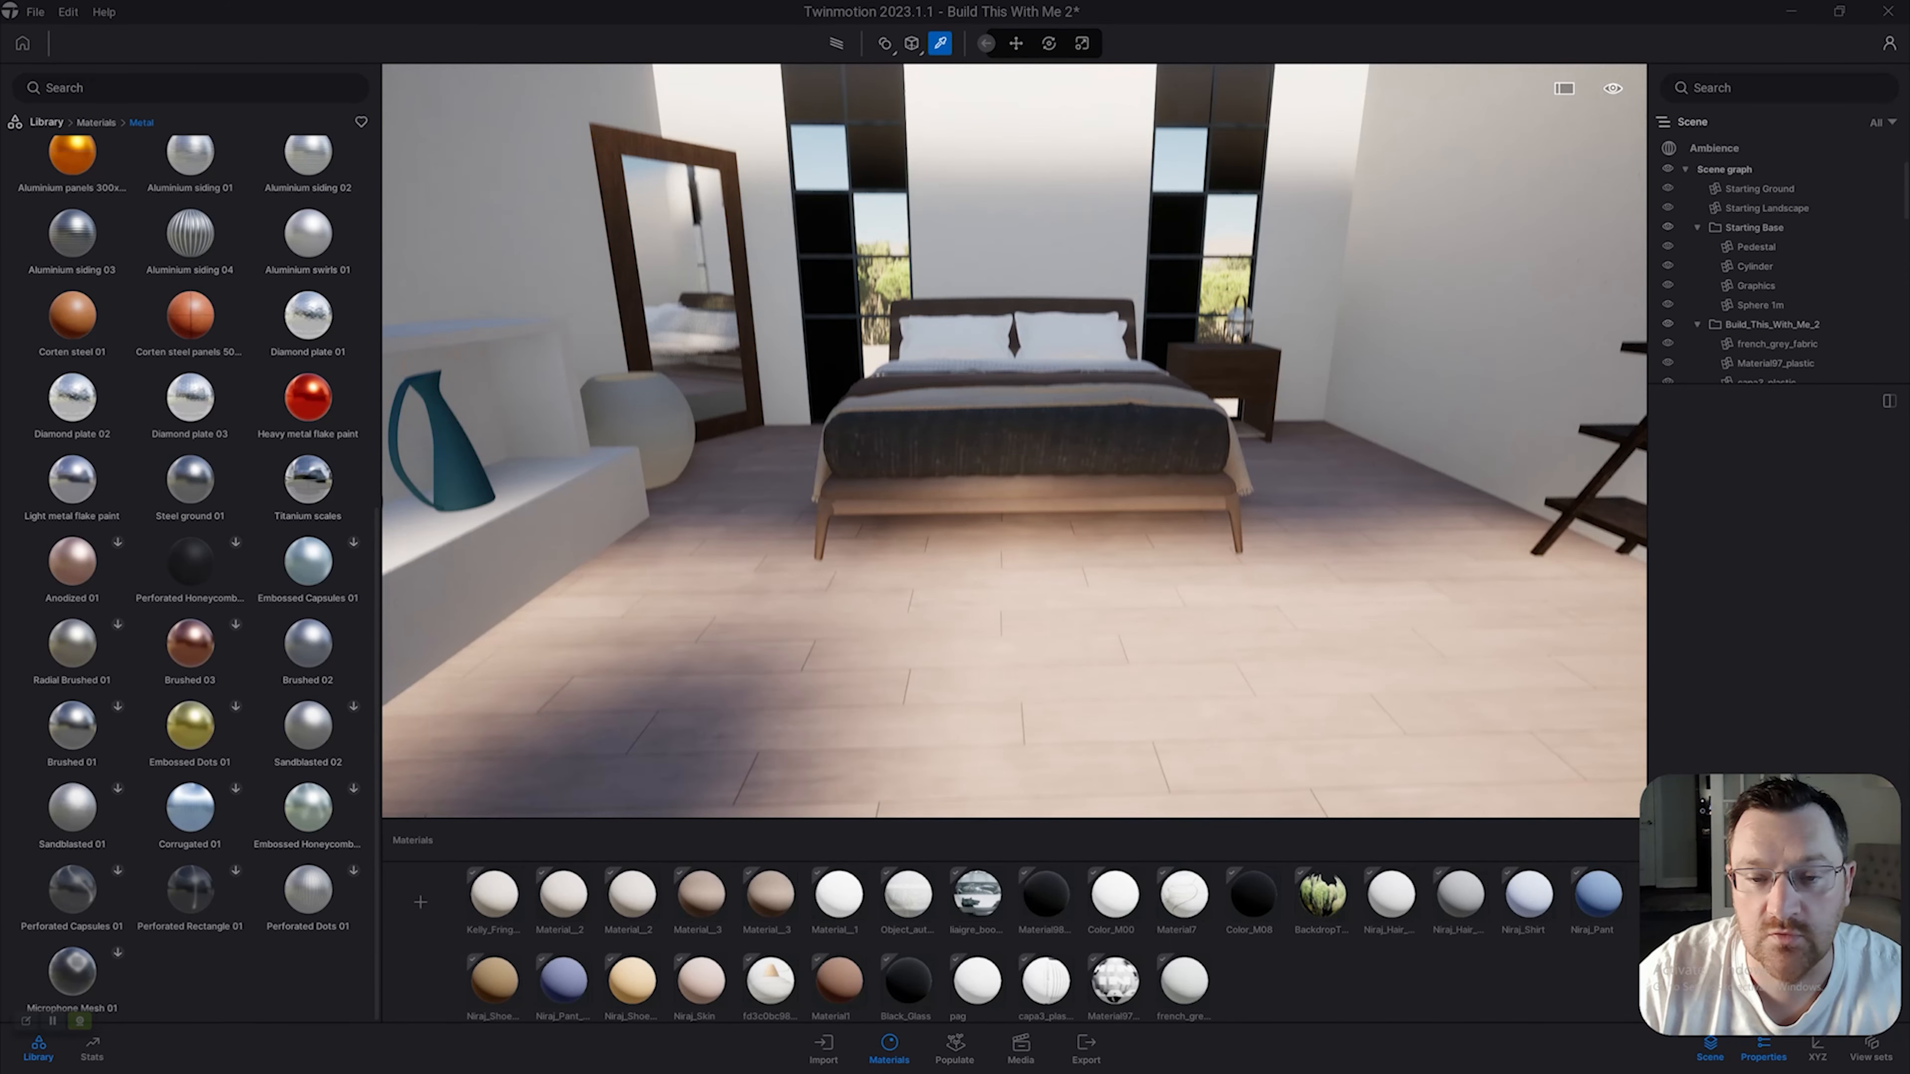
# Pick the Ash 02 D material again from the floor in front of the bed.
pyautogui.moveTo(1210, 543); pyautogui.dragTo(1211, 491, button='right')
pyautogui.press('w')
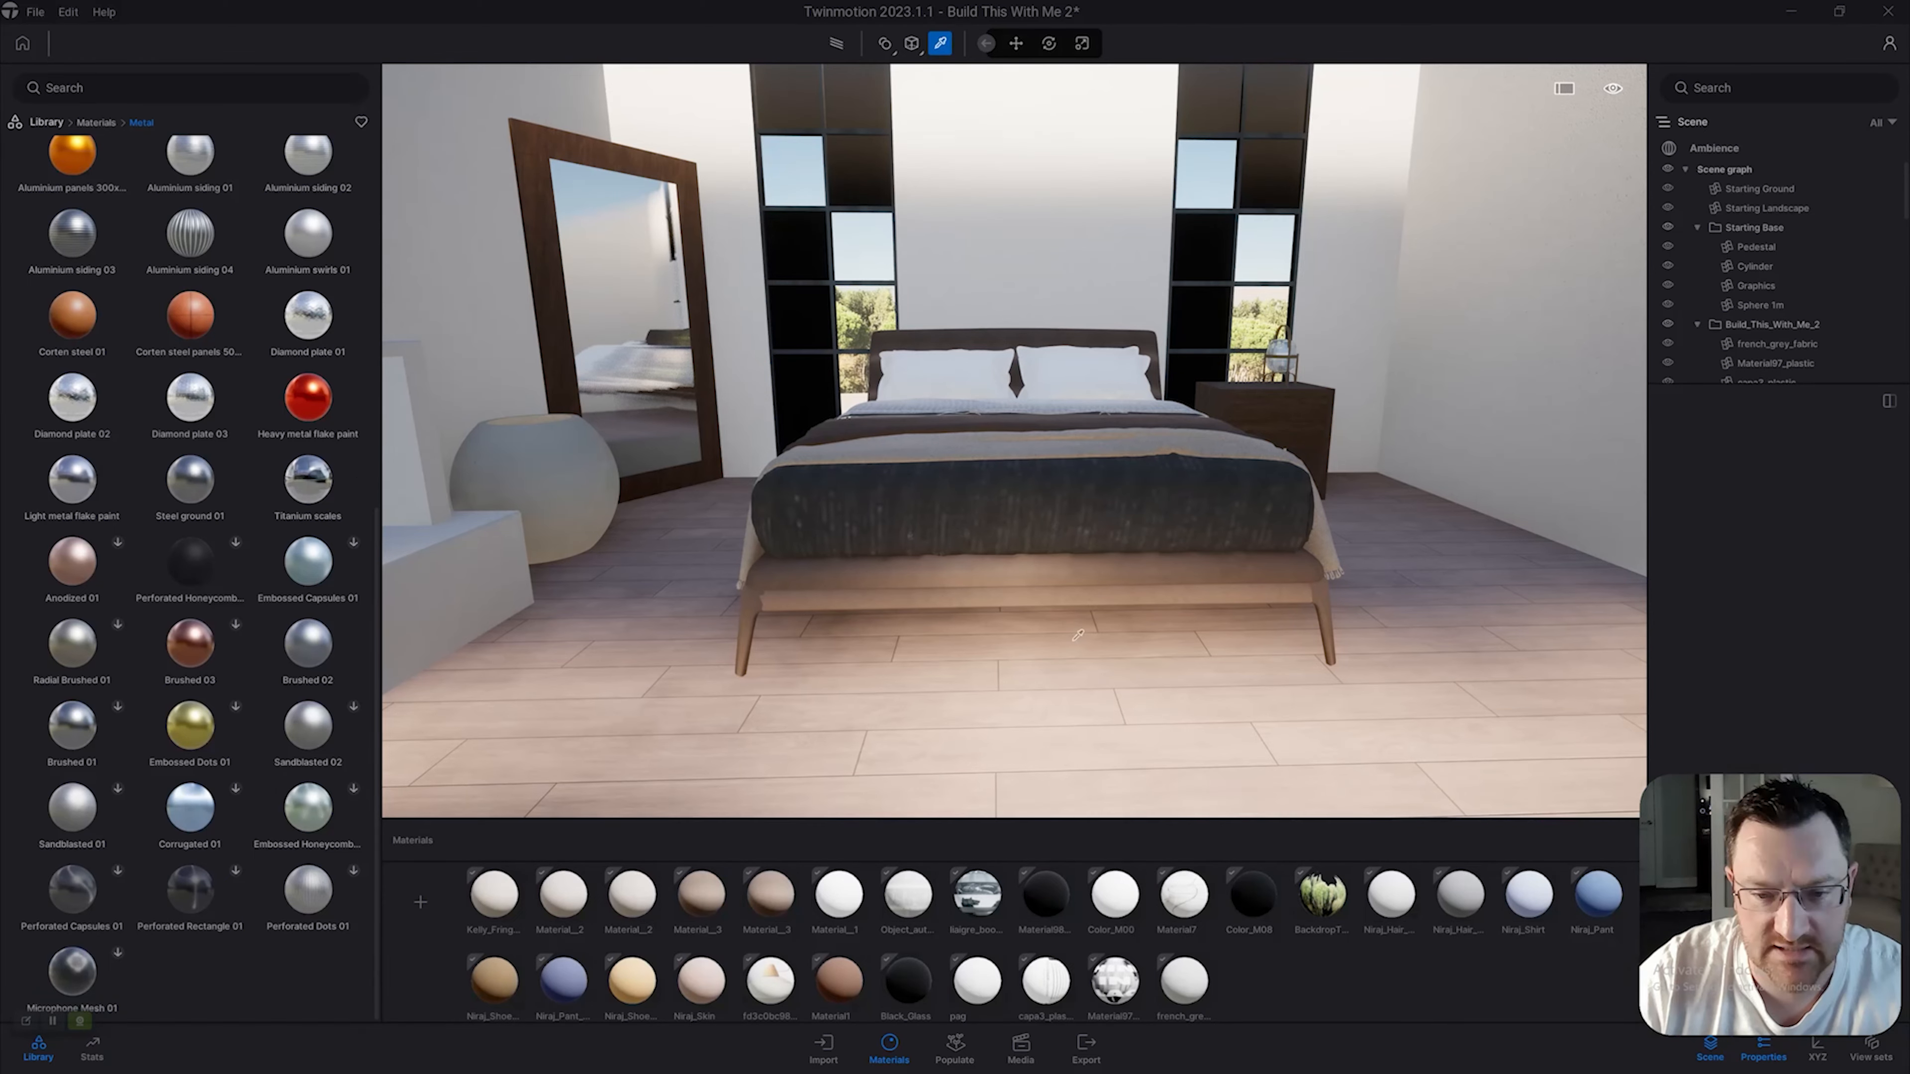
pyautogui.press('Escape')
pyautogui.moveTo(1059, 607); pyautogui.dragTo(1062, 610, button='right')
pyautogui.moveTo(1028, 677); pyautogui.dragTo(1074, 729, button='right')
pyautogui.press('t')
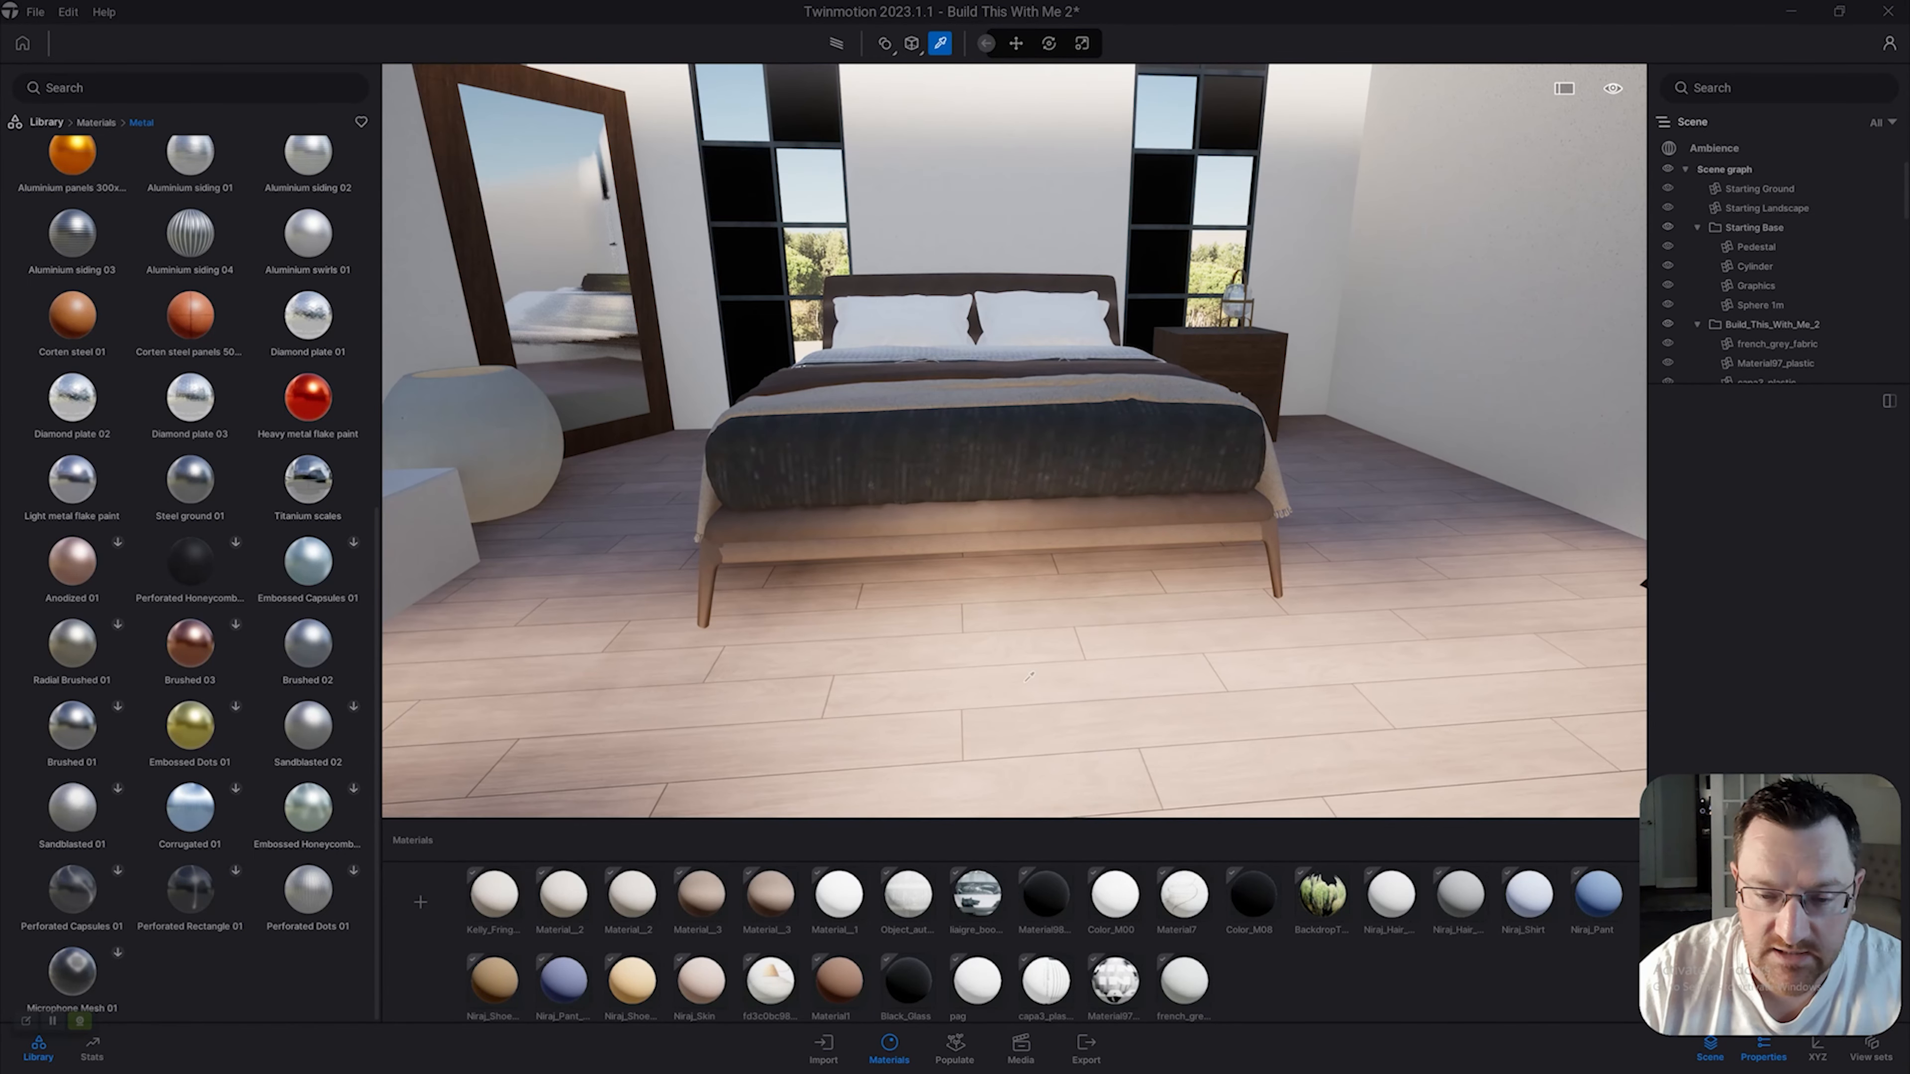
pyautogui.click(1027, 677)
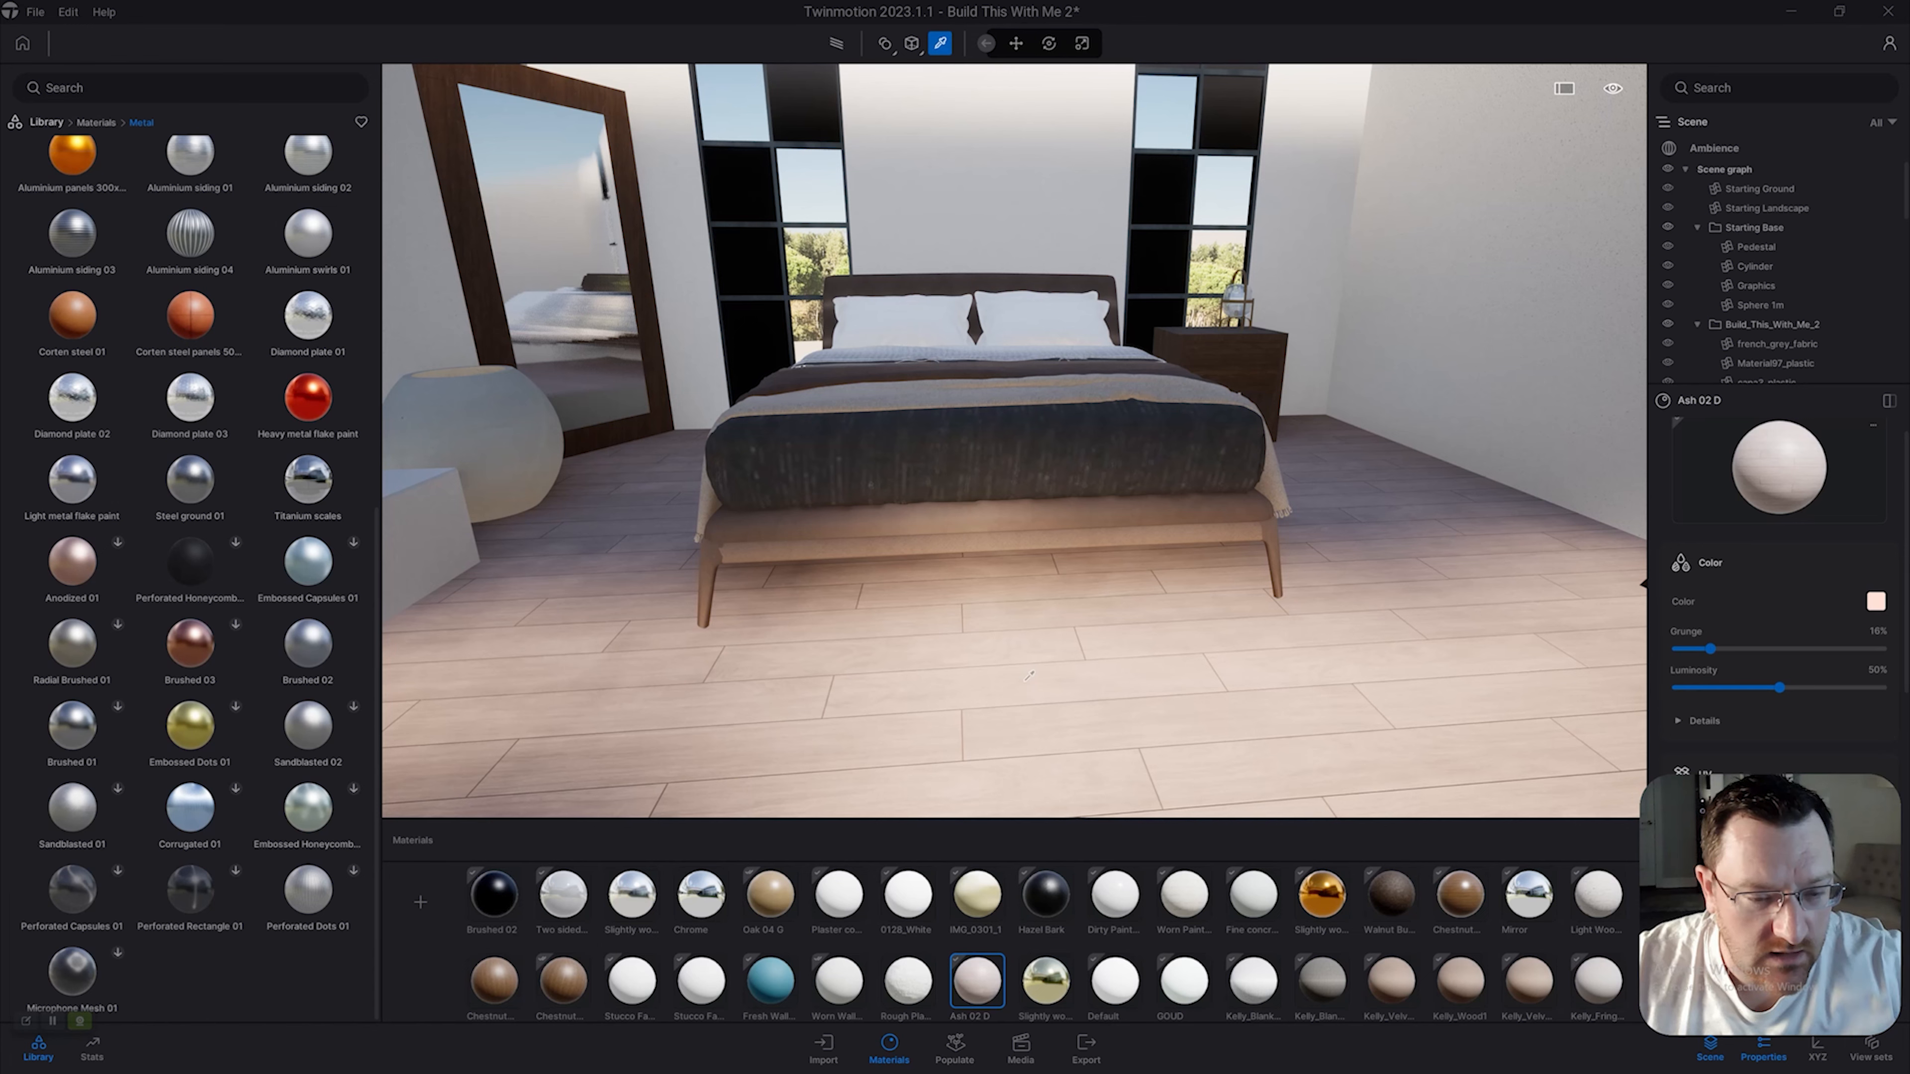
# Inspect the surface texture of the blue vases on the shelf at close range.
pyautogui.moveTo(941, 615); pyautogui.dragTo(901, 678, button='right')
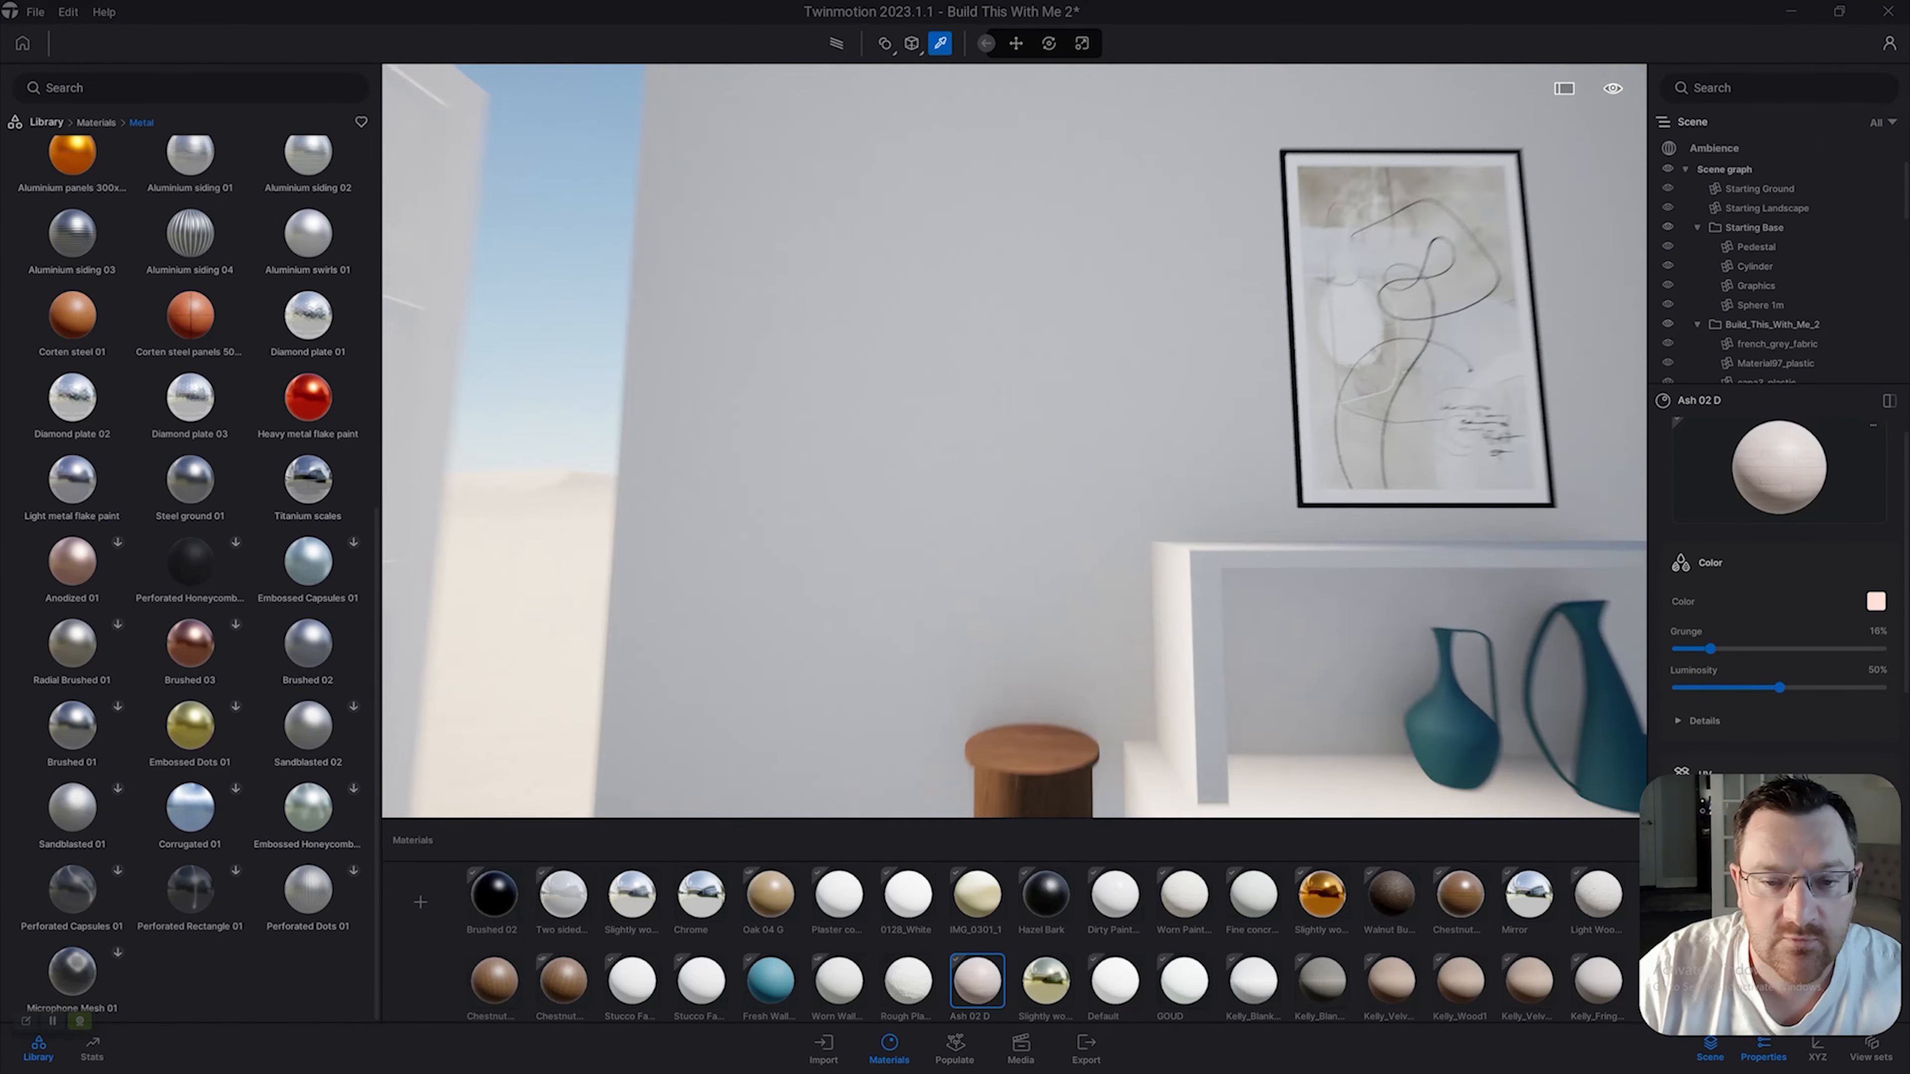
pyautogui.moveTo(1087, 529); pyautogui.dragTo(982, 529, button='right')
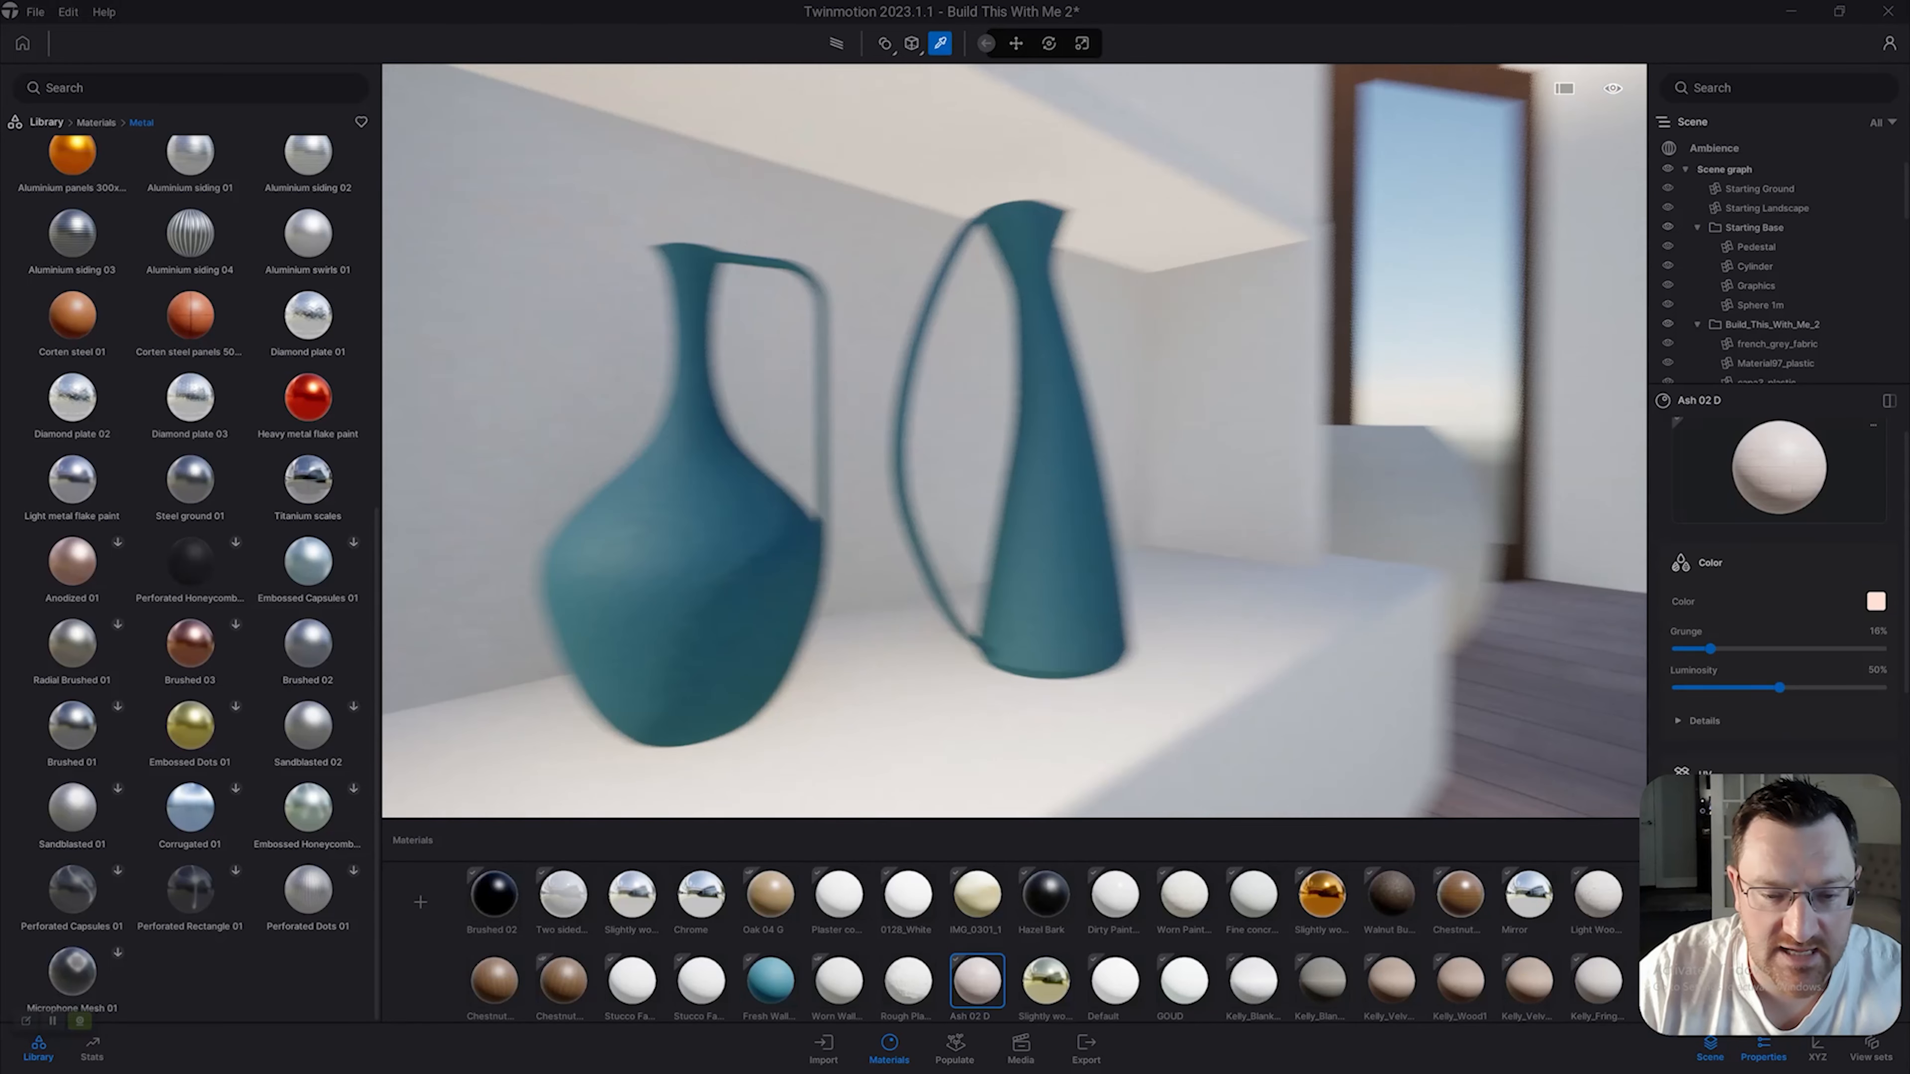
pyautogui.scroll(3, 1177, 546)
pyautogui.scroll(-1, 1117, 551)
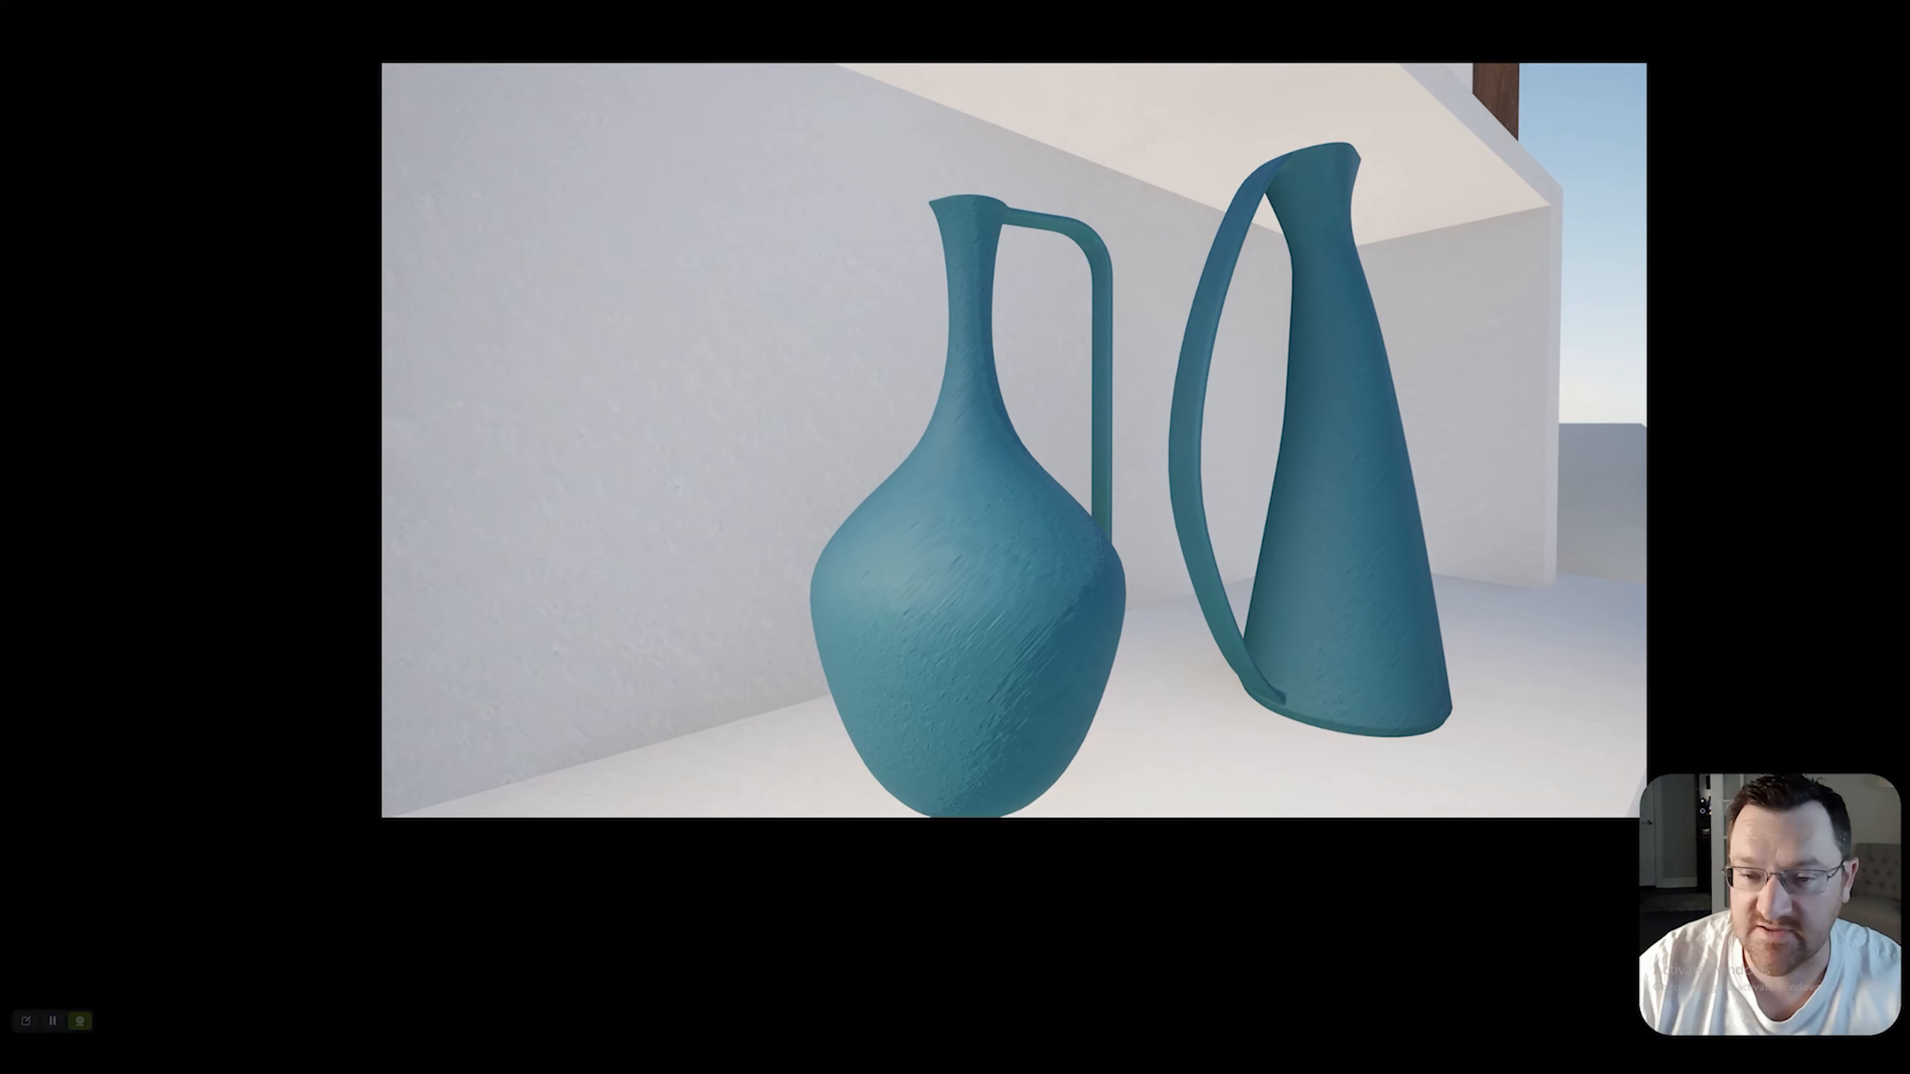
# Examine the blue vases' surface finish from near and far, toggling the path-traced preview.
pyautogui.scroll(-3, 975, 632)
pyautogui.scroll(5, 973, 631)
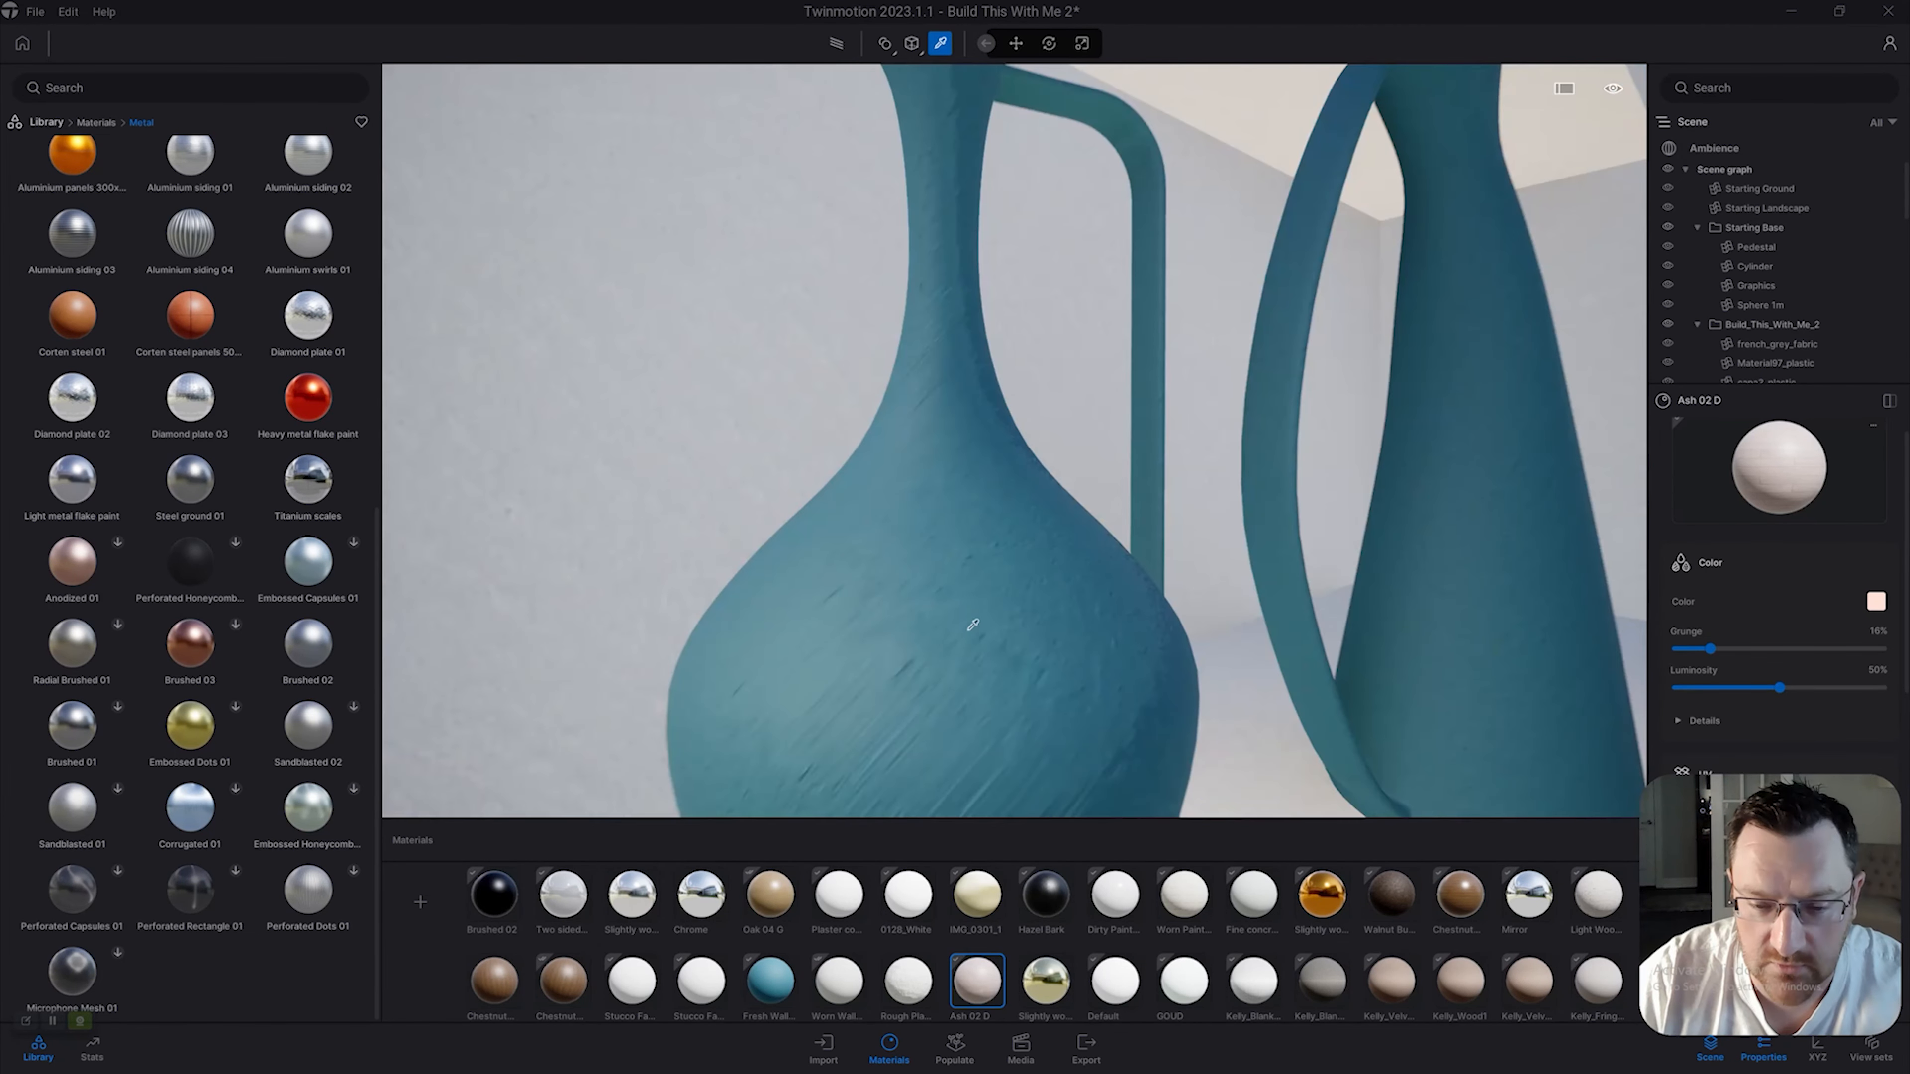
pyautogui.scroll(-1, 972, 632)
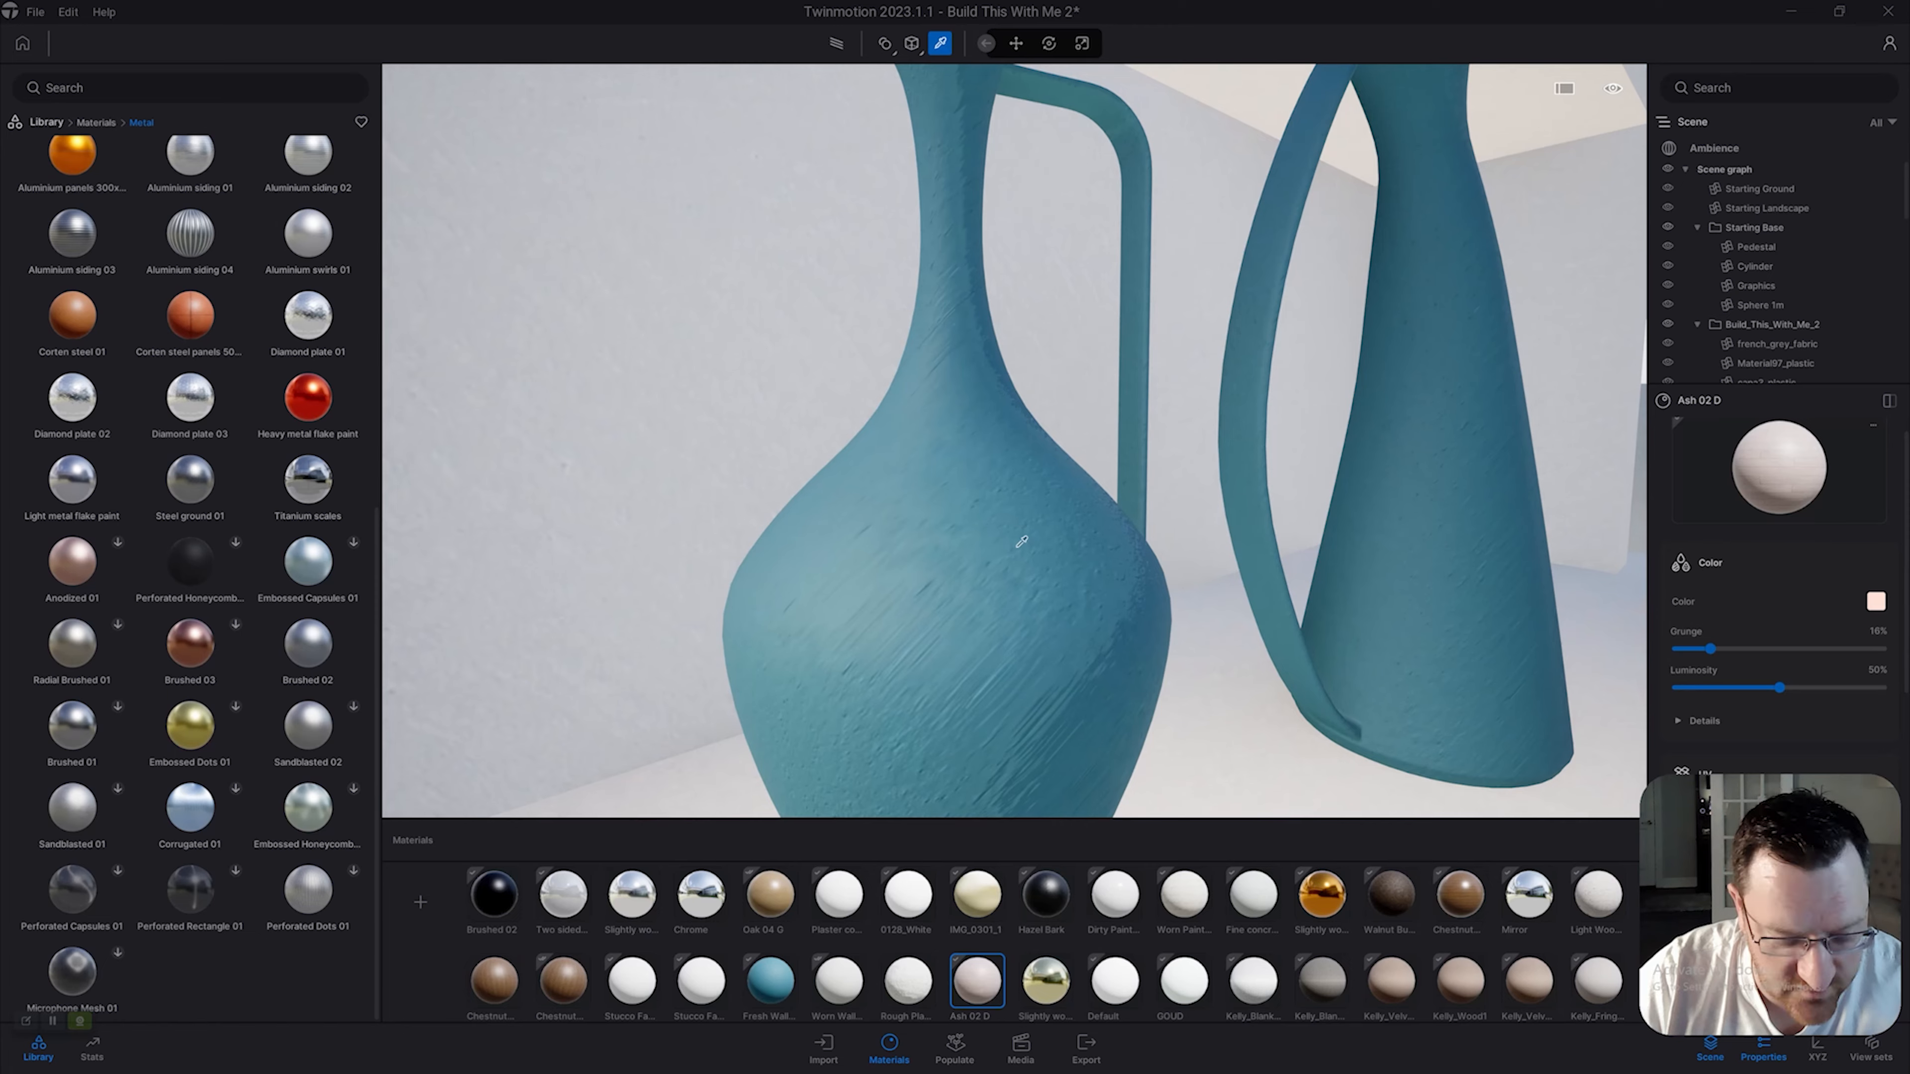
pyautogui.press('r')
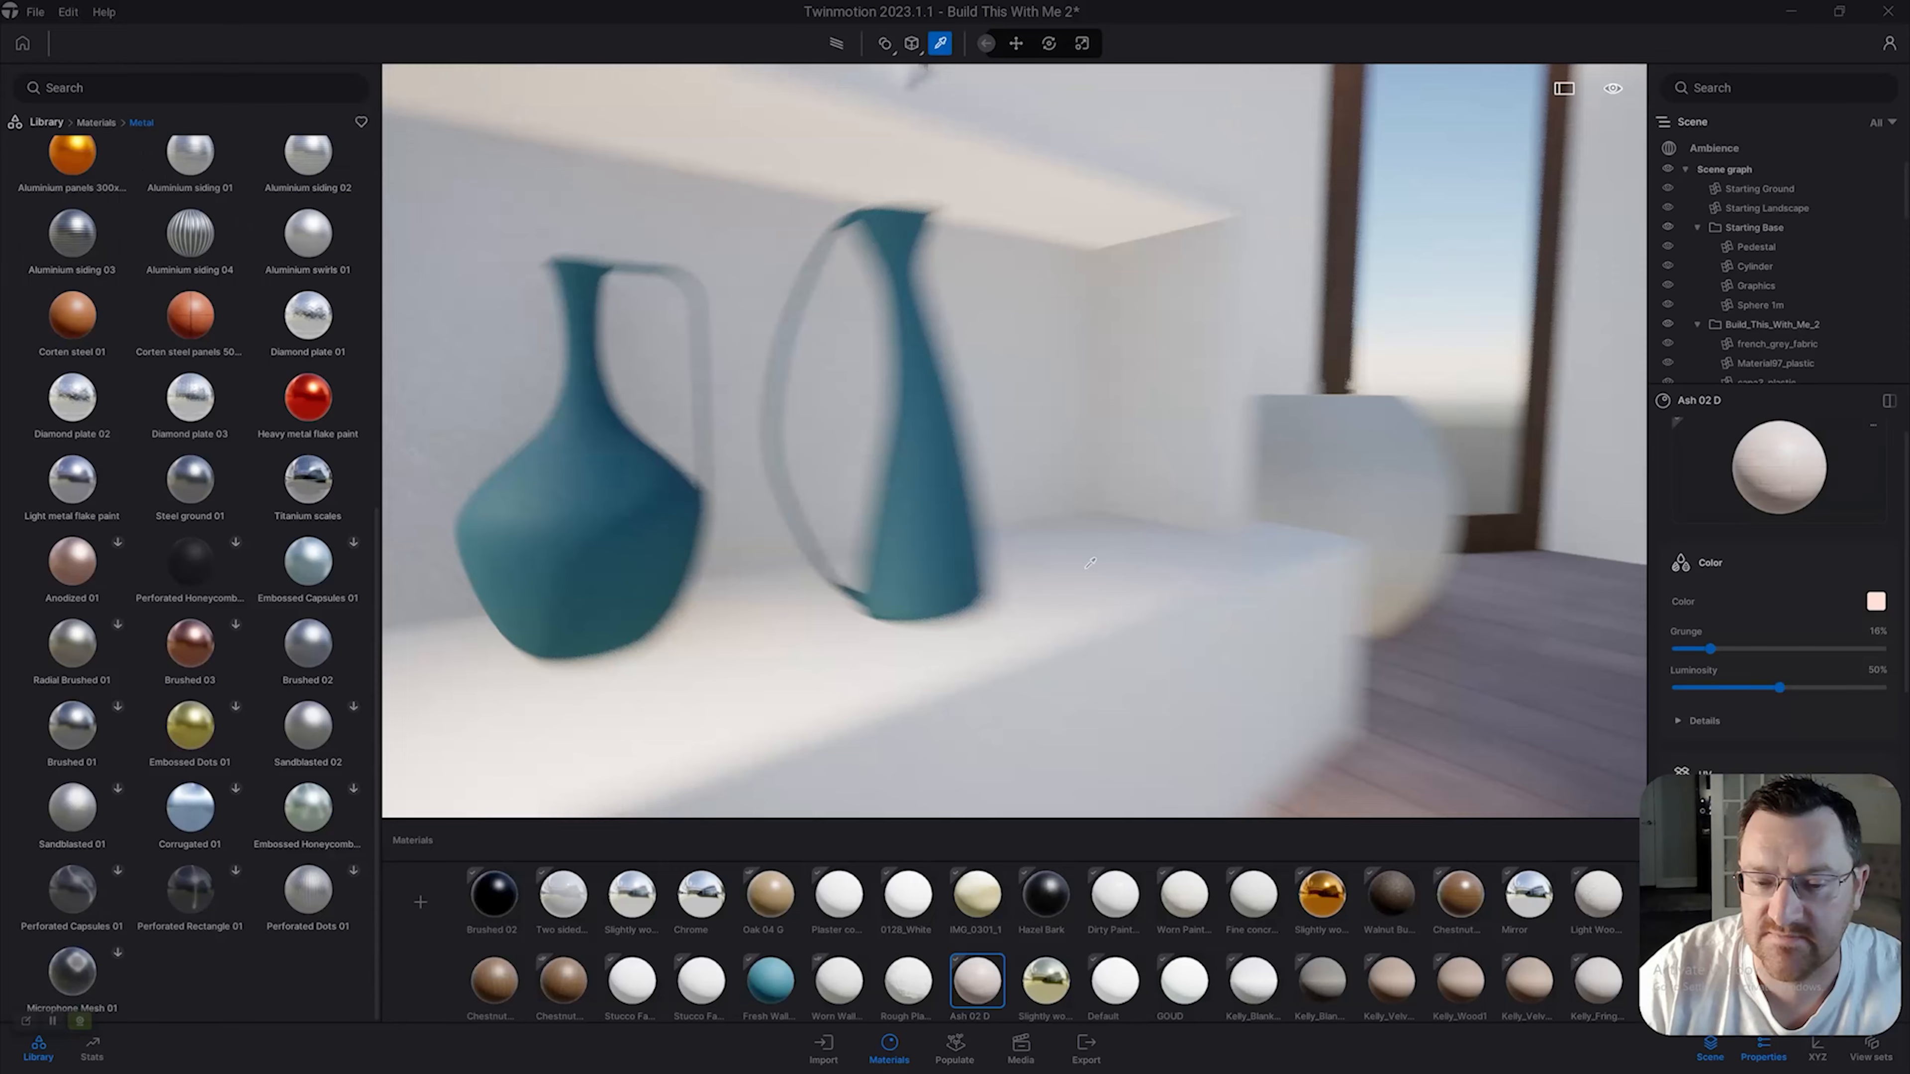
# Sample the material of the large round floor vase with the material picker.
pyautogui.moveTo(1090, 564); pyautogui.dragTo(1159, 517, button='right')
pyautogui.press('w')
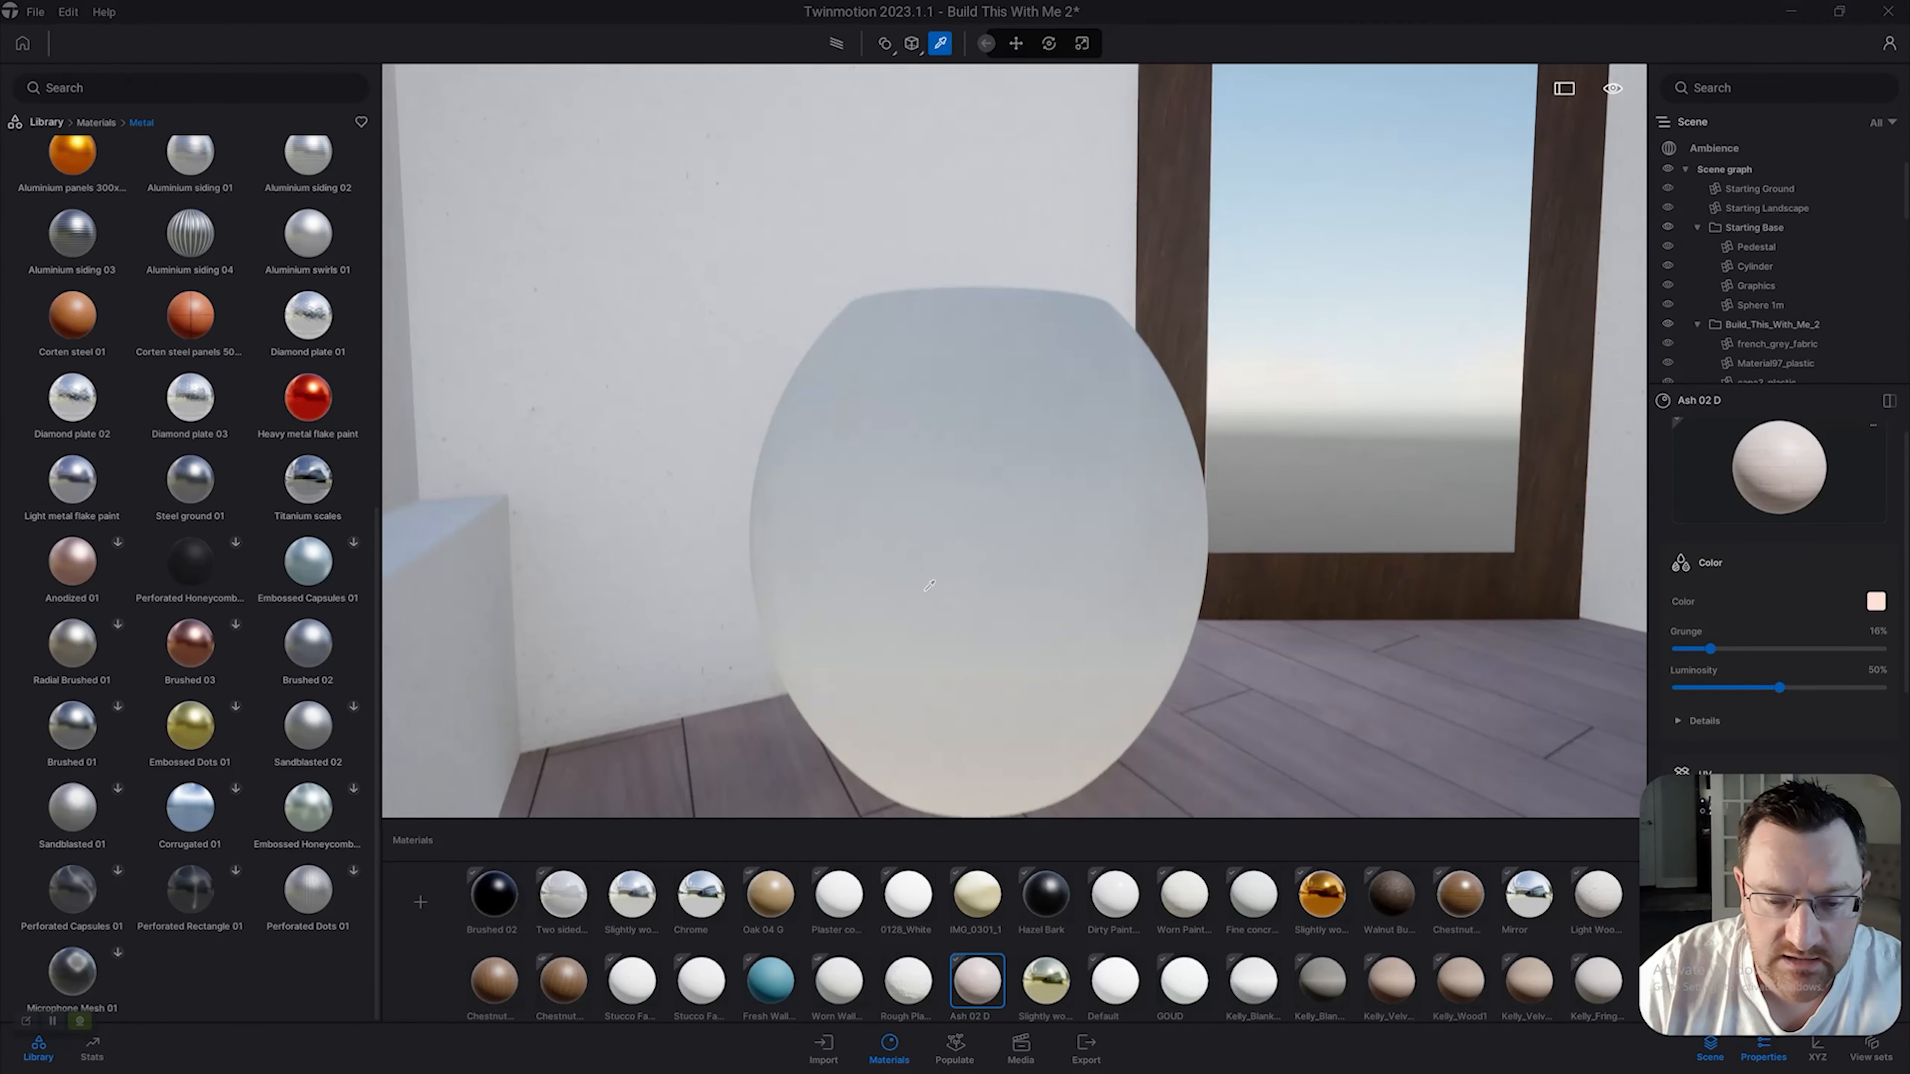
pyautogui.click(1026, 477)
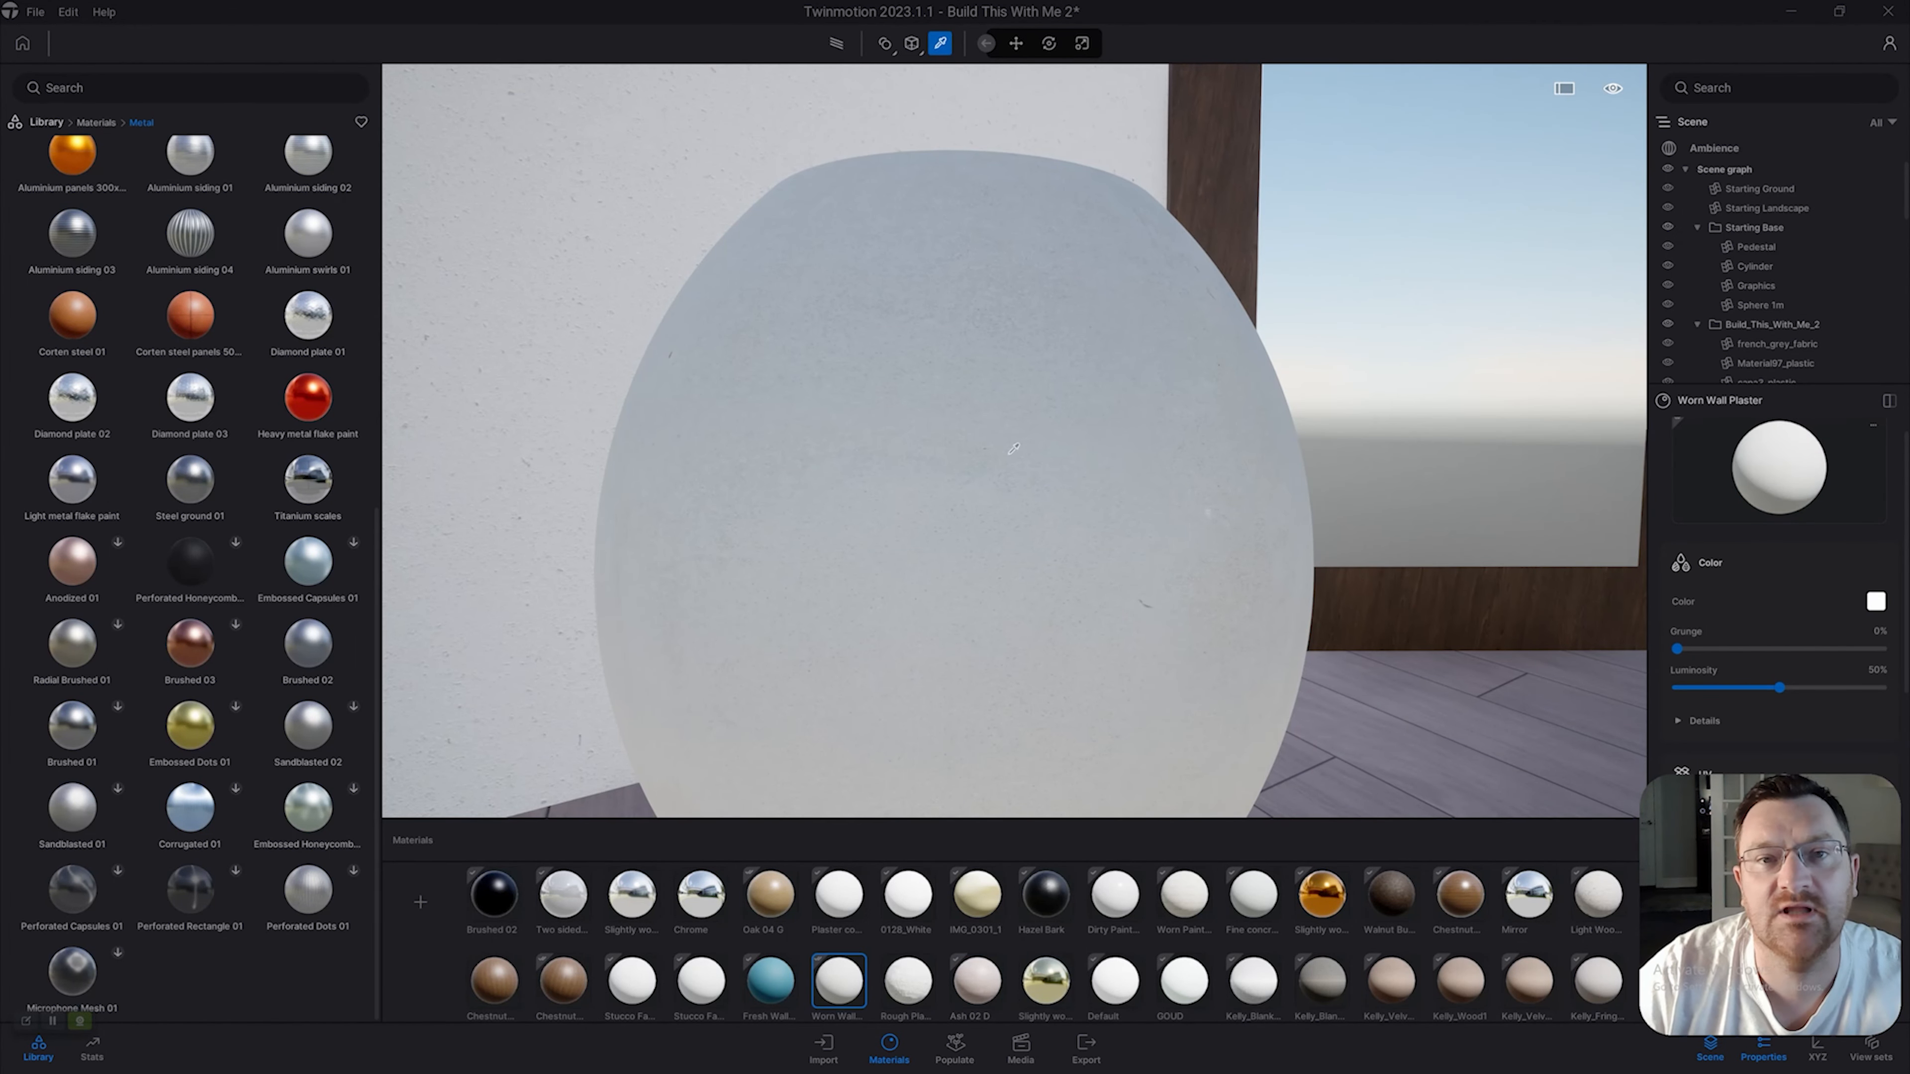
# Sample the material of the standing mirror's glass, then leave the material picker.
pyautogui.press('s')
pyautogui.moveTo(1016, 461); pyautogui.dragTo(1007, 280, button='right')
pyautogui.press('e')
pyautogui.press('w')
pyautogui.press('s')
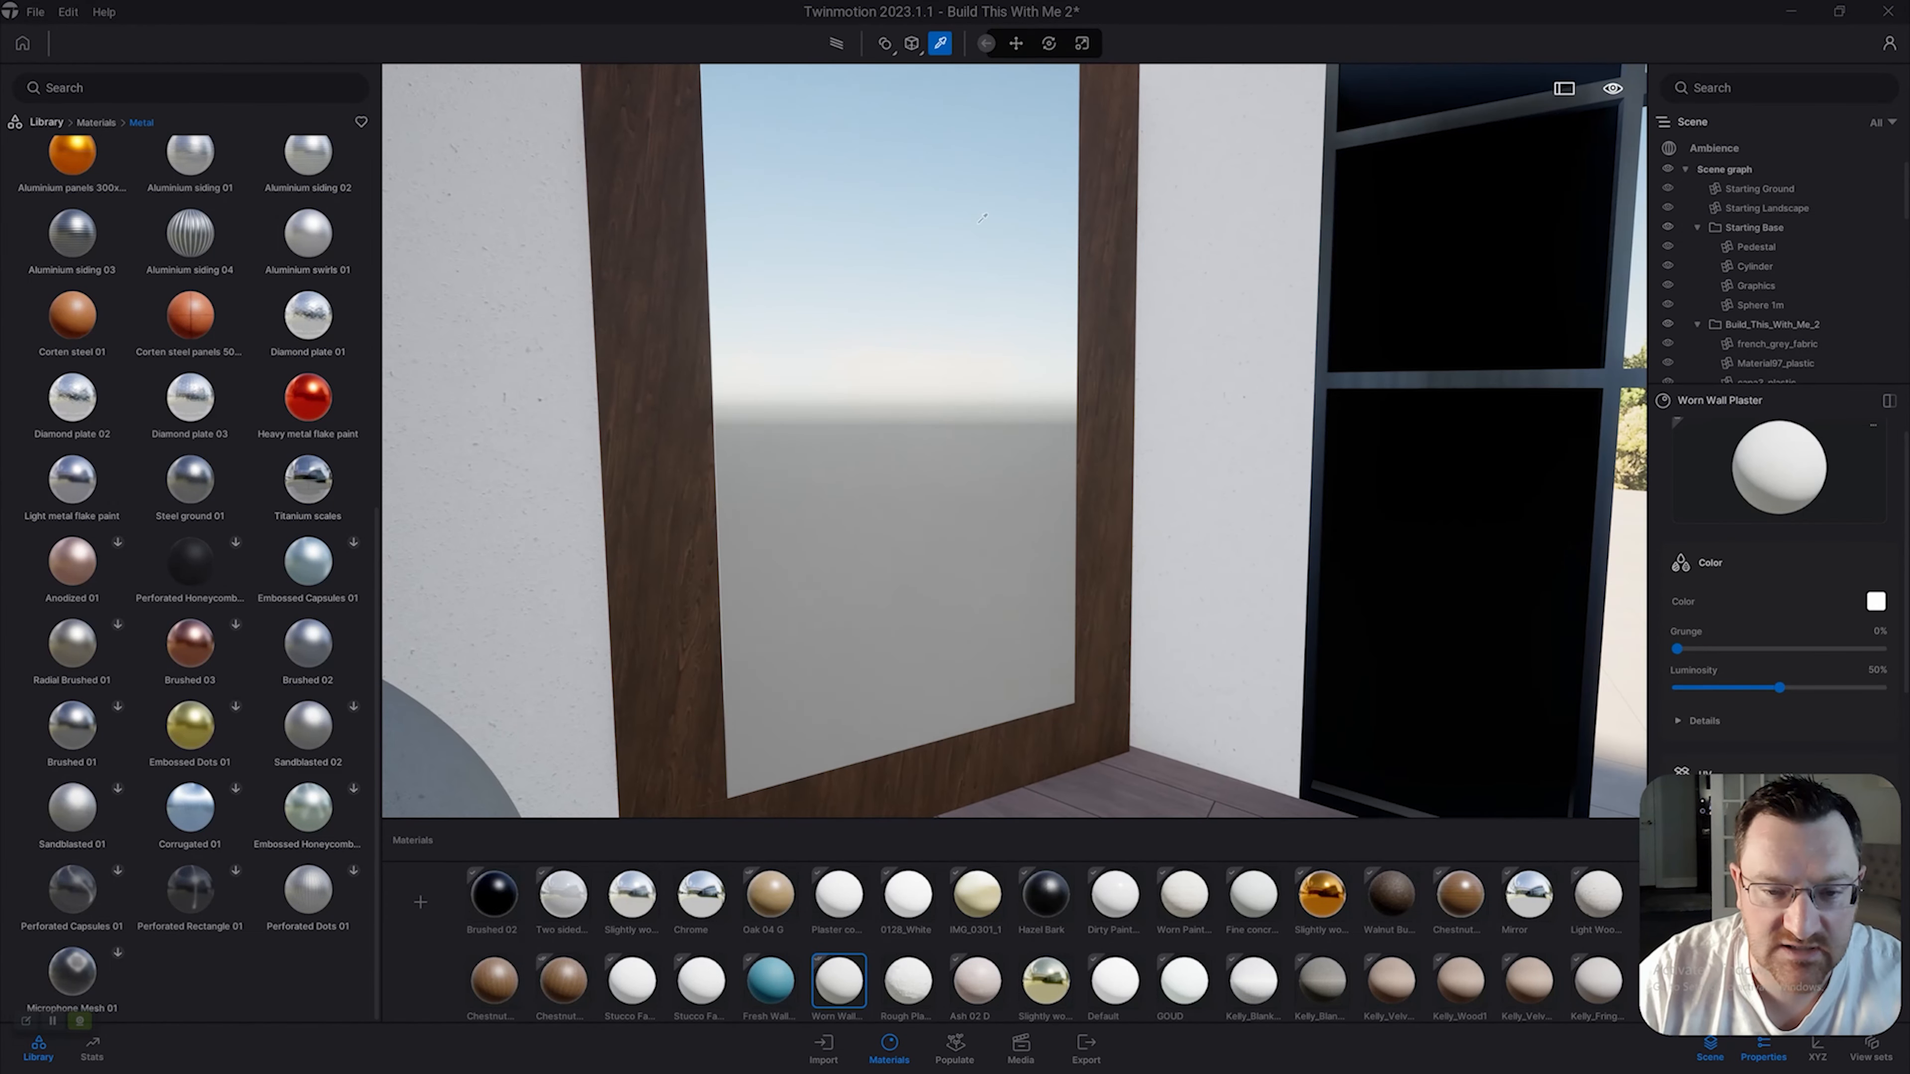
pyautogui.click(926, 382)
pyautogui.moveTo(926, 382); pyautogui.dragTo(814, 370, button='right')
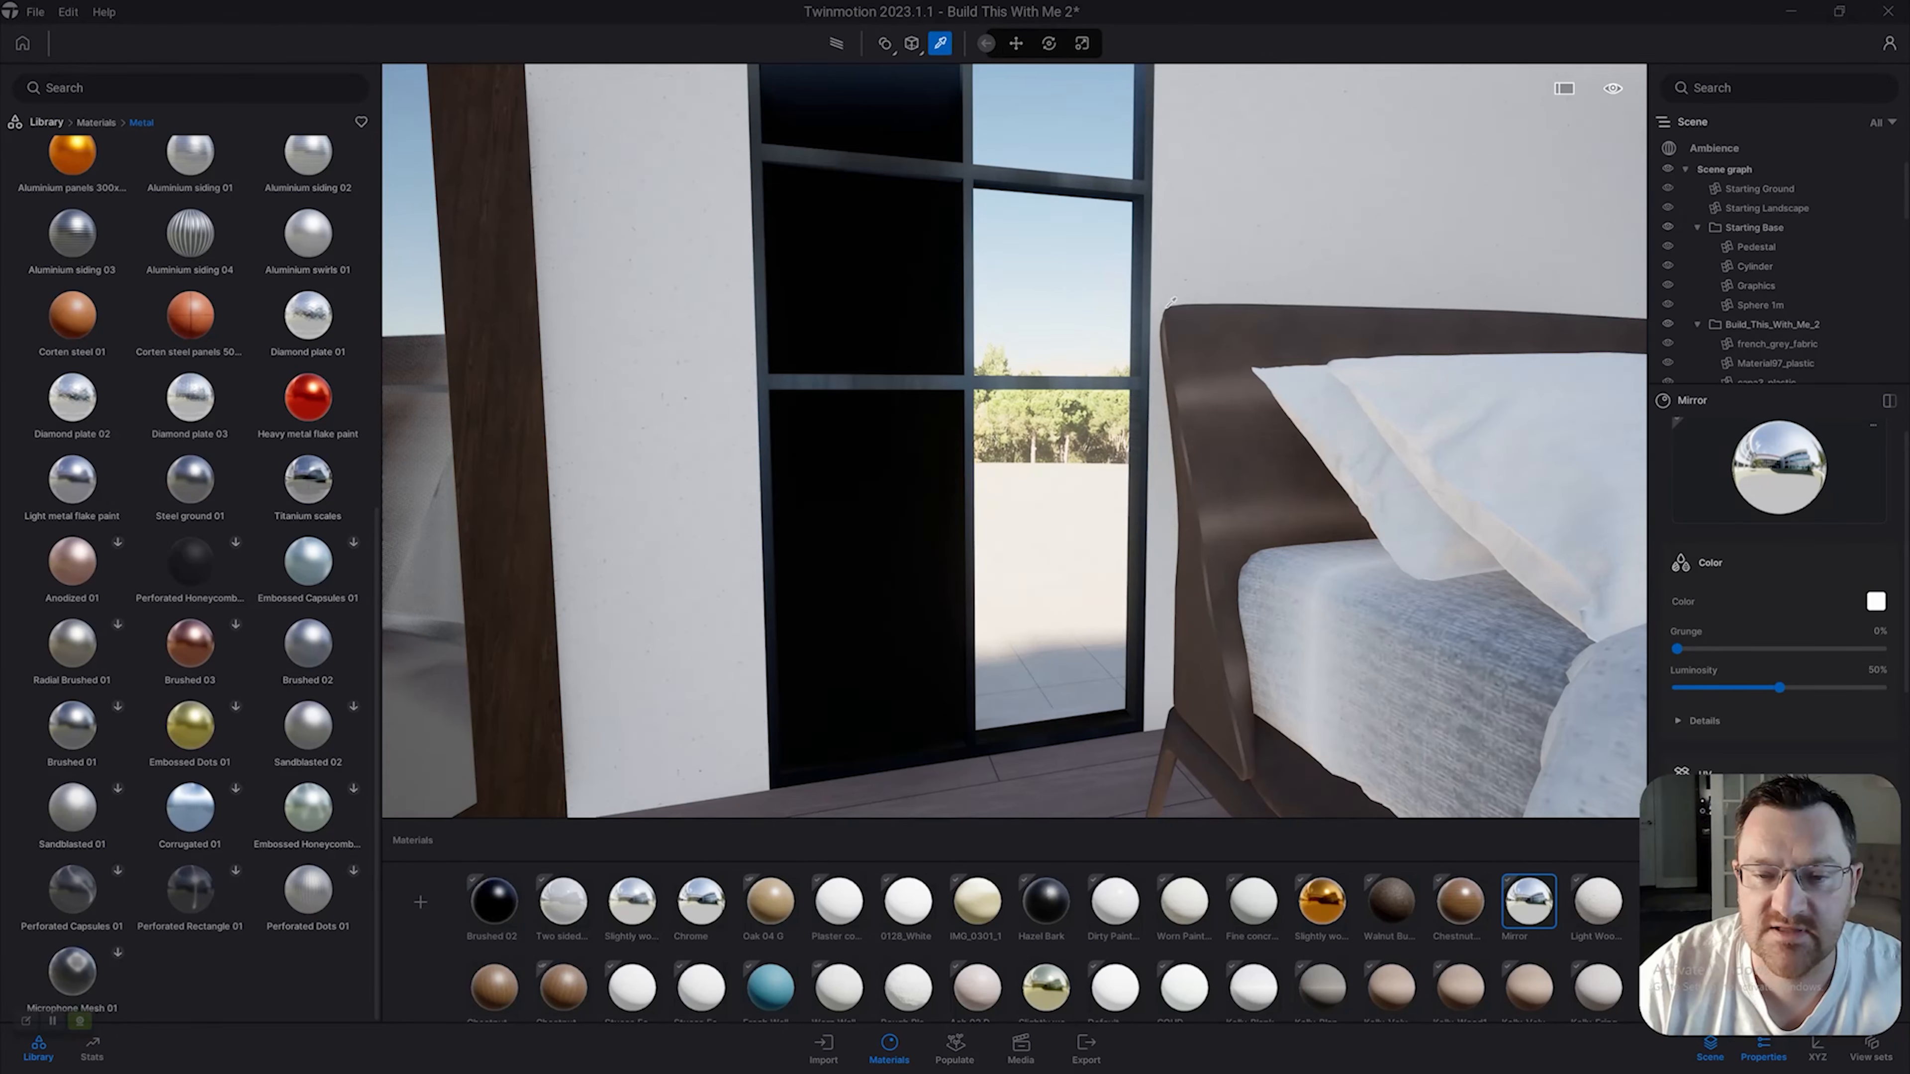
pyautogui.press('t')
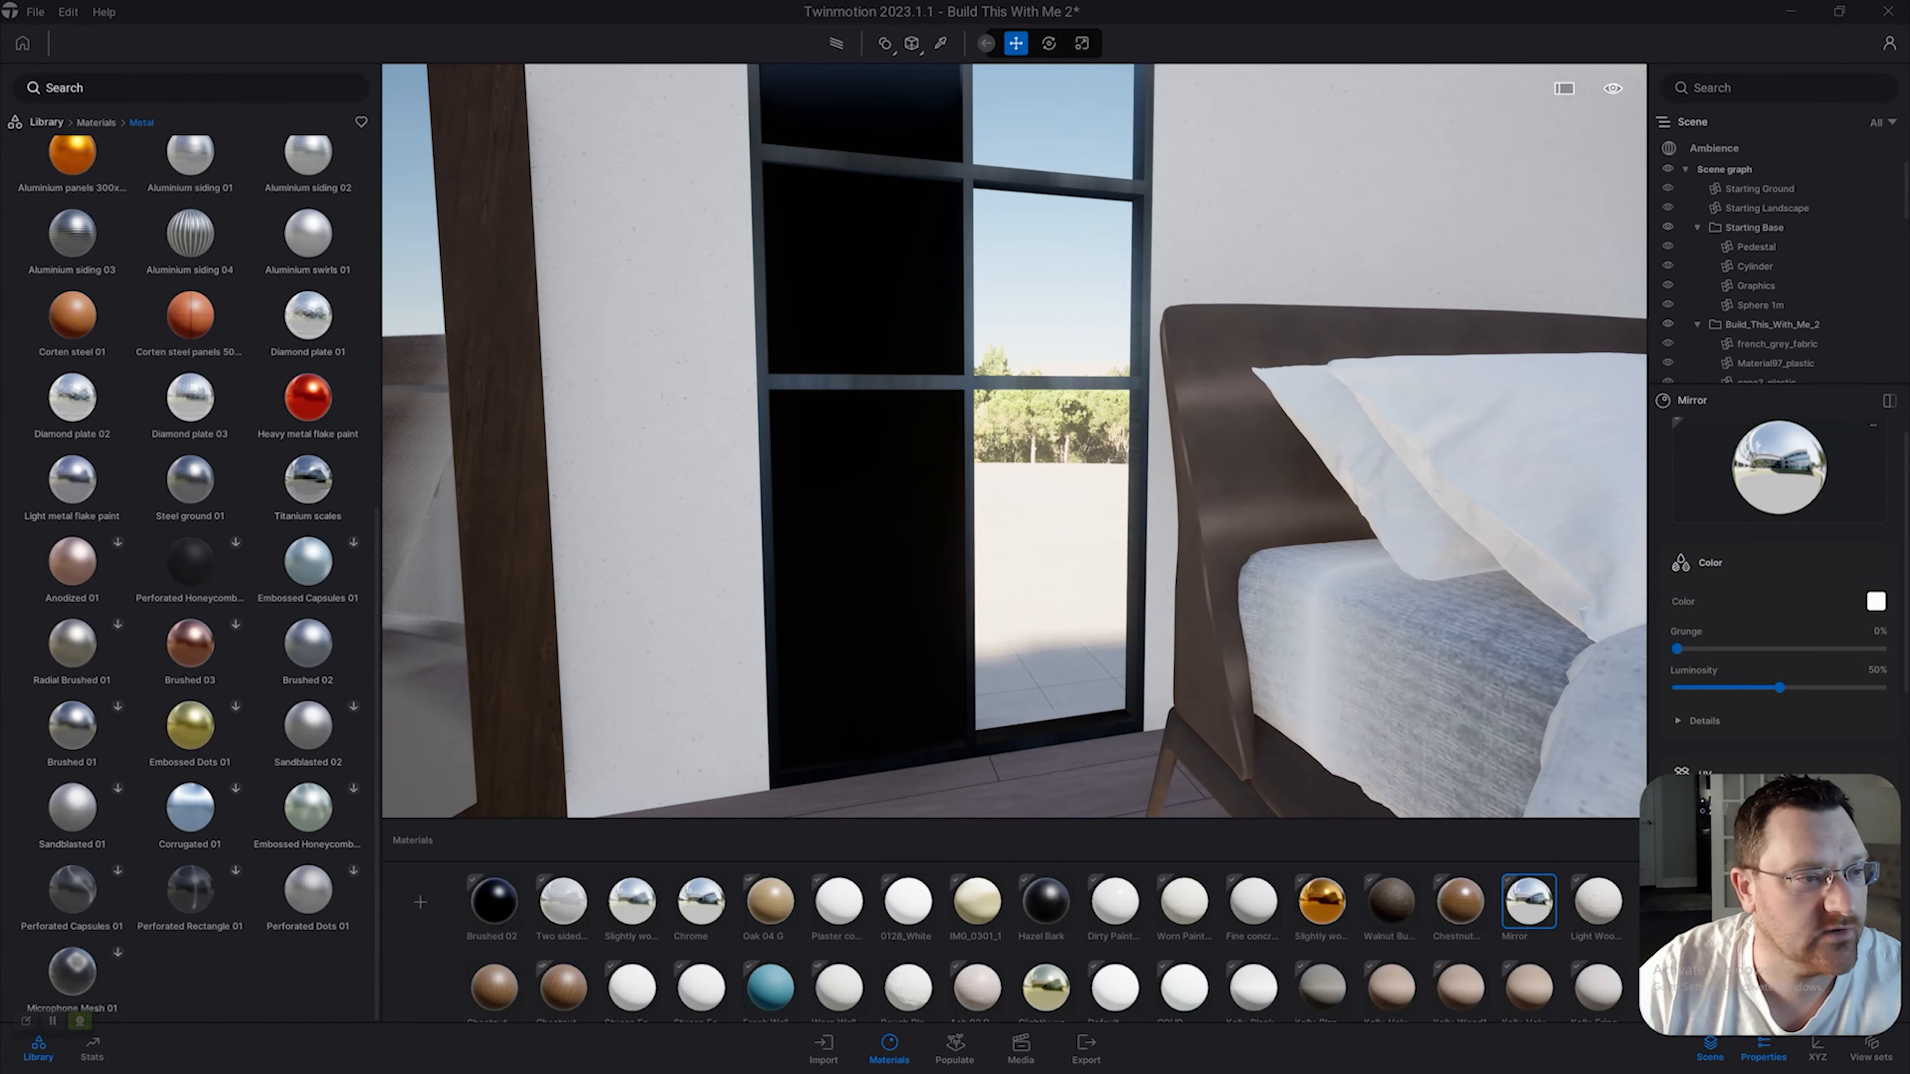
# Apply the library's Clear glass material to the black panes of the window beside the mirror.
pyautogui.click(95, 122)
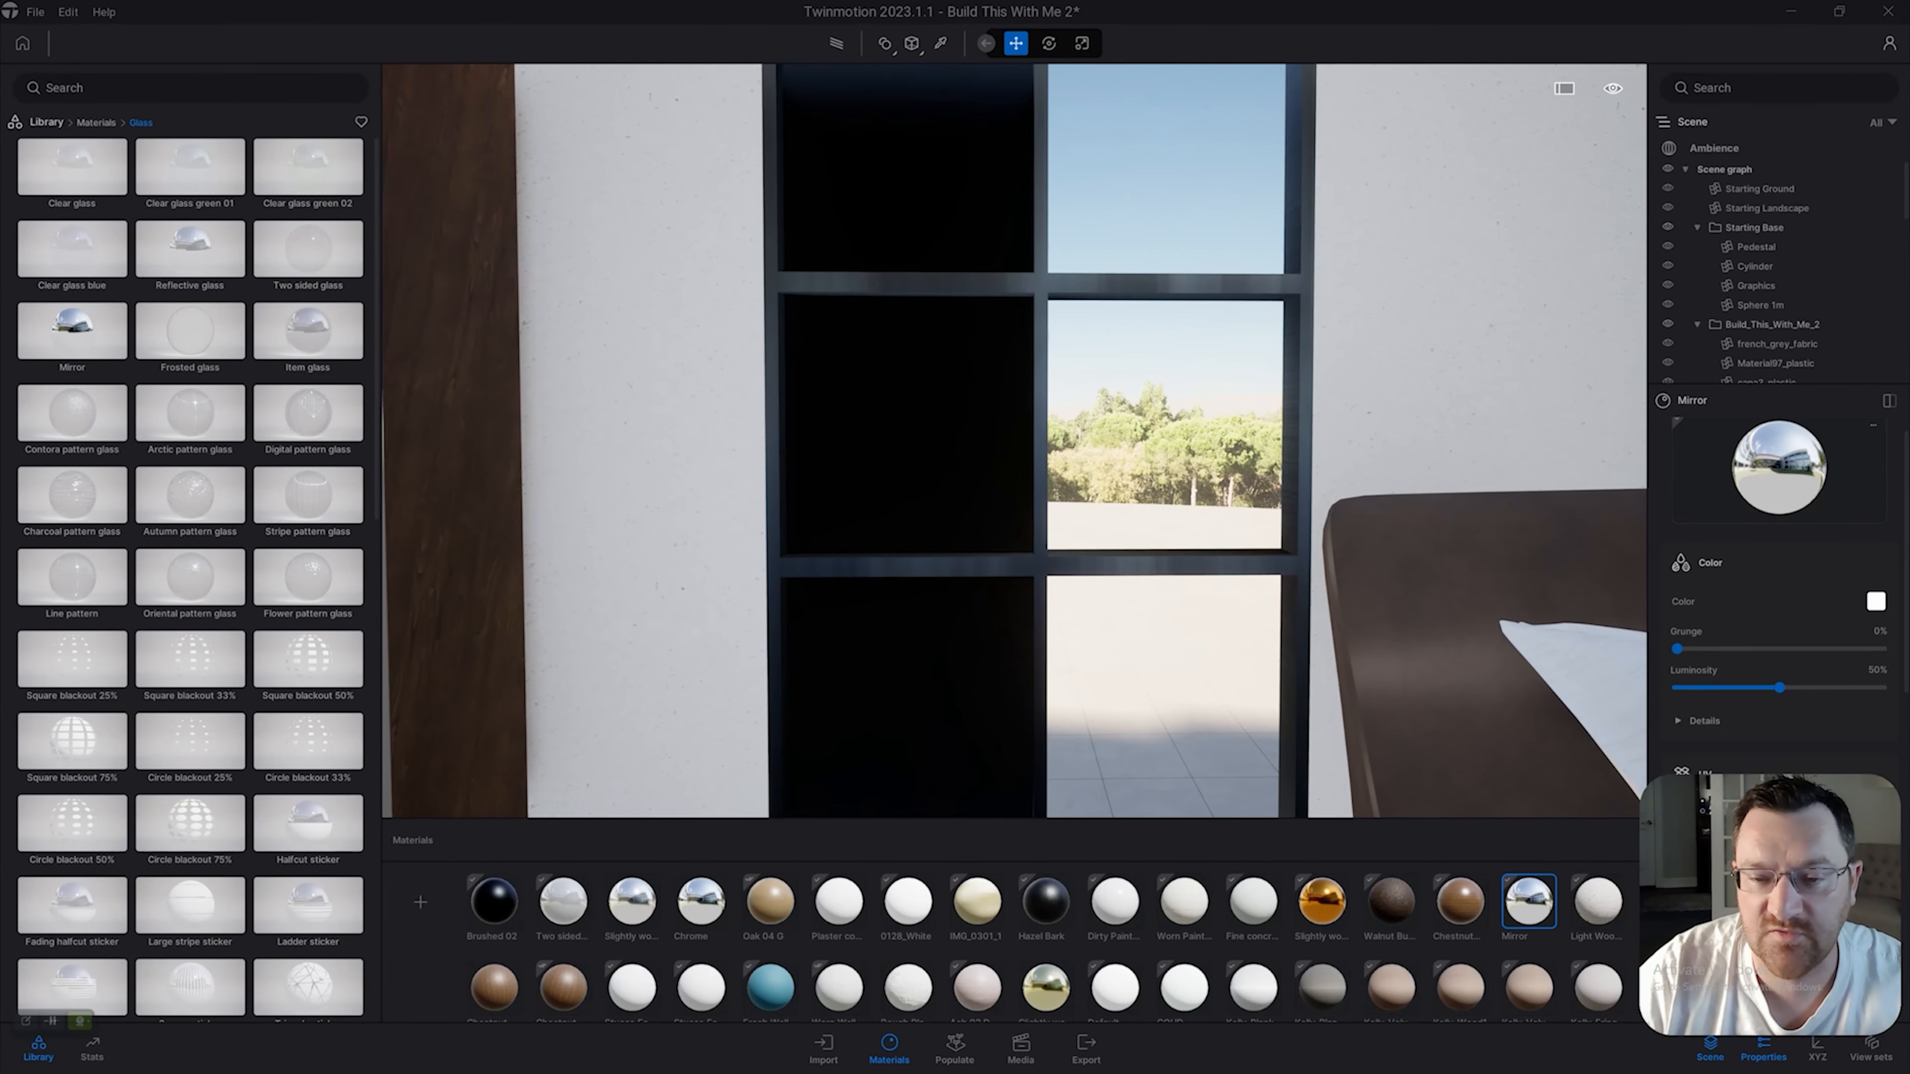
pyautogui.press('s')
pyautogui.moveTo(72, 167); pyautogui.dragTo(933, 414)
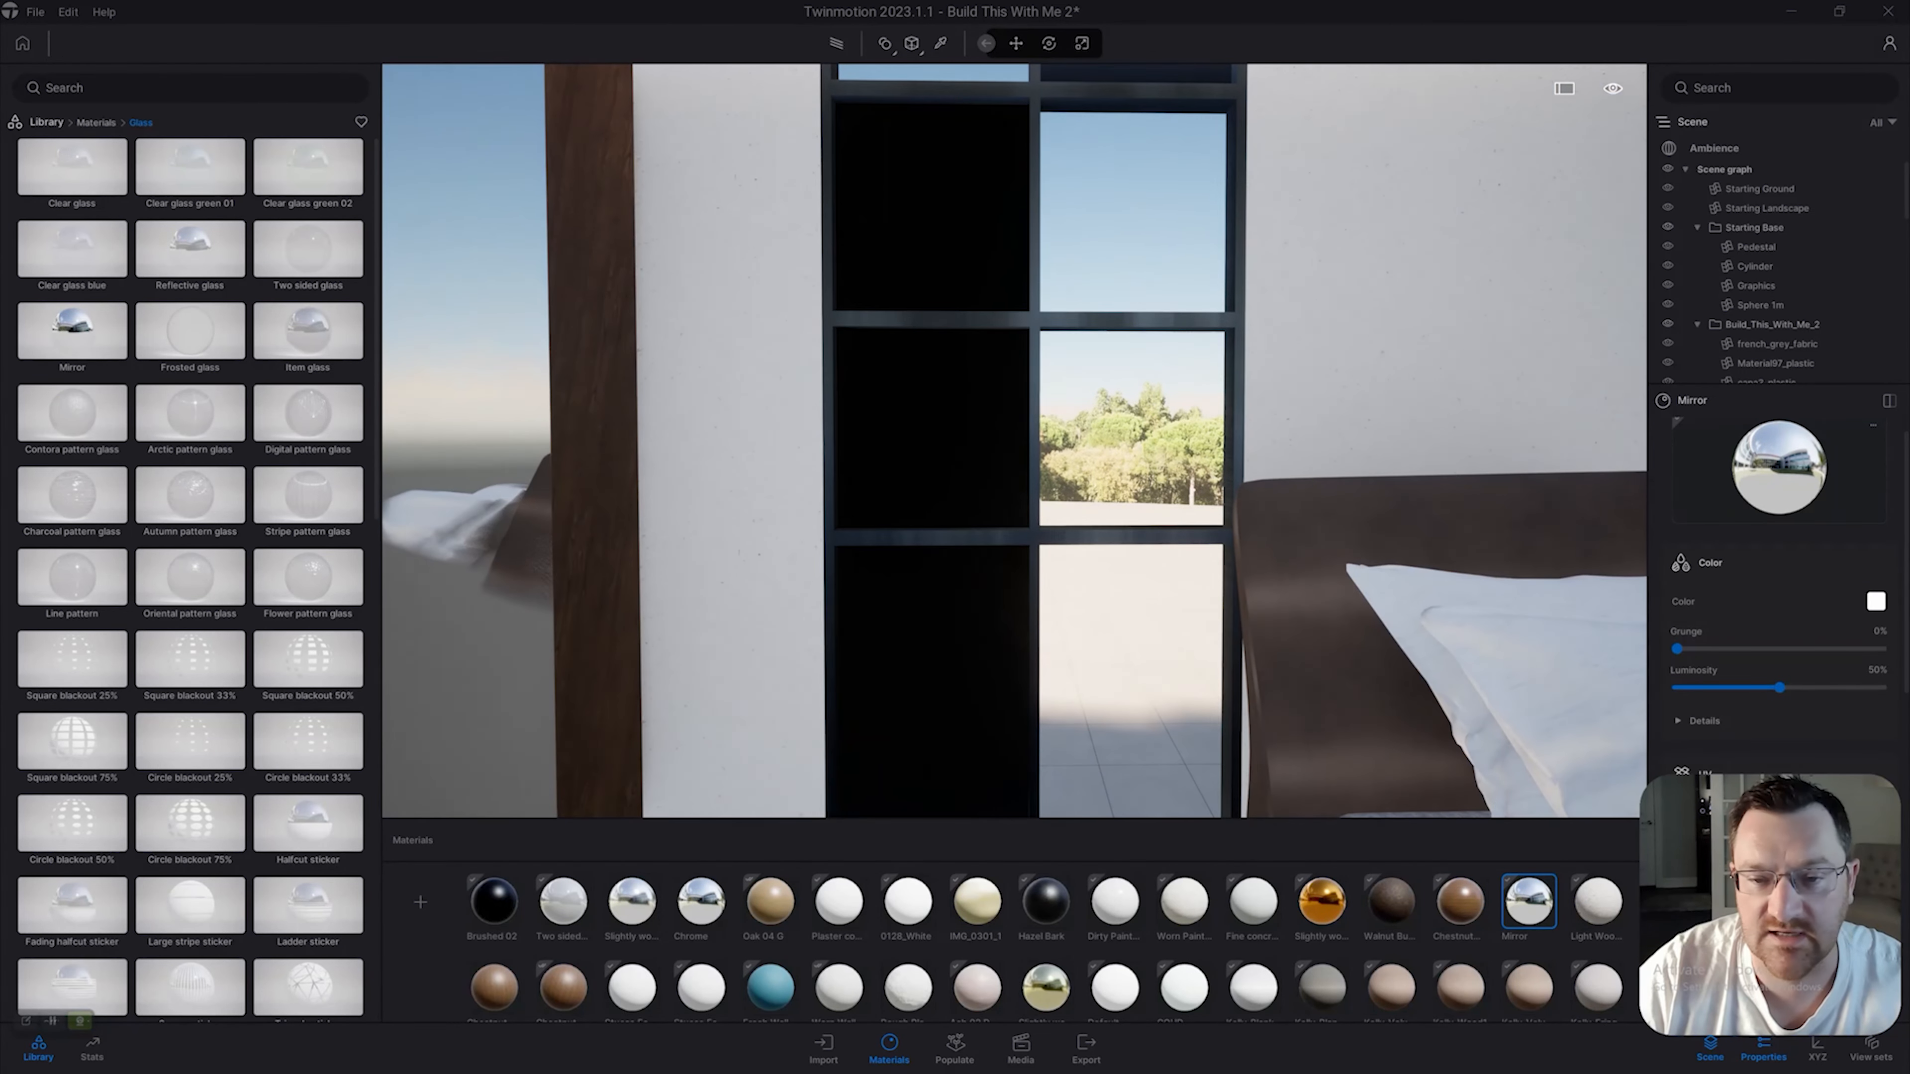
pyautogui.moveTo(72, 167); pyautogui.dragTo(933, 417)
pyautogui.press('s')
pyautogui.press('w')
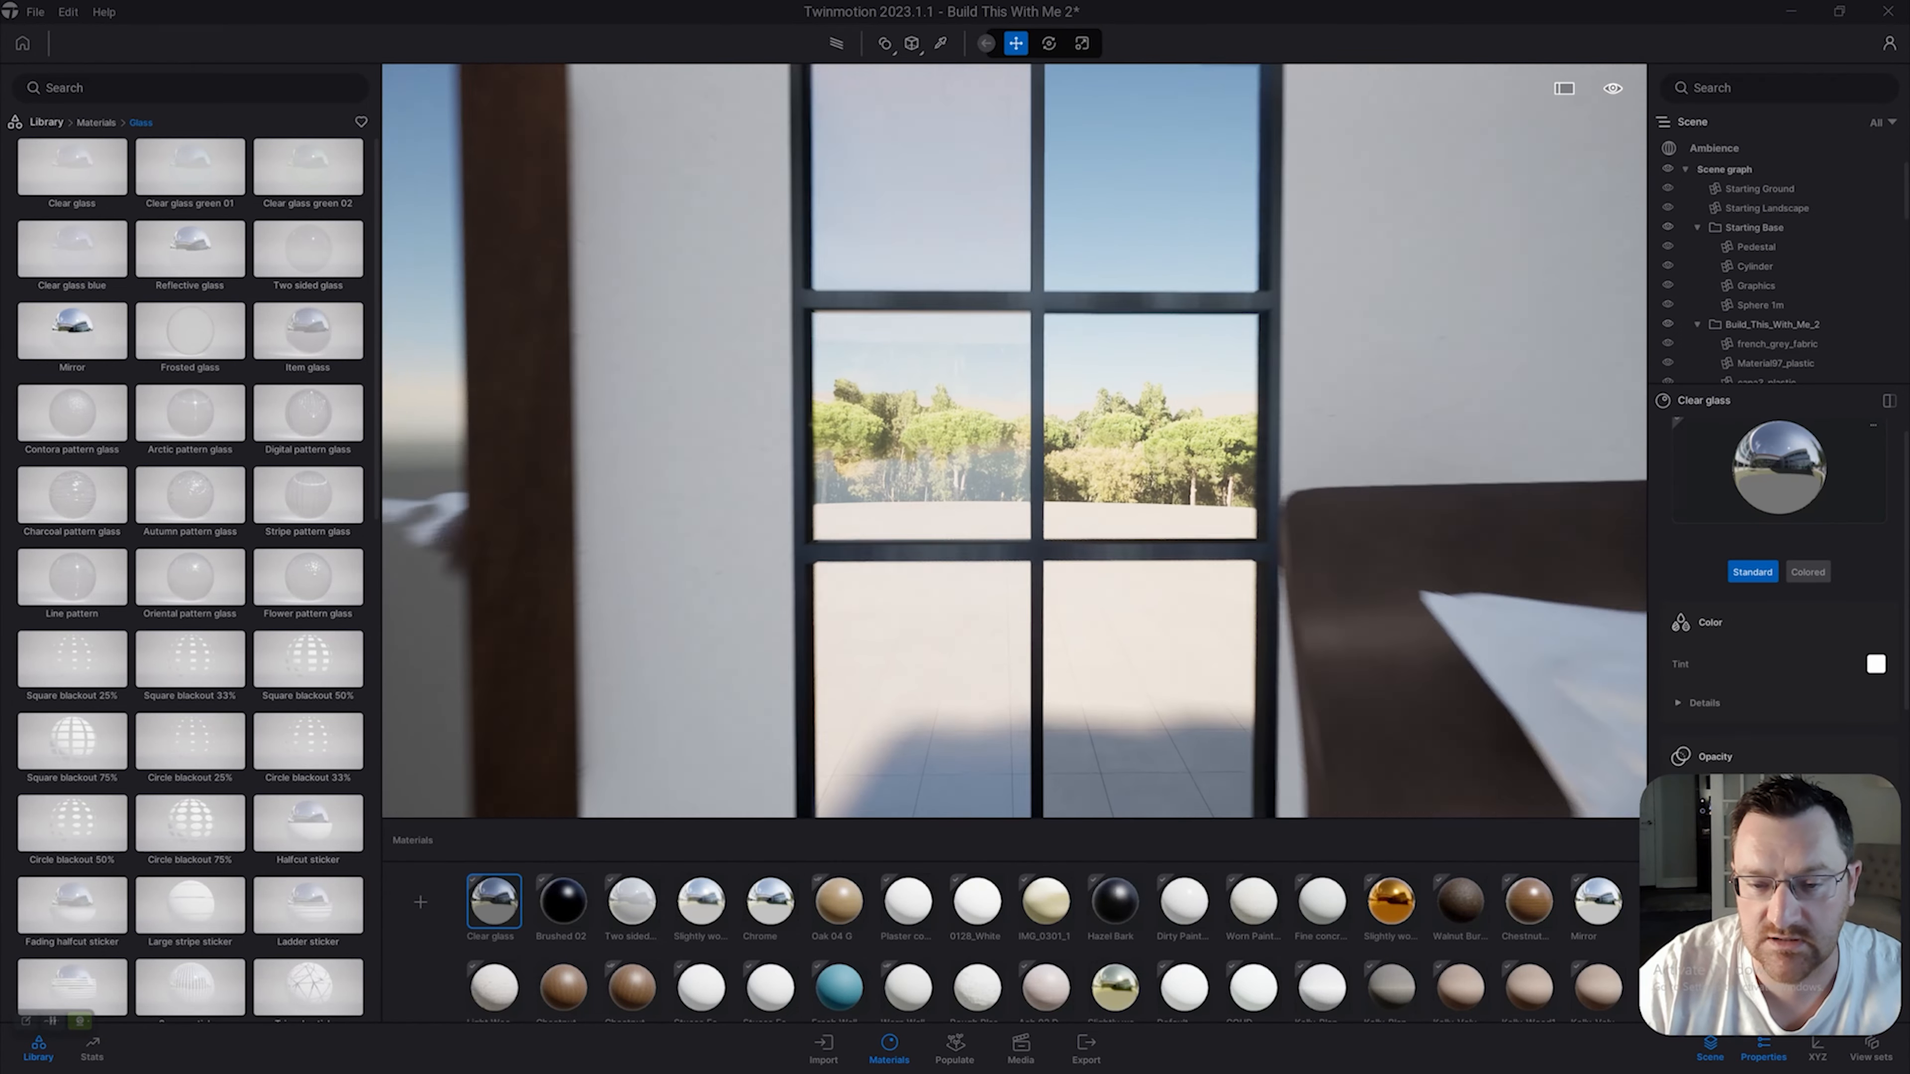
# Examine the transparency and reflections of the window's clear glass panes from several positions.
pyautogui.moveTo(933, 417); pyautogui.dragTo(1030, 421, button='right')
pyautogui.press('s')
pyautogui.press('w')
pyautogui.press('s')
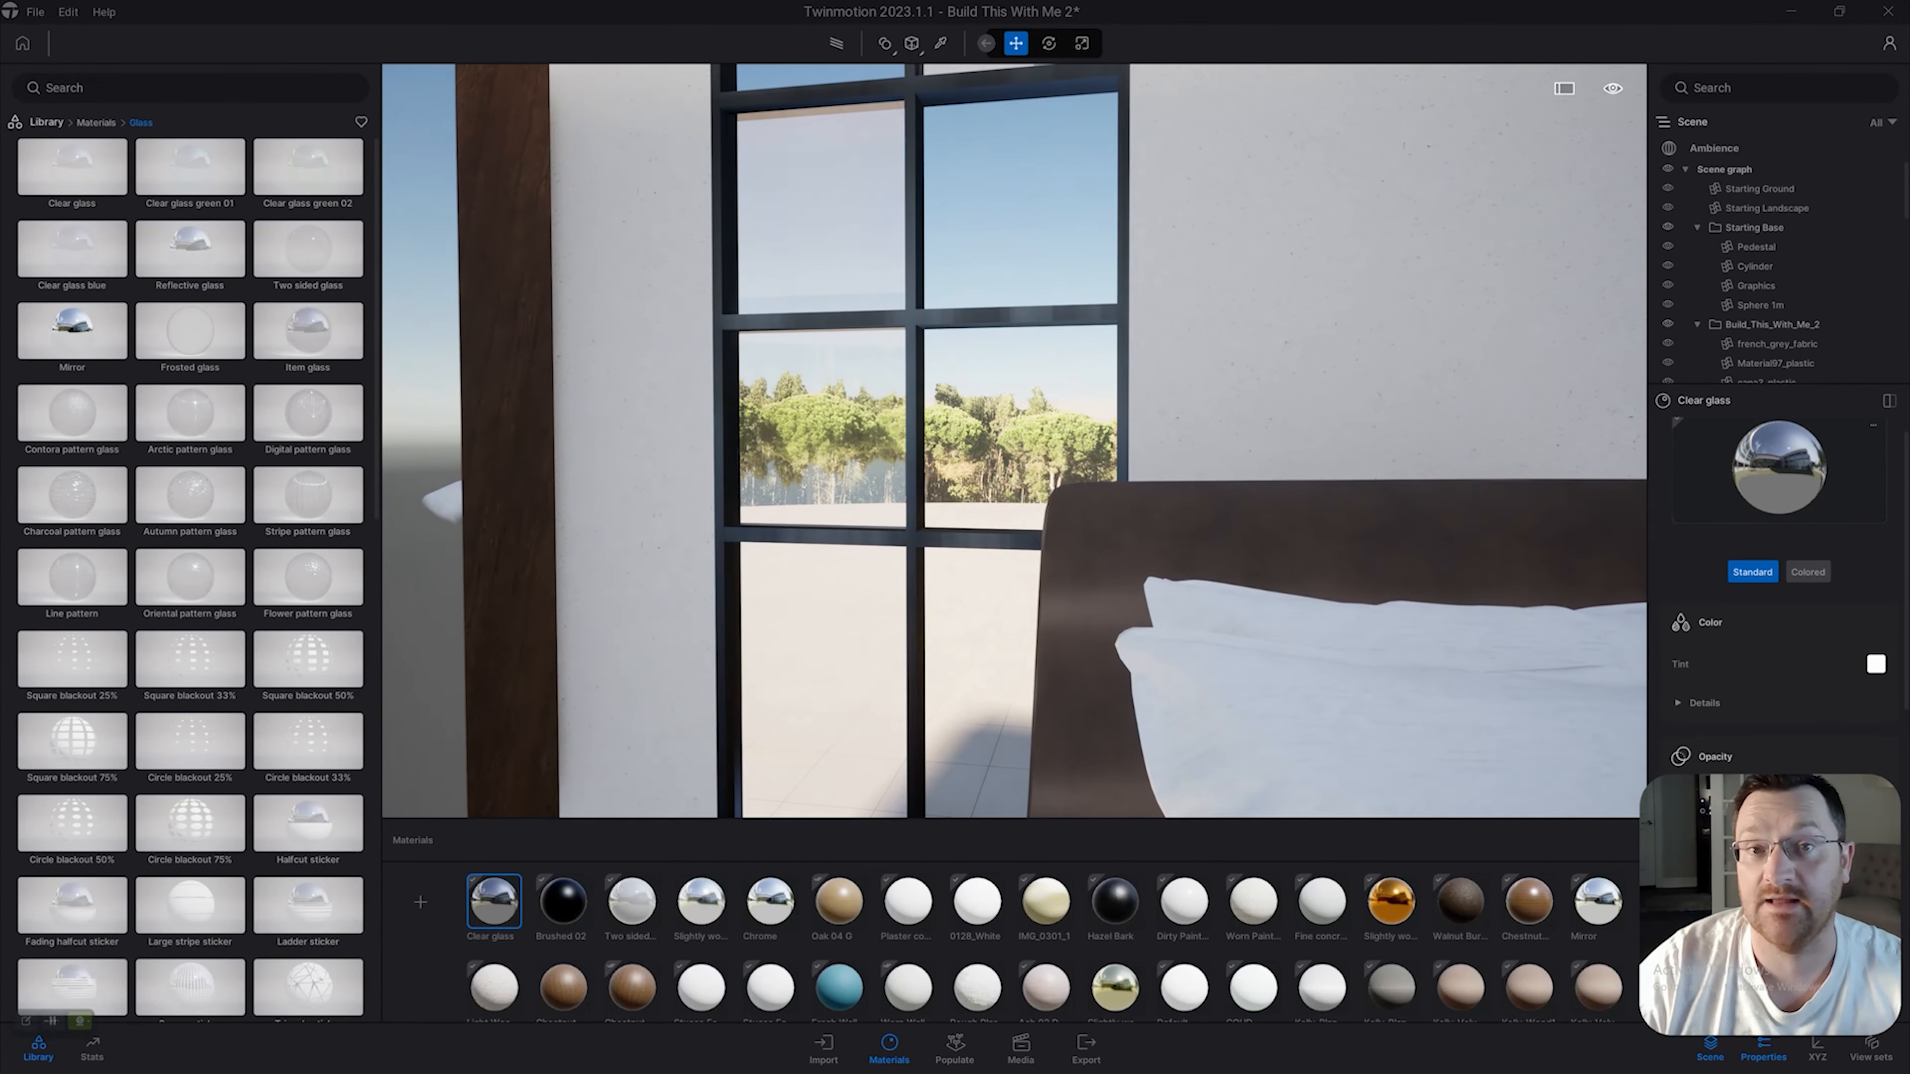
pyautogui.press('w')
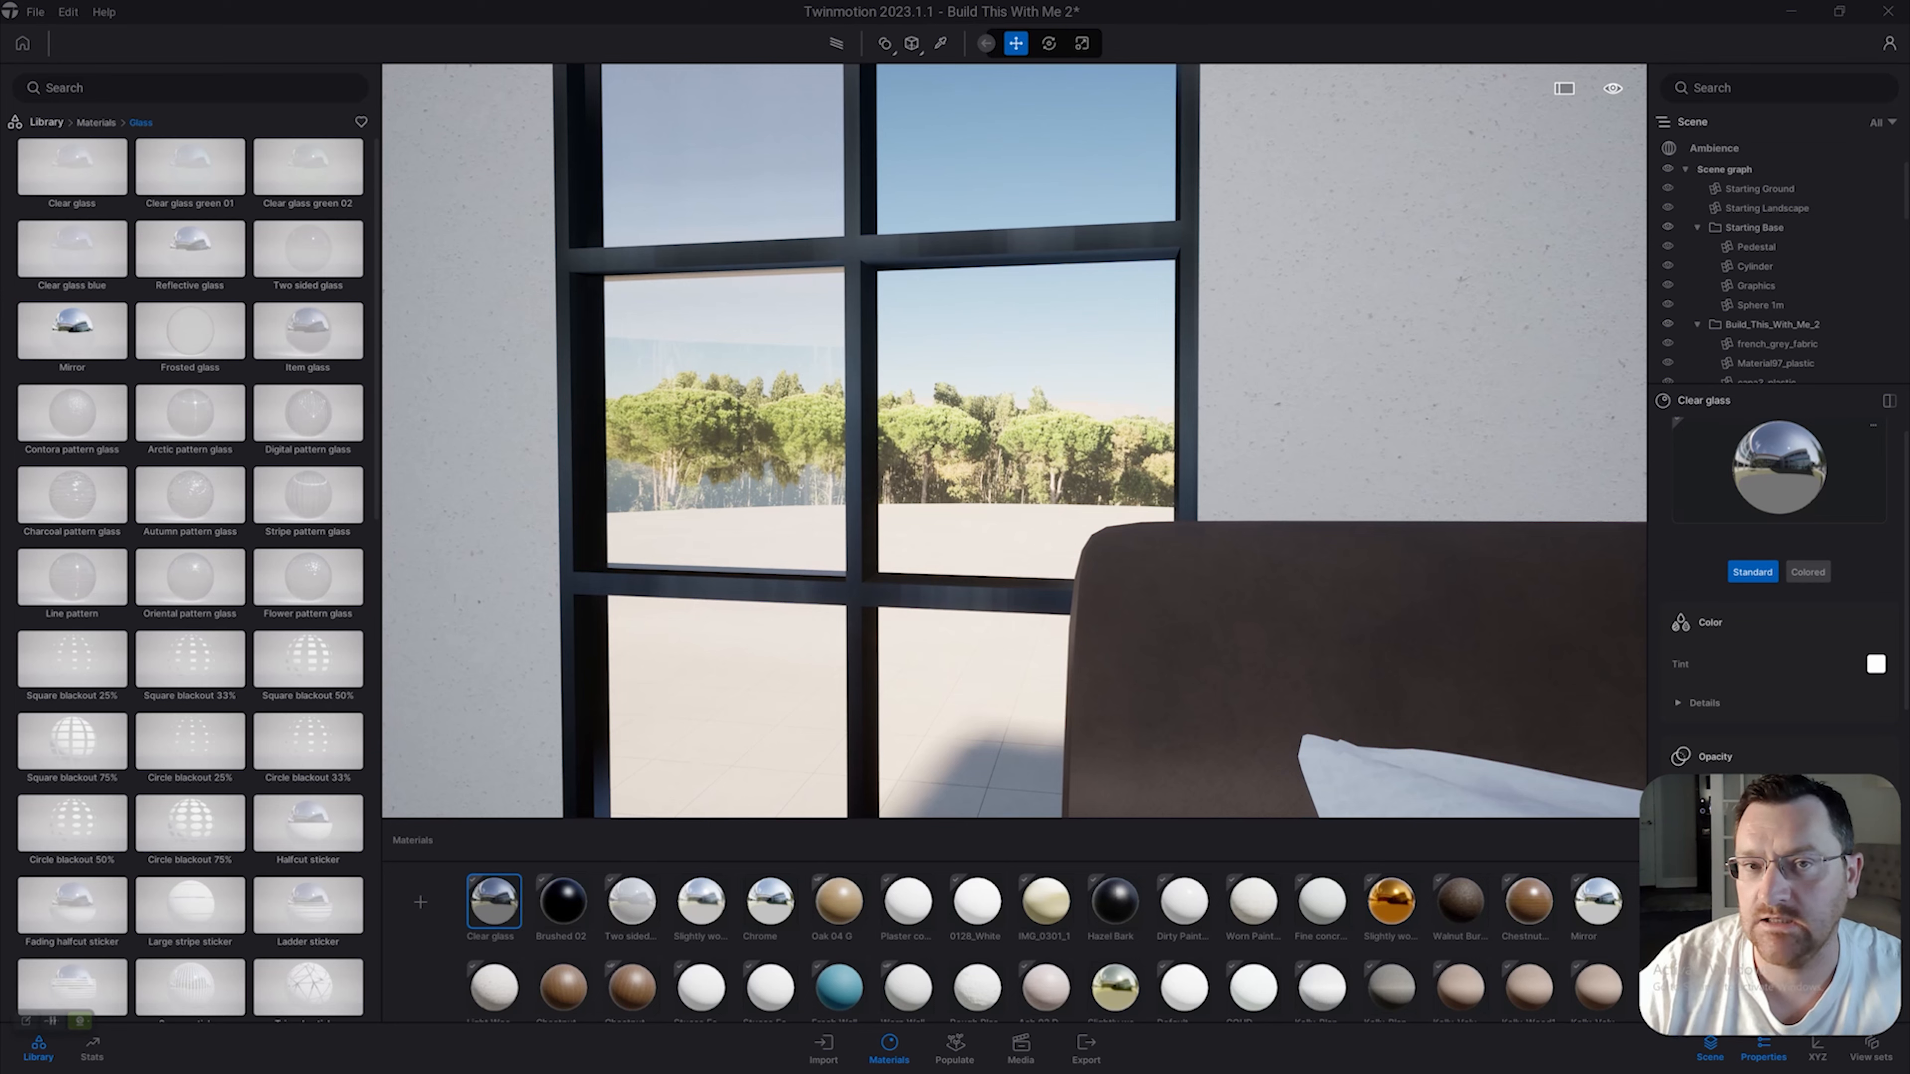
pyautogui.press('w')
pyautogui.press('a')
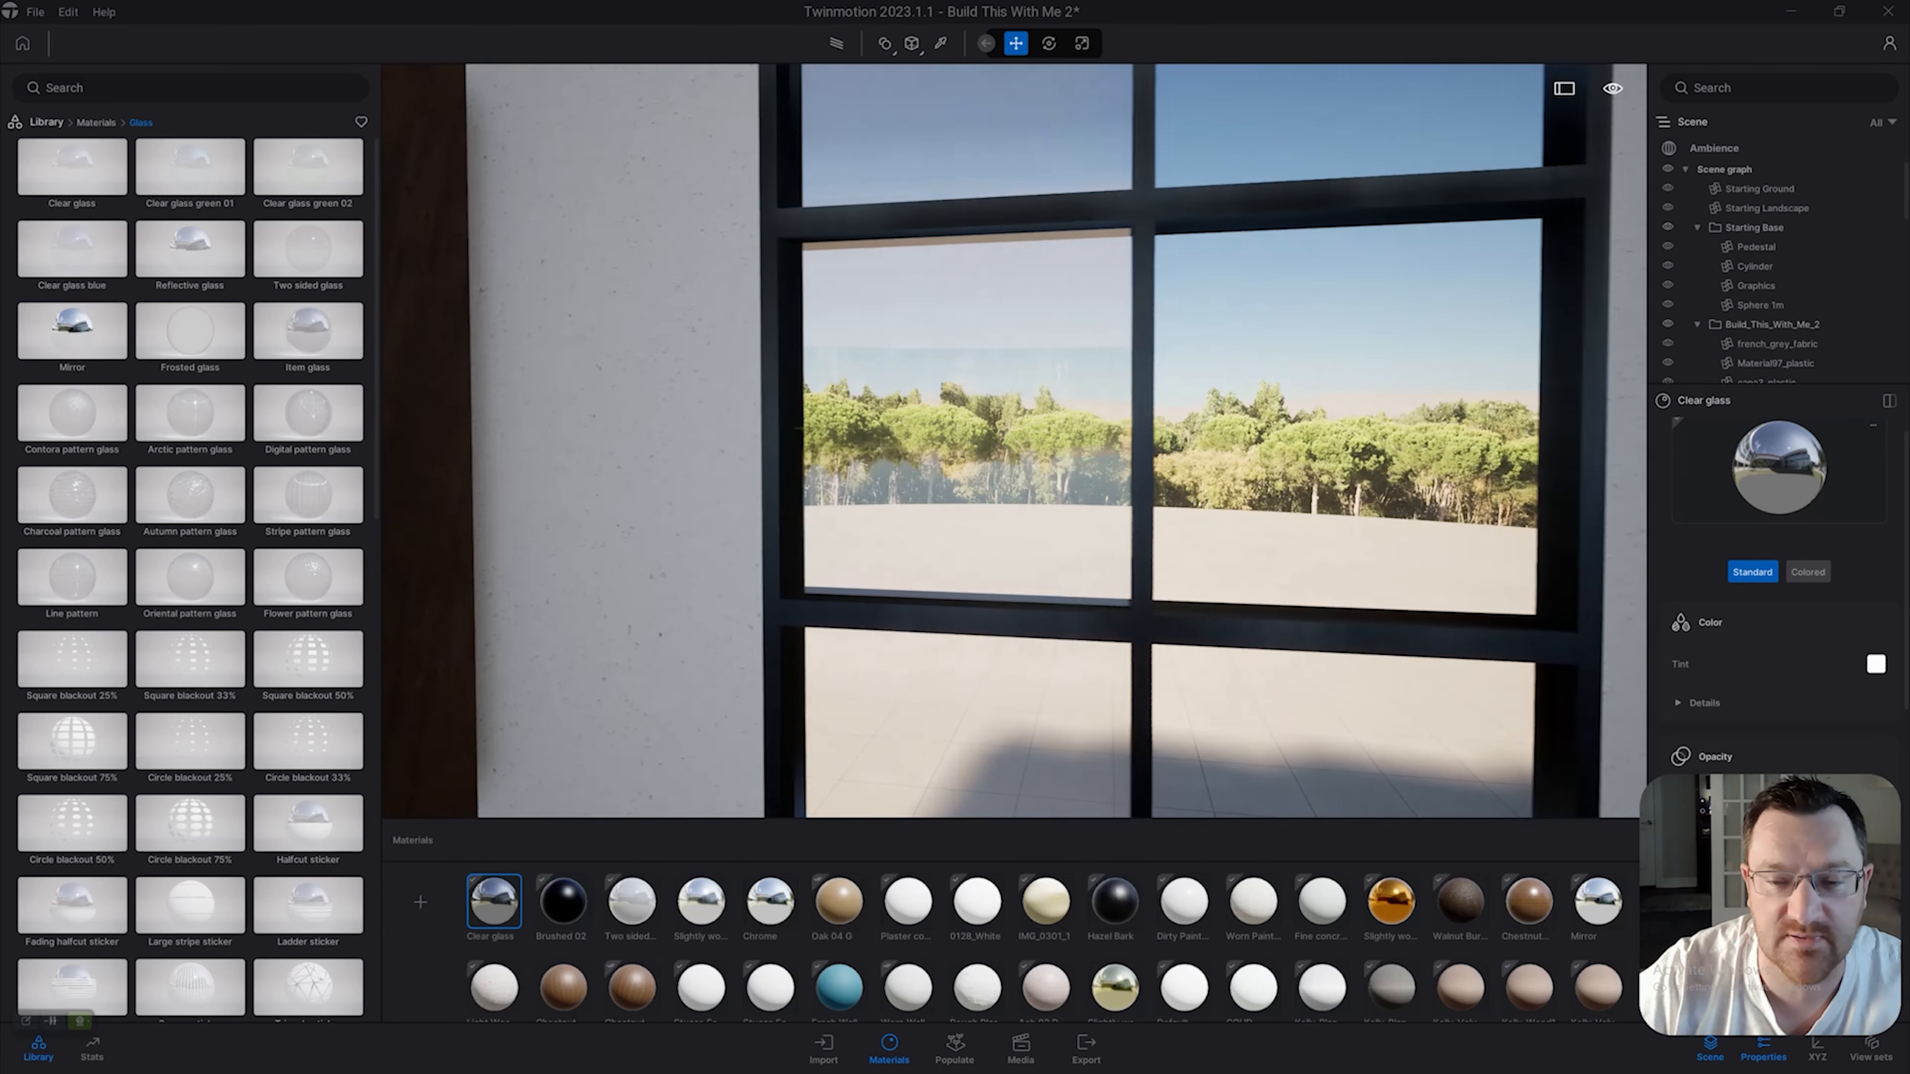
pyautogui.press('d')
pyautogui.press('a')
pyautogui.press('d')
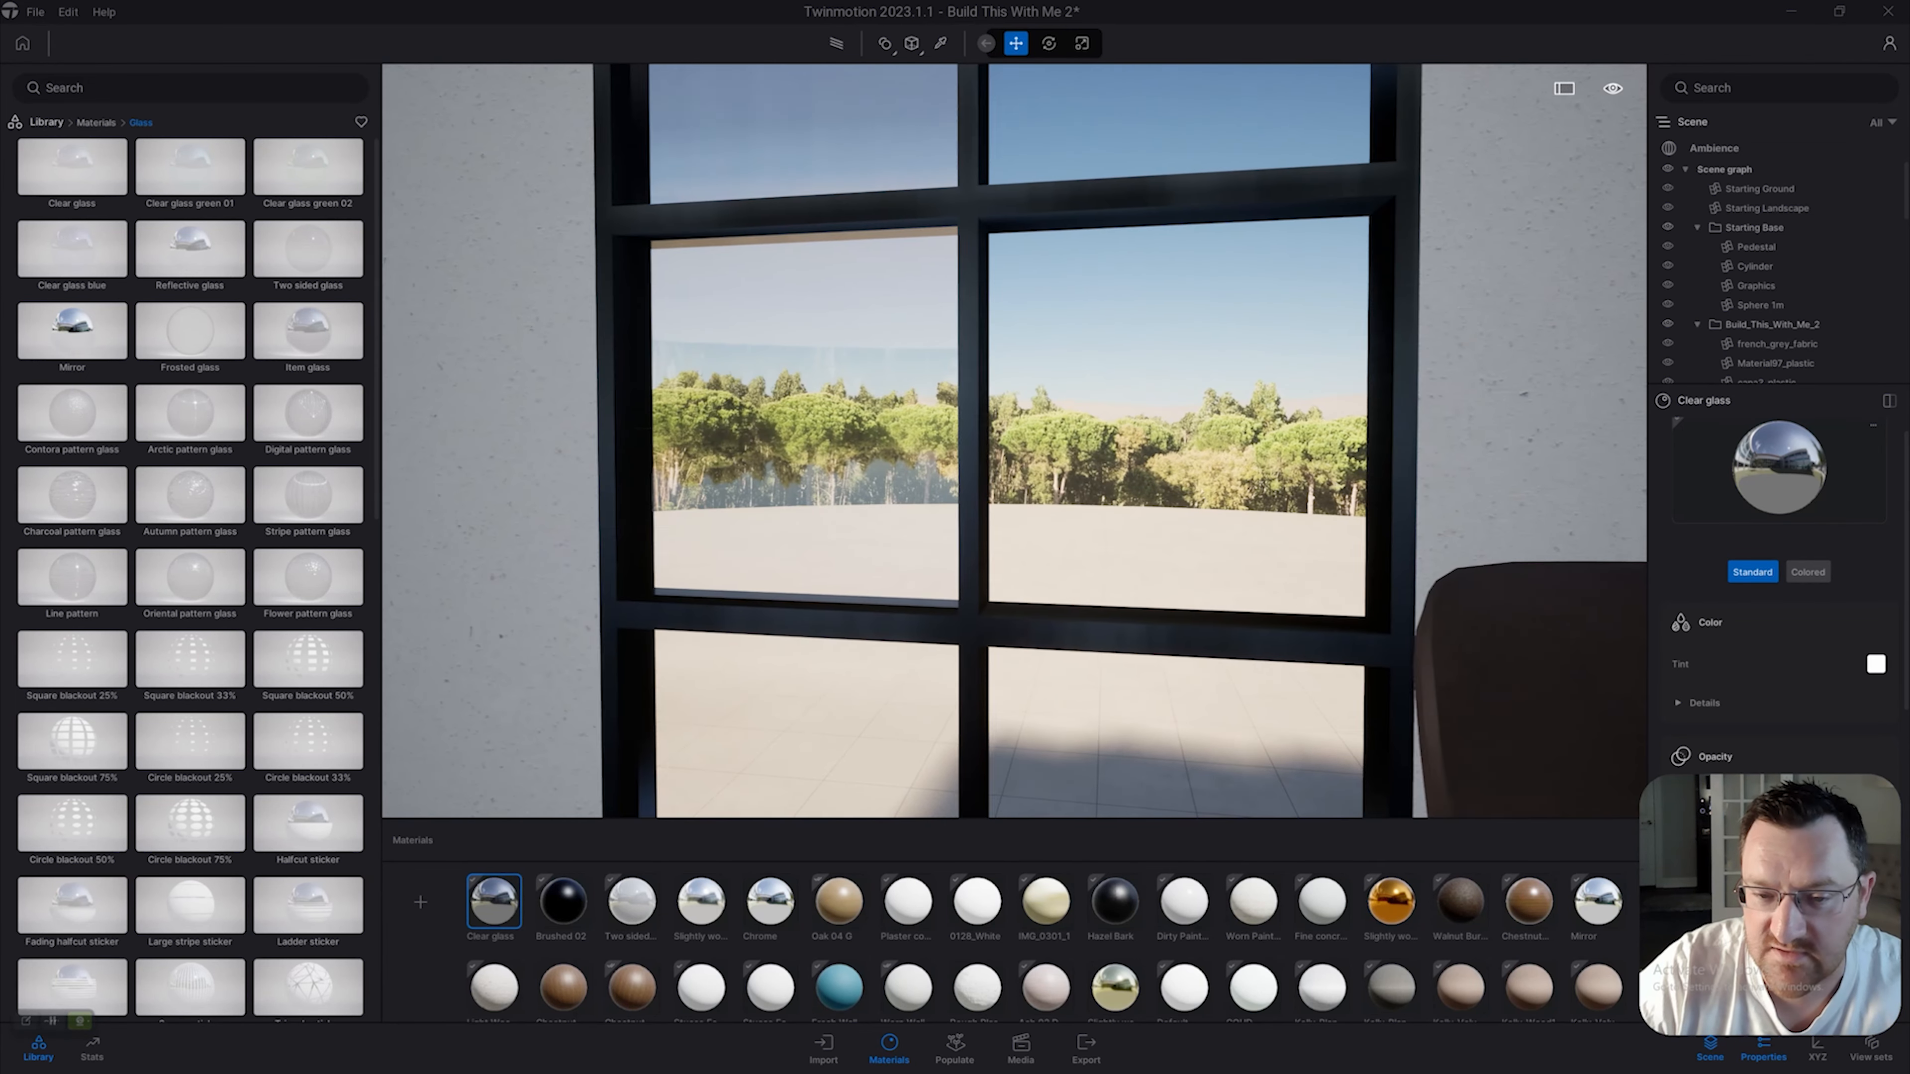
pyautogui.press('a')
# Apply the library's Mirror glass material to the standing mirror and check its reflections in the path-traced preview.
pyautogui.moveTo(1016, 440); pyautogui.dragTo(948, 440, button='right')
pyautogui.moveTo(72, 167)
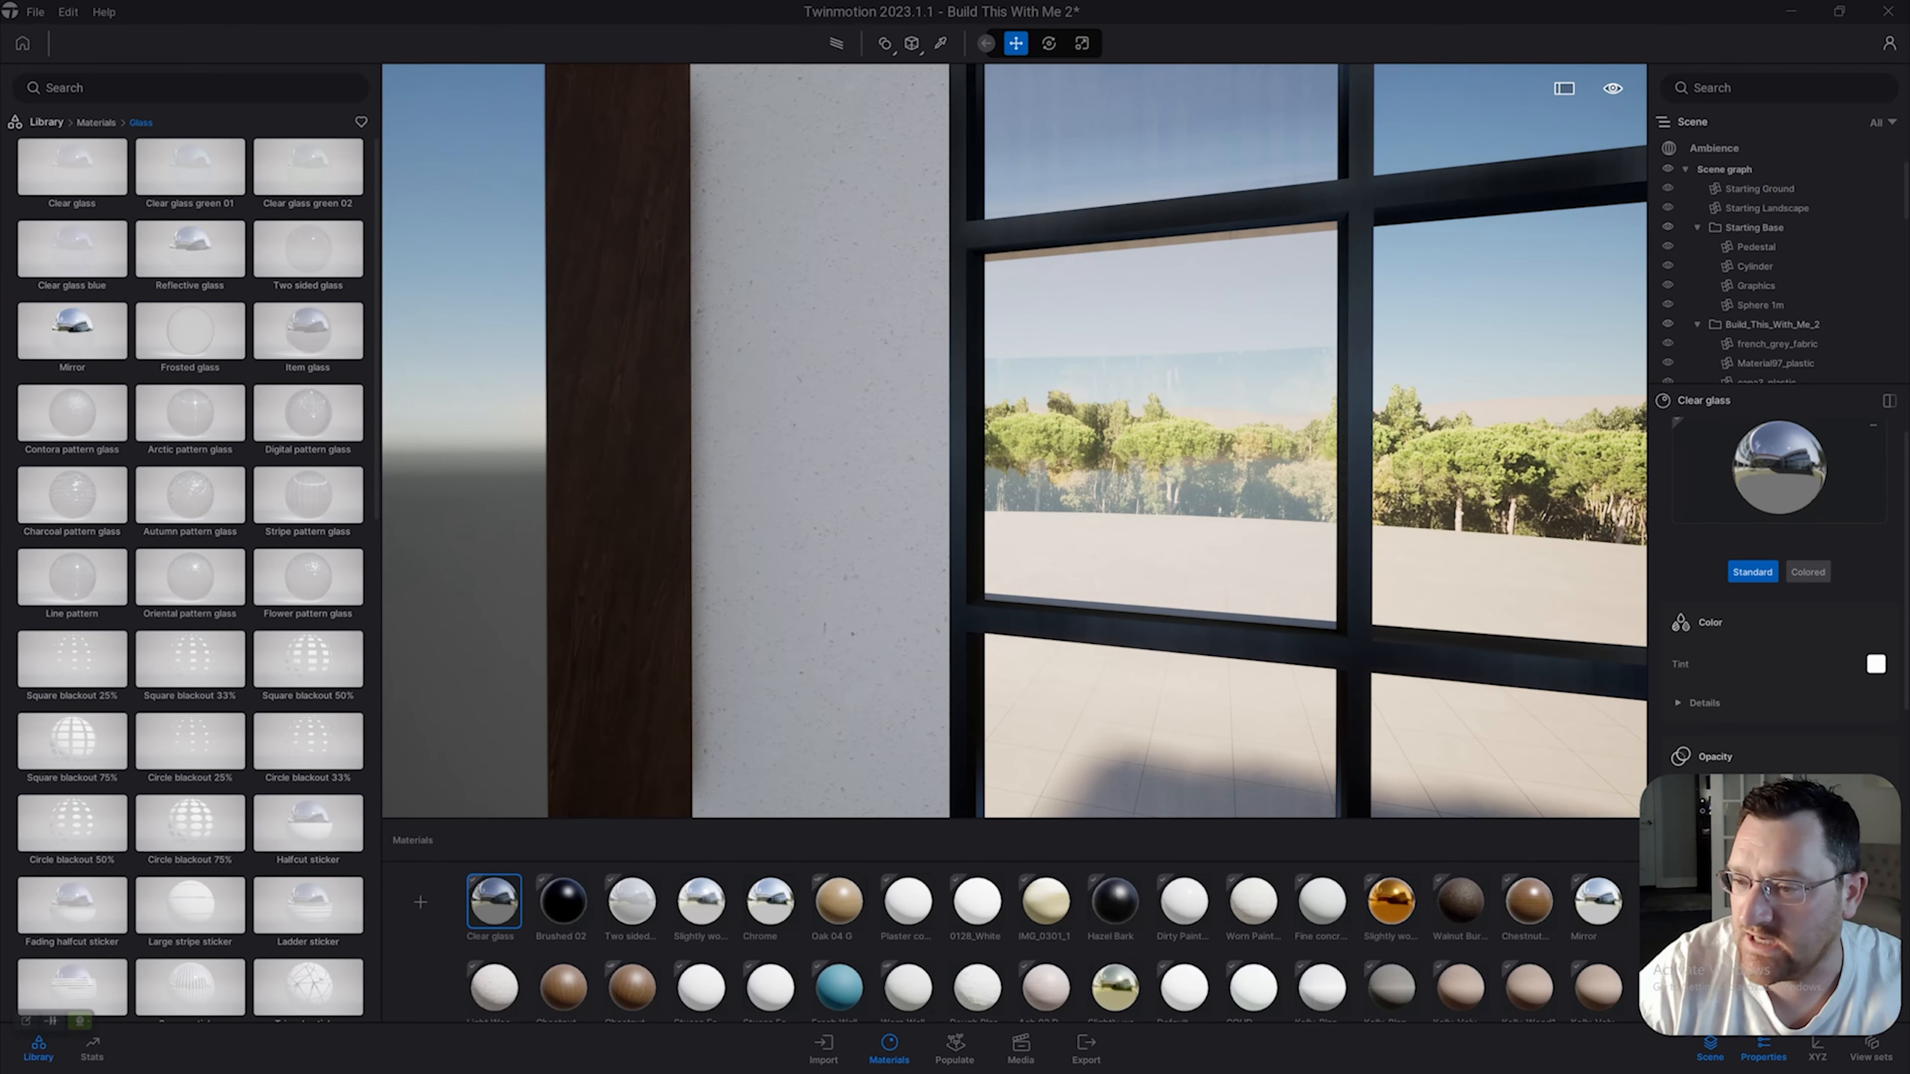
pyautogui.moveTo(1015, 441); pyautogui.dragTo(926, 440, button='right')
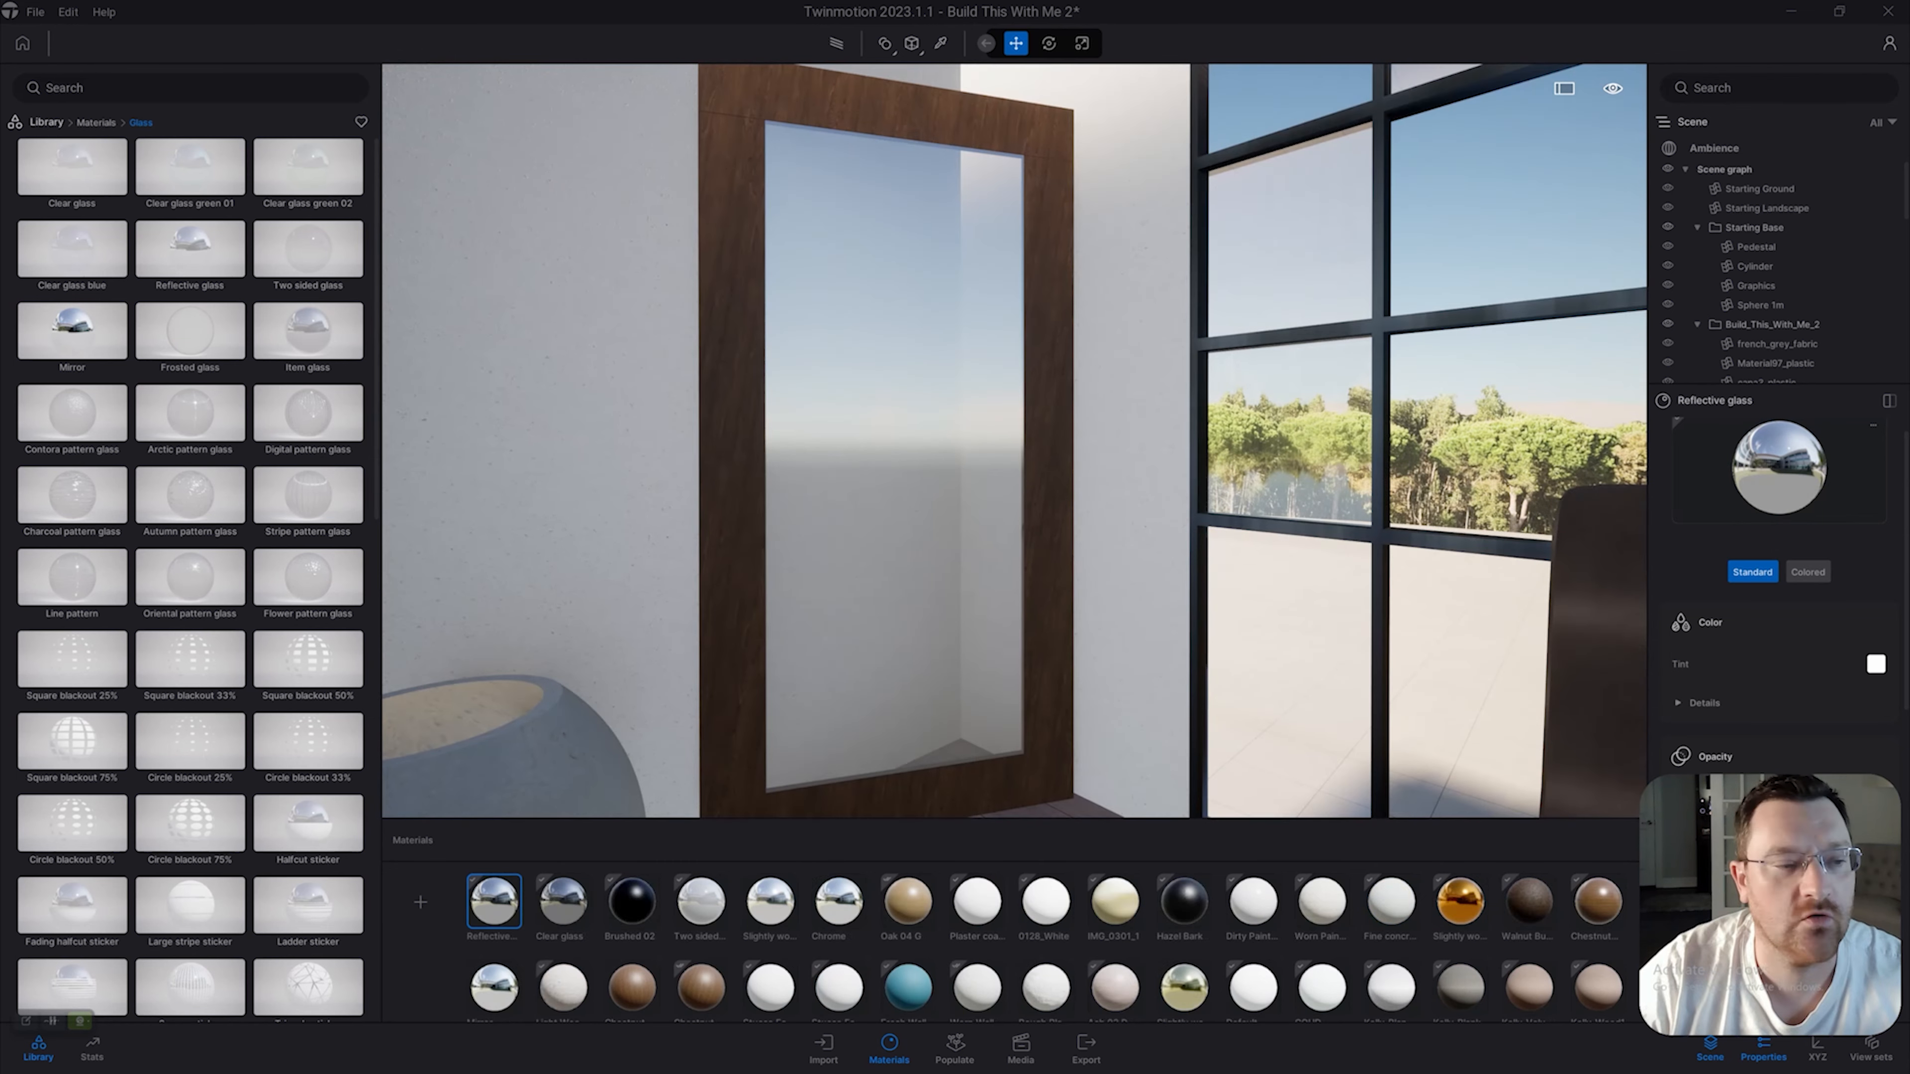
pyautogui.moveTo(72, 332)
pyautogui.moveTo(72, 331); pyautogui.dragTo(890, 453)
pyautogui.moveTo(891, 453); pyautogui.dragTo(879, 433, button='right')
pyautogui.press('r')
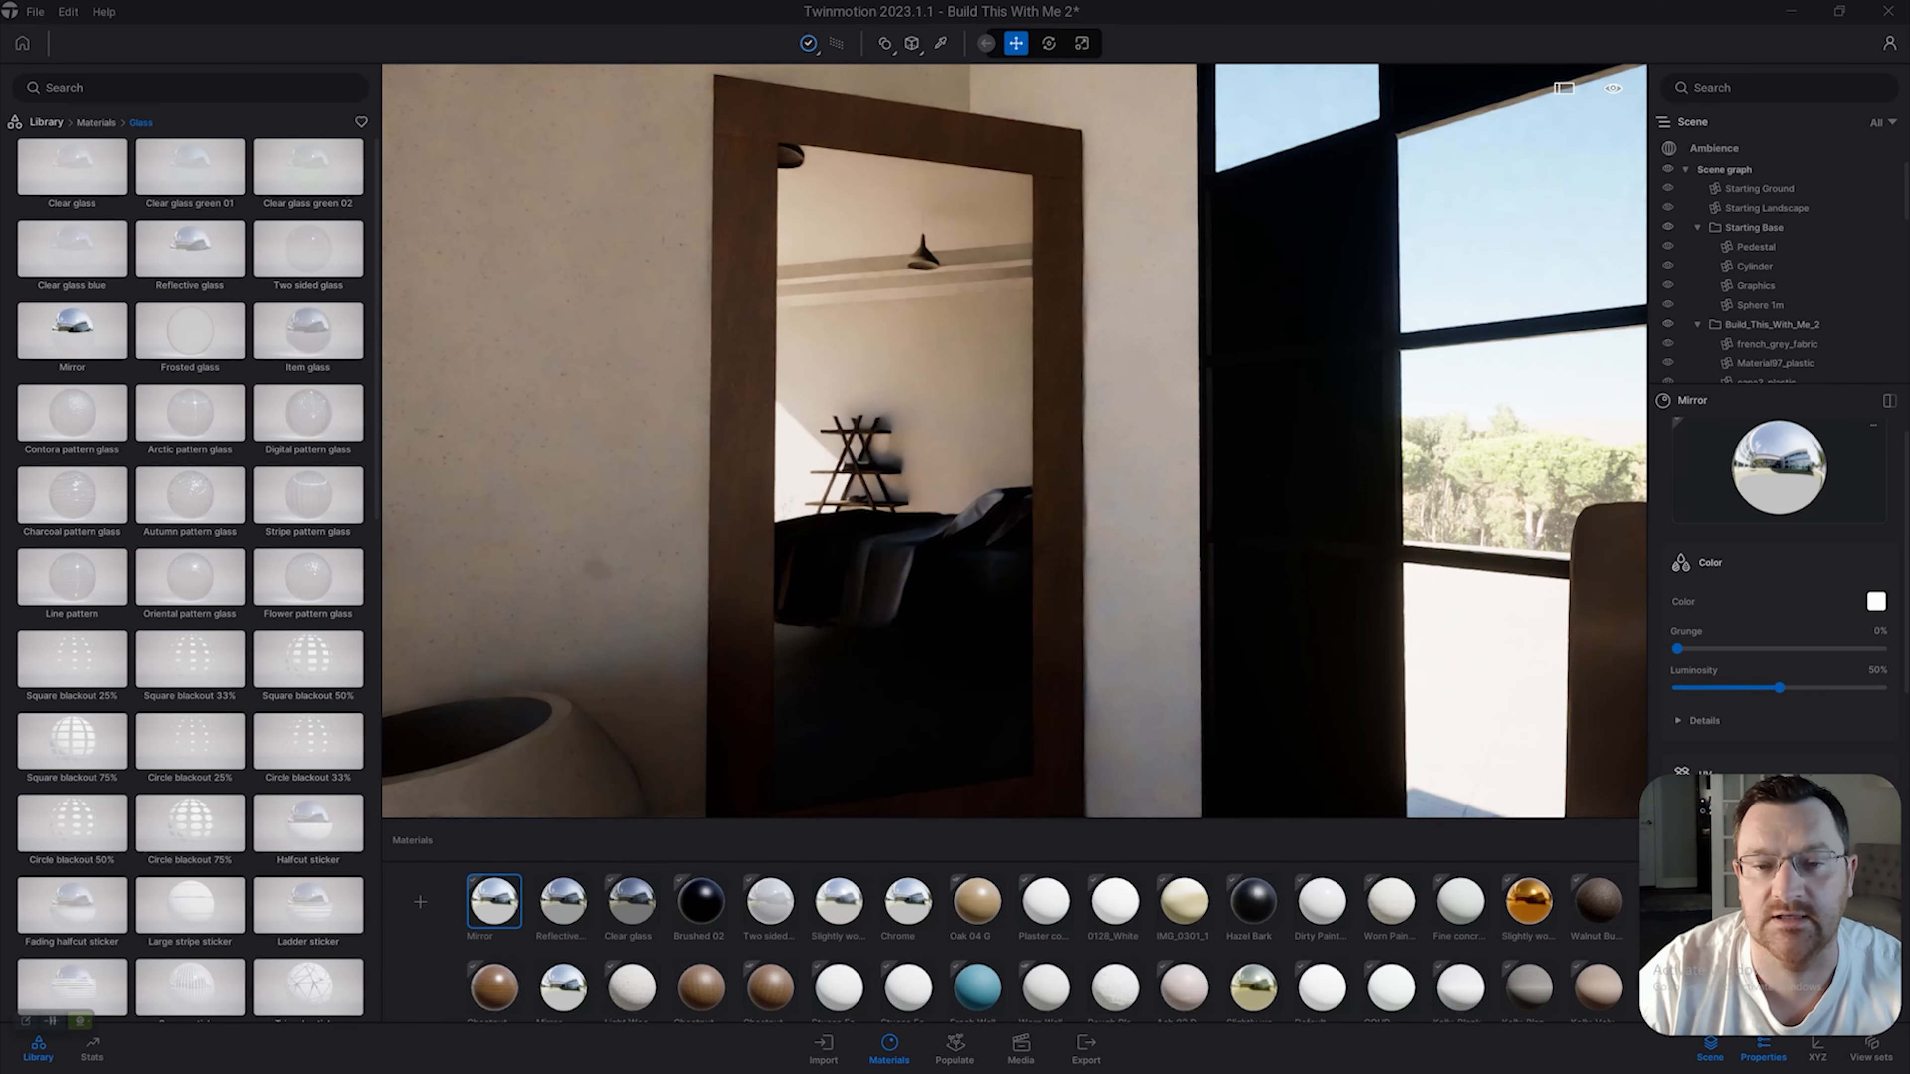
pyautogui.press('r')
# Apply the library's Two sided glass material to the glass shade of the lamp on the nightstand.
pyautogui.moveTo(879, 433)
pyautogui.mouseDown(button='right')
pyautogui.moveTo(1278, 459)
pyautogui.moveTo(1565, 436)
pyautogui.moveTo(1485, 468)
pyautogui.moveTo(1527, 489)
pyautogui.moveTo(1587, 452)
pyautogui.mouseUp(button='right')
pyautogui.press('w')
pyautogui.press('a')
pyautogui.press('q')
pyautogui.press('w')
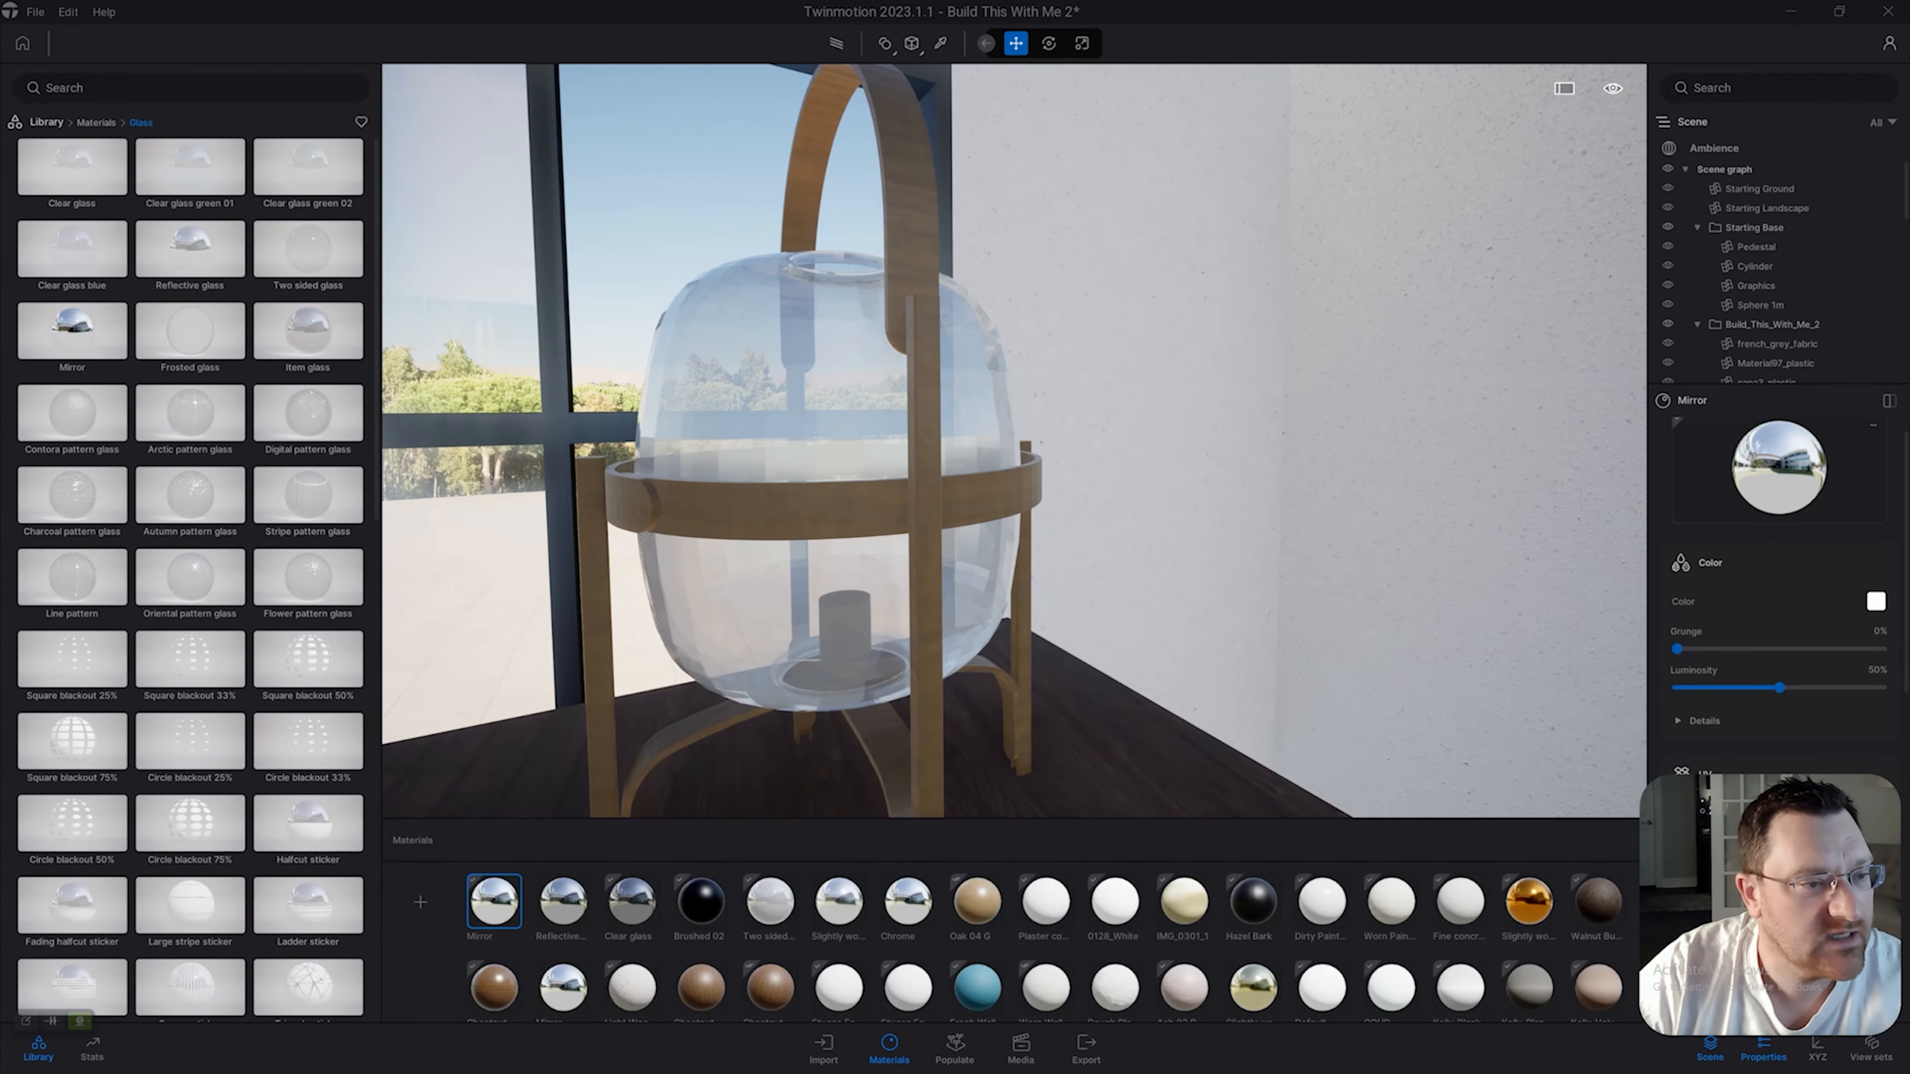
pyautogui.moveTo(309, 248)
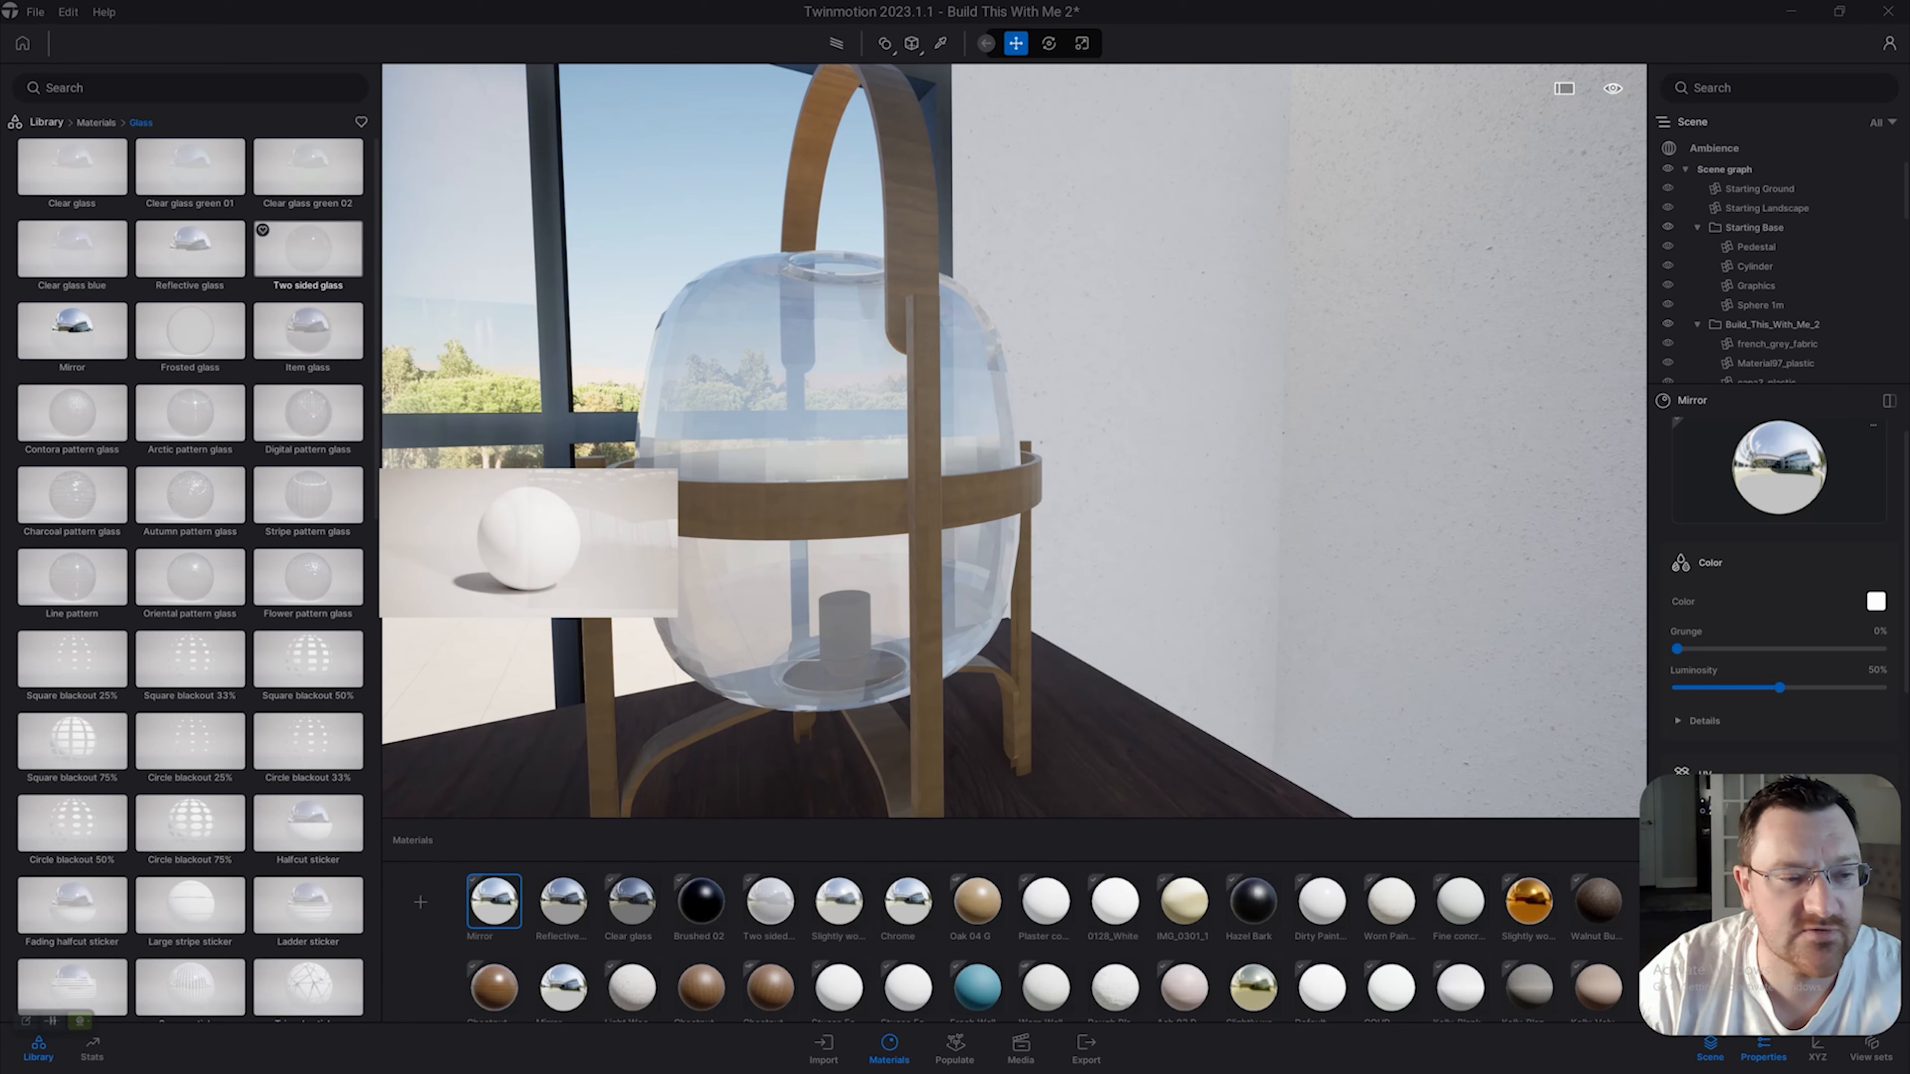
pyautogui.moveTo(303, 255); pyautogui.dragTo(421, 300)
pyautogui.moveTo(707, 368); pyautogui.dragTo(726, 376)
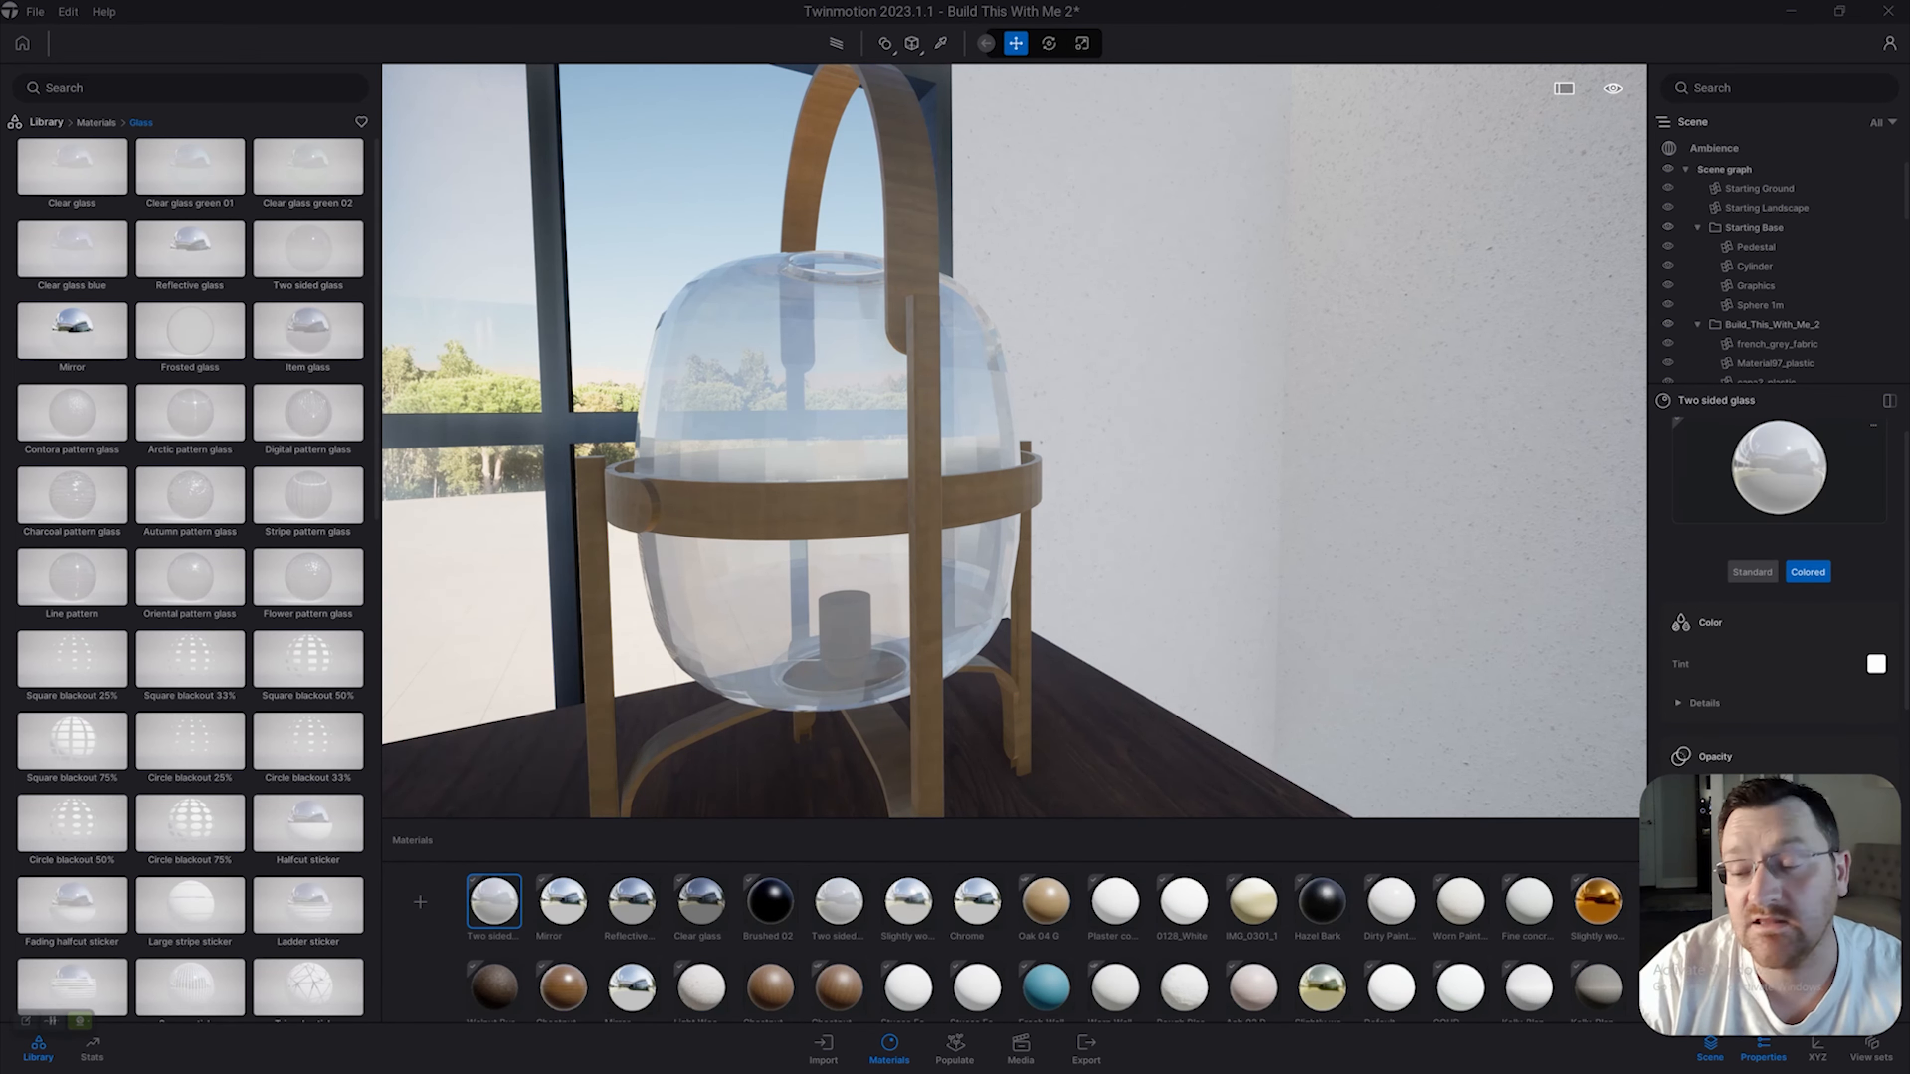
# Inspect the white ceramic vase, its branches and the ladder shelf by selecting each of them.
pyautogui.scroll(-5, 887, 452)
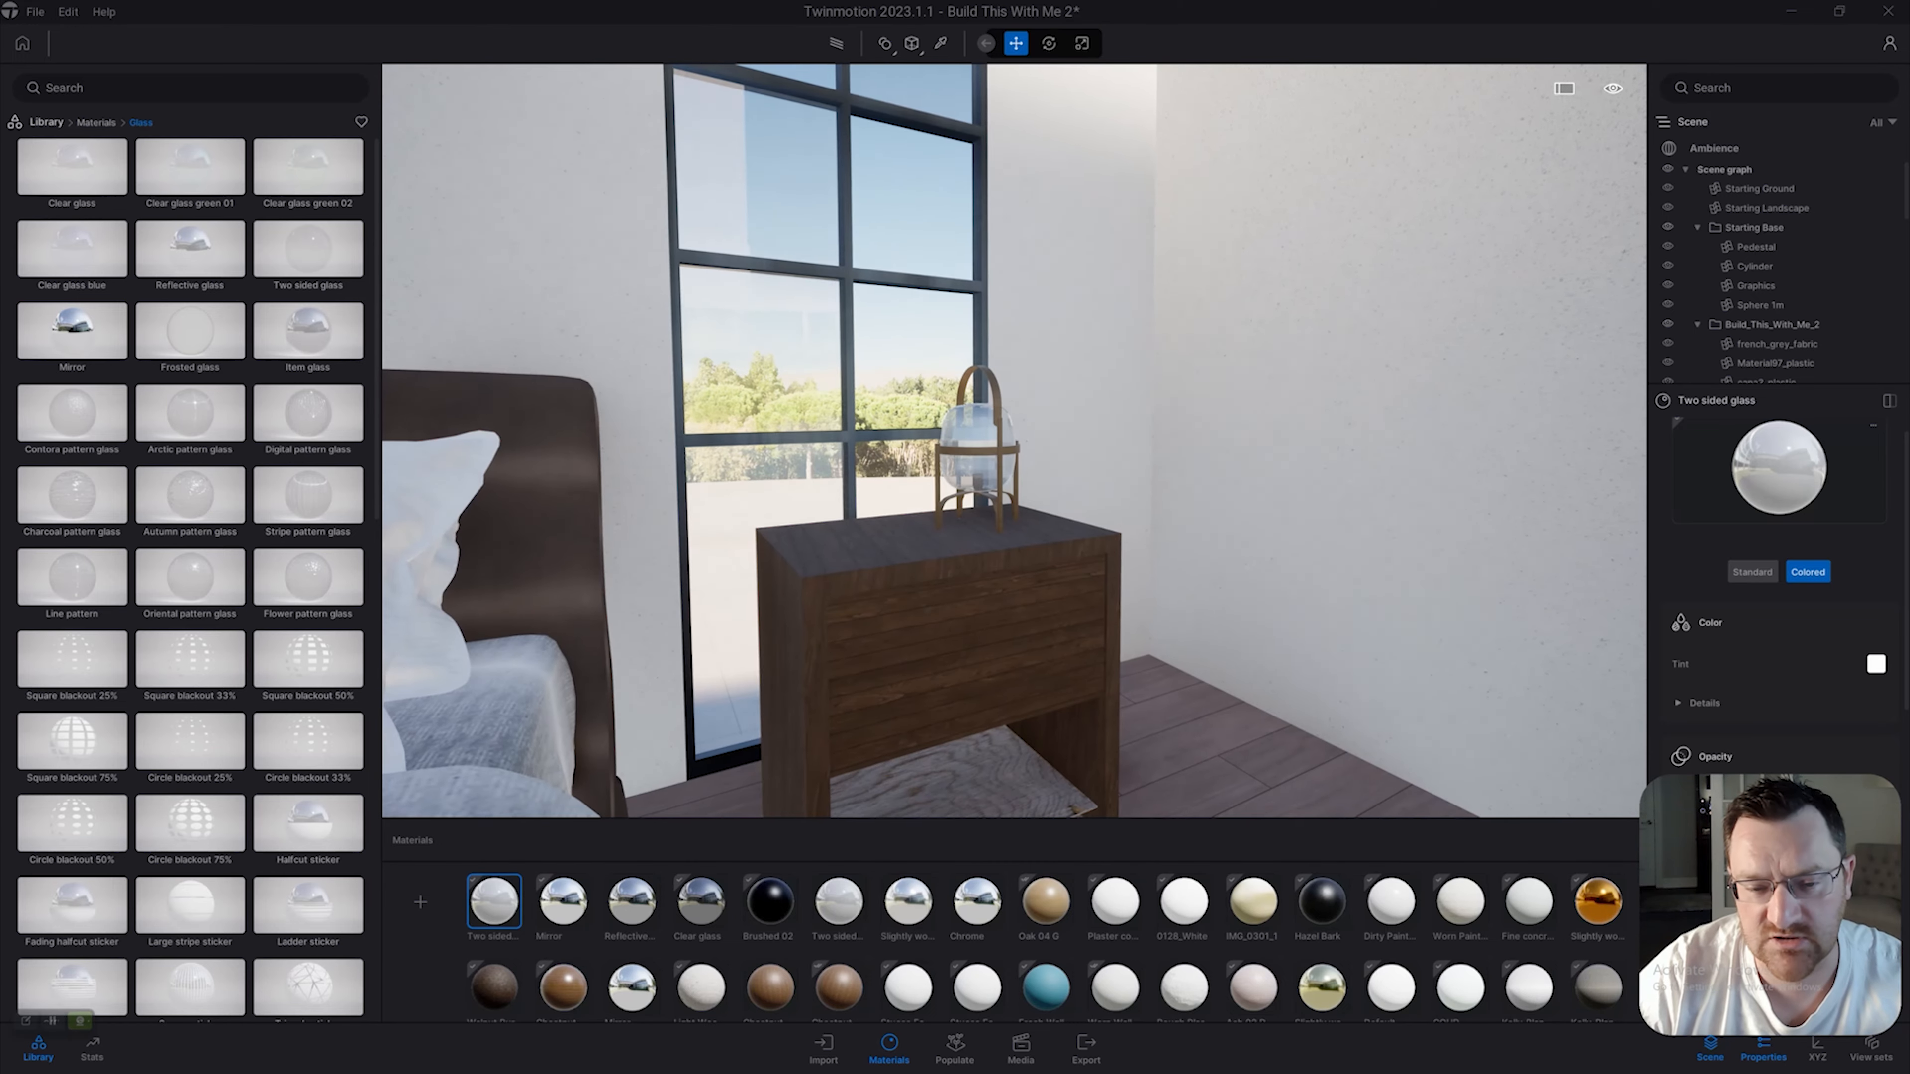
pyautogui.moveTo(888, 452); pyautogui.dragTo(1241, 564, button='right')
pyautogui.press('s')
pyautogui.press('w')
pyautogui.click(977, 549)
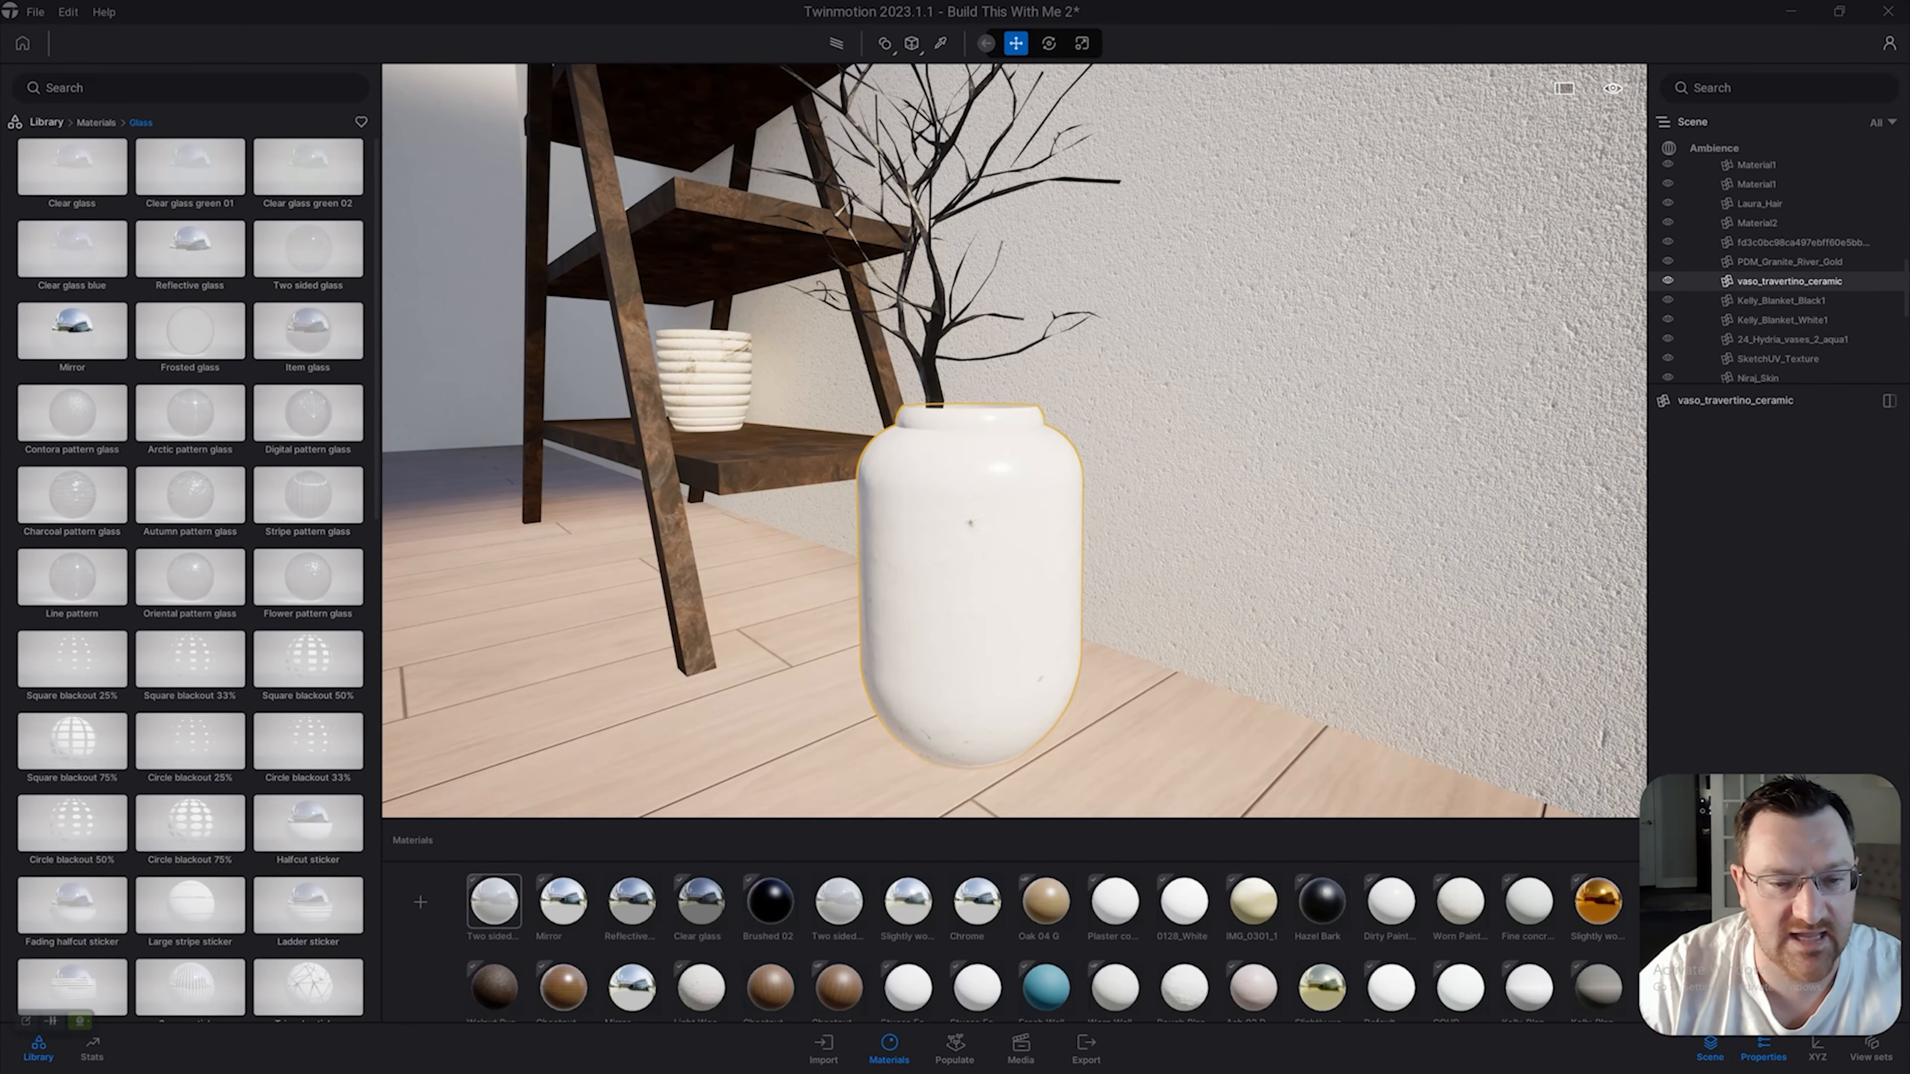
pyautogui.click(935, 380)
pyautogui.press('e')
pyautogui.click(850, 453)
pyautogui.press('e')
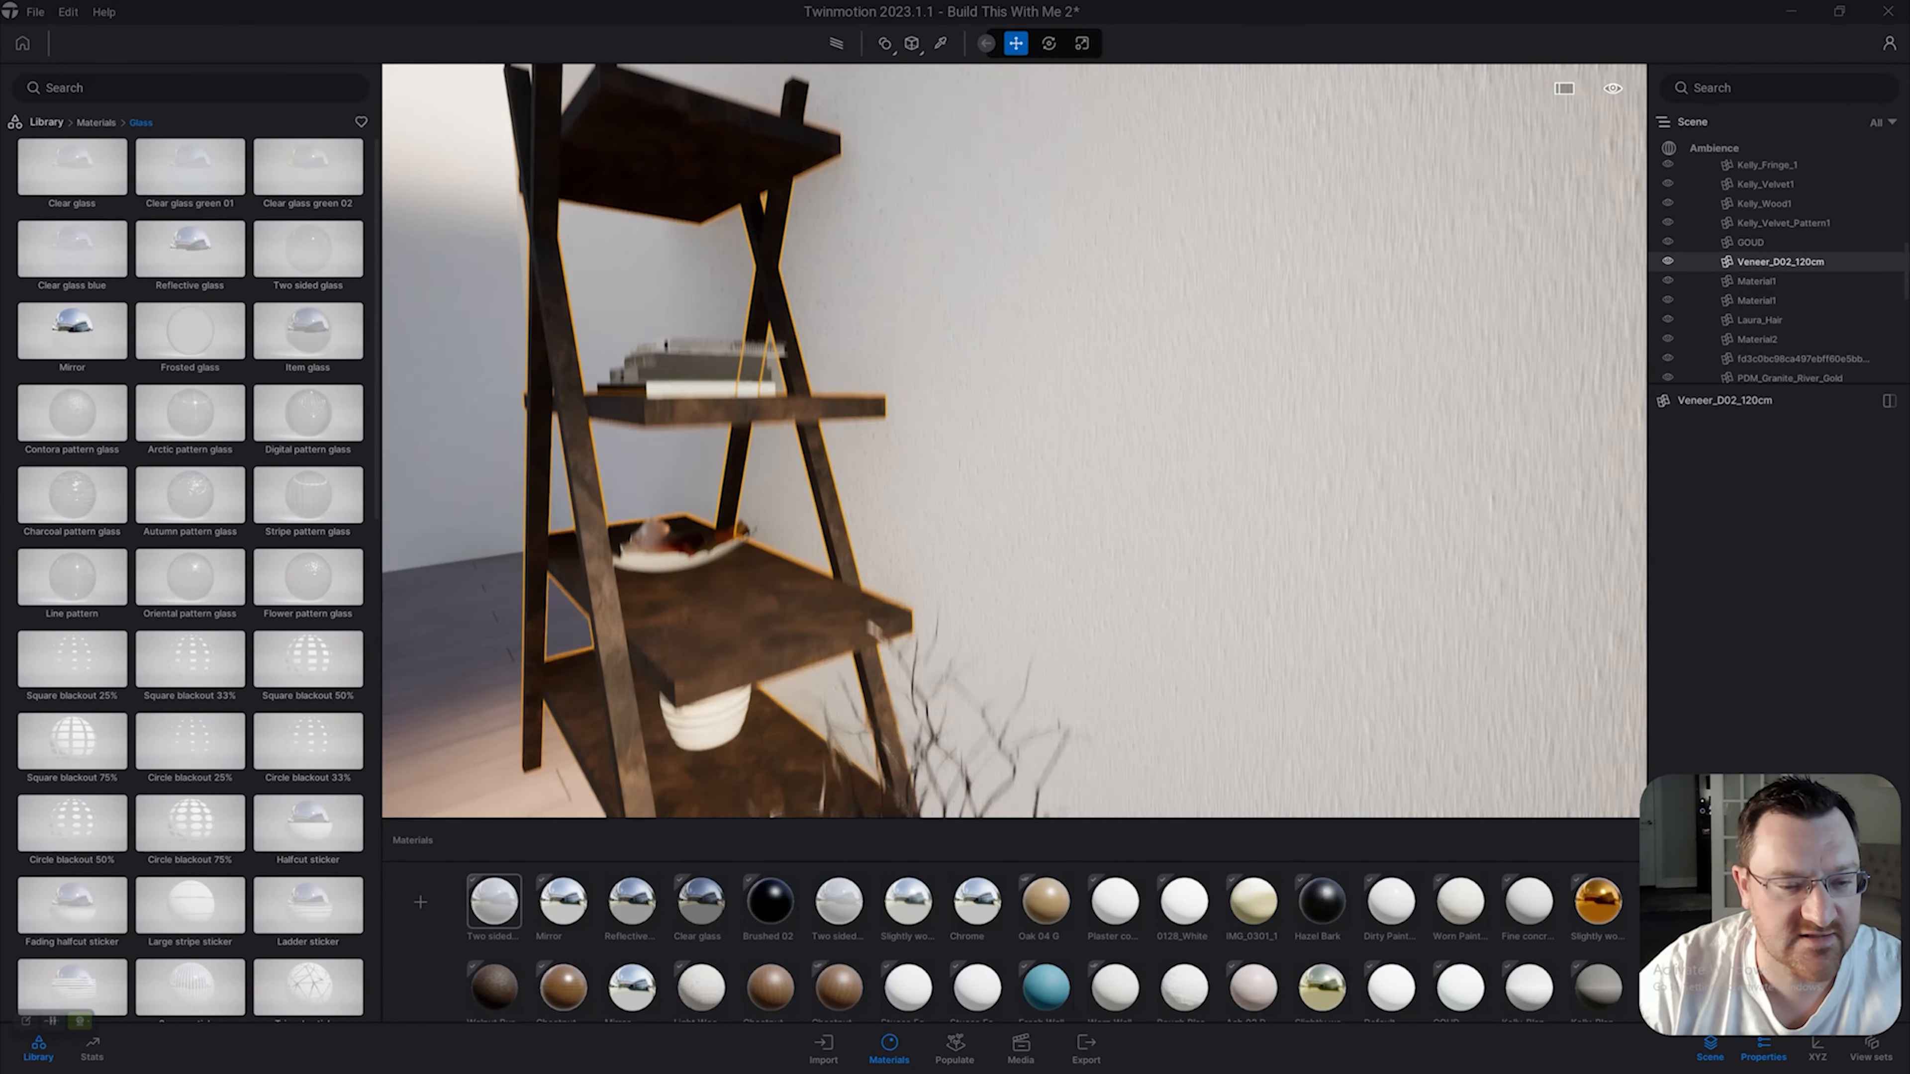
# Review the books and bowl on the wooden ladder shelf and save the project.
pyautogui.moveTo(933, 444); pyautogui.dragTo(873, 452, button='right')
pyautogui.press('w')
pyautogui.press('w')
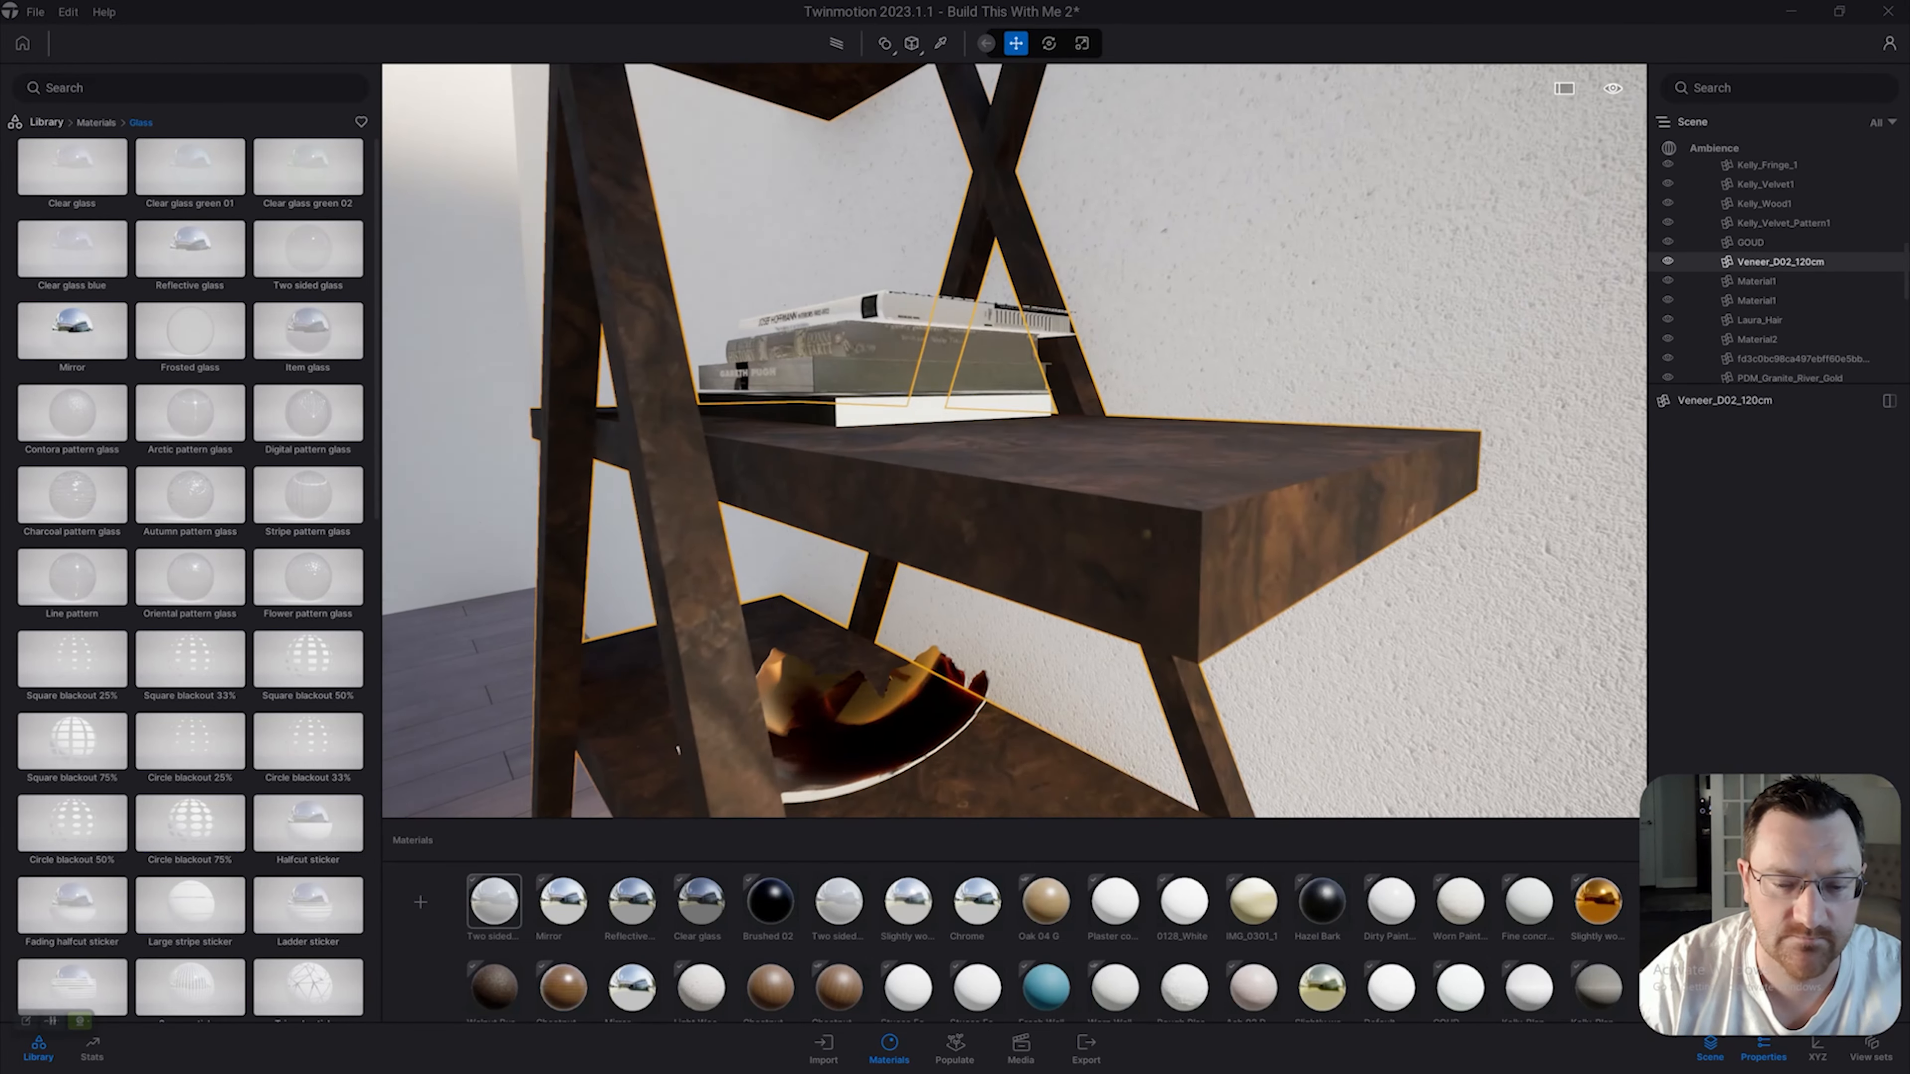
pyautogui.press('q')
pyautogui.press('s')
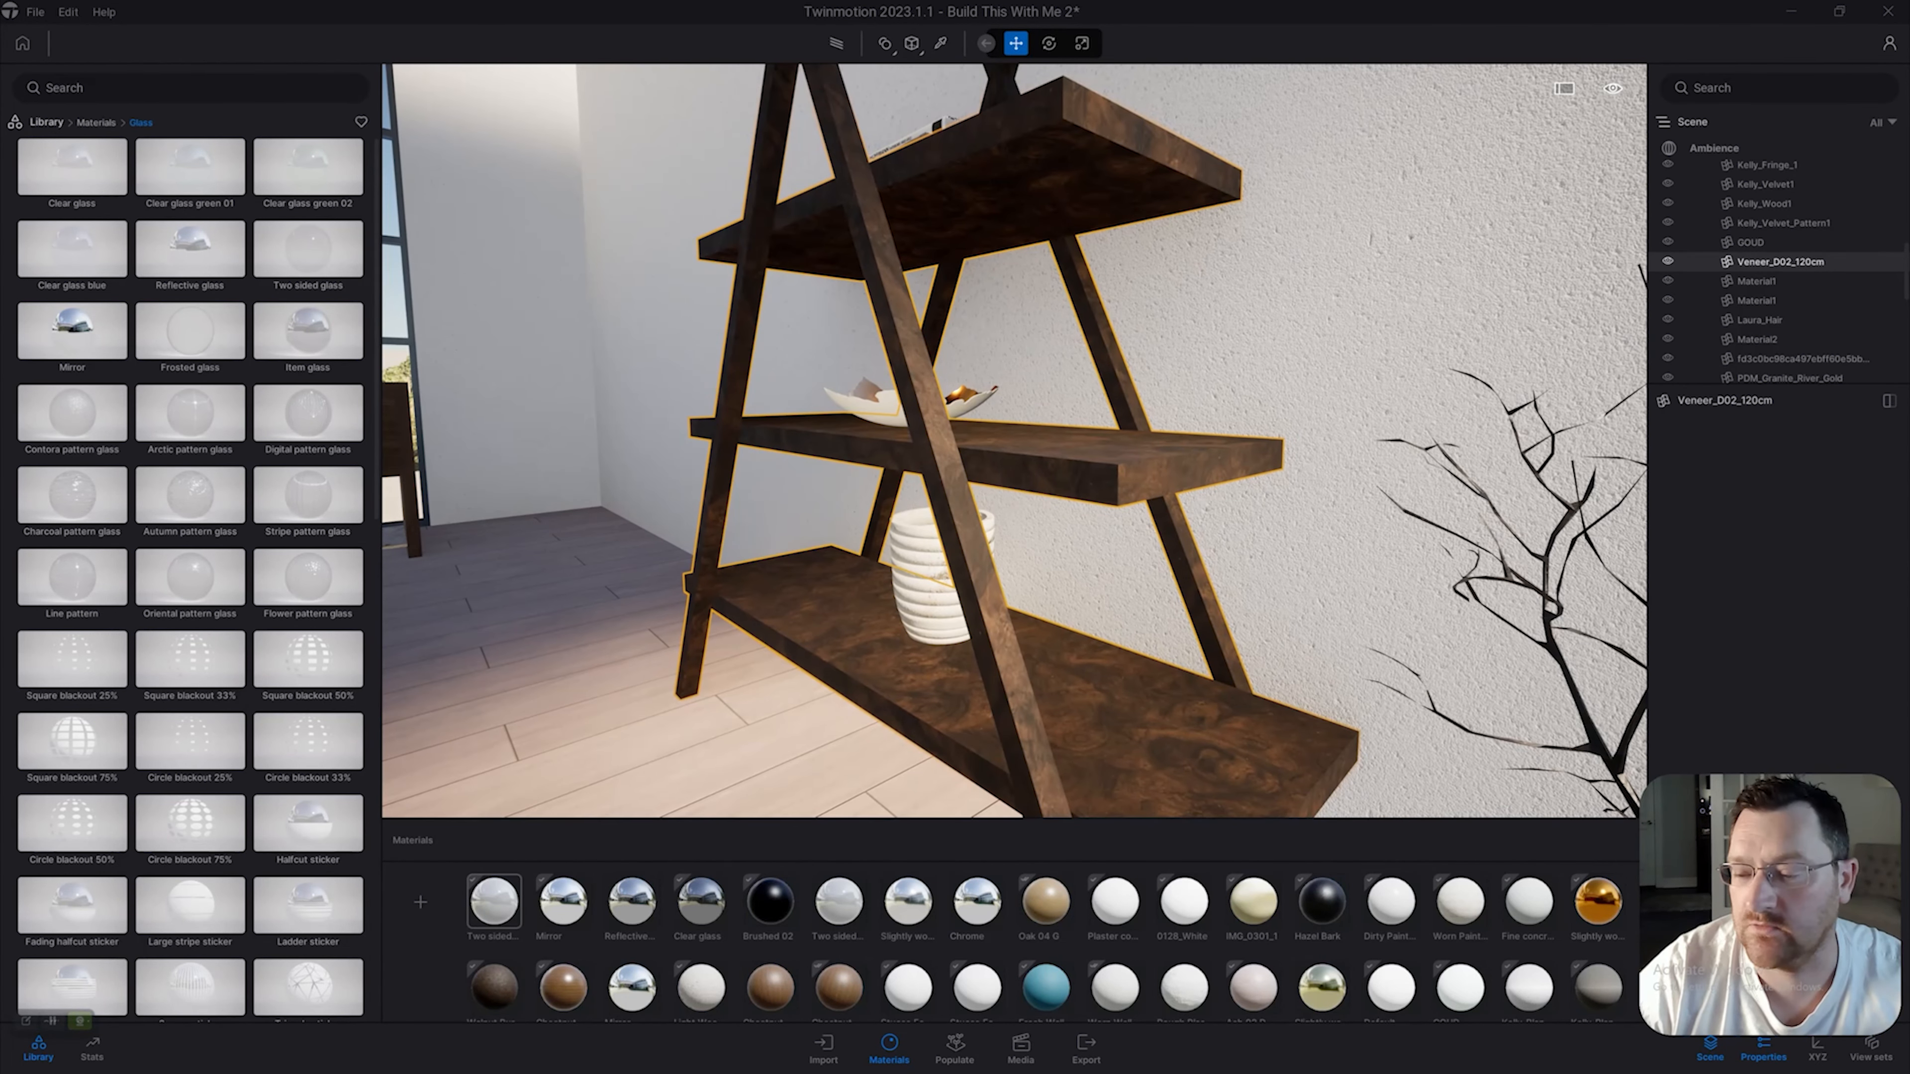
pyautogui.press('s')
pyautogui.hotkey('ctrl', 's')
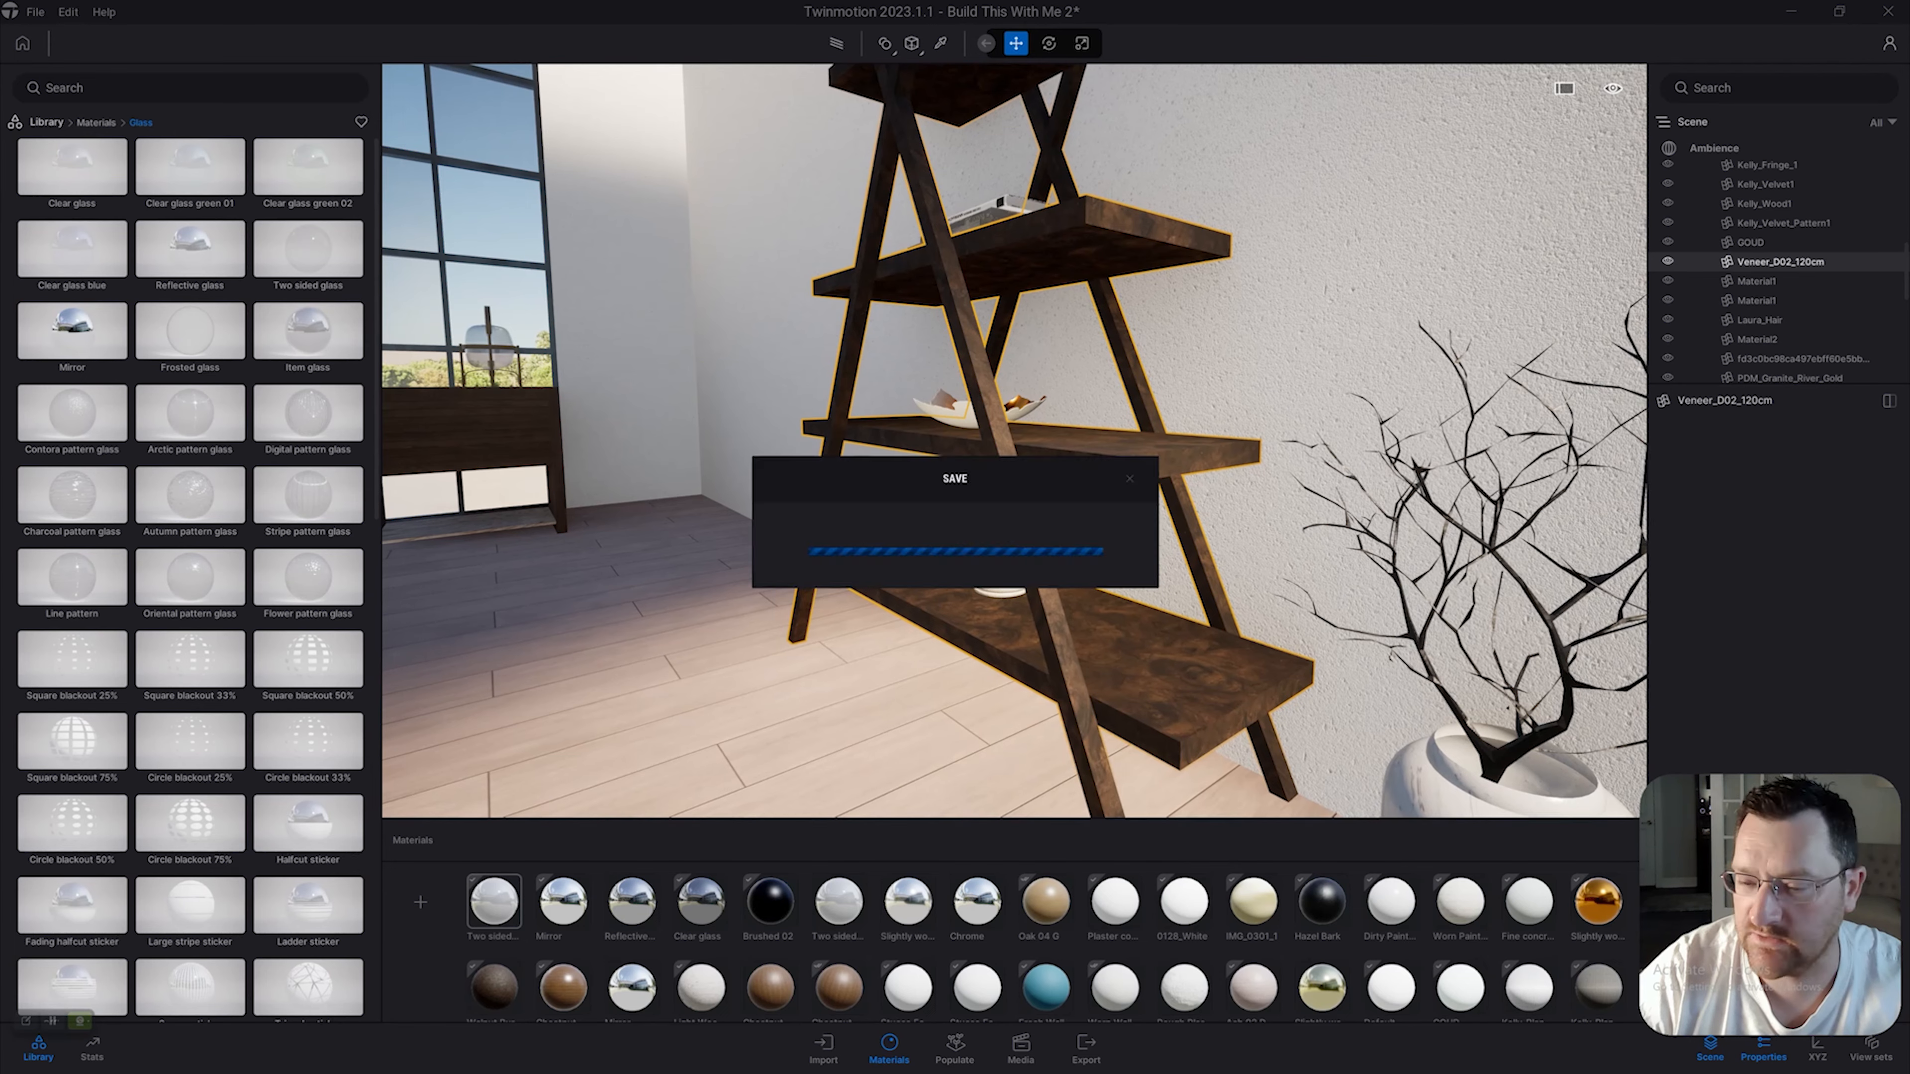
pyautogui.moveTo(1015, 441); pyautogui.dragTo(865, 425, button='right')
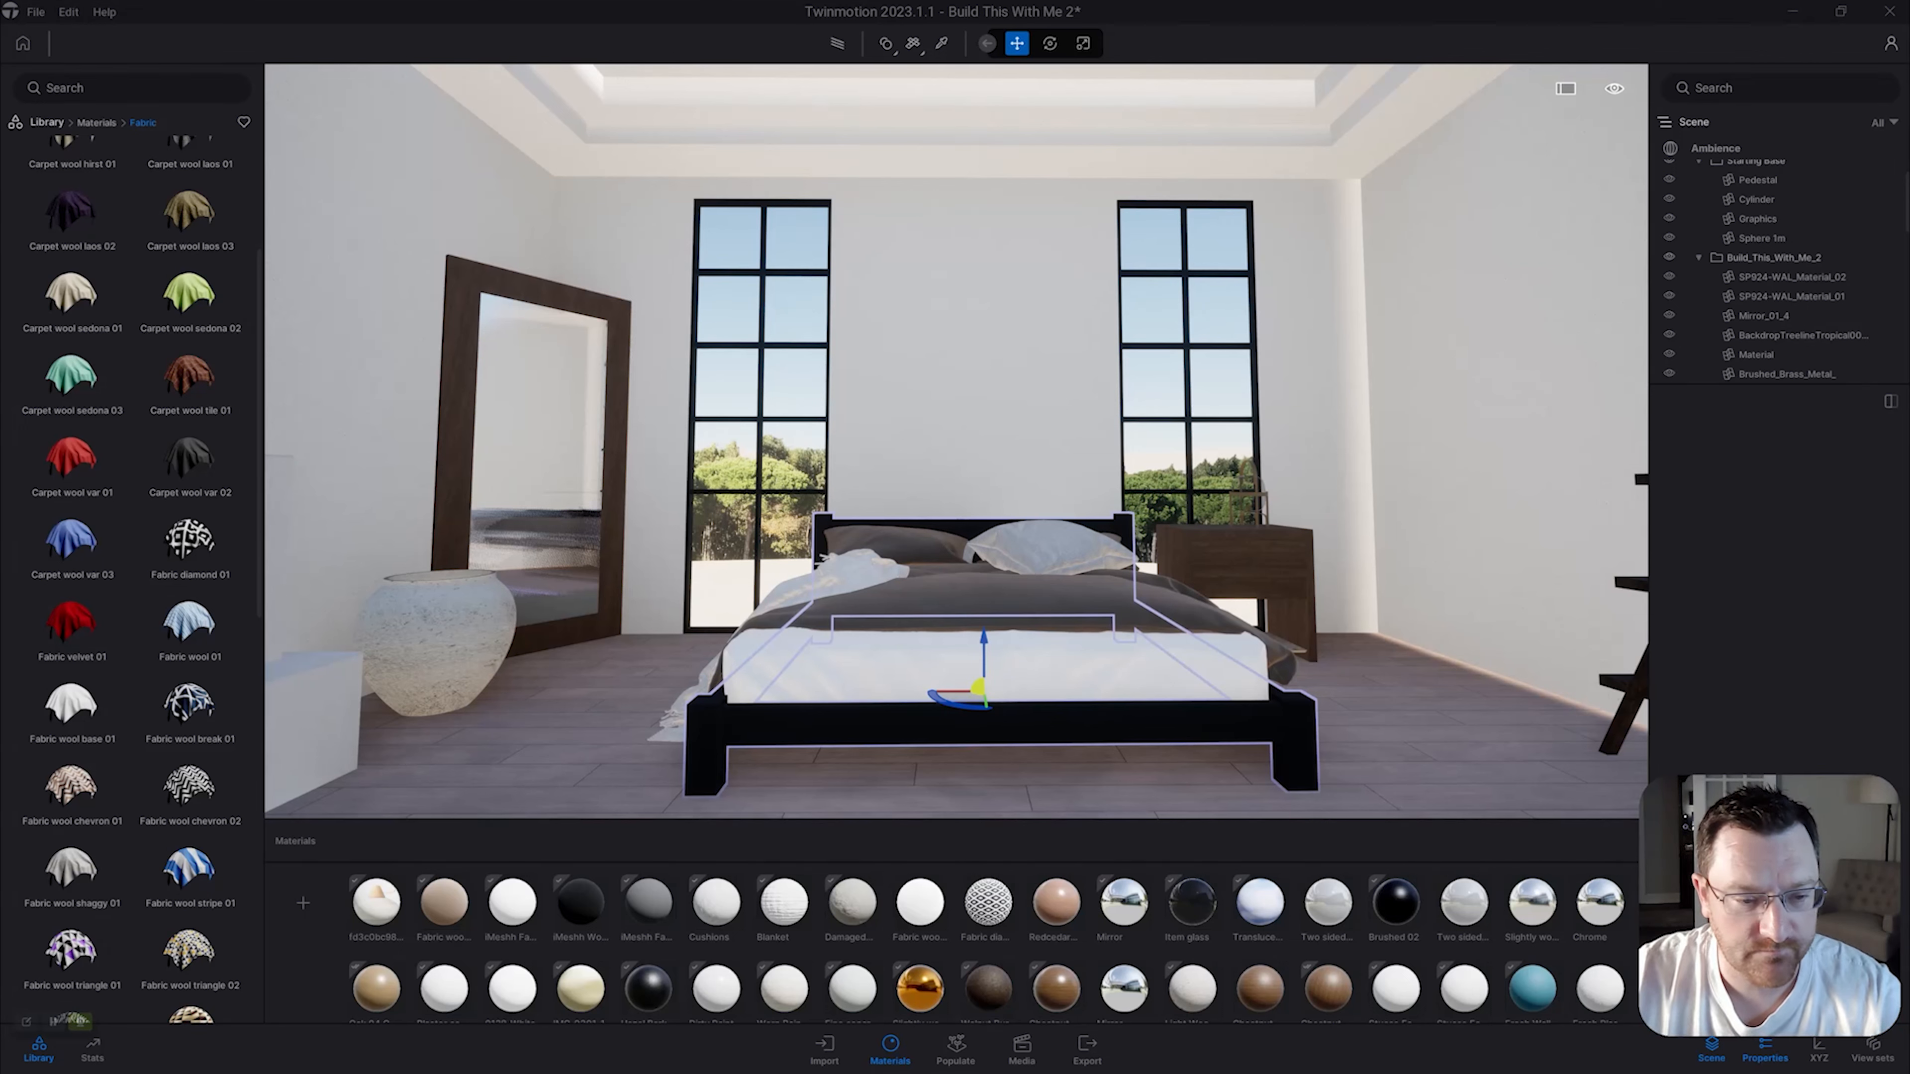
# Review the round floor vase and the new bed, selecting the bed's grey fabric bedding.
pyautogui.moveTo(956, 441); pyautogui.dragTo(699, 450, button='right')
pyautogui.press('w')
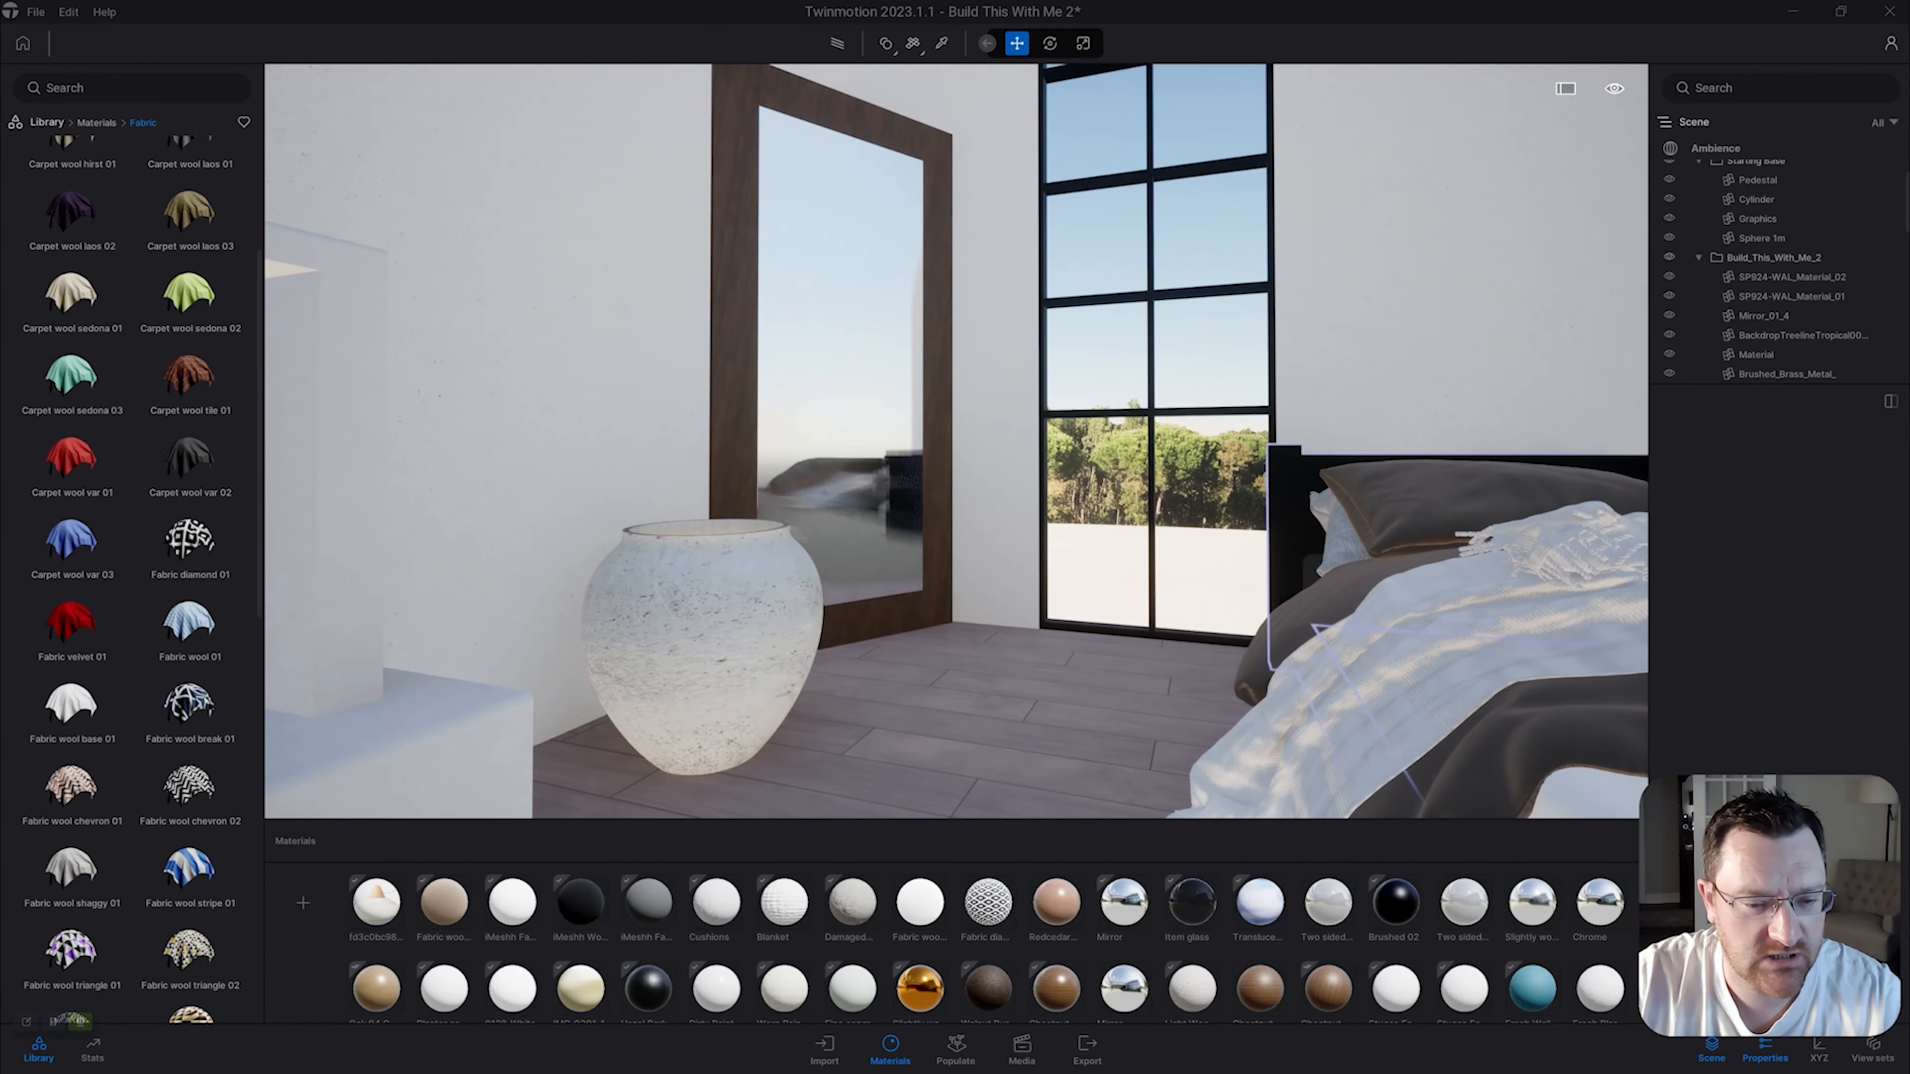
pyautogui.click(706, 636)
pyautogui.moveTo(707, 636); pyautogui.dragTo(1162, 628, button='right')
pyautogui.press('s')
pyautogui.press('s')
pyautogui.click(948, 658)
pyautogui.moveTo(947, 659); pyautogui.dragTo(914, 653, button='right')
pyautogui.press('s')
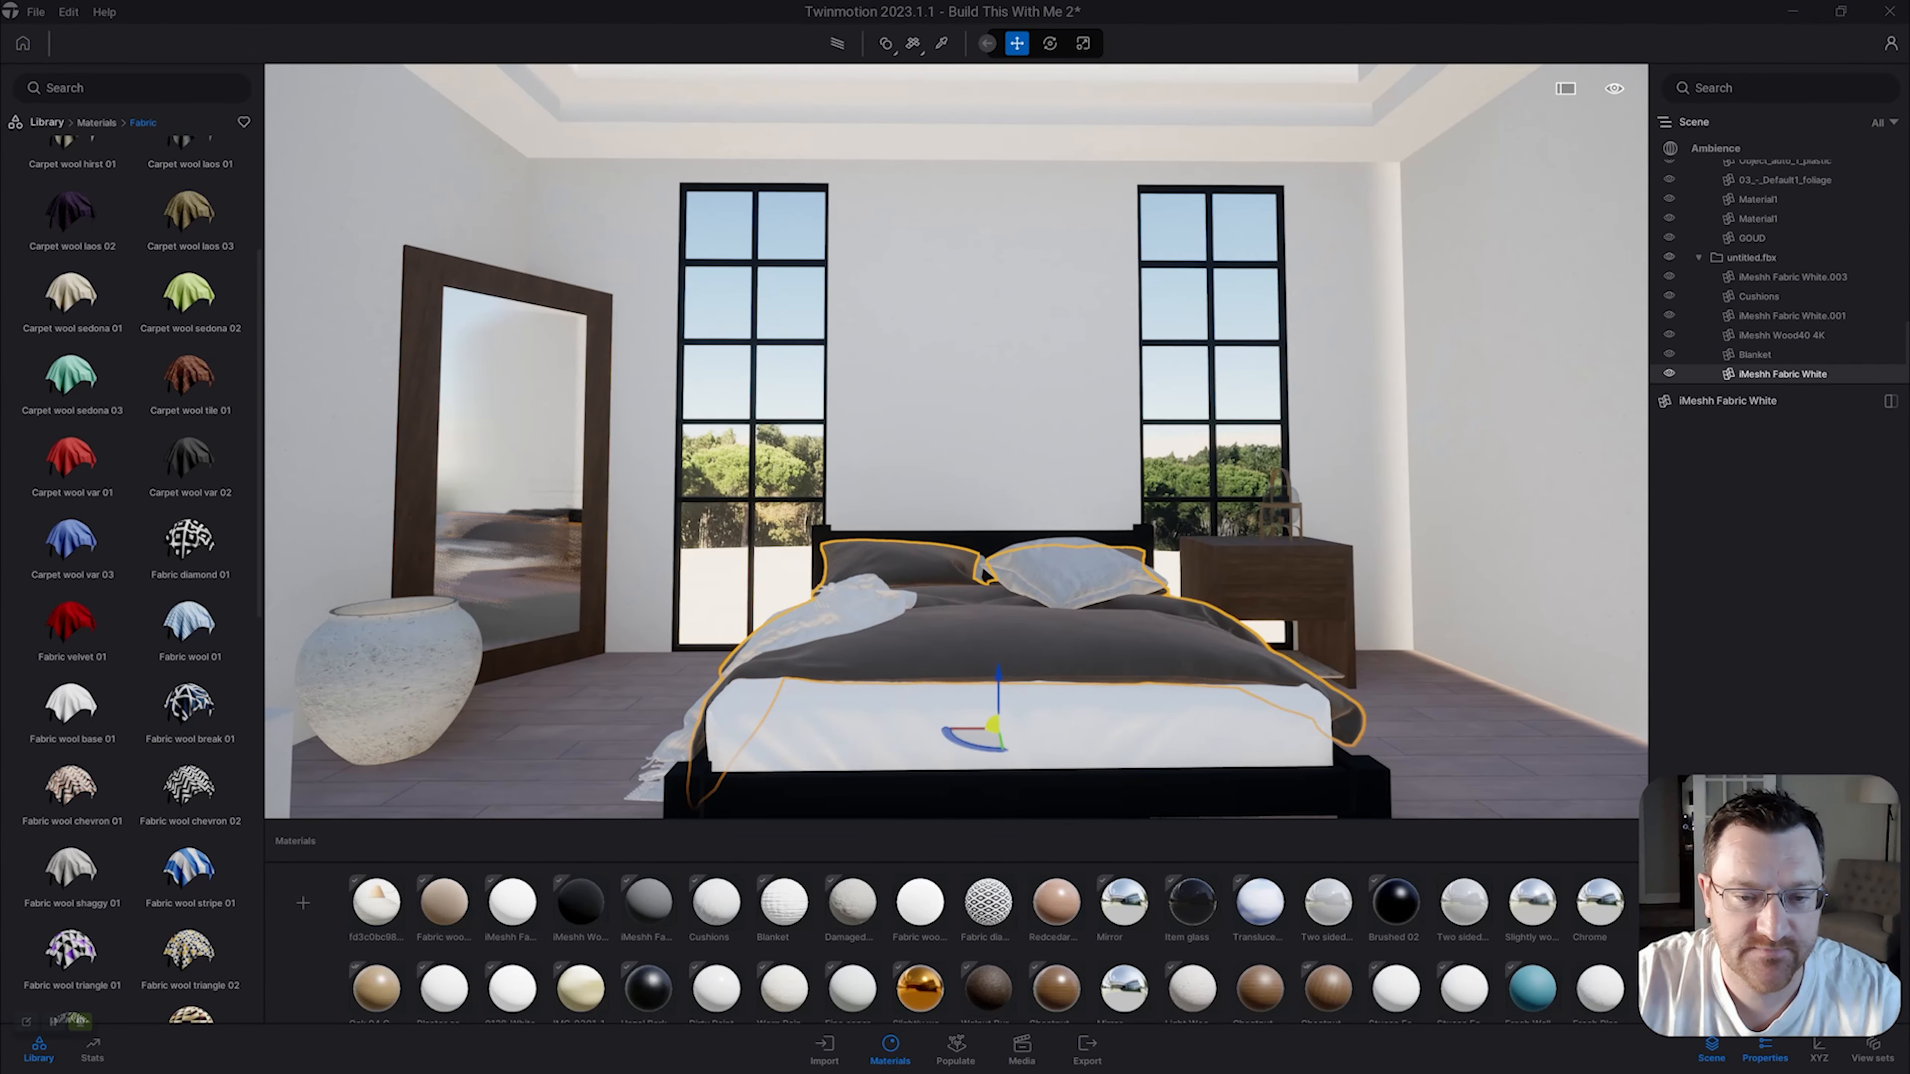
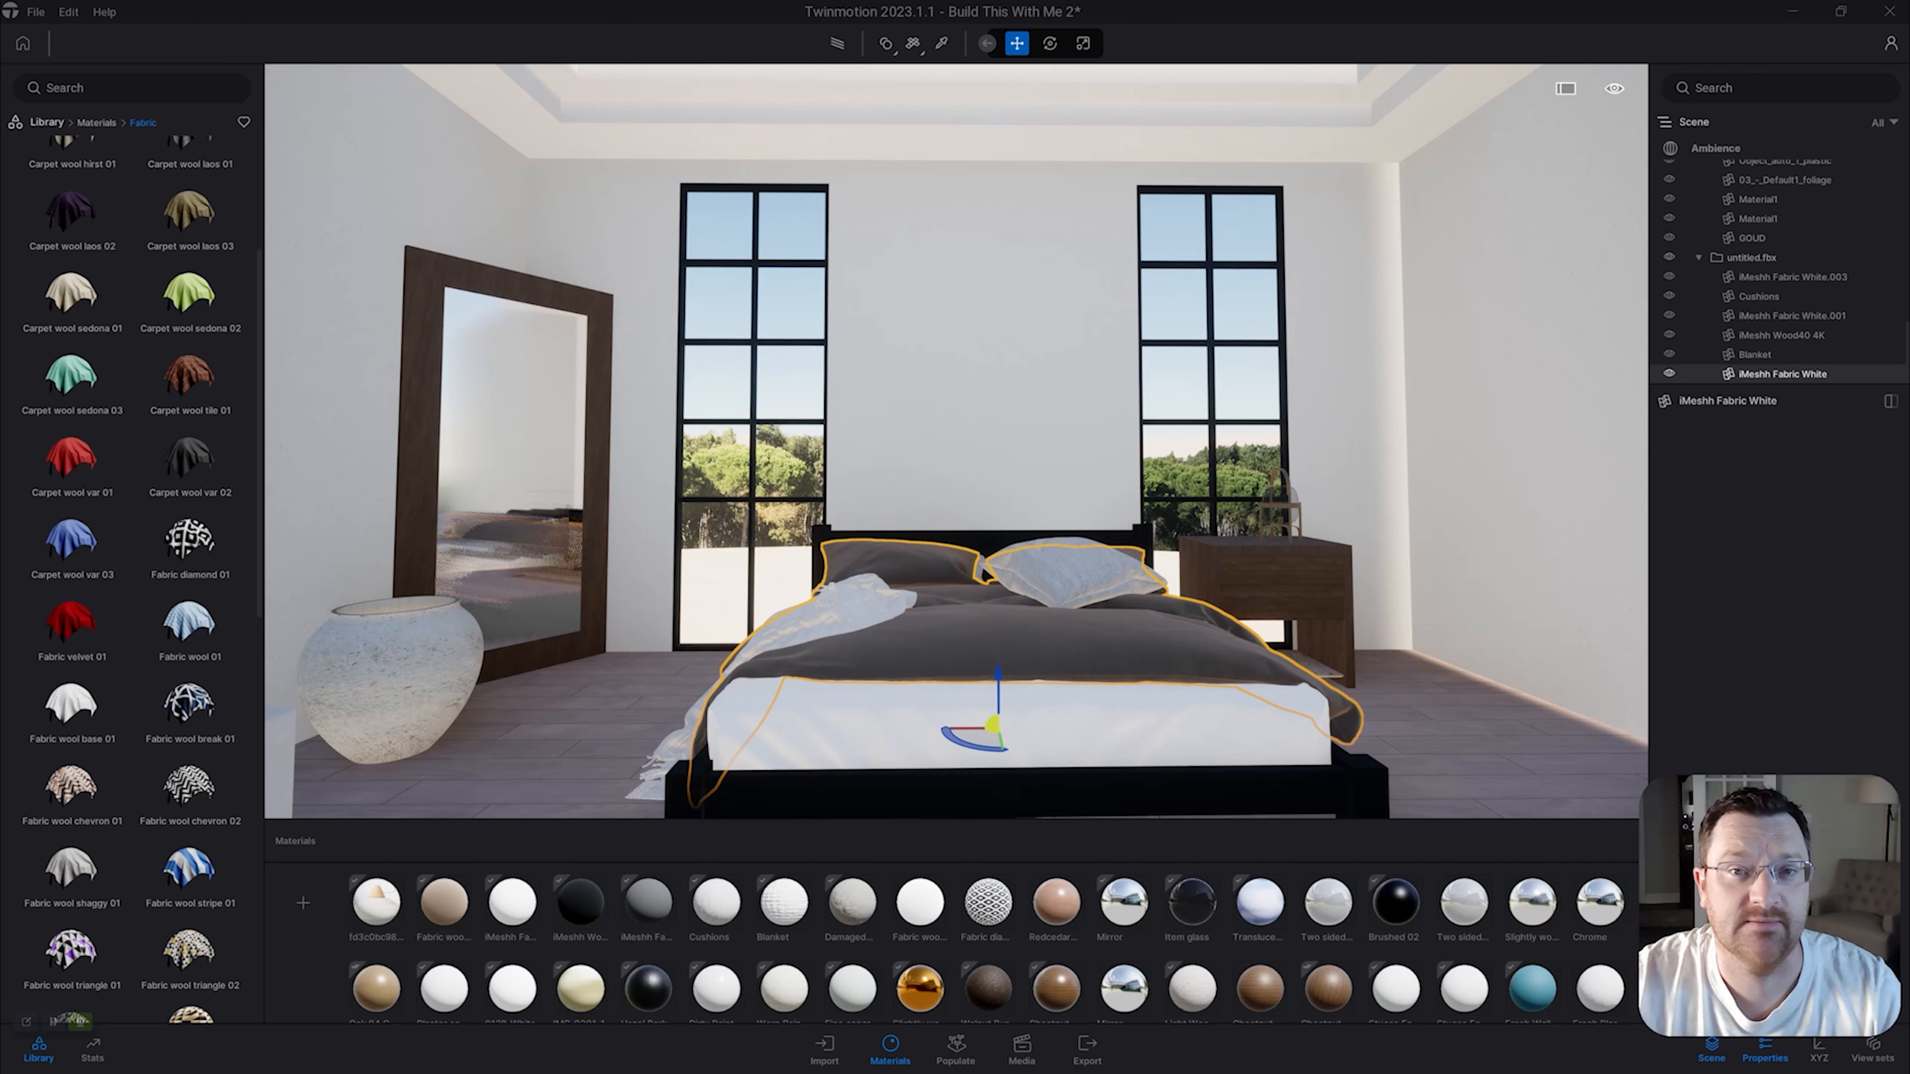
# Select the round floor vase beside the mirror and examine its speckled surface before returning to the bed.
pyautogui.press('s')
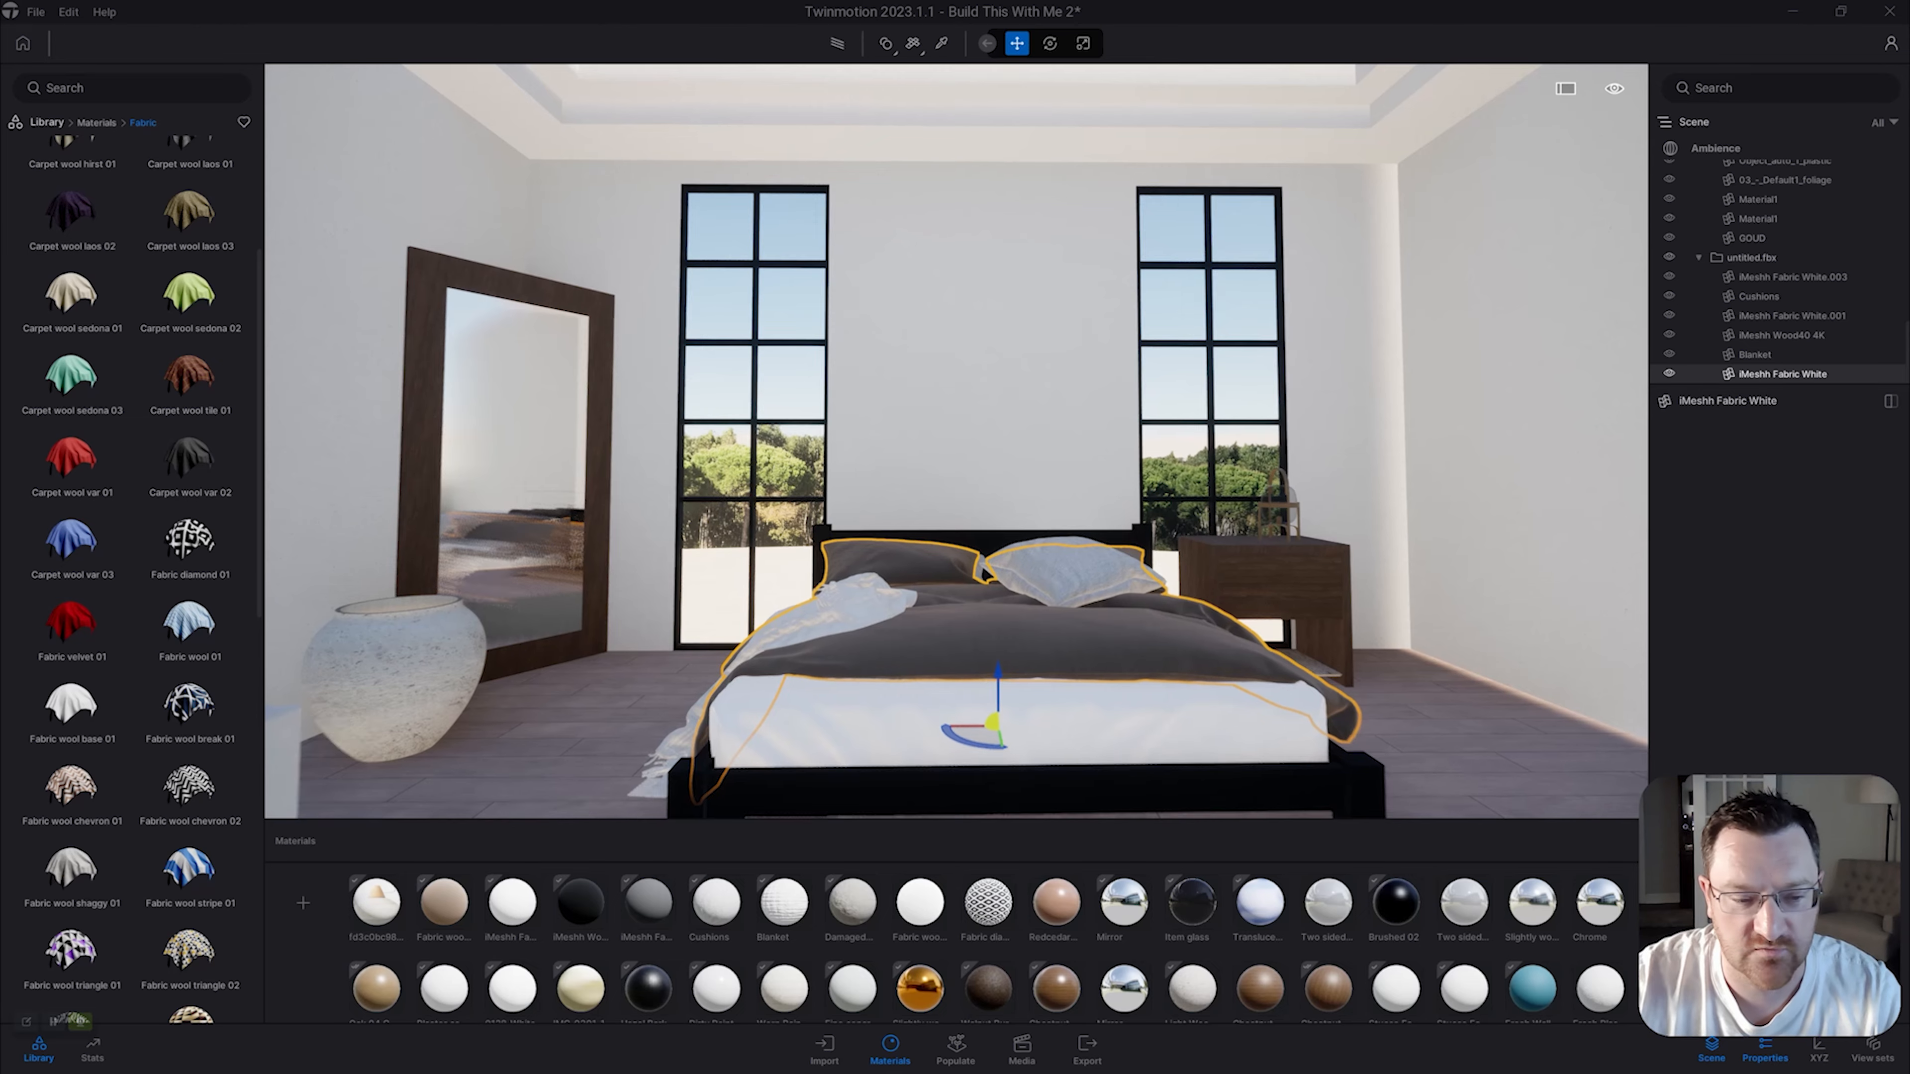
pyautogui.moveTo(957, 441)
pyautogui.mouseDown(button='right')
pyautogui.moveTo(661, 444)
pyautogui.moveTo(601, 535)
pyautogui.mouseUp(button='right')
pyautogui.press('w')
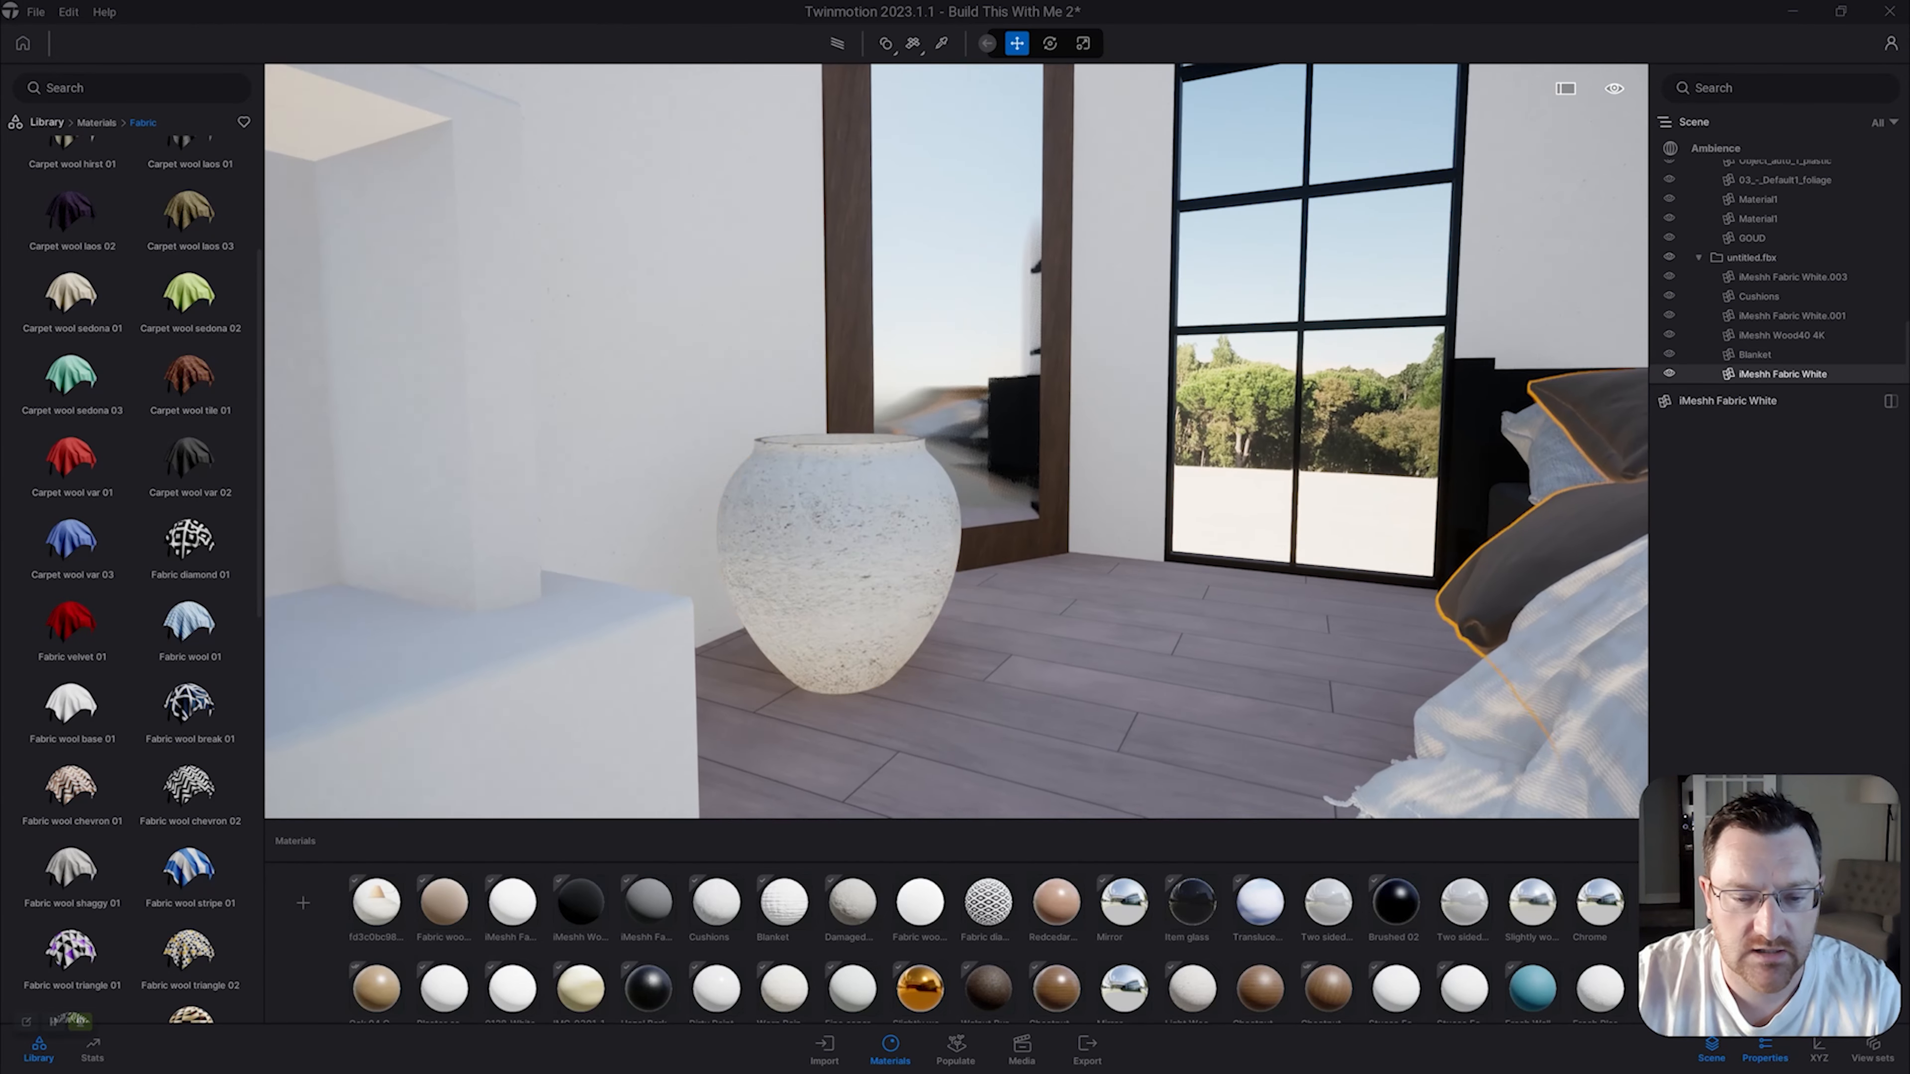
pyautogui.click(848, 564)
pyautogui.press('w')
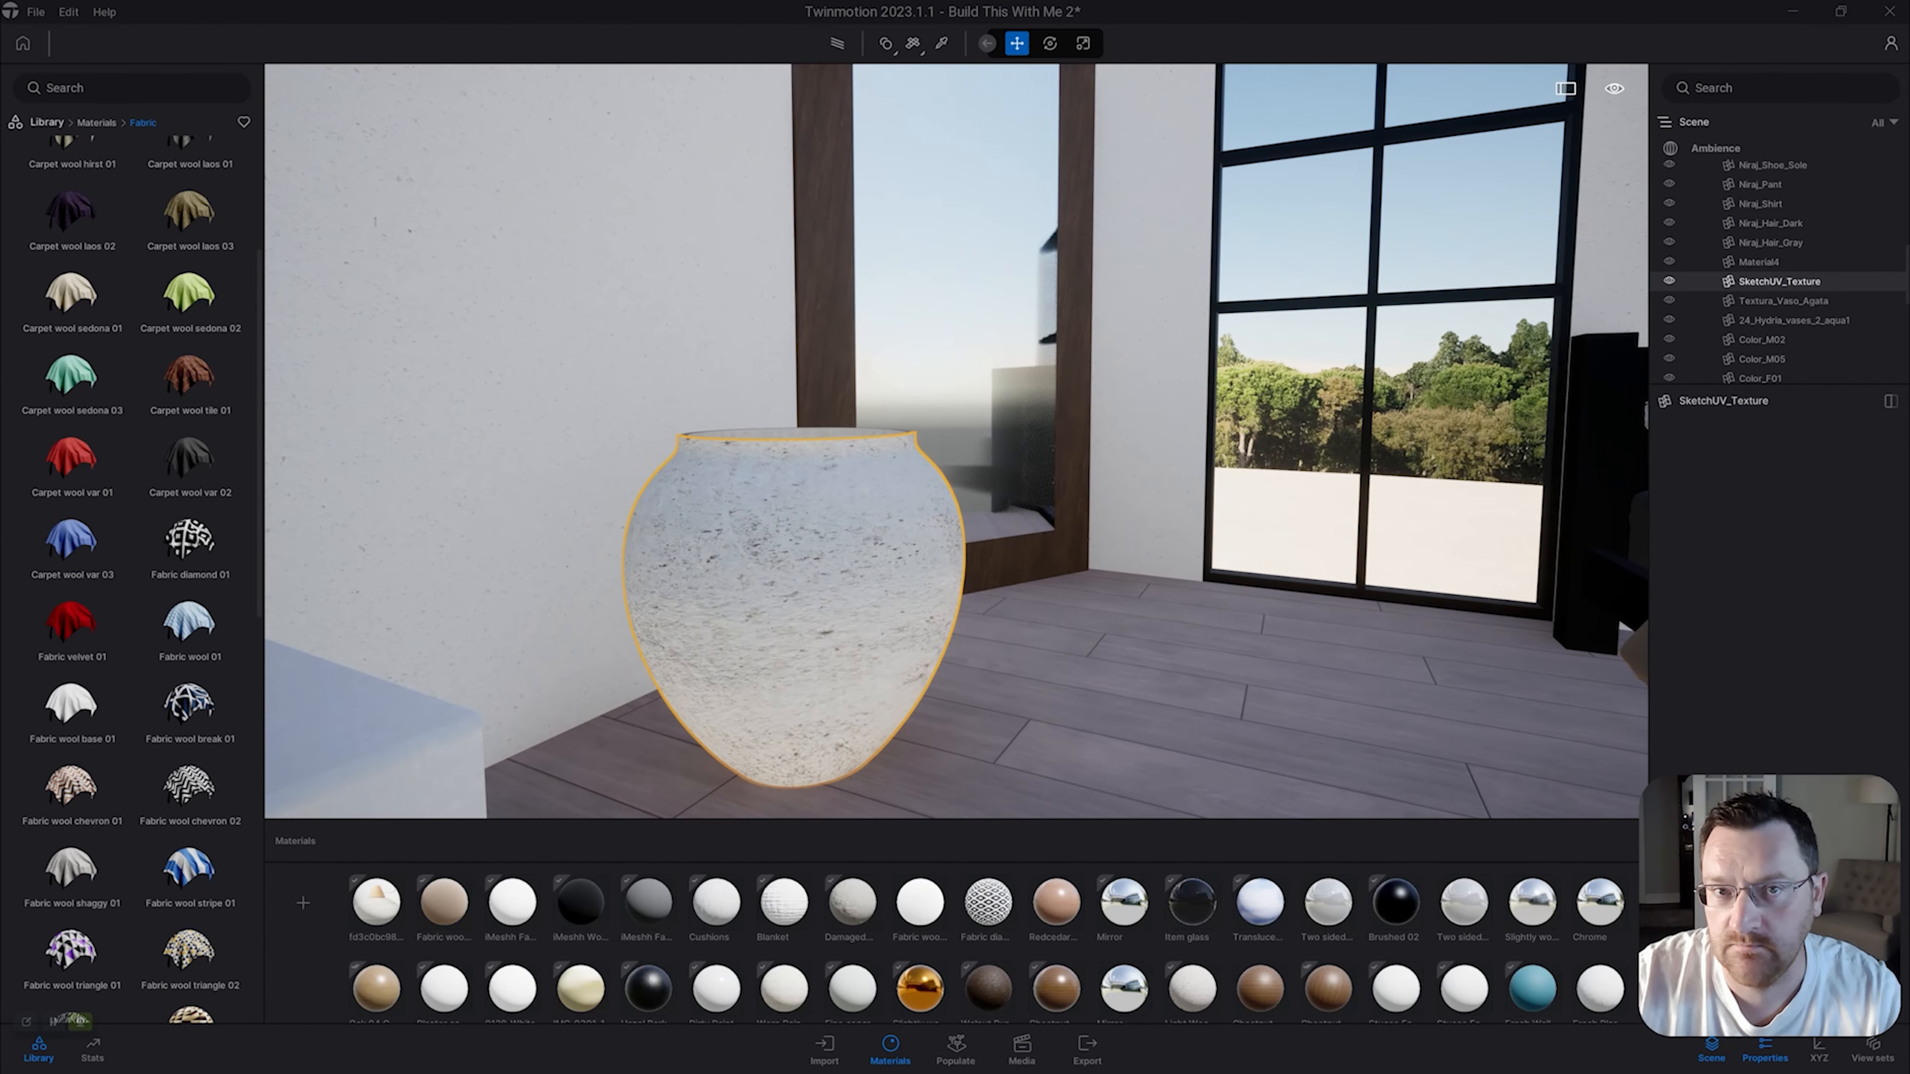
pyautogui.press('s')
pyautogui.moveTo(957, 441); pyautogui.dragTo(1323, 422, button='right')
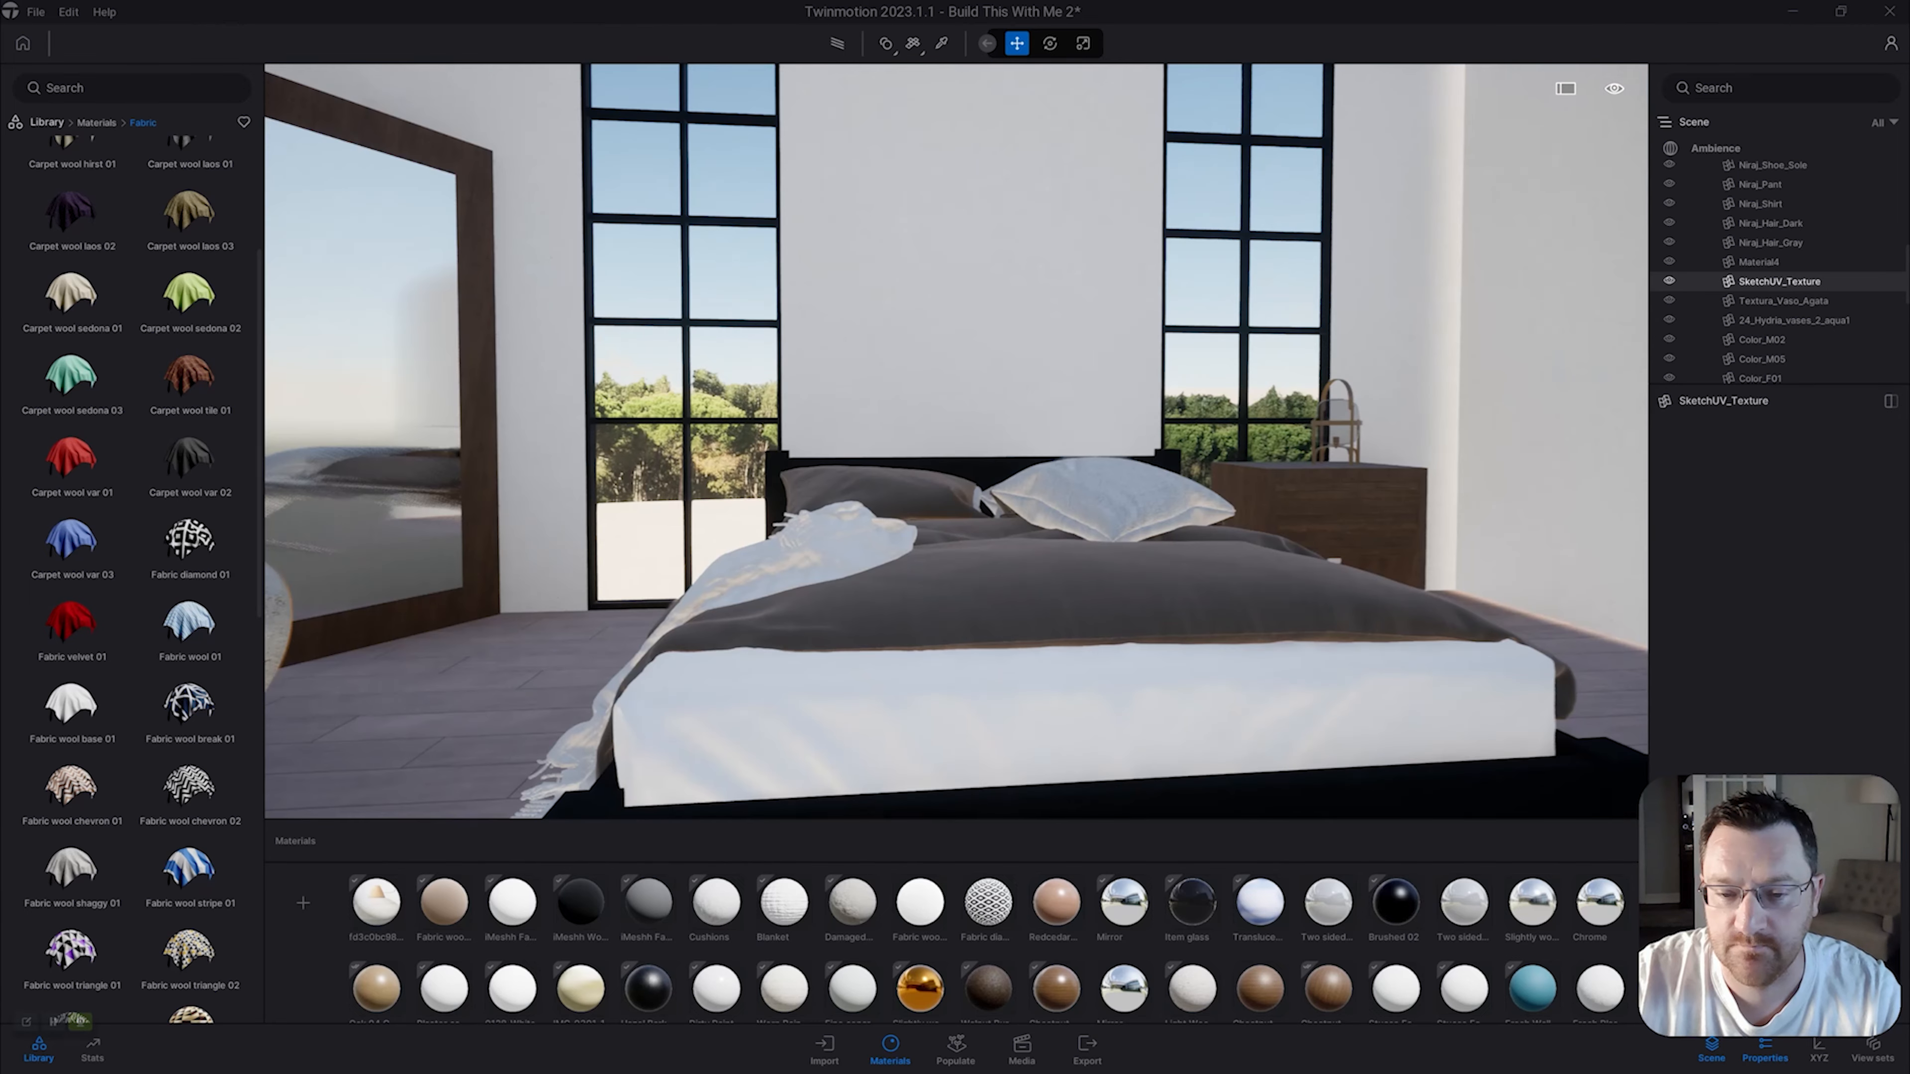
pyautogui.hotkey('alt', 'Tab')
pyautogui.press('Tab')
pyautogui.press('Tab')
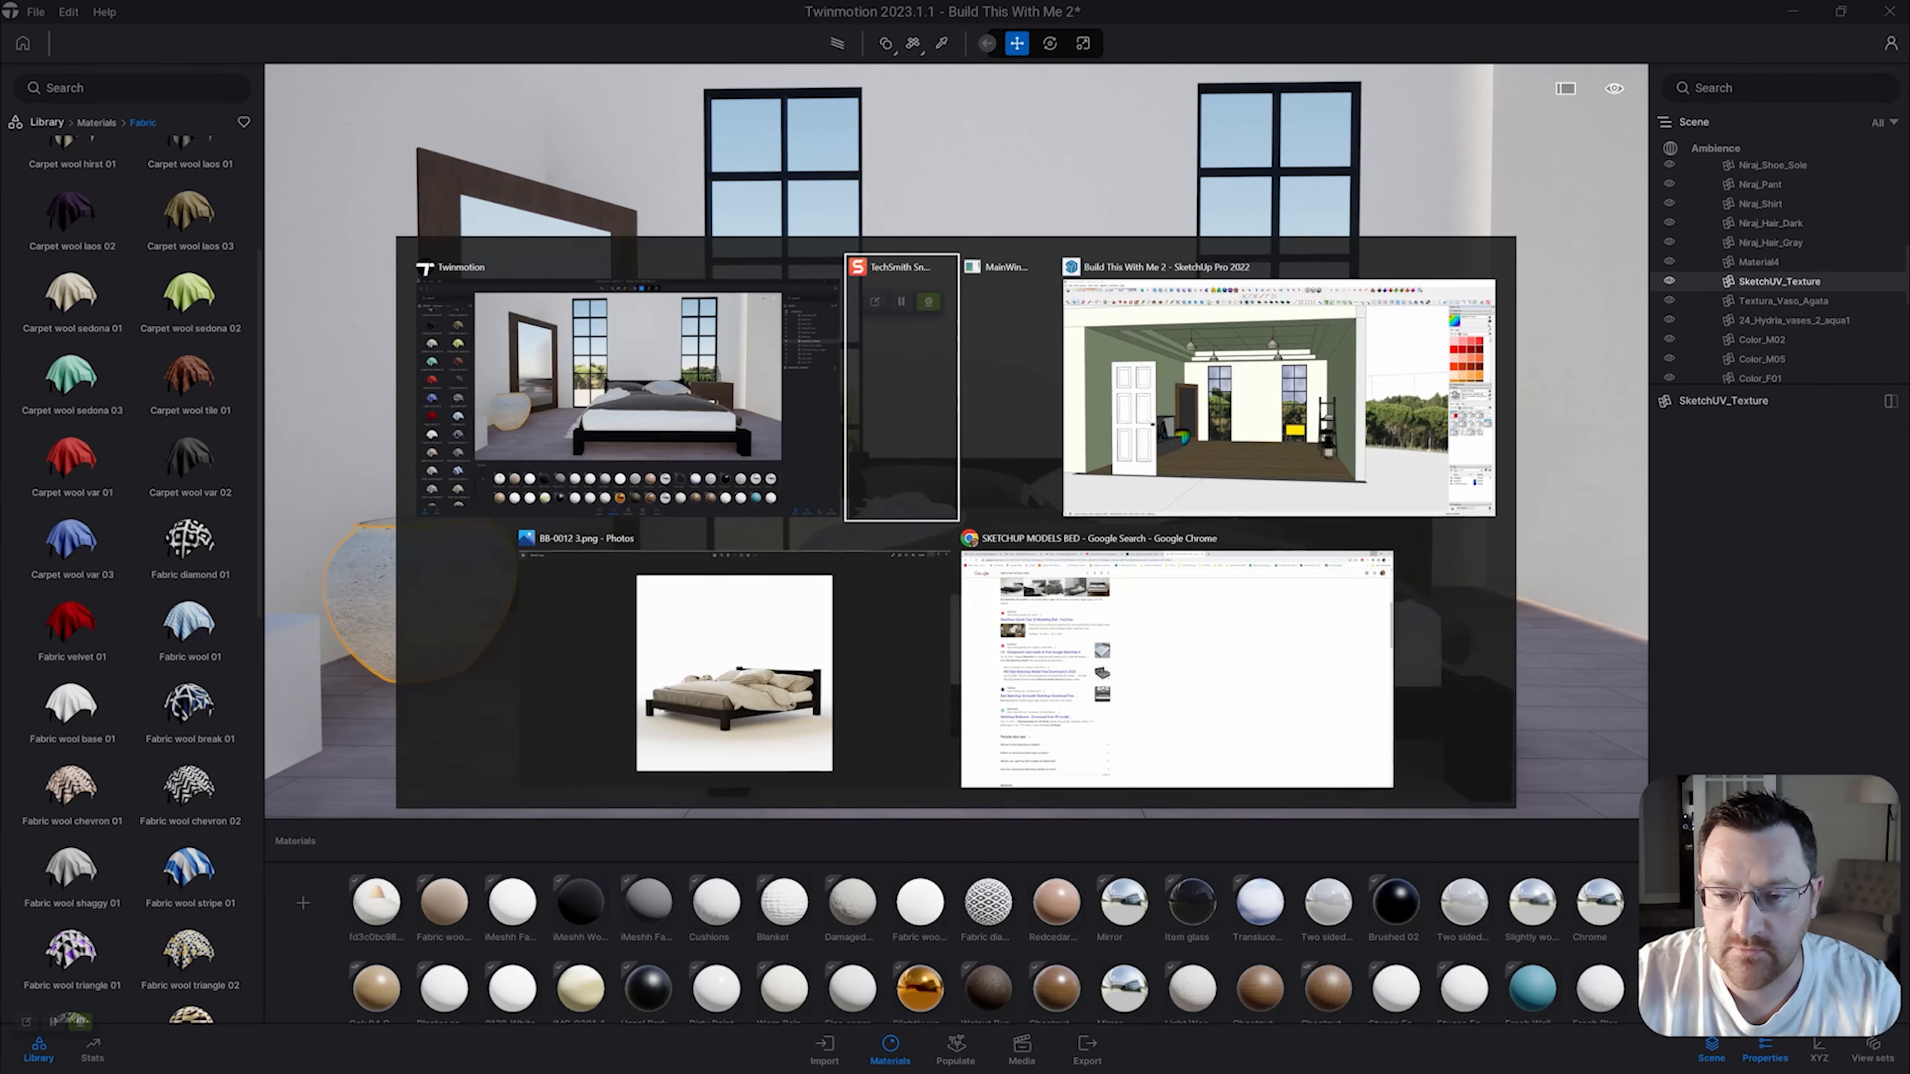
pyautogui.hotkey('alt', 'Tab')
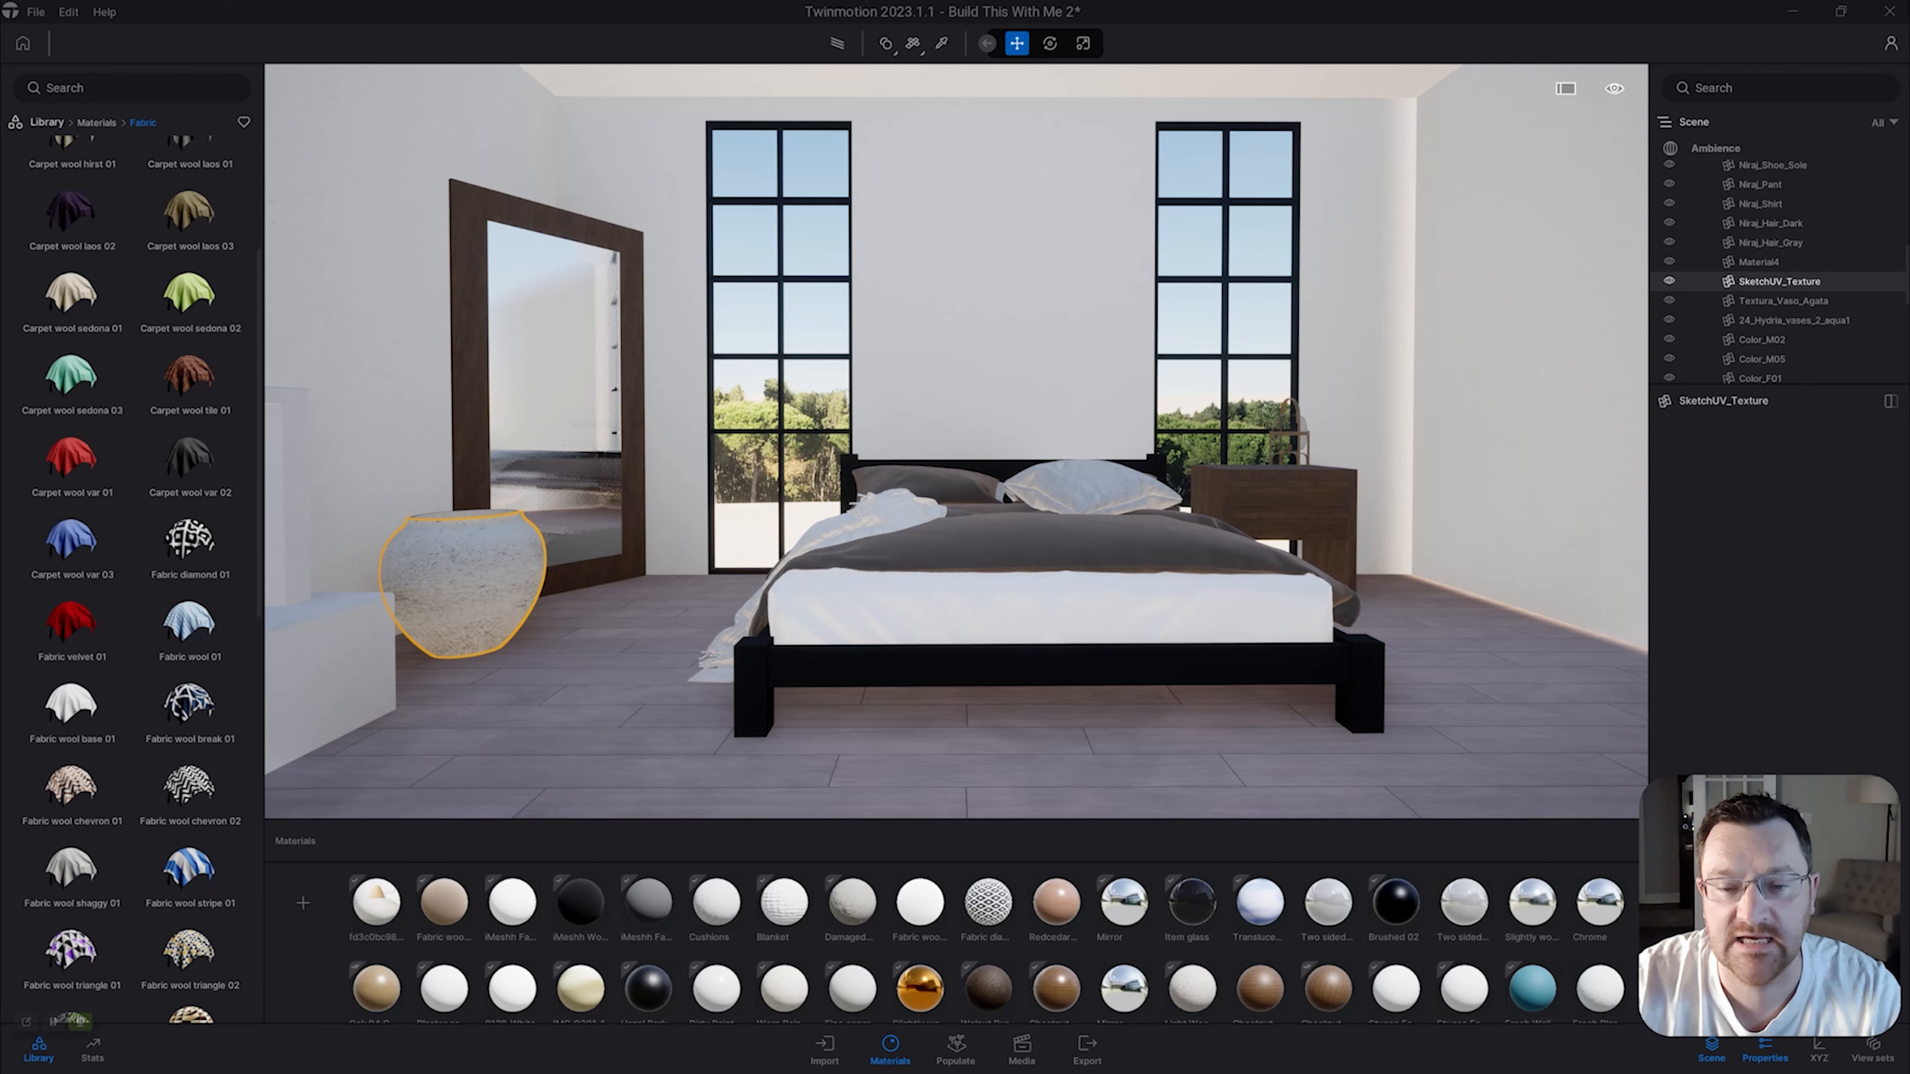
# Browse the library's living room plants for decoration, with the wooden ladder shelf in view.
pyautogui.moveTo(955, 443); pyautogui.dragTo(1380, 444, button='right')
pyautogui.press('w')
pyautogui.press('w')
pyautogui.click(47, 122)
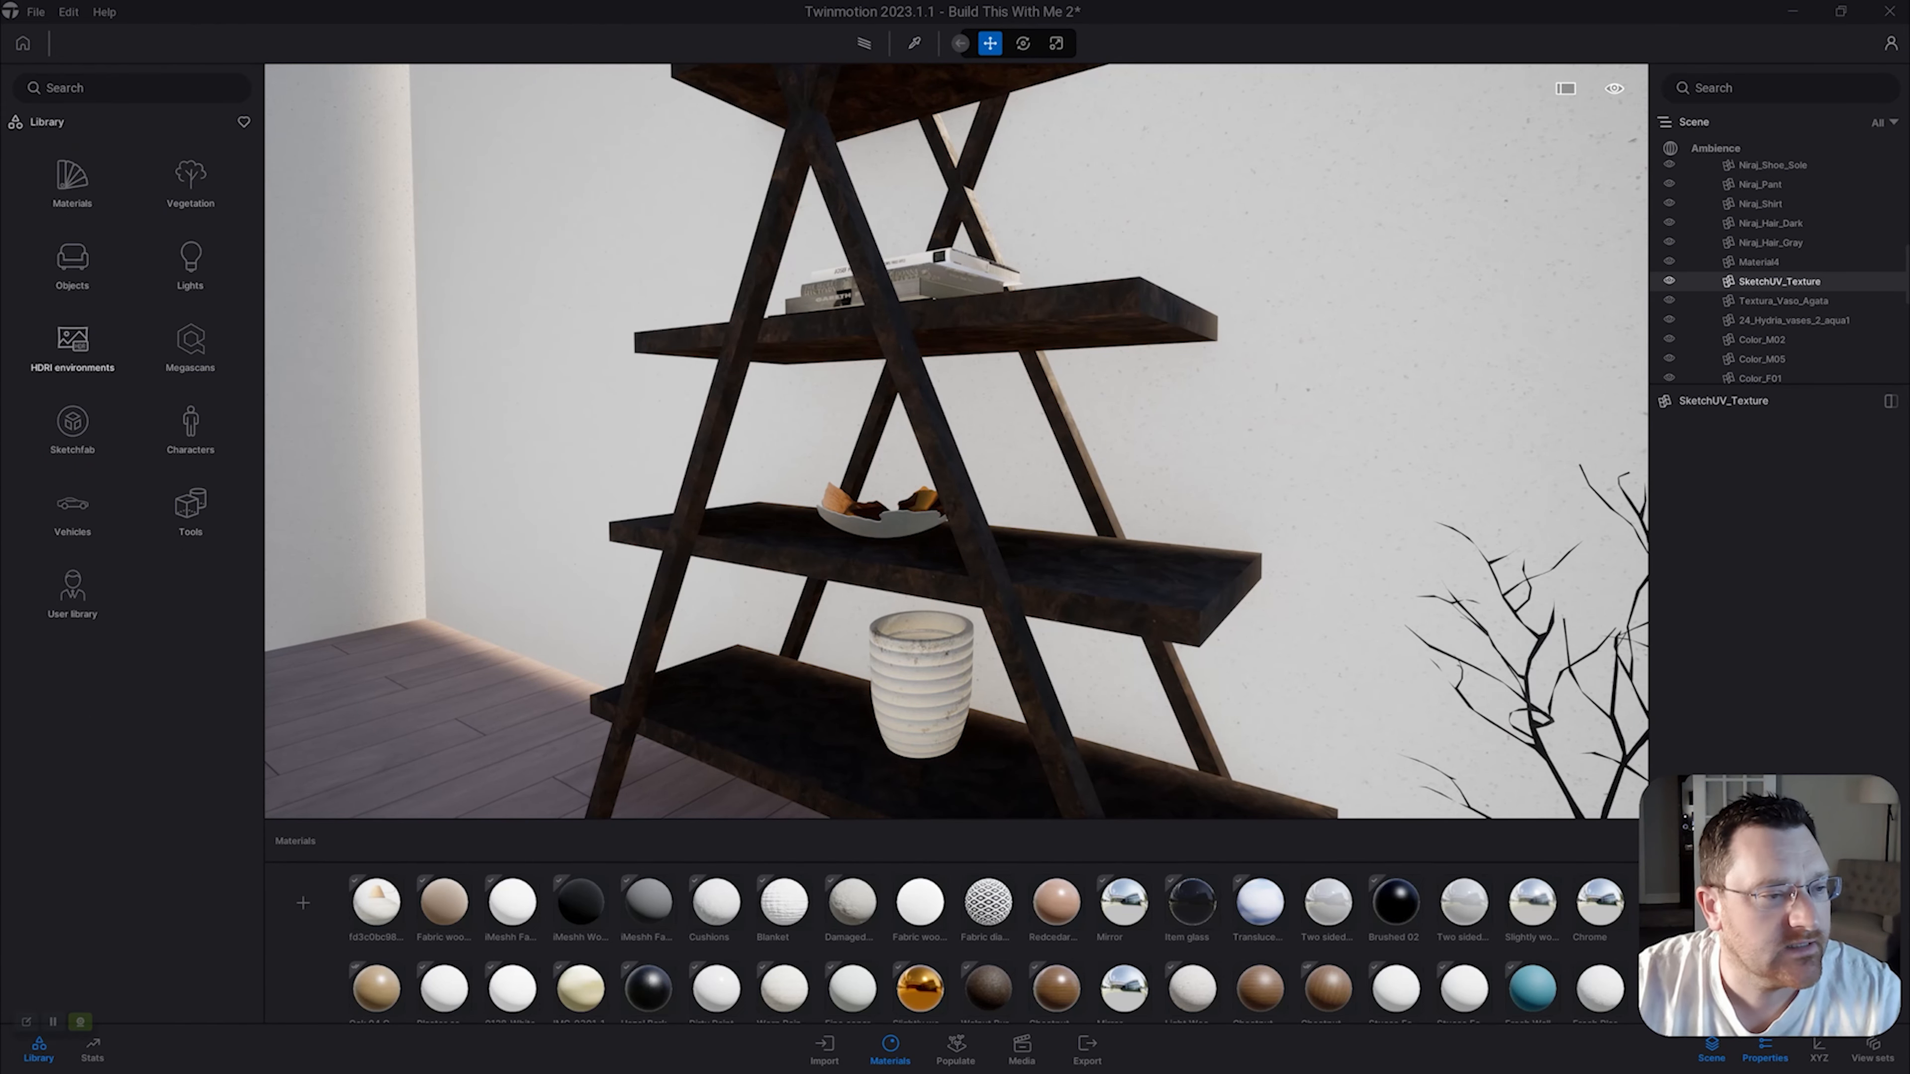
pyautogui.click(72, 260)
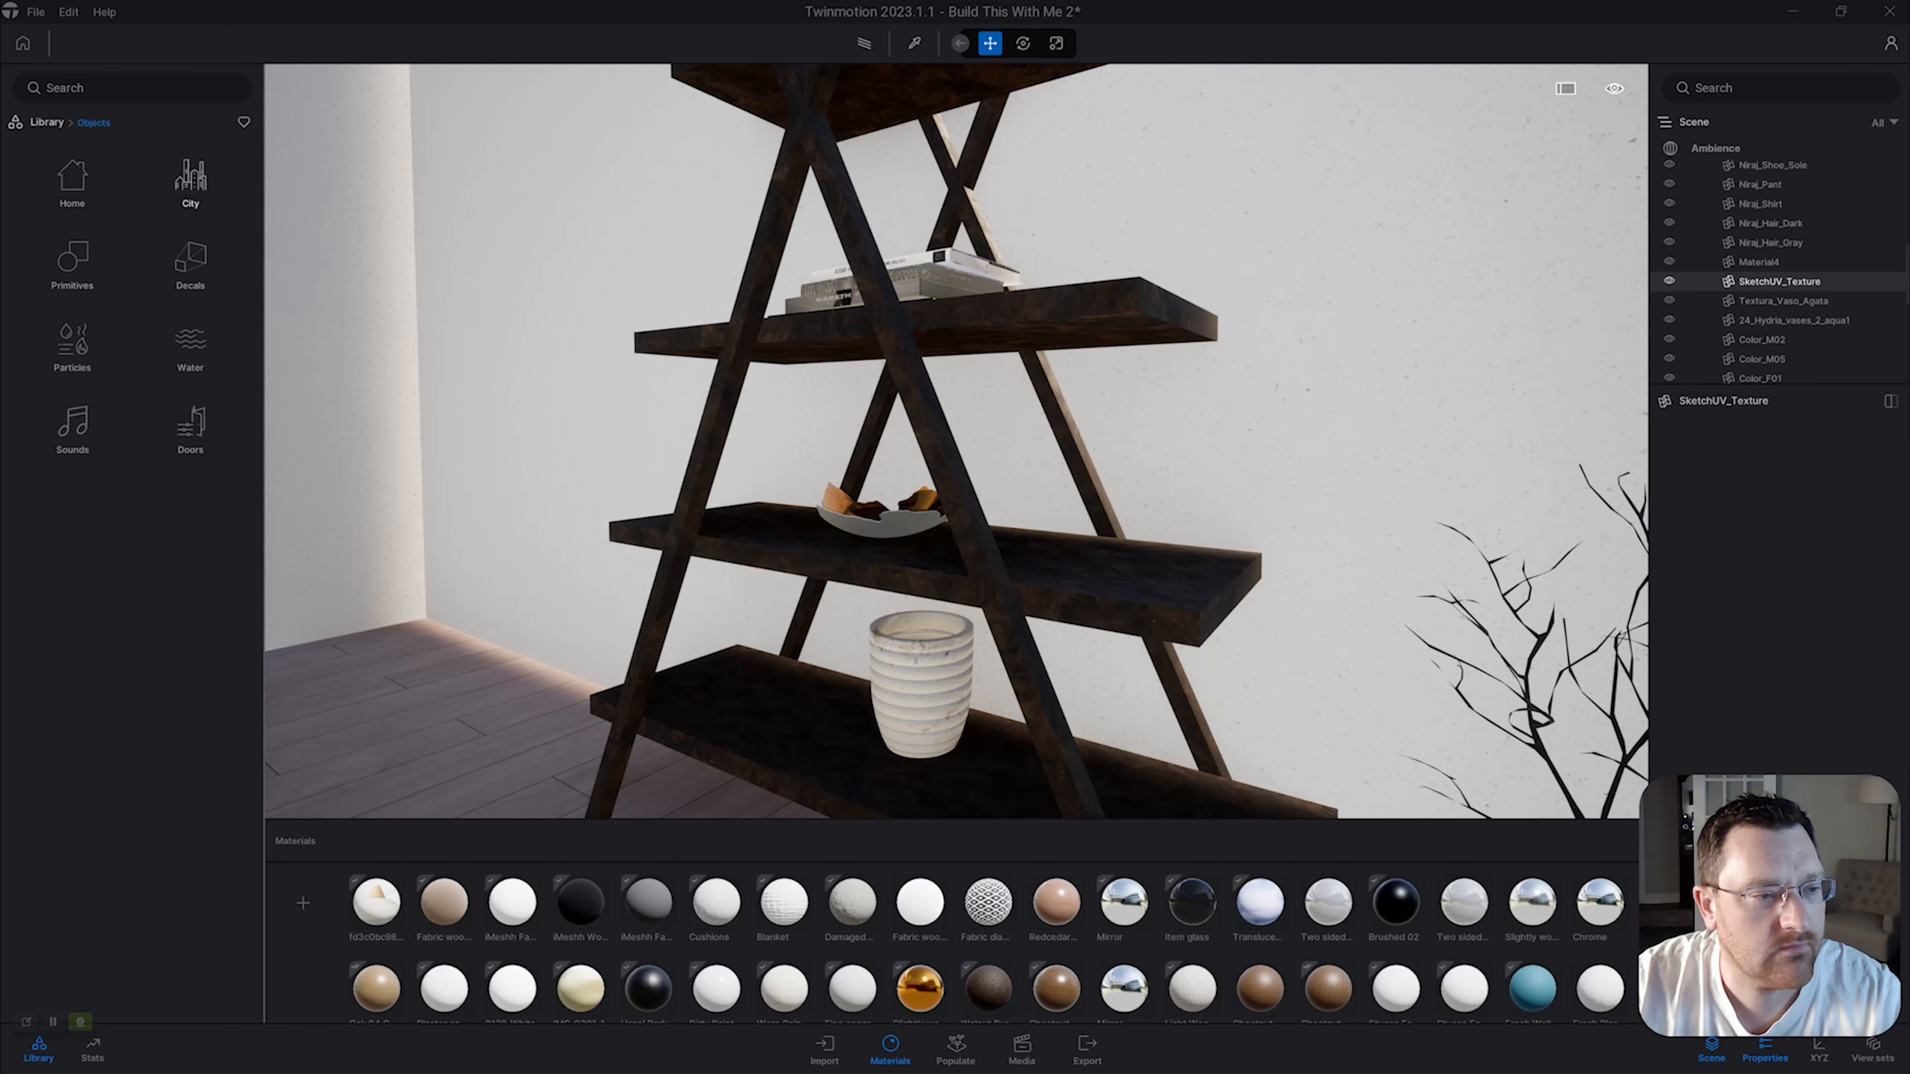
pyautogui.click(72, 180)
pyautogui.moveTo(955, 441); pyautogui.dragTo(809, 572, button='middle')
pyautogui.moveTo(956, 441); pyautogui.dragTo(931, 431, button='right')
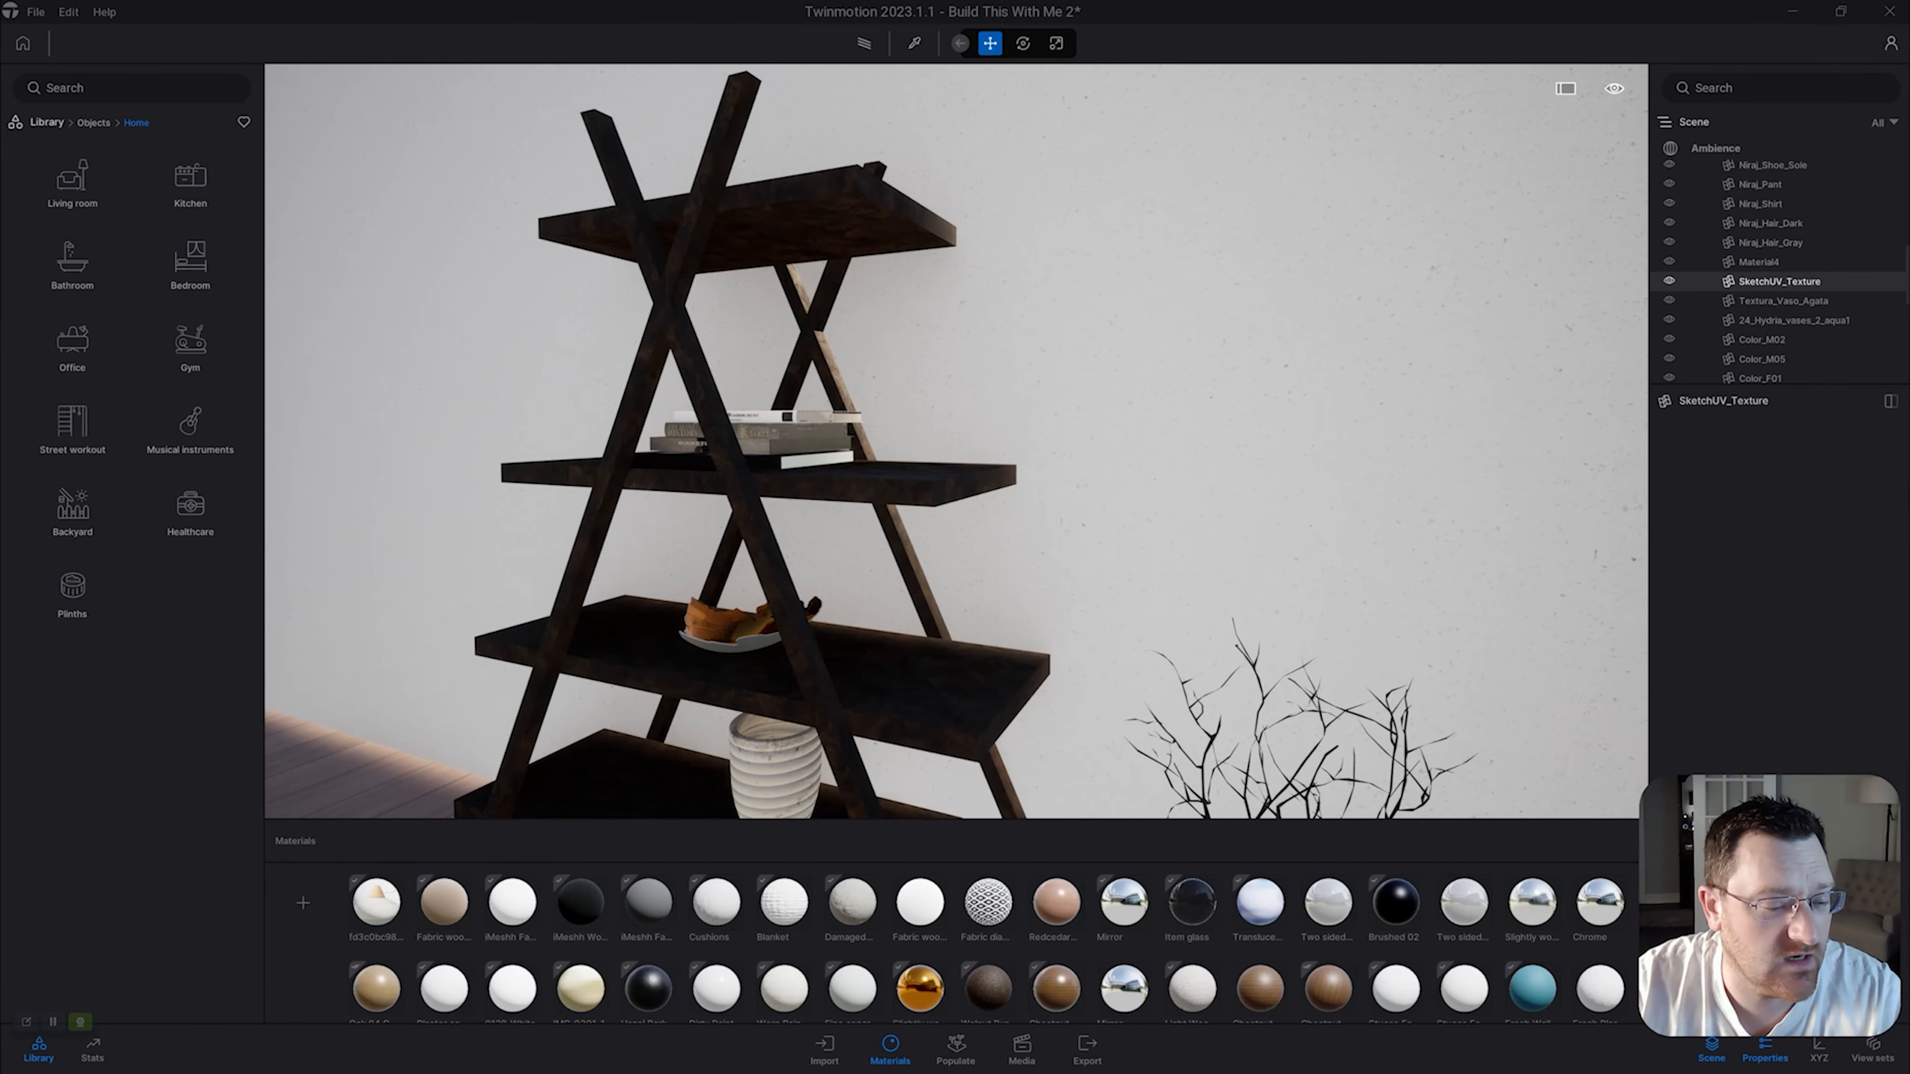
pyautogui.click(72, 181)
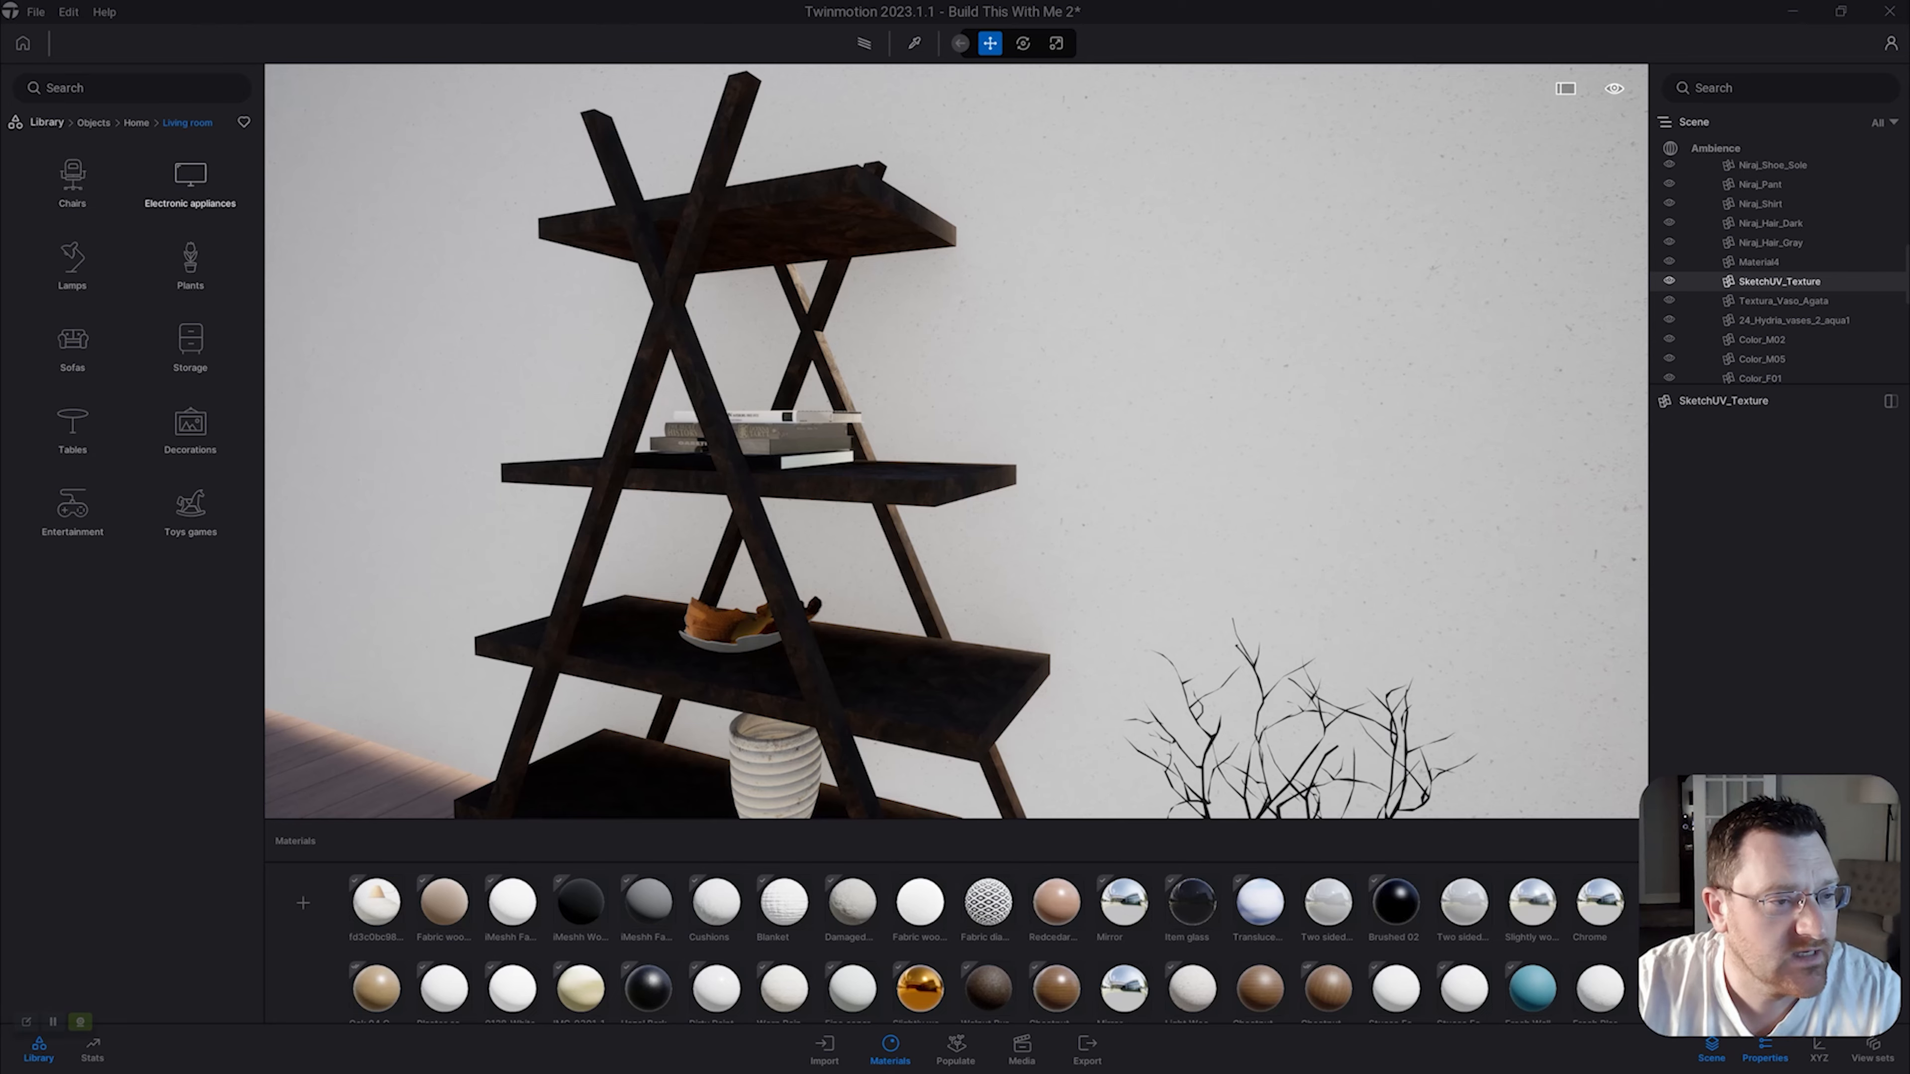
pyautogui.click(190, 263)
pyautogui.moveTo(956, 441); pyautogui.dragTo(940, 486, button='right')
pyautogui.scroll(-1, 73, 482)
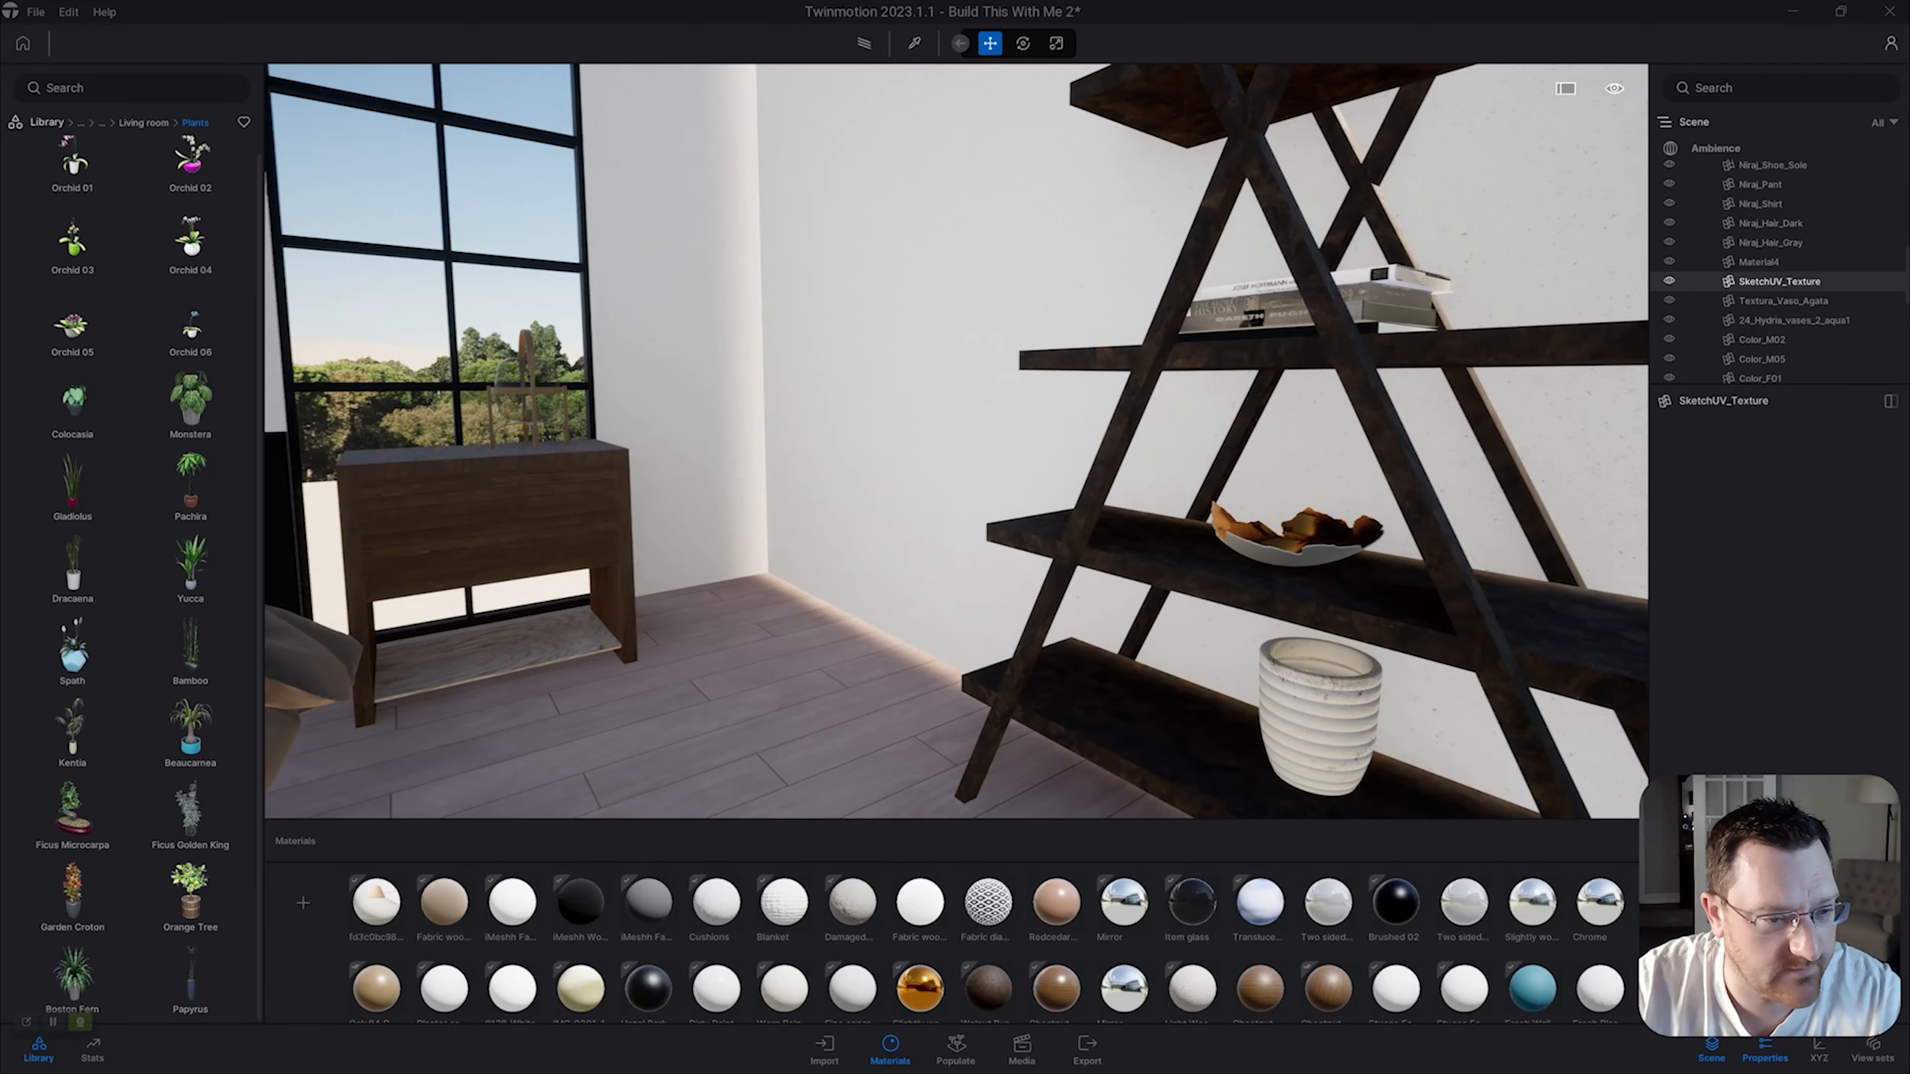
# Move to the nightstand and browse the living room electronic appliances for an item to put on it.
pyautogui.moveTo(956, 441); pyautogui.dragTo(774, 459, button='right')
pyautogui.scroll(1, 73, 823)
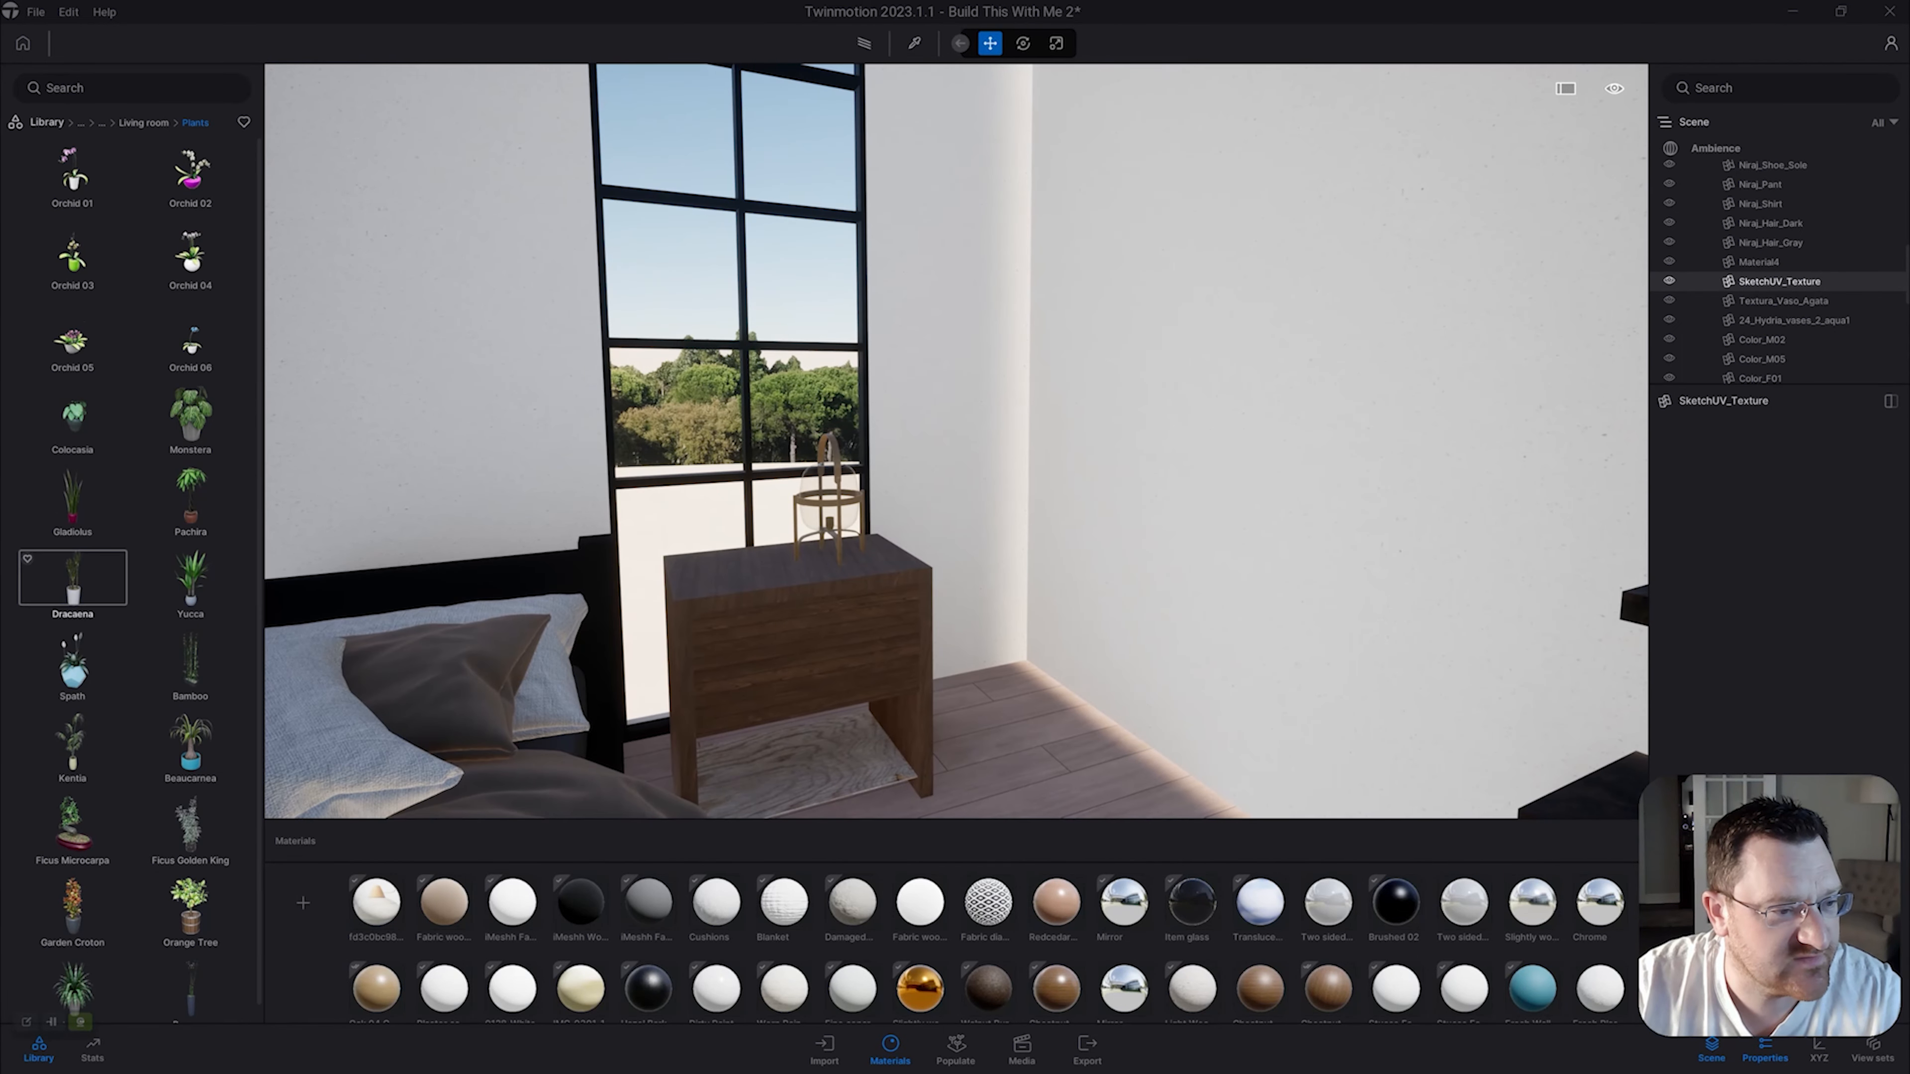
pyautogui.press('a')
pyautogui.press('w')
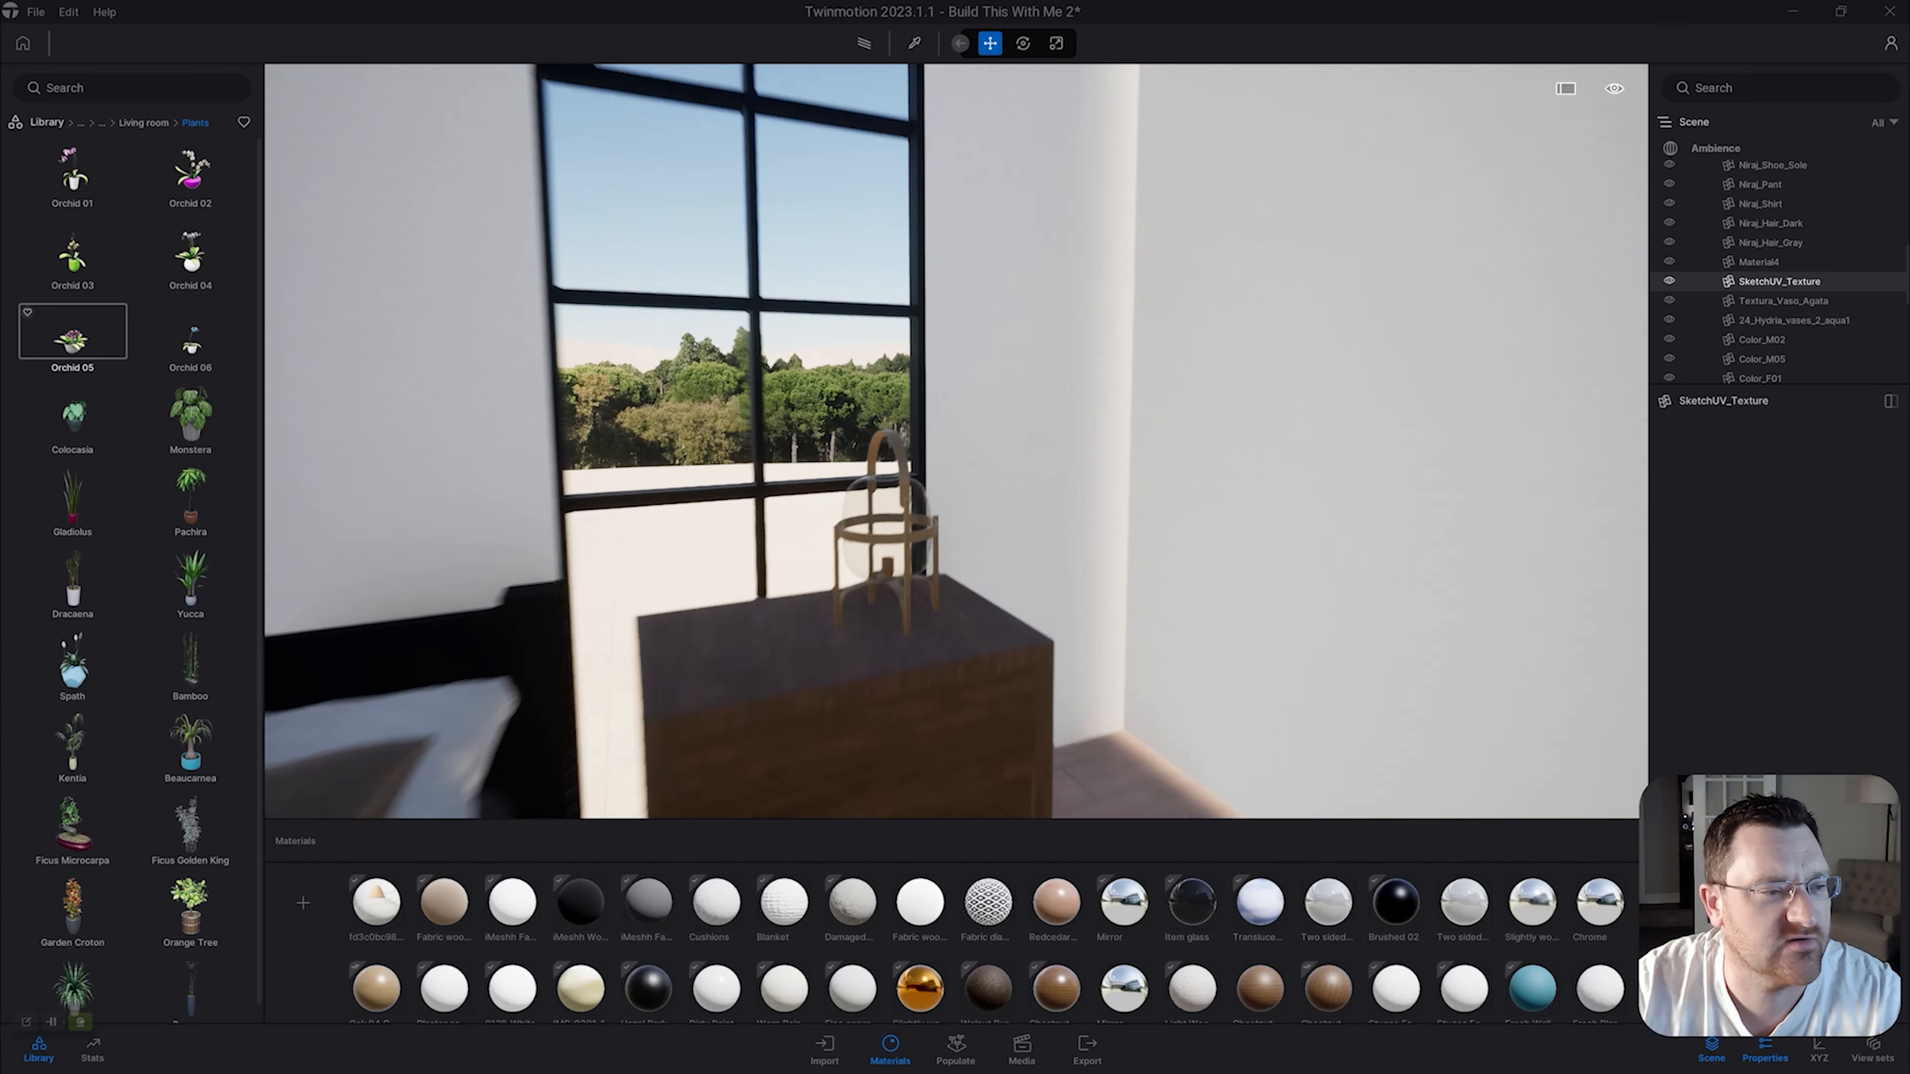
pyautogui.press('s')
pyautogui.press('w')
pyautogui.click(144, 123)
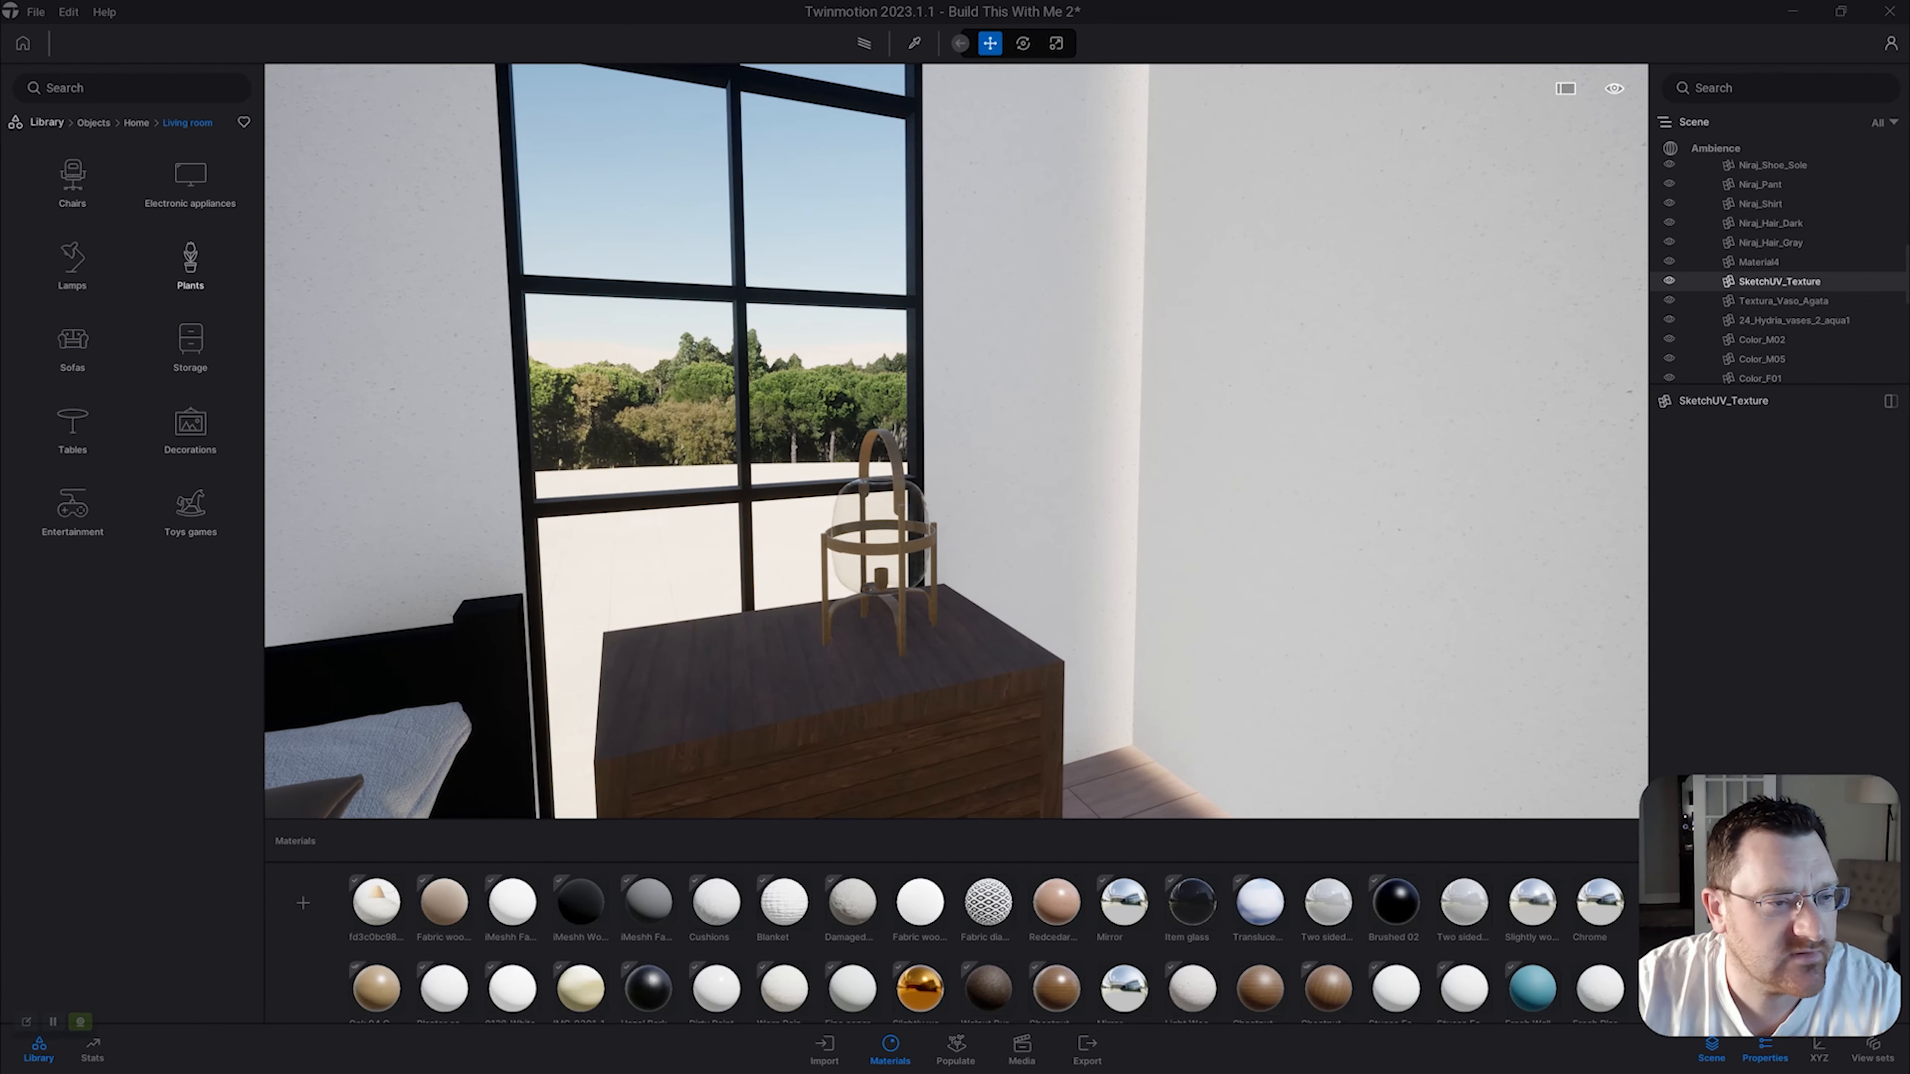
pyautogui.click(190, 185)
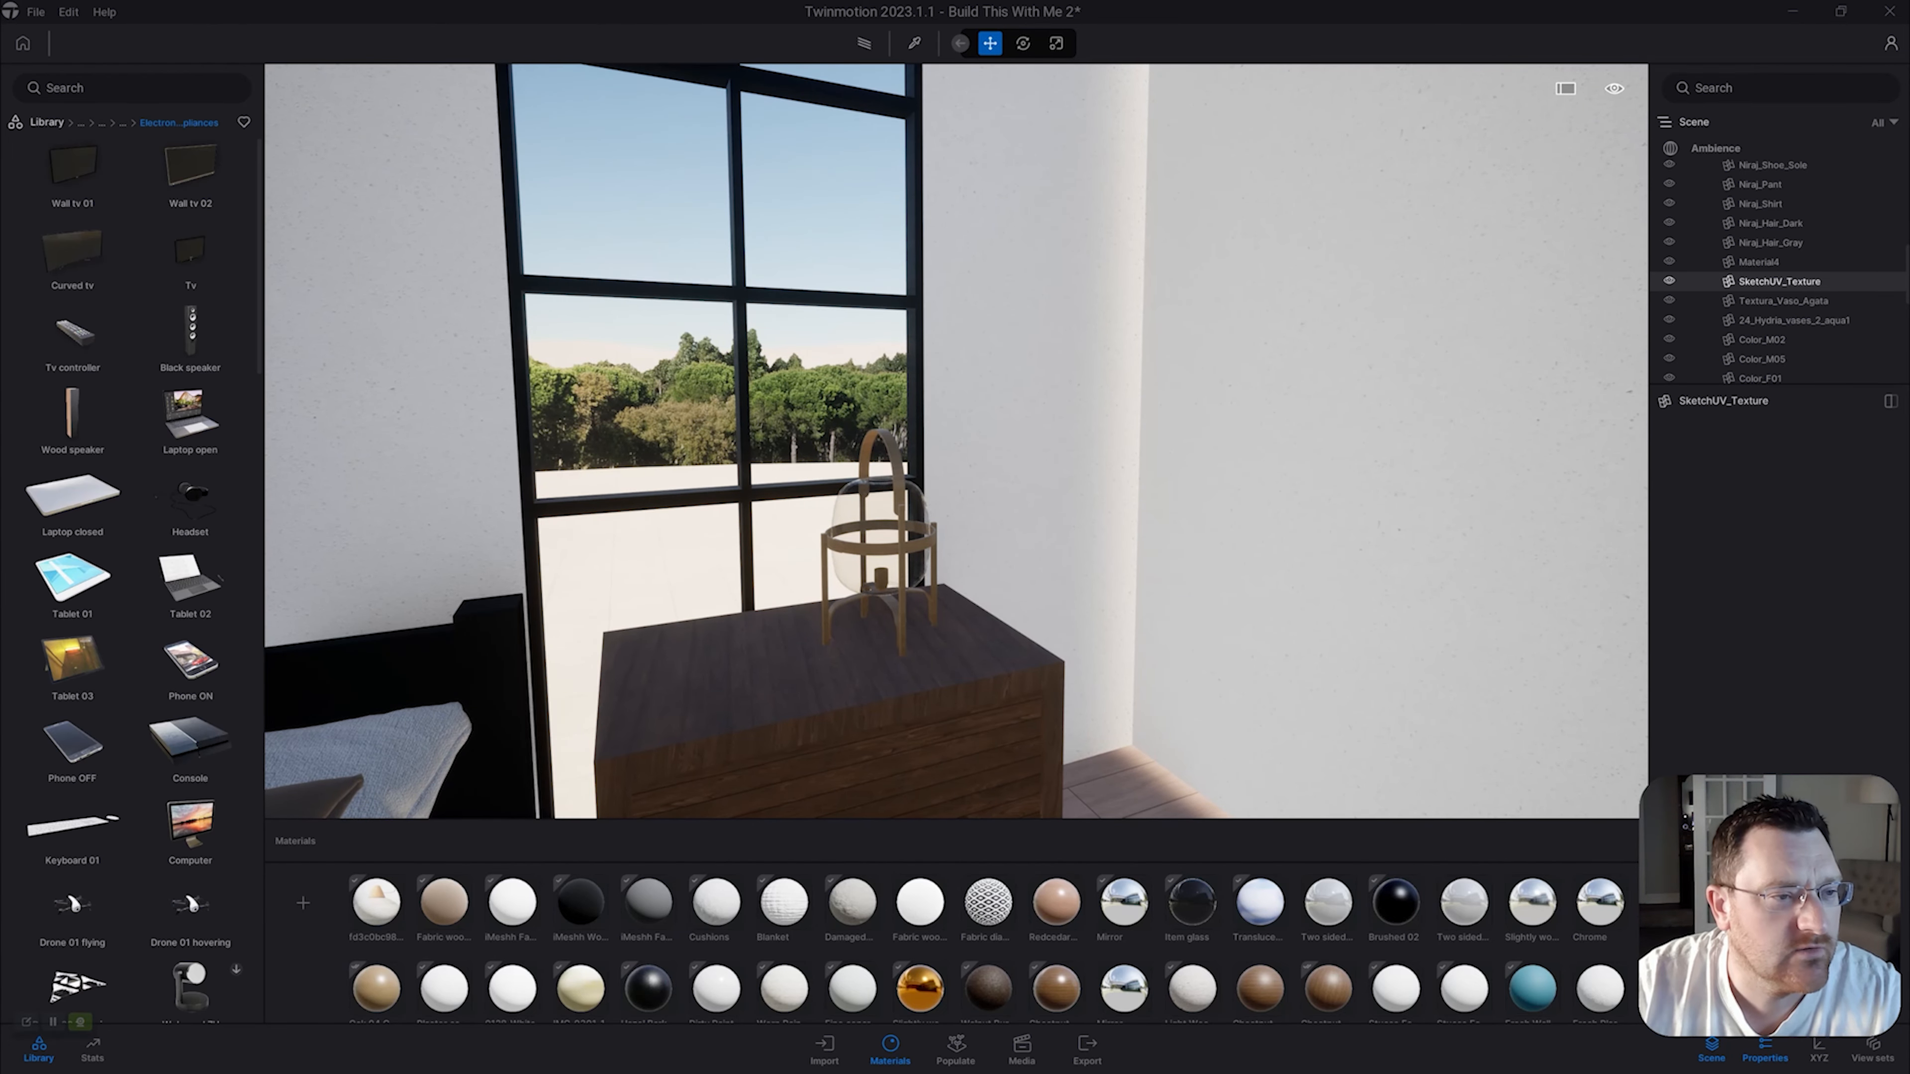
pyautogui.press('w')
pyautogui.scroll(-8, 190, 497)
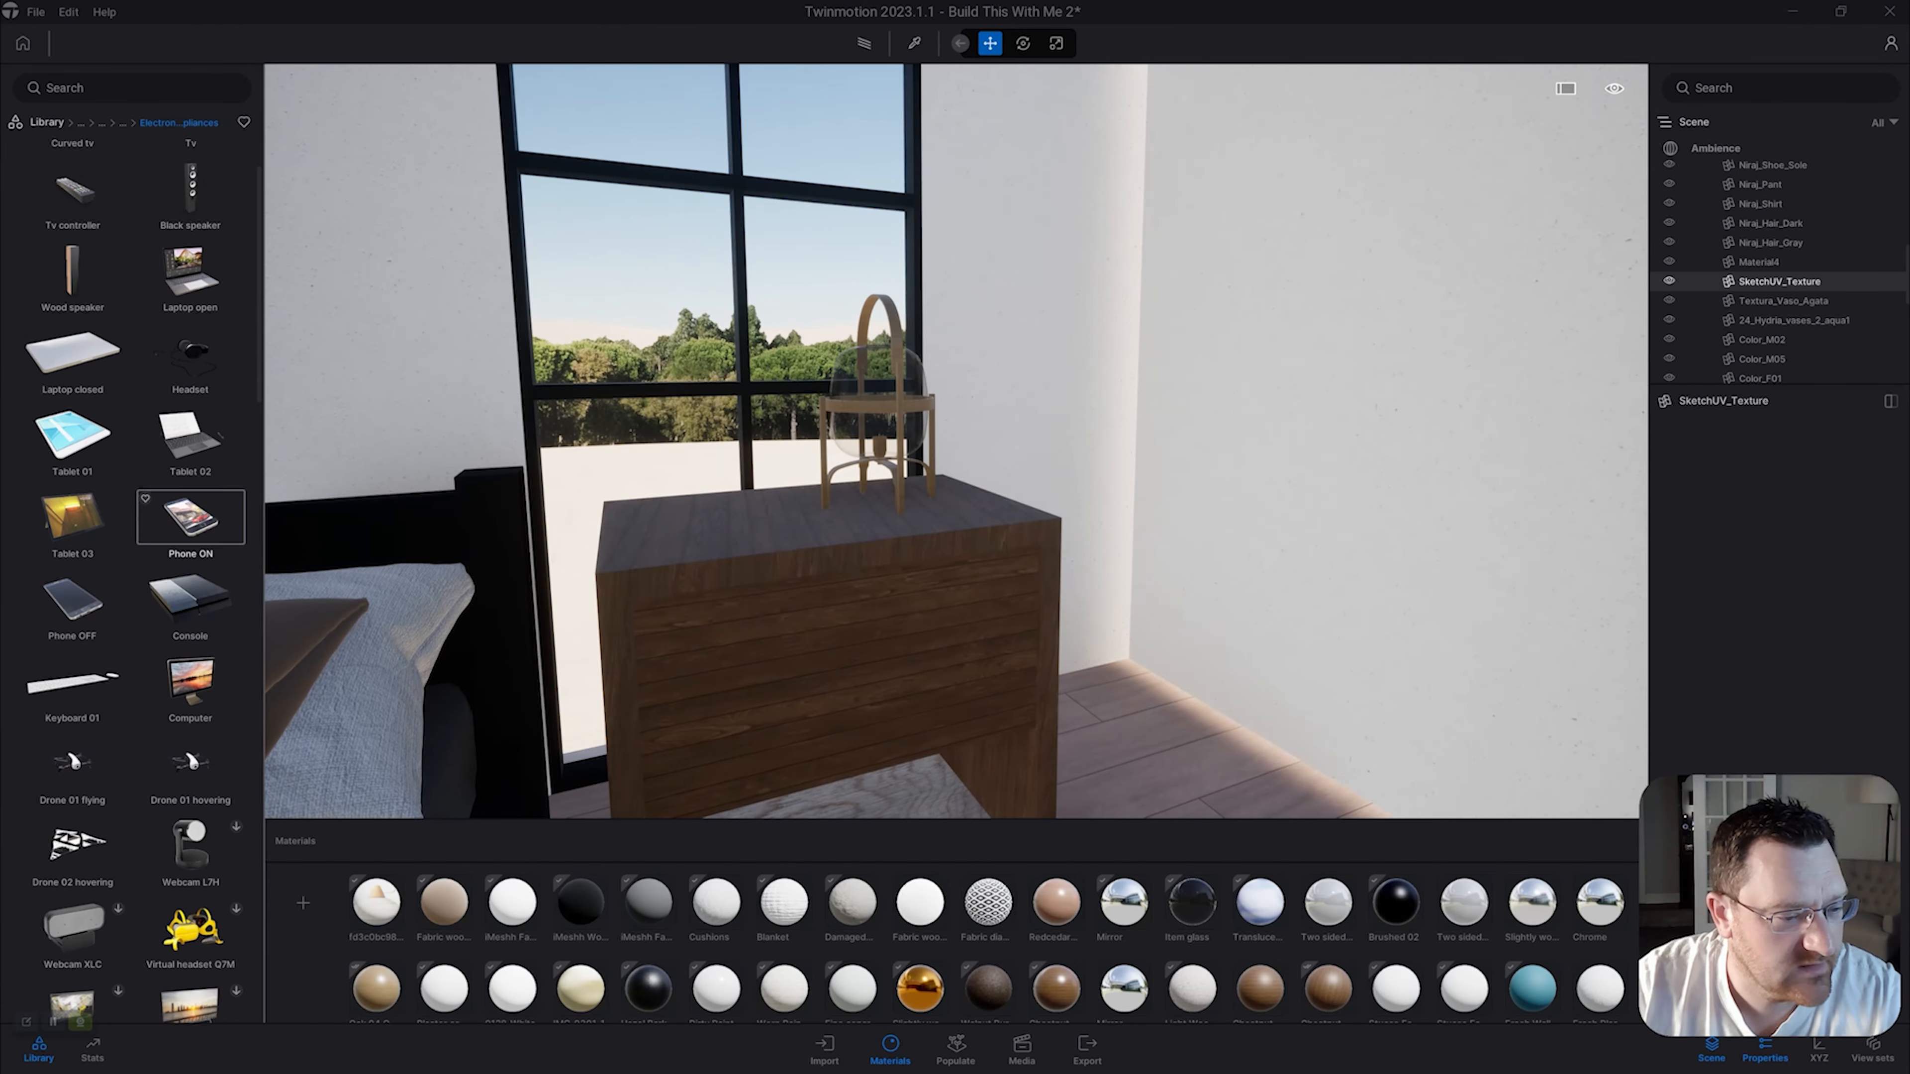
pyautogui.press('w')
pyautogui.scroll(-3, 73, 700)
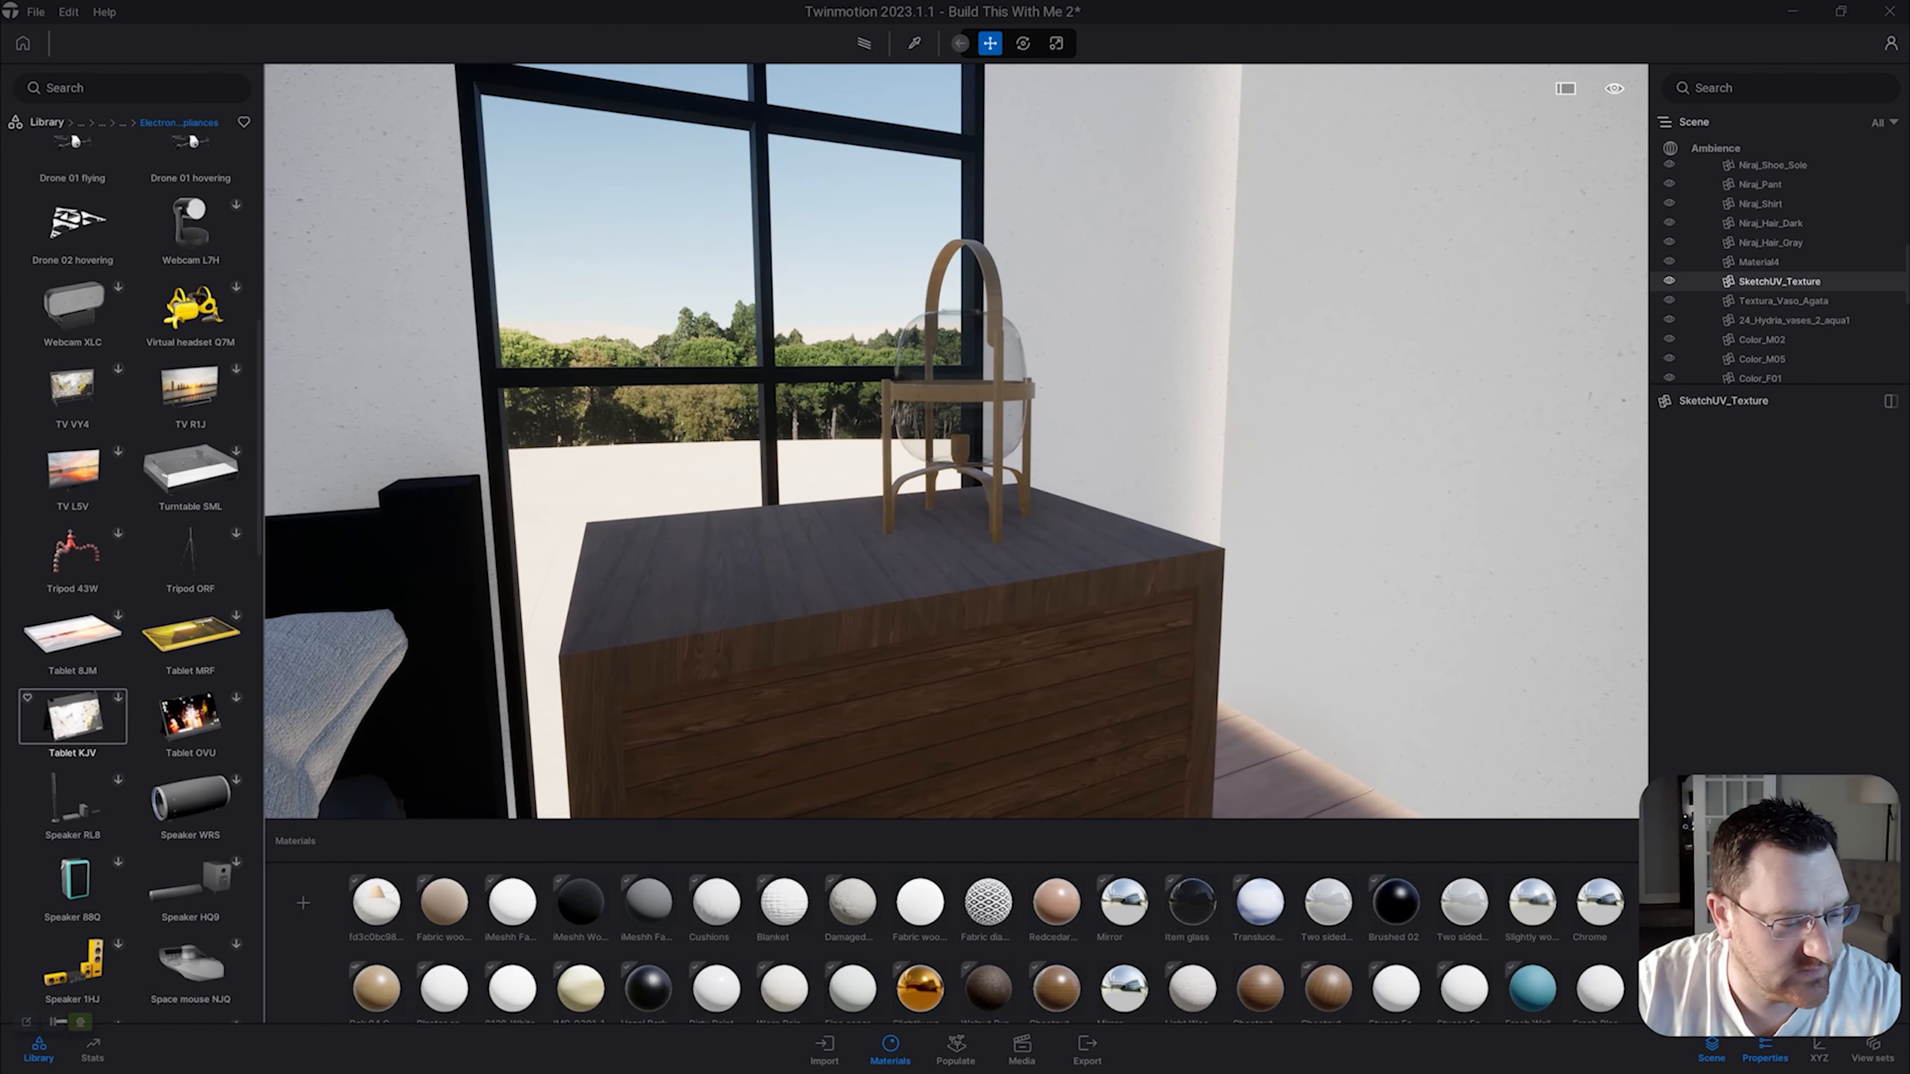
pyautogui.scroll(8, 72, 527)
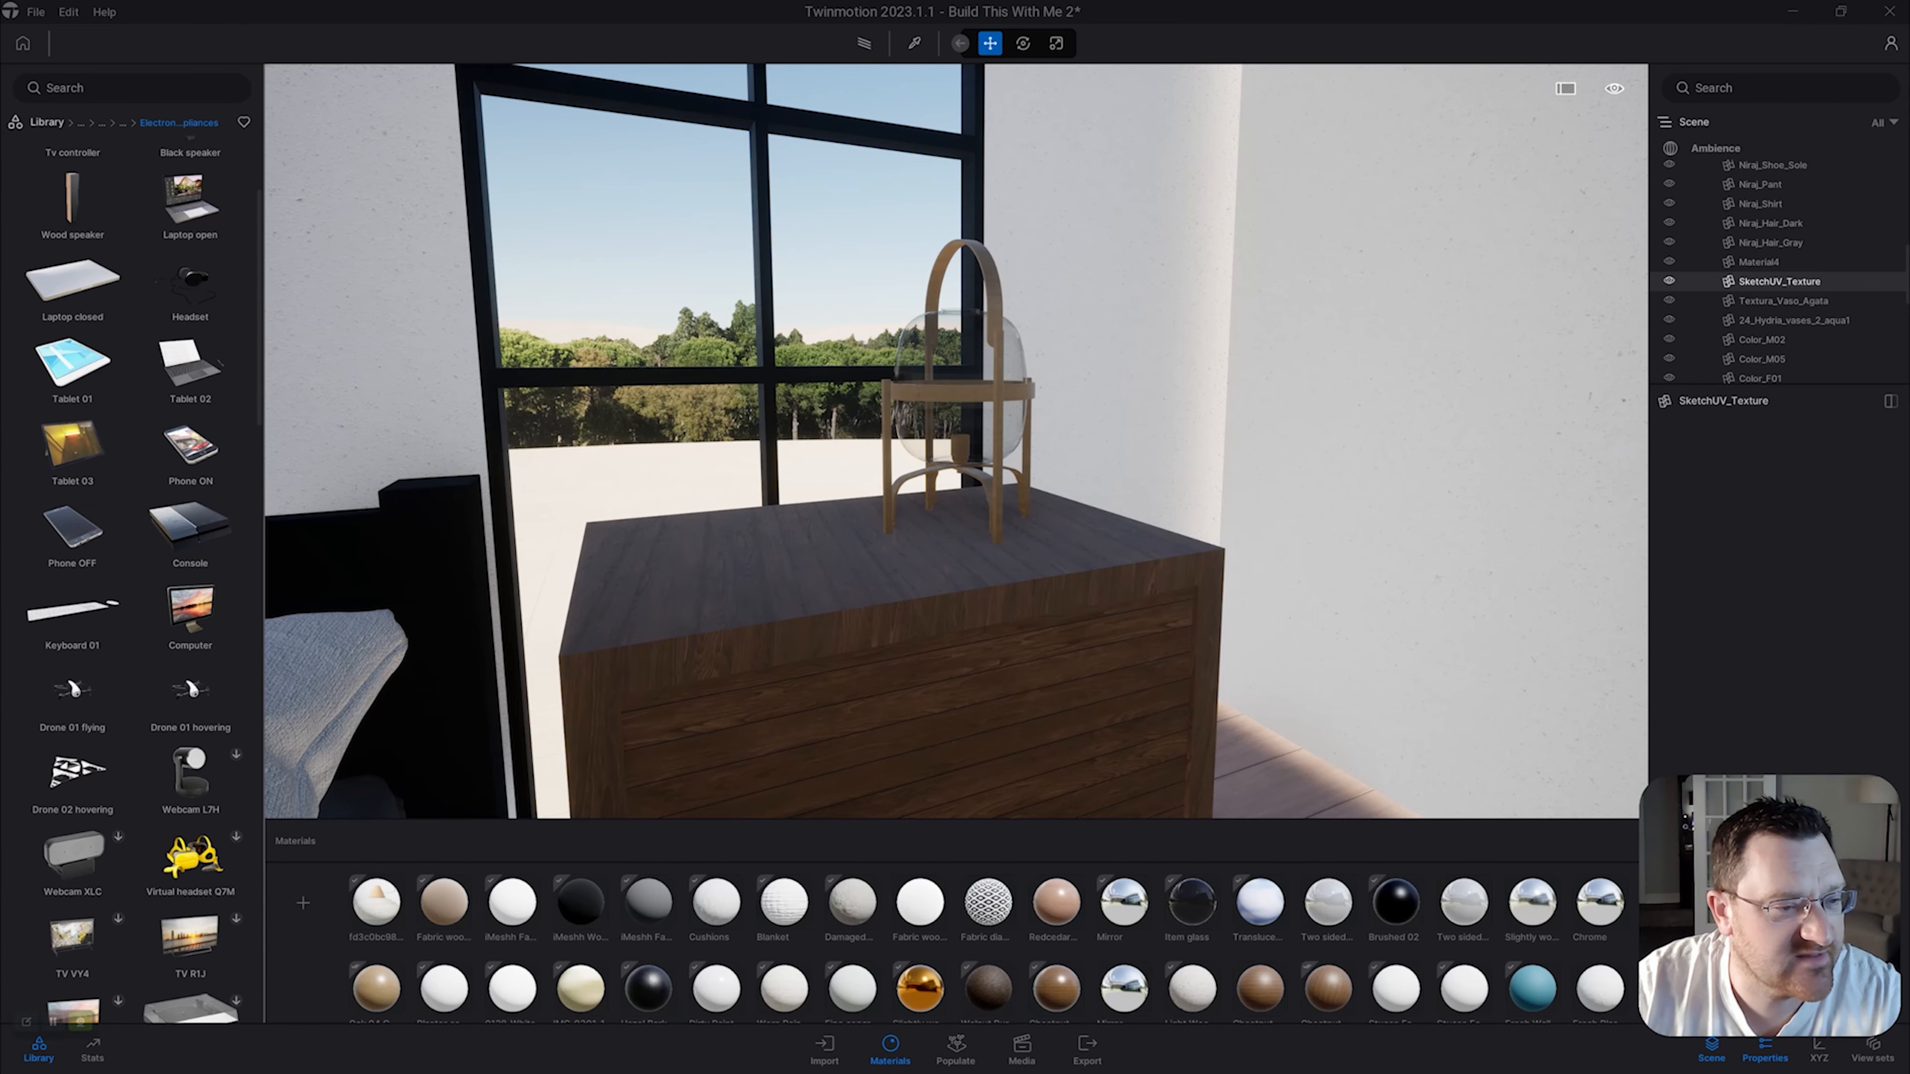
# Place the Headset object on top of the wooden nightstand beside the lantern.
pyautogui.press('w')
pyautogui.press('a')
pyautogui.moveTo(190, 281); pyautogui.dragTo(865, 518)
pyautogui.press('s')
pyautogui.moveTo(865, 518); pyautogui.dragTo(928, 519, button='right')
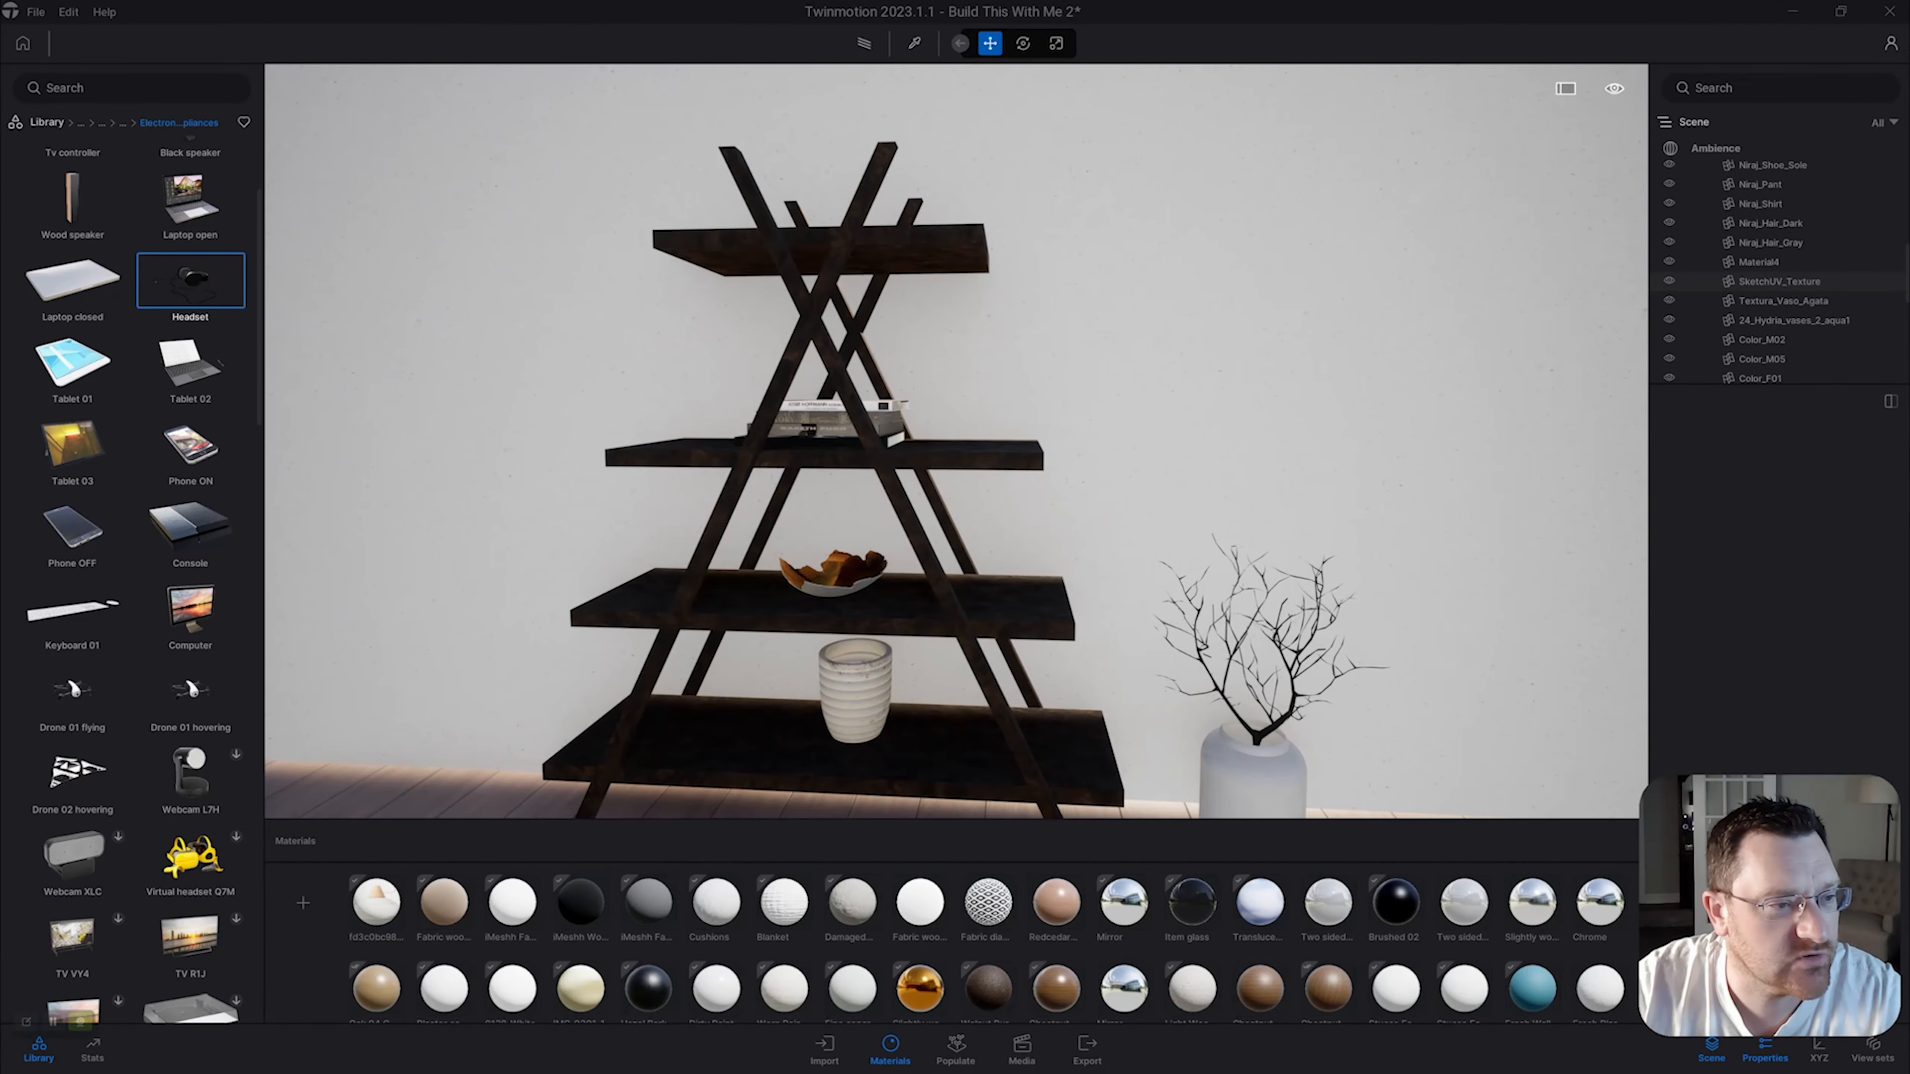
# Open the library's Home objects category with the ladder shelf framed in view.
pyautogui.click(46, 122)
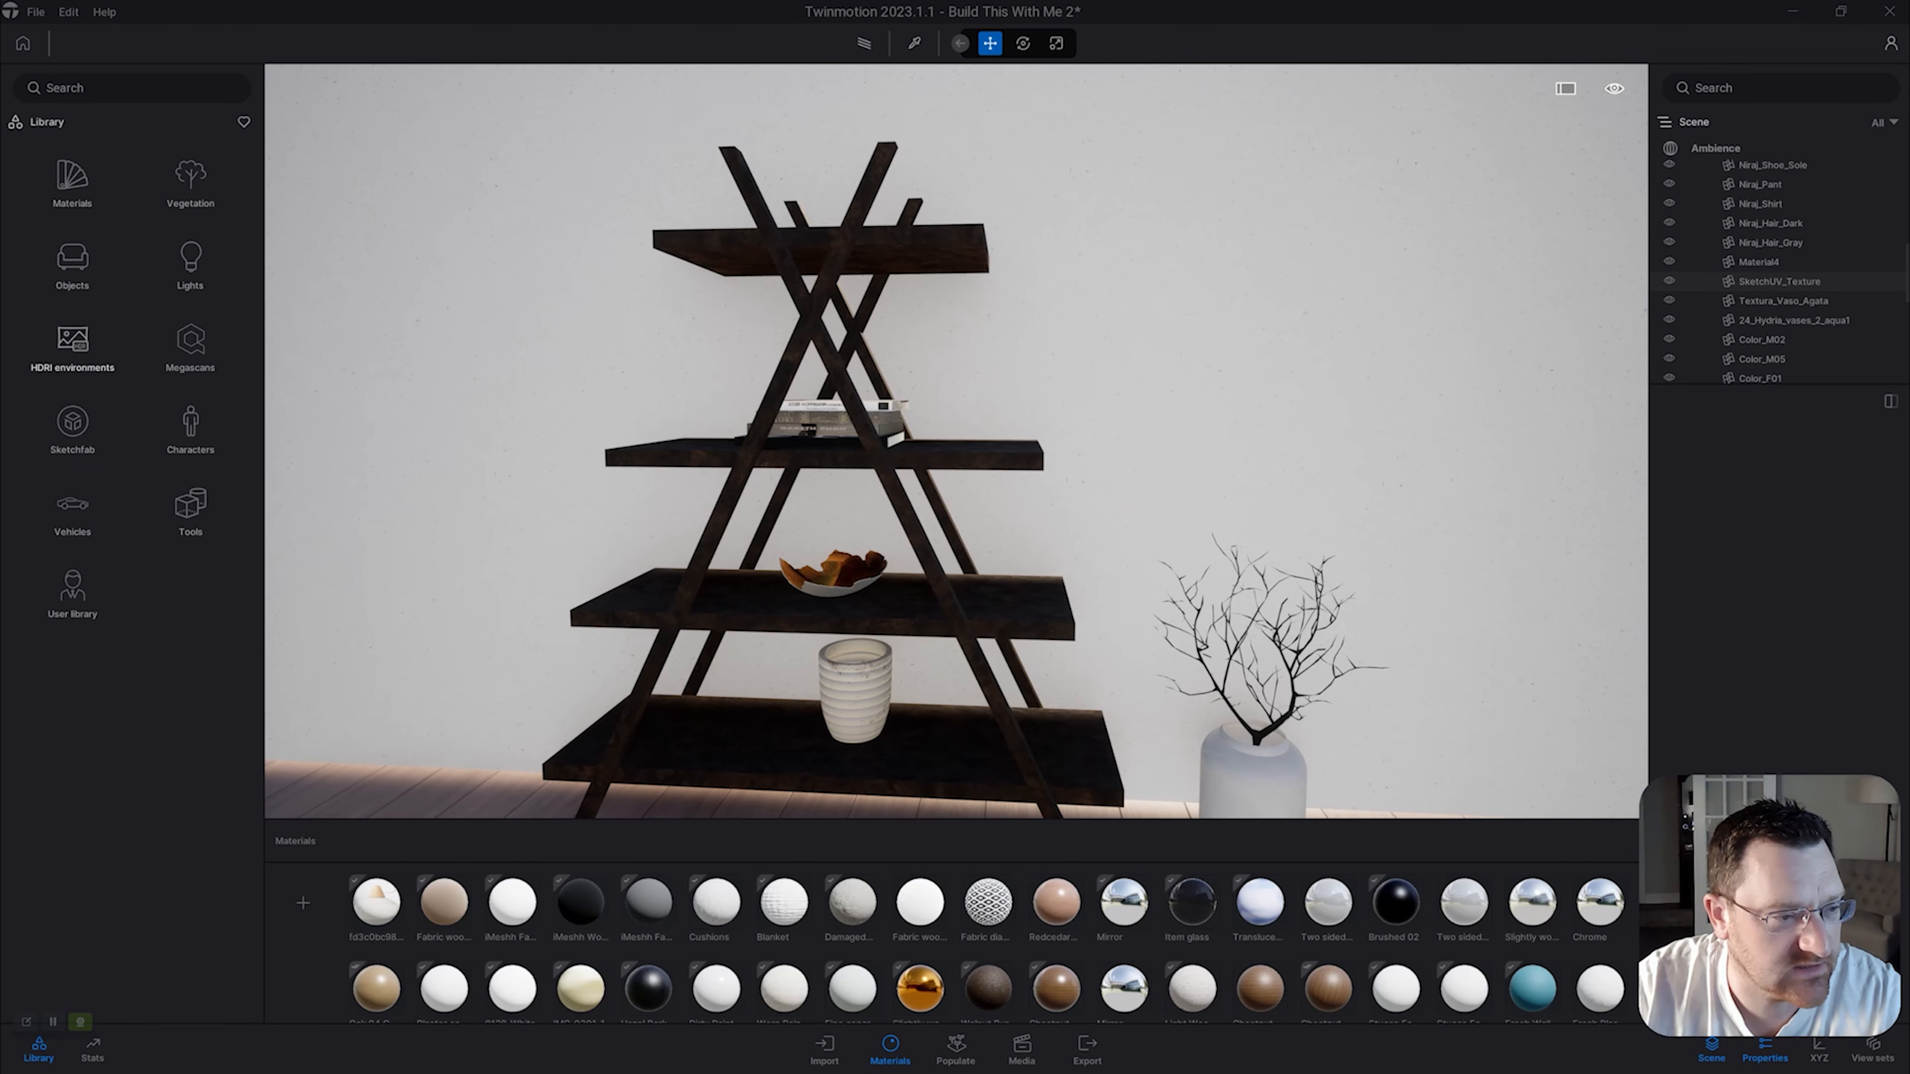
pyautogui.moveTo(865, 481); pyautogui.dragTo(820, 476, button='right')
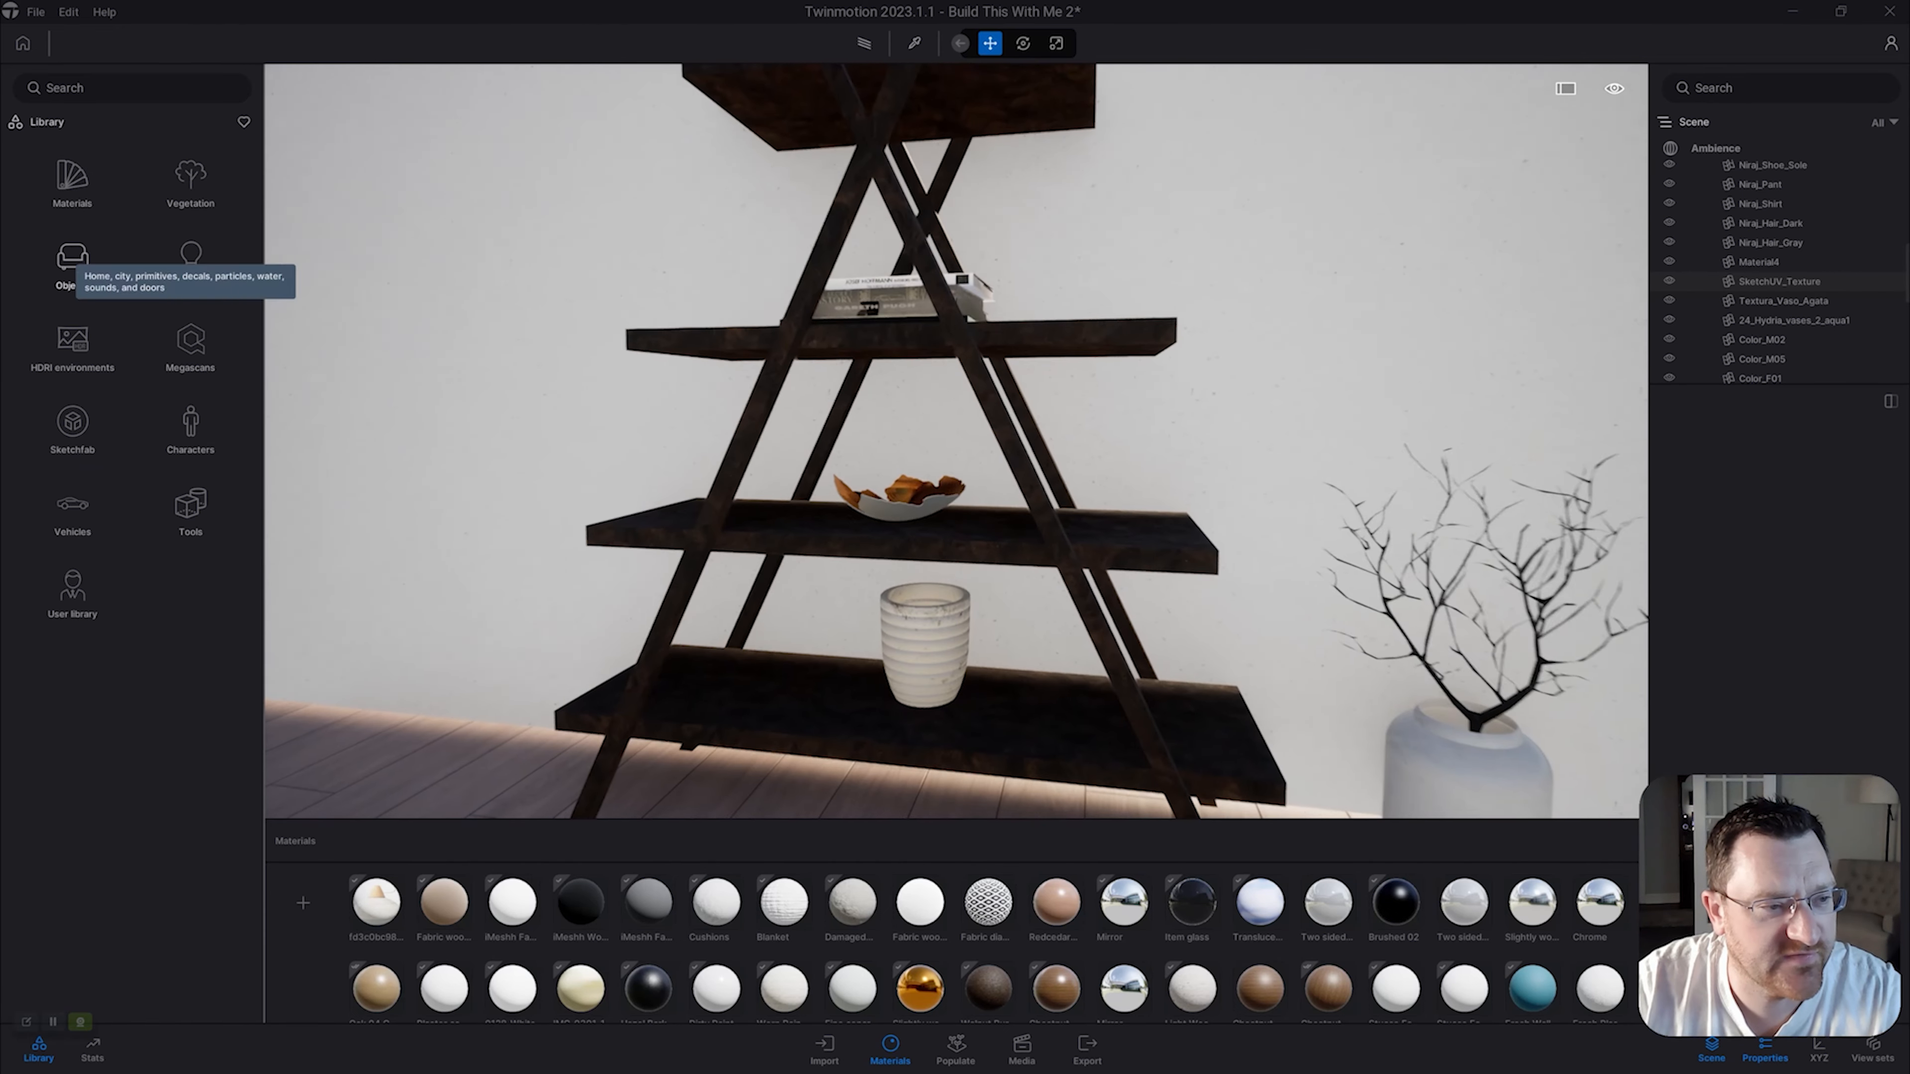
pyautogui.click(72, 263)
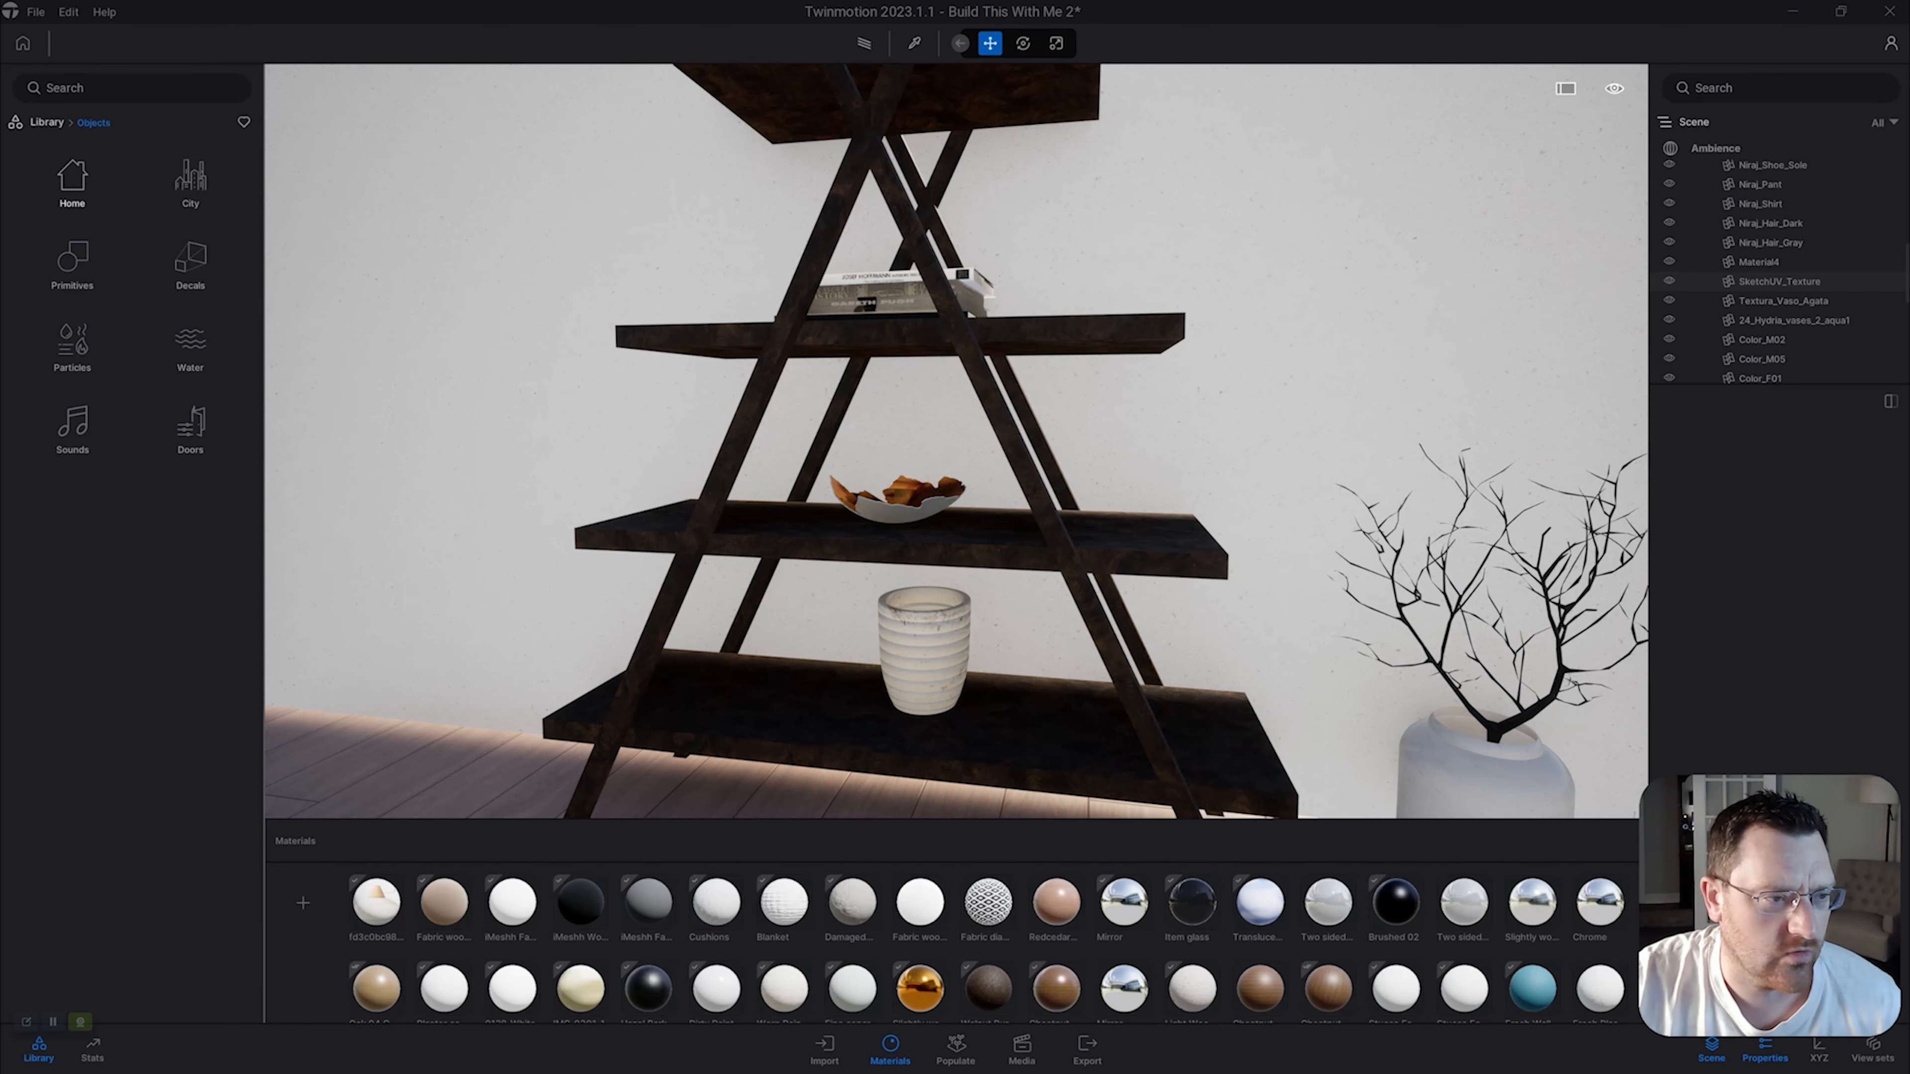
pyautogui.click(72, 180)
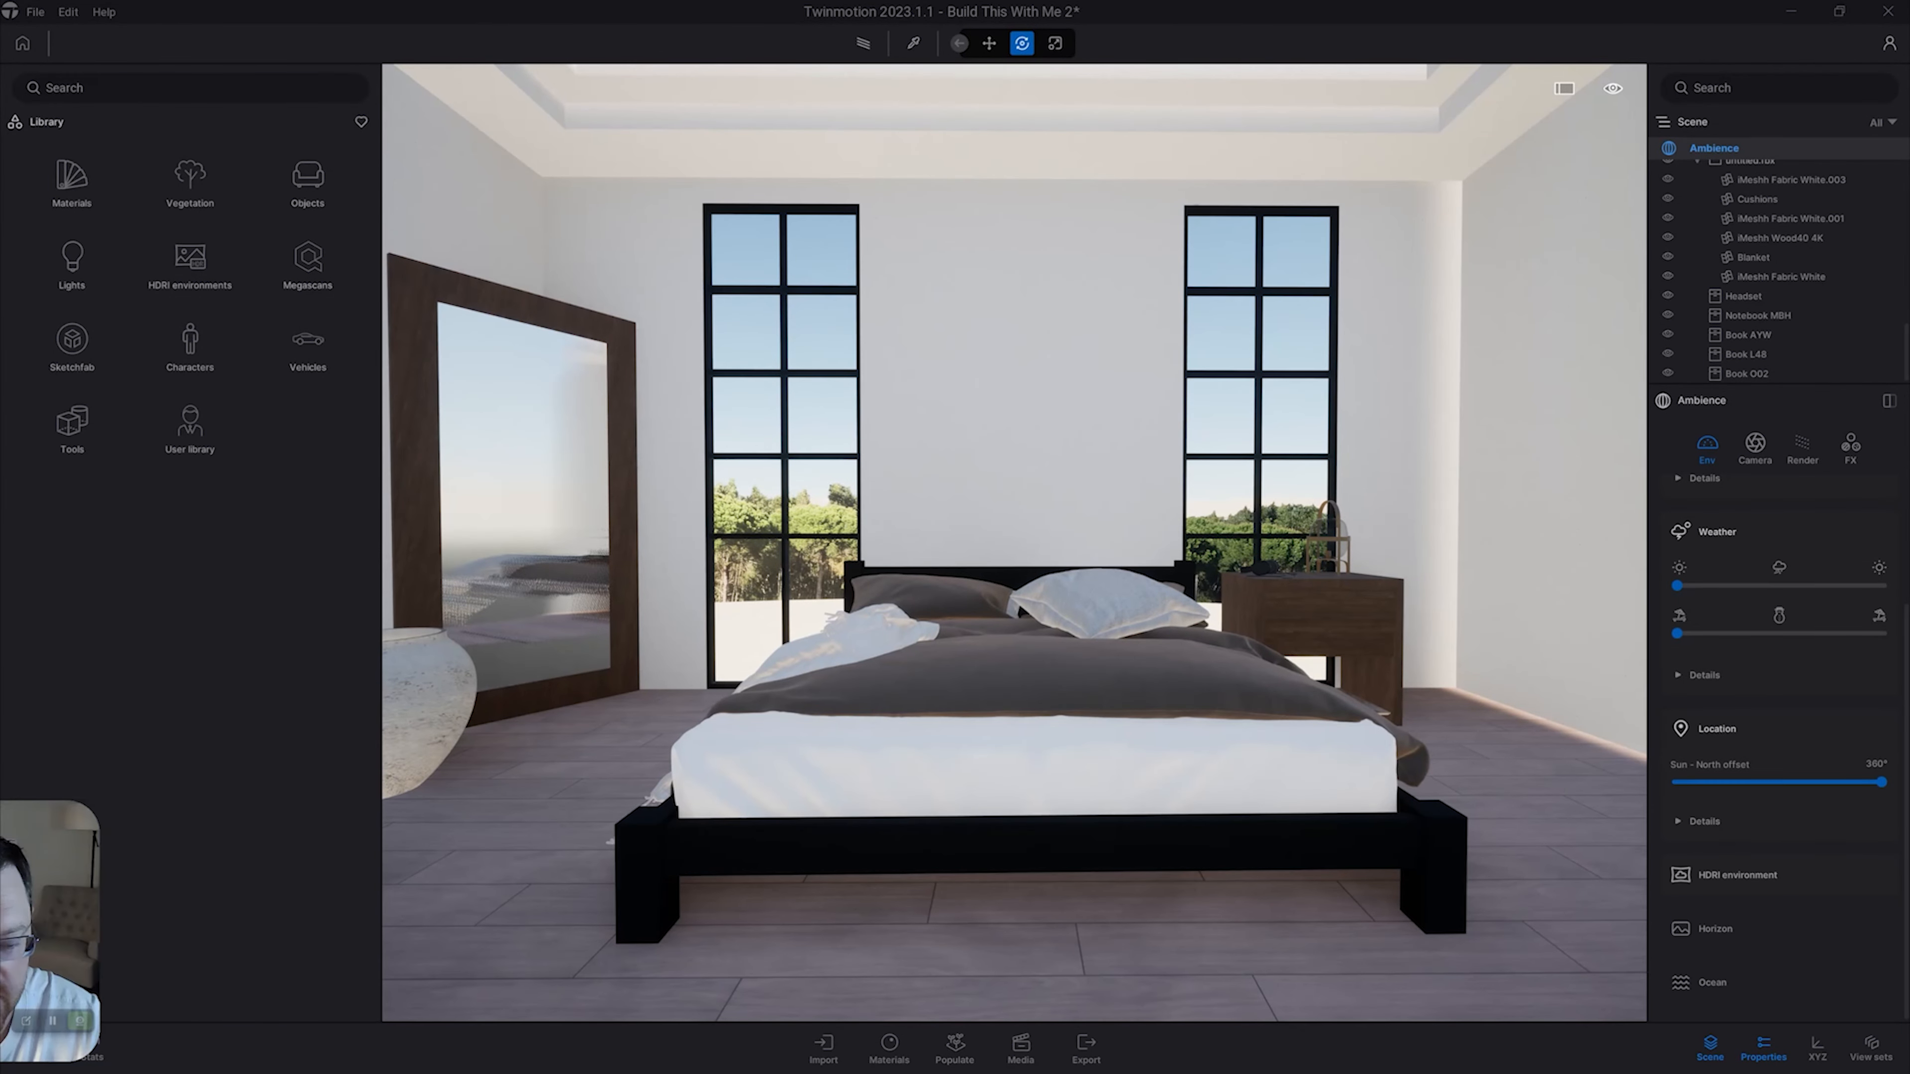
# Review the ambience's render, effects and environment settings with the bed in view.
pyautogui.scroll(4, 1014, 542)
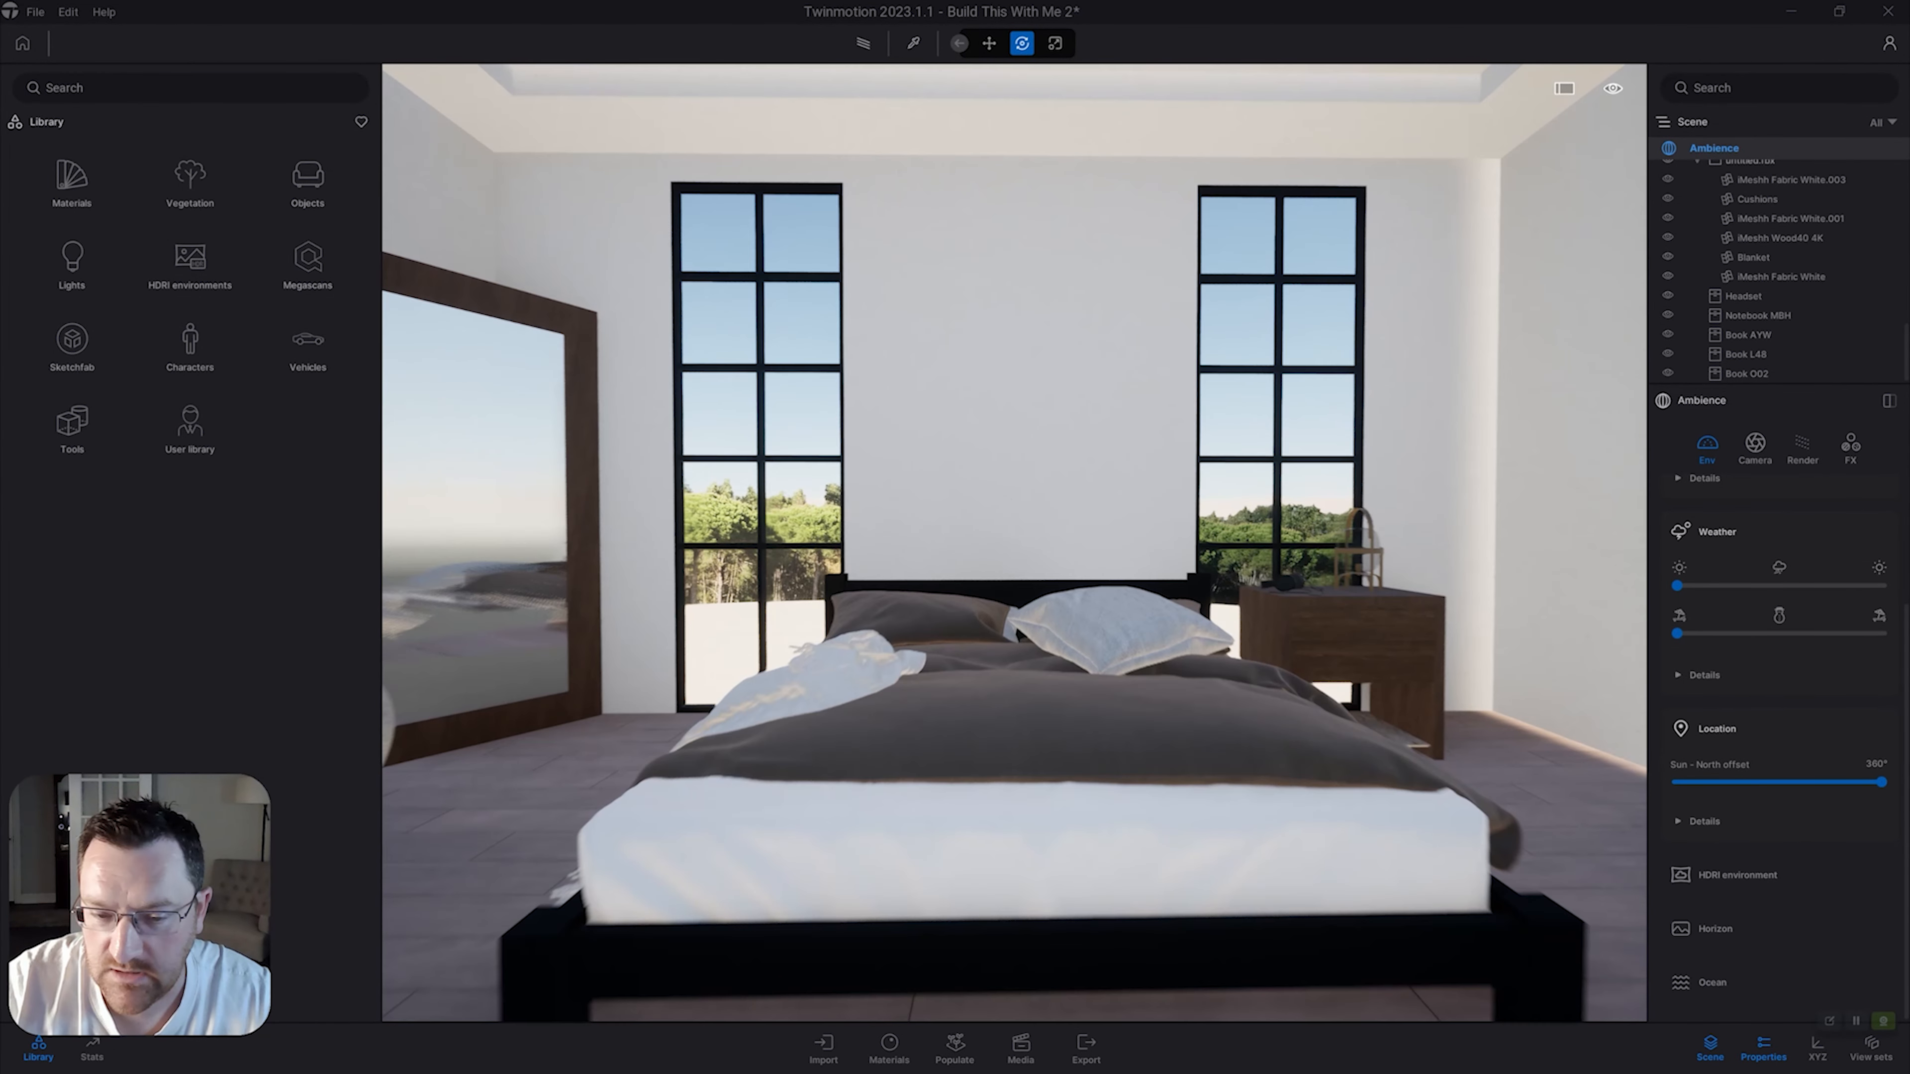
pyautogui.press('s')
pyautogui.press('w')
pyautogui.press('w')
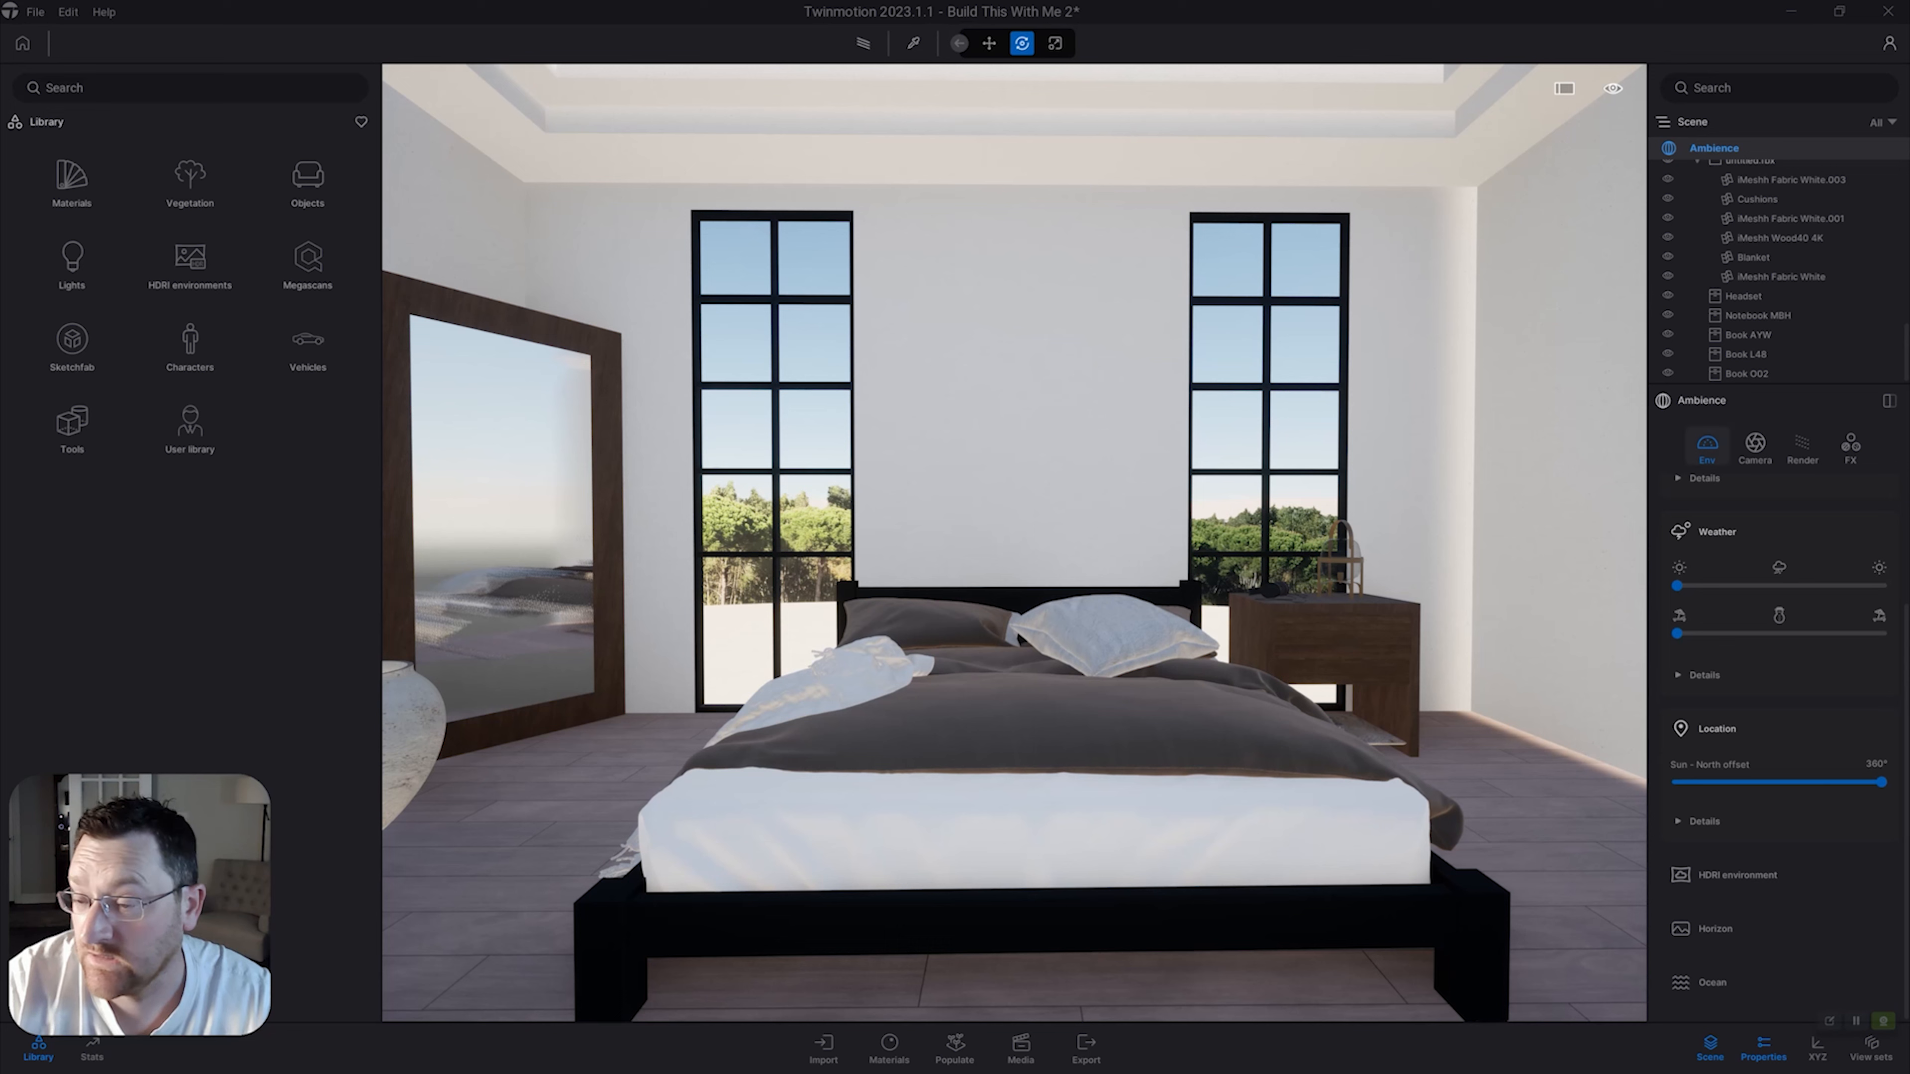
pyautogui.click(1803, 448)
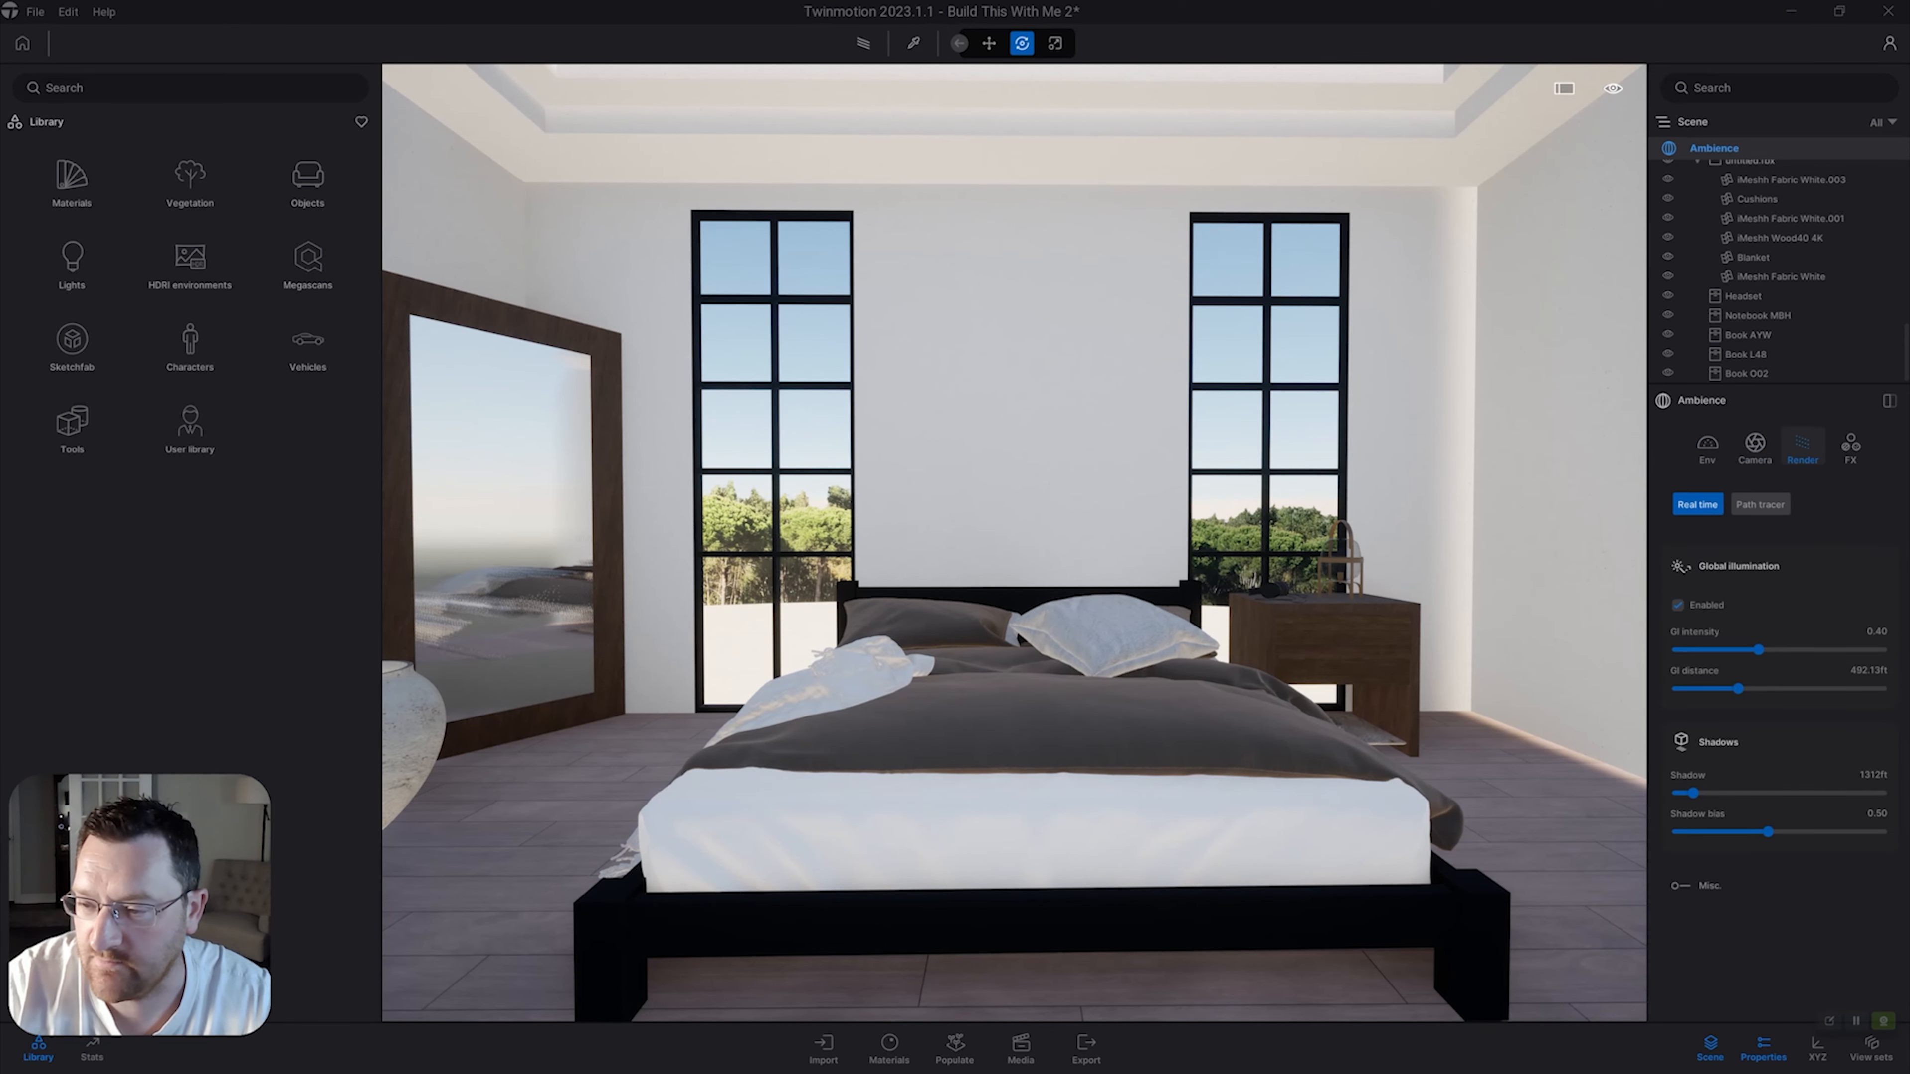
pyautogui.click(1851, 445)
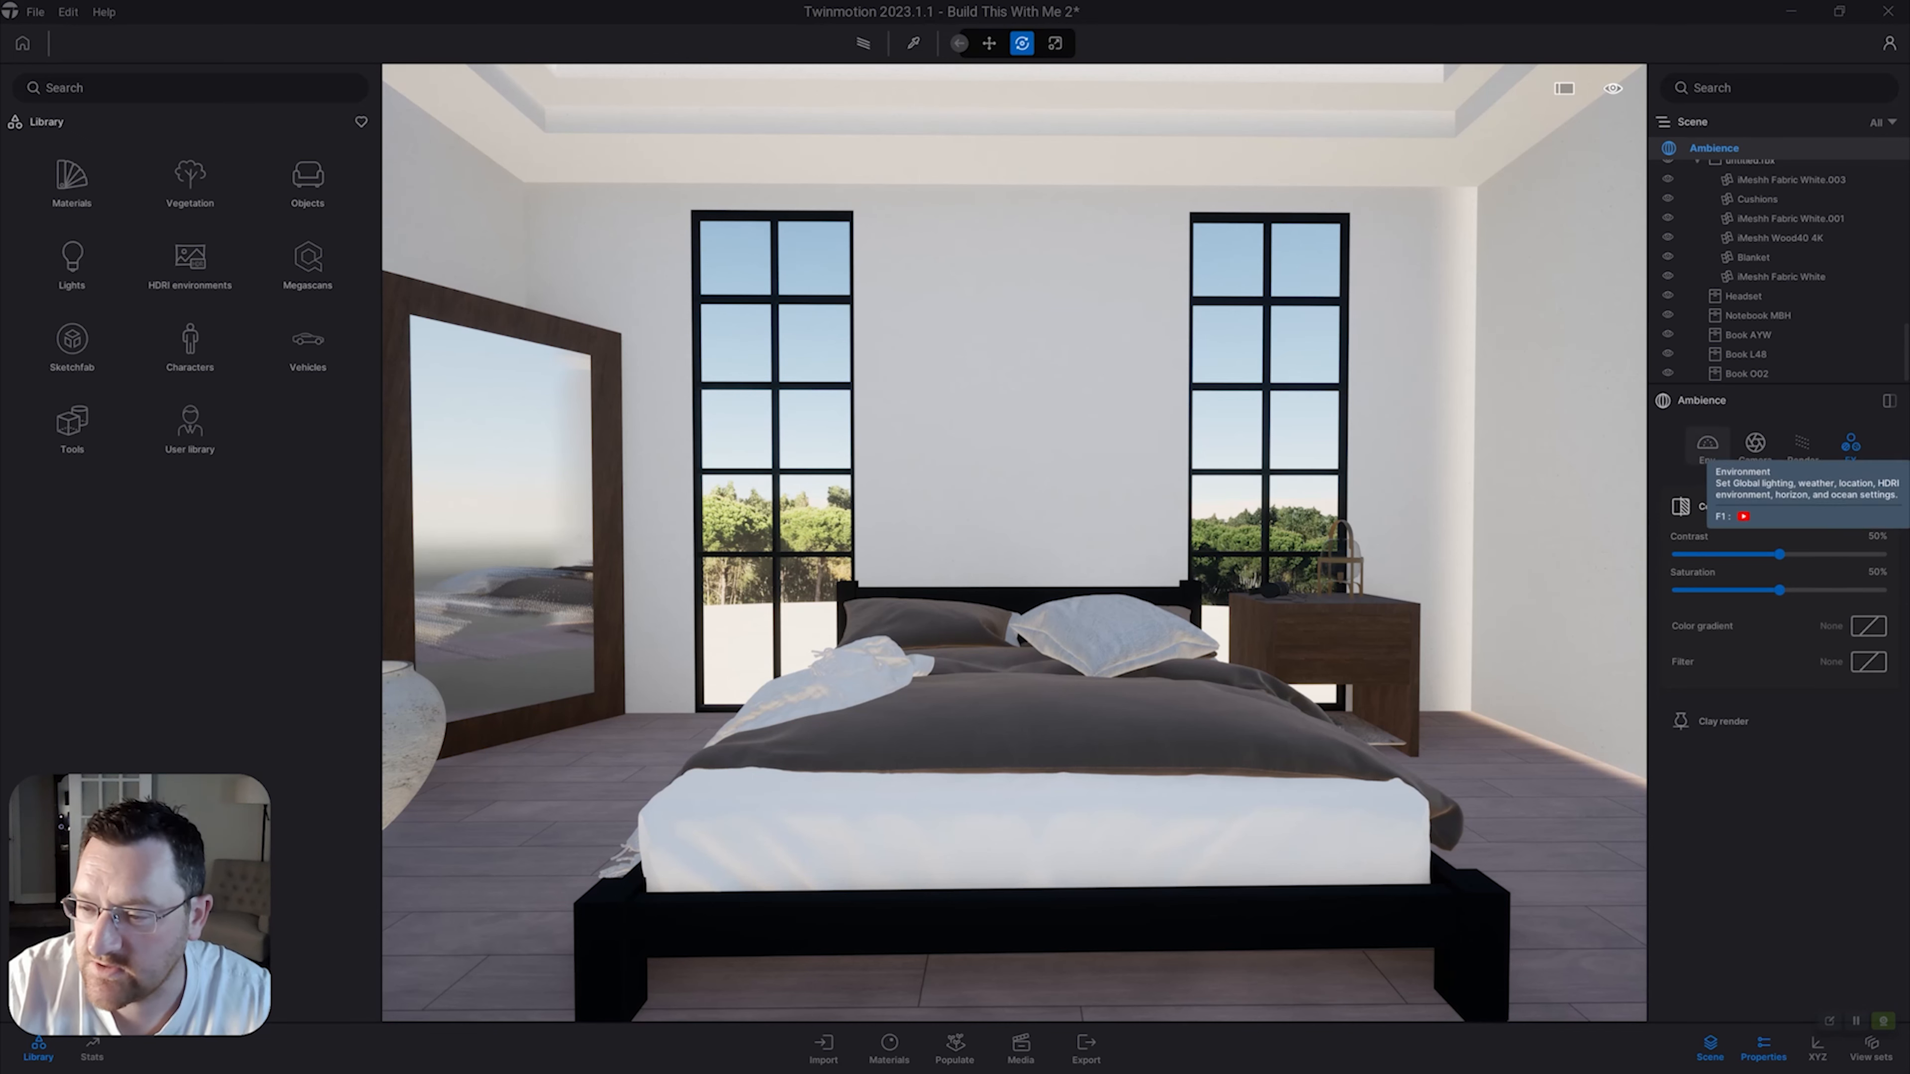
pyautogui.click(1707, 445)
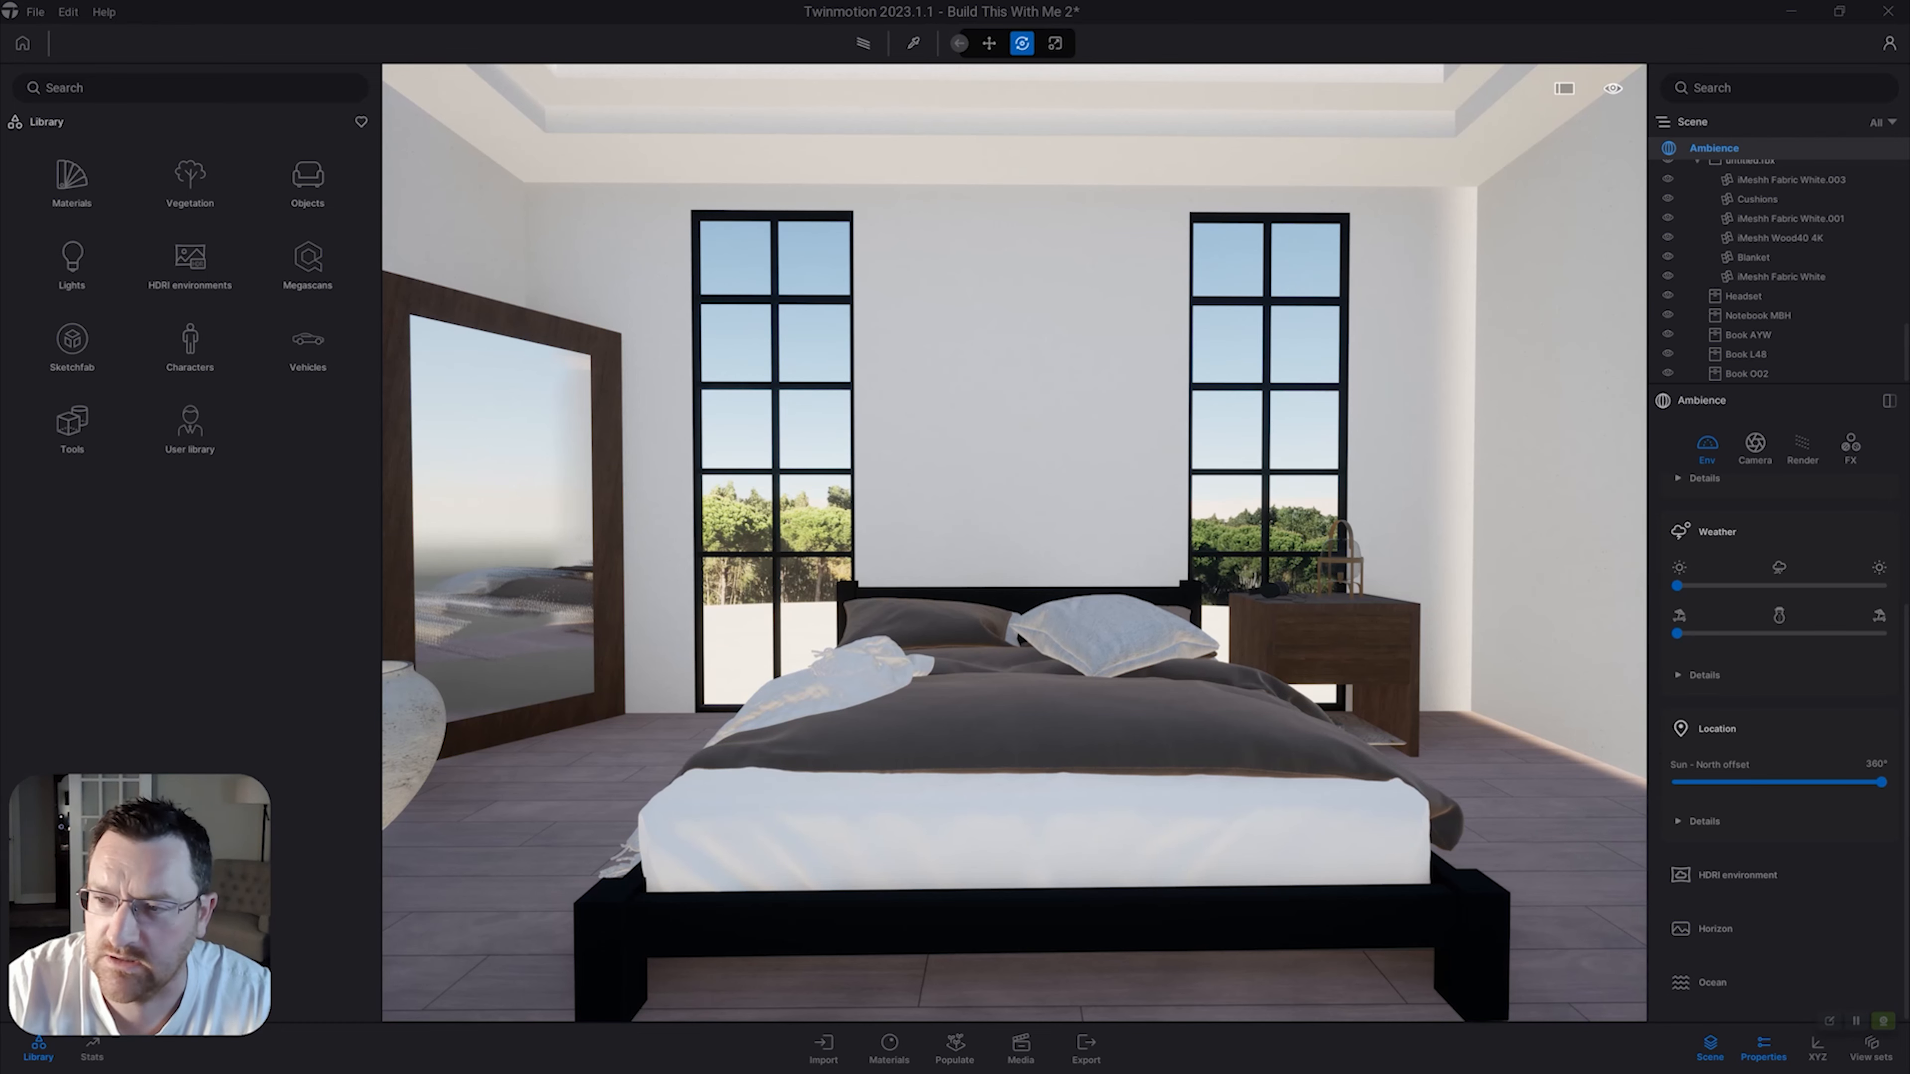
pyautogui.scroll(2, 1014, 542)
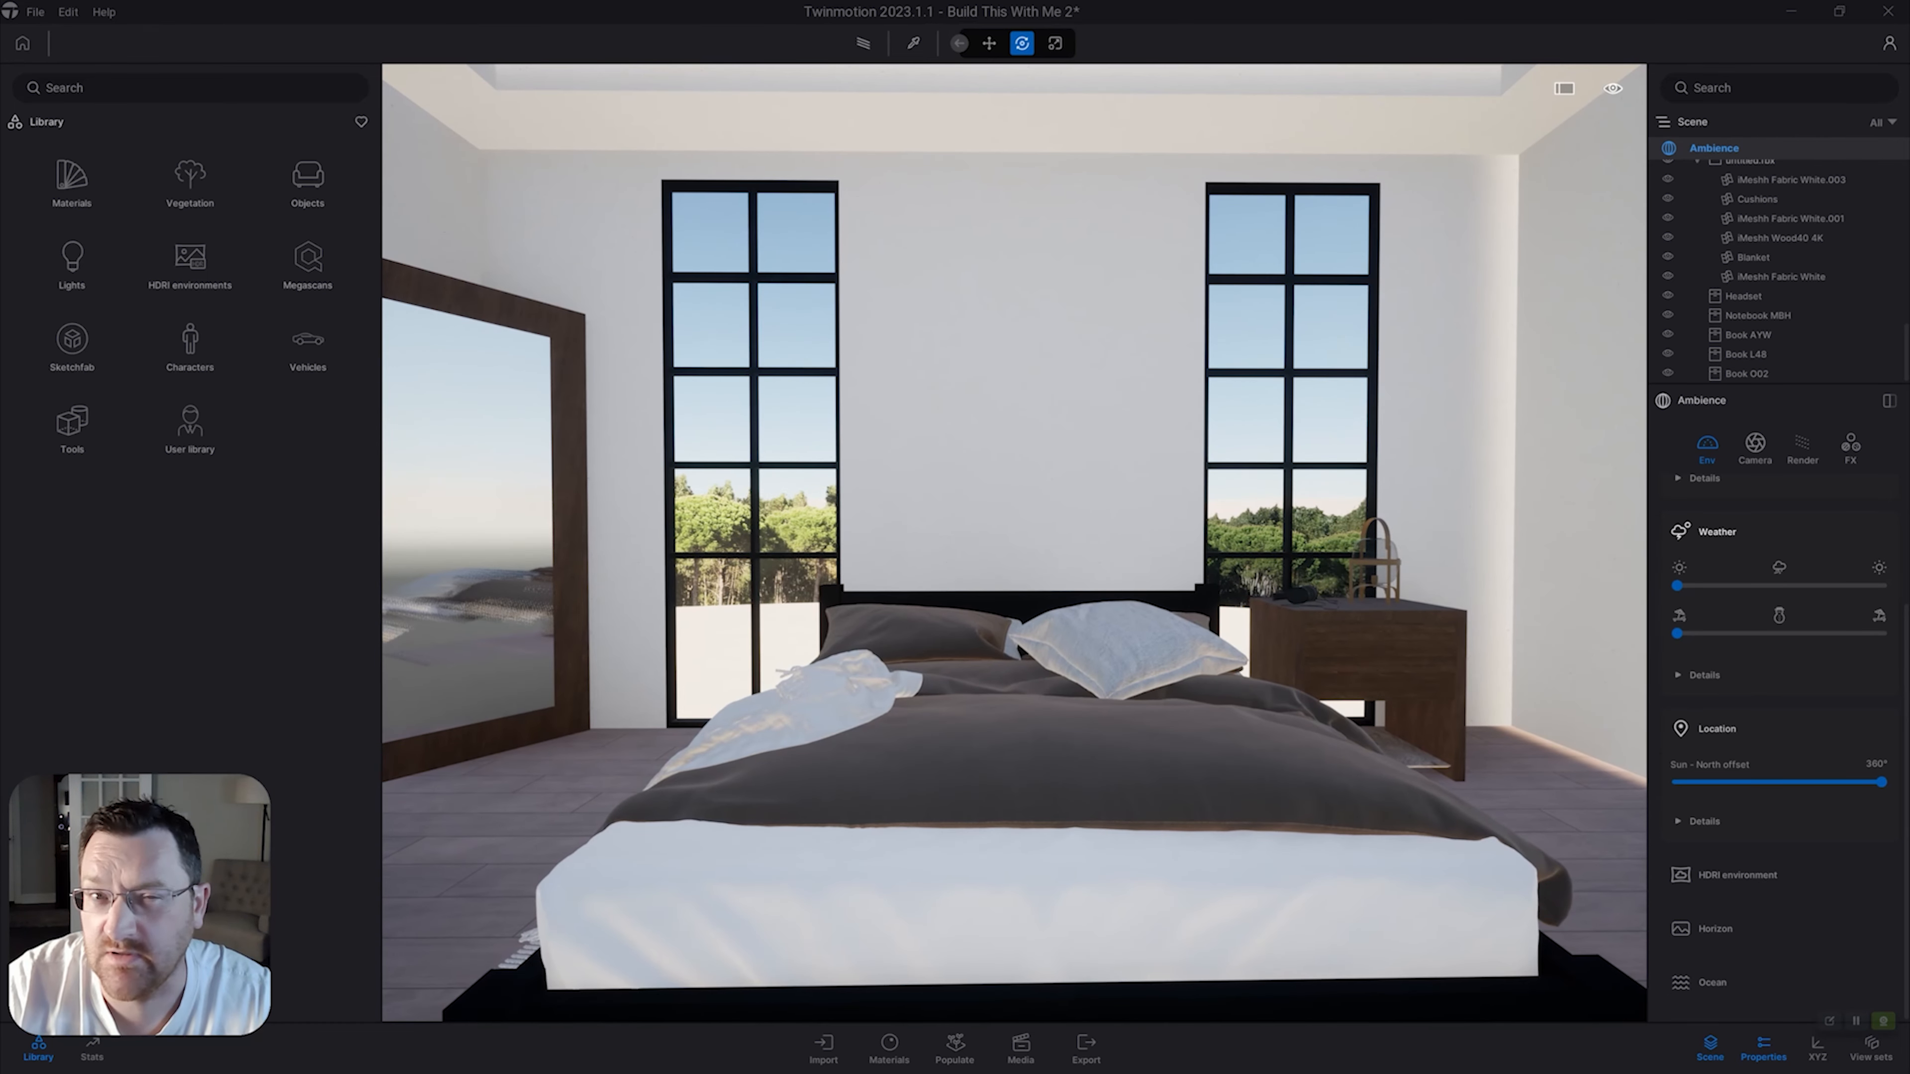
pyautogui.scroll(3, 1778, 677)
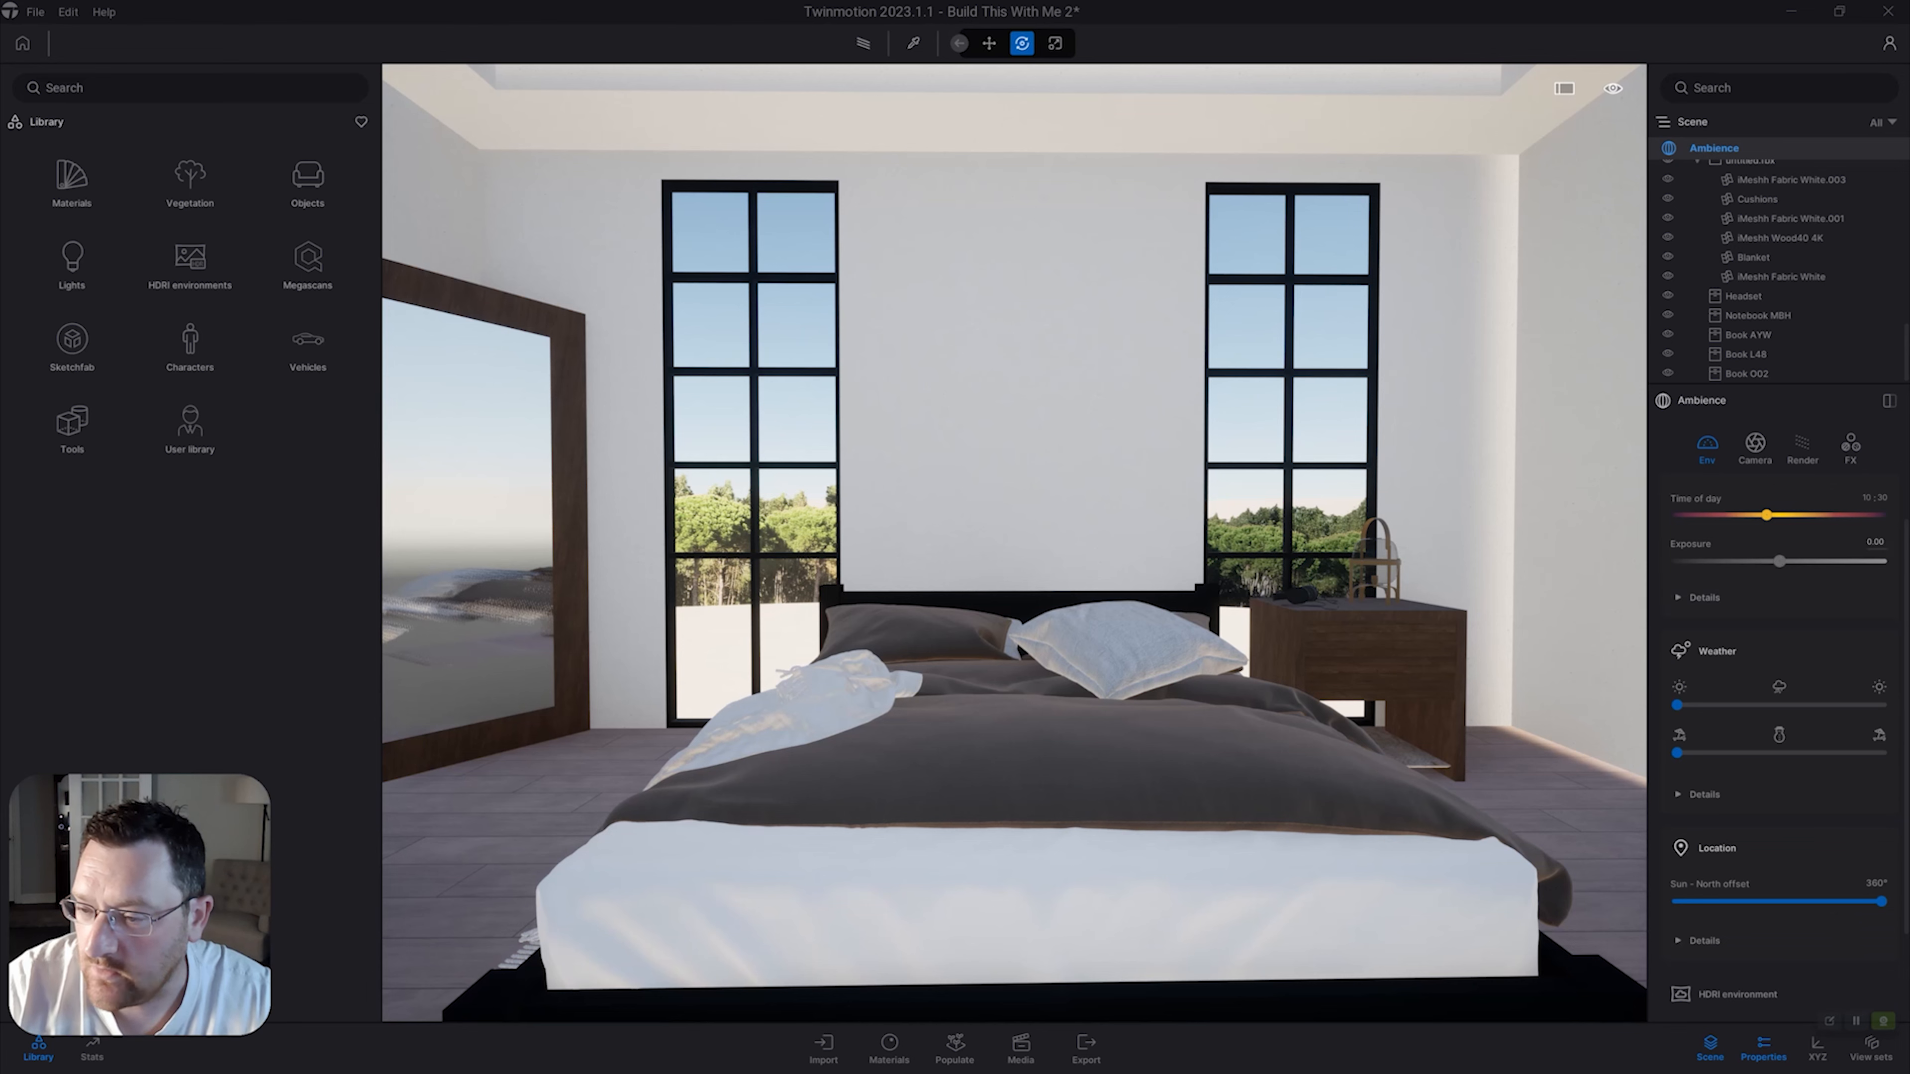
pyautogui.scroll(-3, 1779, 677)
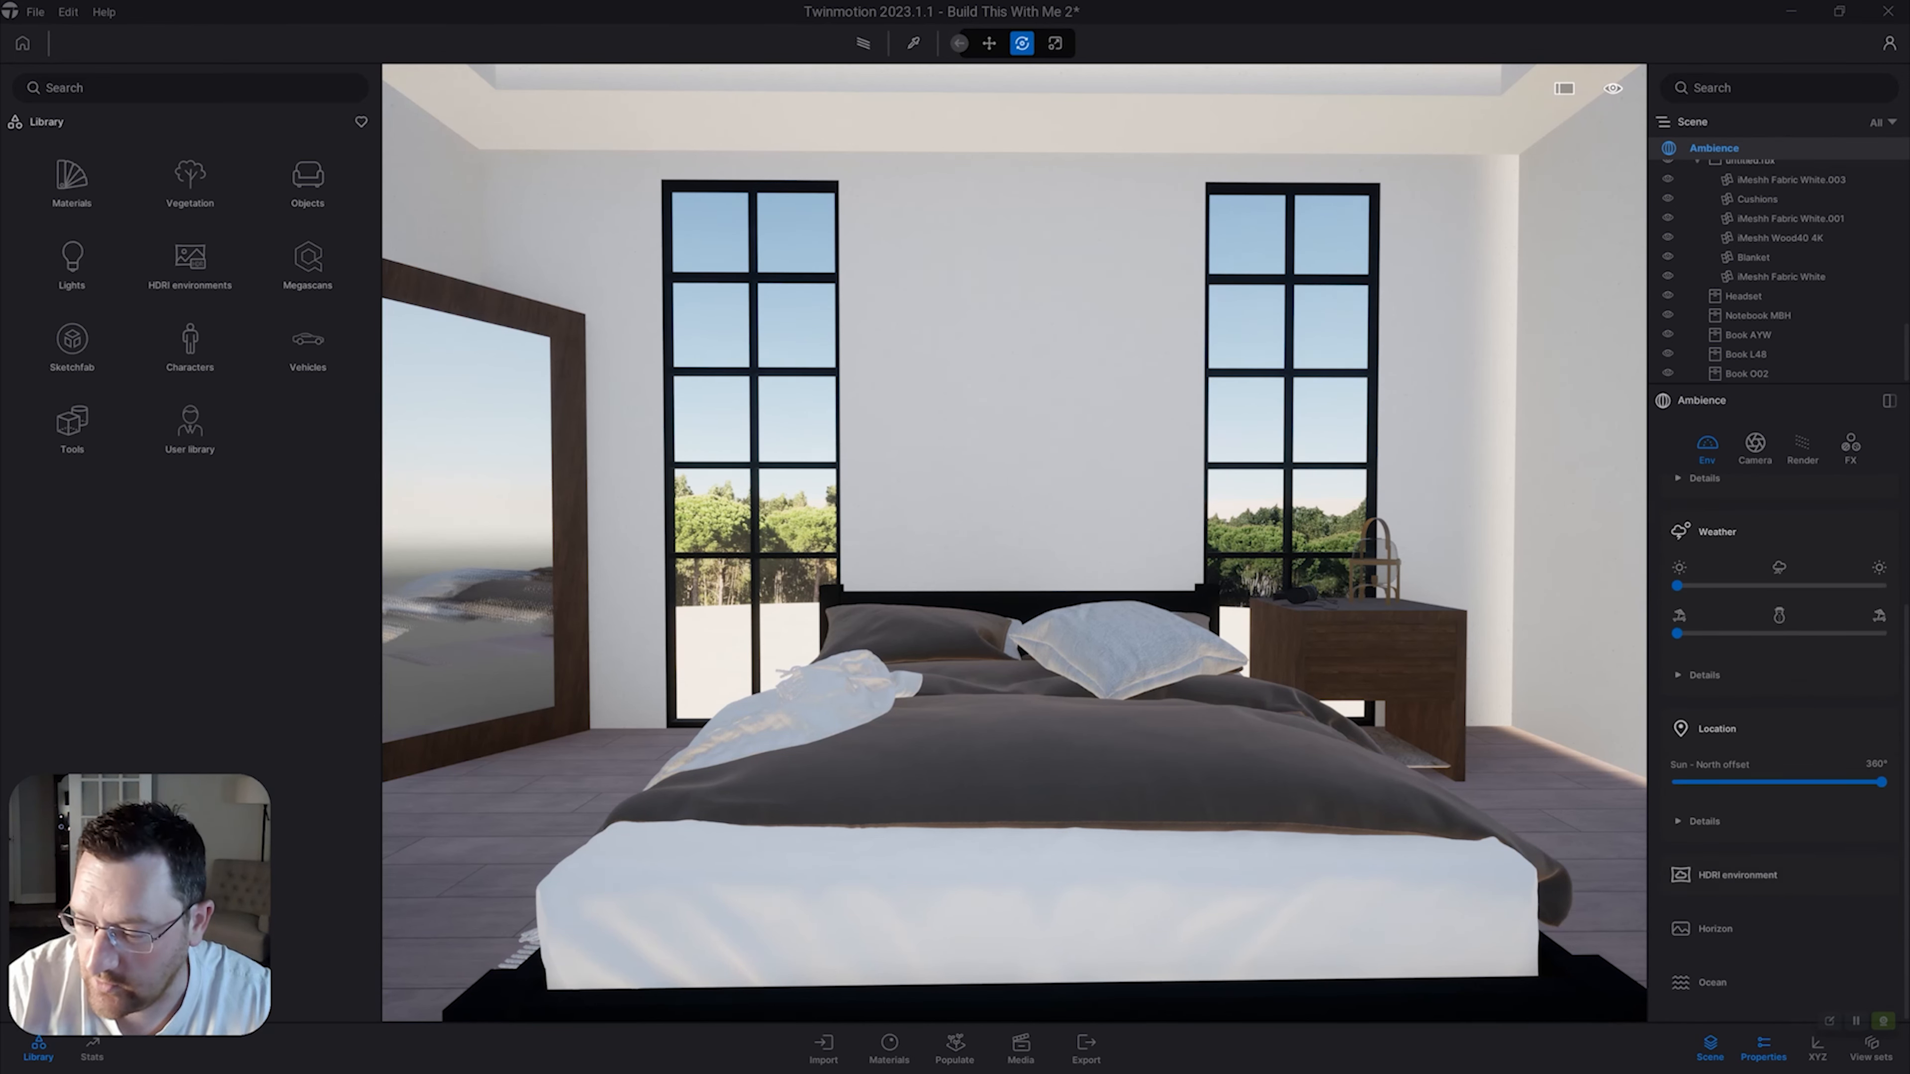
# Enable the HDRI environment in the ambience settings and check its skydome options and effect on the bedroom.
pyautogui.click(1737, 875)
pyautogui.scroll(-3, 1015, 543)
pyautogui.scroll(2, 1015, 543)
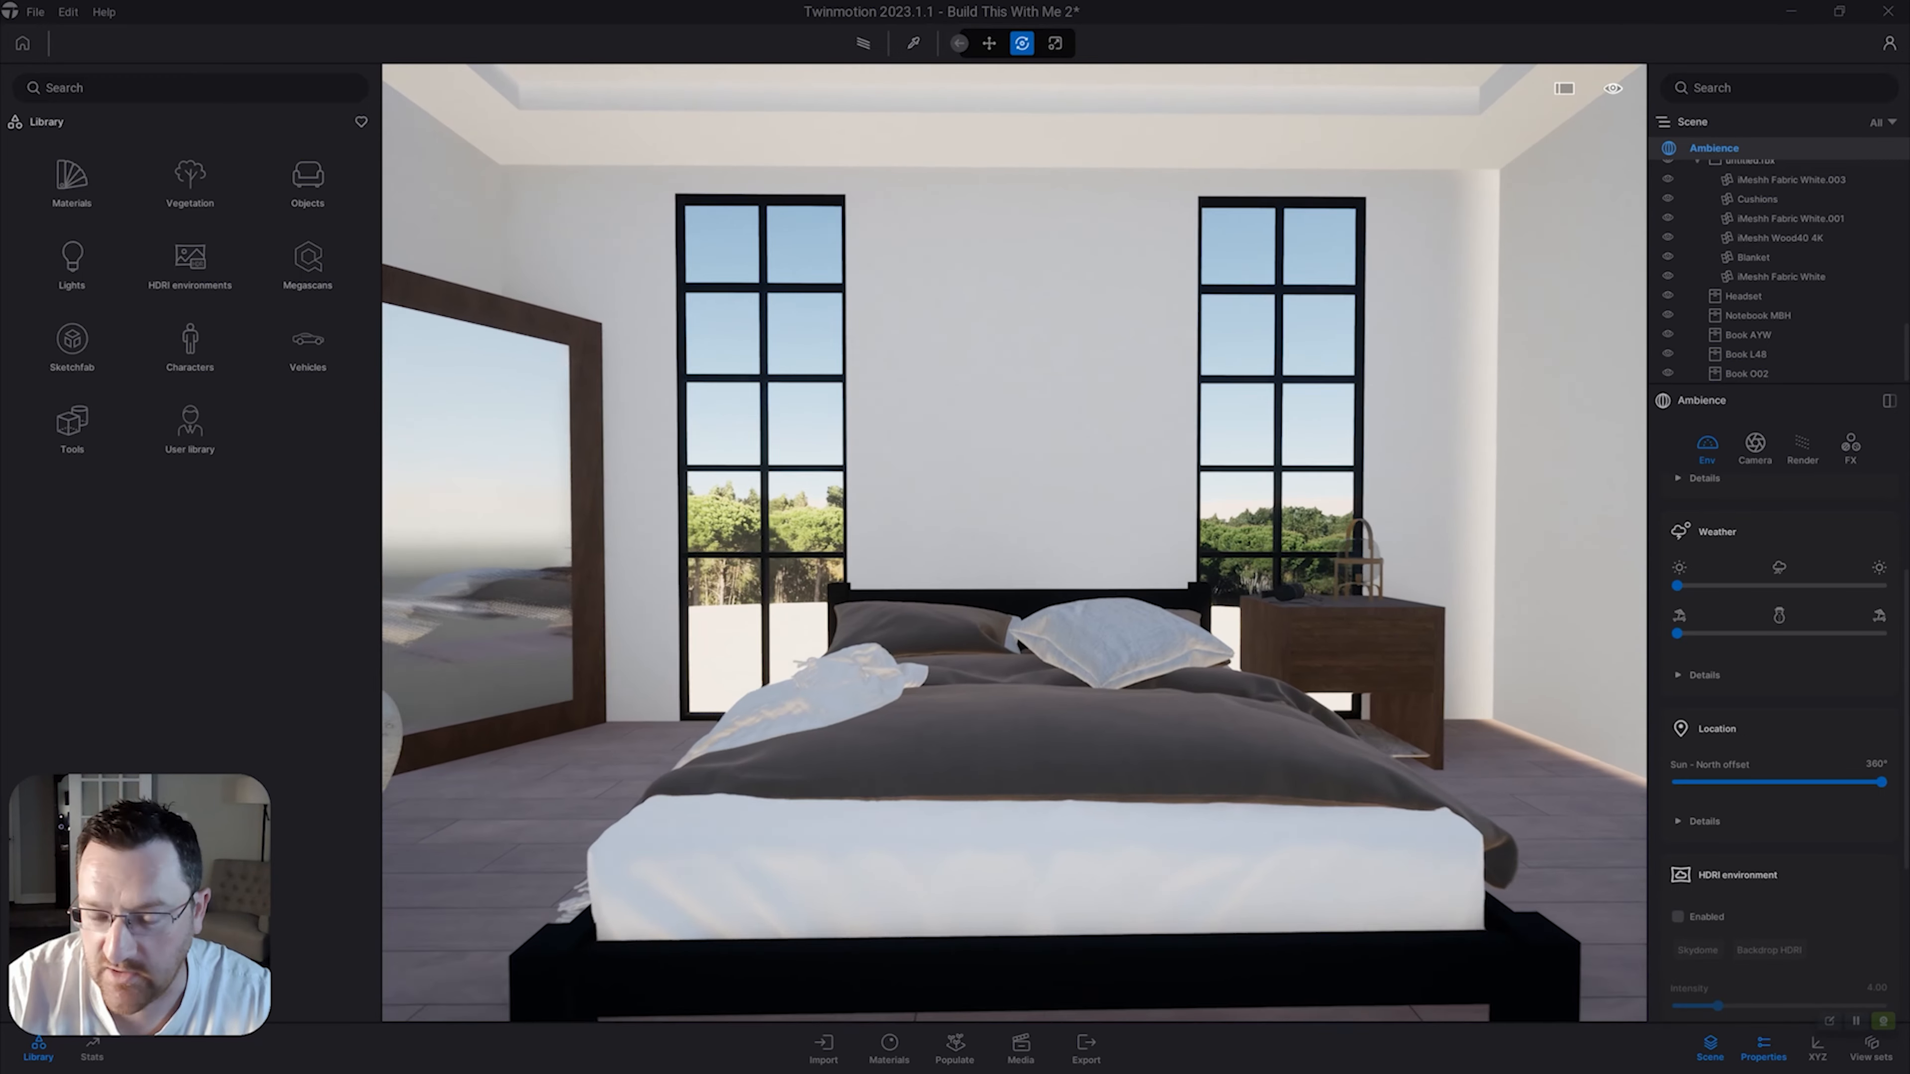
pyautogui.scroll(-1, 1015, 543)
pyautogui.scroll(2, 1015, 544)
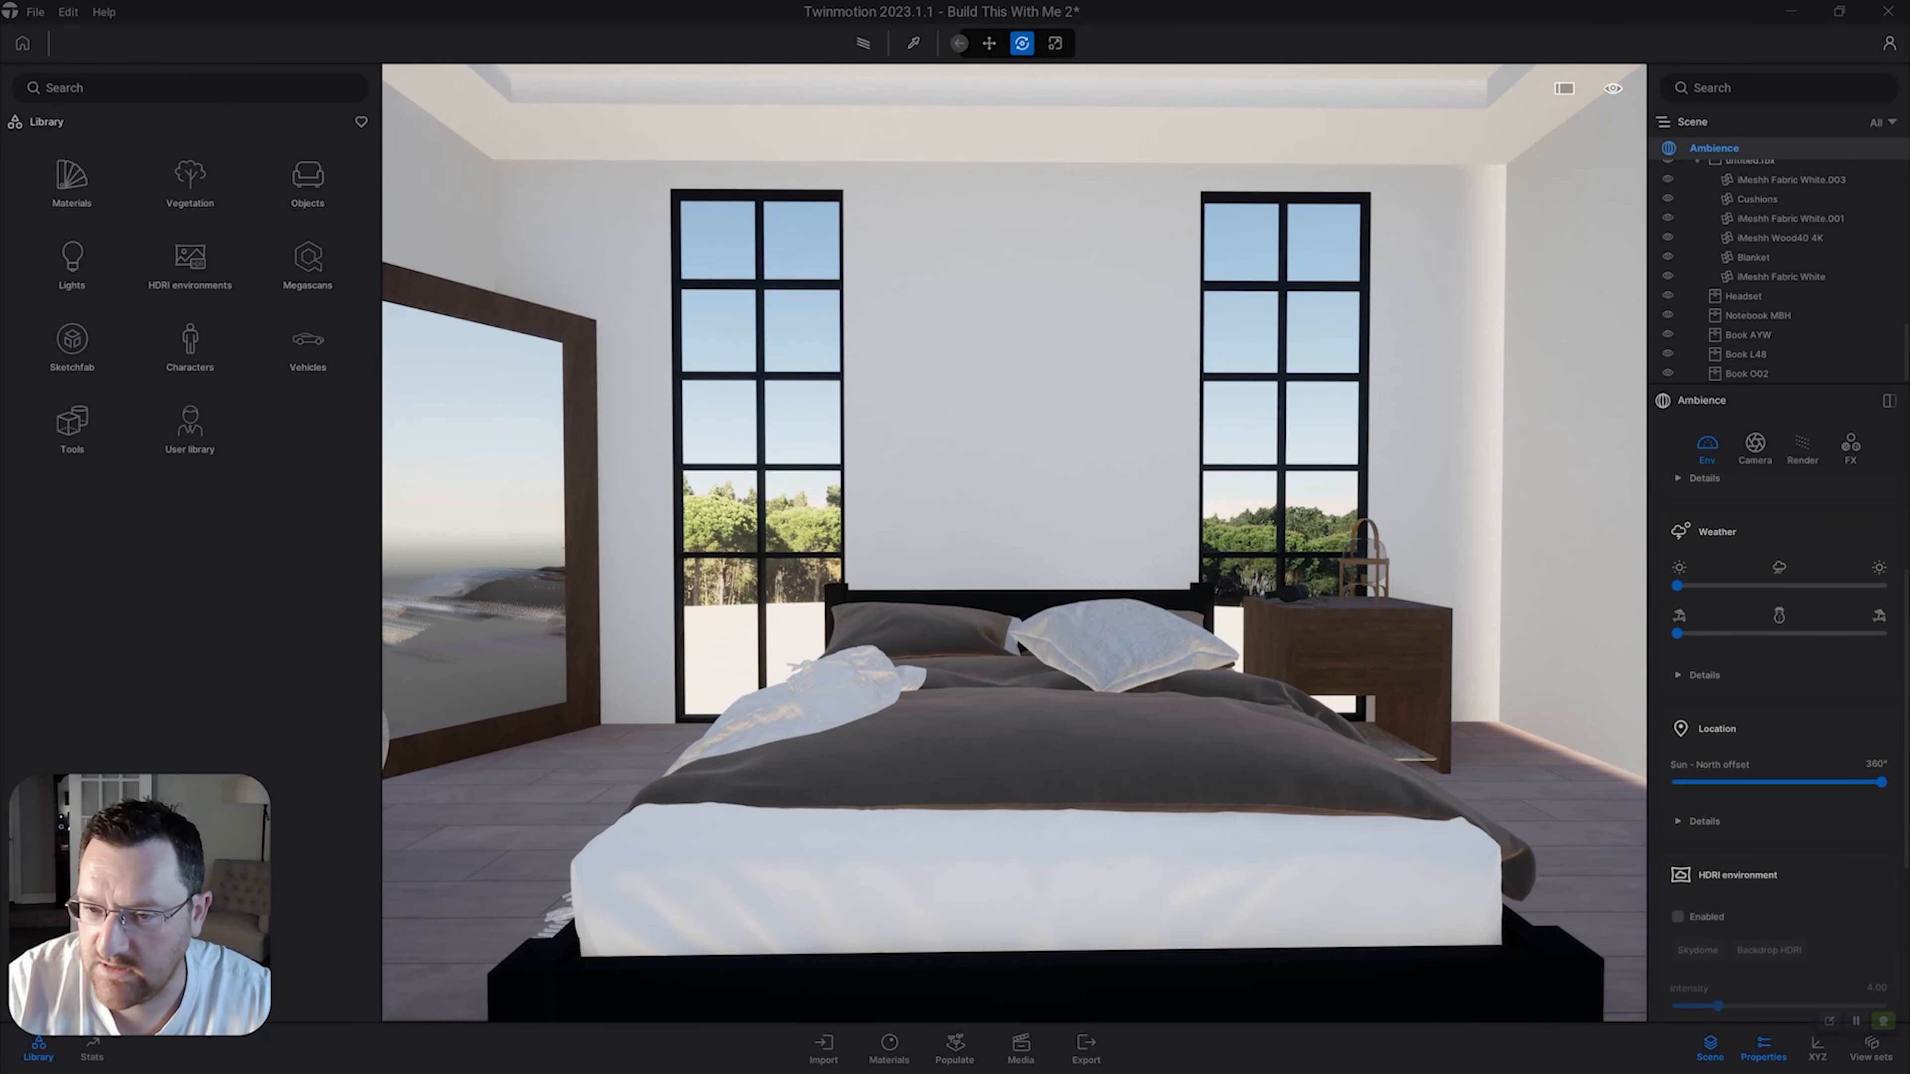
pyautogui.scroll(-4, 1014, 543)
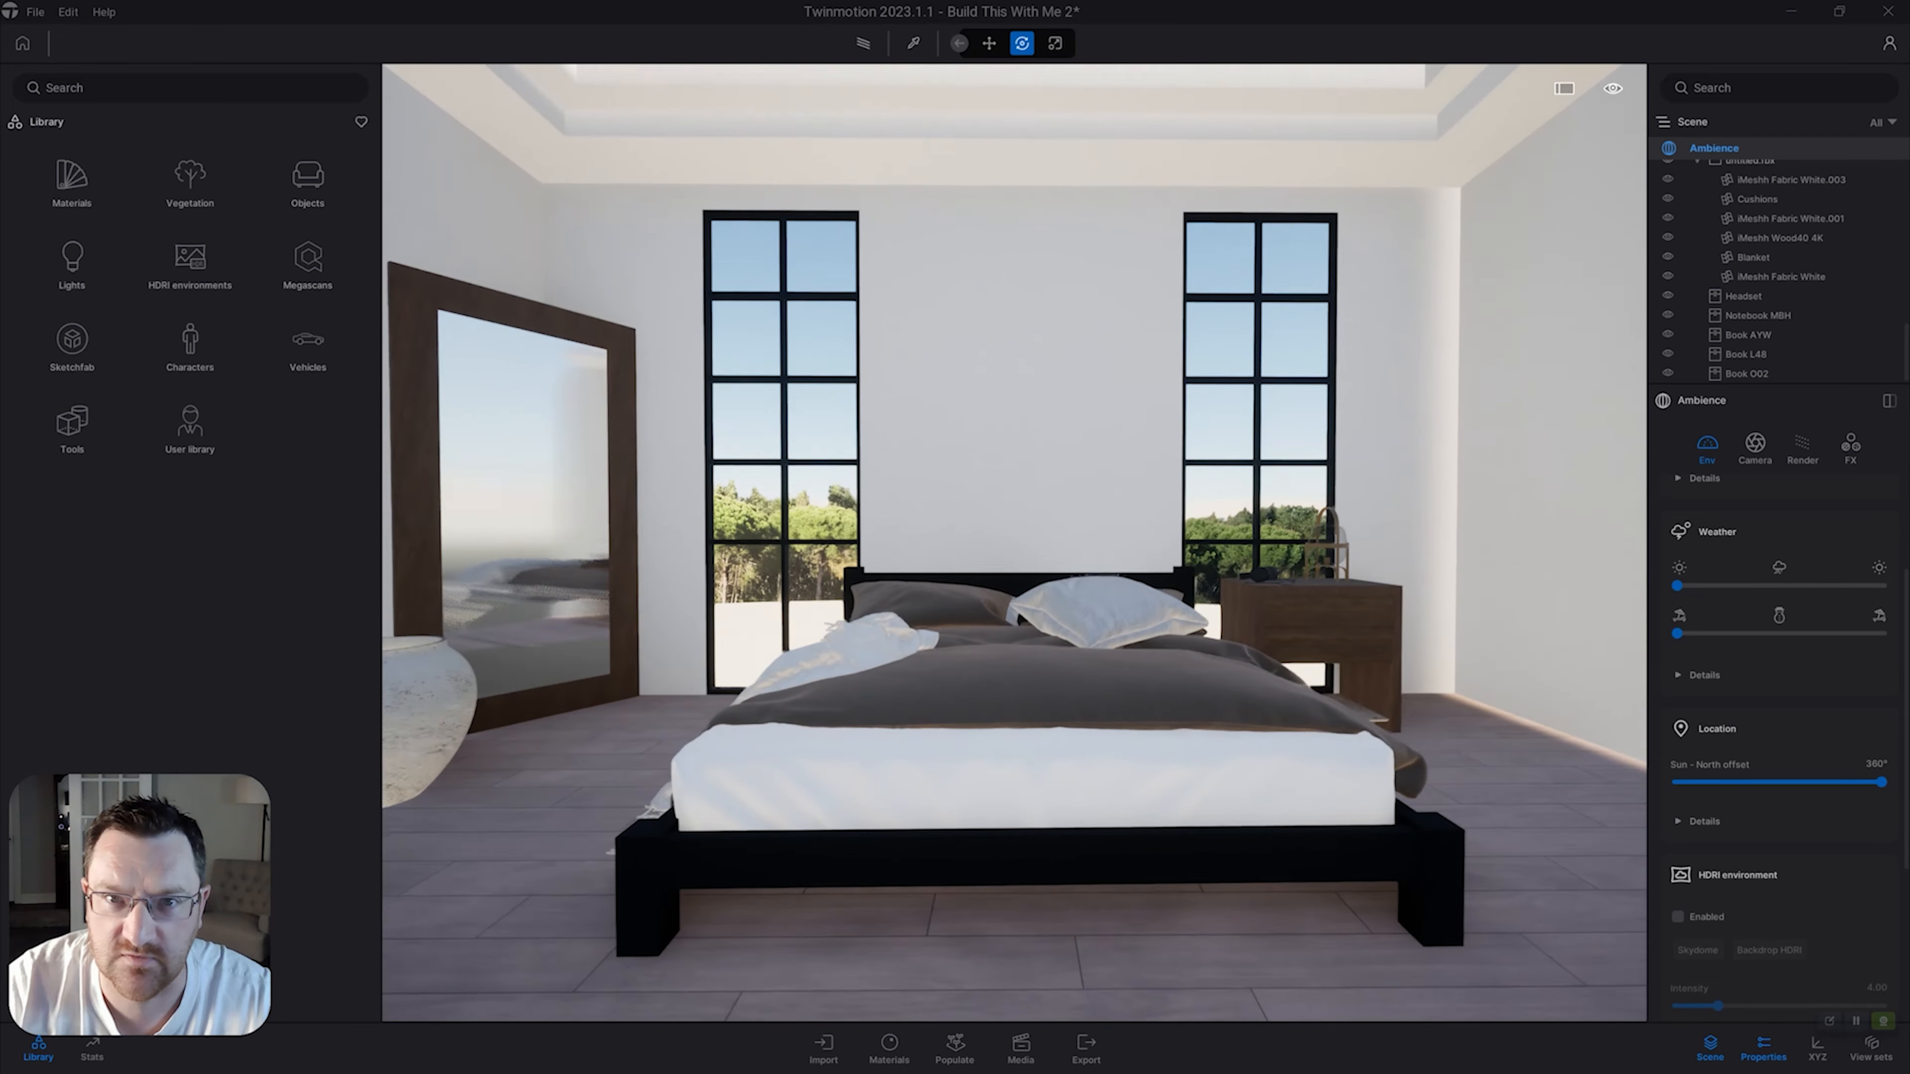
pyautogui.scroll(3, 1014, 543)
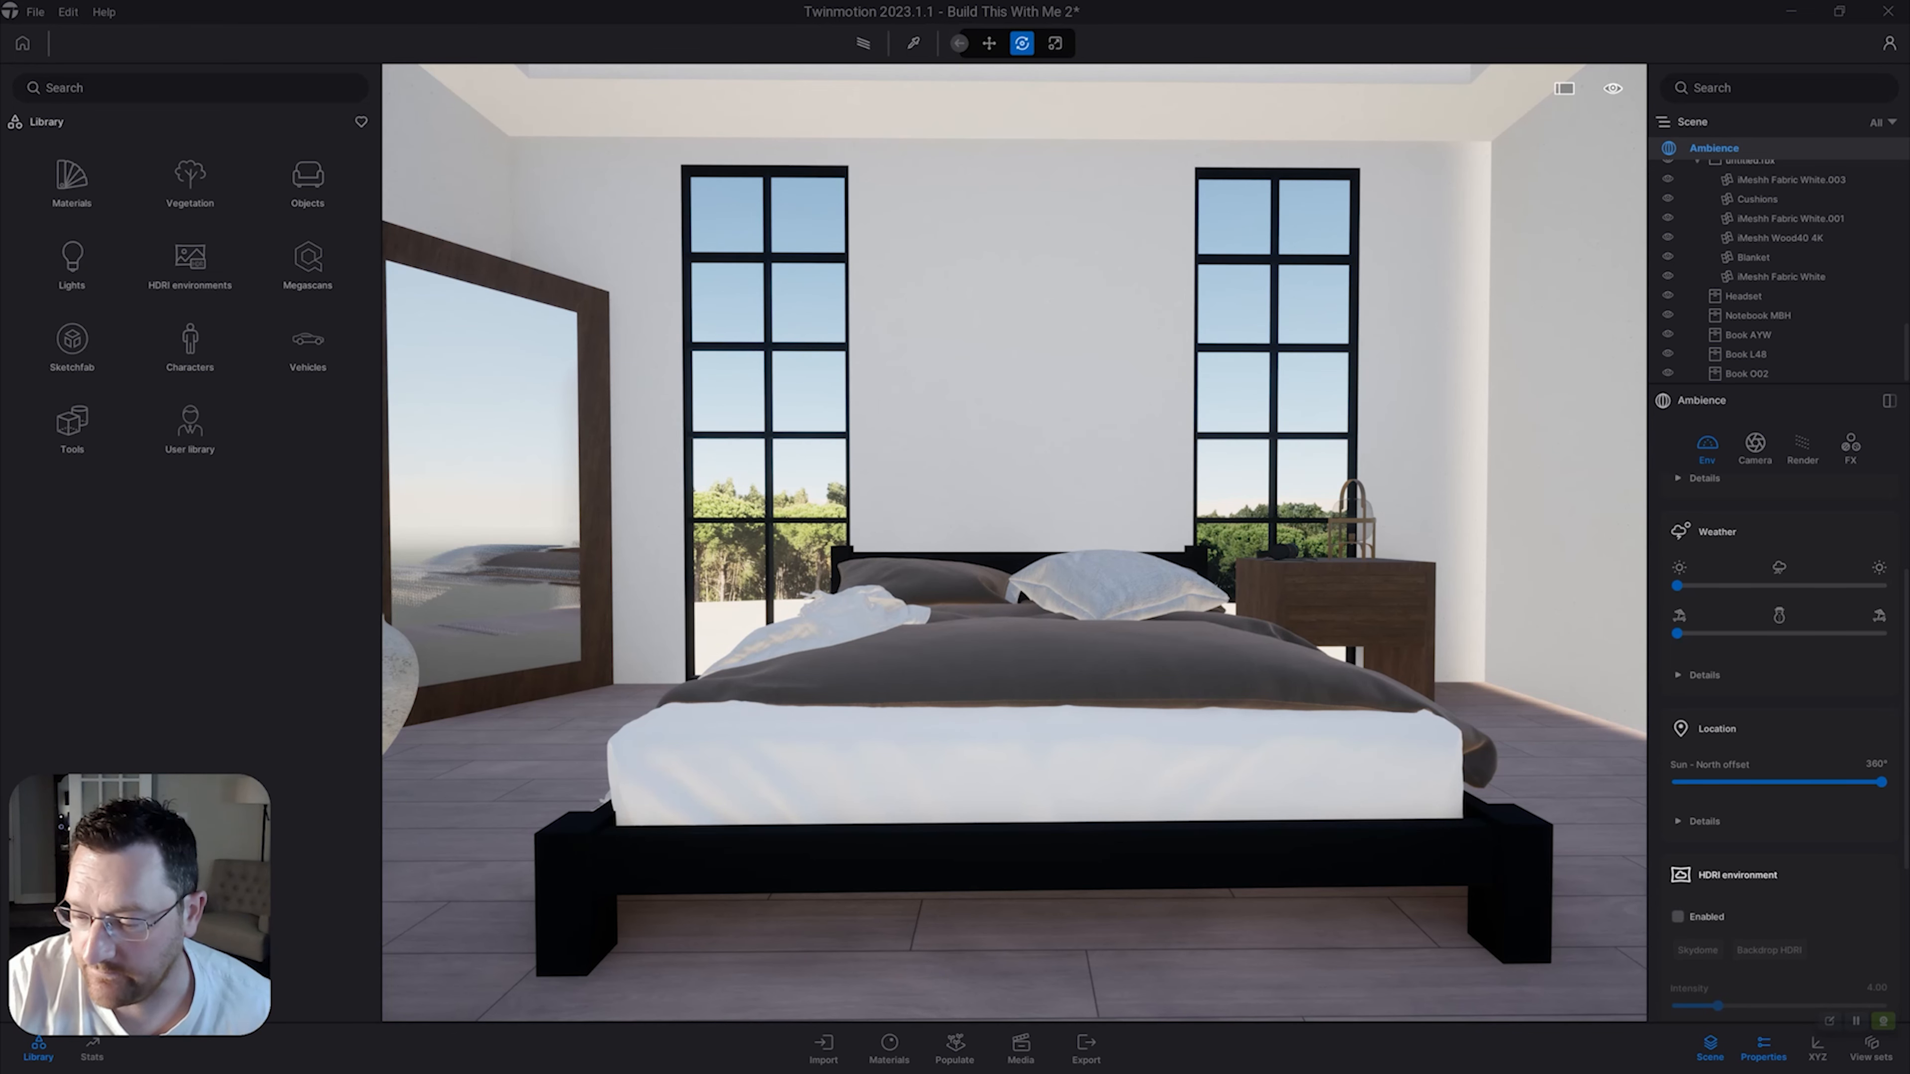
pyautogui.click(1677, 916)
pyautogui.scroll(-2, 1778, 753)
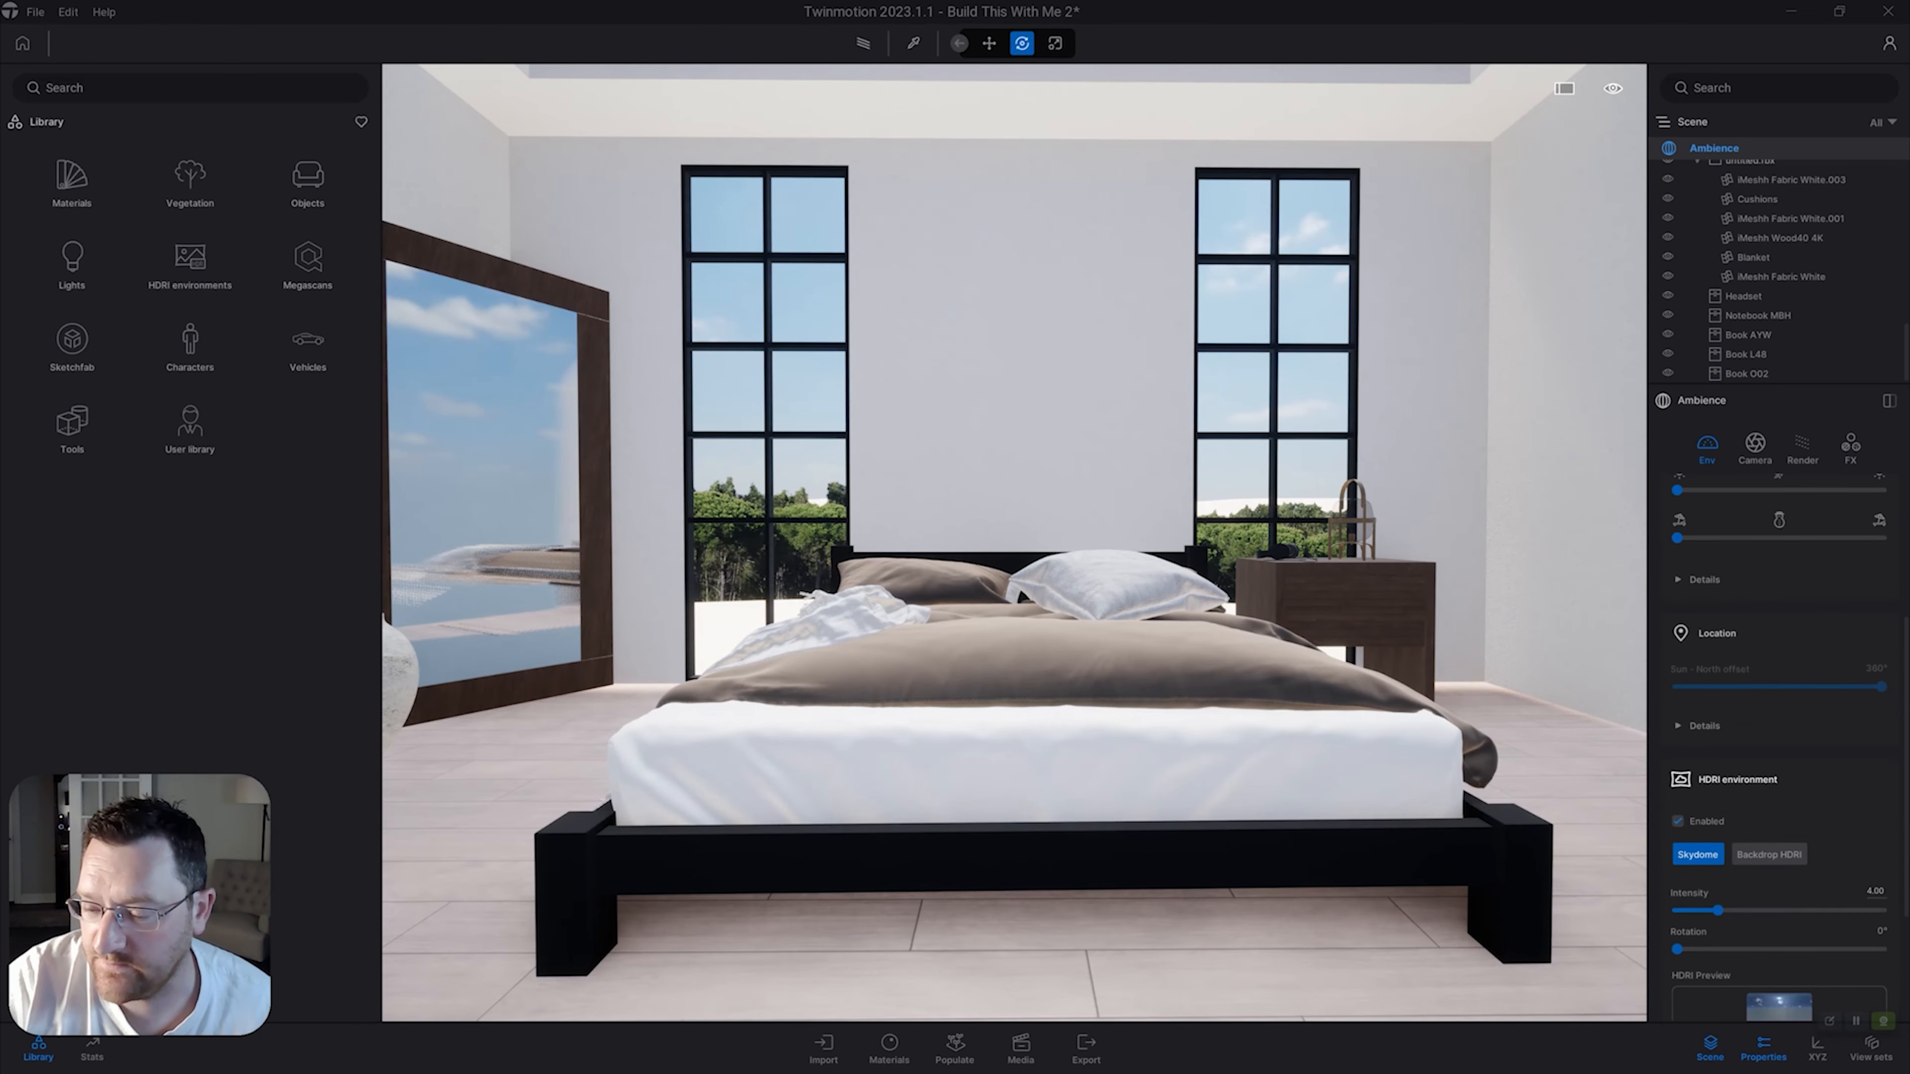
pyautogui.scroll(-2, 1779, 753)
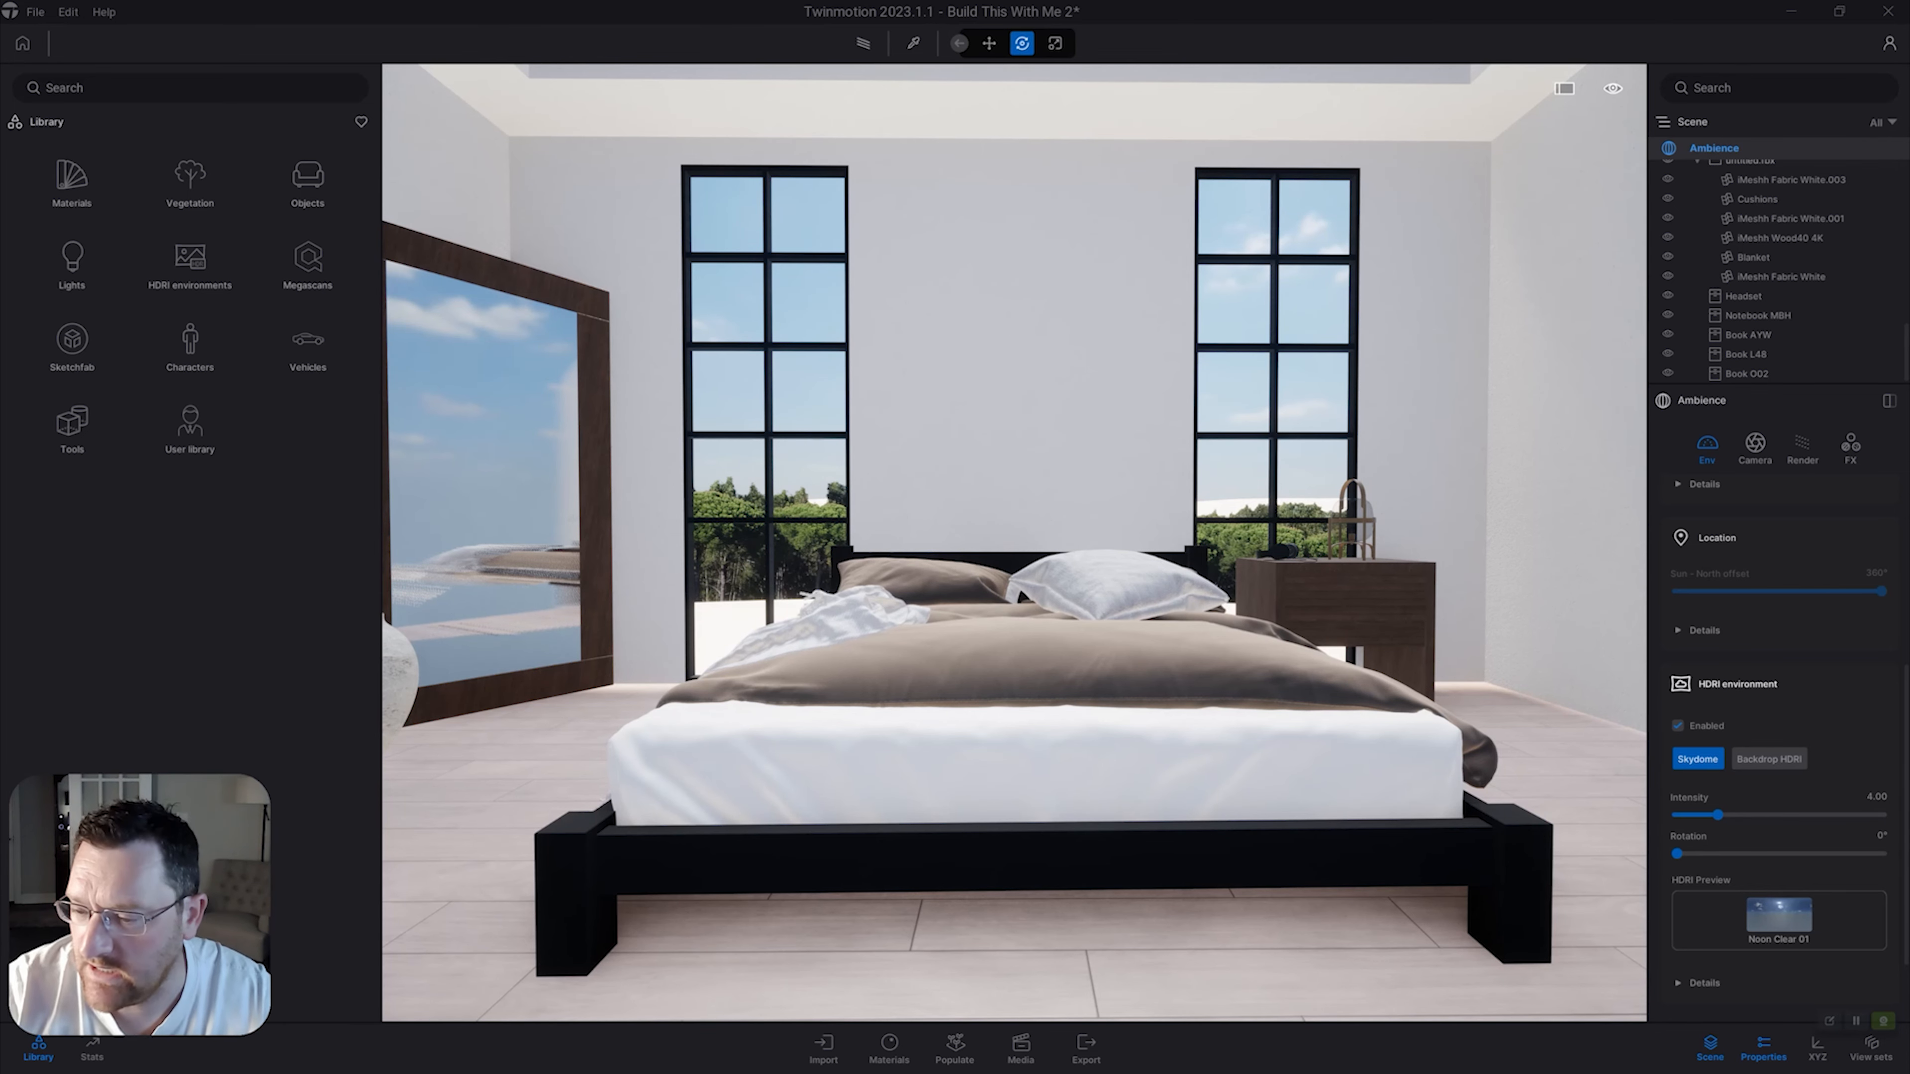
pyautogui.press('s')
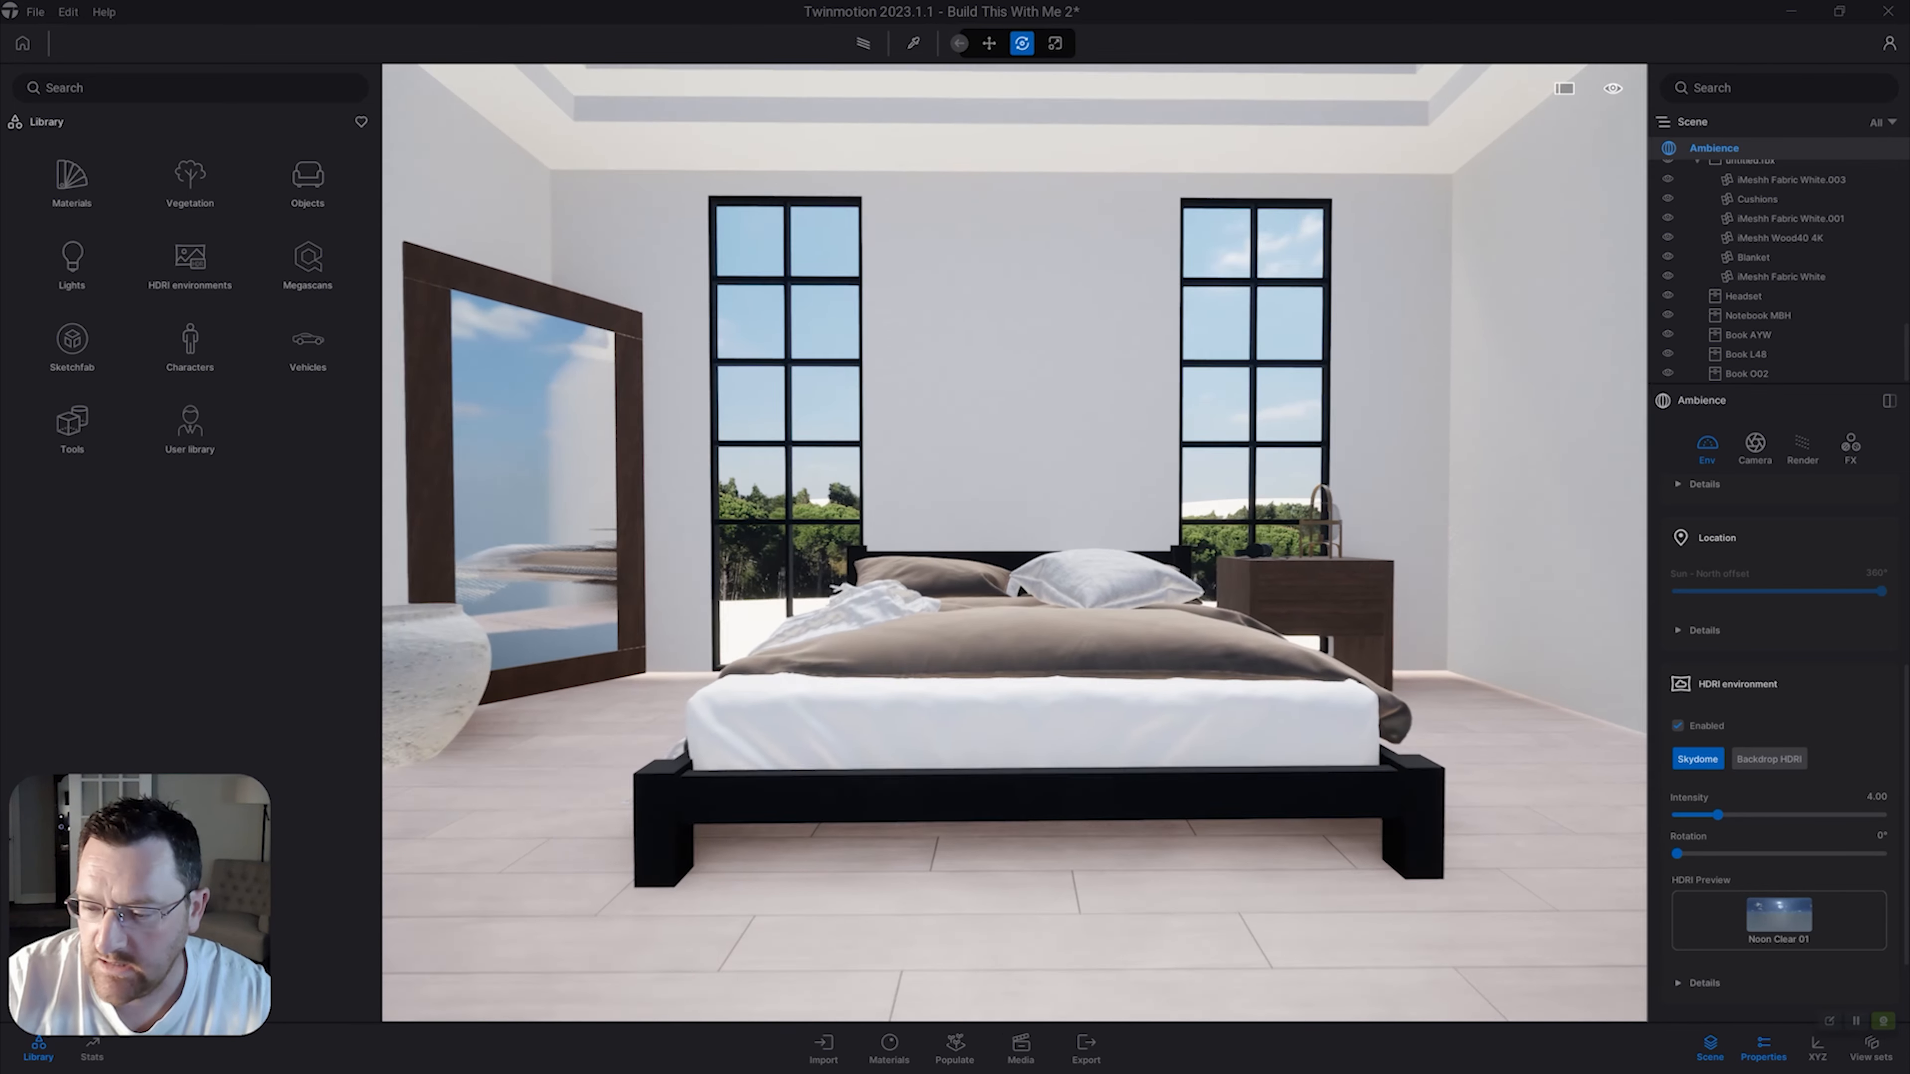
pyautogui.press('w')
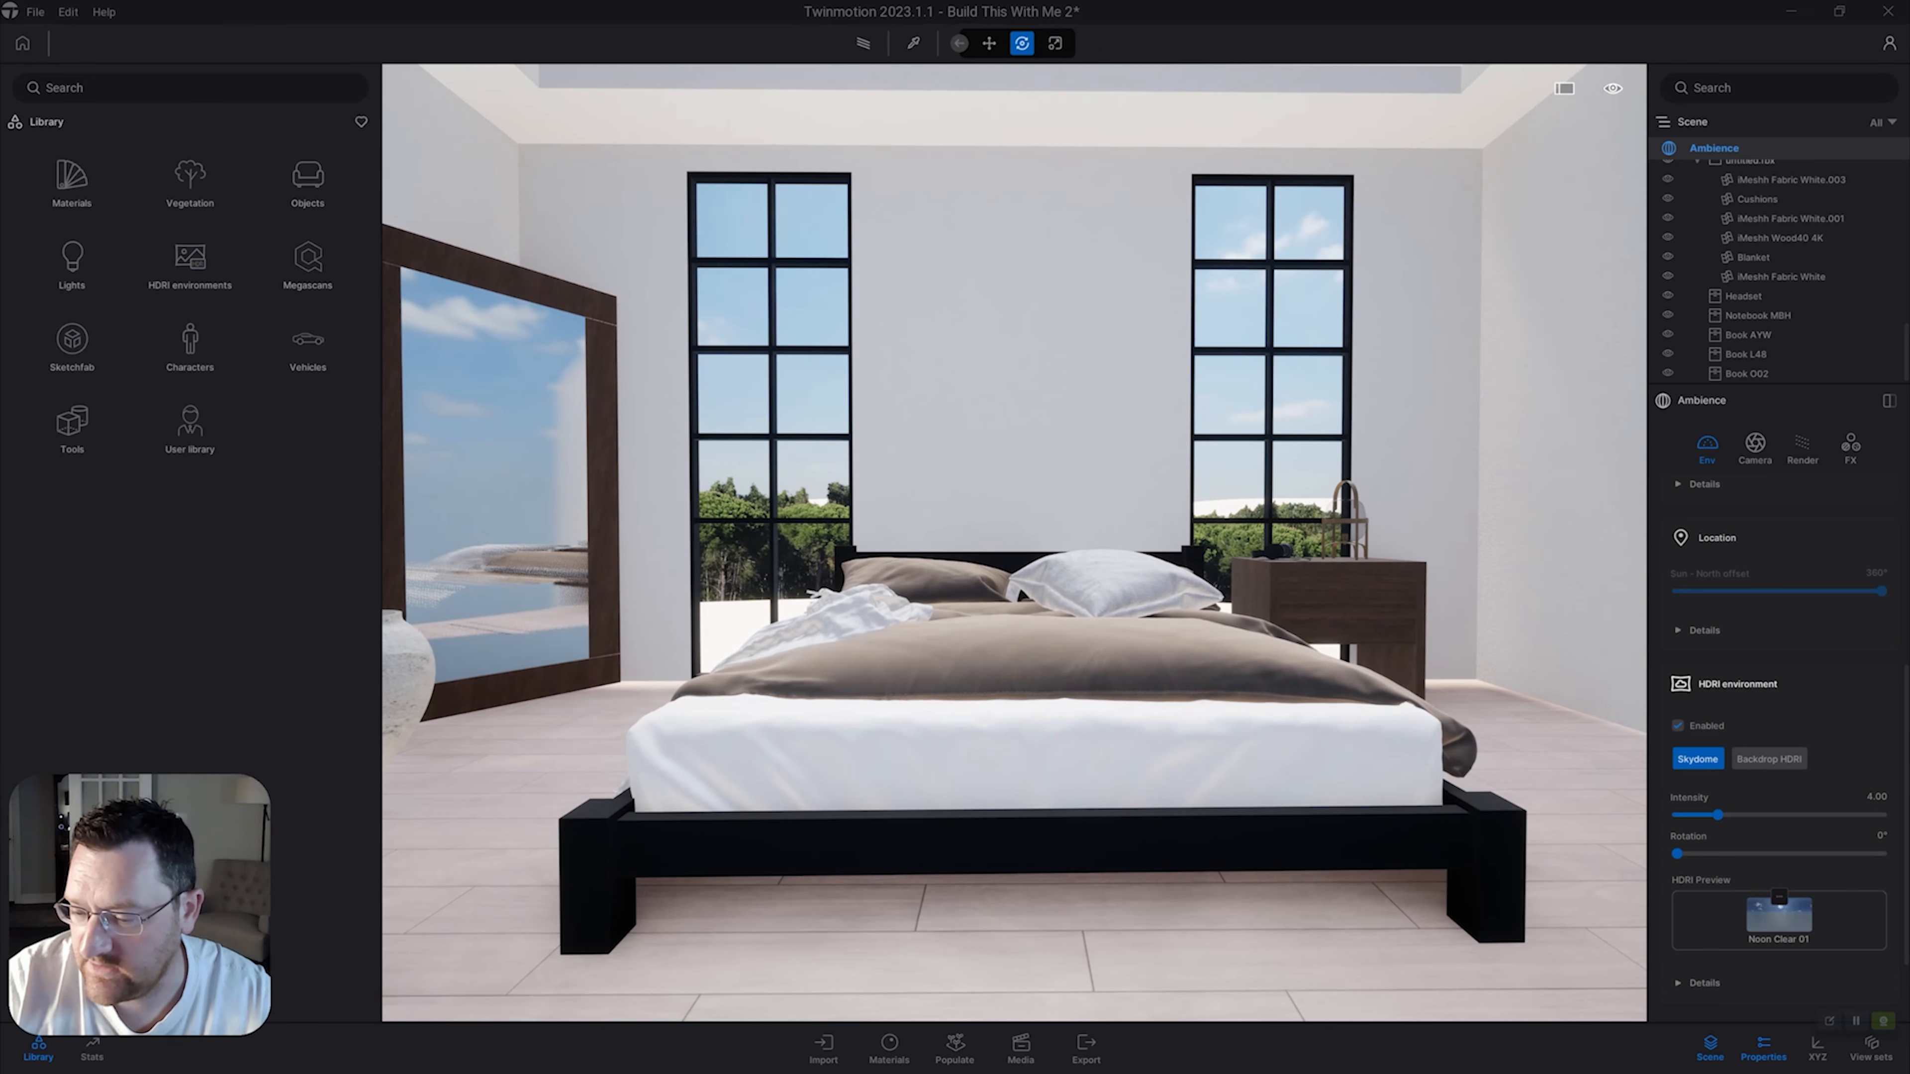
# Open the Noon Clear skies in the library's HDRI environments category.
pyautogui.click(1779, 897)
pyautogui.click(1719, 853)
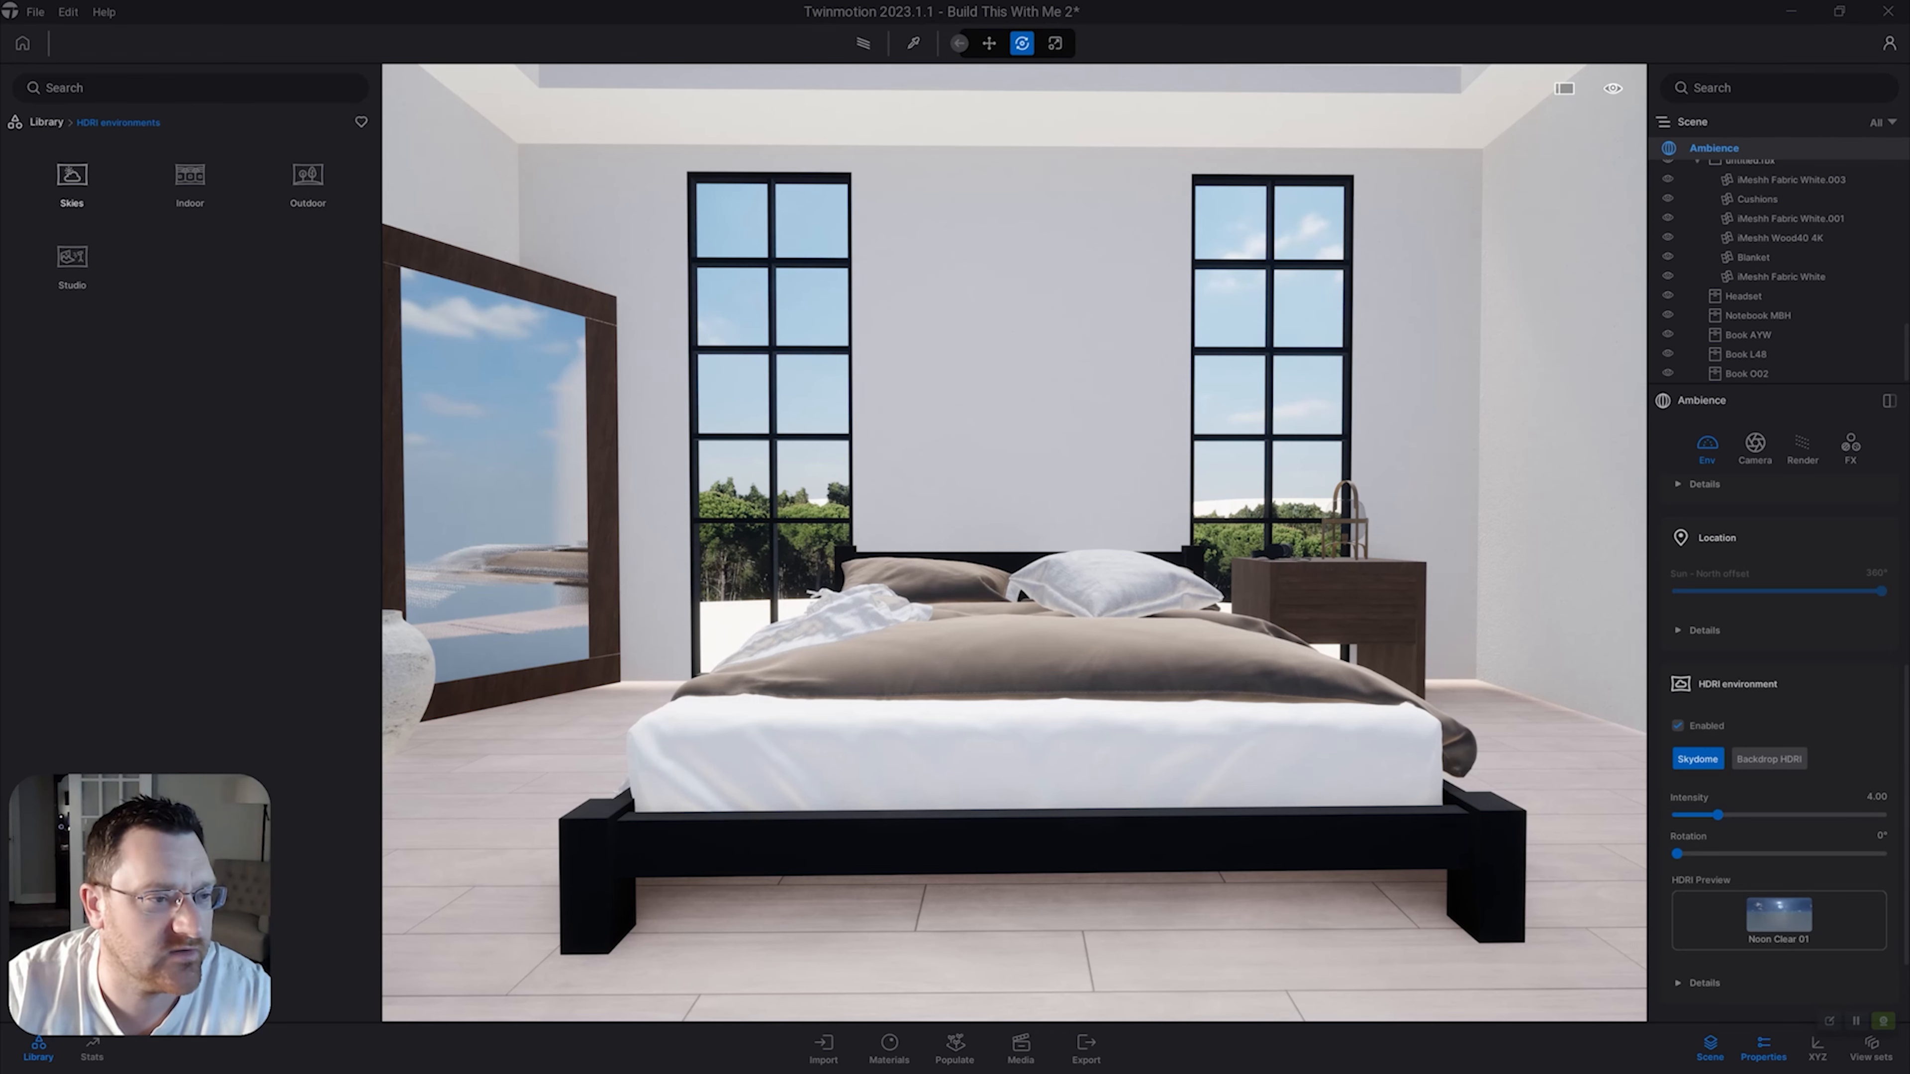
pyautogui.click(72, 181)
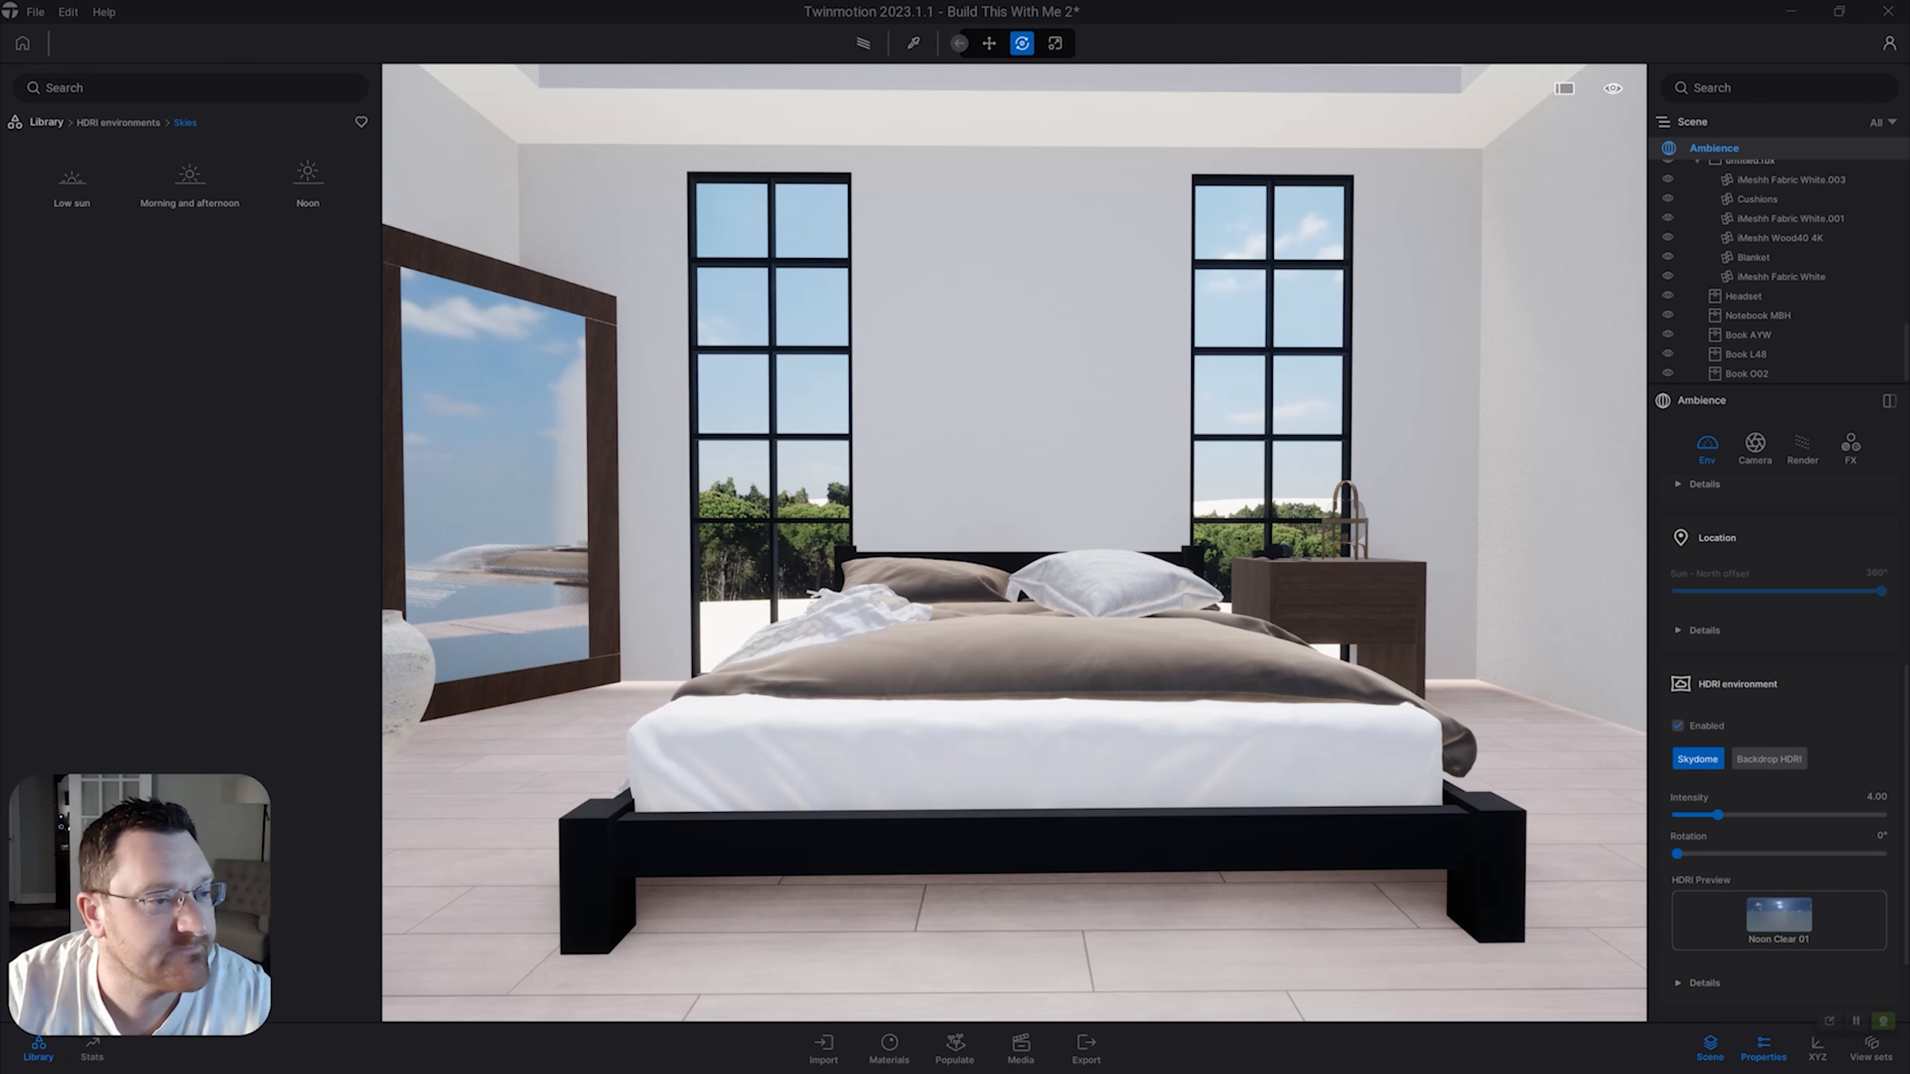
pyautogui.click(308, 181)
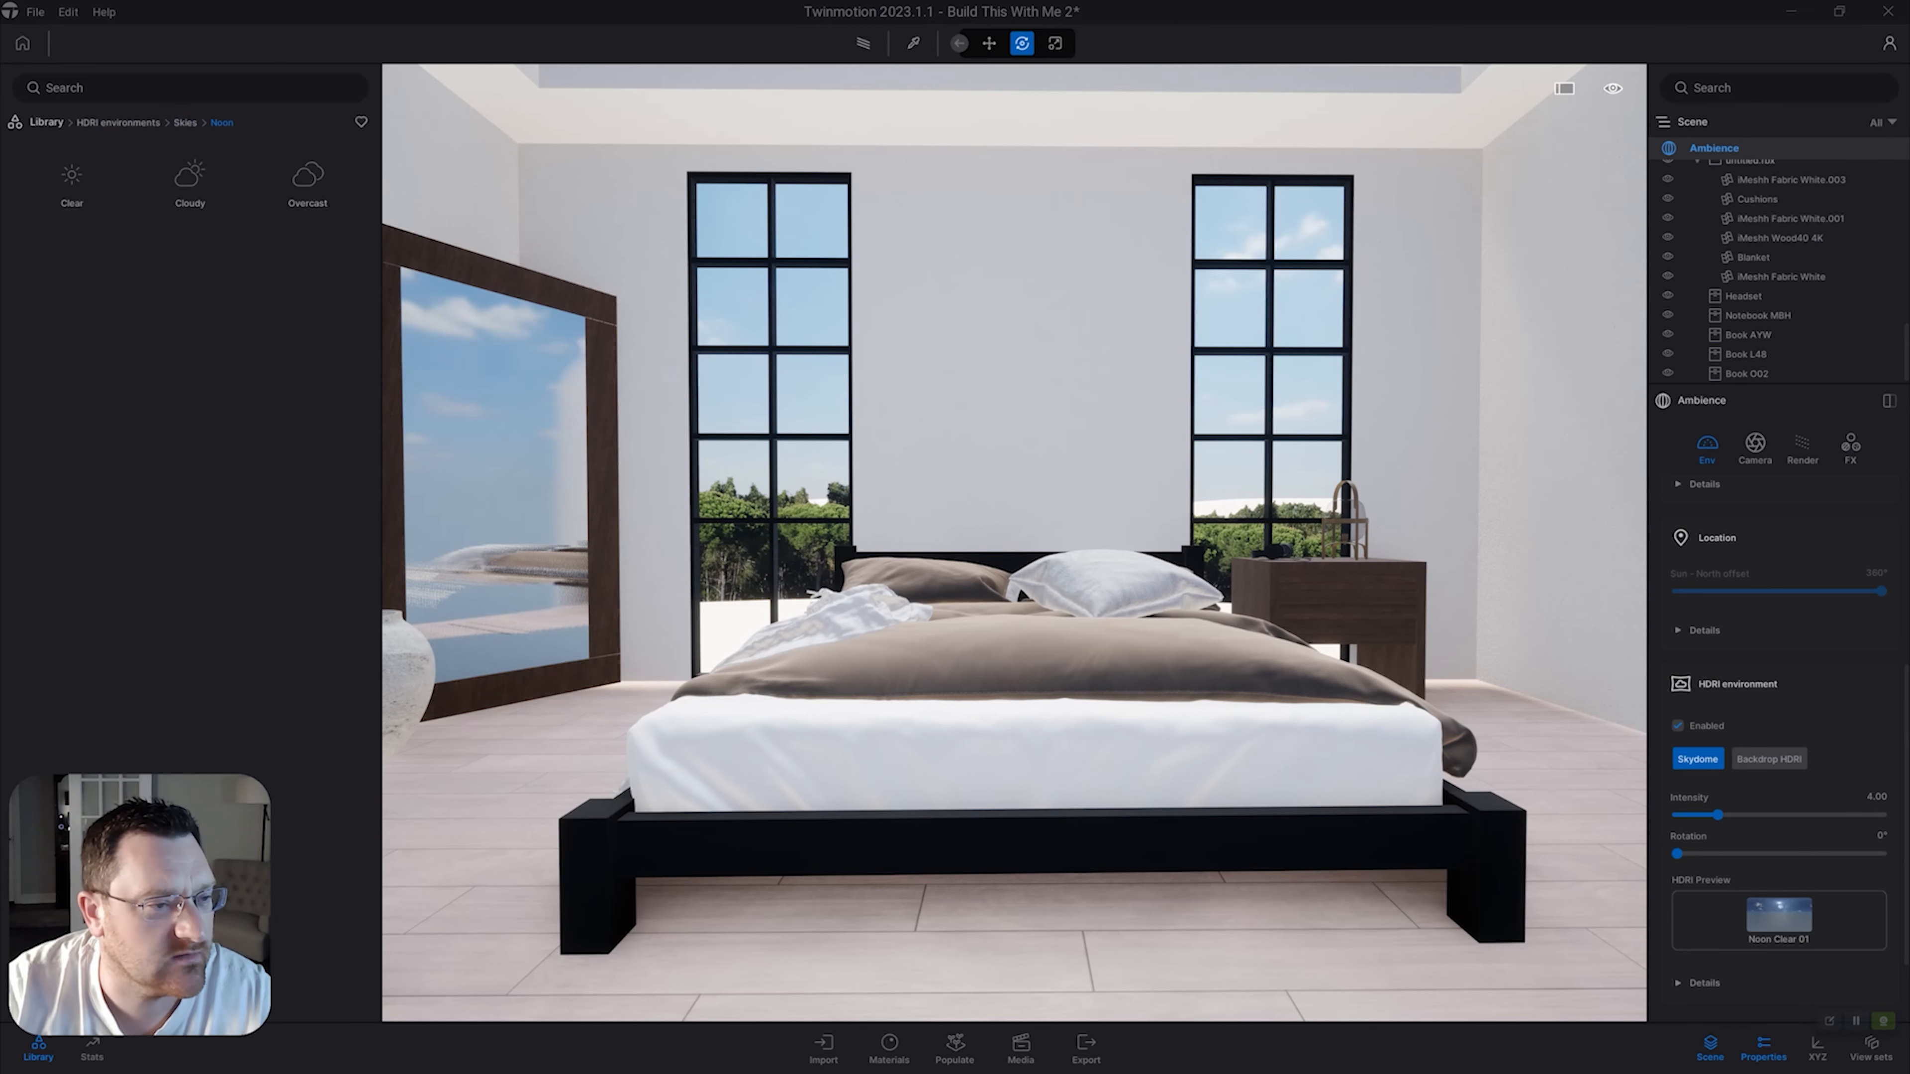
pyautogui.click(71, 180)
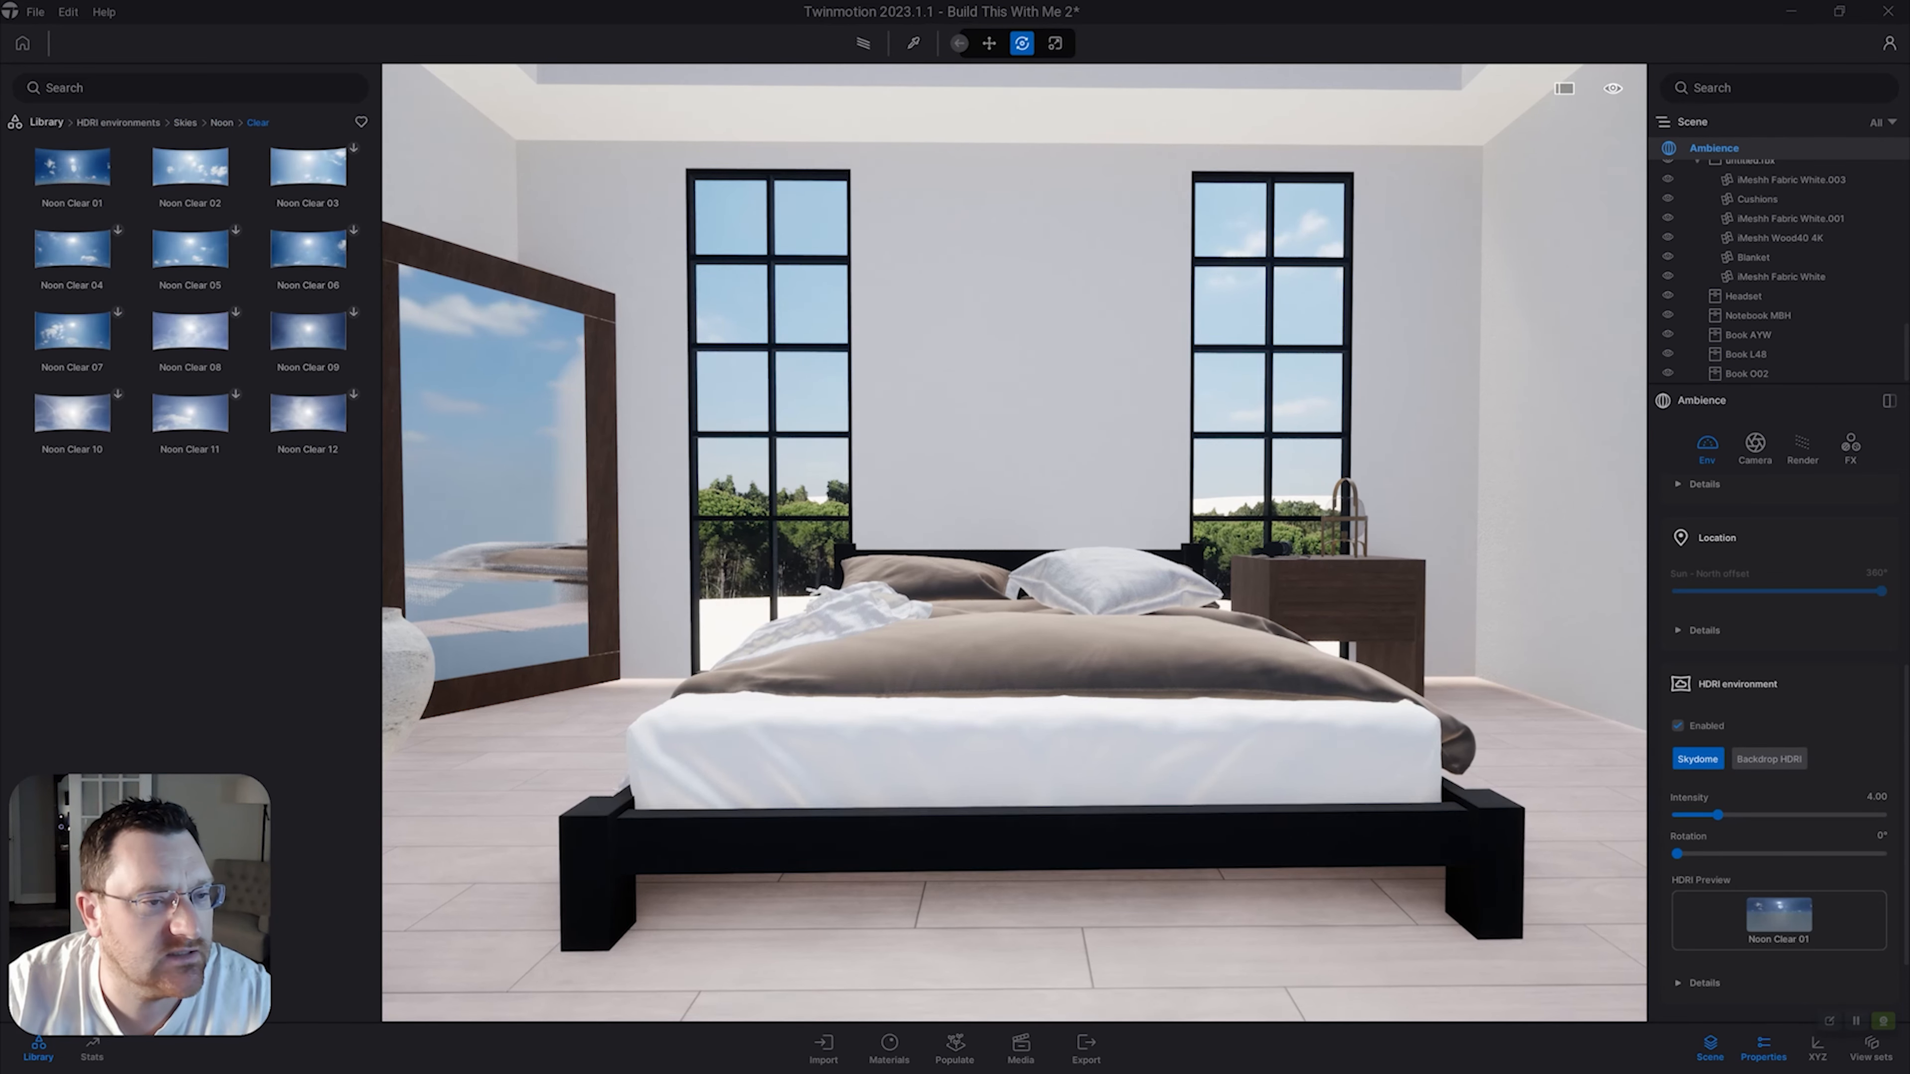
# Compare the clear noon sky previews and apply Noon Clear 03 as the skydome HDRI.
pyautogui.scroll(2, 1003, 576)
pyautogui.scroll(-2, 1003, 577)
pyautogui.scroll(2, 1003, 577)
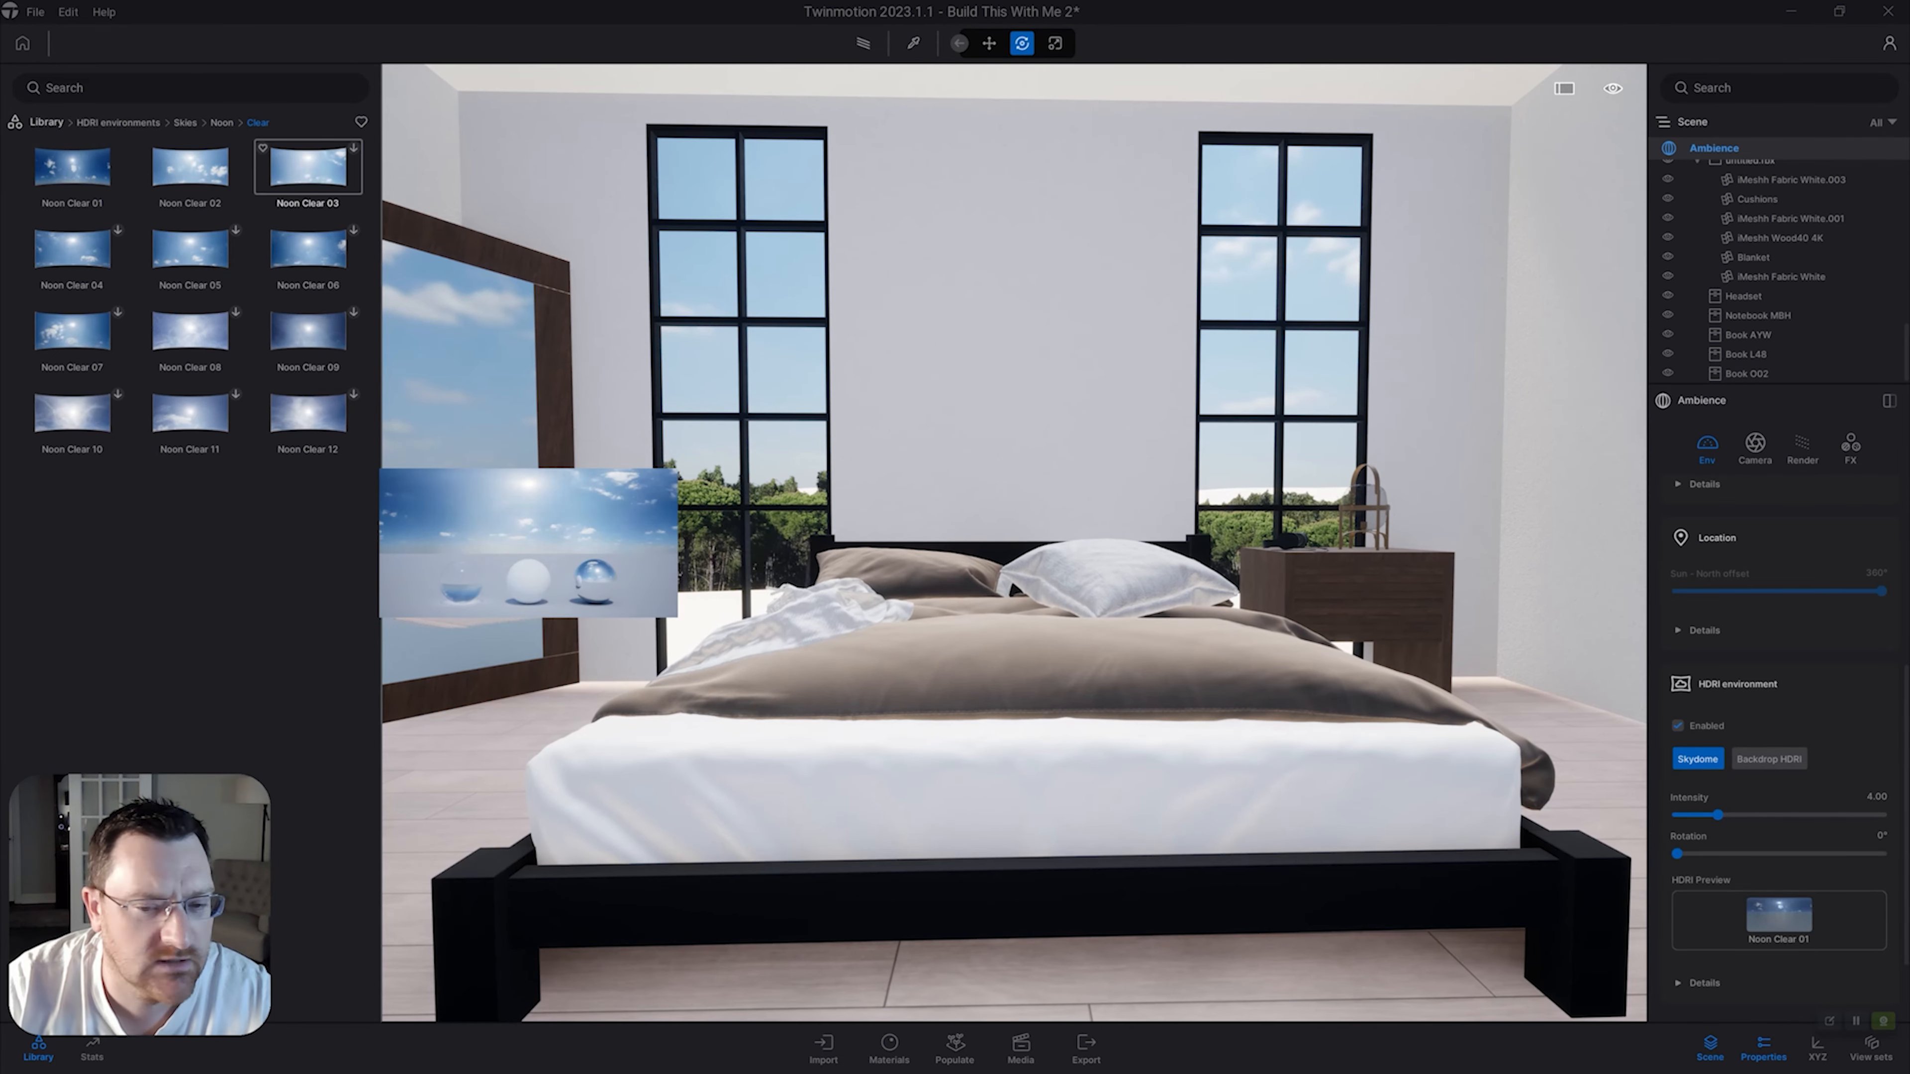
pyautogui.scroll(-2, 1014, 543)
pyautogui.scroll(2, 1014, 543)
pyautogui.scroll(-2, 1014, 543)
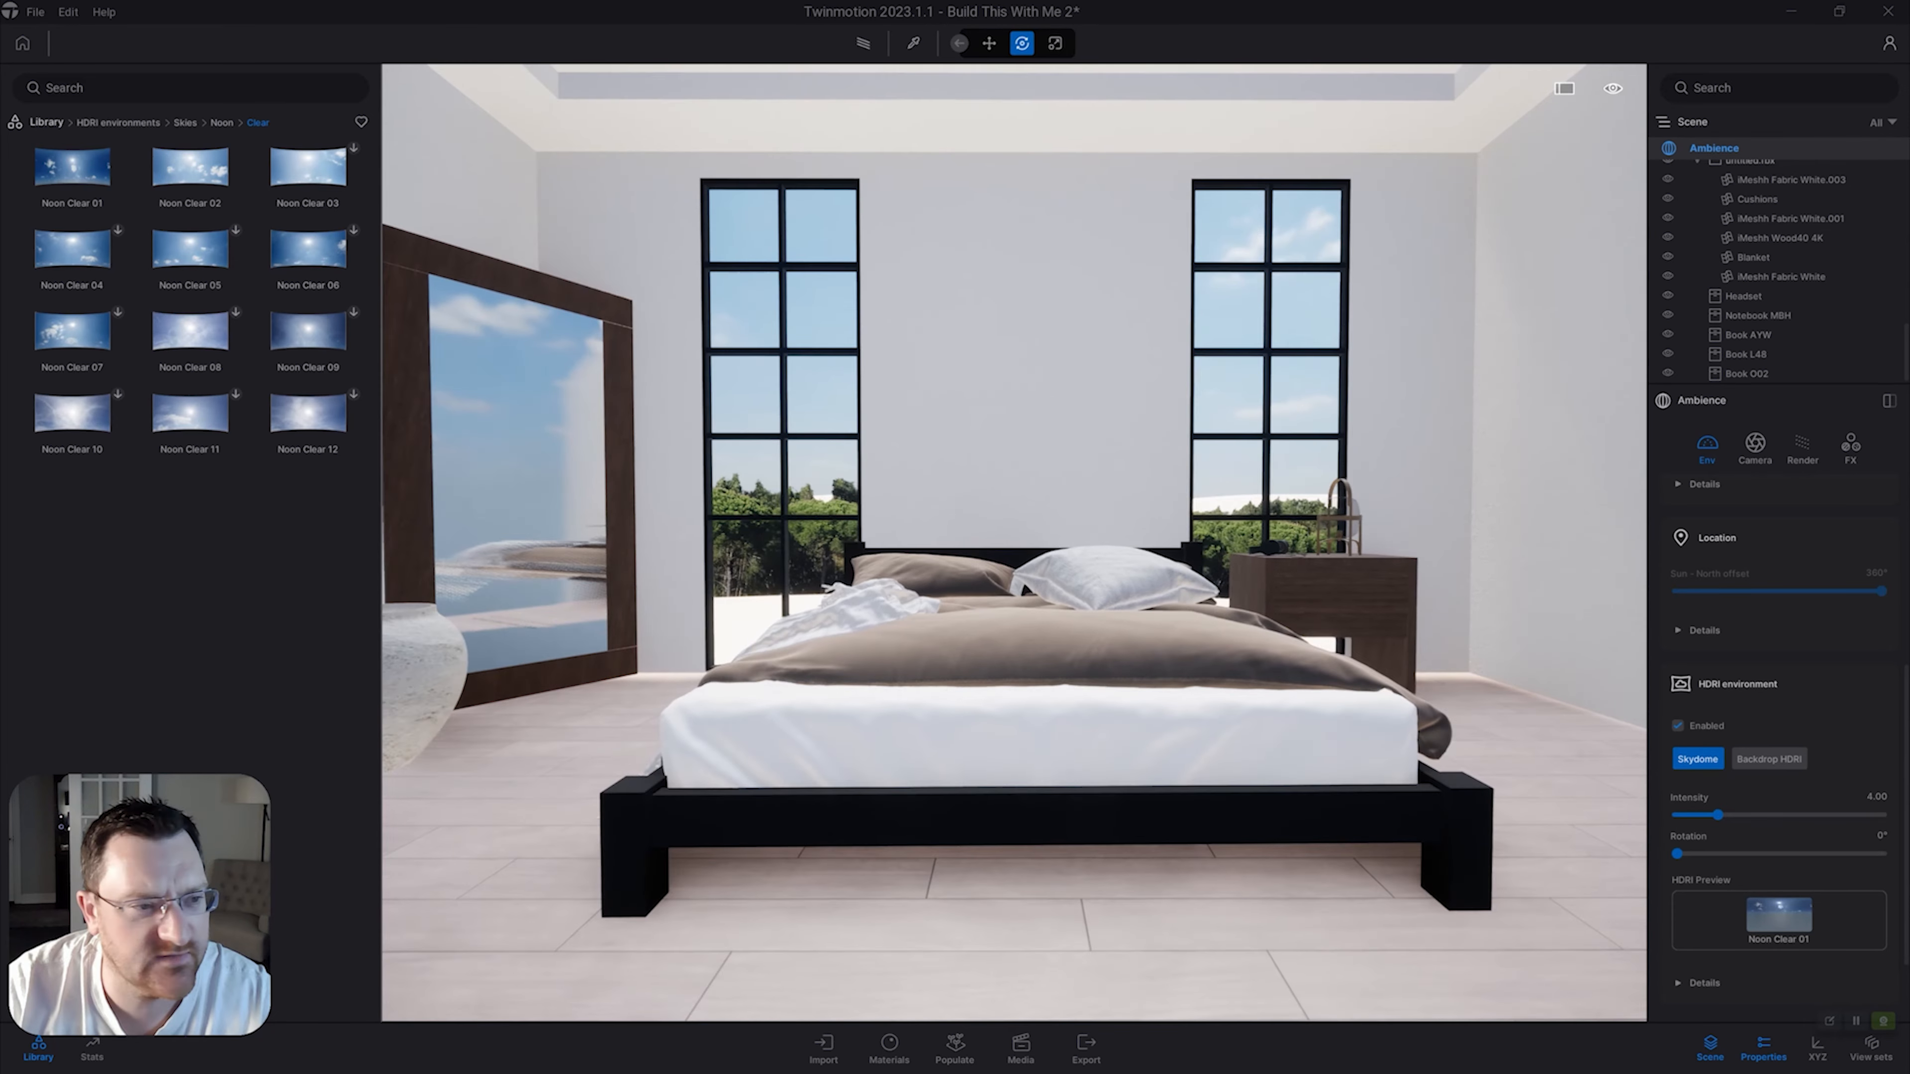
pyautogui.scroll(1, 1015, 543)
pyautogui.moveTo(190, 167)
pyautogui.moveTo(308, 167)
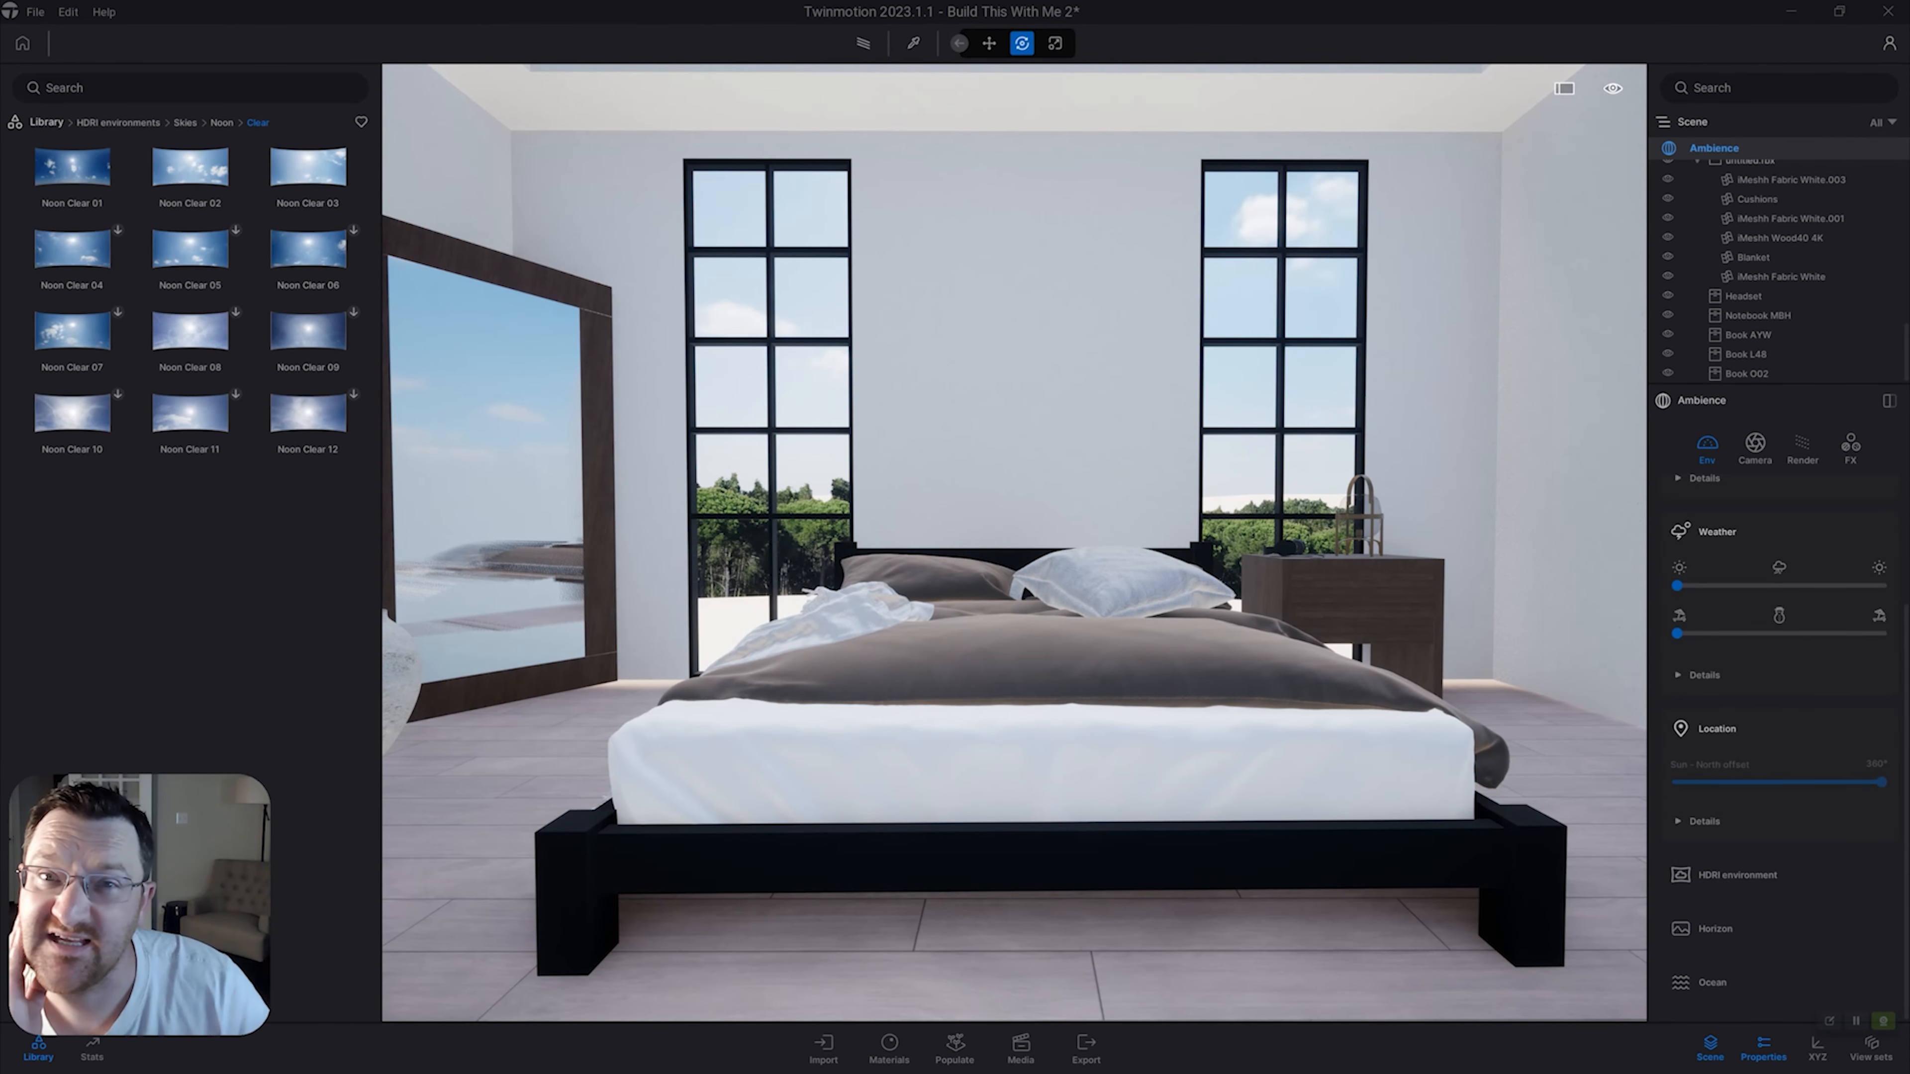
# Turn on the Path Tracer for the bedroom view and set its quality preset to Low.
pyautogui.press('s')
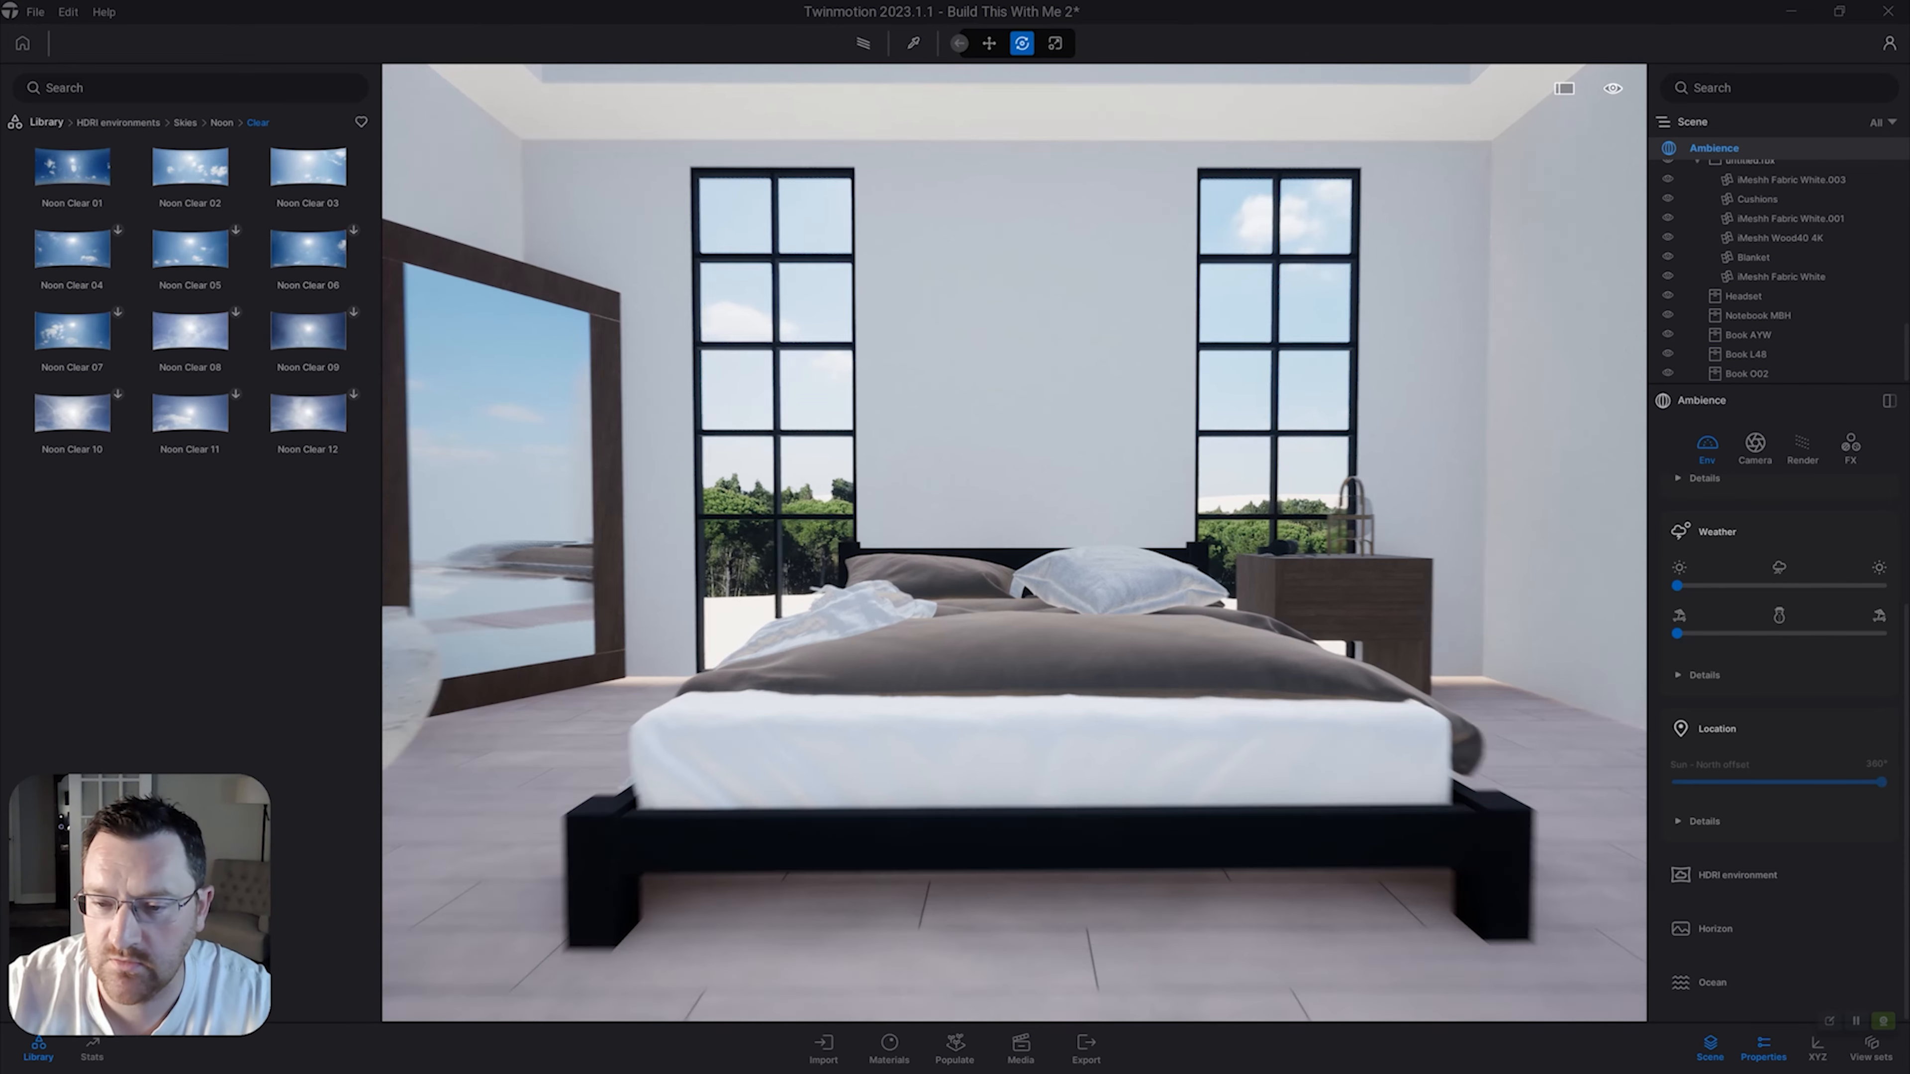
pyautogui.press('w')
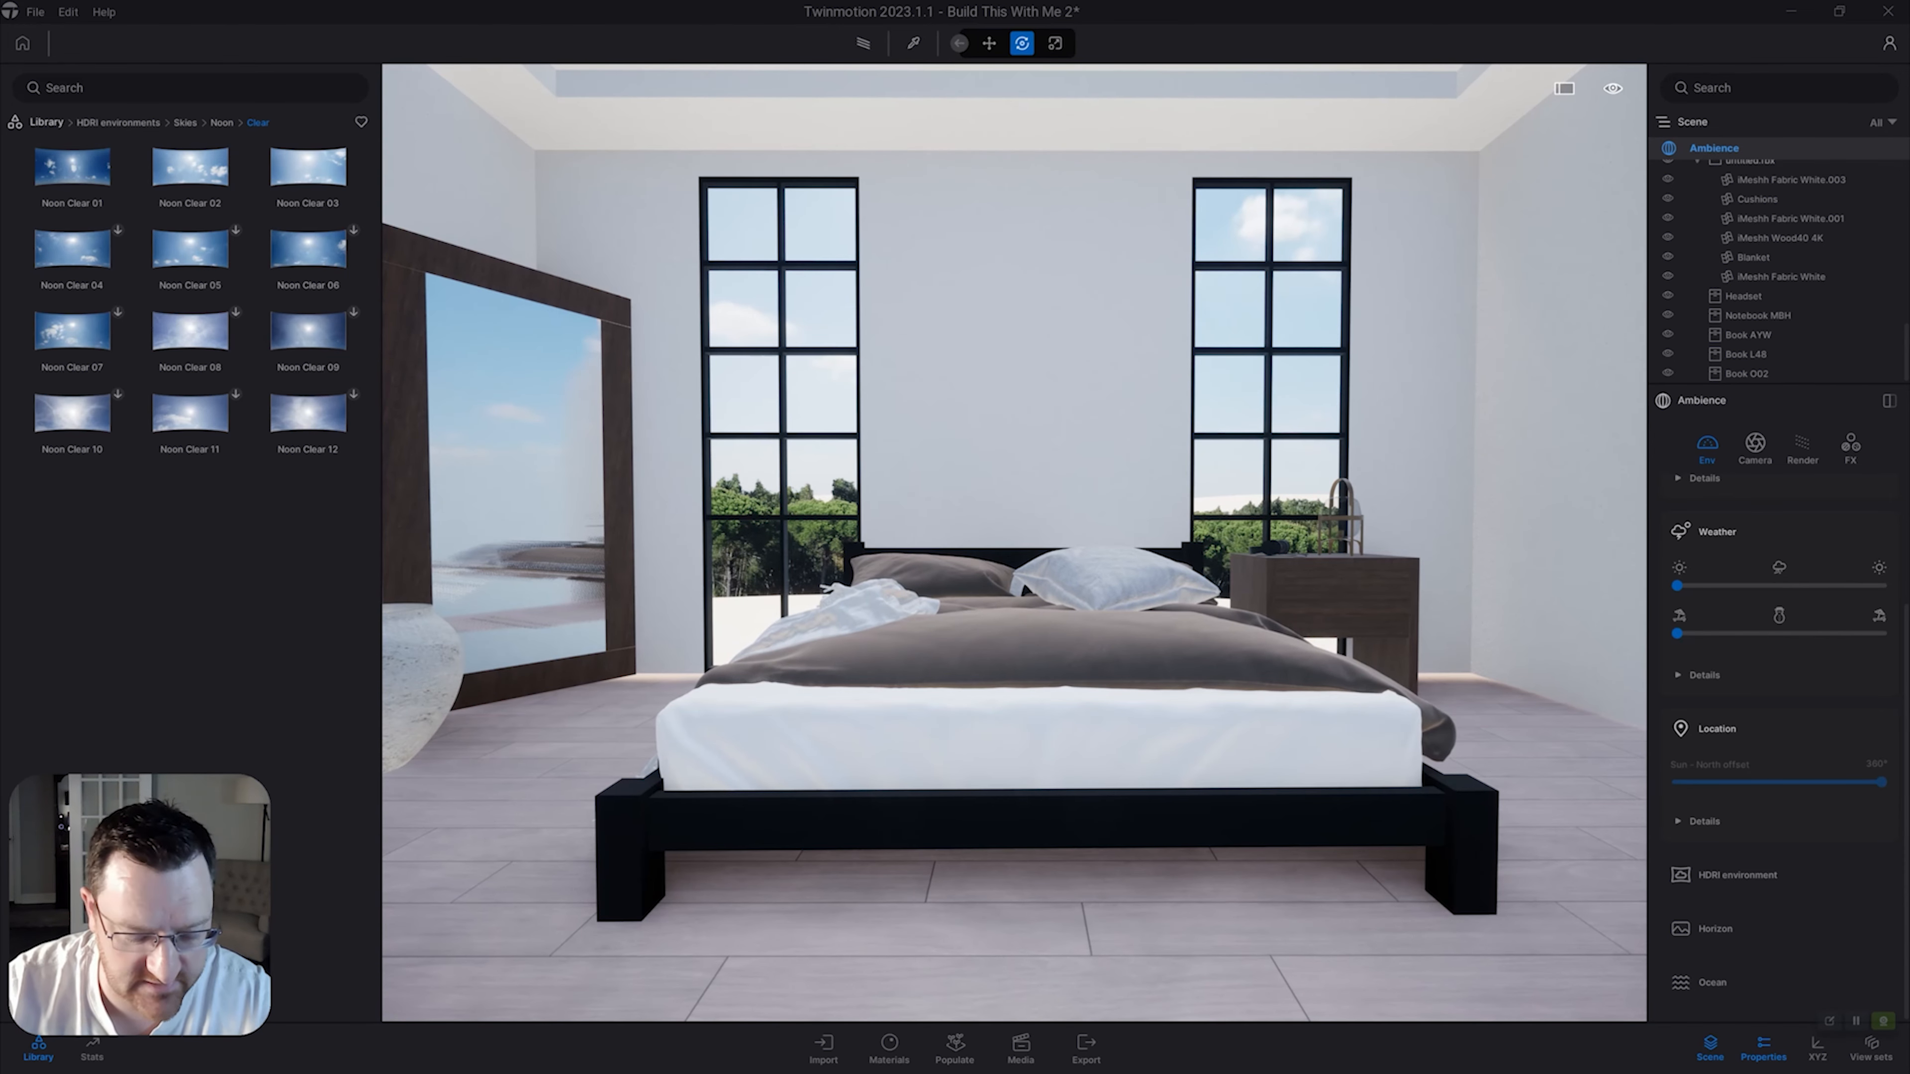
pyautogui.press('r')
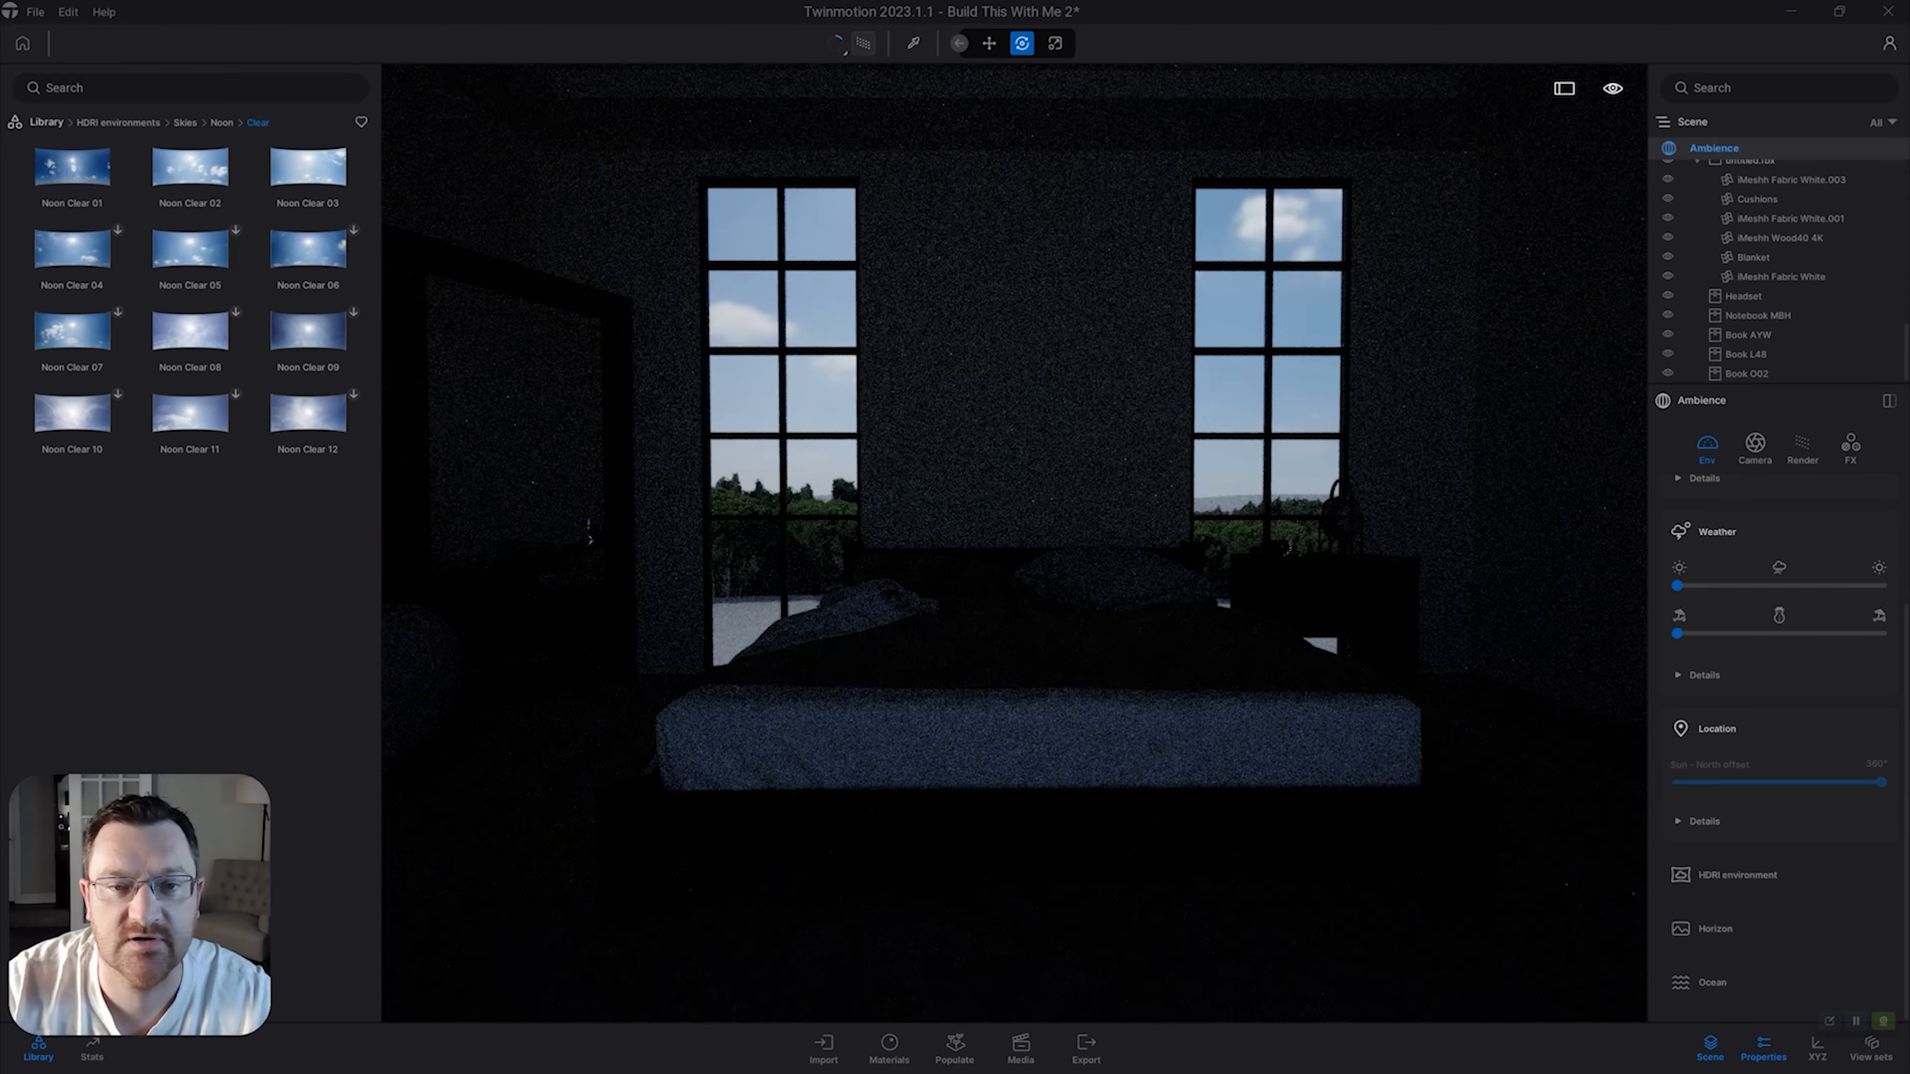
pyautogui.click(844, 52)
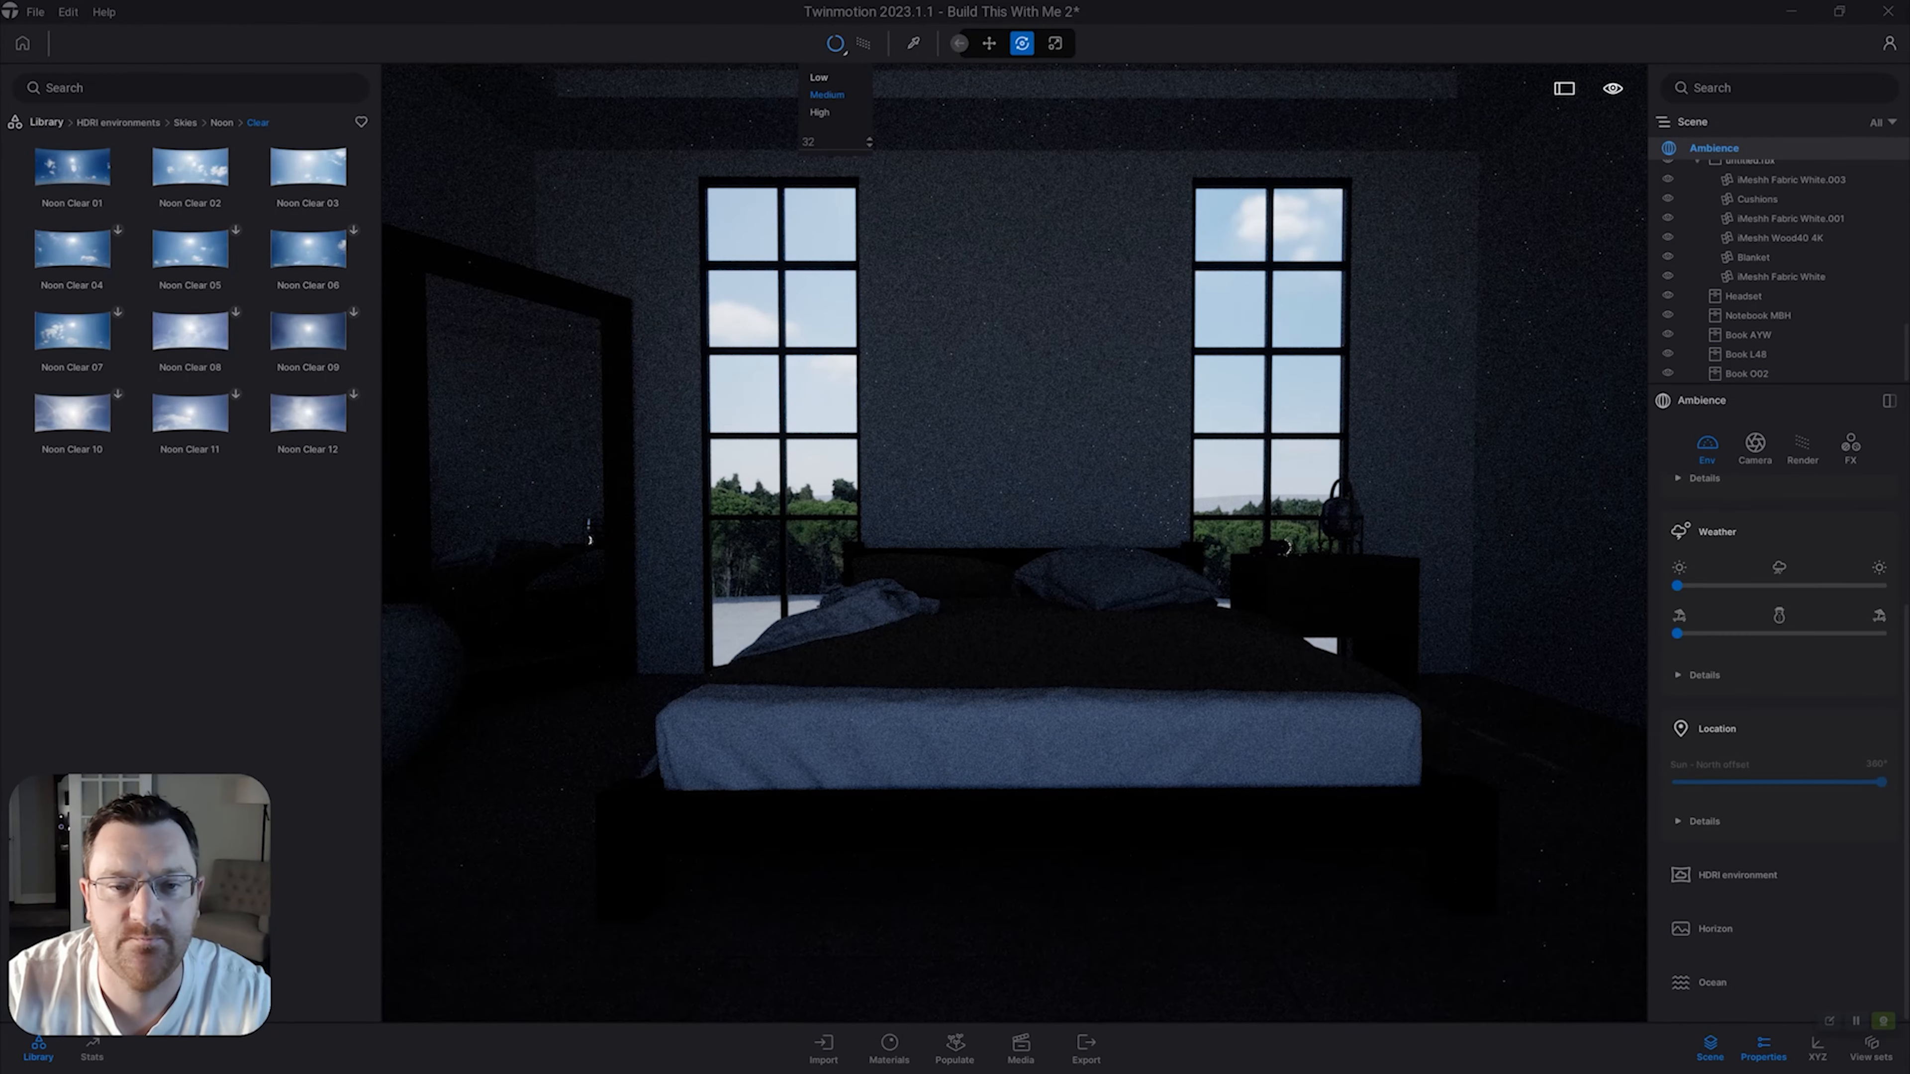
pyautogui.click(820, 79)
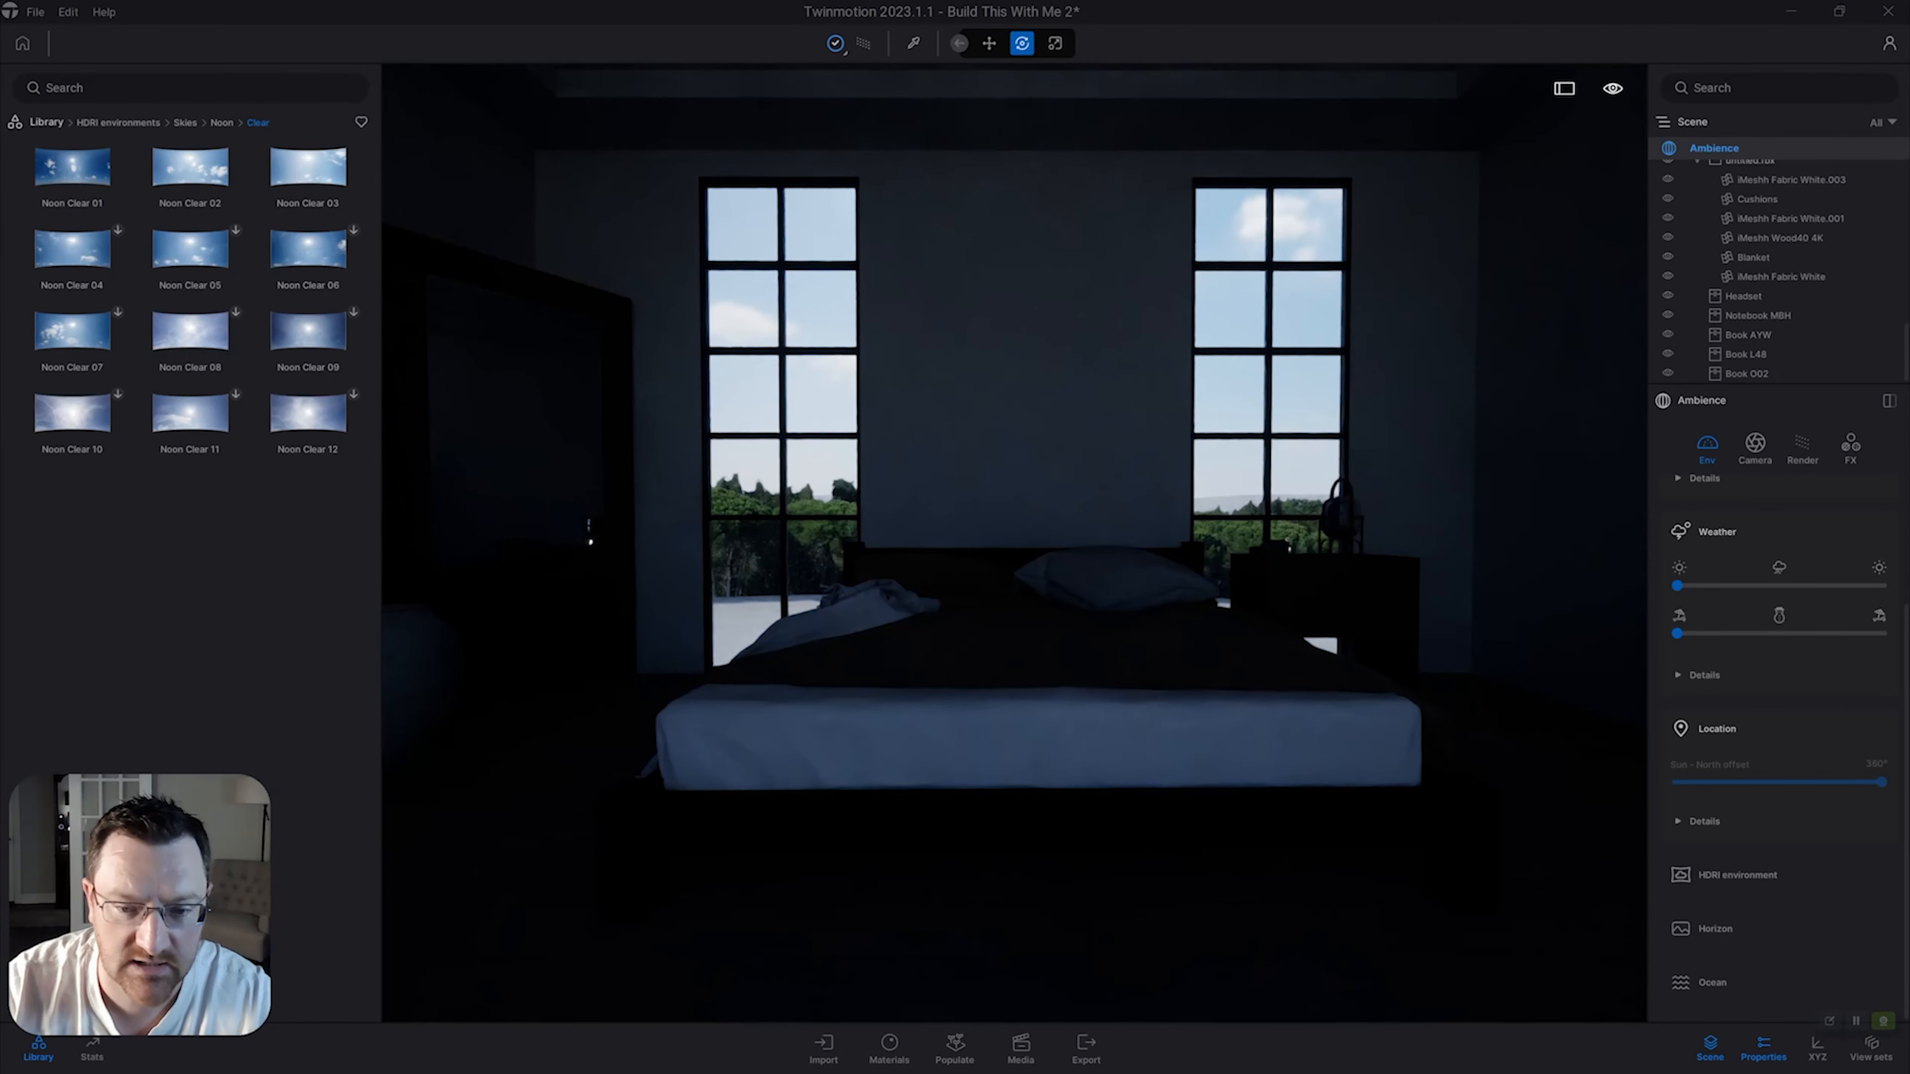
pyautogui.press('r')
pyautogui.press('r')
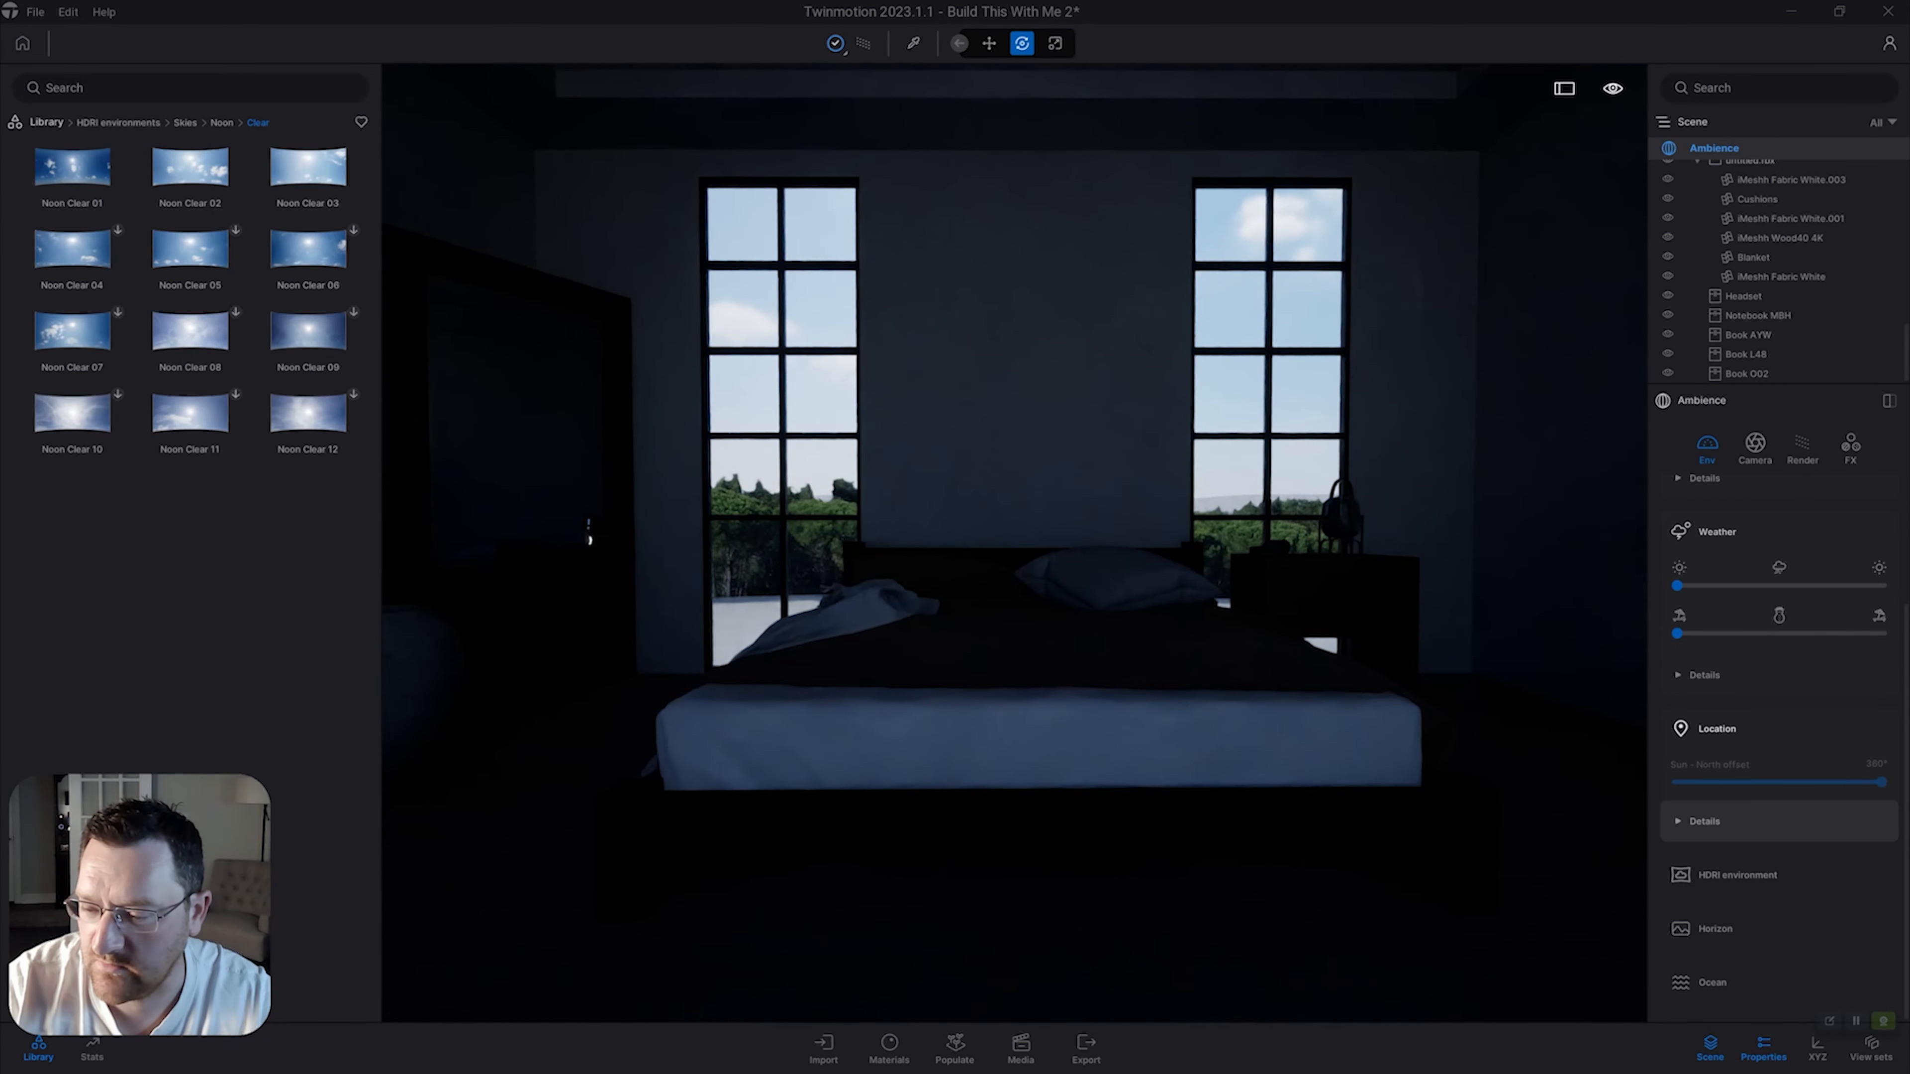
# Raise the HDRI skydome intensity to 11.41 and check the bedroom's brightness in the path-traced view.
pyautogui.scroll(2, 1778, 745)
pyautogui.scroll(1, 1778, 745)
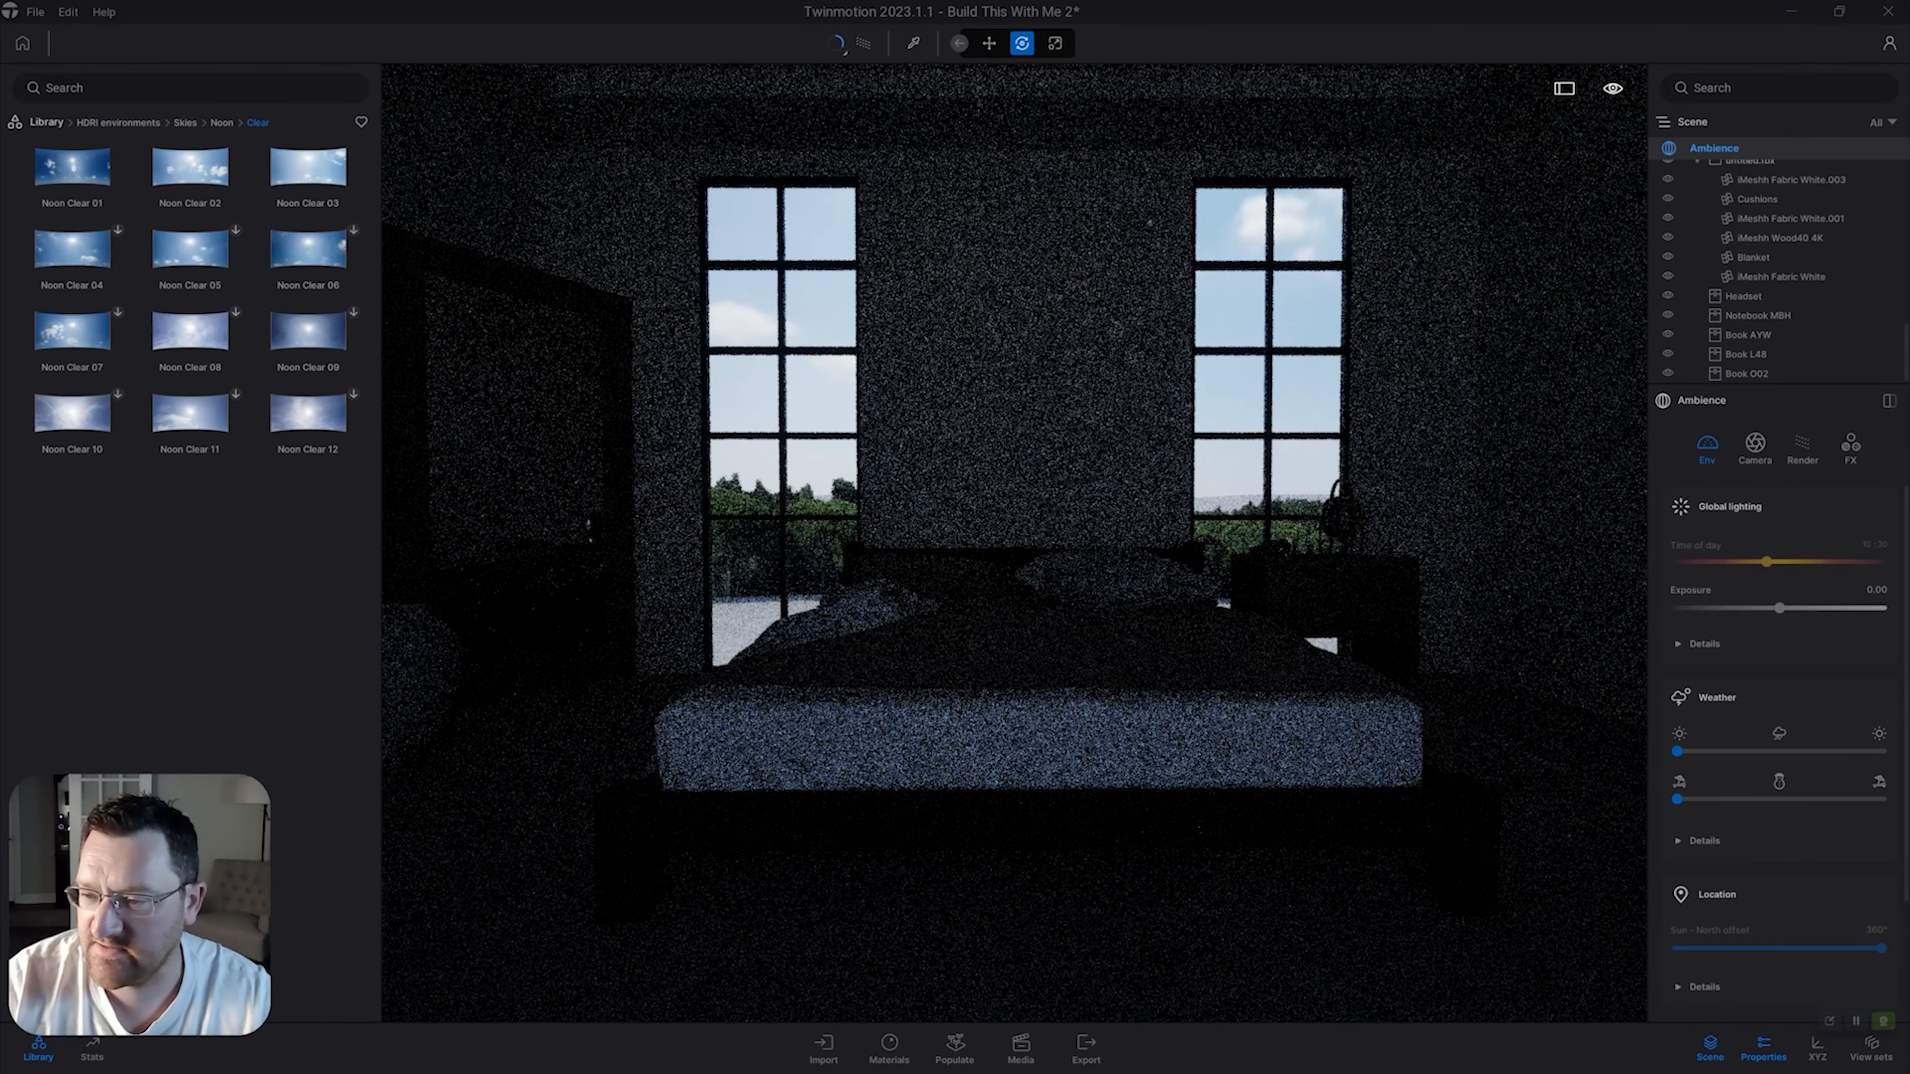
pyautogui.scroll(-2, 1778, 745)
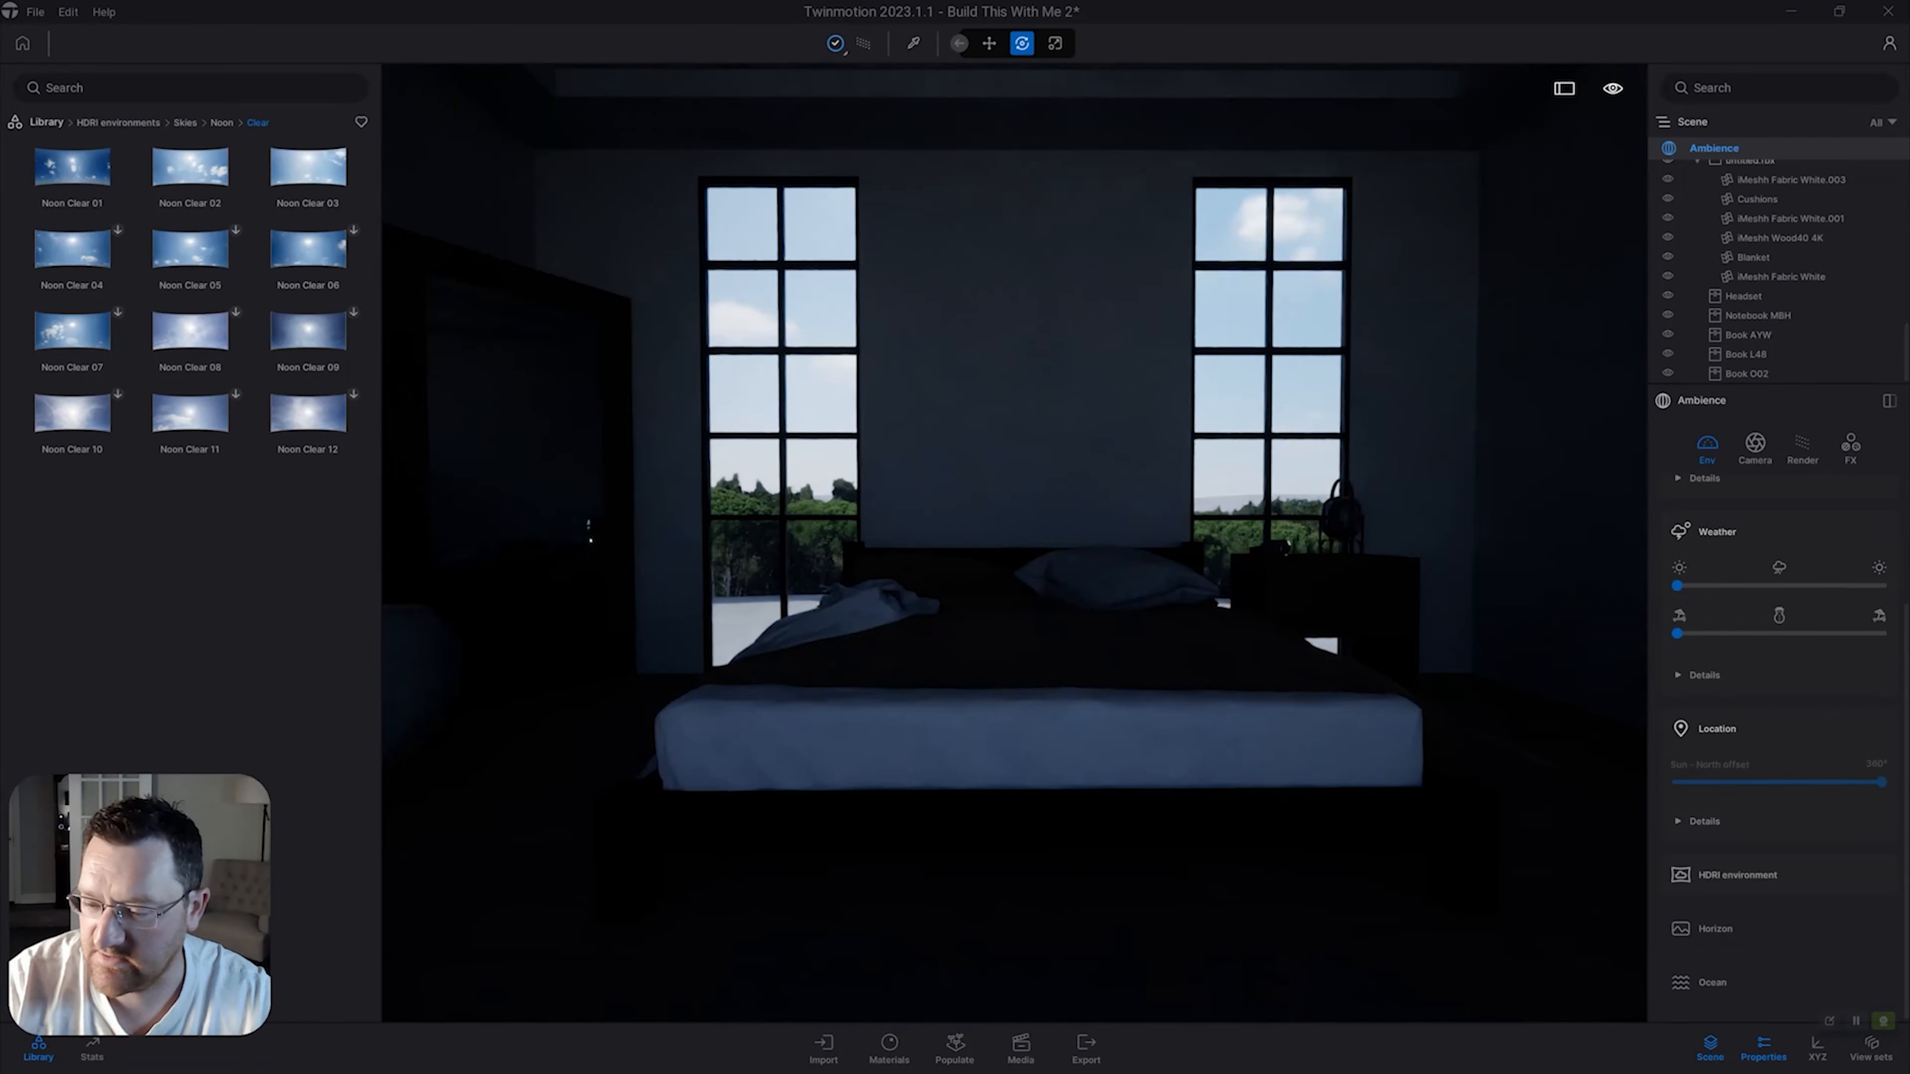
pyautogui.click(1737, 875)
pyautogui.scroll(-5, 1778, 875)
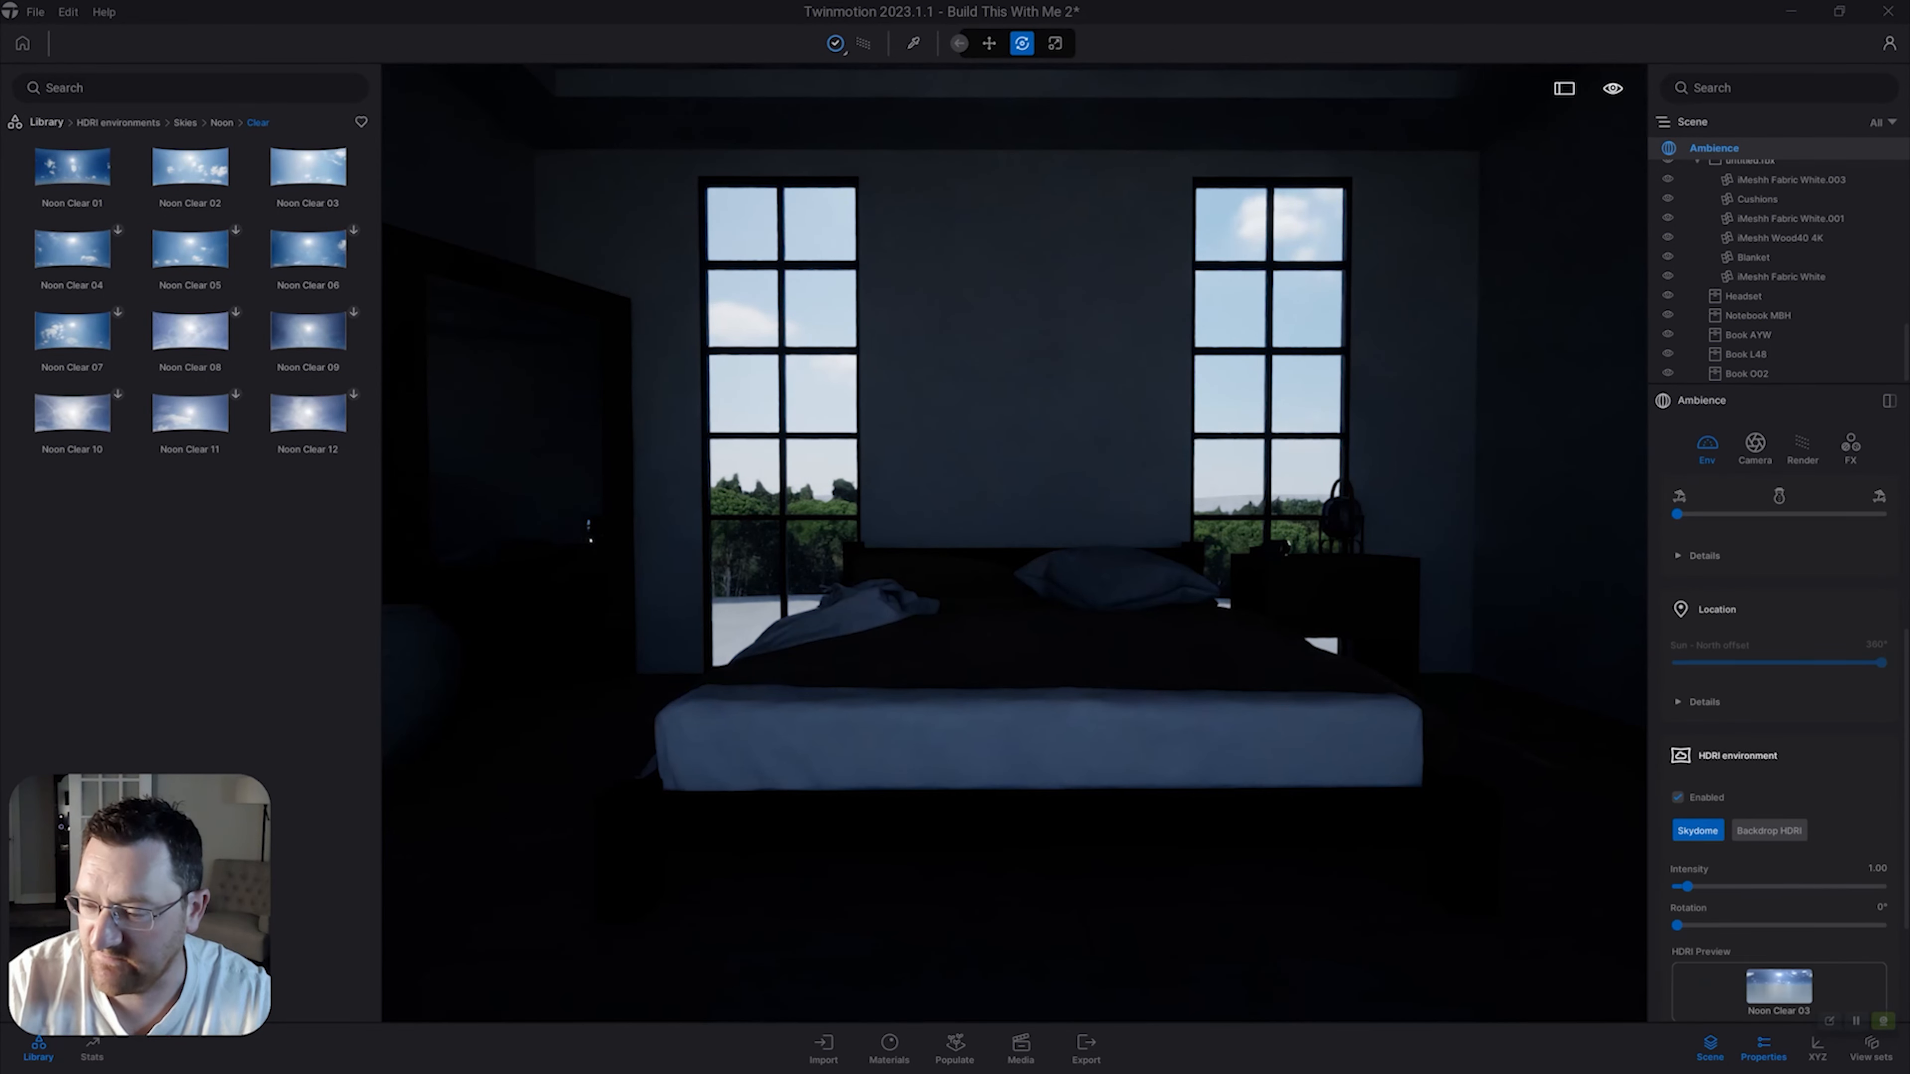
pyautogui.scroll(-4, 1779, 753)
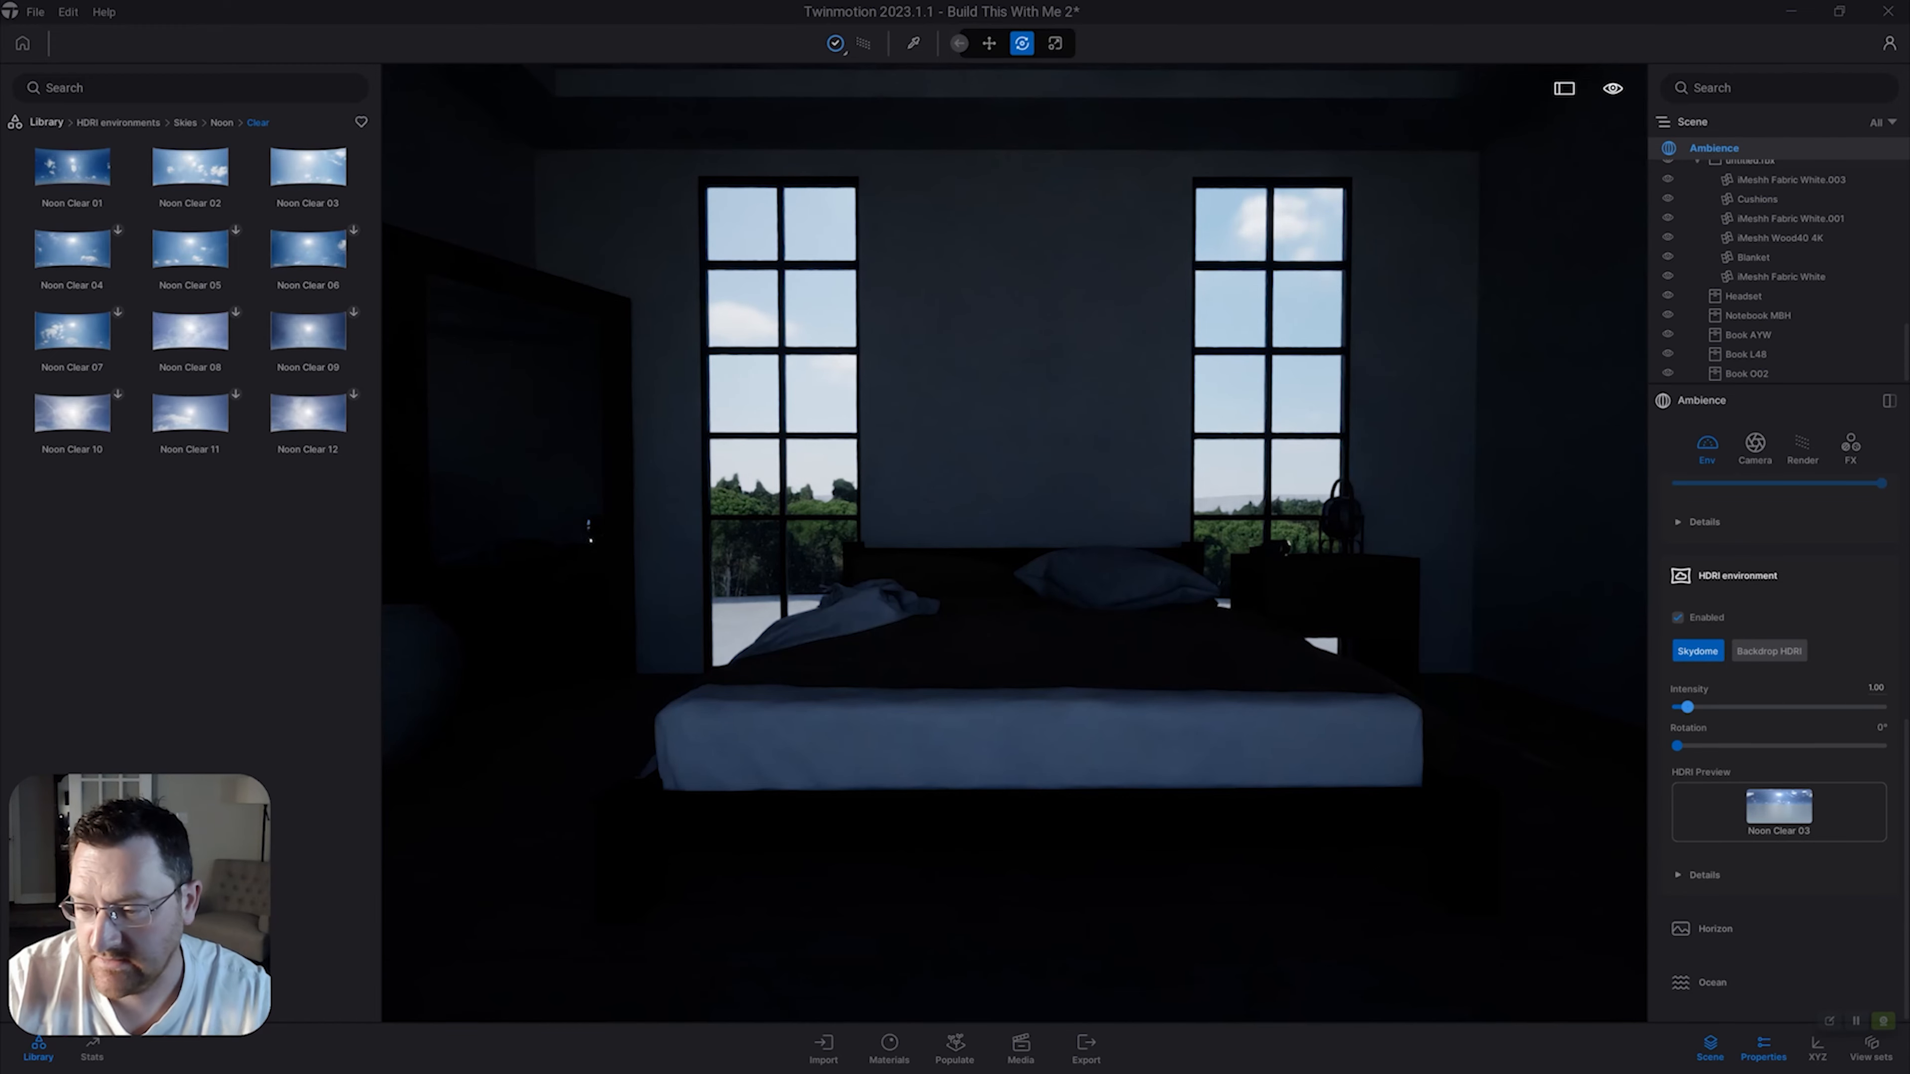
pyautogui.moveTo(1687, 708)
pyautogui.mouseDown()
pyautogui.moveTo(1866, 707)
pyautogui.moveTo(1793, 708)
pyautogui.mouseUp()
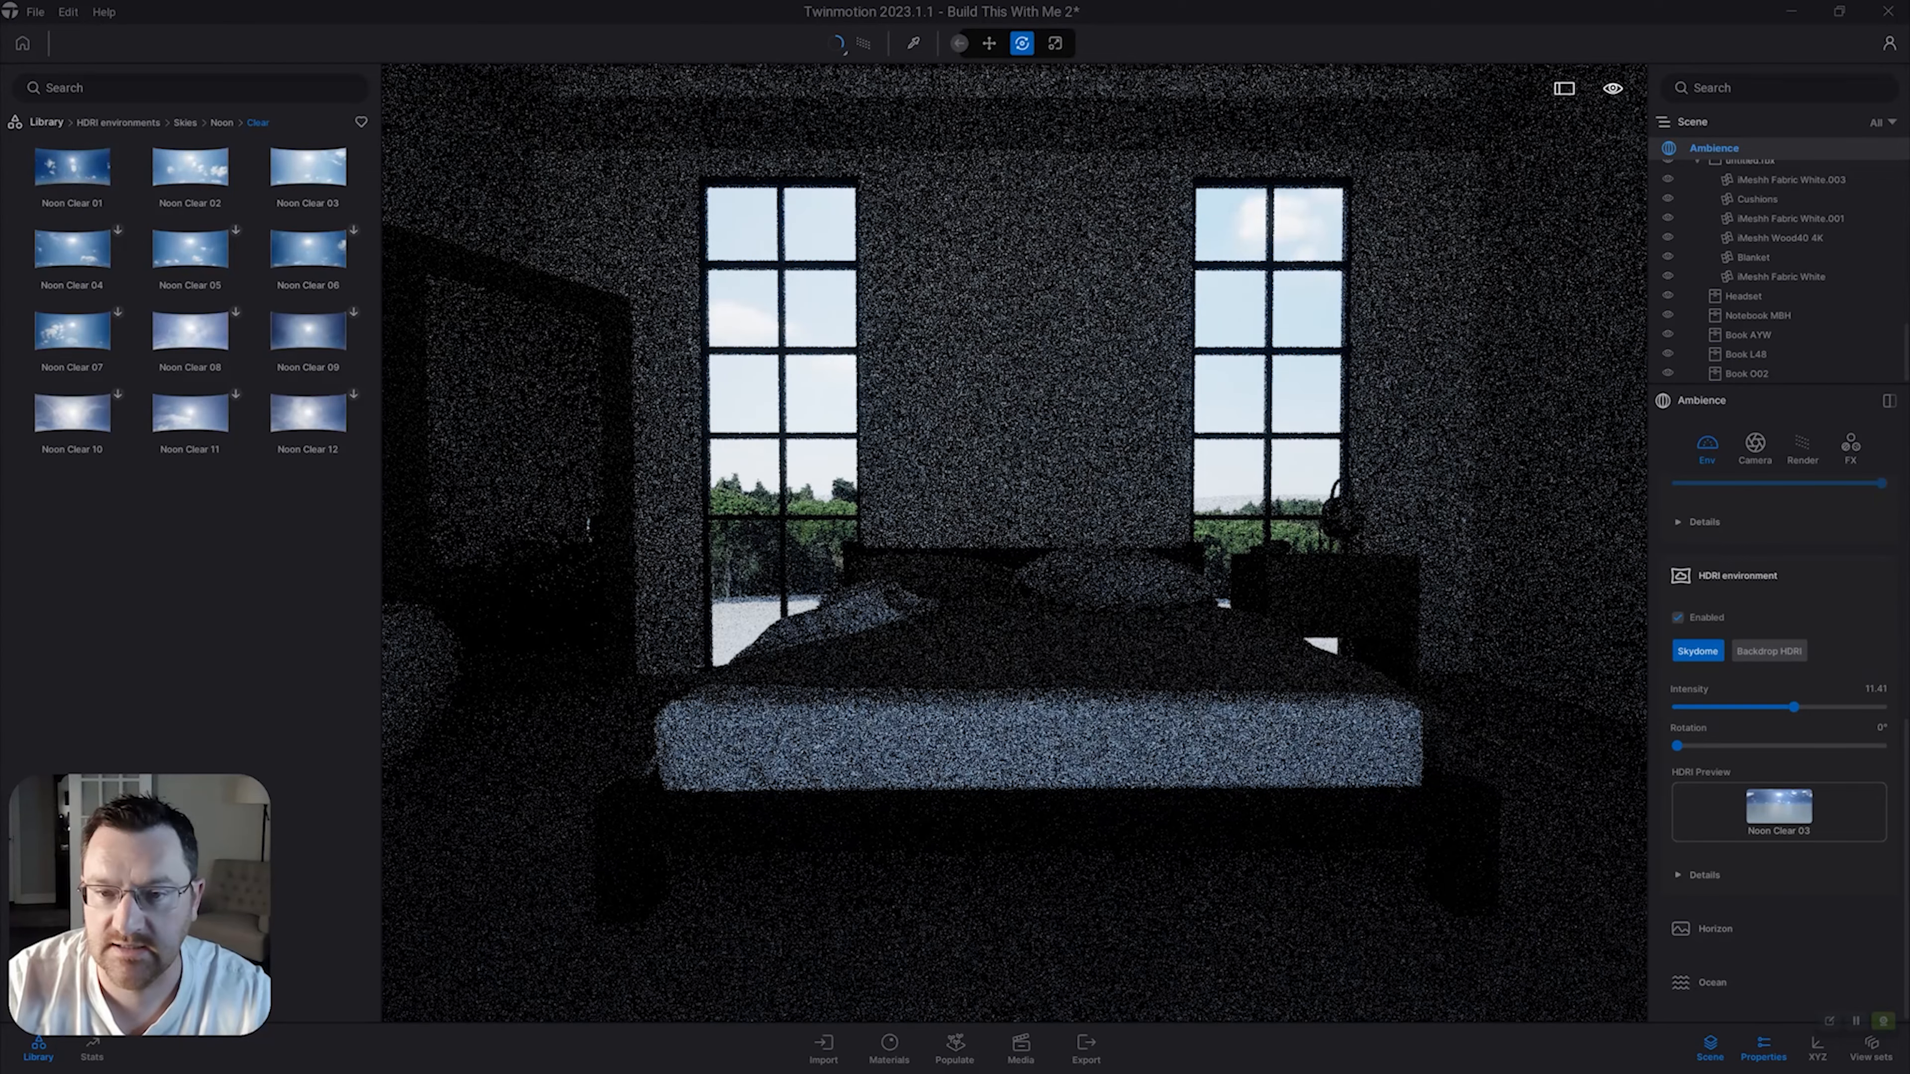
pyautogui.press('r')
pyautogui.press('r')
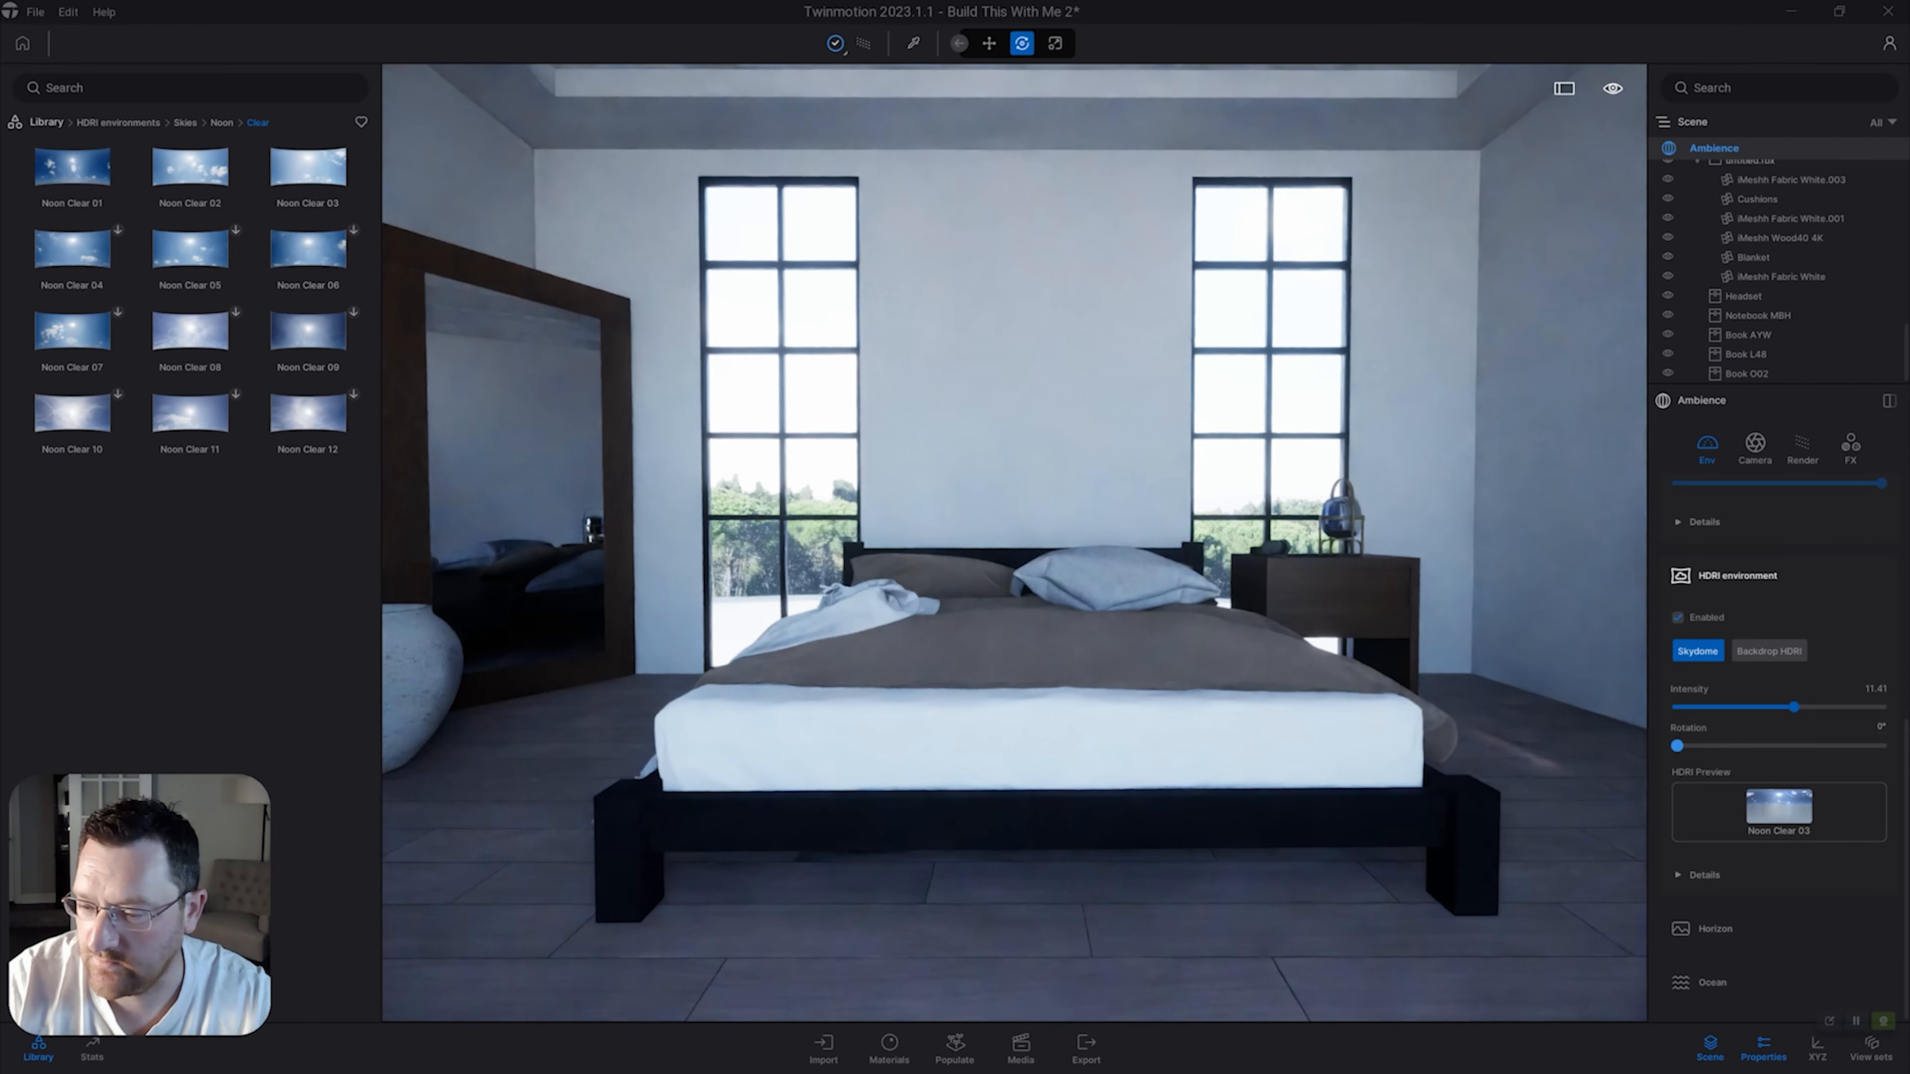
# Set the skydome's intensity to 4.00 and its rotation to 360° in the real-time view.
pyautogui.moveTo(1677, 745); pyautogui.dragTo(1680, 745)
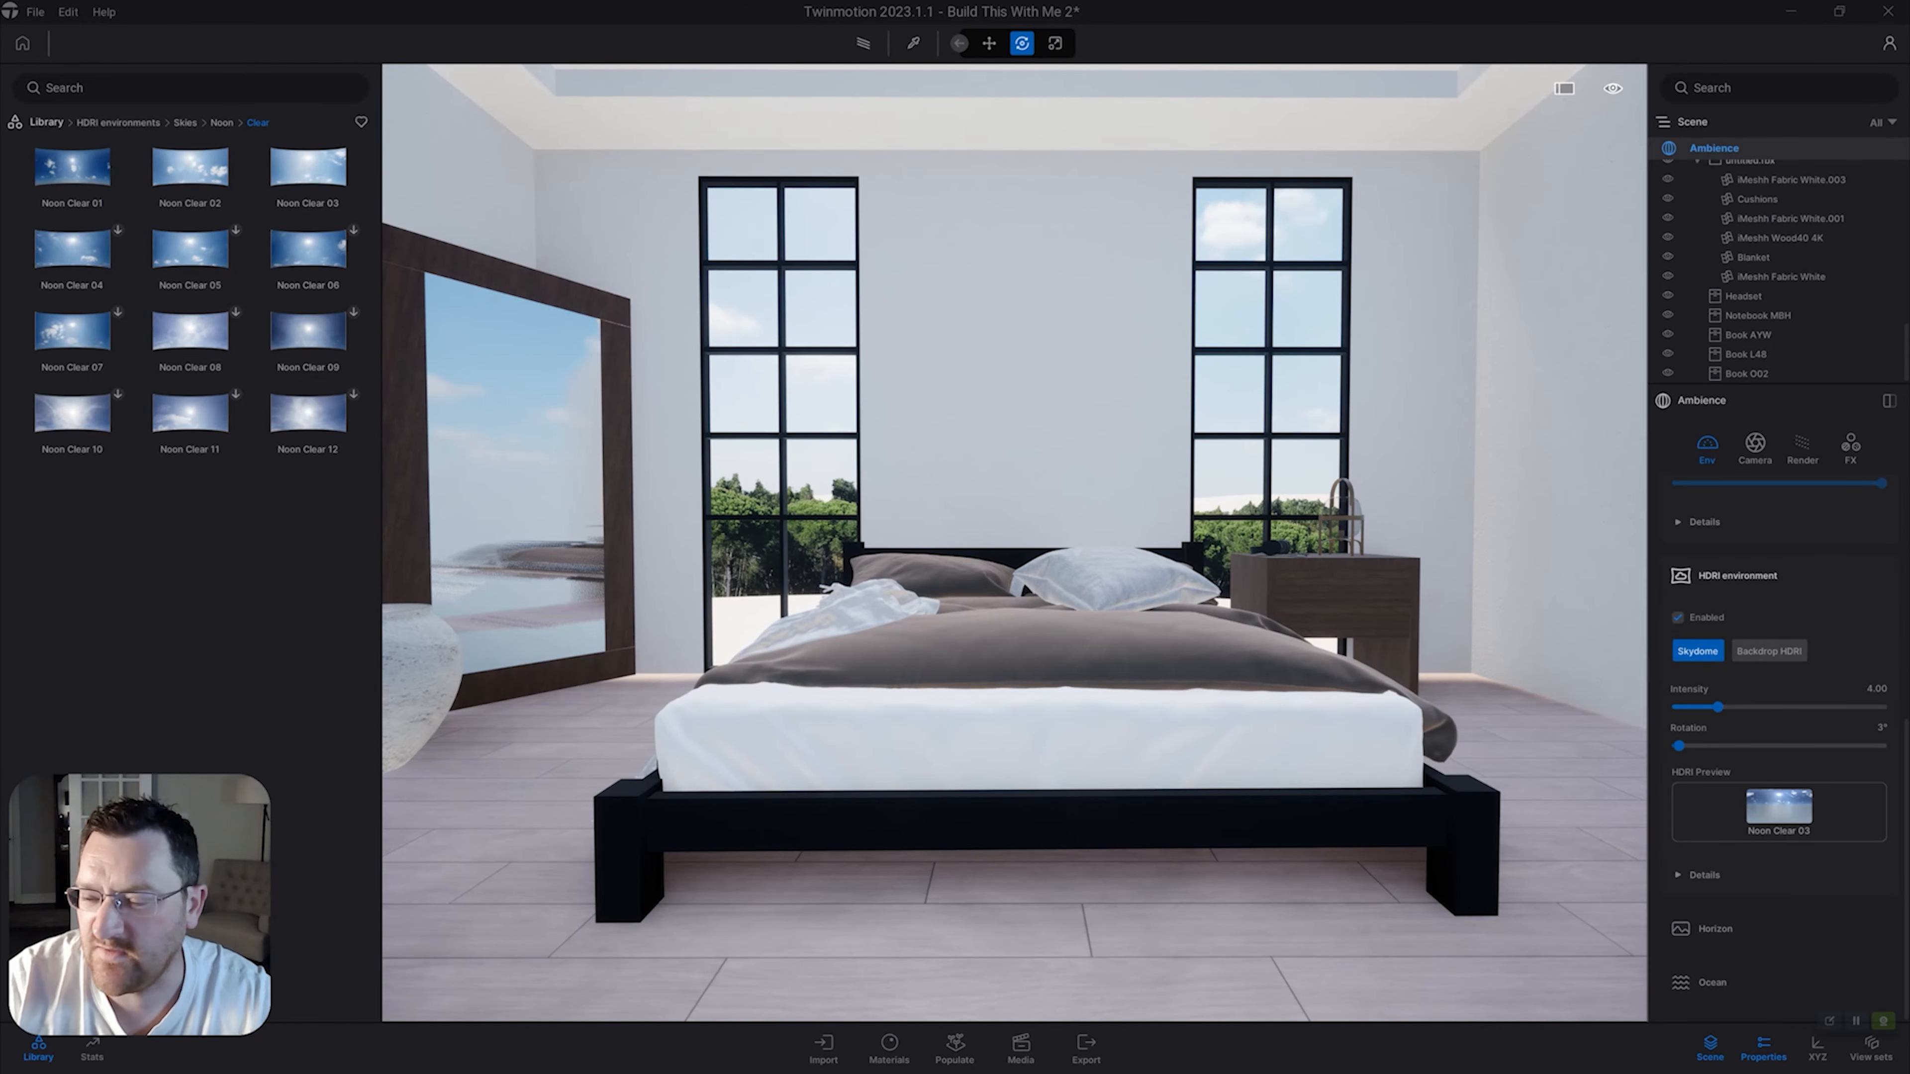
pyautogui.moveTo(1680, 746); pyautogui.dragTo(1882, 746)
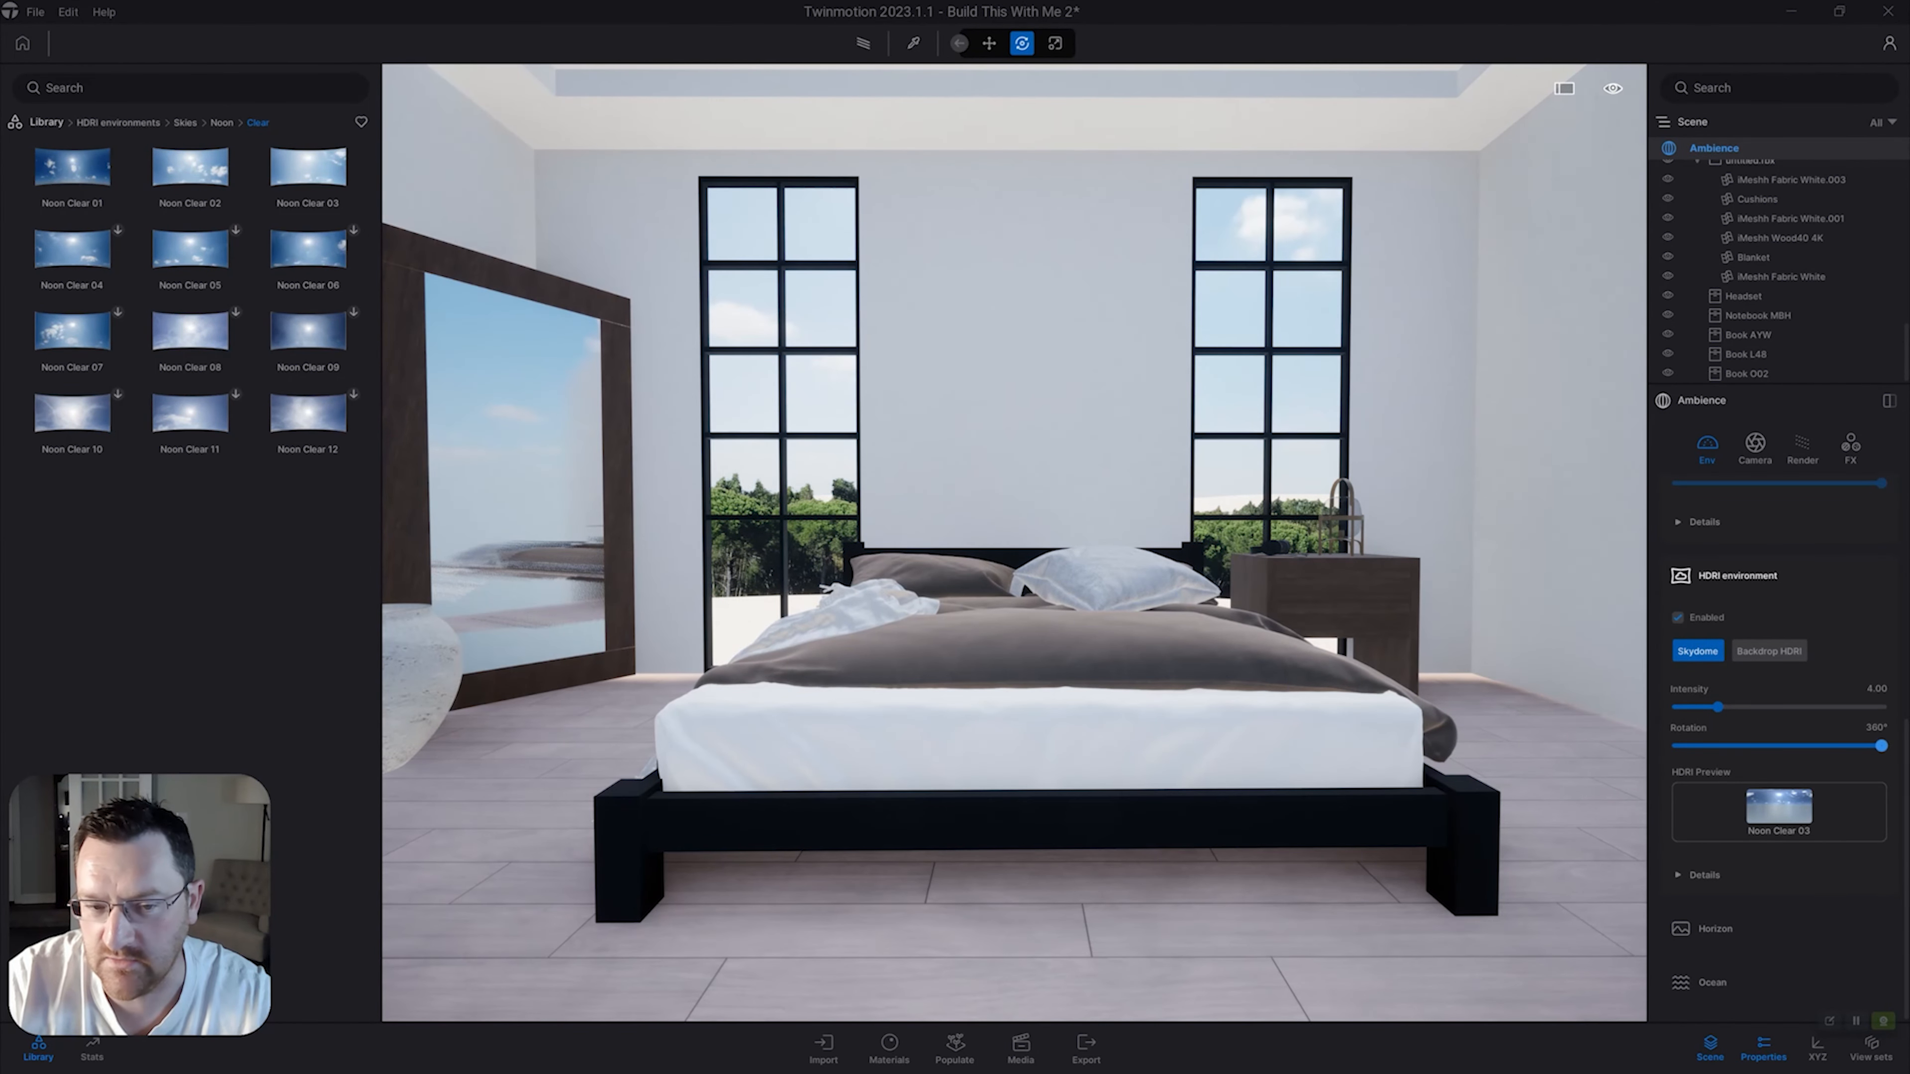
# Compare the bedroom from farther back with the skydome's HDRI affects lighting option off and on.
pyautogui.moveTo(1240, 557); pyautogui.dragTo(1081, 537, button='right')
pyautogui.press('s')
pyautogui.press('w')
pyautogui.press('w')
pyautogui.press('s')
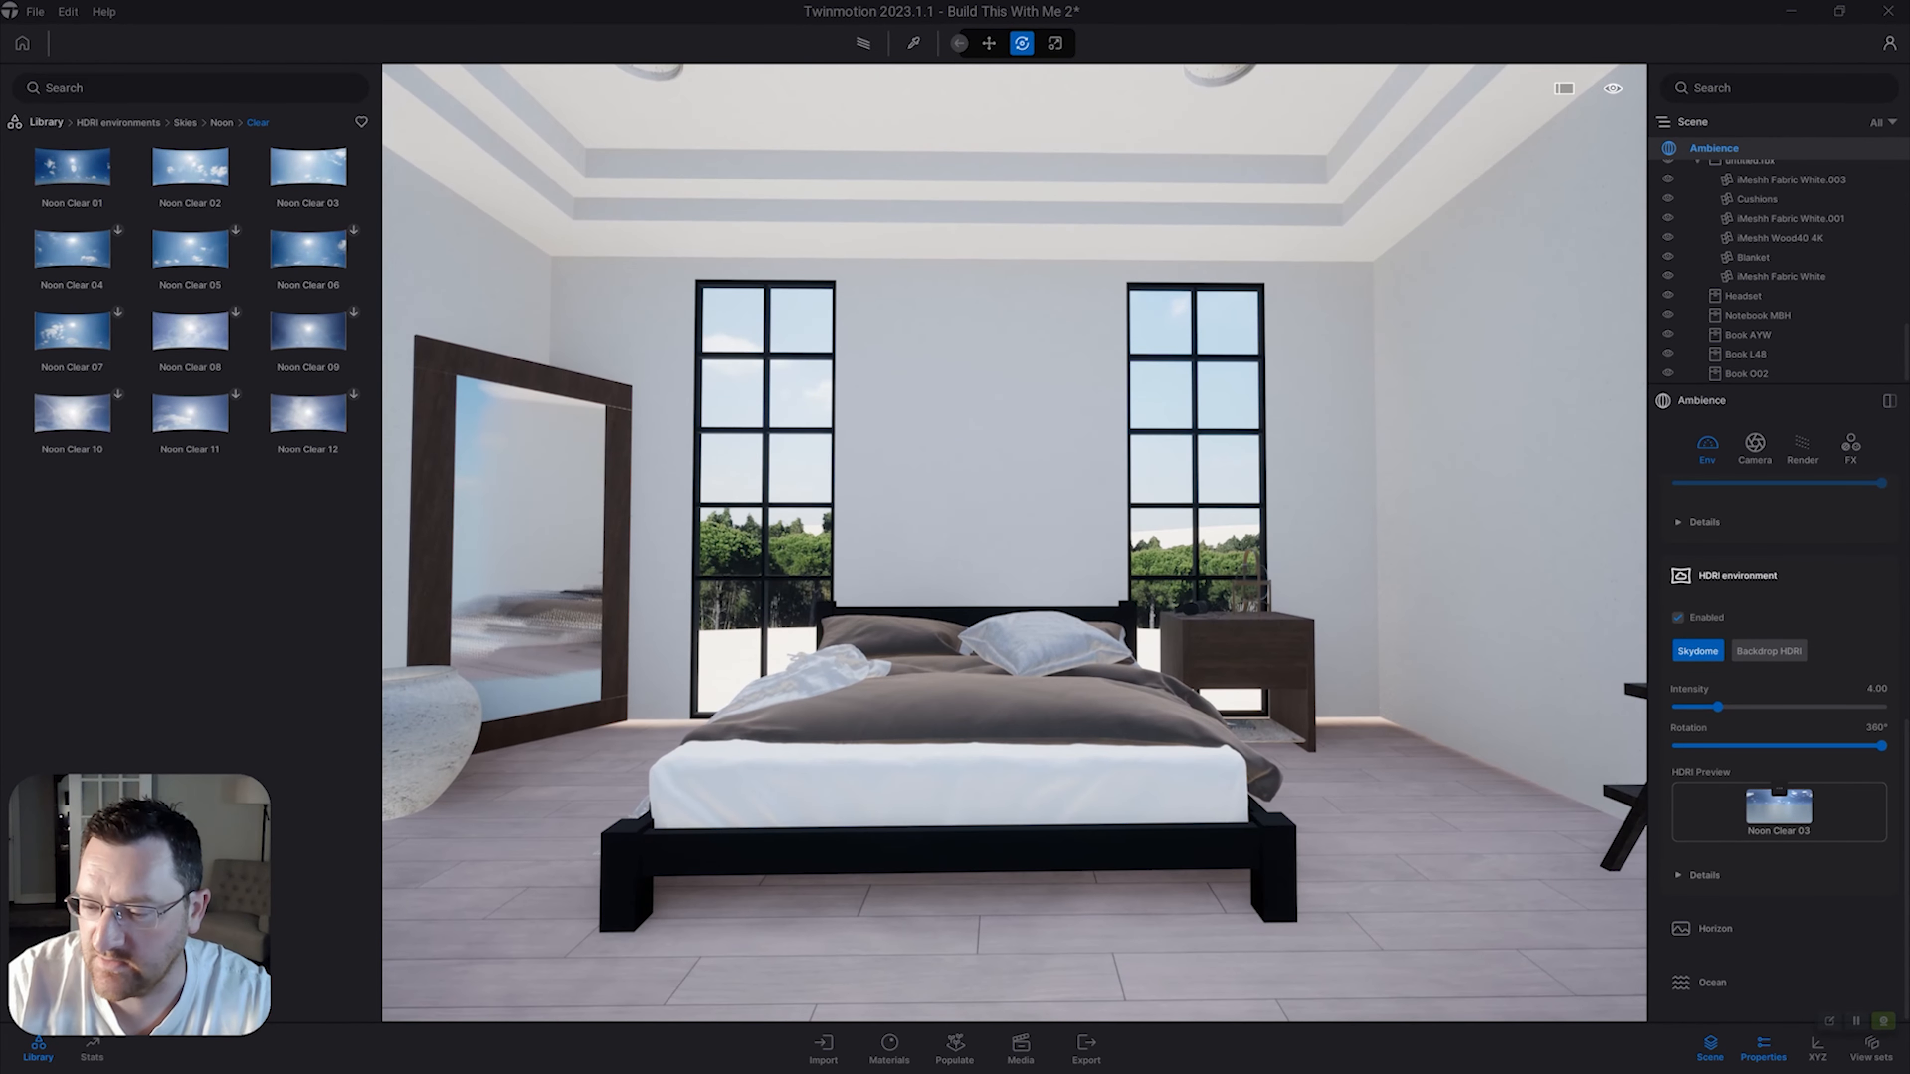
pyautogui.click(1701, 875)
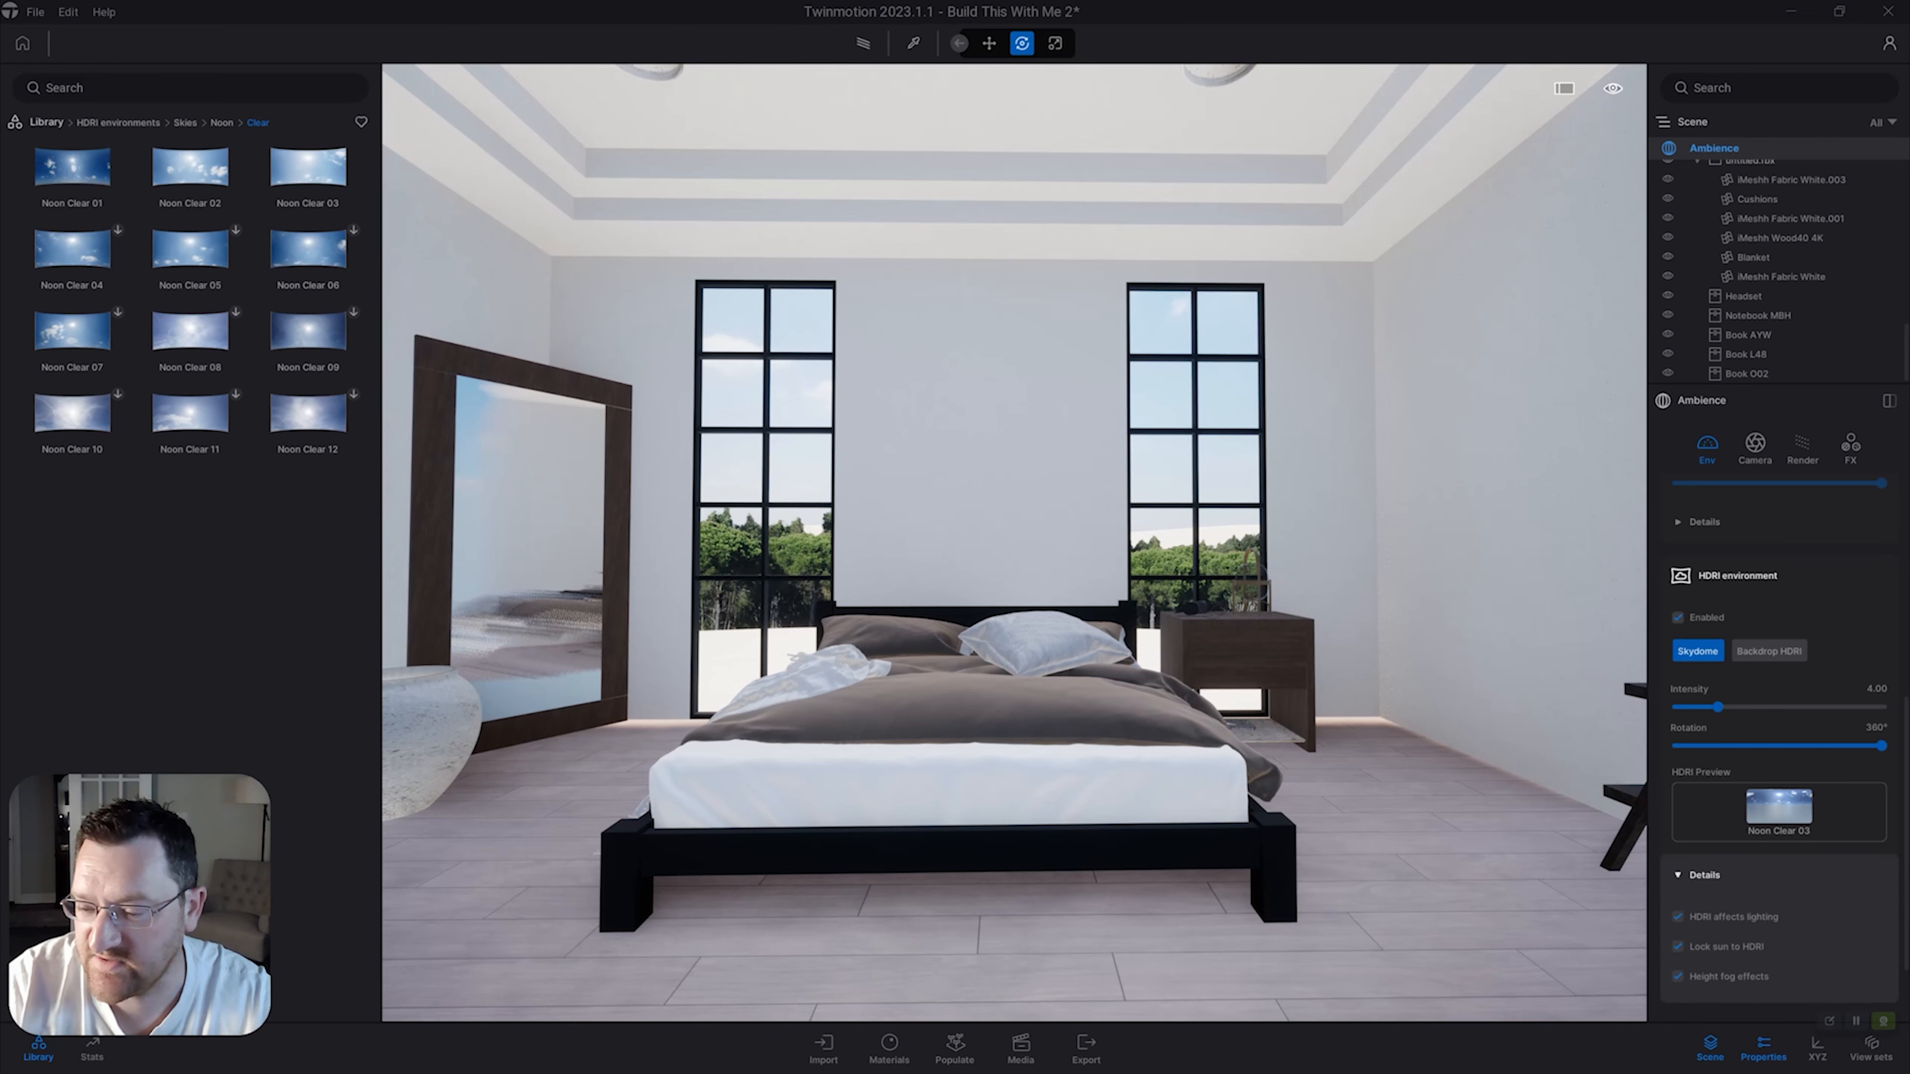
pyautogui.scroll(-1, 1730, 875)
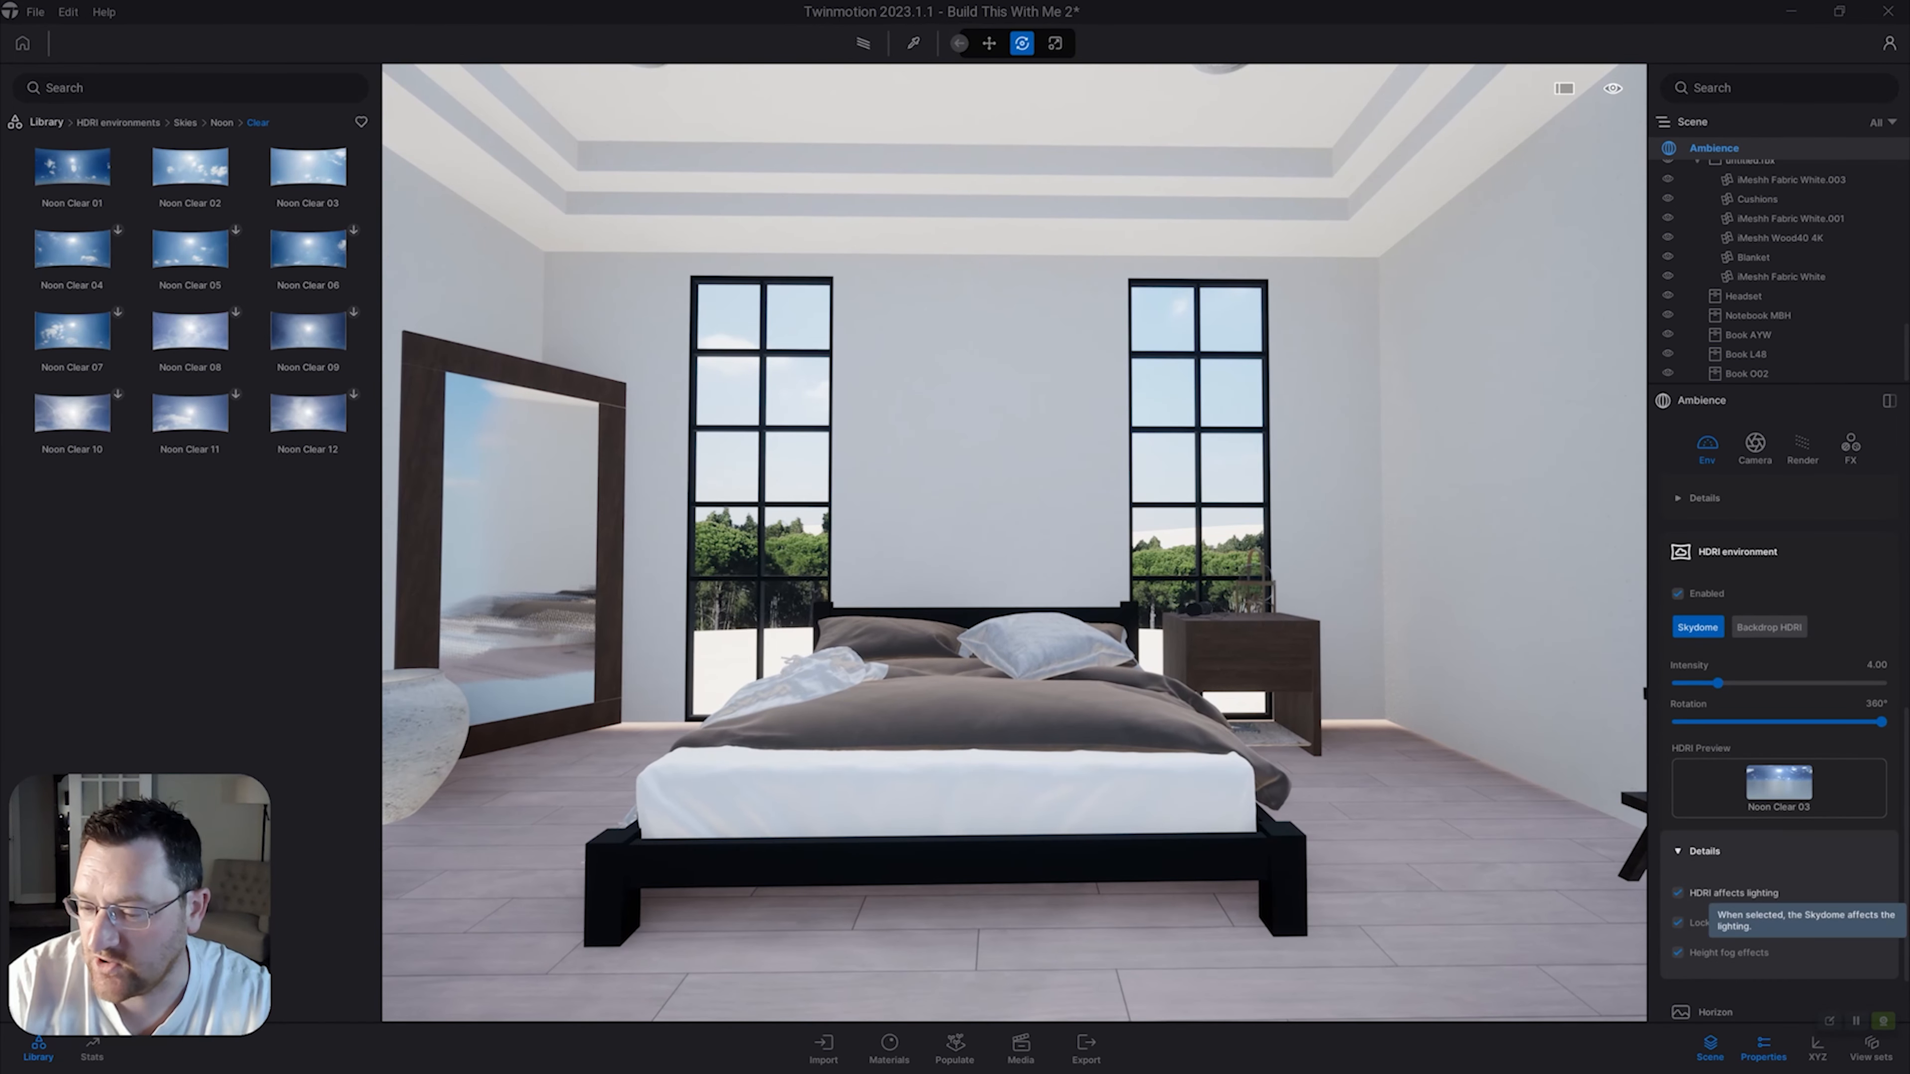
pyautogui.click(1678, 893)
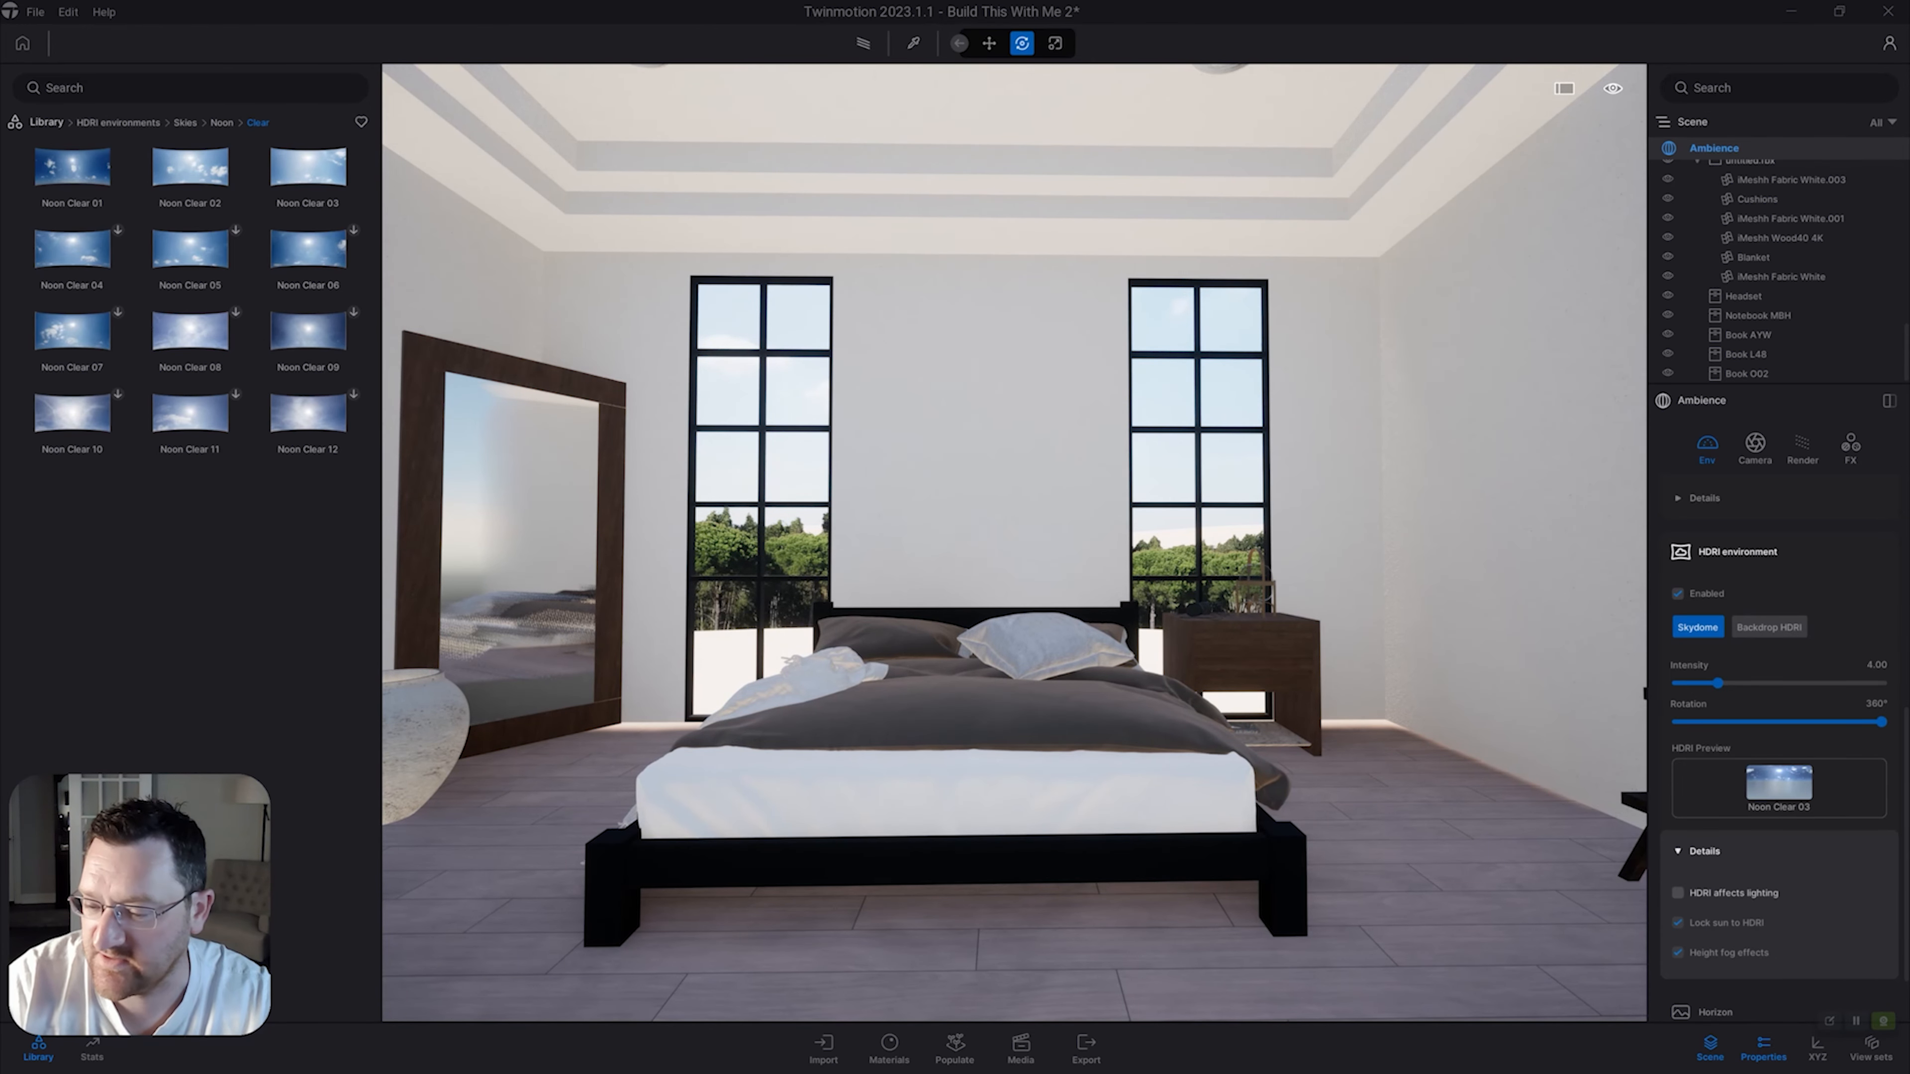
pyautogui.click(1678, 893)
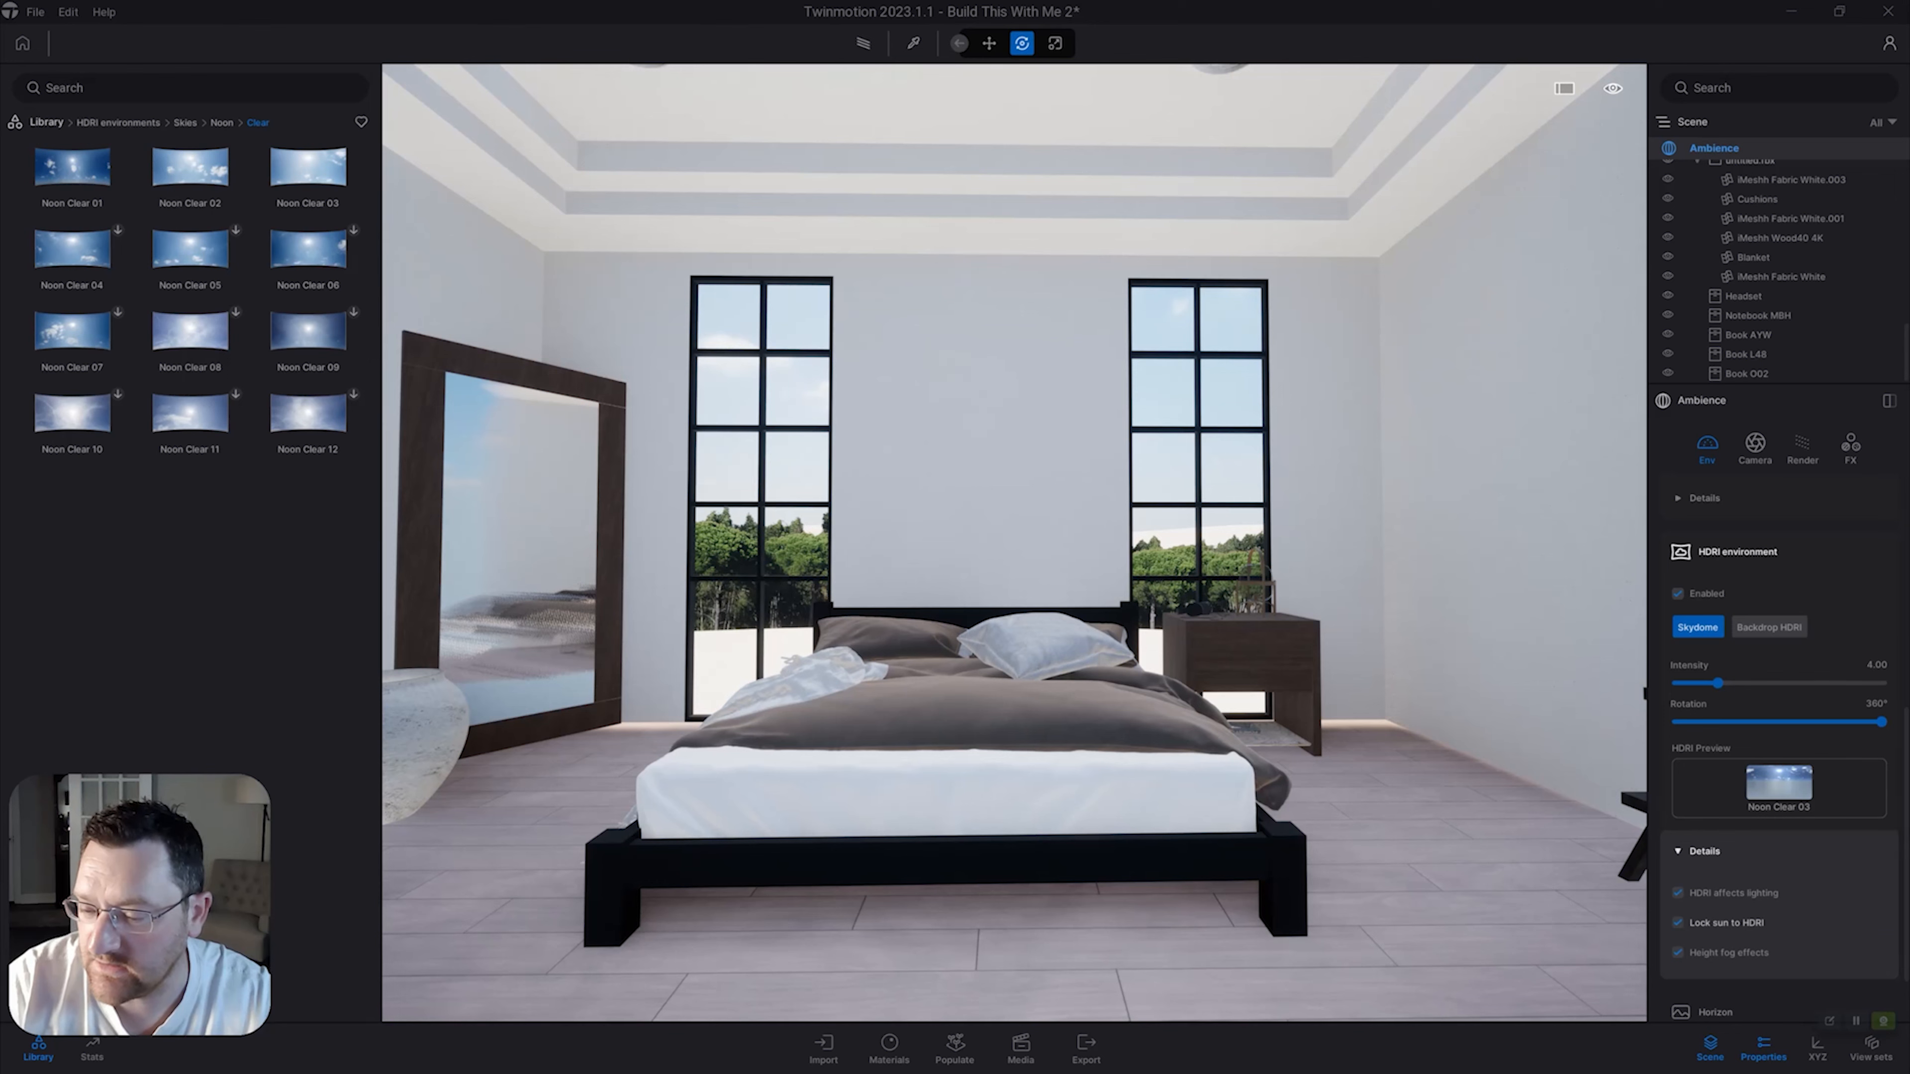
pyautogui.scroll(5, 1778, 744)
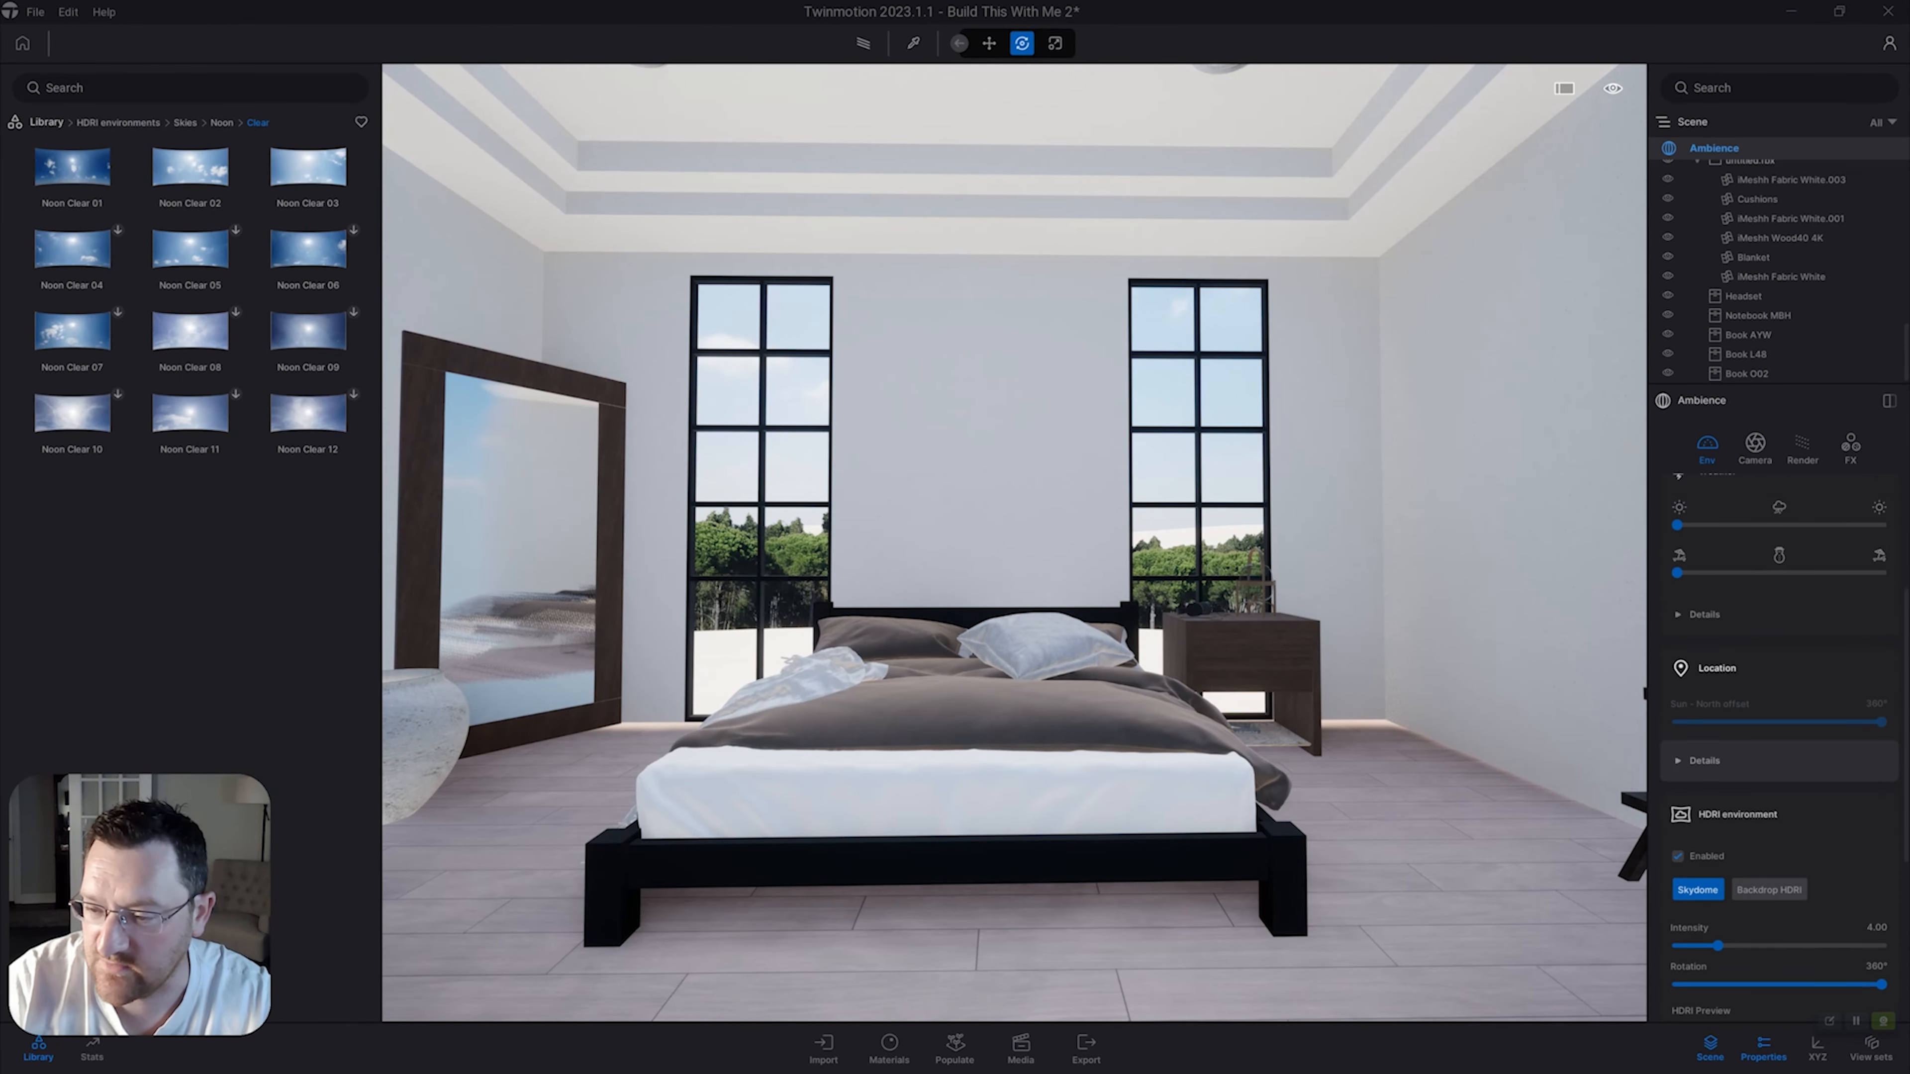
# Rotate the HDRI environment to 242°.
pyautogui.scroll(-4, 1778, 745)
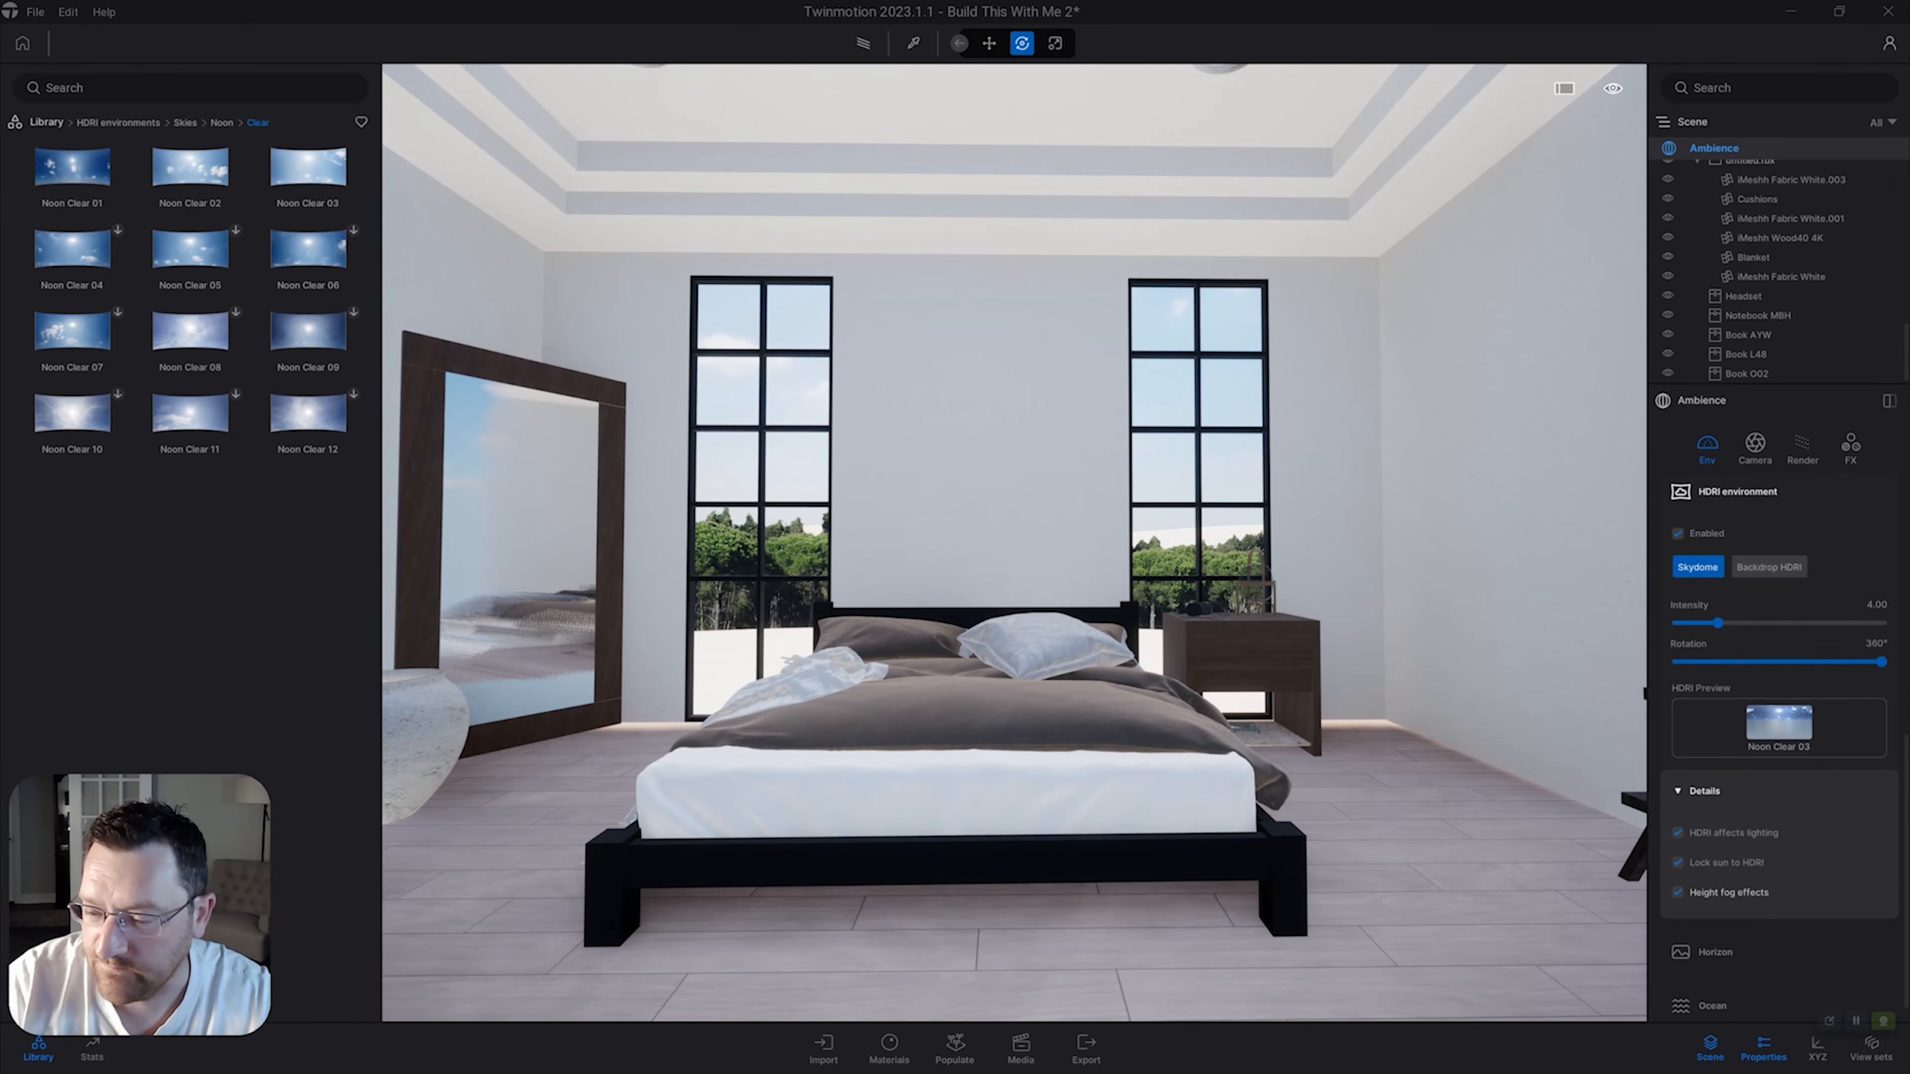
pyautogui.moveTo(1882, 639)
pyautogui.mouseDown()
pyautogui.moveTo(1744, 638)
pyautogui.moveTo(1840, 639)
pyautogui.moveTo(1816, 638)
pyautogui.mouseUp()
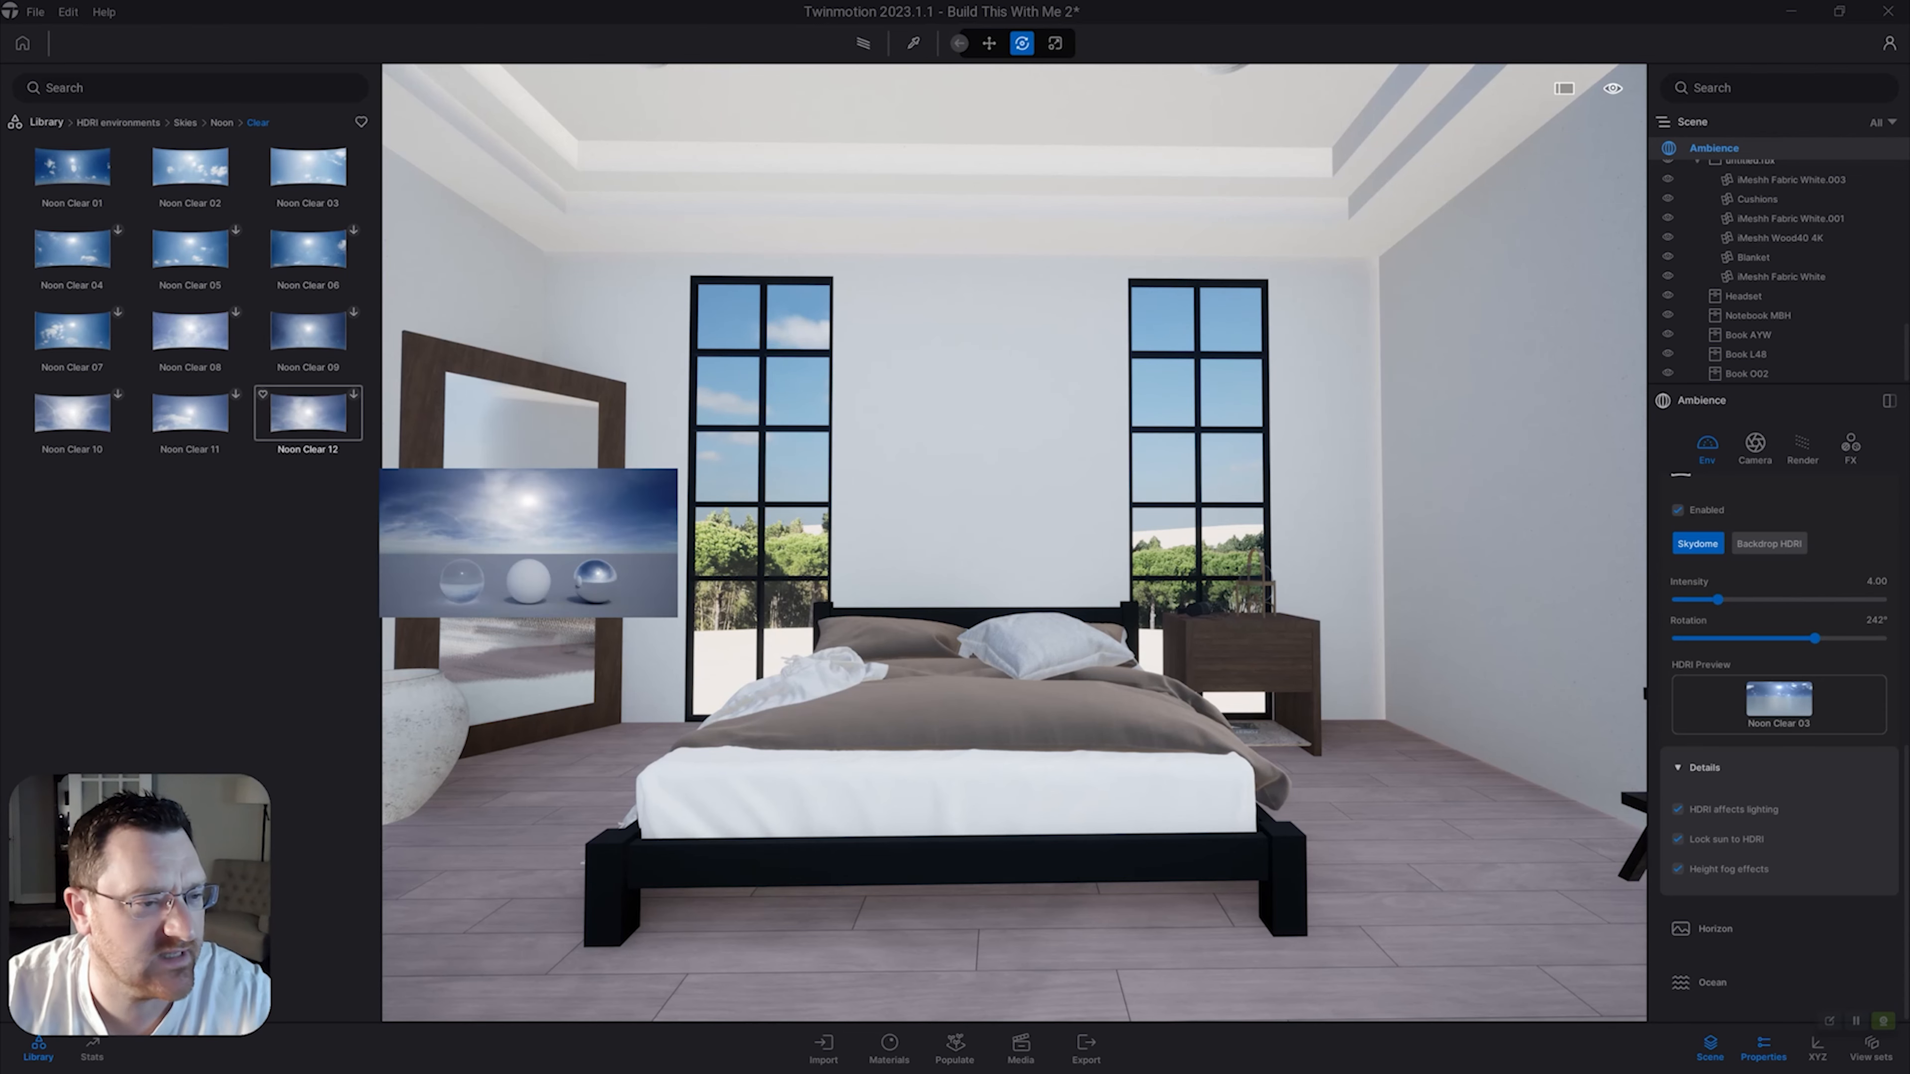
pyautogui.moveTo(190, 167)
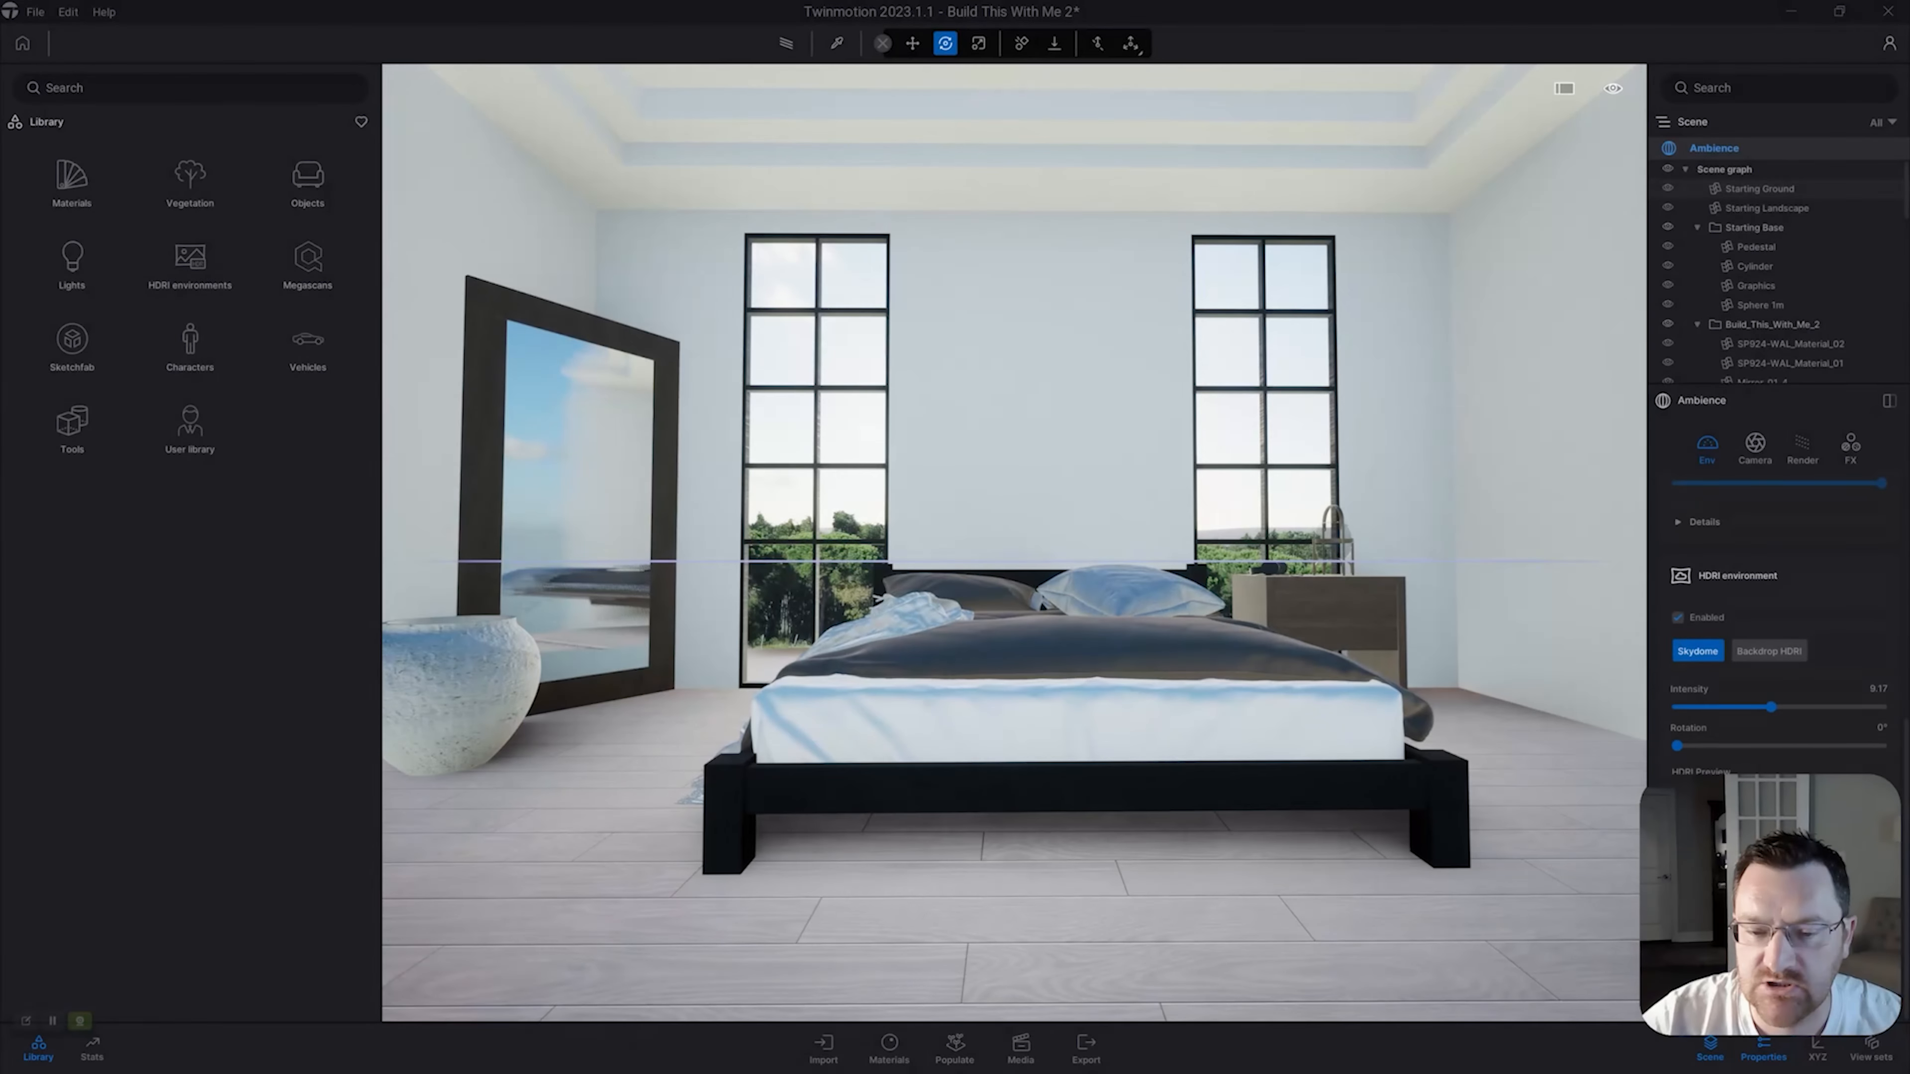
# Examine the daylight in the bedroom from several distances, including the sun's position seen from outside the building.
pyautogui.press('s')
pyautogui.press('d')
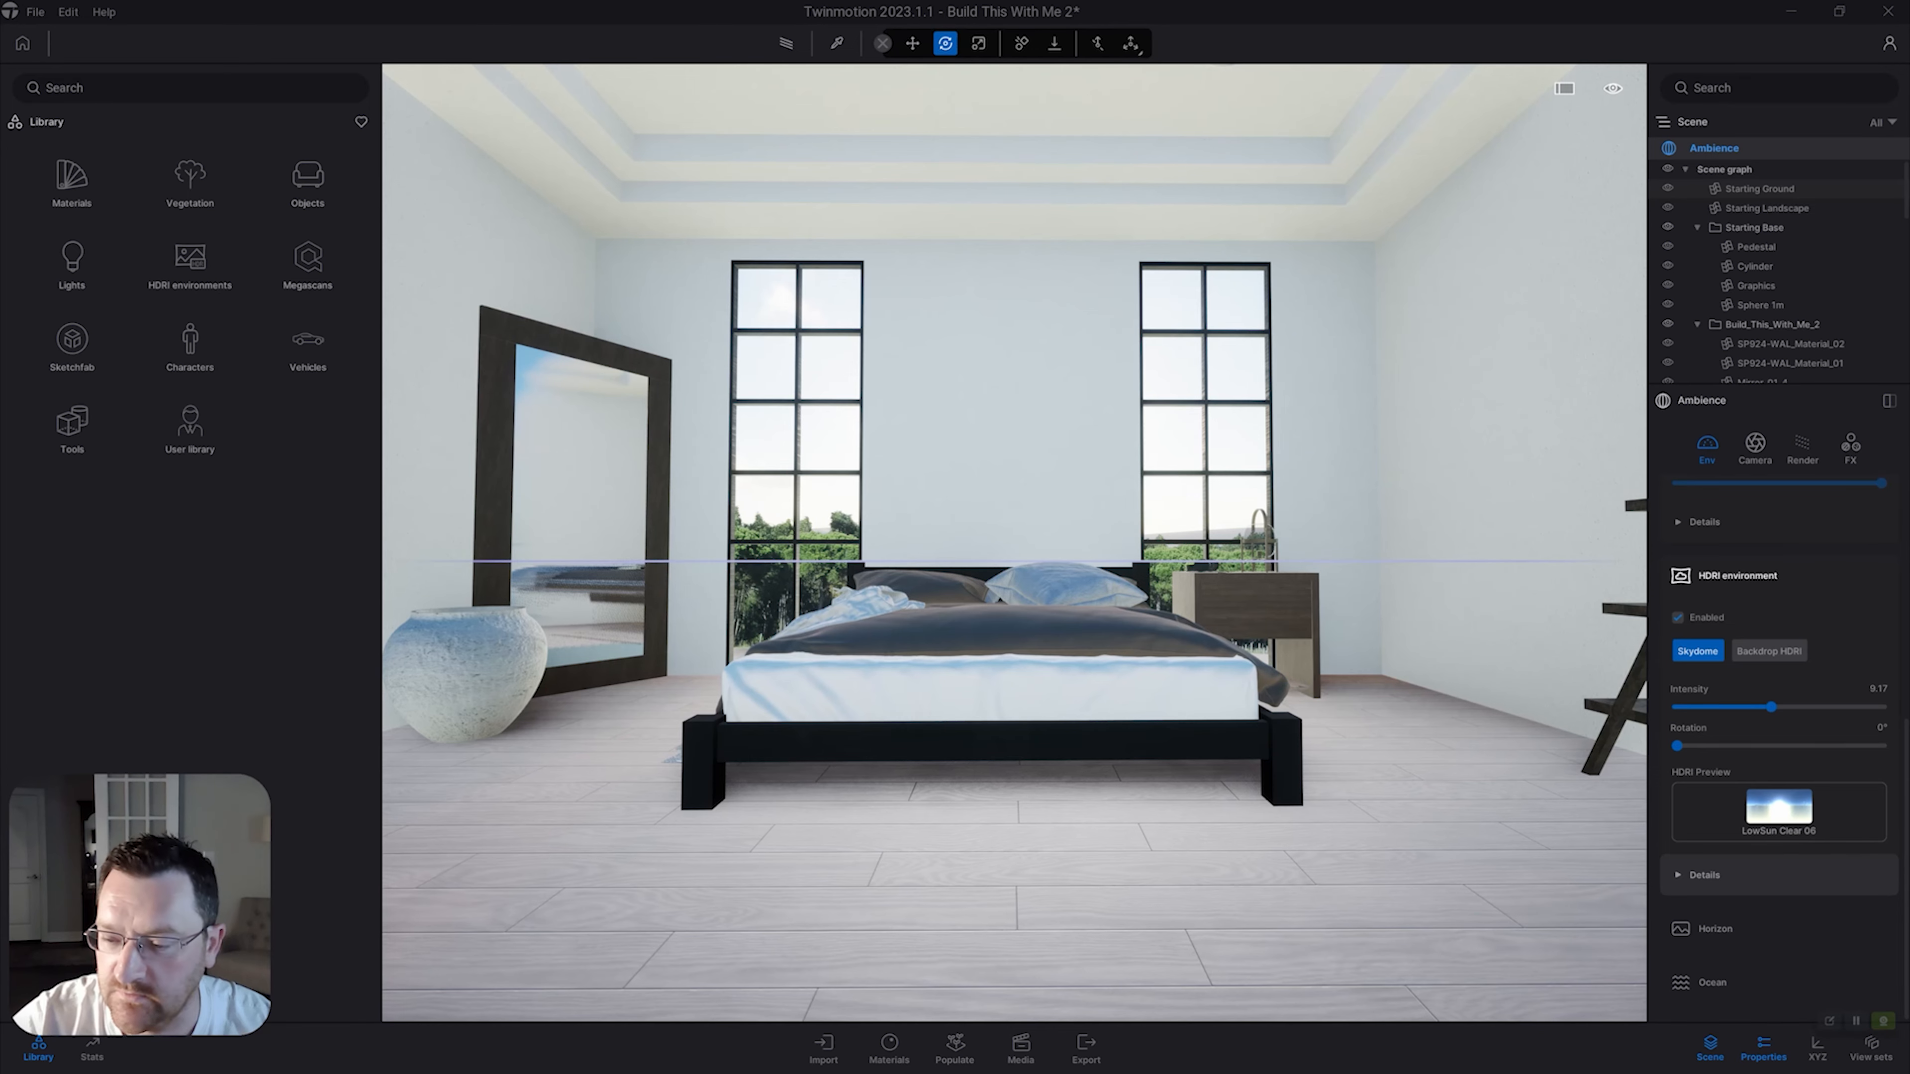
pyautogui.press('w')
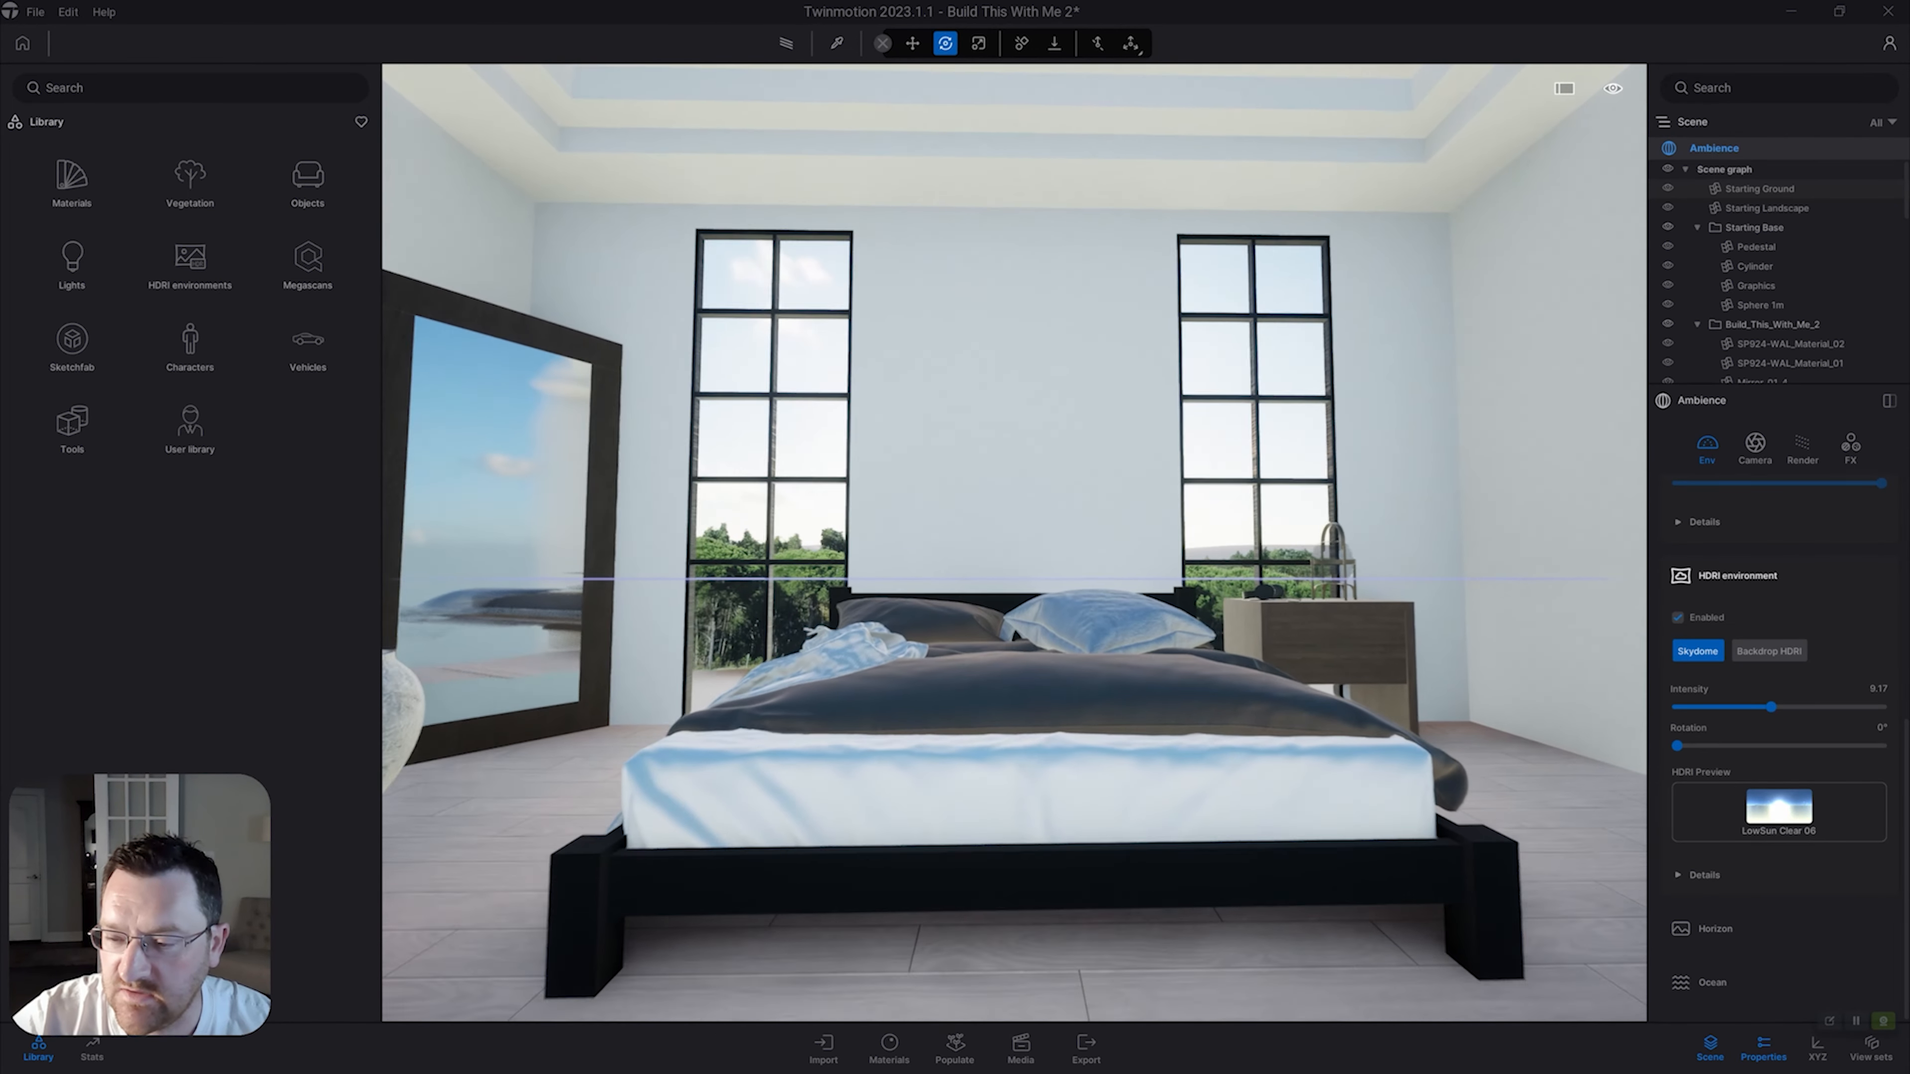
pyautogui.press('s')
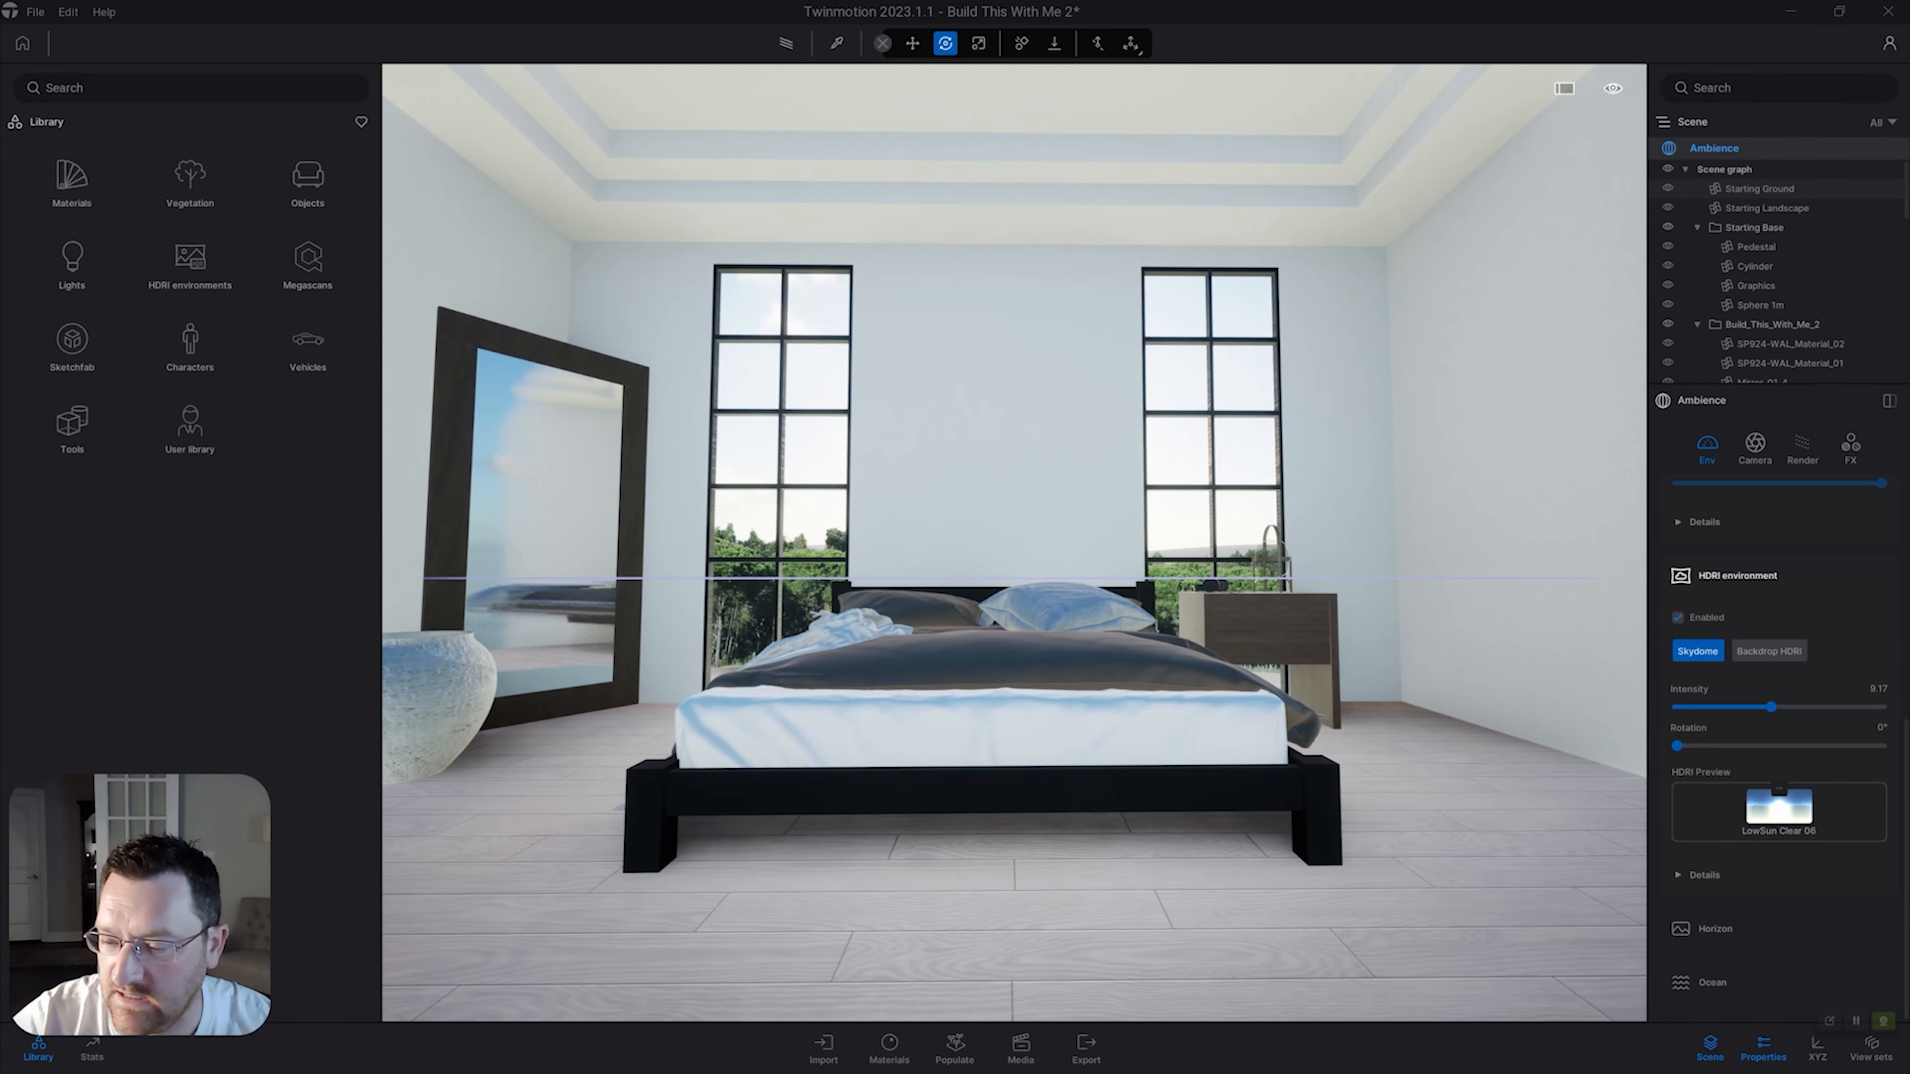
pyautogui.moveTo(1014, 542); pyautogui.dragTo(1008, 542, button='right')
pyautogui.press('e')
pyautogui.press('s')
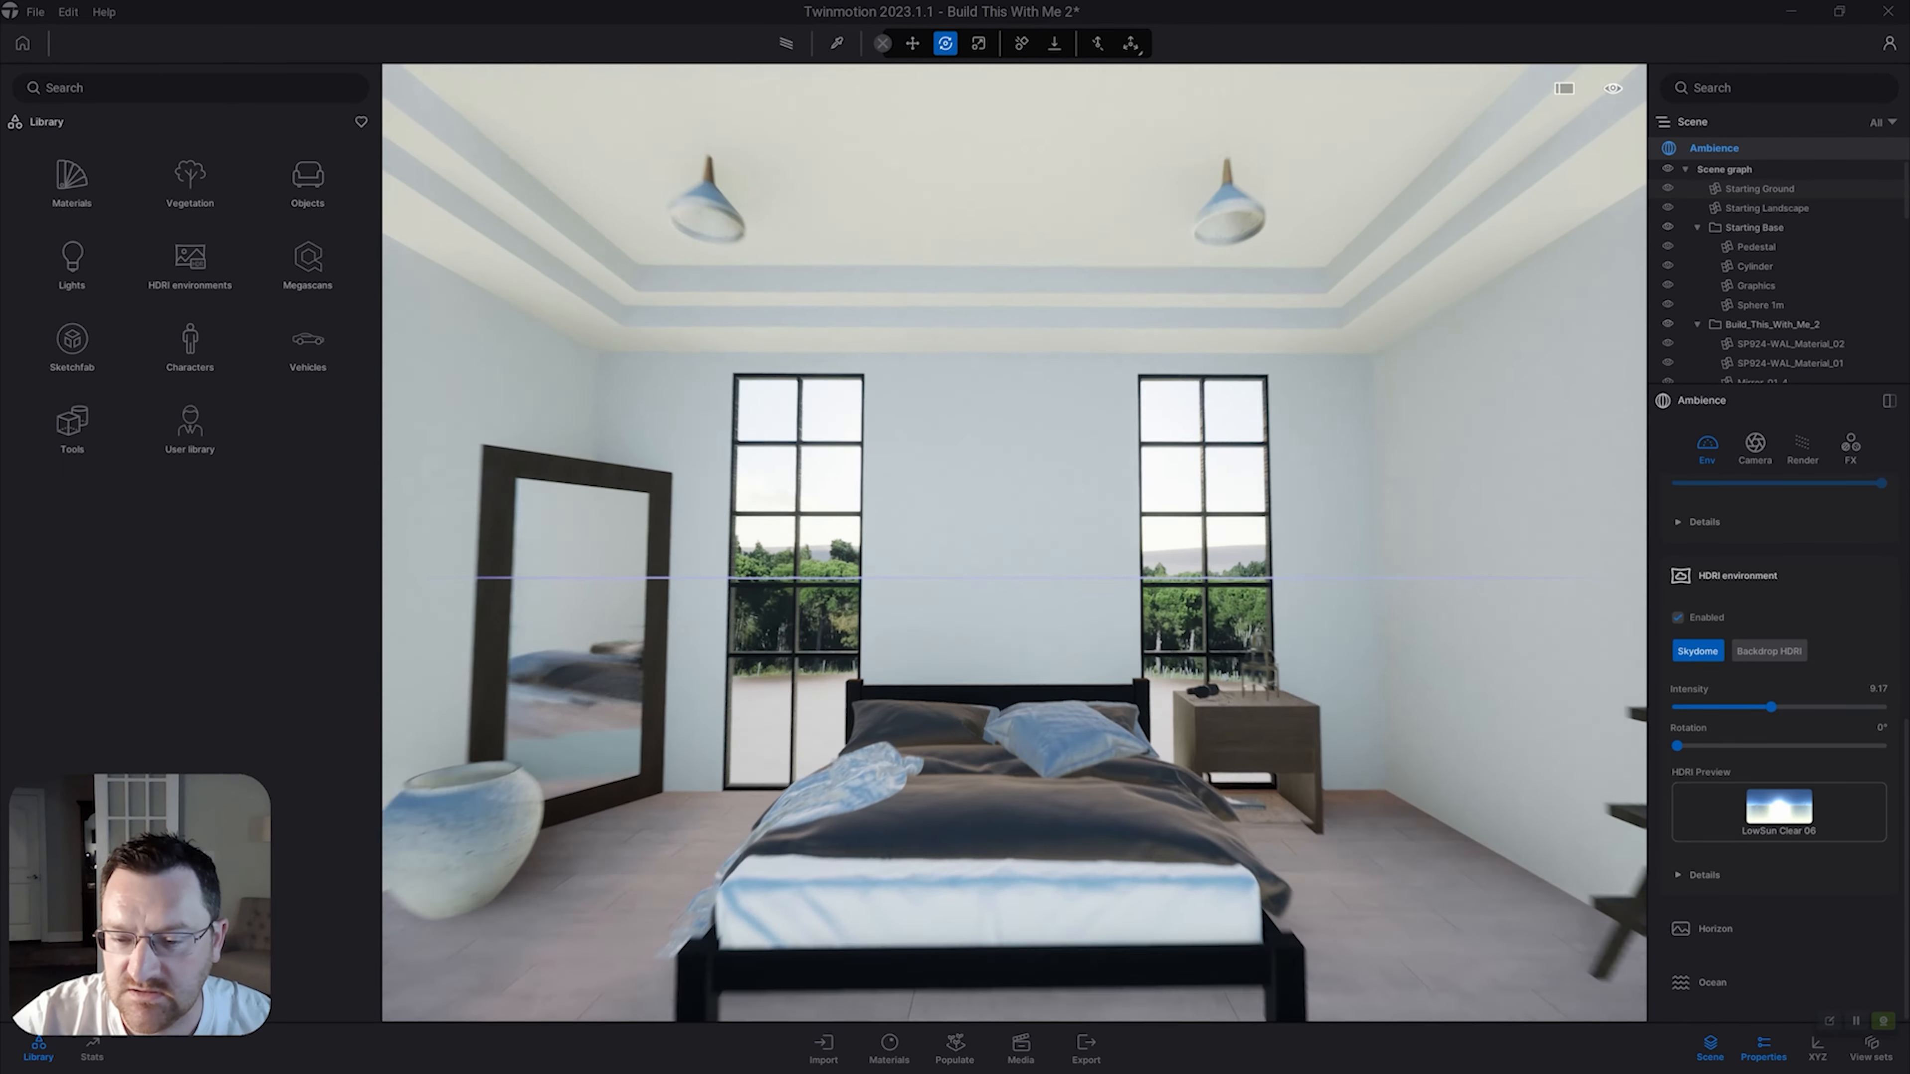
pyautogui.press('s')
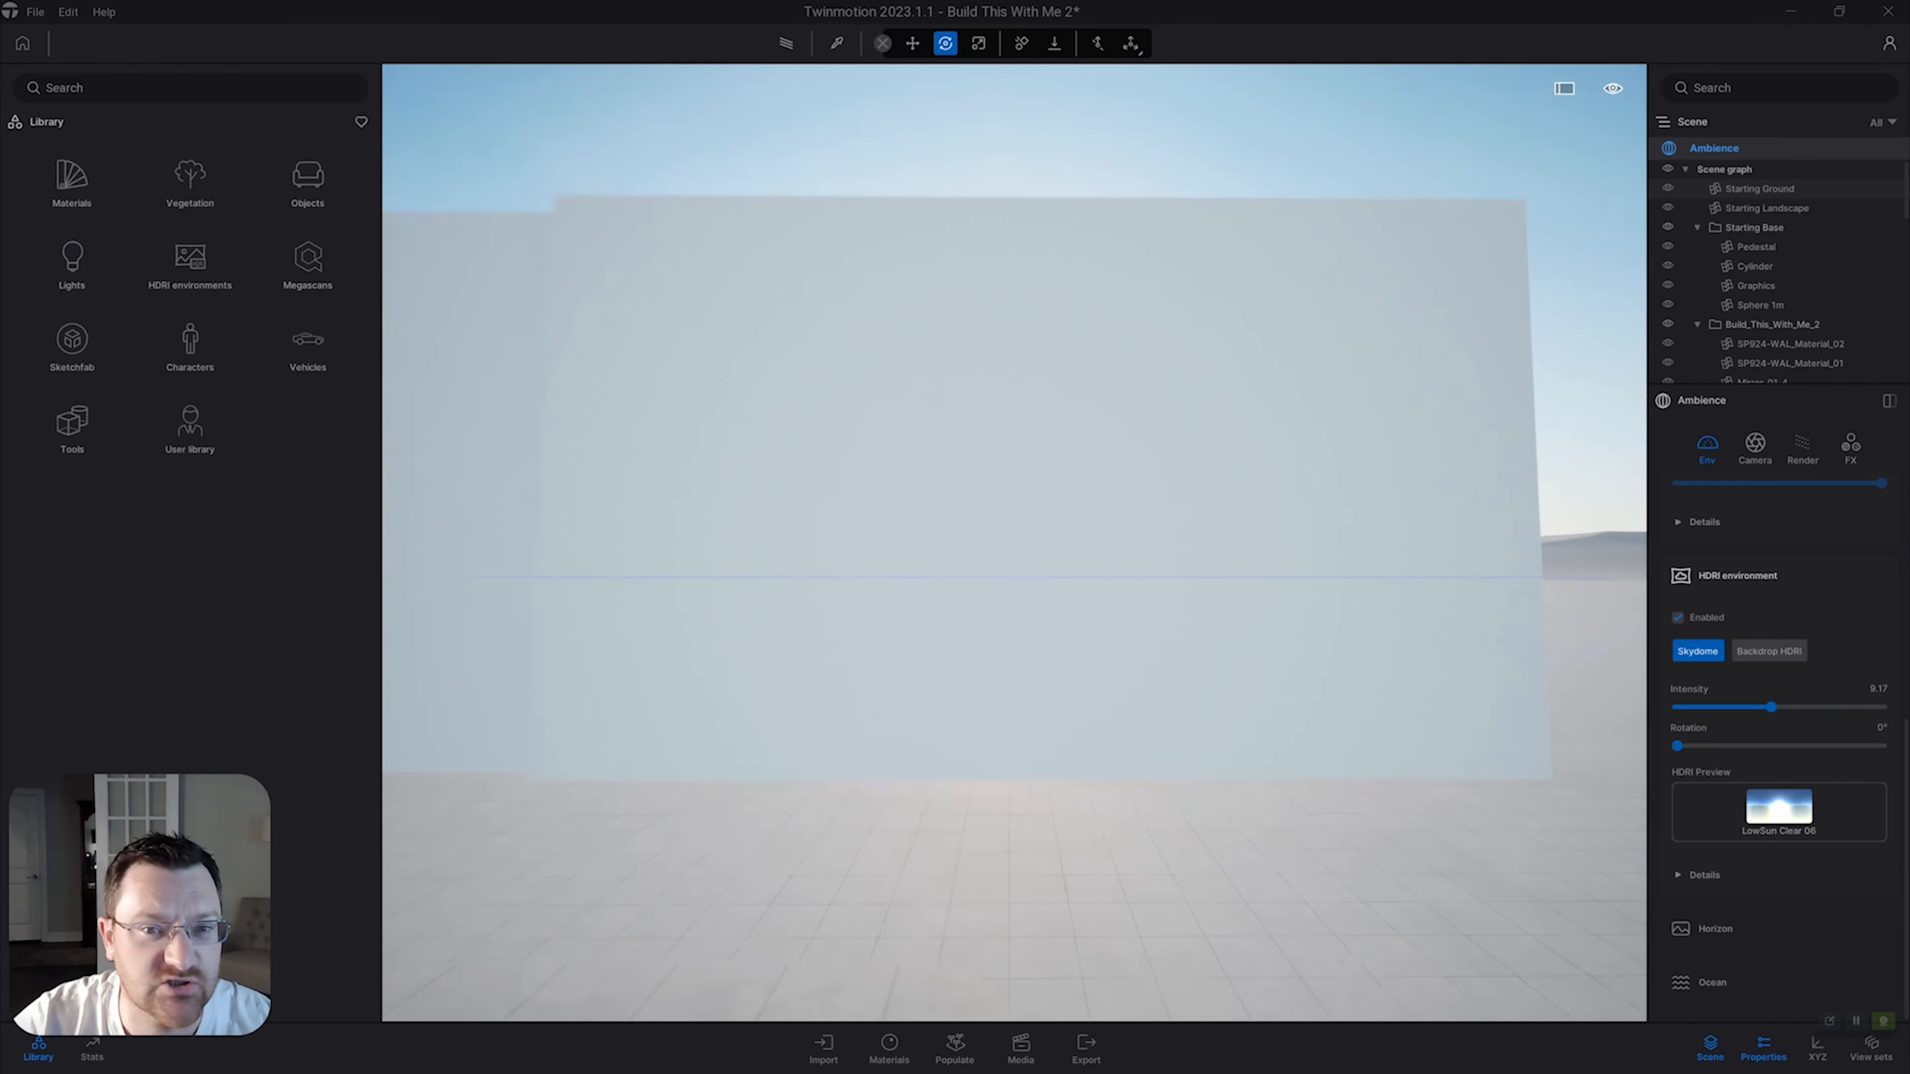
pyautogui.press('s')
pyautogui.press('a')
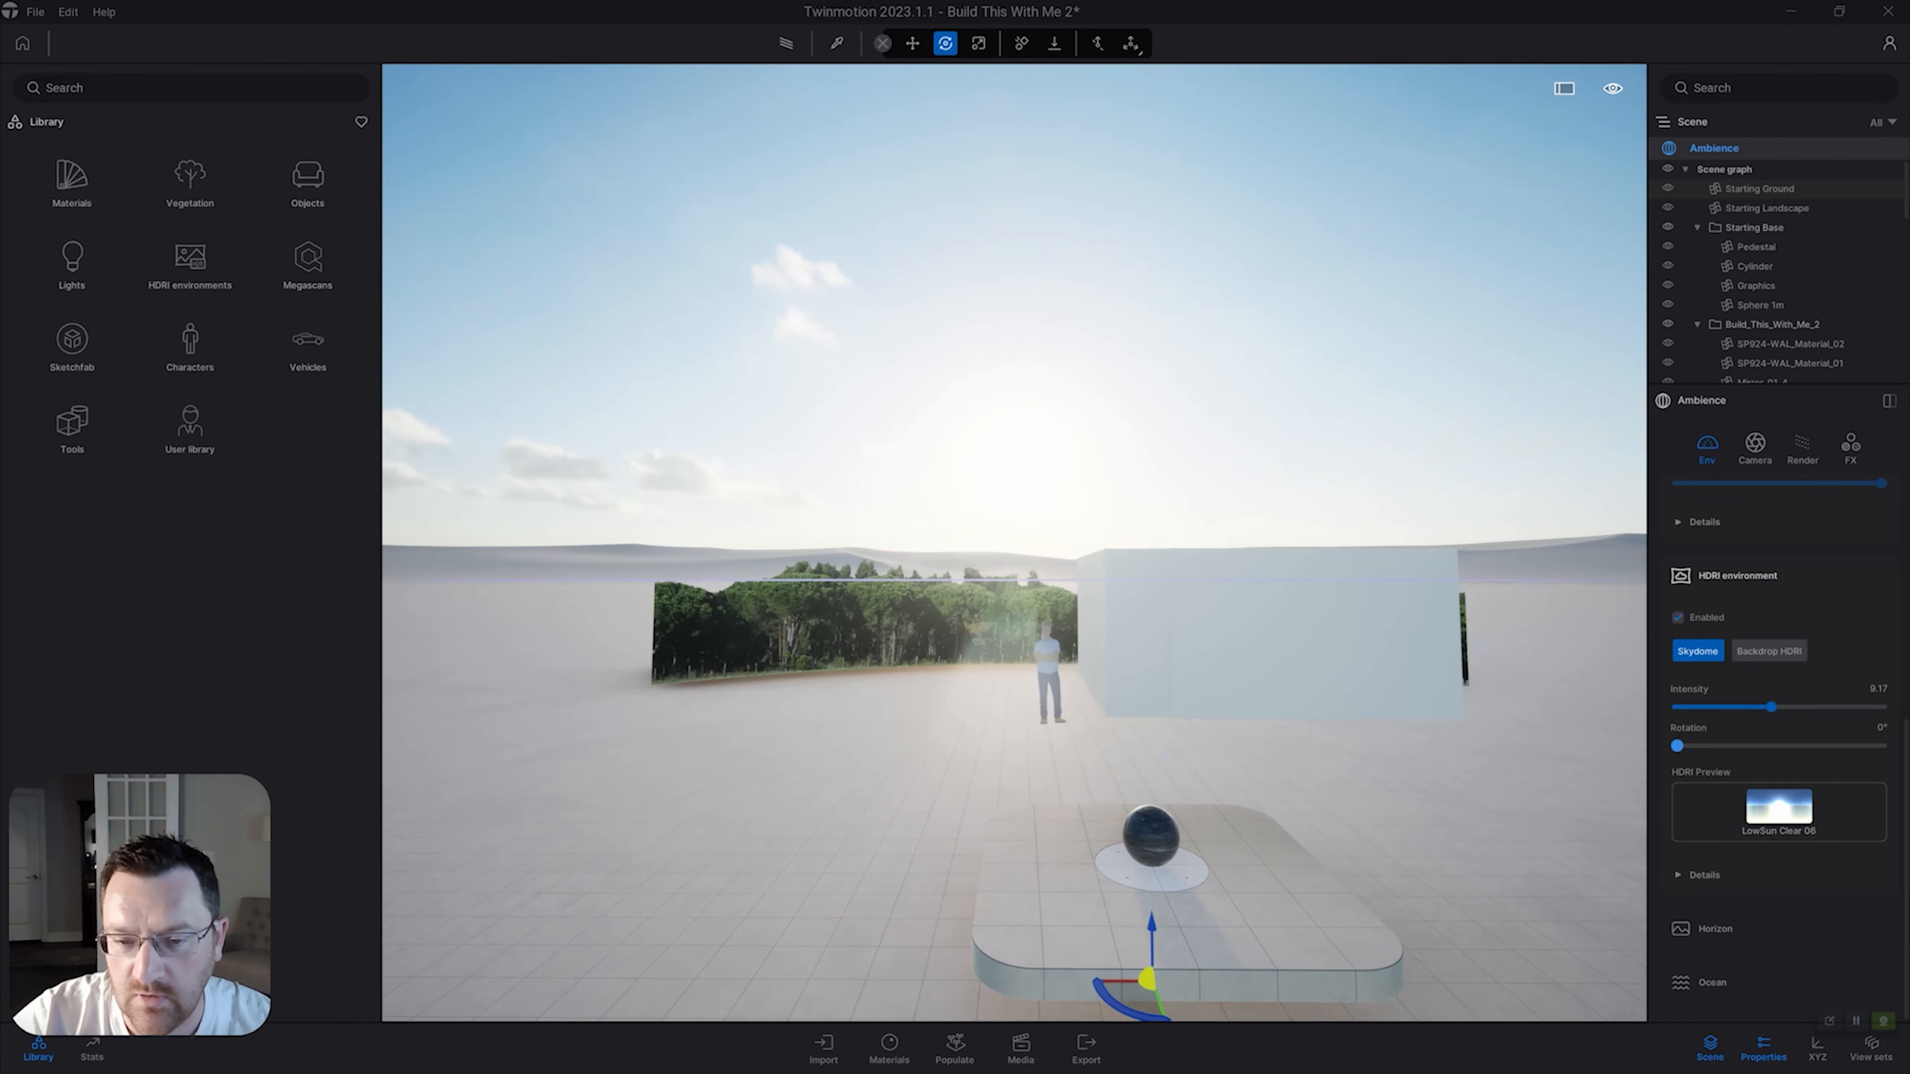
# Return from outside into the bedroom and frame the bed between the two windows.
pyautogui.moveTo(1676, 745)
pyautogui.mouseDown()
pyautogui.moveTo(1882, 746)
pyautogui.moveTo(1677, 745)
pyautogui.mouseUp()
pyautogui.press('w')
pyautogui.press('d')
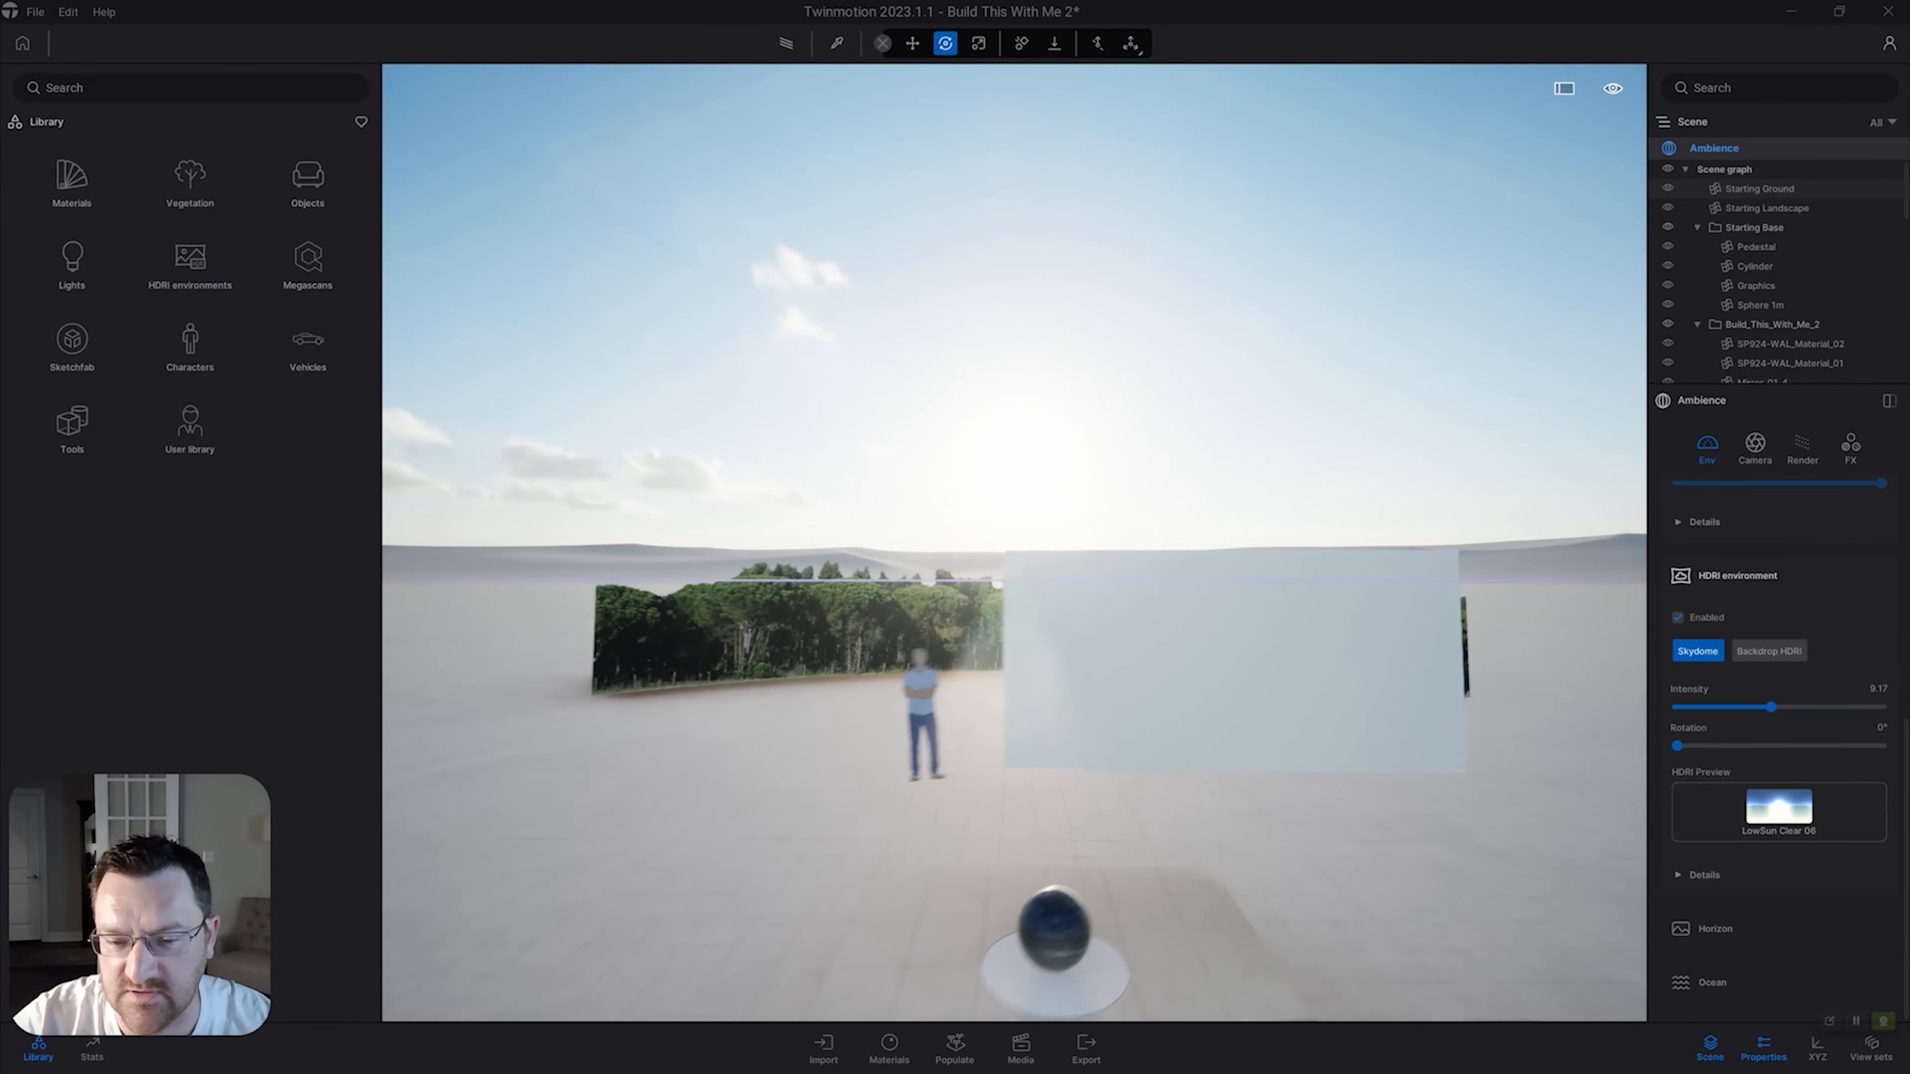
pyautogui.press('w')
pyautogui.press('d')
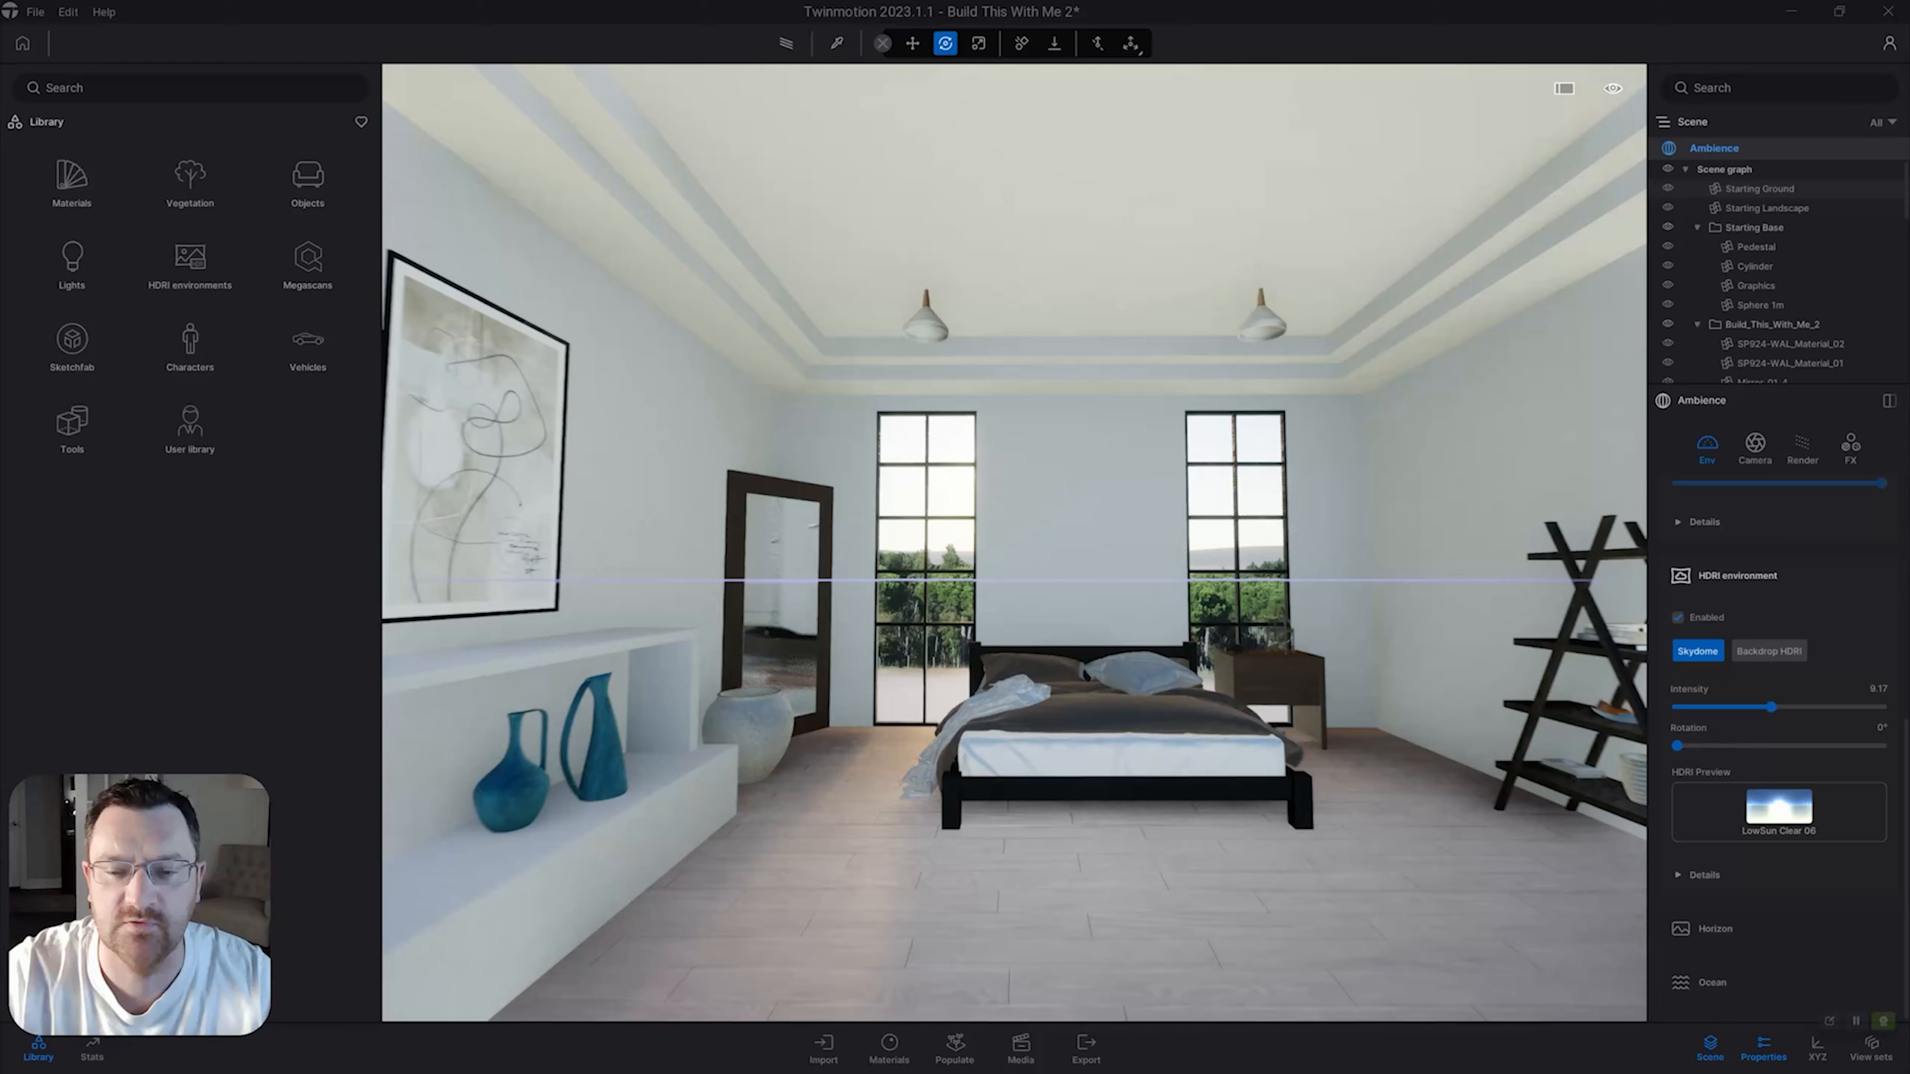
pyautogui.press('w')
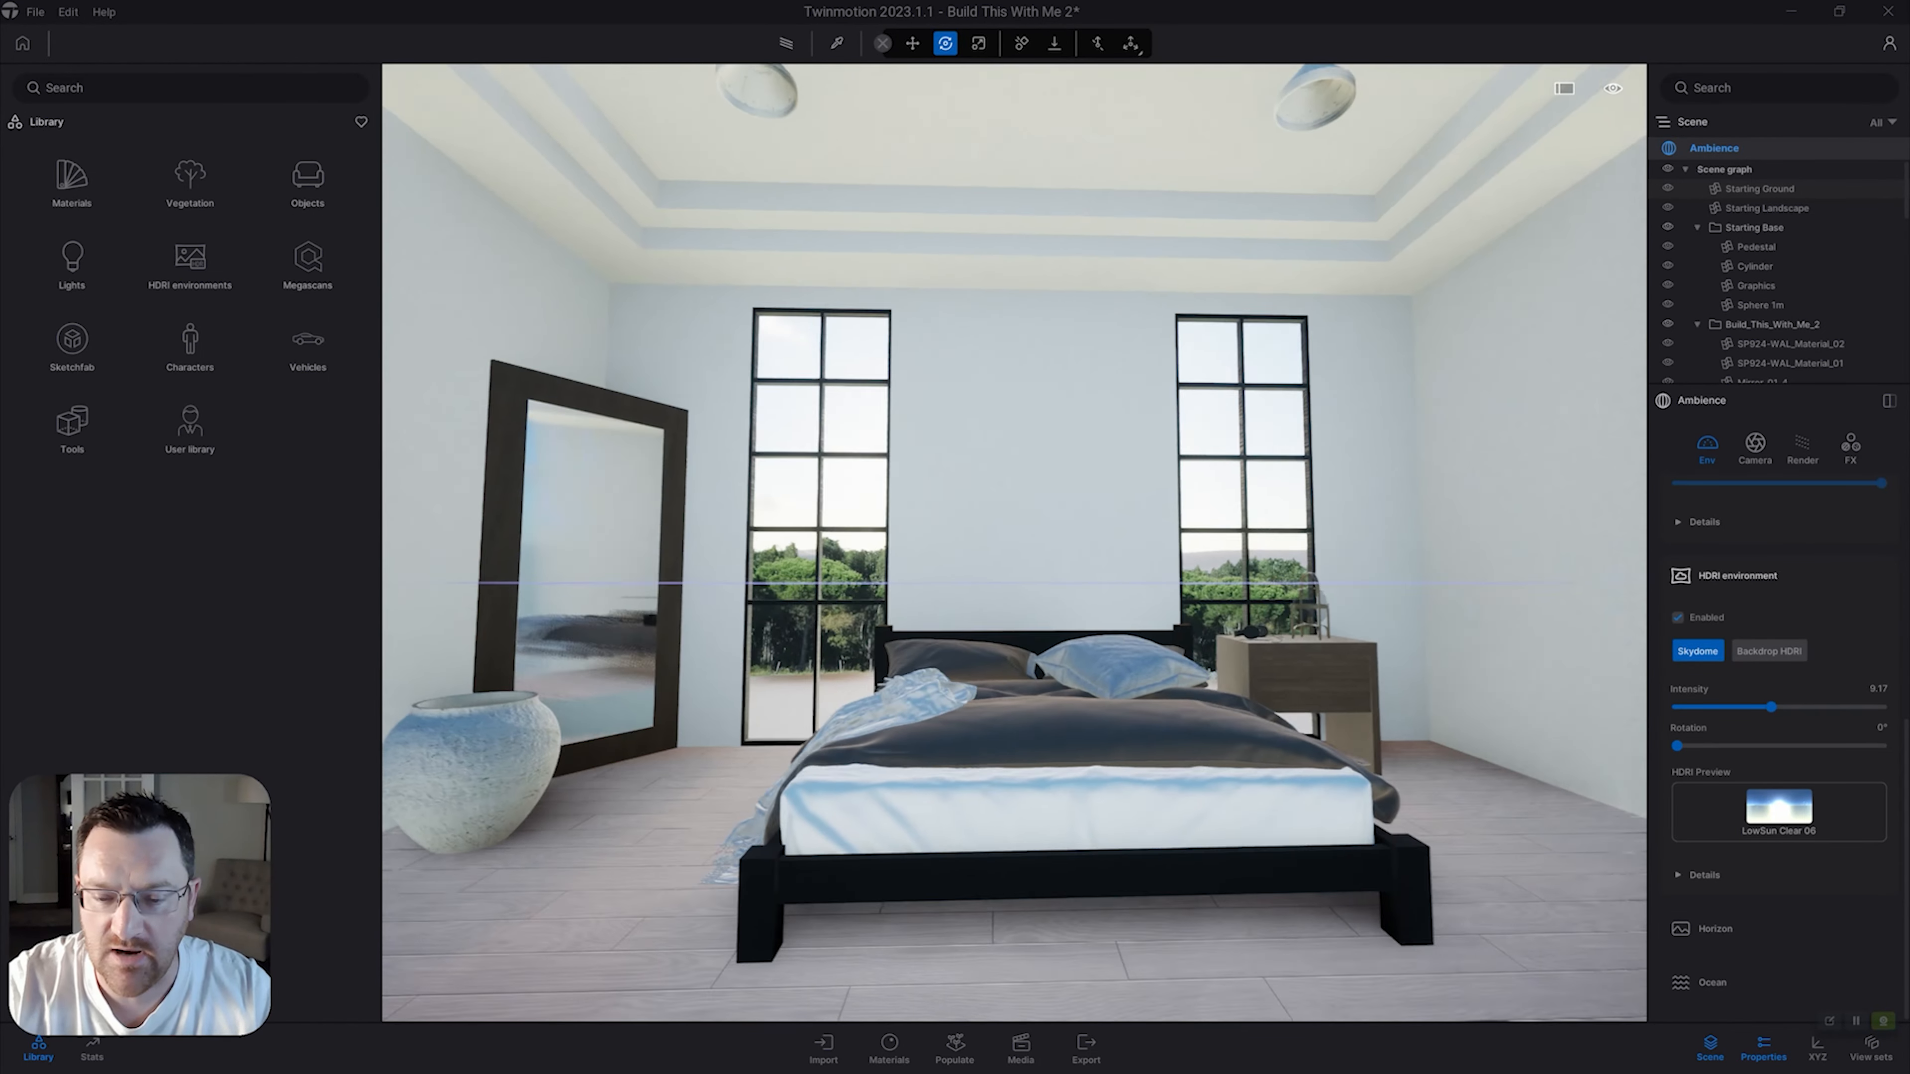
pyautogui.press('s')
pyautogui.press('d')
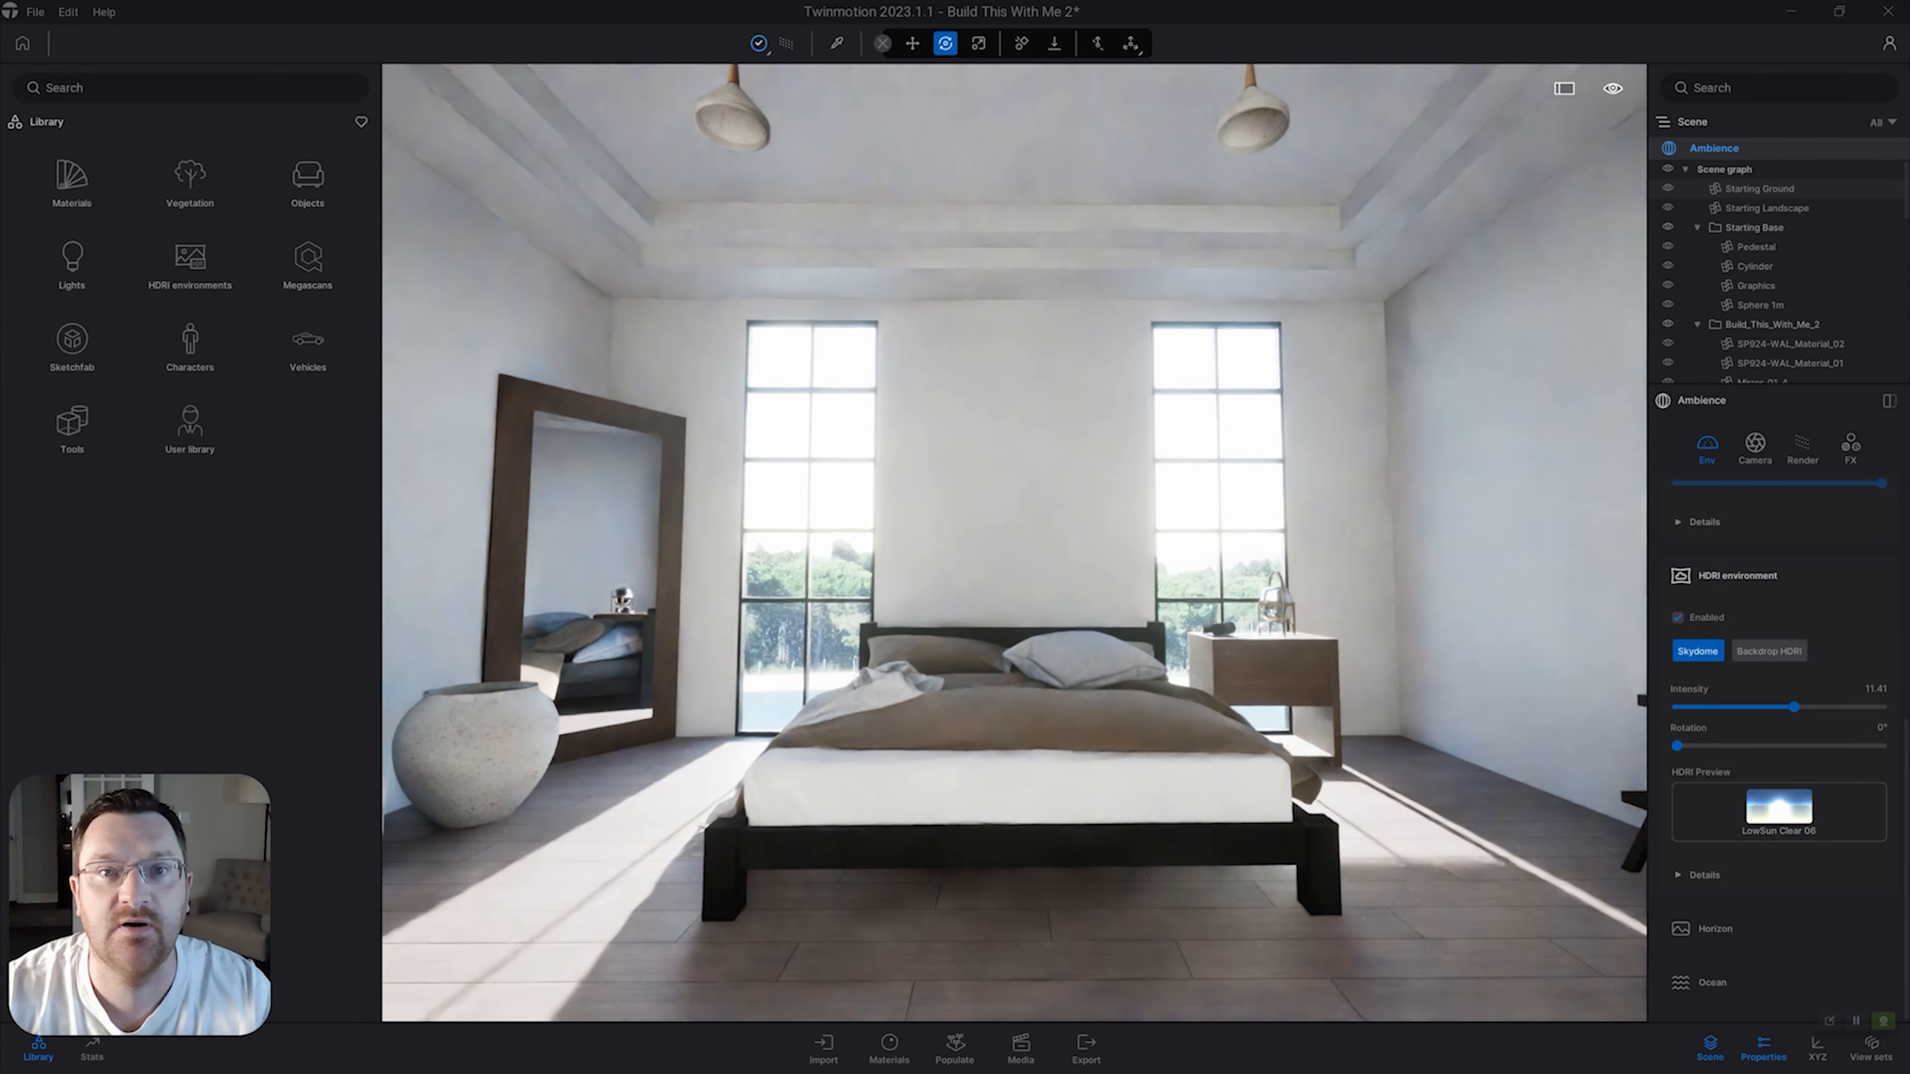
# Fine-tune the path-traced view of the bed and save the project.
pyautogui.press('w')
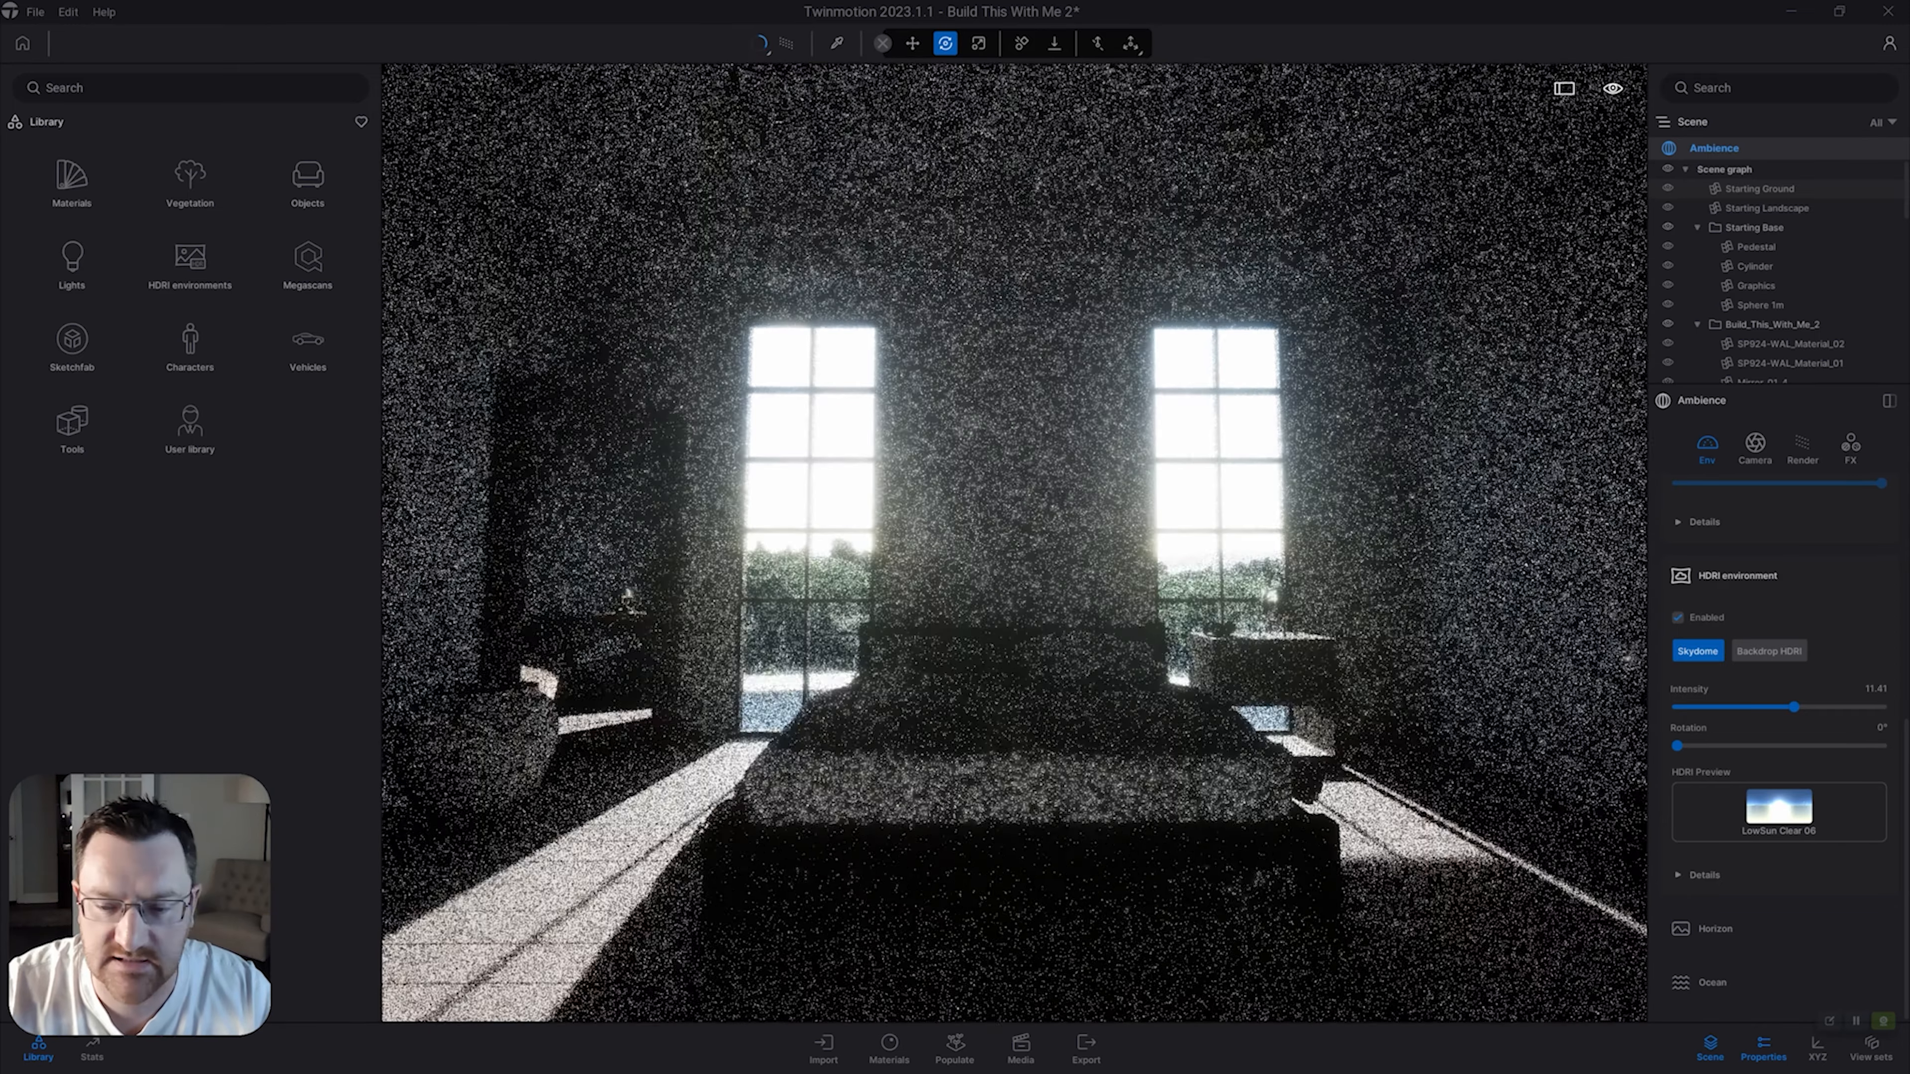
pyautogui.press('a')
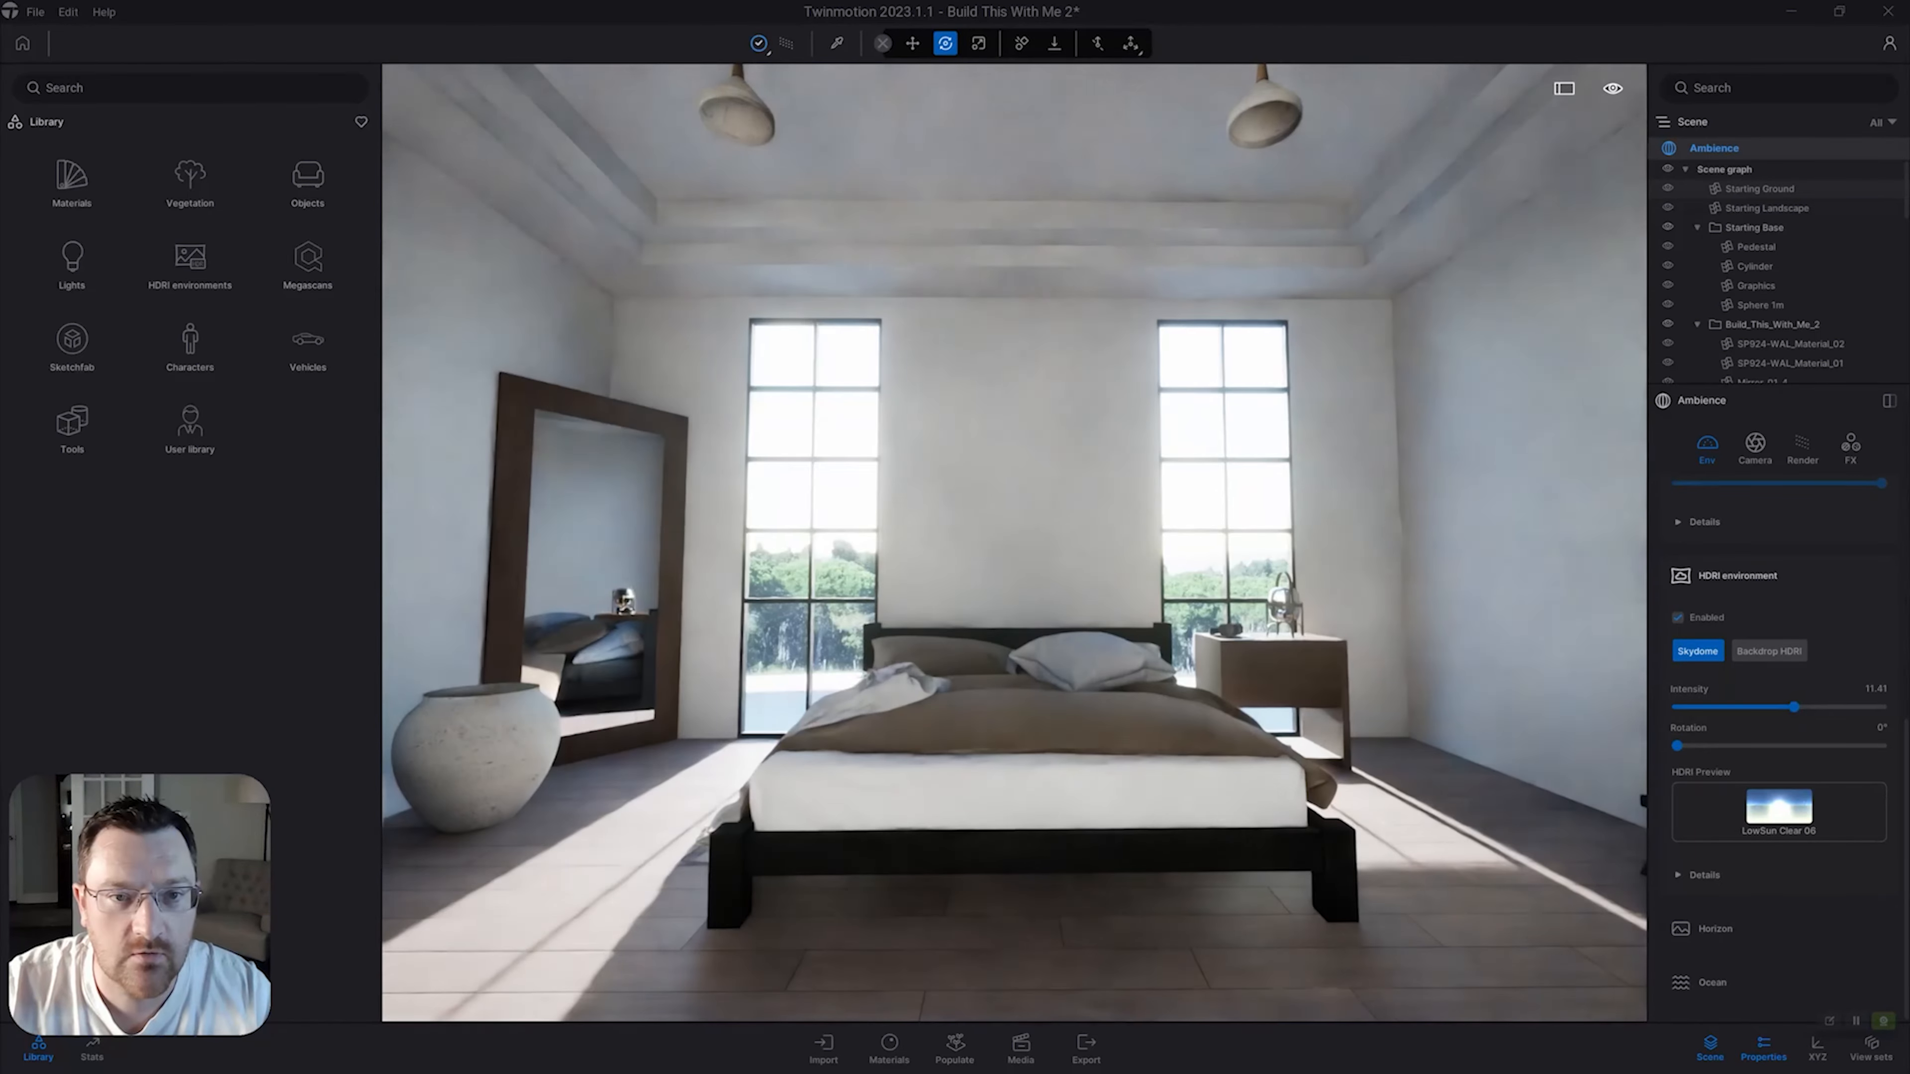
pyautogui.click(751, 95)
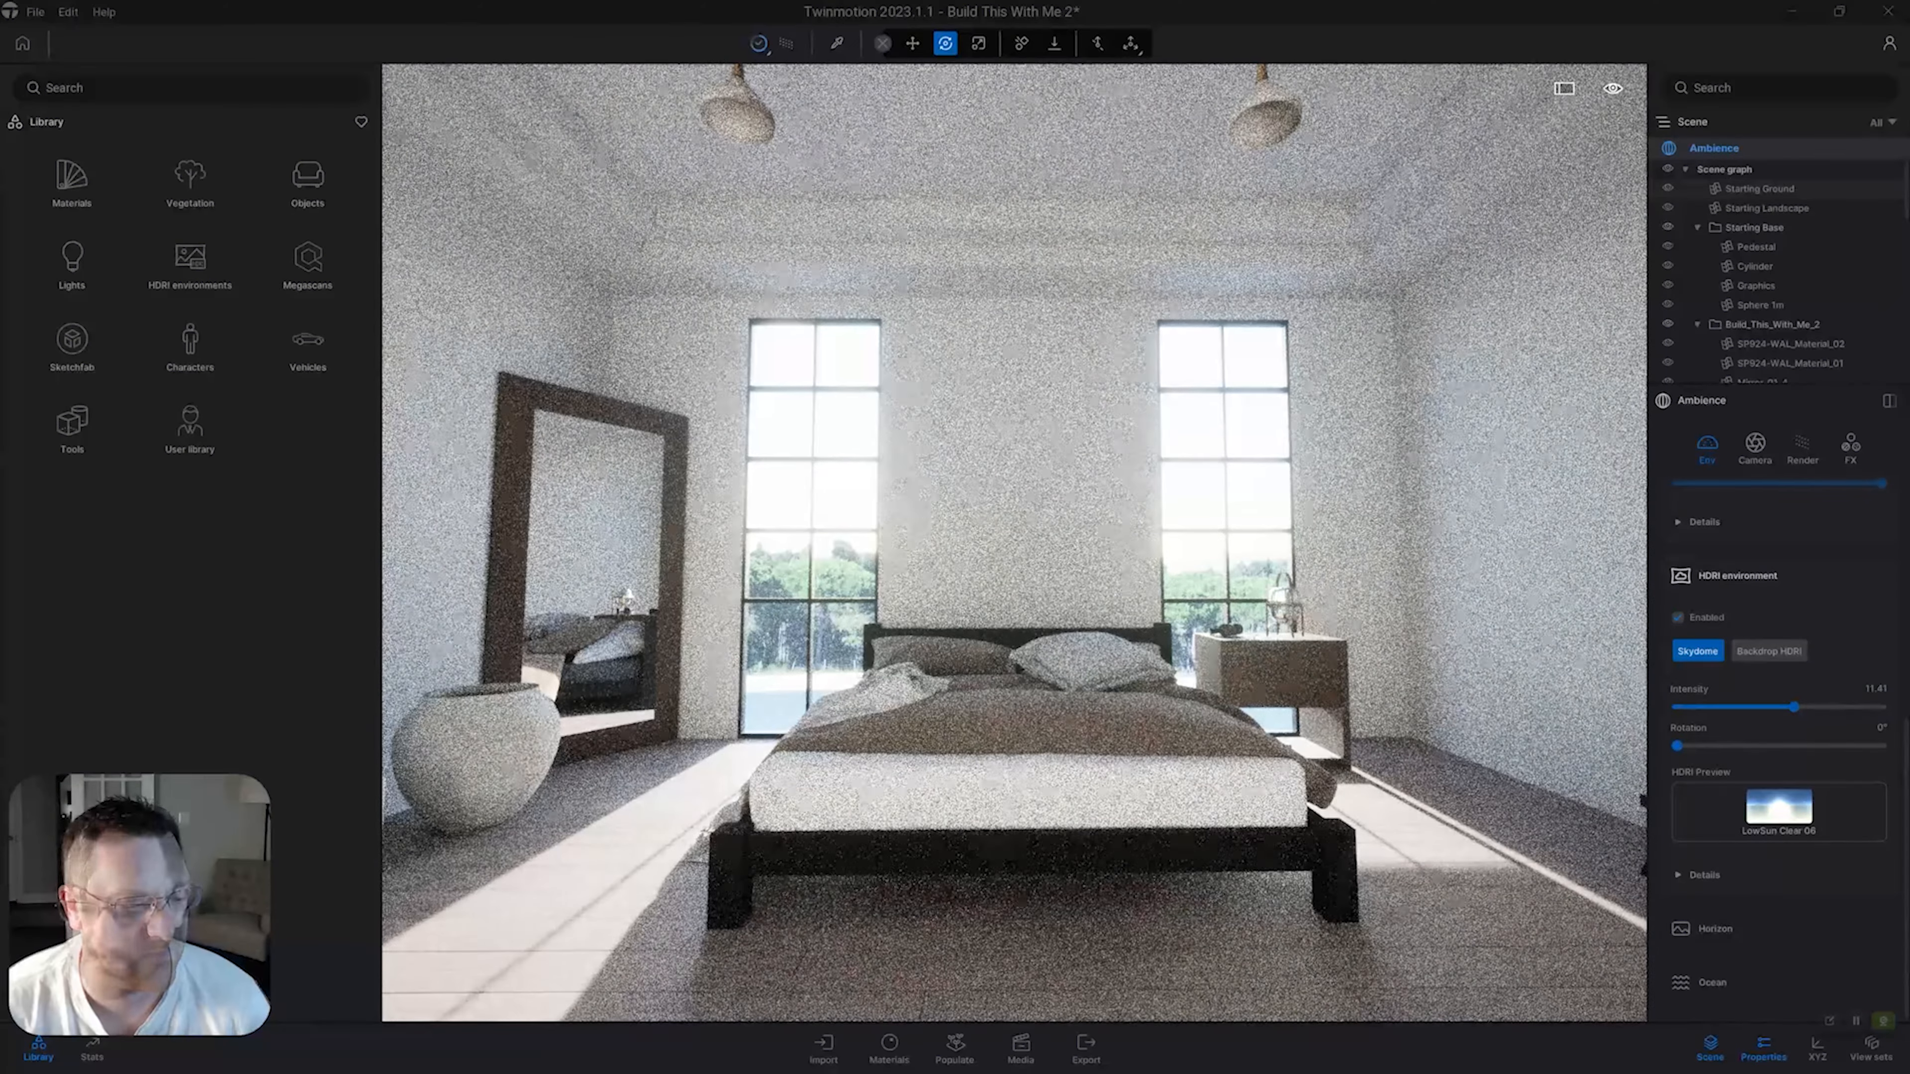
pyautogui.hotkey('ctrl', 's')
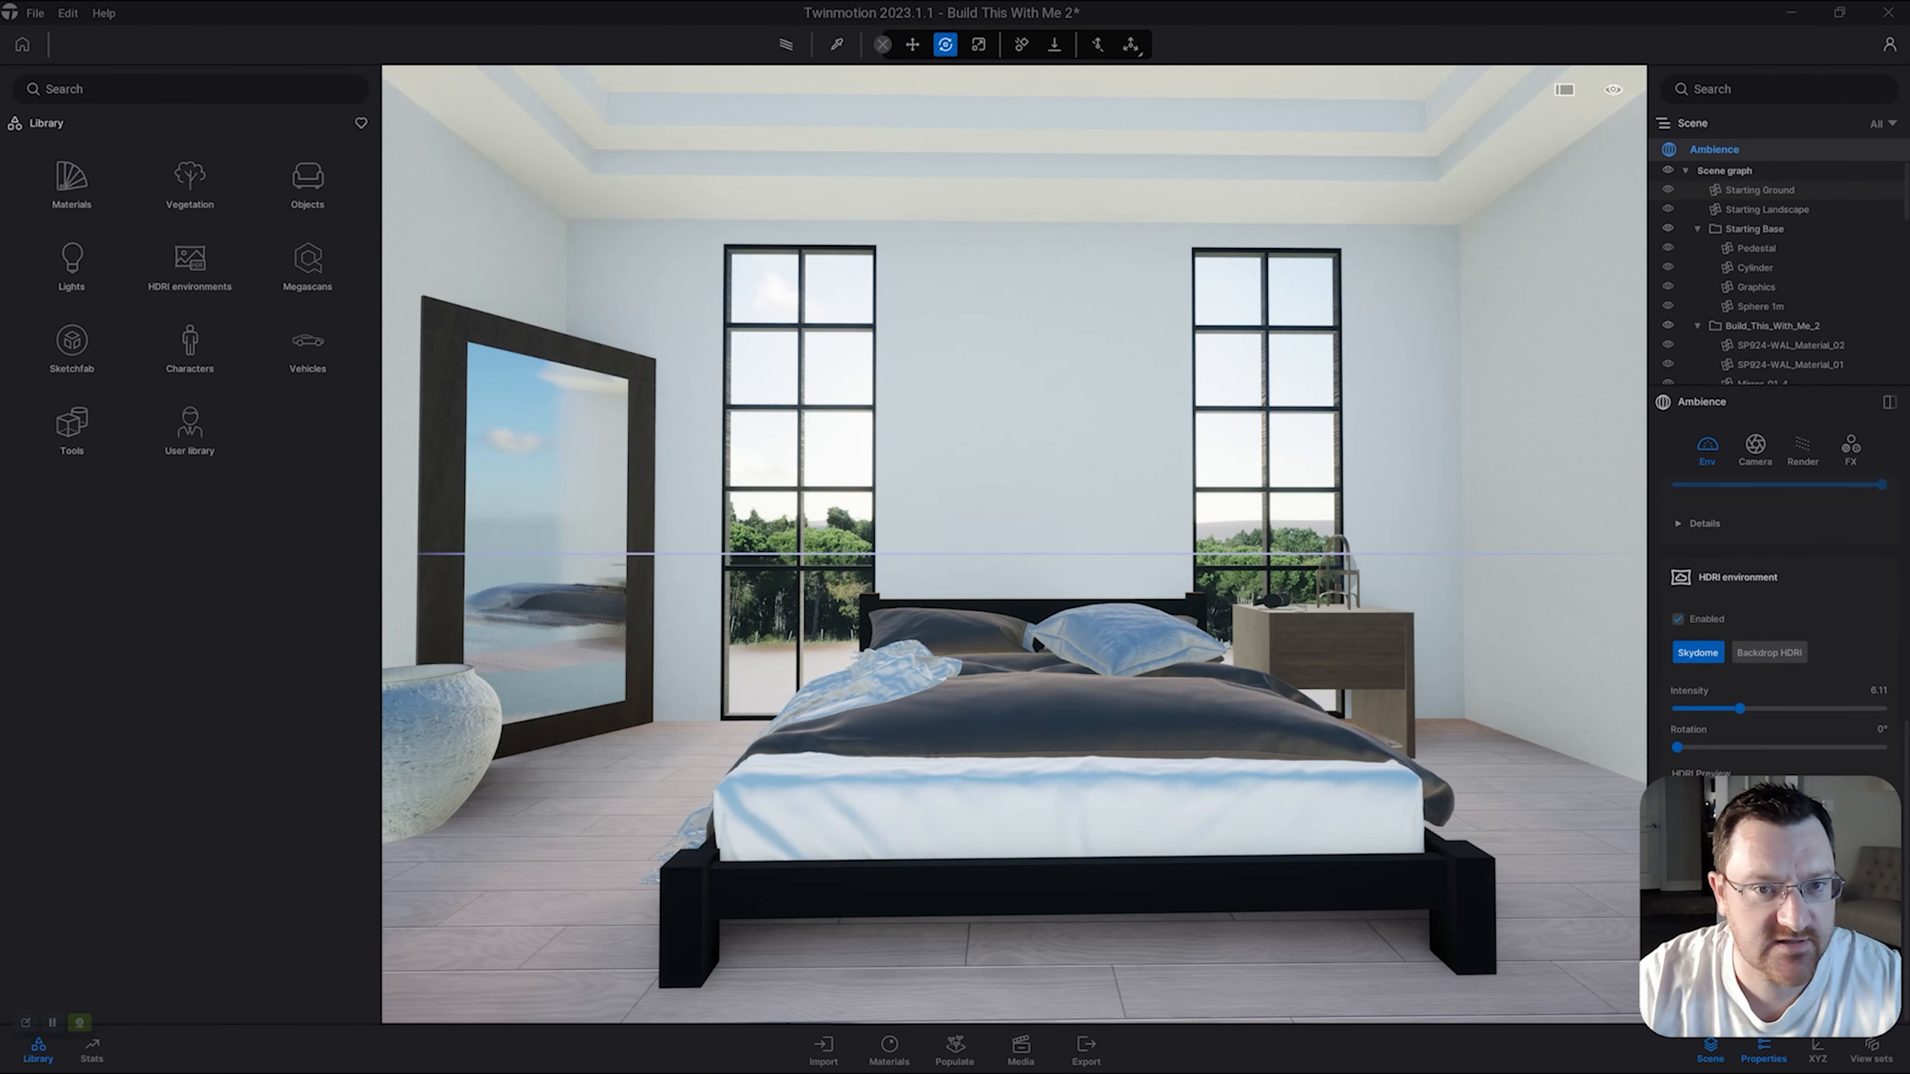
# Place an Area light from the lights library over the head of the bed.
pyautogui.moveTo(1014, 544); pyautogui.dragTo(1014, 465, button='right')
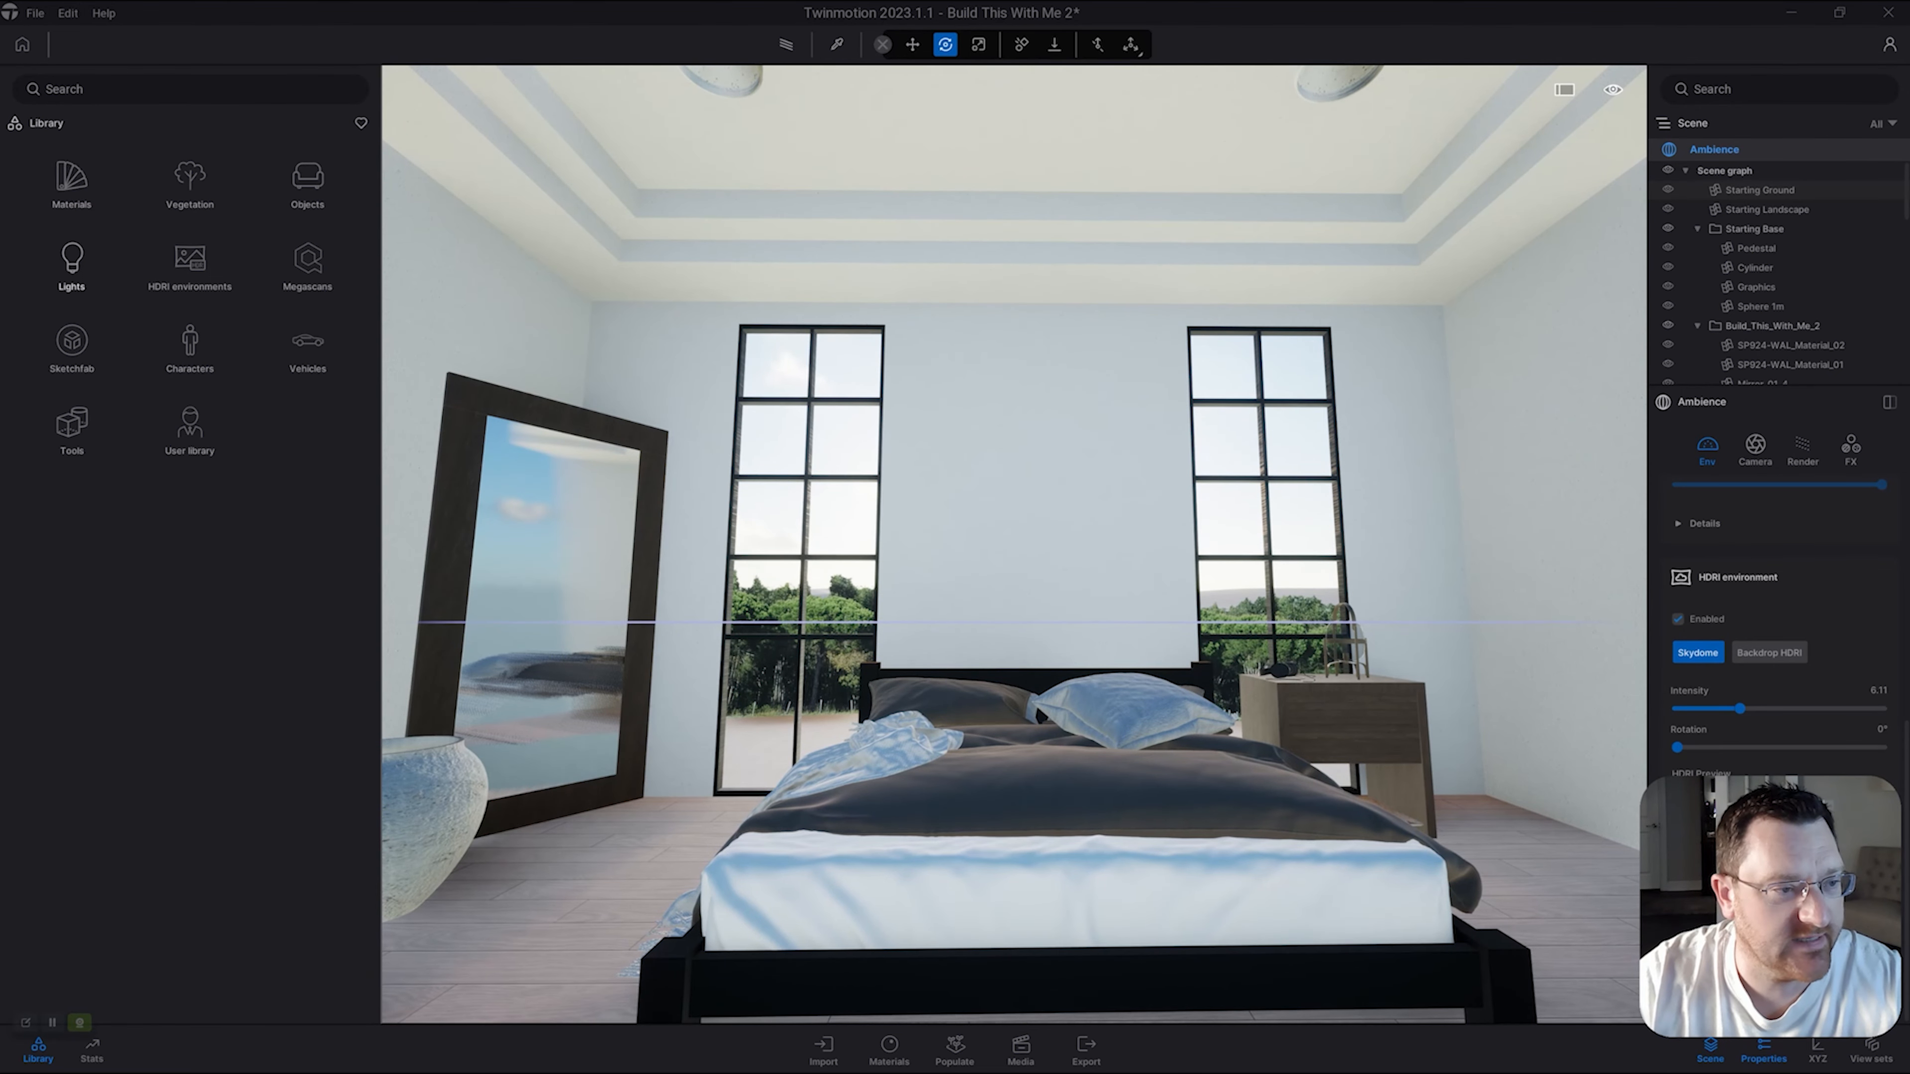
pyautogui.click(71, 265)
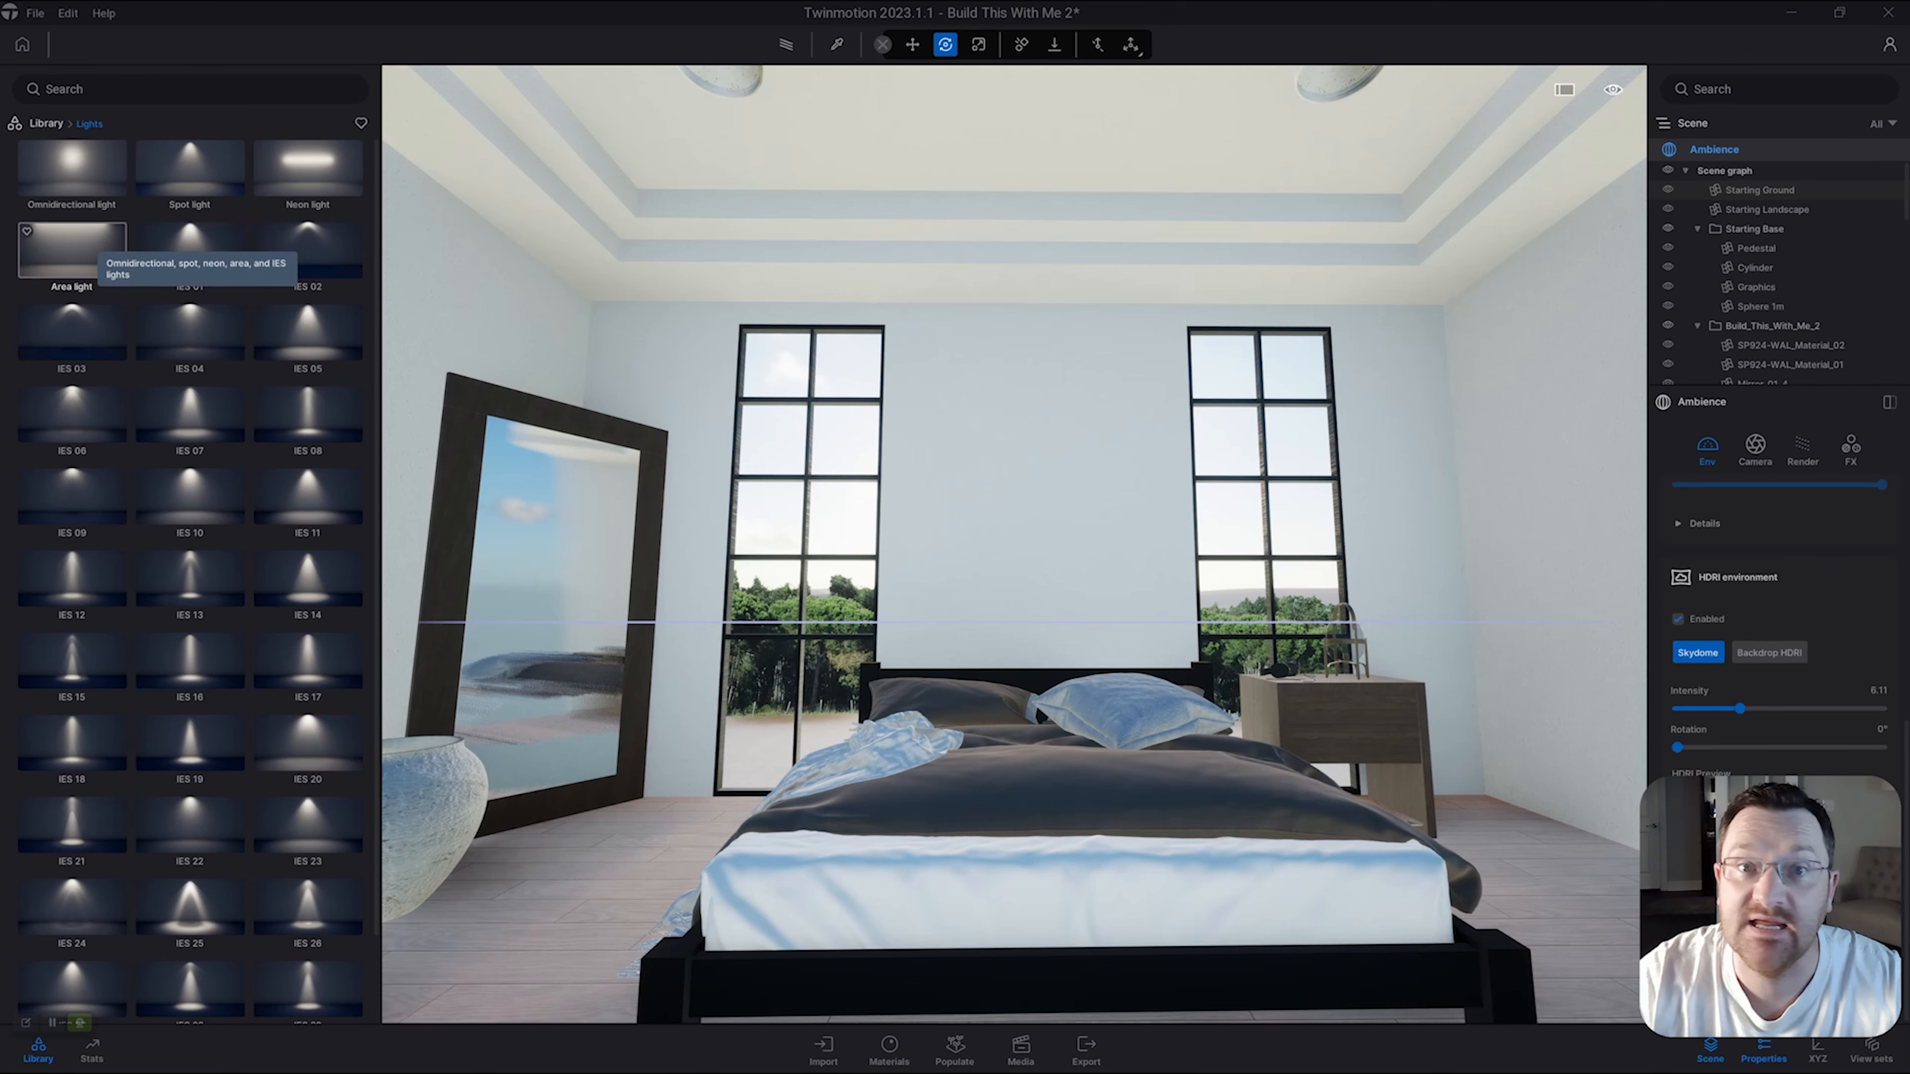
pyautogui.click(81, 254)
pyautogui.moveTo(1271, 542)
pyautogui.mouseDown(button='right')
pyautogui.moveTo(1279, 623)
pyautogui.moveTo(1091, 499)
pyautogui.moveTo(843, 600)
pyautogui.moveTo(968, 576)
pyautogui.moveTo(1121, 865)
pyautogui.moveTo(1116, 756)
pyautogui.moveTo(1053, 761)
pyautogui.moveTo(1053, 696)
pyautogui.moveTo(1015, 755)
pyautogui.moveTo(1215, 407)
pyautogui.moveTo(1194, 418)
pyautogui.moveTo(1066, 345)
pyautogui.mouseUp(button='right')
pyautogui.press('s')
pyautogui.press('e')
pyautogui.press('q')
pyautogui.press('w')
pyautogui.press('d')
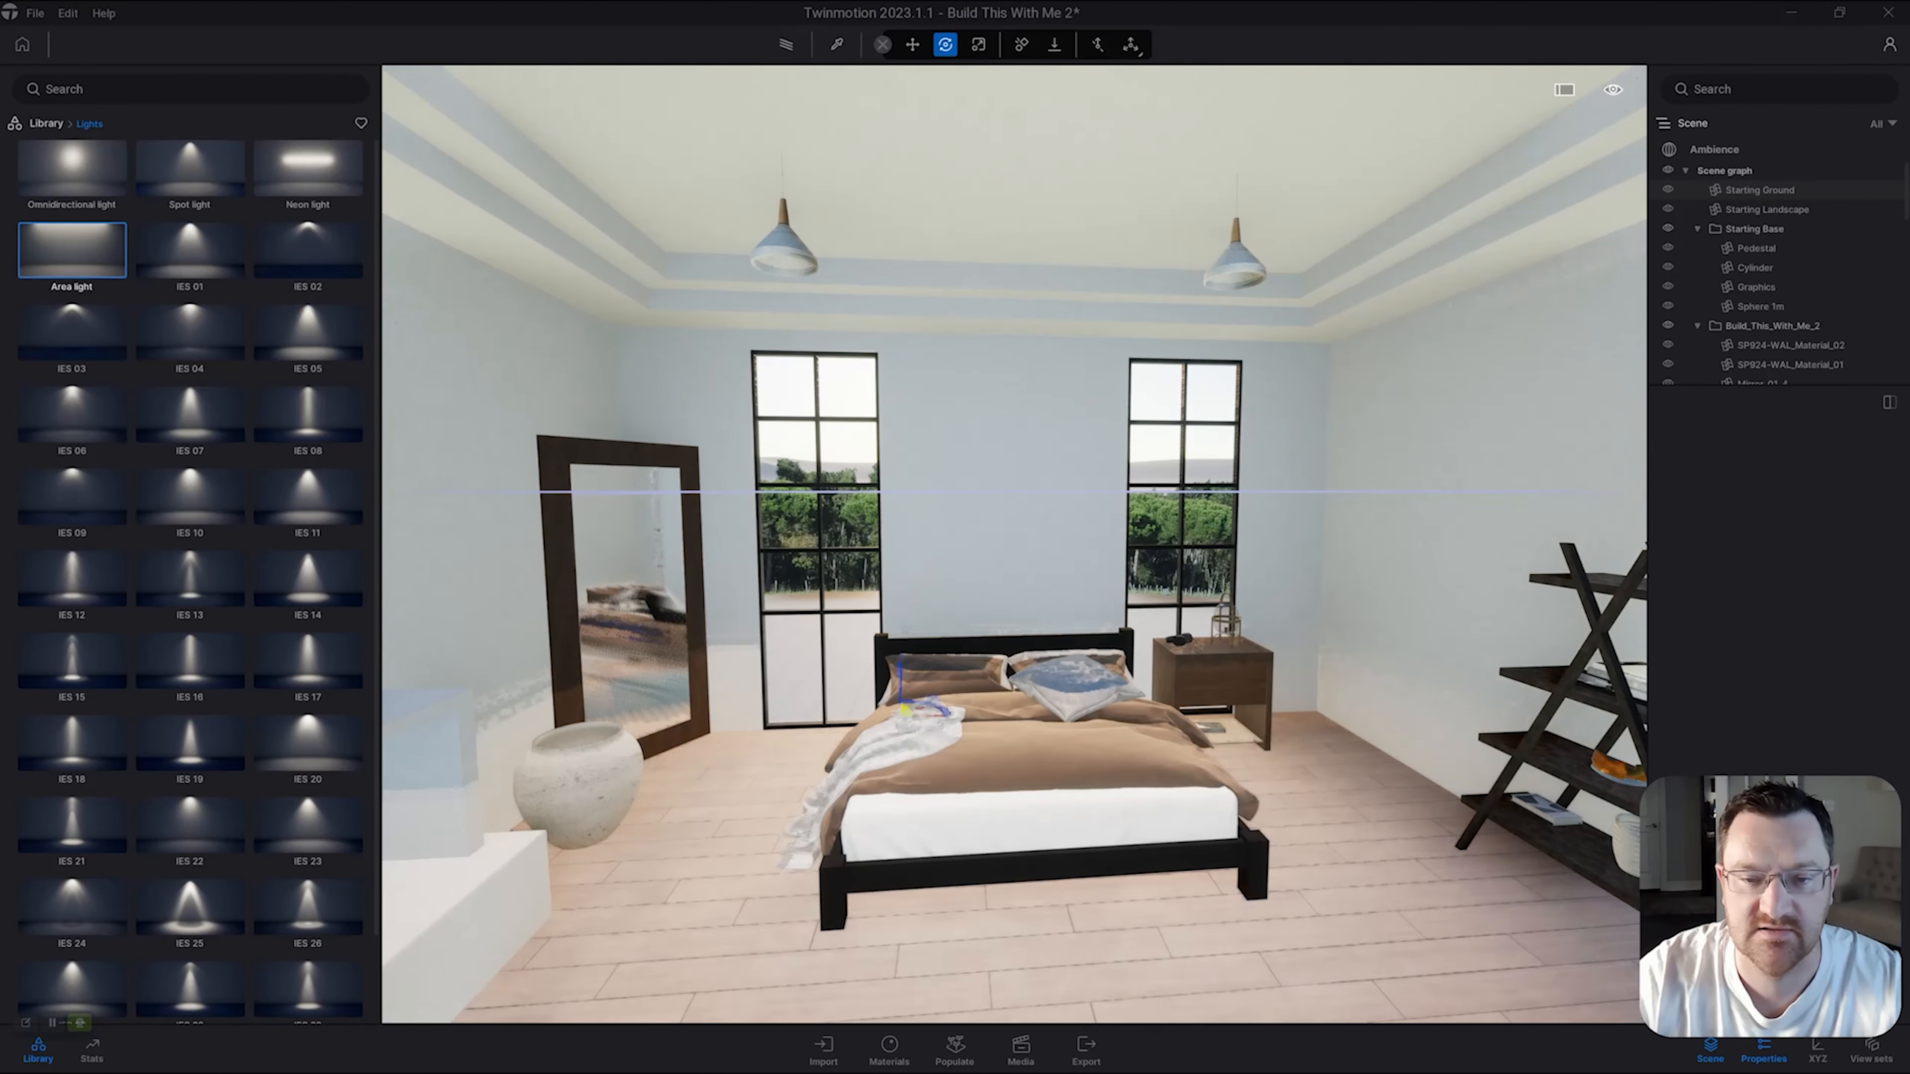
pyautogui.click(963, 682)
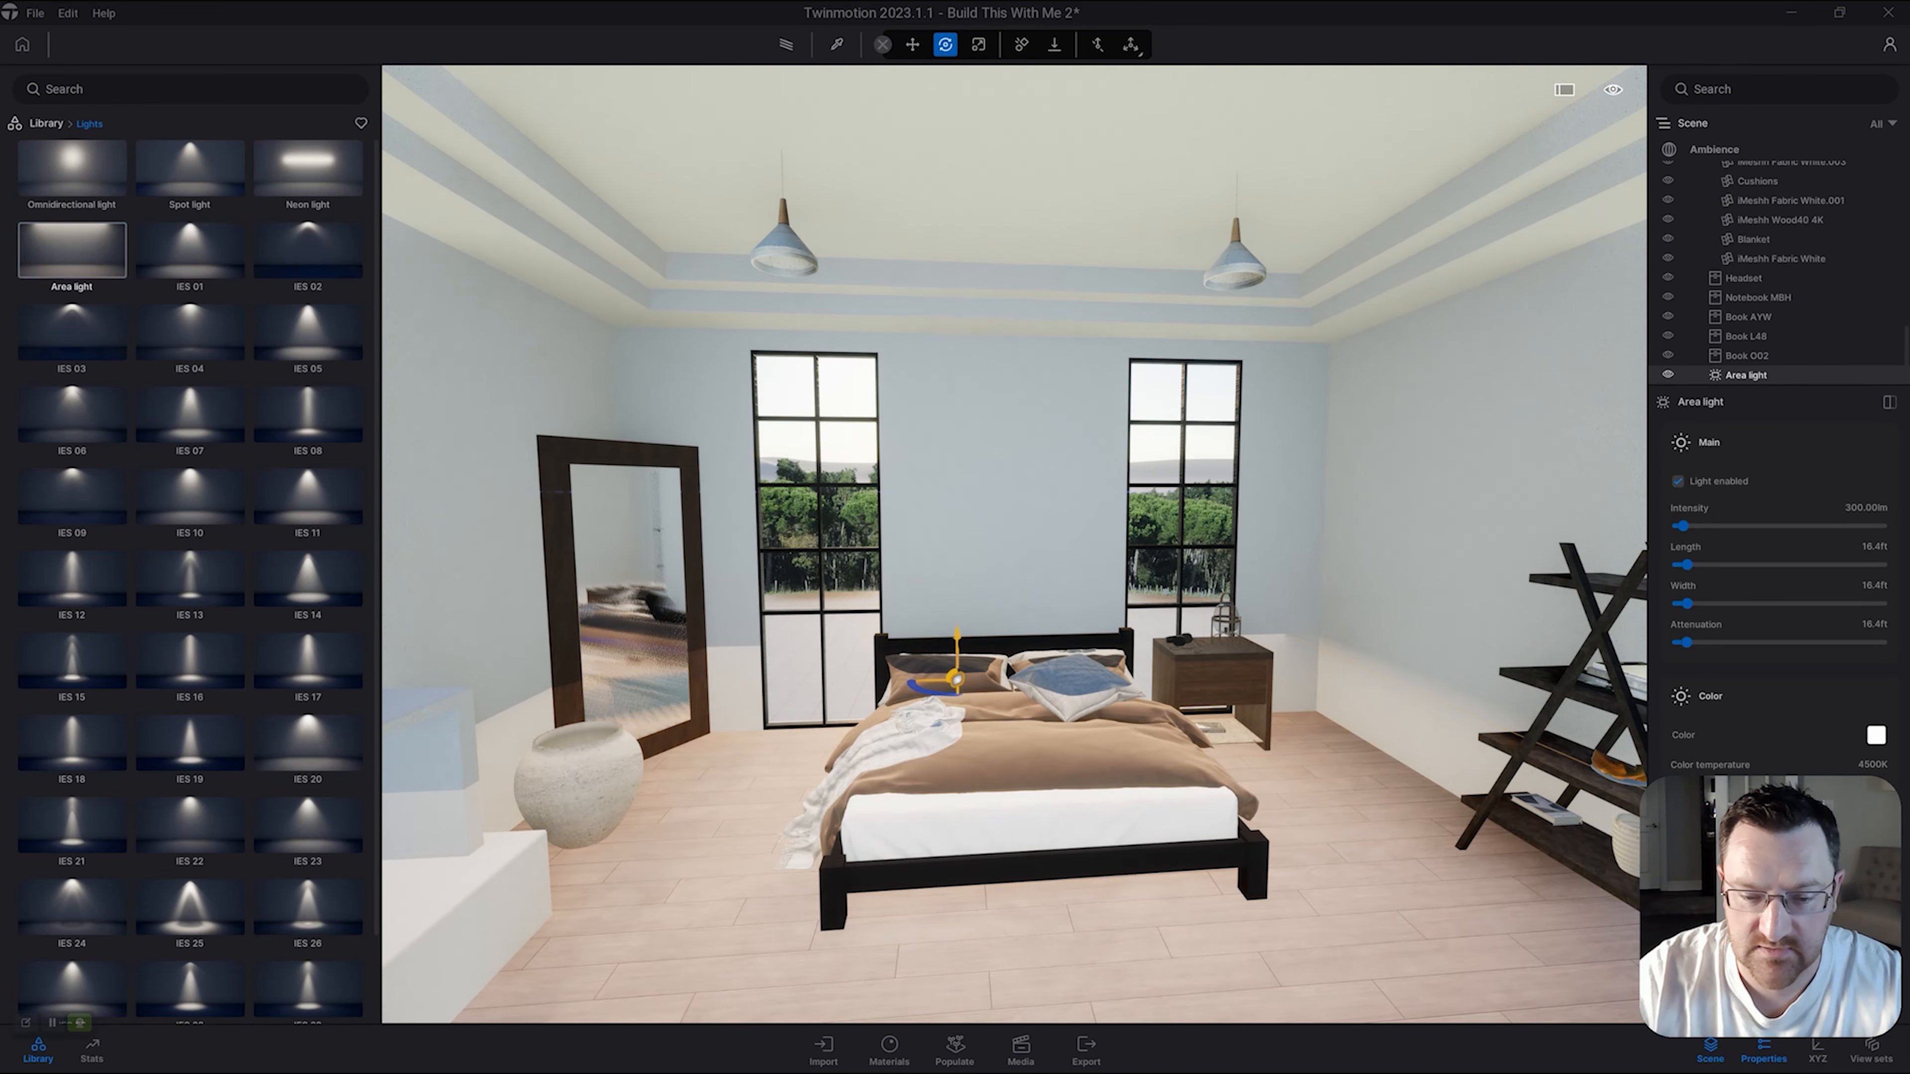
# Raise the area light by about 7.9 ft to ceiling height between the two pendant lamps.
pyautogui.moveTo(957, 648); pyautogui.dragTo(953, 207)
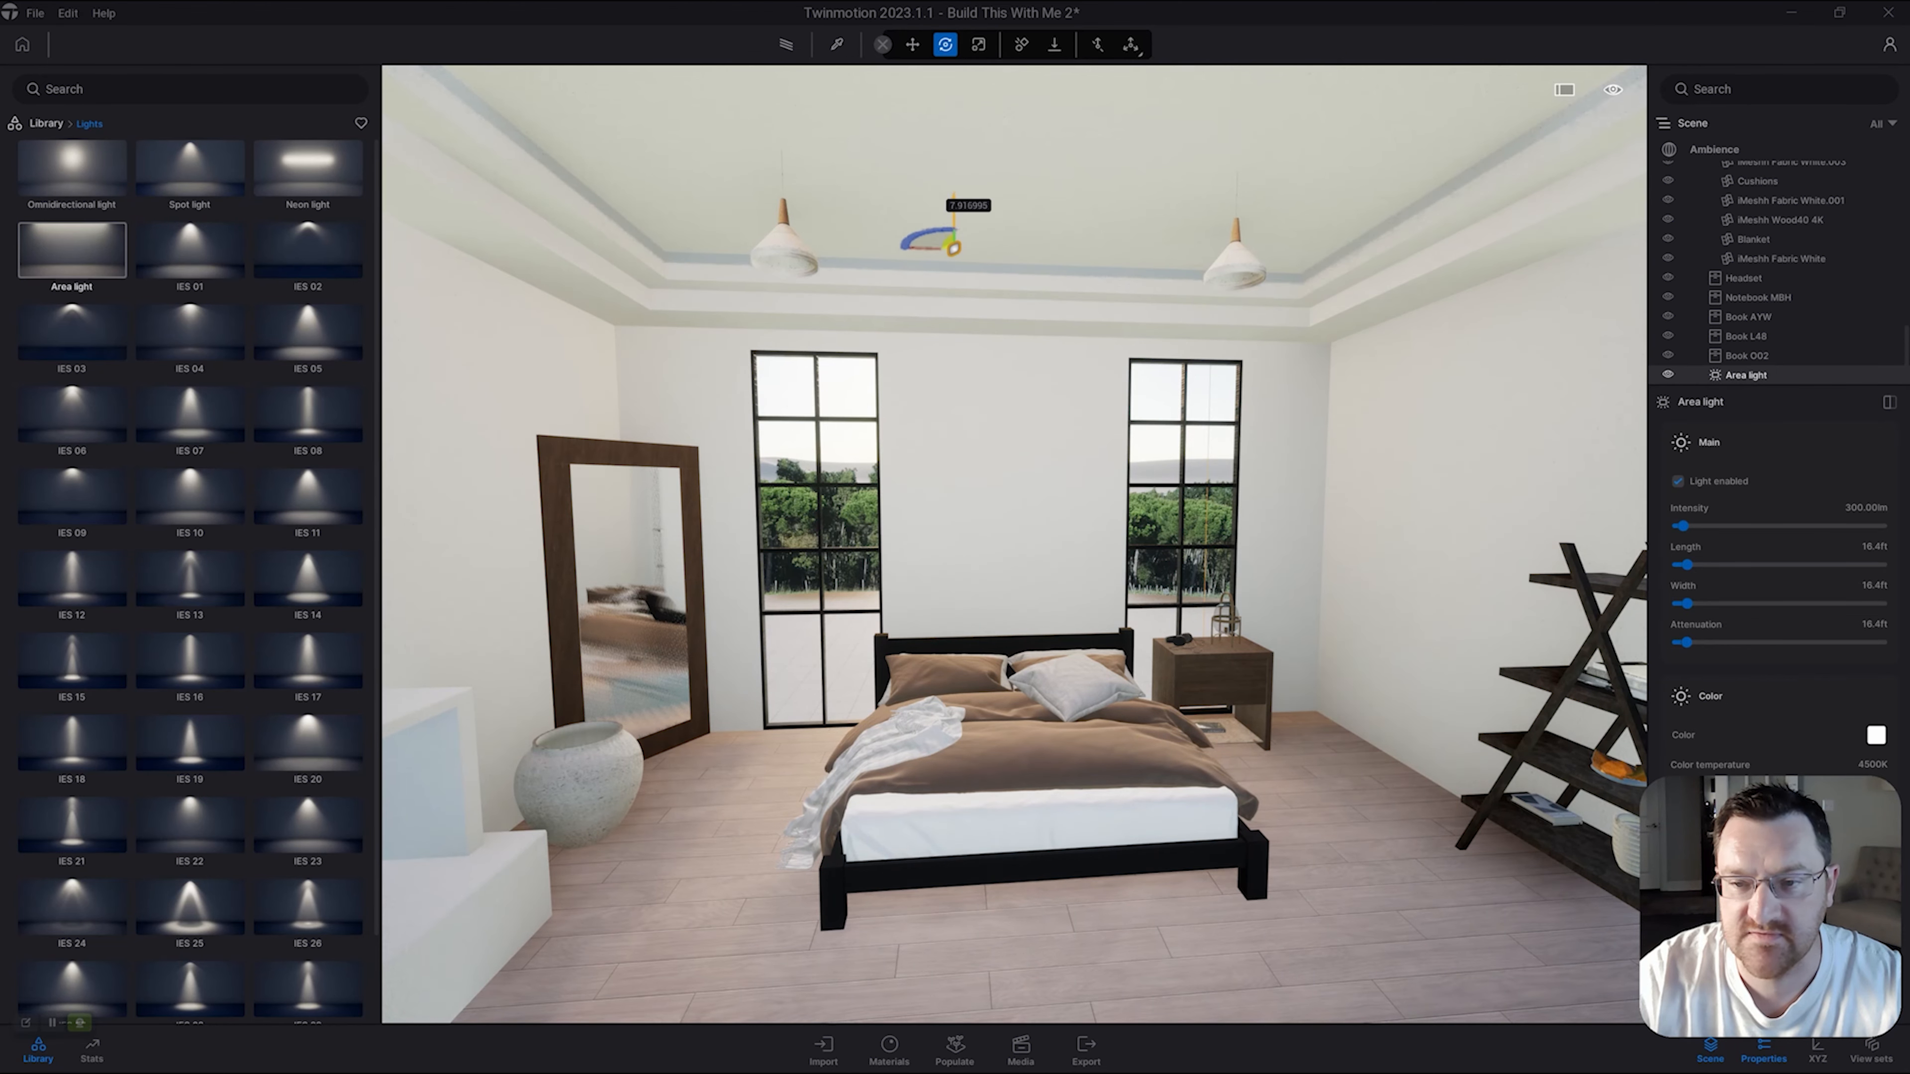
pyautogui.press('s')
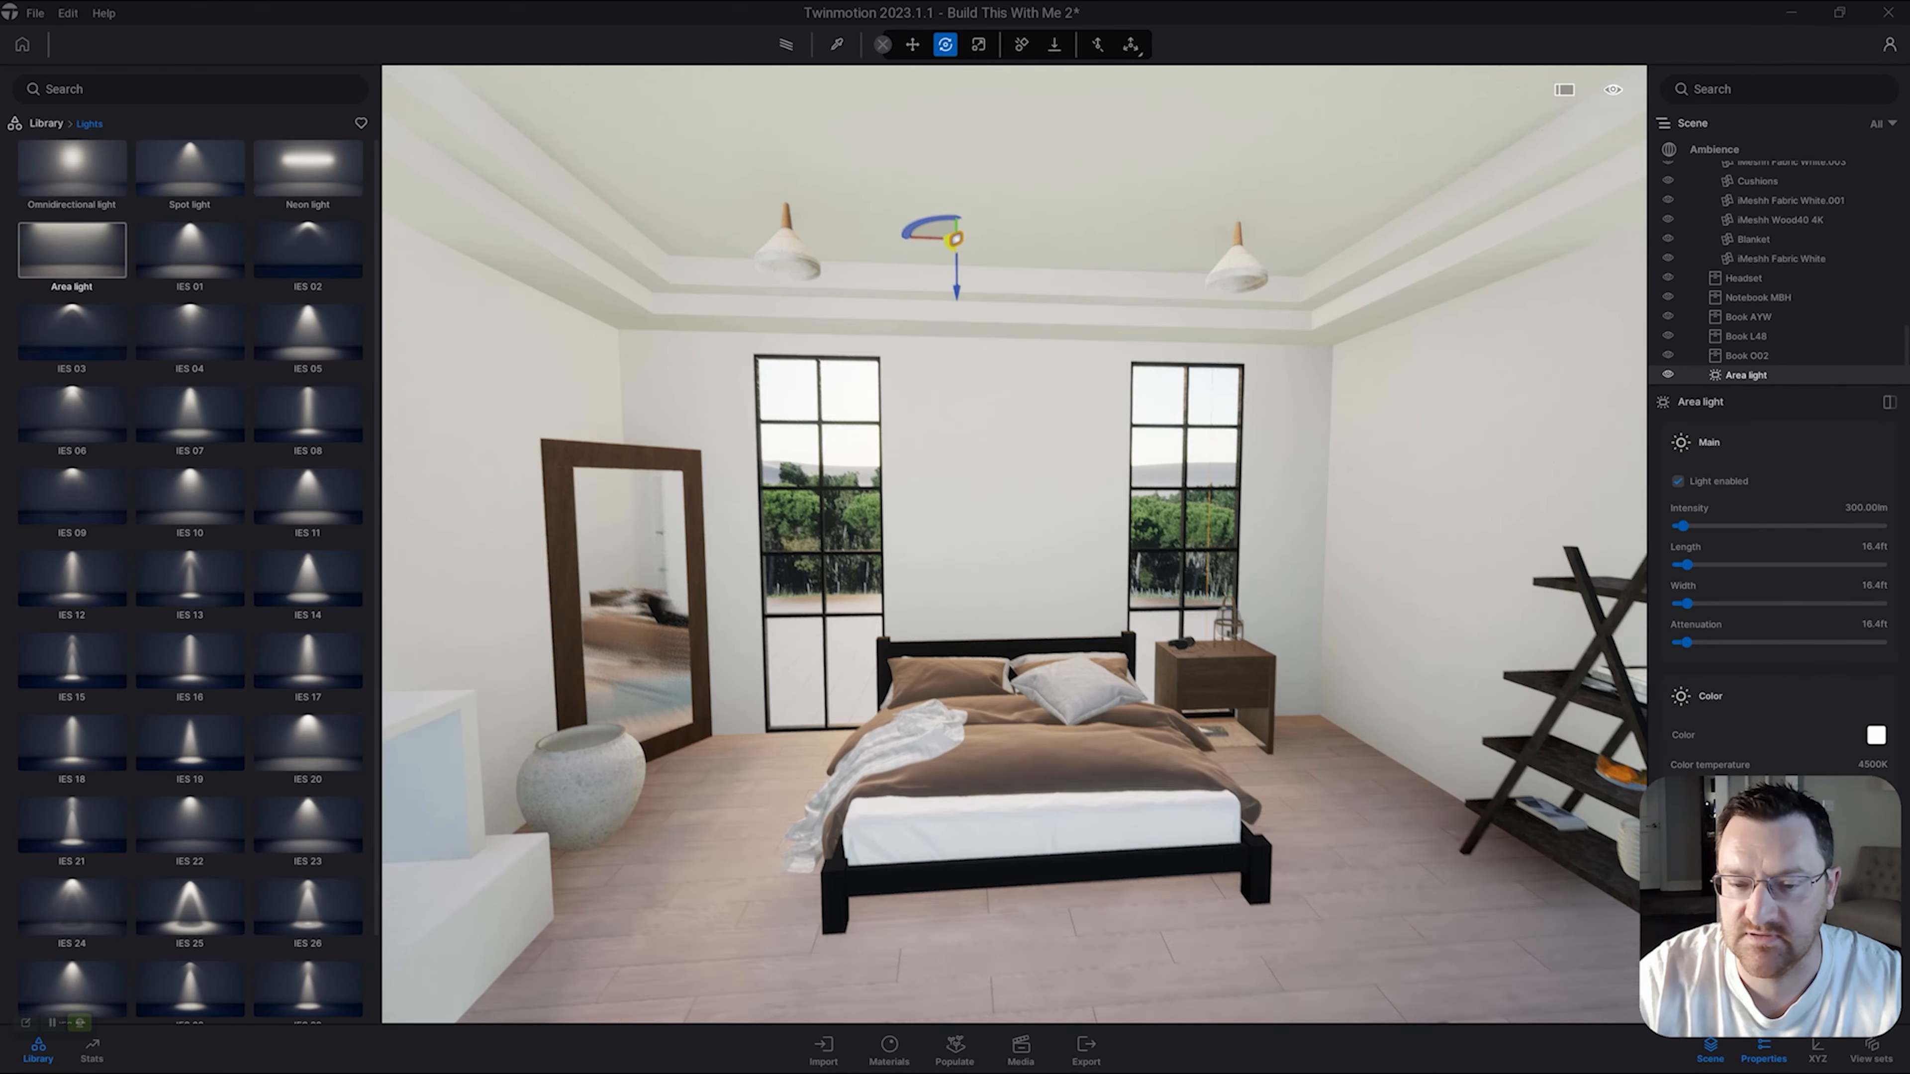
pyautogui.moveTo(953, 207); pyautogui.dragTo(936, 173, button='right')
pyautogui.press('w')
pyautogui.press('d')
pyautogui.press('s')
pyautogui.press('a')
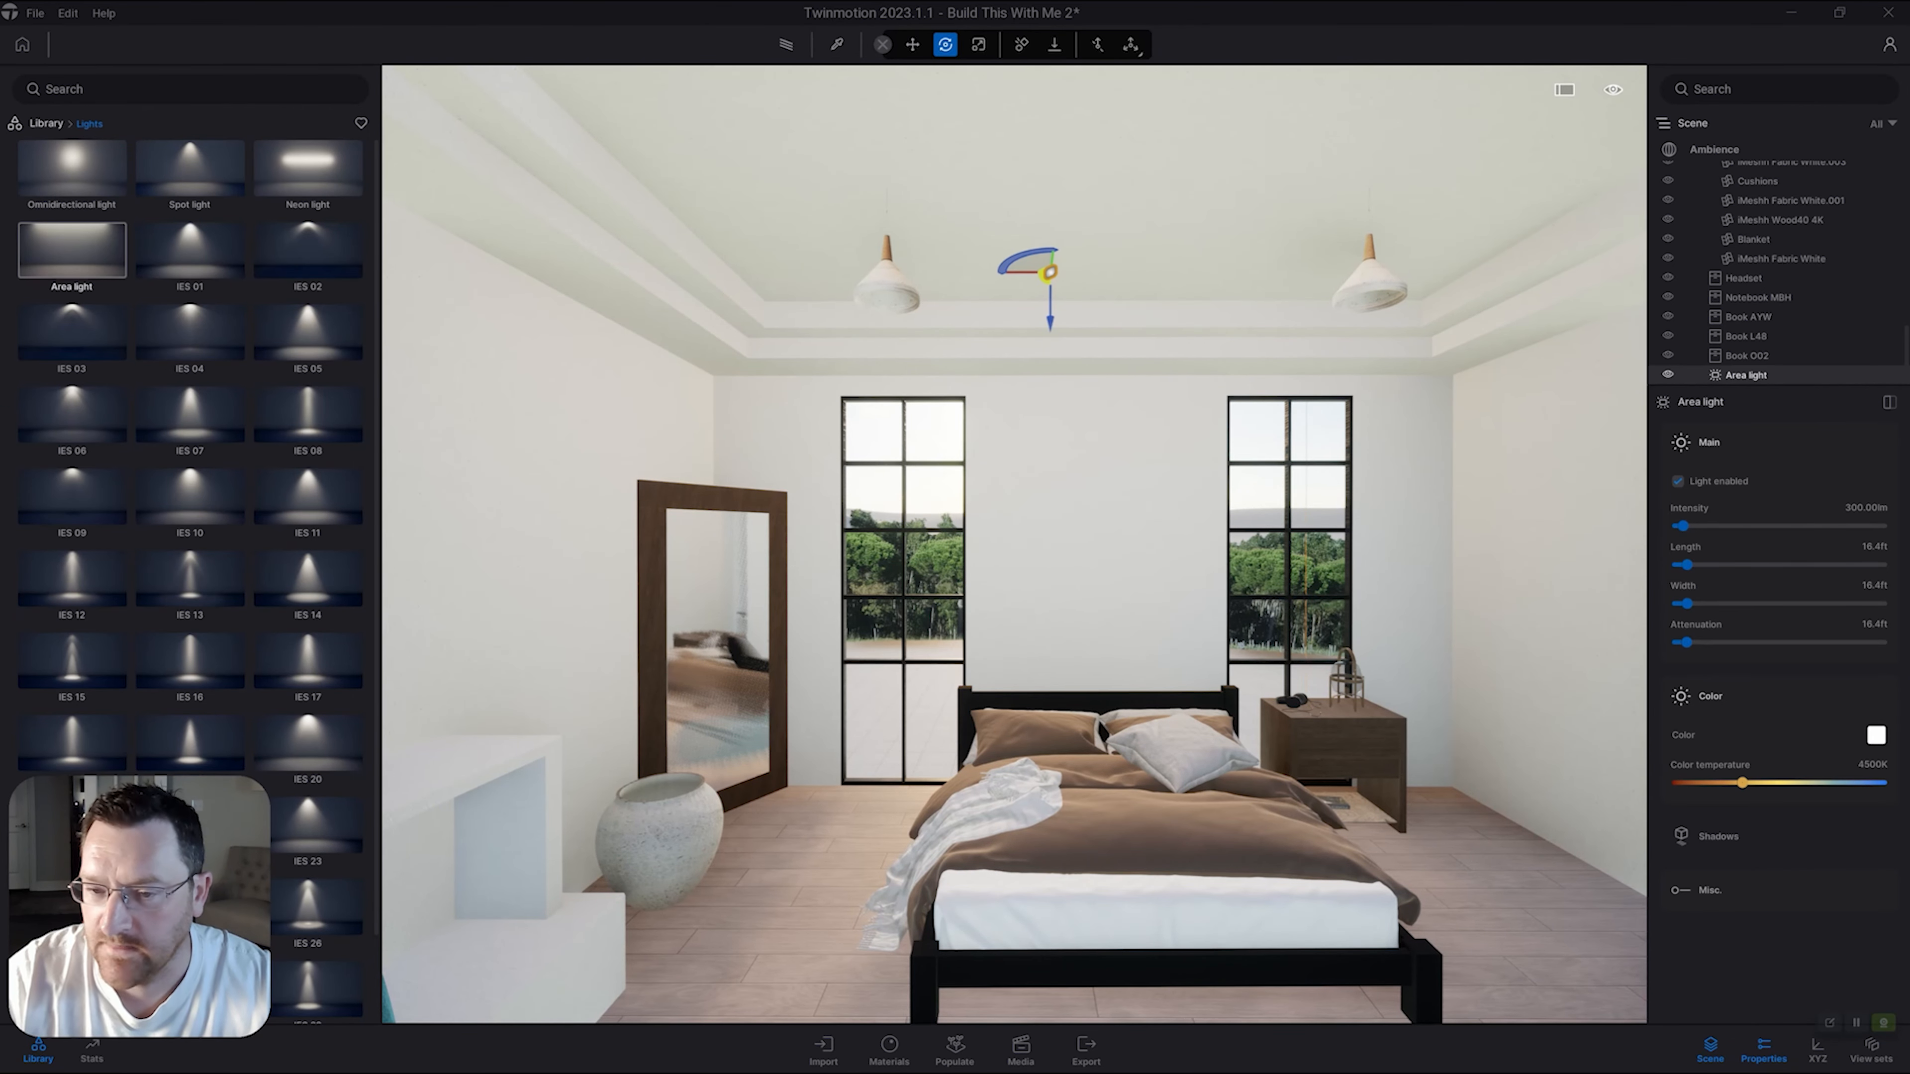
# Set the HDRI environment's intensity to 0 in the Ambience settings.
pyautogui.click(1714, 150)
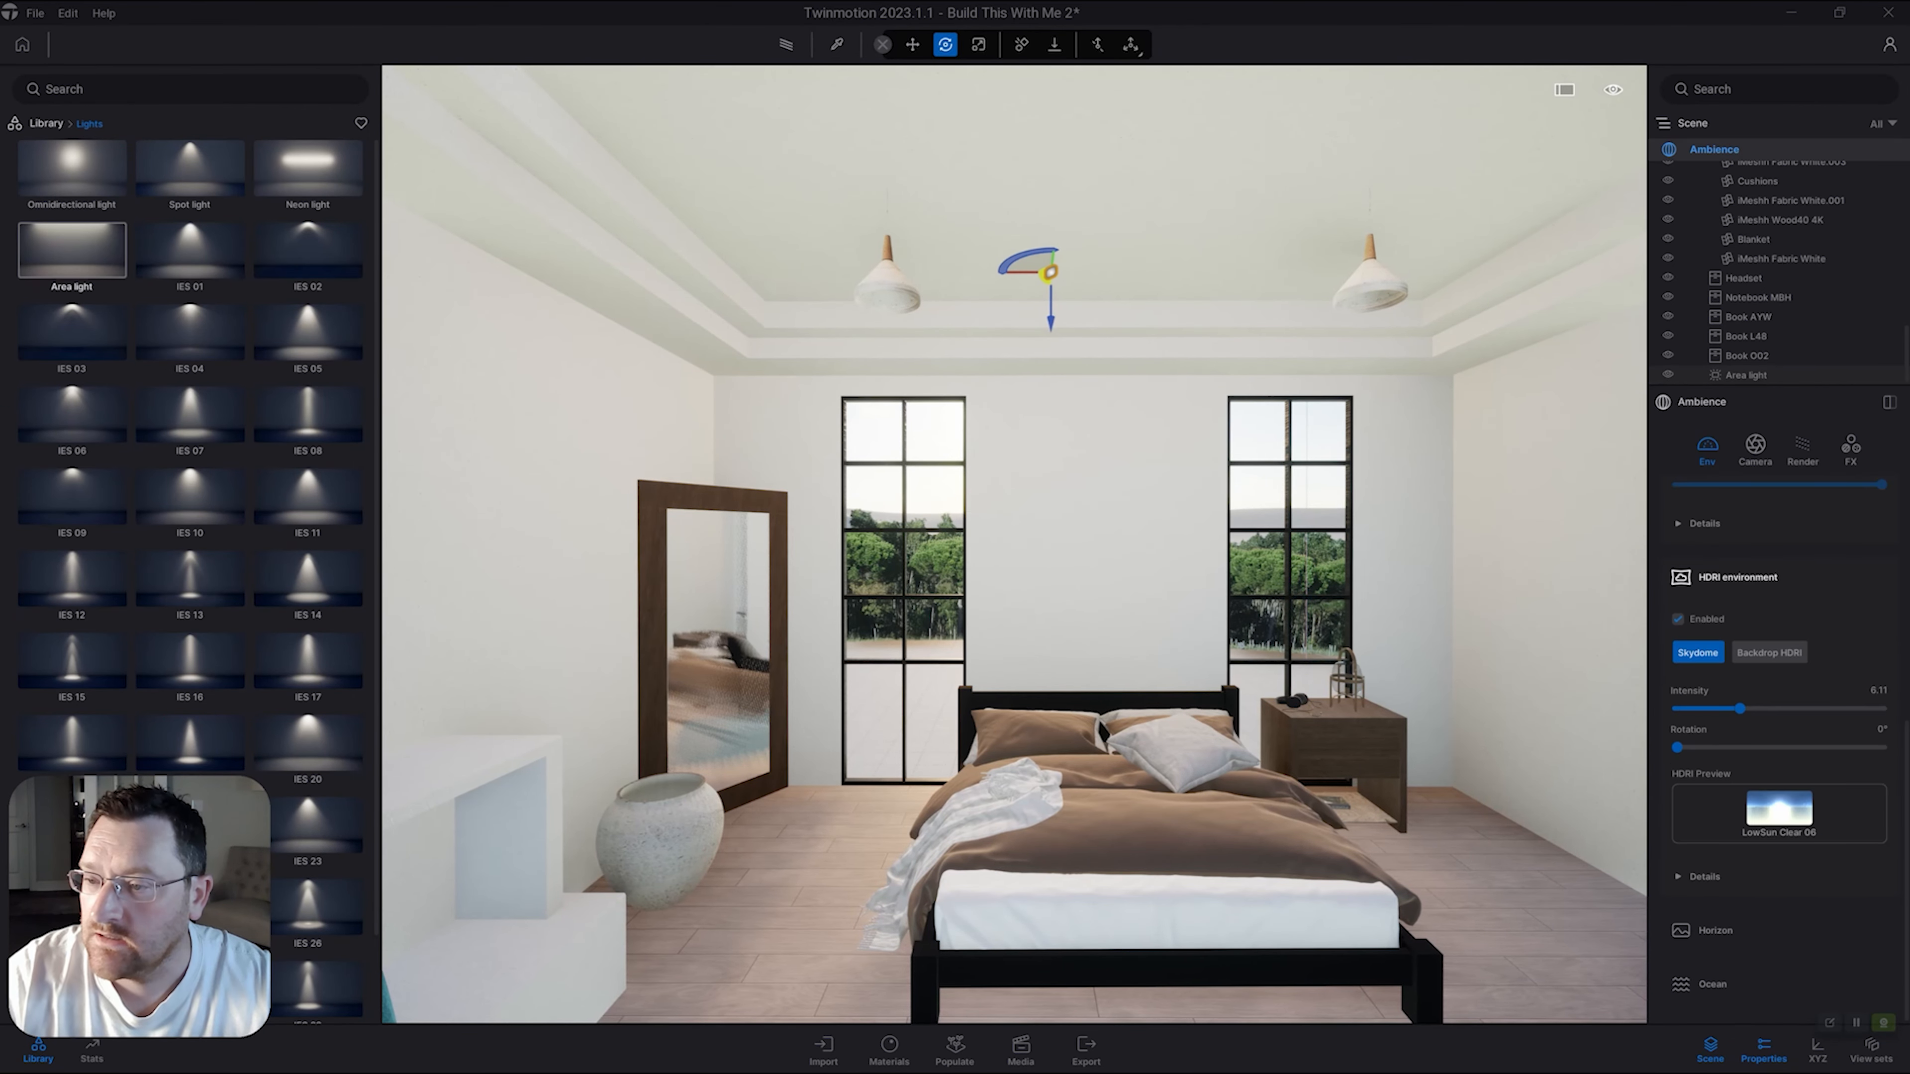
pyautogui.press('w')
pyautogui.press('s')
pyautogui.moveTo(1740, 709); pyautogui.dragTo(1677, 709)
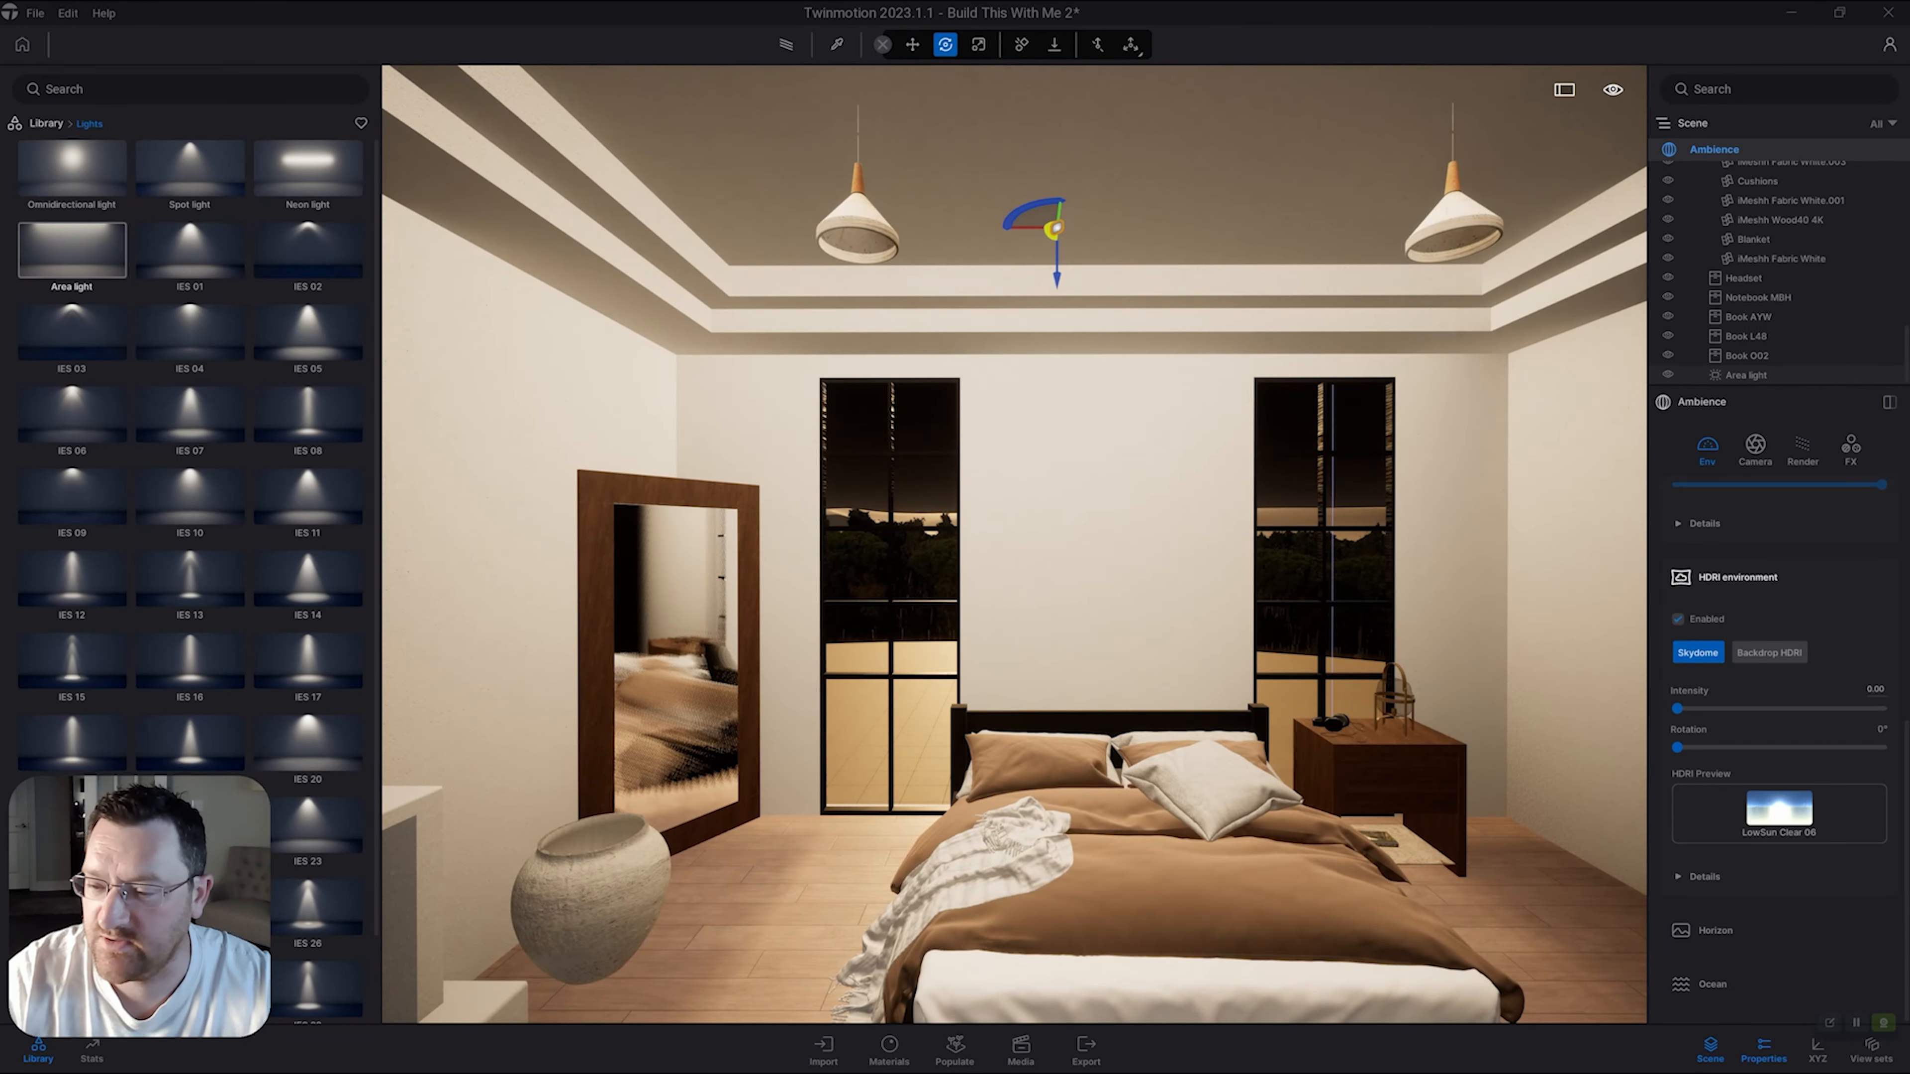
# Examine the path-traced room and ceiling lit by the area light alone, and switch back to the real-time view.
pyautogui.press('q')
pyautogui.press('e')
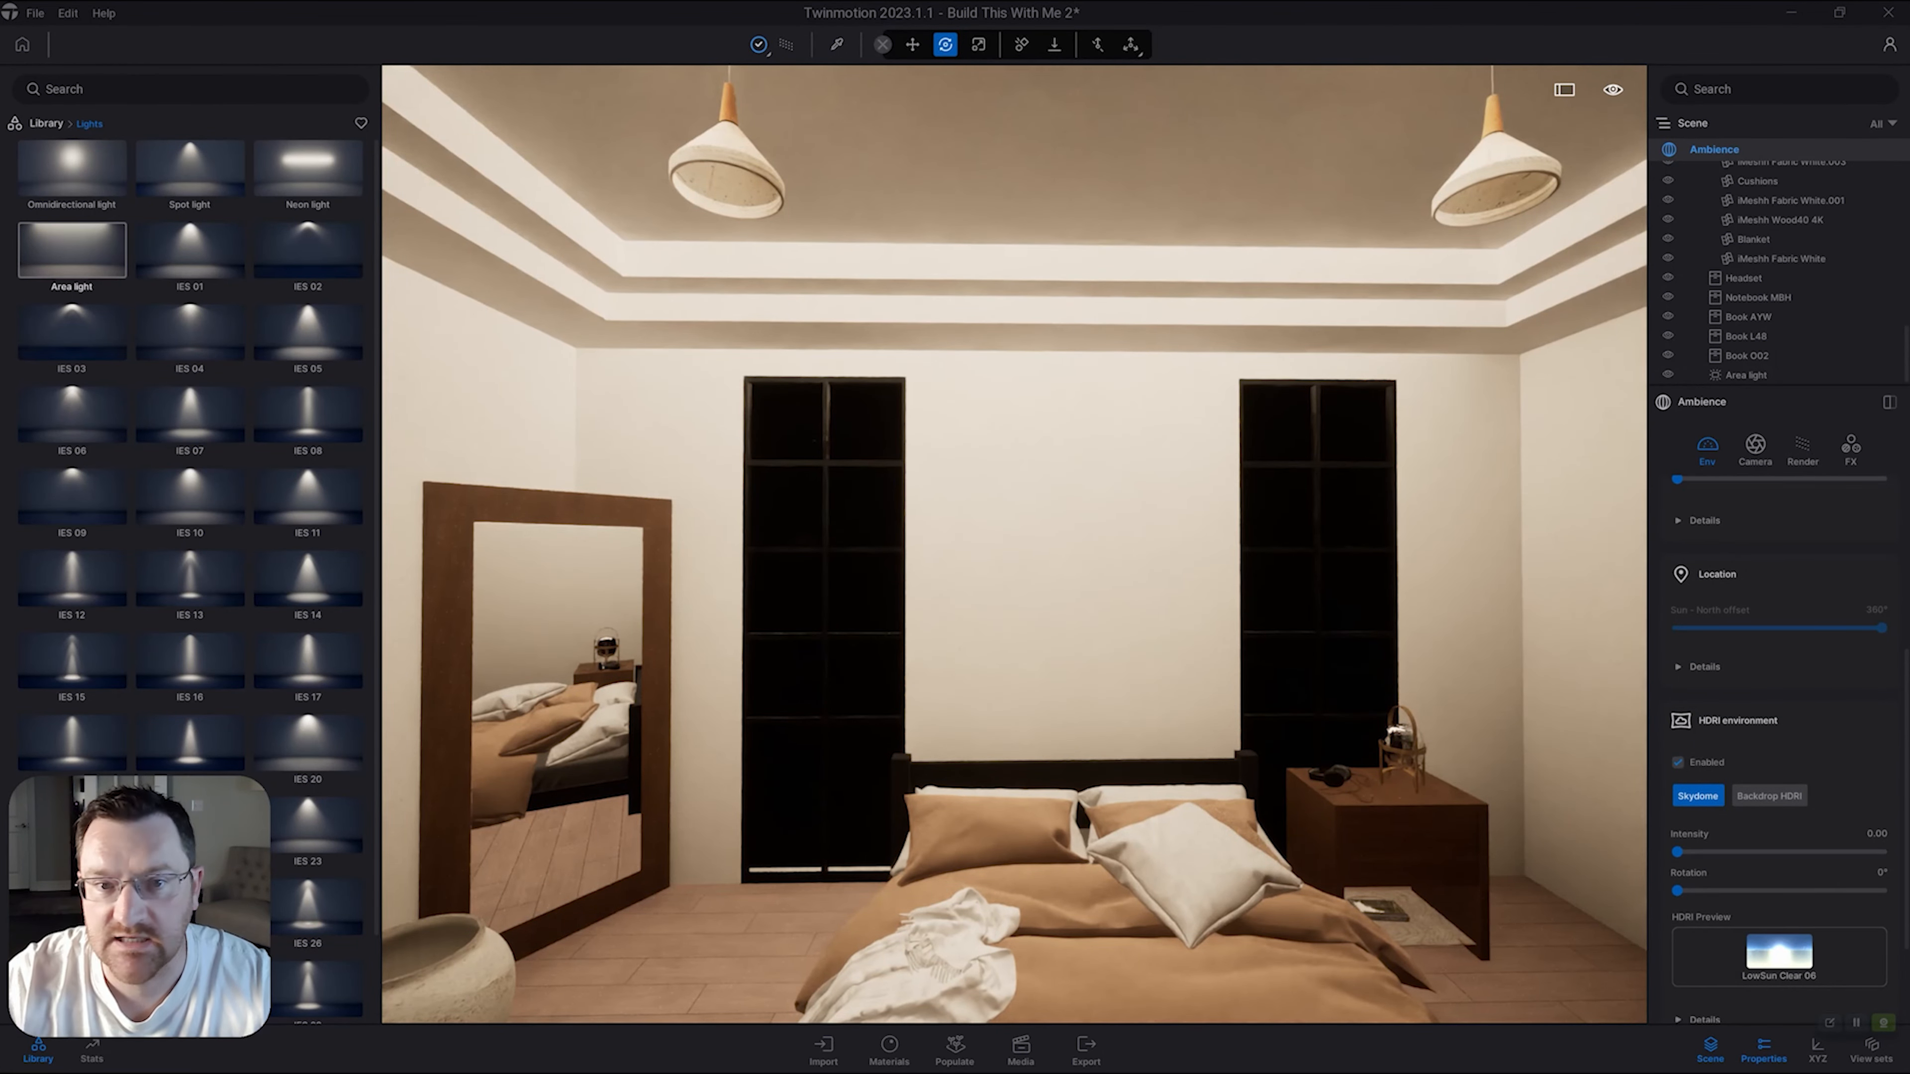
pyautogui.moveTo(1014, 545); pyautogui.dragTo(1024, 455, button='right')
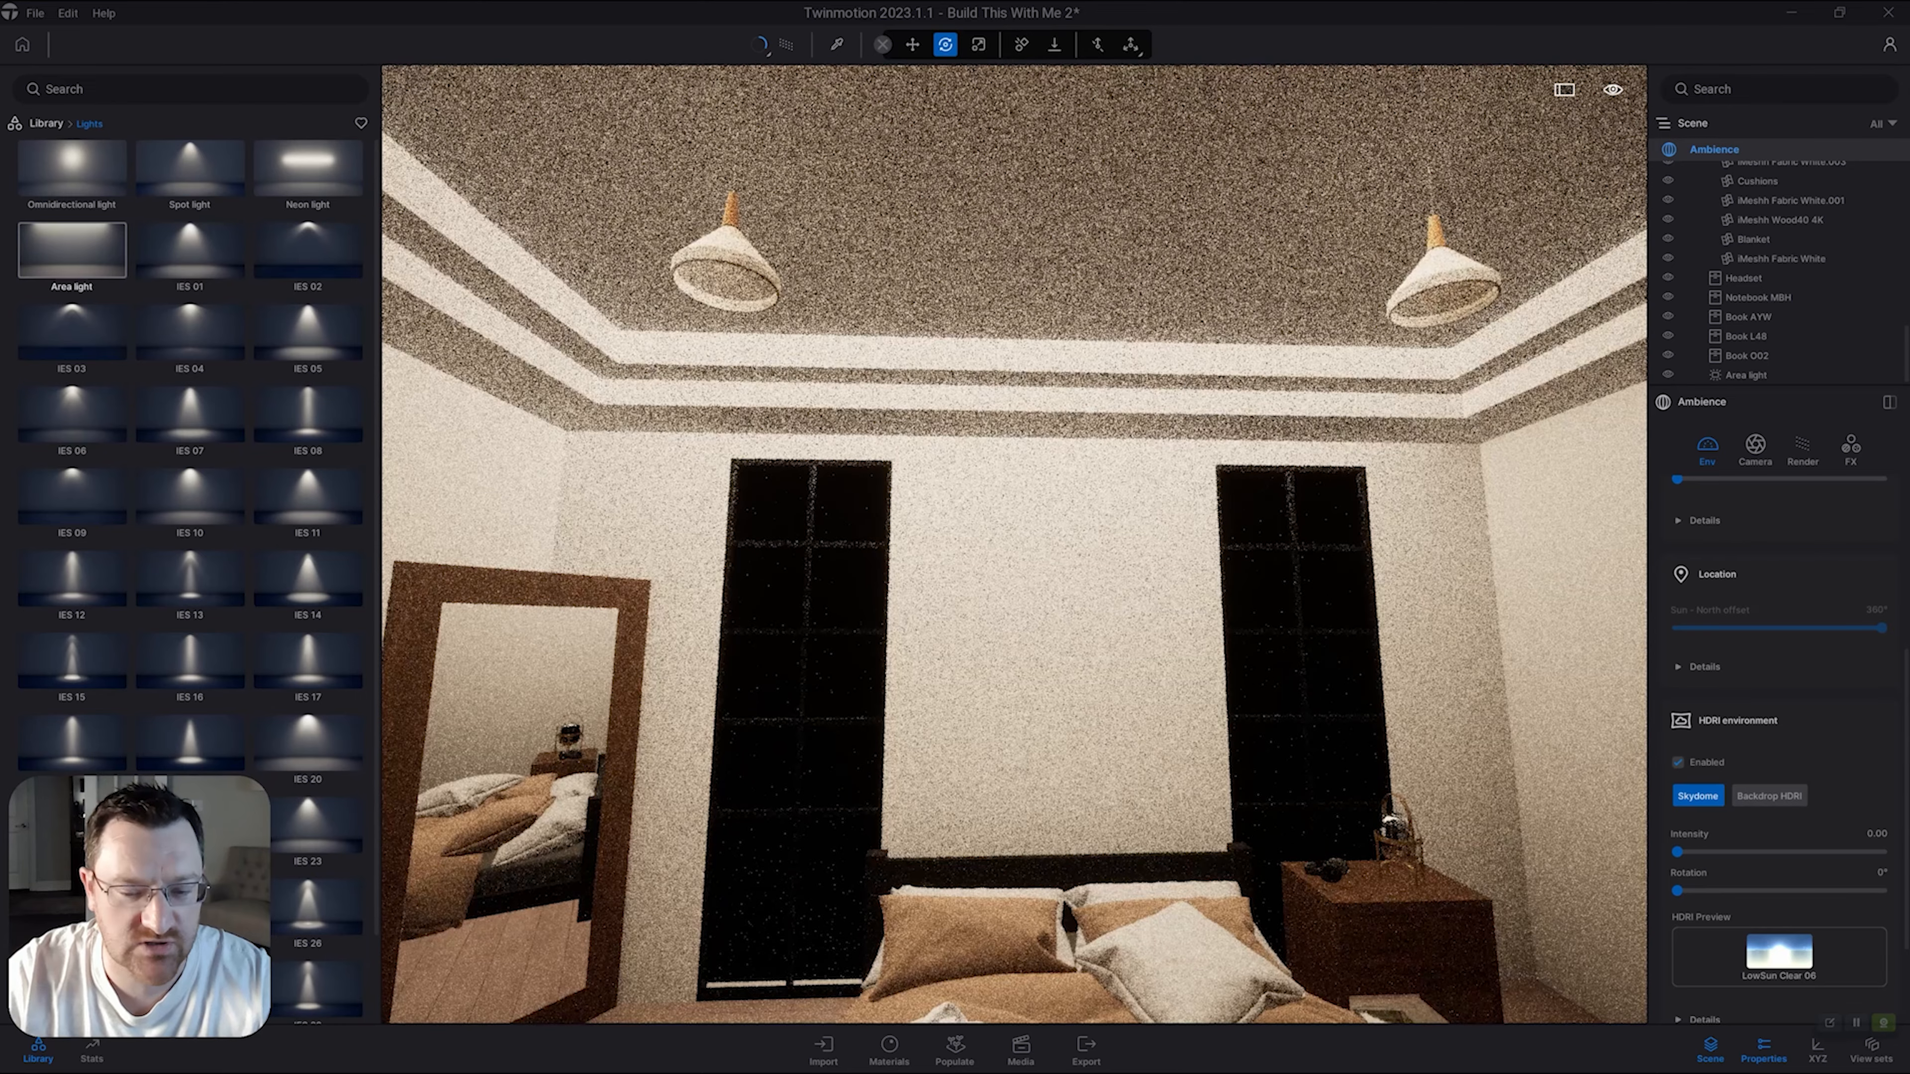
pyautogui.moveTo(1014, 545); pyautogui.dragTo(1017, 548, button='right')
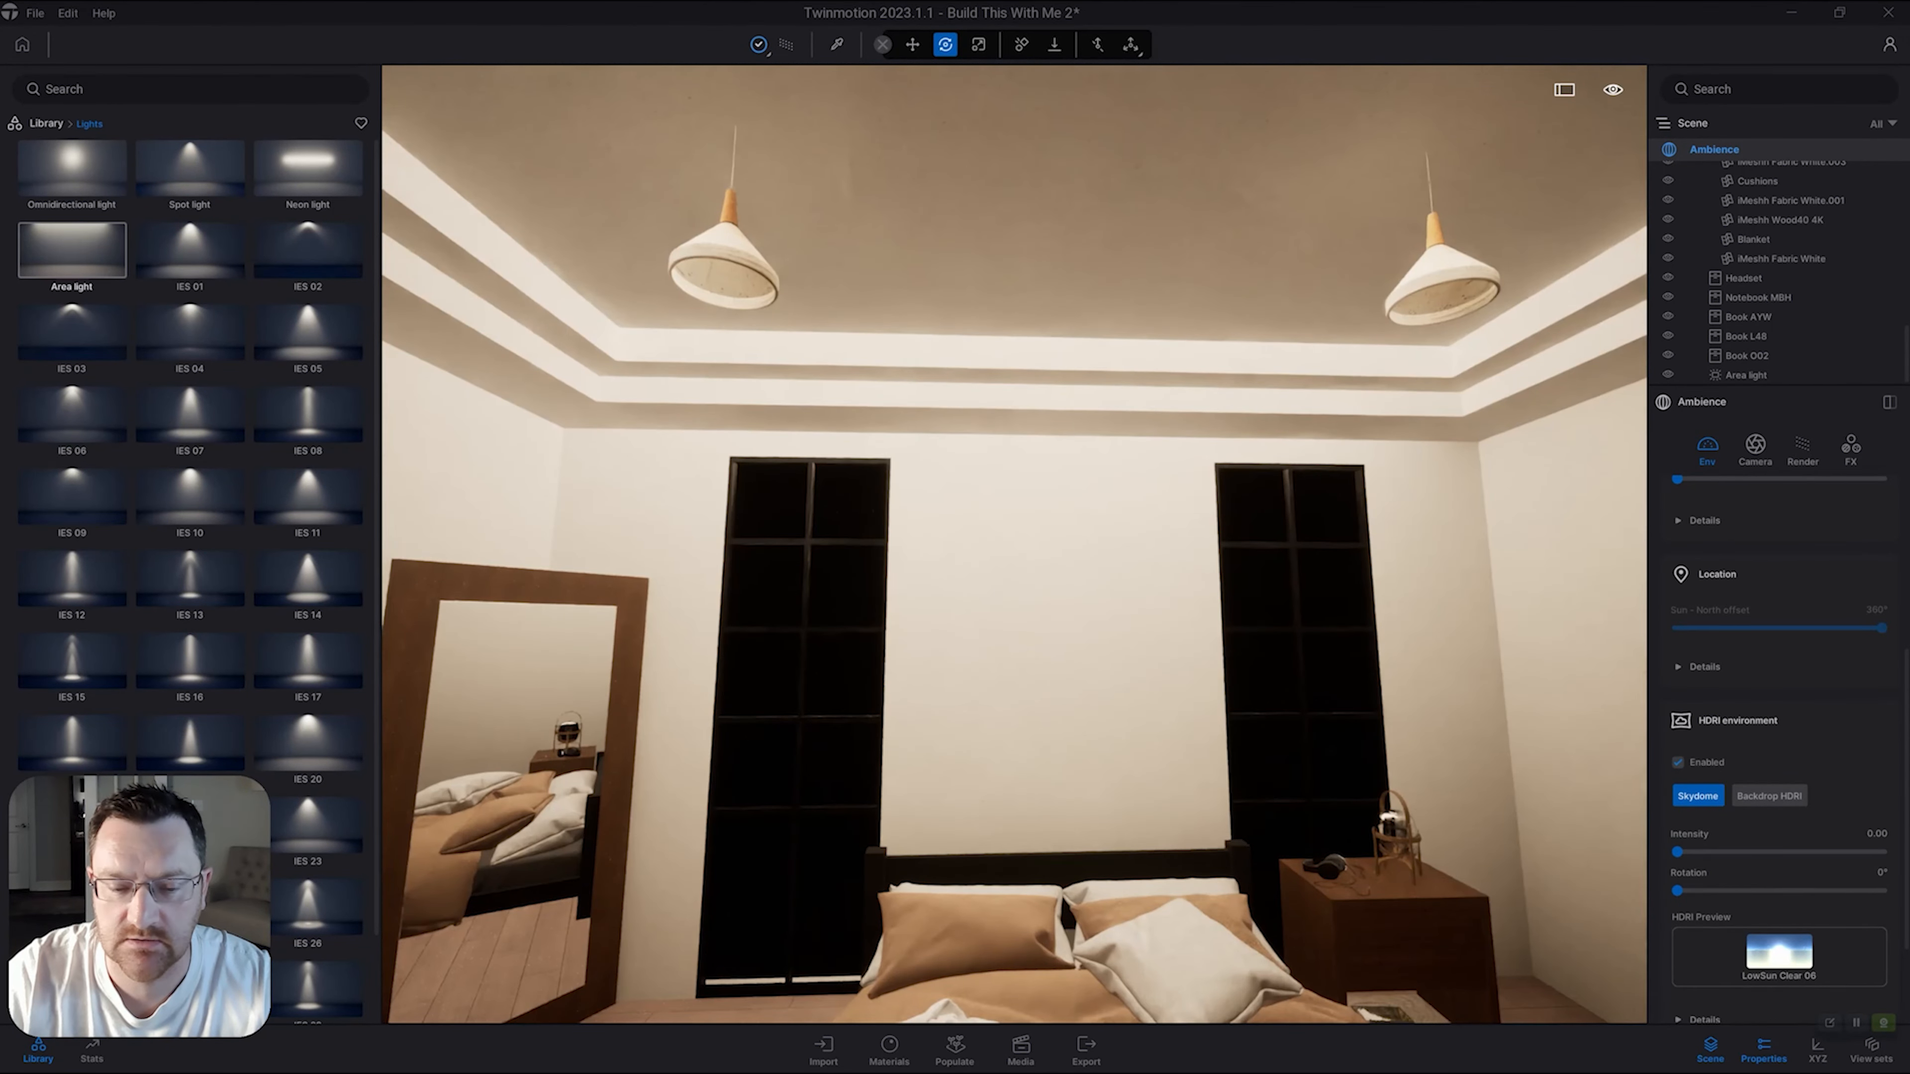
pyautogui.press('r')
pyautogui.moveTo(1014, 545); pyautogui.dragTo(1015, 632, button='right')
pyautogui.press('q')
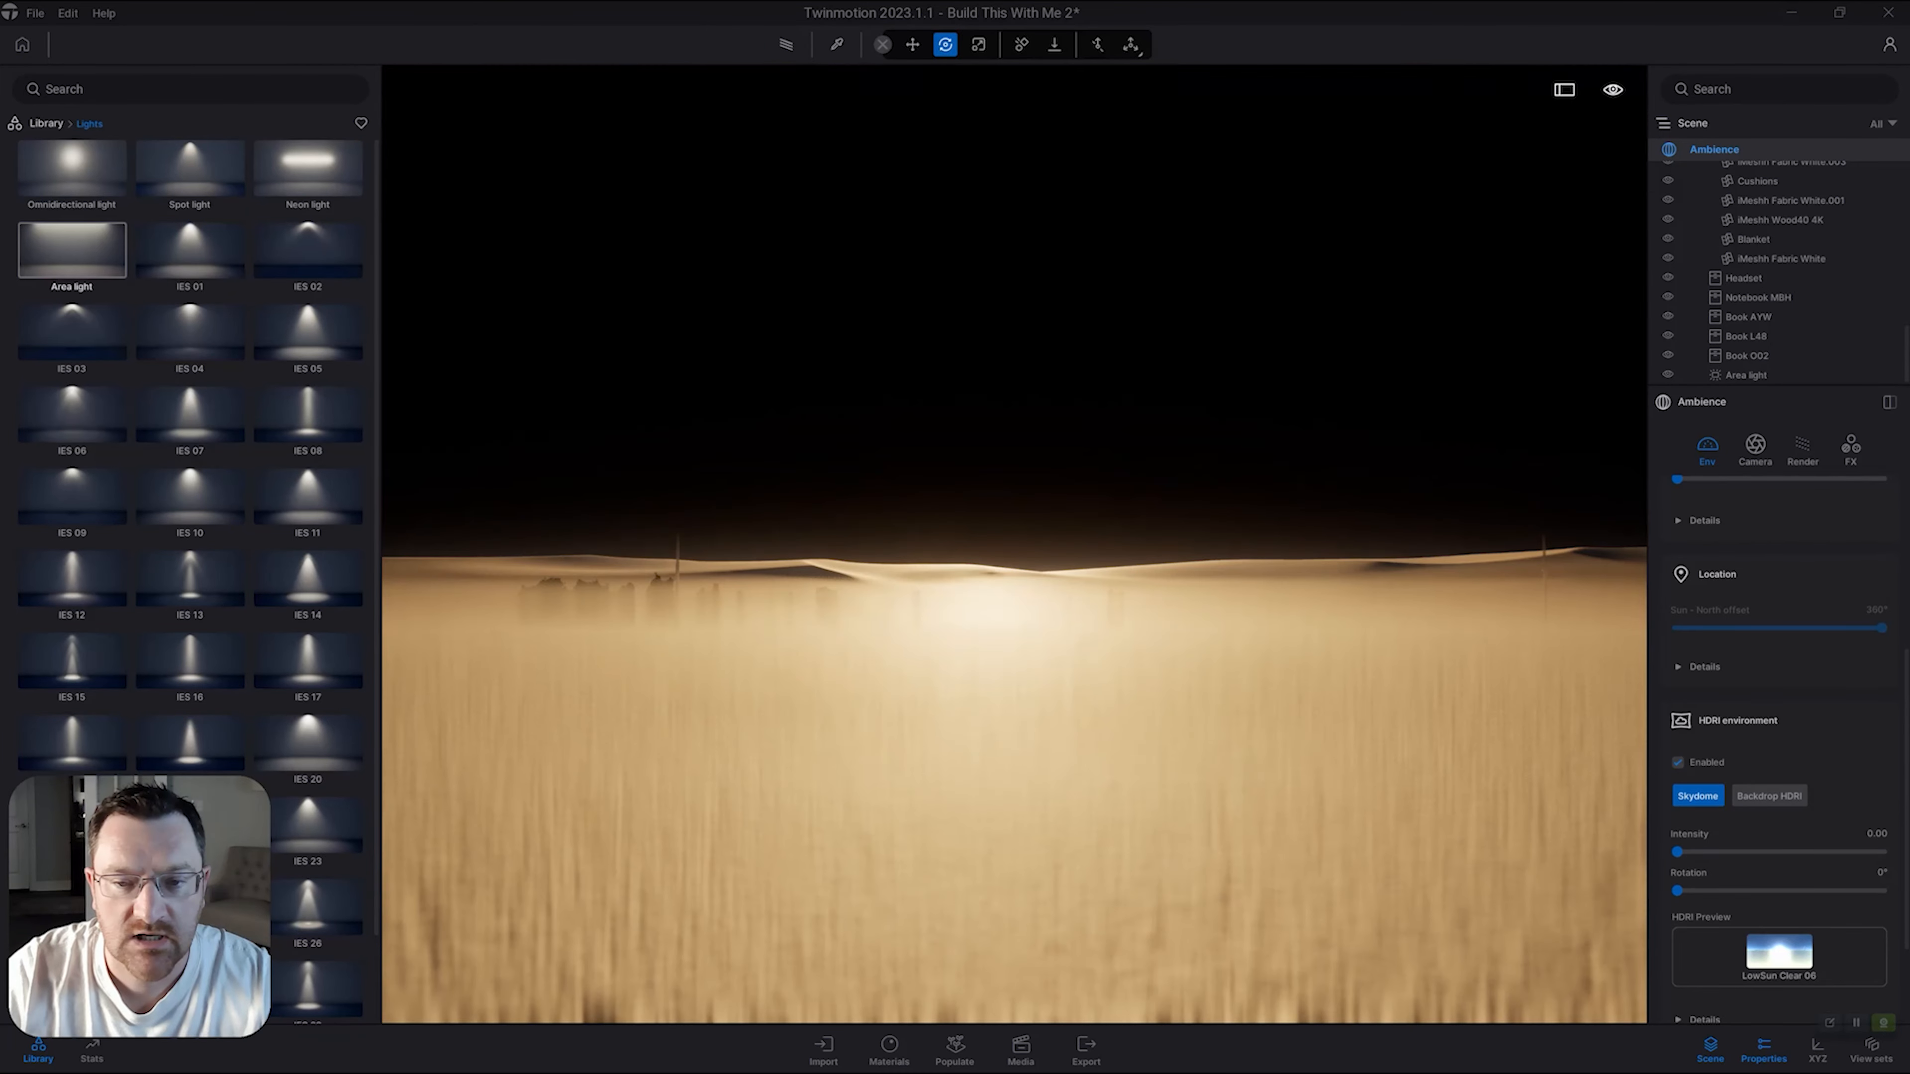
pyautogui.press('e')
pyautogui.press('e')
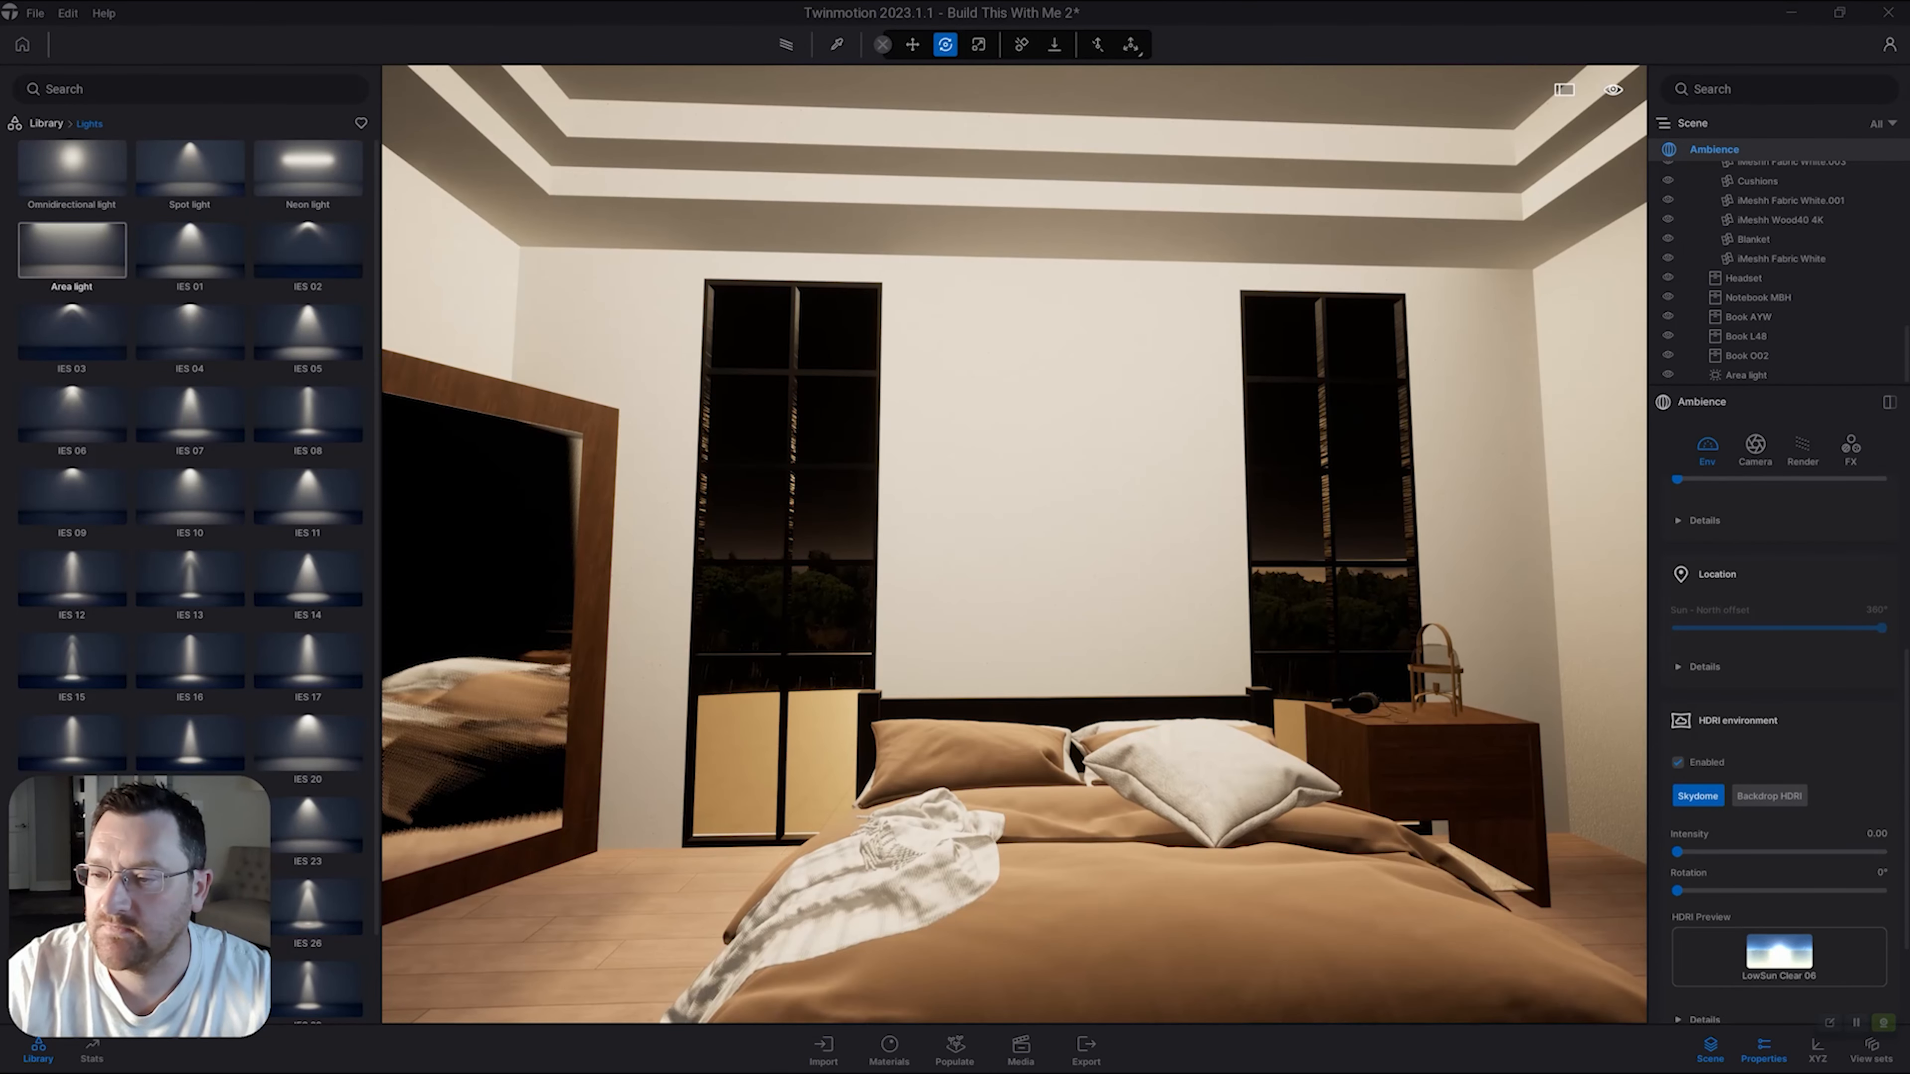
# Set the area light's intensity to 5486.62 lm and render the room with the path tracer.
pyautogui.click(1746, 375)
pyautogui.press('e')
pyautogui.moveTo(1014, 602); pyautogui.dragTo(1011, 421, button='middle')
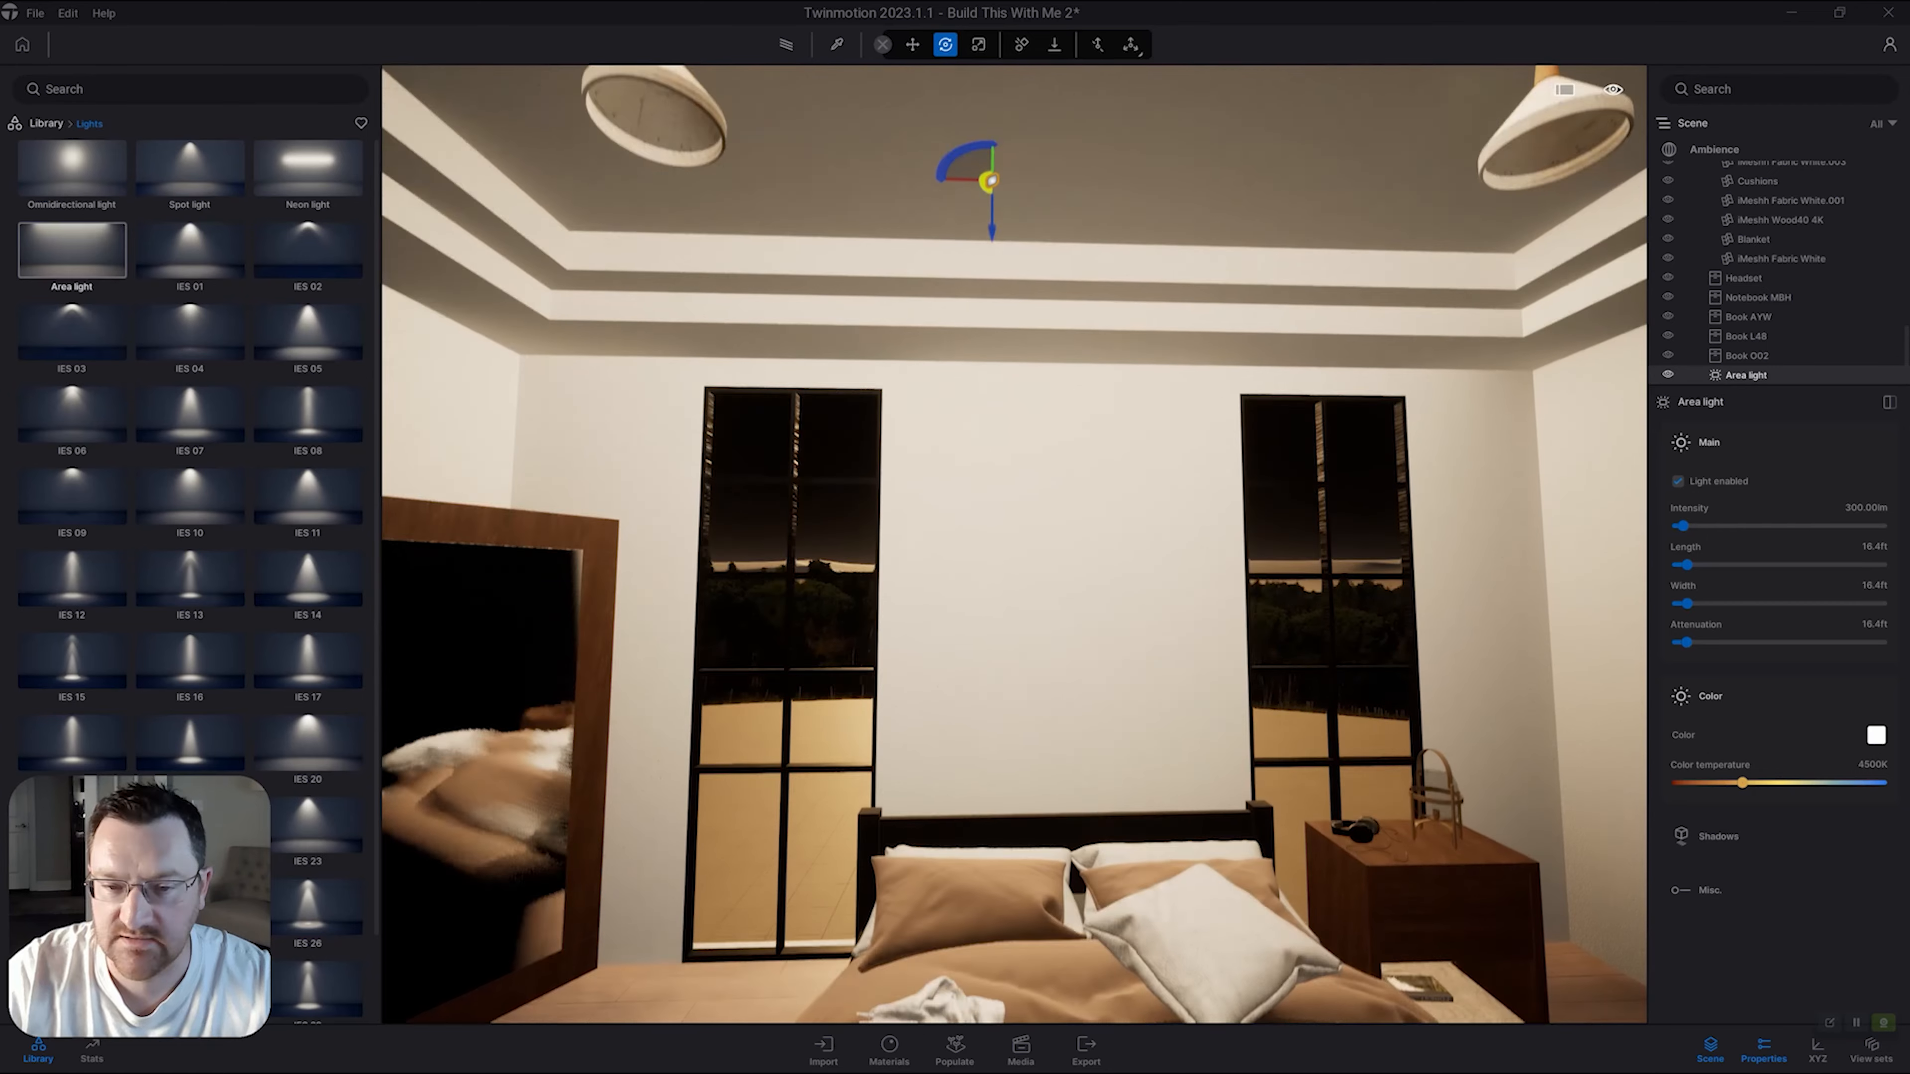
pyautogui.scroll(-4, 1014, 544)
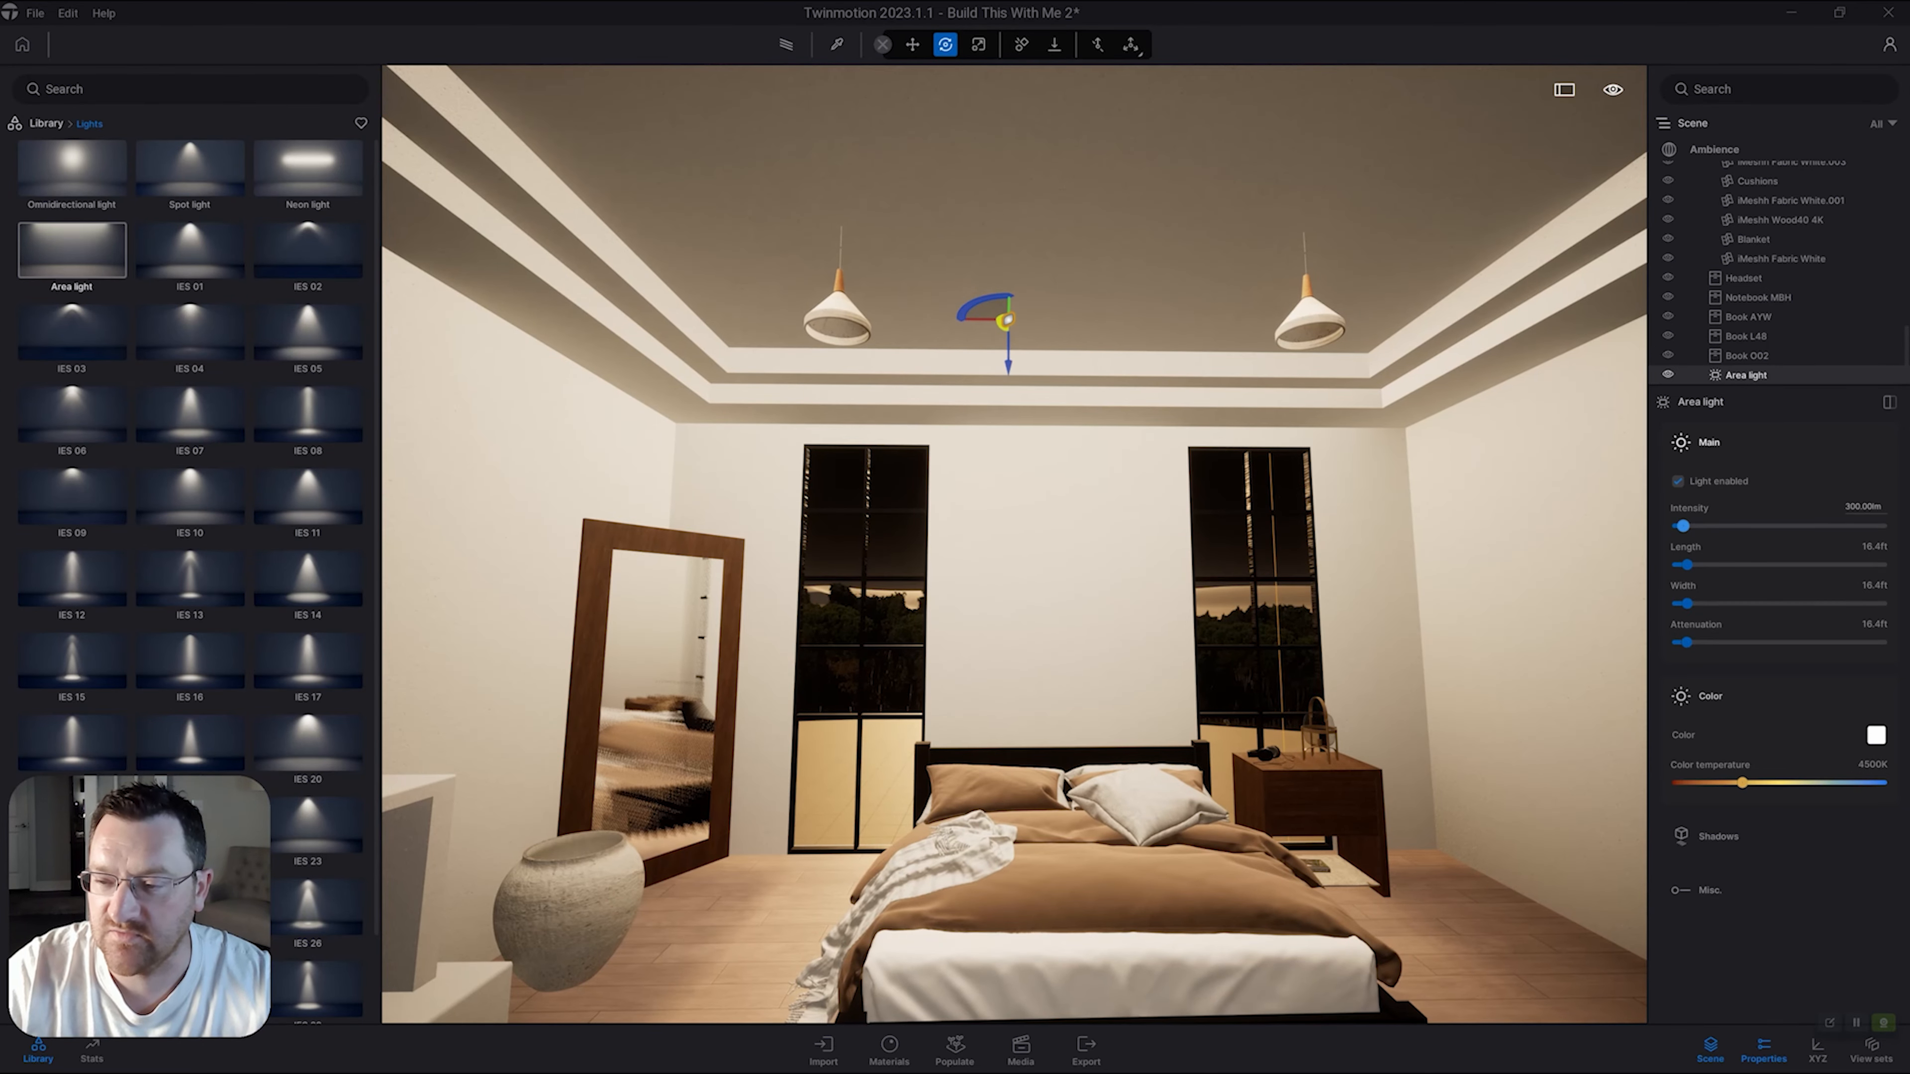
pyautogui.moveTo(1683, 525); pyautogui.dragTo(1790, 526)
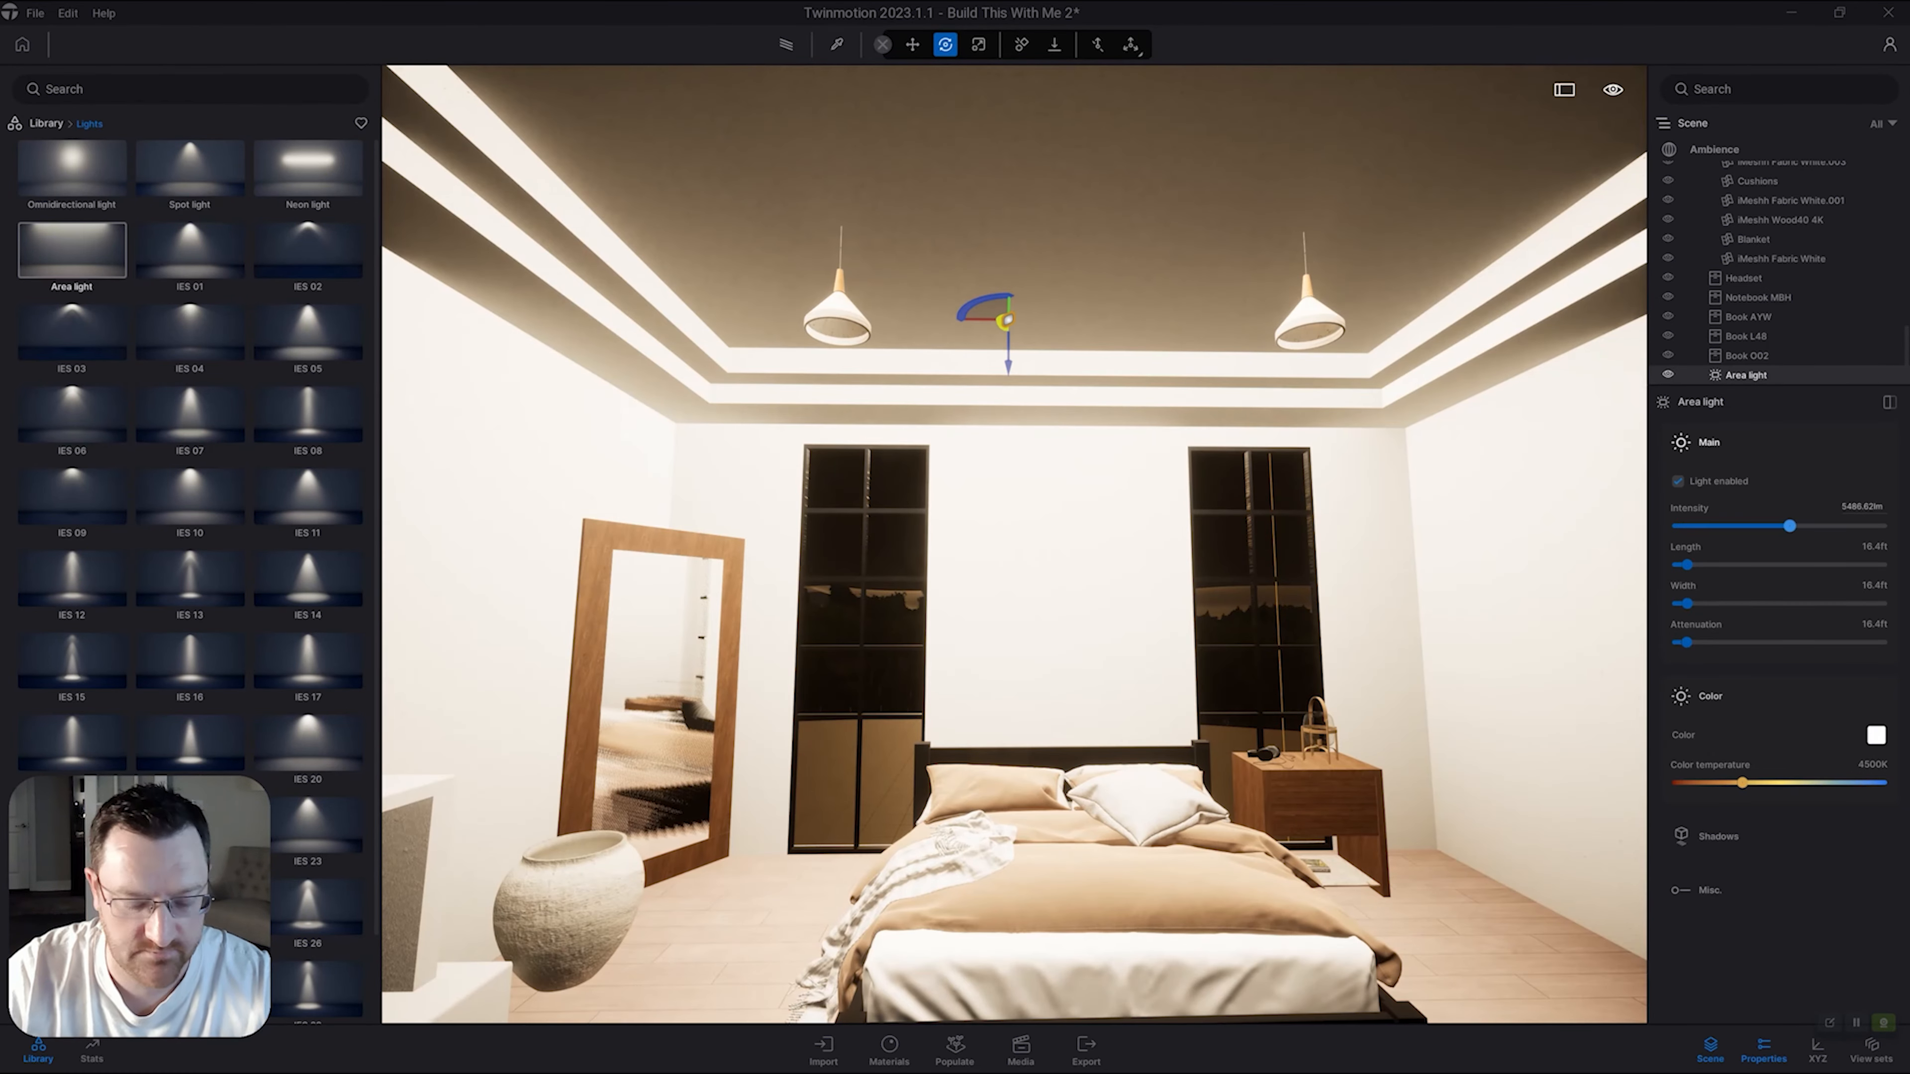
pyautogui.press('r')
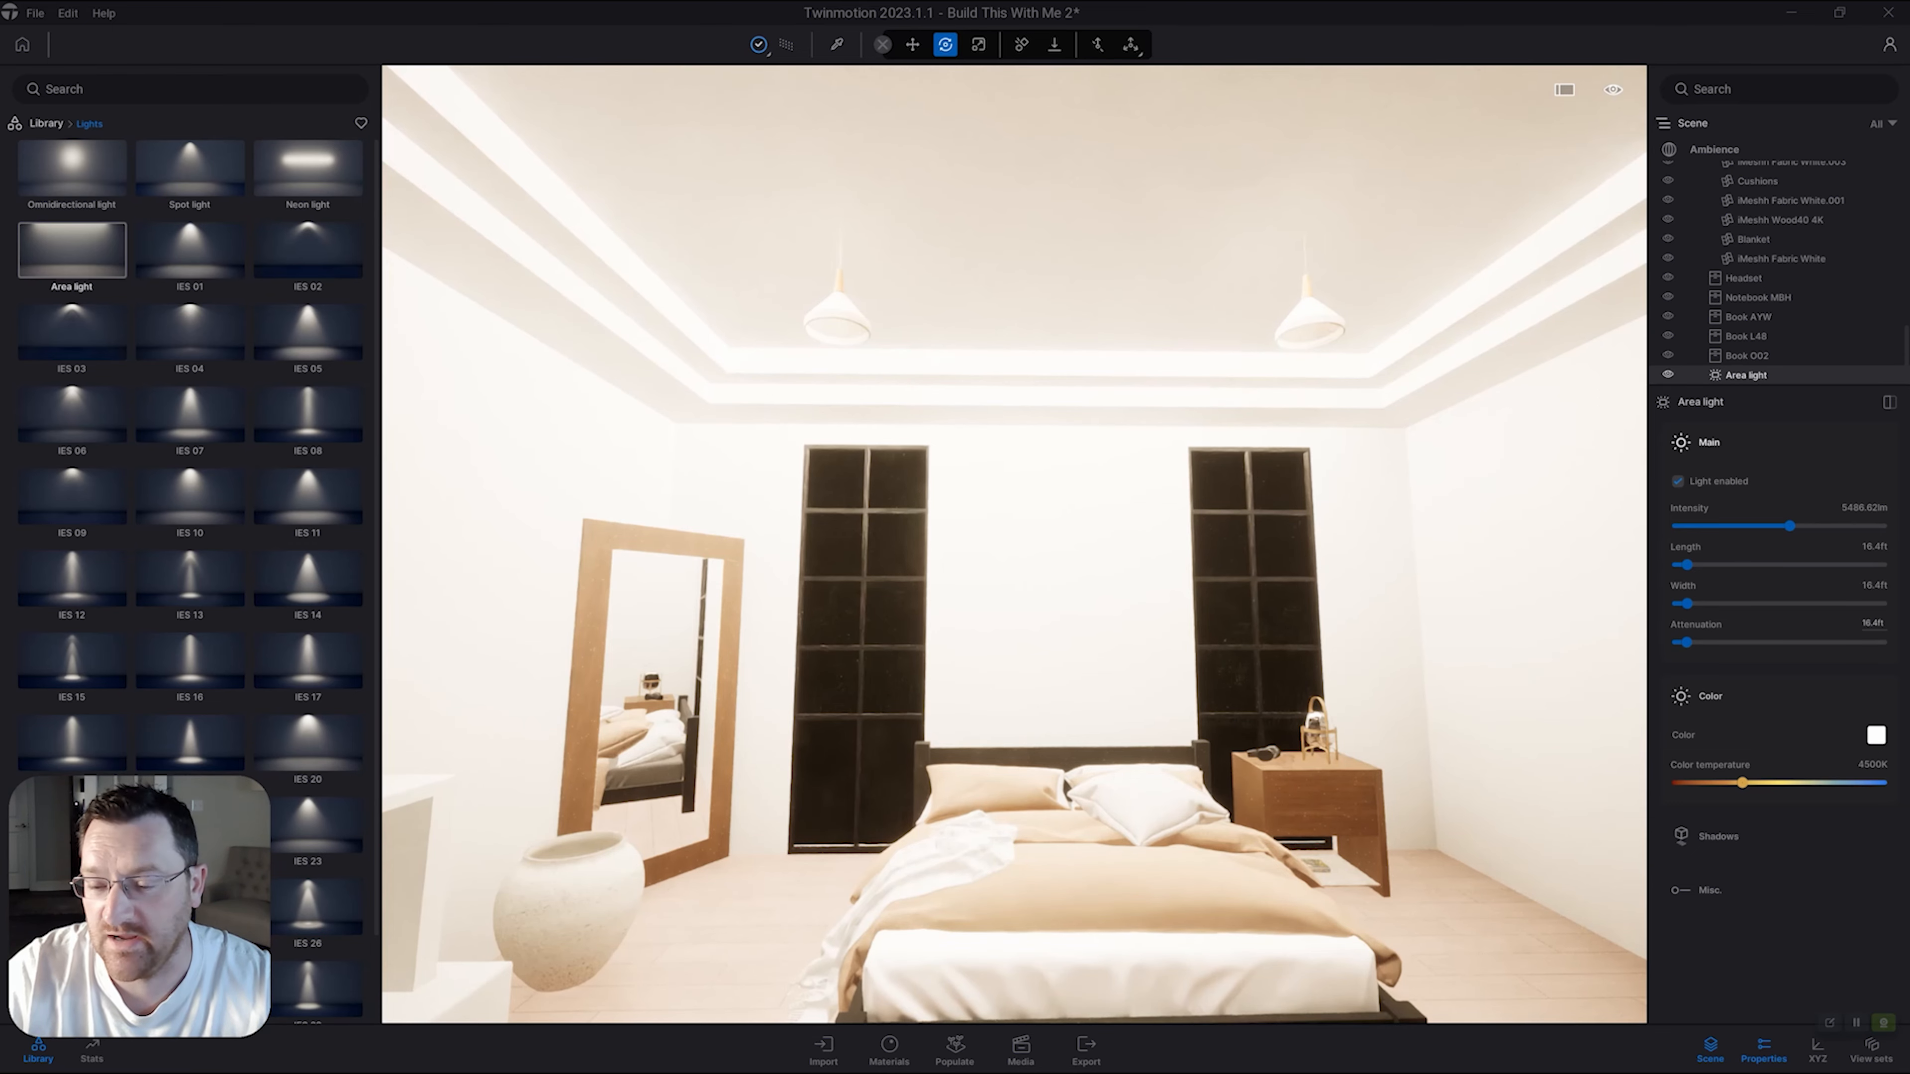
# Reduce the area light's attenuation to 14.7 ft and its intensity to 352.80 lm.
pyautogui.moveTo(1686, 643); pyautogui.dragTo(1684, 642)
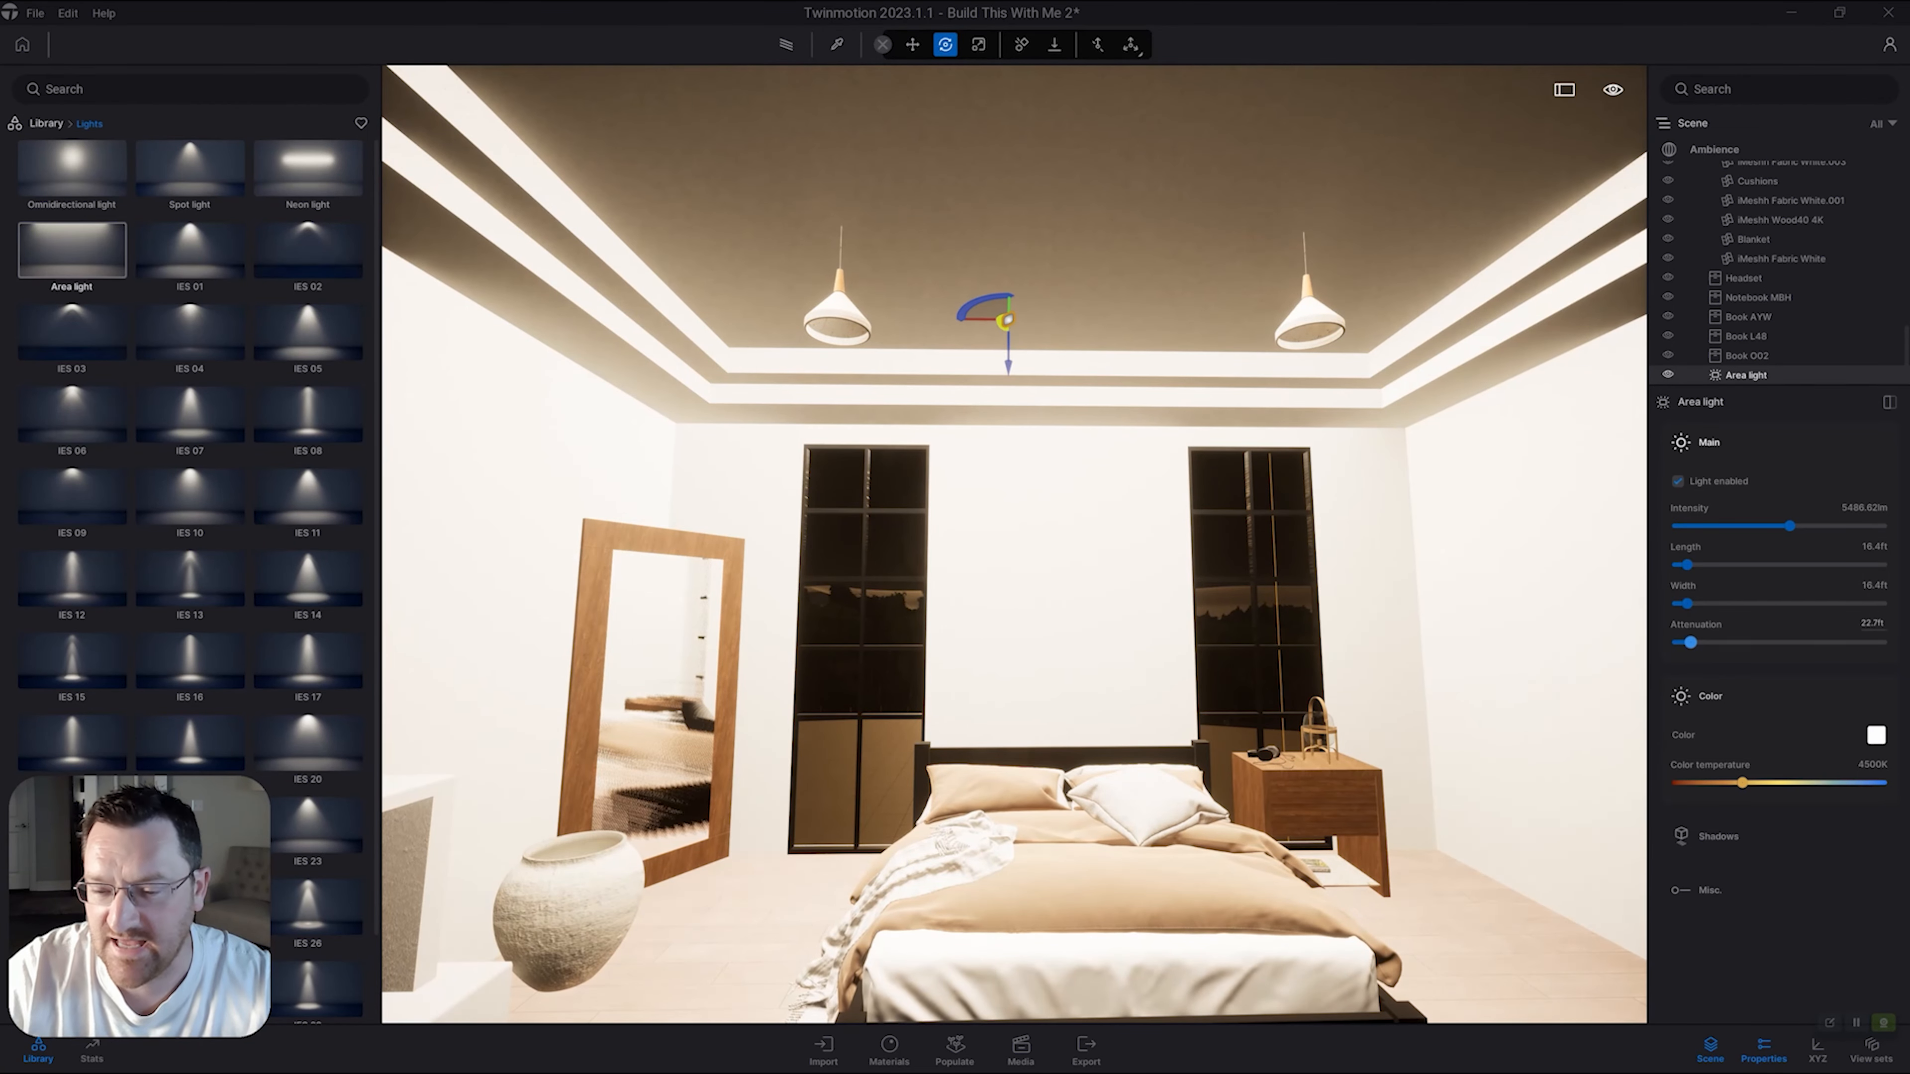
pyautogui.moveTo(1684, 643); pyautogui.dragTo(1686, 643)
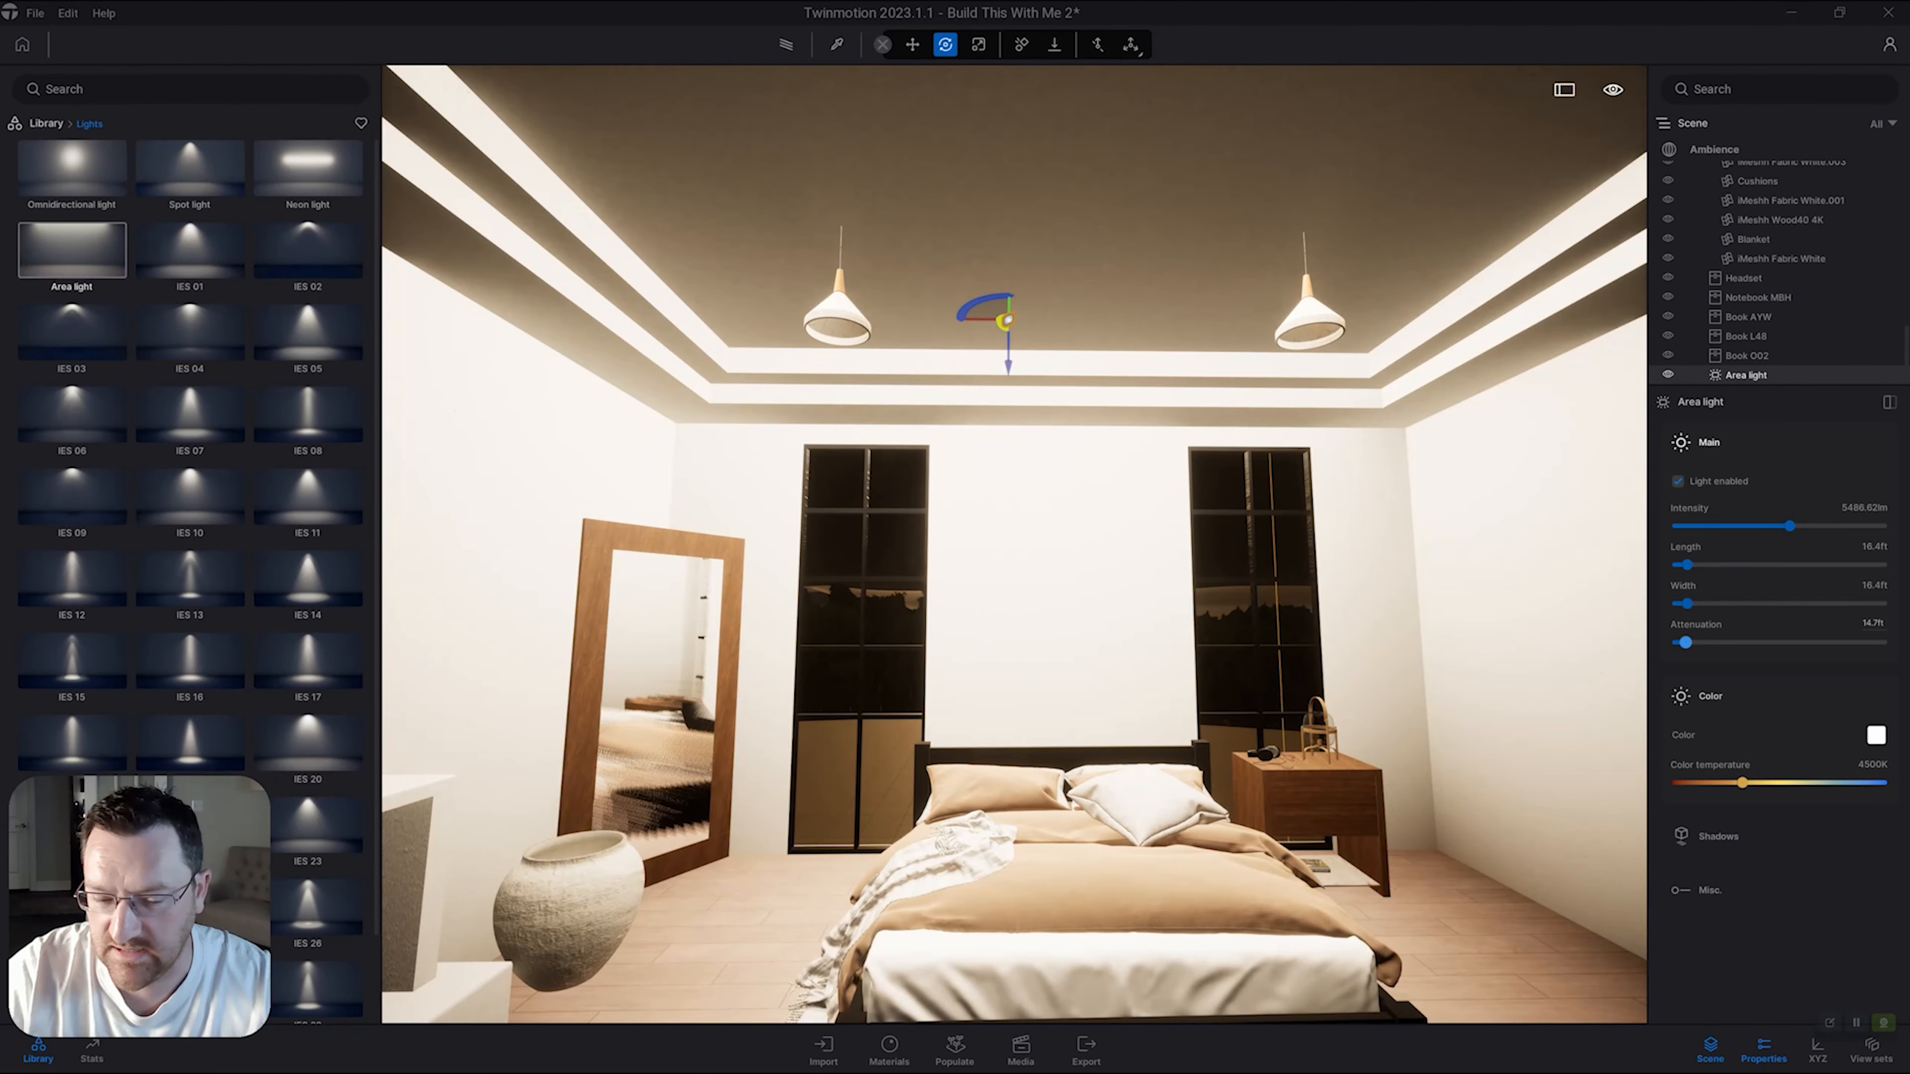
pyautogui.moveTo(1790, 526); pyautogui.dragTo(1685, 526)
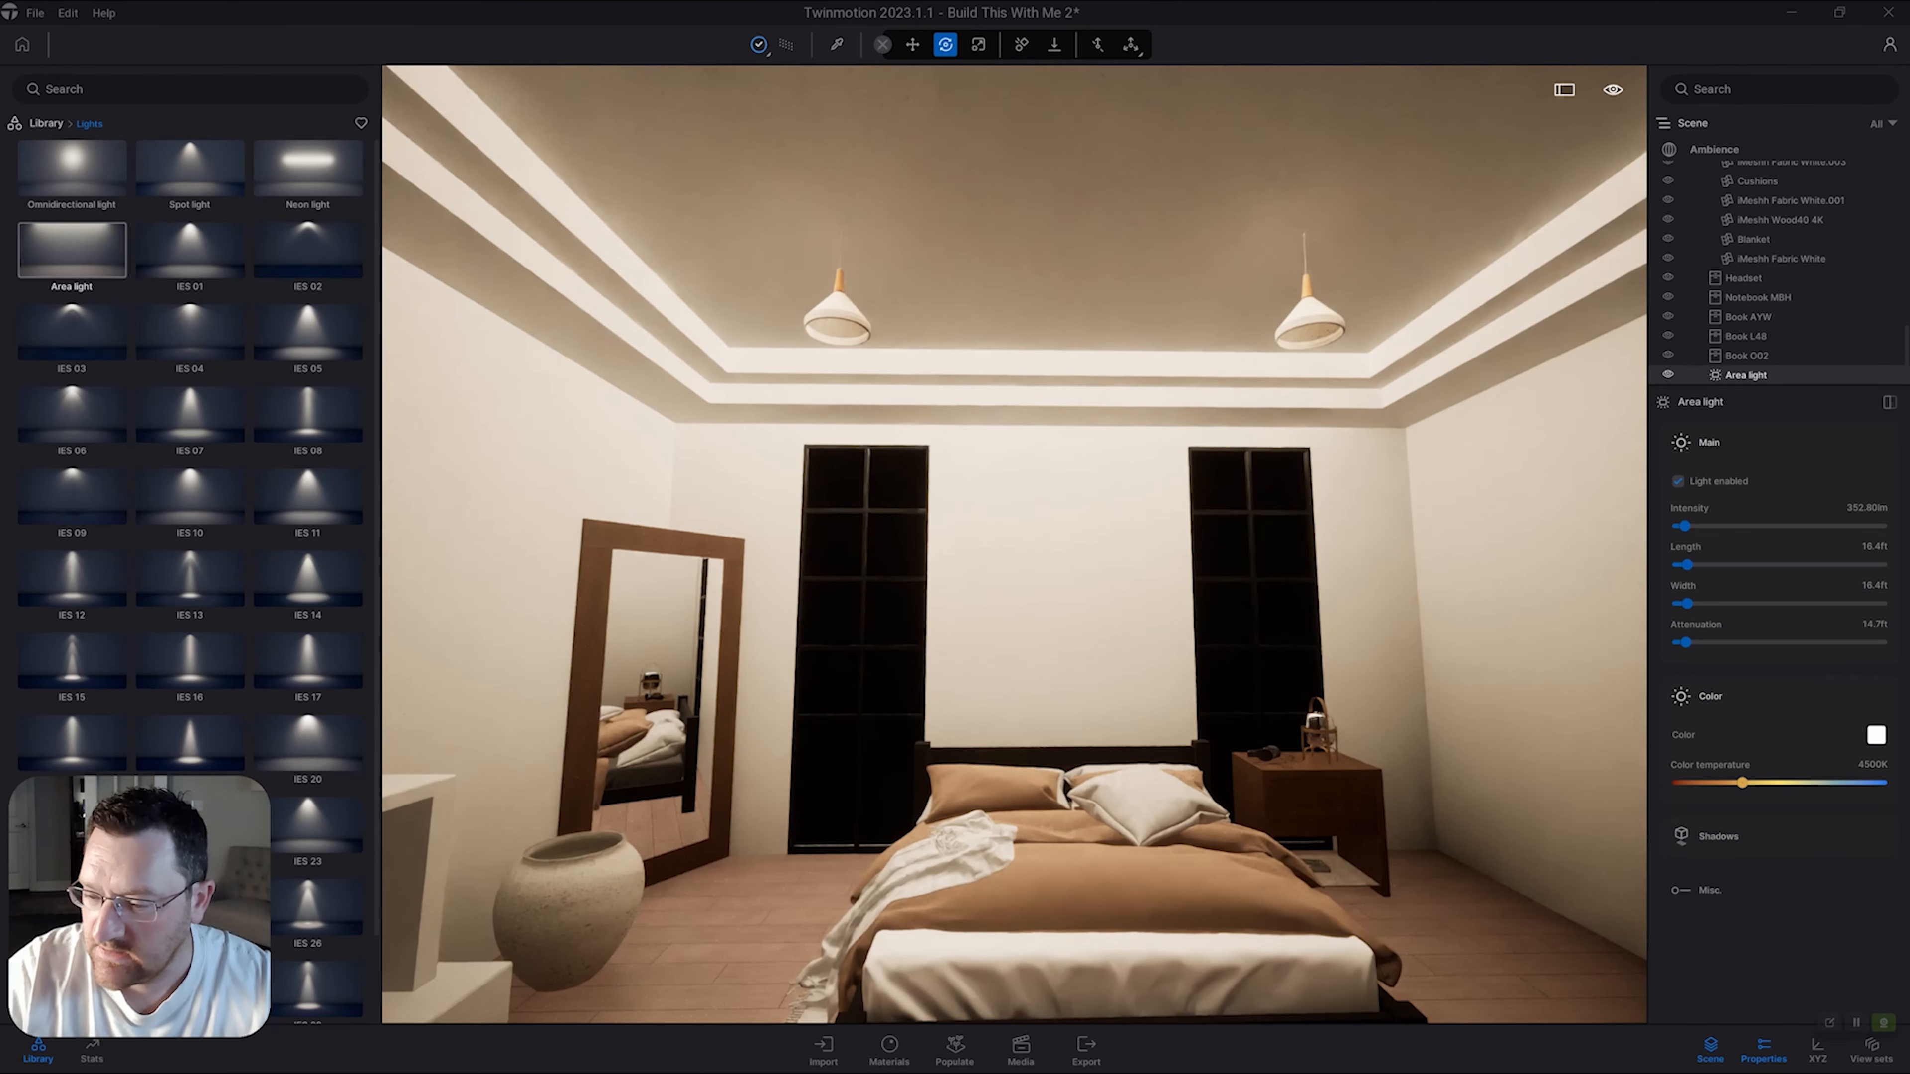
# Try shadows on the area light in the path-traced view, and switch them off again.
pyautogui.click(1718, 837)
pyautogui.click(1678, 875)
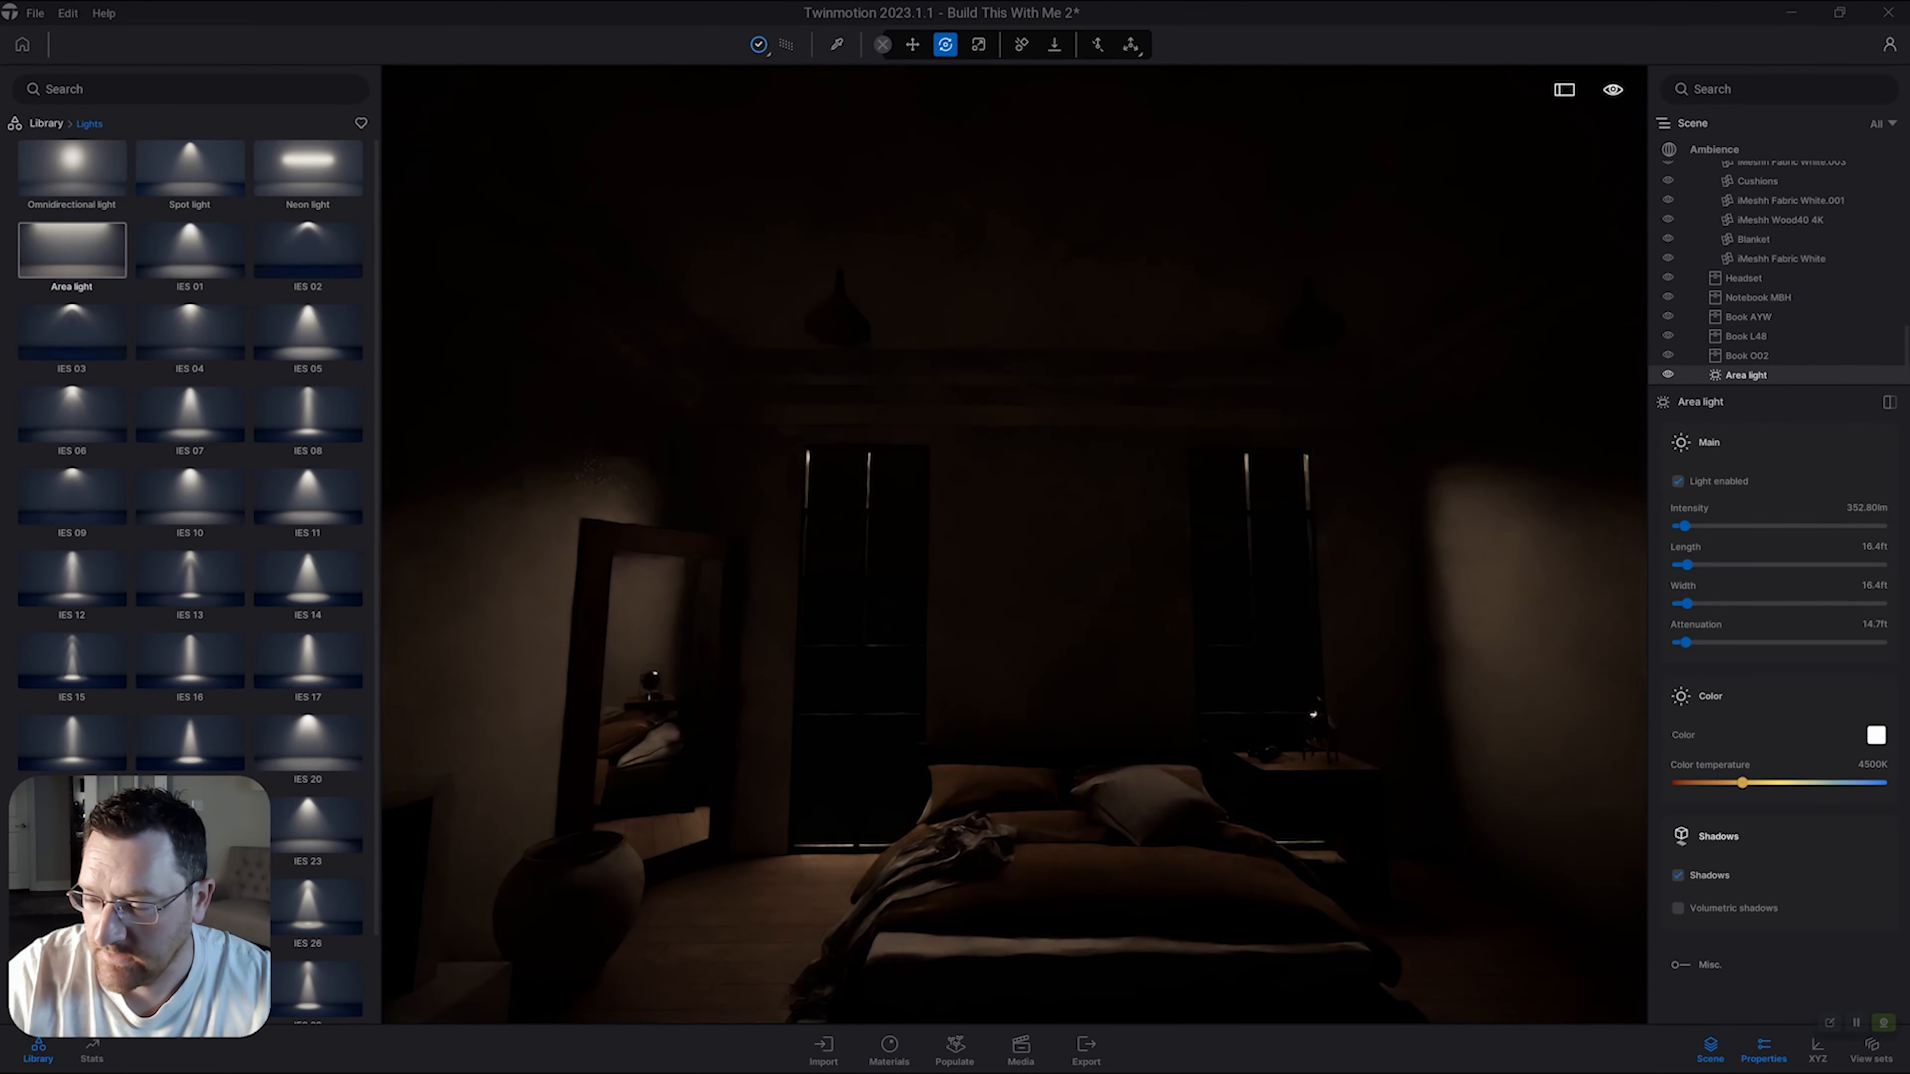
pyautogui.click(1678, 875)
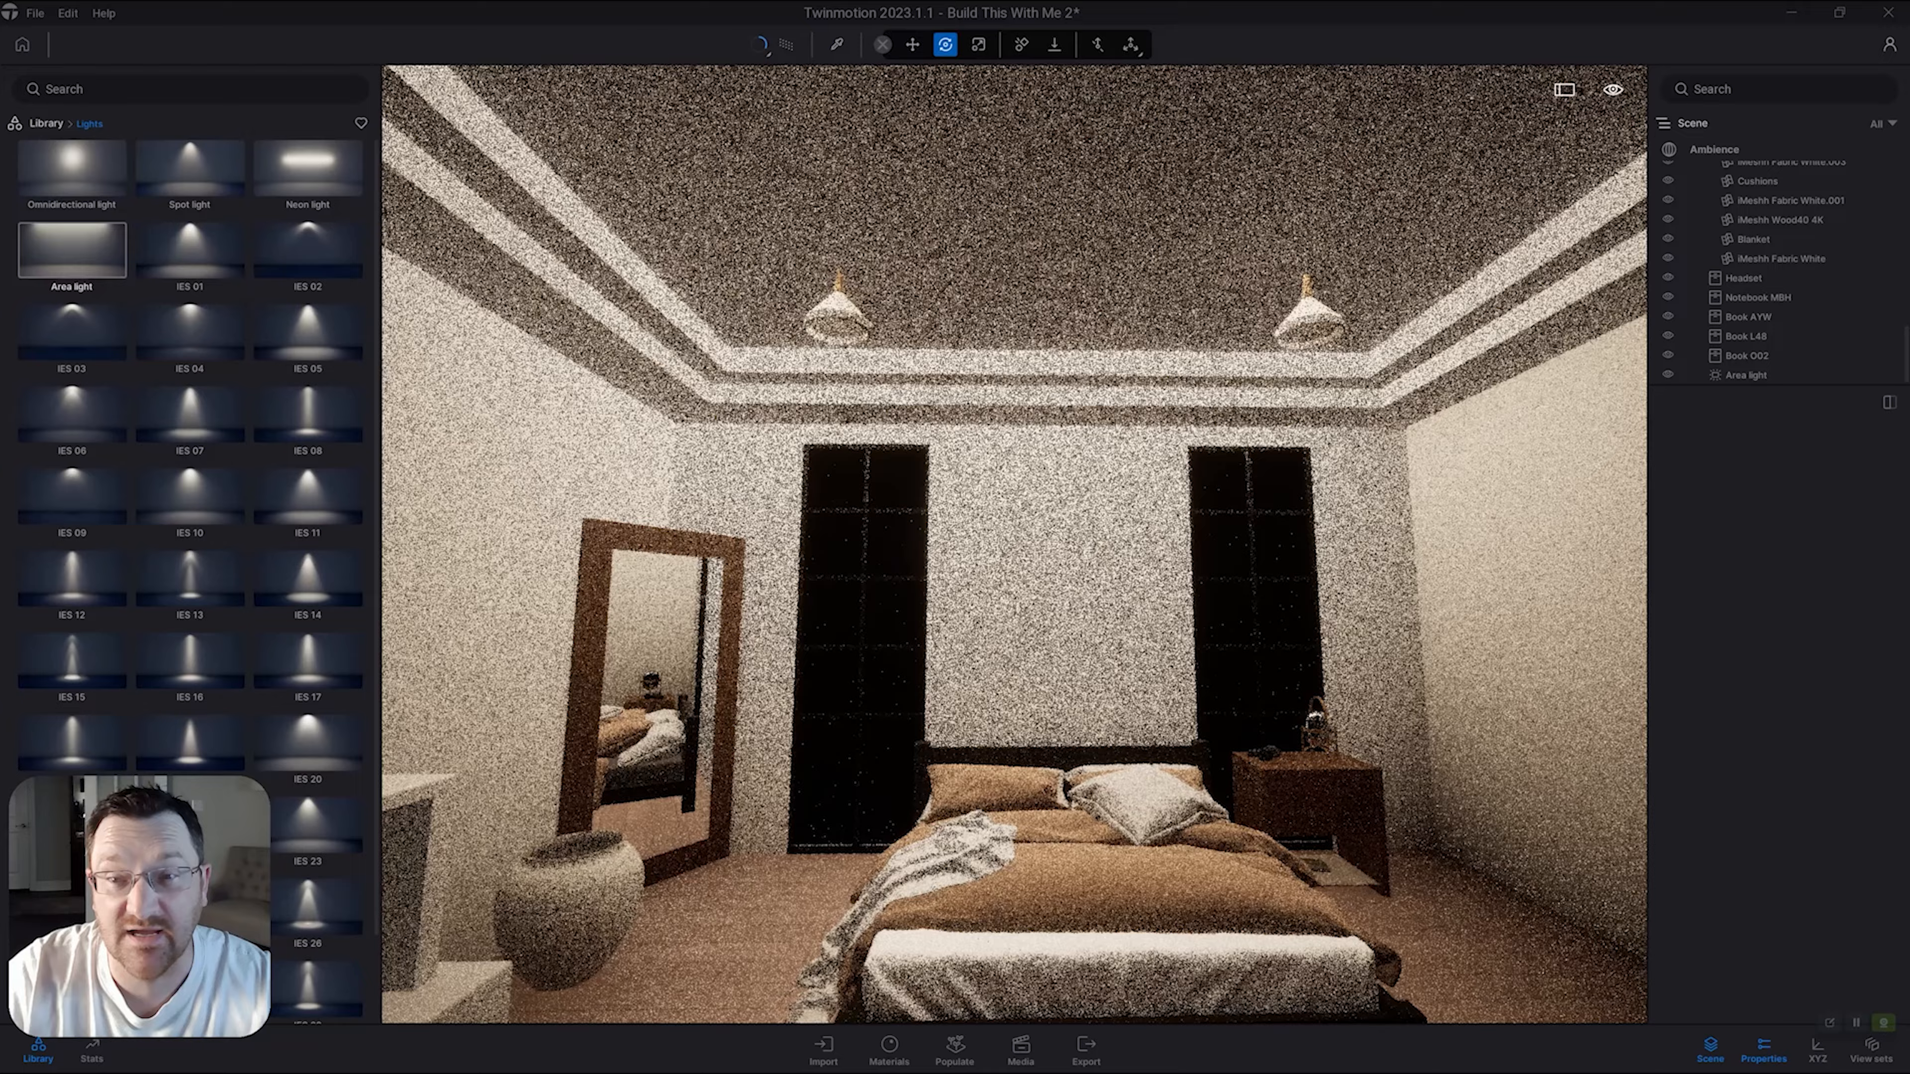
# Render the bedroom again with the path tracer and open the Ambience settings.
pyautogui.moveTo(1014, 545); pyautogui.dragTo(1008, 581, button='right')
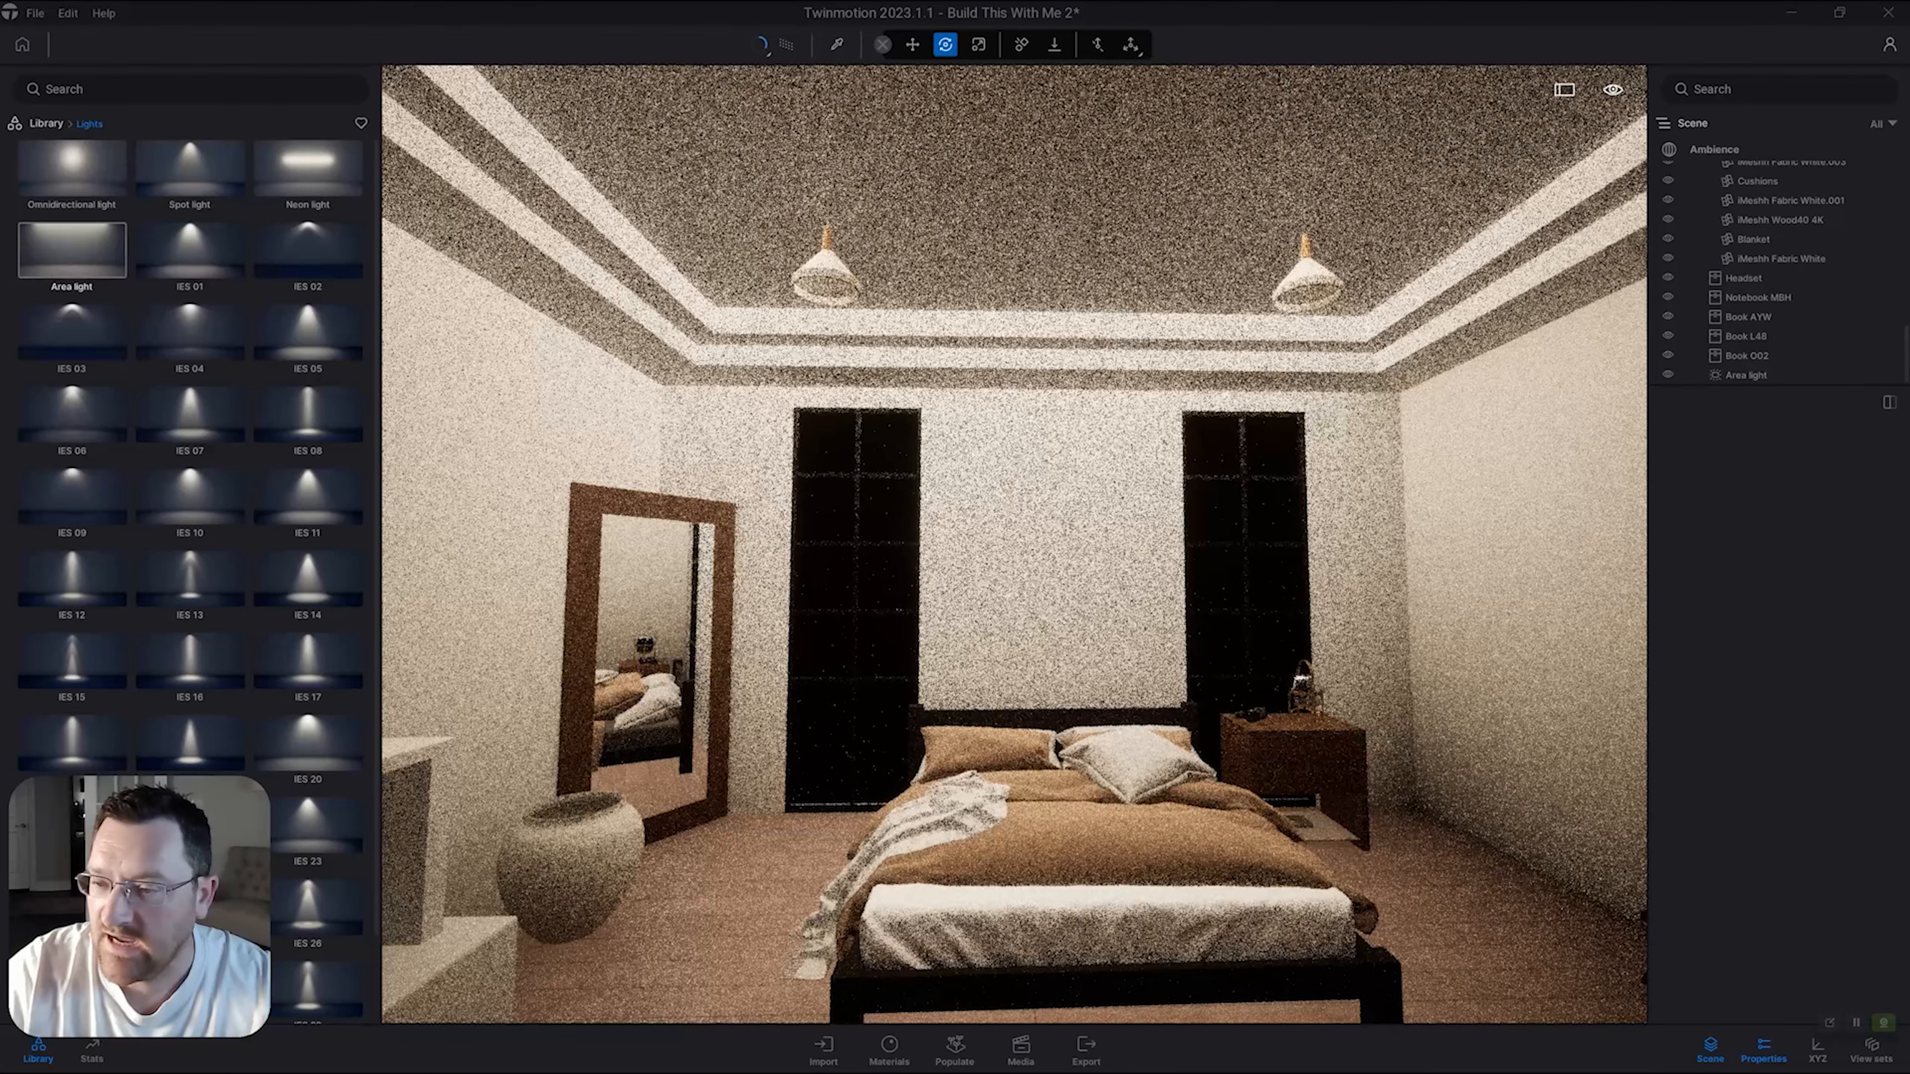
pyautogui.press('r')
pyautogui.press('r')
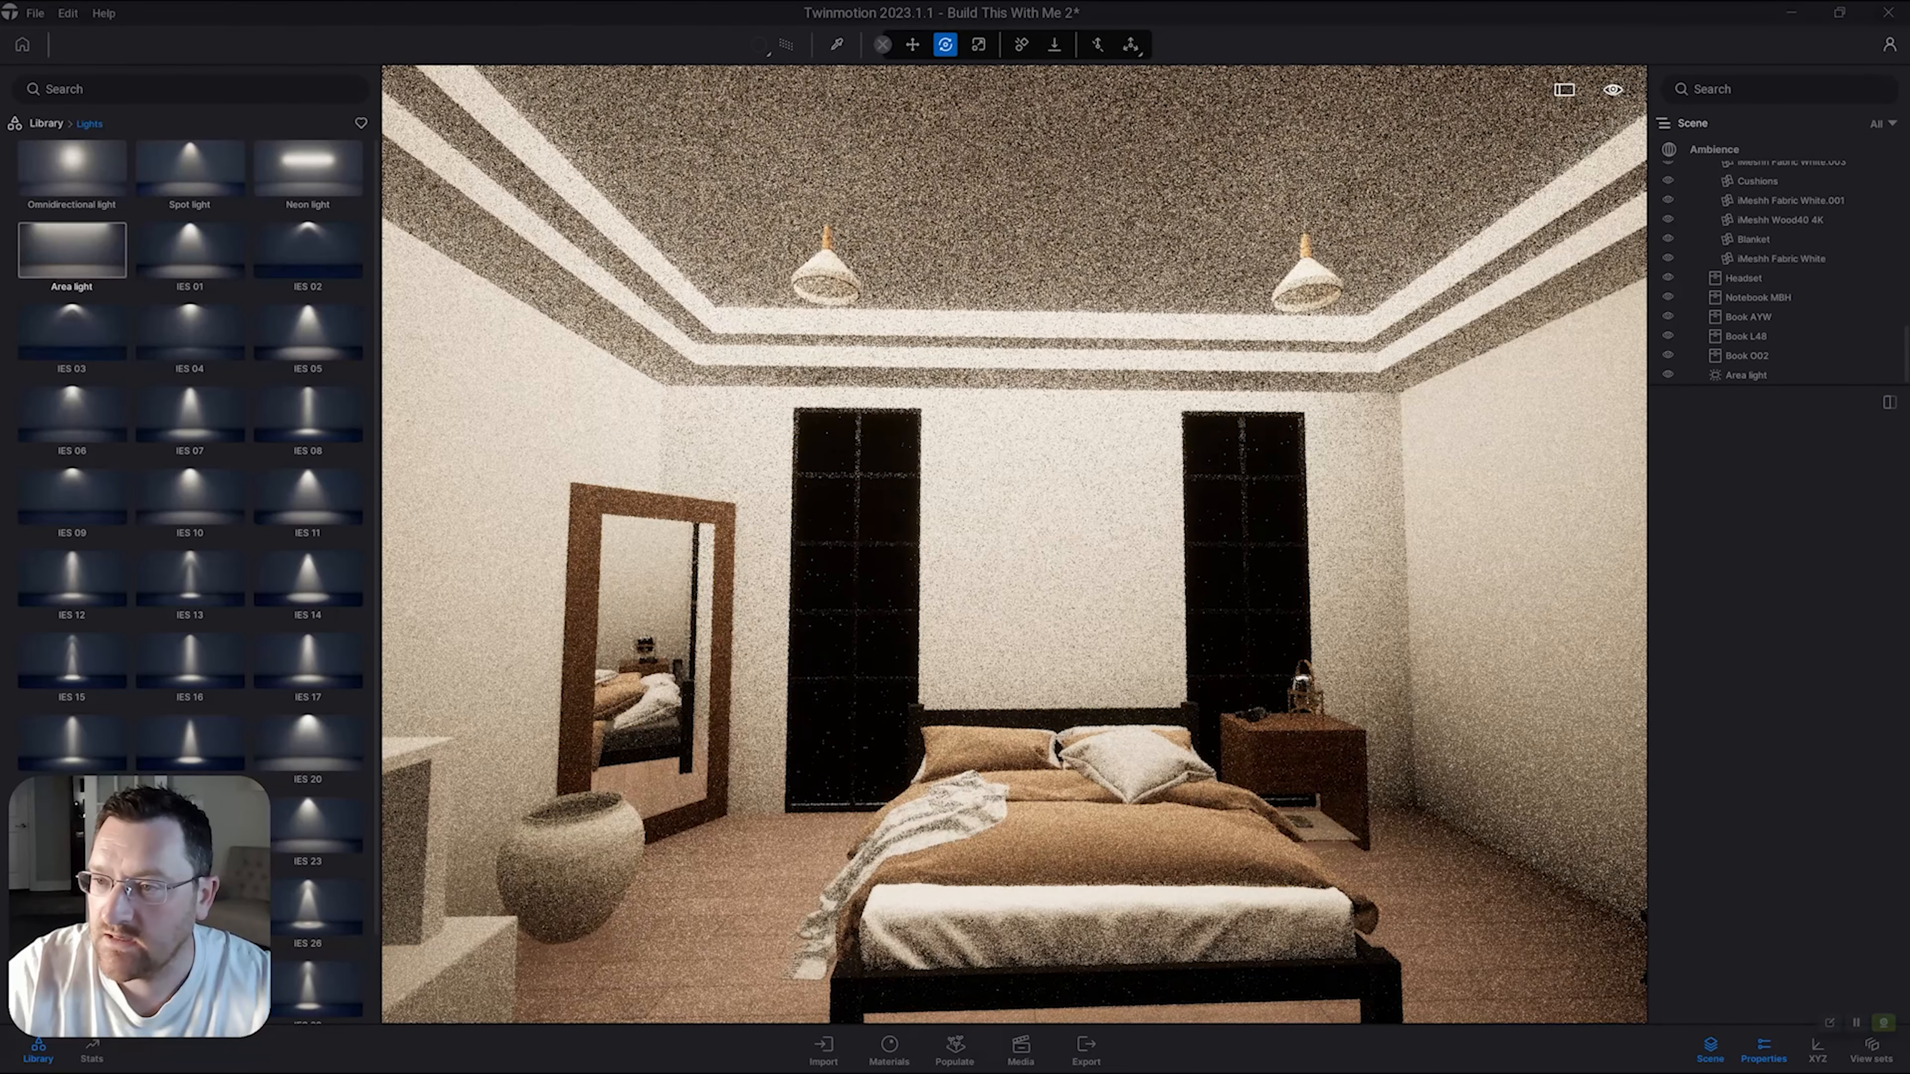
pyautogui.click(1714, 150)
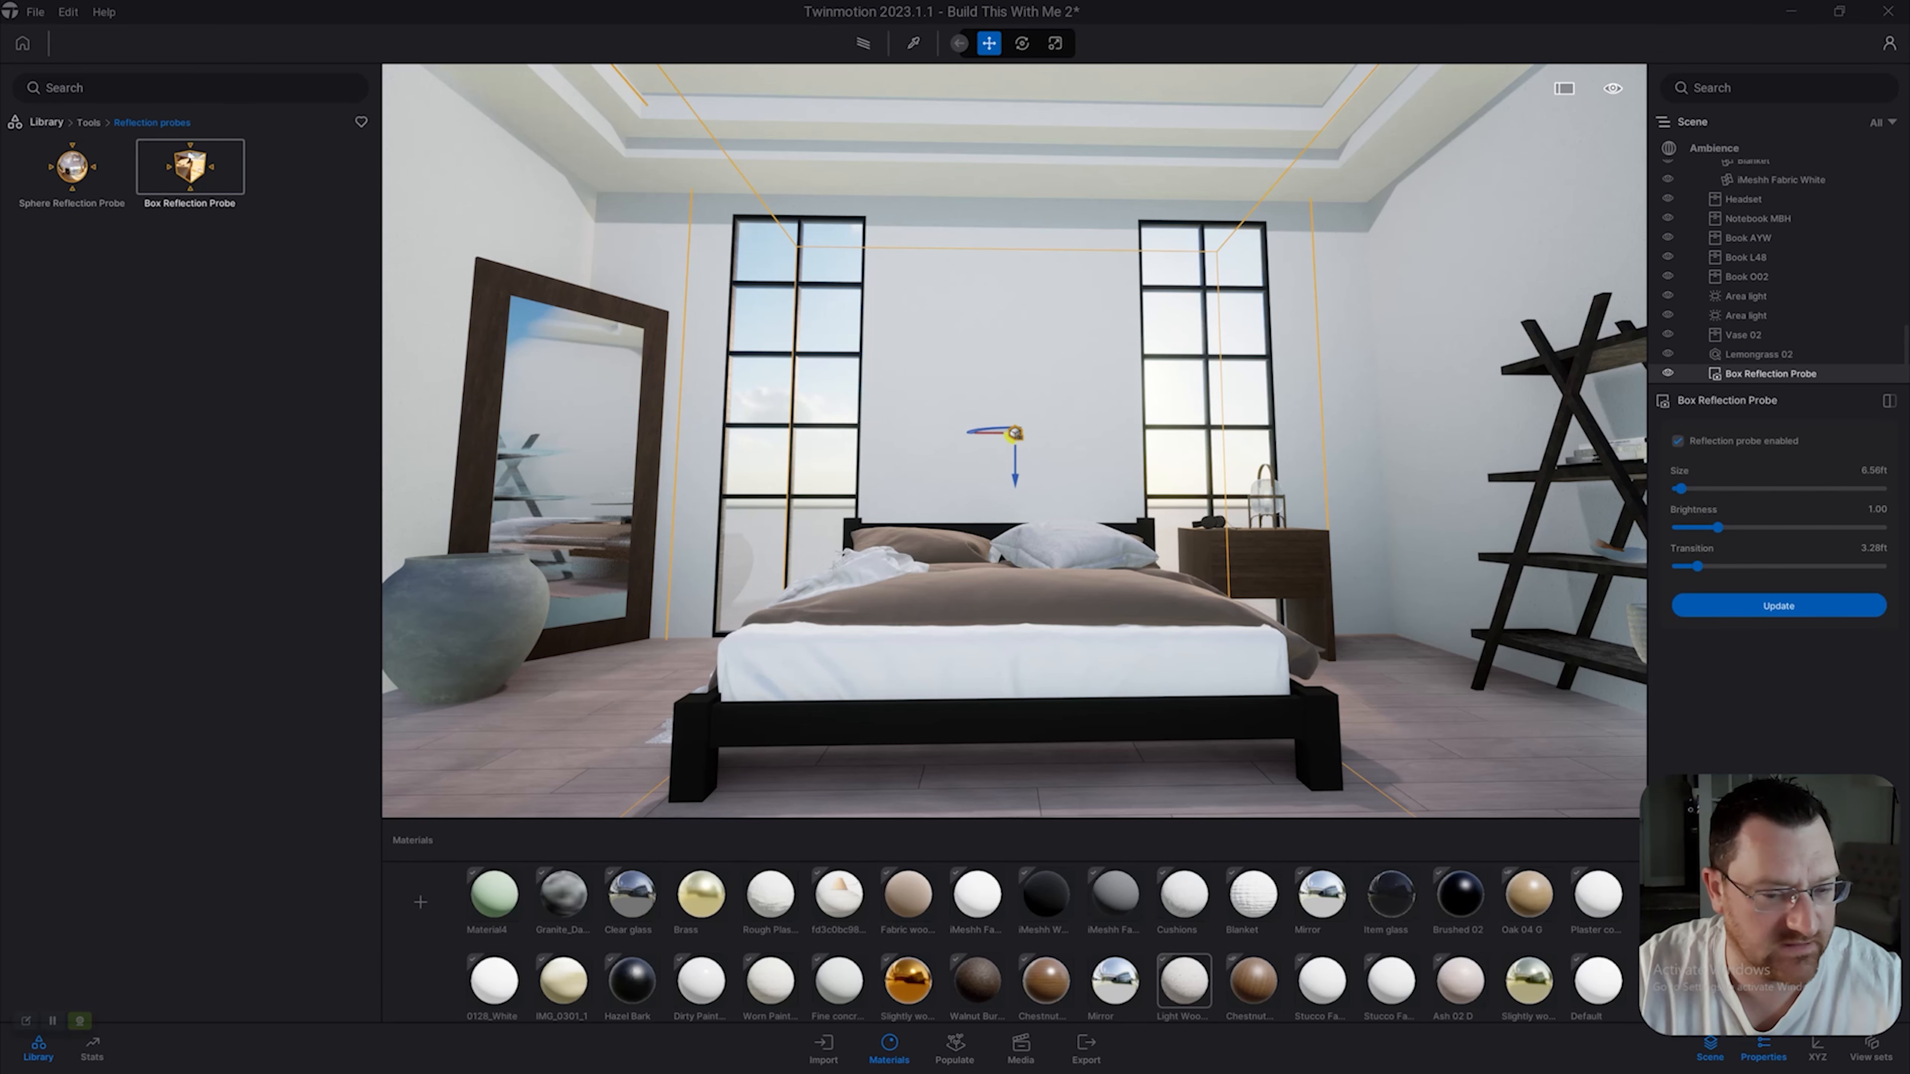
# Browse the library's tools to the reflection probes and deselect the box reflection probe above the bed.
pyautogui.moveTo(190, 158); pyautogui.dragTo(188, 188, button='right')
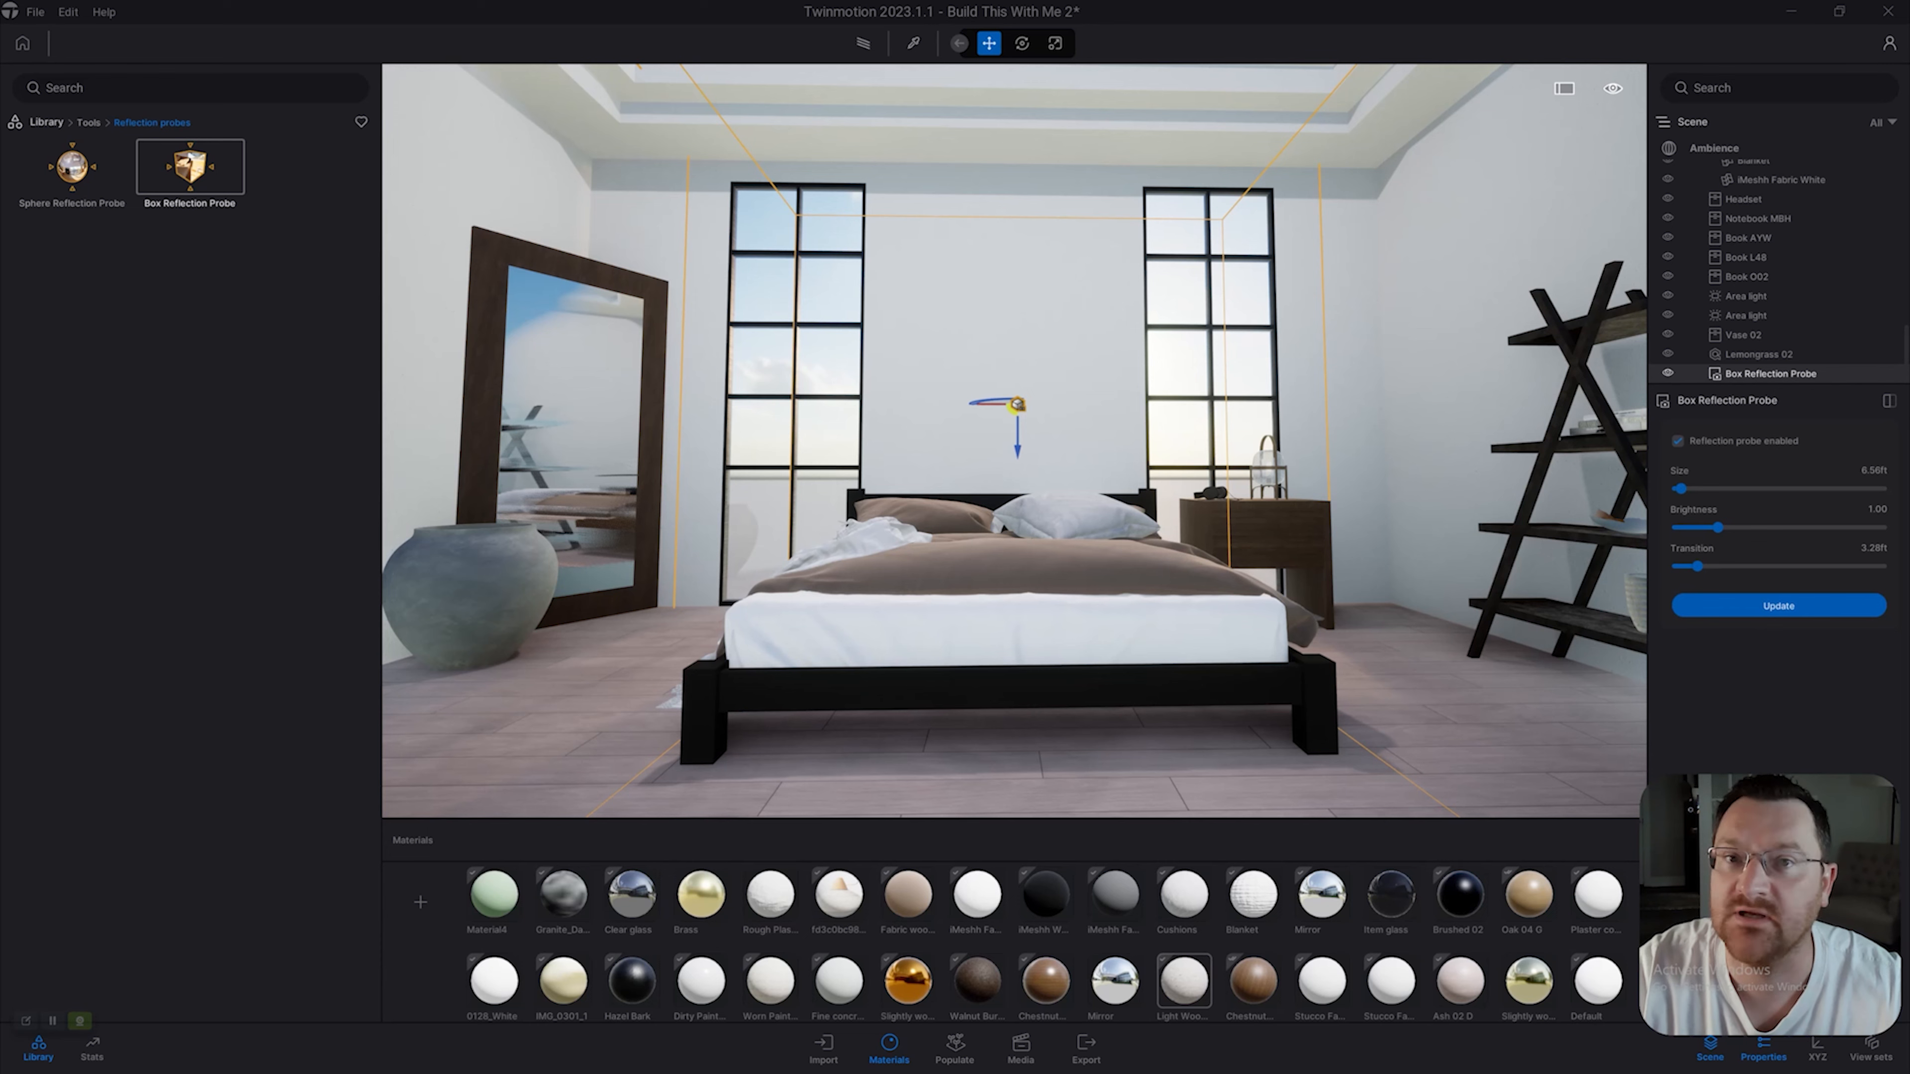
pyautogui.moveTo(1014, 441); pyautogui.dragTo(976, 423, button='right')
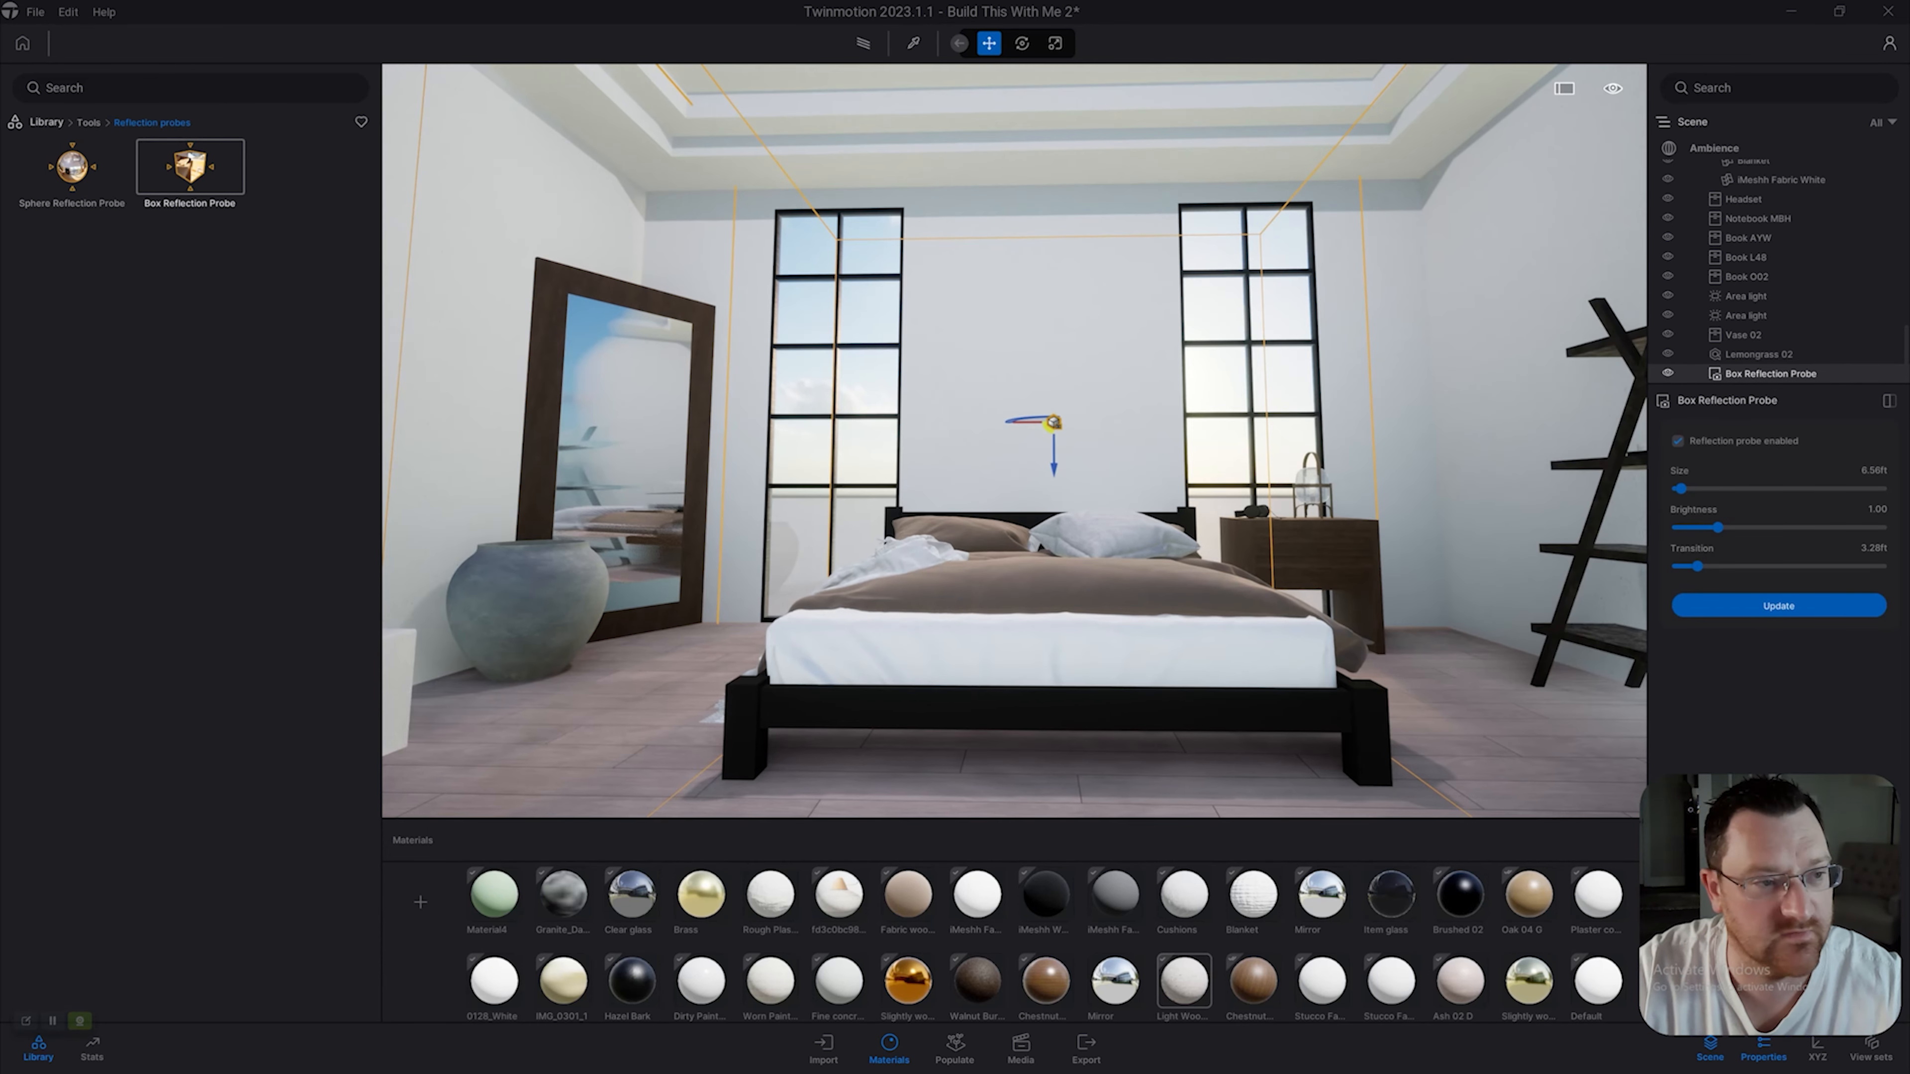
pyautogui.click(47, 122)
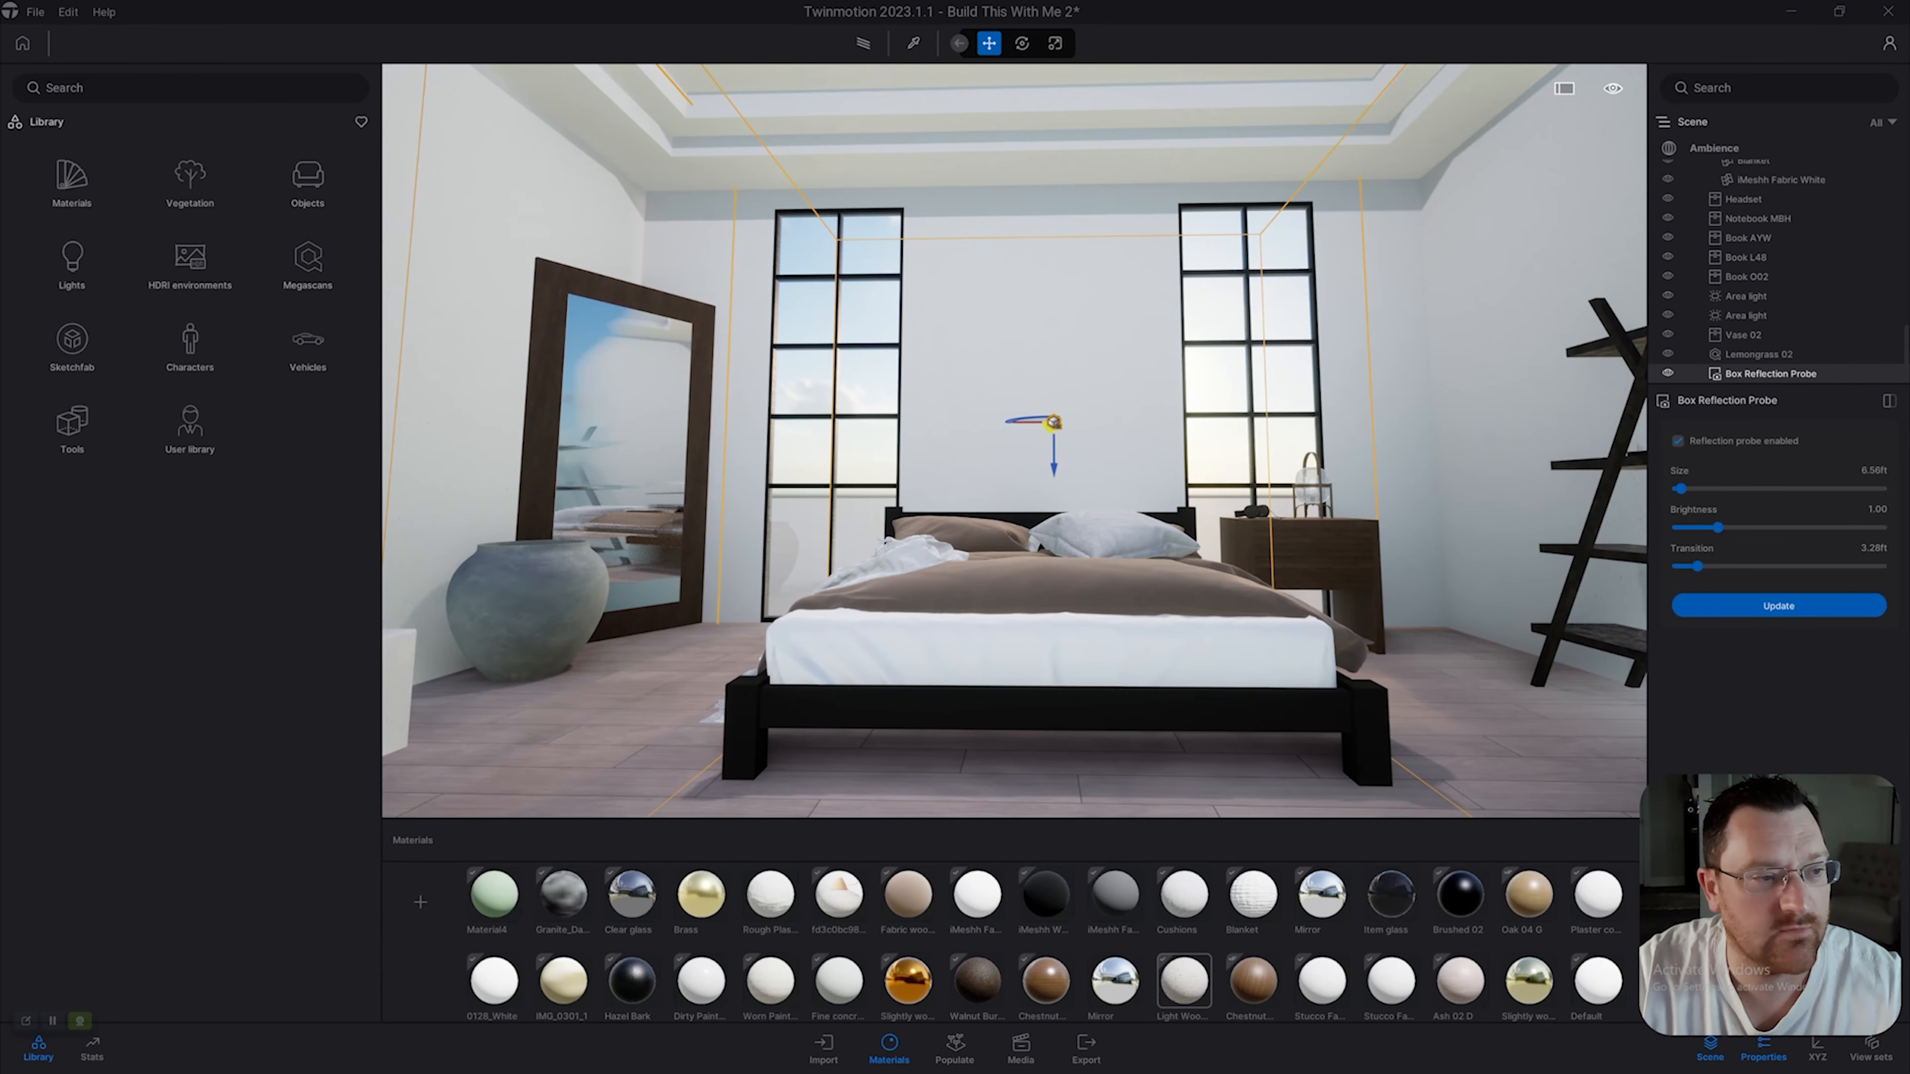
pyautogui.click(72, 425)
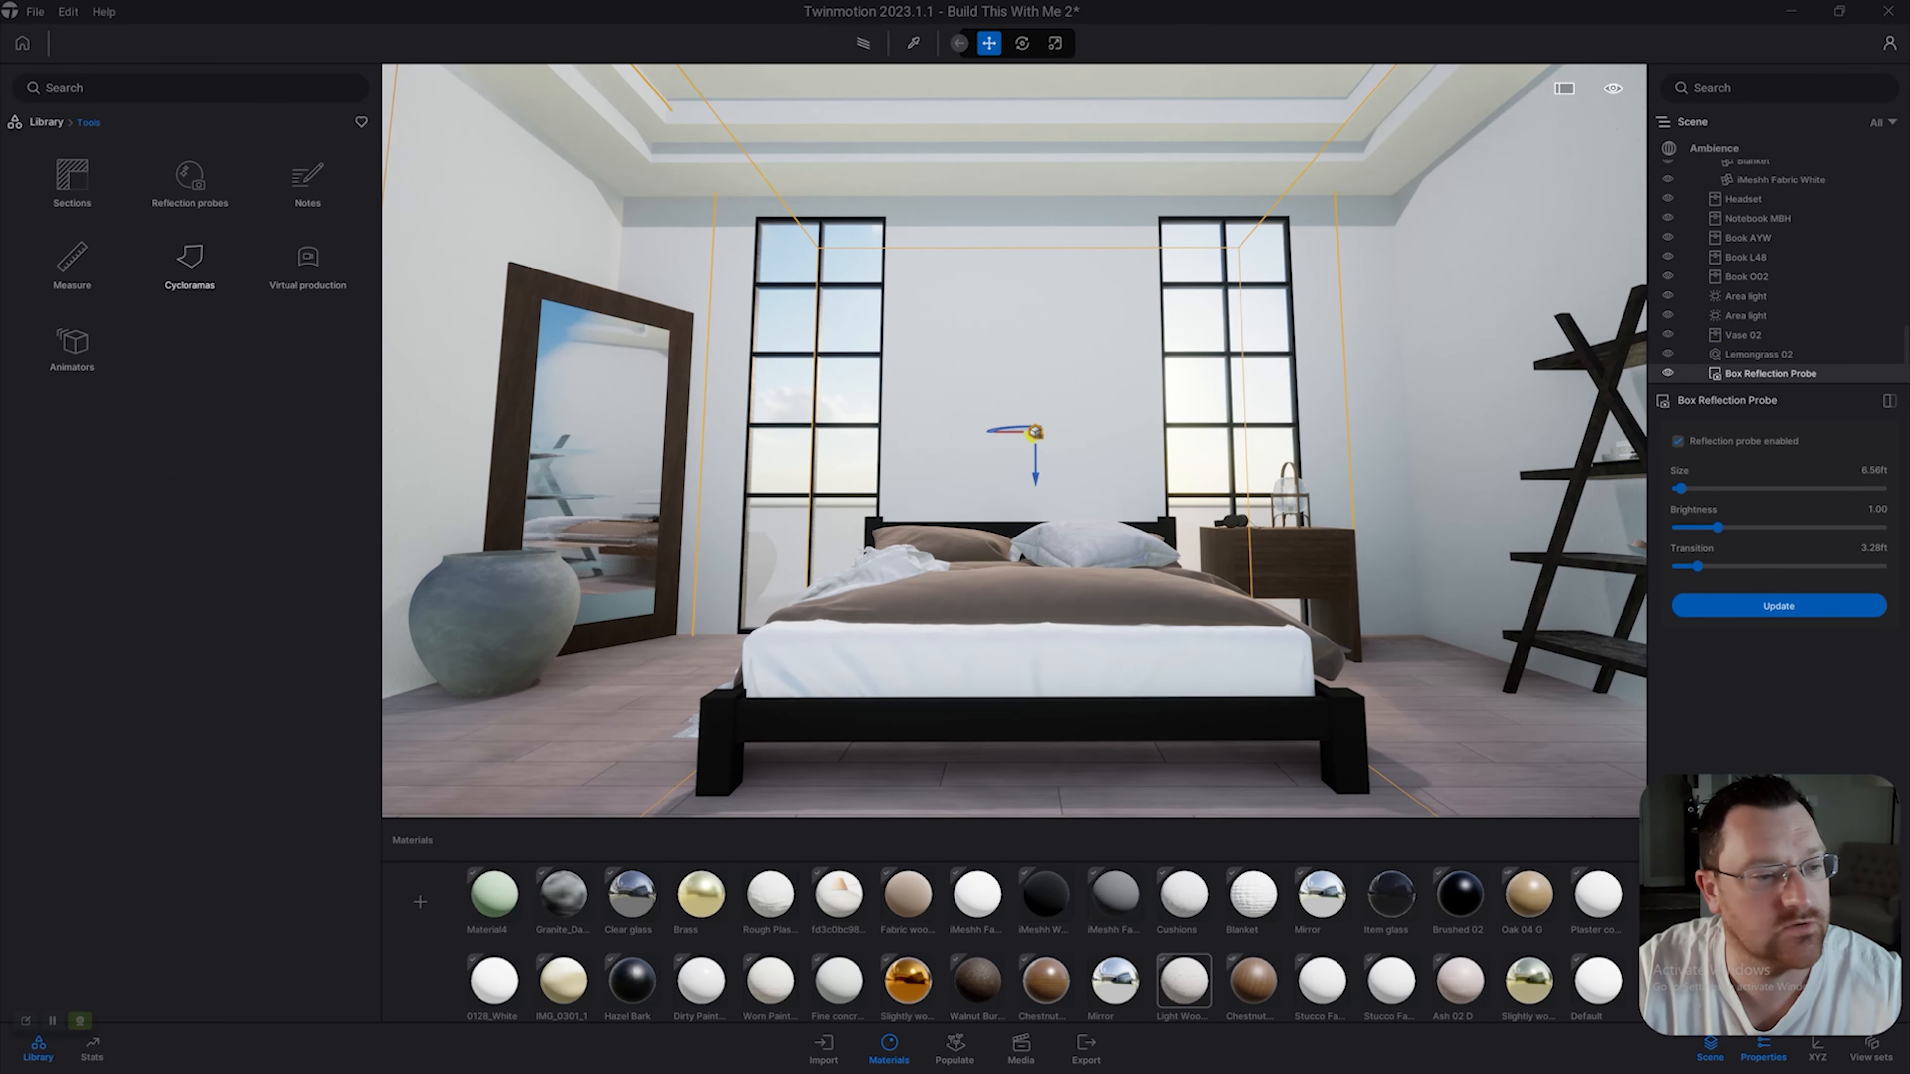
pyautogui.click(190, 181)
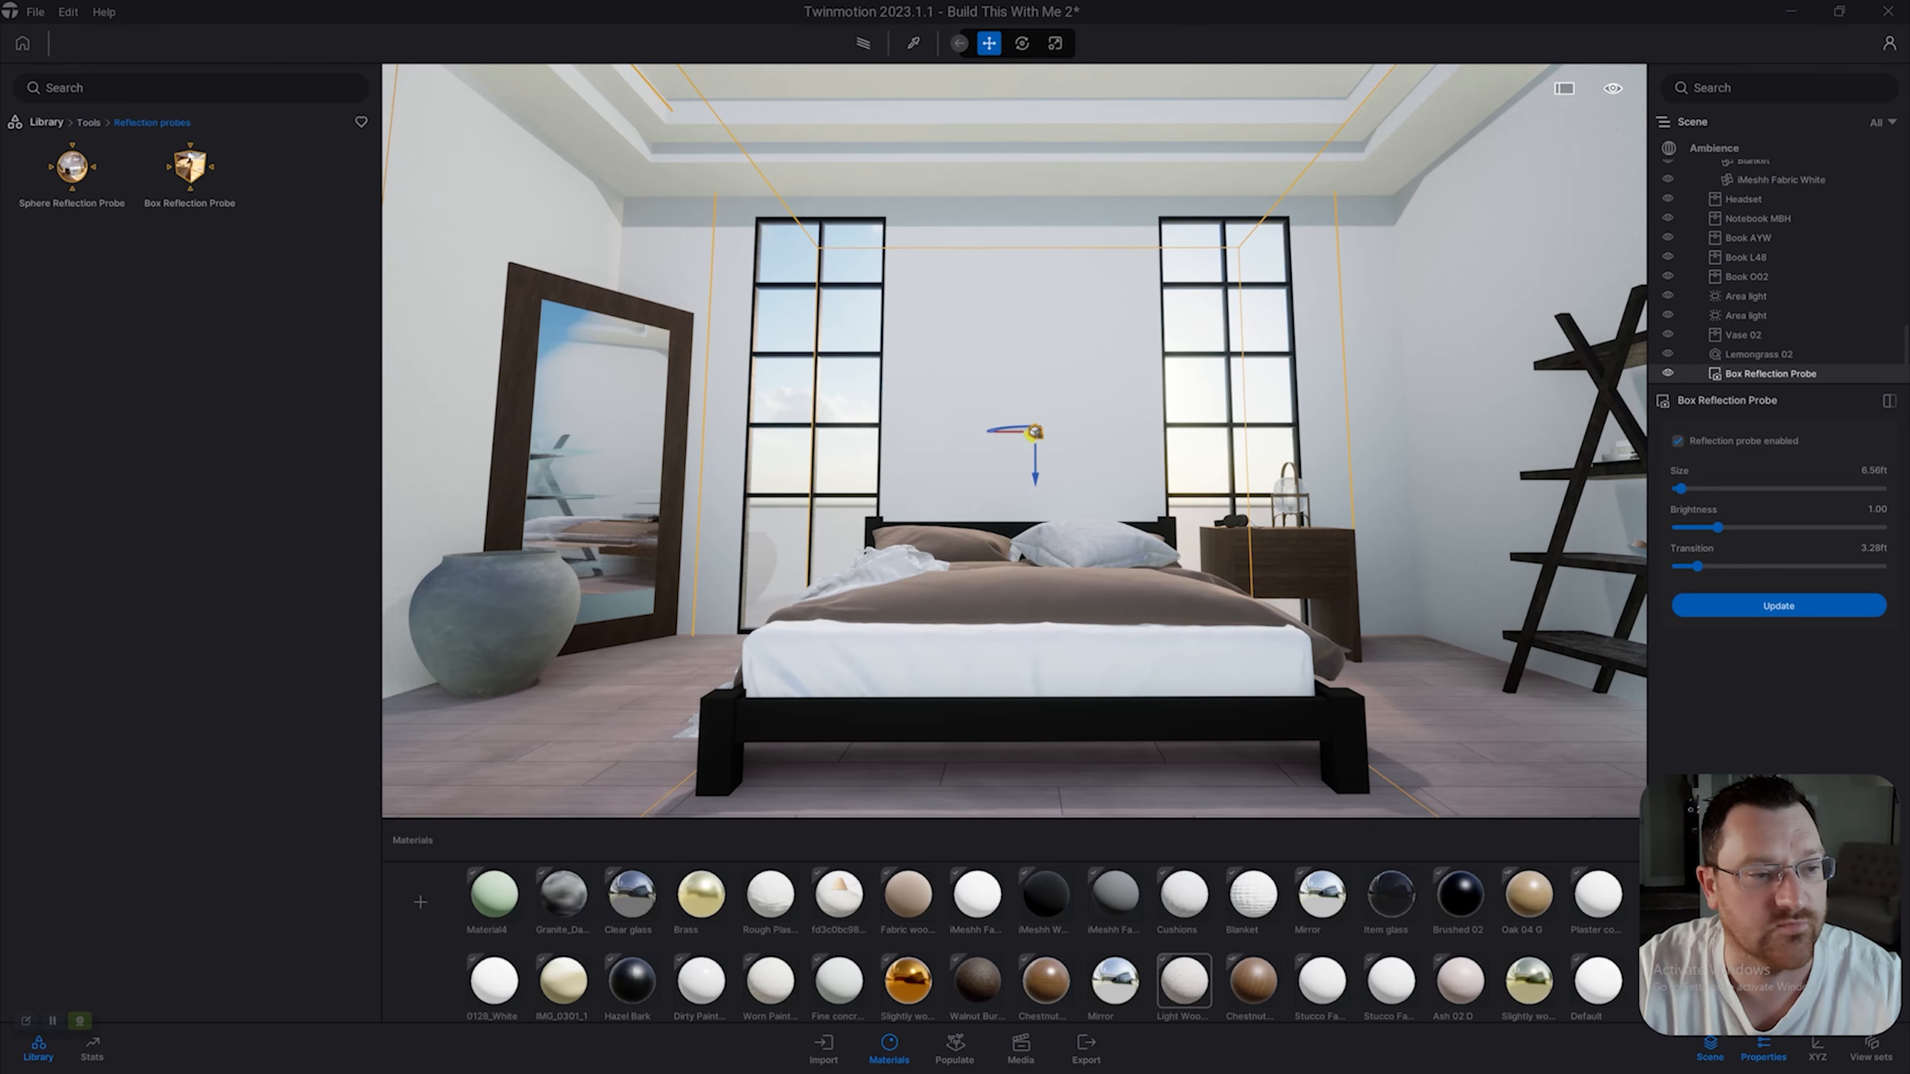
pyautogui.moveTo(1015, 441); pyautogui.dragTo(1043, 464, button='right')
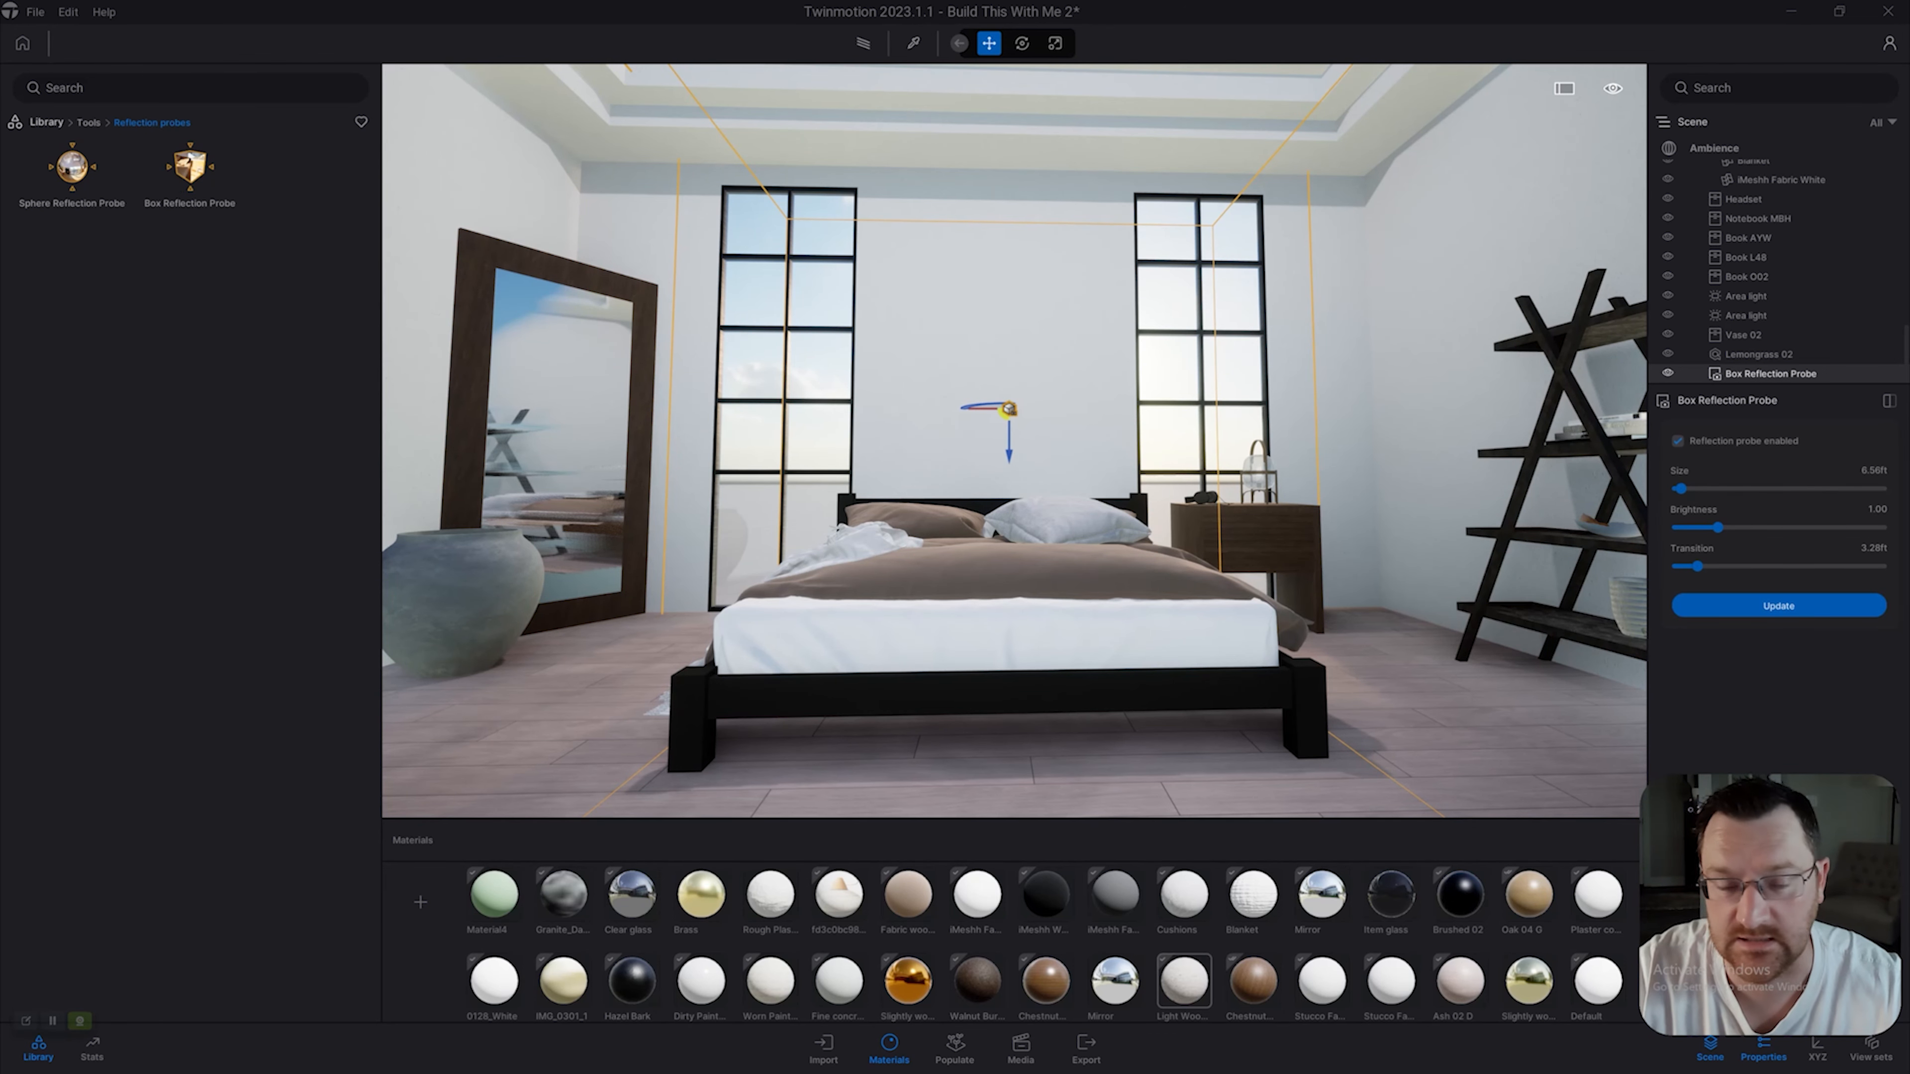
pyautogui.press('Escape')
pyautogui.press('e')
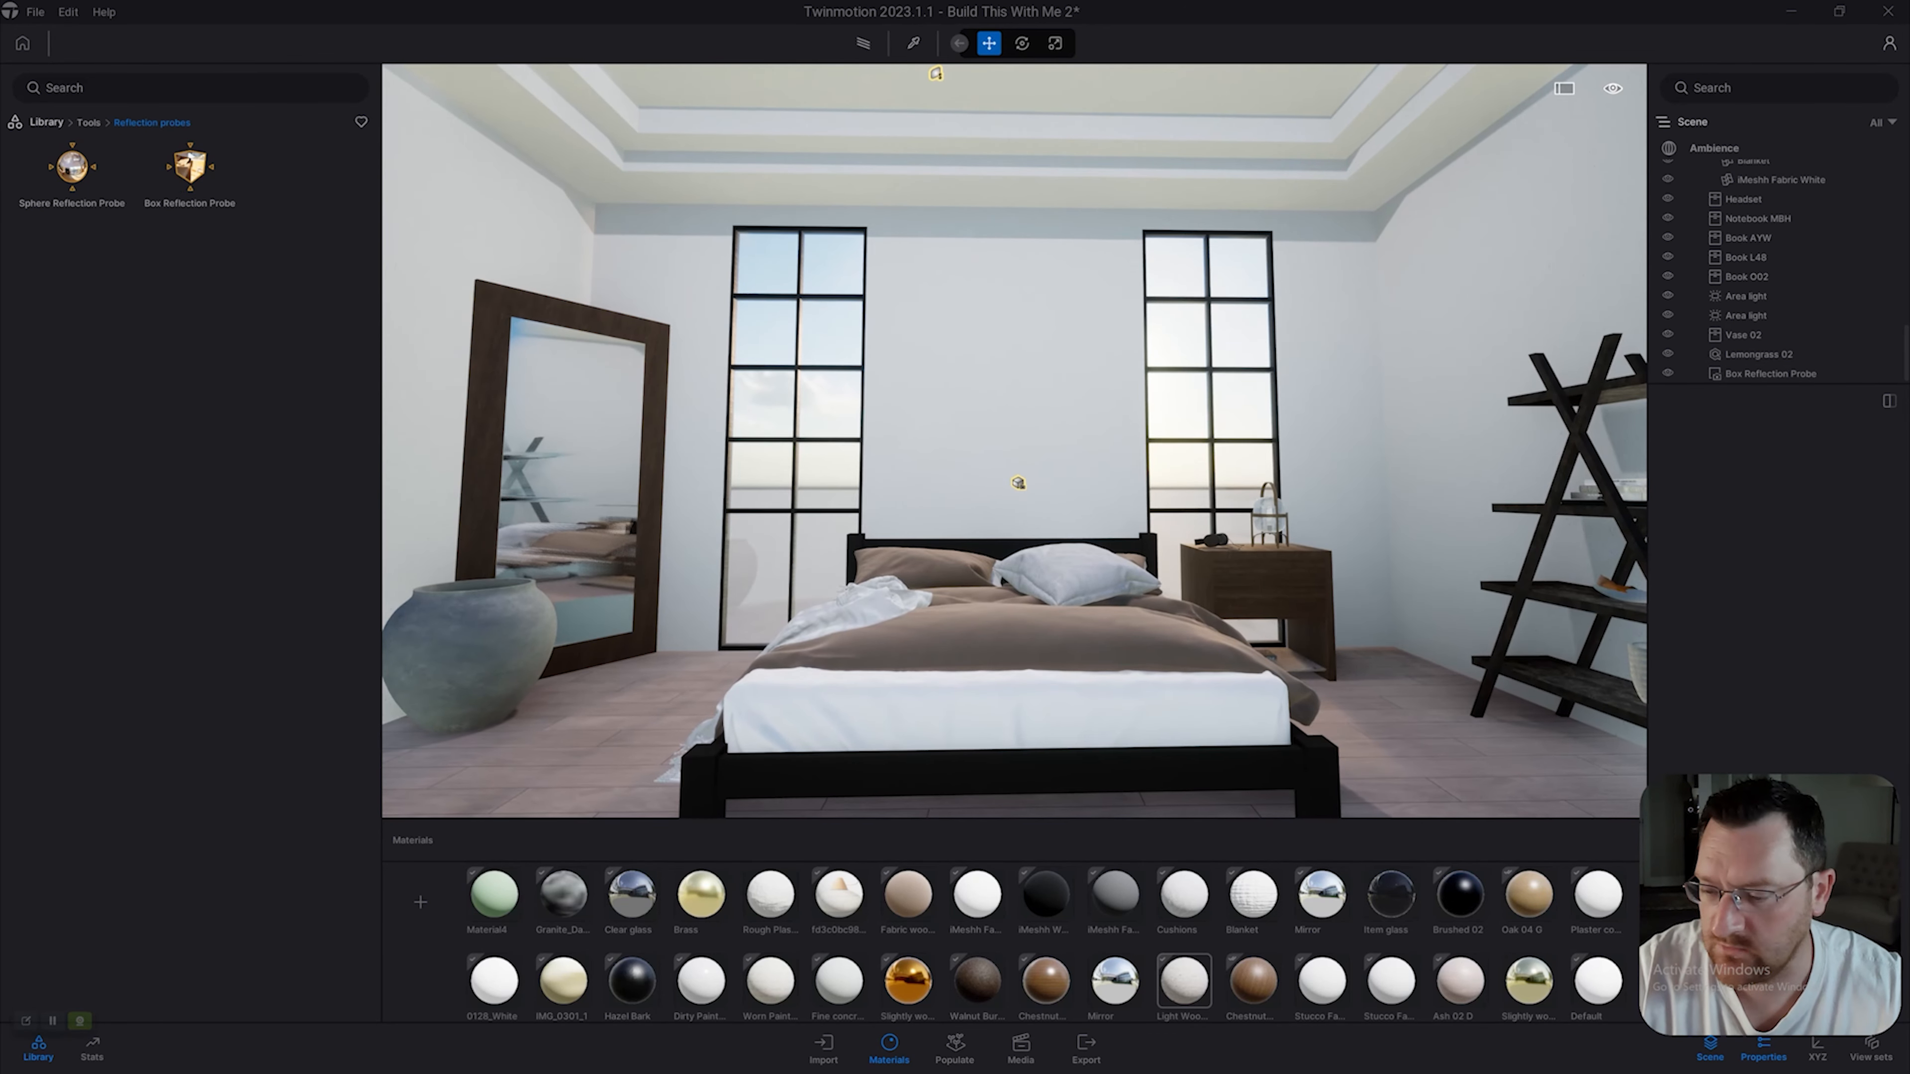
pyautogui.moveTo(1015, 441); pyautogui.dragTo(1017, 441, button='right')
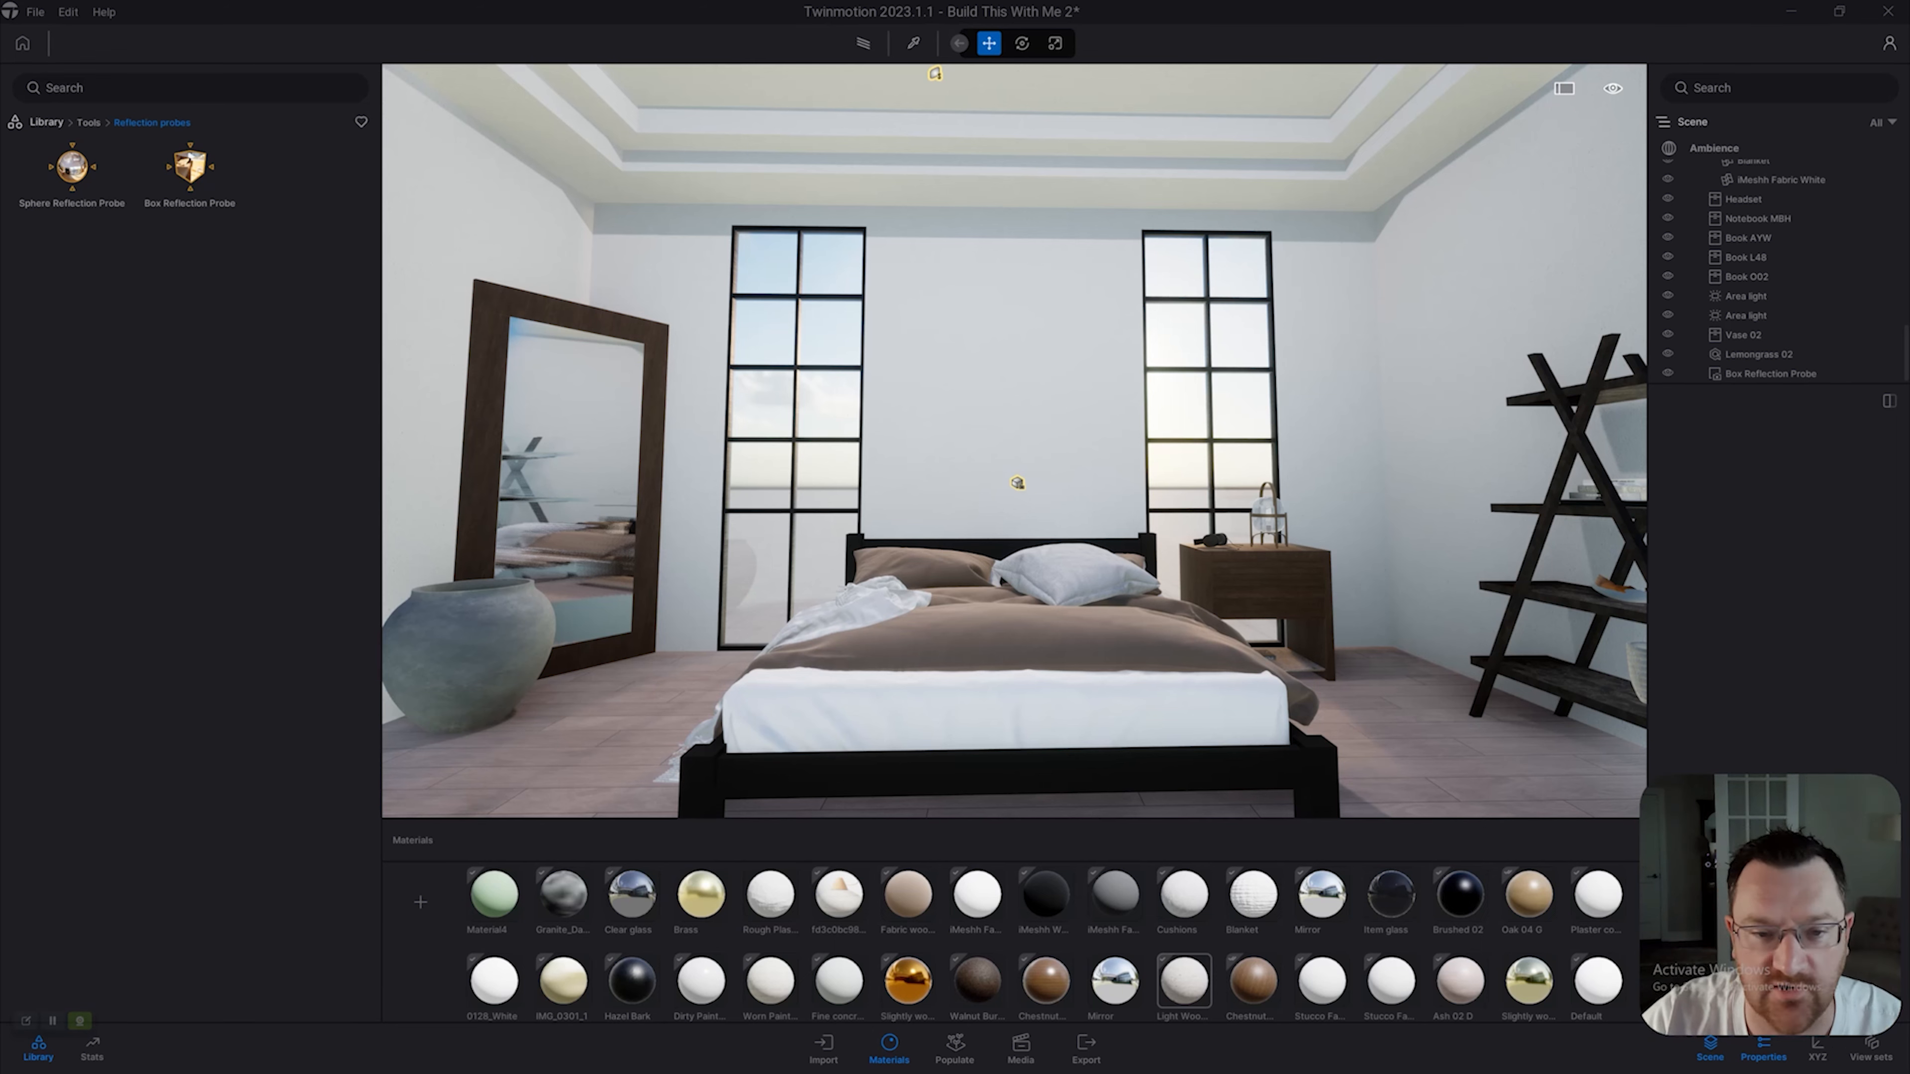
# Try a second box reflection probe on the wall above the bed, and delete both probes.
pyautogui.click(190, 167)
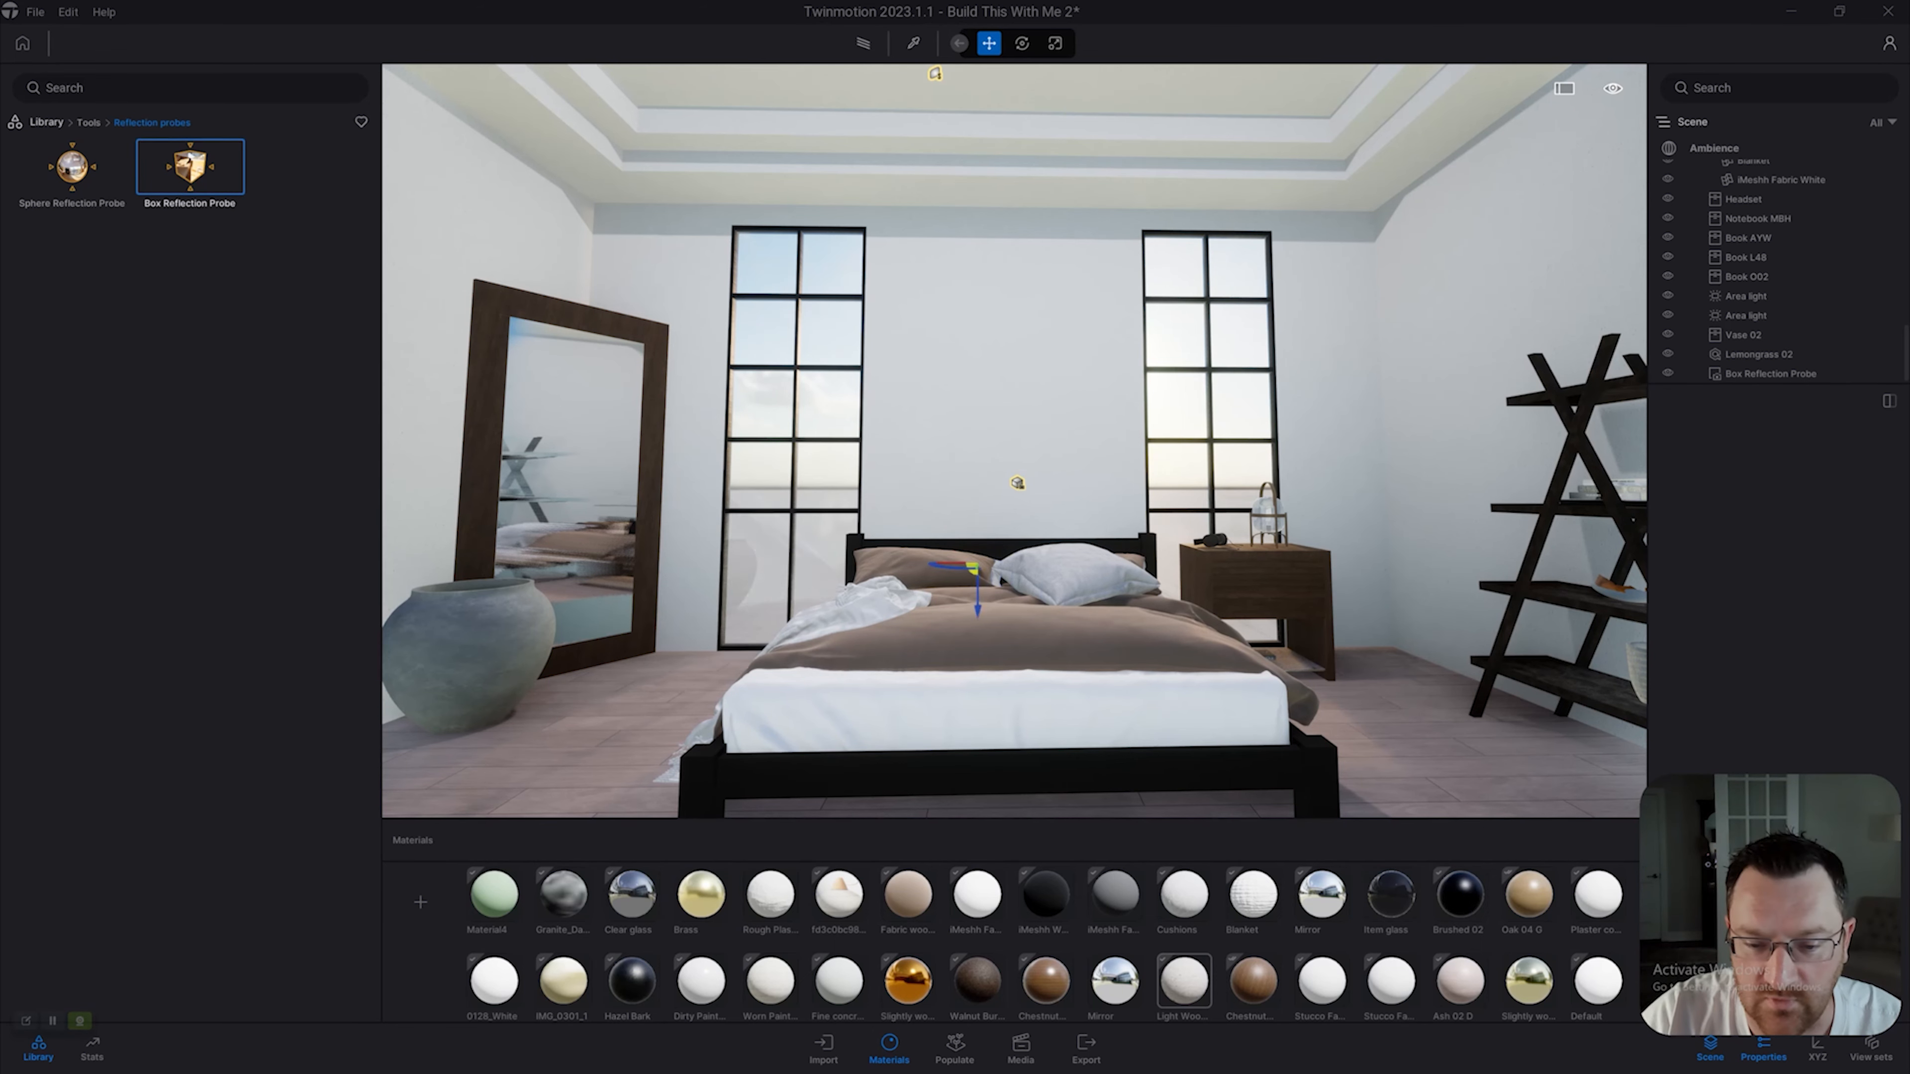
pyautogui.click(1106, 421)
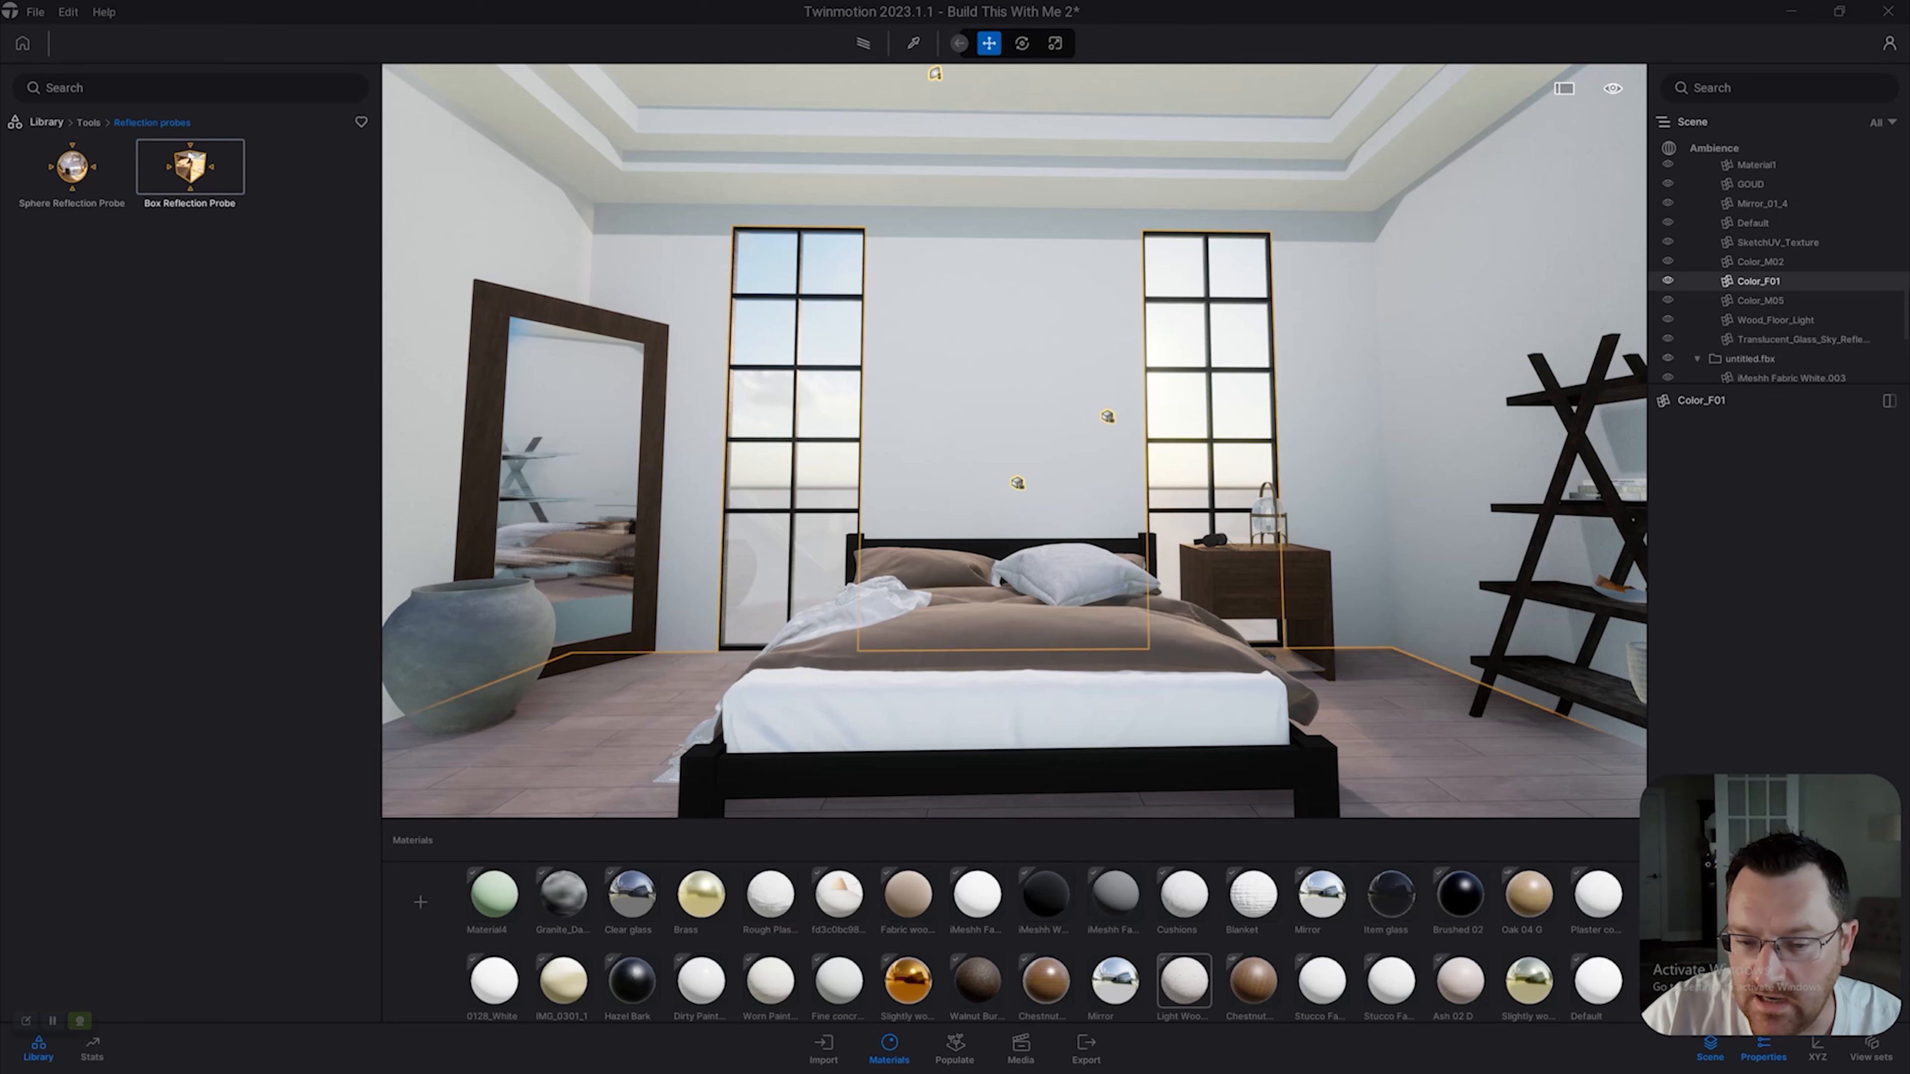
pyautogui.click(1017, 482)
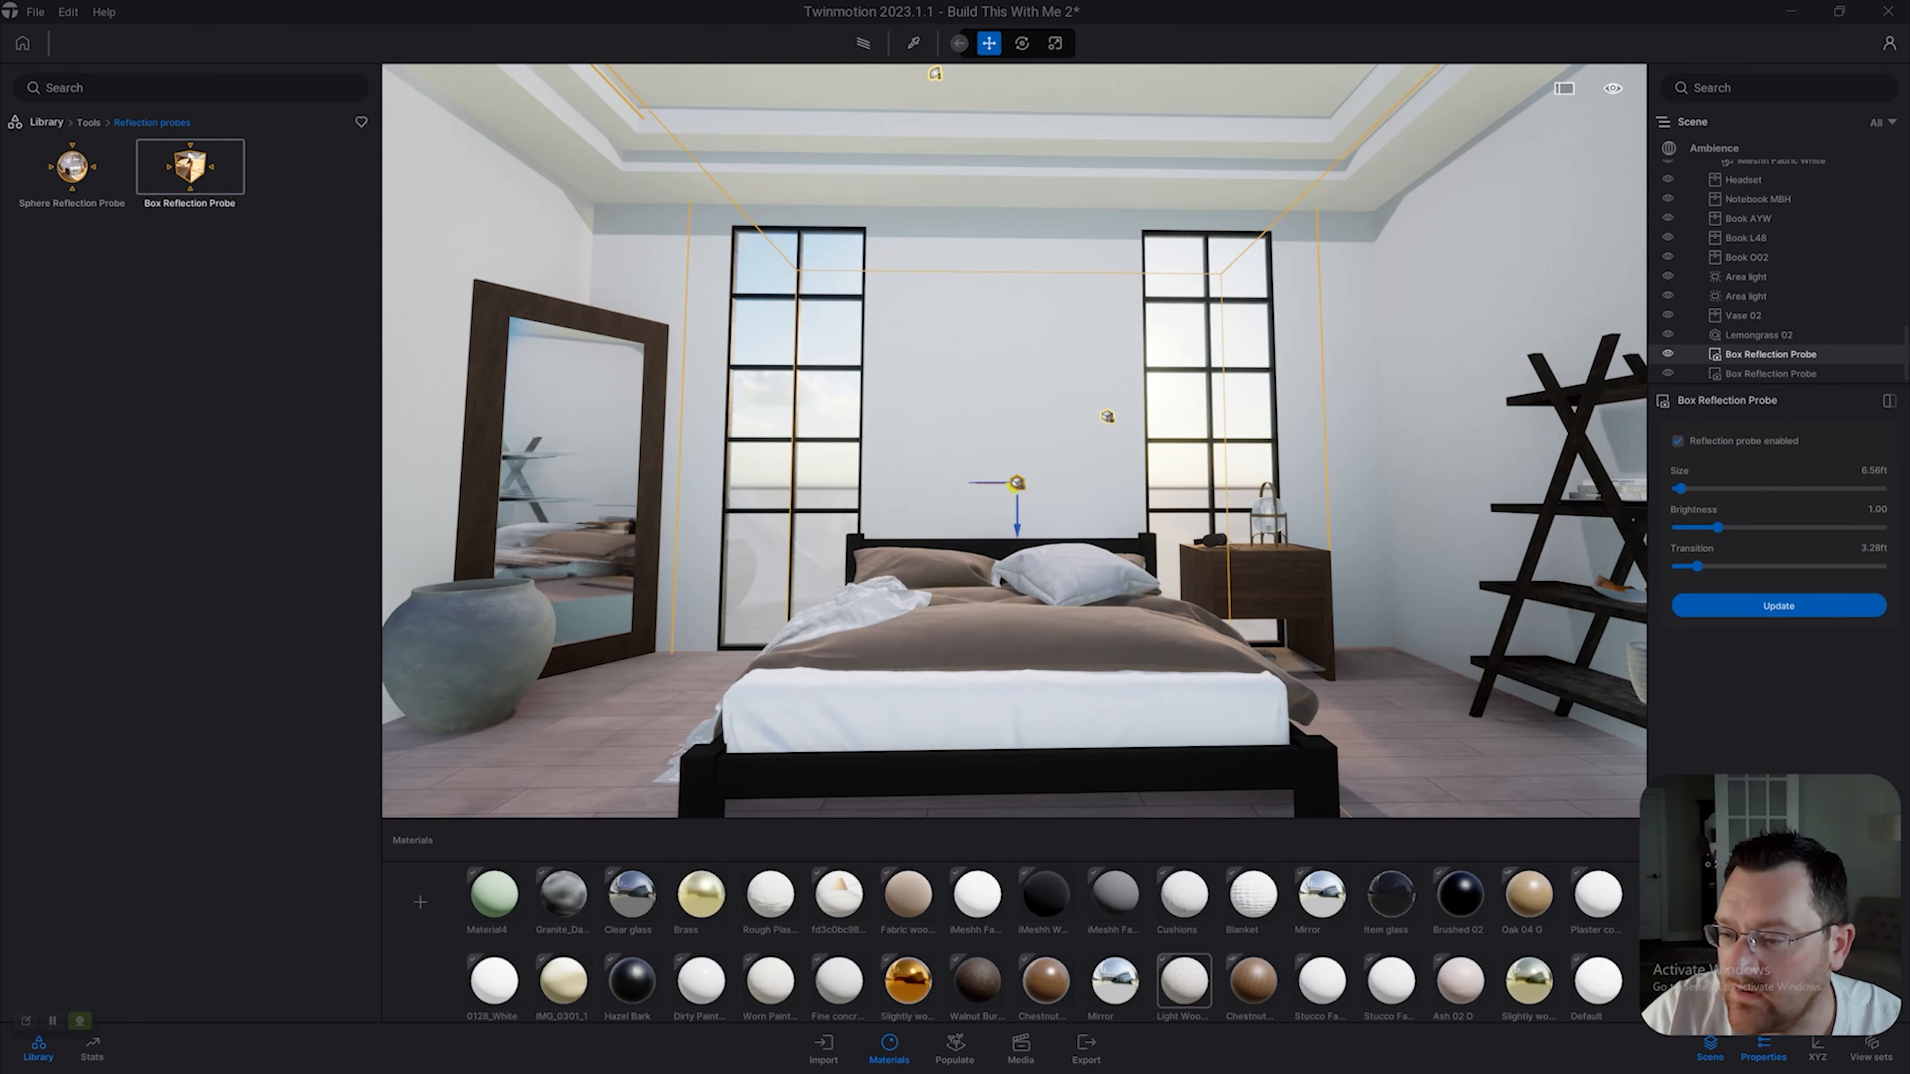
pyautogui.moveTo(1679, 488)
pyautogui.mouseDown()
pyautogui.moveTo(1754, 488)
pyautogui.moveTo(1687, 489)
pyautogui.mouseUp()
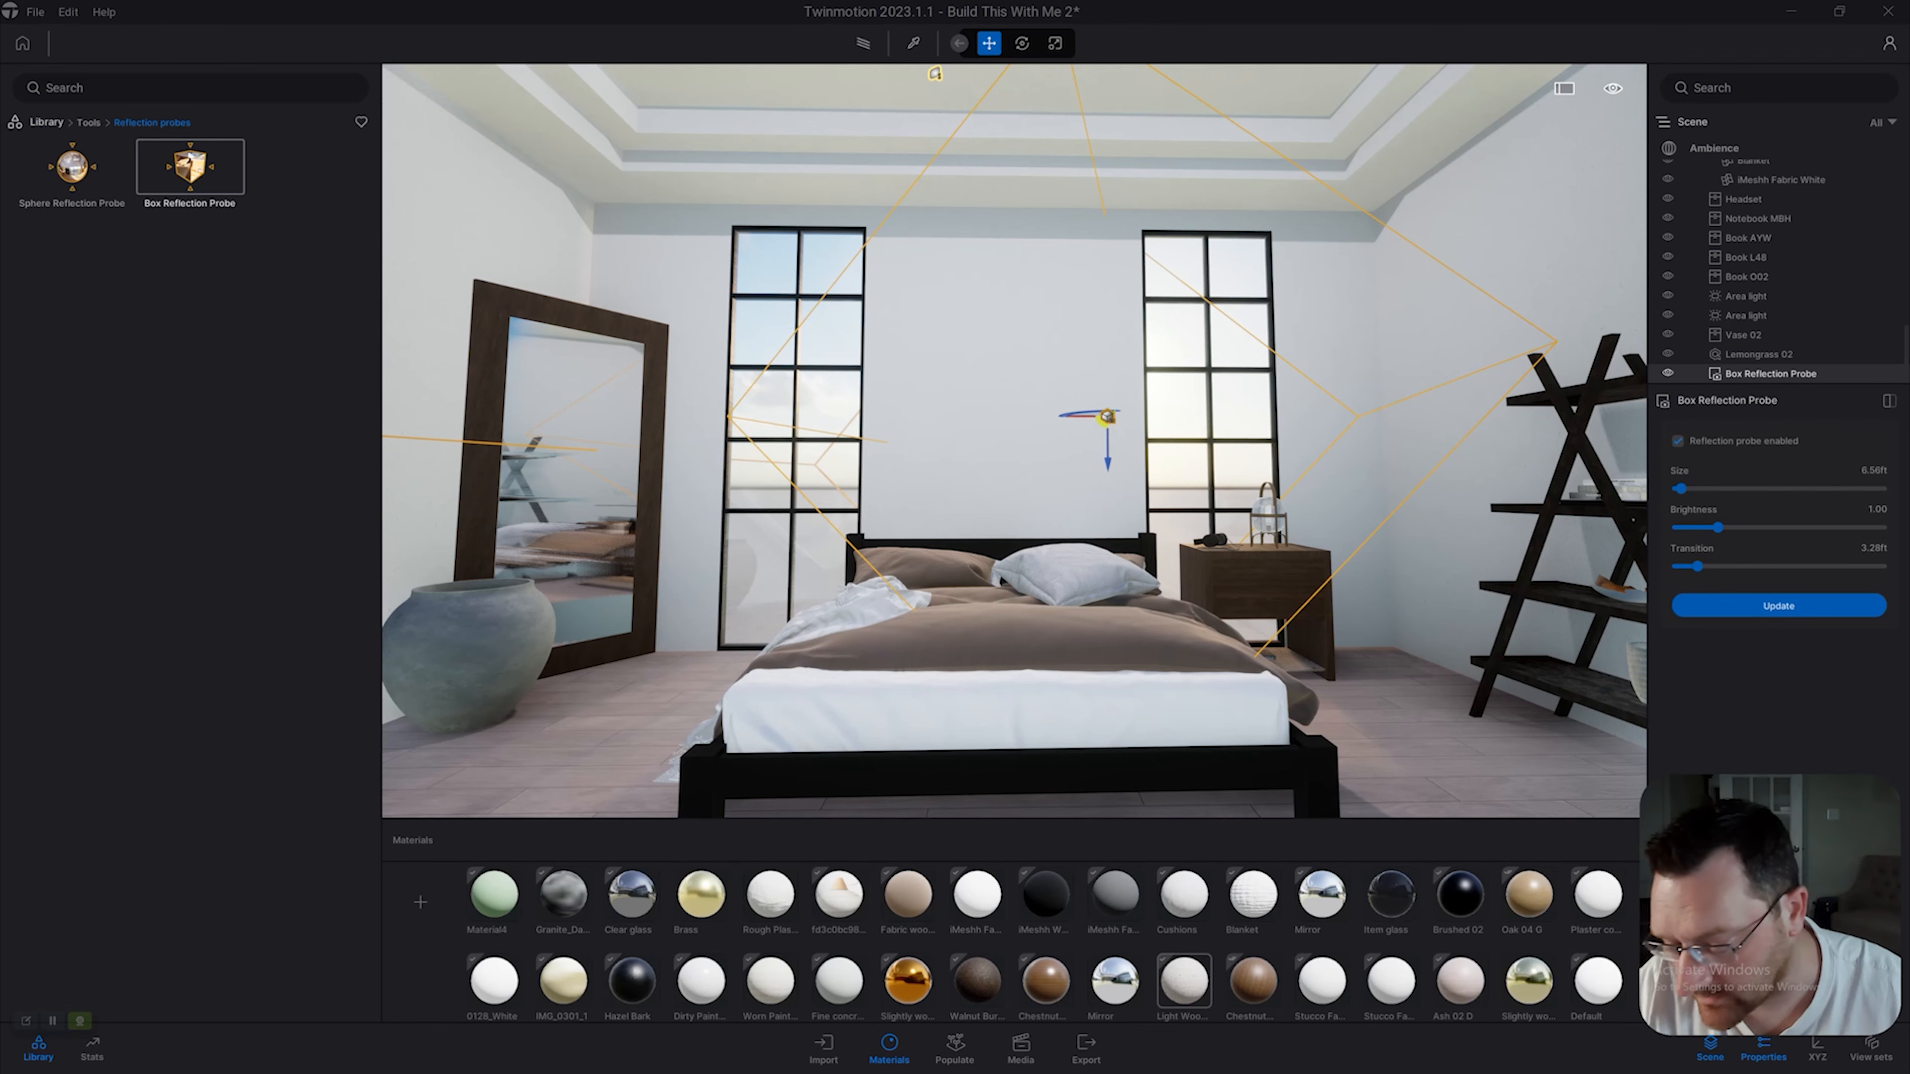
pyautogui.press('Delete')
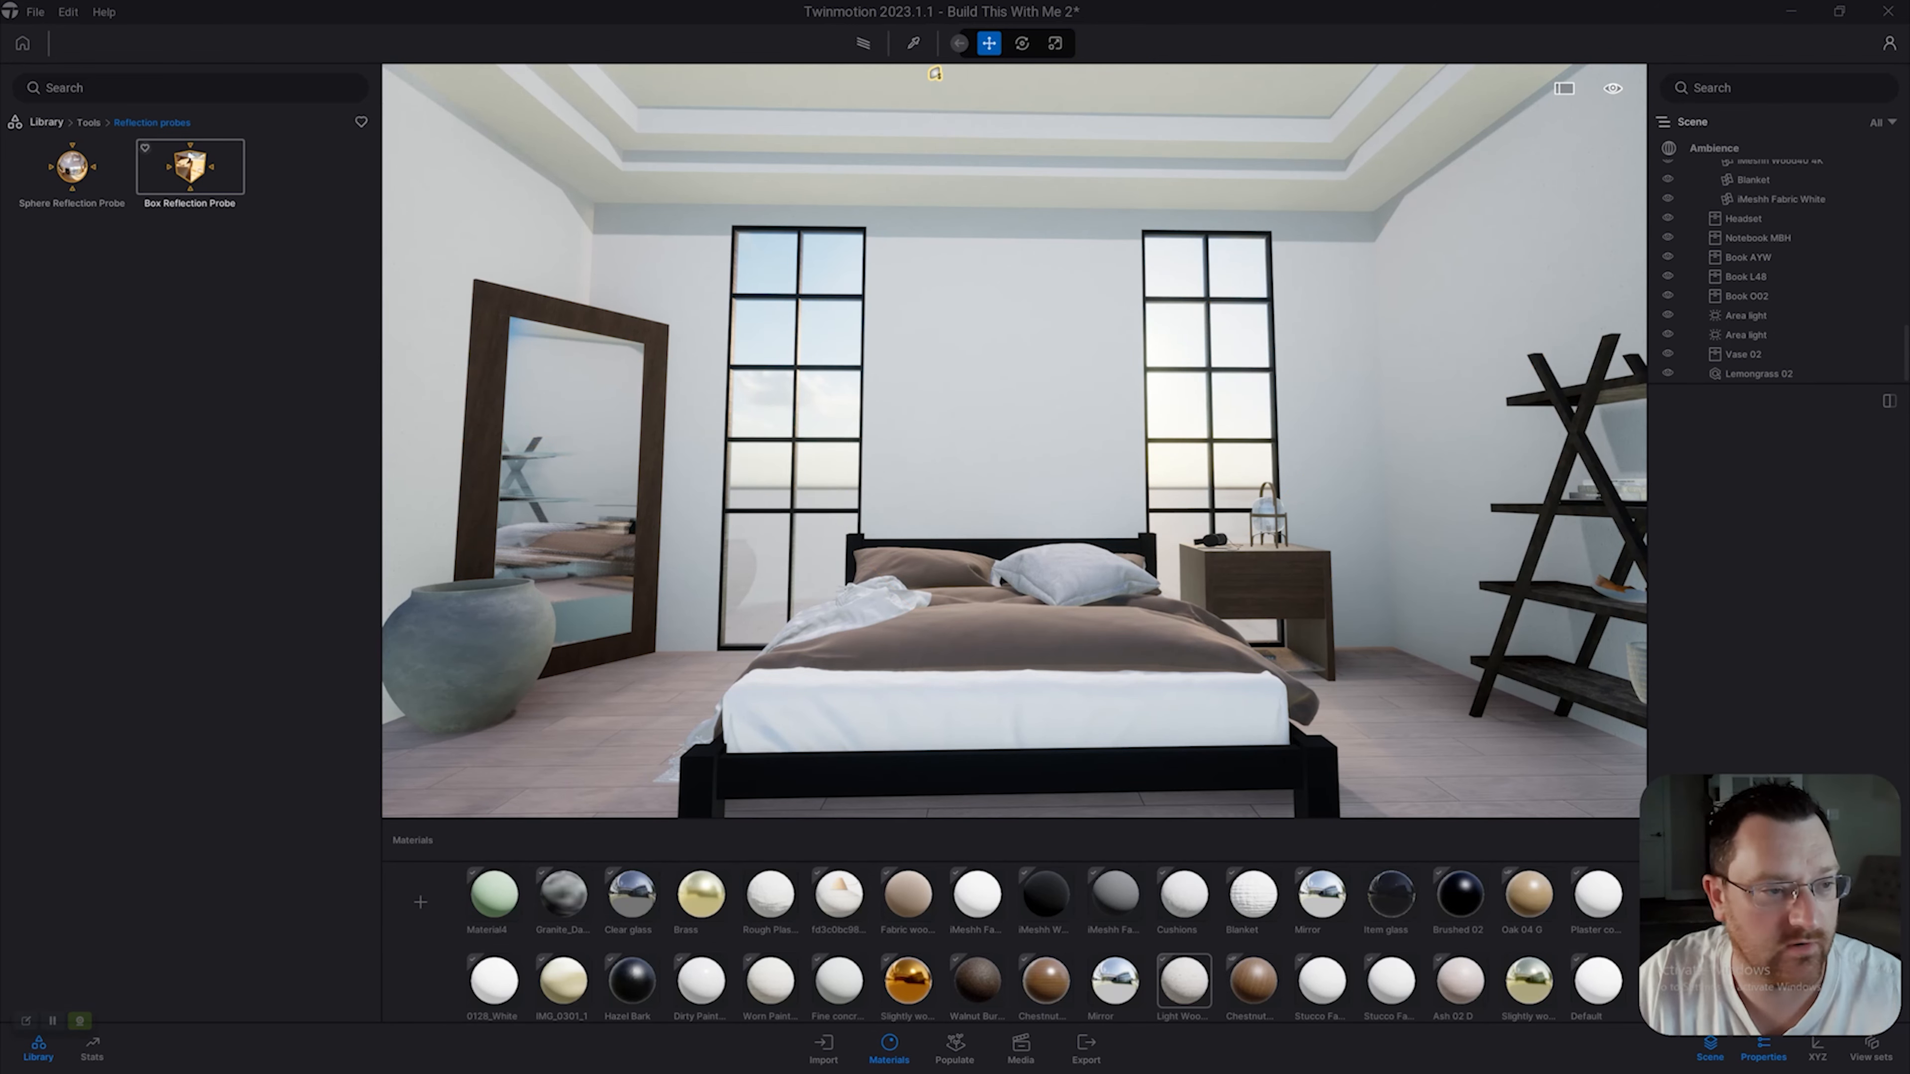
# Place a new box reflection probe on the wall just above the headboard, between the two windows.
pyautogui.click(191, 159)
pyautogui.moveTo(1084, 691); pyautogui.dragTo(1100, 744, button='right')
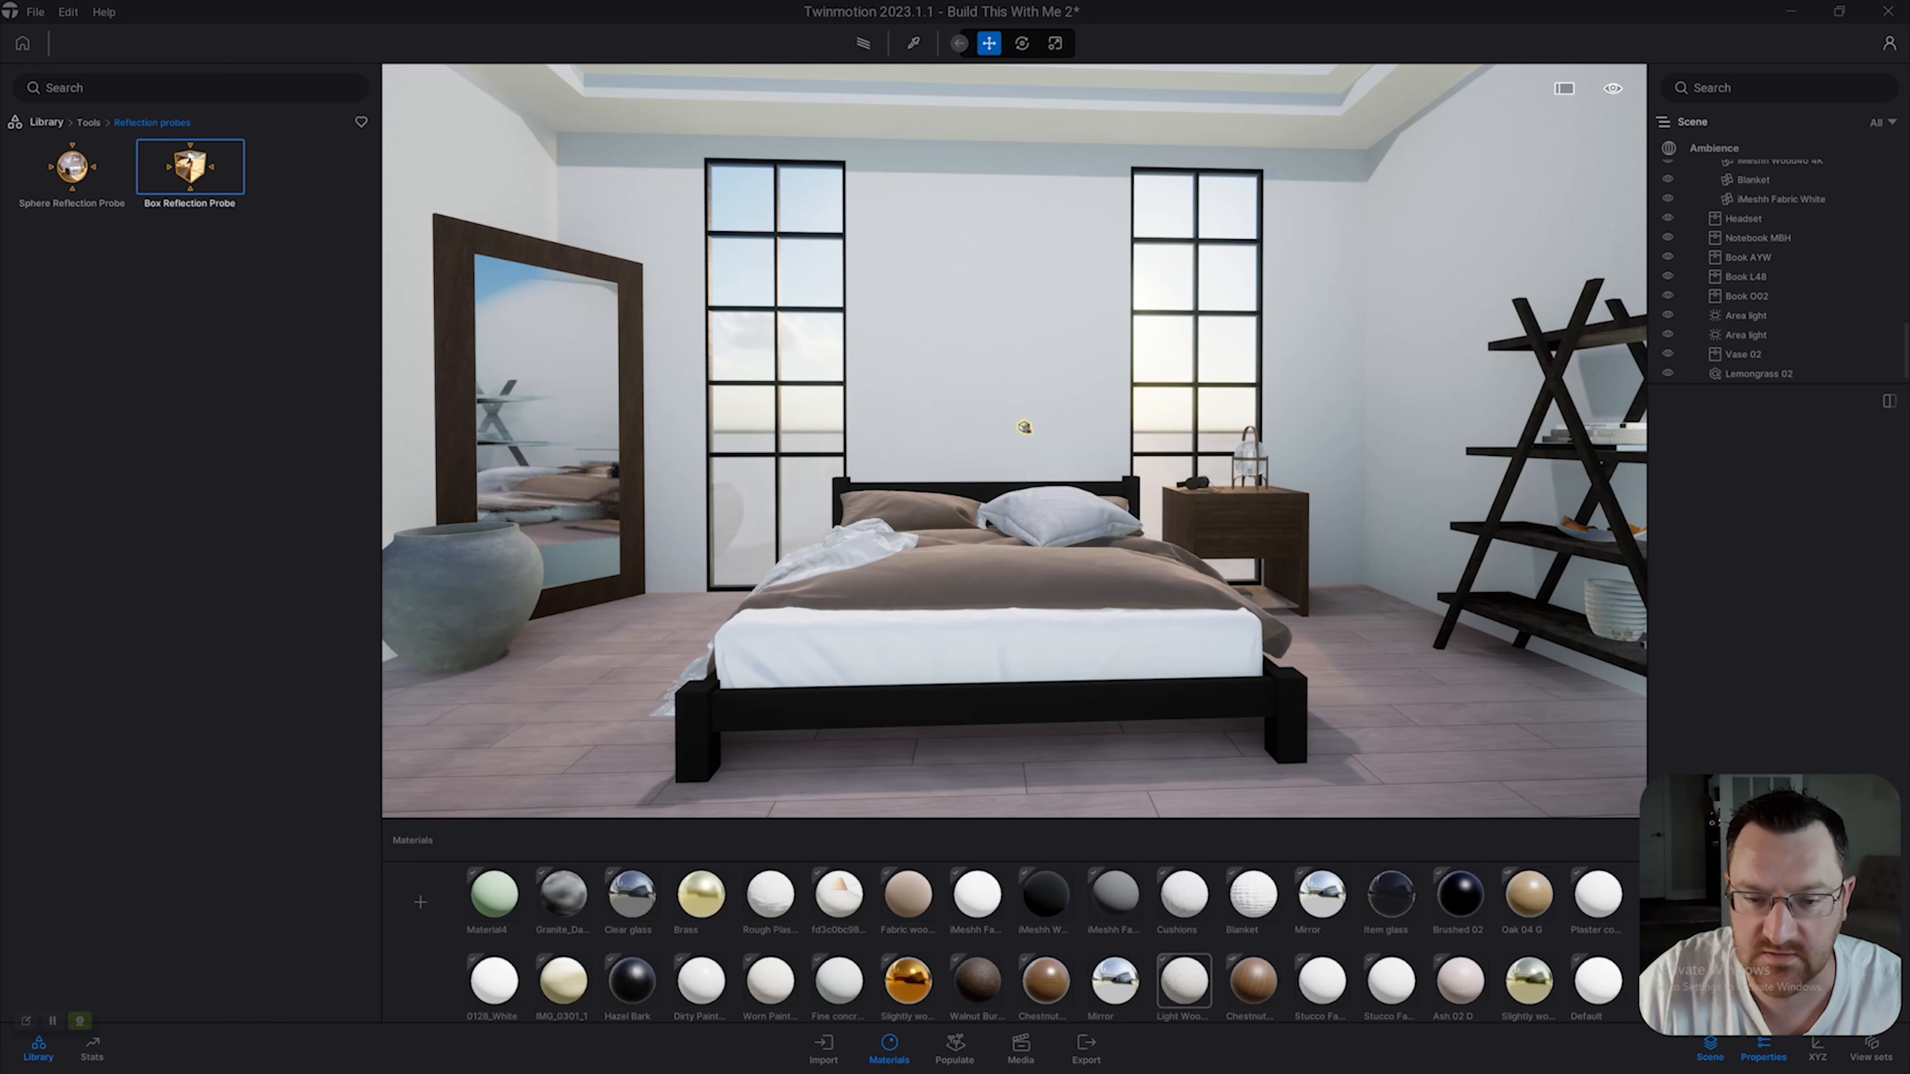
pyautogui.click(1024, 427)
pyautogui.scroll(3, 1024, 427)
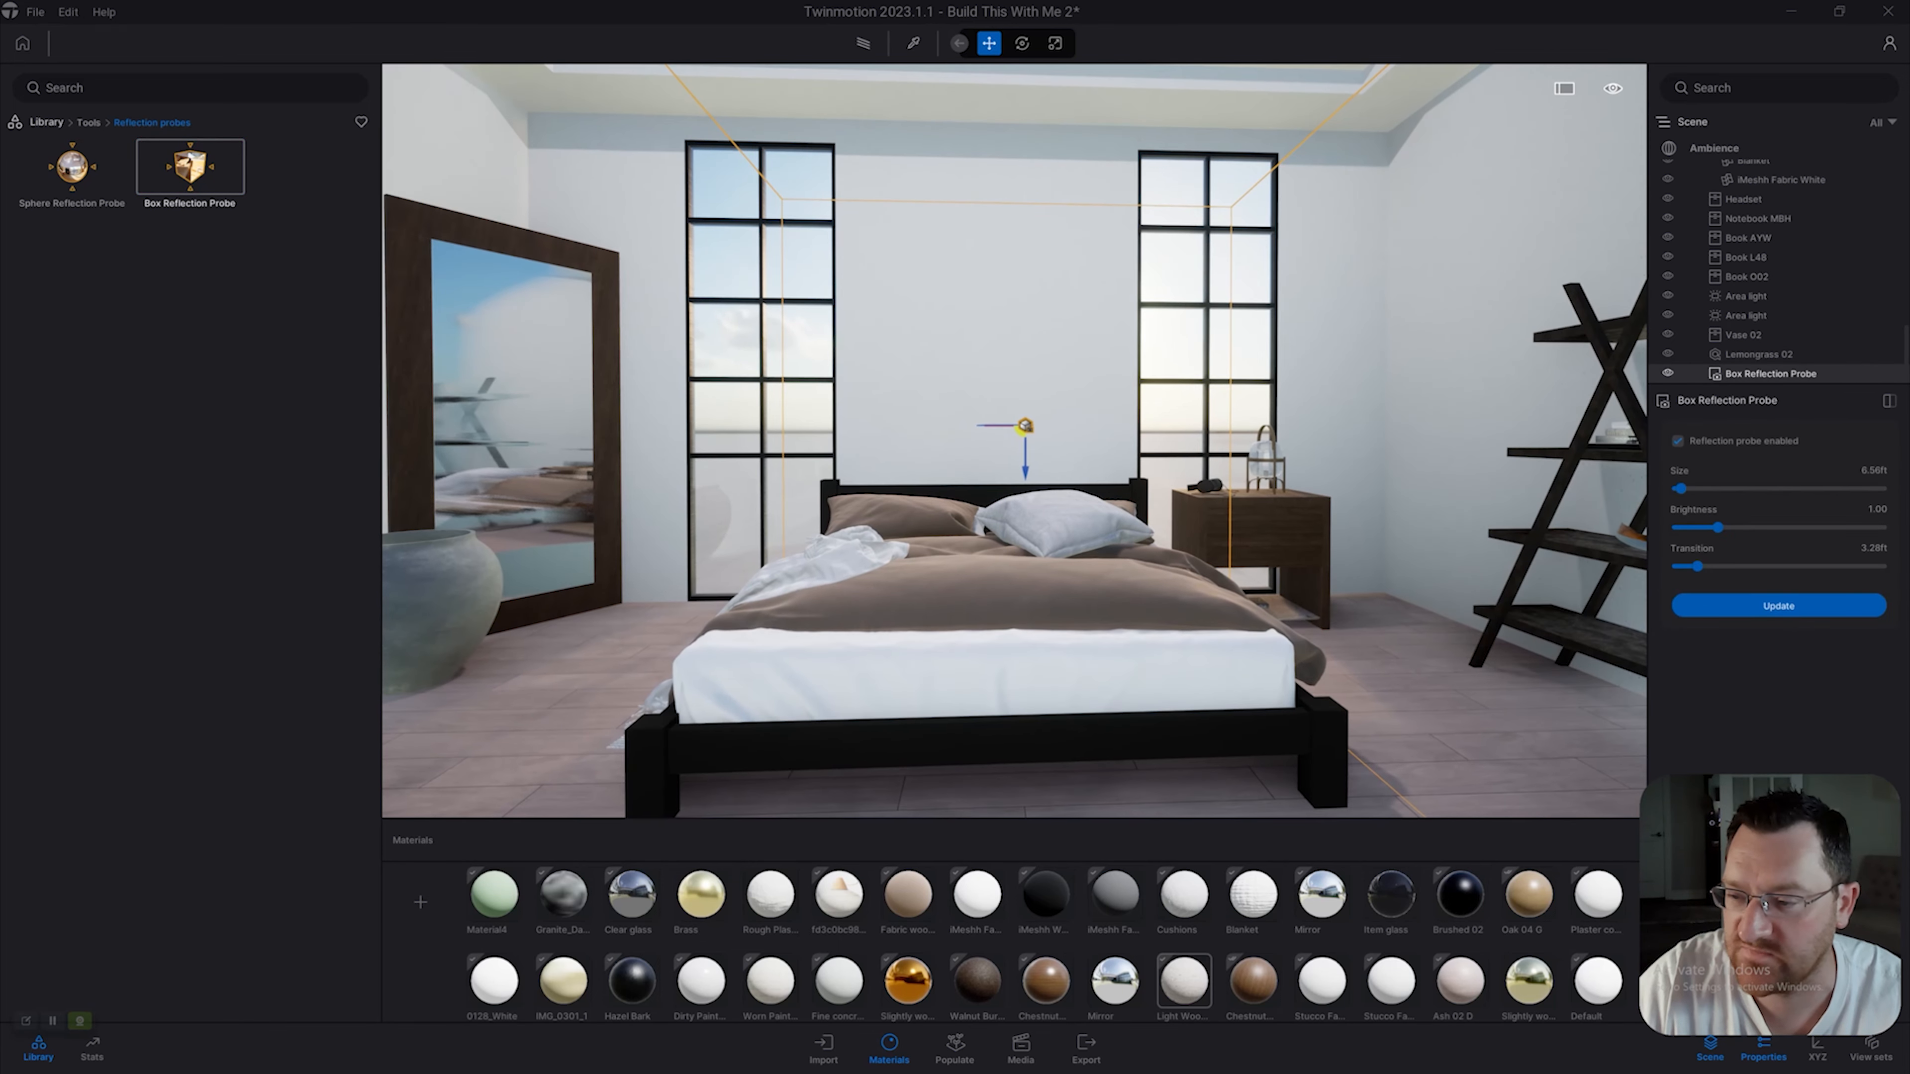
pyautogui.scroll(5, 1024, 427)
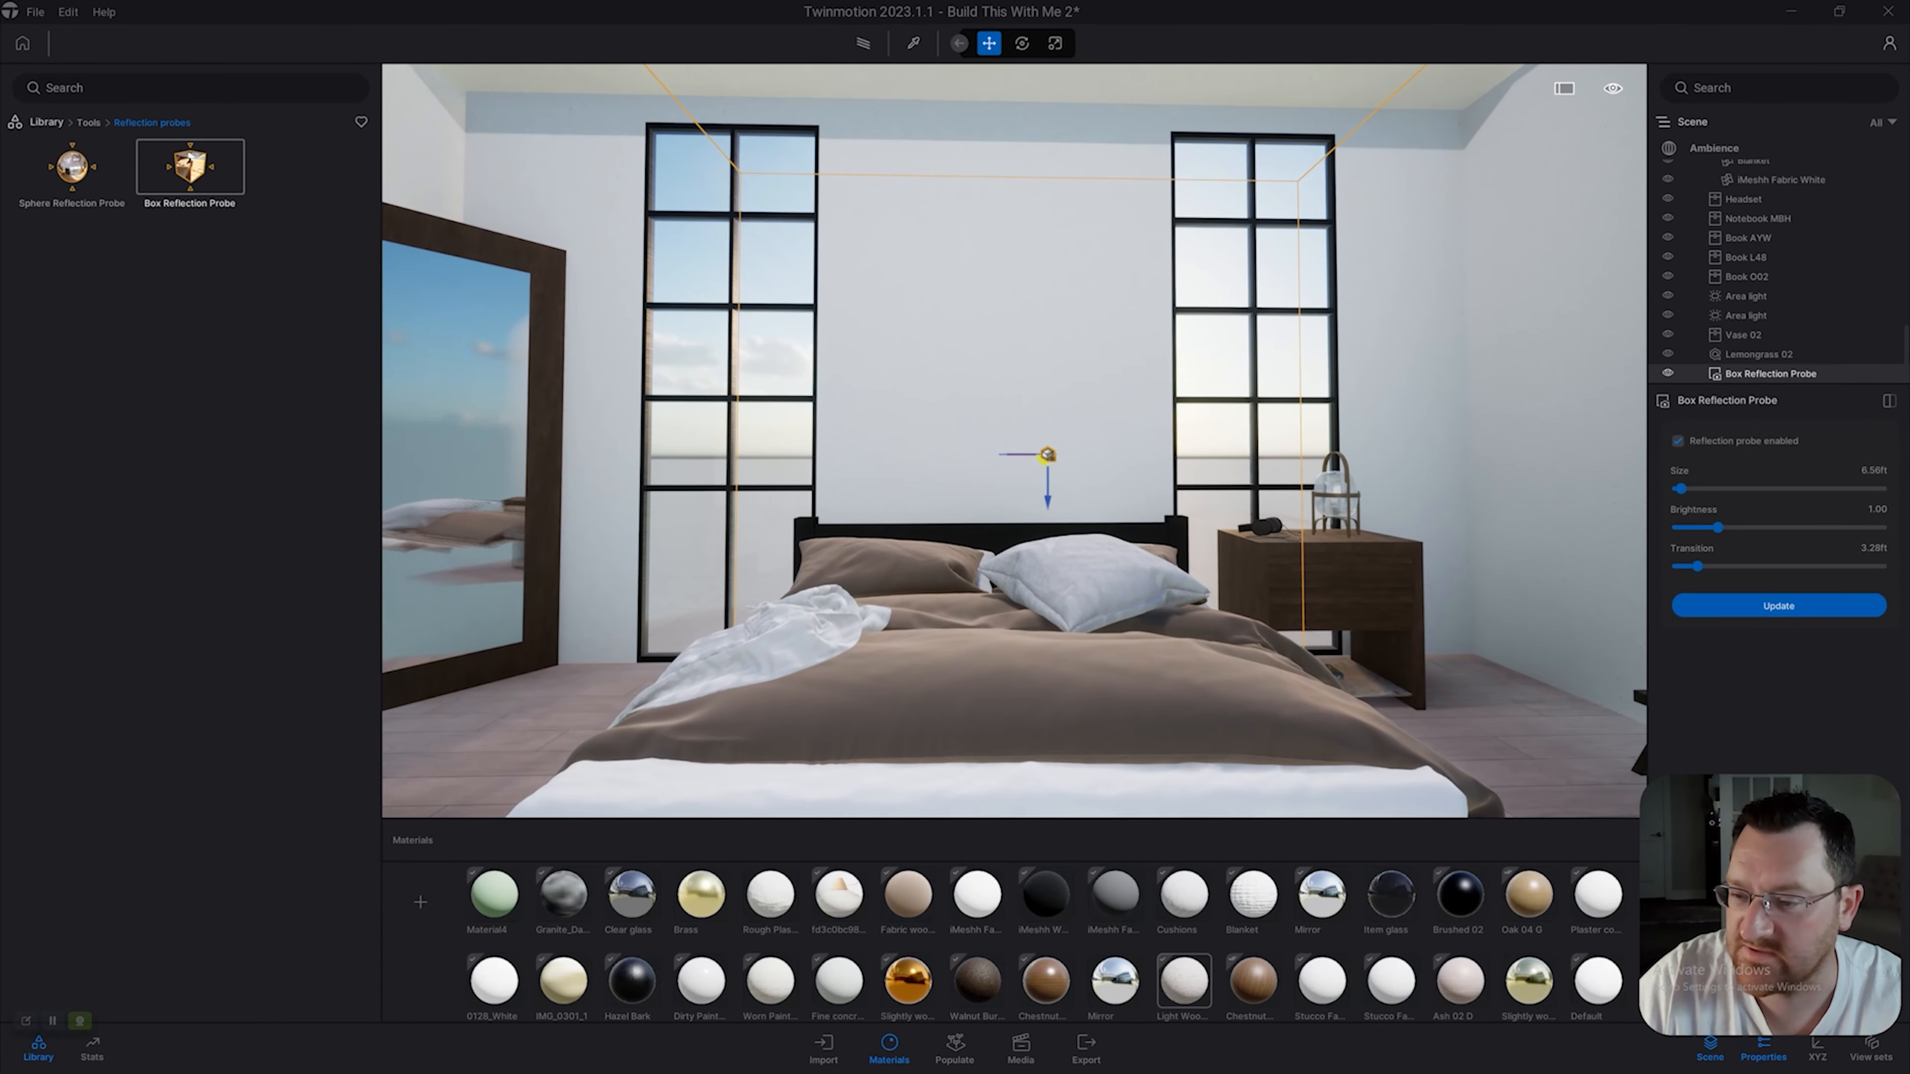
# Examine the wall shelf and its two textured vases up close.
pyautogui.moveTo(1025, 427); pyautogui.dragTo(505, 462, button='right')
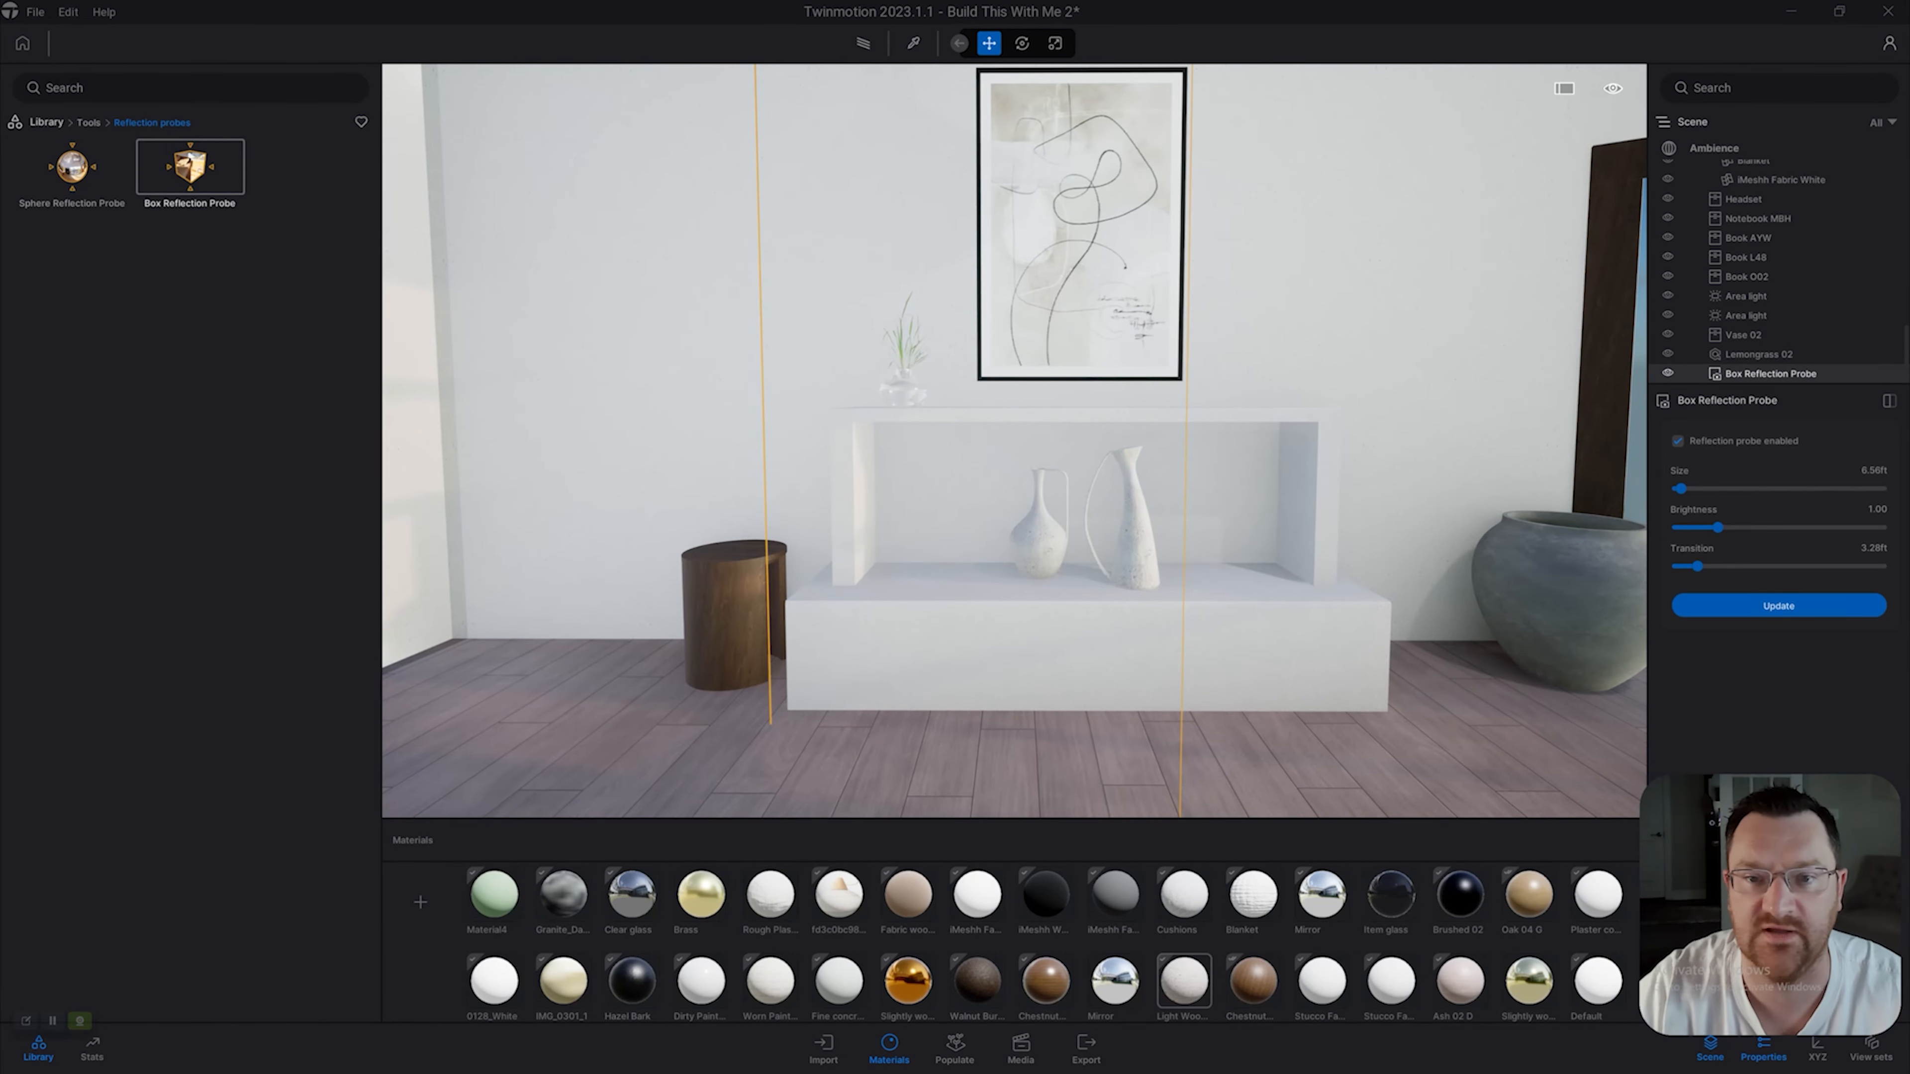
pyautogui.press('w')
pyautogui.moveTo(1014, 441); pyautogui.dragTo(1068, 497, button='right')
pyautogui.press('w')
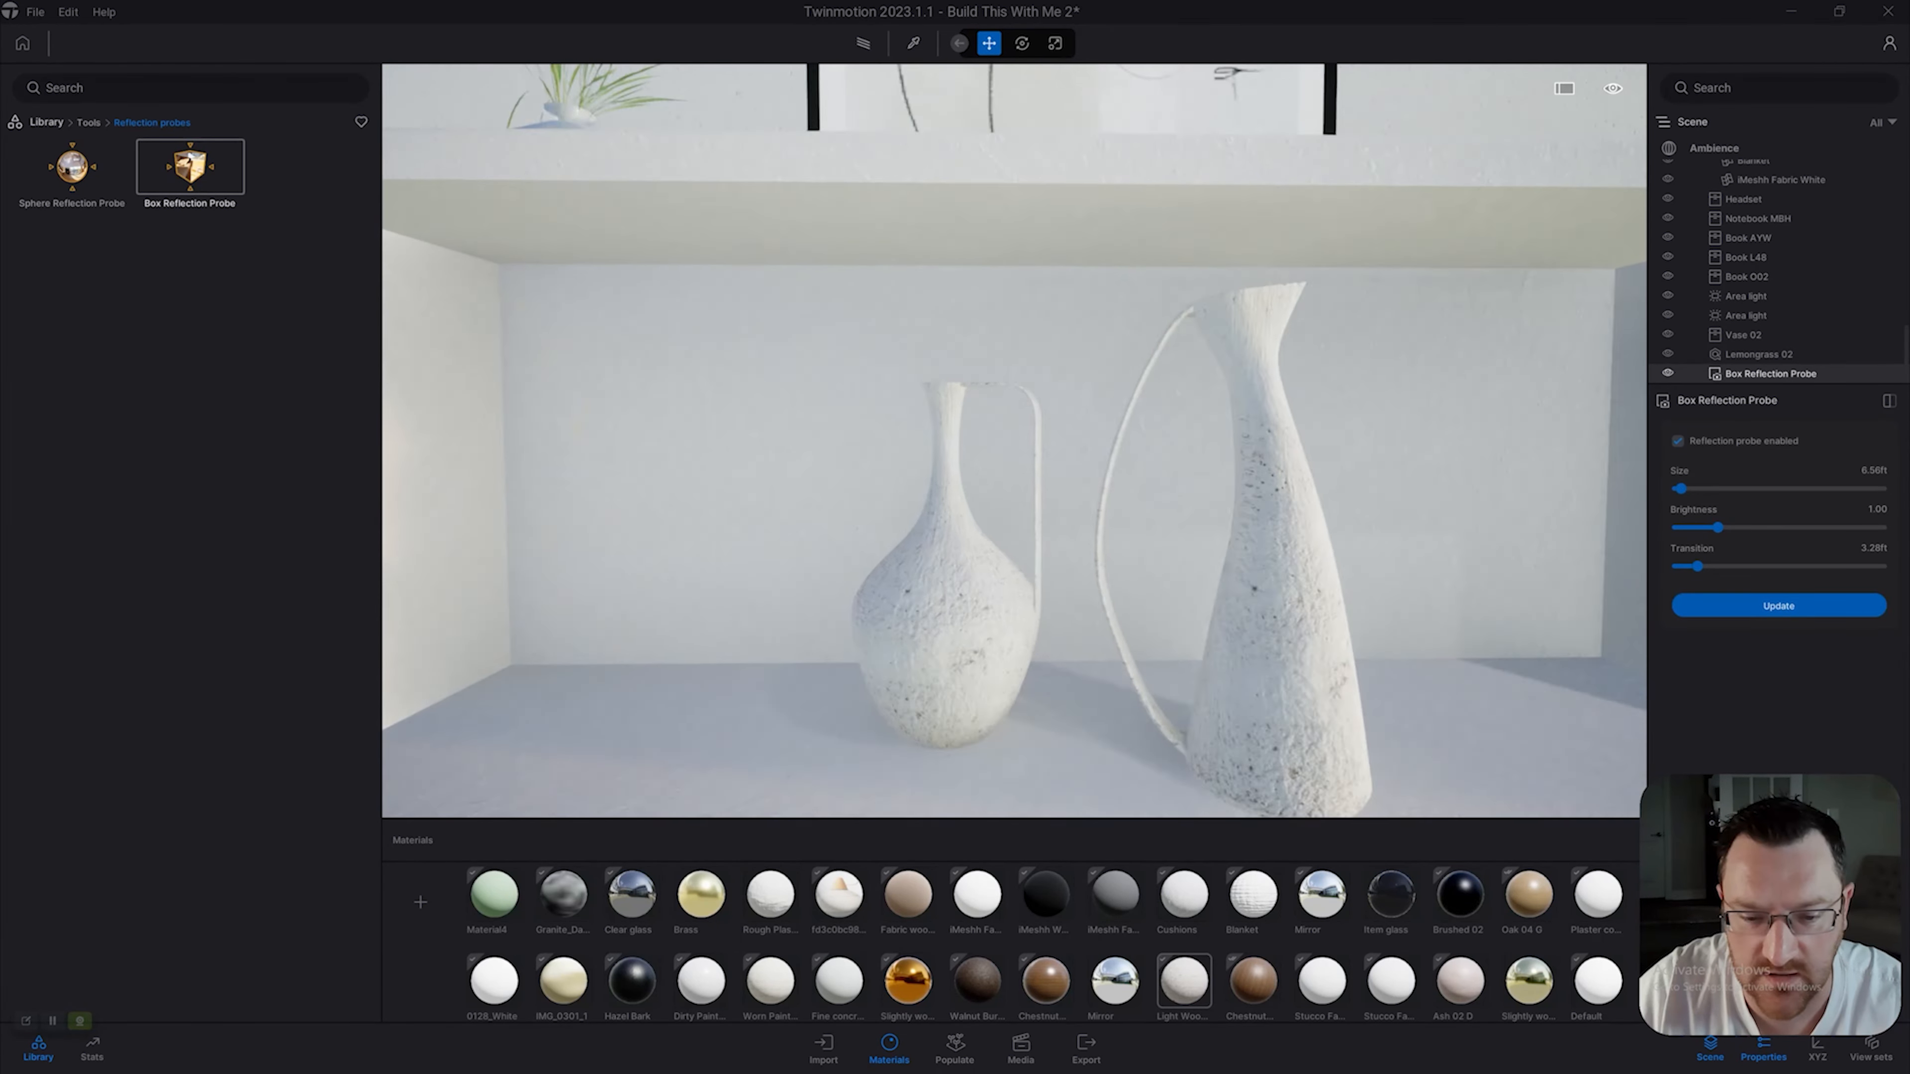
pyautogui.press('s')
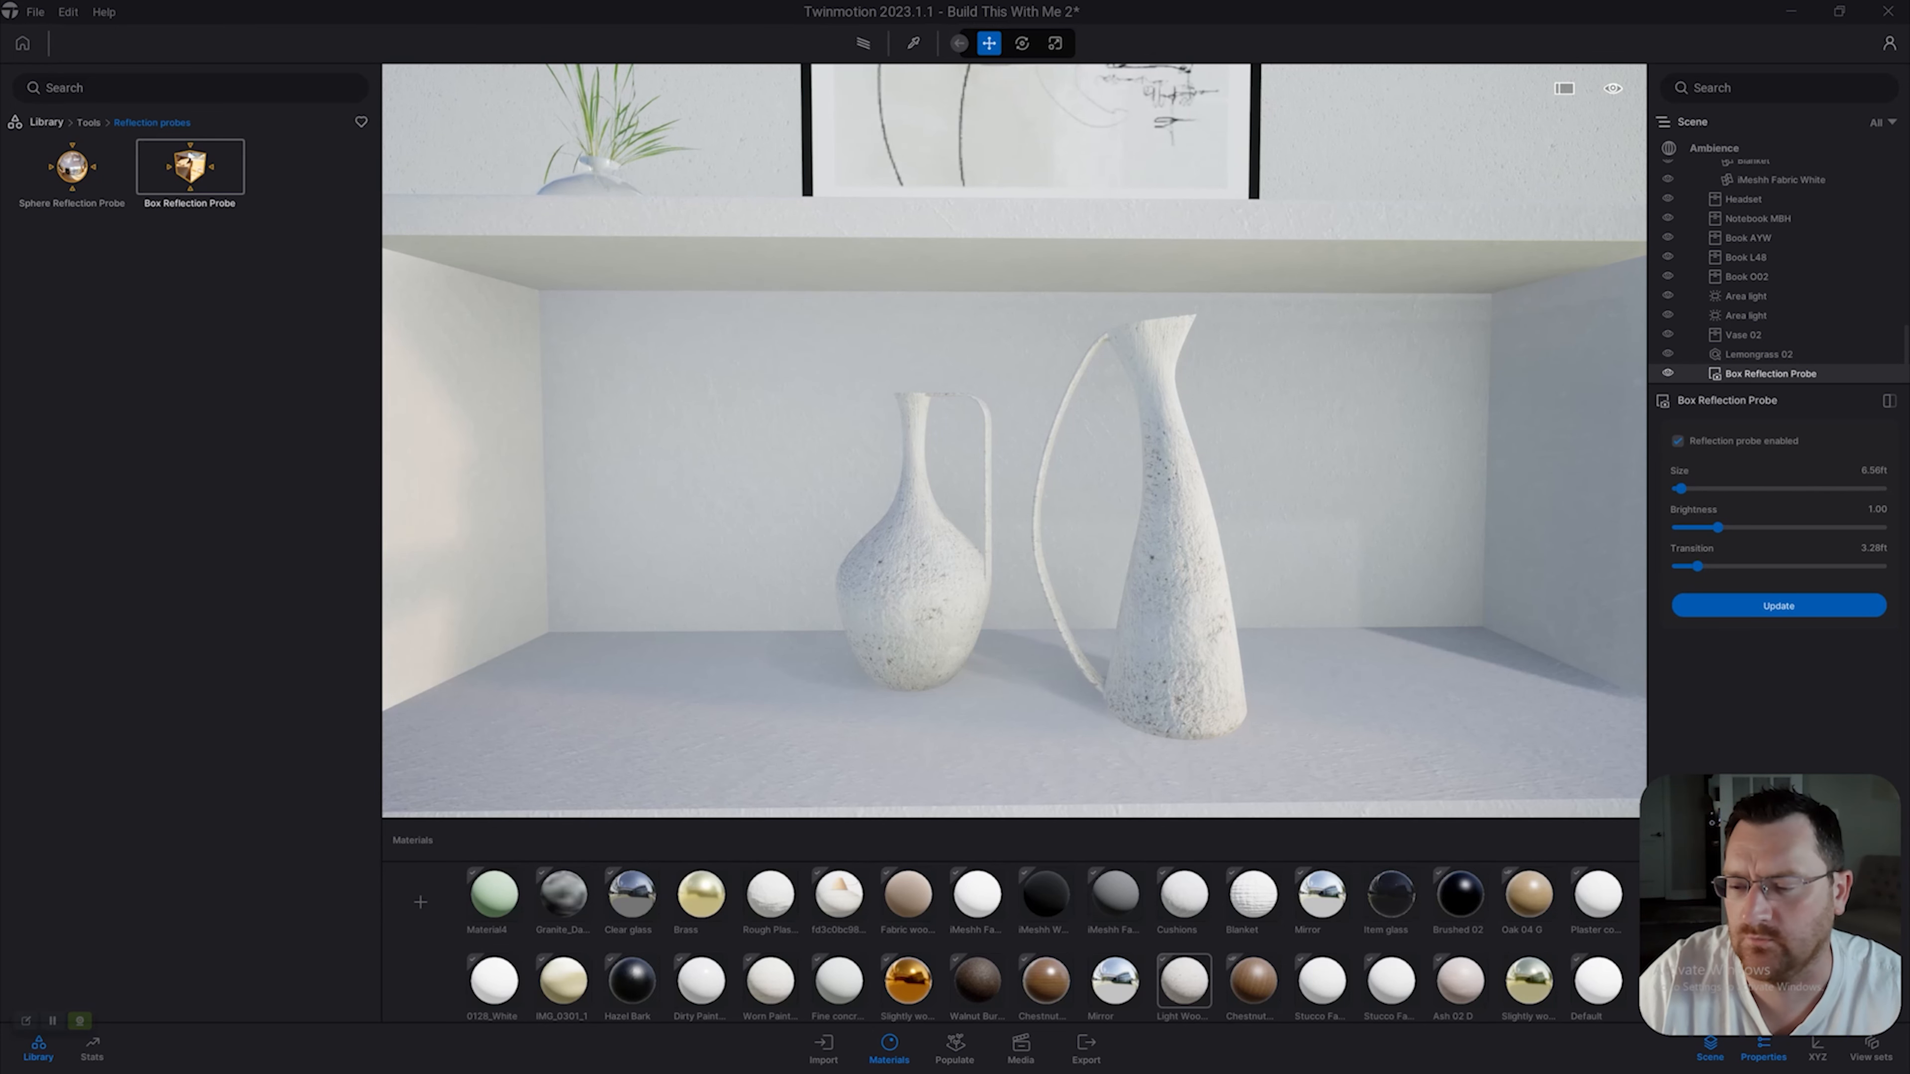
# Examine the large pot, the leaning mirror and the bed from the shelf side of the room.
pyautogui.moveTo(1014, 441); pyautogui.dragTo(1541, 444, button='right')
pyautogui.press('s')
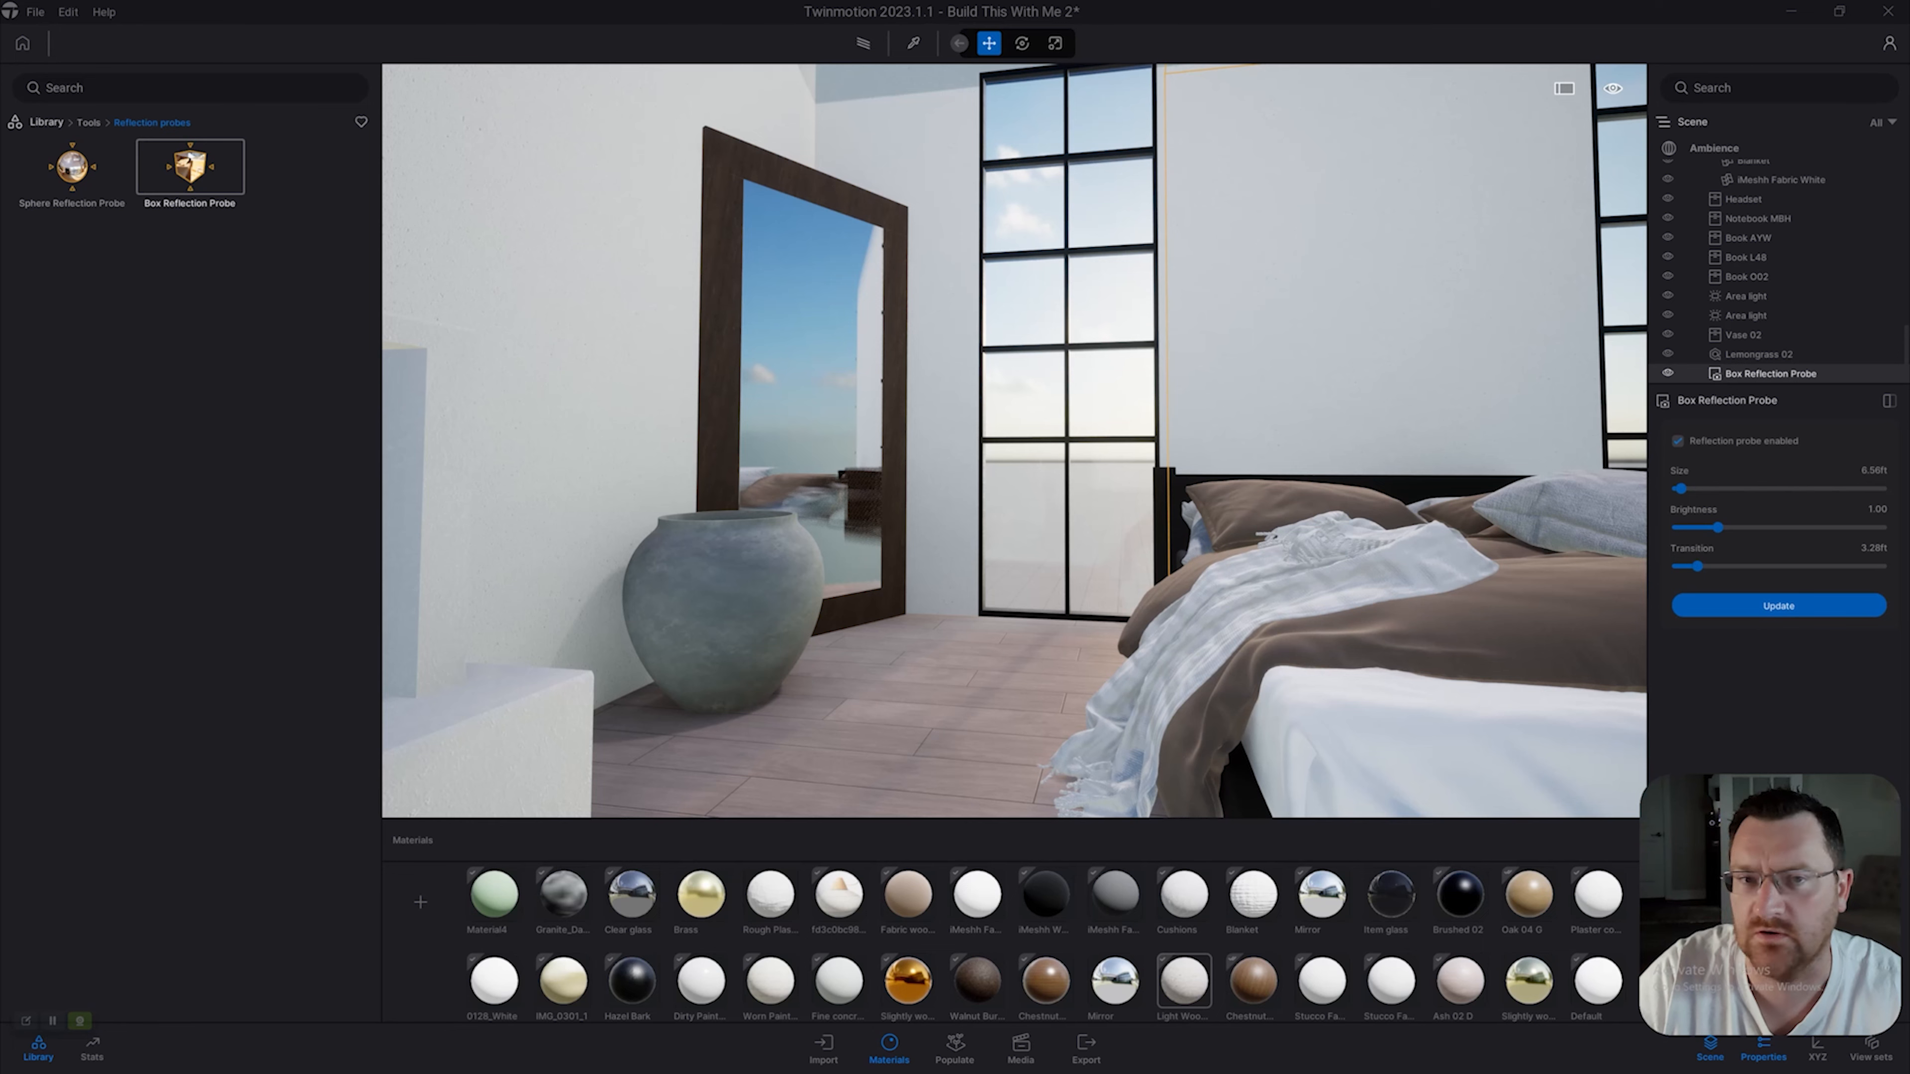
pyautogui.press('s')
pyautogui.moveTo(1014, 441); pyautogui.dragTo(1091, 442, button='right')
pyautogui.press('d')
pyautogui.press('w')
pyautogui.press('s')
pyautogui.press('w')
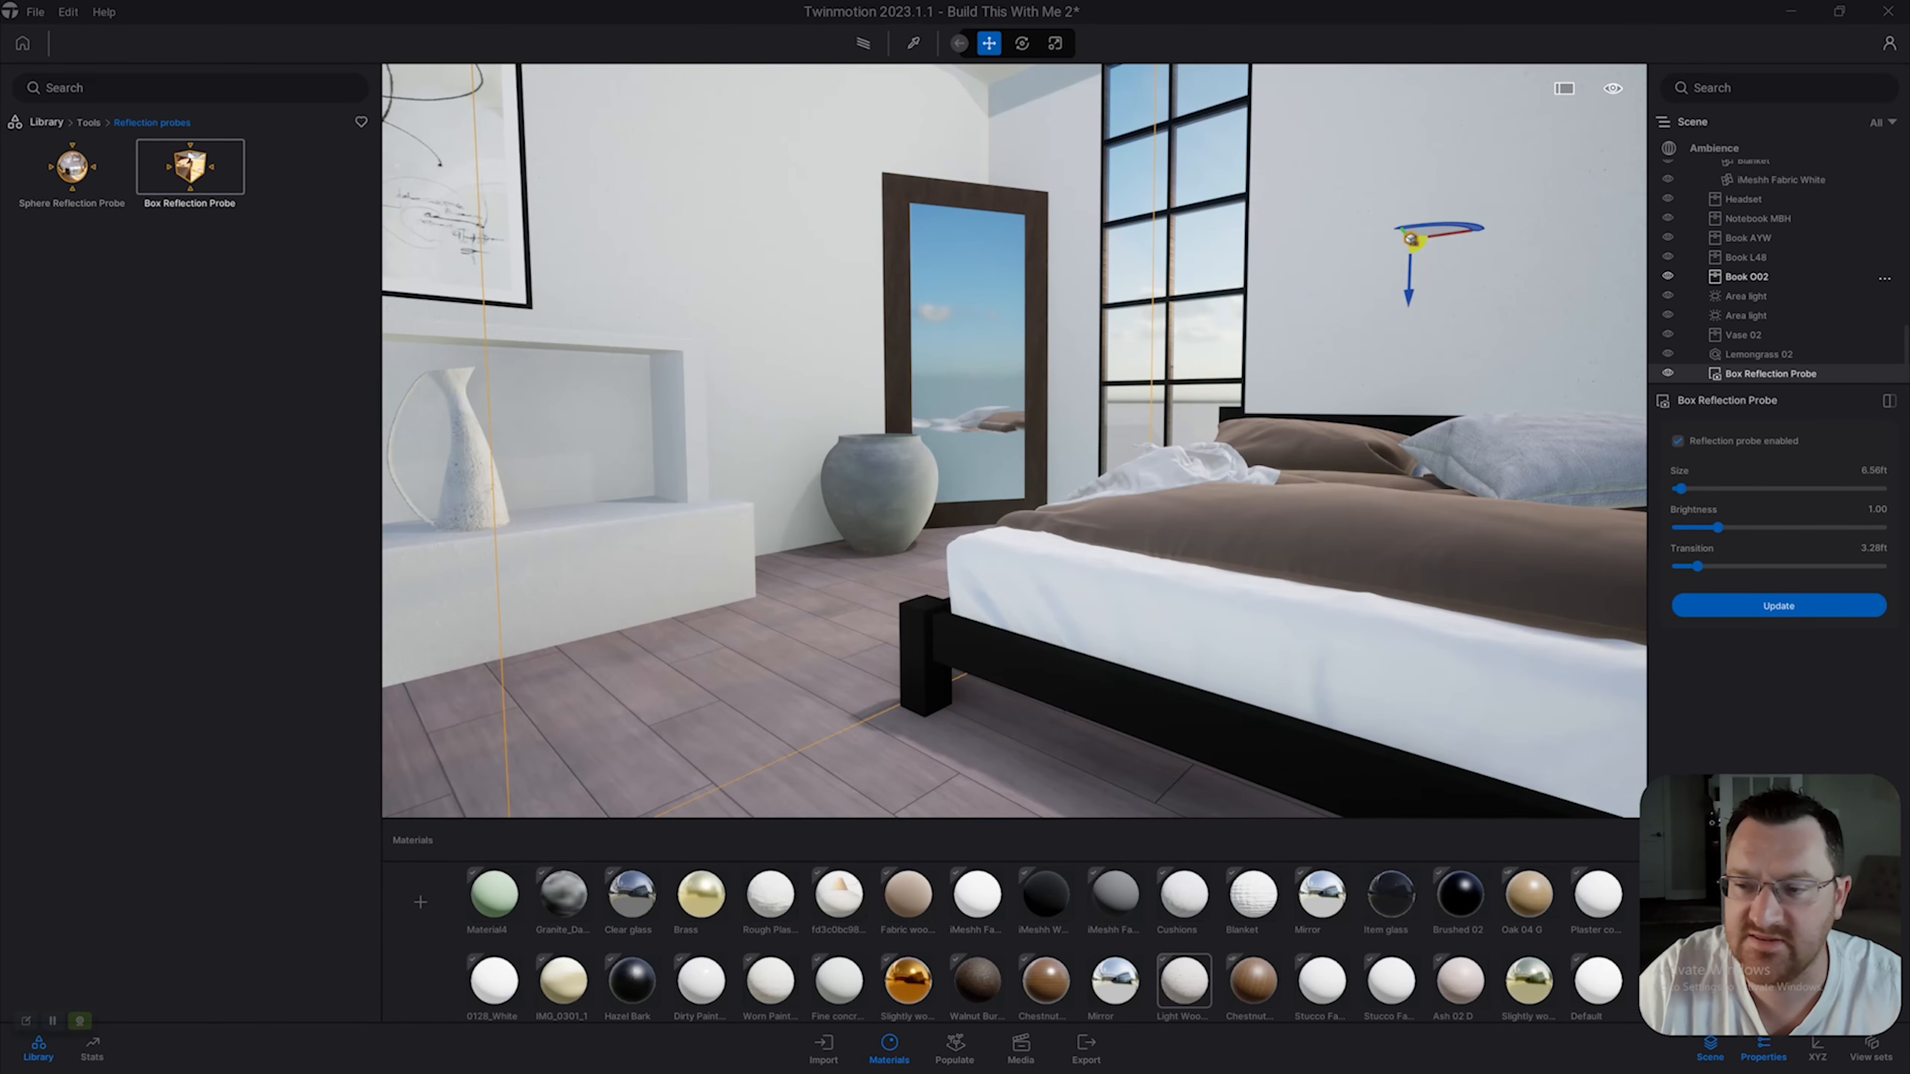
# Compare the room with the second area light hidden and shown, leaving the light visible.
pyautogui.click(1746, 315)
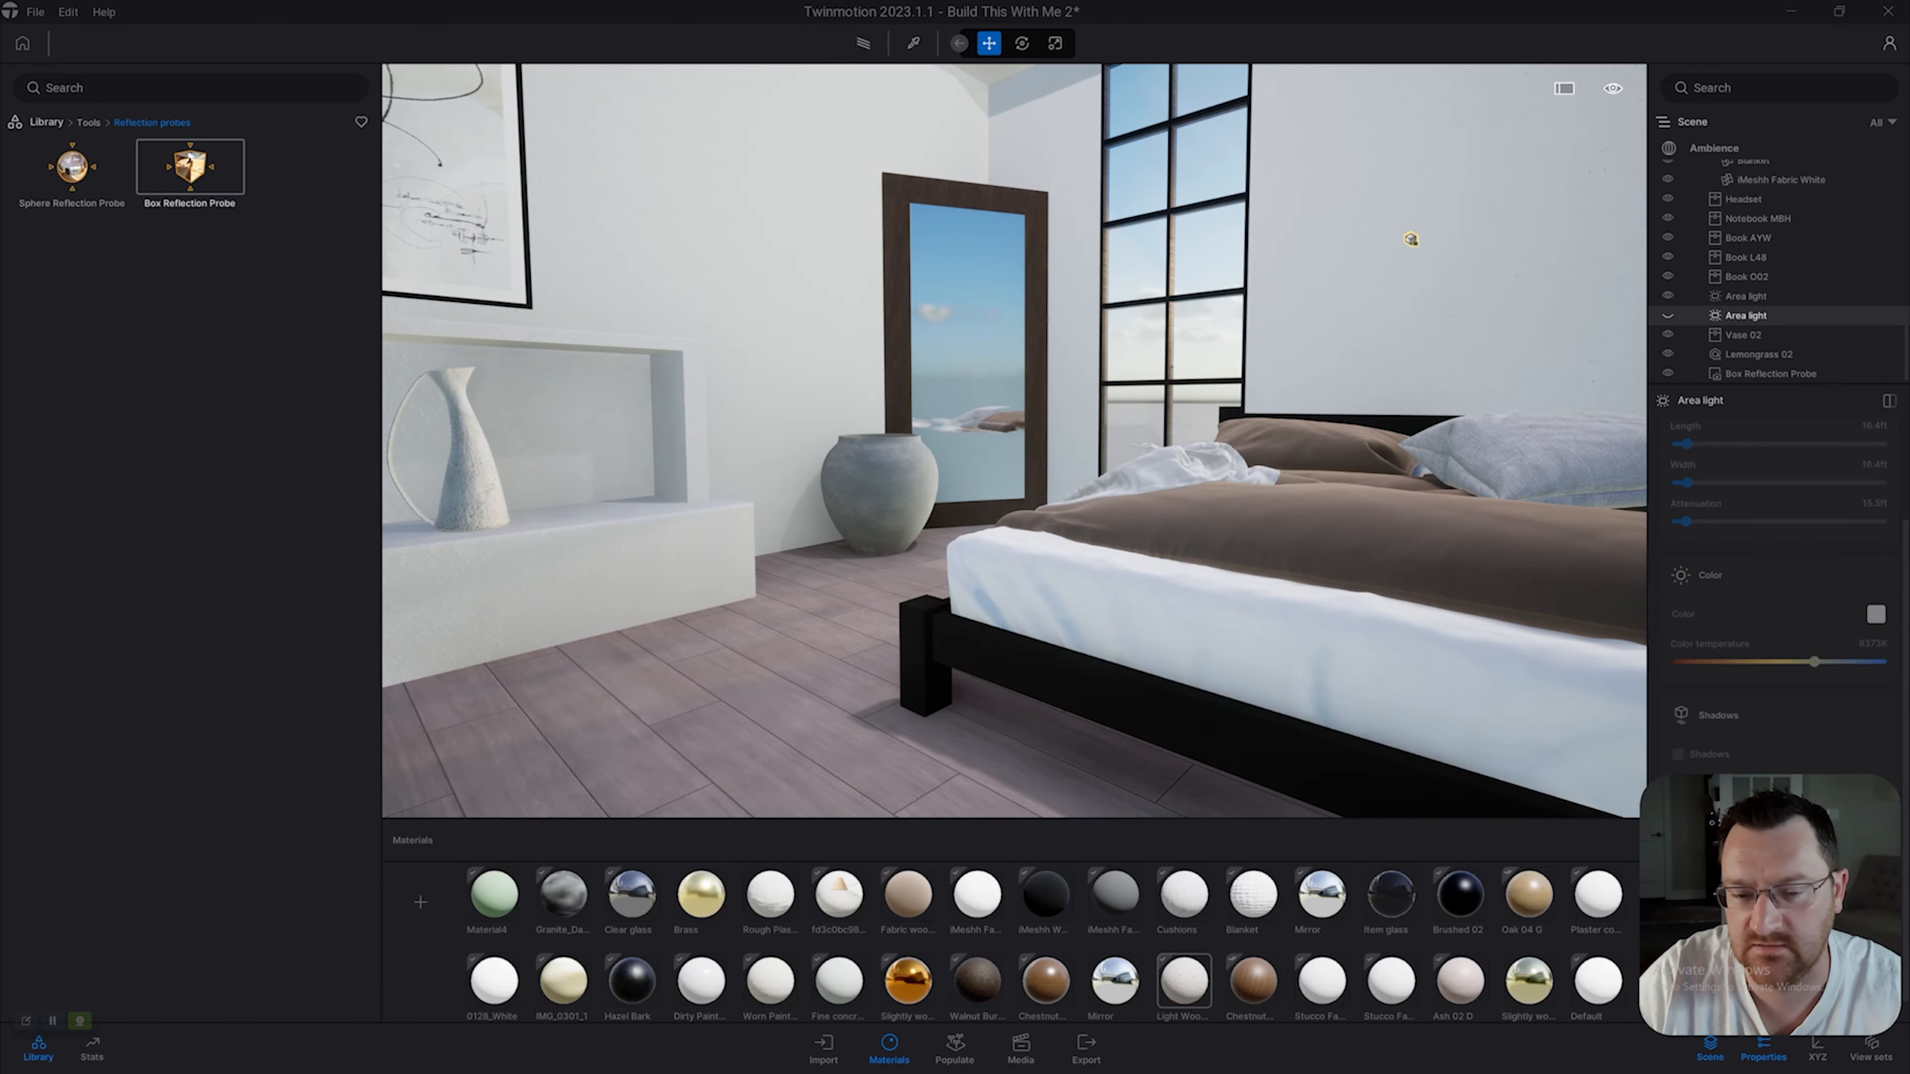
pyautogui.click(1668, 315)
pyautogui.click(1668, 316)
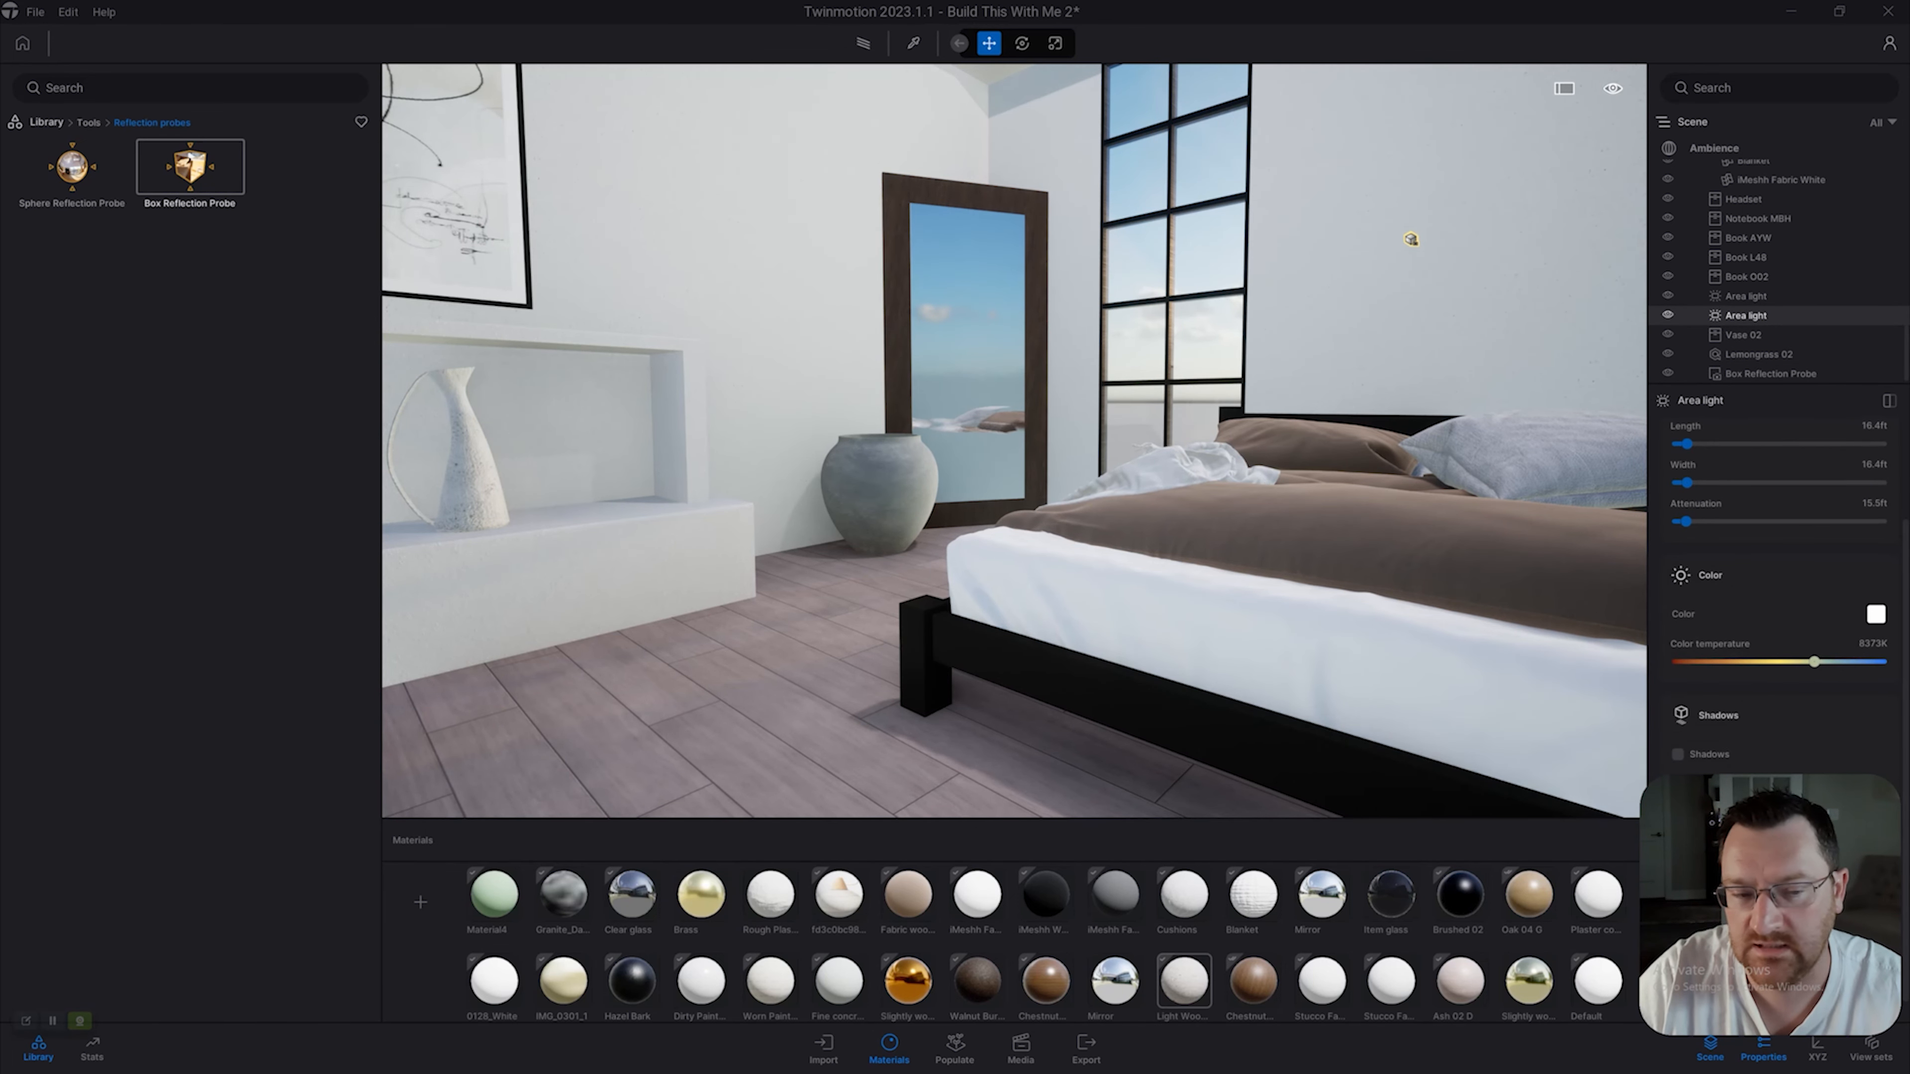
pyautogui.click(1668, 316)
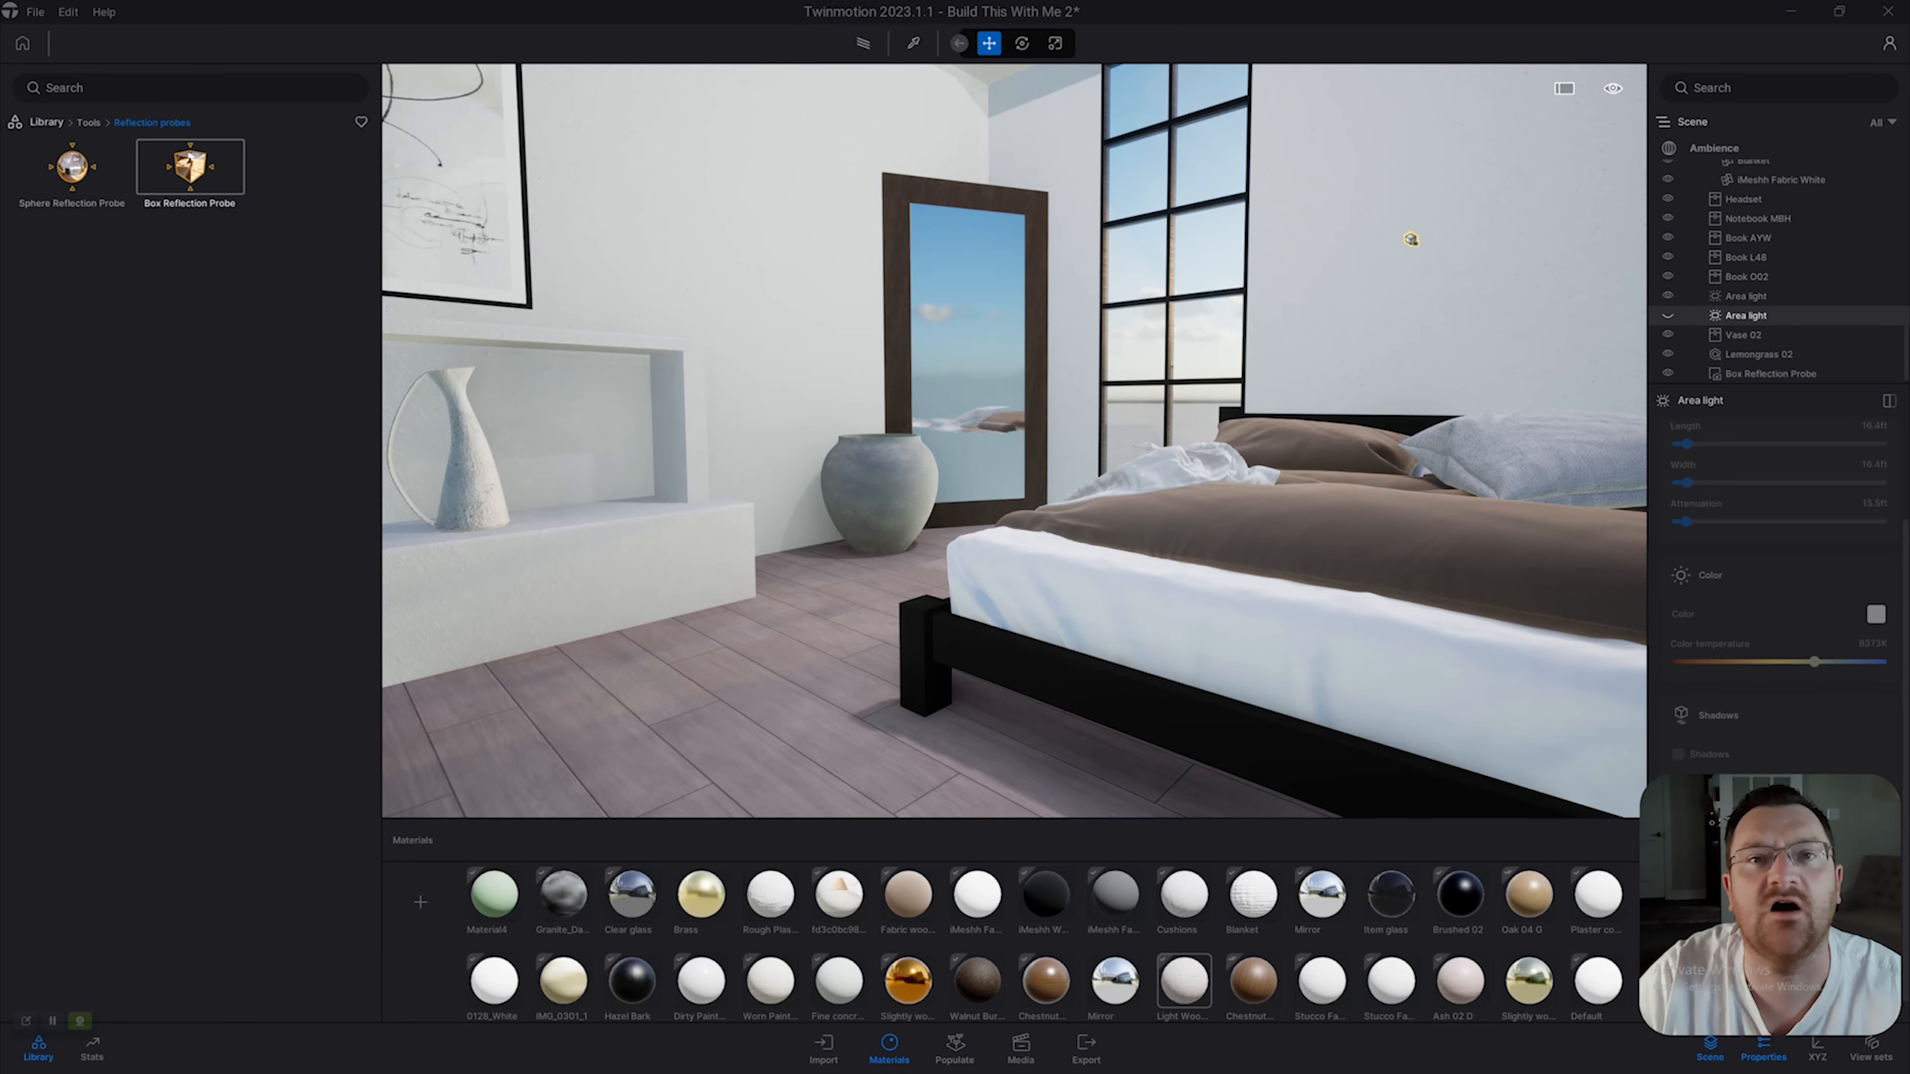
pyautogui.click(1668, 315)
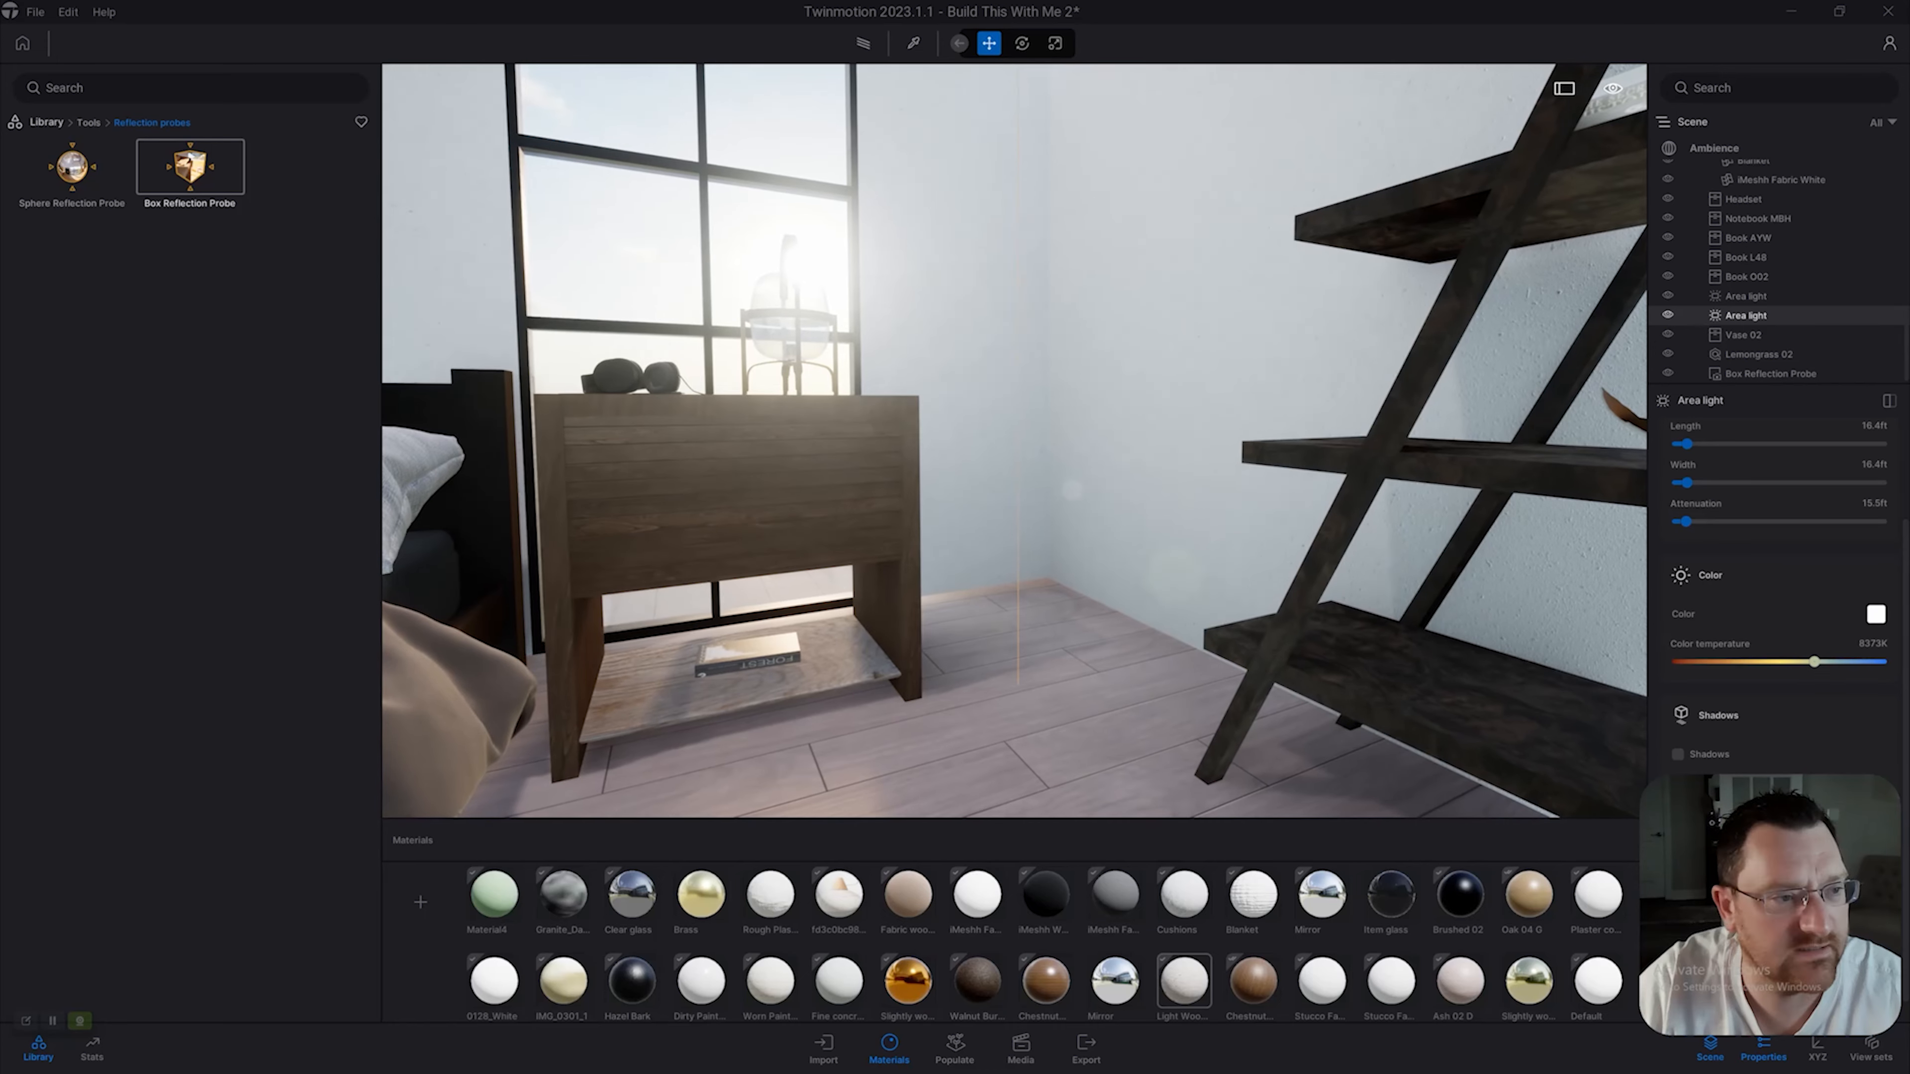
# Examine the empty floor corner between the nightstand and the ladder shelf.
pyautogui.press('w')
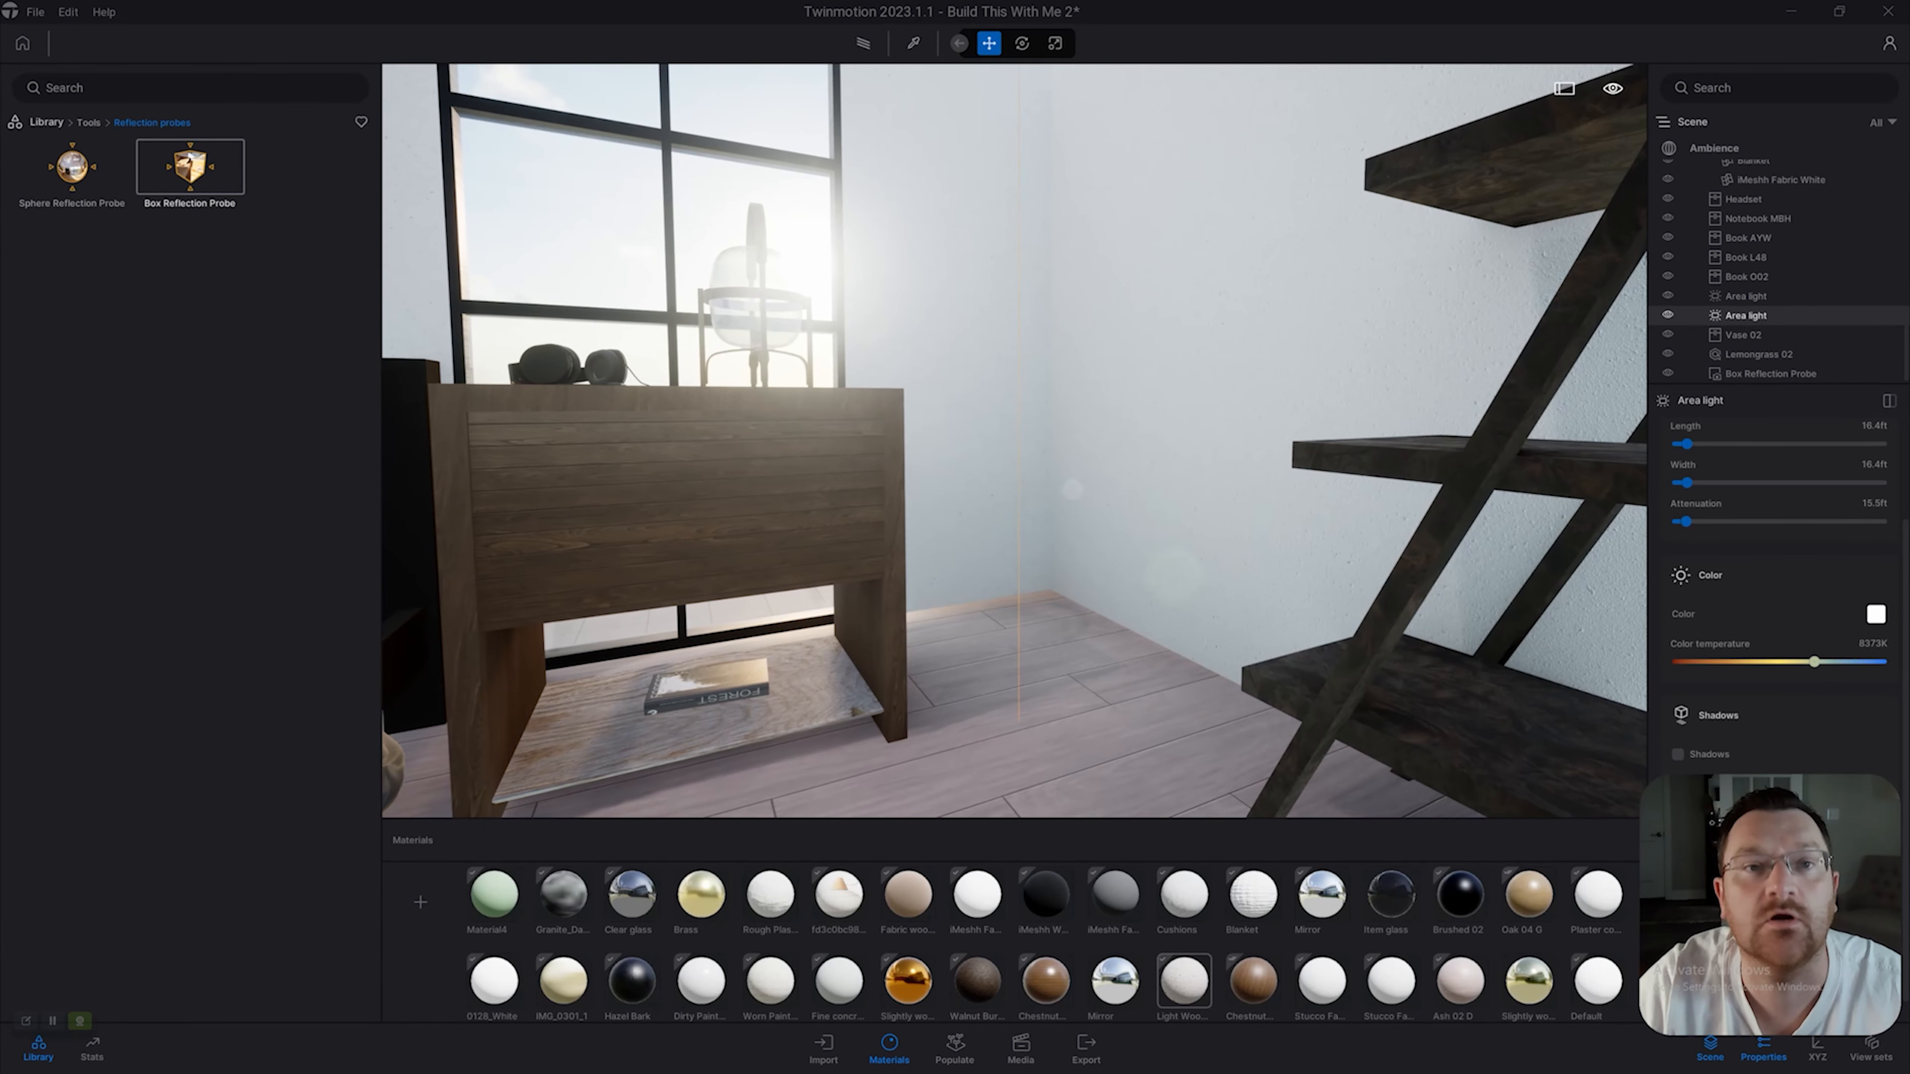
pyautogui.press('w')
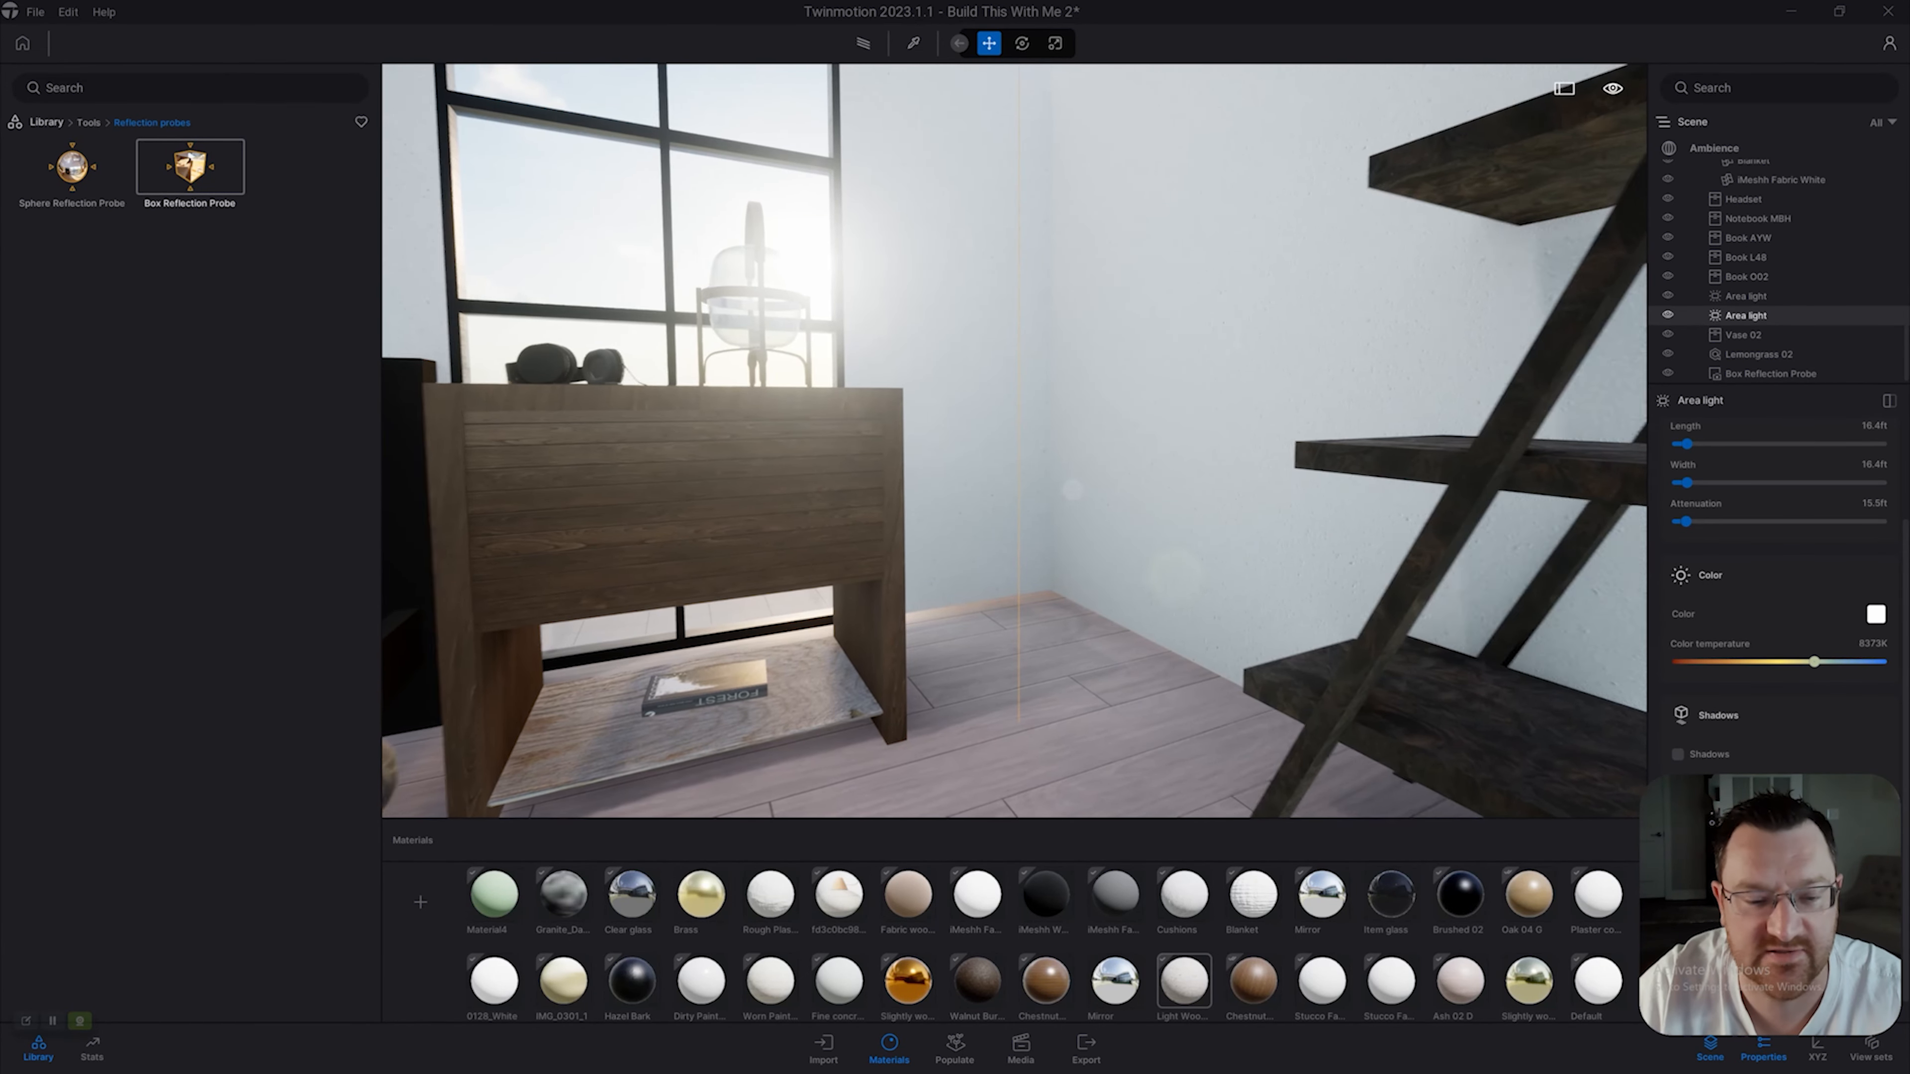
pyautogui.moveTo(1015, 441); pyautogui.dragTo(1271, 440, button='right')
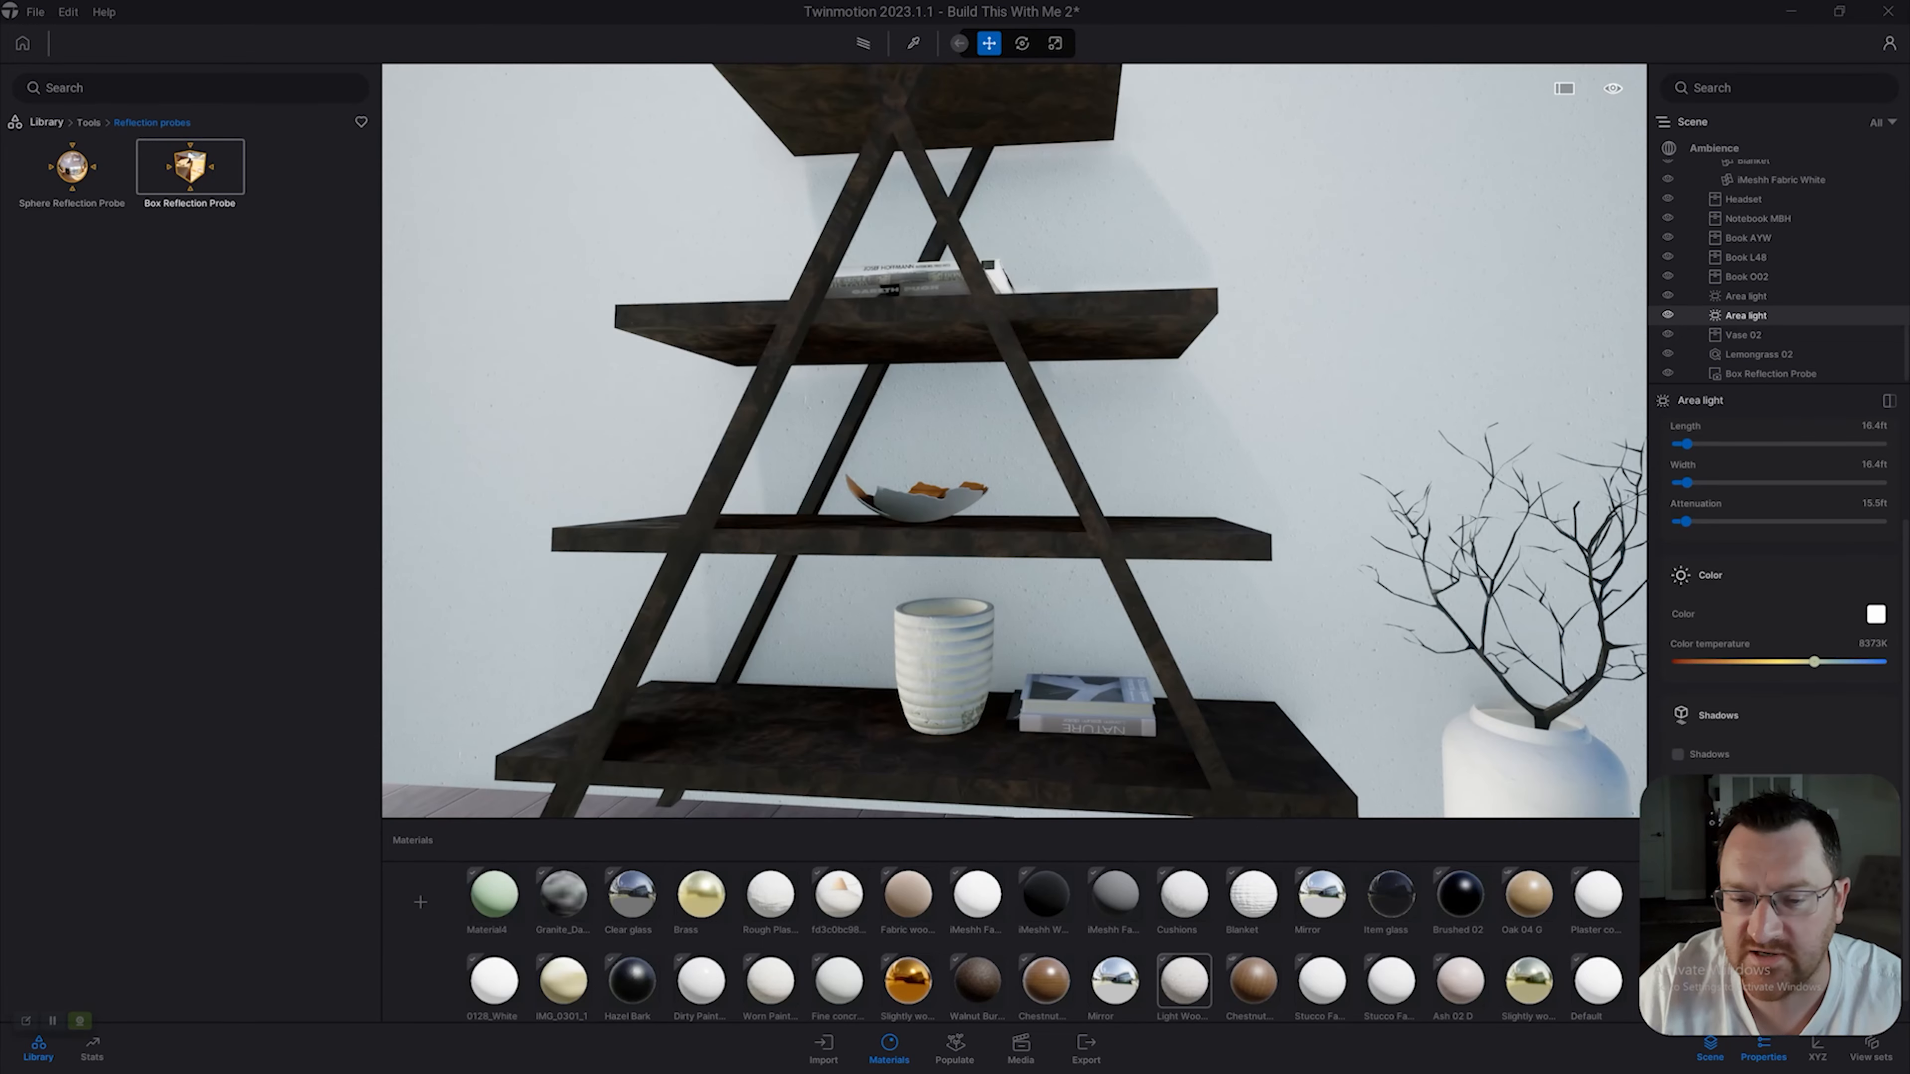
pyautogui.moveTo(1015, 441); pyautogui.dragTo(760, 441, button='right')
pyautogui.press('w')
pyautogui.press('w')
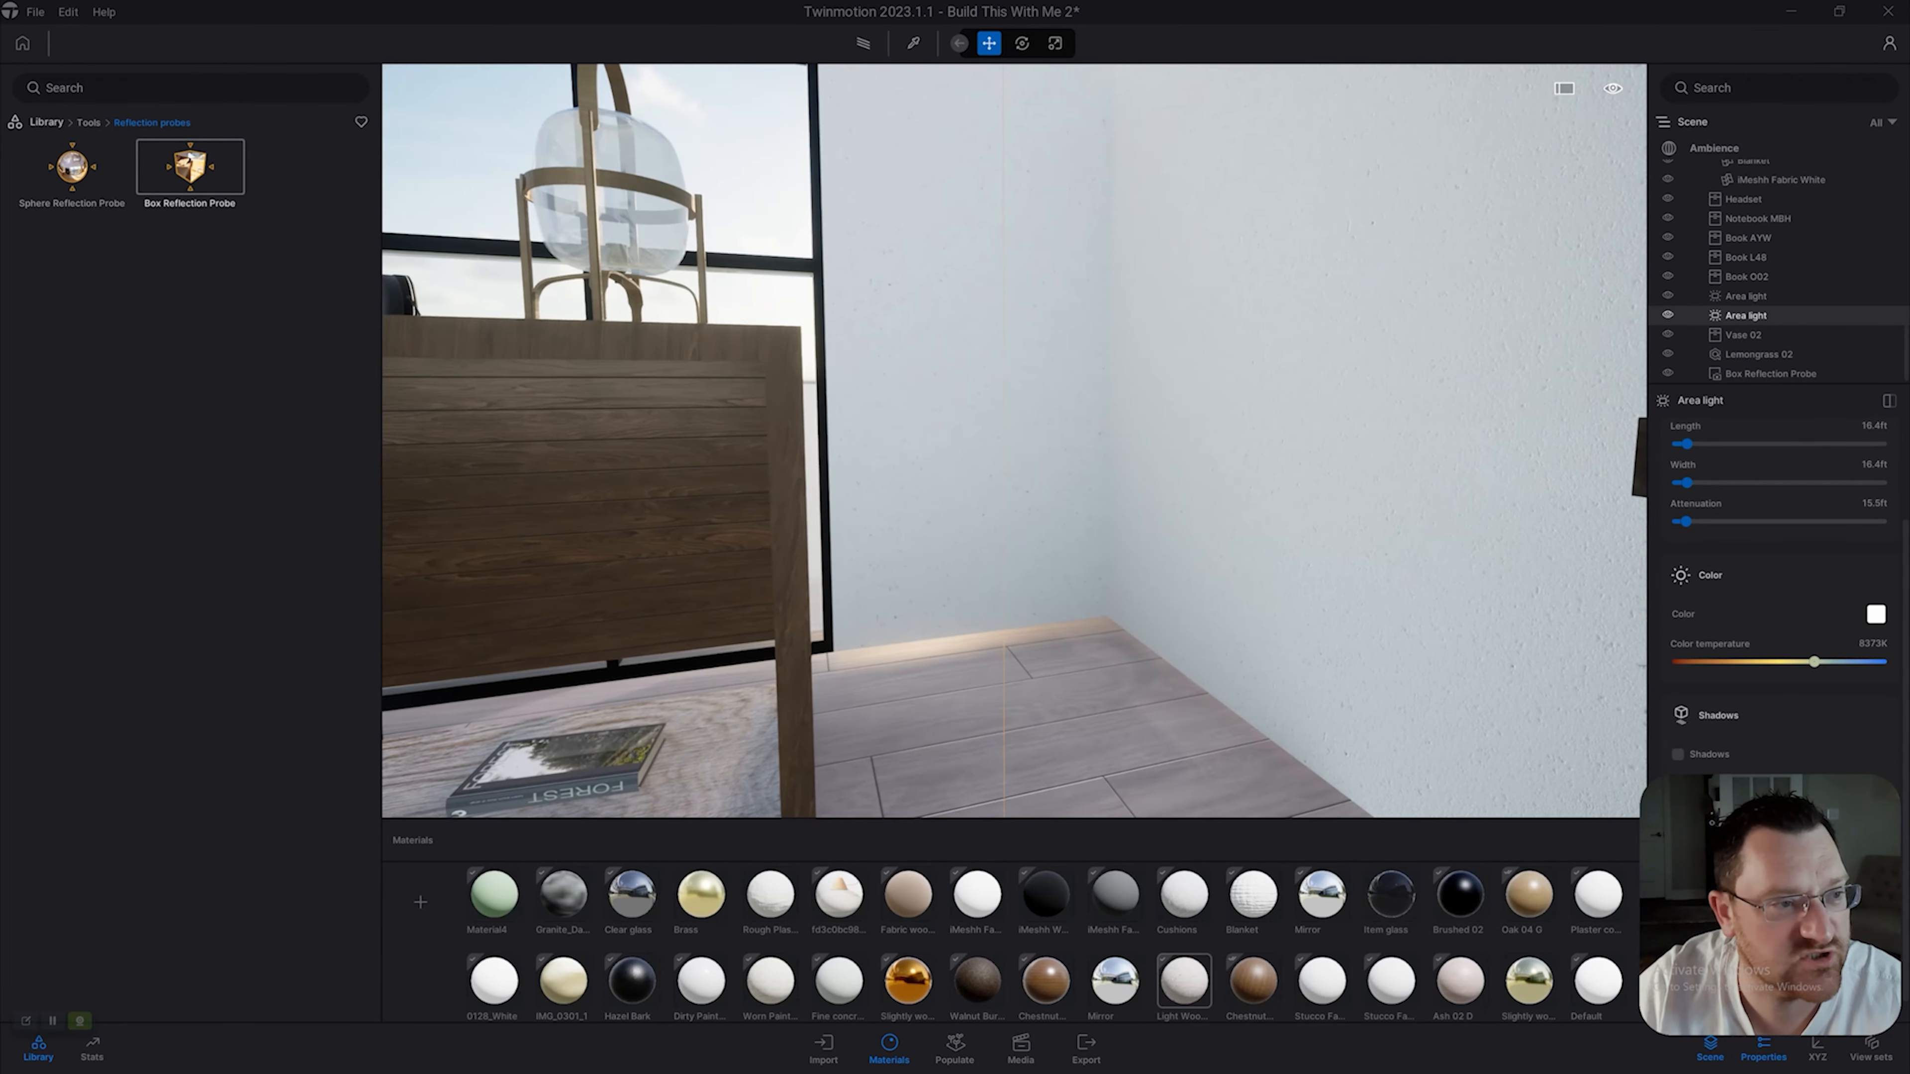
# Search the Megascans 3D assets for "pot" and place a Small Concrete Planter on the floor in the corner beside the nightstand.
pyautogui.click(47, 122)
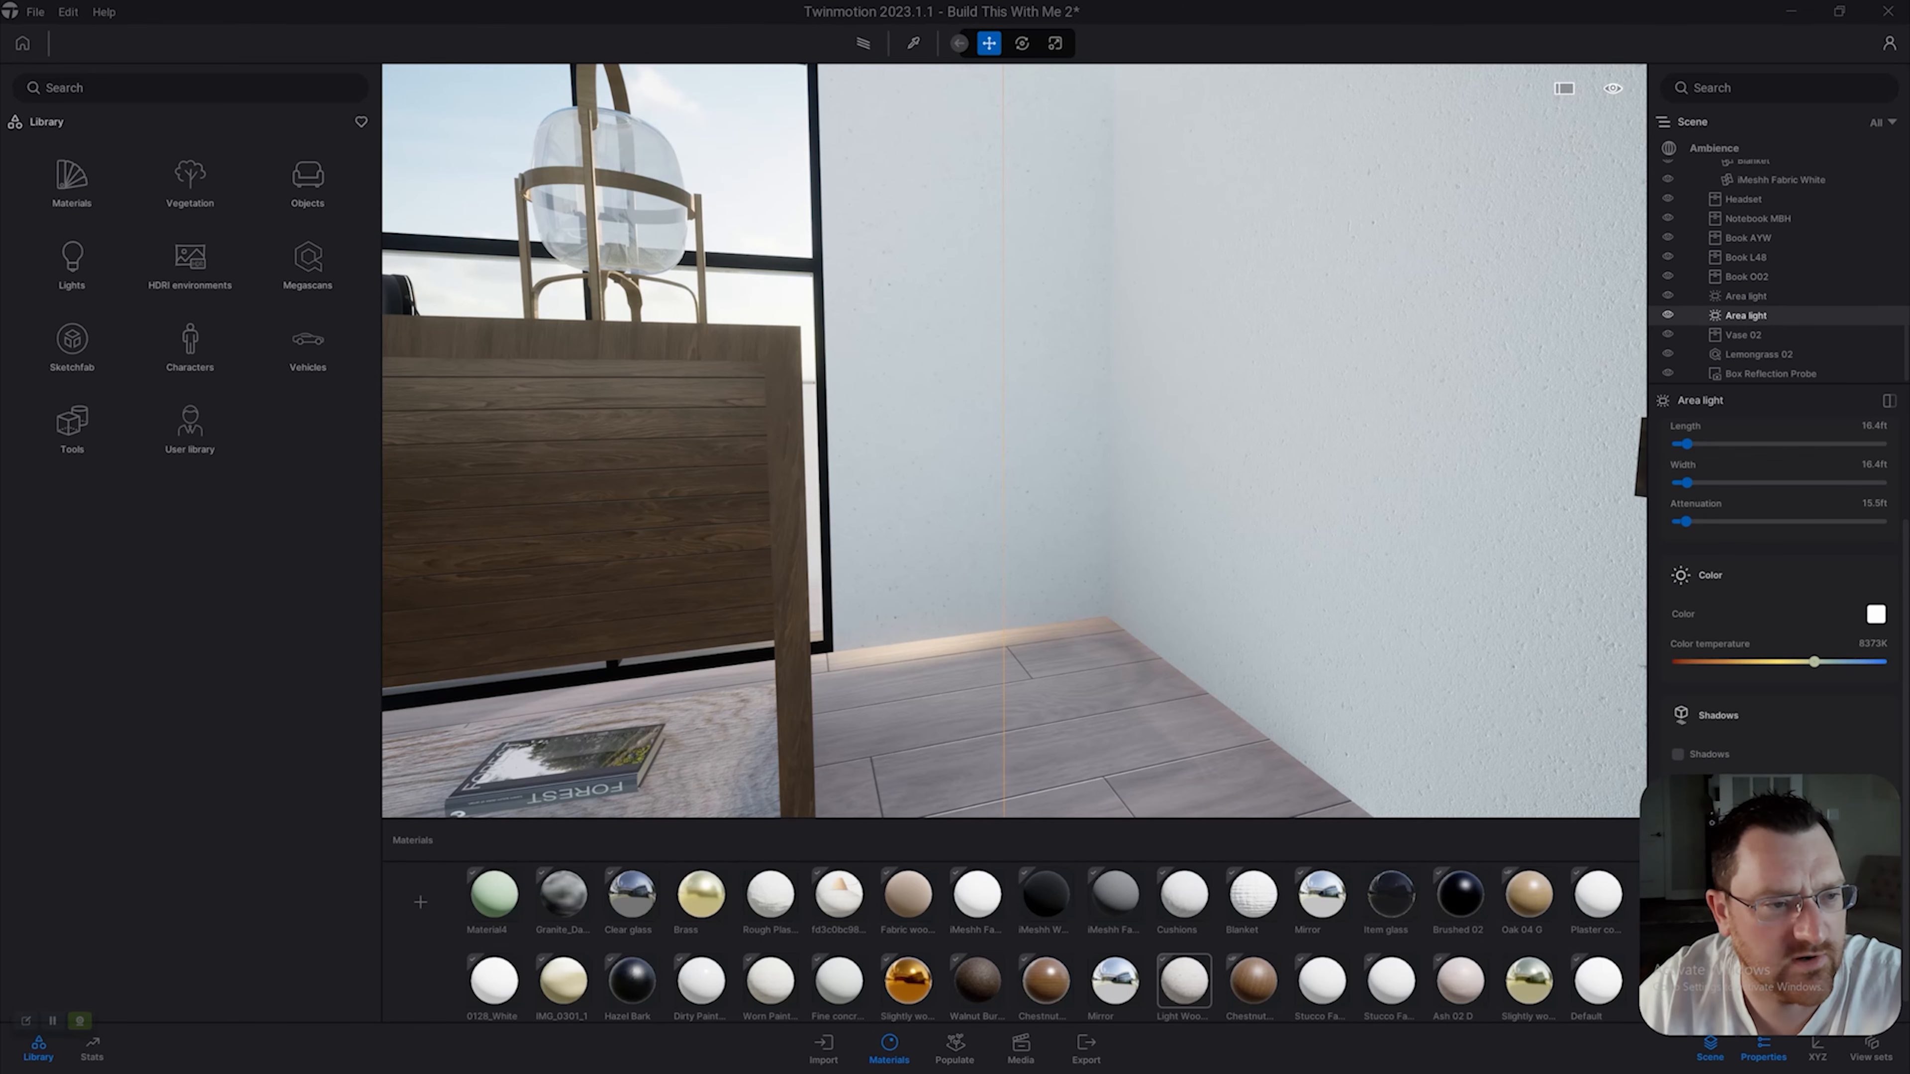
pyautogui.moveTo(1015, 440); pyautogui.dragTo(1028, 489, button='right')
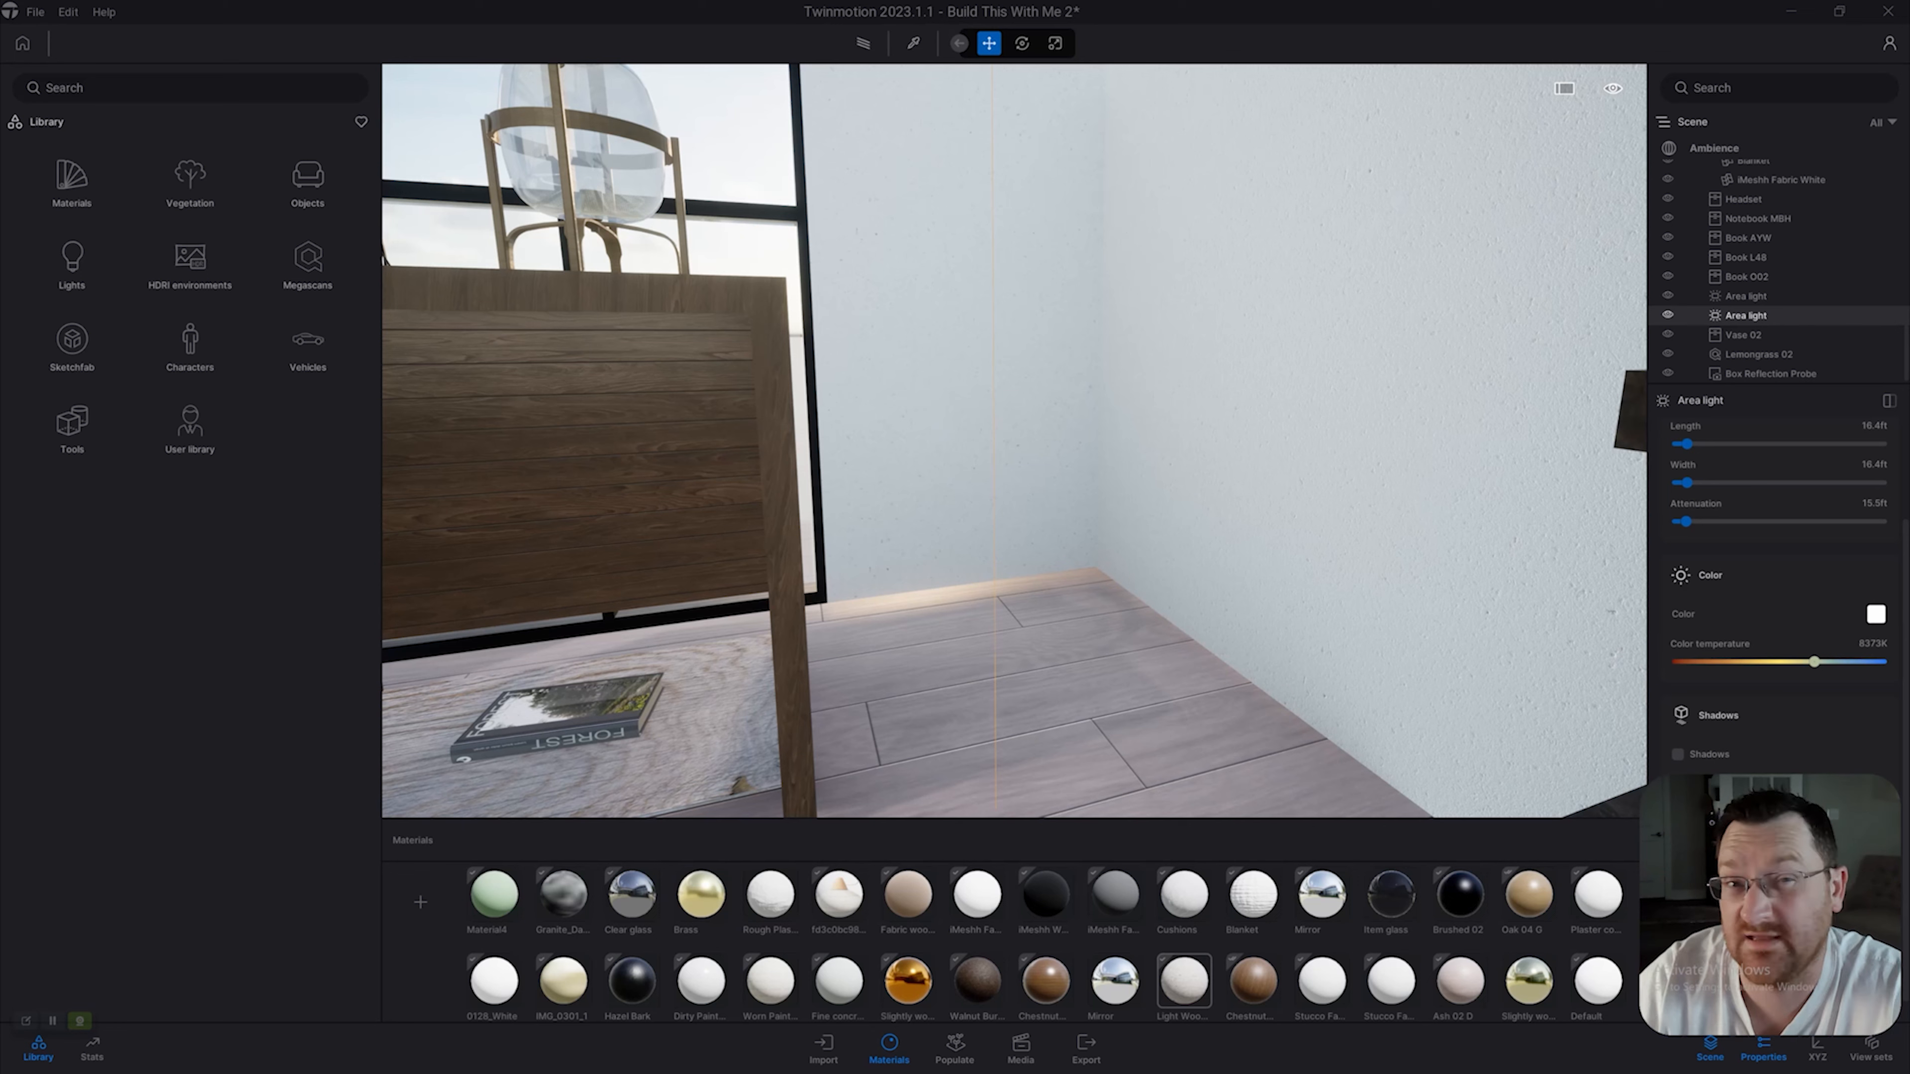
pyautogui.click(308, 260)
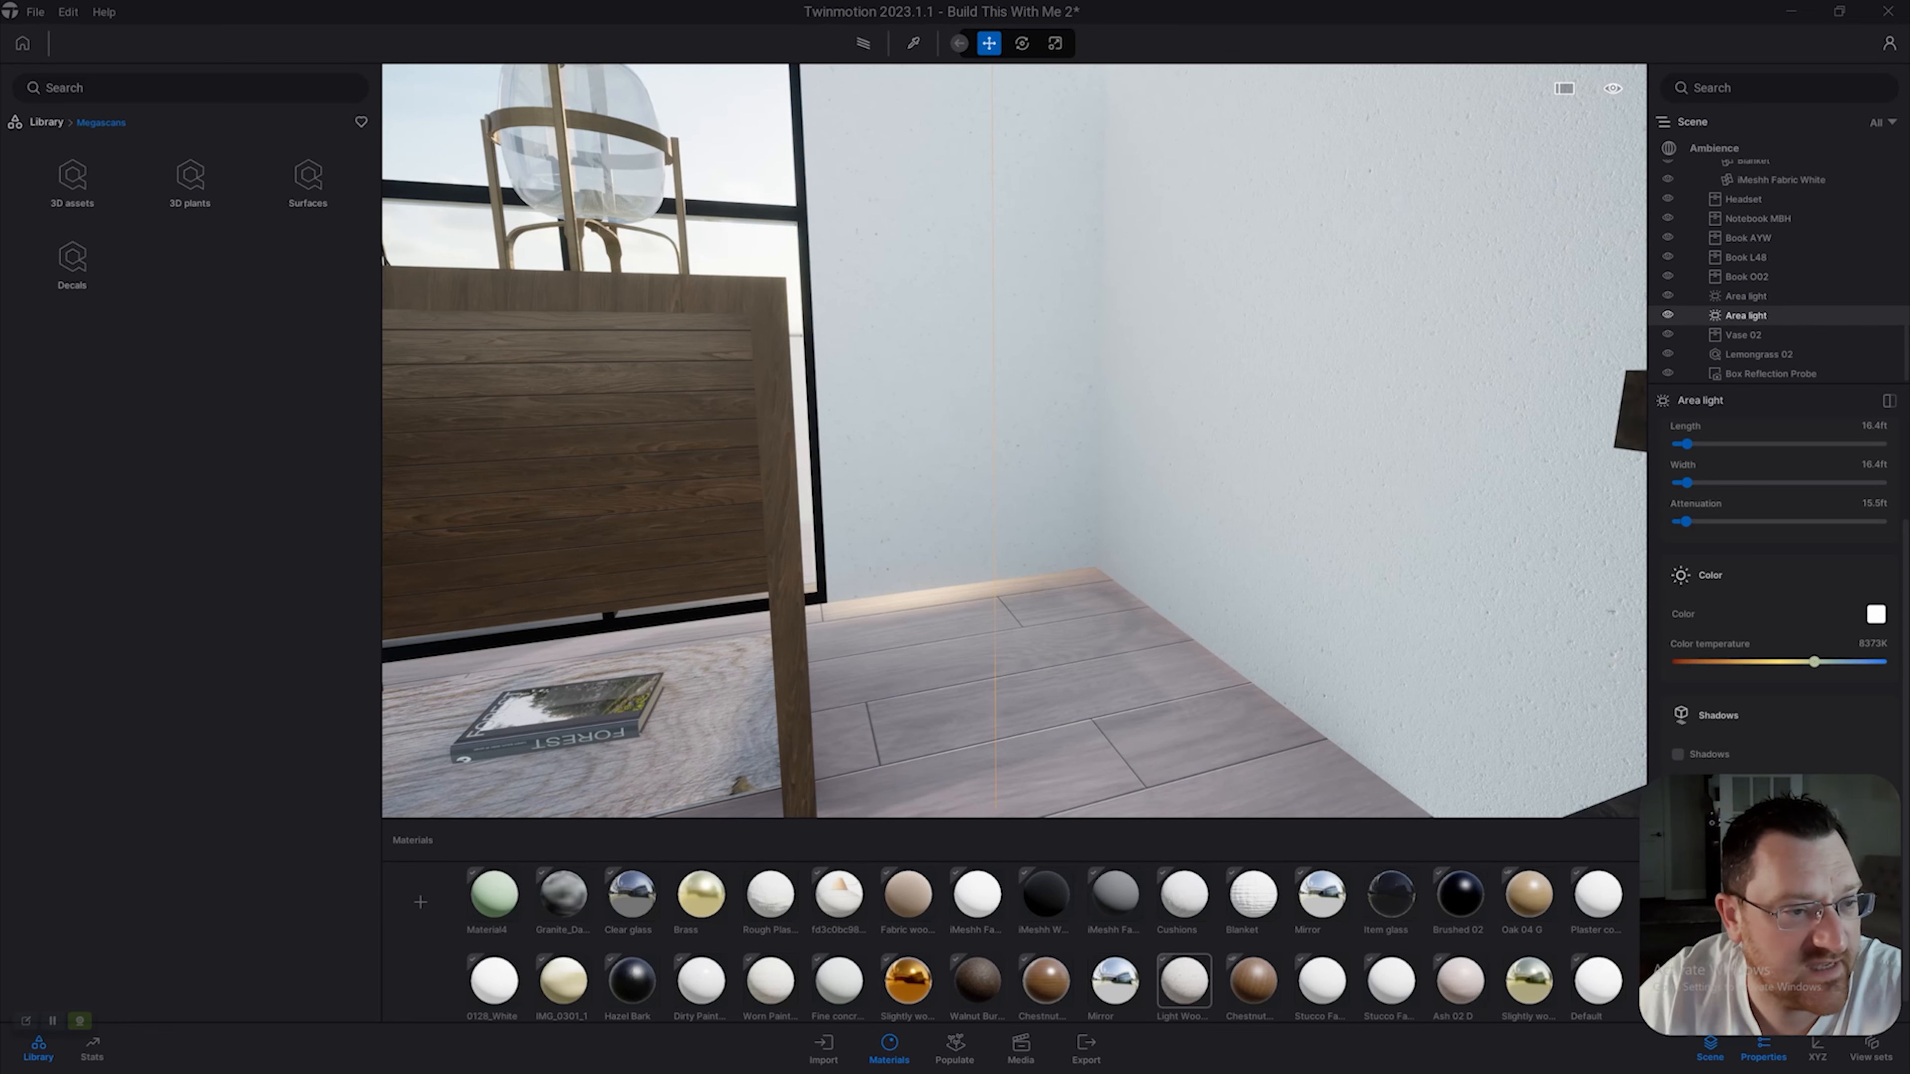
pyautogui.click(46, 122)
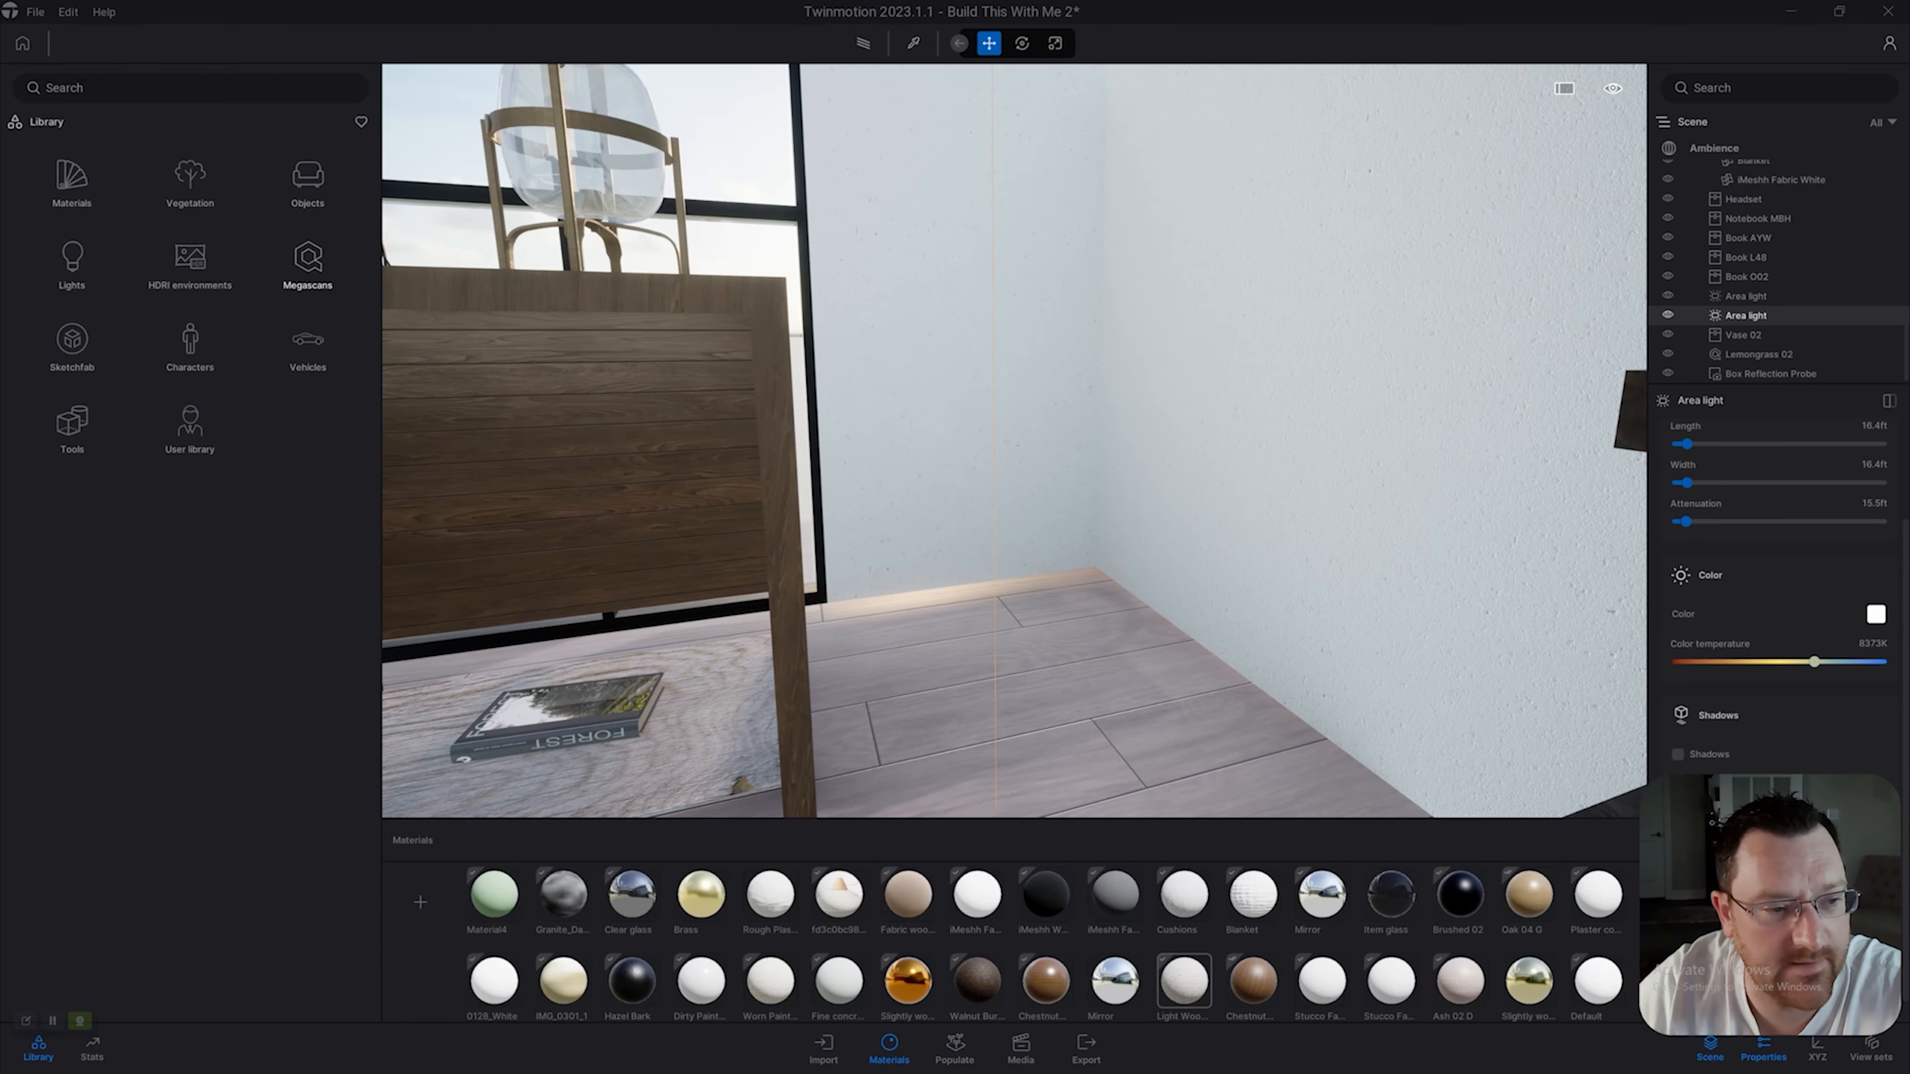
pyautogui.click(307, 260)
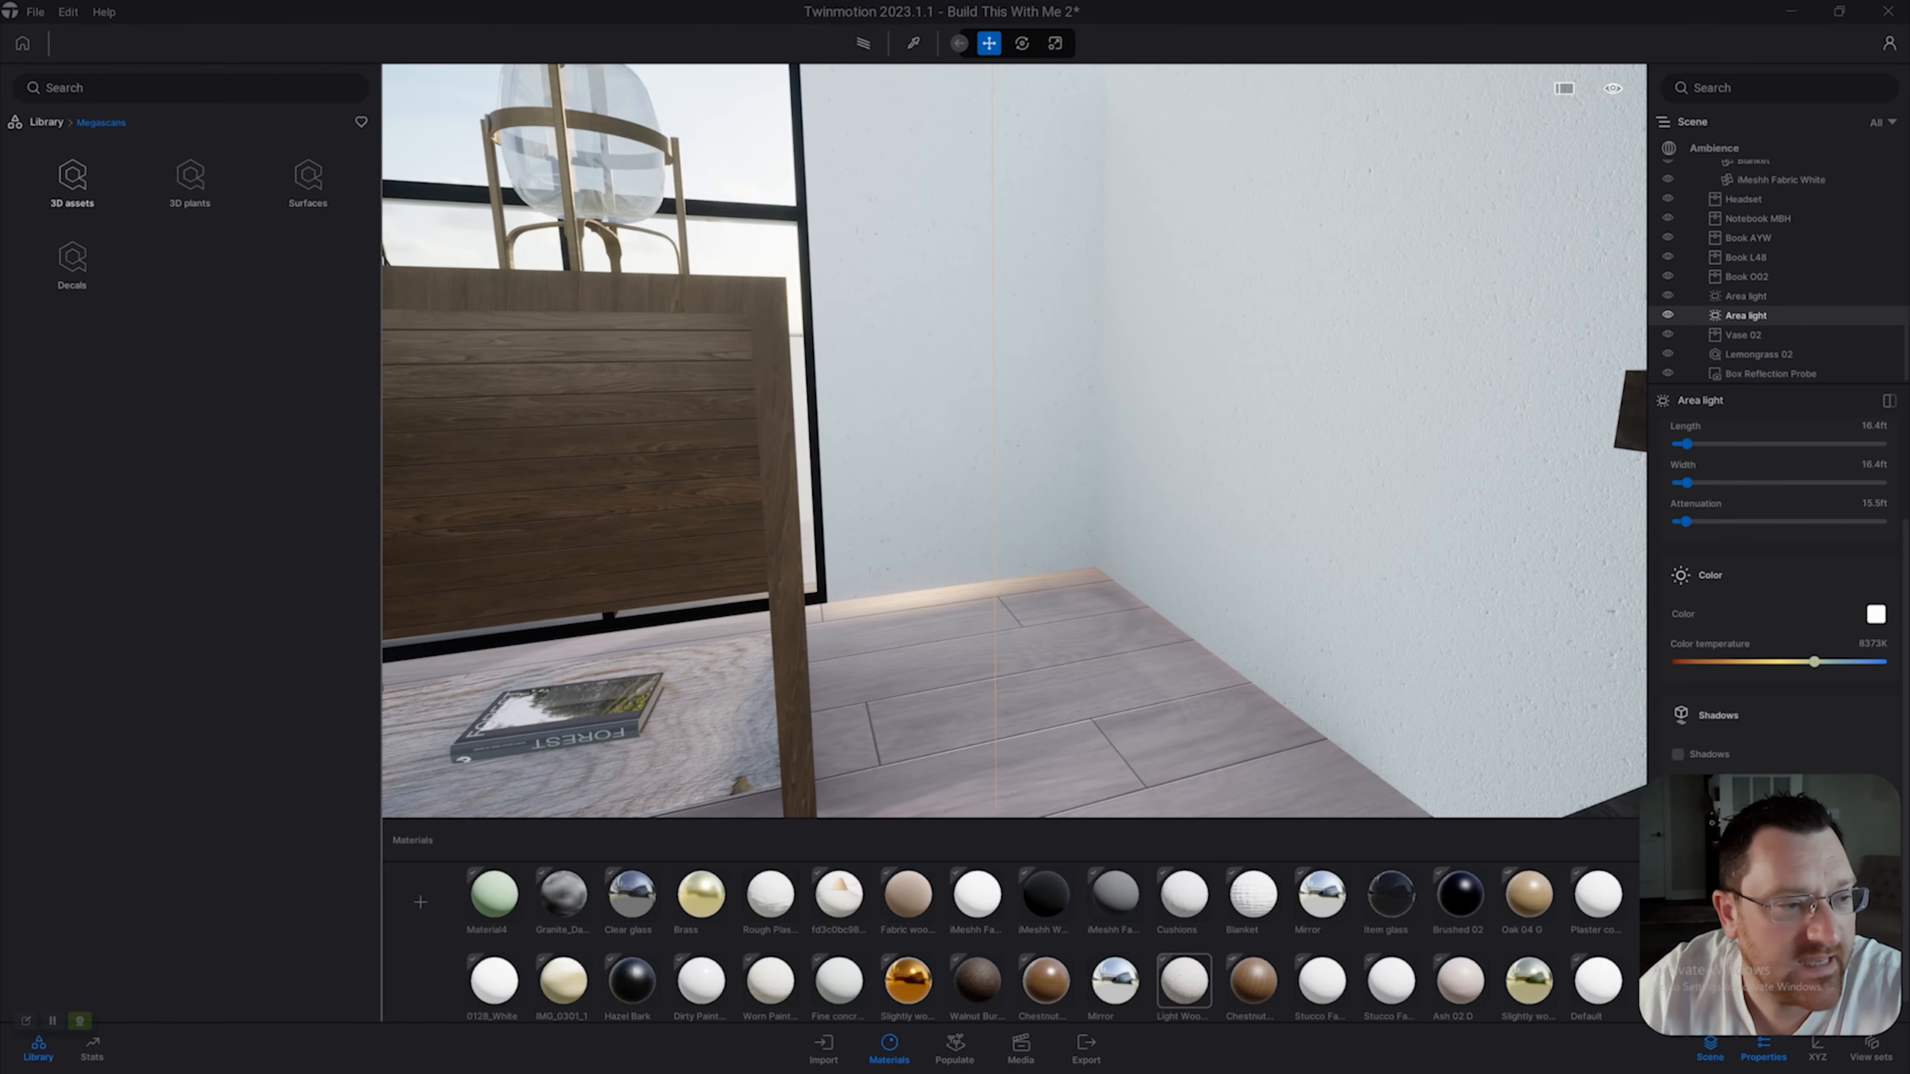
pyautogui.click(72, 179)
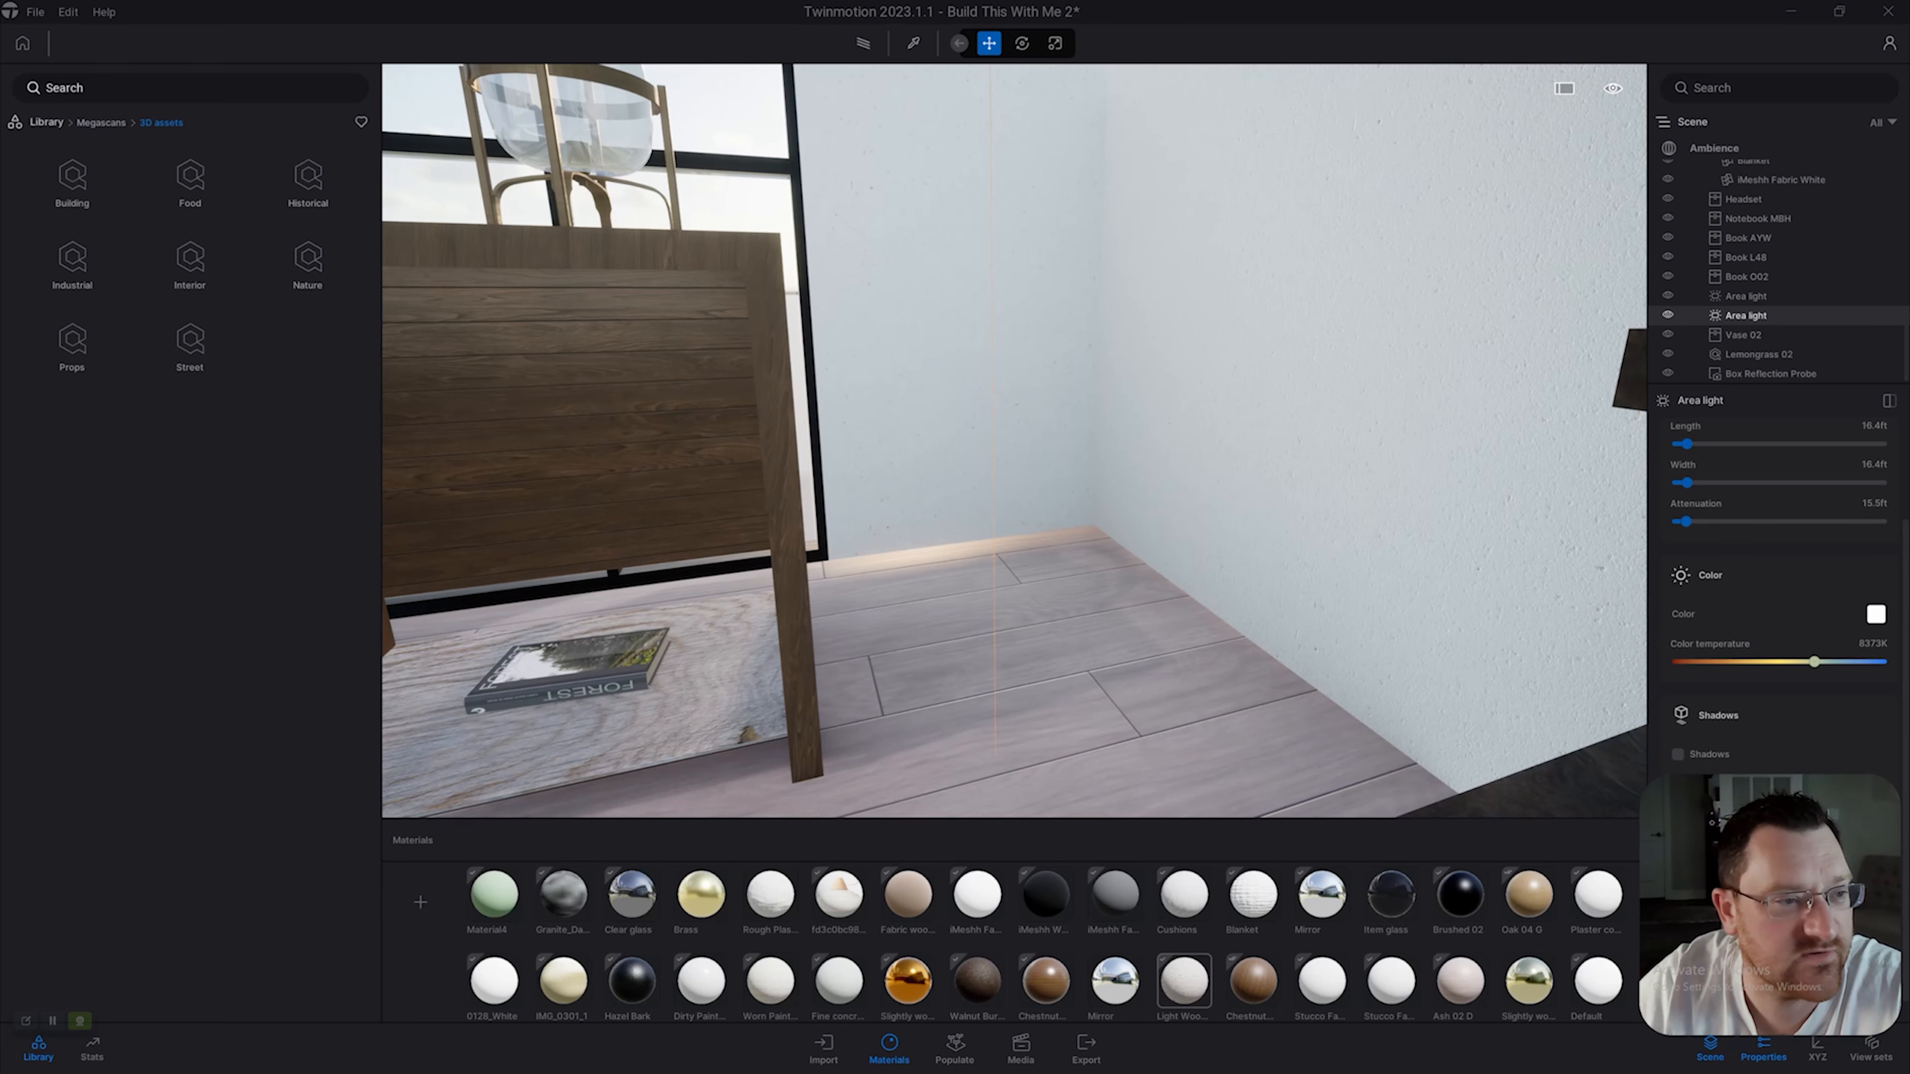
pyautogui.write('pot')
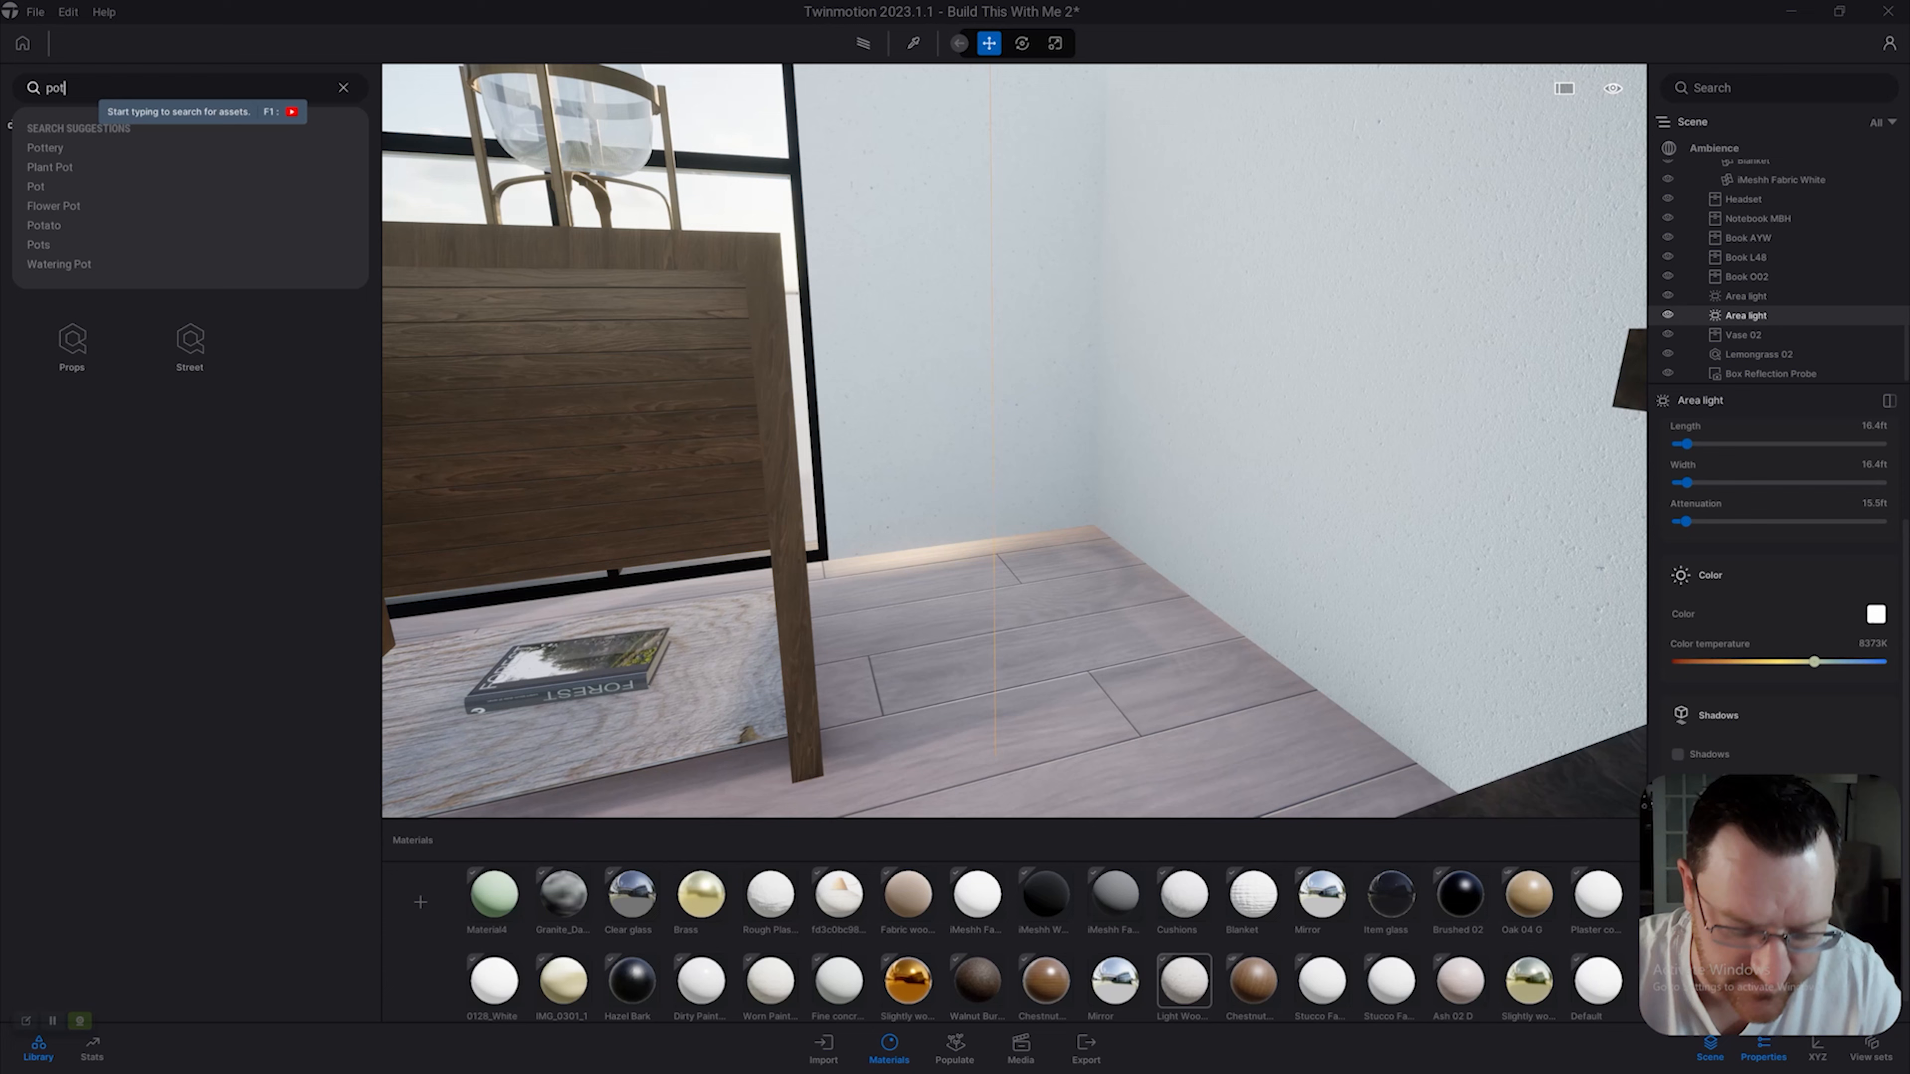
pyautogui.press('Return')
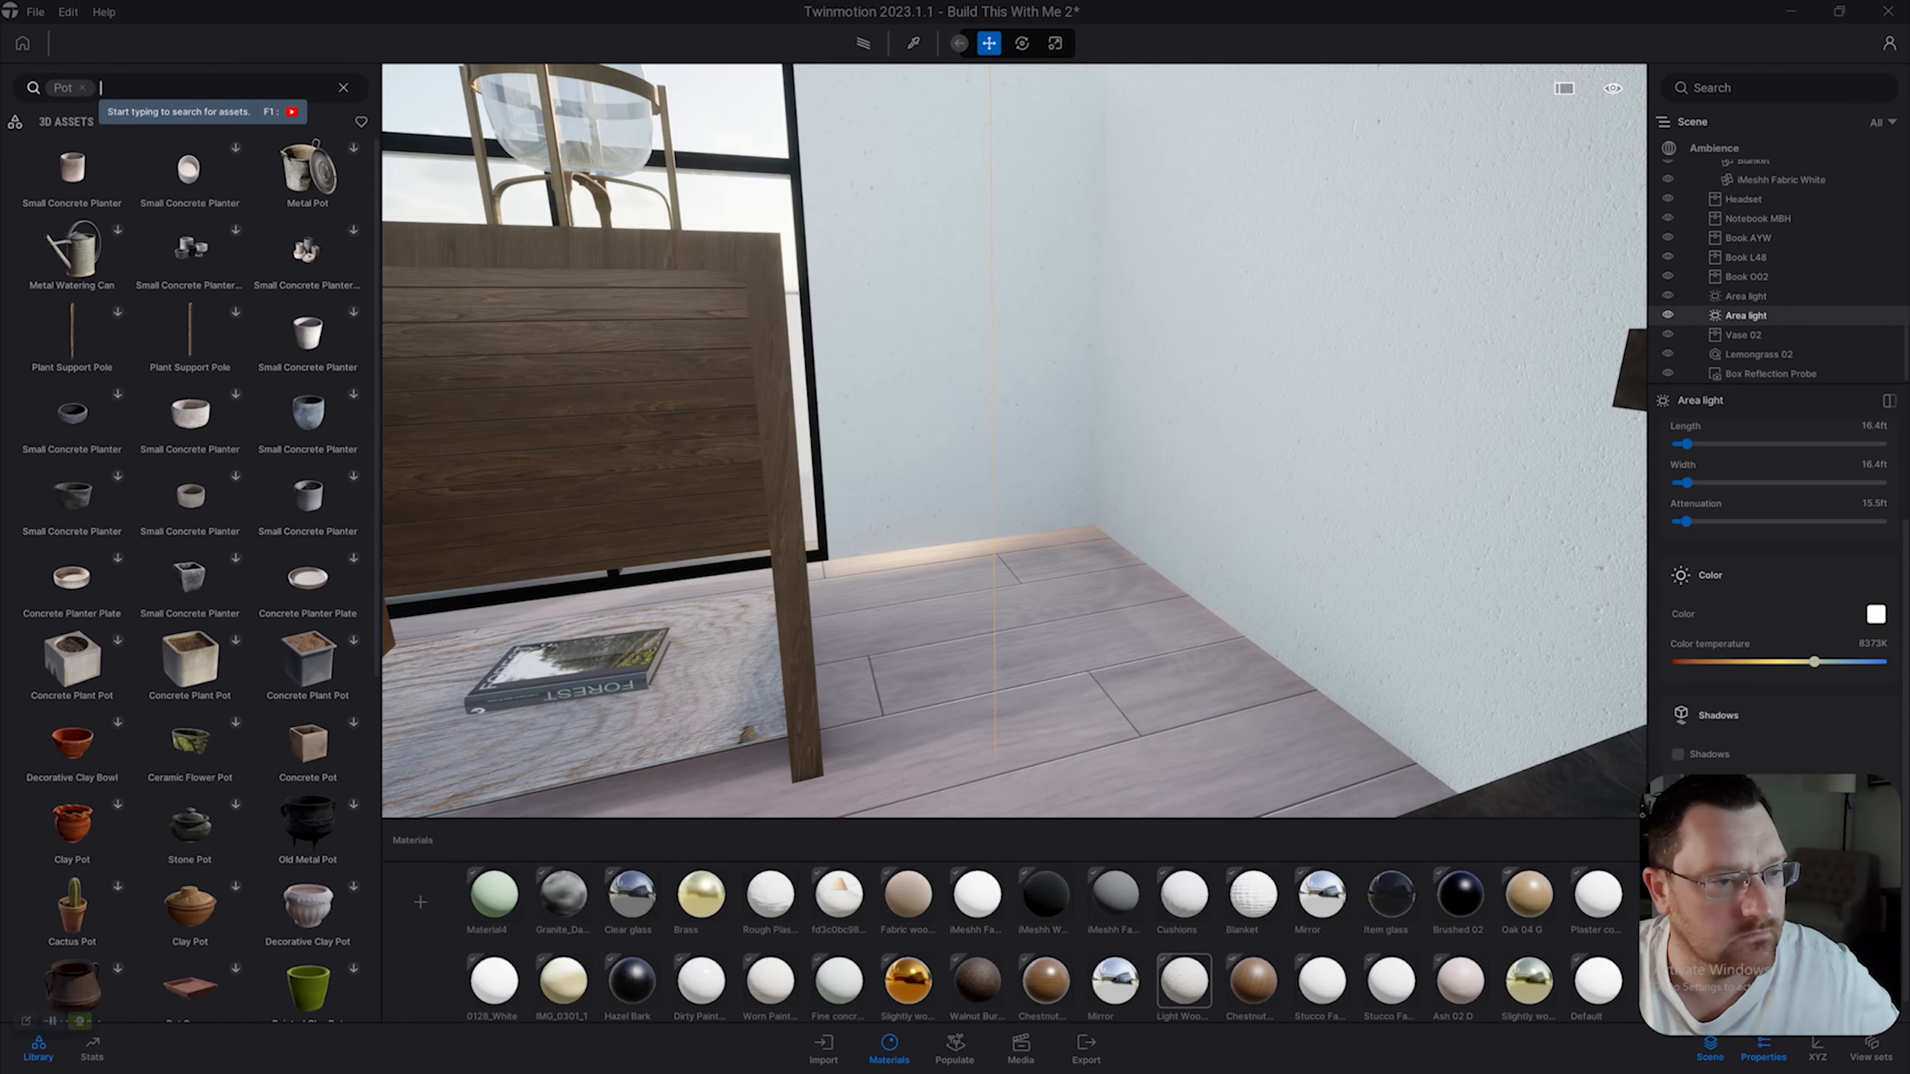
pyautogui.moveTo(902, 452); pyautogui.dragTo(970, 427, button='right')
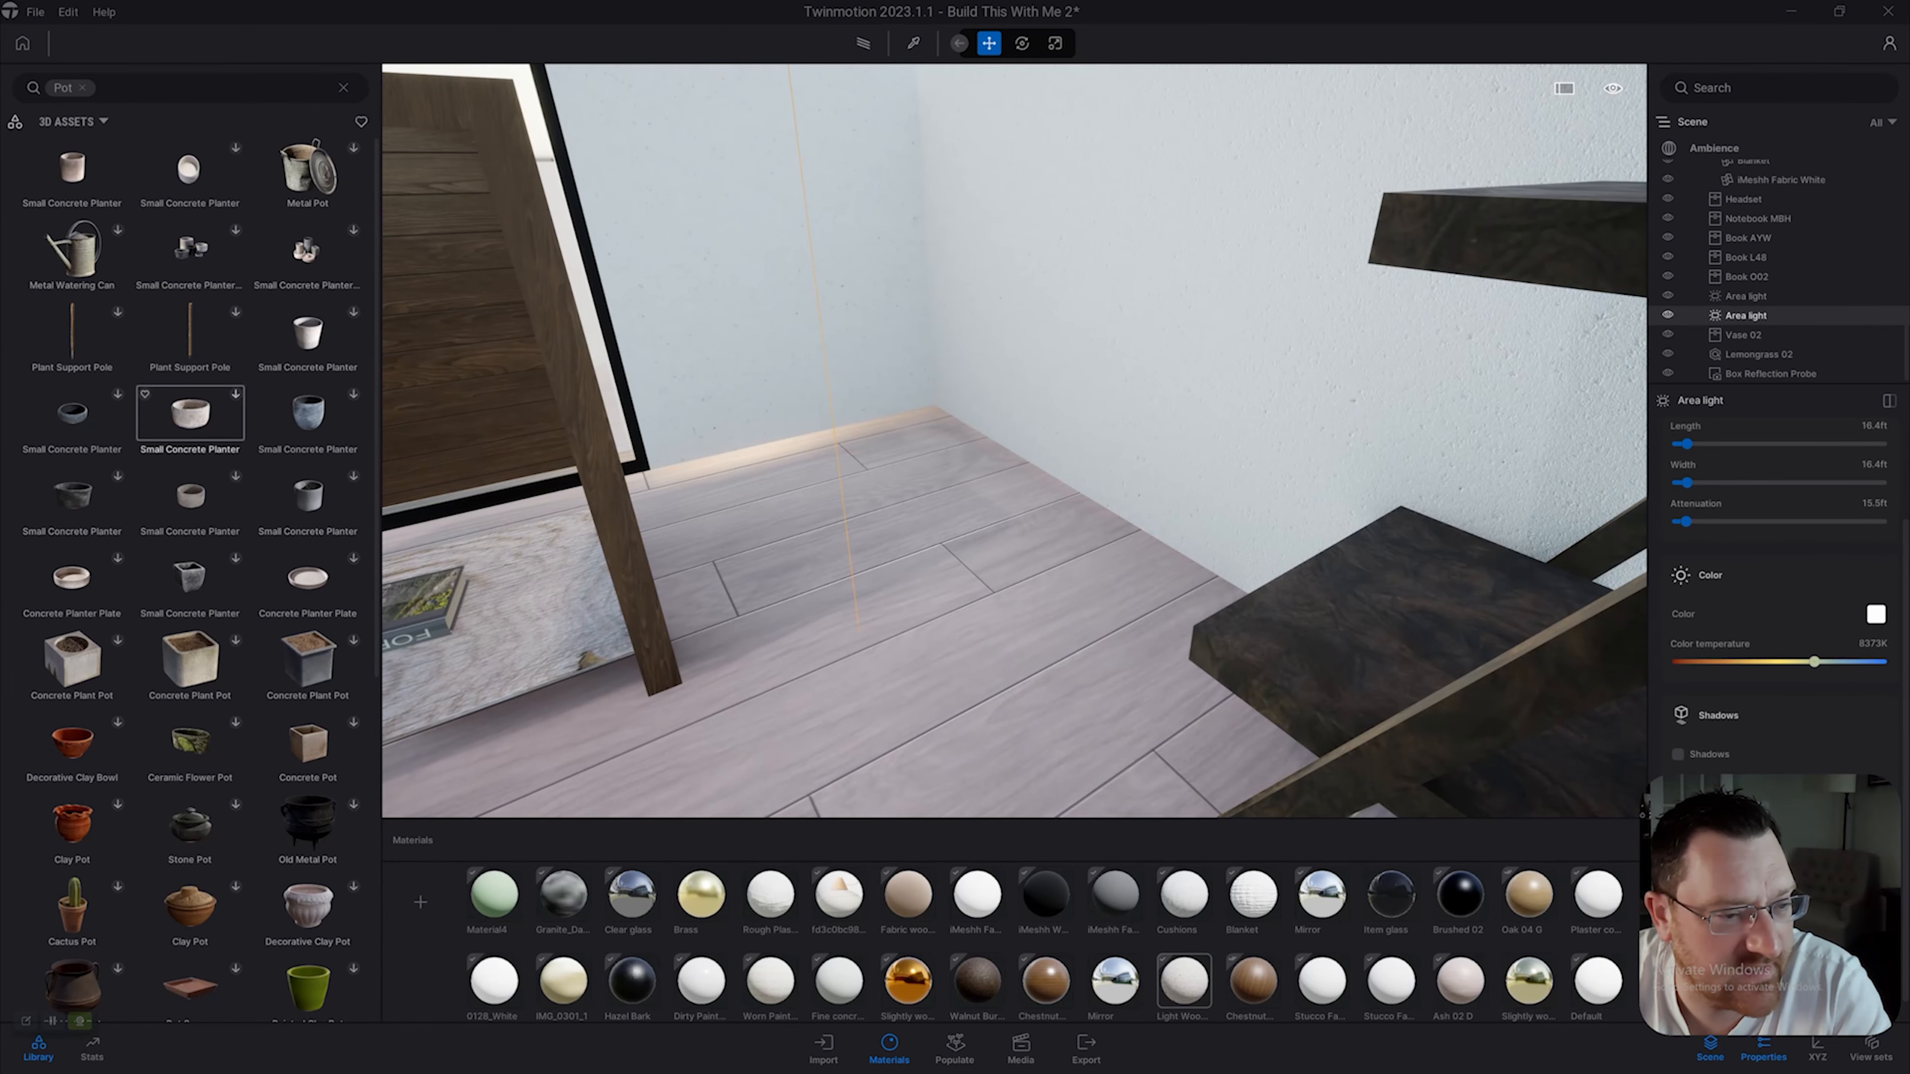
pyautogui.click(235, 394)
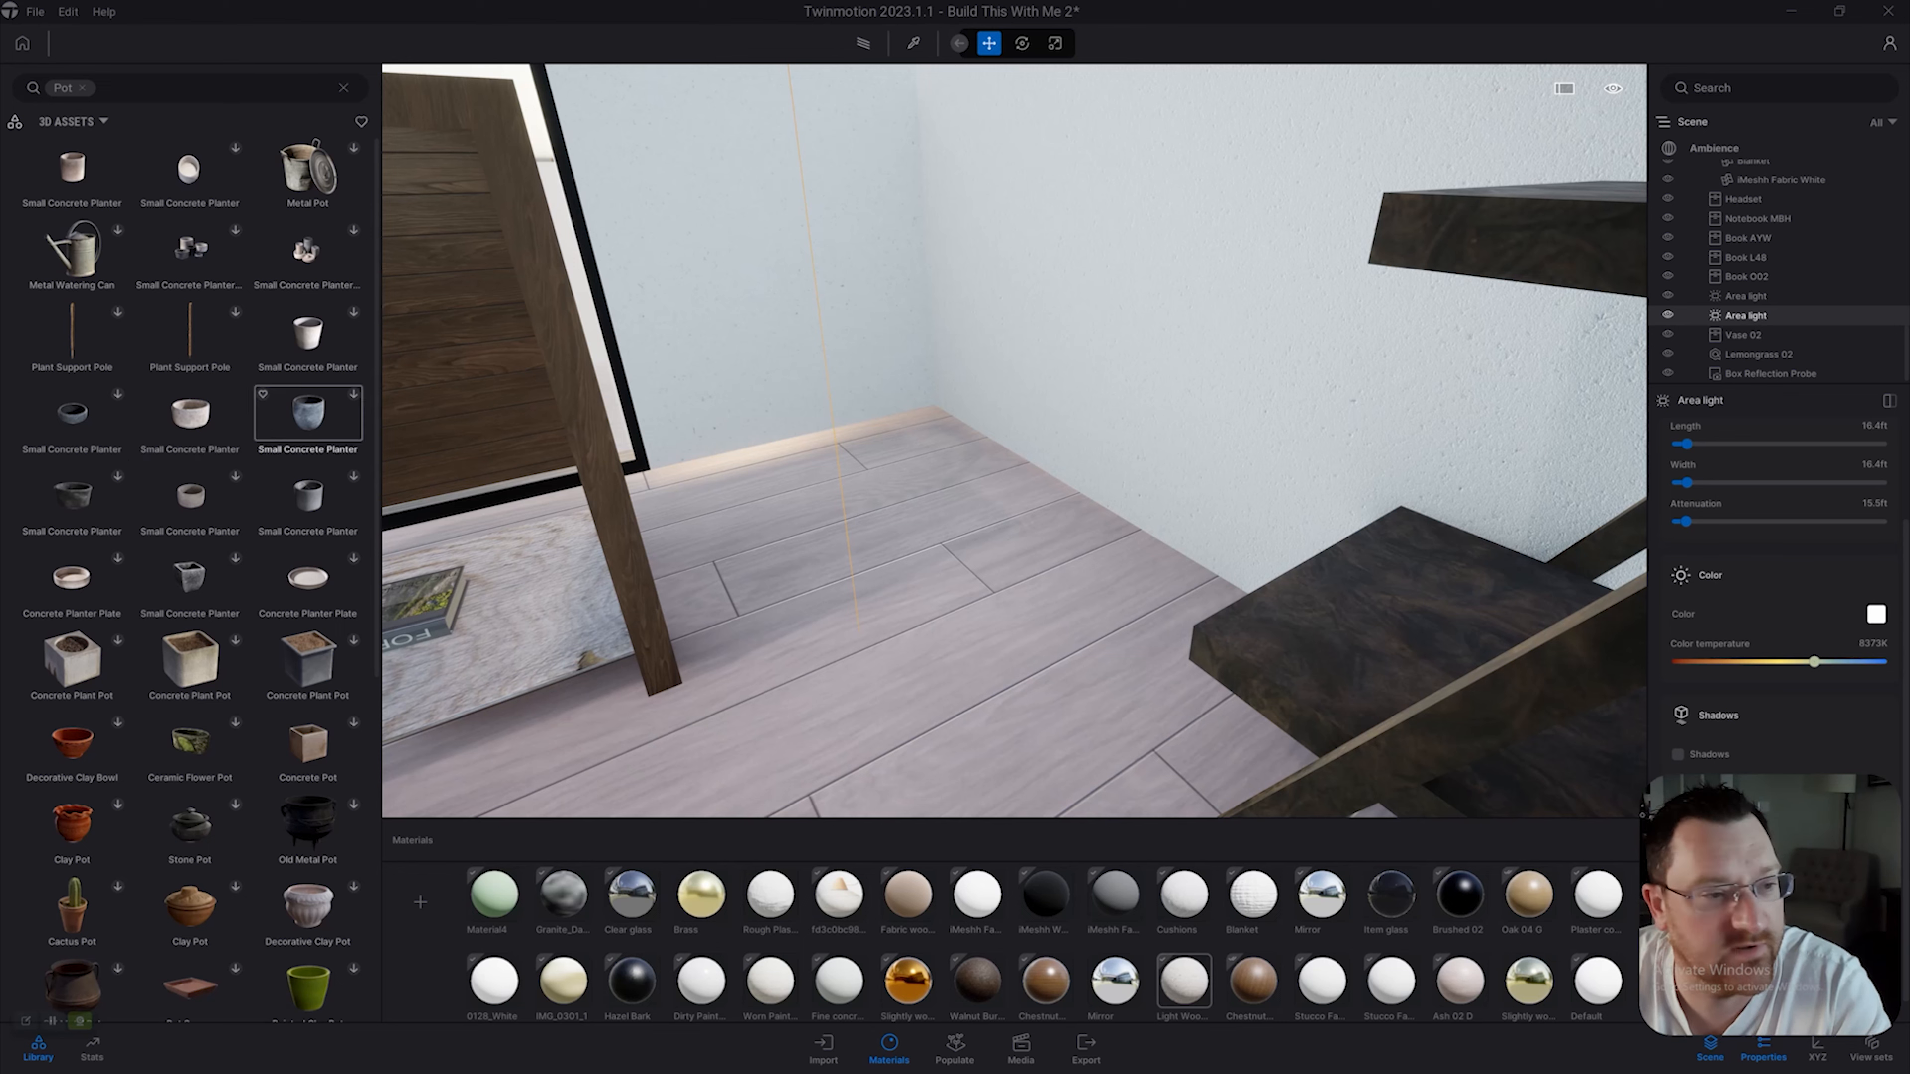
pyautogui.moveTo(190, 413); pyautogui.dragTo(919, 540)
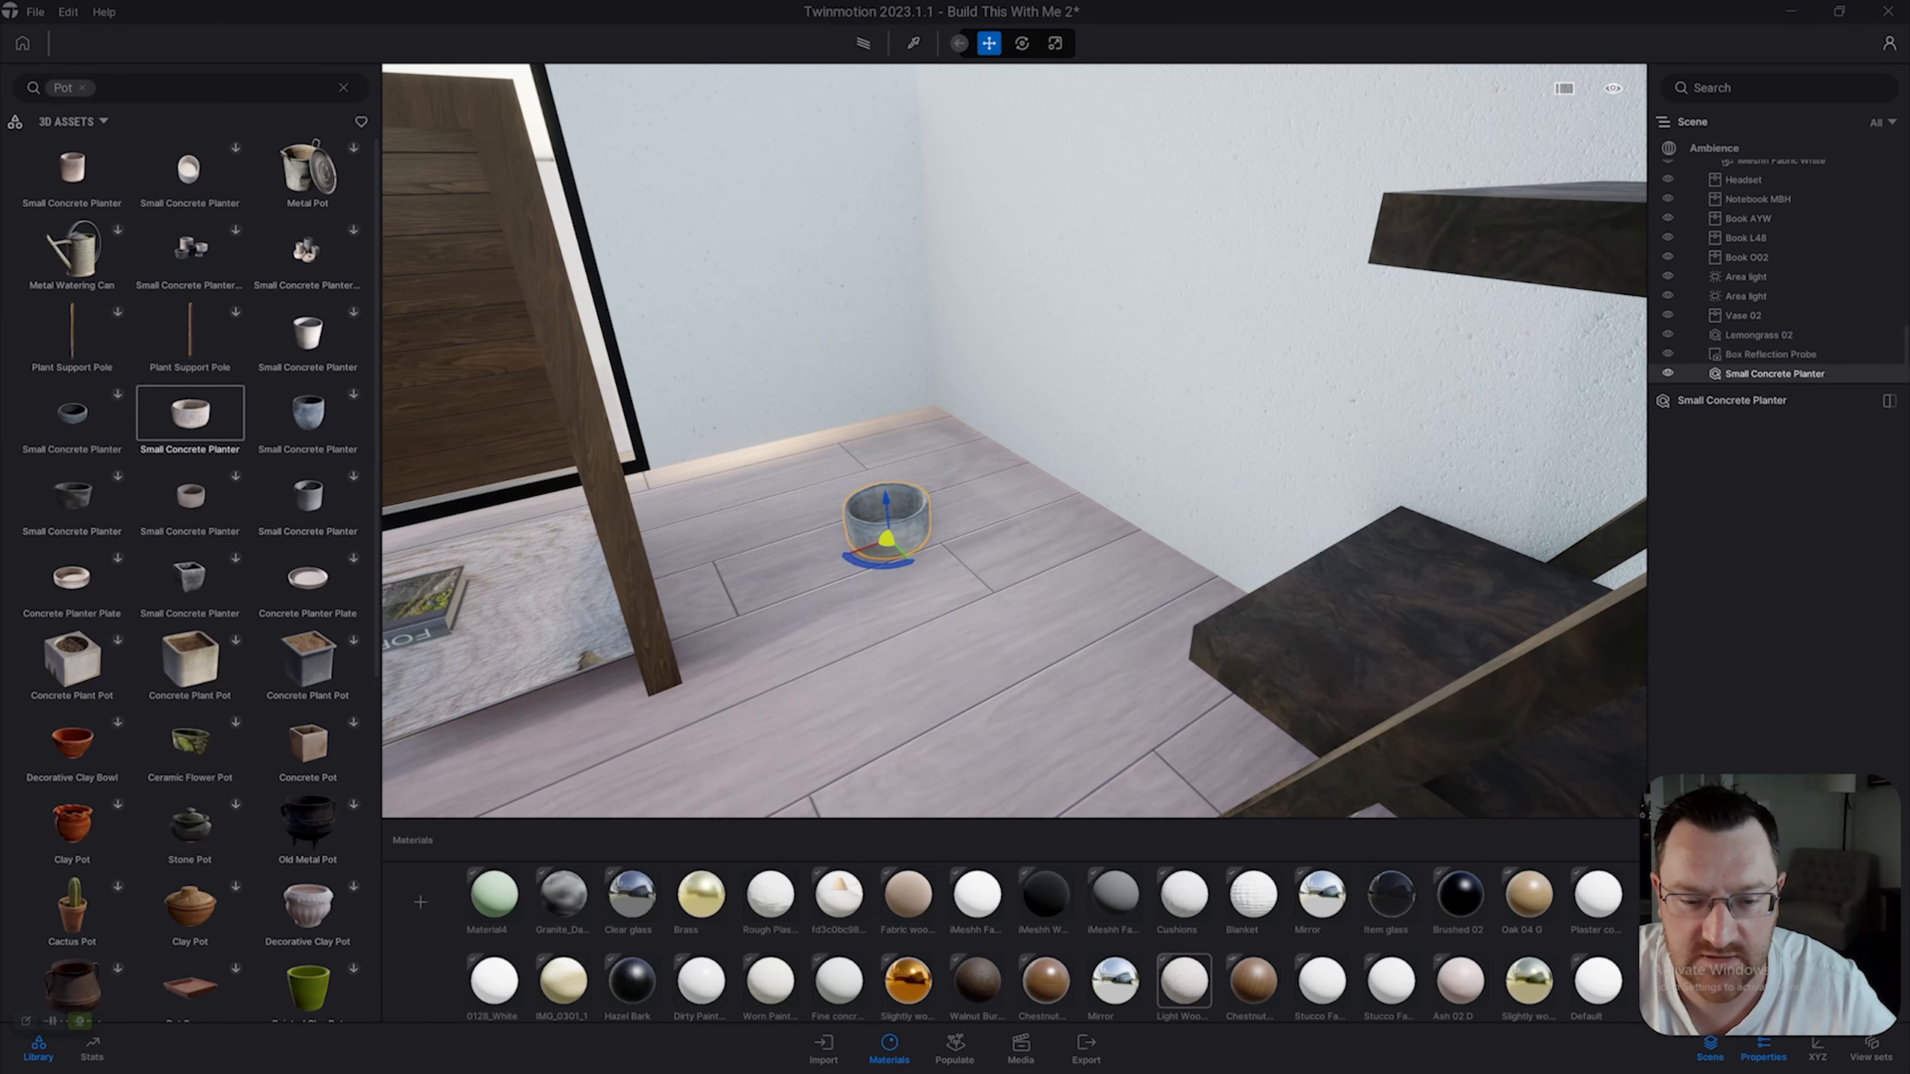
# Enlarge the concrete planter uniformly to the size of a large floor pot.
pyautogui.press('w')
pyautogui.press('a')
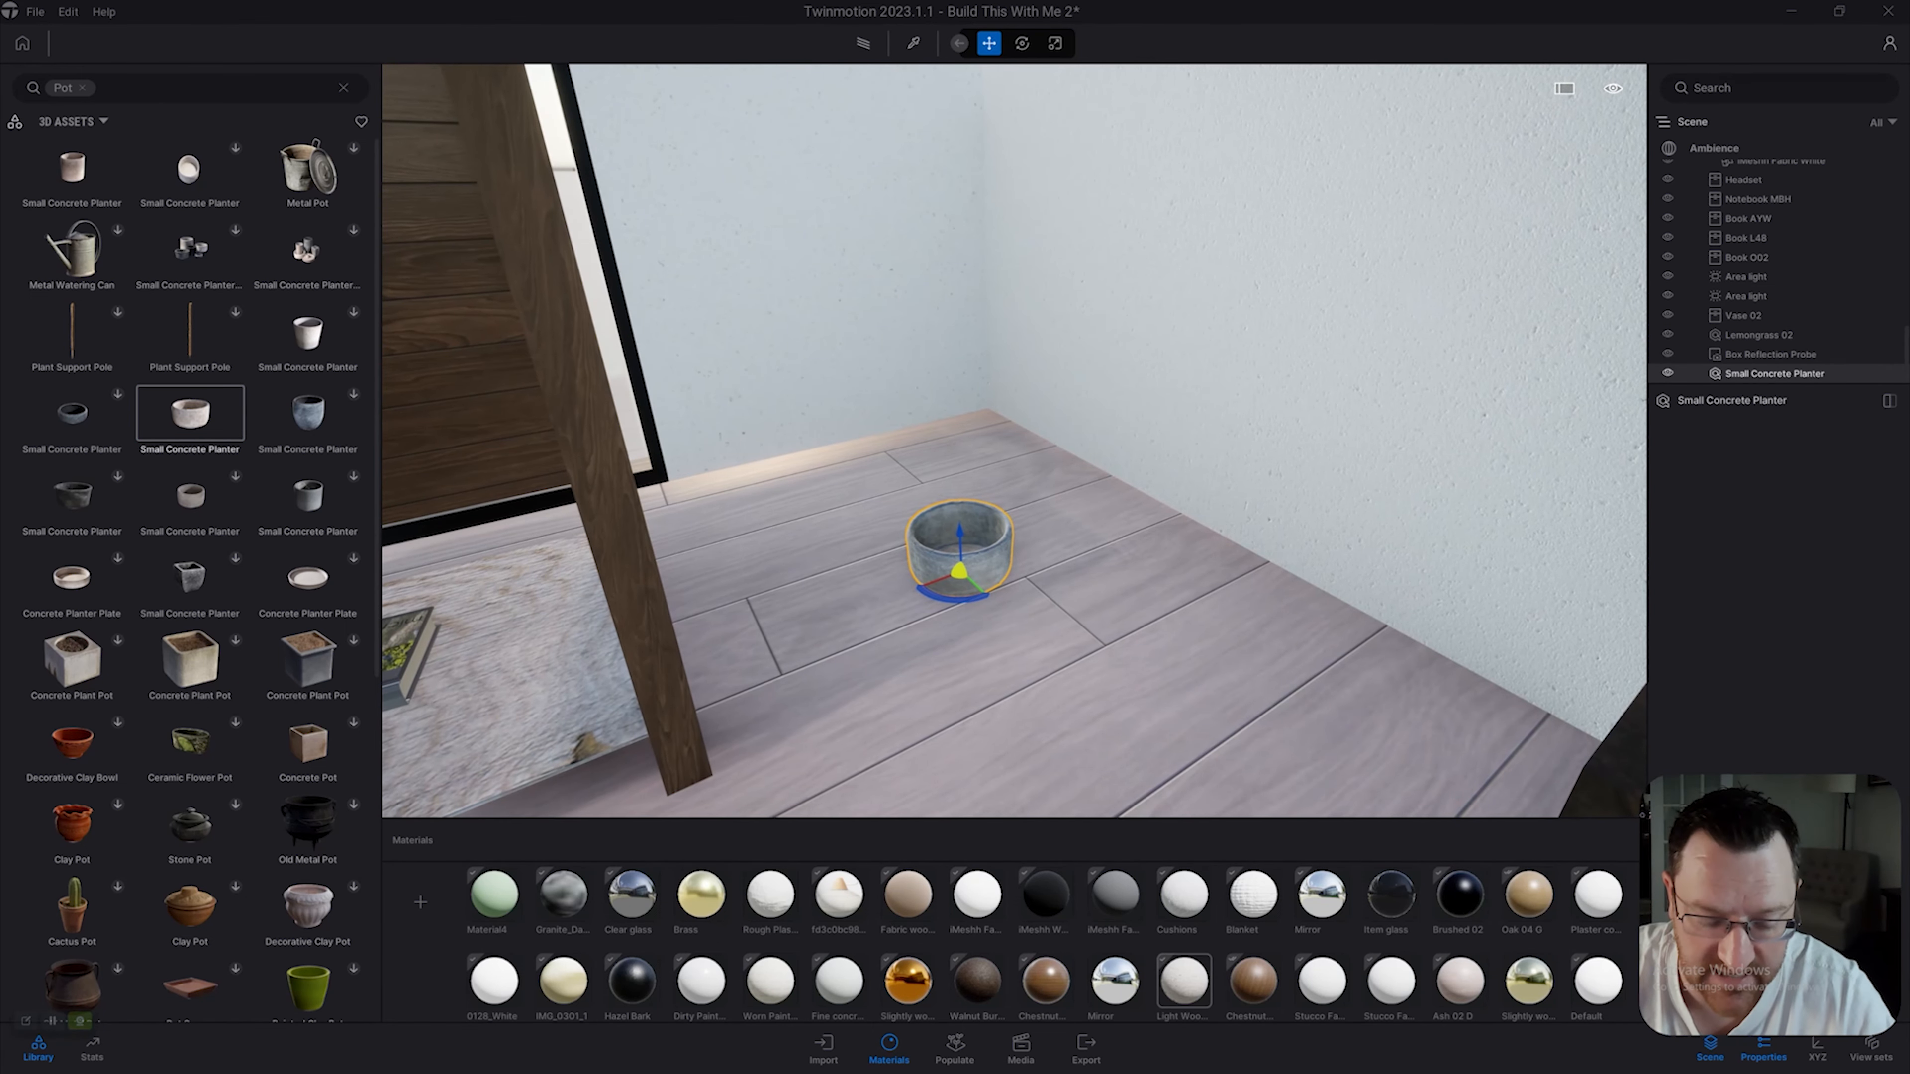
pyautogui.press('space')
pyautogui.press('space')
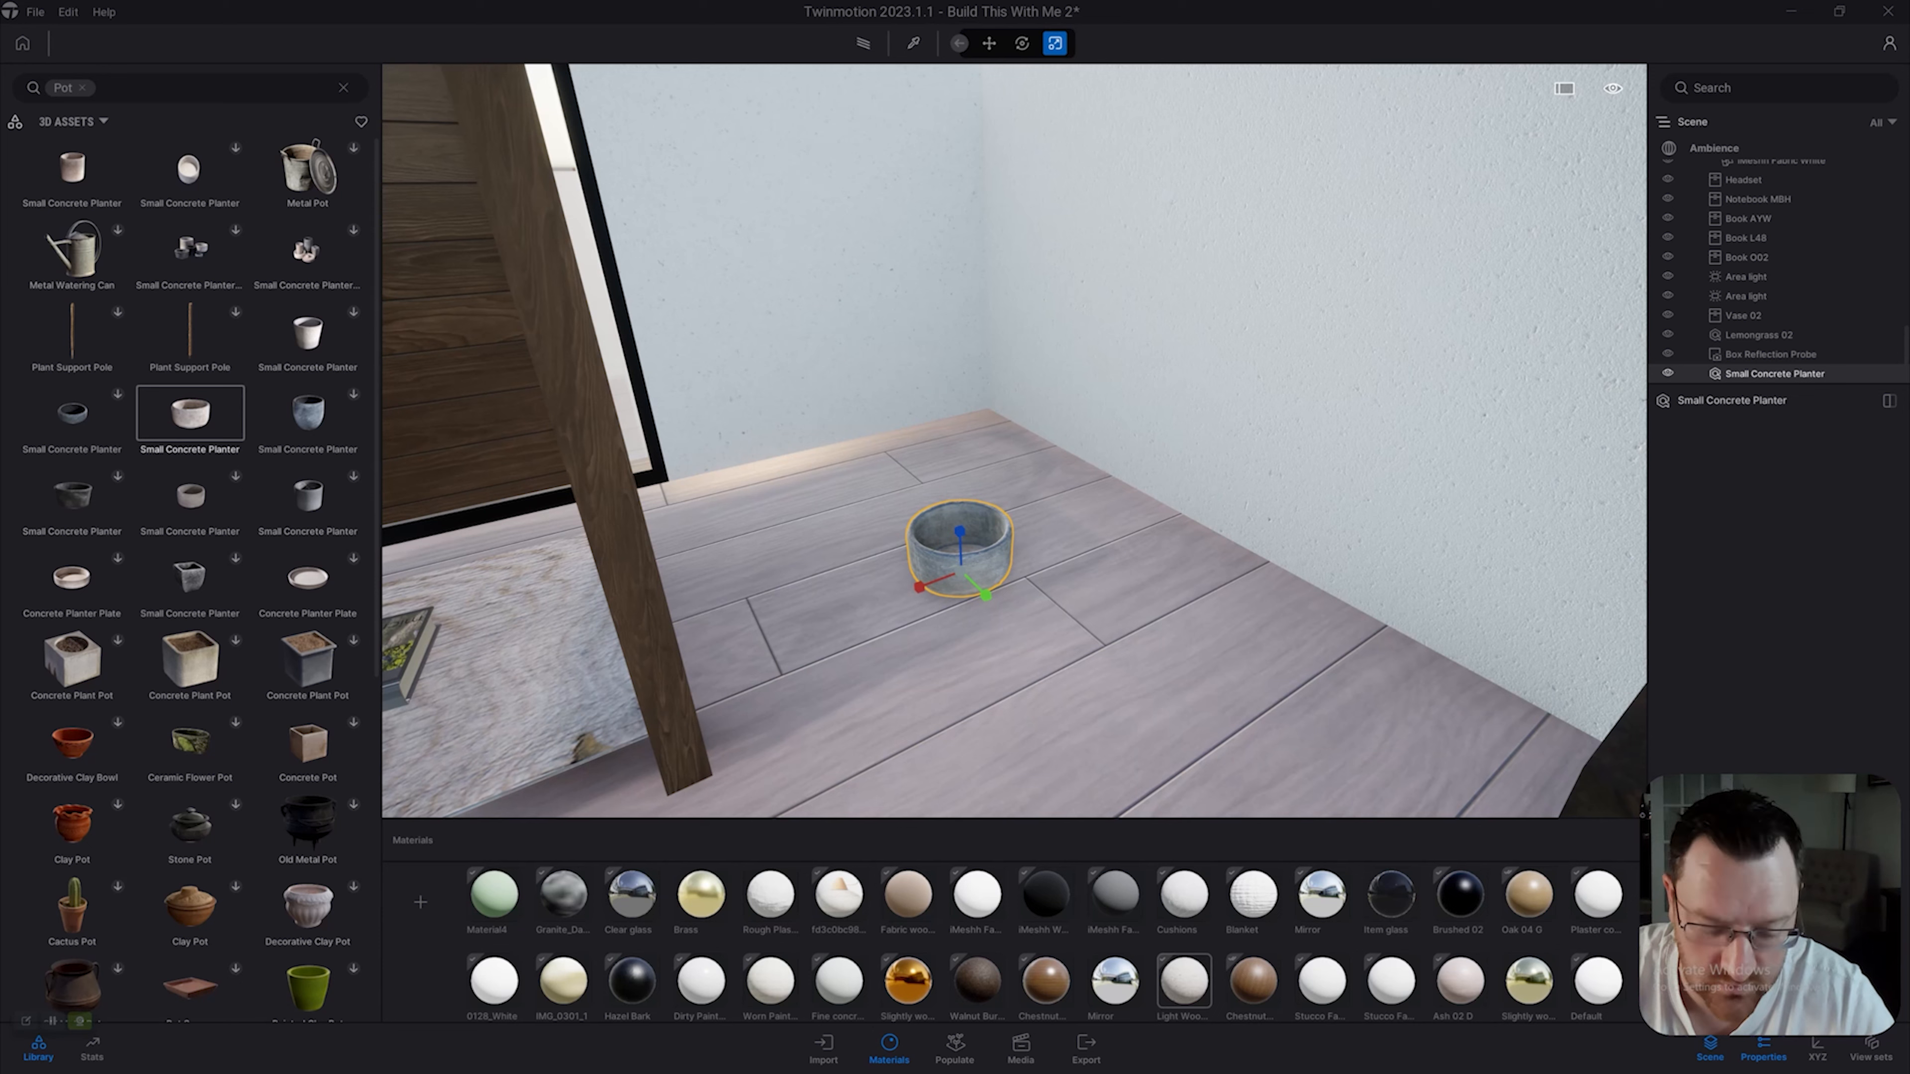
pyautogui.moveTo(961, 574); pyautogui.dragTo(960, 506)
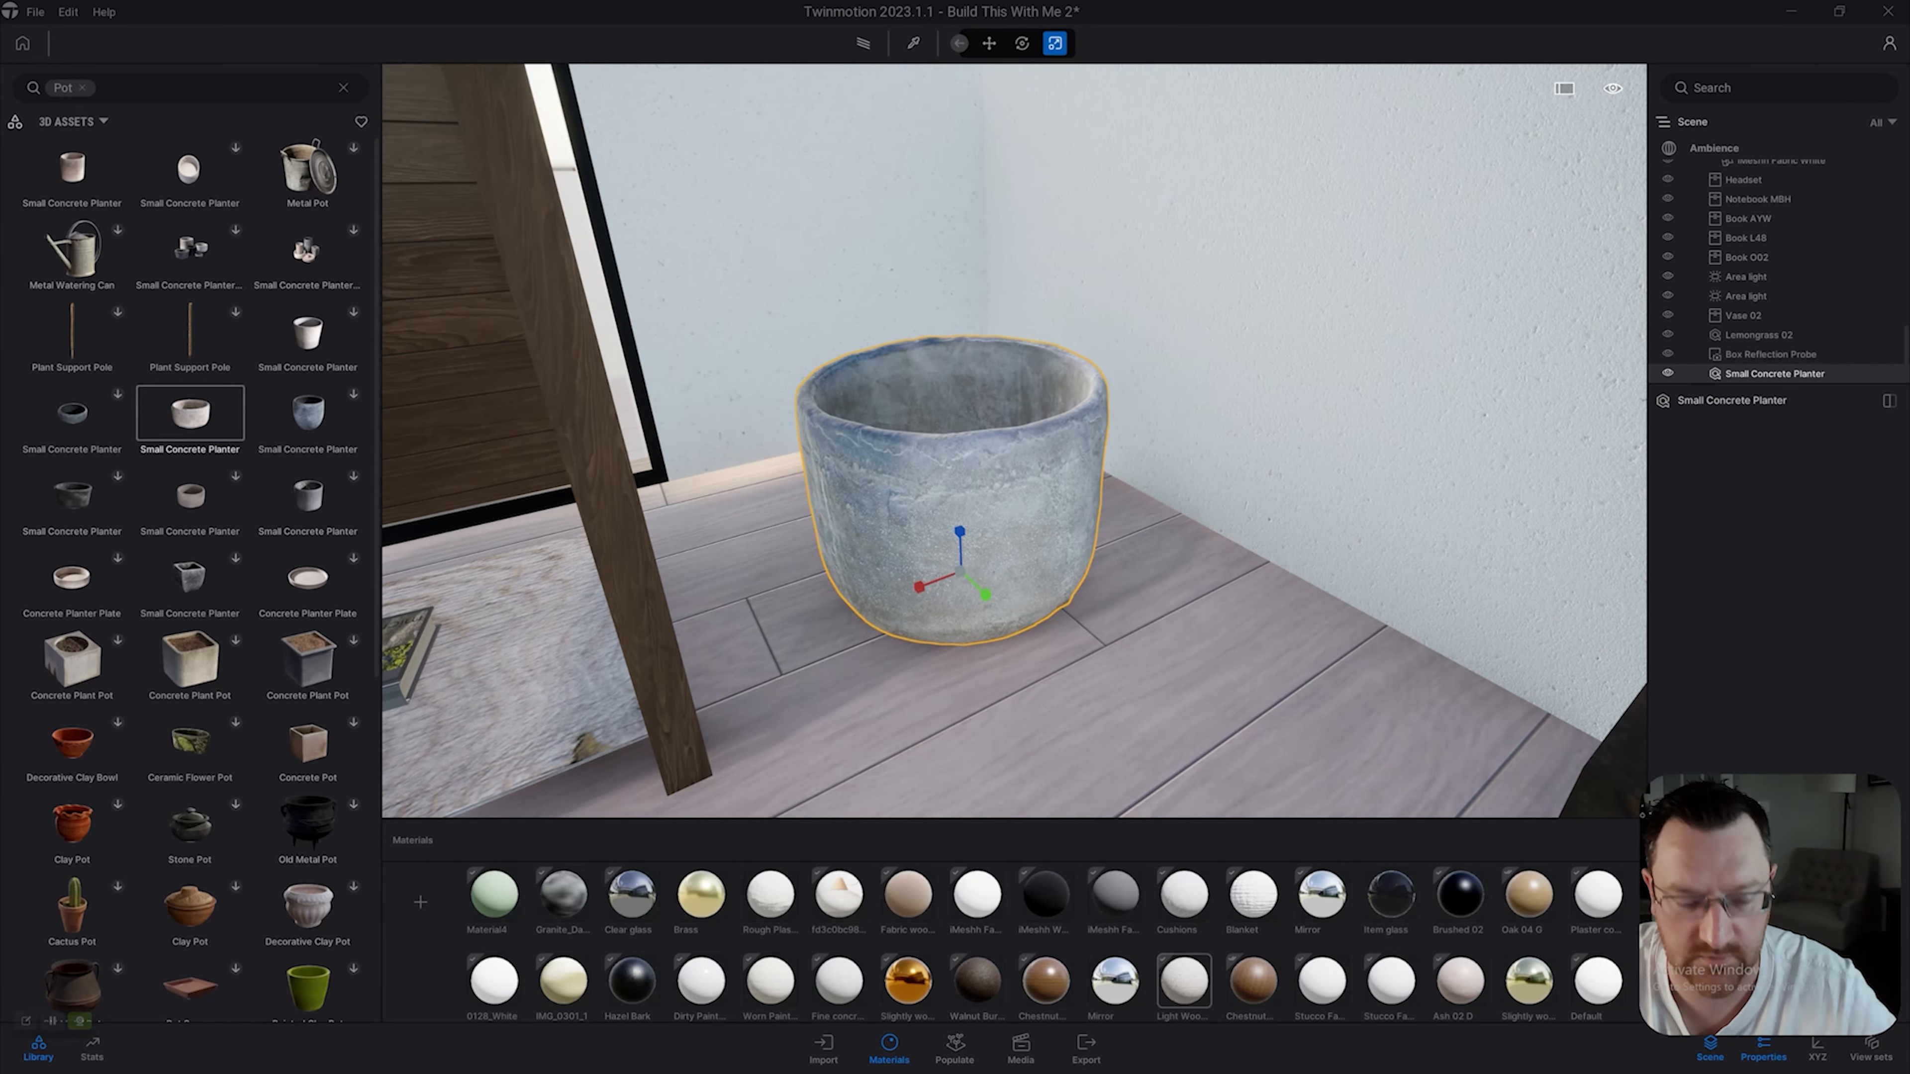
# Place a Base circle 10m primitive inside the concrete planter as its soil surface.
pyautogui.press('s')
pyautogui.moveTo(961, 506); pyautogui.dragTo(918, 448, button='right')
pyautogui.press('w')
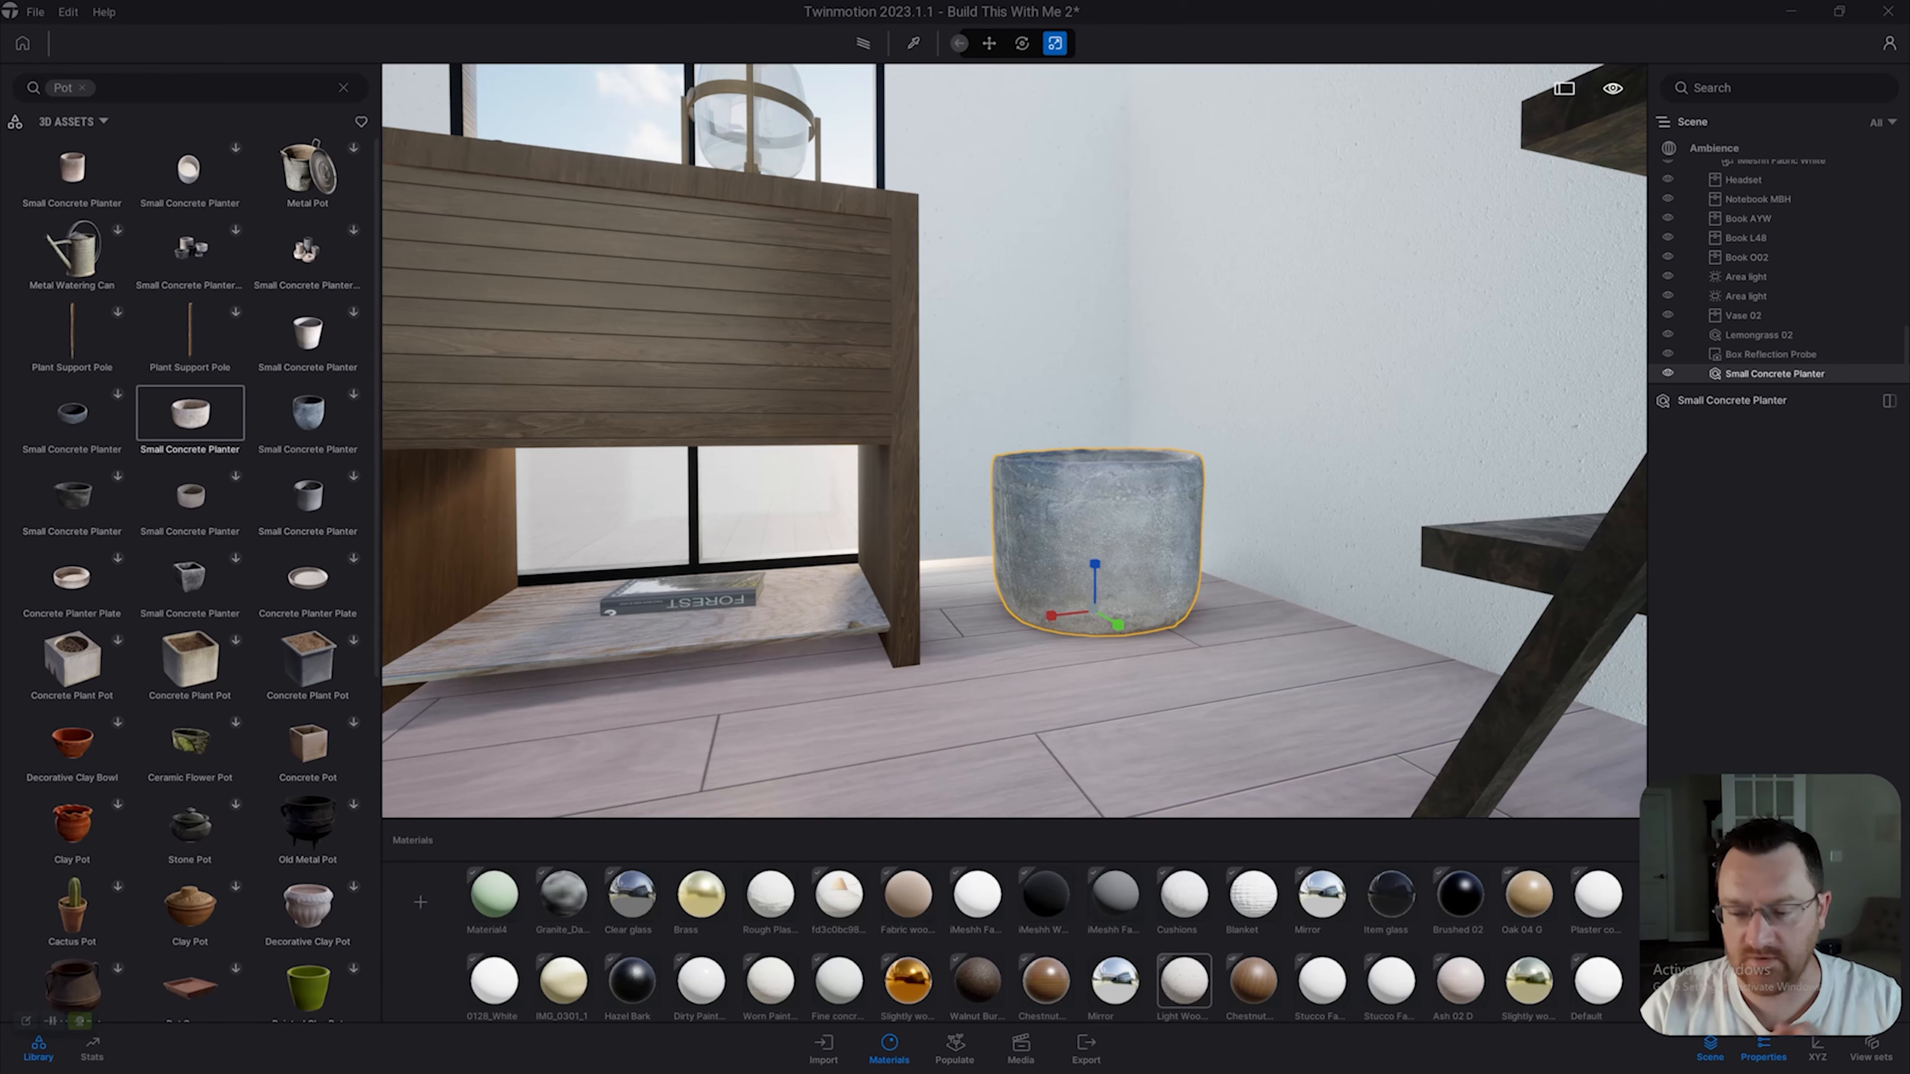
pyautogui.press('w')
pyautogui.press('e')
pyautogui.moveTo(917, 447); pyautogui.dragTo(929, 520, button='right')
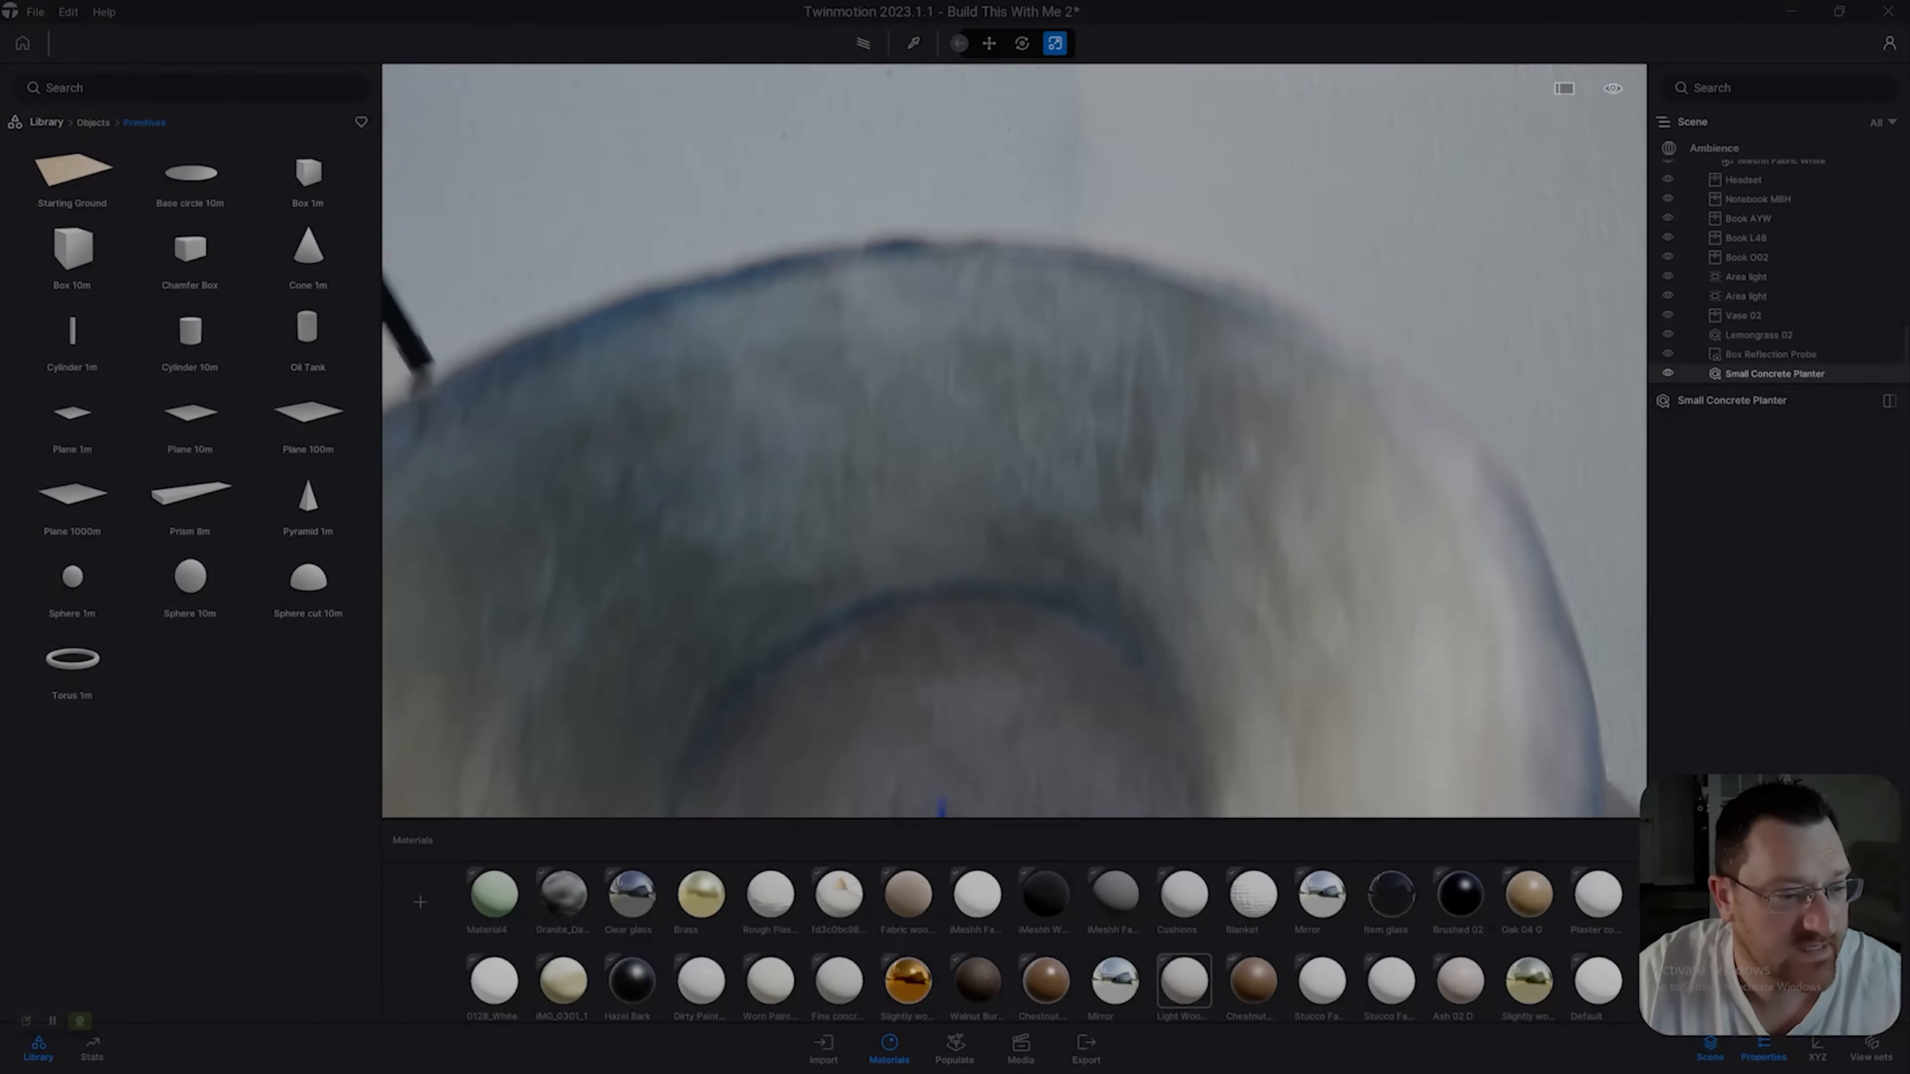
pyautogui.press('s')
pyautogui.moveTo(917, 482)
pyautogui.mouseDown(button='right')
pyautogui.moveTo(902, 444)
pyautogui.moveTo(903, 496)
pyautogui.mouseUp(button='right')
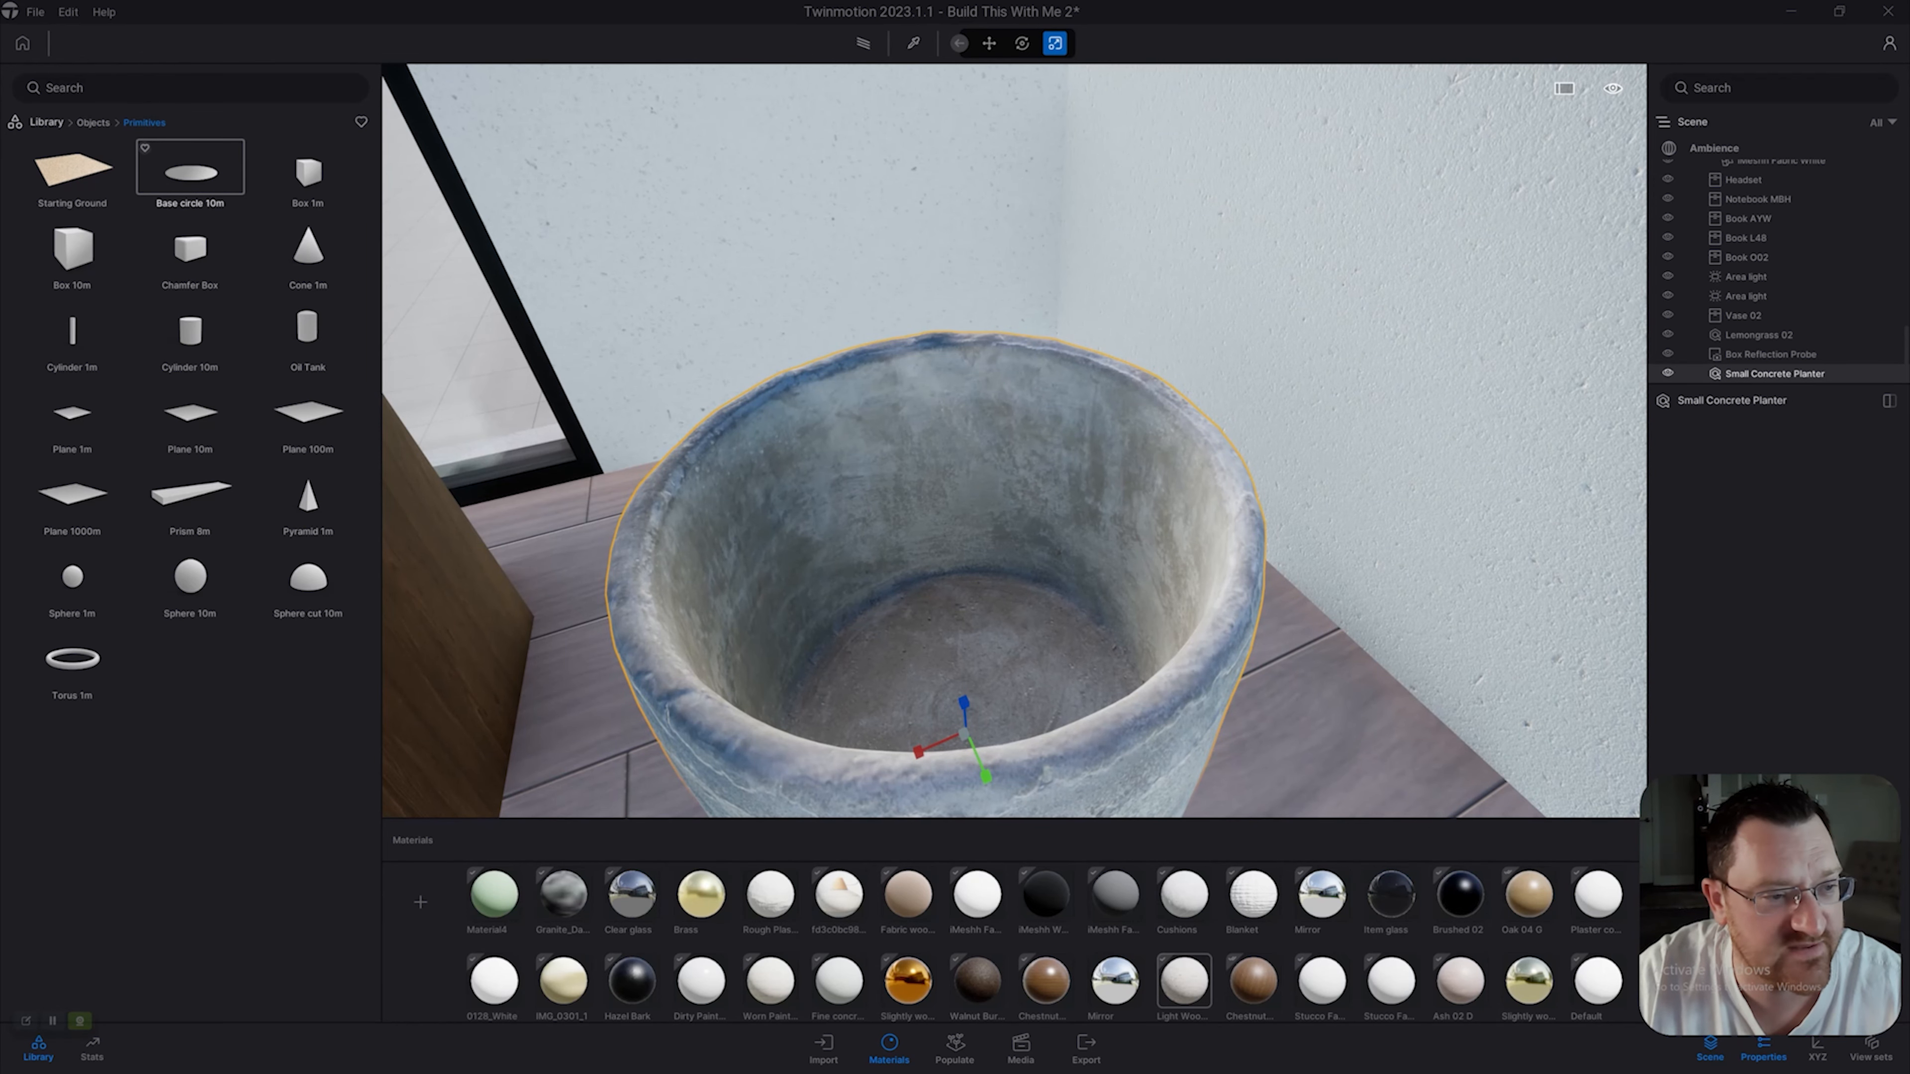
pyautogui.moveTo(190, 171); pyautogui.dragTo(980, 624)
pyautogui.press('s')
pyautogui.hotkey('ctrl', 'z')
pyautogui.press('w')
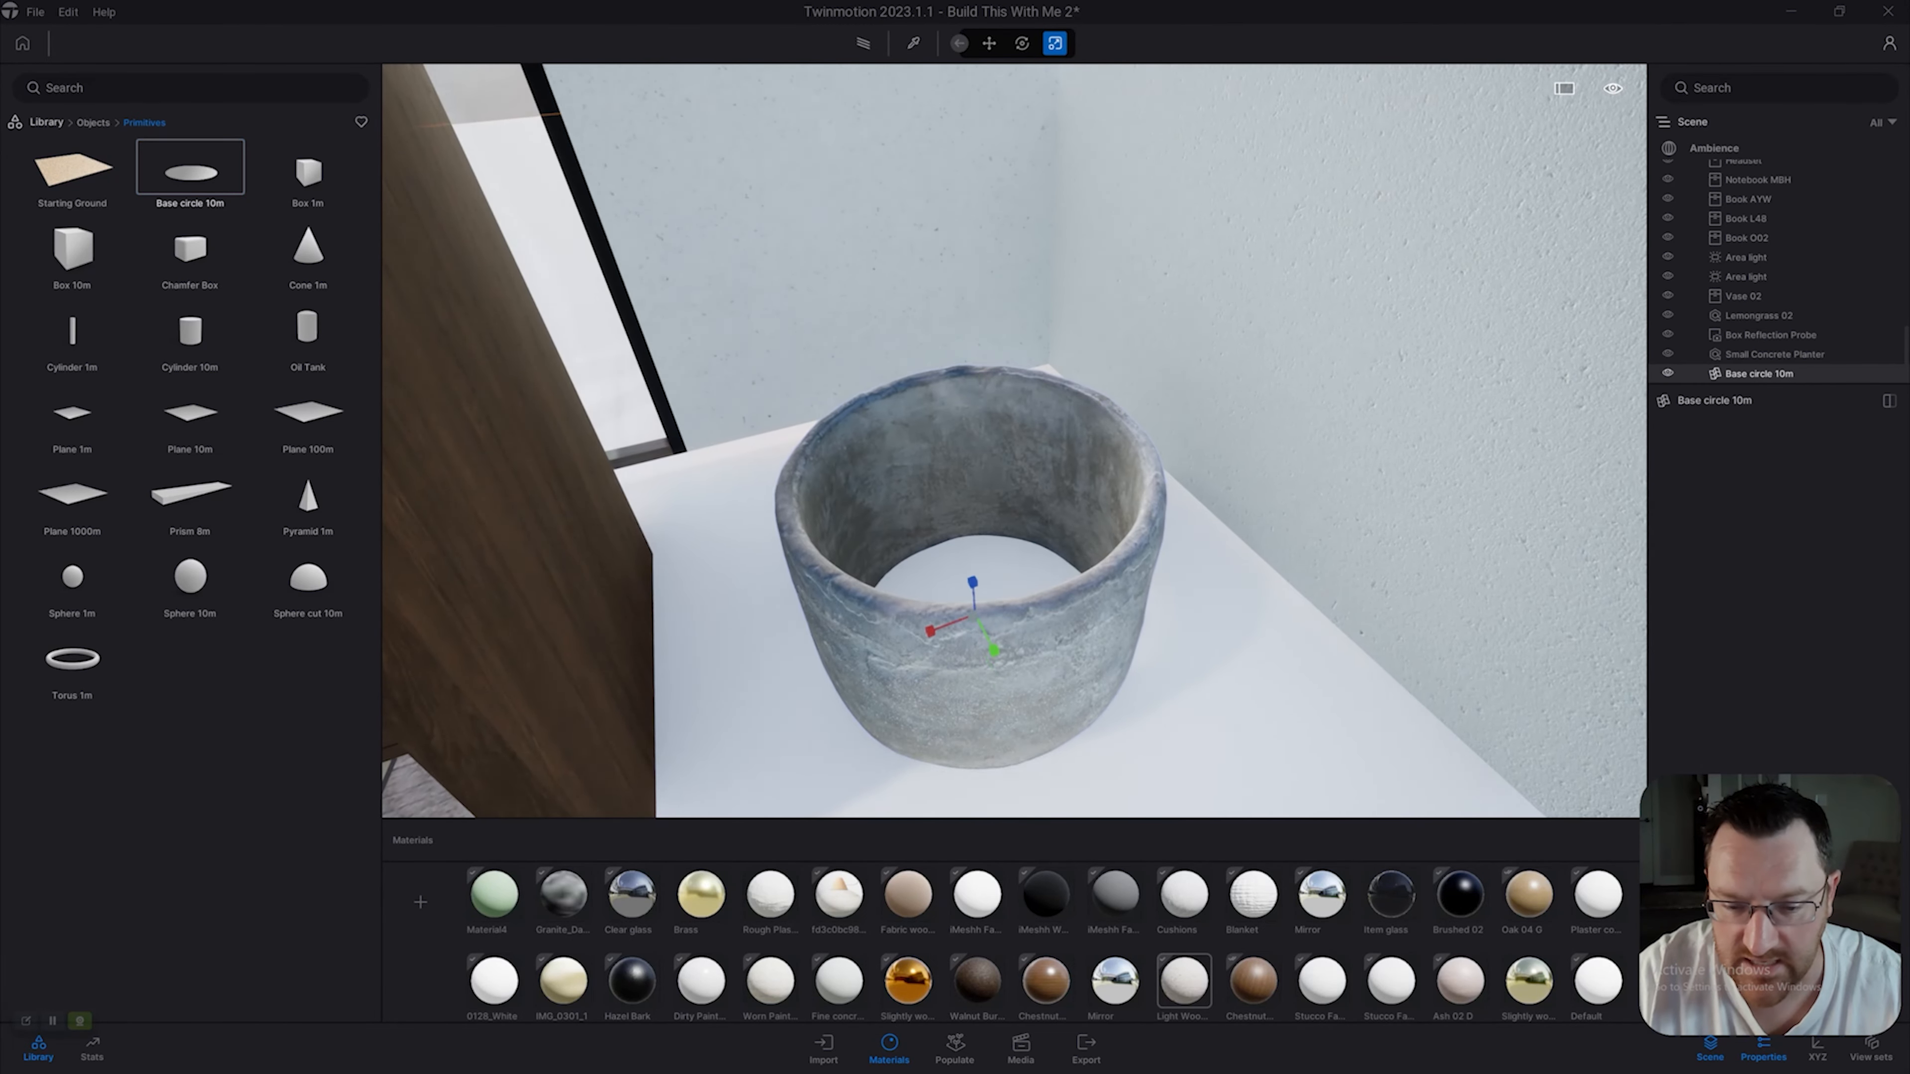
# Scale the base circle down uniformly to about the planter's opening and raise it close to the rim.
pyautogui.write('s0.1')
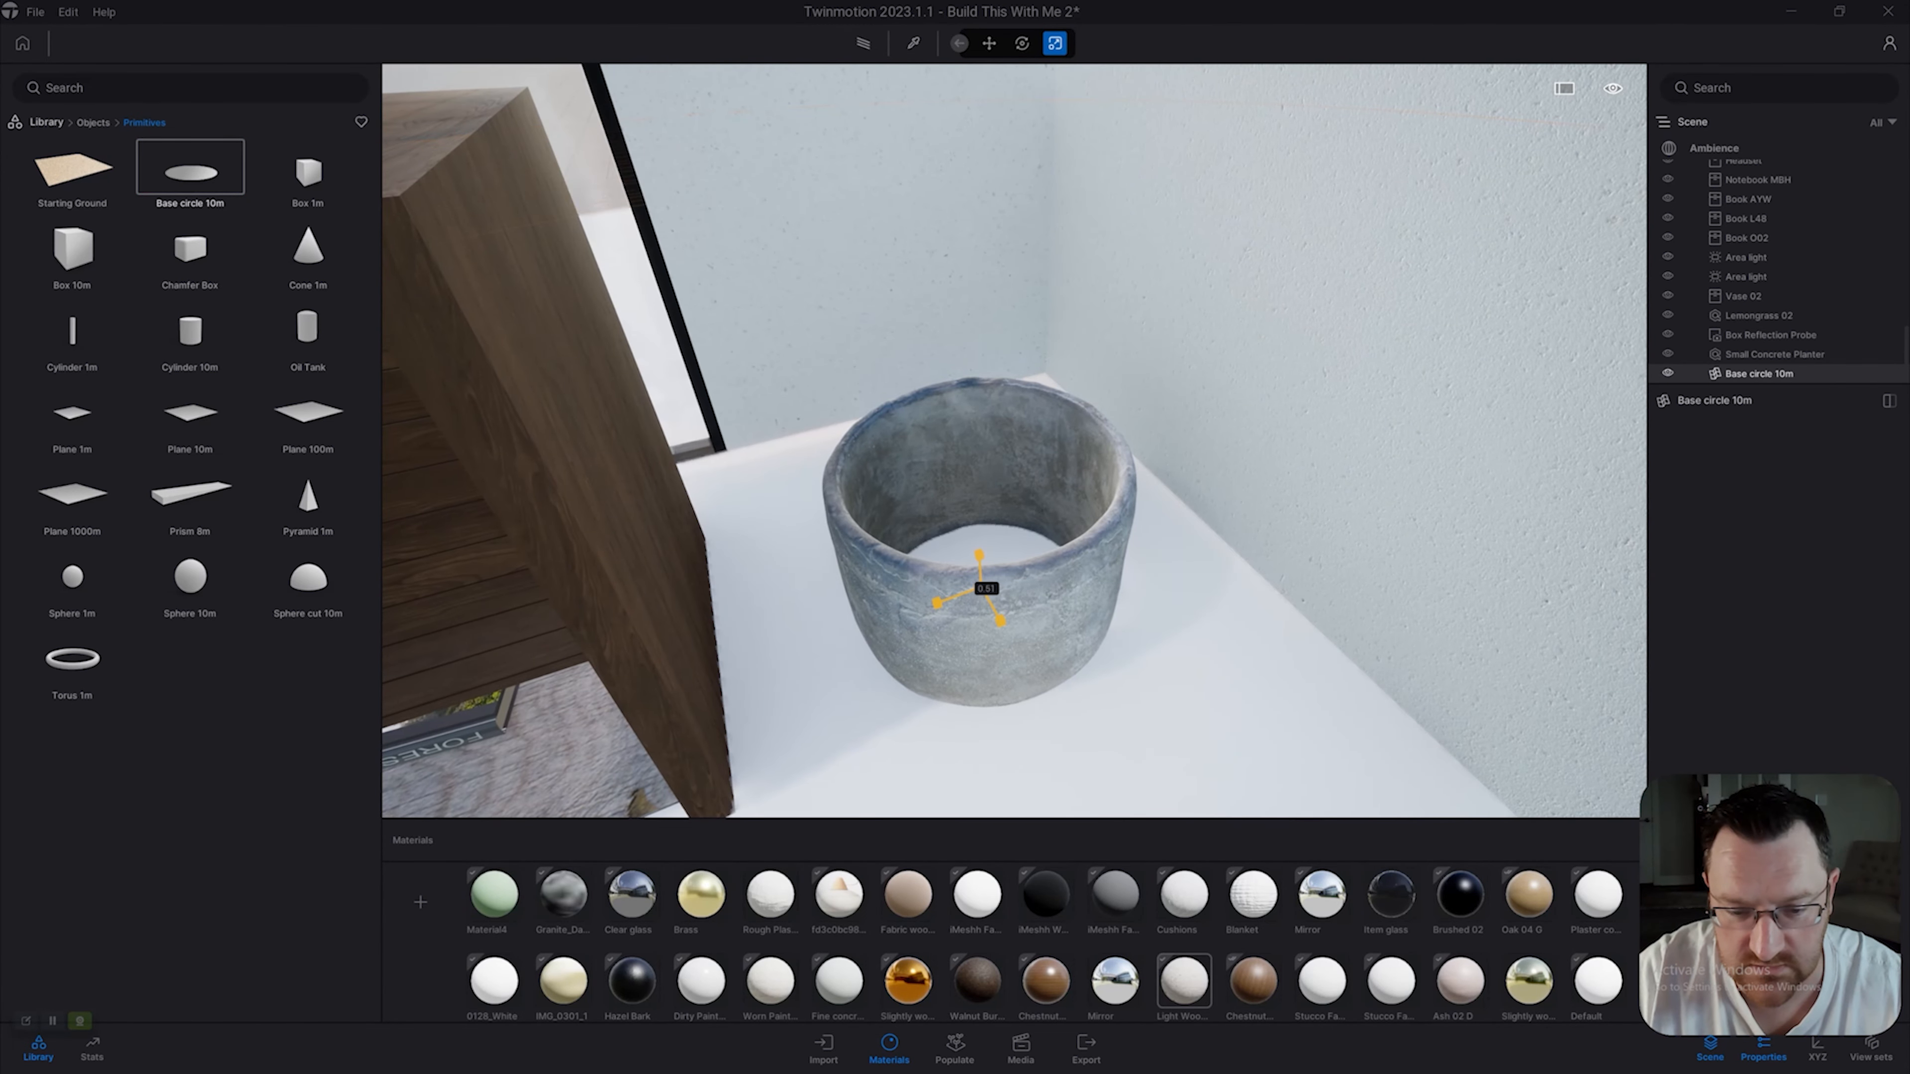
pyautogui.press('Return')
pyautogui.press('Tab')
pyautogui.moveTo(980, 589); pyautogui.dragTo(974, 459)
pyautogui.press('m')
# Save the project and centre the circle within the planter's opening so it fits just inside the rim.
pyautogui.hotkey('ctrl', 's')
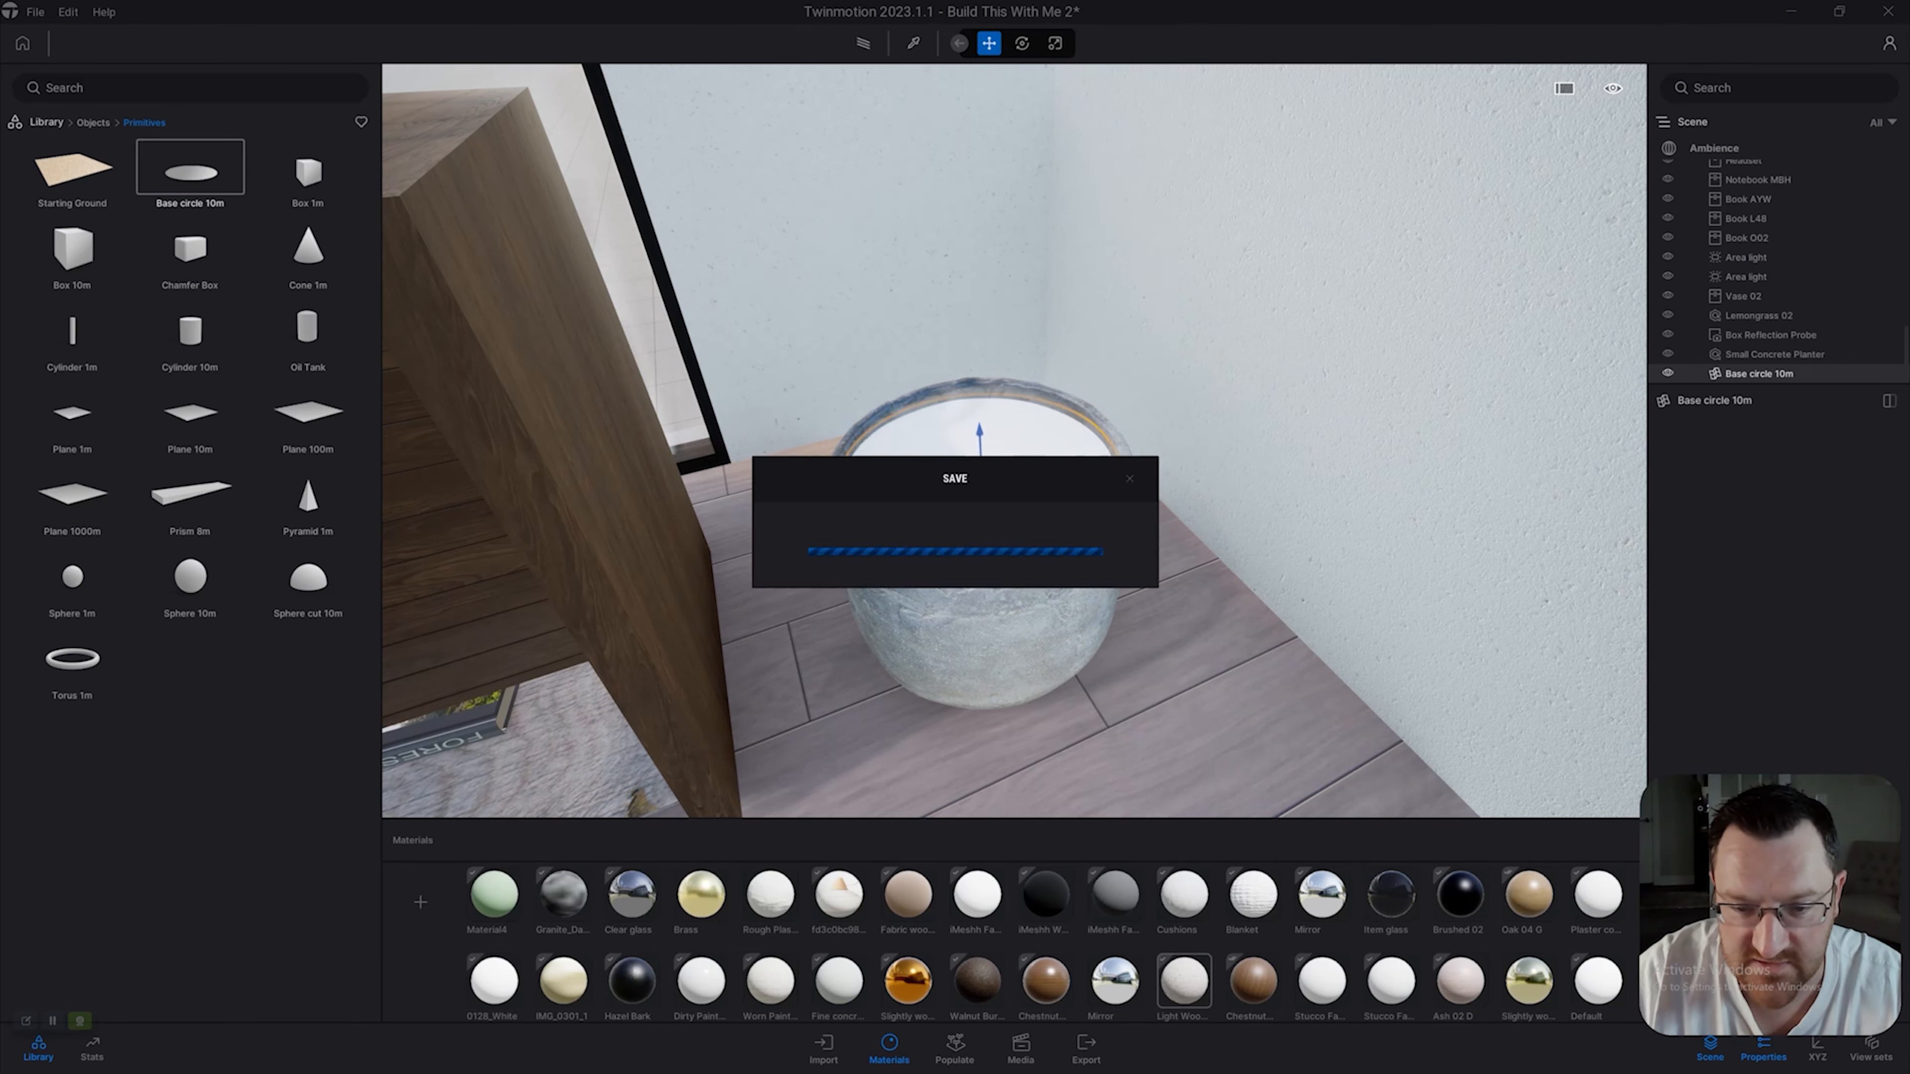
pyautogui.moveTo(980, 471); pyautogui.dragTo(991, 483)
pyautogui.scroll(3, 991, 483)
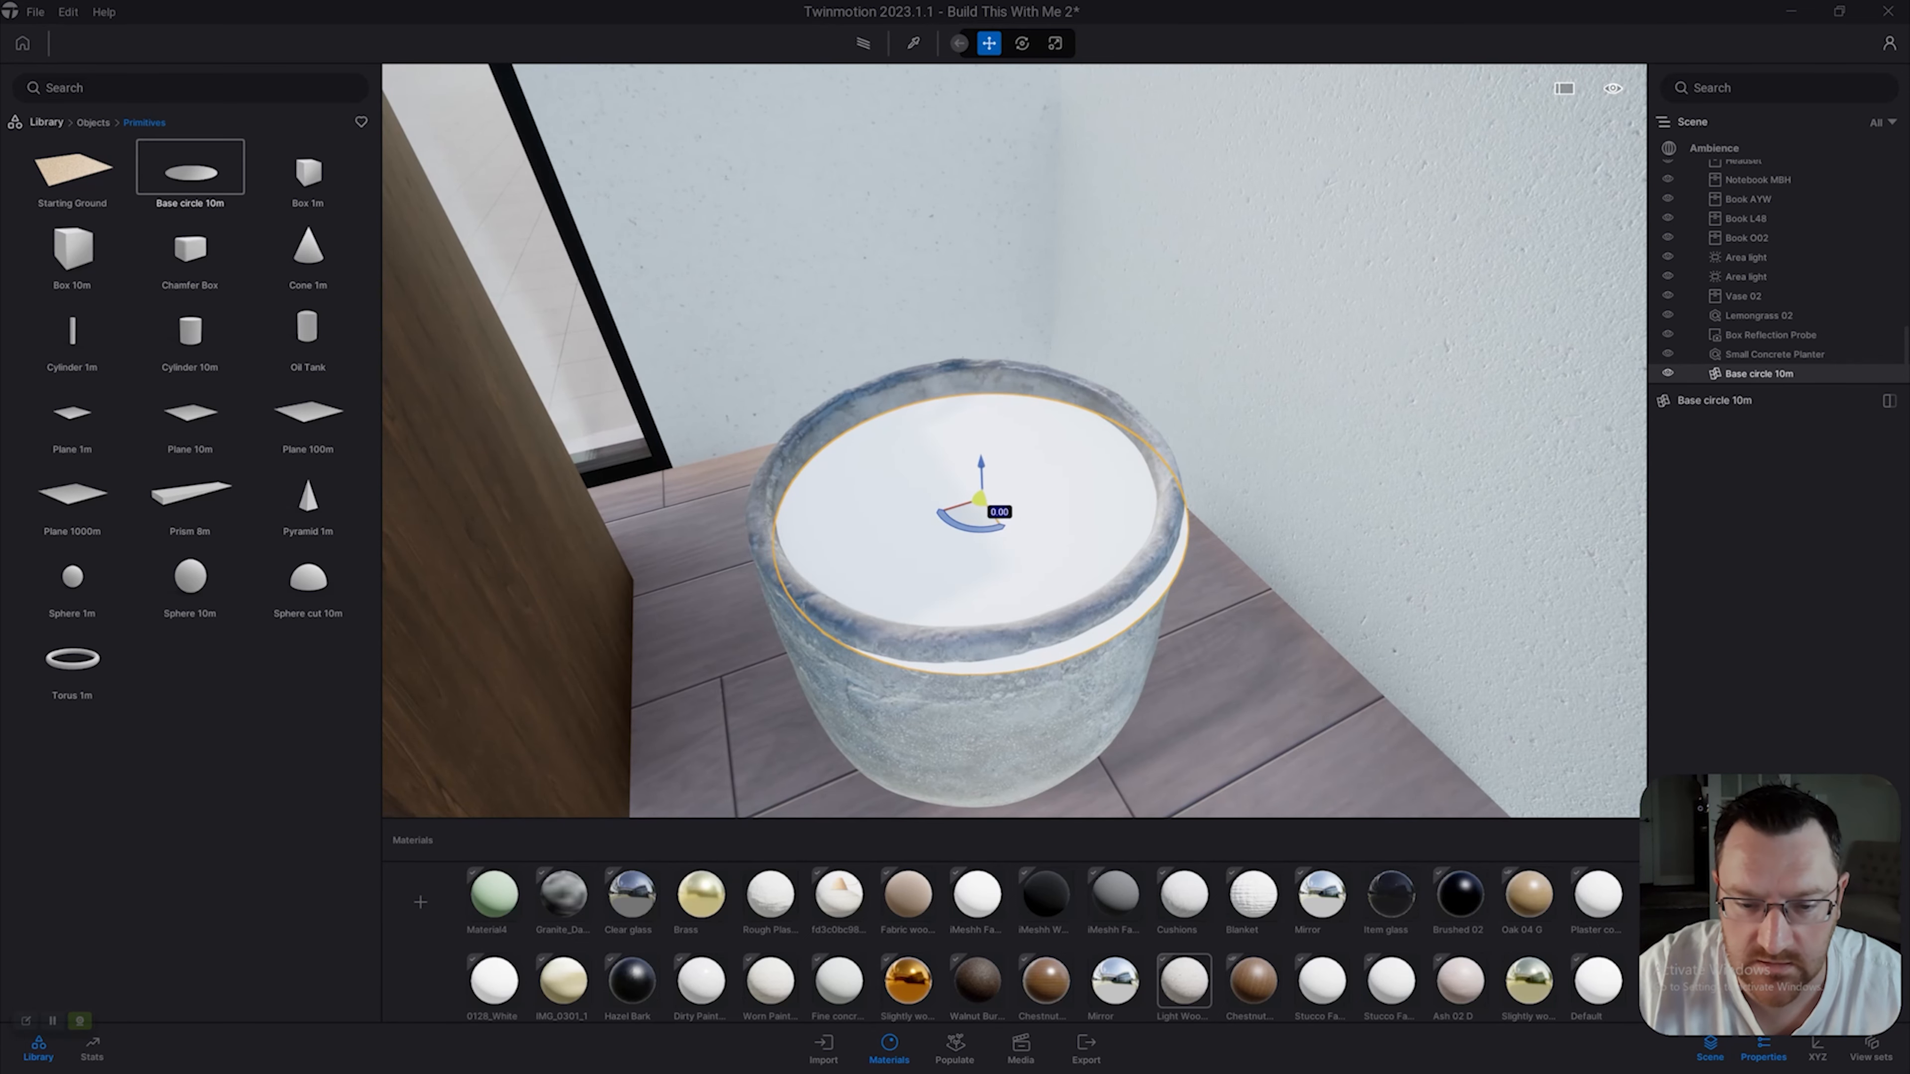
pyautogui.moveTo(979, 498); pyautogui.dragTo(972, 486)
pyautogui.moveTo(972, 488); pyautogui.dragTo(1399, 481, button='right')
pyautogui.press('s')
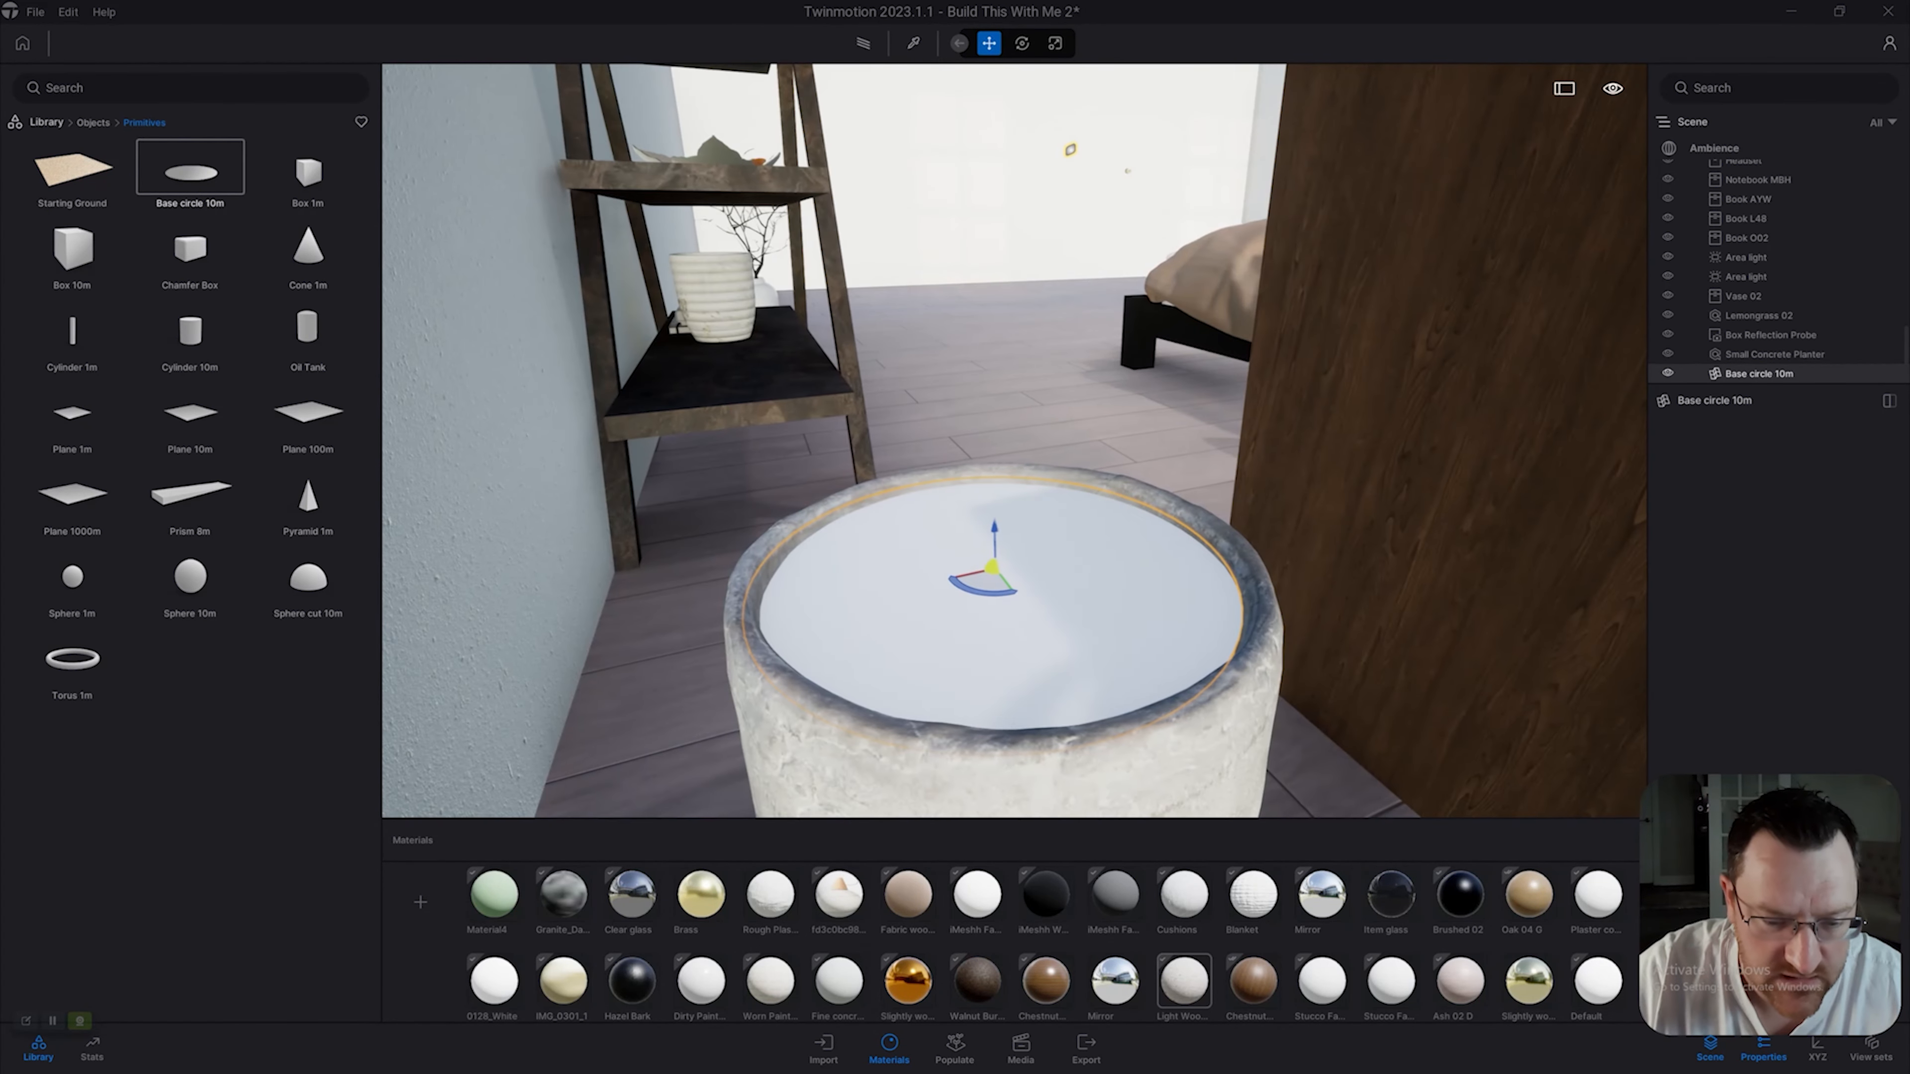
pyautogui.moveTo(1016, 482); pyautogui.dragTo(1045, 527, button='right')
pyautogui.press('s')
pyautogui.press('s')
pyautogui.press('w')
pyautogui.press('q')
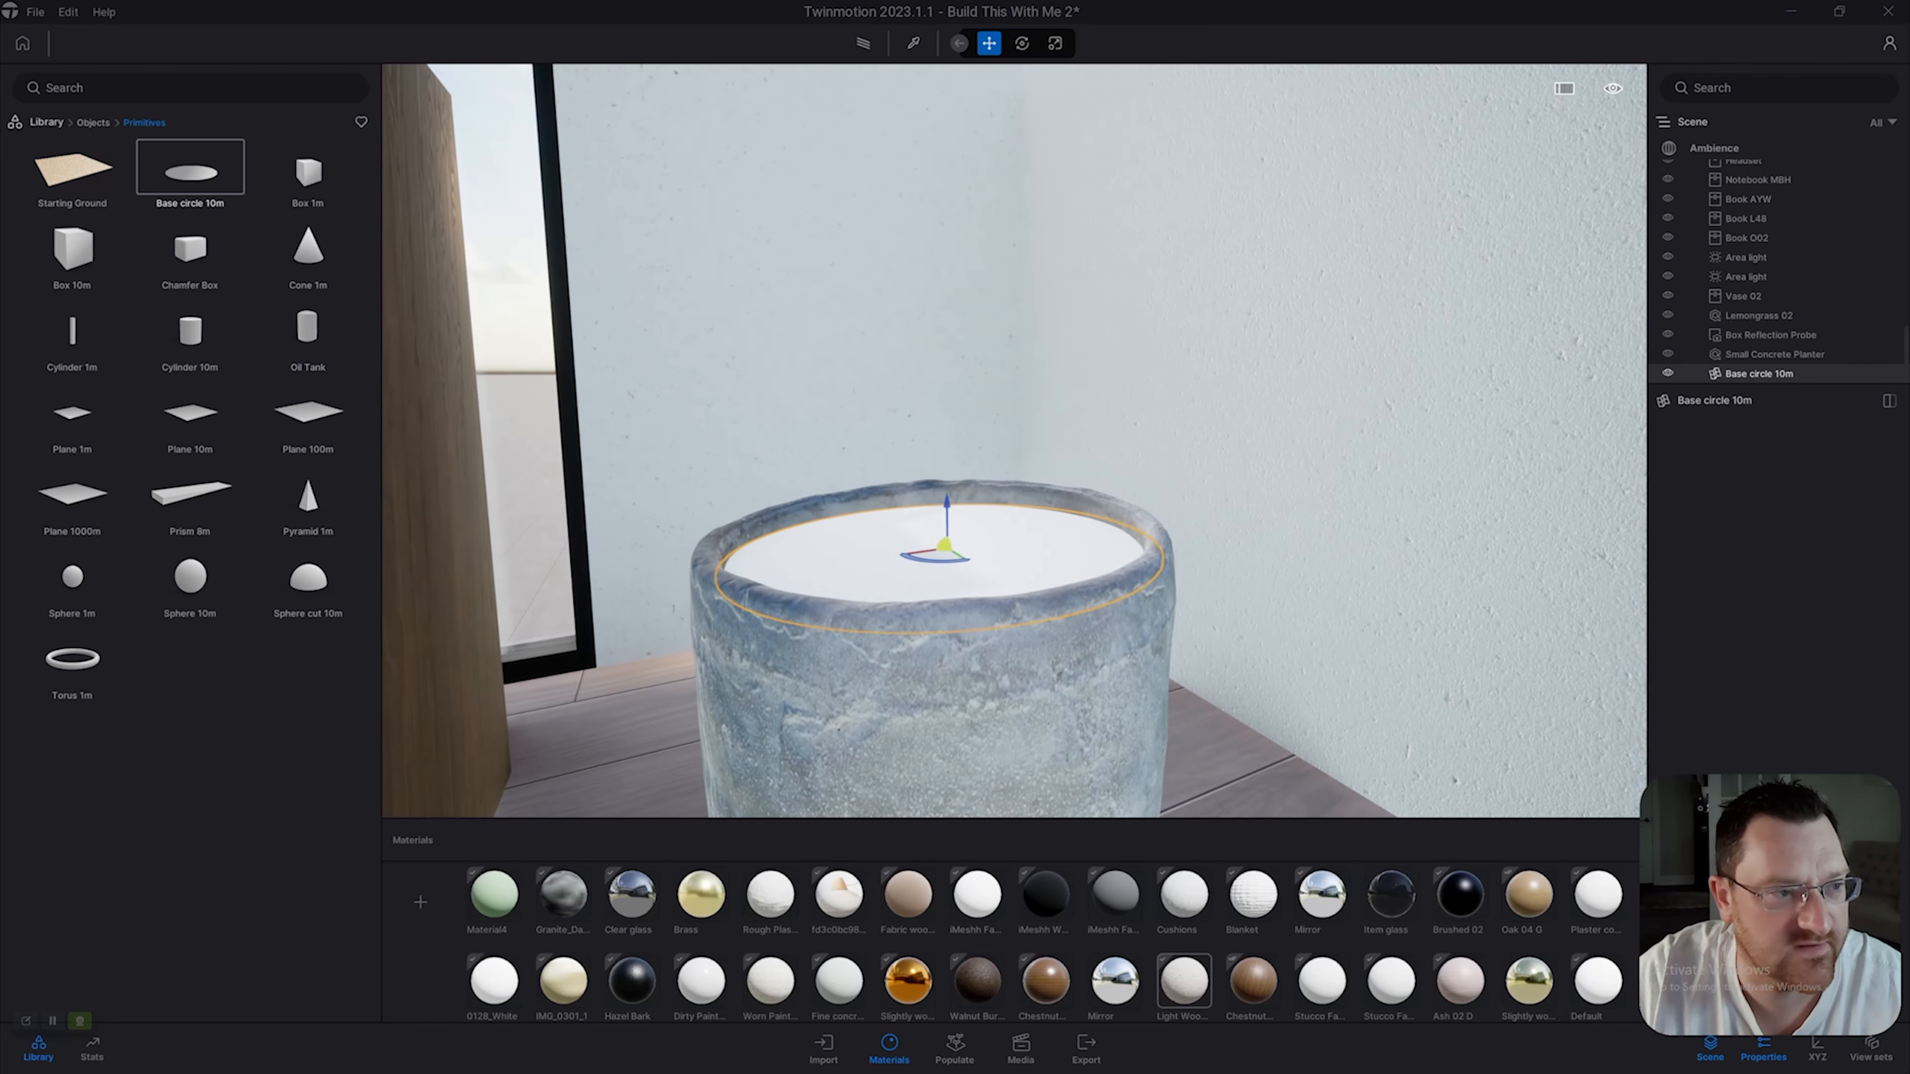
# Apply the Tundra Wild Grass material from the Megascans ground surfaces to the circle in the planter.
pyautogui.click(47, 122)
pyautogui.press('w')
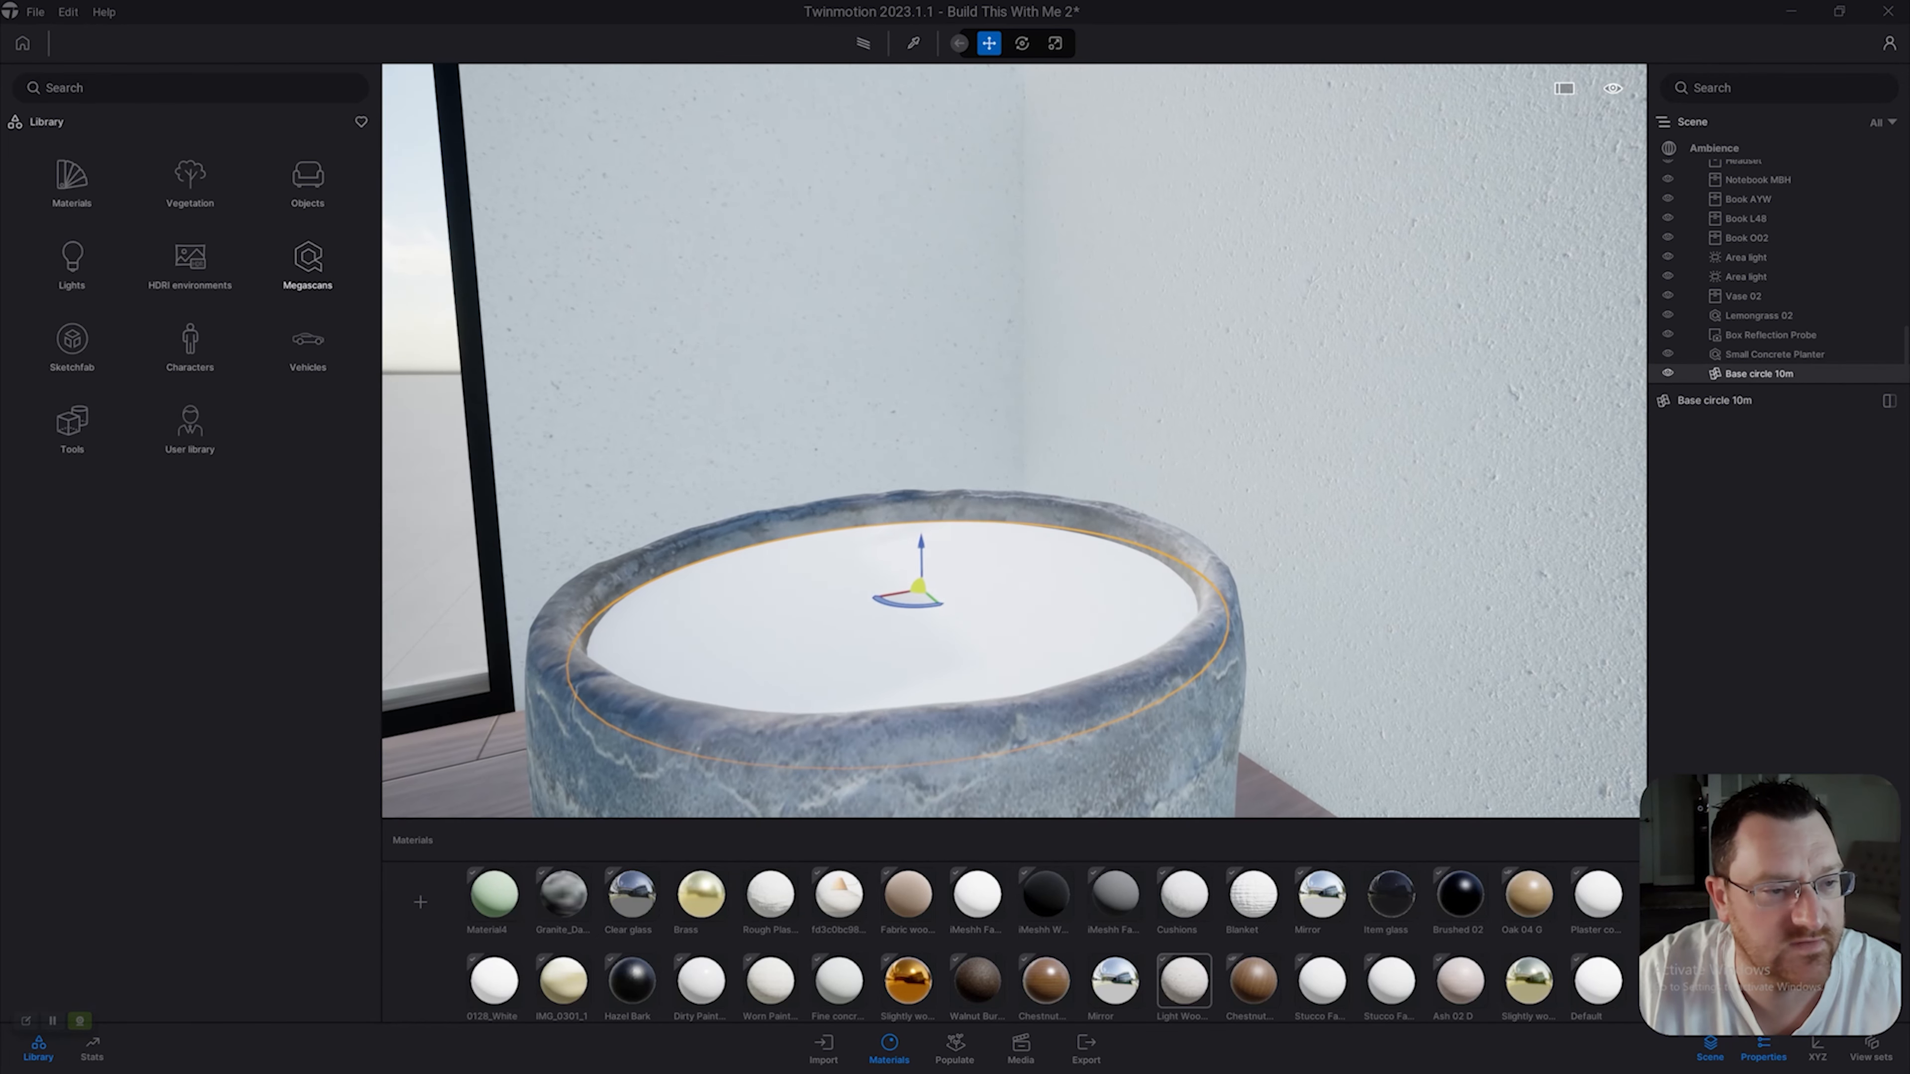
pyautogui.click(308, 264)
pyautogui.click(307, 181)
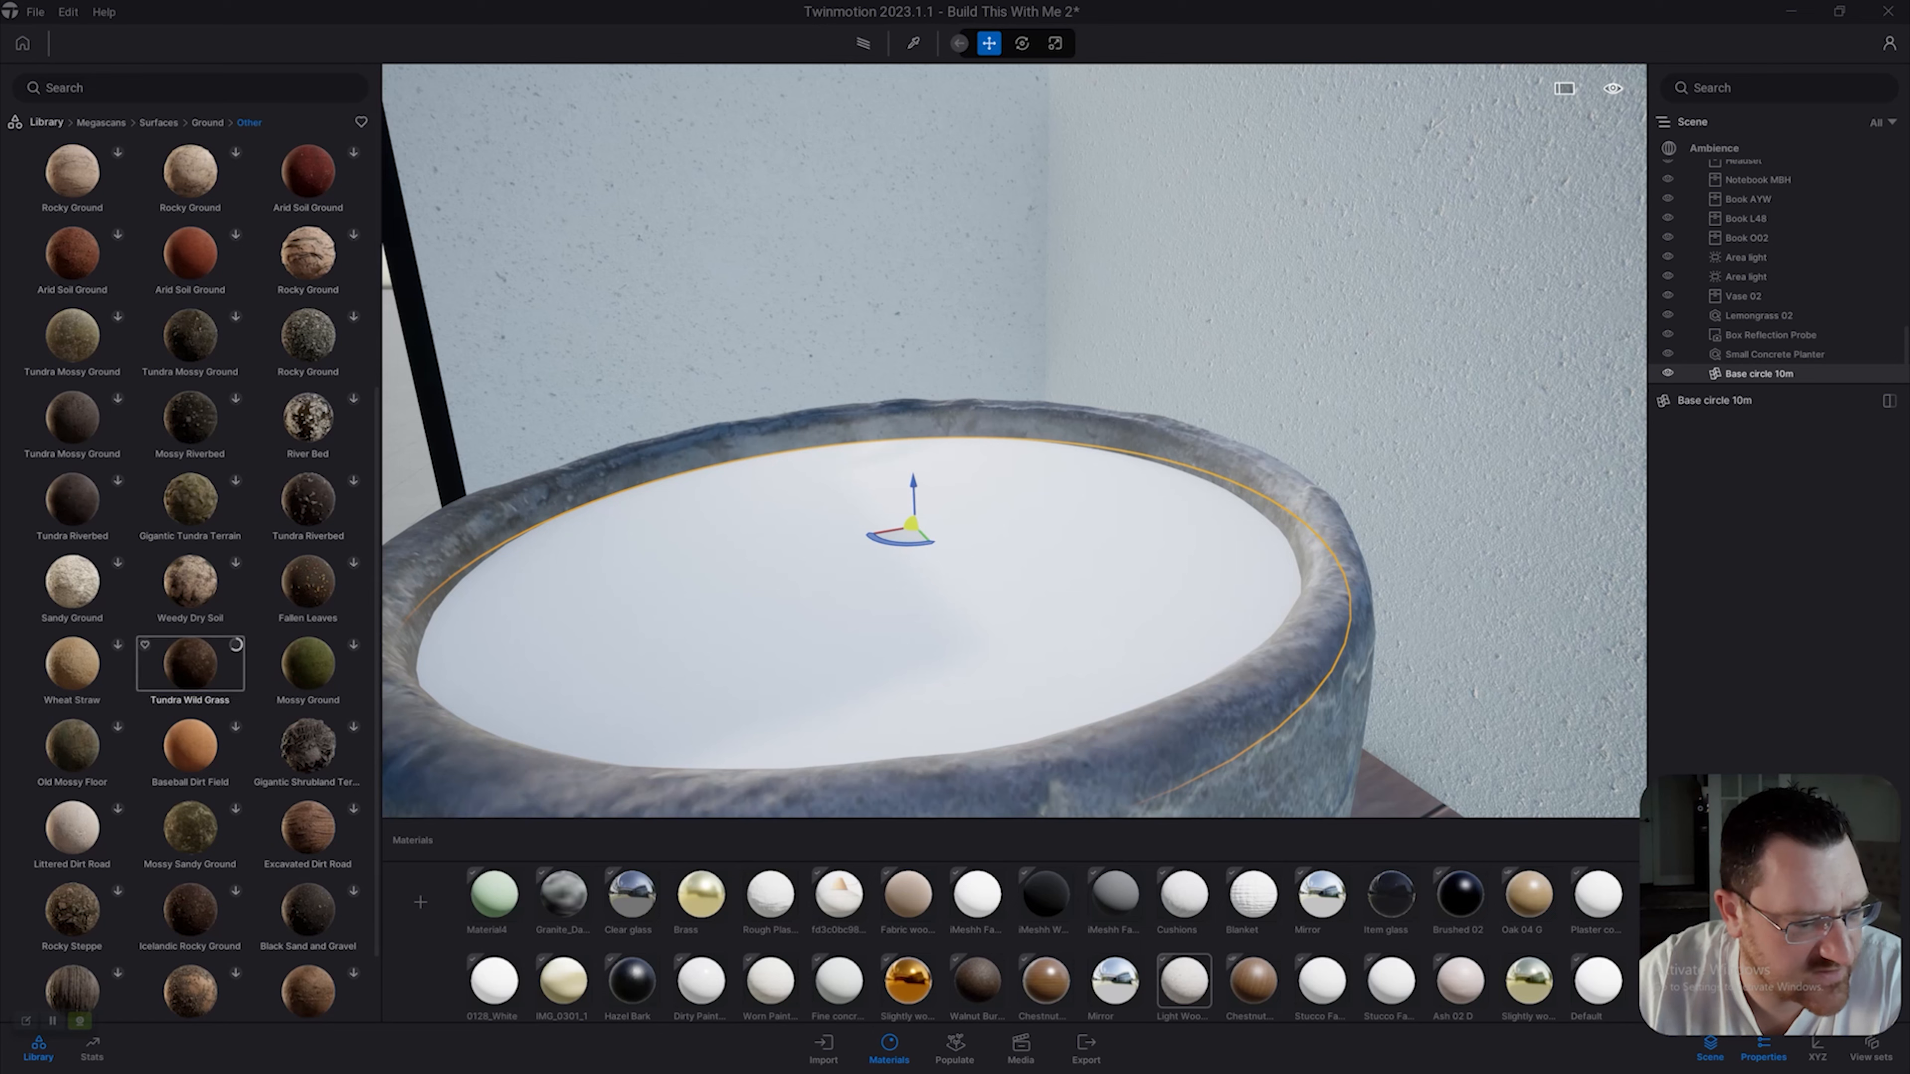
pyautogui.click(190, 665)
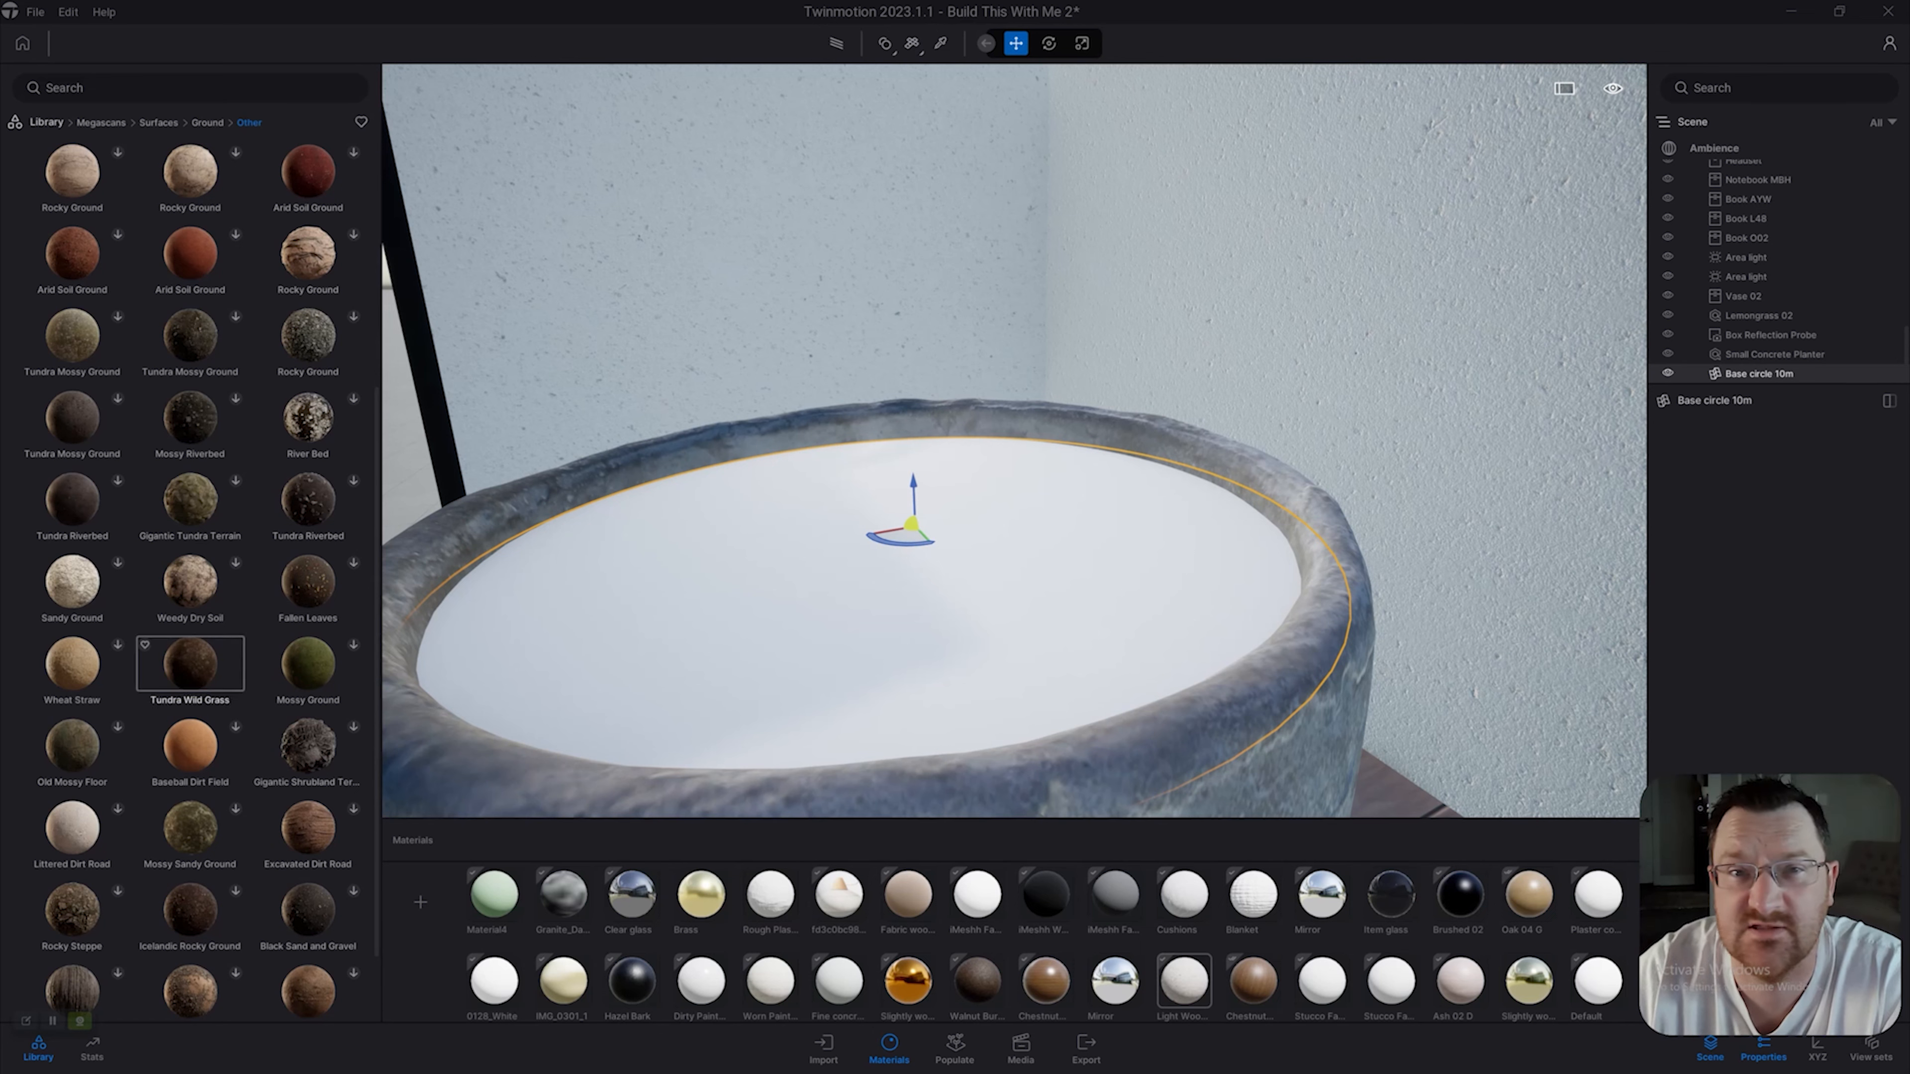
pyautogui.click(190, 664)
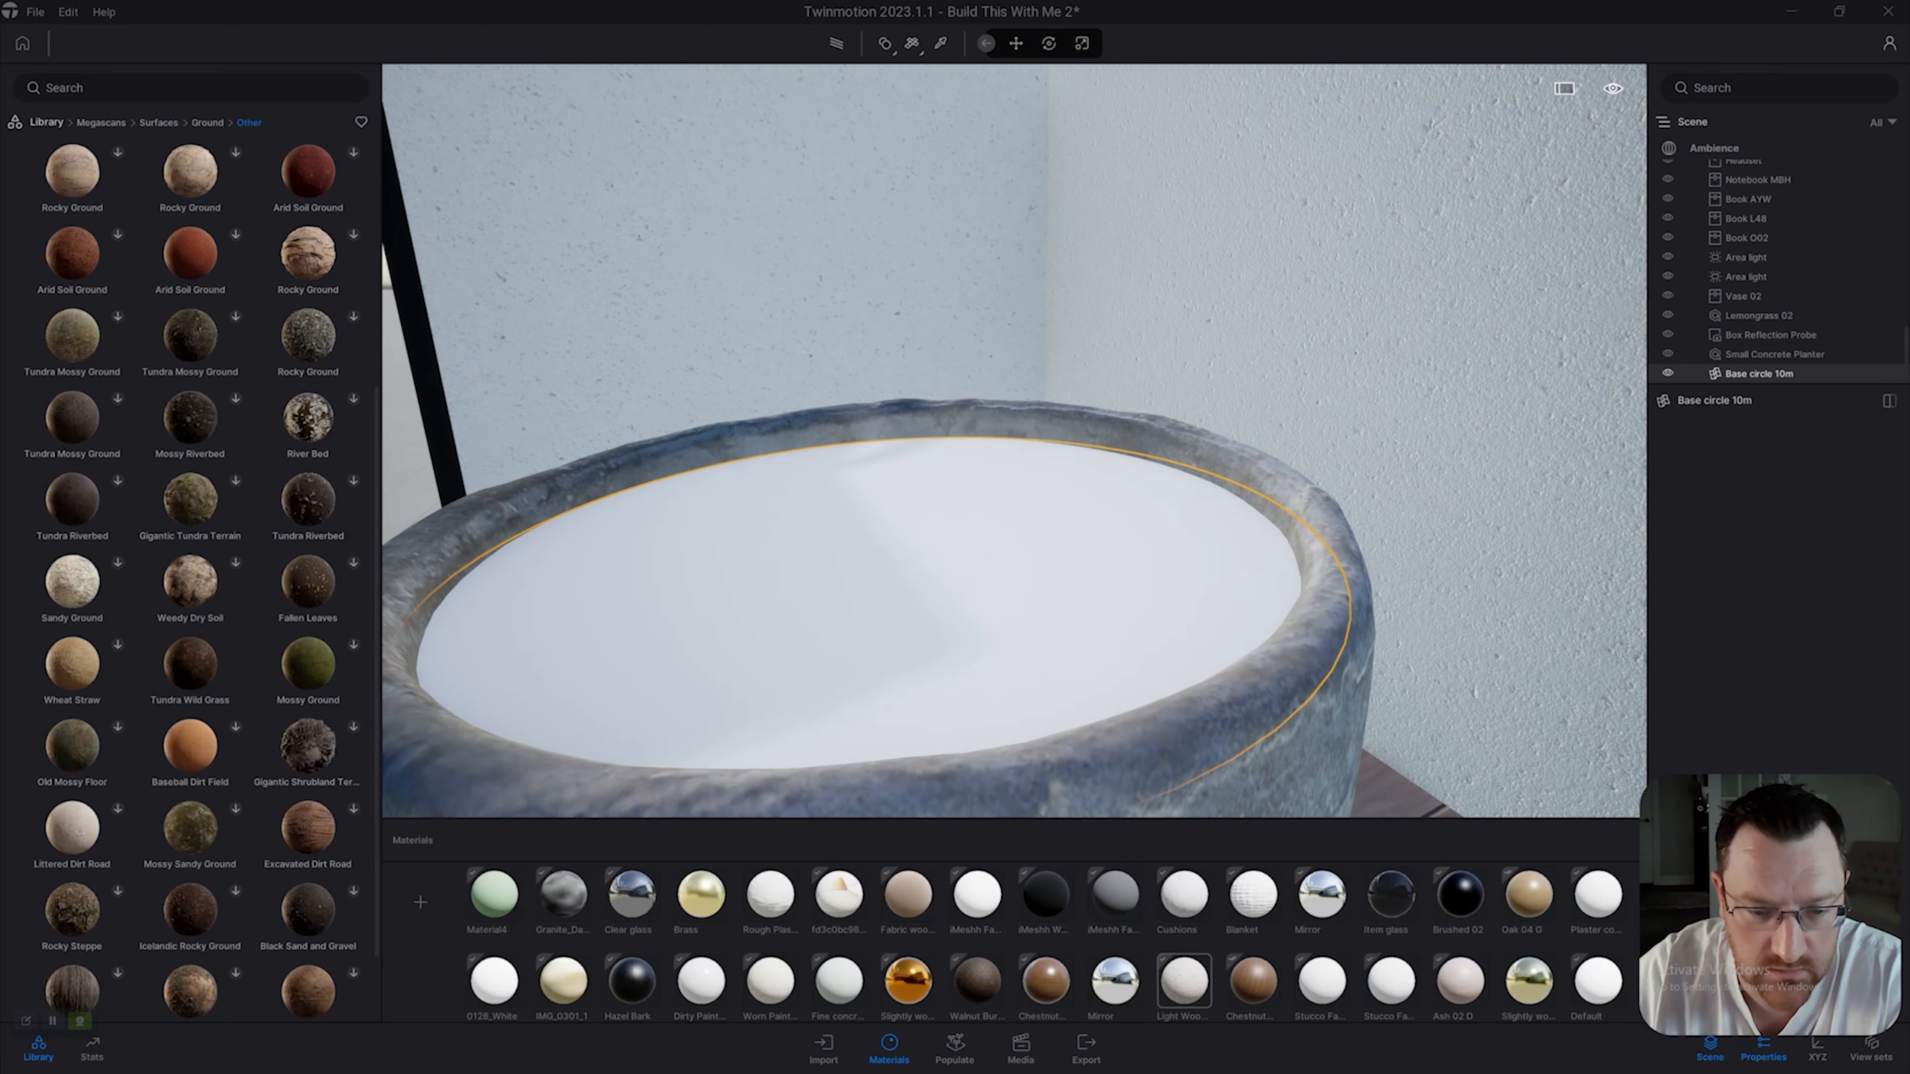
pyautogui.scroll(5, 1014, 440)
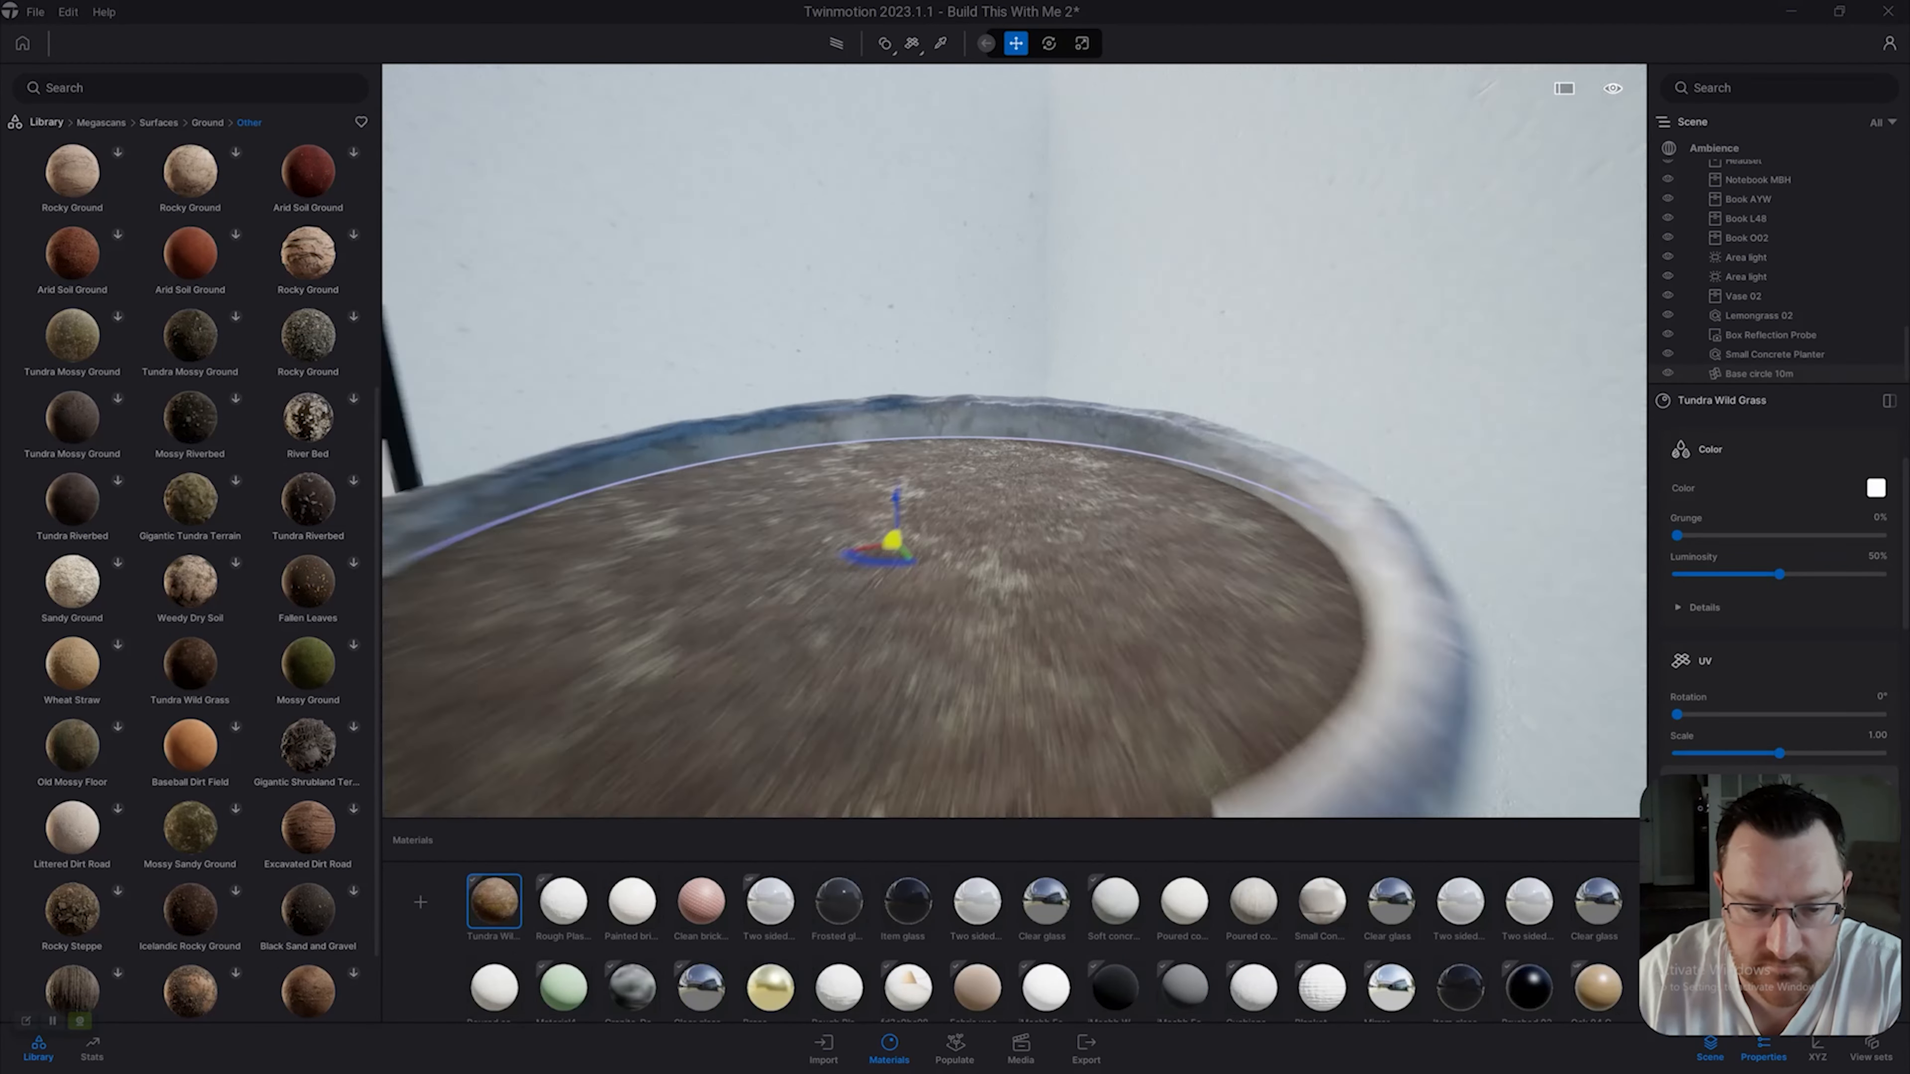
pyautogui.scroll(-5, 1014, 441)
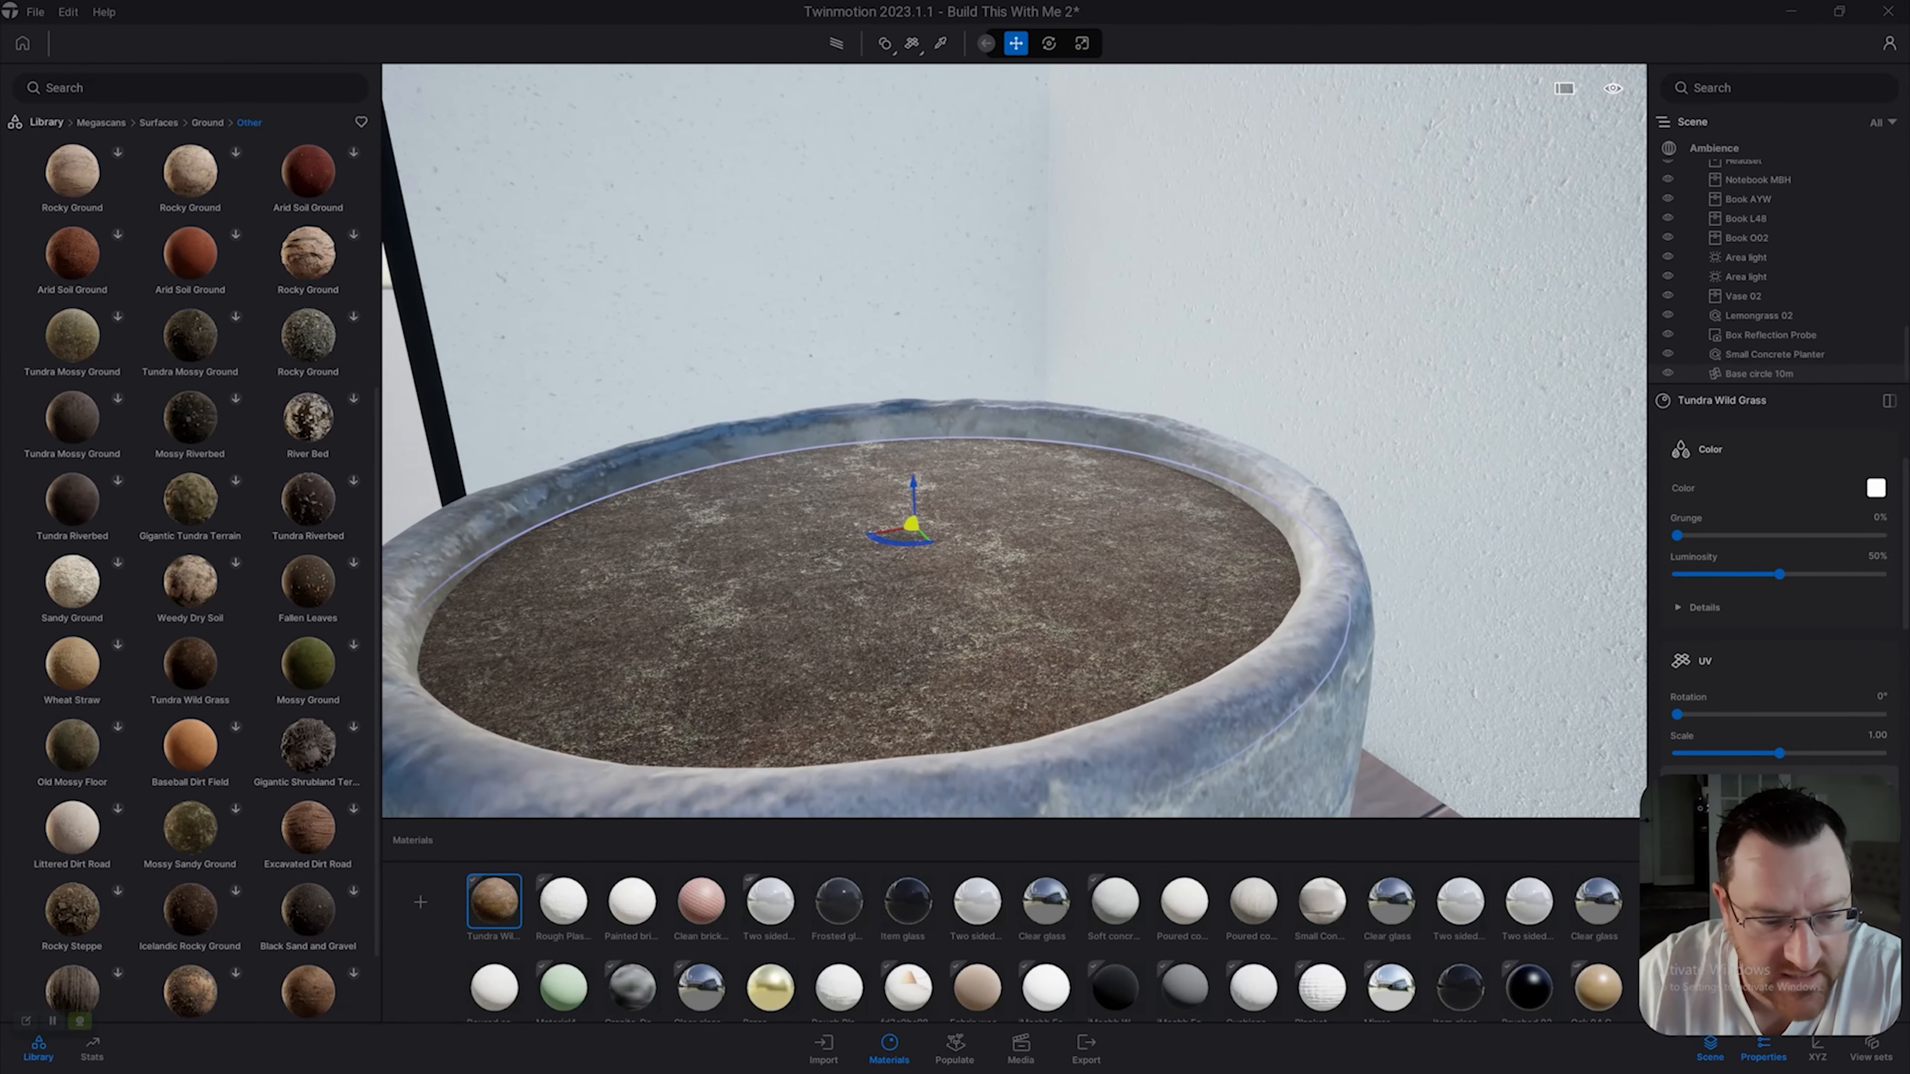
# Browse the Megascans 3D plants in the library down to the Herb category for a plant to fill the planter.
pyautogui.scroll(-10, 1014, 441)
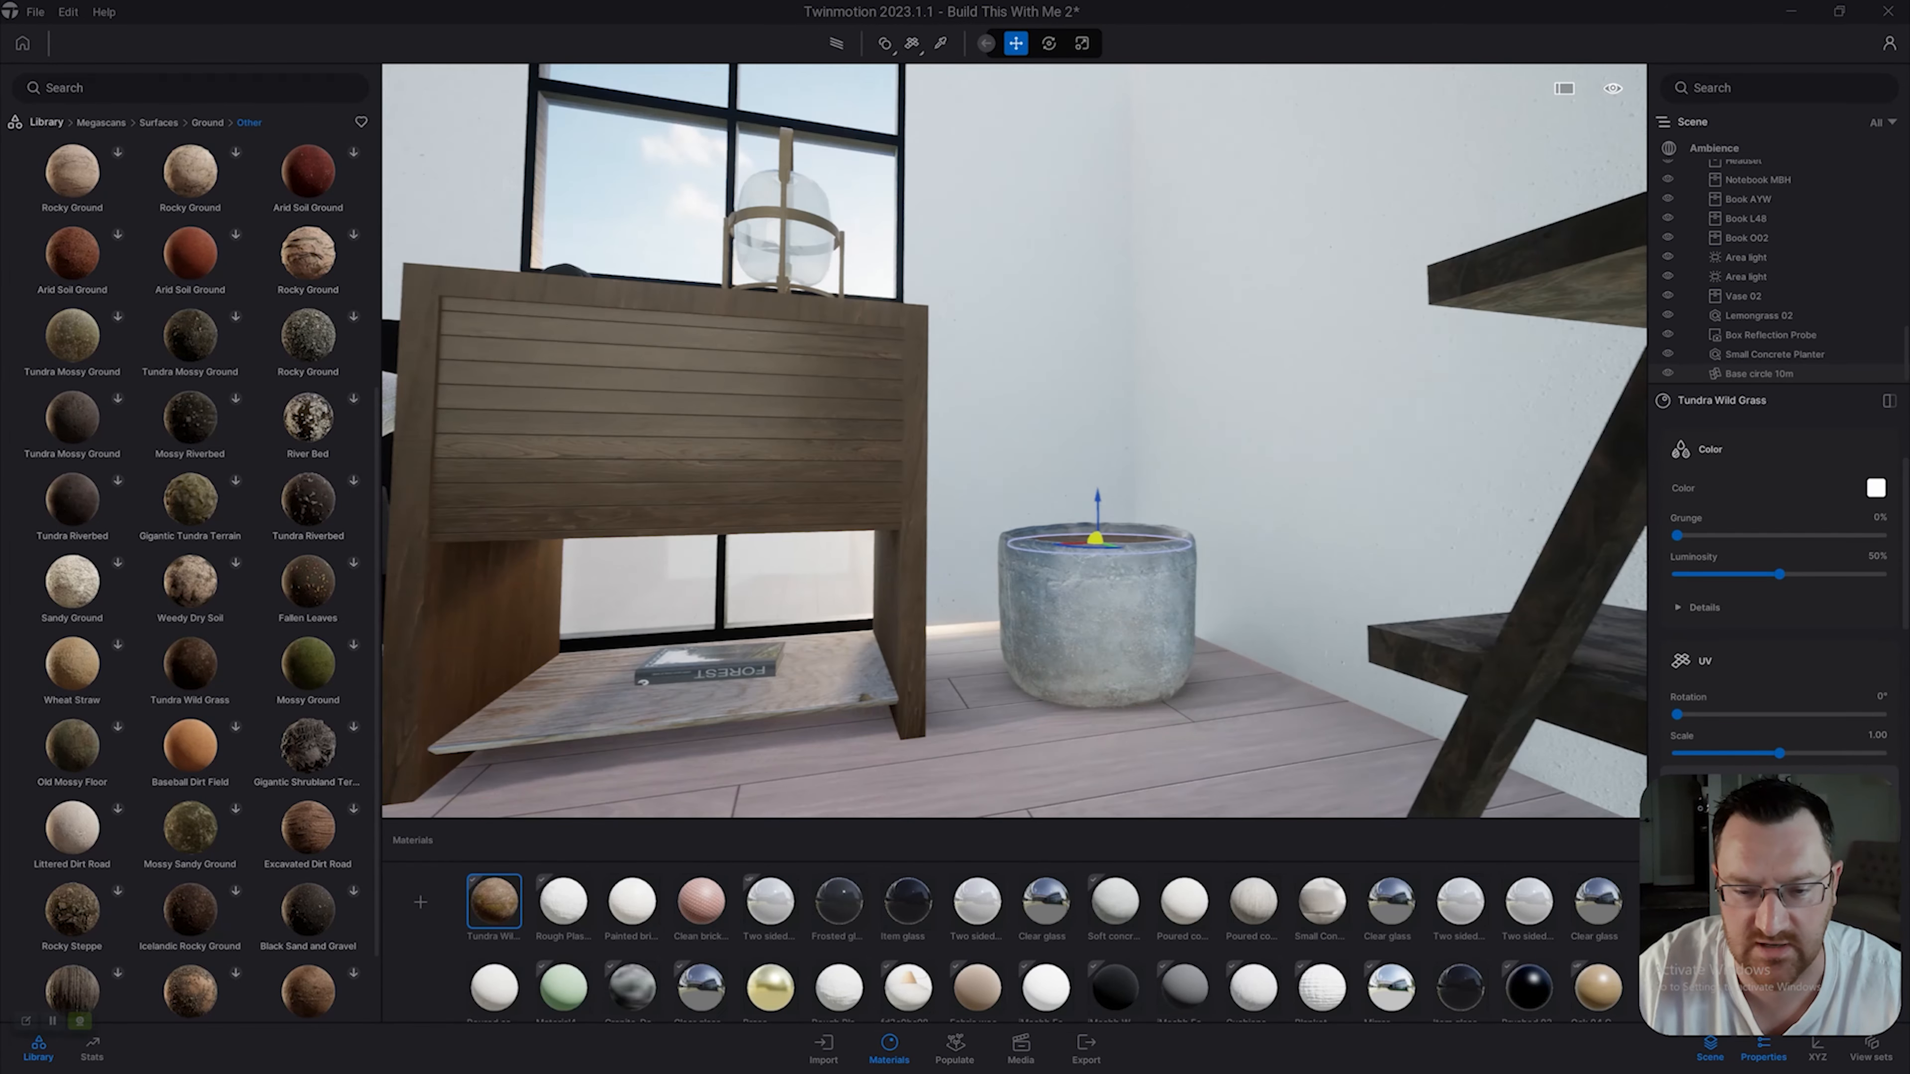
pyautogui.scroll(10, 1014, 440)
pyautogui.click(101, 123)
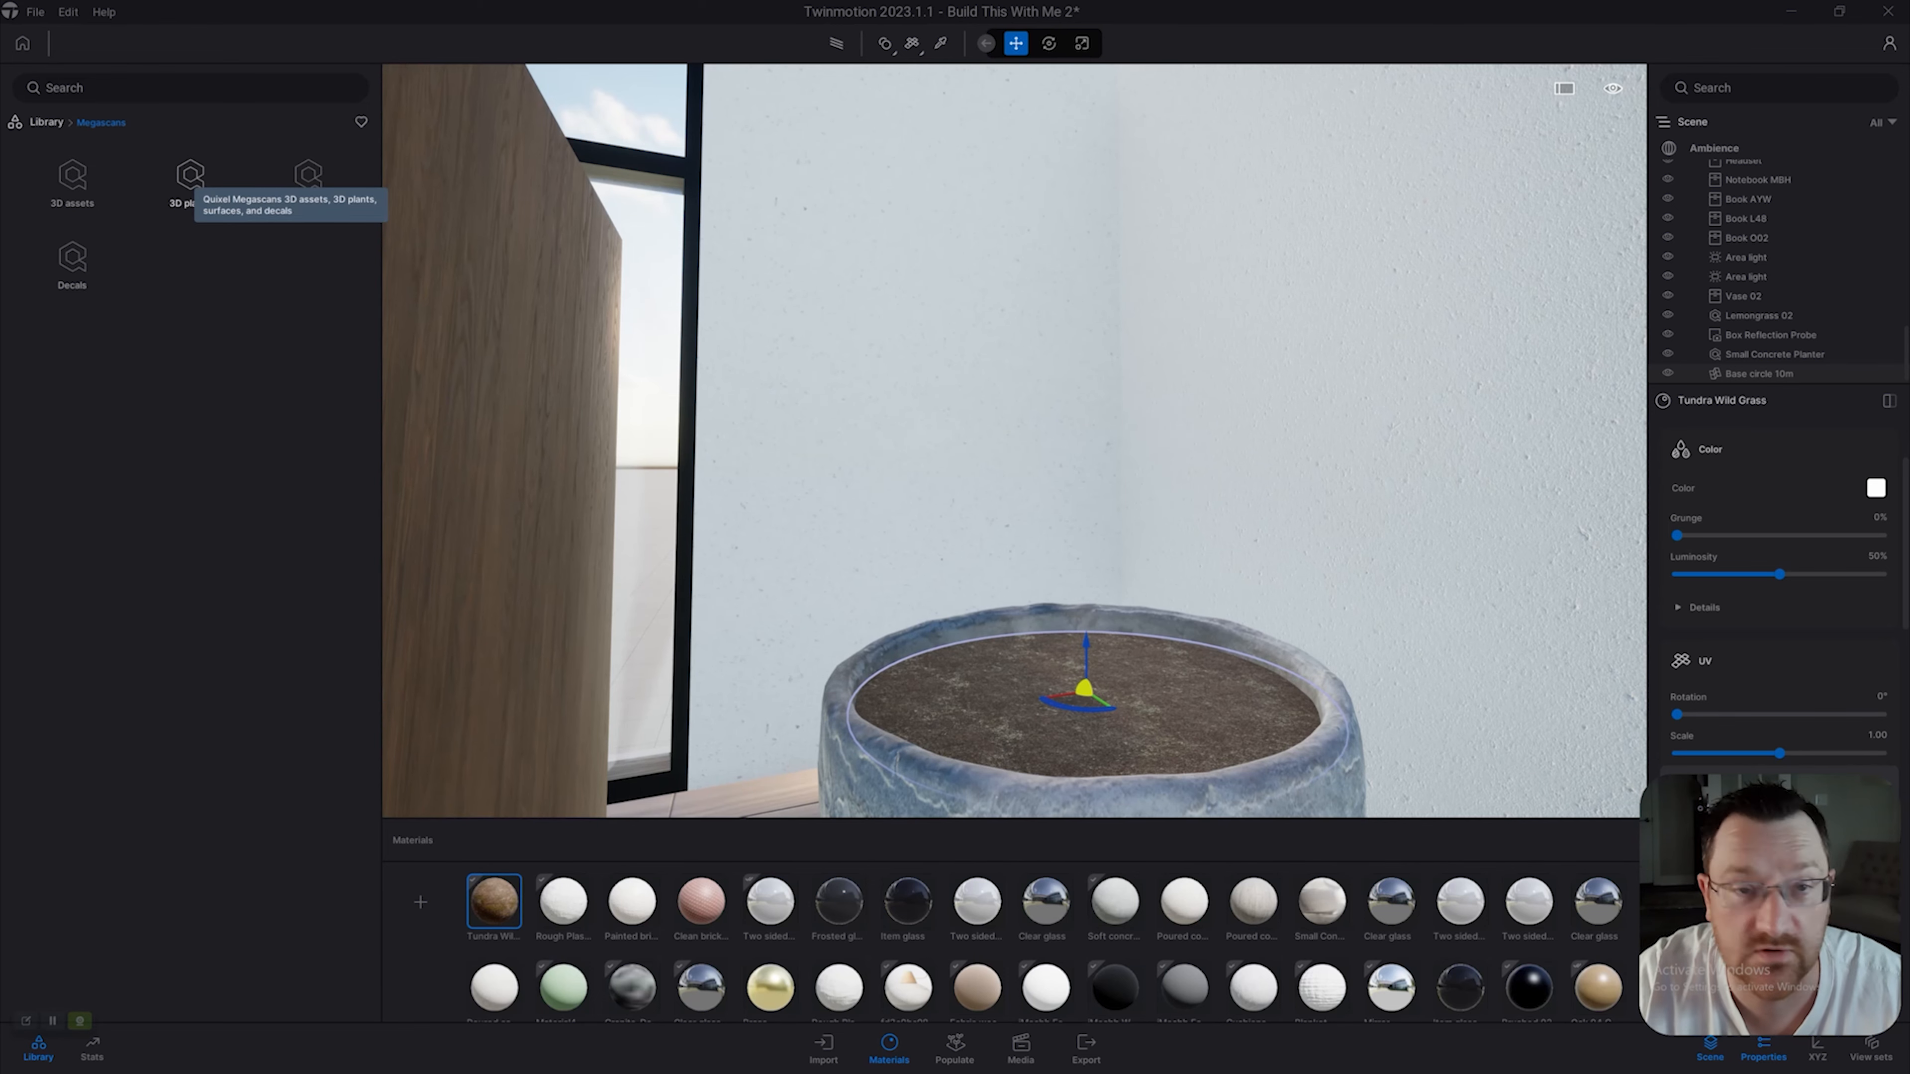
pyautogui.click(190, 179)
pyautogui.press('s')
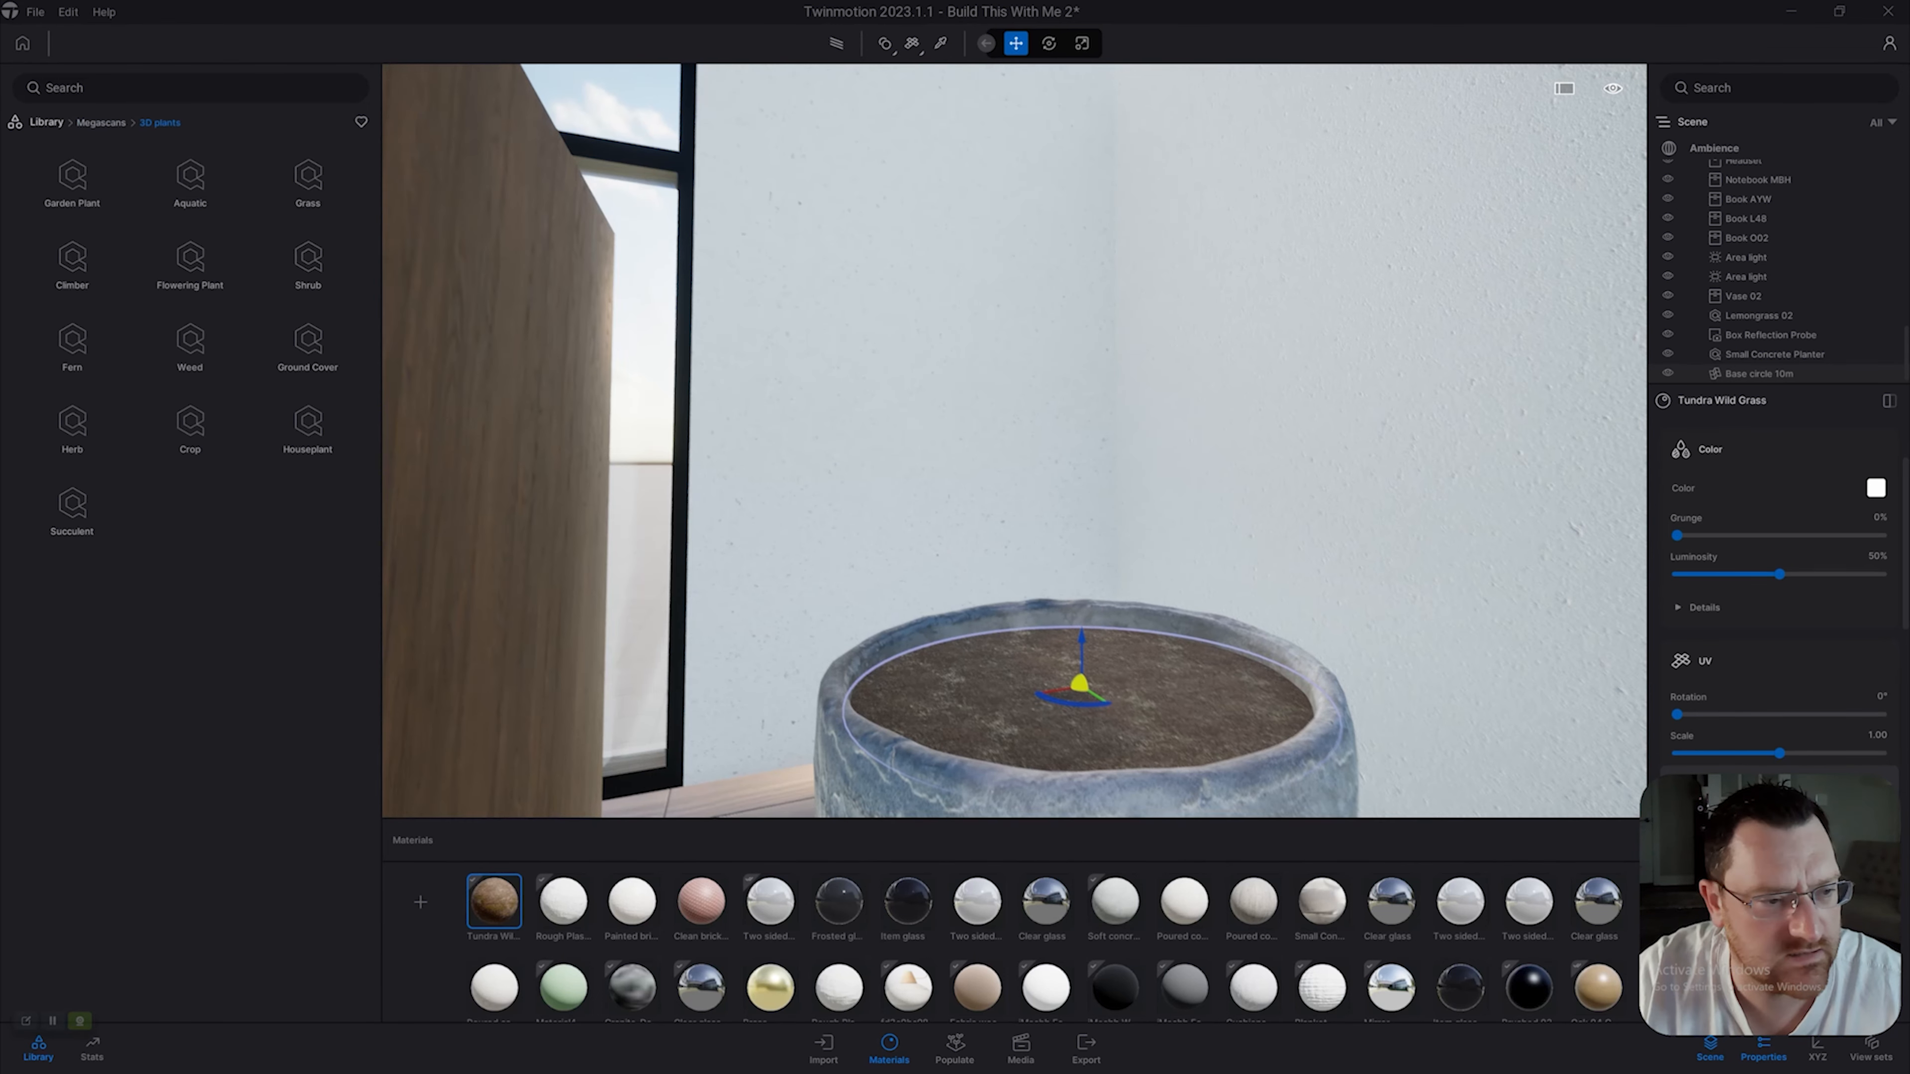
pyautogui.moveTo(1014, 440); pyautogui.dragTo(1060, 486, button='right')
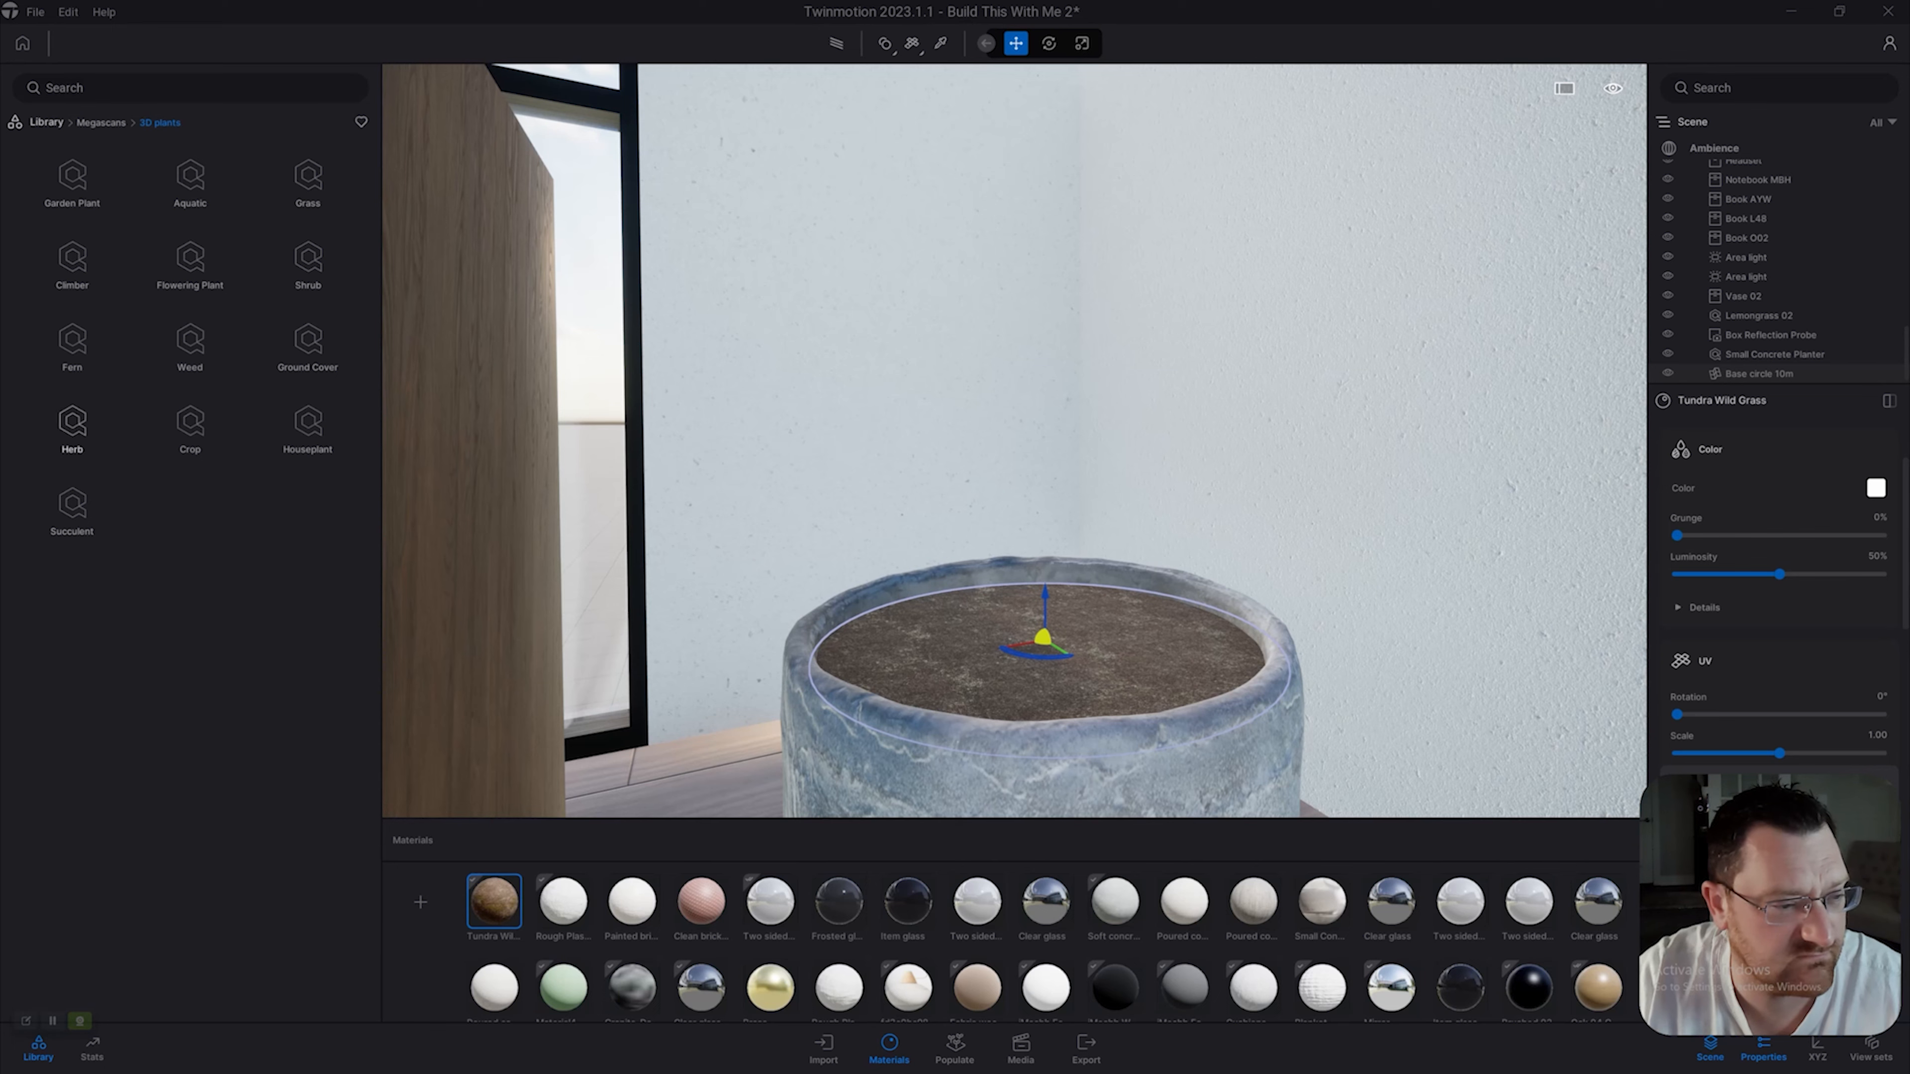
pyautogui.click(72, 423)
# Examine the grass plant in the vase beside the framed artwork, and return to the concrete planter.
pyautogui.press('s')
pyautogui.moveTo(1014, 441); pyautogui.dragTo(576, 450, button='right')
pyautogui.press('w')
pyautogui.press('q')
pyautogui.press('e')
pyautogui.press('w')
pyautogui.press('e')
pyautogui.press('w')
pyautogui.press('w')
pyautogui.press('s')
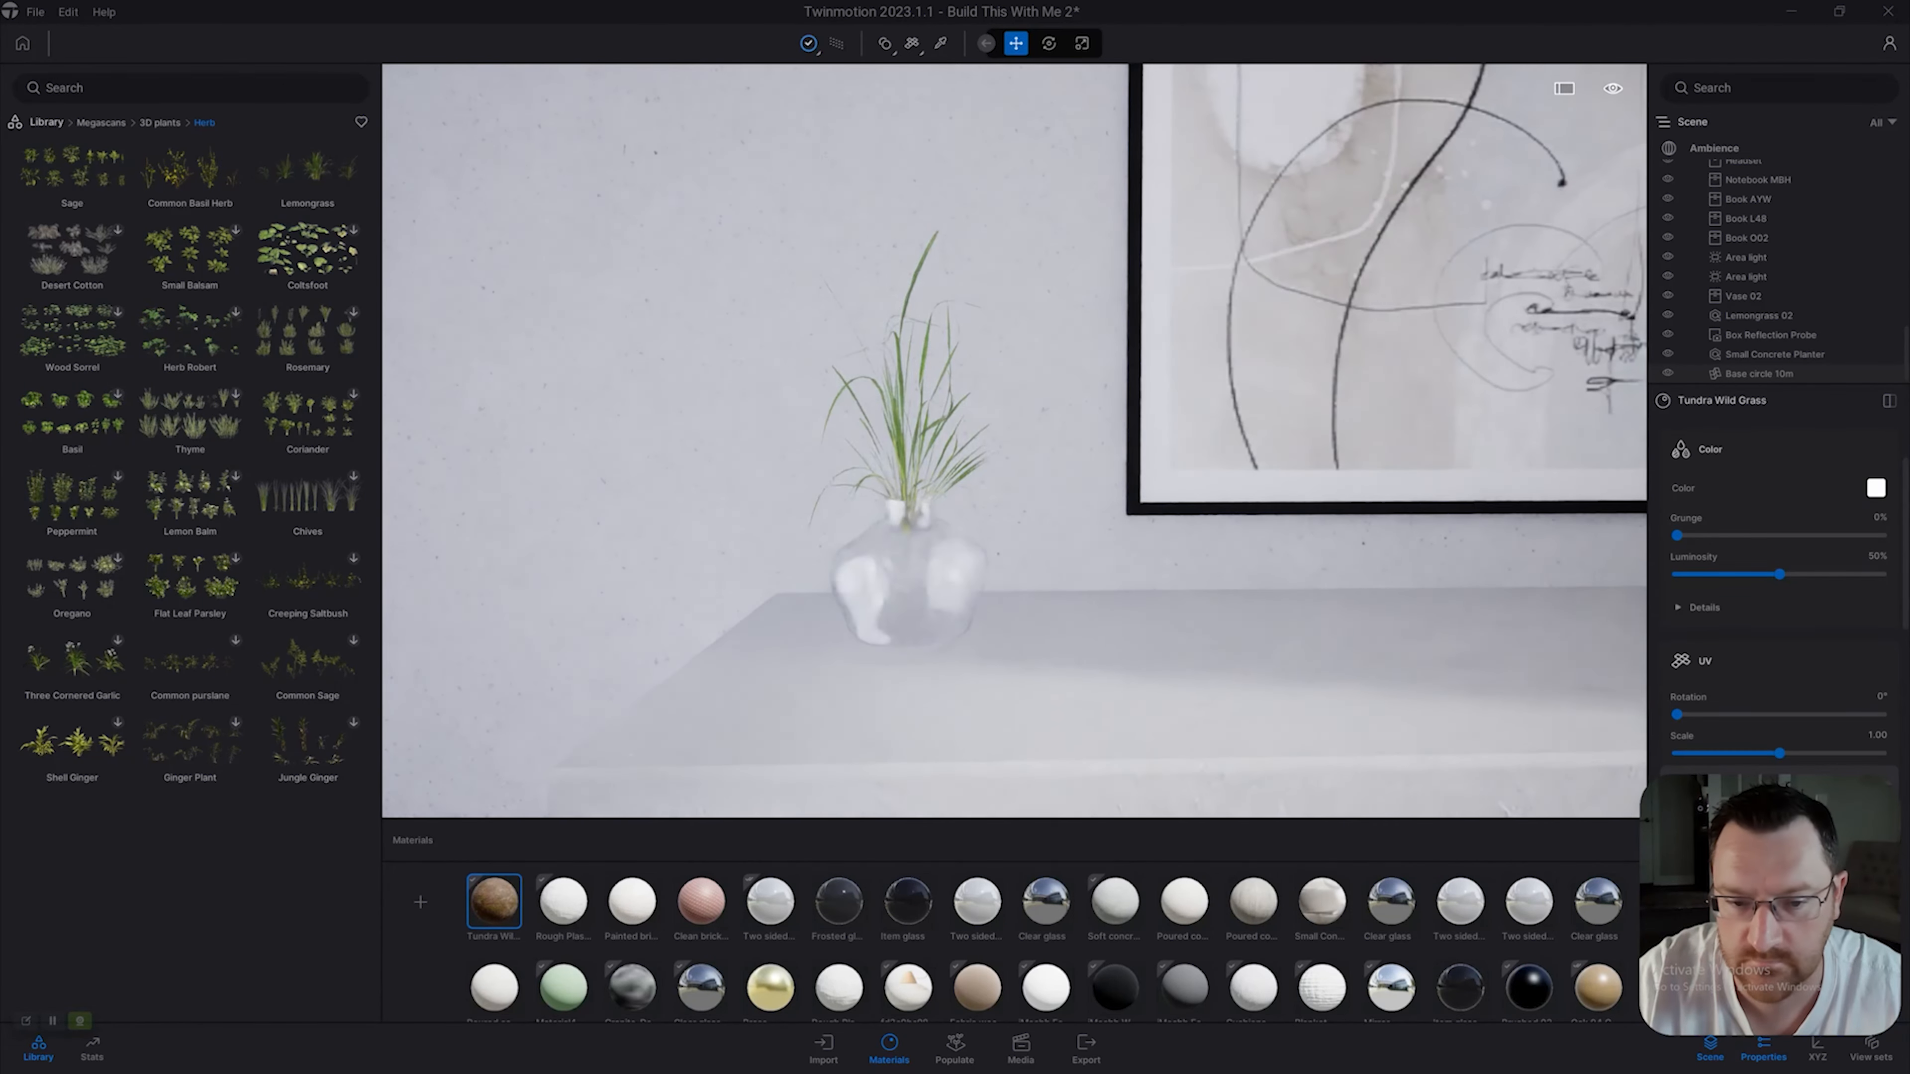
pyautogui.press('r')
pyautogui.moveTo(575, 450)
pyautogui.mouseDown(button='right')
pyautogui.moveTo(376, 572)
pyautogui.moveTo(190, 741)
pyautogui.moveTo(176, 893)
pyautogui.mouseUp(button='right')
pyautogui.press('w')
pyautogui.press('w')
pyautogui.moveTo(1233, 436); pyautogui.dragTo(1076, 505, button='right')
pyautogui.press('w')
pyautogui.press('w')
pyautogui.press('s')
pyautogui.press('w')
pyautogui.press('s')
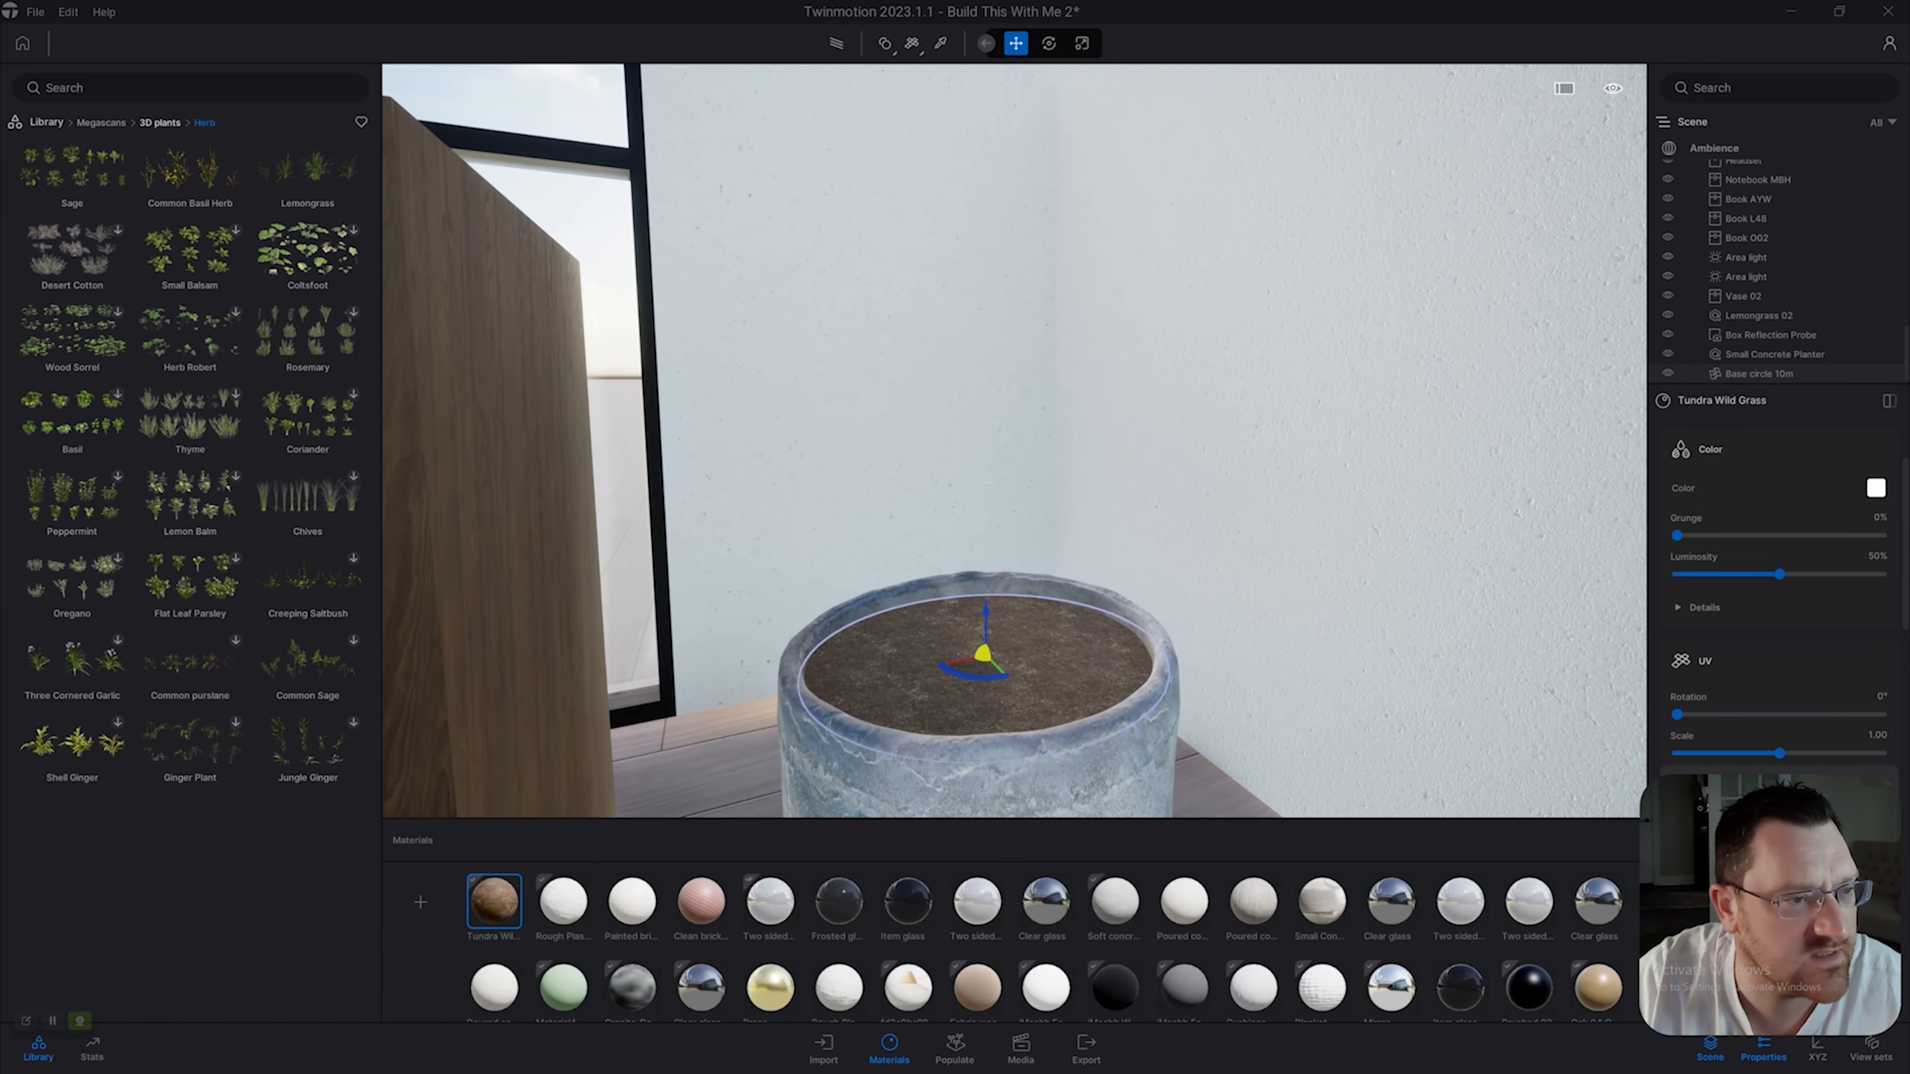
# Find Bigleaf Hydrangea among the Meadow shrubs of the Megascans 3D plants and open its variants.
pyautogui.click(160, 122)
pyautogui.click(308, 260)
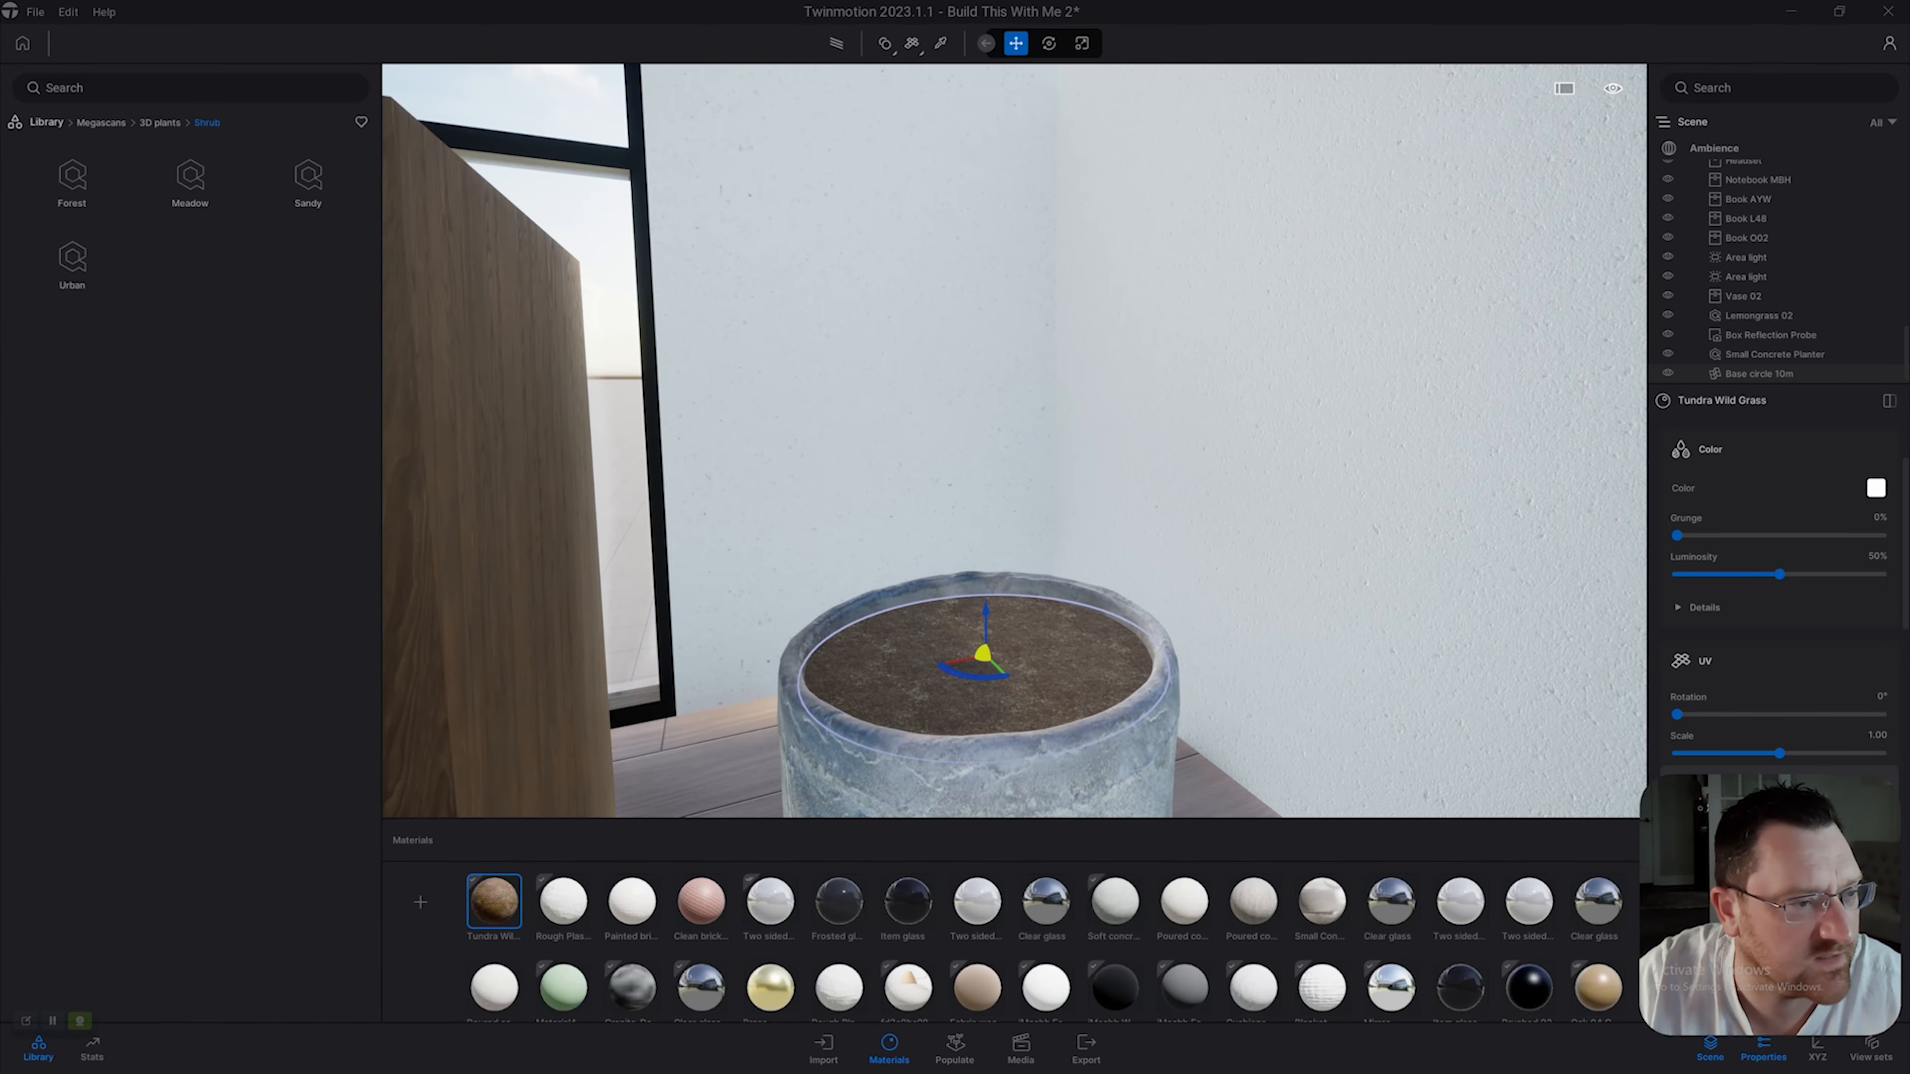
pyautogui.press('w')
pyautogui.click(189, 181)
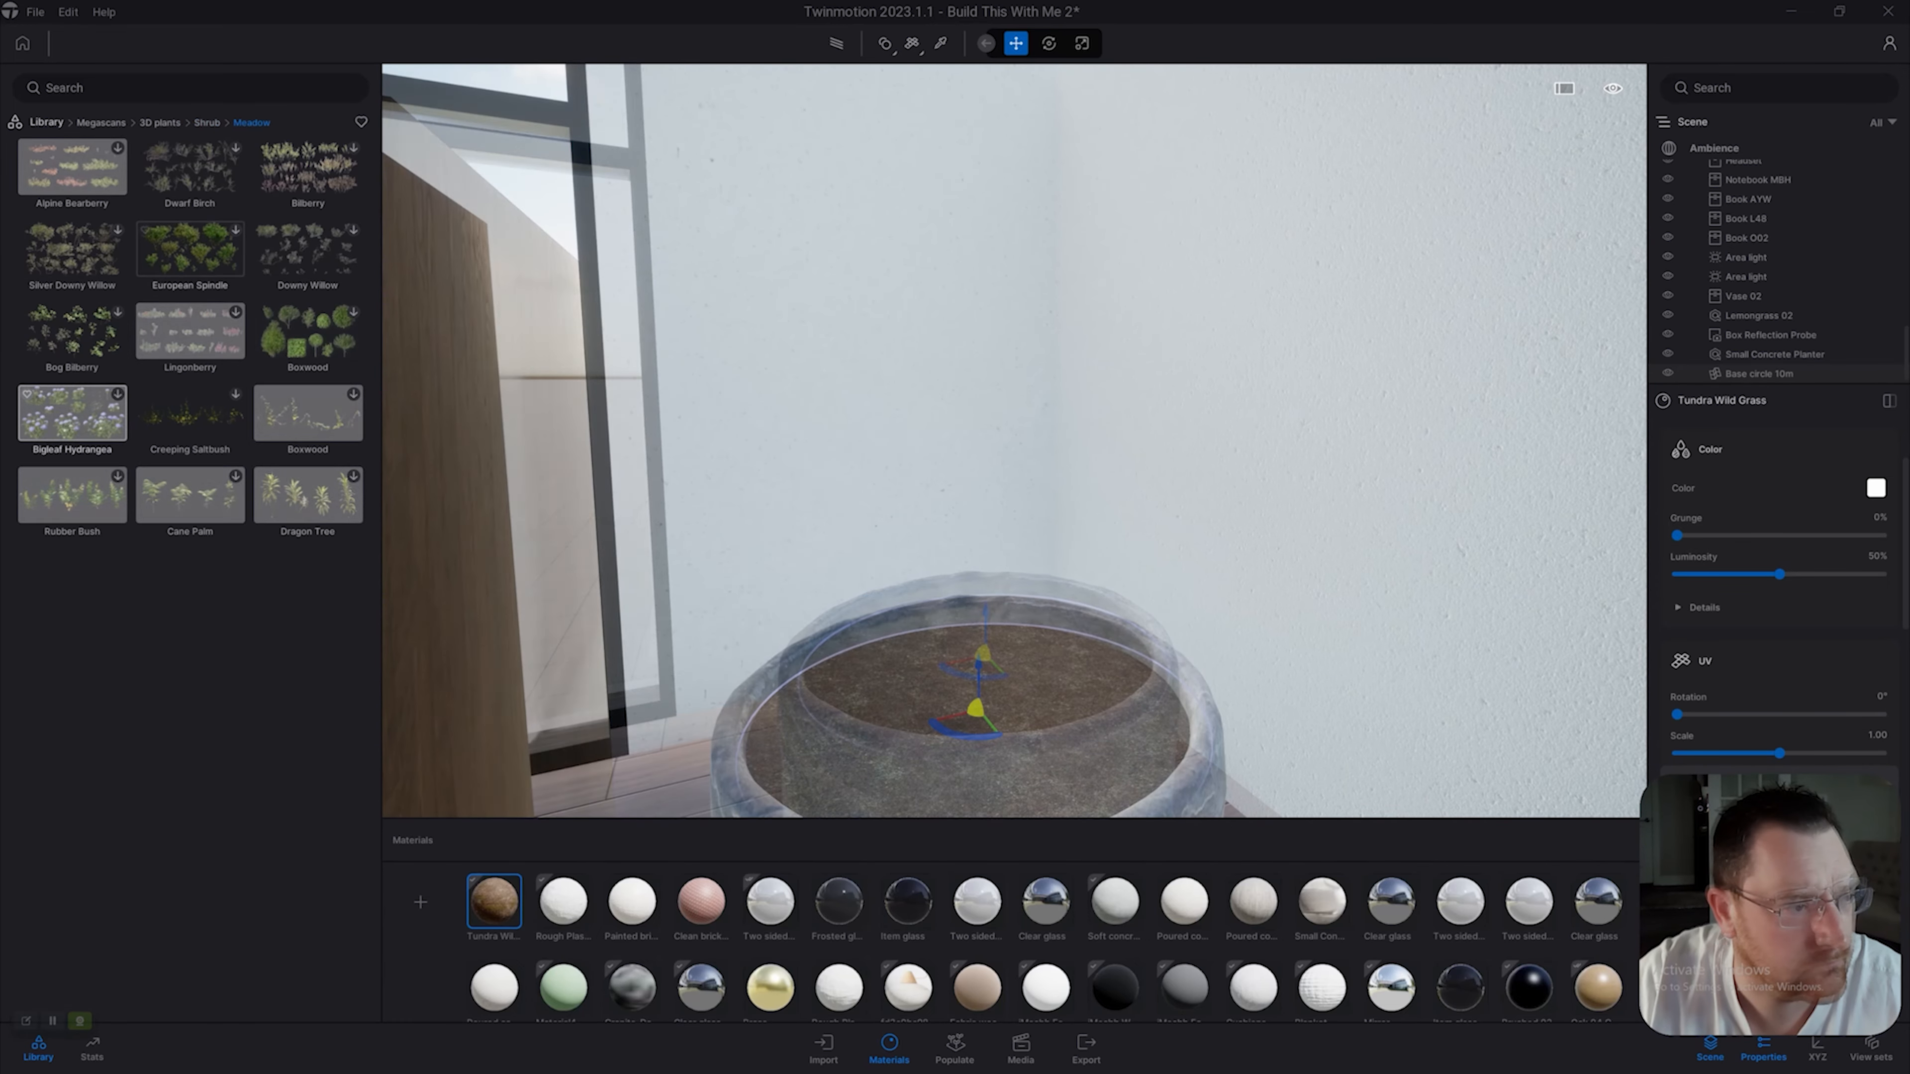
pyautogui.click(72, 413)
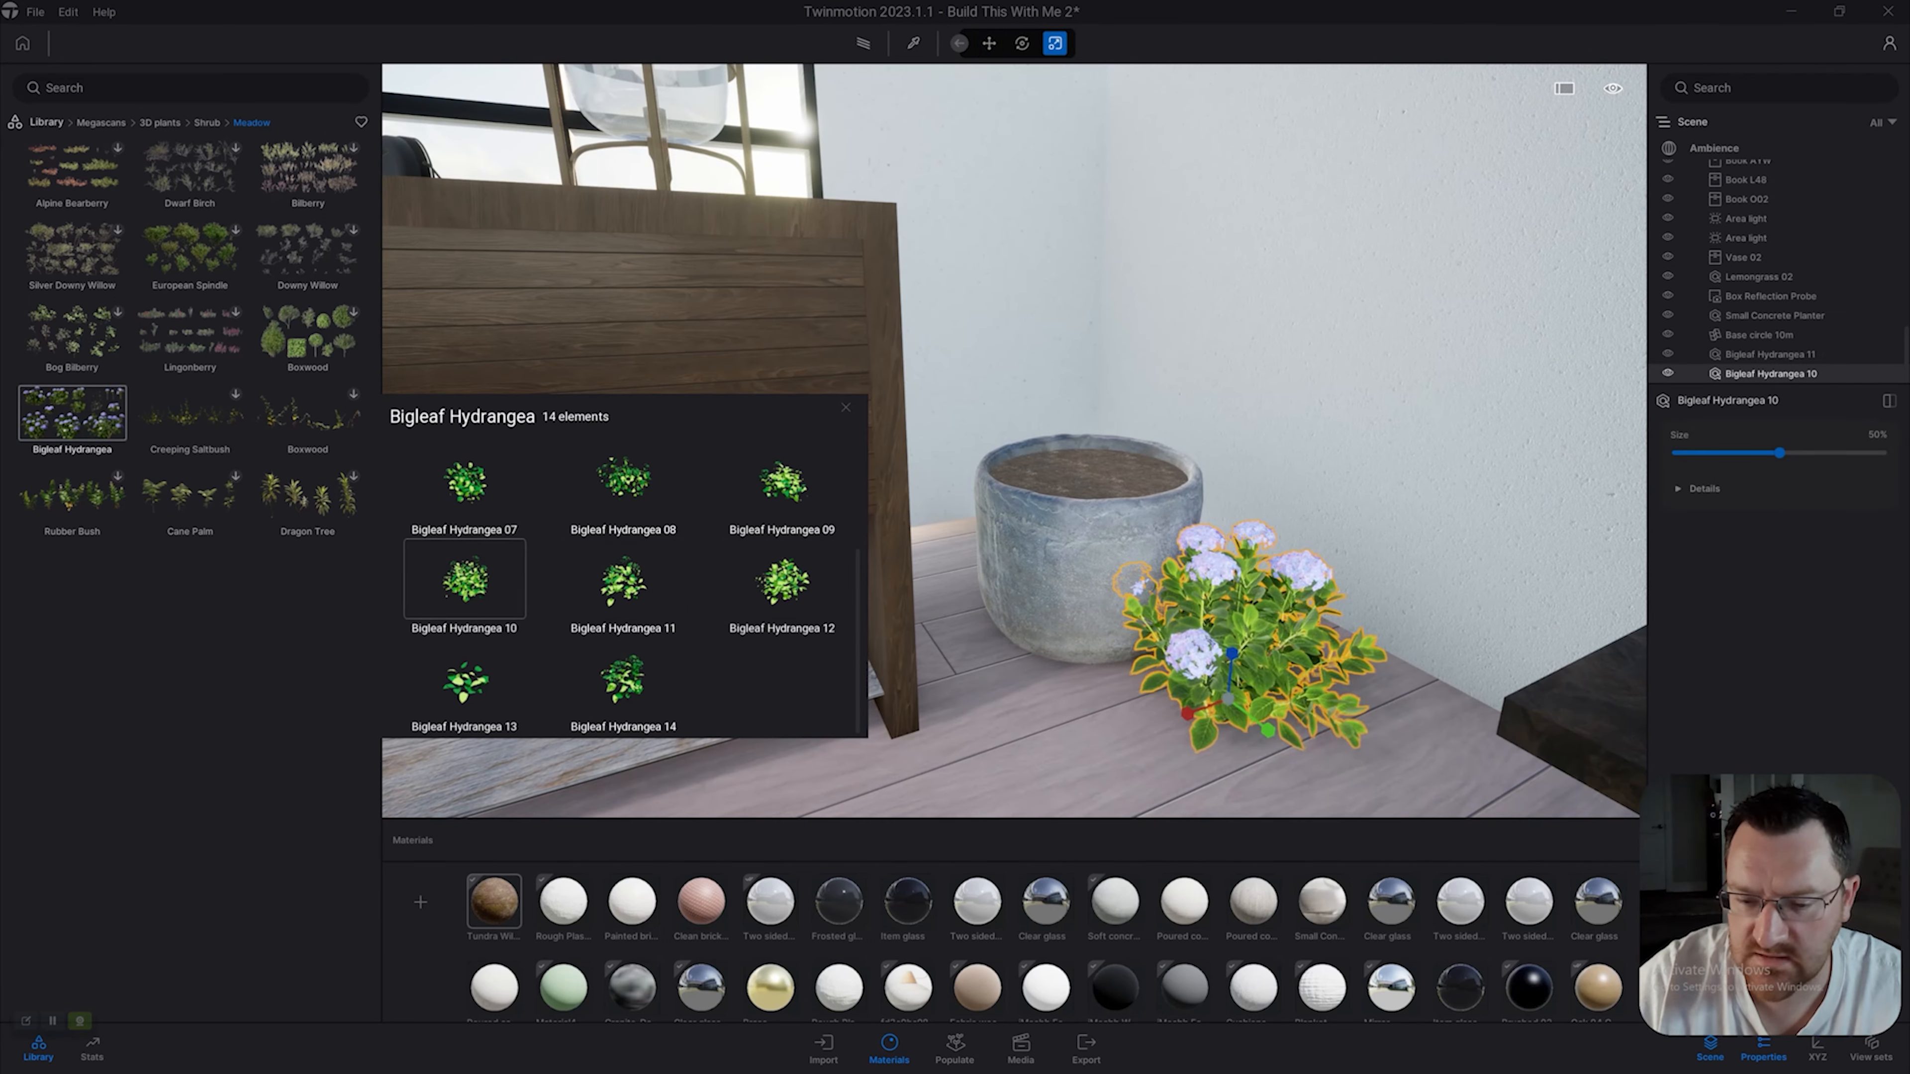
# Move Bigleaf Hydrangea 10 from the floor onto the planter's soil, with its size at 0%, and centre it in the opening.
pyautogui.click(989, 44)
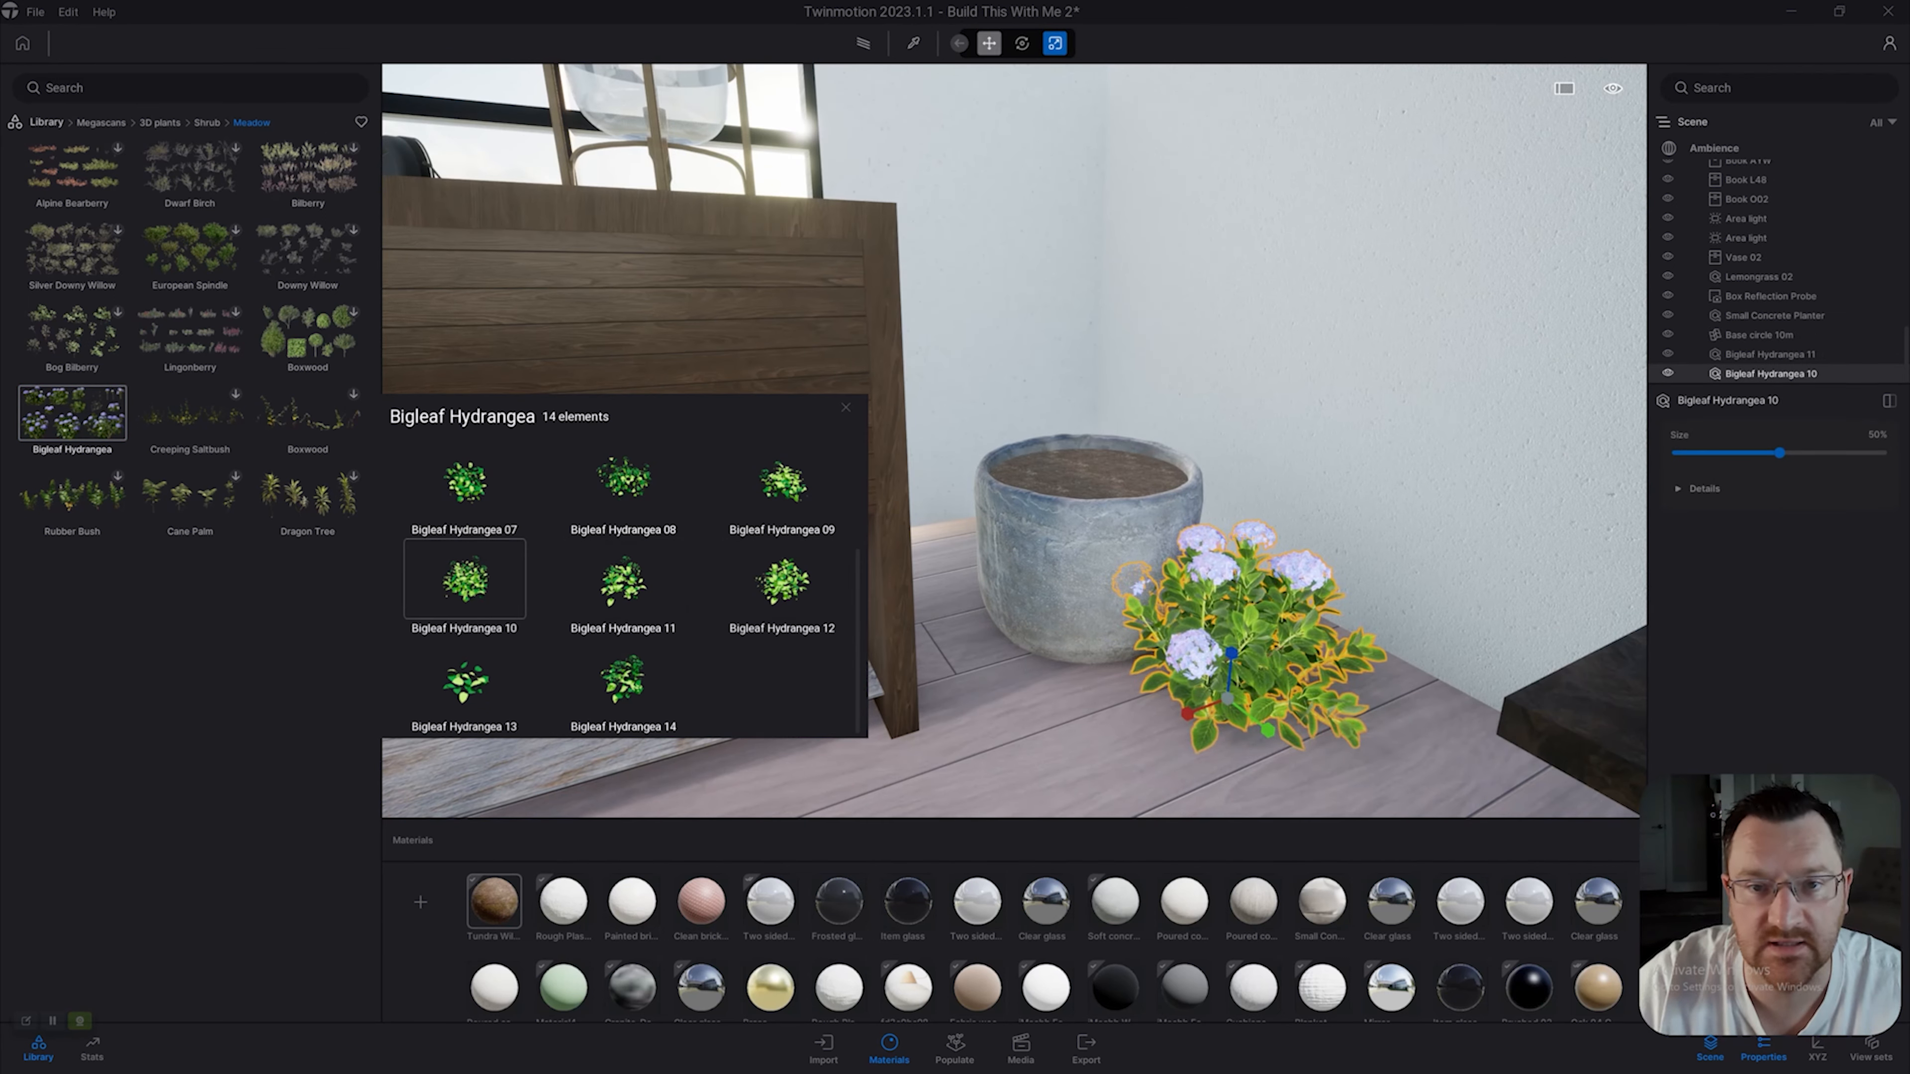
pyautogui.click(1230, 662)
pyautogui.moveTo(1227, 696); pyautogui.dragTo(1189, 534)
pyautogui.scroll(5, 1084, 481)
pyautogui.moveTo(1189, 535); pyautogui.dragTo(1286, 542, button='middle')
pyautogui.scroll(-4, 1113, 452)
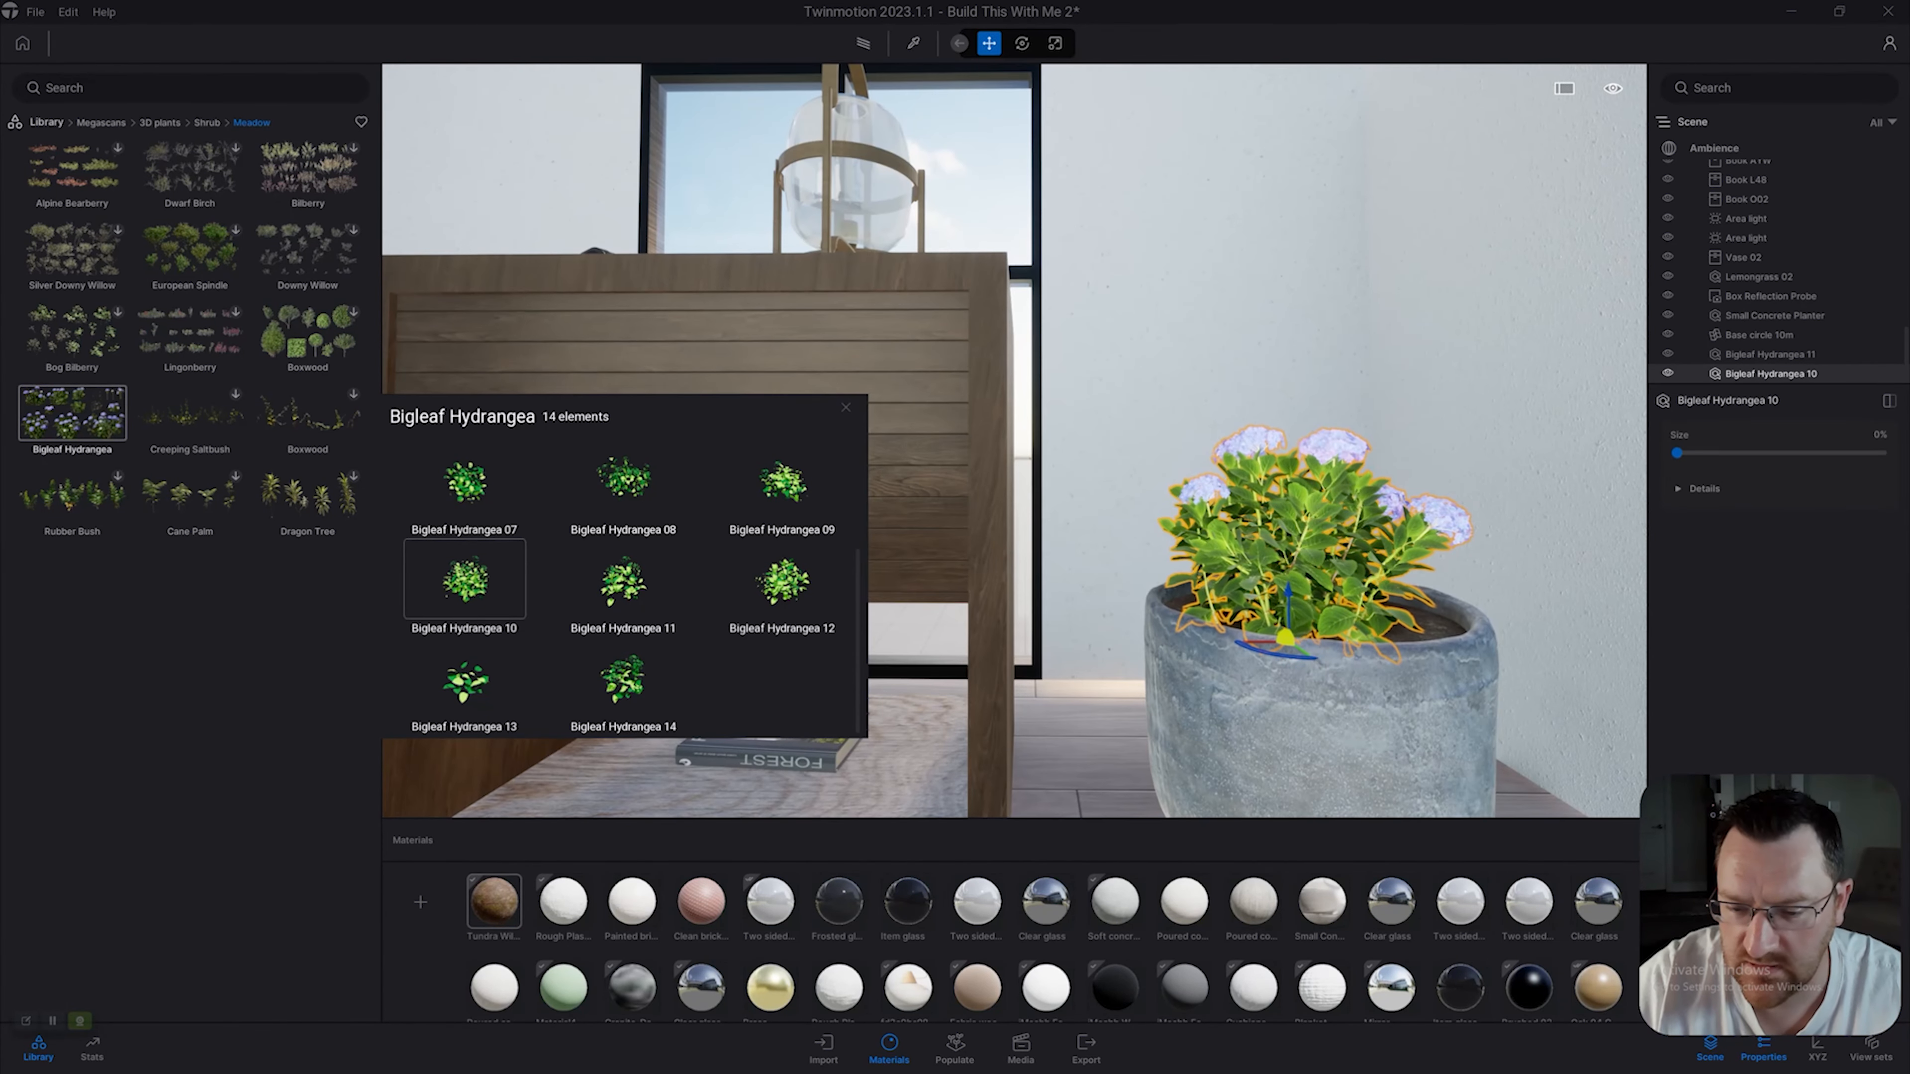
pyautogui.moveTo(1286, 639); pyautogui.dragTo(1312, 643)
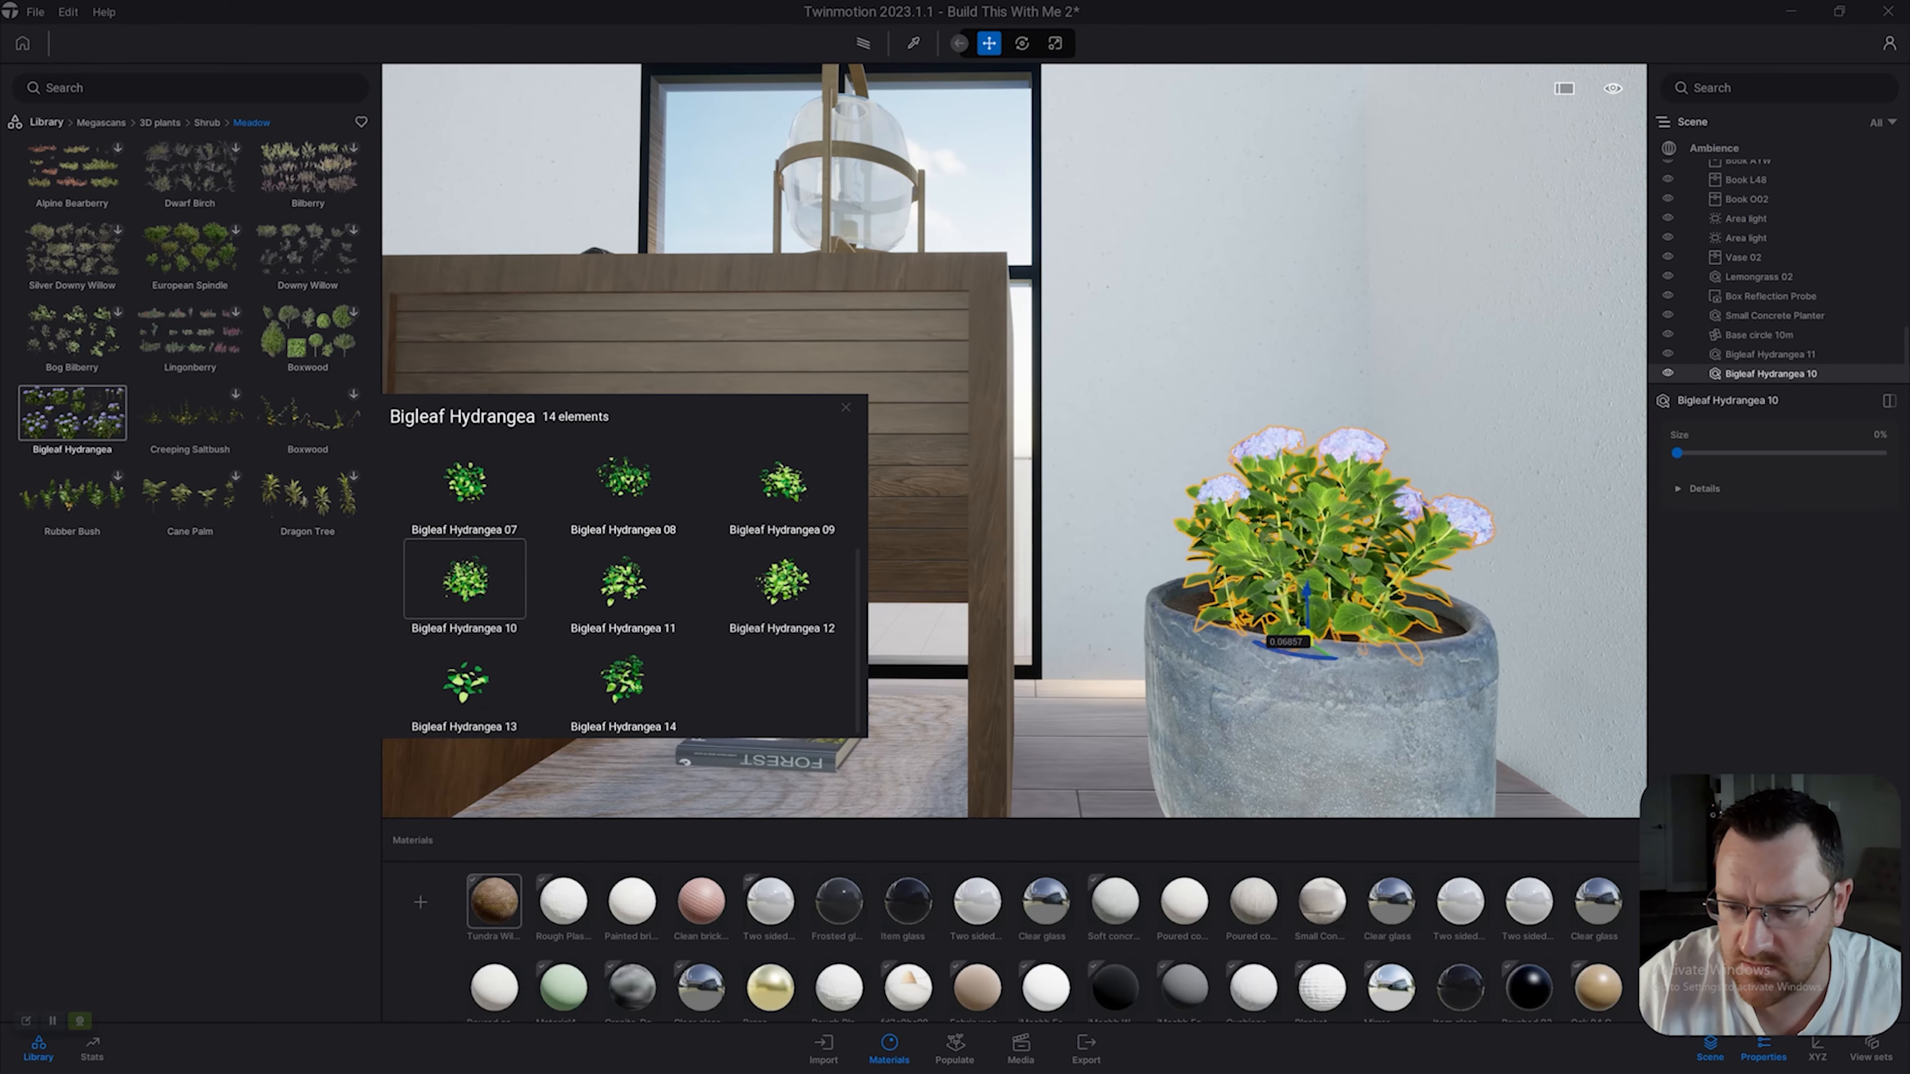
# Inspect the potted hydrangea up close and from across the bedroom, closing the plant variants window.
pyautogui.moveTo(1312, 643); pyautogui.dragTo(1474, 670, button='right')
pyautogui.scroll(5, 1234, 527)
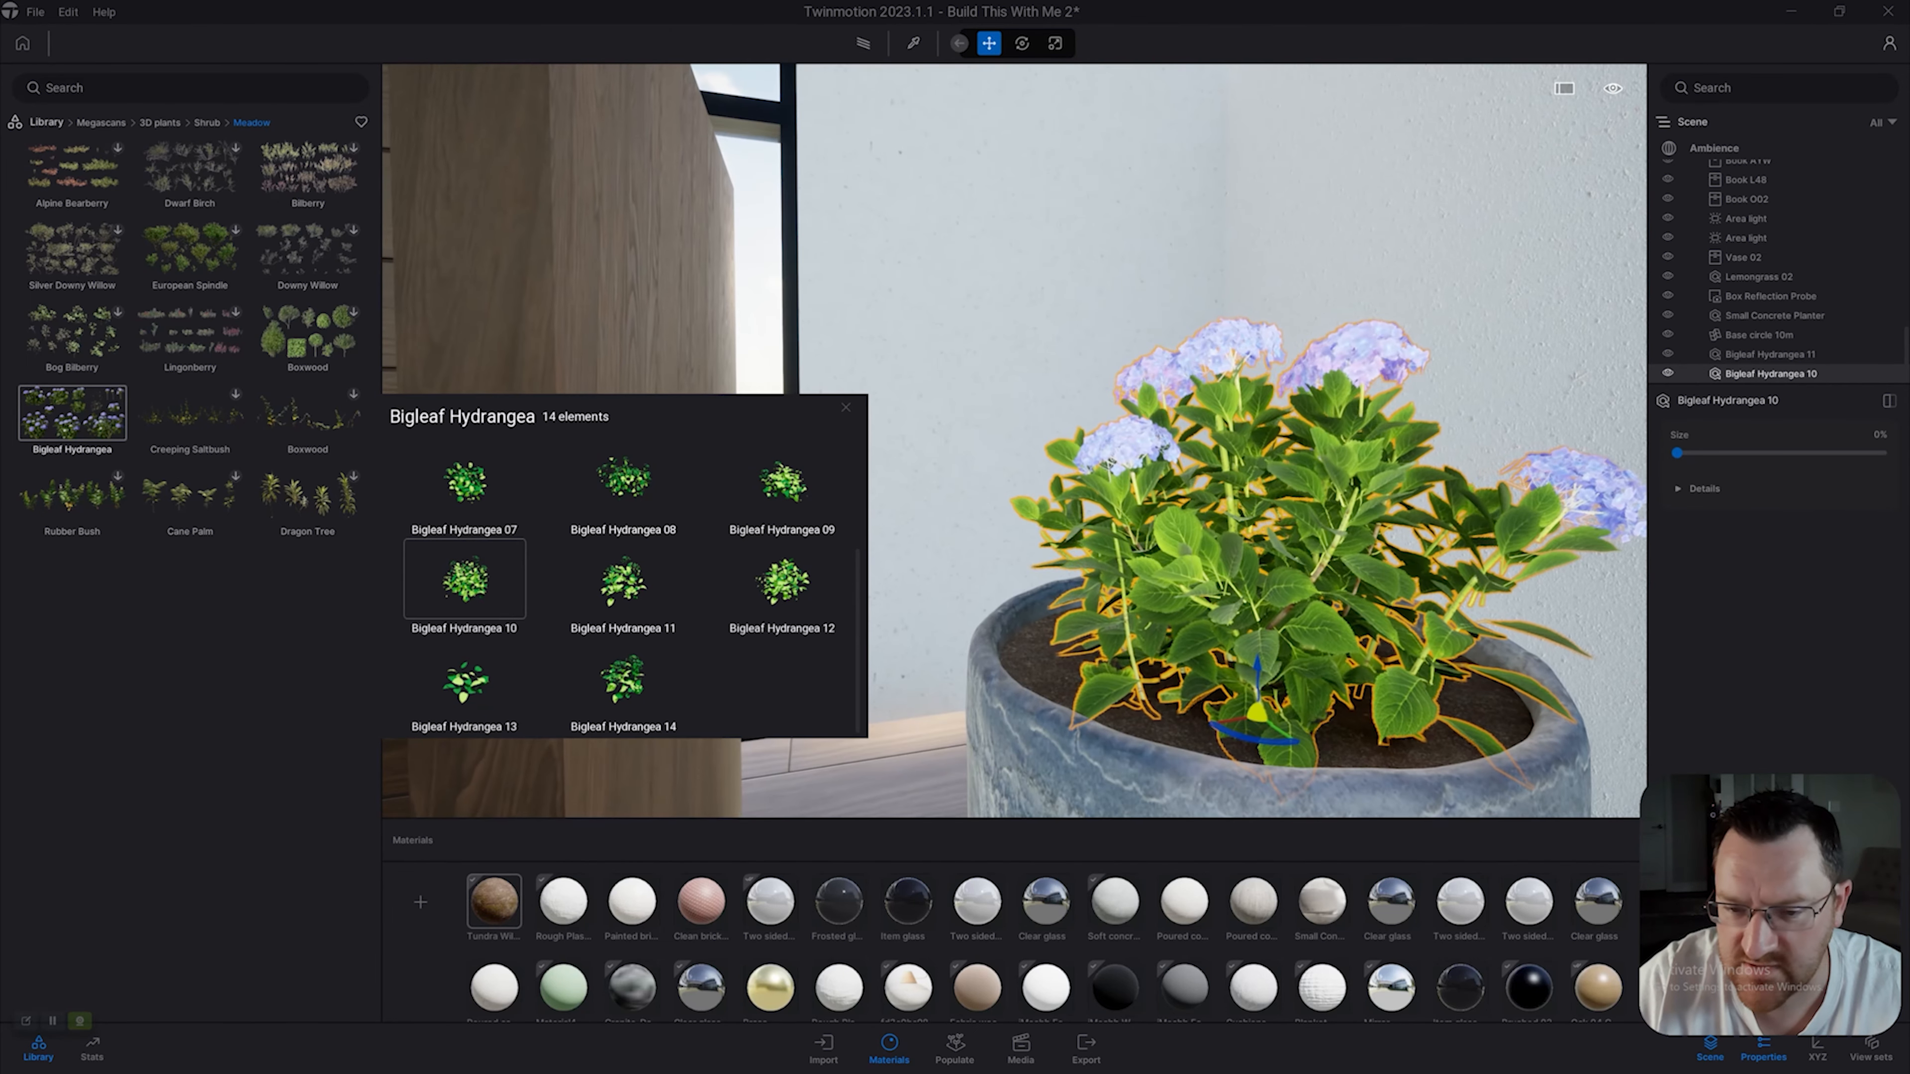
pyautogui.scroll(-2, 1233, 526)
pyautogui.scroll(-4, 1233, 527)
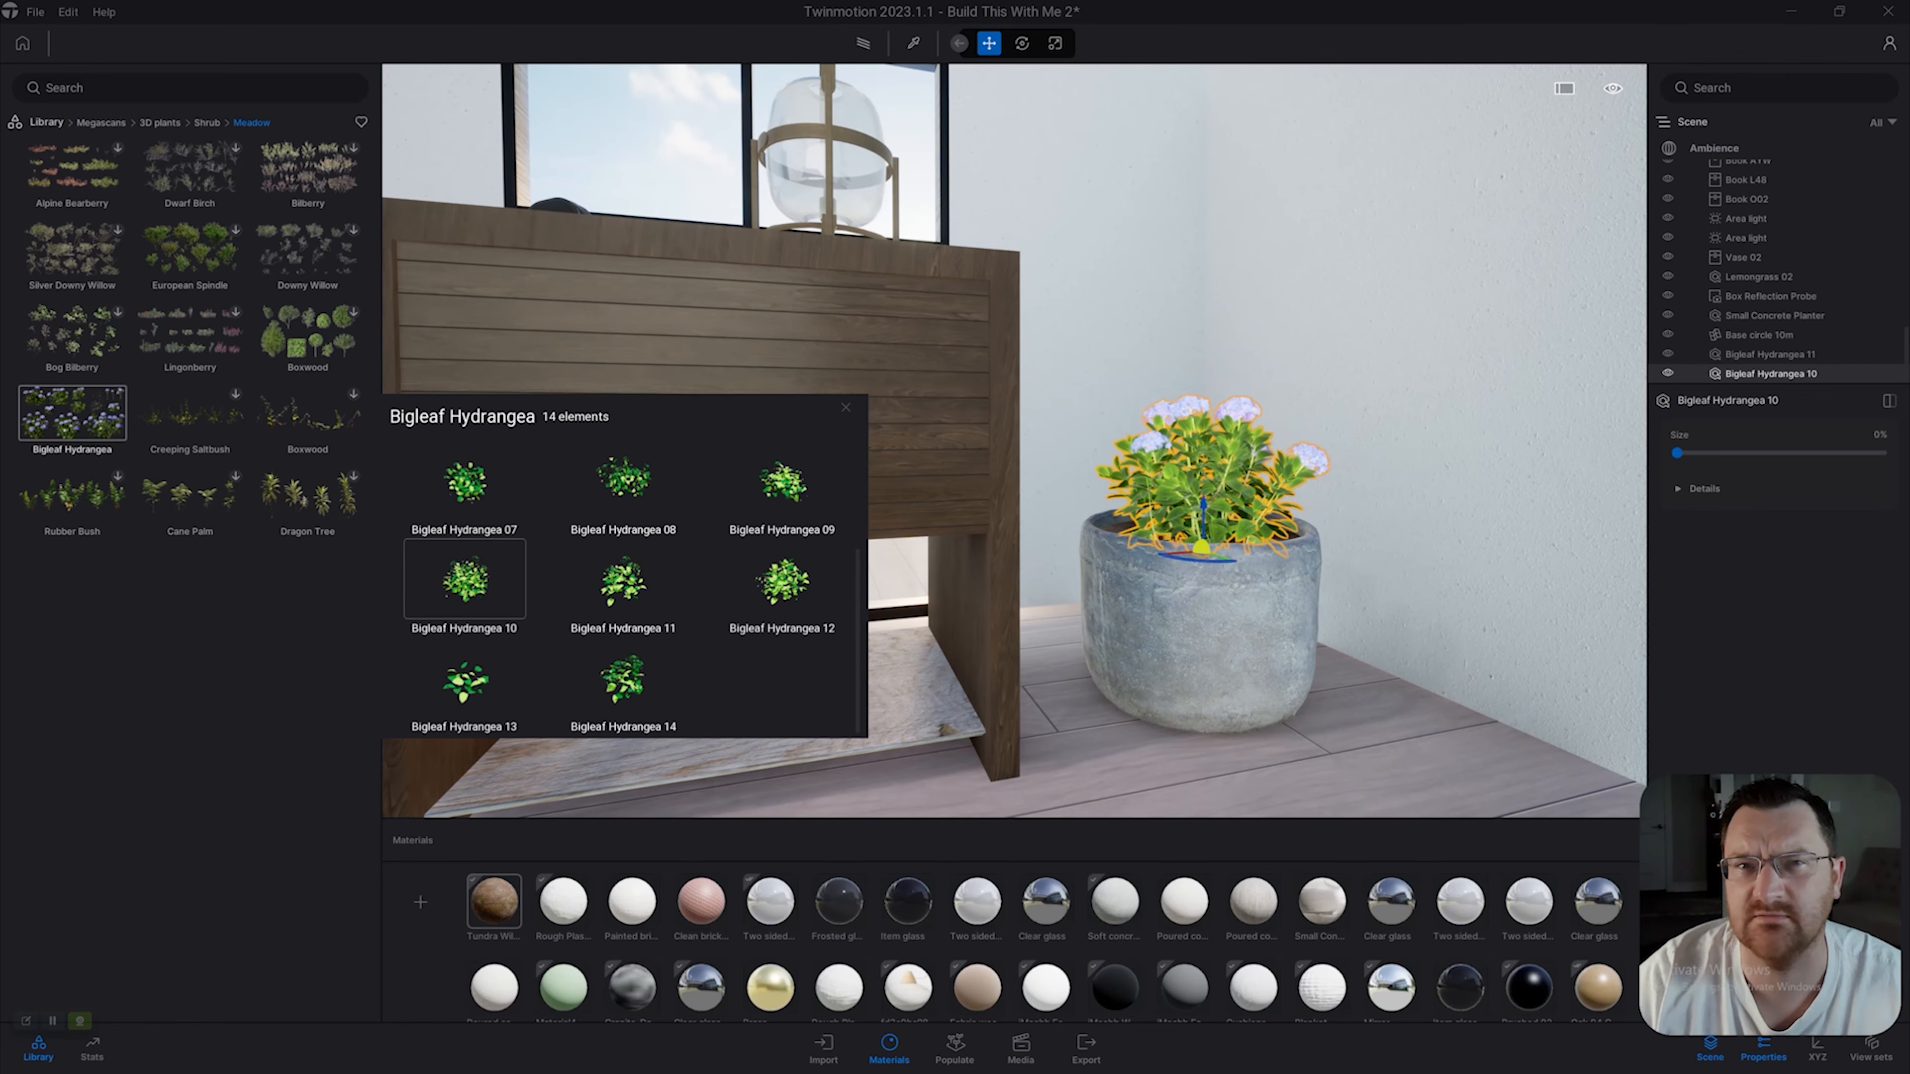
pyautogui.moveTo(1205, 506); pyautogui.dragTo(1139, 503, button='right')
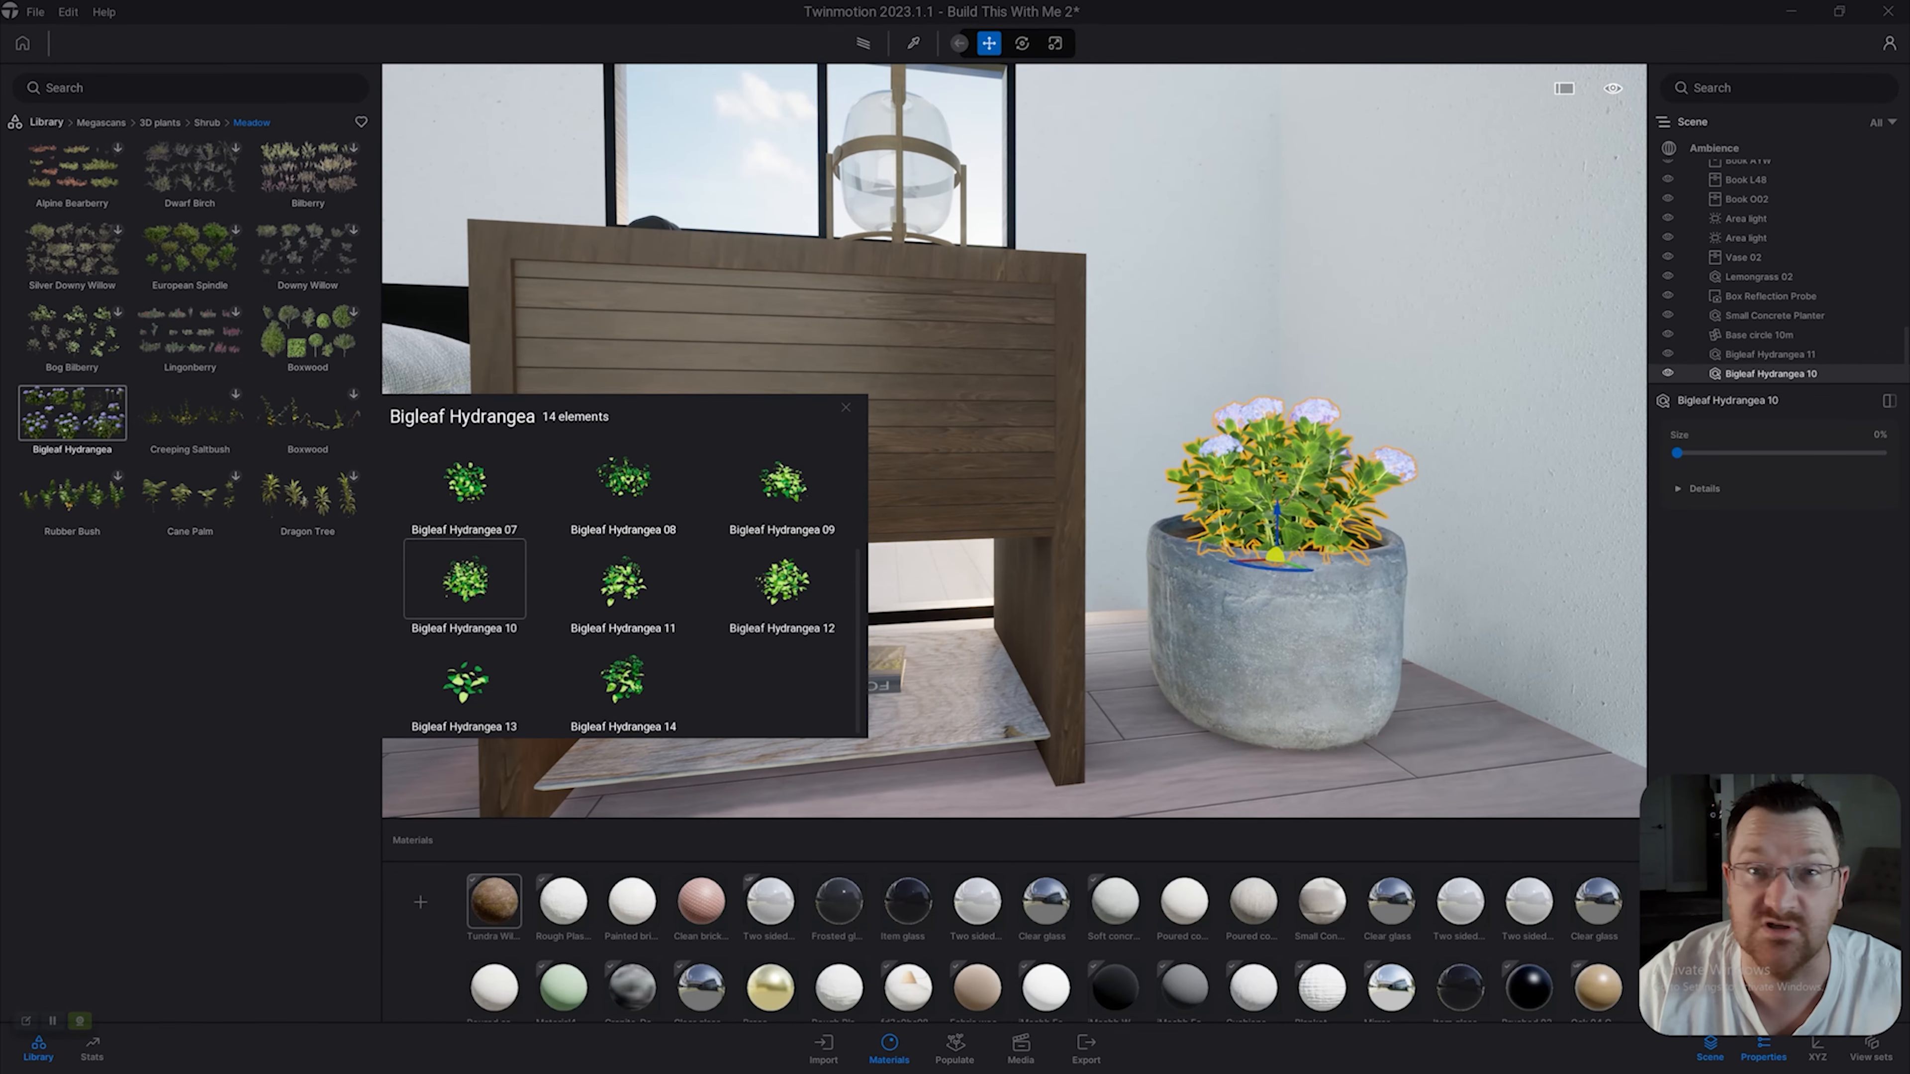
pyautogui.press('s')
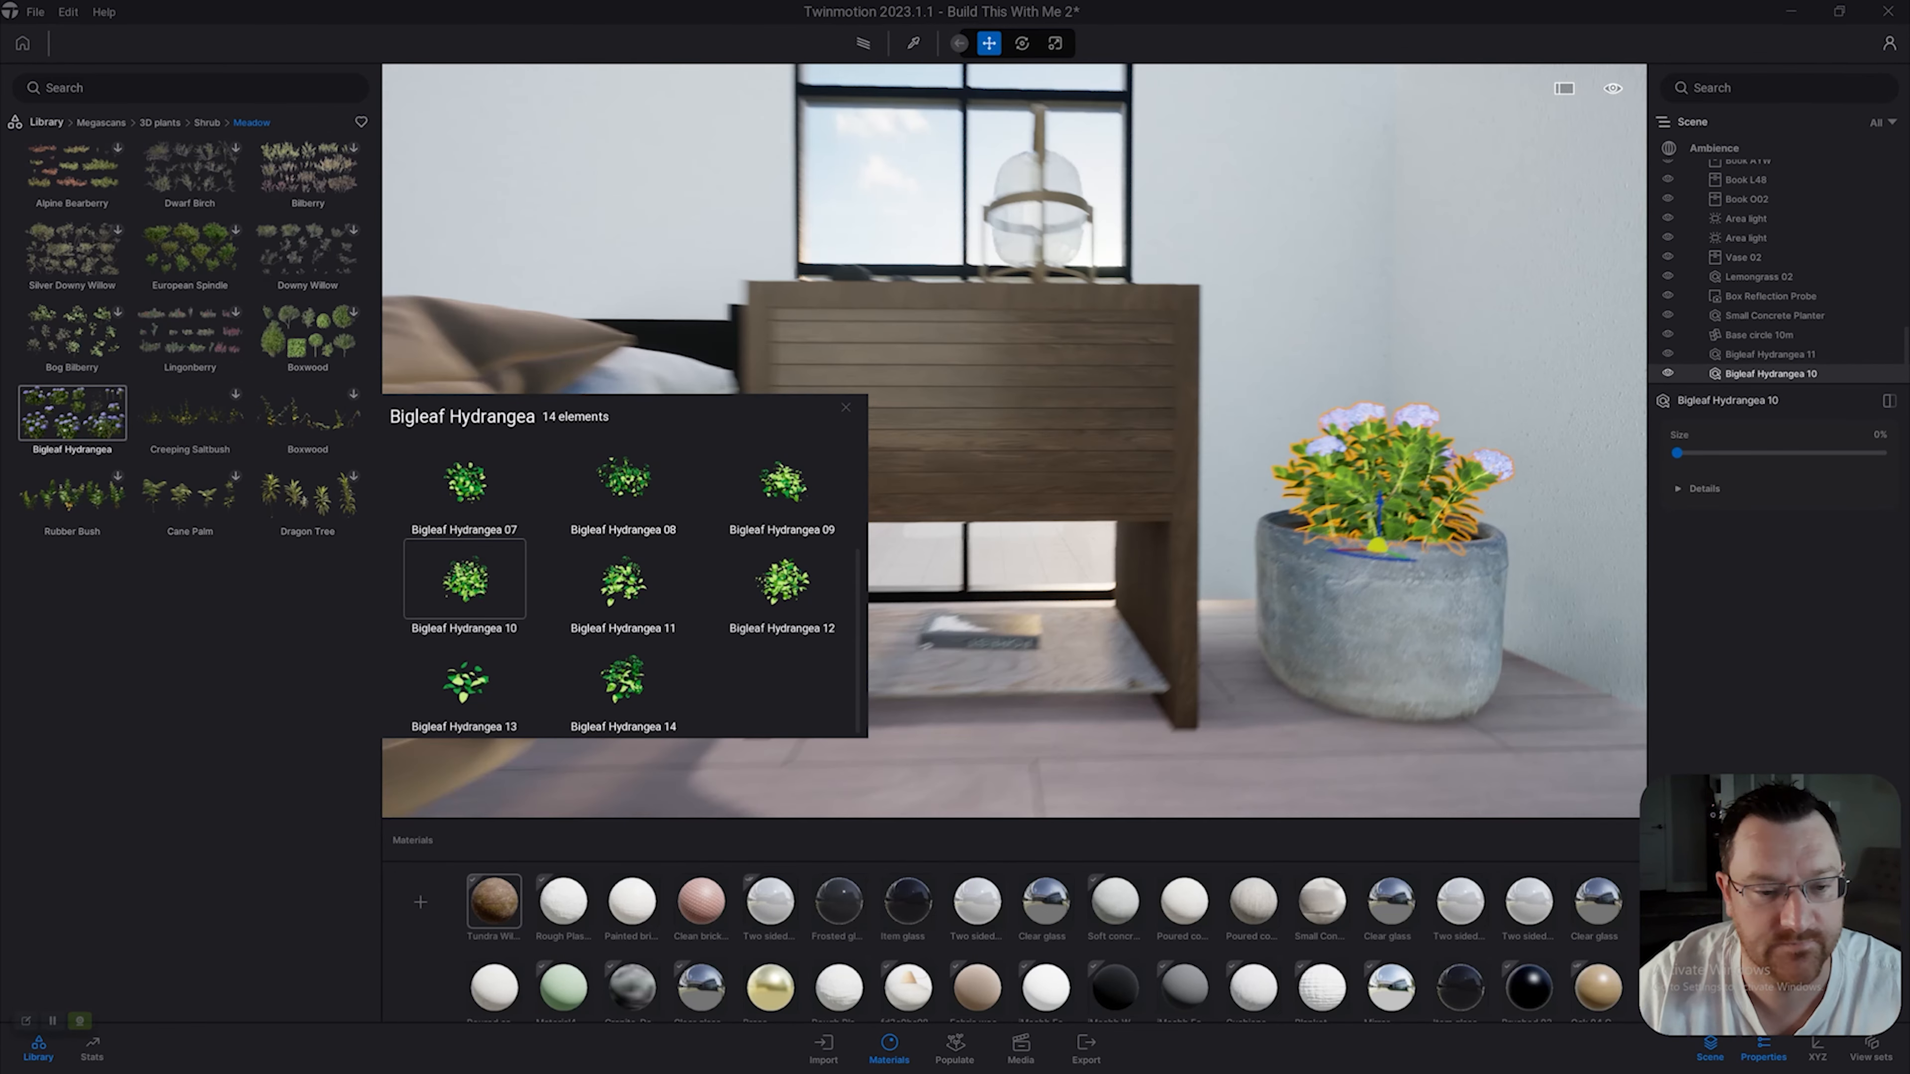
pyautogui.press('a')
pyautogui.press('s')
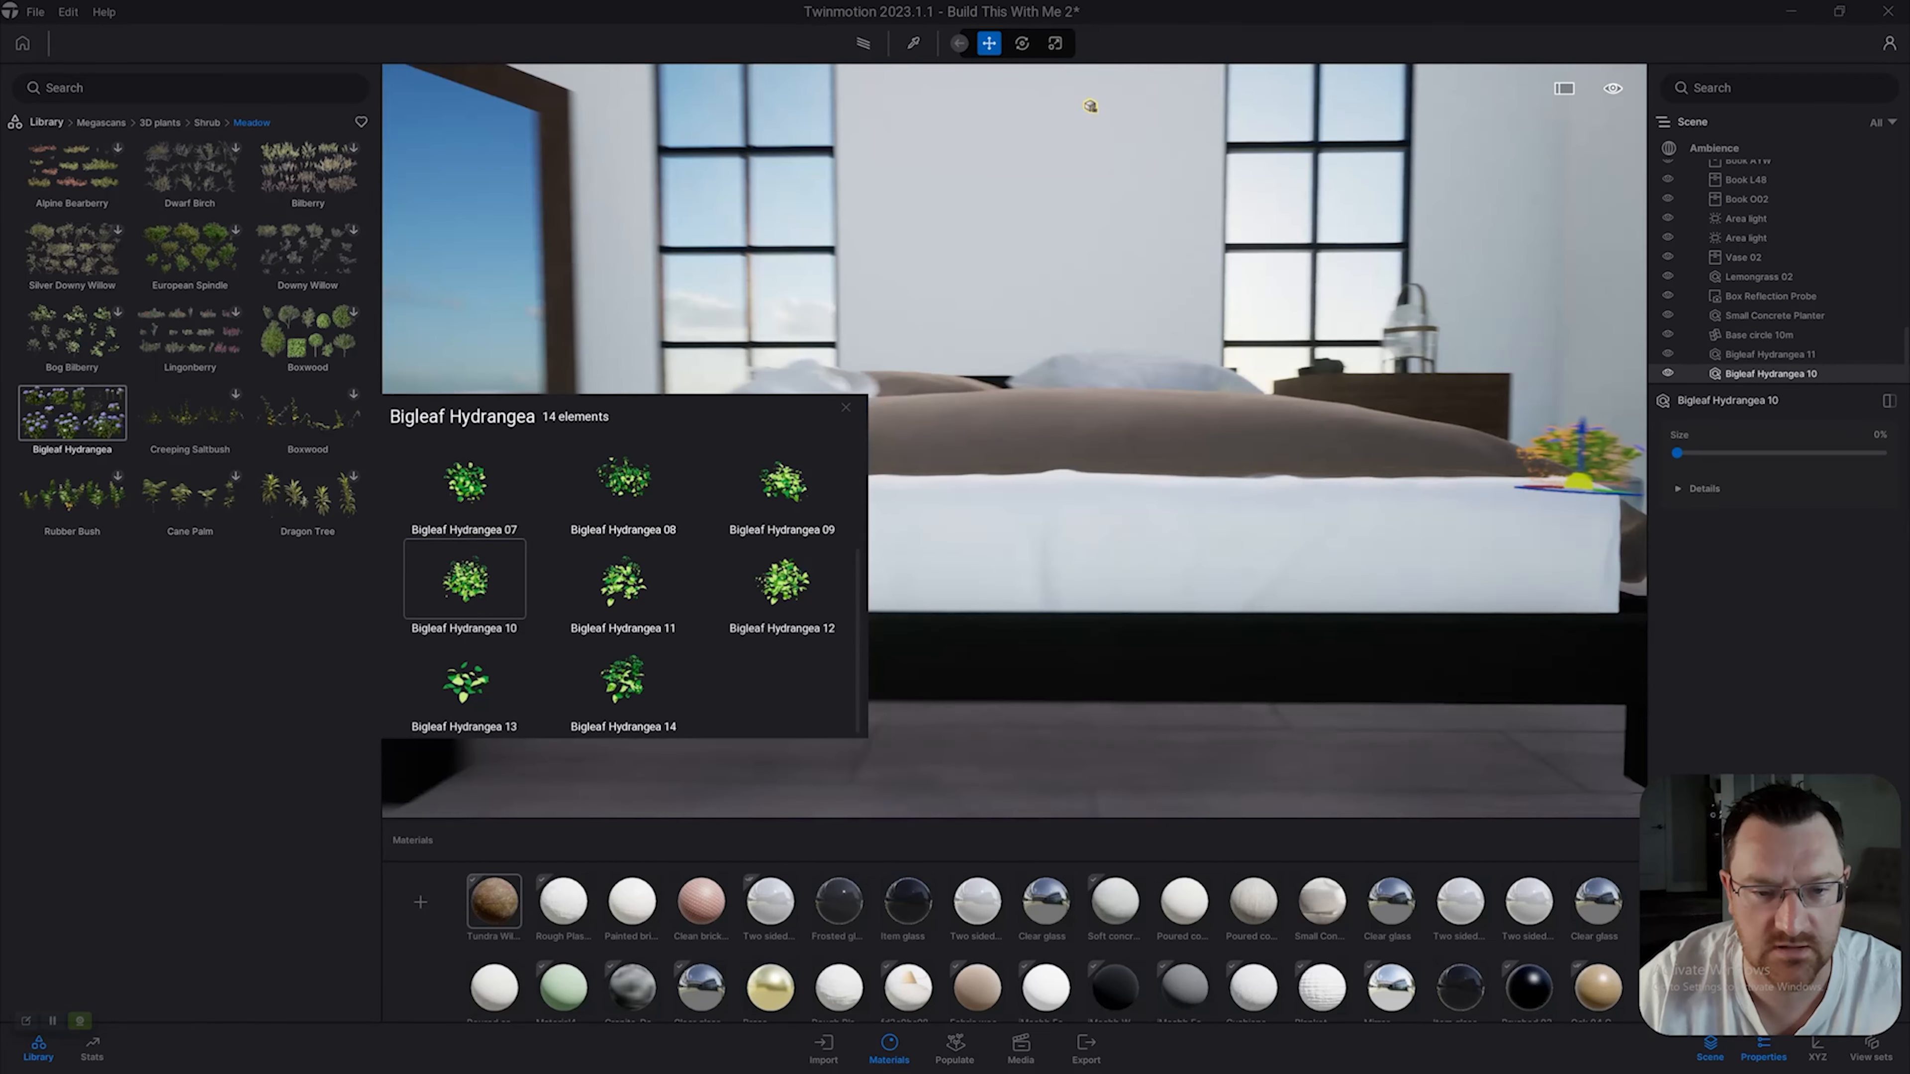
pyautogui.click(847, 406)
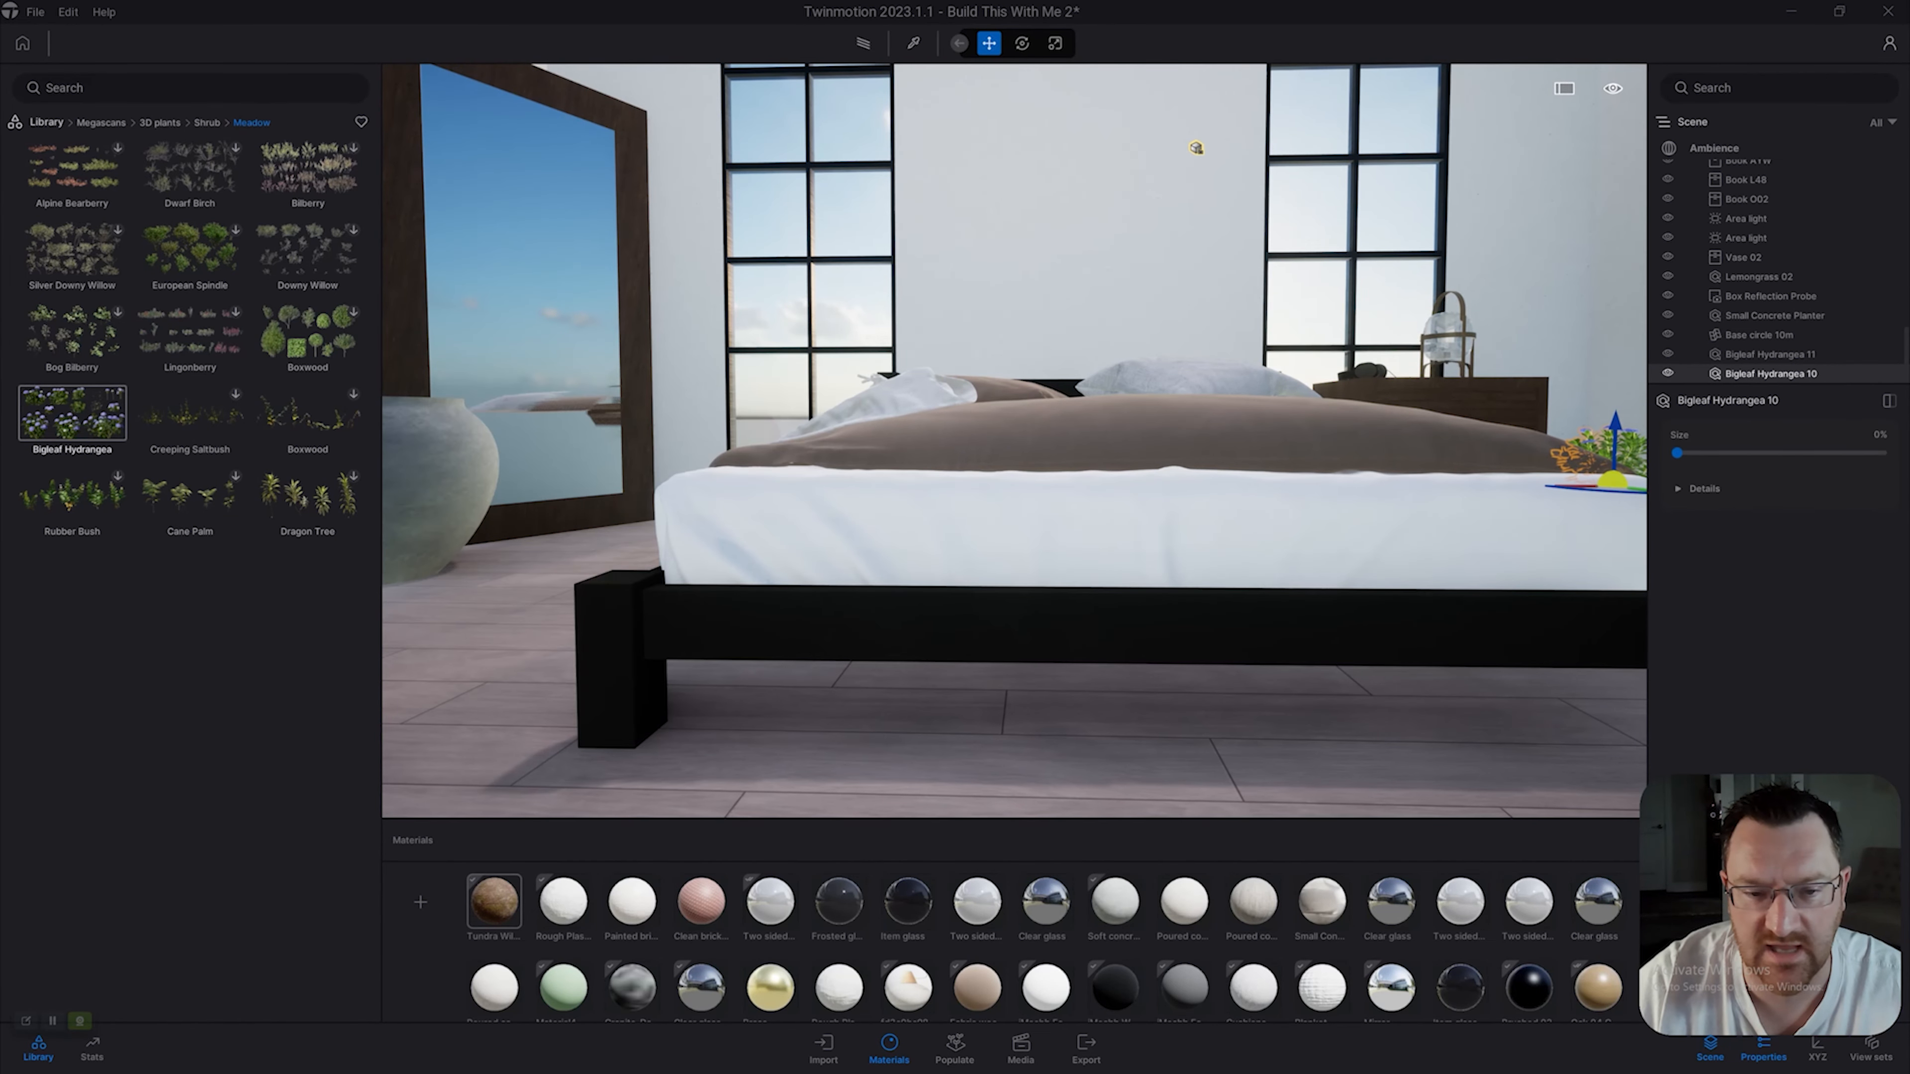
pyautogui.press('s')
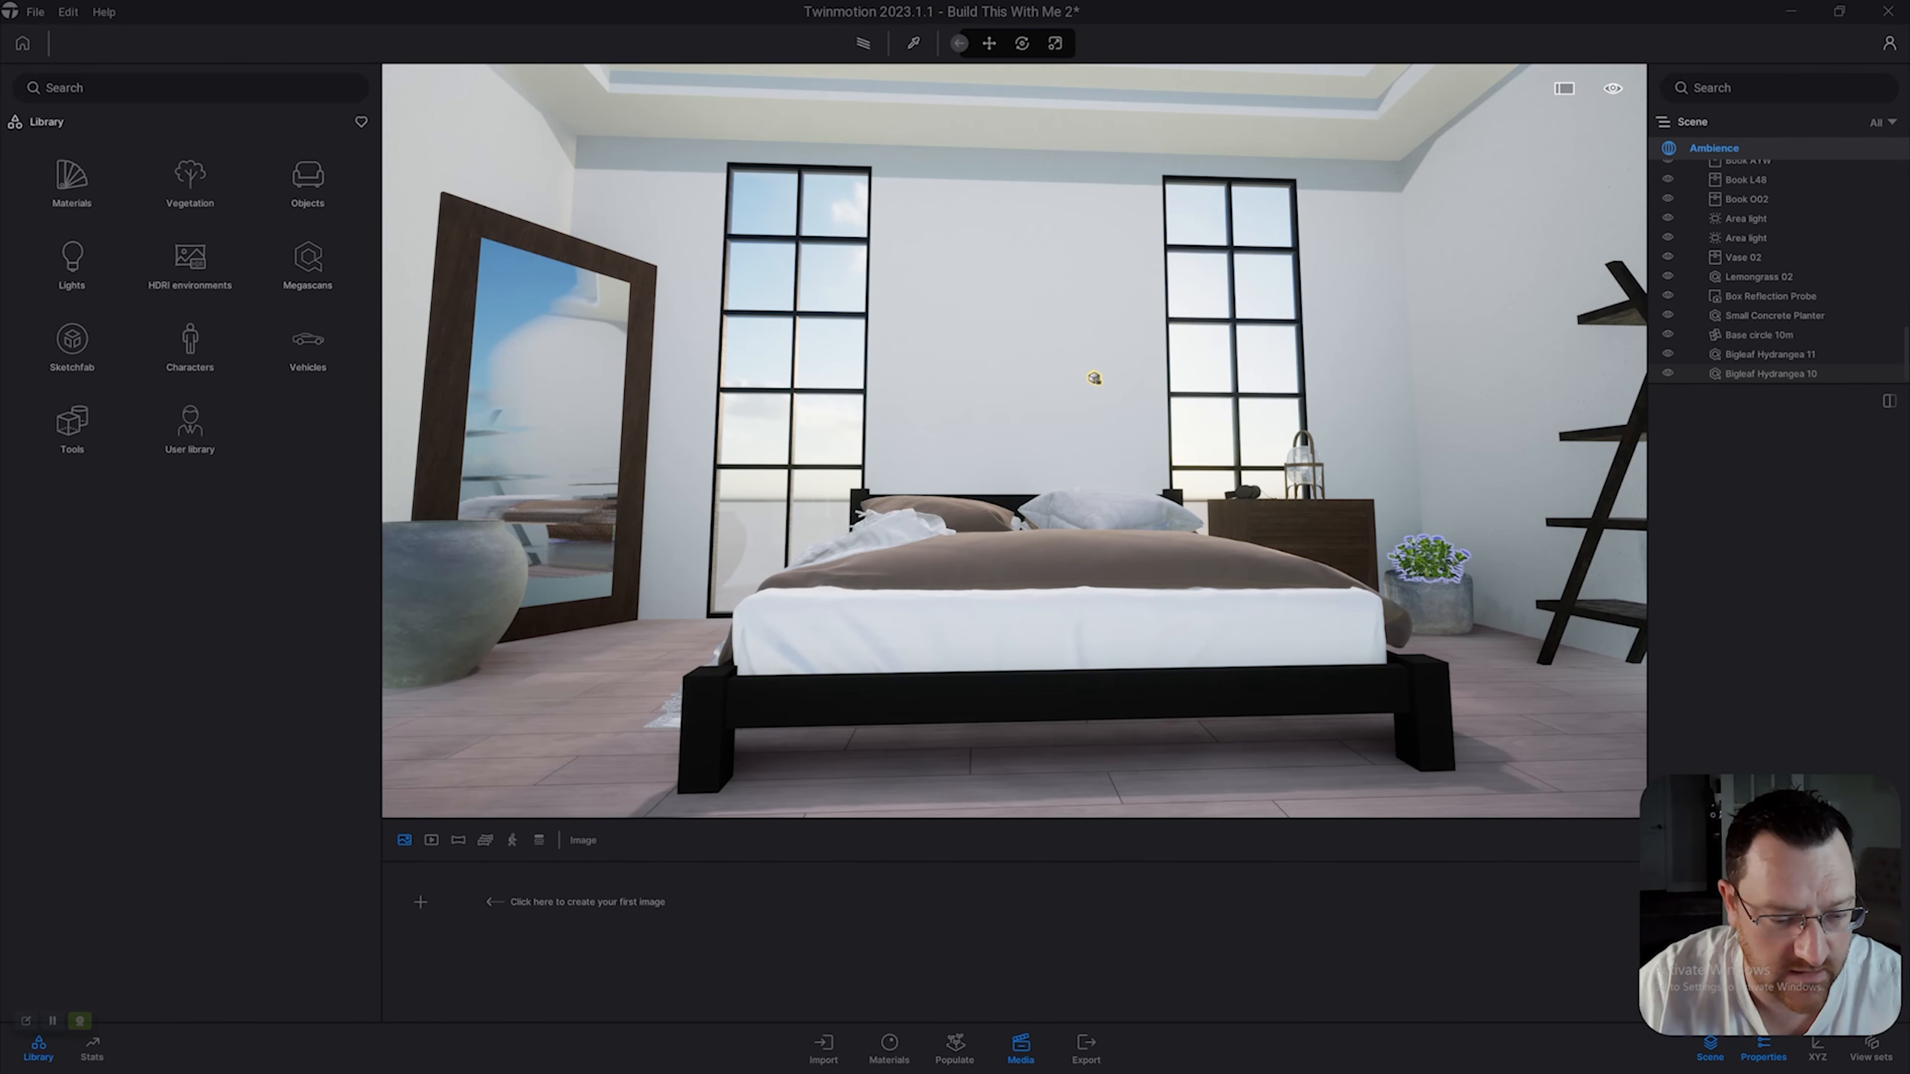
# Frame the bed with the mirror, windows and potted hydrangea, and create the first still image from this view.
pyautogui.moveTo(1016, 452); pyautogui.dragTo(968, 446, button='right')
pyautogui.press('w')
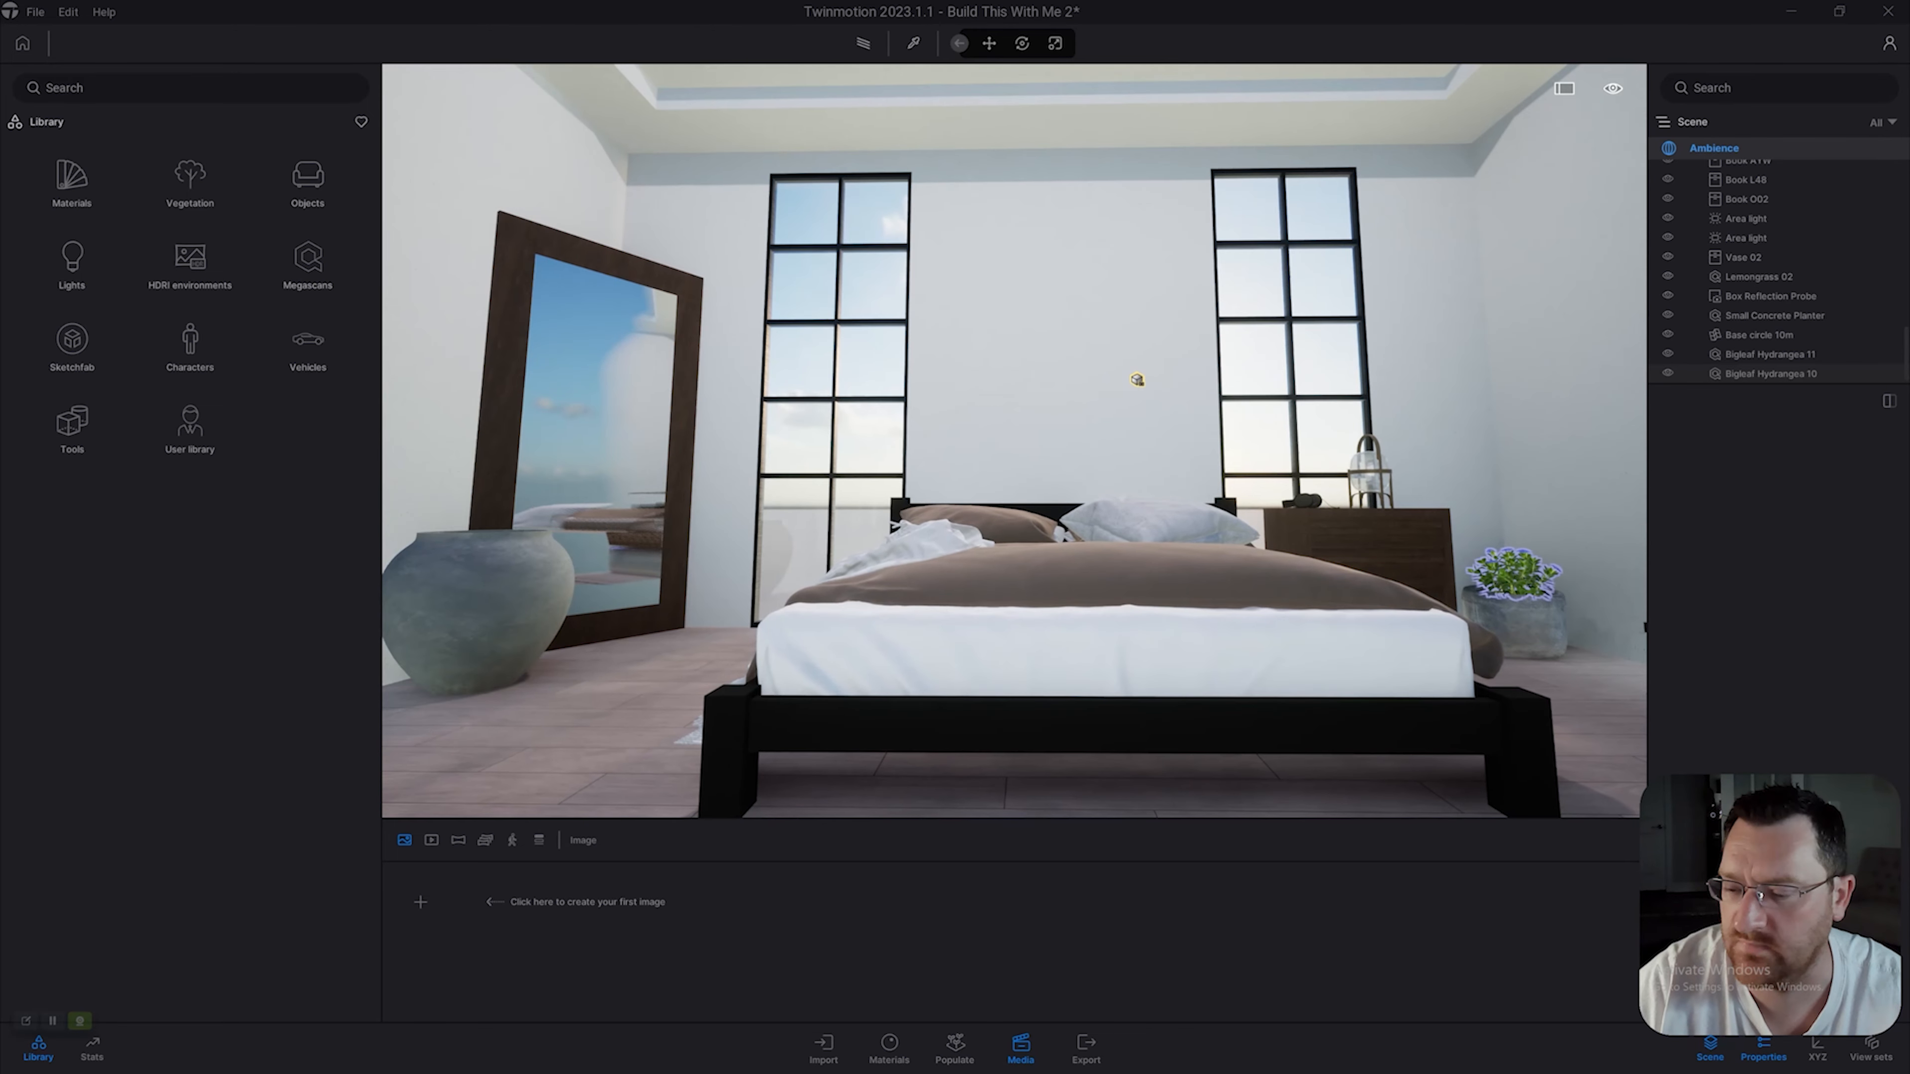
pyautogui.click(421, 901)
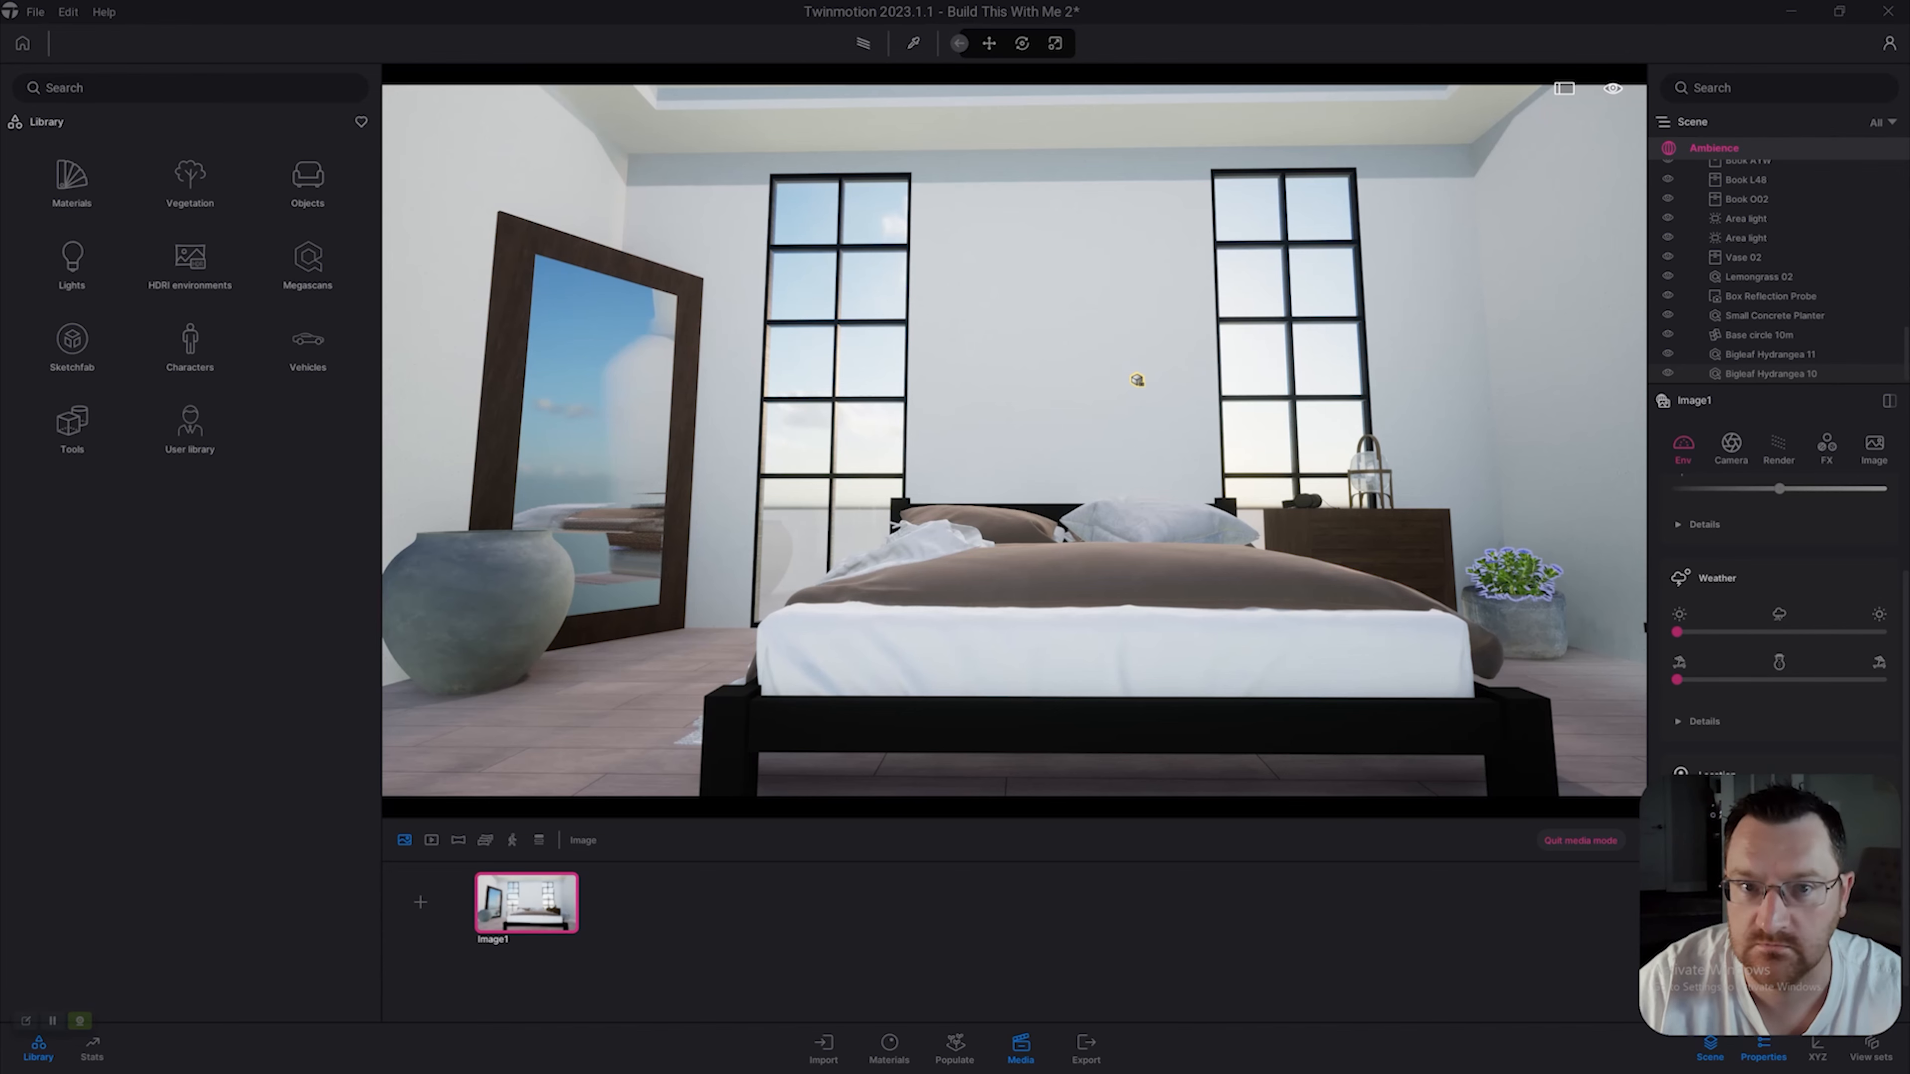
# Reframe the shot from further back to include the ladder shelf, and update Image1 with this view.
pyautogui.press('s')
pyautogui.moveTo(1013, 441)
pyautogui.mouseDown(button='right')
pyautogui.moveTo(1038, 465)
pyautogui.moveTo(1046, 445)
pyautogui.moveTo(1043, 462)
pyautogui.moveTo(1044, 423)
pyautogui.moveTo(1044, 447)
pyautogui.mouseUp(button='right')
pyautogui.press('s')
pyautogui.press('w')
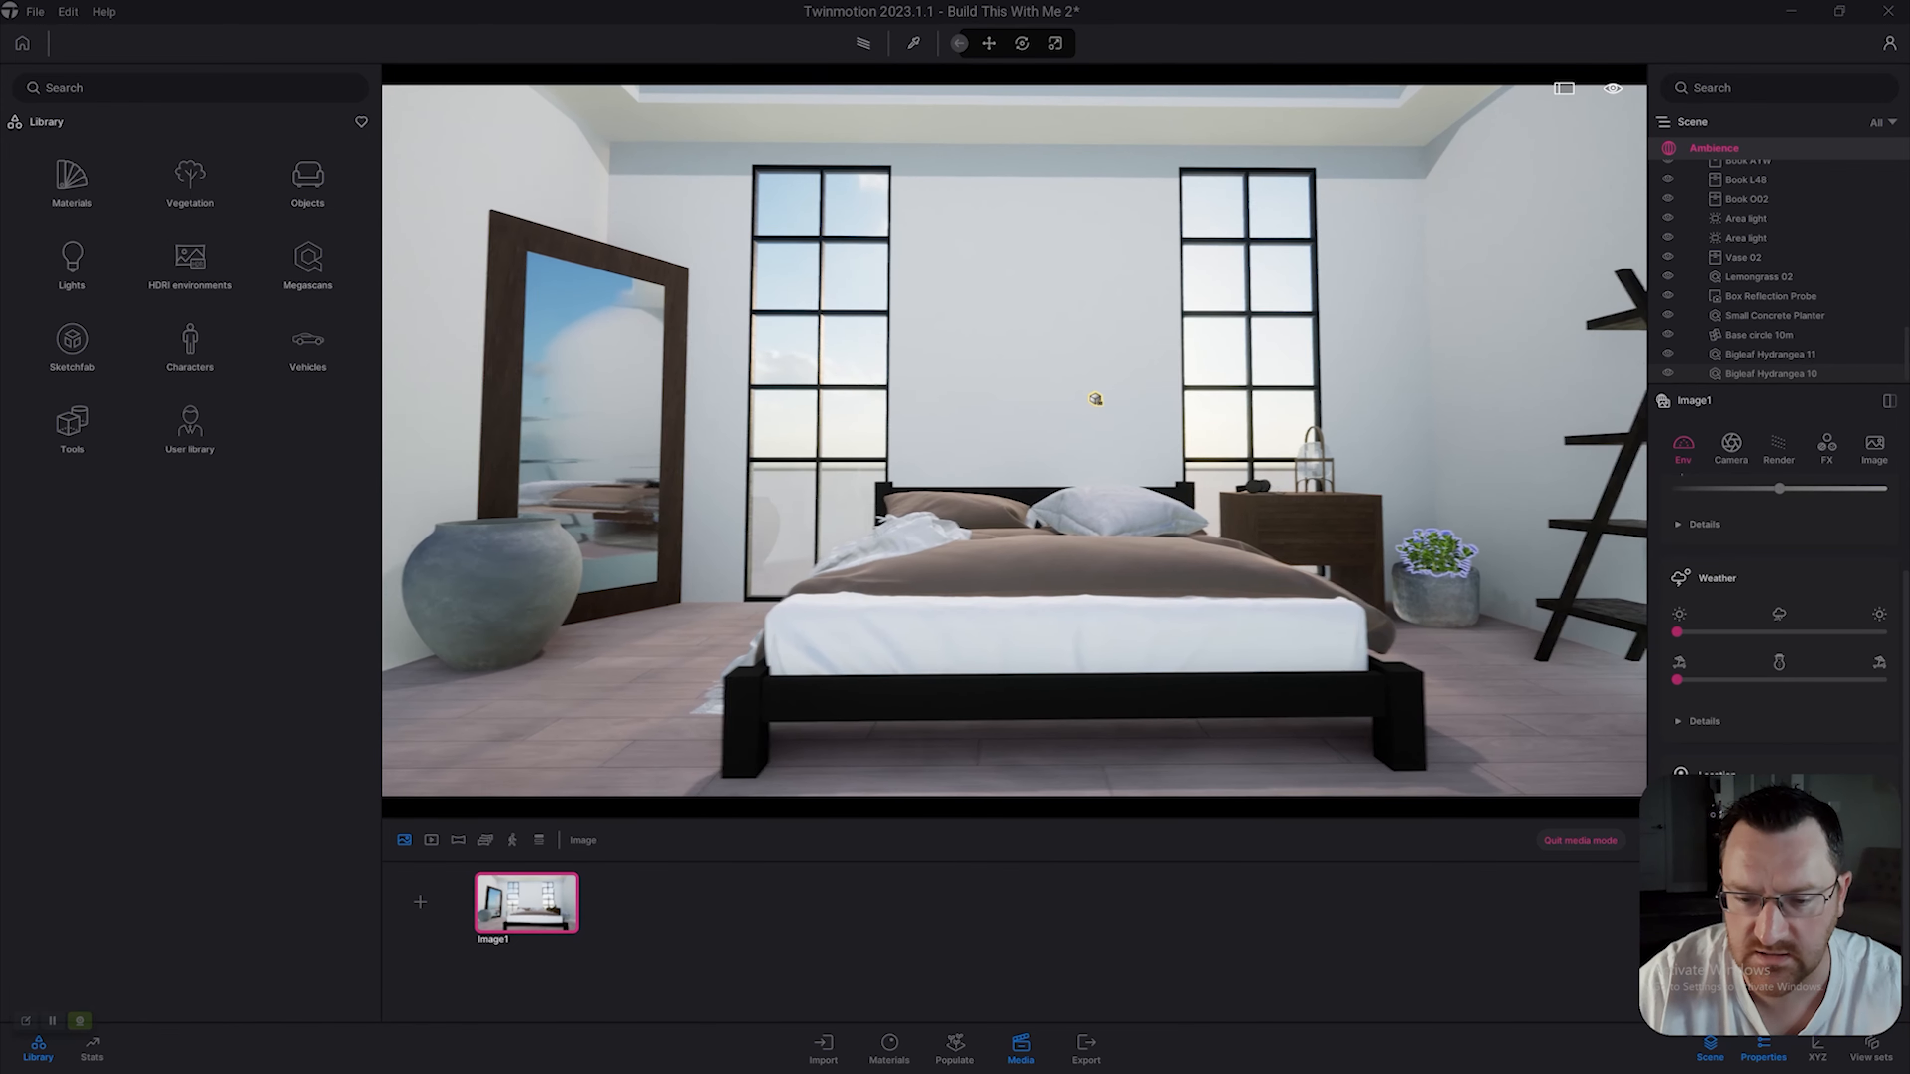
pyautogui.press('d')
pyautogui.press('a')
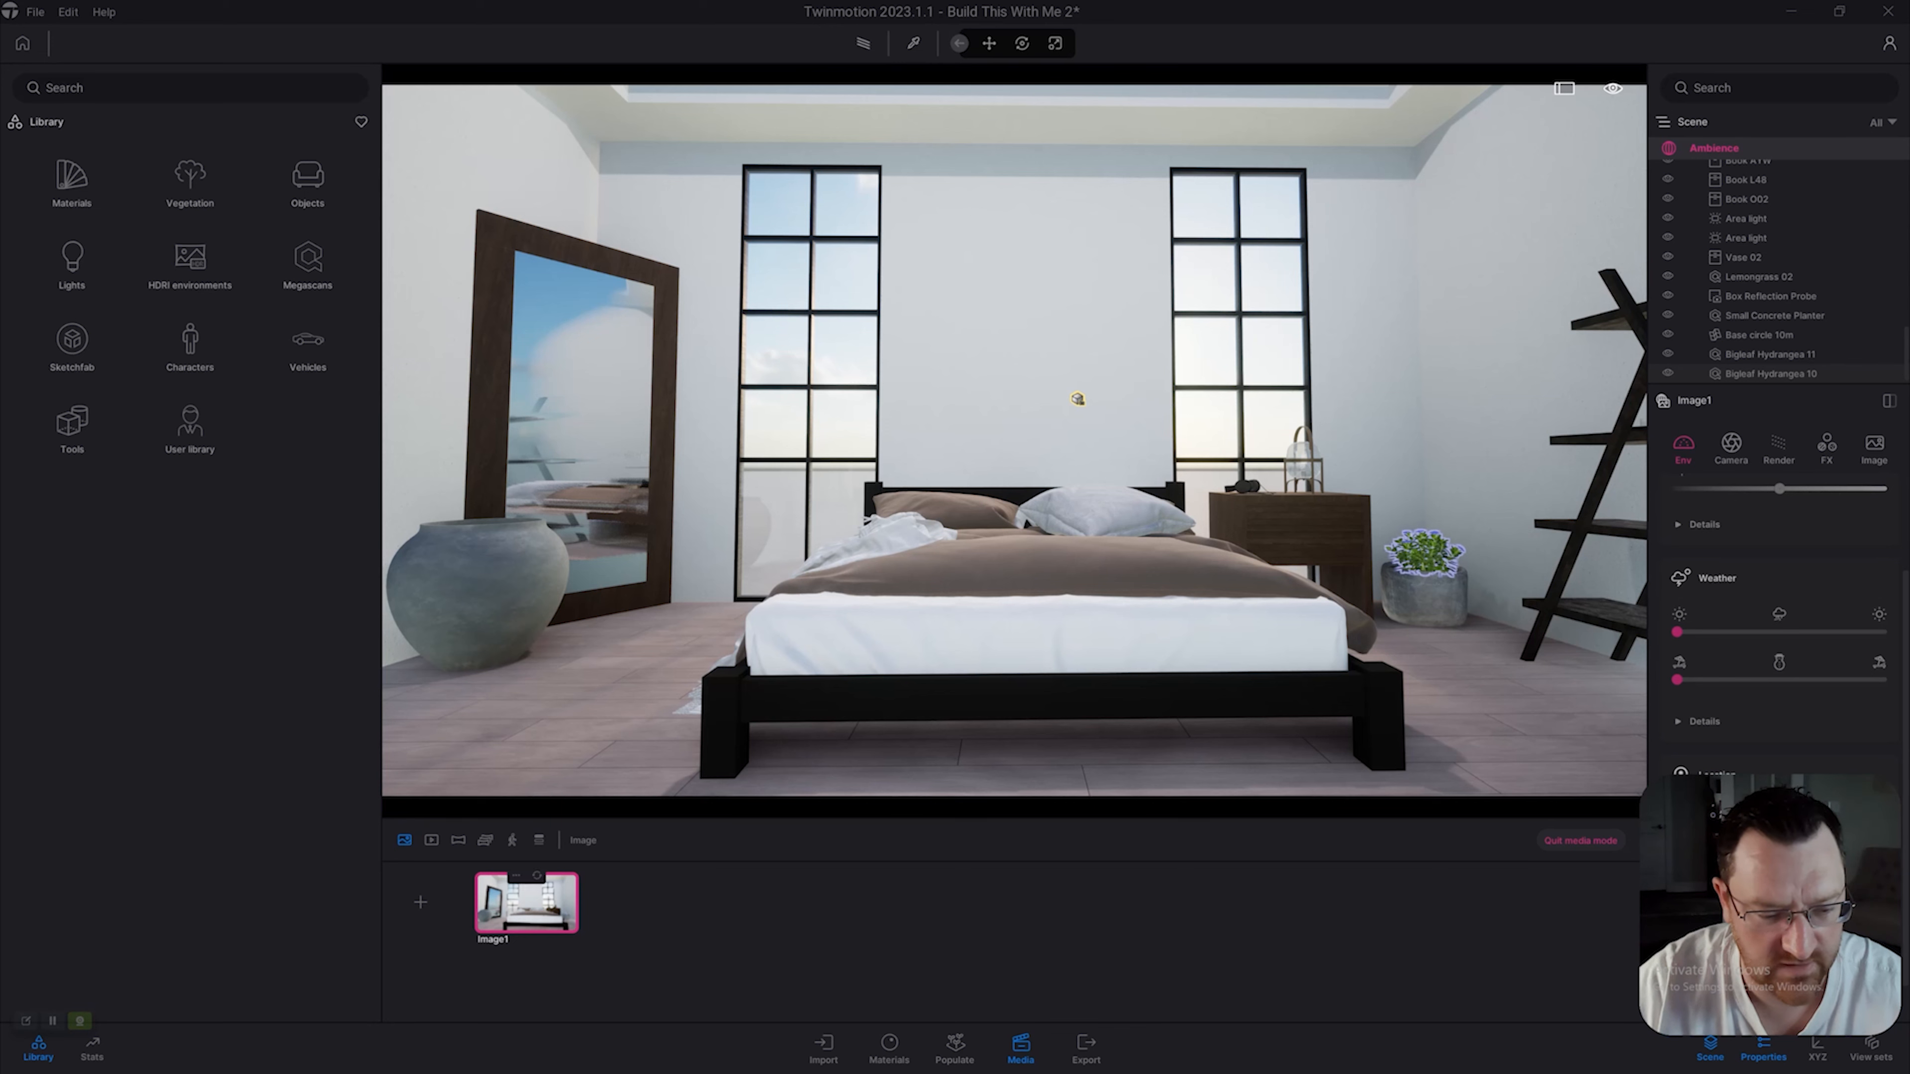
pyautogui.moveTo(536, 878)
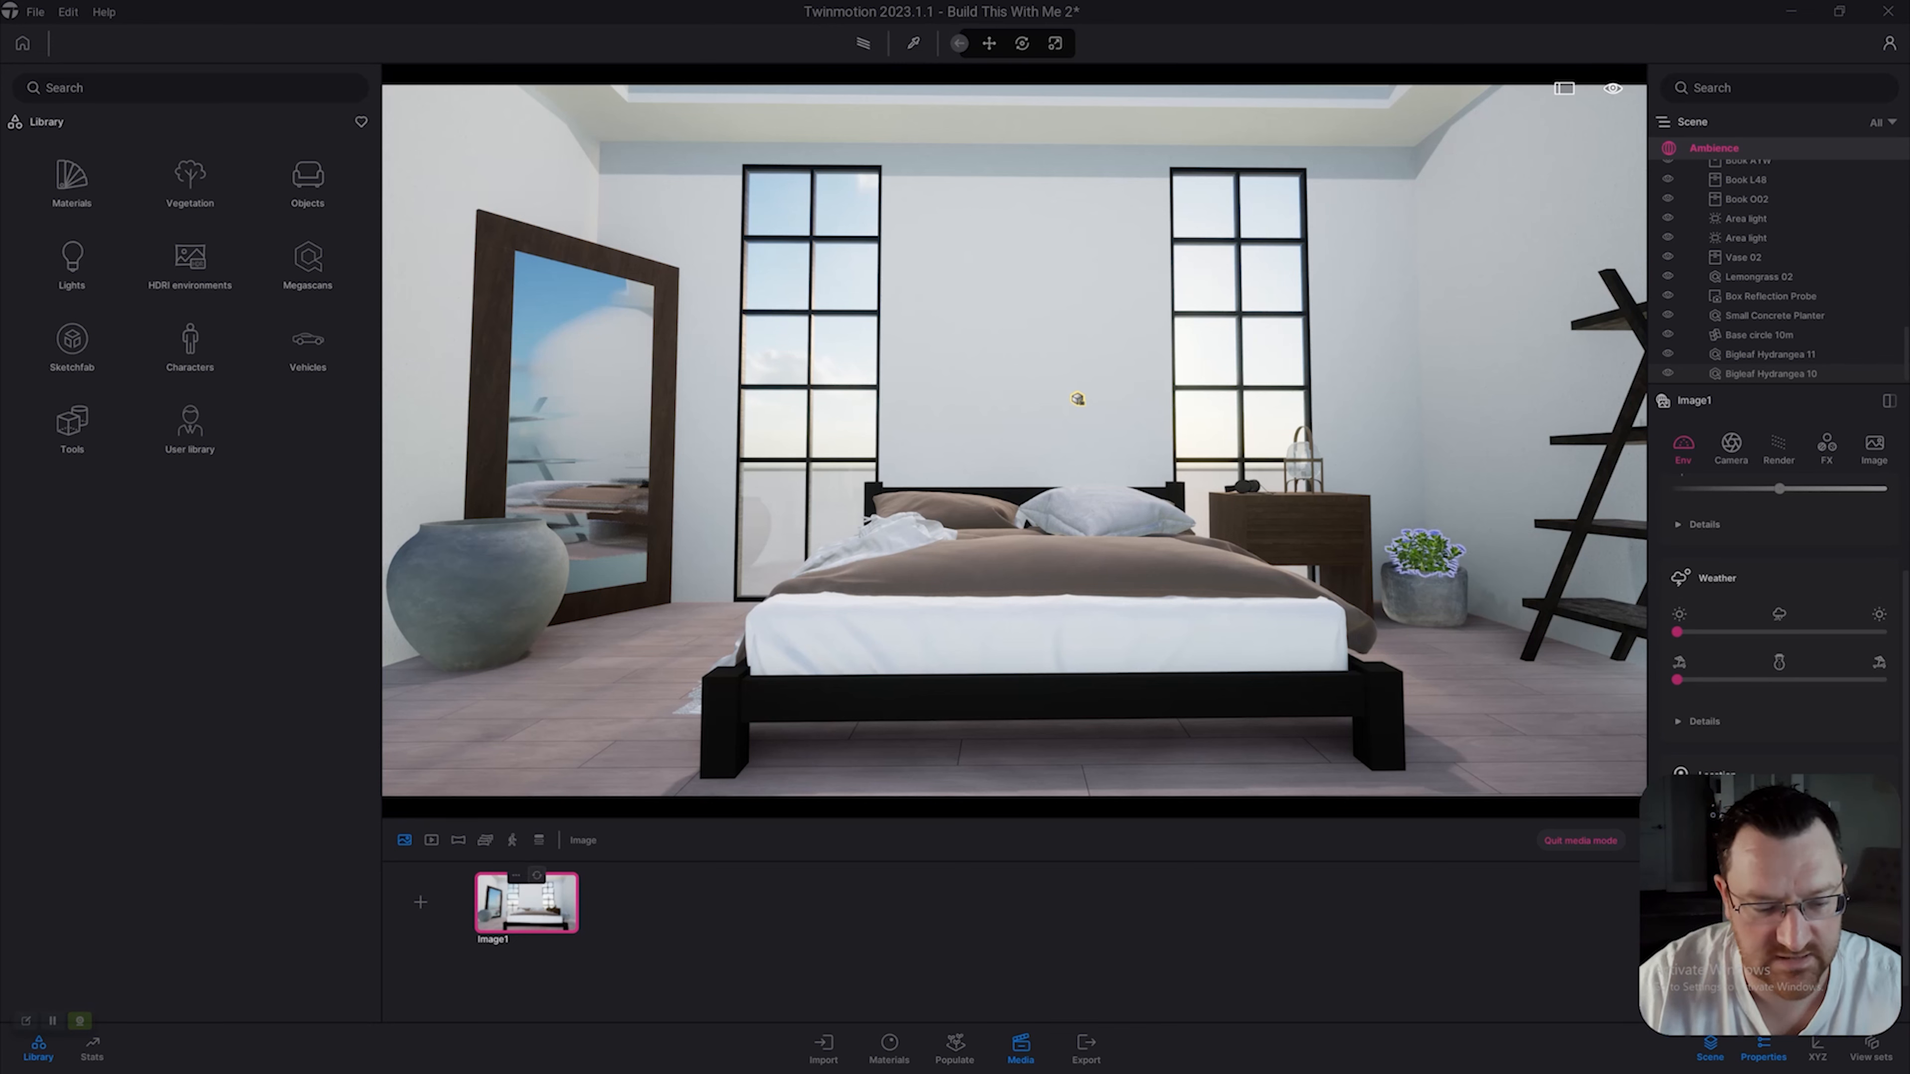
pyautogui.click(536, 876)
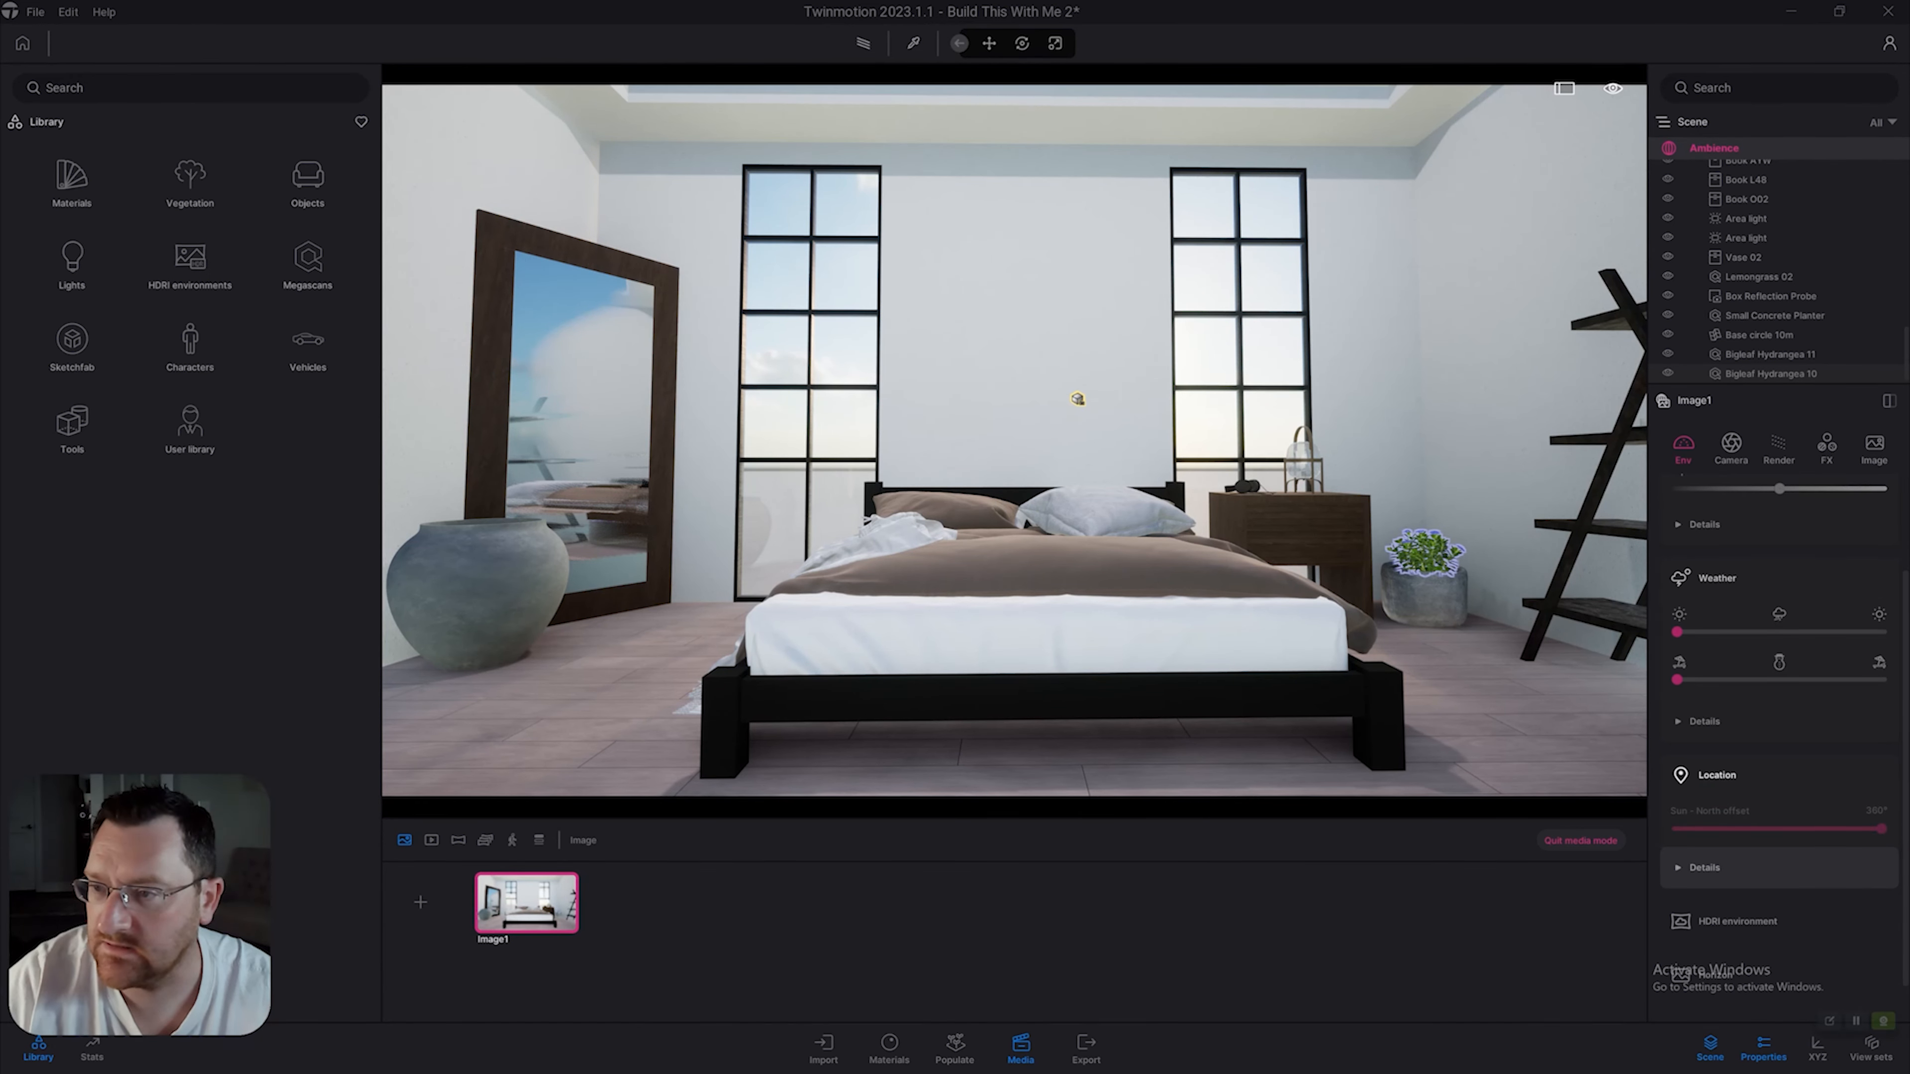
# Look through Image1's environment settings and open its camera settings.
pyautogui.scroll(-10, 1768, 369)
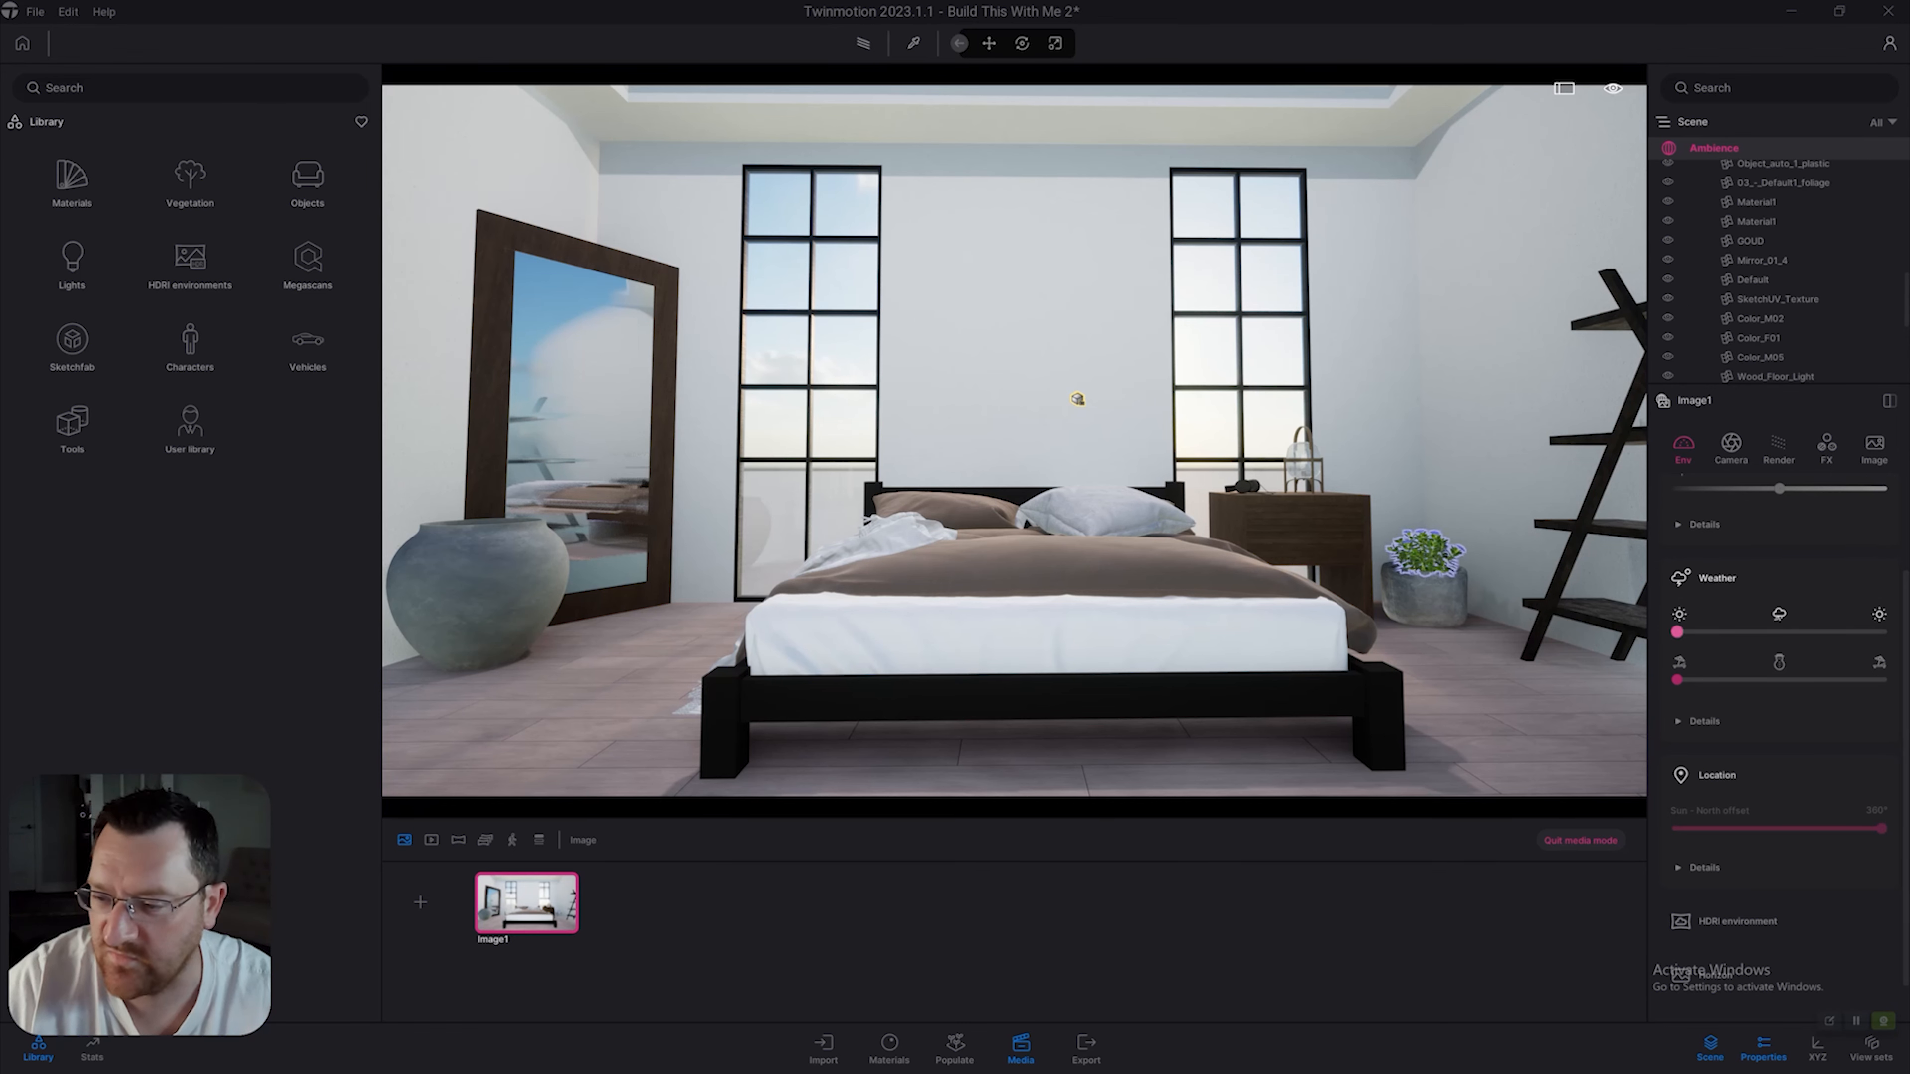
pyautogui.scroll(3, 1778, 602)
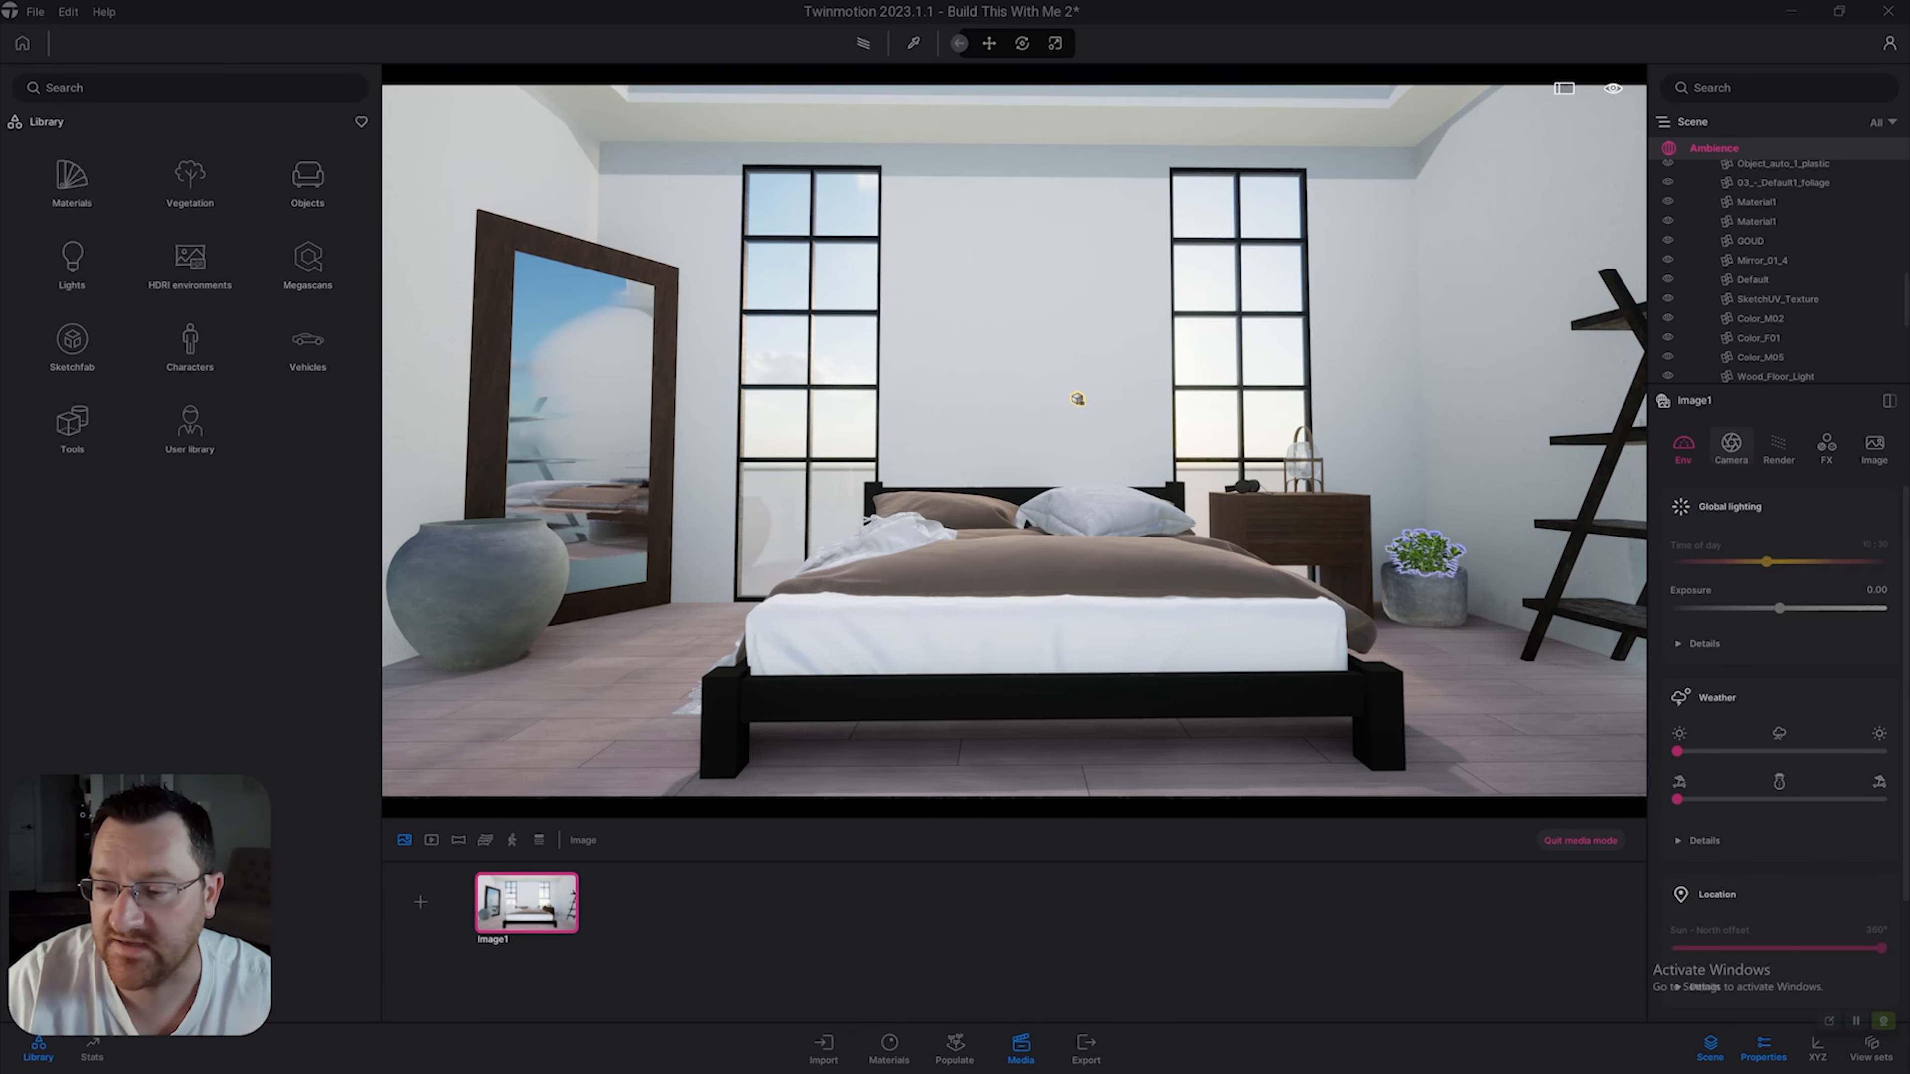
pyautogui.click(1731, 443)
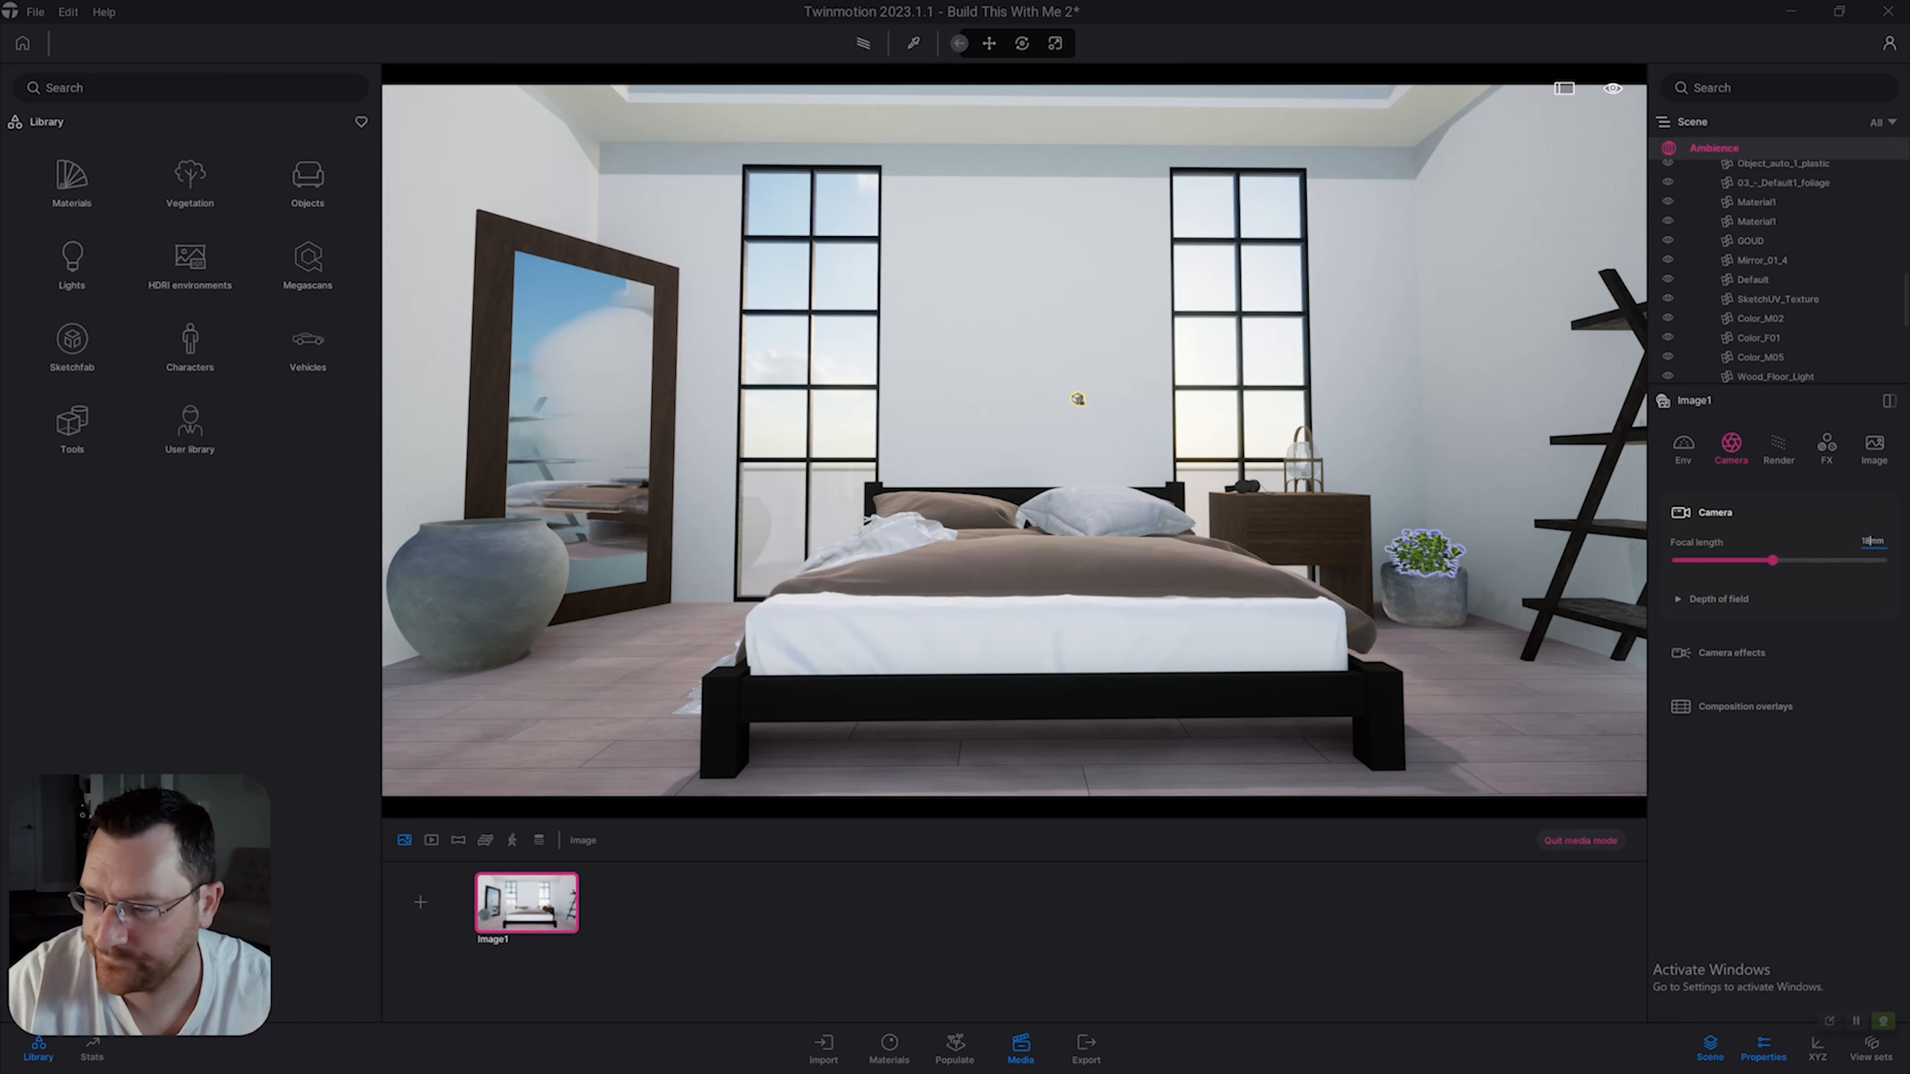
# Try focal lengths of 30, 2 and 3 mm for Image1's camera.
pyautogui.click(1864, 541)
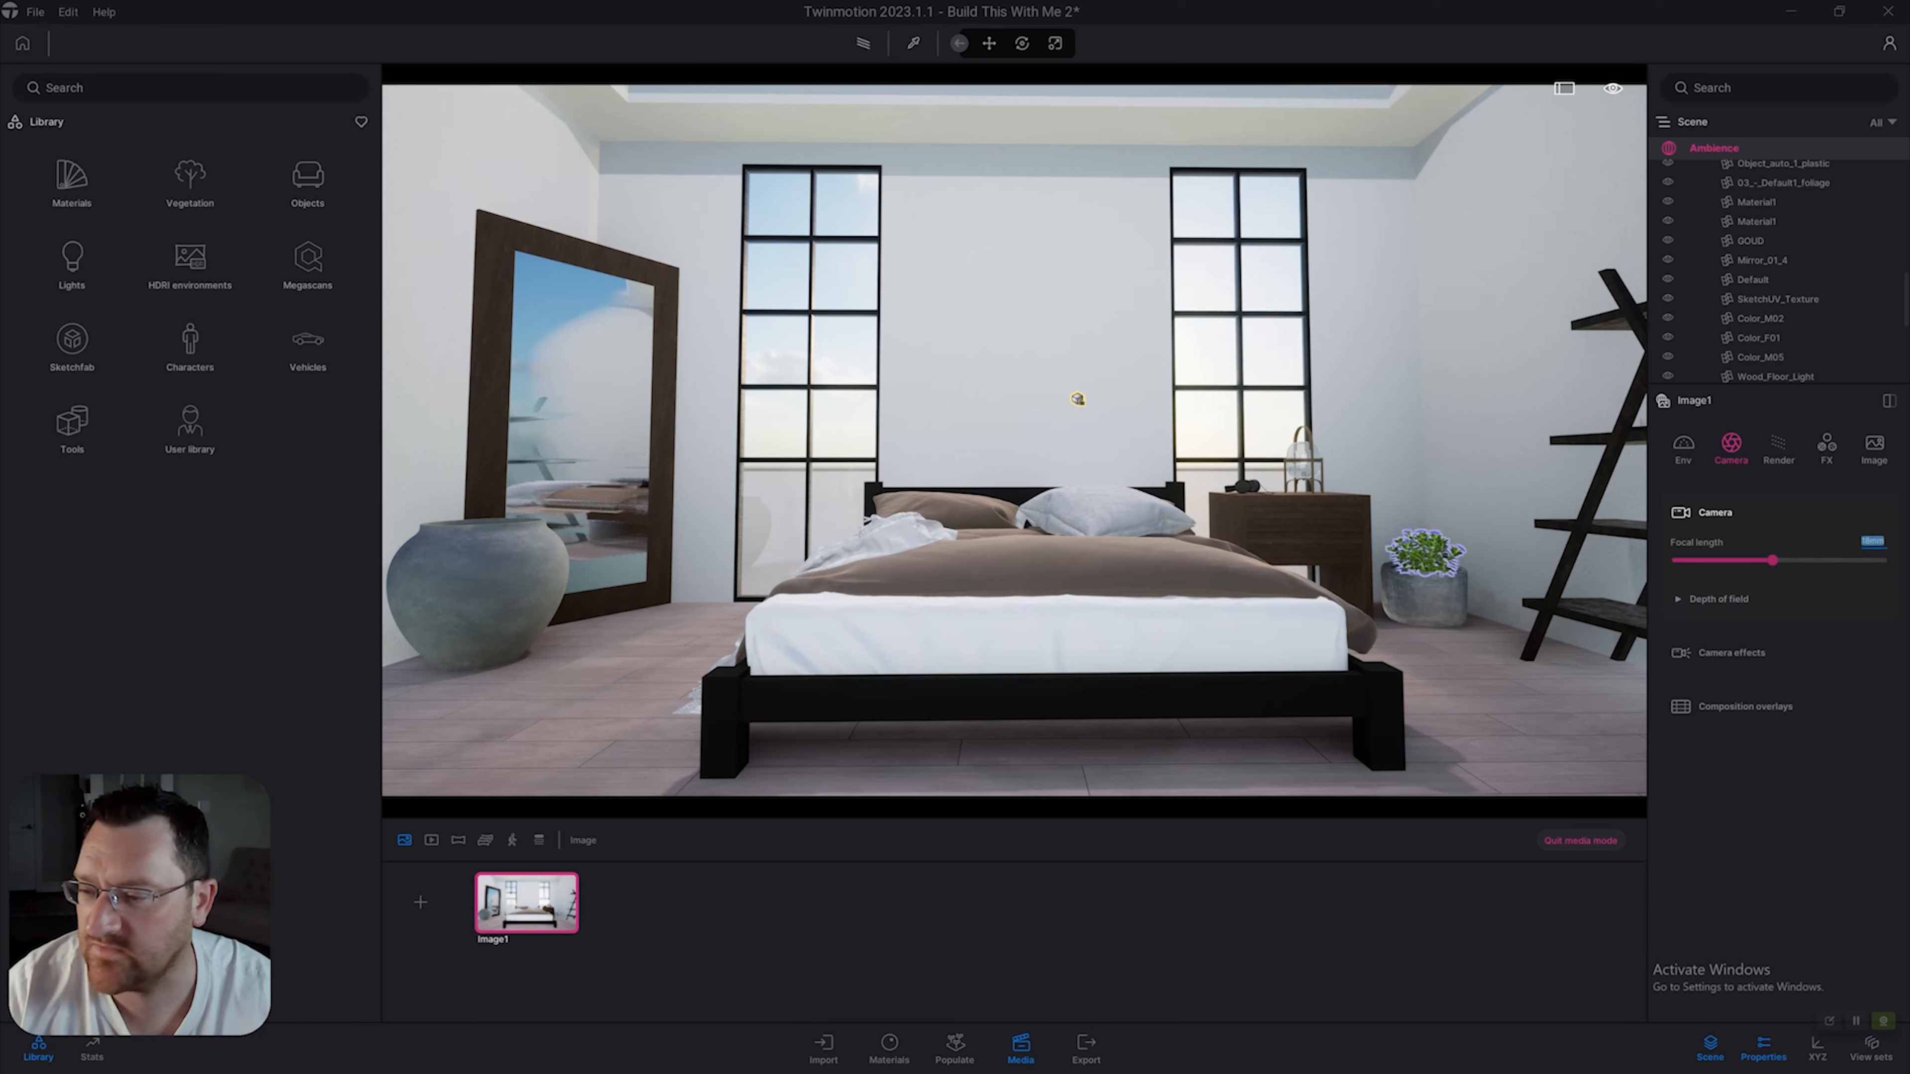
pyautogui.write('30')
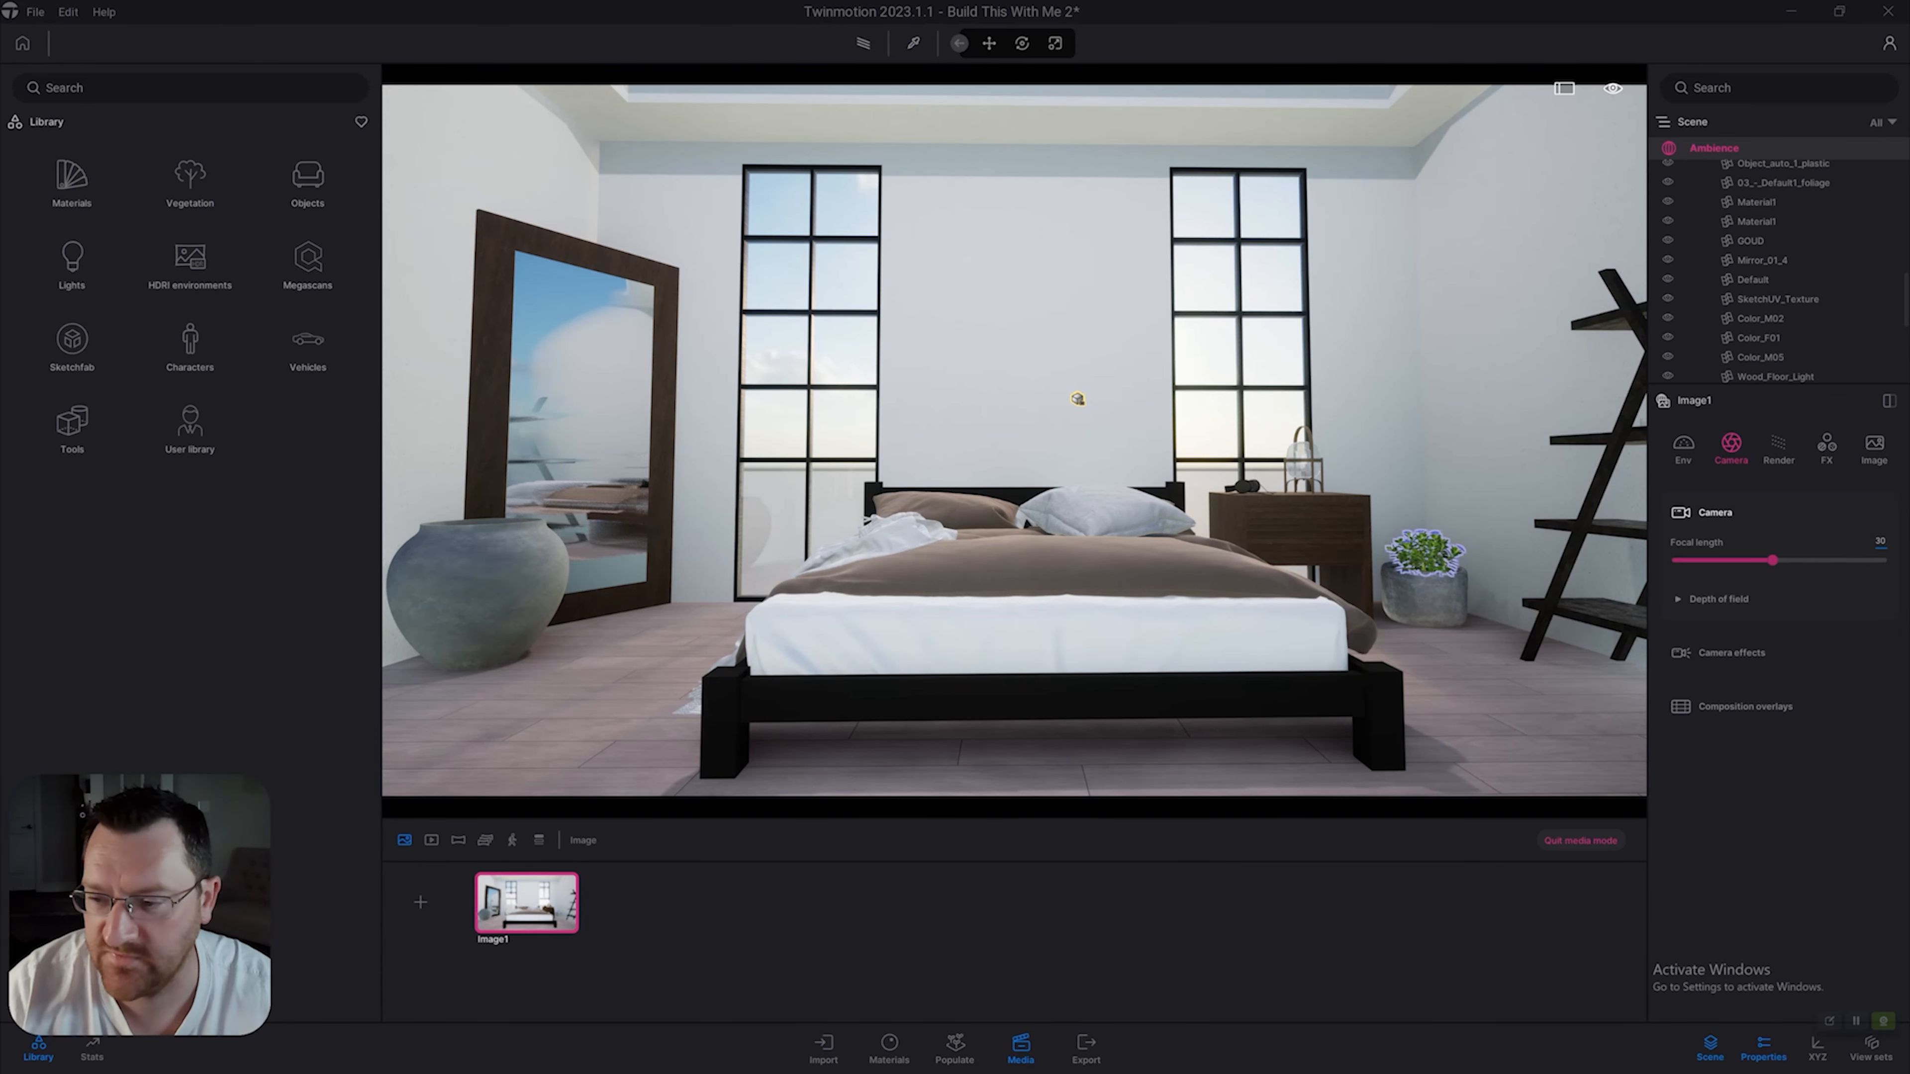
pyautogui.press('Return')
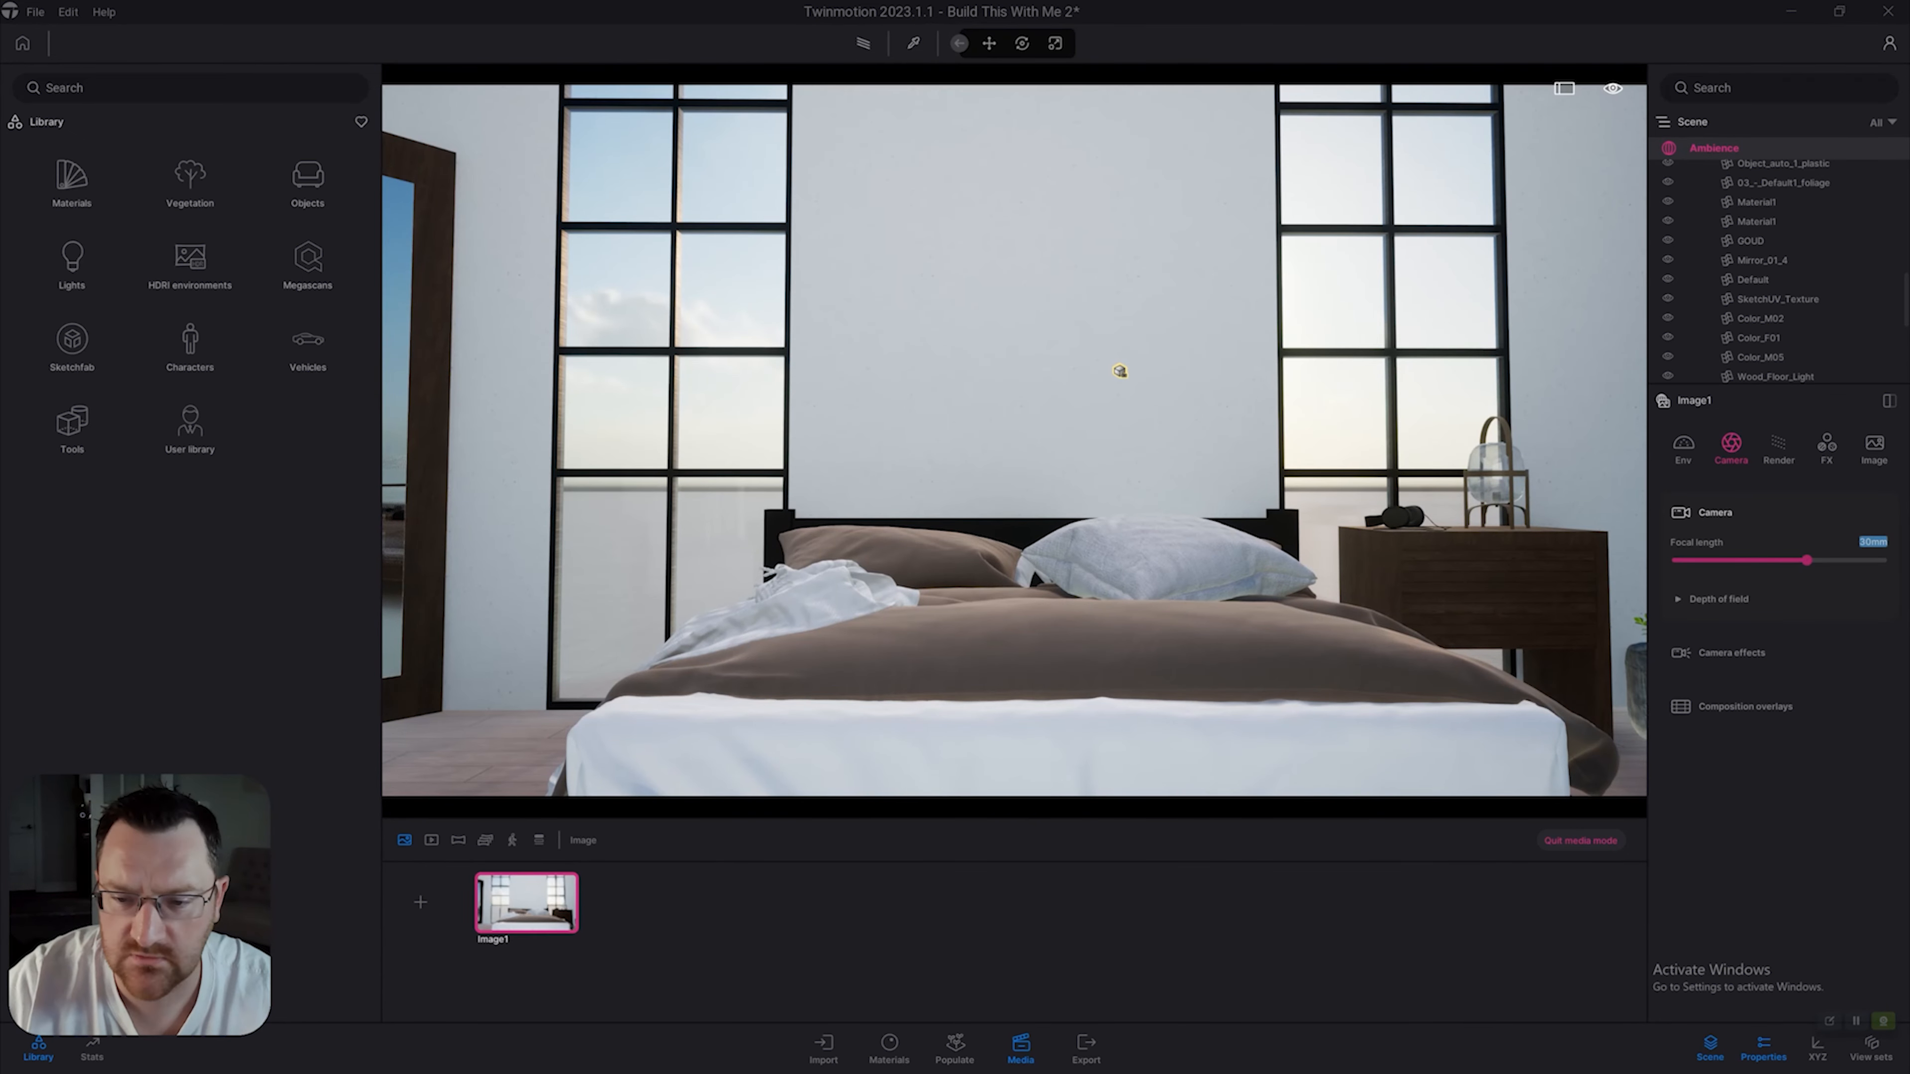
pyautogui.write('2')
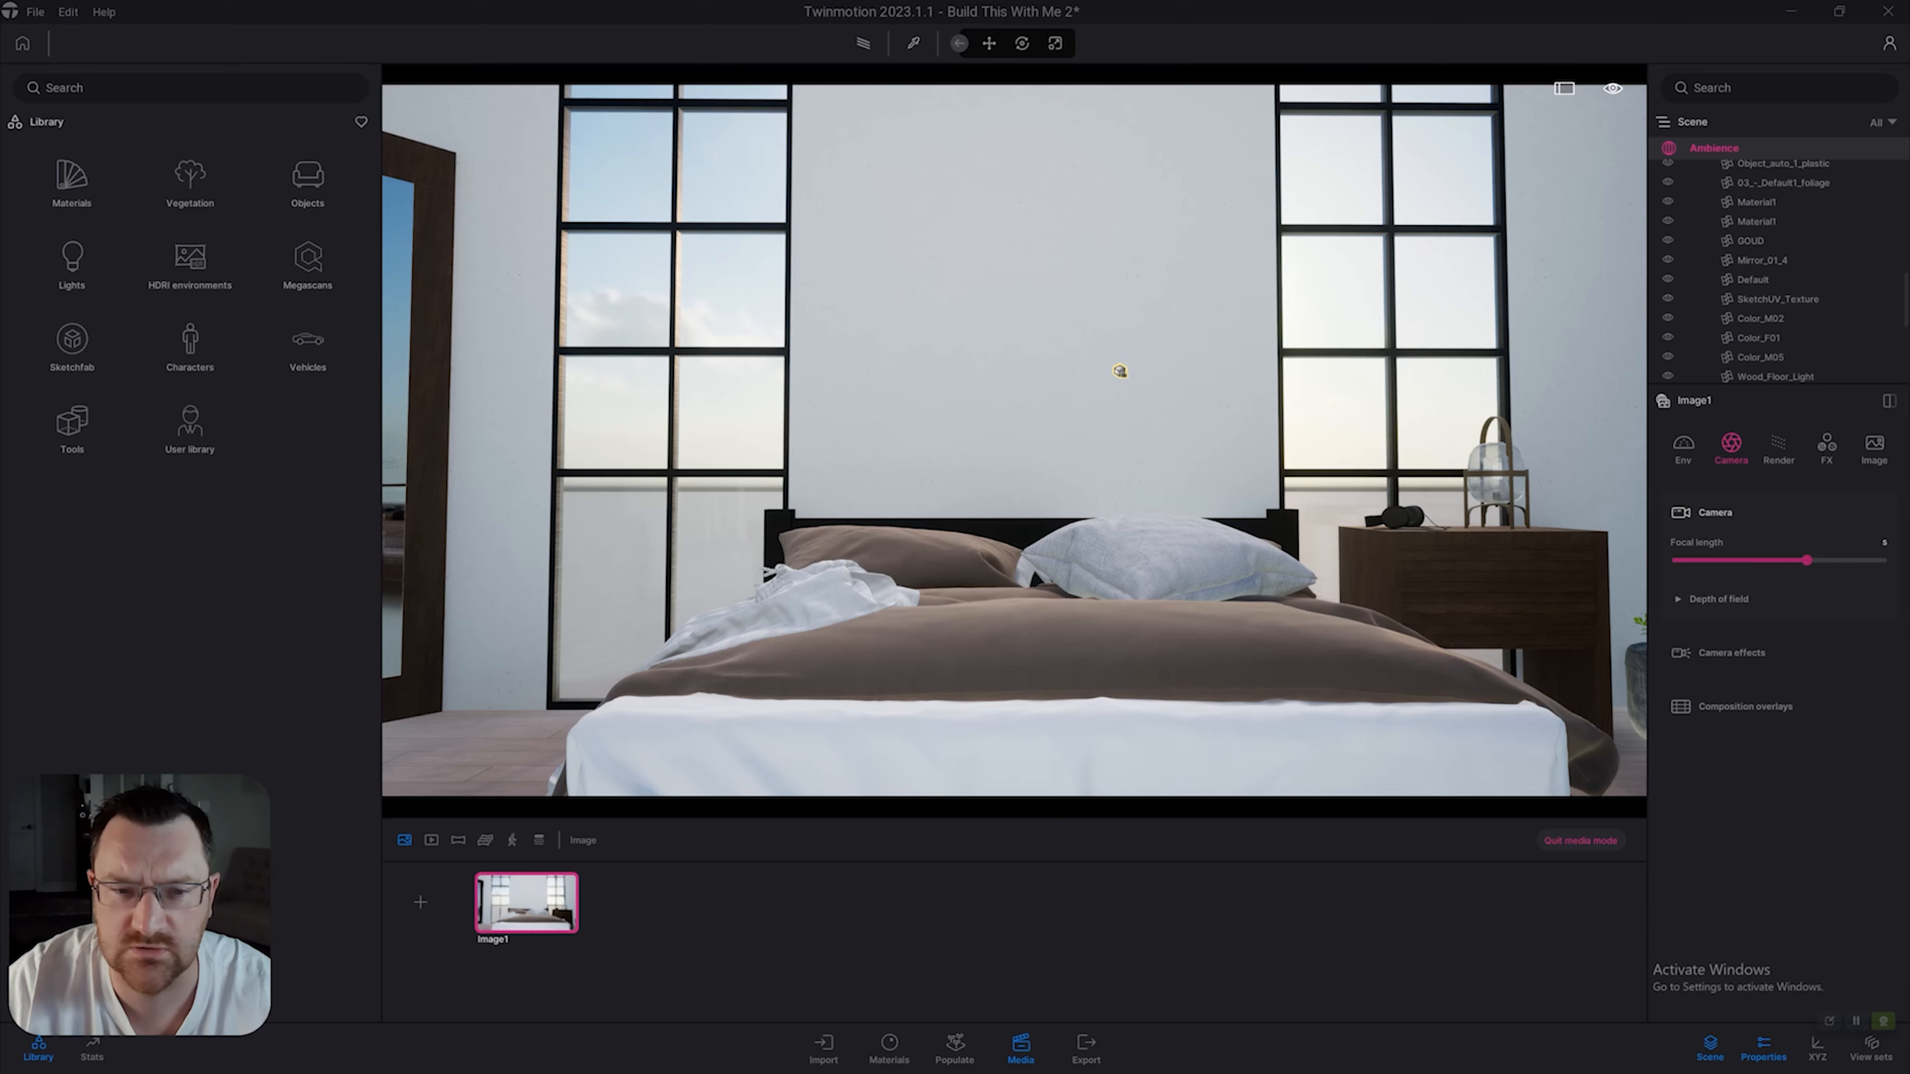
pyautogui.press('Return')
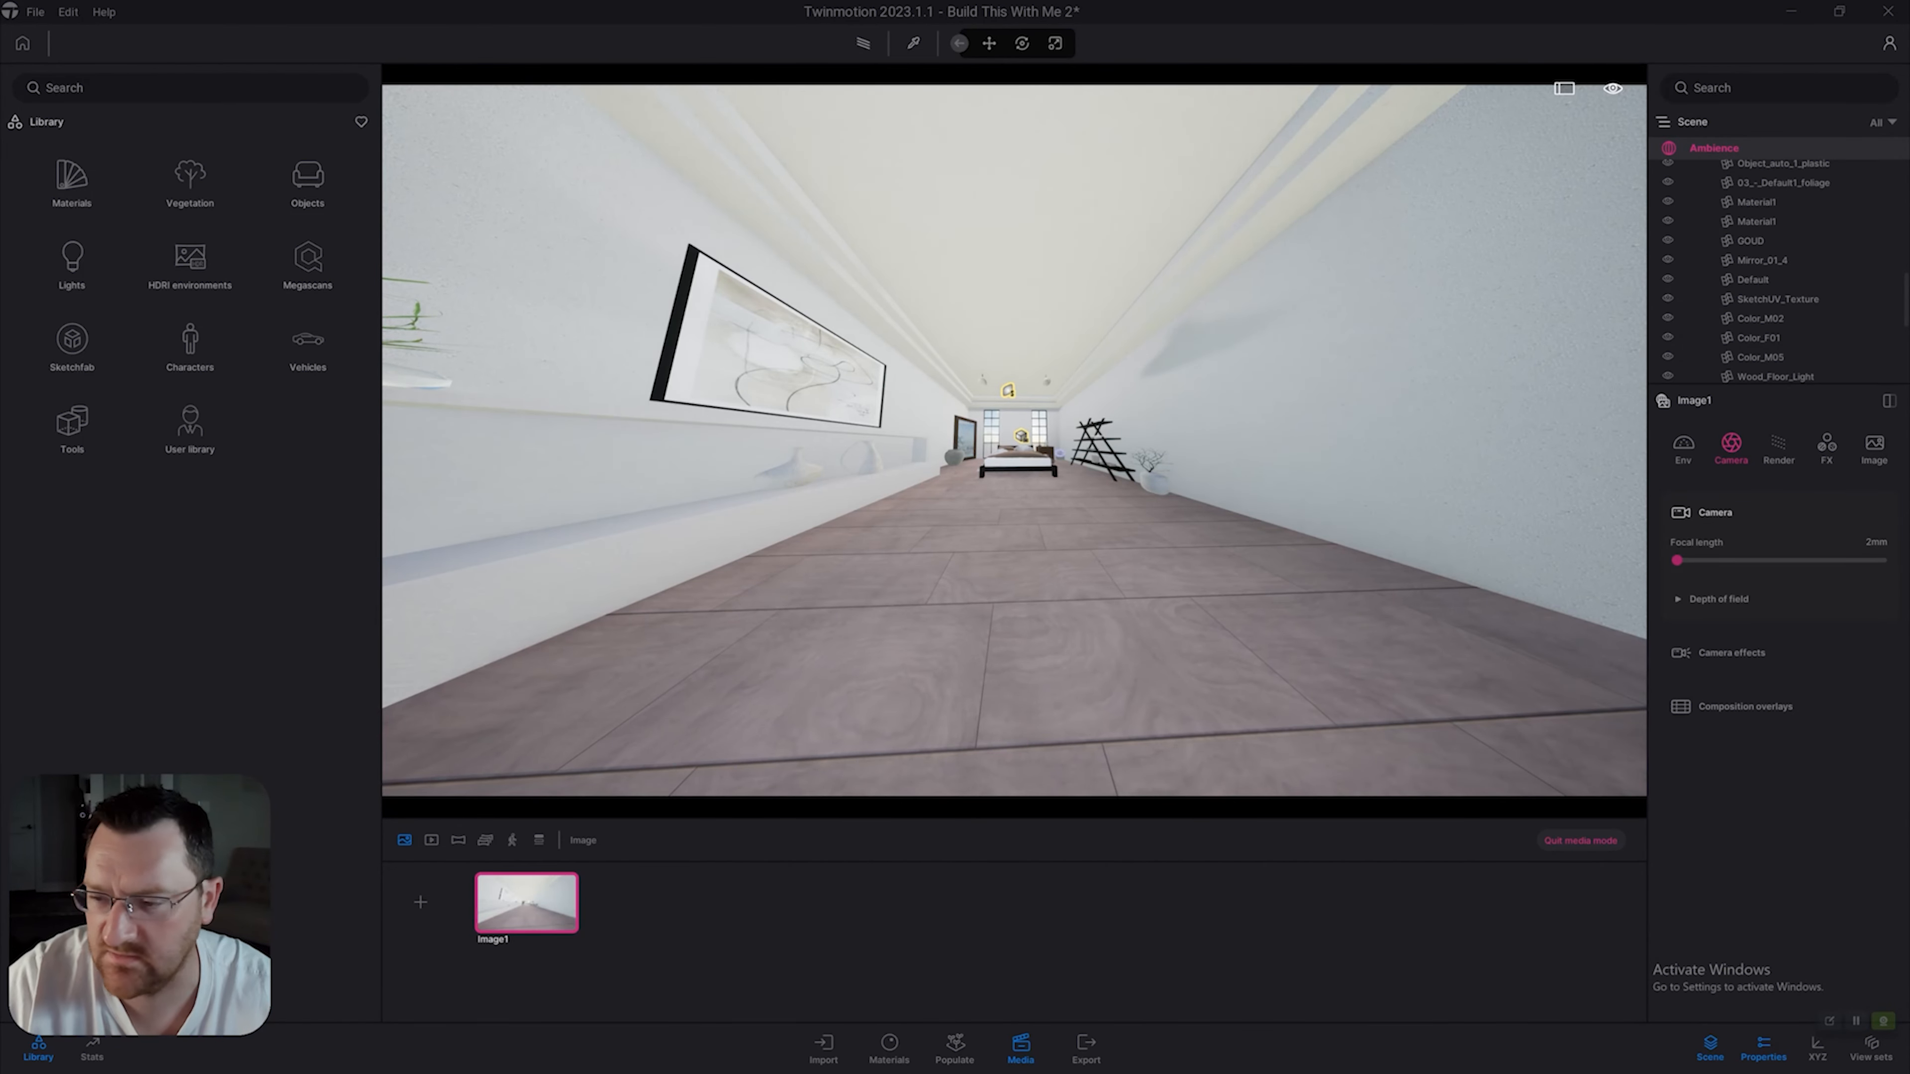
pyautogui.write('3')
pyautogui.press('Return')
# Set Image1's focal length to 24 mm and pull the camera back slightly from the bed.
pyautogui.moveTo(1684, 561); pyautogui.dragTo(1791, 560)
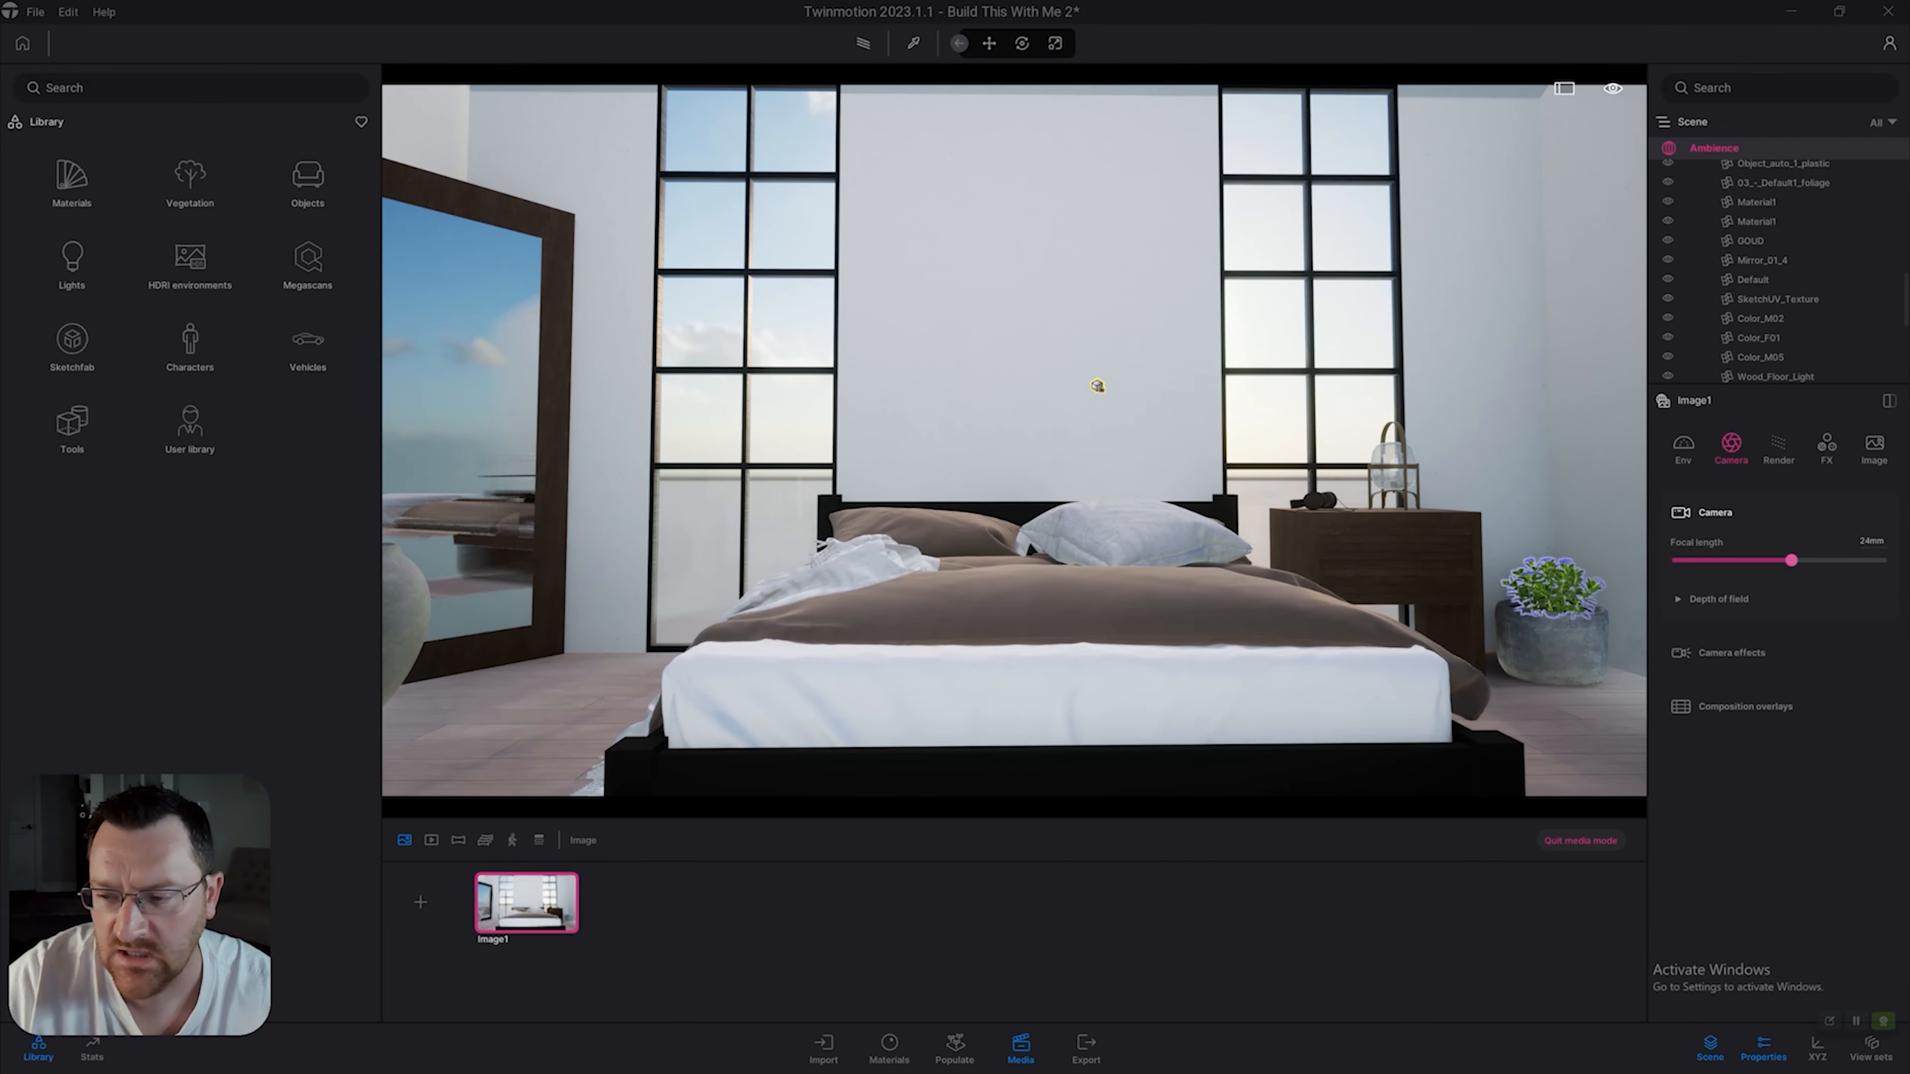
pyautogui.scroll(-4, 1079, 477)
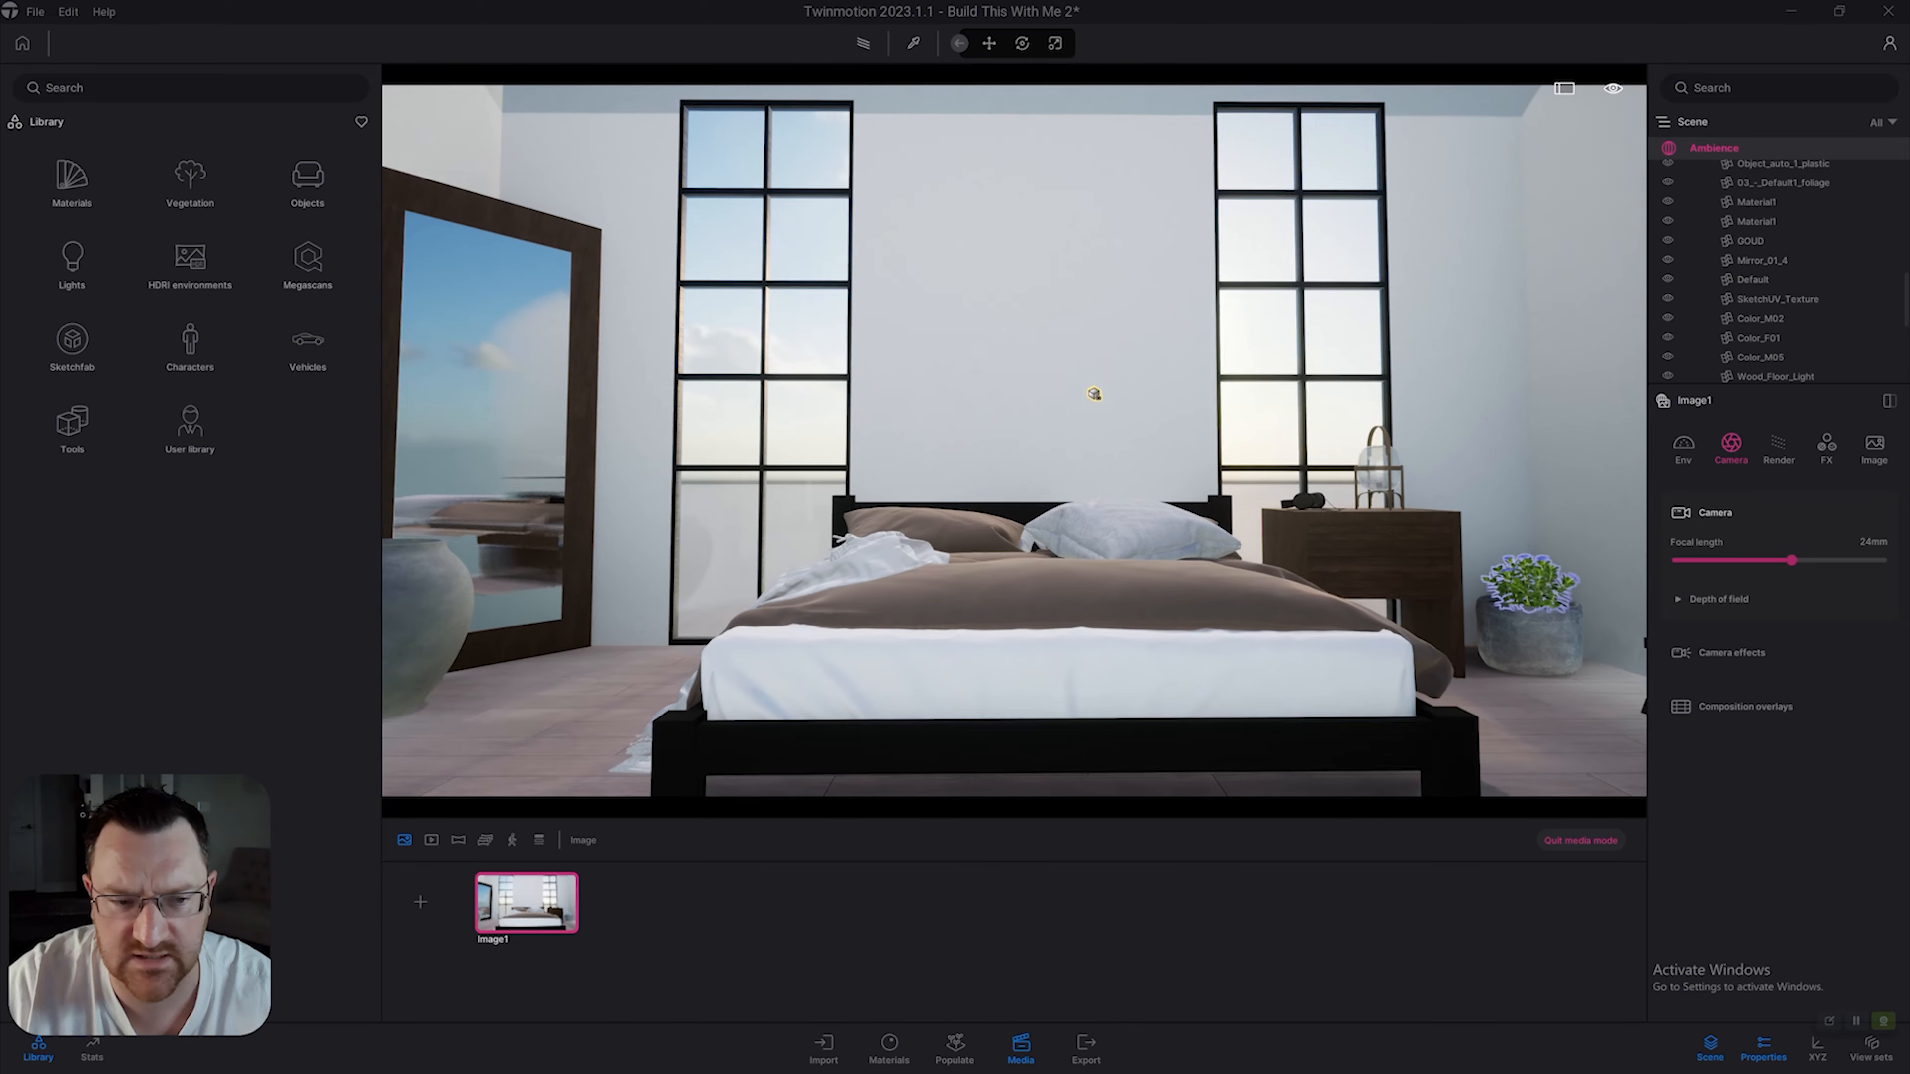
# Try focal lengths of 25 and 35 mm for Image1, moving the camera back to fit the bed in the frame.
pyautogui.click(1872, 541)
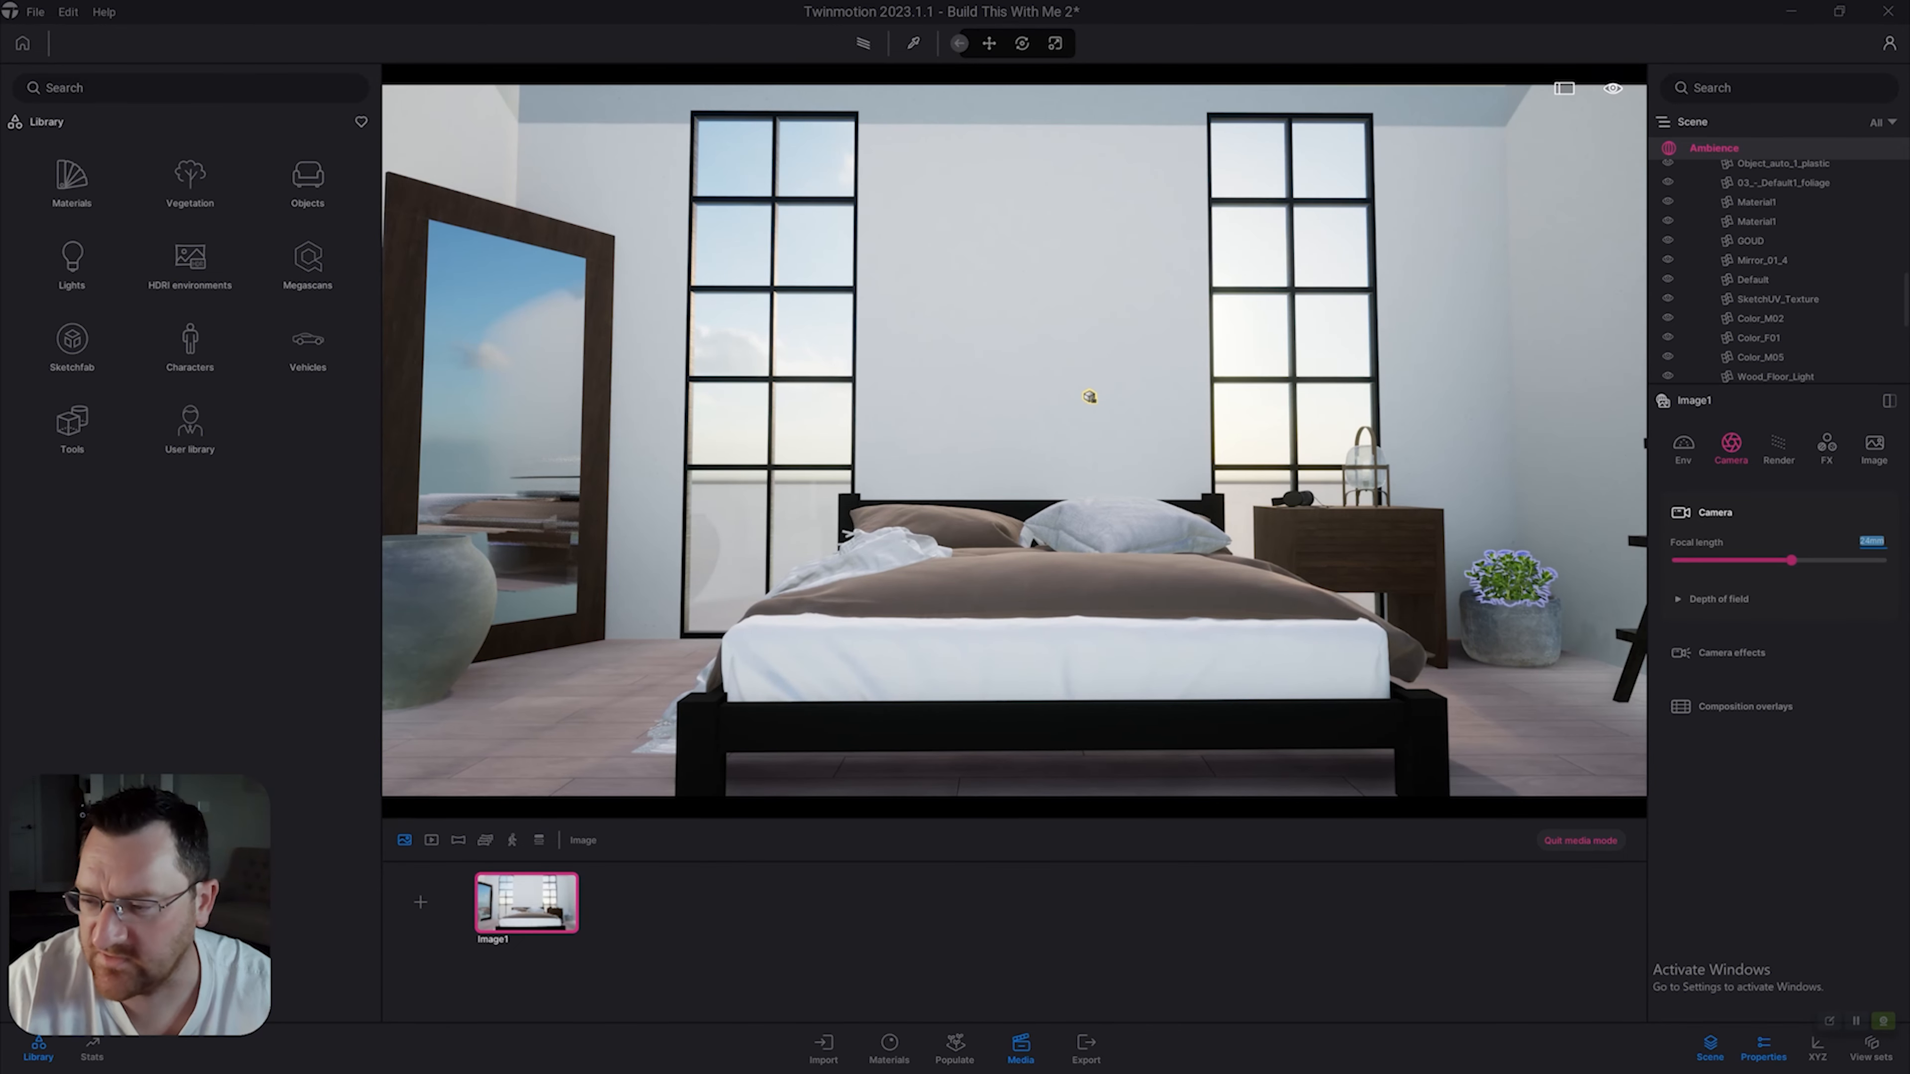
pyautogui.write('25')
pyautogui.press('Return')
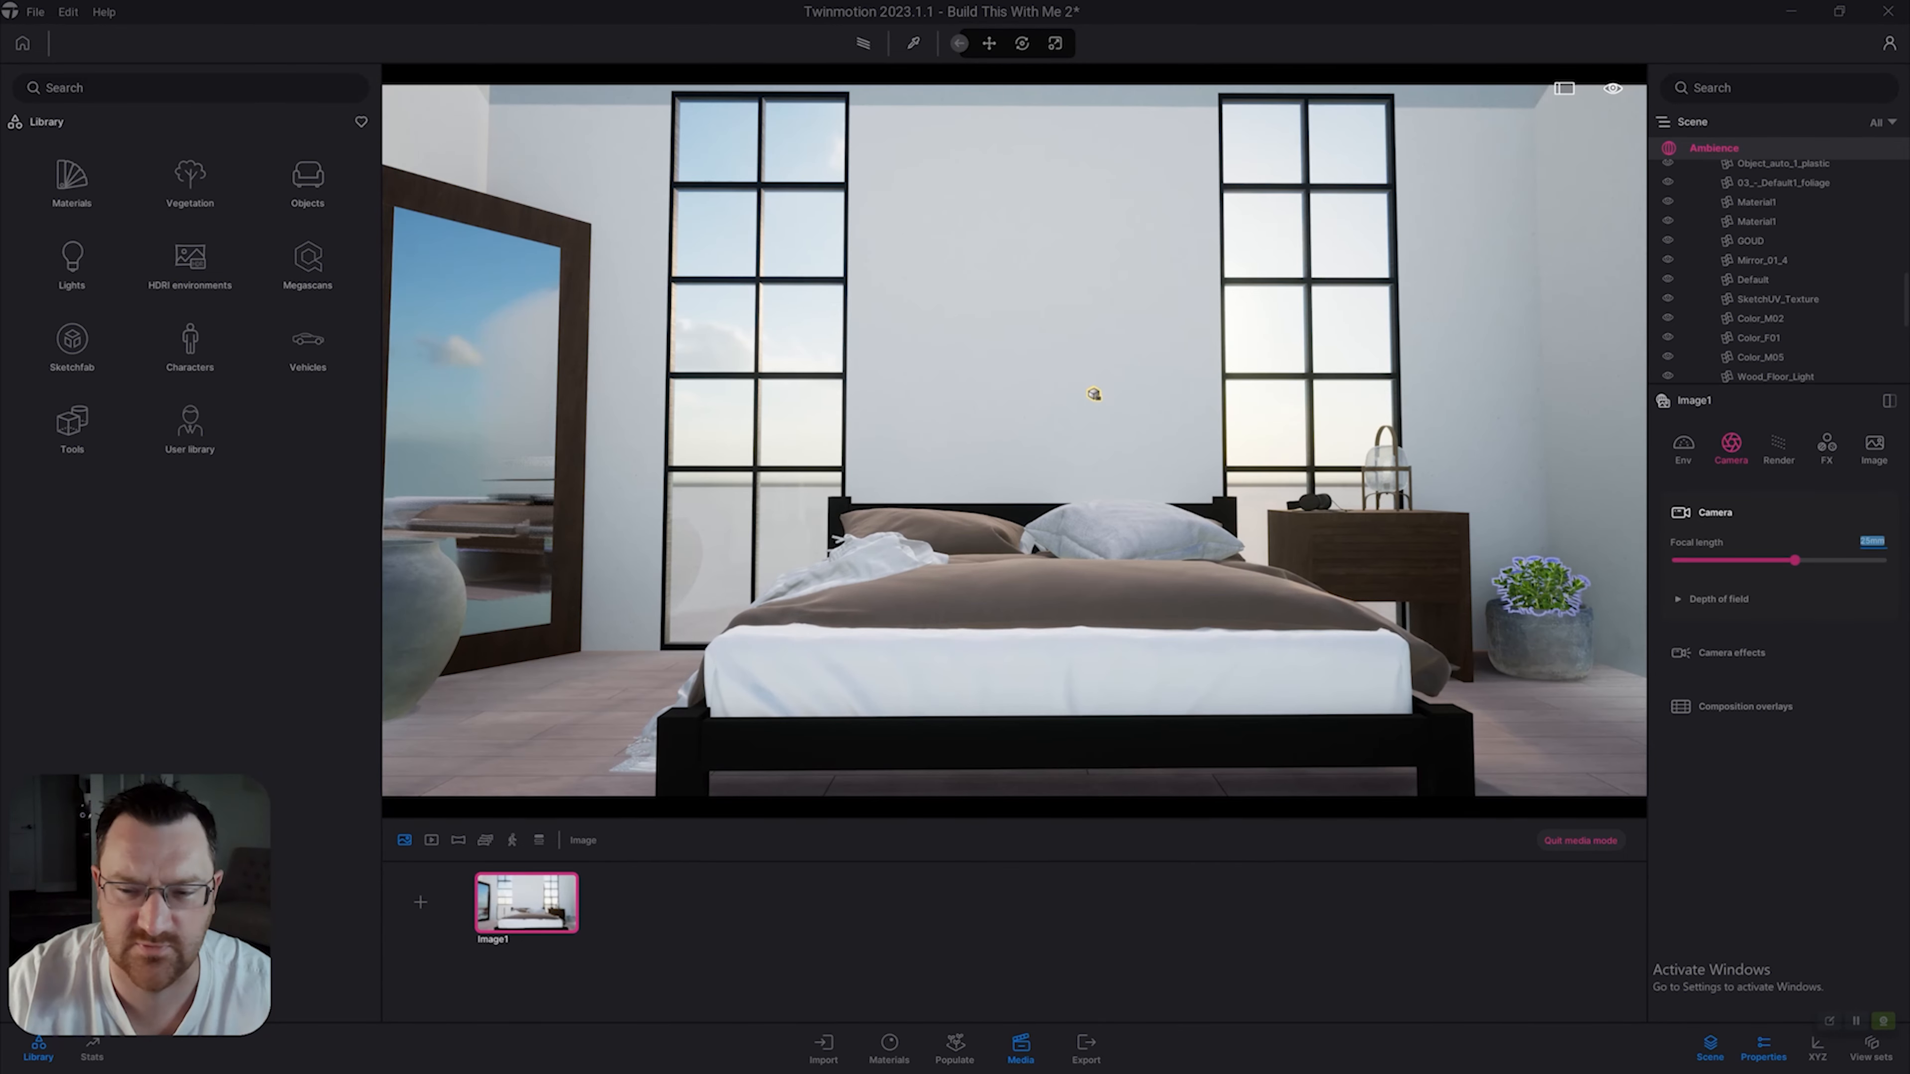
pyautogui.write('3')
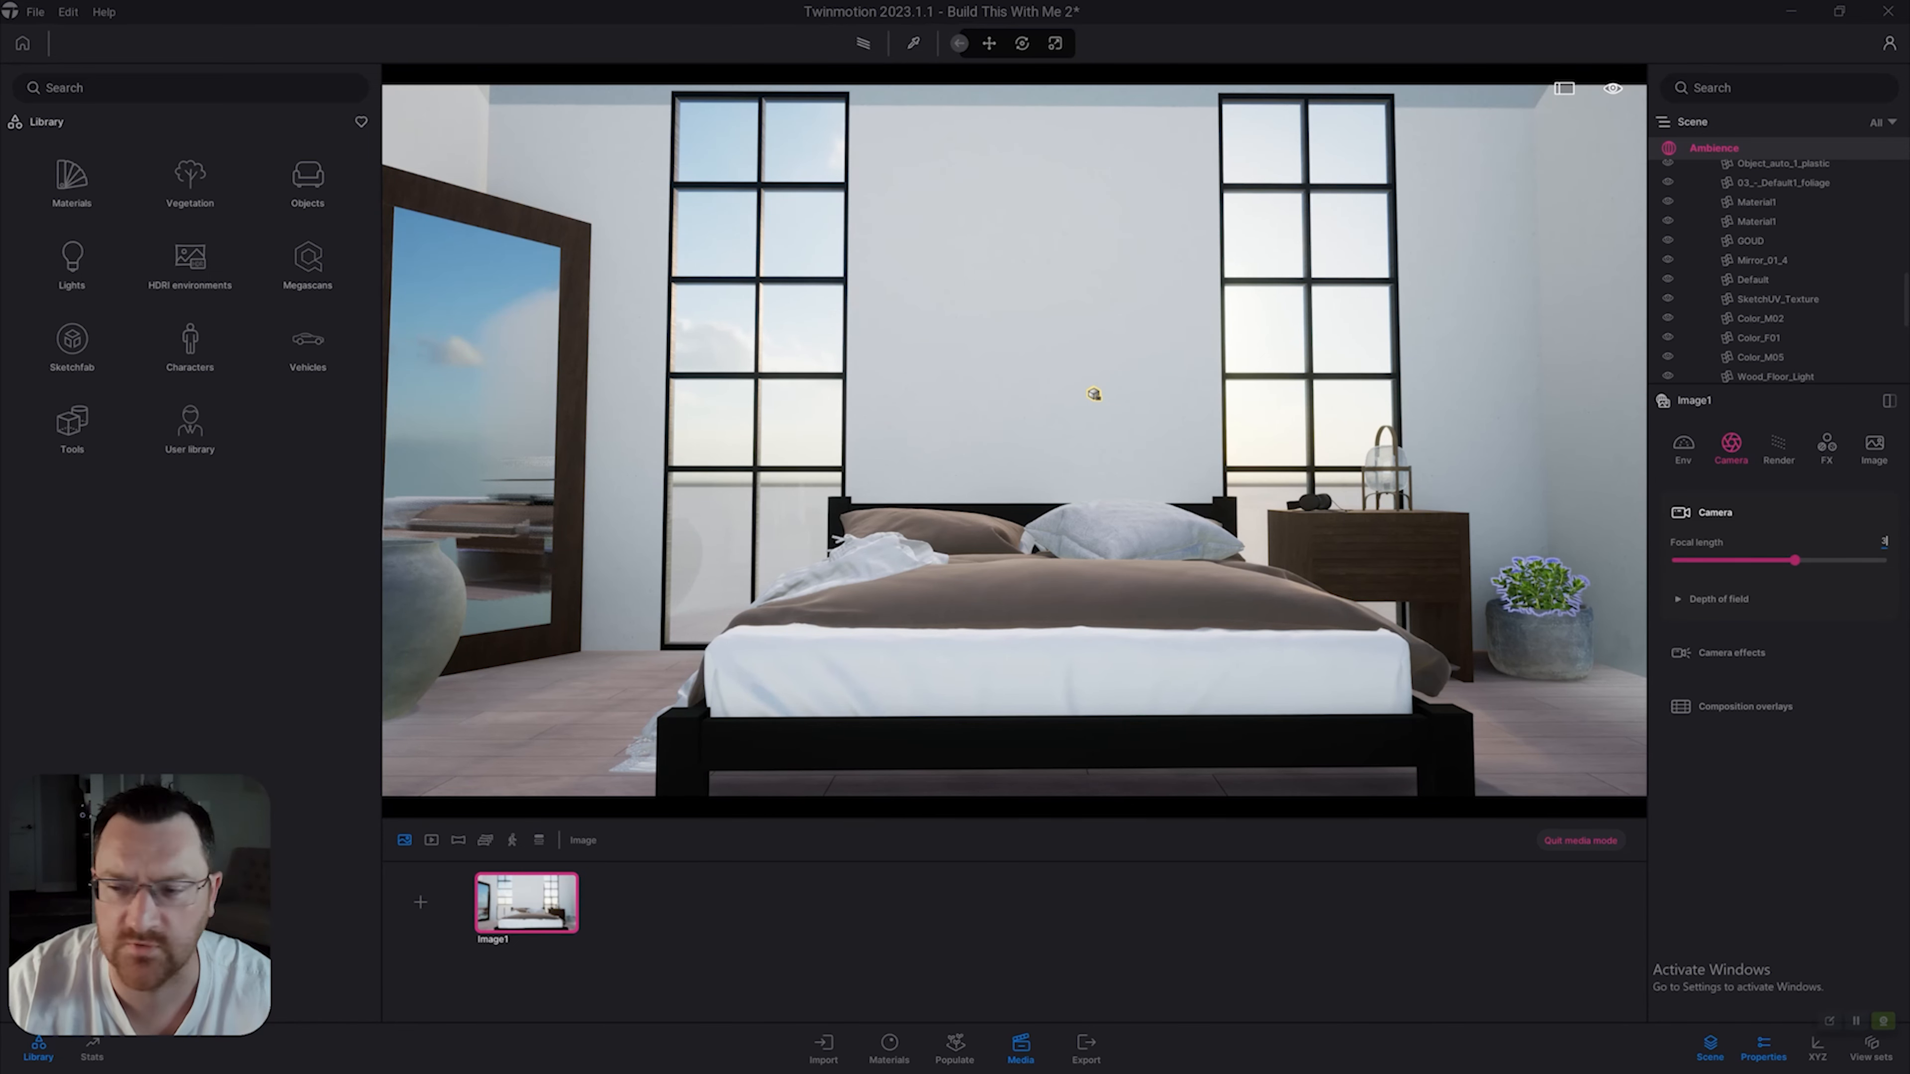
pyautogui.write('5')
pyautogui.press('Return')
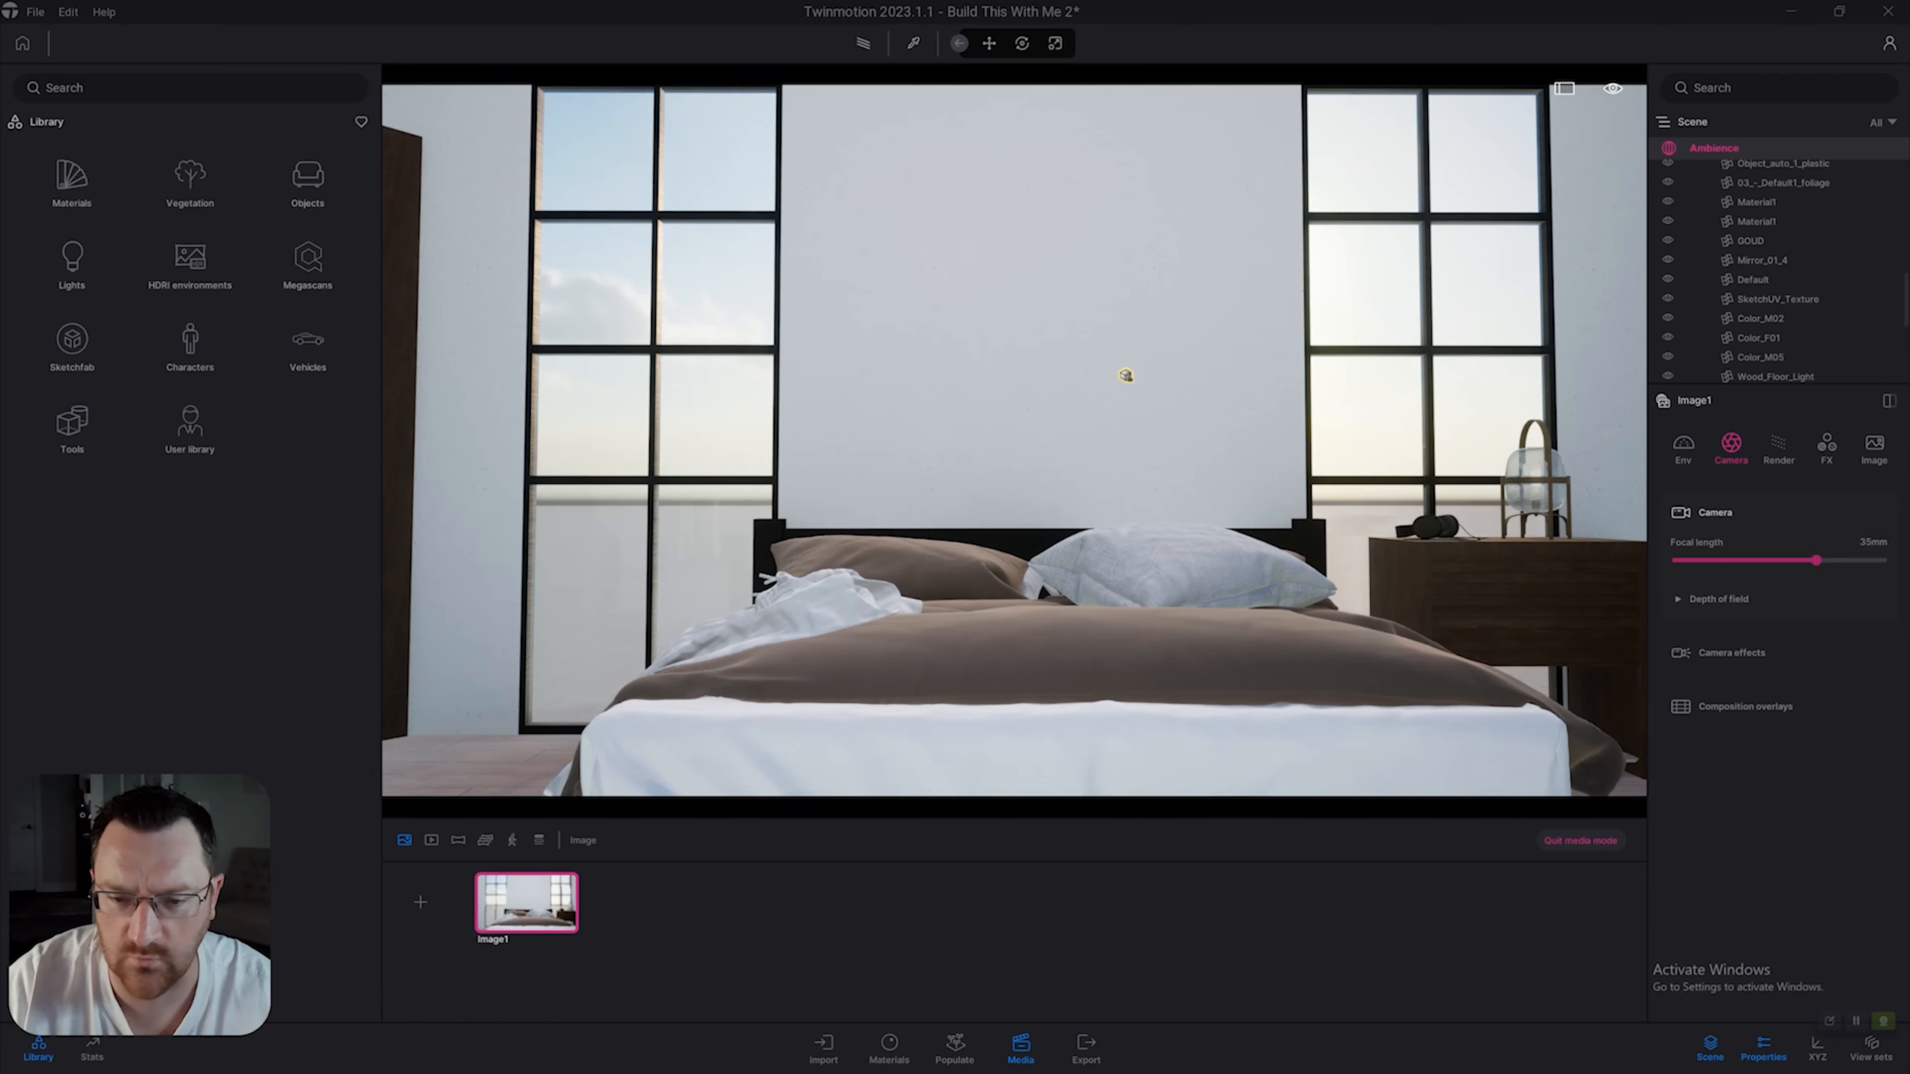
pyautogui.press('s')
pyautogui.moveTo(1014, 440)
pyautogui.mouseDown(button='right')
pyautogui.moveTo(1015, 381)
pyautogui.moveTo(1014, 429)
pyautogui.mouseUp(button='right')
pyautogui.press('w')
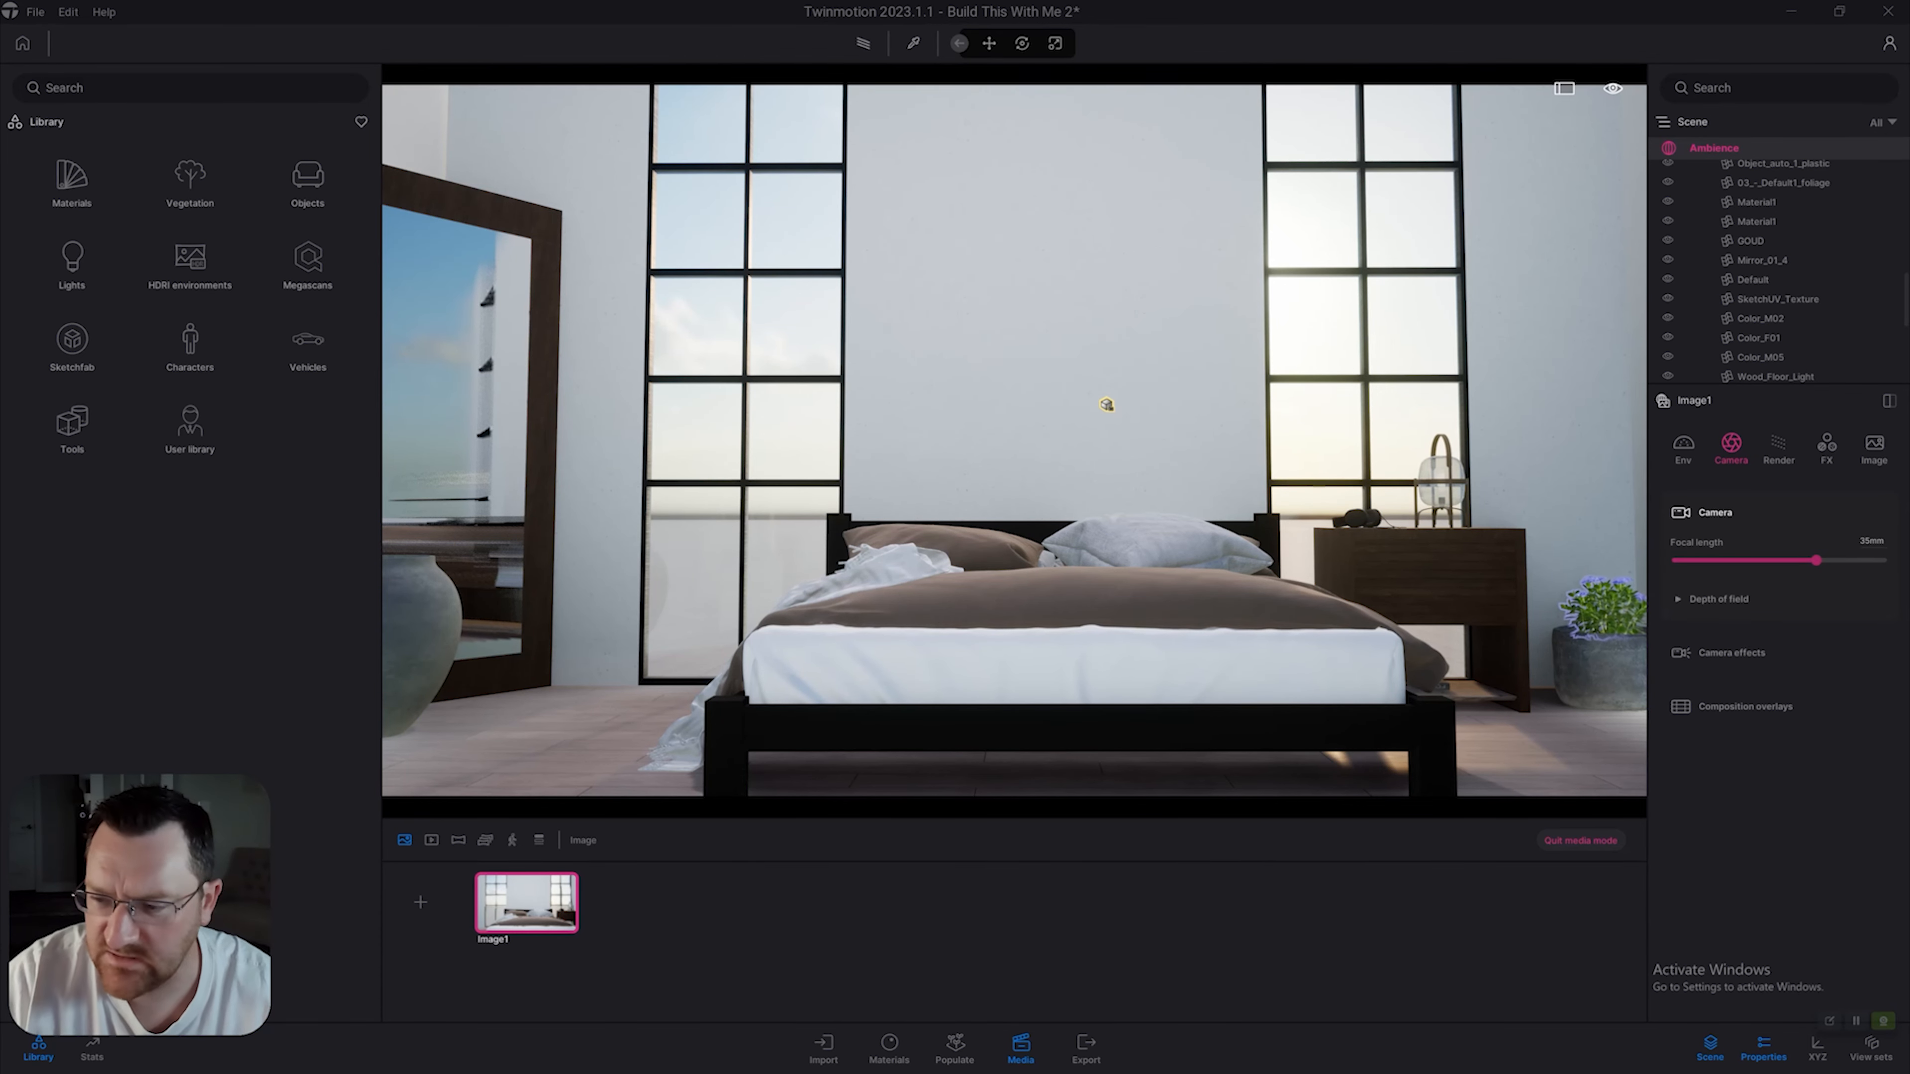
# Try a 17 mm focal length for Image1 with the camera moved closer to the bed.
pyautogui.moveTo(1816, 560); pyautogui.dragTo(1768, 561)
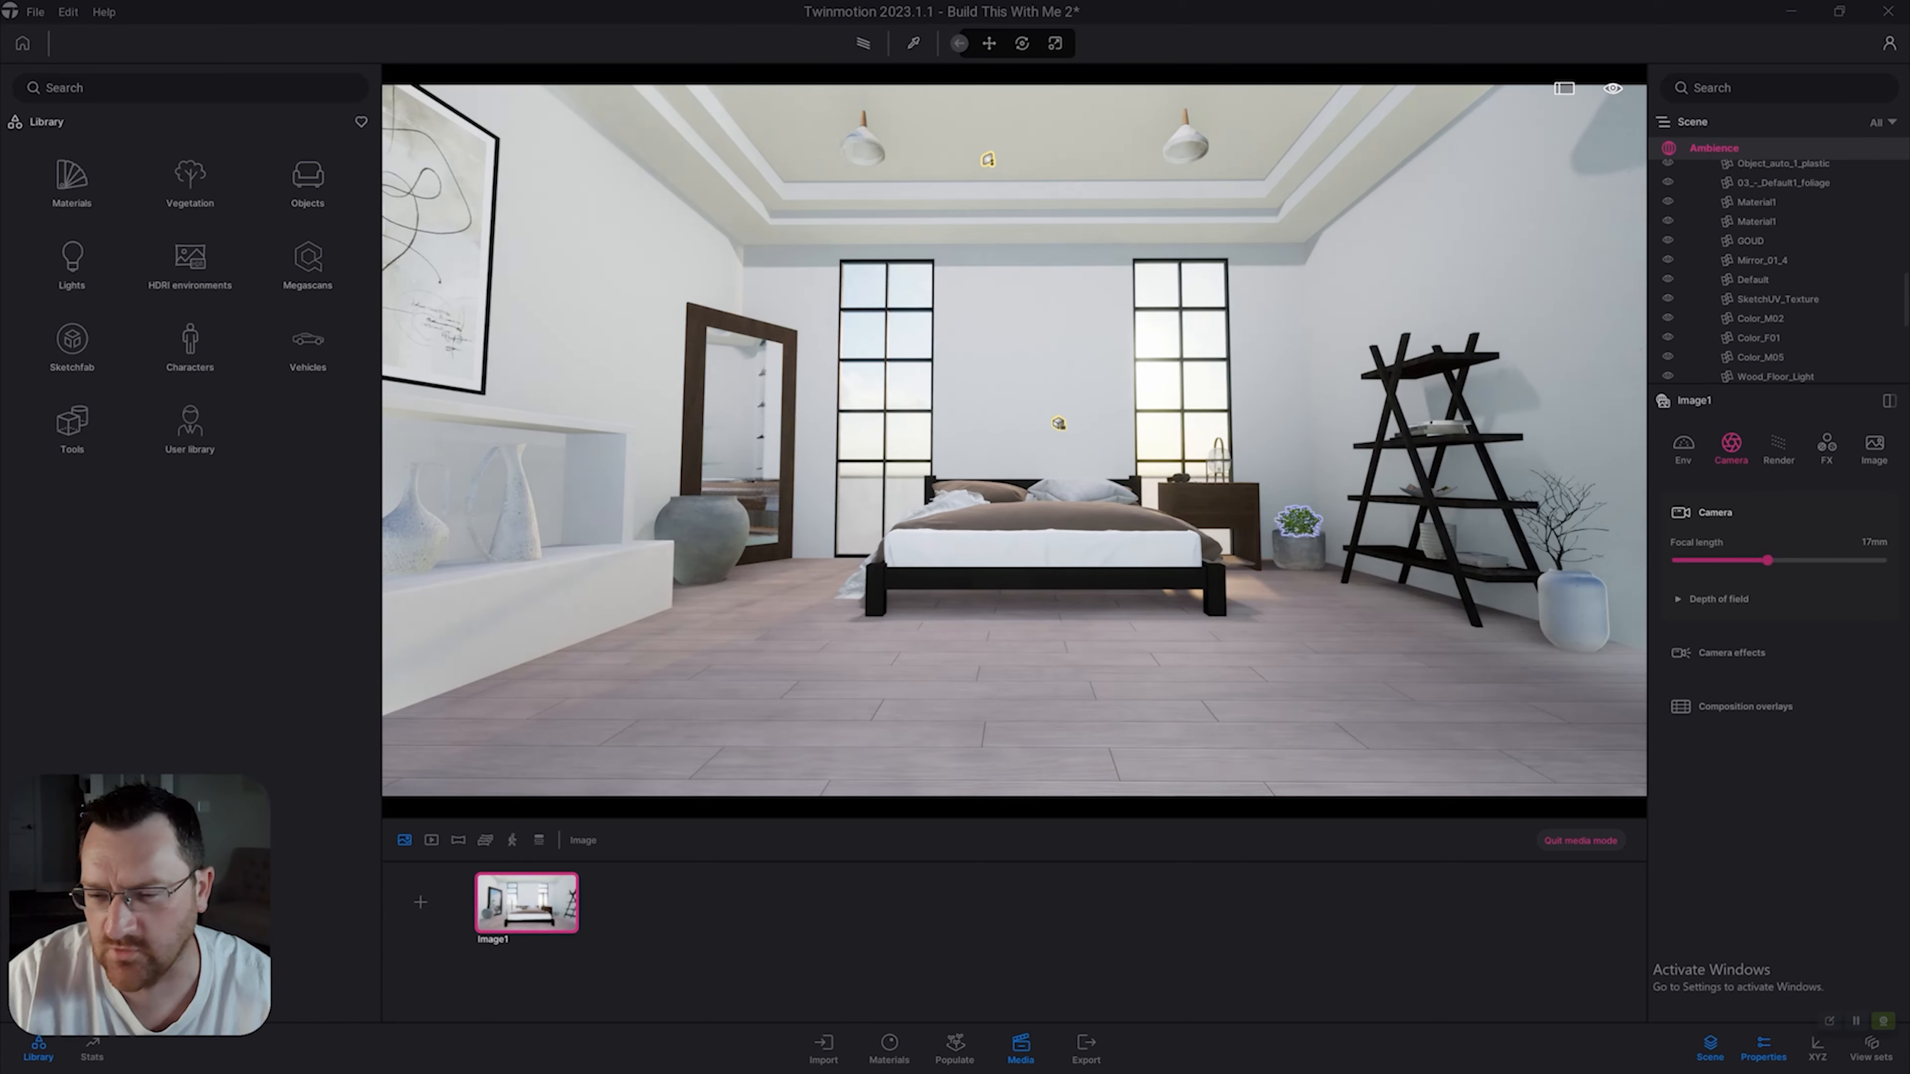
pyautogui.press('w')
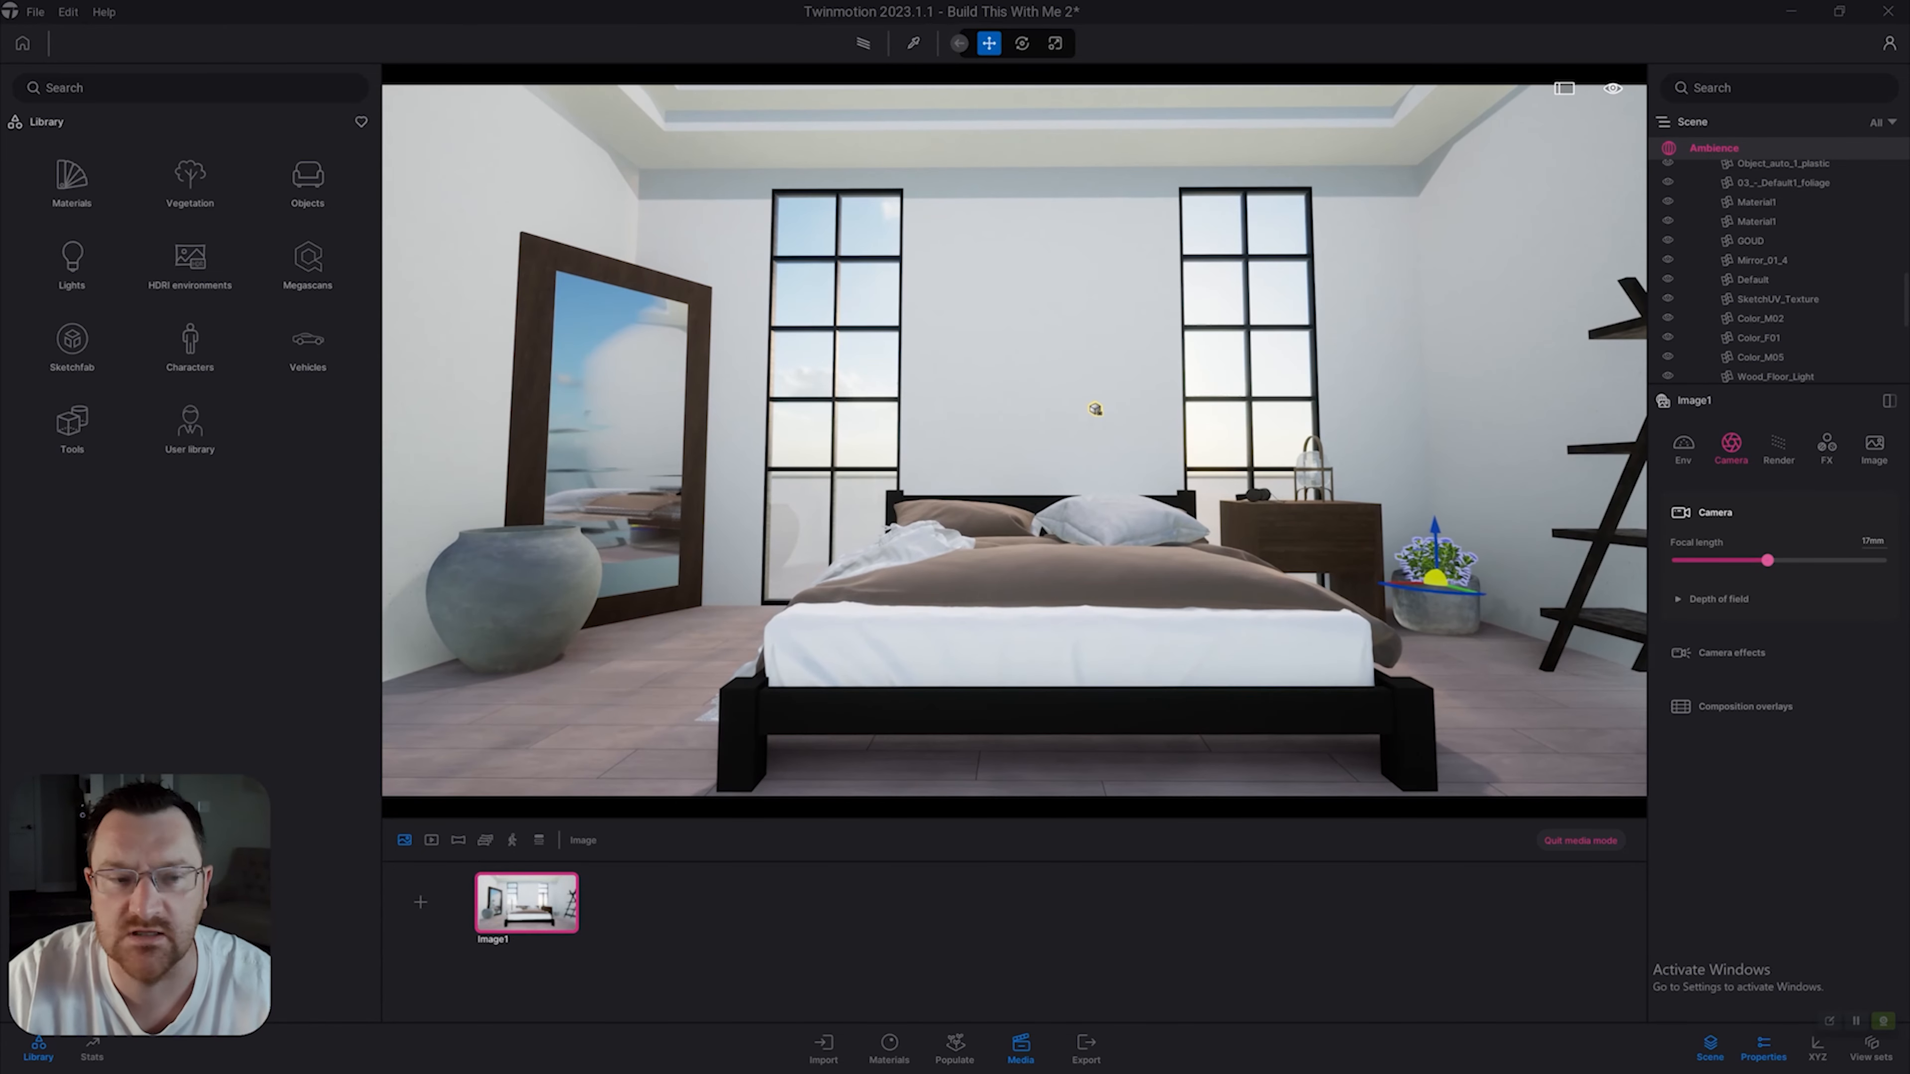
pyautogui.moveTo(1095, 412); pyautogui.dragTo(1047, 413, button='right')
pyautogui.press('w')
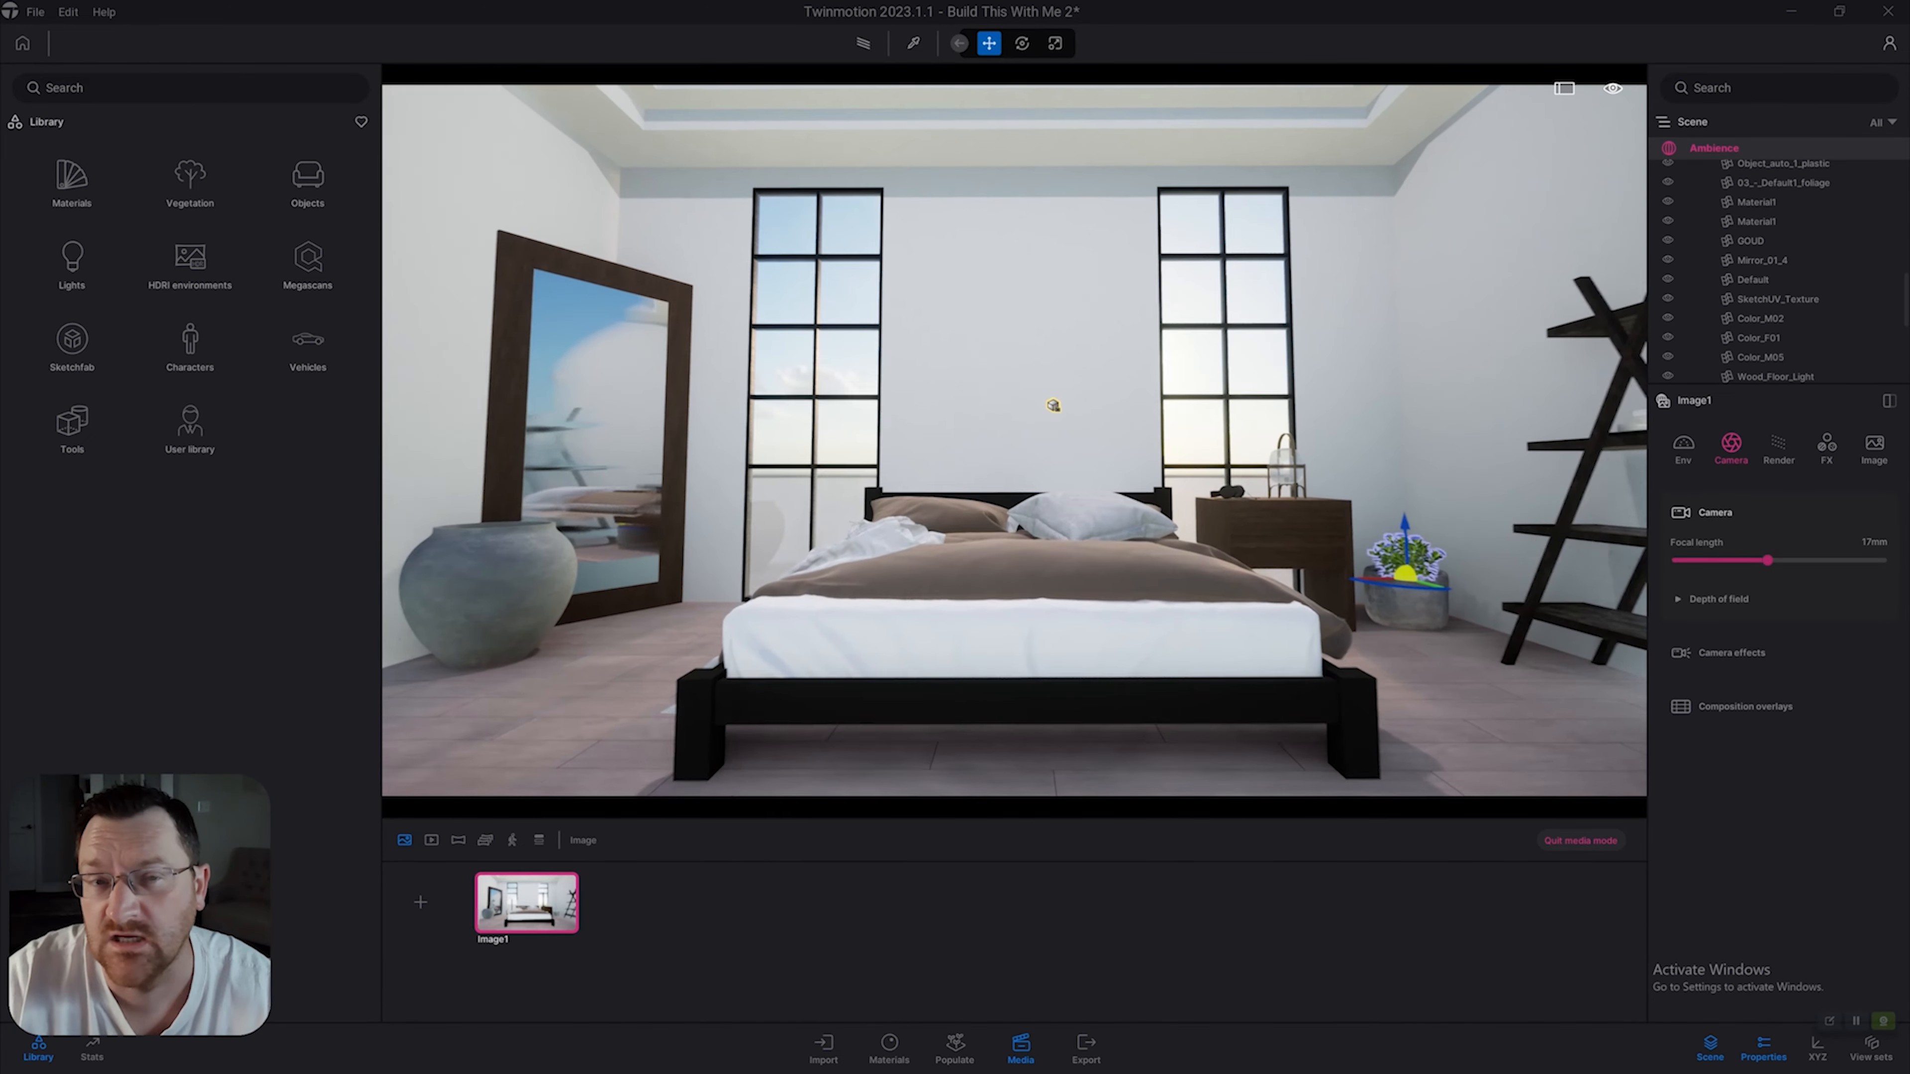
pyautogui.press('w')
pyautogui.moveTo(1059, 400); pyautogui.dragTo(1078, 374, button='right')
pyautogui.press('s')
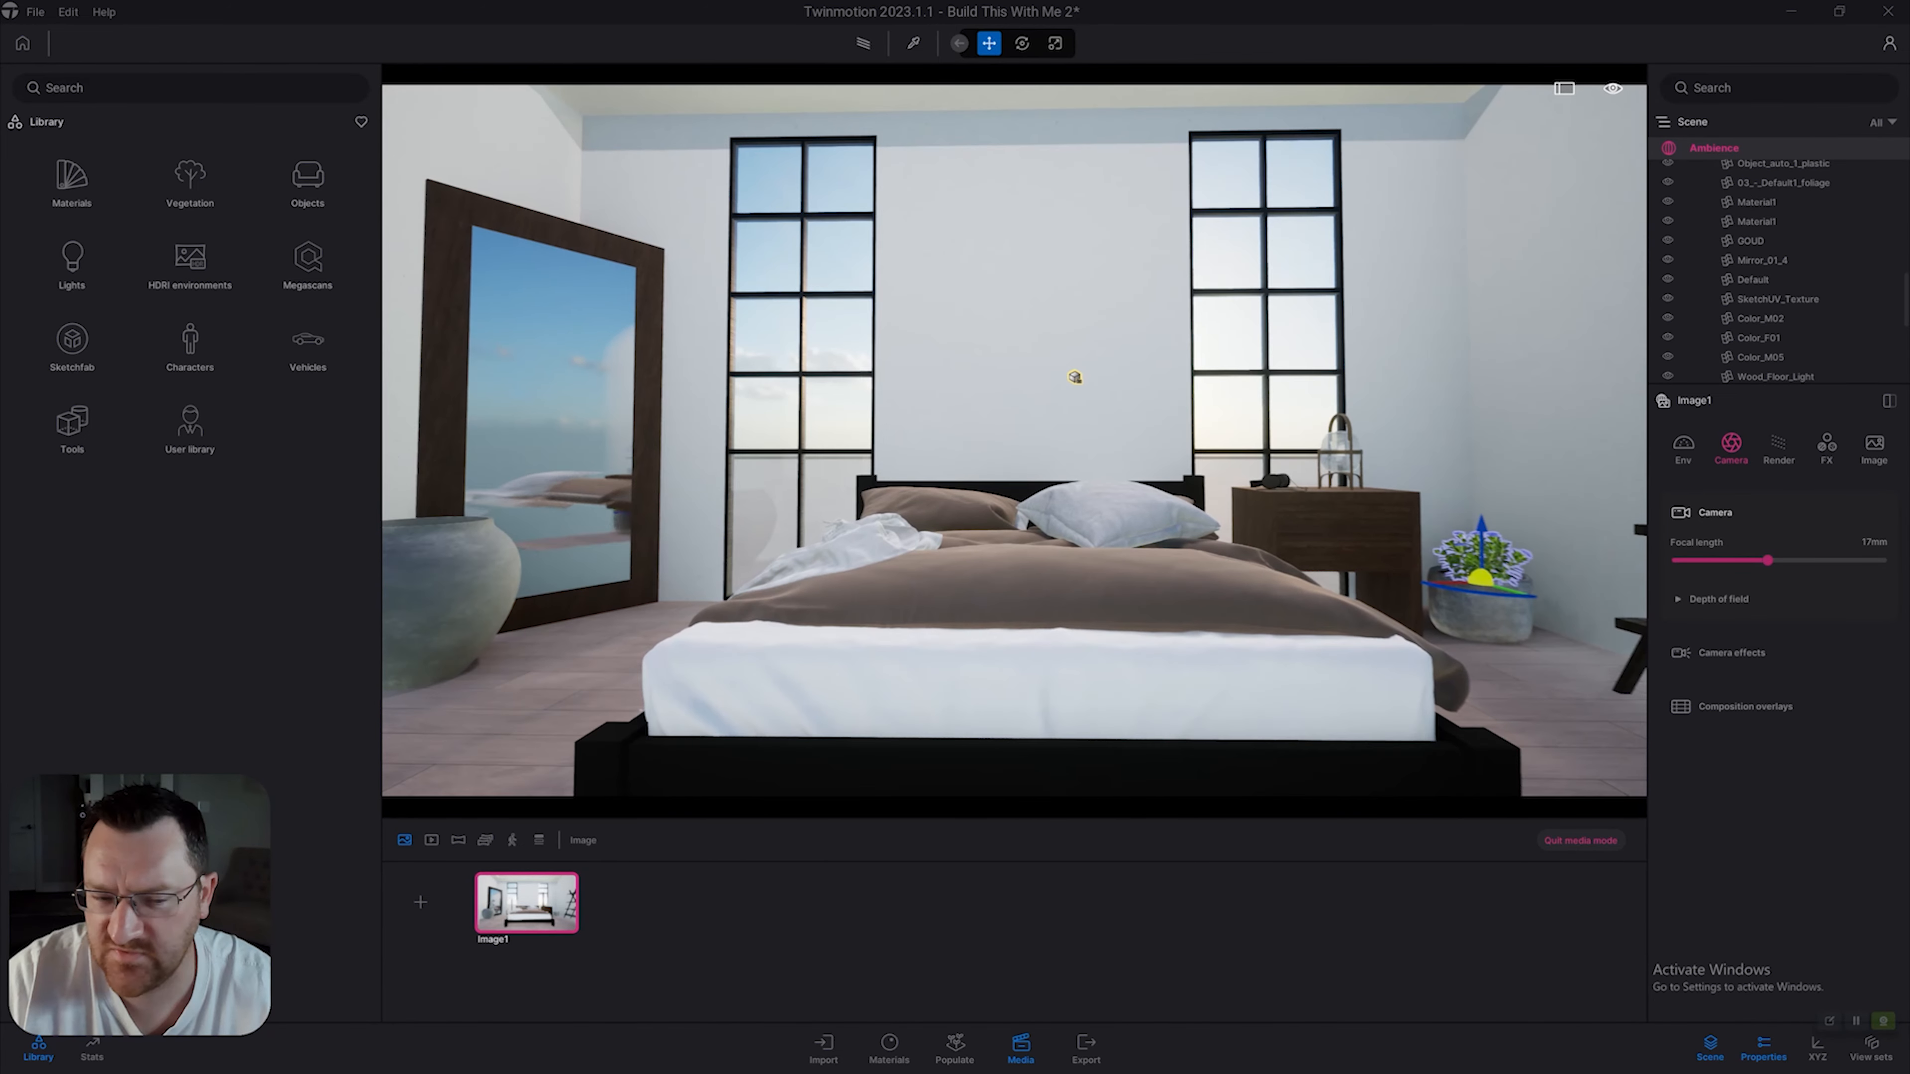
pyautogui.press('s')
pyautogui.press('a')
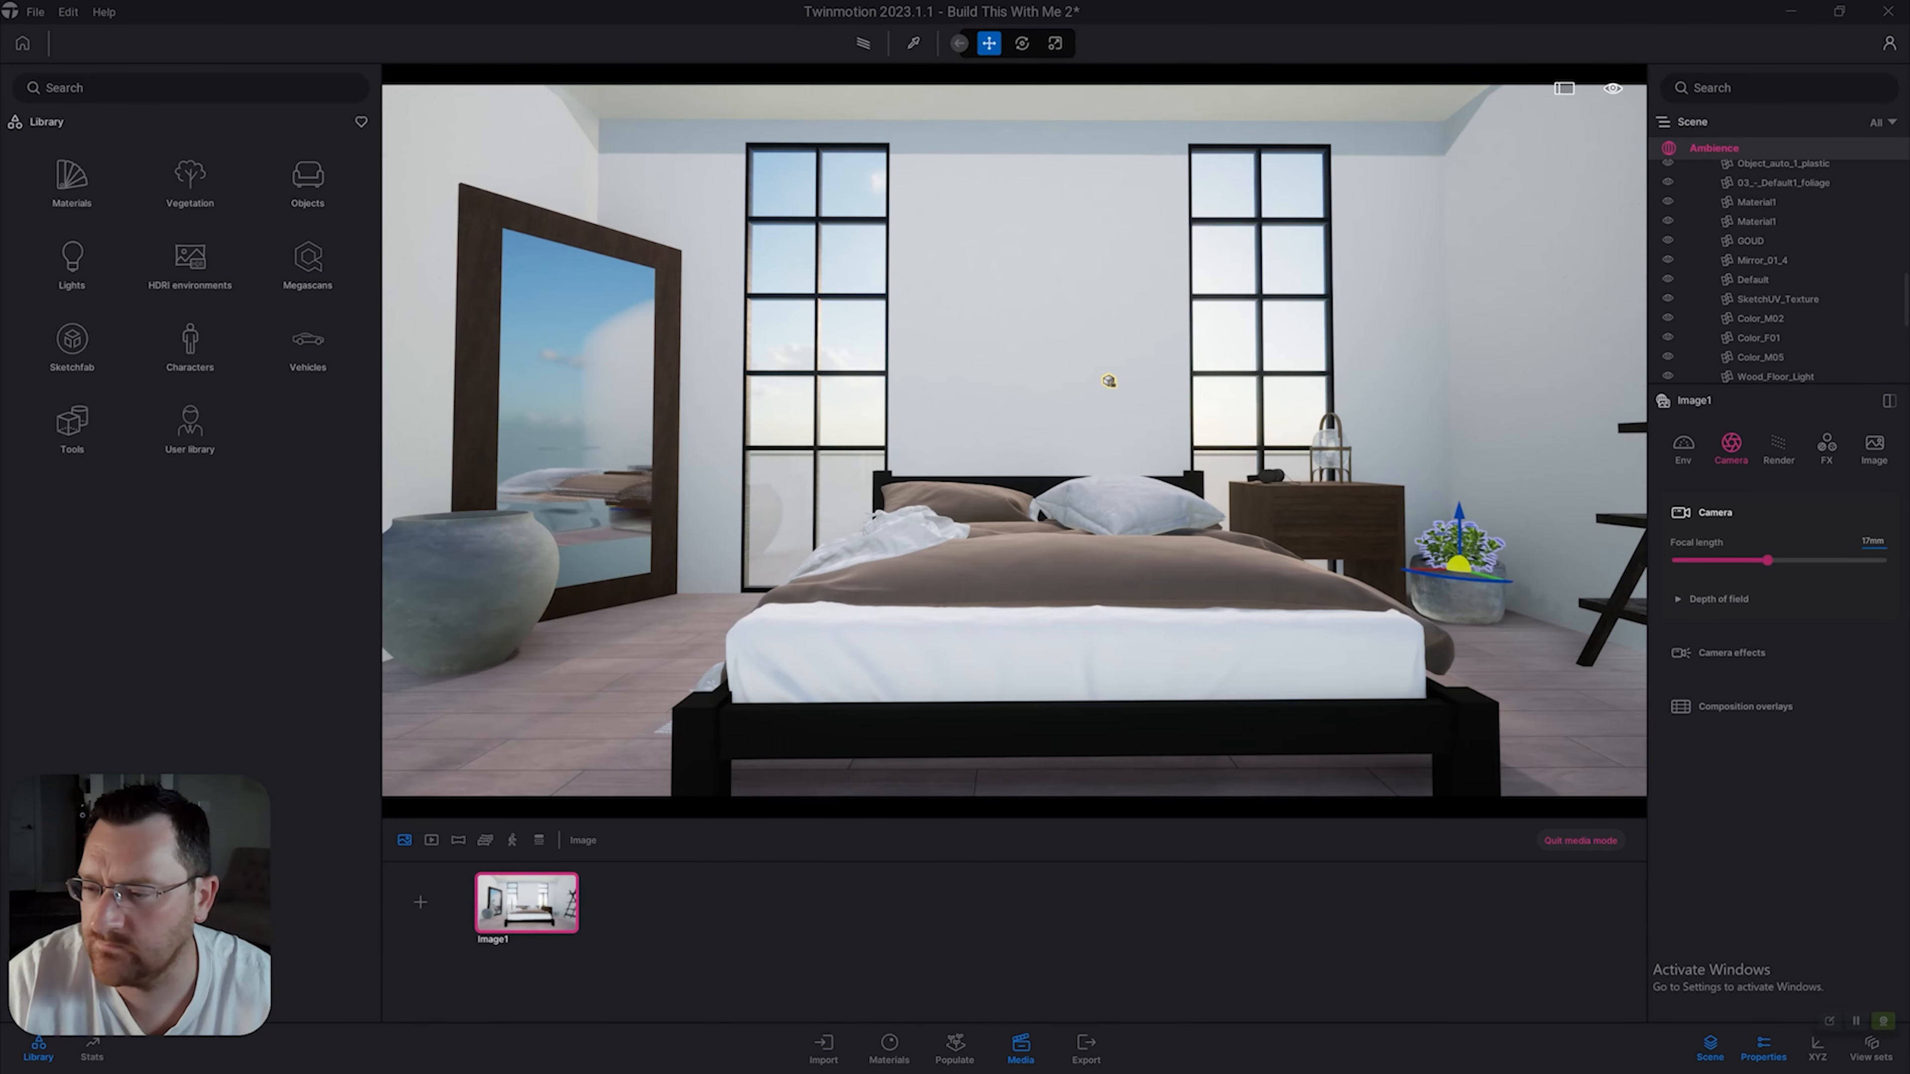
# Set Image1's focal length to 32 mm and update the image with a pulled-back view framing the whole bed.
pyautogui.click(1873, 542)
pyautogui.write('32')
pyautogui.press('Return')
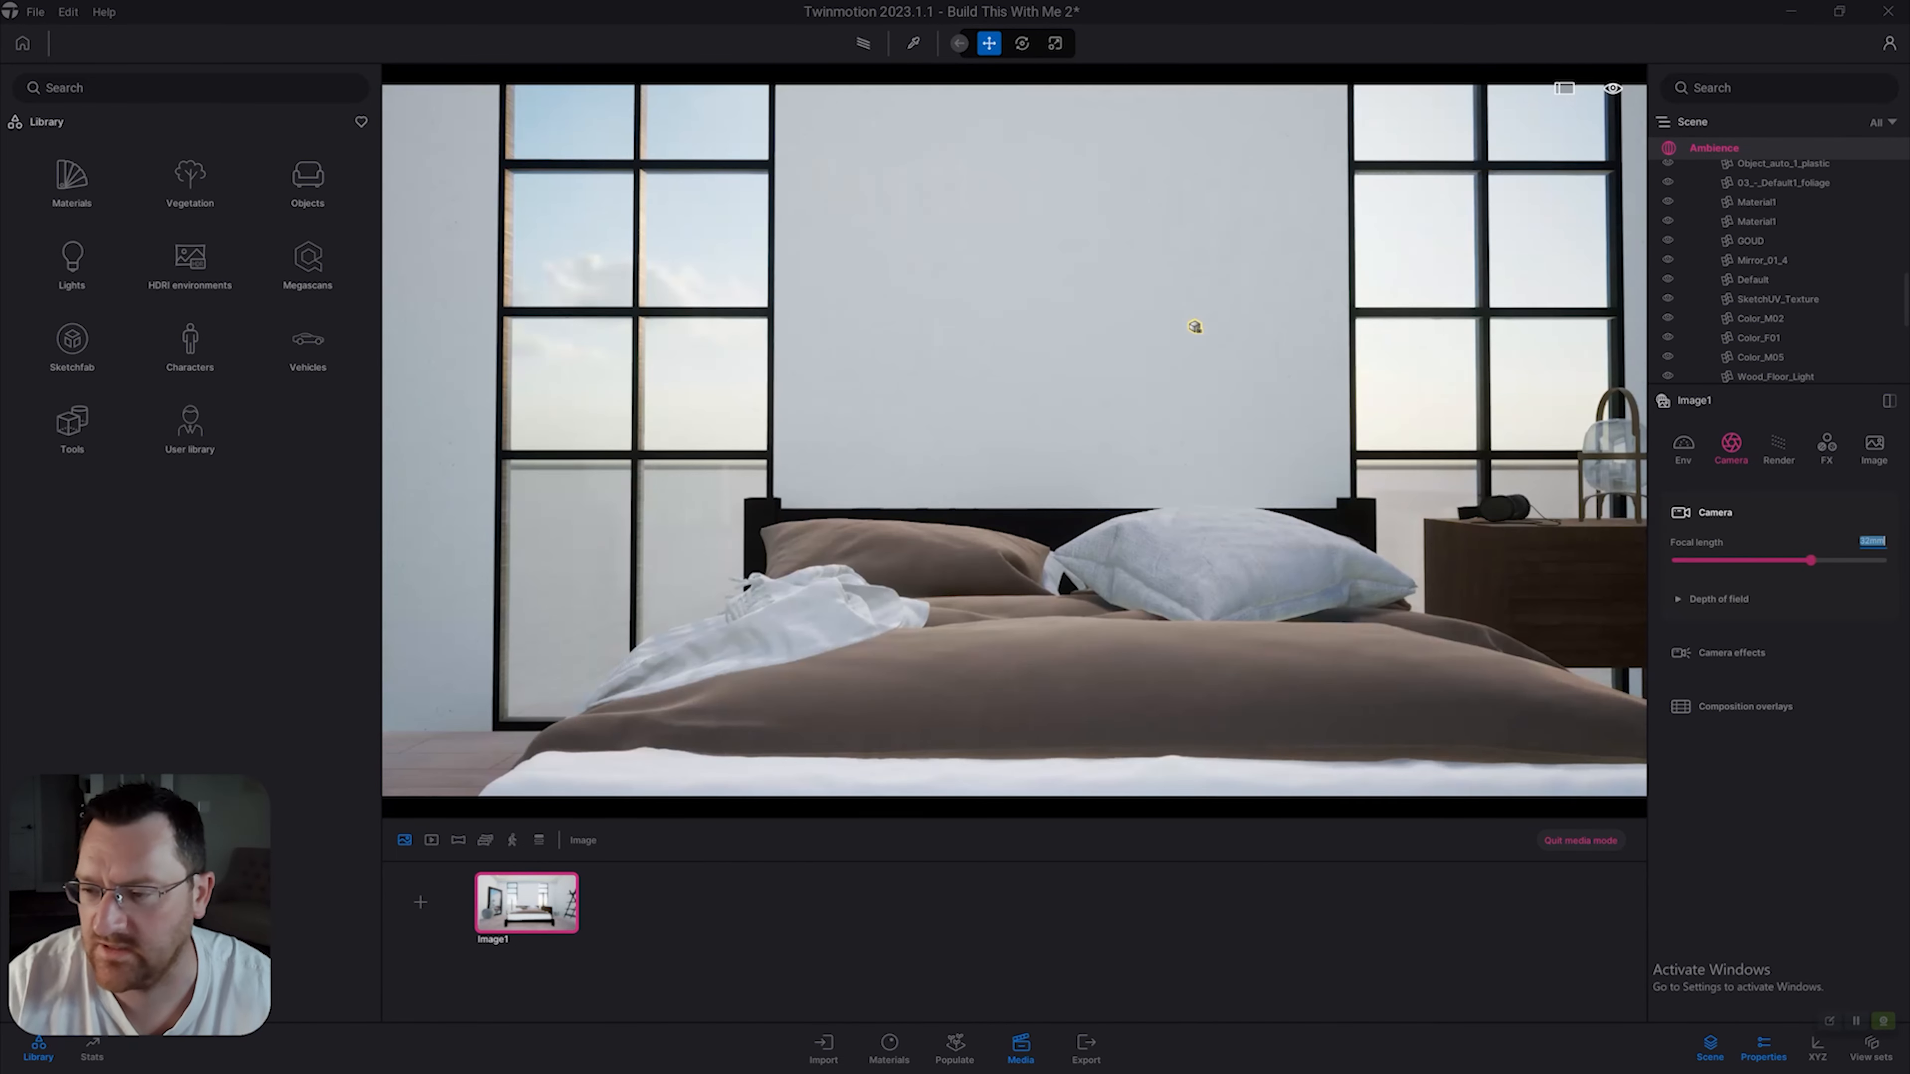
pyautogui.press('s')
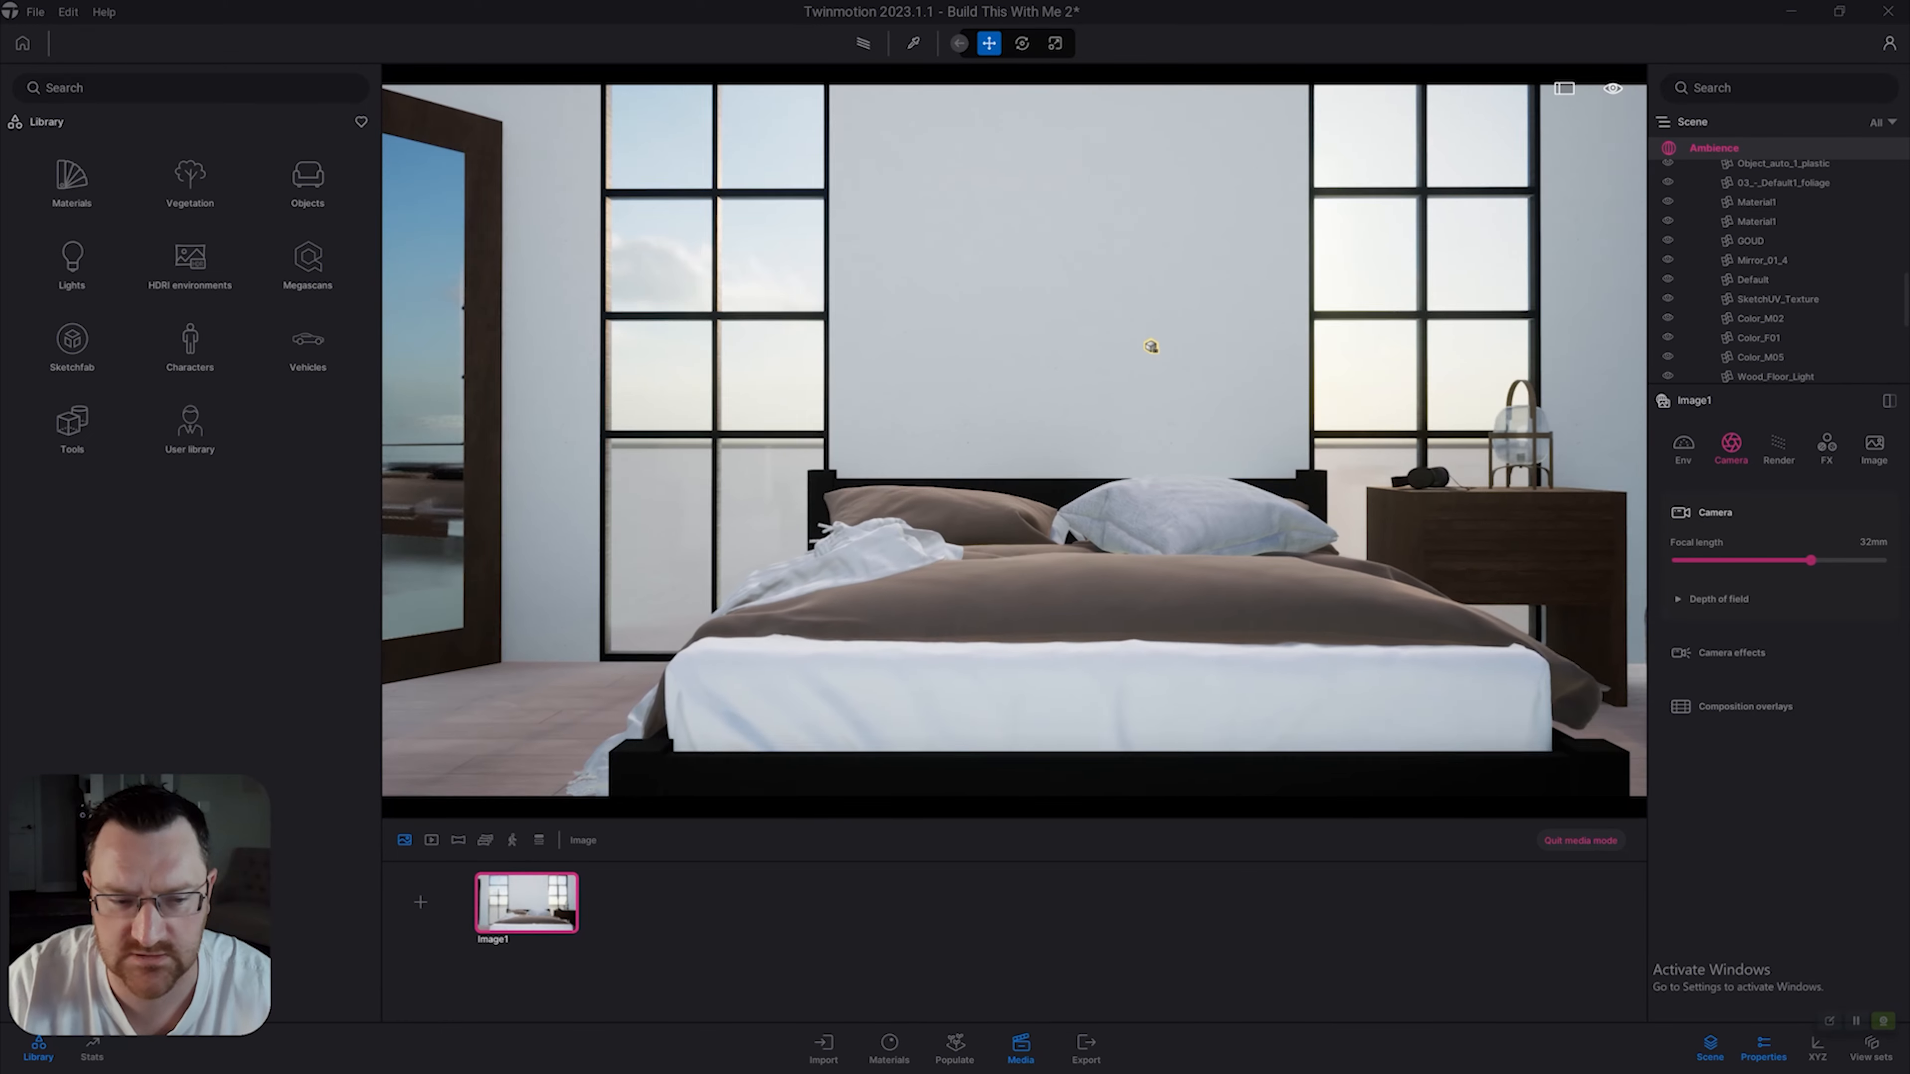
pyautogui.press('s')
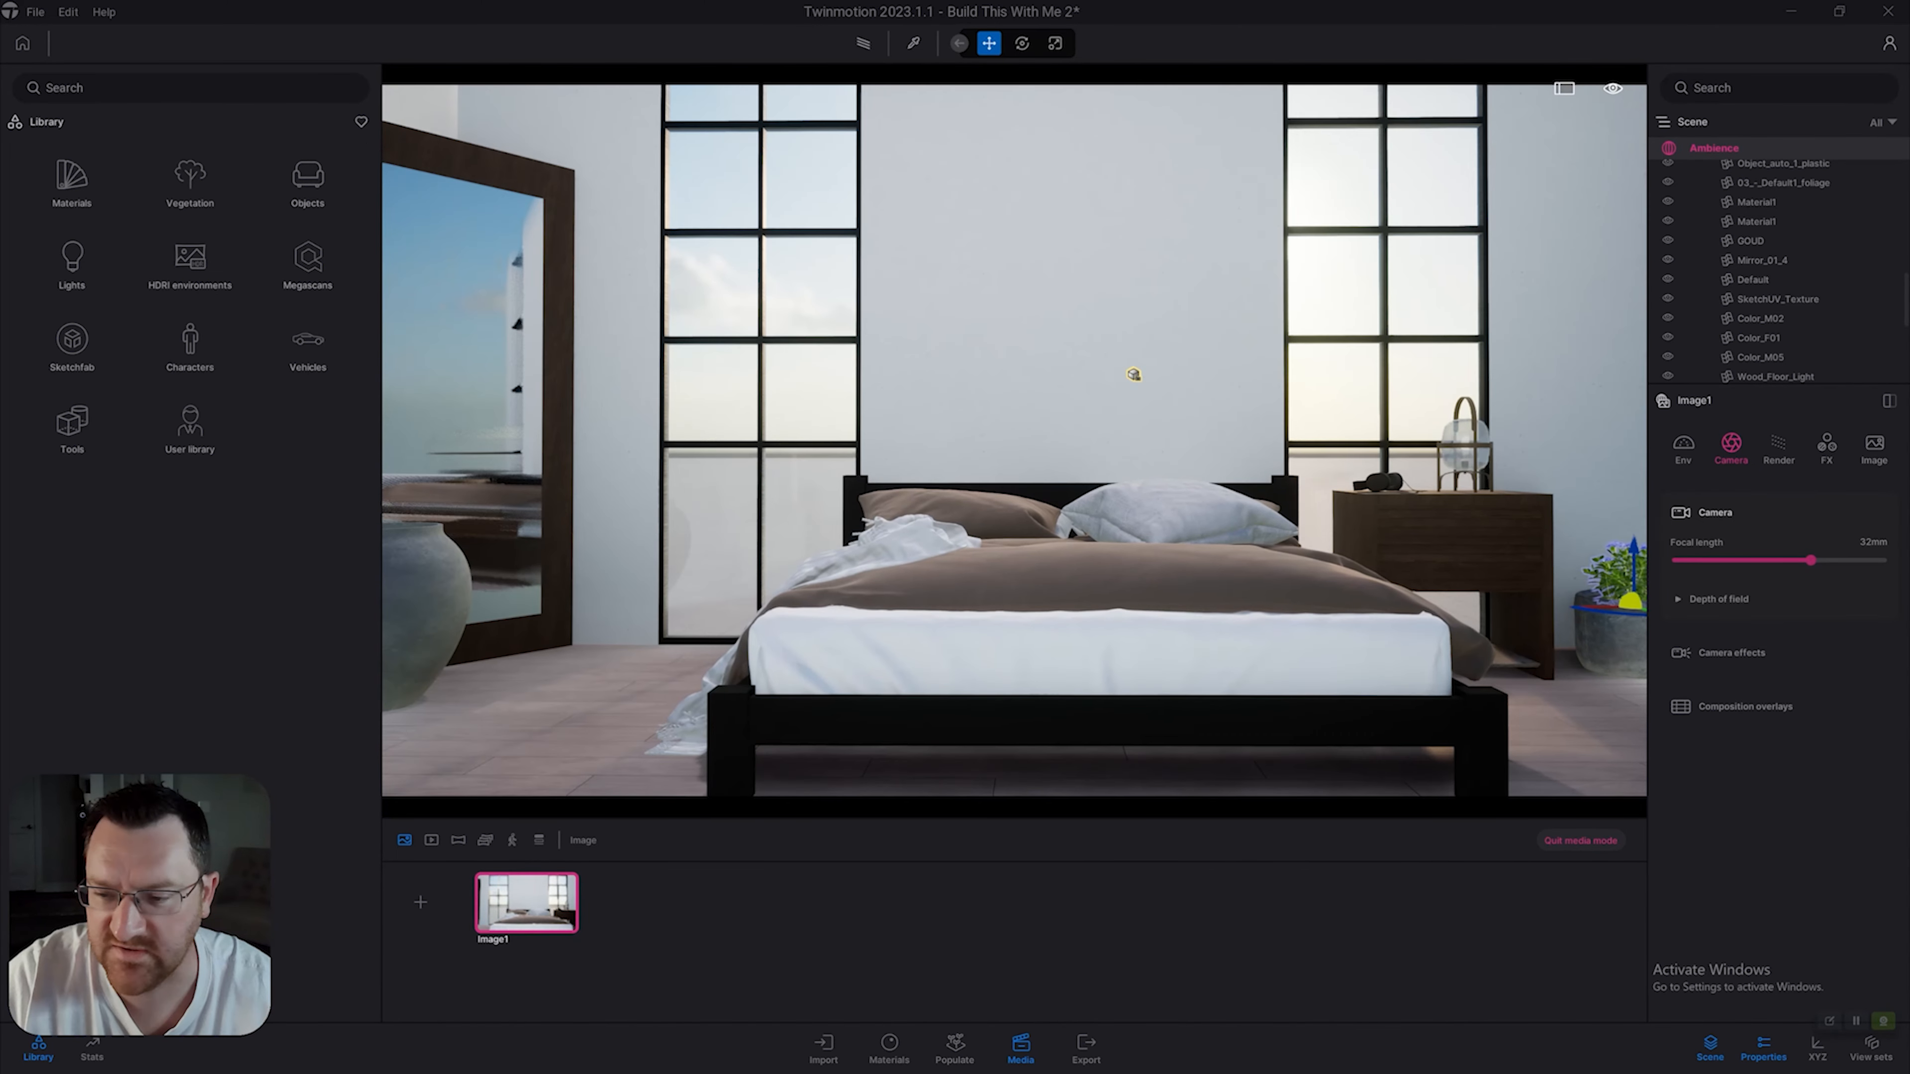
pyautogui.press('w')
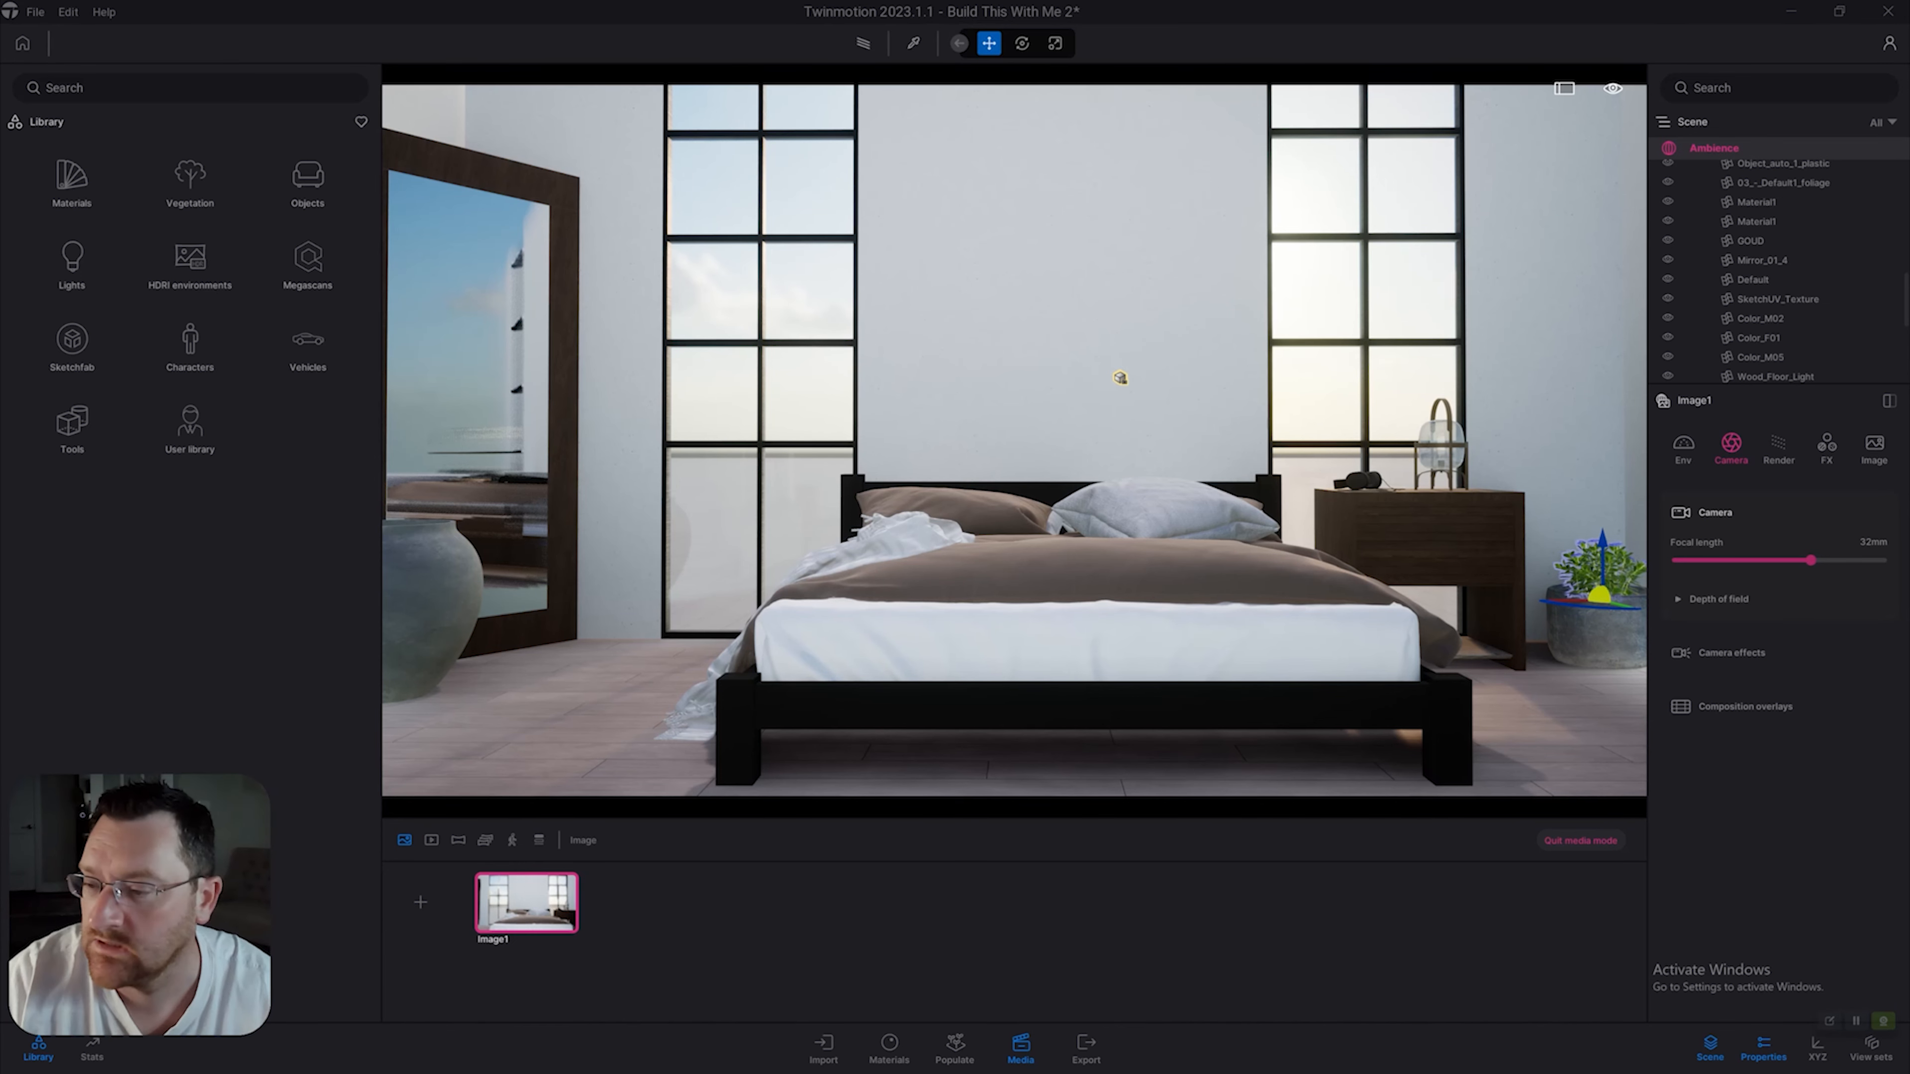
pyautogui.moveTo(535, 891)
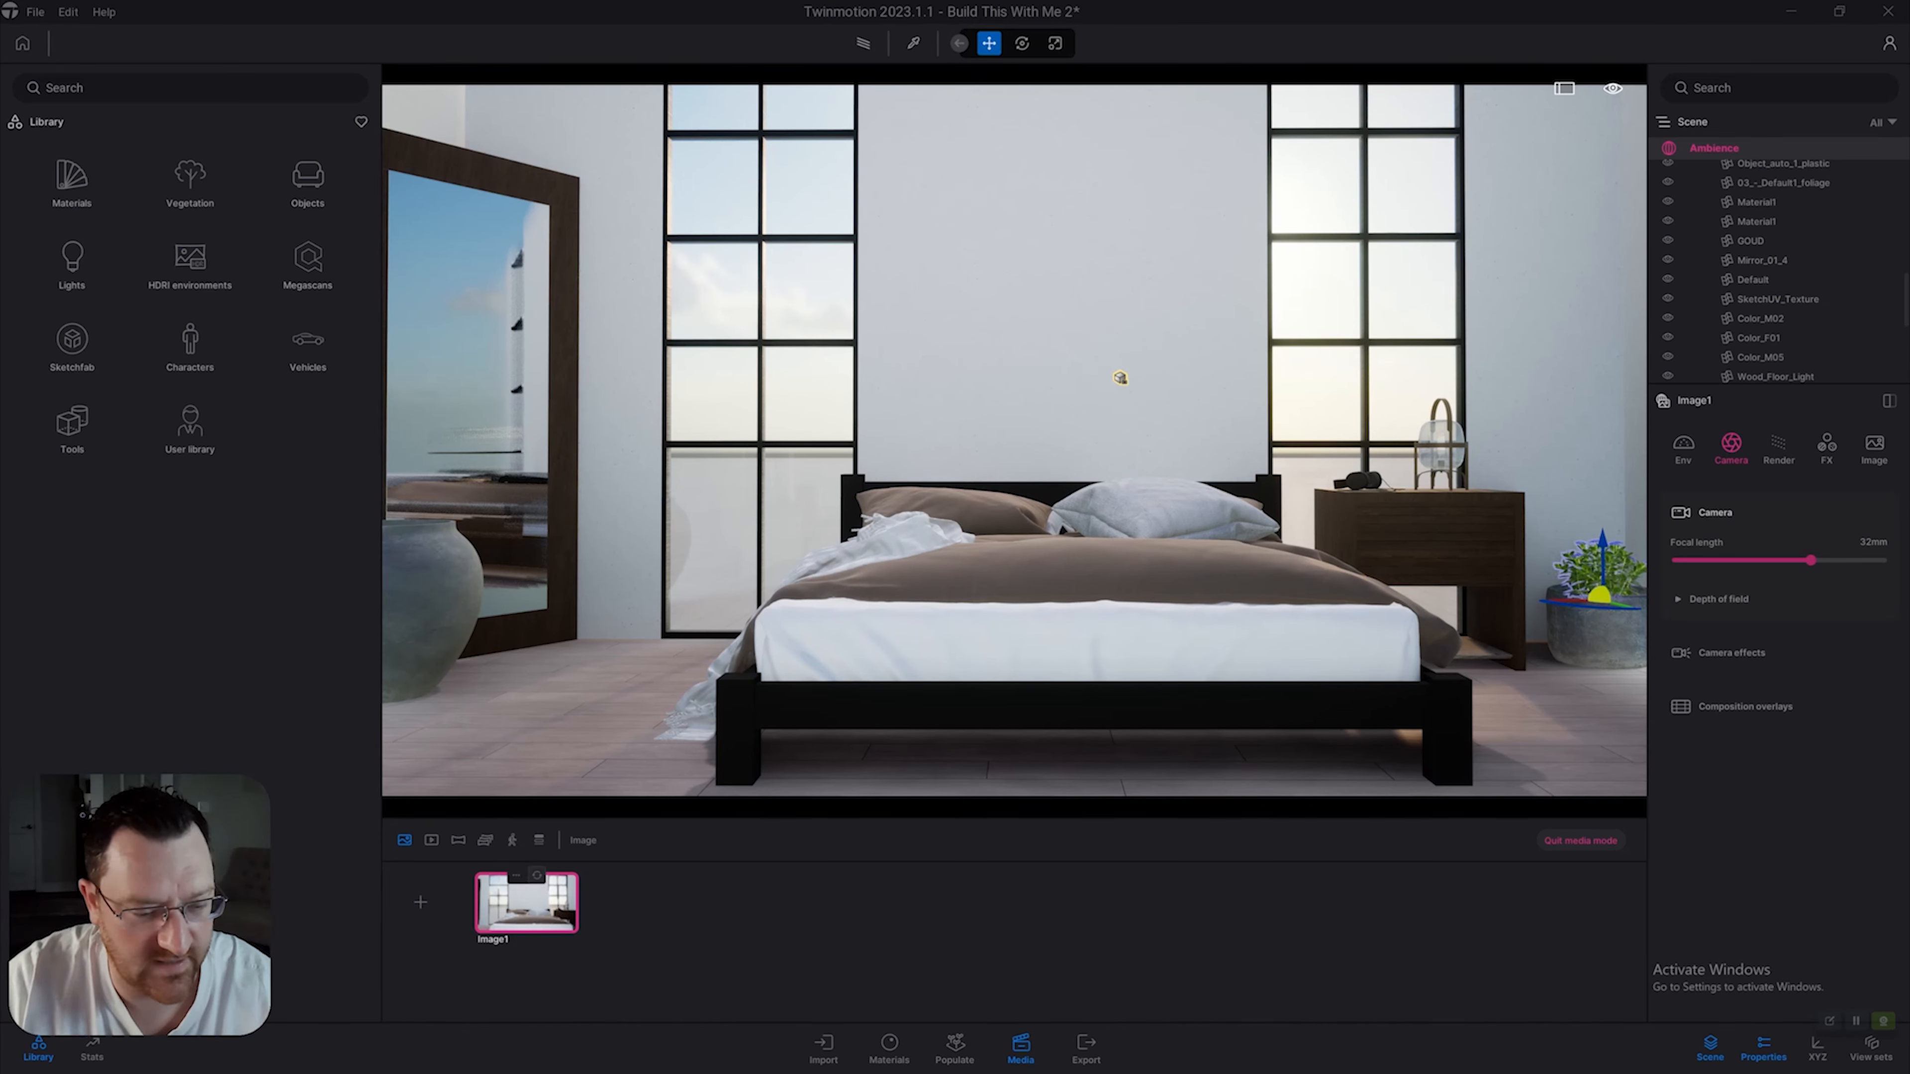
pyautogui.click(537, 876)
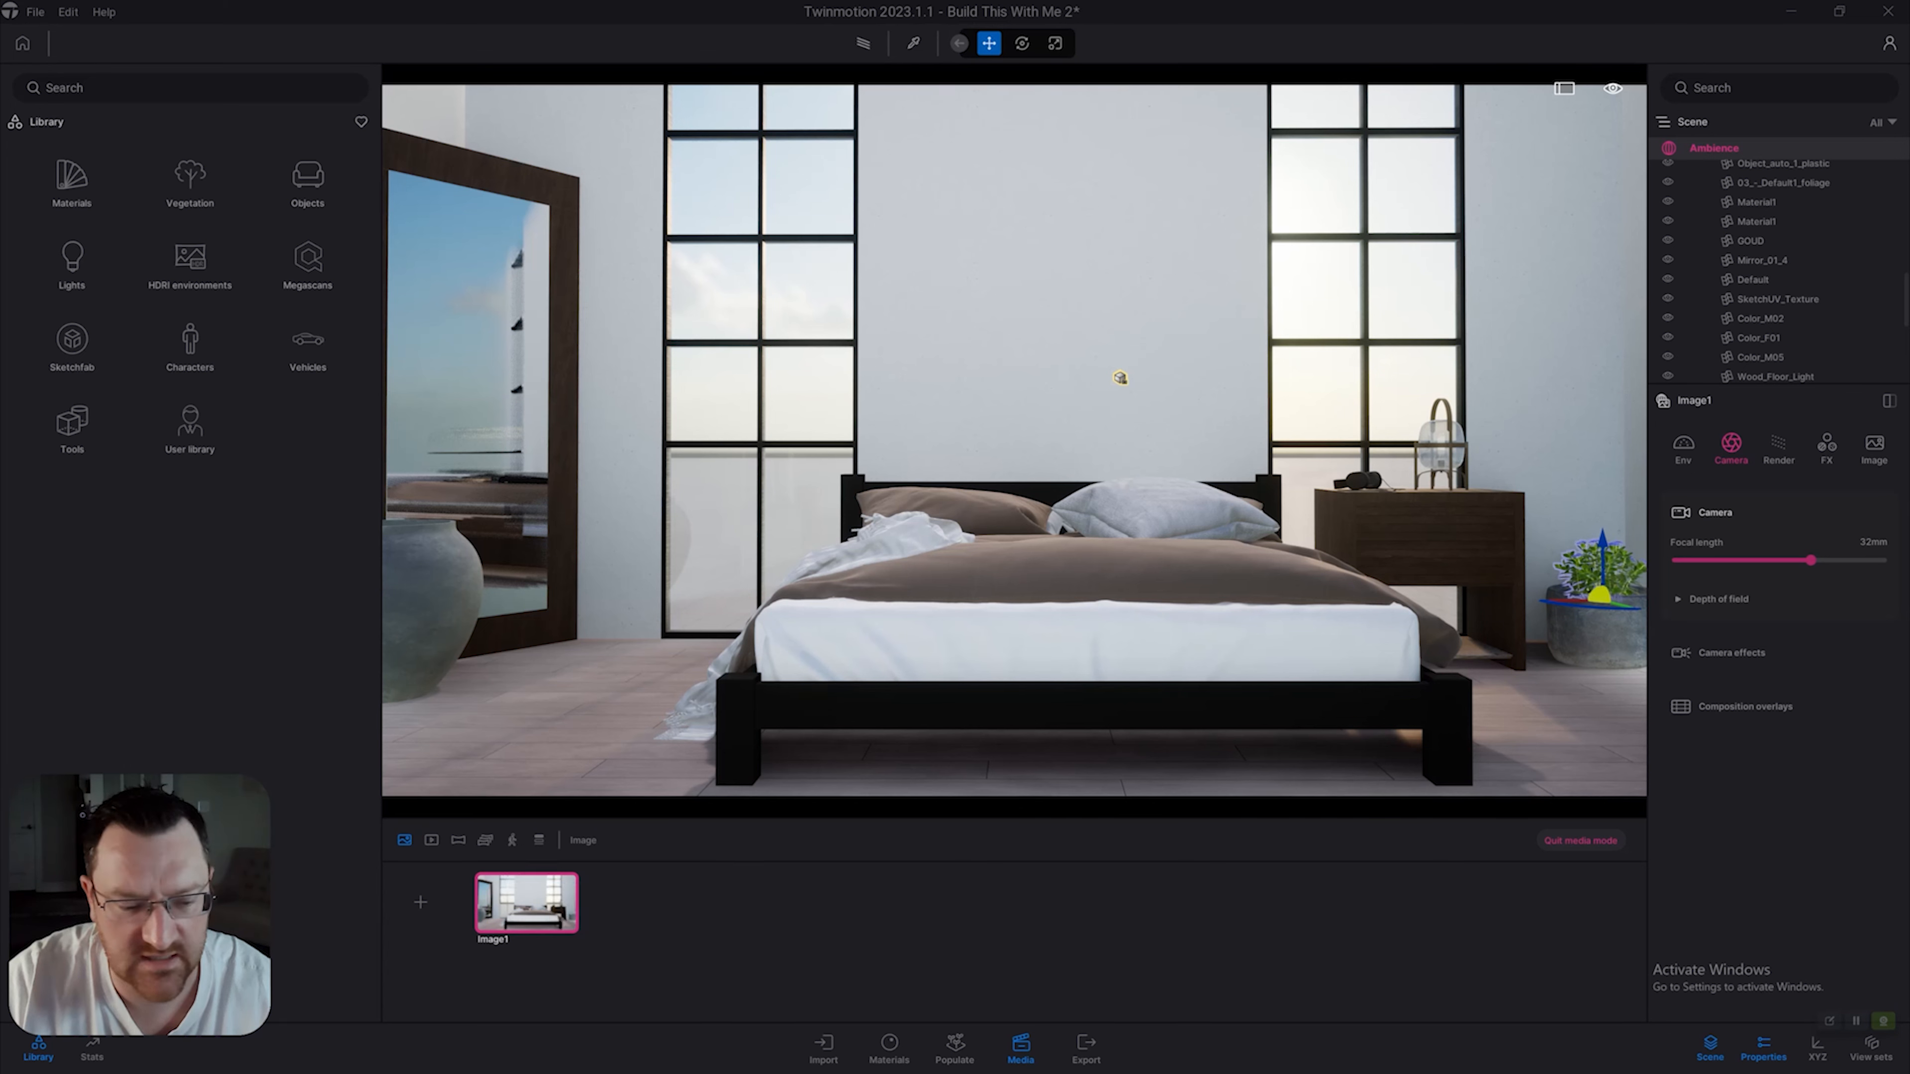
pyautogui.moveTo(535, 886)
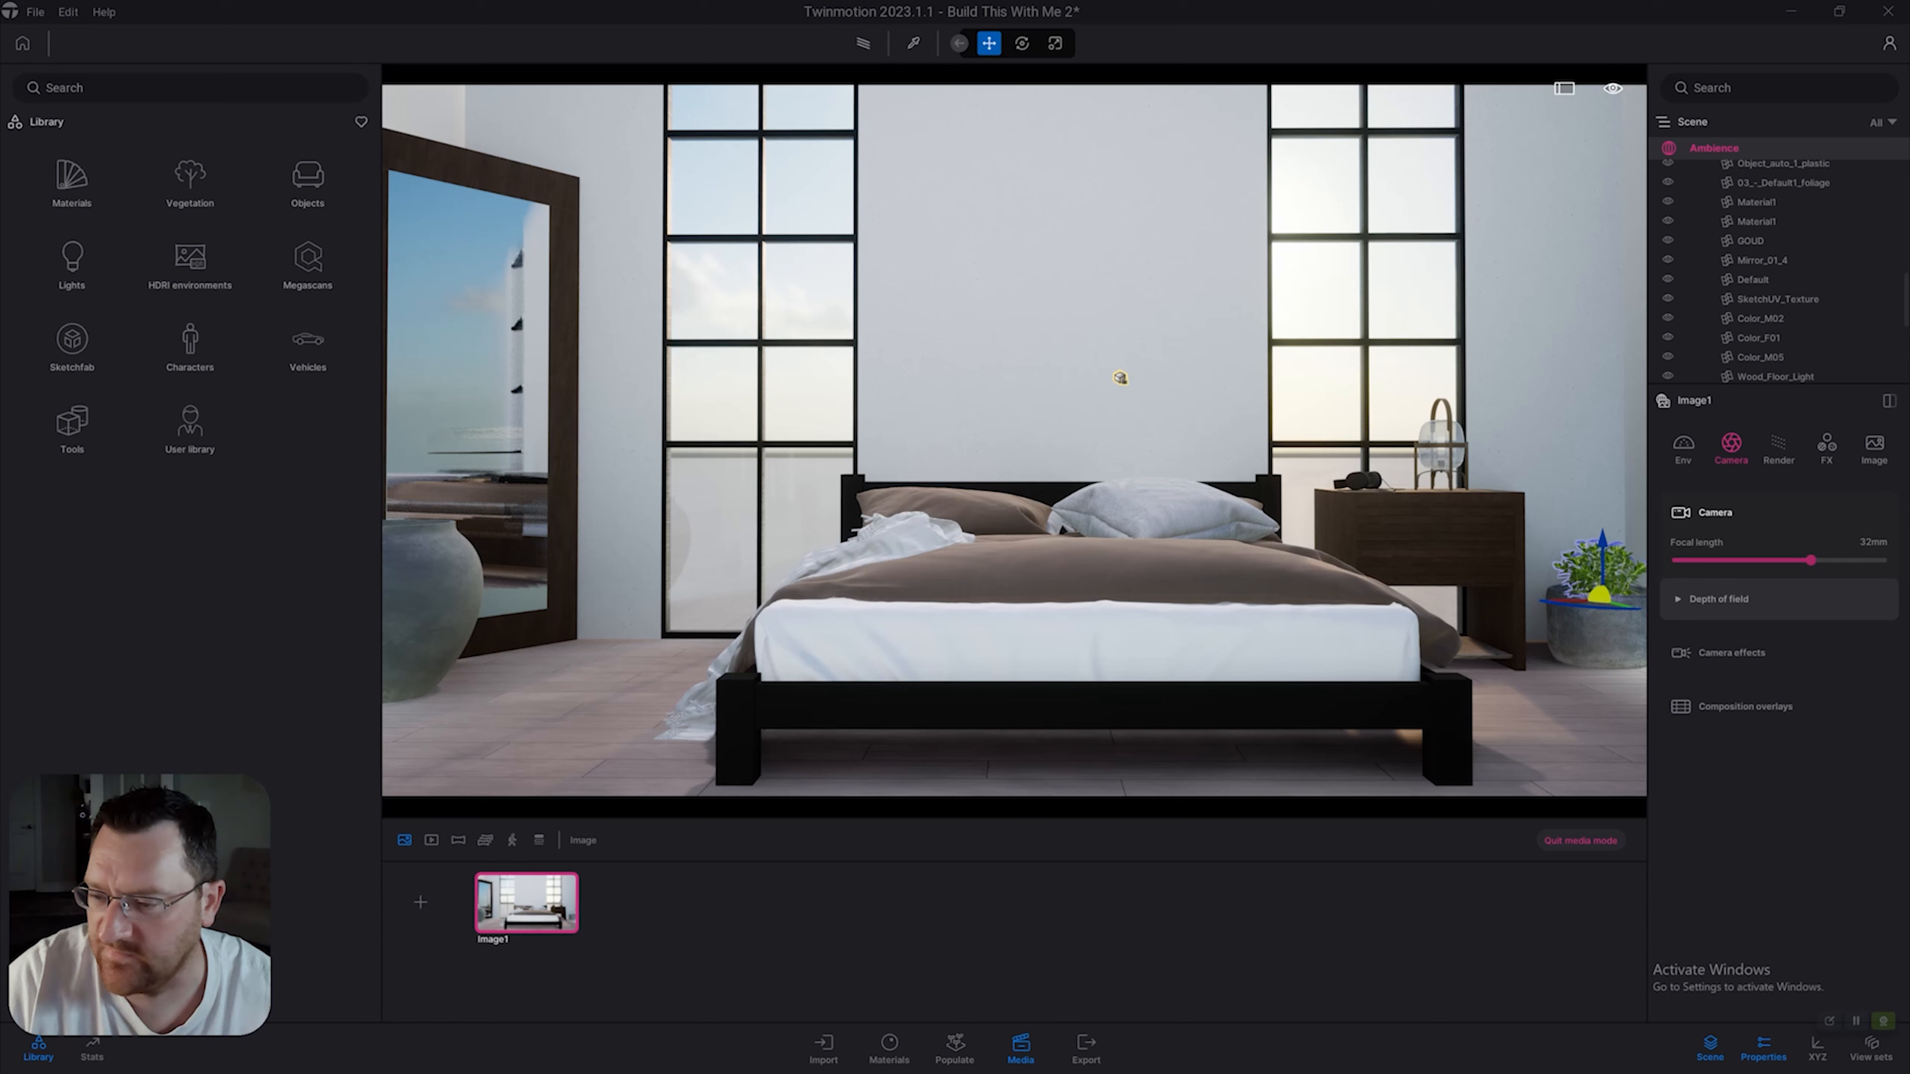
# Open Image1's camera effects, try vignetting at 0% and 85%, and set it back to 40%.
pyautogui.click(1731, 652)
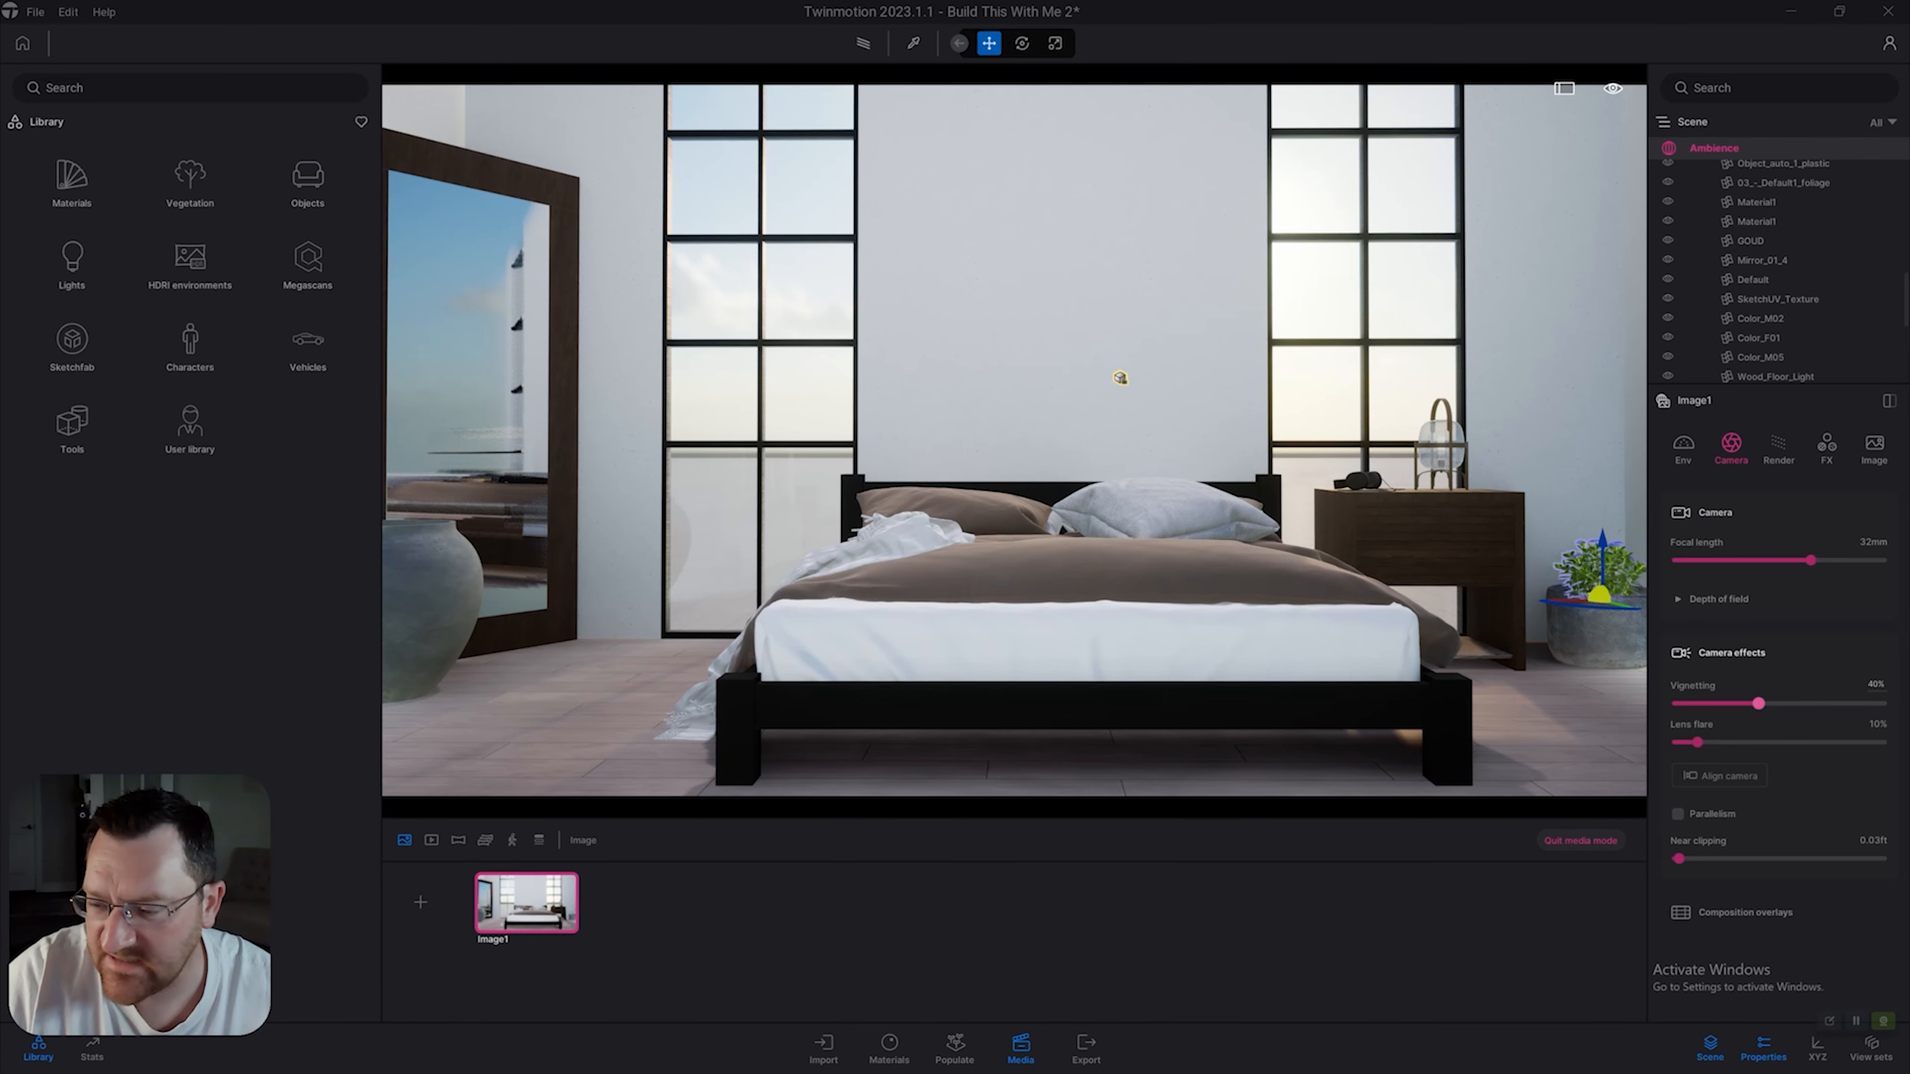
pyautogui.moveTo(1759, 704); pyautogui.dragTo(1677, 704)
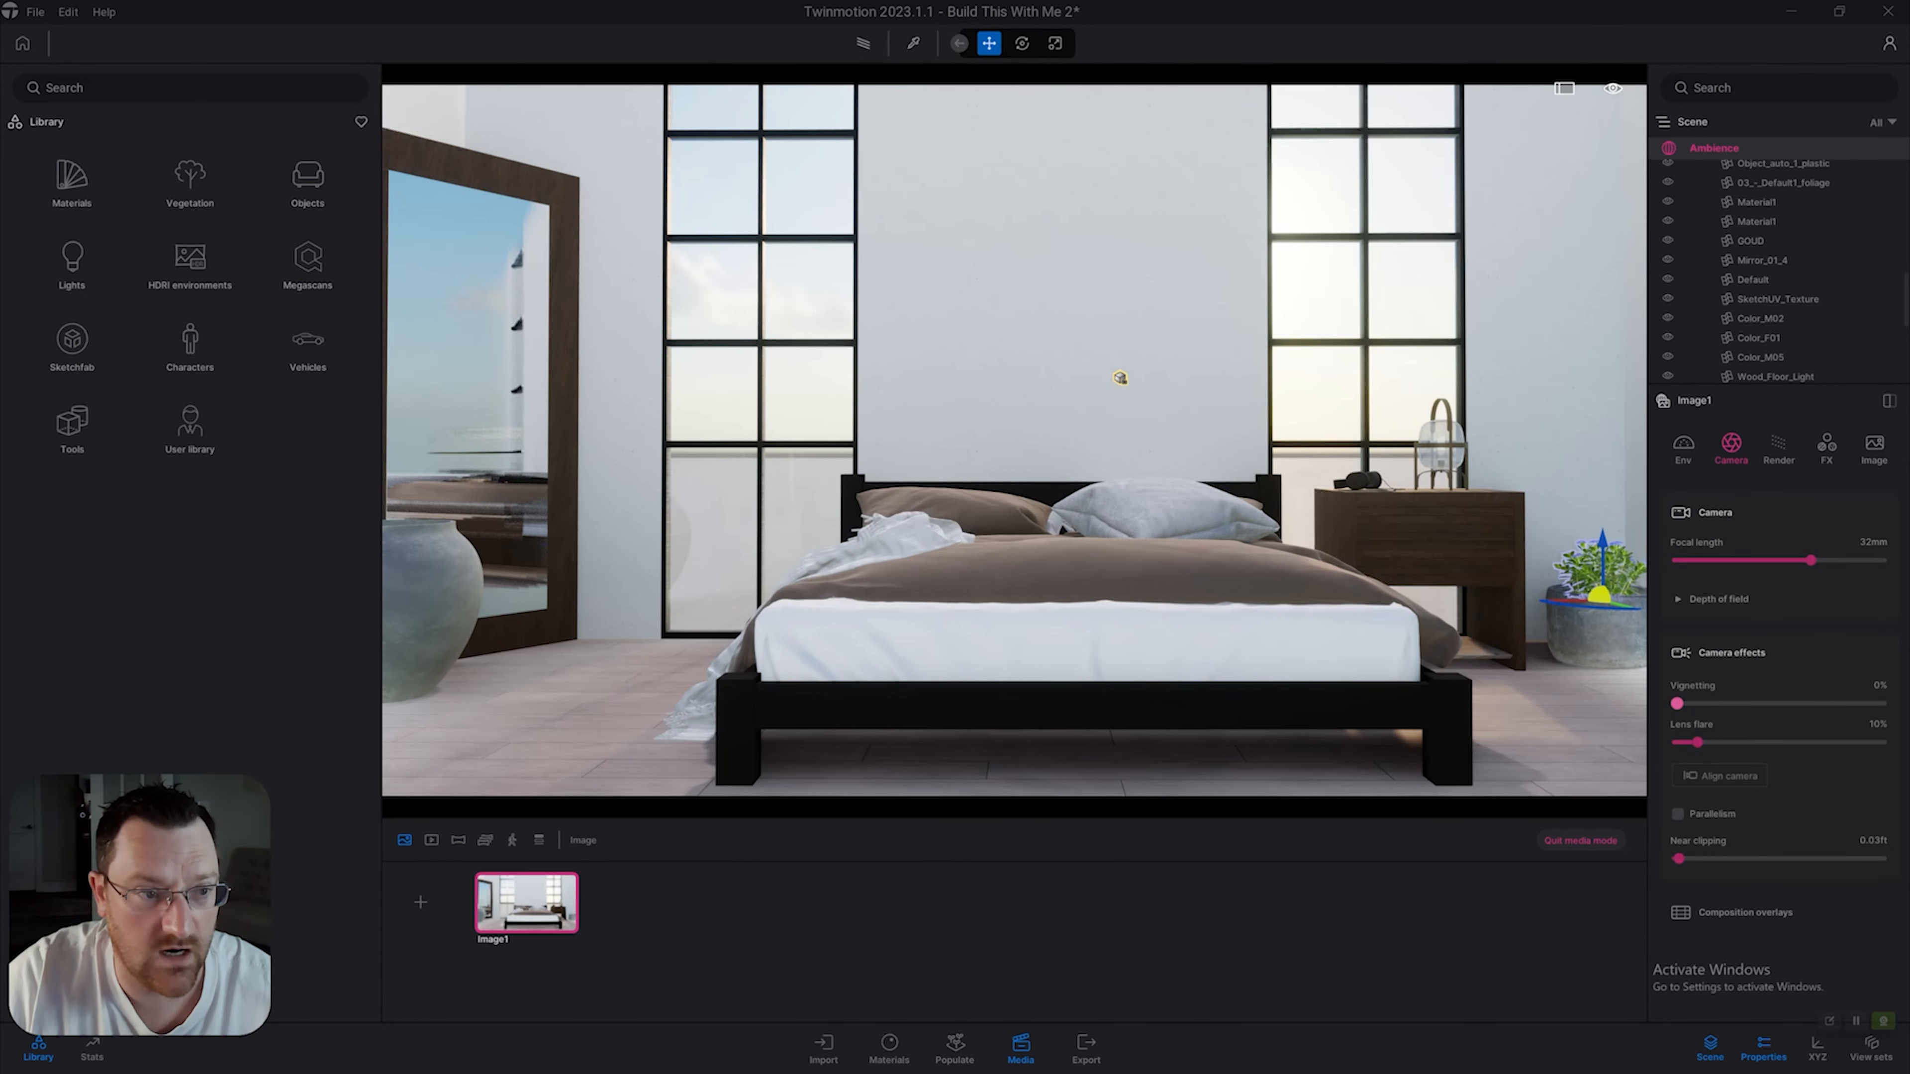
pyautogui.moveTo(1677, 703); pyautogui.dragTo(1846, 703)
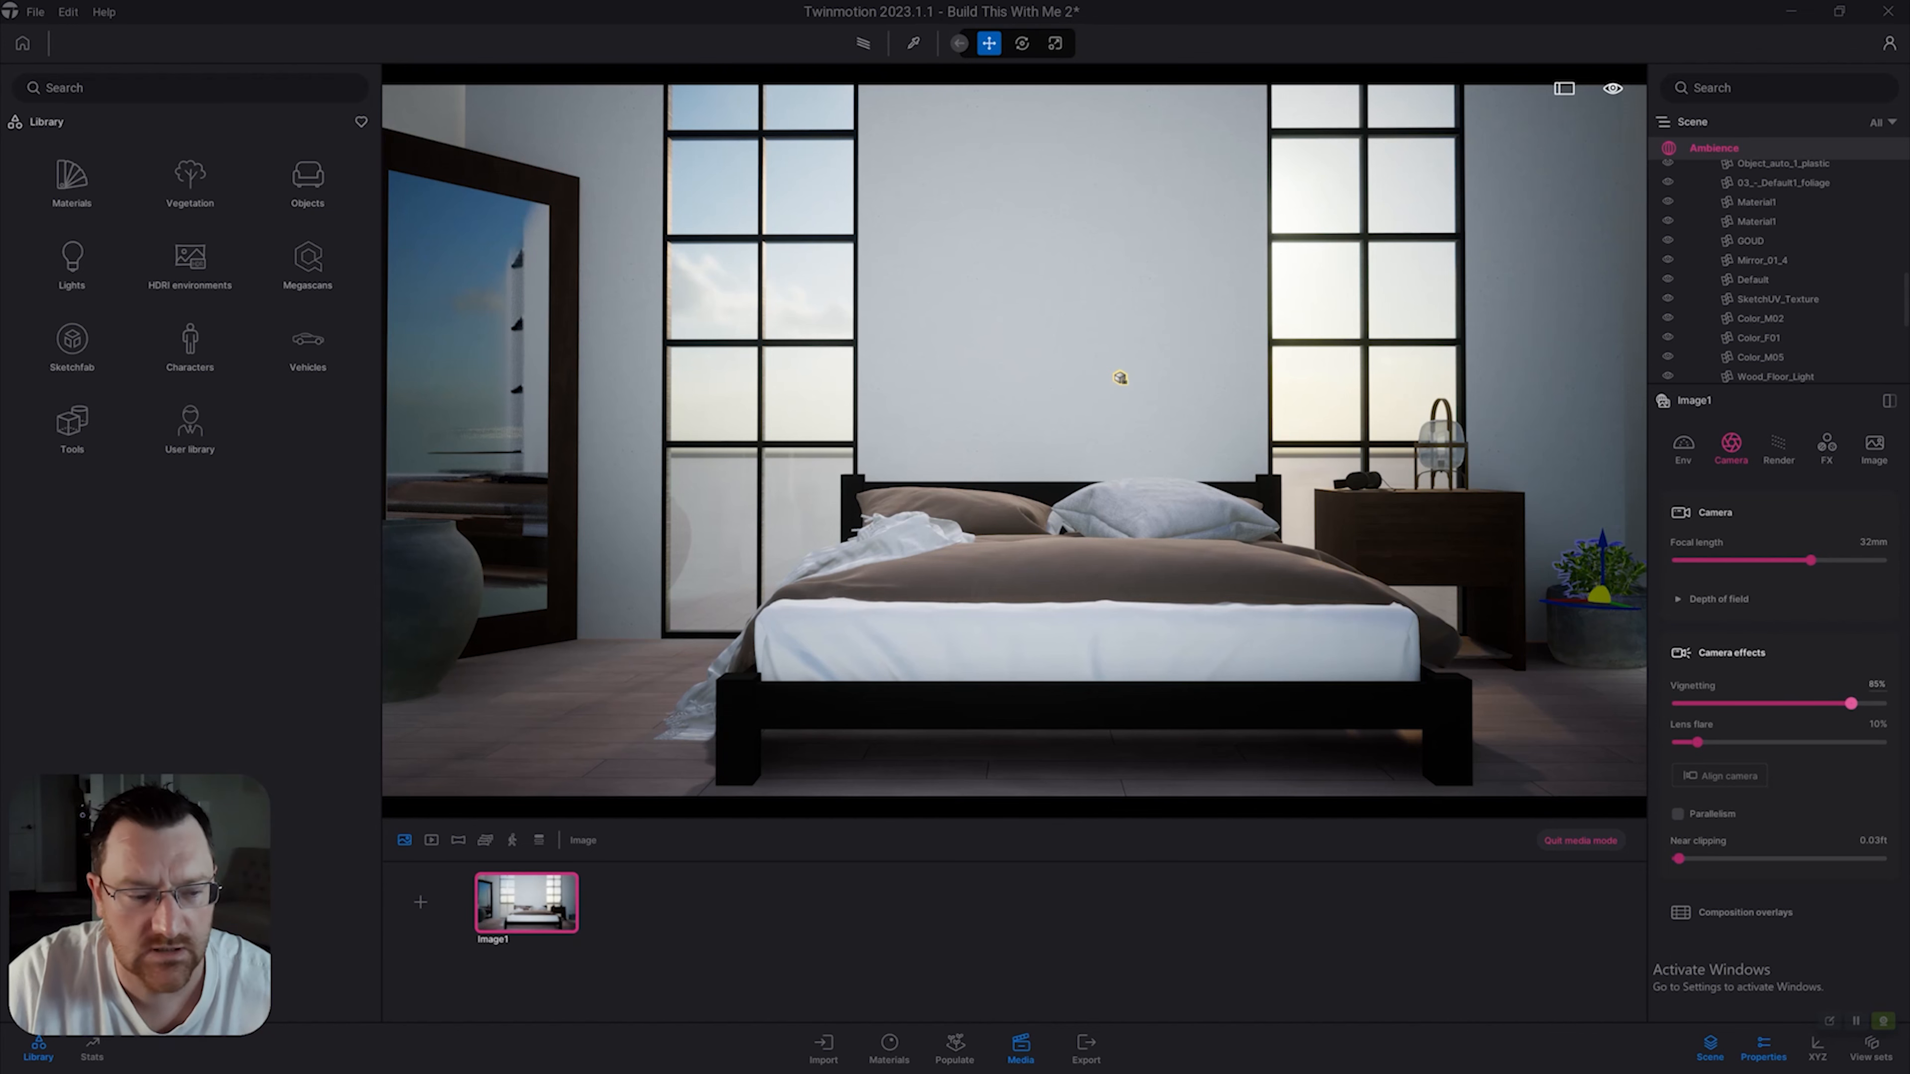
pyautogui.moveTo(1852, 703); pyautogui.dragTo(1737, 703)
pyautogui.click(1877, 684)
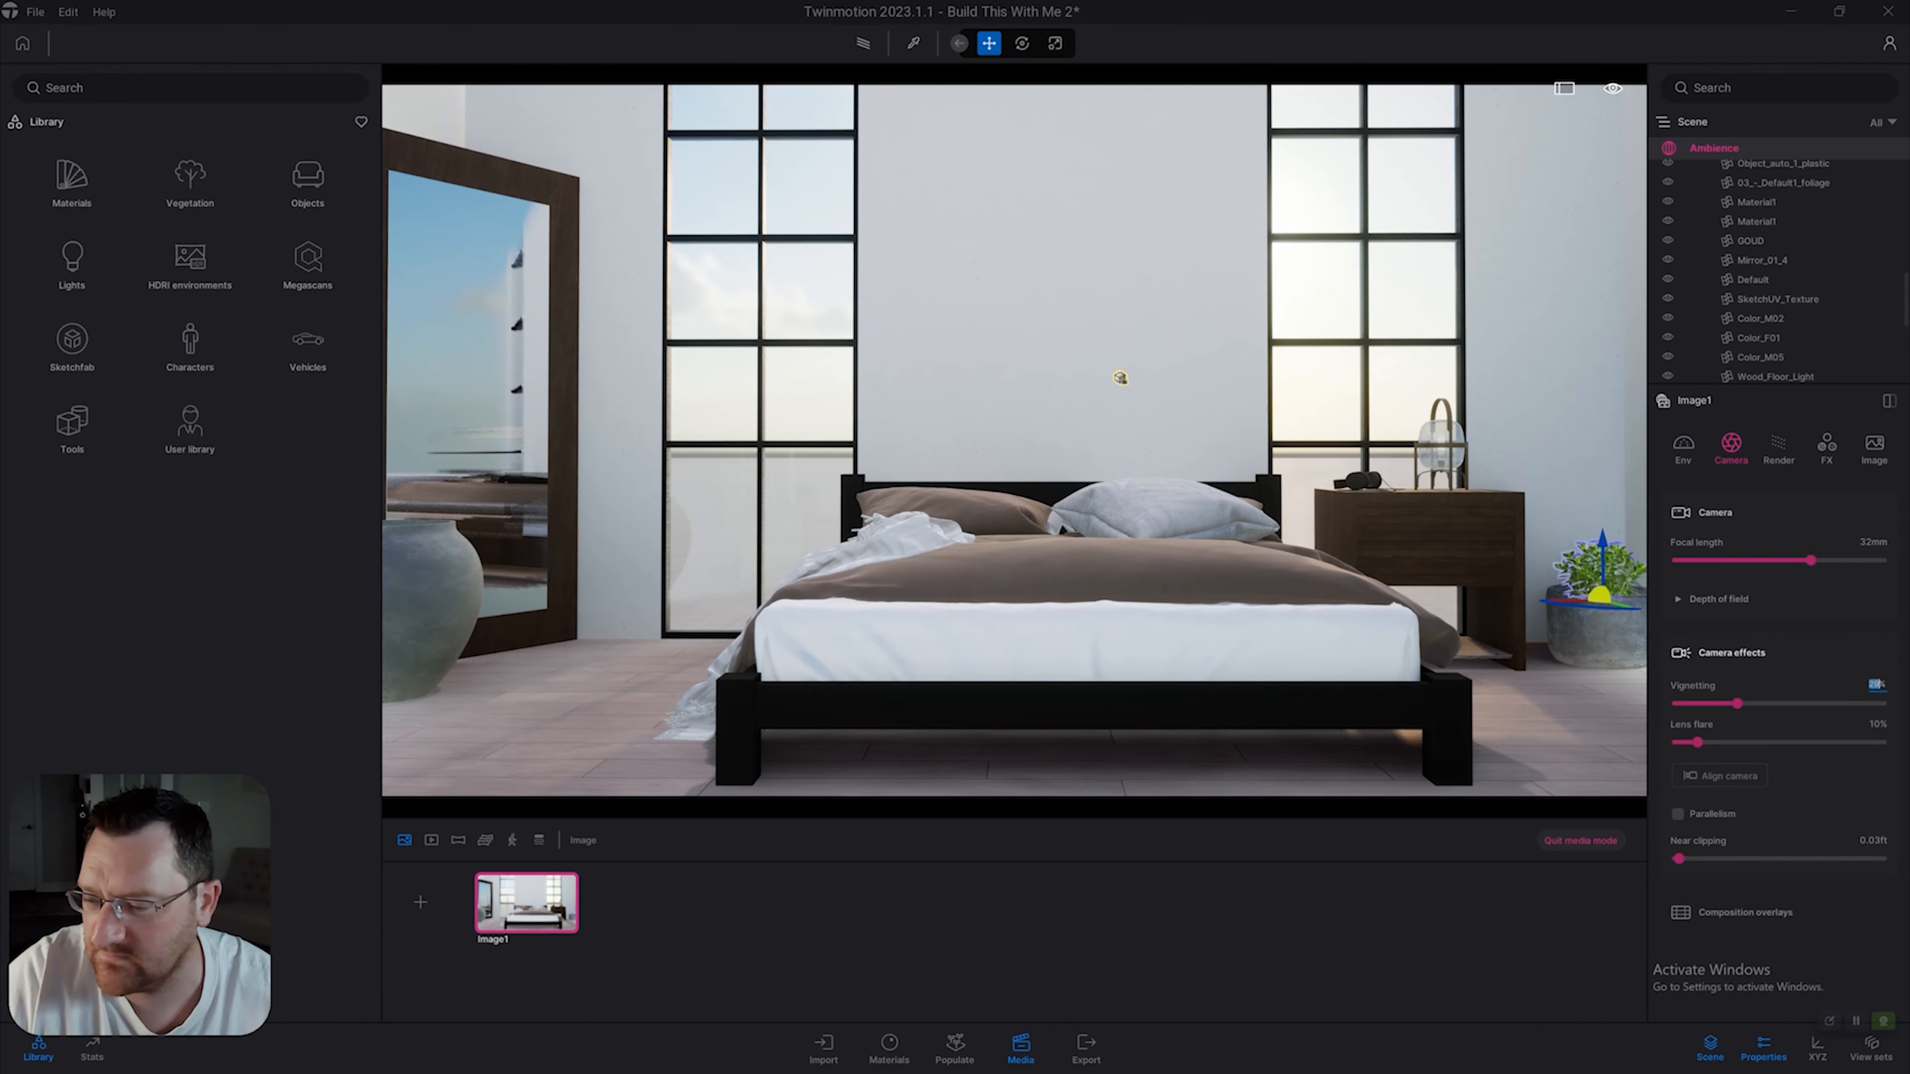
pyautogui.write('40')
pyautogui.press('Return')
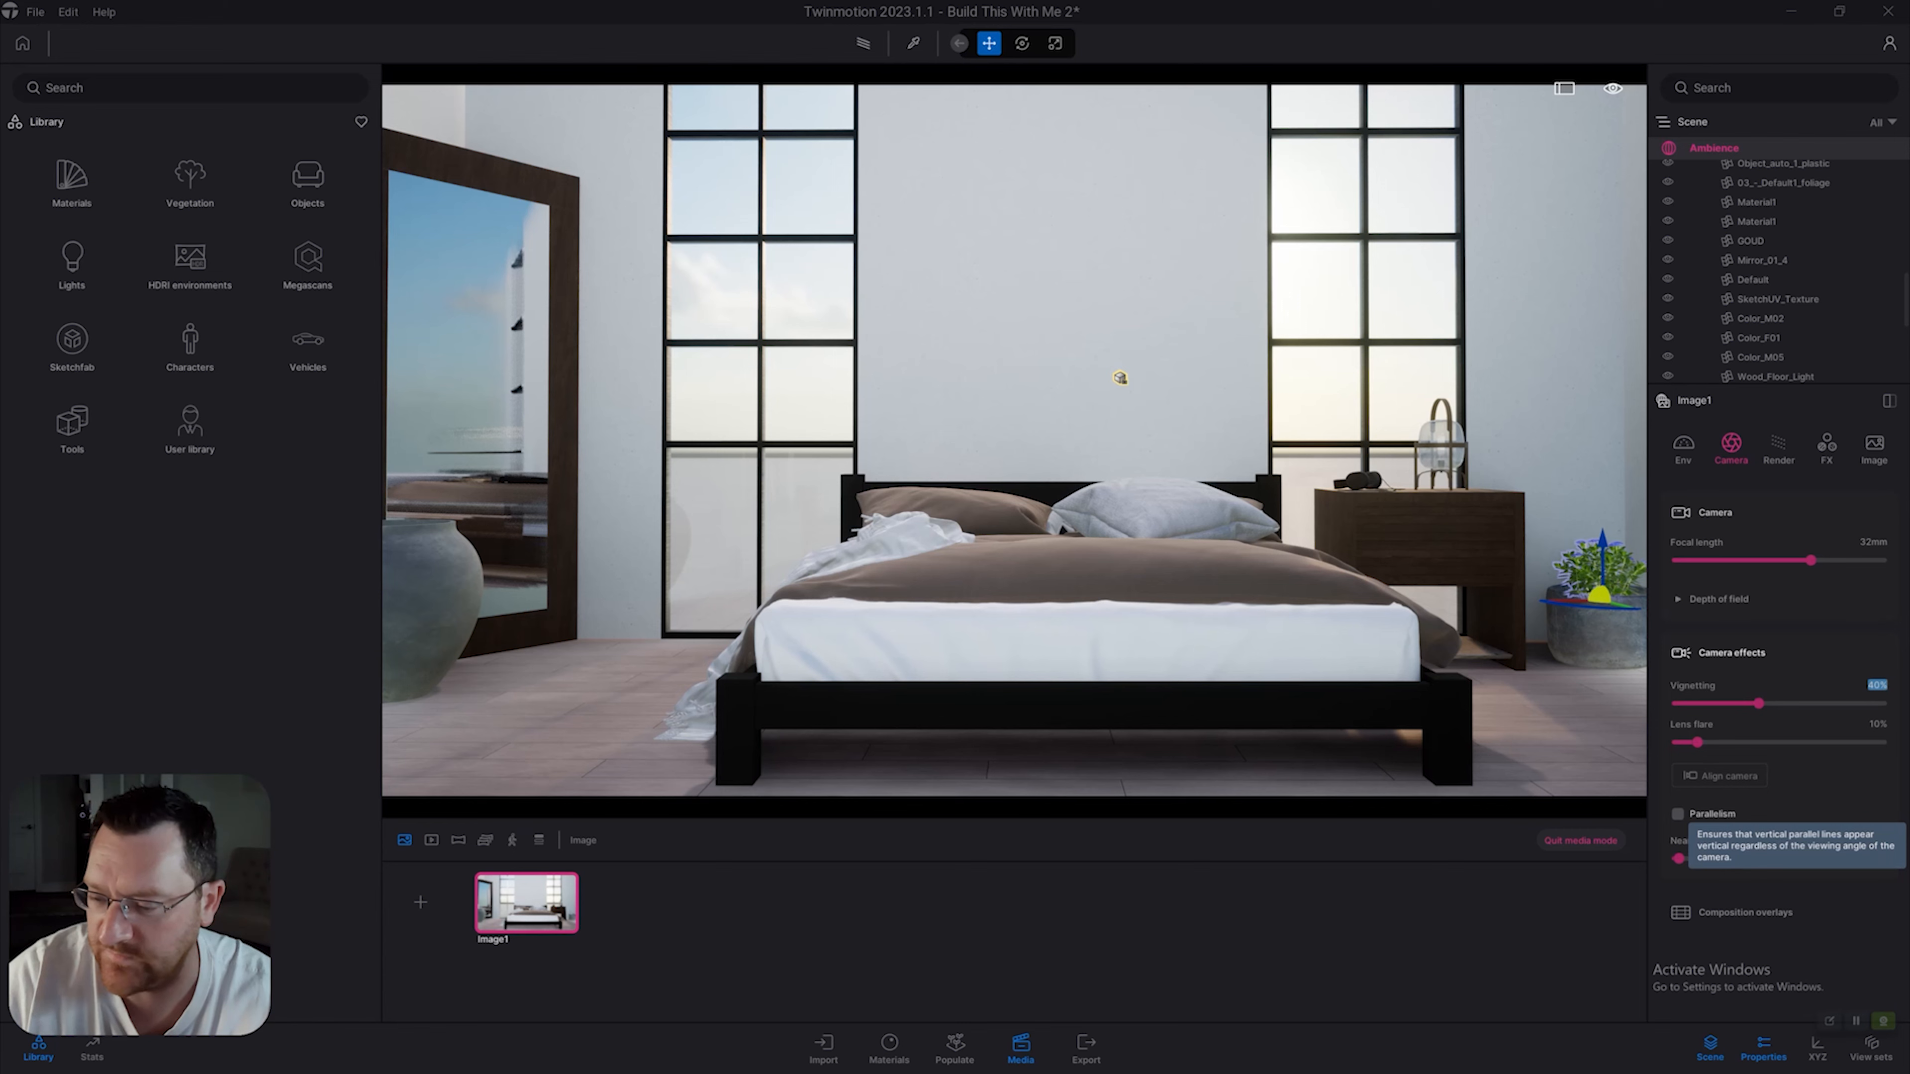
# Compare Image1's view with and without Parallelism, leaving the option enabled.
pyautogui.click(1678, 815)
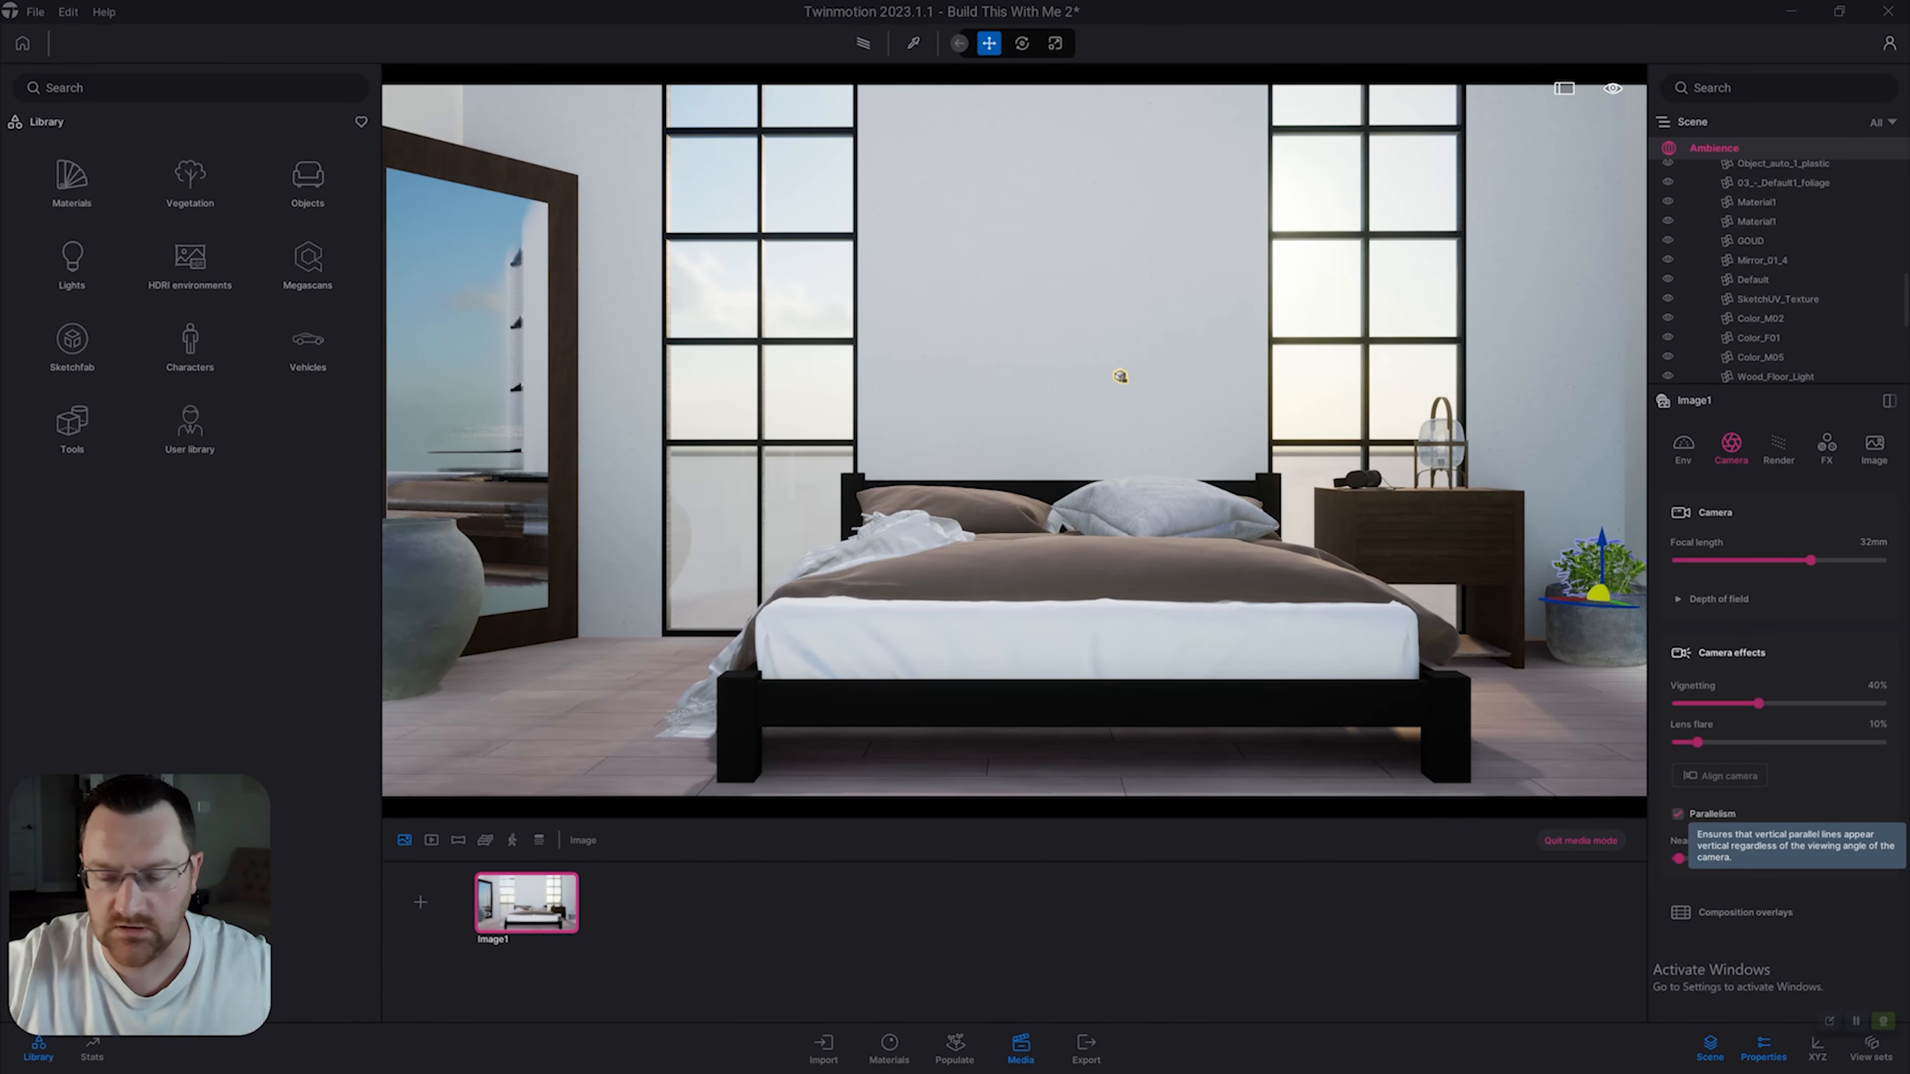
pyautogui.click(1678, 814)
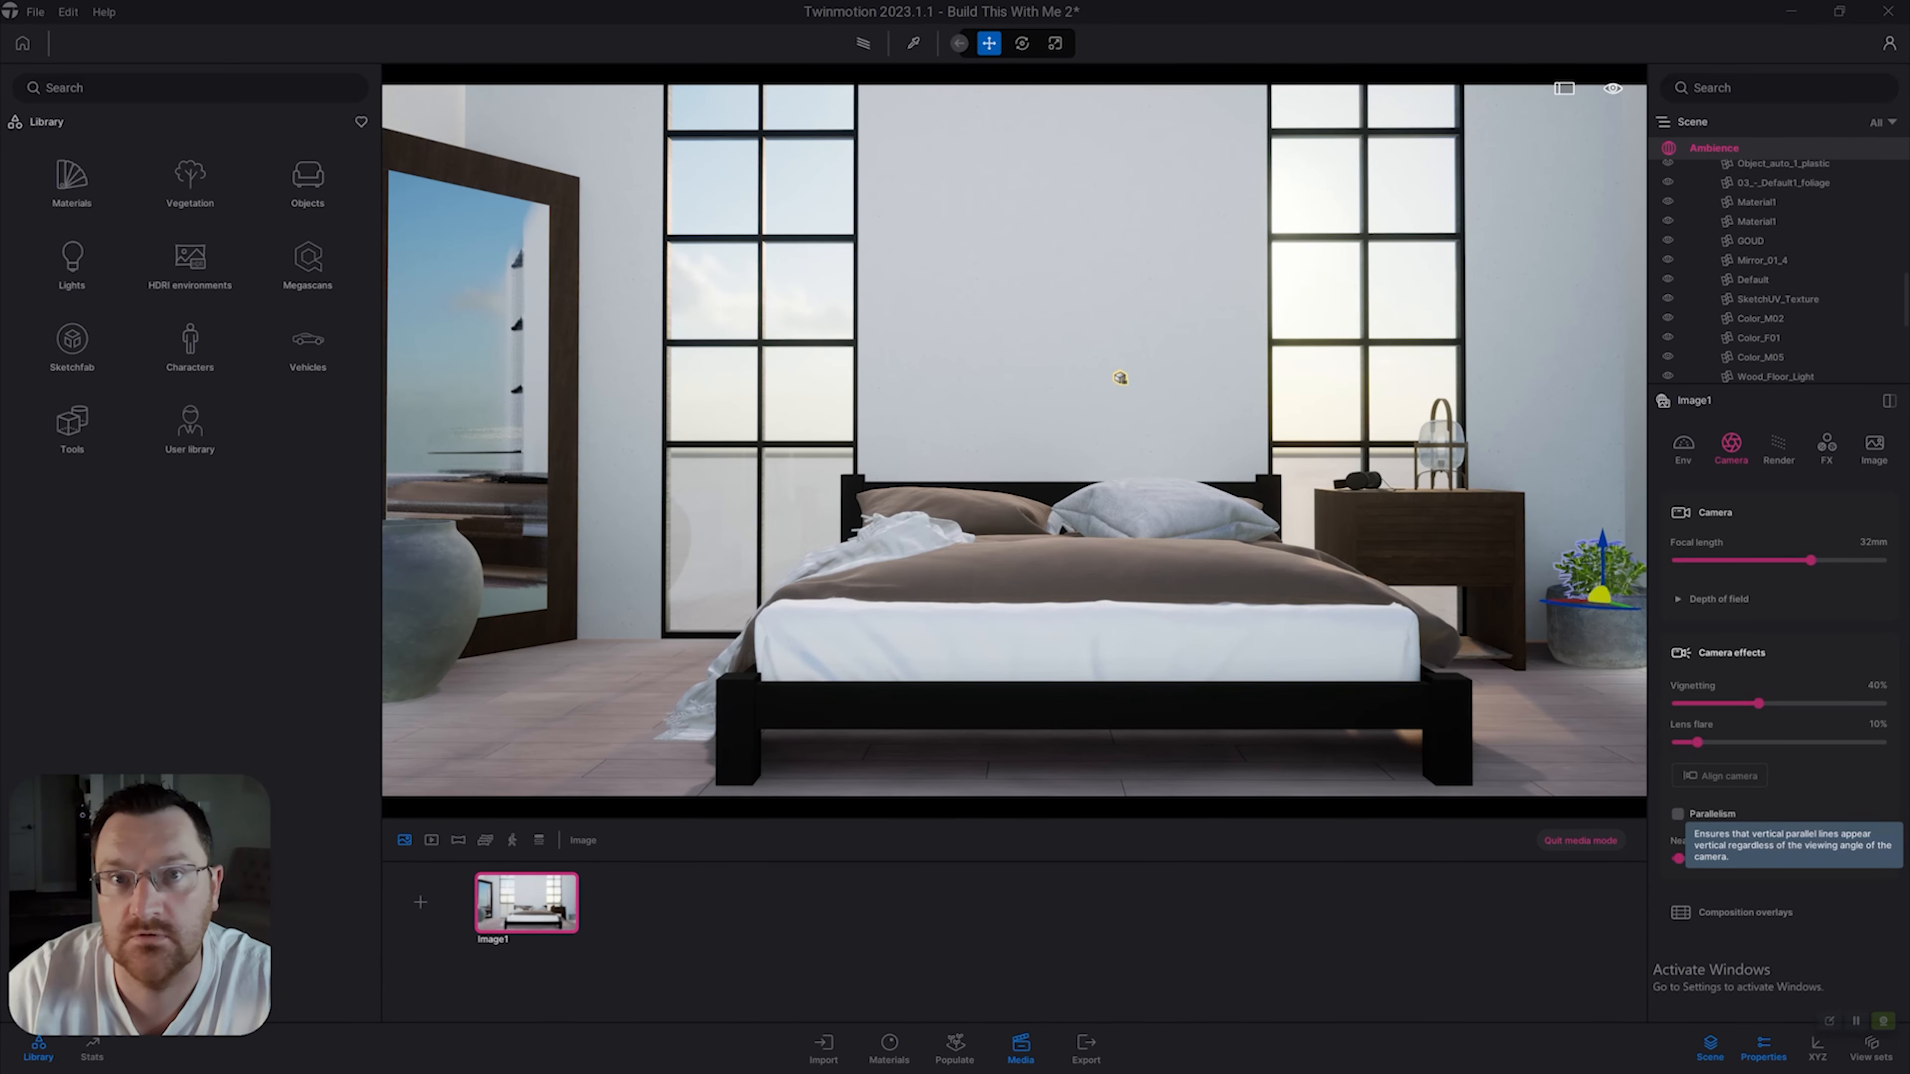
pyautogui.click(1678, 814)
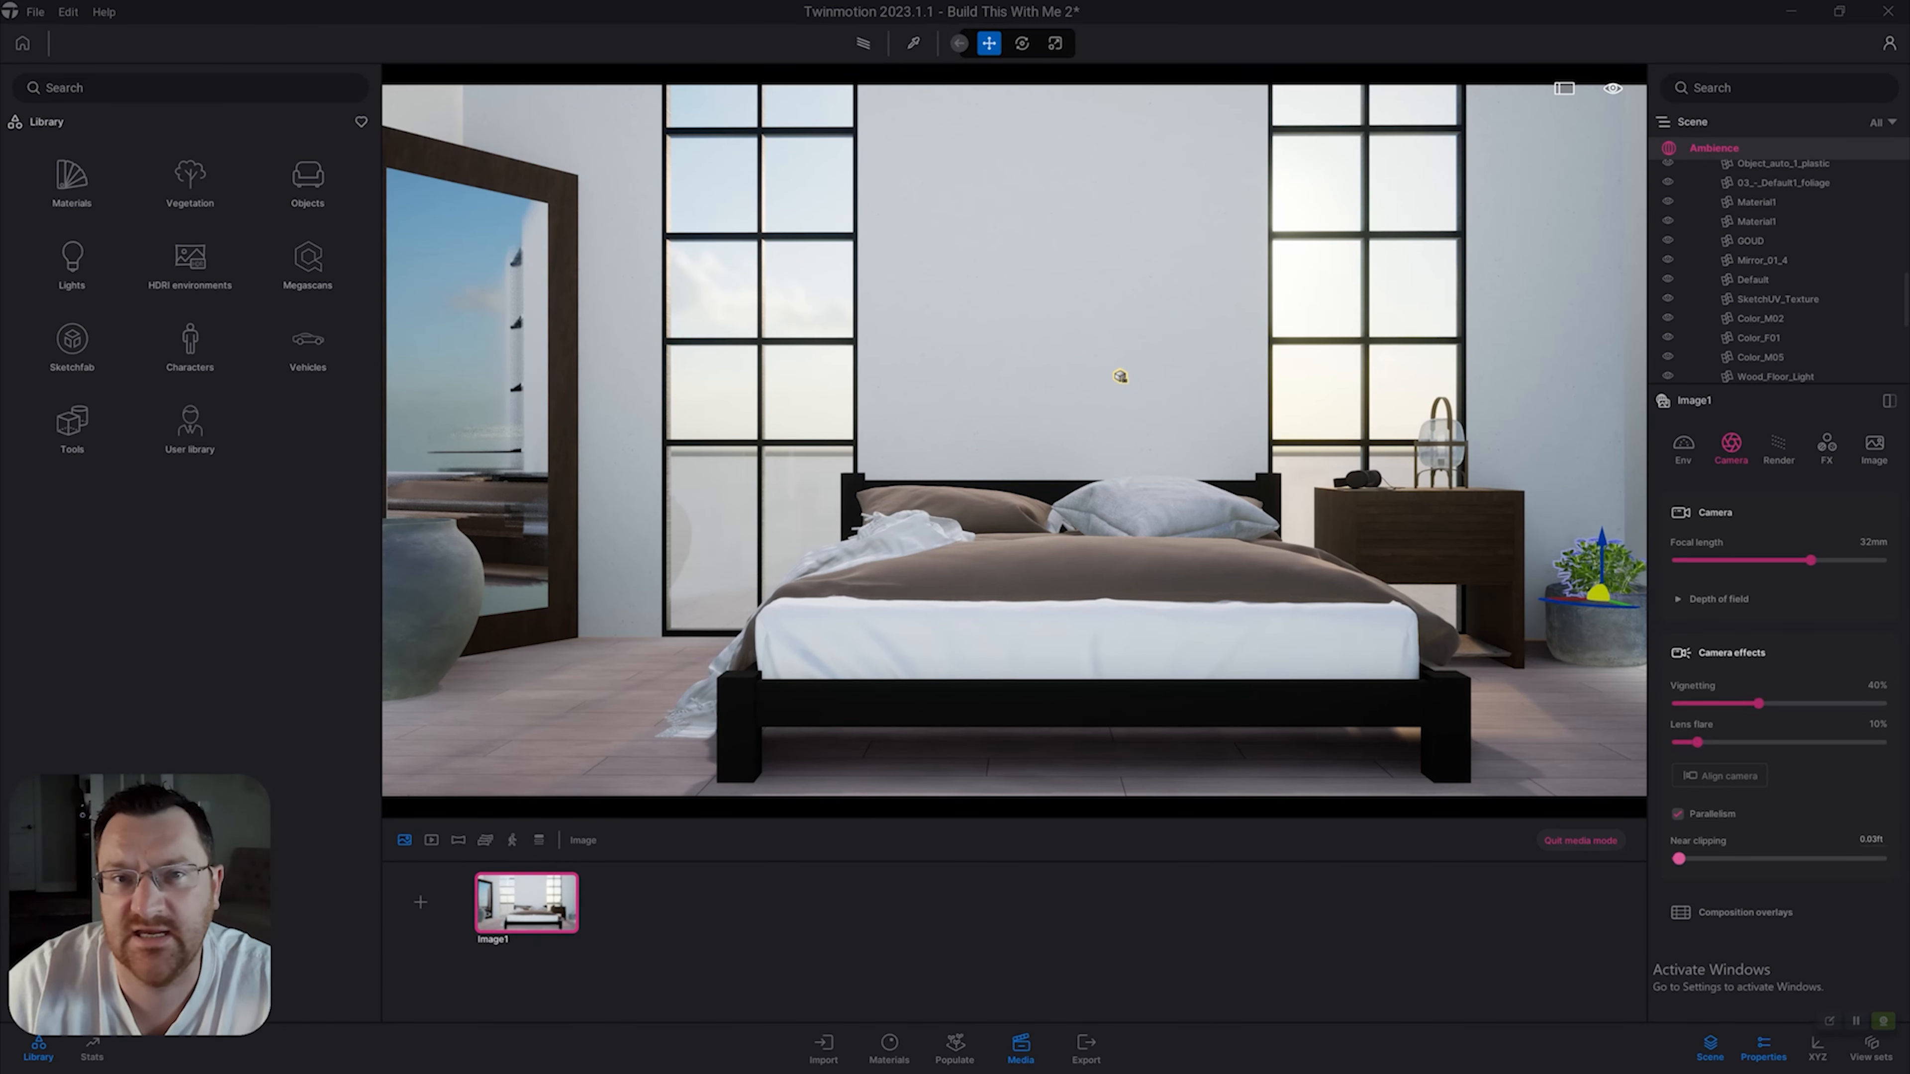
# Check the view close to the wooden stool and white shelf, and set Image1's near clipping to 0.003 ft.
pyautogui.moveTo(1014, 440); pyautogui.dragTo(602, 451, button='right')
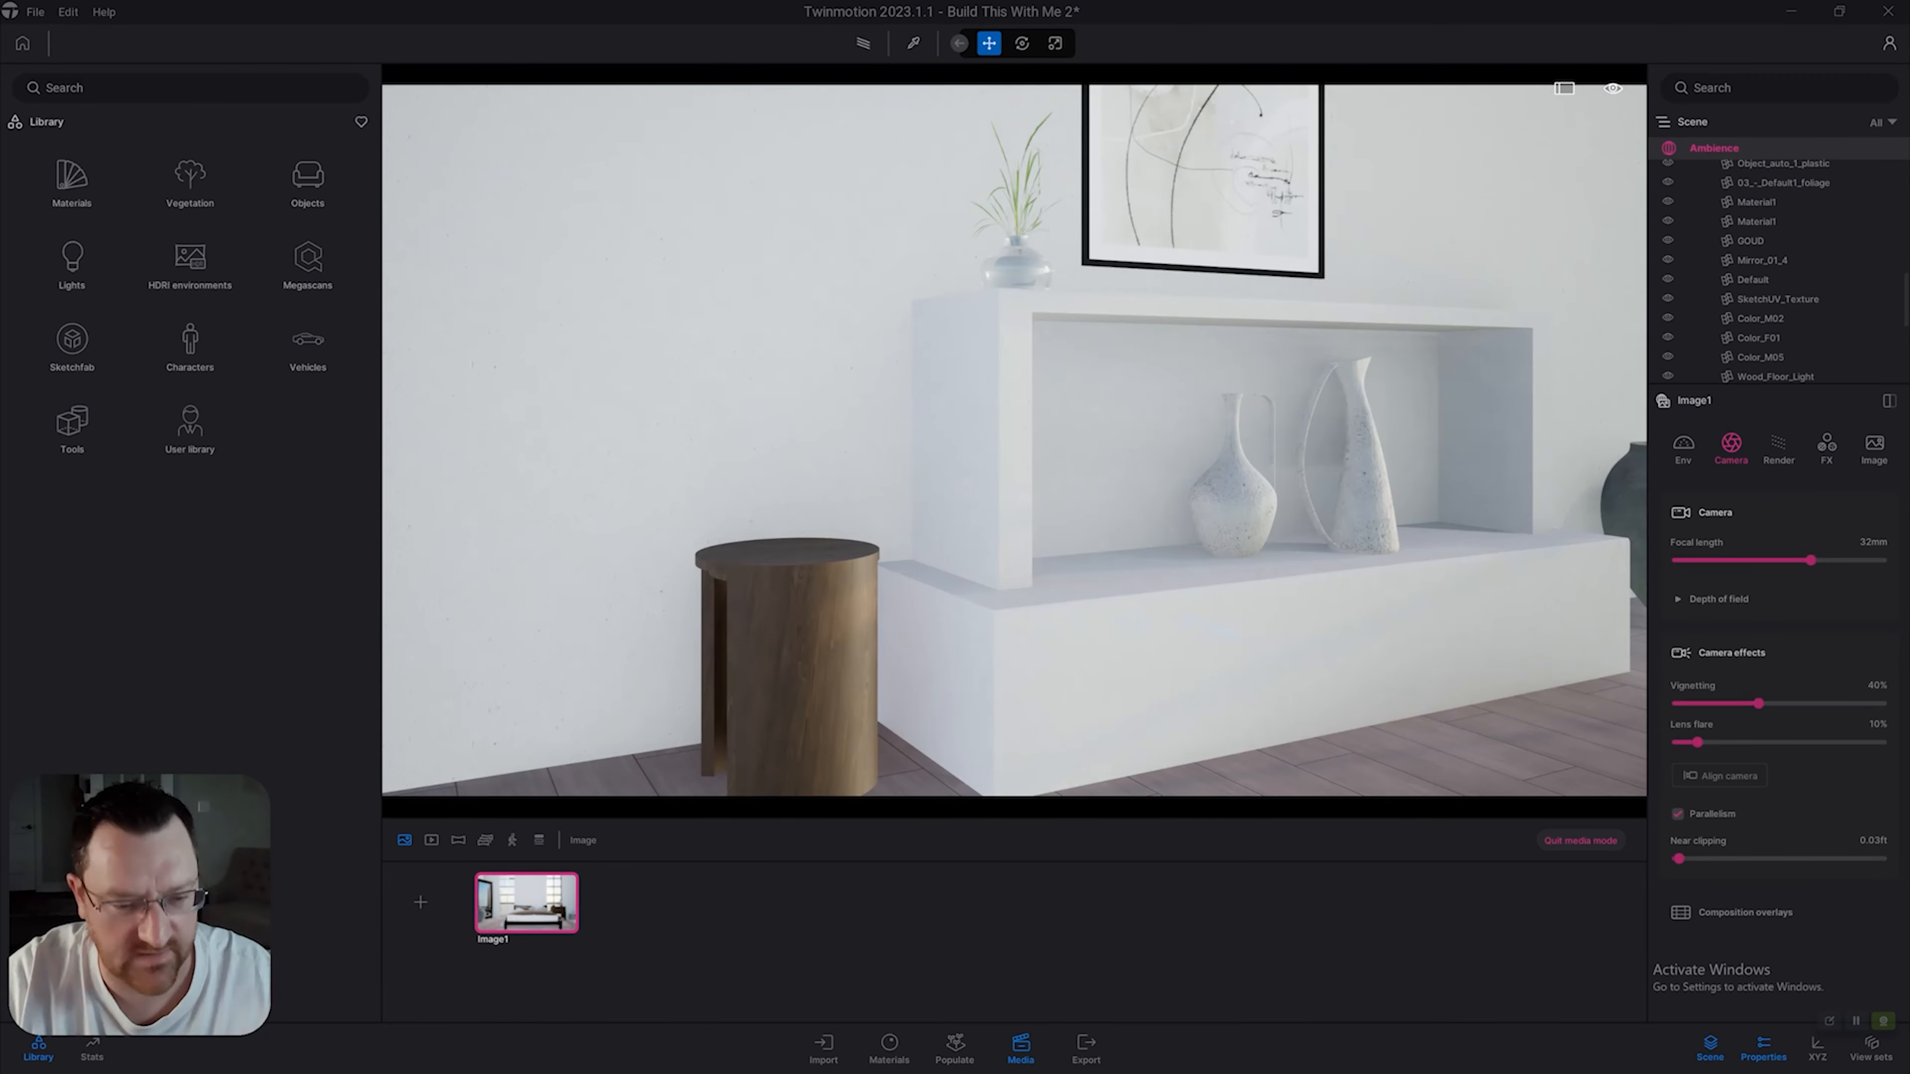
pyautogui.press('w')
pyautogui.moveTo(1014, 440); pyautogui.dragTo(865, 433, button='right')
pyautogui.press('s')
pyautogui.press('q')
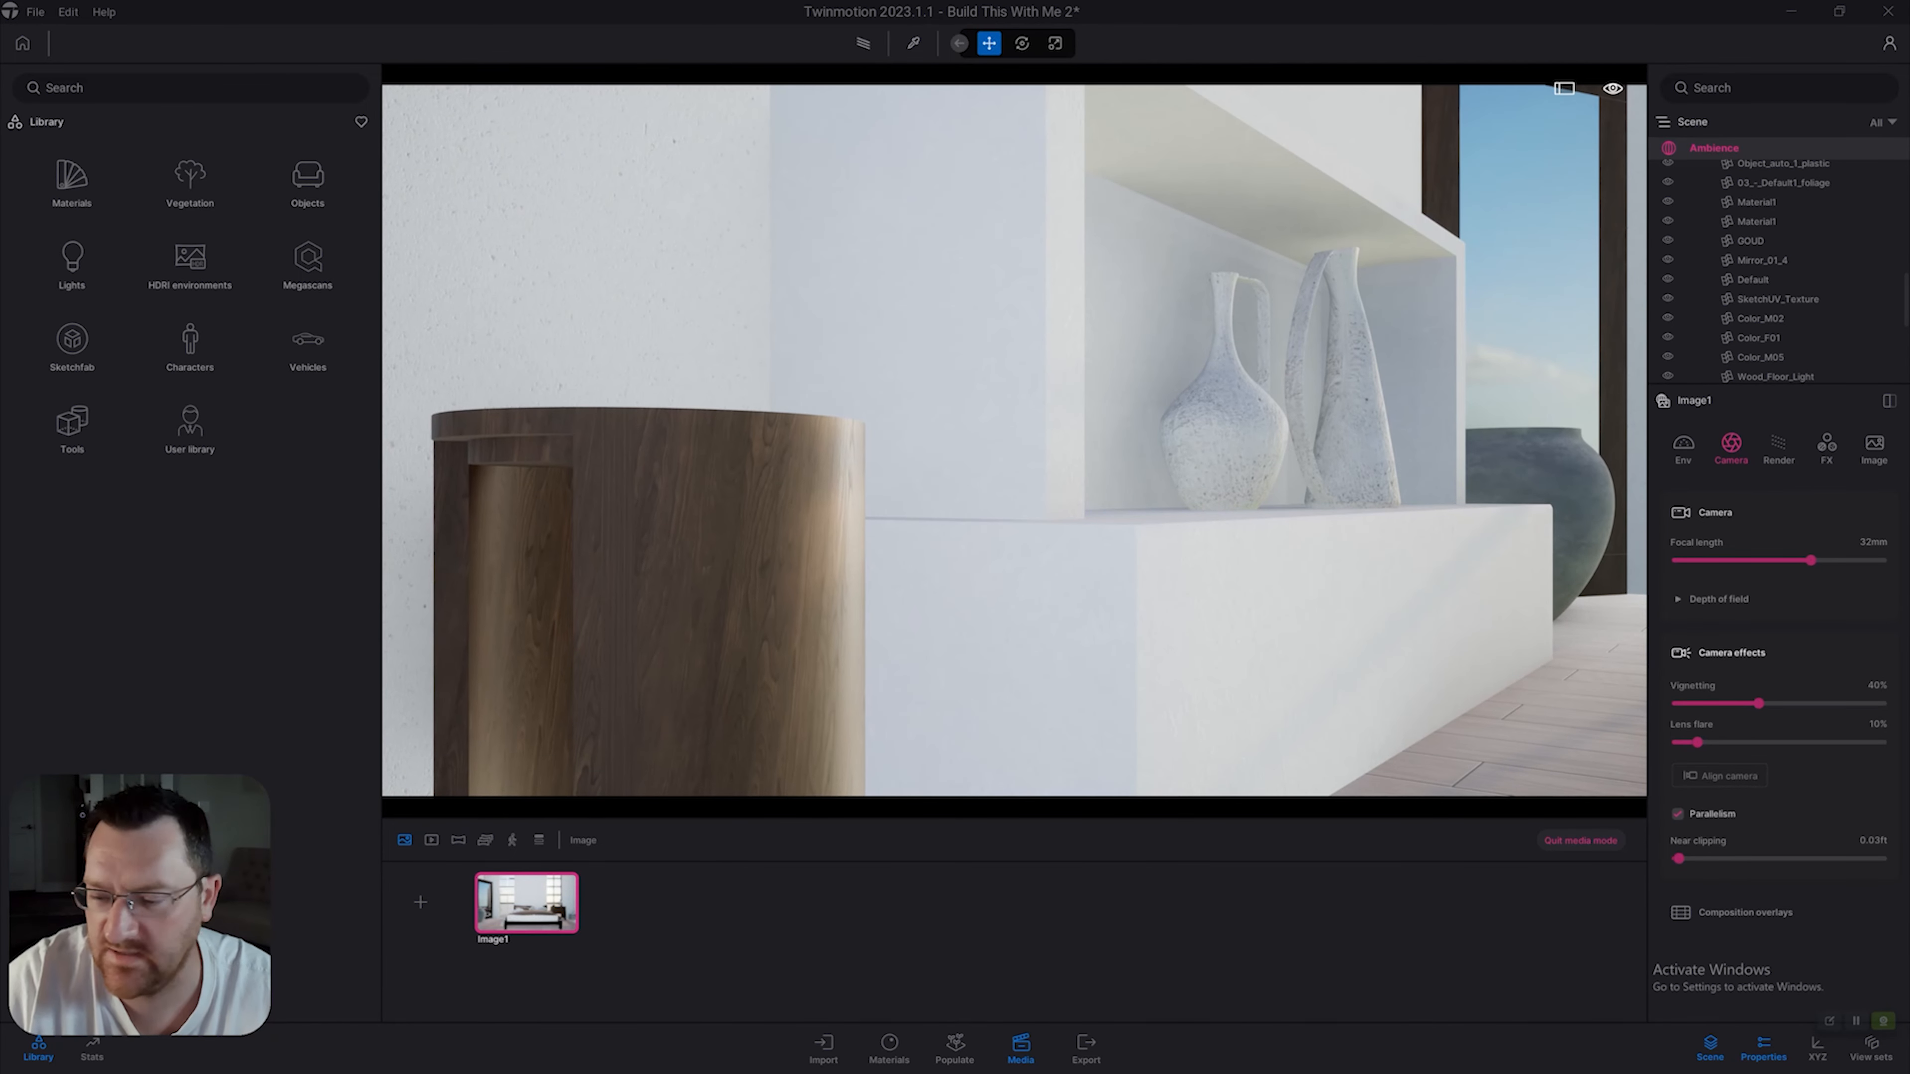
pyautogui.moveTo(1679, 859)
pyautogui.mouseDown()
pyautogui.moveTo(1881, 858)
pyautogui.moveTo(1676, 858)
pyautogui.mouseUp()
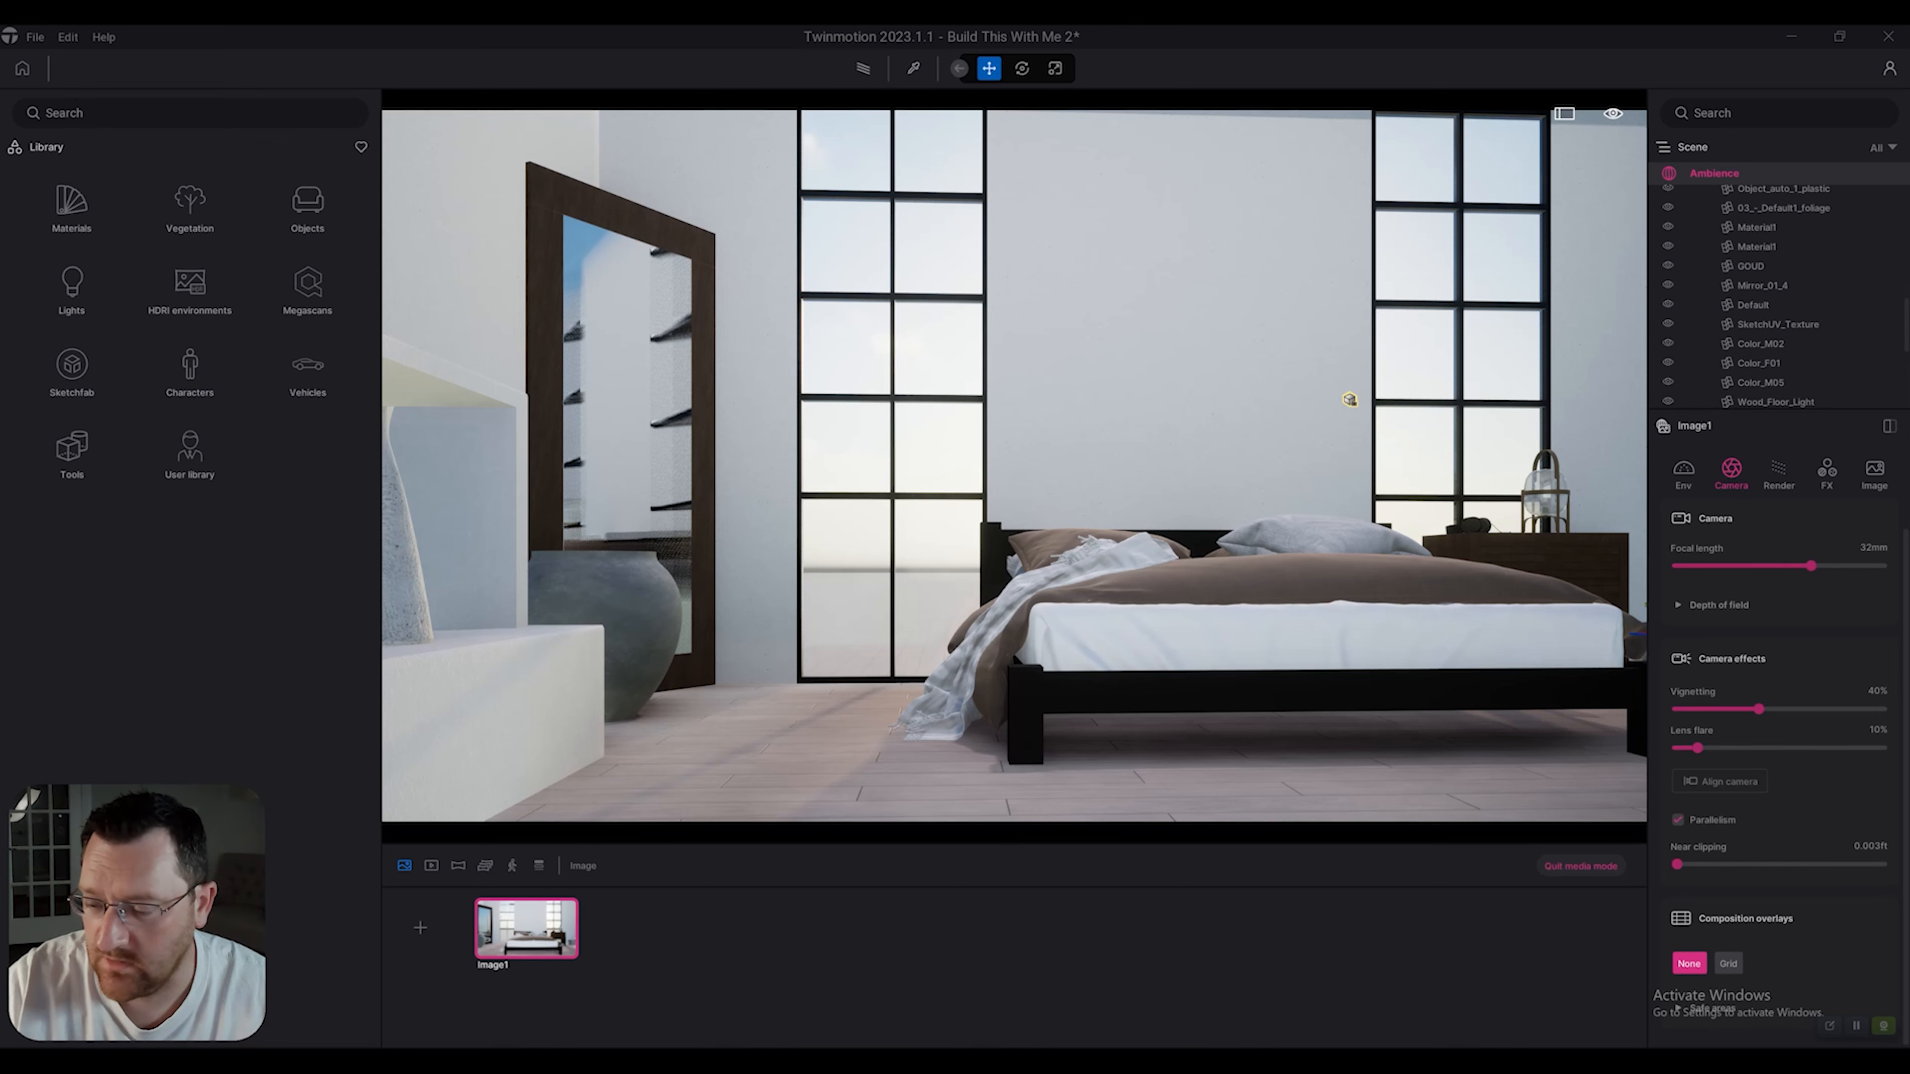
# Turn on the grid composition overlay for Image1 and shift the camera sideways to line up the bed between the windows.
pyautogui.click(1728, 964)
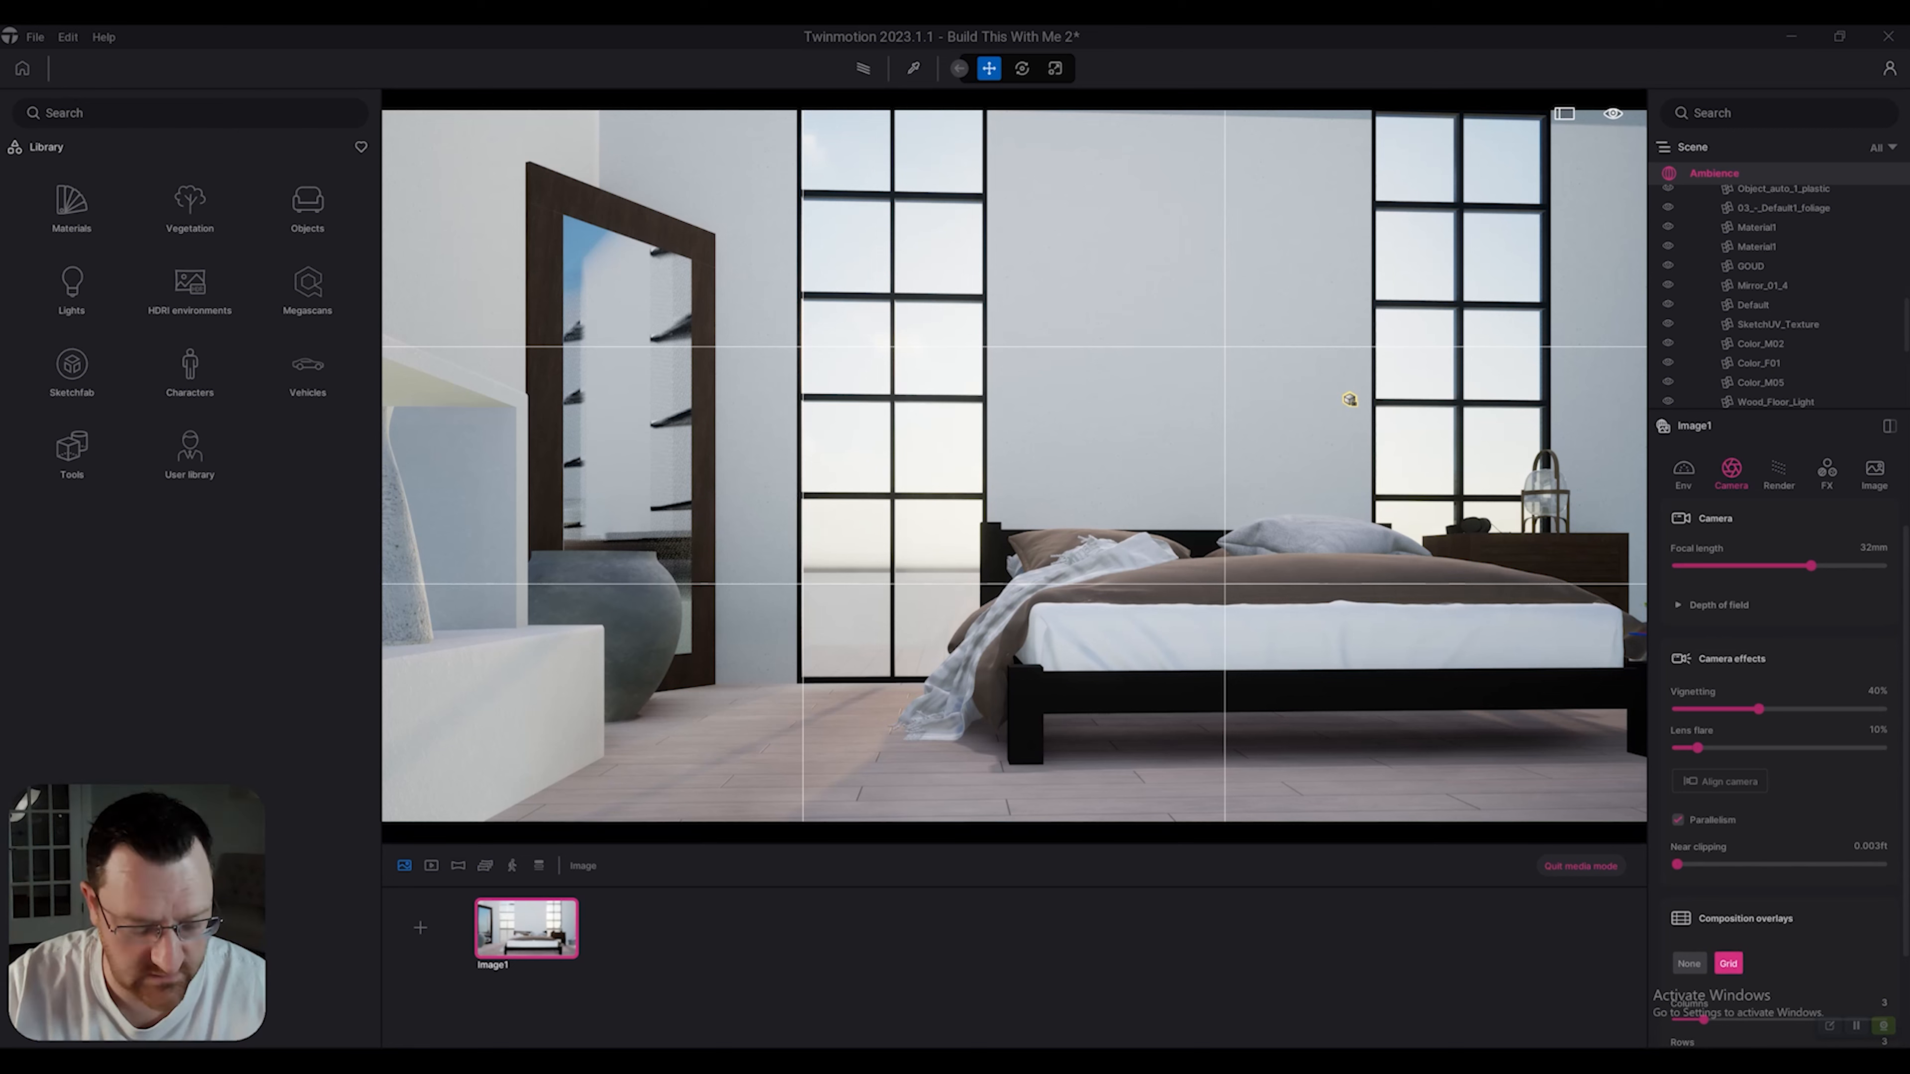
pyautogui.scroll(-2, 1782, 752)
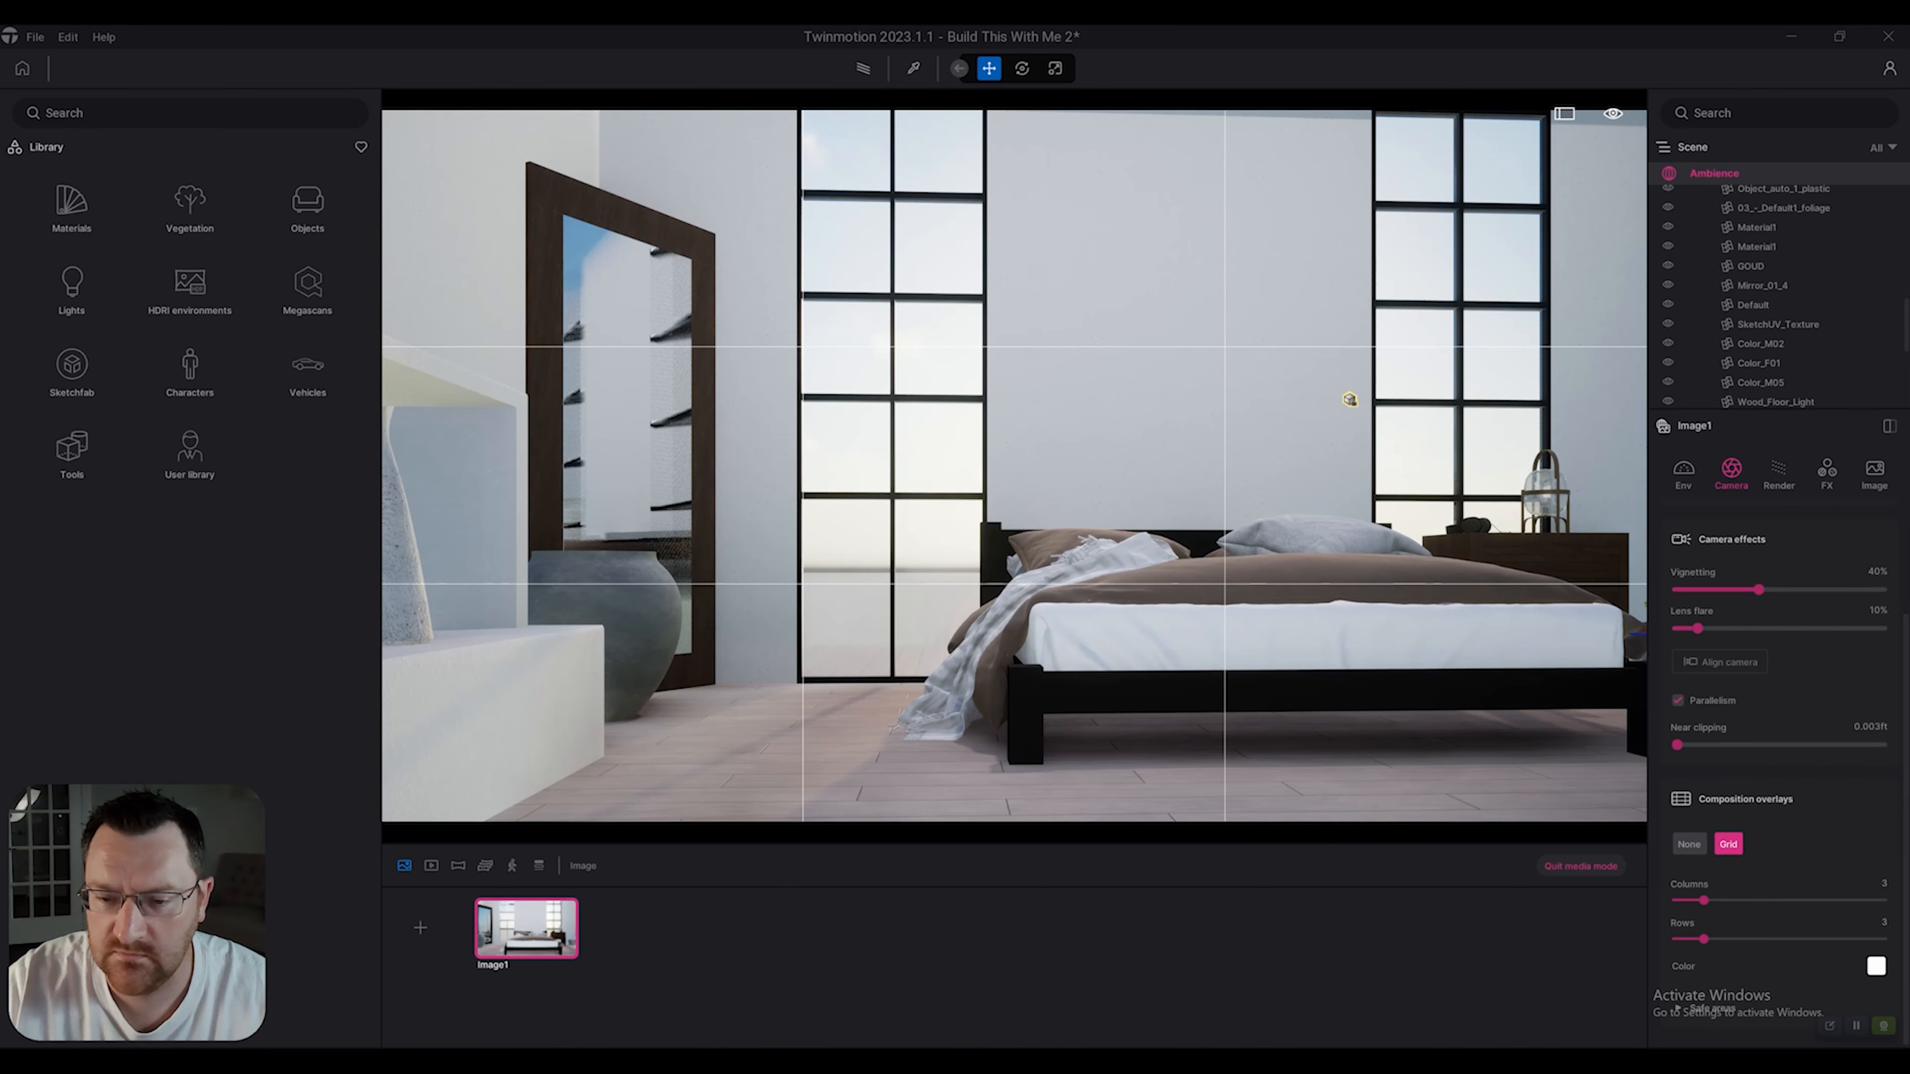
pyautogui.press('d')
pyautogui.press('a')
pyautogui.press('d')
pyautogui.press('a')
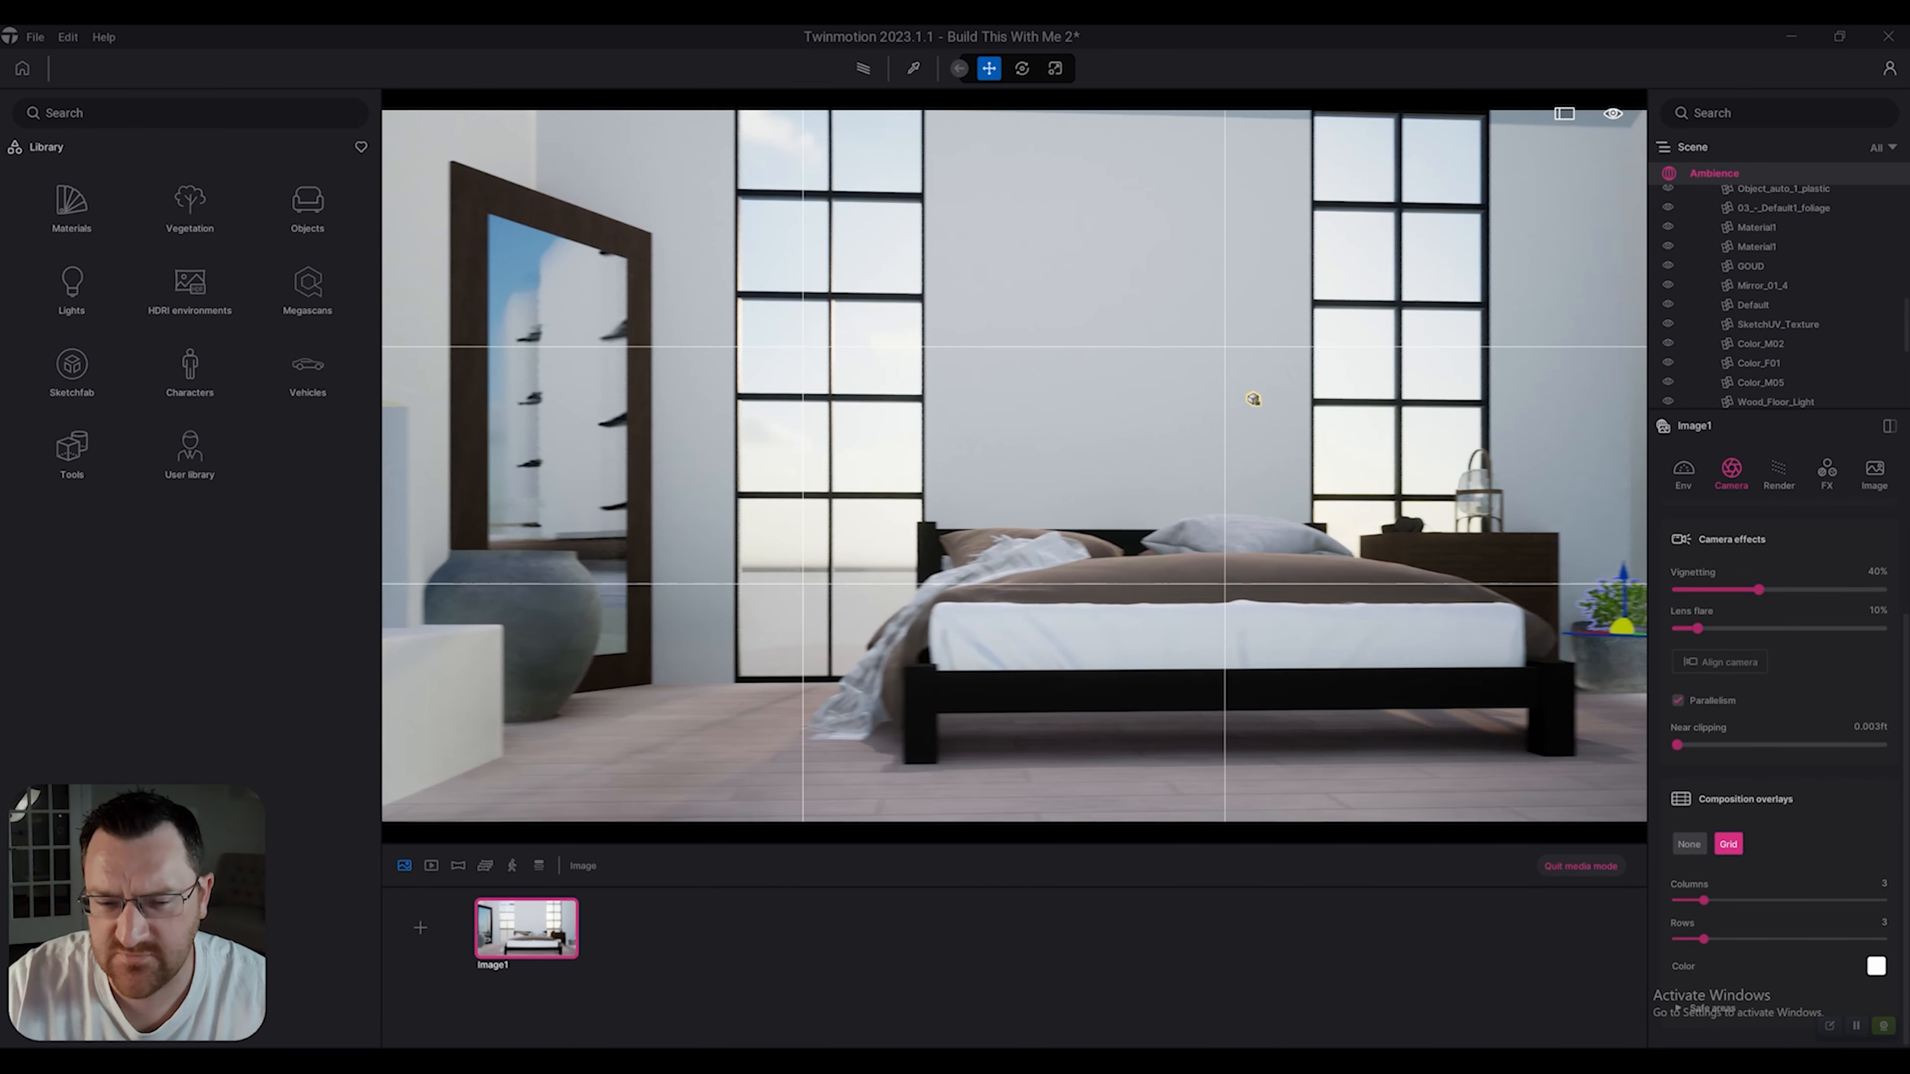
pyautogui.press('a')
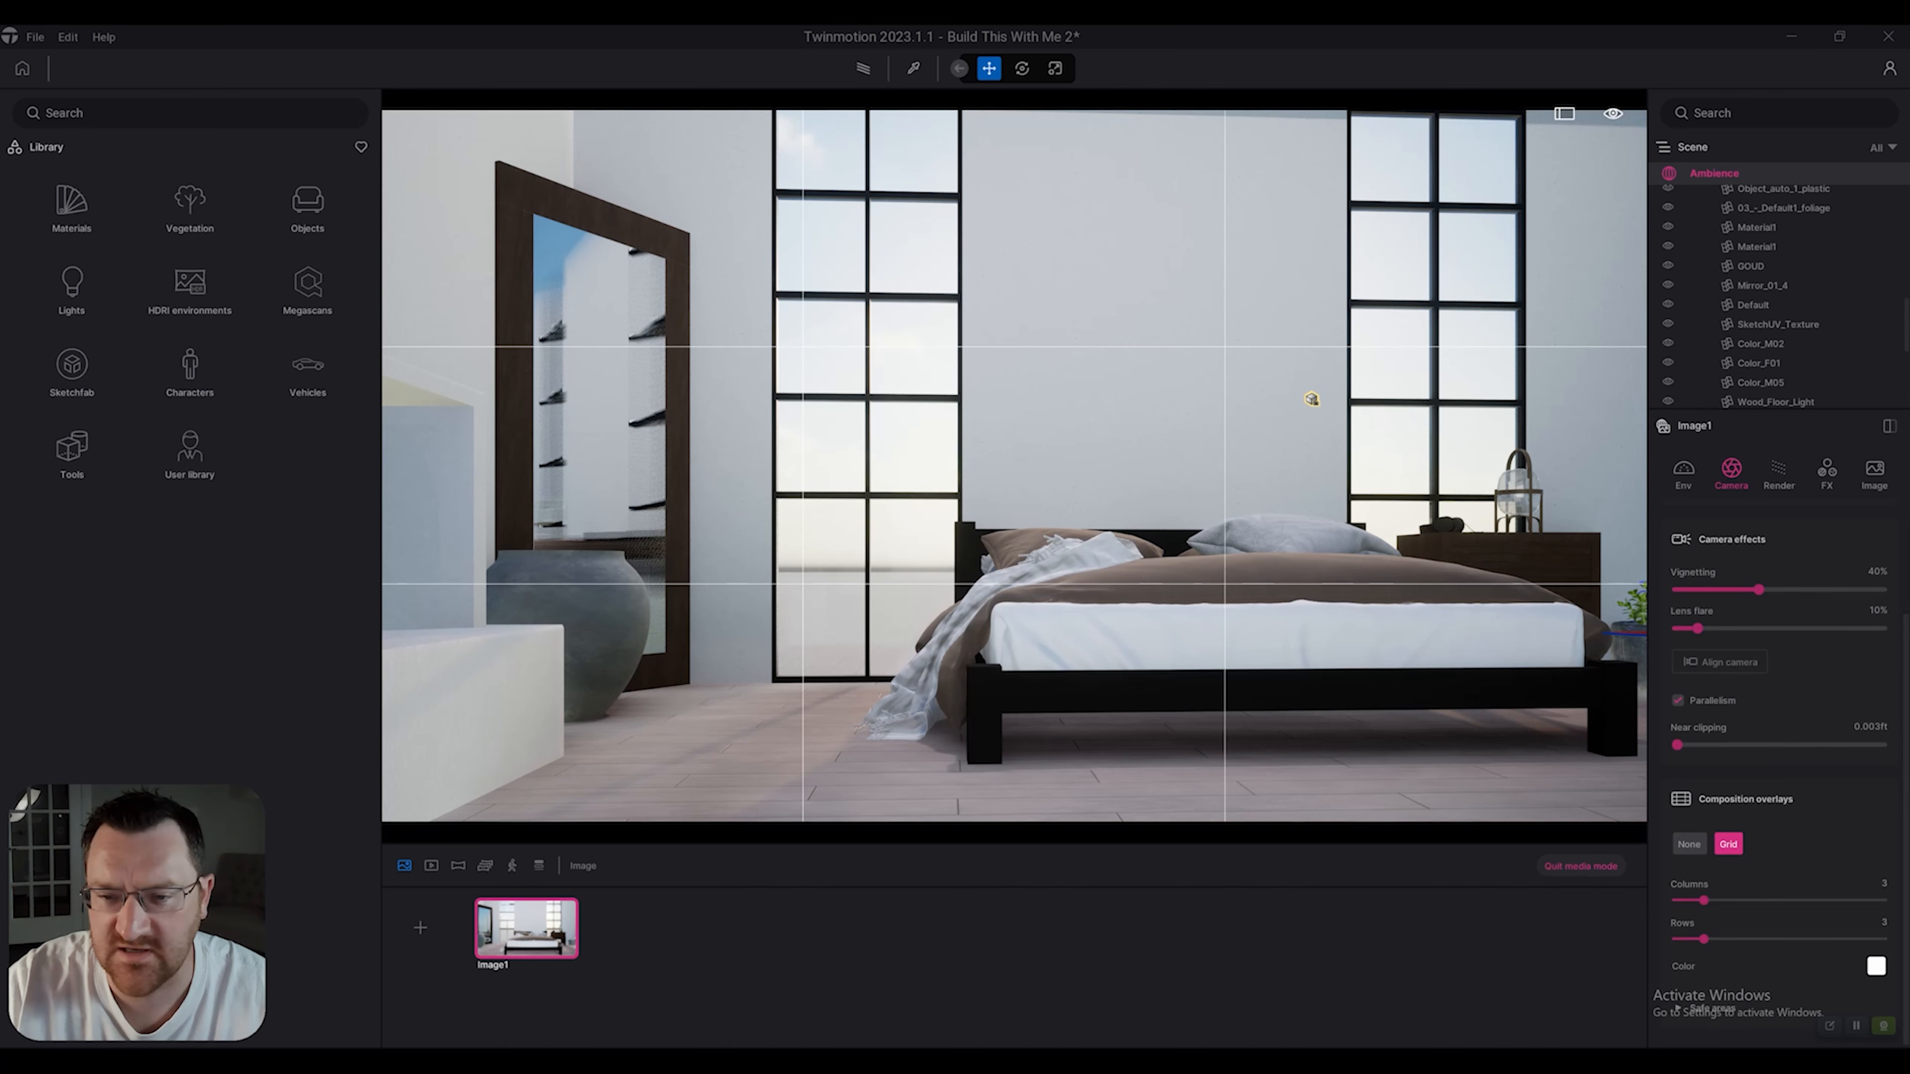
pyautogui.press('d')
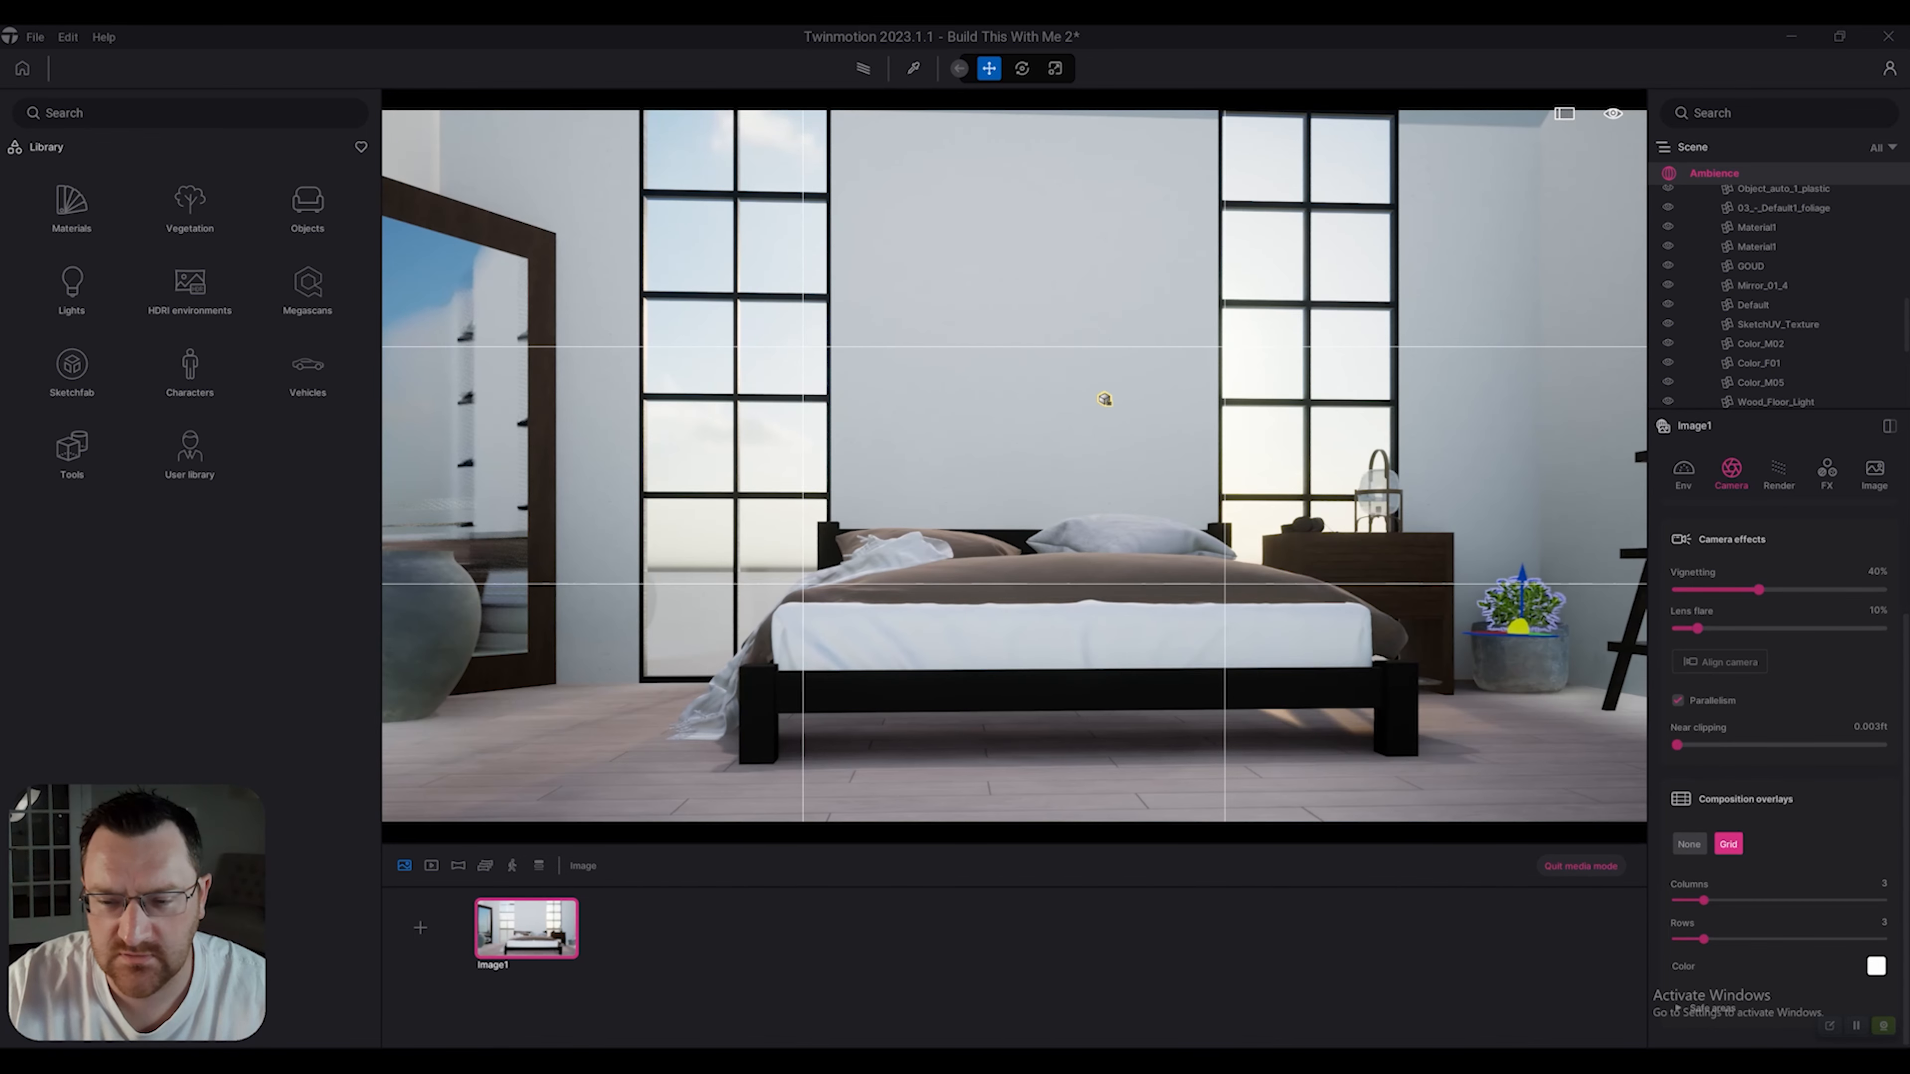
pyautogui.press('a')
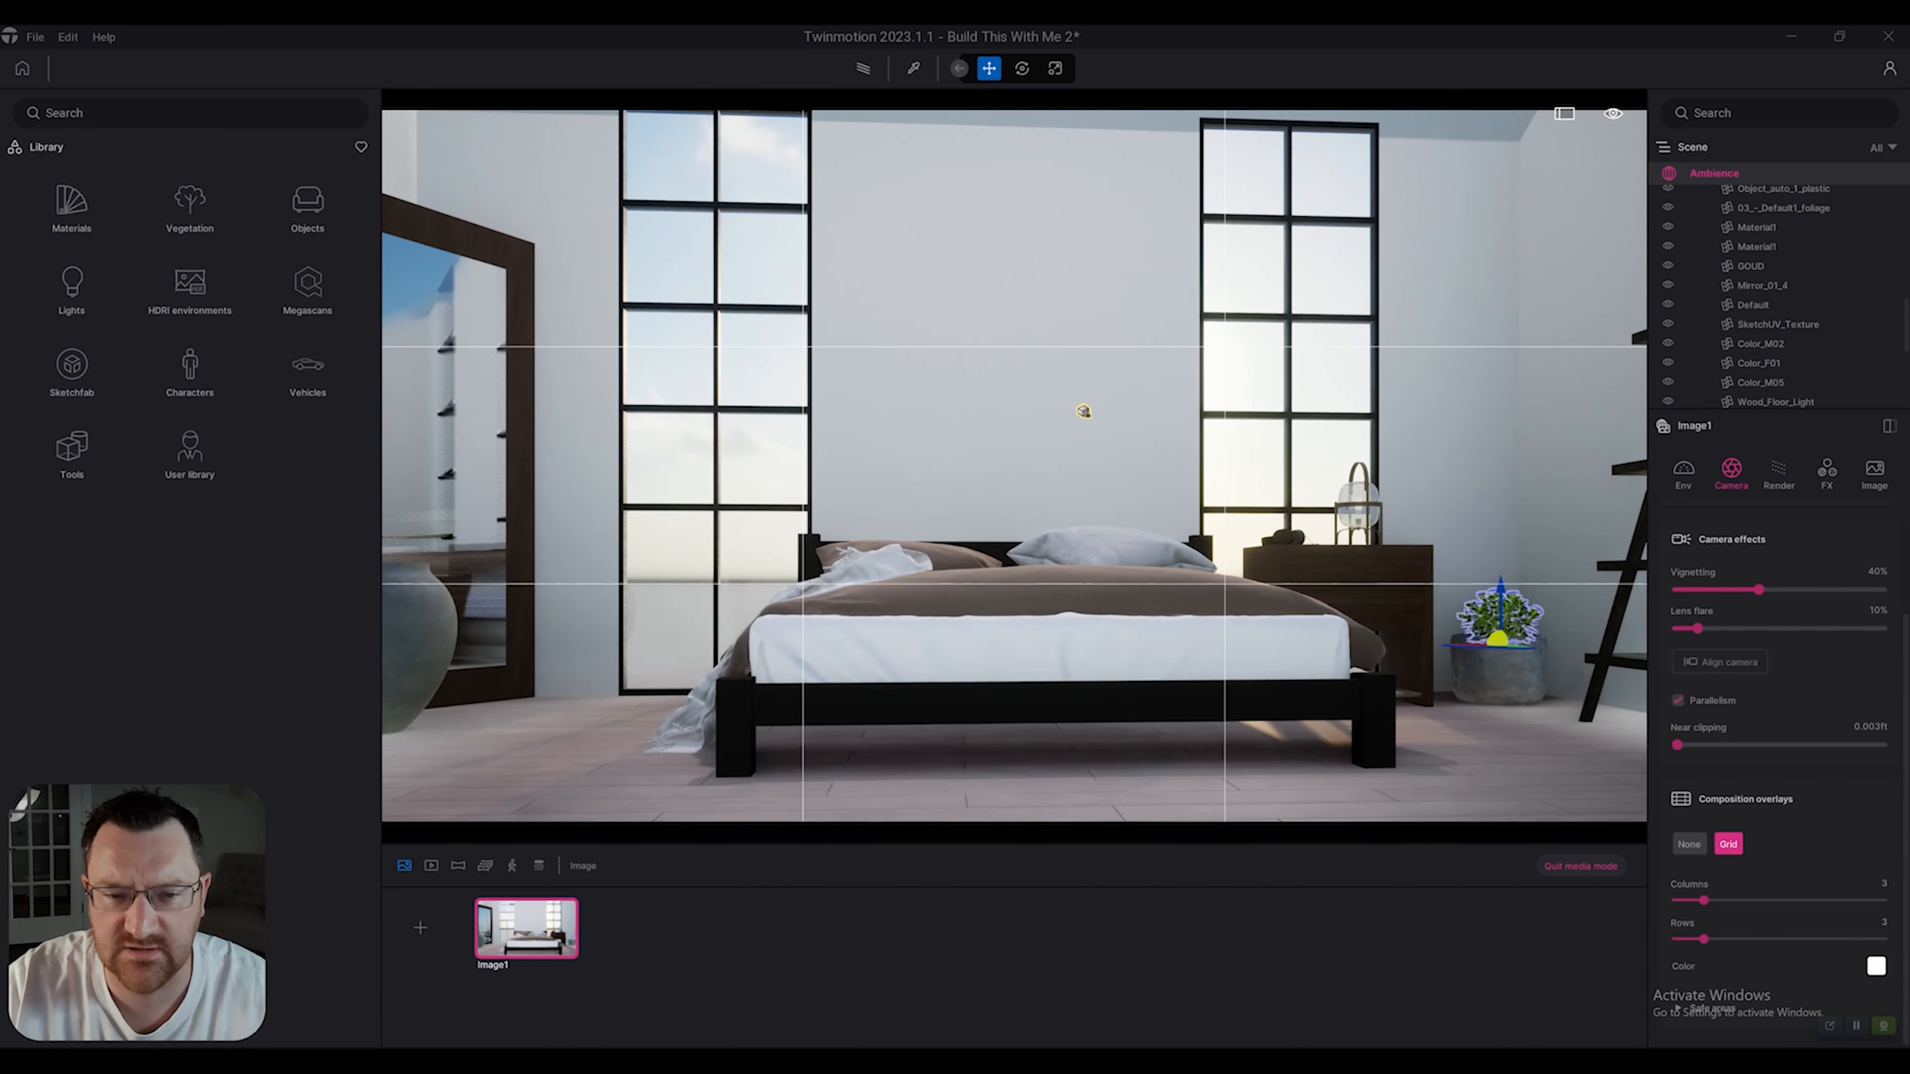
# Raise and pull back the camera to center the bed on the grid and include the full windows and ladder shelf.
pyautogui.press('d')
pyautogui.moveTo(1015, 467); pyautogui.dragTo(978, 447, button='right')
pyautogui.press('d')
pyautogui.press('a')
pyautogui.press('e')
pyautogui.press('d')
pyautogui.press('s')
pyautogui.press('w')
pyautogui.press('s')
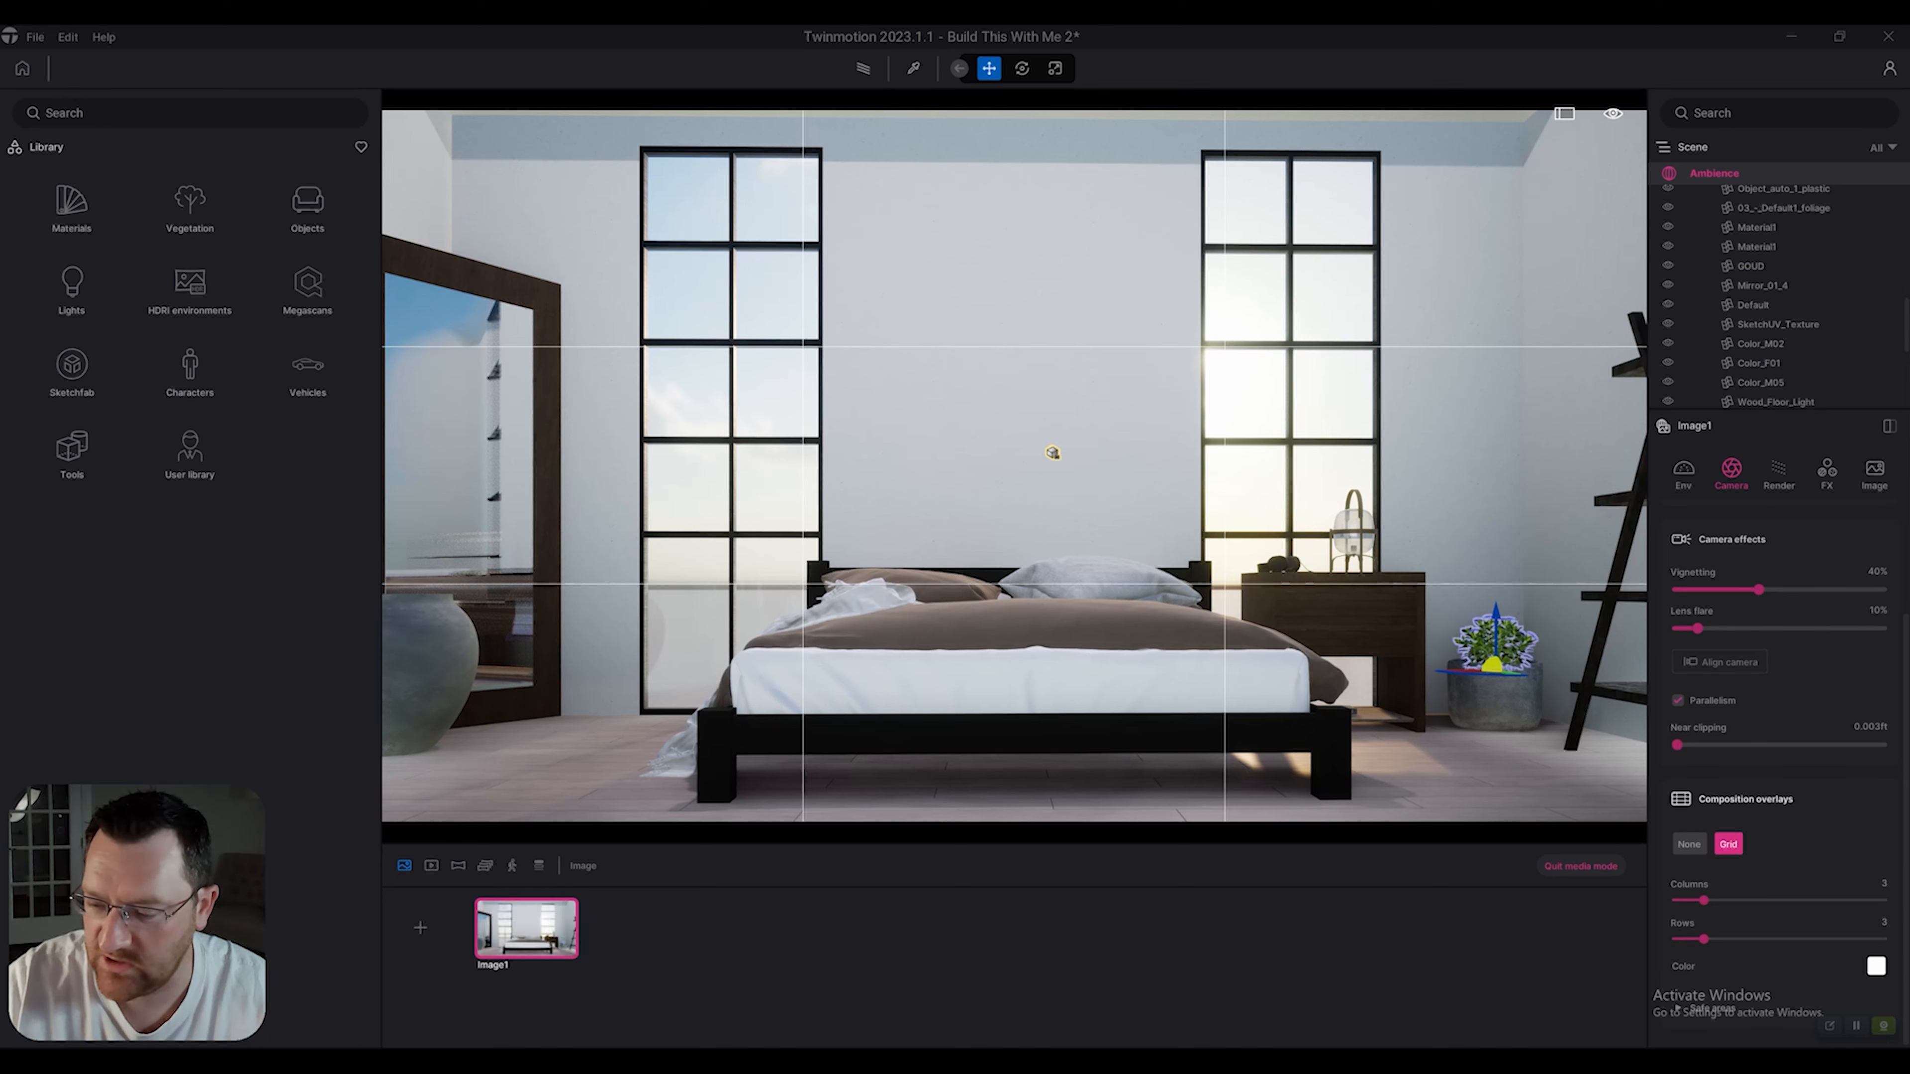
# Reduce Image1's composition grid to 1 column and 1 row, and switch the overlay off.
pyautogui.moveTo(1704, 901); pyautogui.dragTo(1677, 939)
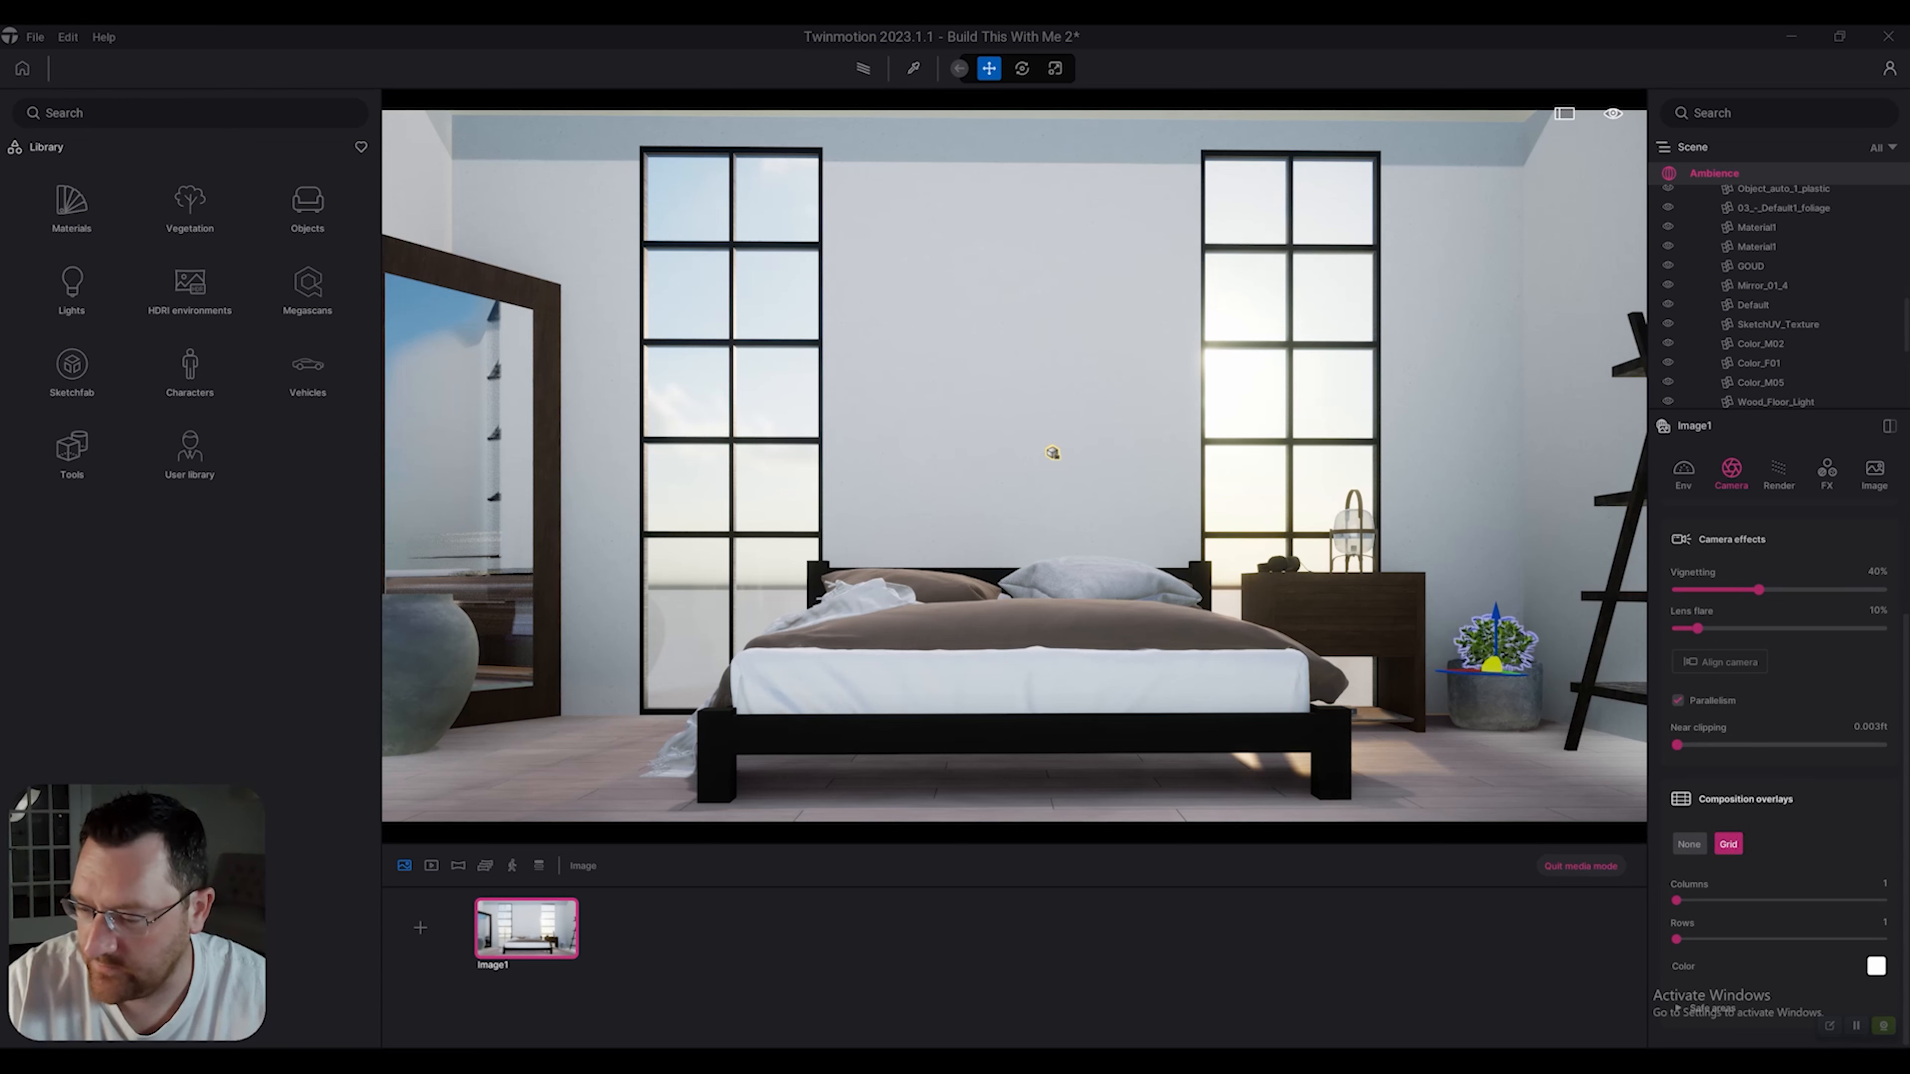
pyautogui.click(1689, 844)
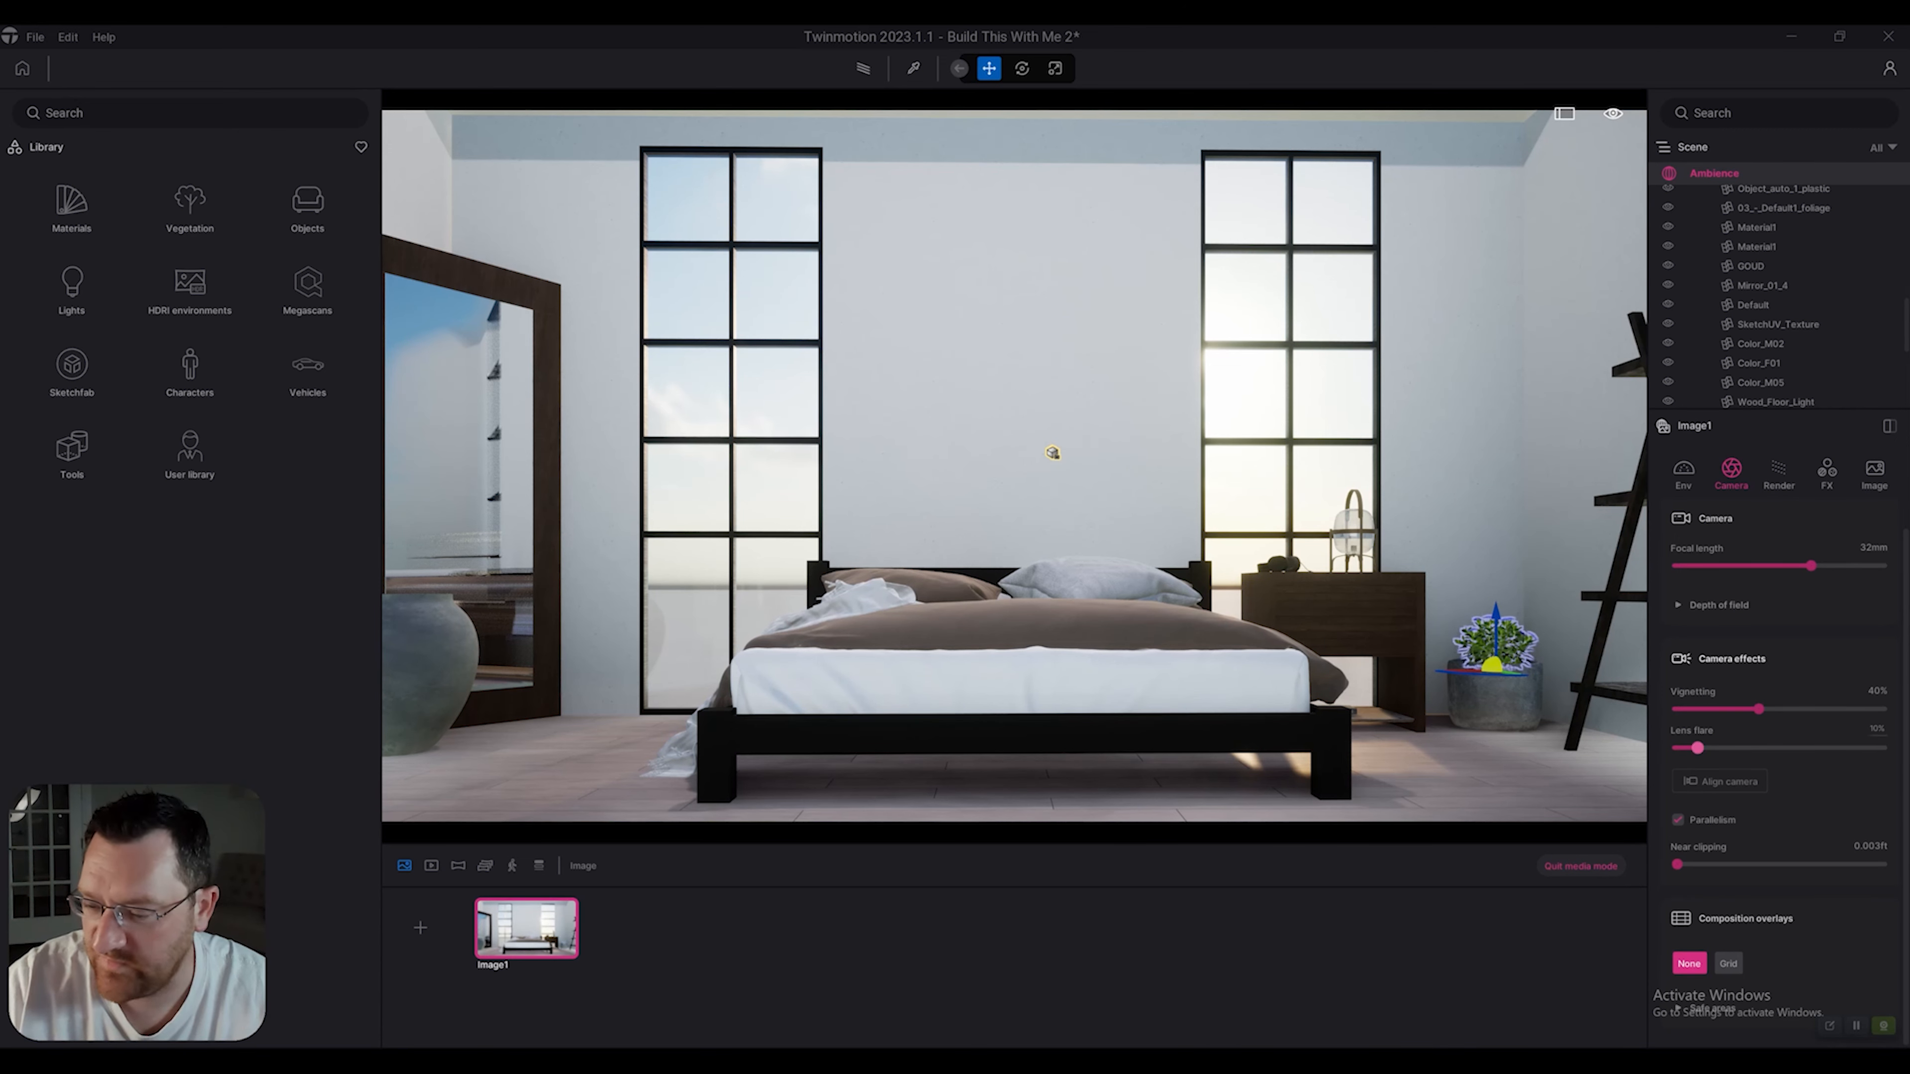
# Enable depth of field for Image1 and pick the focus point on the brown blanket of the bed.
pyautogui.scroll(1, 1779, 688)
pyautogui.click(1719, 625)
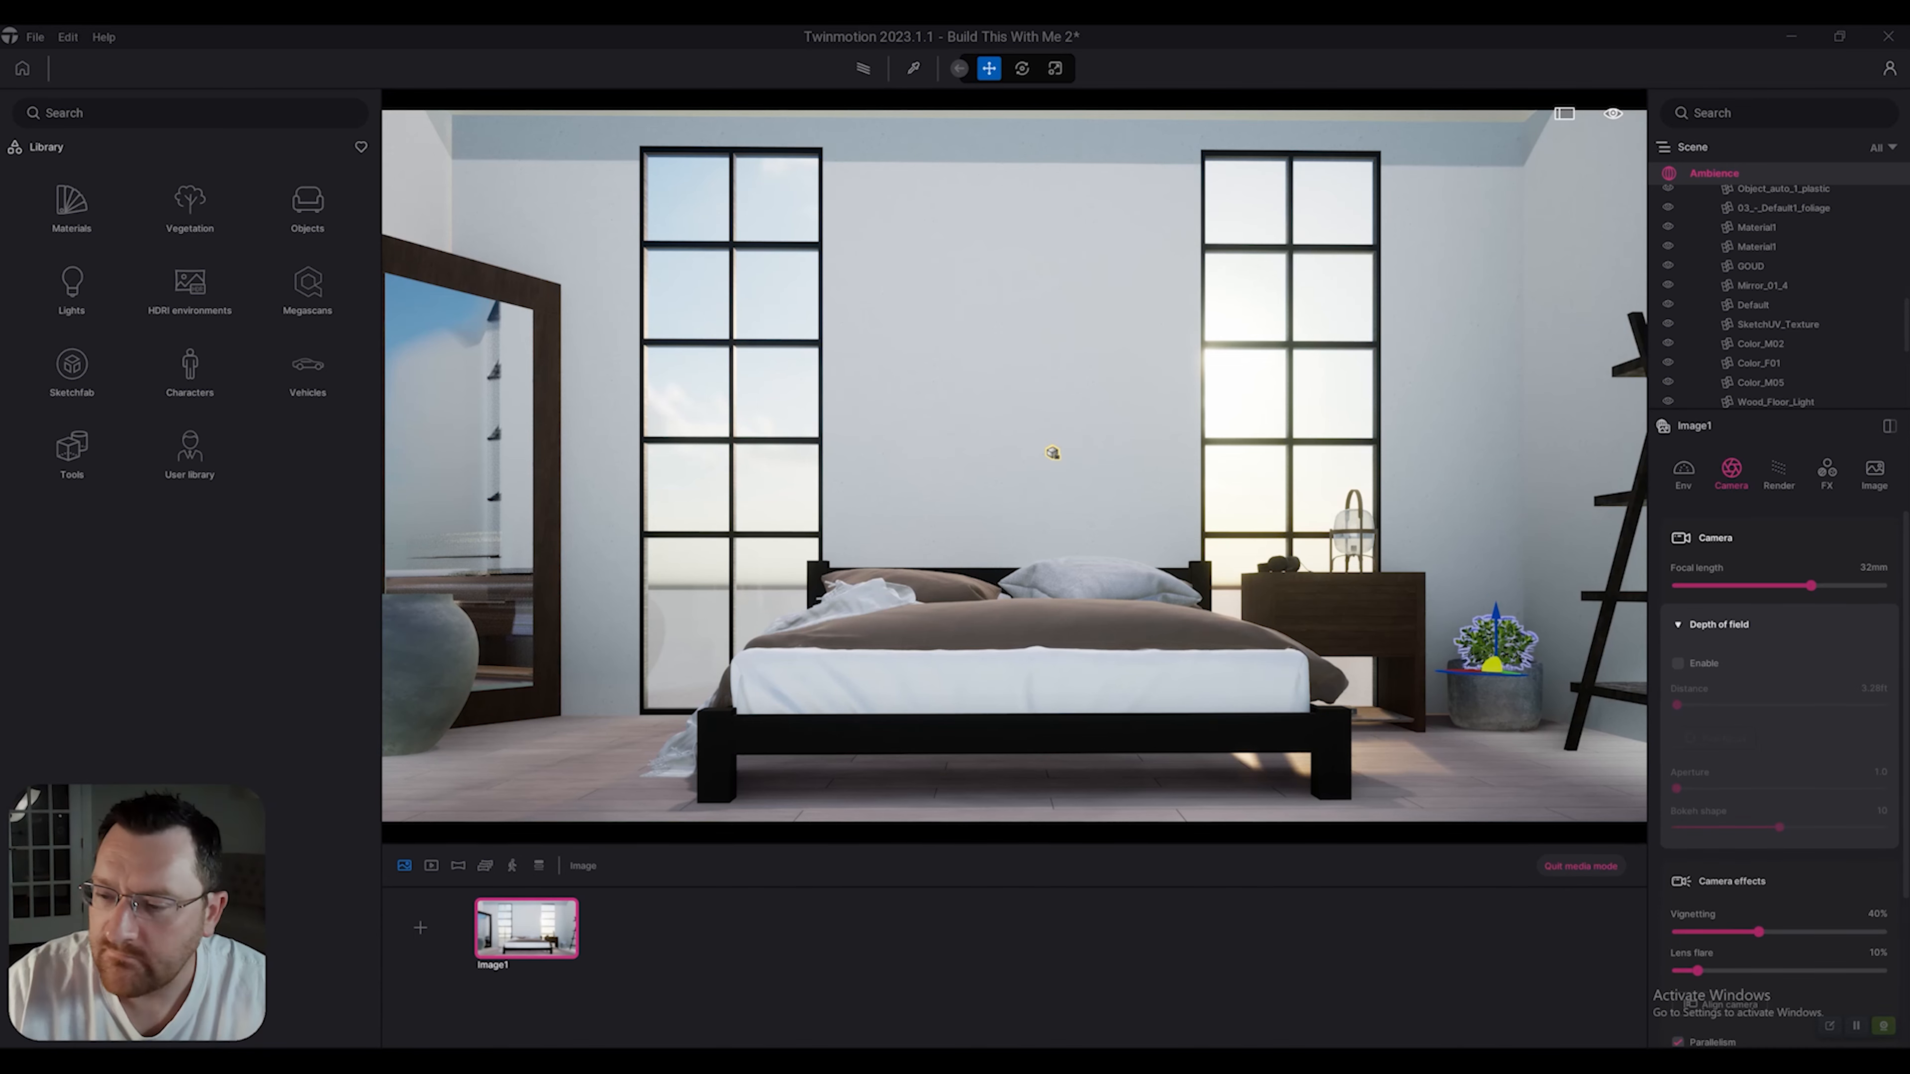
pyautogui.click(1678, 663)
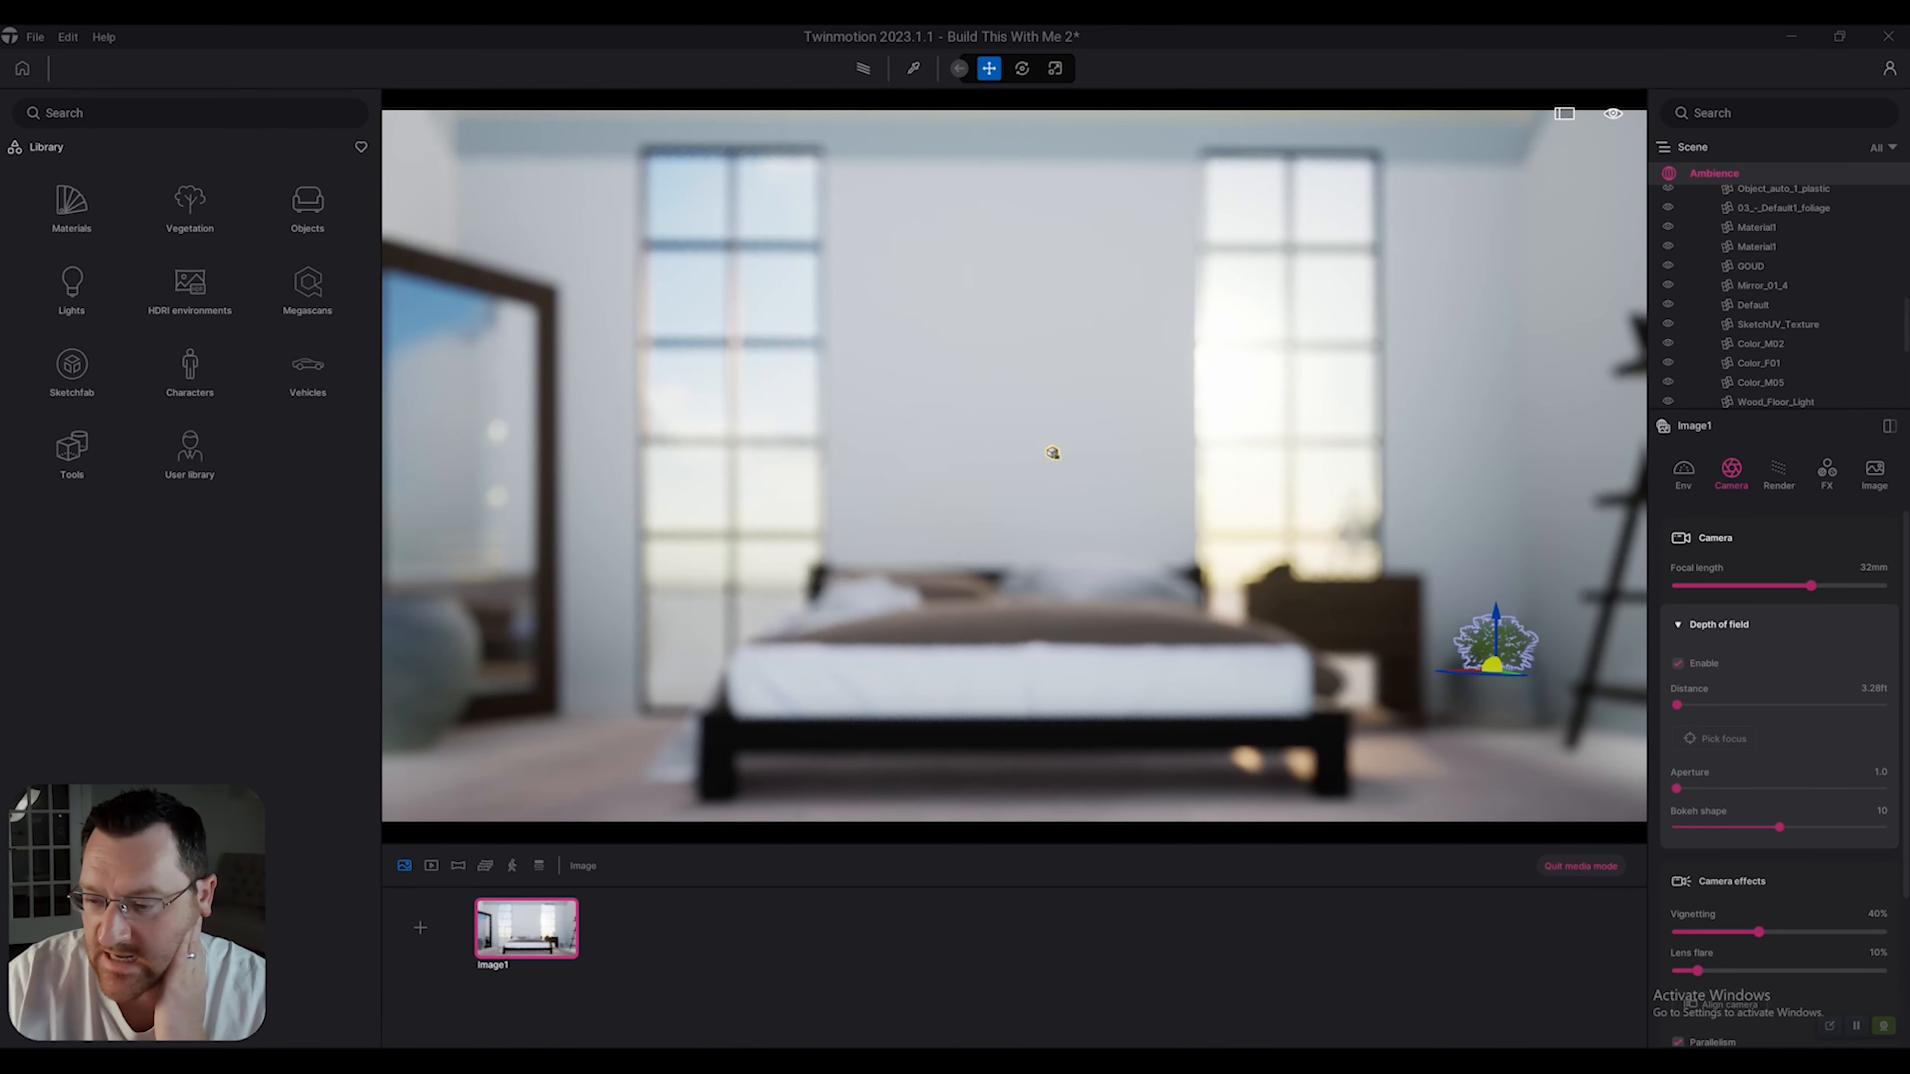
pyautogui.click(1714, 738)
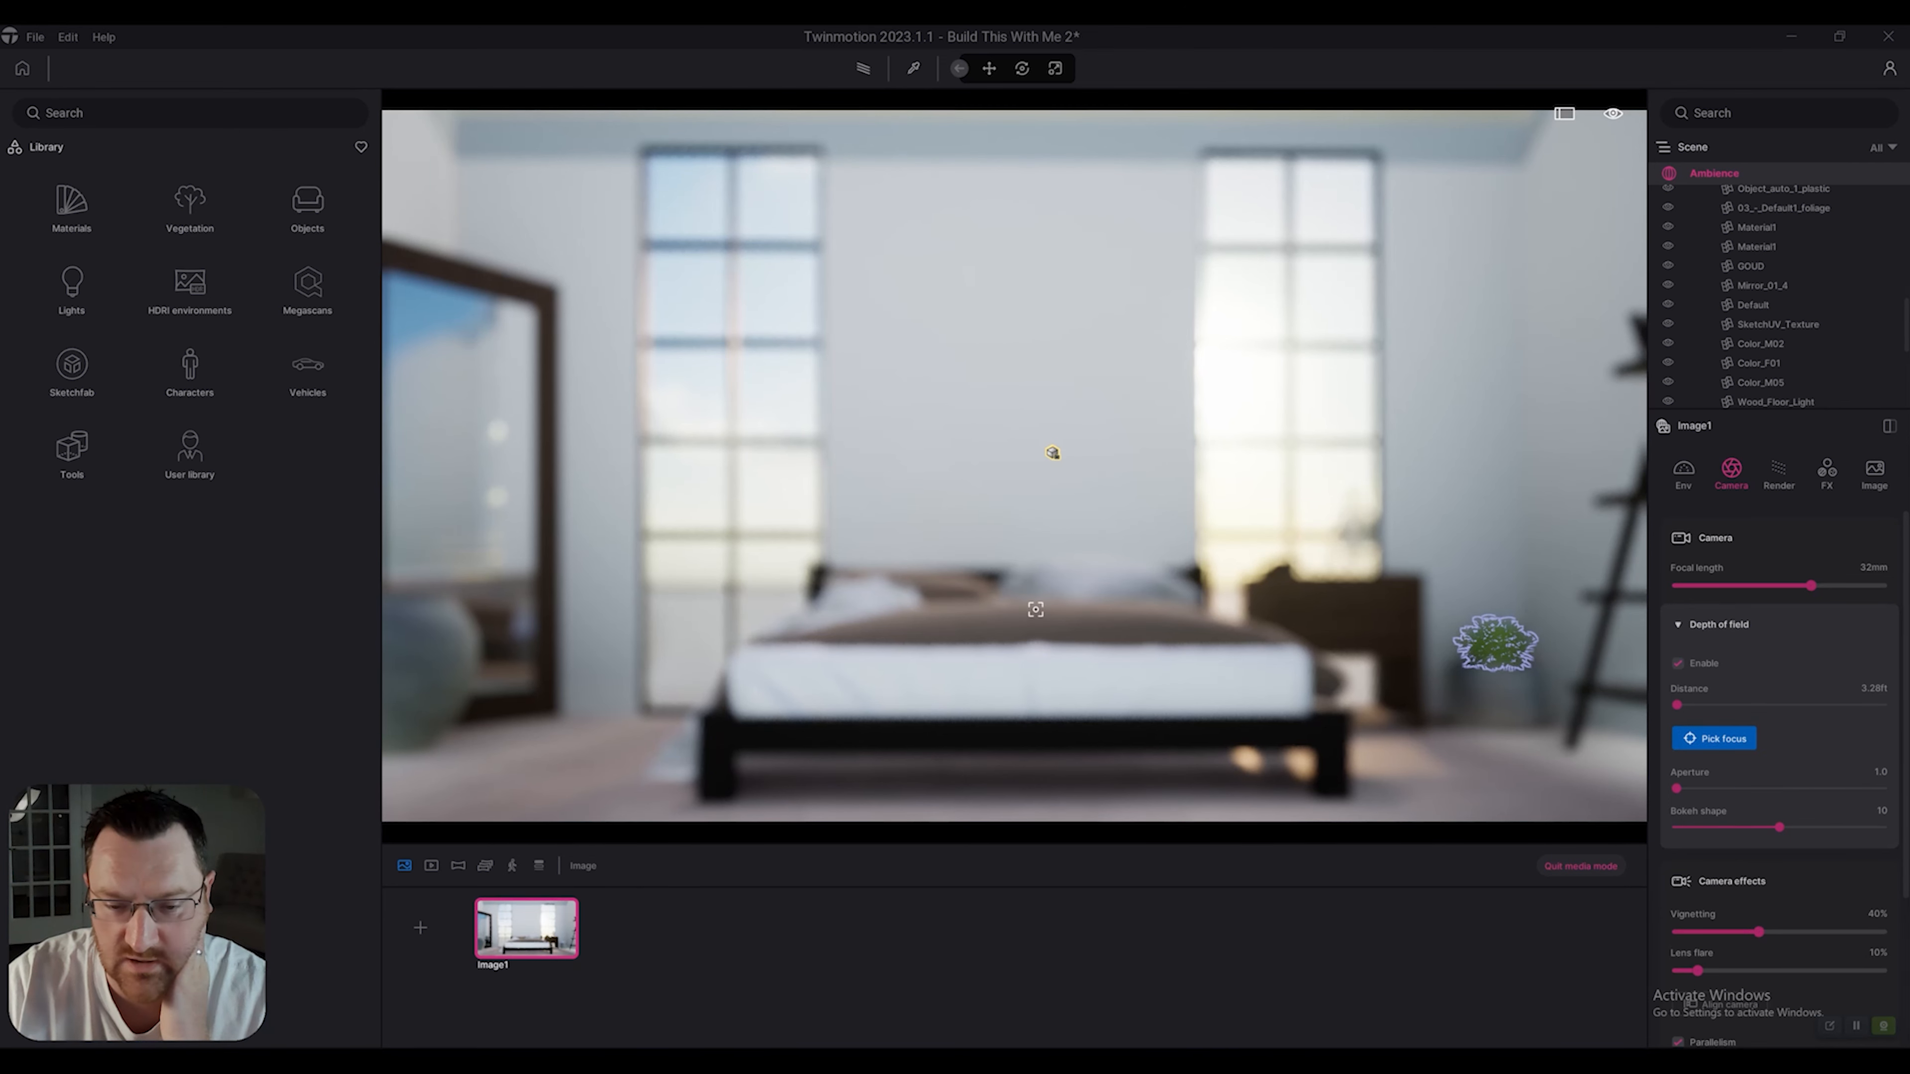
pyautogui.click(1034, 609)
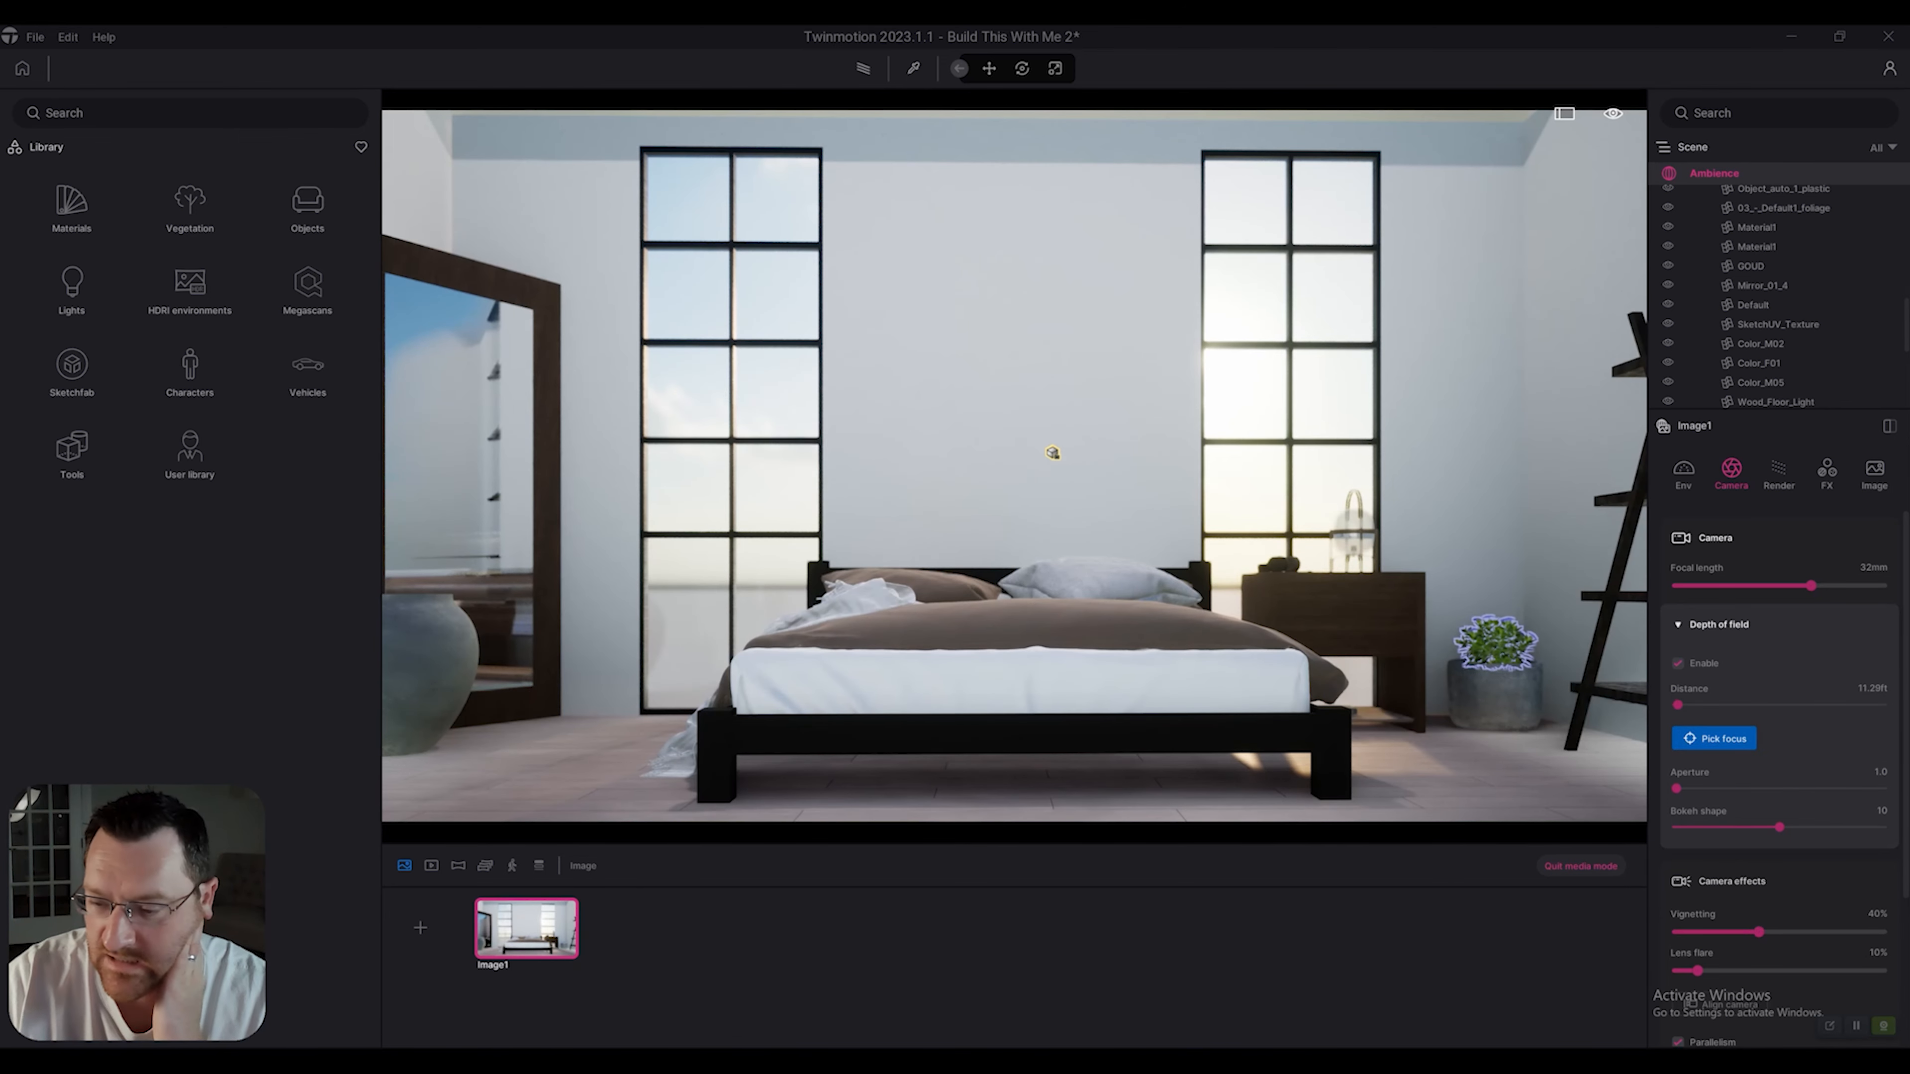
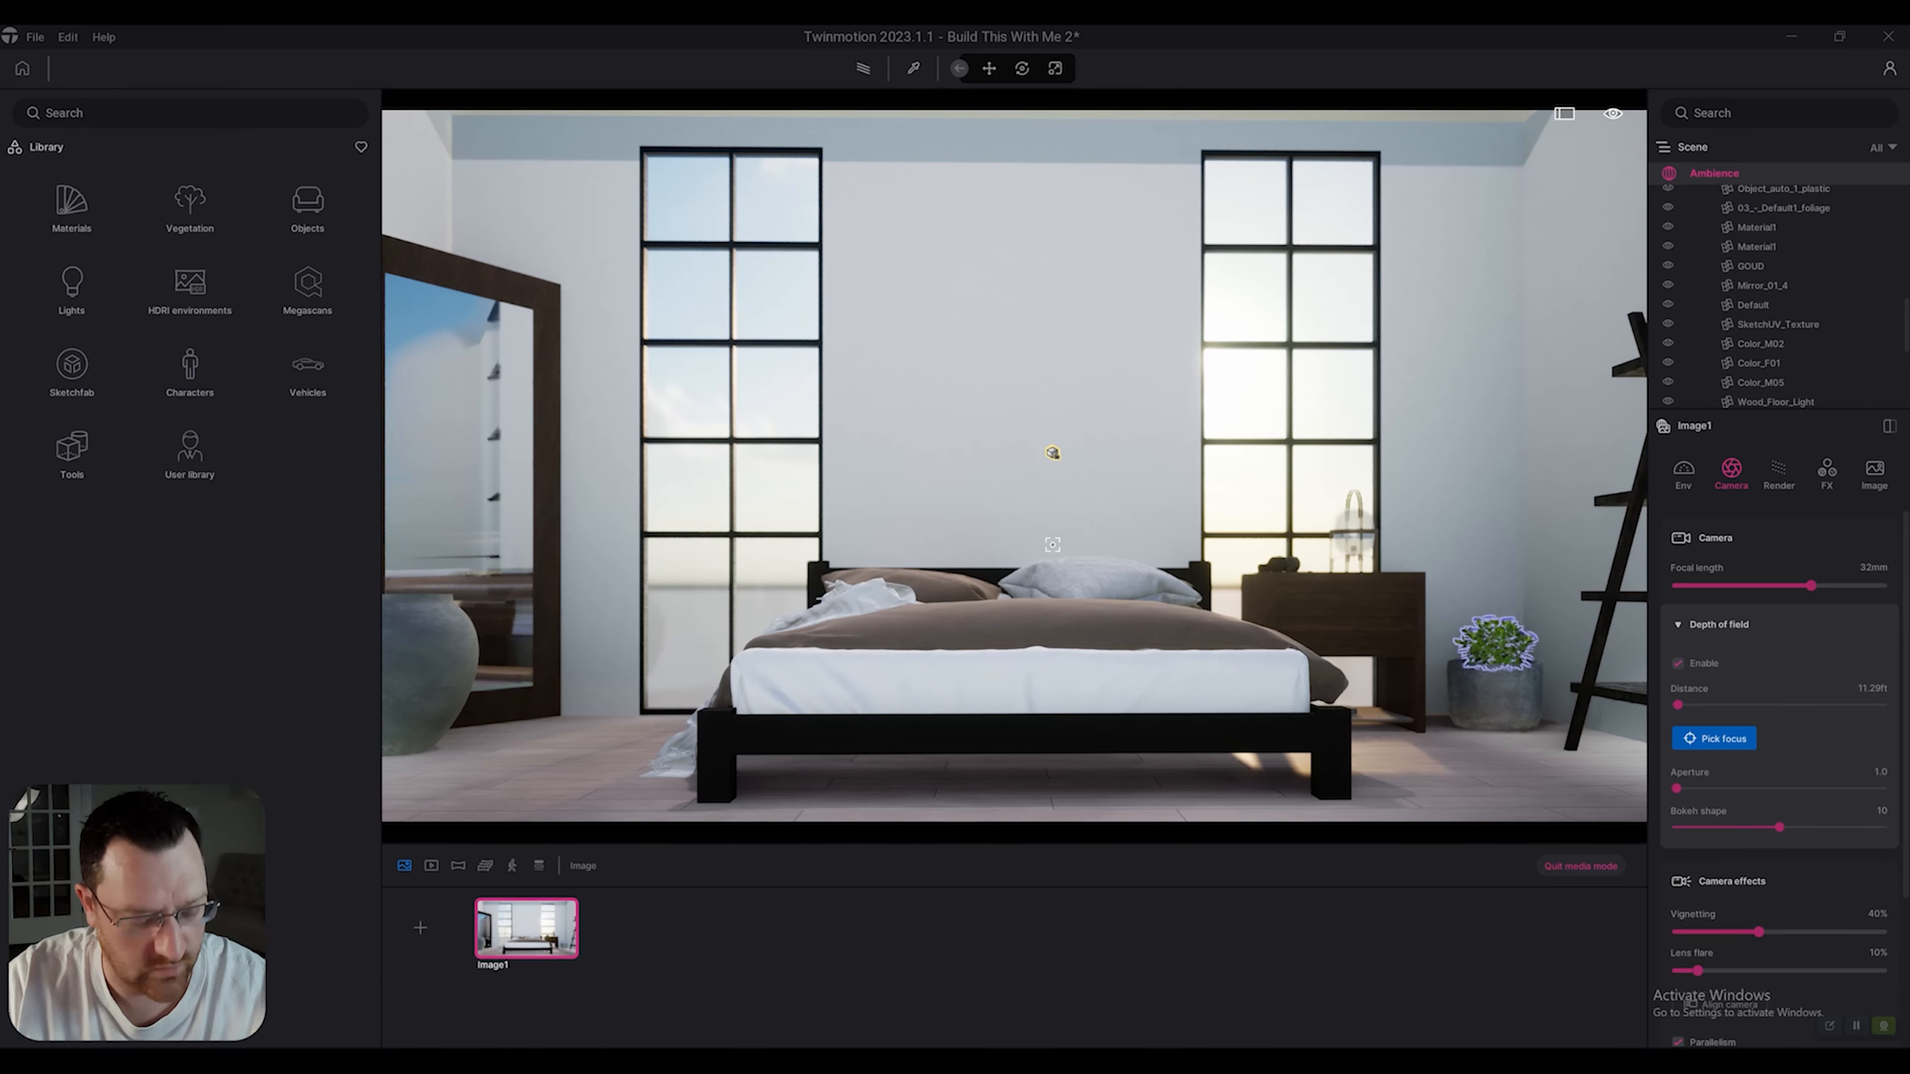
# Review the saved views Image2 to Image5 in turn, toggling the path-traced preview to check their lighting and reflections.
pyautogui.press('r')
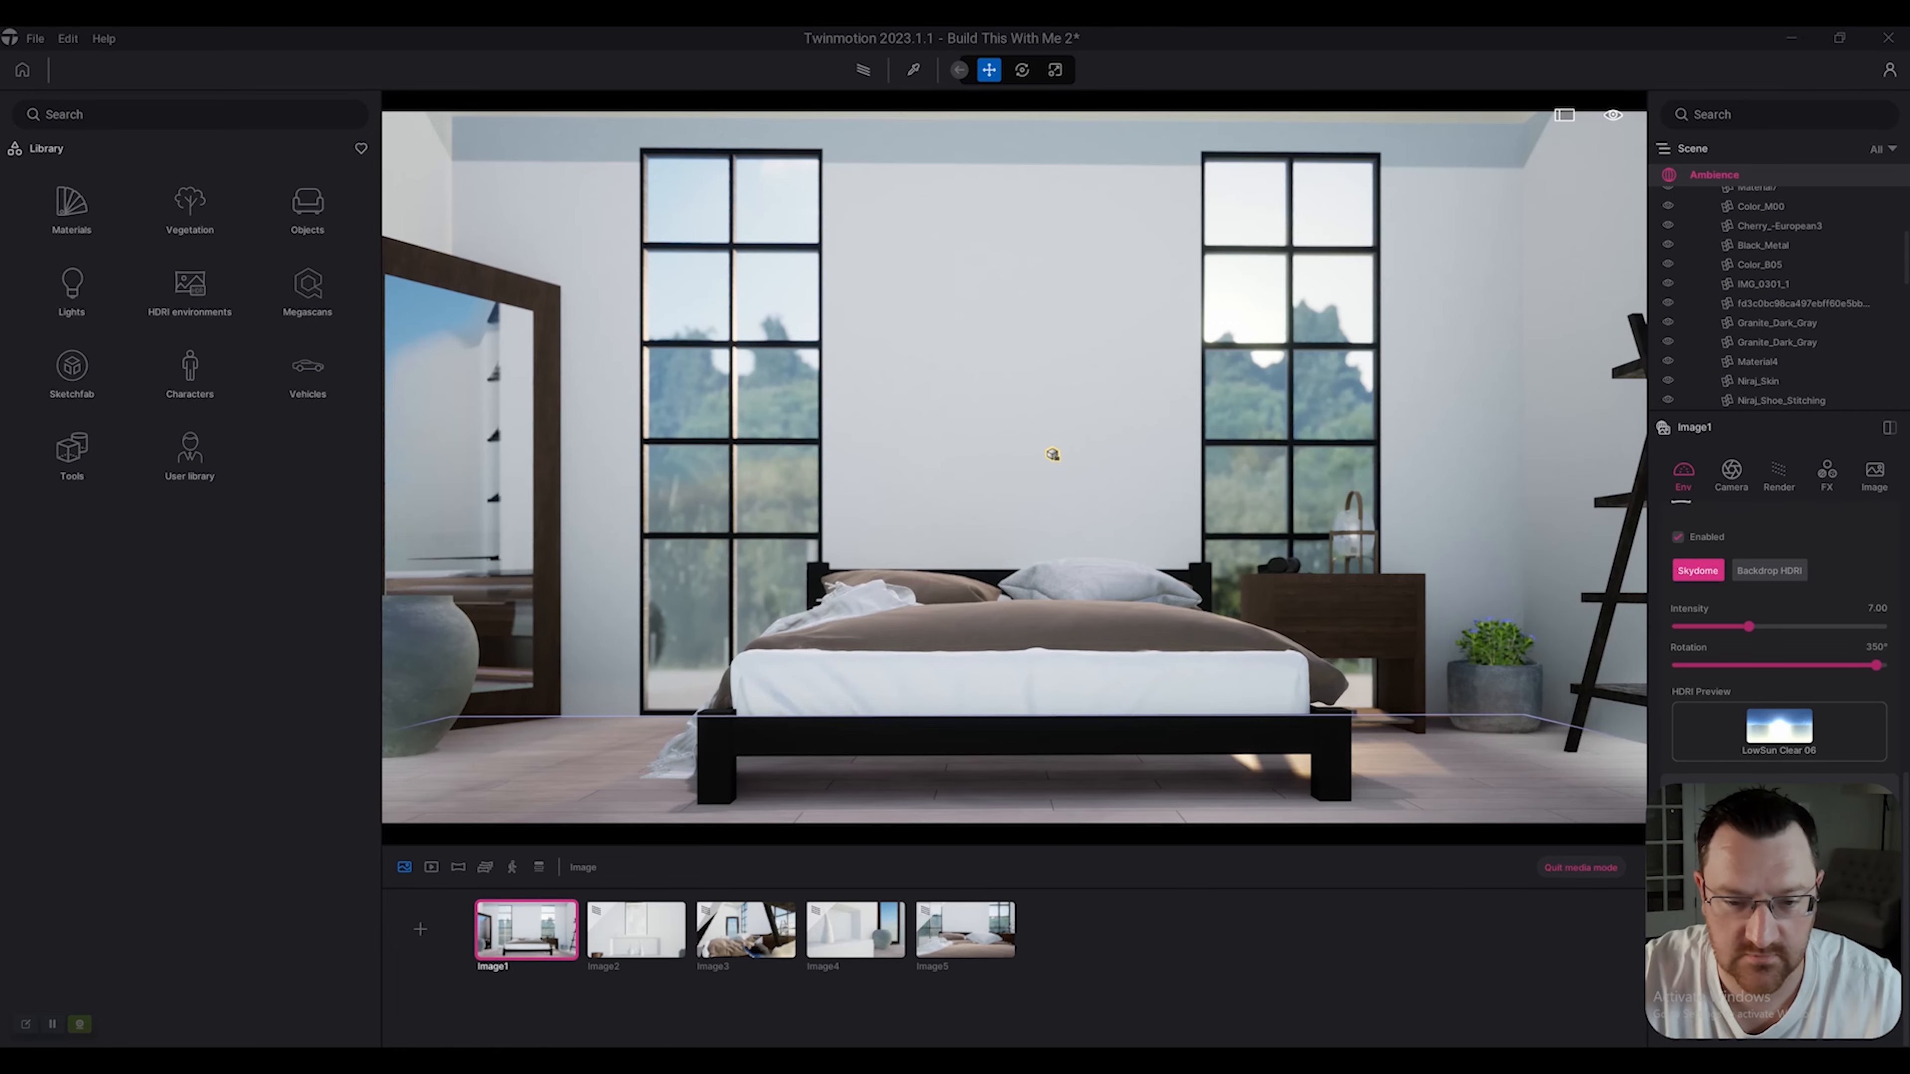
pyautogui.click(635, 931)
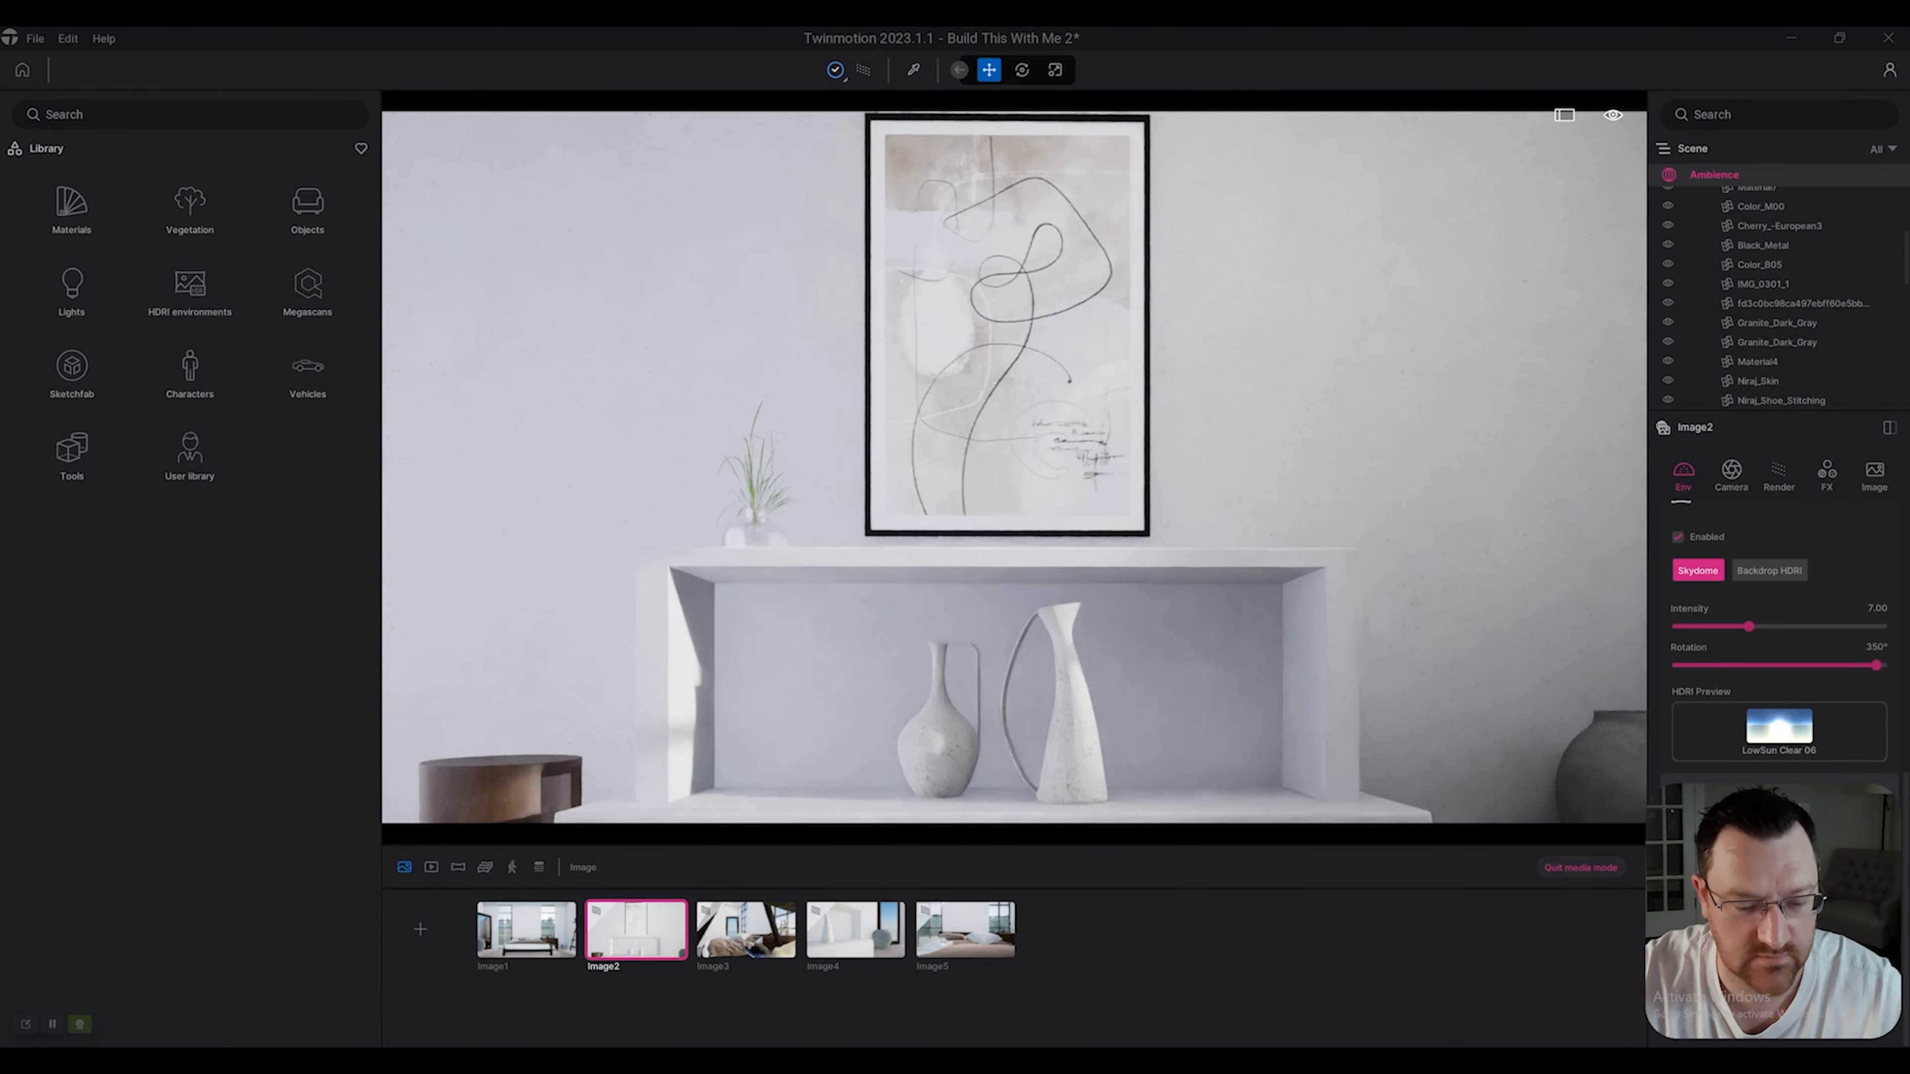
pyautogui.click(745, 931)
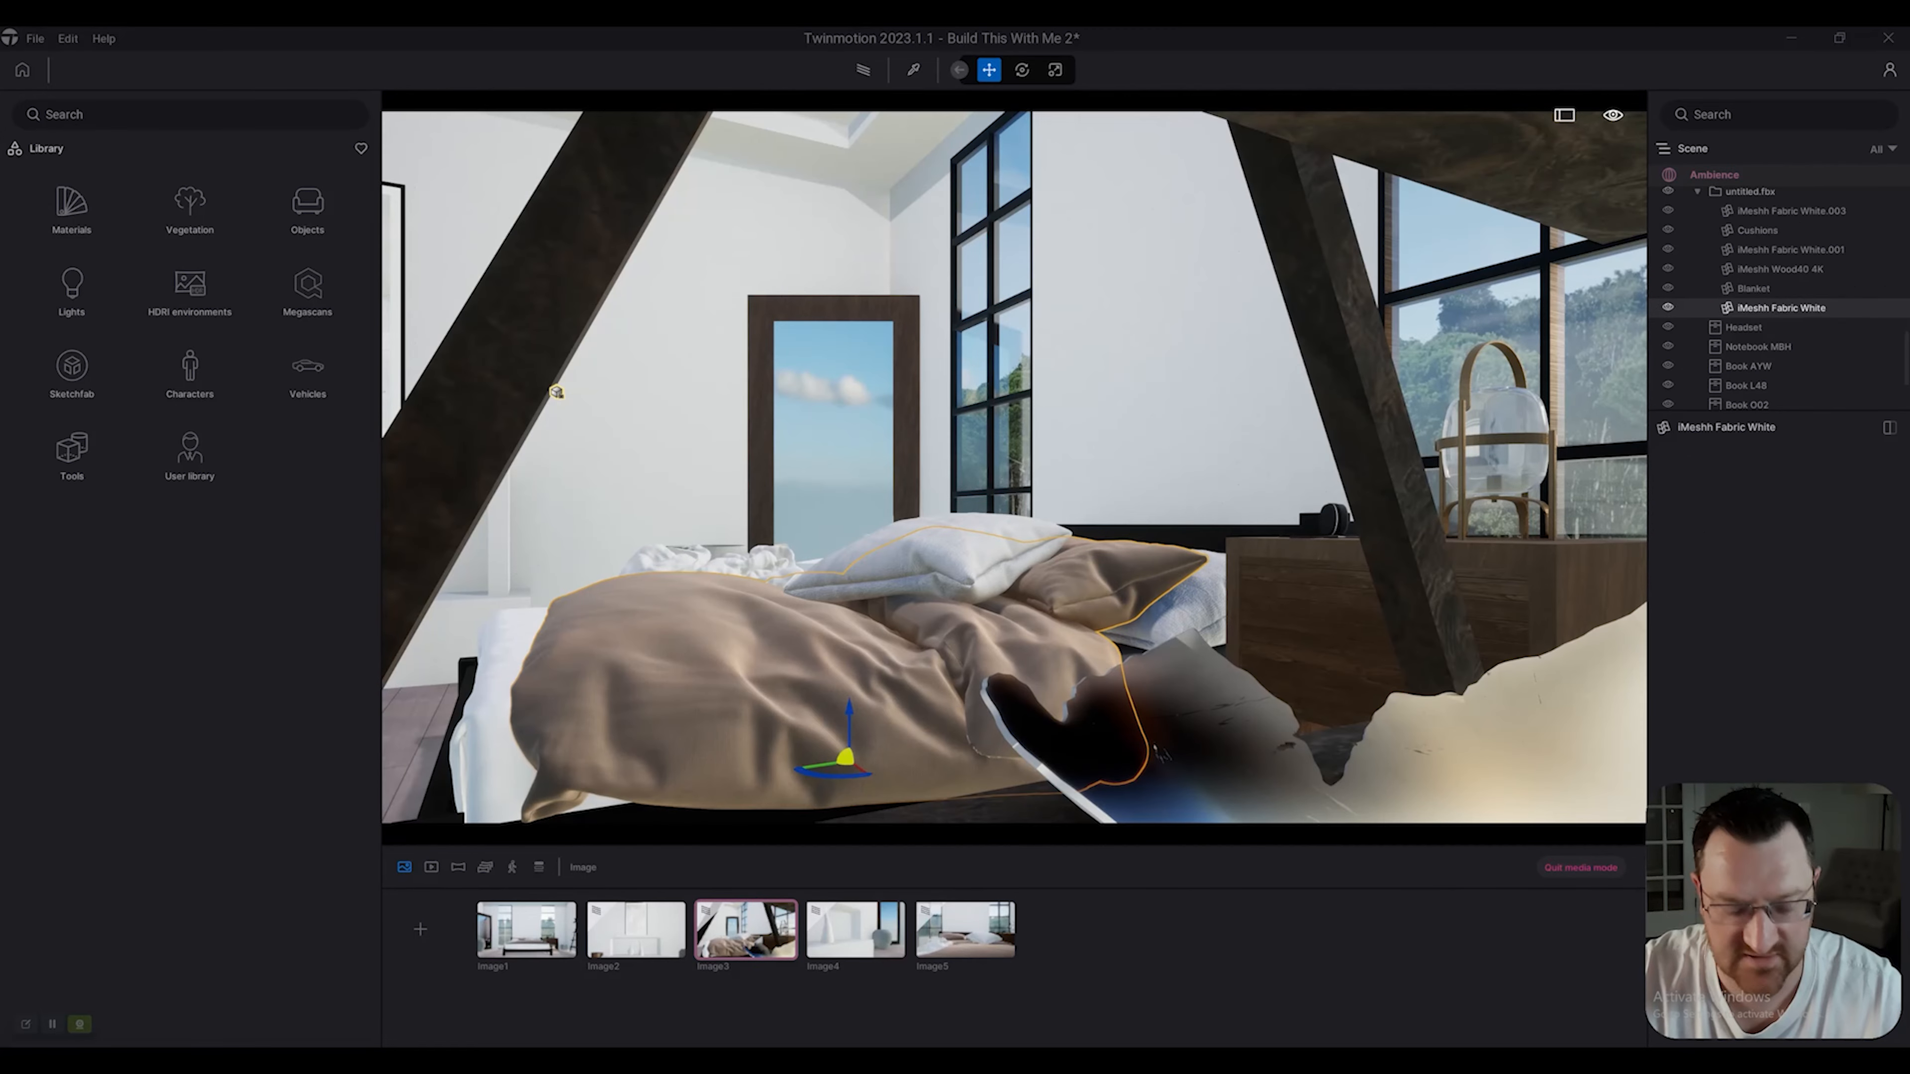
pyautogui.press('r')
pyautogui.press('r')
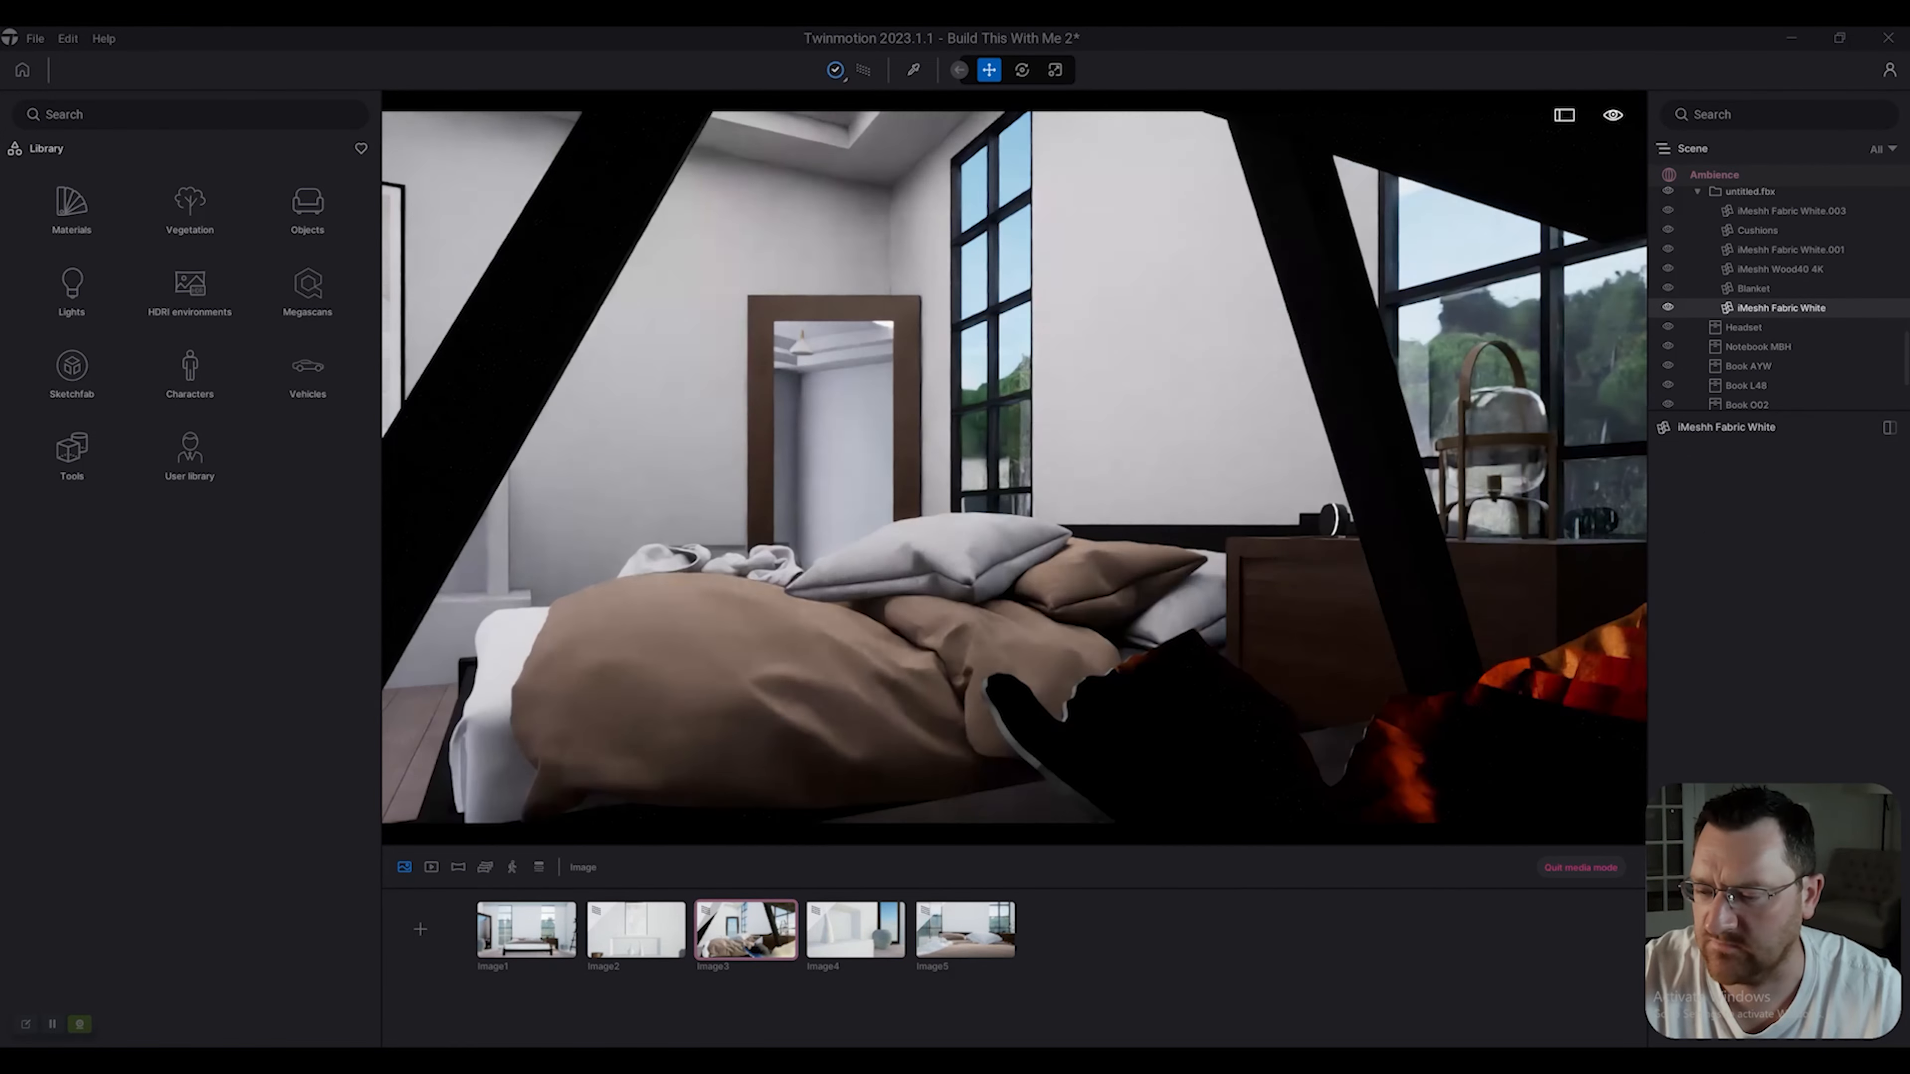
pyautogui.press('r')
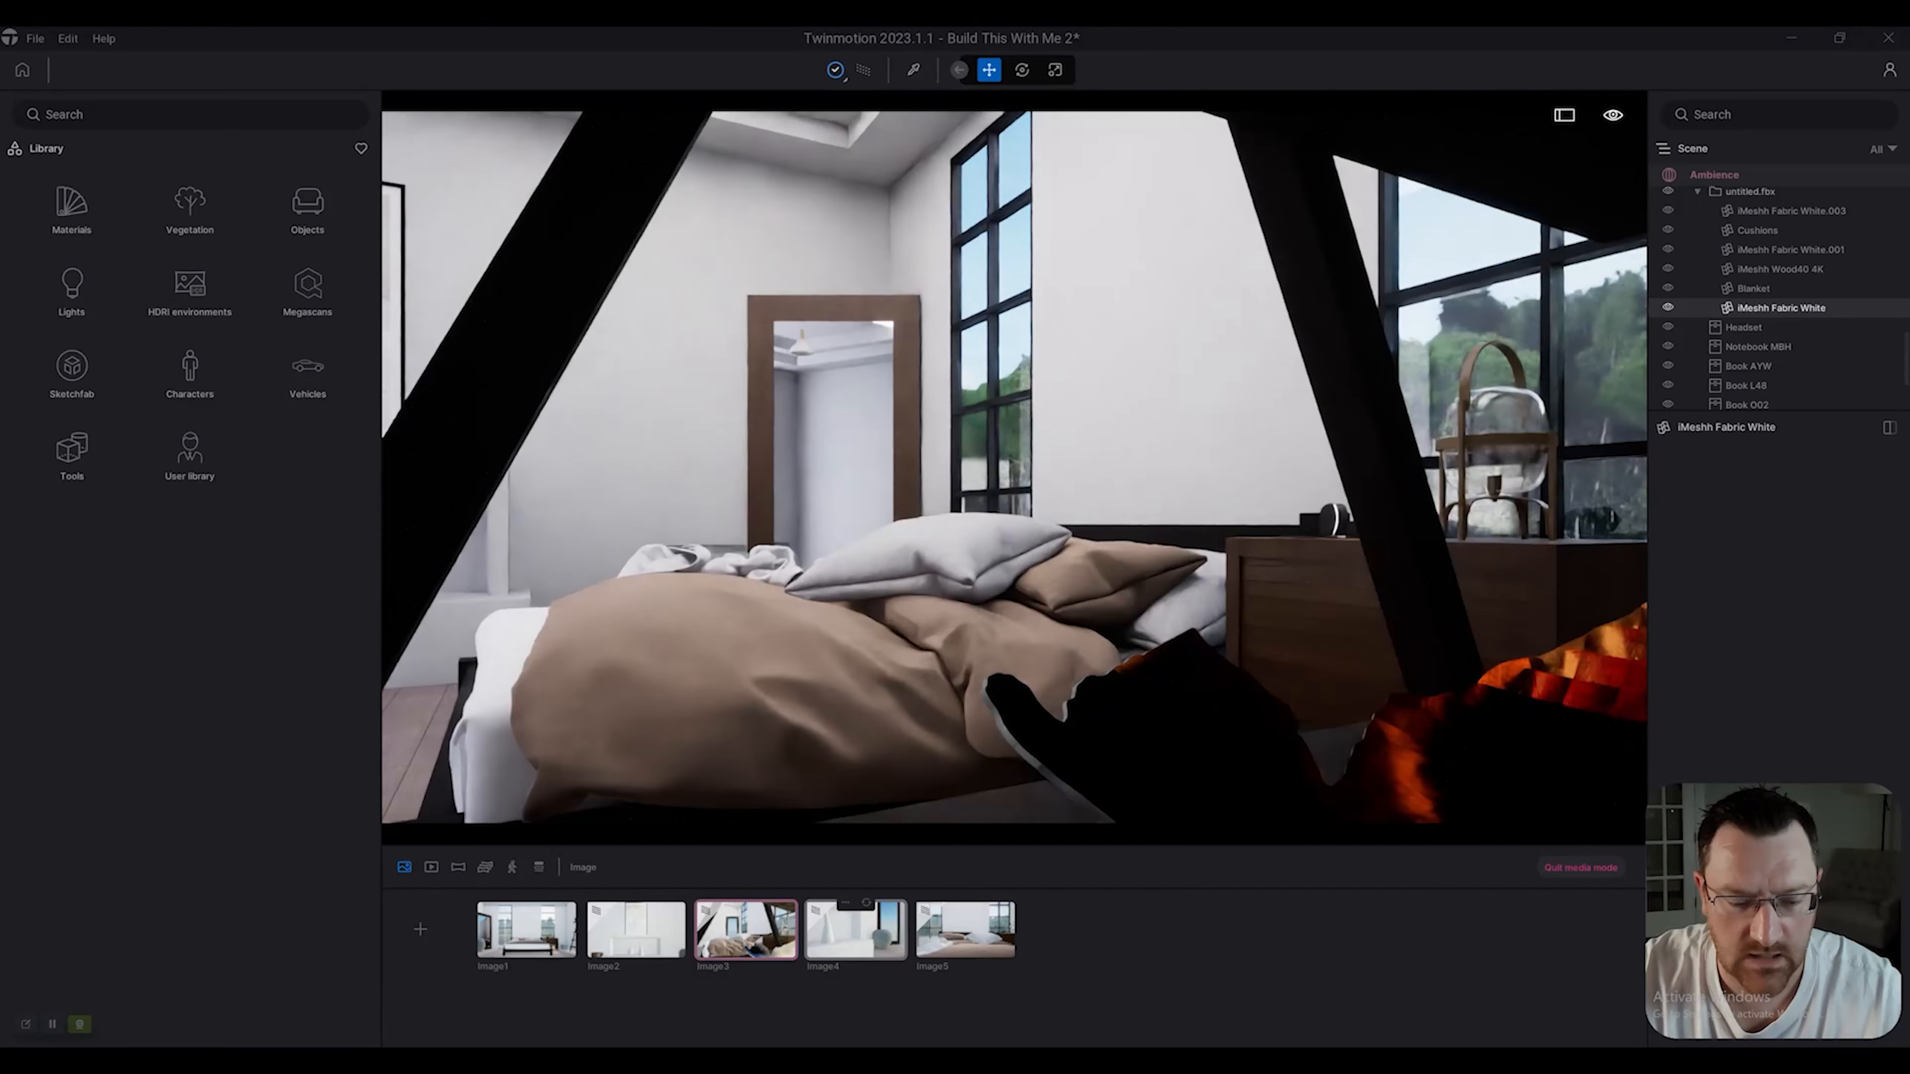
pyautogui.click(856, 931)
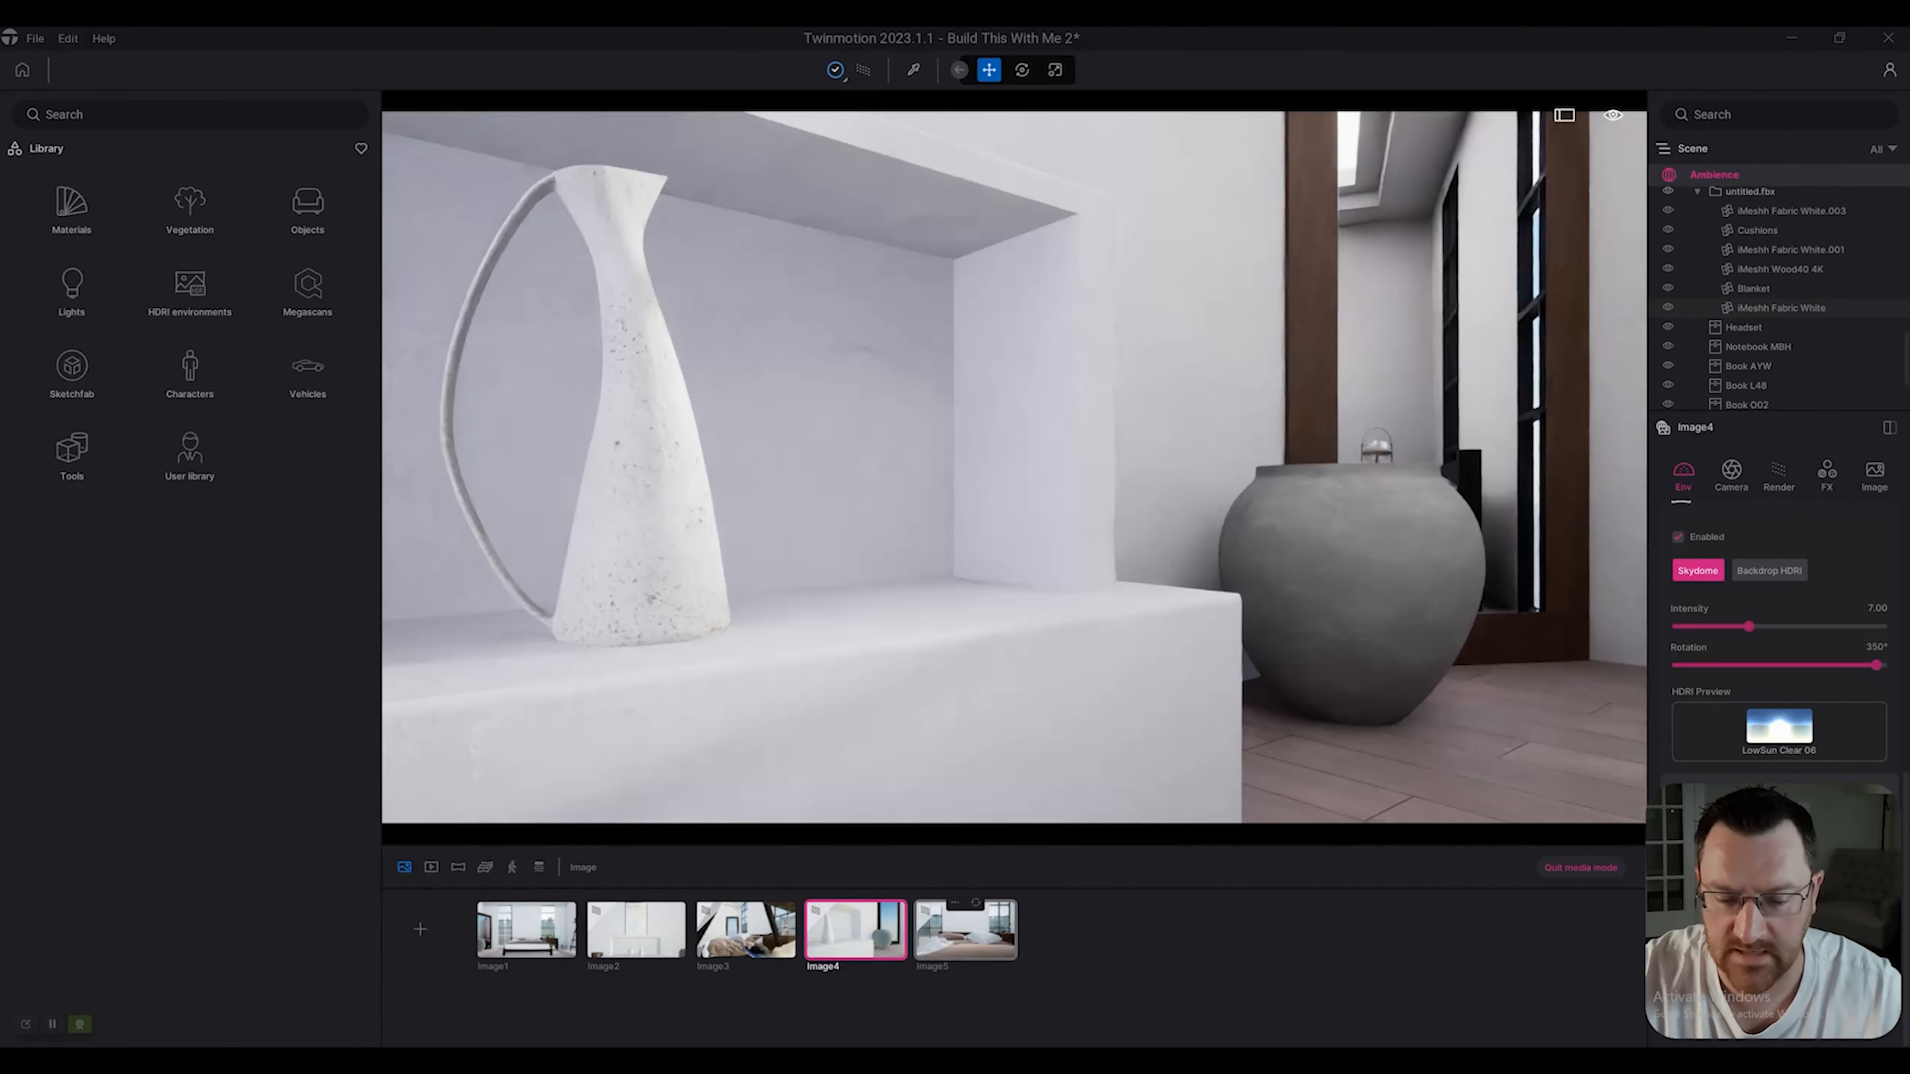
pyautogui.click(966, 931)
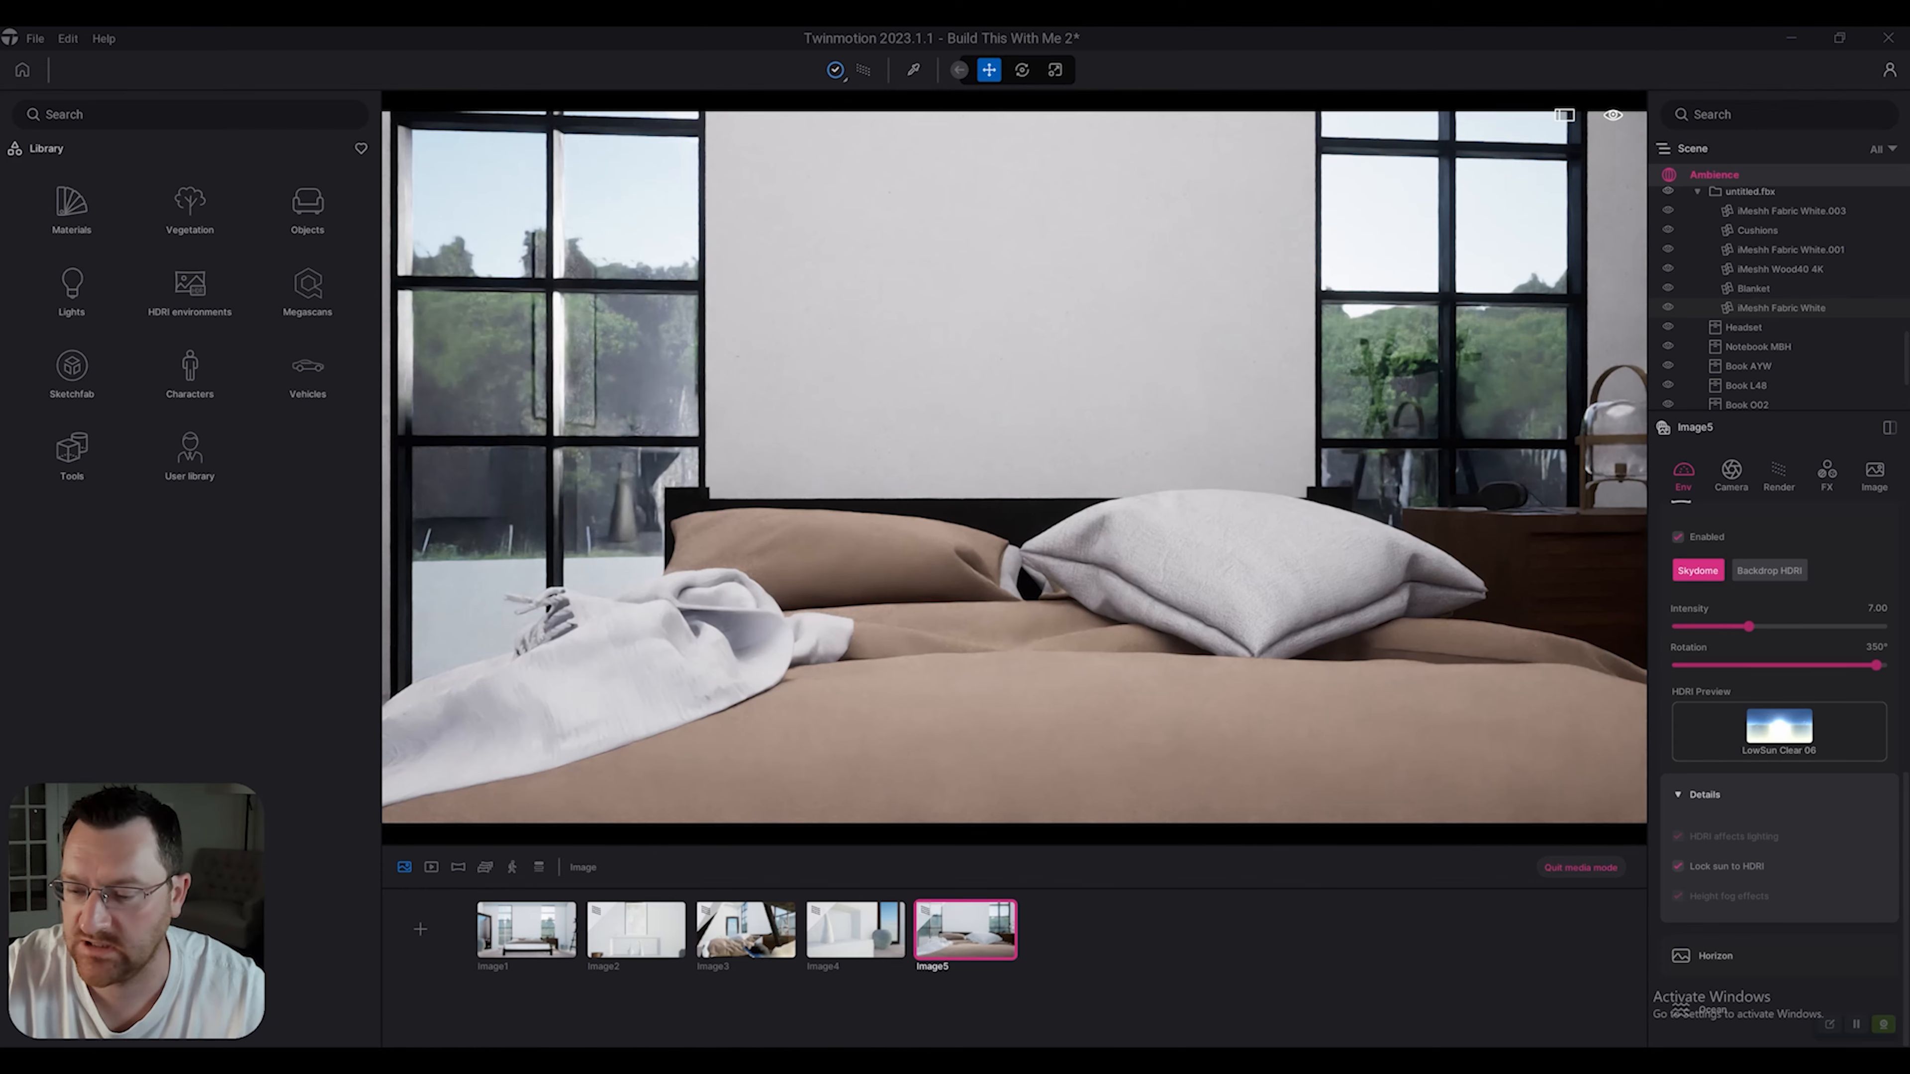
# Quit media mode and examine the bed and the scenery behind both windows from the foot of the bed.
pyautogui.click(1581, 868)
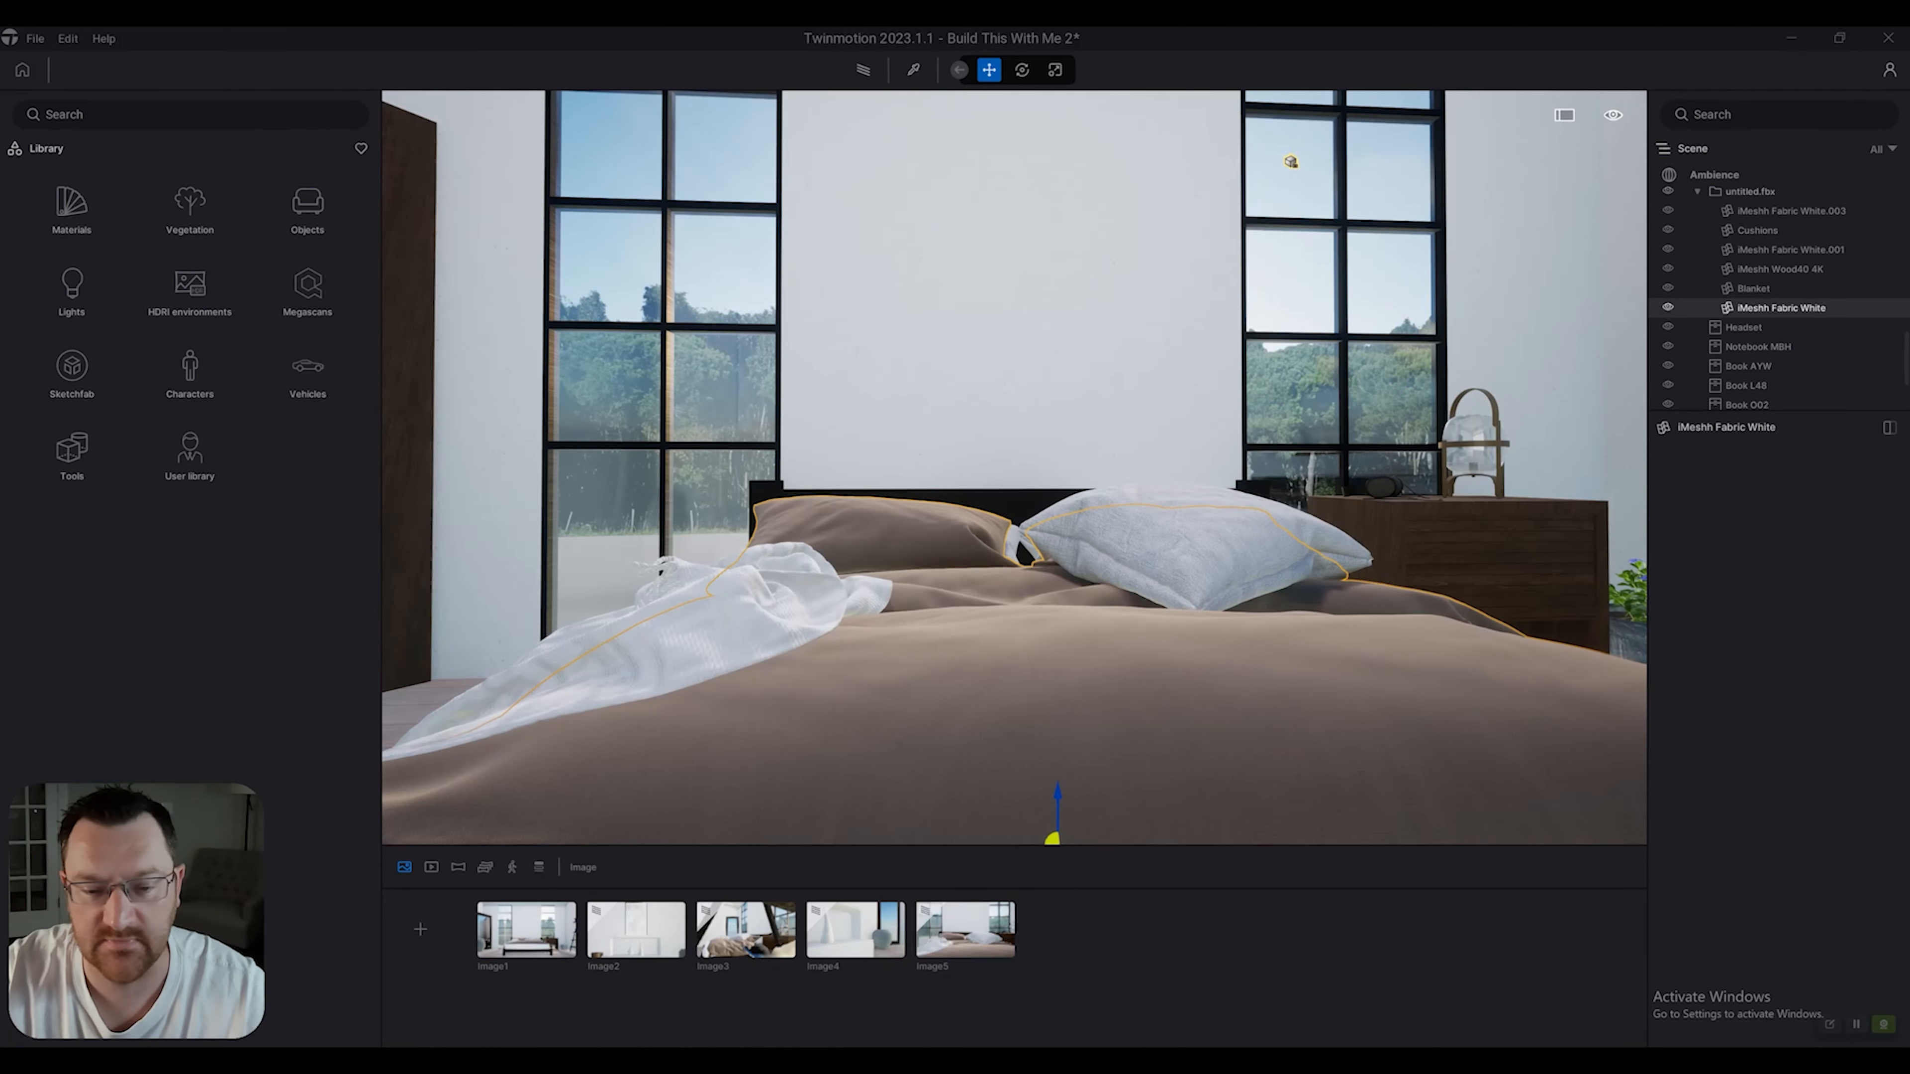
pyautogui.press('s')
pyautogui.moveTo(1014, 467)
pyautogui.mouseDown(button='right')
pyautogui.moveTo(812, 449)
pyautogui.moveTo(1106, 444)
pyautogui.moveTo(959, 445)
pyautogui.moveTo(1020, 446)
pyautogui.mouseUp(button='right')
pyautogui.press('s')
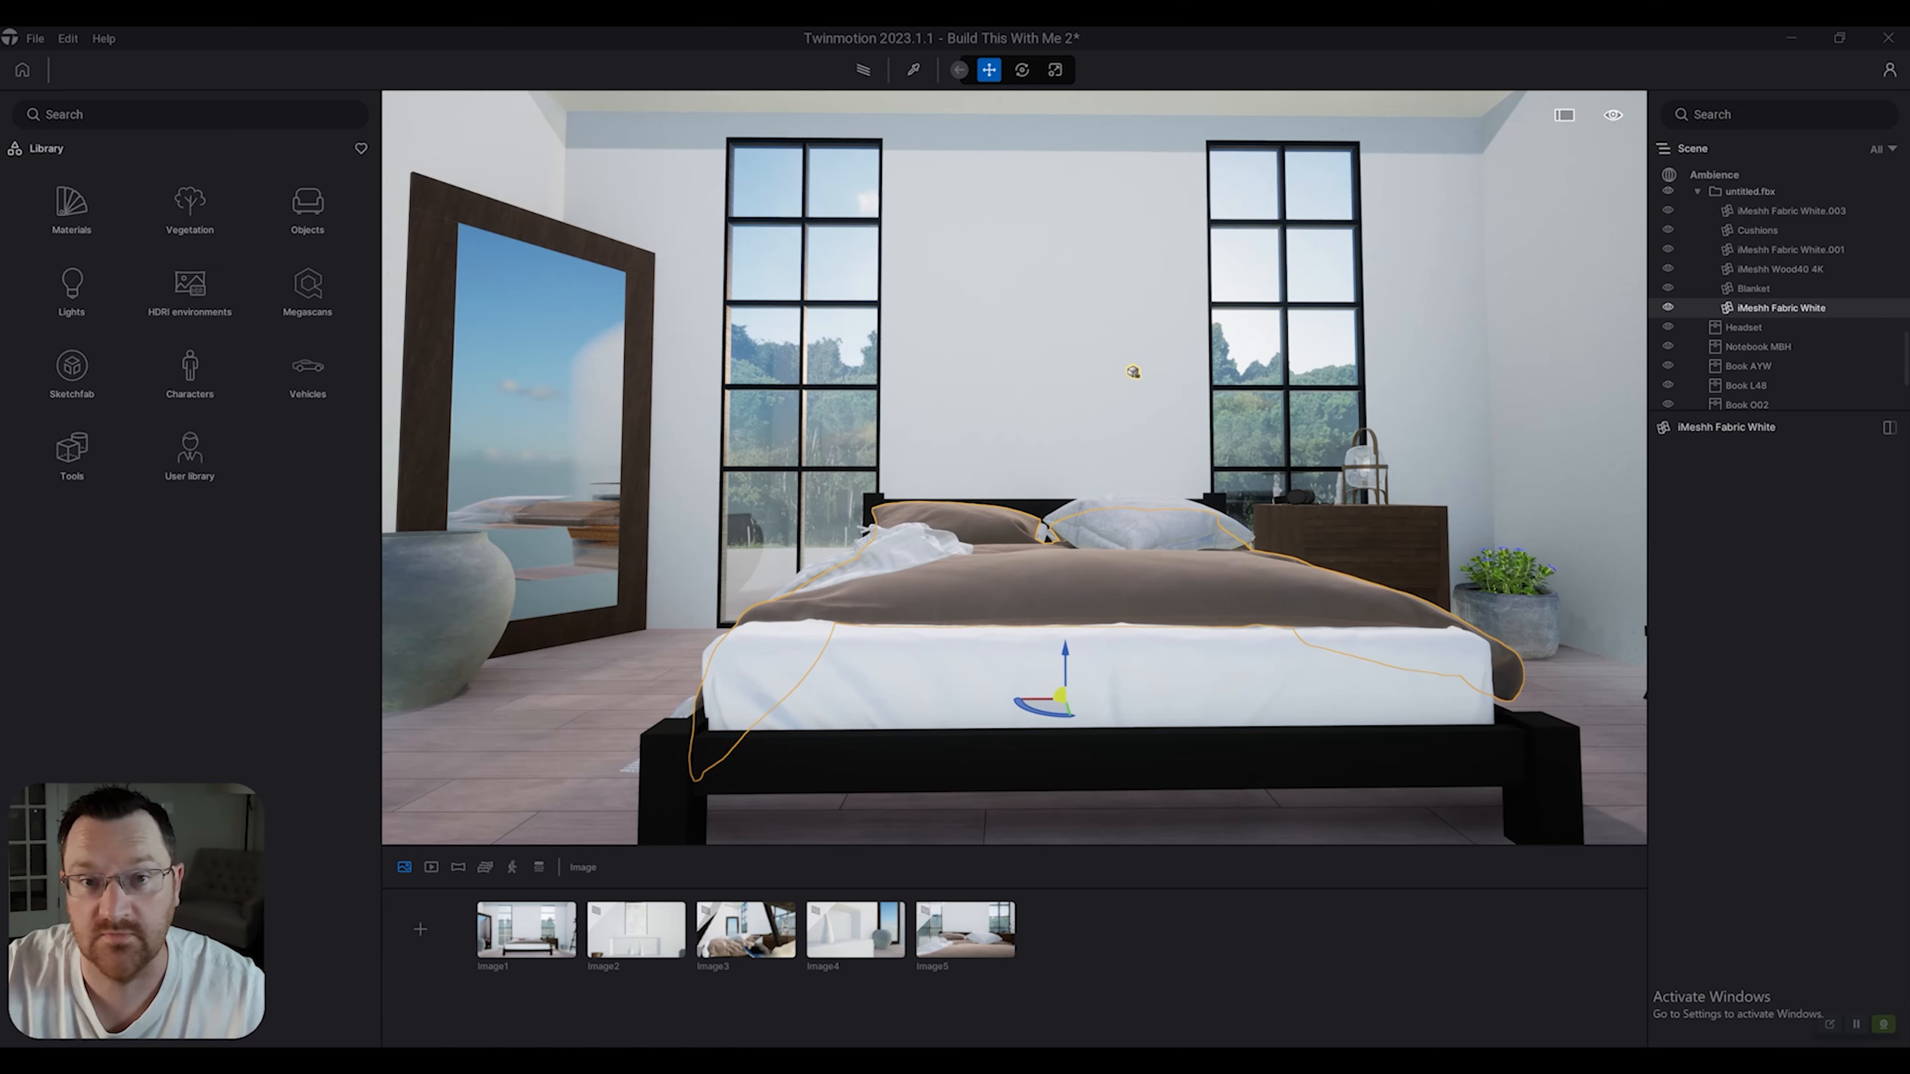
pyautogui.press('s')
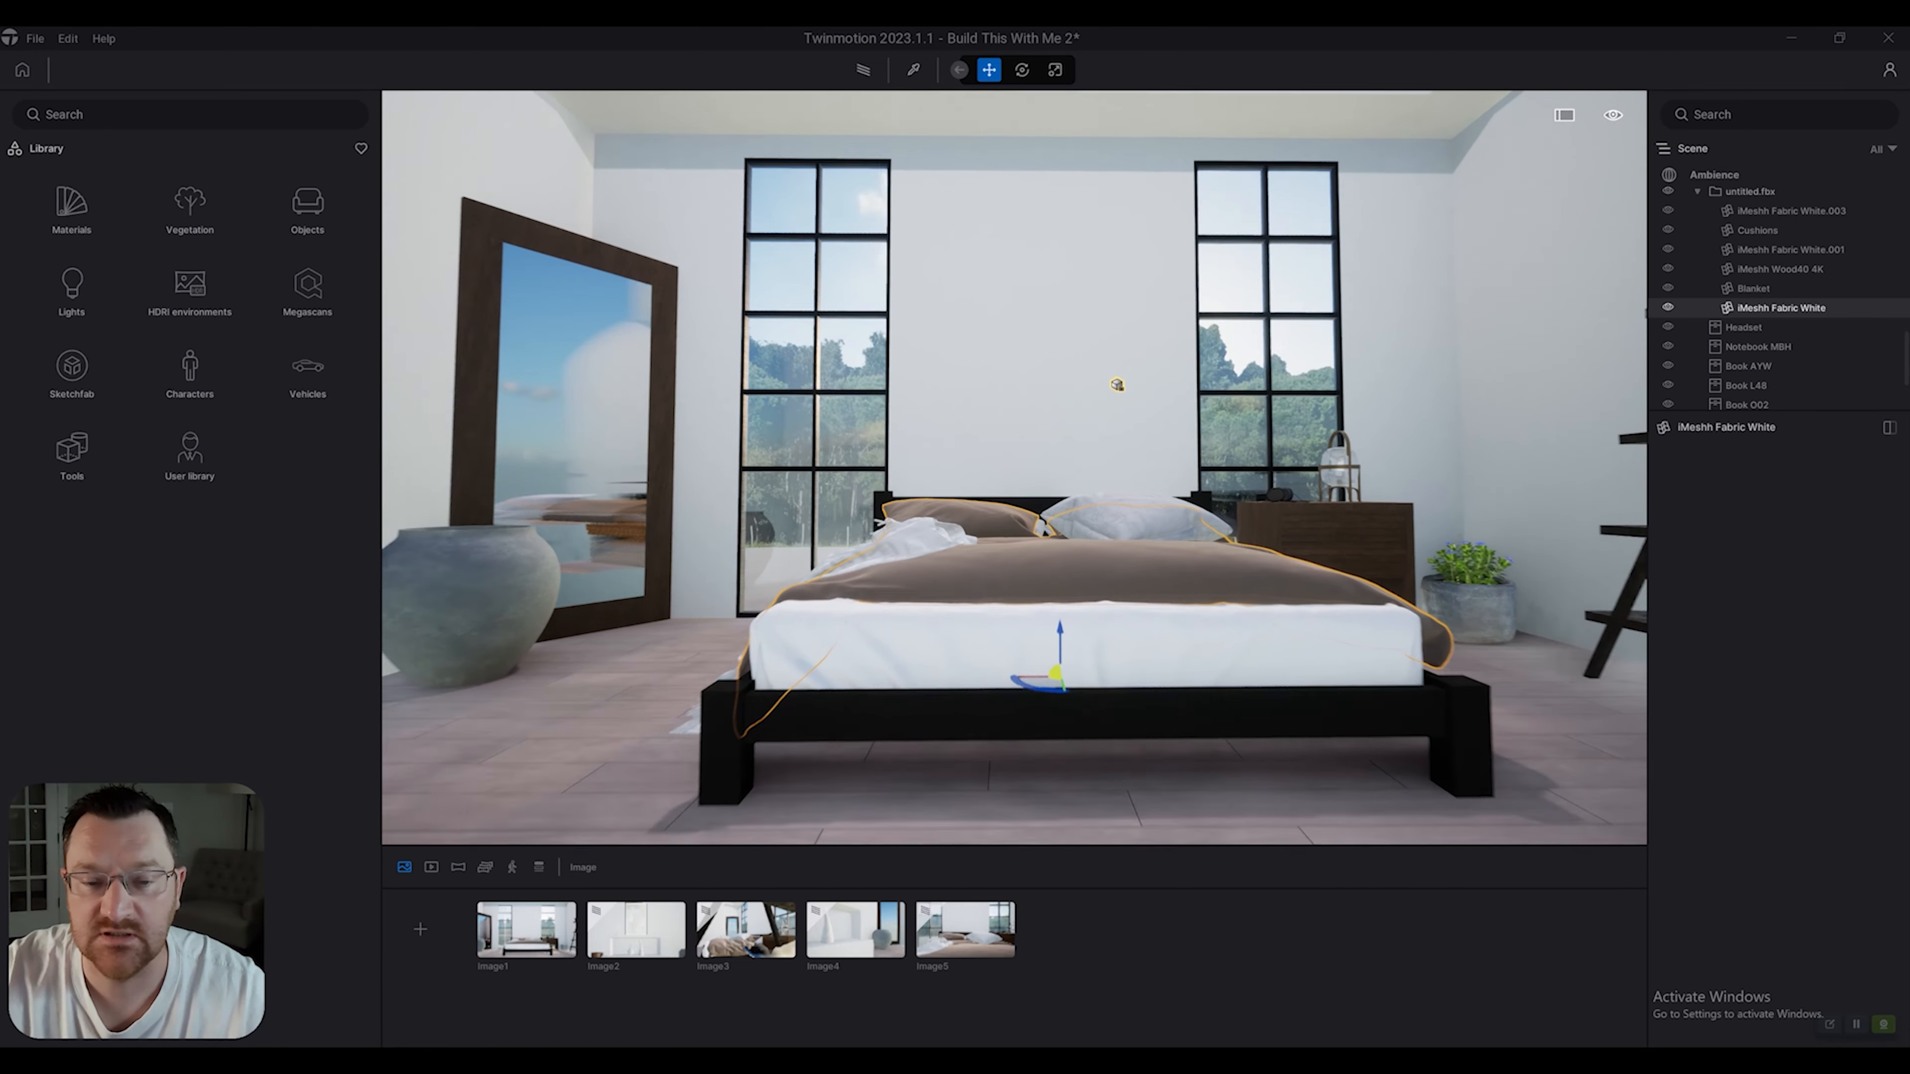
pyautogui.press('w')
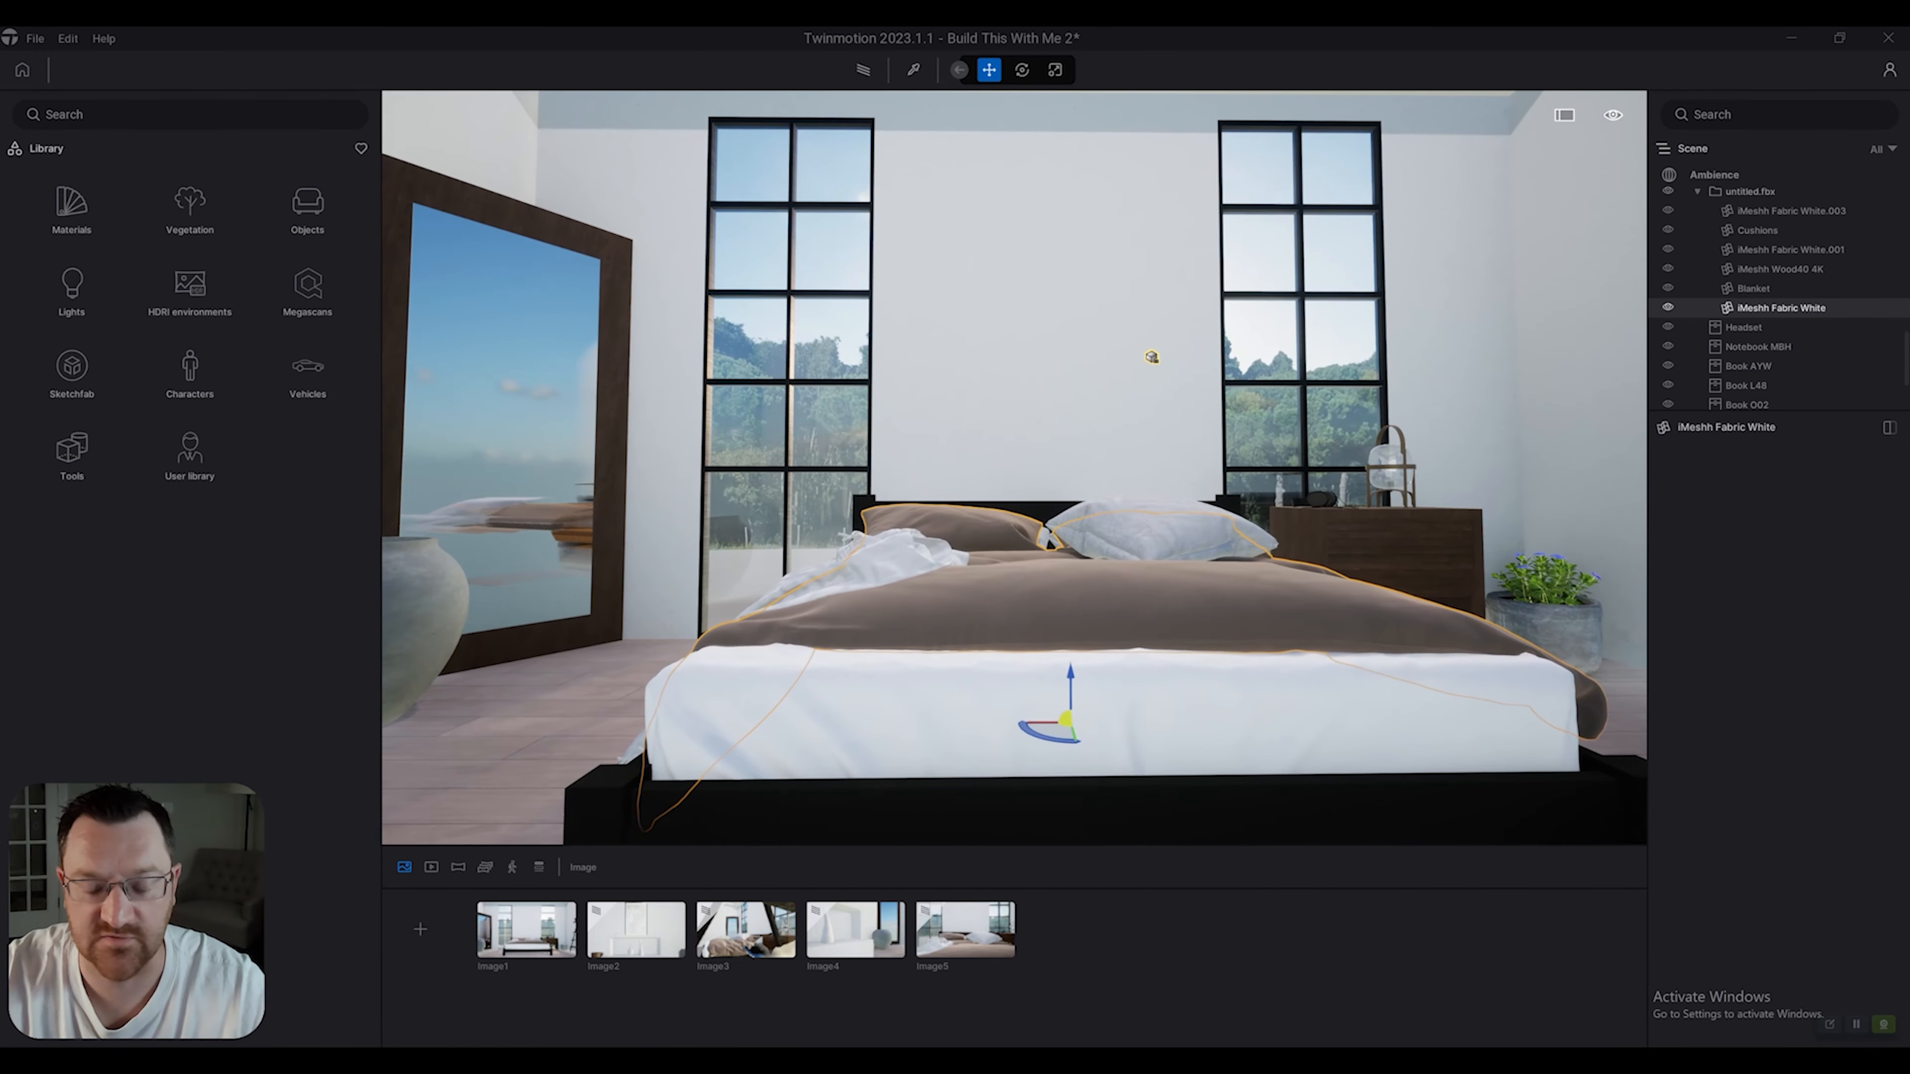
pyautogui.press('w')
pyautogui.press('s')
pyautogui.press('s')
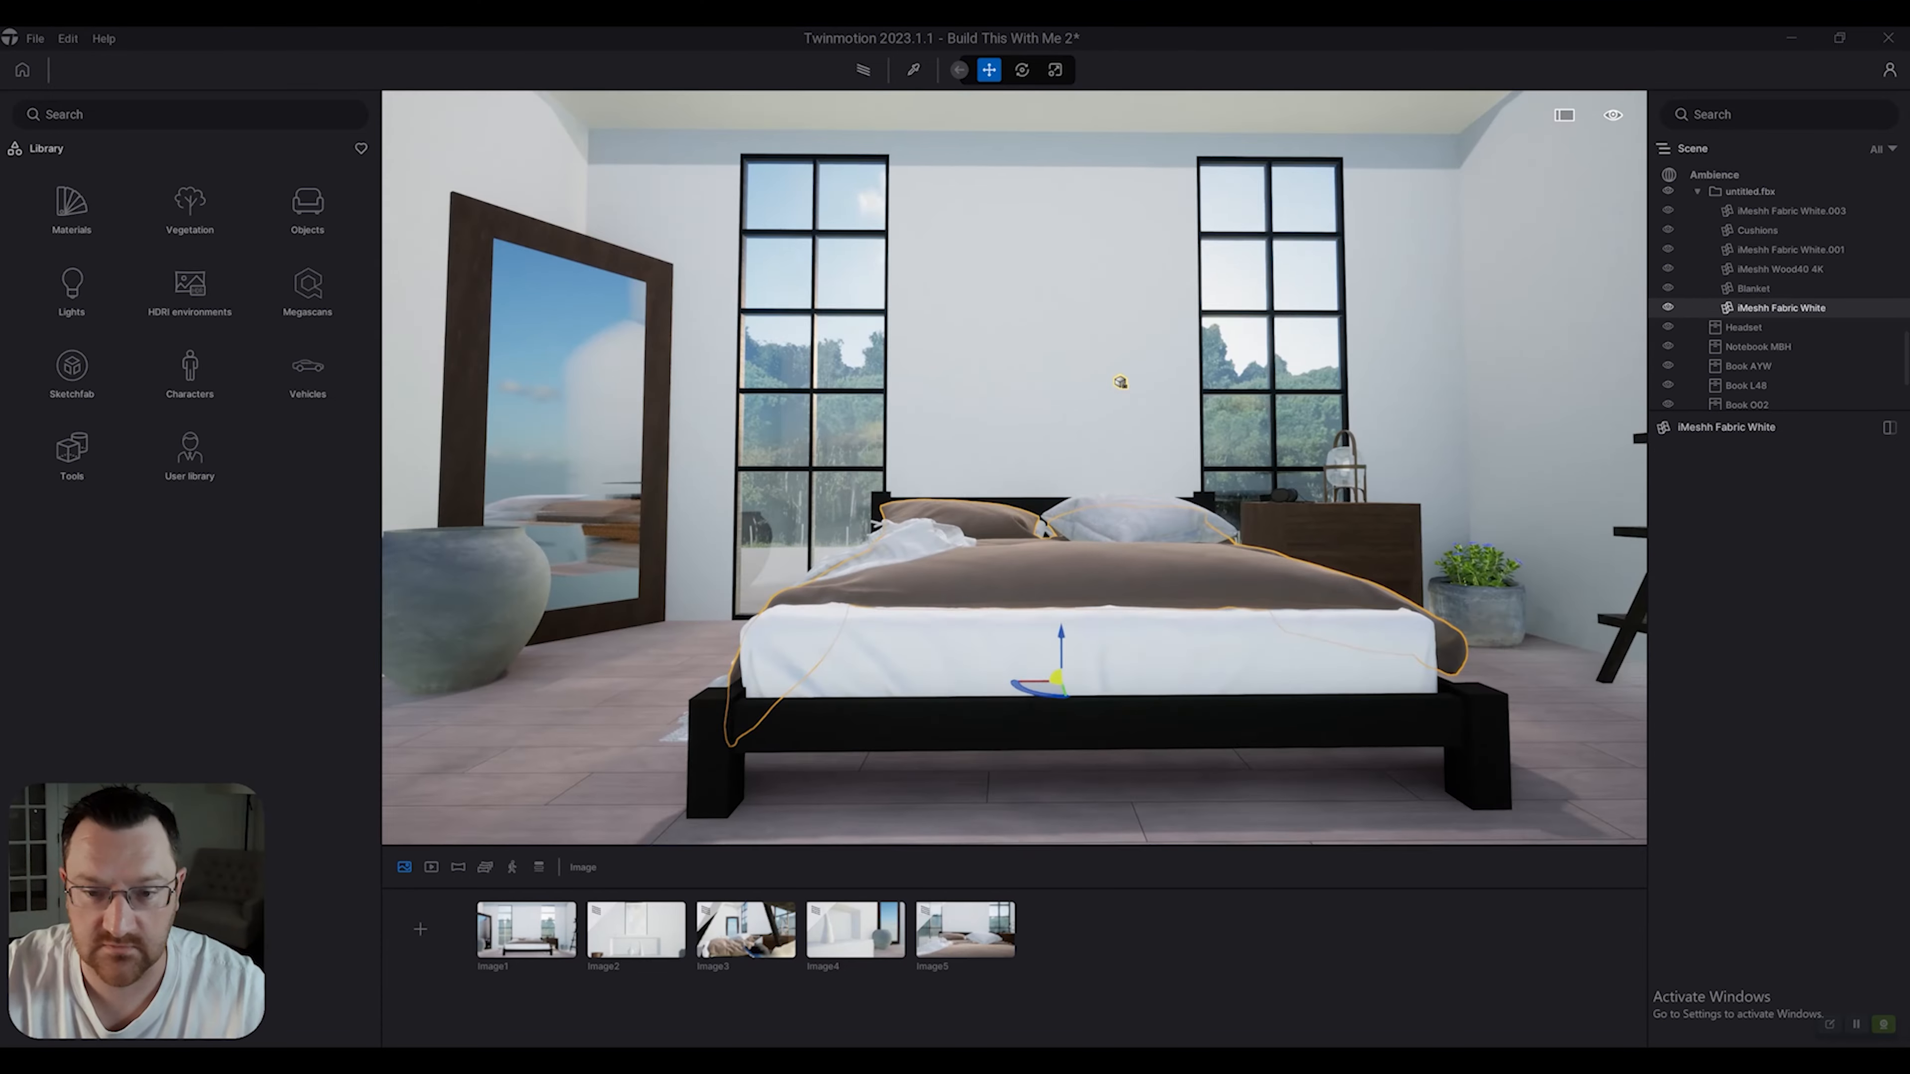
pyautogui.press('w')
# Examine the two speckled vases in the white wall niche from several distances and angles.
pyautogui.moveTo(1015, 467); pyautogui.dragTo(707, 466, button='right')
pyautogui.press('s')
pyautogui.press('s')
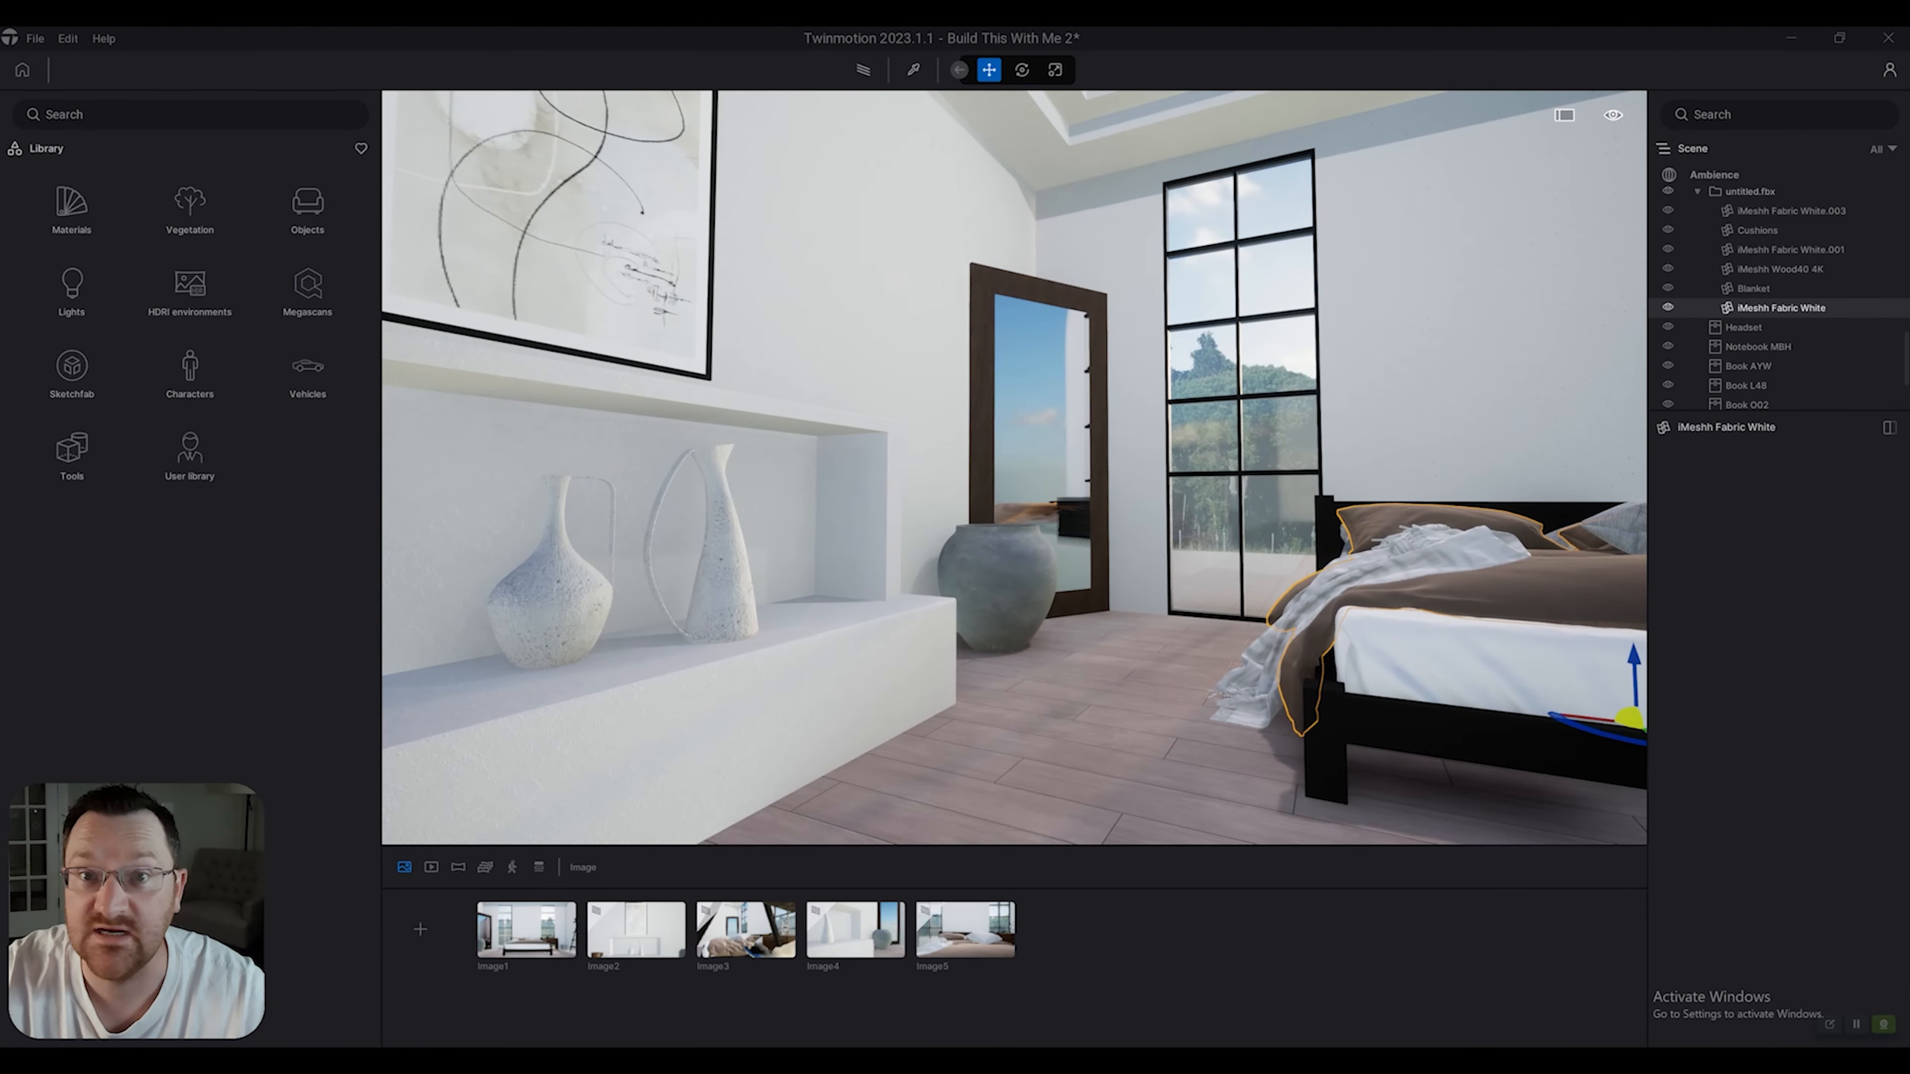
pyautogui.moveTo(1015, 466); pyautogui.dragTo(865, 467, button='right')
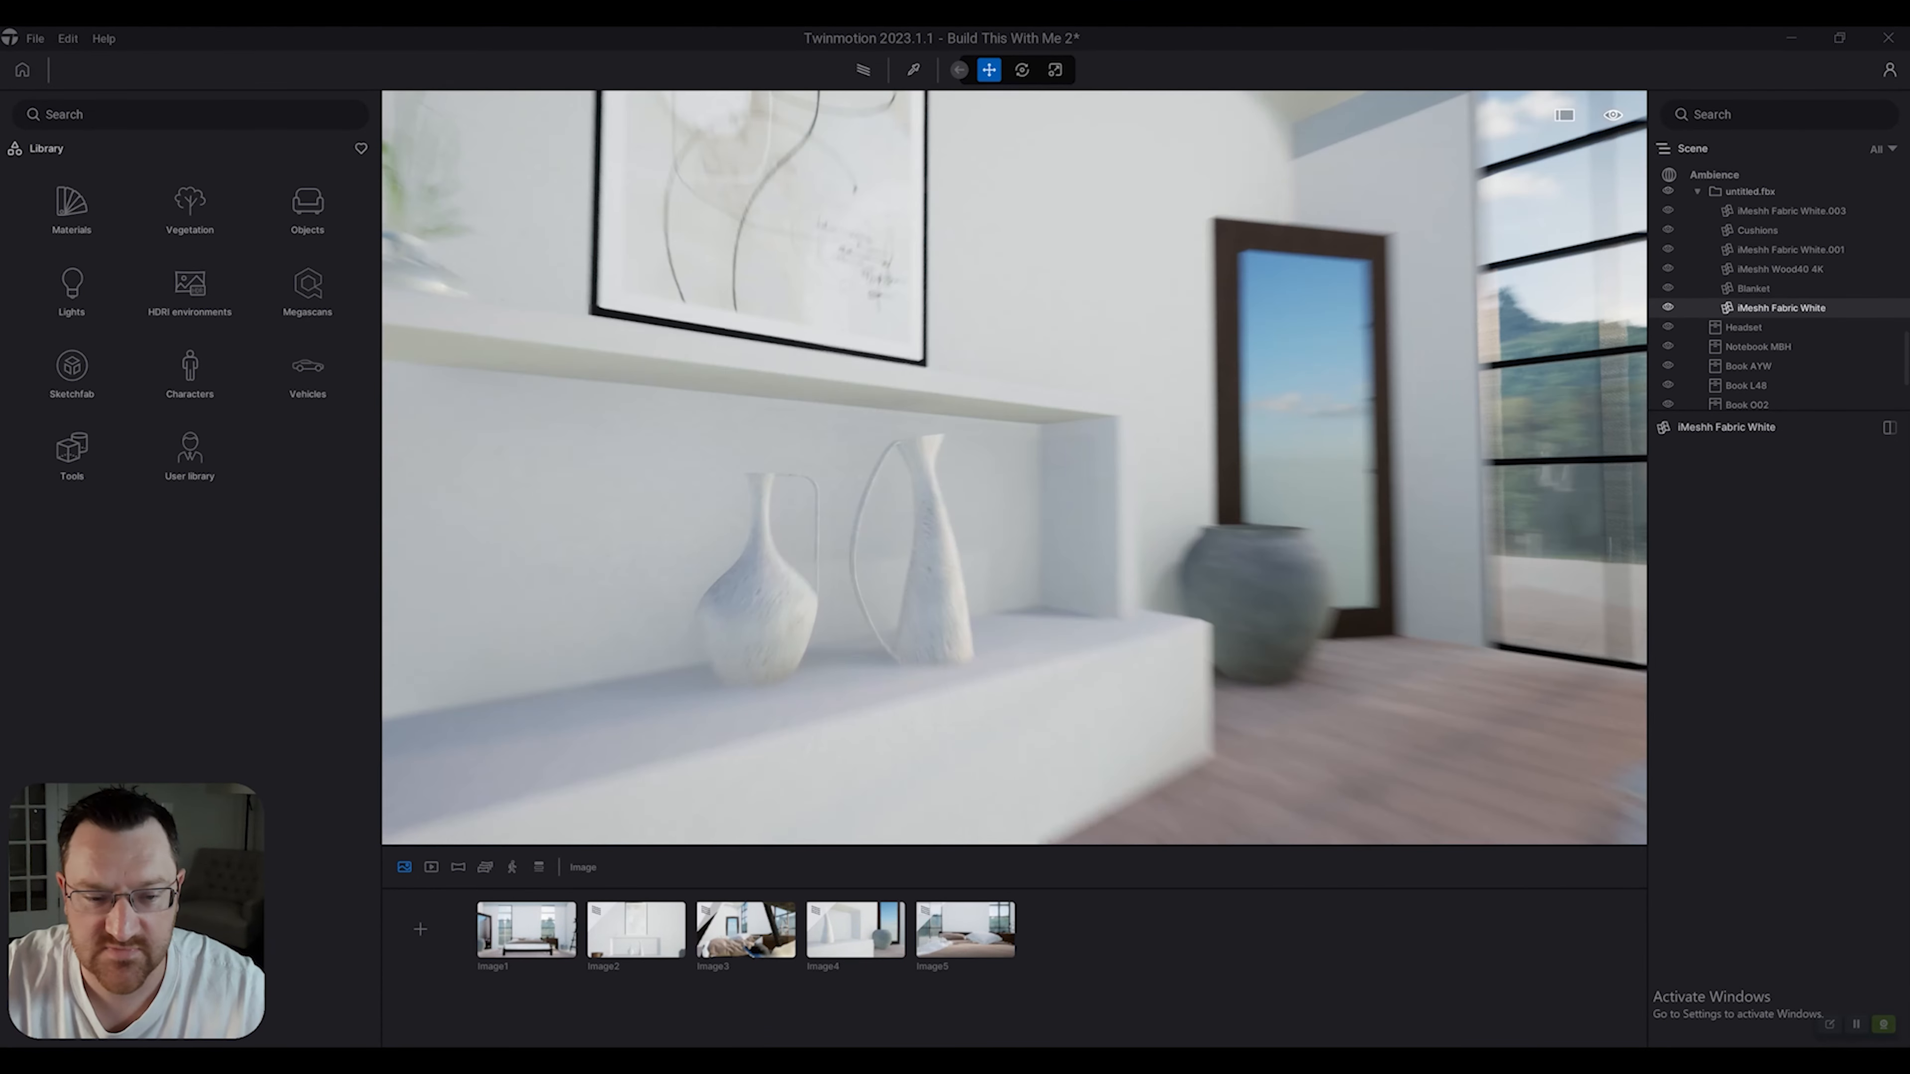
pyautogui.press('w')
pyautogui.press('s')
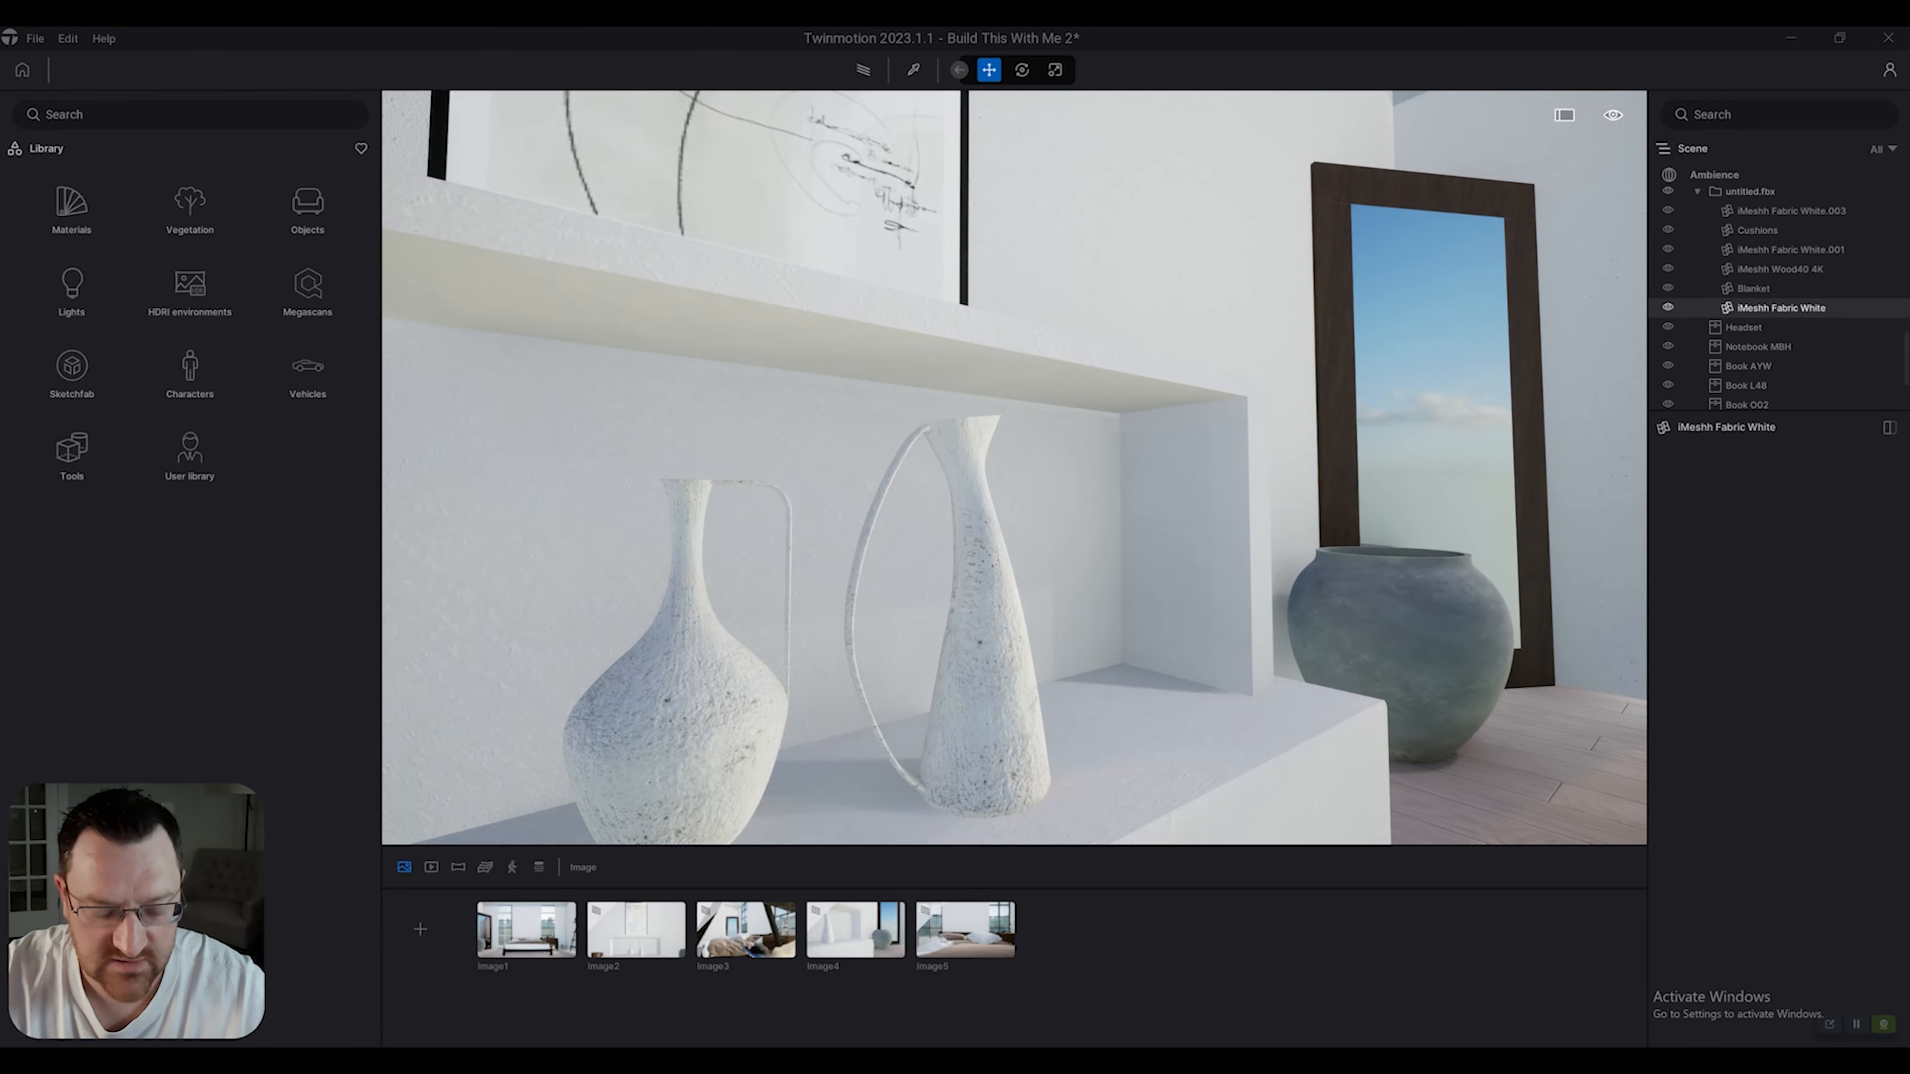
pyautogui.moveTo(1015, 466); pyautogui.dragTo(865, 466, button='right')
pyautogui.press('w')
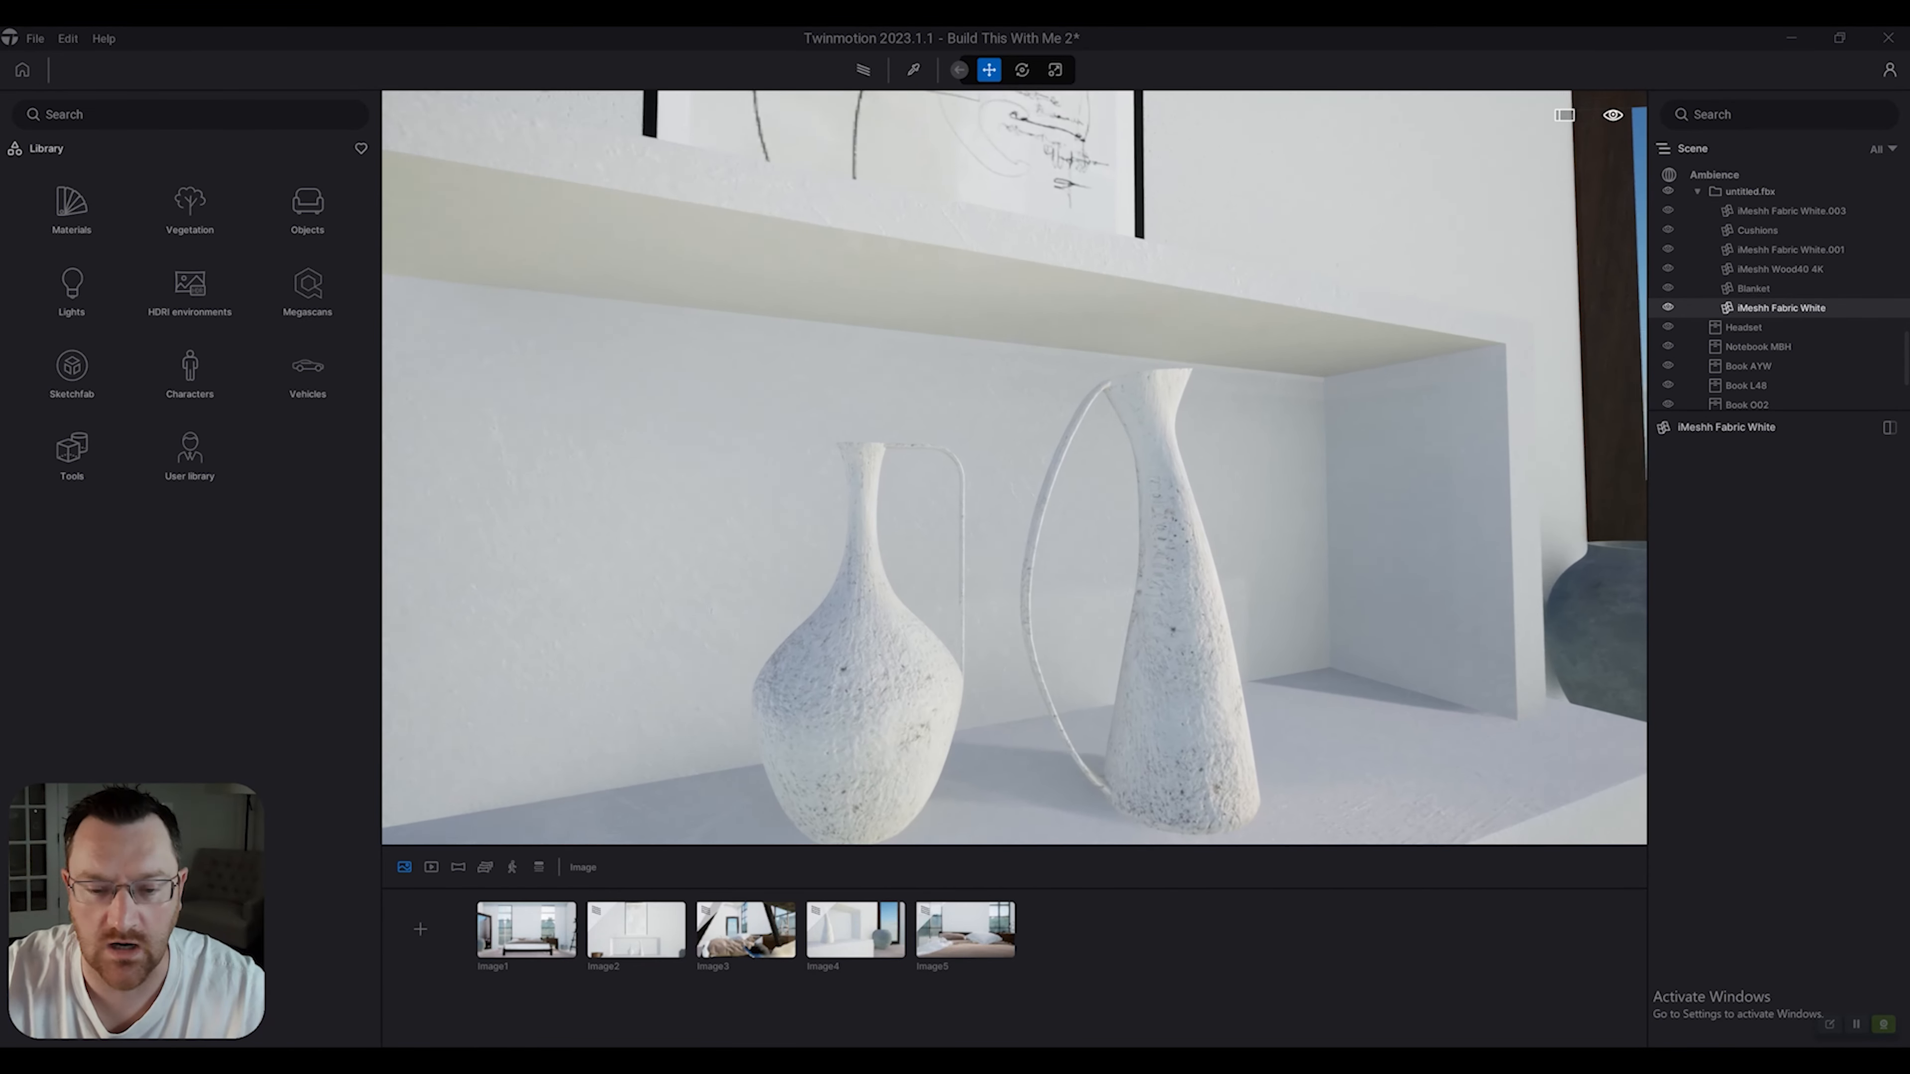
pyautogui.moveTo(1015, 467); pyautogui.dragTo(933, 568, button='right')
pyautogui.press('s')
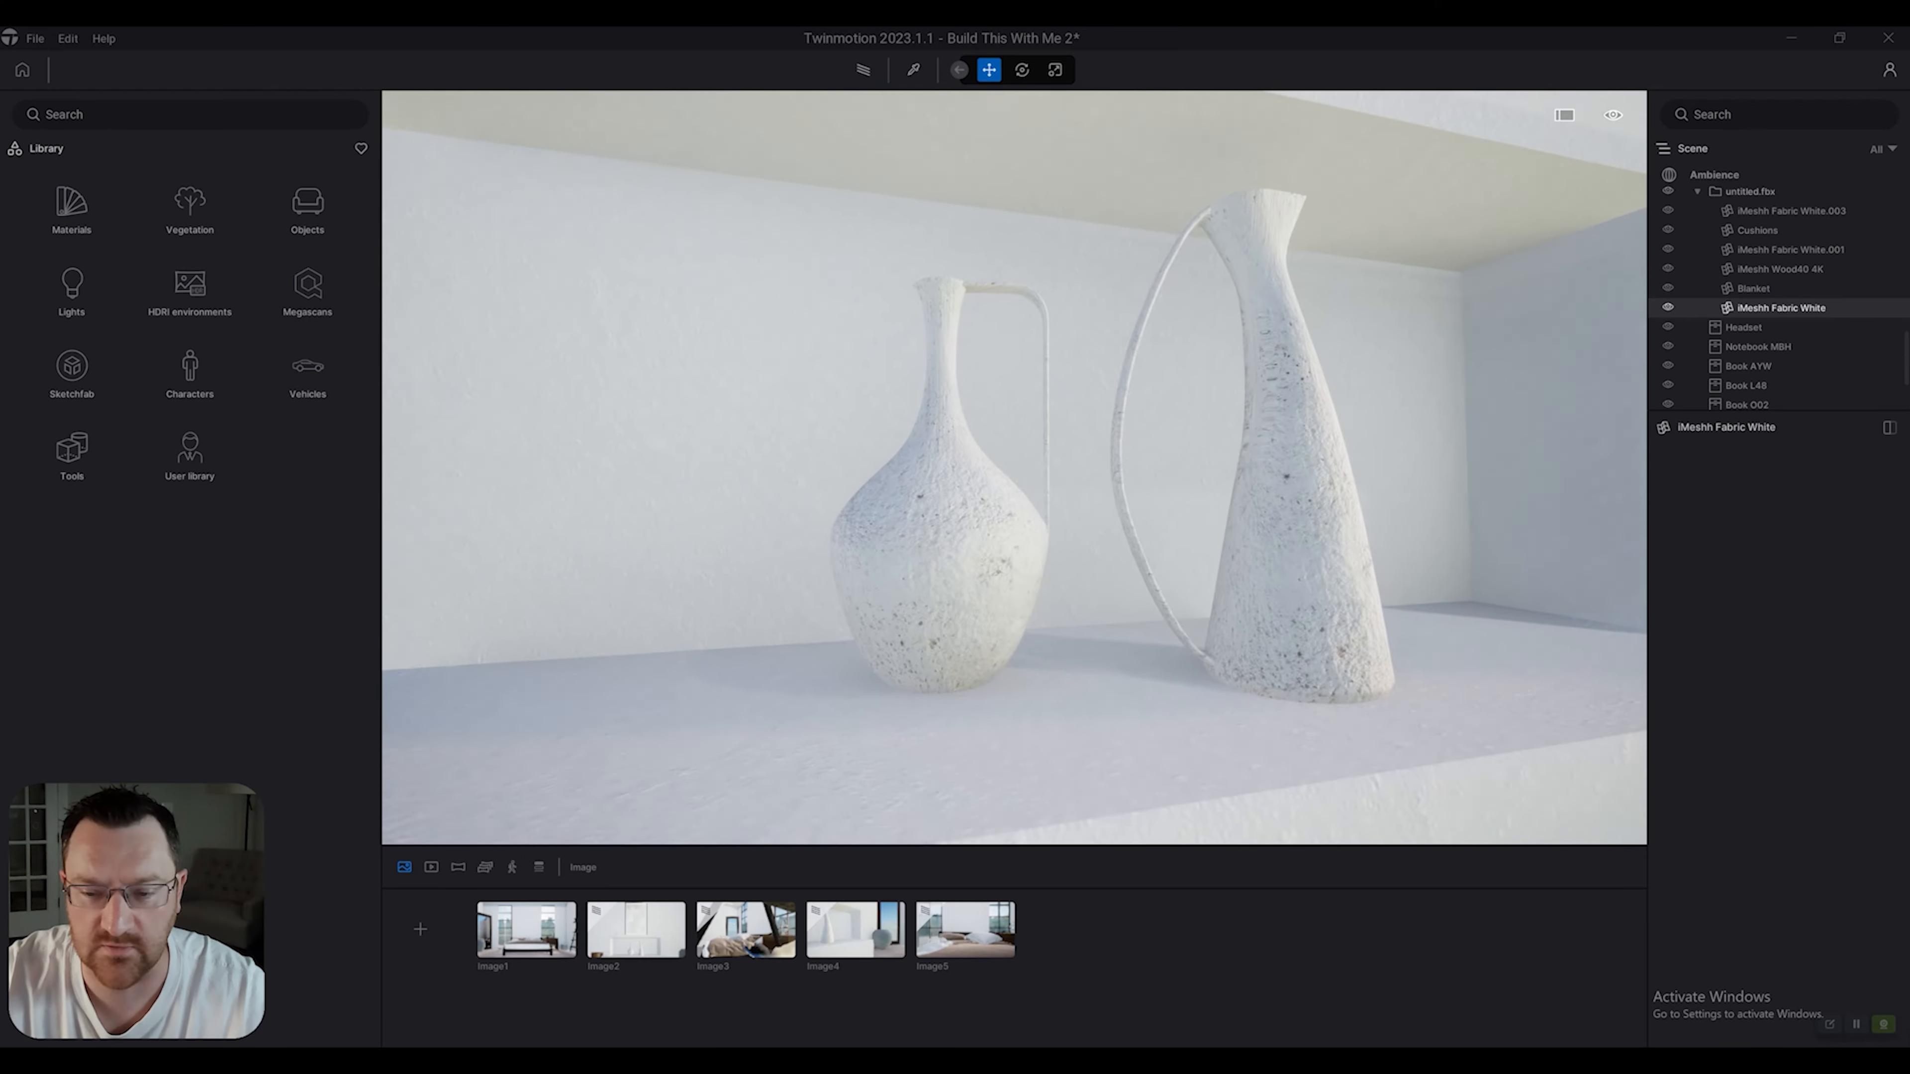
pyautogui.press('s')
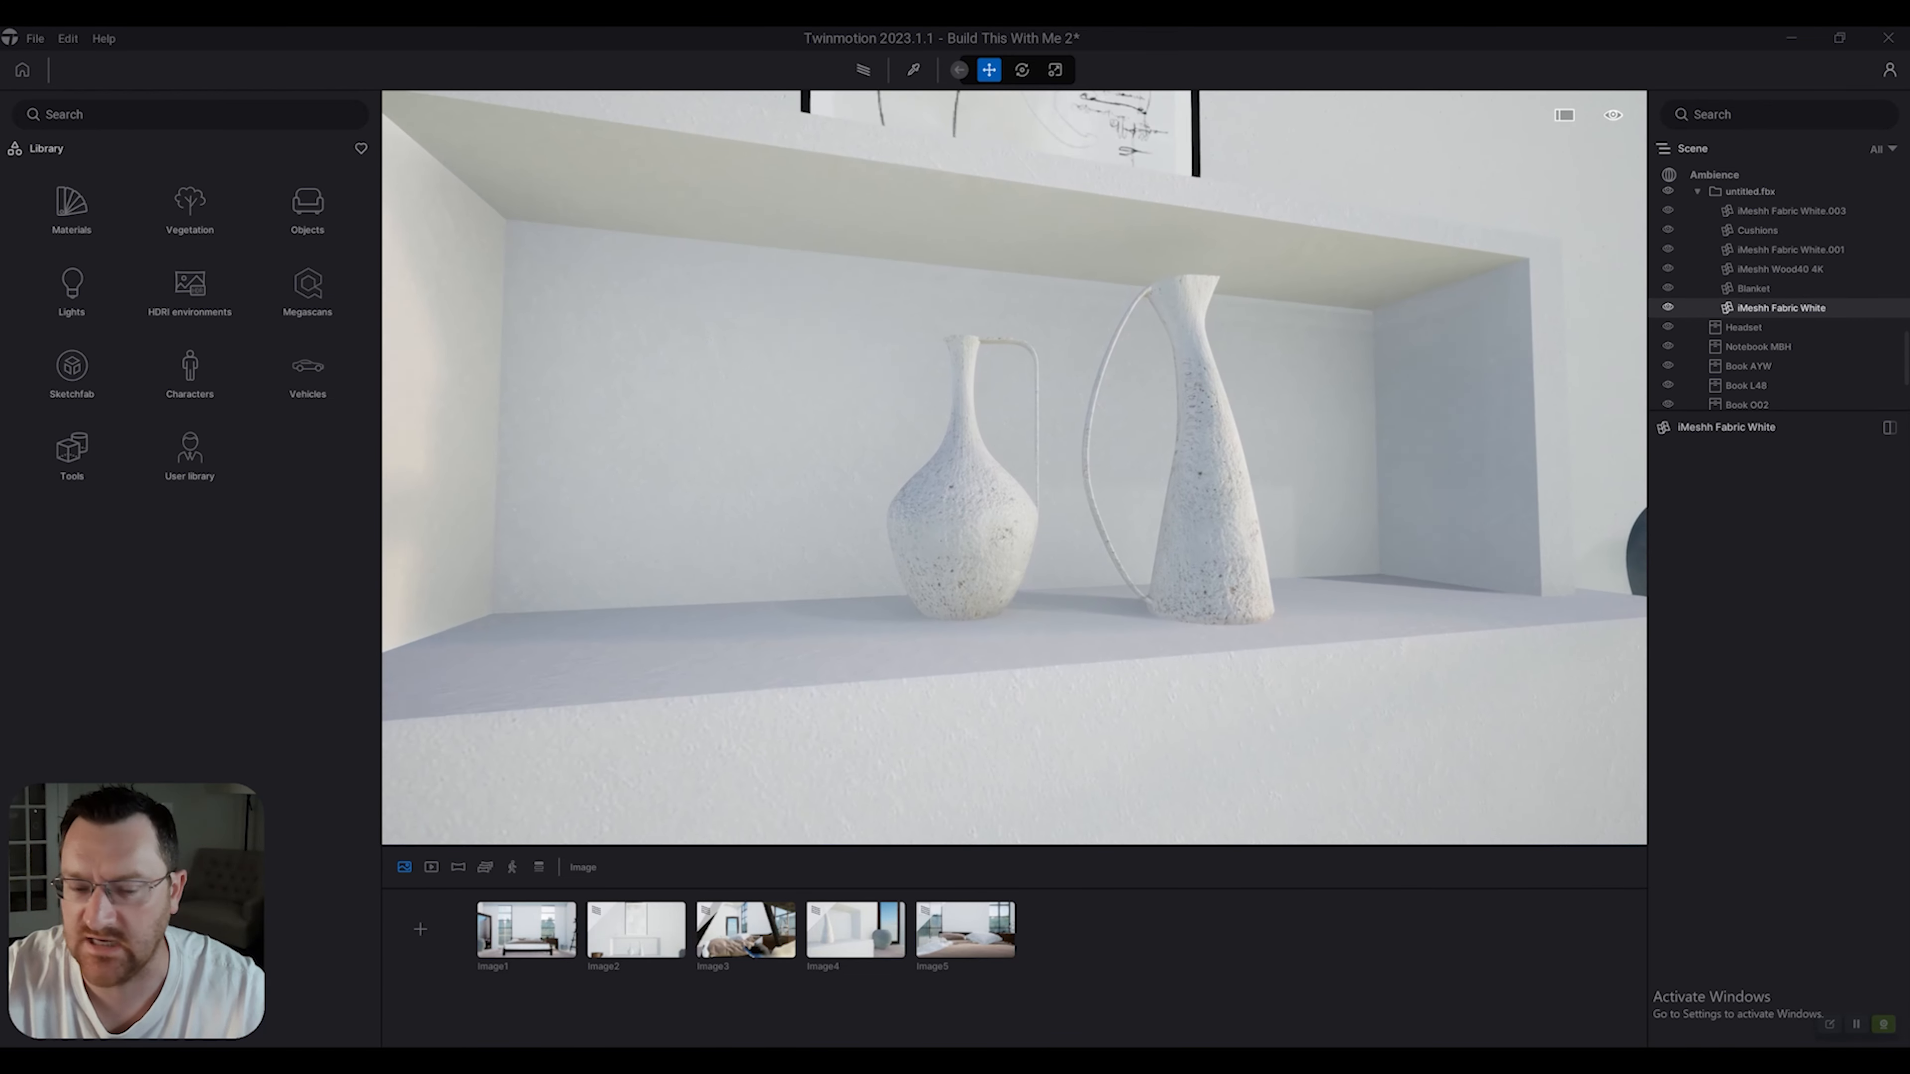
pyautogui.press('w')
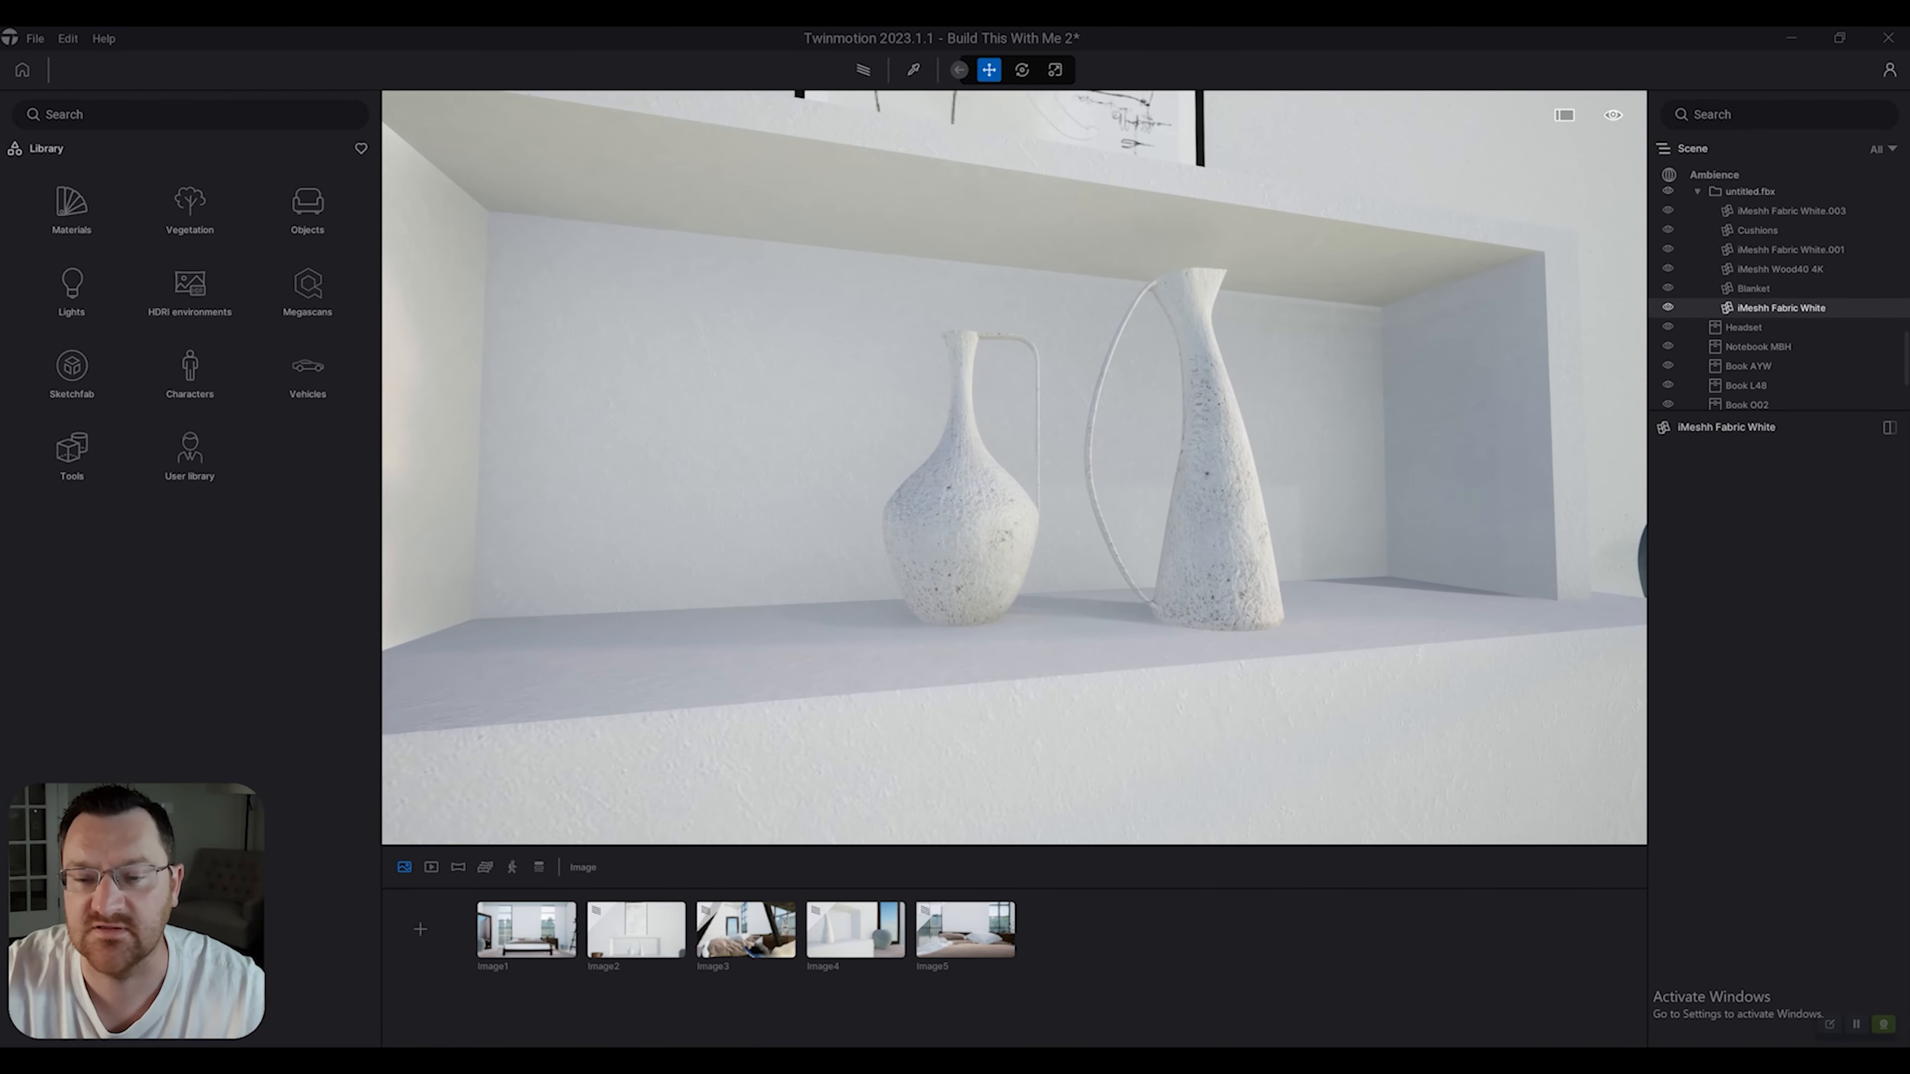
# Go outside past the bedroom windows and inspect the Starting Ground and the treeline backdrop.
pyautogui.moveTo(1015, 466); pyautogui.dragTo(1466, 467, button='right')
pyautogui.press('w')
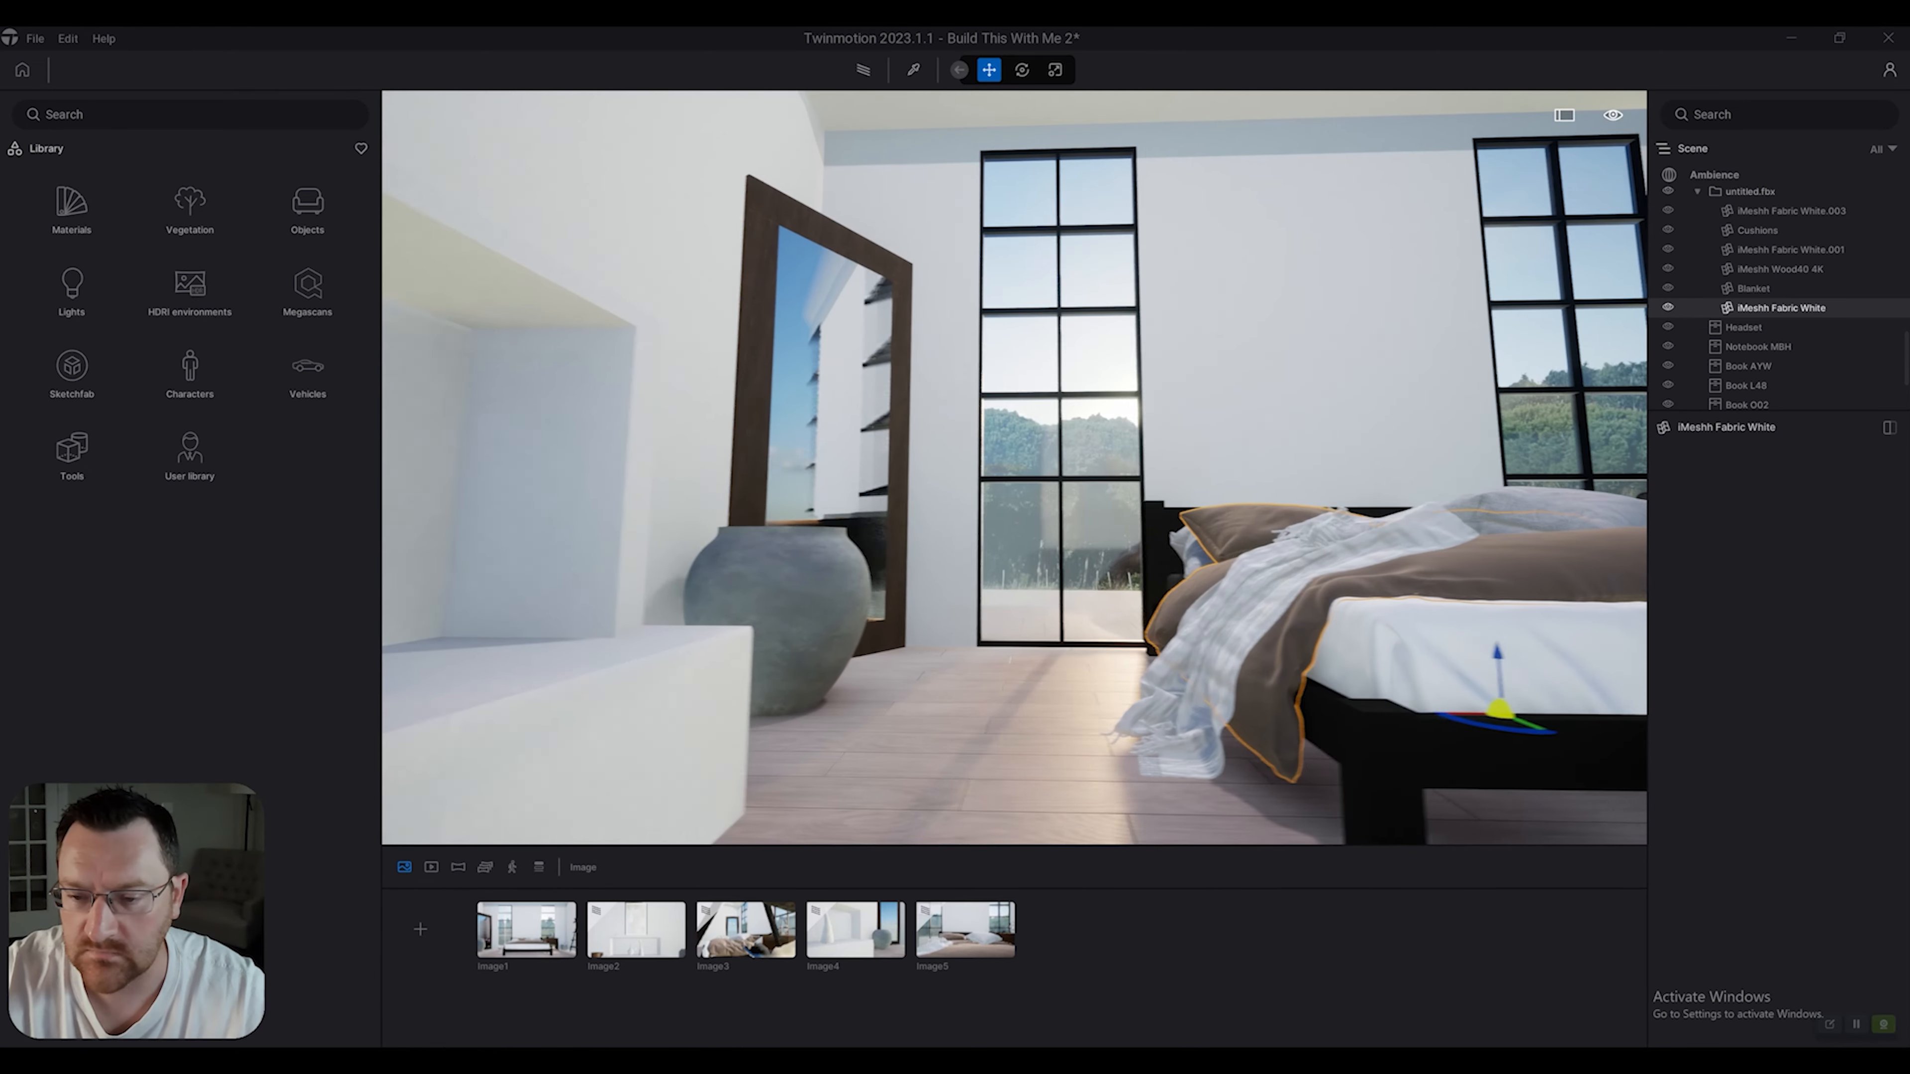
pyautogui.press('w')
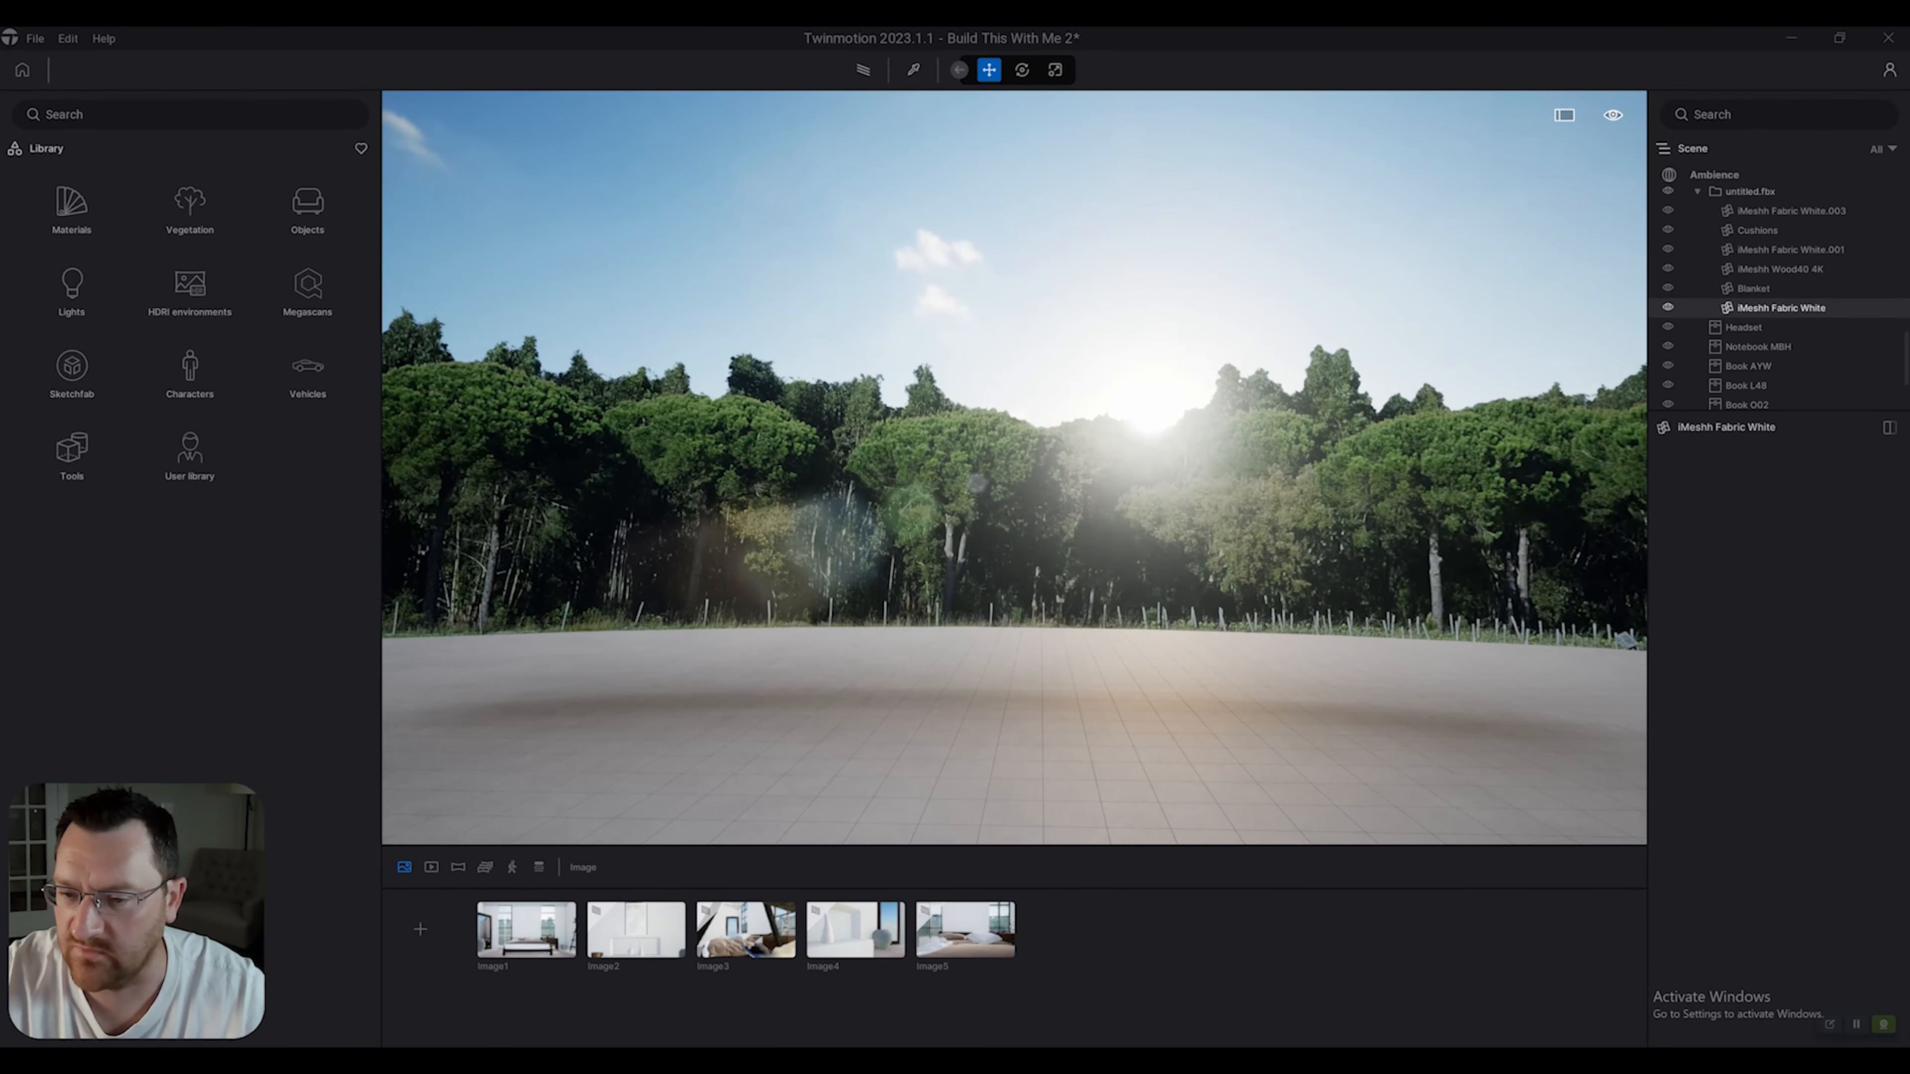
pyautogui.moveTo(1015, 466); pyautogui.dragTo(1392, 467, button='right')
pyautogui.press('w')
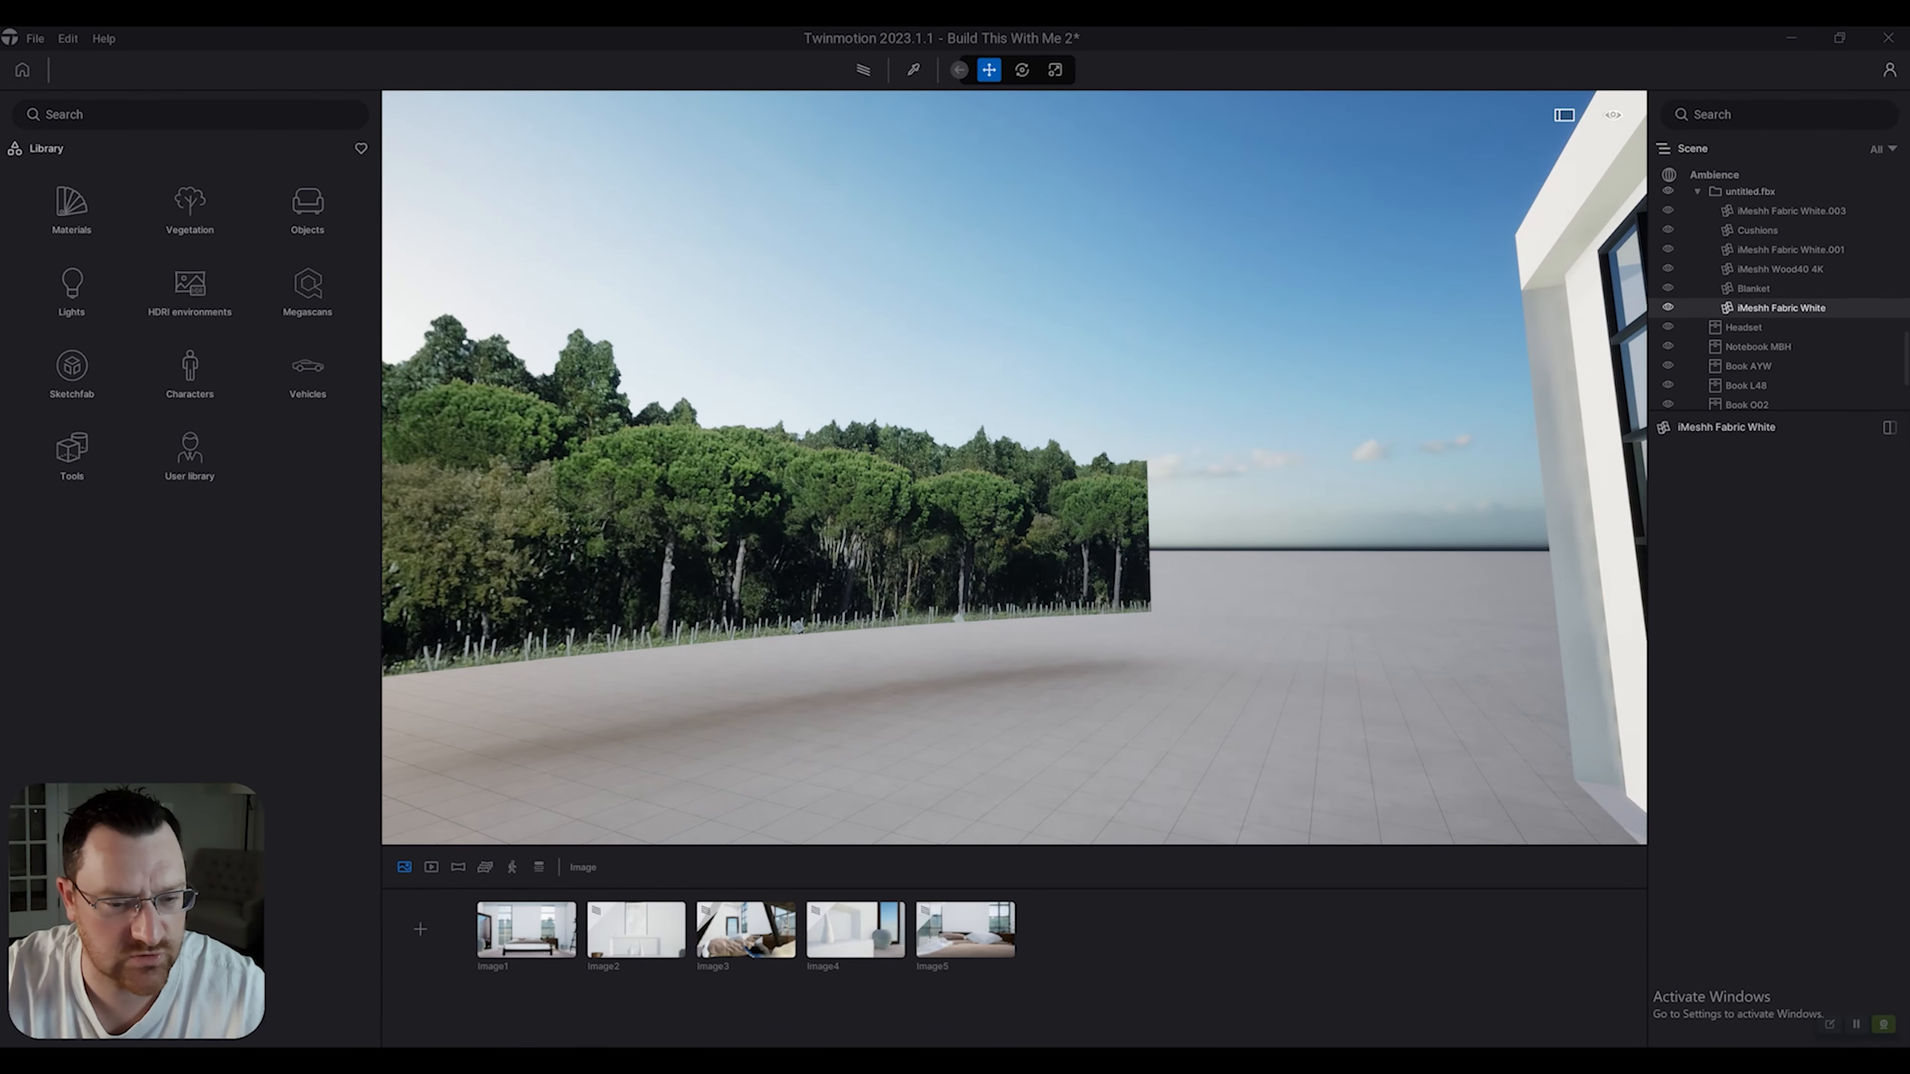
pyautogui.moveTo(1015, 467); pyautogui.dragTo(902, 677, button='right')
pyautogui.click(1016, 572)
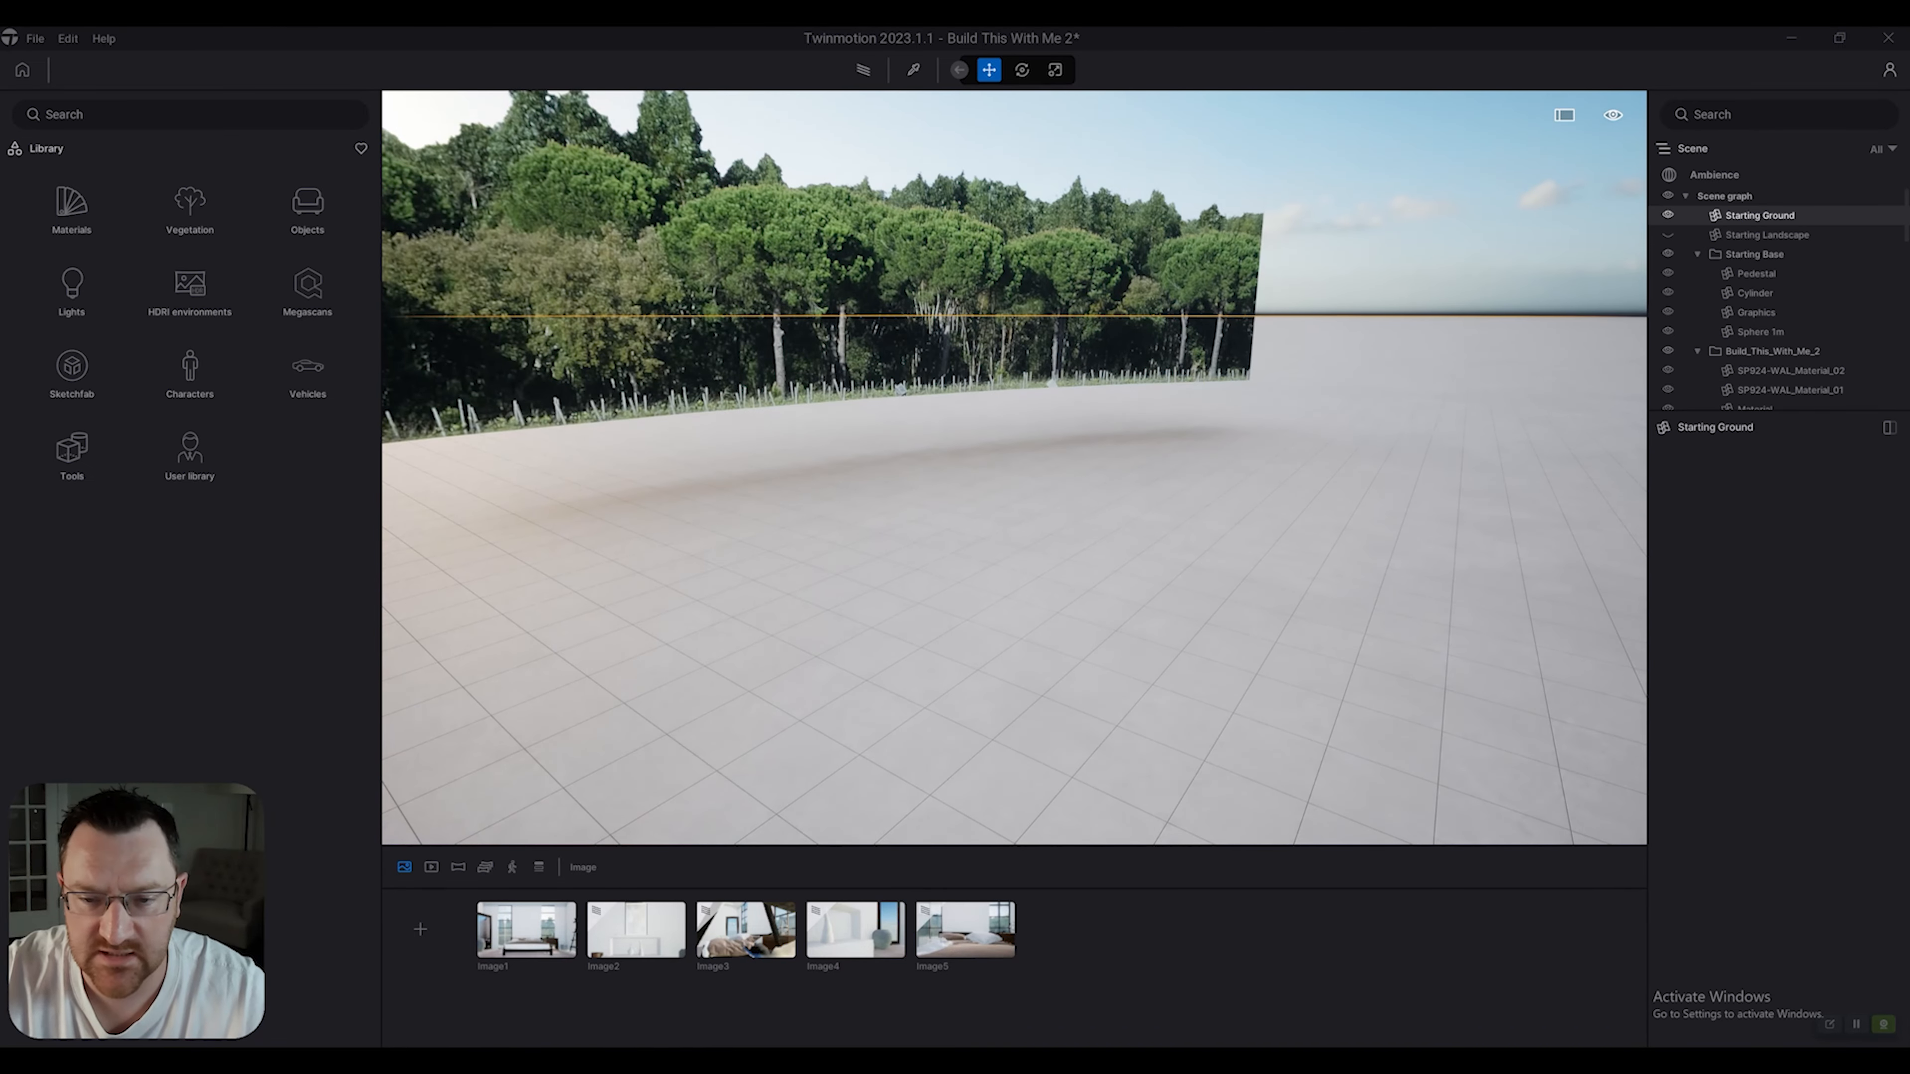
pyautogui.moveTo(1015, 467); pyautogui.dragTo(703, 454, button='right')
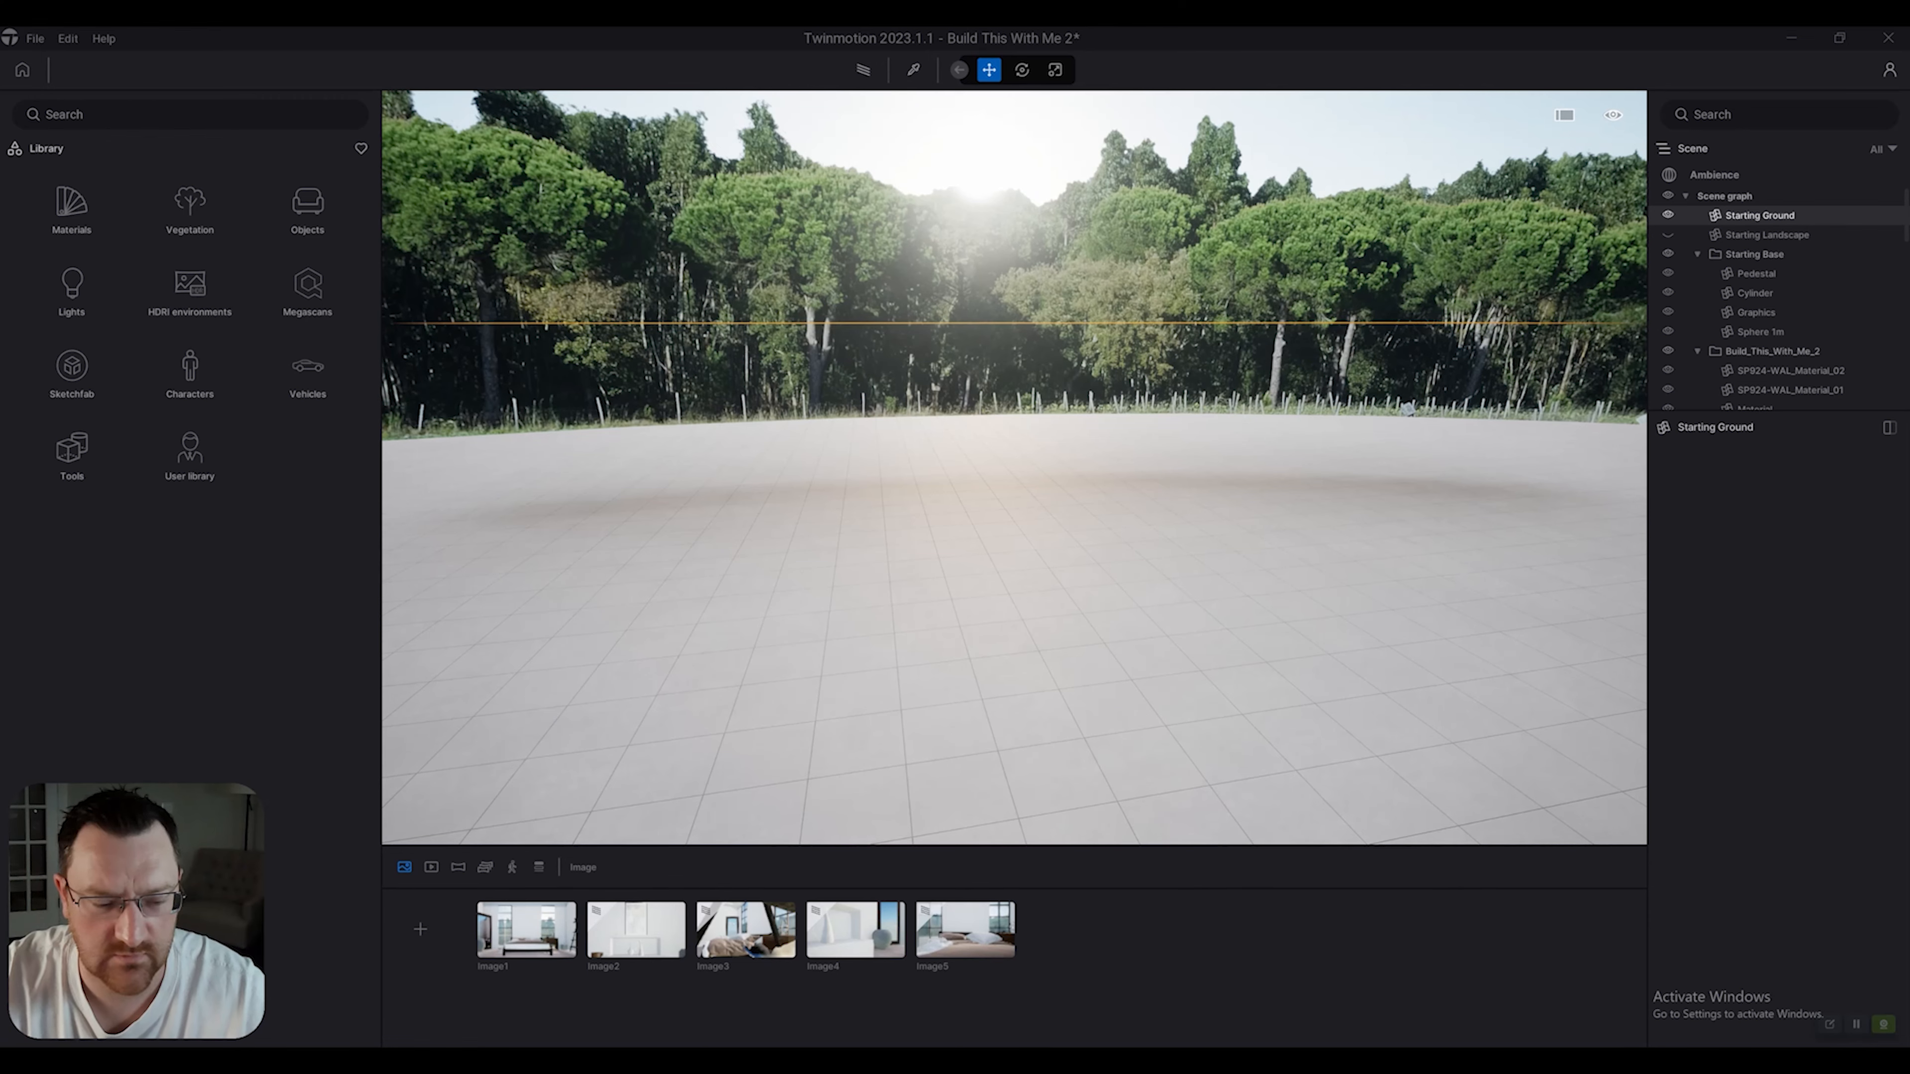
pyautogui.press('r')
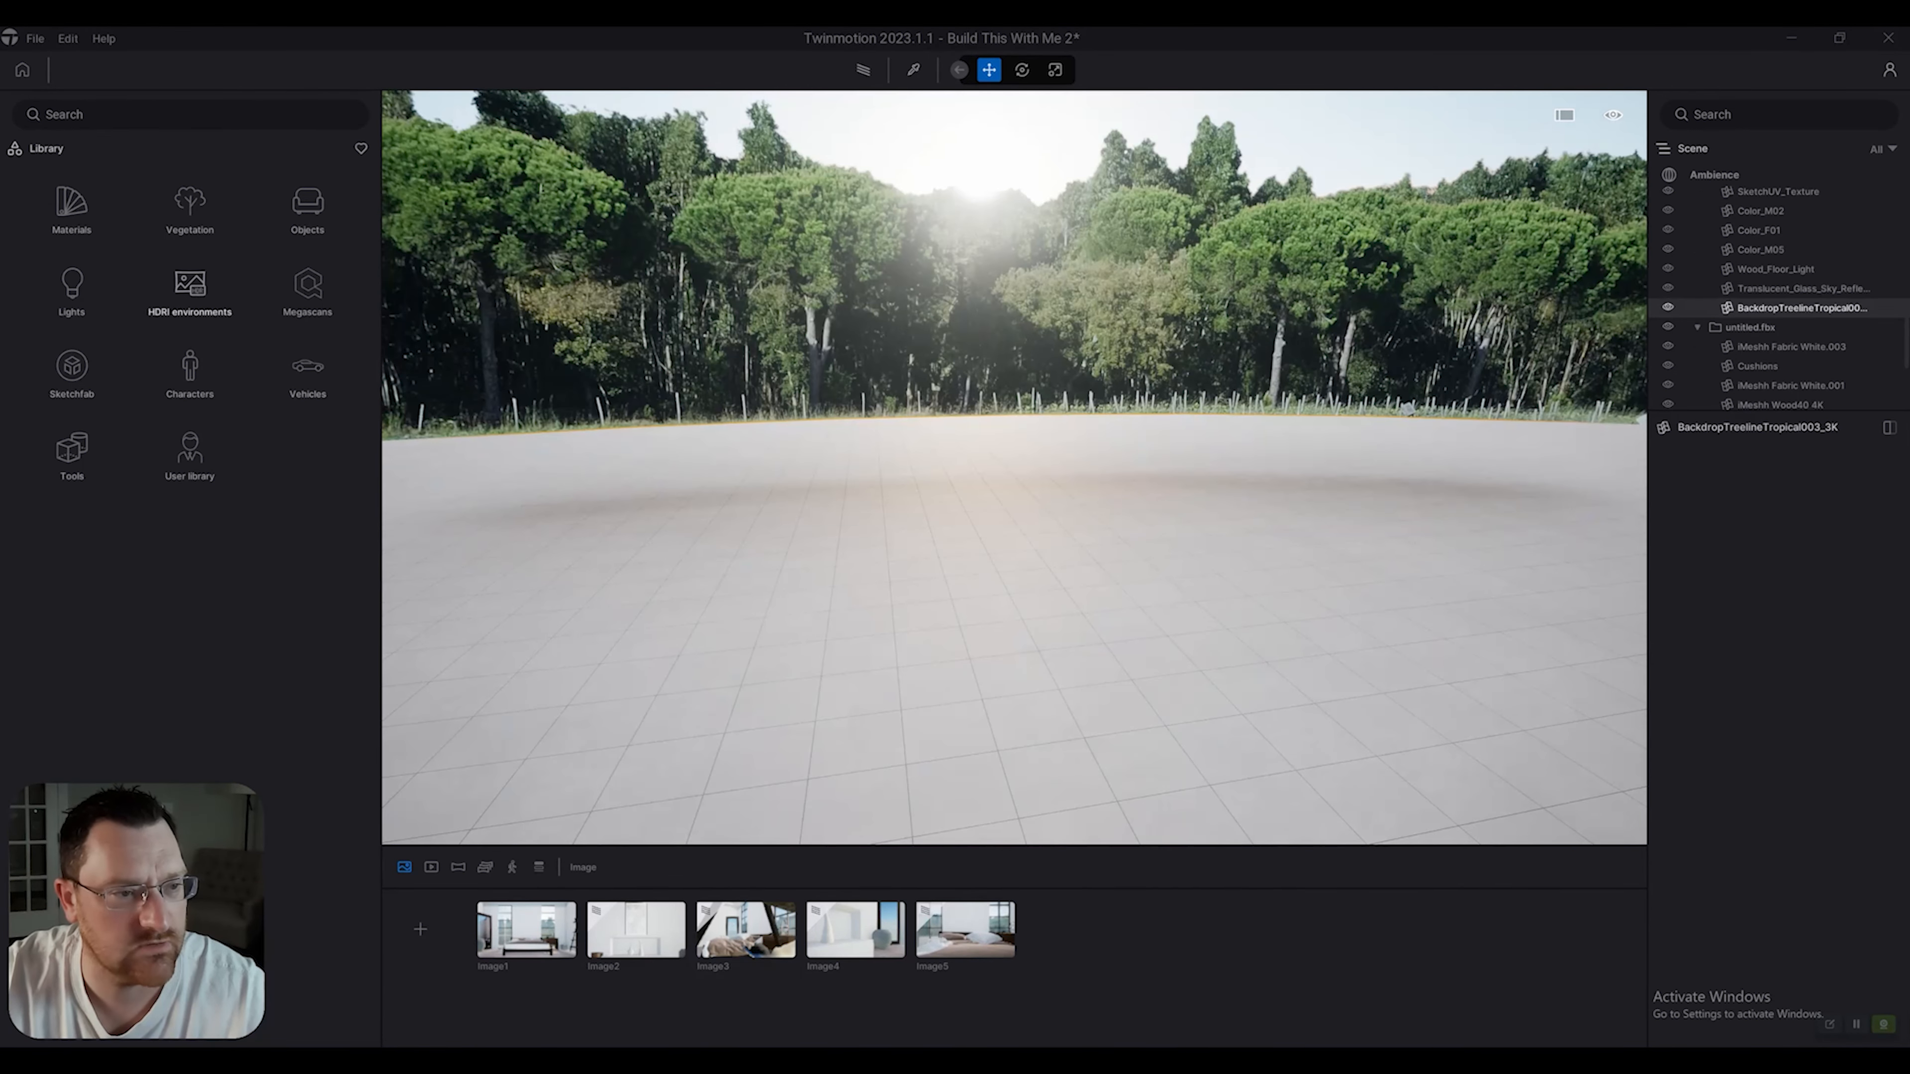
# Apply the Grass 4 nature ground material to the tiled Starting Ground outside the bedroom windows.
pyautogui.click(72, 204)
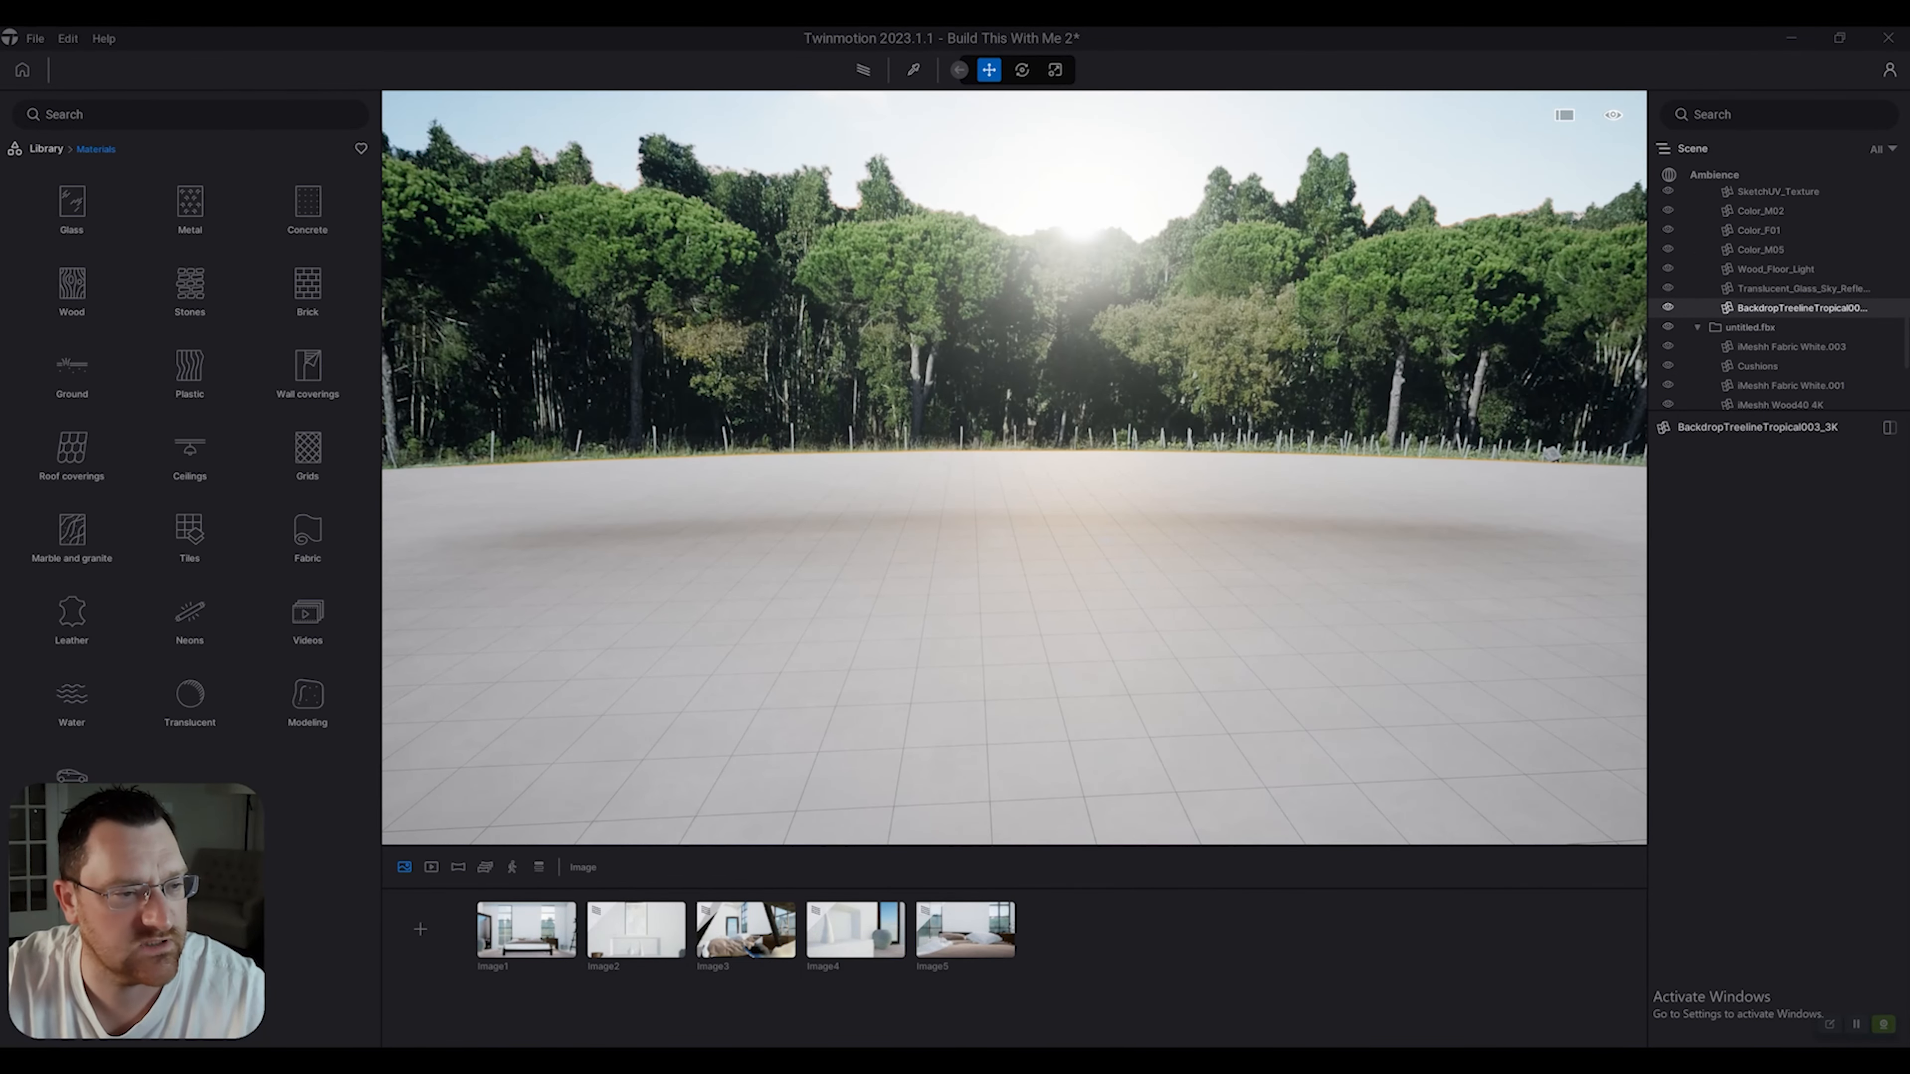
pyautogui.moveTo(977, 512); pyautogui.dragTo(1165, 546, button='right')
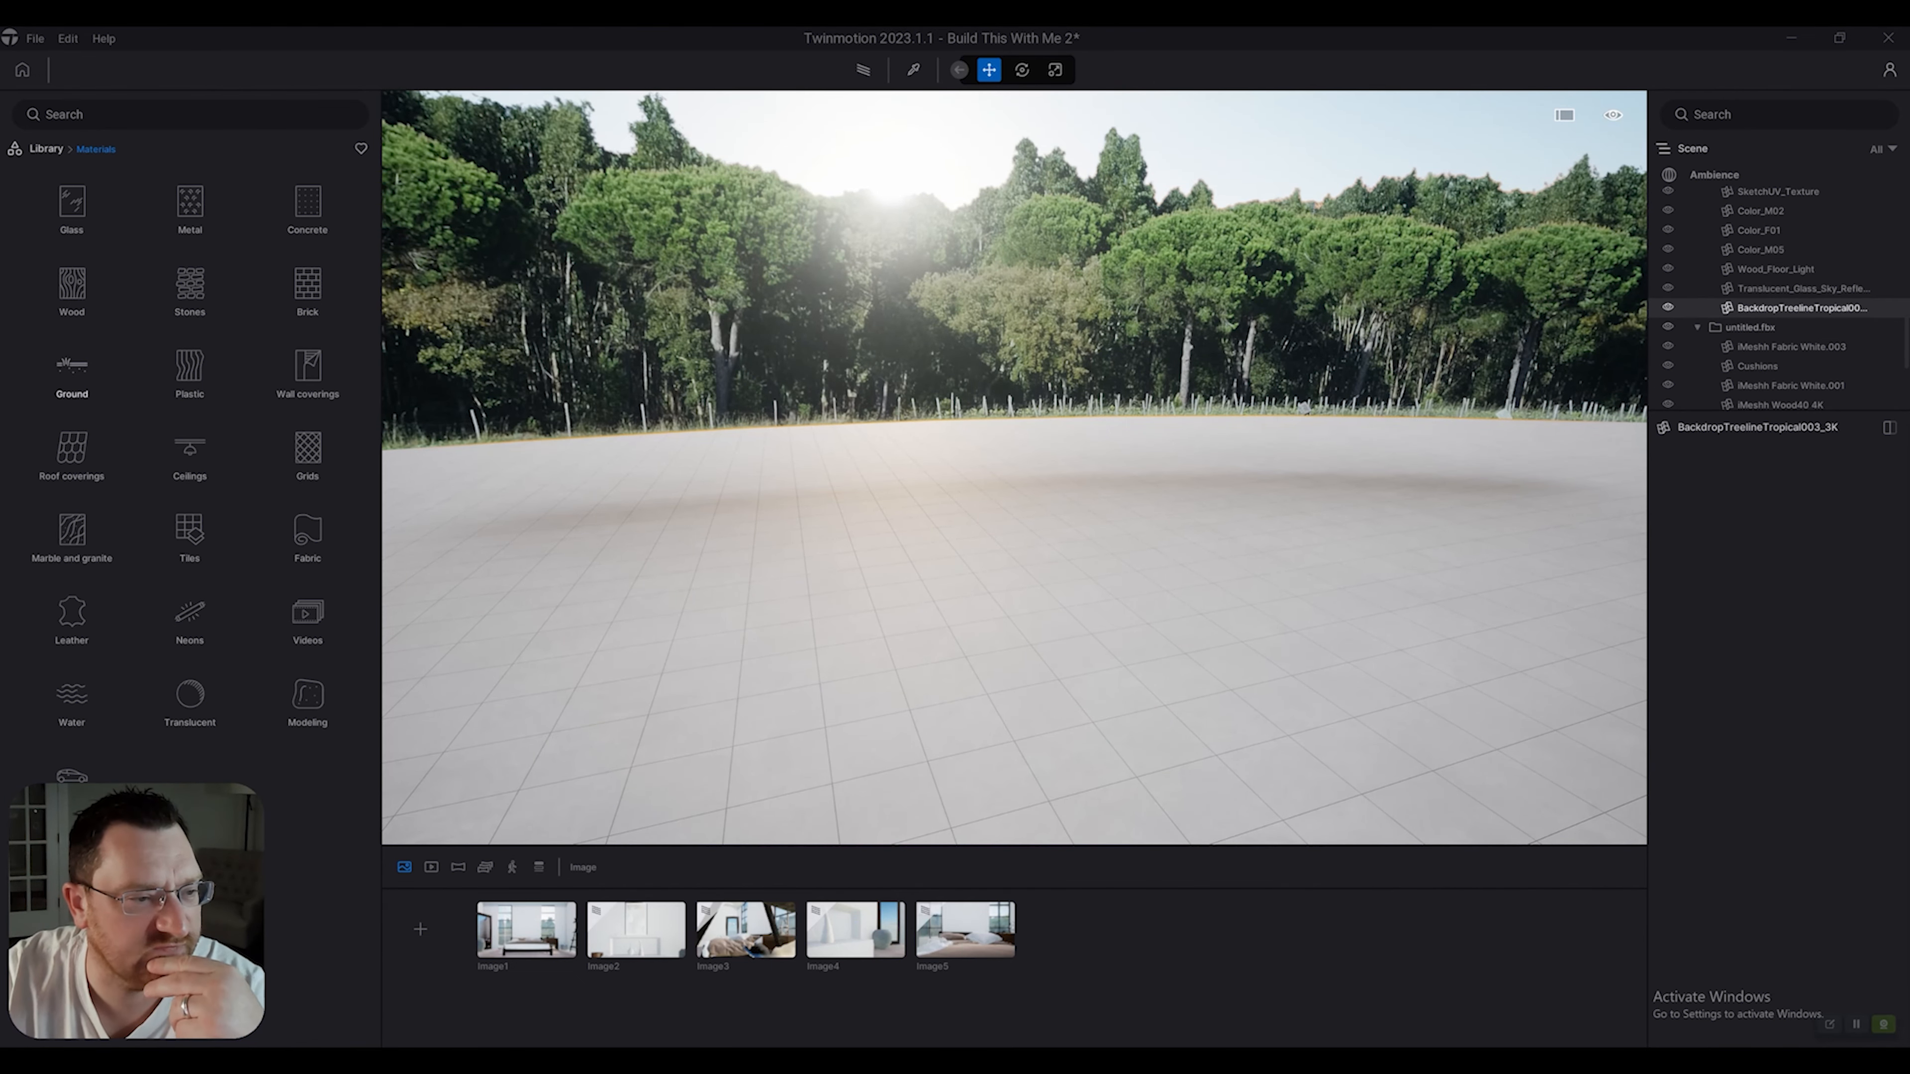
pyautogui.click(72, 369)
pyautogui.click(190, 203)
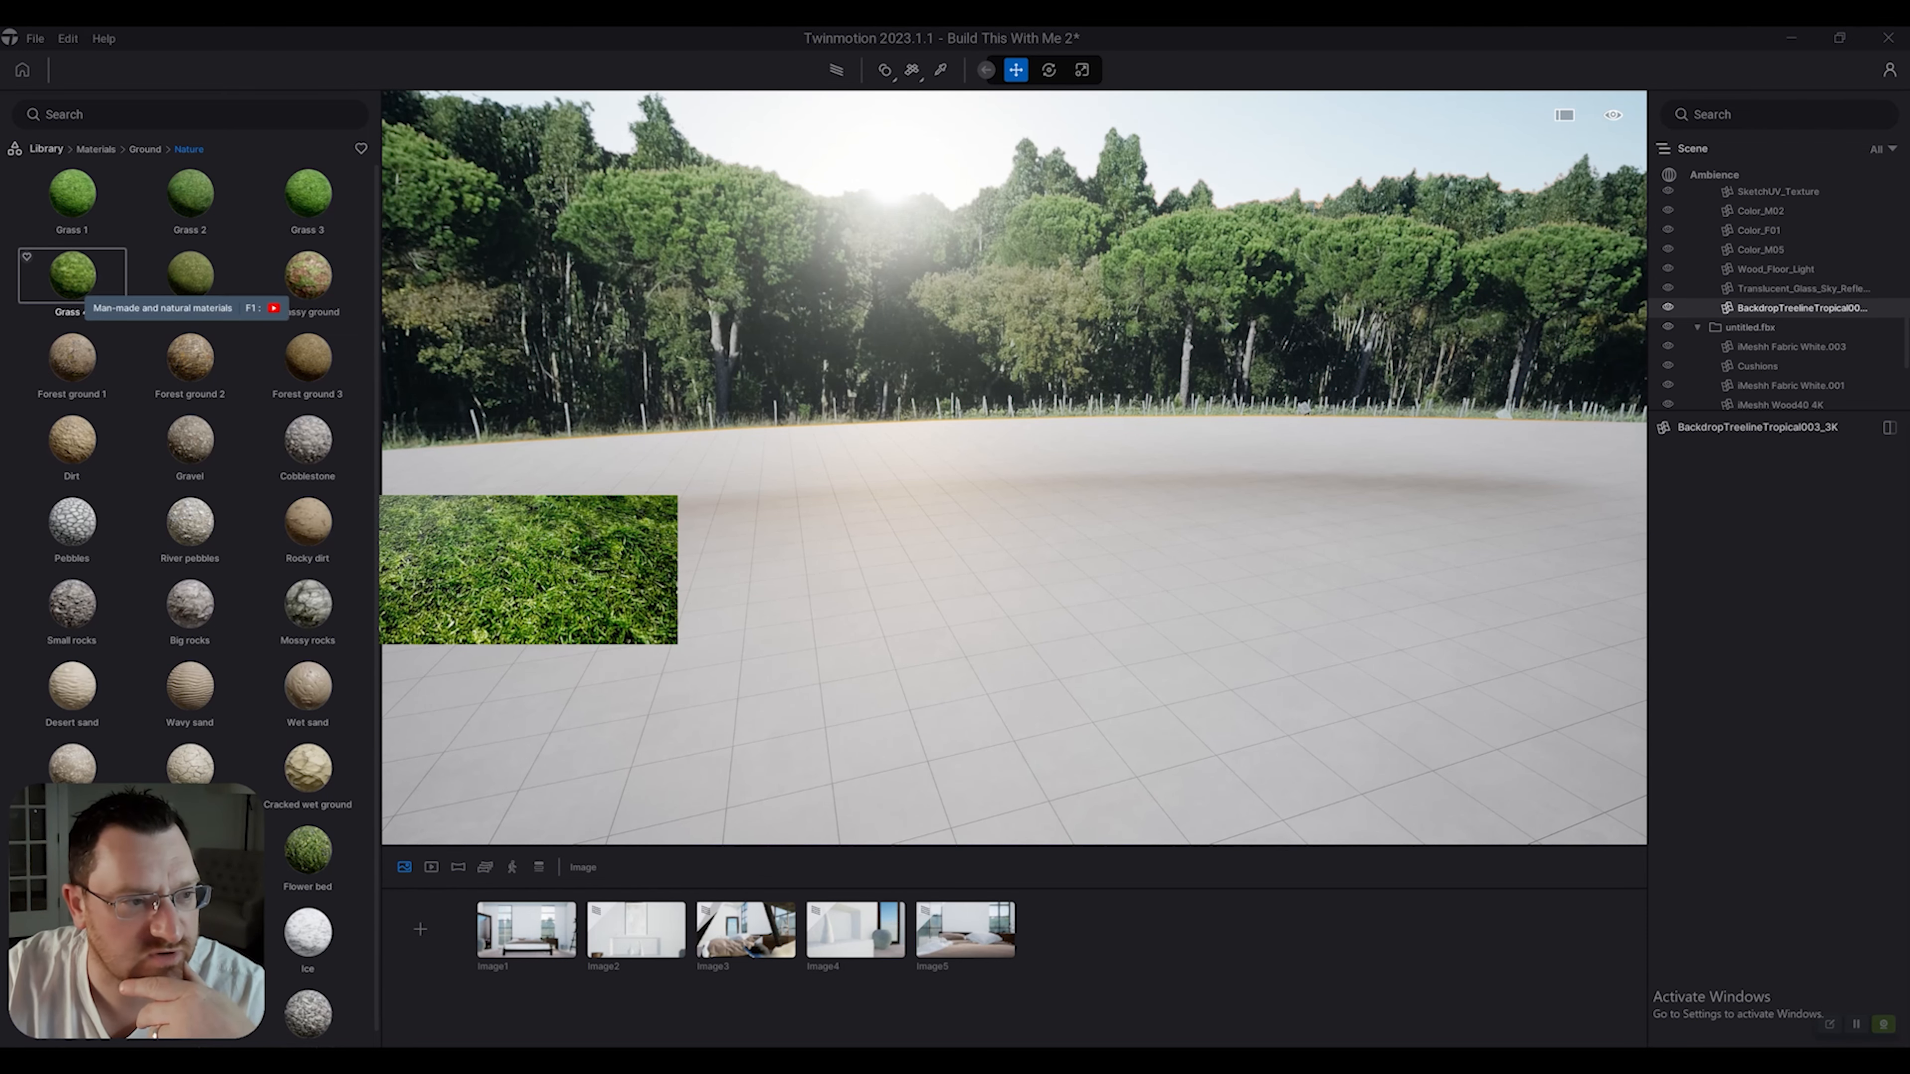
pyautogui.moveTo(72, 276); pyautogui.dragTo(1049, 547)
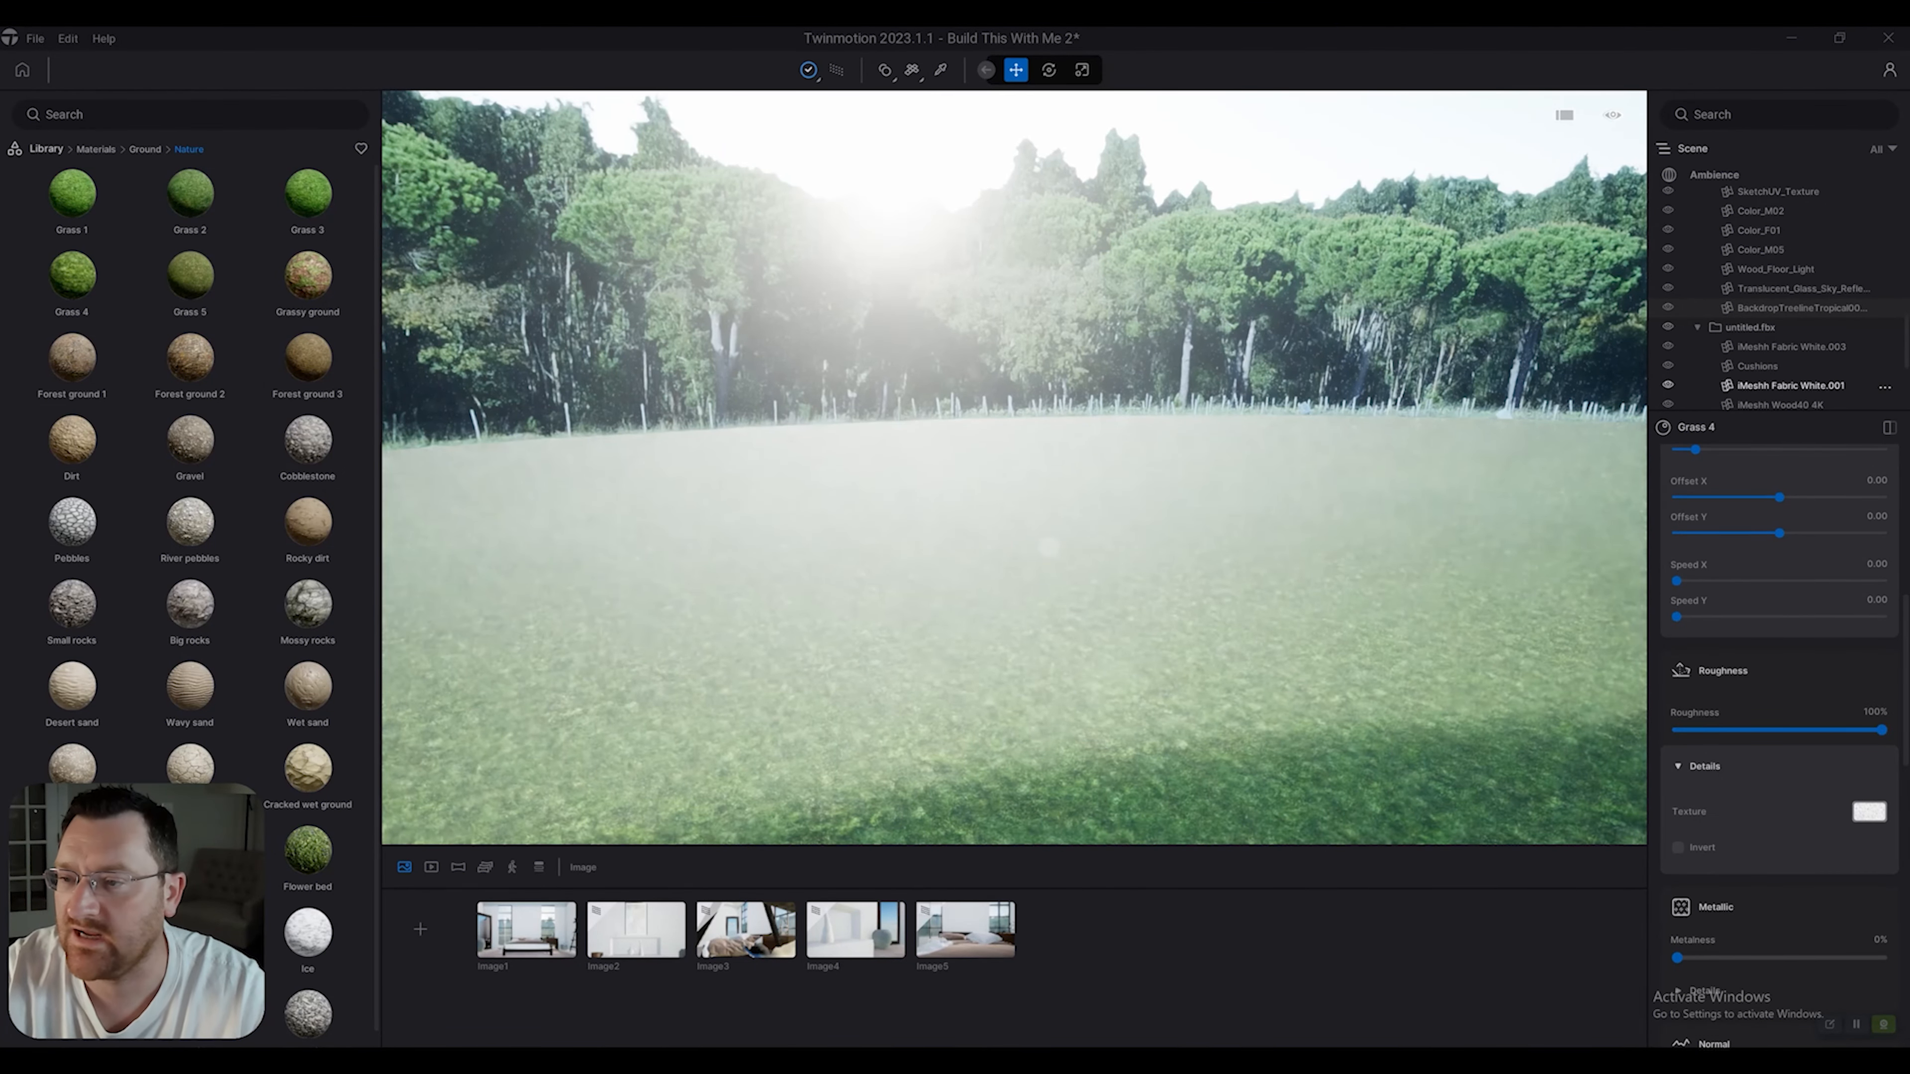
# Toggle the visibility of the Starting Landscape and turn off the path-traced preview over the lawn.
pyautogui.scroll(10, 1804, 226)
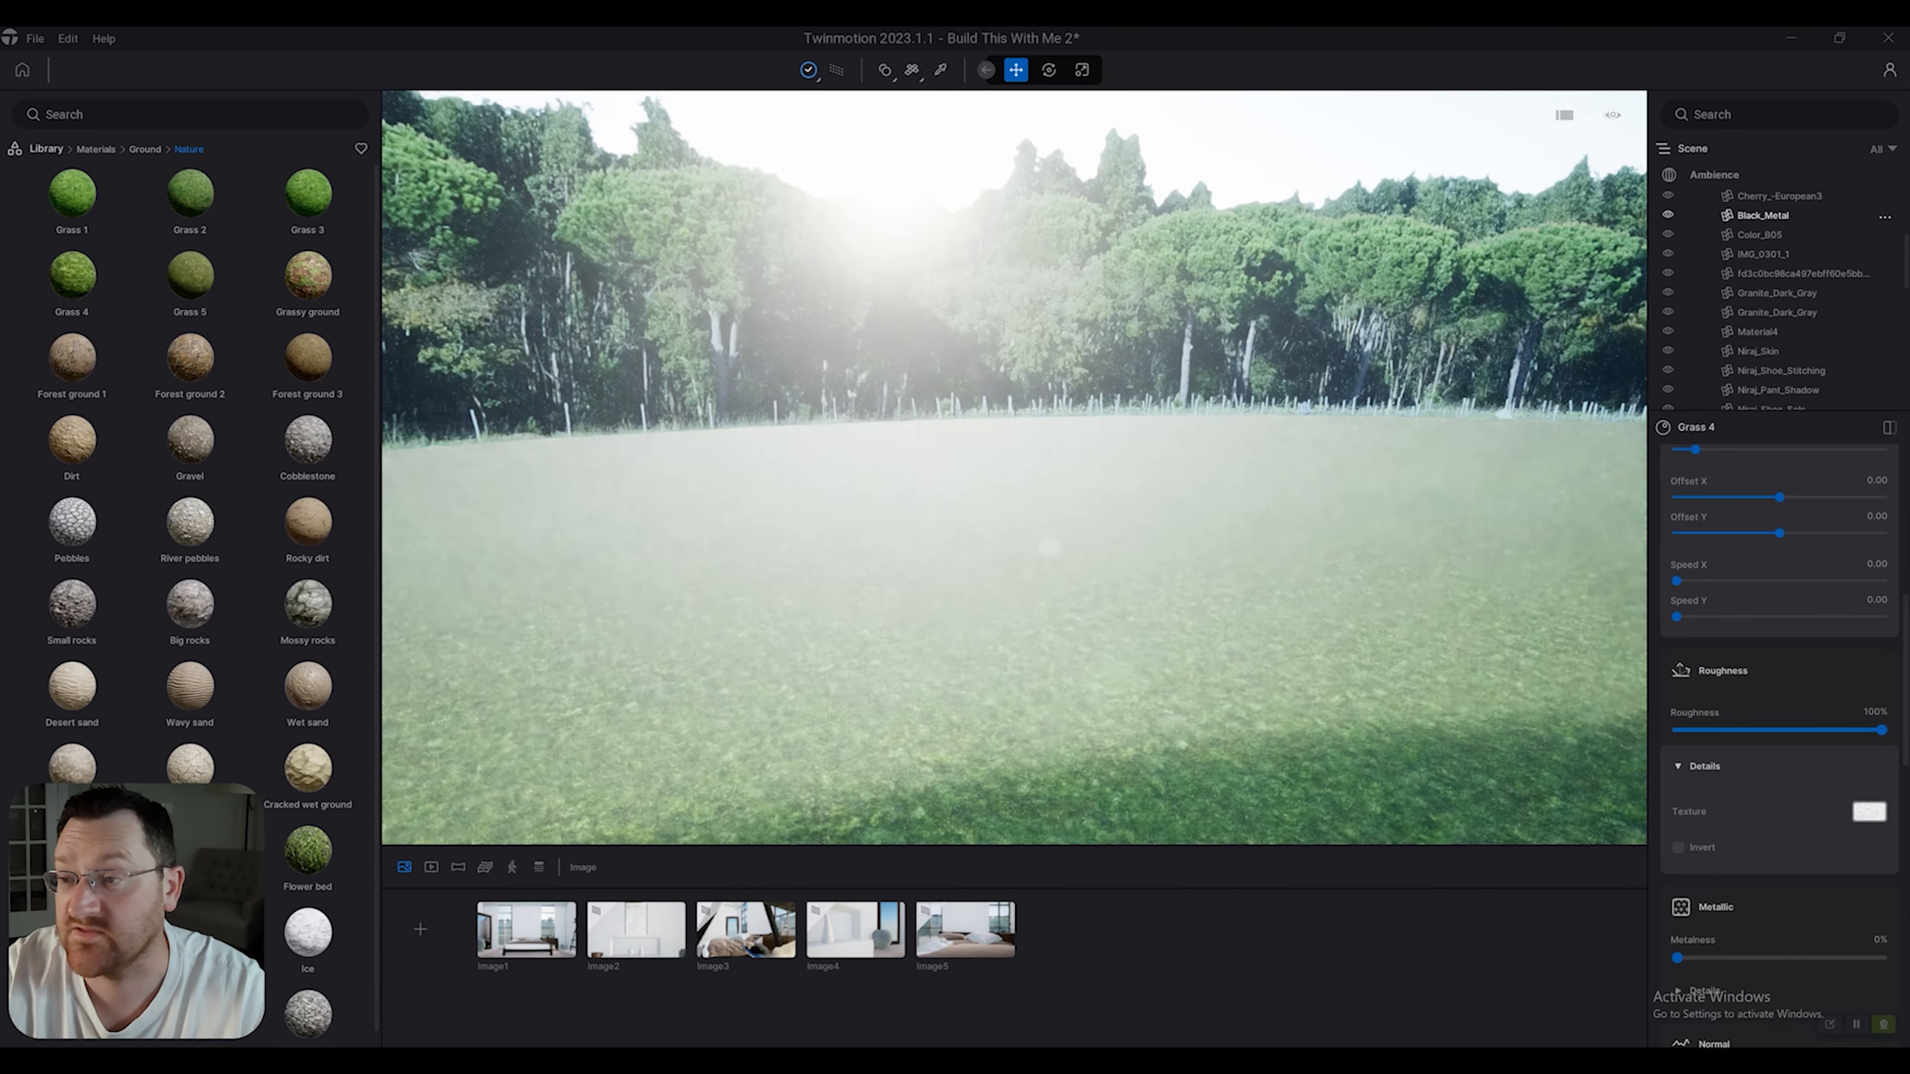
pyautogui.scroll(3, 1805, 226)
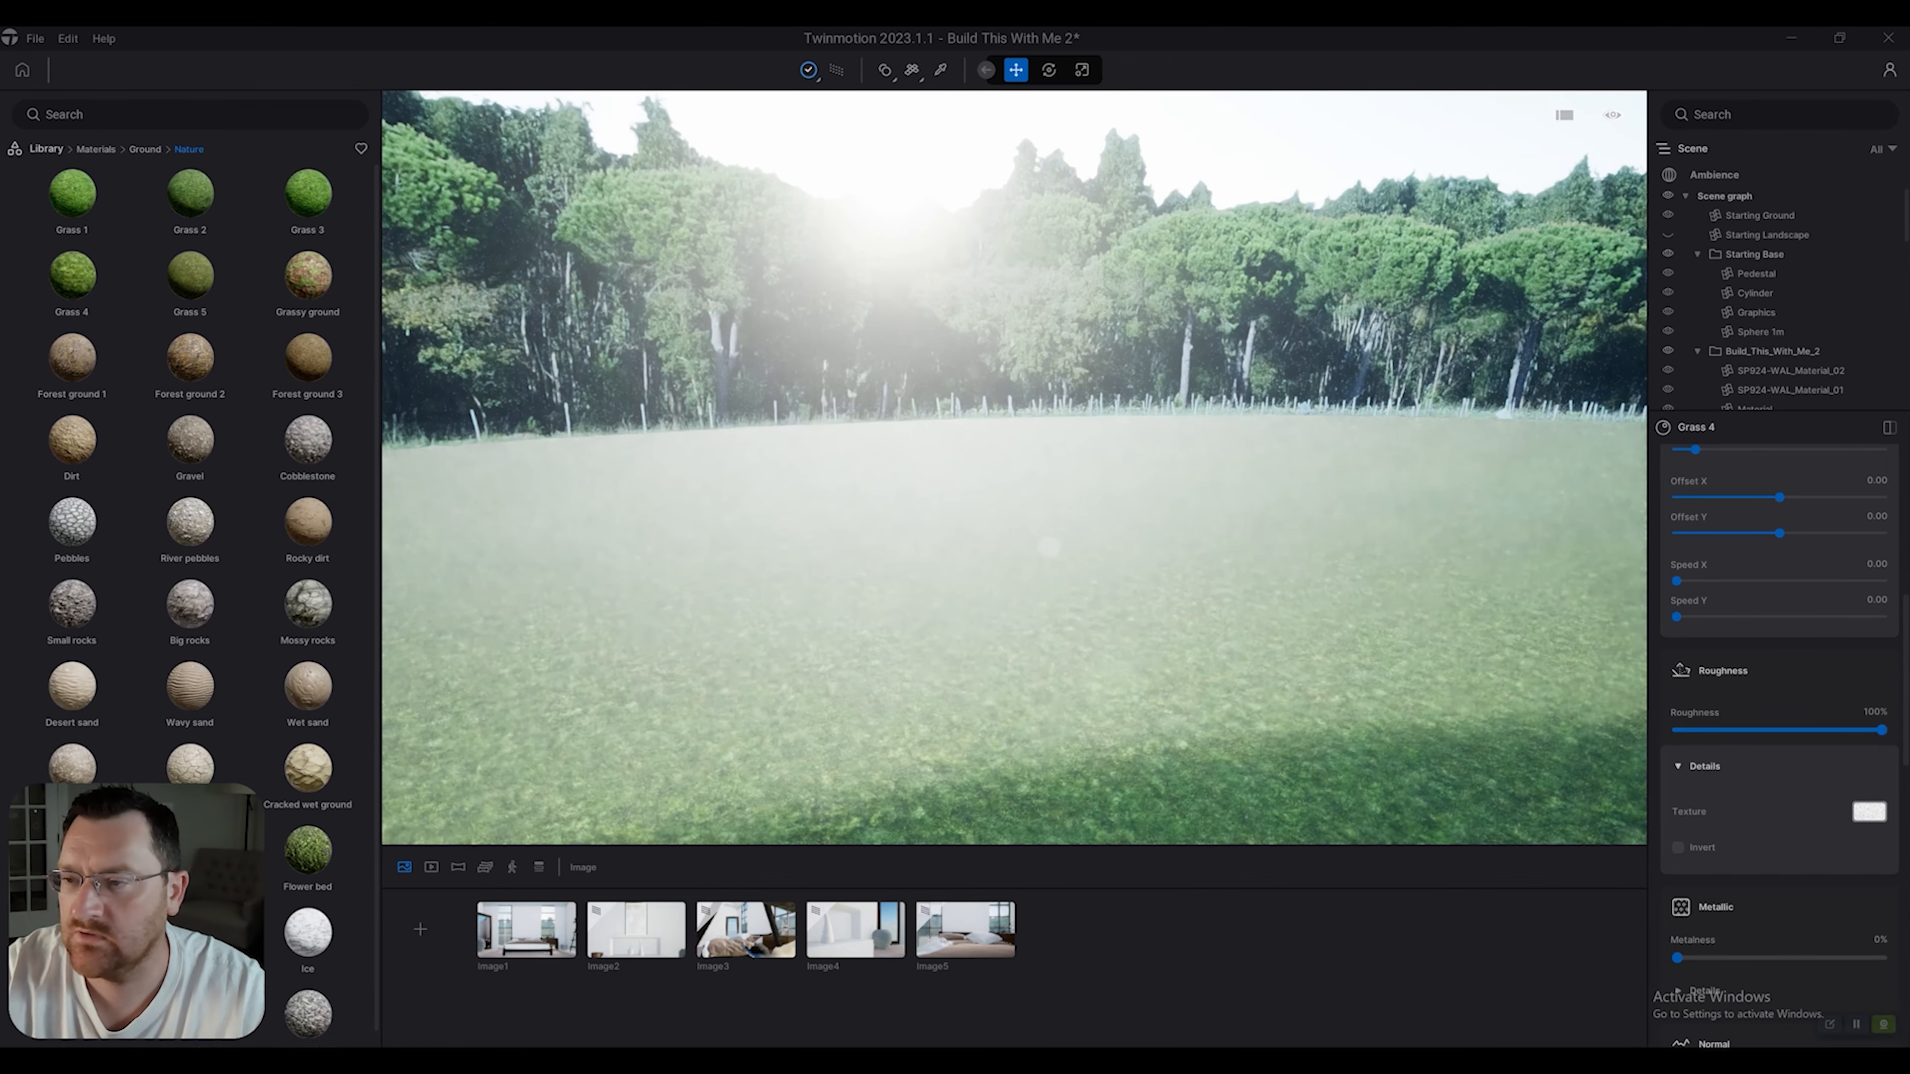
pyautogui.click(1668, 234)
pyautogui.press('r')
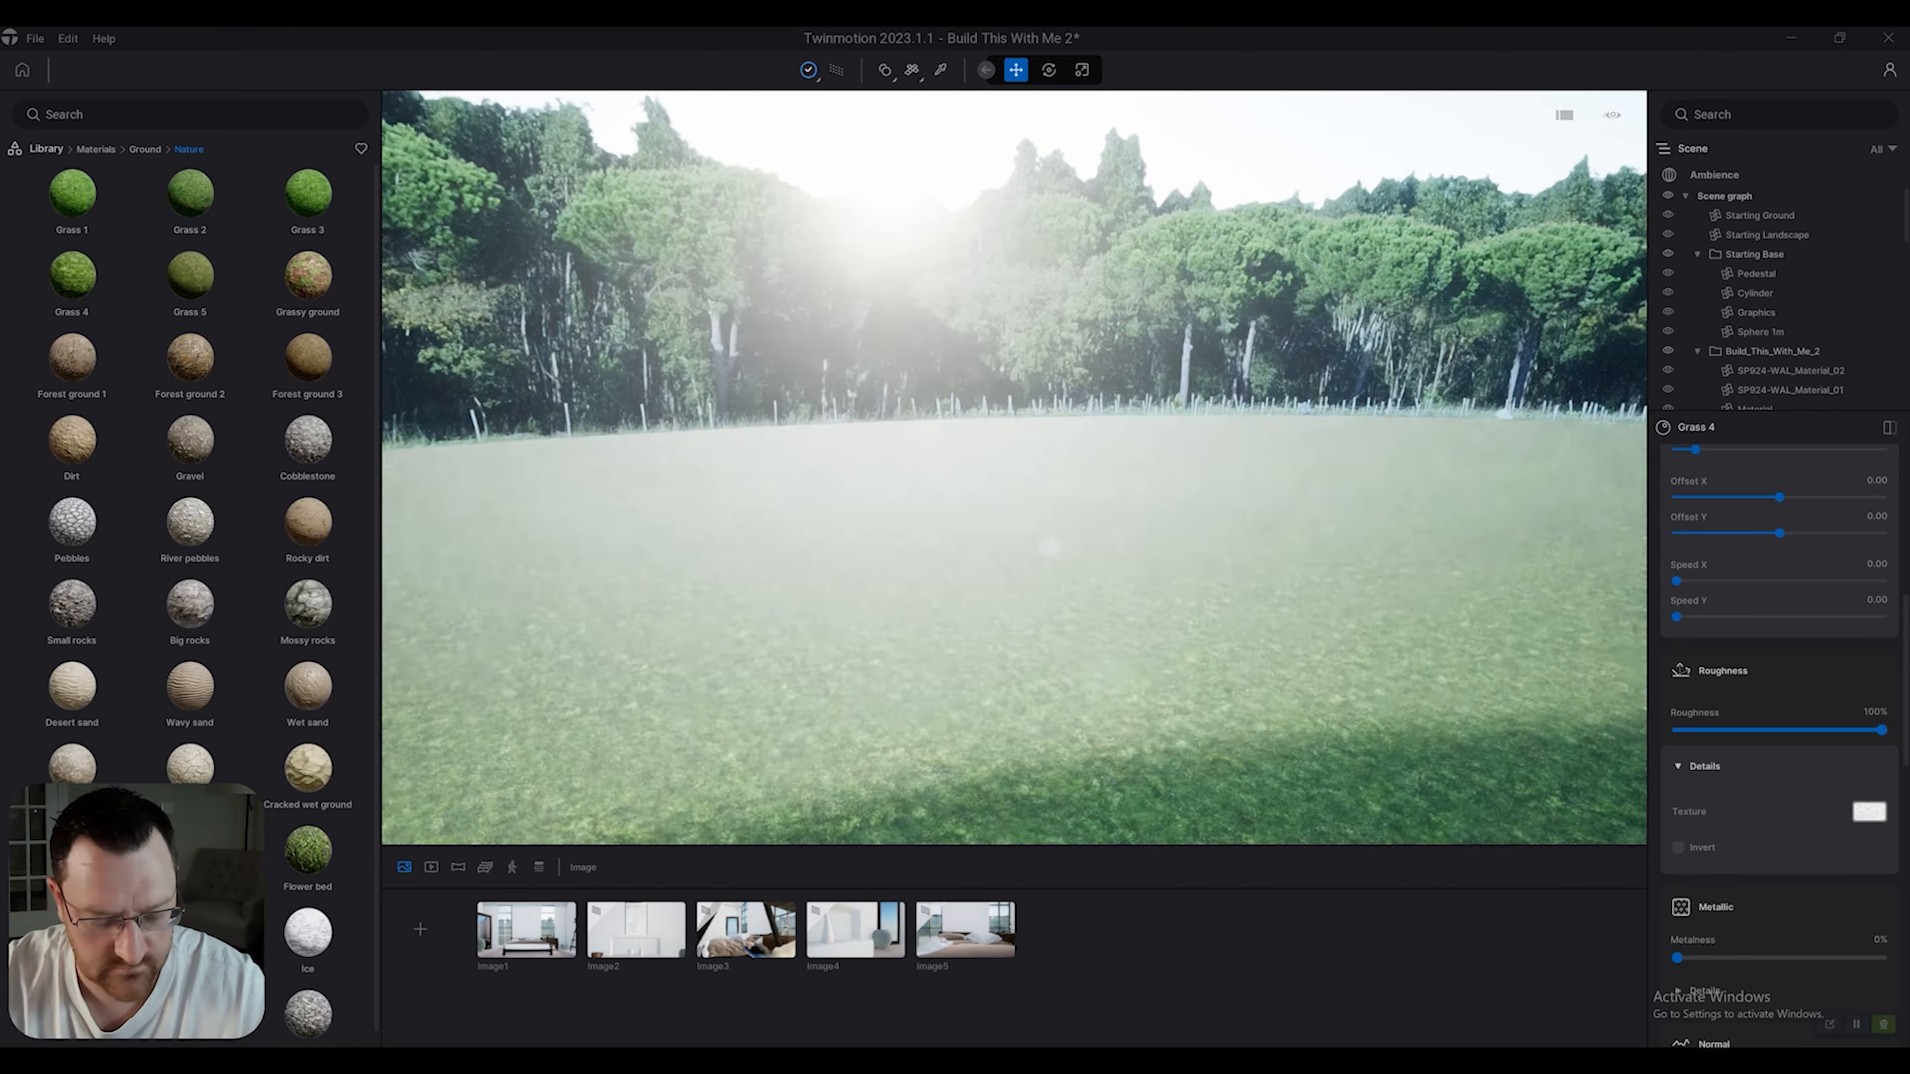
pyautogui.moveTo(1014, 468); pyautogui.dragTo(767, 407, button='right')
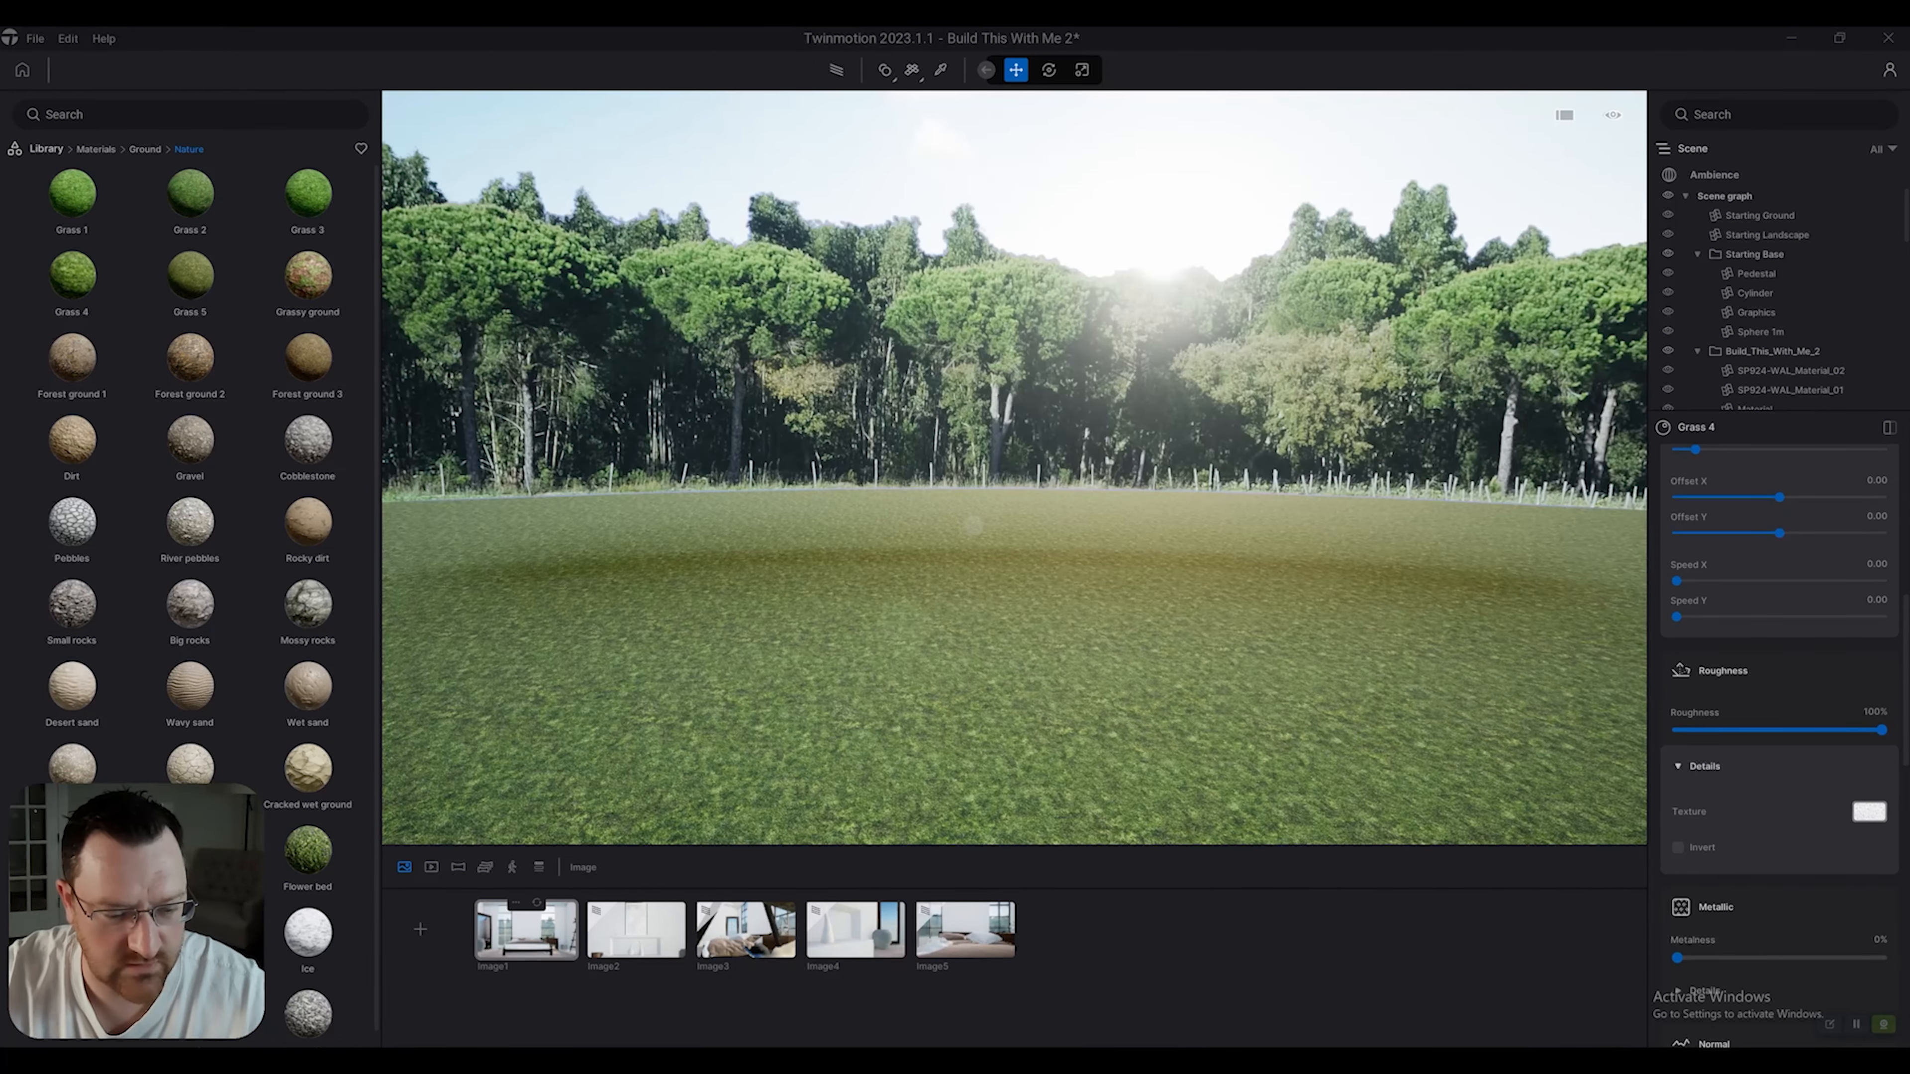
# Recall the saved view Image1 and toggle its path-traced preview to check the grass and treeline through the windows.
pyautogui.click(527, 931)
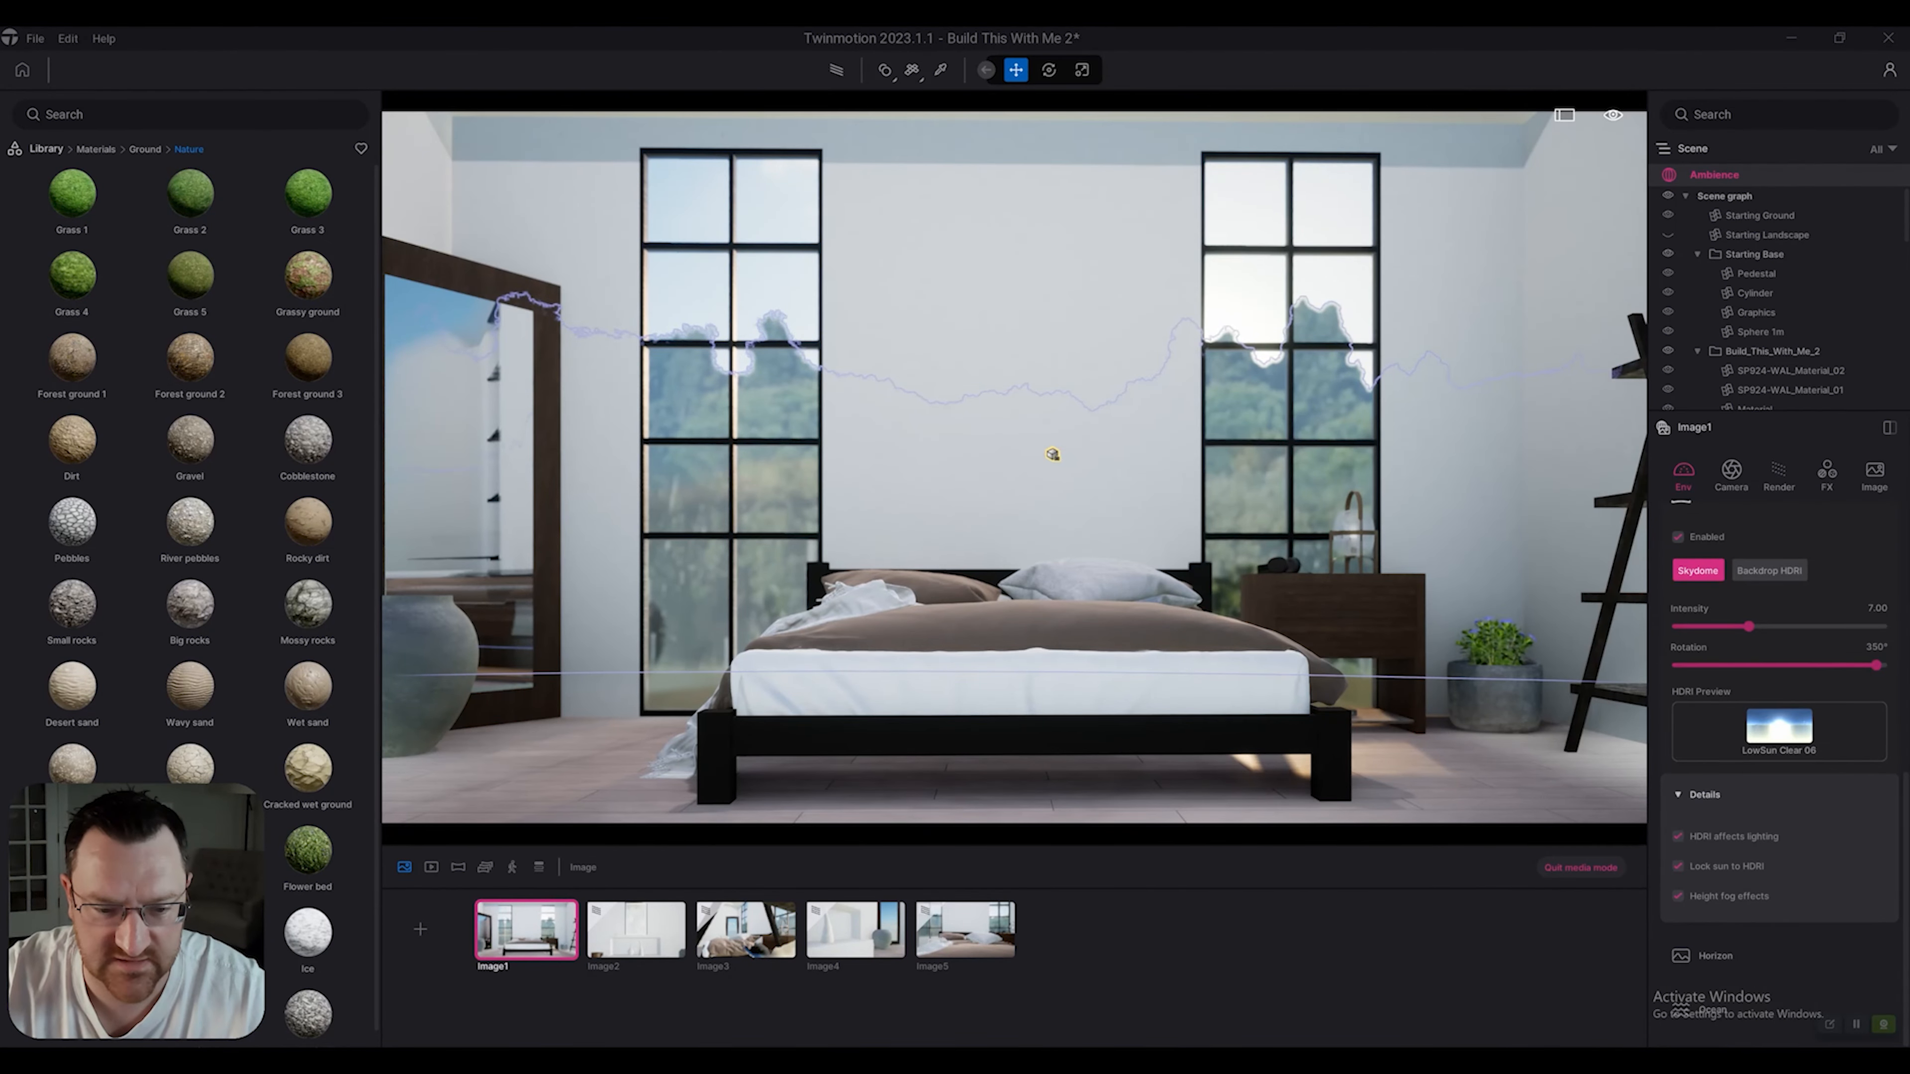
pyautogui.press('r')
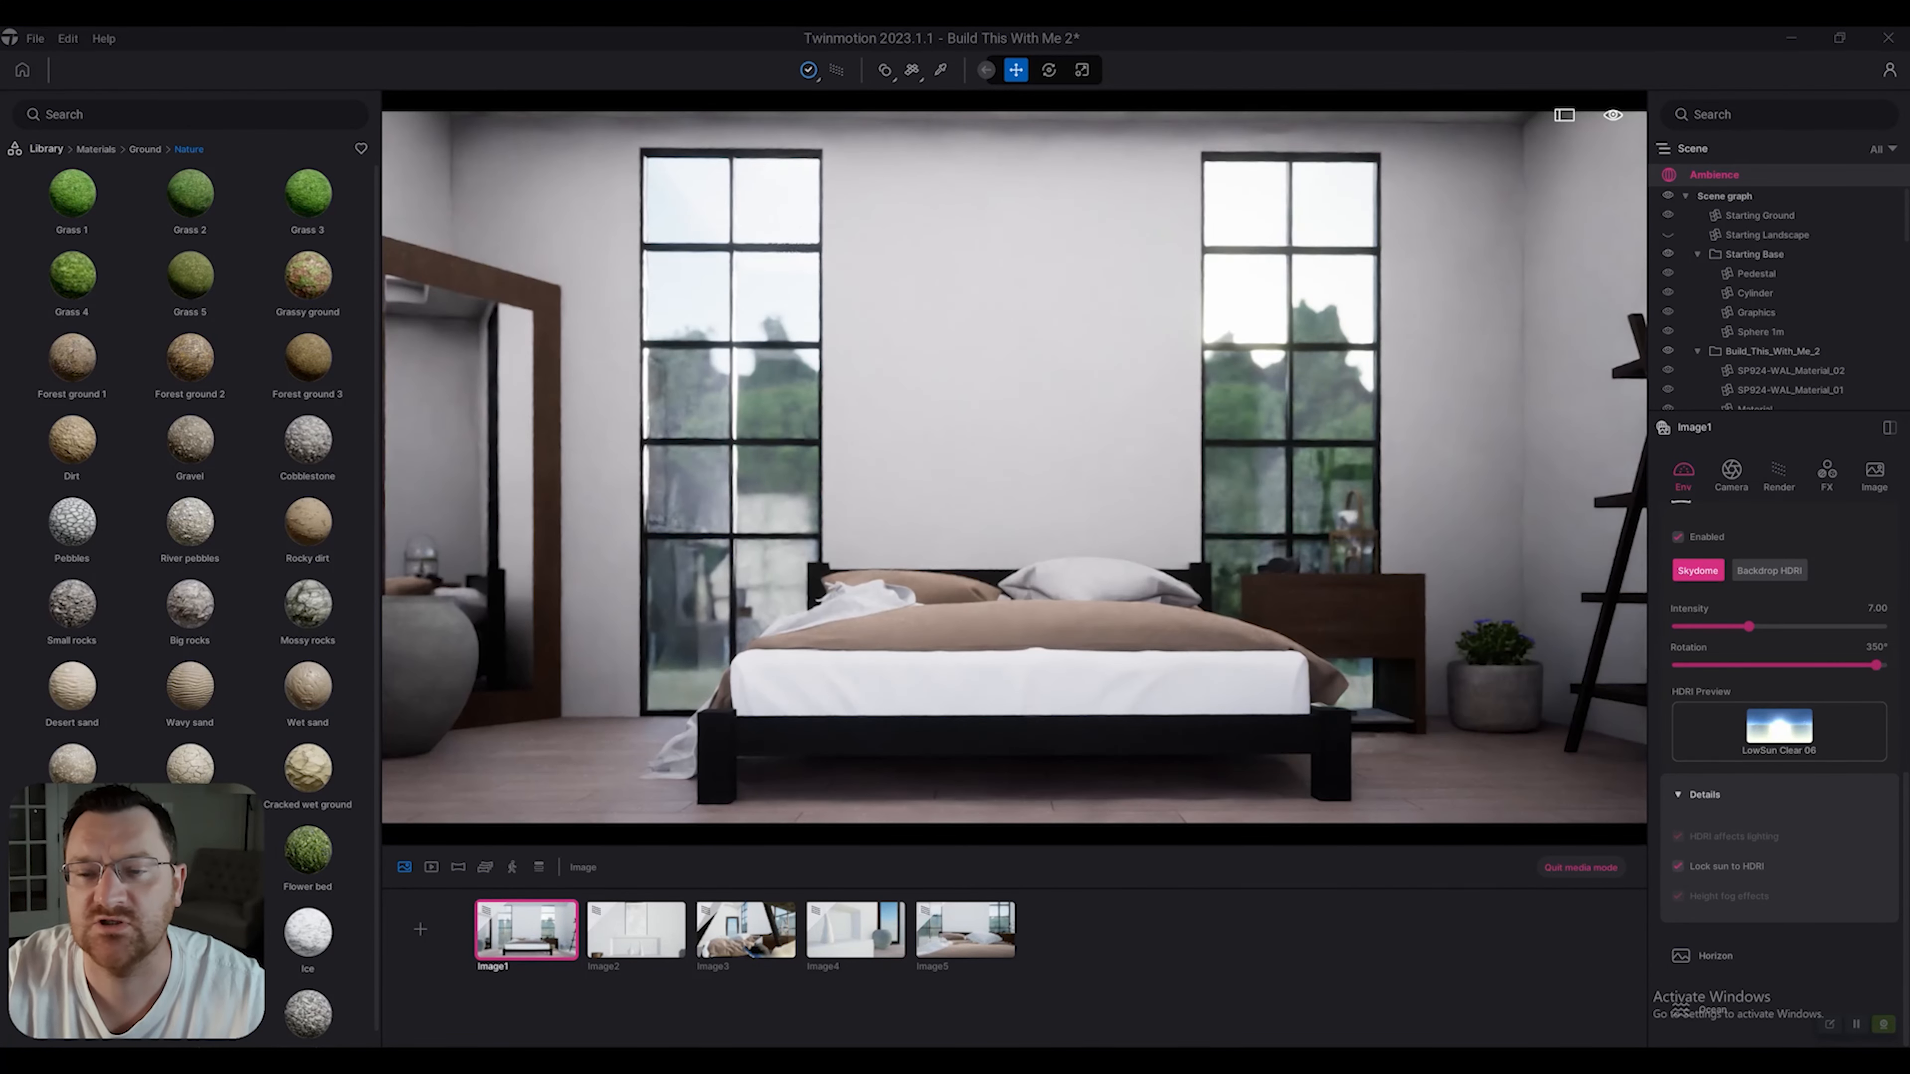
pyautogui.press('r')
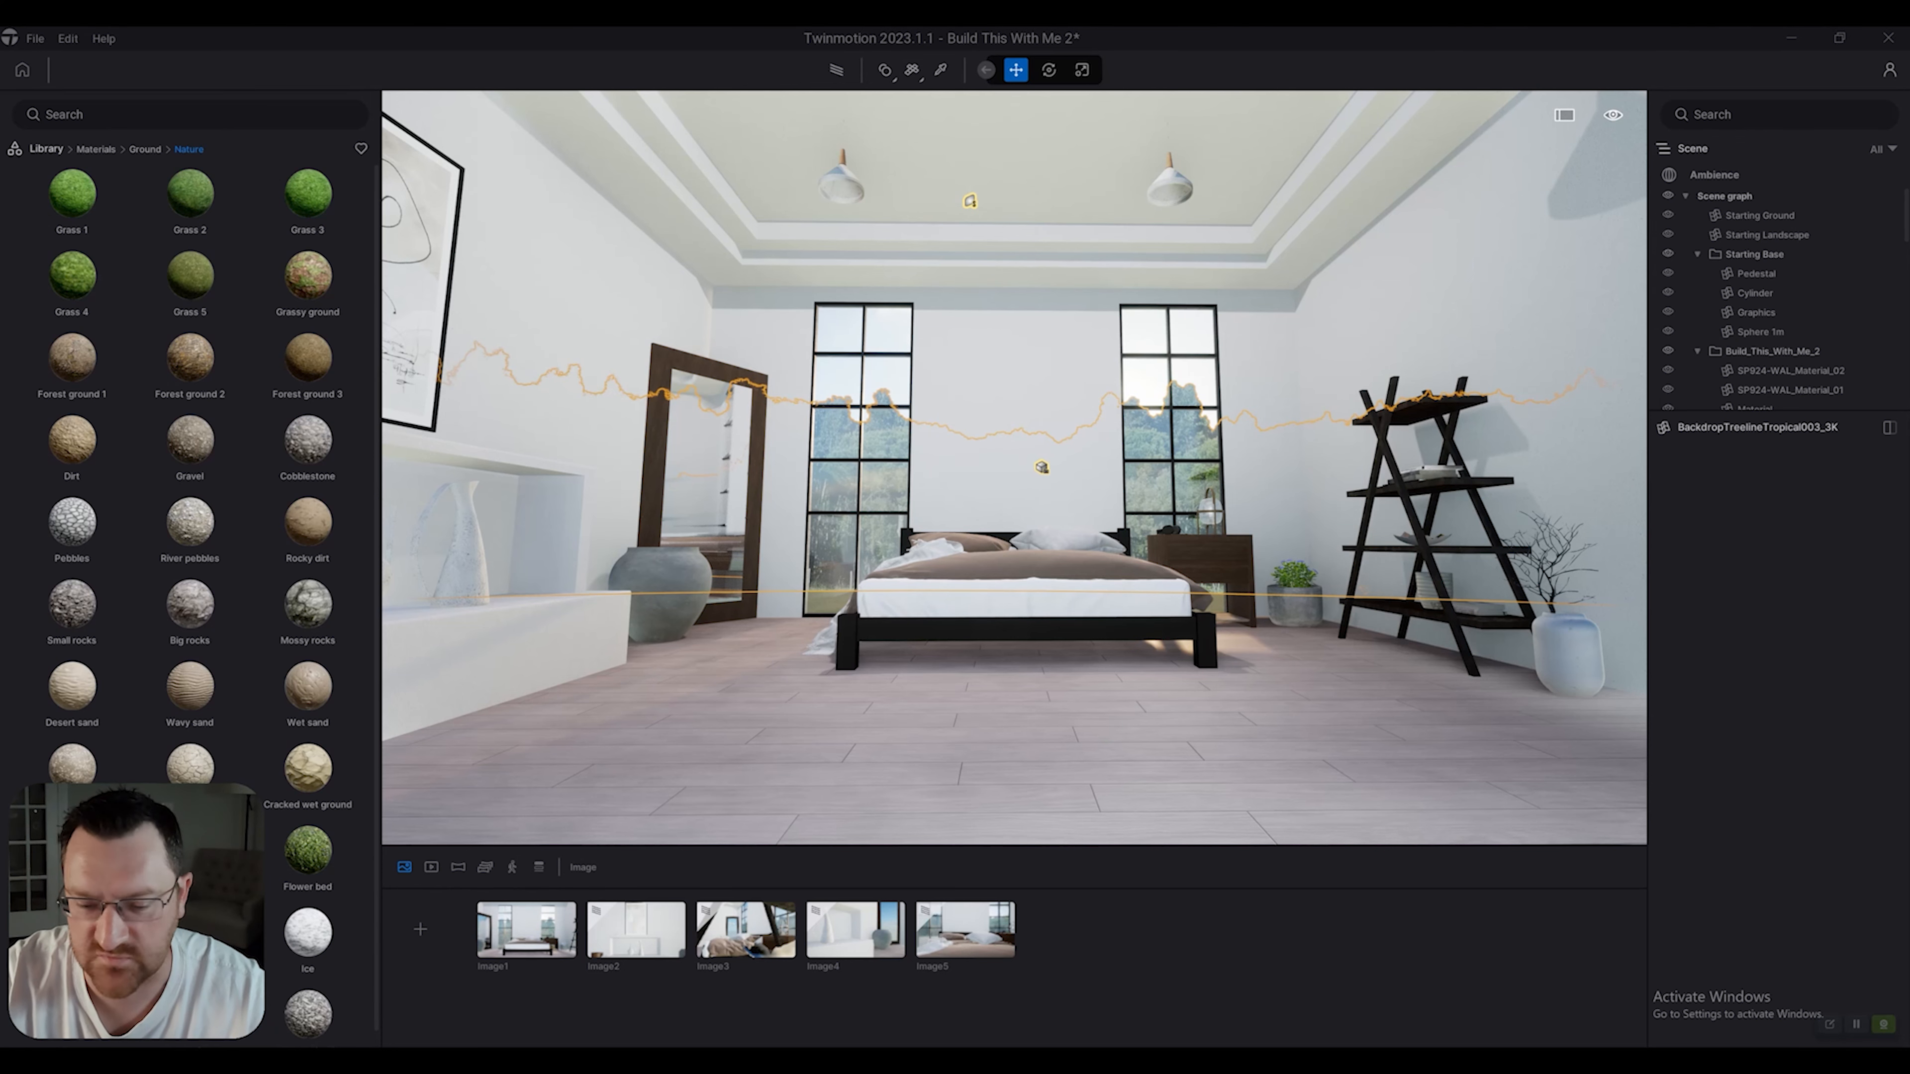
# Open the vegetation library and go from the bedroom to the lawn outside to inspect the backdrop edge and exterior wall.
pyautogui.click(46, 149)
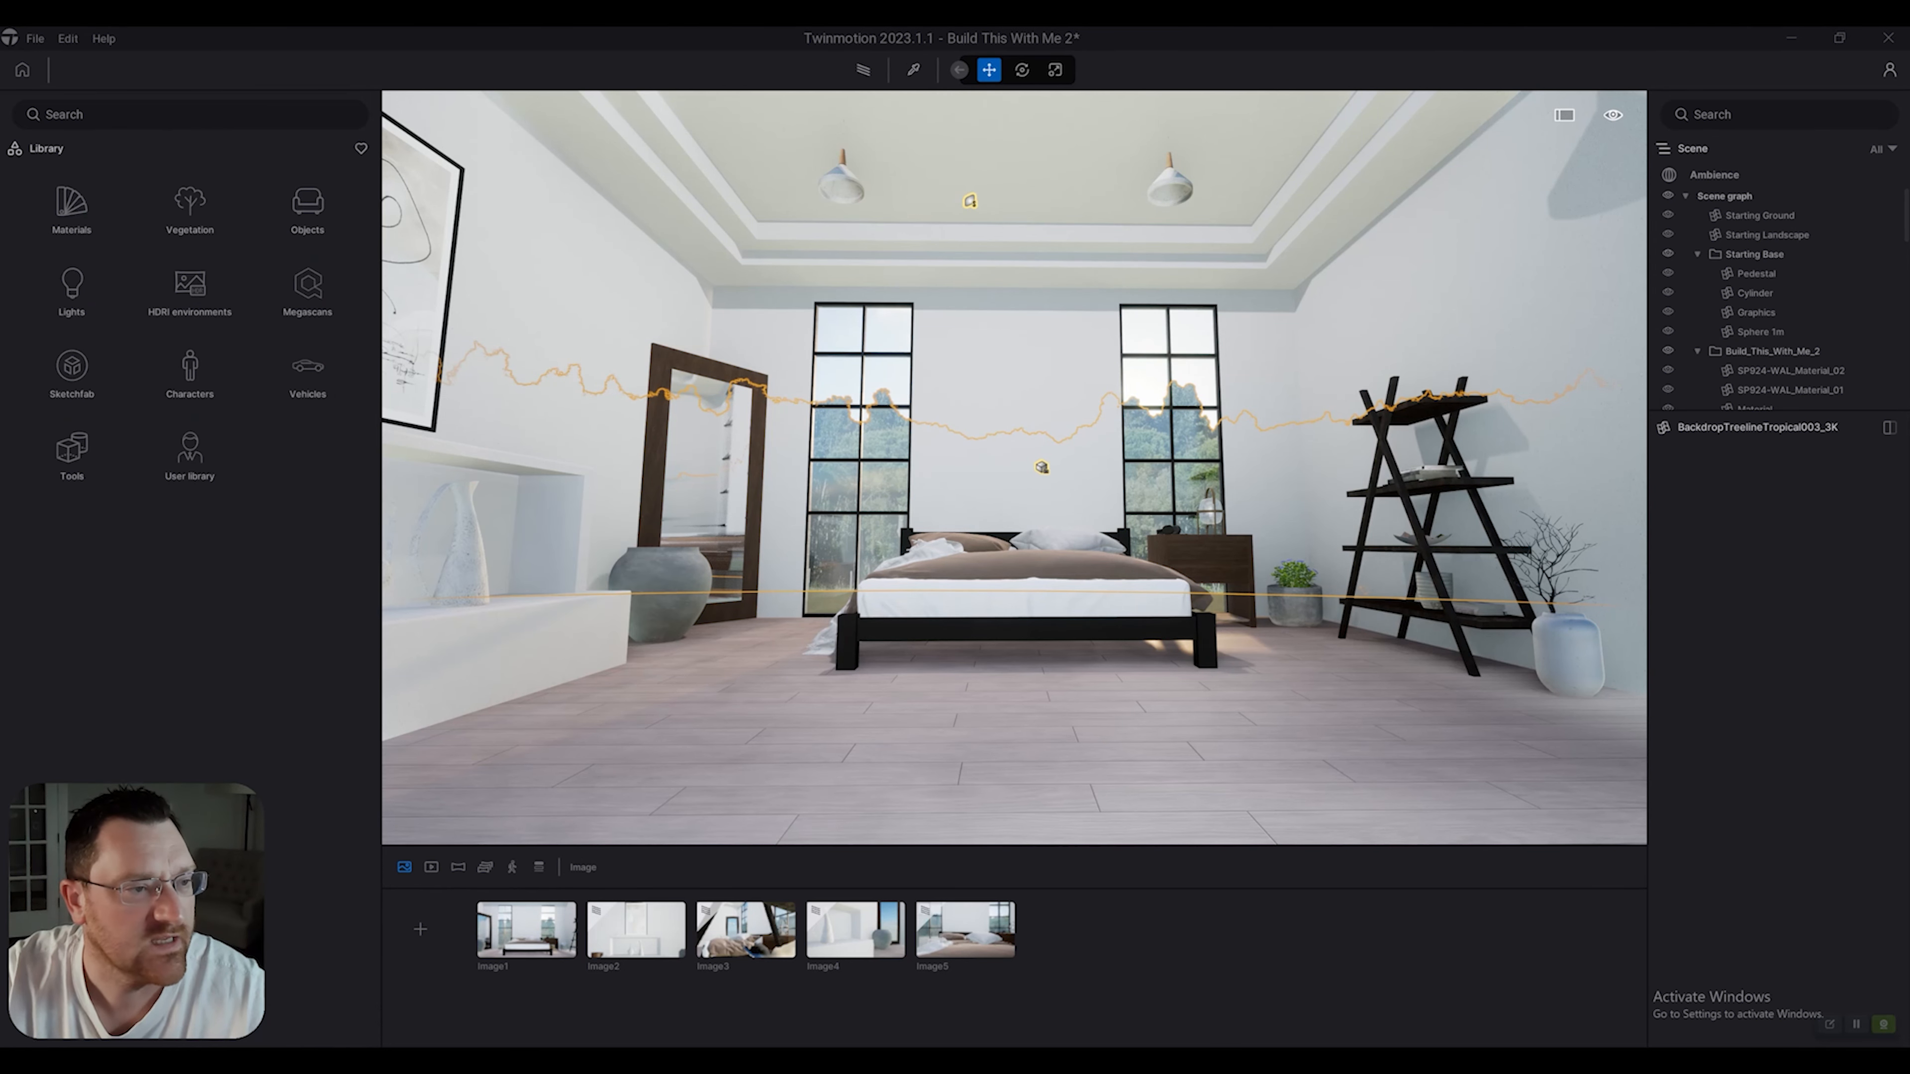
pyautogui.click(190, 210)
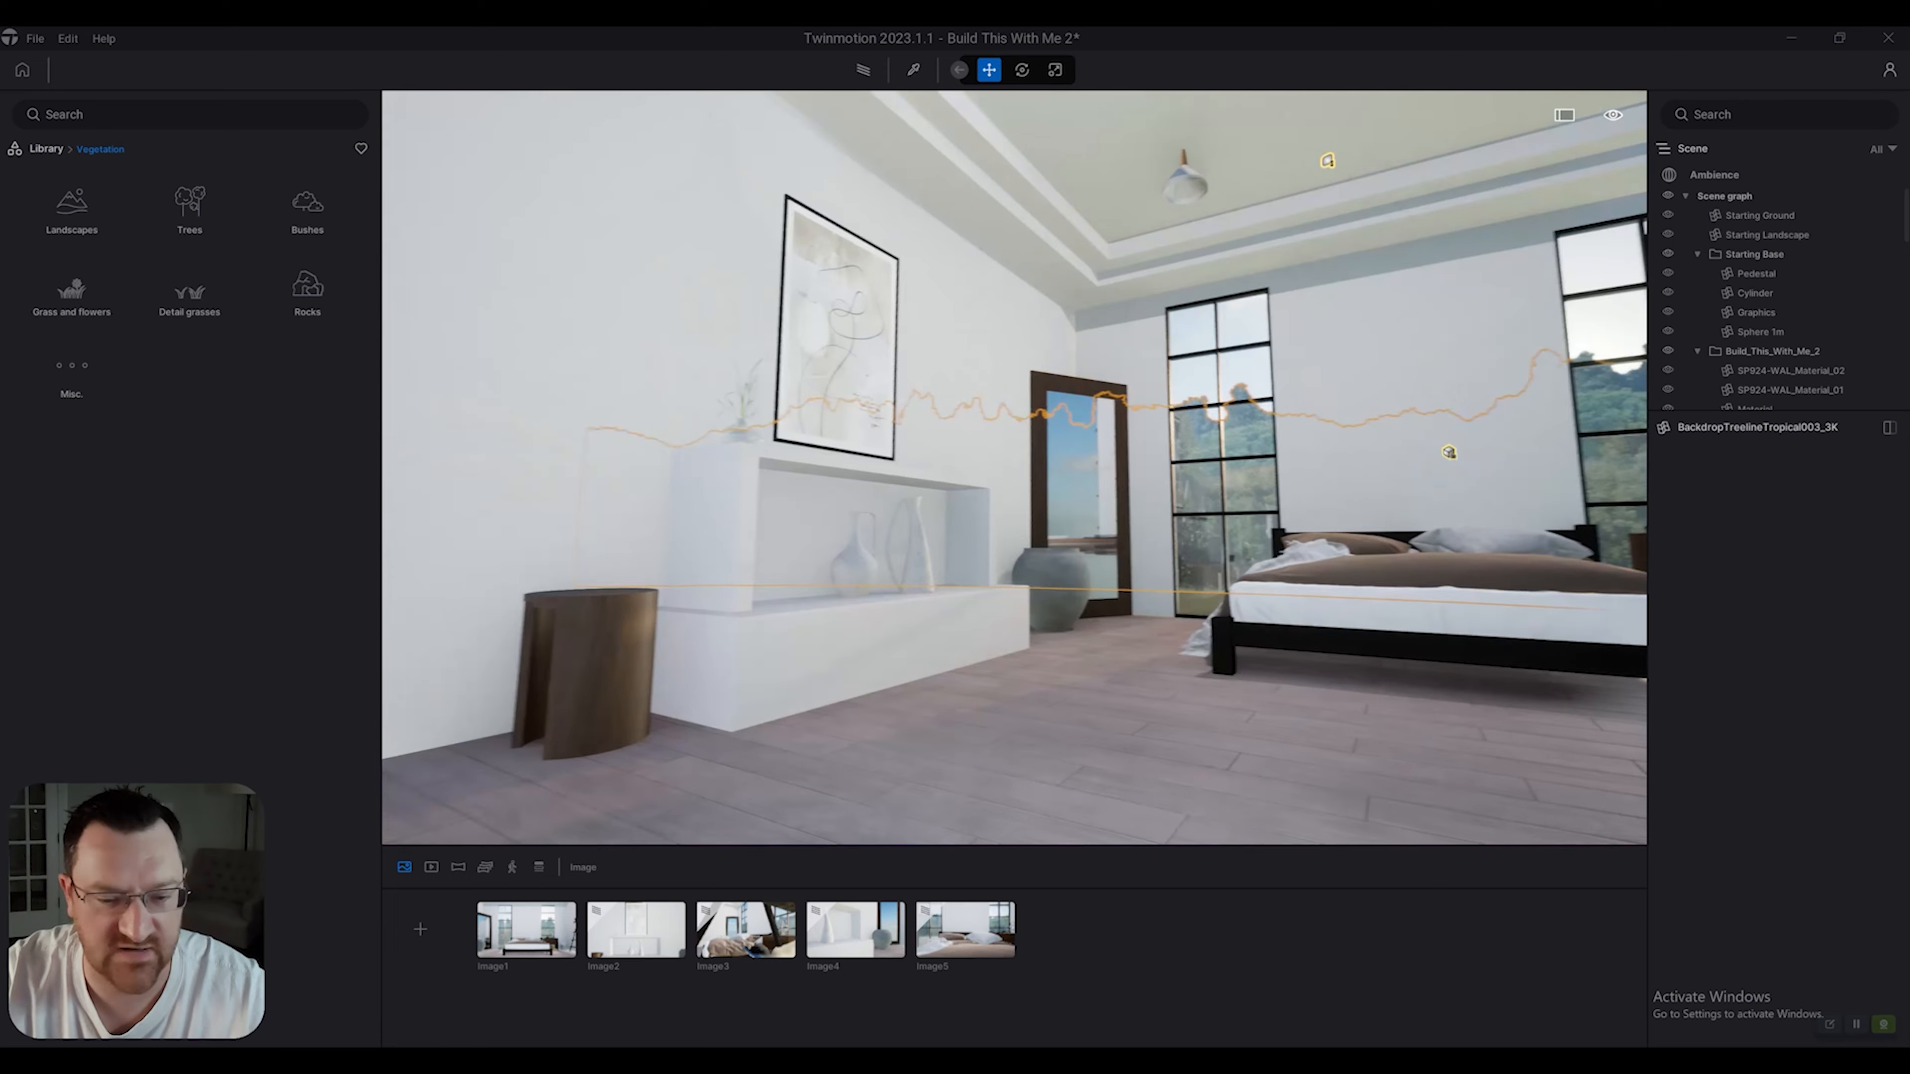
pyautogui.moveTo(1013, 467); pyautogui.dragTo(1346, 463, button='right')
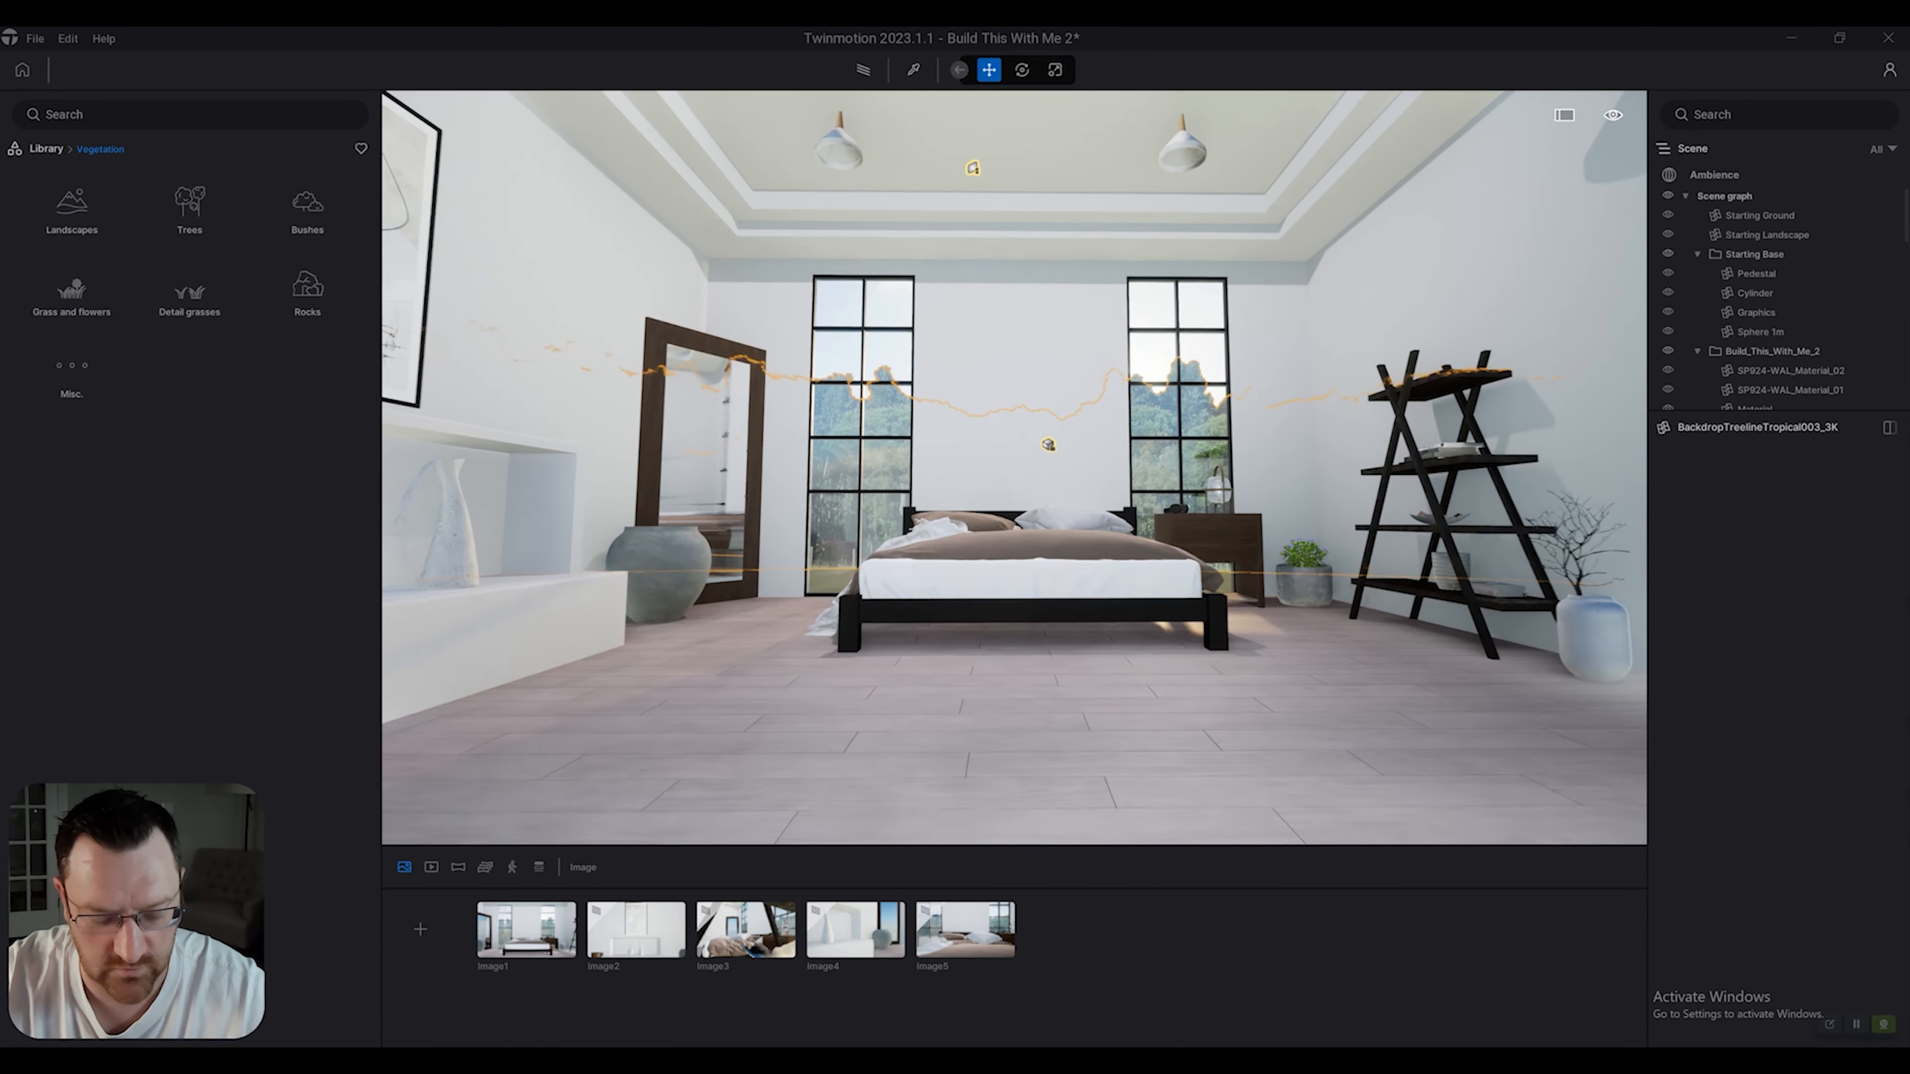
pyautogui.press('w')
pyautogui.press('a')
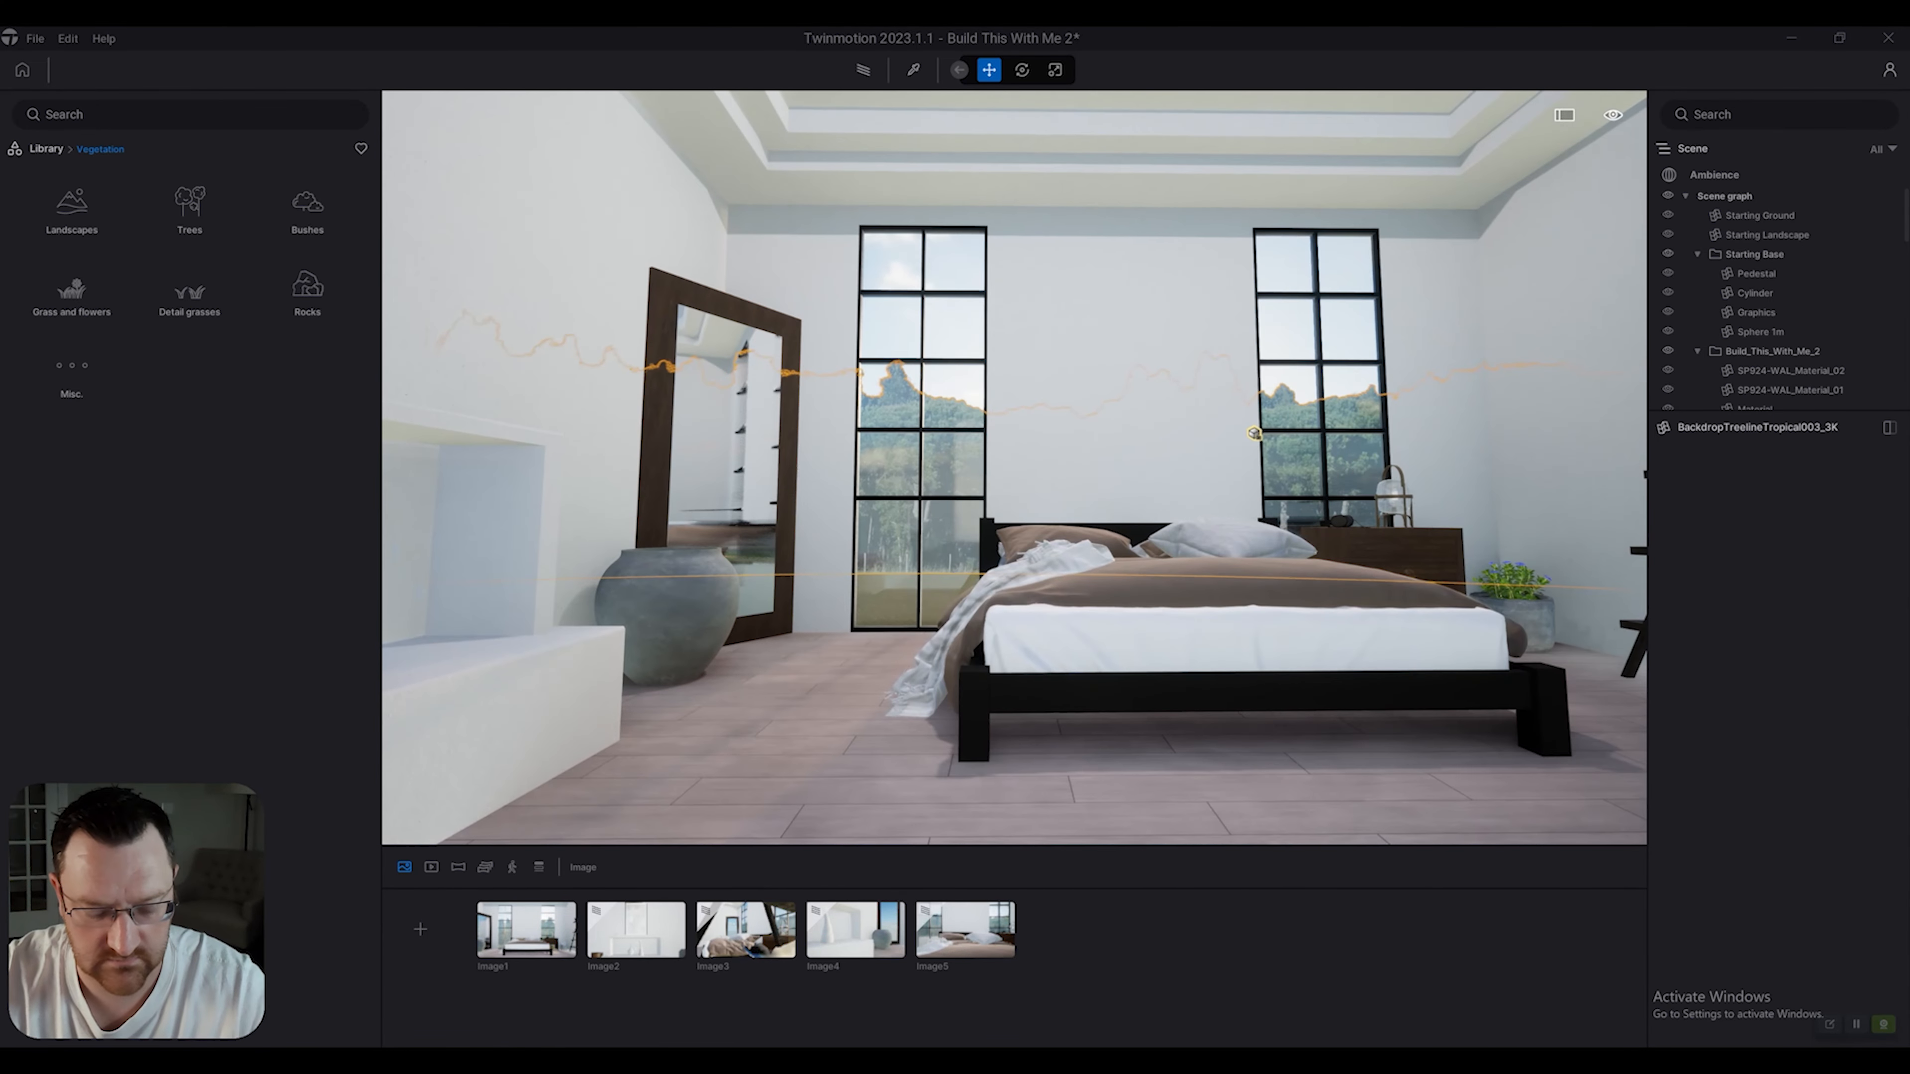
pyautogui.press('w')
pyautogui.press('a')
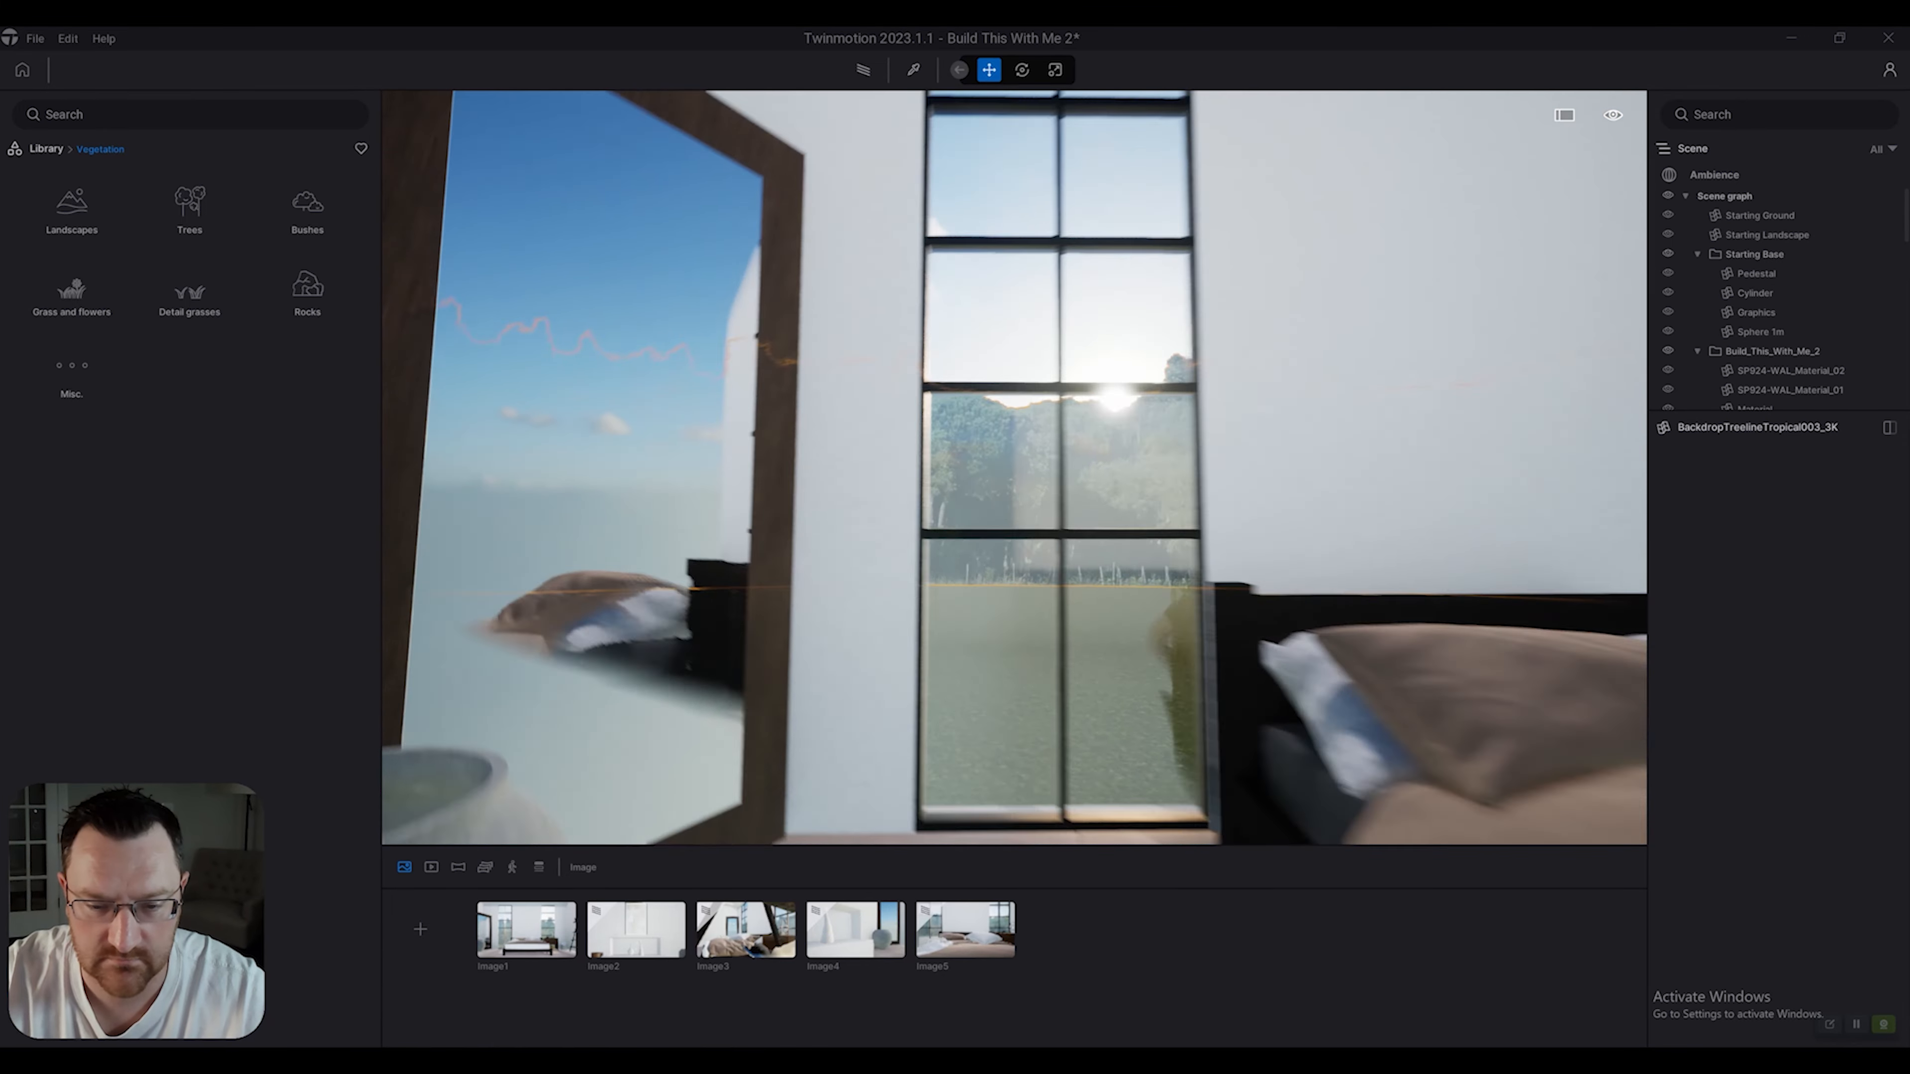
pyautogui.press('w')
pyautogui.press('a')
pyautogui.moveTo(1013, 467); pyautogui.dragTo(1354, 466, button='right')
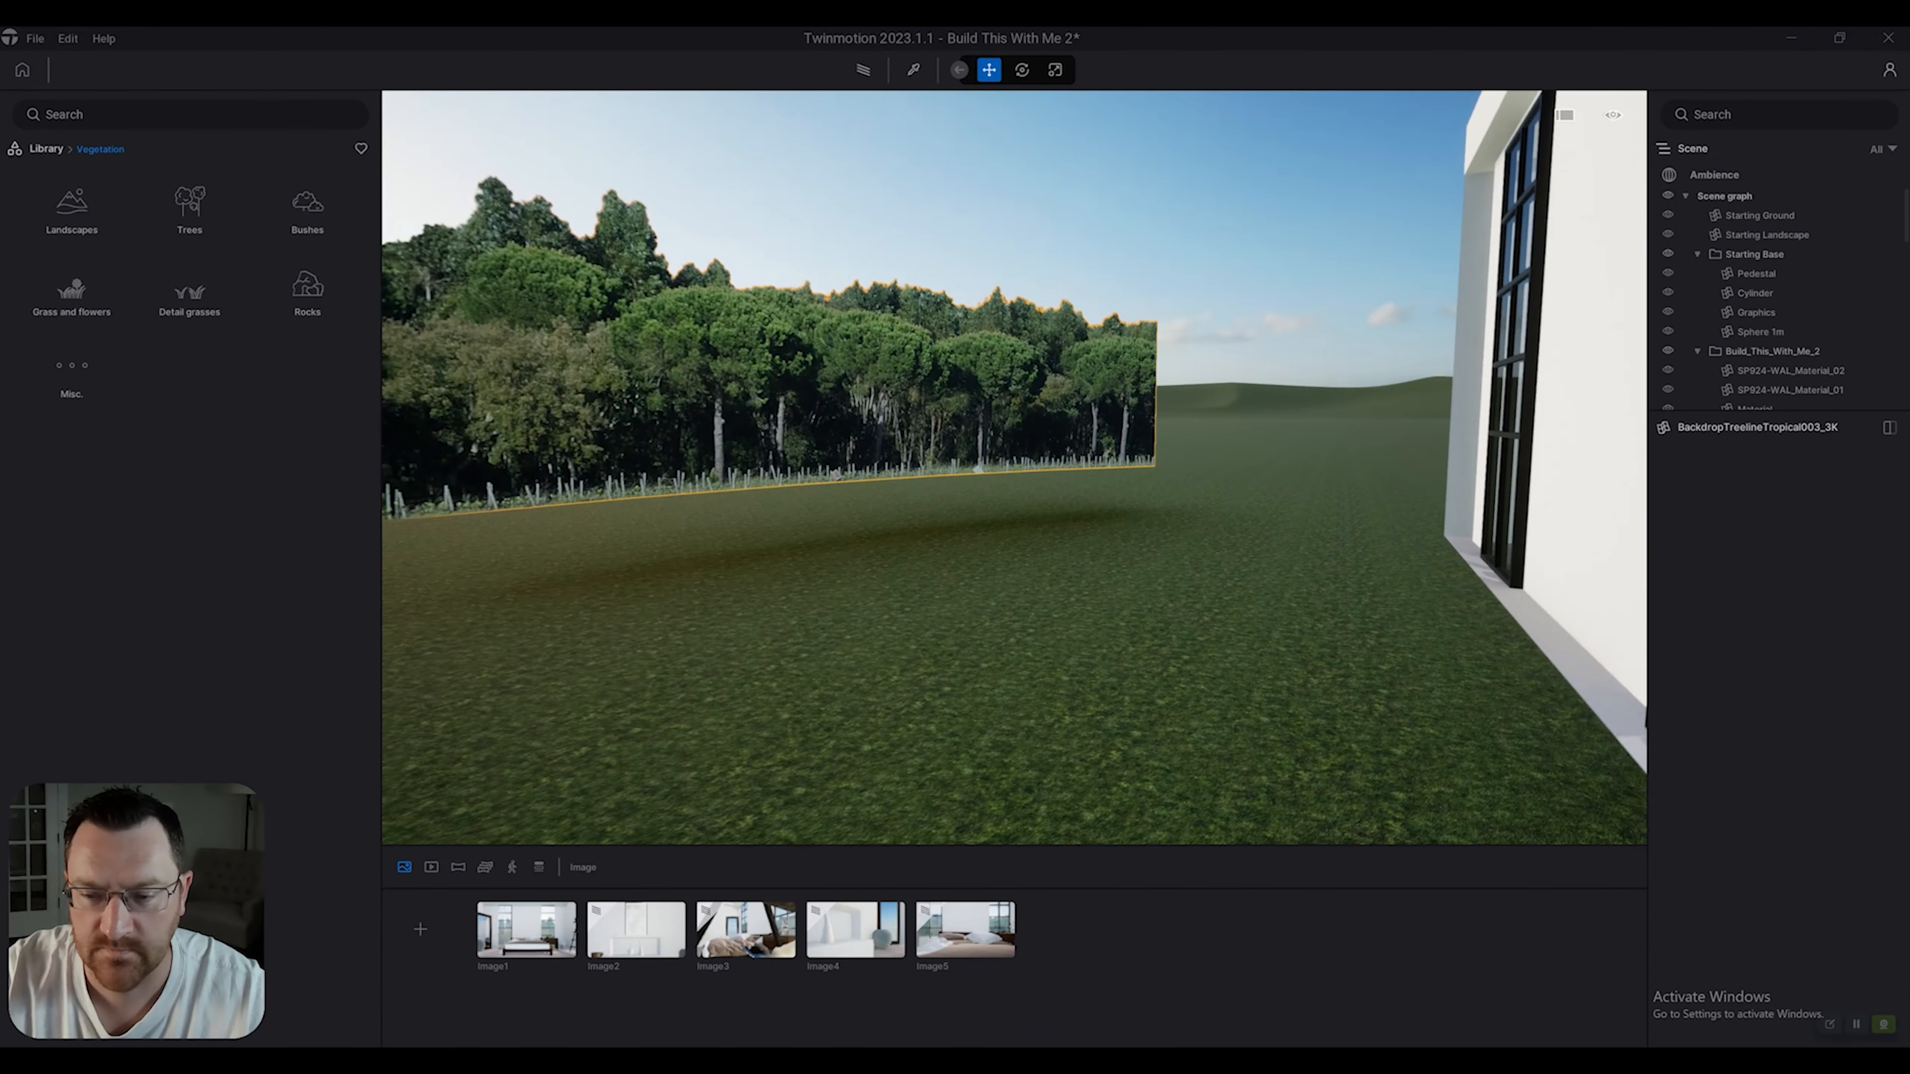
pyautogui.moveTo(1142, 396); pyautogui.dragTo(1354, 410, button='right')
pyautogui.press('s')
pyautogui.press('a')
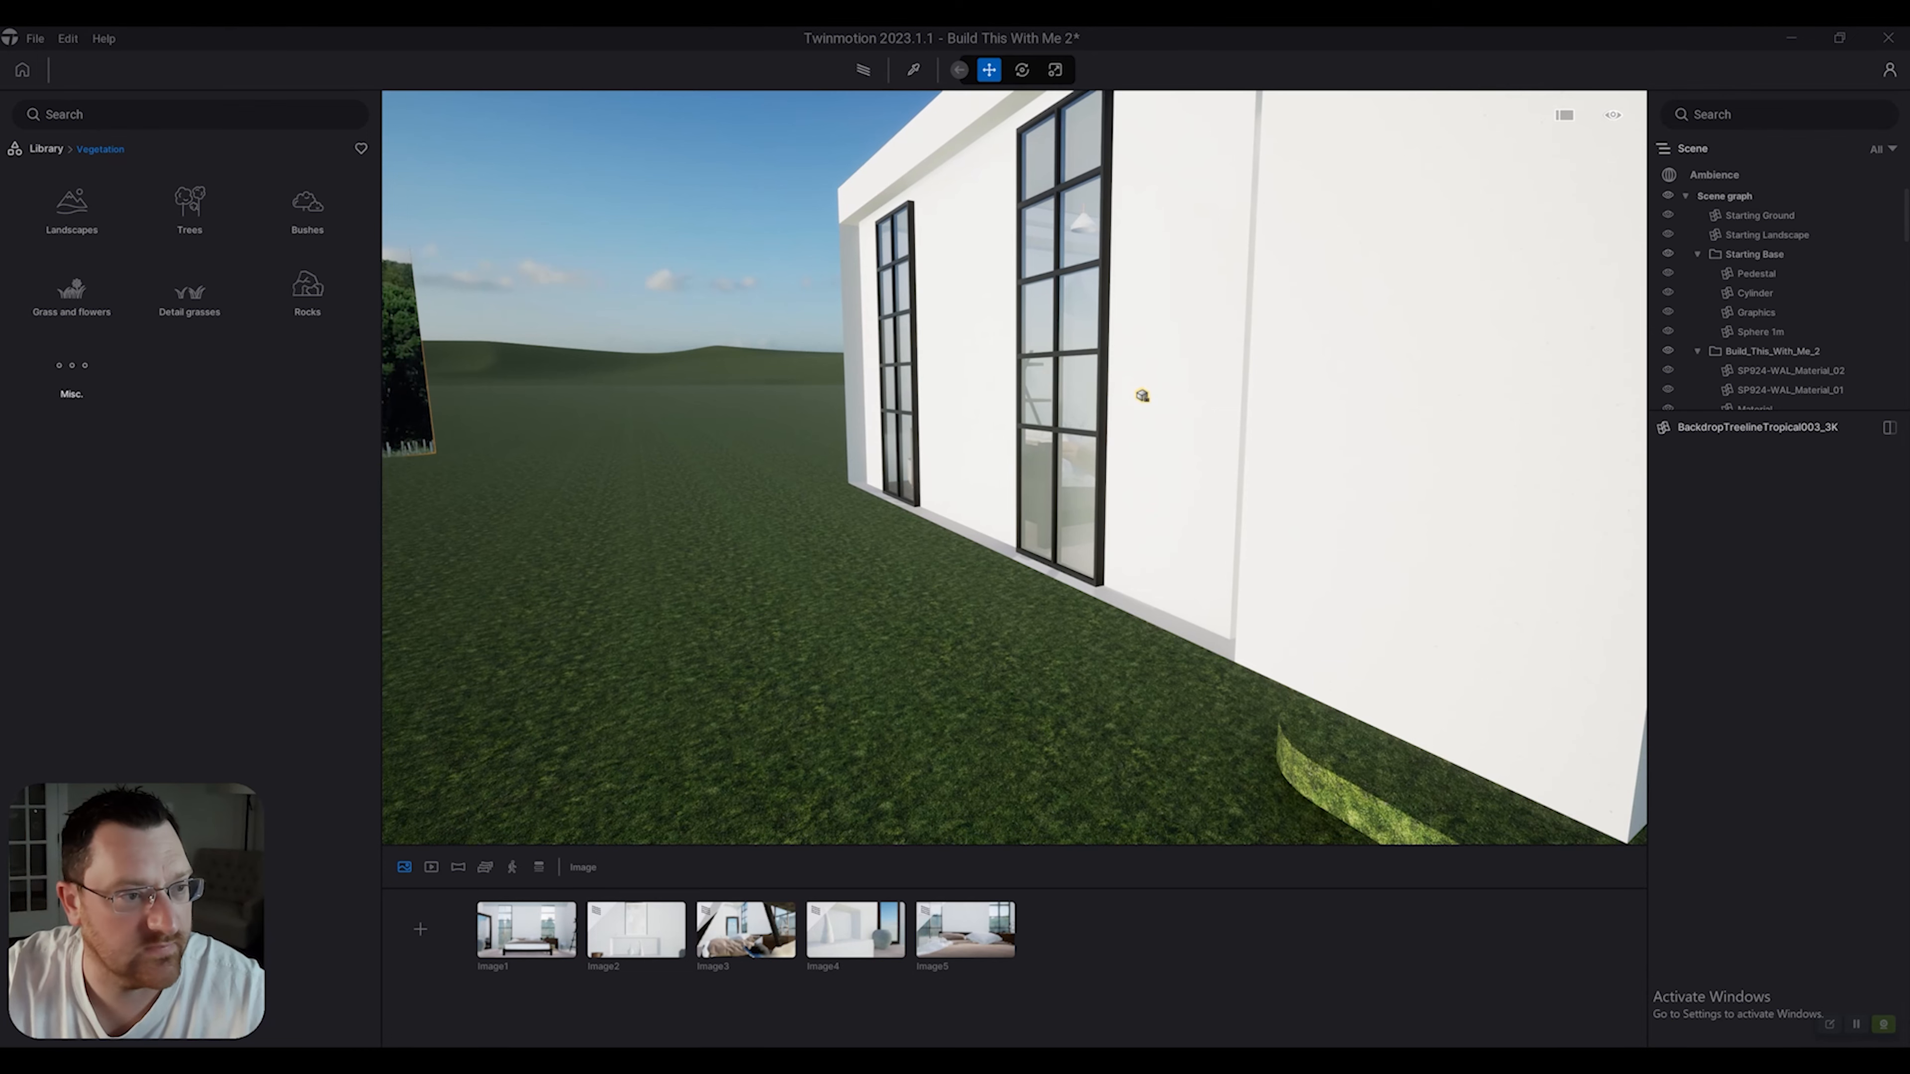
# Place an Amur cork tree on the lawn outside the bedroom windows and shift its position across the grass.
pyautogui.click(190, 204)
pyautogui.moveTo(1014, 466); pyautogui.dragTo(1136, 466, button='right')
pyautogui.press('s')
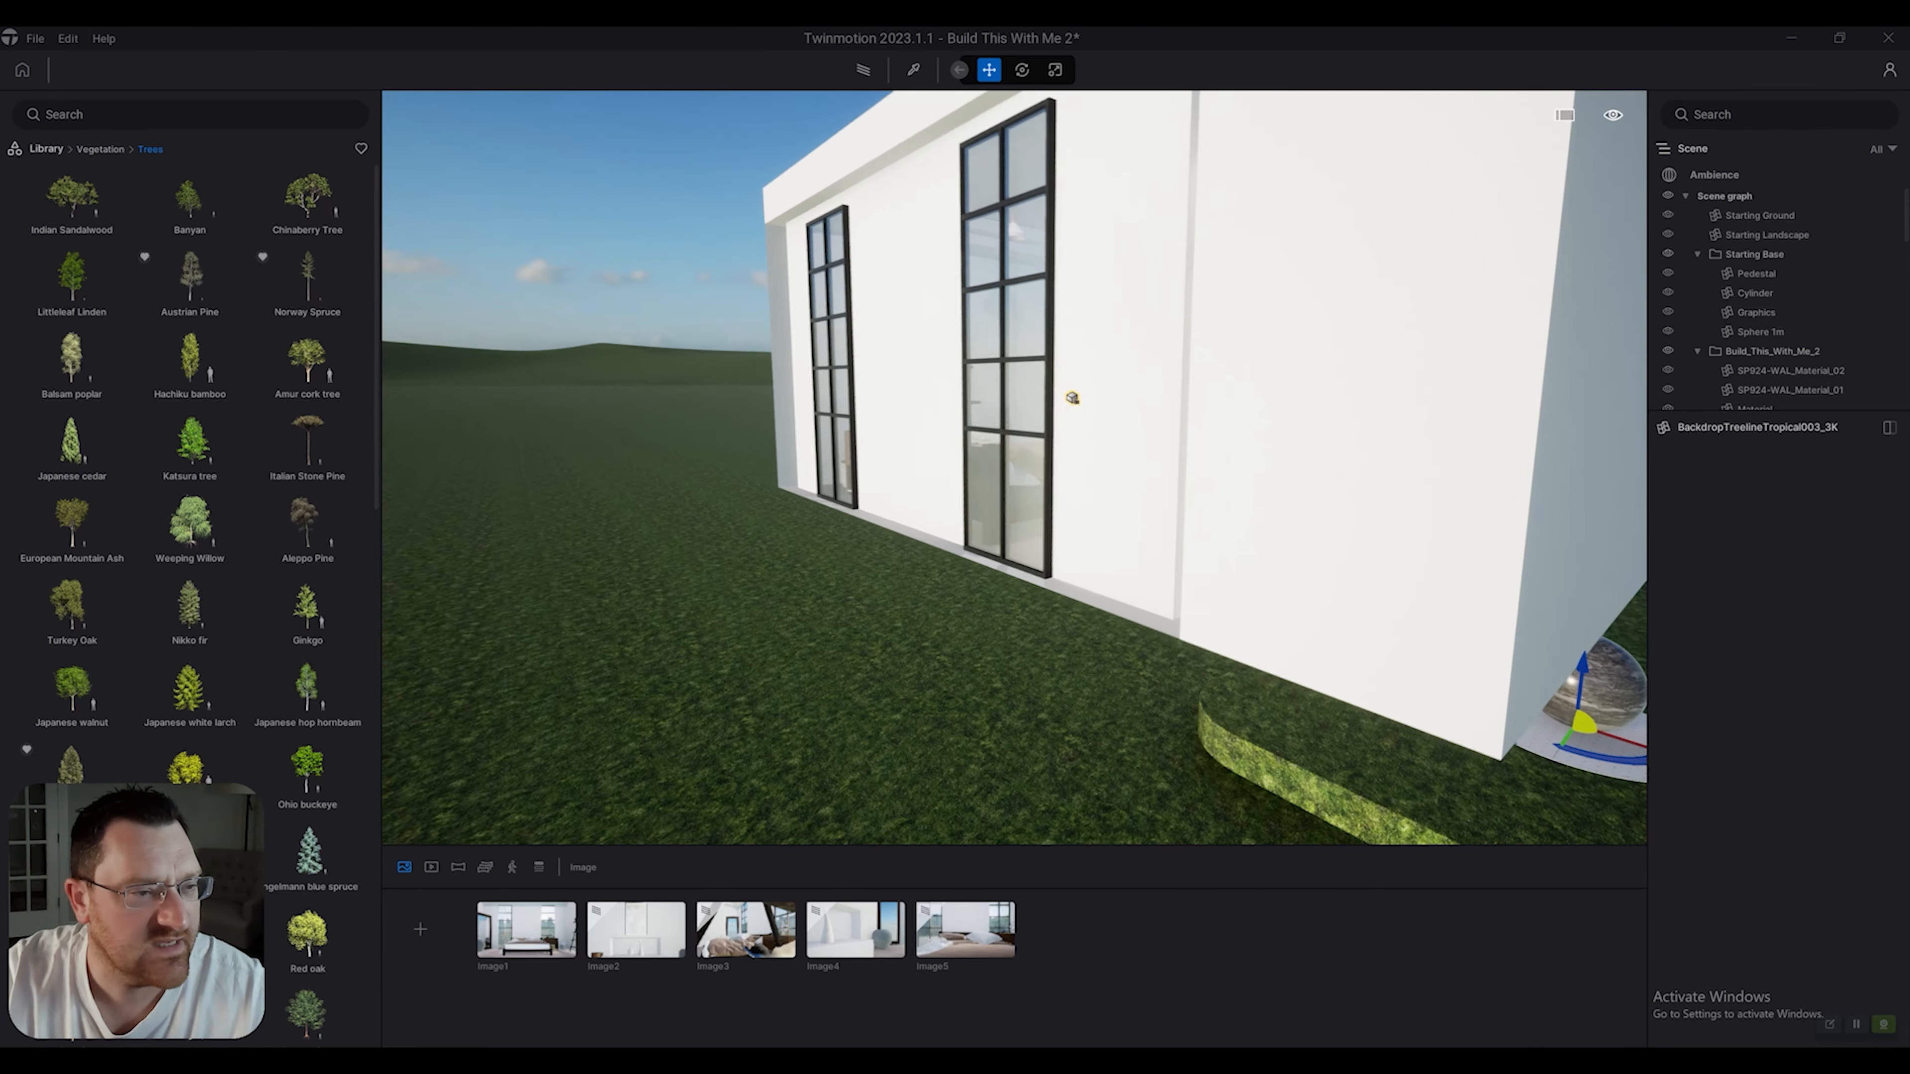
pyautogui.press('a')
pyautogui.moveTo(308, 359)
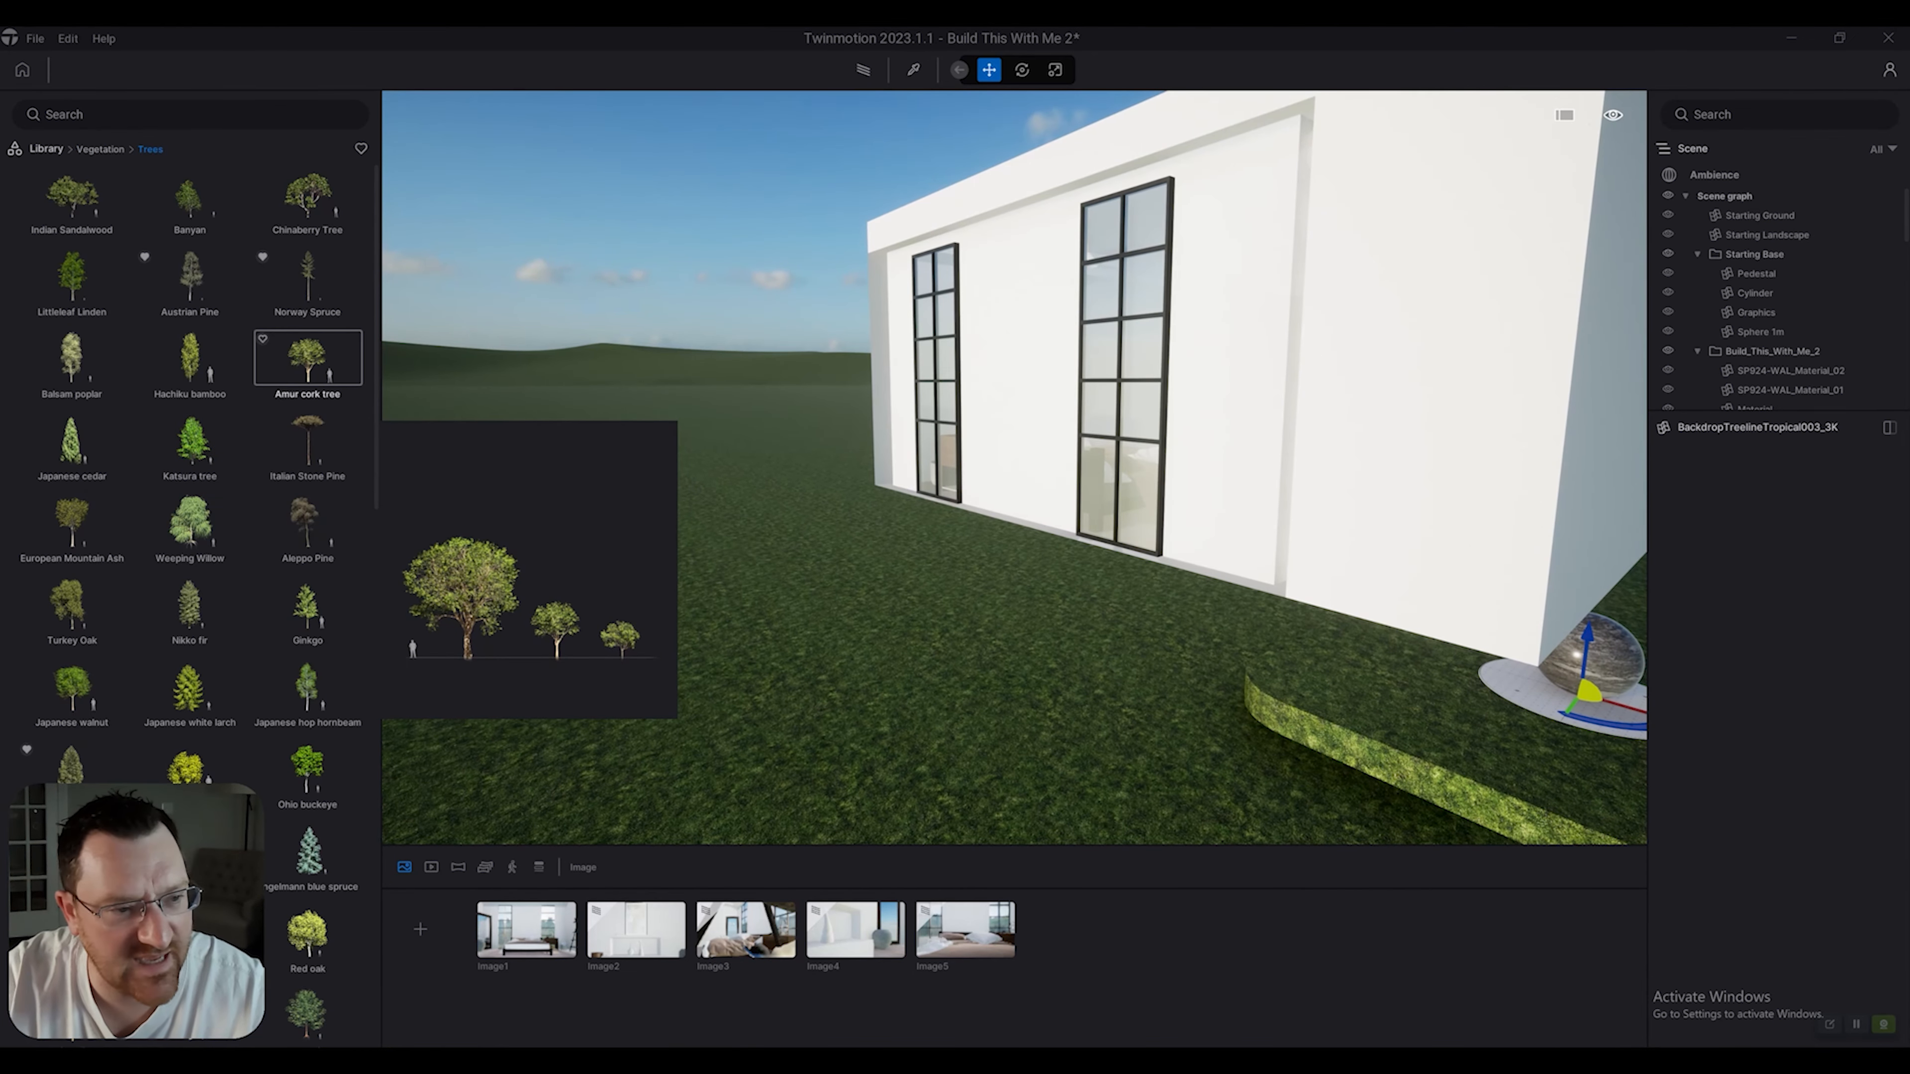
pyautogui.moveTo(307, 359); pyautogui.dragTo(1021, 690)
pyautogui.press('s')
pyautogui.press('a')
pyautogui.moveTo(972, 745); pyautogui.dragTo(952, 827, button='right')
pyautogui.moveTo(1022, 689); pyautogui.dragTo(780, 554)
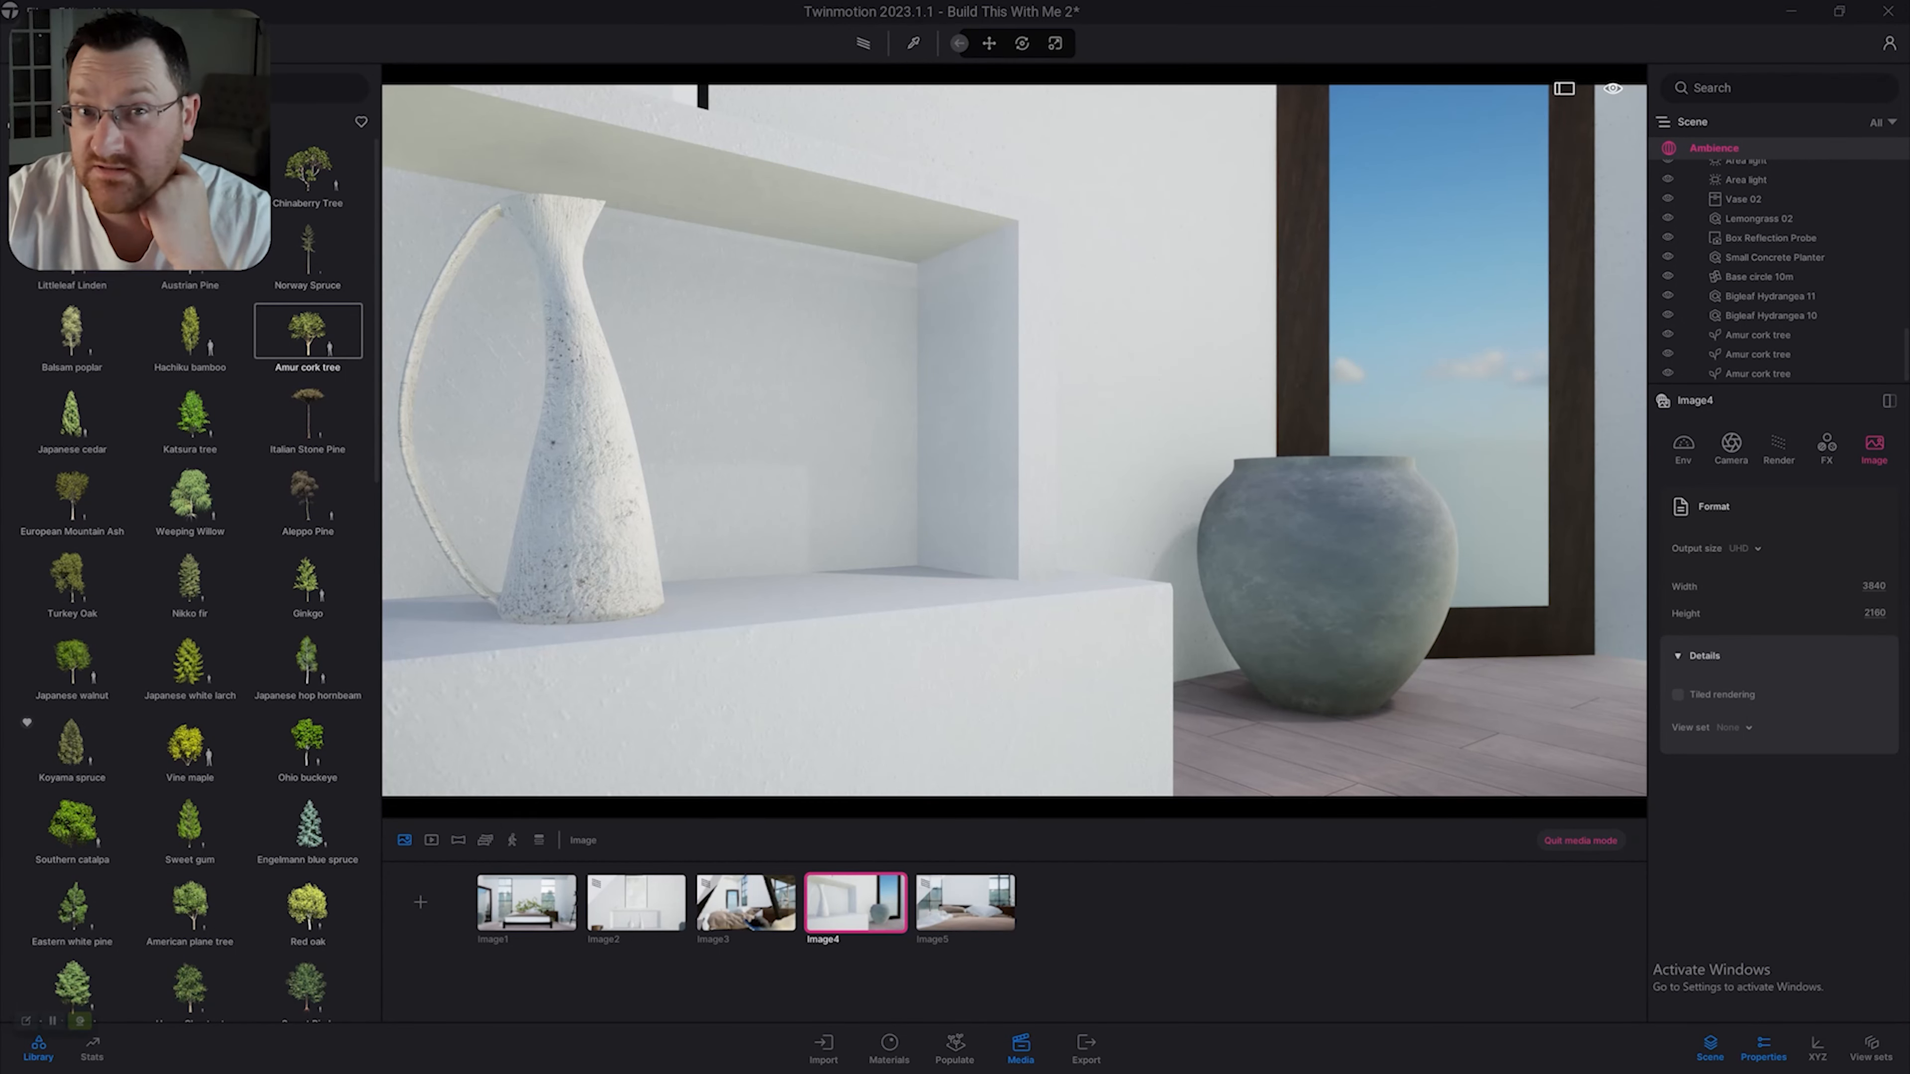
# Review Image4's colour grading effects and its image output format settings.
pyautogui.click(1827, 445)
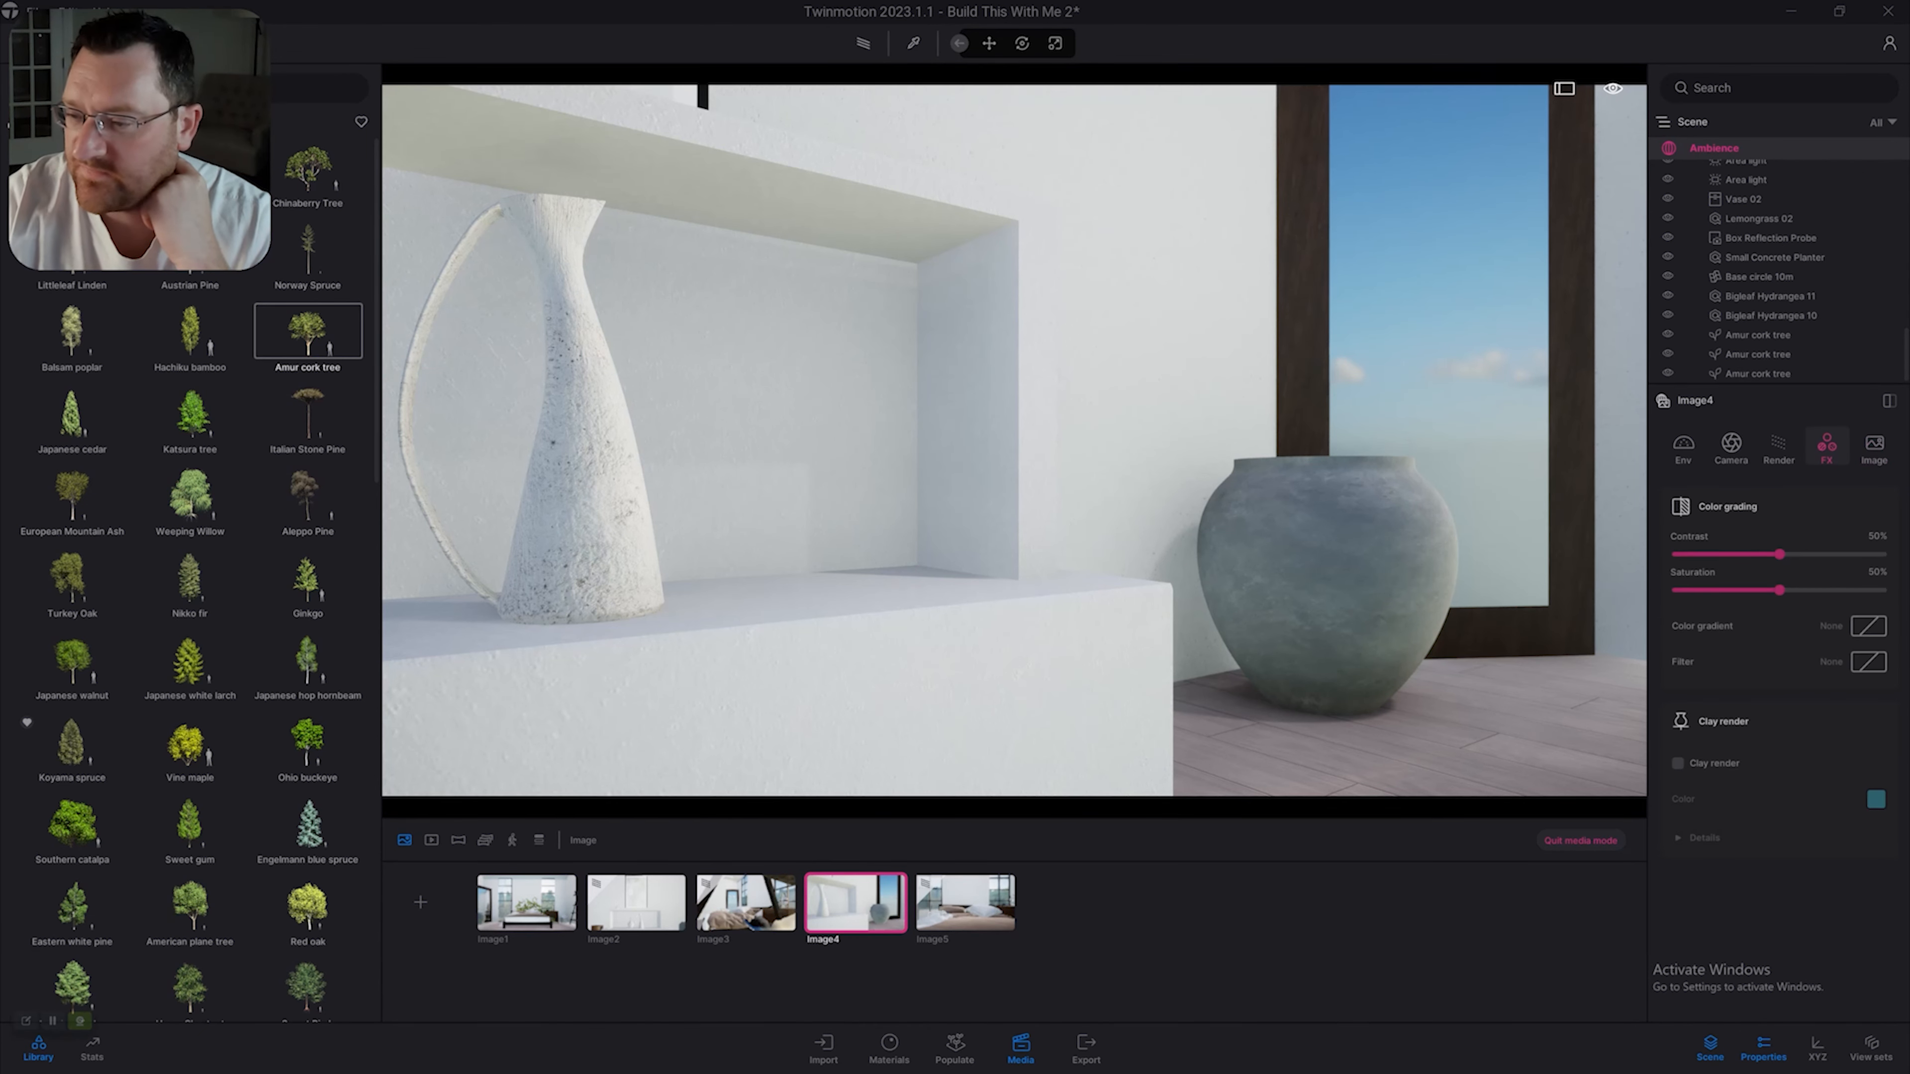
pyautogui.click(1874, 447)
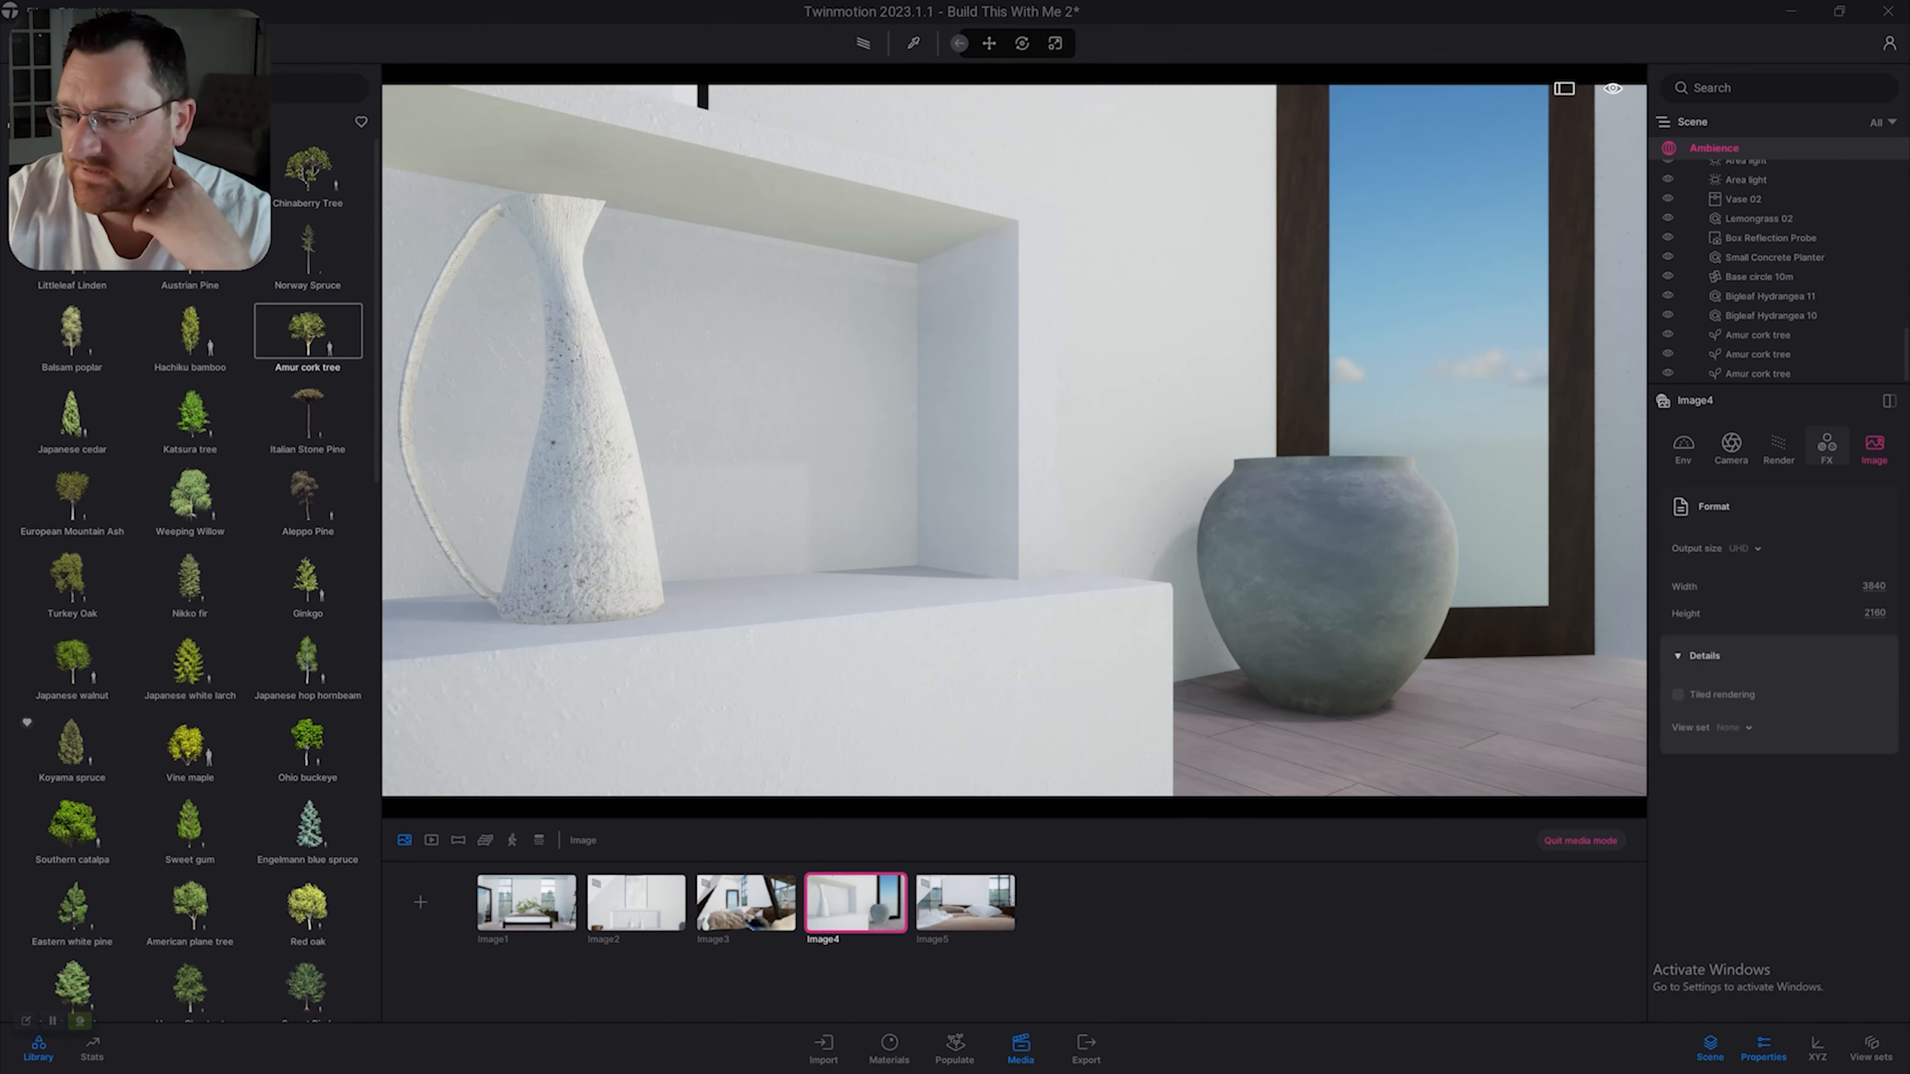
pyautogui.click(1827, 447)
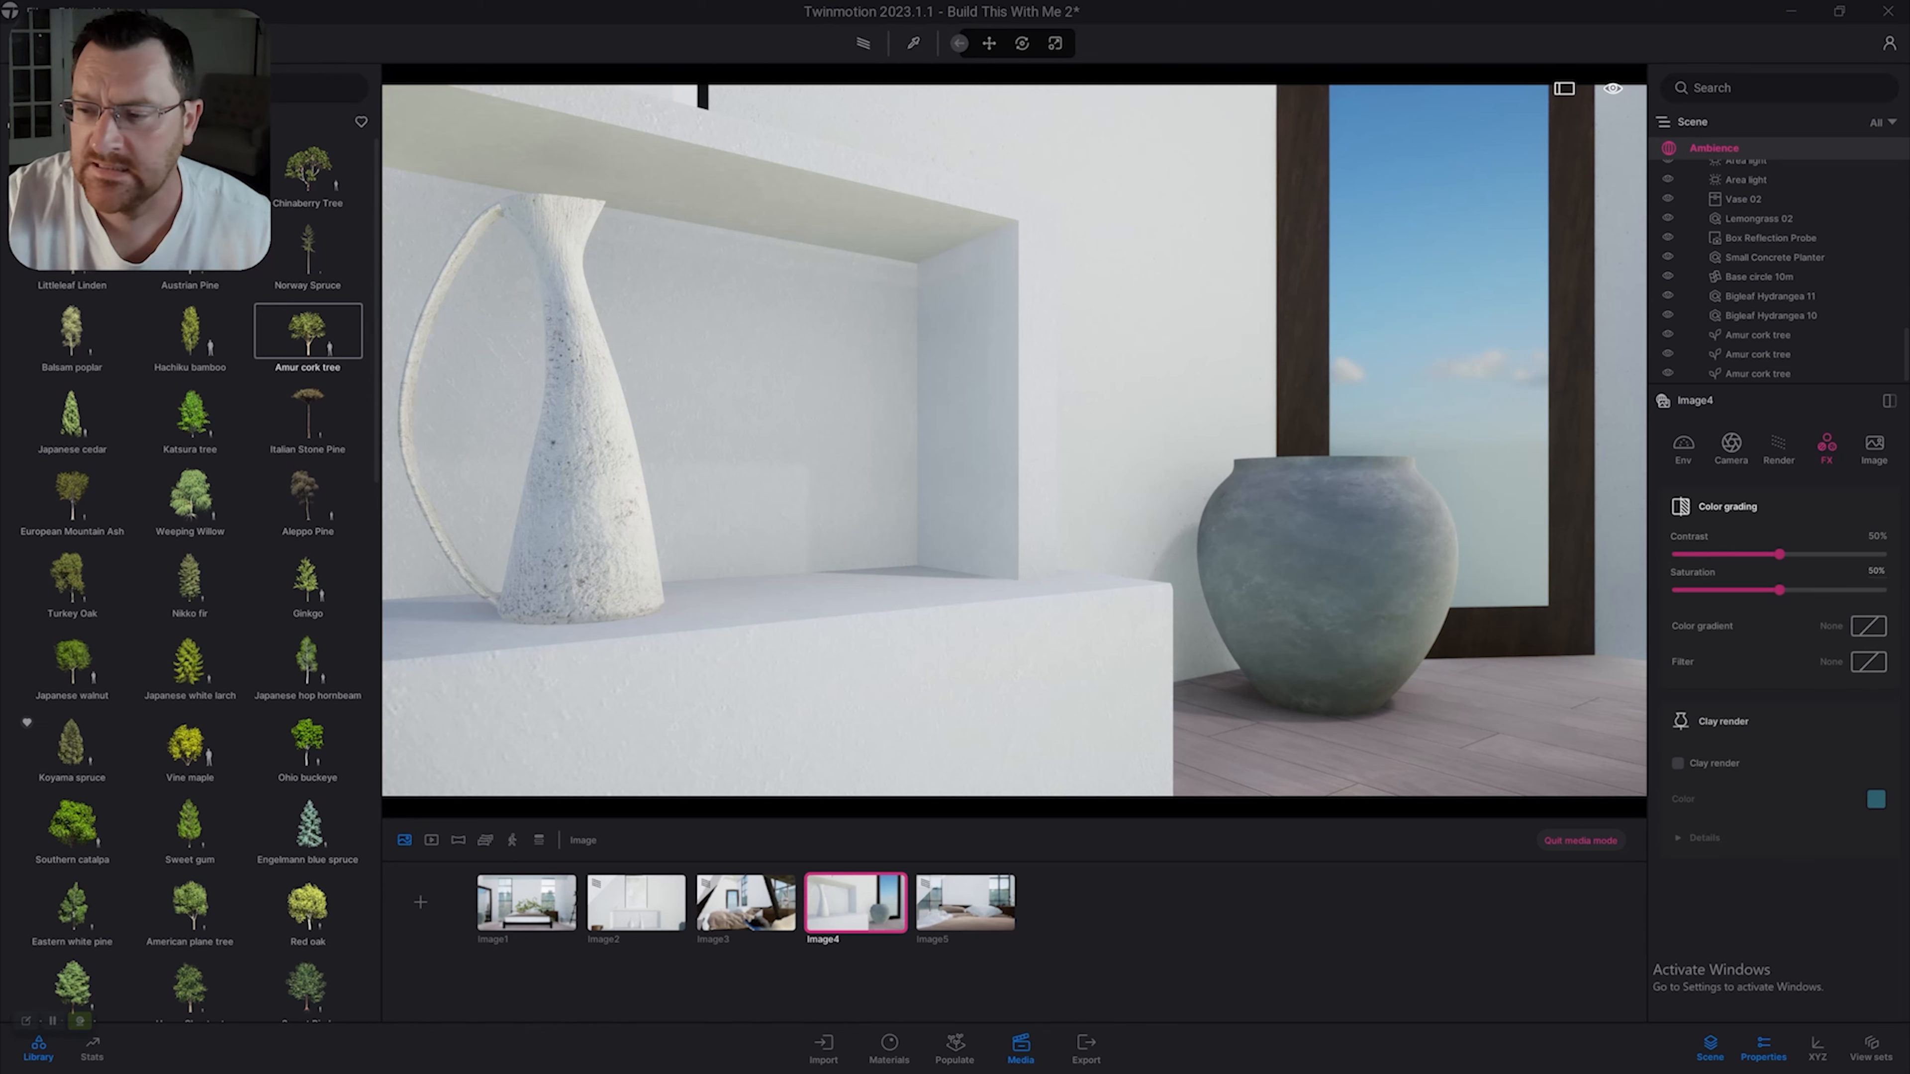
pyautogui.click(1875, 444)
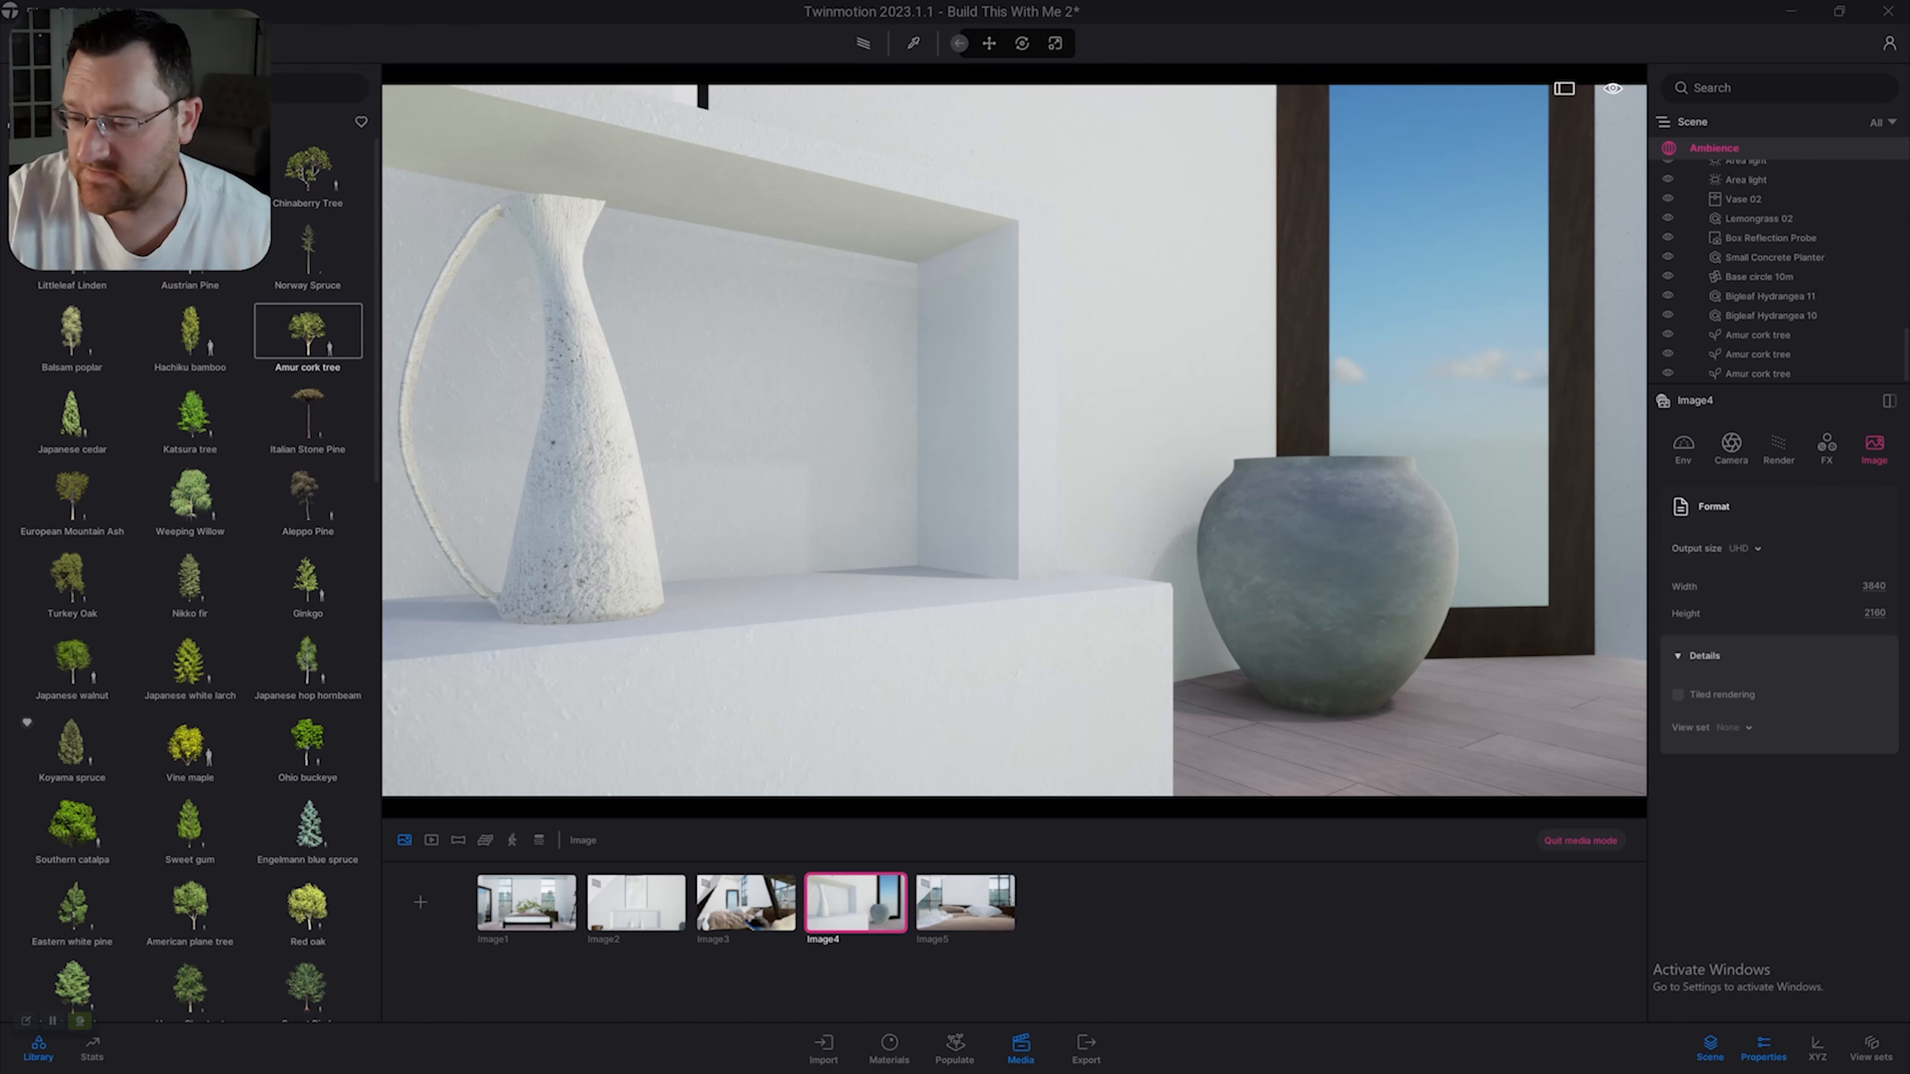
pyautogui.click(1744, 549)
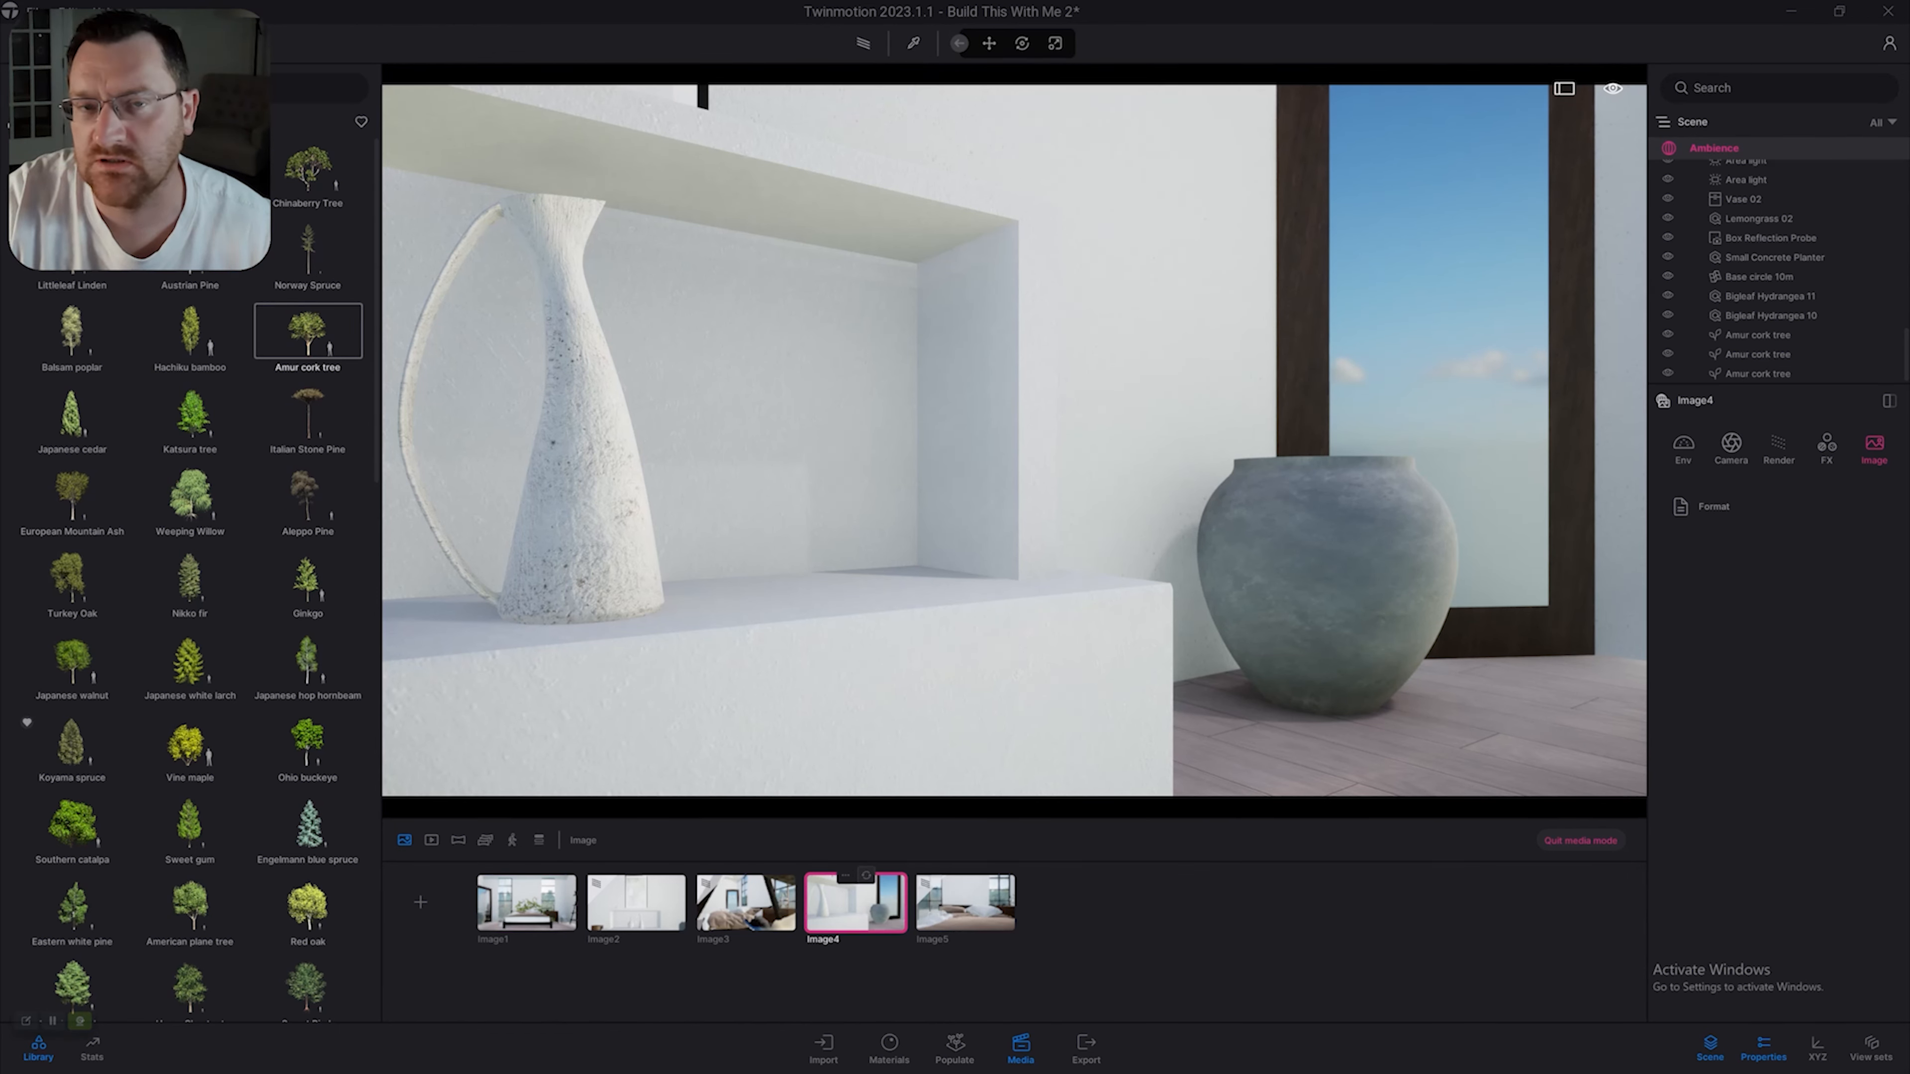
# Set the output size of Image5 to 4K UHD, 3840x2160.
pyautogui.click(966, 902)
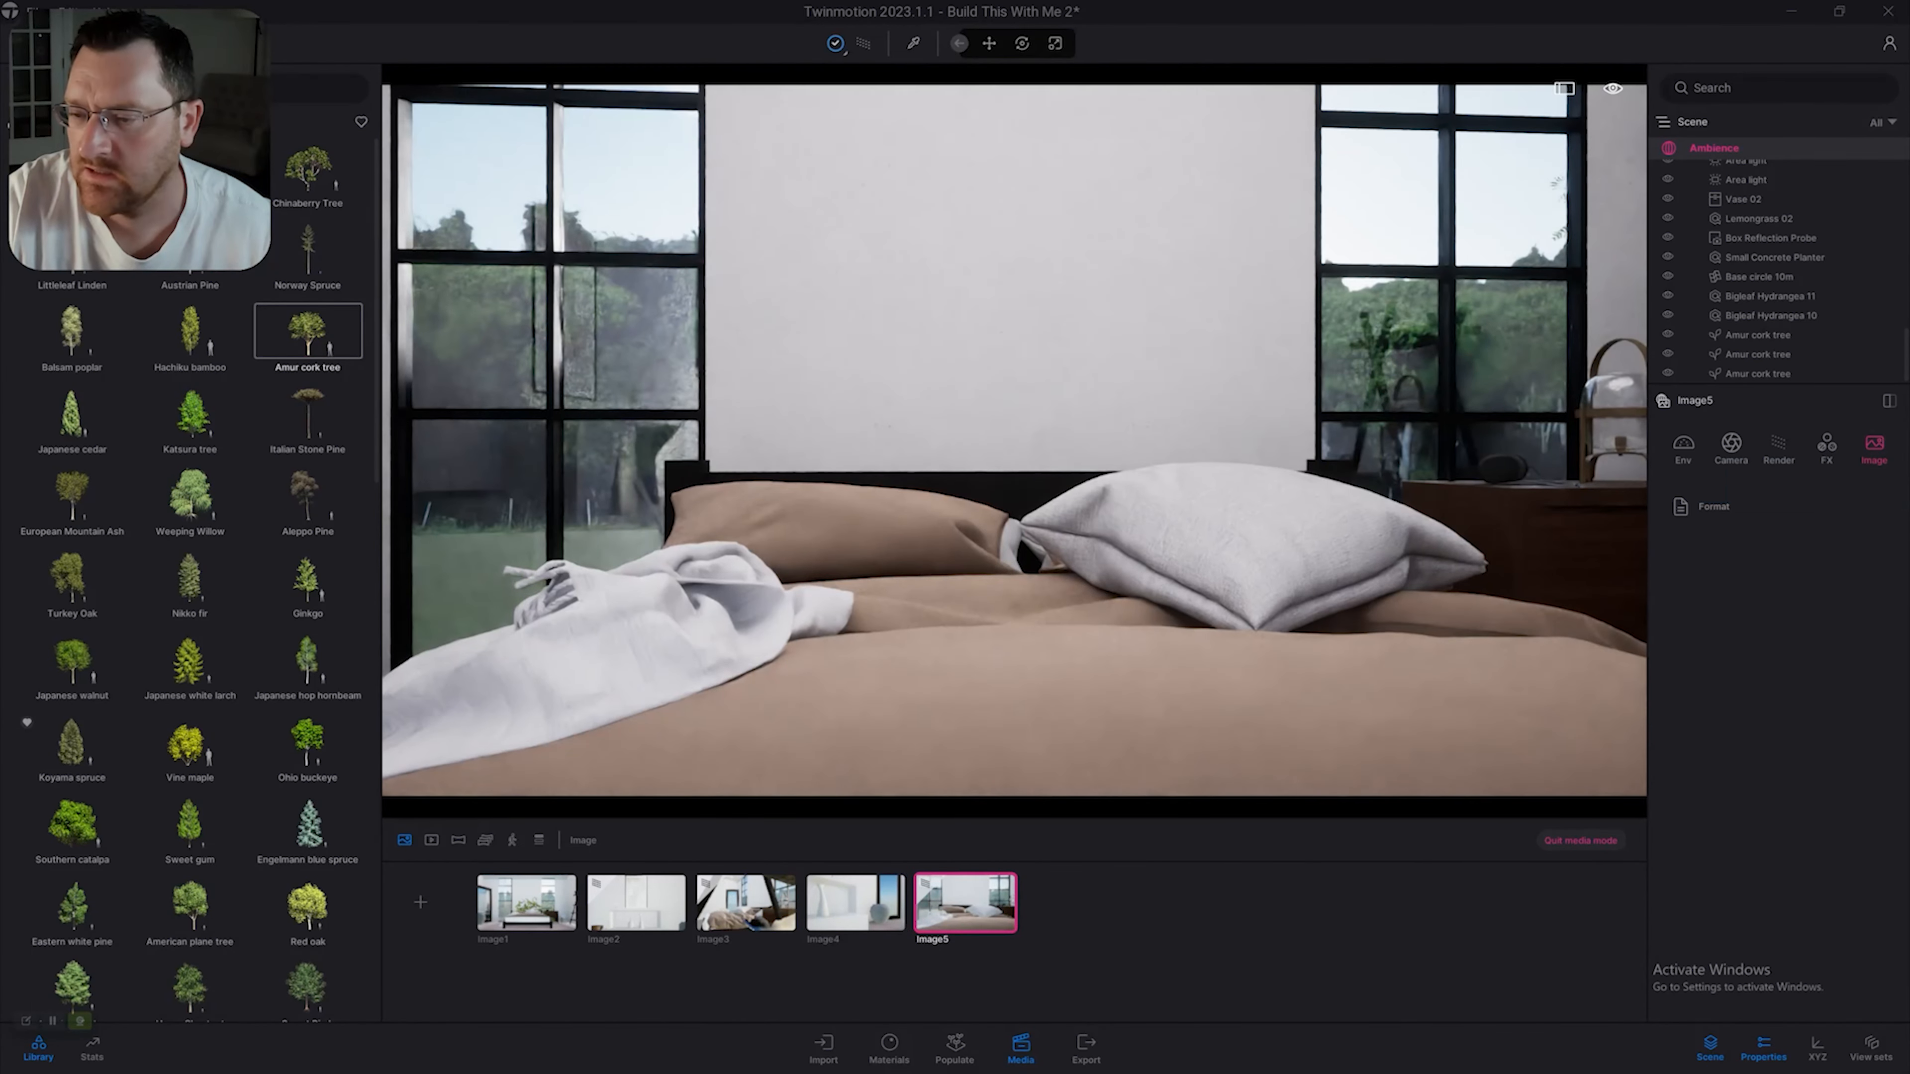
pyautogui.click(1713, 507)
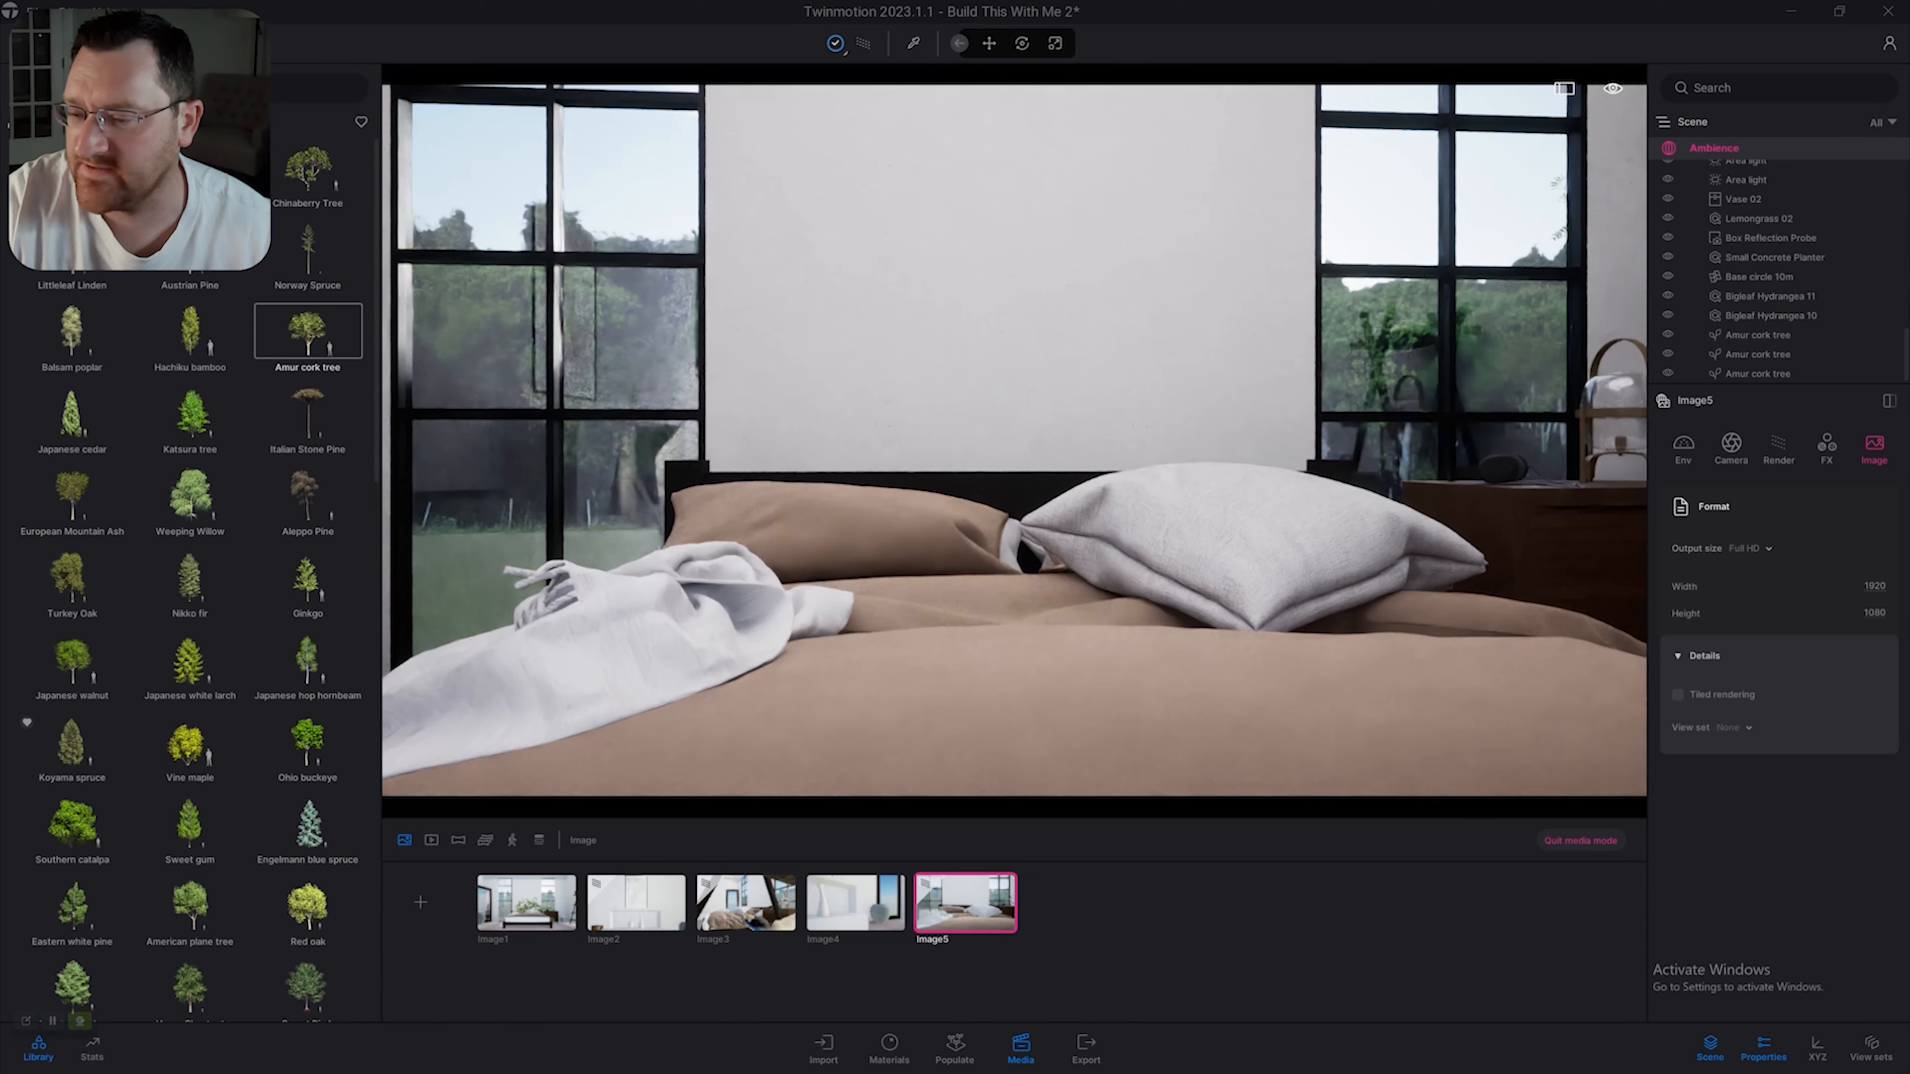
pyautogui.click(1749, 549)
pyautogui.click(1730, 460)
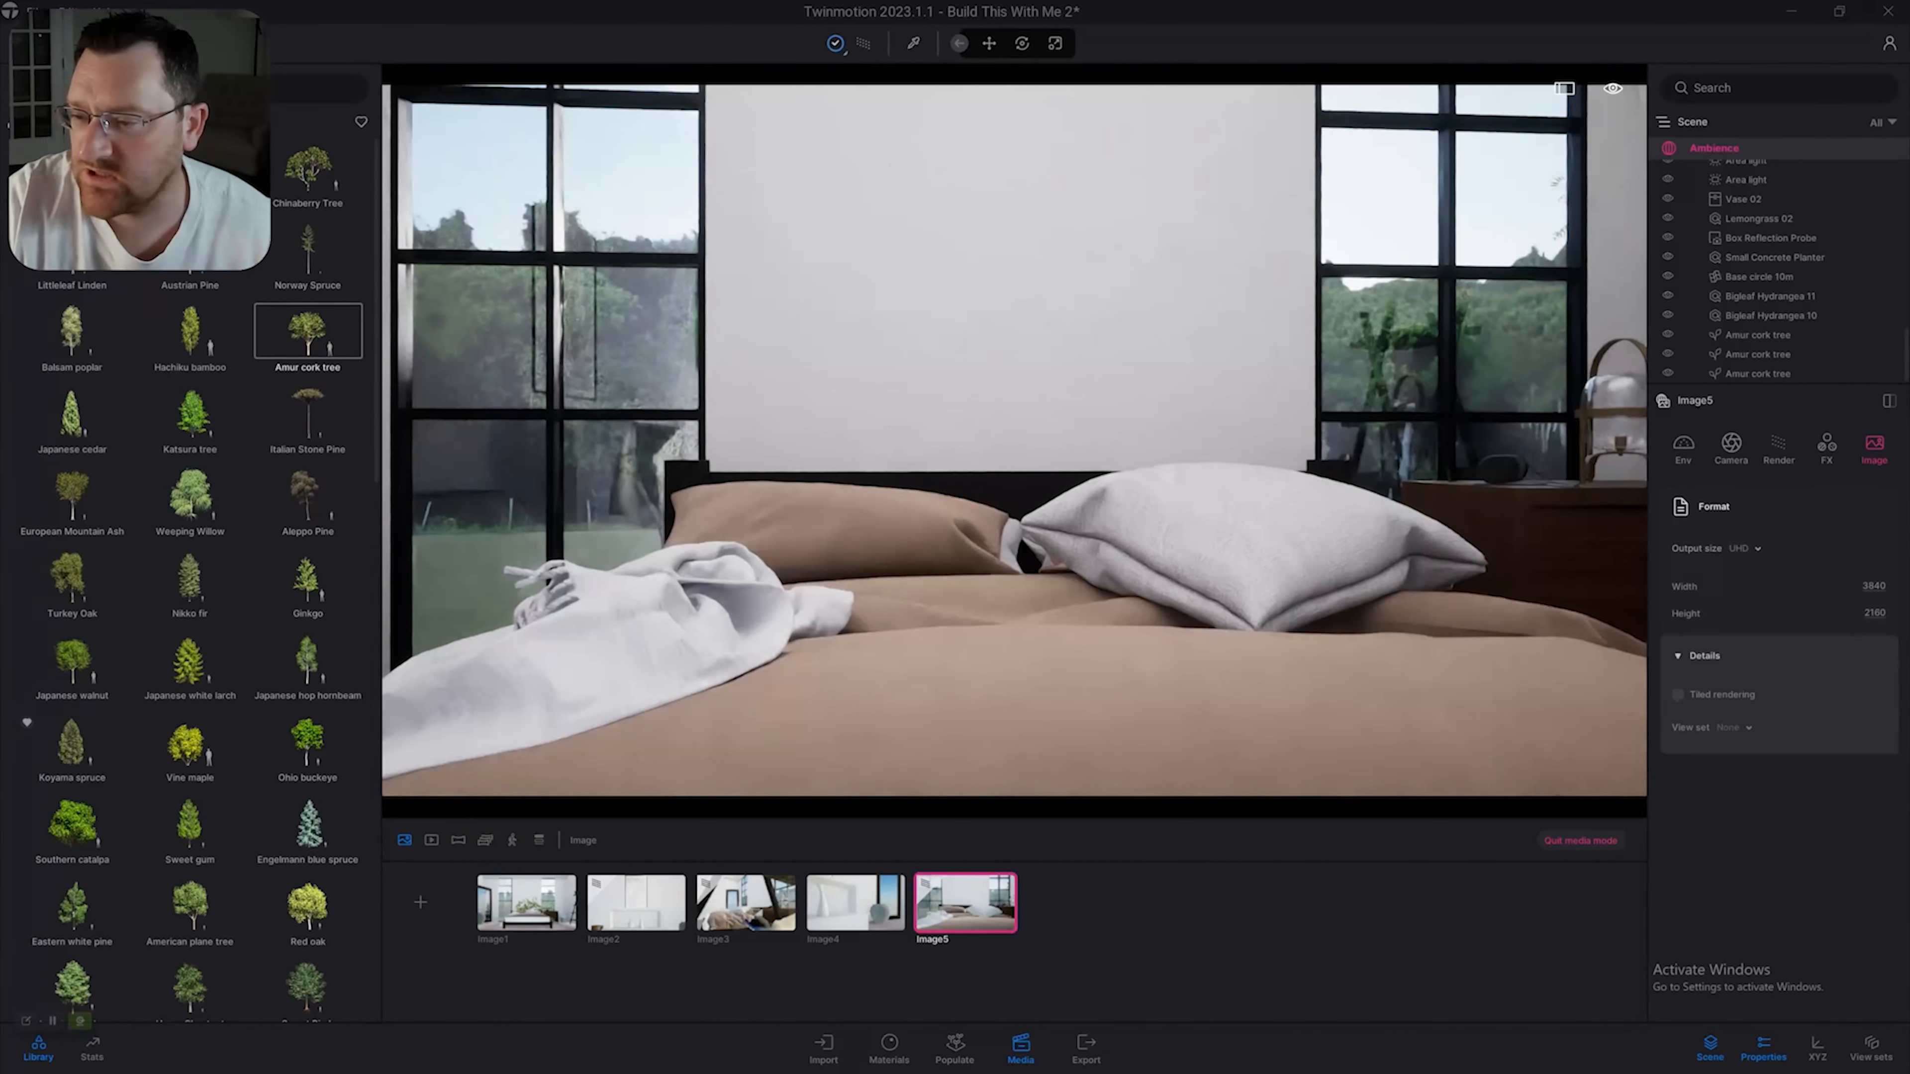
# Return to Image4 and look through its available output sizes, from 2K Full HD to 8K and Custom.
pyautogui.click(1085, 1046)
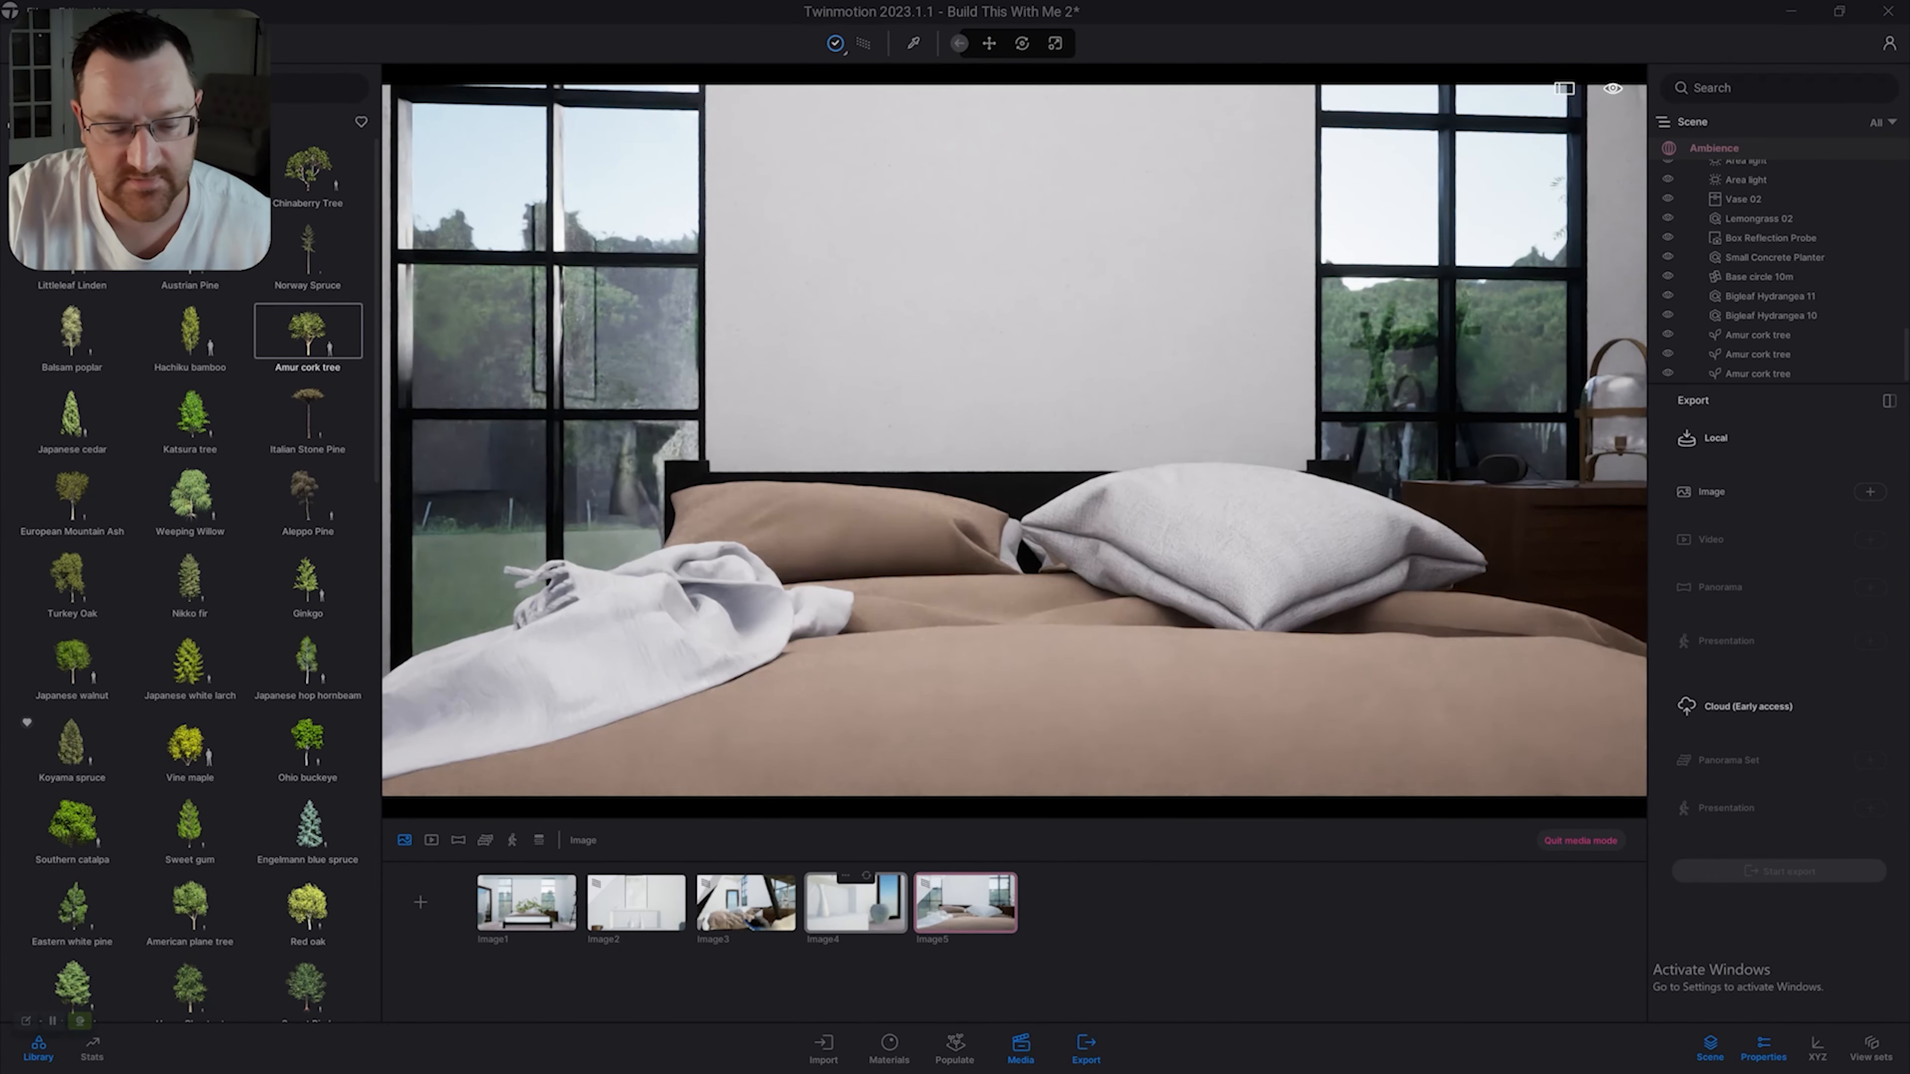
pyautogui.click(855, 907)
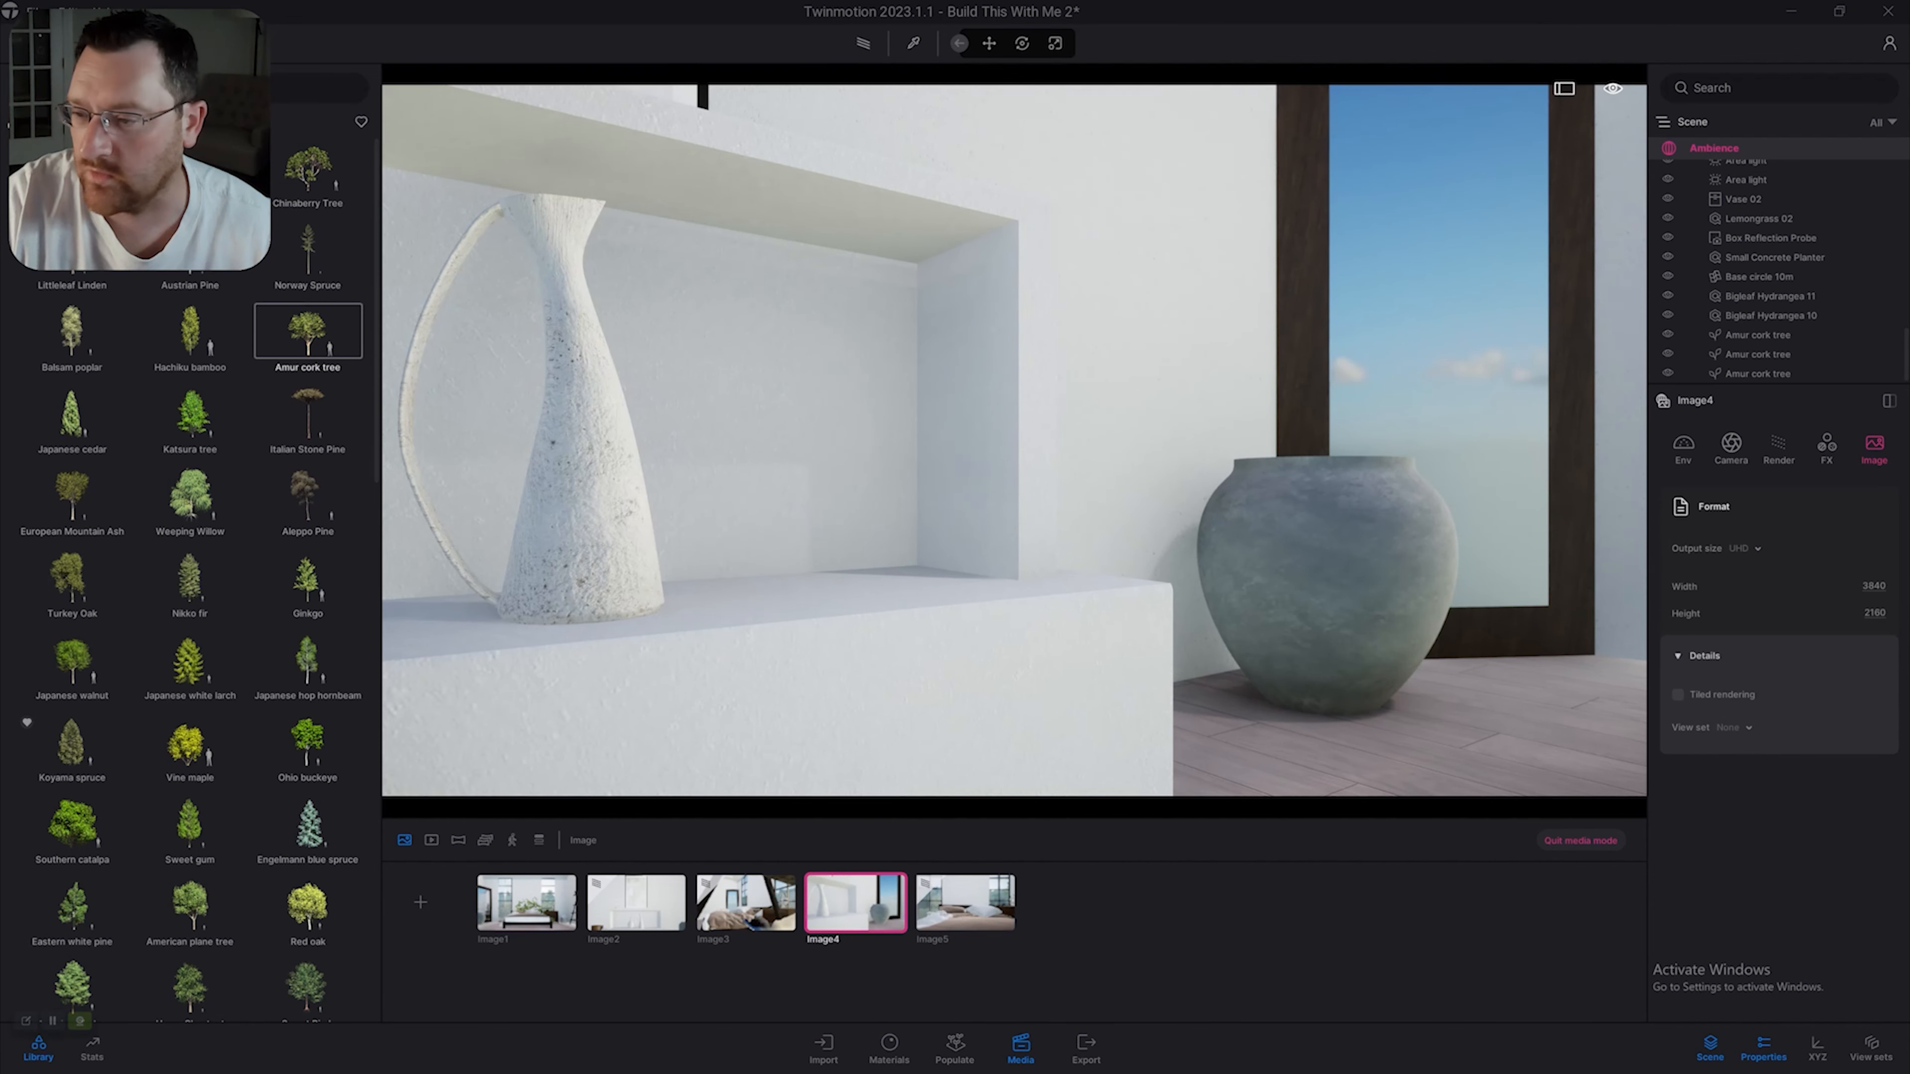
pyautogui.click(1663, 400)
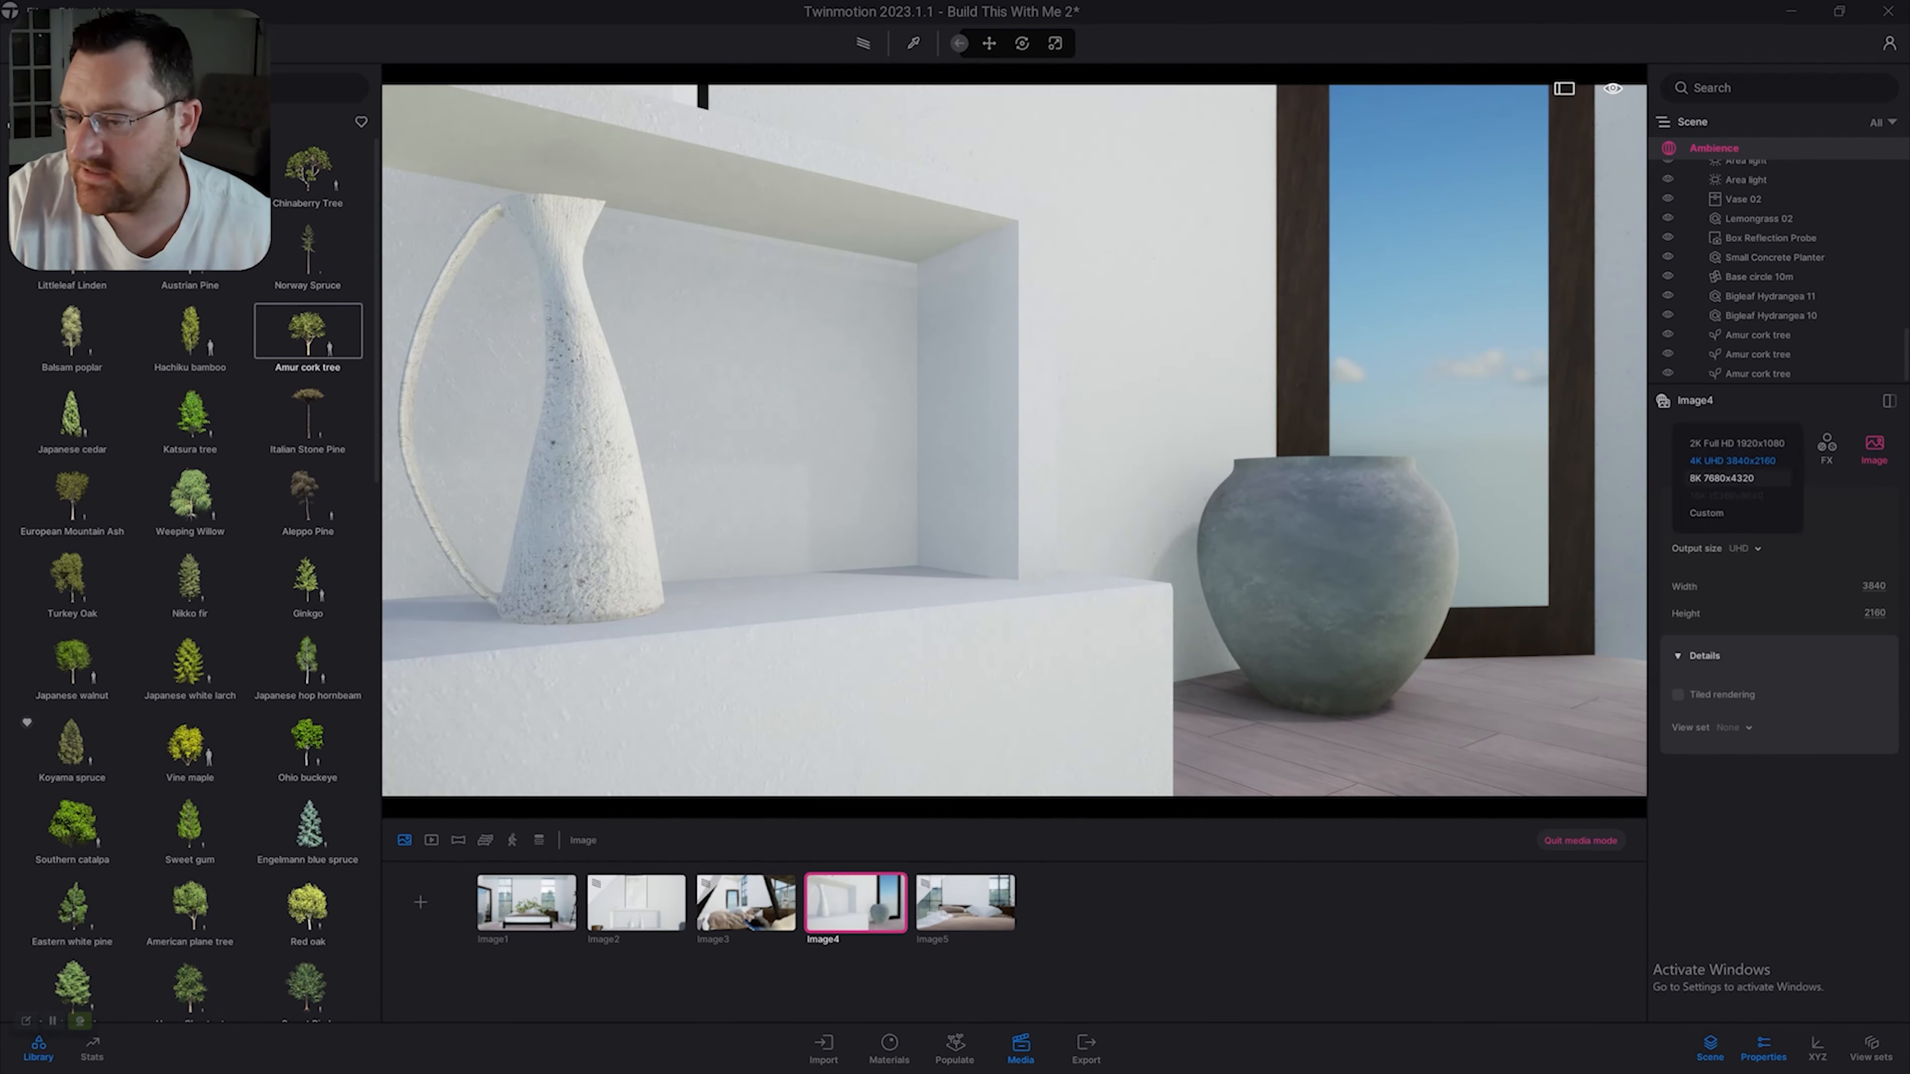
pyautogui.click(1732, 481)
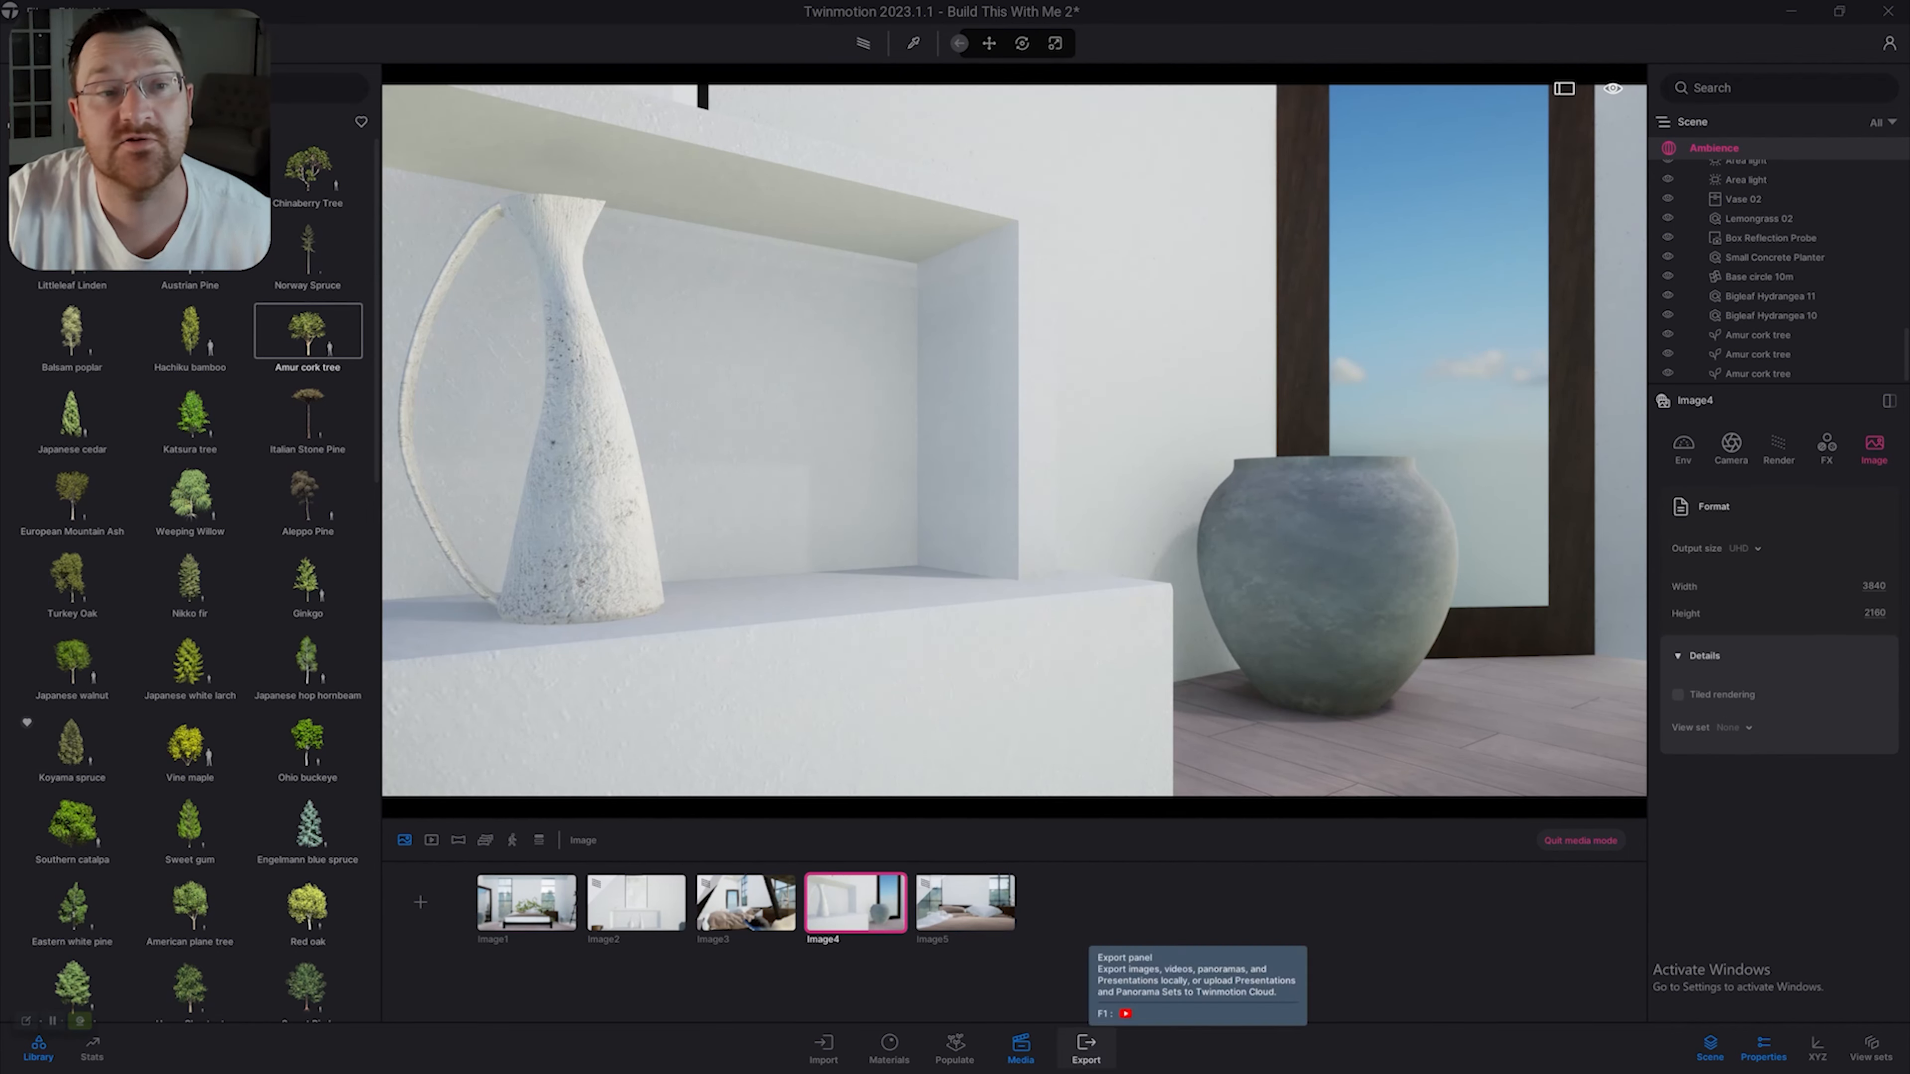
# Set the local image export format to JPG and review its motion blur, refinement and lighting options.
pyautogui.click(1086, 1046)
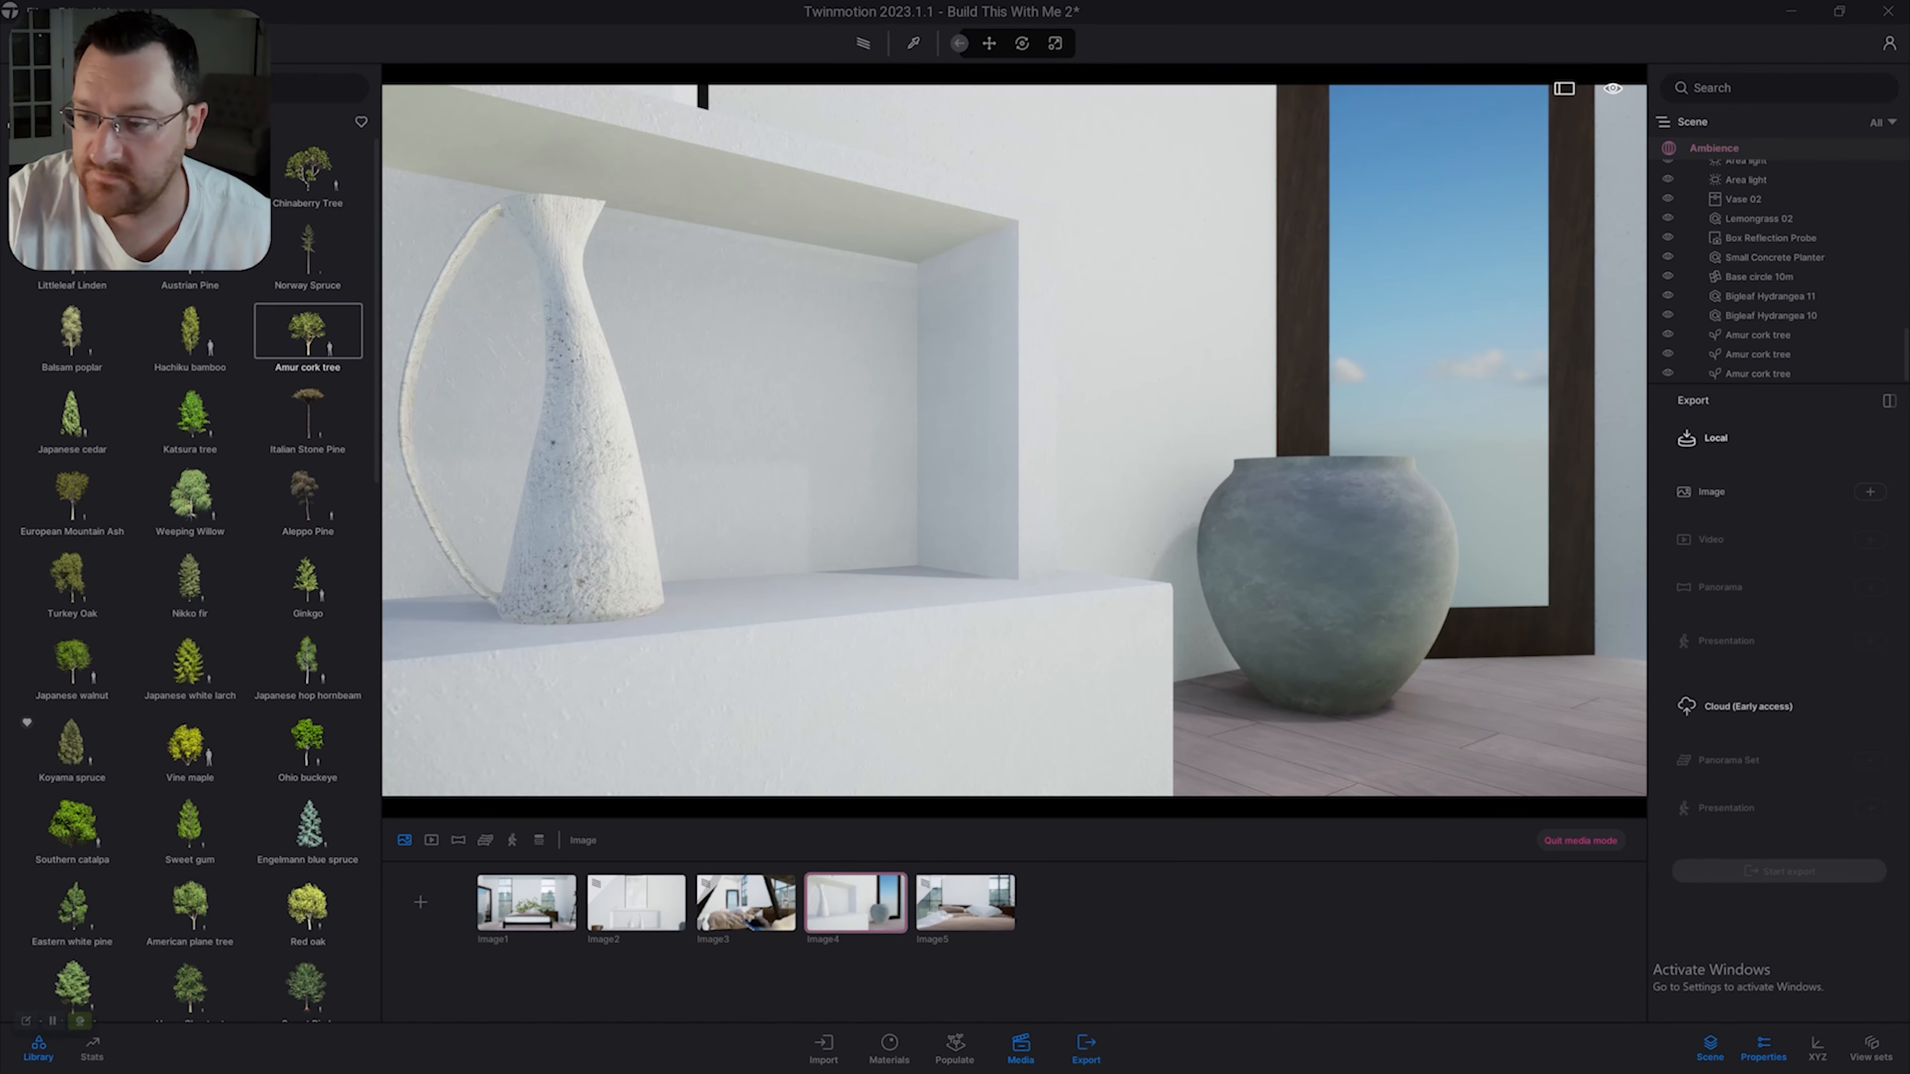
pyautogui.click(1729, 492)
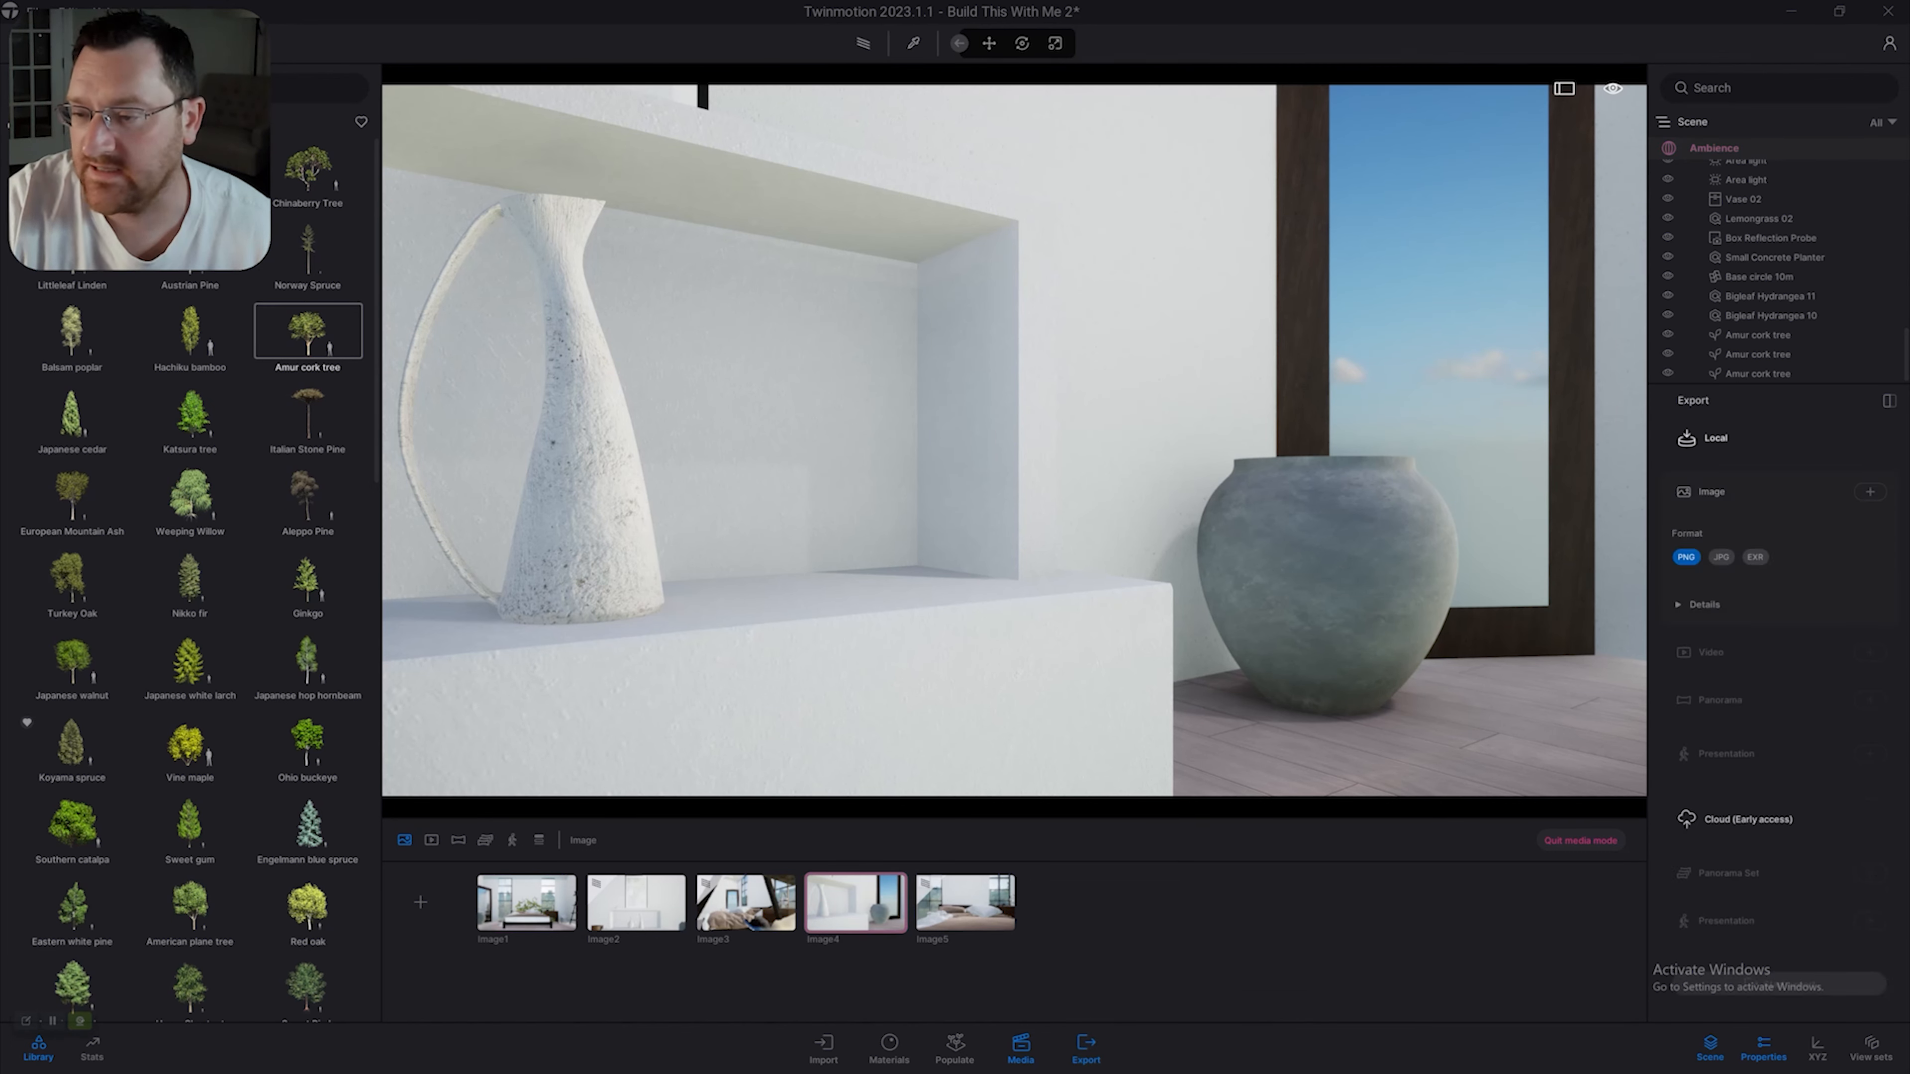
pyautogui.click(1722, 605)
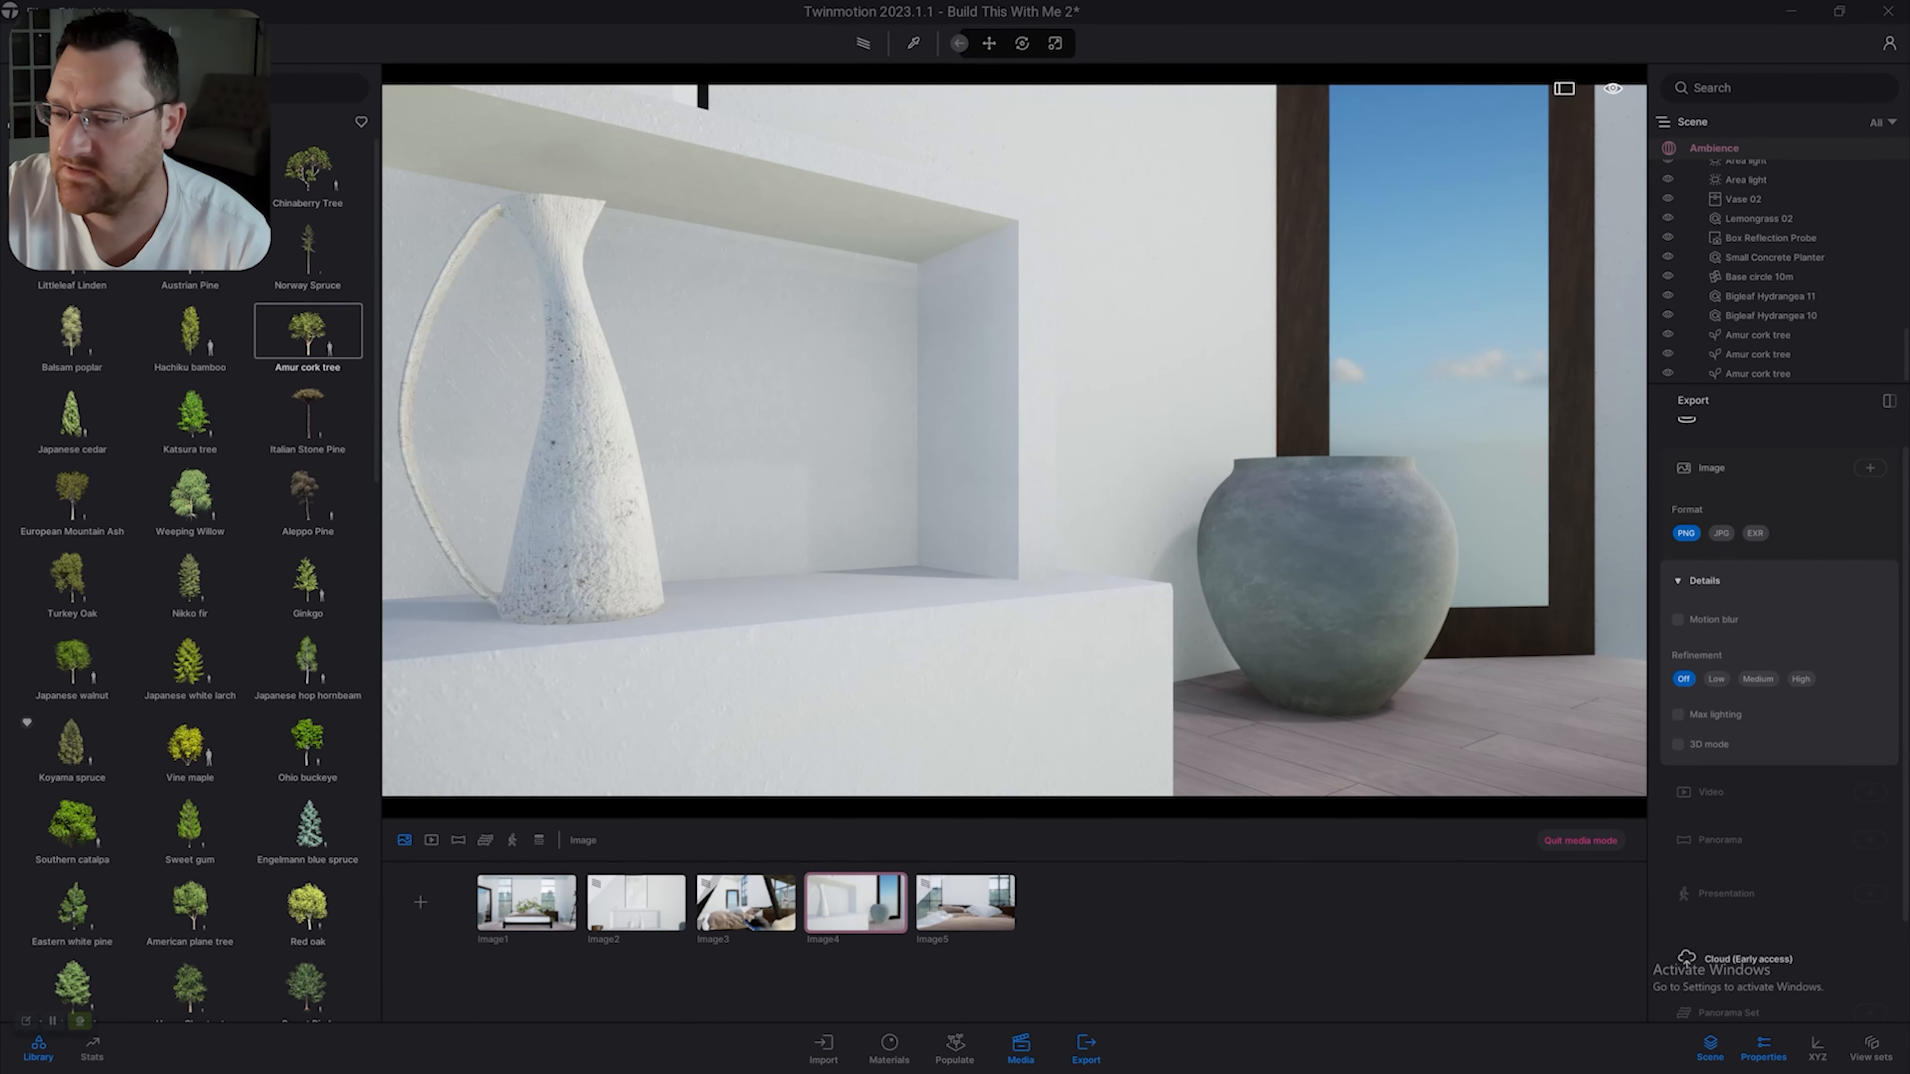
pyautogui.click(1722, 533)
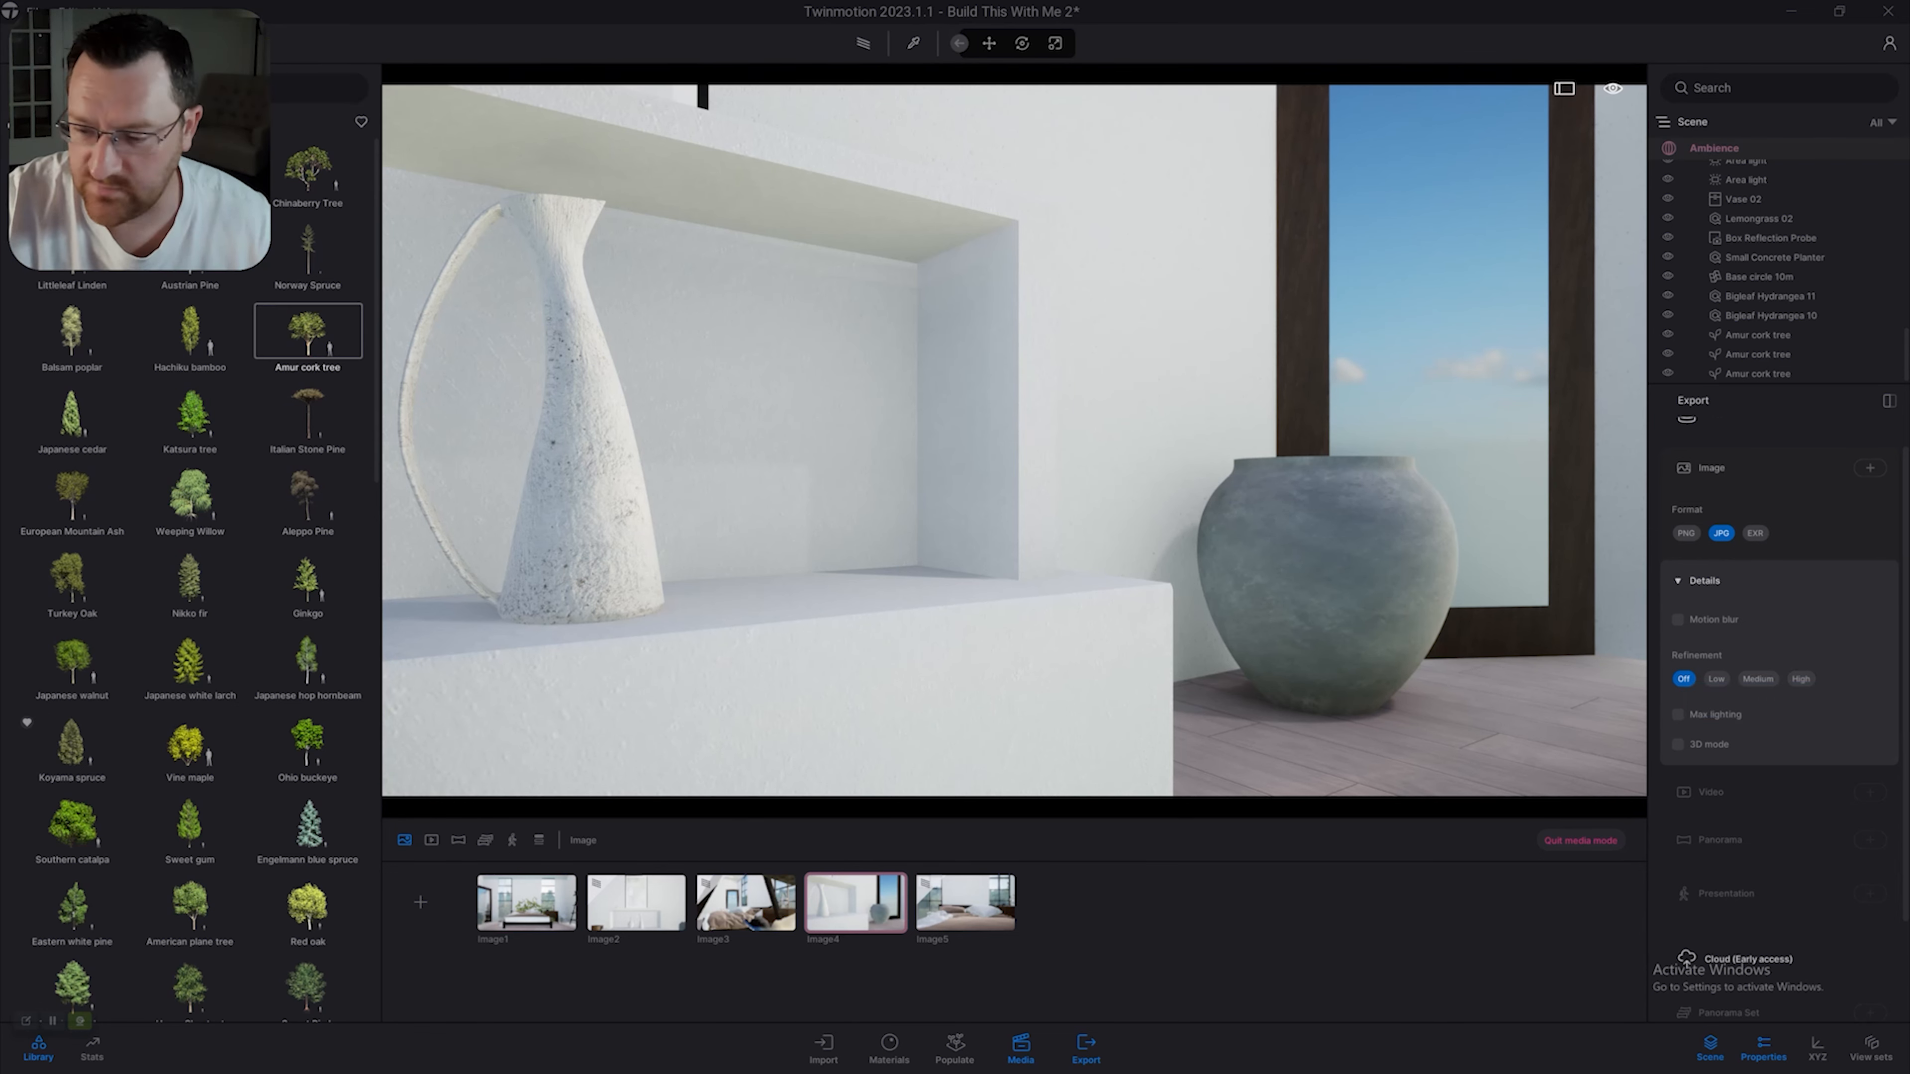
pyautogui.scroll(-2, 1778, 602)
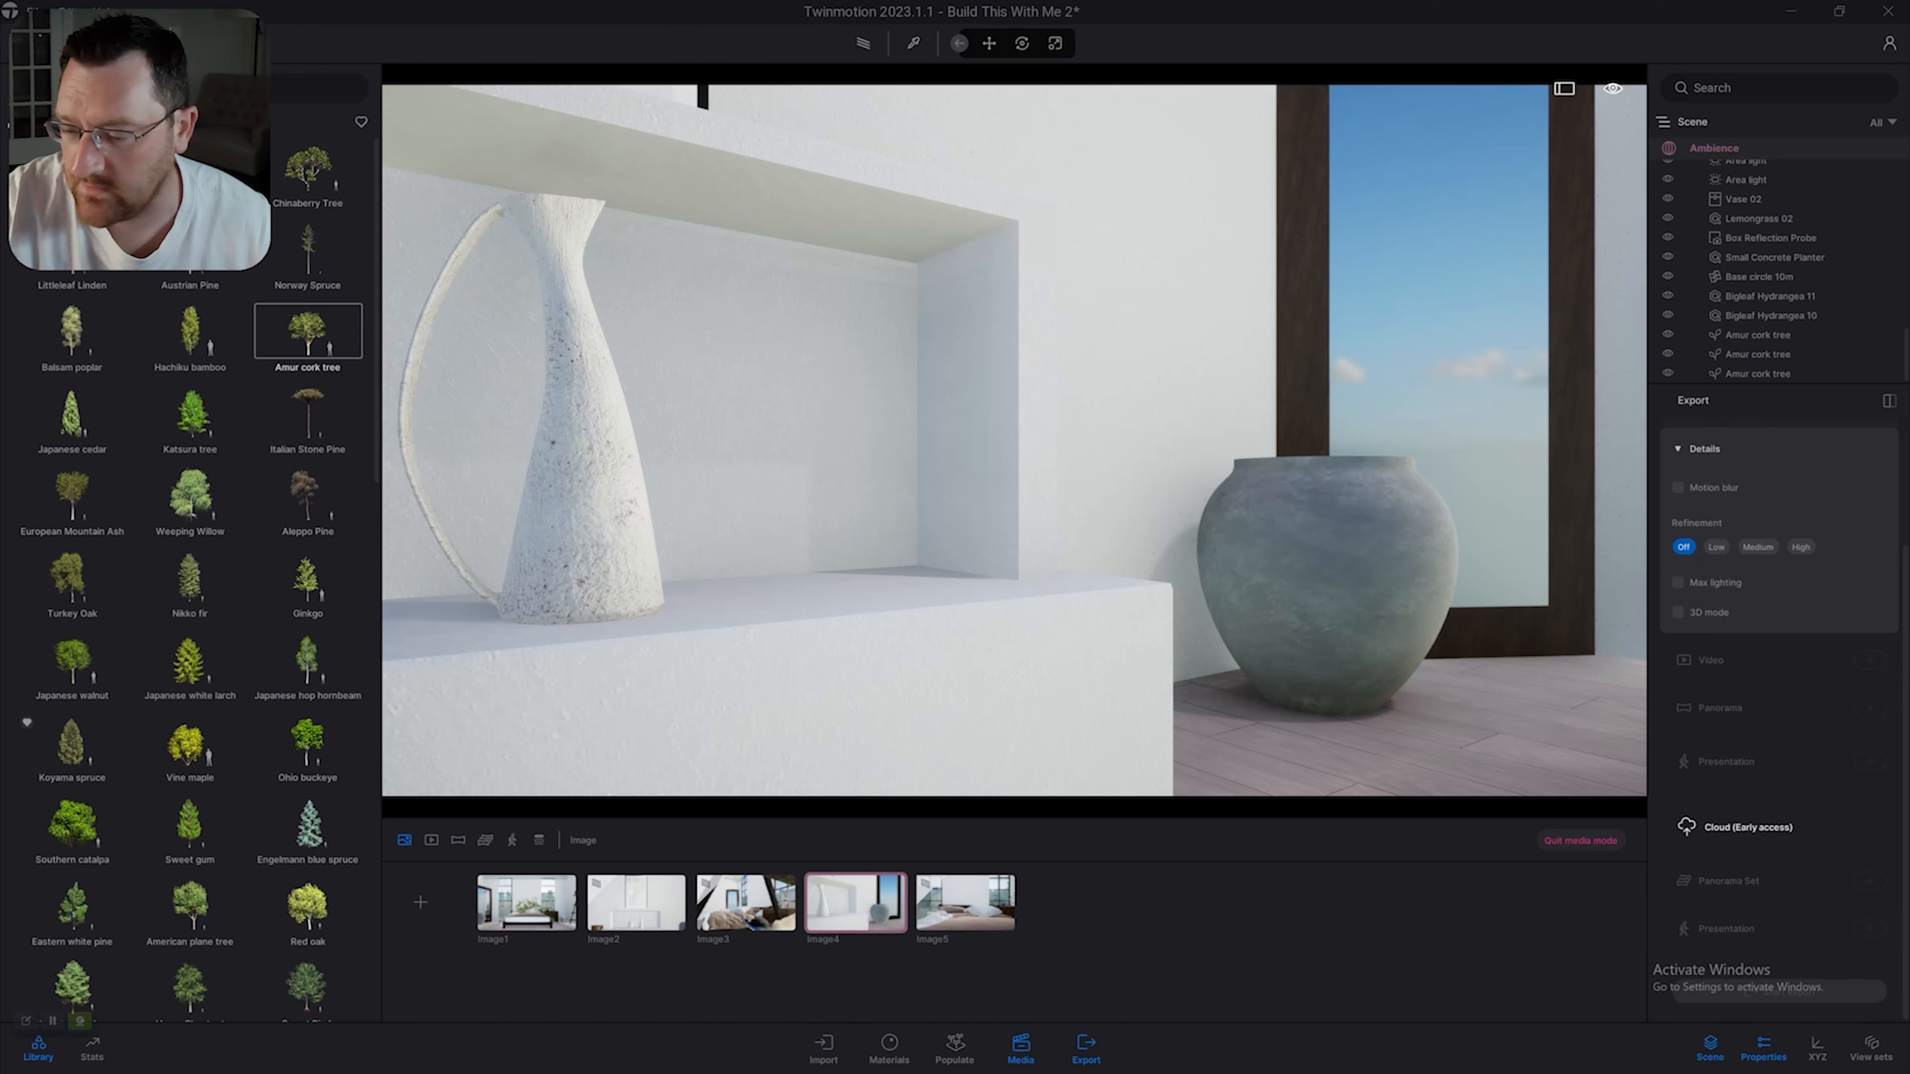
pyautogui.scroll(1, 1729, 572)
pyautogui.scroll(1, 1778, 573)
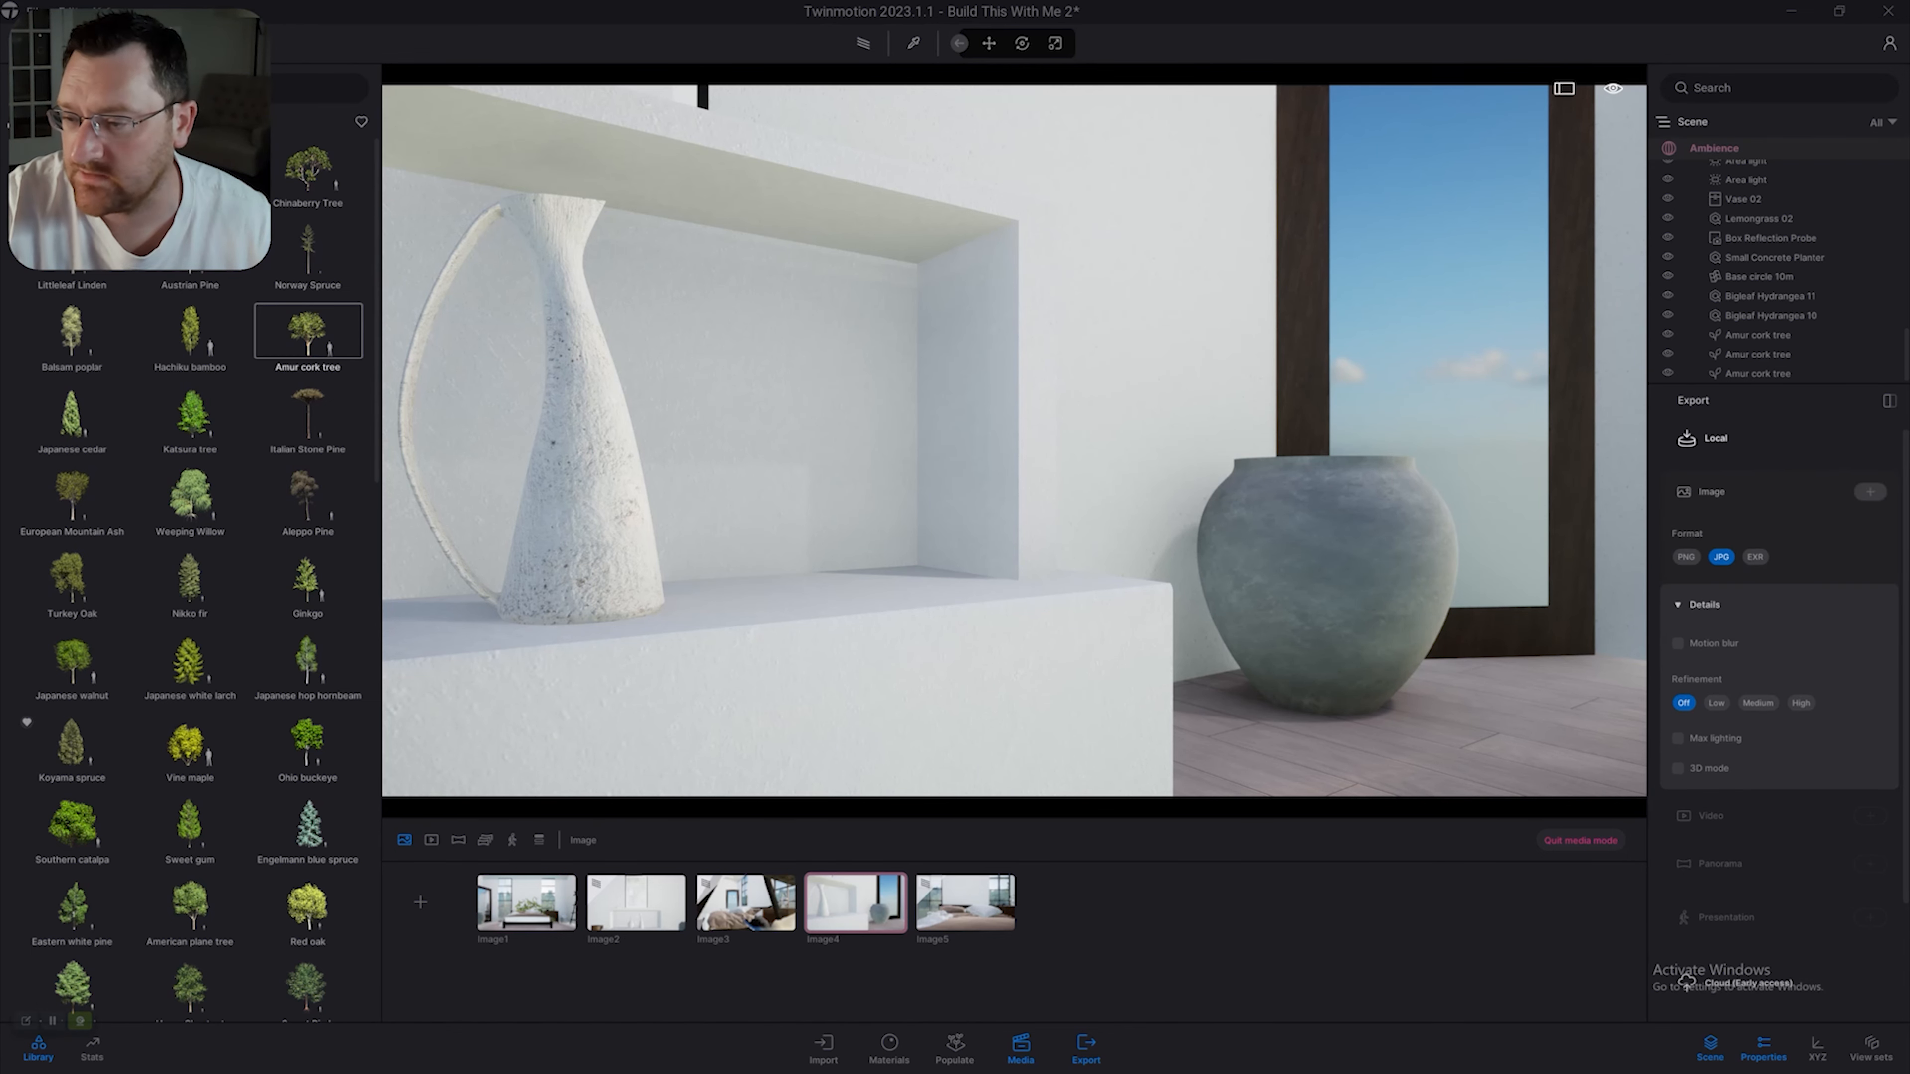
pyautogui.click(1820, 492)
pyautogui.click(1870, 492)
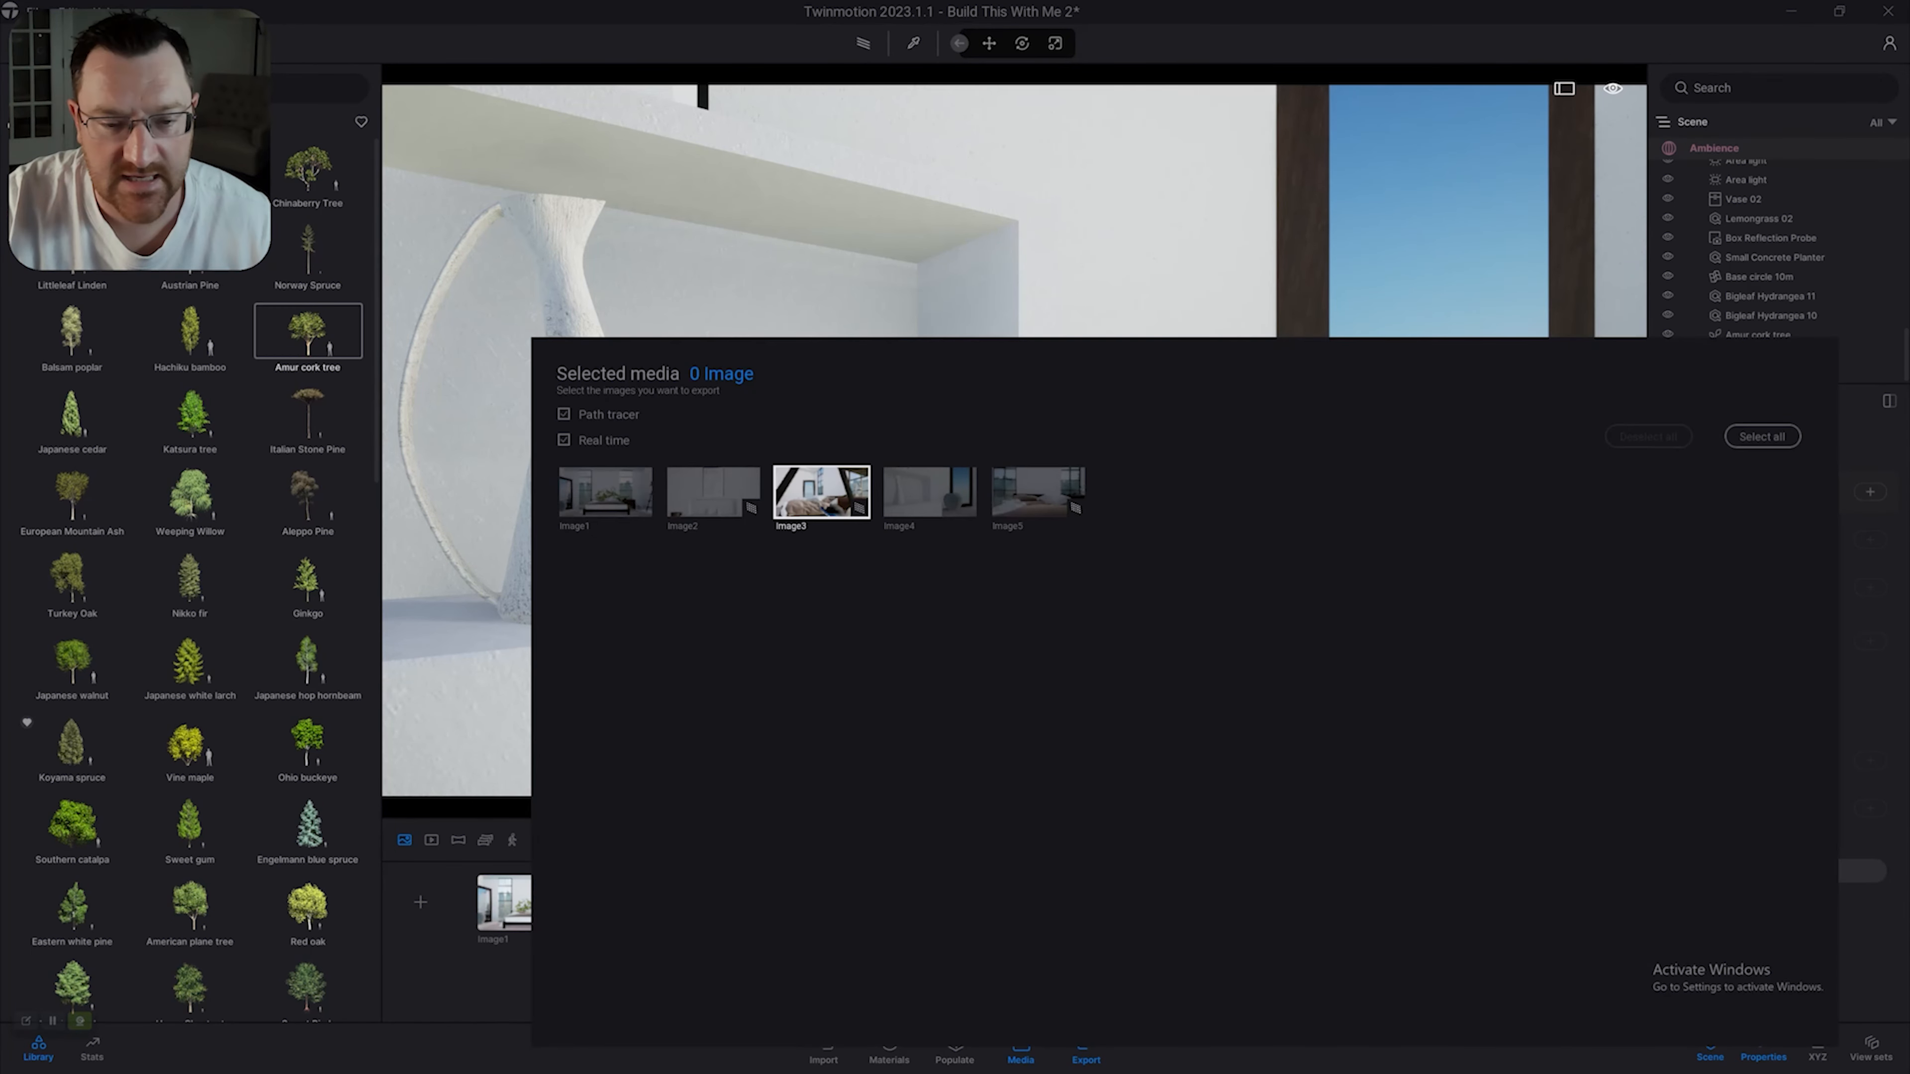
pyautogui.click(971, 504)
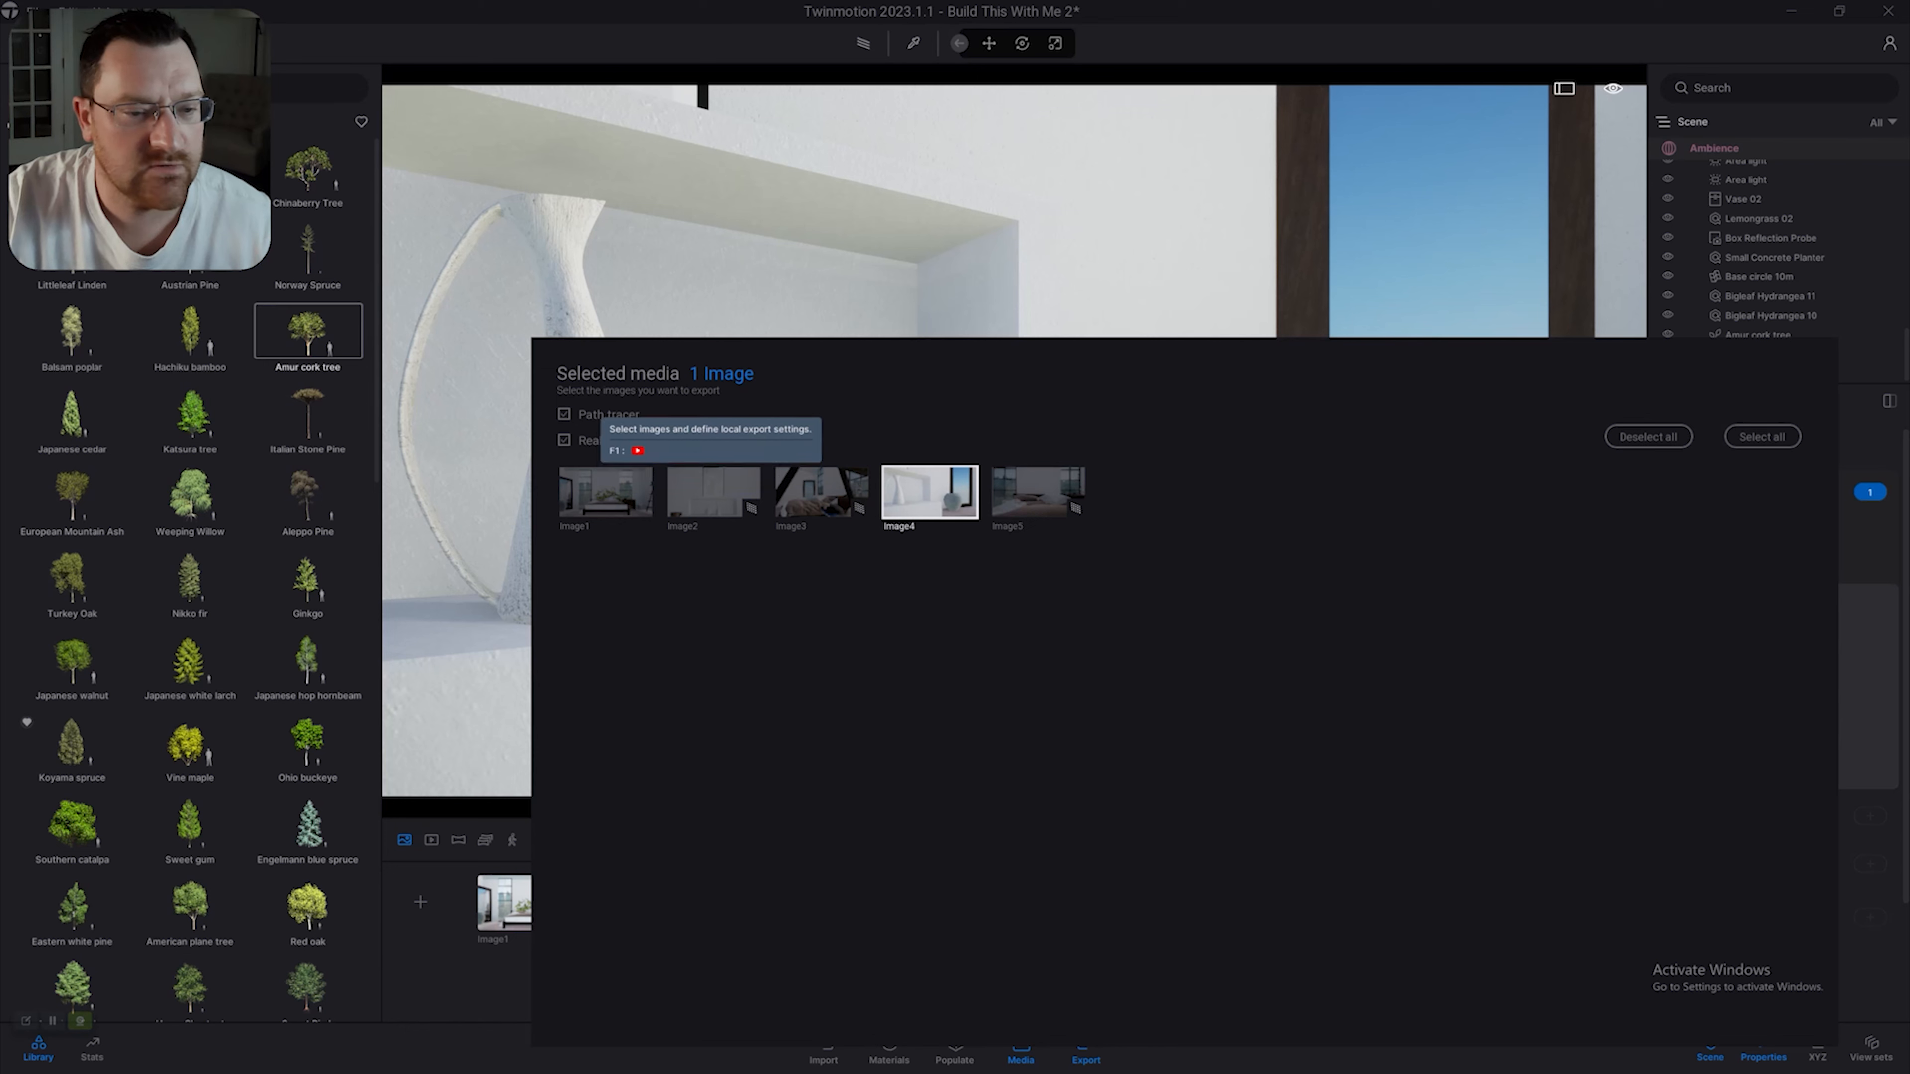
pyautogui.click(563, 440)
pyautogui.click(563, 439)
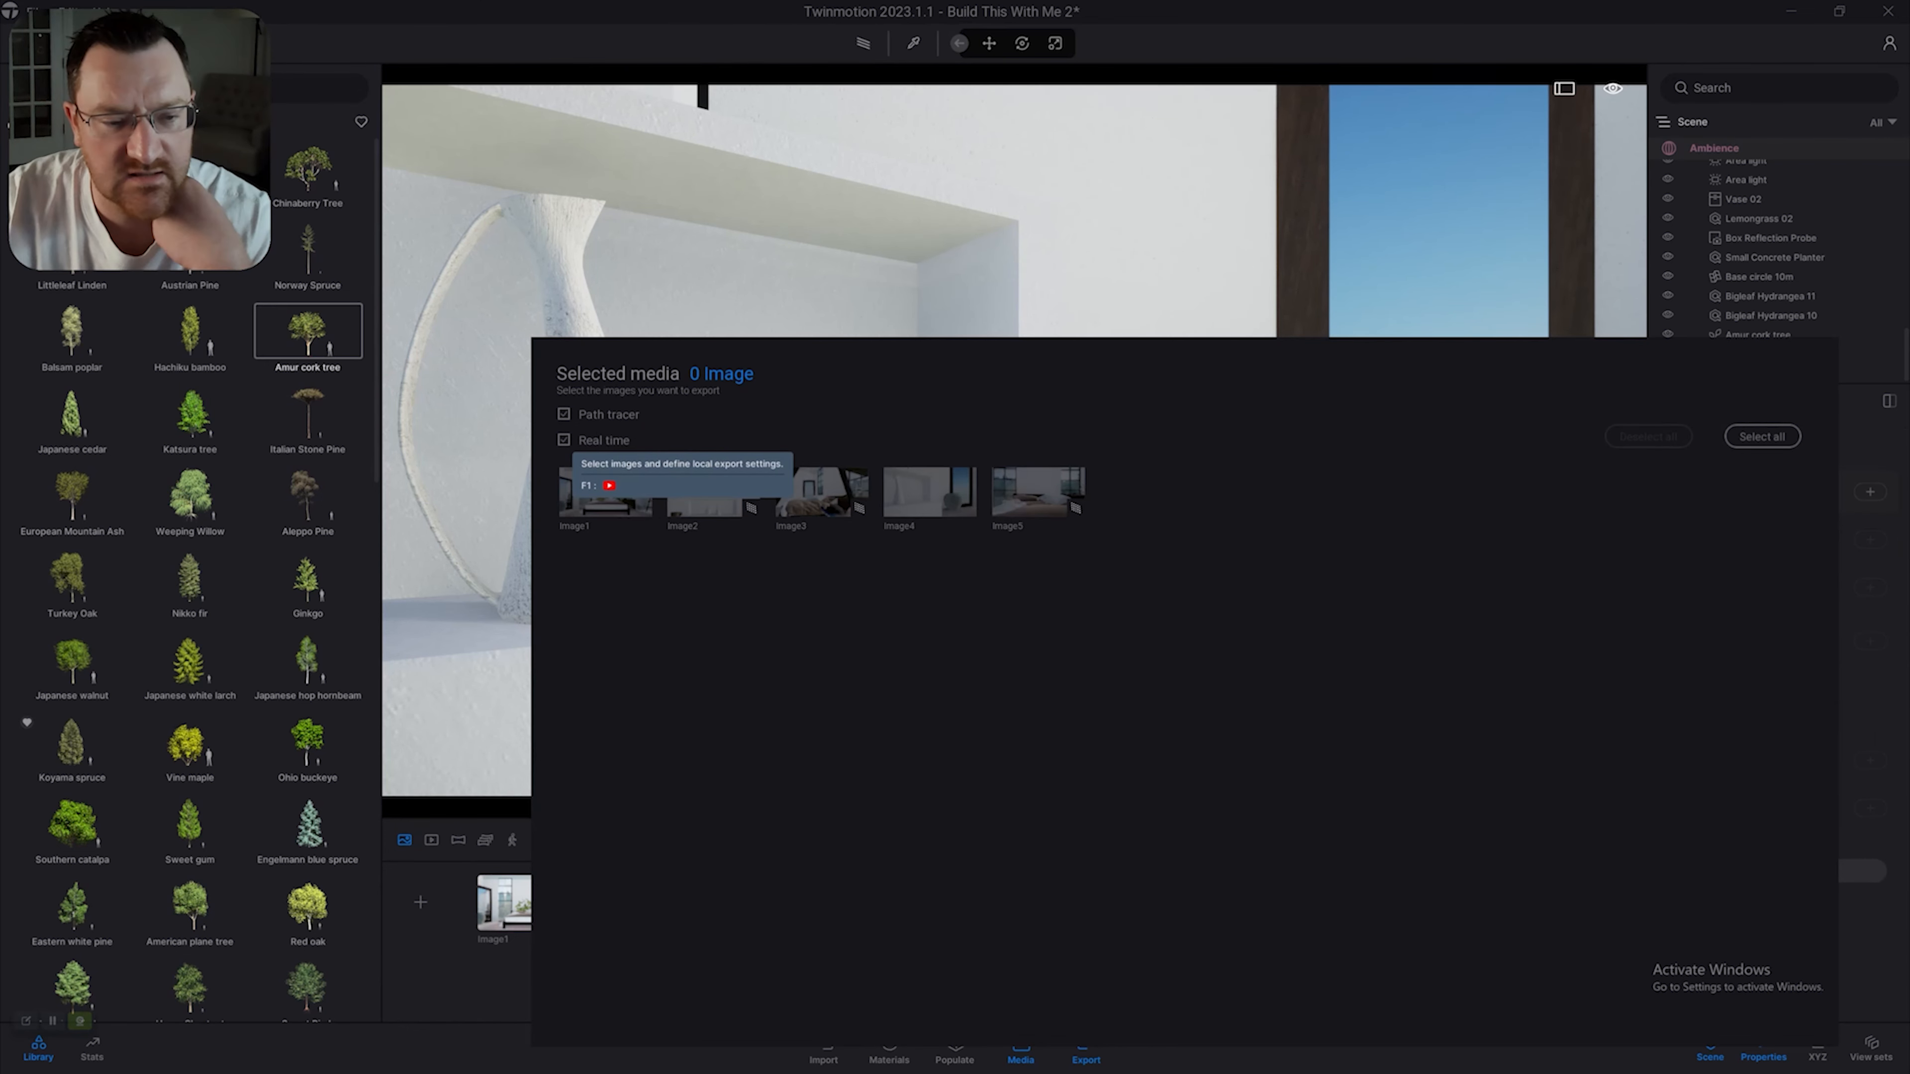
pyautogui.press('Escape')
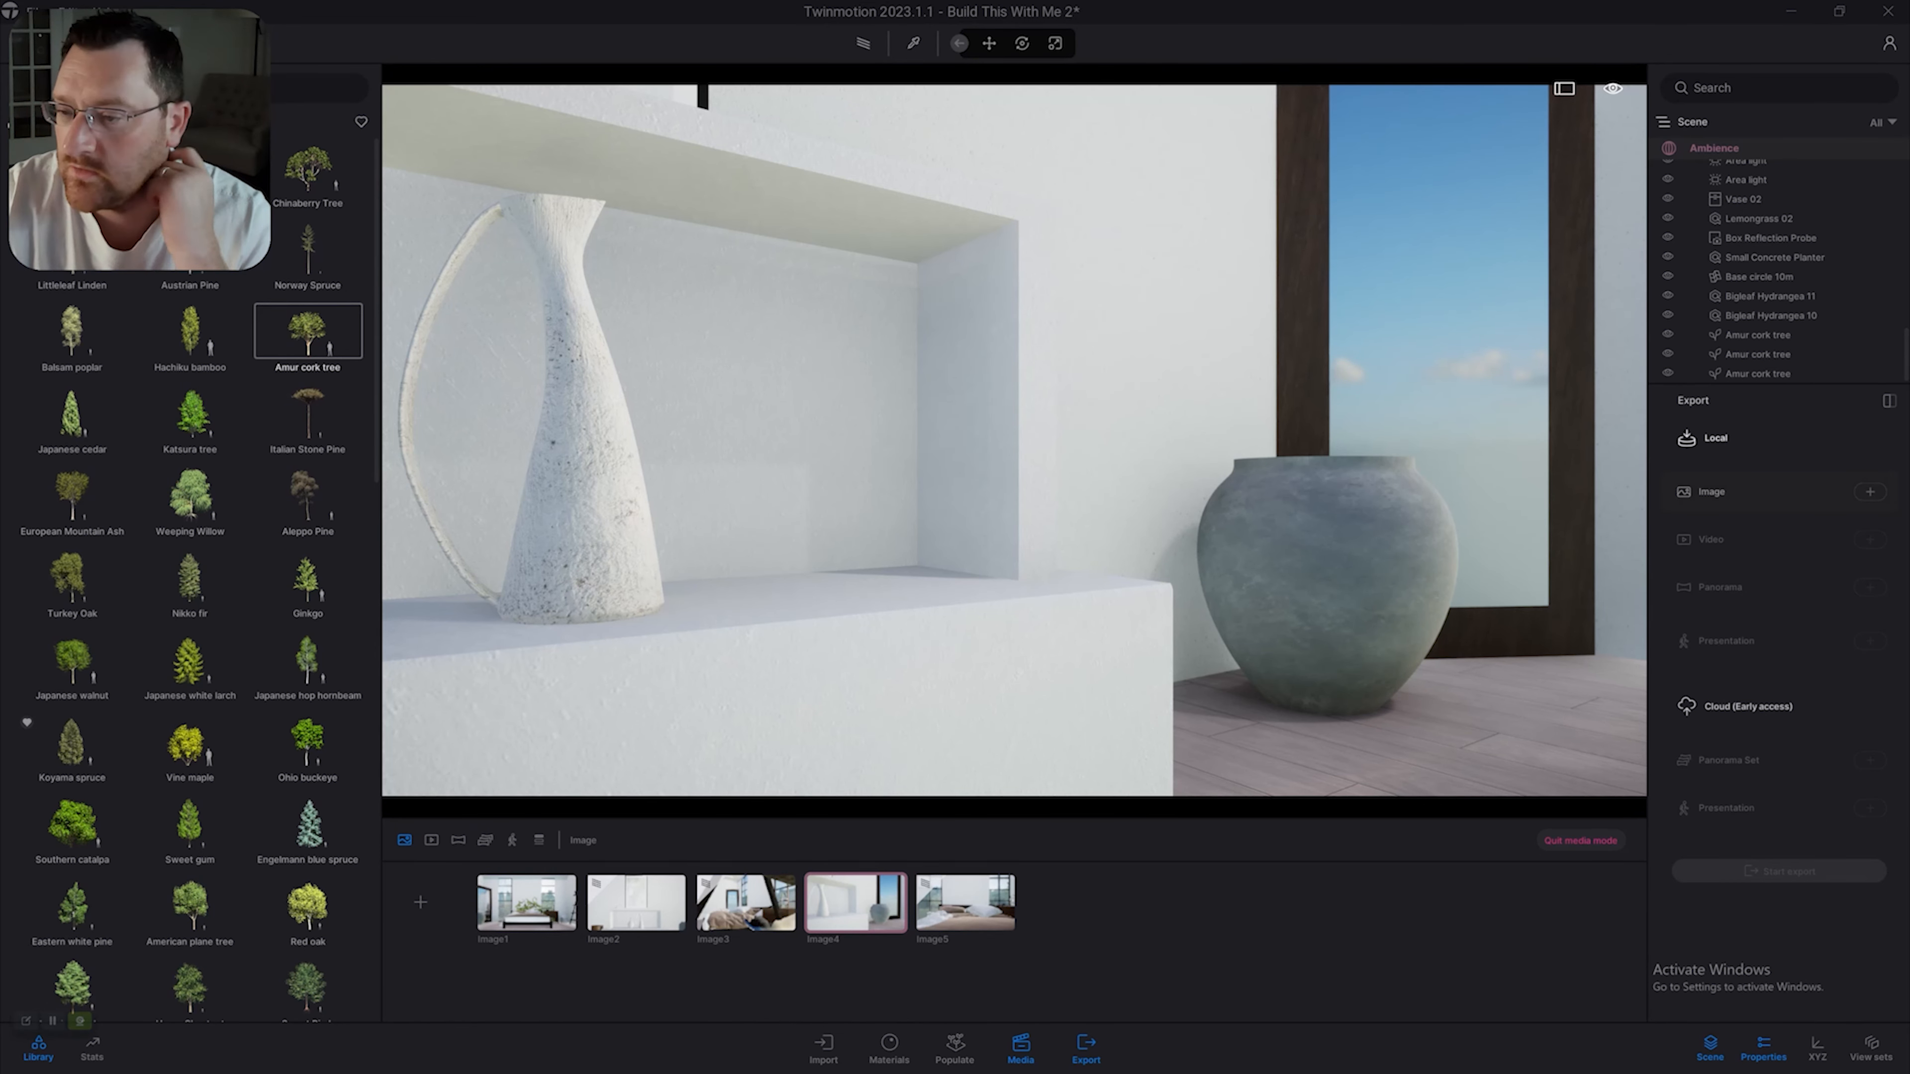
# Choose Image4 as the only image to export and start the local export.
pyautogui.click(1871, 492)
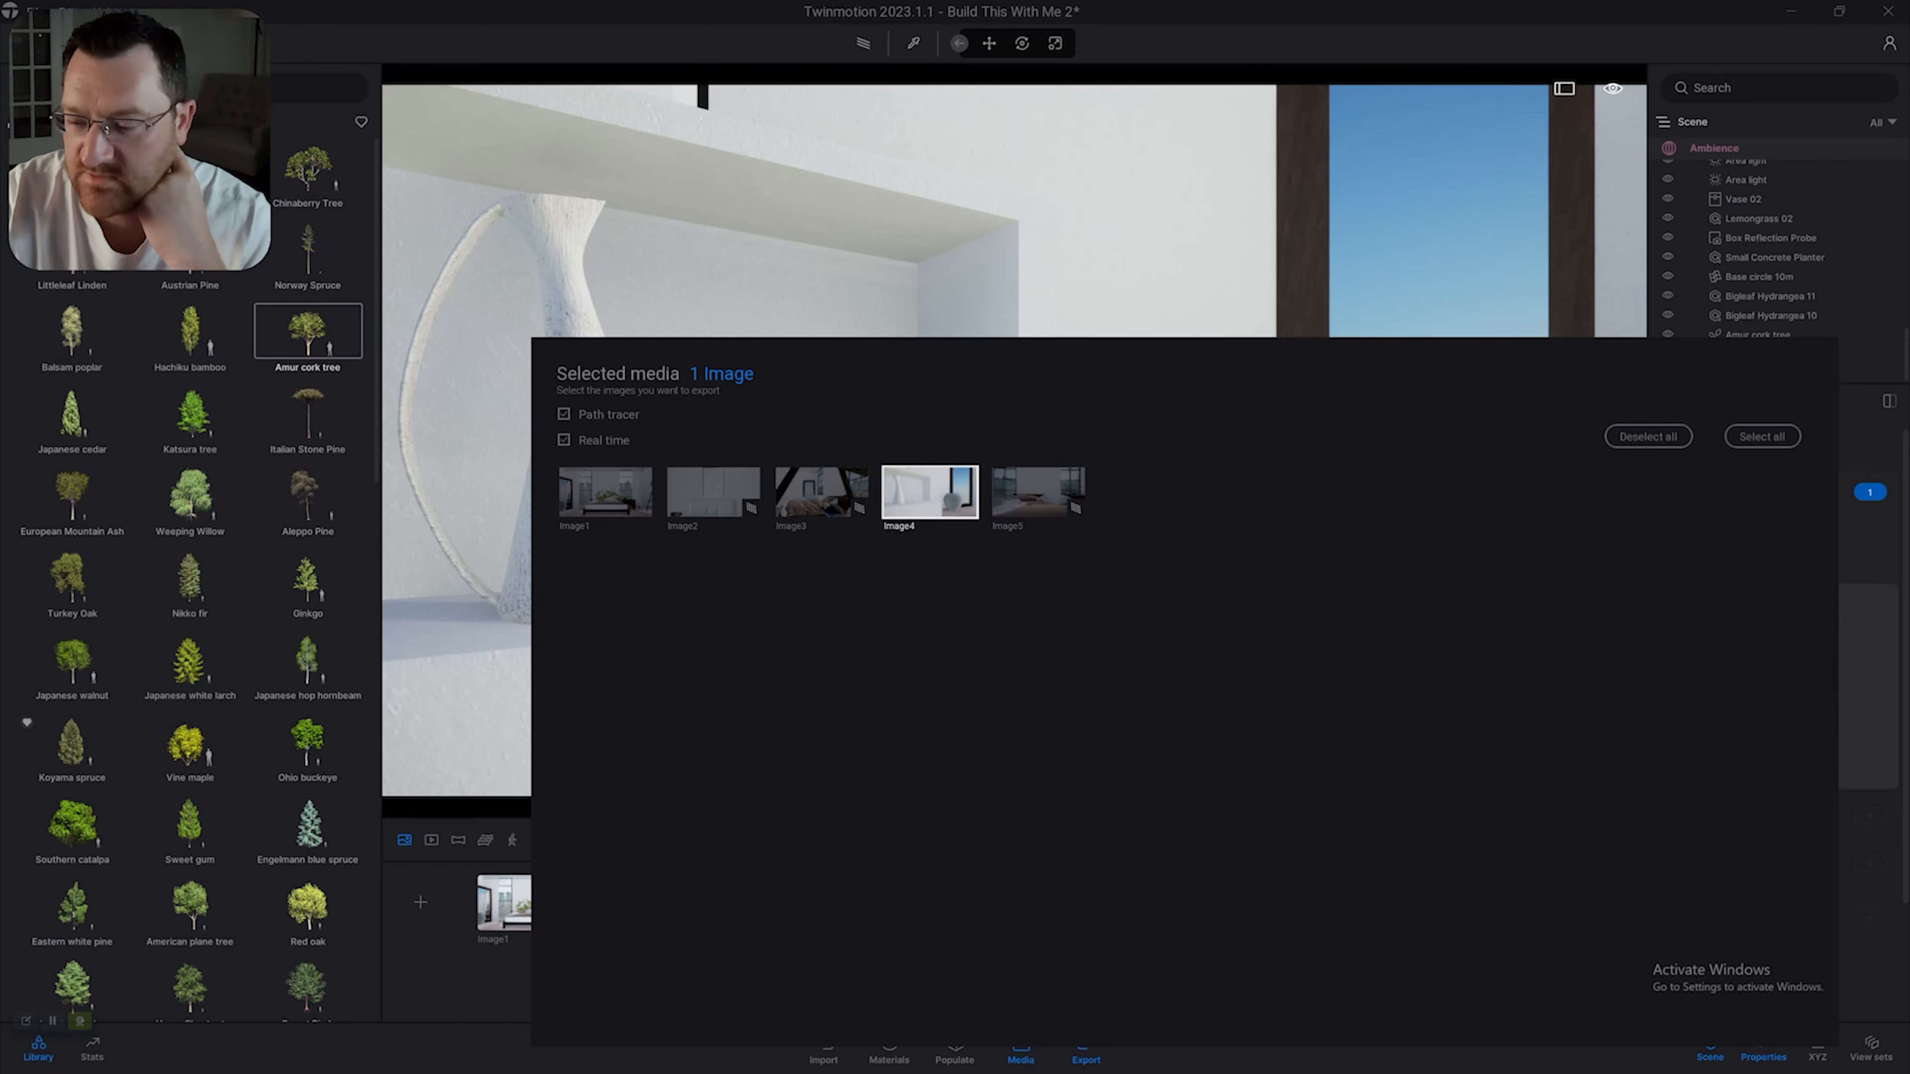
pyautogui.click(1868, 441)
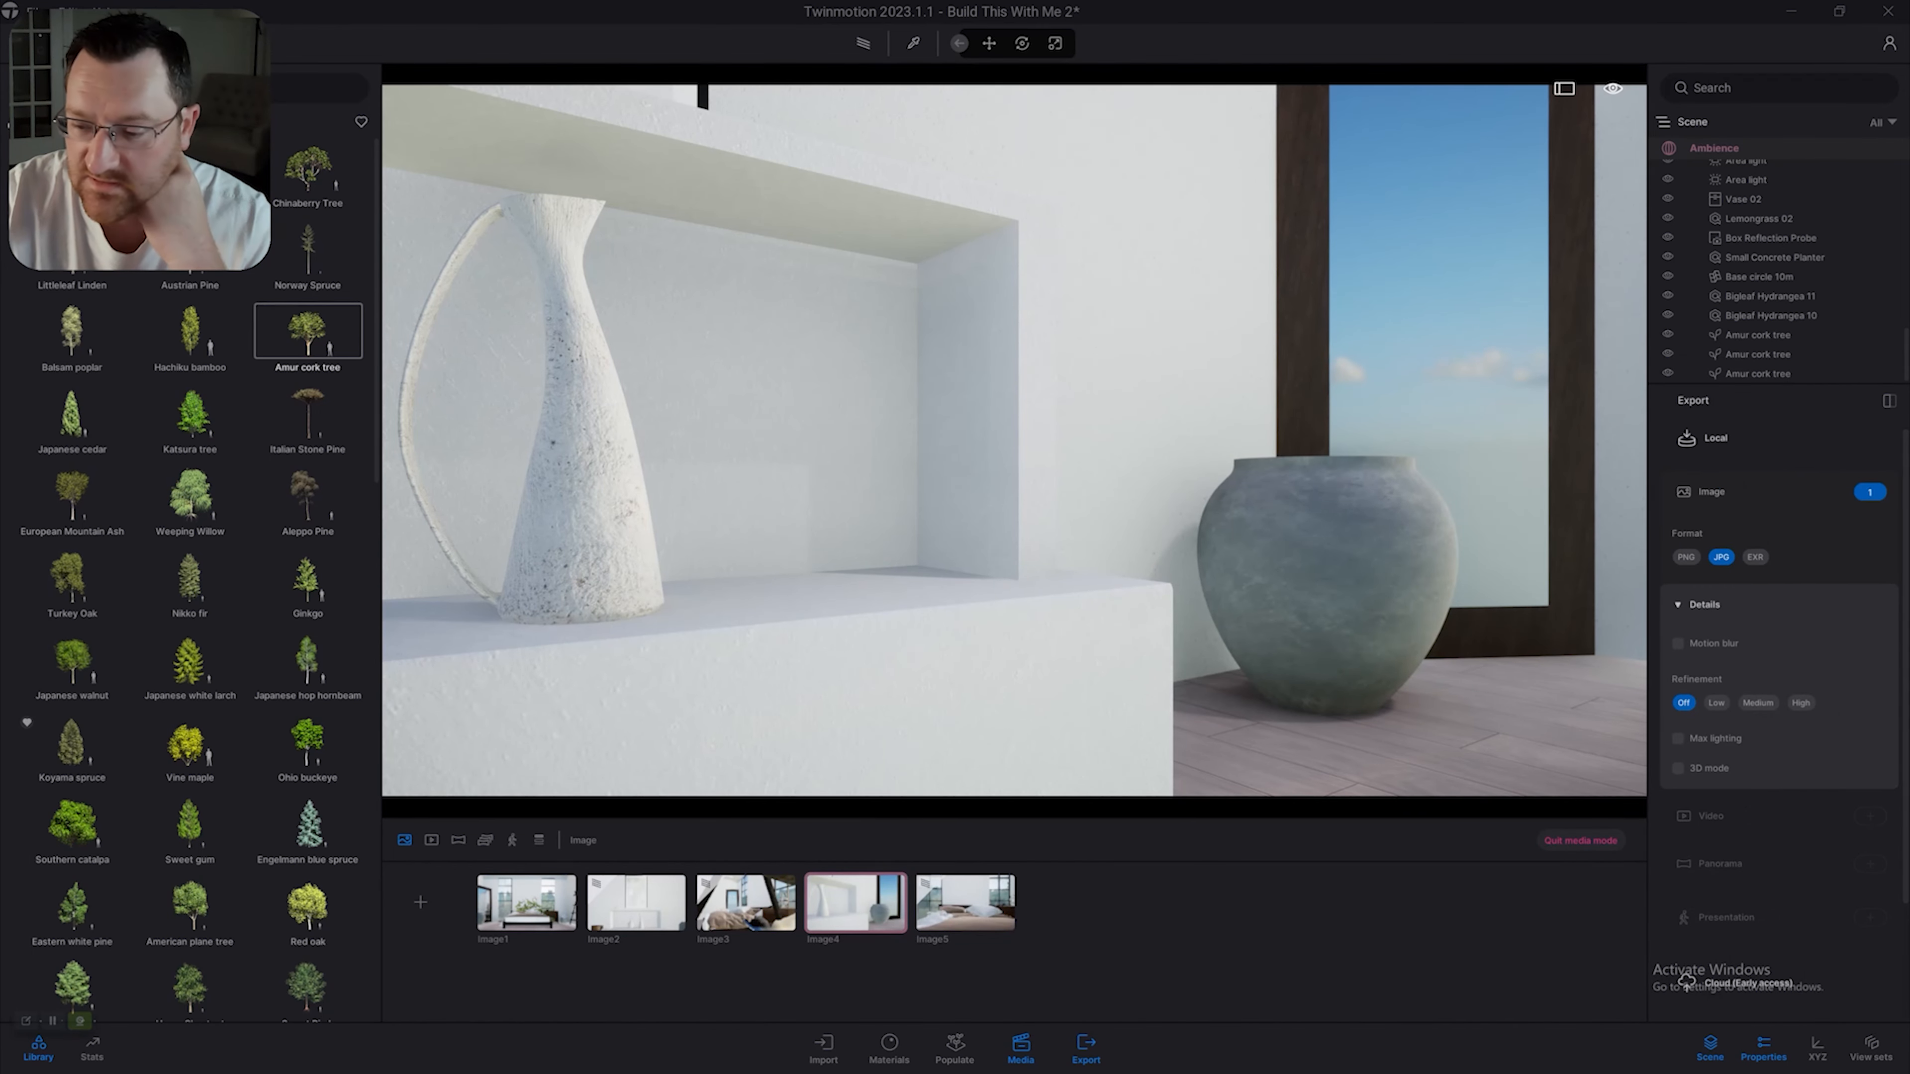
pyautogui.scroll(-2, 1778, 677)
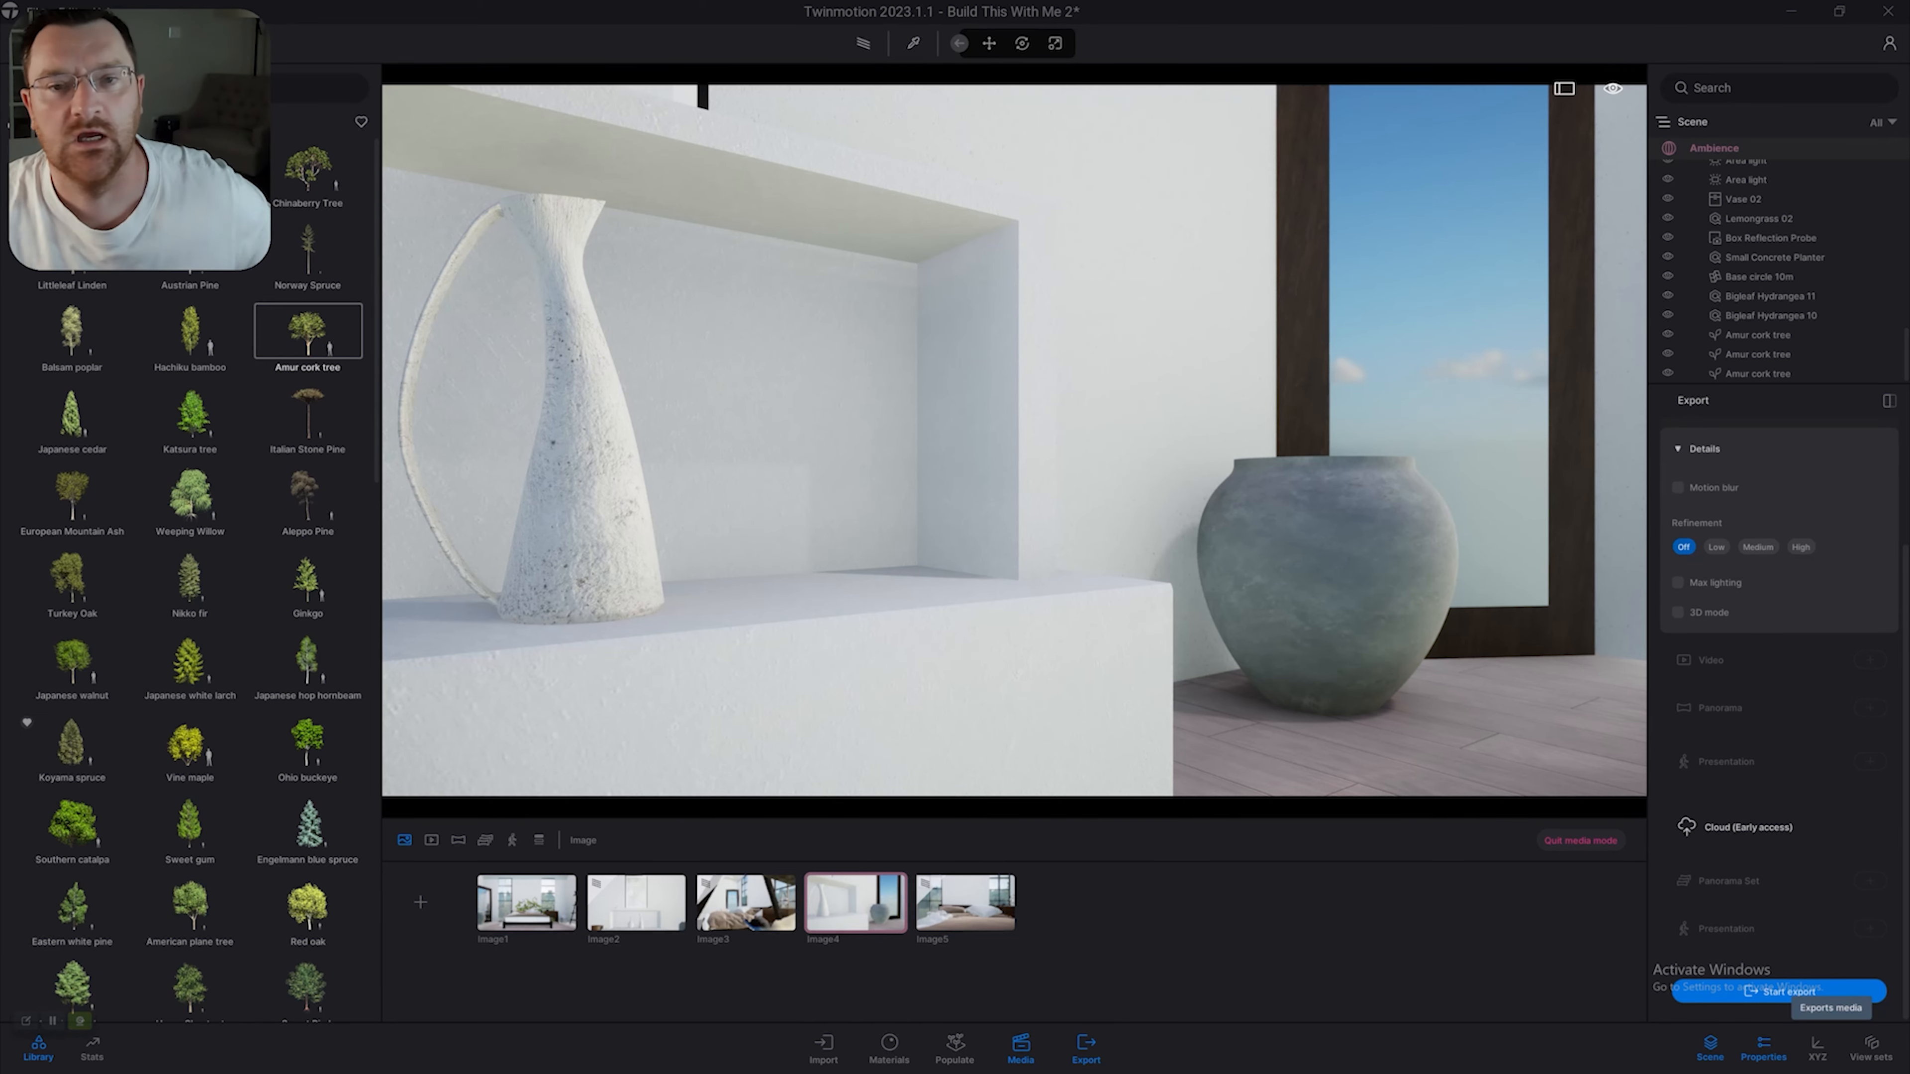
pyautogui.click(1790, 992)
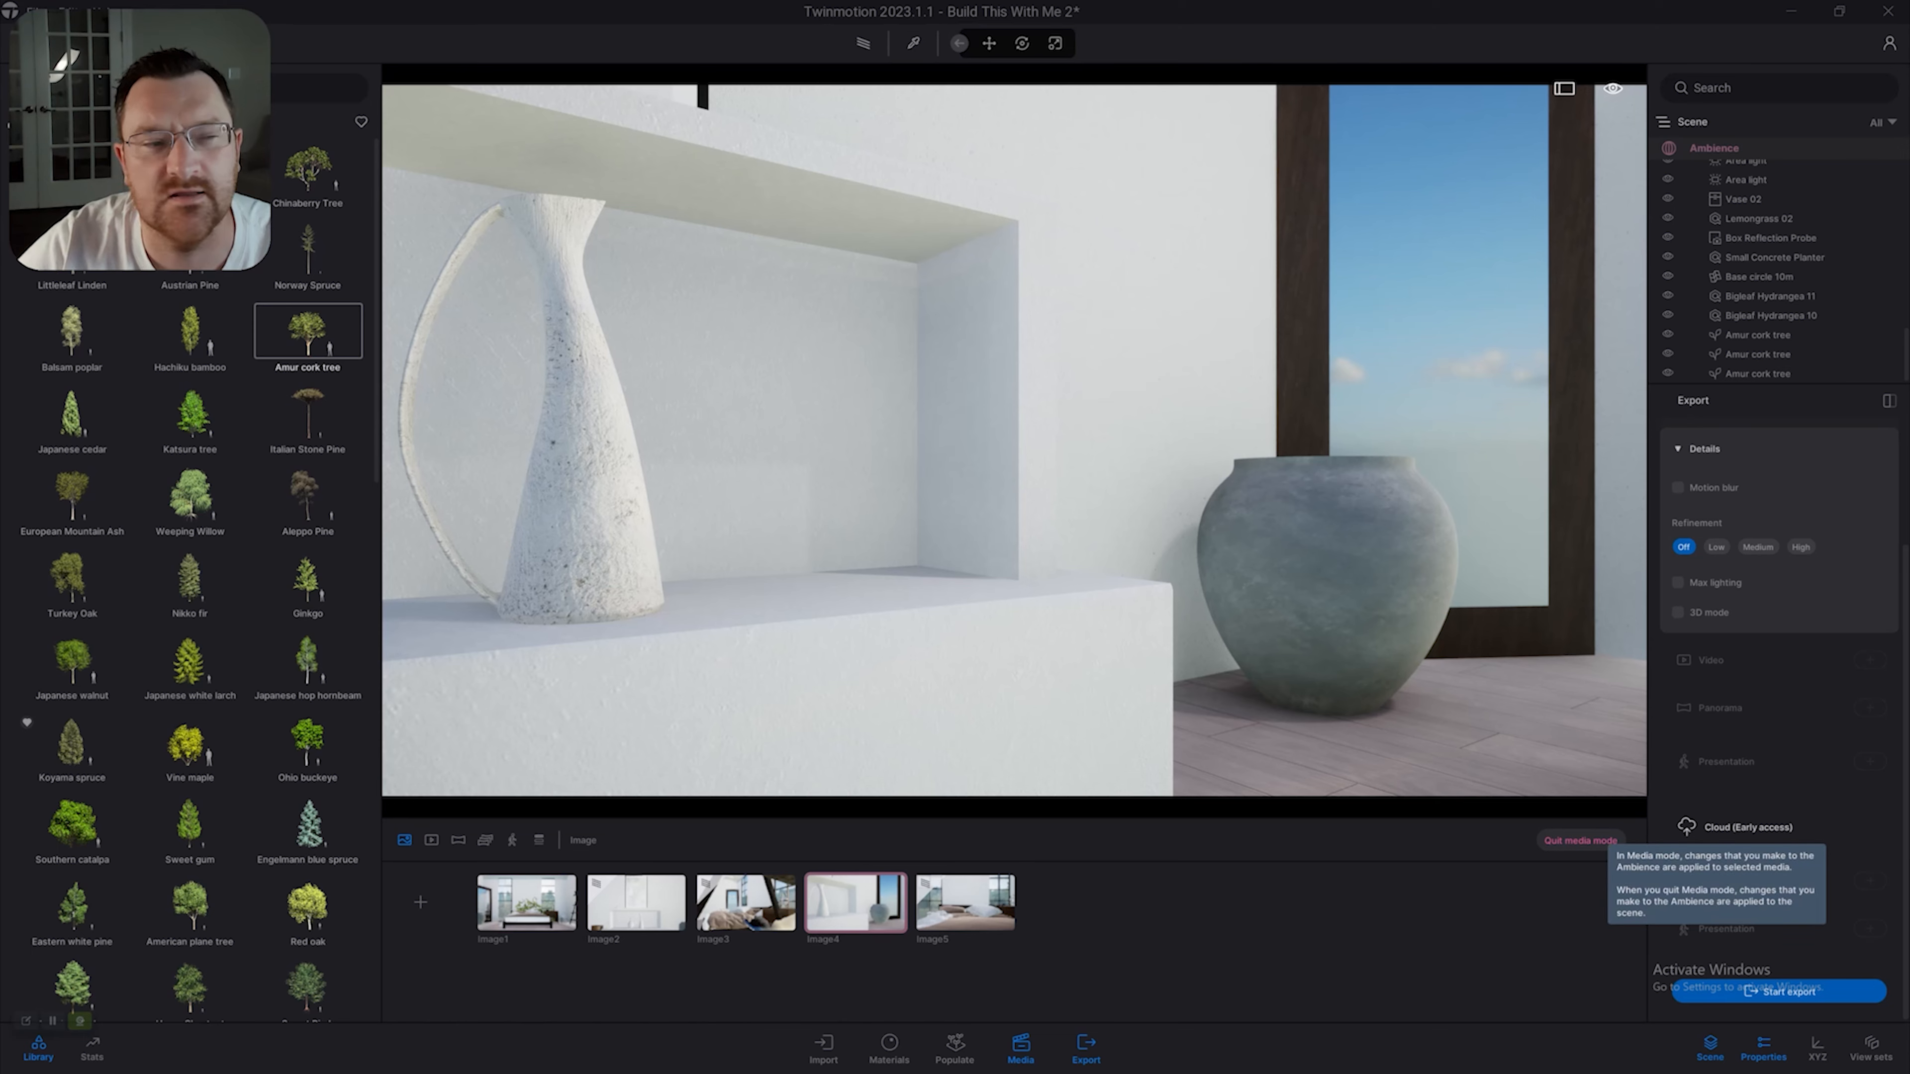
# Leave media mode and save the project.
pyautogui.click(1579, 841)
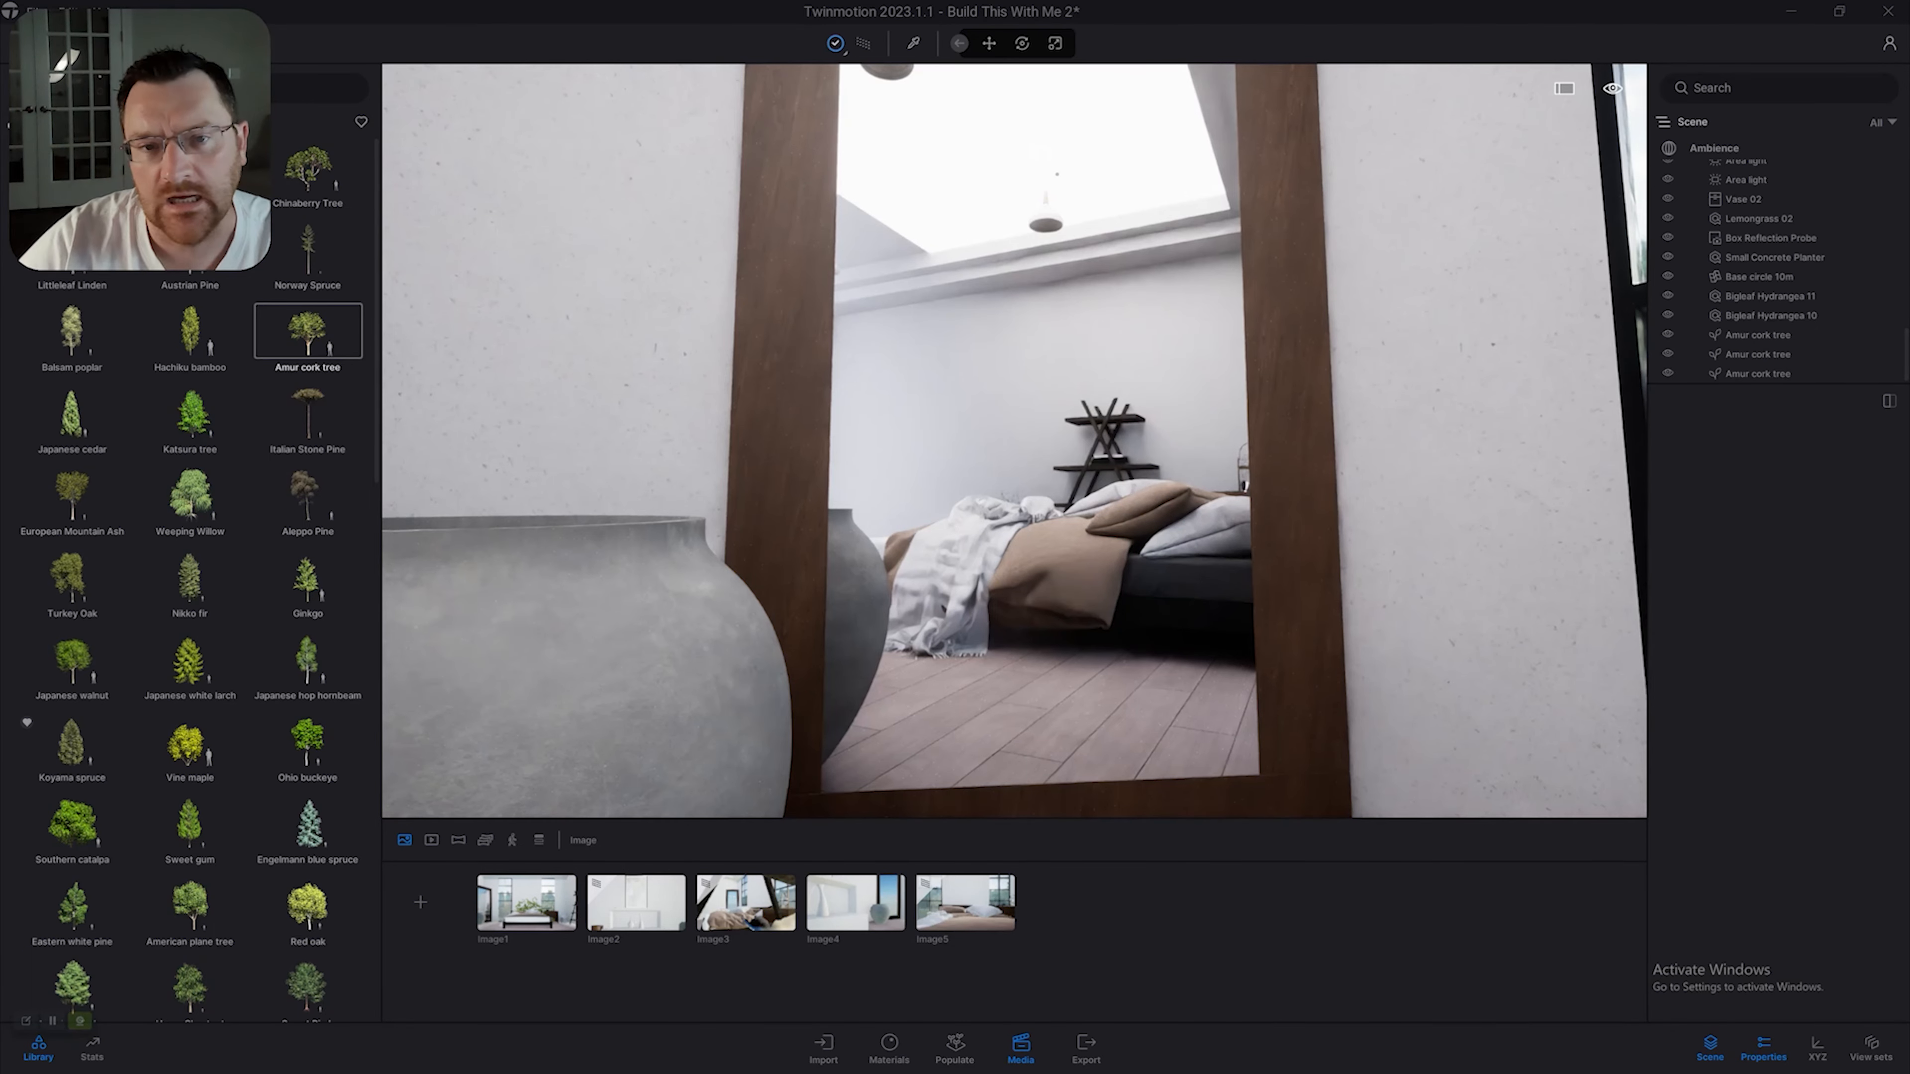
pyautogui.hotkey('ctrl', 's')
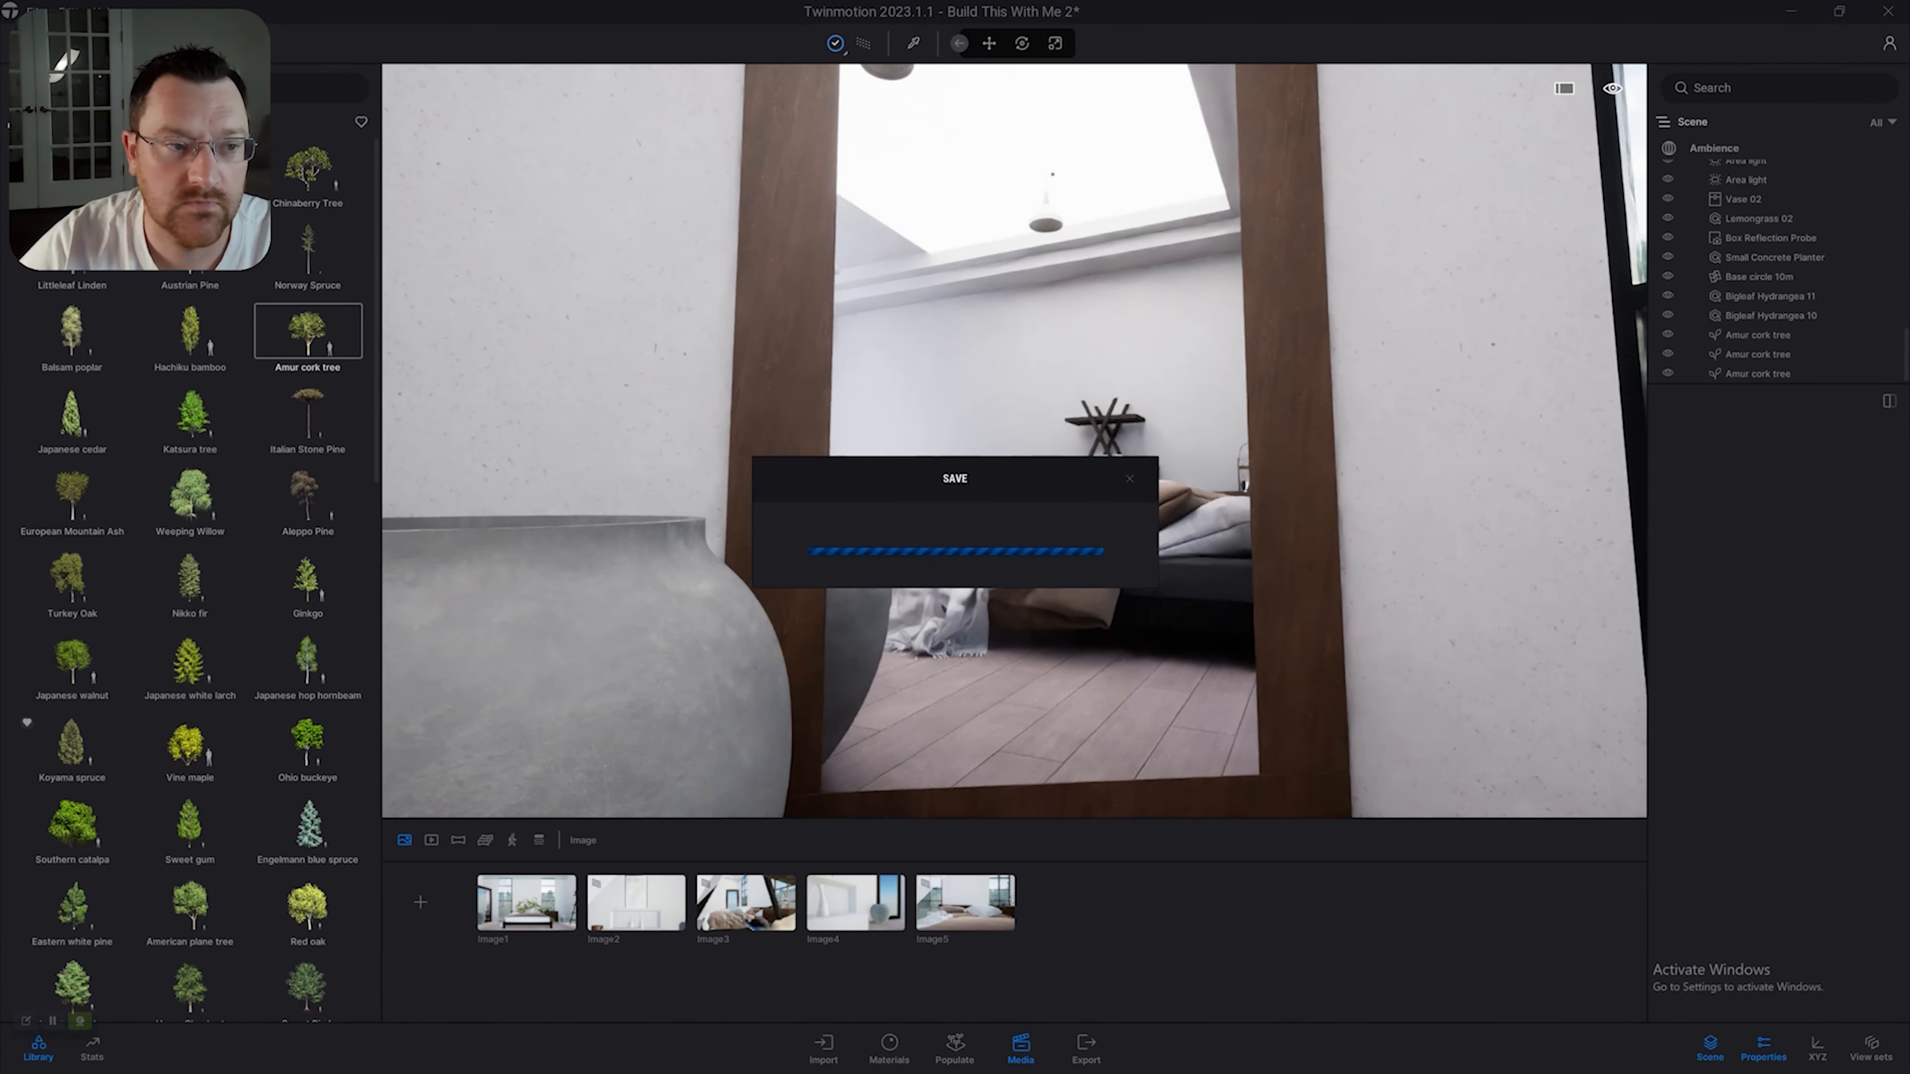
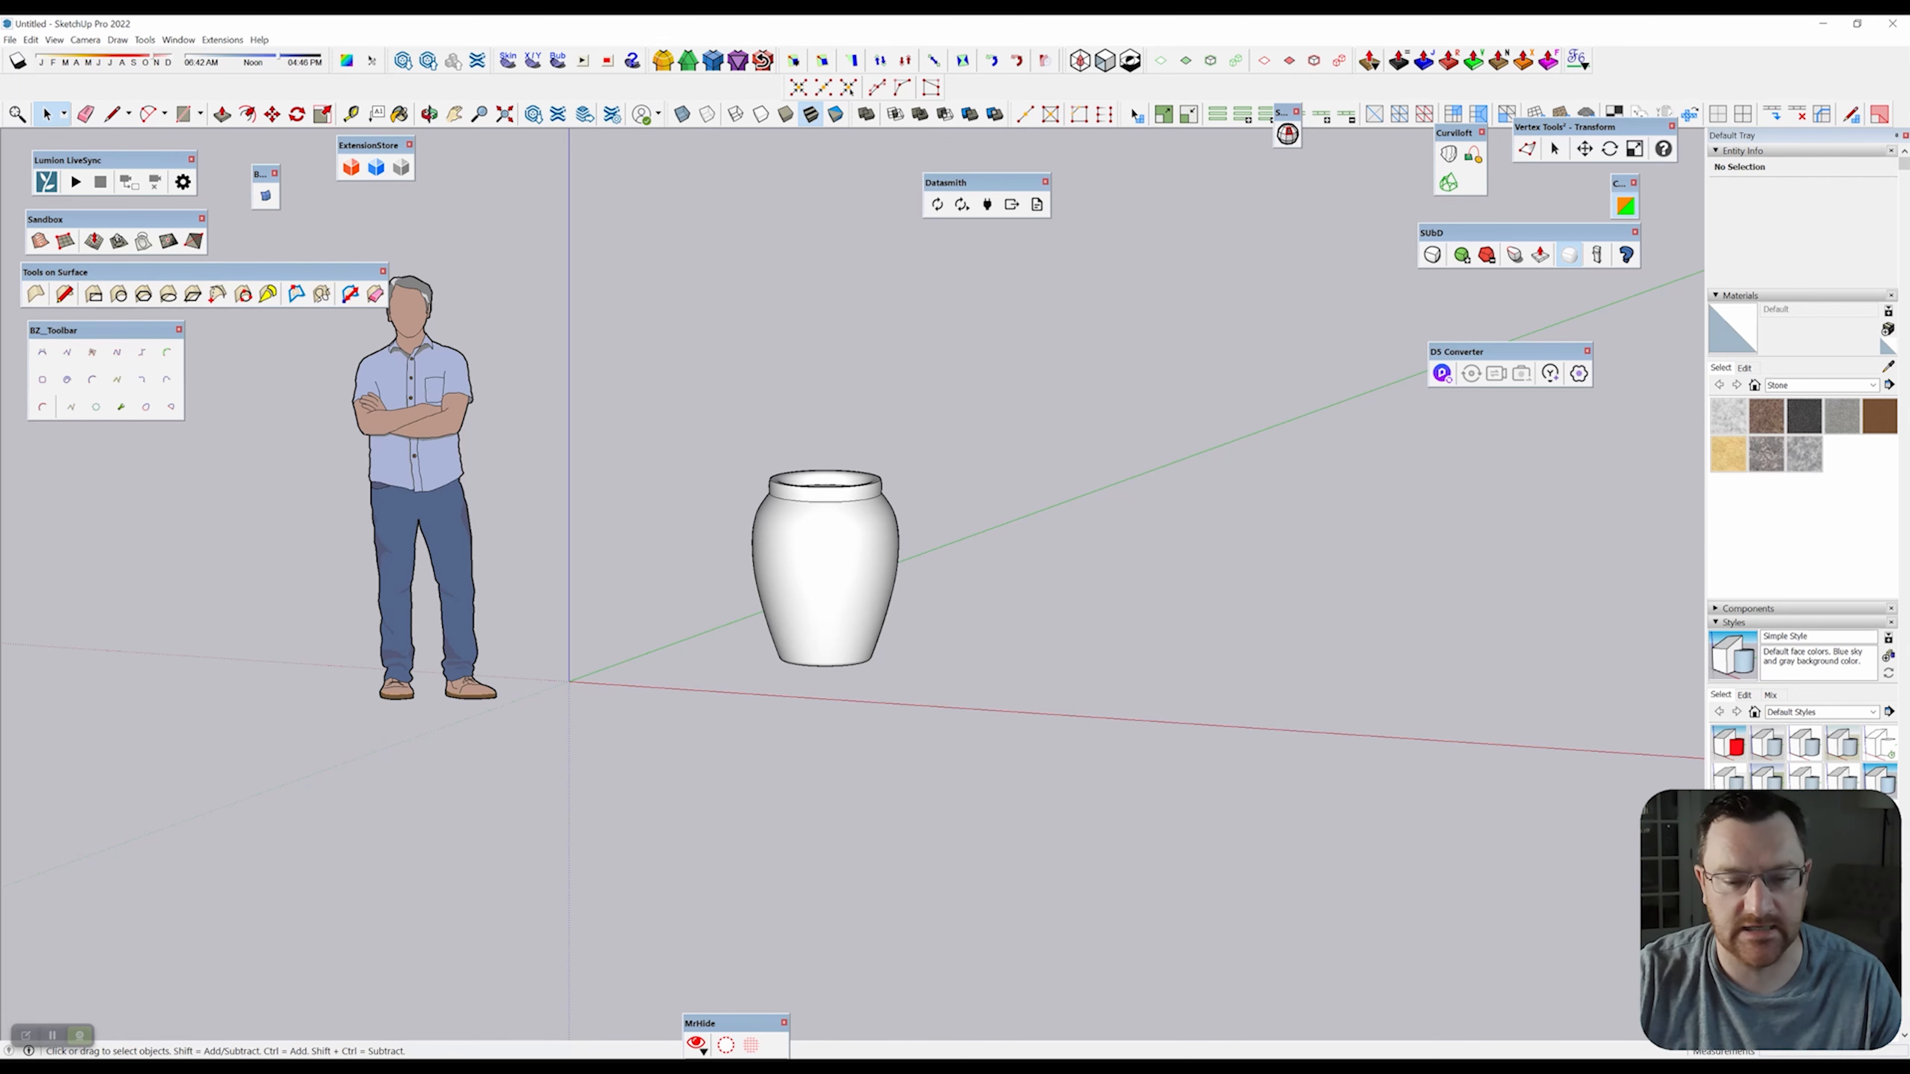
# Switch to SketchUp, select the untextured vase component and examine its shape from different angles.
pyautogui.scroll(3, 848, 586)
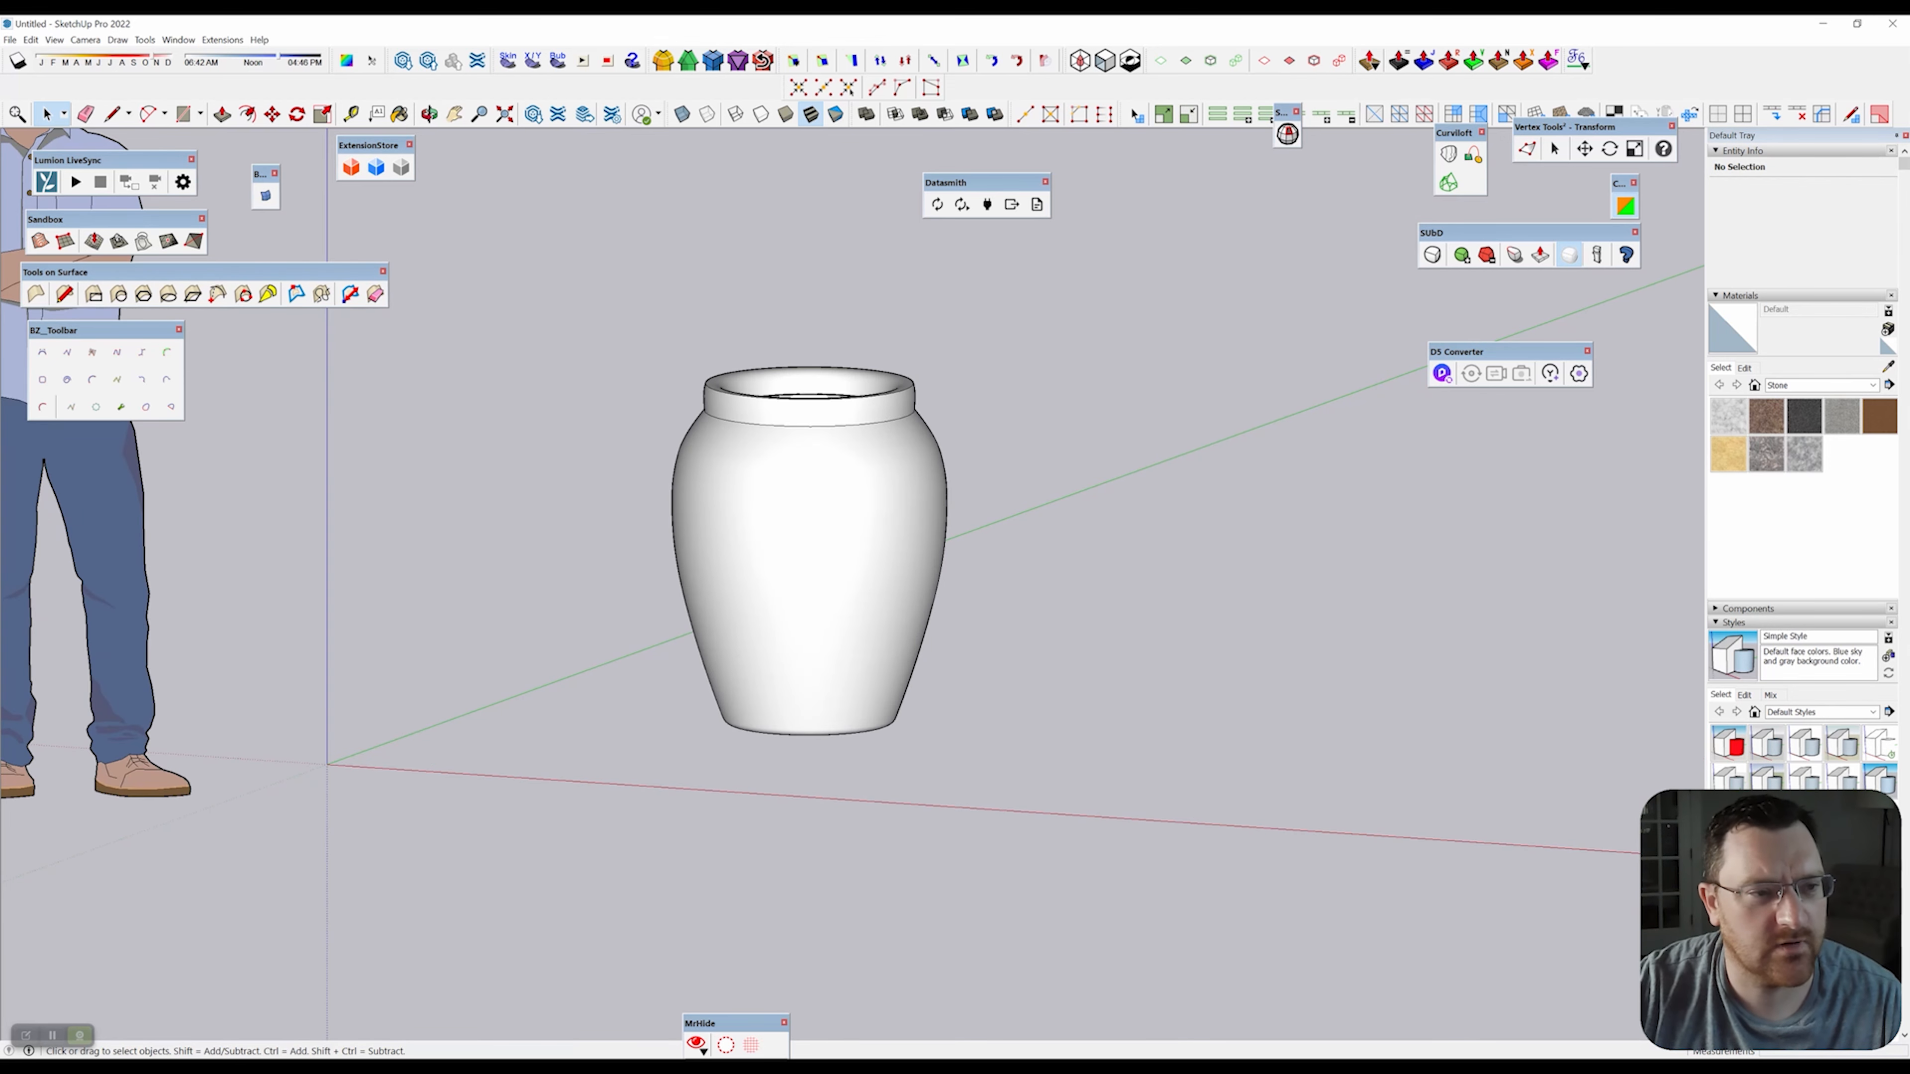
pyautogui.moveTo(848, 586)
pyautogui.mouseDown(button='middle')
pyautogui.moveTo(921, 677)
pyautogui.moveTo(842, 467)
pyautogui.moveTo(857, 613)
pyautogui.mouseUp(button='middle')
pyautogui.scroll(-3, 921, 826)
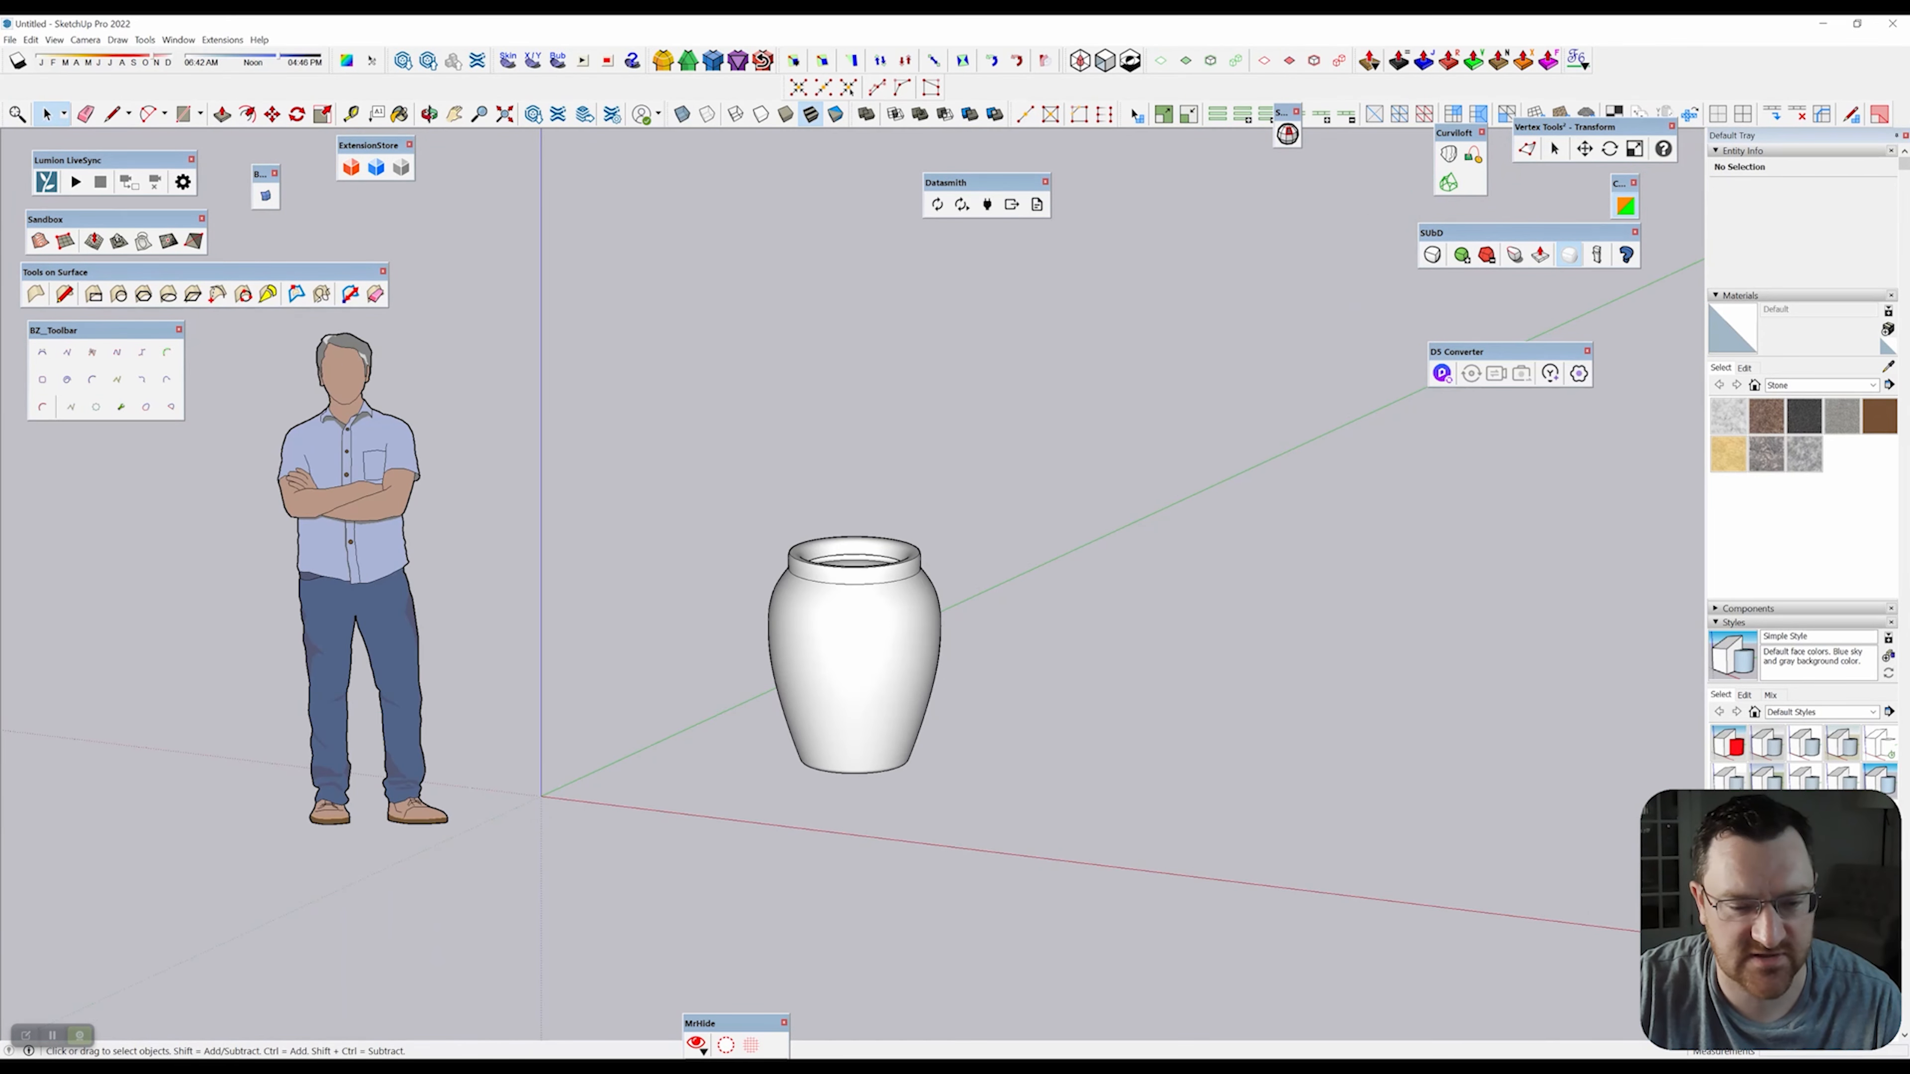
pyautogui.scroll(3, 887, 587)
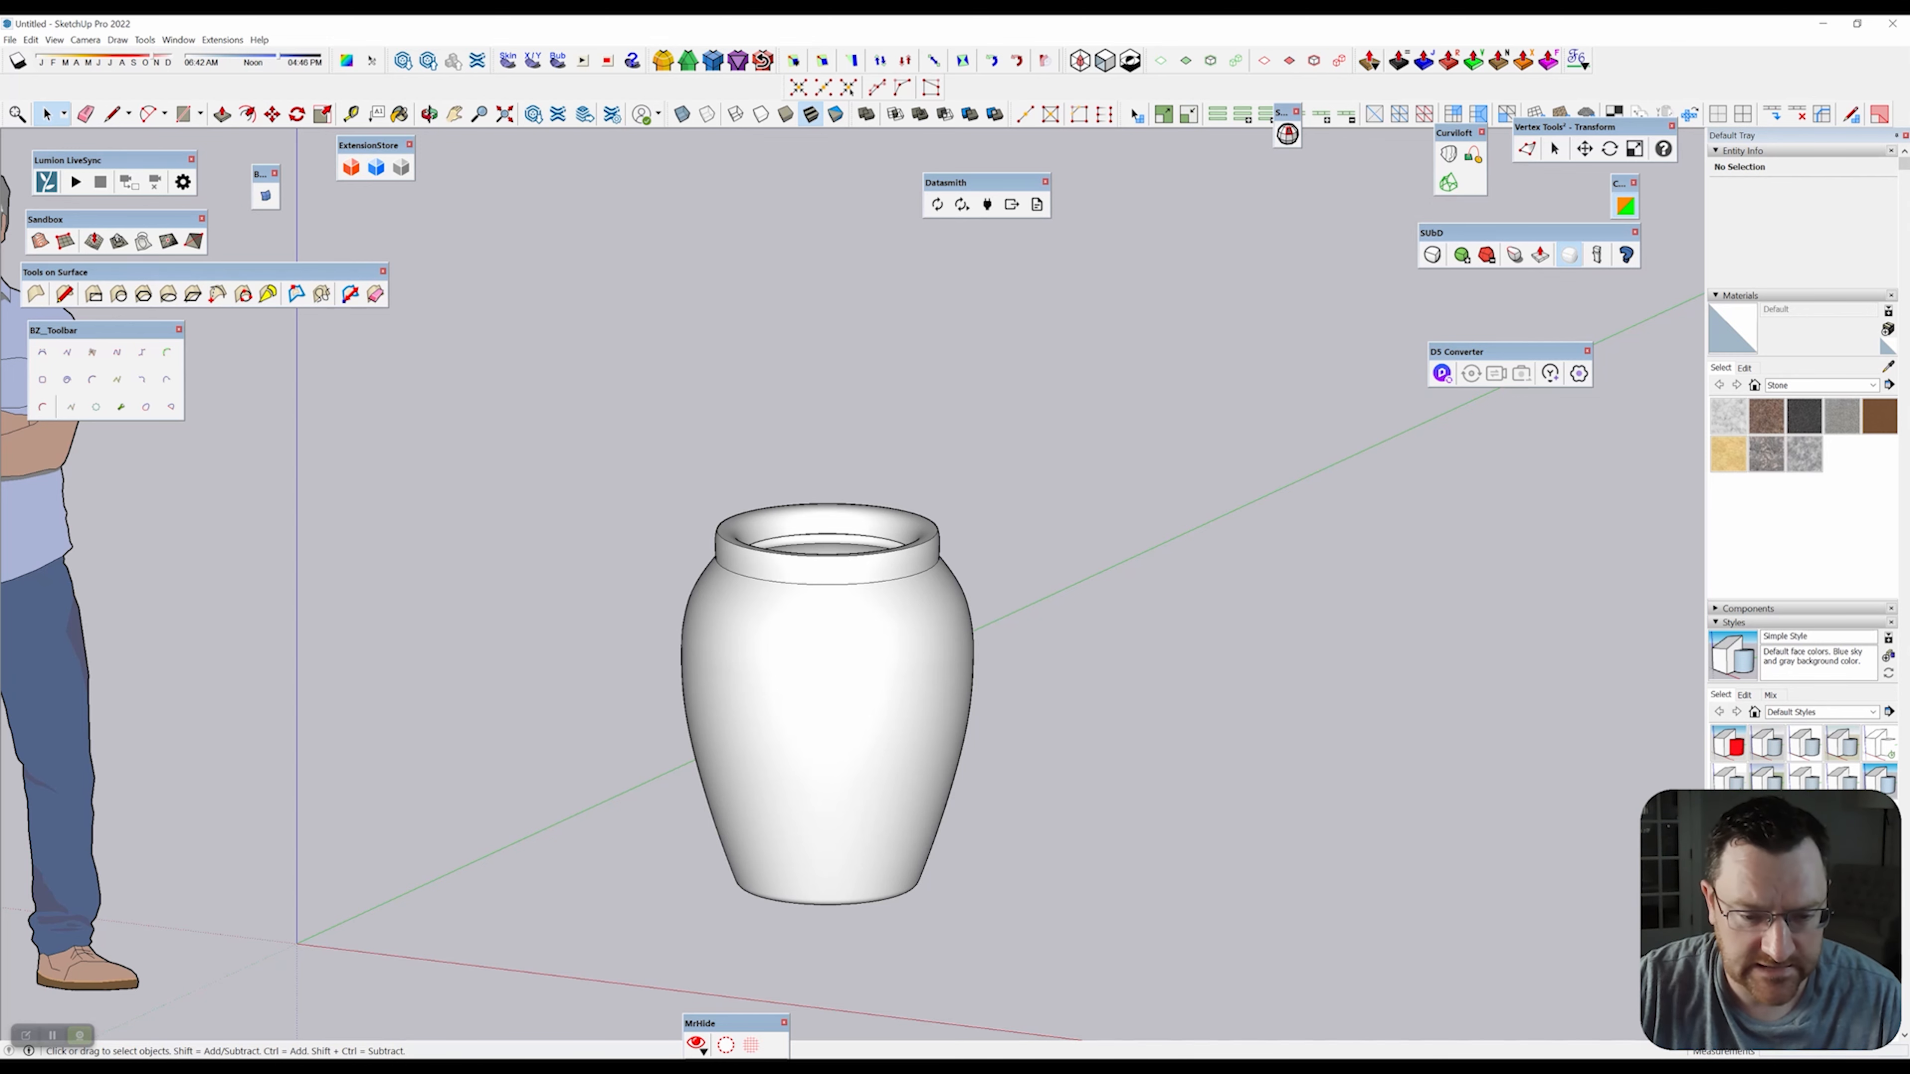
pyautogui.click(831, 669)
pyautogui.scroll(3, 832, 669)
pyautogui.scroll(-3, 832, 669)
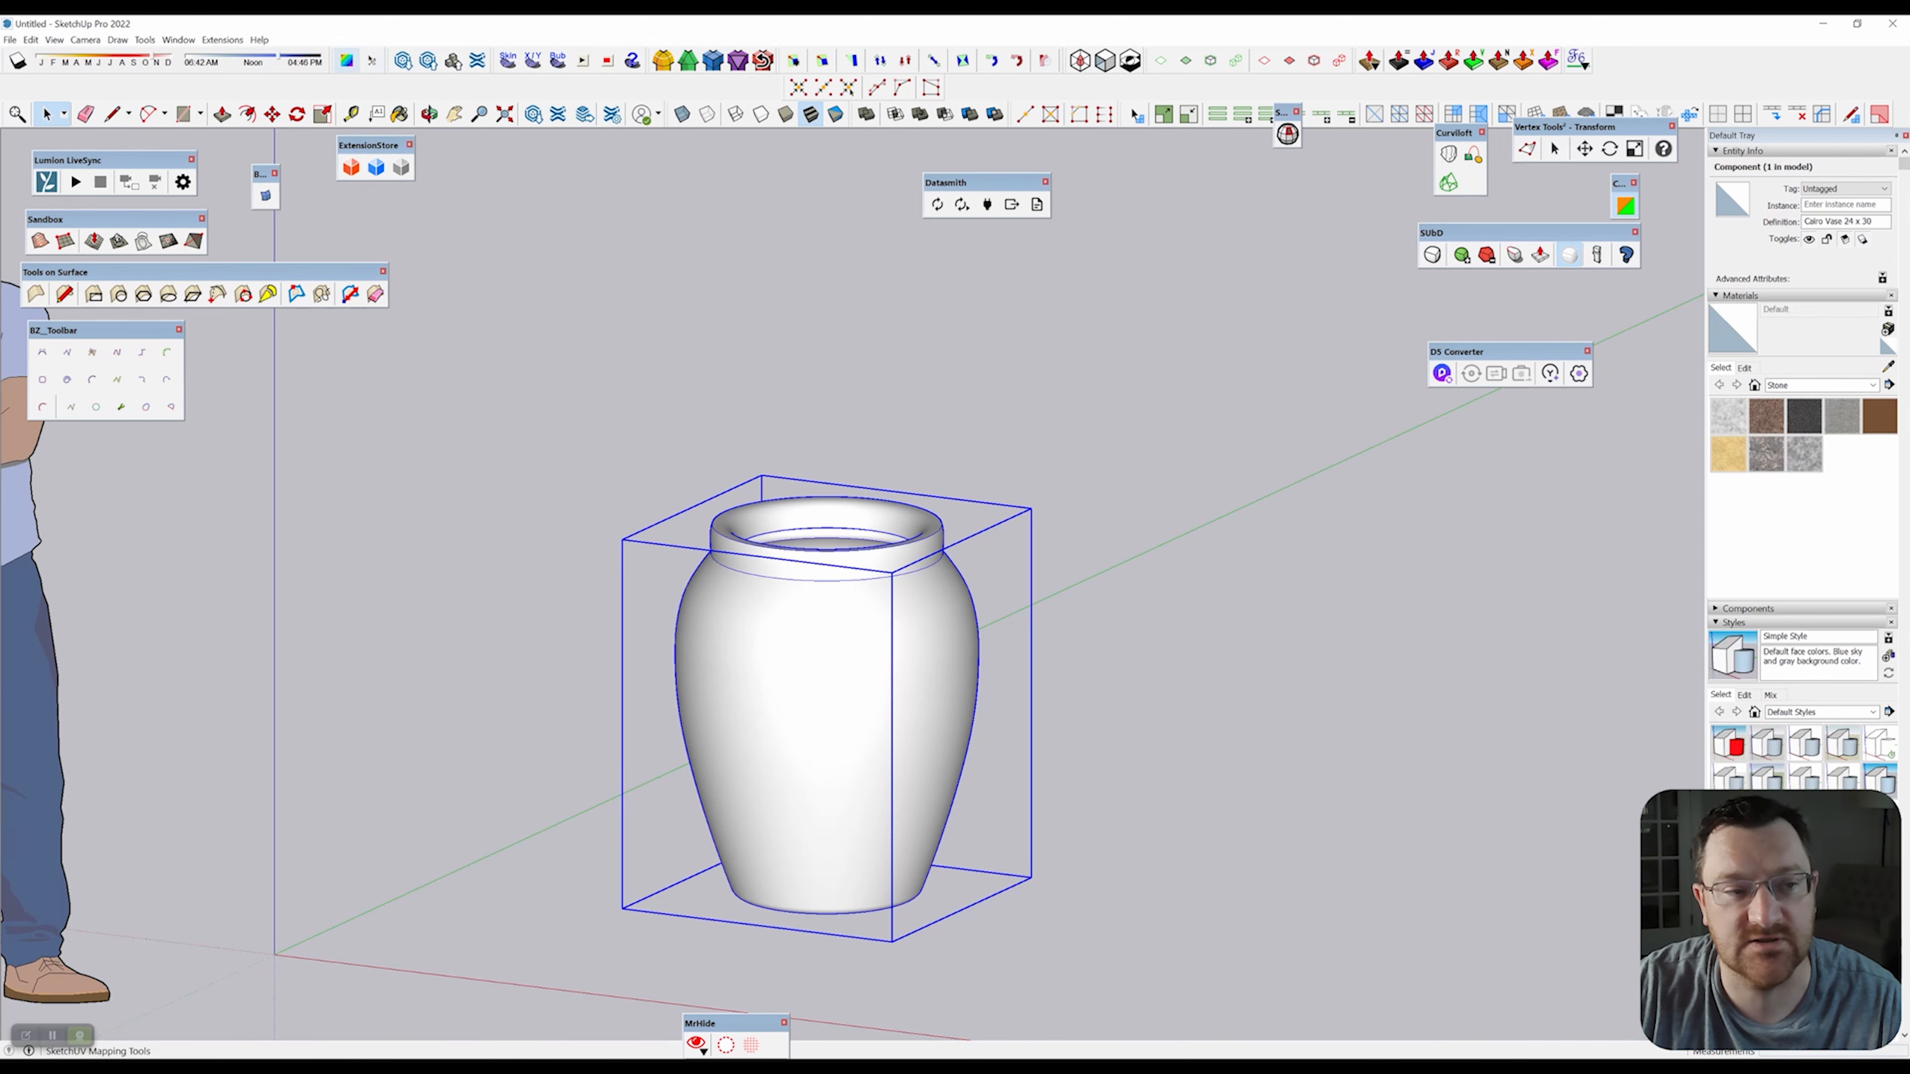
pyautogui.moveTo(813, 677); pyautogui.dragTo(846, 654, button='middle')
pyautogui.scroll(2, 847, 655)
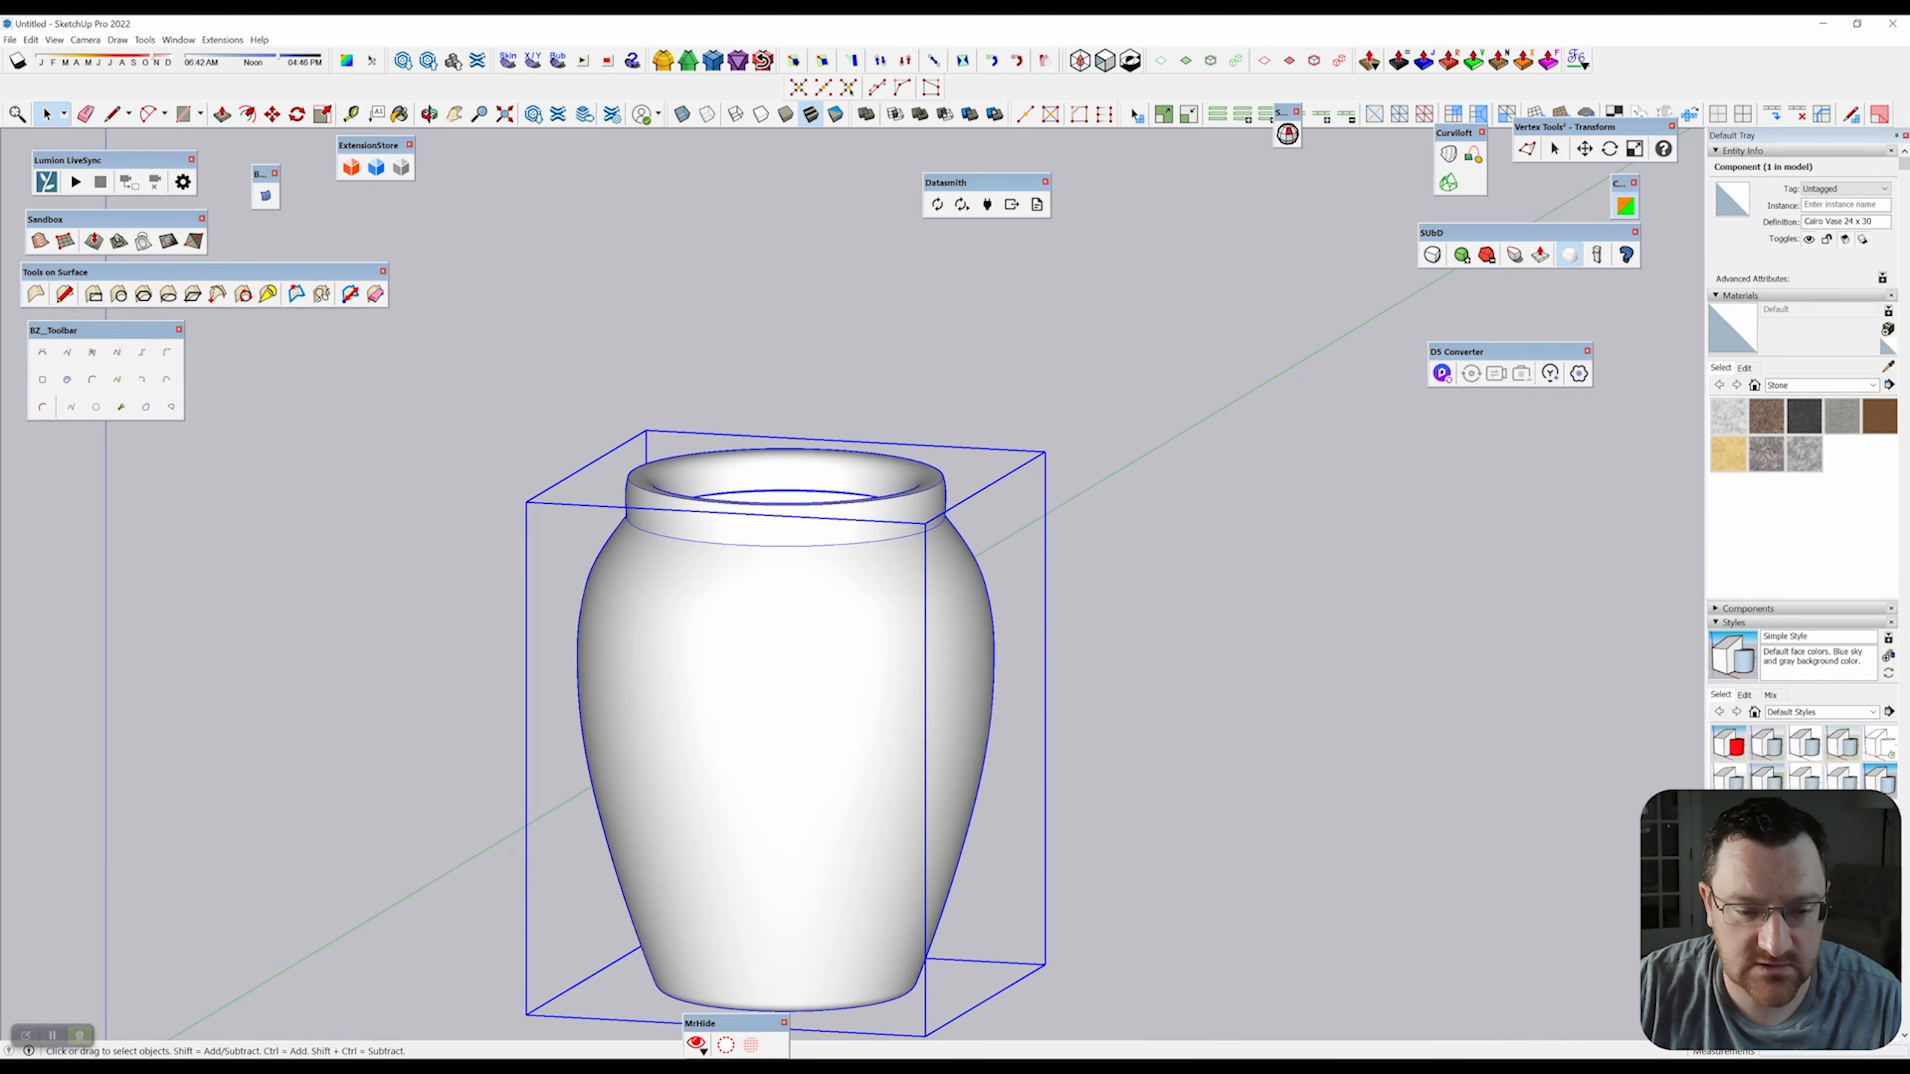
# Open the vase component for editing and select only its curved body surface below the rim.
pyautogui.doubleClick(802, 665)
pyautogui.click(802, 665)
pyautogui.tripleClick(802, 665)
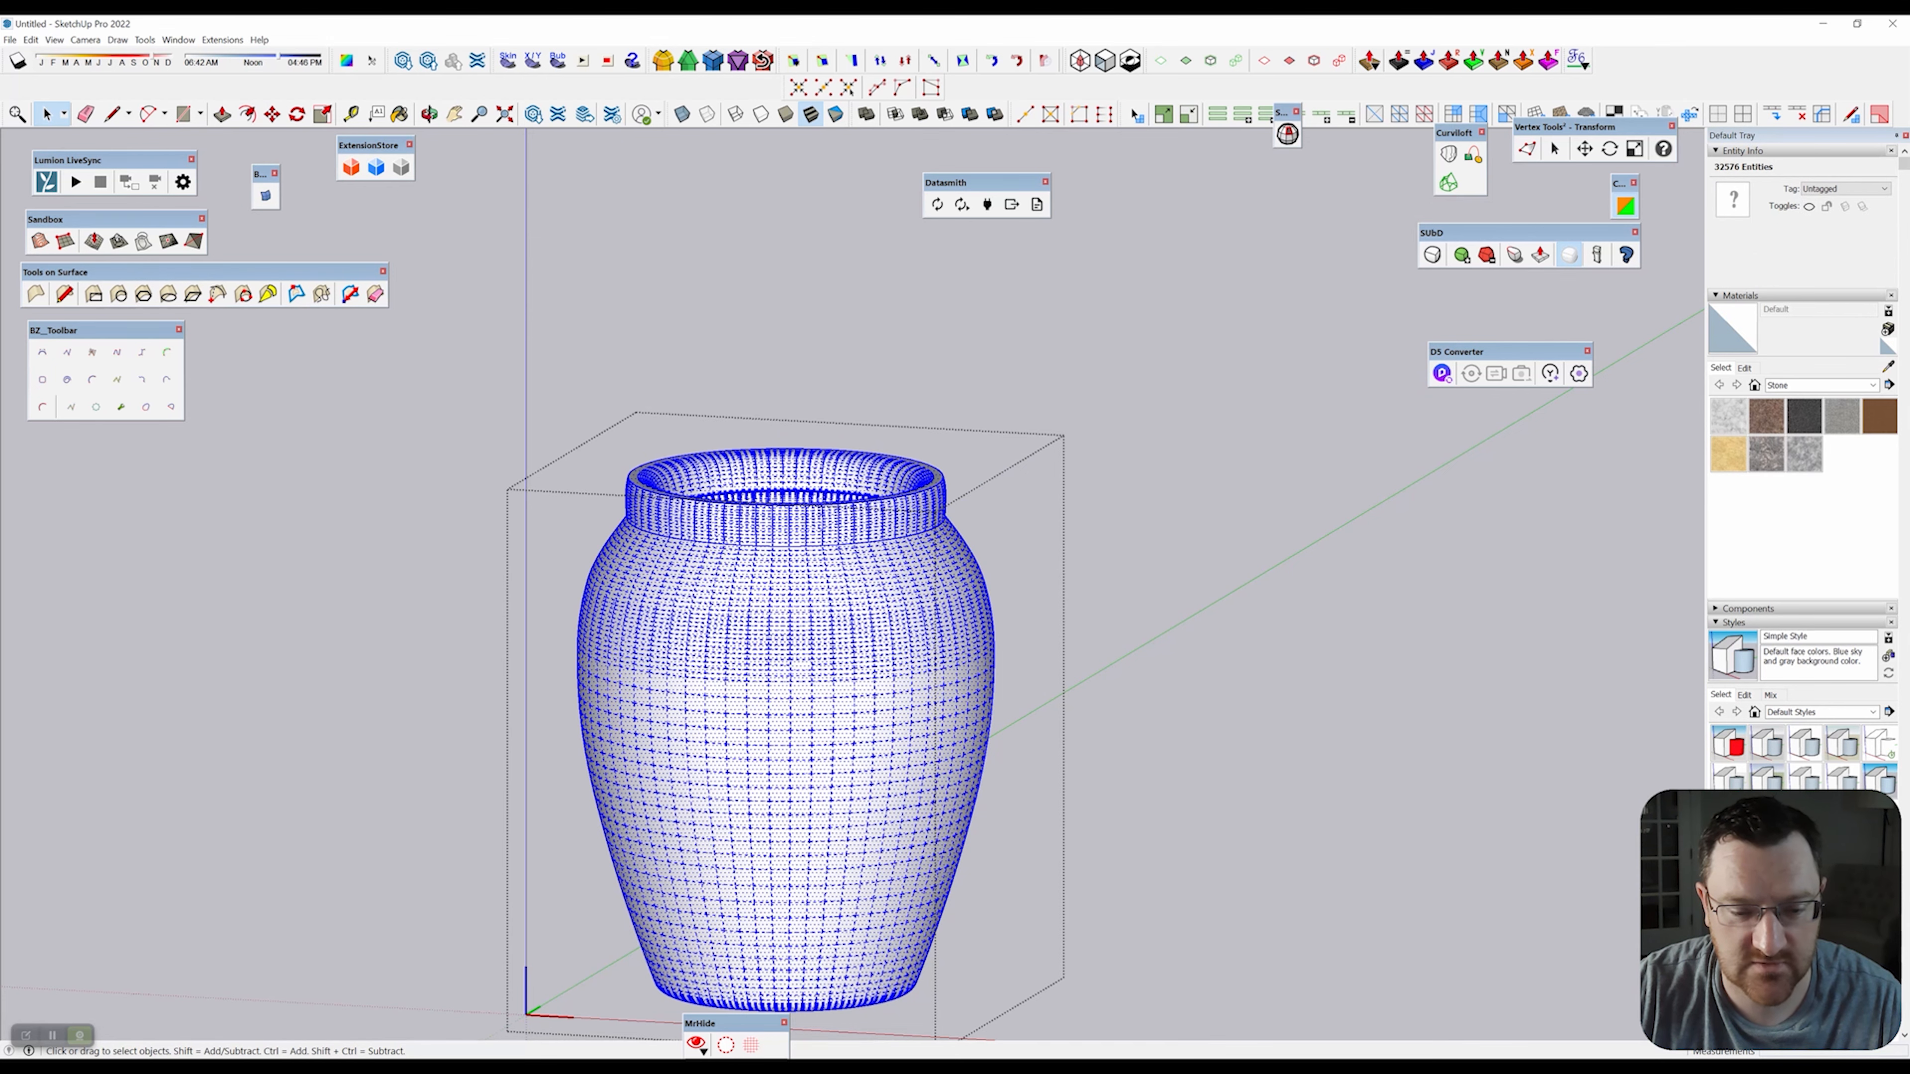
pyautogui.click(802, 665)
pyautogui.moveTo(802, 665); pyautogui.dragTo(847, 624, button='middle')
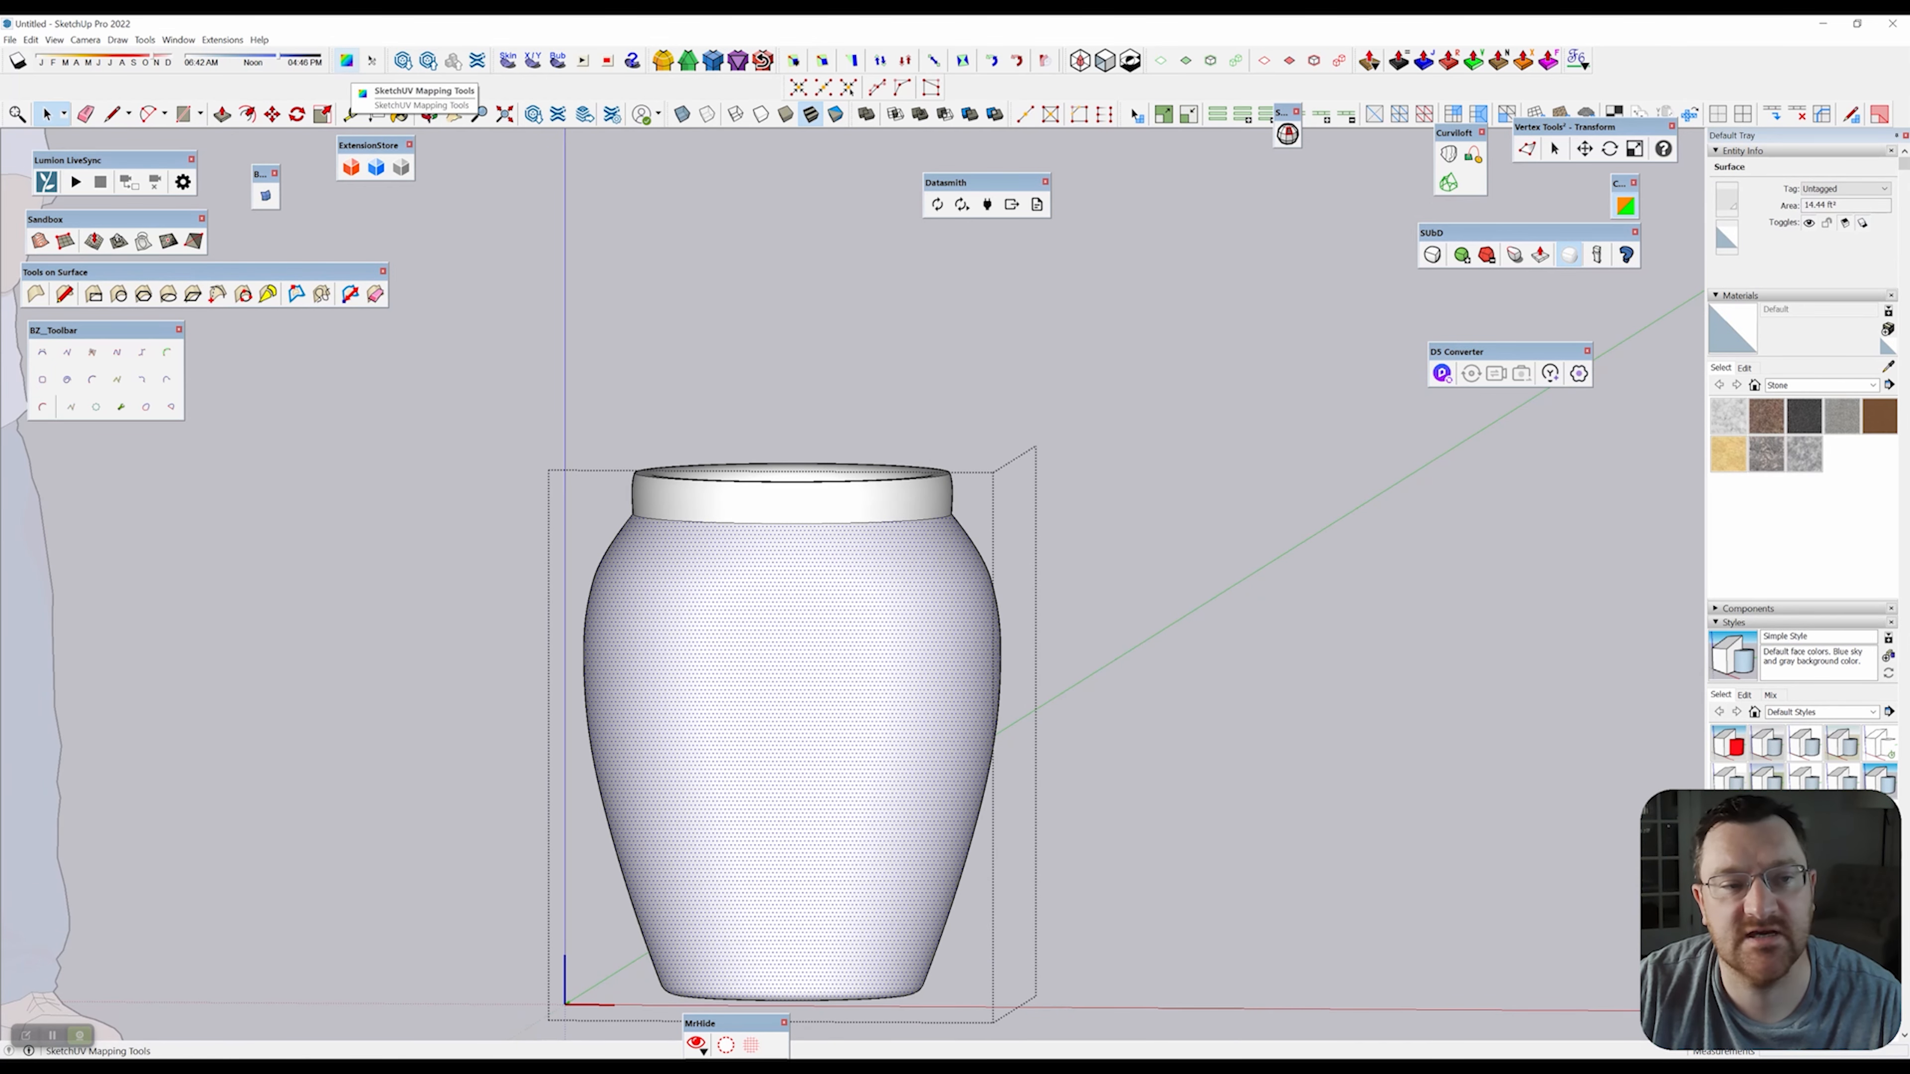
# Apply a view-based cylindrical UV map to the vase body with SketchUV and check the grid around it.
pyautogui.click(347, 63)
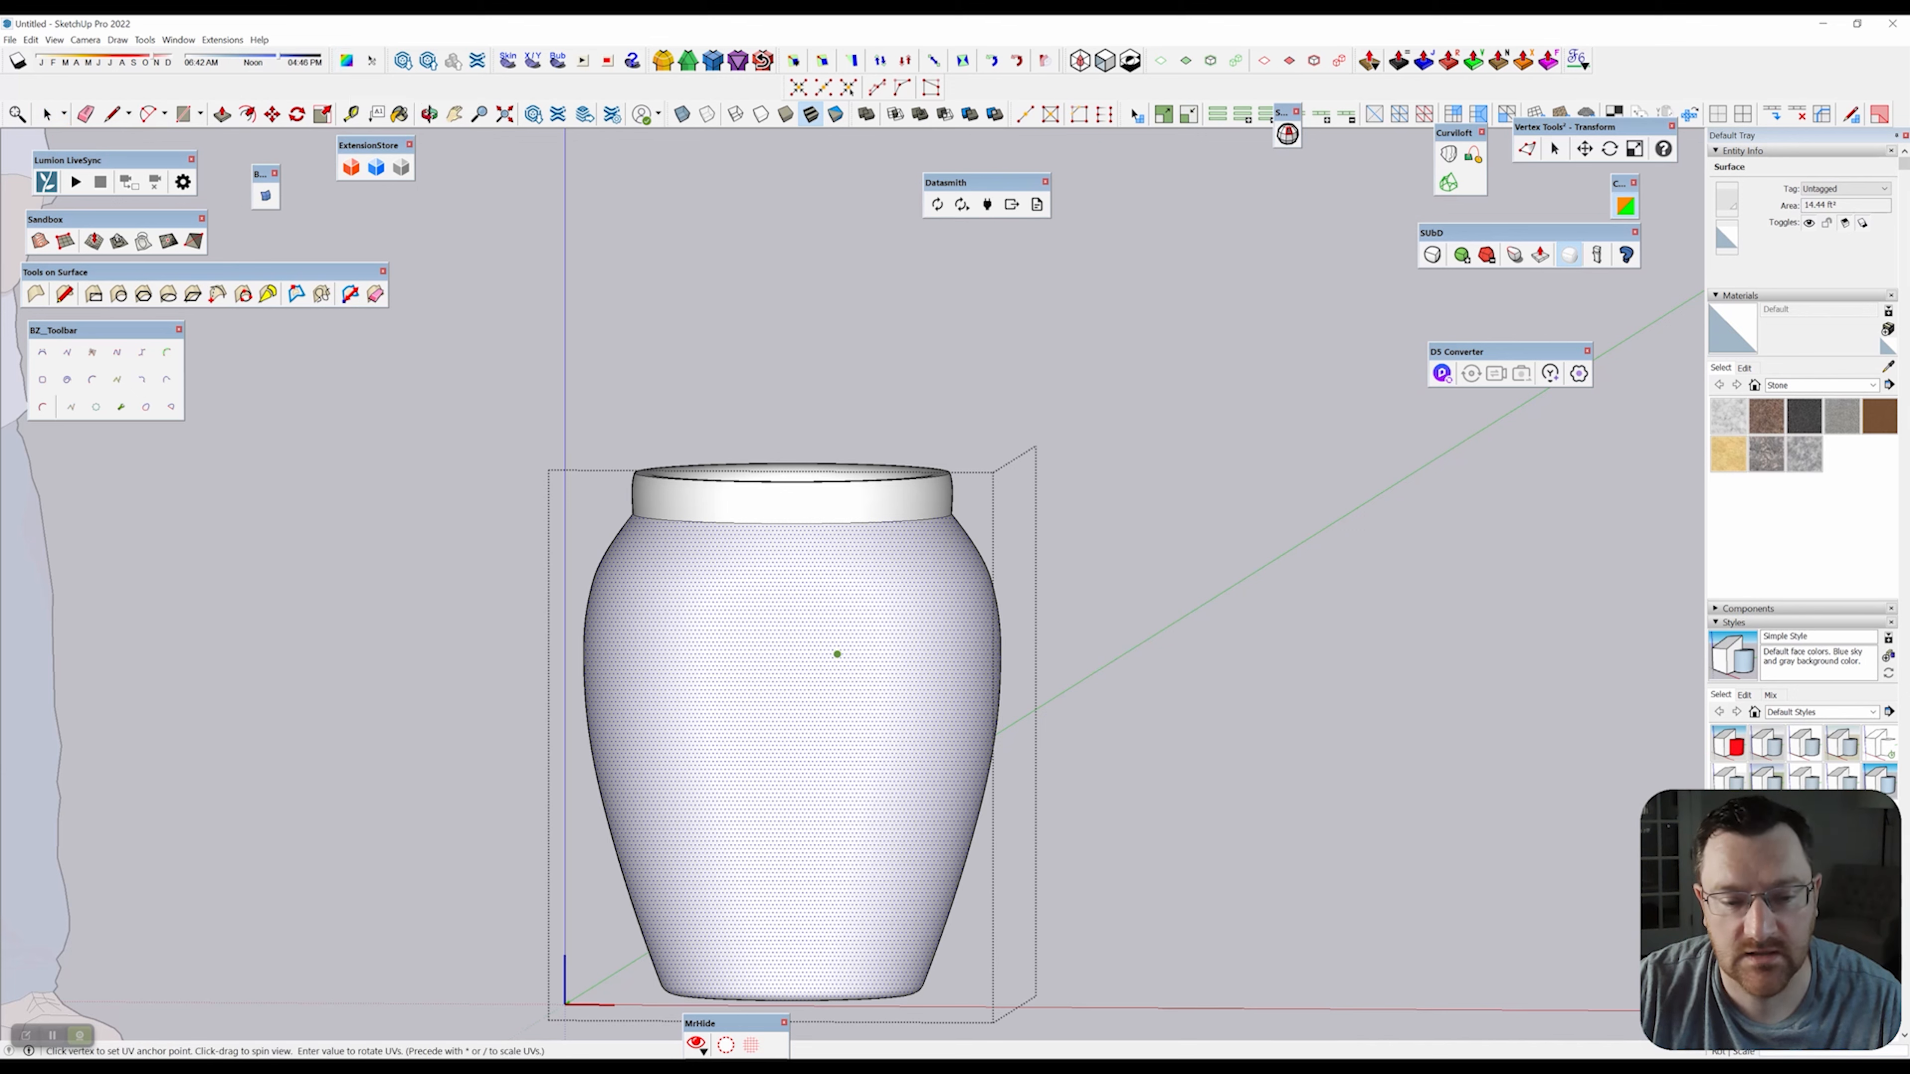
pyautogui.rightClick(816, 643)
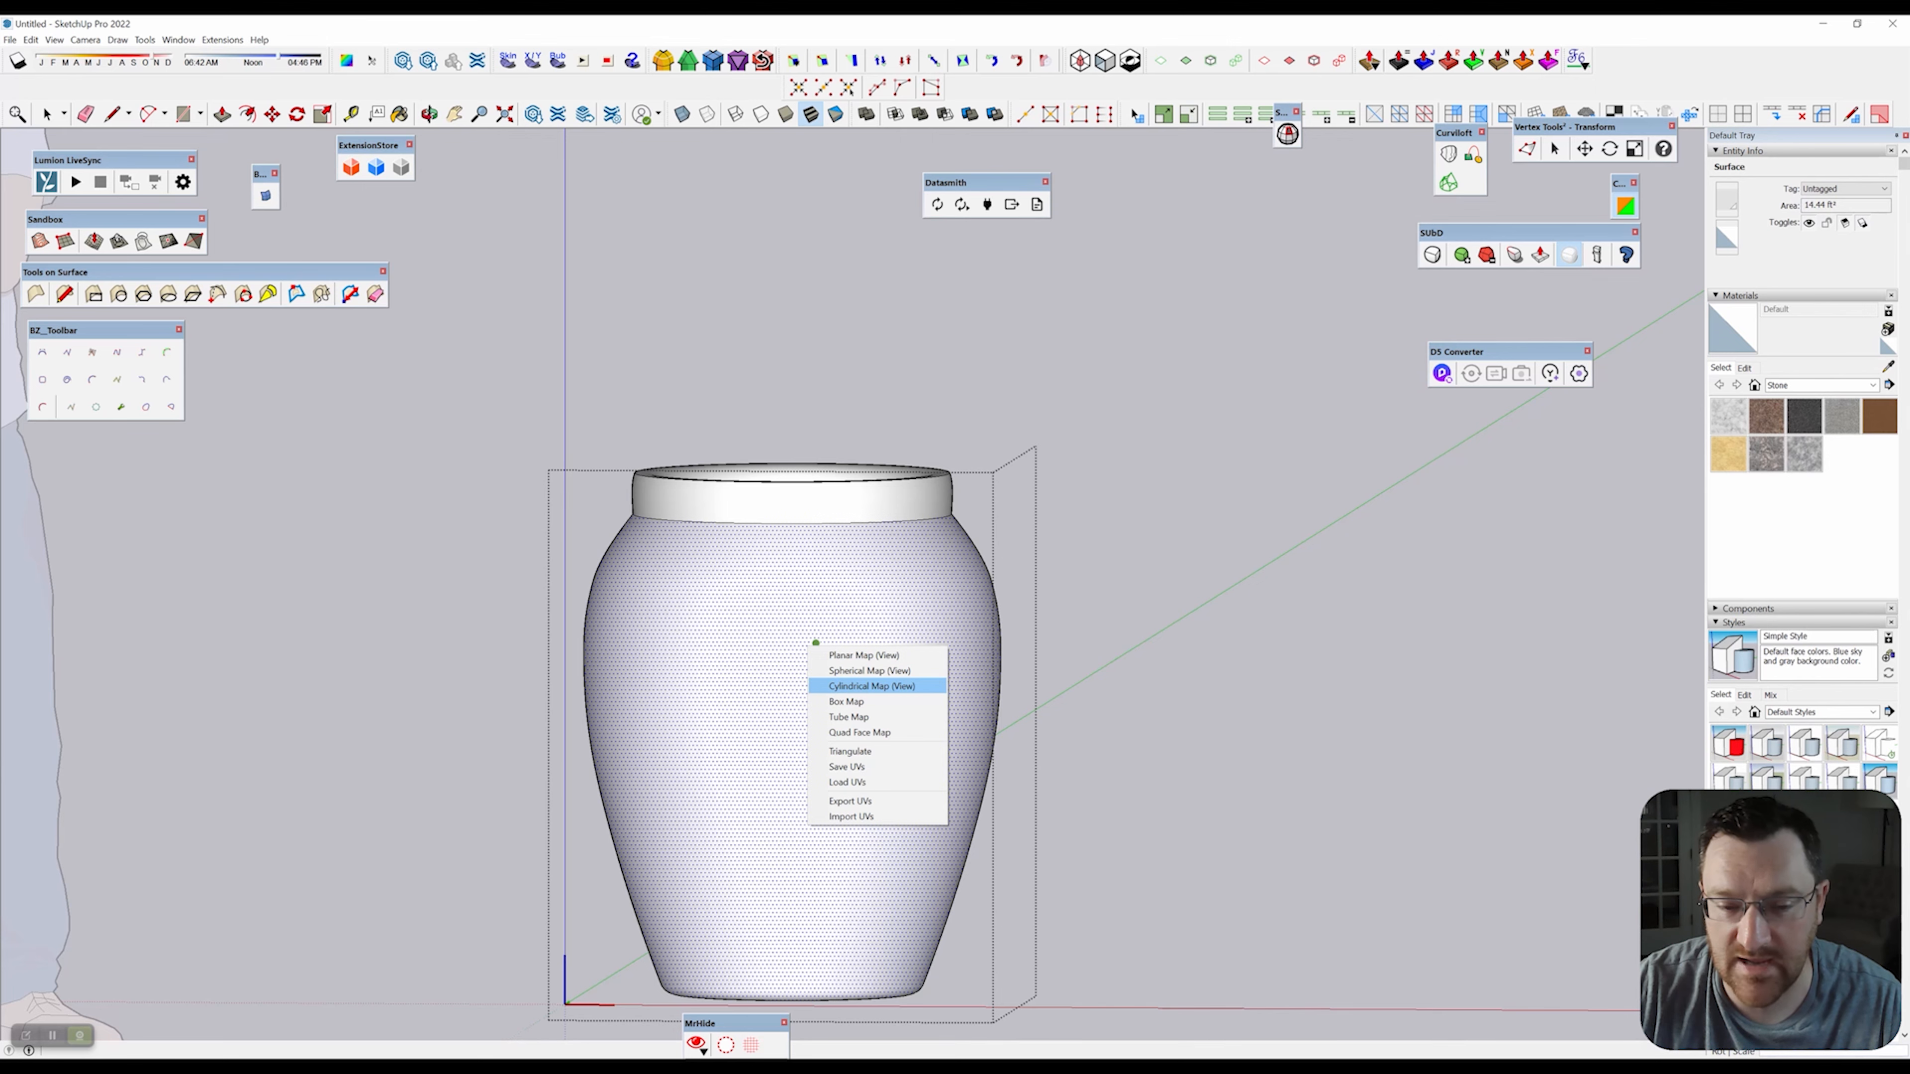
pyautogui.click(871, 686)
pyautogui.moveTo(872, 686); pyautogui.dragTo(444, 674, button='middle')
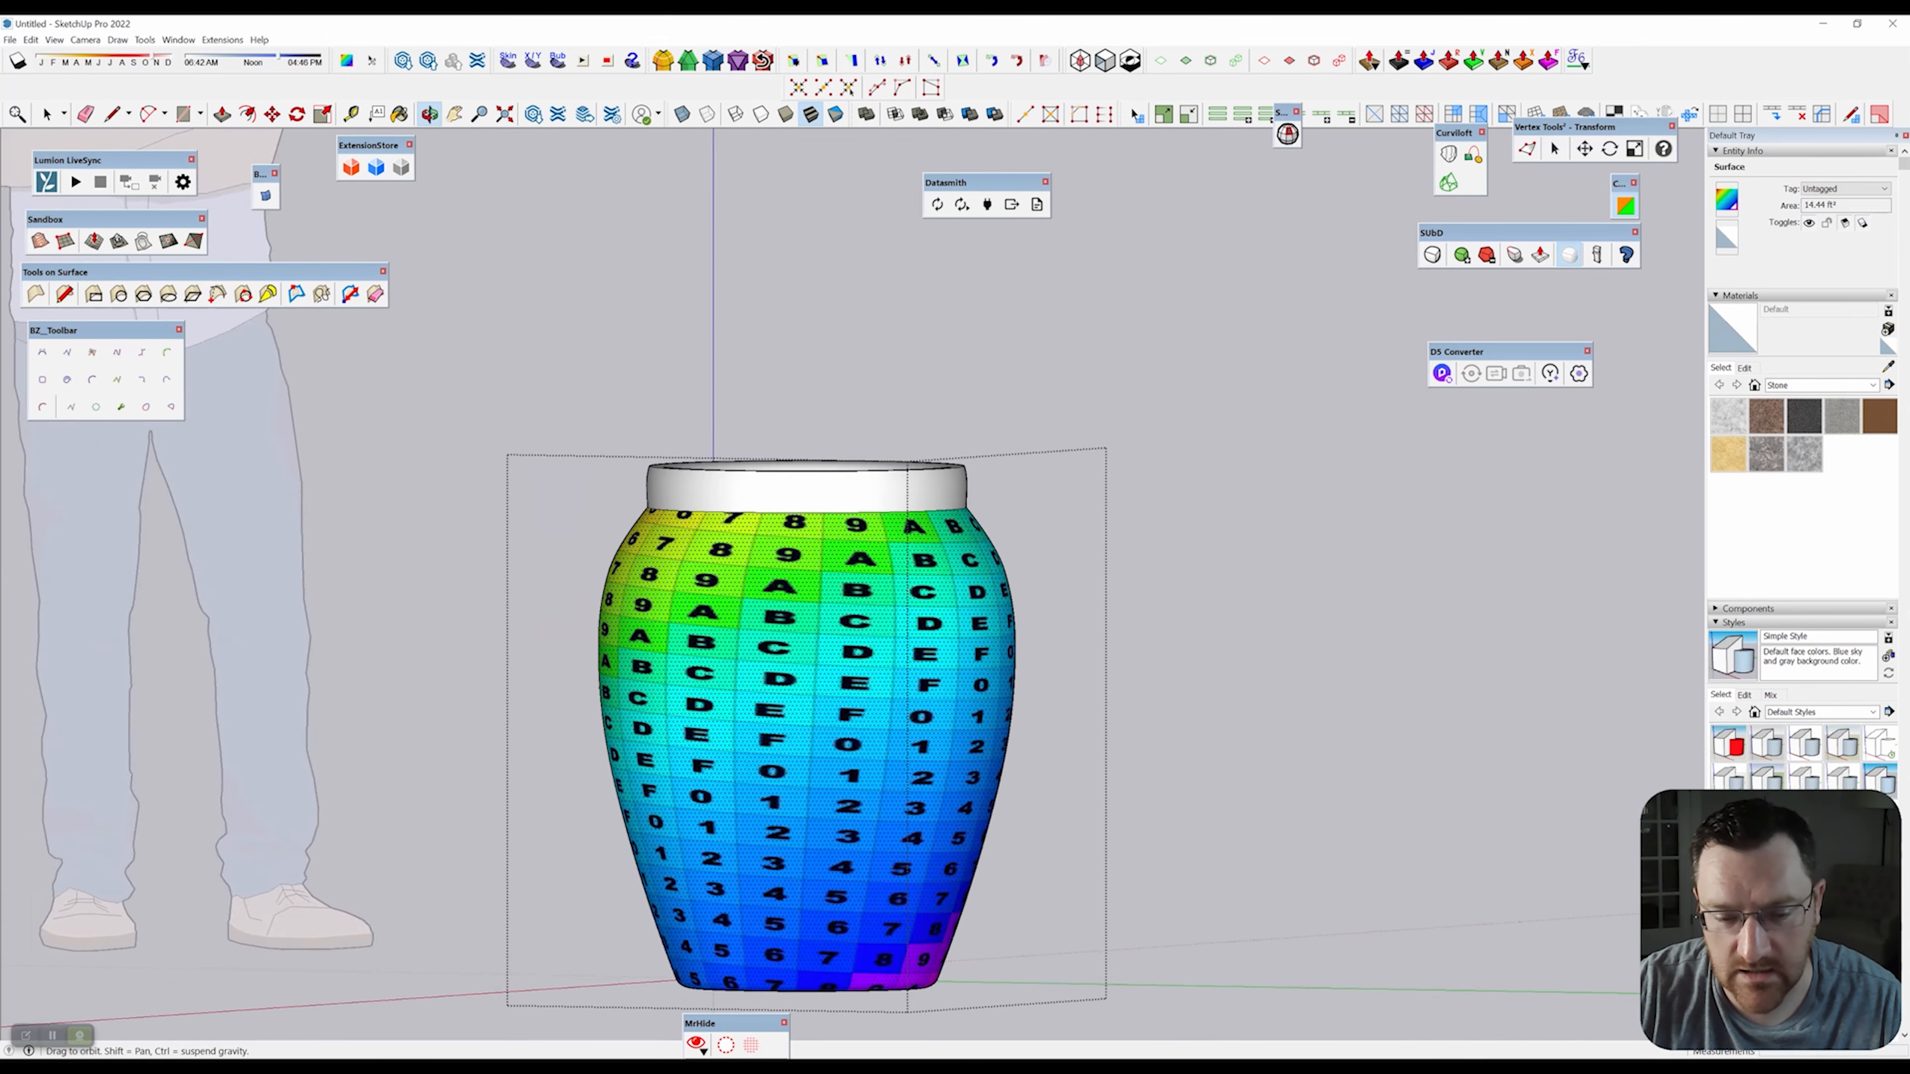
pyautogui.moveTo(842, 572)
pyautogui.mouseDown(button='middle')
pyautogui.moveTo(805, 561)
pyautogui.moveTo(1095, 525)
pyautogui.moveTo(677, 496)
pyautogui.mouseUp(button='middle')
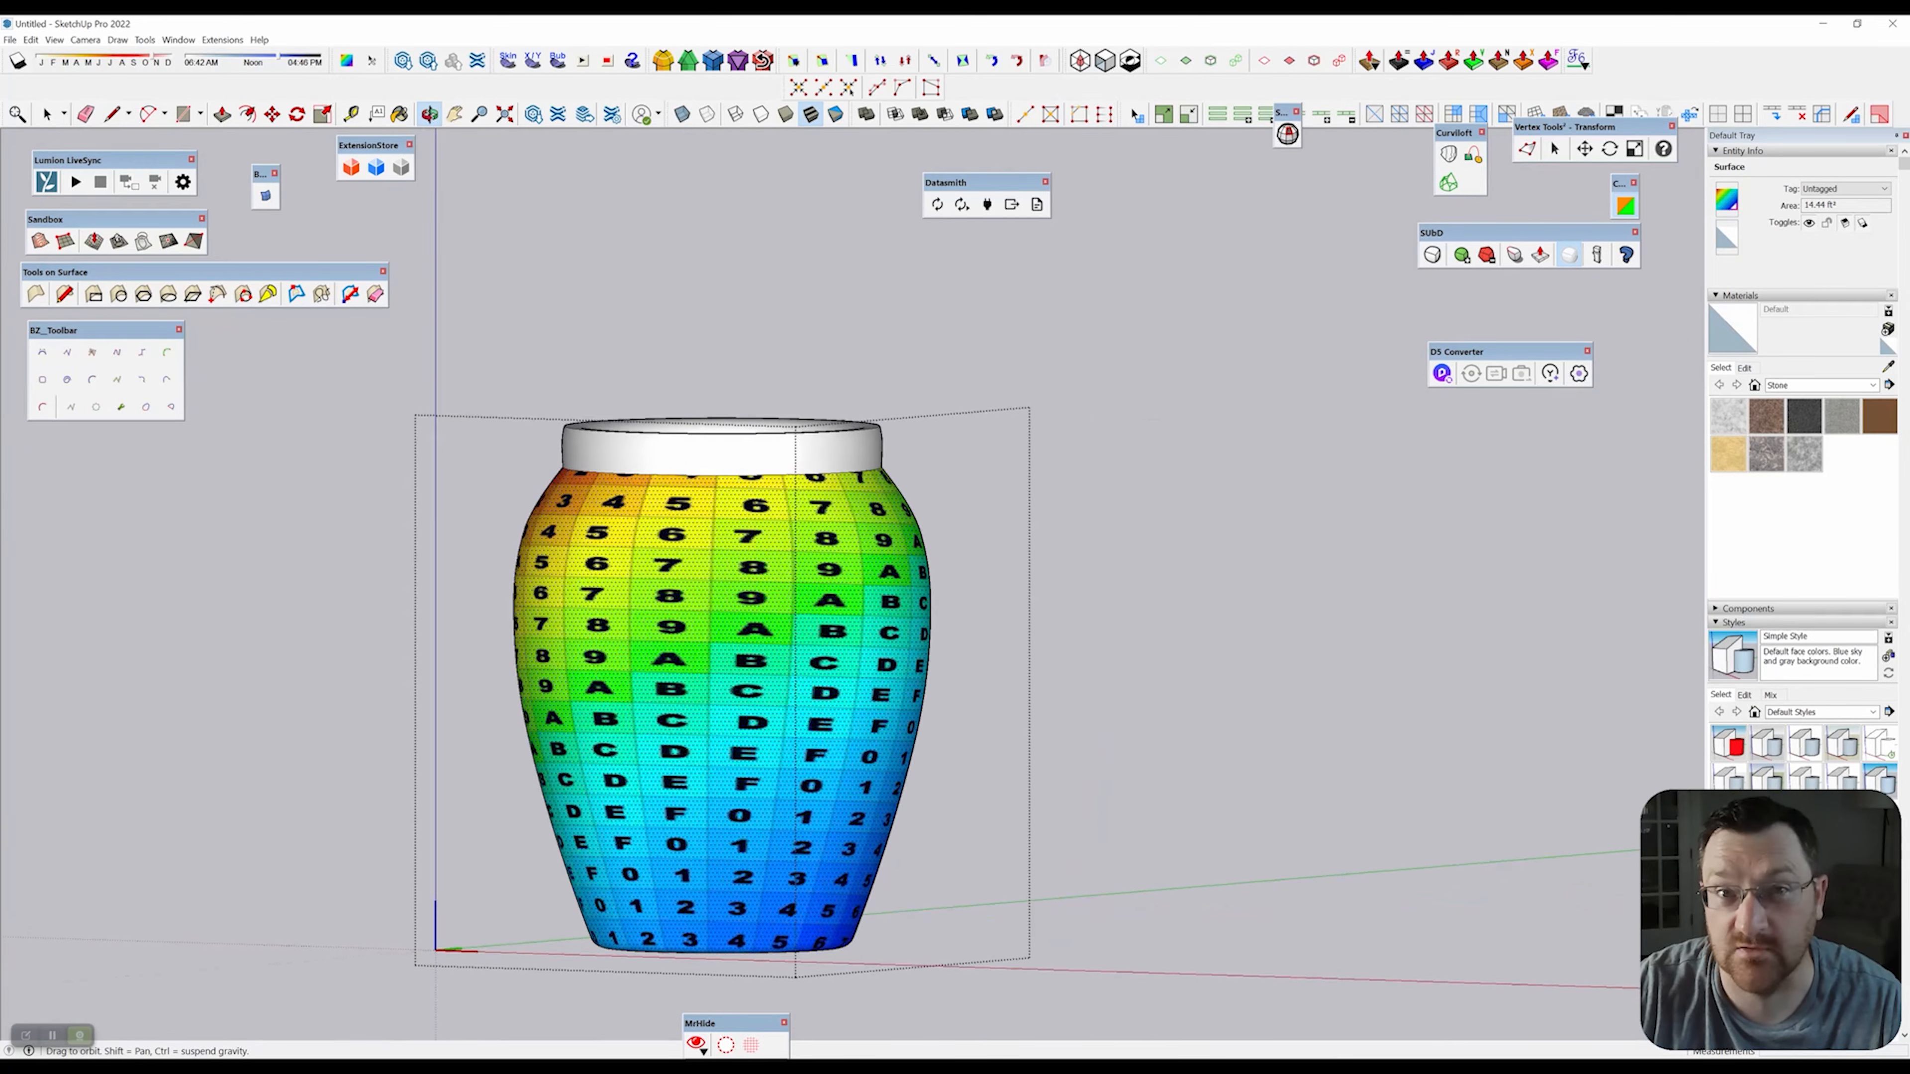
pyautogui.moveTo(894, 656); pyautogui.dragTo(879, 719, button='middle')
pyautogui.scroll(1, 854, 705)
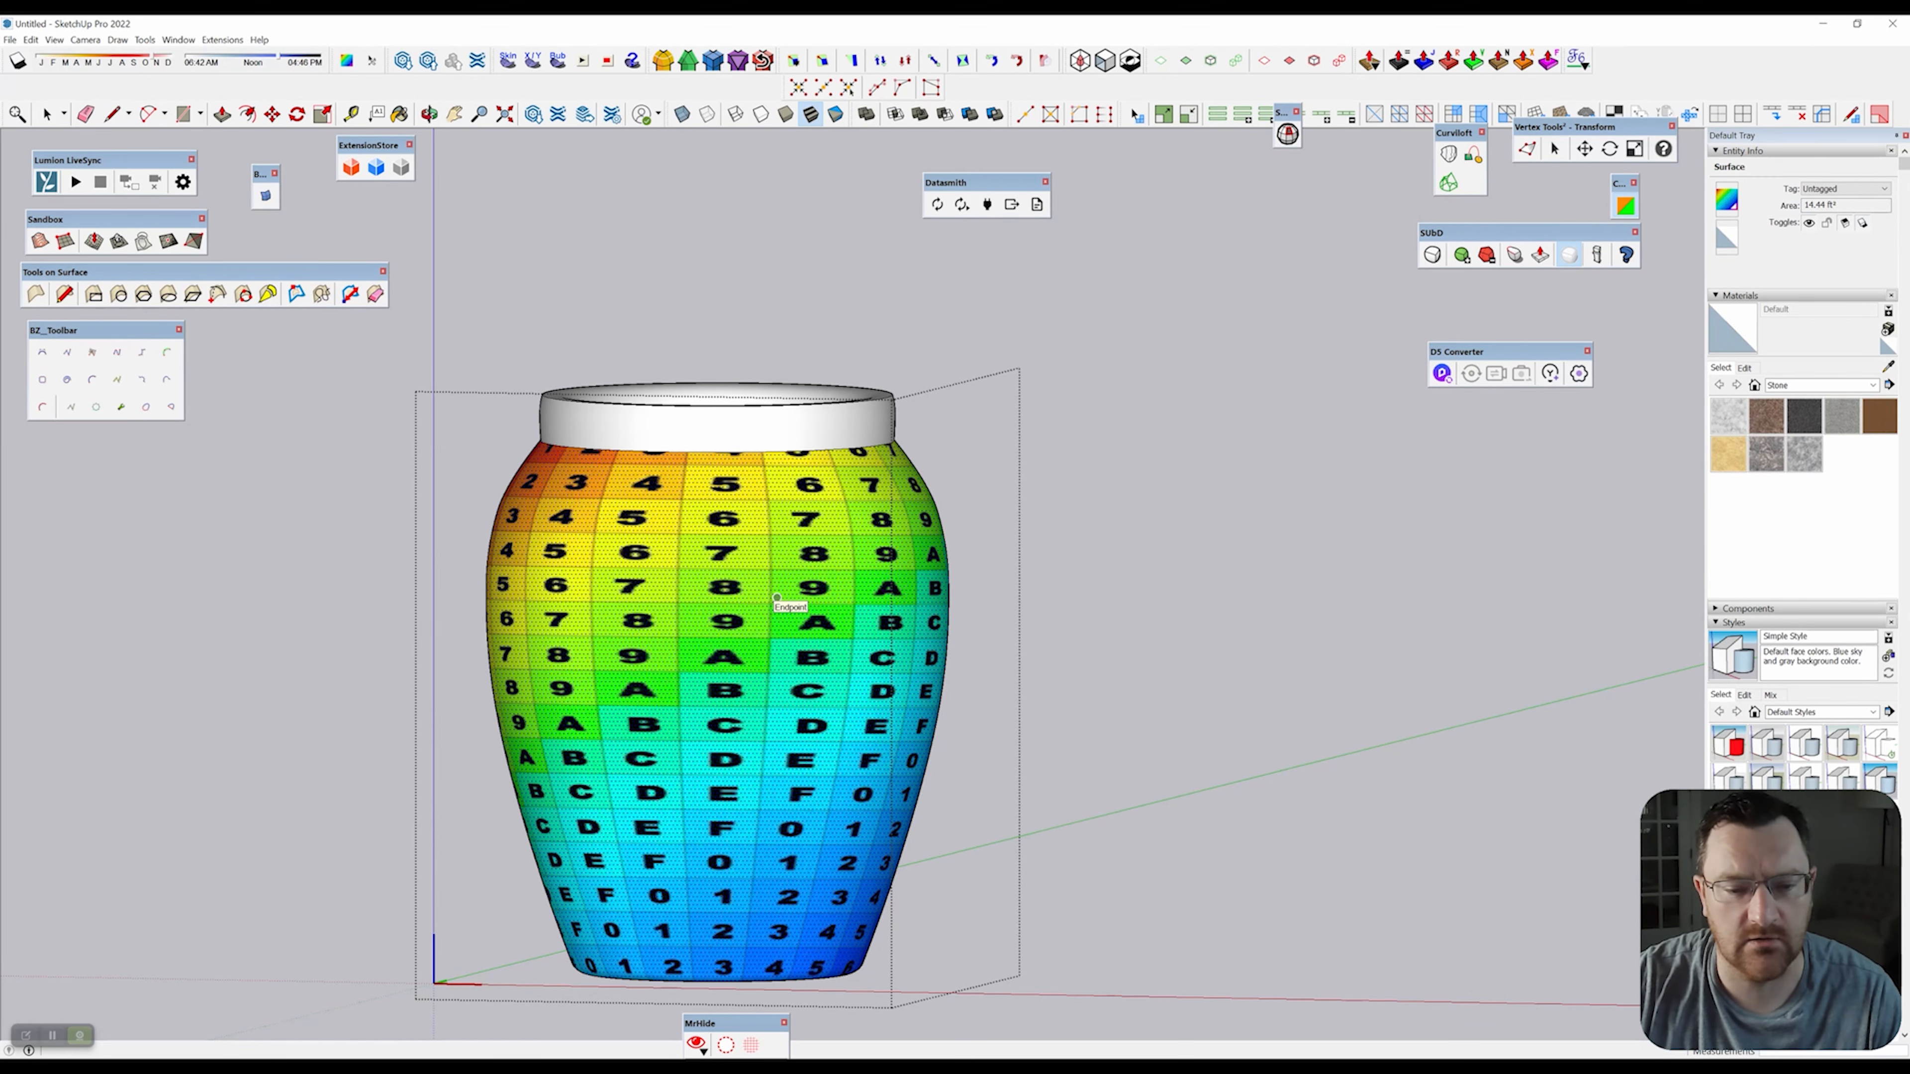
pyautogui.moveTo(737, 700); pyautogui.dragTo(647, 651, button='middle')
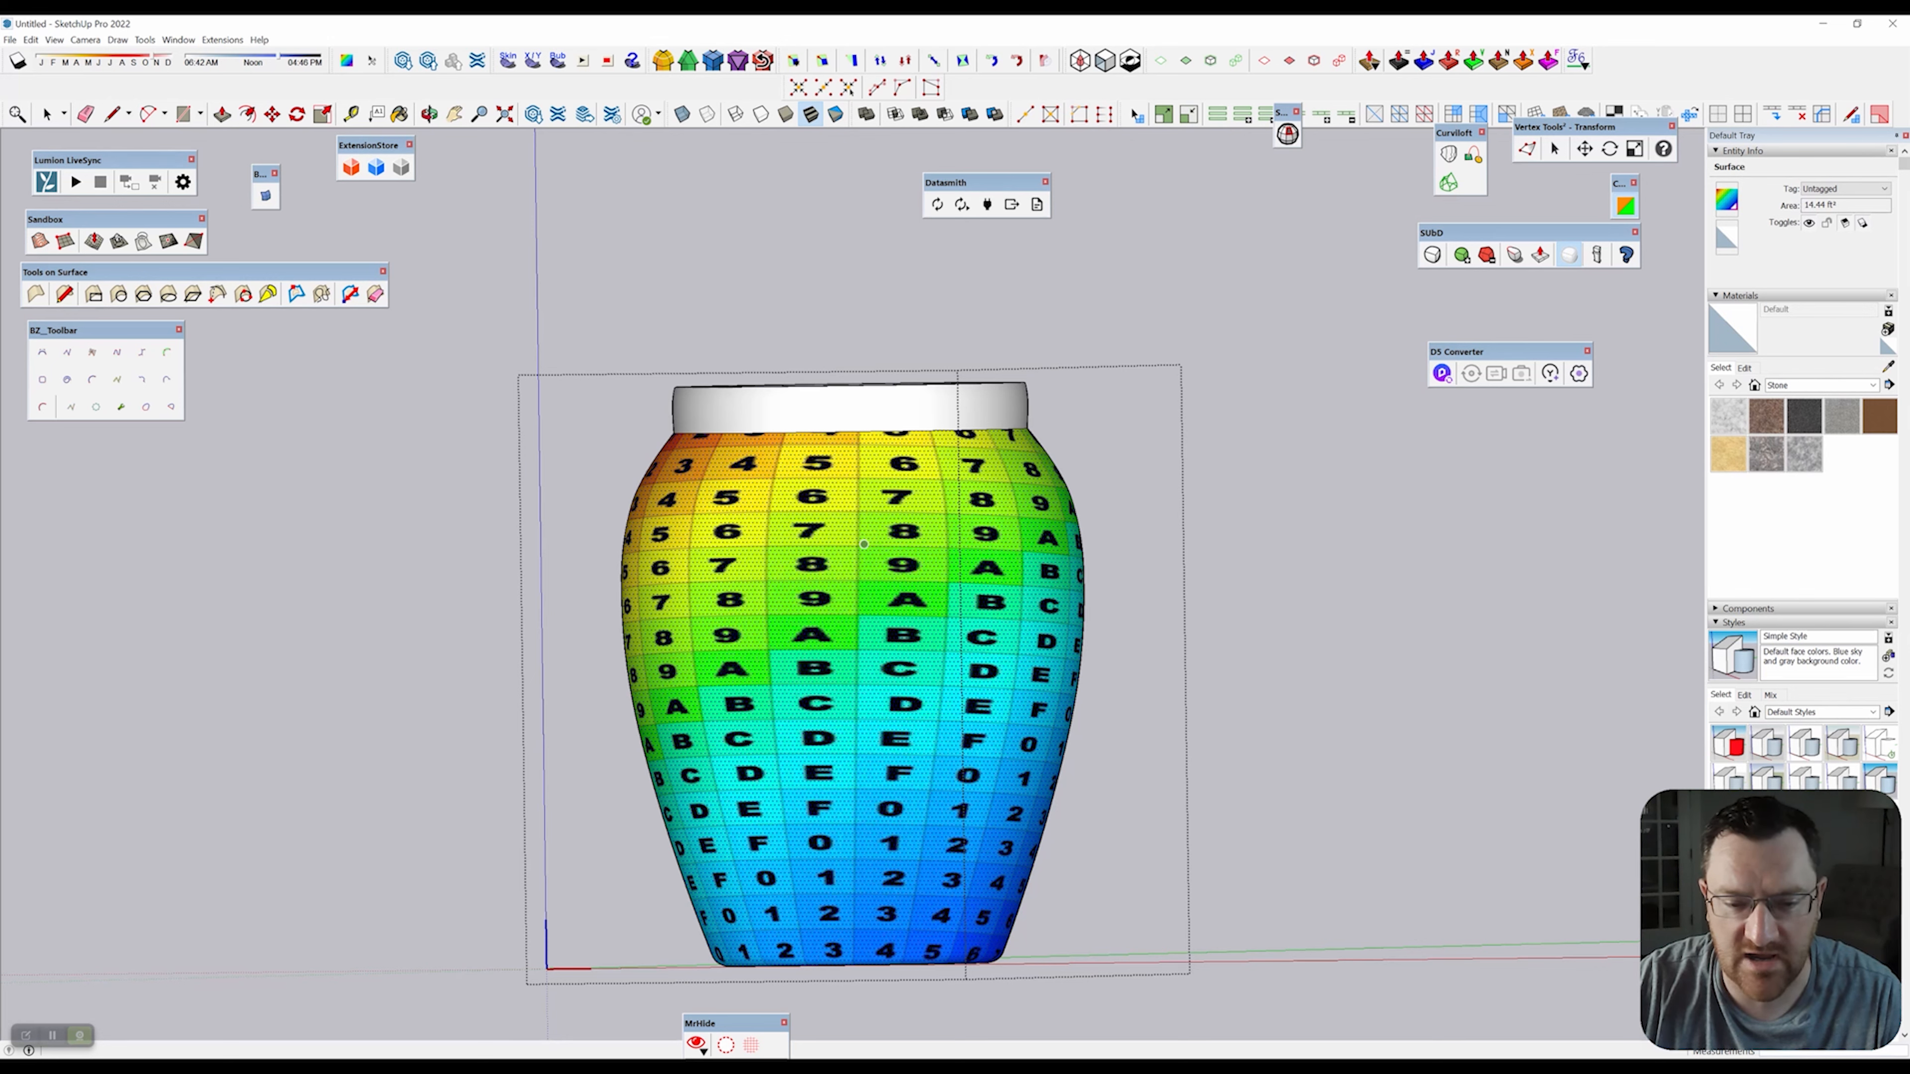
# Reapply the view-based cylindrical map to the vase body from a level side view and inspect it all round.
pyautogui.rightClick(864, 543)
pyautogui.press('Down')
pyautogui.press('Down')
pyautogui.press('Down')
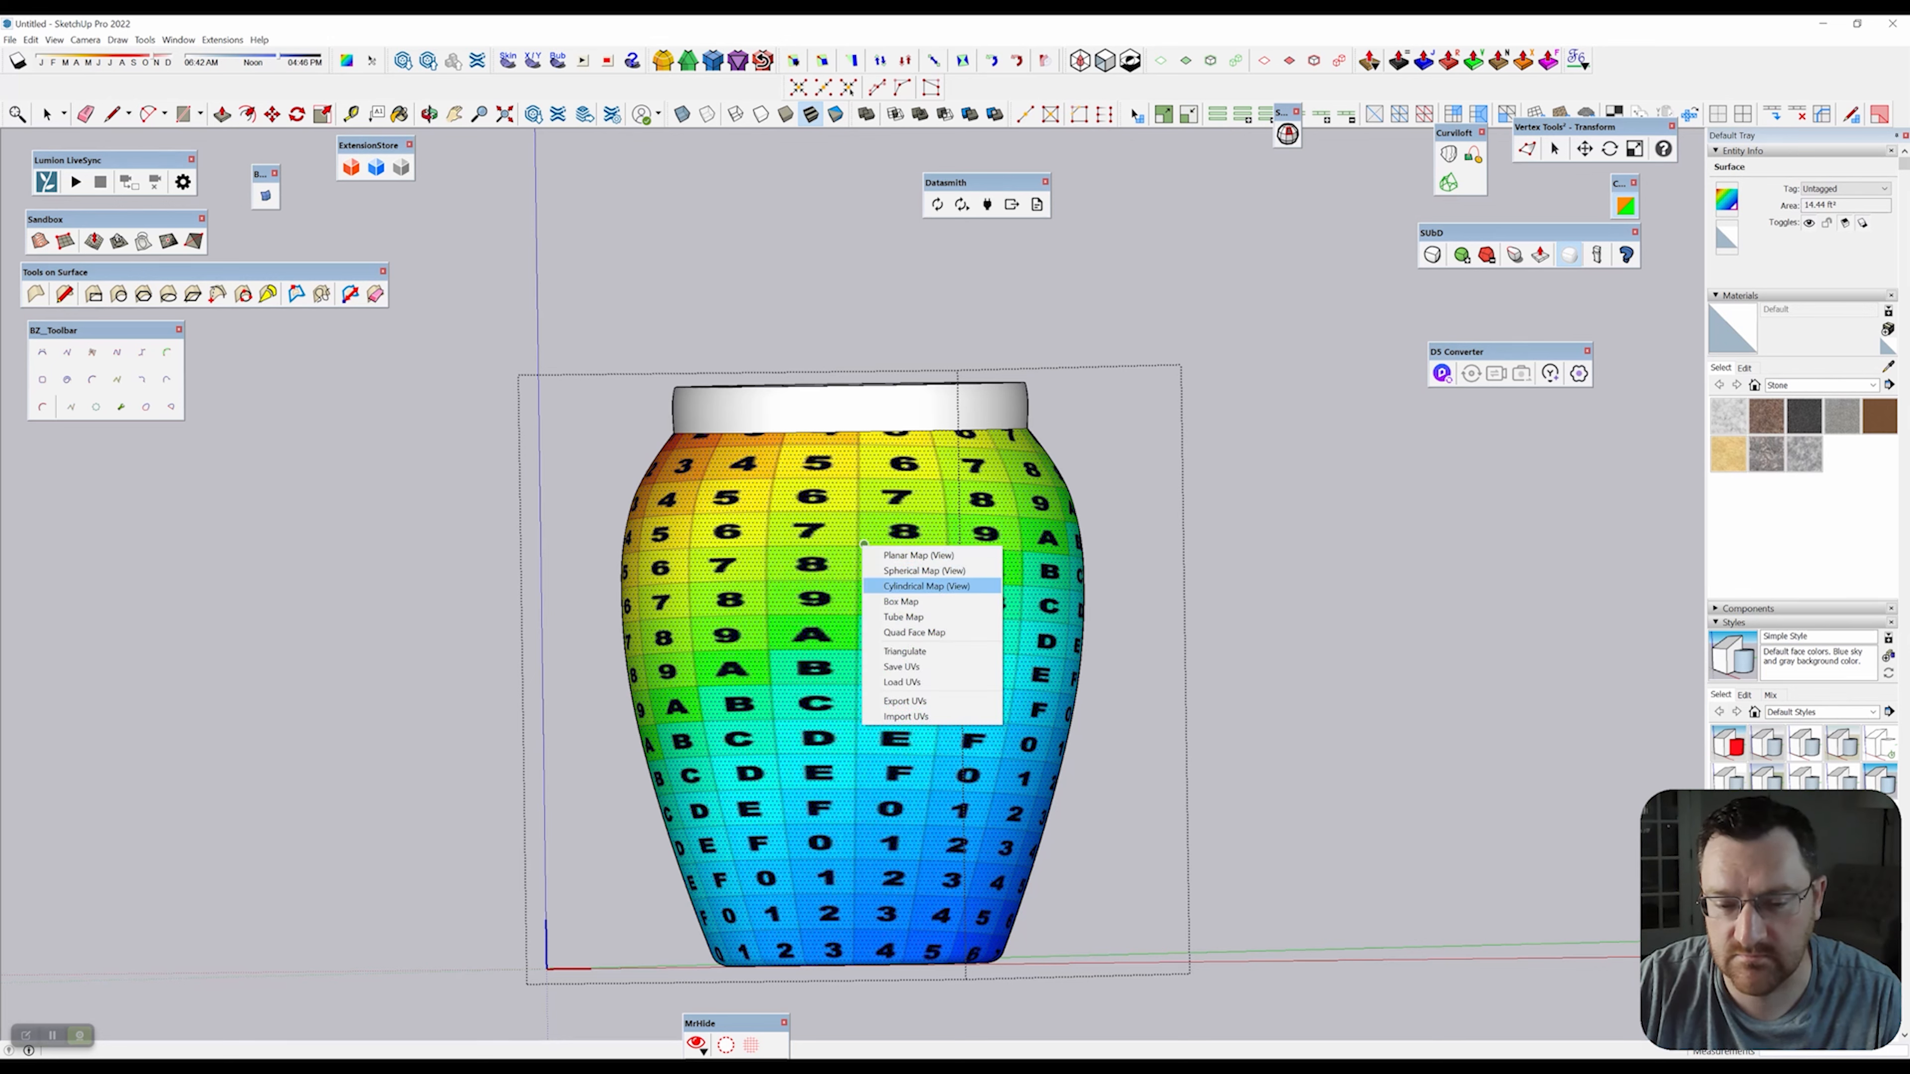
pyautogui.press('Return')
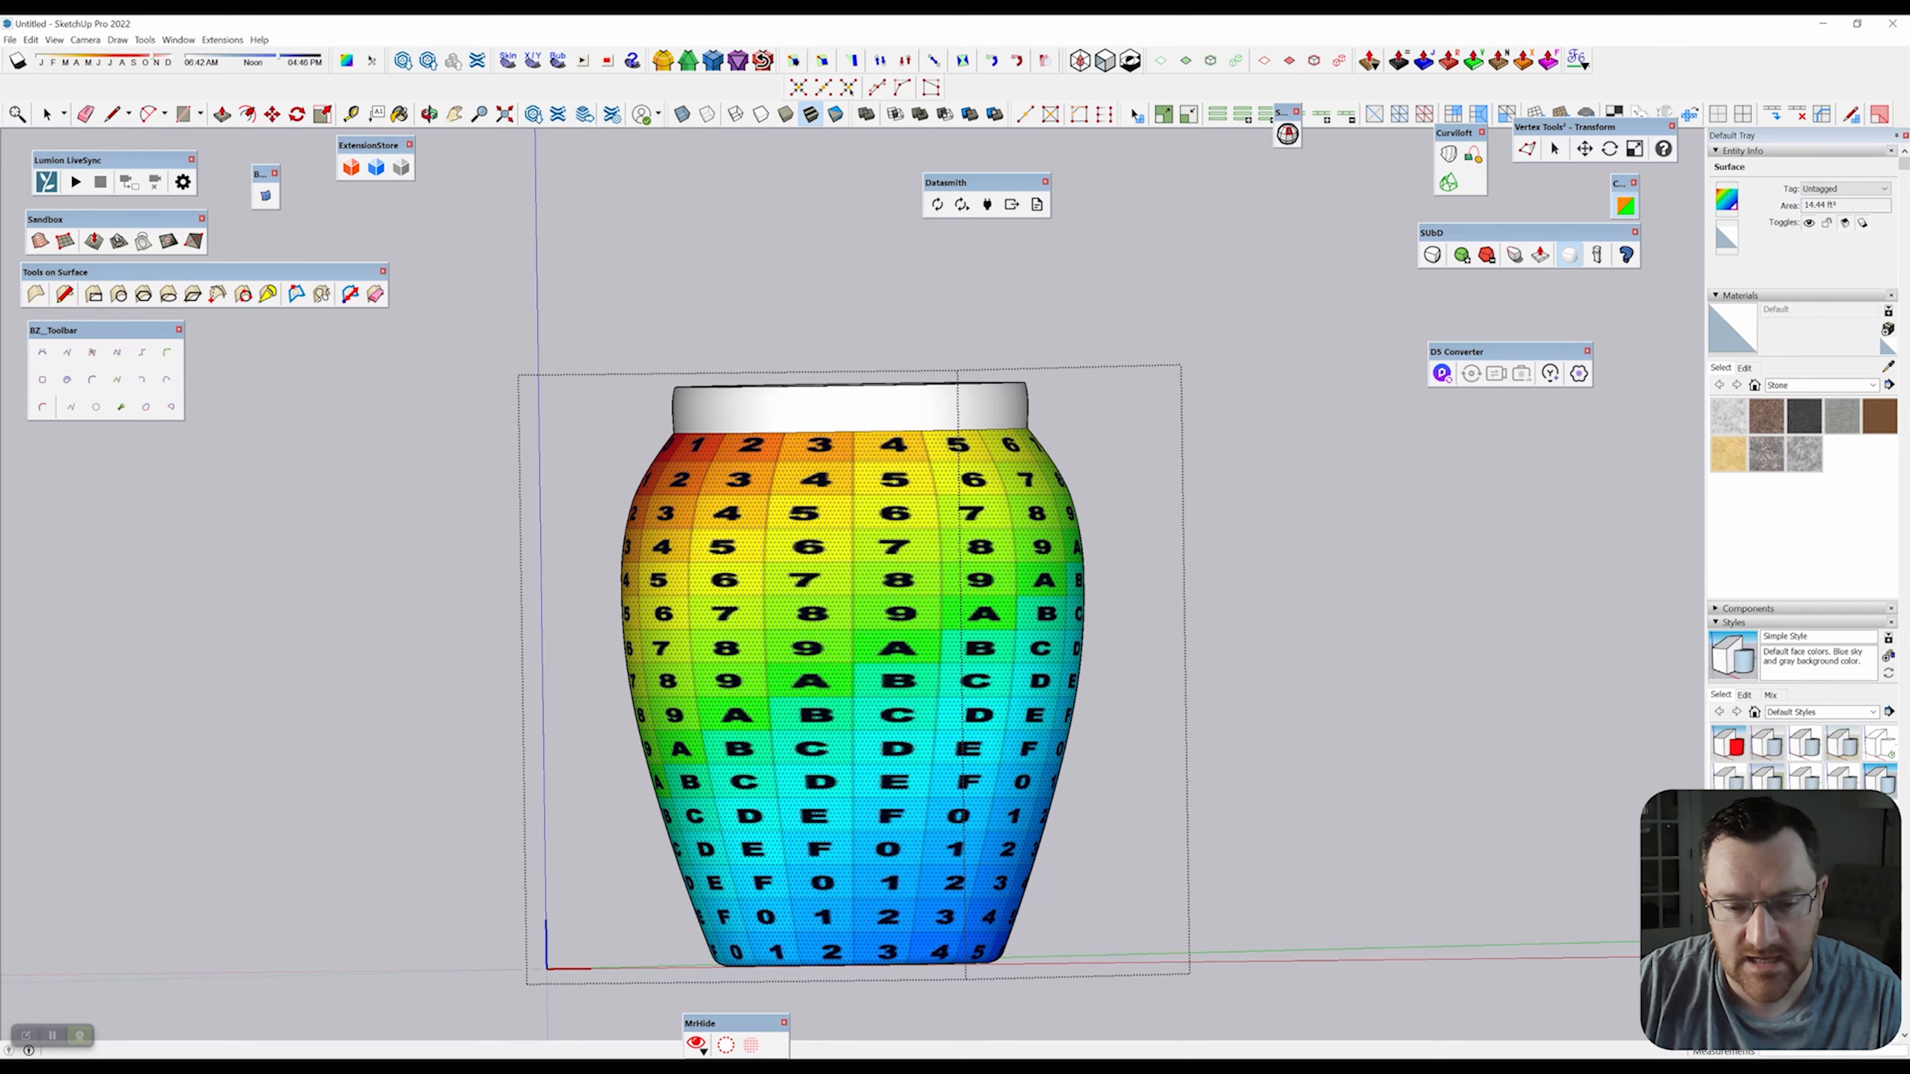
pyautogui.moveTo(993, 595); pyautogui.dragTo(752, 614, button='middle')
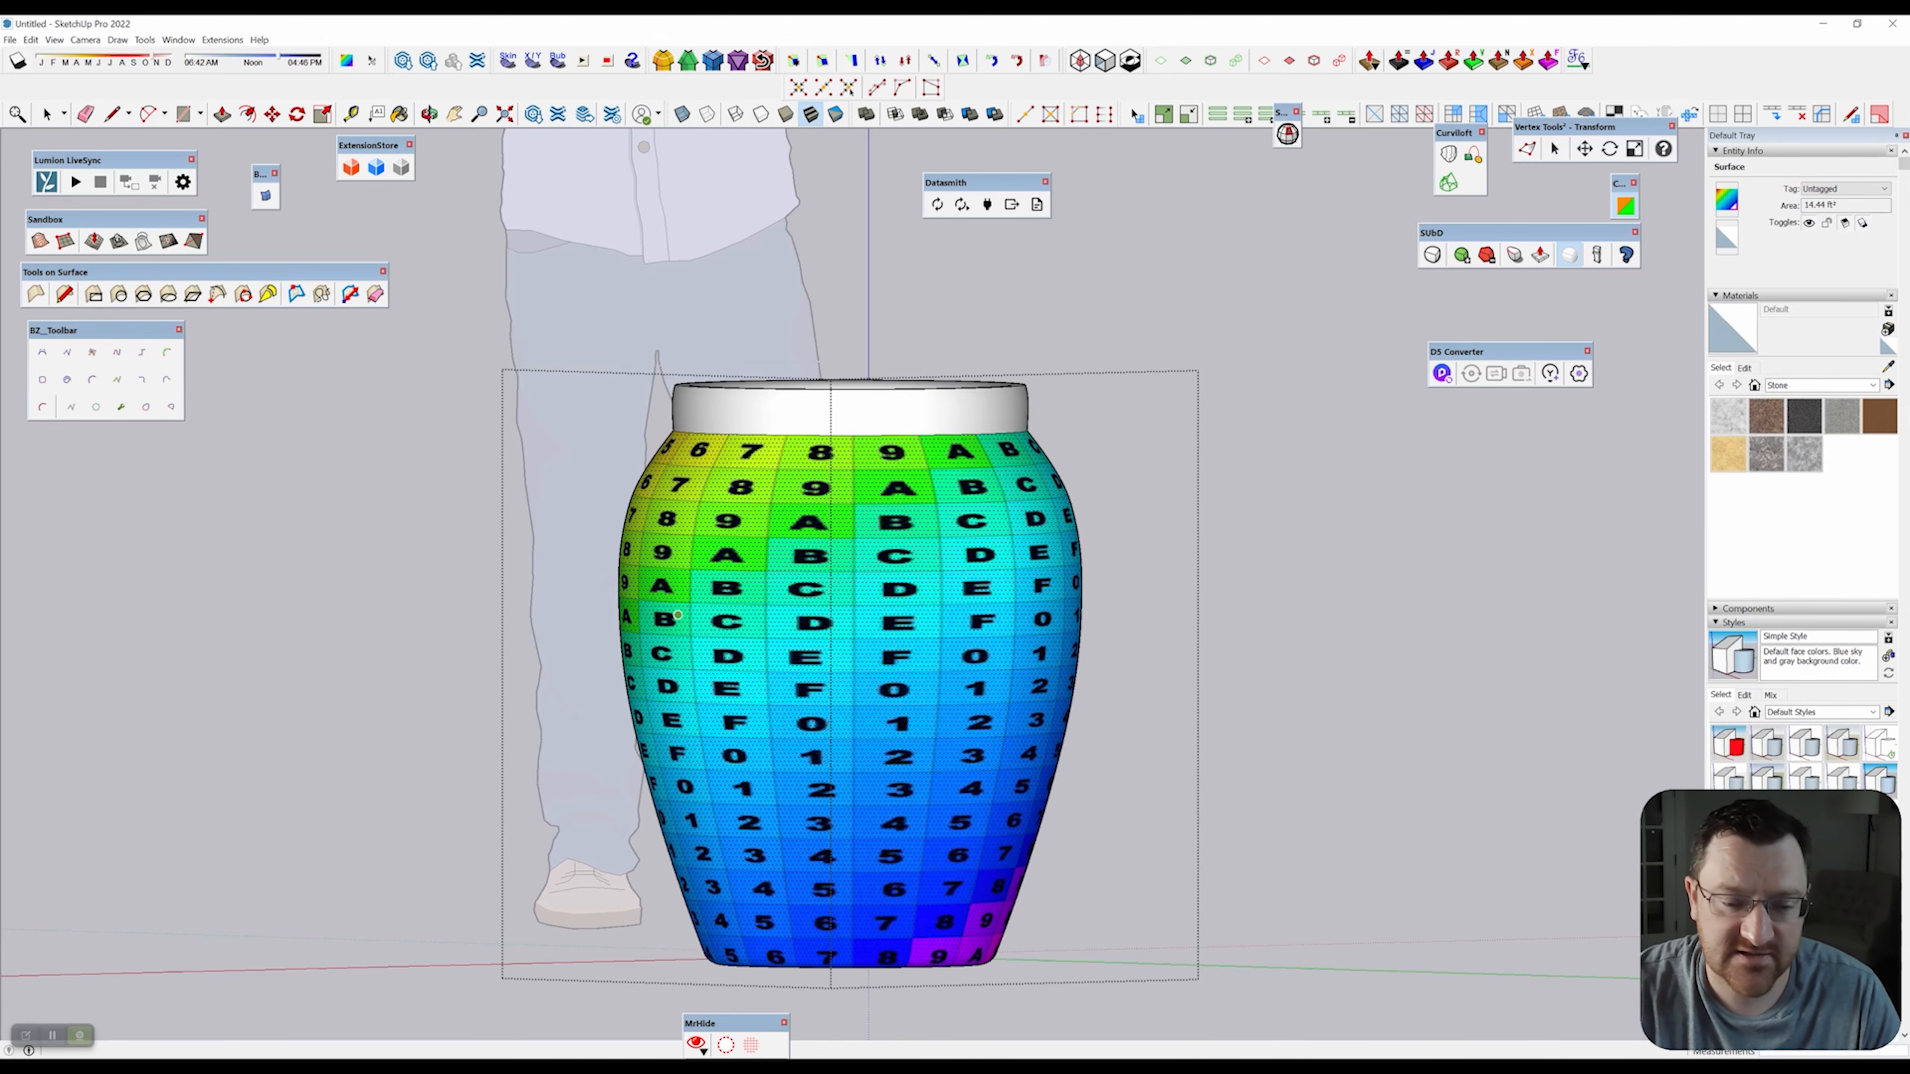
pyautogui.moveTo(678, 615); pyautogui.dragTo(970, 602, button='middle')
pyautogui.scroll(-5, 970, 587)
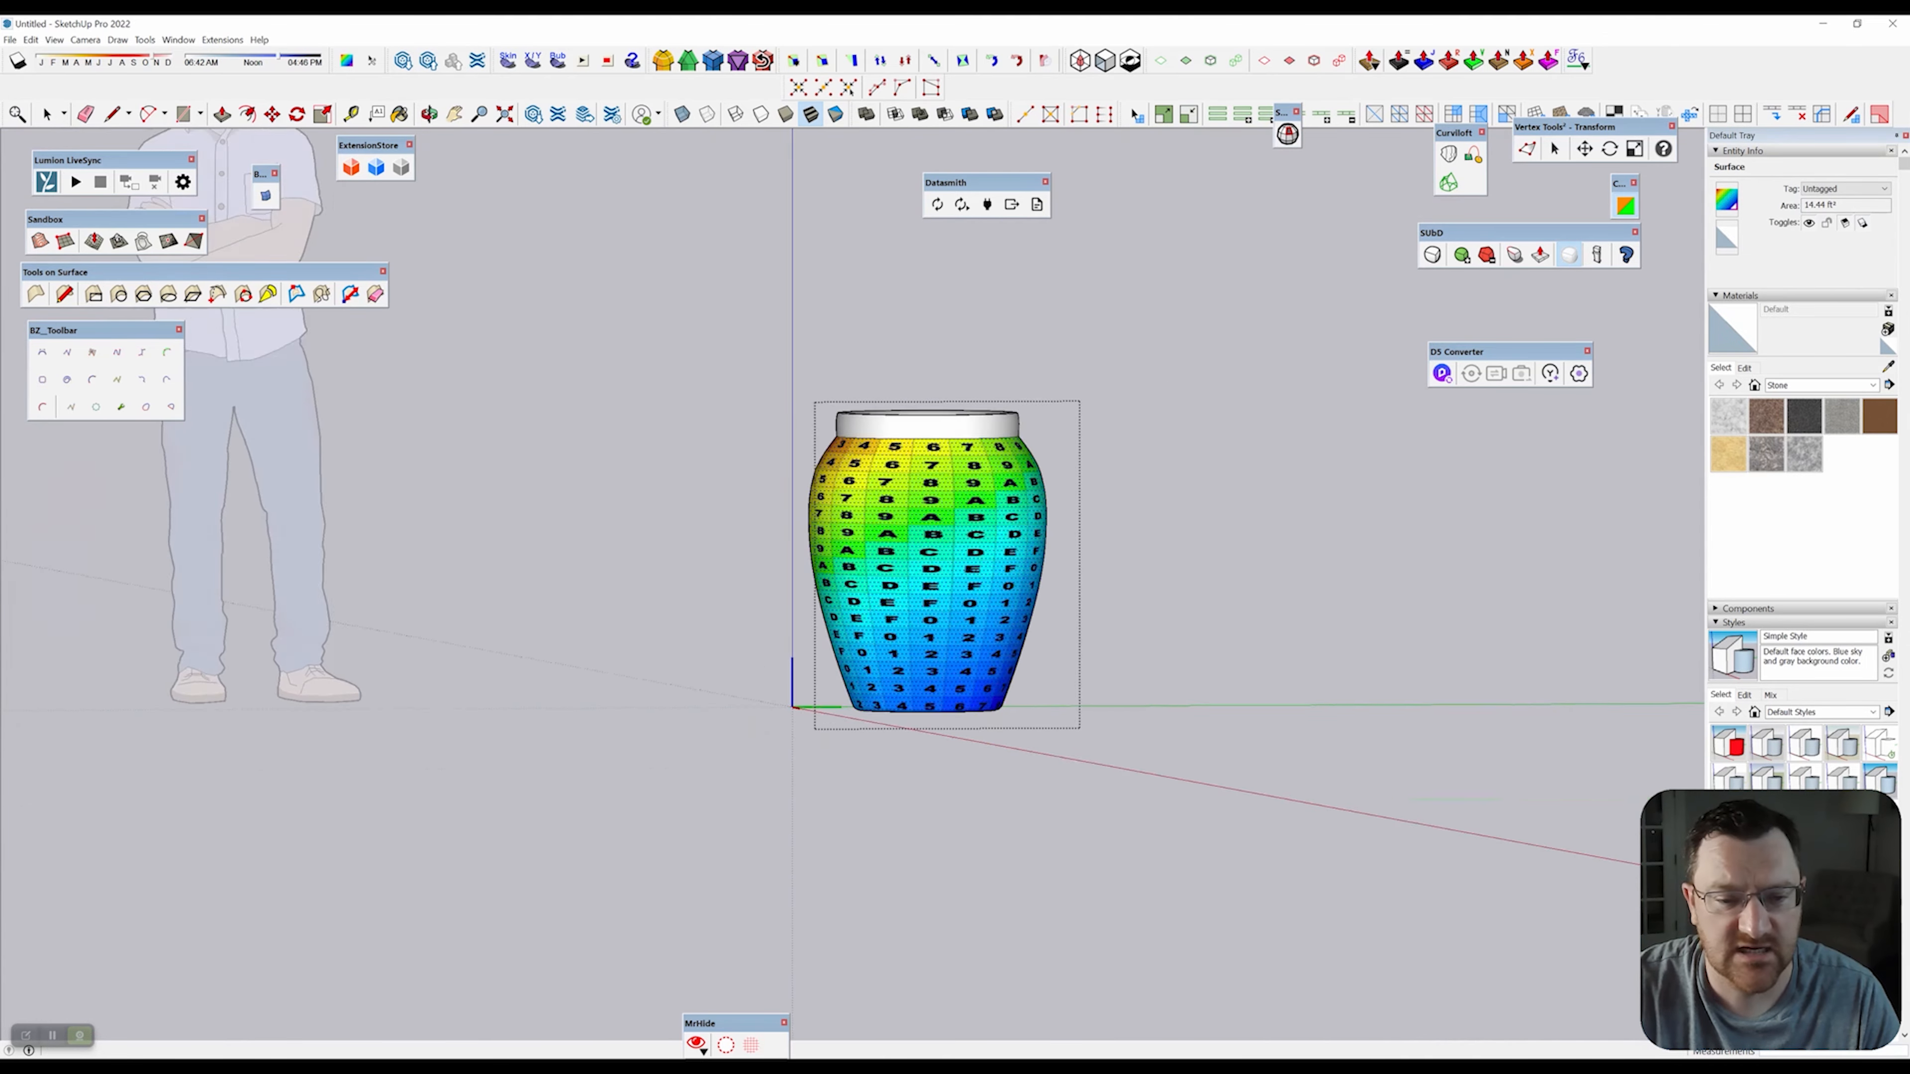
# Select only the outer side surface of the vase rim inside the open component.
pyautogui.moveTo(955, 361)
pyautogui.mouseDown(button='middle')
pyautogui.moveTo(973, 456)
pyautogui.moveTo(1128, 461)
pyautogui.moveTo(1129, 368)
pyautogui.moveTo(1144, 402)
pyautogui.mouseUp(button='middle')
pyautogui.scroll(4, 972, 456)
pyautogui.scroll(3, 1038, 503)
pyautogui.doubleClick(1037, 497)
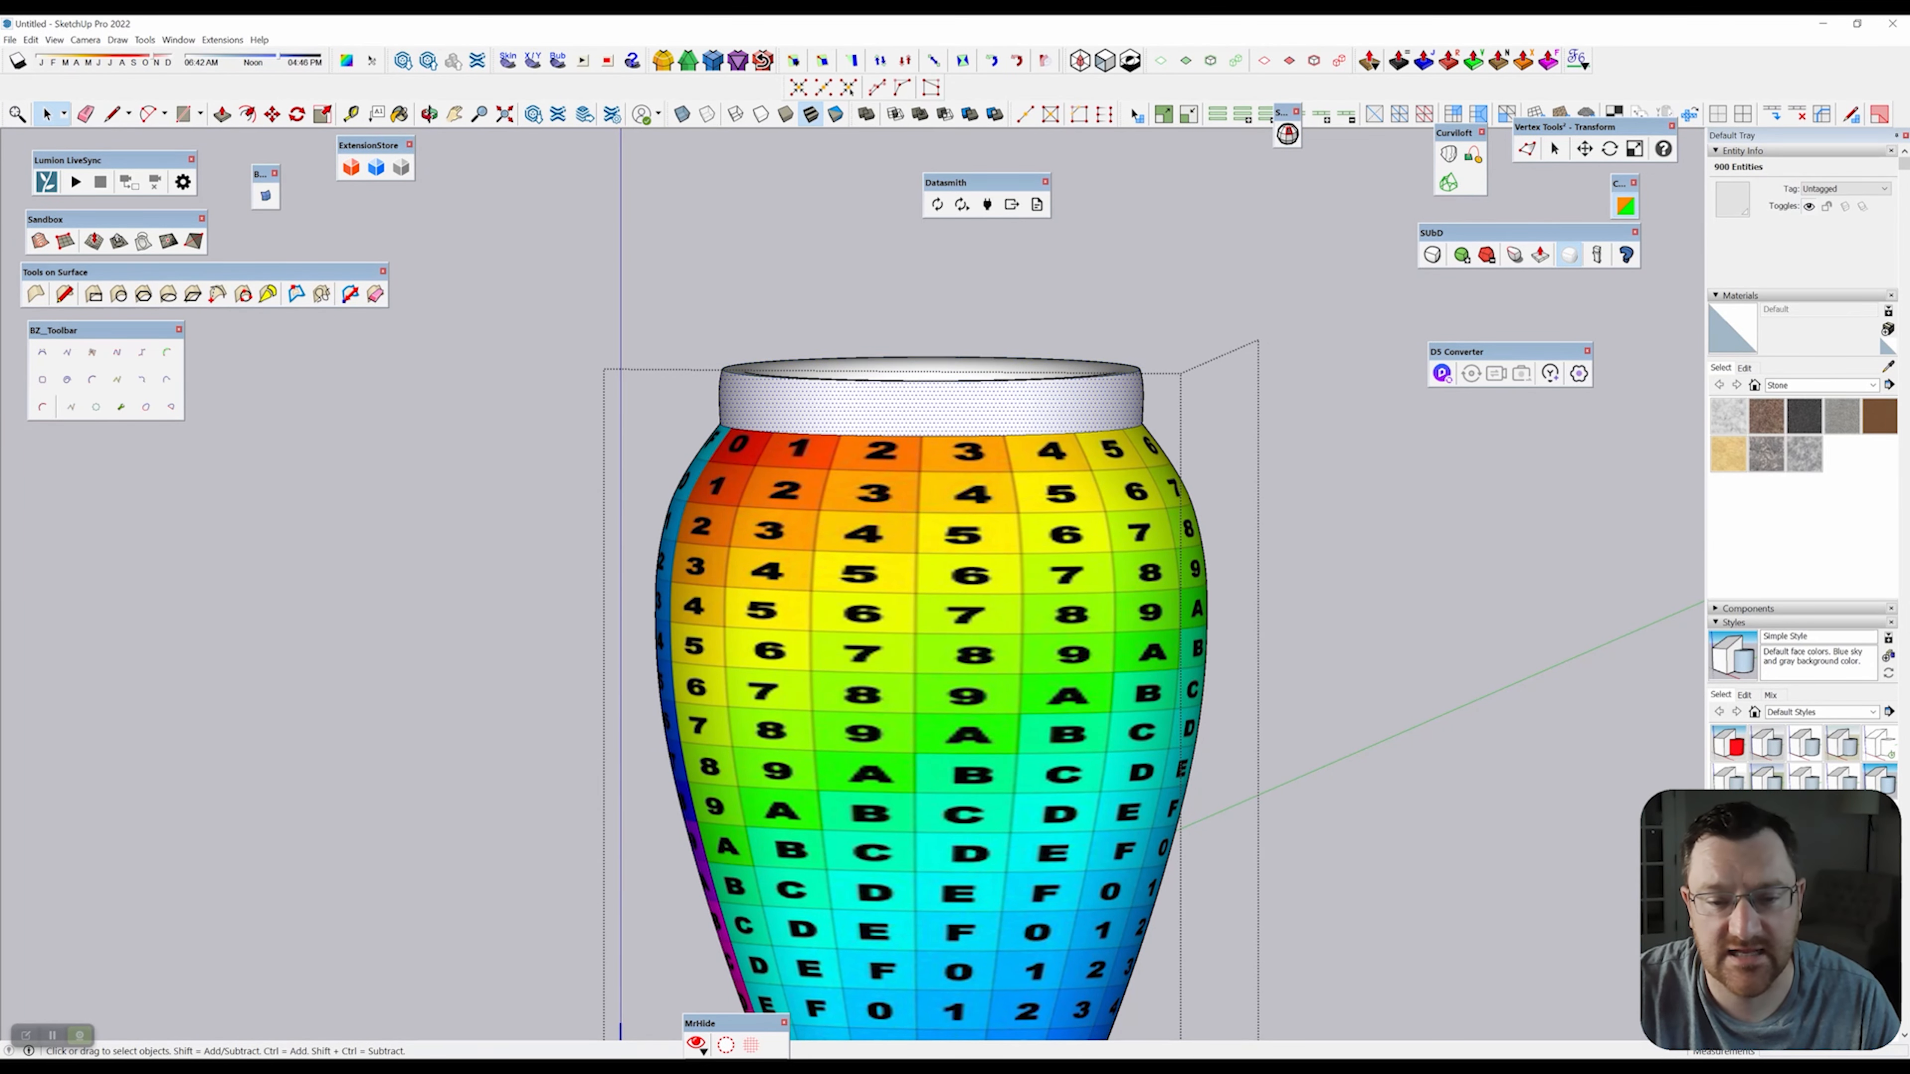
pyautogui.tripleClick(932, 406)
pyautogui.hotkey('ctrl', 'g')
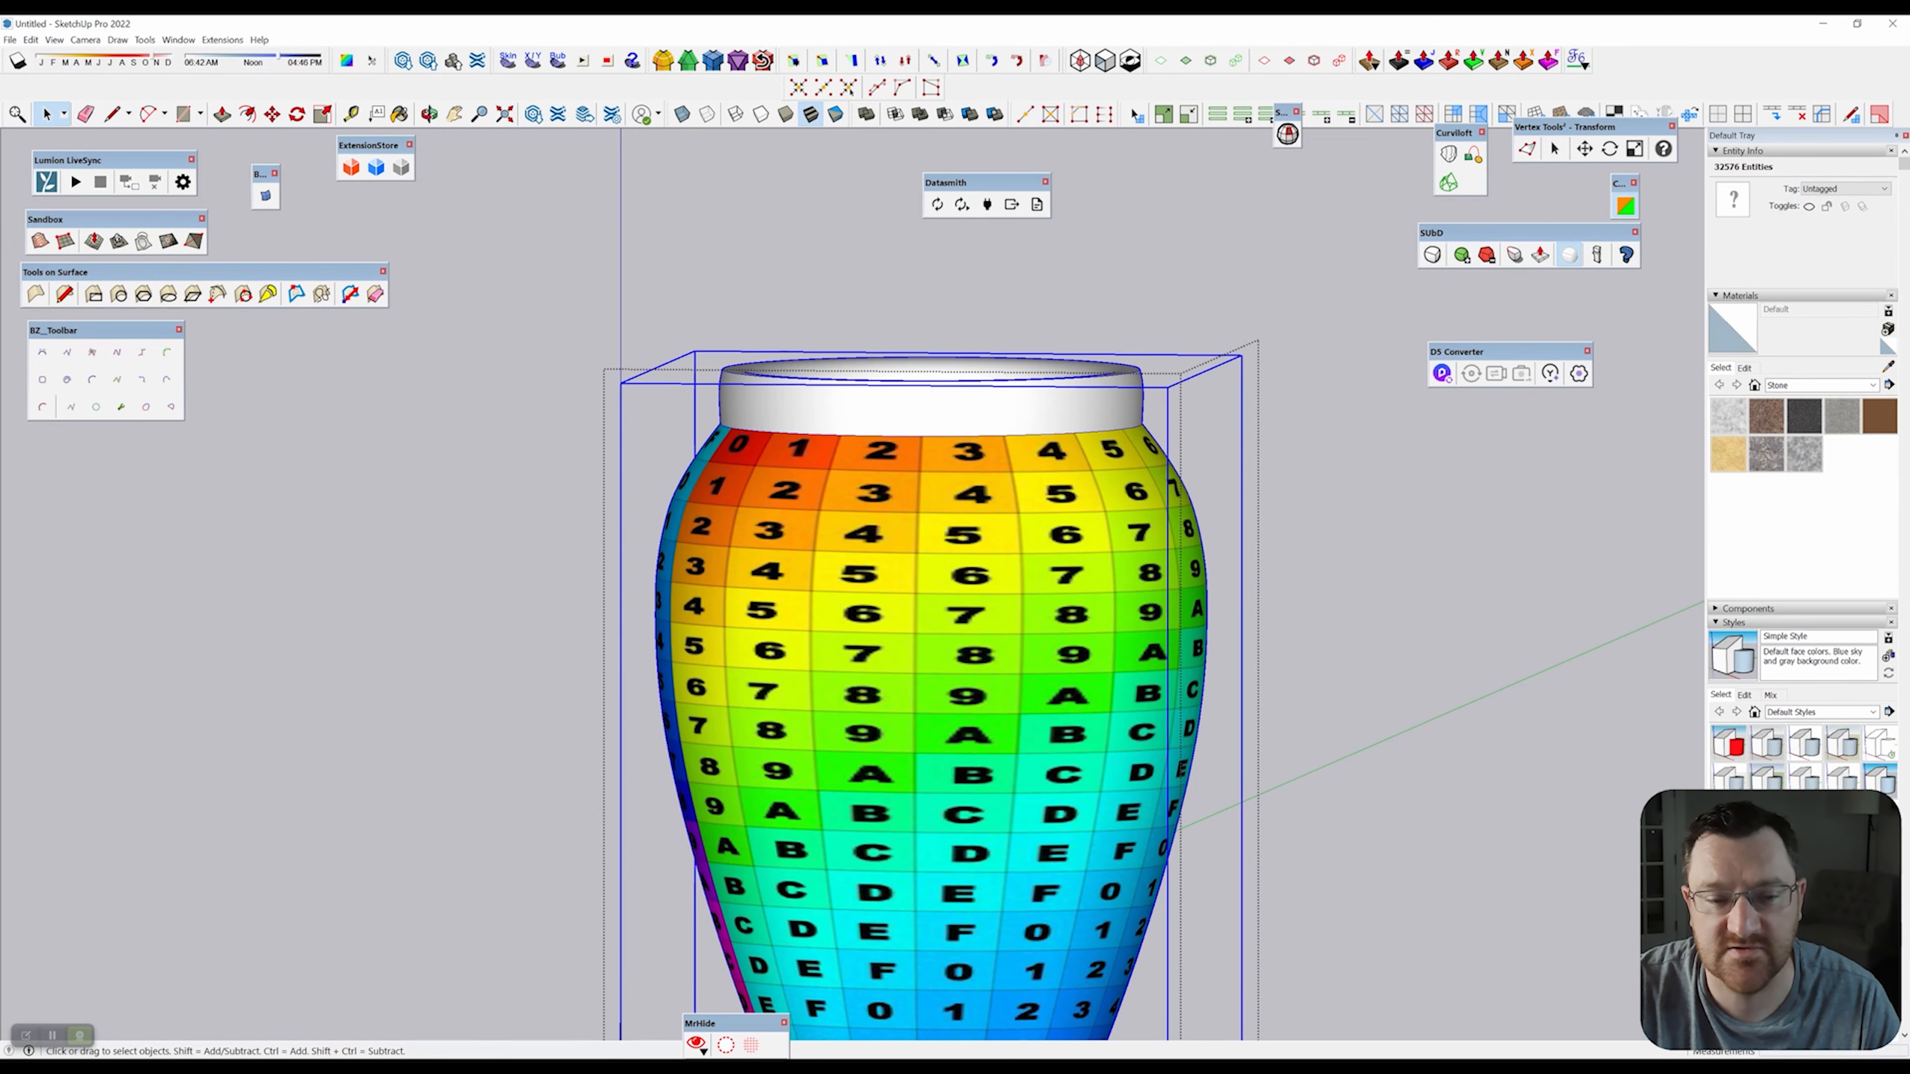
pyautogui.doubleClick(933, 407)
pyautogui.click(933, 406)
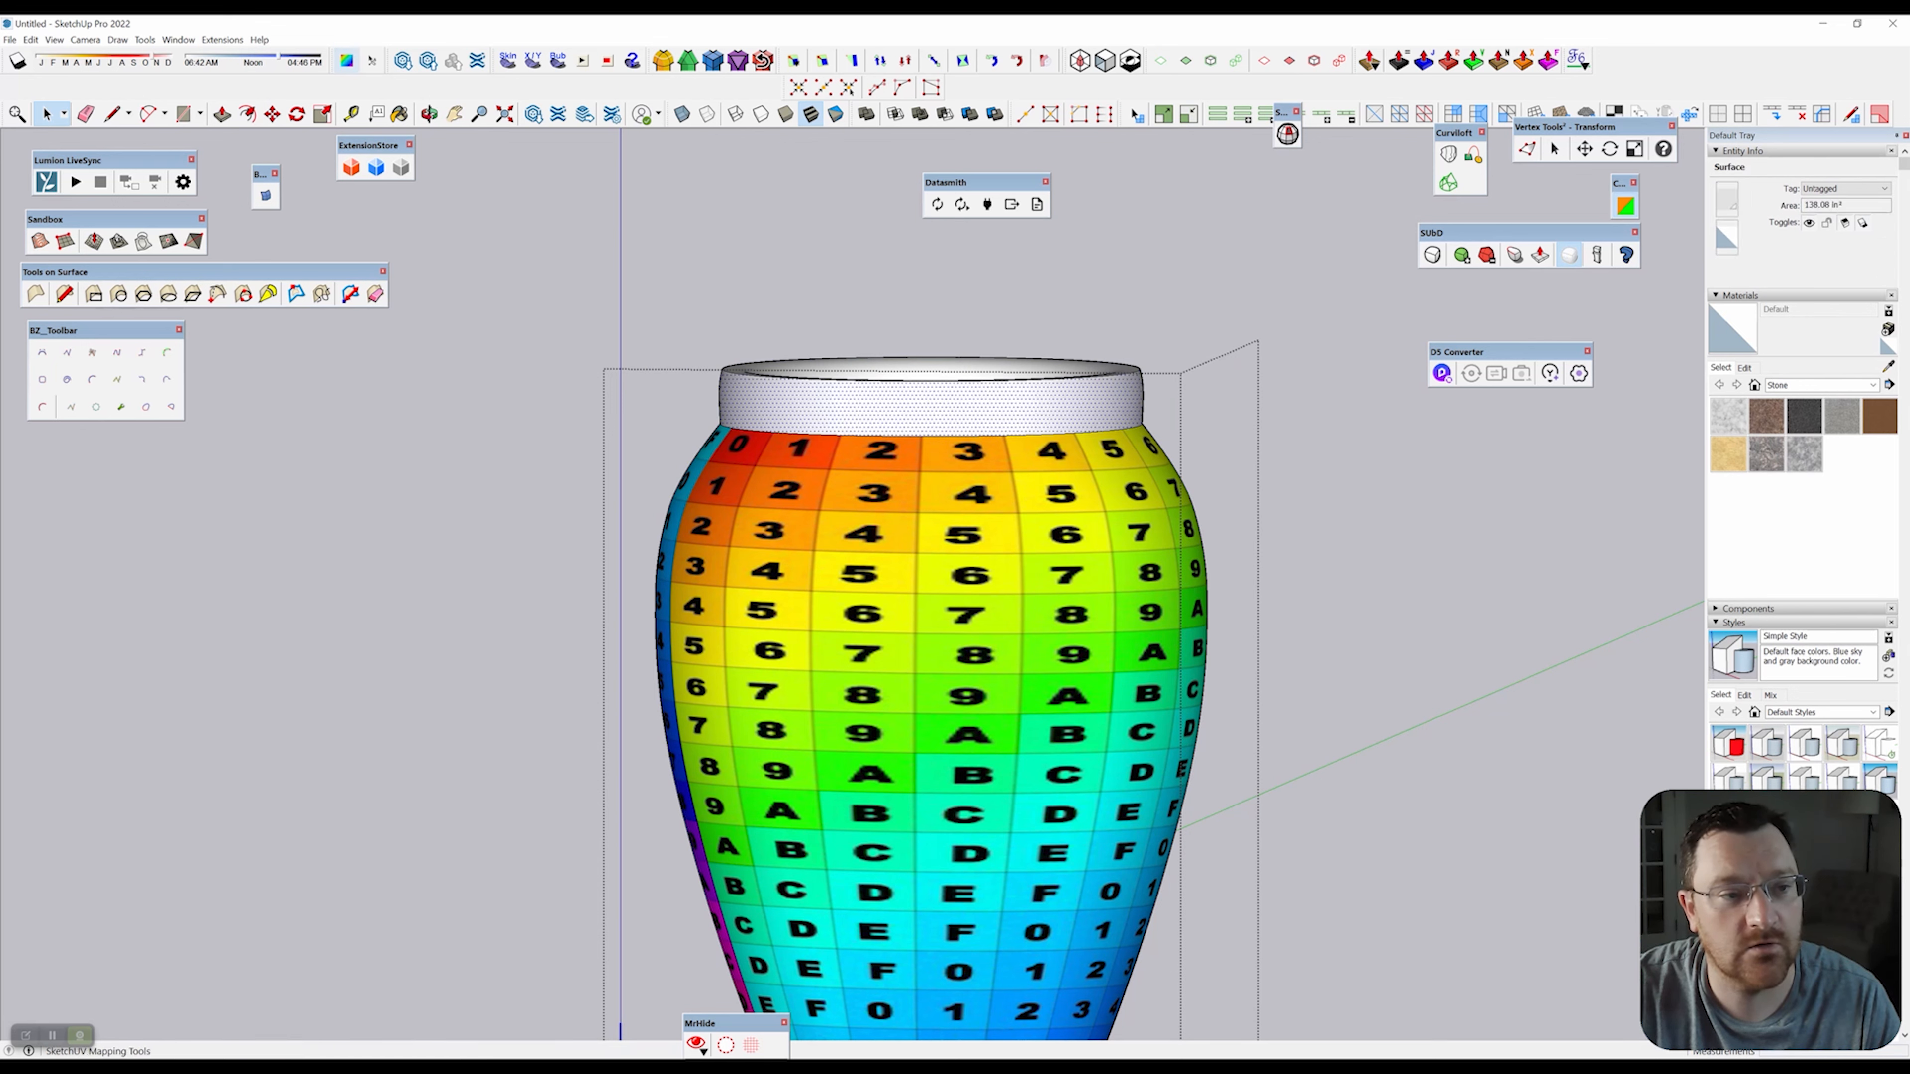
# Apply a view-based cylindrical UV map to the vase rim with SketchUV.
pyautogui.click(346, 60)
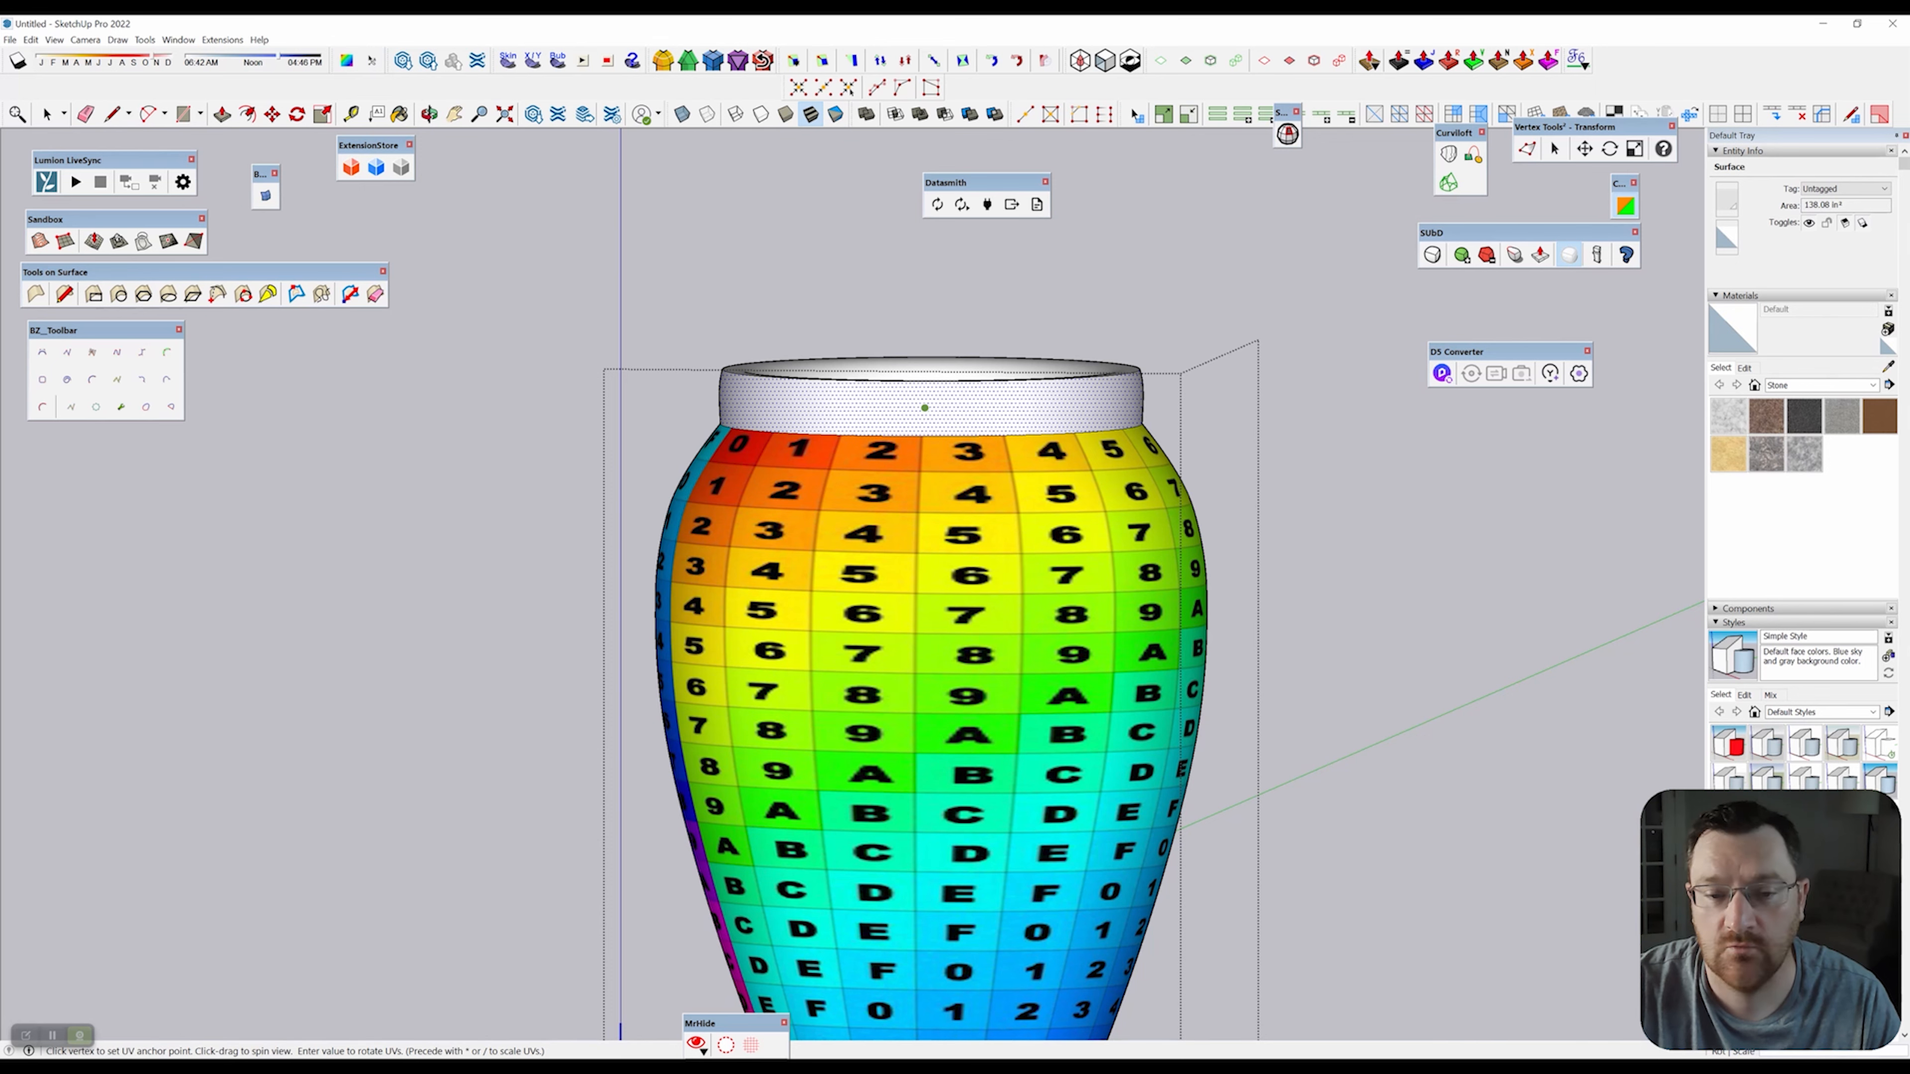
pyautogui.rightClick(927, 409)
pyautogui.click(985, 451)
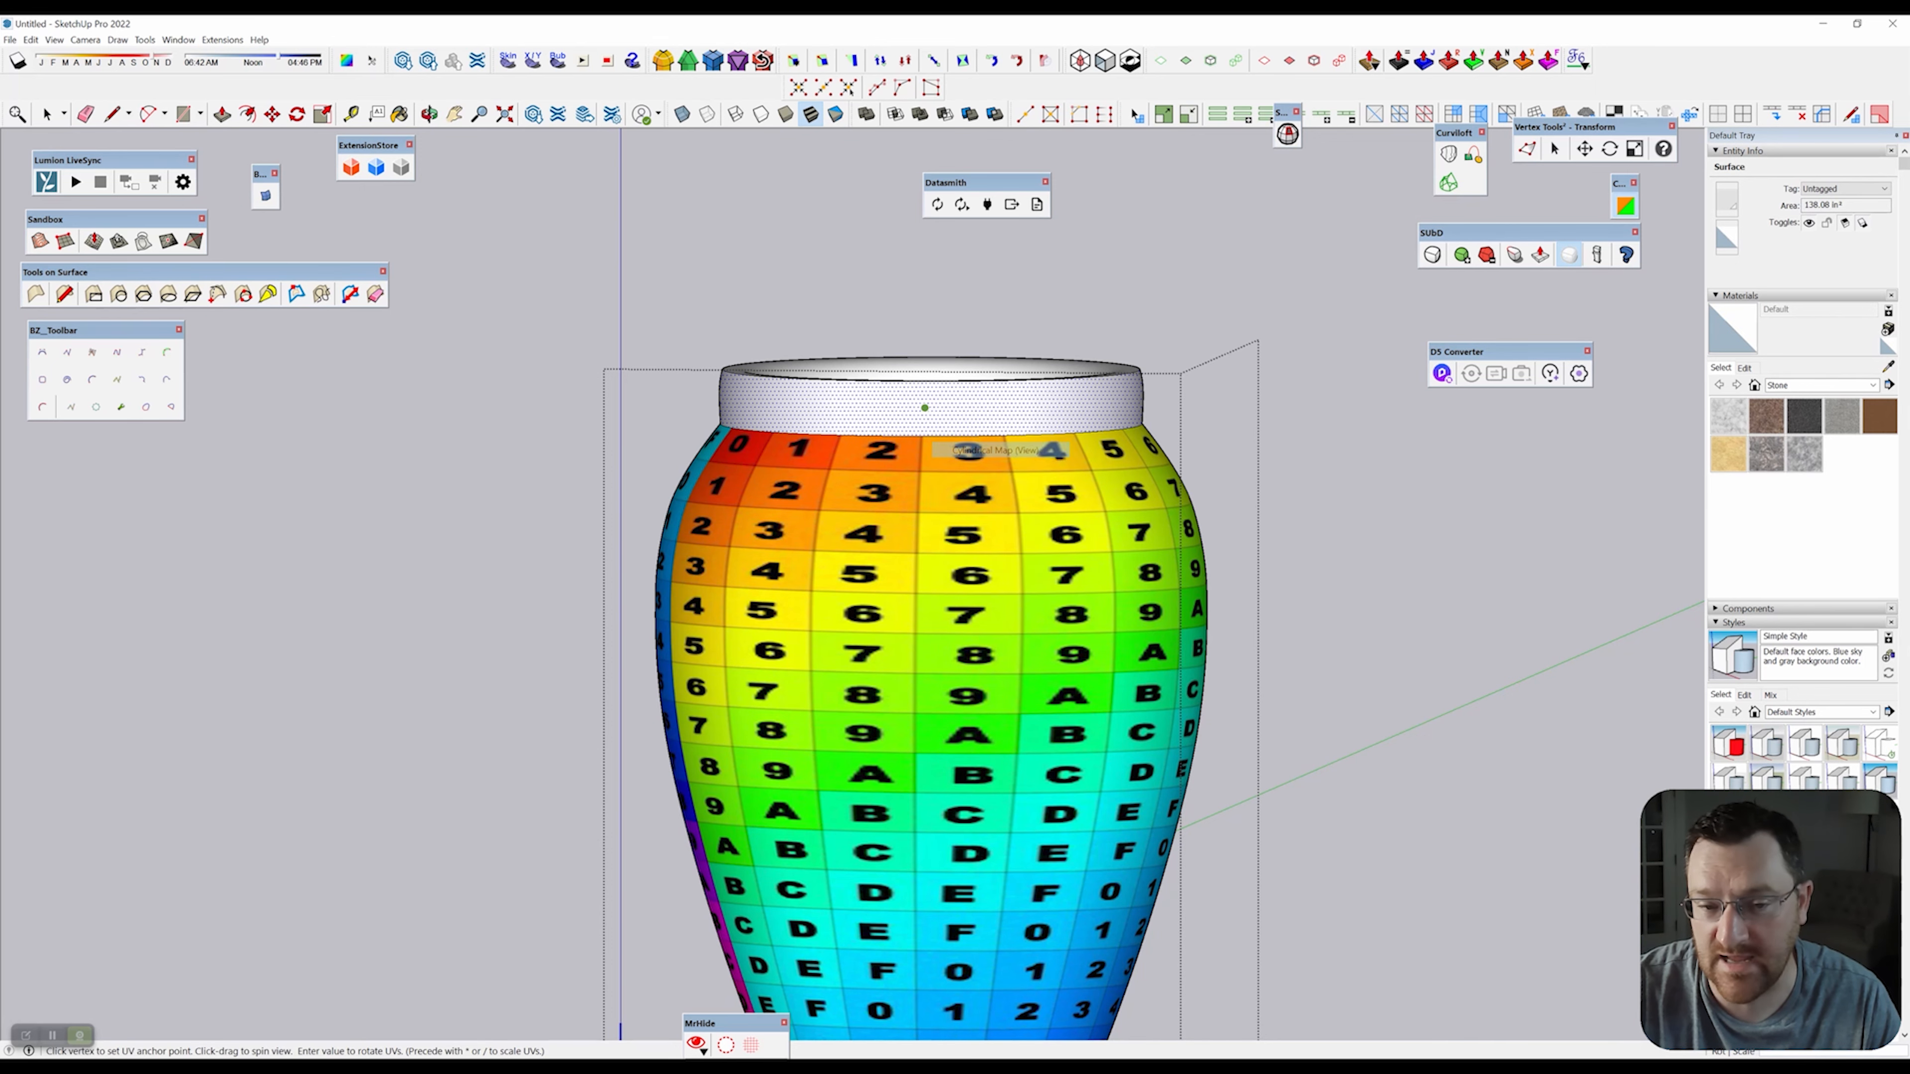
pyautogui.moveTo(1003, 450); pyautogui.dragTo(1039, 449, button='middle')
# Remap the vase rim with a different SketchUV projection and check its grid from above.
pyautogui.rightClick(937, 407)
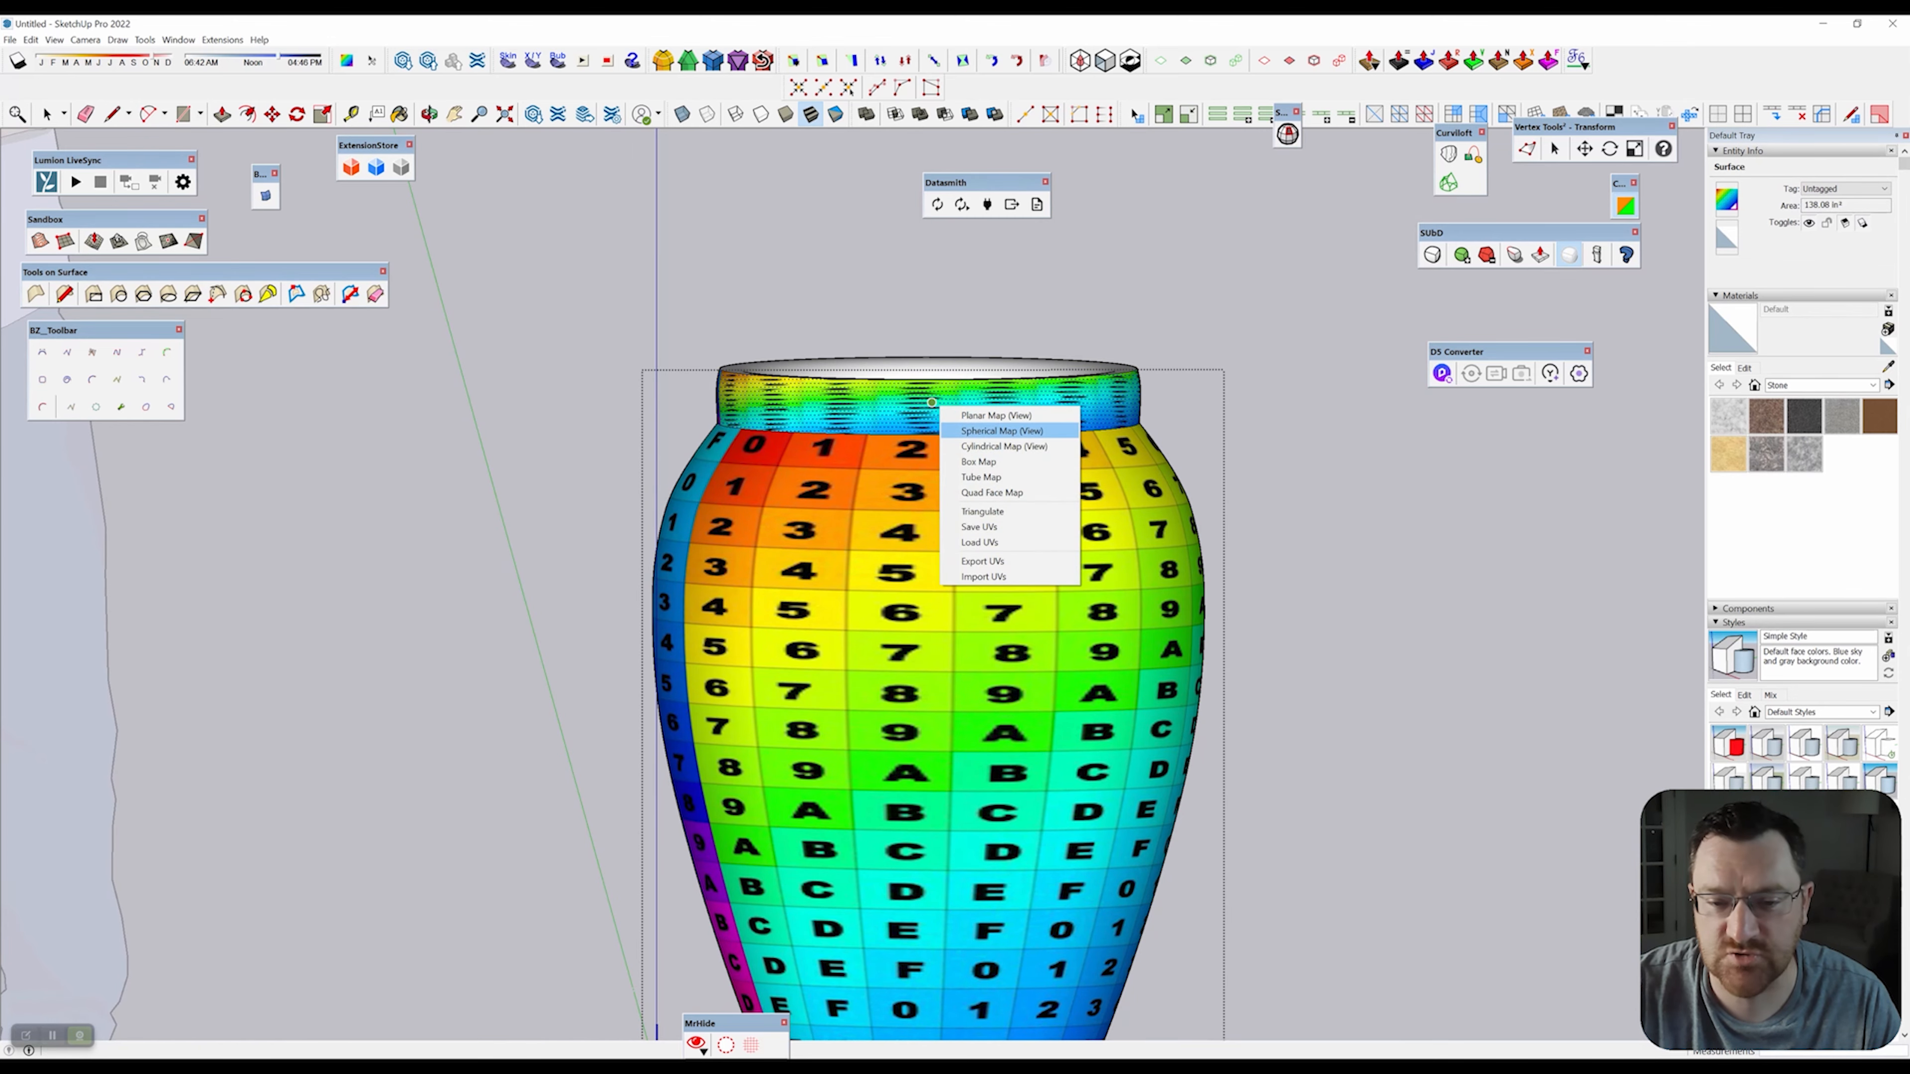
pyautogui.click(970, 416)
pyautogui.moveTo(1072, 387); pyautogui.dragTo(1053, 557, button='middle')
pyautogui.scroll(-3, 1053, 556)
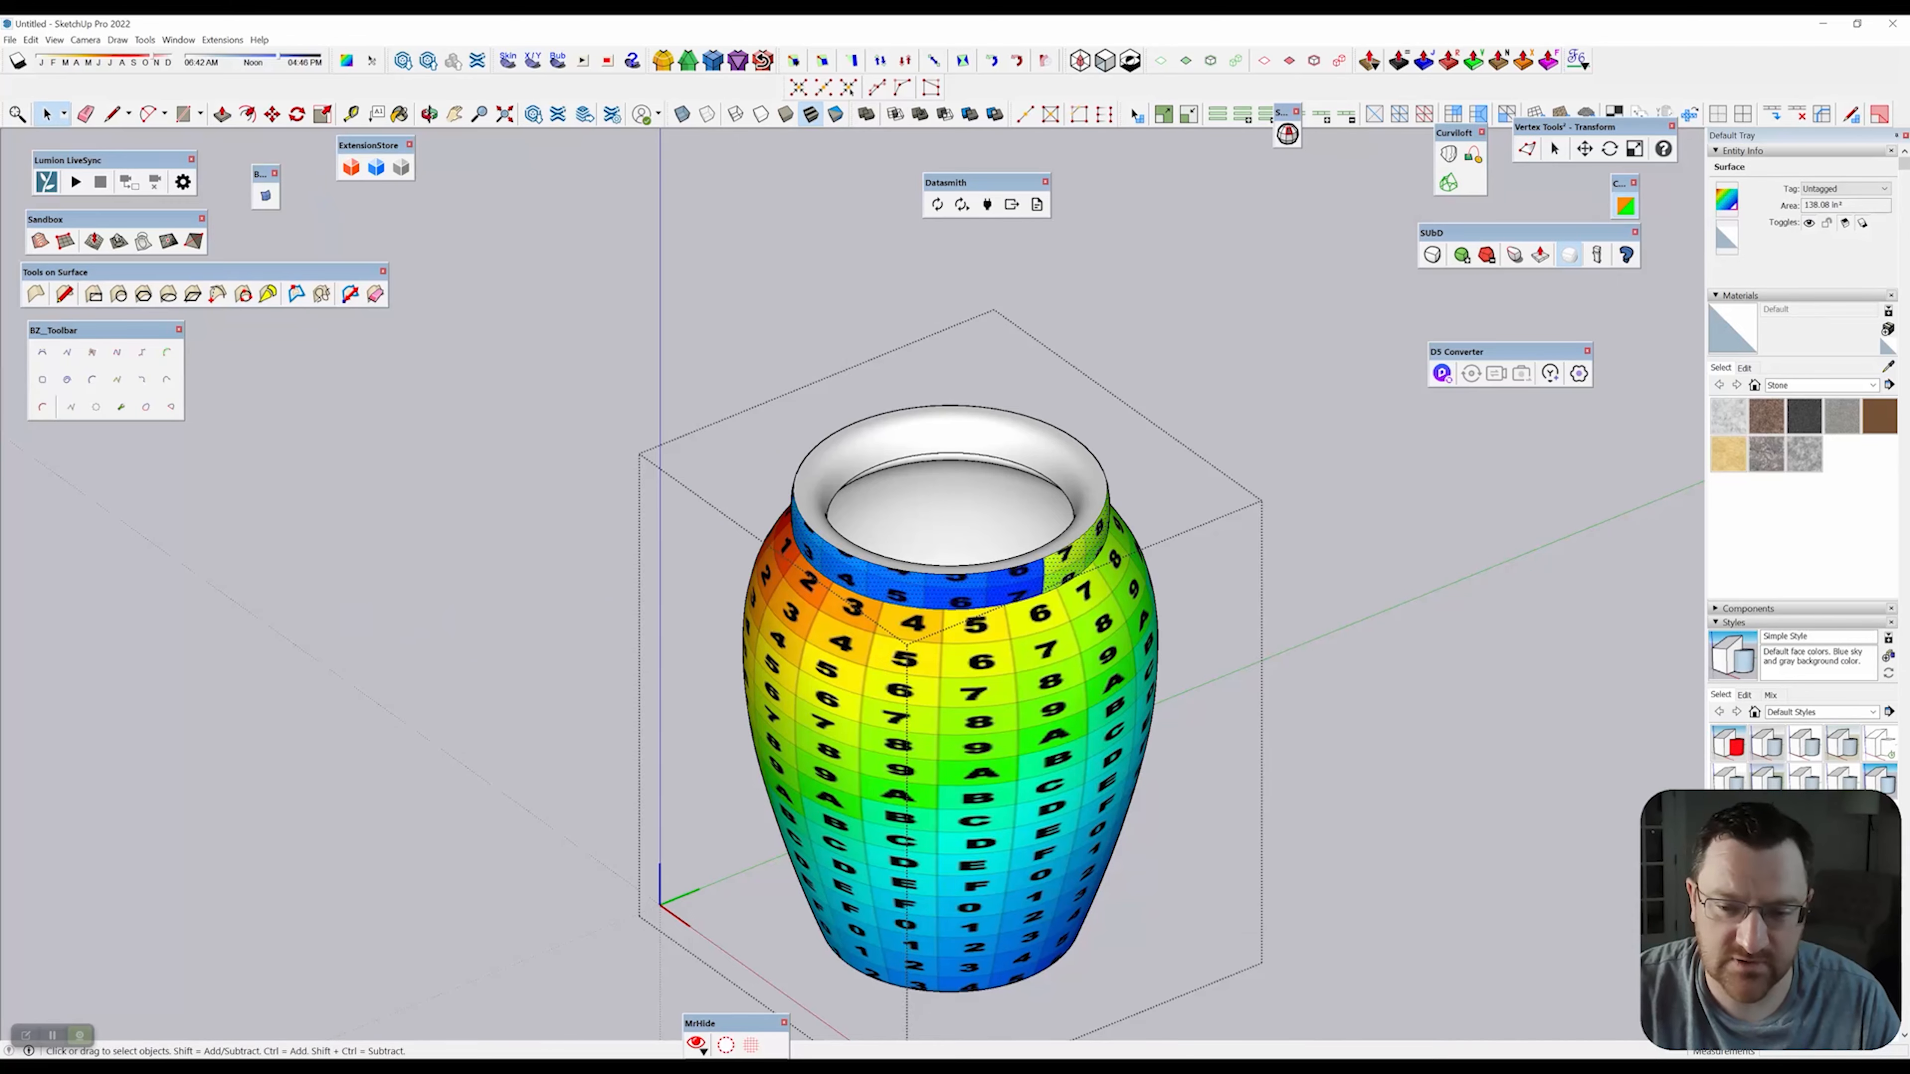
# Clear the rim selection, close the vase component, frame the mapped vase and pick SketchUV's Path Select Tool.
pyautogui.click(1354, 489)
pyautogui.scroll(-4, 1353, 489)
pyautogui.keyDown('shift'); pyautogui.moveTo(1172, 564); pyautogui.dragTo(1090, 575, button='middle'); pyautogui.keyUp('shift')
pyautogui.press('Escape')
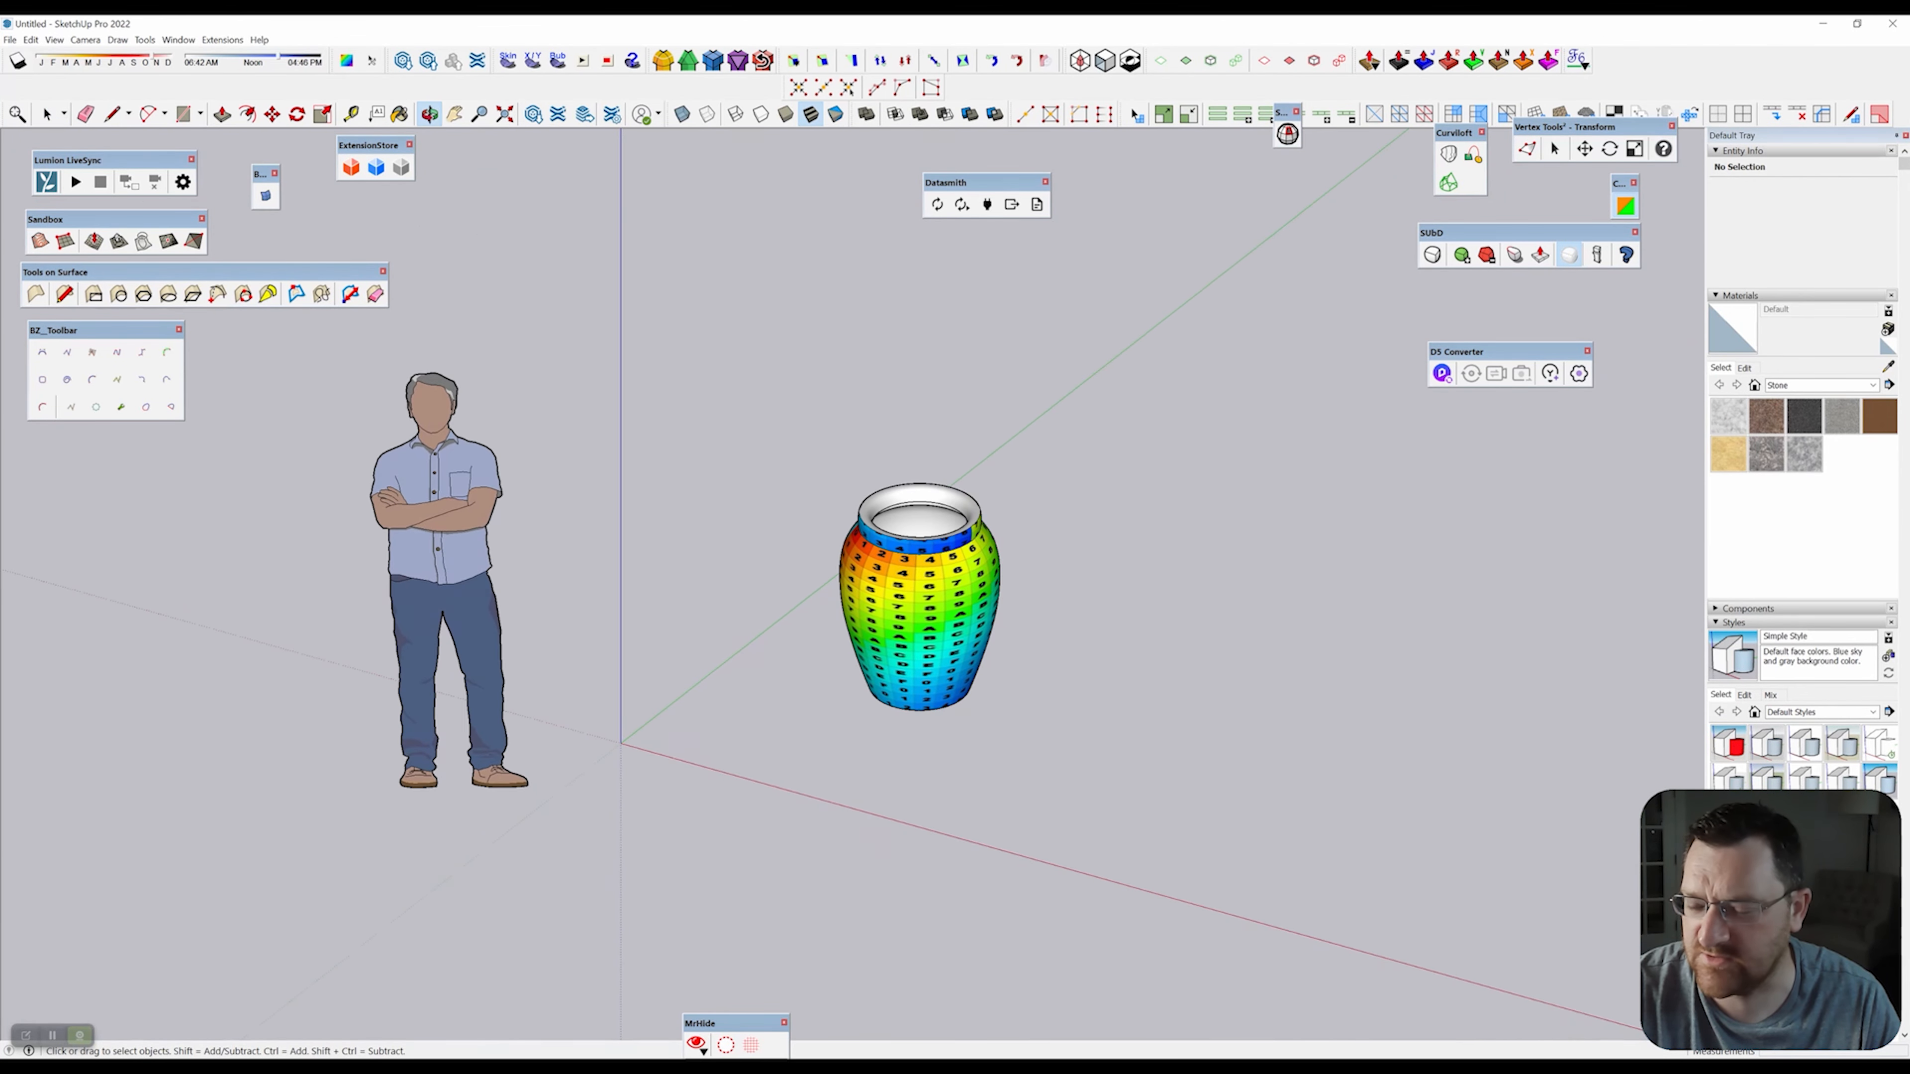
pyautogui.scroll(5, 919, 607)
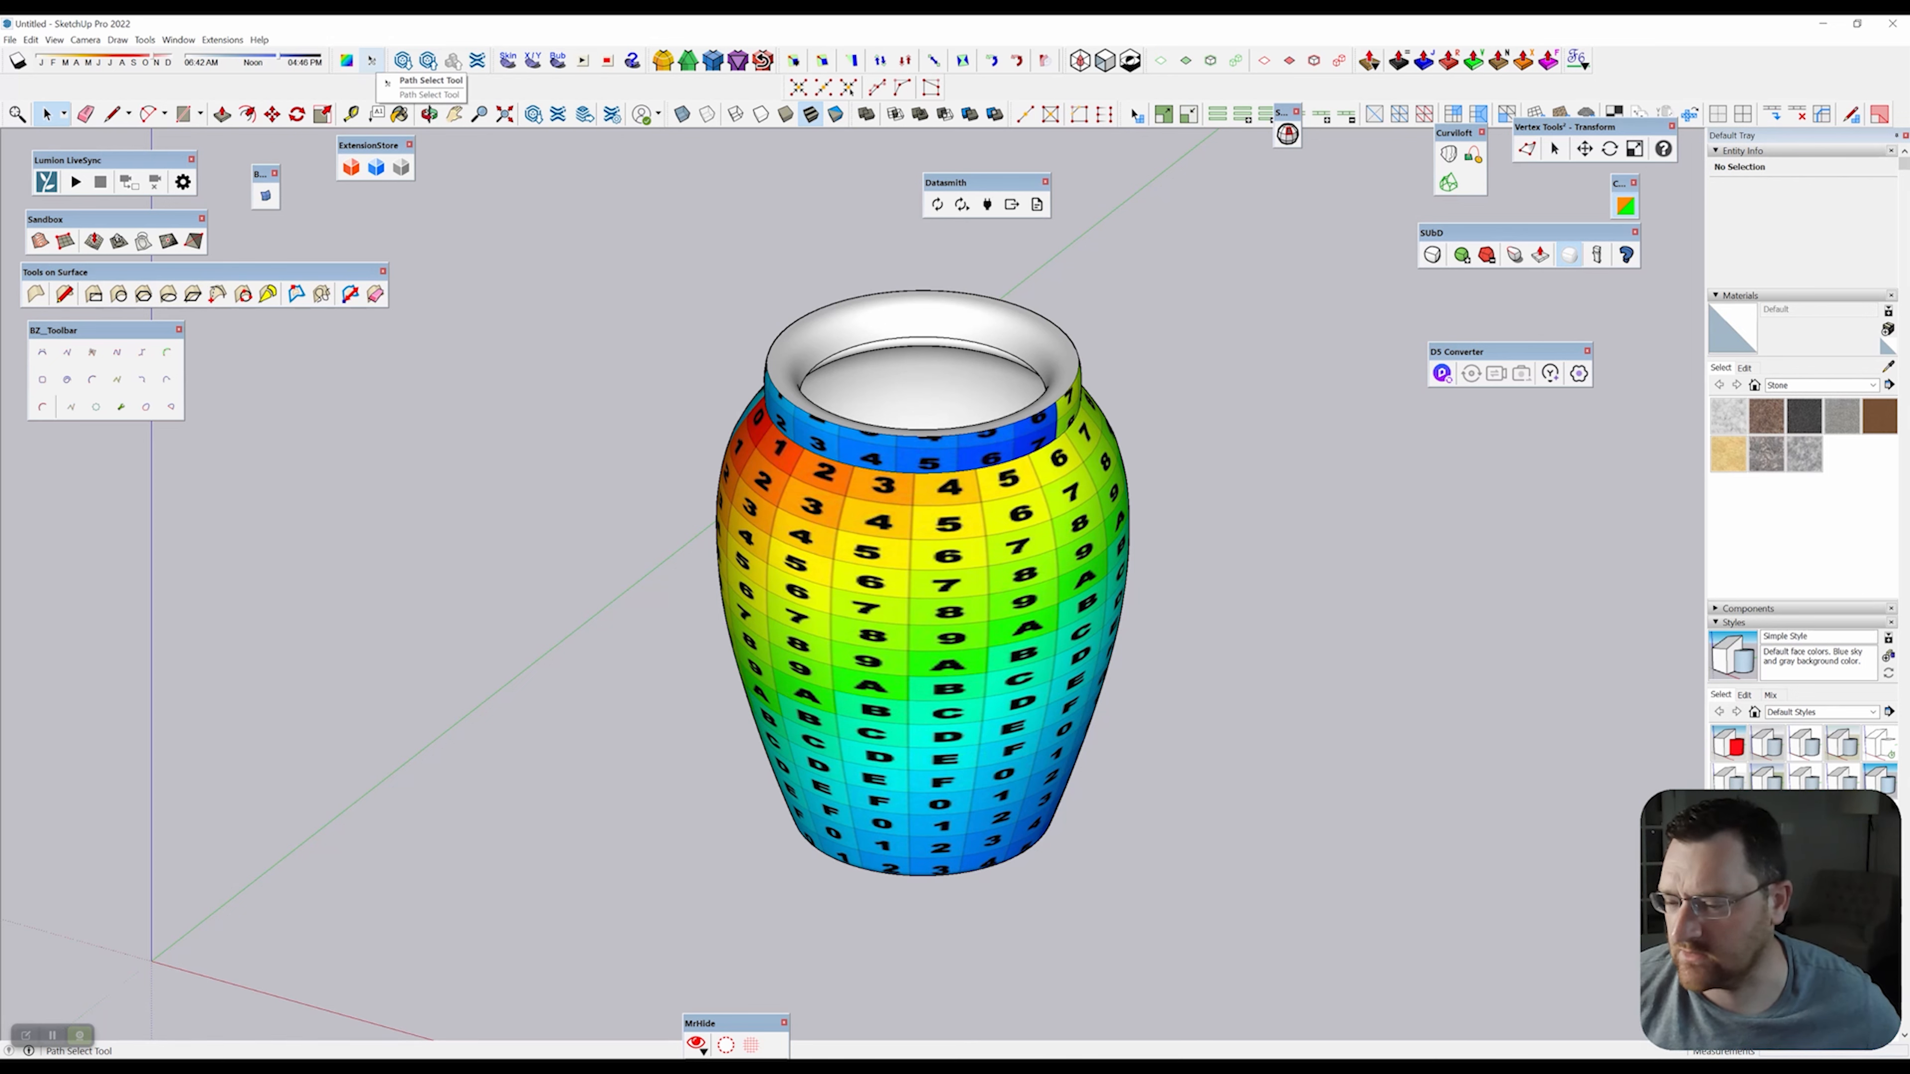
pyautogui.click(371, 60)
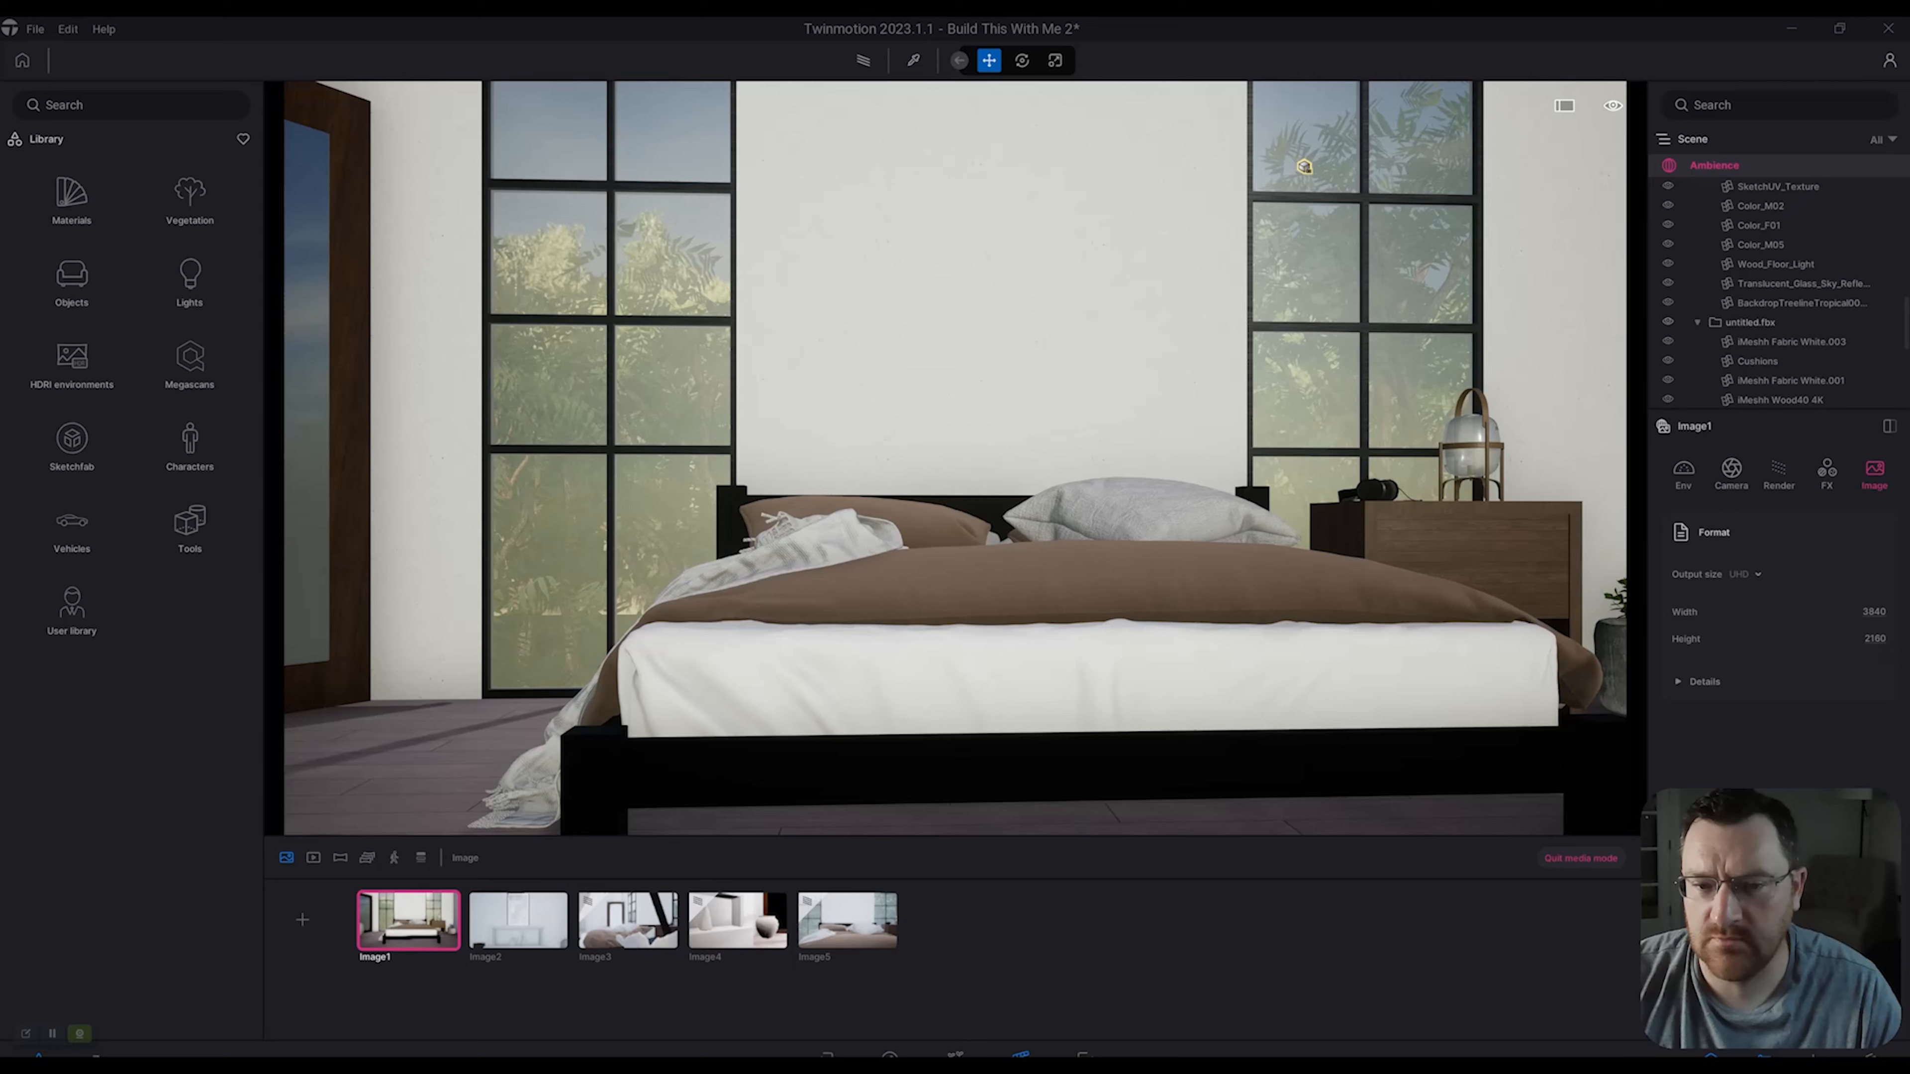
# Switch to Twinmotion, quit media mode and look around the bedroom from the foot of the bed.
pyautogui.moveTo(955, 459); pyautogui.dragTo(879, 489, button='right')
pyautogui.click(1580, 858)
pyautogui.press('w')
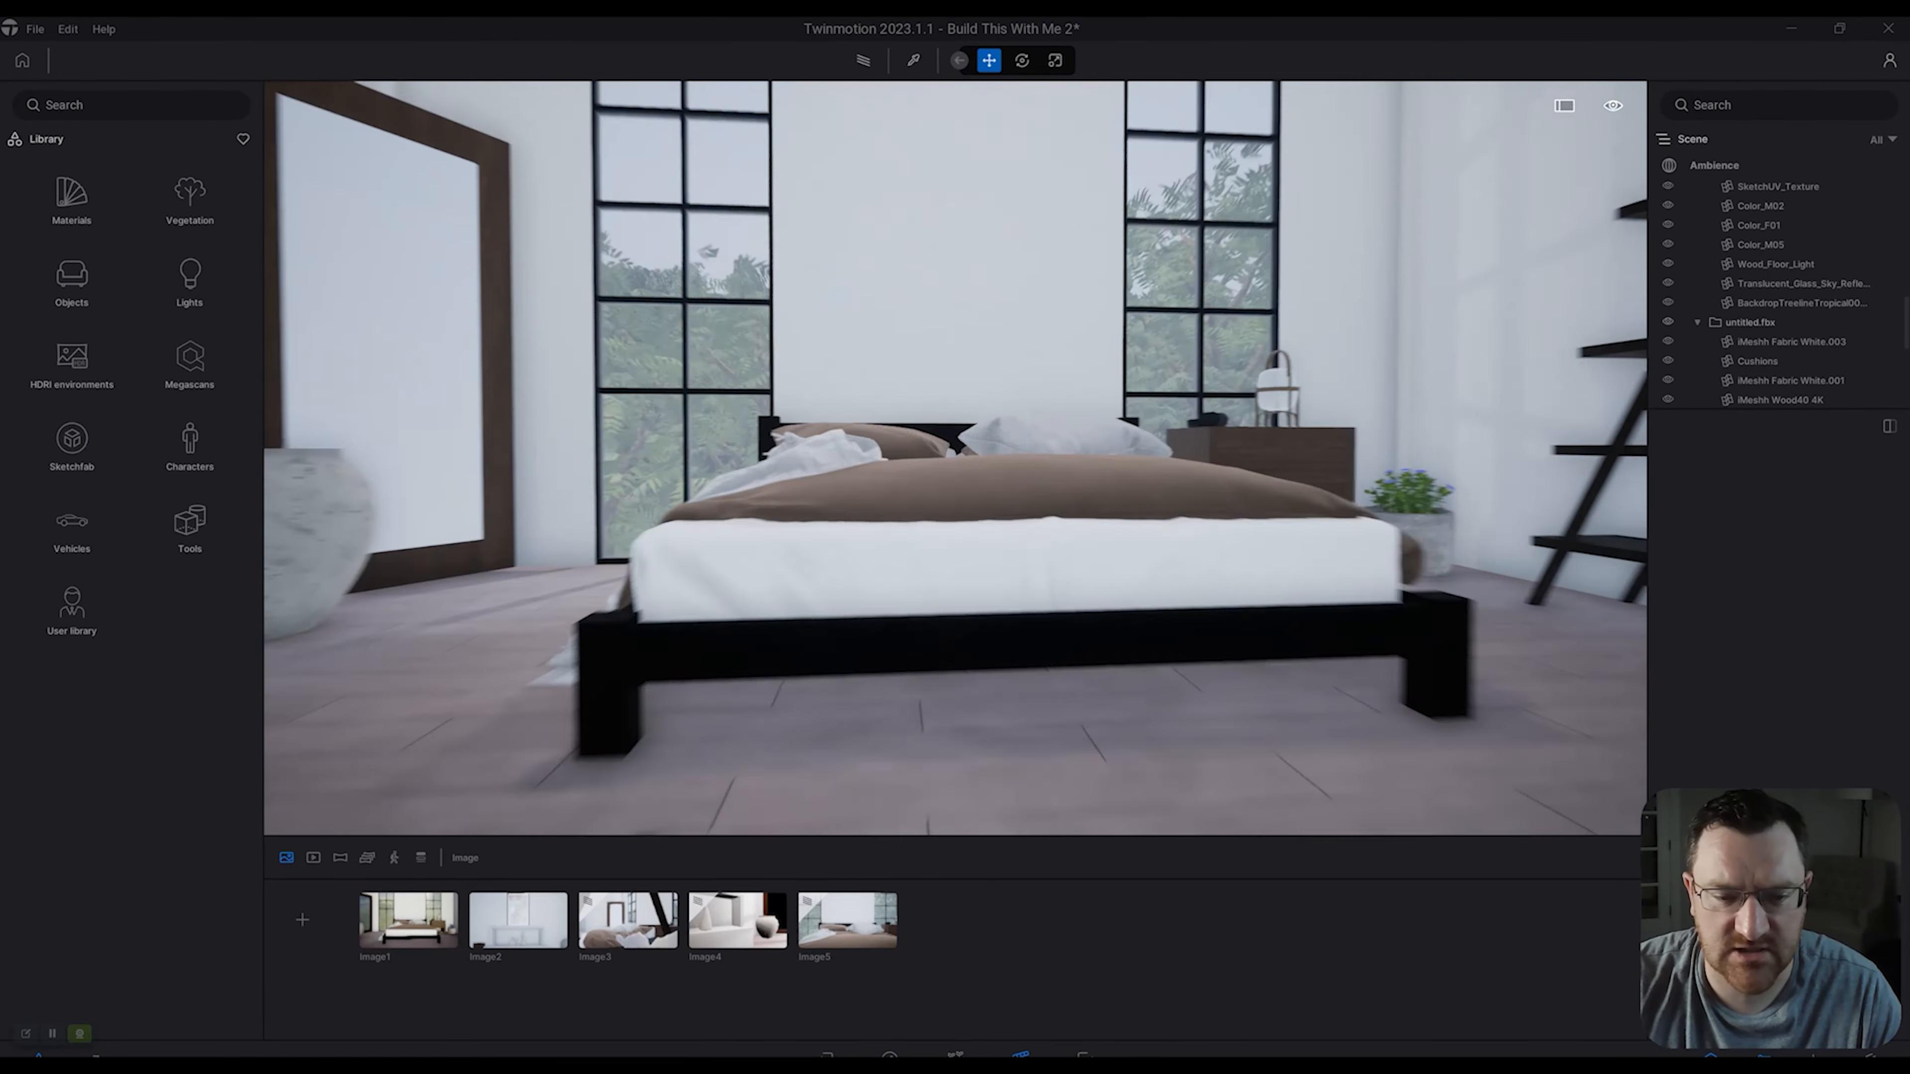
pyautogui.press('a')
pyautogui.press('s')
pyautogui.press('d')
pyautogui.press('d')
pyautogui.press('s')
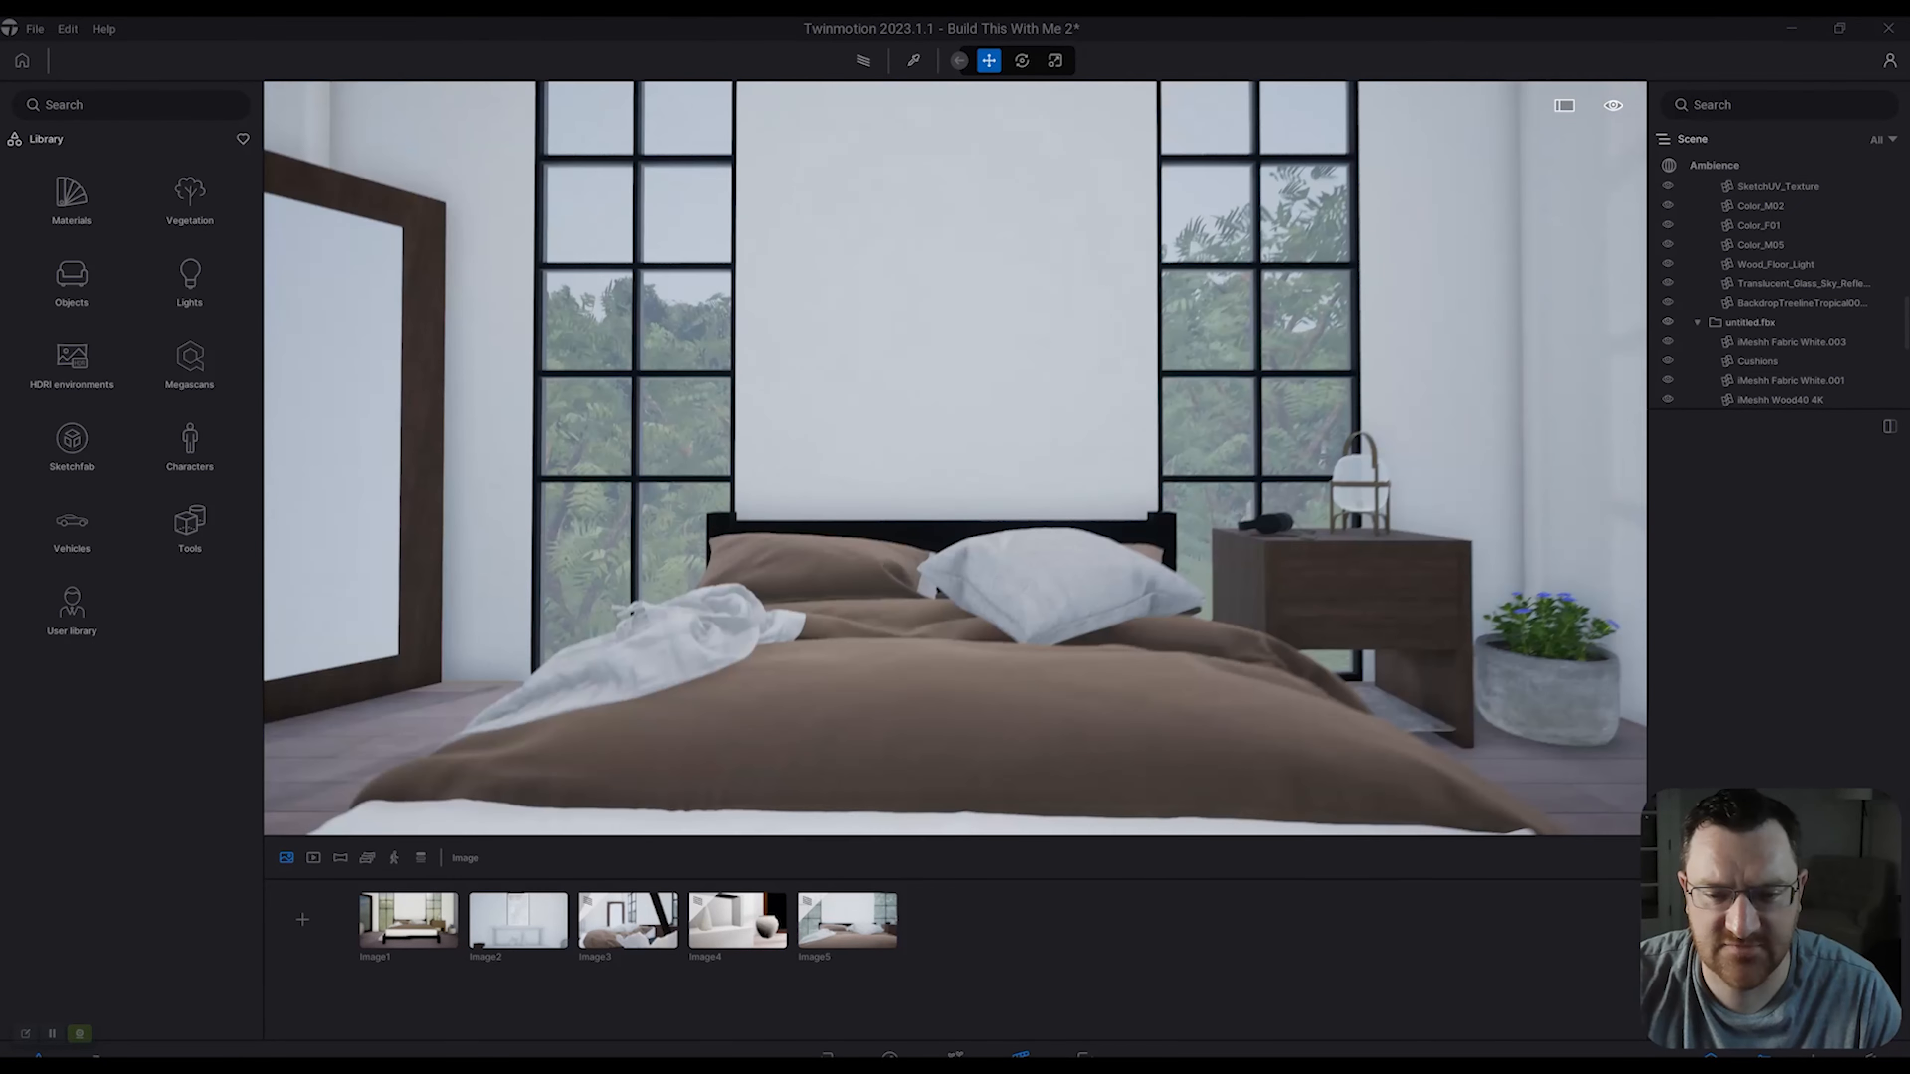
pyautogui.press('w')
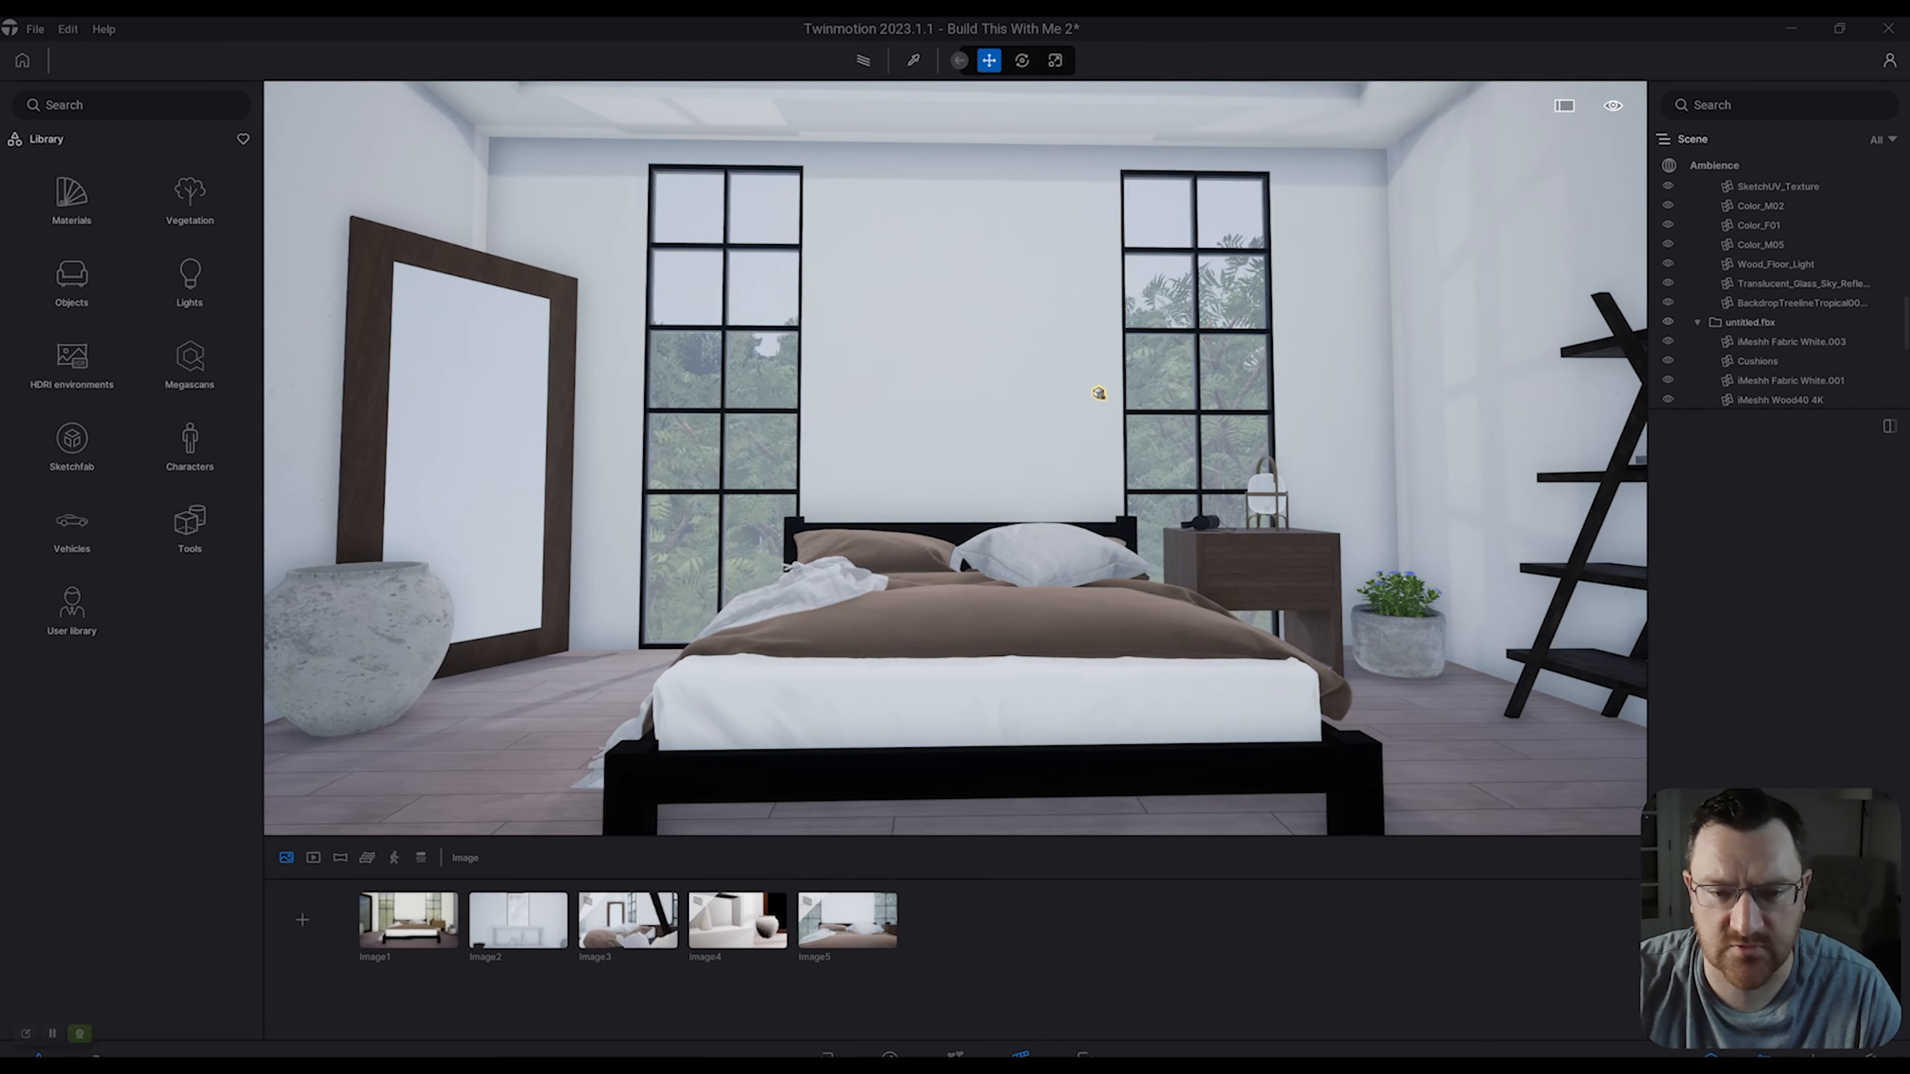
# Inspect the trees, grass and backdrop outside the bedroom, selecting the painted tall grass patch to see its extent.
pyautogui.press('w')
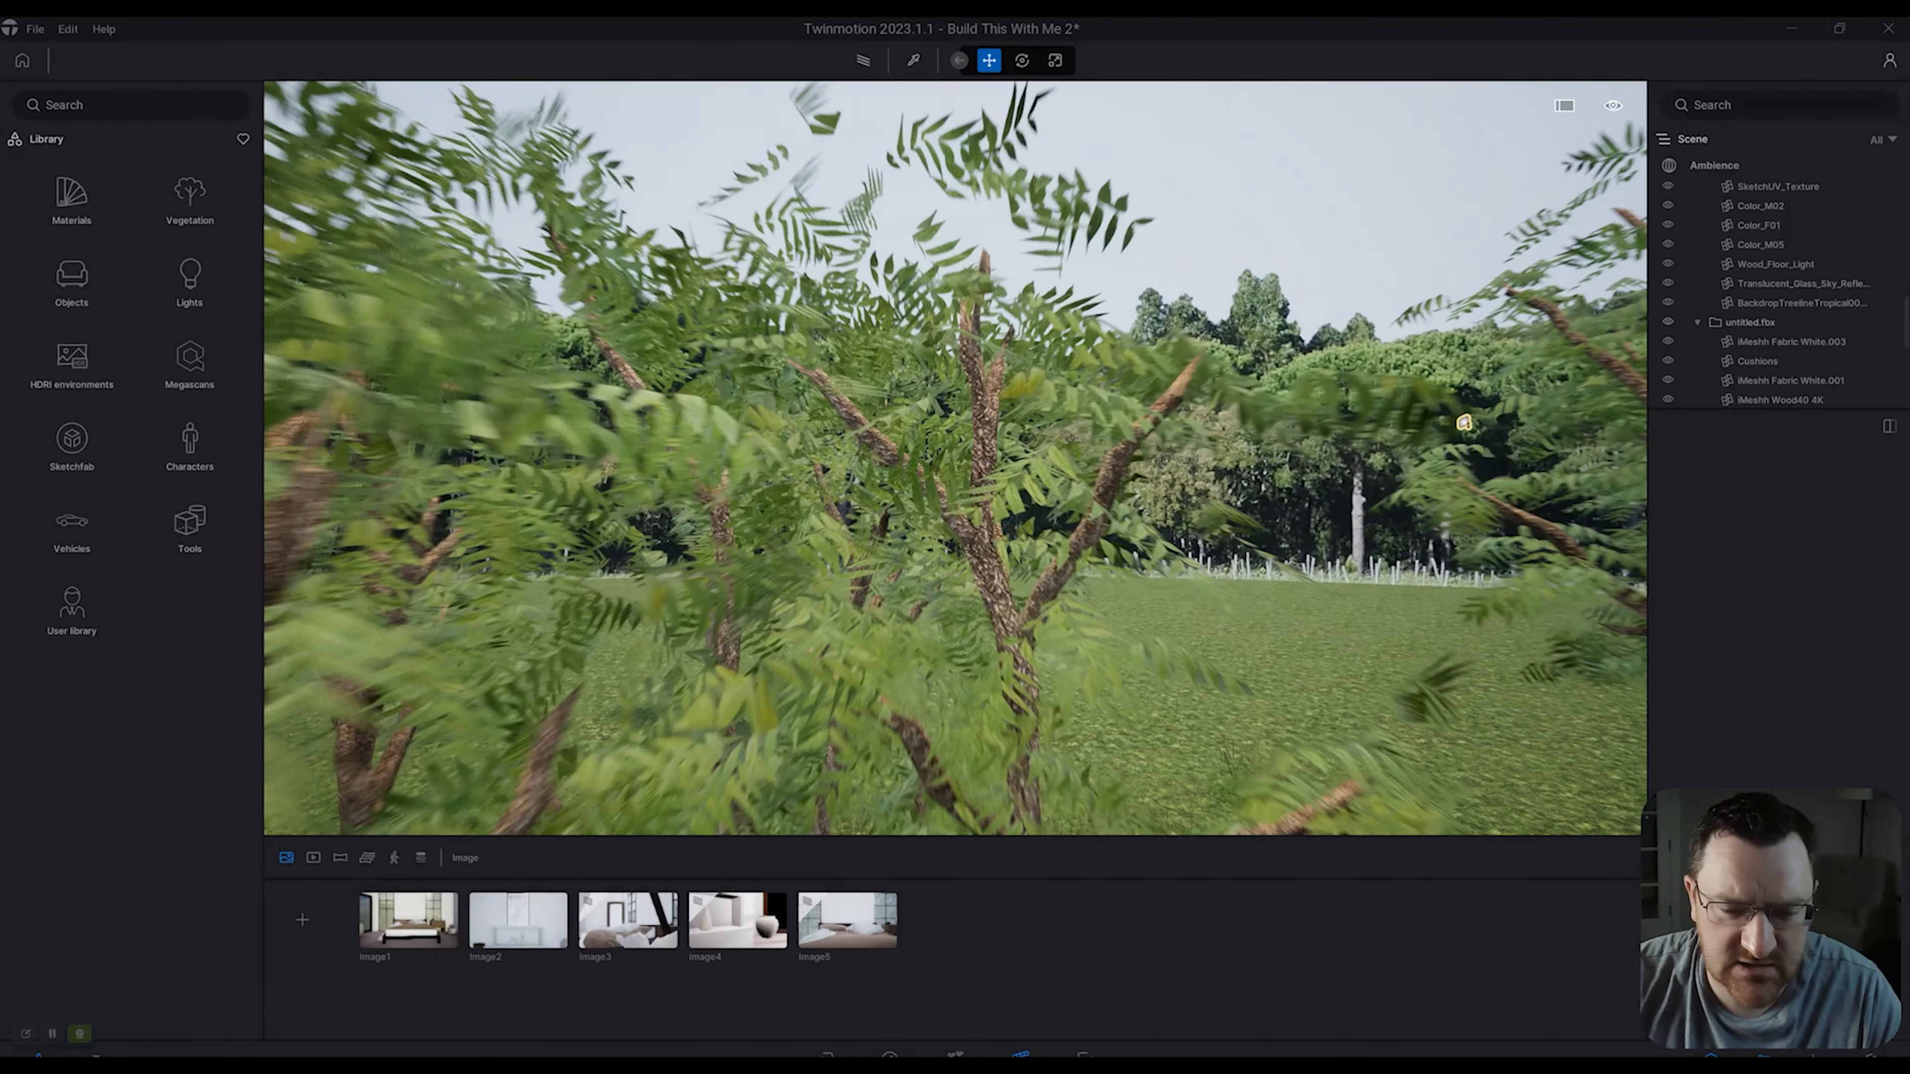
pyautogui.press('w')
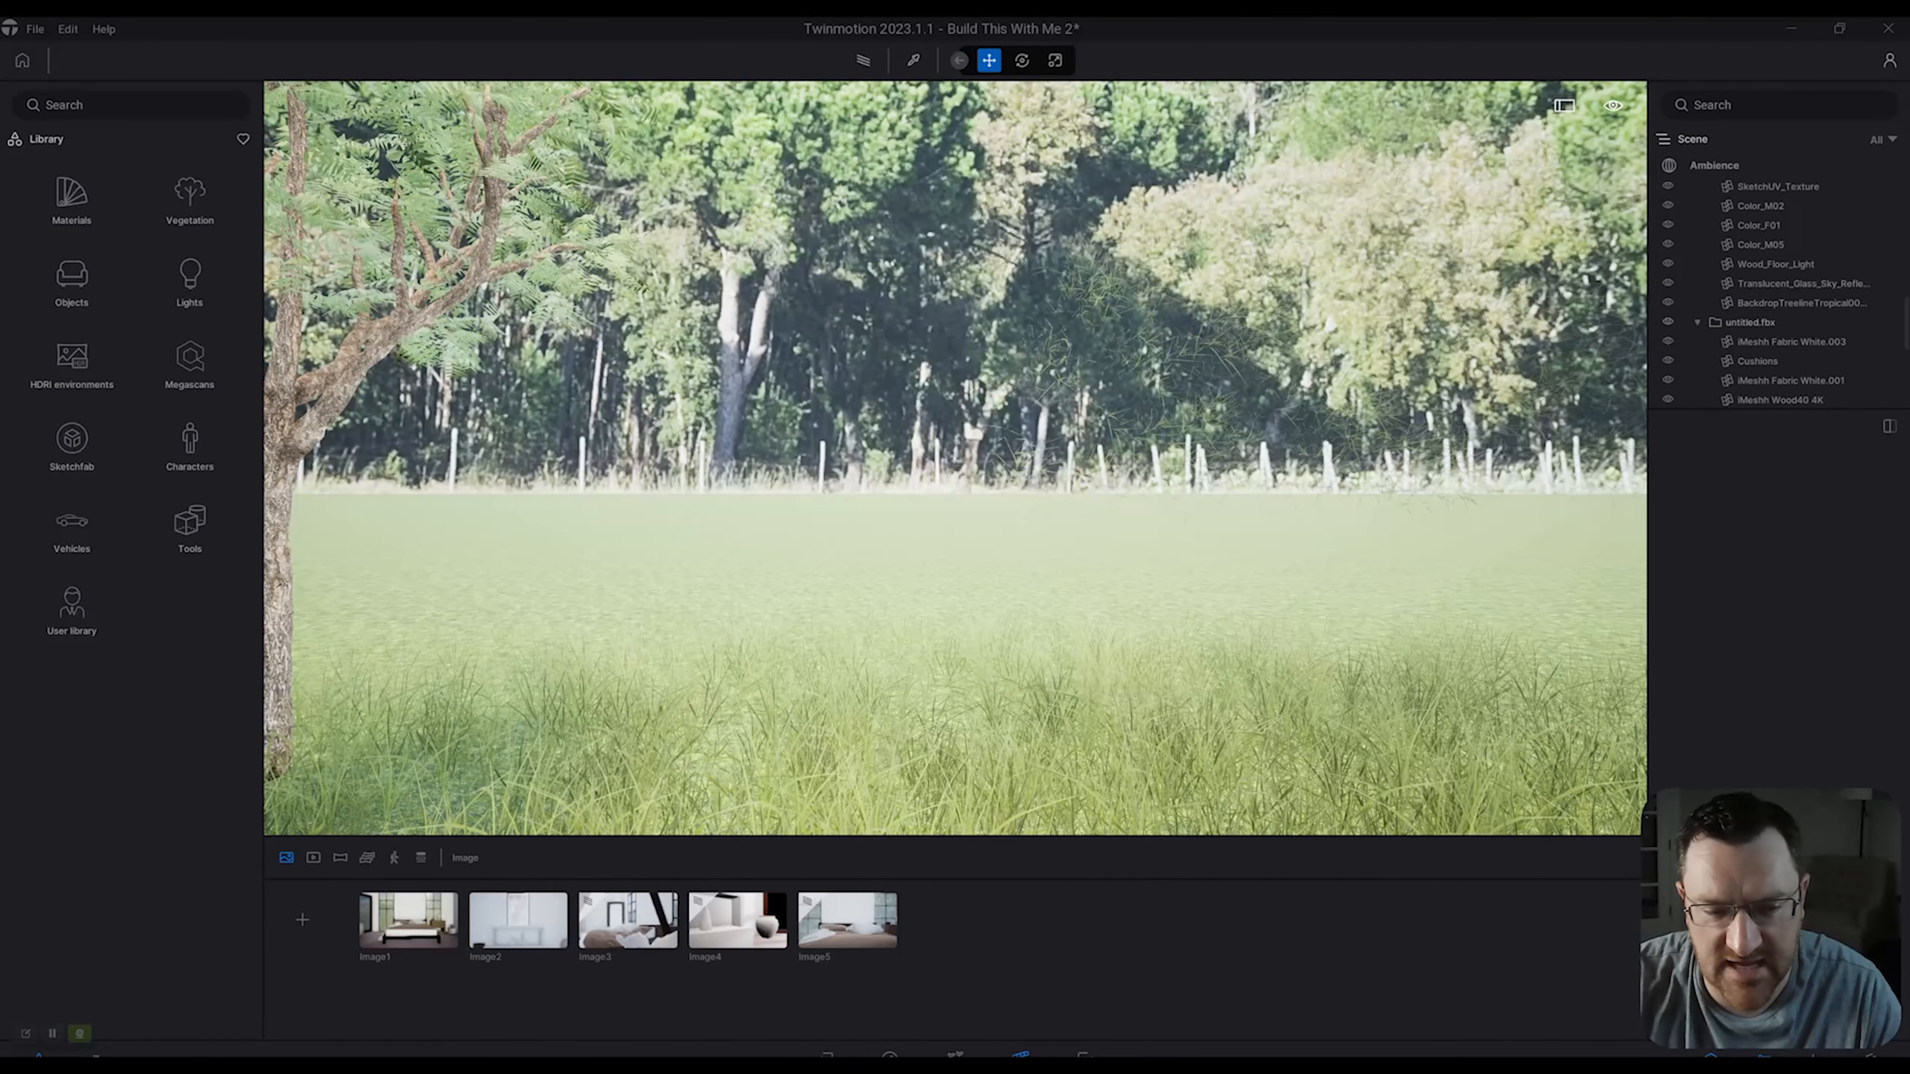
pyautogui.press('s')
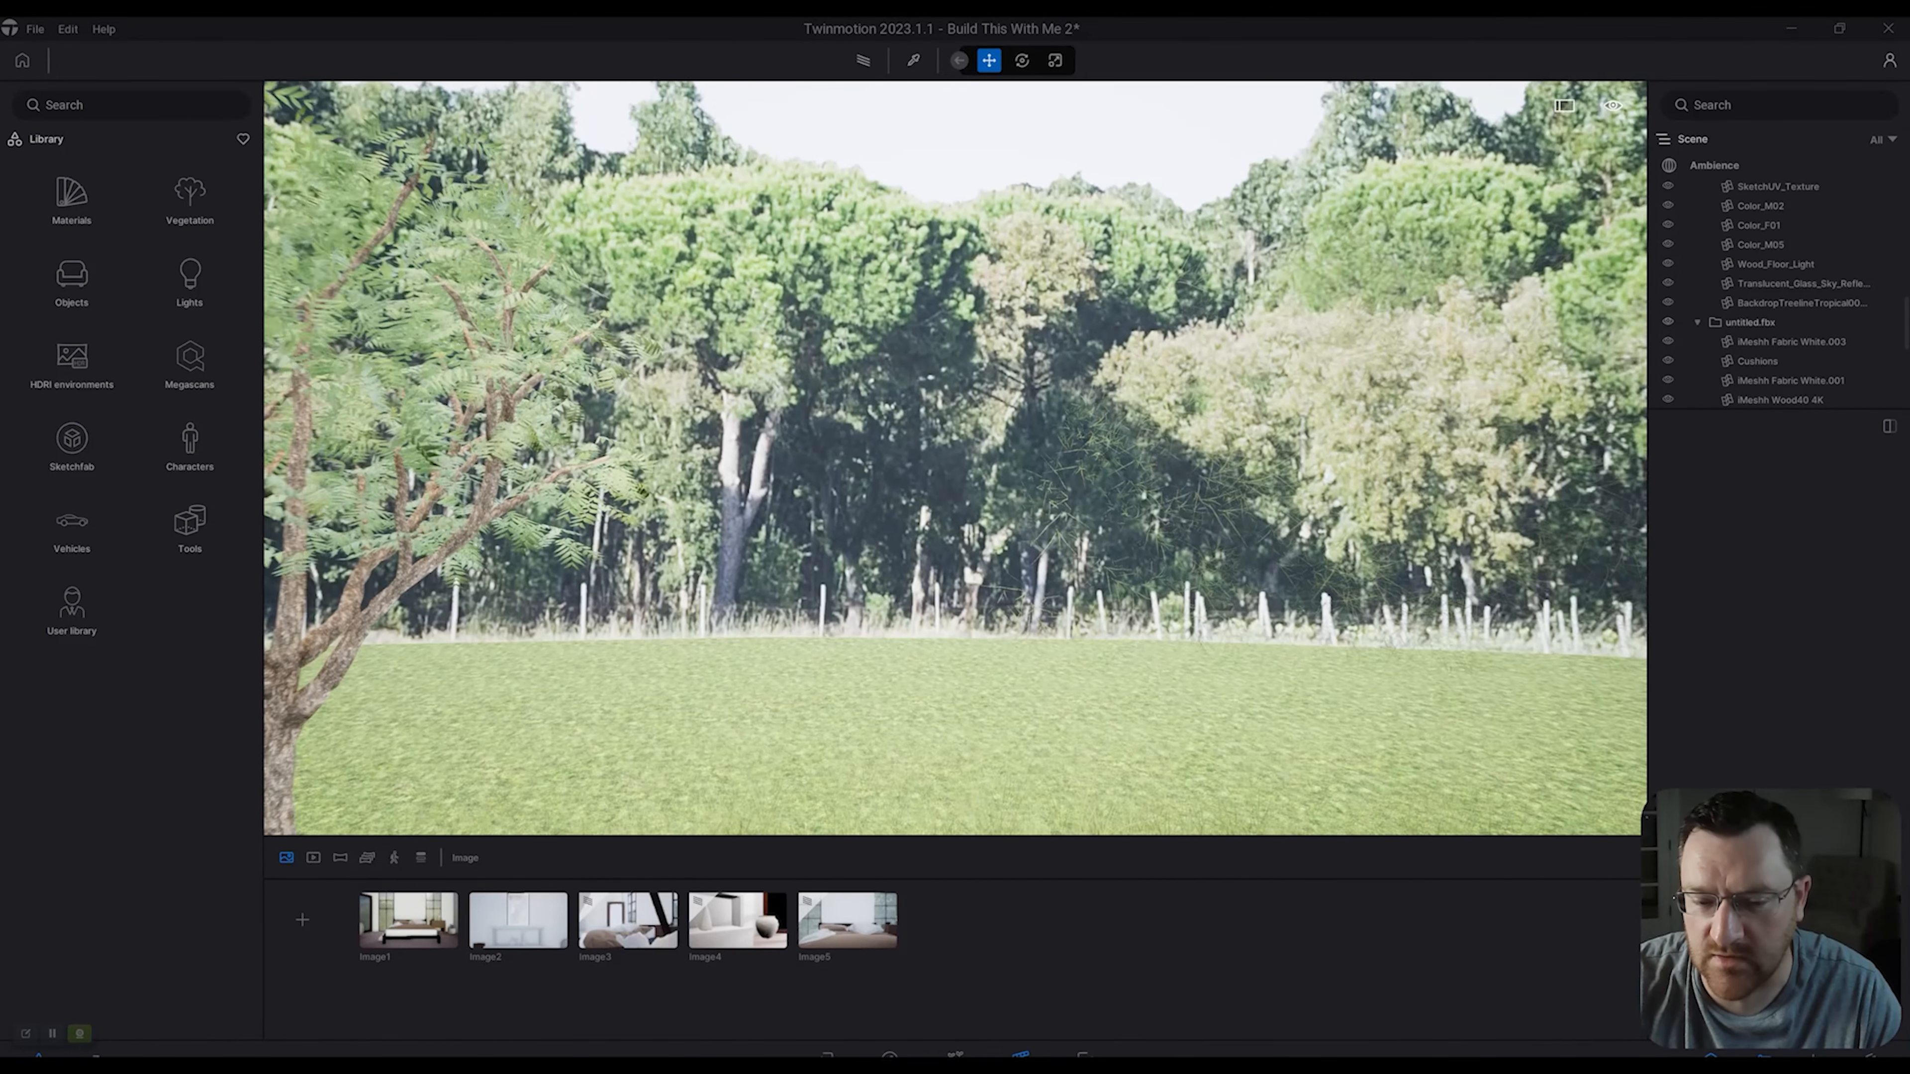
pyautogui.press('q')
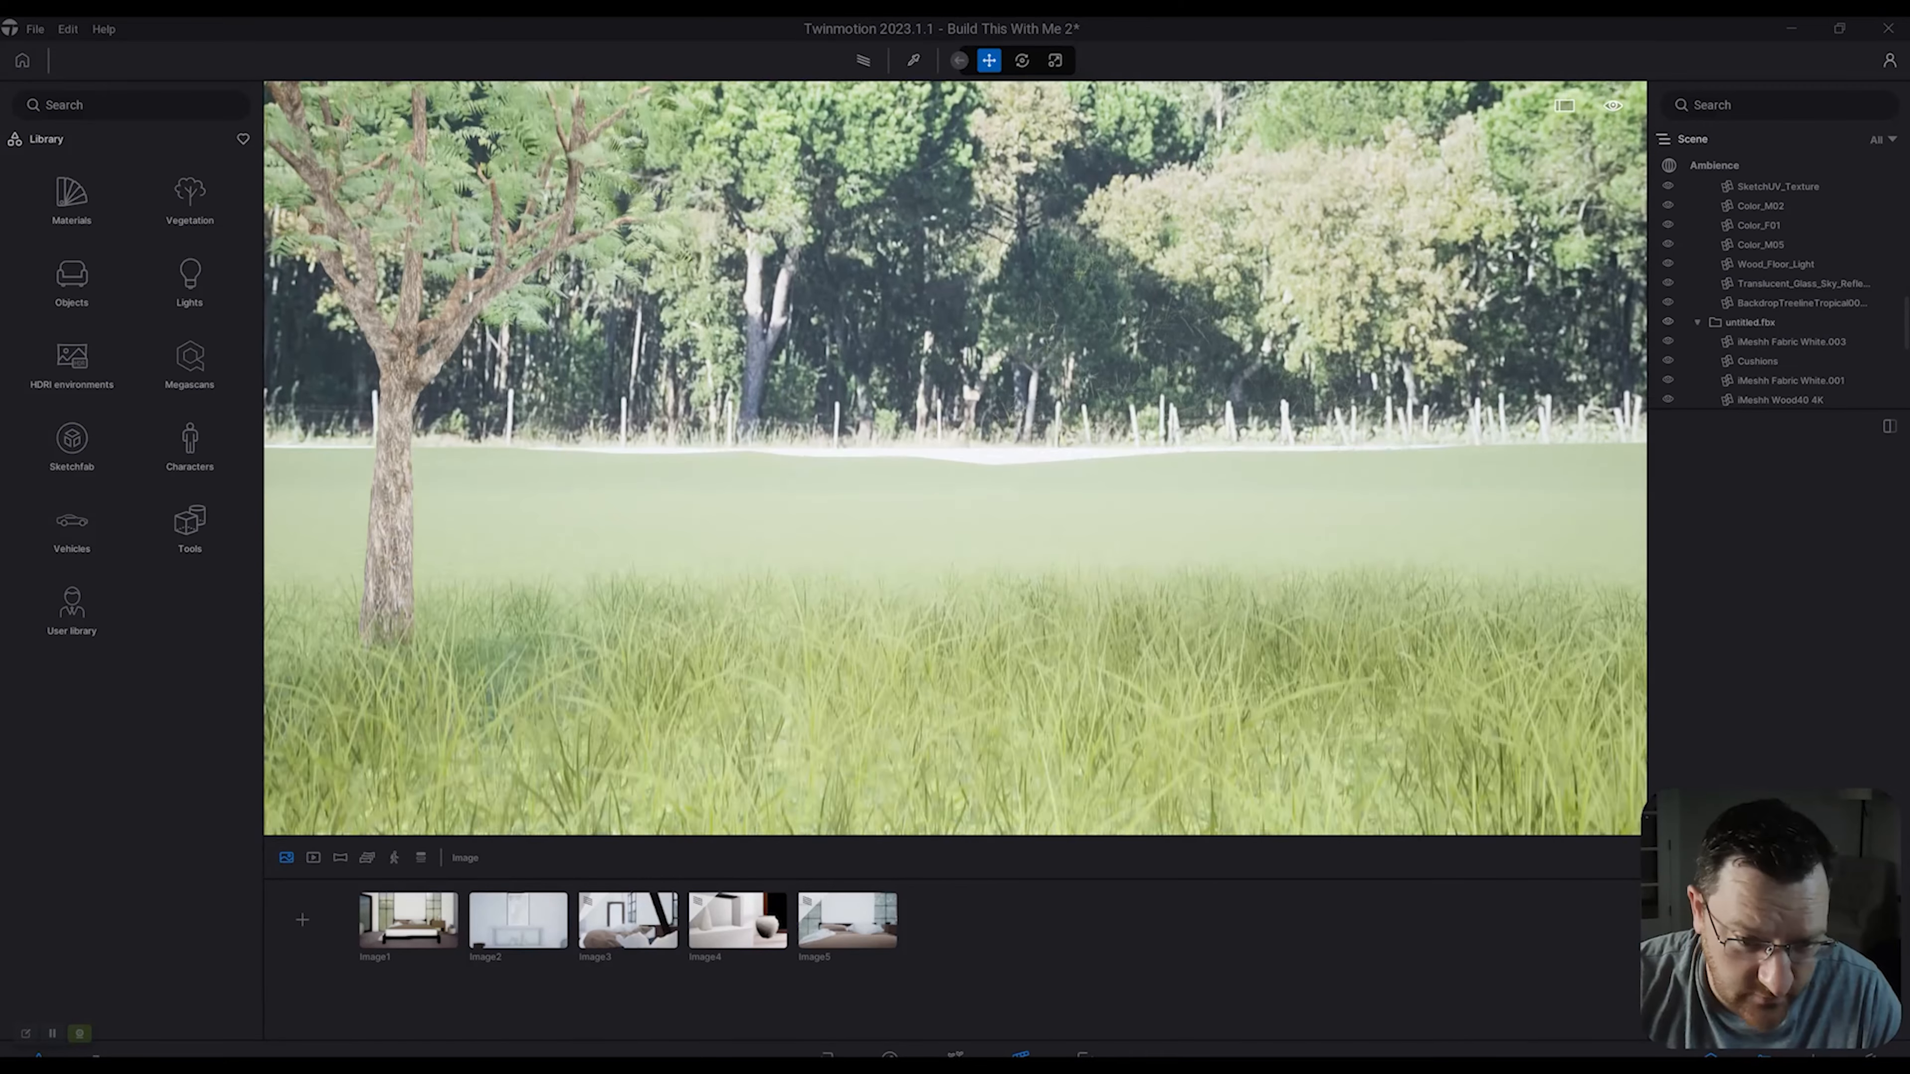
pyautogui.click(1266, 564)
pyautogui.press('s')
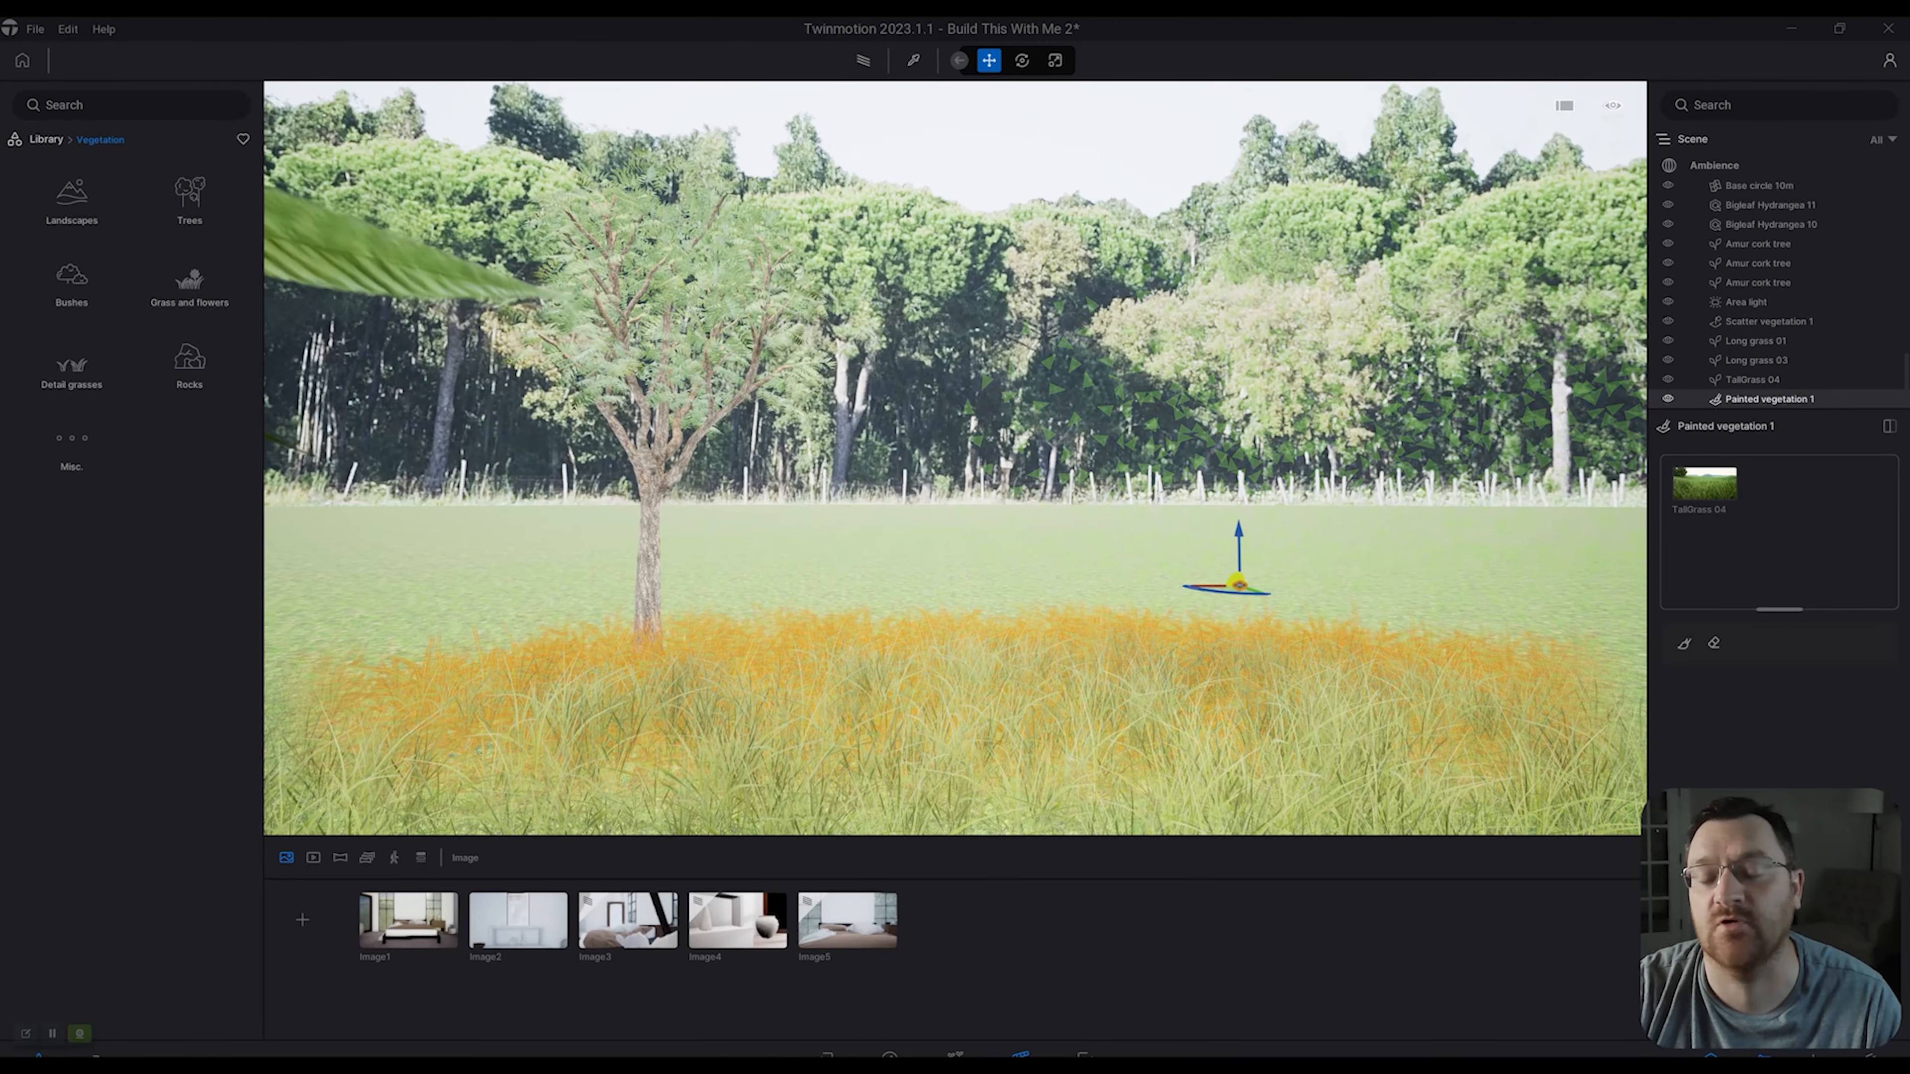
pyautogui.moveTo(955, 459); pyautogui.dragTo(1027, 662, button='right')
pyautogui.moveTo(955, 458); pyautogui.dragTo(1053, 376, button='middle')
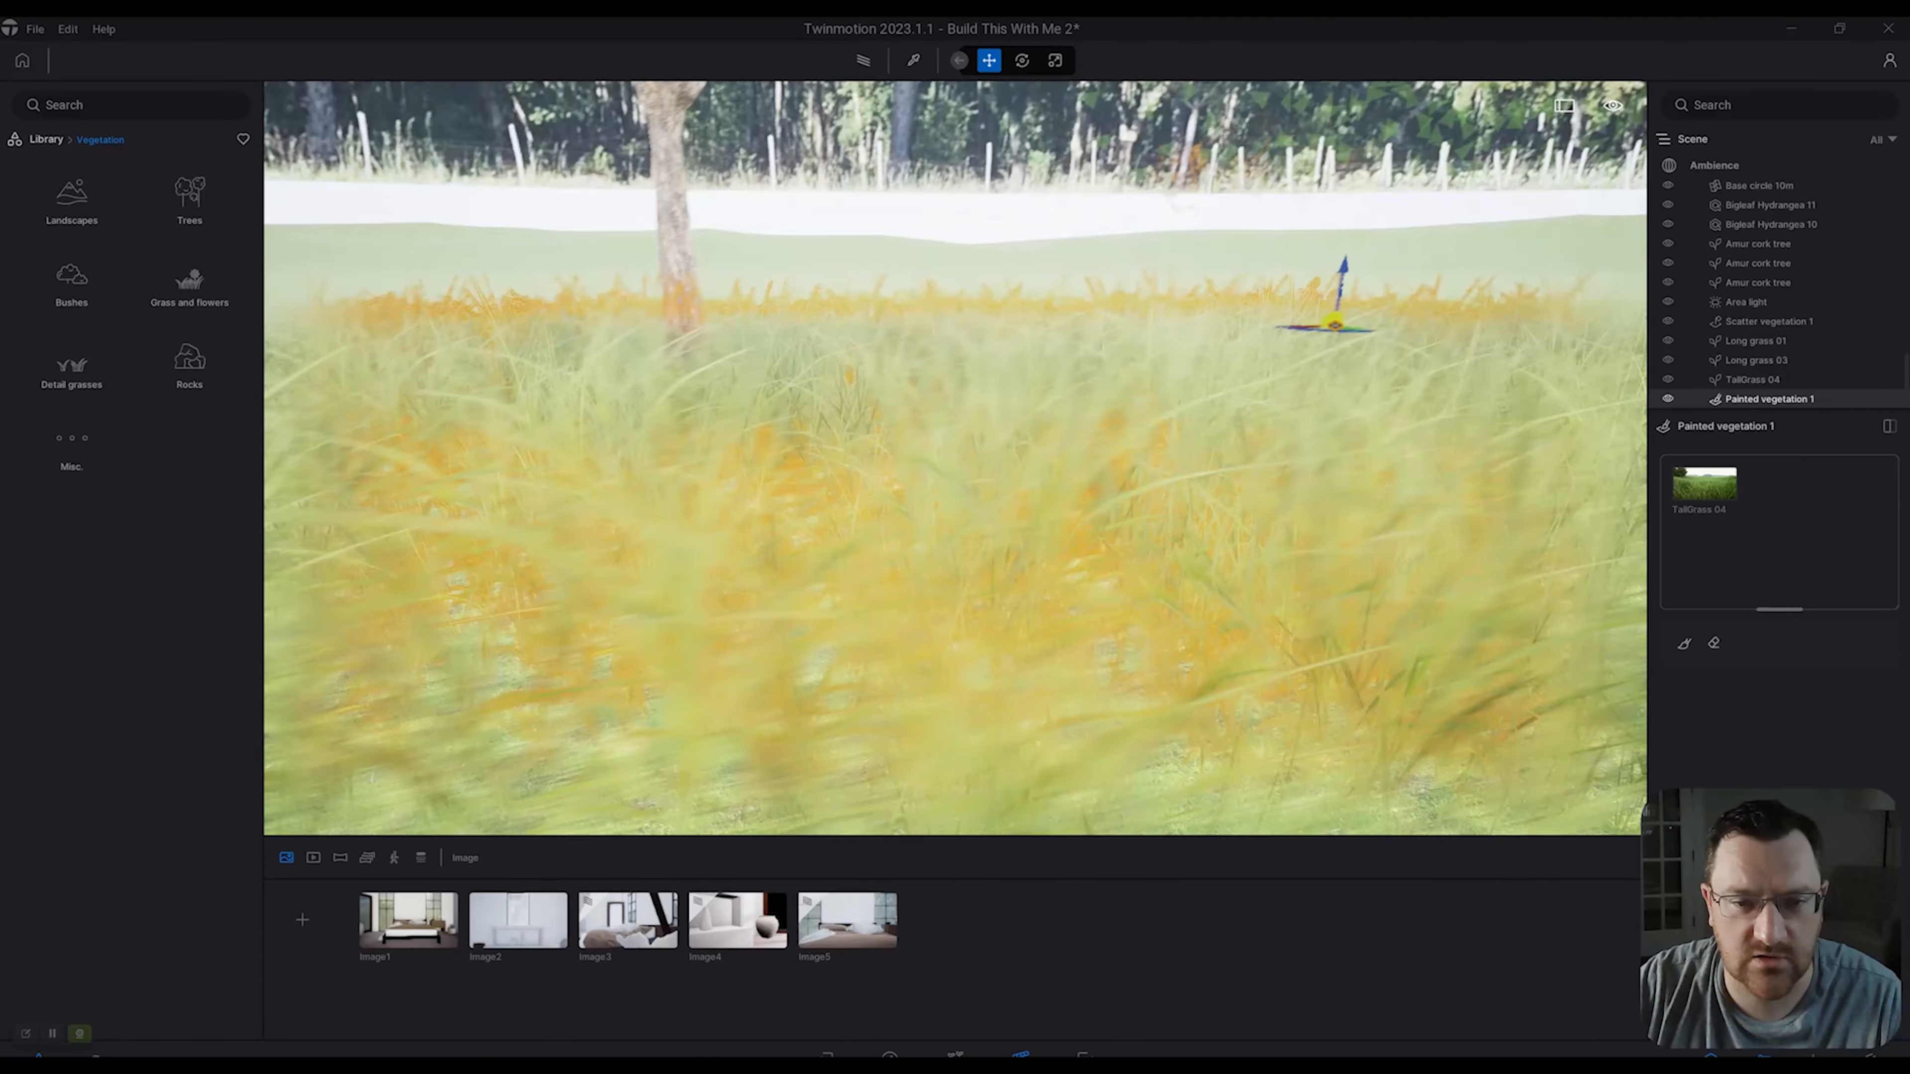
pyautogui.press('s')
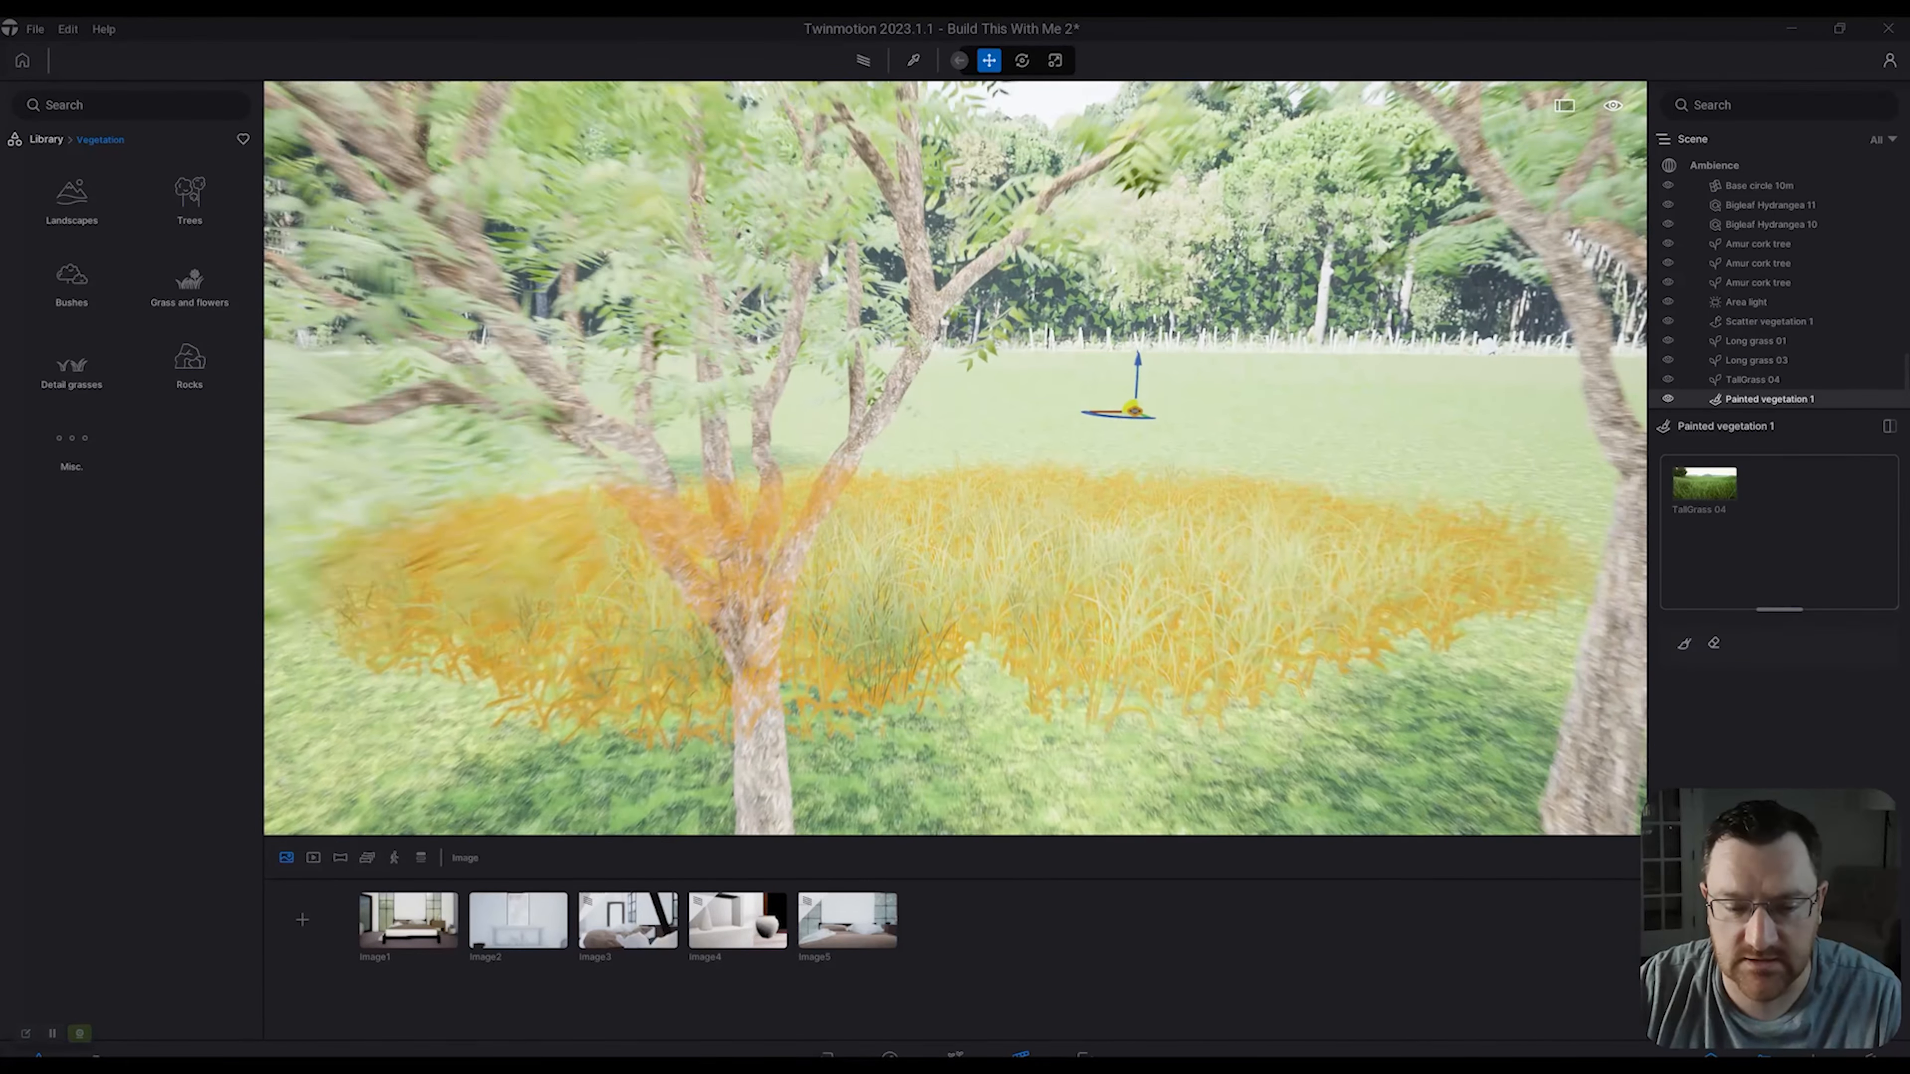
# Open Image1, select the TallGrass 04 object and compare the window vegetation from outside and inside the bedroom.
pyautogui.click(409, 920)
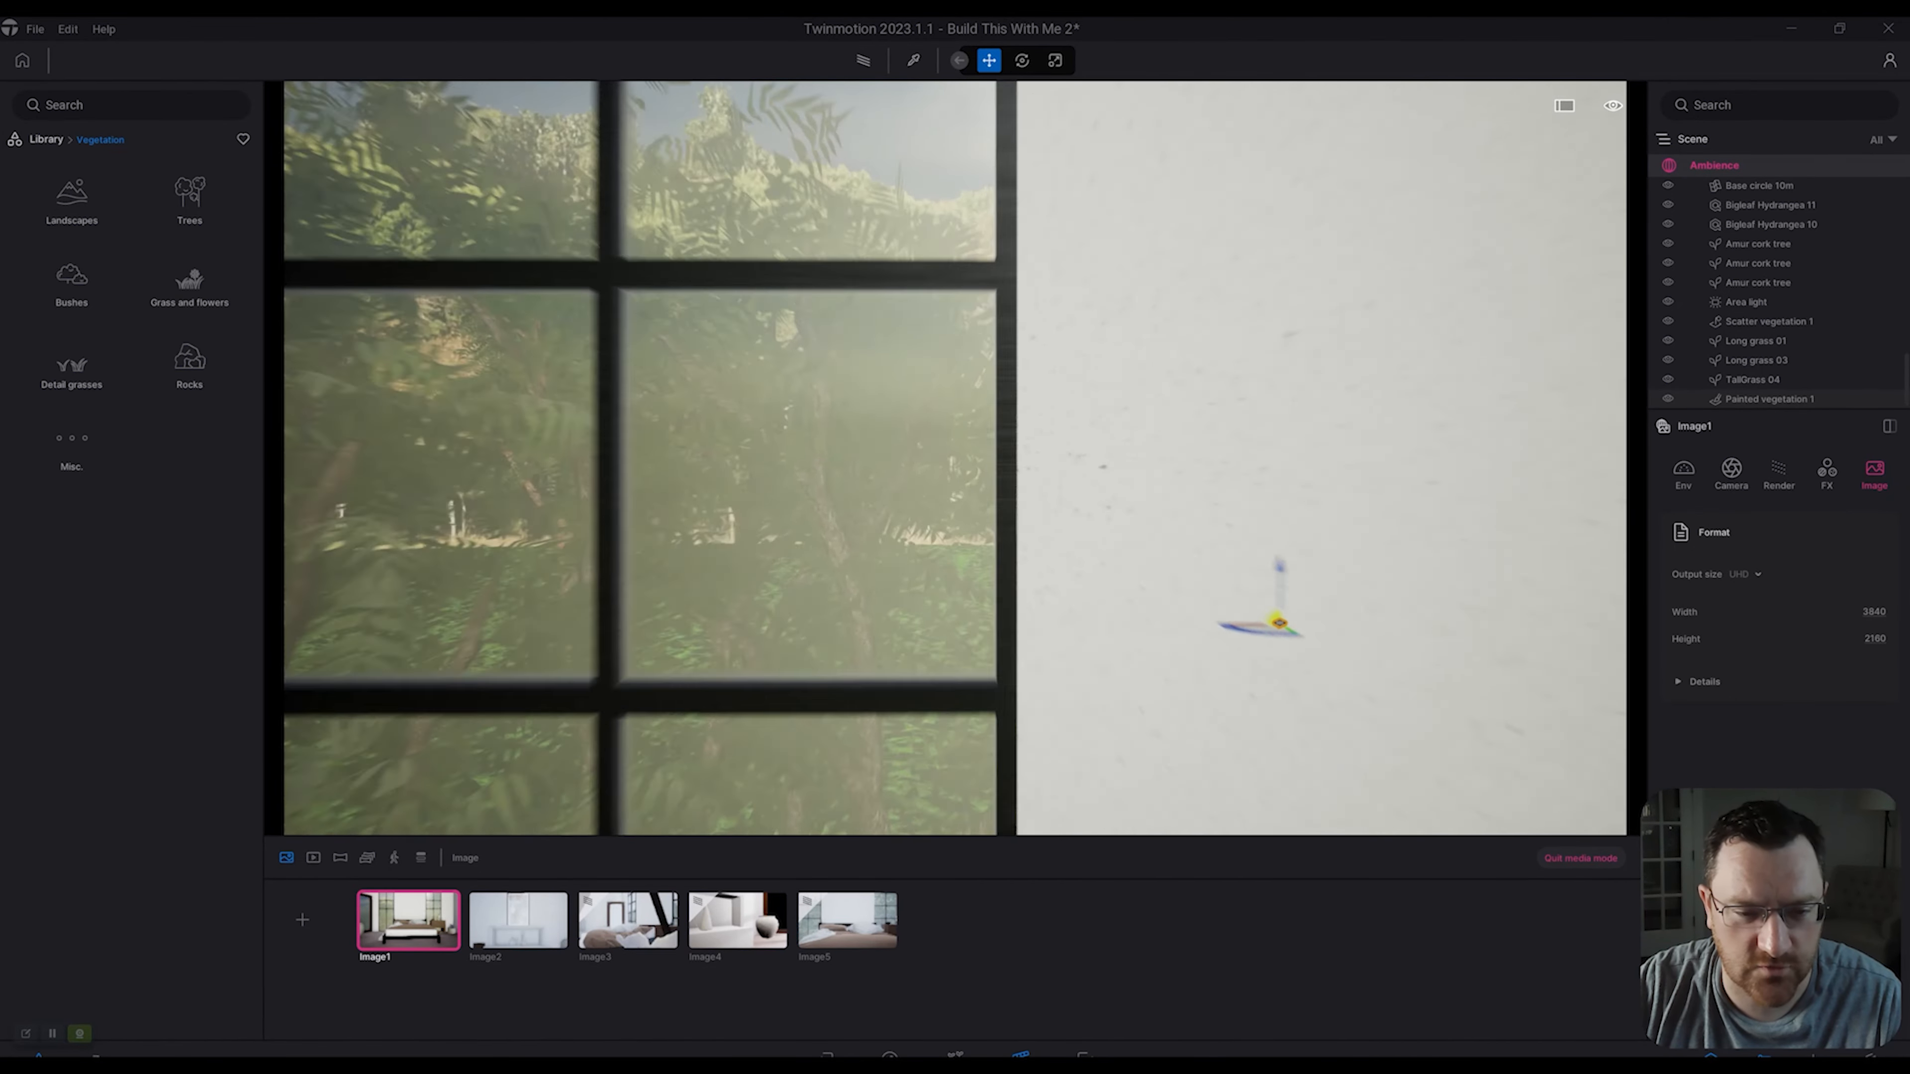
pyautogui.press('w')
pyautogui.press('s')
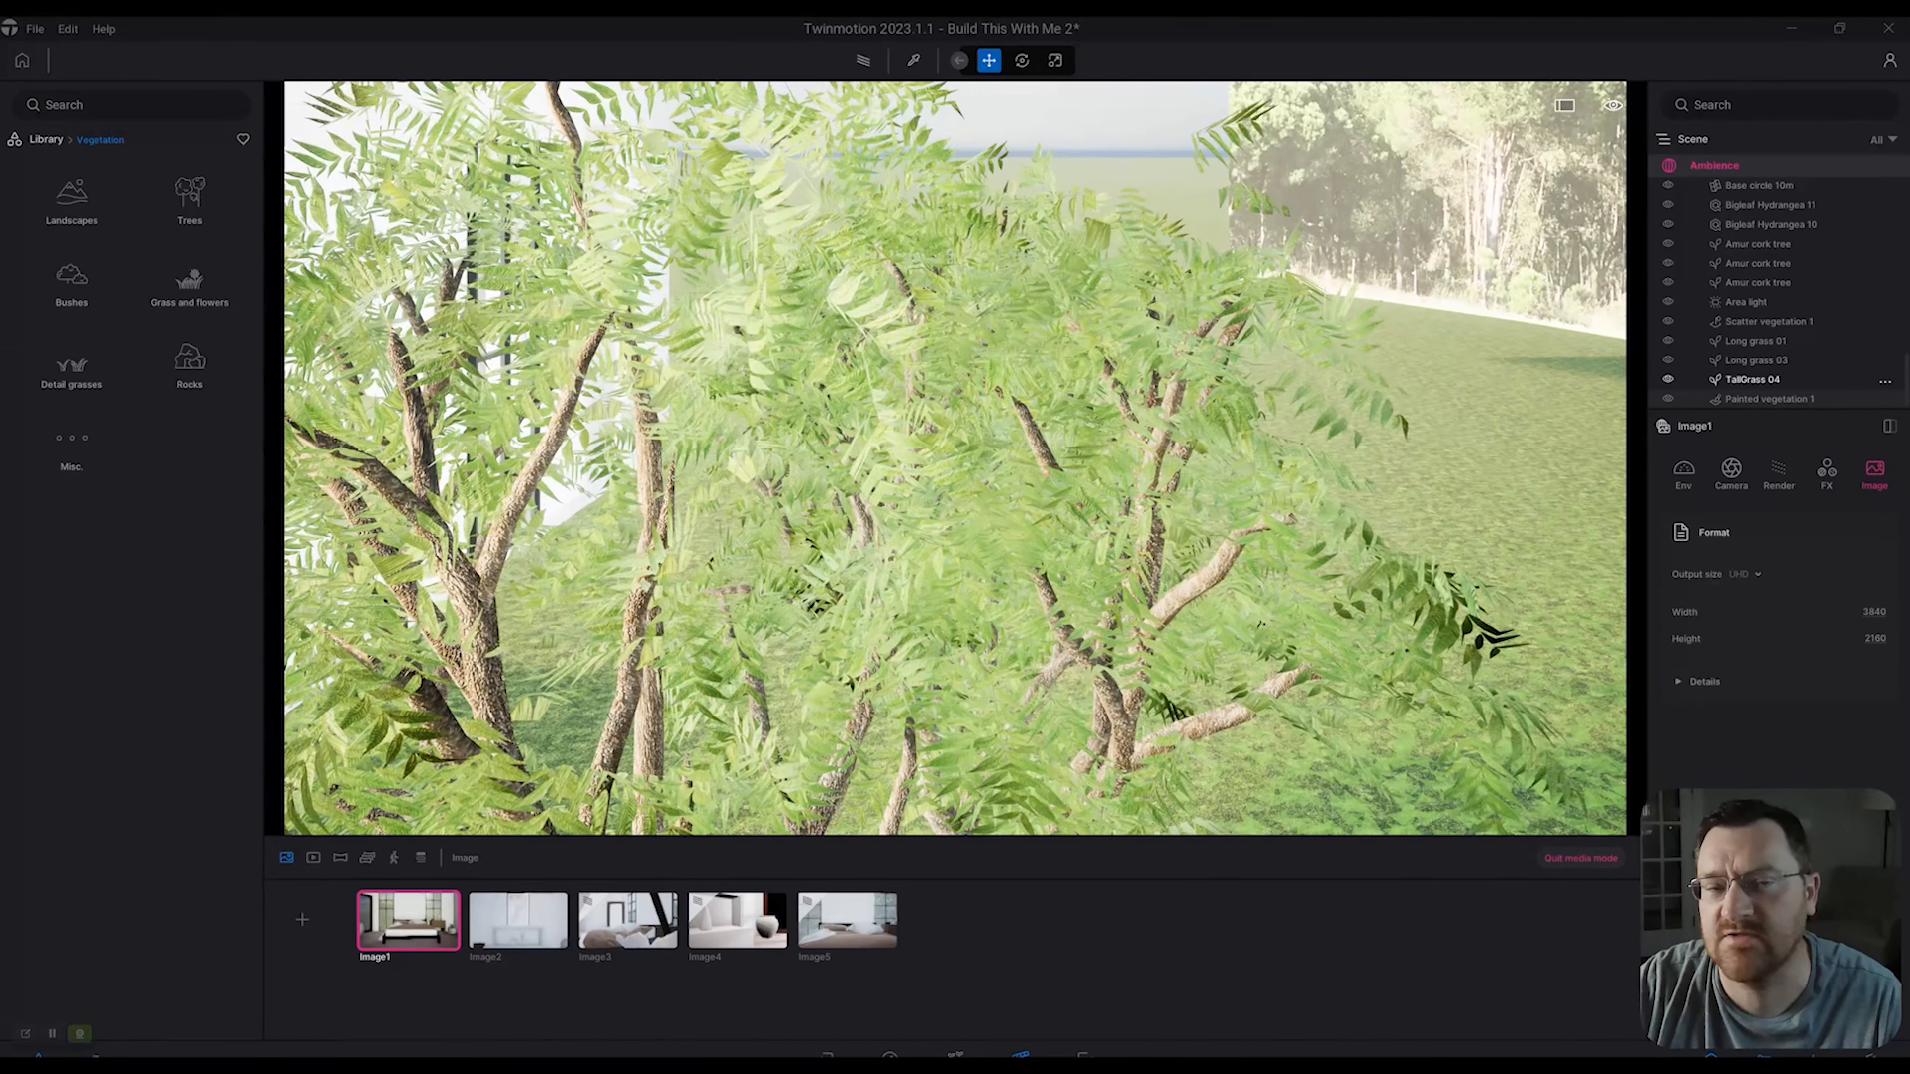
pyautogui.click(1753, 380)
pyautogui.press('a')
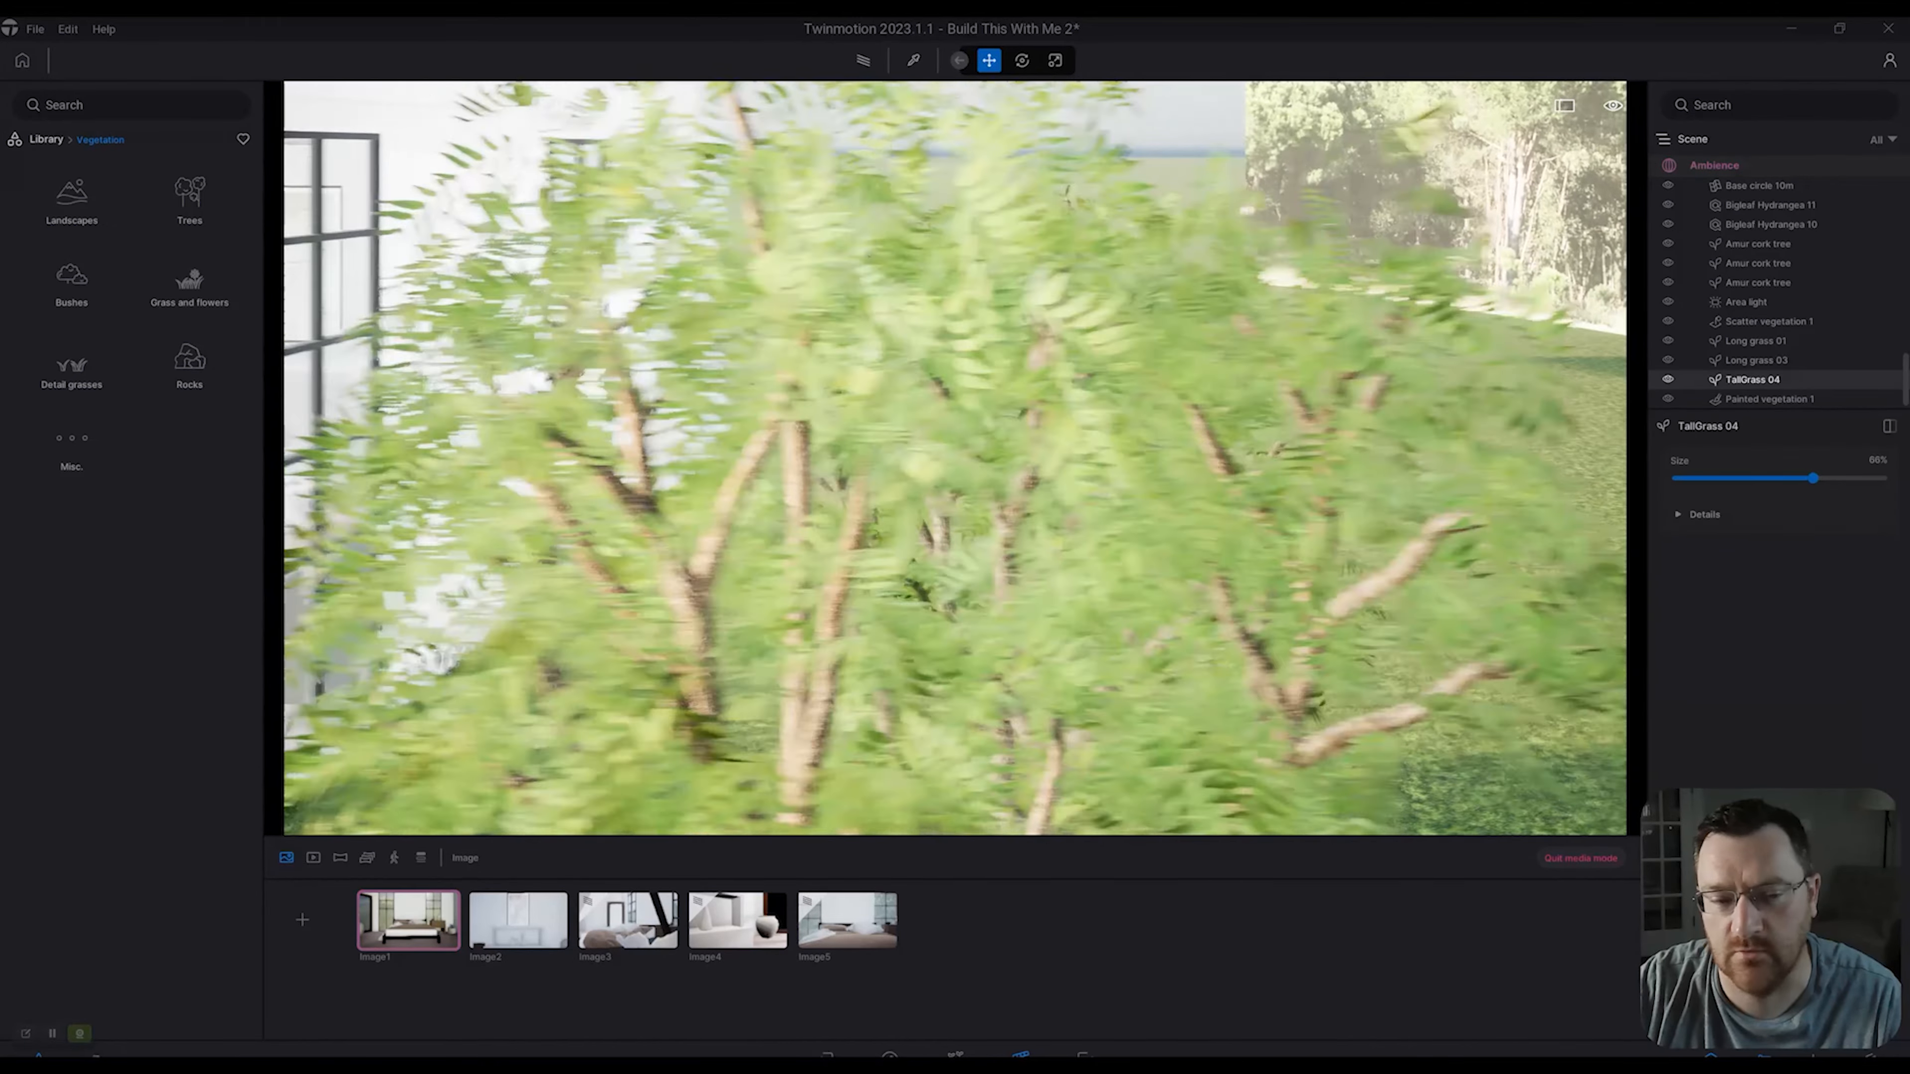
pyautogui.press('d')
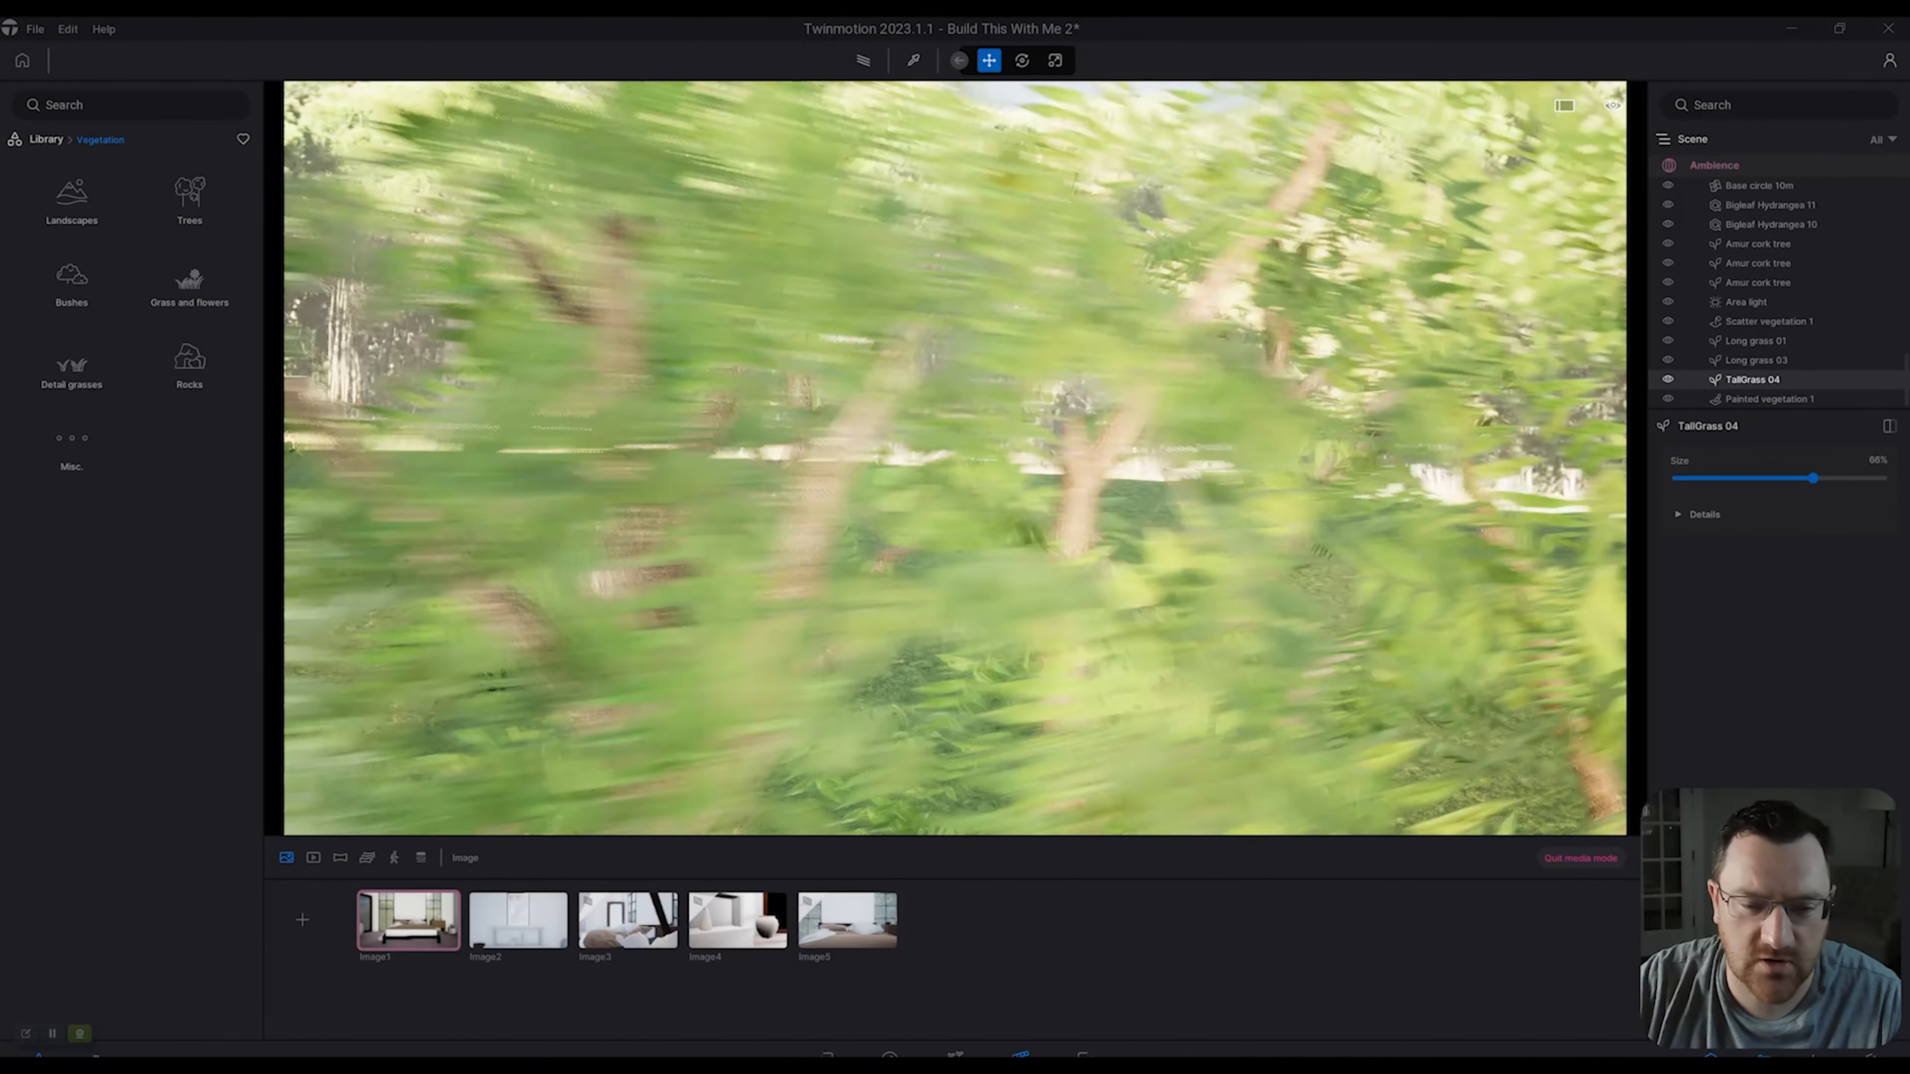
pyautogui.press('s')
pyautogui.press('a')
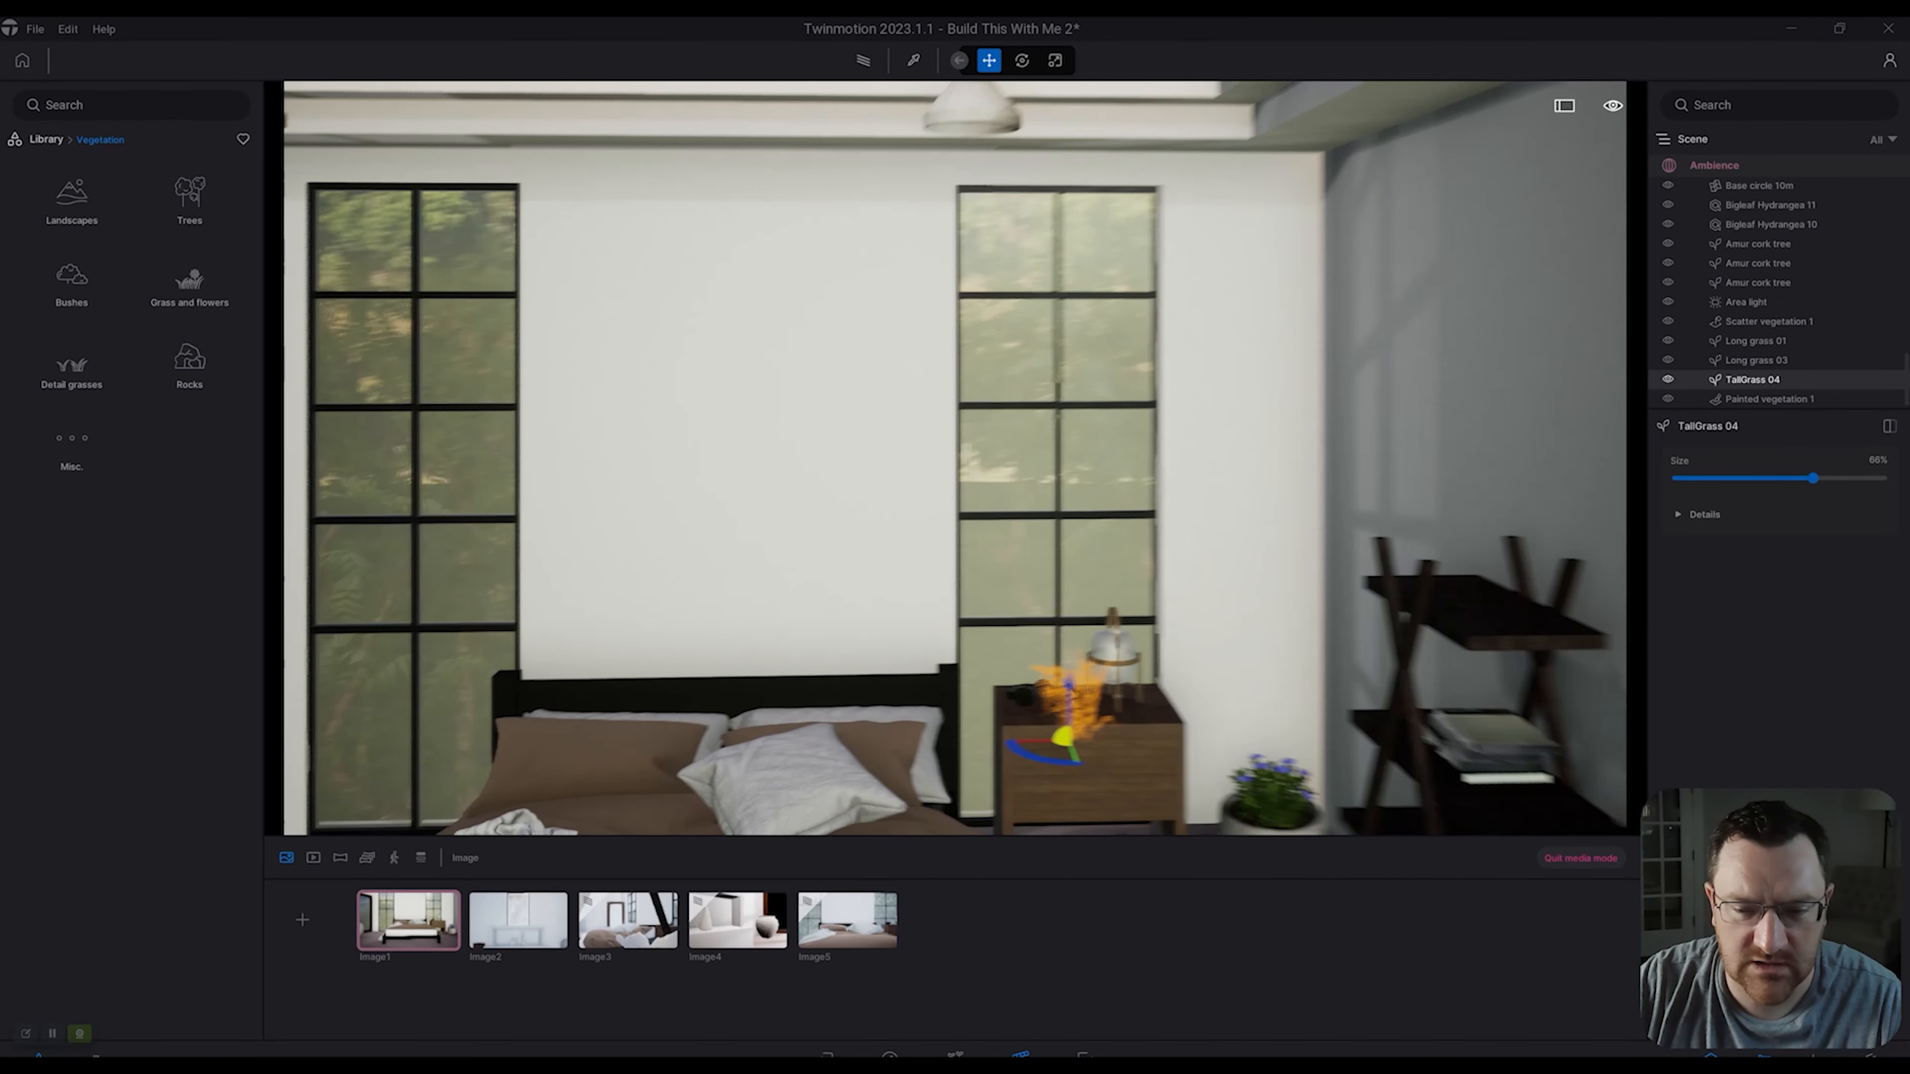
pyautogui.press('s')
pyautogui.press('w')
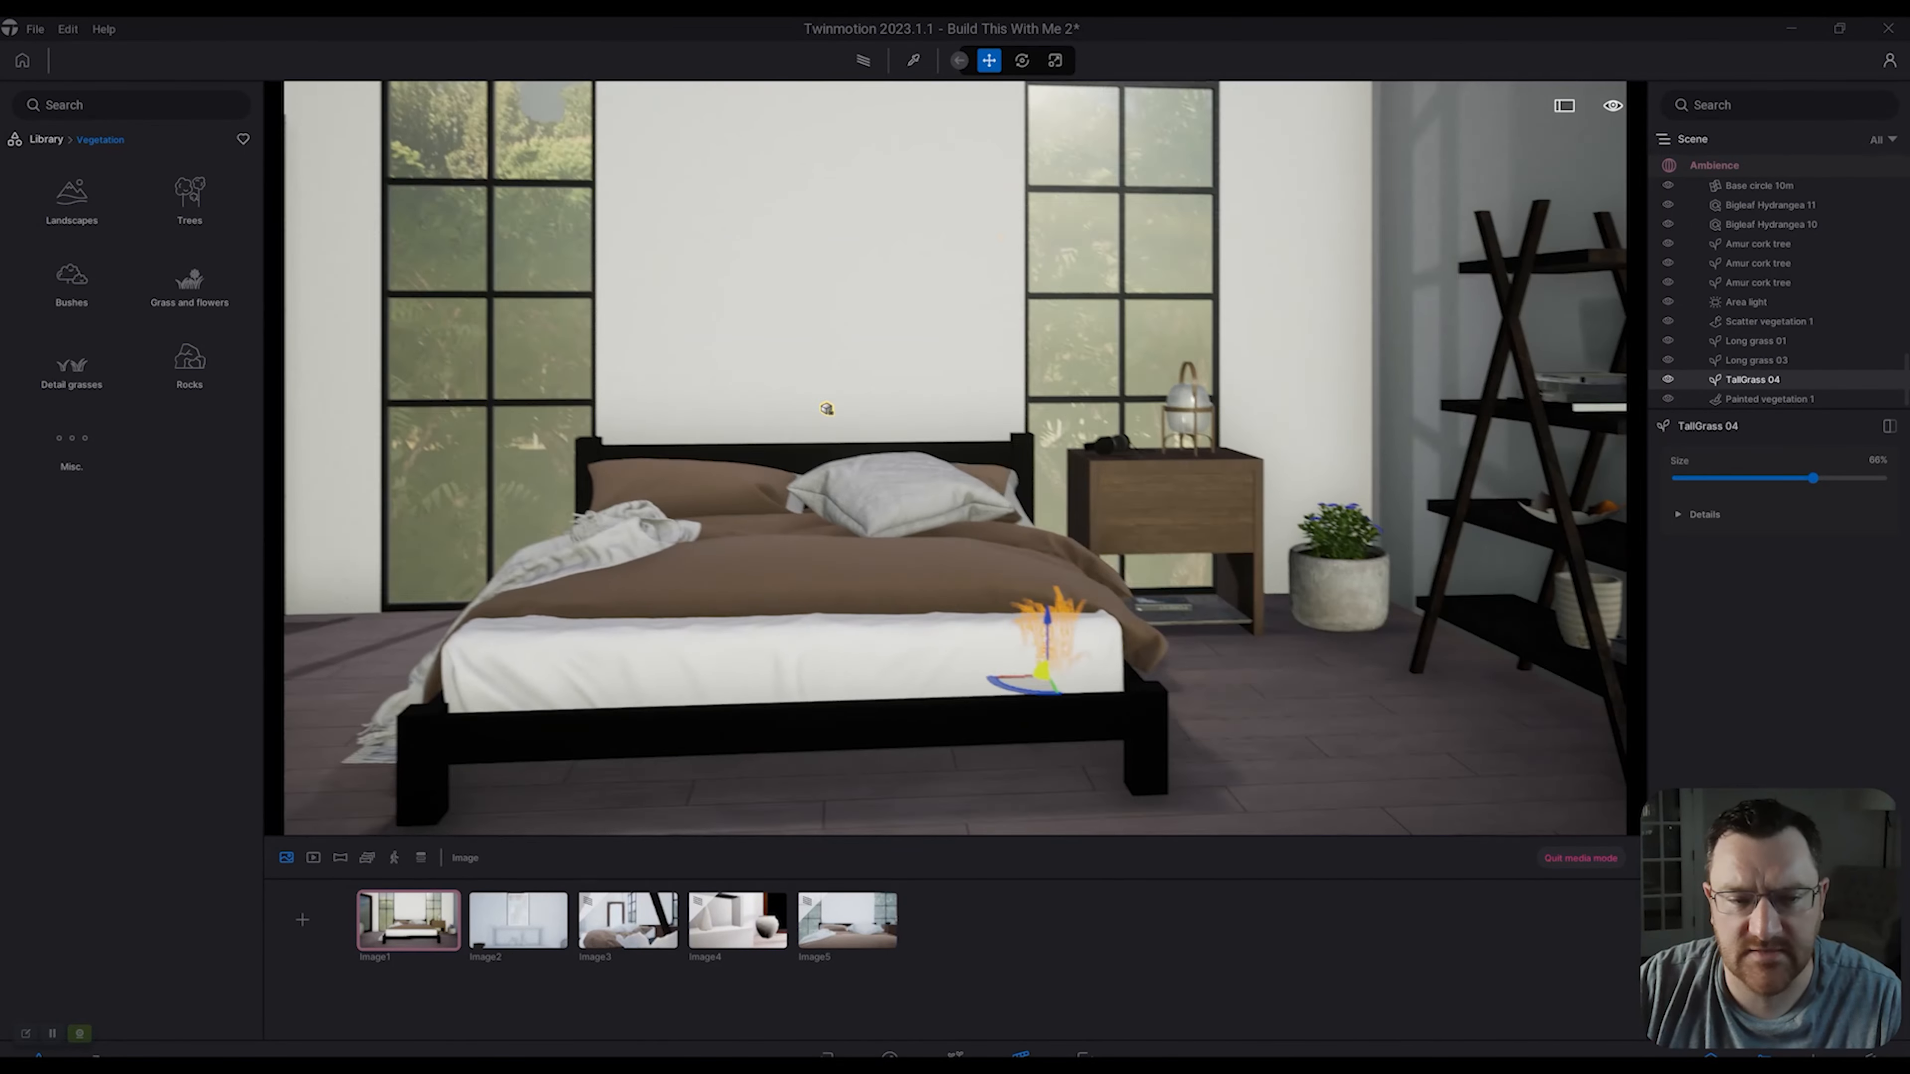
pyautogui.press('a')
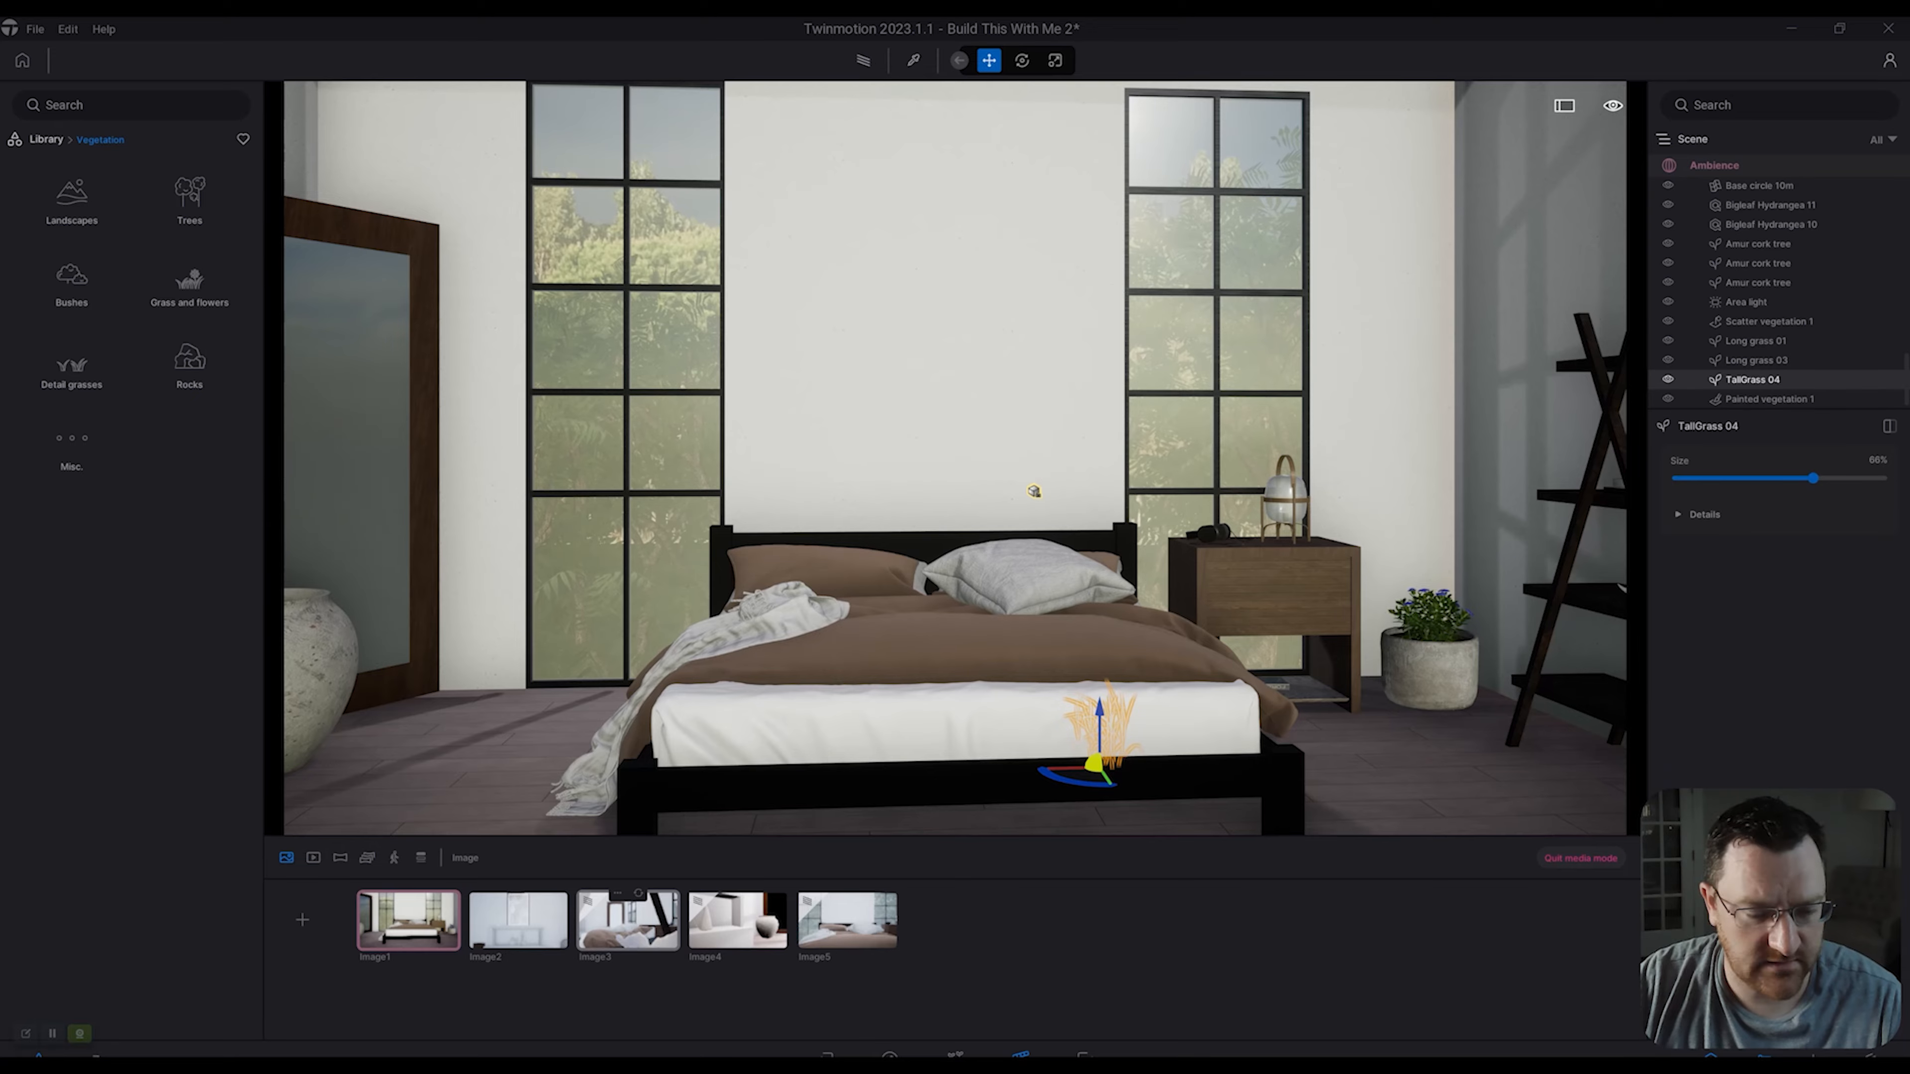
# Open Image3 and examine the bed, windows, ceiling and mirror area of the bedroom.
pyautogui.click(628, 919)
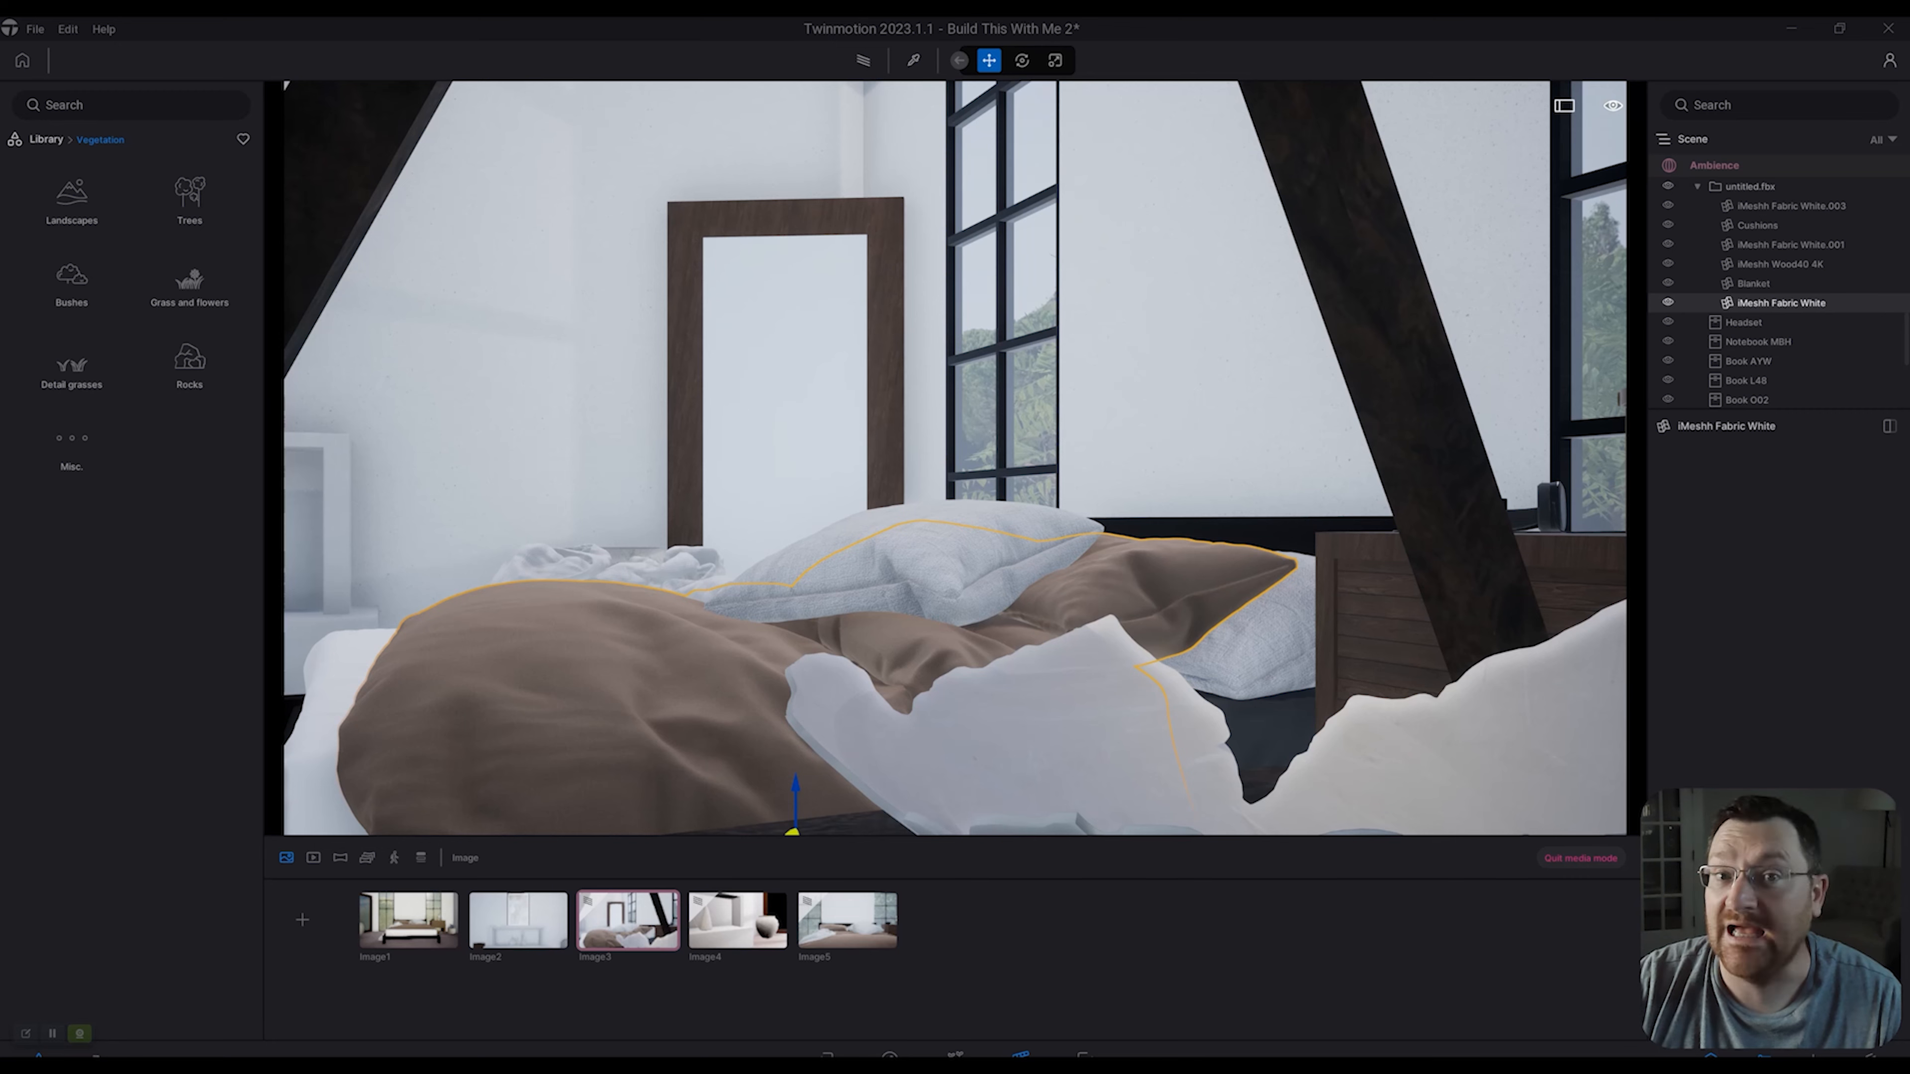
pyautogui.press('a')
pyautogui.moveTo(955, 586); pyautogui.dragTo(1147, 609, button='right')
pyautogui.press('s')
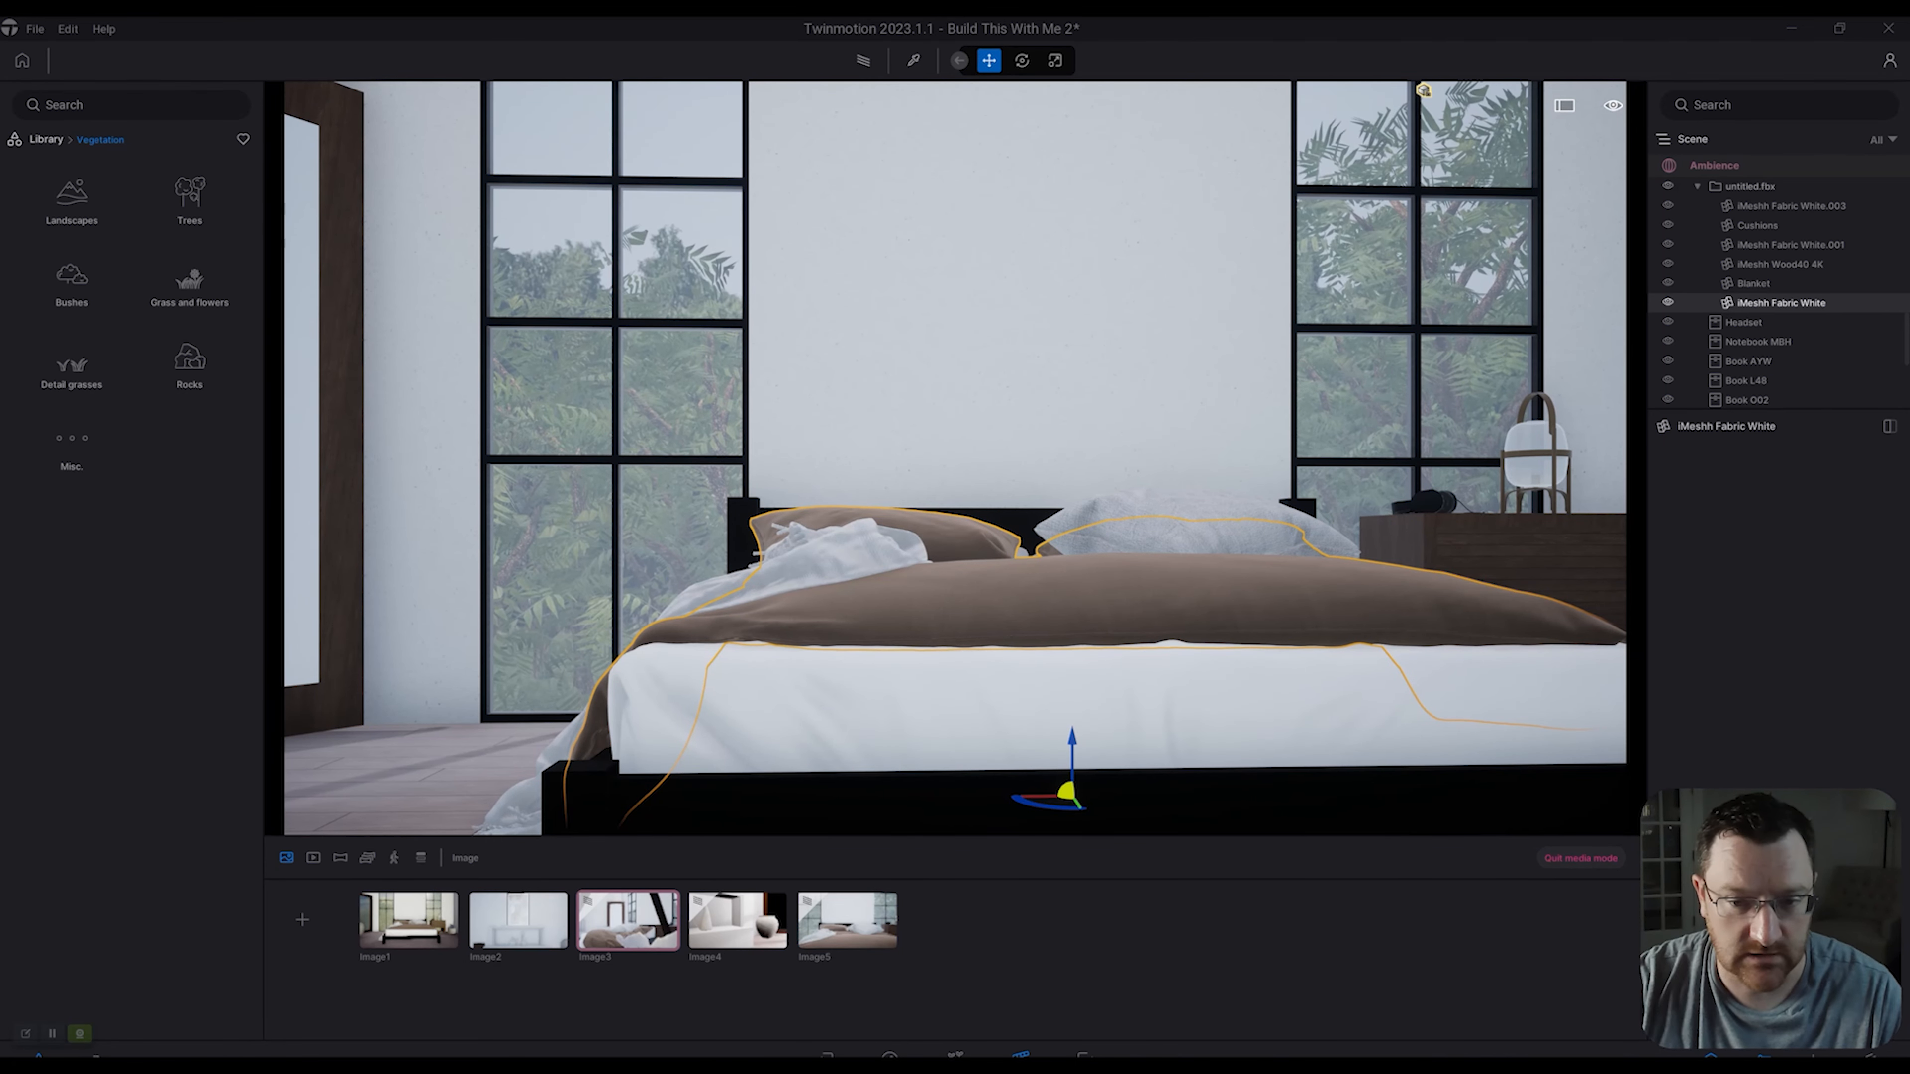
pyautogui.moveTo(955, 458); pyautogui.dragTo(903, 286, button='right')
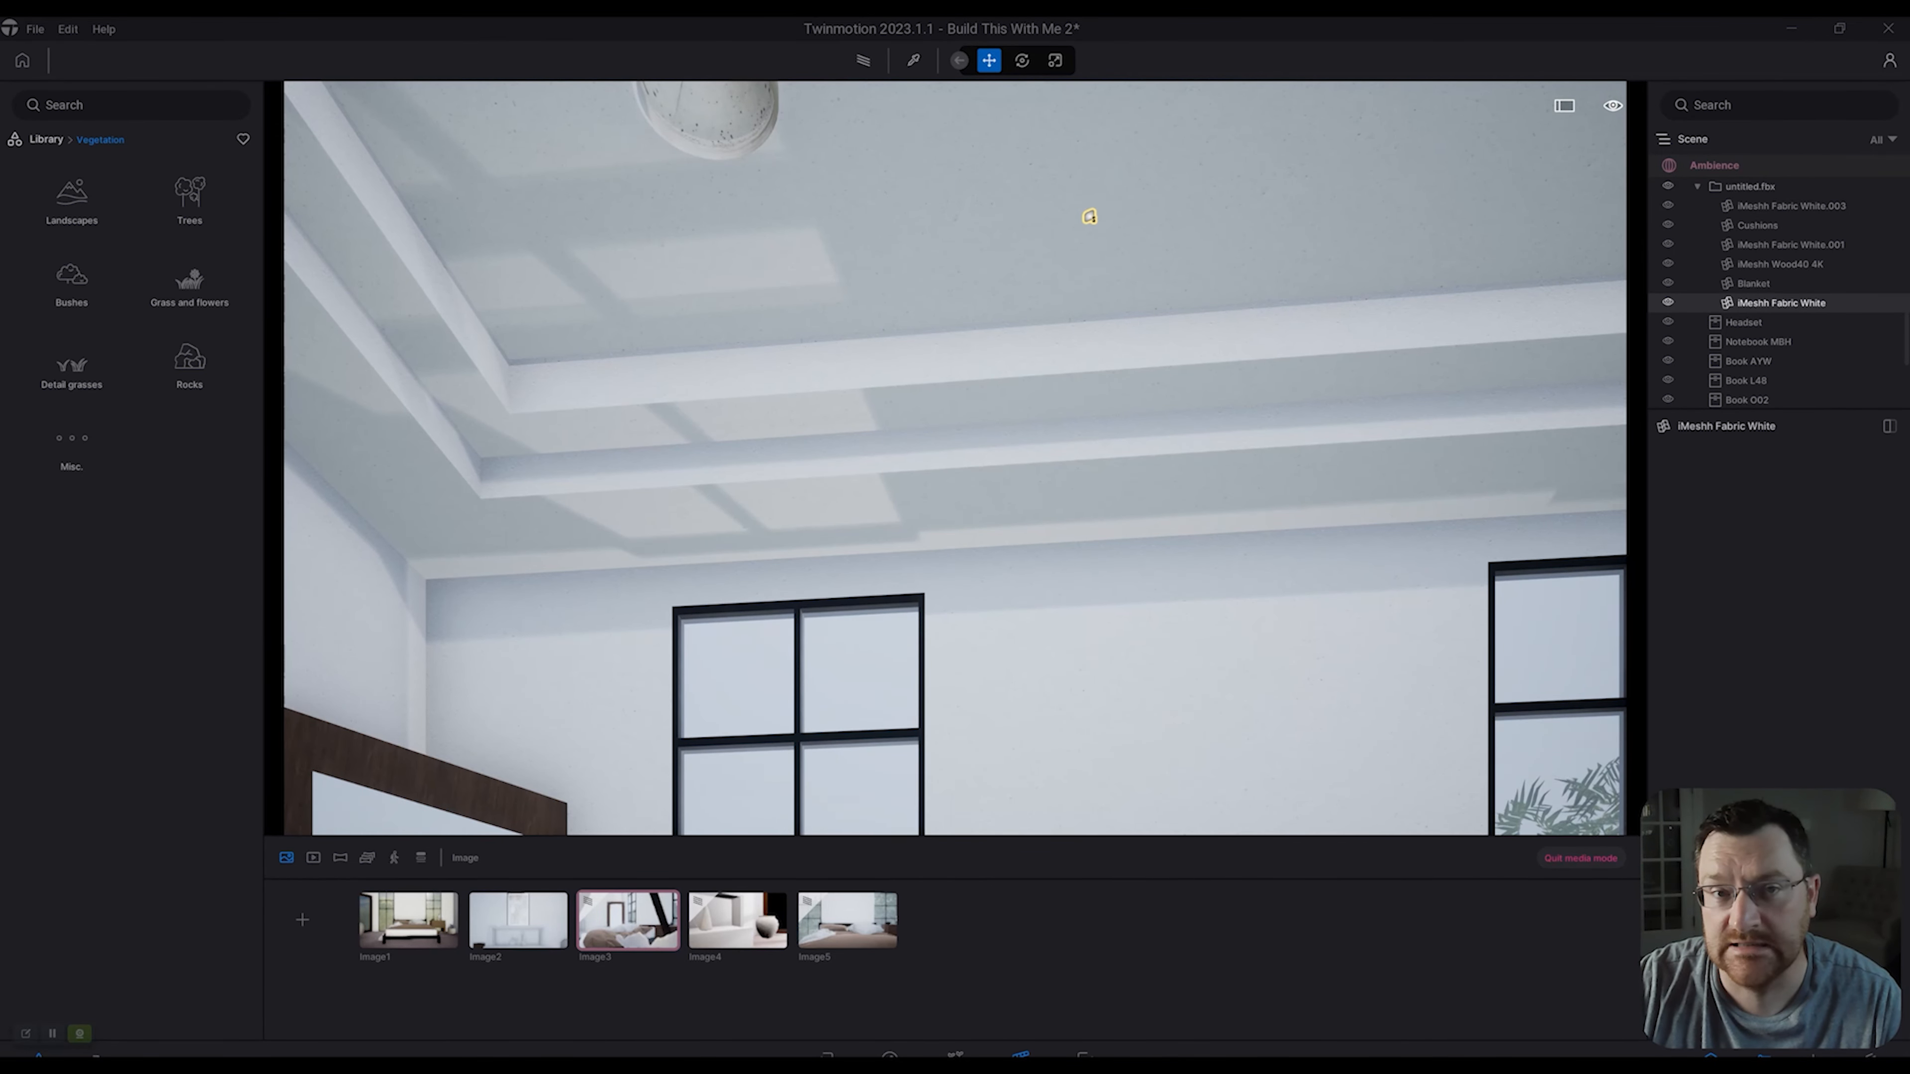
pyautogui.moveTo(955, 459)
pyautogui.mouseDown(button='right')
pyautogui.moveTo(951, 526)
pyautogui.moveTo(722, 602)
pyautogui.moveTo(1068, 455)
pyautogui.moveTo(917, 512)
pyautogui.moveTo(1068, 504)
pyautogui.moveTo(1068, 451)
pyautogui.moveTo(964, 493)
pyautogui.mouseUp(button='right')
pyautogui.press('w')
pyautogui.press('s')
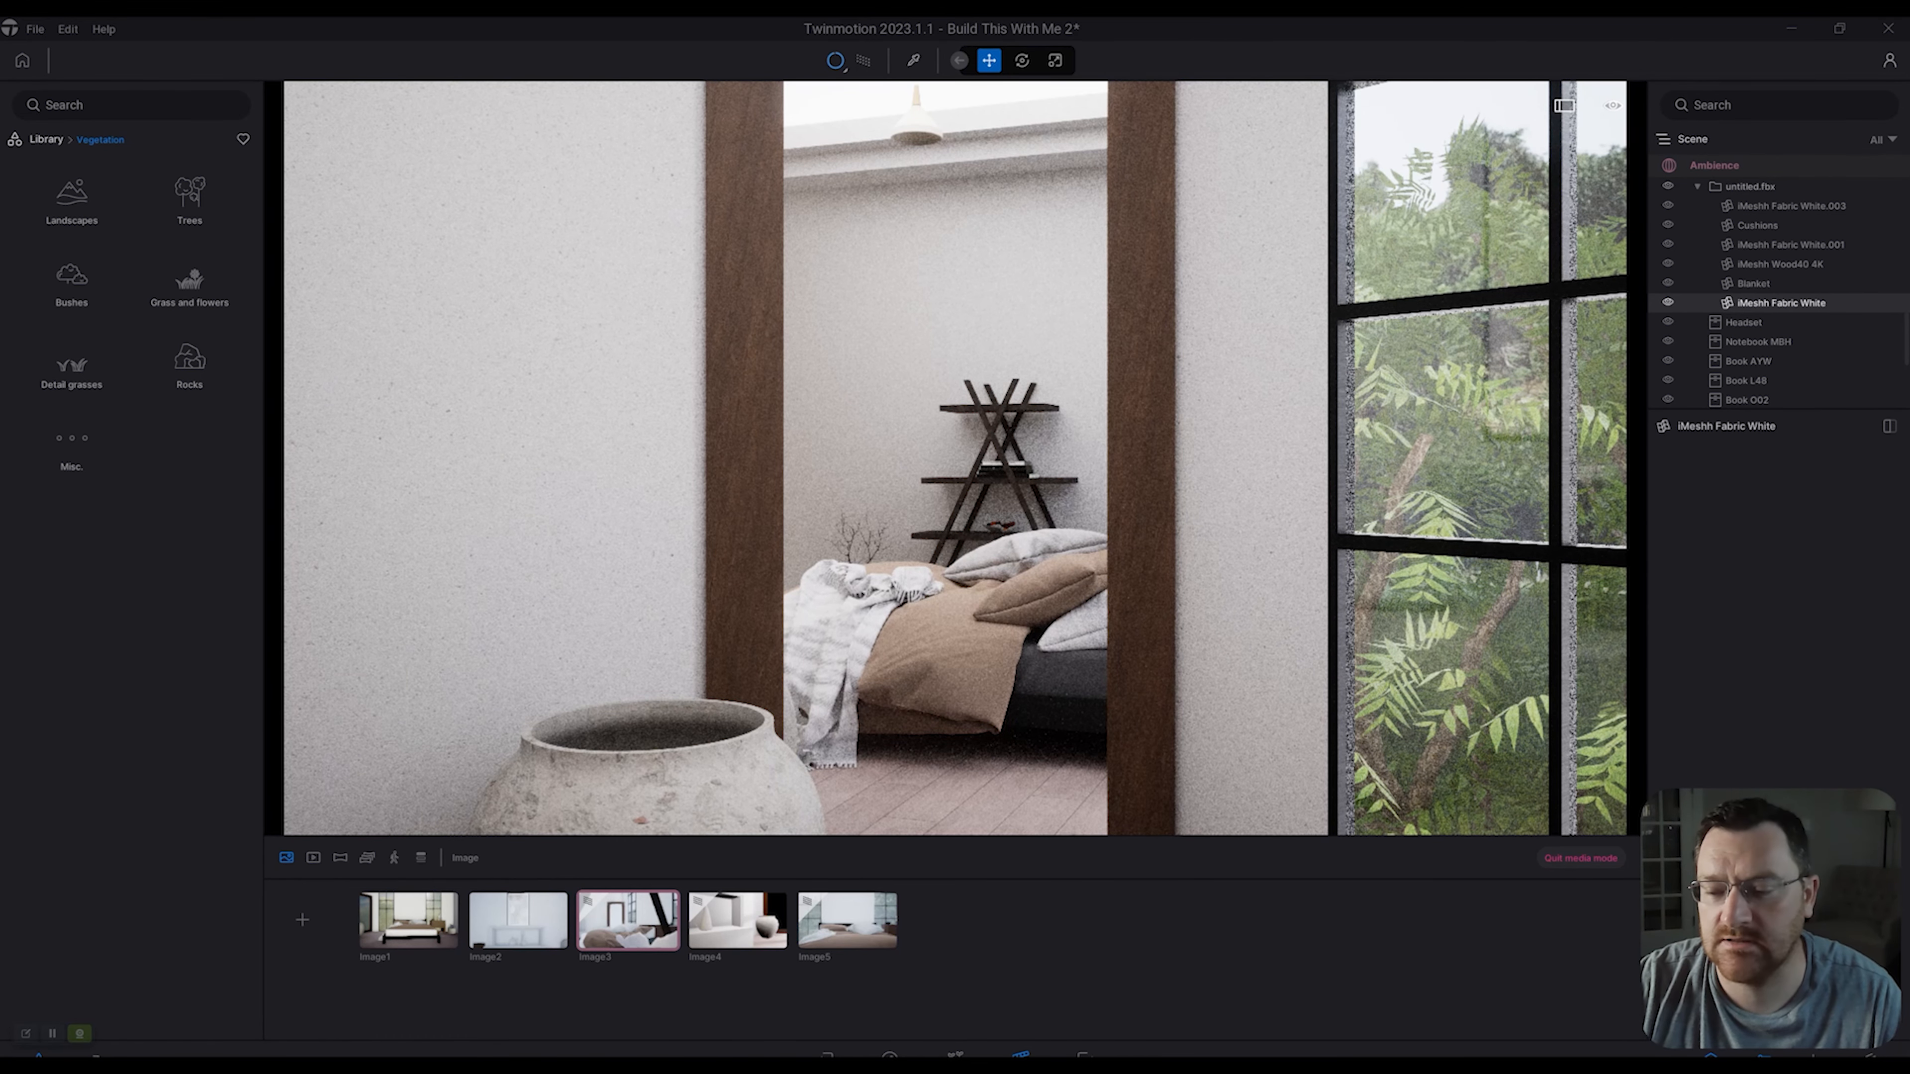
# Turn off the path tracer and look over the mirror, windows and bed in the real-time view.
pyautogui.press('r')
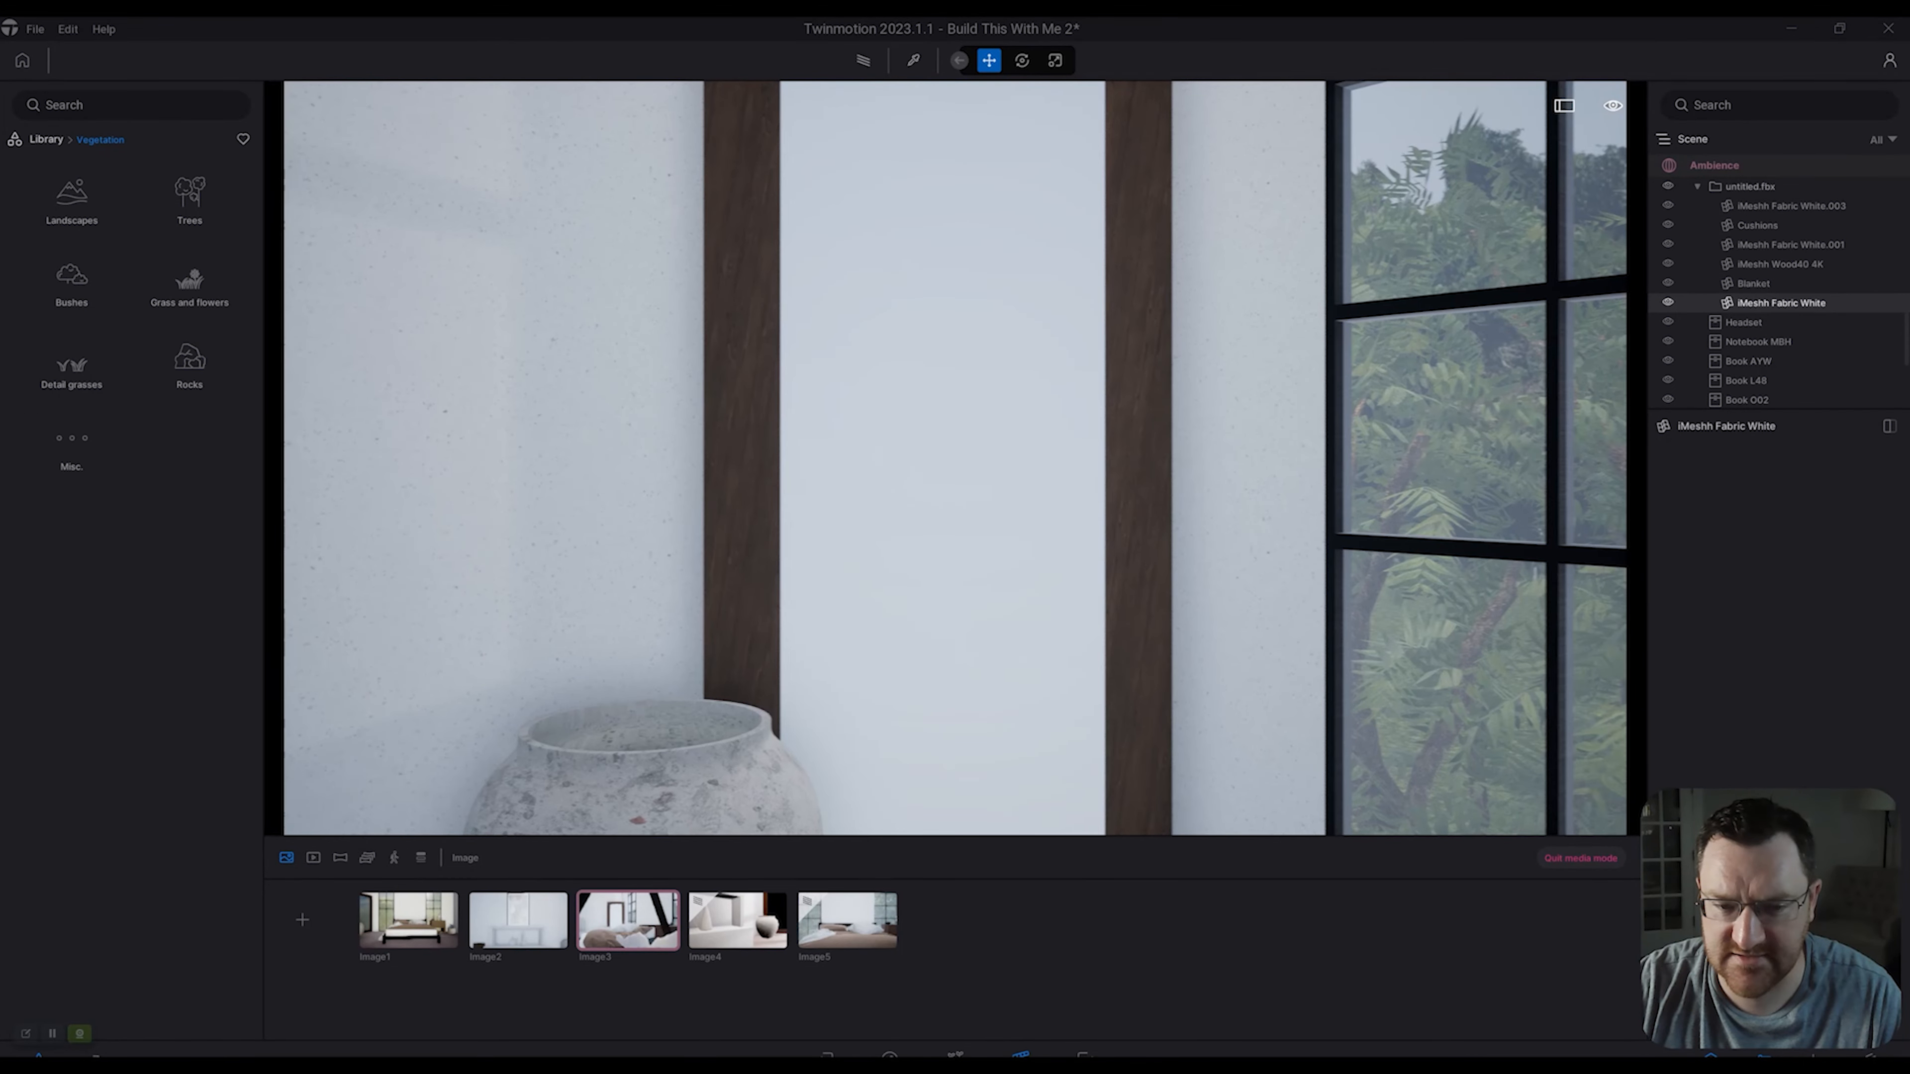
pyautogui.moveTo(955, 459); pyautogui.dragTo(1278, 459, button='right')
pyautogui.press('s')
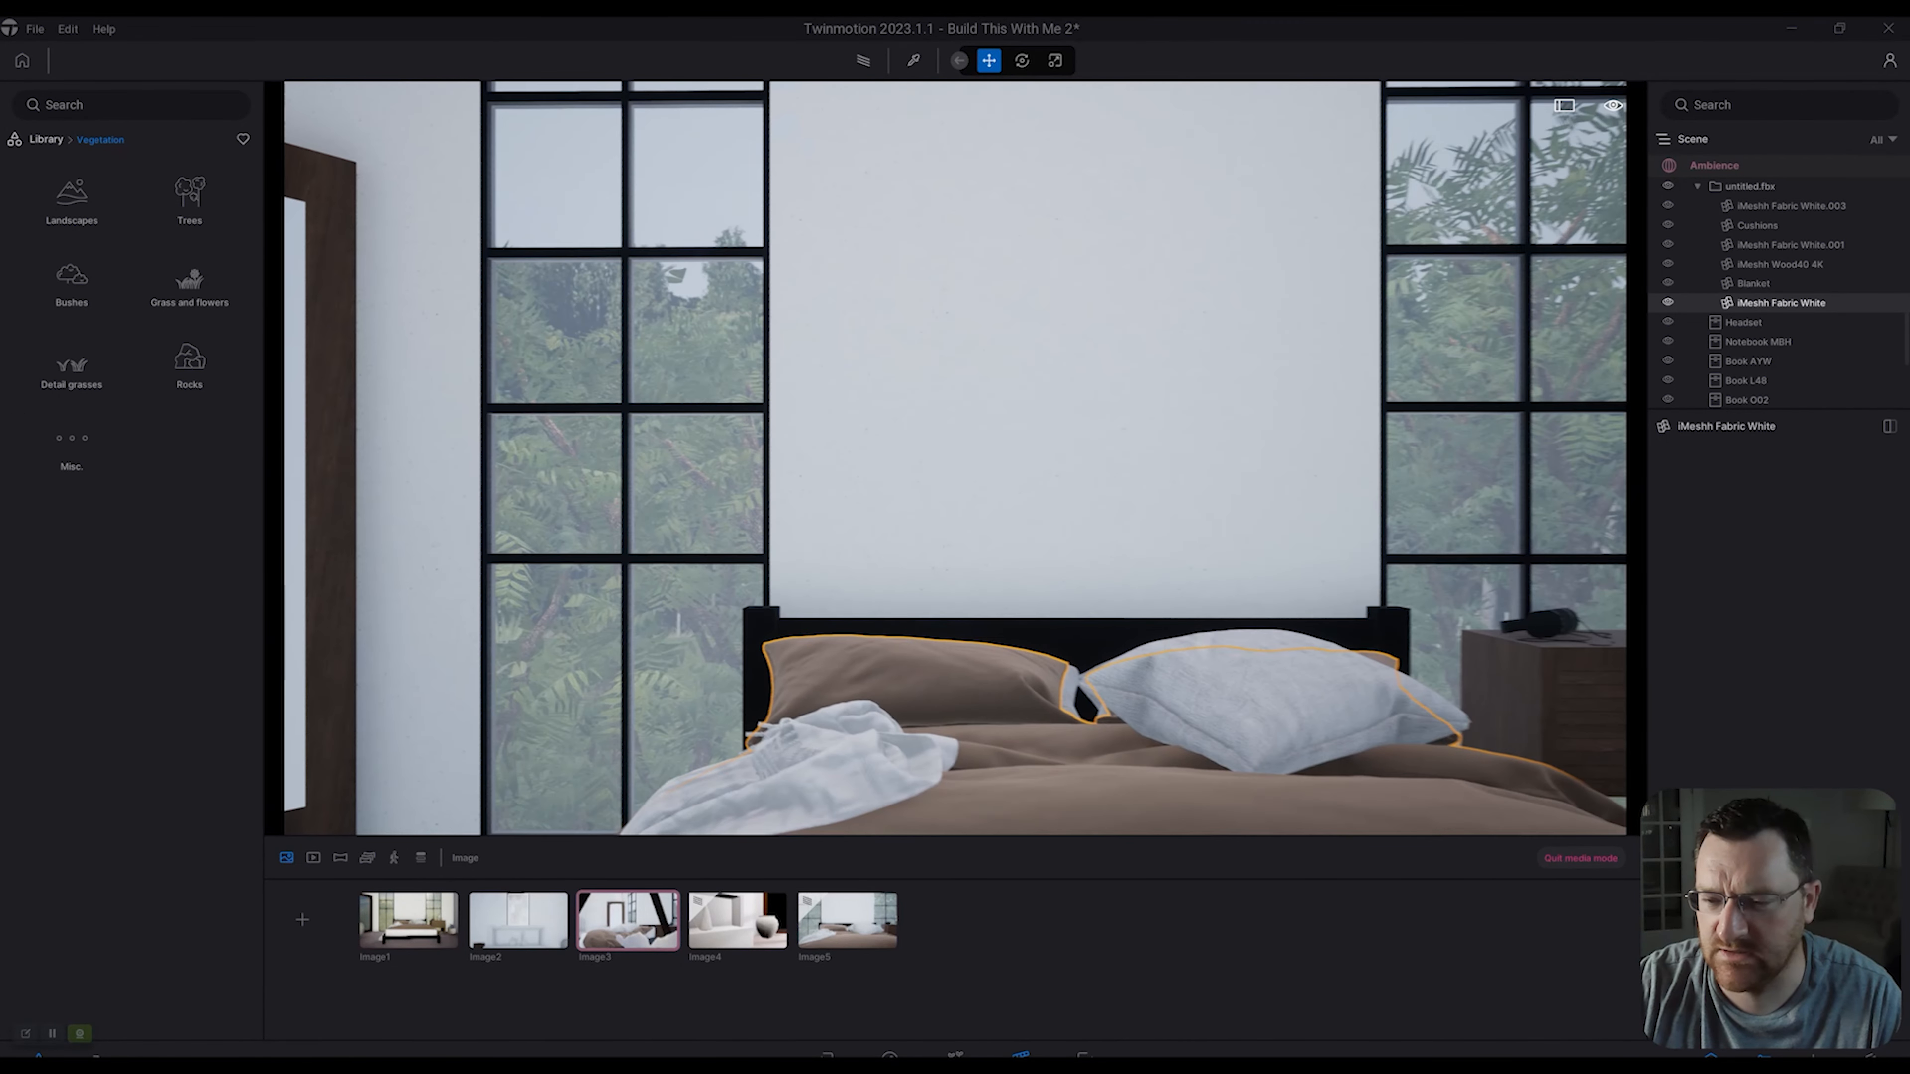
pyautogui.moveTo(1410, 436); pyautogui.dragTo(1420, 435, button='right')
pyautogui.press('s')
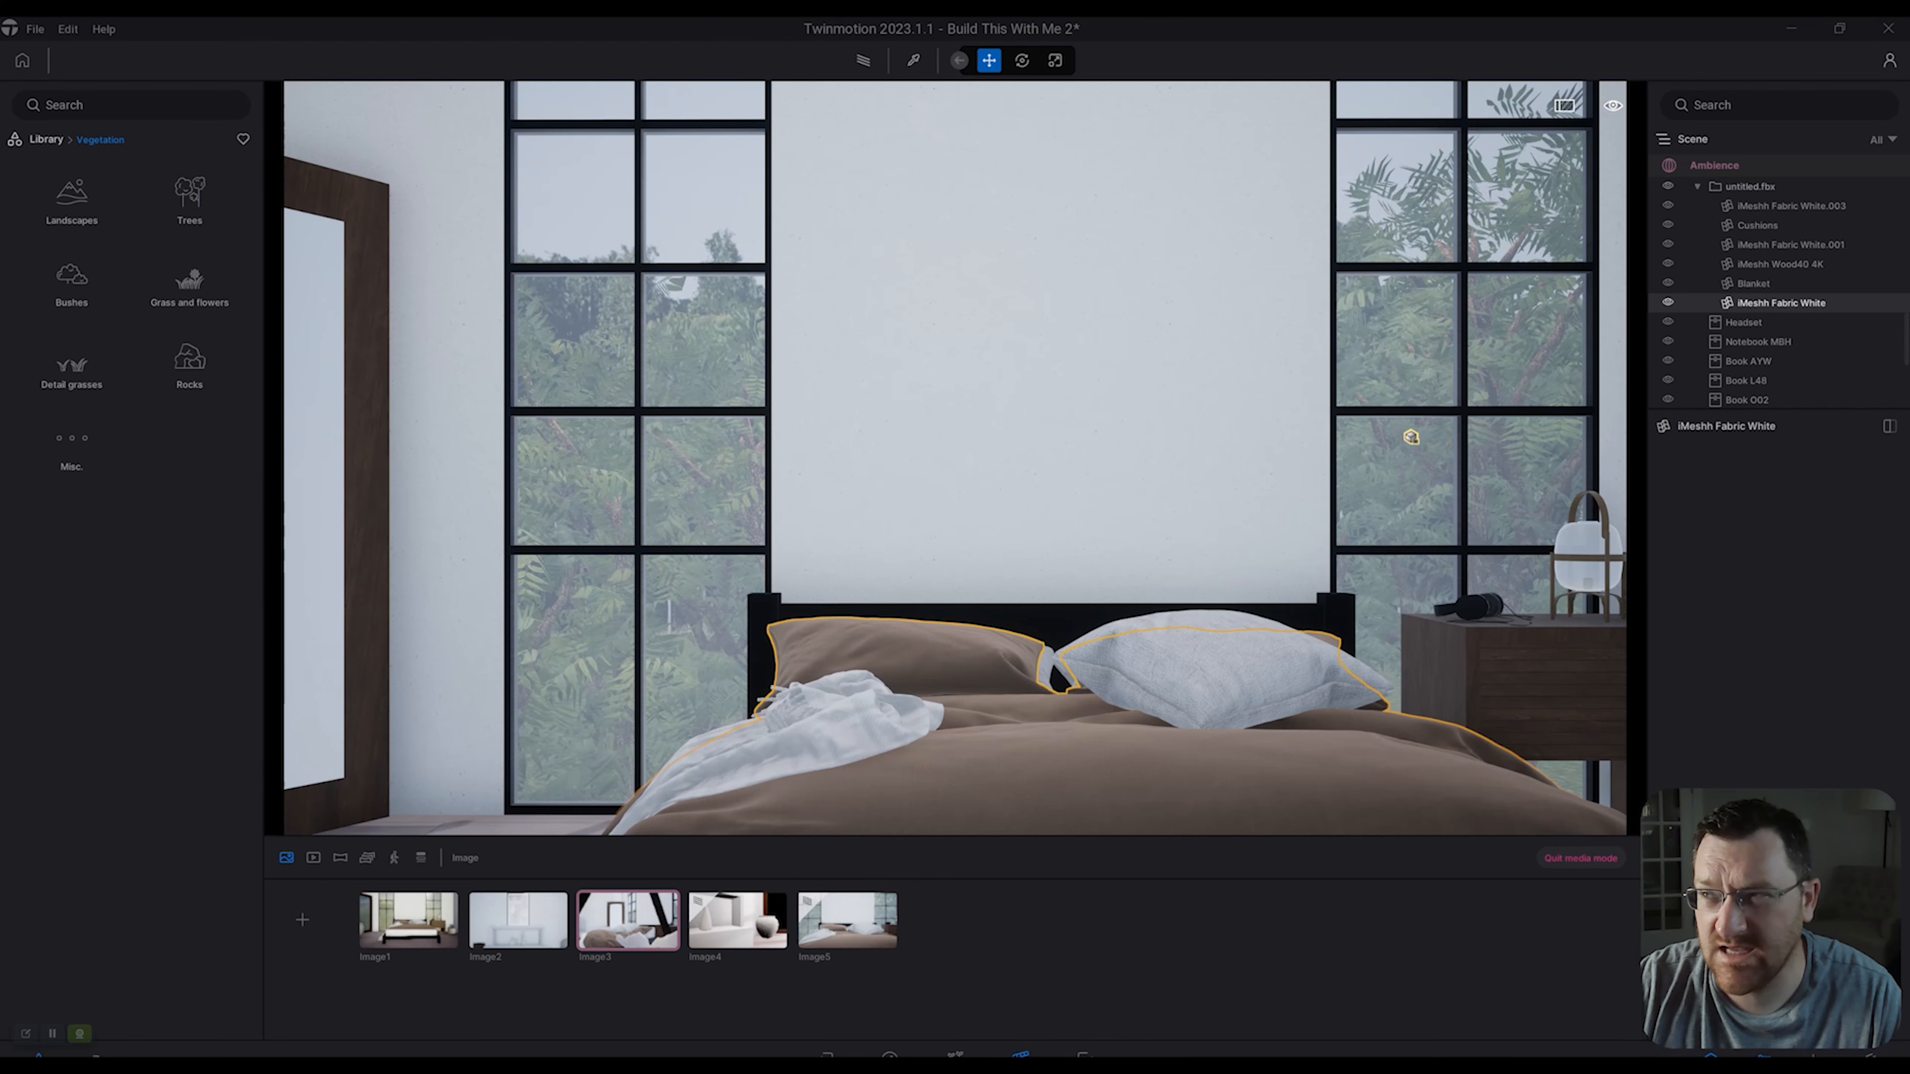
pyautogui.press('s')
pyautogui.press('d')
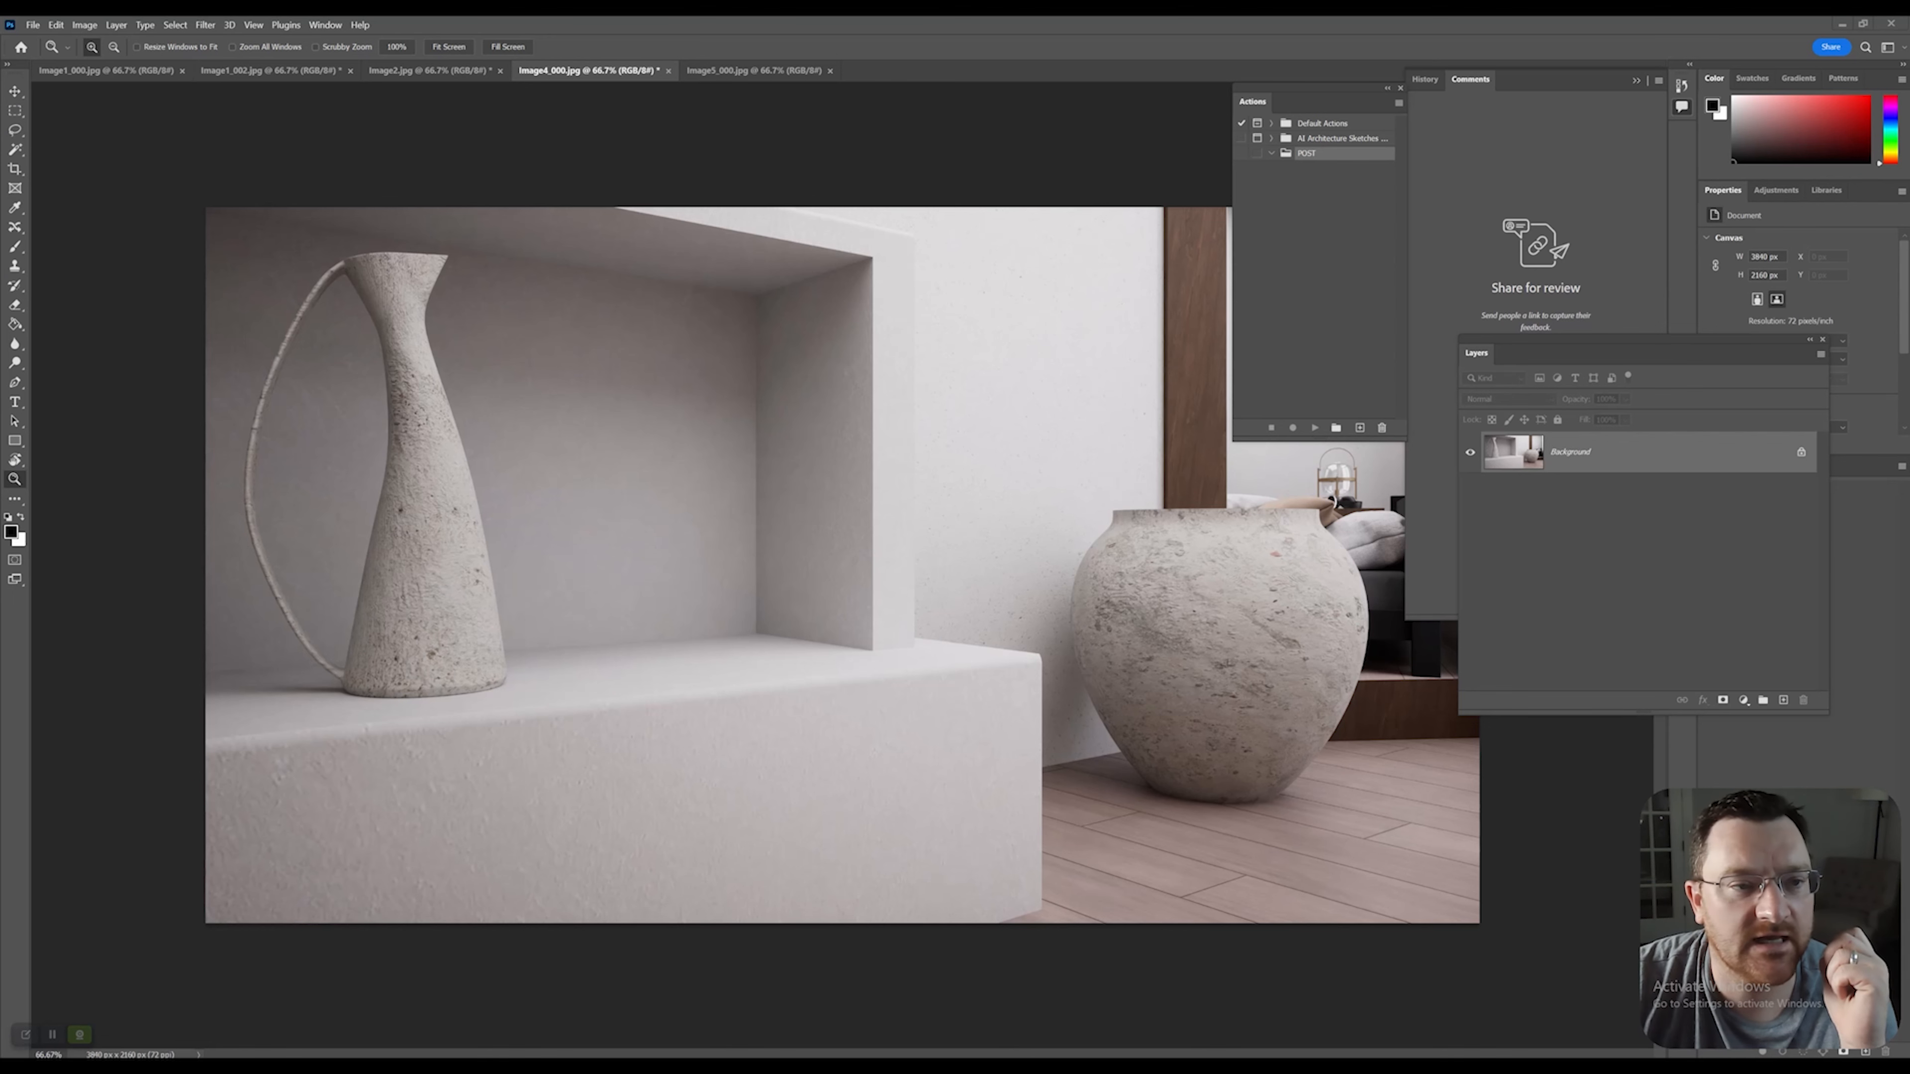
# Move the floating Actions panel over the vase image, clear of the Comments panel.
pyautogui.moveTo(1317, 88); pyautogui.dragTo(1185, 83)
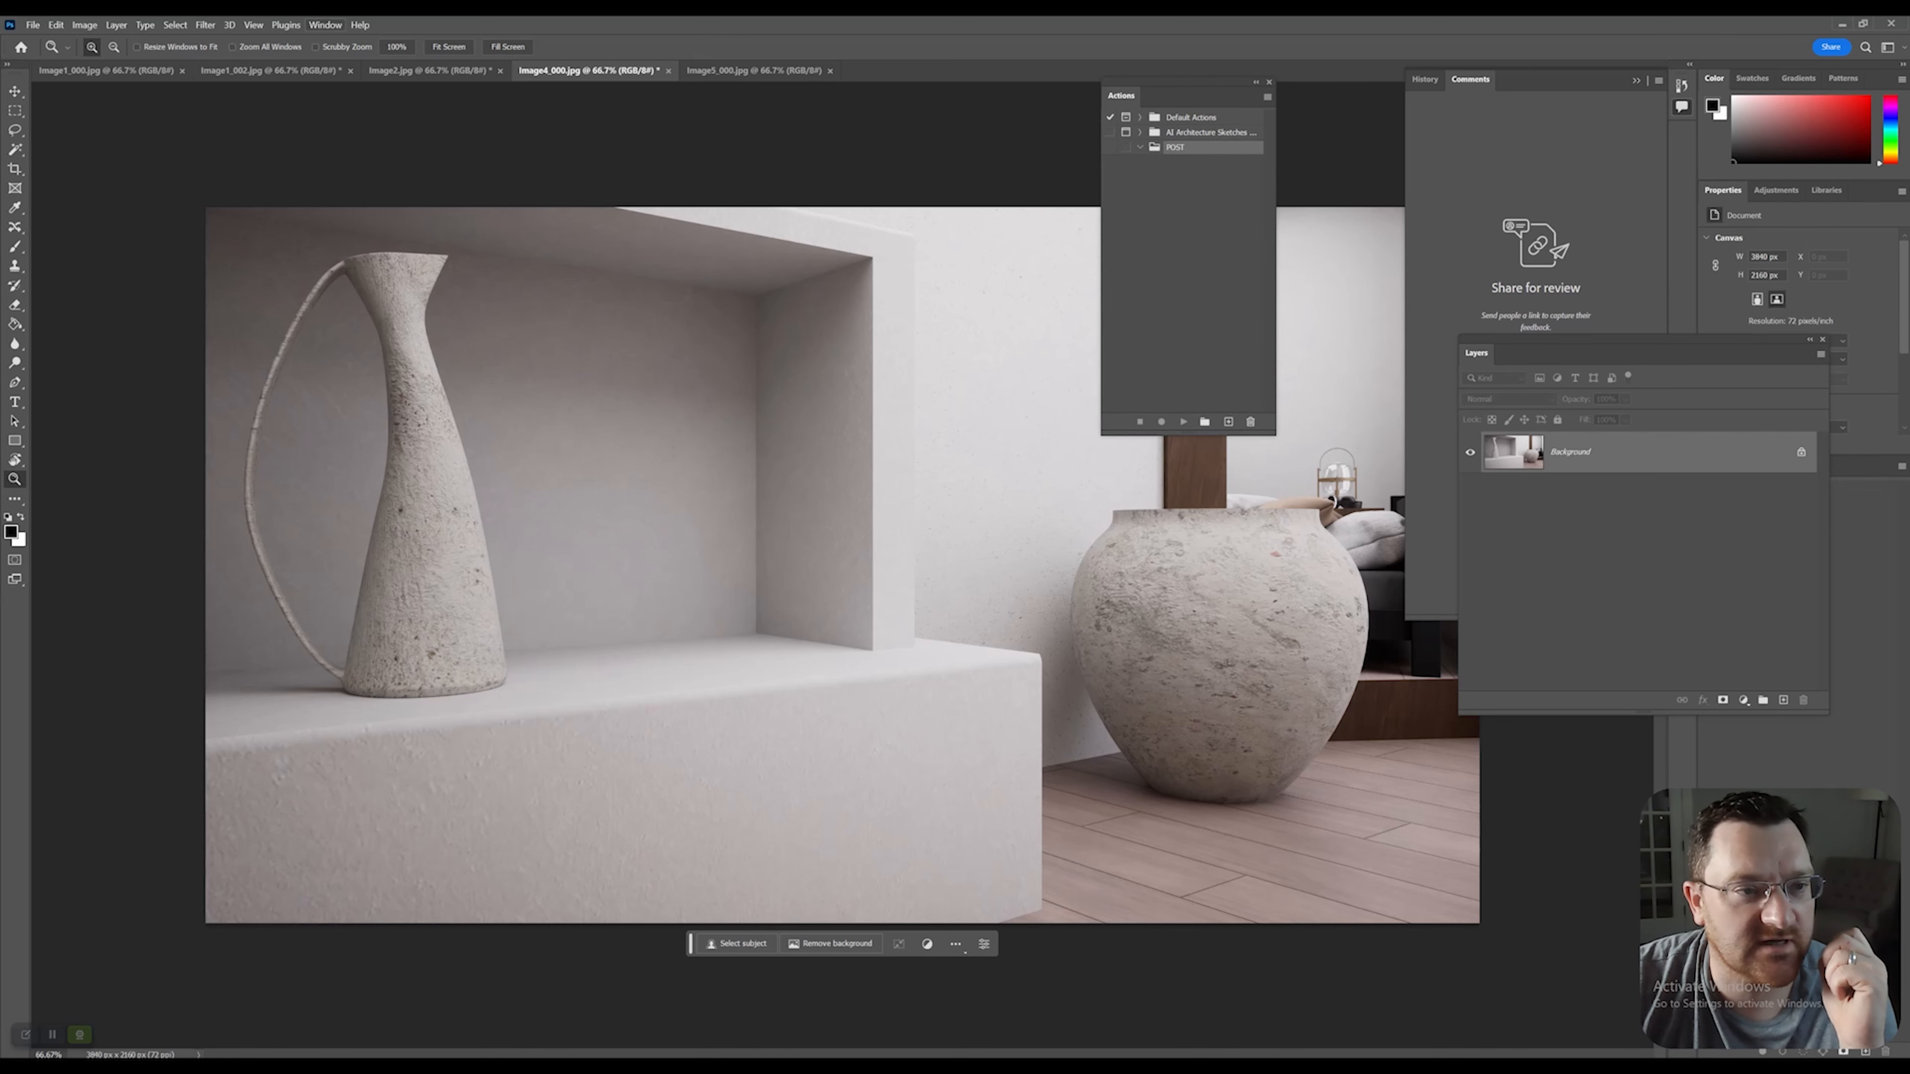
pyautogui.click(324, 25)
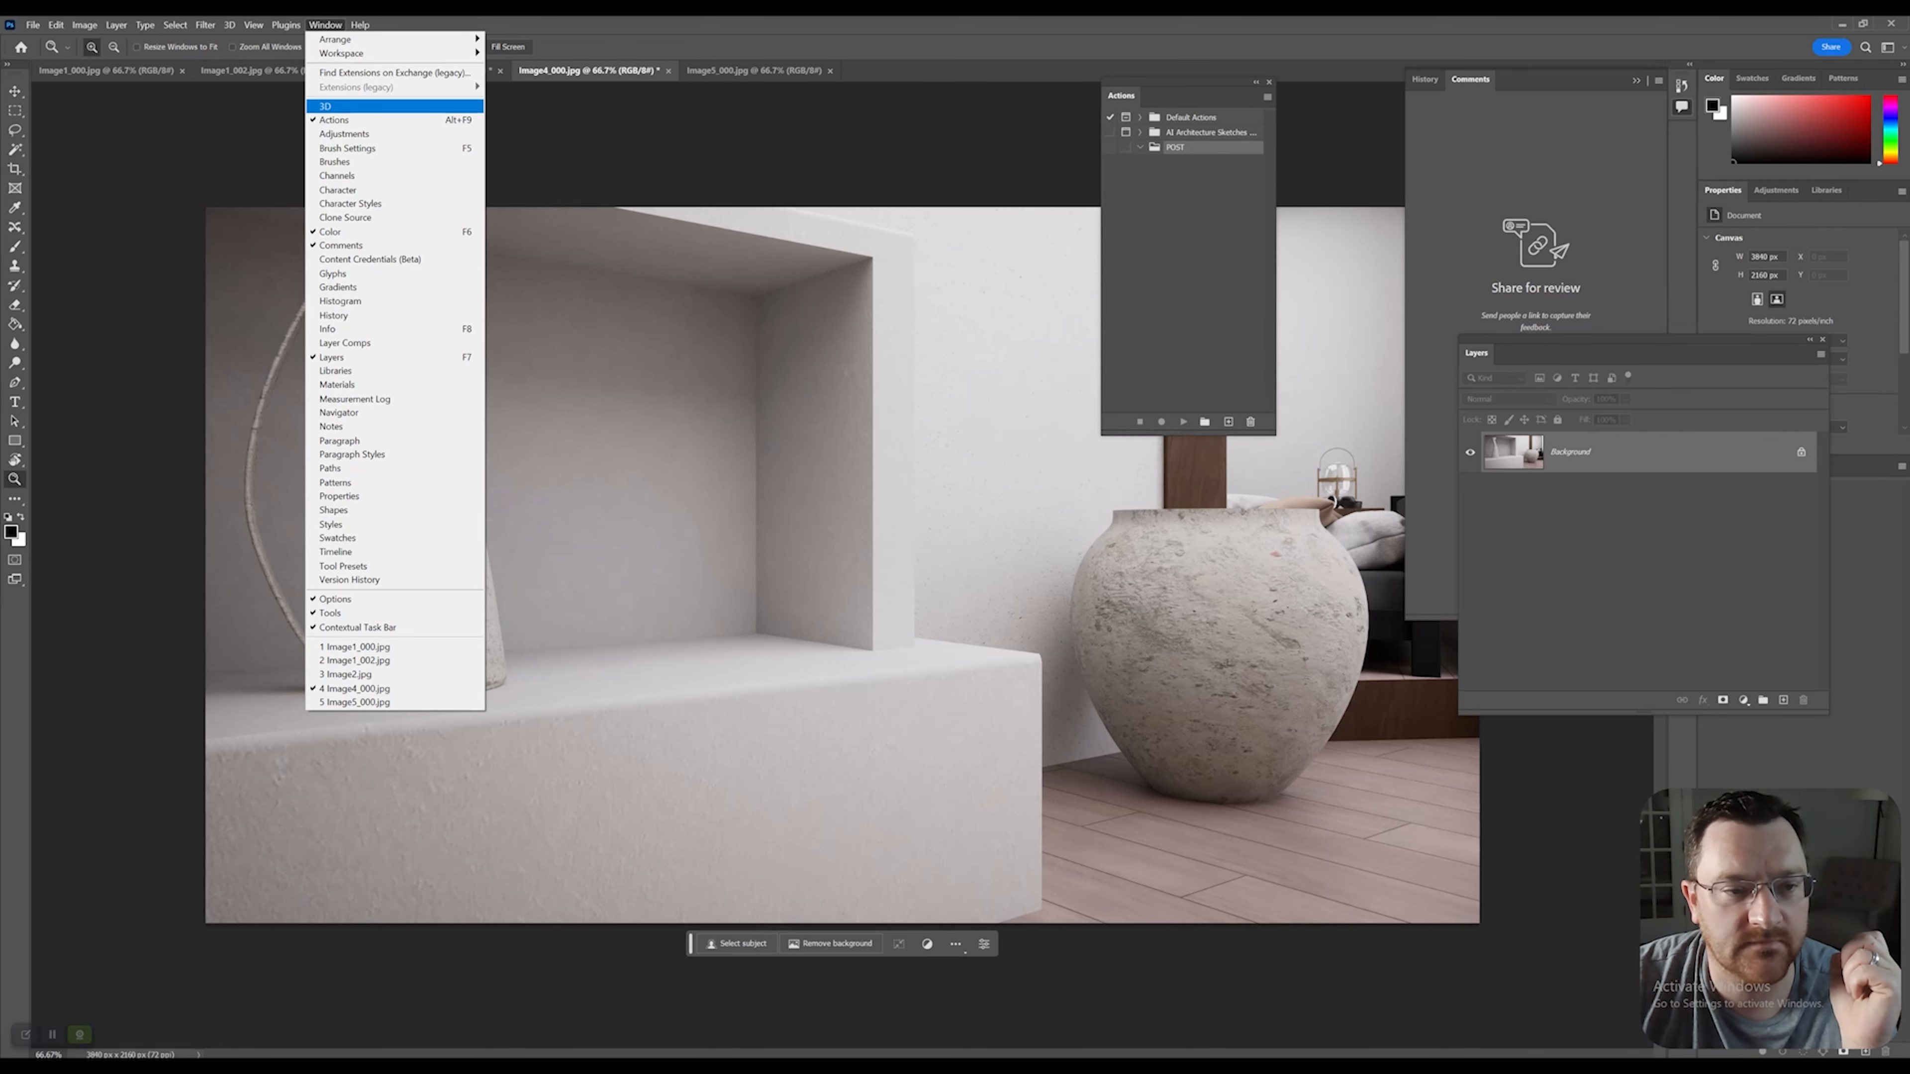
pyautogui.press('Escape')
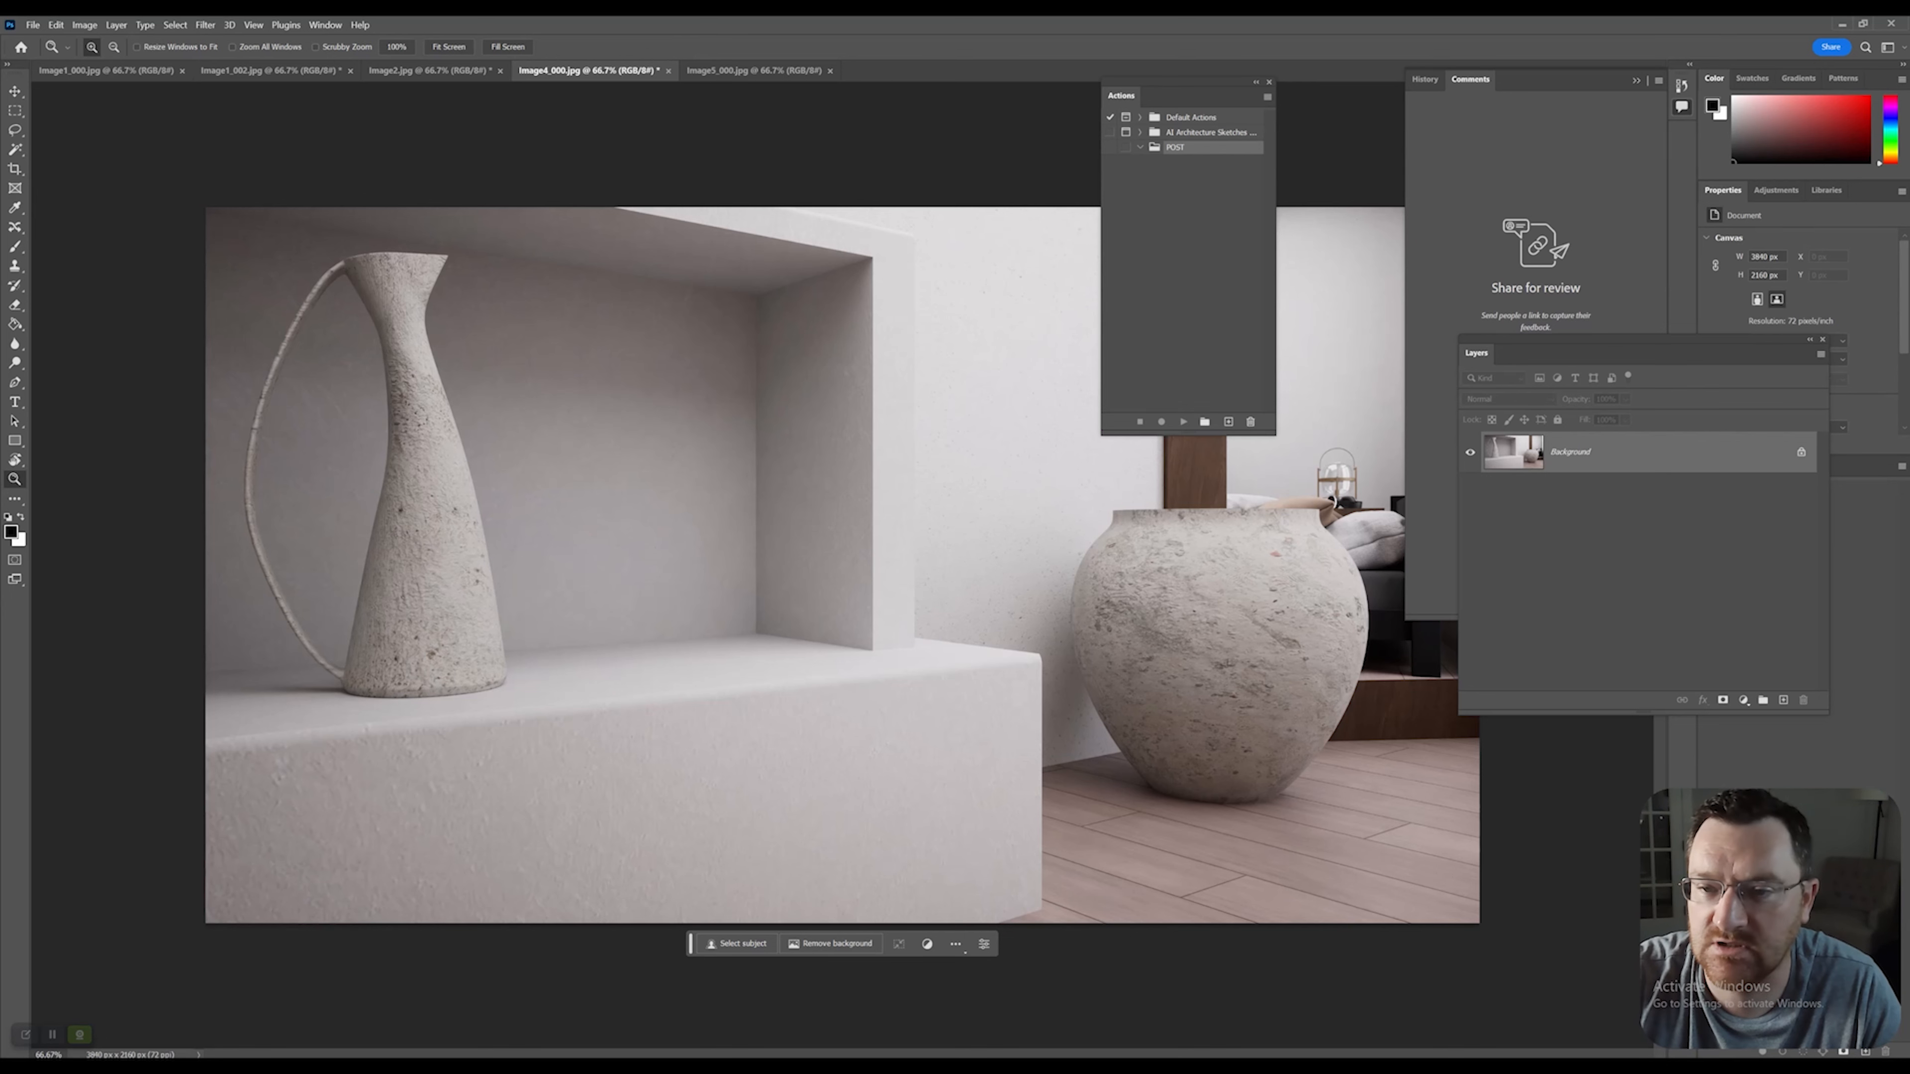
# Preview the stored actions in Button Mode and return them to the regular list view.
pyautogui.click(1267, 97)
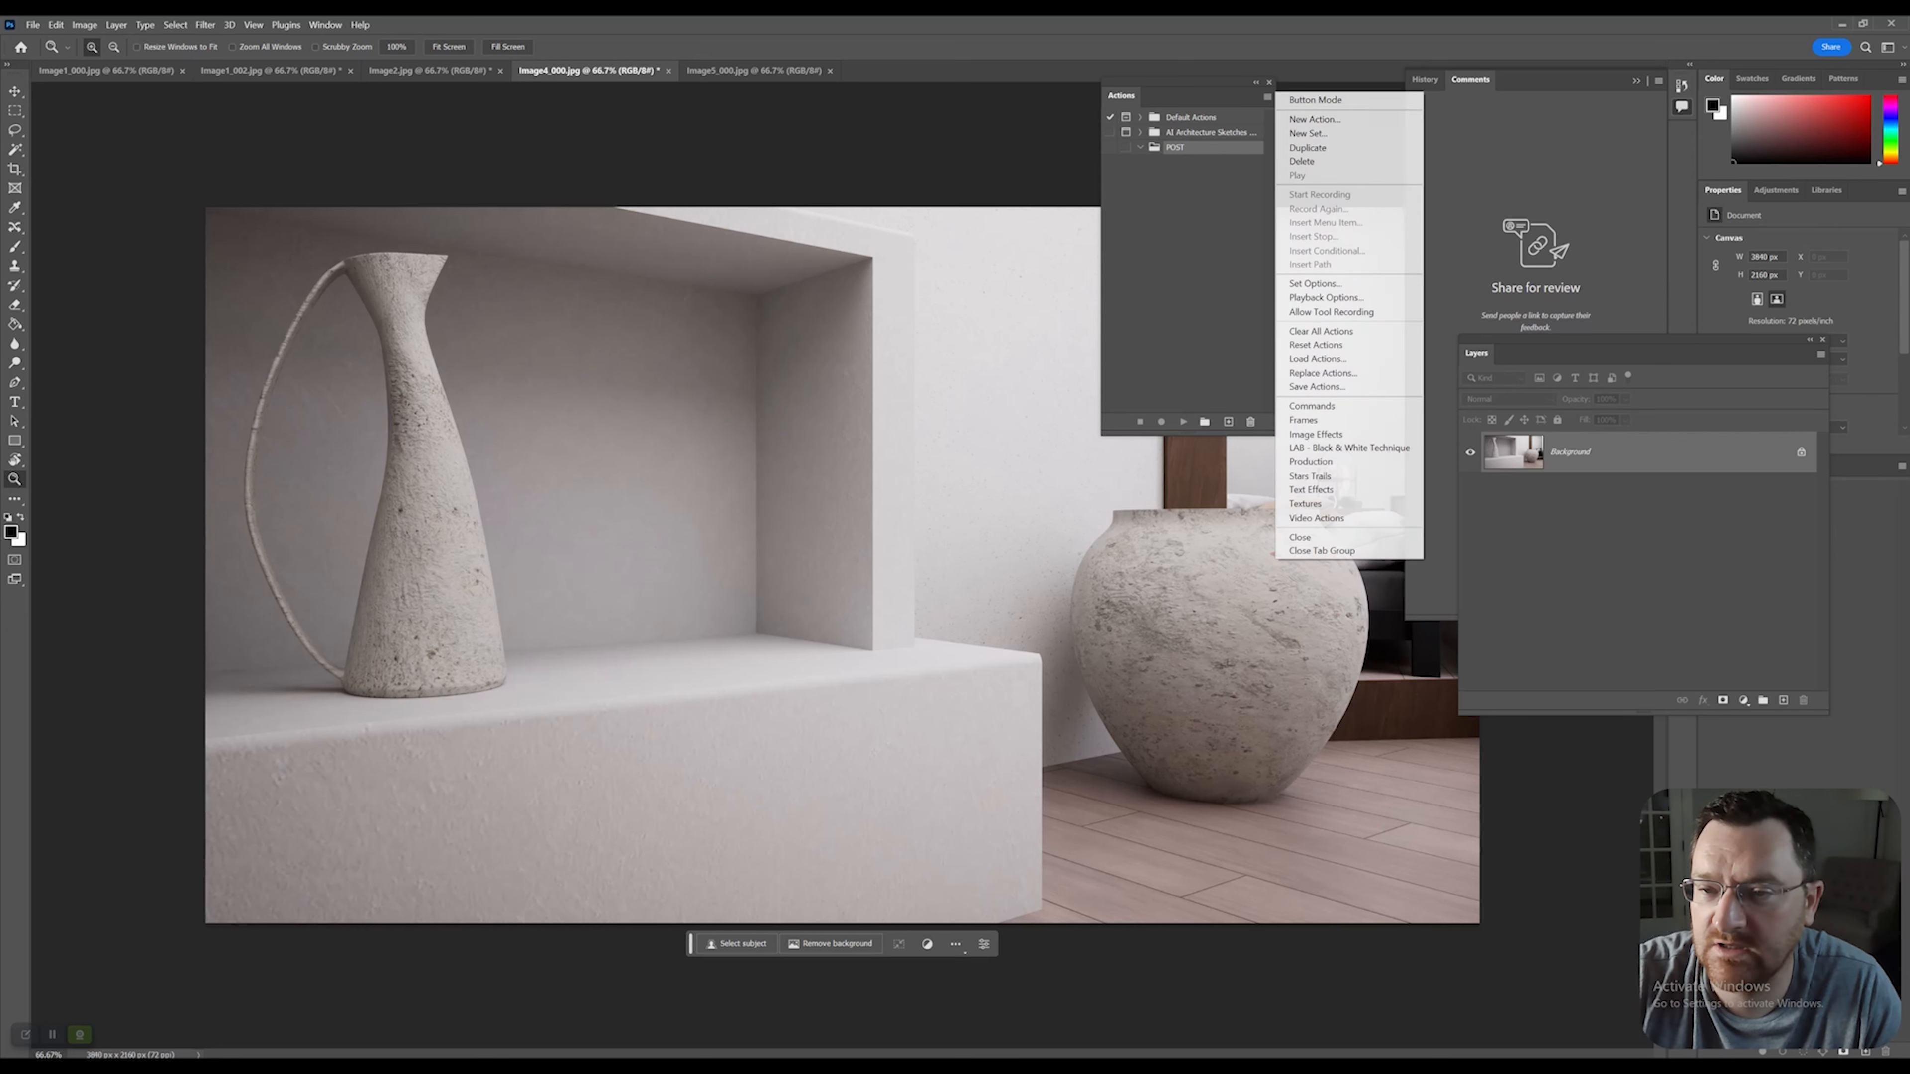
pyautogui.click(1324, 100)
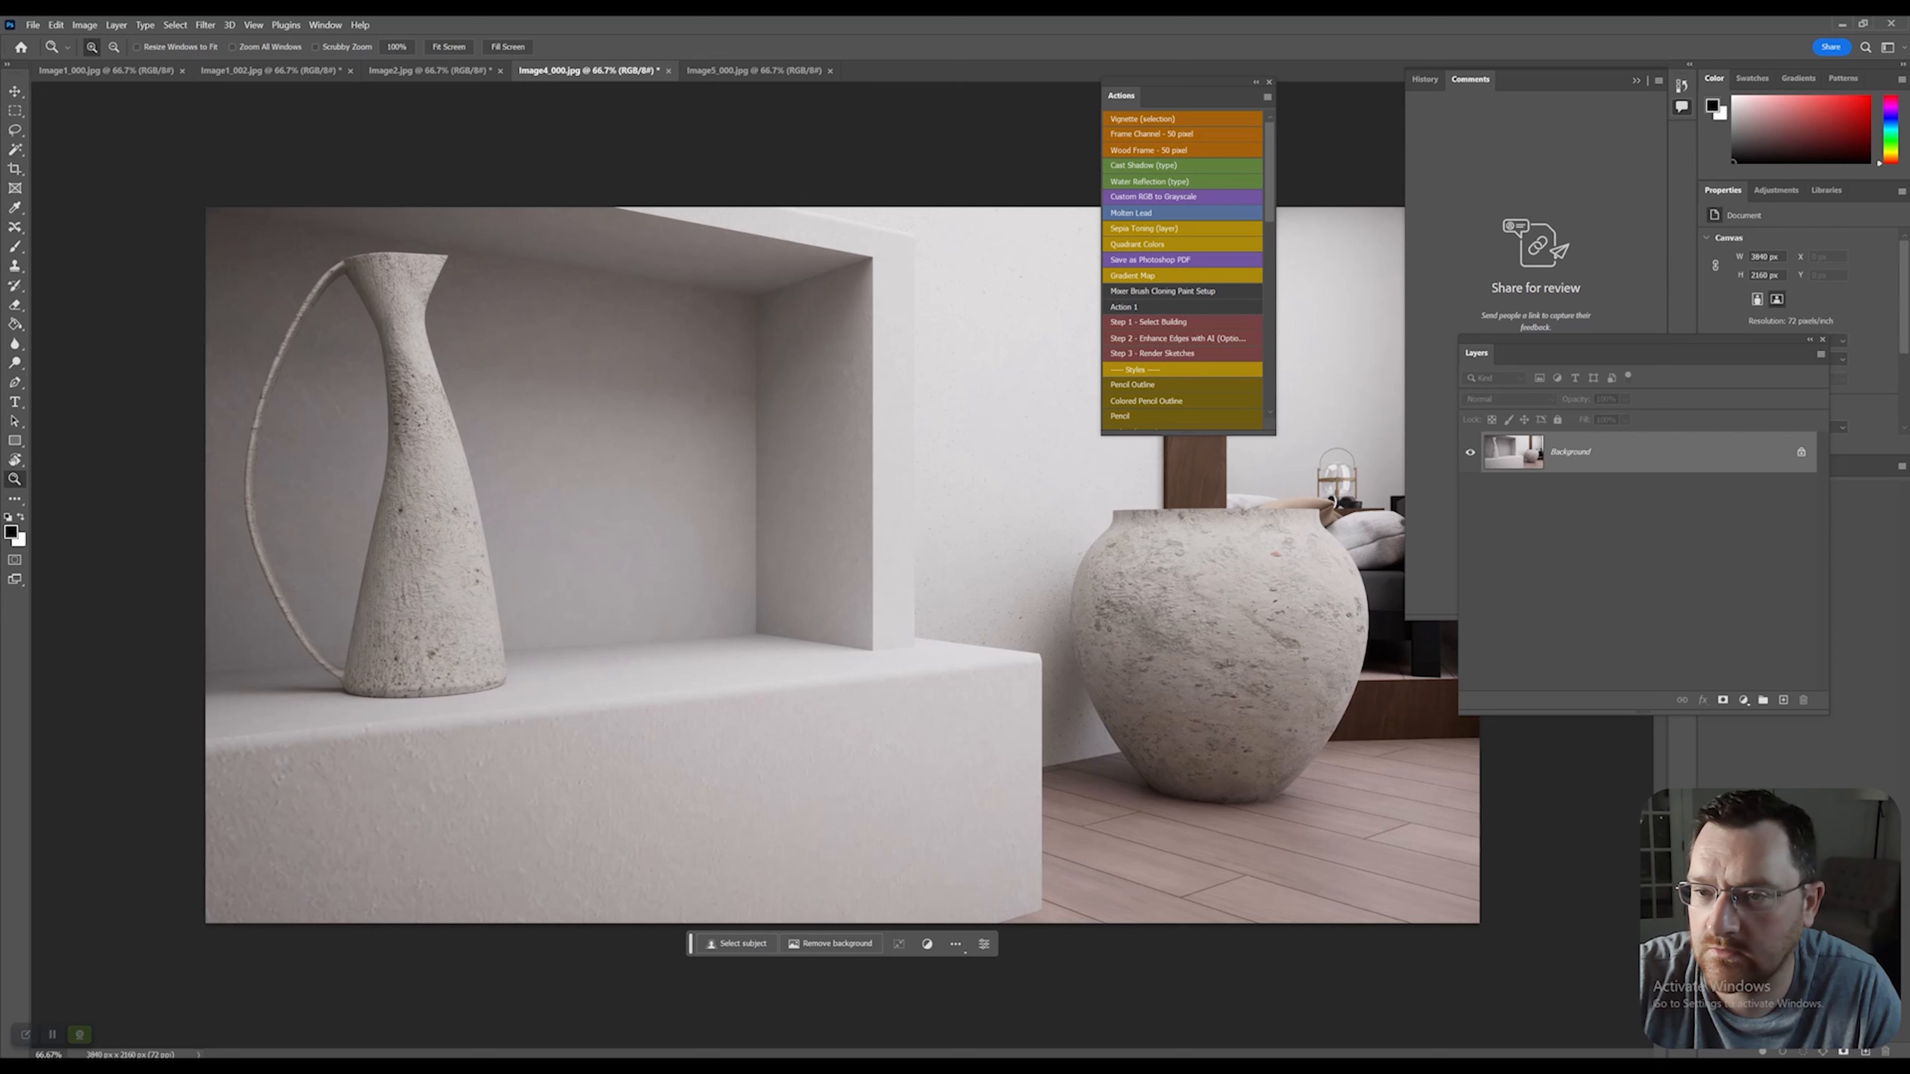
pyautogui.click(1267, 97)
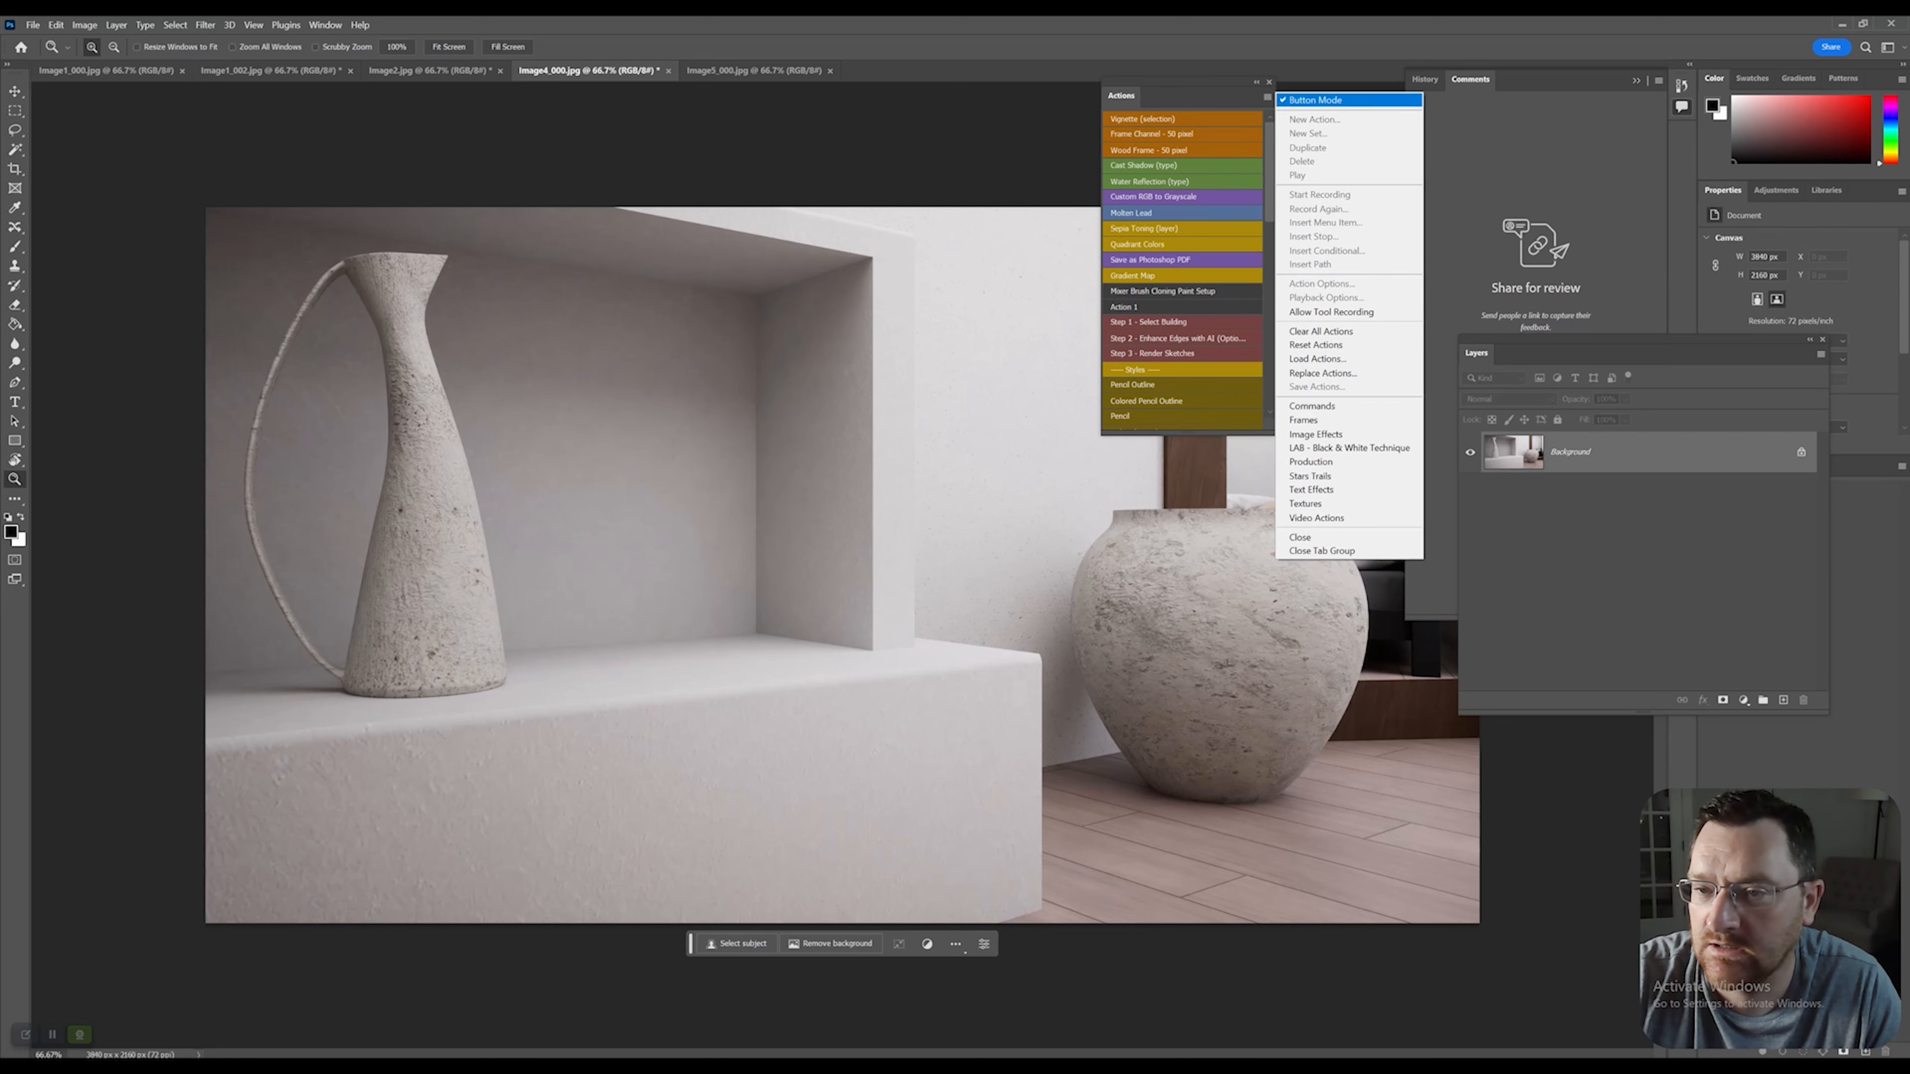
pyautogui.click(1323, 100)
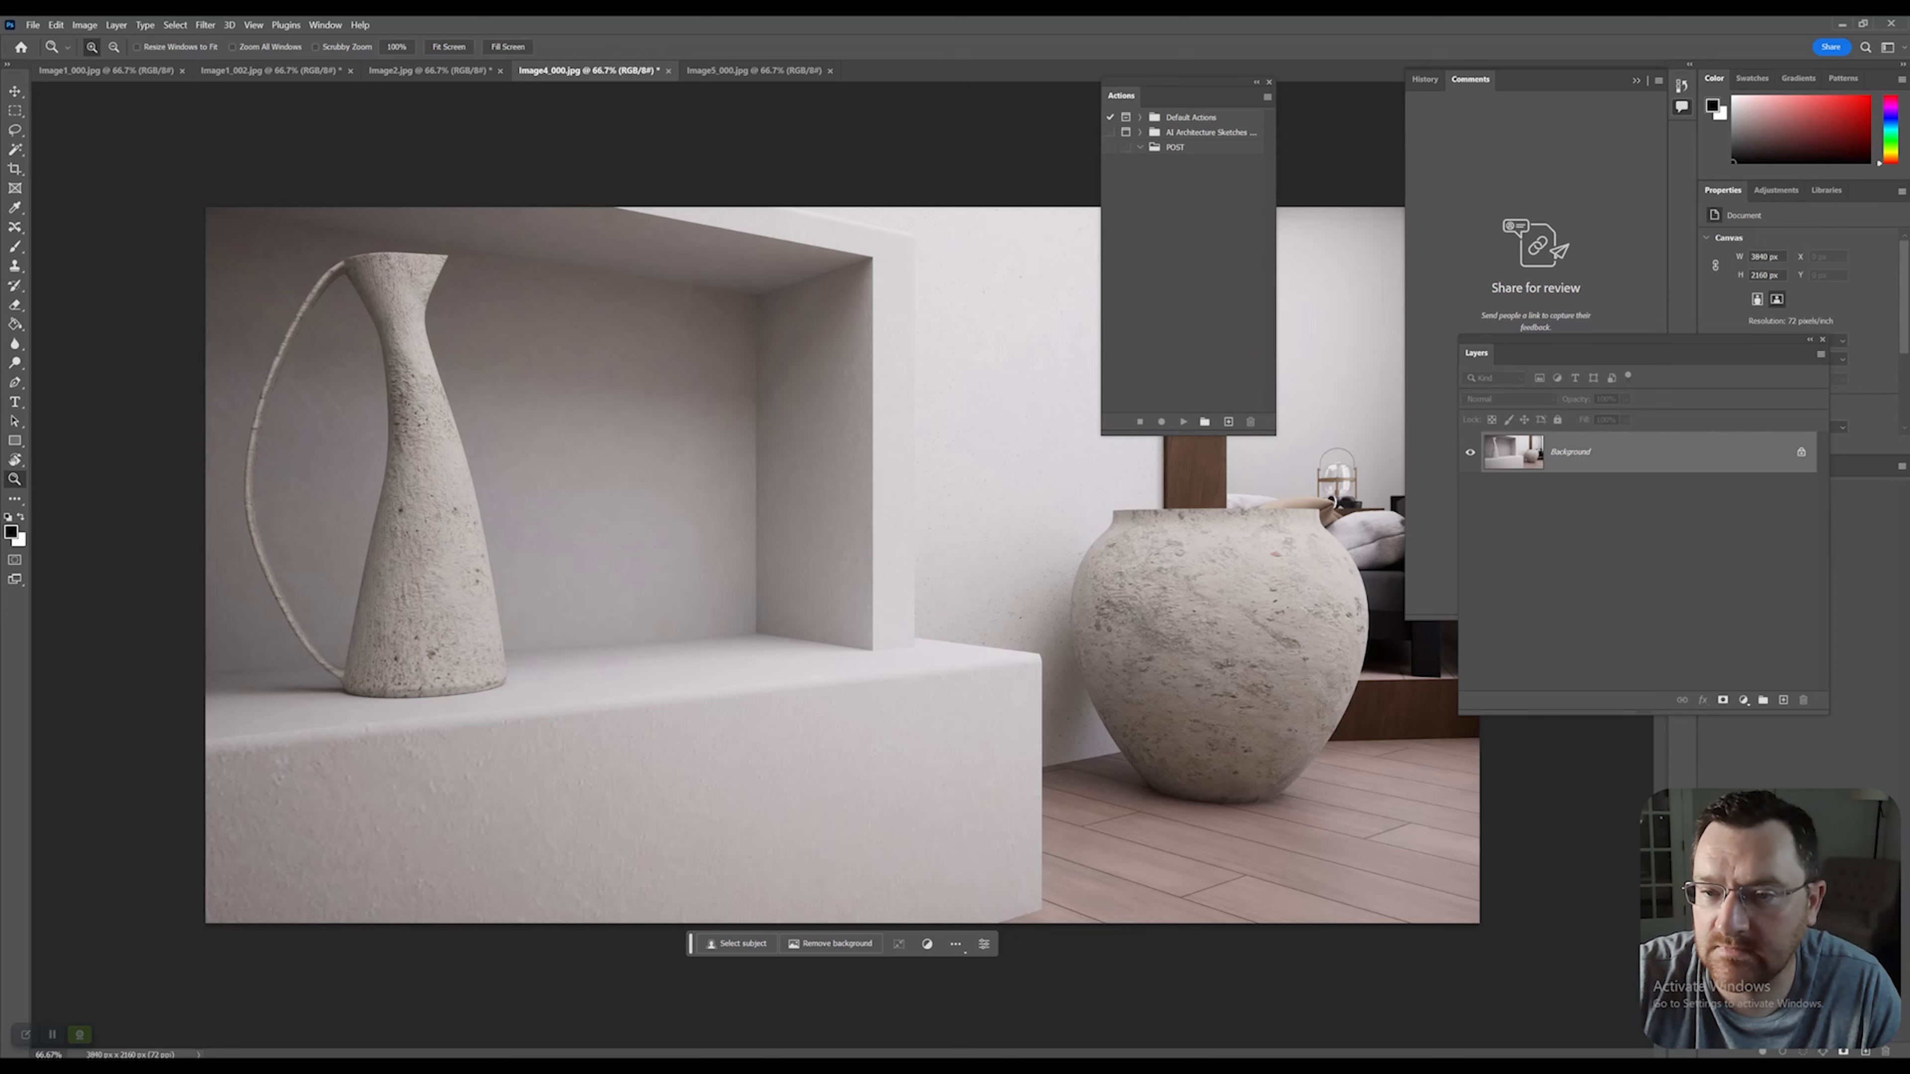
# Create a new action with the colour Green in the POST set and start recording it.
pyautogui.click(1176, 147)
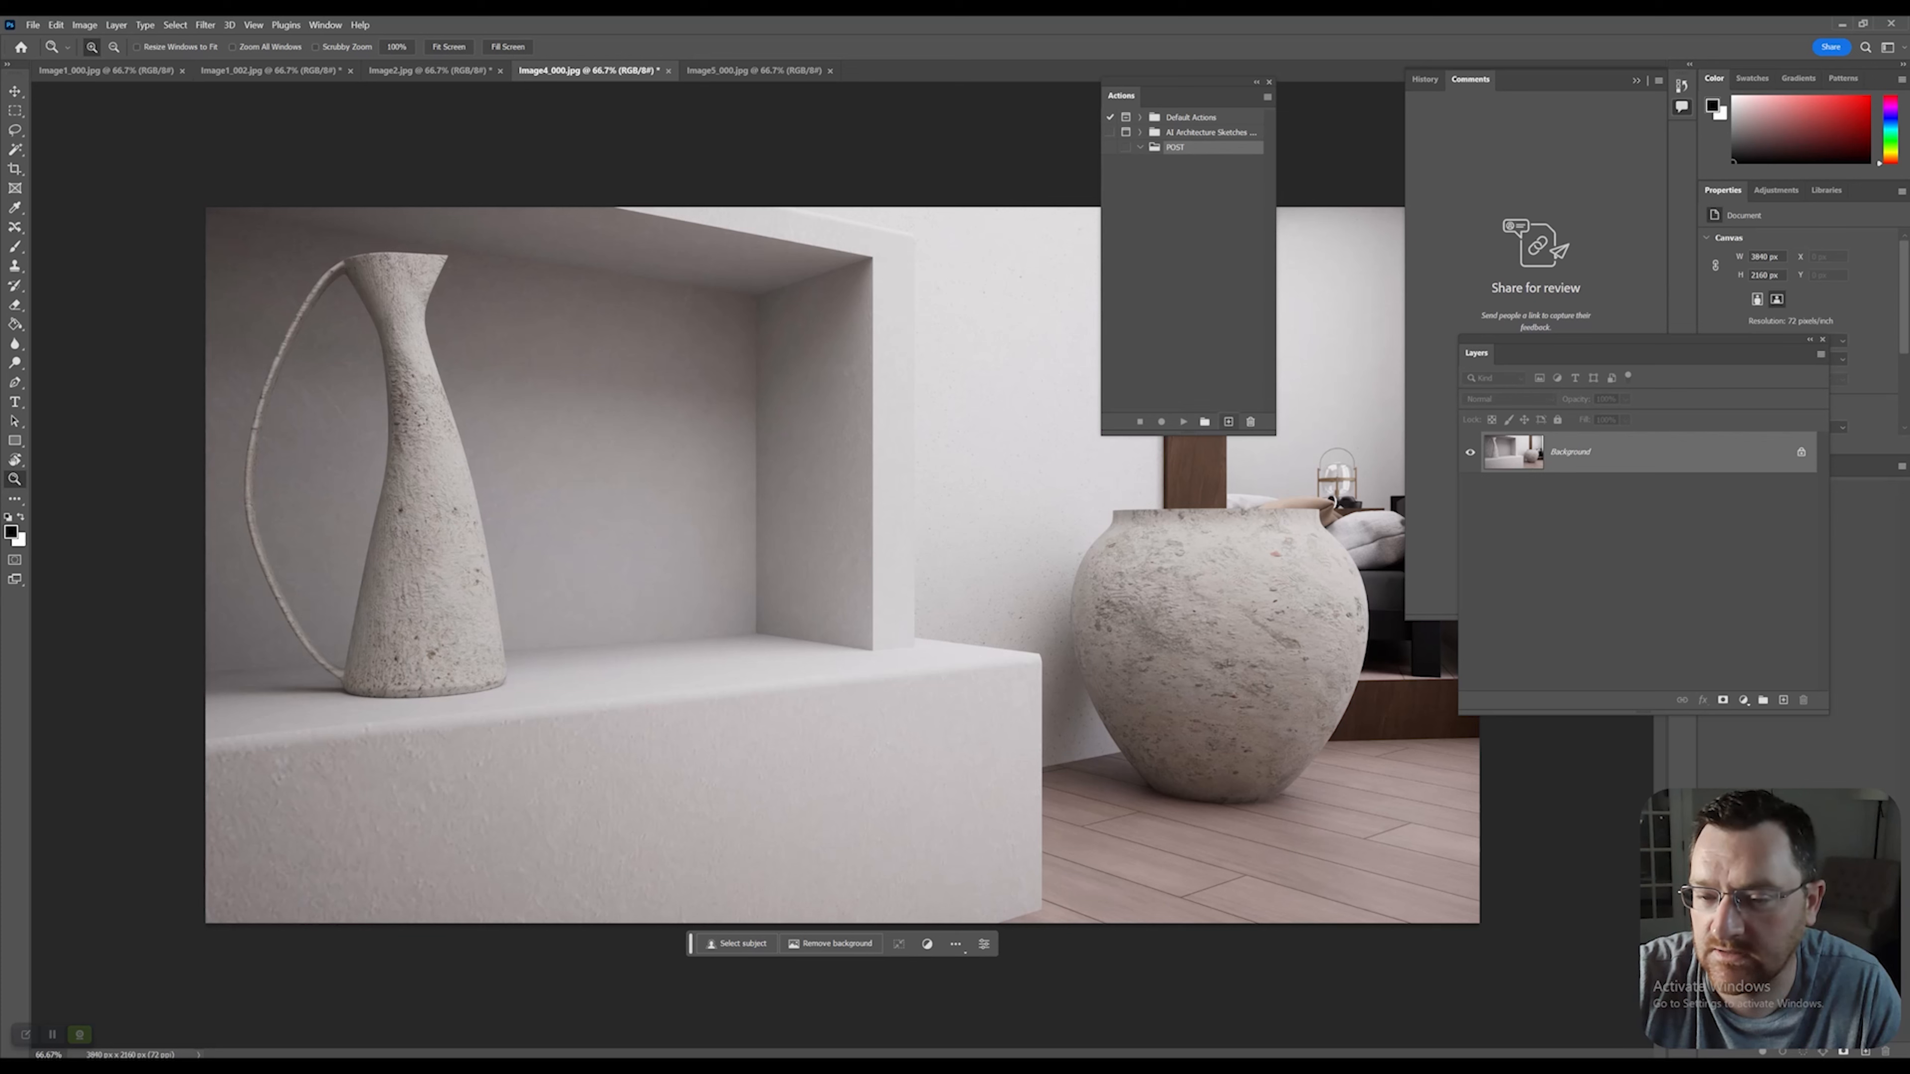
pyautogui.click(1228, 421)
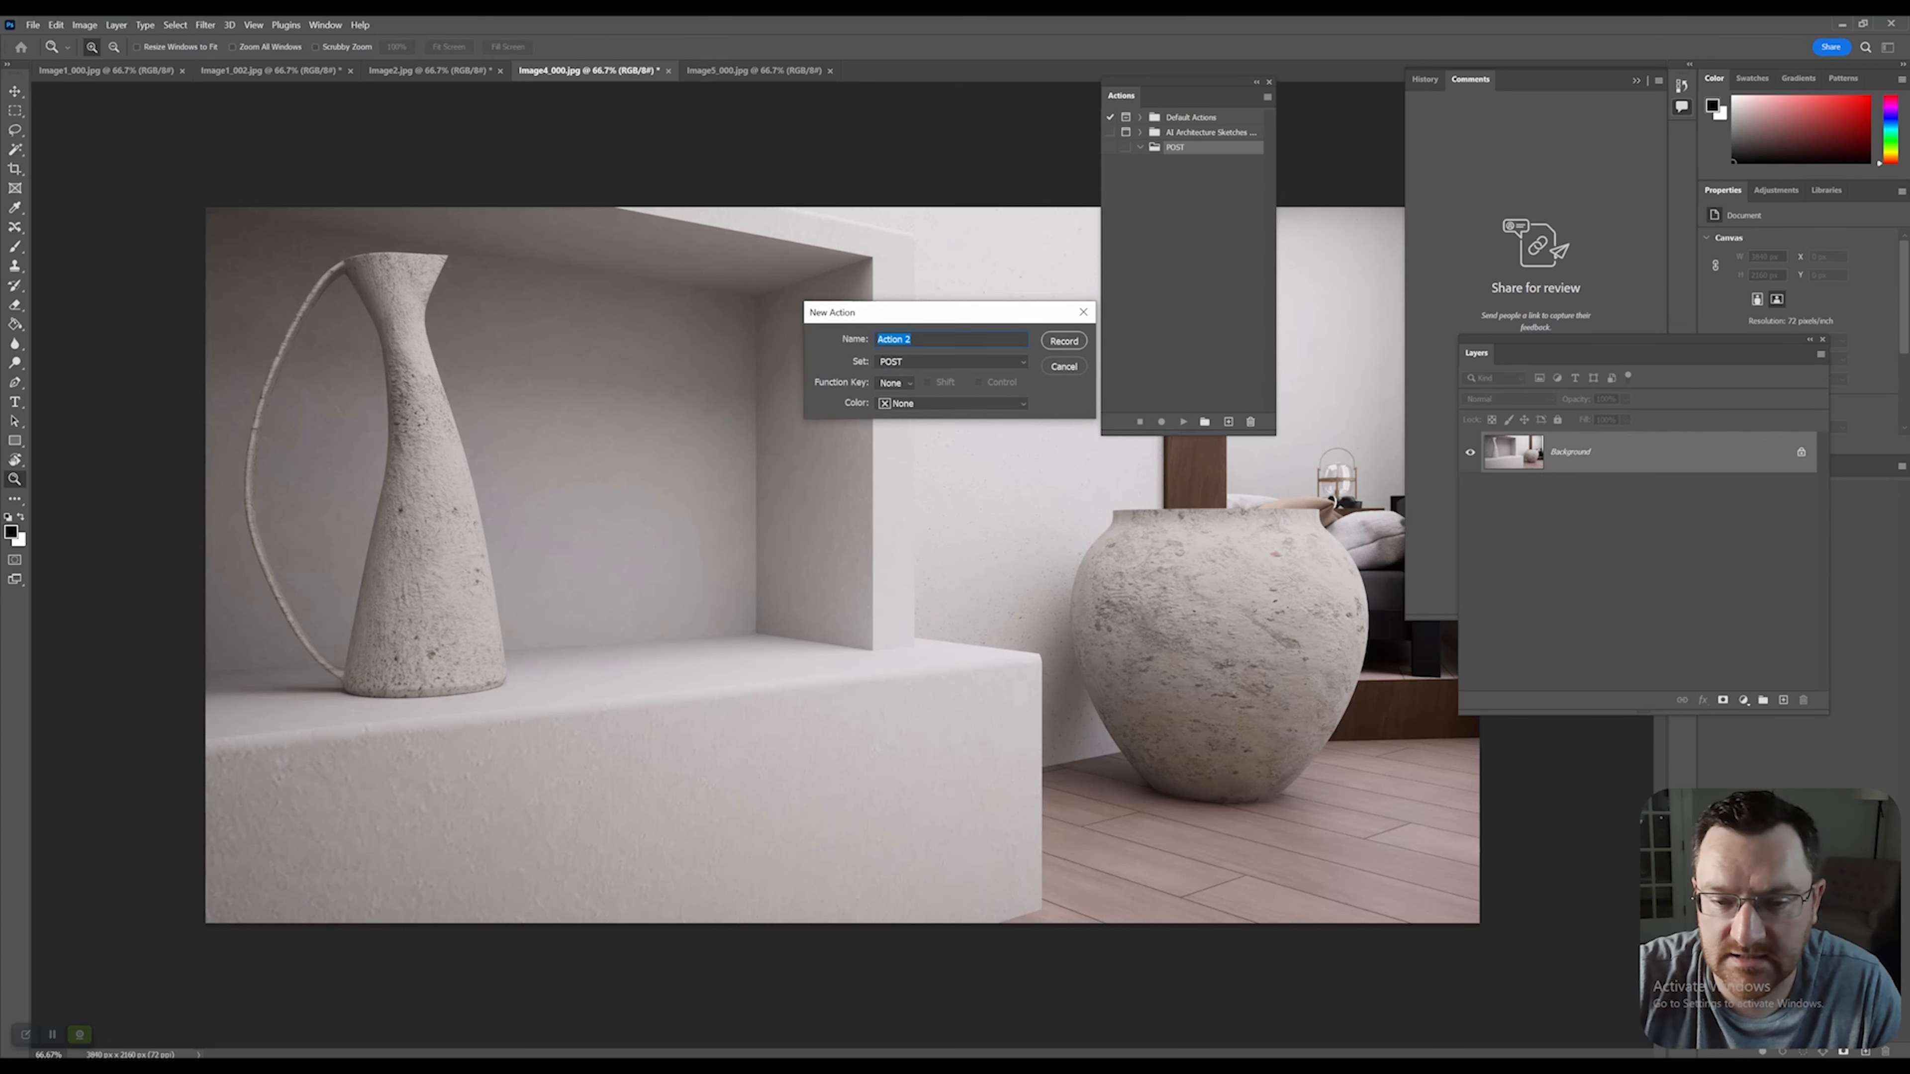
pyautogui.click(953, 404)
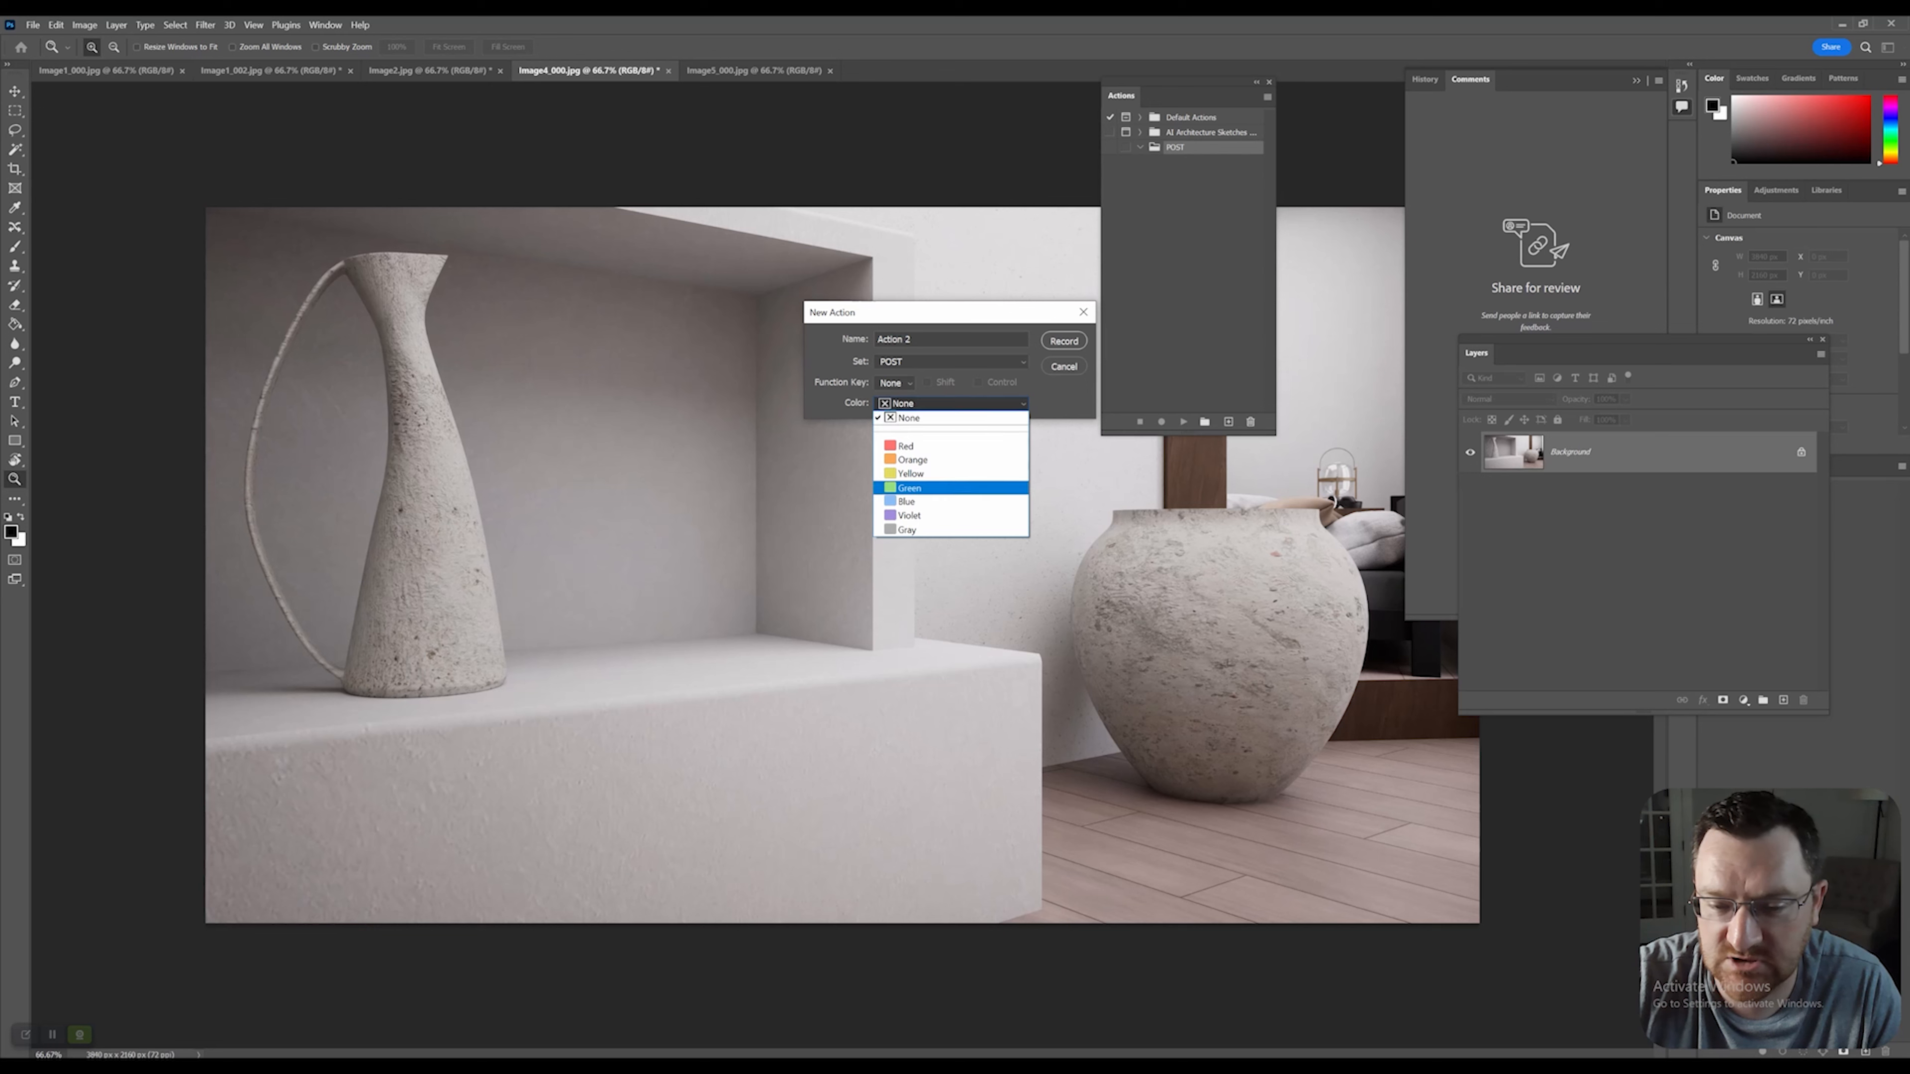
pyautogui.press('Return')
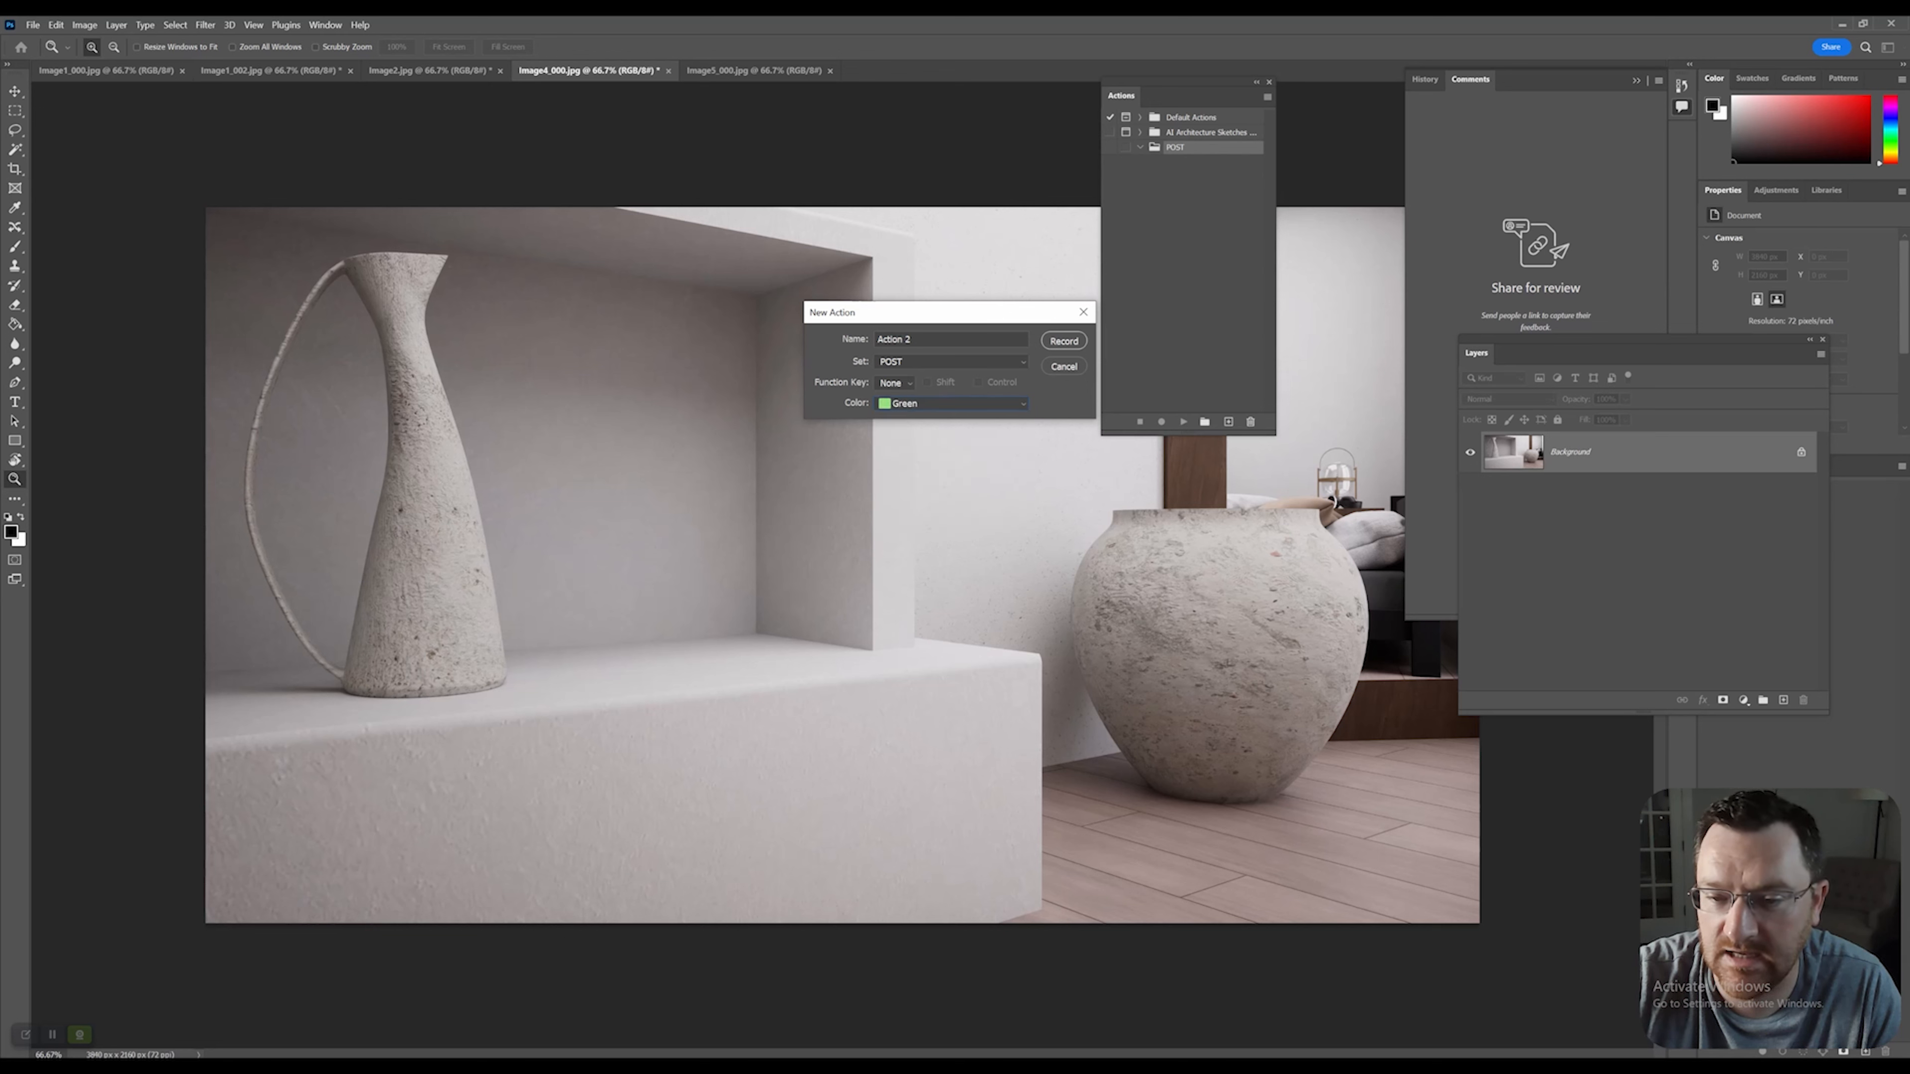
pyautogui.press('Return')
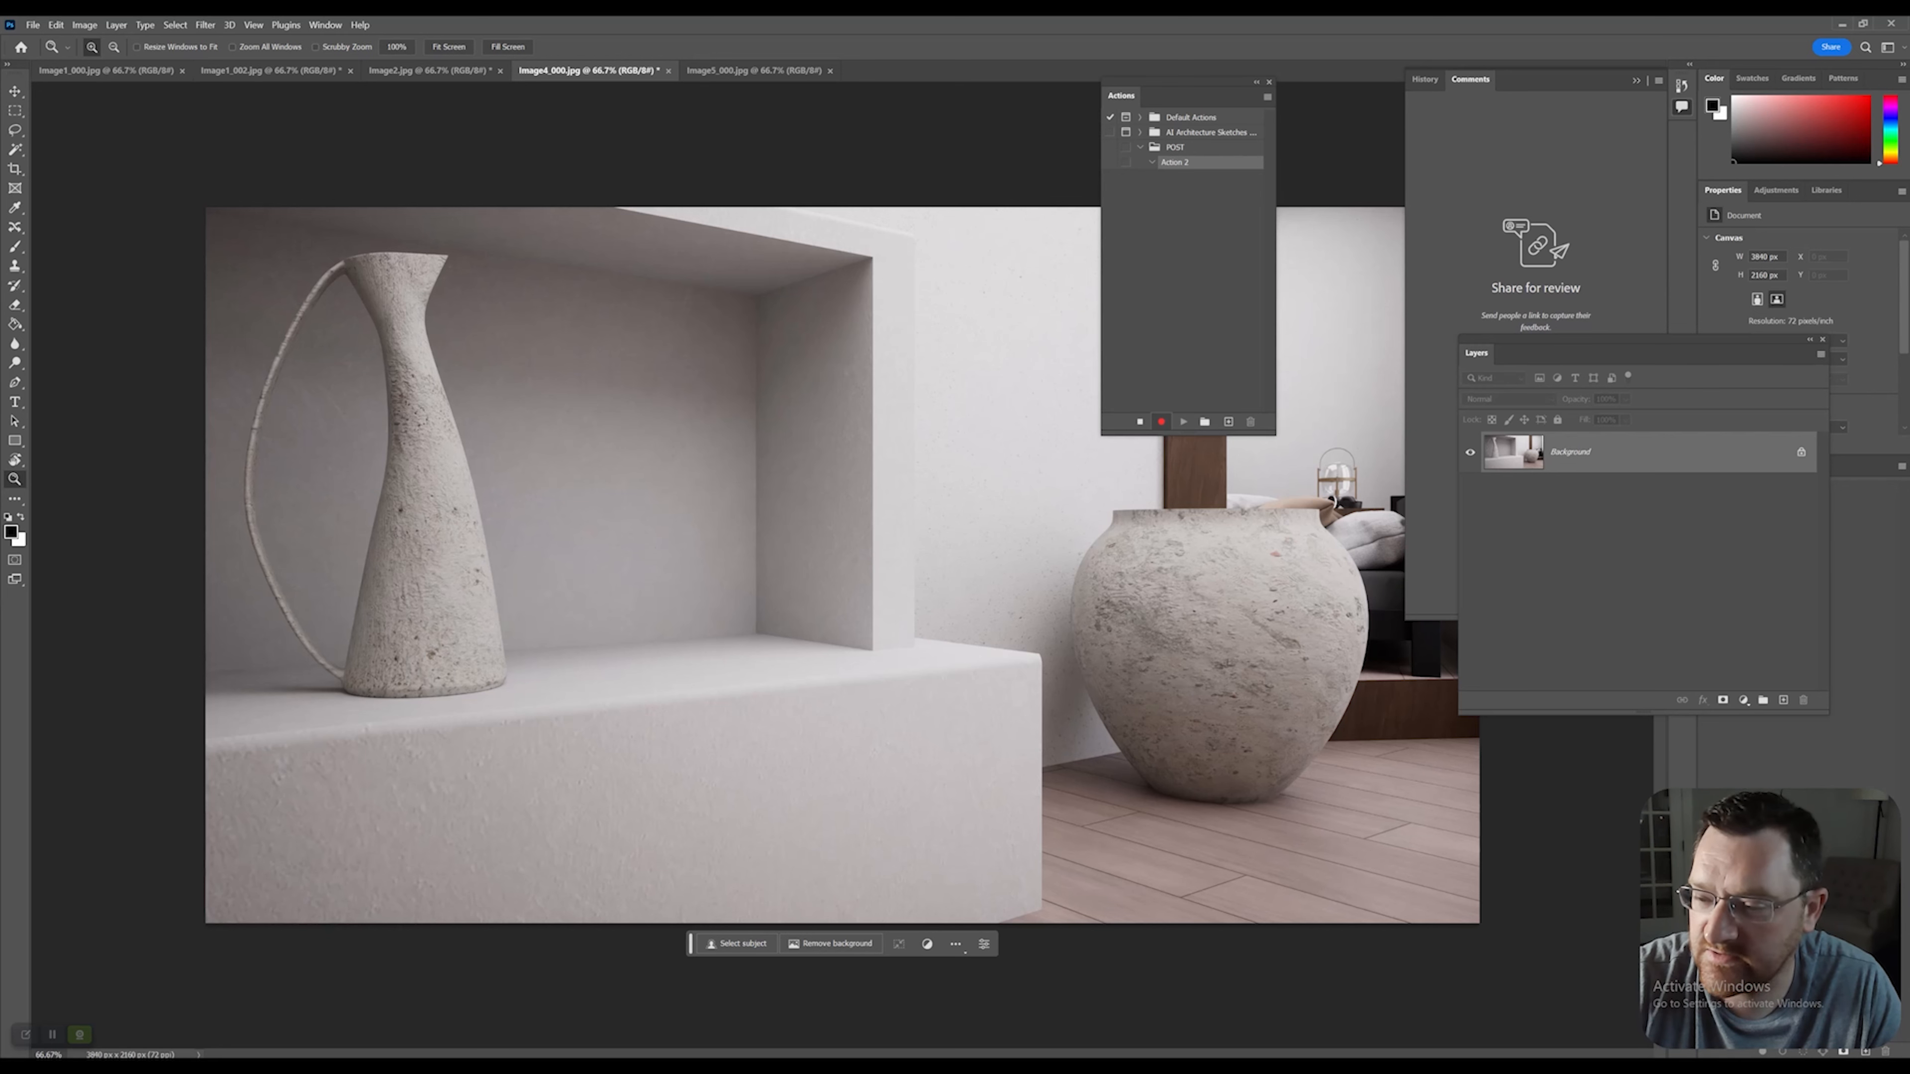
# Duplicate the Background layer of Image4_000.jpg while the action records.
pyautogui.rightClick(1638, 450)
pyautogui.click(1700, 474)
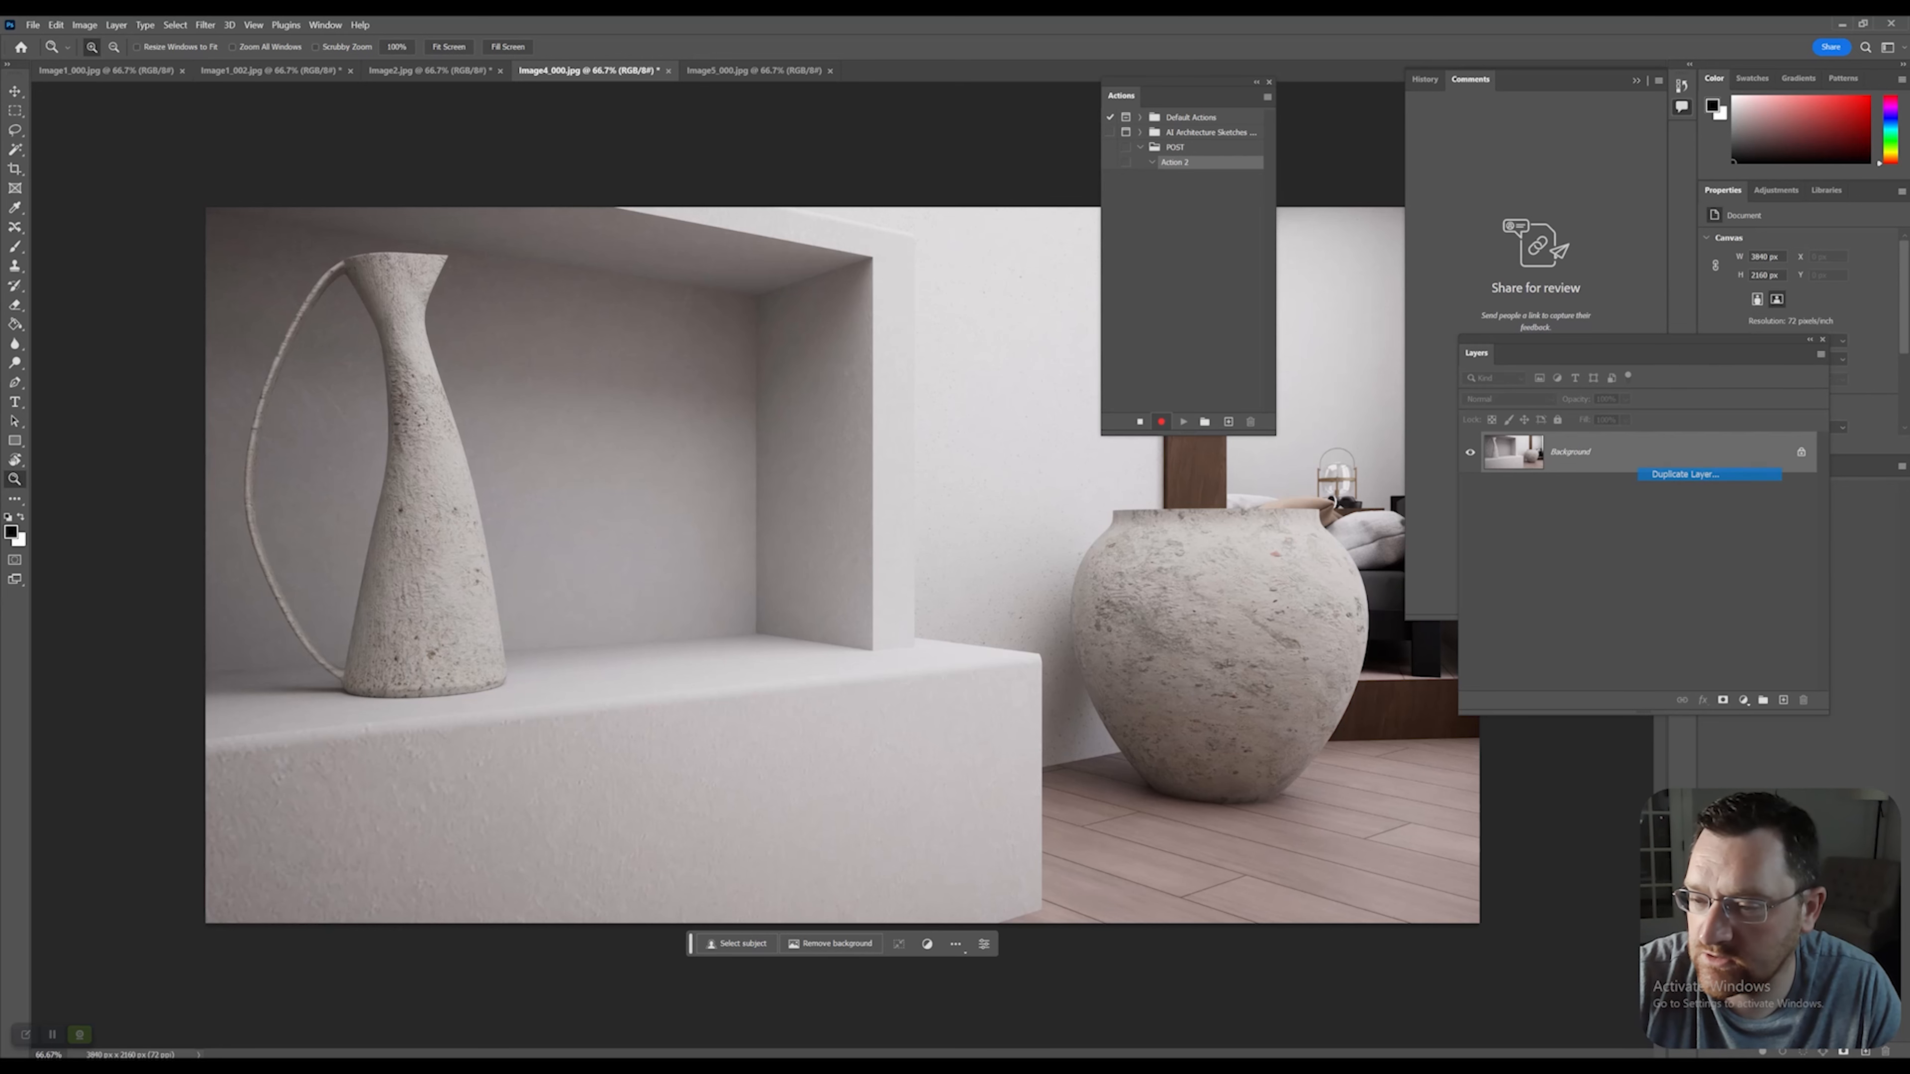
pyautogui.press('Return')
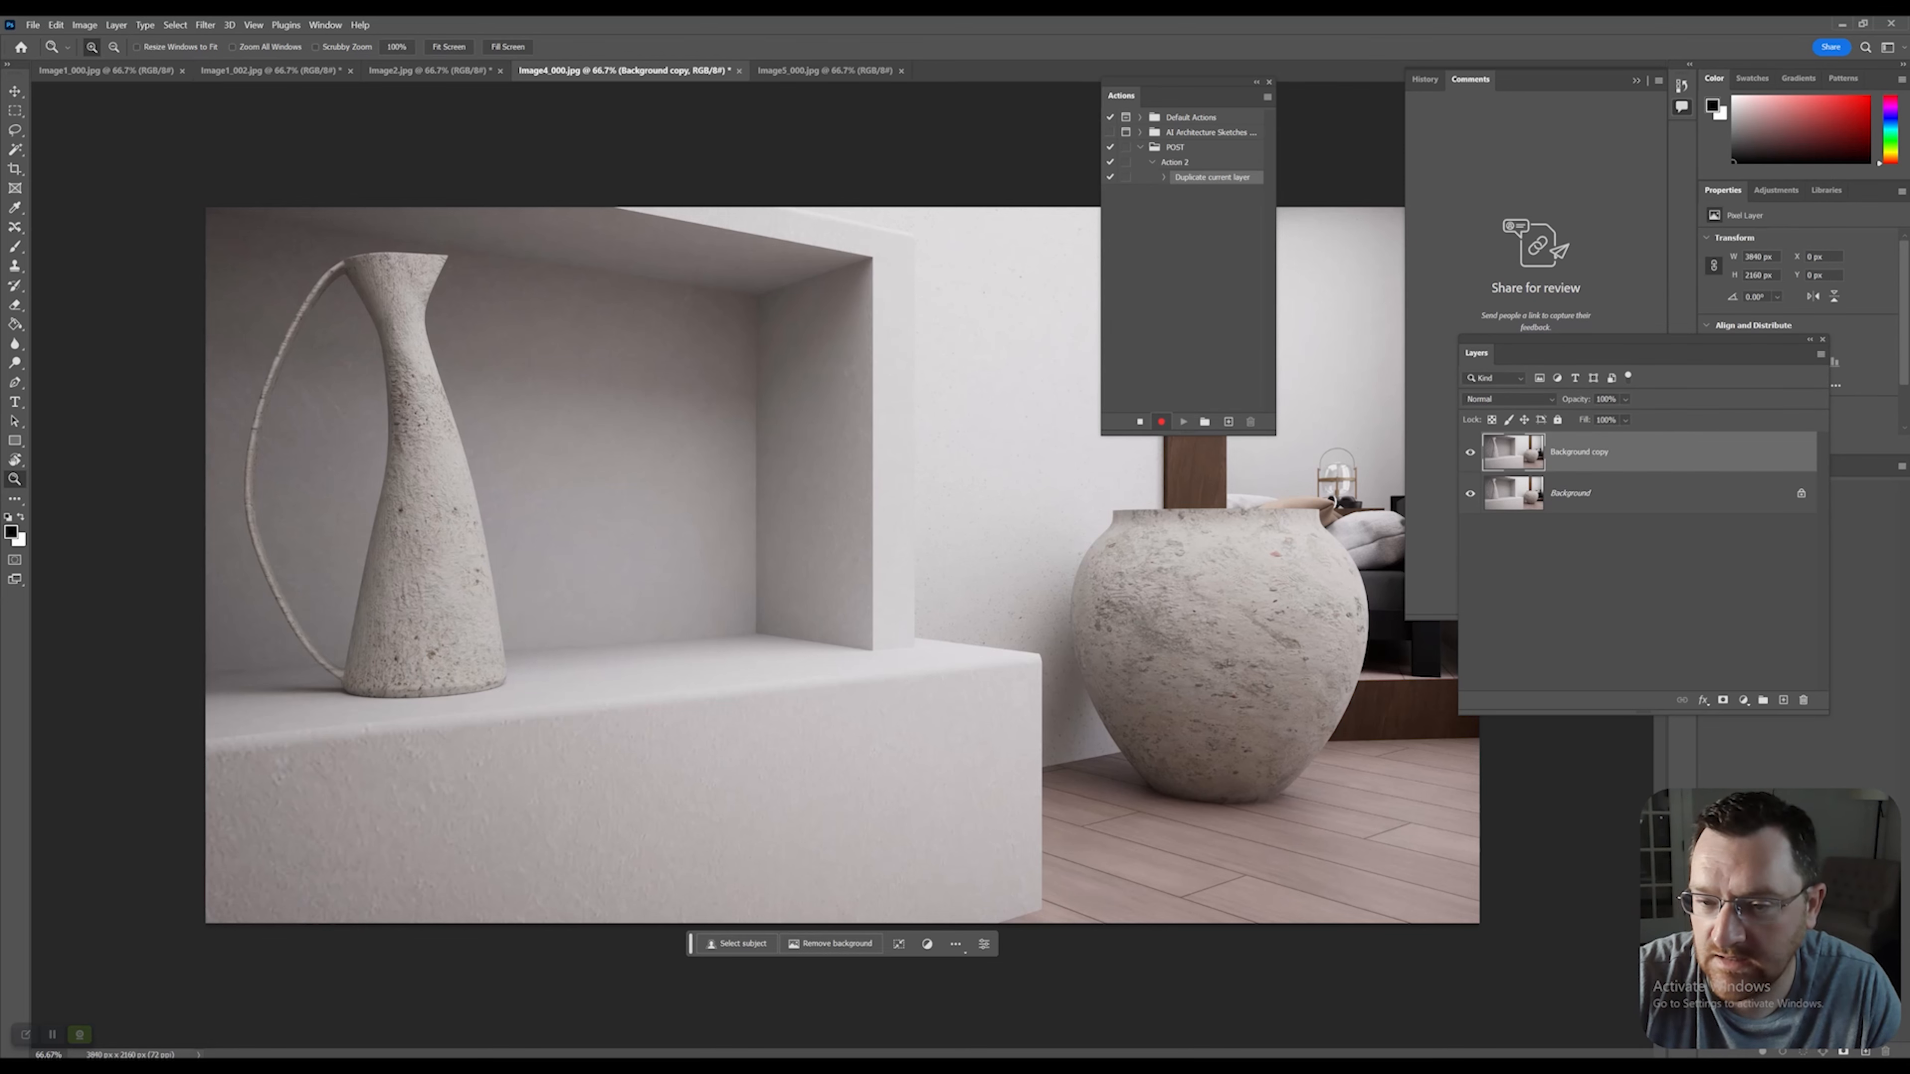
# Add a Levels adjustment above the duplicated layer and apply the Auto correction to it.
pyautogui.click(1743, 700)
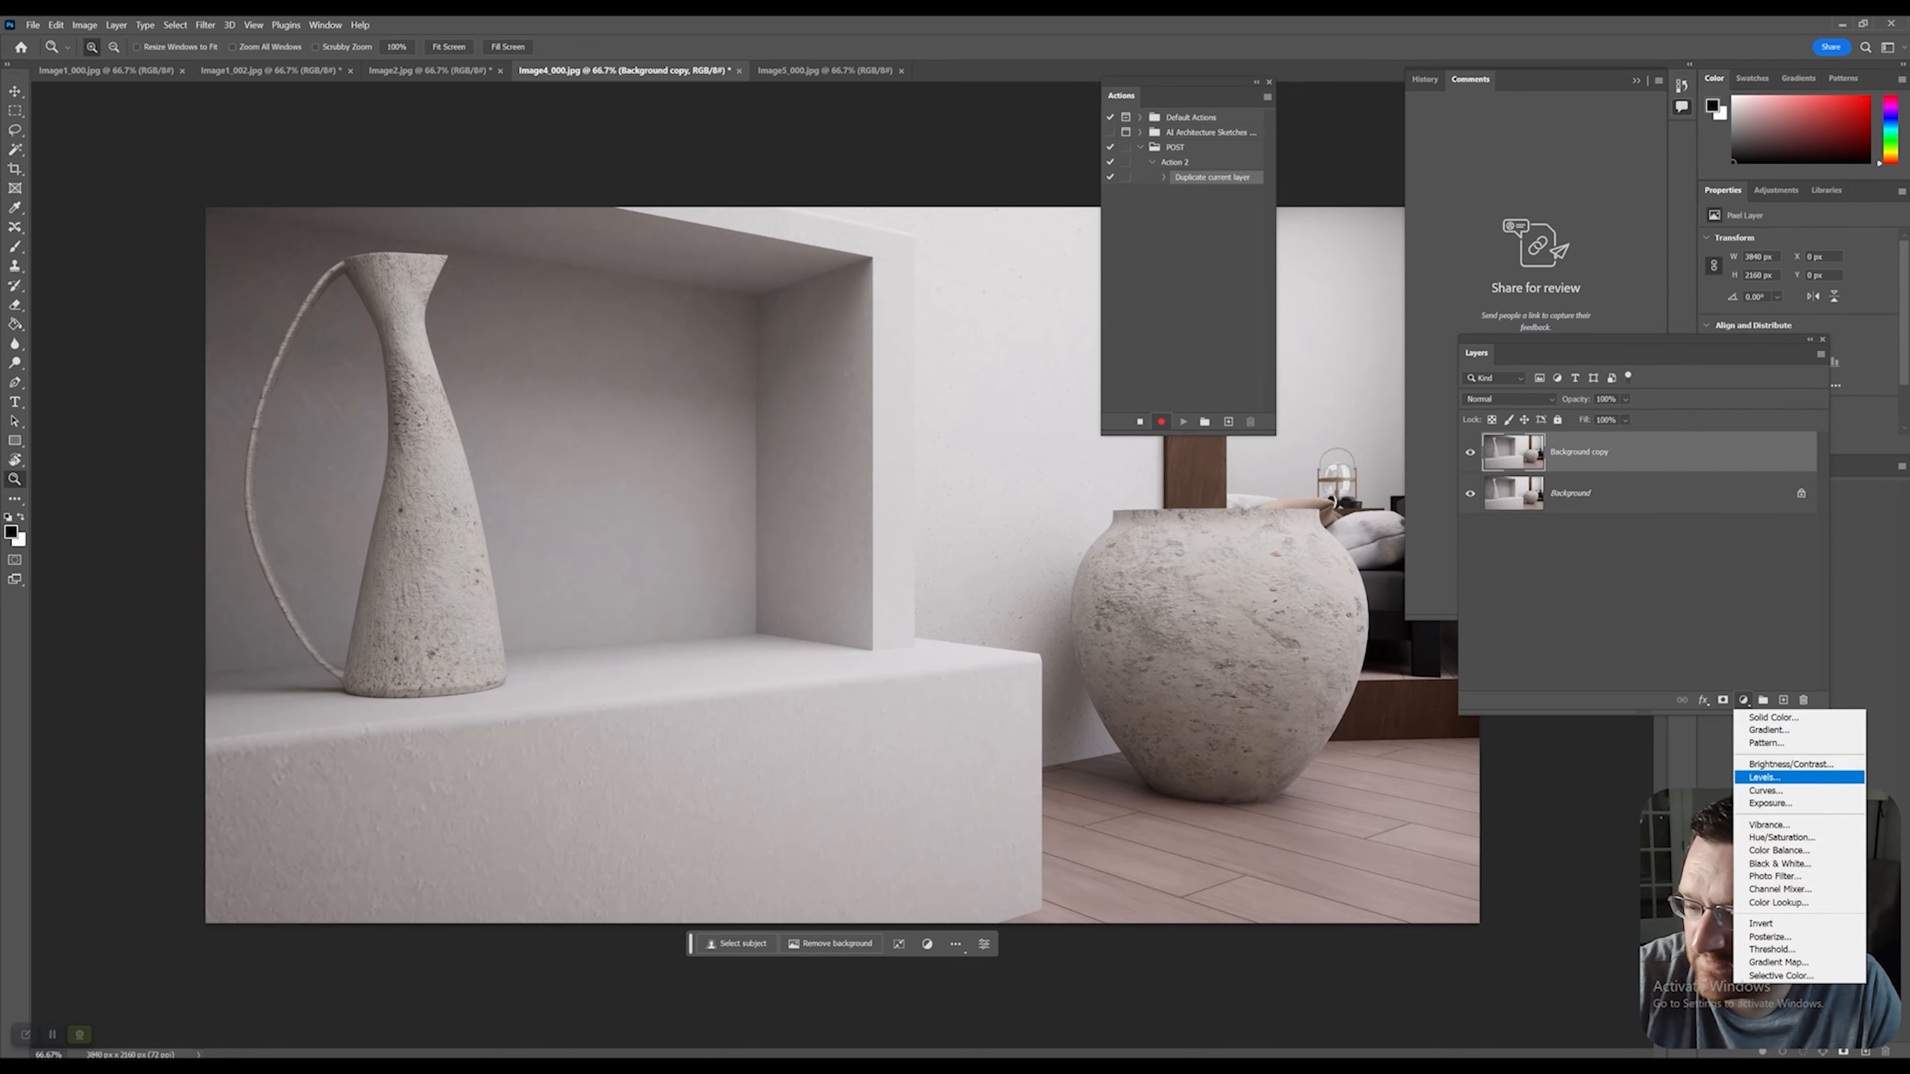
pyautogui.click(1764, 778)
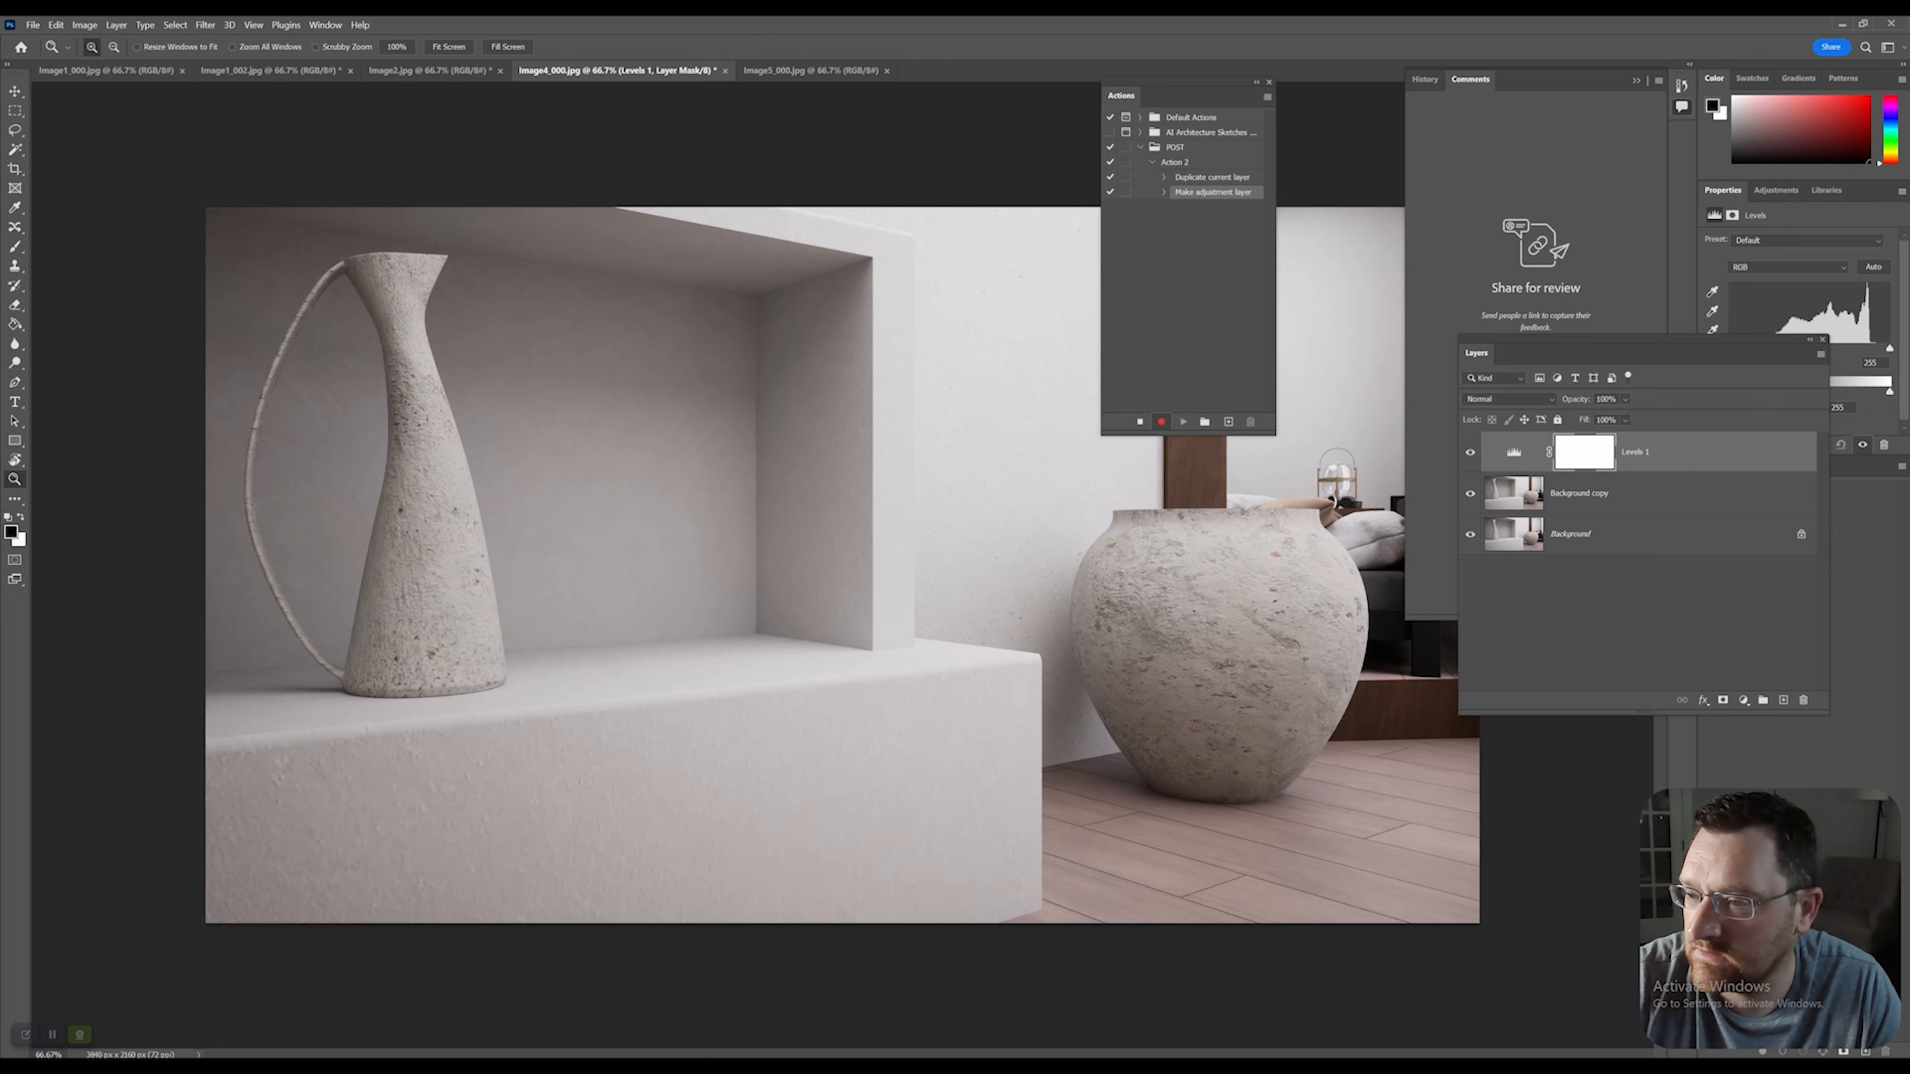
pyautogui.moveTo(1722, 190); pyautogui.dragTo(1117, 295)
pyautogui.click(1267, 371)
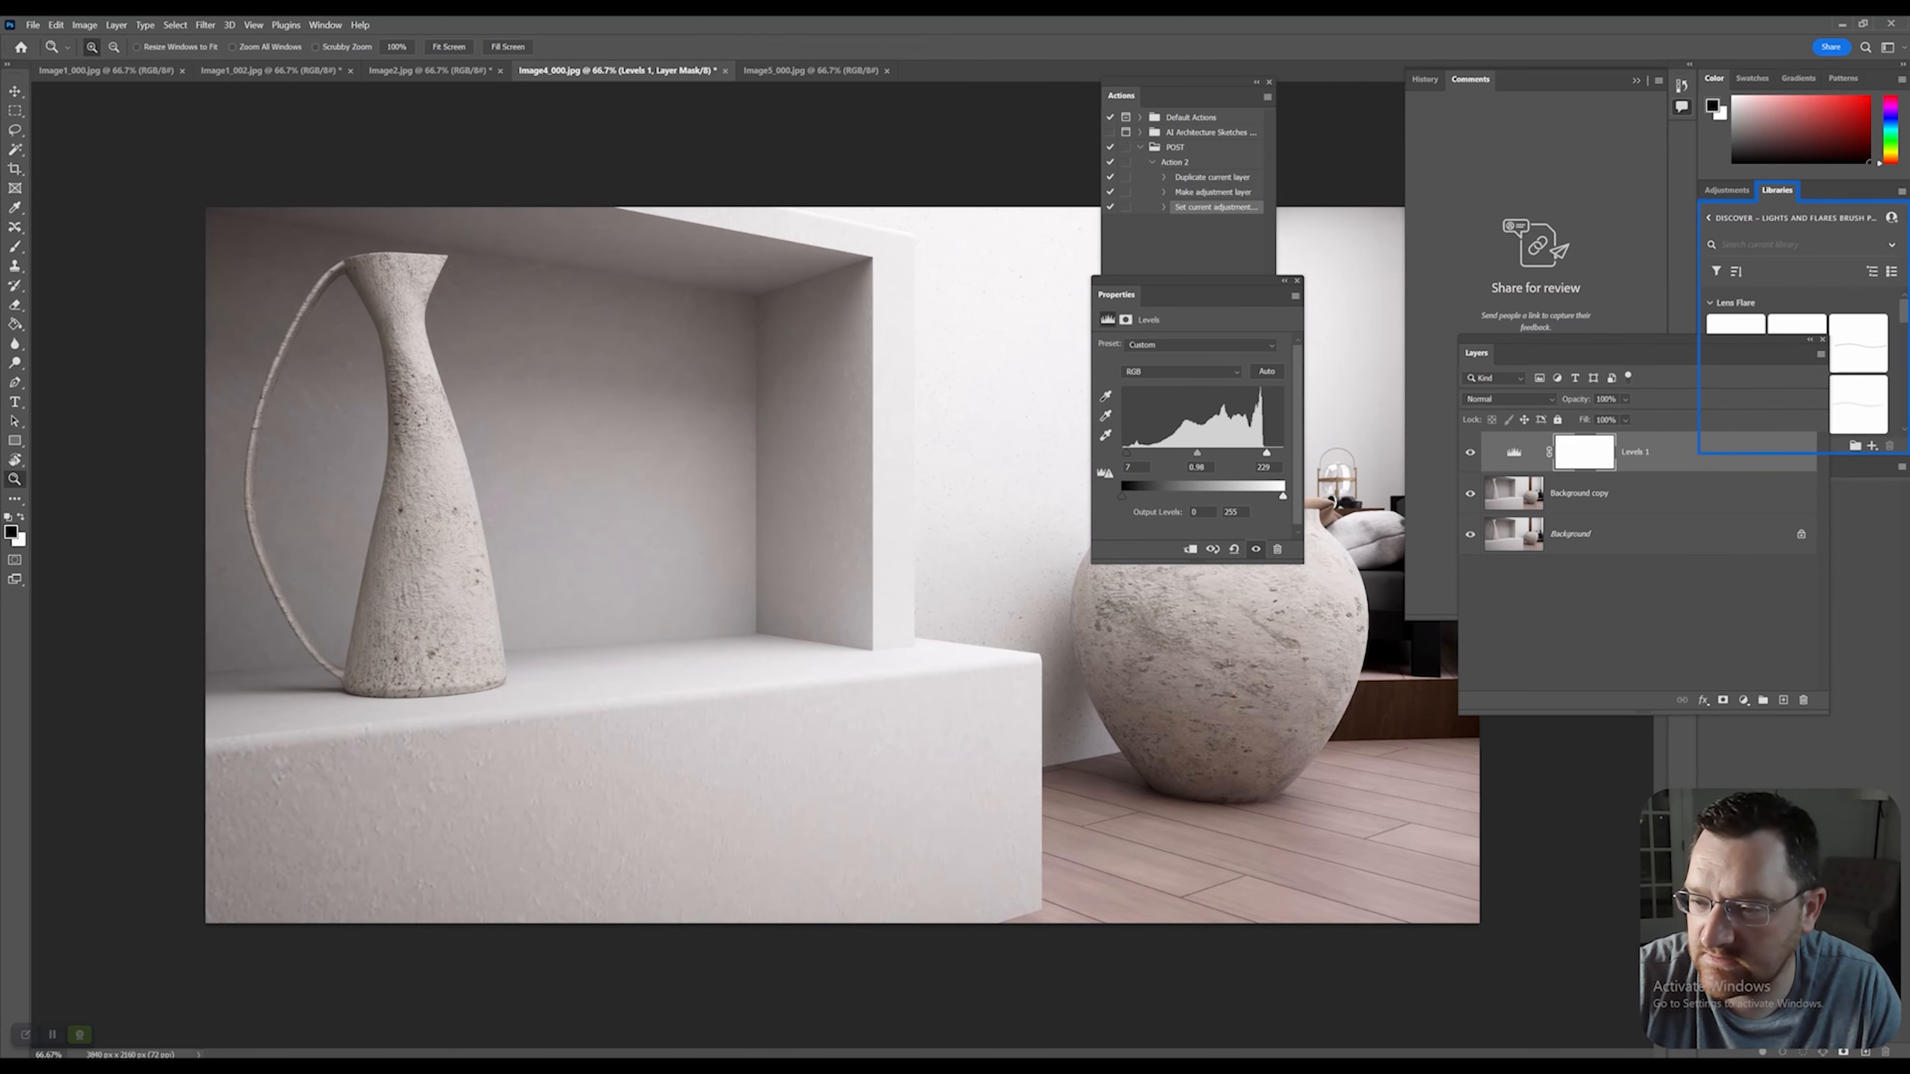
# Merge the Levels adjustment down into the Background copy and duplicate the merged layer.
pyautogui.rightClick(1647, 449)
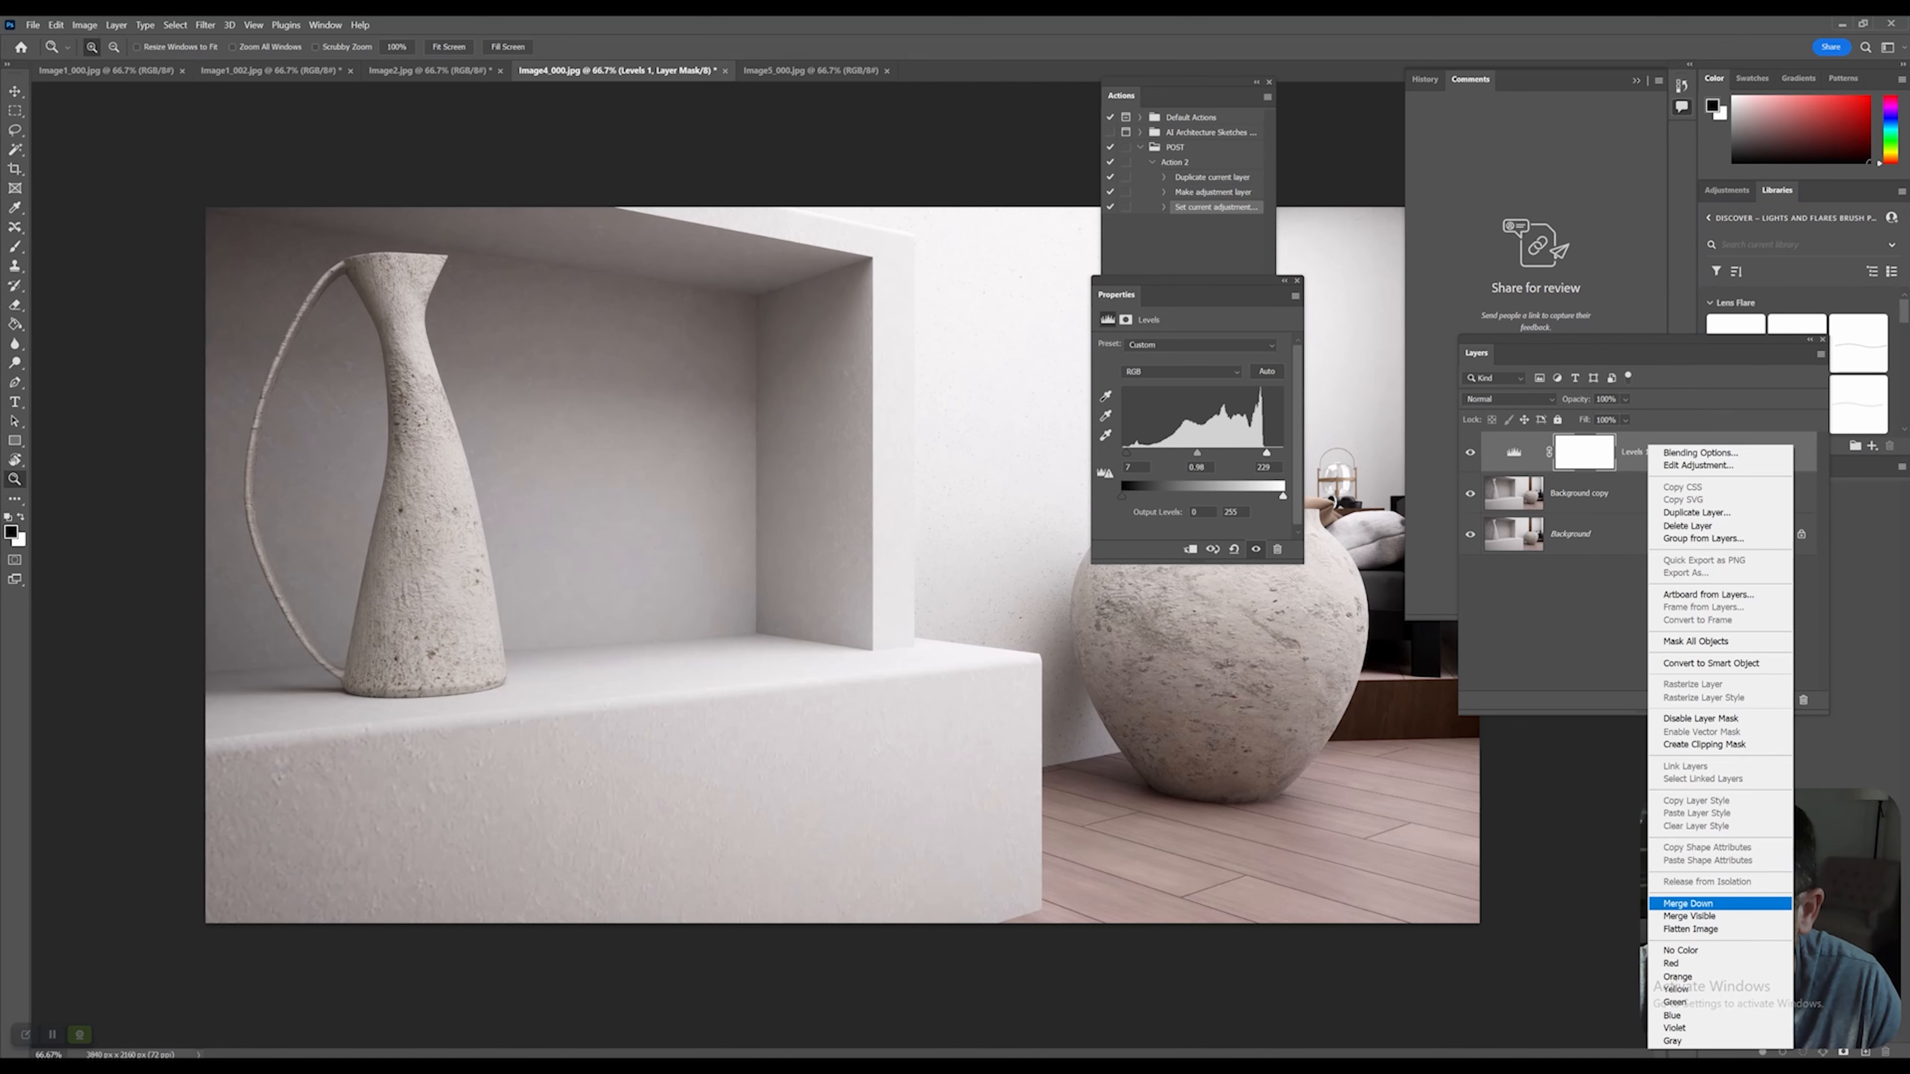
pyautogui.click(1688, 903)
pyautogui.rightClick(1638, 453)
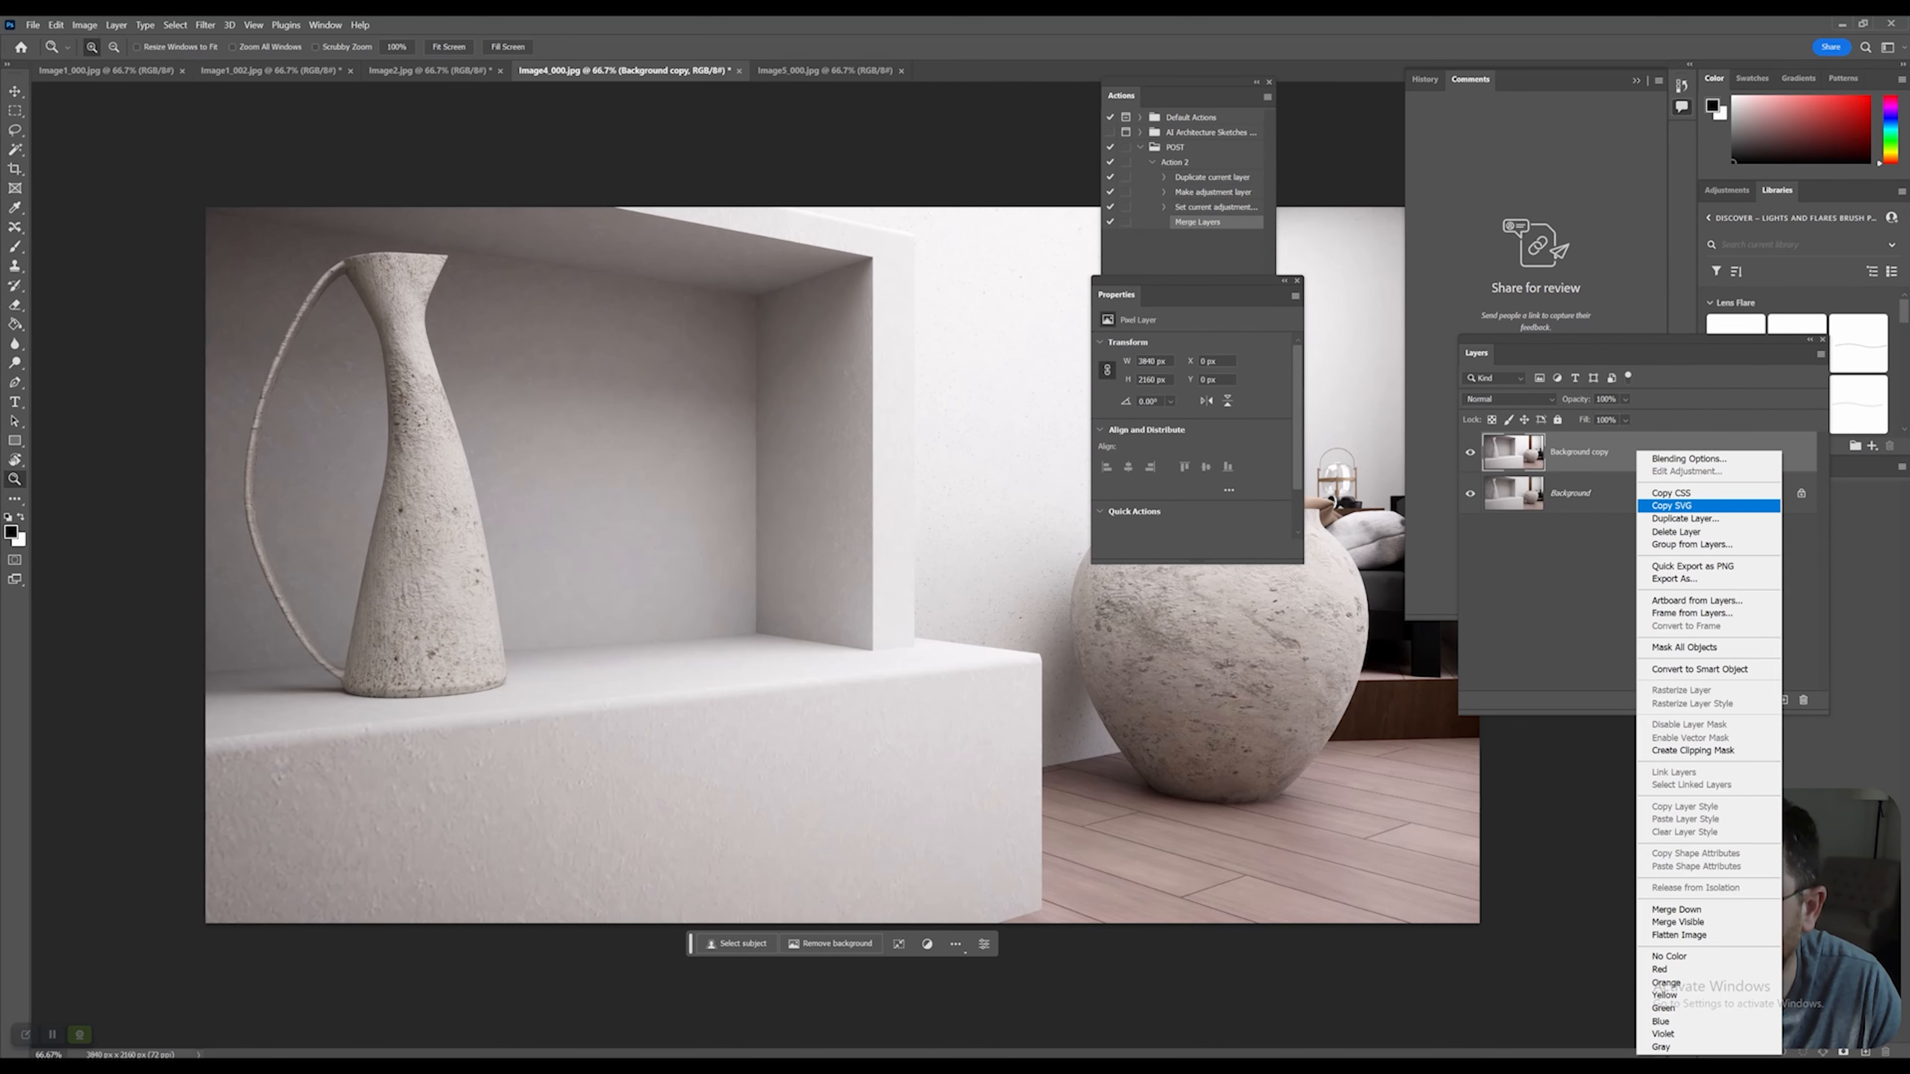
pyautogui.click(1685, 518)
pyautogui.press('Return')
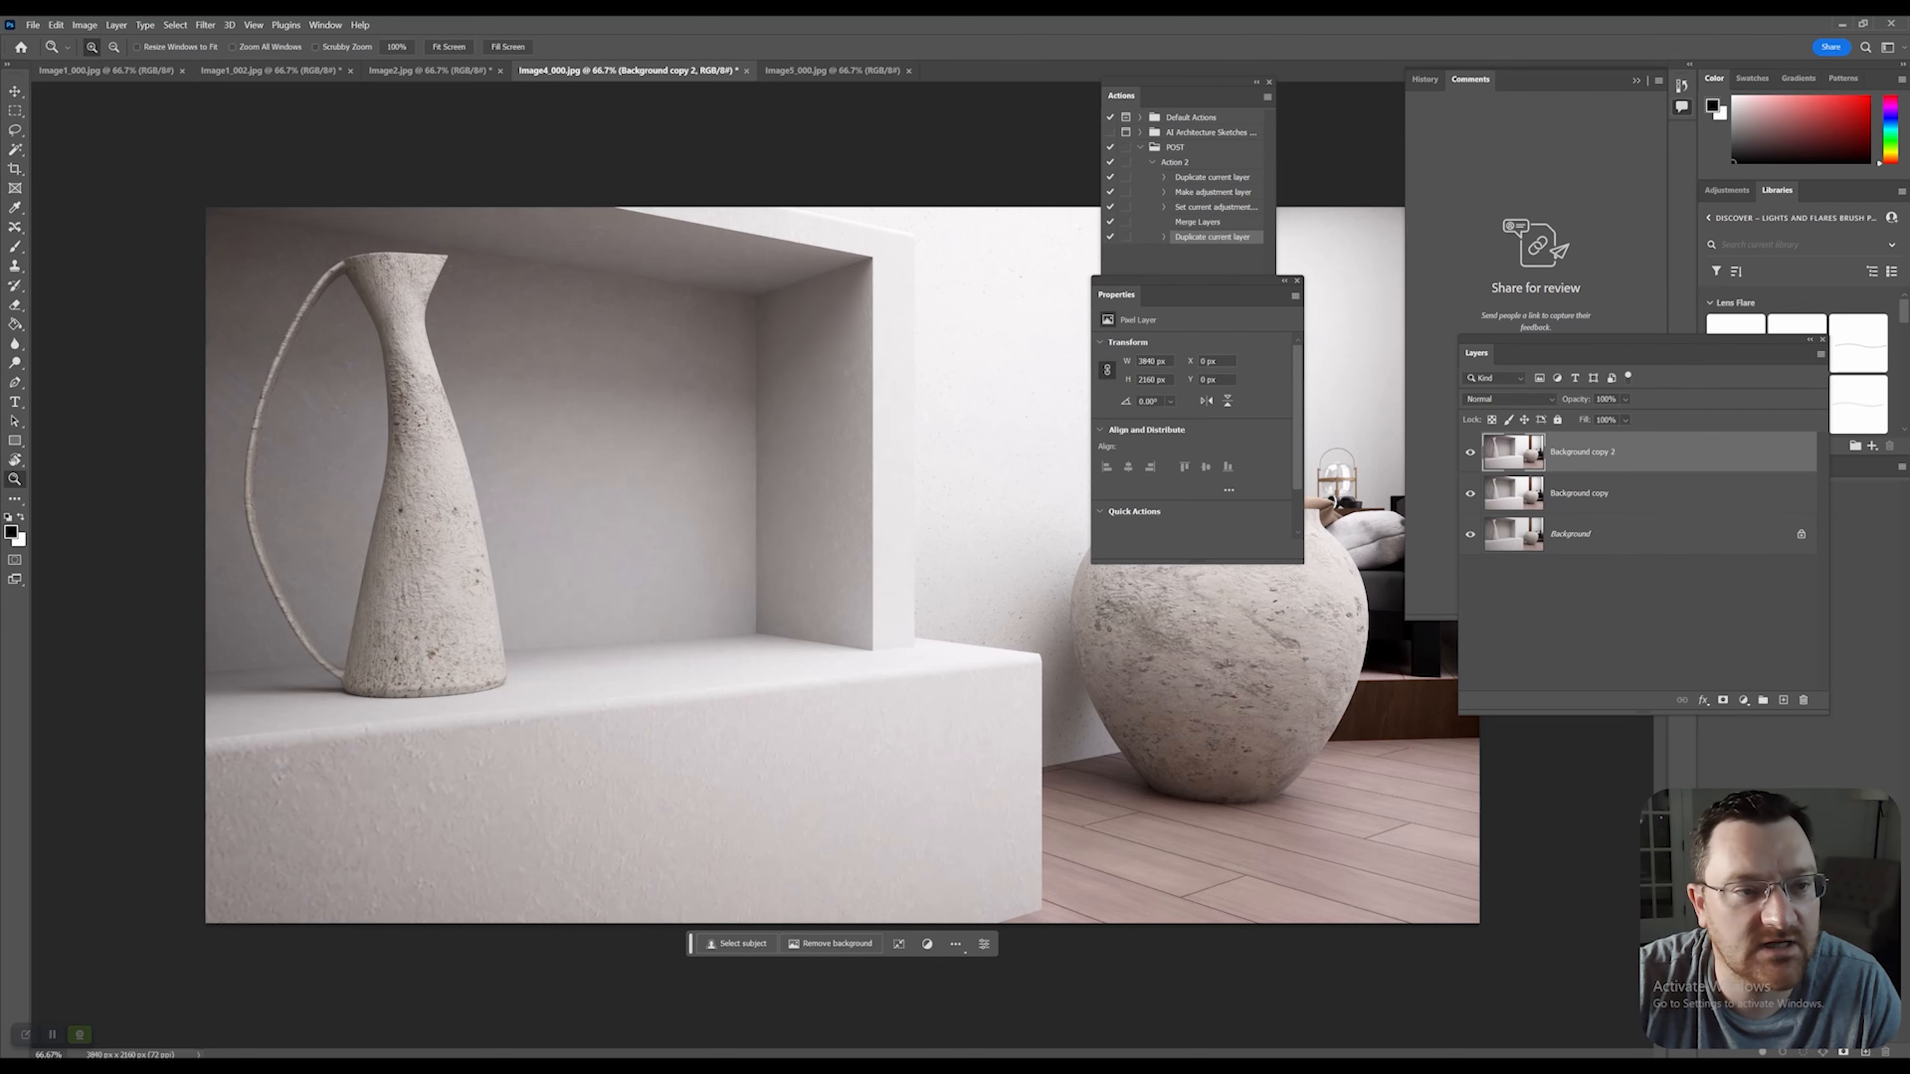
# Open the Camera Raw Filter on the top layer and set Highlights +26, Shadows -16, Whites +34 and Blacks -35.
pyautogui.click(286, 25)
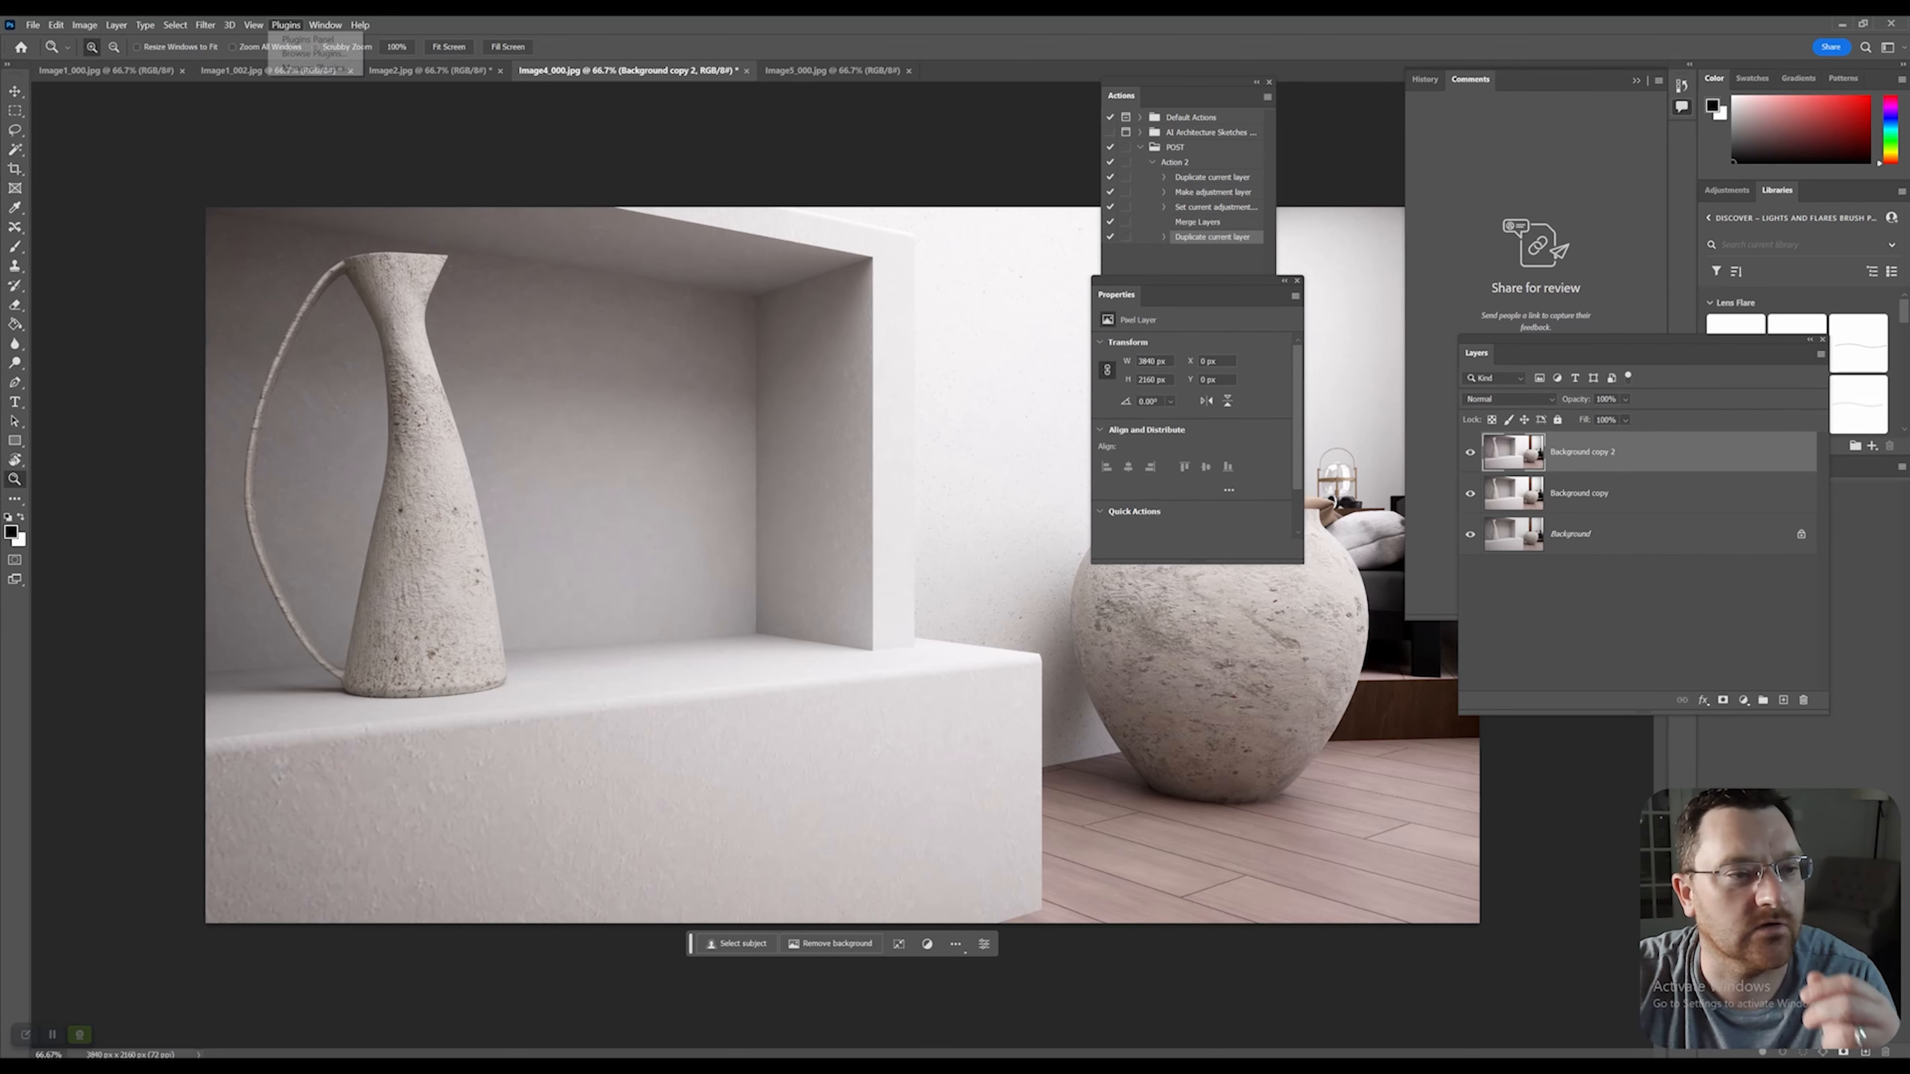
pyautogui.moveTo(206, 25)
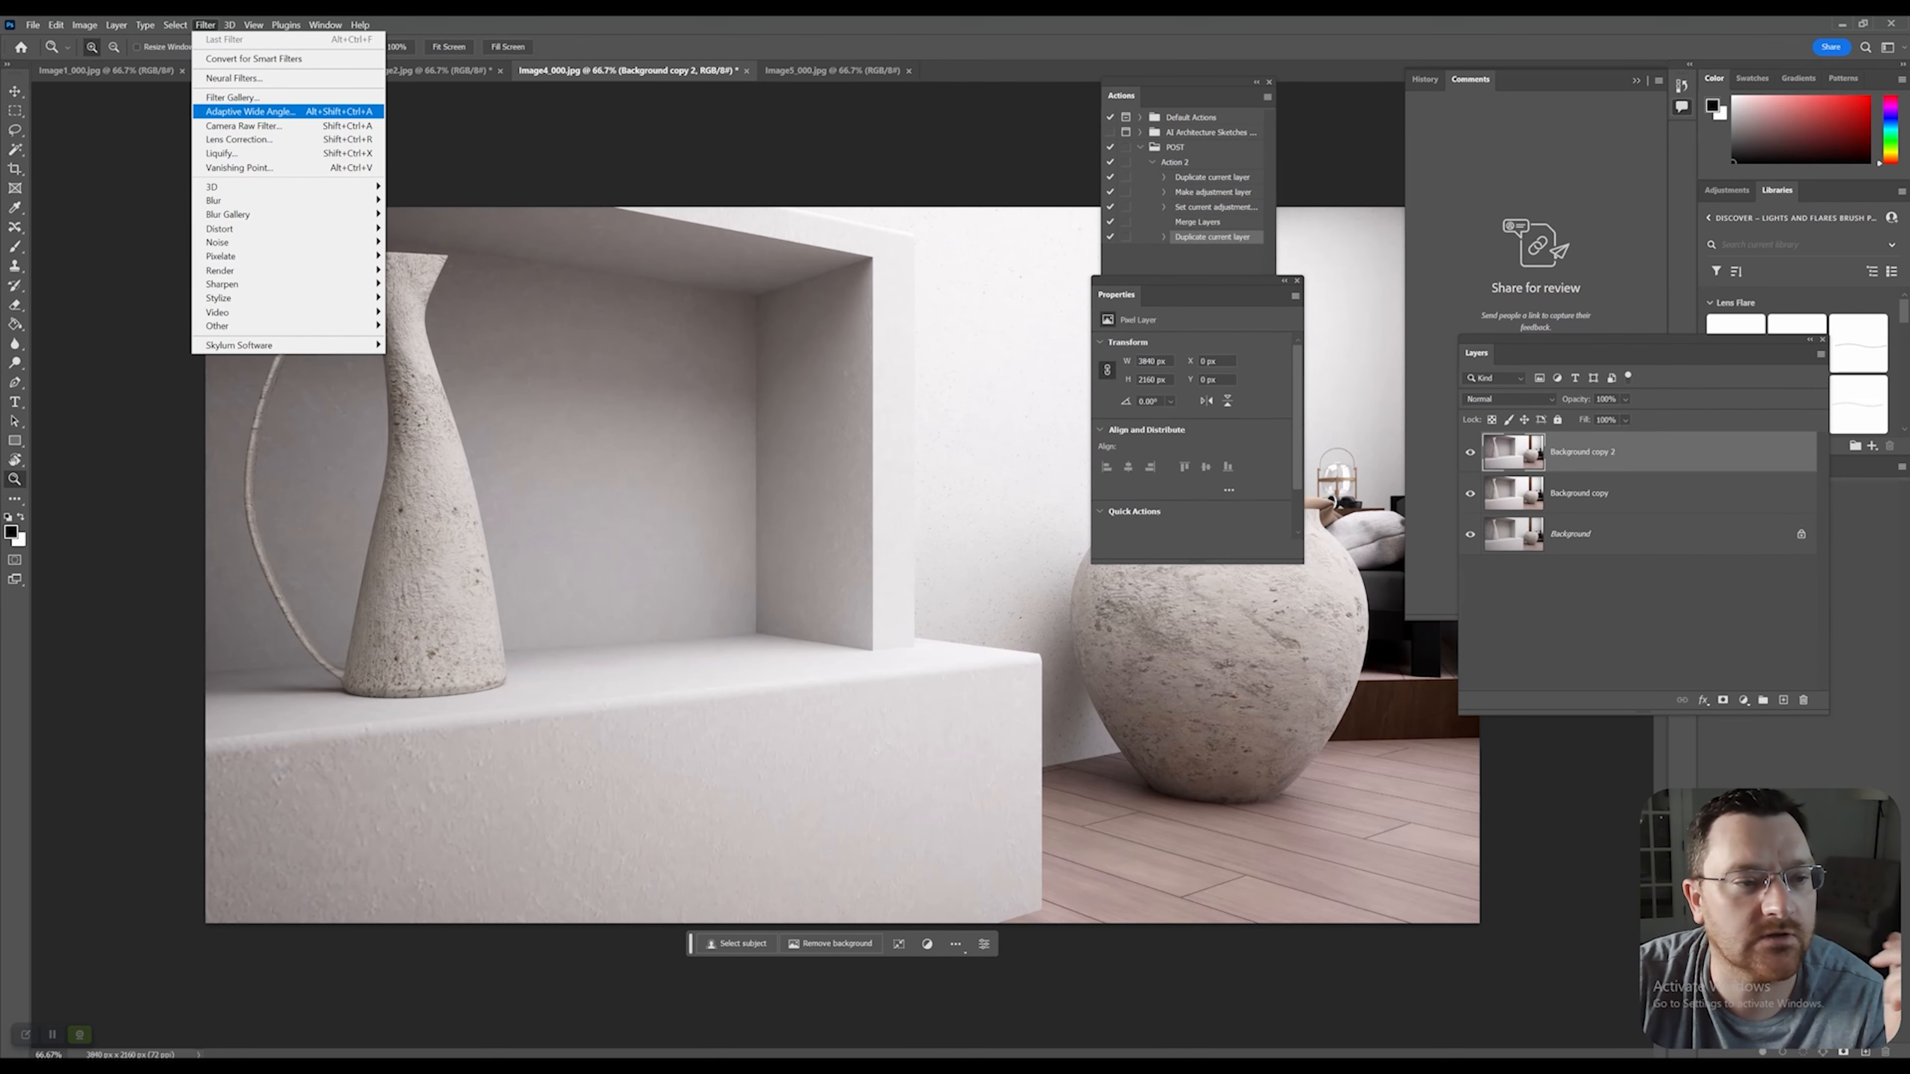
pyautogui.click(245, 126)
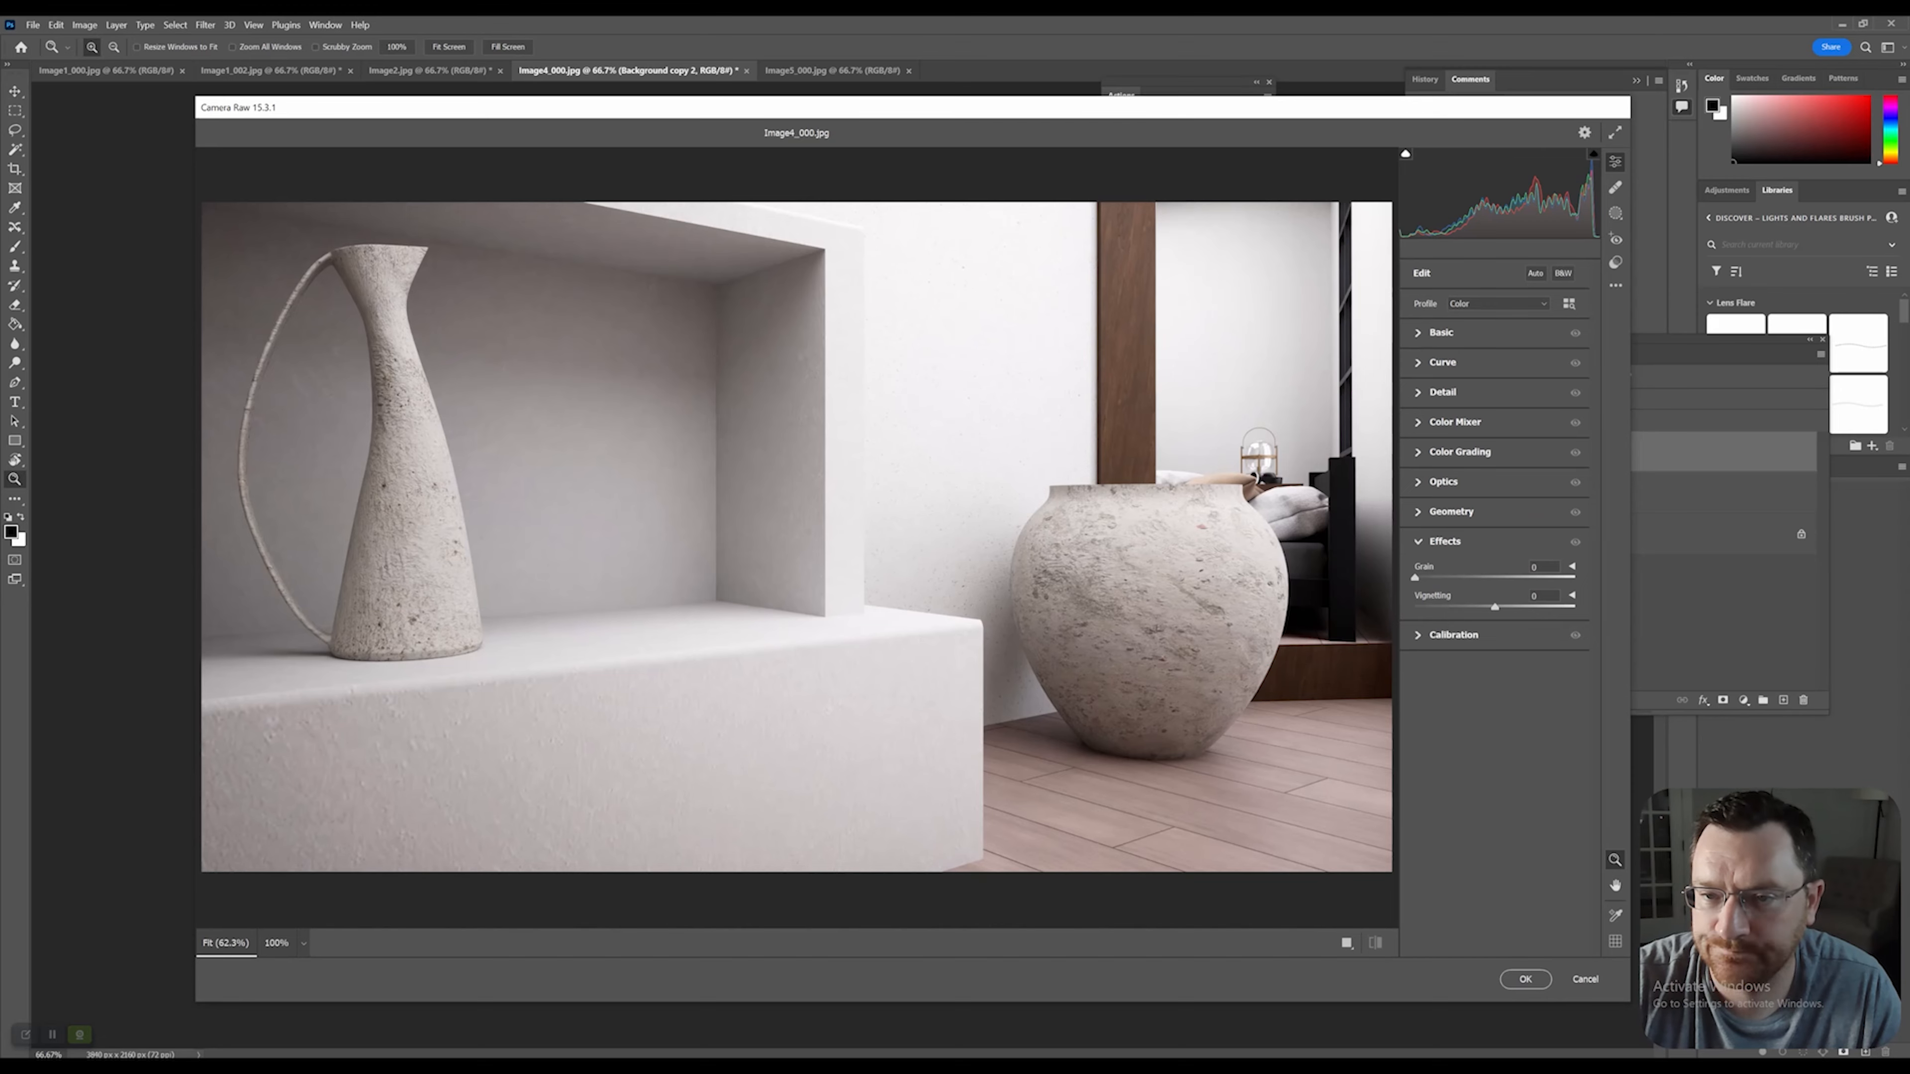
pyautogui.moveTo(902, 107); pyautogui.dragTo(1034, 45)
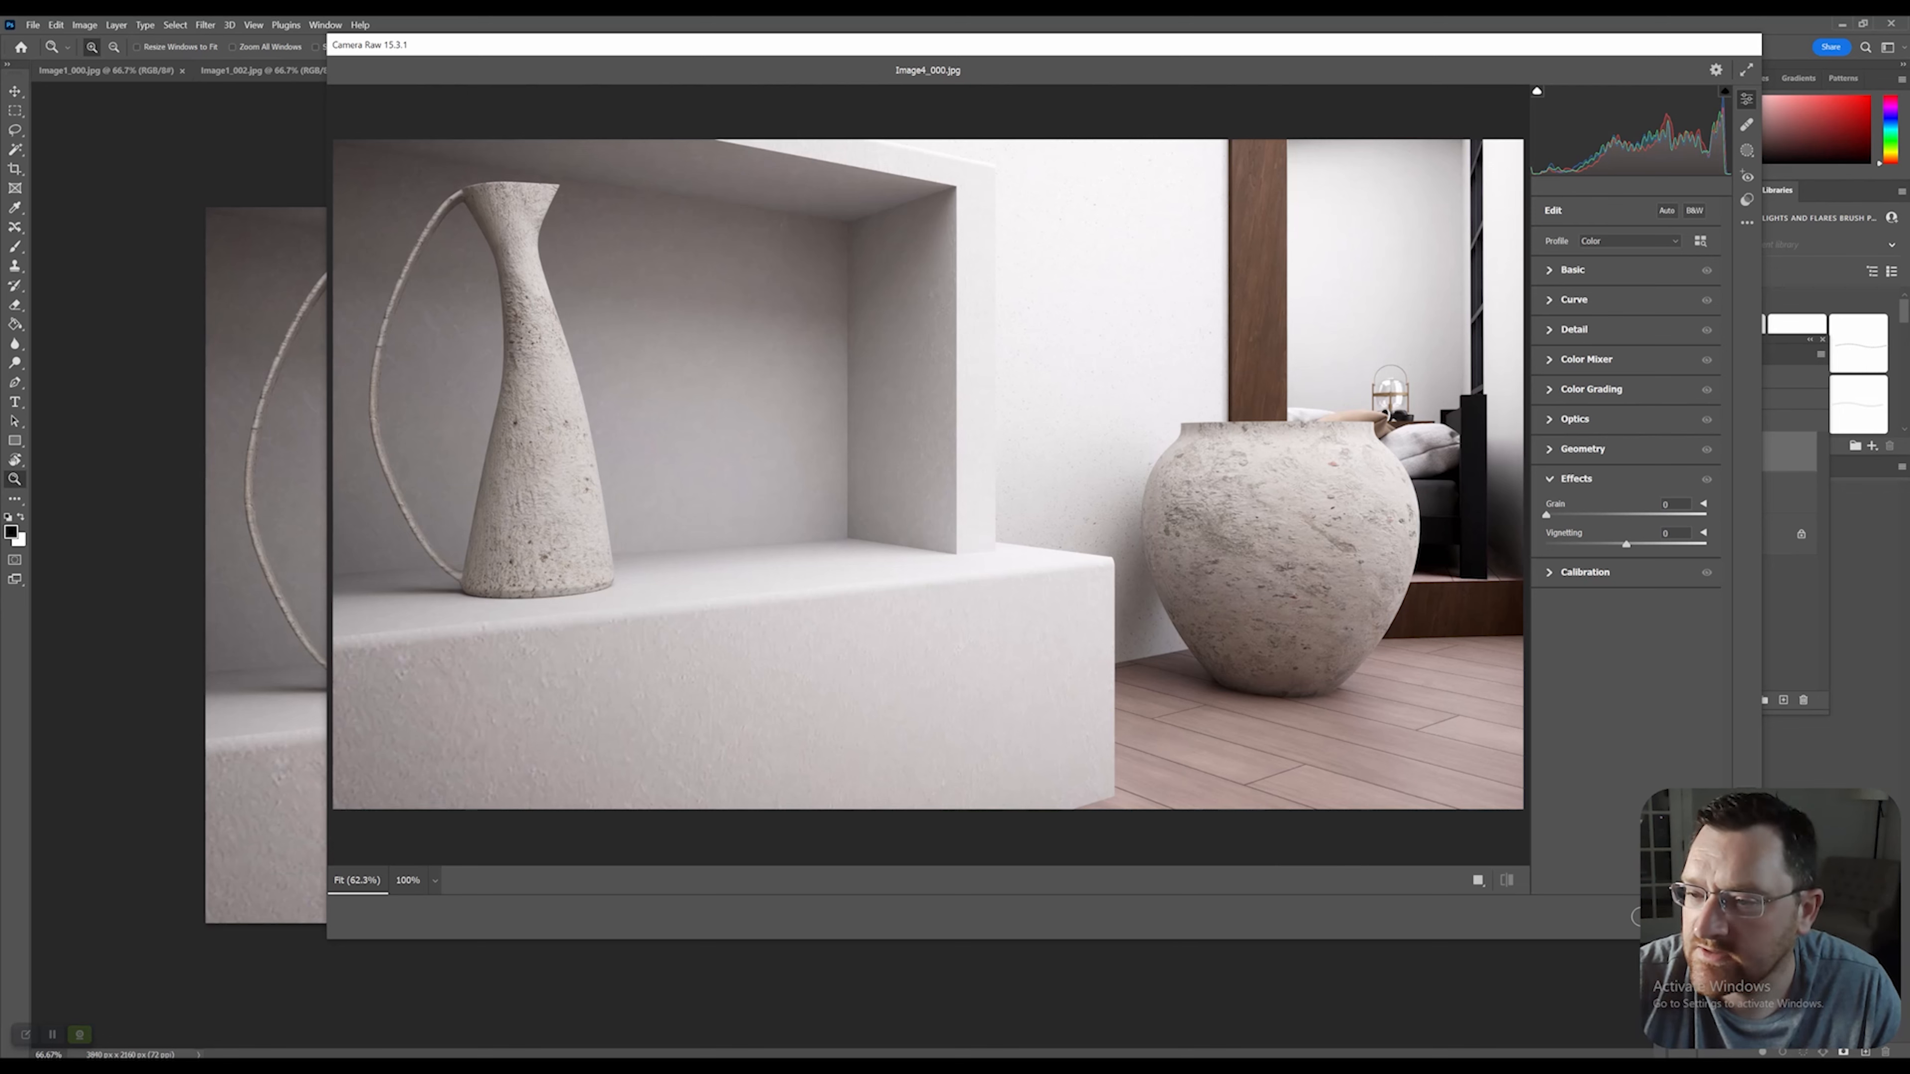
pyautogui.click(1573, 270)
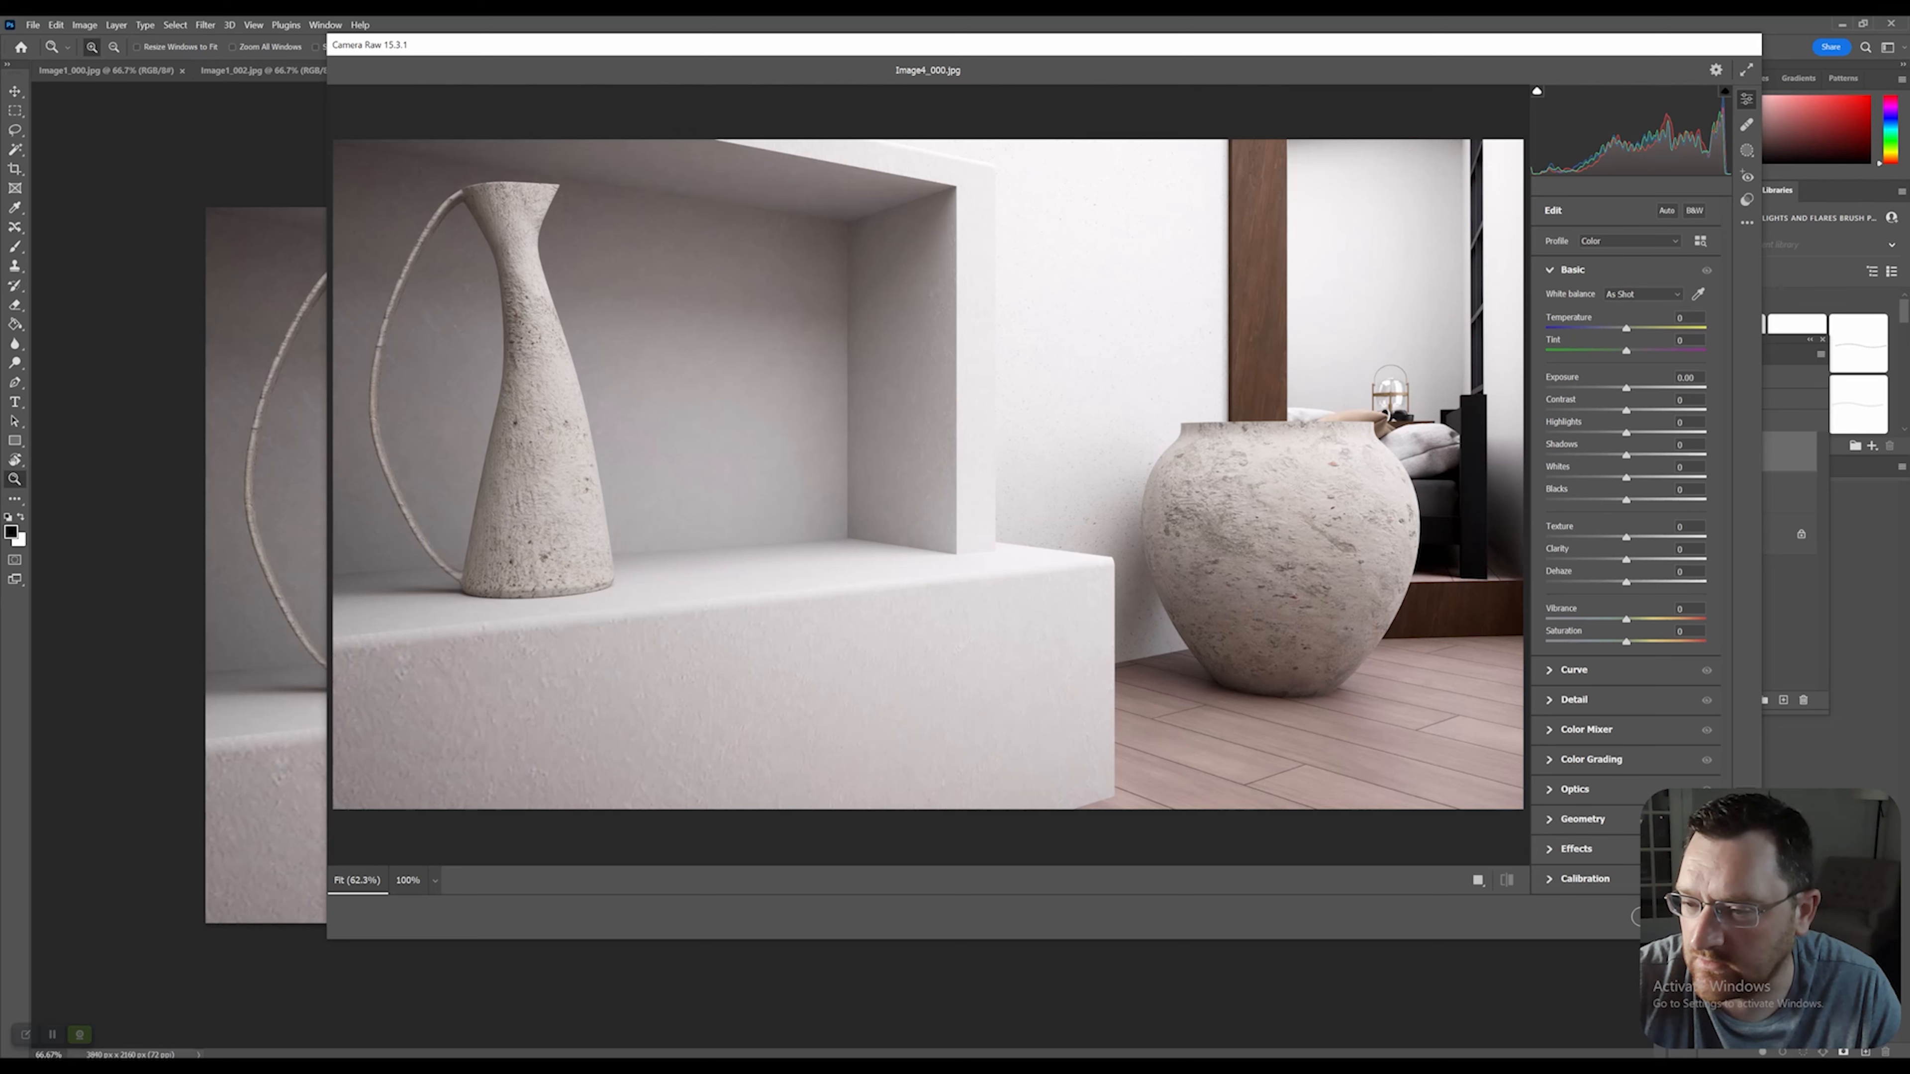
pyautogui.moveTo(1626, 433)
pyautogui.mouseDown()
pyautogui.moveTo(1602, 434)
pyautogui.moveTo(1694, 434)
pyautogui.moveTo(1647, 433)
pyautogui.moveTo(1653, 478)
pyautogui.moveTo(1562, 455)
pyautogui.moveTo(1613, 455)
pyautogui.mouseUp()
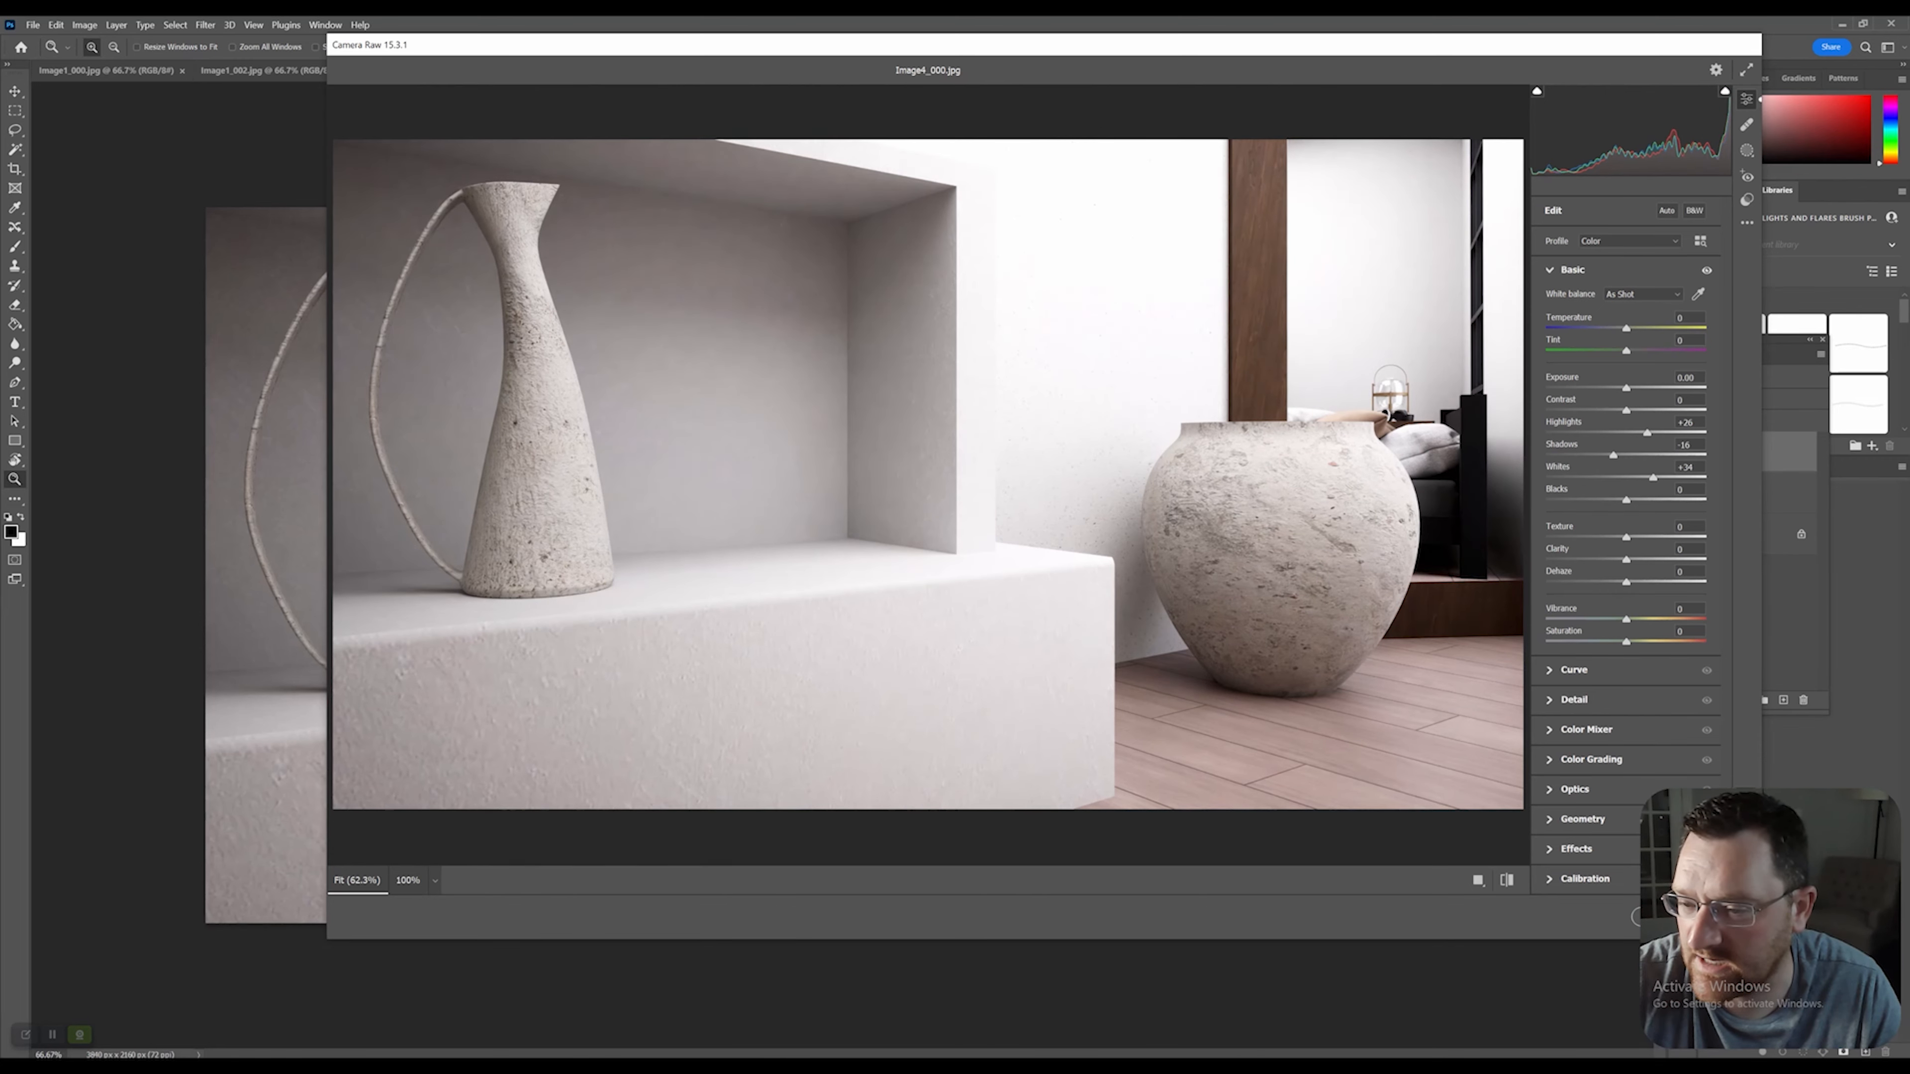
pyautogui.moveTo(1626, 500)
pyautogui.mouseDown()
pyautogui.moveTo(1579, 501)
pyautogui.moveTo(1599, 500)
pyautogui.mouseUp()
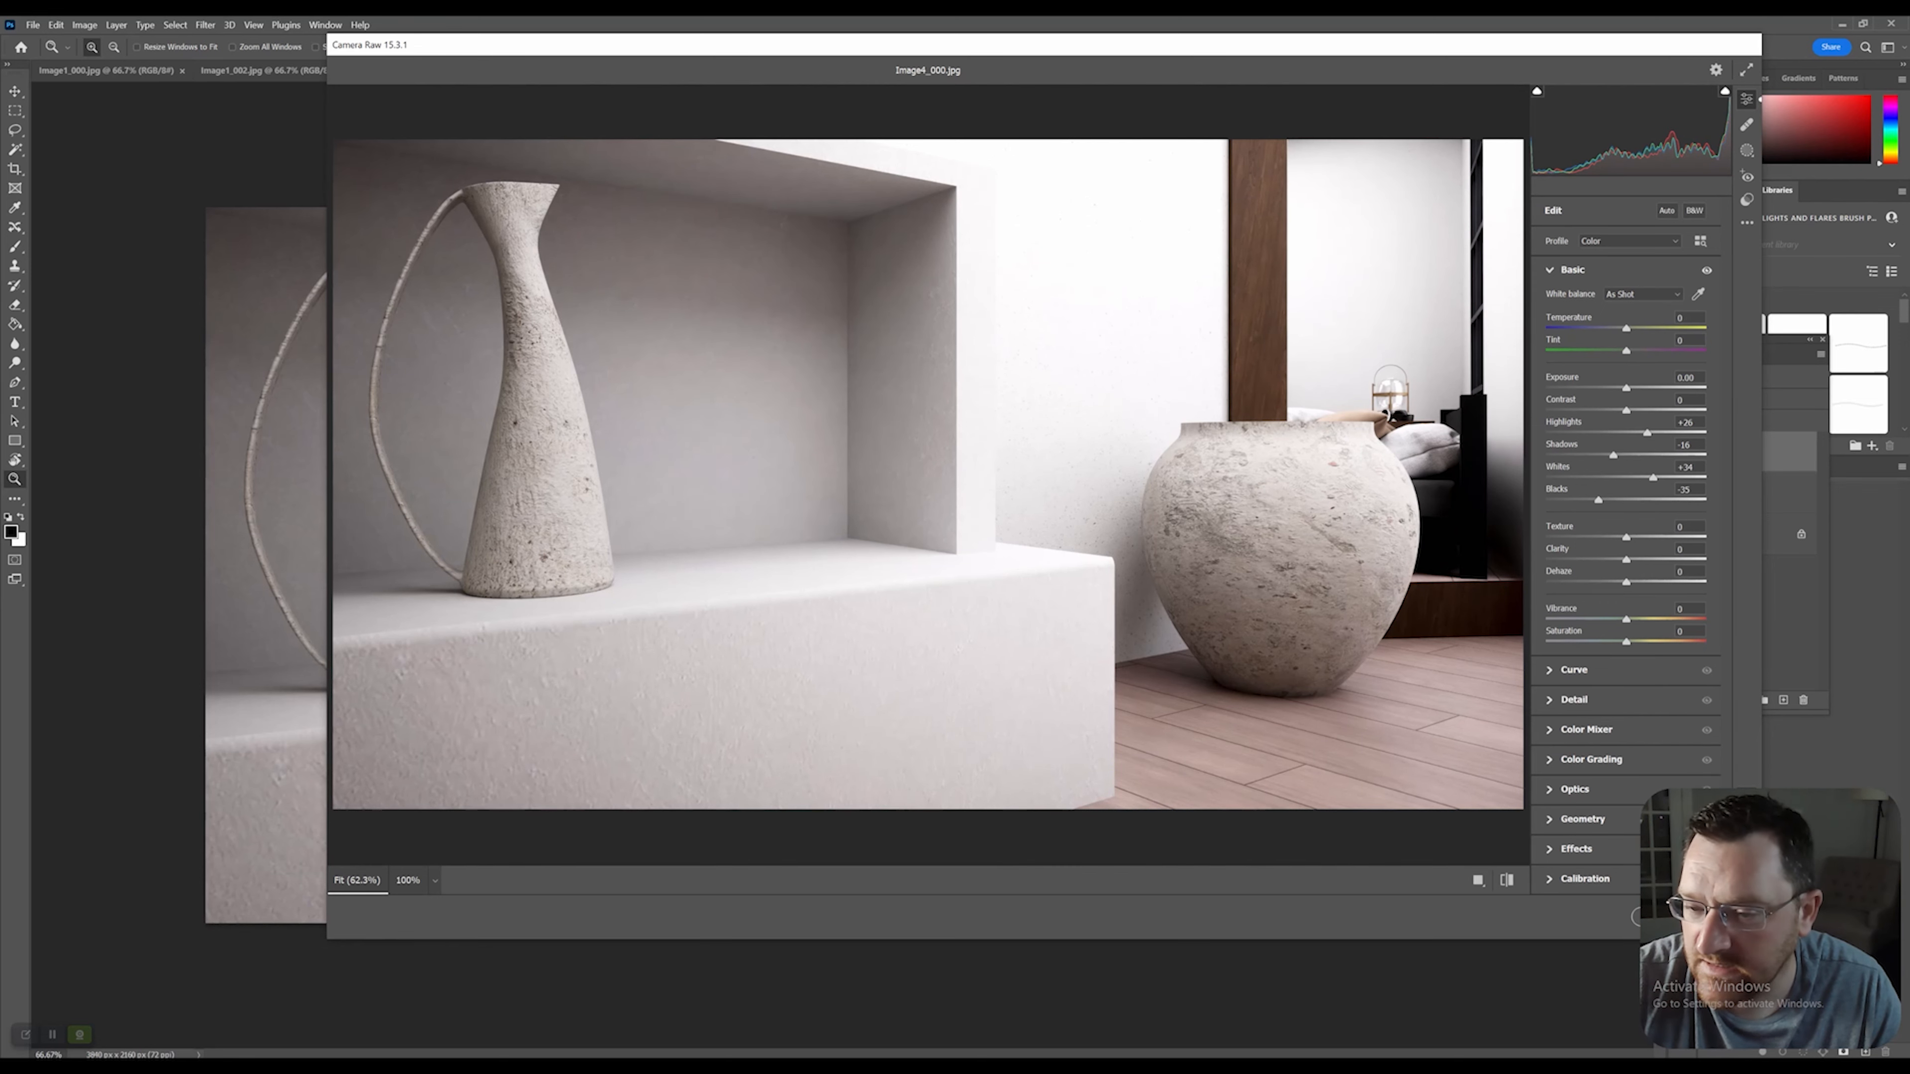
# Judging the round vase at 100%, set Texture to +35, Clarity to +26 and Dehaze to +36.
pyautogui.click(1447, 516)
pyautogui.click(1448, 517)
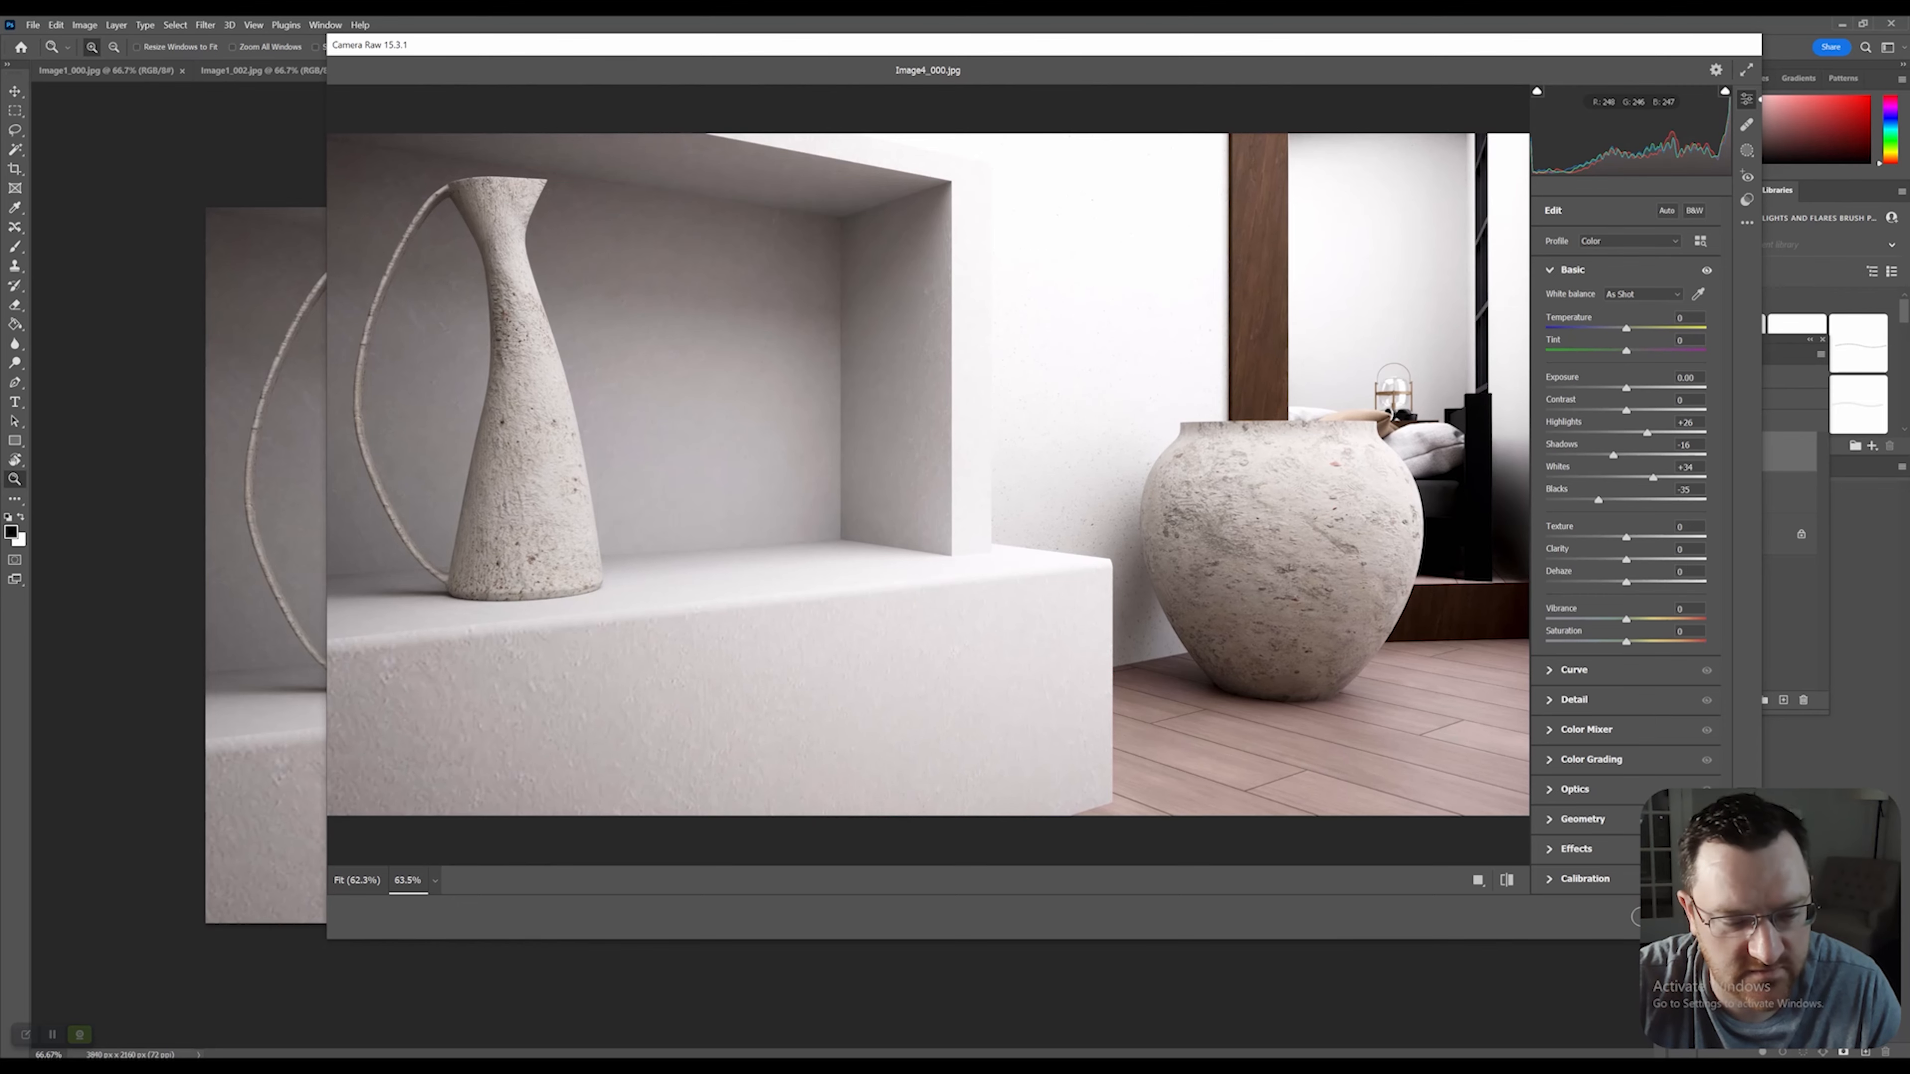
pyautogui.keyDown('alt'); pyautogui.scroll(-1, 970, 474); pyautogui.keyUp('alt')
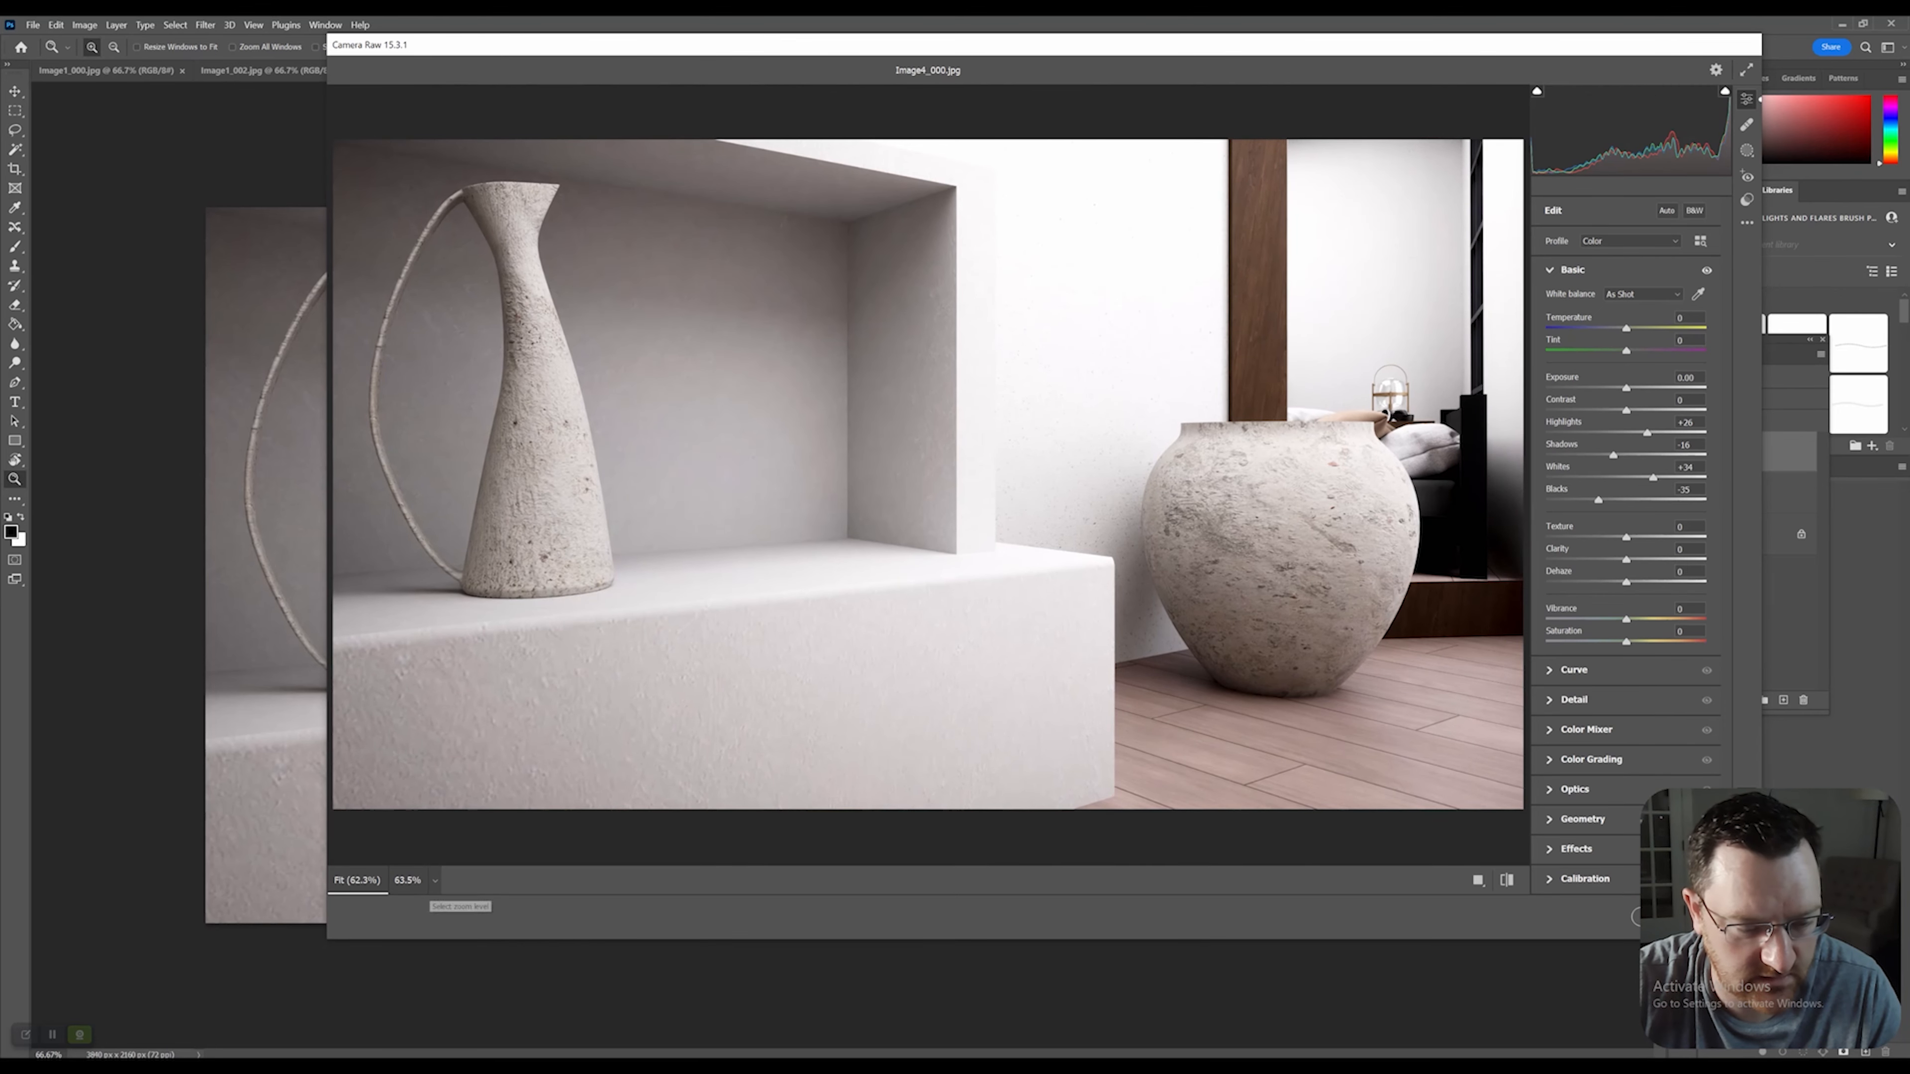
pyautogui.click(435, 881)
pyautogui.click(462, 738)
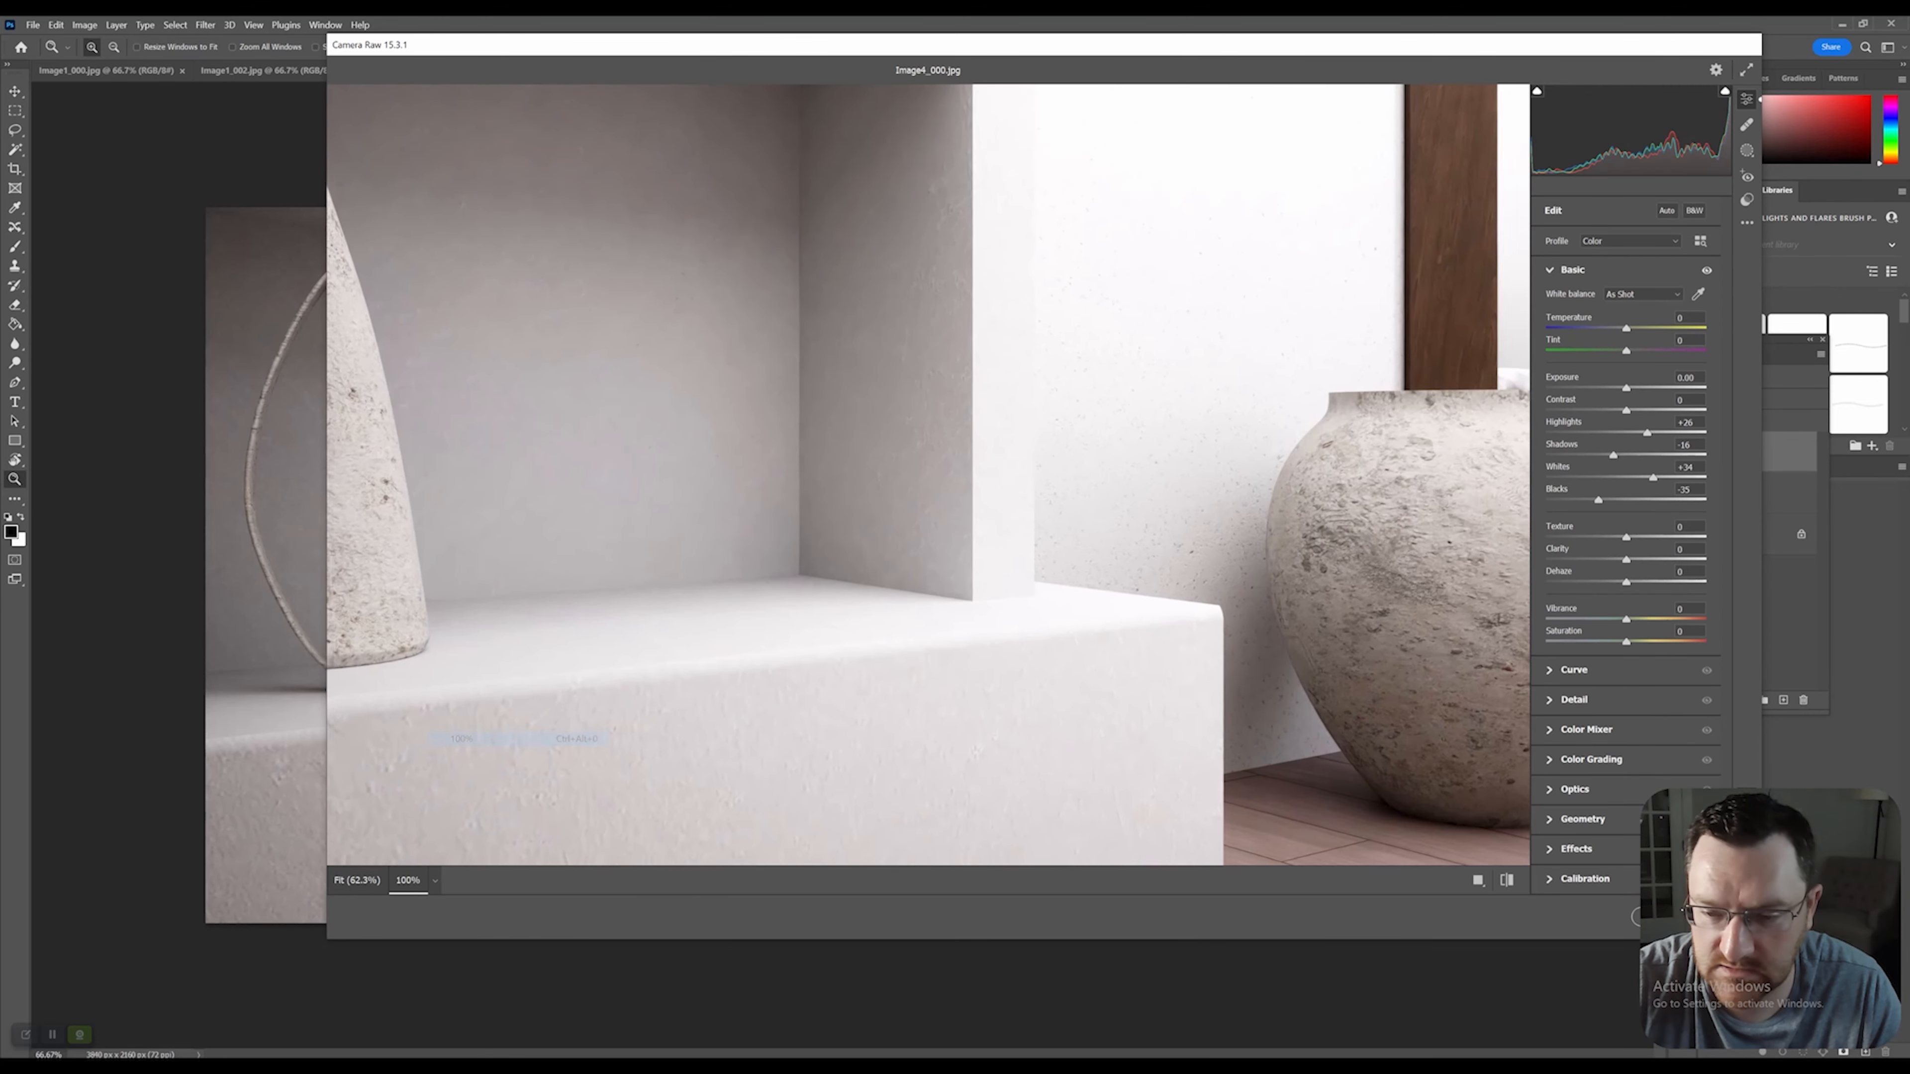
pyautogui.moveTo(1384, 594); pyautogui.dragTo(861, 564)
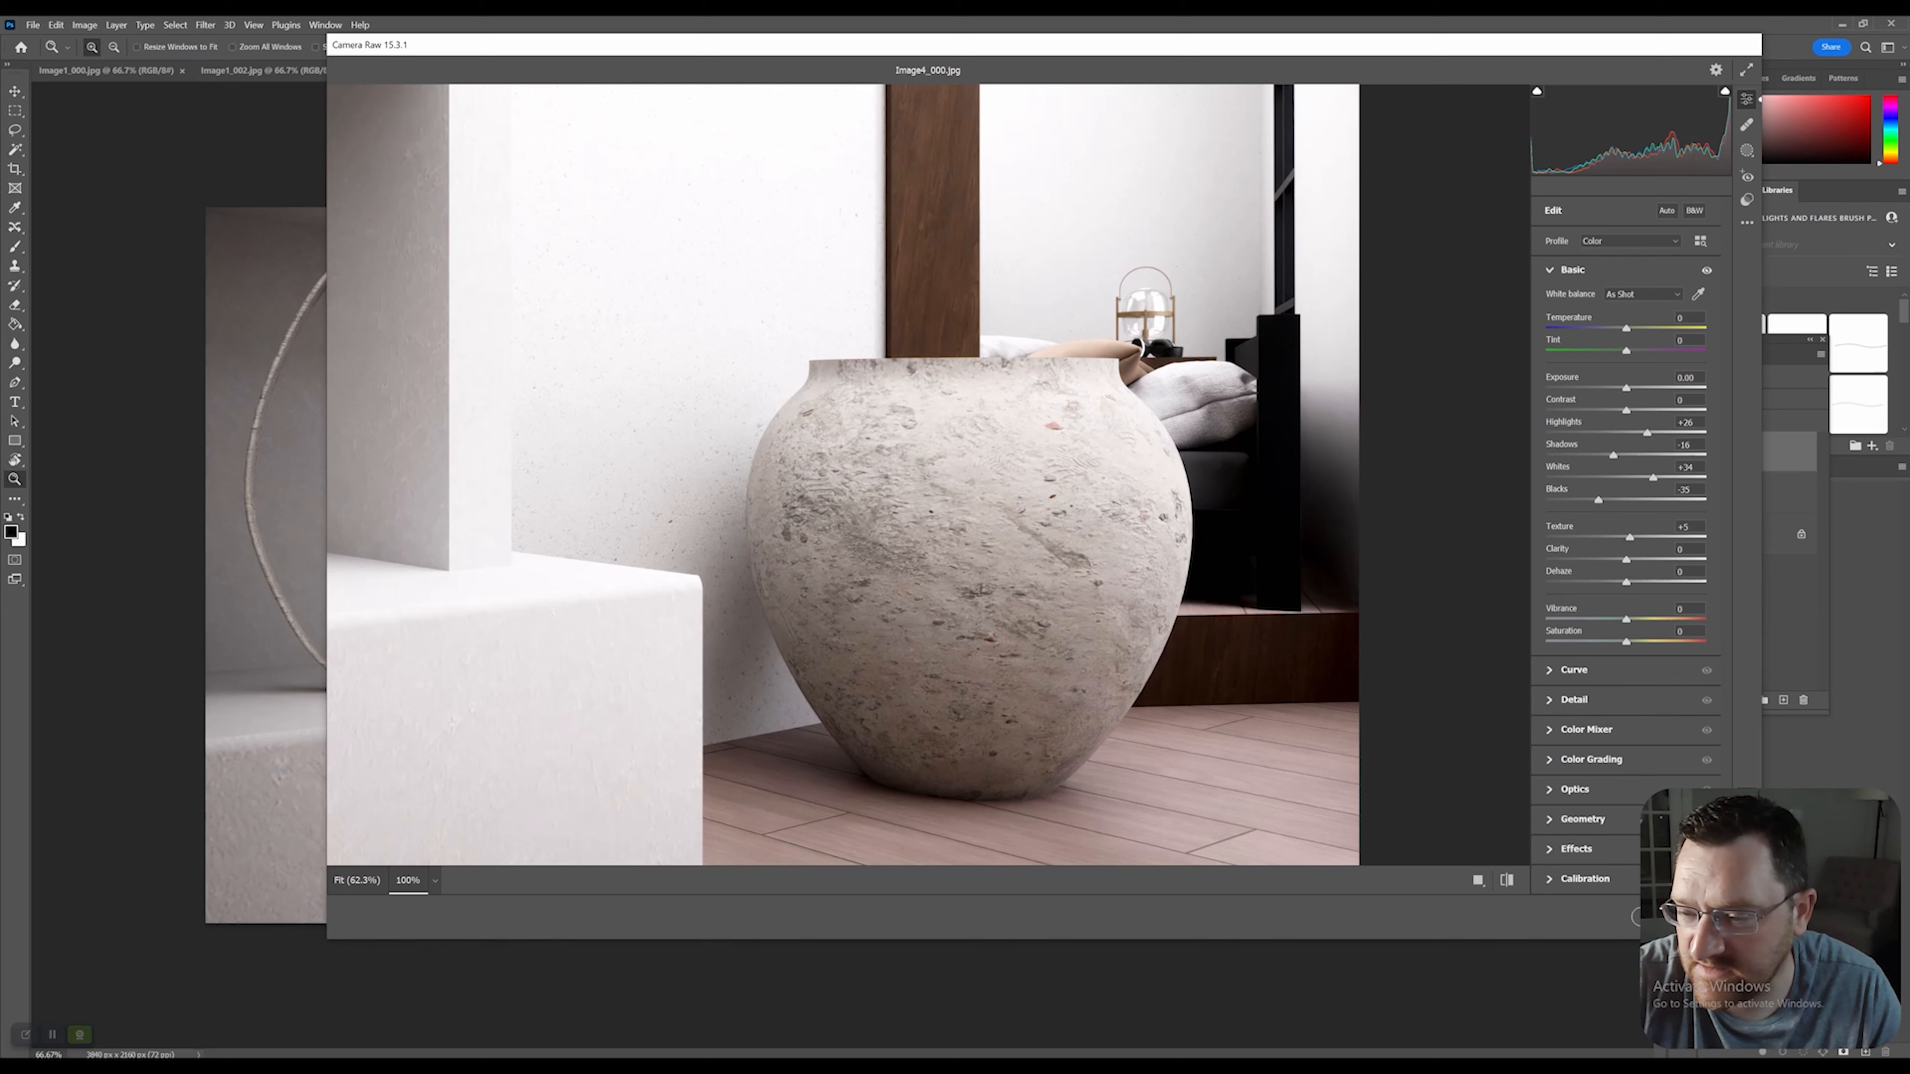
pyautogui.moveTo(1630, 538)
pyautogui.mouseDown()
pyautogui.moveTo(1658, 537)
pyautogui.moveTo(1645, 560)
pyautogui.moveTo(1705, 560)
pyautogui.moveTo(1591, 559)
pyautogui.moveTo(1647, 559)
pyautogui.mouseUp()
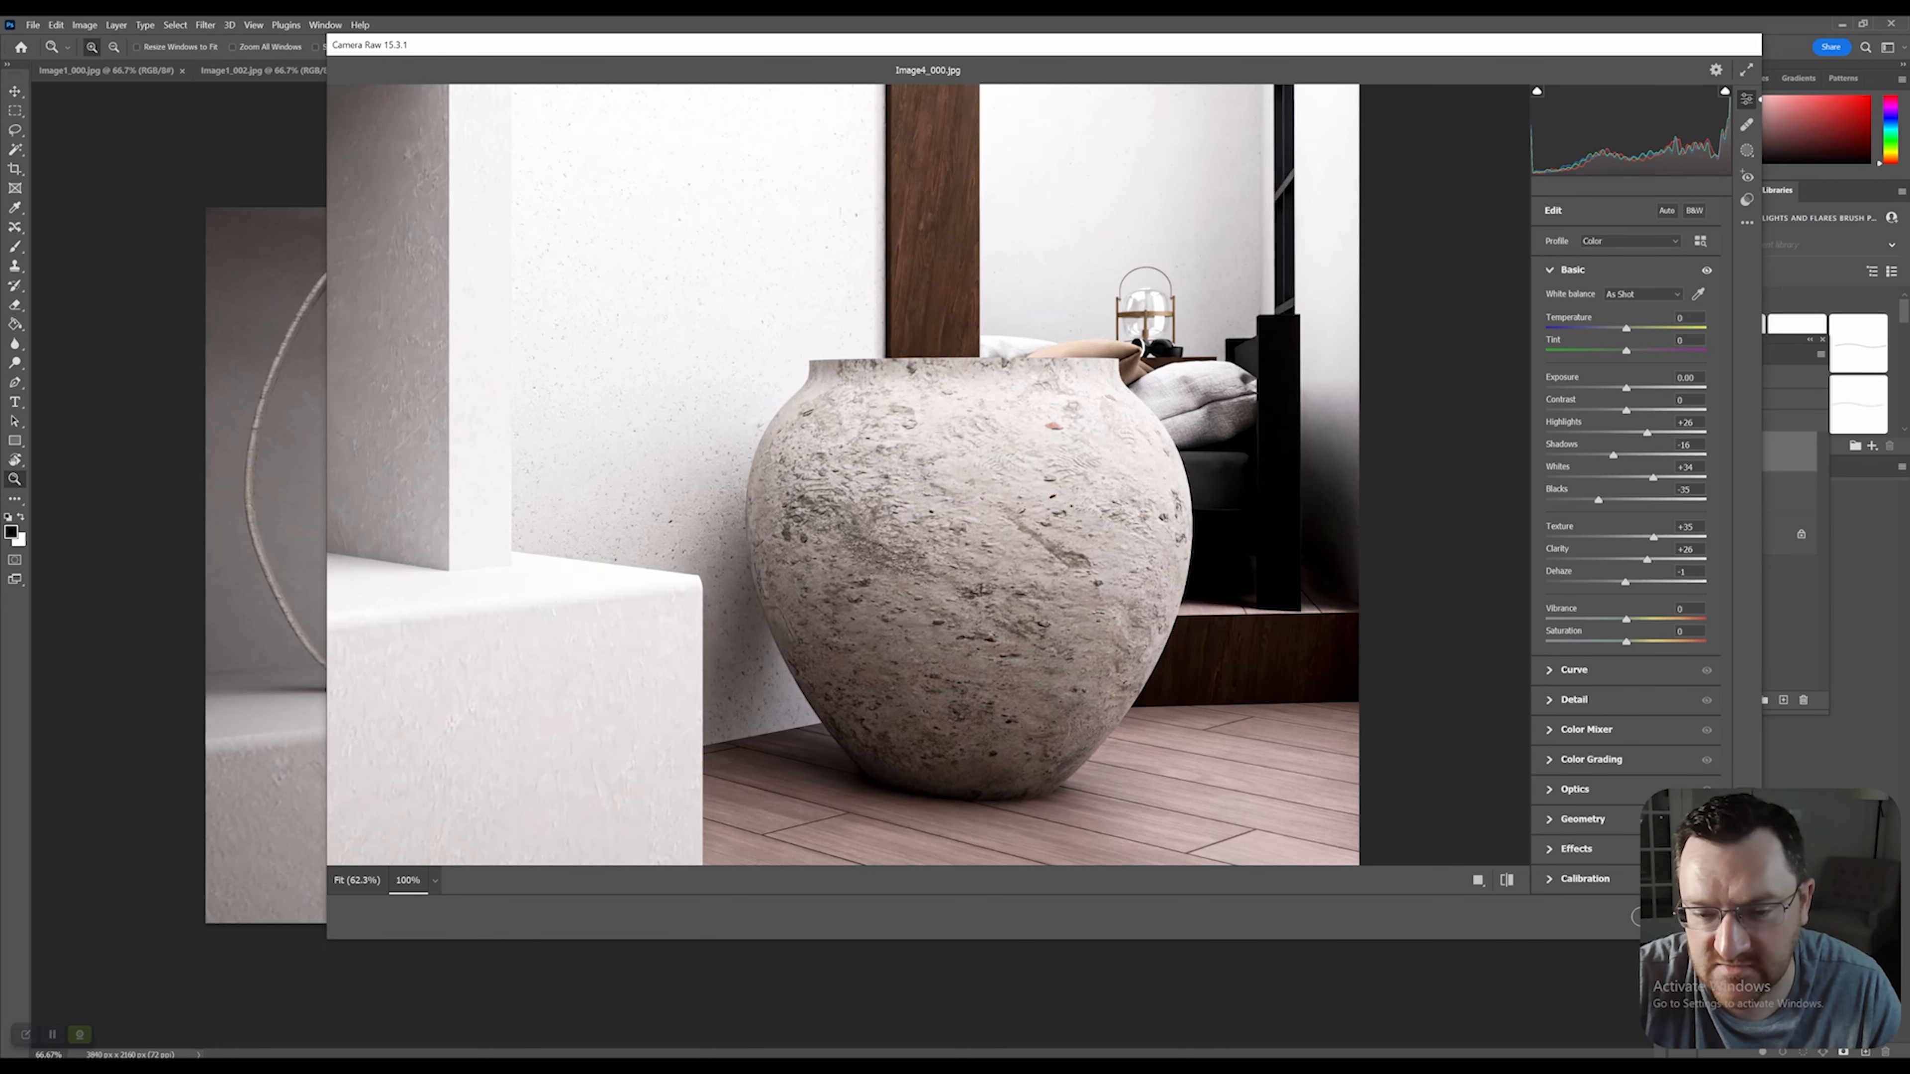
pyautogui.moveTo(1625, 582)
pyautogui.mouseDown()
pyautogui.moveTo(1579, 583)
pyautogui.moveTo(1652, 583)
pyautogui.mouseUp()
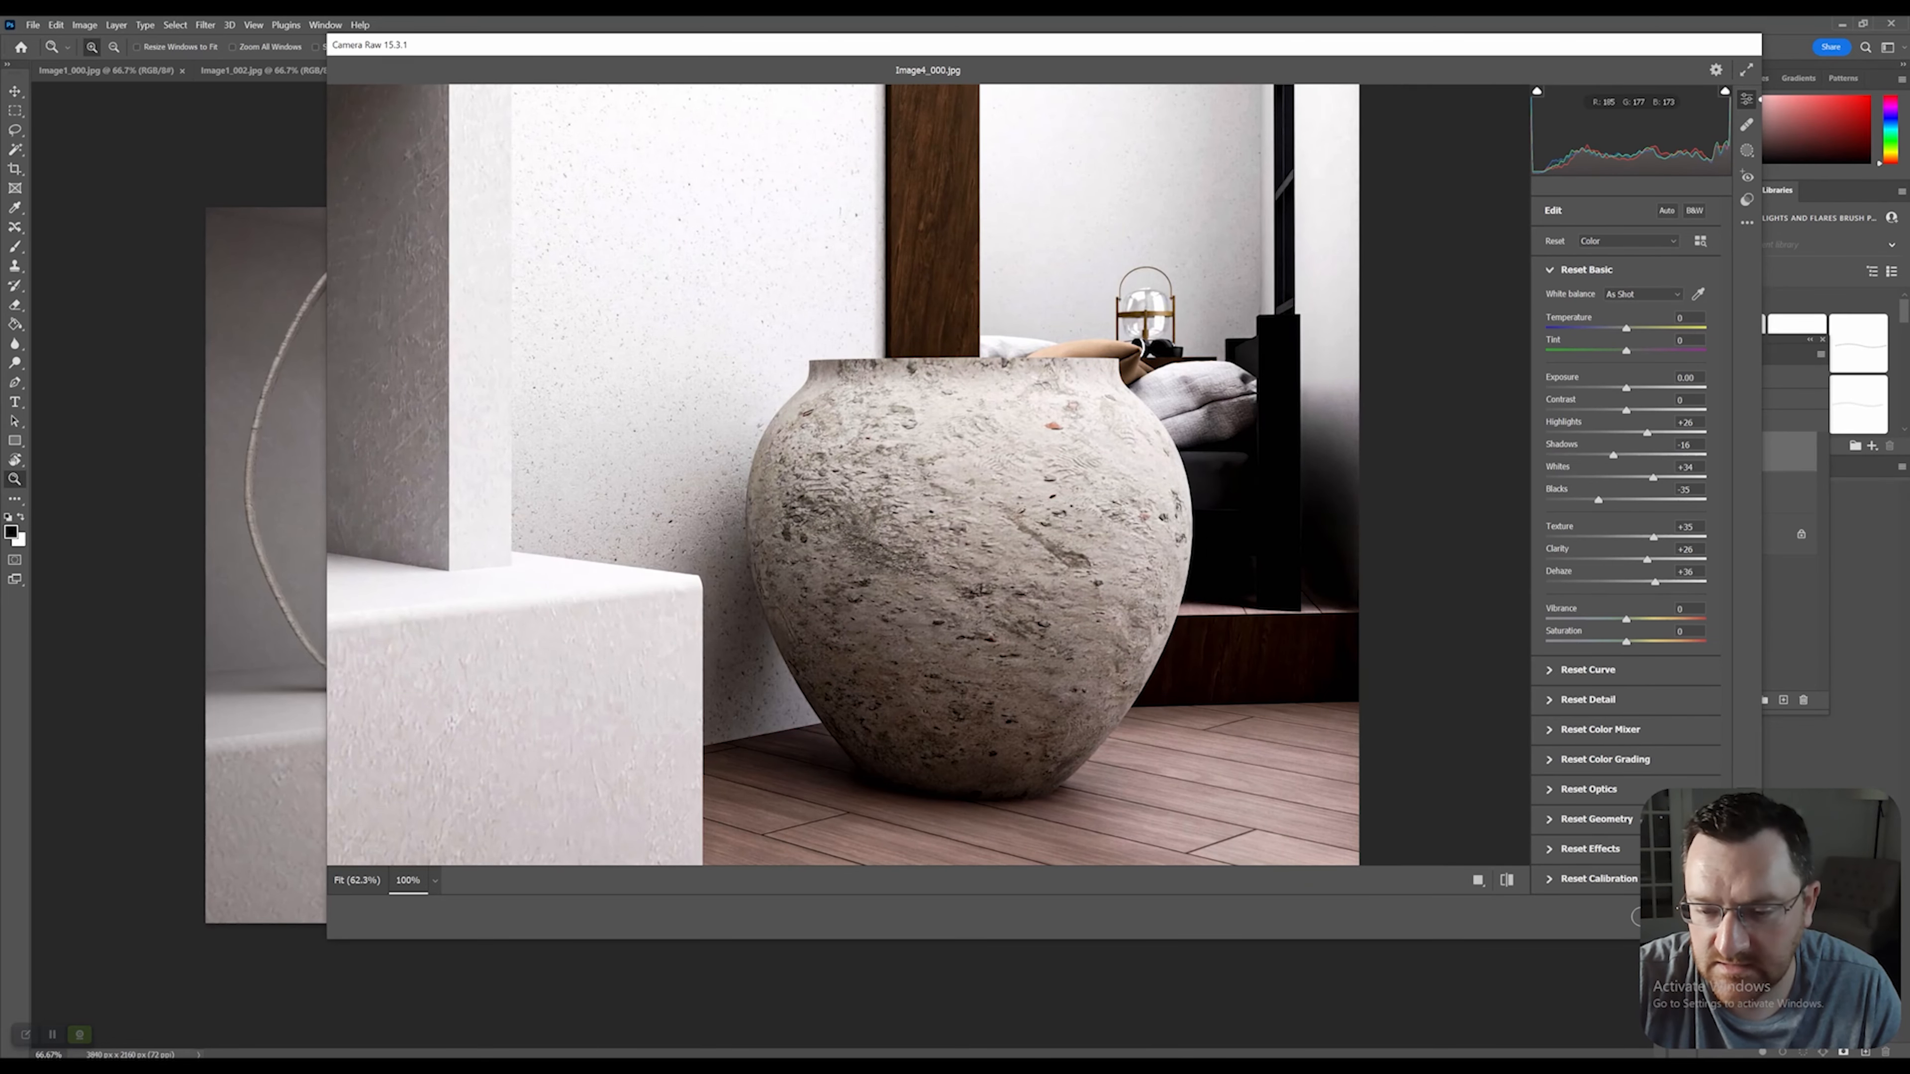
# Check the whole image against the vase detail and raise Shadows to +19.
pyautogui.keyDown('alt'); pyautogui.scroll(-5, 1241, 640); pyautogui.keyUp('alt')
pyautogui.keyDown('alt'); pyautogui.scroll(5, 1240, 640); pyautogui.keyUp('alt')
pyautogui.keyDown('alt'); pyautogui.scroll(-5, 1241, 640); pyautogui.keyUp('alt')
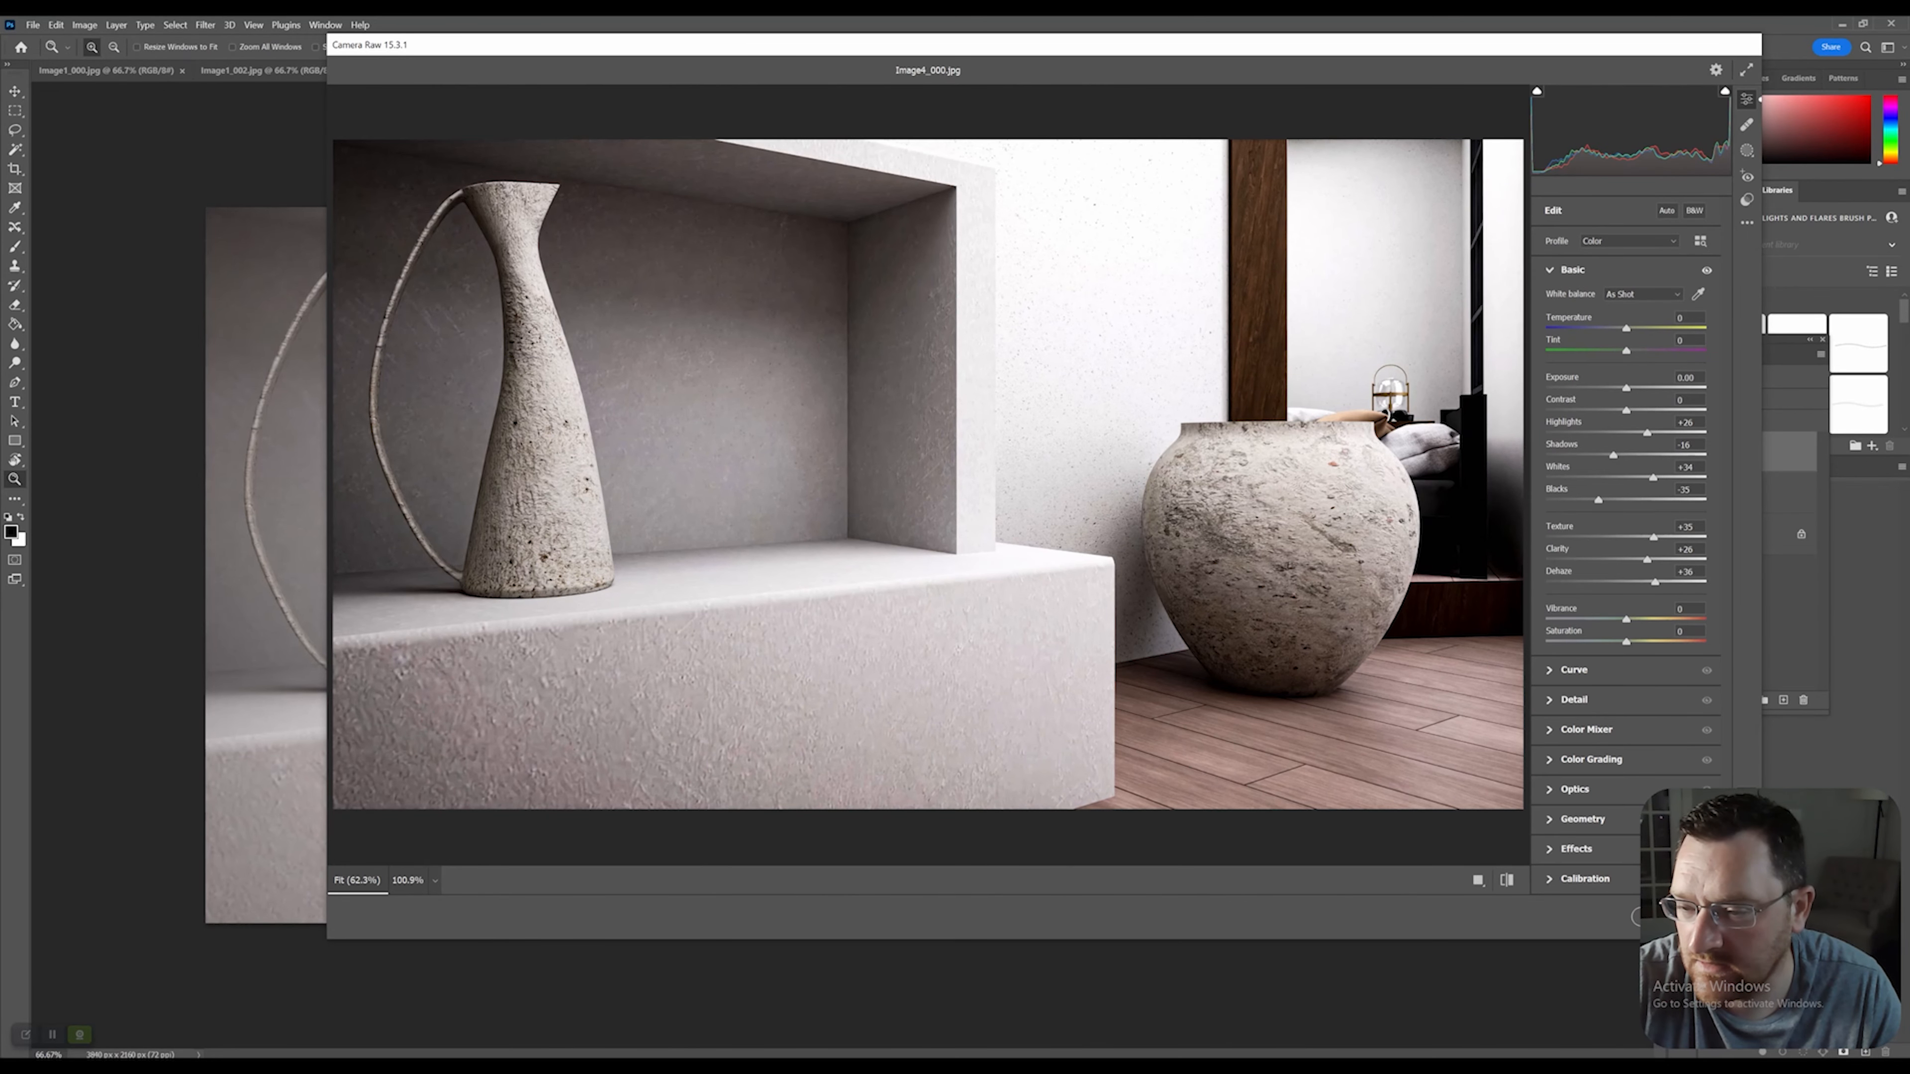
pyautogui.moveTo(1613, 456); pyautogui.dragTo(1642, 455)
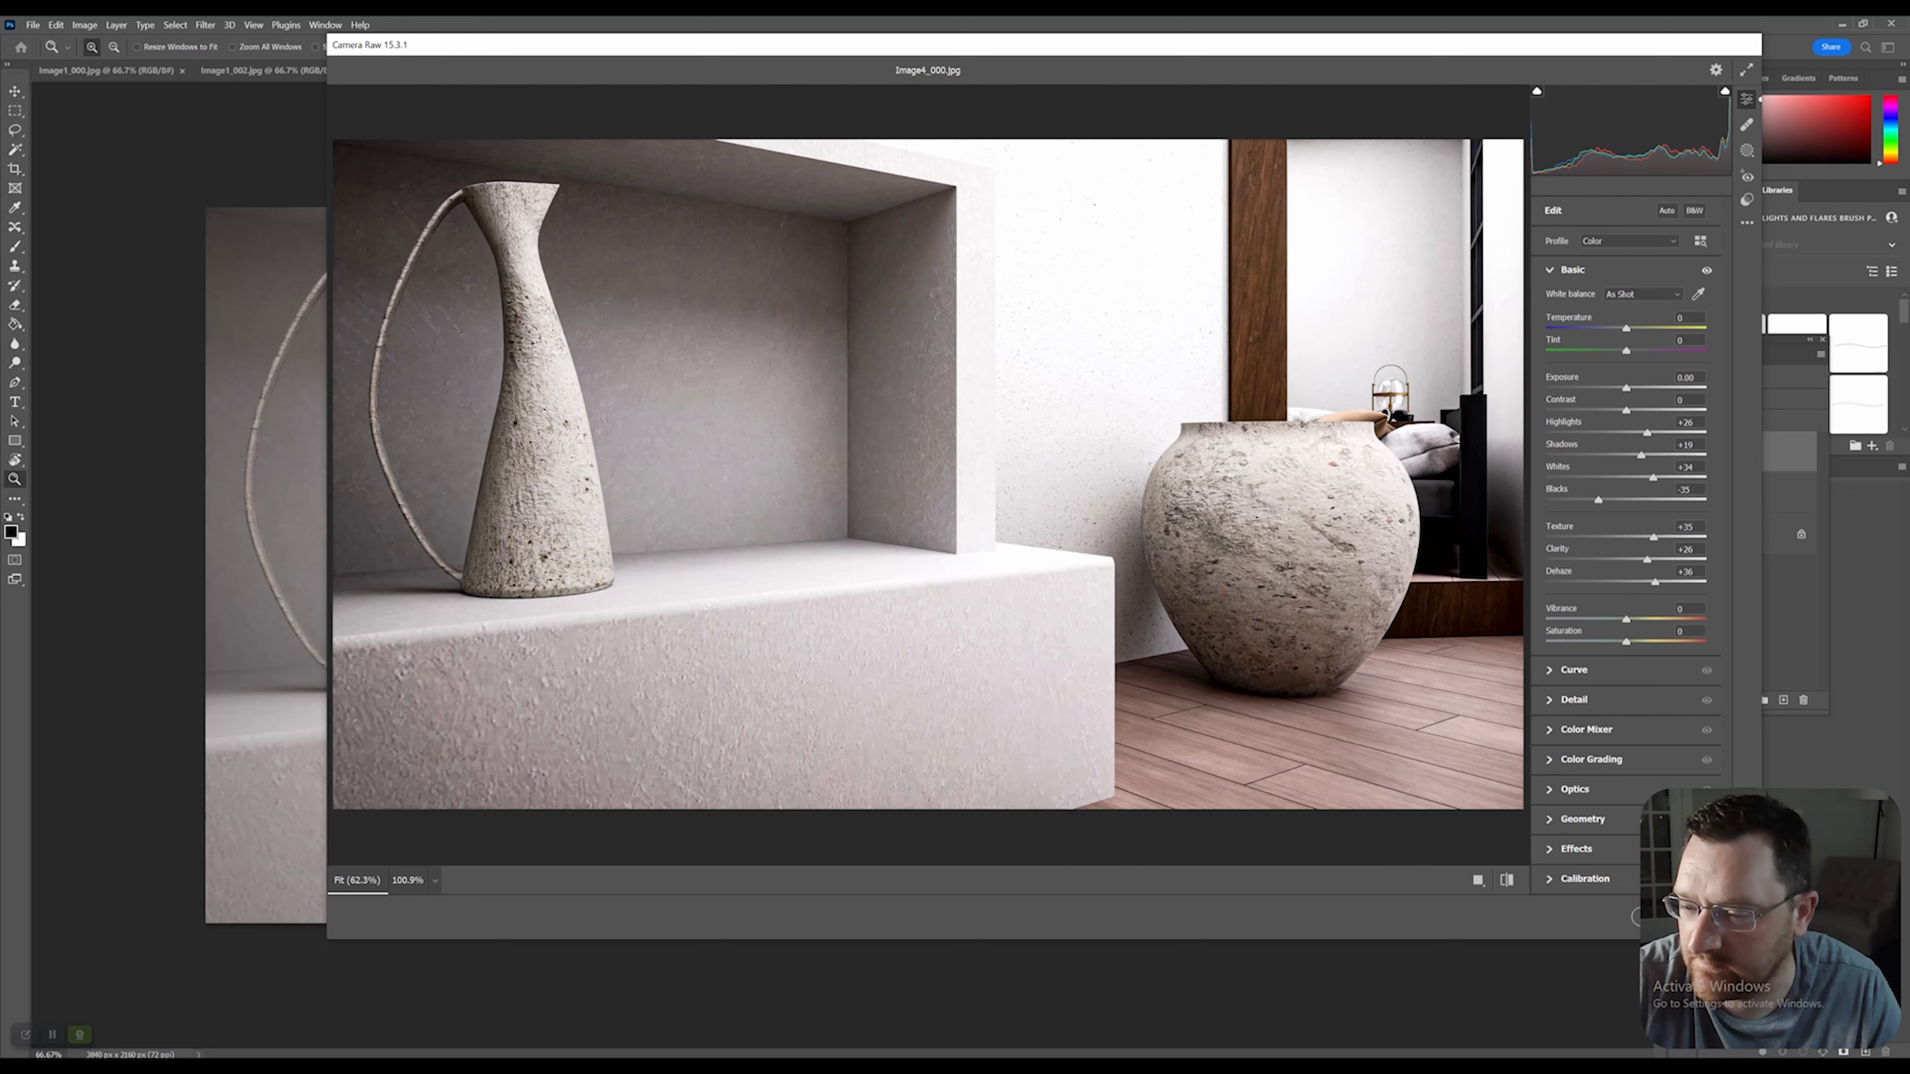
# Set Vibrance to +64 and Saturation to -10, and adjust the parametric curve with Lights +4 and Highlights -46.
pyautogui.moveTo(1626, 618); pyautogui.dragTo(1653, 618)
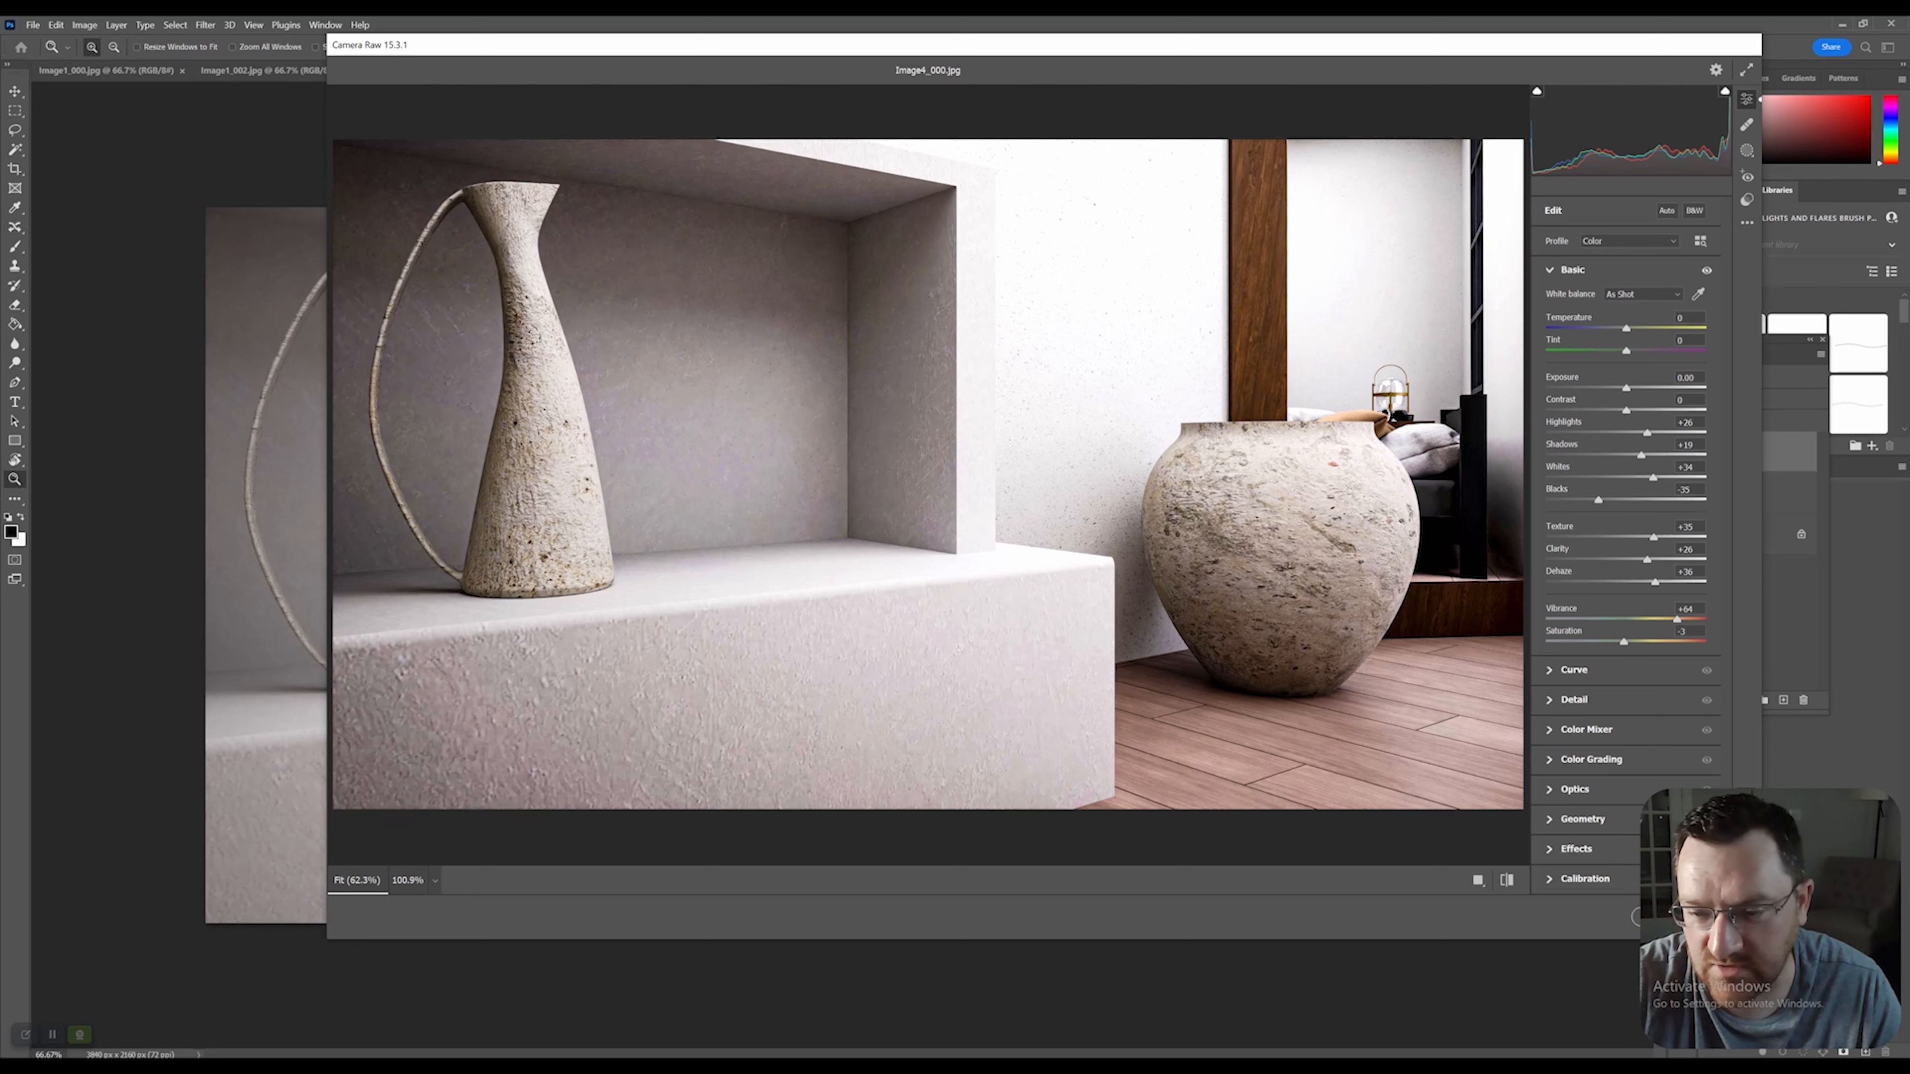
pyautogui.moveTo(1595, 642)
pyautogui.mouseDown()
pyautogui.moveTo(1579, 641)
pyautogui.moveTo(1706, 642)
pyautogui.moveTo(1617, 642)
pyautogui.mouseUp()
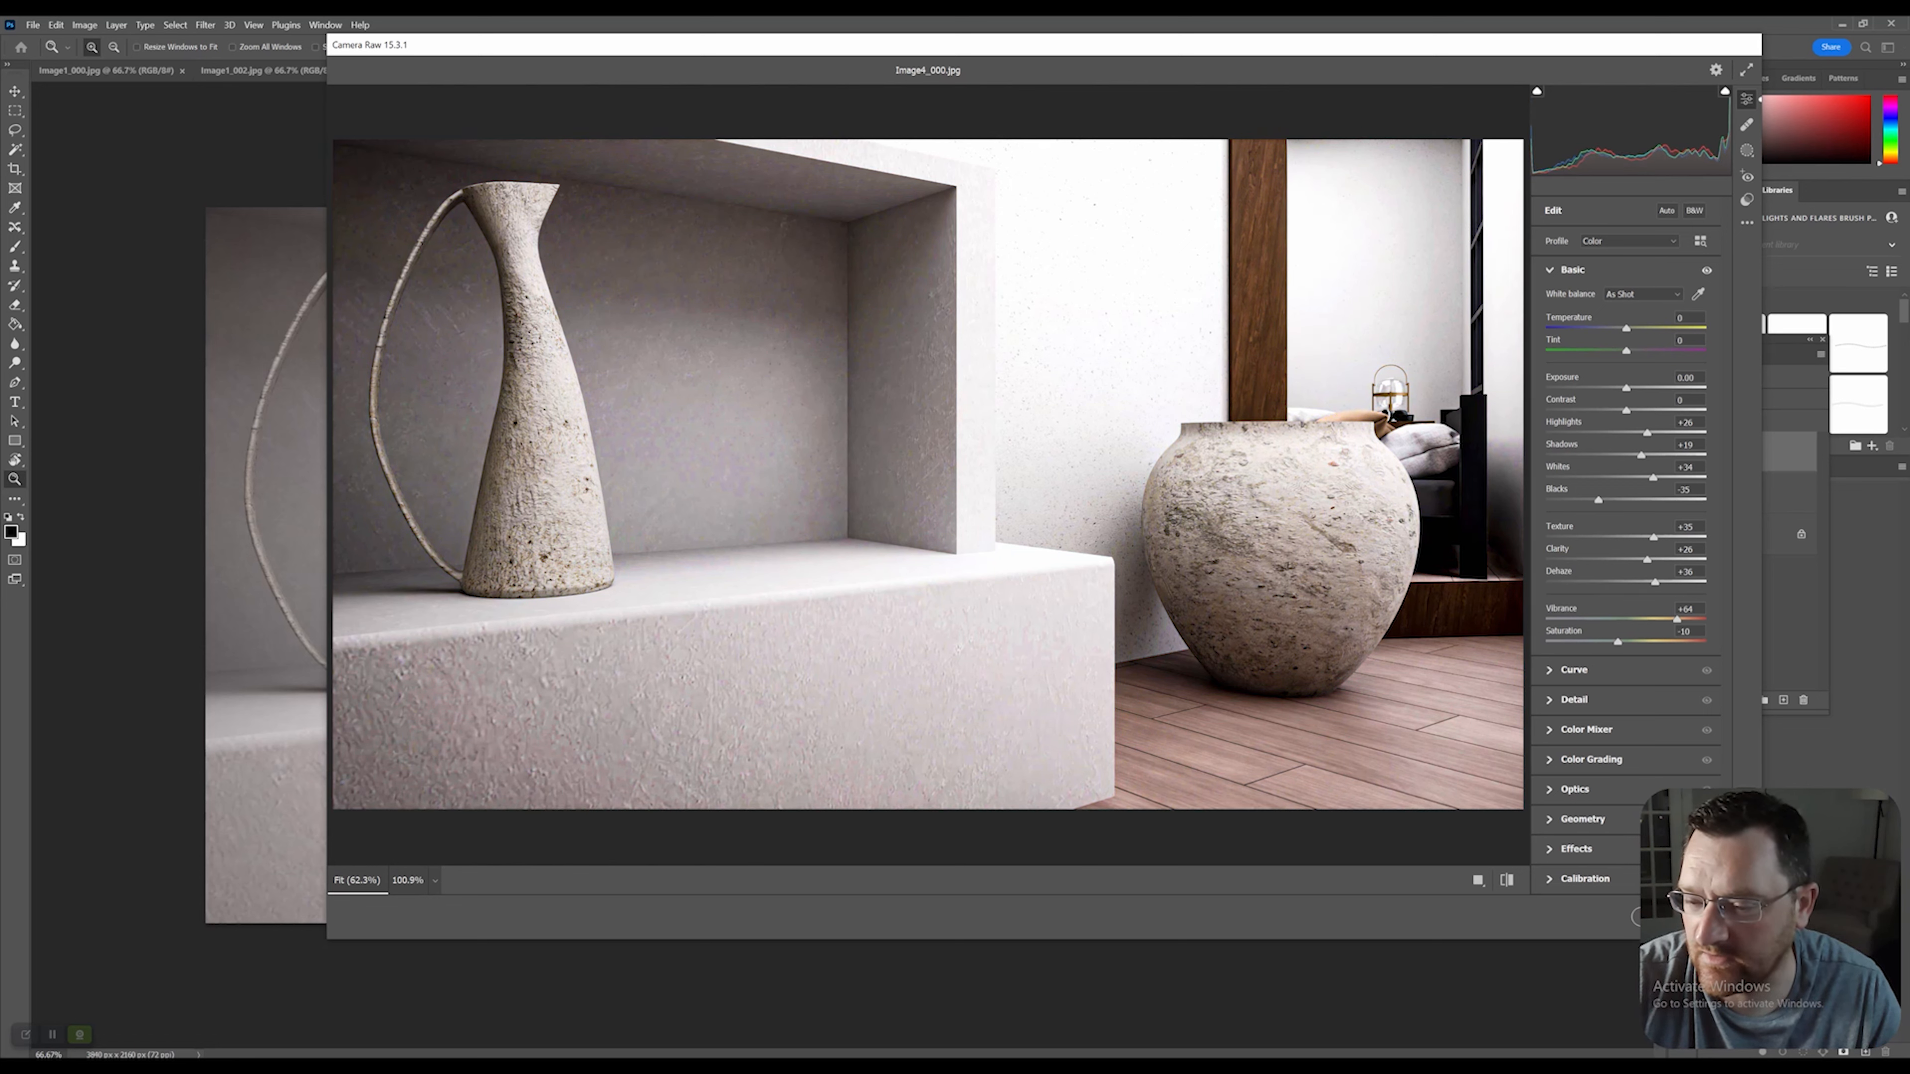
pyautogui.click(1573, 670)
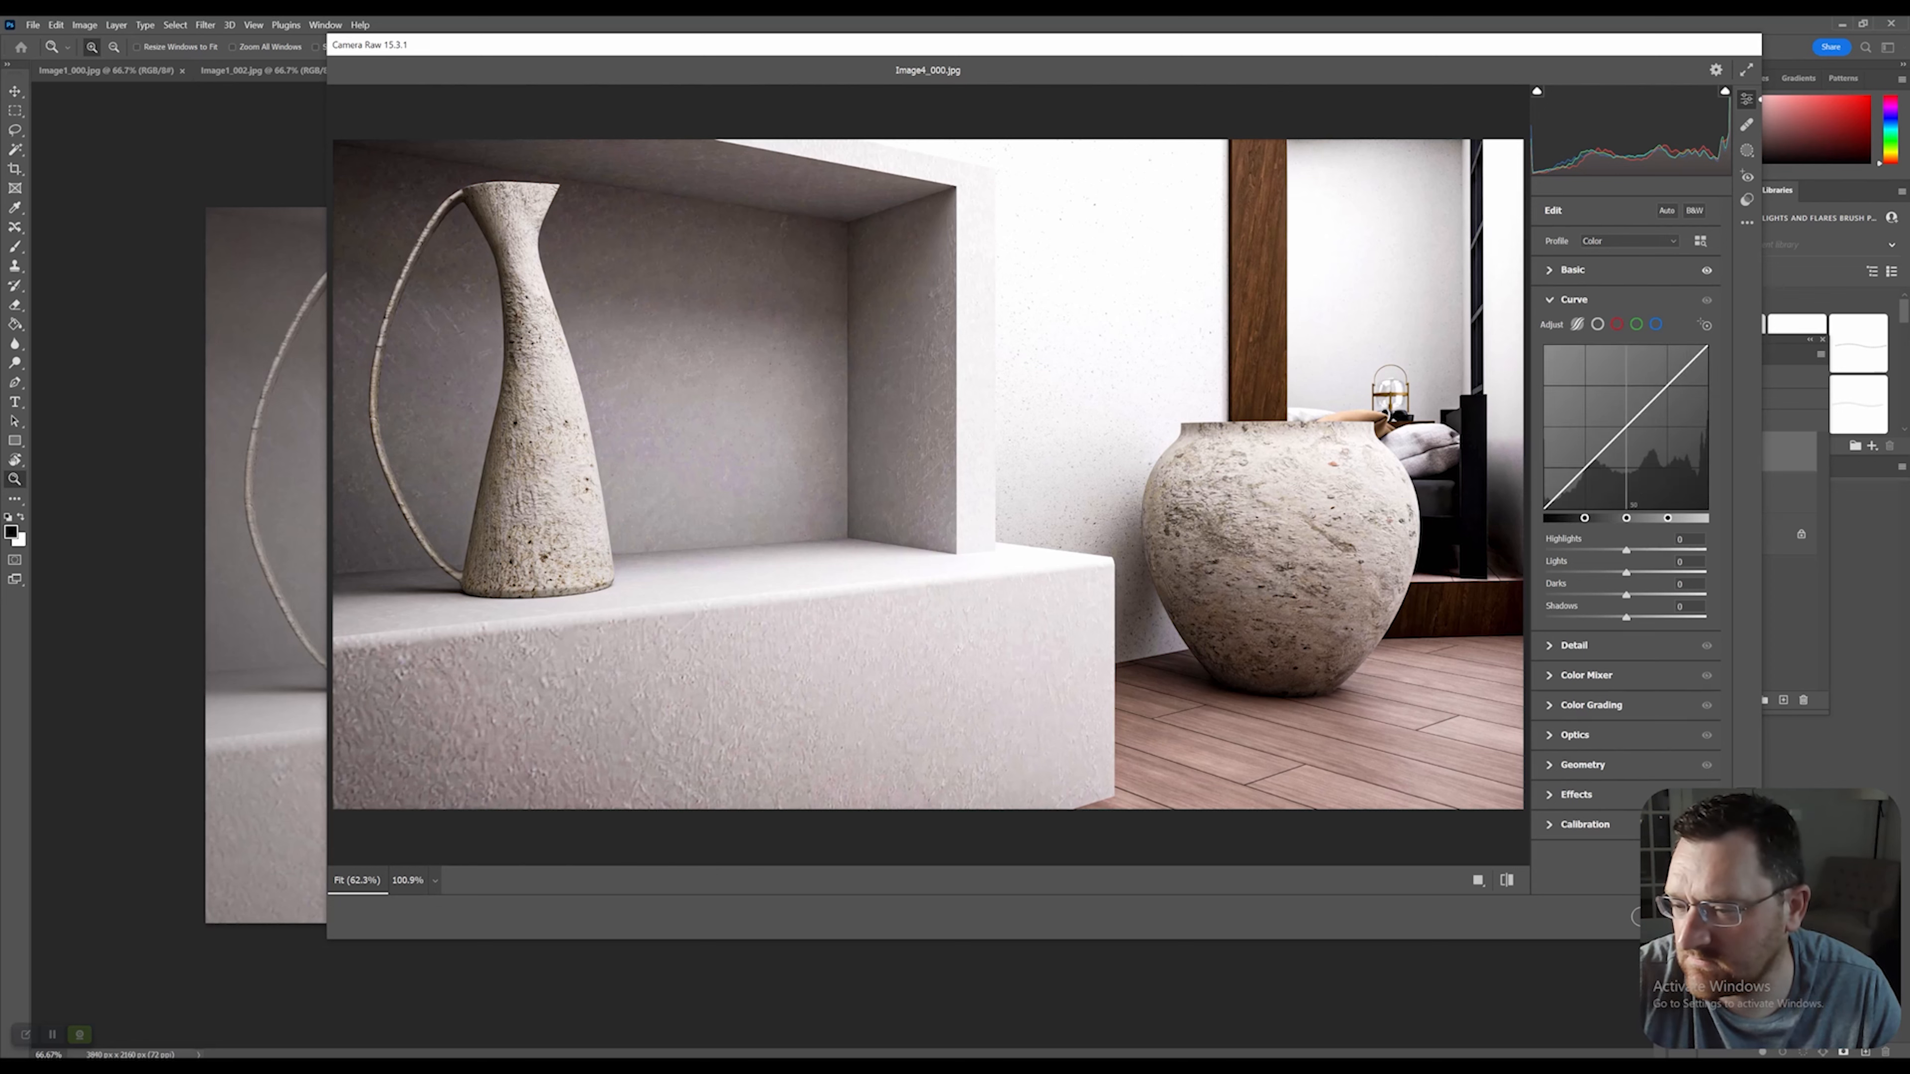
pyautogui.moveTo(1629, 422); pyautogui.dragTo(1636, 413)
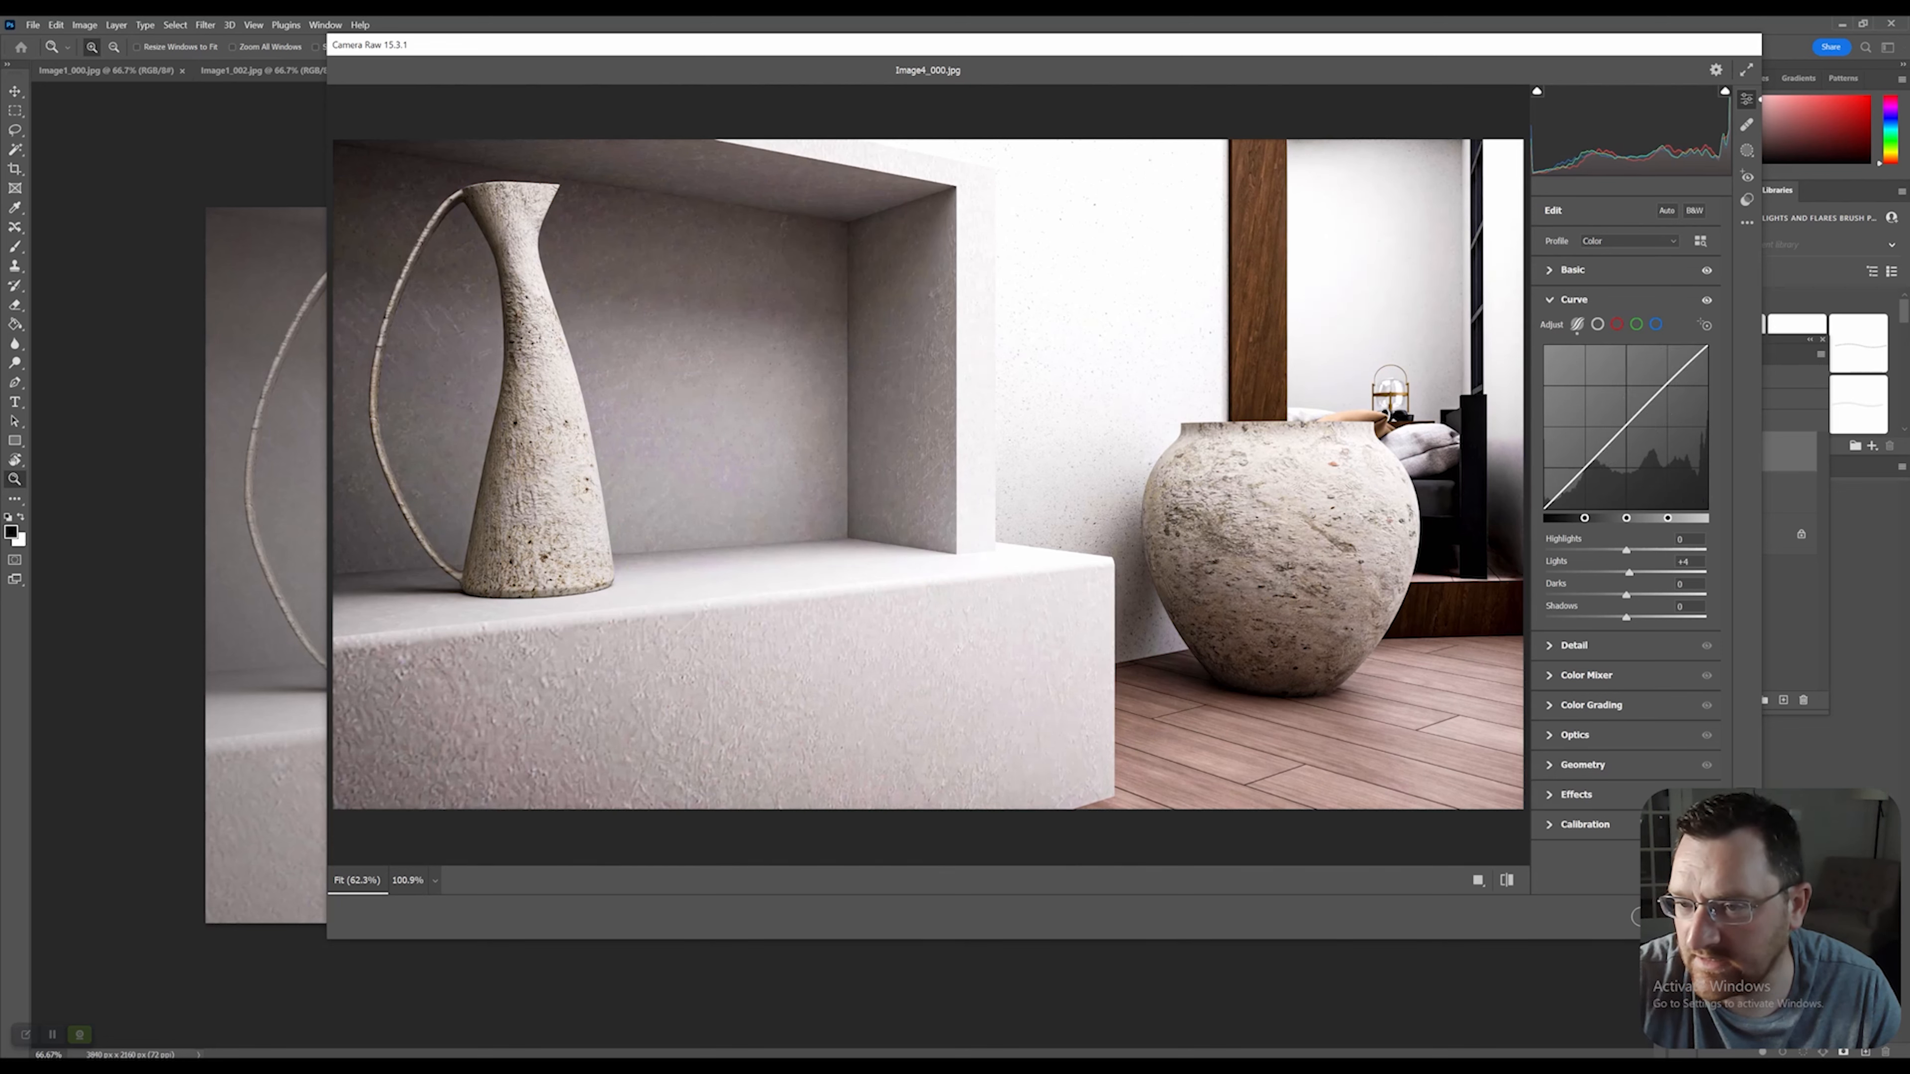
pyautogui.moveTo(1627, 550); pyautogui.dragTo(1589, 550)
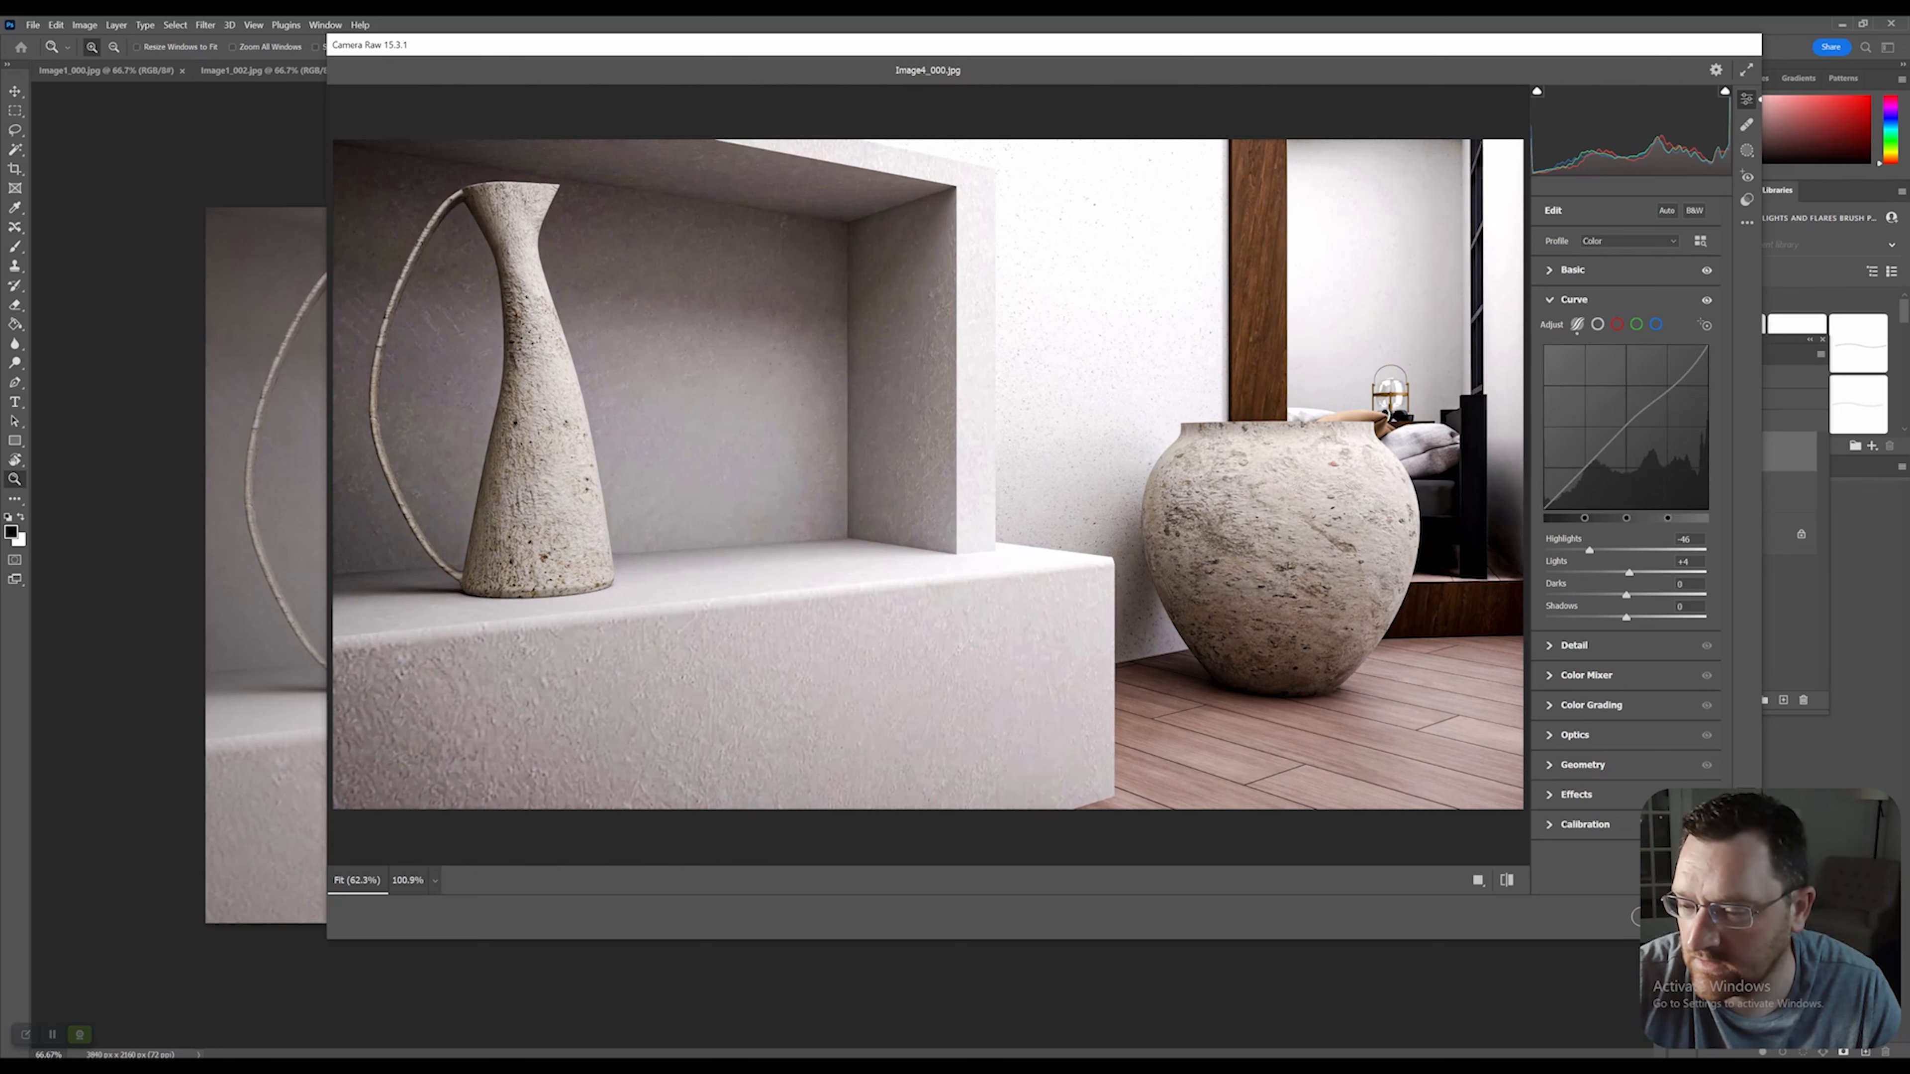
# Set Sharpening to 43, and in the Color Mixer give Orange a Saturation of +30 and a Hue of +16.
pyautogui.click(1574, 646)
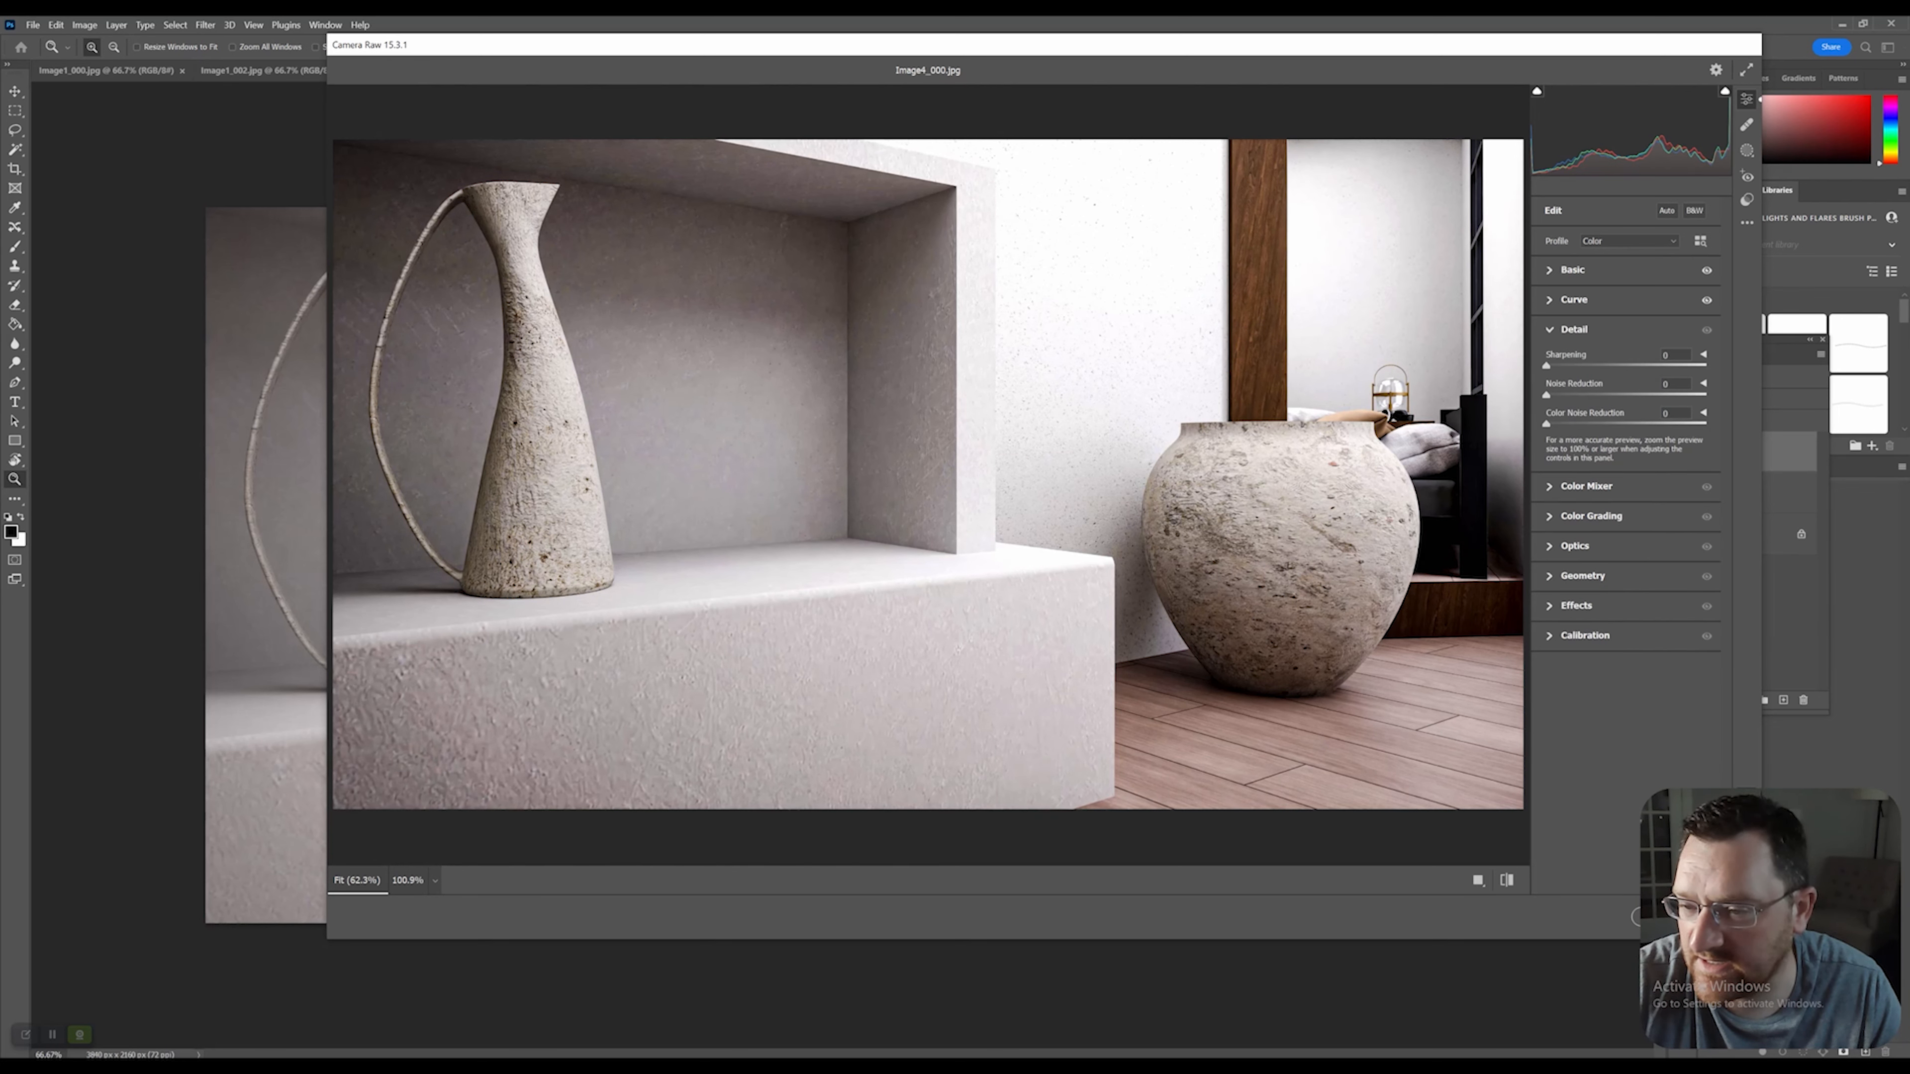
pyautogui.moveTo(1546, 366); pyautogui.dragTo(1571, 365)
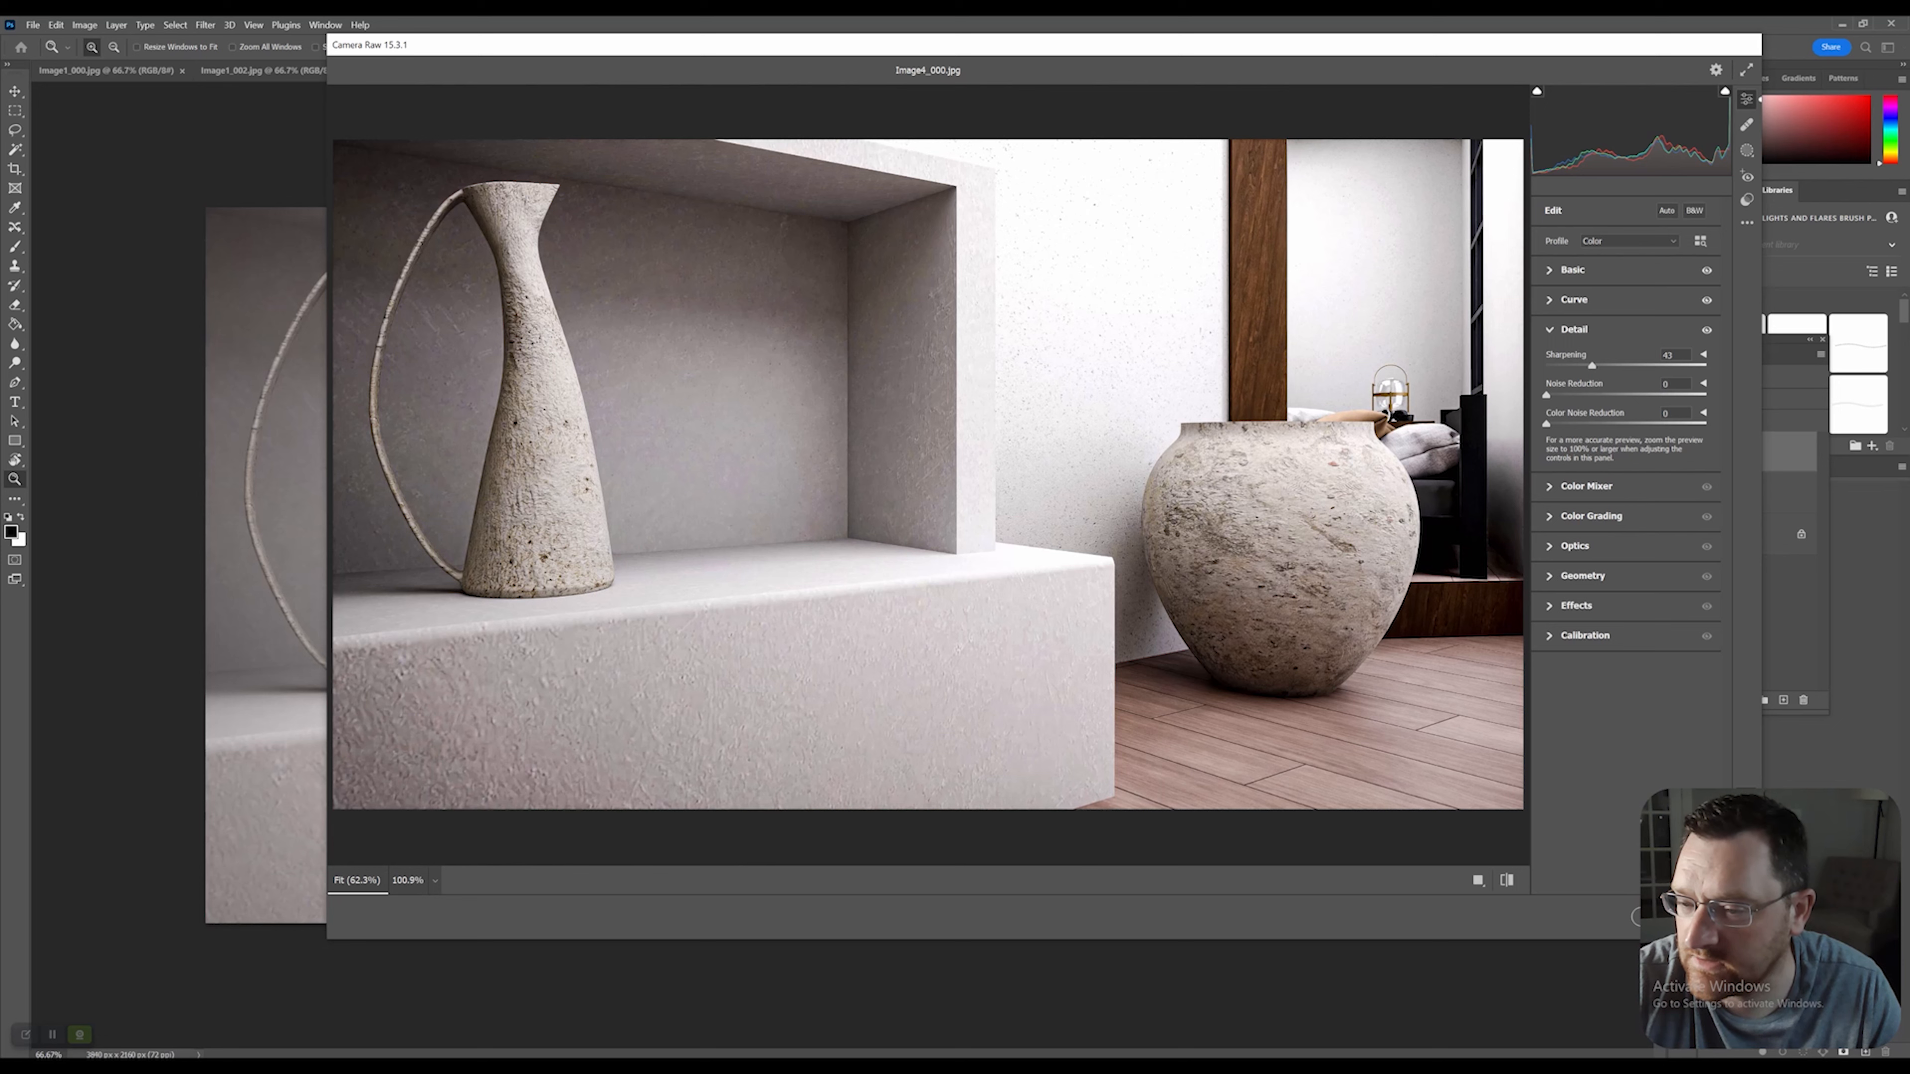
pyautogui.click(1586, 486)
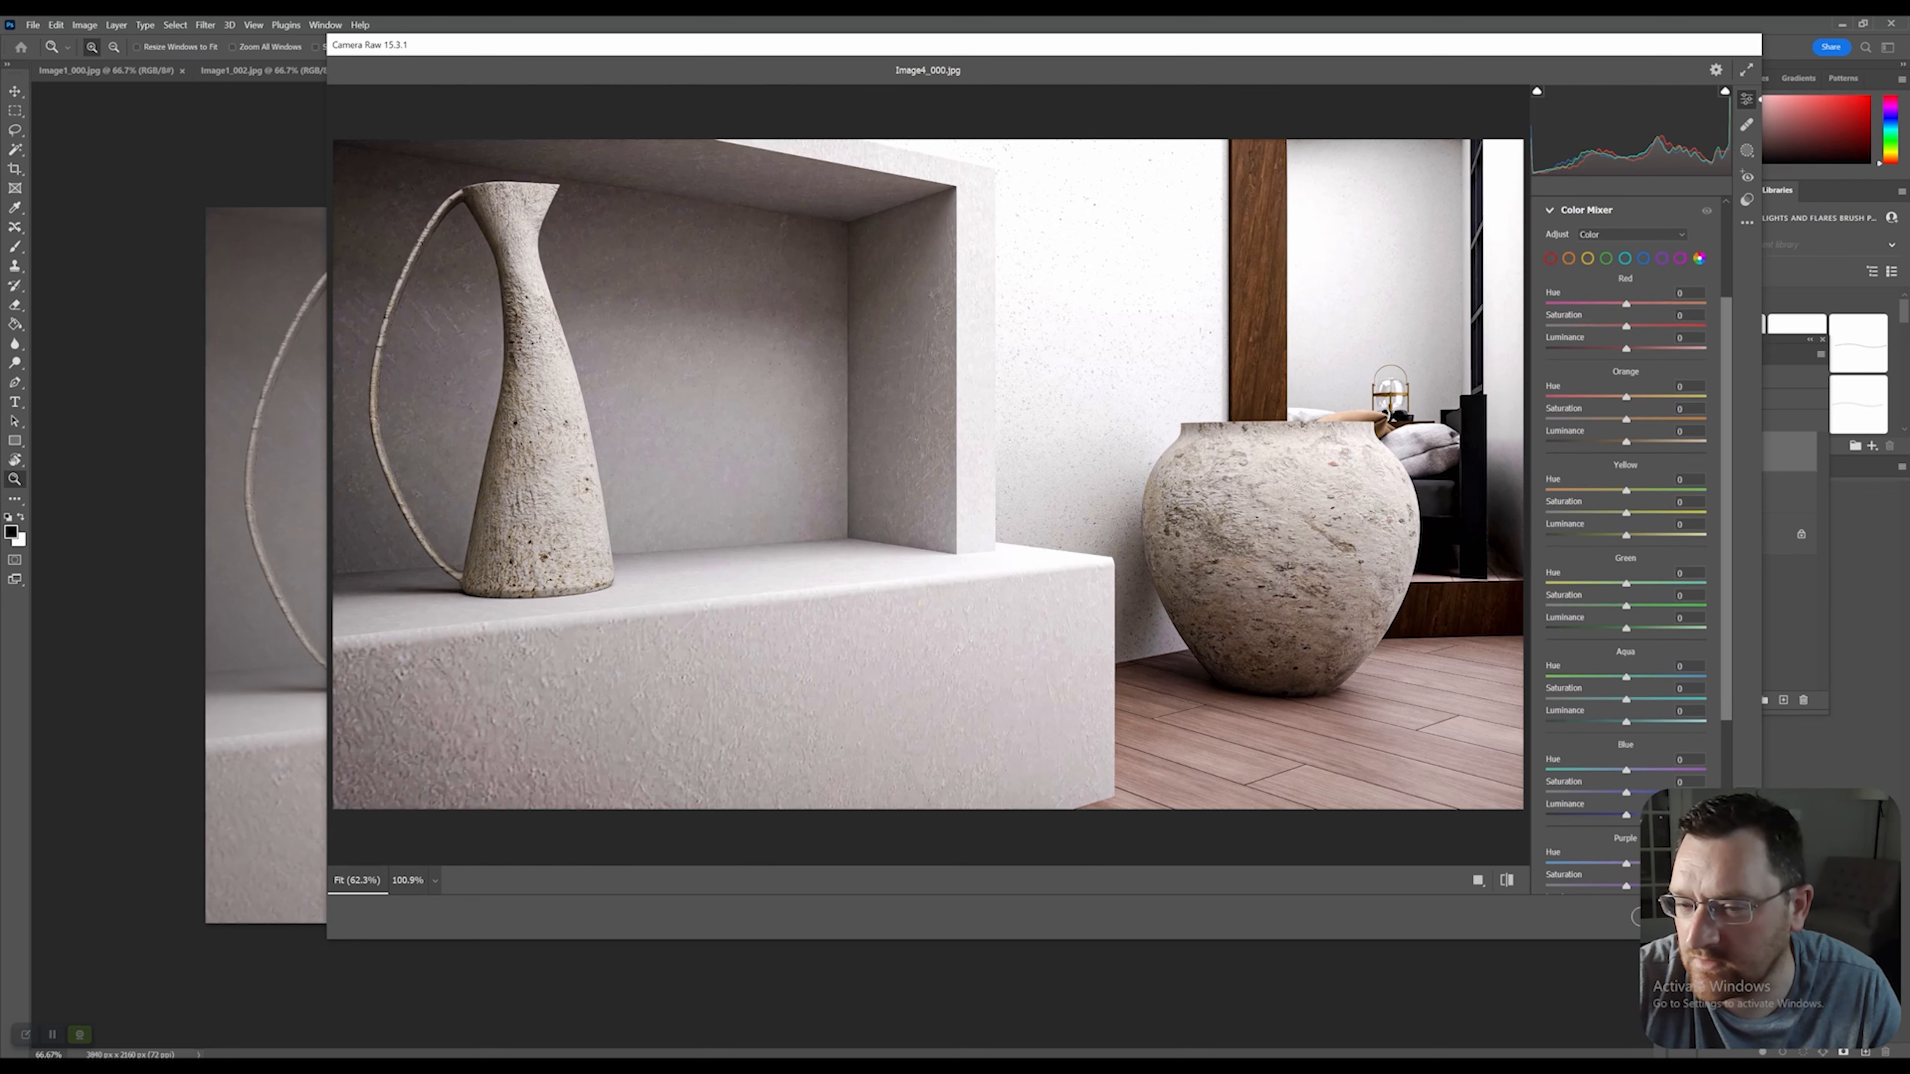
pyautogui.moveTo(1626, 419)
pyautogui.mouseDown()
pyautogui.moveTo(1703, 420)
pyautogui.moveTo(1618, 420)
pyautogui.moveTo(1650, 419)
pyautogui.mouseUp()
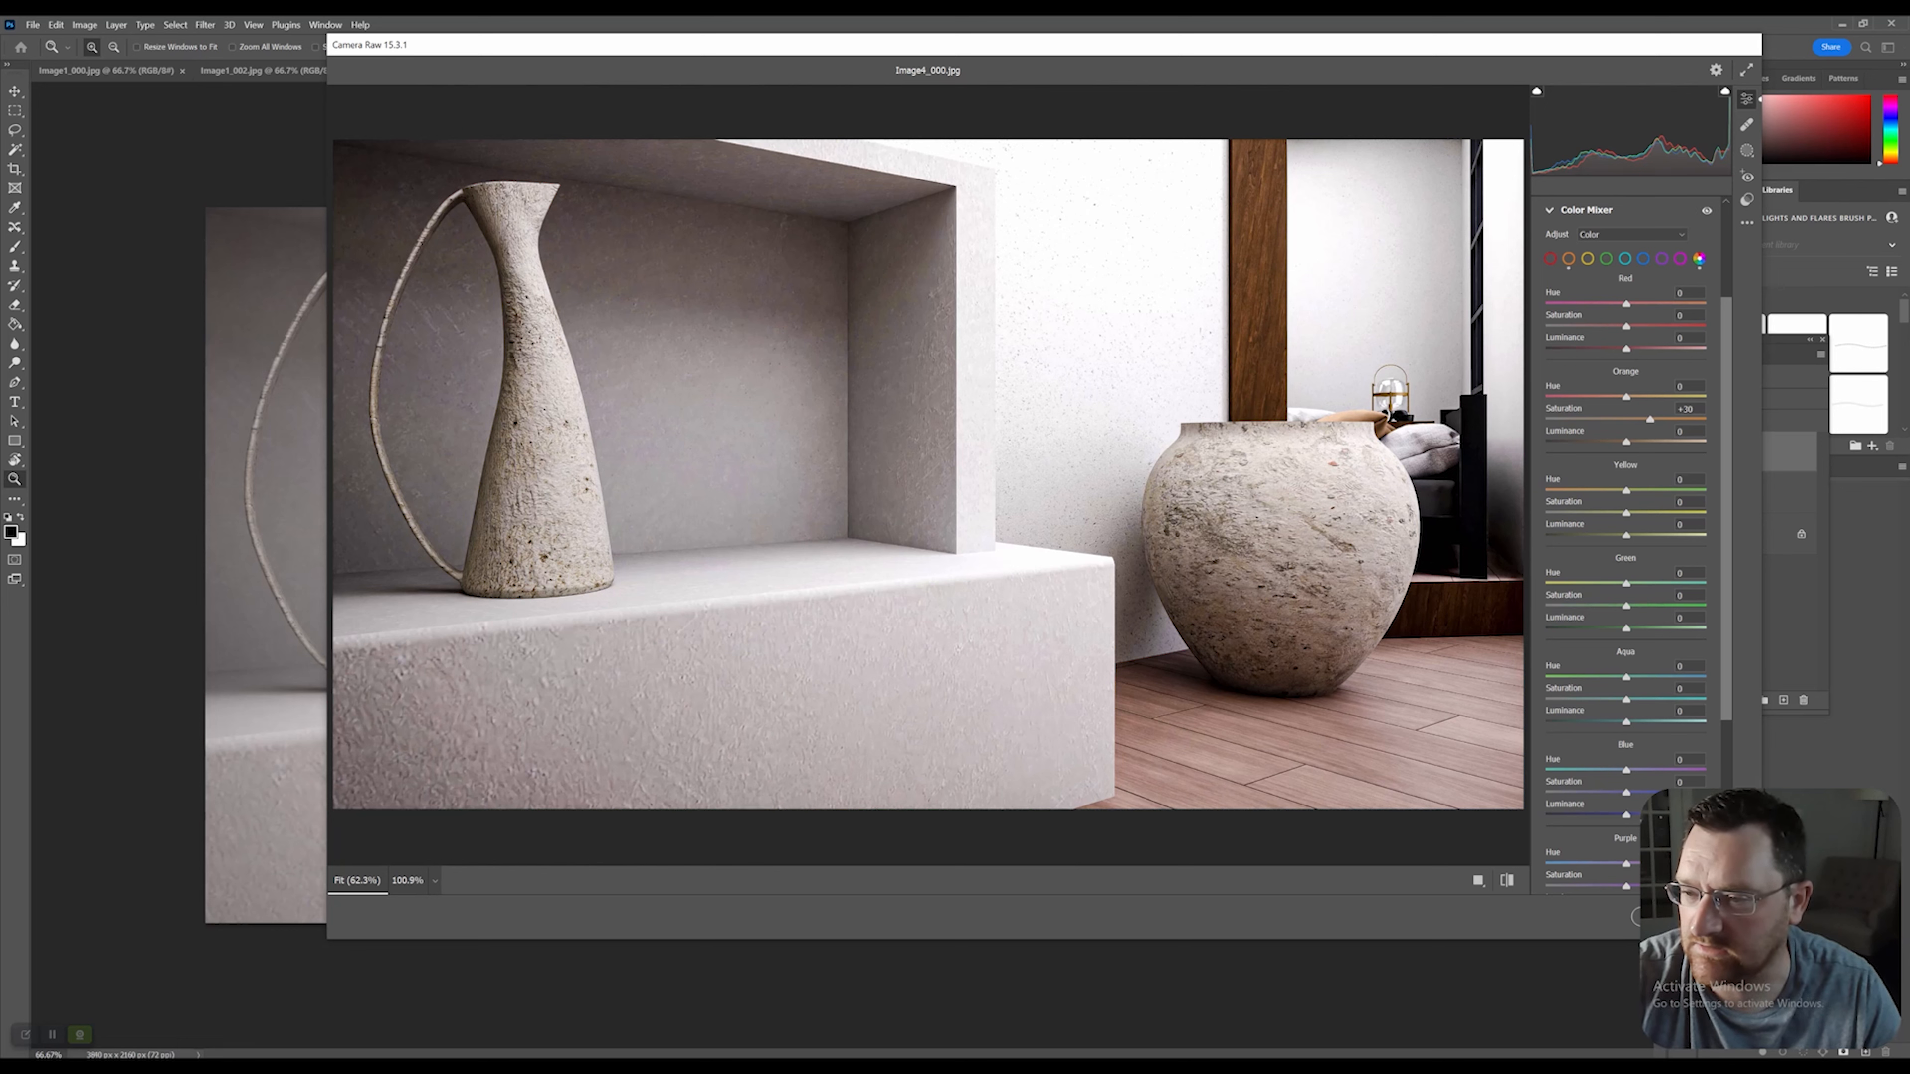
pyautogui.moveTo(1626, 398); pyautogui.dragTo(1647, 397)
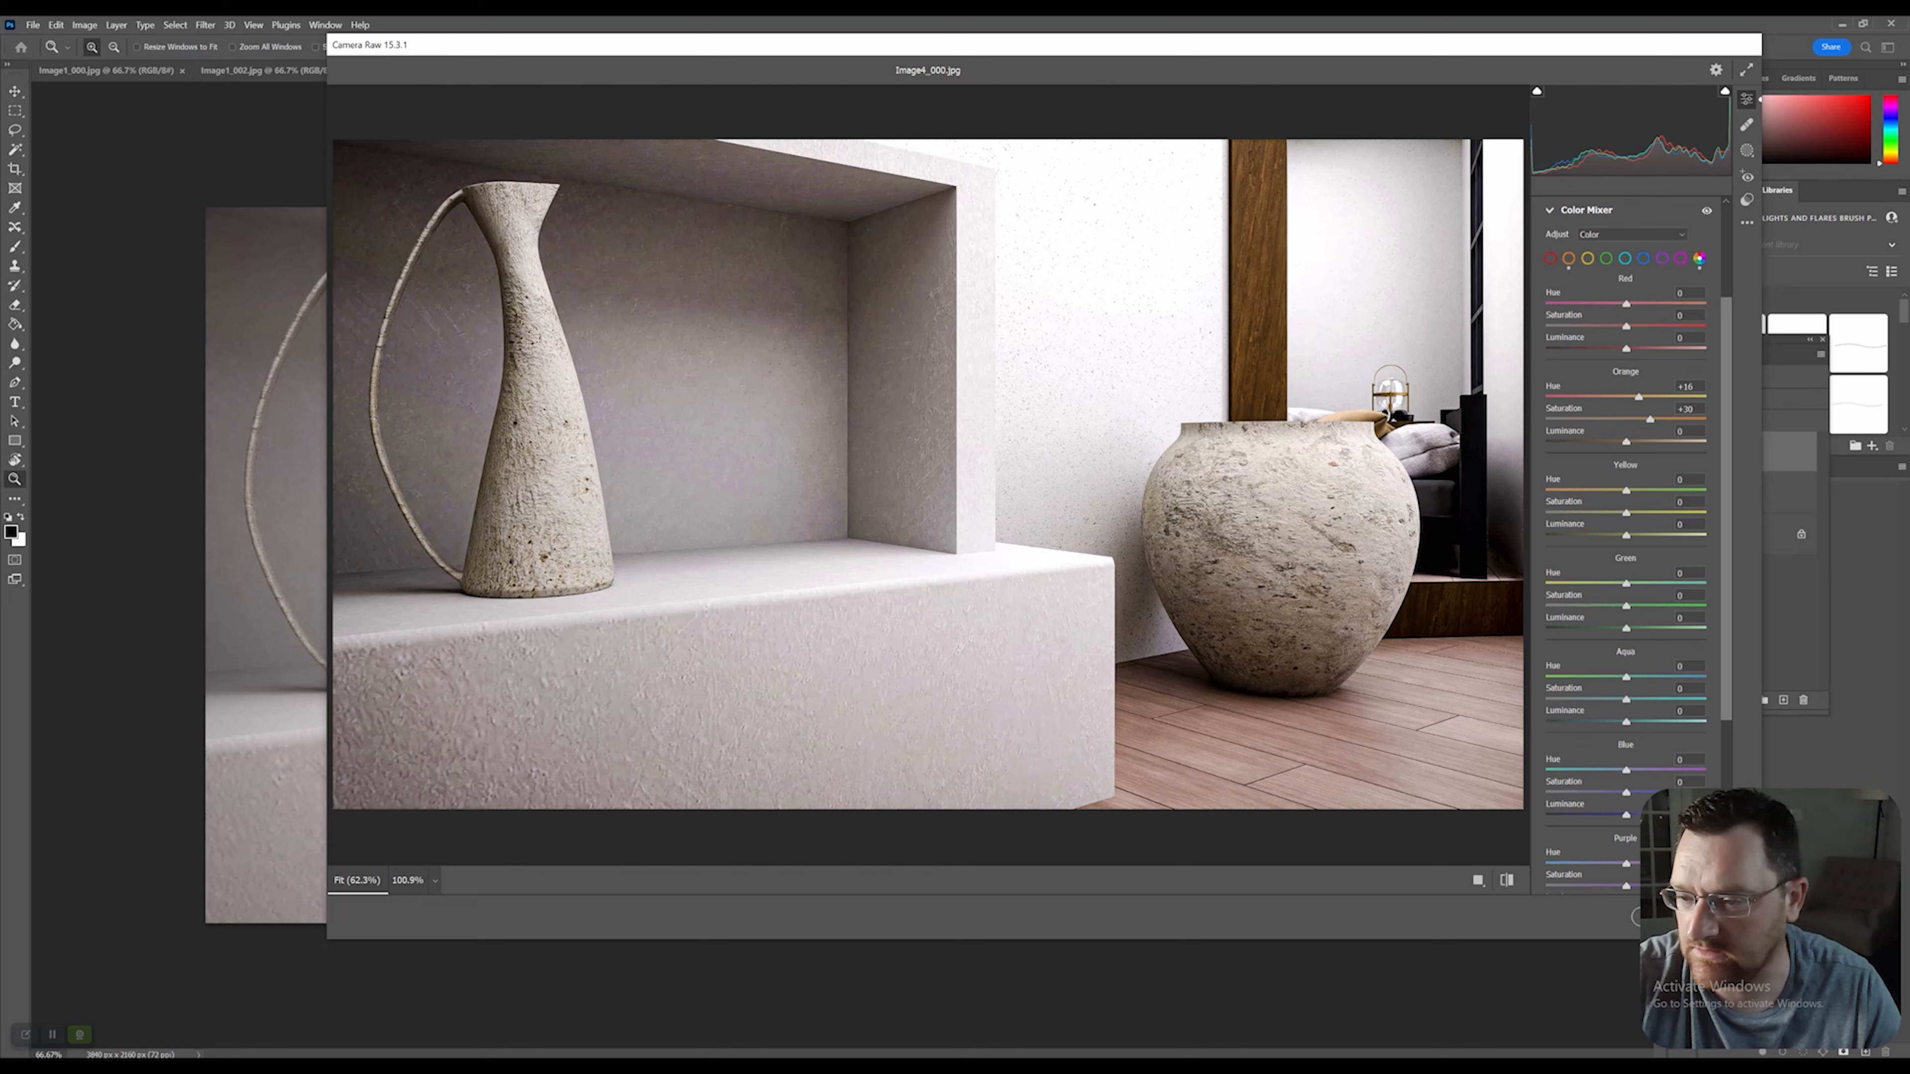
# Leave Color Grading and Optics at their defaults and add effects with Grain 51 and Vignetting -19.
pyautogui.scroll(-4, 1626, 489)
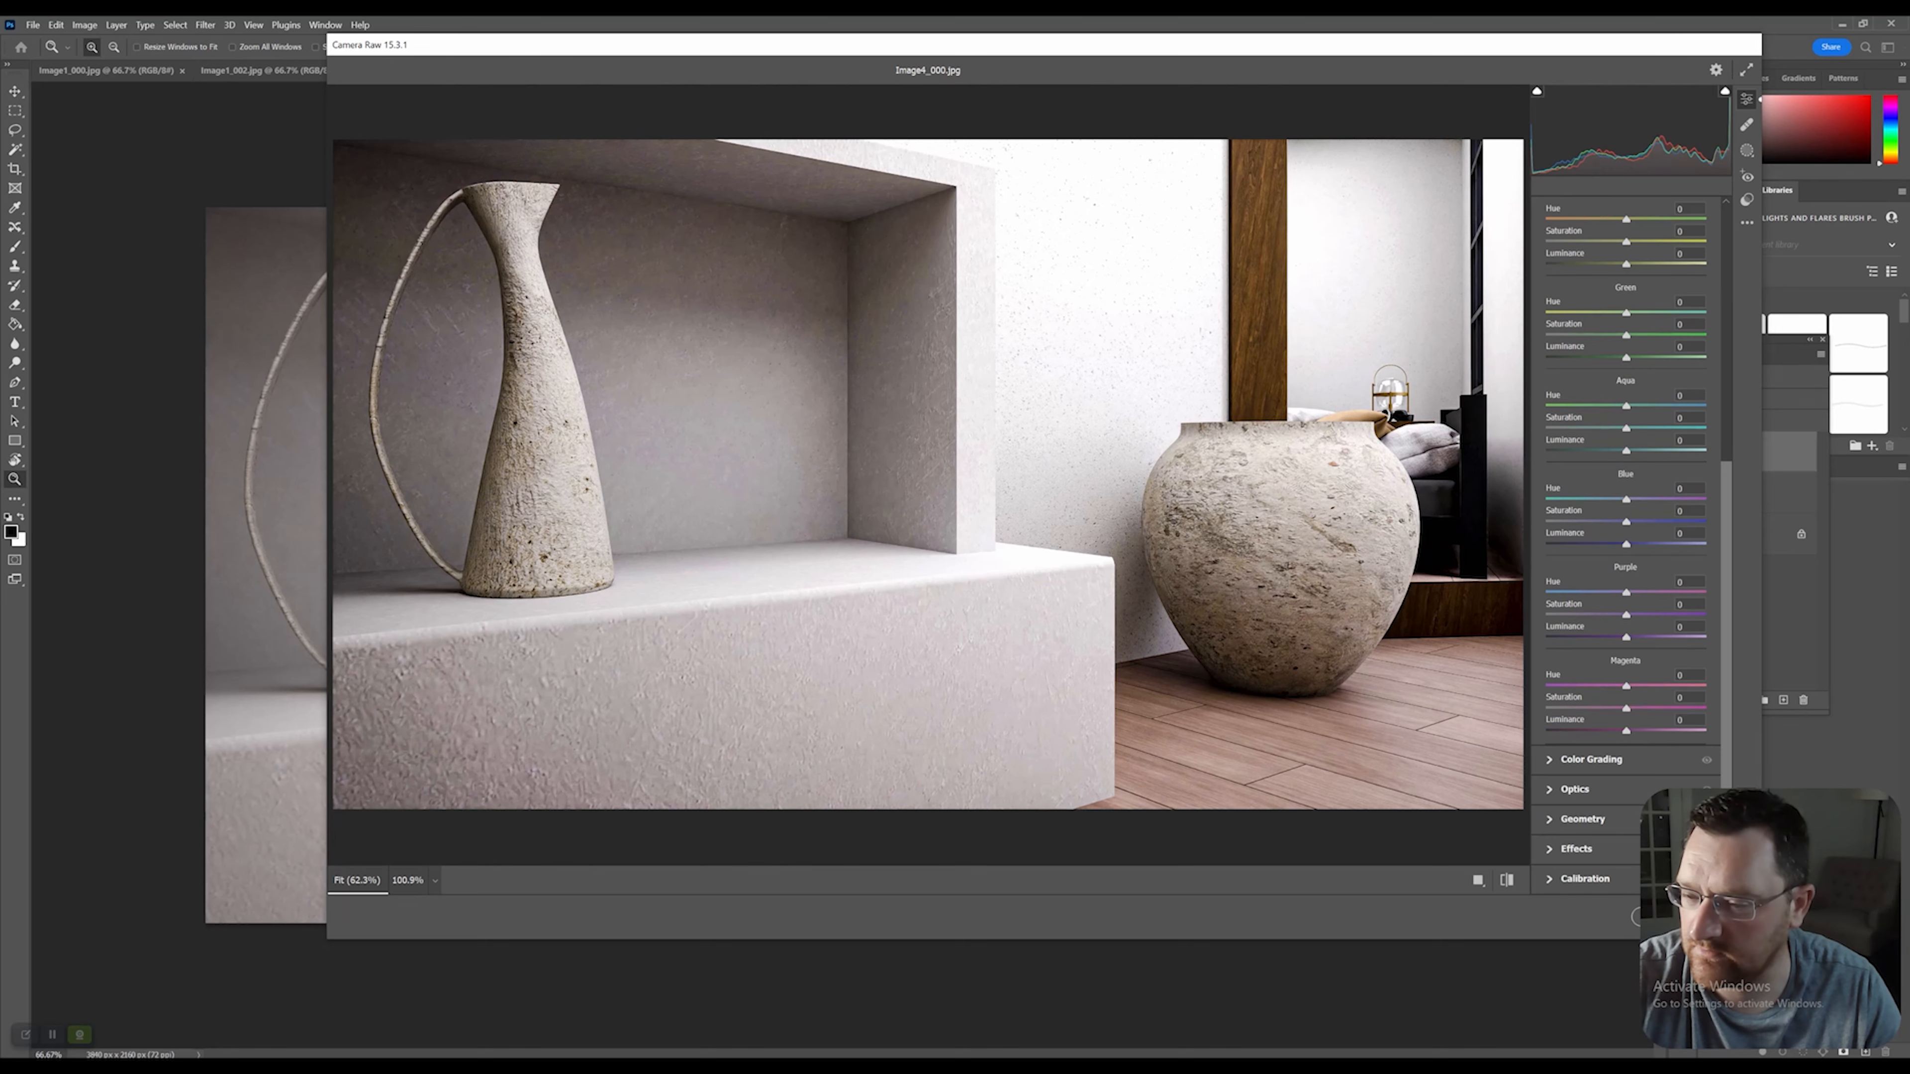
pyautogui.click(1592, 759)
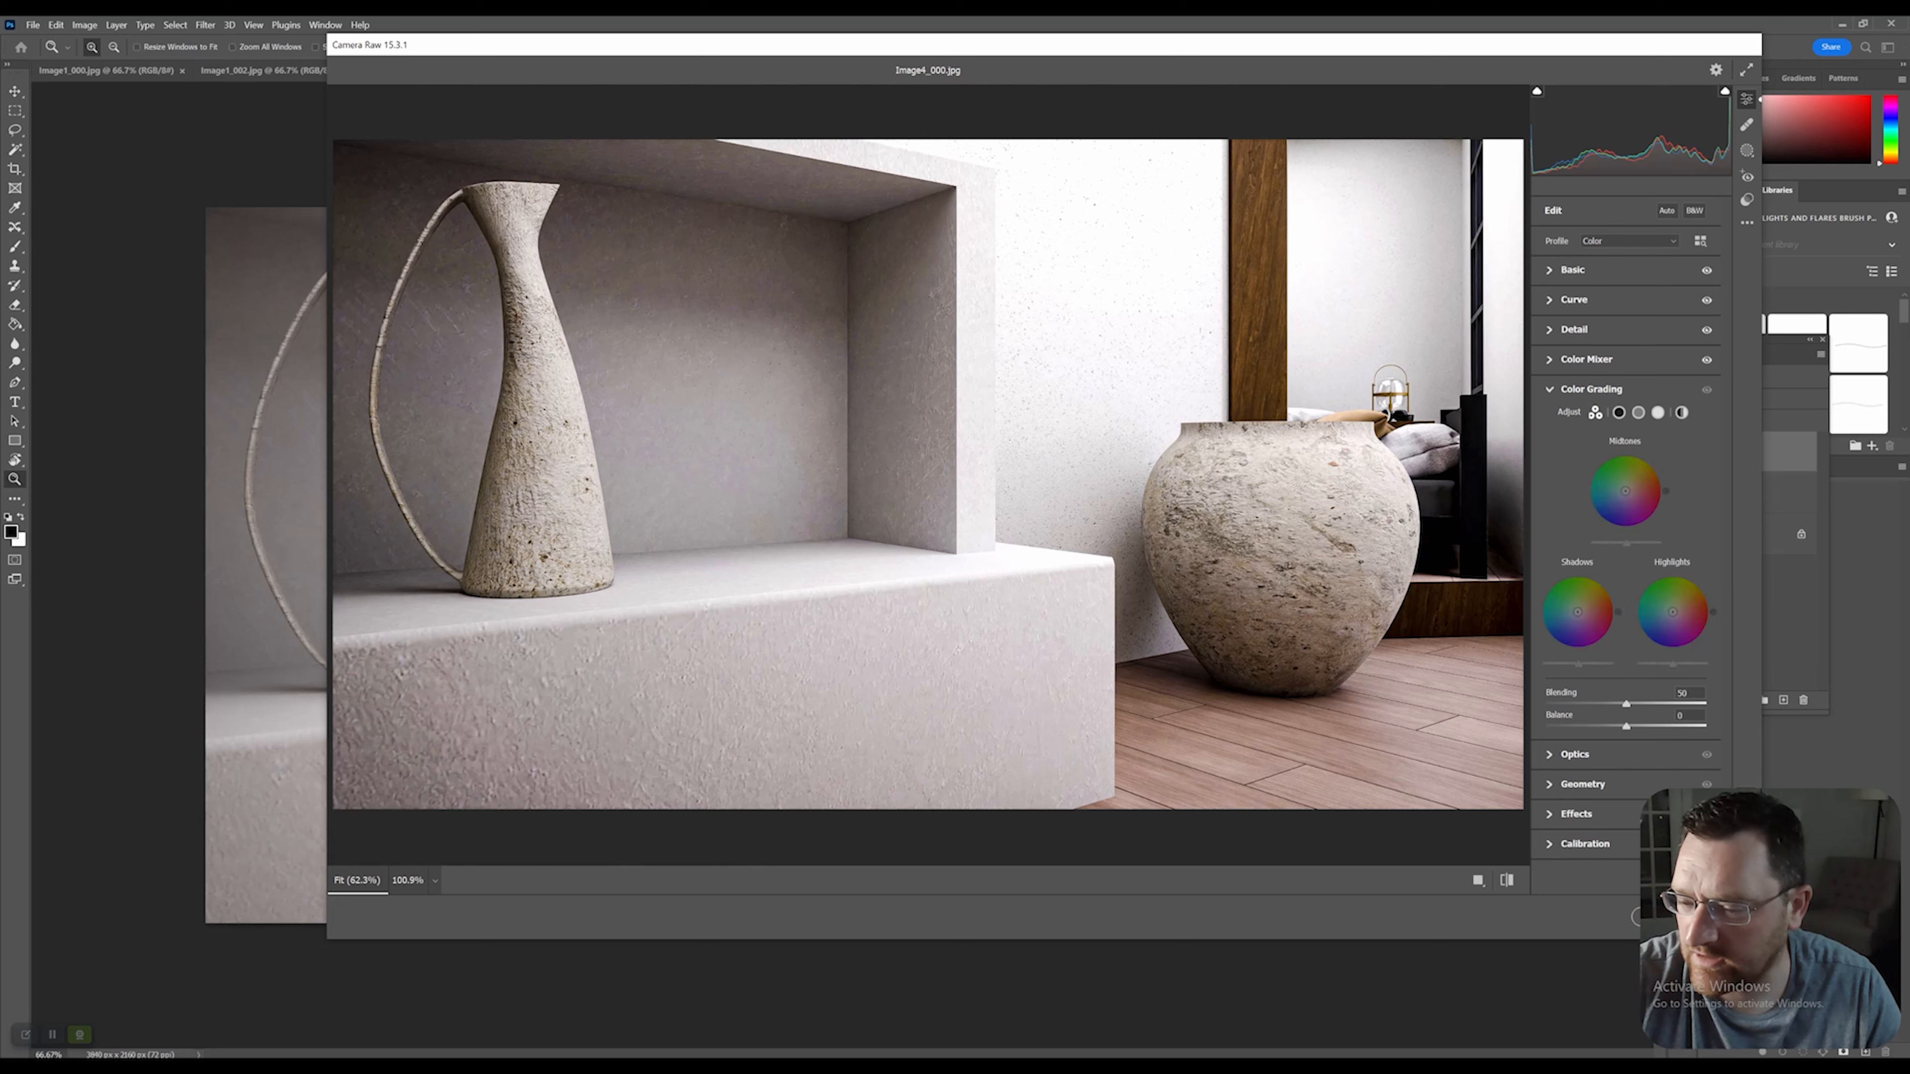
pyautogui.click(1575, 756)
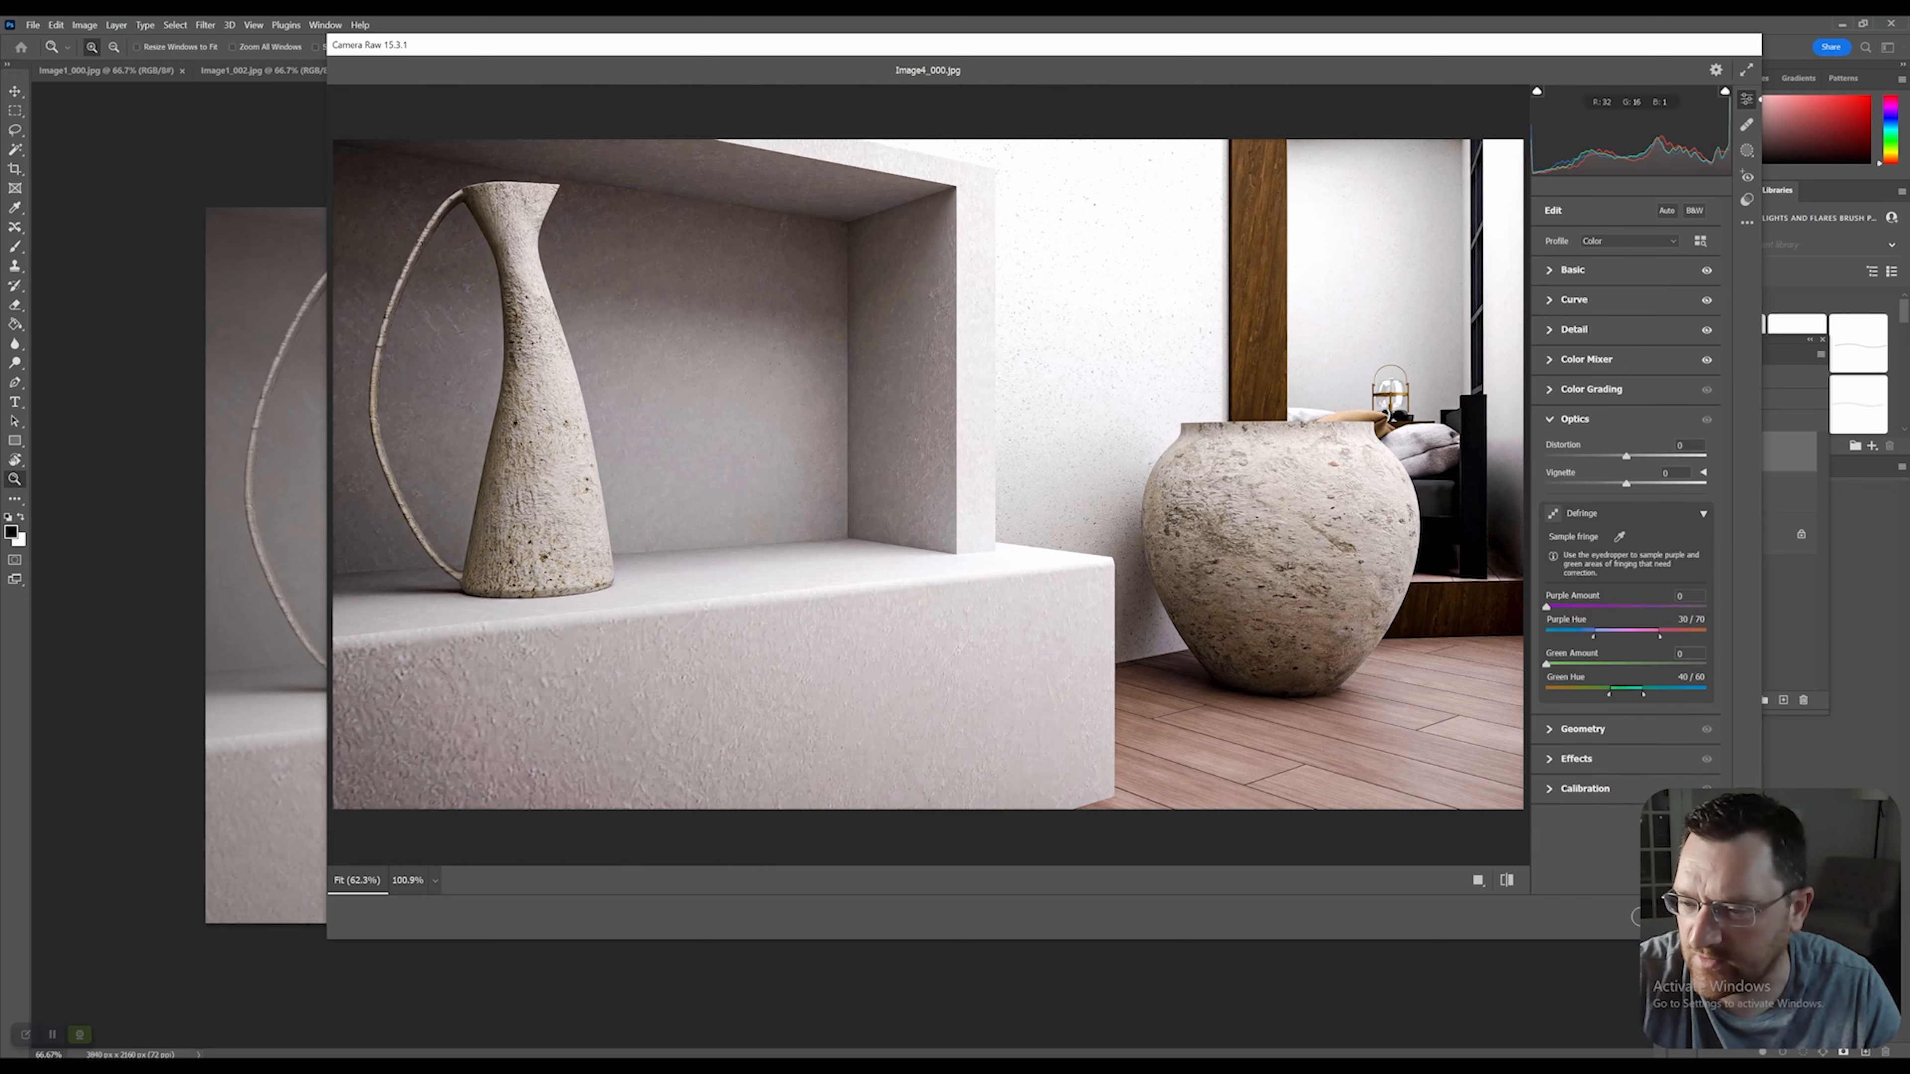
pyautogui.click(1577, 759)
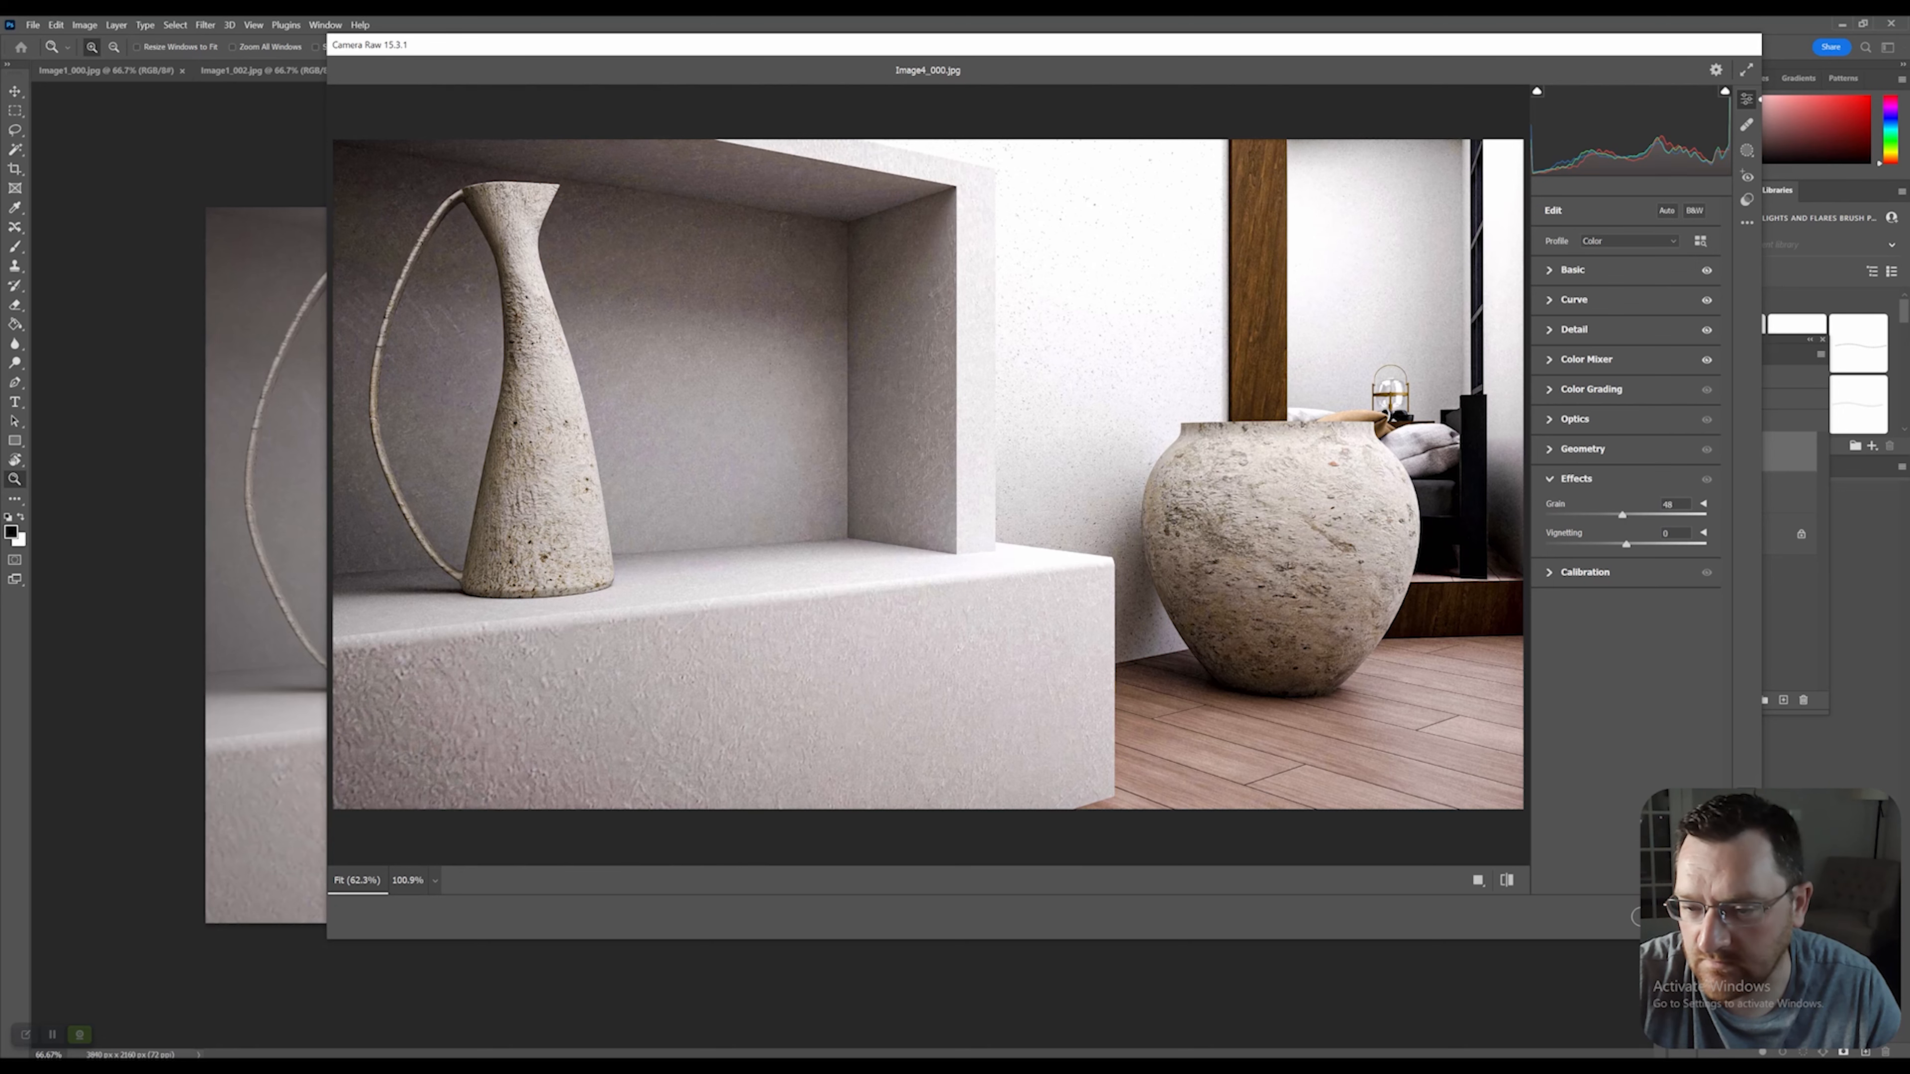
pyautogui.moveTo(1622, 515); pyautogui.dragTo(1559, 515)
pyautogui.moveTo(1699, 515); pyautogui.dragTo(1612, 544)
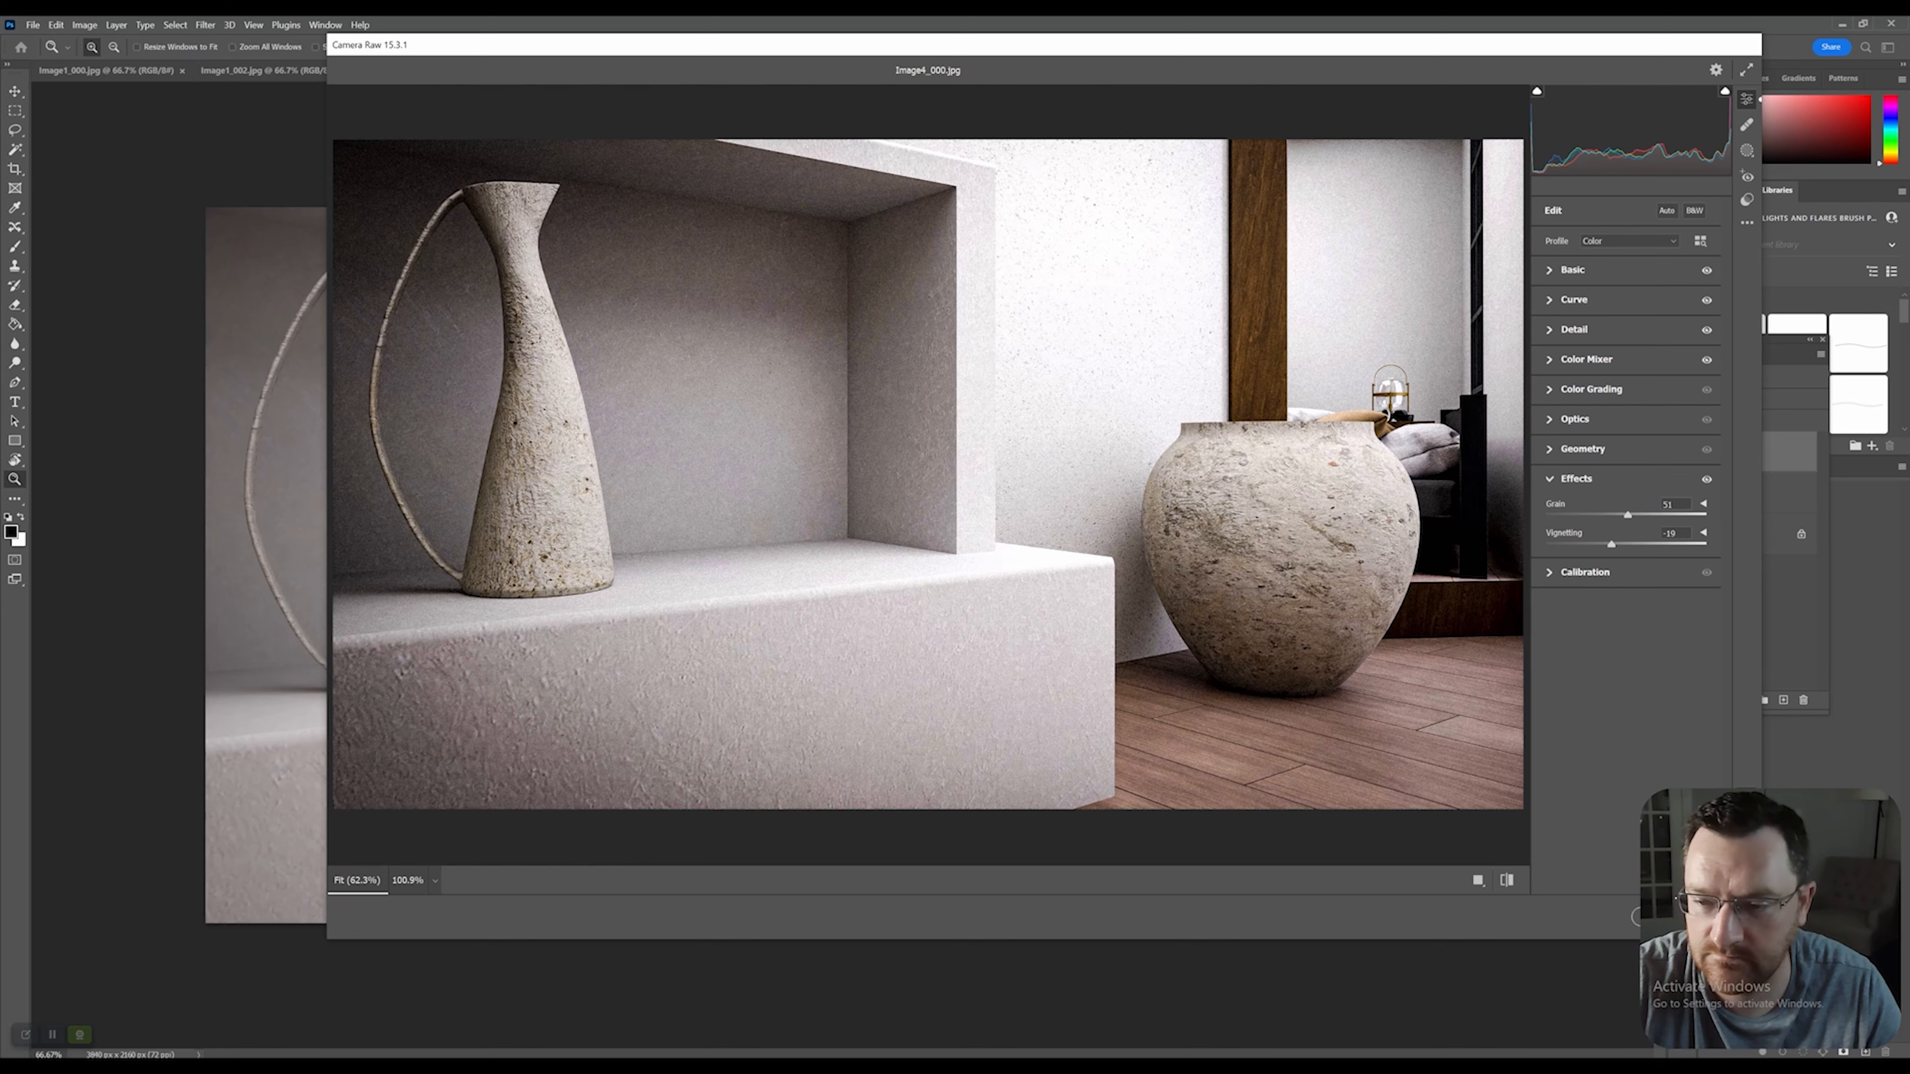
# Set Exposure to +0.35, Whites to -2 and Blacks to +41, and apply the Camera Raw filter to the layer.
pyautogui.click(1584, 572)
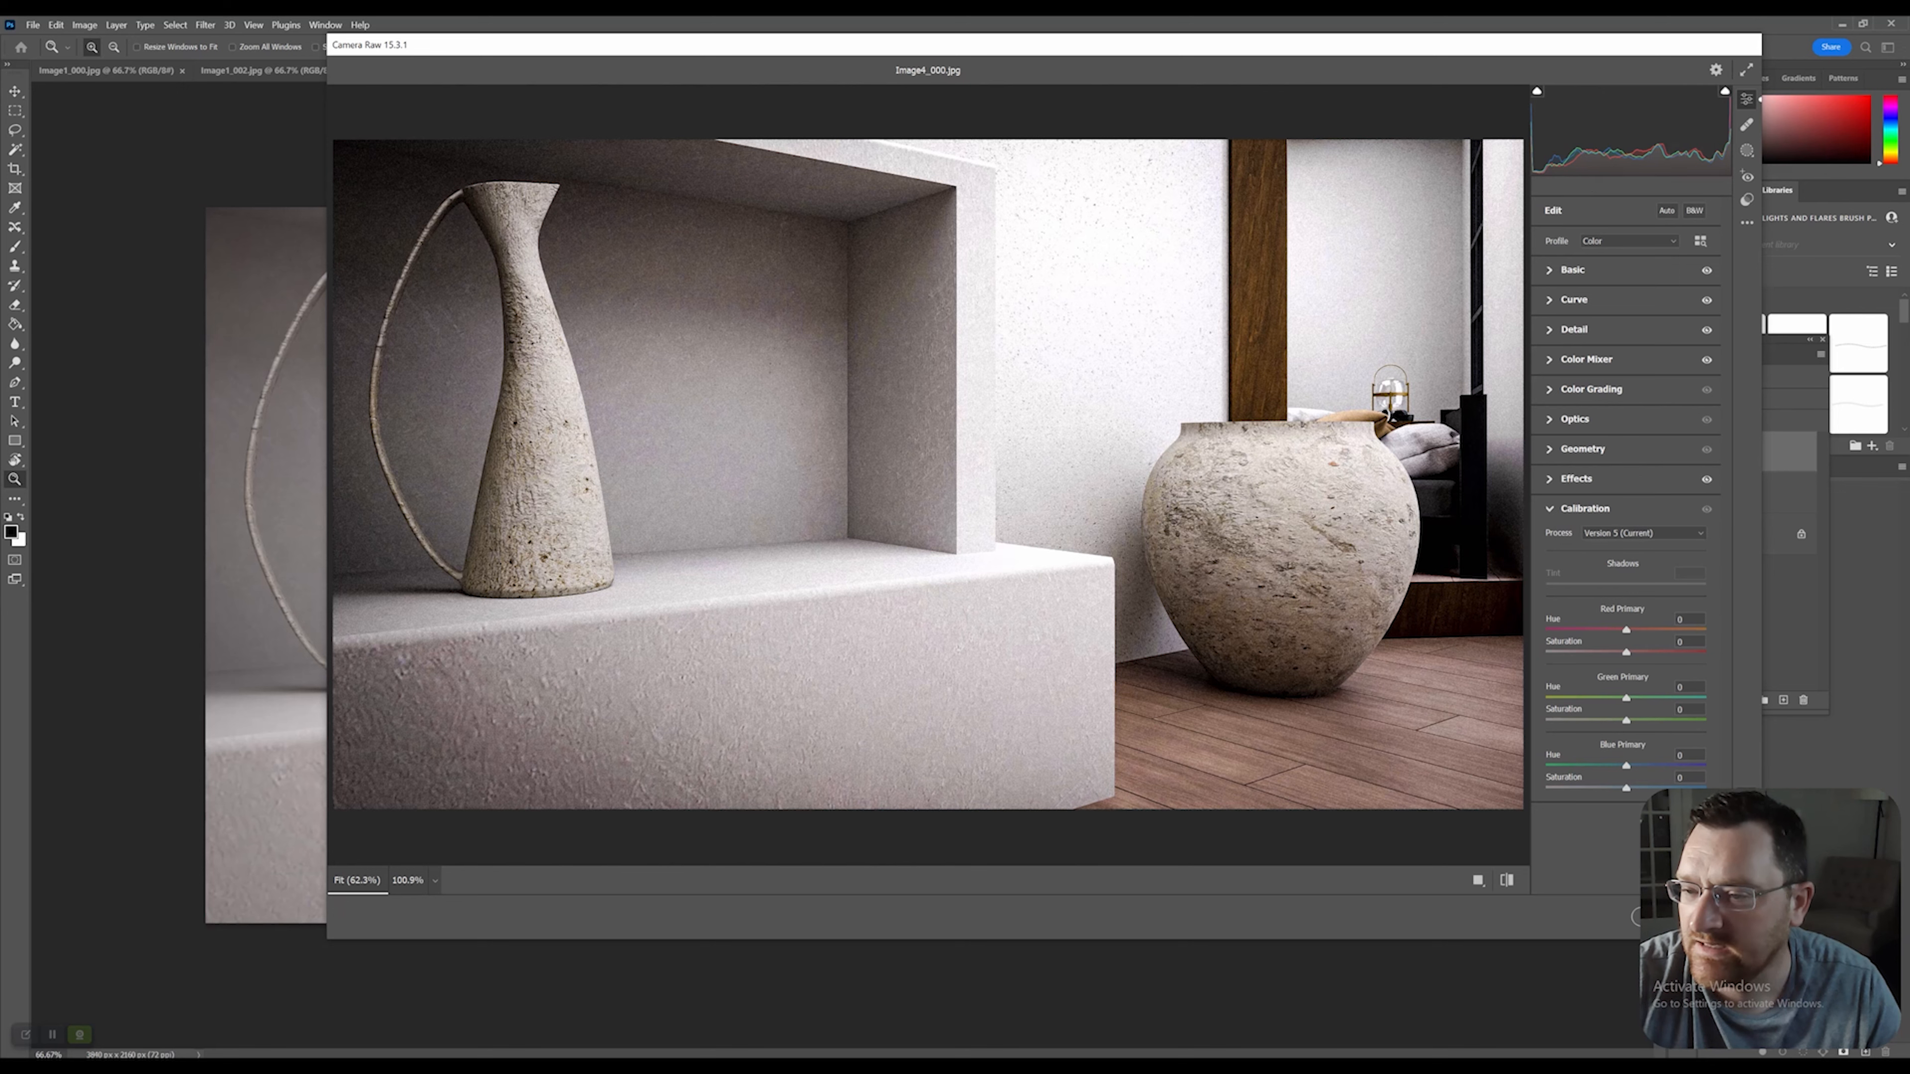
pyautogui.click(1573, 270)
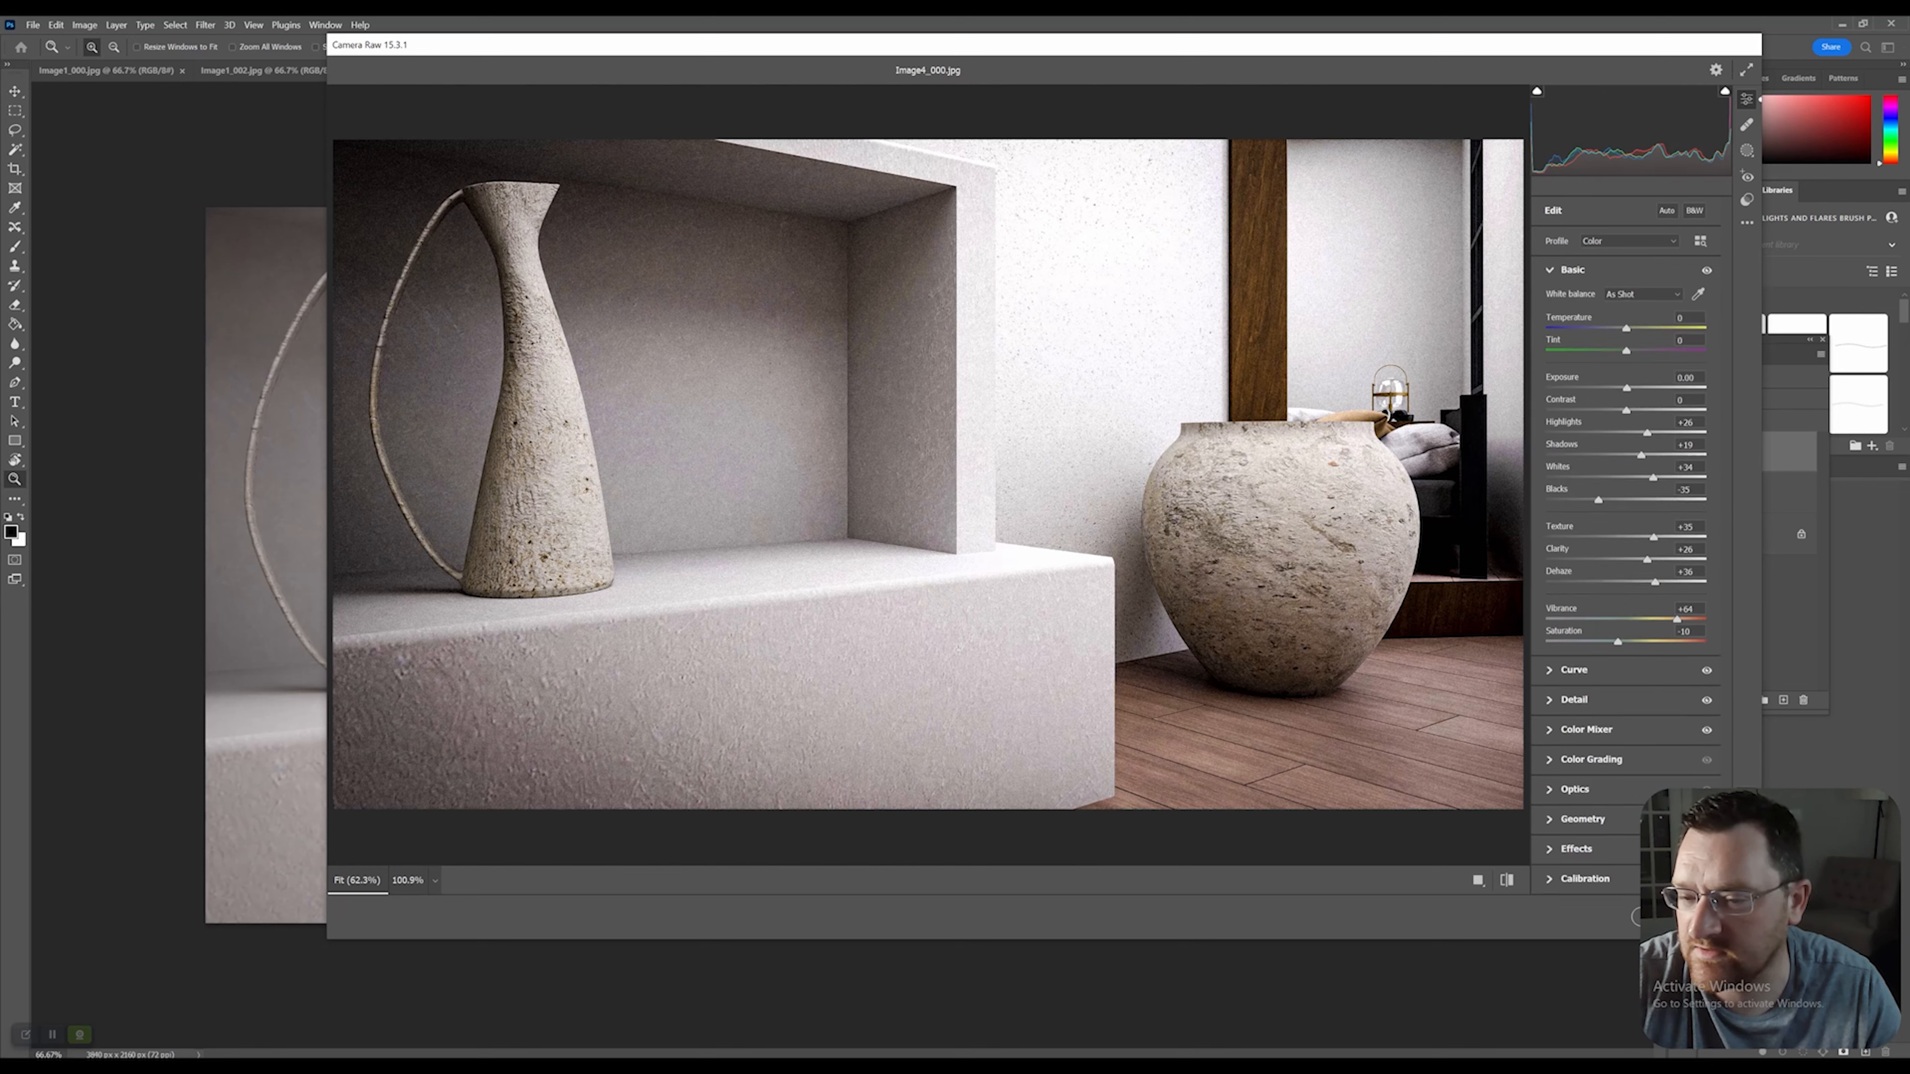
pyautogui.moveTo(1627, 389); pyautogui.dragTo(1632, 389)
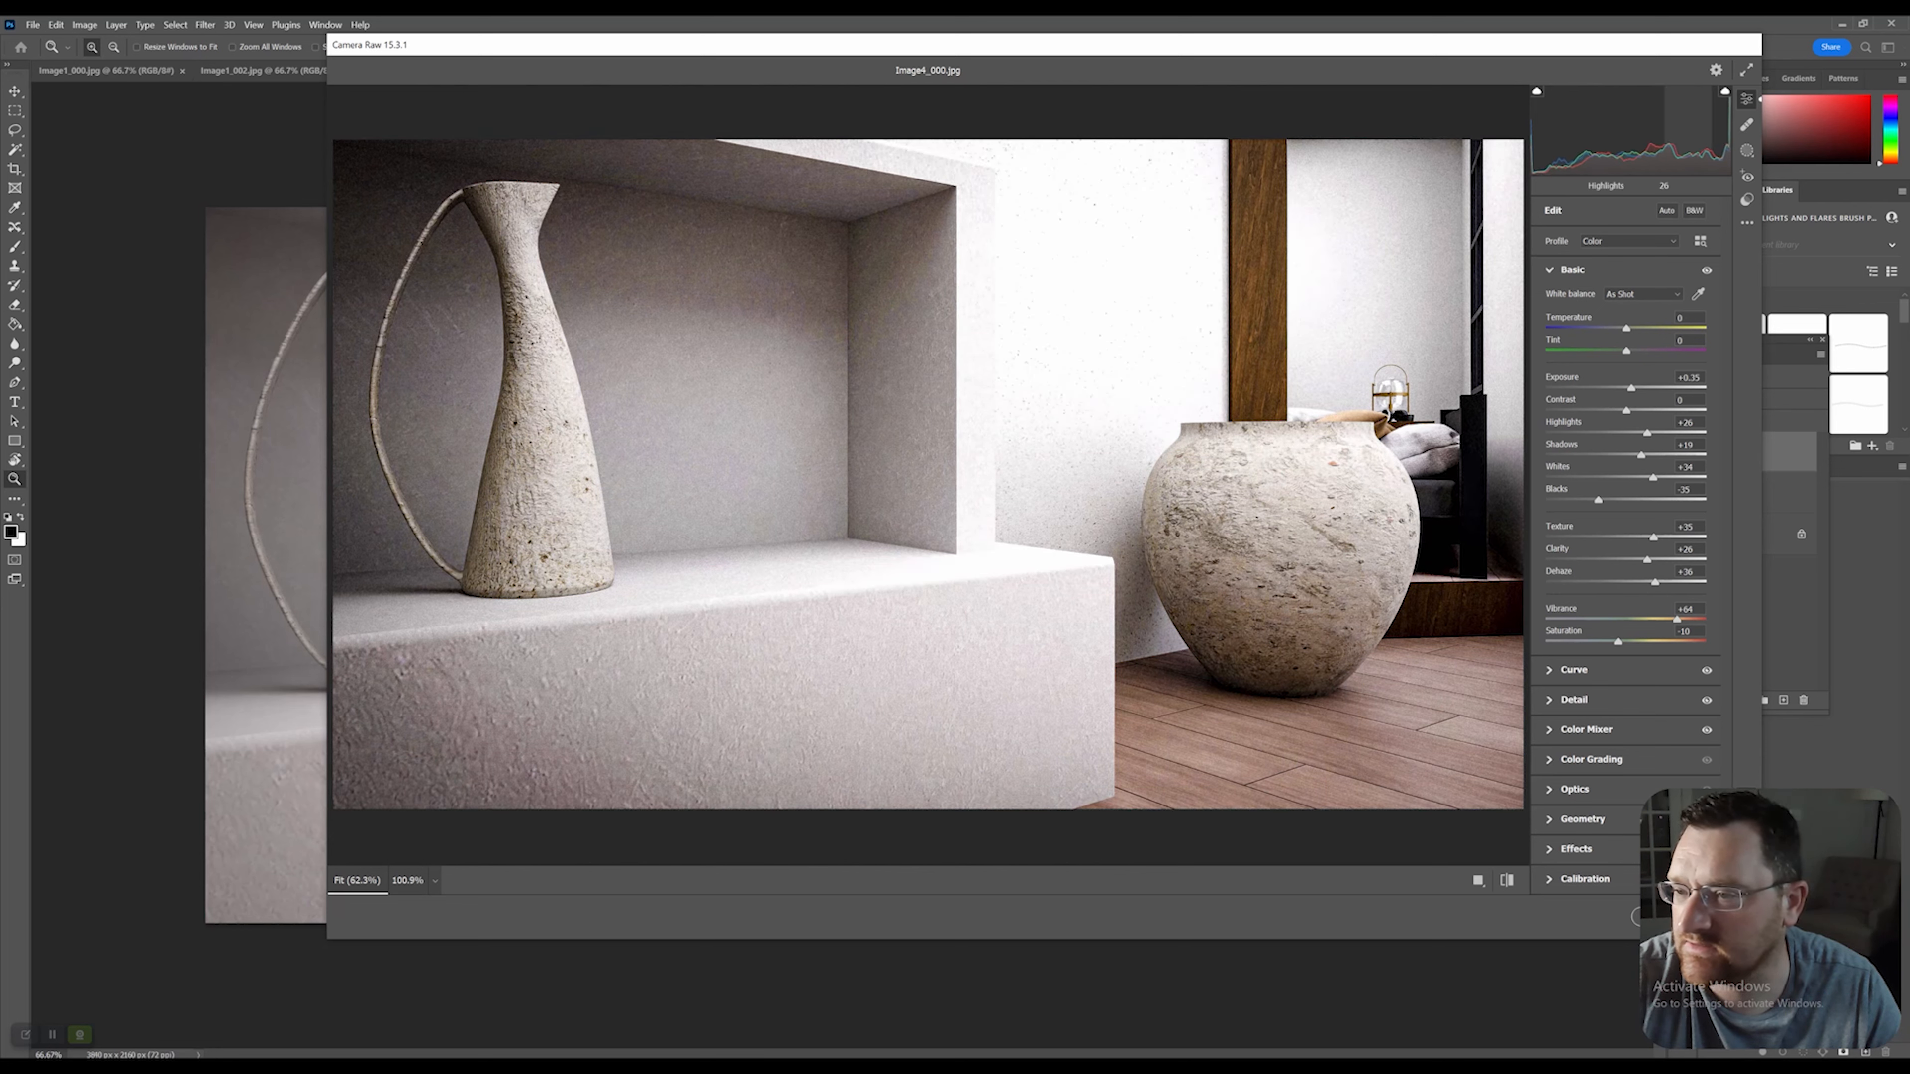
pyautogui.moveTo(1644, 478)
pyautogui.mouseDown()
pyautogui.moveTo(1546, 478)
pyautogui.moveTo(1701, 478)
pyautogui.moveTo(1622, 478)
pyautogui.moveTo(1659, 500)
pyautogui.mouseUp()
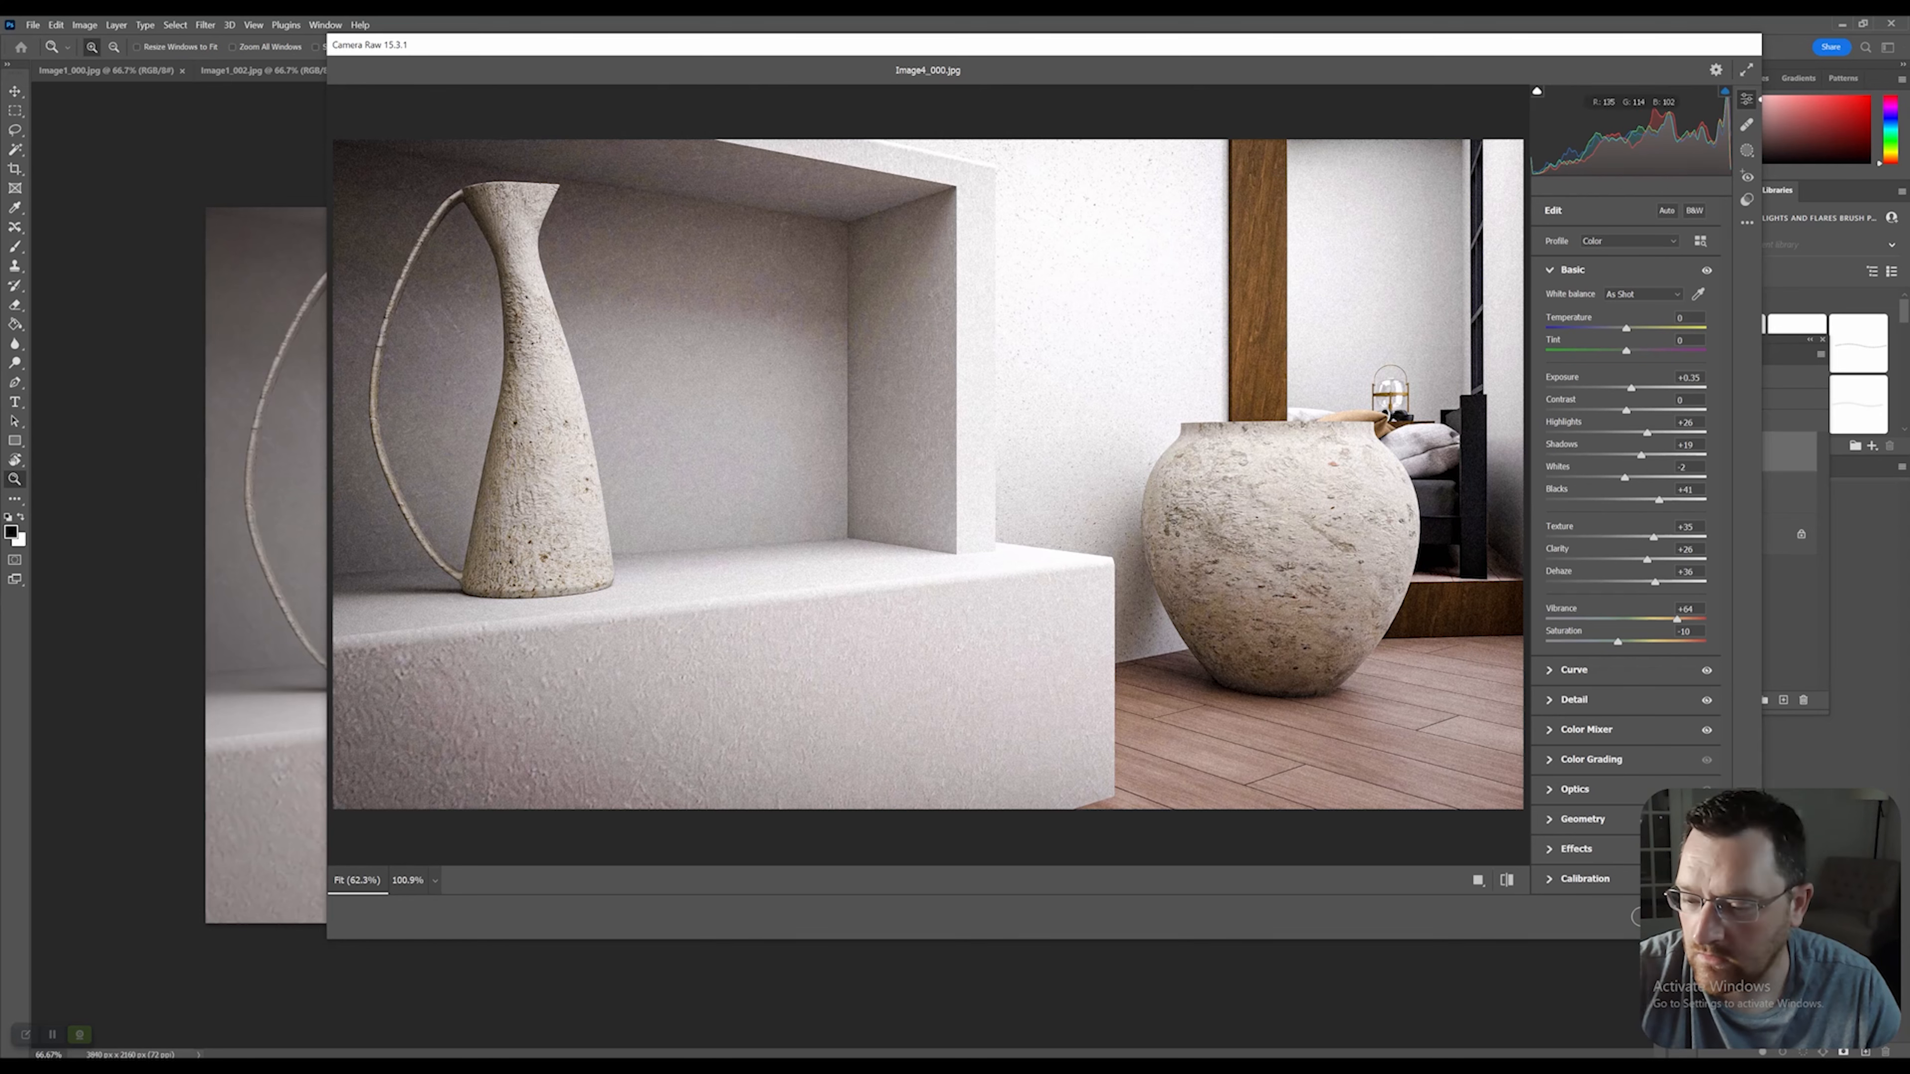
pyautogui.moveTo(1353, 44); pyautogui.dragTo(1165, 28)
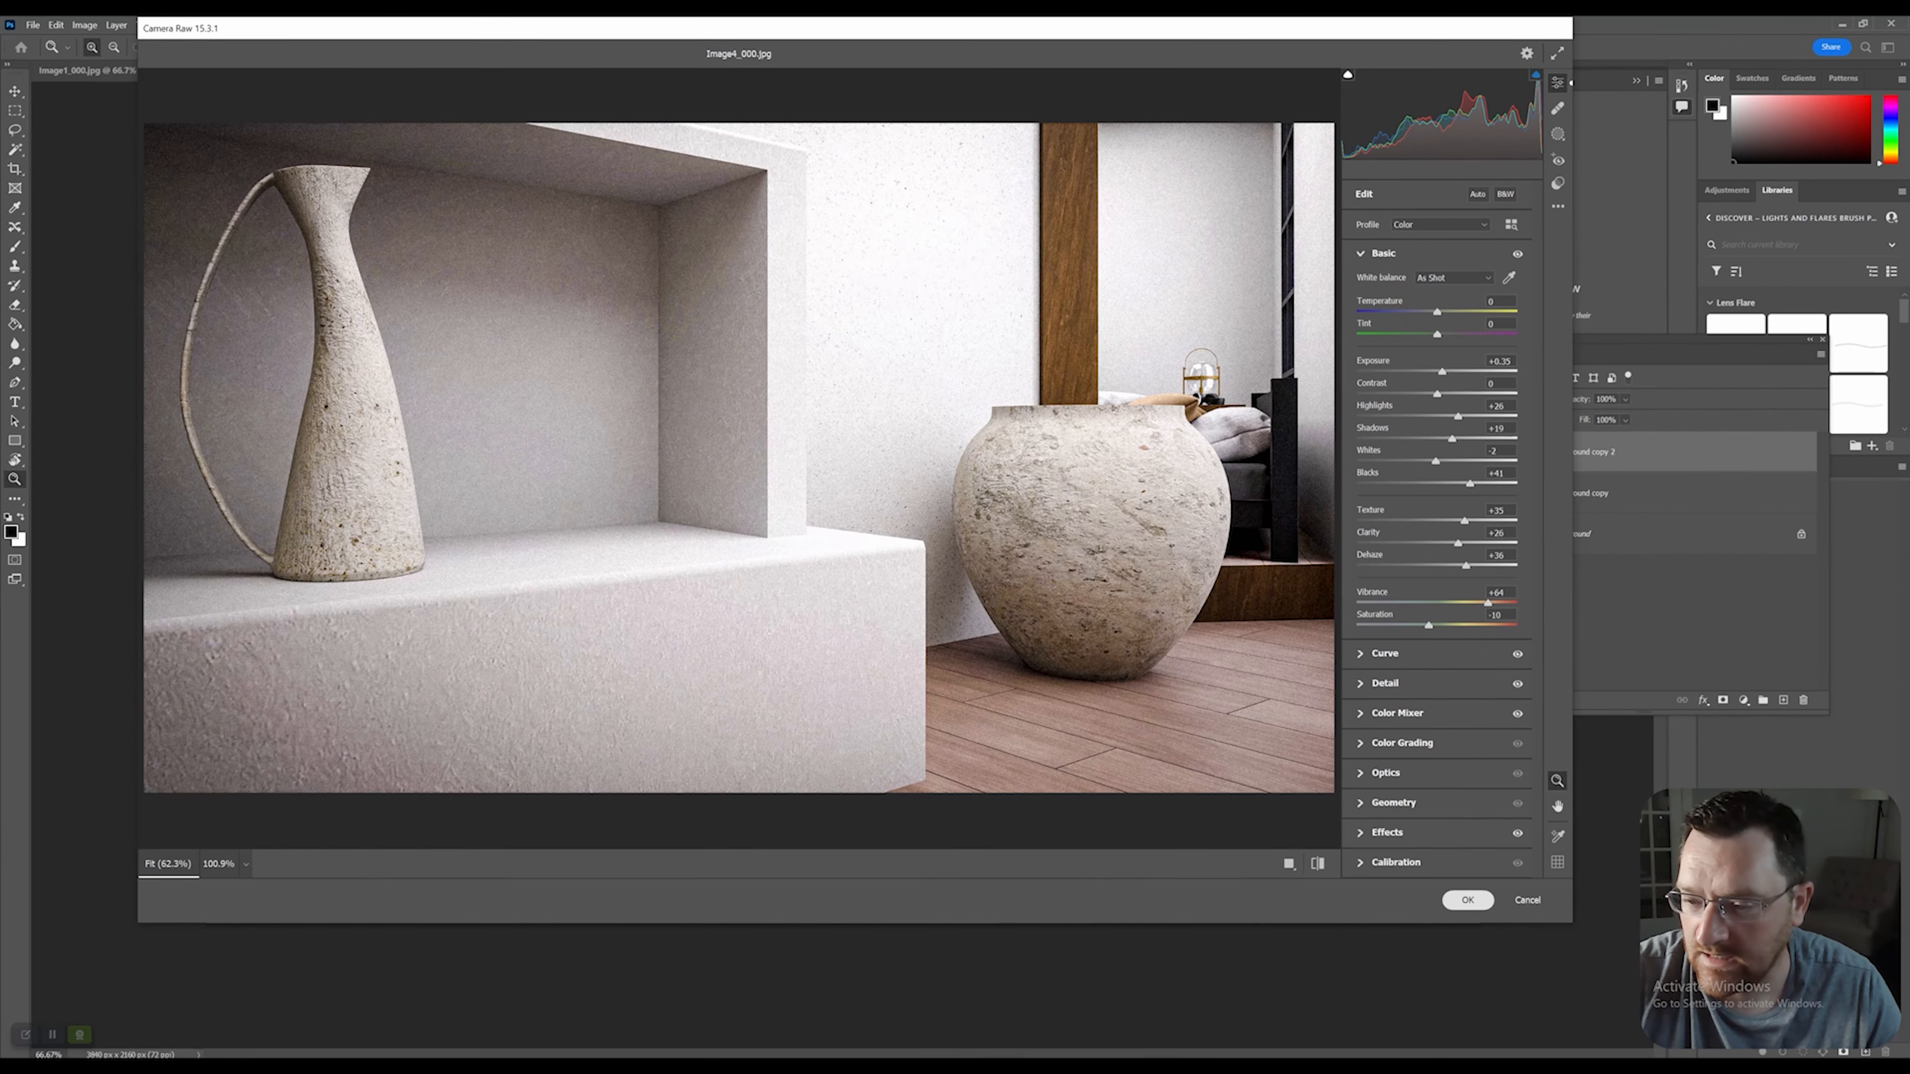
pyautogui.click(1467, 900)
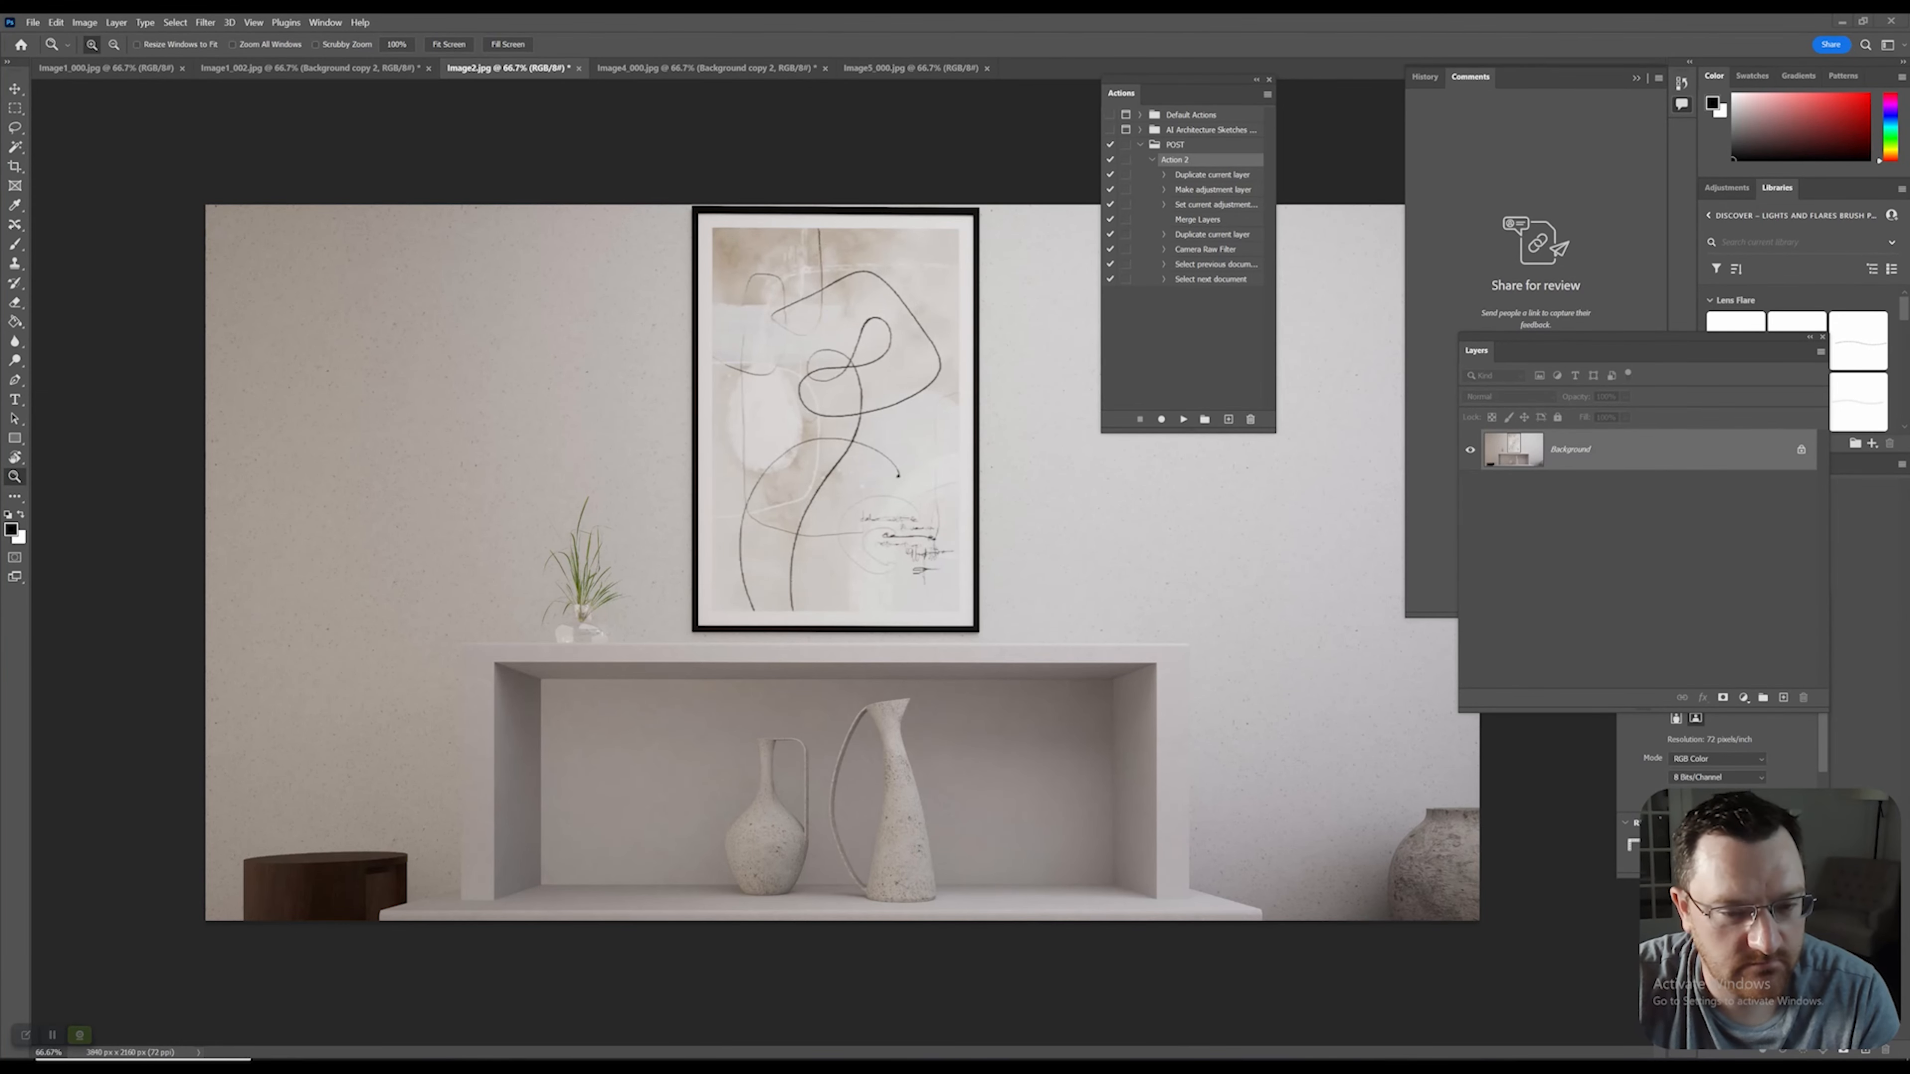
# Run Action 2 from the POST set on the Image2.jpg render with the framed artwork.
pyautogui.click(707, 68)
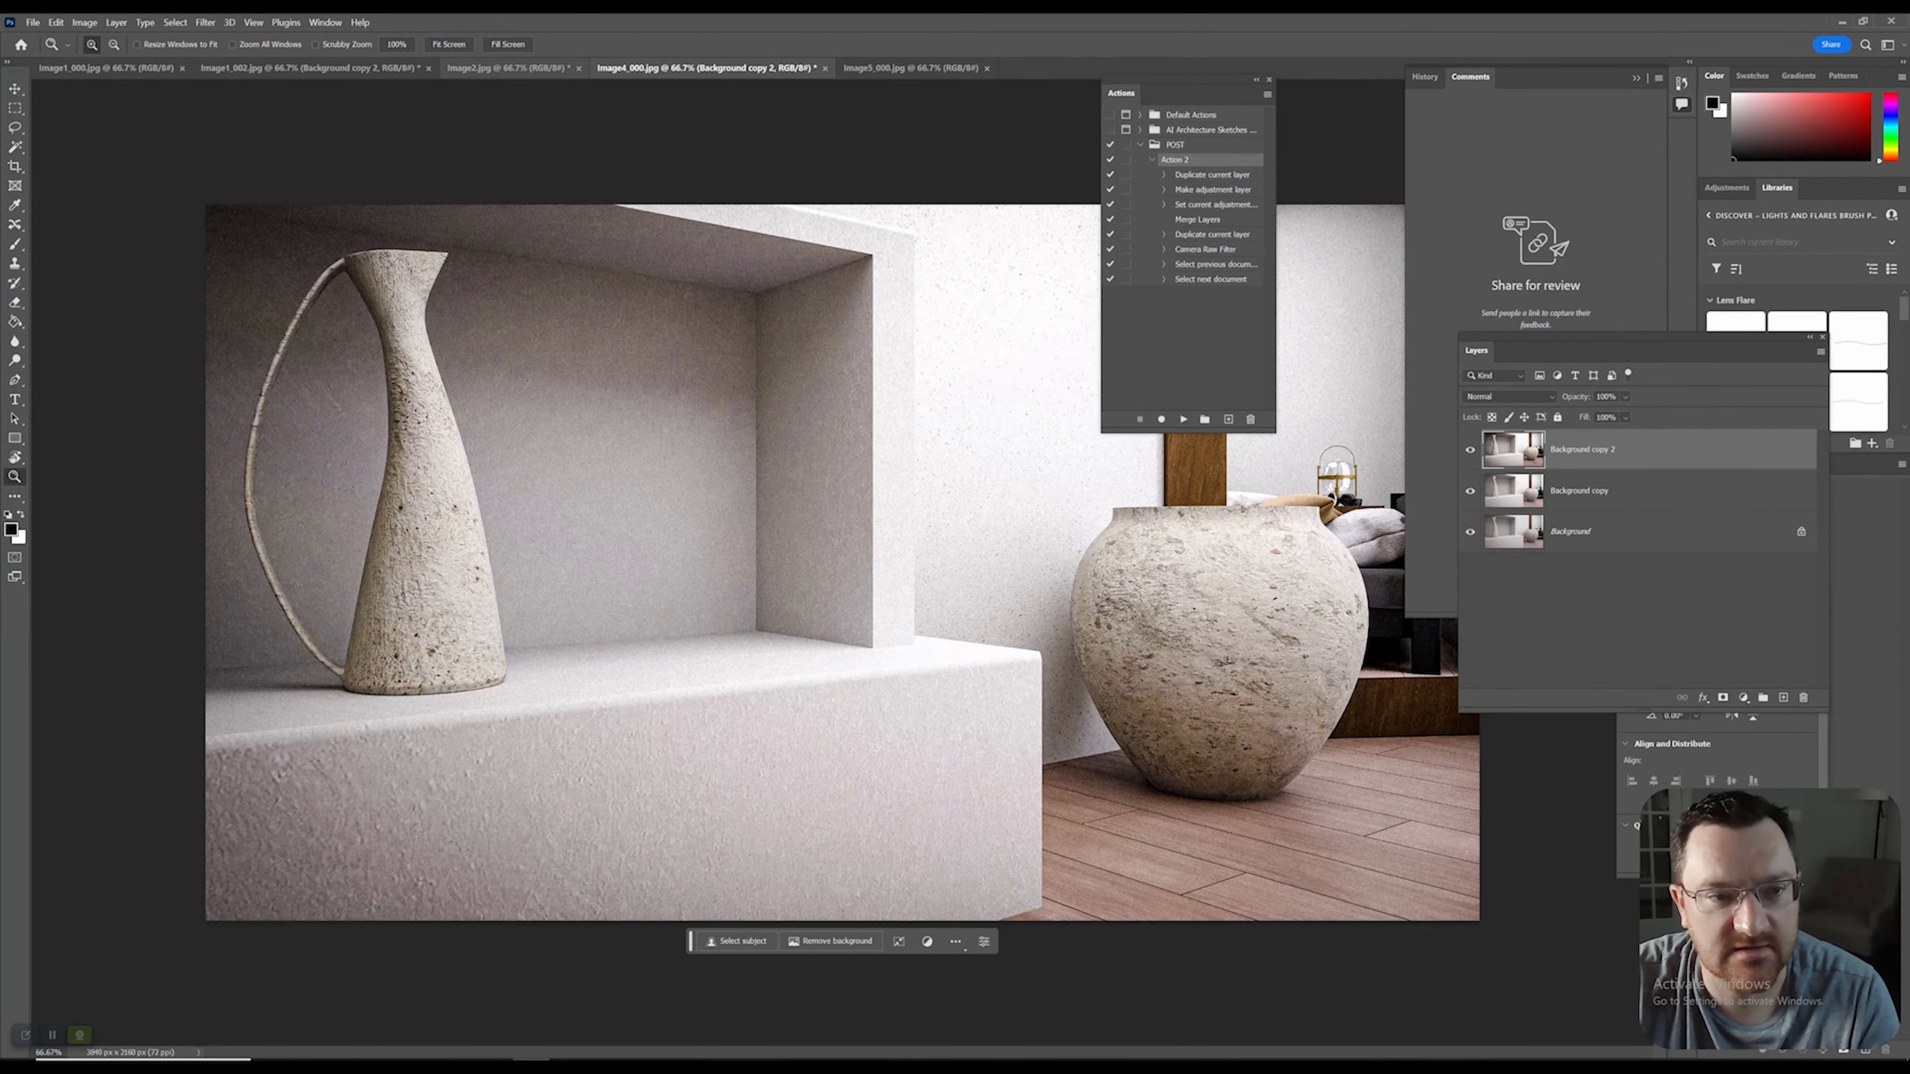
pyautogui.click(509, 68)
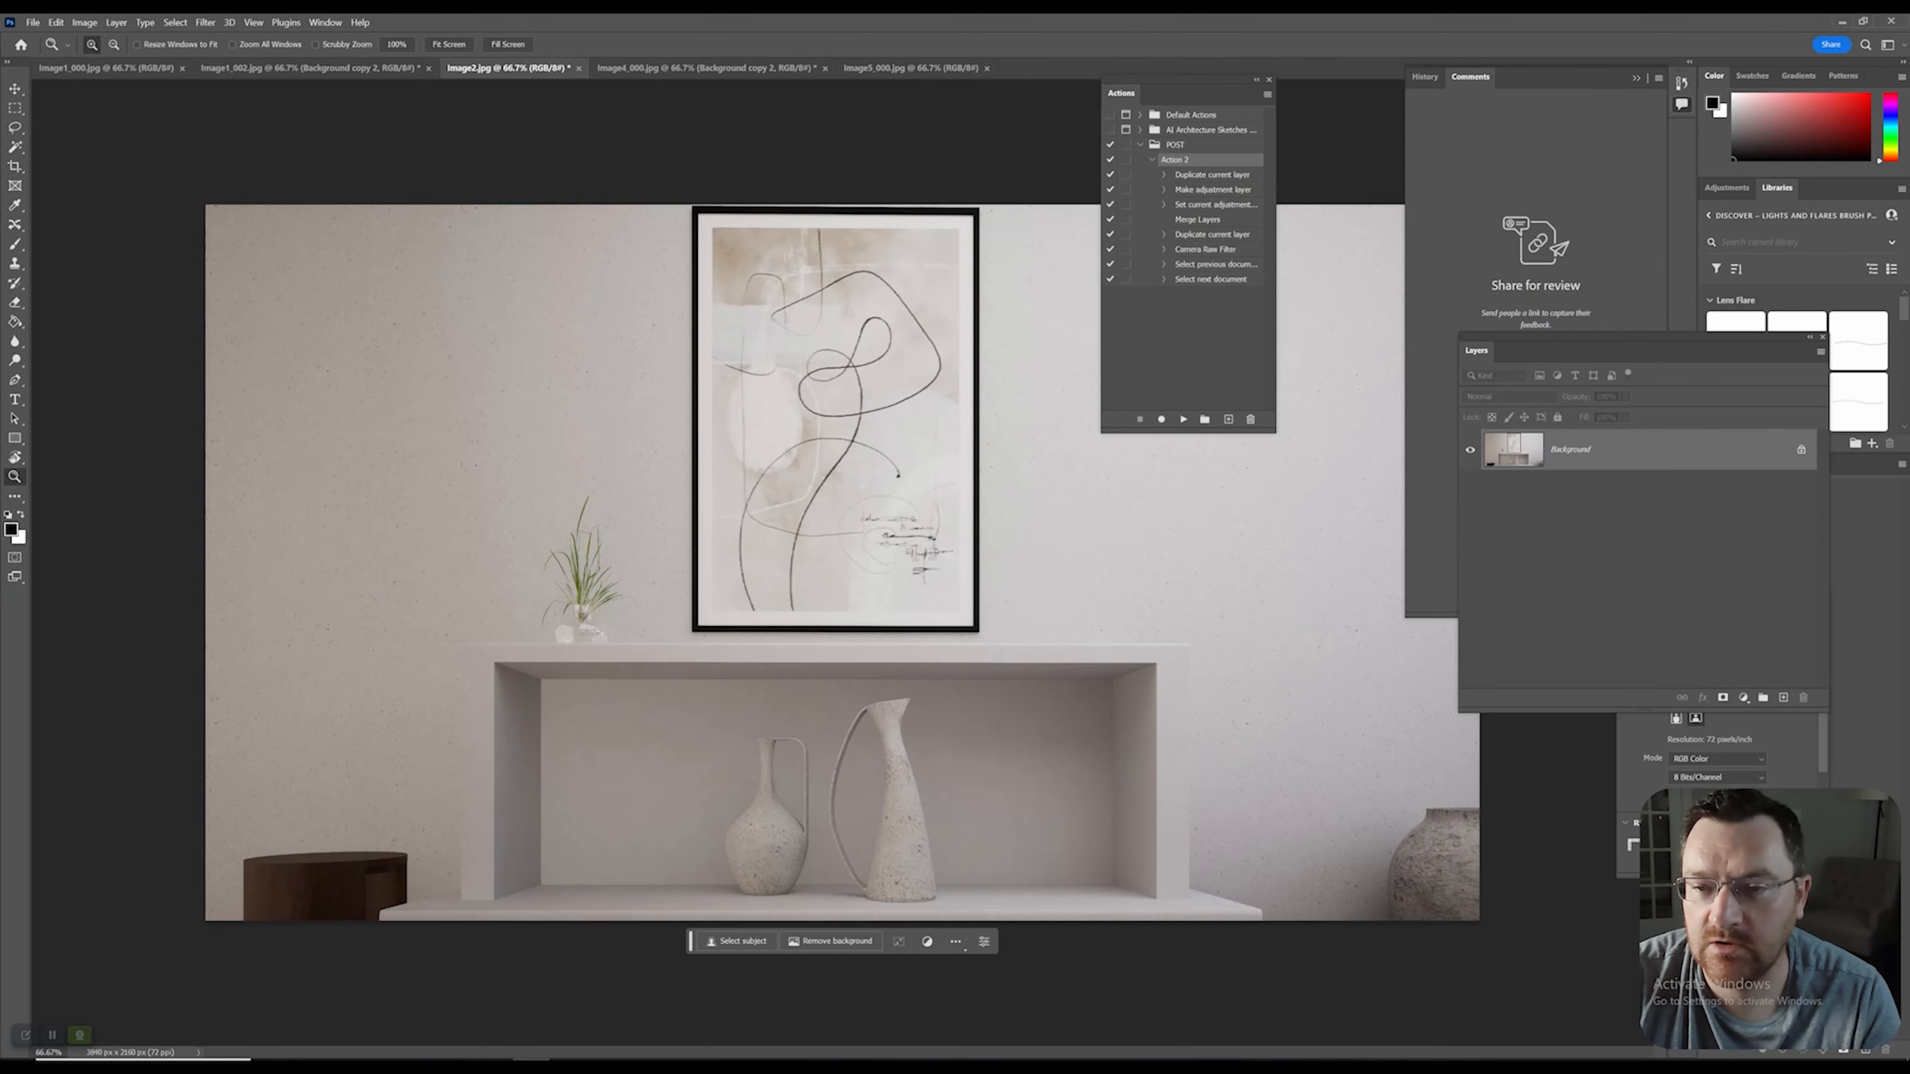
pyautogui.click(1176, 144)
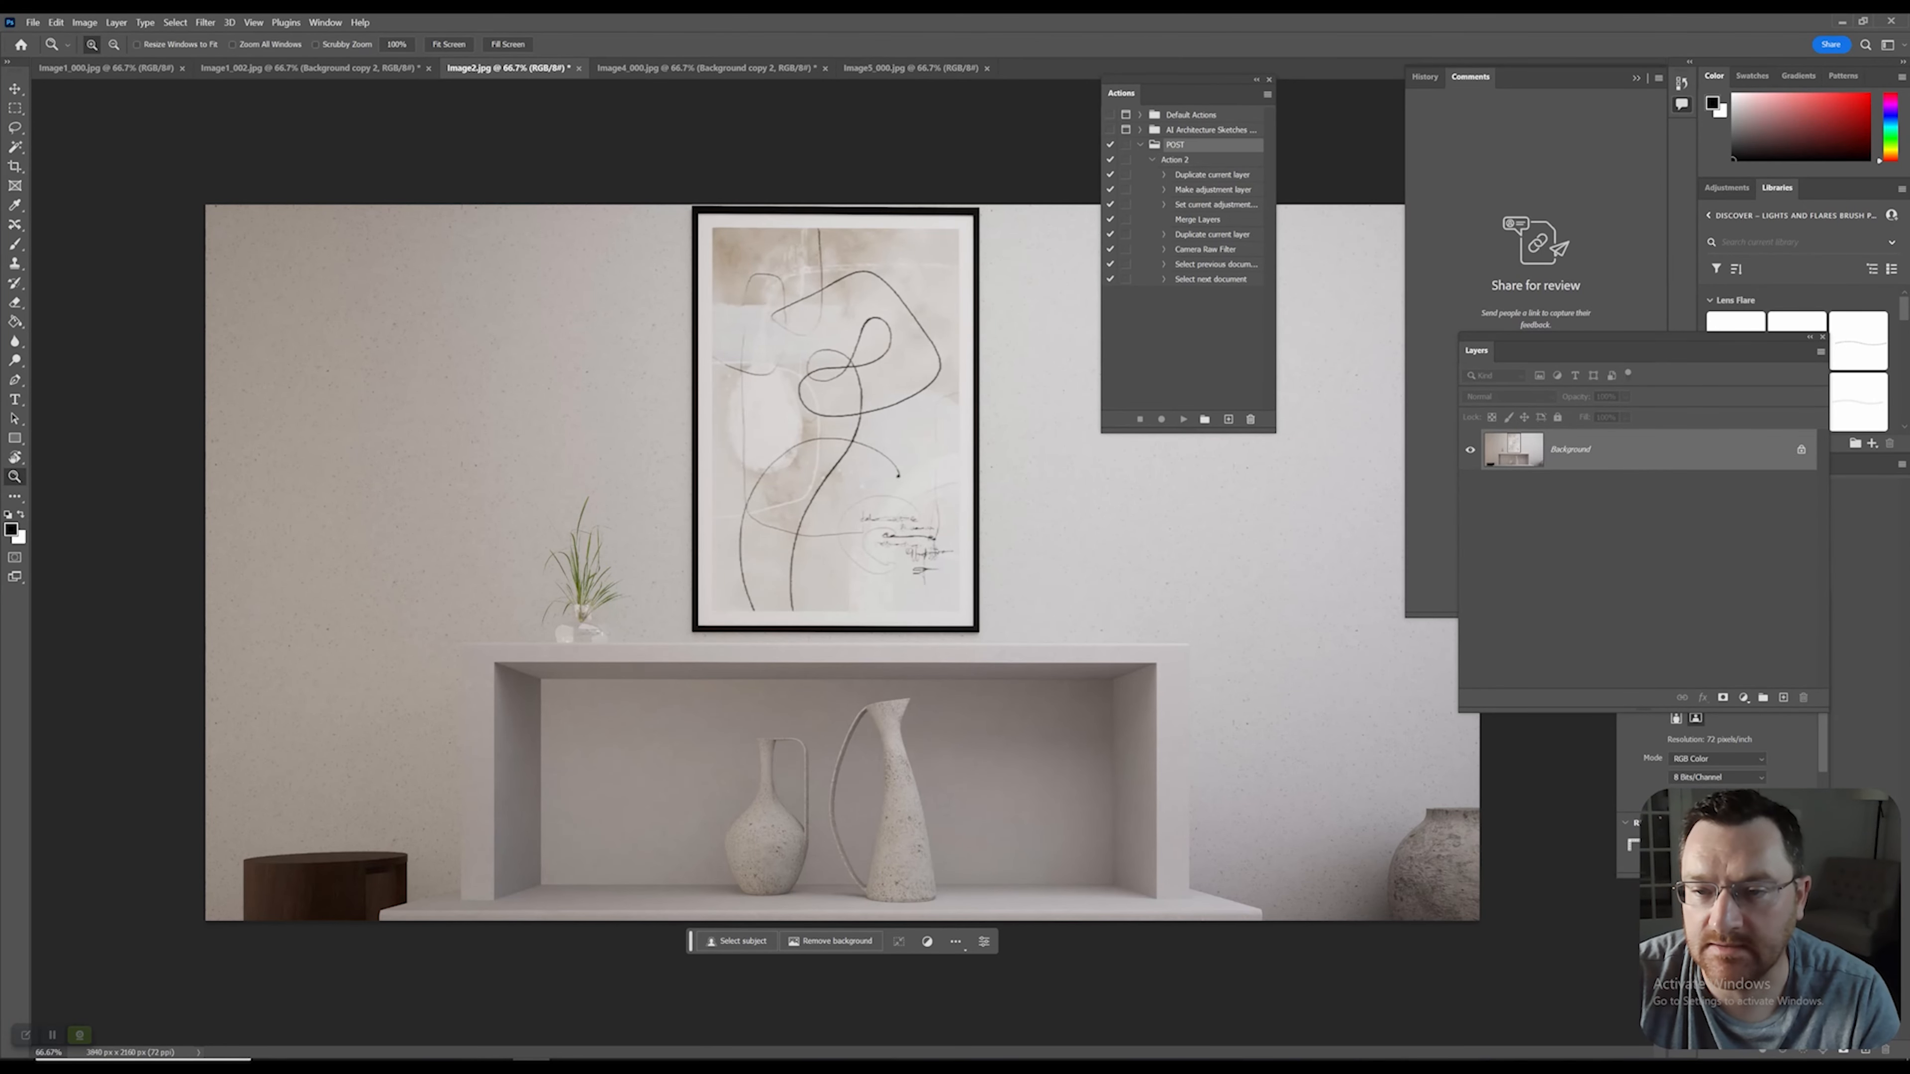
pyautogui.click(1176, 159)
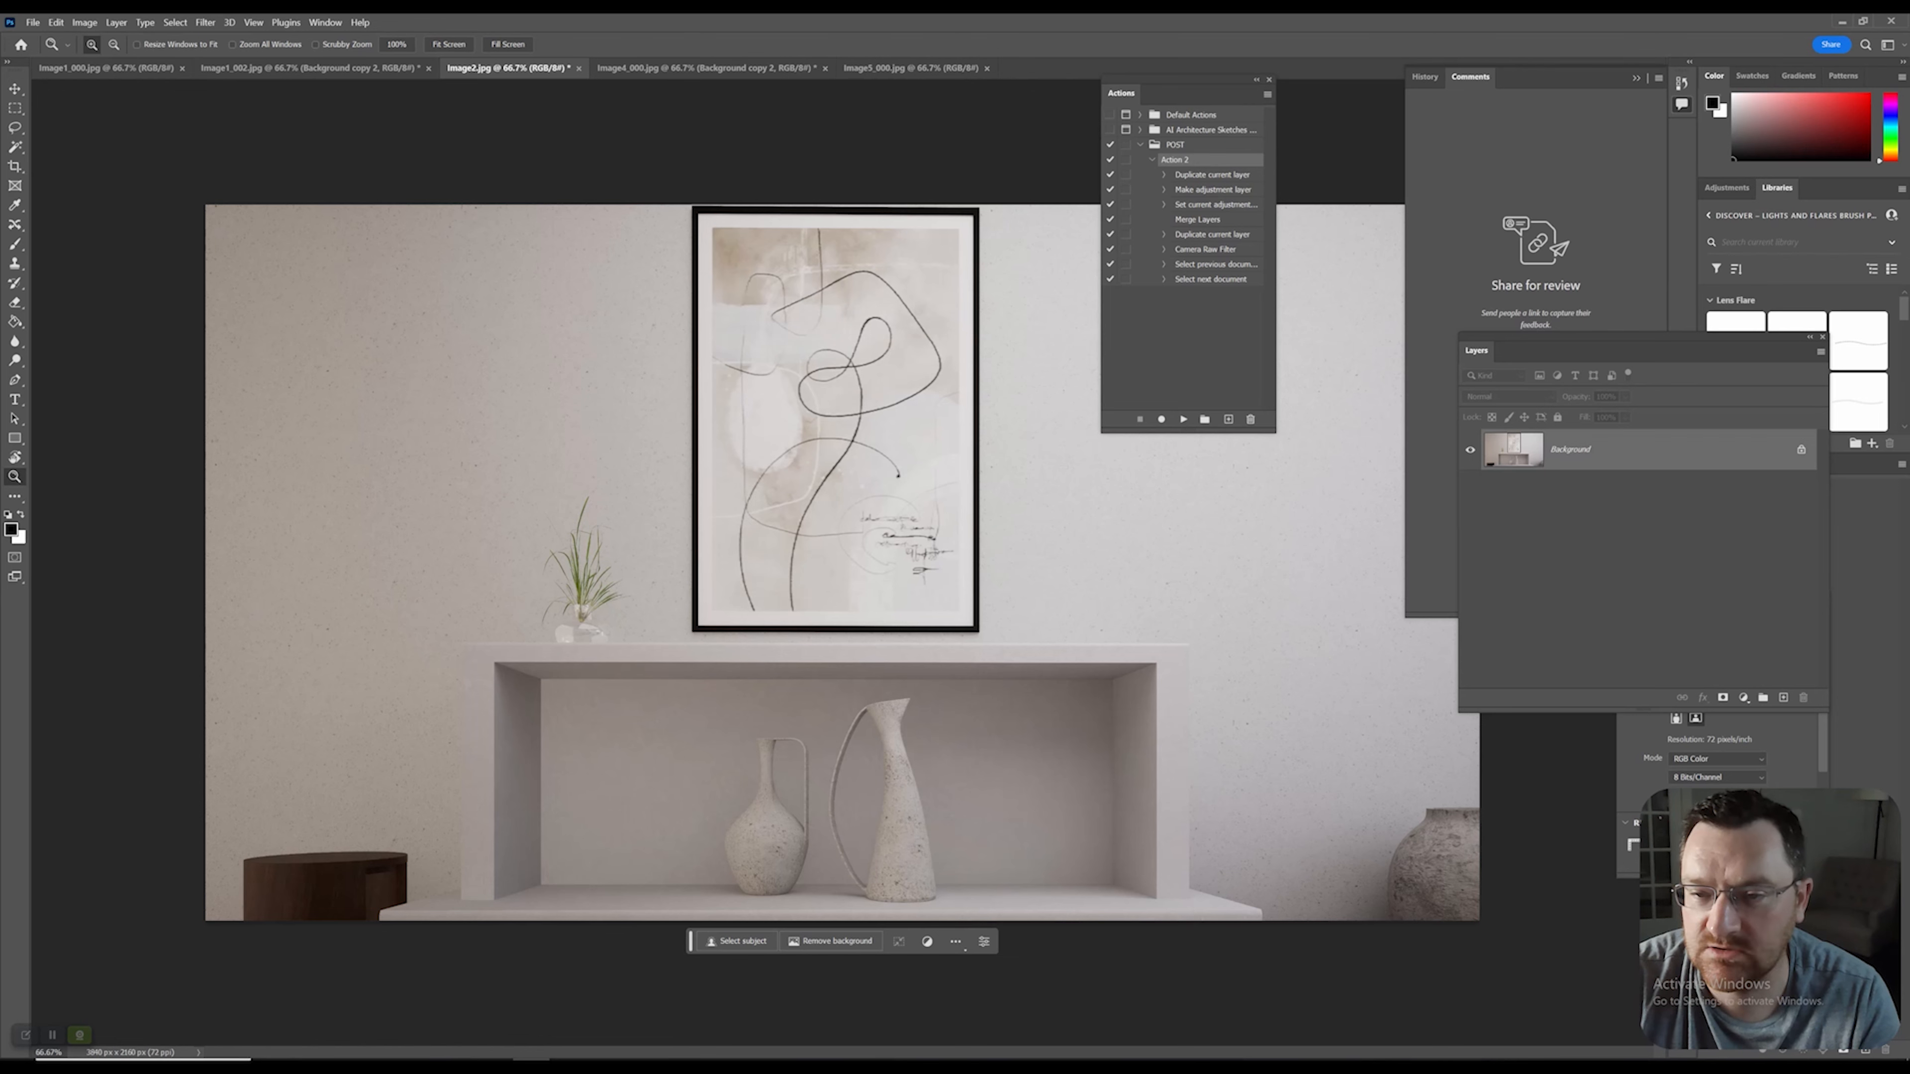
pyautogui.click(1183, 419)
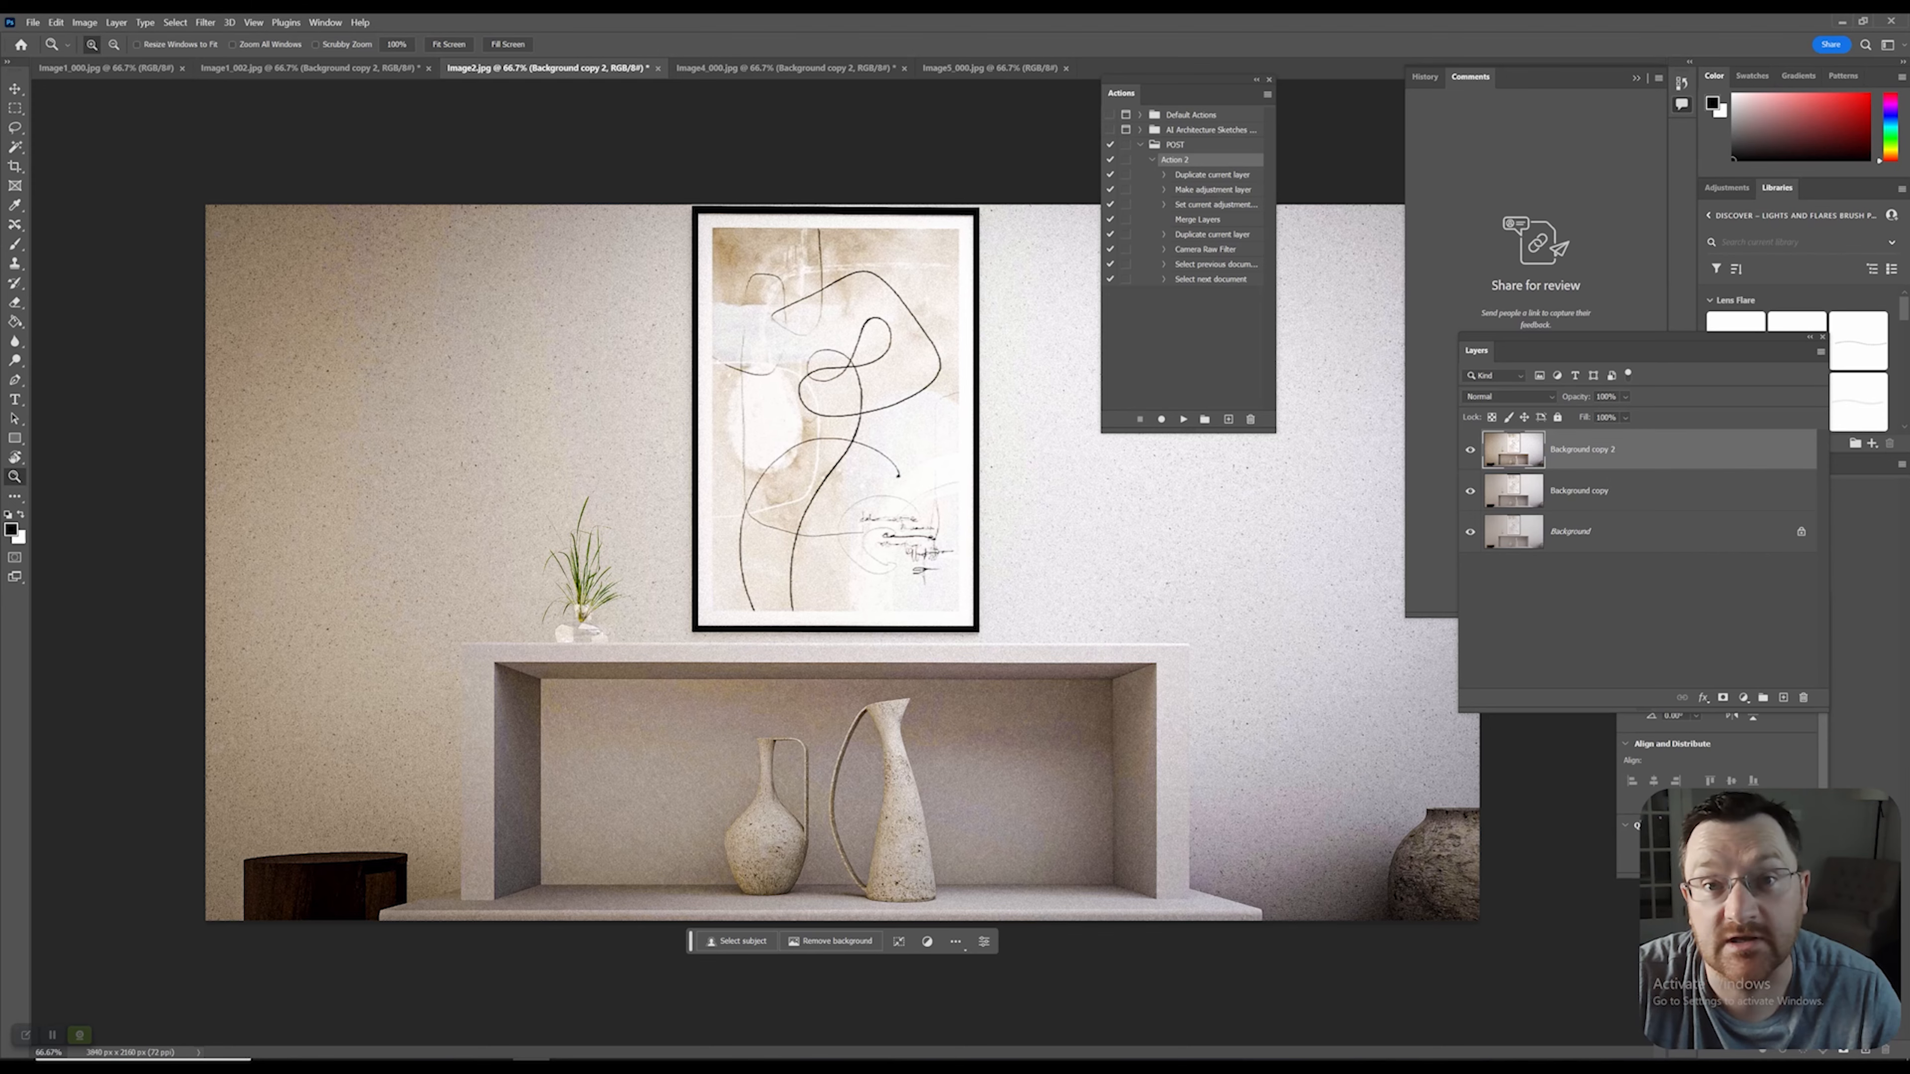
# Judging the shelf and vases at 100%, reduce the opacity of the Background copy 2 layer to 51%.
pyautogui.click(853, 507)
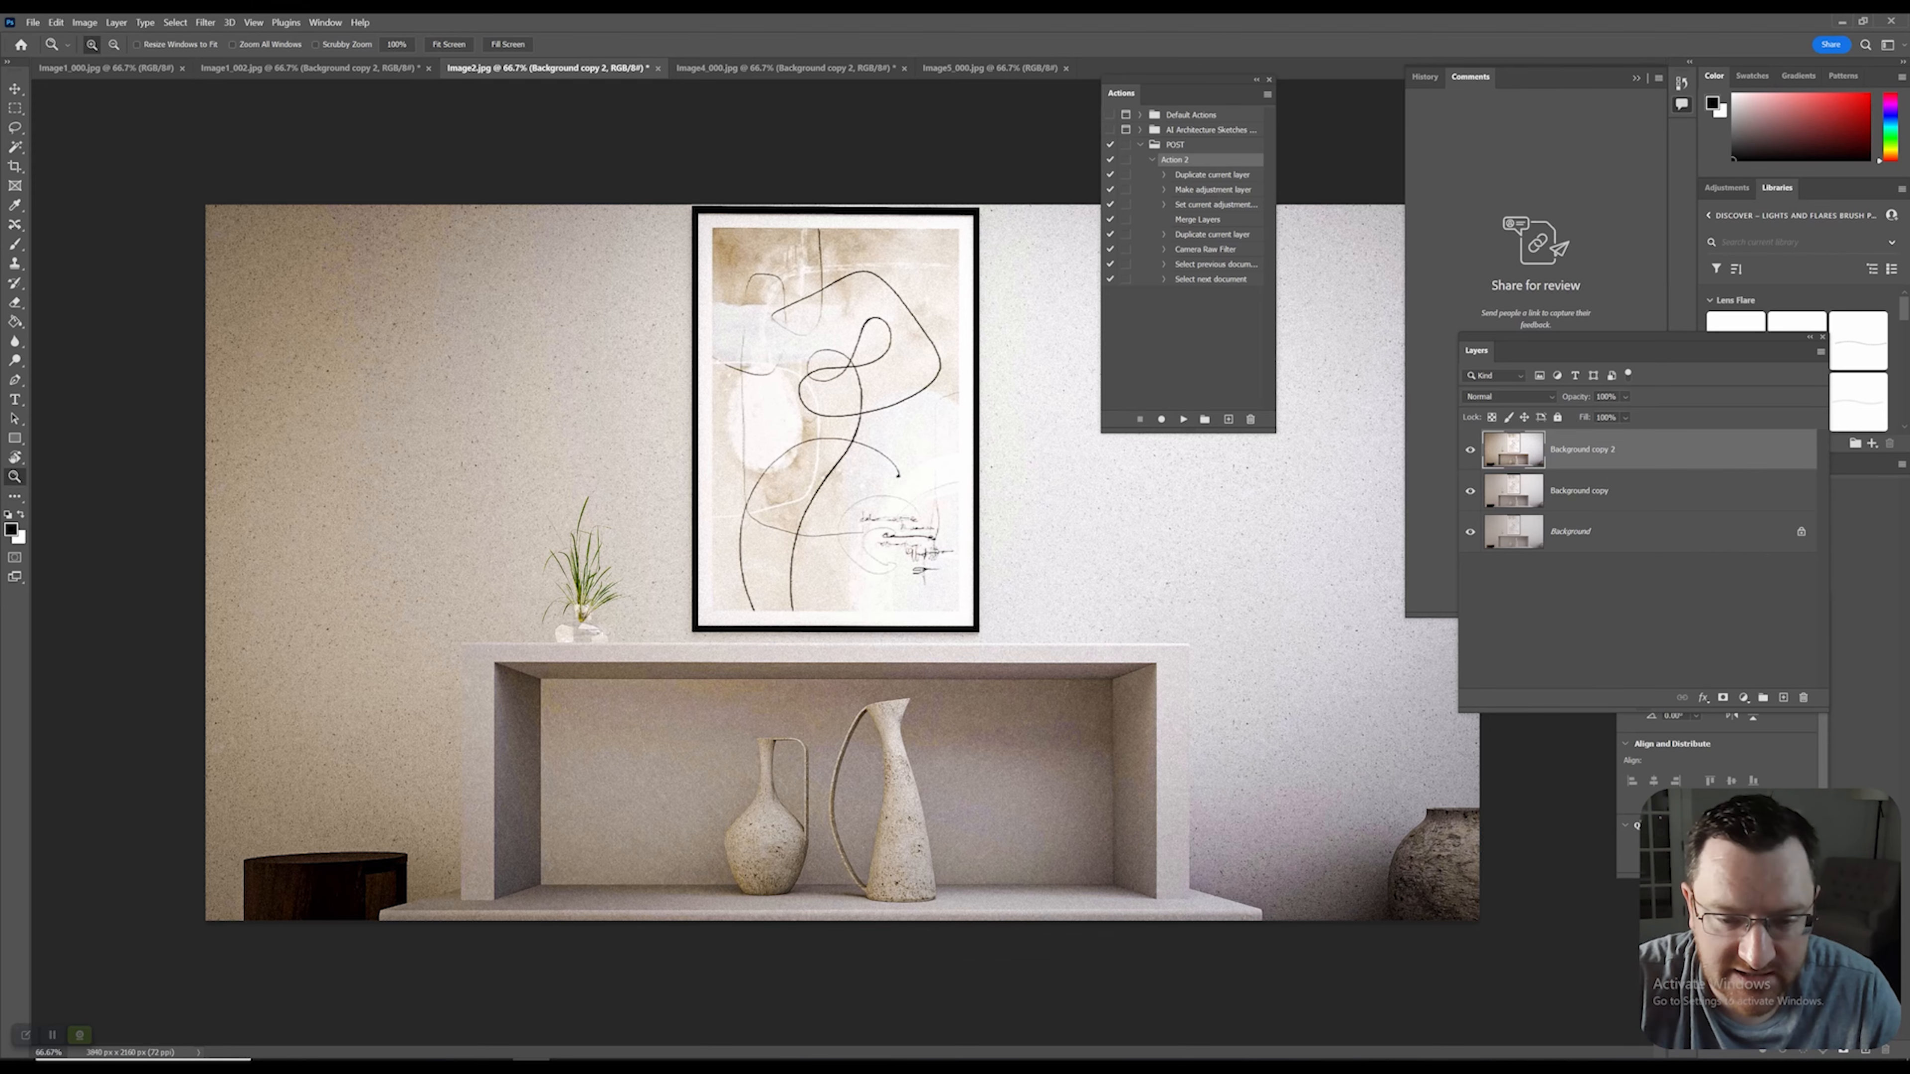
pyautogui.click(853, 507)
pyautogui.click(852, 508)
pyautogui.keyDown('alt'); pyautogui.click(865, 521); pyautogui.keyUp('alt')
pyautogui.keyDown('alt'); pyautogui.click(865, 522); pyautogui.keyUp('alt')
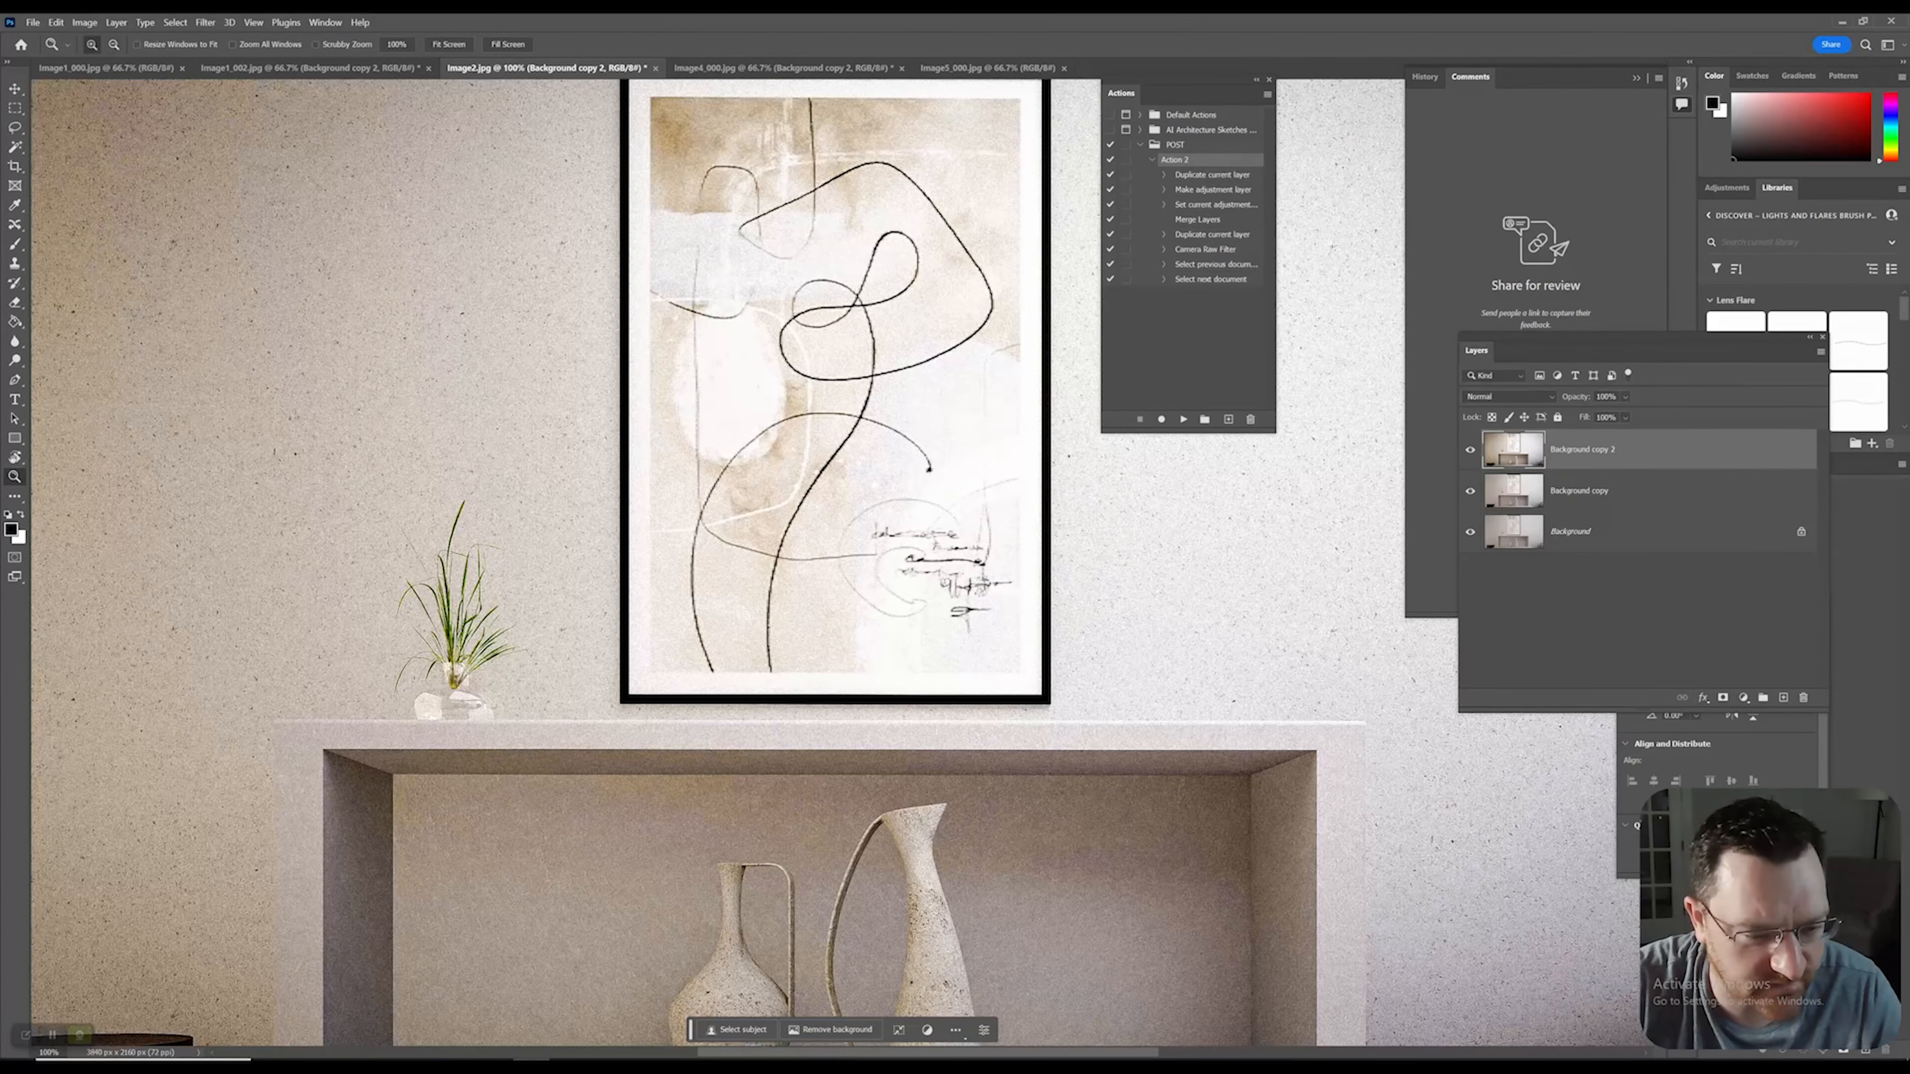
pyautogui.moveTo(865, 521); pyautogui.dragTo(797, 229)
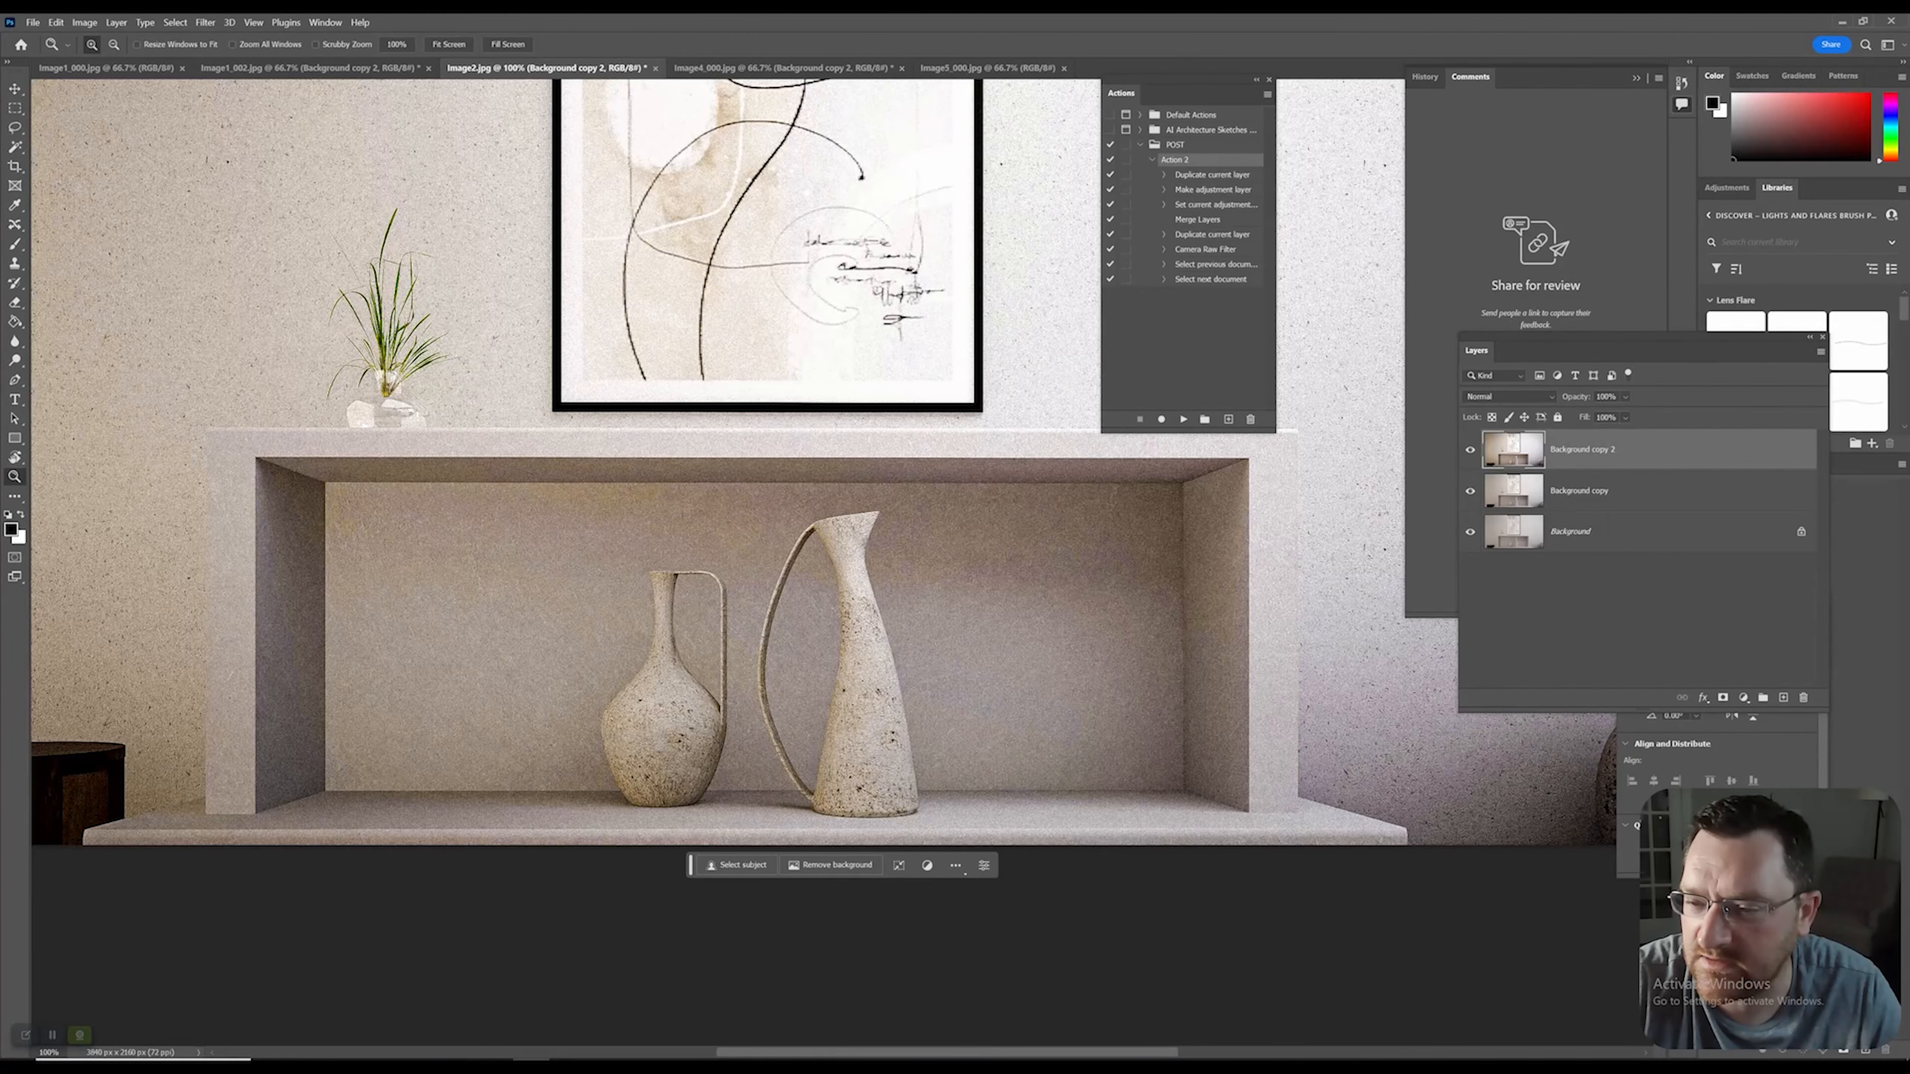
pyautogui.click(1625, 397)
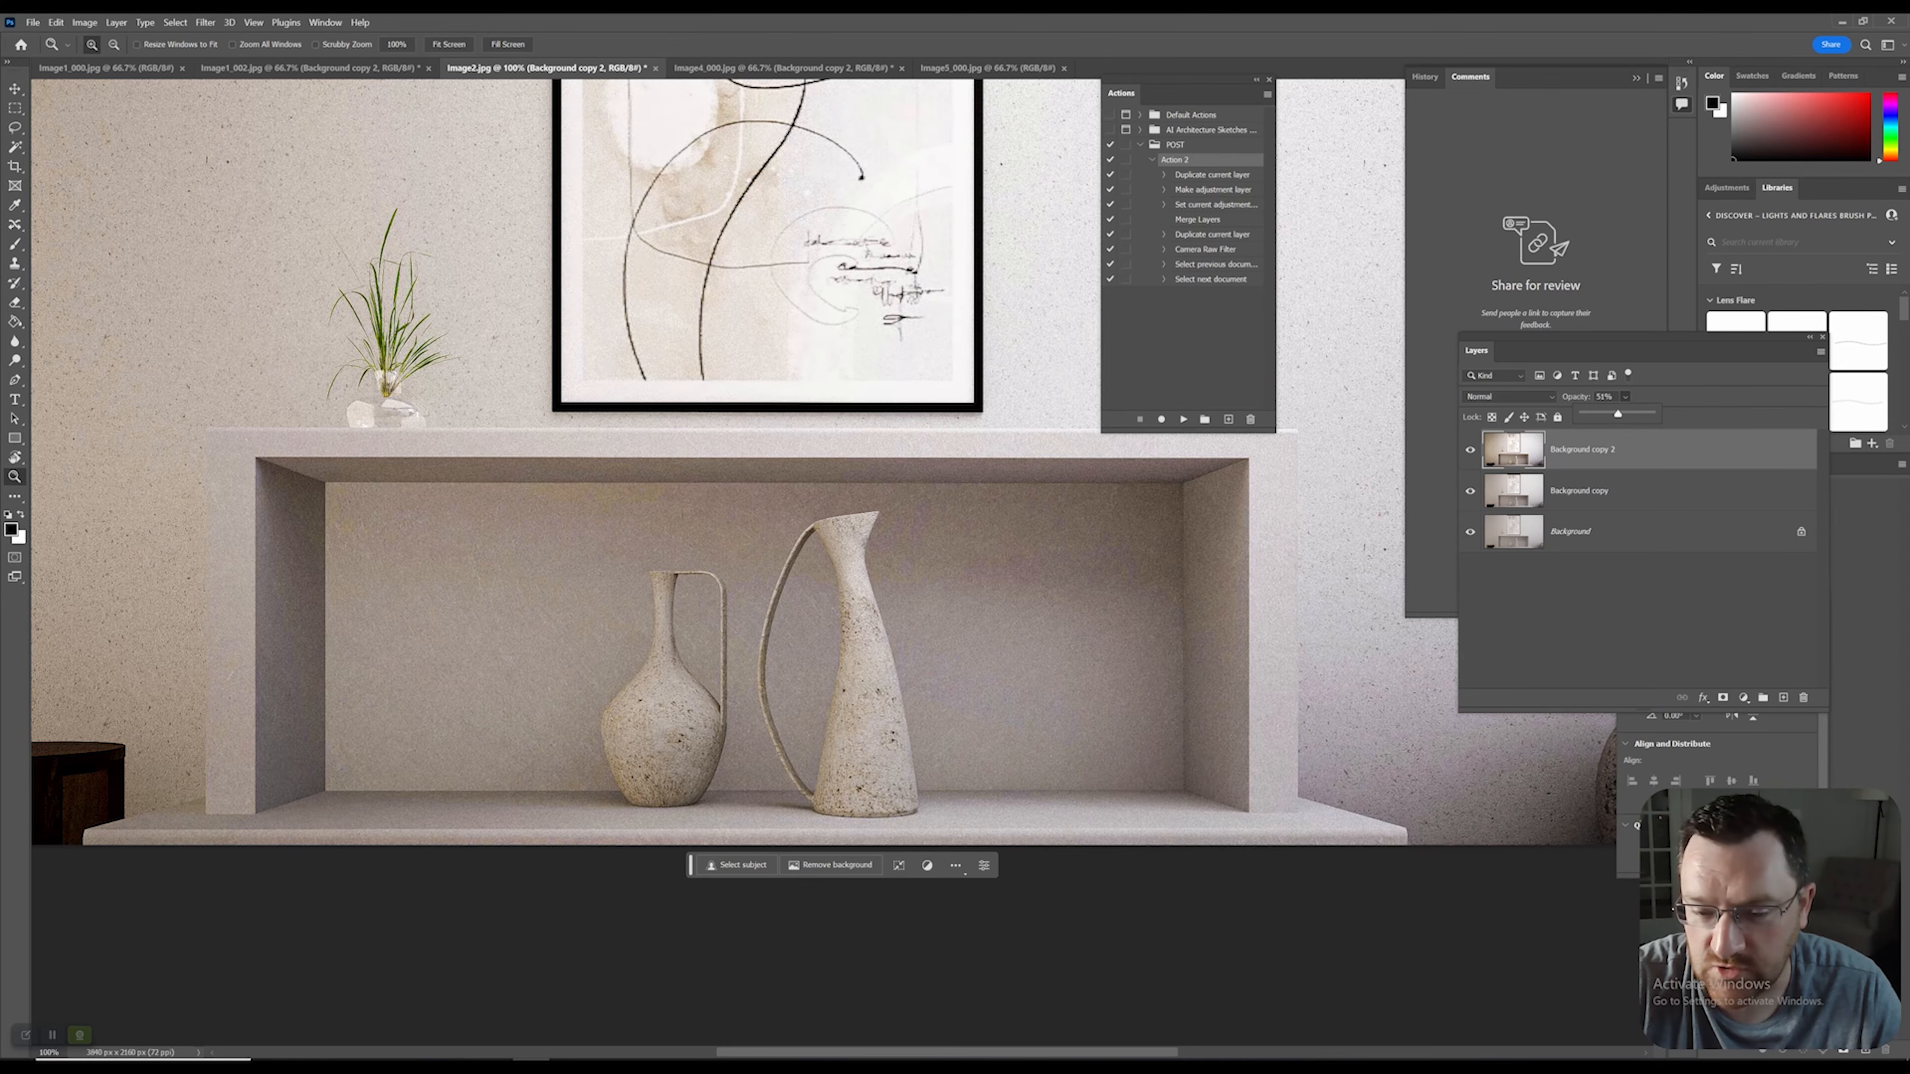
pyautogui.hotkey('ctrl', '-')
pyautogui.hotkey('ctrl', '-')
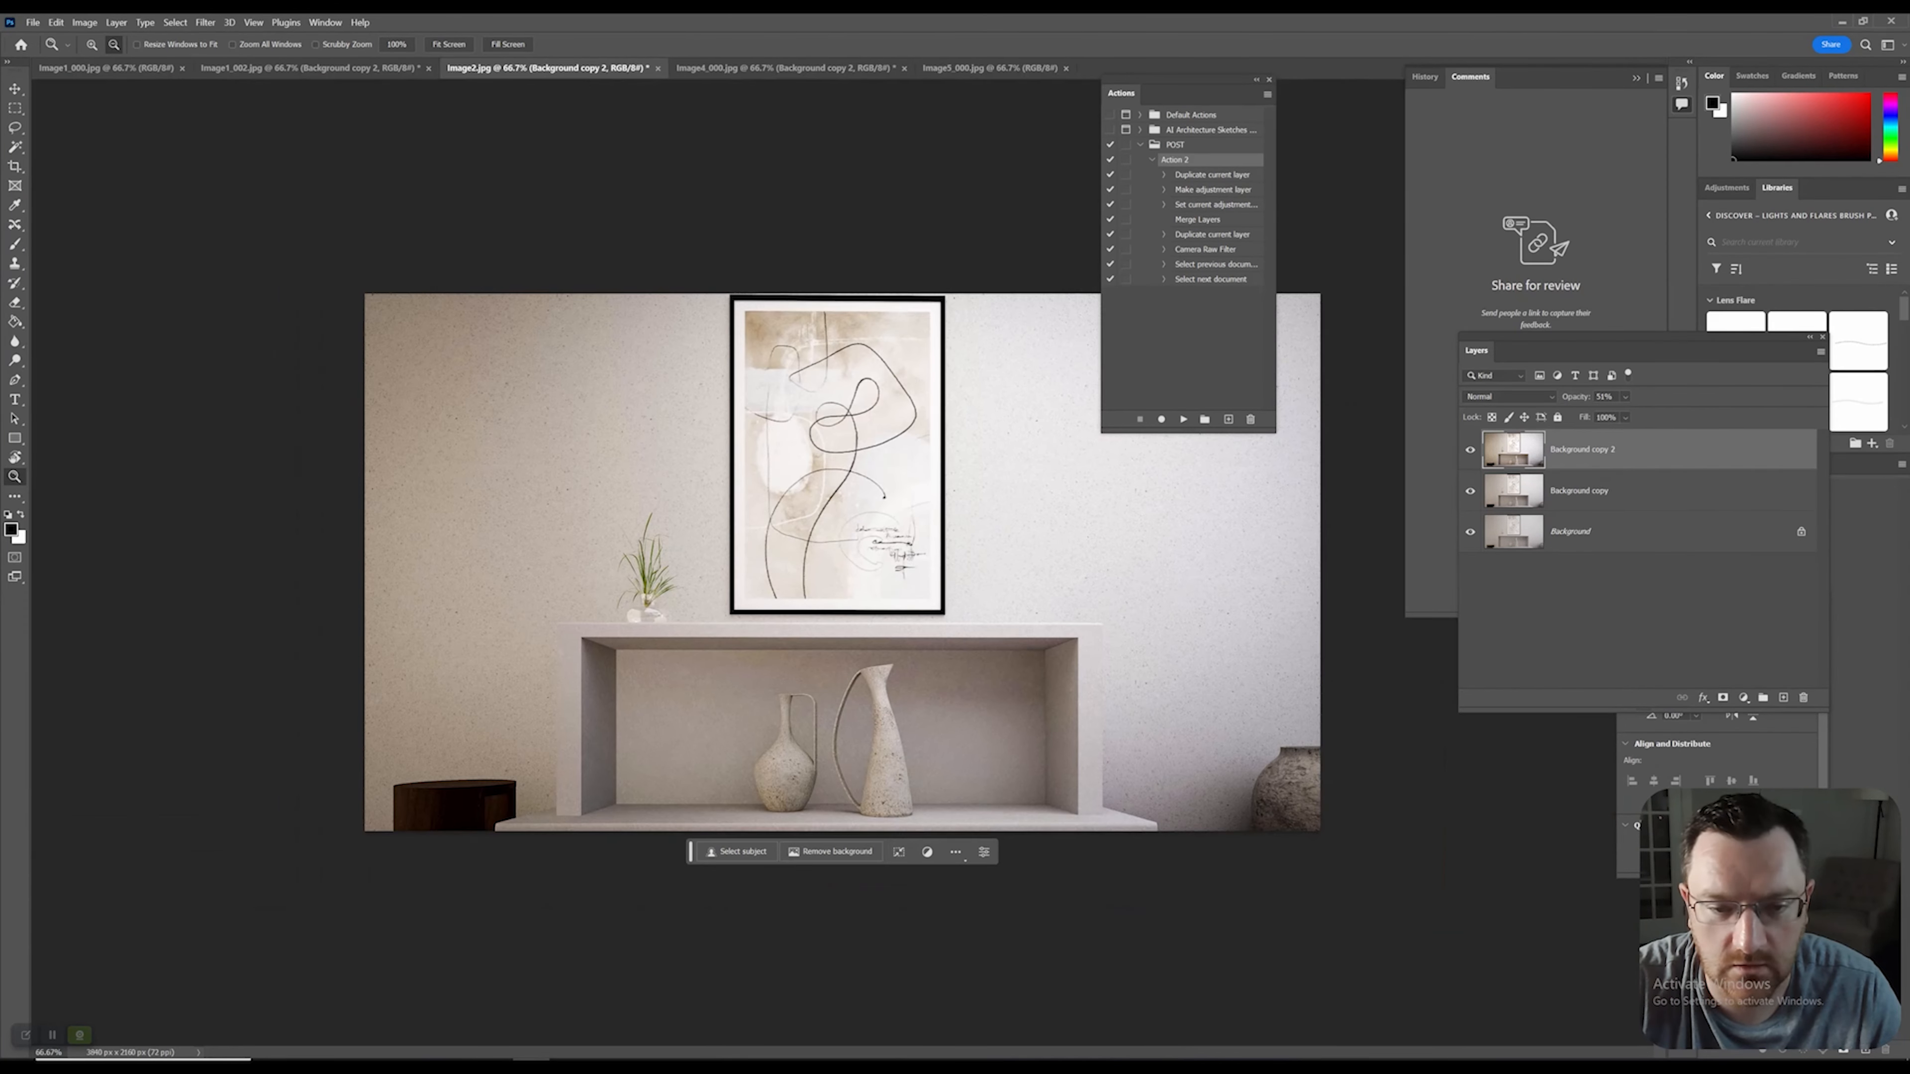
# Move the Actions panel clear of the artwork render and compare that image with the Image4_000.jpg vase render.
pyautogui.moveTo(1188, 80); pyautogui.dragTo(1842, 575)
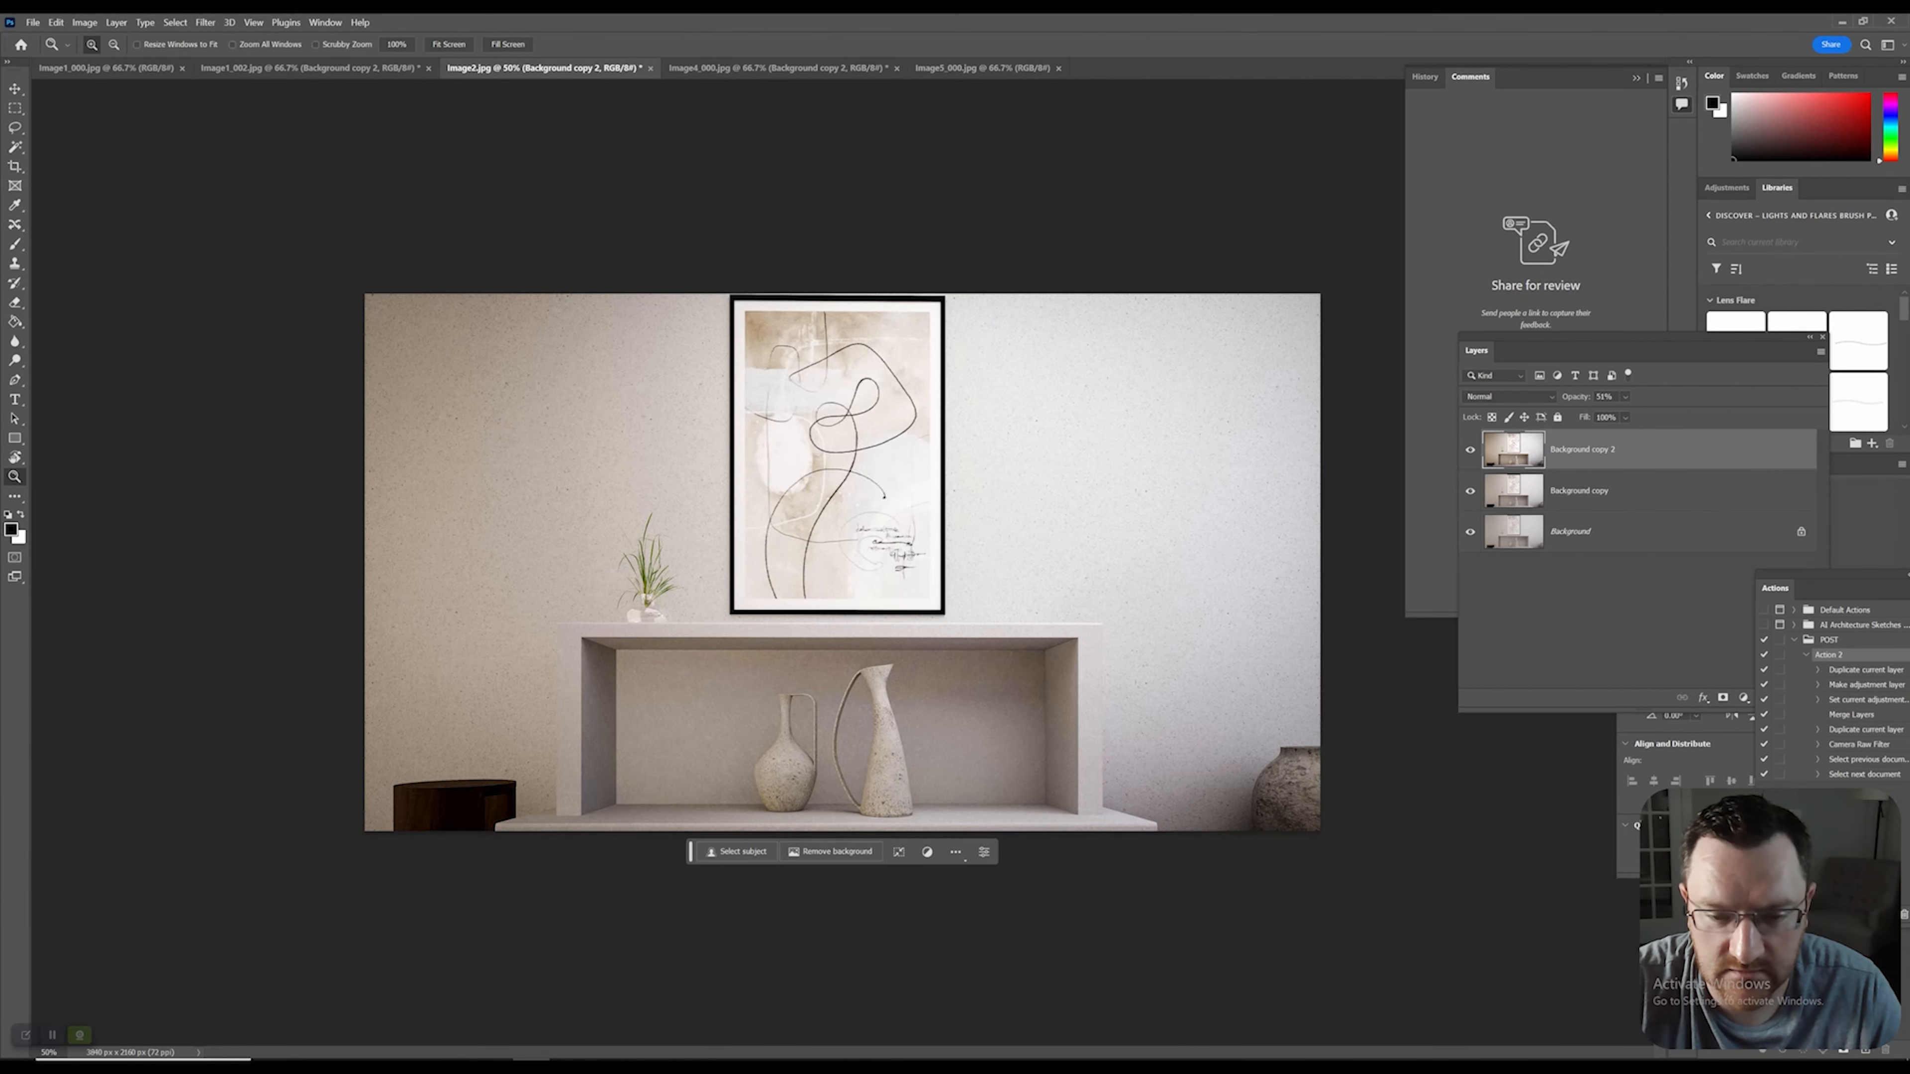
pyautogui.hotkey('ctrl', '+')
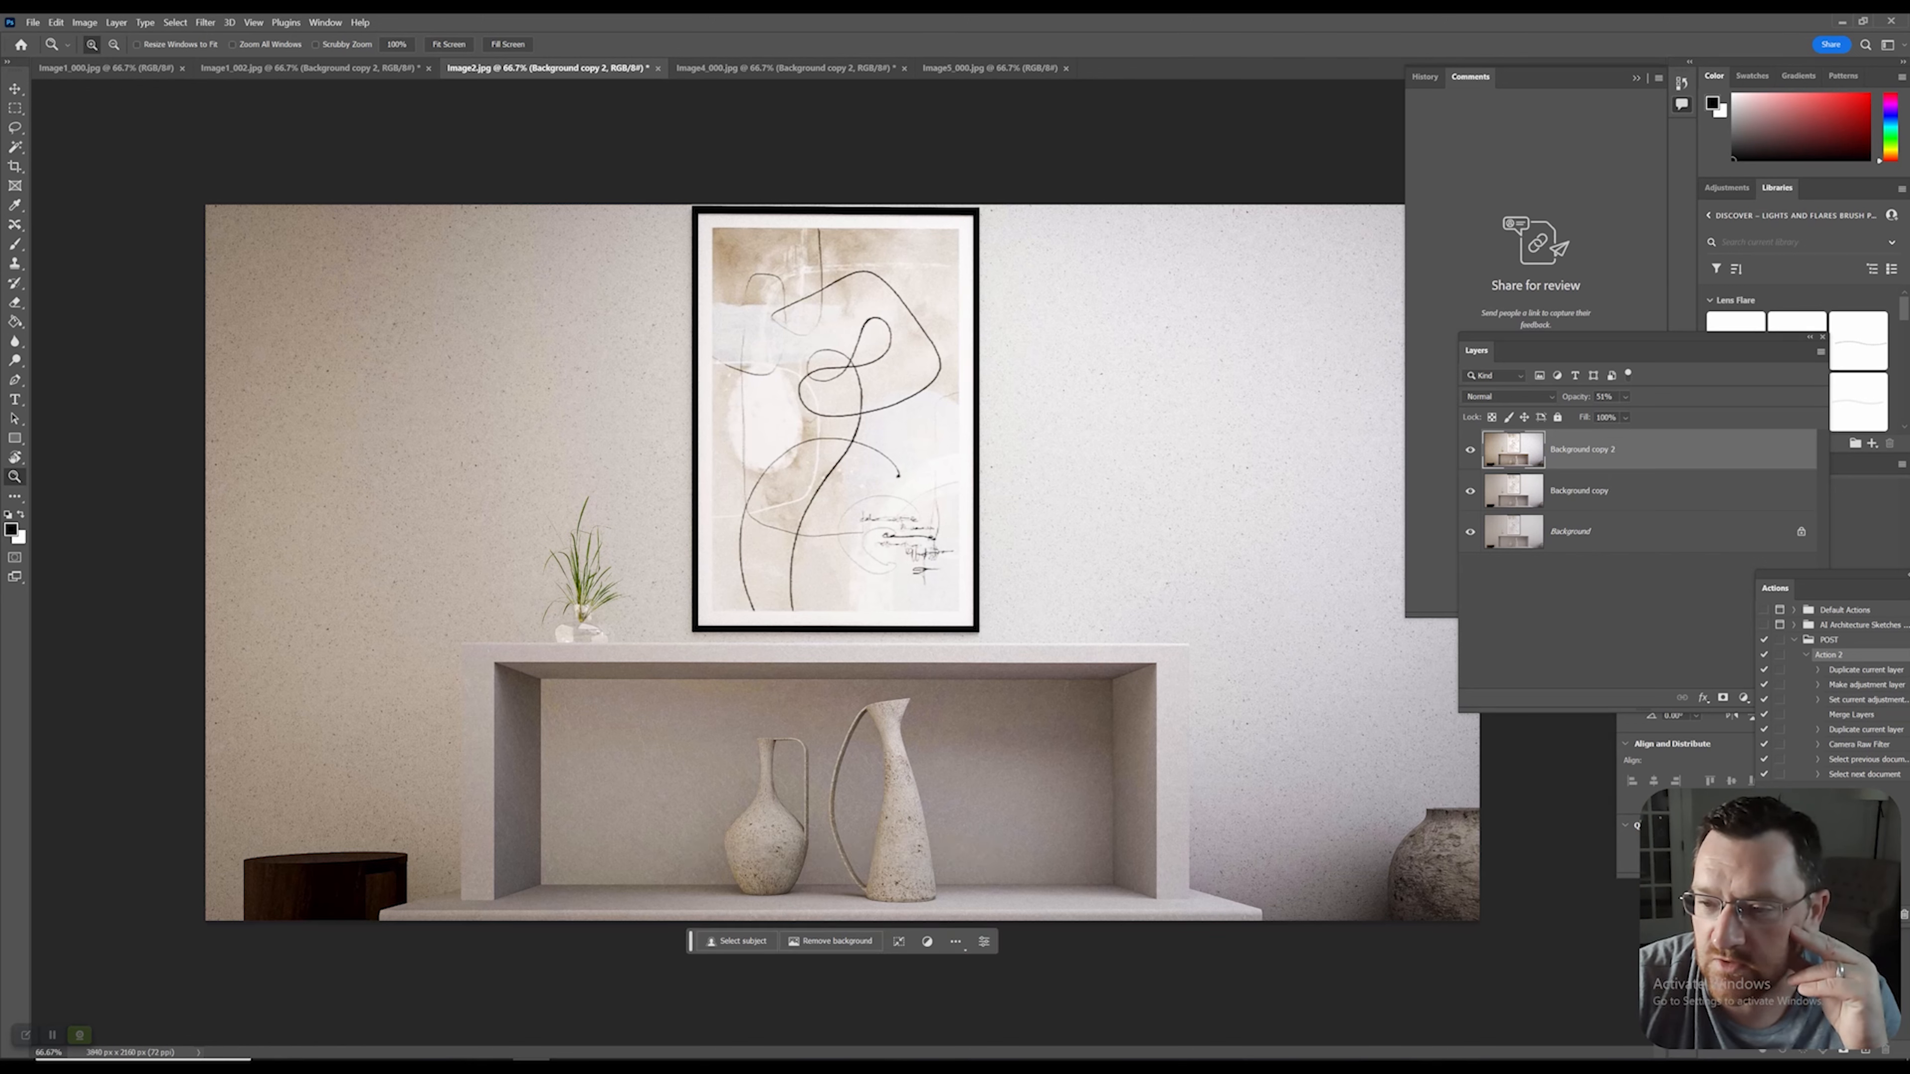
pyautogui.click(786, 67)
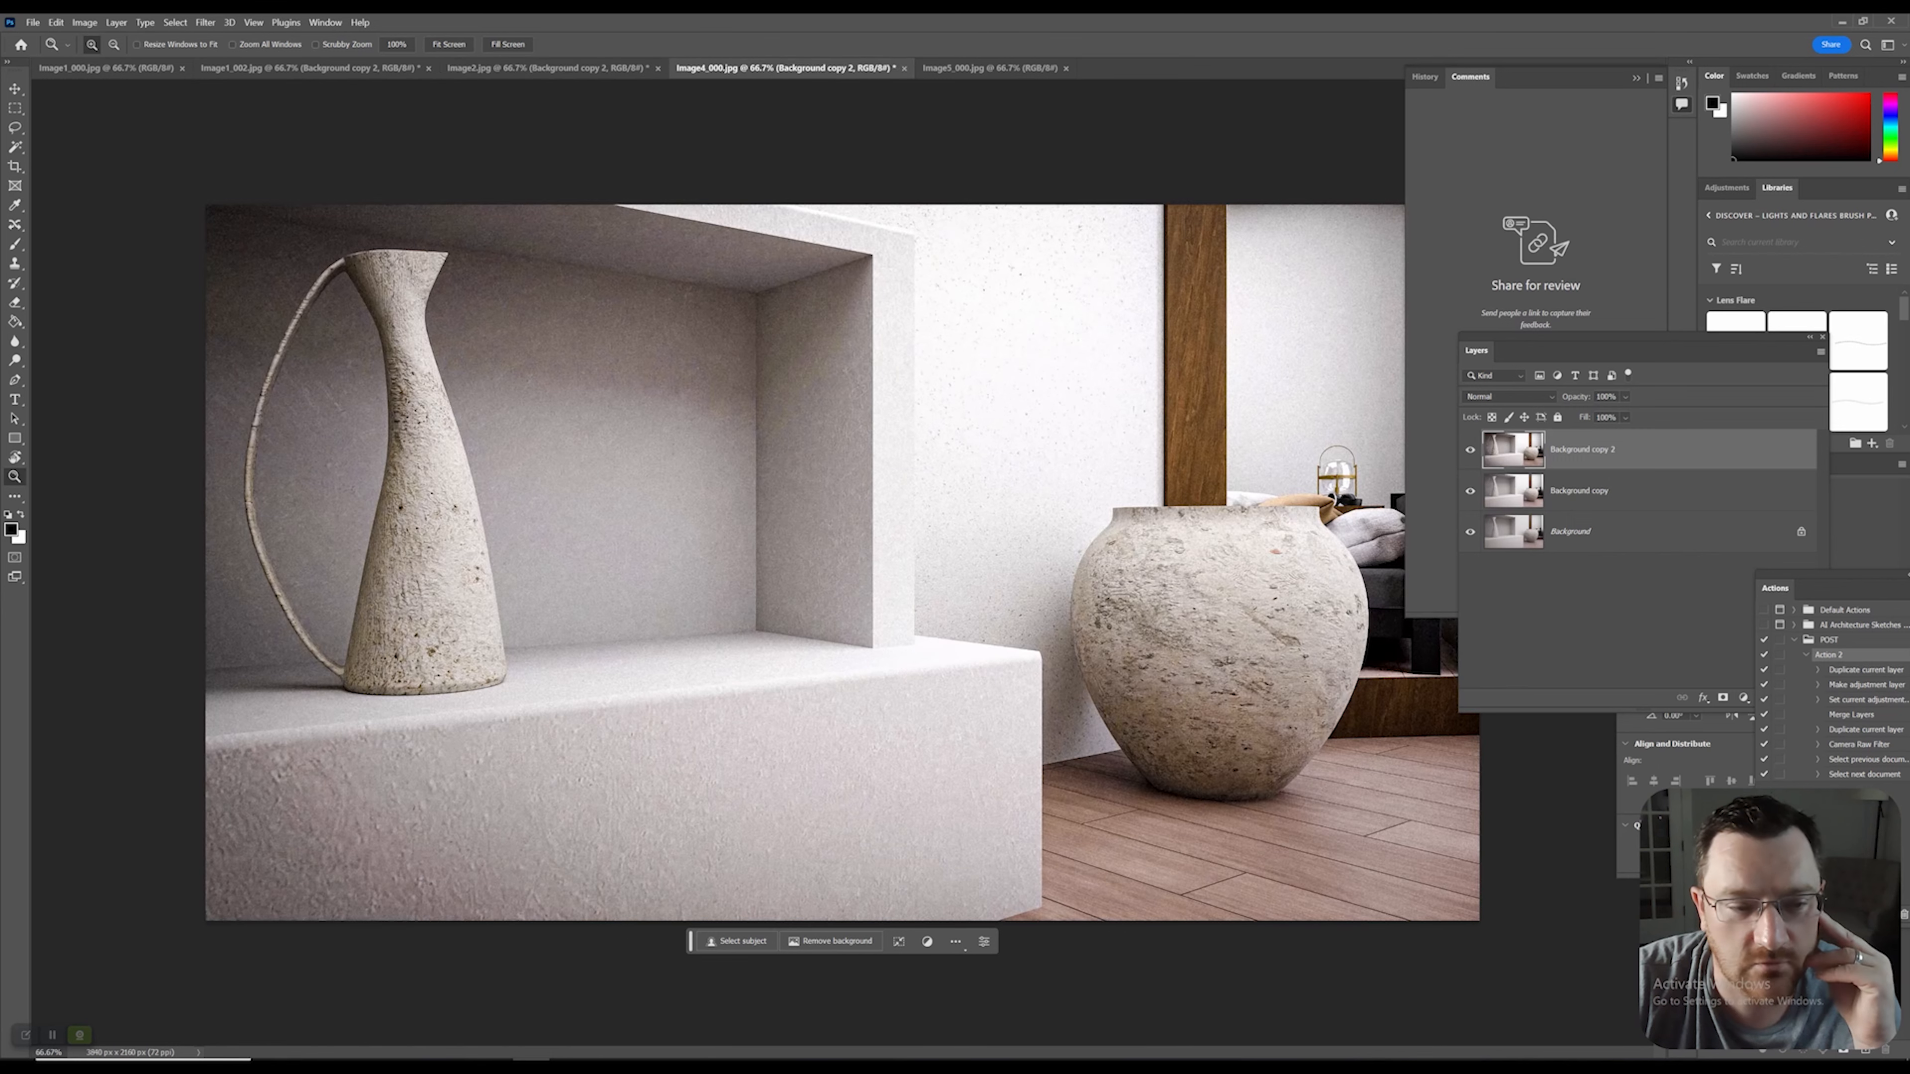
pyautogui.click(548, 67)
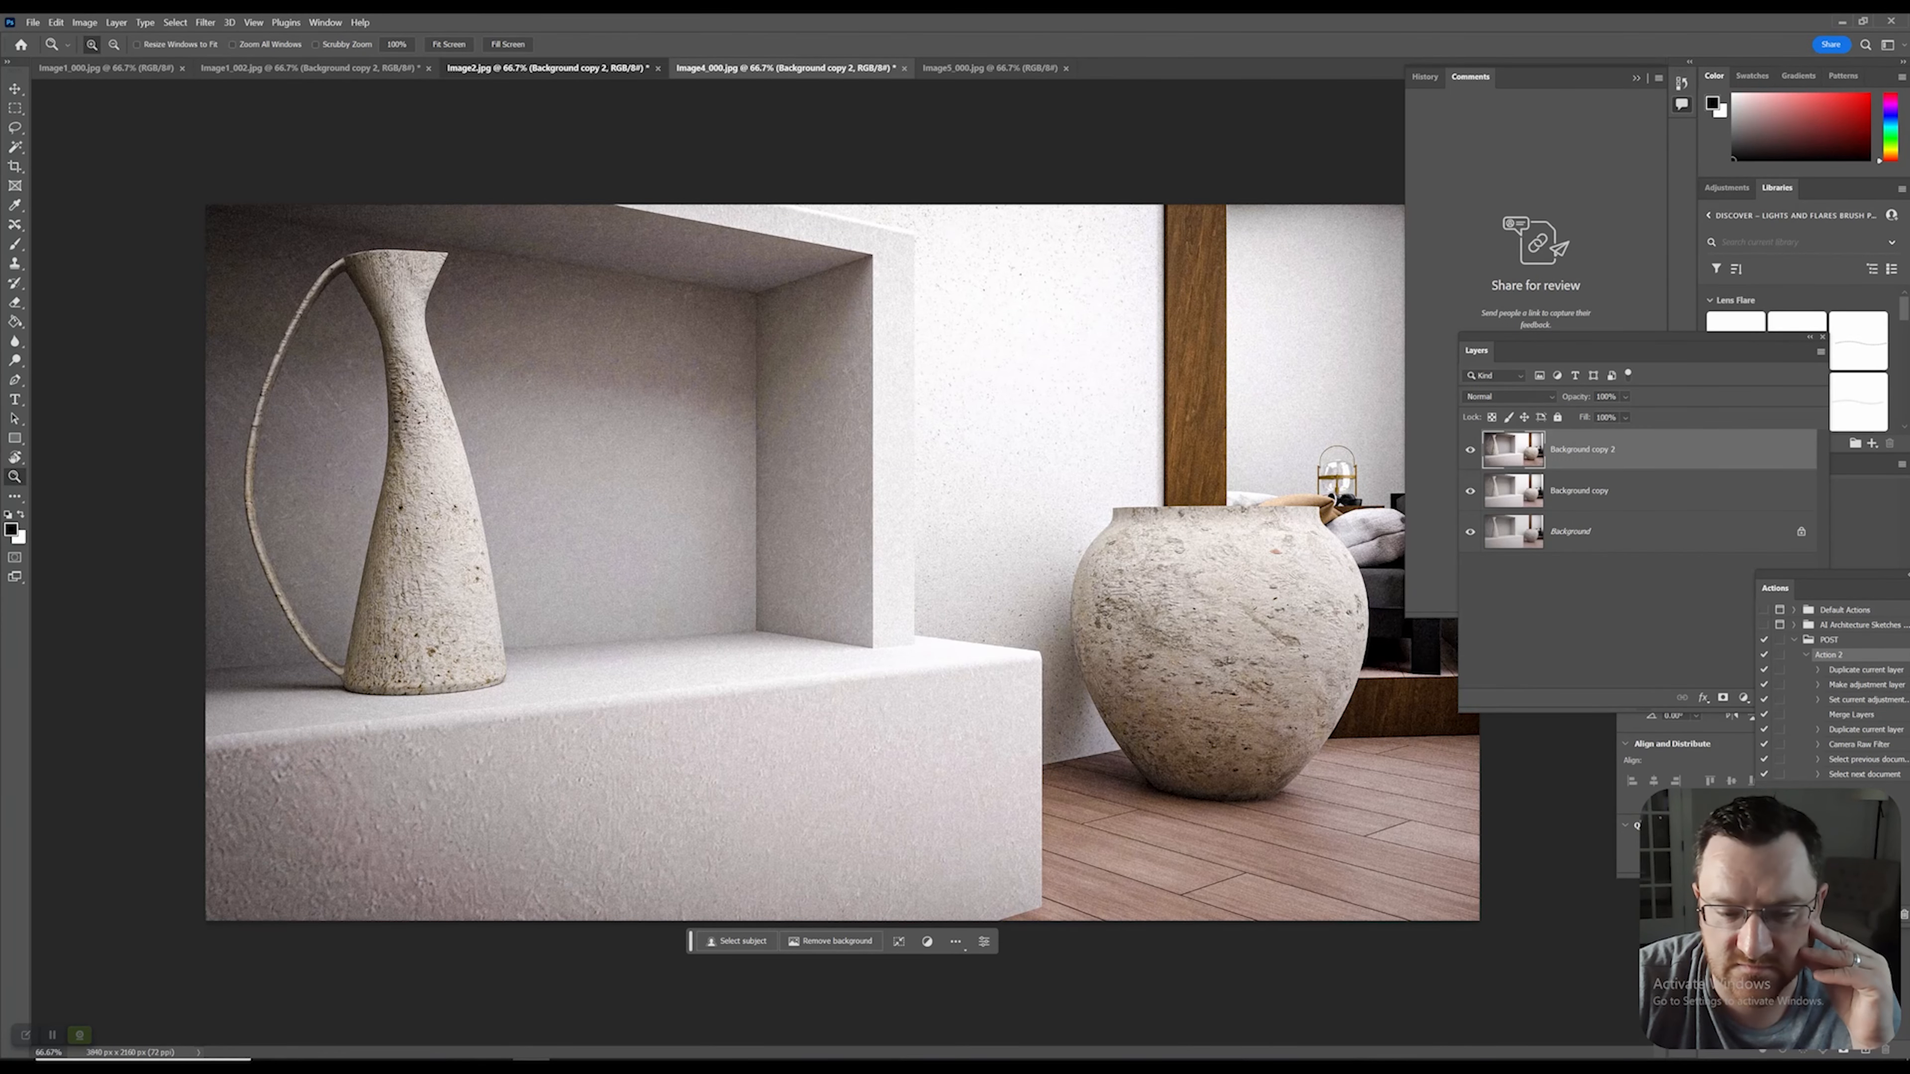